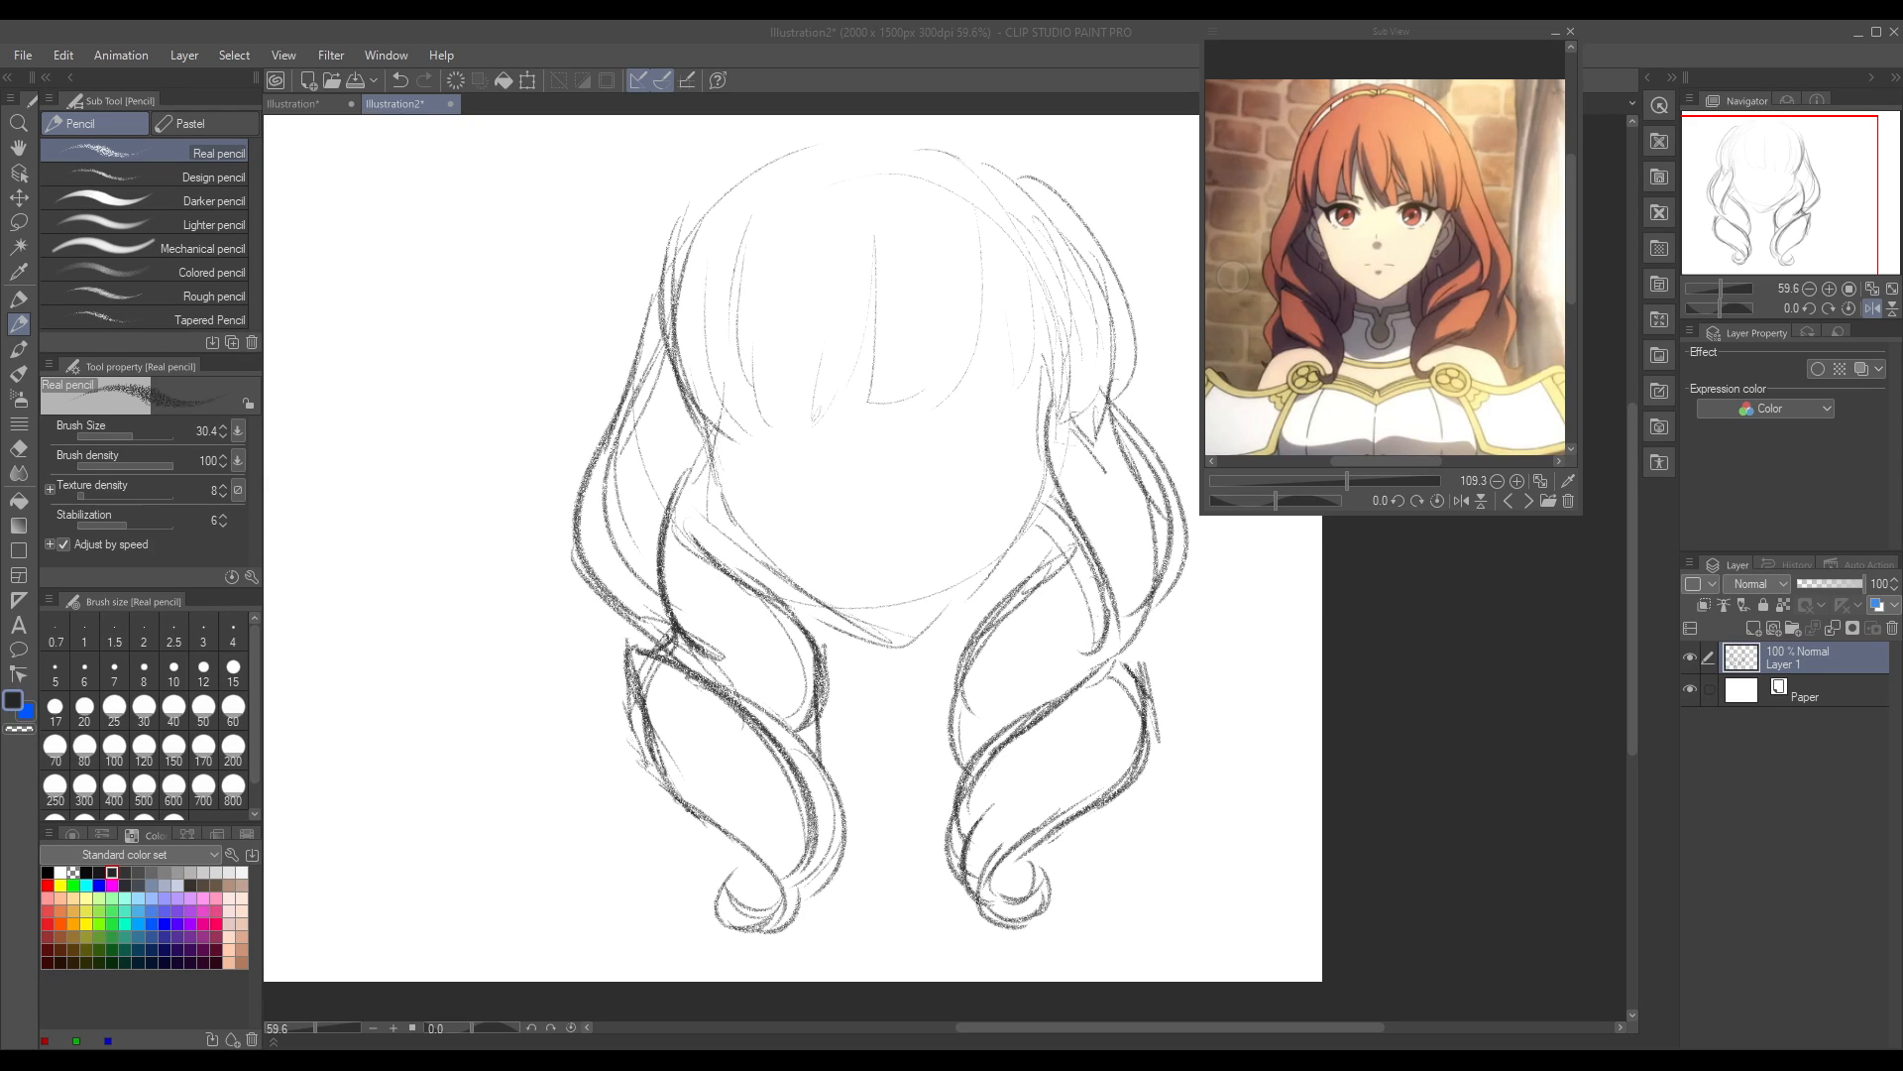
Step: Erase the rough outer edge of the lower-left curl and redraw it as a smooth rounded contour with the Real pencil
key(alt+Tab)
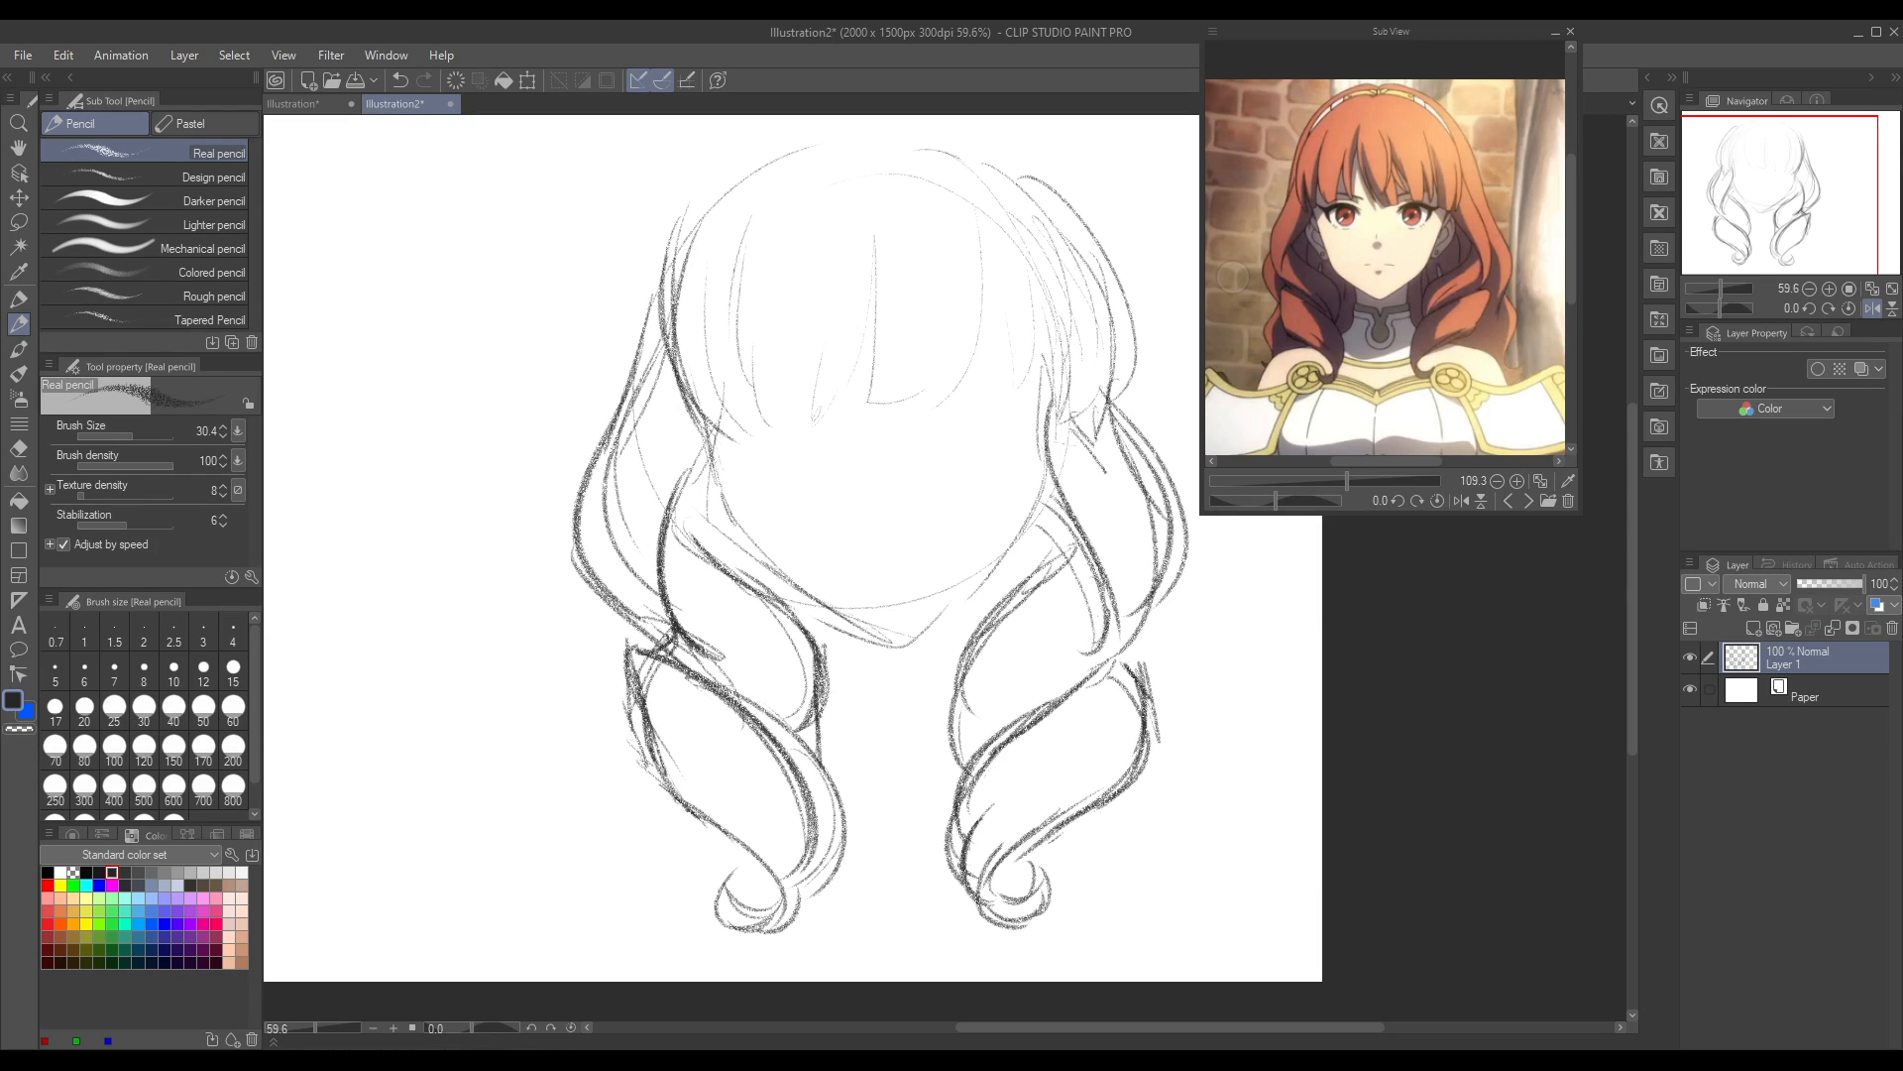
click(18, 448)
mouse_move(622, 621)
mouse_down()
mouse_move(659, 768)
mouse_move(629, 664)
mouse_move(662, 689)
mouse_up()
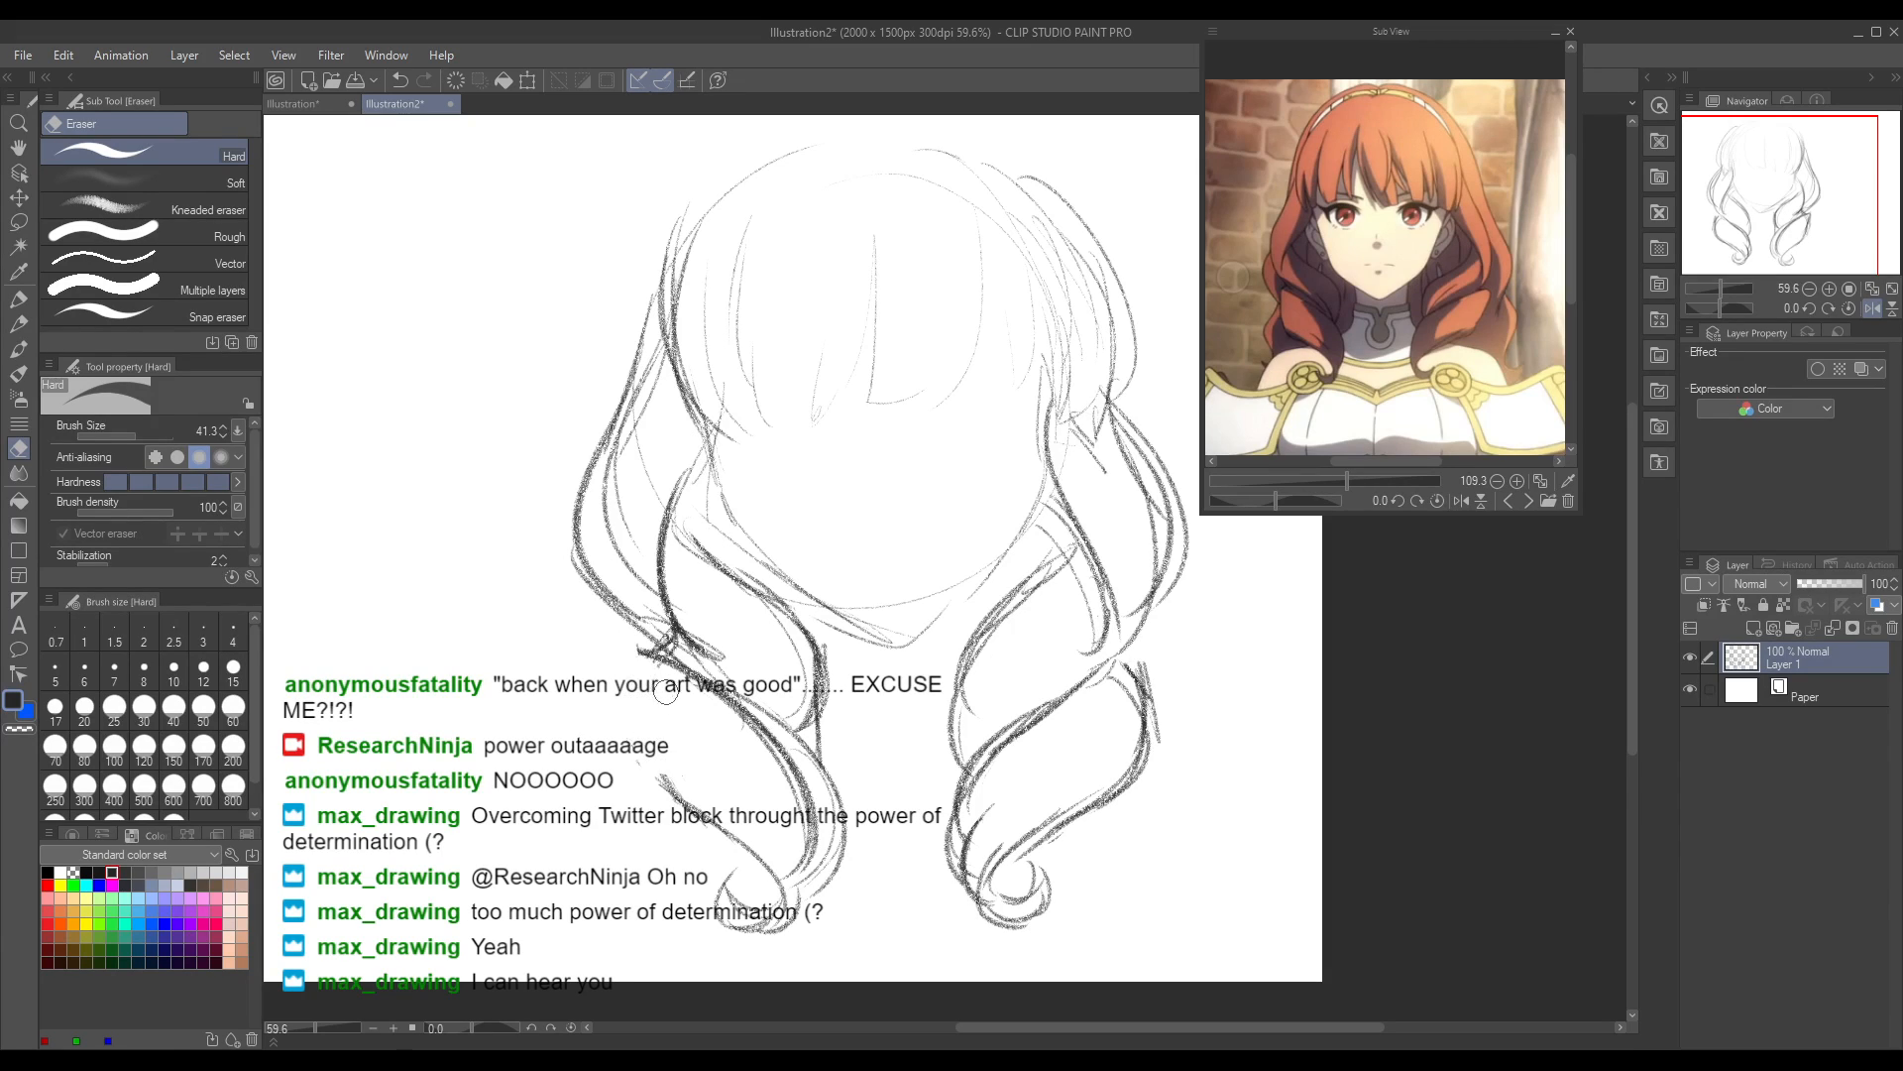
click(27, 335)
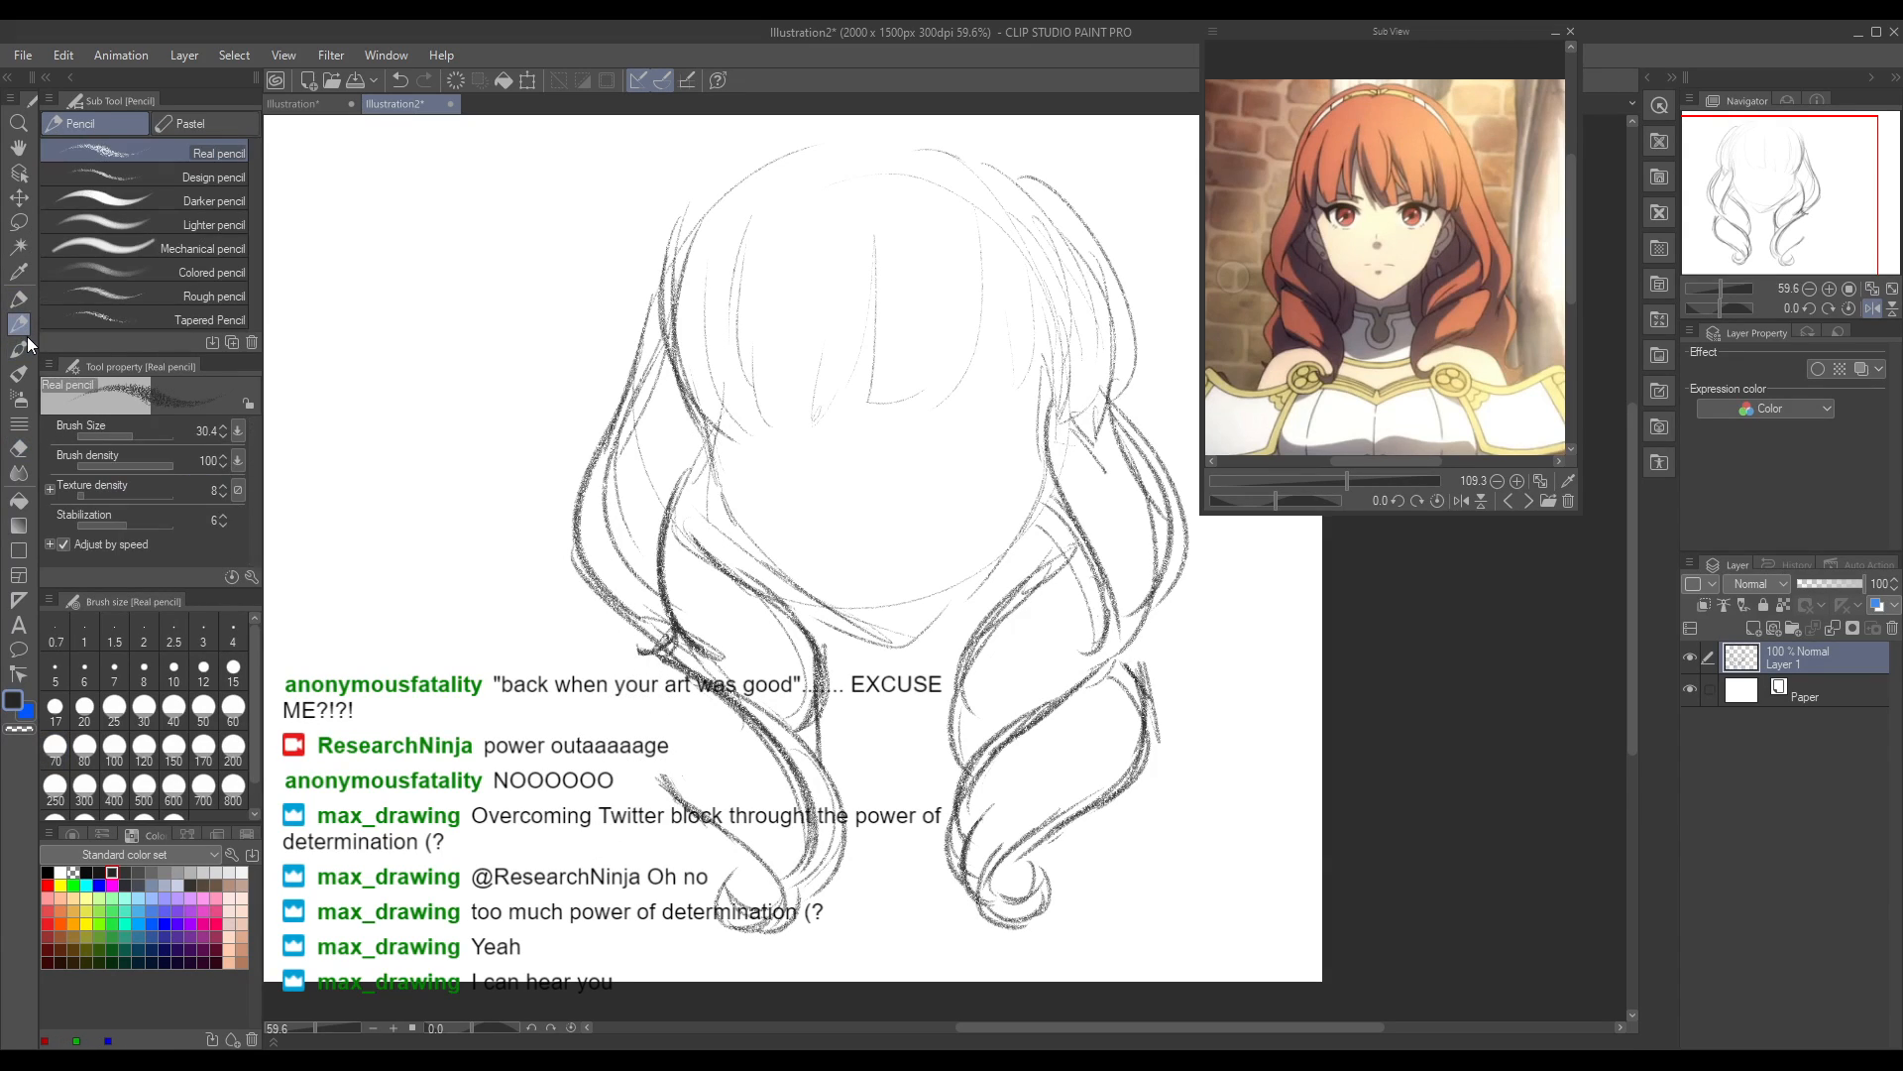
drag(654, 650, 628, 740)
drag(659, 647, 670, 786)
drag(651, 646, 691, 813)
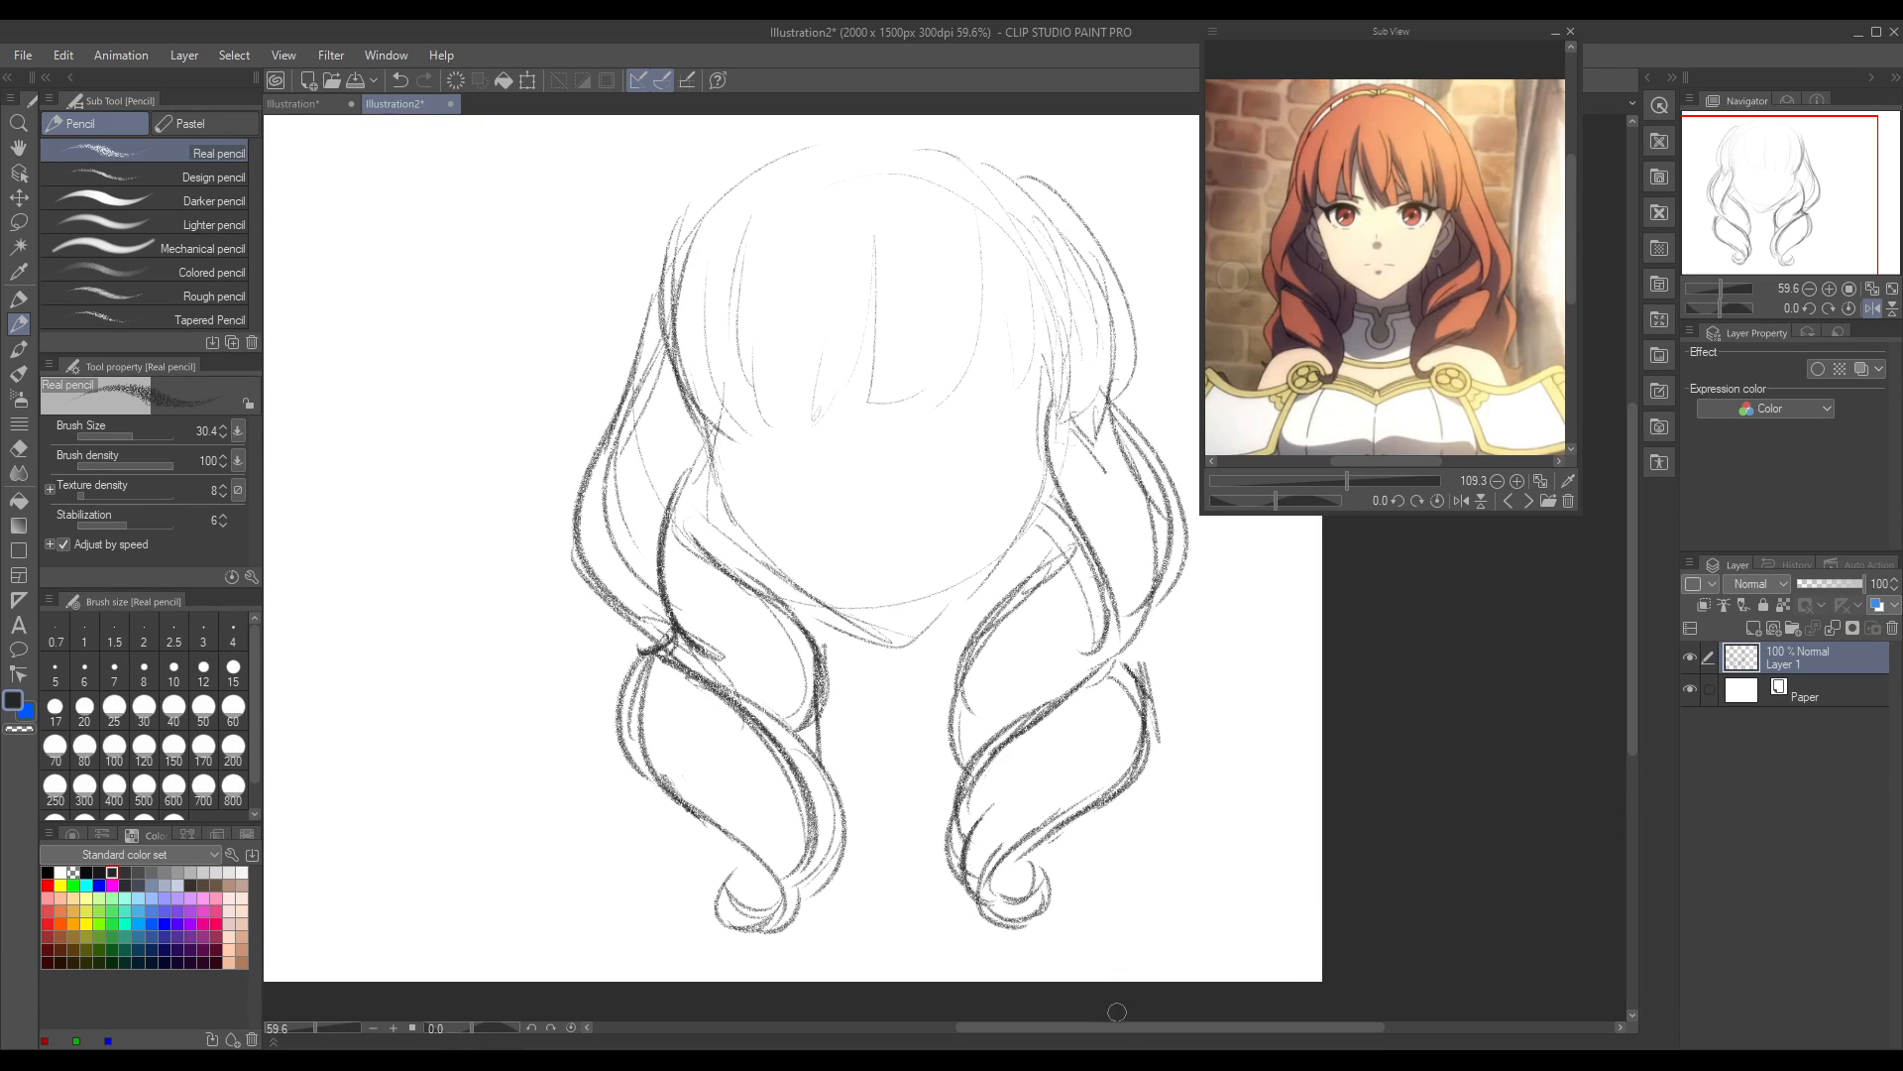
Step: Add inner strand lines near the tips of both lower curls
drag(1123, 1031, 1078, 1031)
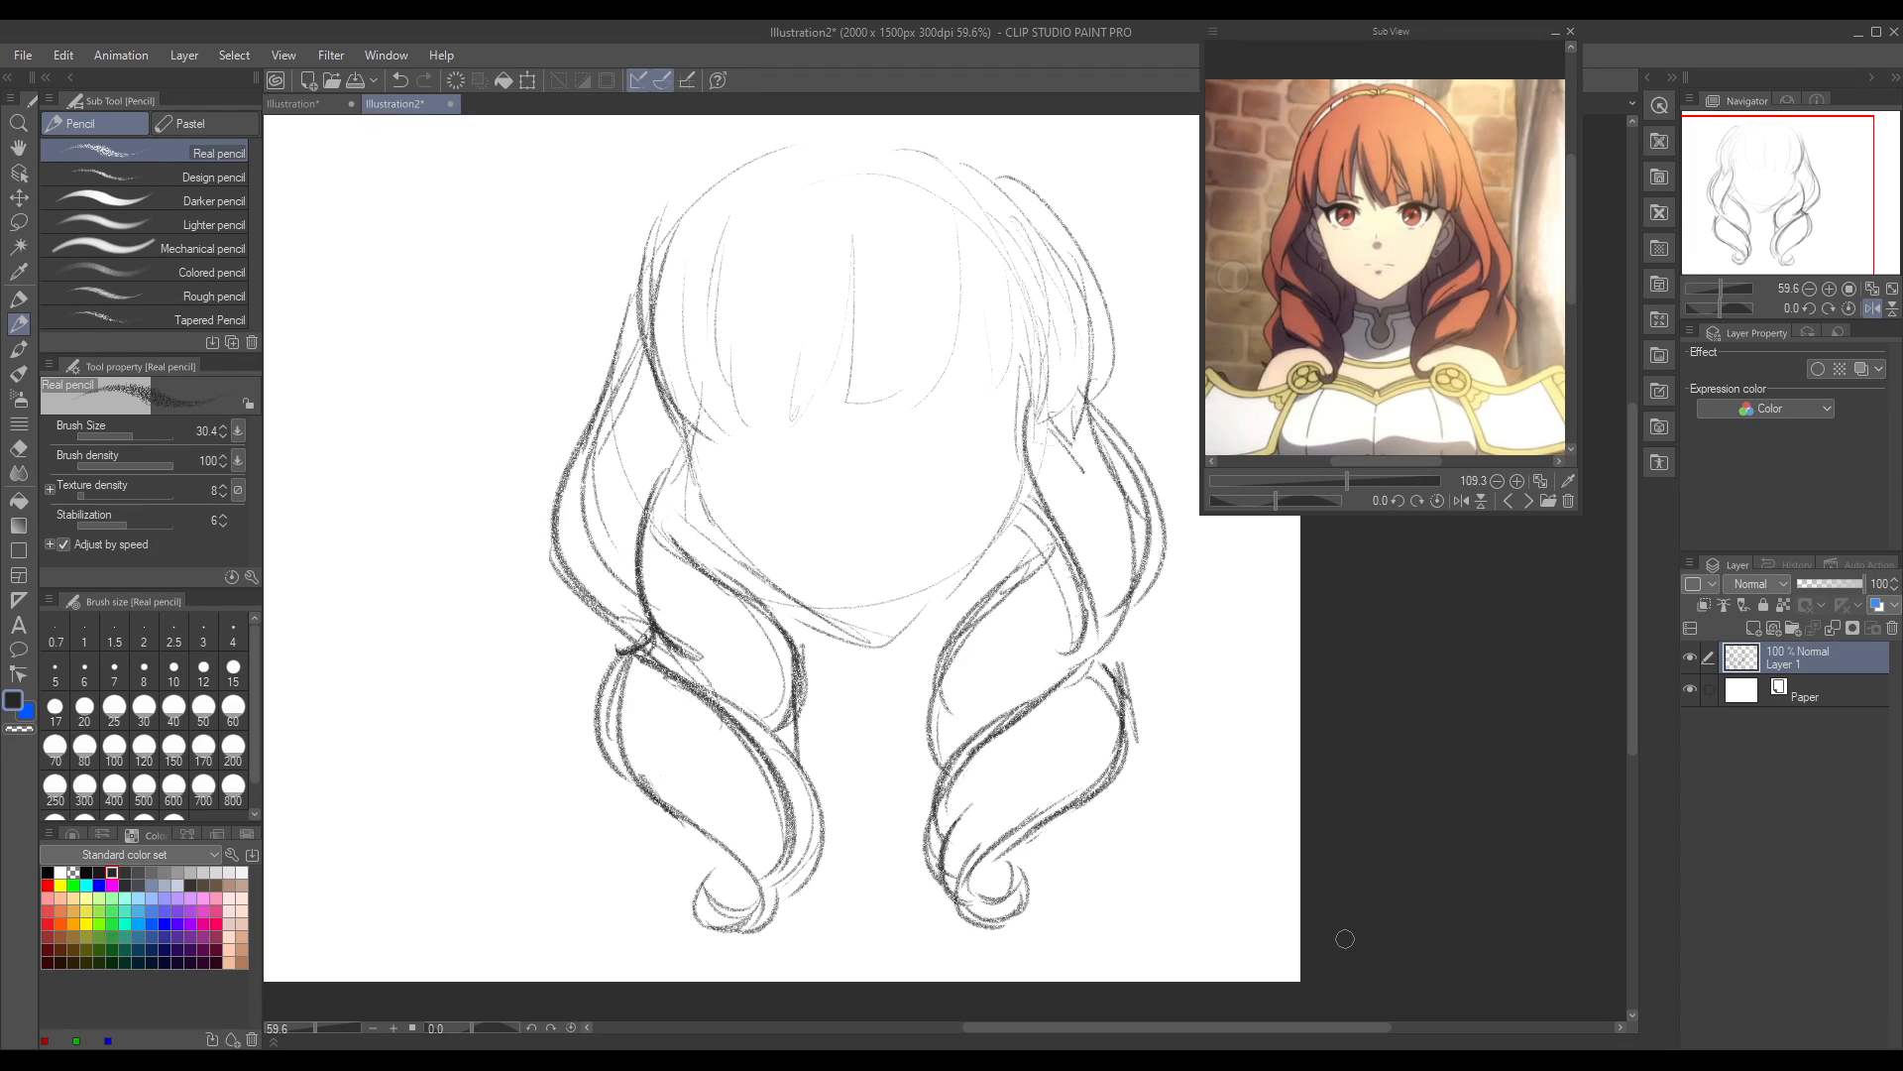
drag(745, 815, 770, 906)
key(ctrl+z)
drag(759, 815, 765, 910)
drag(976, 795, 928, 888)
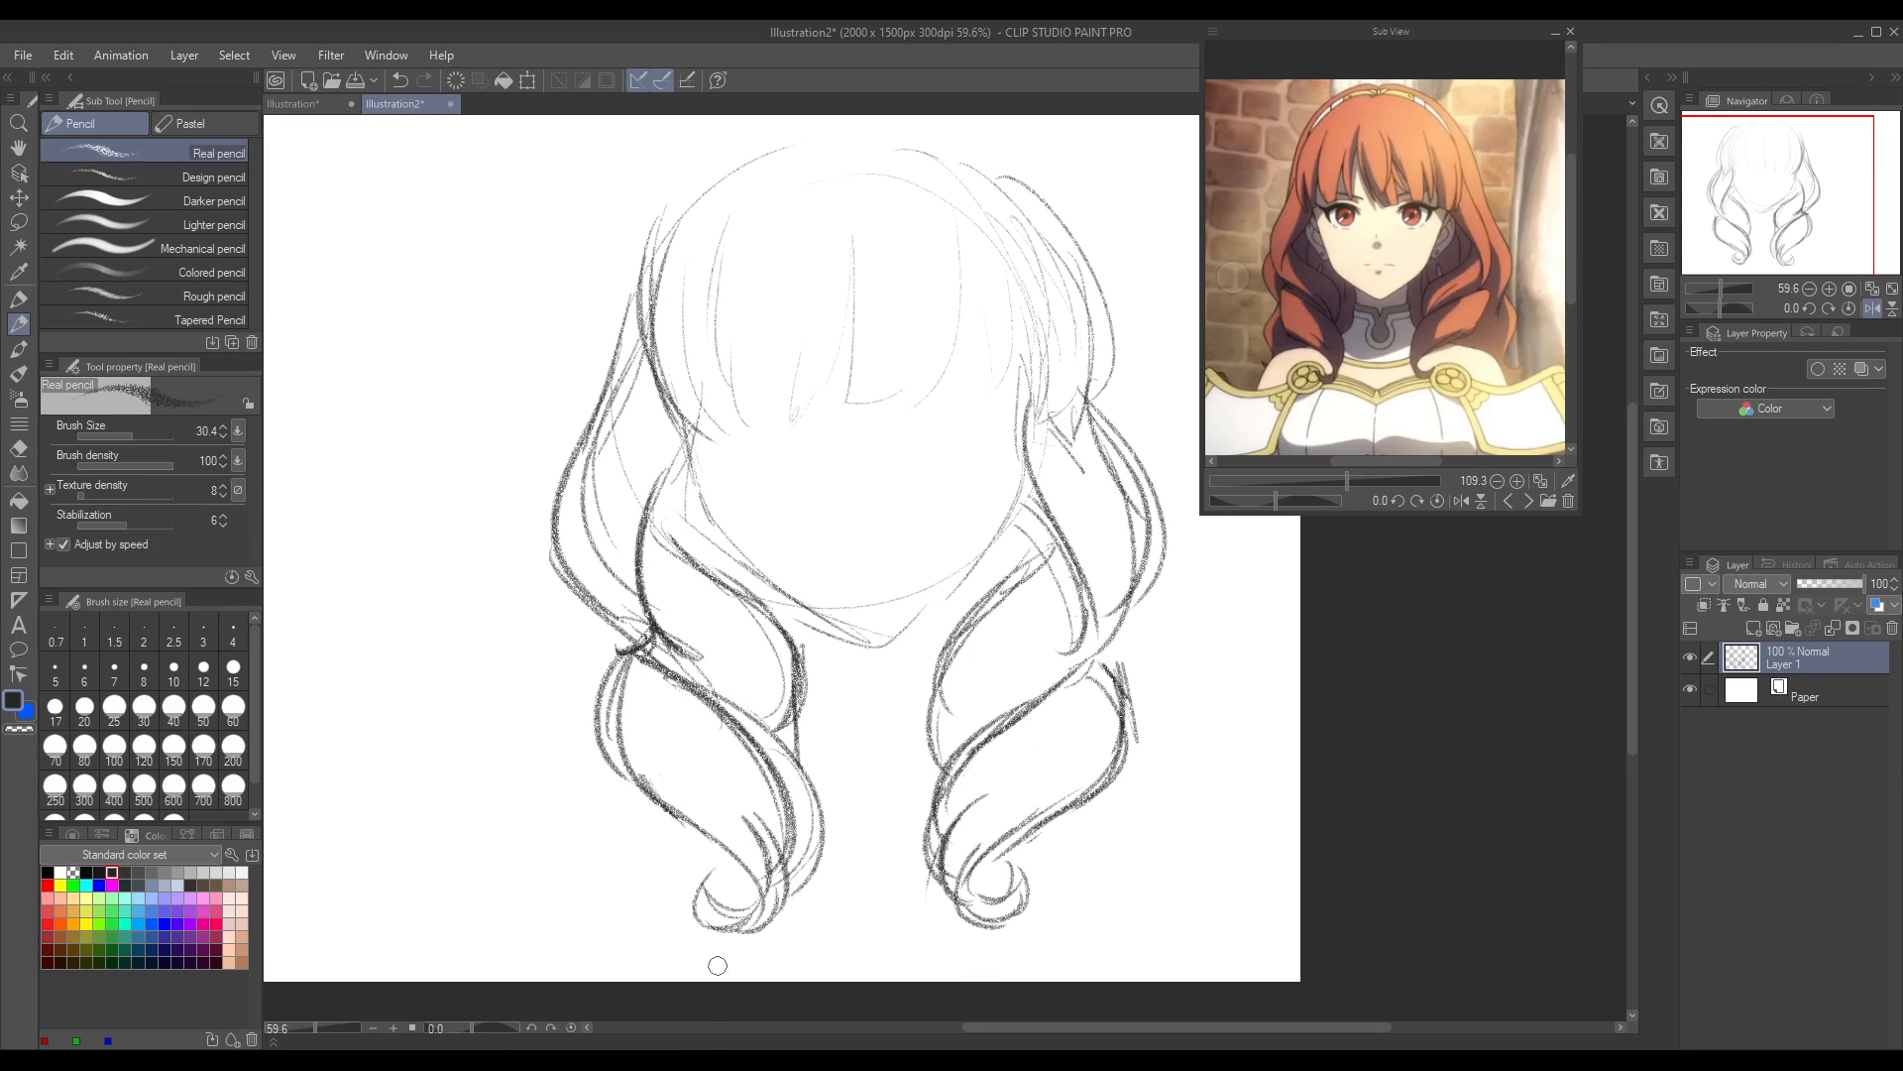
drag(732, 798, 770, 883)
drag(977, 791, 929, 904)
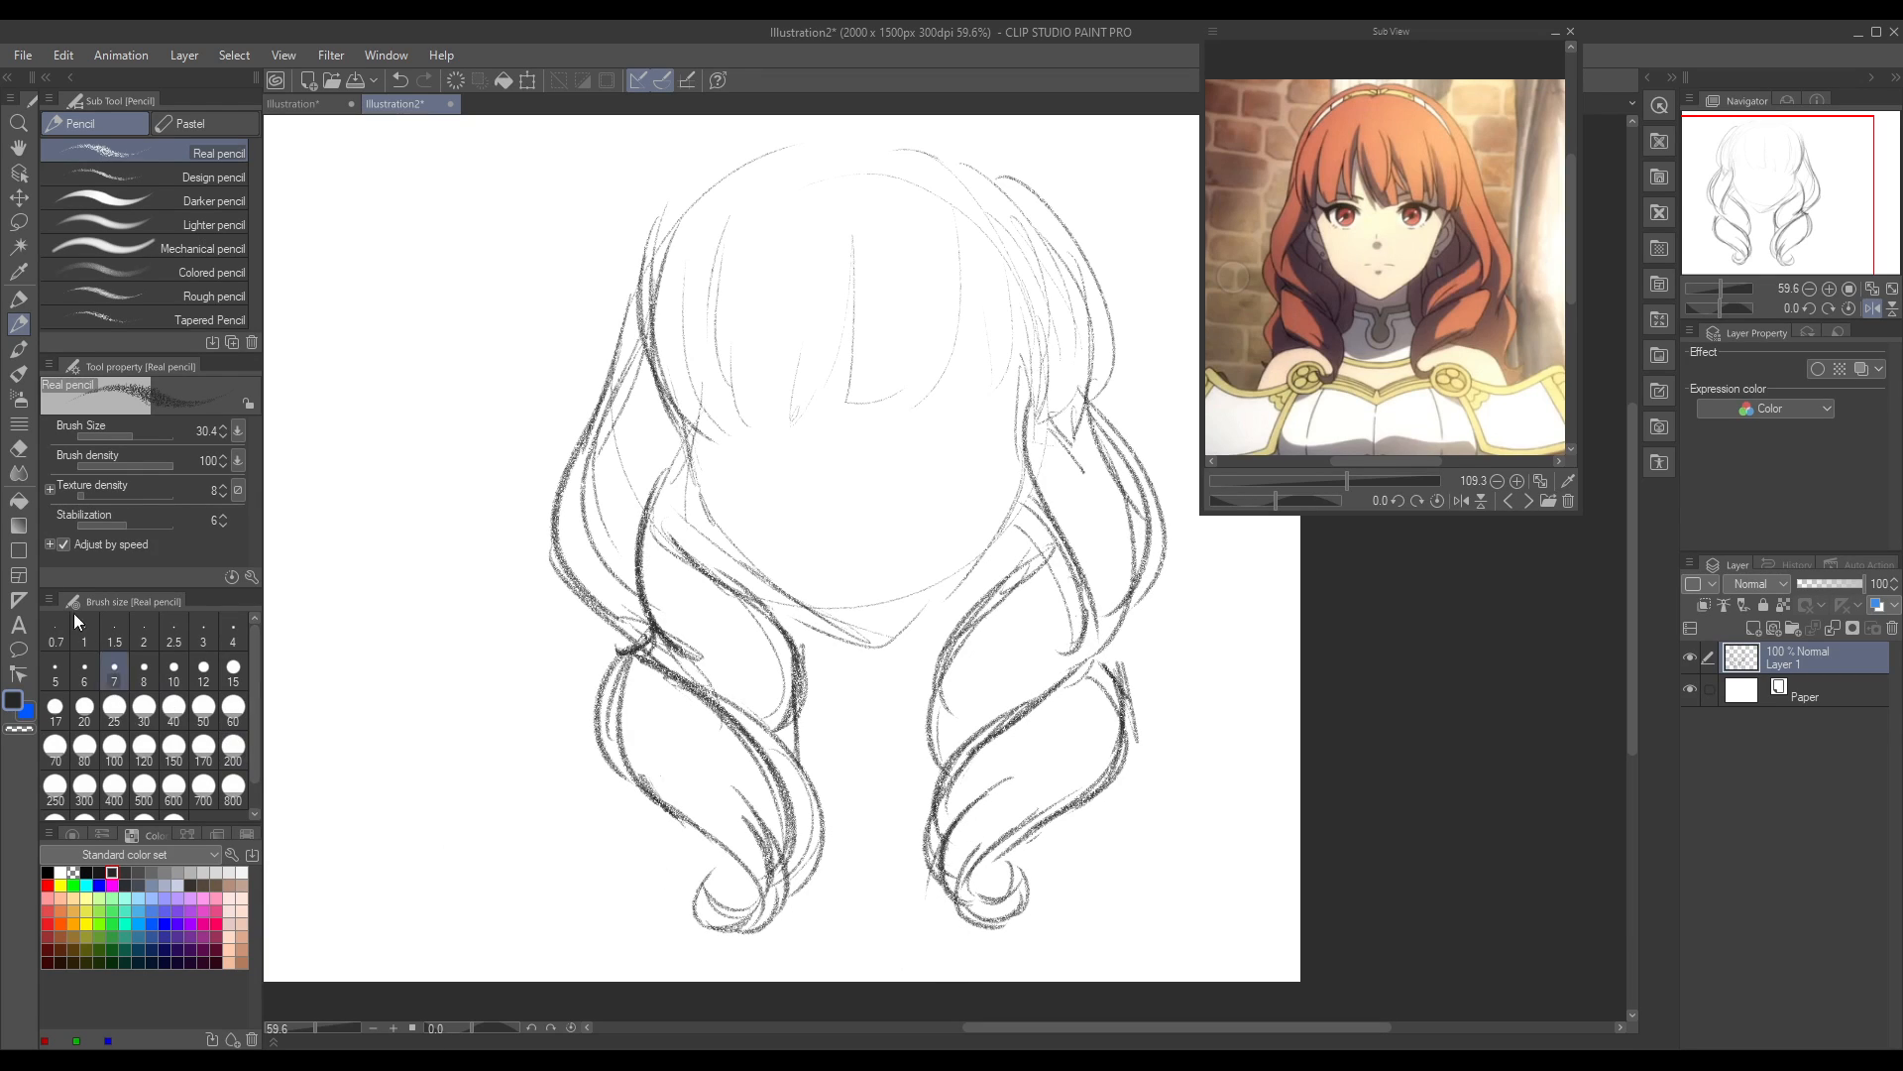
Step: Erase the stray outer lines on the lower-right curl and at the left curl's junction with the Hard eraser
click(17, 448)
drag(1118, 664, 1140, 750)
mouse_move(613, 646)
mouse_down()
mouse_move(659, 645)
mouse_move(635, 617)
mouse_up()
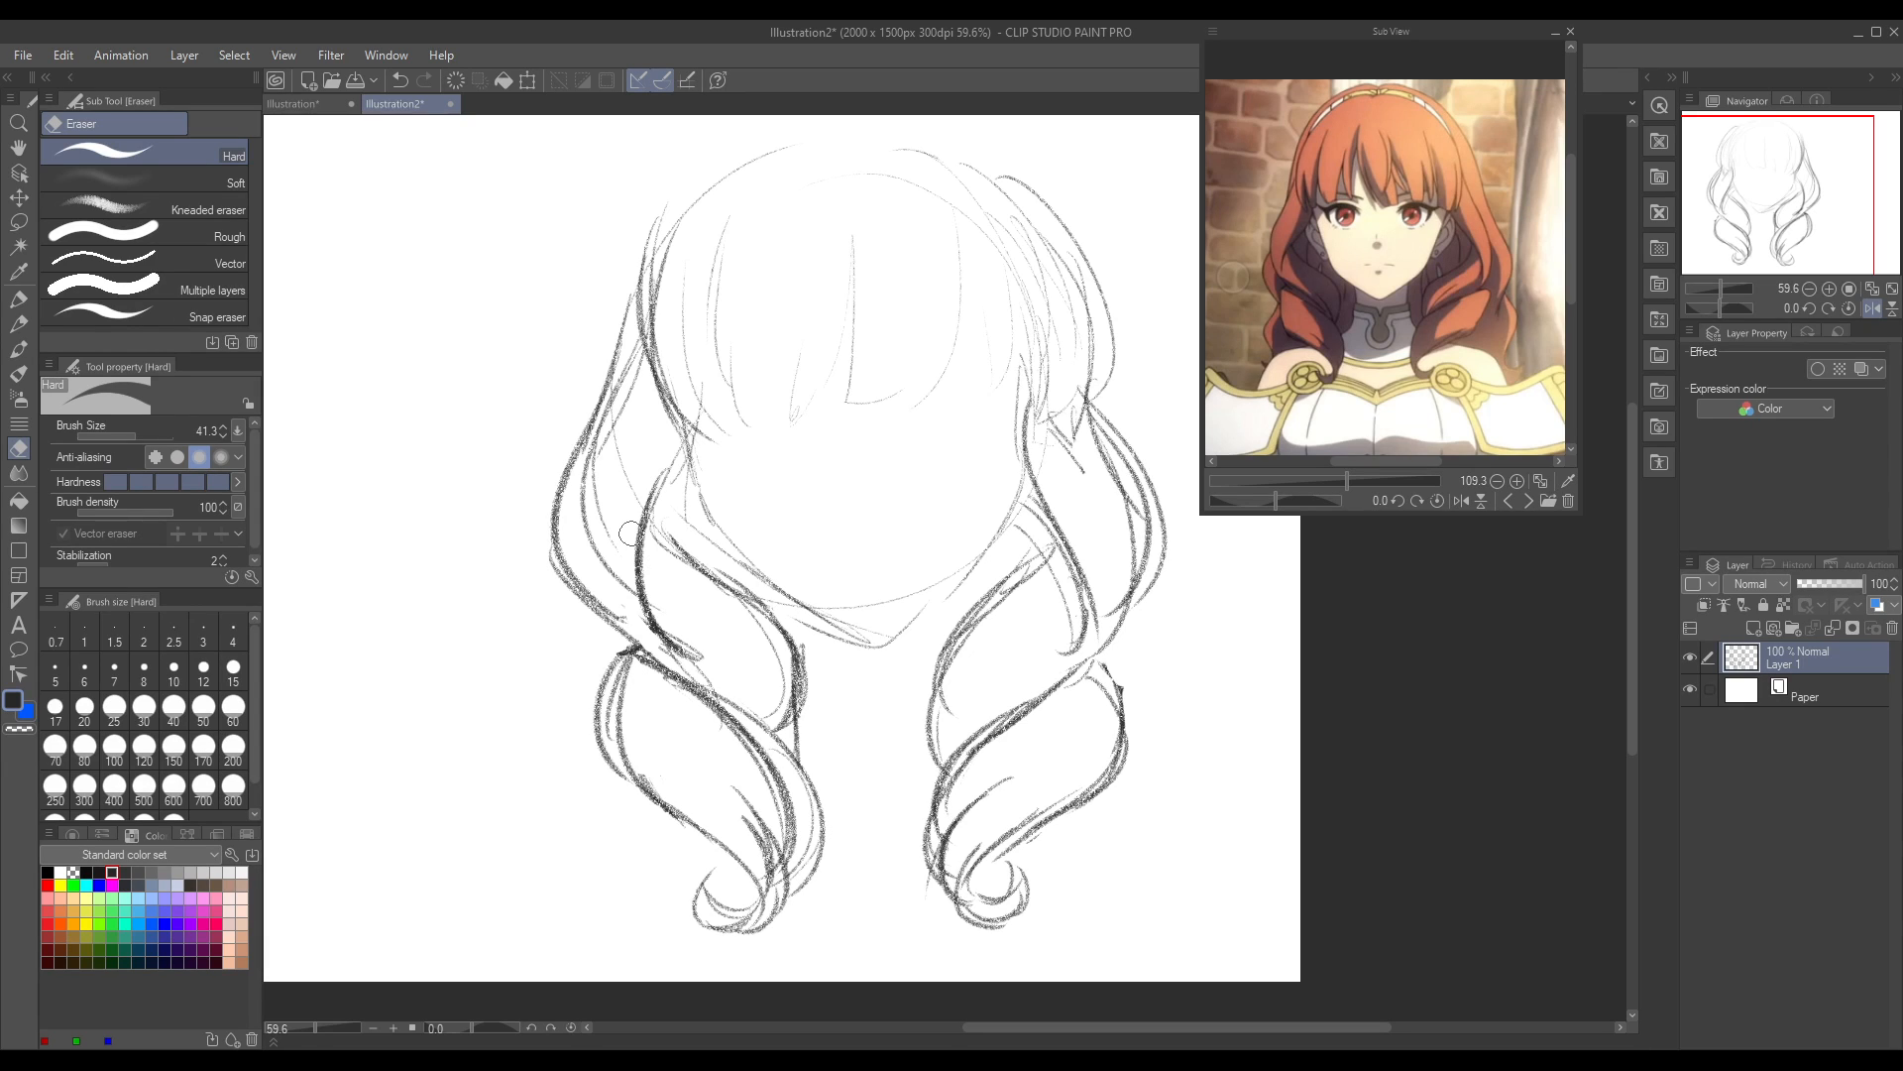
Step: Flip the canvas view horizontally and darken the hair on the left side of the head with Real pencil strokes
click(1871, 310)
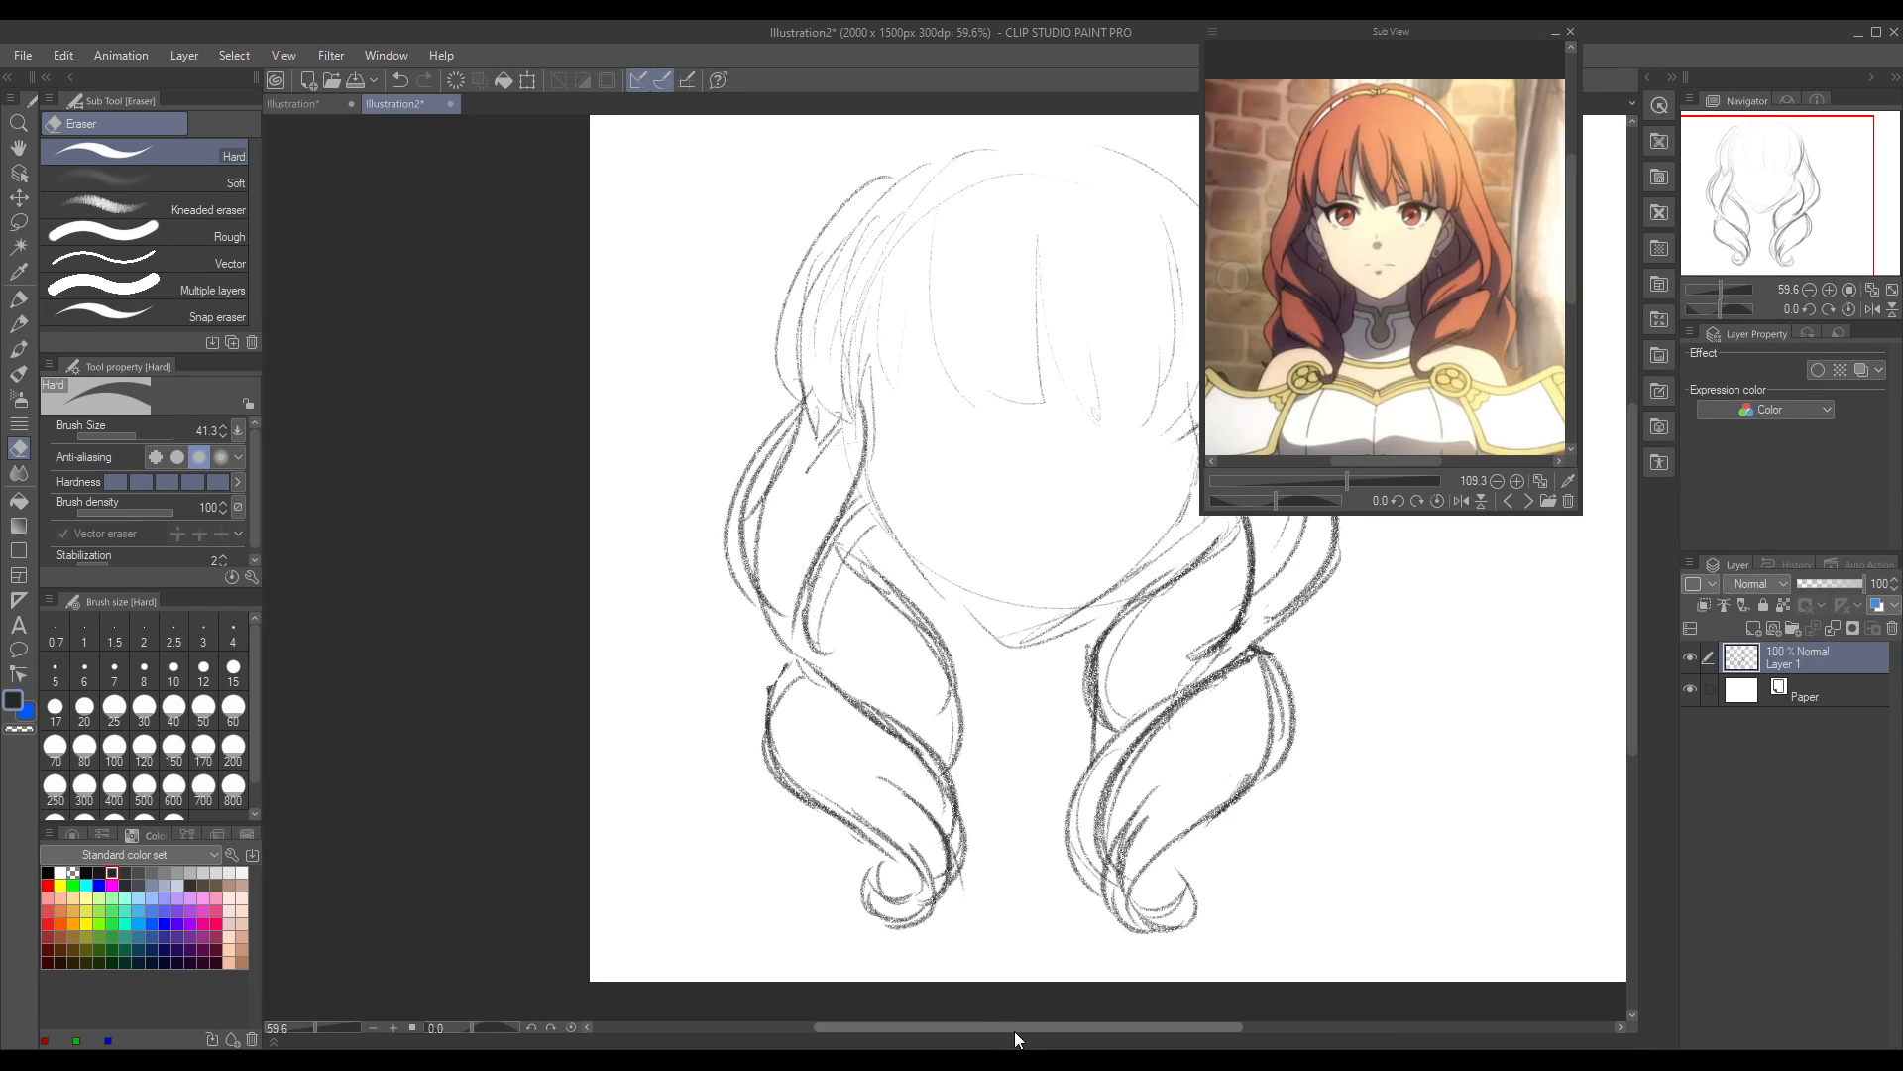
drag(1058, 1031, 1114, 1029)
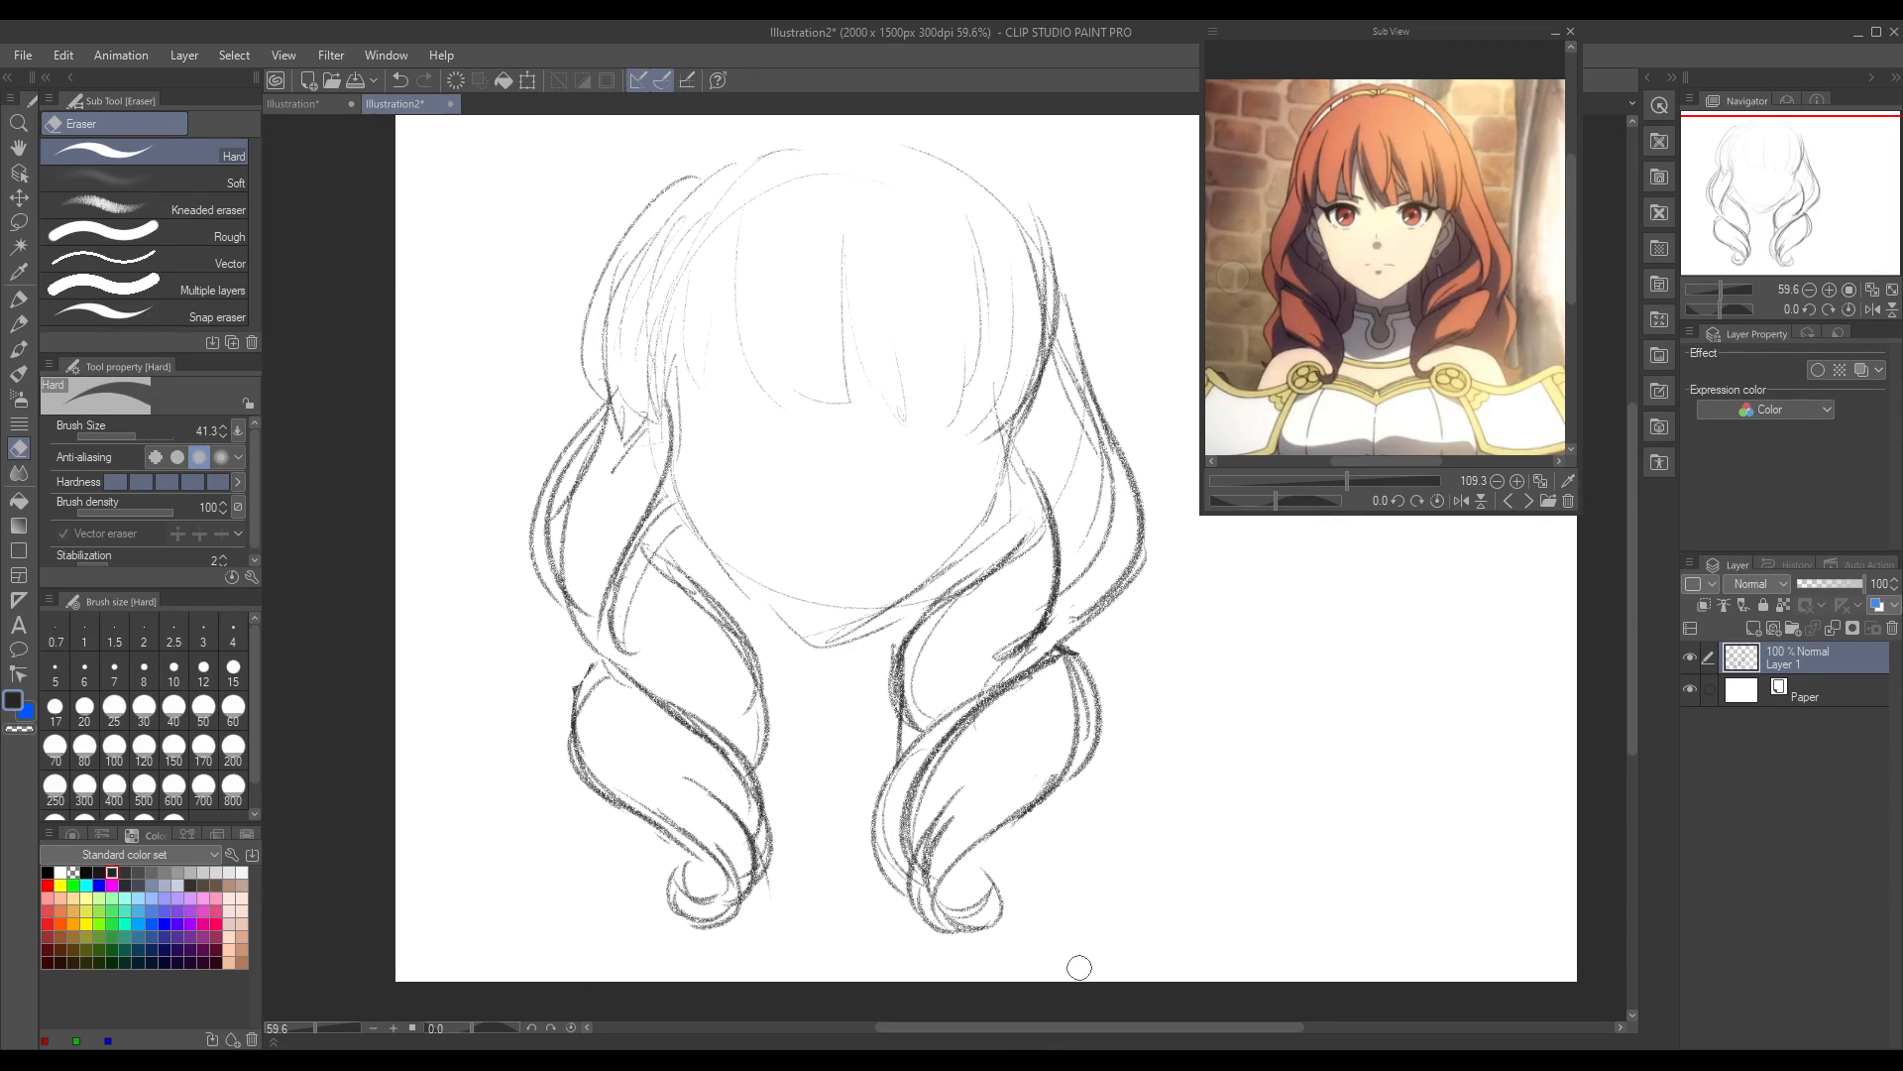
click(20, 325)
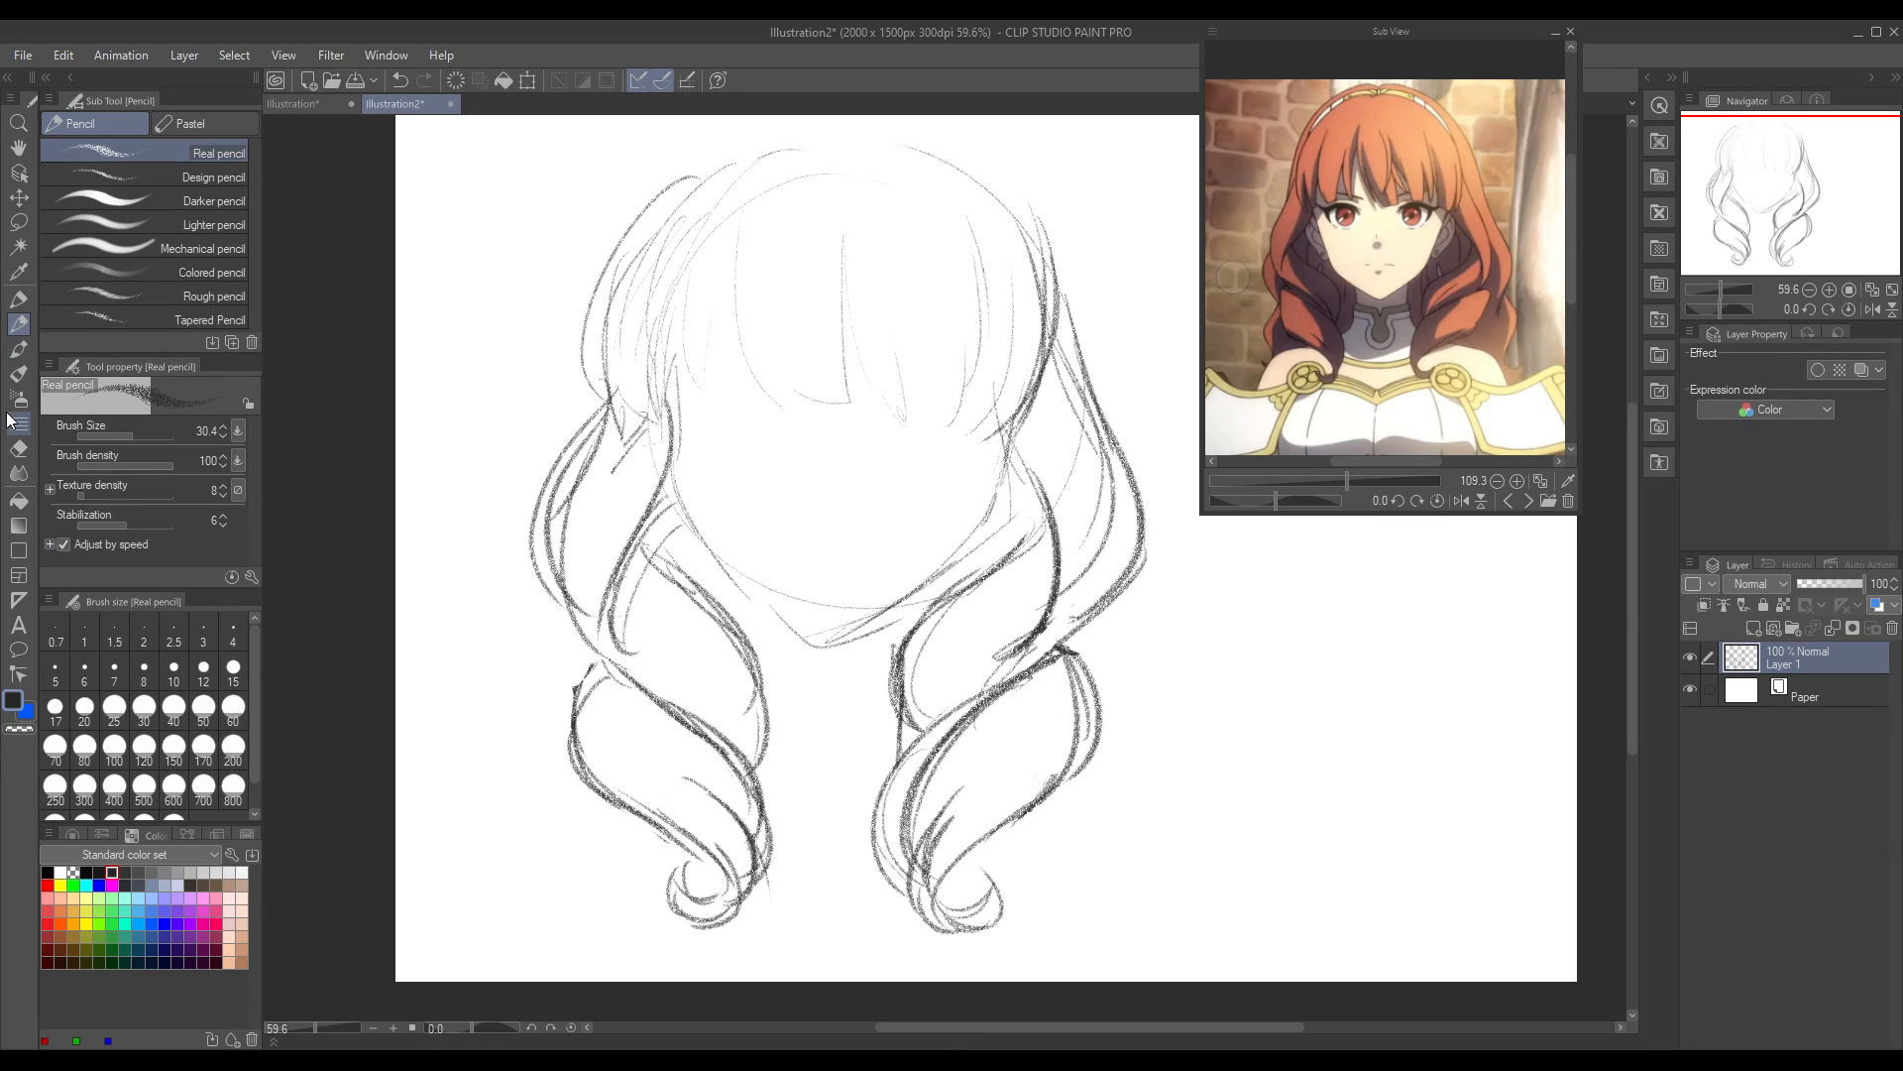
drag(1634, 640, 1636, 627)
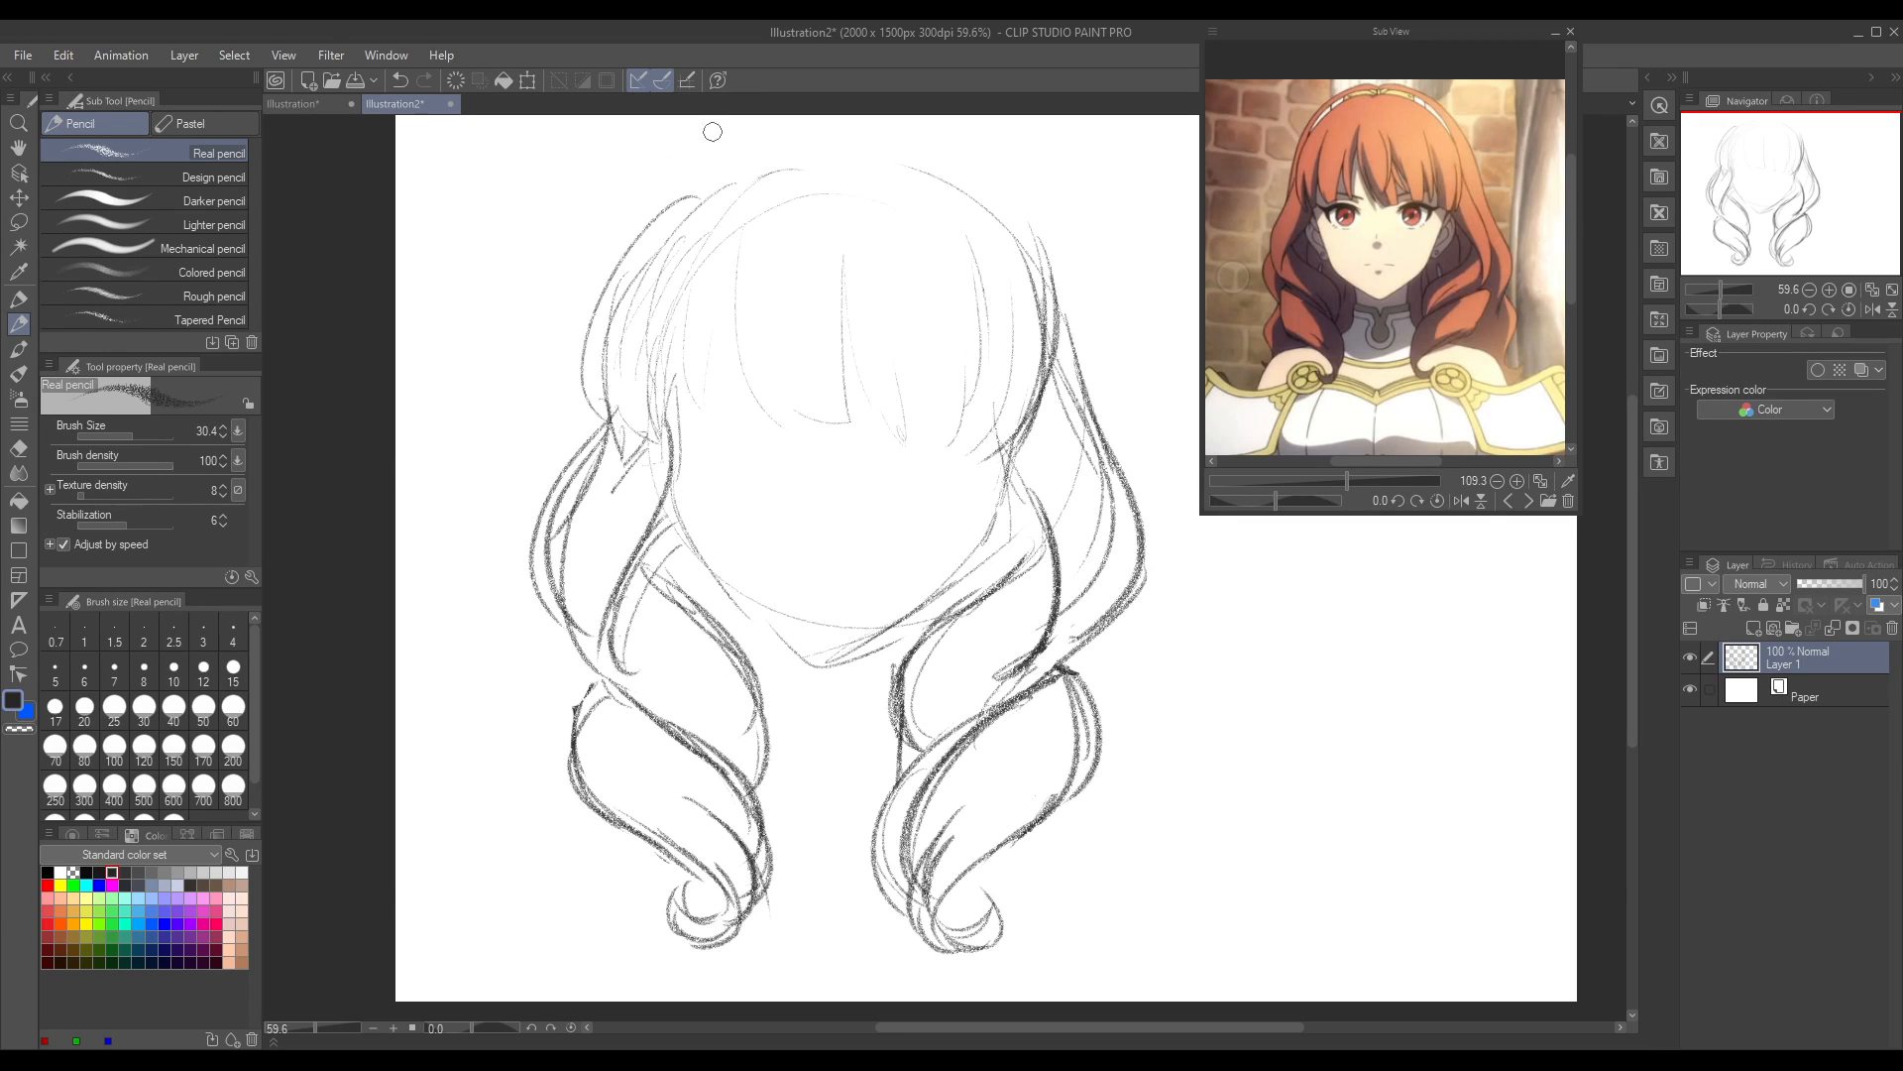
mouse_move(712, 174)
mouse_down()
mouse_move(596, 299)
mouse_move(593, 392)
mouse_up()
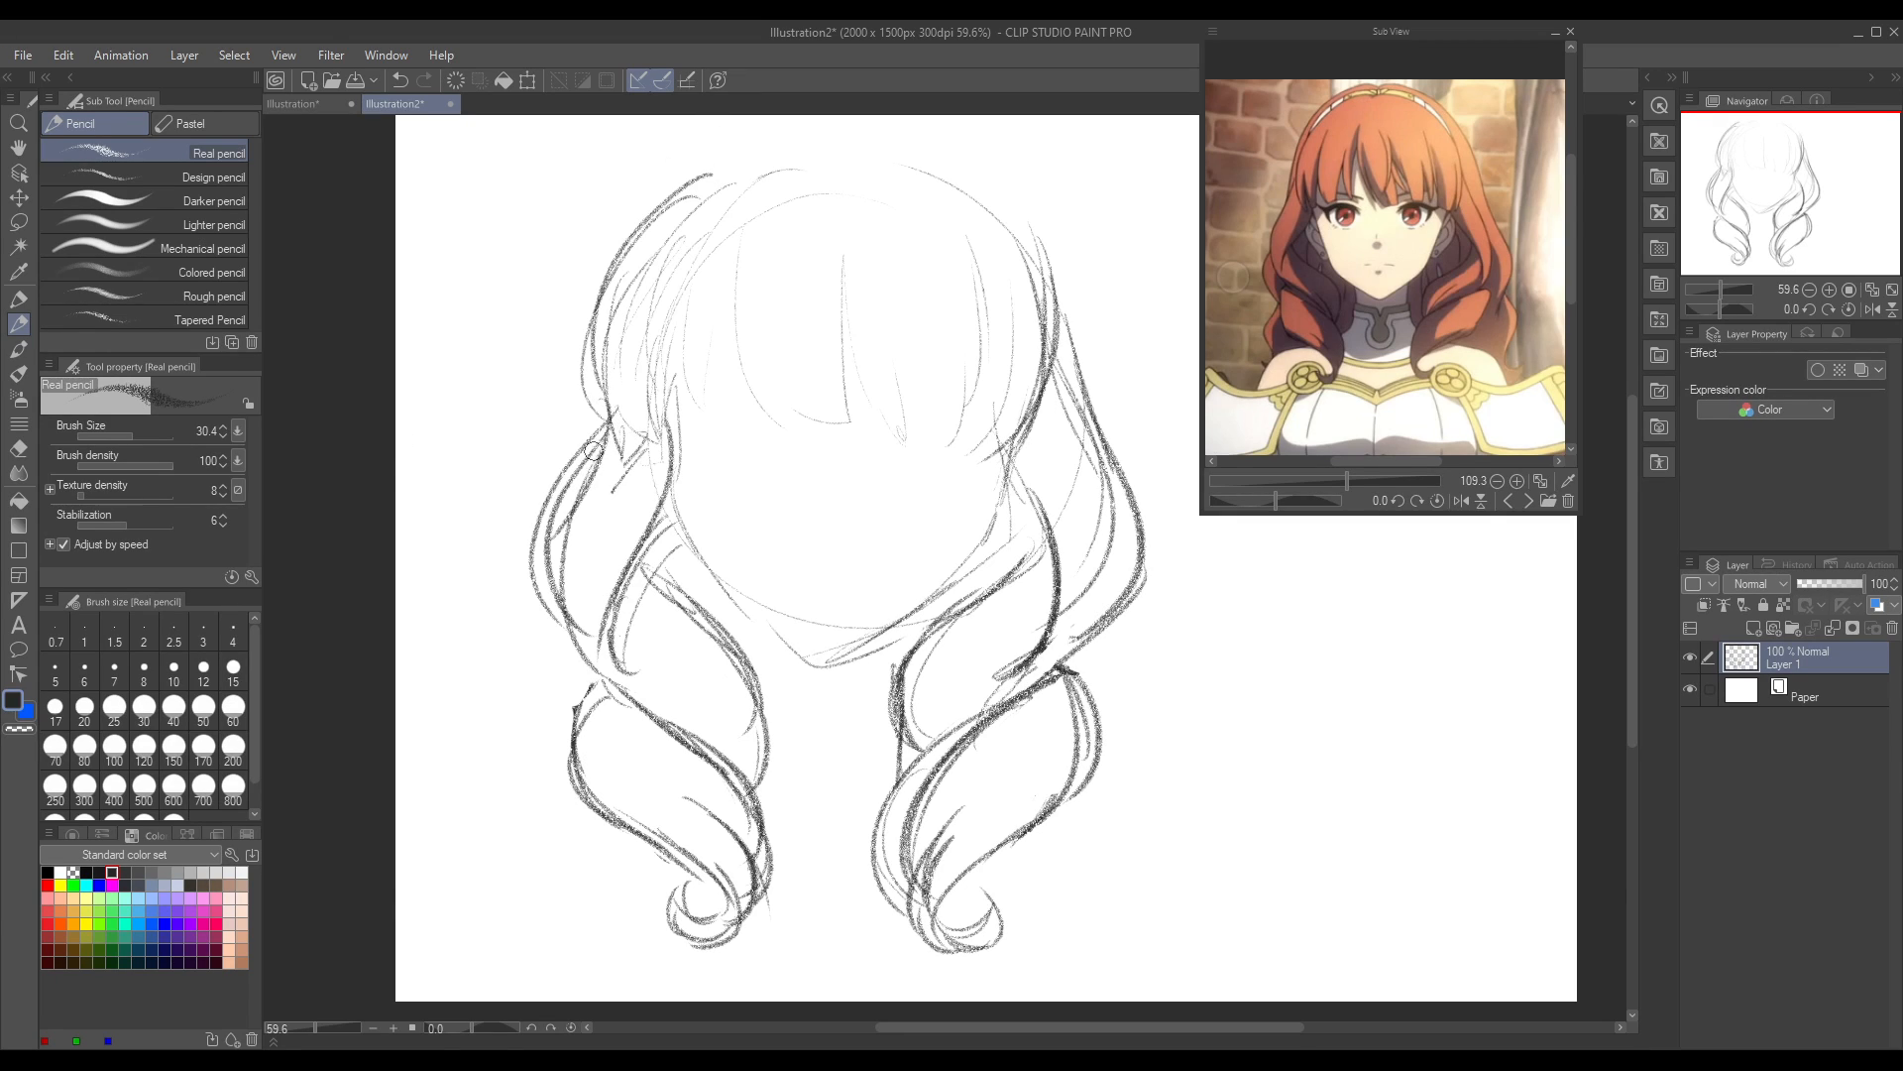
mouse_move(610, 282)
mouse_down()
mouse_move(648, 455)
mouse_move(681, 243)
mouse_up()
drag(634, 451, 645, 322)
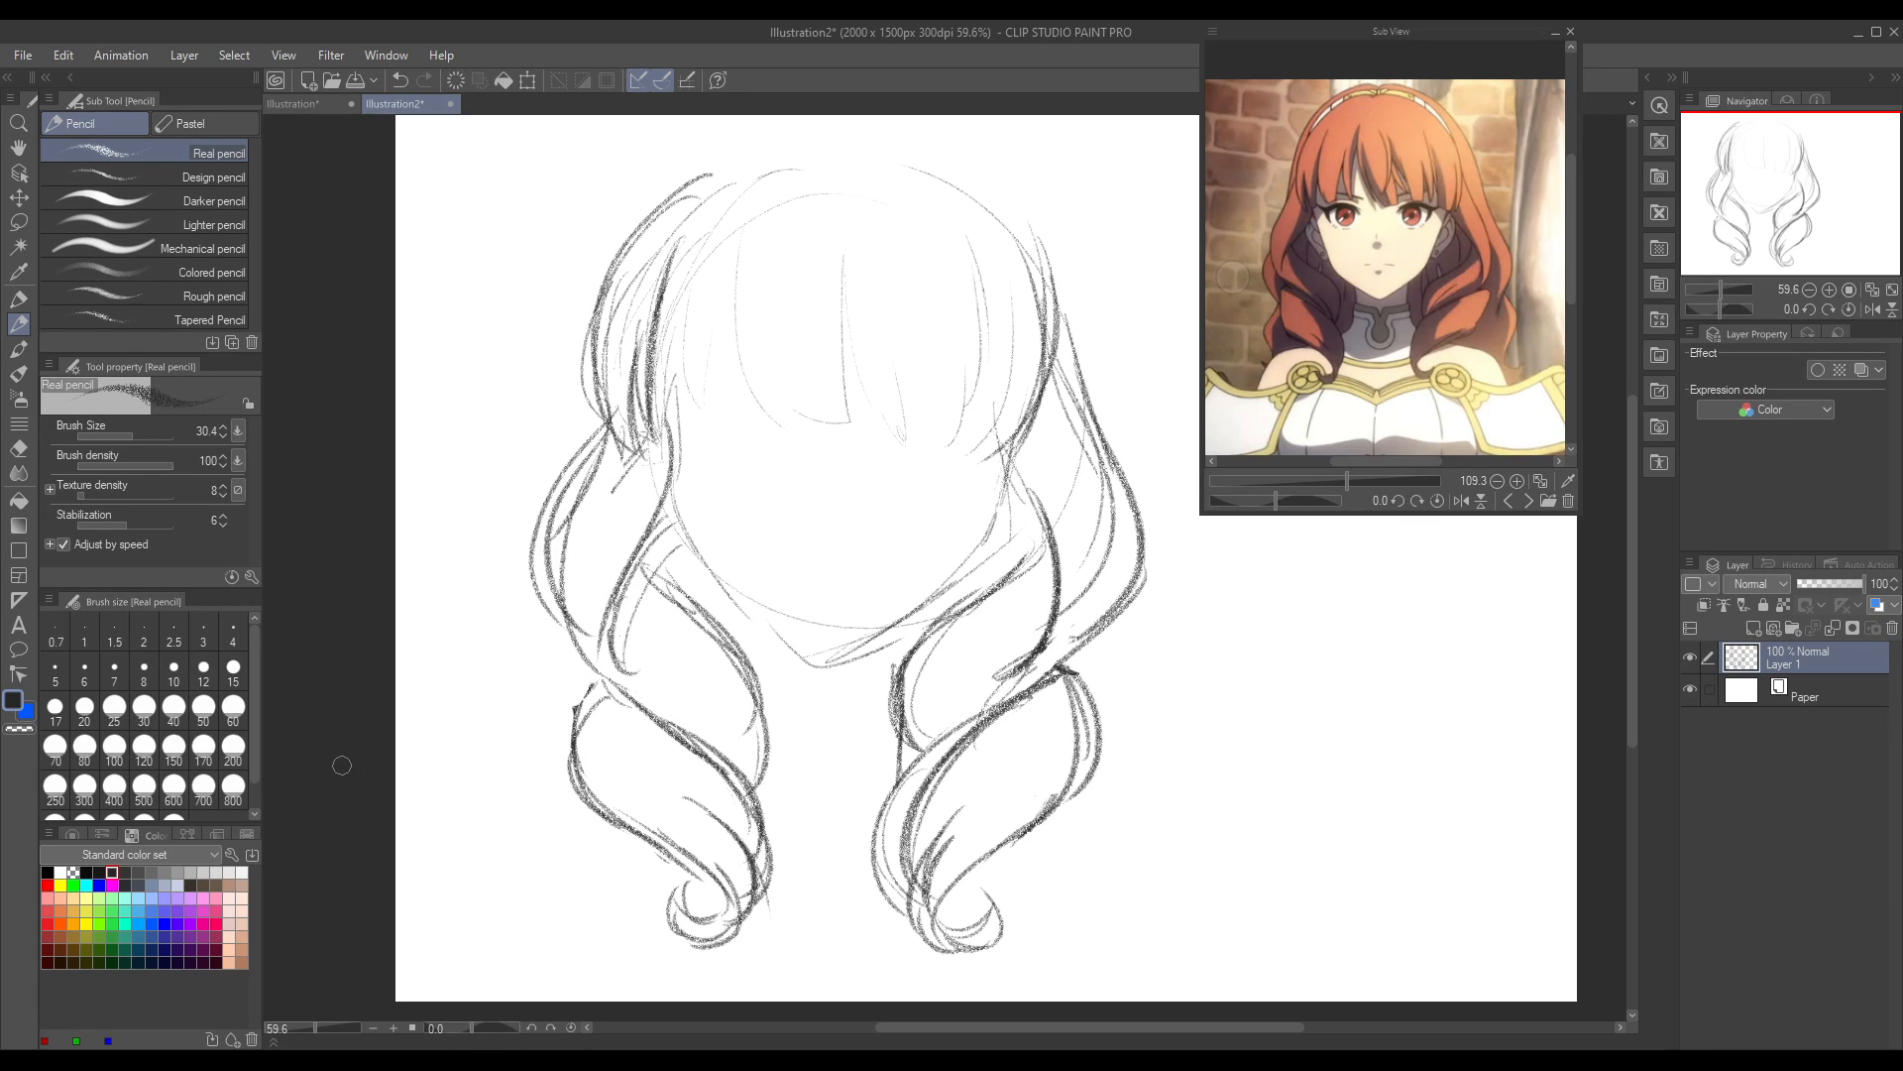
Step: Sketch the outermost bang strand beside the left temple, replacing the first attempt
mouse_move(708, 218)
mouse_down()
mouse_move(694, 422)
mouse_move(719, 436)
mouse_up()
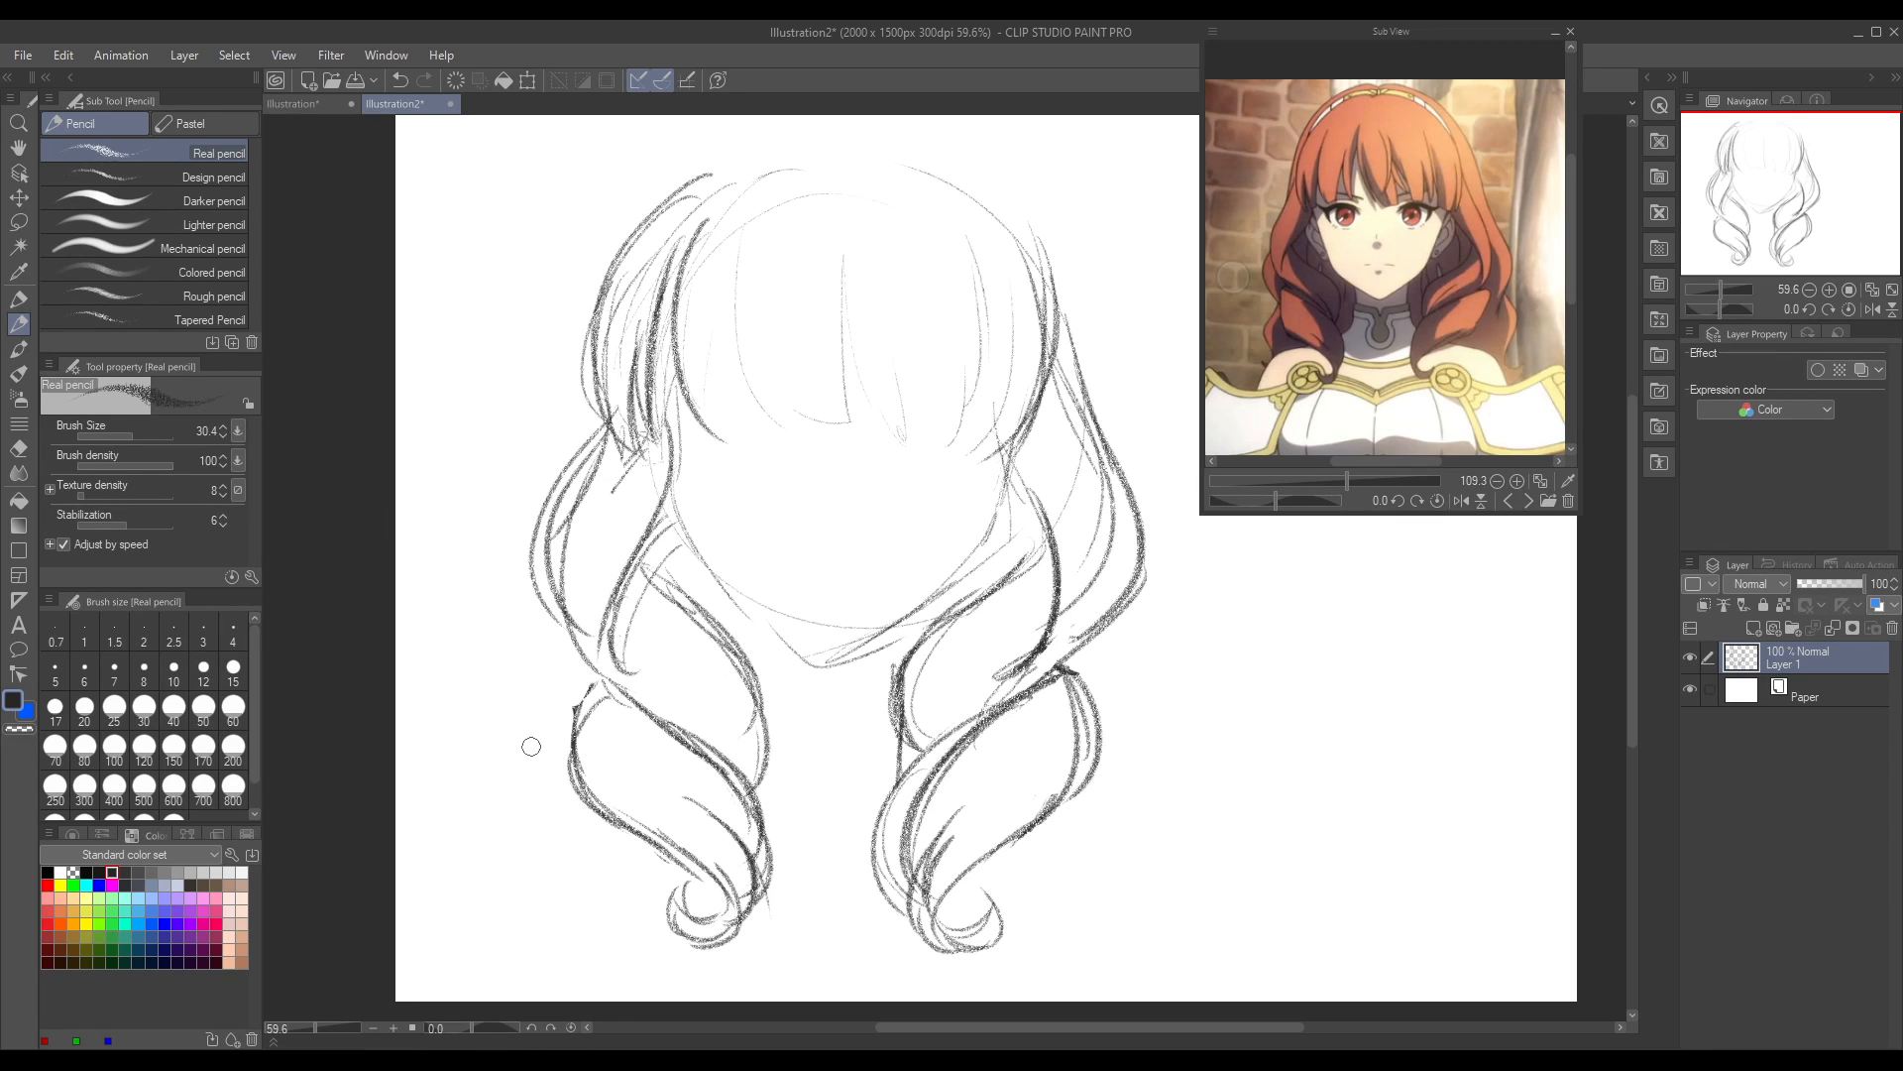
key(ctrl+z)
mouse_move(720, 186)
mouse_down()
mouse_move(718, 438)
mouse_move(719, 413)
mouse_up()
mouse_move(726, 286)
mouse_down()
mouse_move(718, 426)
mouse_move(732, 247)
mouse_move(716, 429)
mouse_up()
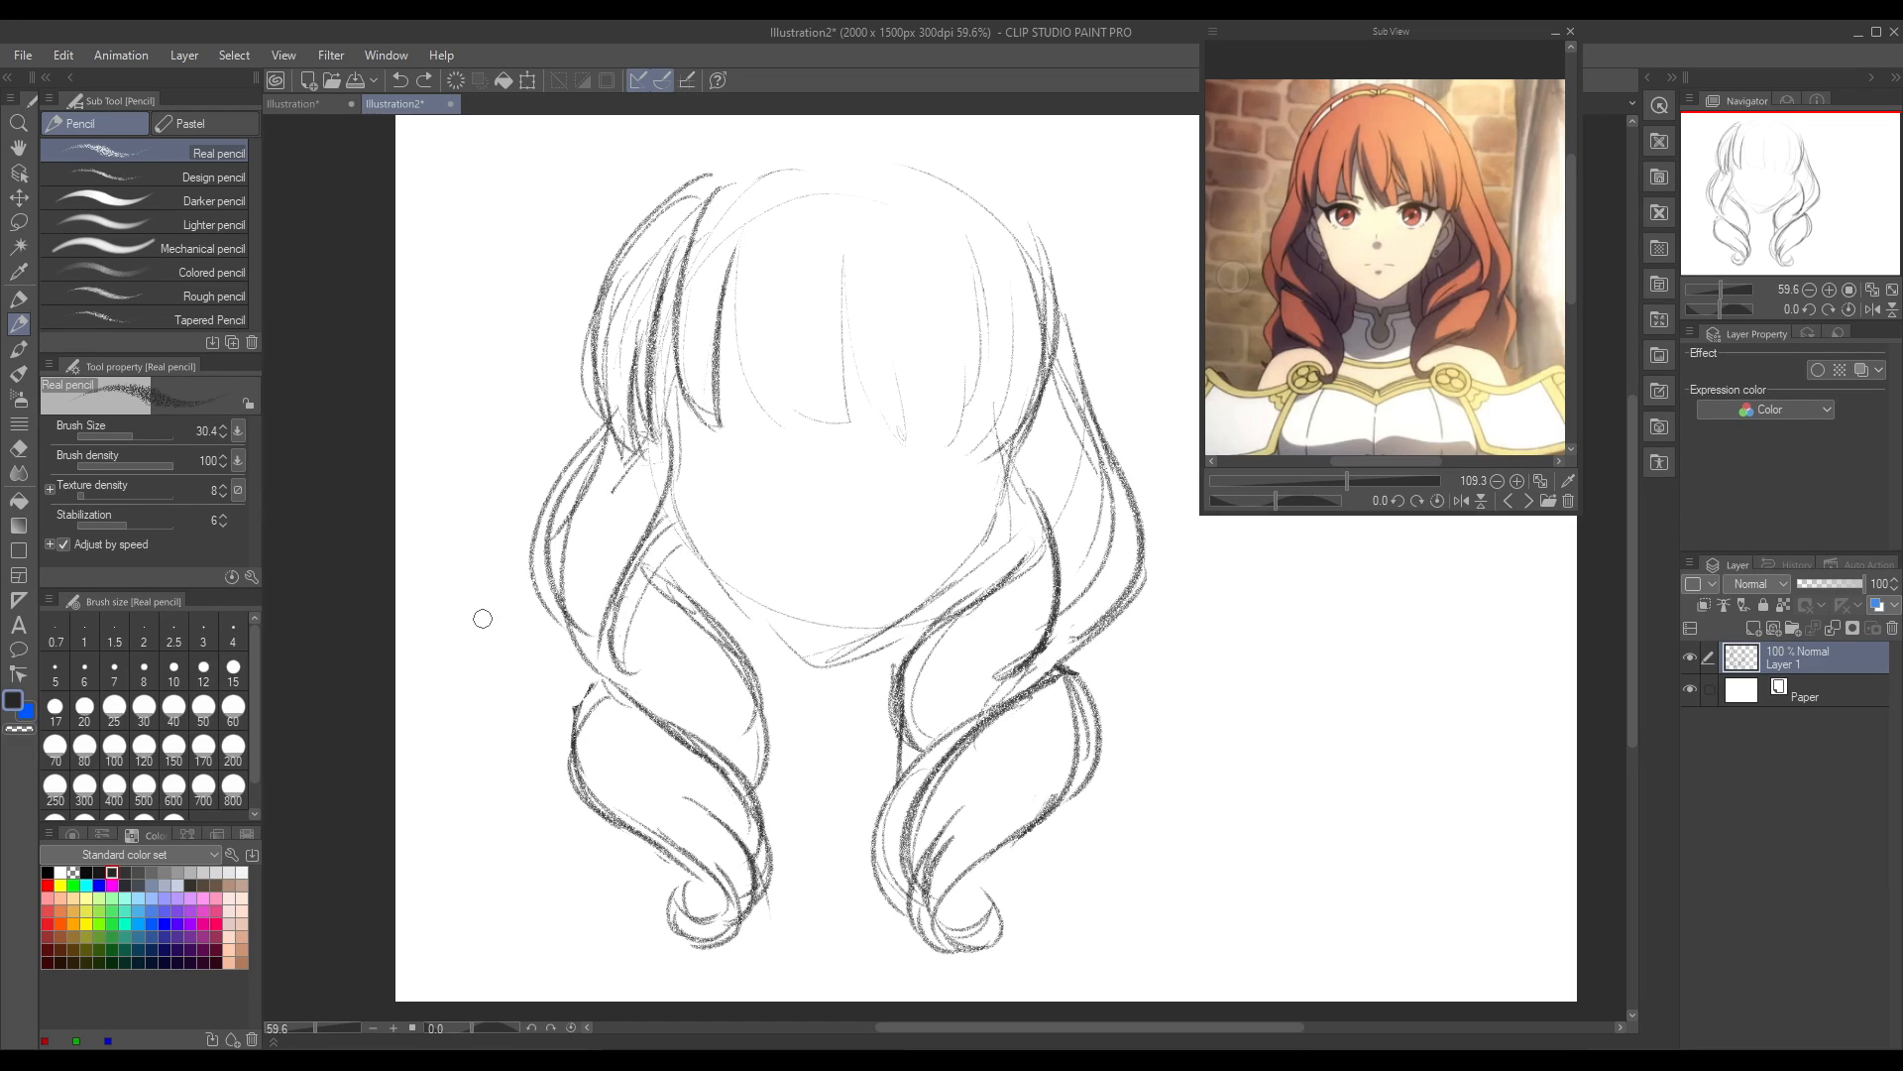
Step: Erase the outer line of the left-temple bang strand and redraw it as a cleaner curve with the Real pencil
click(19, 451)
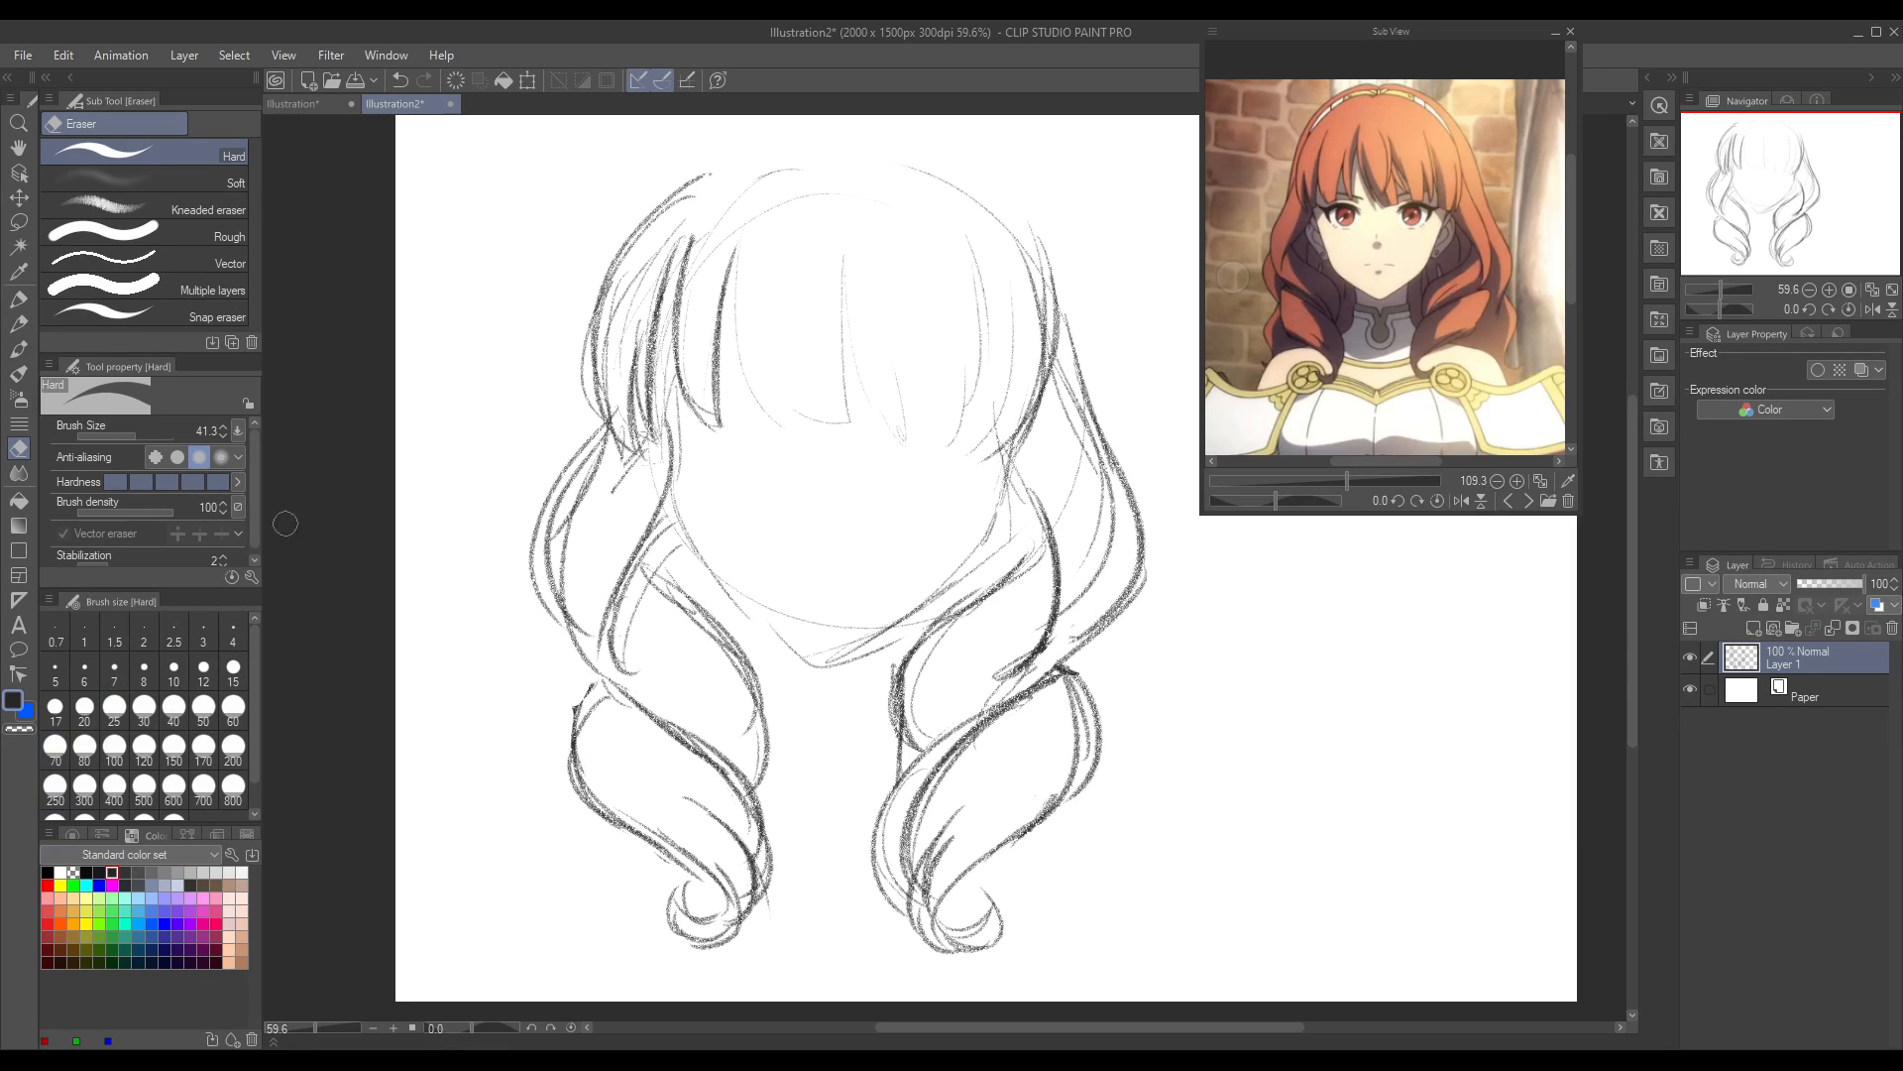
mouse_move(700, 230)
mouse_down()
mouse_move(663, 325)
mouse_move(694, 409)
mouse_move(678, 329)
mouse_up()
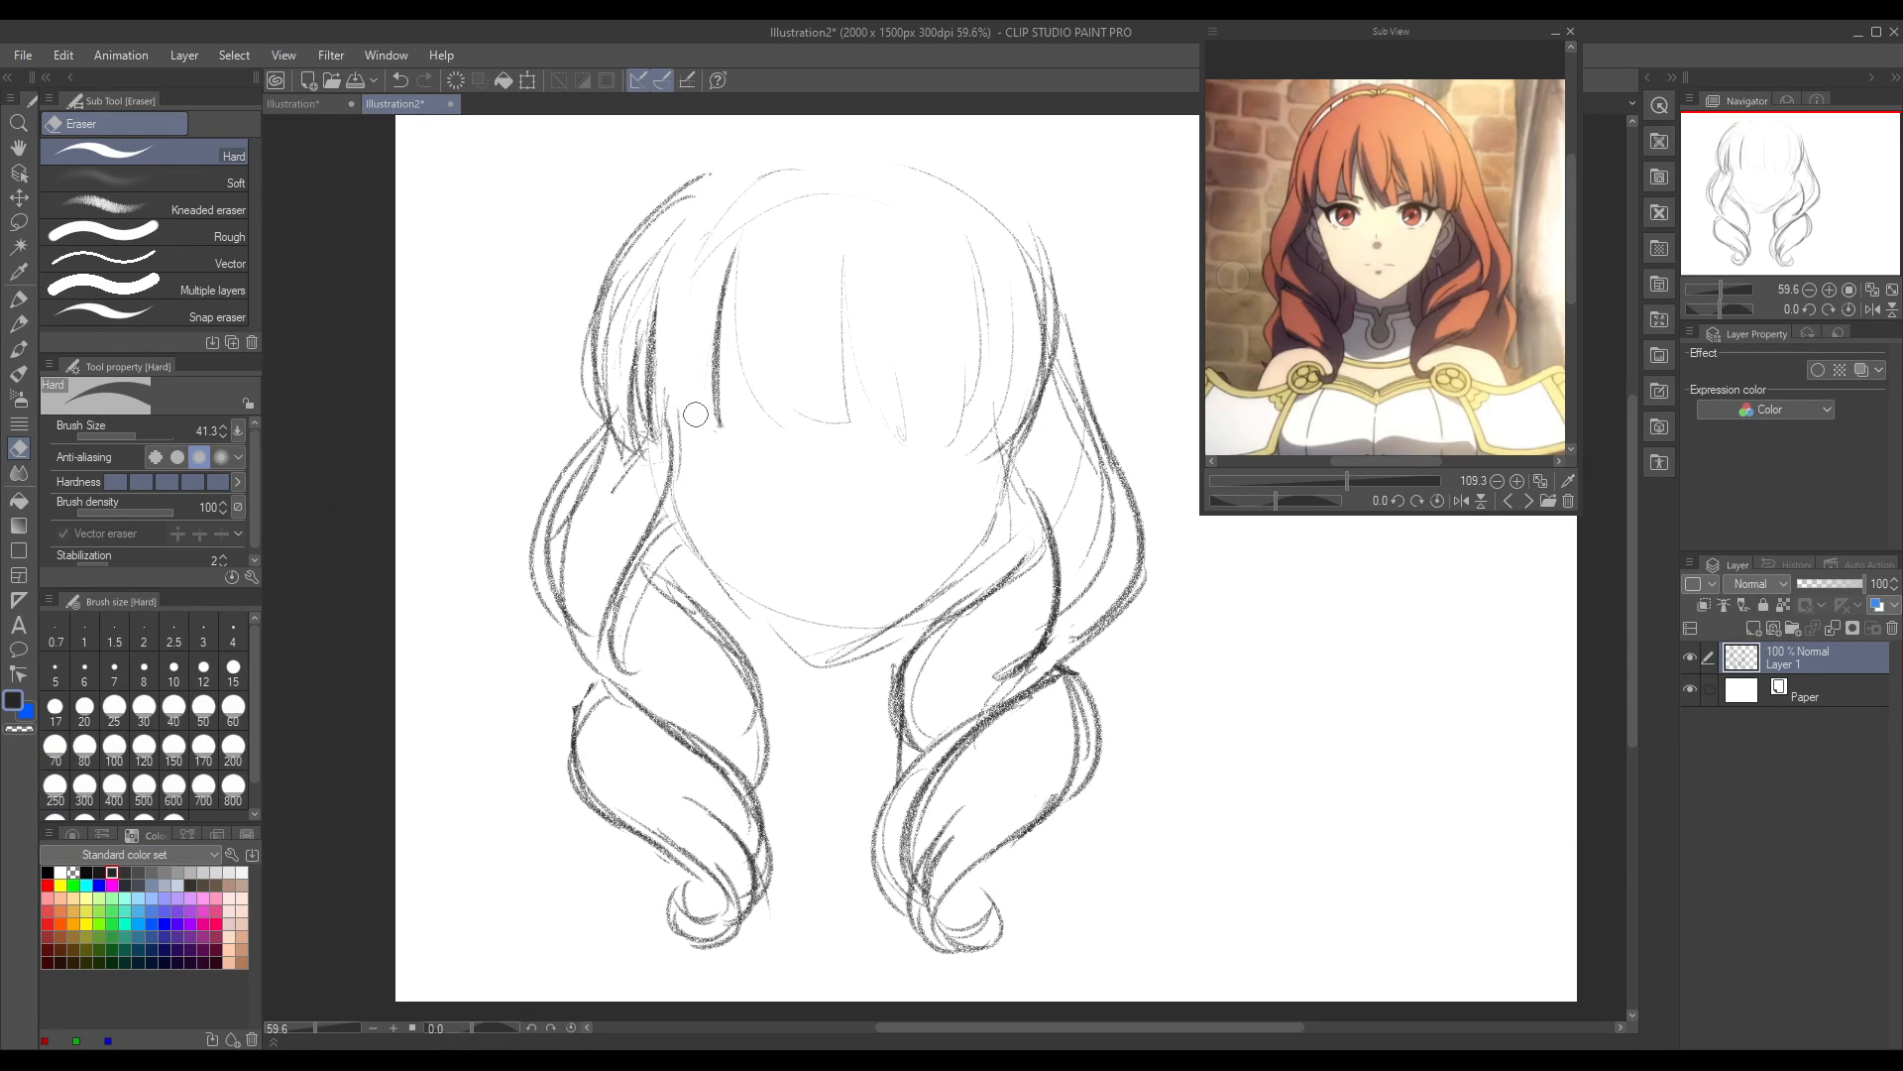
click(19, 323)
mouse_move(699, 231)
mouse_down()
mouse_move(709, 426)
mouse_move(671, 357)
mouse_move(684, 425)
mouse_up()
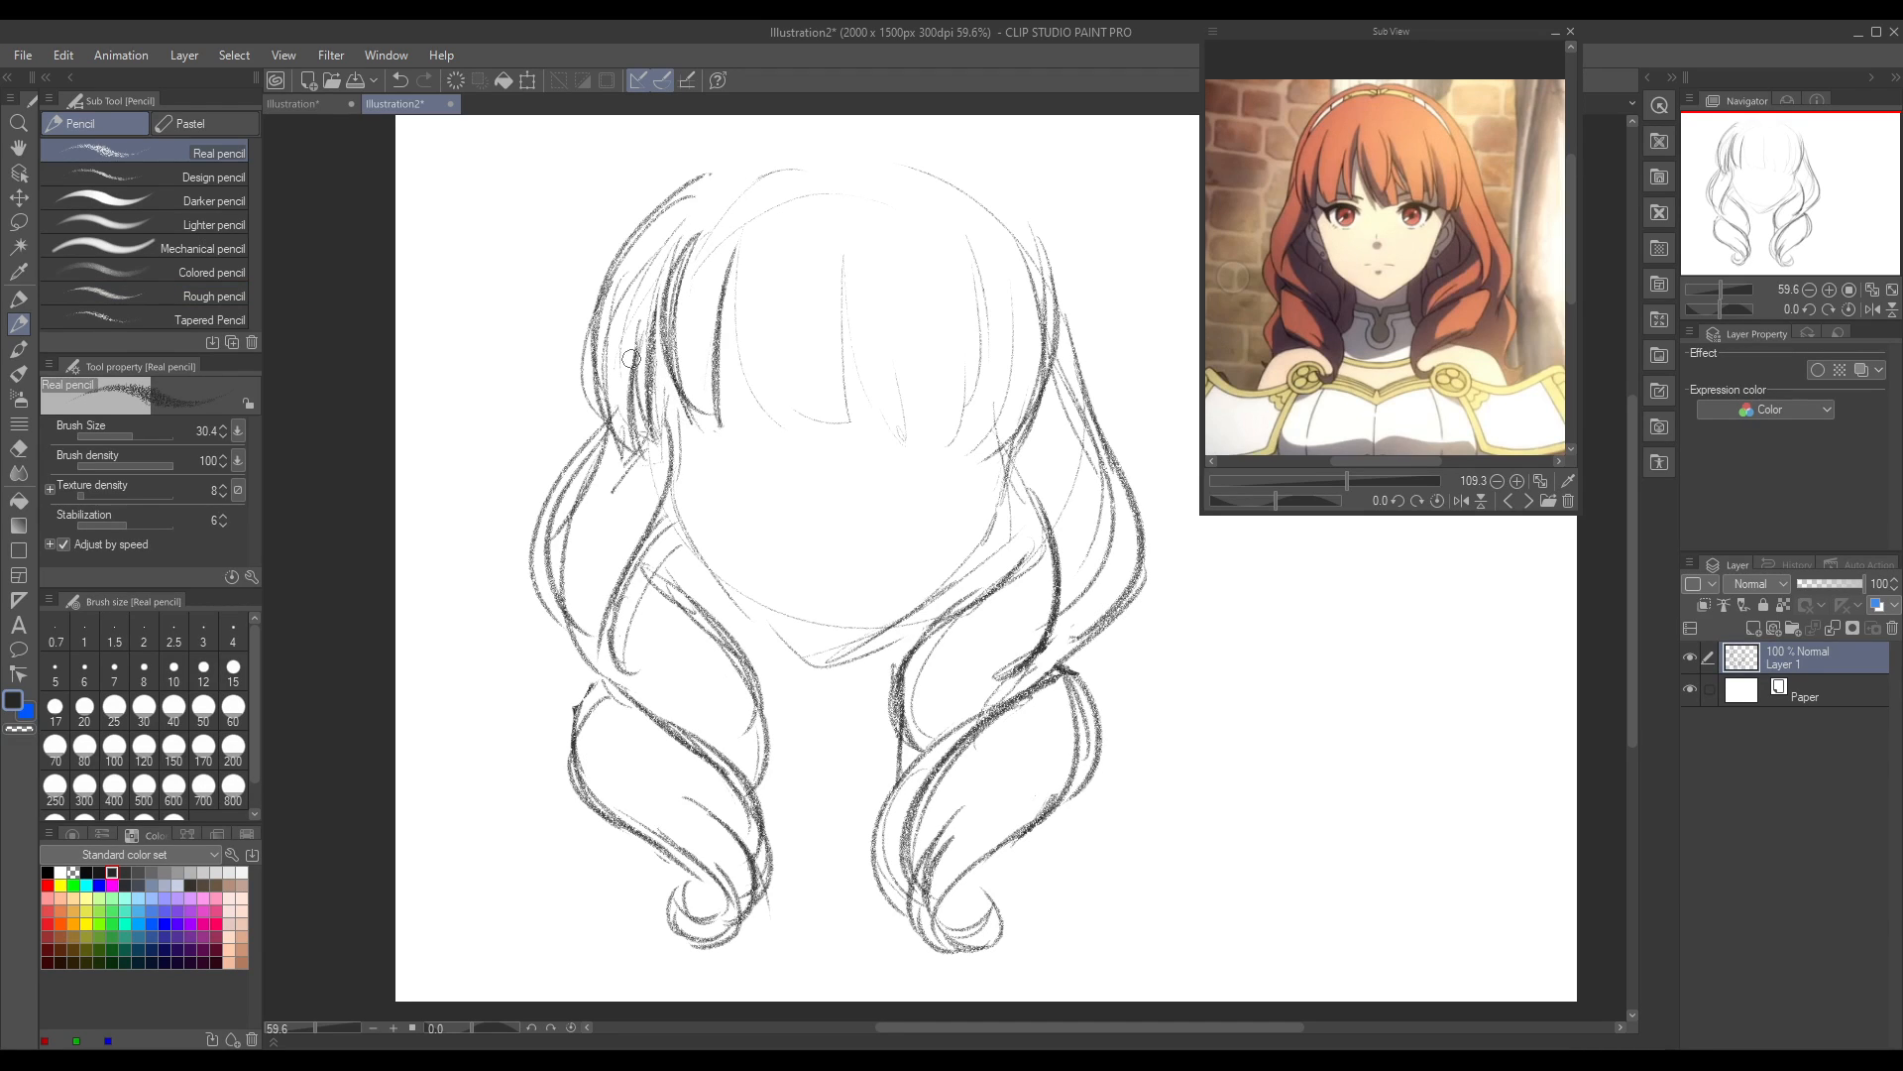
Step: Draw the bang strands across the left half of the forehead up to its centre, redoing the misplaced stroke
mouse_move(736, 247)
mouse_down()
mouse_move(761, 411)
mouse_move(762, 227)
mouse_move(752, 407)
mouse_up()
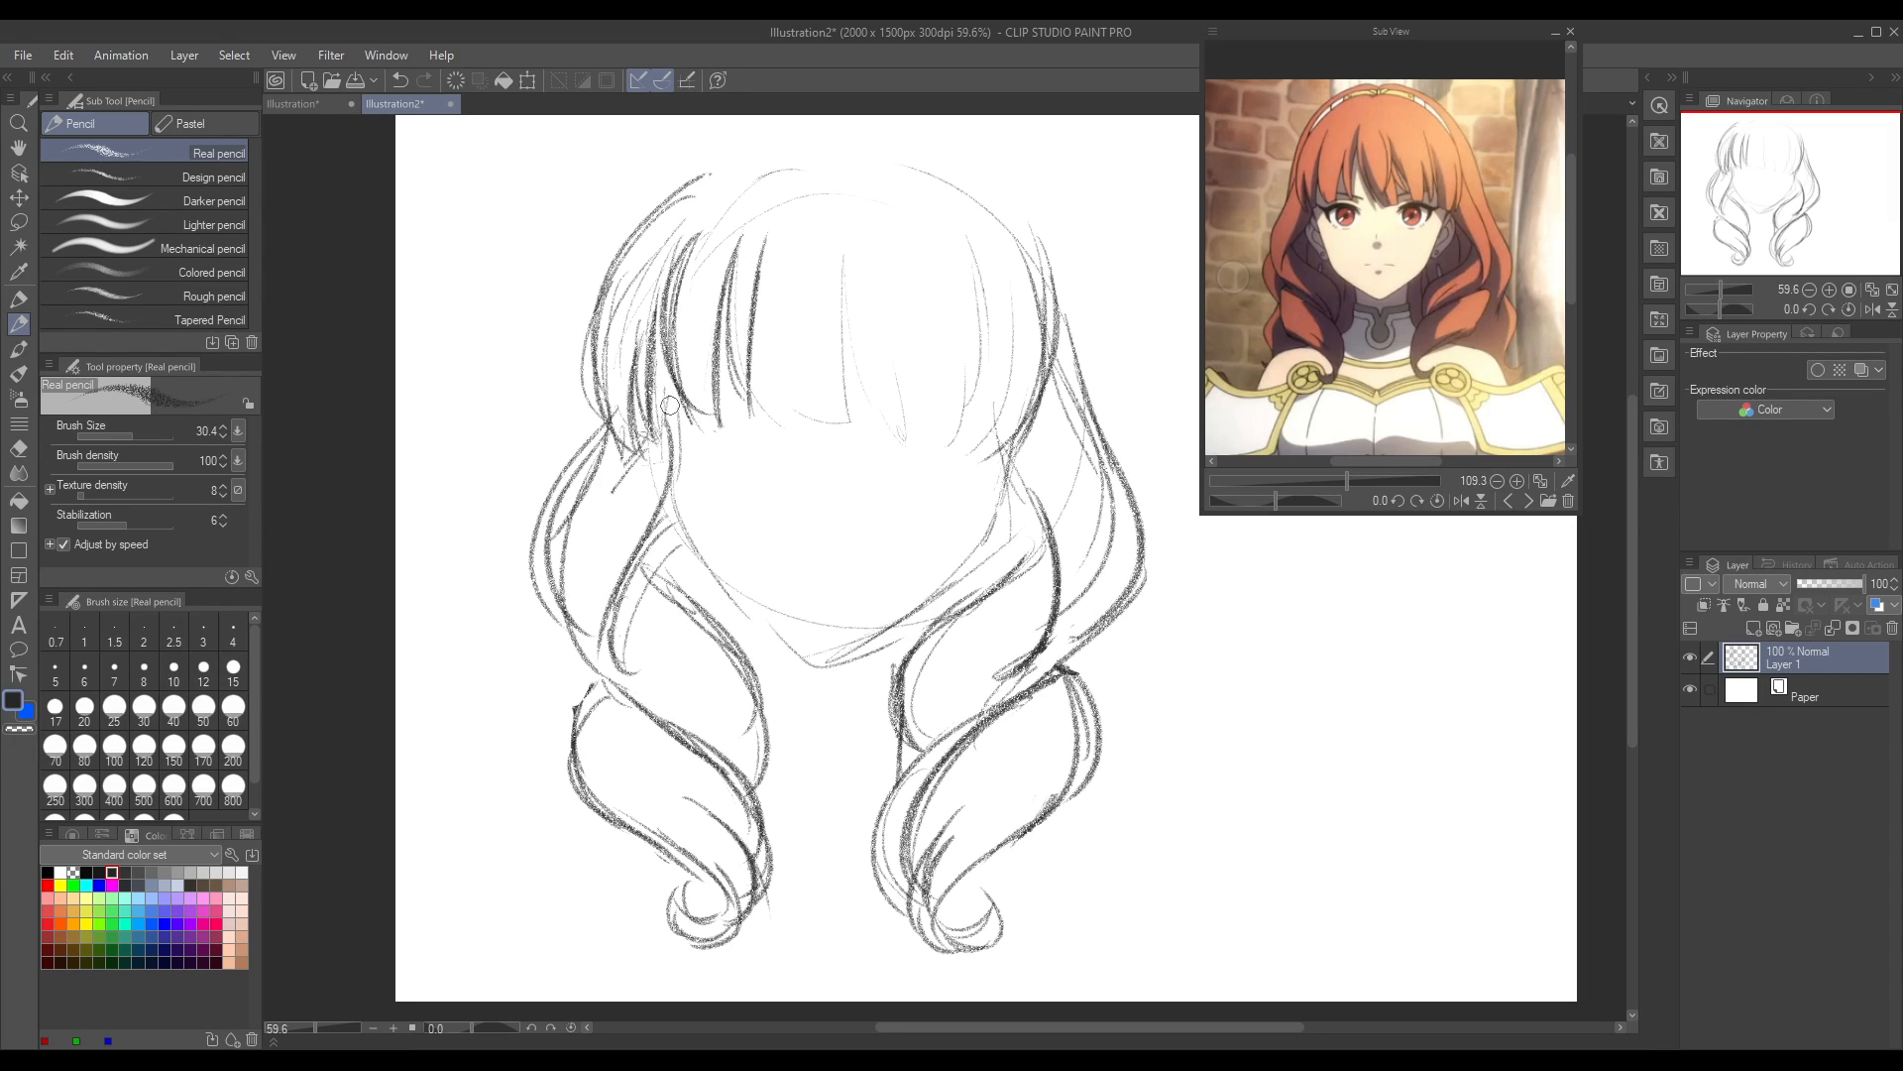
drag(783, 201, 751, 401)
key(ctrl+z)
mouse_move(790, 193)
mouse_down()
mouse_move(765, 395)
mouse_move(797, 412)
mouse_up()
mouse_move(783, 285)
mouse_down()
mouse_move(790, 374)
mouse_move(845, 430)
mouse_move(837, 232)
mouse_up()
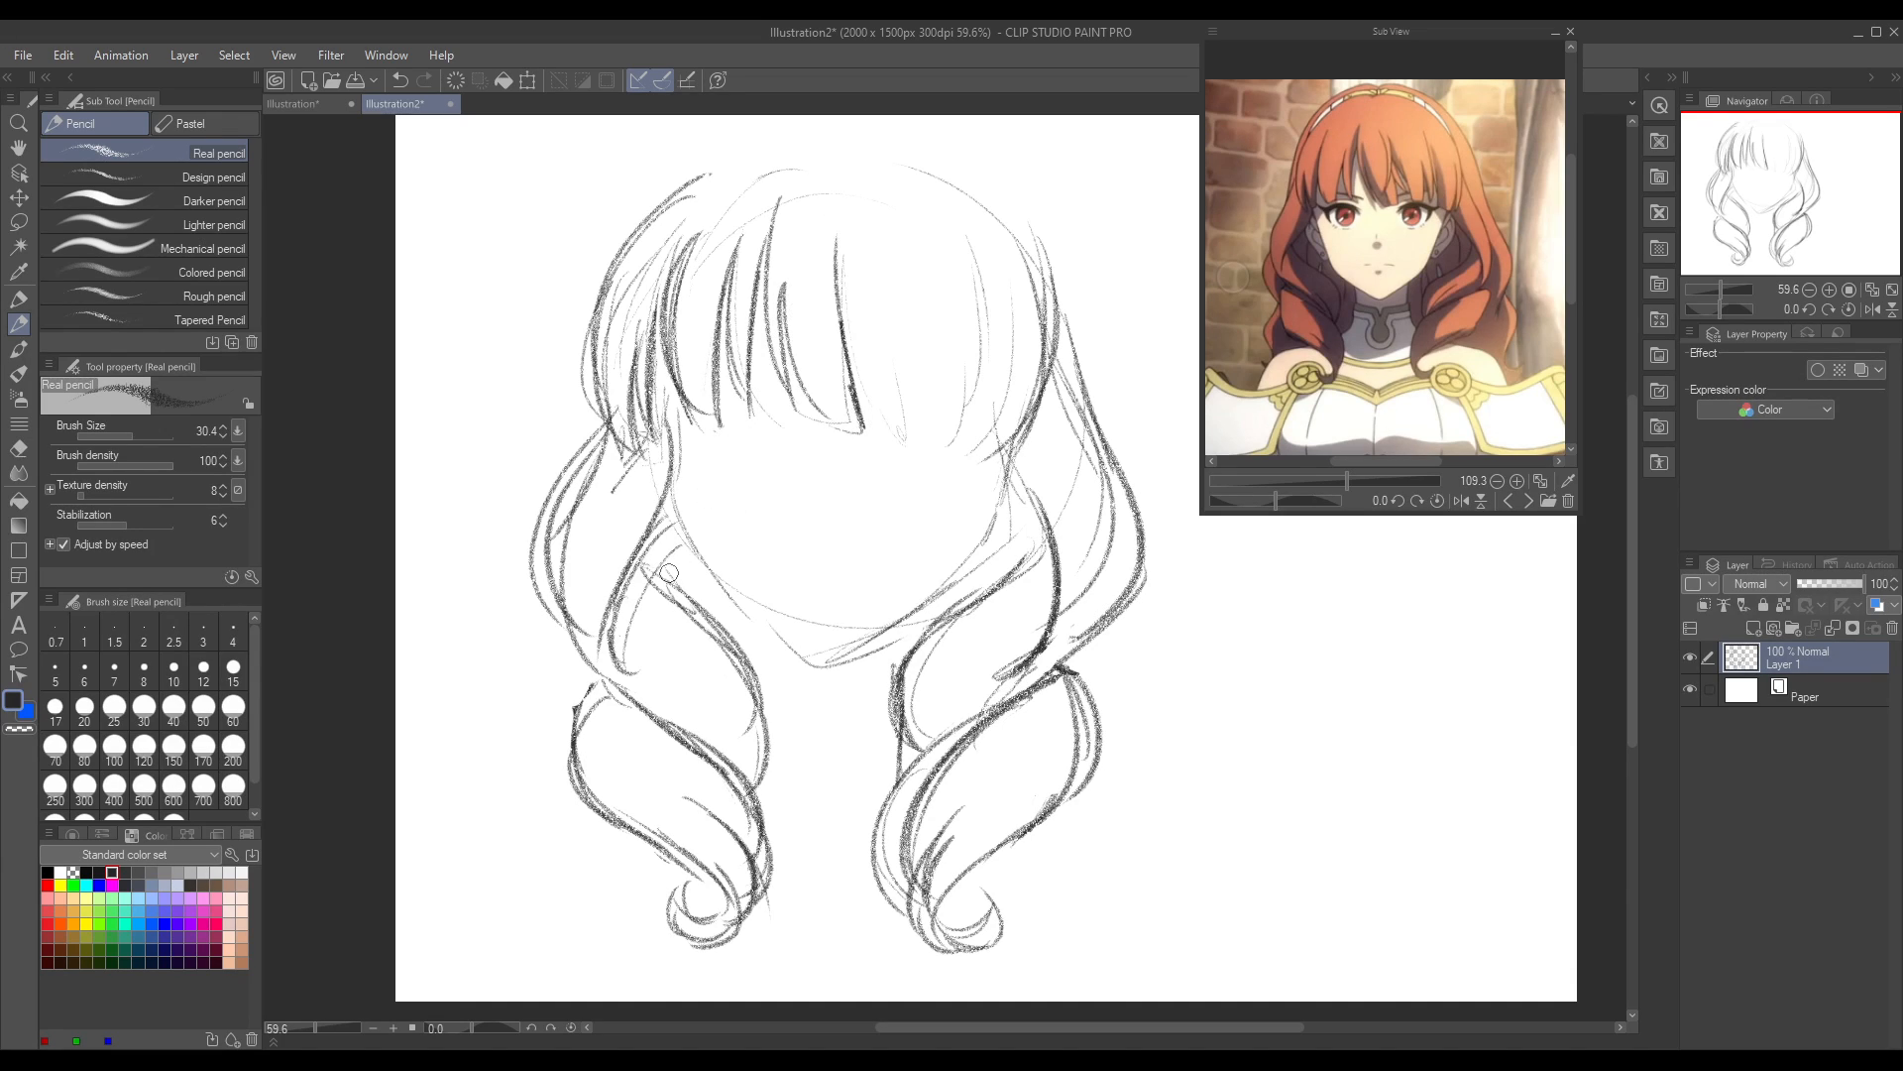
Step: Draw overlapping strands at the centre of the bangs and undo the last stroke beside them
drag(851, 326, 881, 416)
mouse_move(838, 229)
mouse_down()
mouse_move(795, 408)
mouse_move(853, 297)
mouse_up()
drag(830, 369, 859, 208)
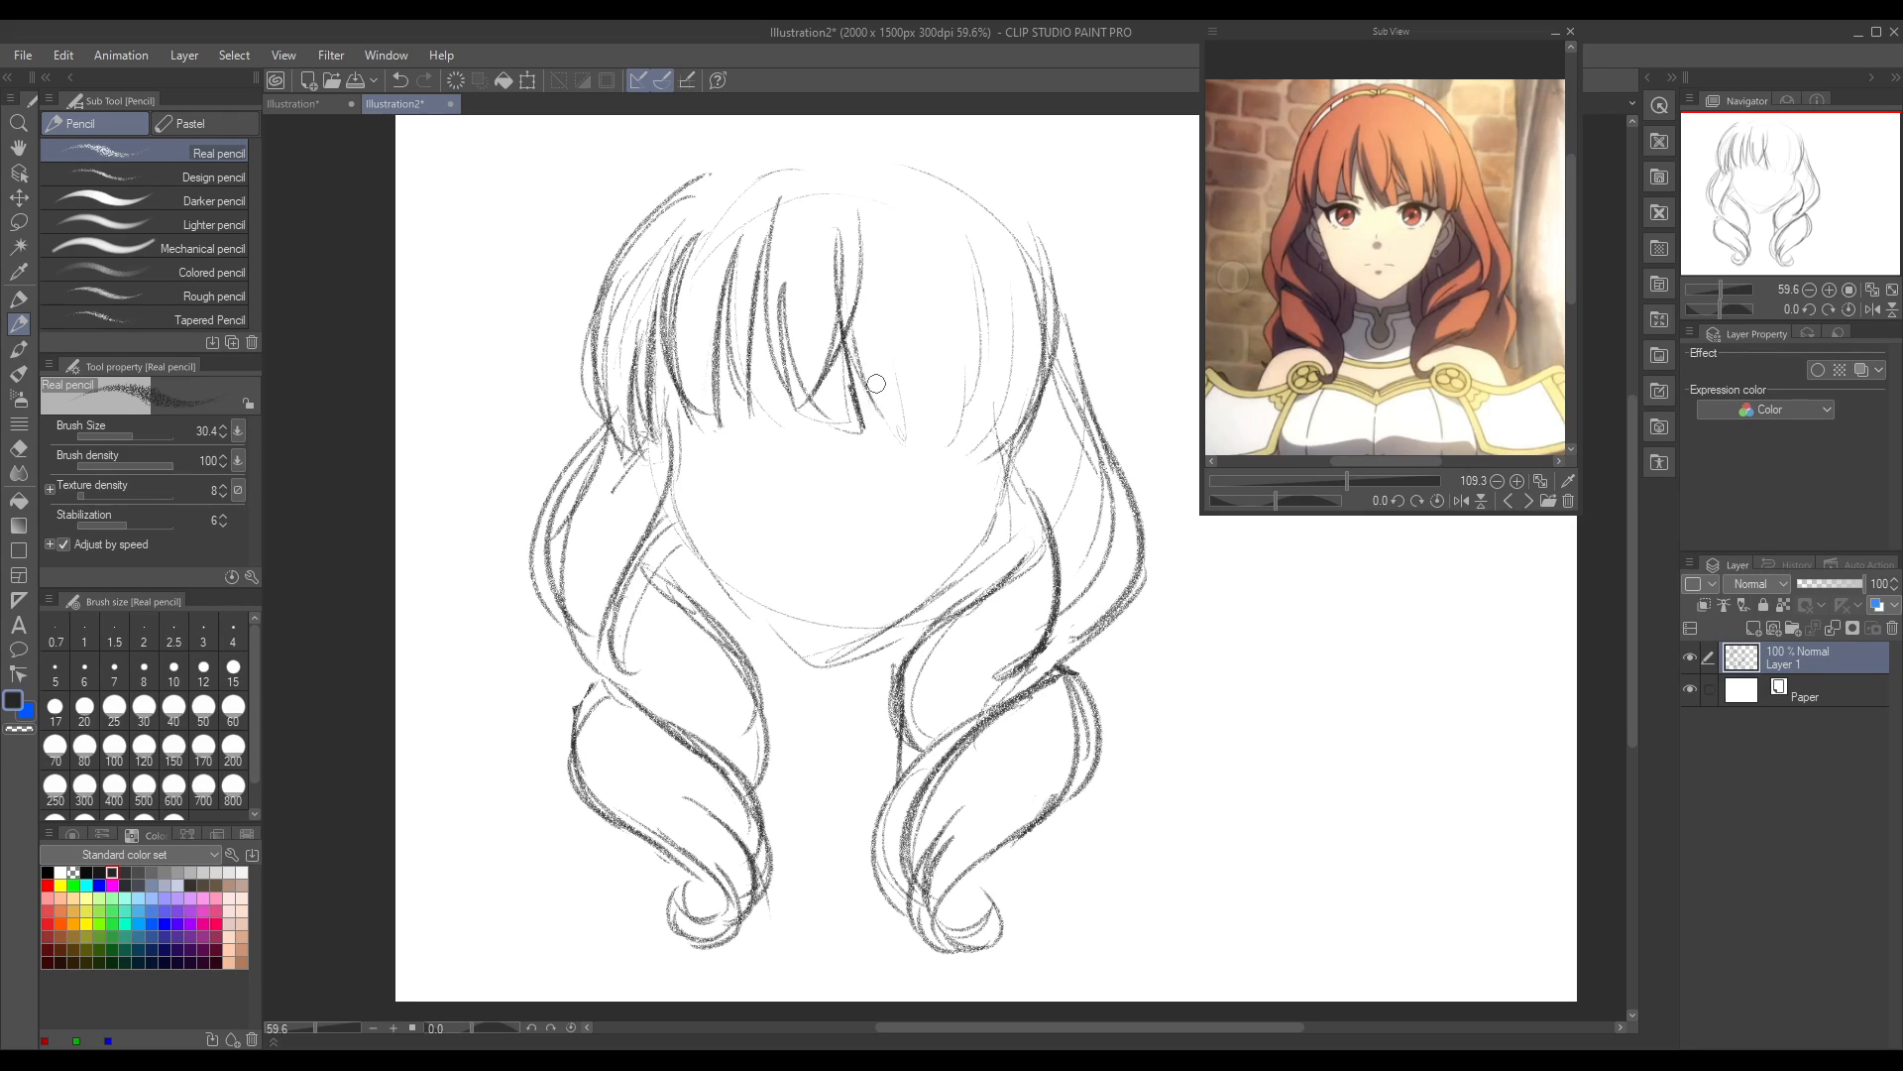
drag(868, 244, 898, 436)
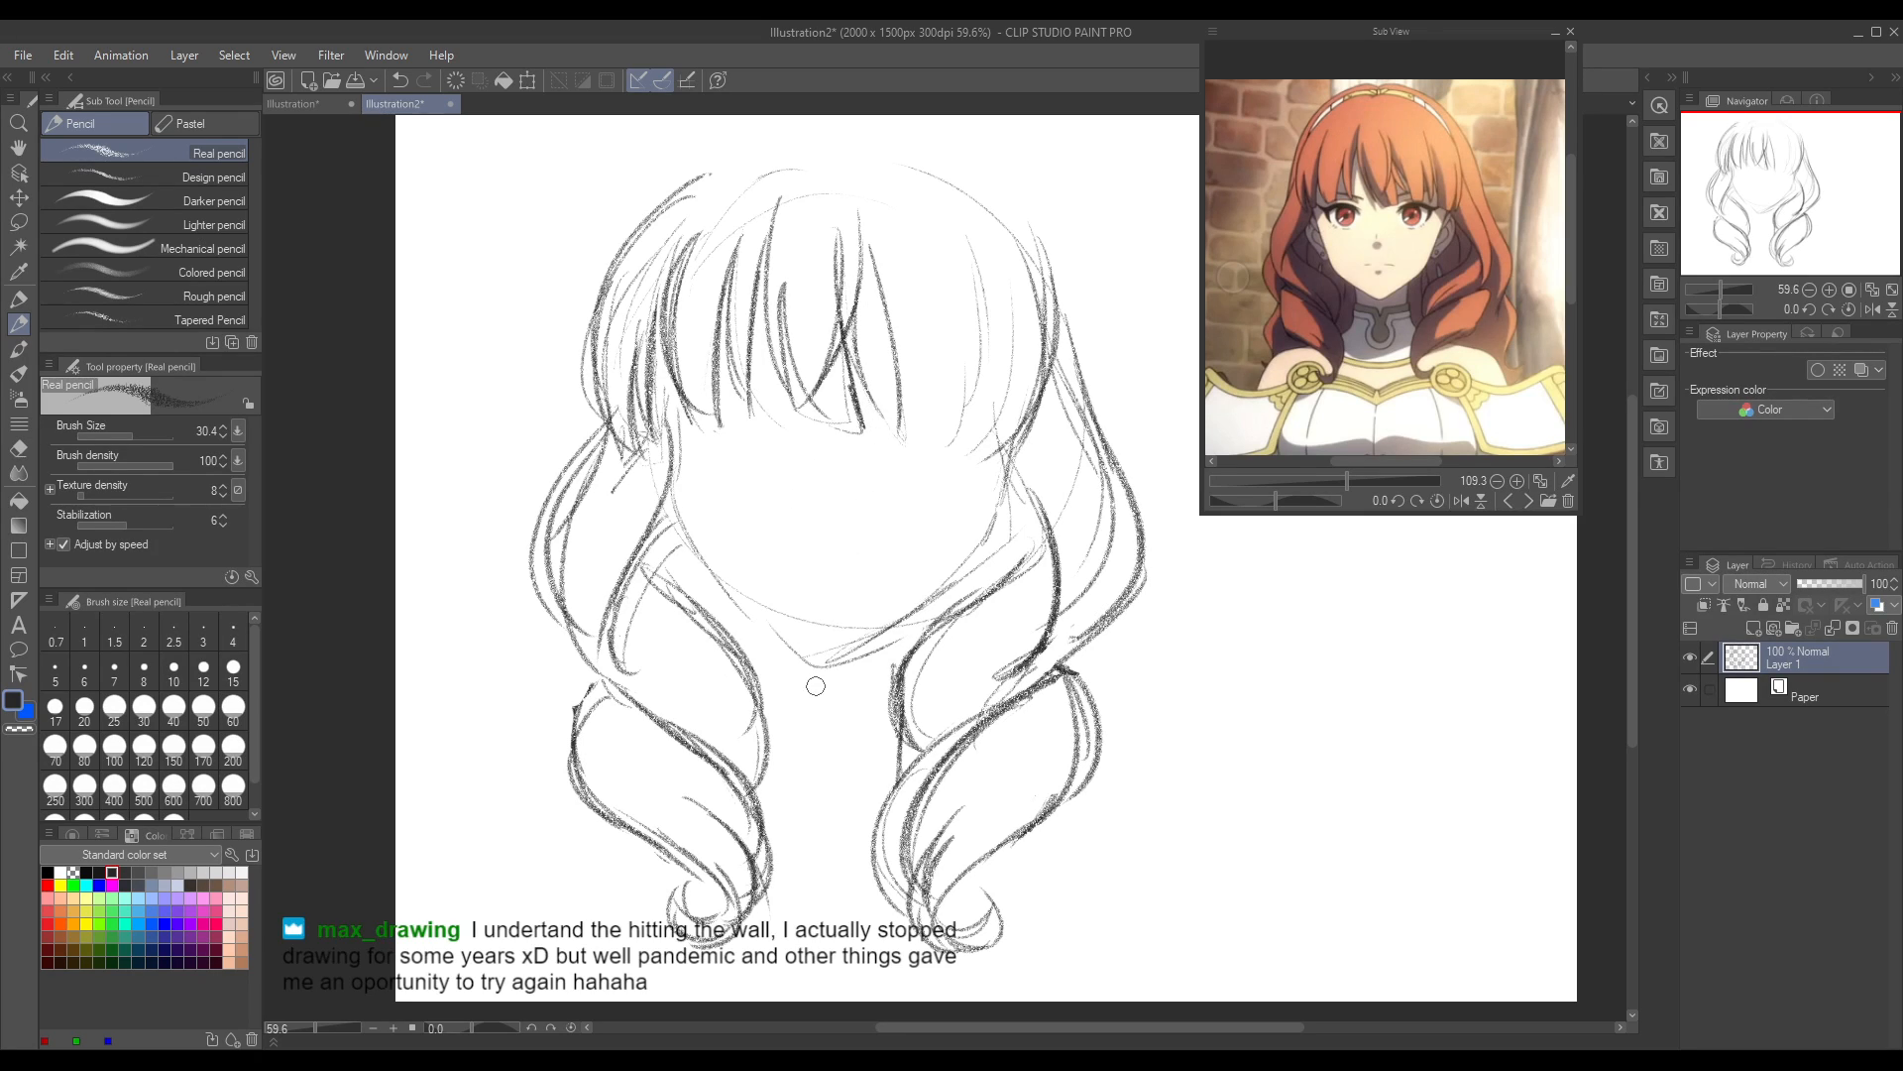
key(ctrl+z)
Step: Draw the bang strands across the right half of the forehead, redoing one stroke
mouse_move(863, 271)
mouse_down()
mouse_move(899, 436)
mouse_move(949, 315)
mouse_up()
drag(918, 429, 938, 291)
mouse_move(941, 417)
mouse_down()
mouse_move(925, 315)
mouse_move(948, 375)
mouse_move(948, 256)
mouse_up()
key(ctrl+z)
drag(936, 418, 950, 240)
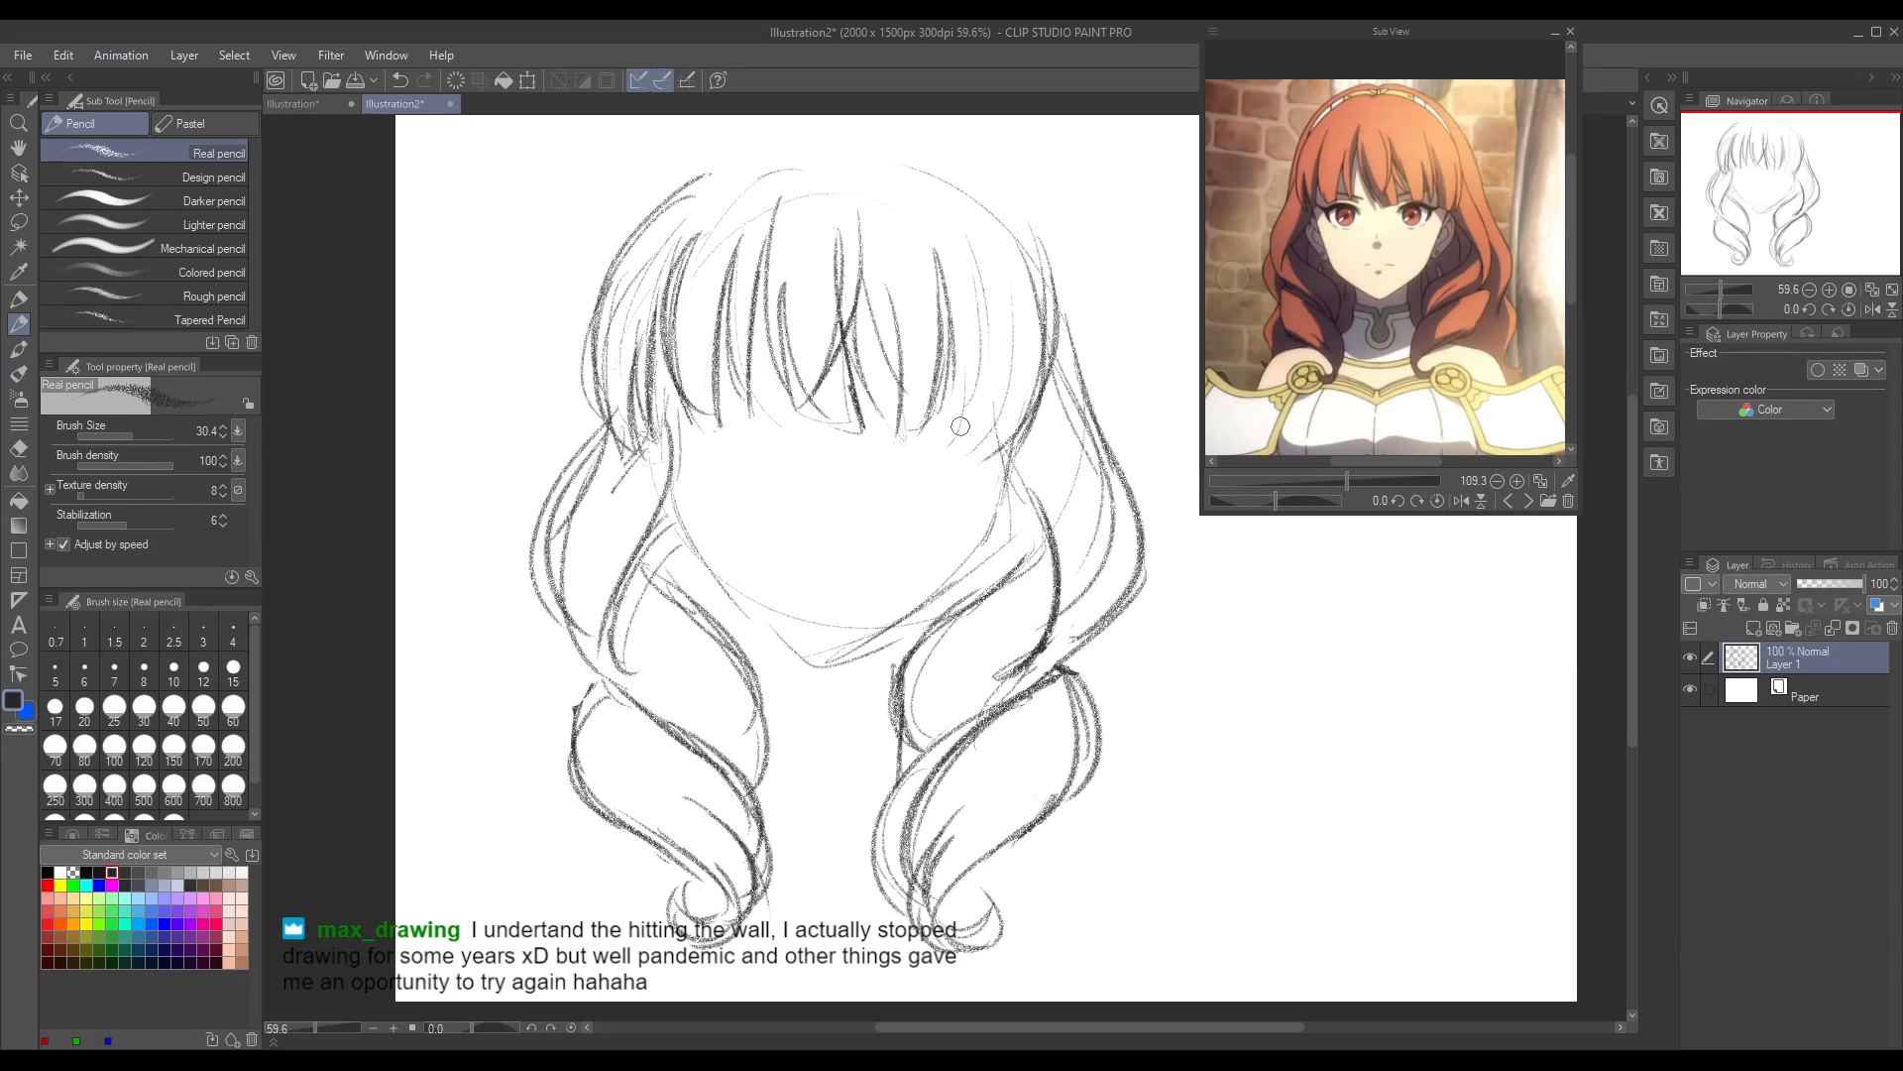
mouse_move(930, 449)
mouse_down()
mouse_move(954, 409)
mouse_move(969, 236)
mouse_move(992, 428)
mouse_up()
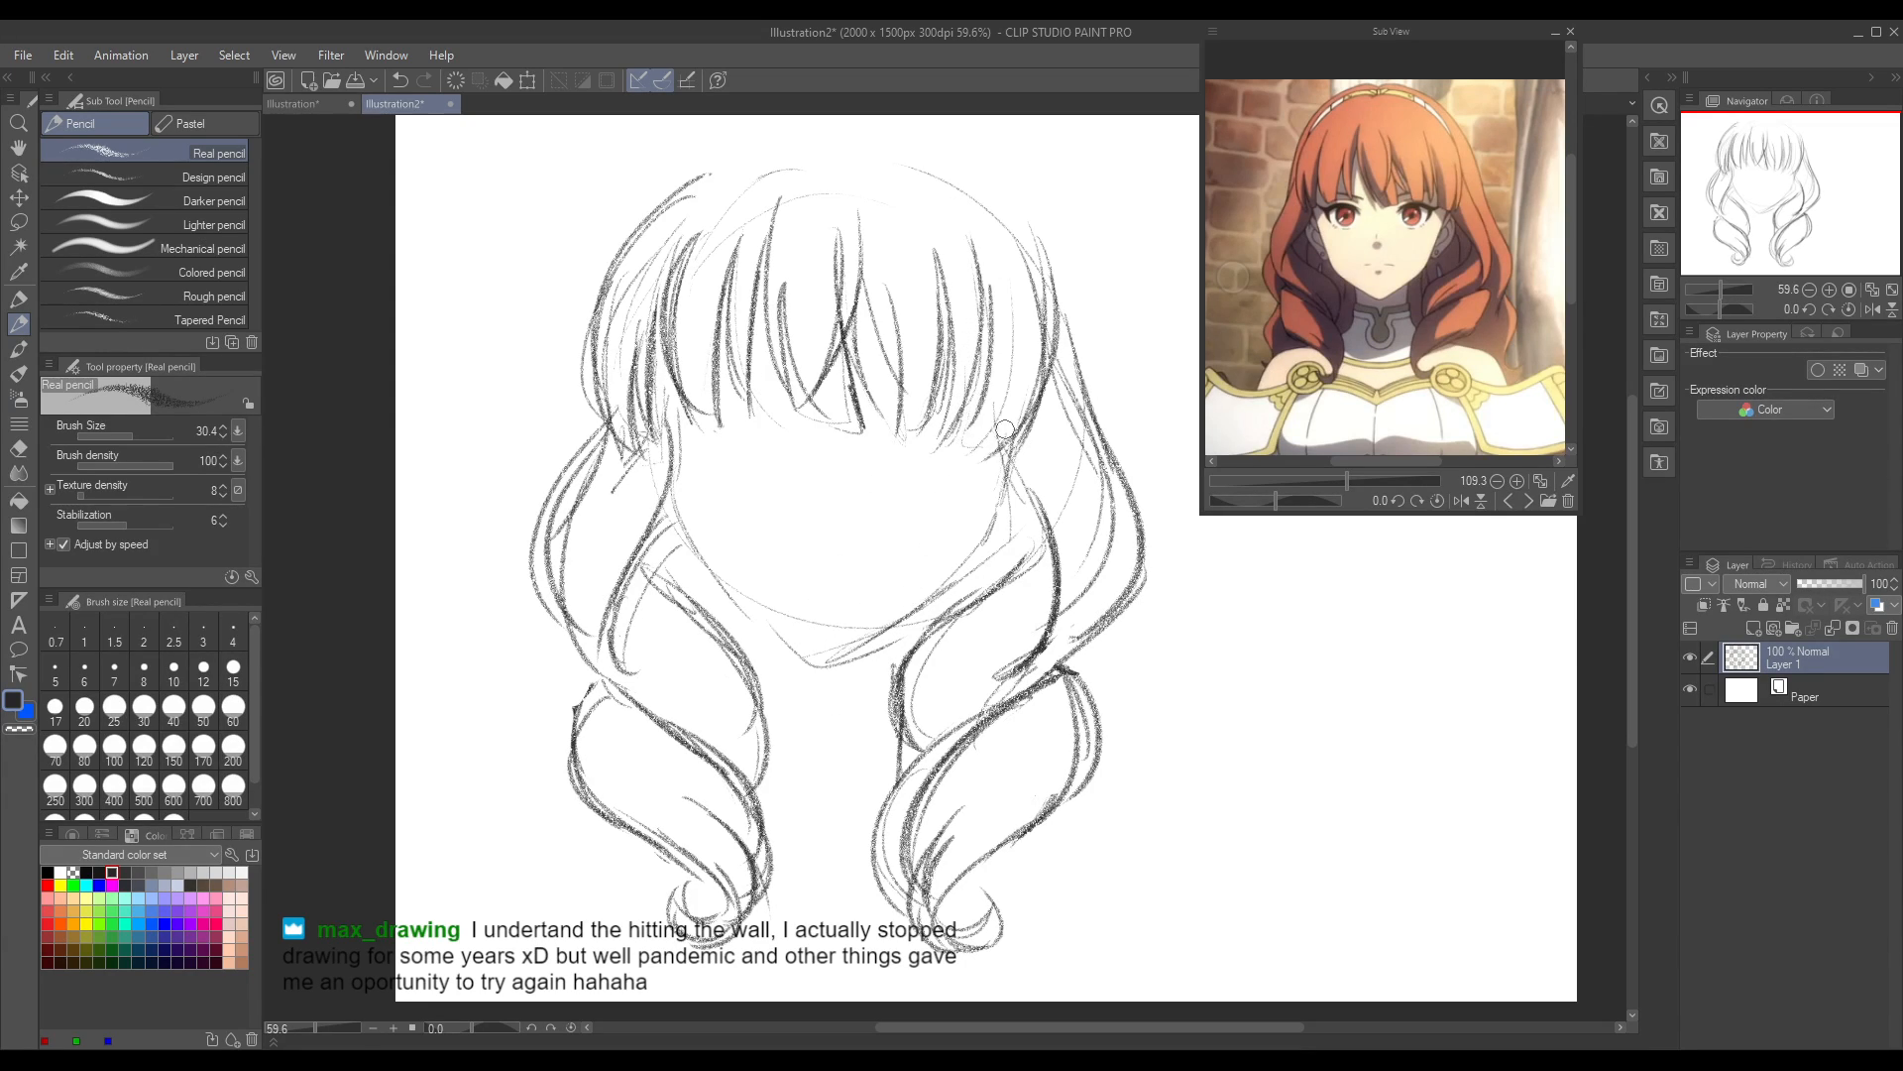
Step: Flip the canvas view back, add a bang strand and sketch the outer hair line on the upper-left side of the head
click(1871, 311)
drag(1023, 1027, 1089, 1026)
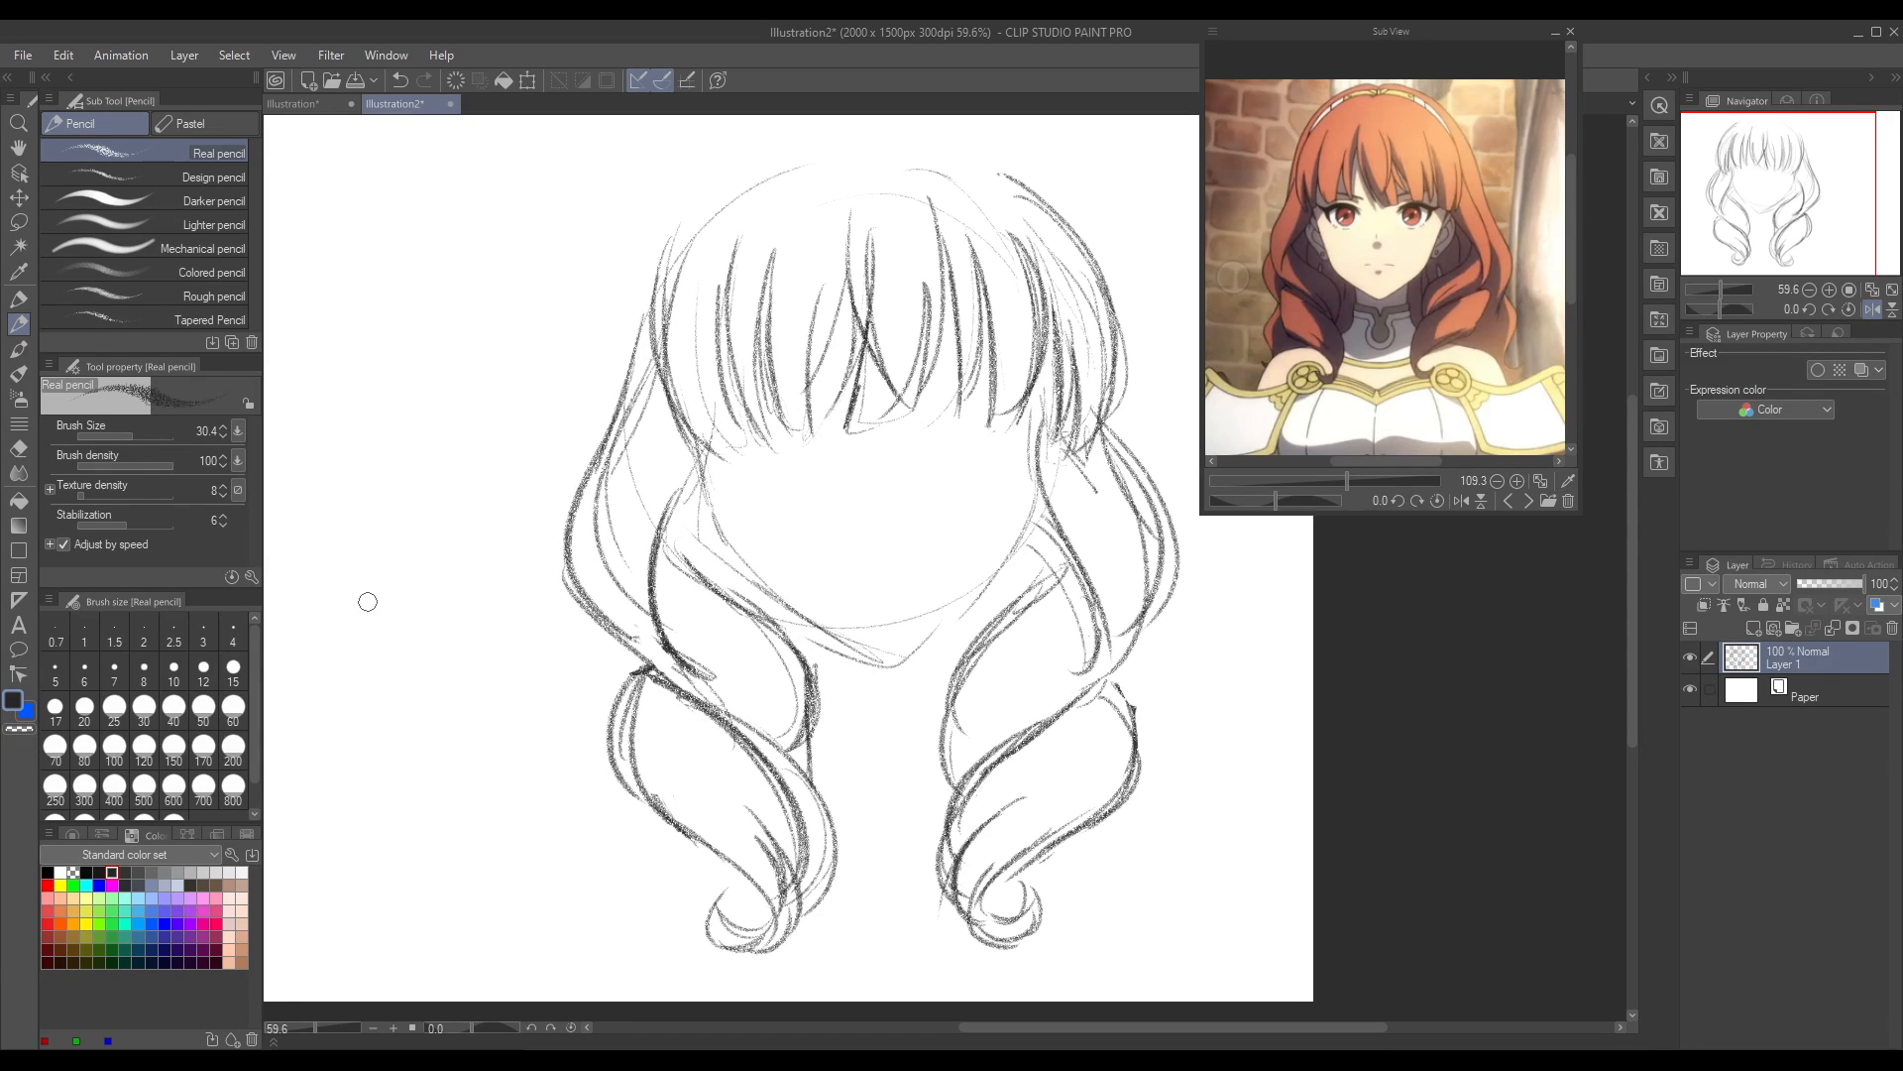
drag(777, 226, 768, 370)
drag(694, 194, 651, 394)
drag(687, 191, 640, 432)
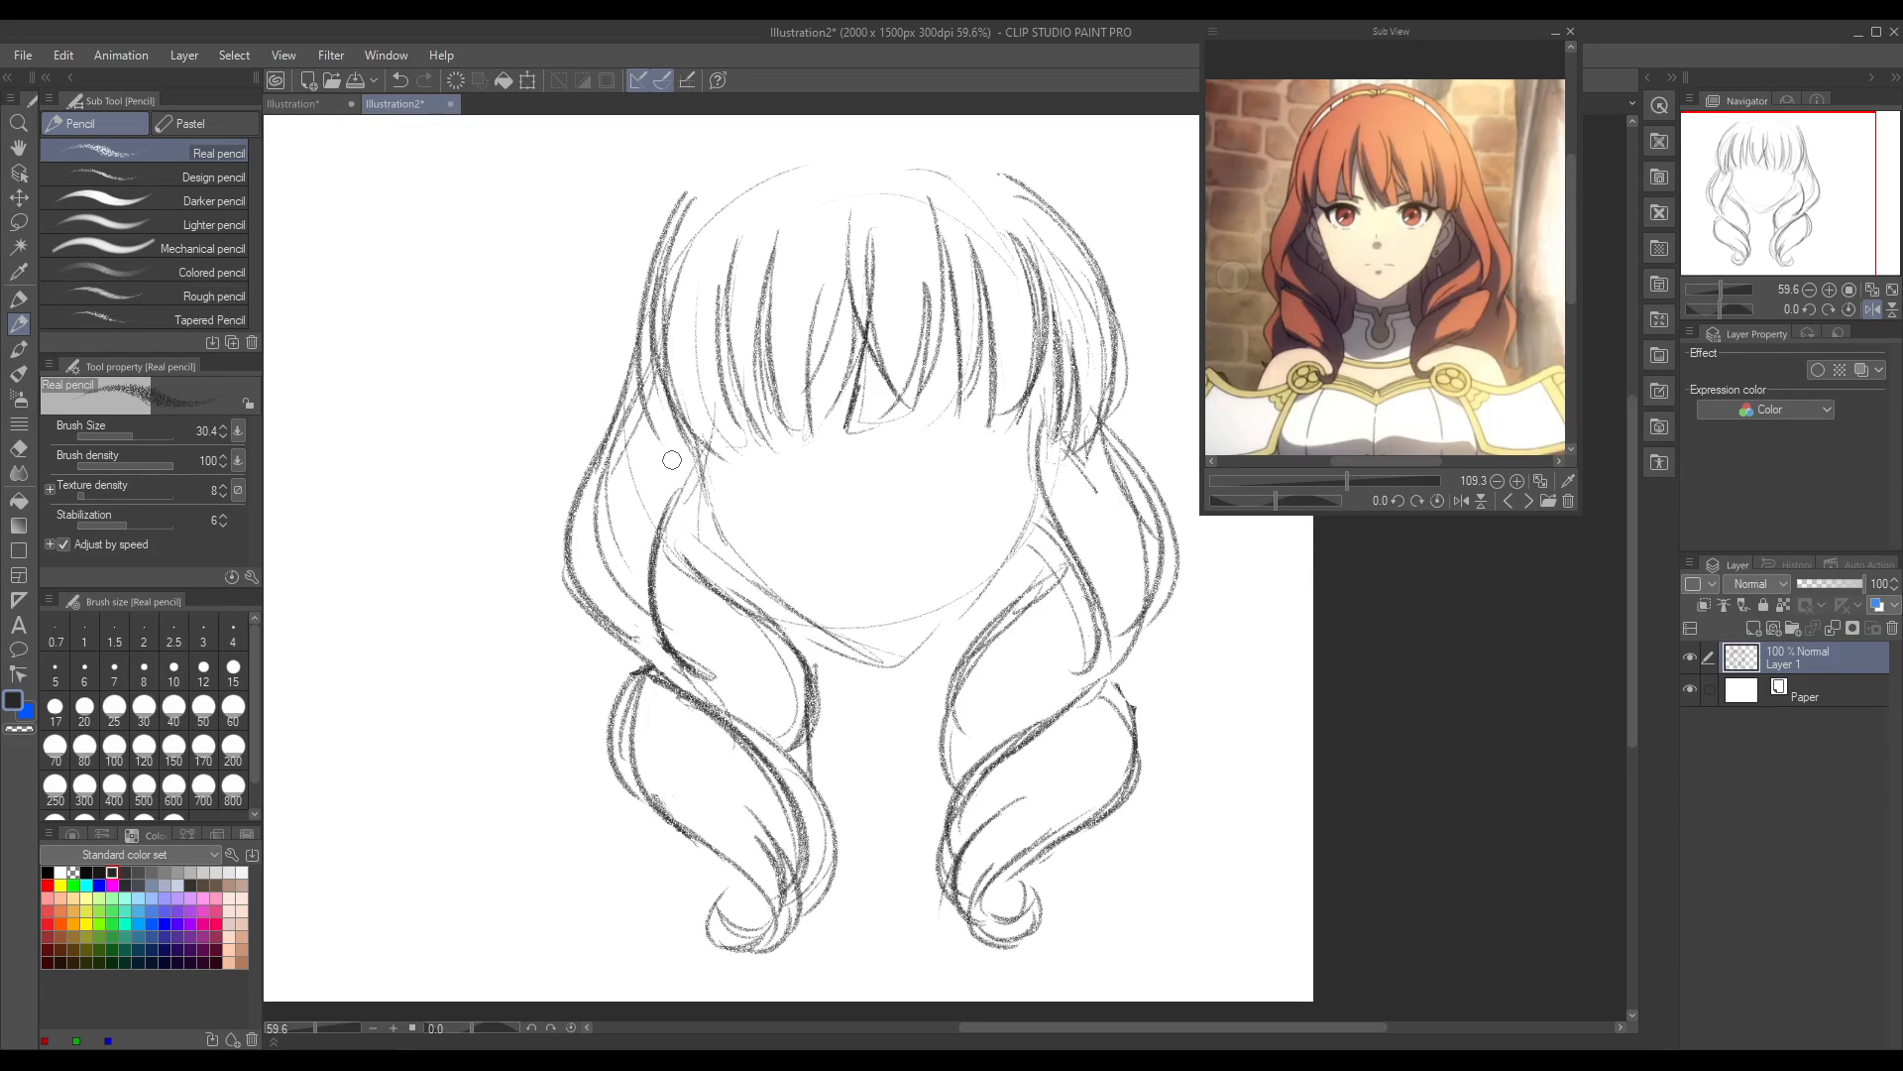
key(ctrl+z)
mouse_move(675, 200)
mouse_down()
mouse_move(662, 436)
mouse_move(666, 290)
mouse_up()
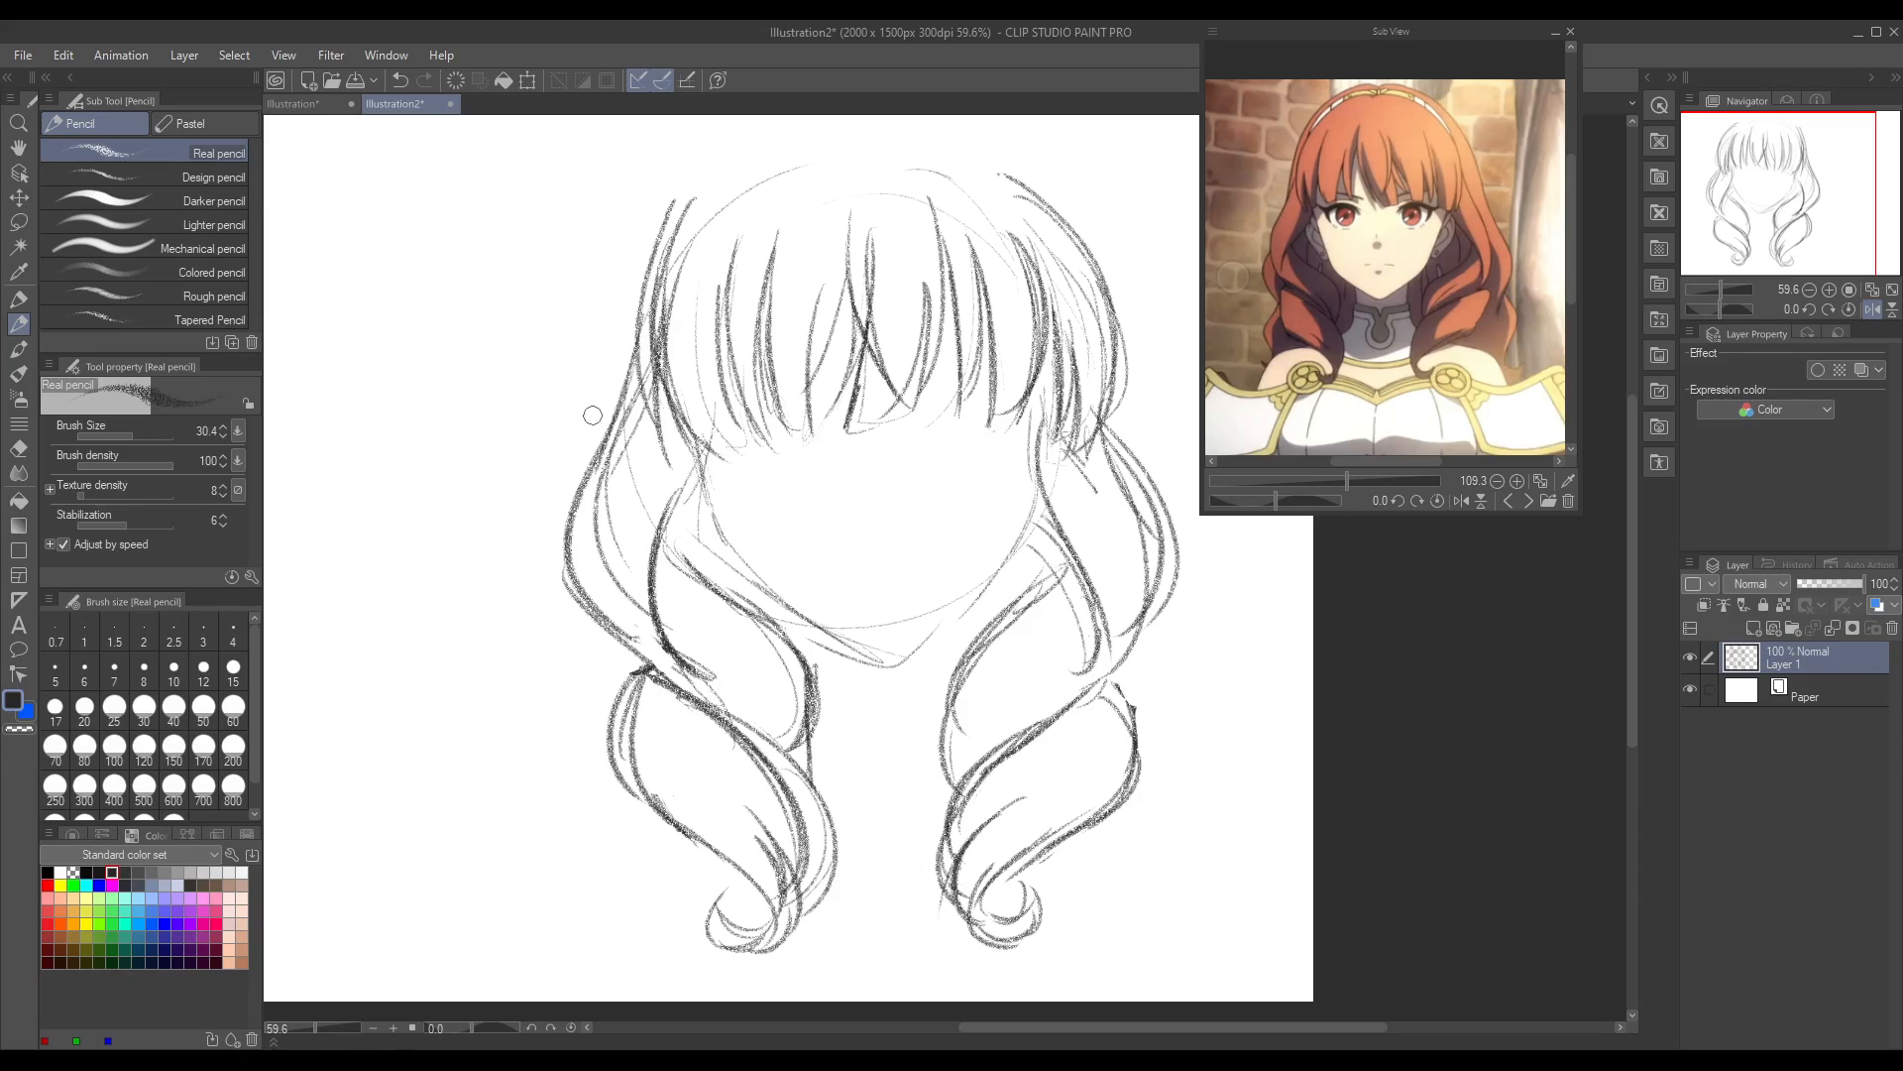
Step: Erase the inner line of the upper-left side hair, redraw the outer contour and close the leftmost bang tip
click(17, 448)
mouse_move(676, 213)
mouse_down()
mouse_move(647, 372)
mouse_move(663, 279)
mouse_move(671, 364)
mouse_up()
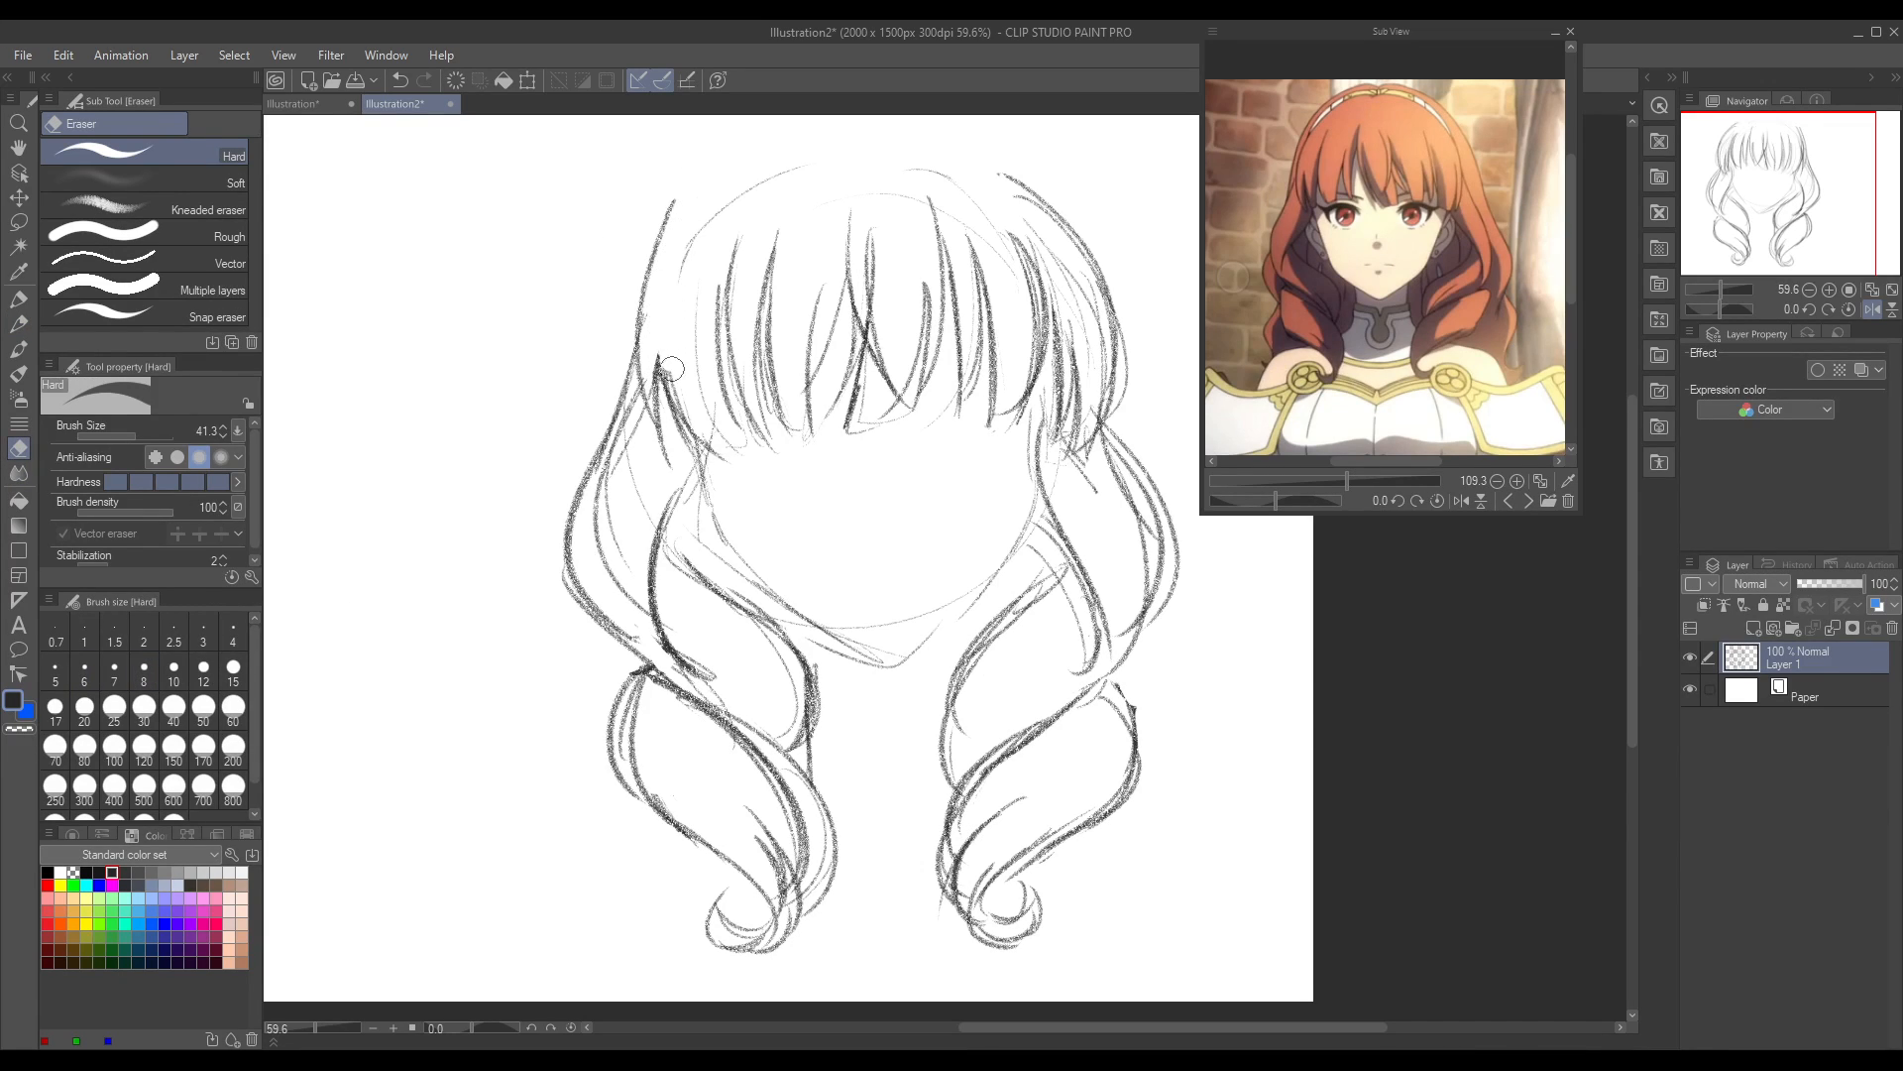
click(18, 324)
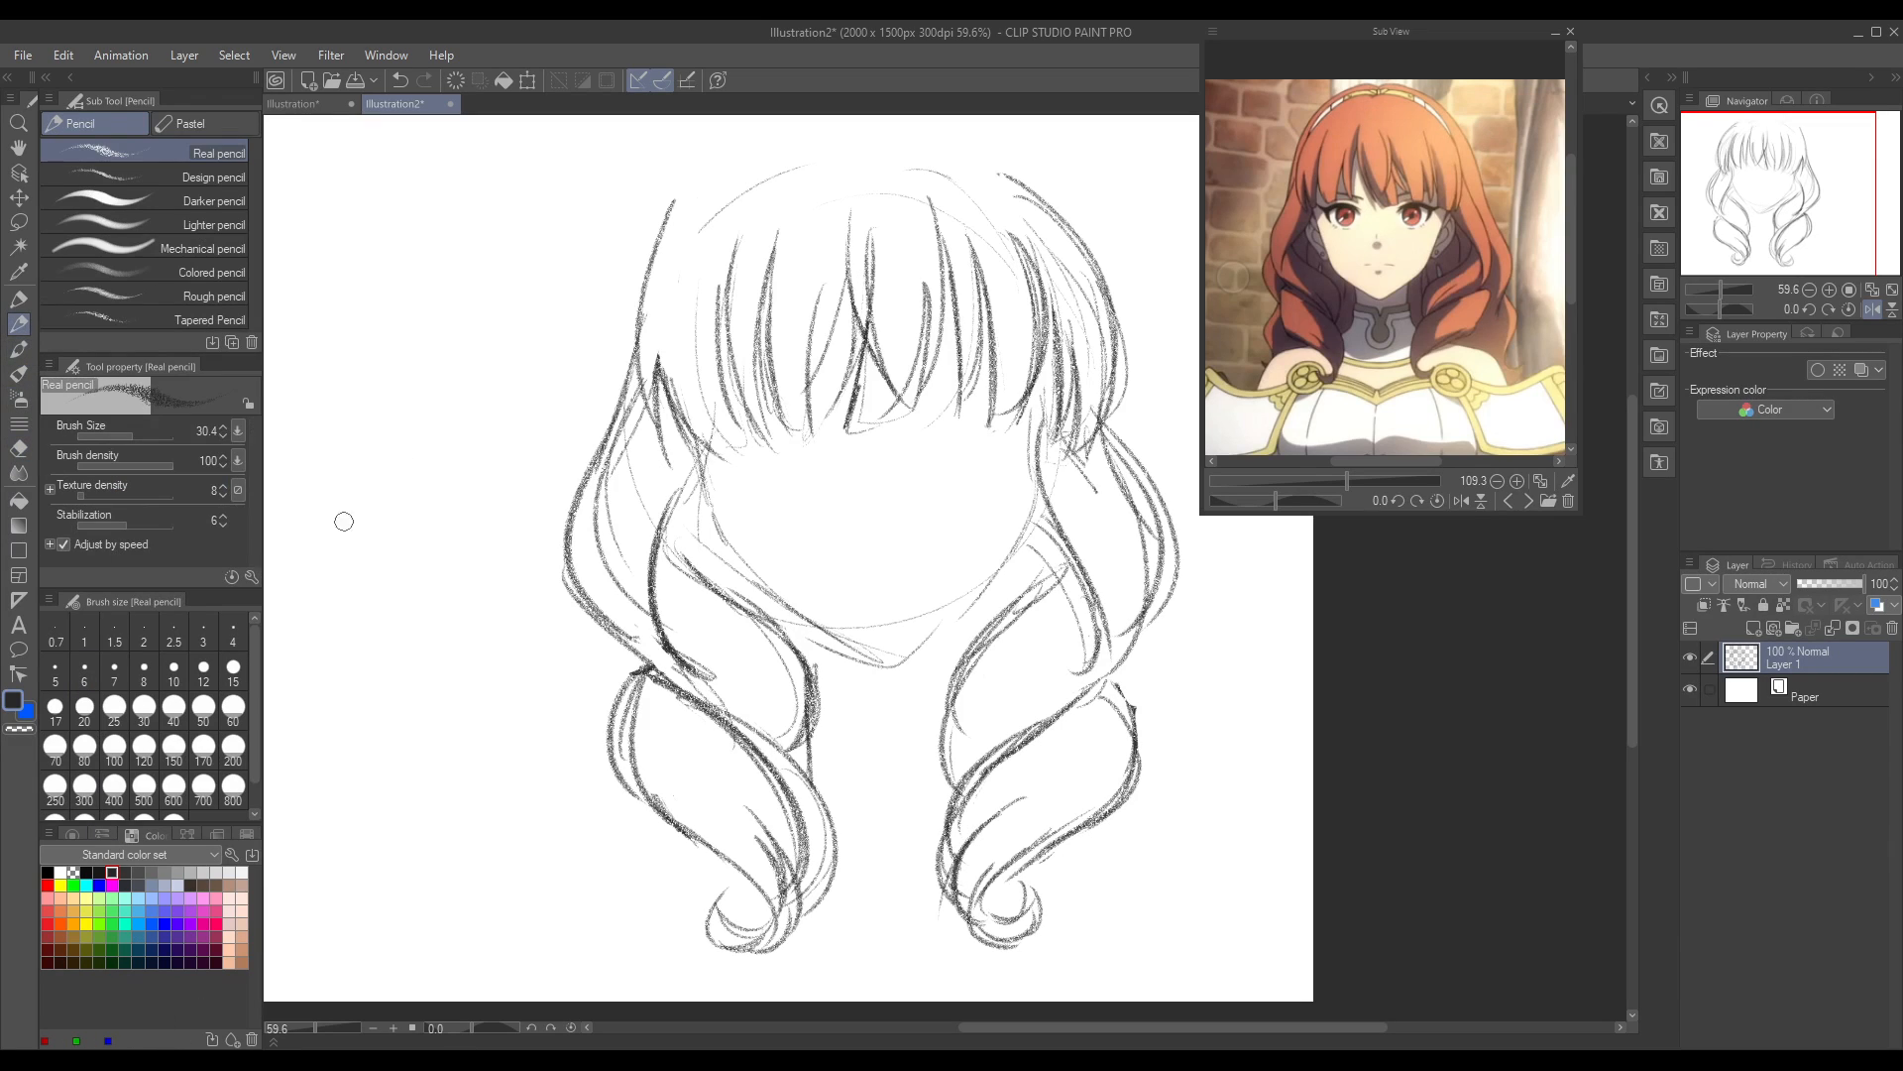
mouse_move(676, 198)
mouse_down()
mouse_move(672, 182)
mouse_move(644, 401)
mouse_up()
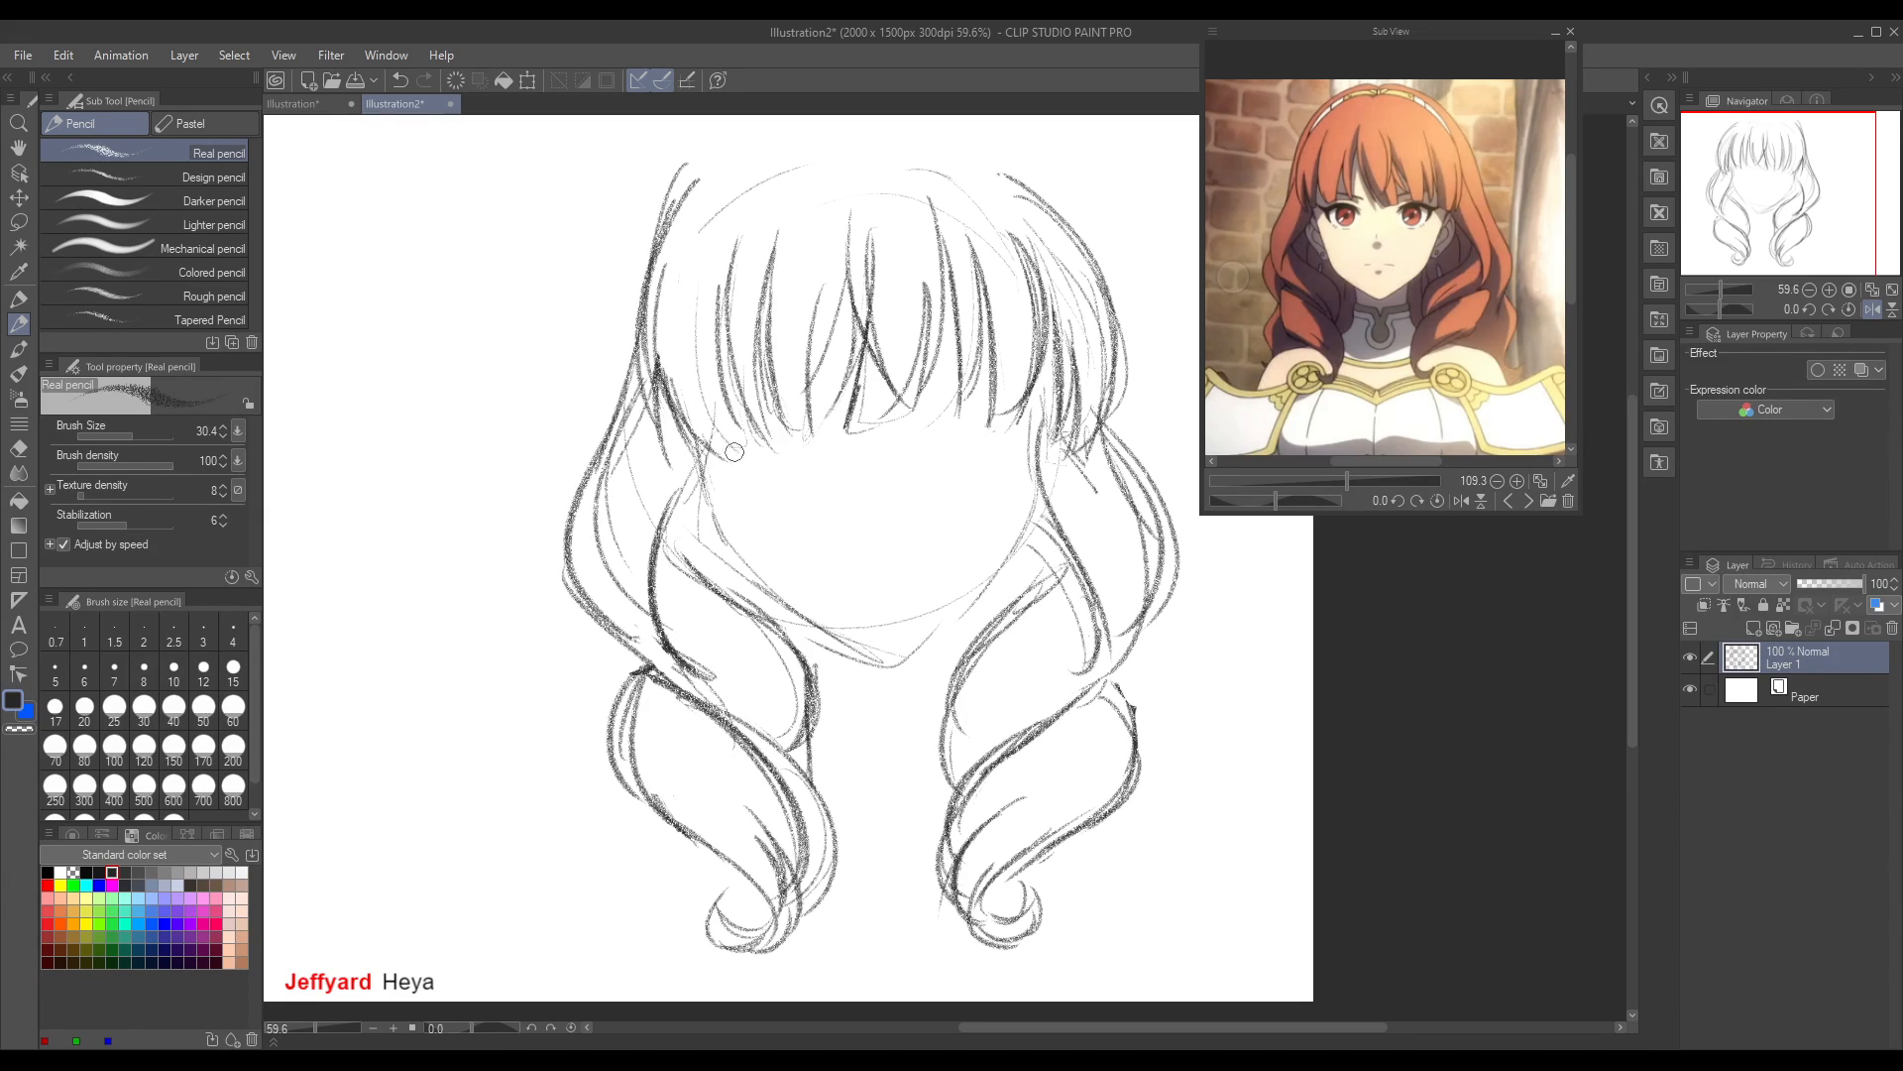
drag(713, 446, 749, 439)
Step: Select the whole head sketch with a rectangular selection, scale it down to about 76% and reposition it on the canvas
drag(1632, 659, 1633, 615)
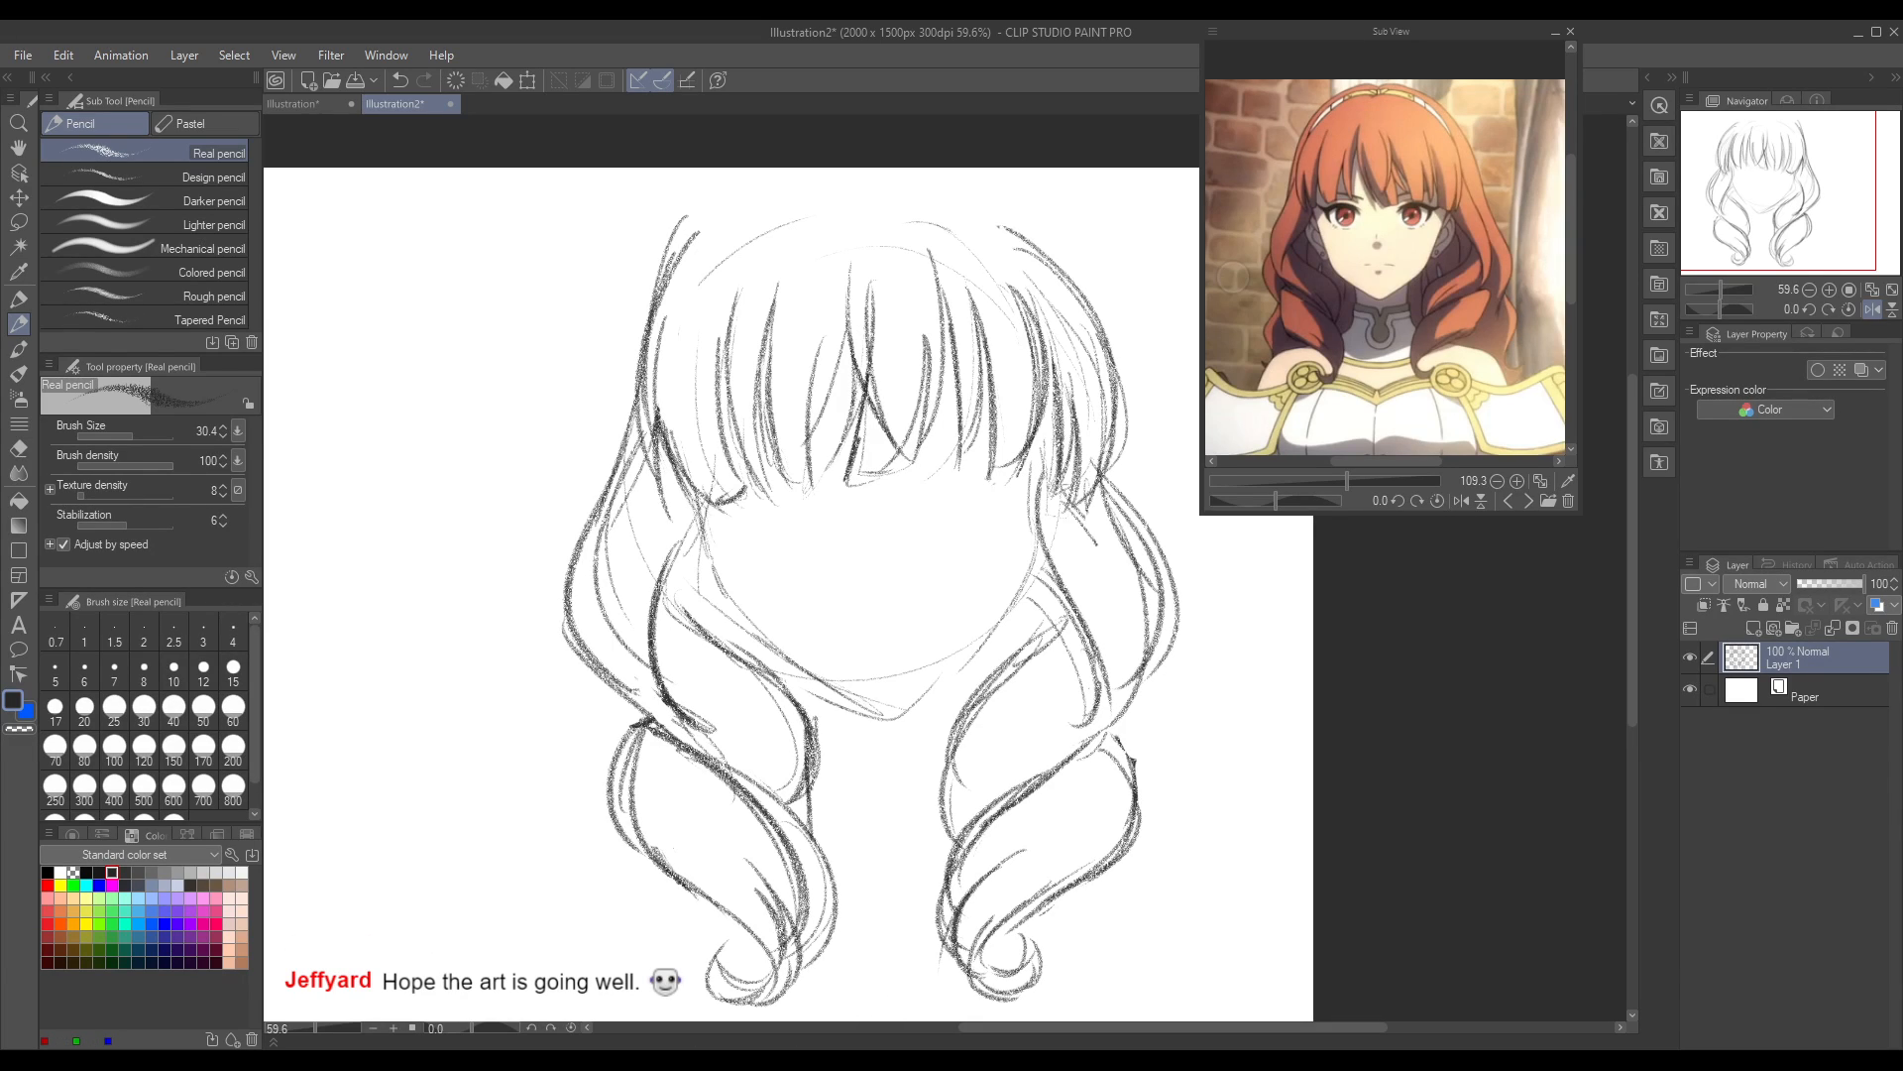
drag(1051, 1027, 1084, 1027)
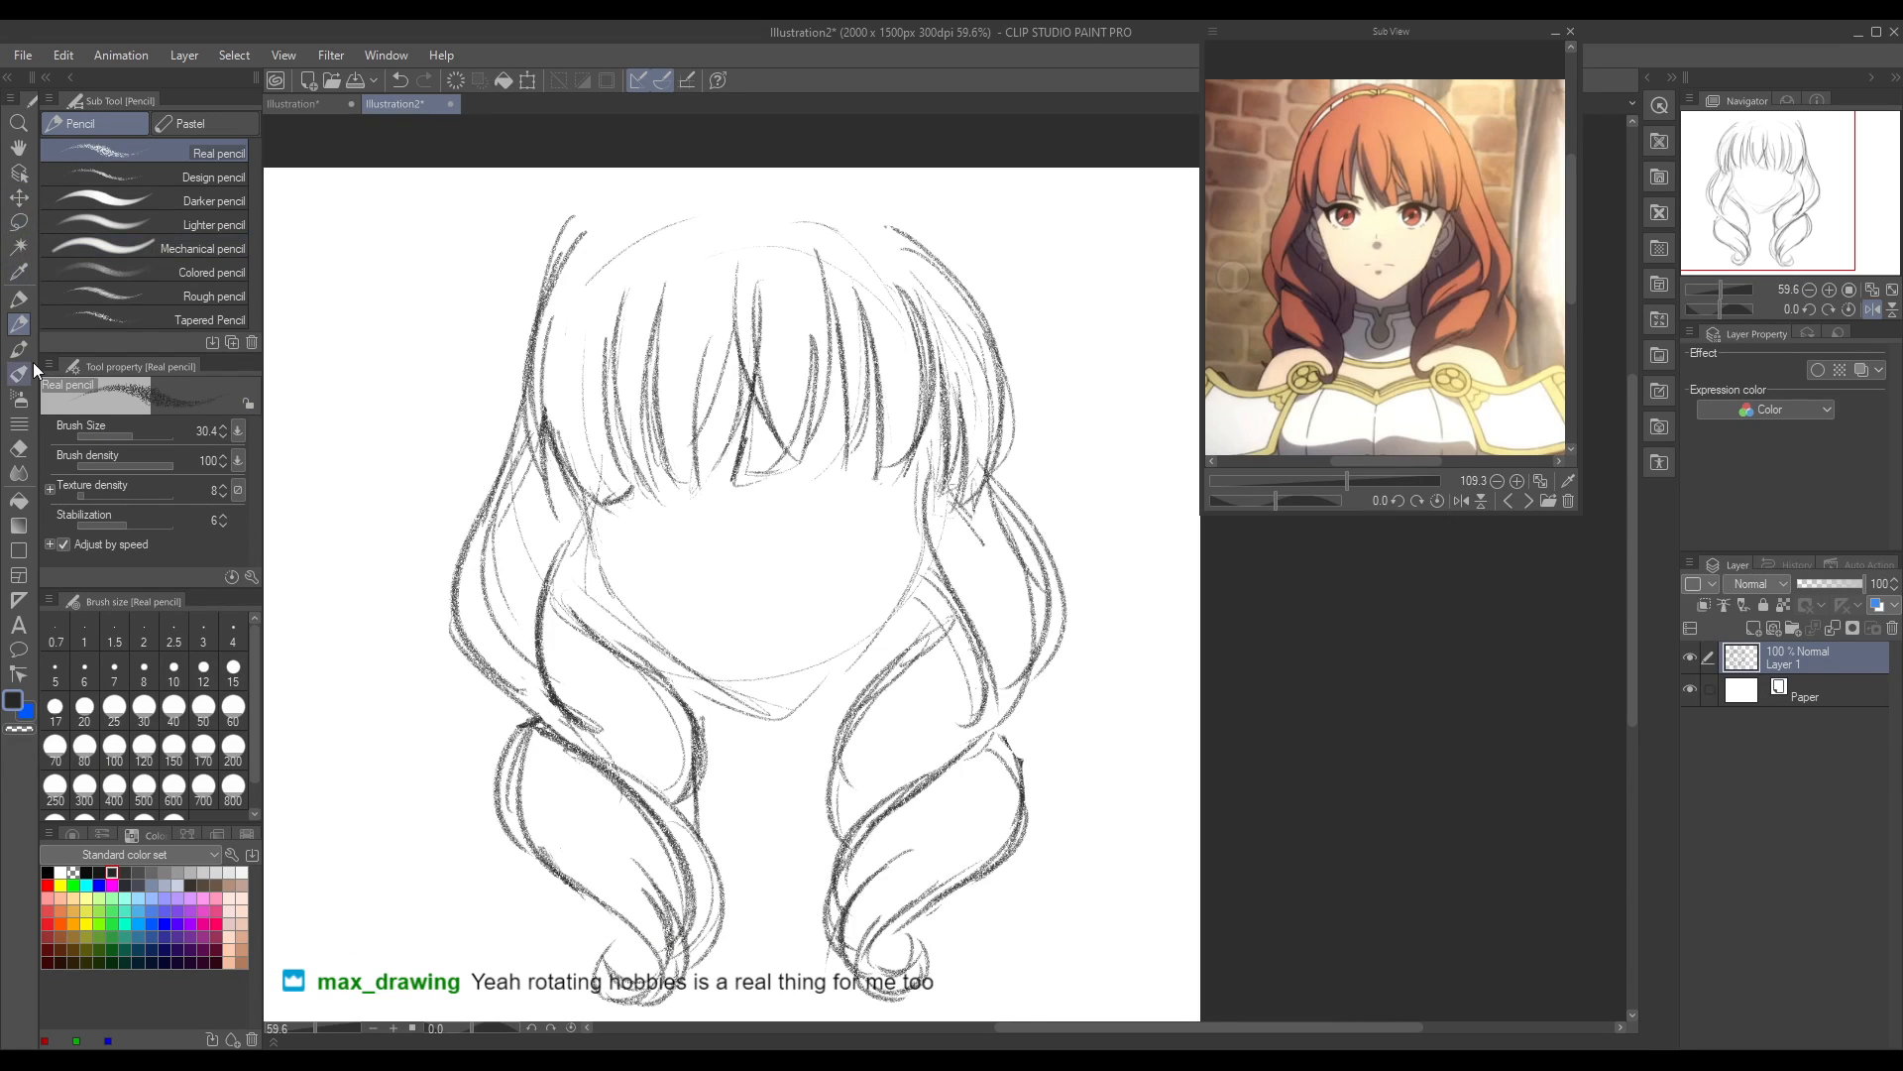
key(m)
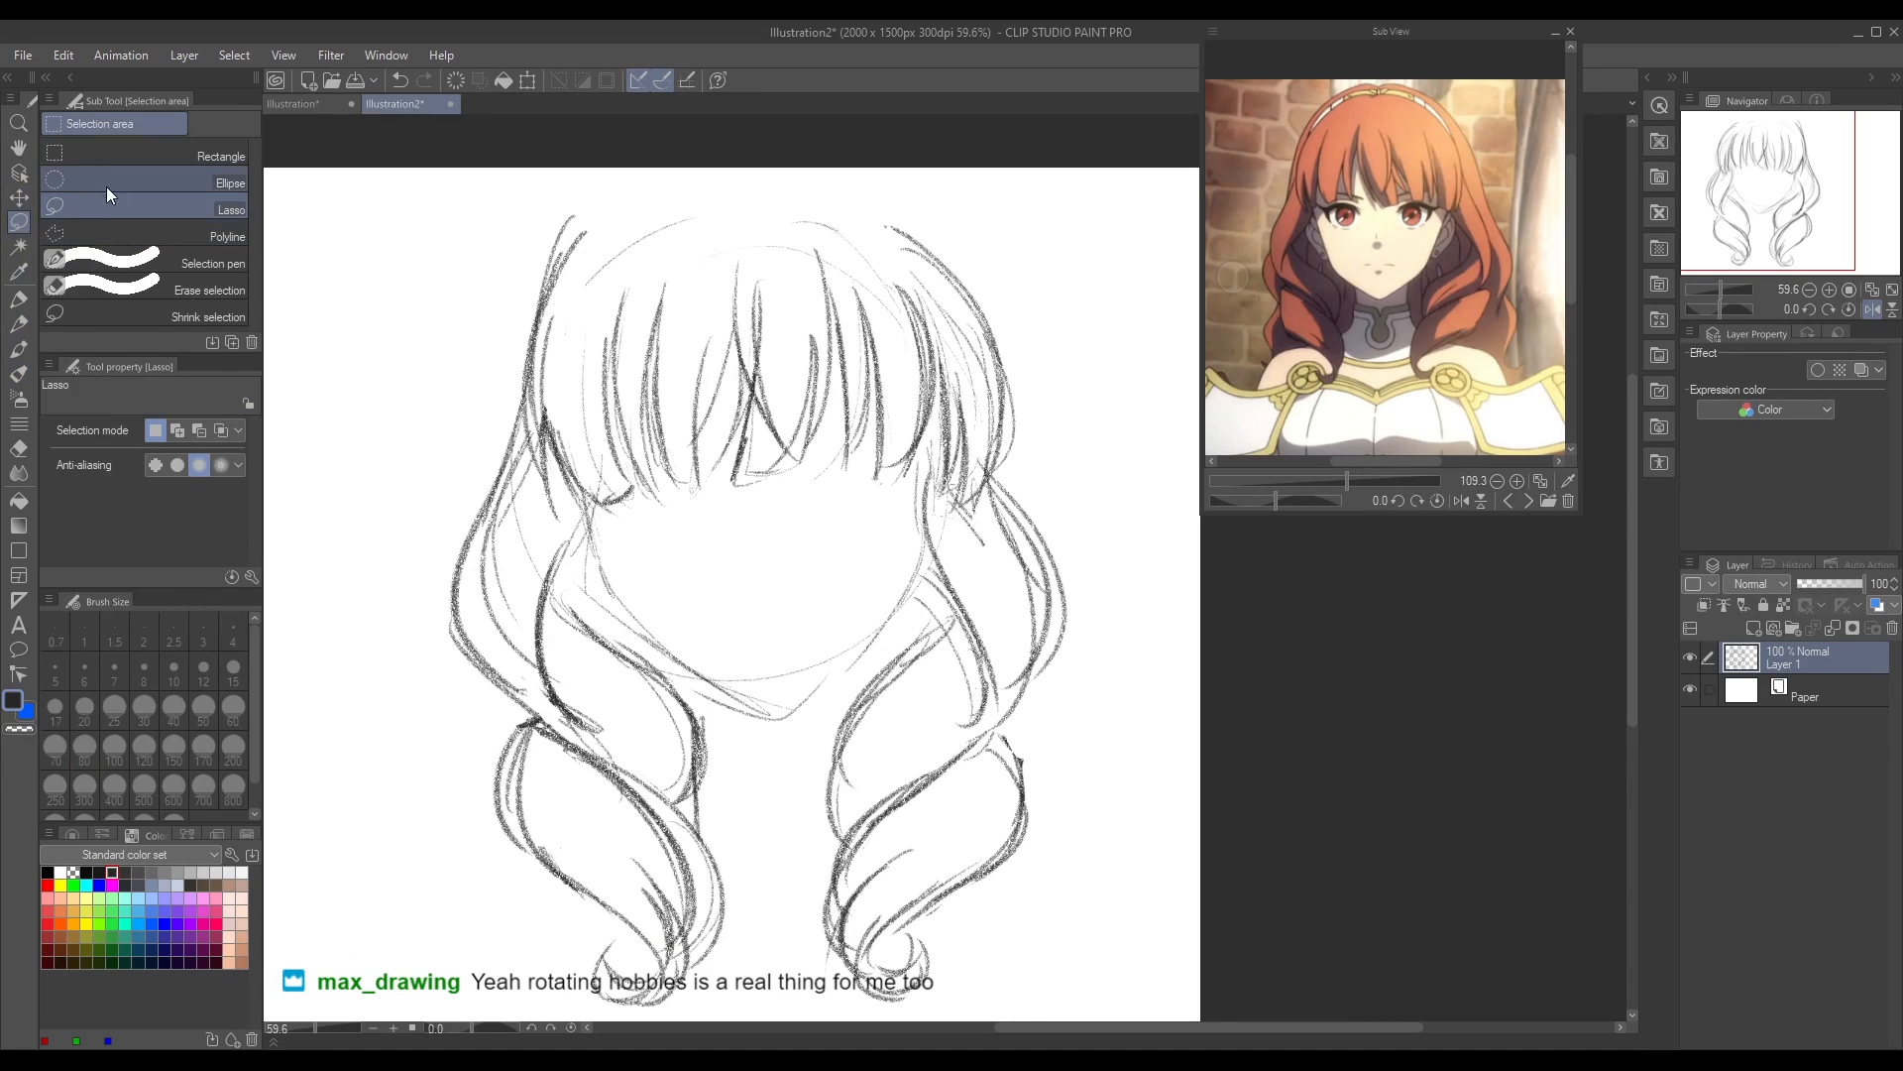
drag(425, 170, 1072, 1011)
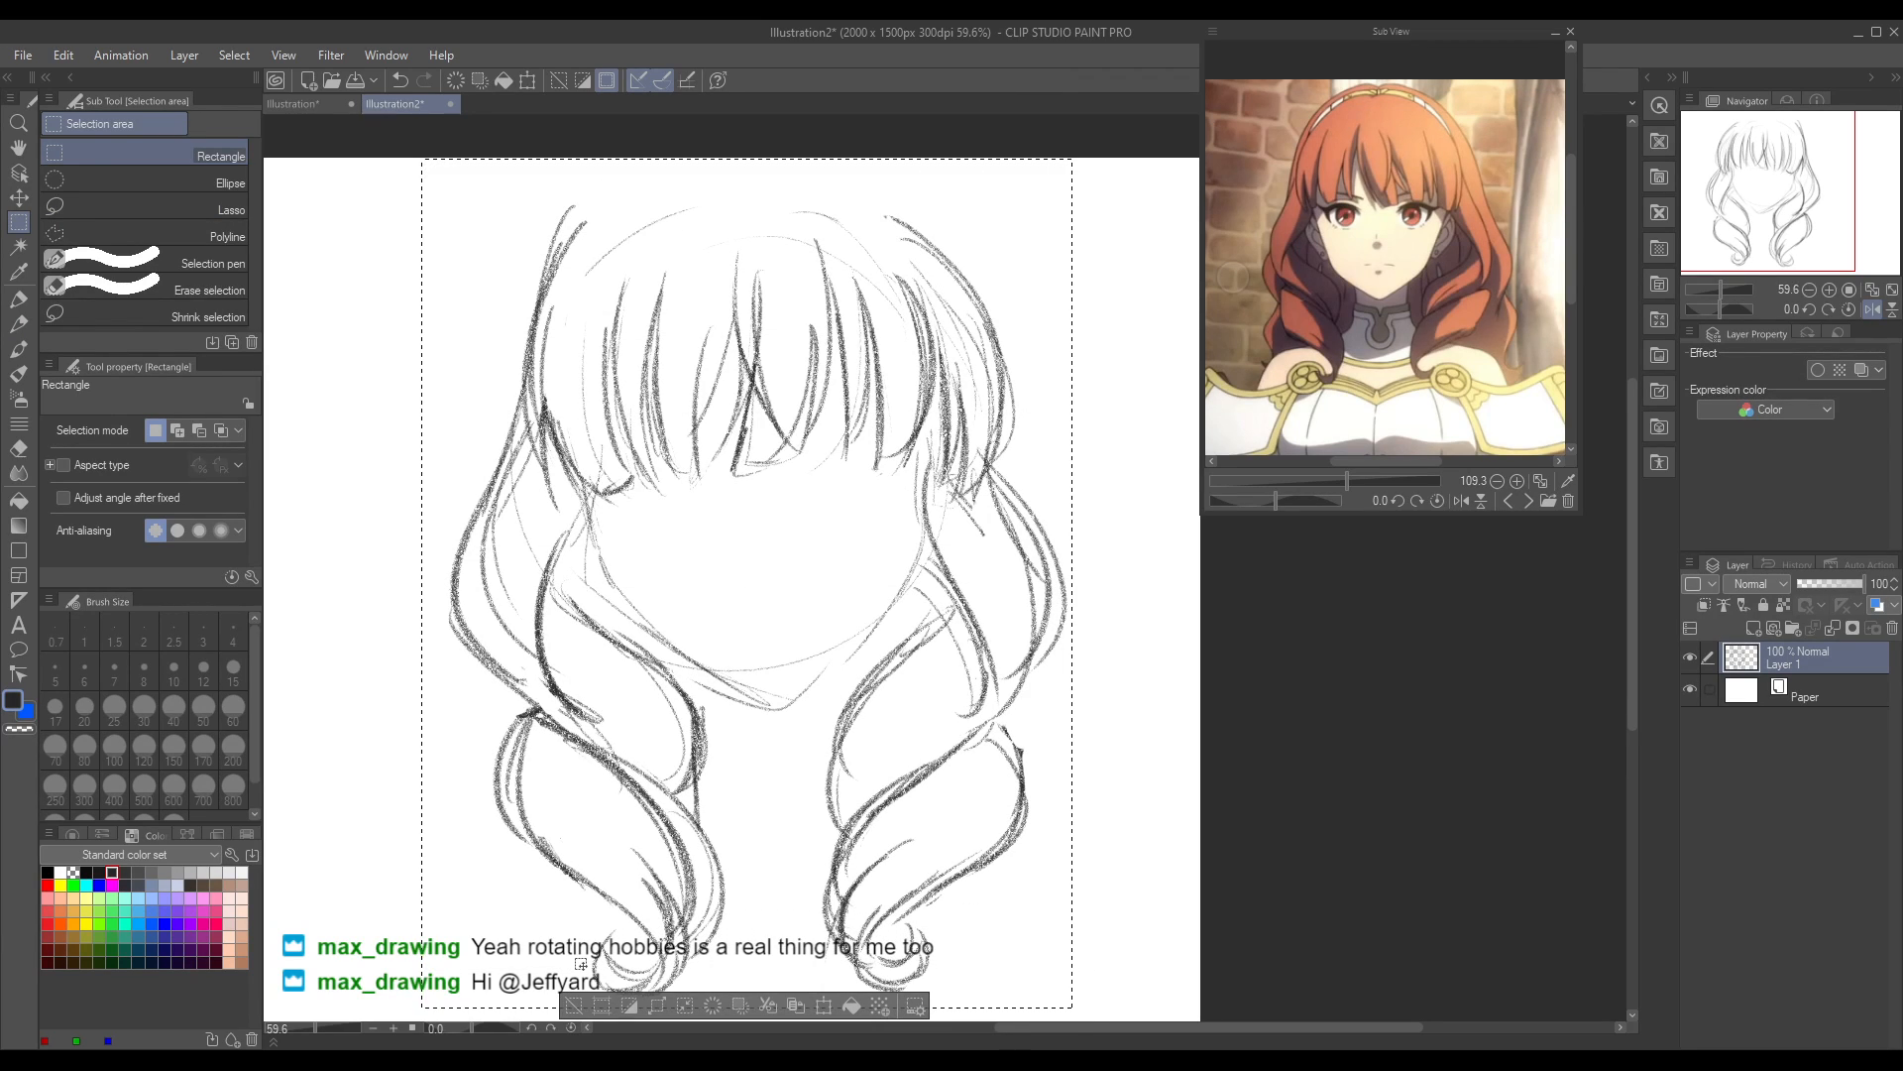
click(822, 1005)
mouse_move(1071, 1007)
mouse_down()
mouse_move(991, 855)
mouse_move(949, 848)
mouse_move(916, 804)
mouse_up()
drag(716, 436, 755, 516)
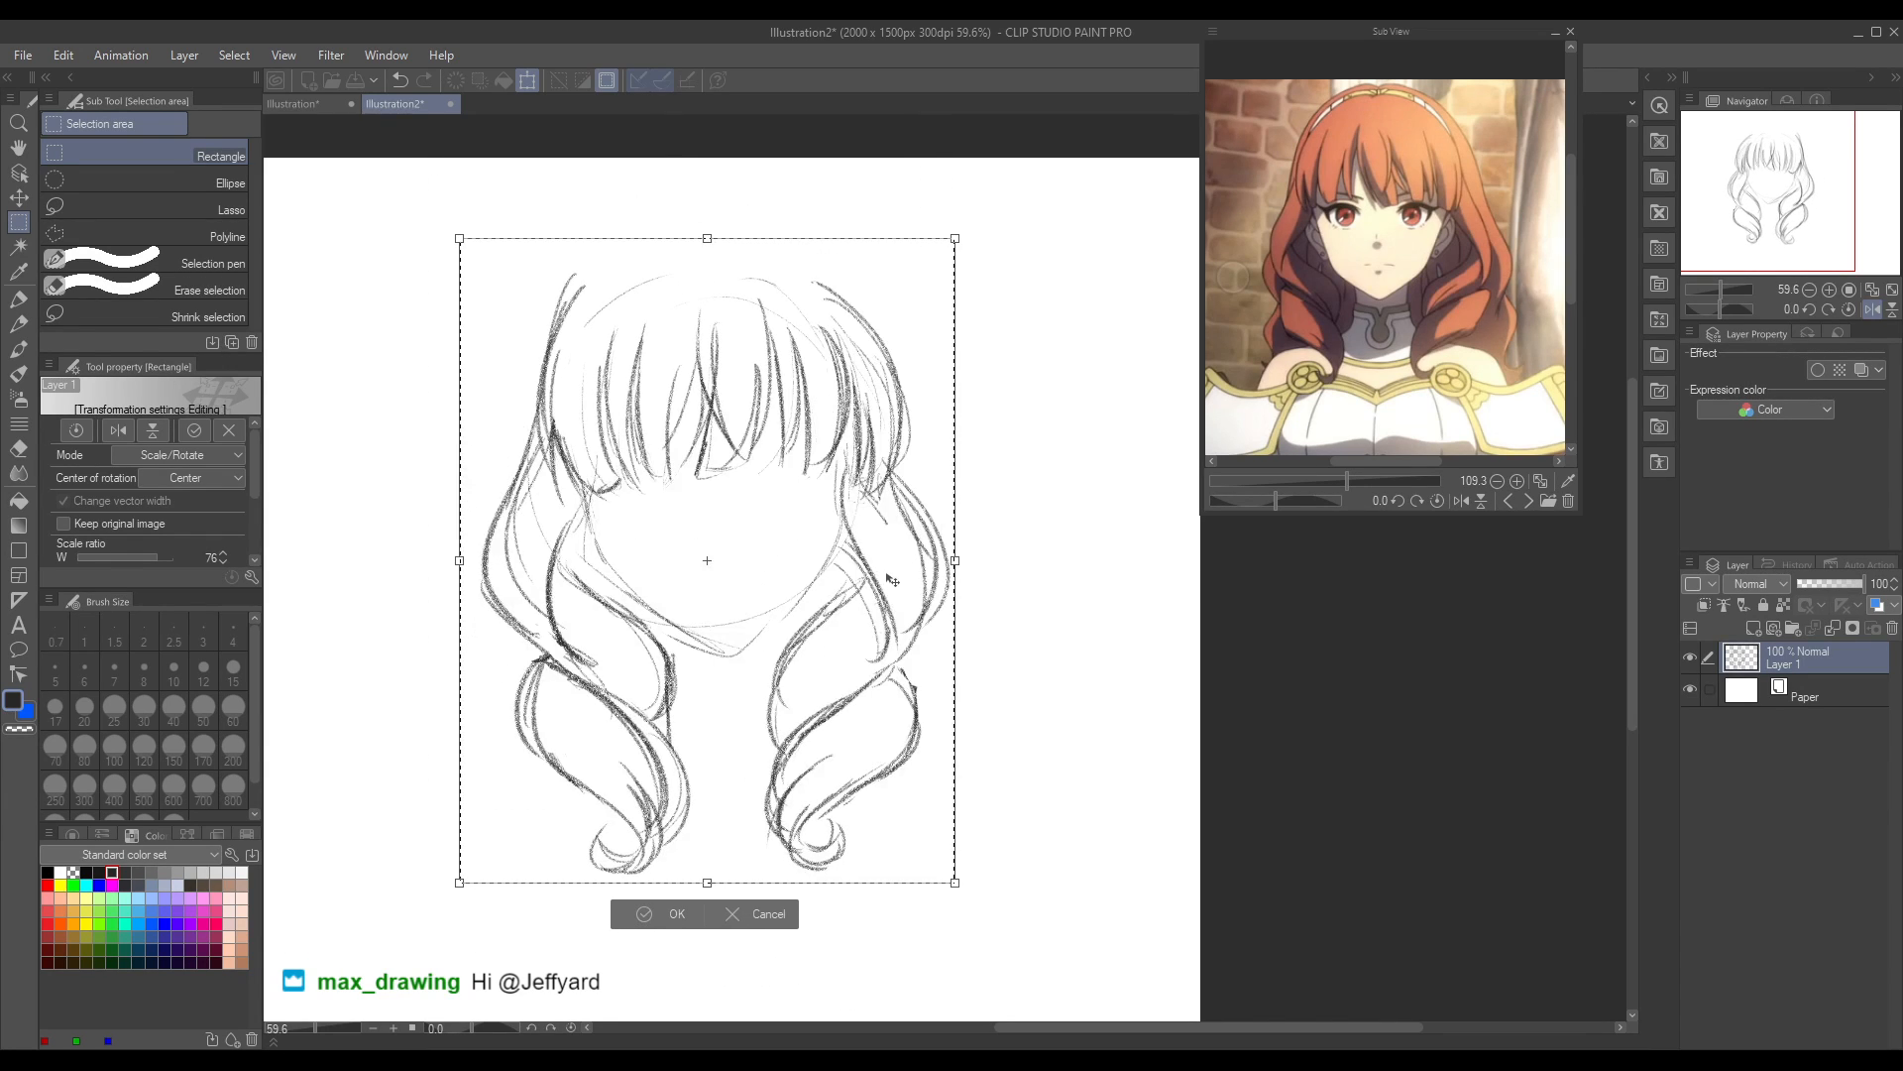
click(645, 922)
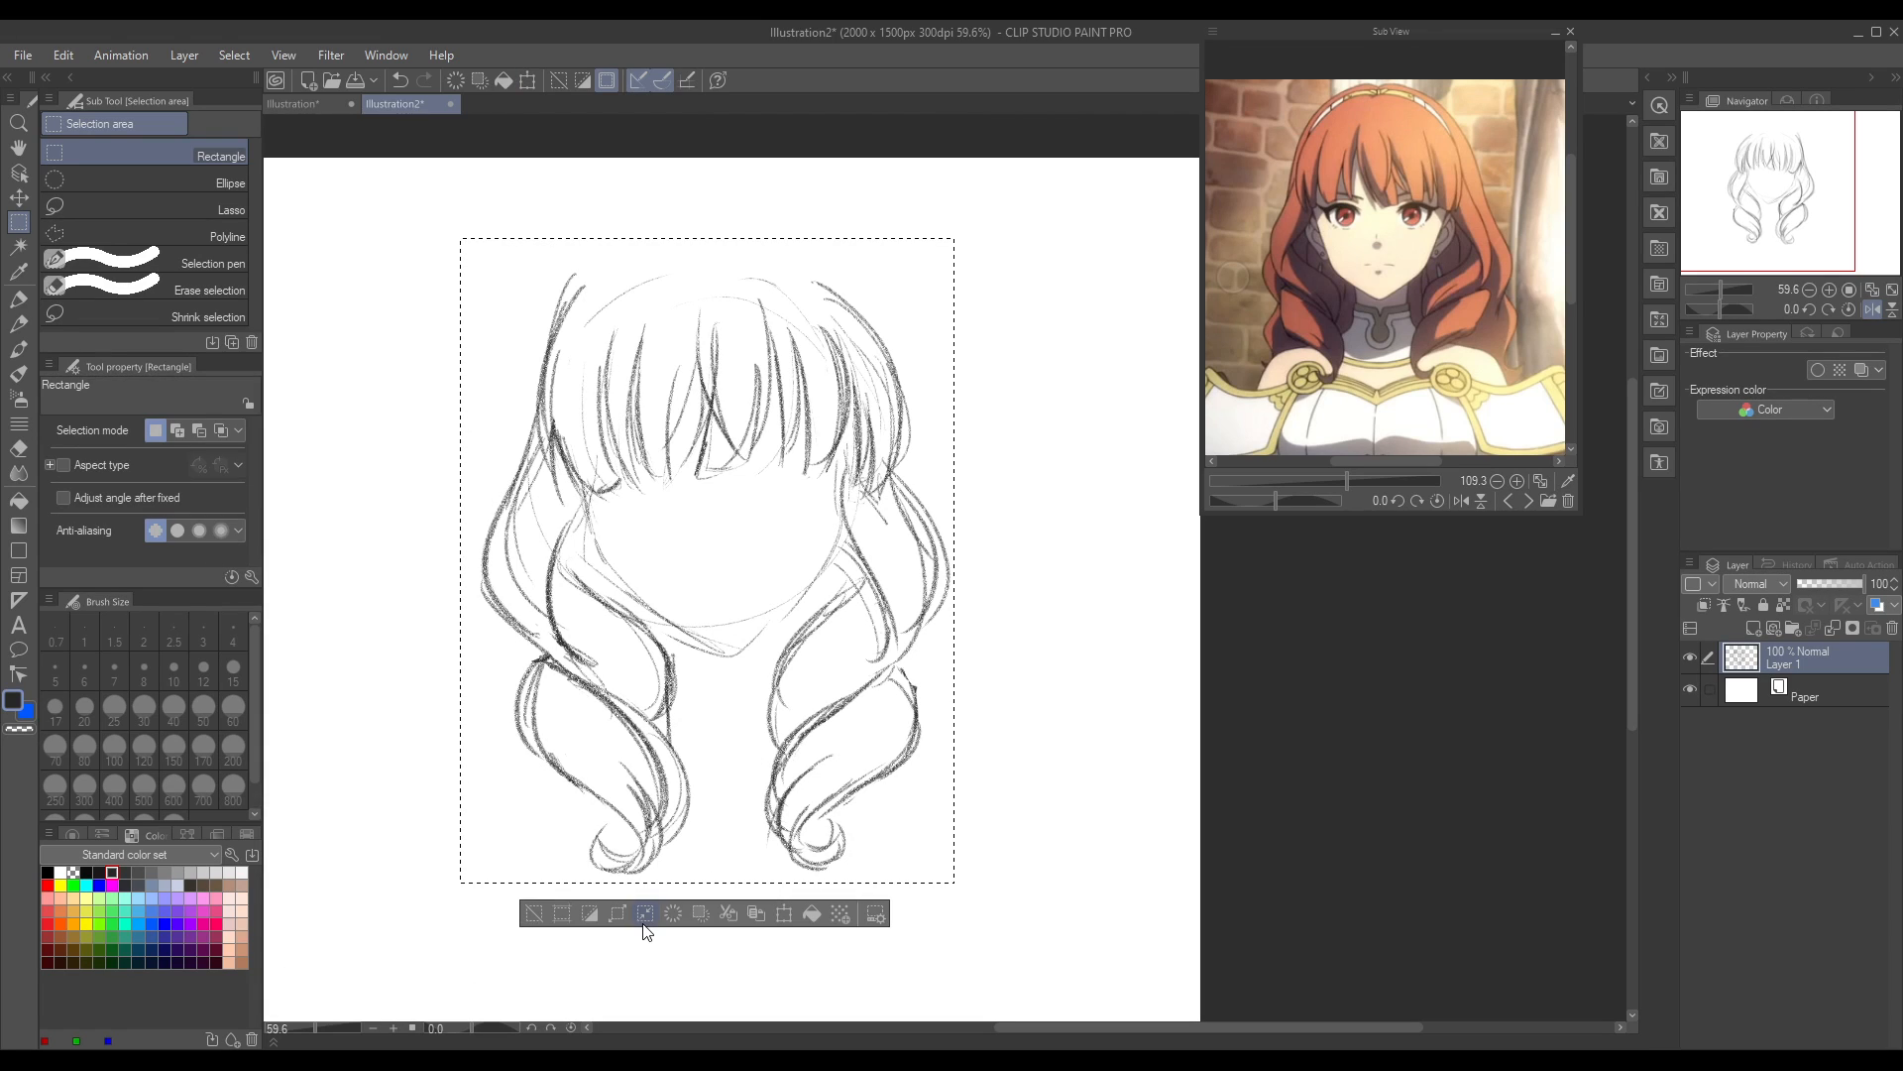
click(764, 942)
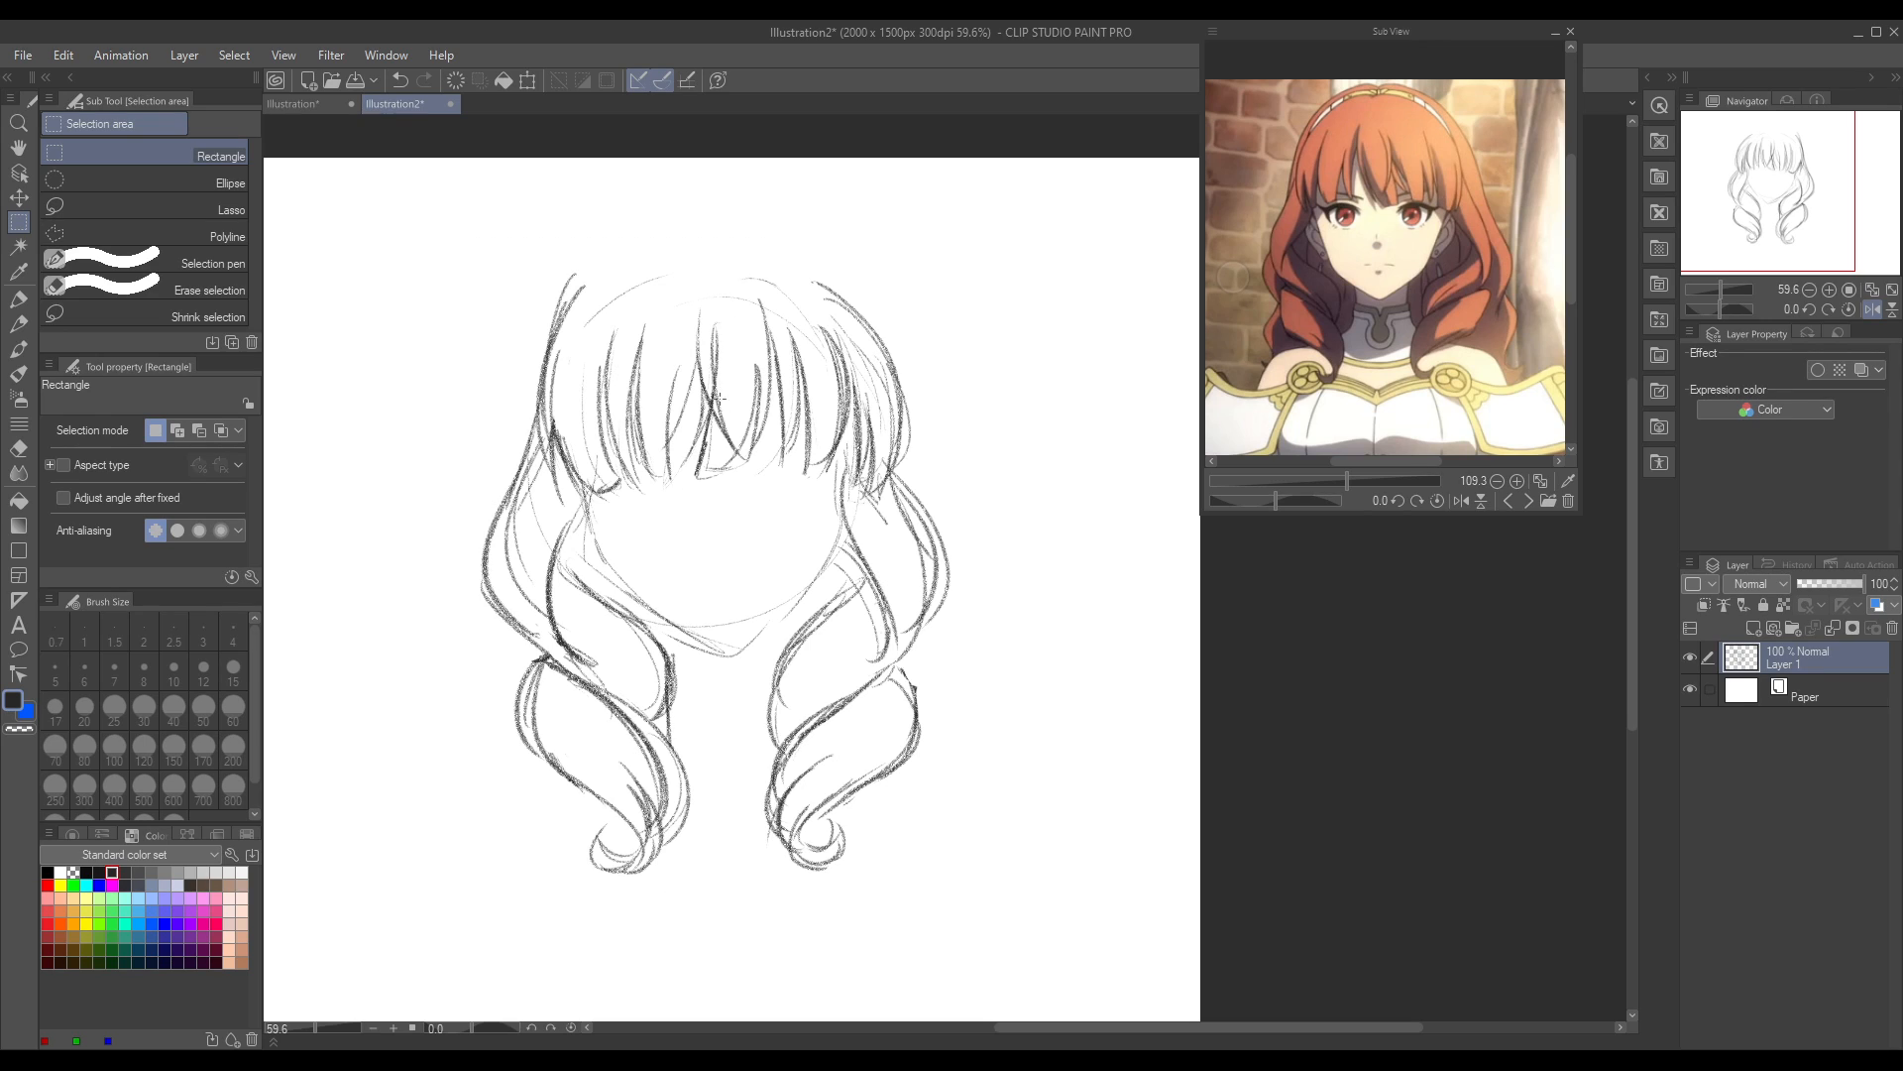
Step: Flip the canvas view back and draw the rounded top of the hair with several overlapping Real pencil strokes
click(1872, 310)
drag(973, 1031, 1102, 1032)
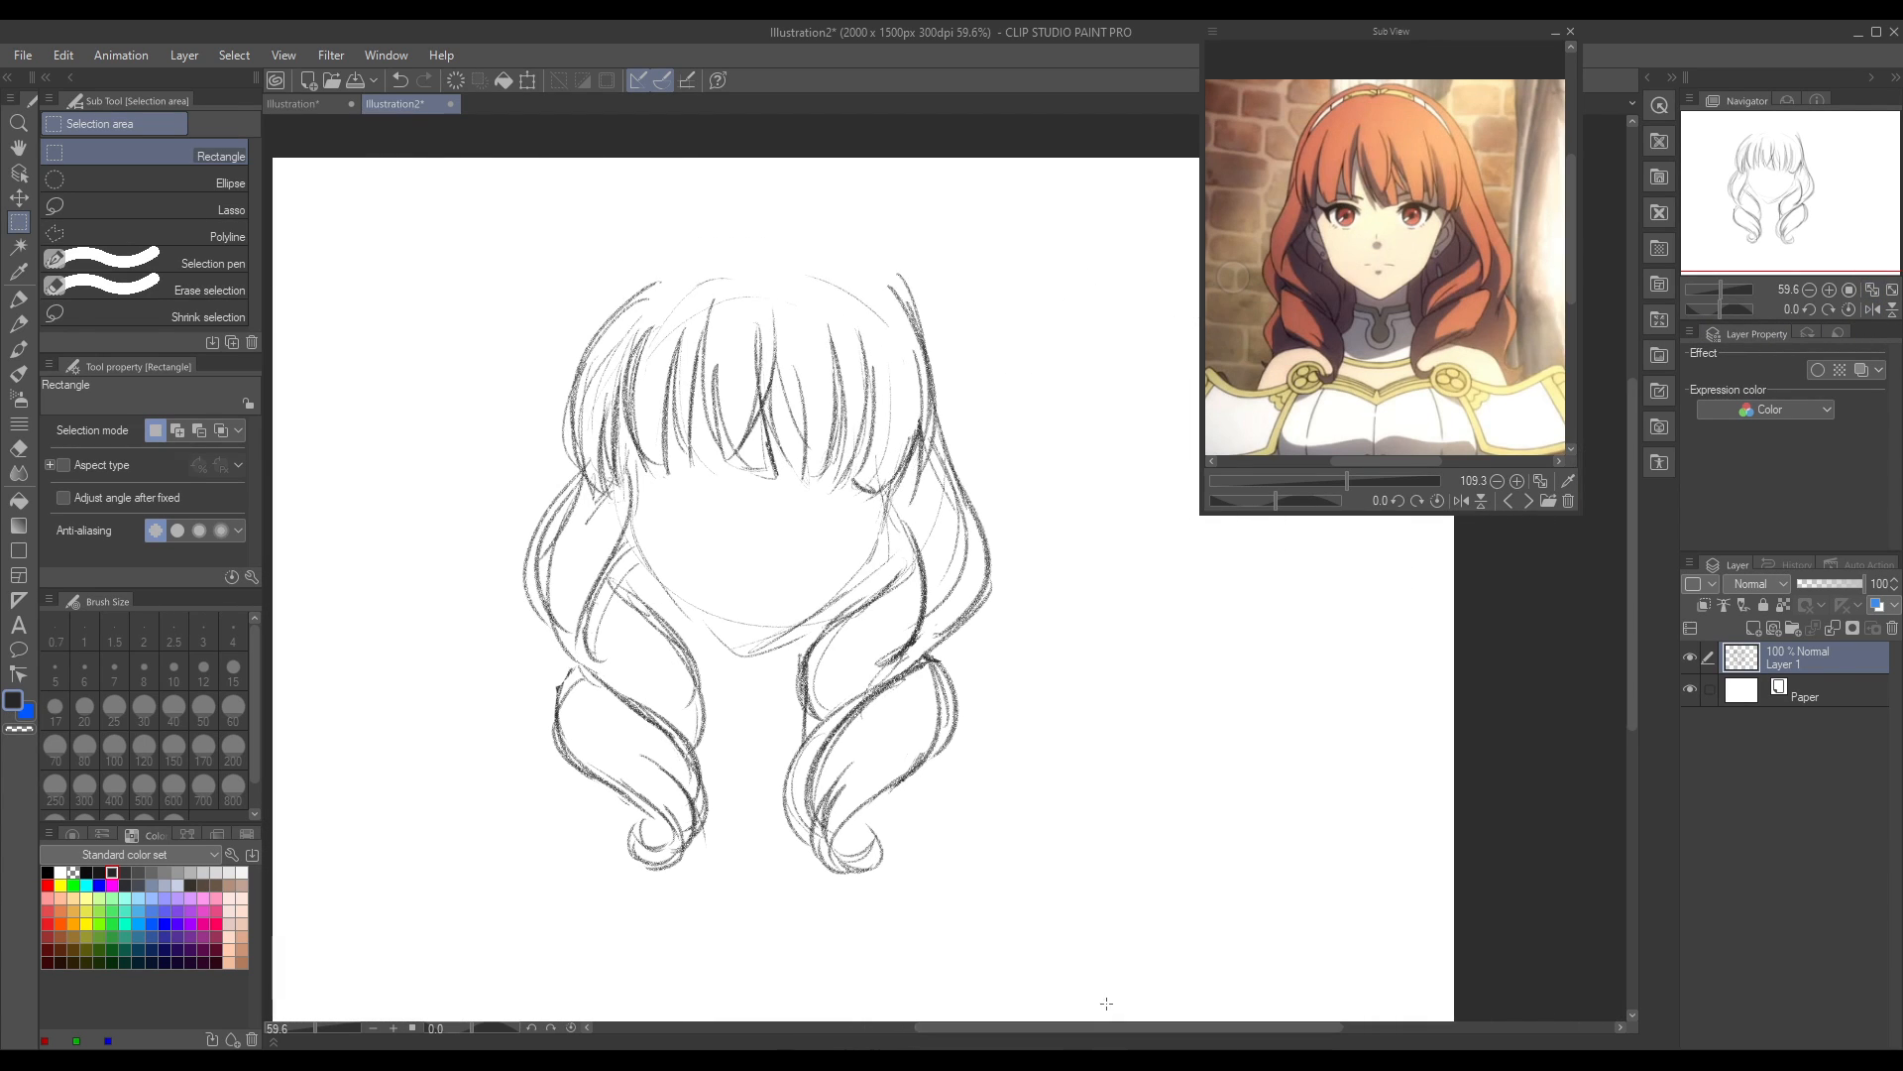
click(18, 323)
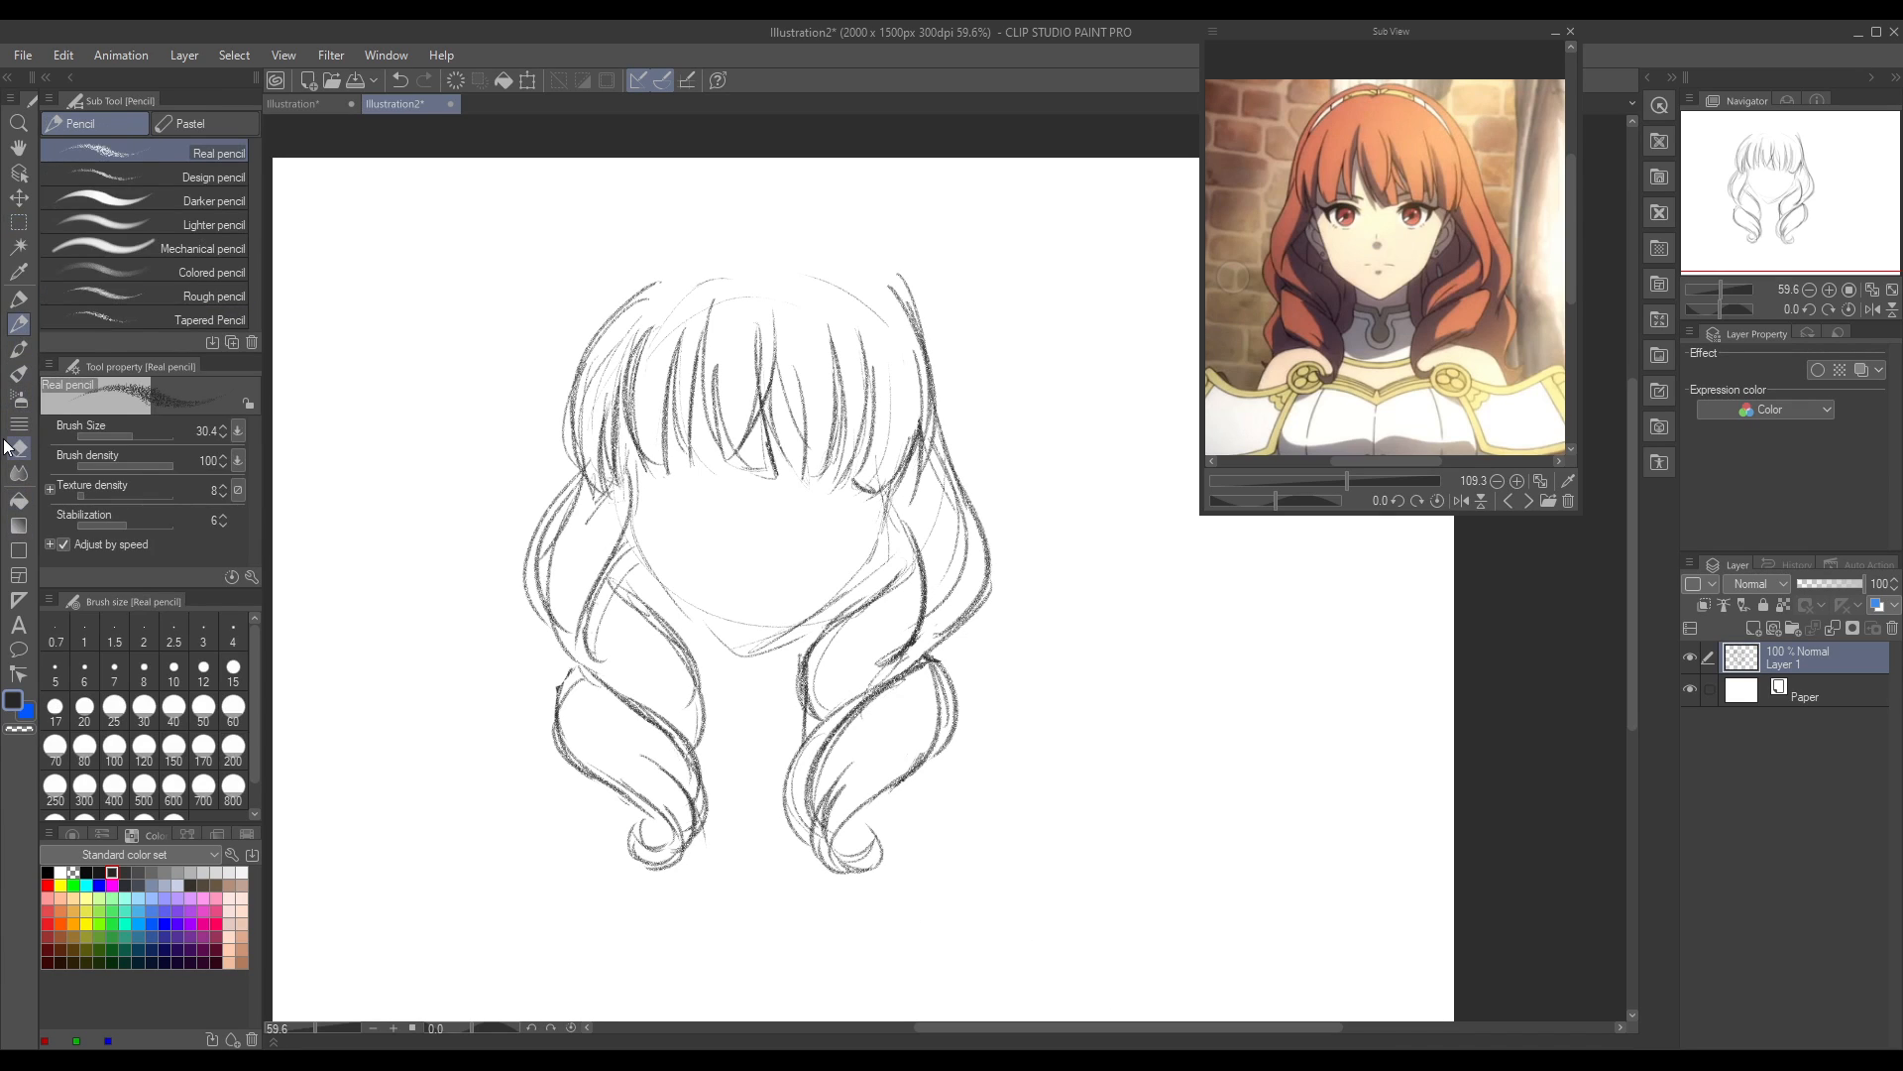
mouse_move(615, 307)
mouse_down()
mouse_move(813, 285)
mouse_move(774, 270)
mouse_move(914, 327)
mouse_up()
mouse_move(629, 279)
mouse_down()
mouse_move(754, 246)
mouse_move(880, 308)
mouse_up()
mouse_move(639, 290)
mouse_down()
mouse_move(864, 294)
mouse_move(895, 327)
mouse_up()
mouse_move(750, 252)
mouse_down()
mouse_move(616, 297)
mouse_move(726, 250)
mouse_move(845, 270)
mouse_move(801, 257)
mouse_move(900, 305)
mouse_move(862, 297)
mouse_move(907, 339)
mouse_move(865, 278)
mouse_move(918, 334)
mouse_move(829, 285)
mouse_move(896, 349)
mouse_up()
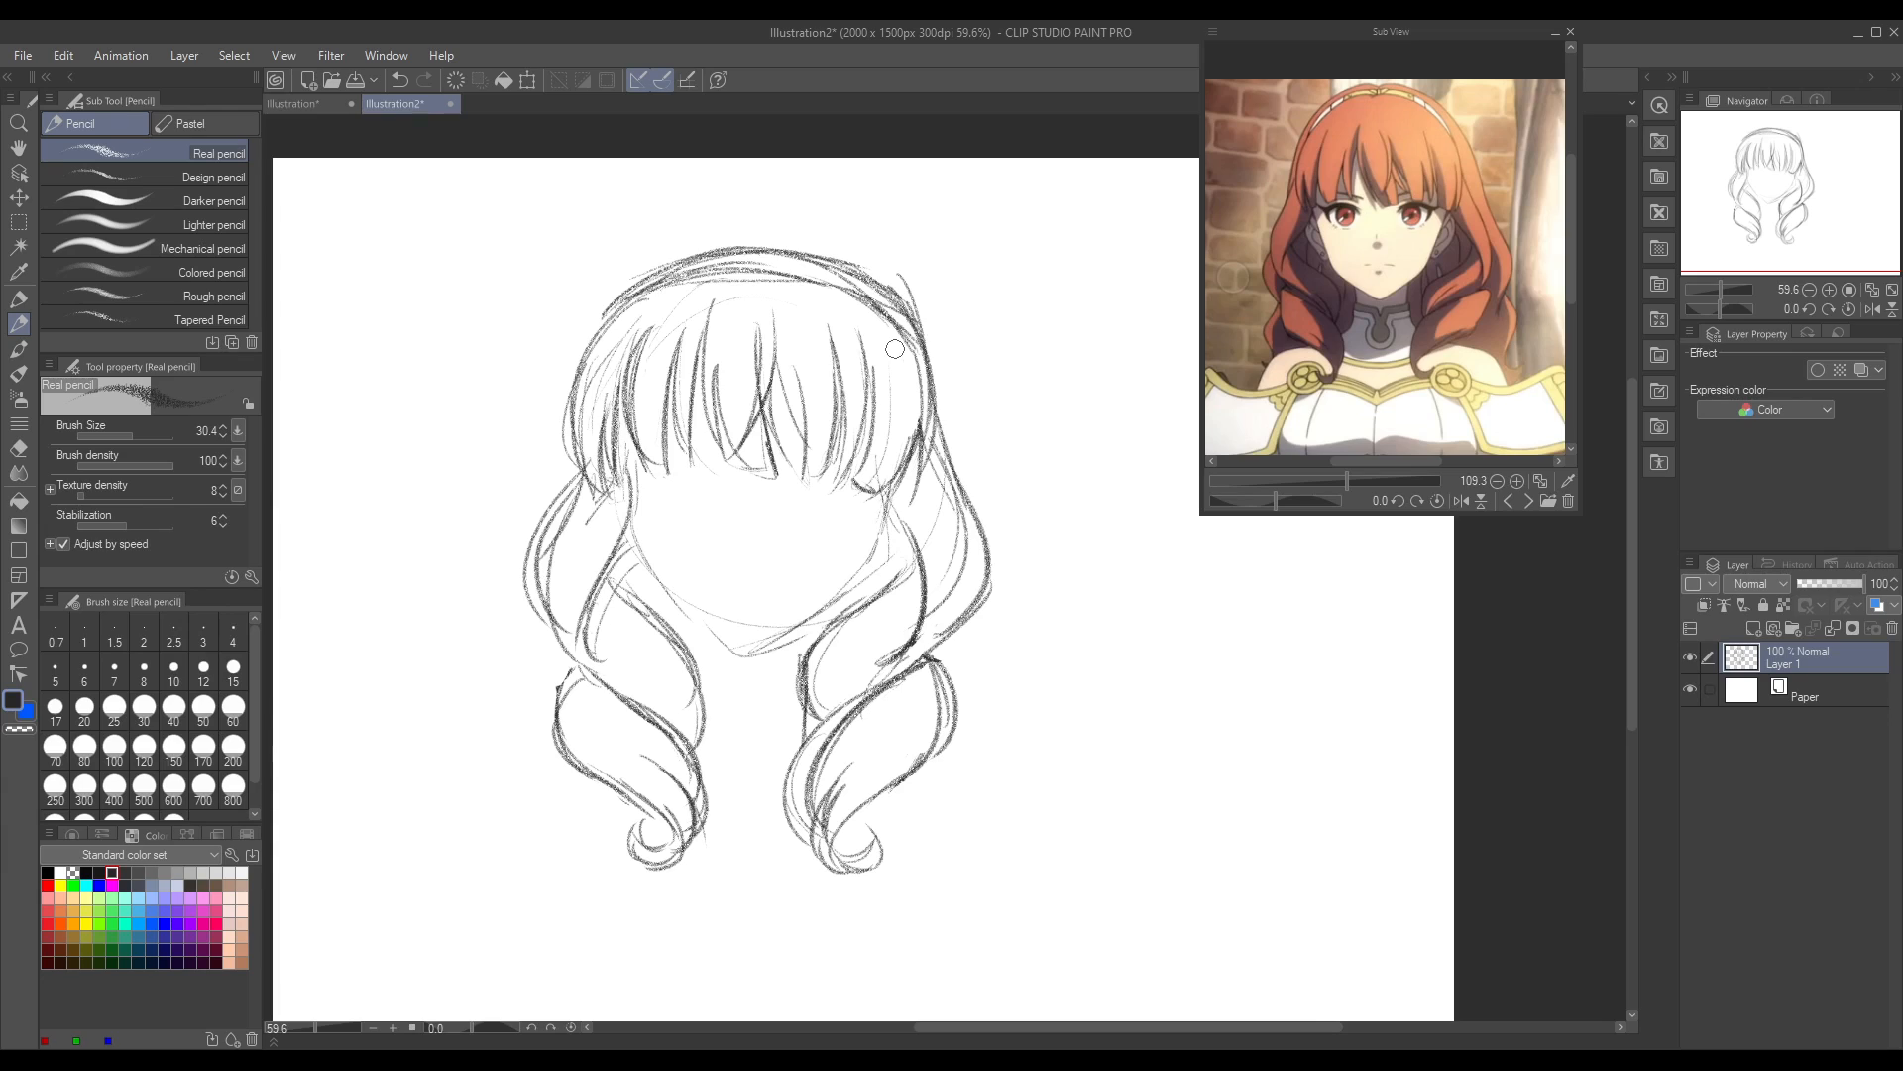
Step: Touch up the hair line on the upper-left of the crown and erase the stray line sticking out at its upper right
click(30, 441)
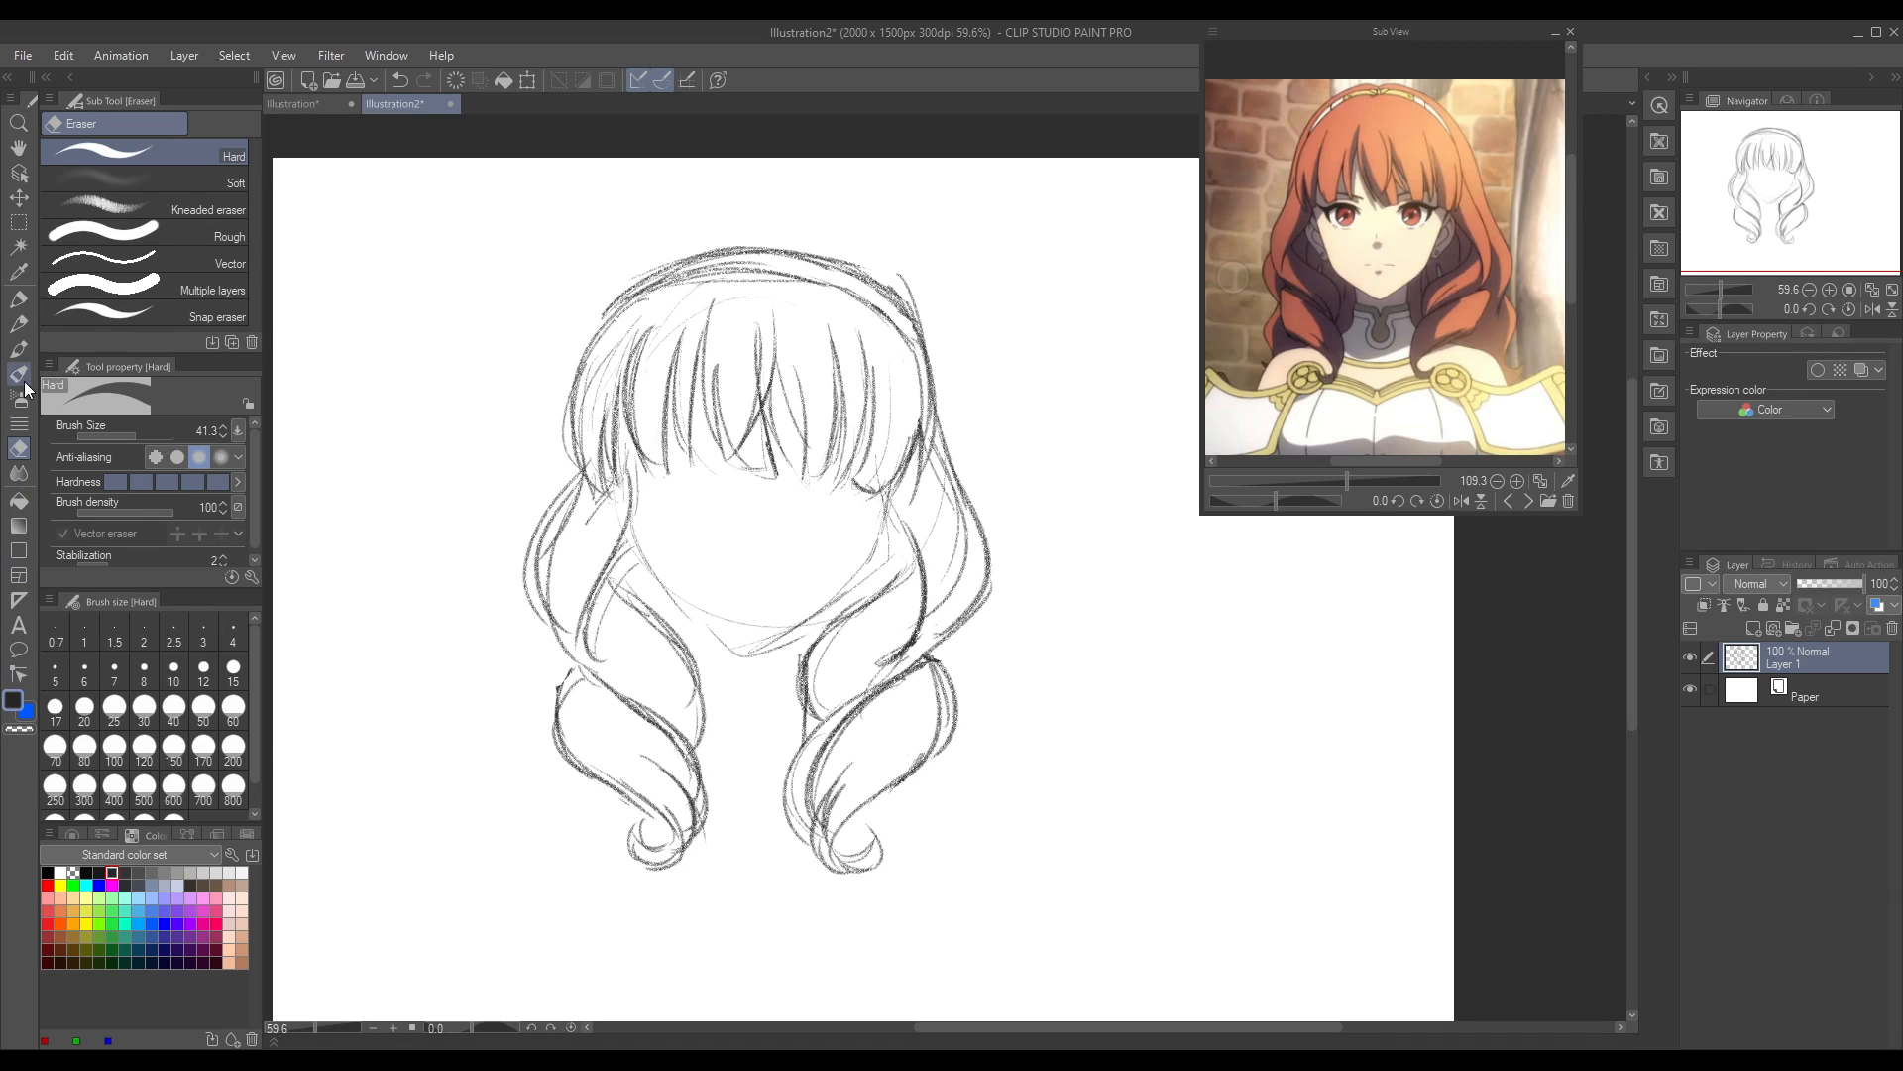
click(22, 323)
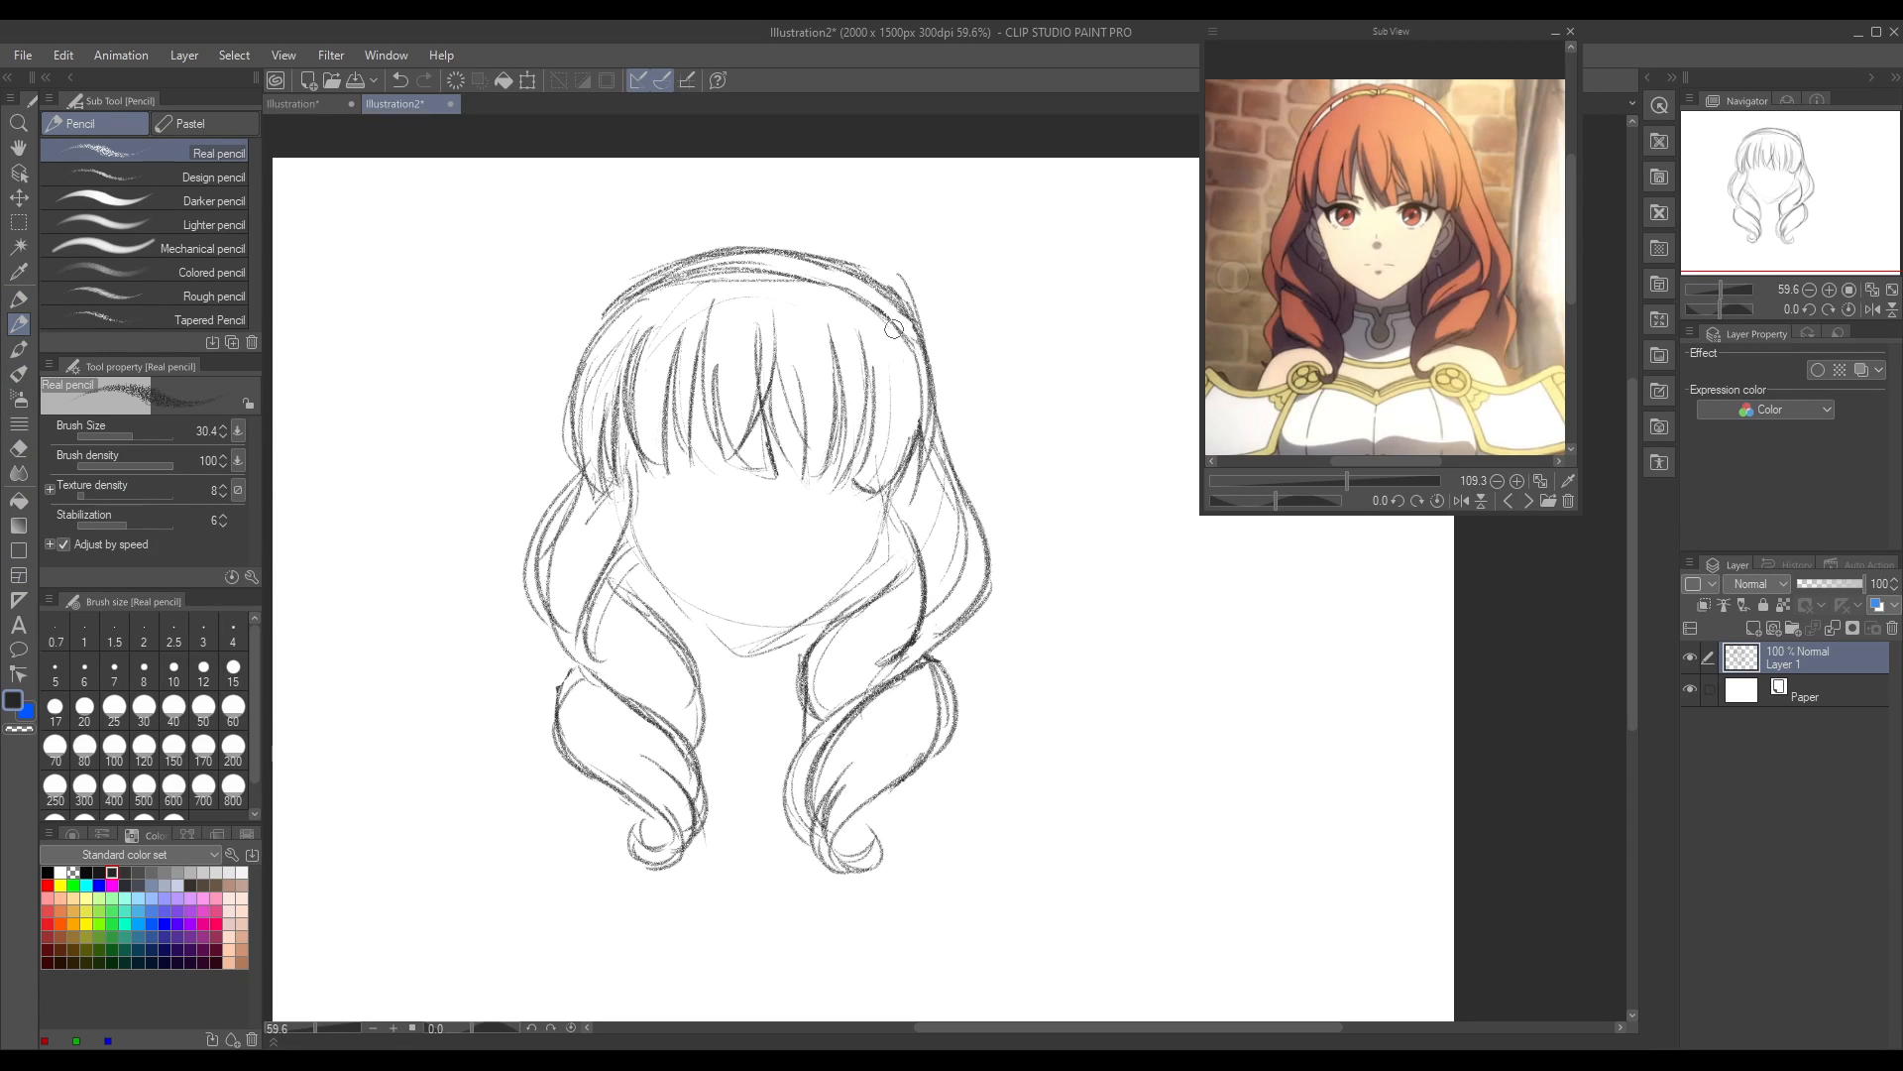
drag(636, 300, 594, 375)
key(e)
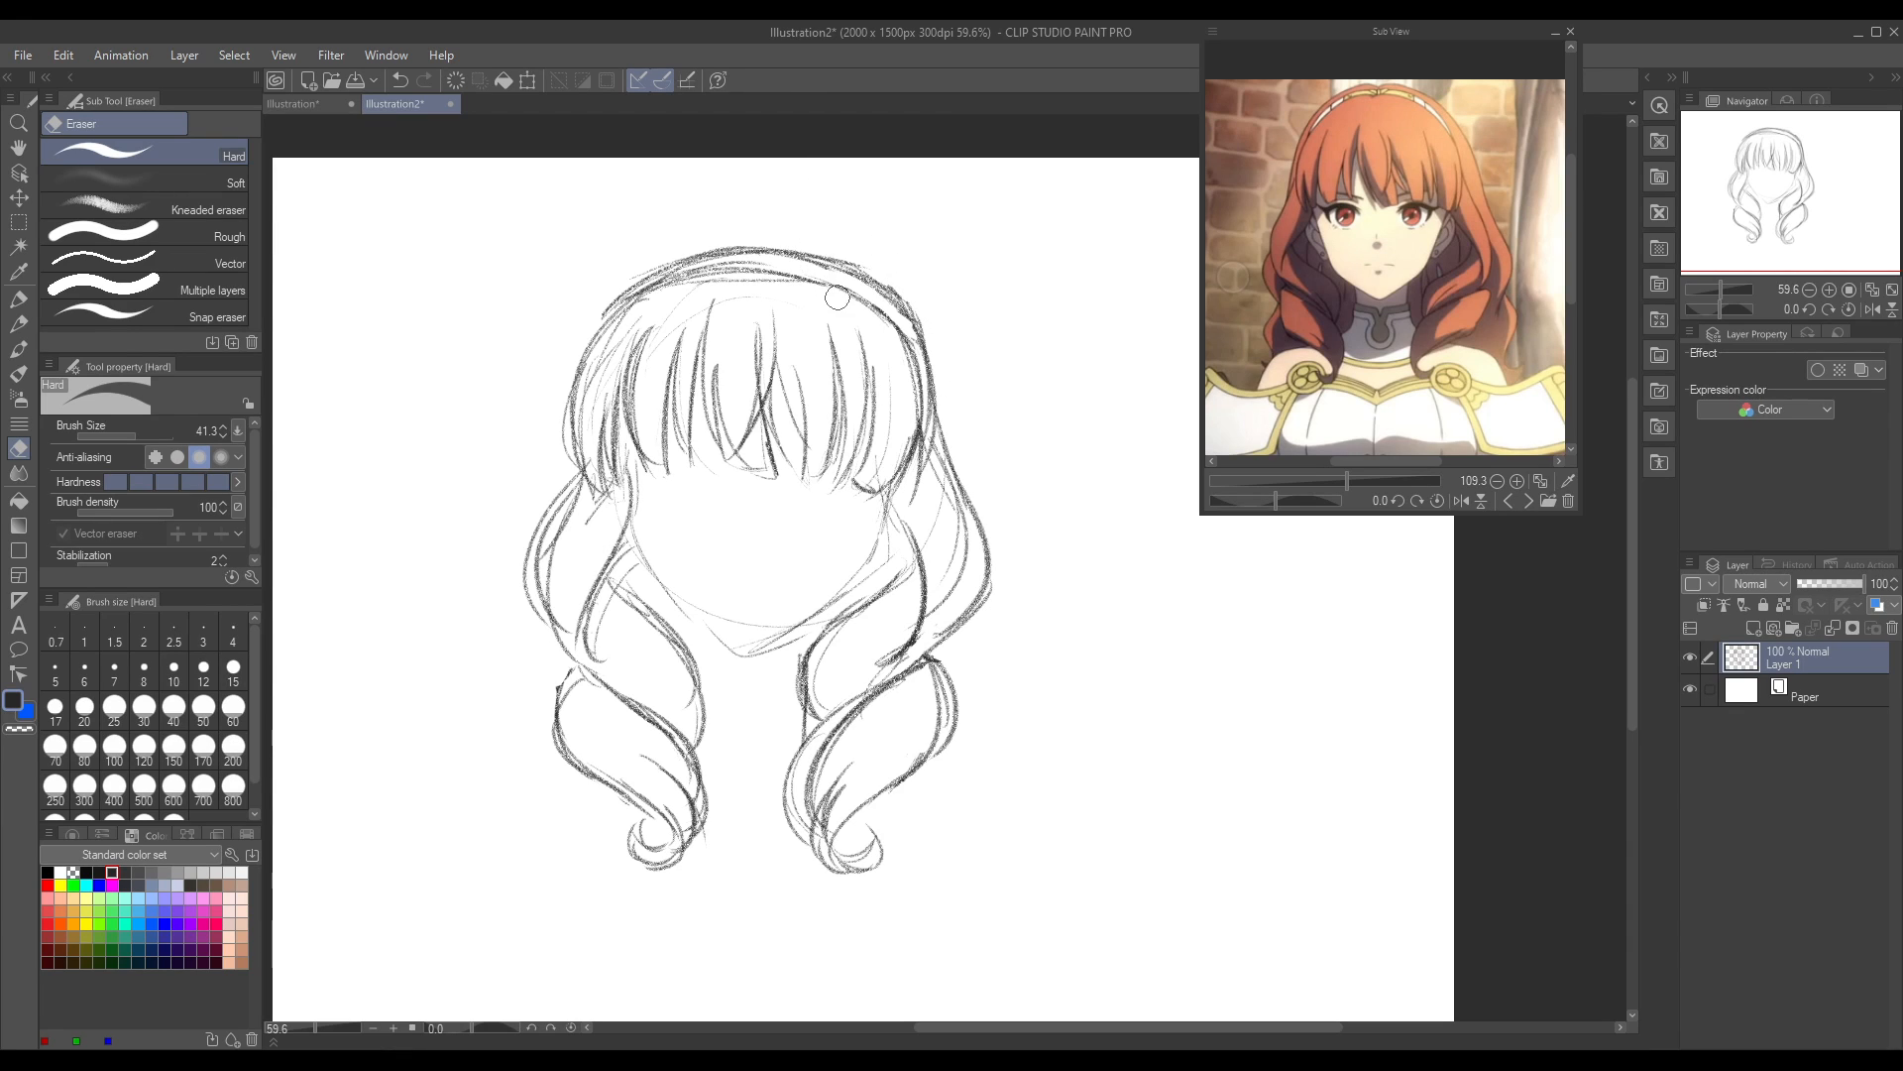
drag(472, 1028, 452, 1028)
mouse_move(641, 619)
mouse_down()
mouse_move(619, 705)
mouse_move(705, 544)
mouse_move(649, 592)
mouse_move(601, 699)
mouse_up()
Step: Redraw the outer contour of the crown on the head's upper-right side in a rotated view, redoing one stroke
click(19, 324)
drag(653, 578, 605, 768)
mouse_move(692, 540)
mouse_down()
mouse_move(638, 571)
mouse_move(586, 669)
mouse_up()
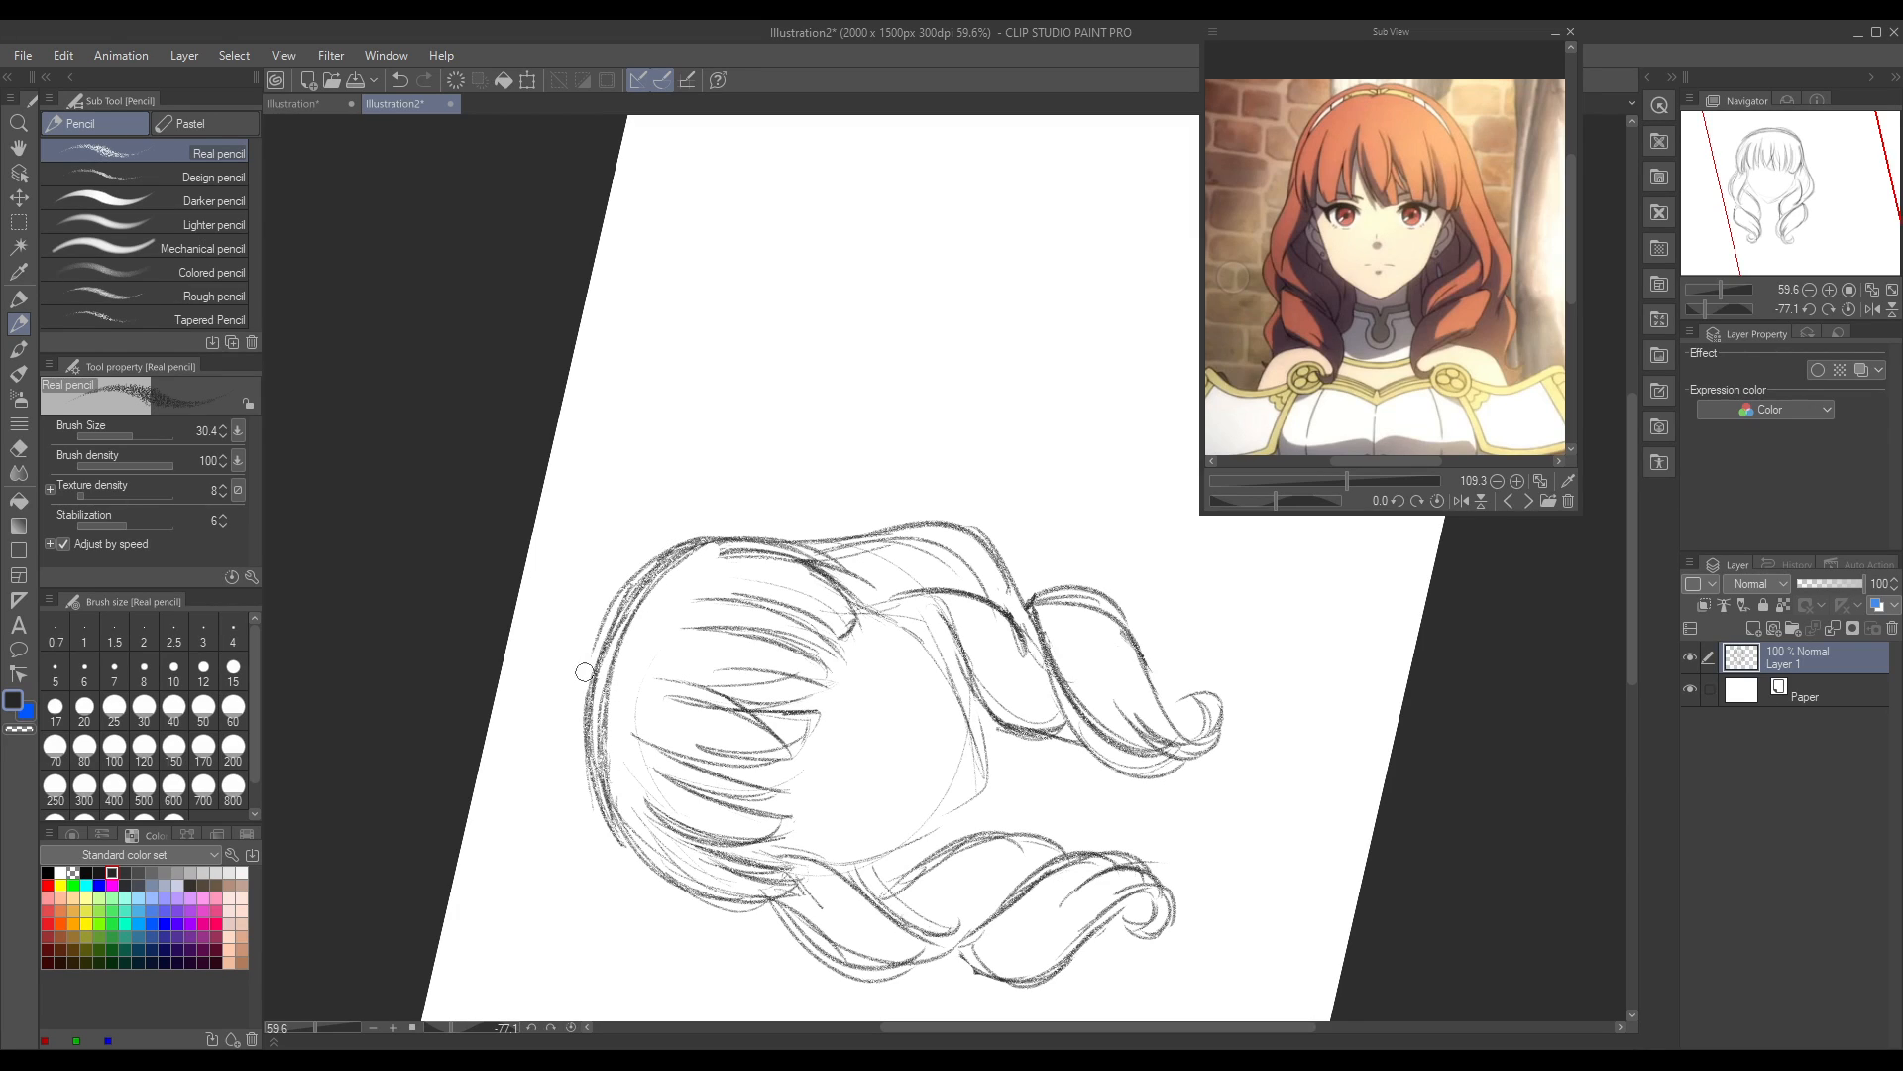
key(ctrl+z)
mouse_move(691, 537)
mouse_down()
mouse_move(632, 583)
mouse_move(581, 703)
mouse_move(587, 773)
mouse_up()
drag(456, 1027, 471, 1028)
drag(870, 327, 904, 382)
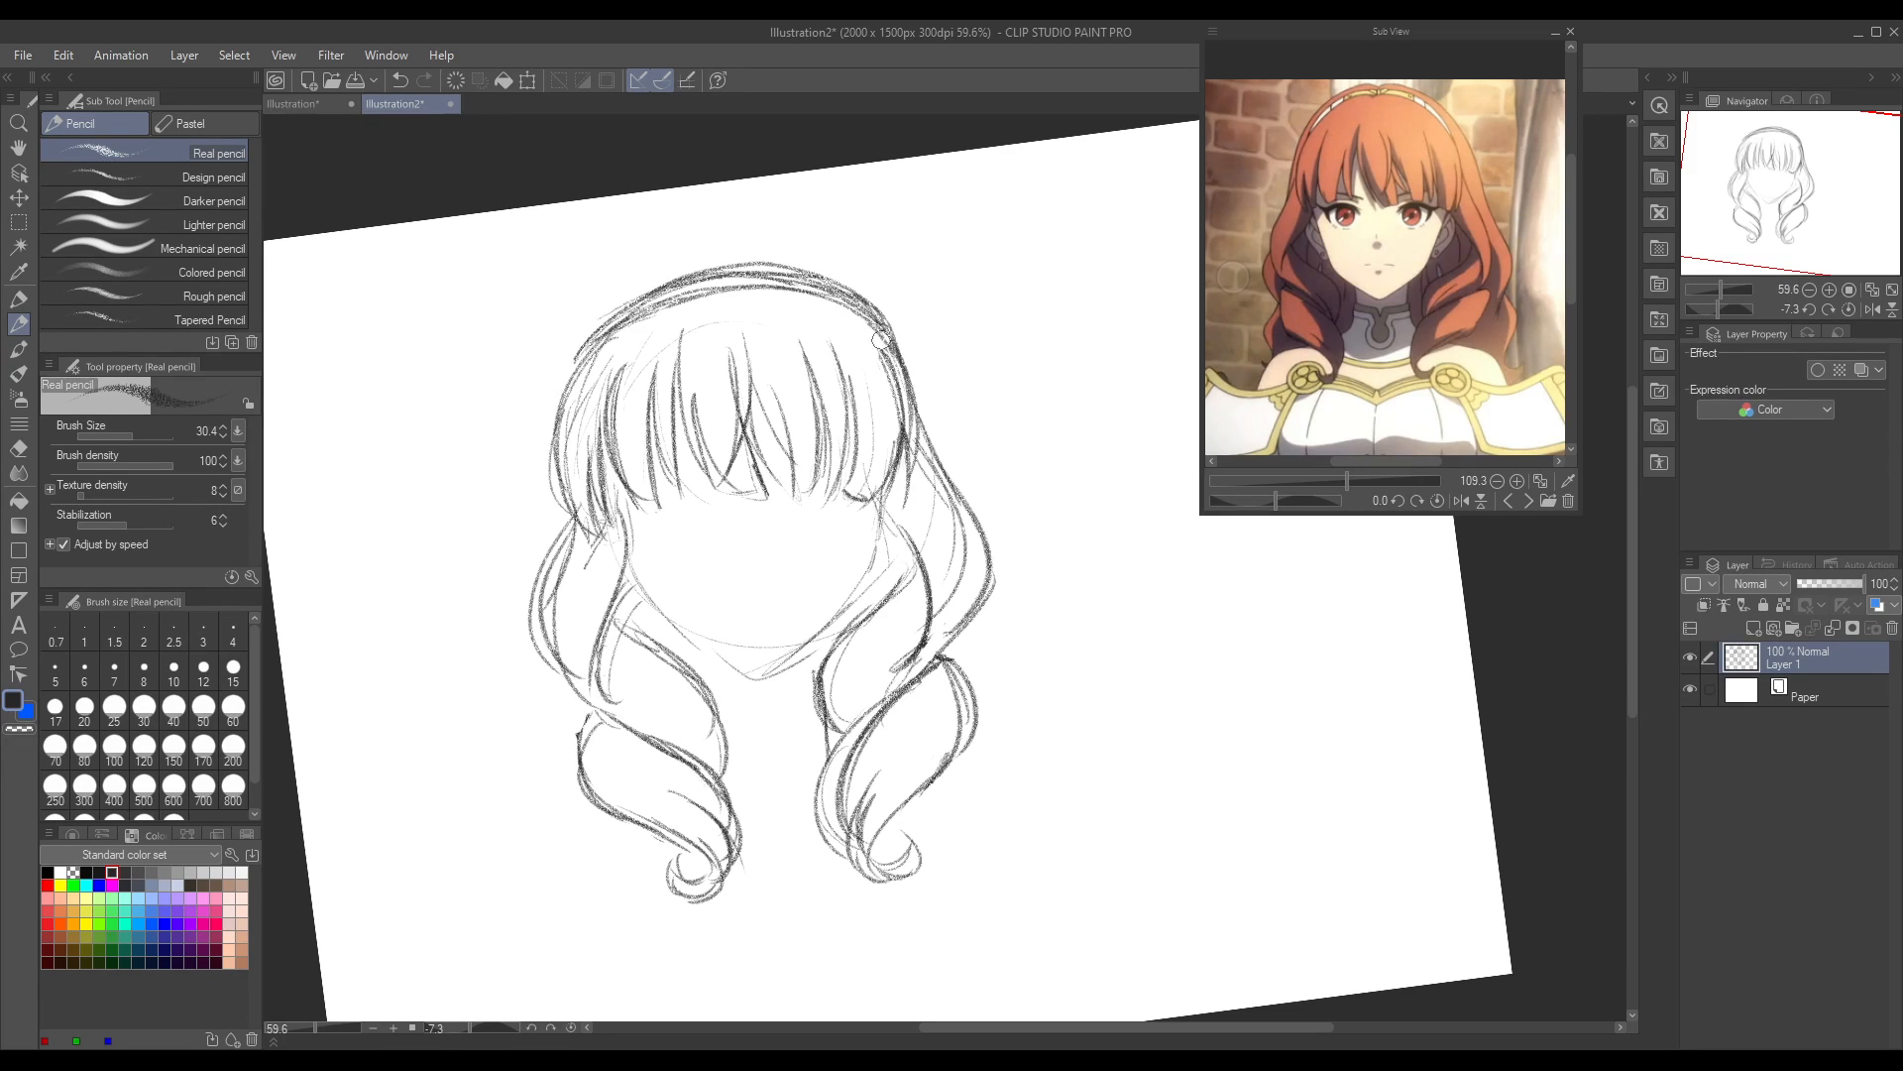
Step: Darken the inner line along the top of the hair and down both sides of the bangs, redoing misplaced strokes
drag(601, 345, 720, 290)
key(ctrl+z)
drag(690, 299, 829, 302)
key(ctrl+z)
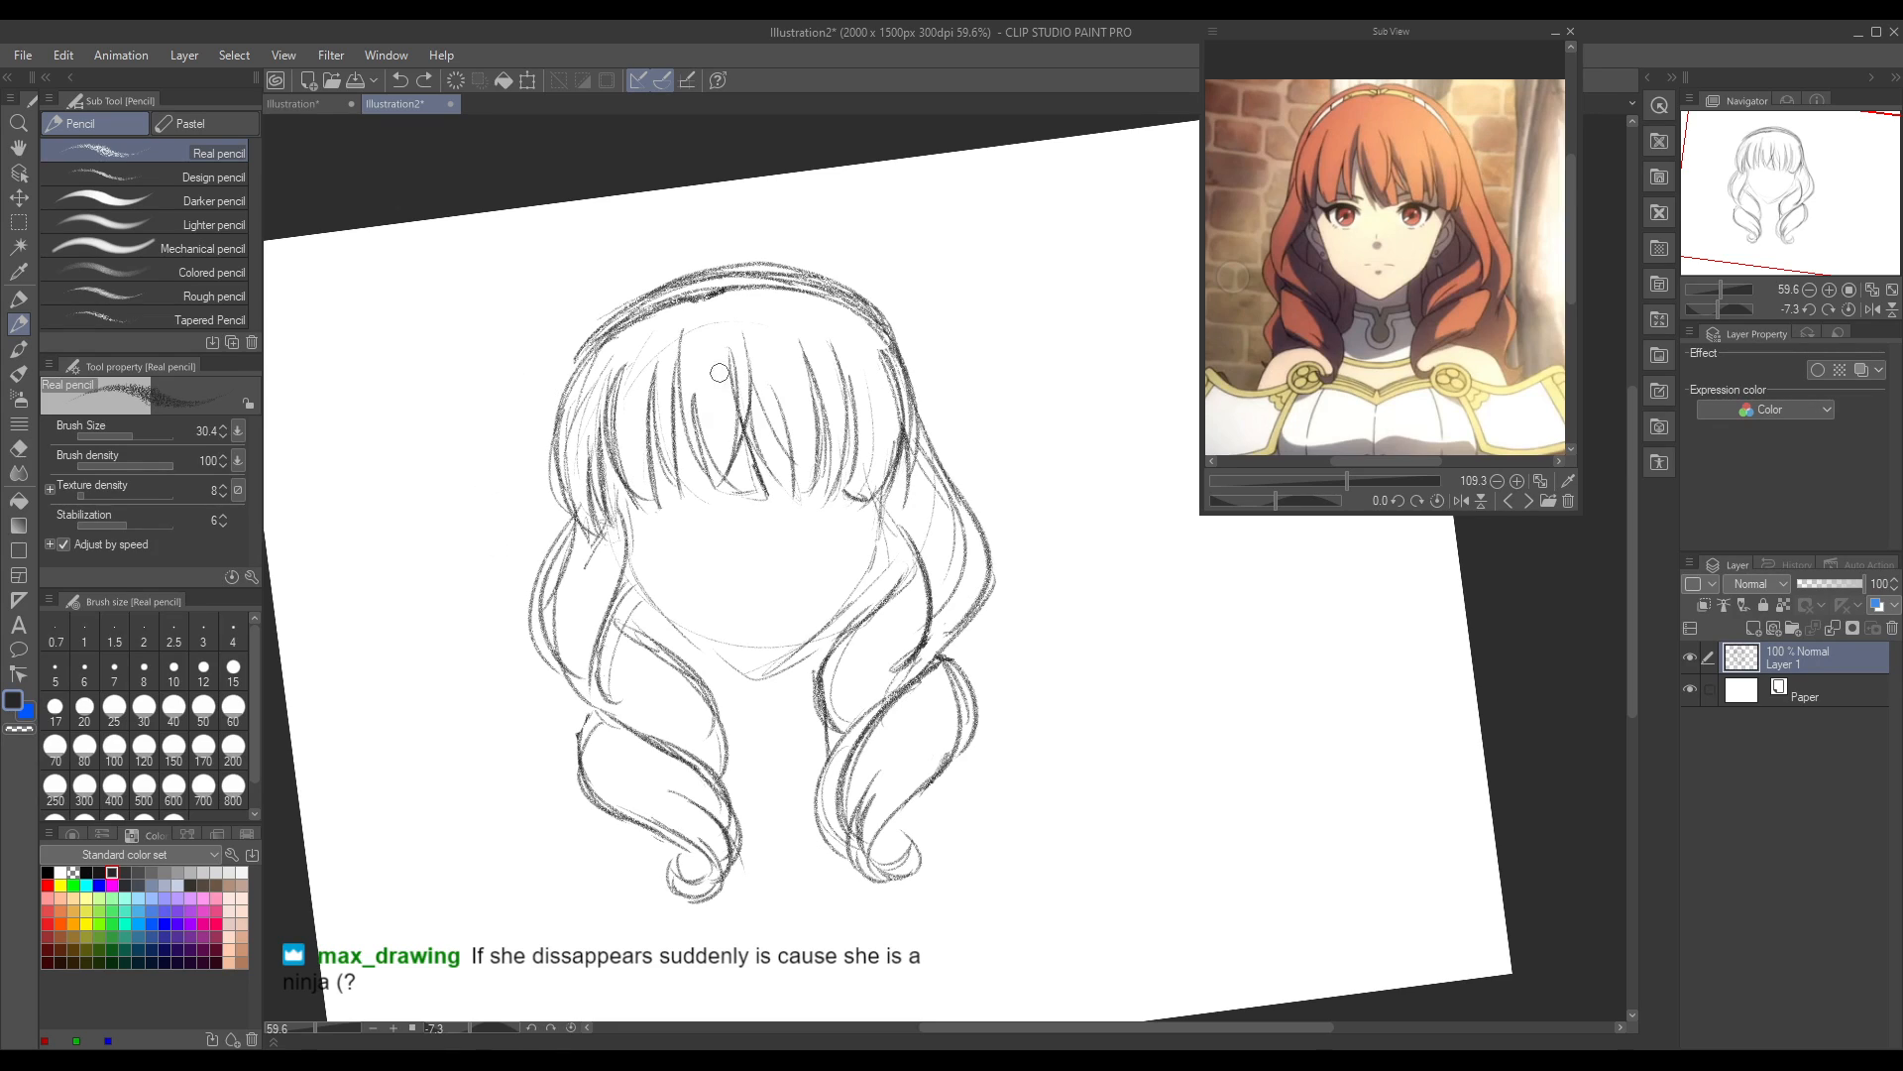
mouse_move(725, 290)
mouse_down()
mouse_move(836, 324)
mouse_move(769, 293)
mouse_move(812, 299)
mouse_move(851, 342)
mouse_move(812, 298)
mouse_move(891, 368)
mouse_up()
drag(833, 309, 909, 437)
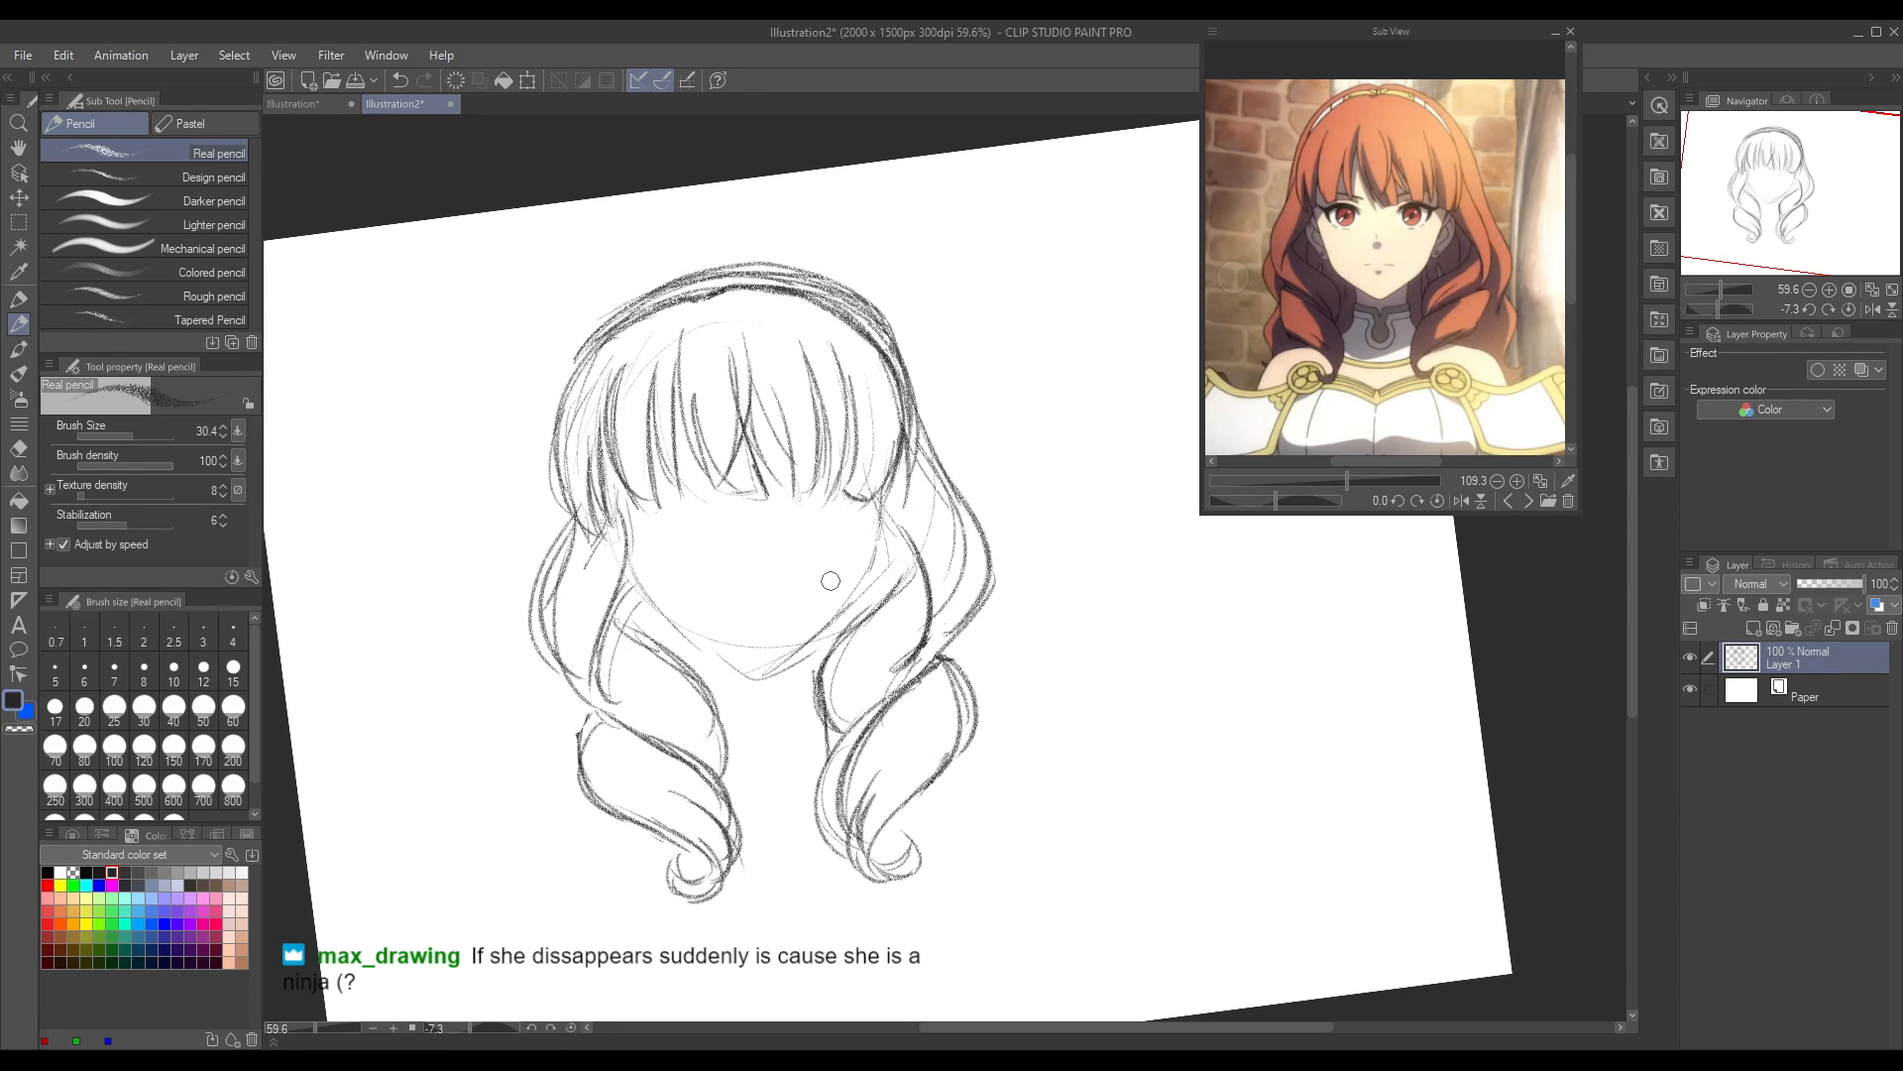
mouse_move(692, 295)
mouse_down()
mouse_move(595, 337)
mouse_move(565, 458)
mouse_up()
drag(605, 333, 573, 535)
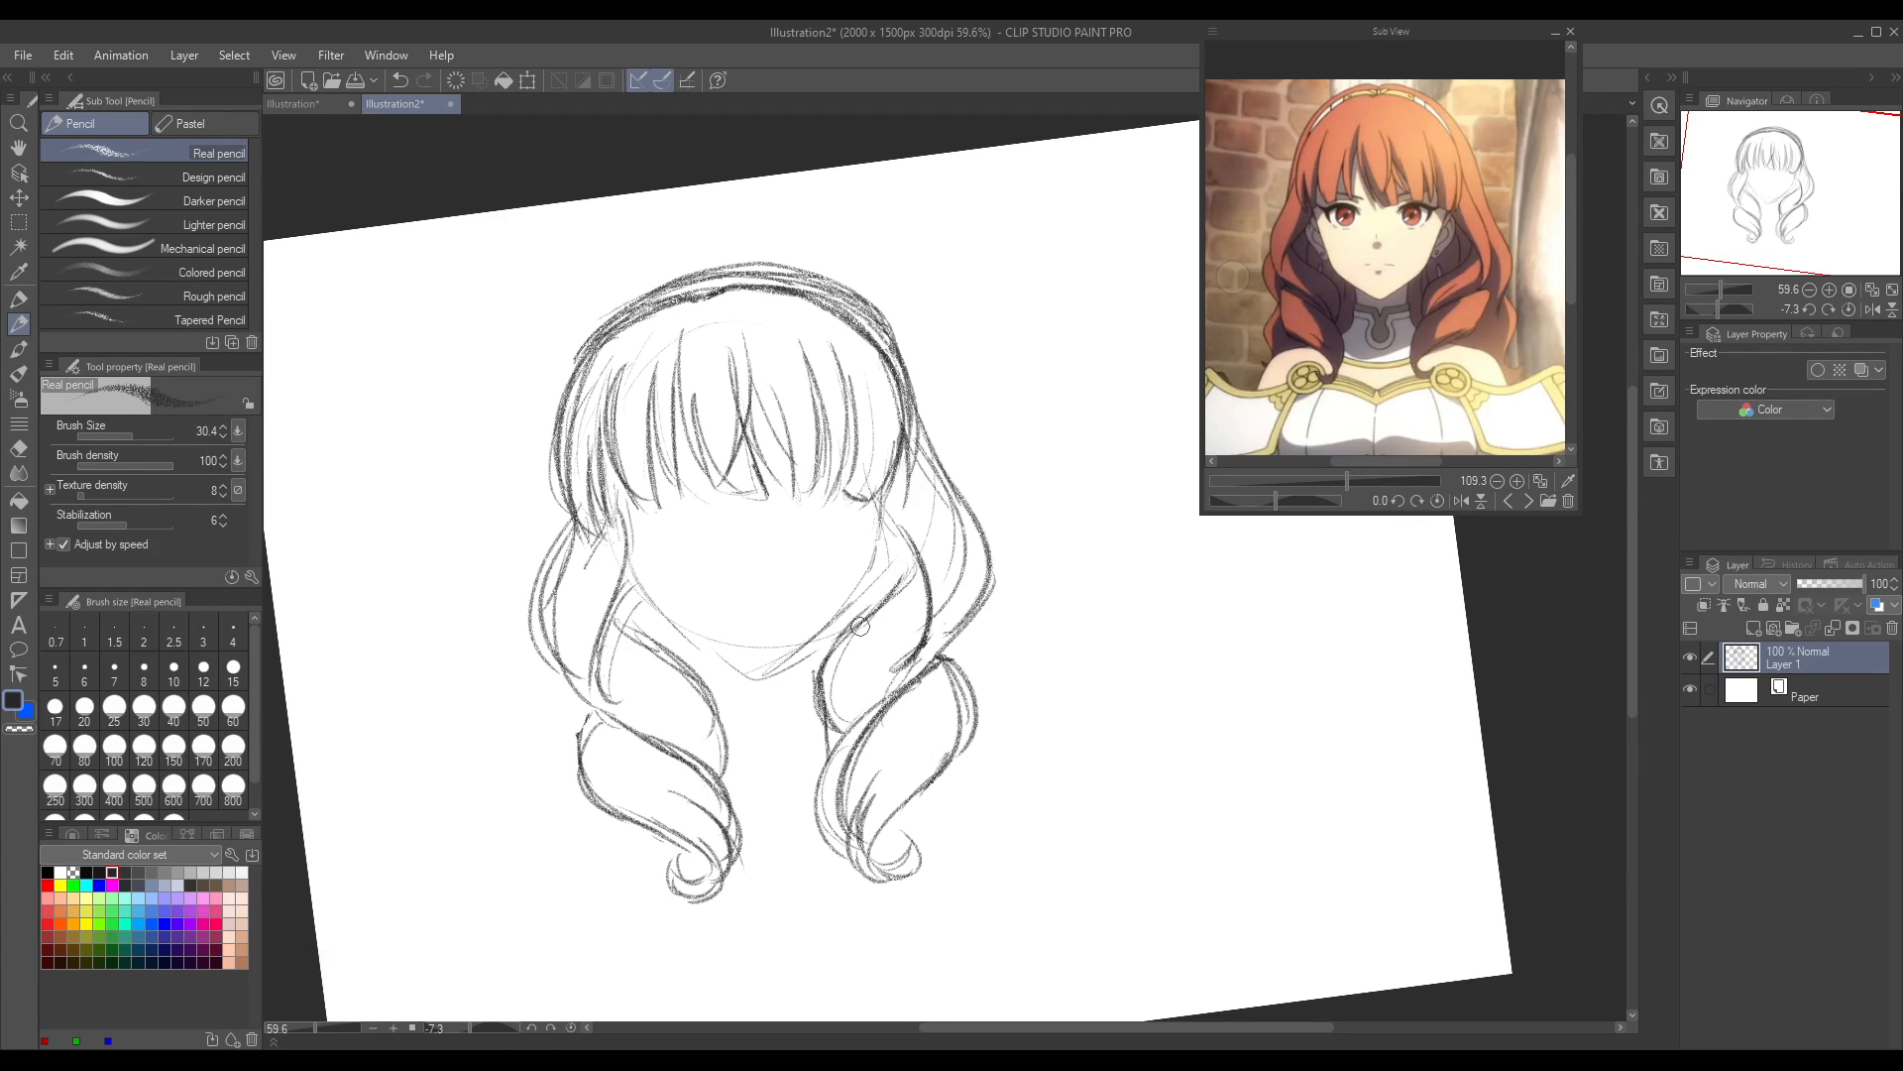
Step: Add short strands at the inner edges of the side hair next to the jaw on both sides
drag(869, 602, 877, 566)
drag(652, 607, 665, 652)
drag(852, 627, 815, 666)
mouse_move(672, 636)
mouse_down()
mouse_move(690, 671)
mouse_move(640, 607)
mouse_move(635, 628)
mouse_up()
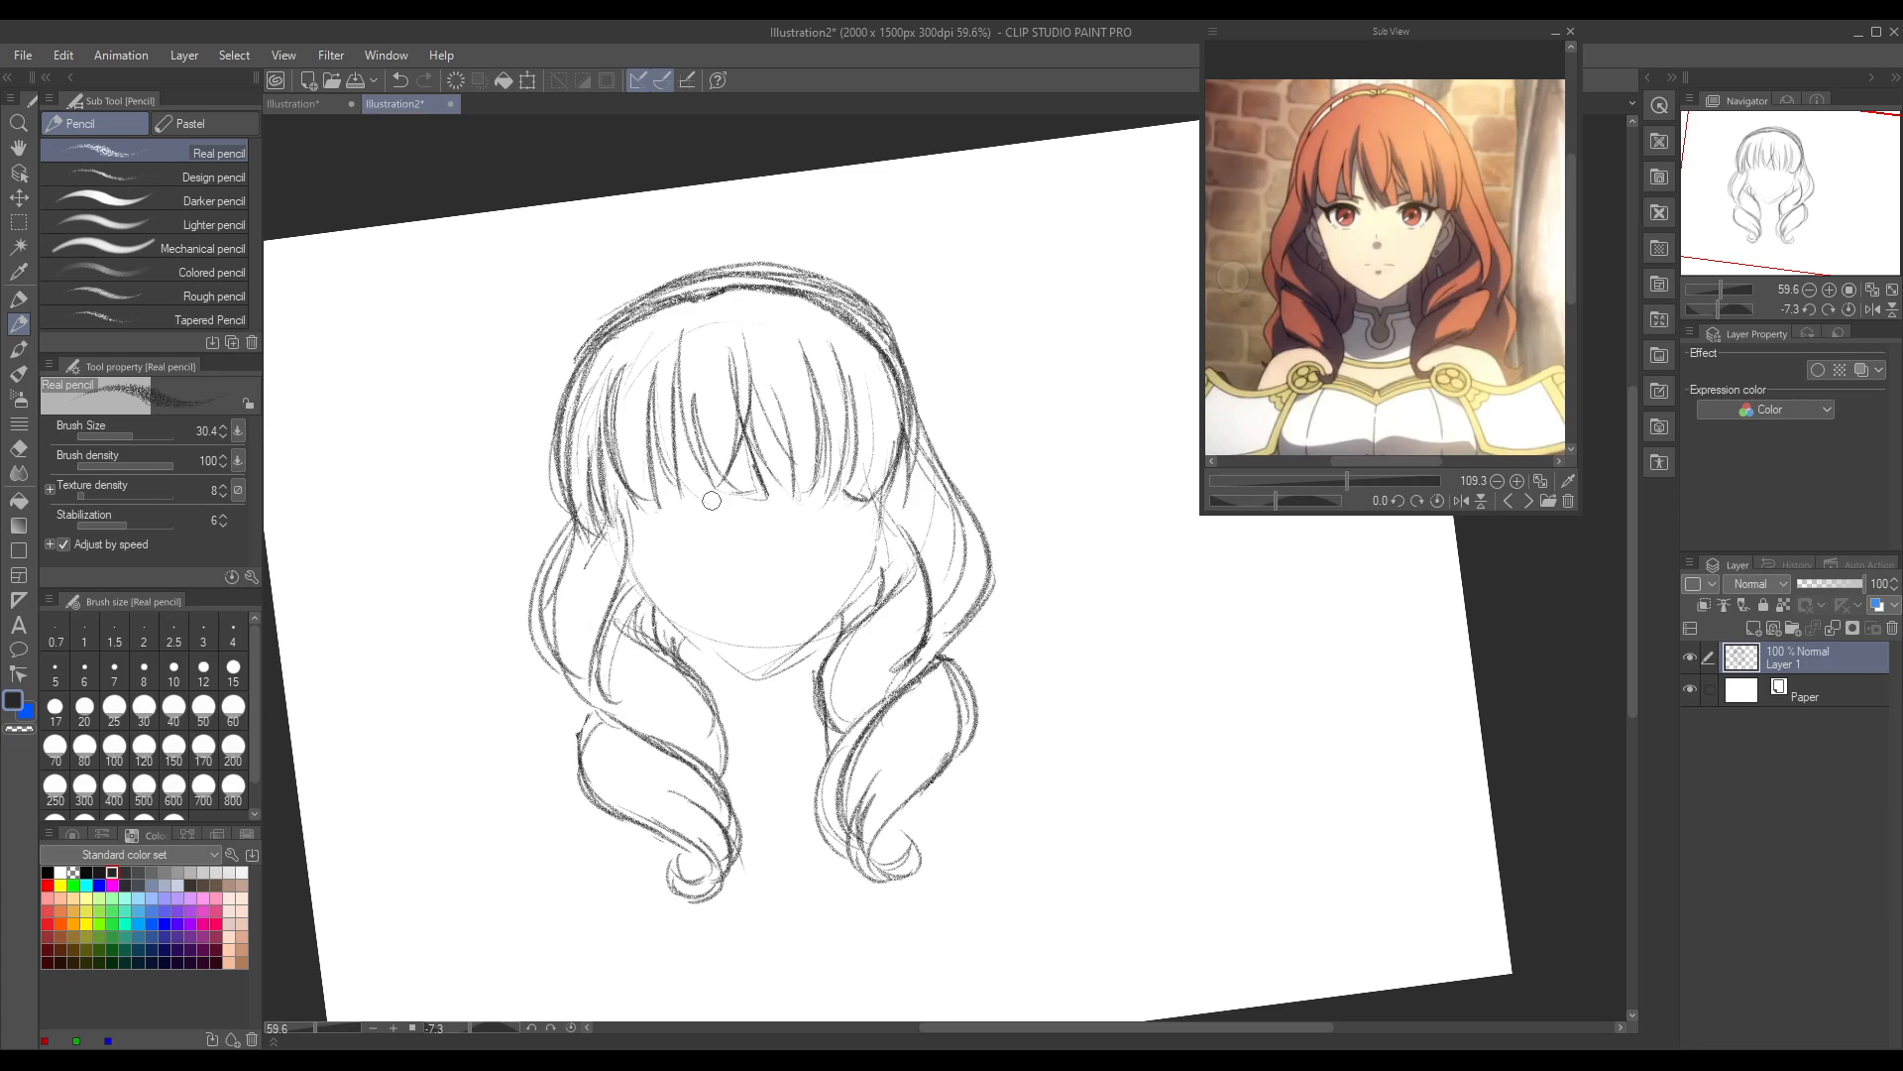
Step: Reset the canvas rotation and draw darker face contours from both cheeks down to the chin
click(571, 1028)
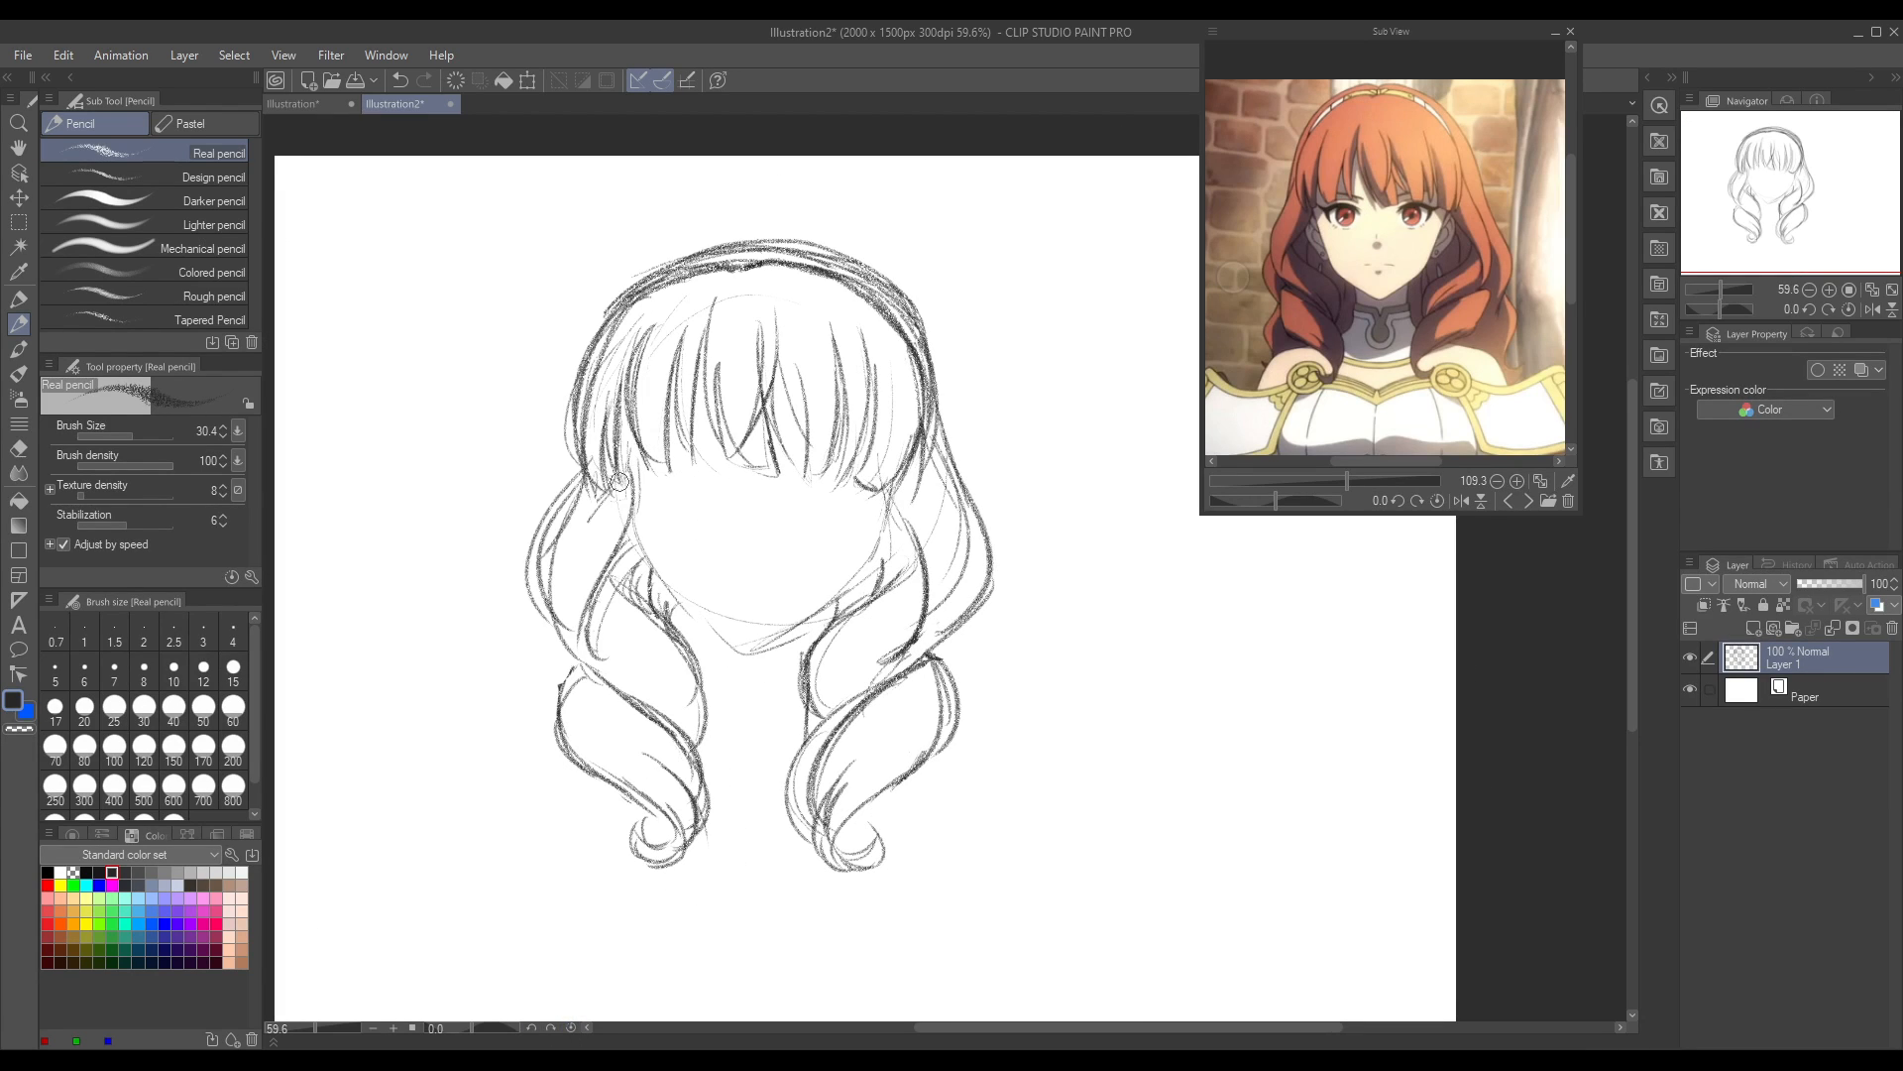
mouse_move(621, 446)
mouse_down()
mouse_move(640, 555)
mouse_move(738, 650)
mouse_up()
mouse_move(664, 585)
mouse_down()
mouse_move(775, 627)
mouse_move(725, 635)
mouse_move(753, 659)
mouse_move(725, 637)
mouse_move(779, 639)
mouse_move(841, 599)
mouse_move(889, 480)
mouse_move(865, 573)
mouse_up()
mouse_move(891, 485)
mouse_down()
mouse_move(892, 536)
mouse_move(869, 567)
mouse_up()
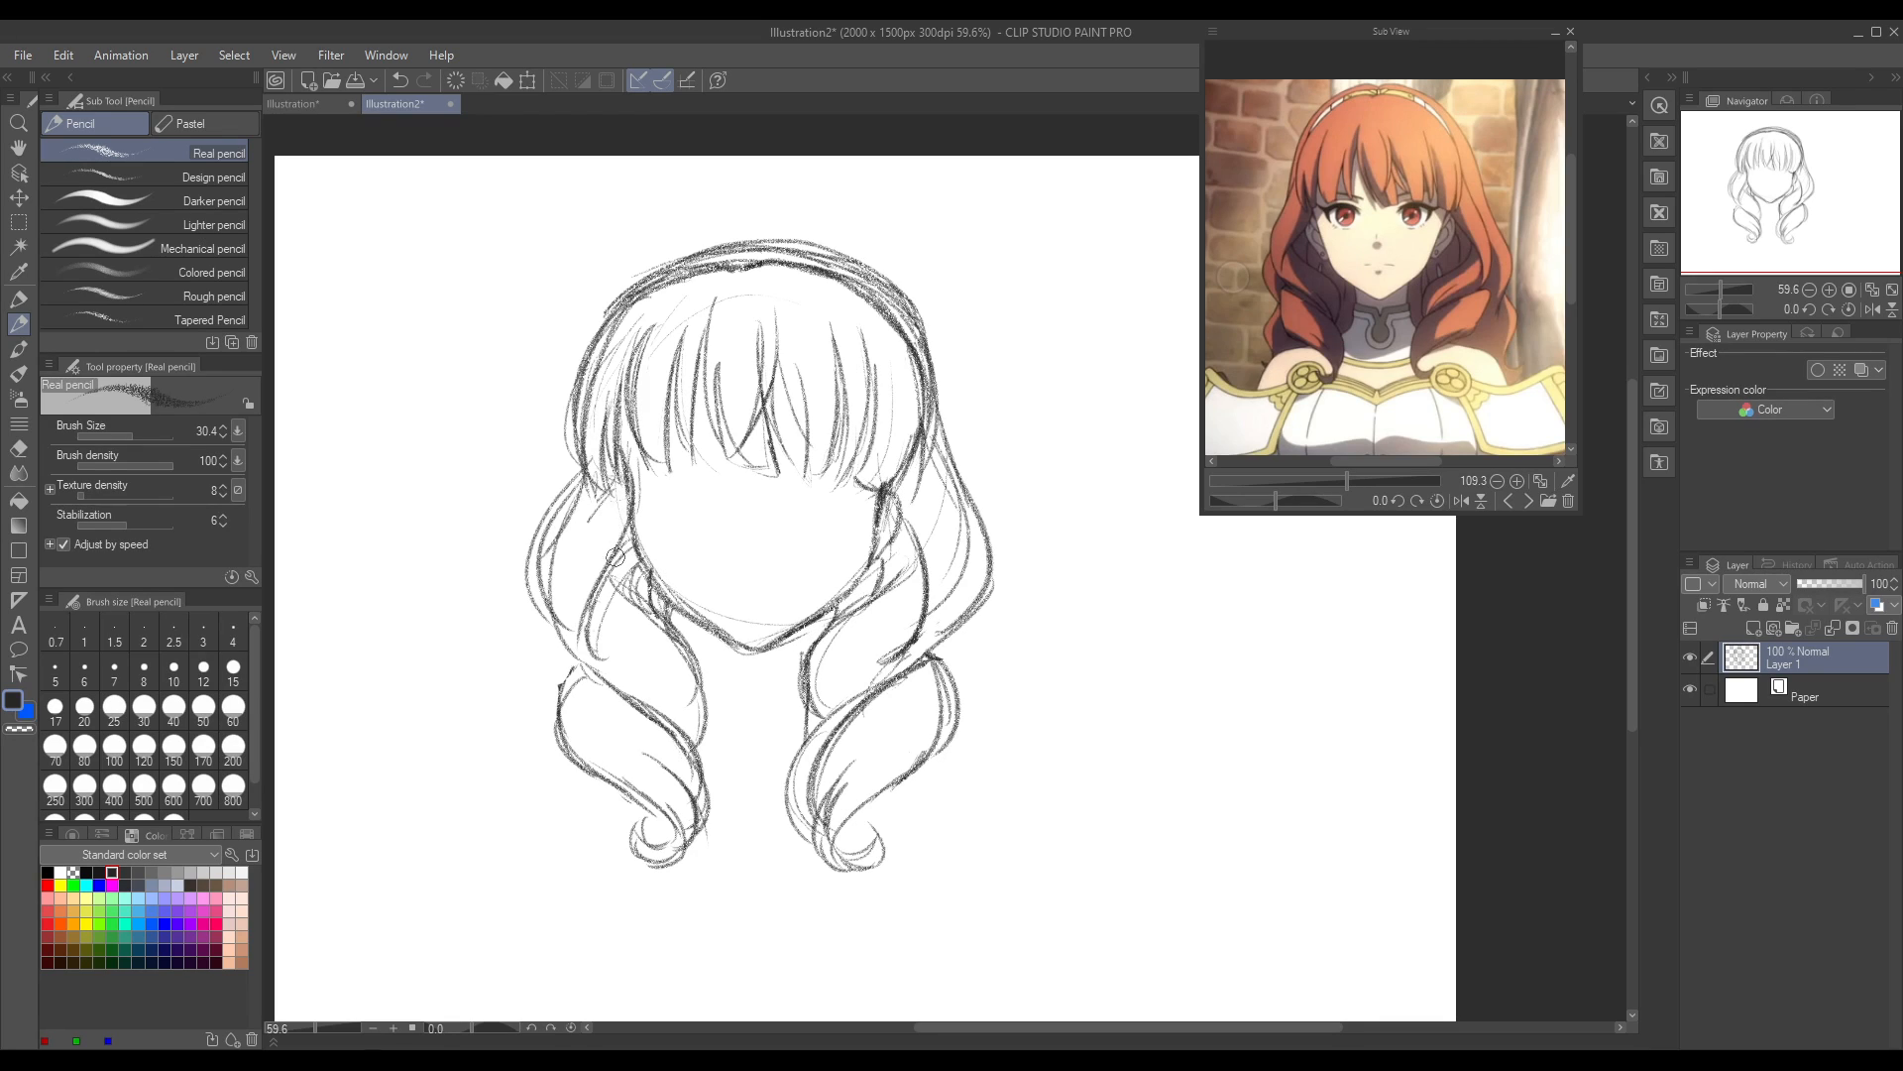
Step: Sketch the ear details beside both cheeks, flipping the canvas view to refine the right one
drag(625, 569, 641, 507)
drag(871, 583, 884, 548)
mouse_move(629, 566)
mouse_down()
mouse_move(633, 591)
mouse_move(639, 572)
mouse_up()
click(1872, 310)
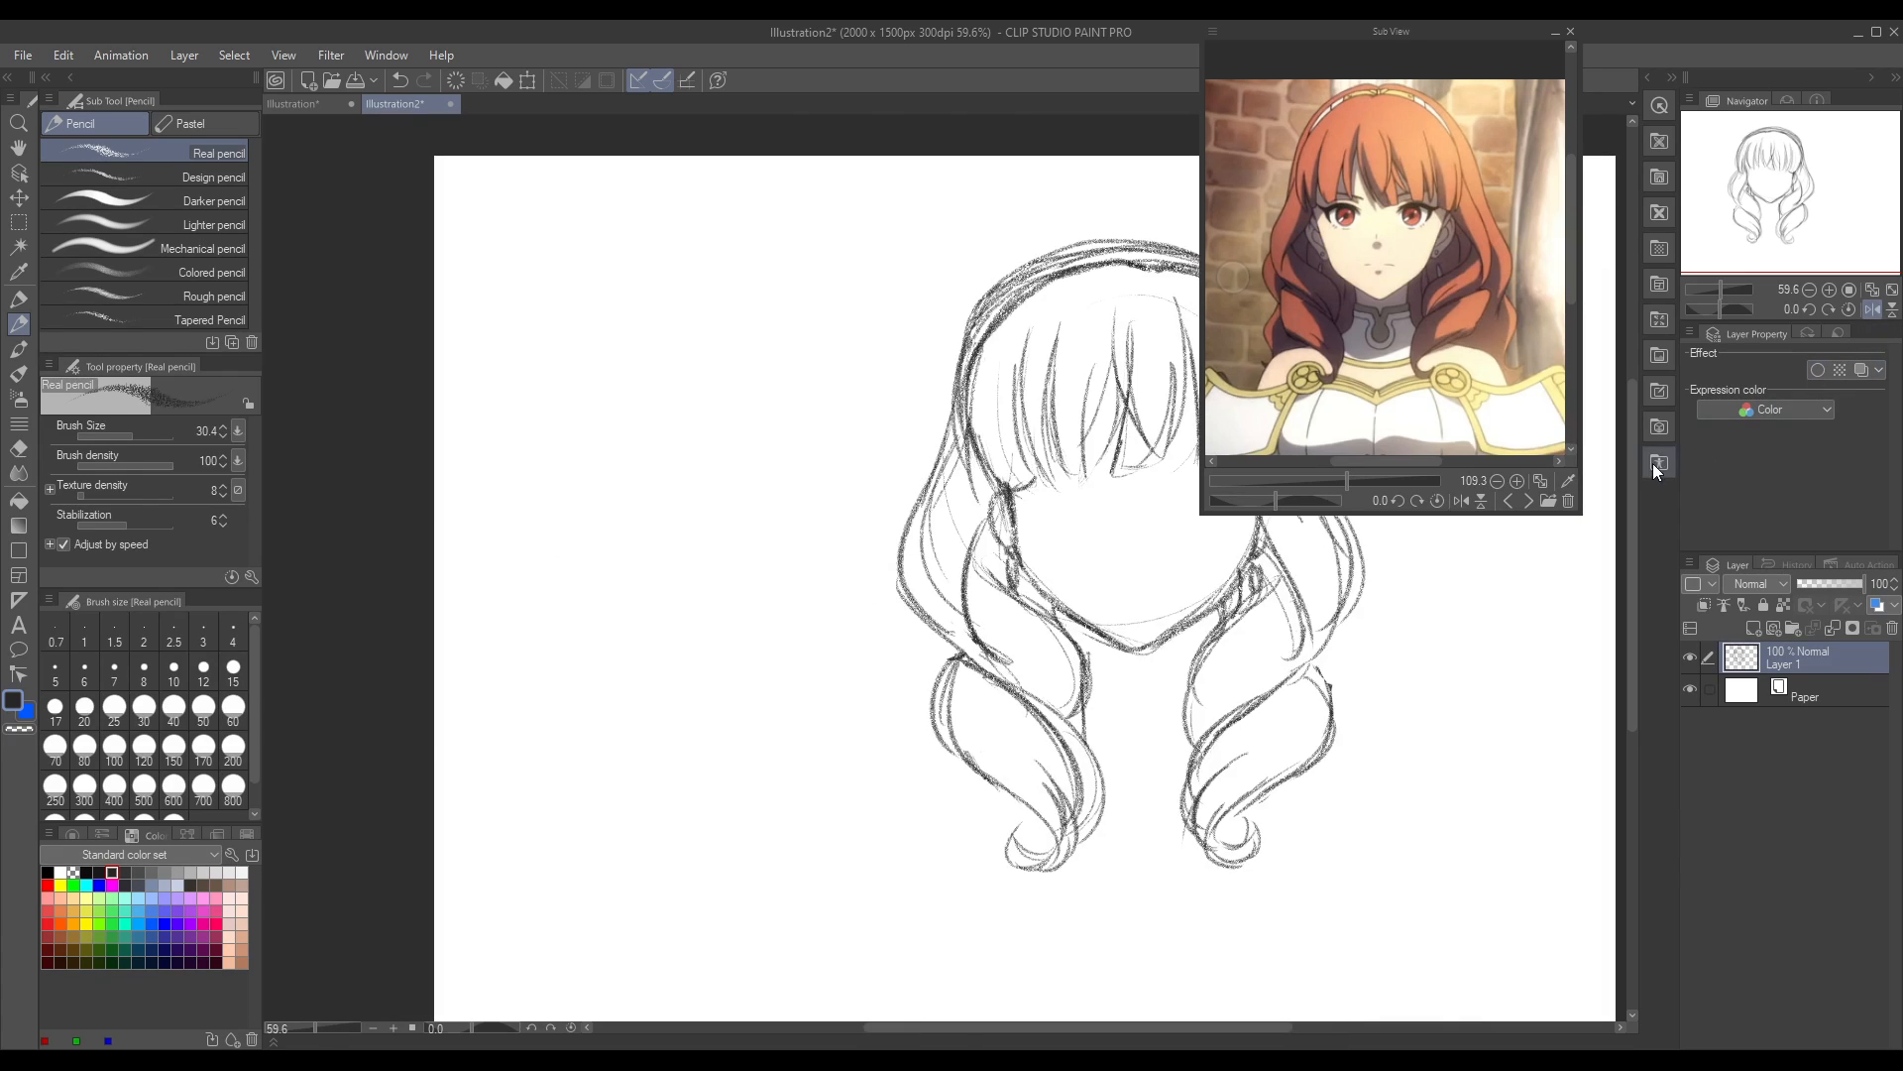
drag(955, 1031, 1034, 1031)
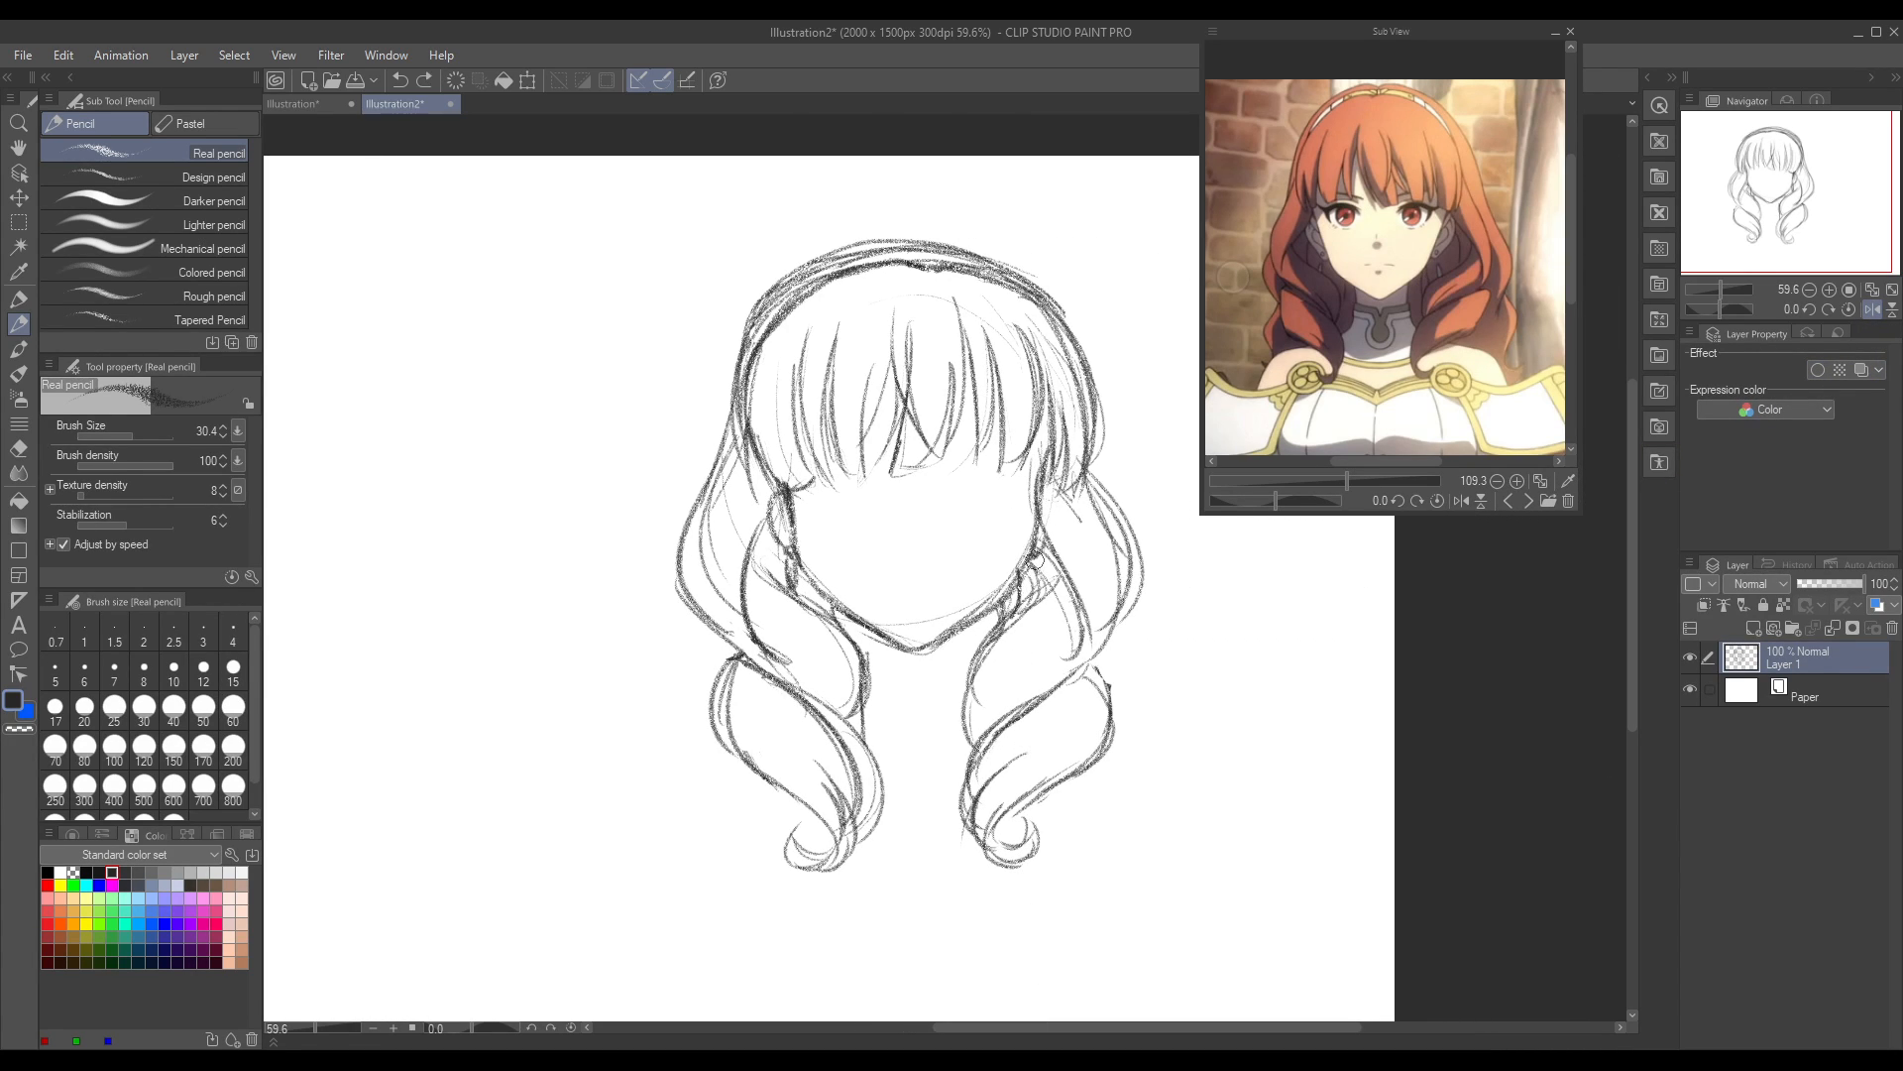
mouse_move(1034, 563)
mouse_down()
mouse_move(1034, 588)
mouse_move(1030, 566)
mouse_up()
Step: Flip the canvas view back and reinforce the outline of the left side hair's lower curl
click(1873, 310)
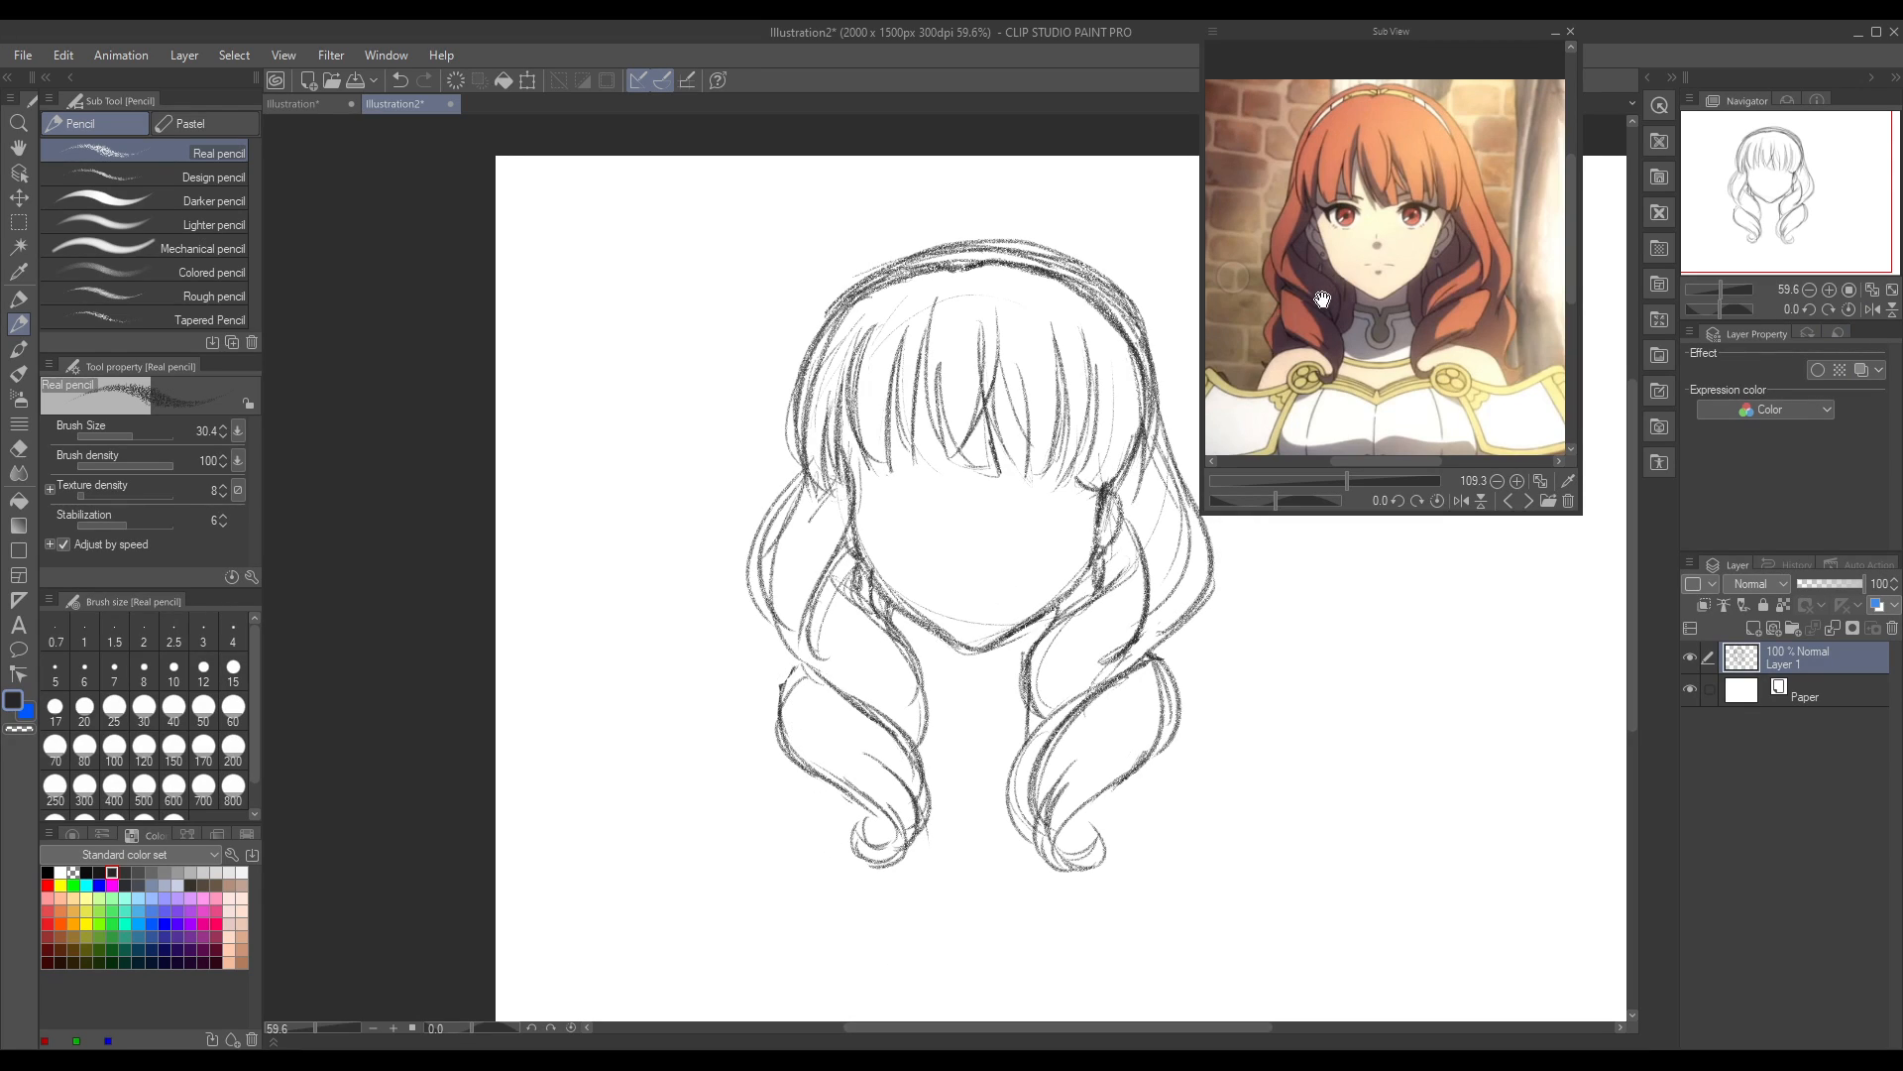
mouse_move(777, 708)
mouse_down()
mouse_move(793, 663)
mouse_move(854, 702)
mouse_up()
drag(777, 621, 831, 676)
drag(790, 676, 778, 743)
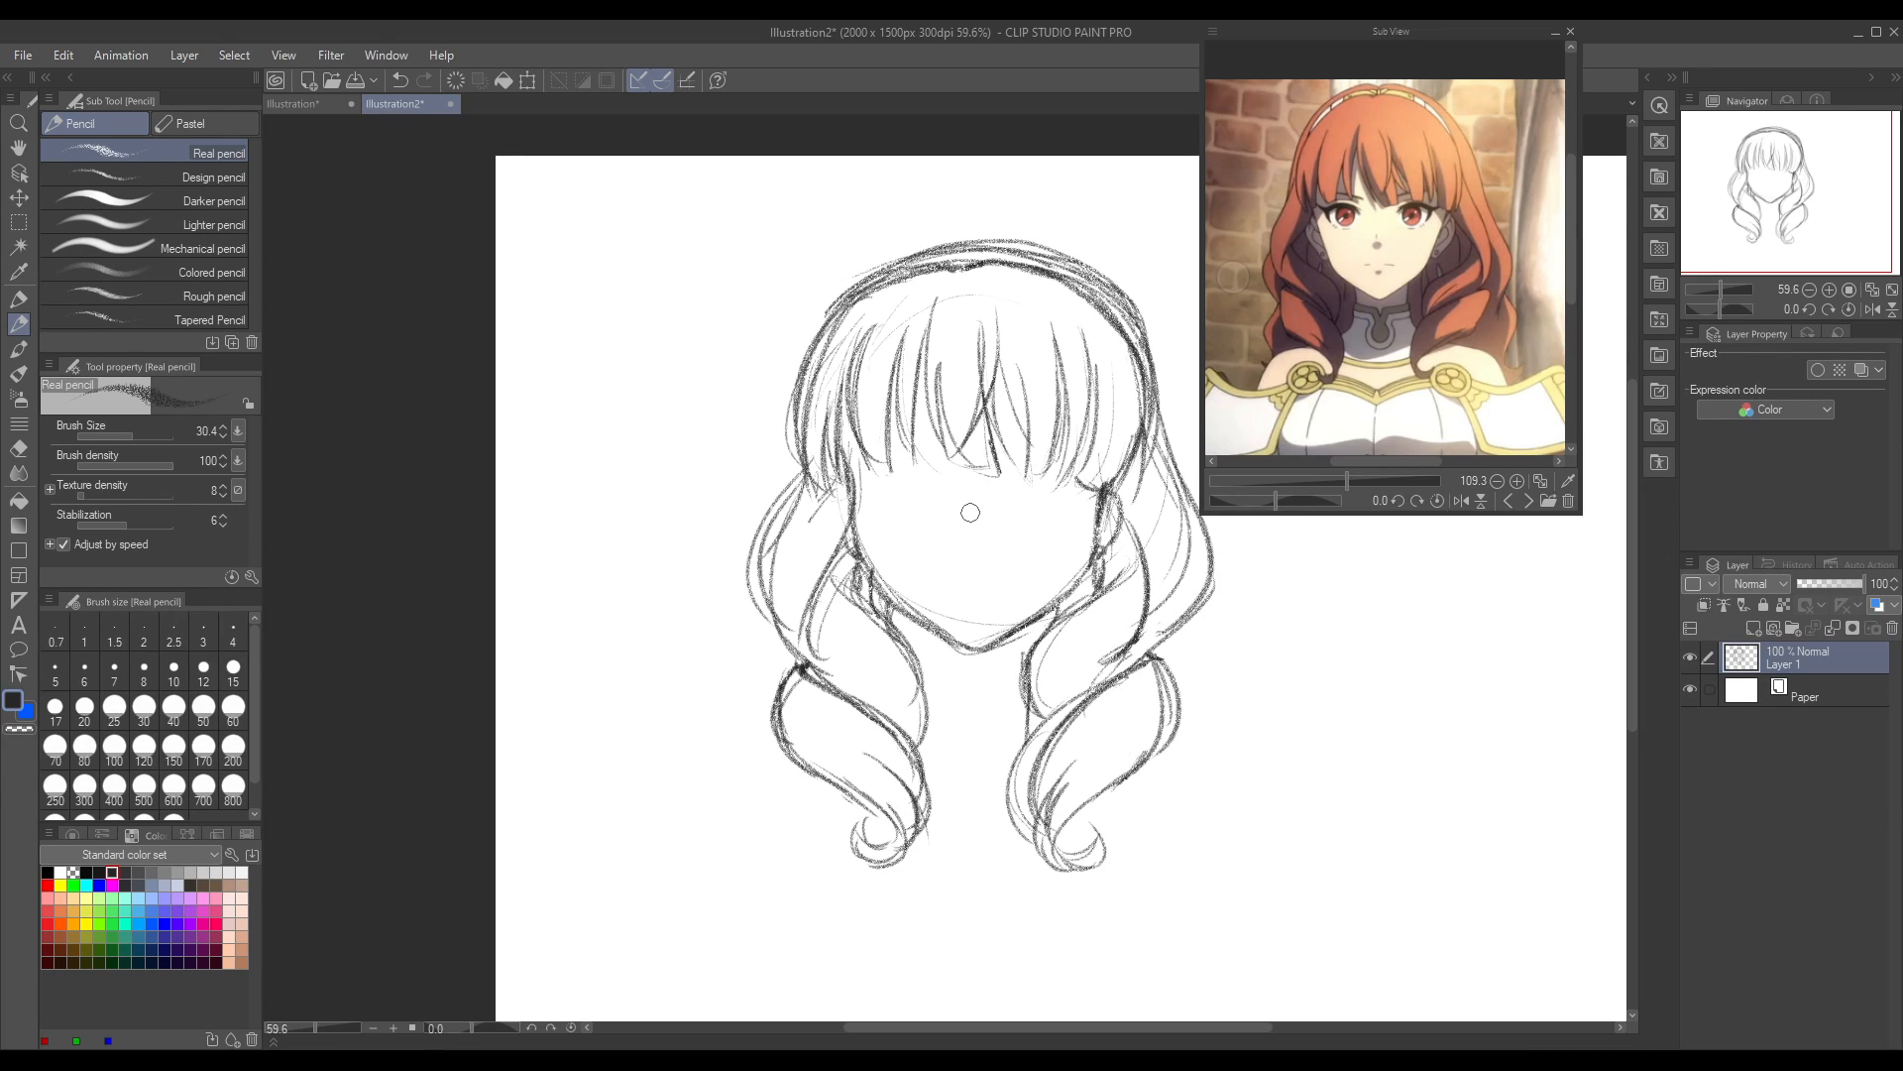
Step: Draw the nose shadow, the mouth line and a small lower-lip mark, undoing surplus strokes around the mouth
drag(970, 496, 960, 546)
drag(945, 573, 1000, 575)
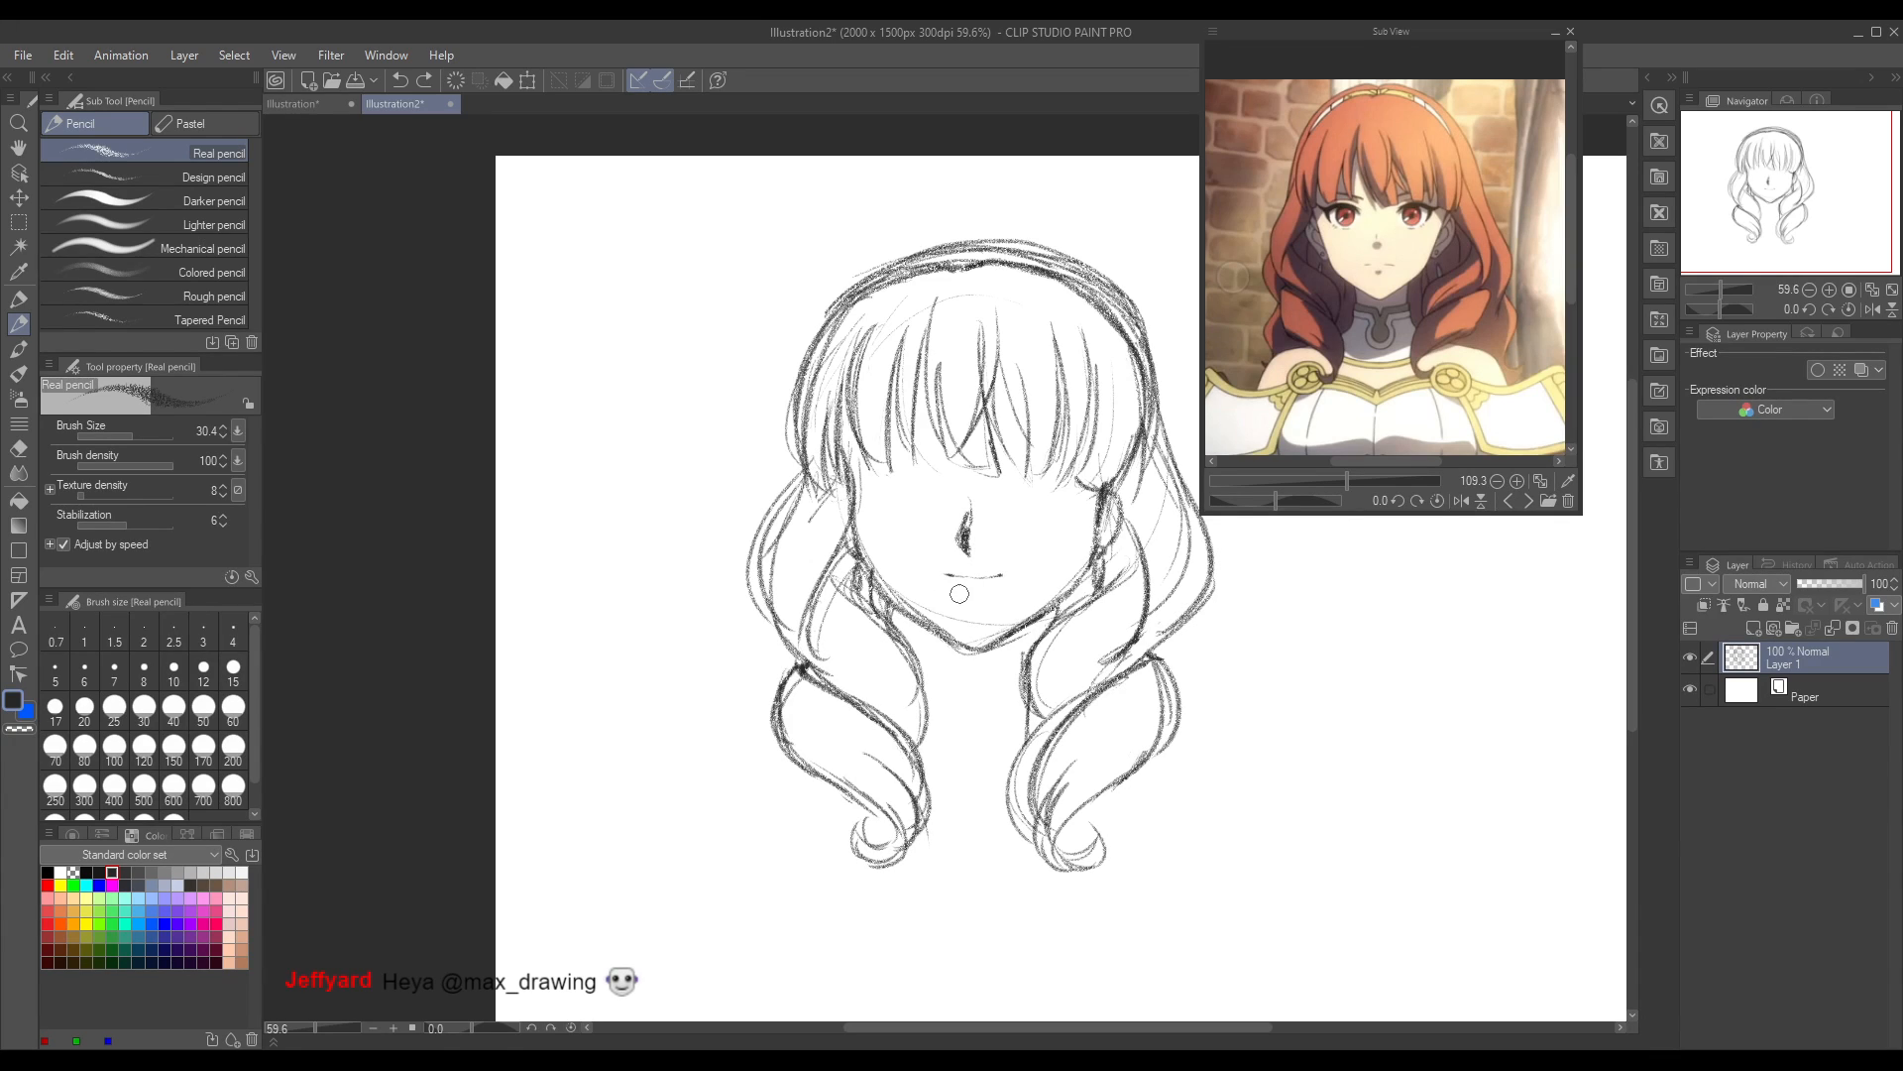
drag(1001, 576, 998, 577)
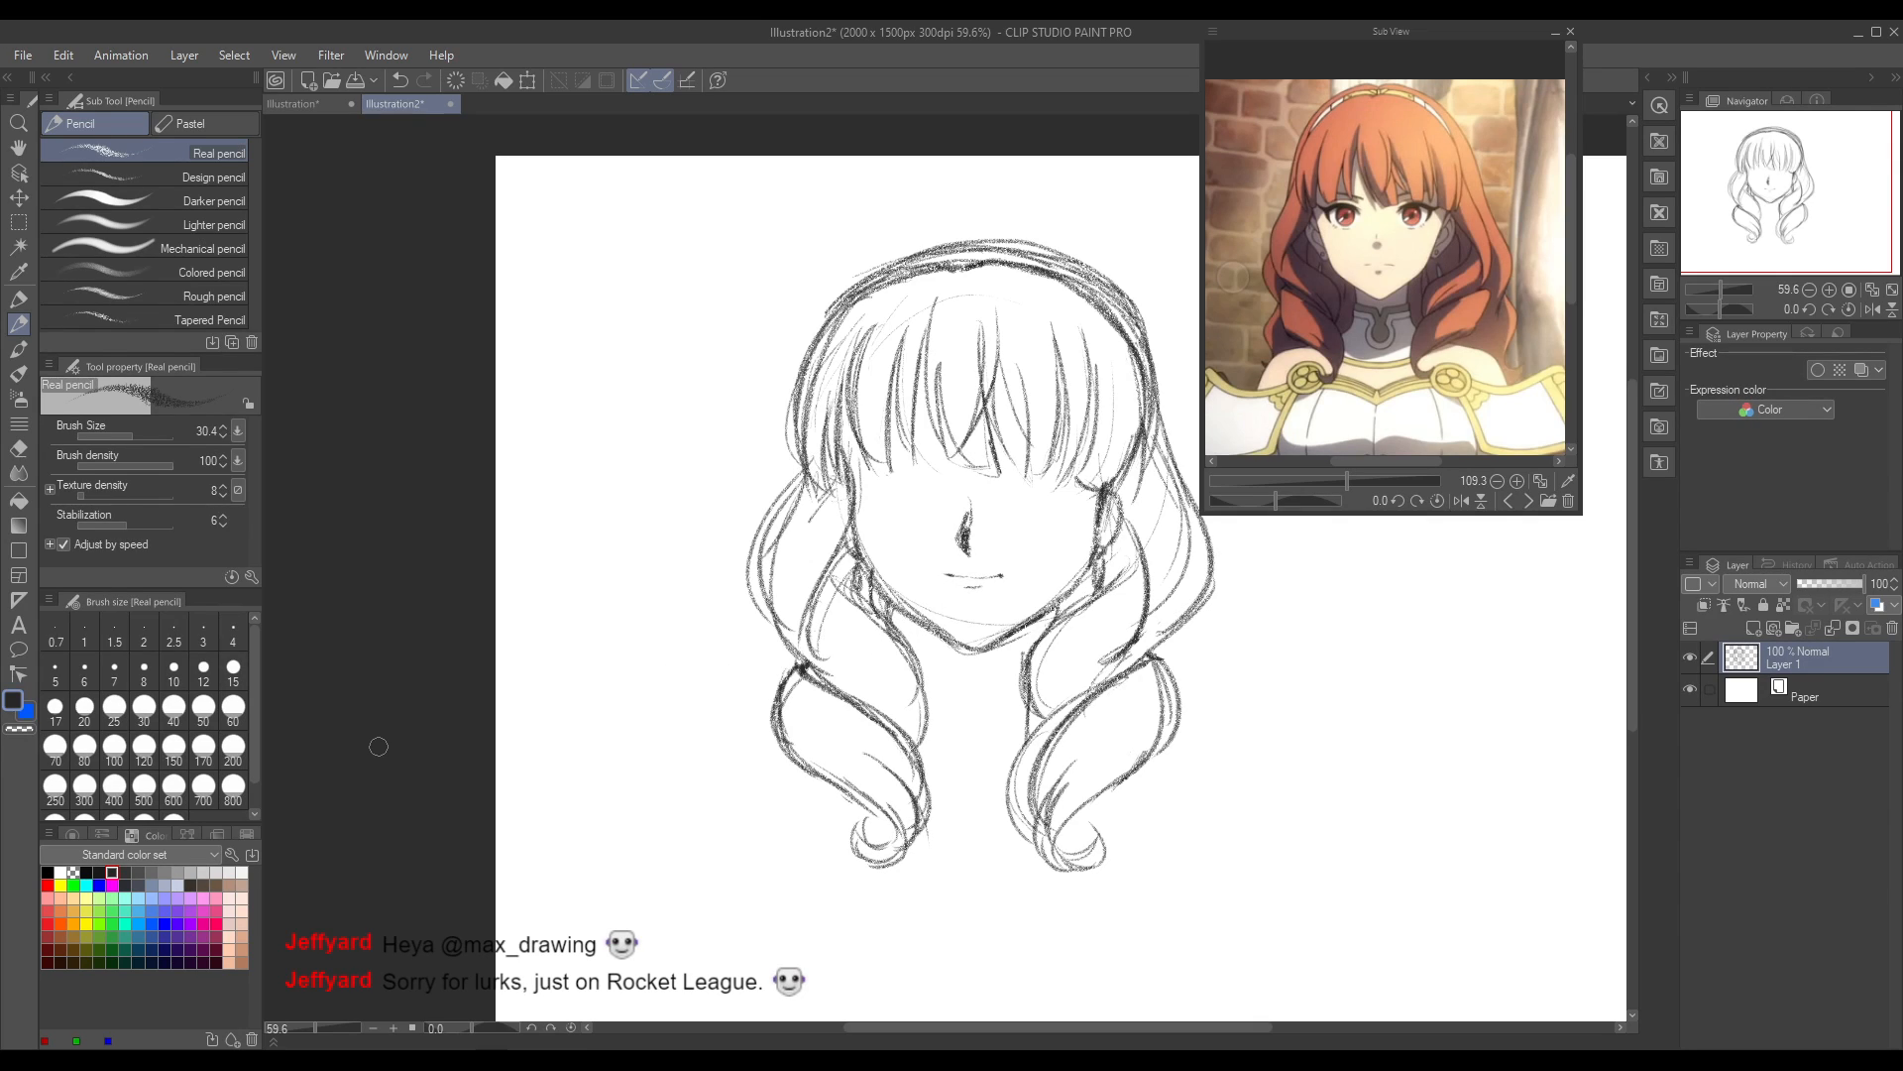
key(ctrl+z)
drag(964, 589, 961, 587)
key(ctrl+z)
Step: Add a new layer beneath the head sketch and draw the left eye's upper lid on it, redoing the first stroke
click(1754, 629)
drag(1782, 659, 1815, 702)
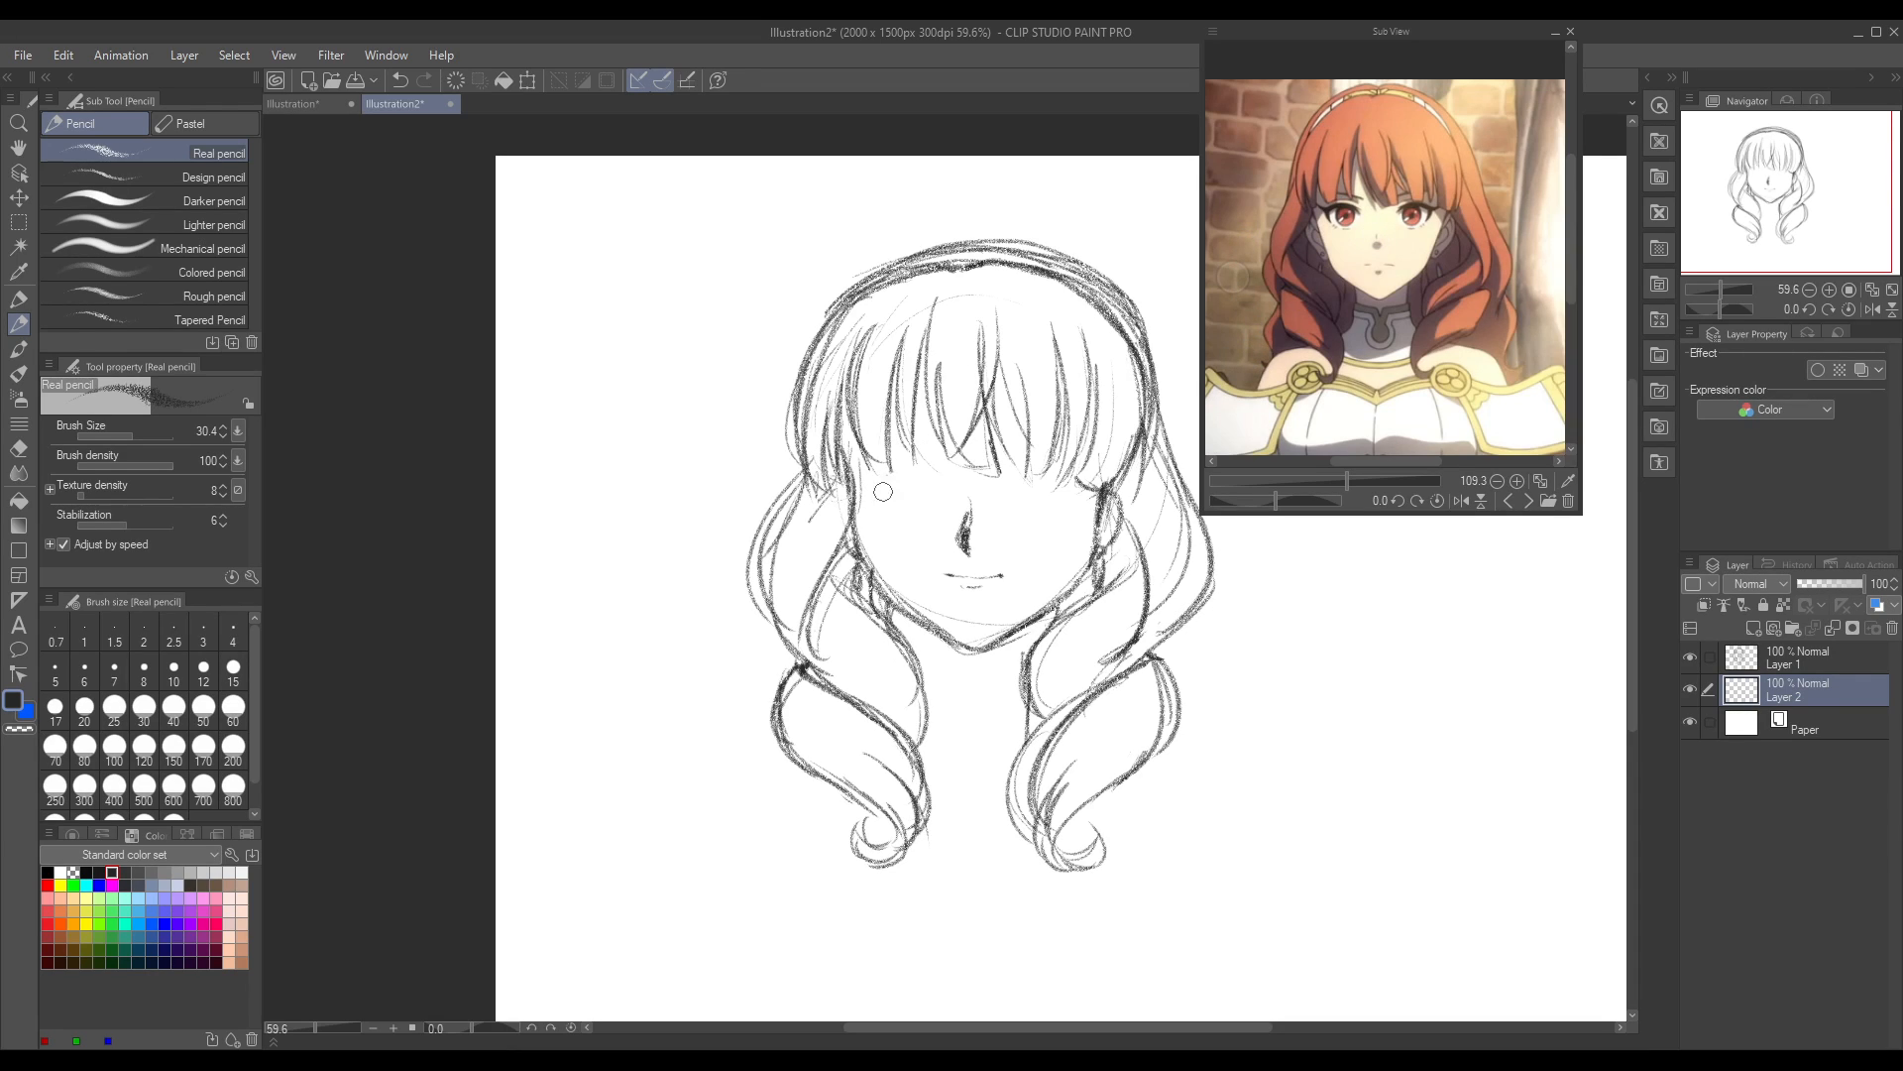
drag(885, 466, 901, 480)
key(ctrl+z)
drag(883, 475, 935, 480)
Step: Lasso the left eye's lines, shift them slightly outward and up with Move layer, and deselect
click(22, 226)
click(109, 210)
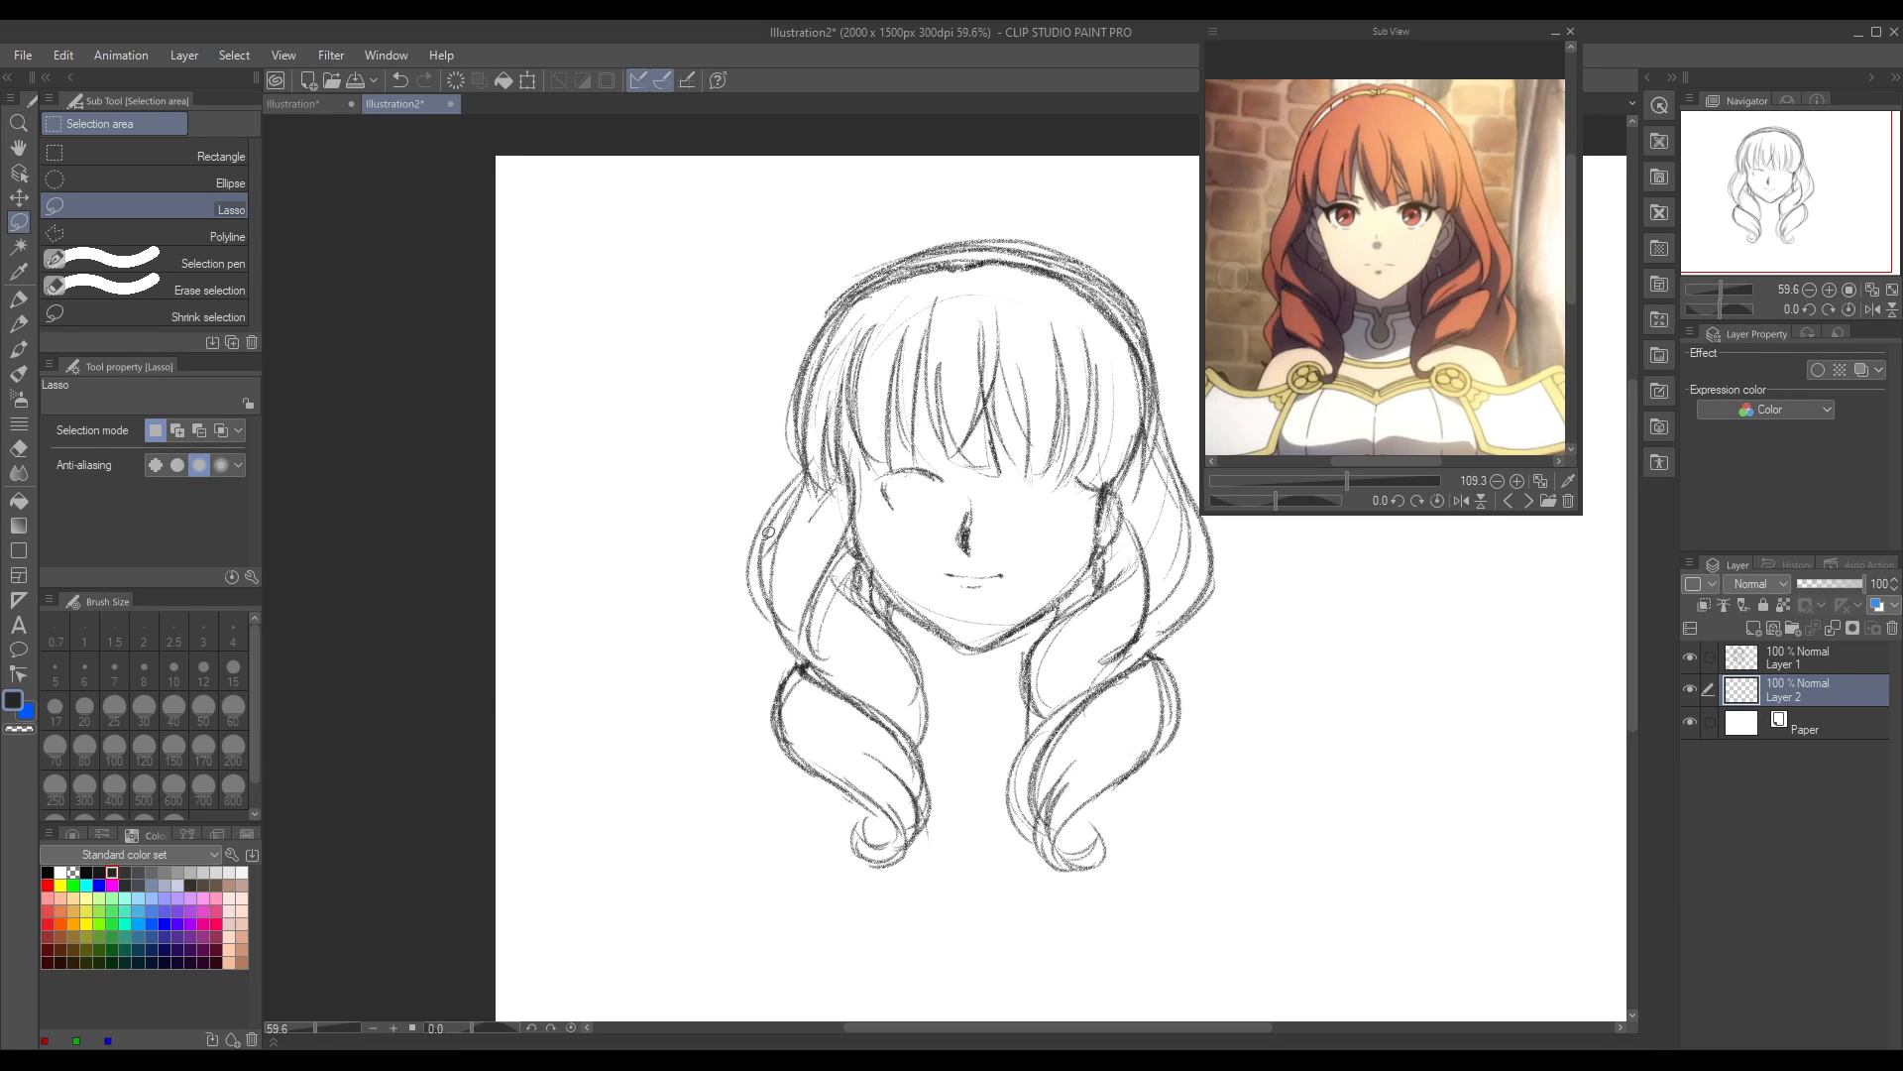
drag(977, 483, 974, 474)
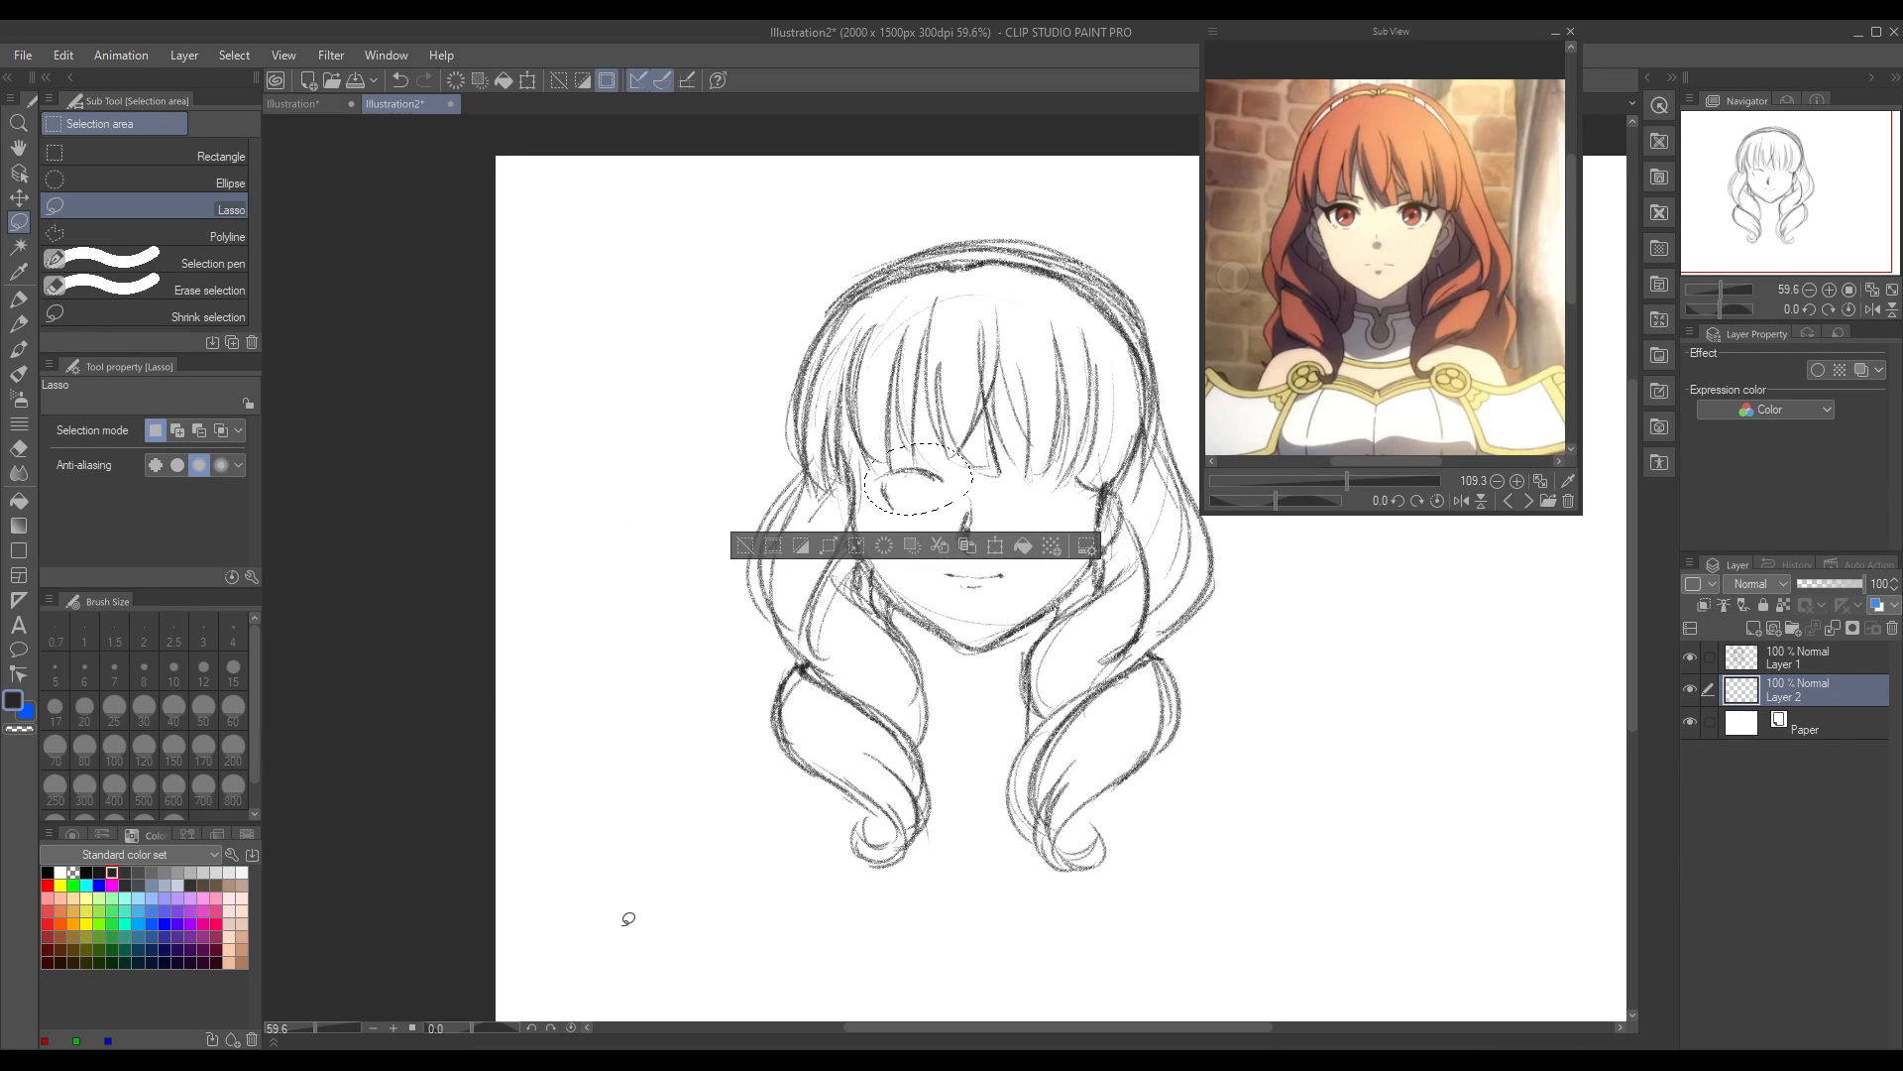
key(k)
mouse_move(954, 491)
mouse_down()
mouse_move(941, 518)
mouse_move(936, 491)
mouse_move(942, 509)
mouse_up()
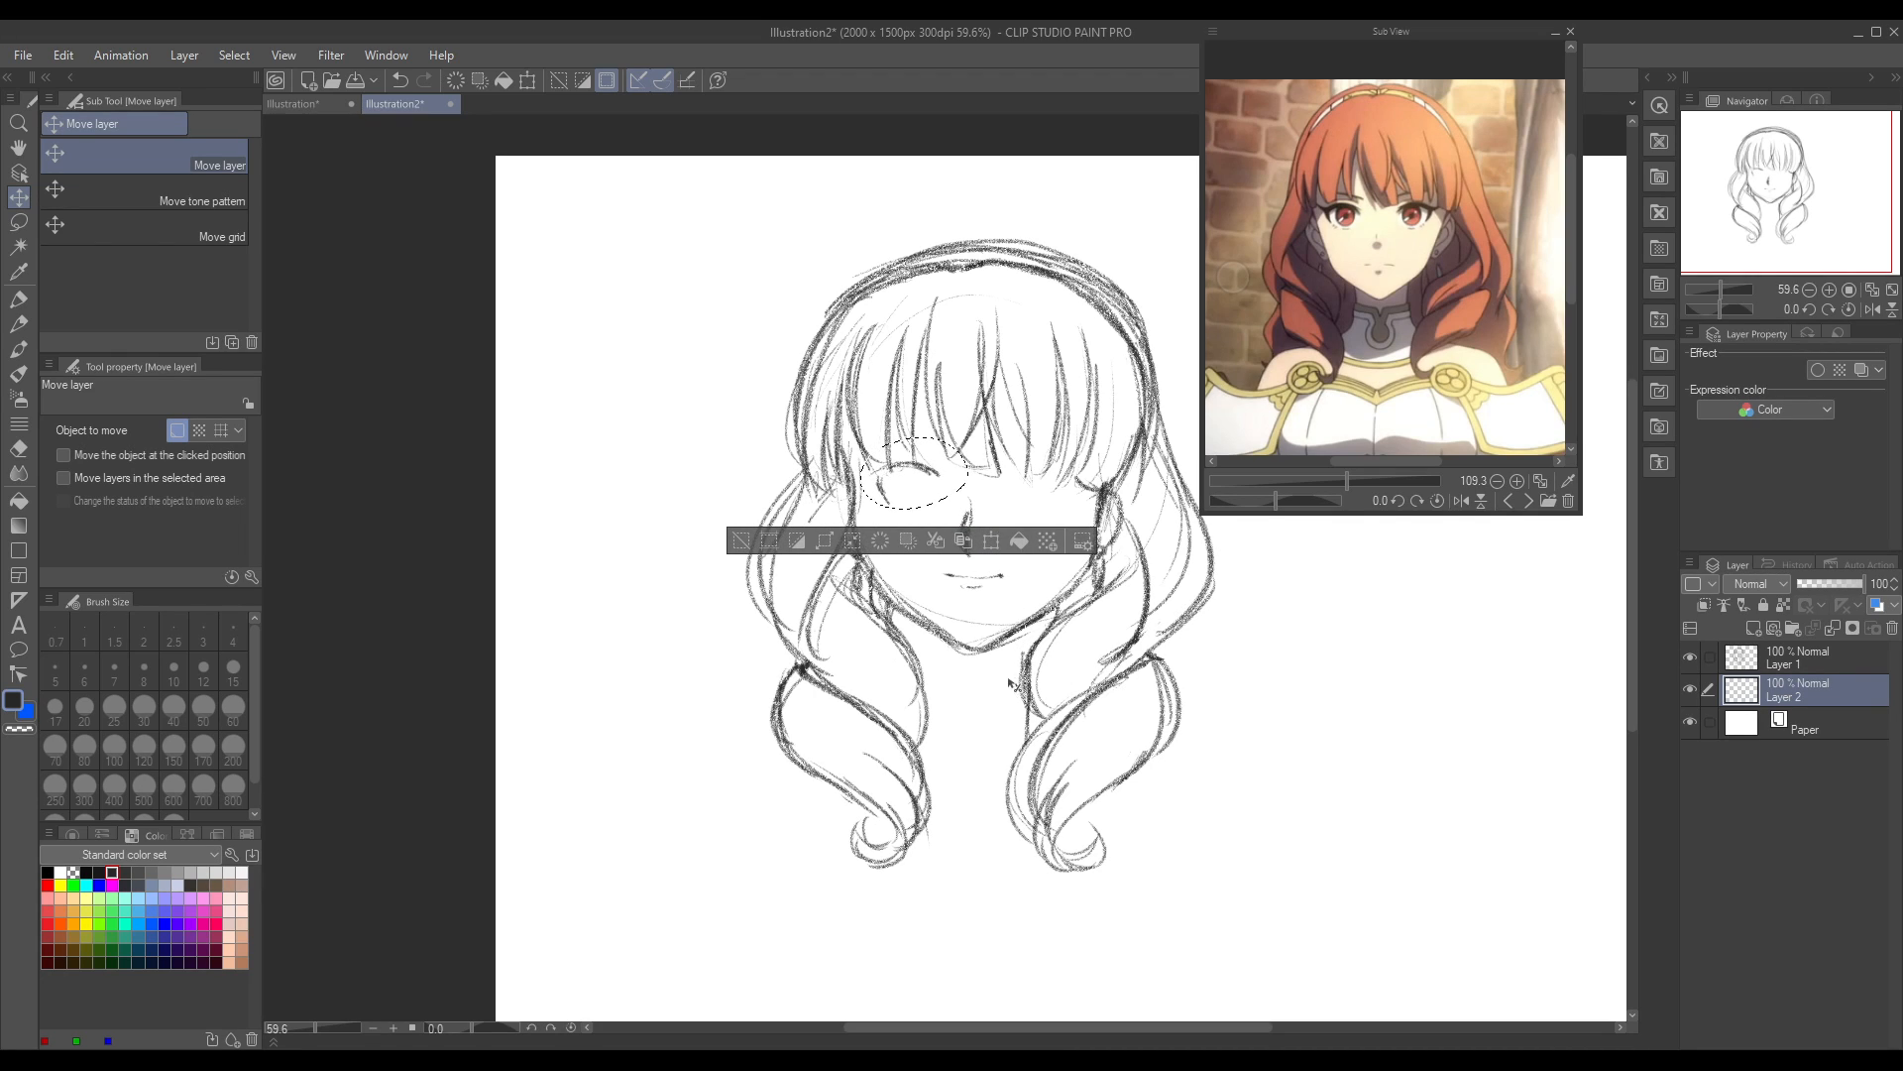
key(ctrl+d)
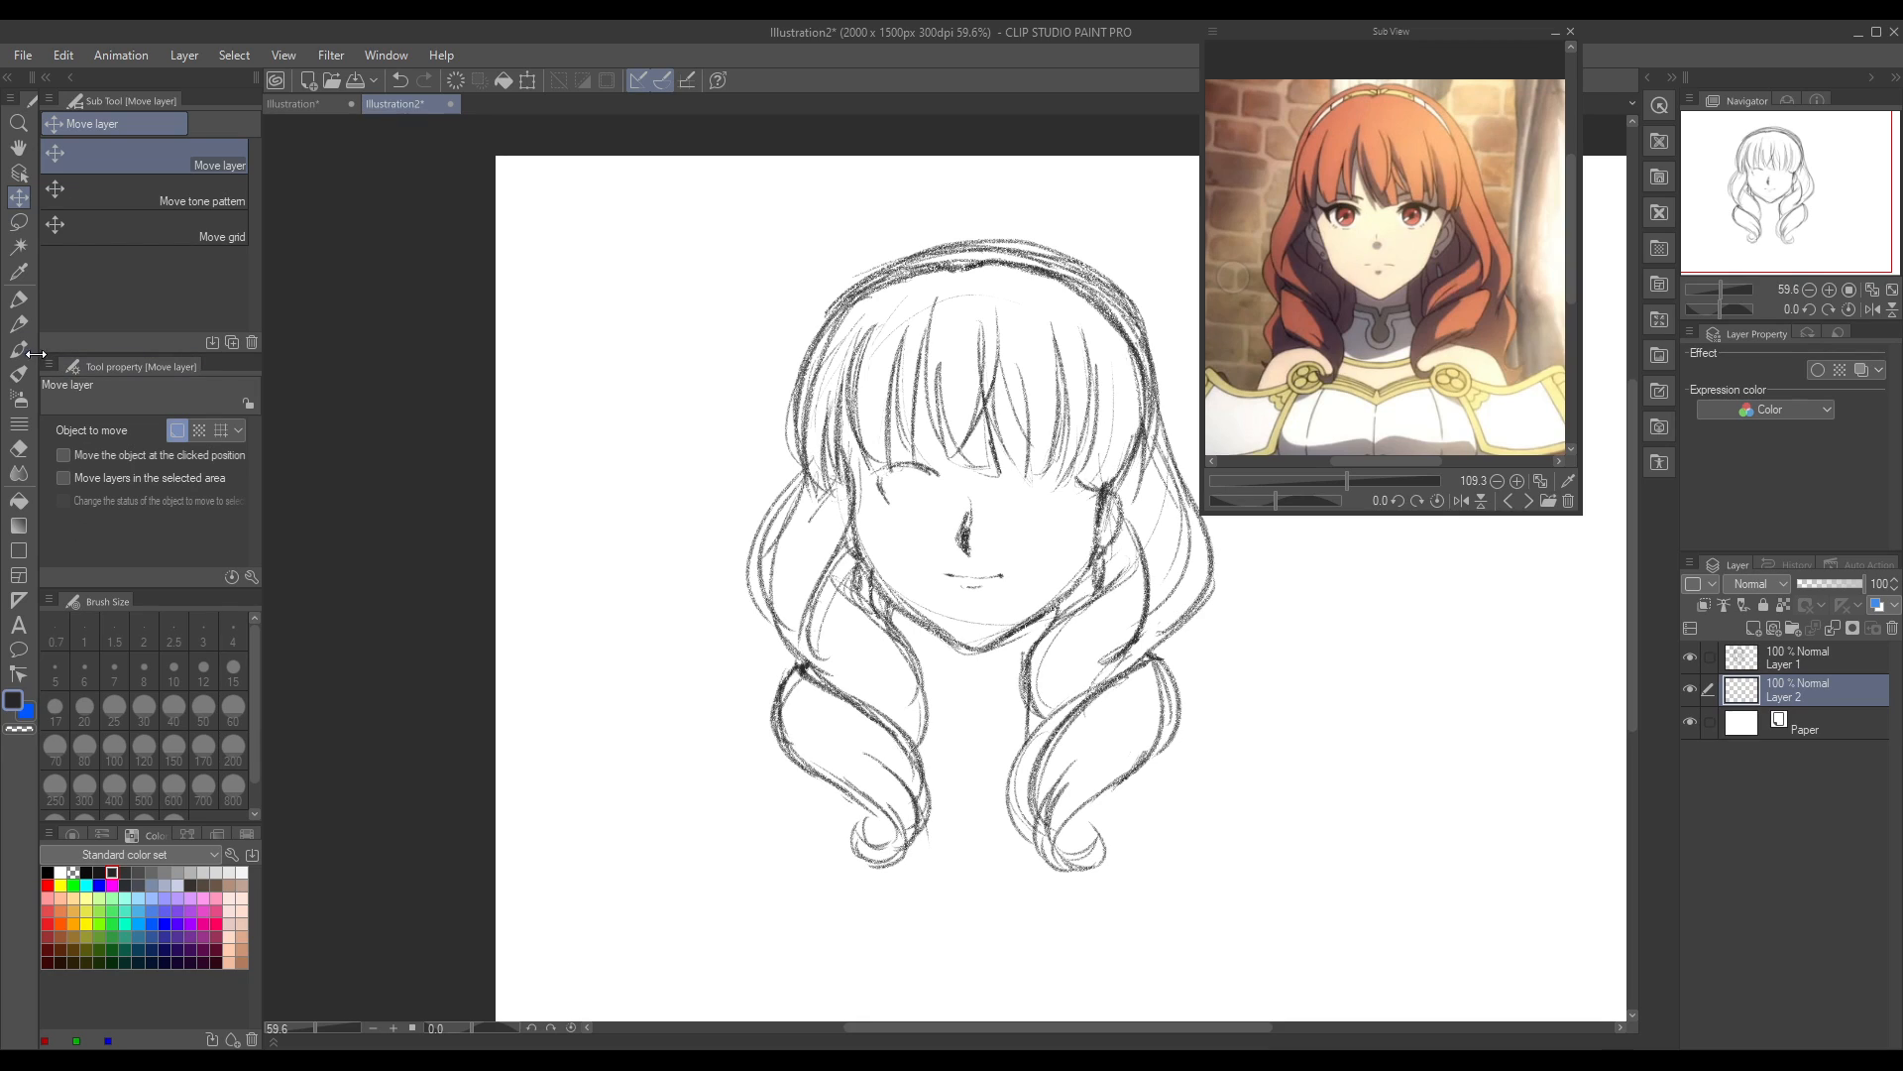
Step: Erase the outer side line of the left eye and redraw it in pencil below the eyelid's outer end
click(27, 448)
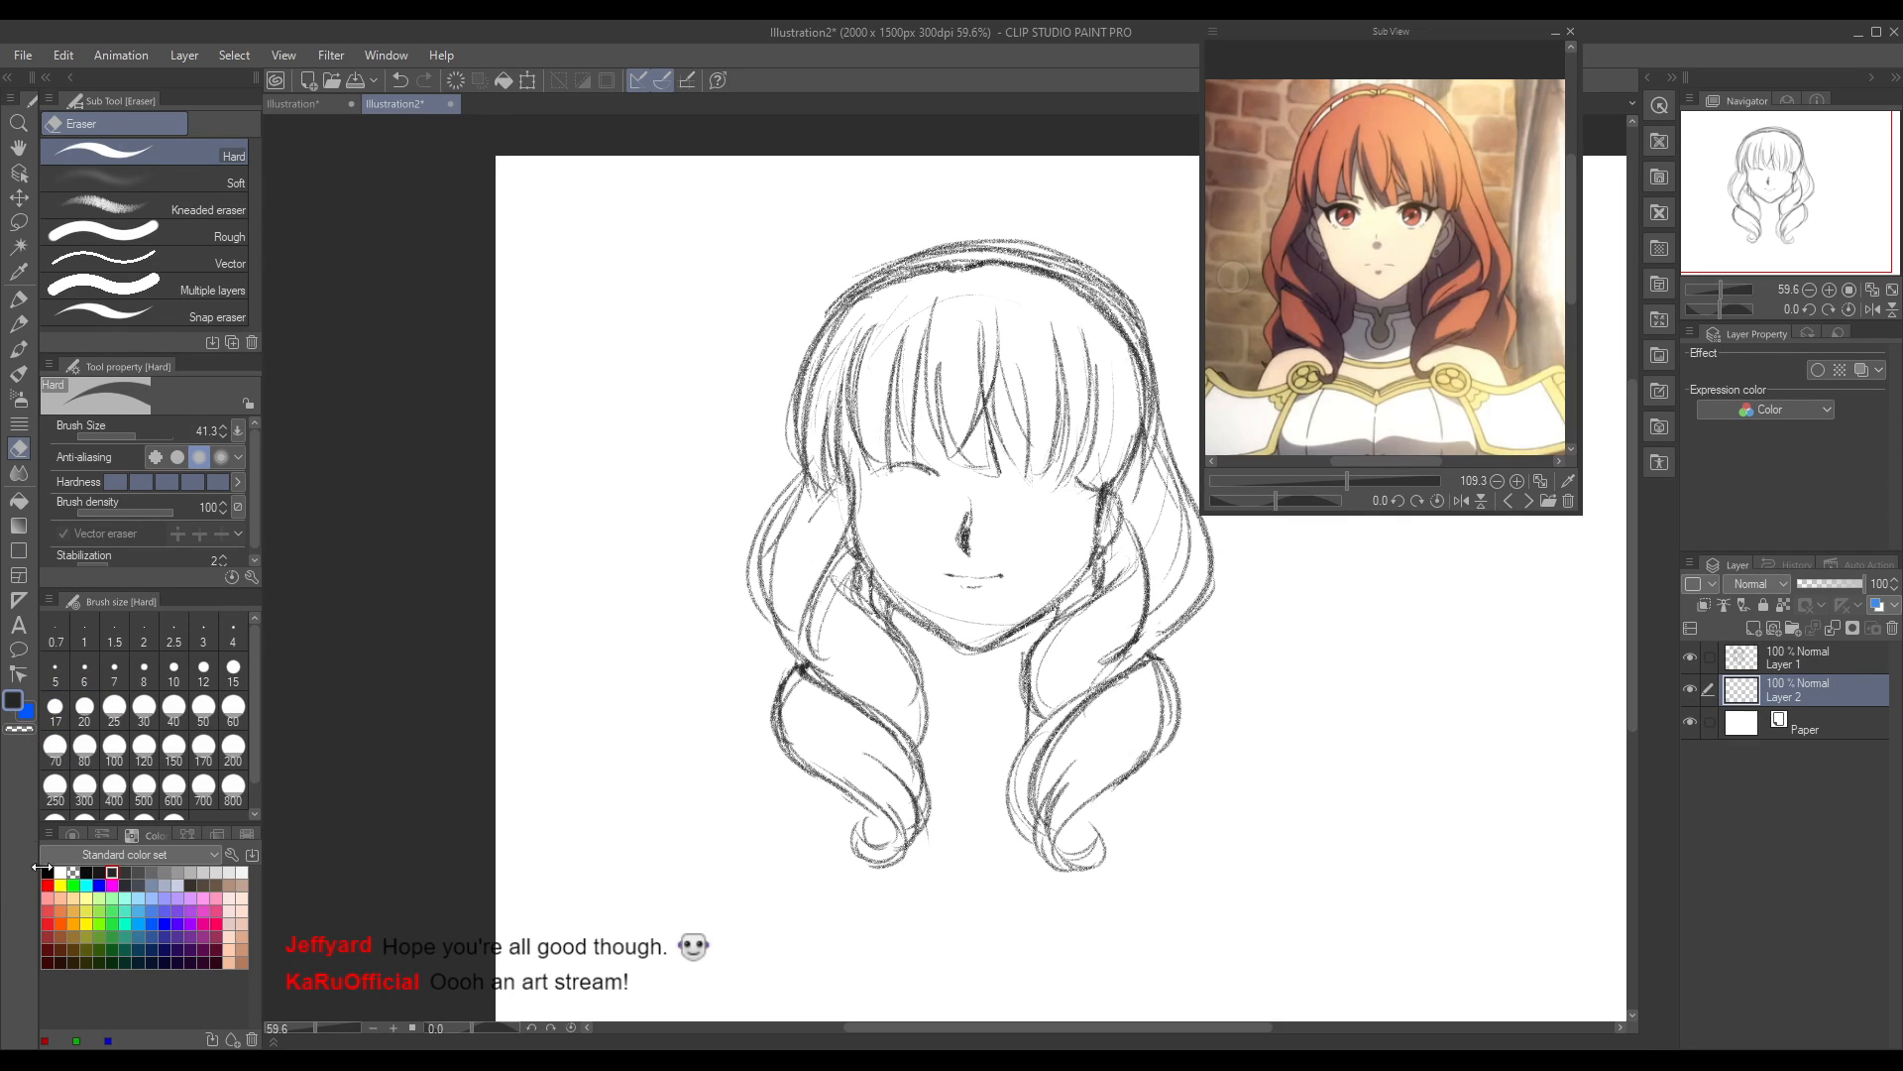
click(20, 326)
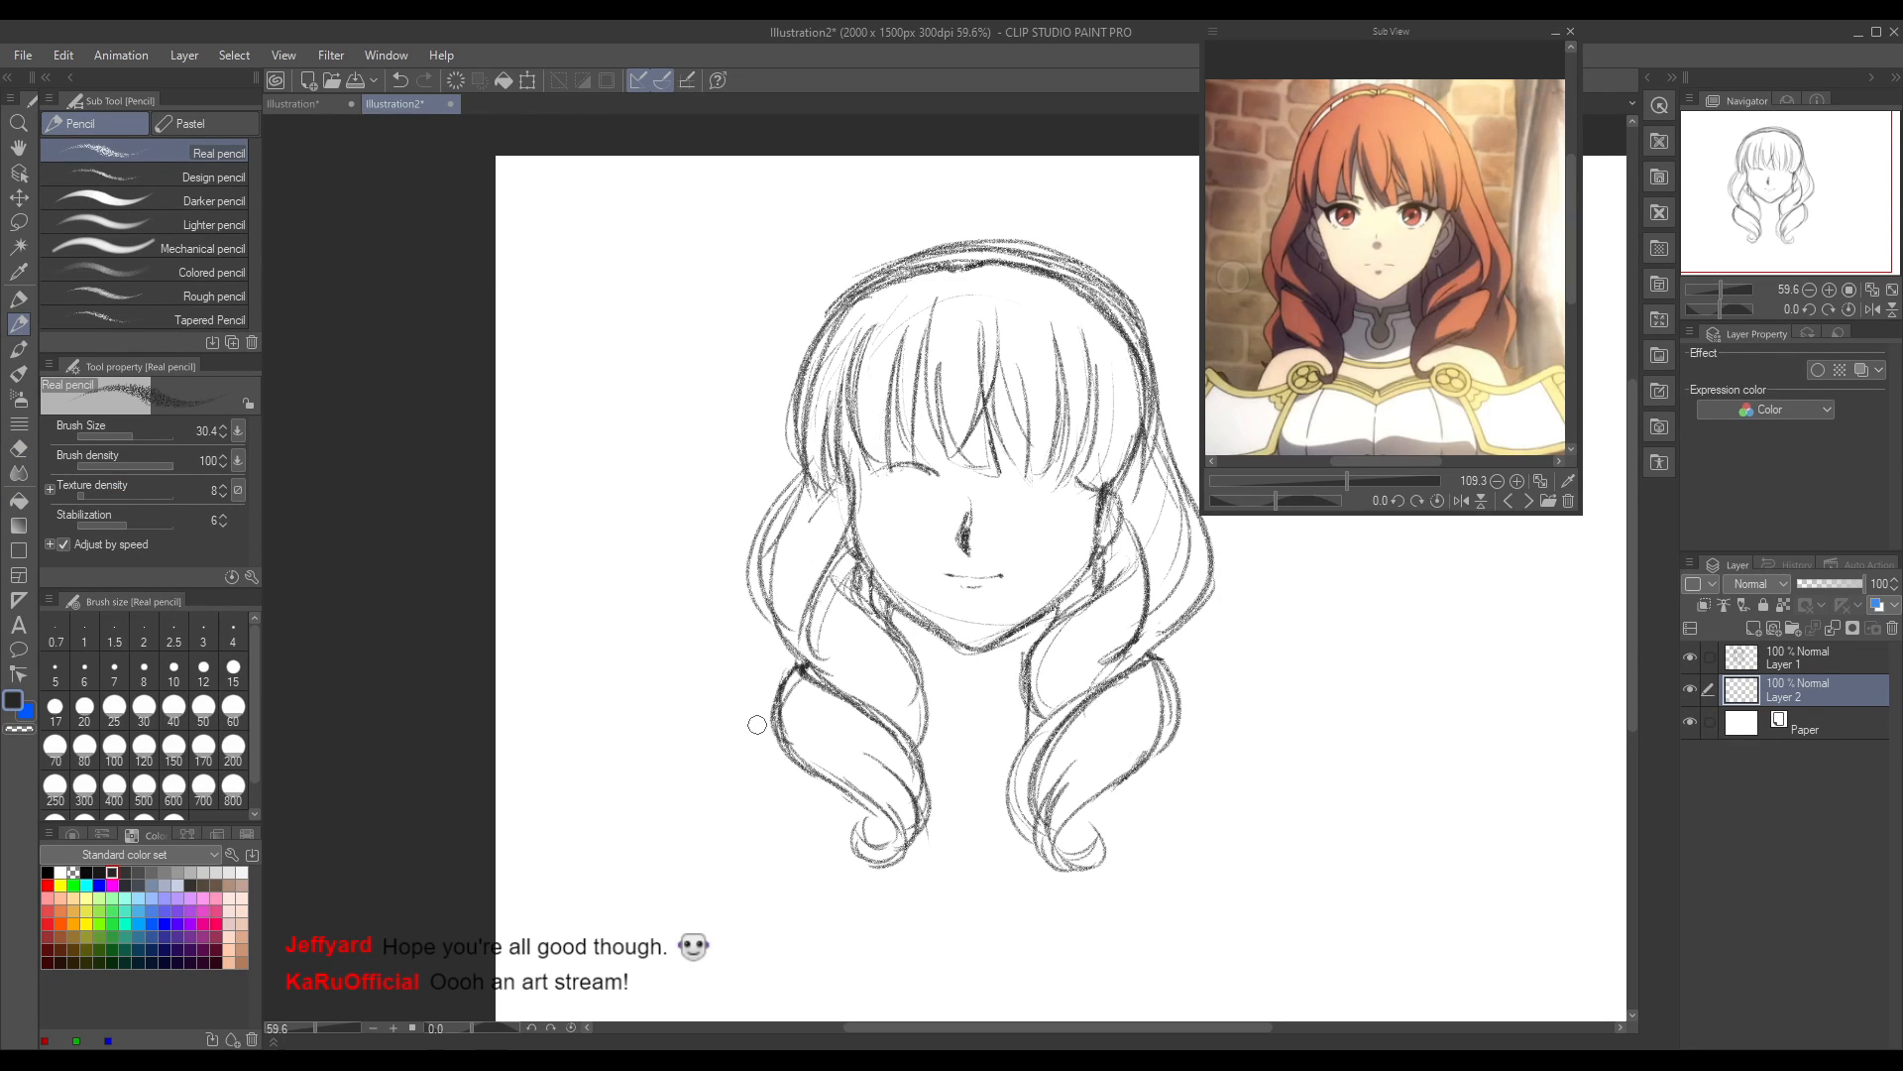
drag(959, 585, 987, 584)
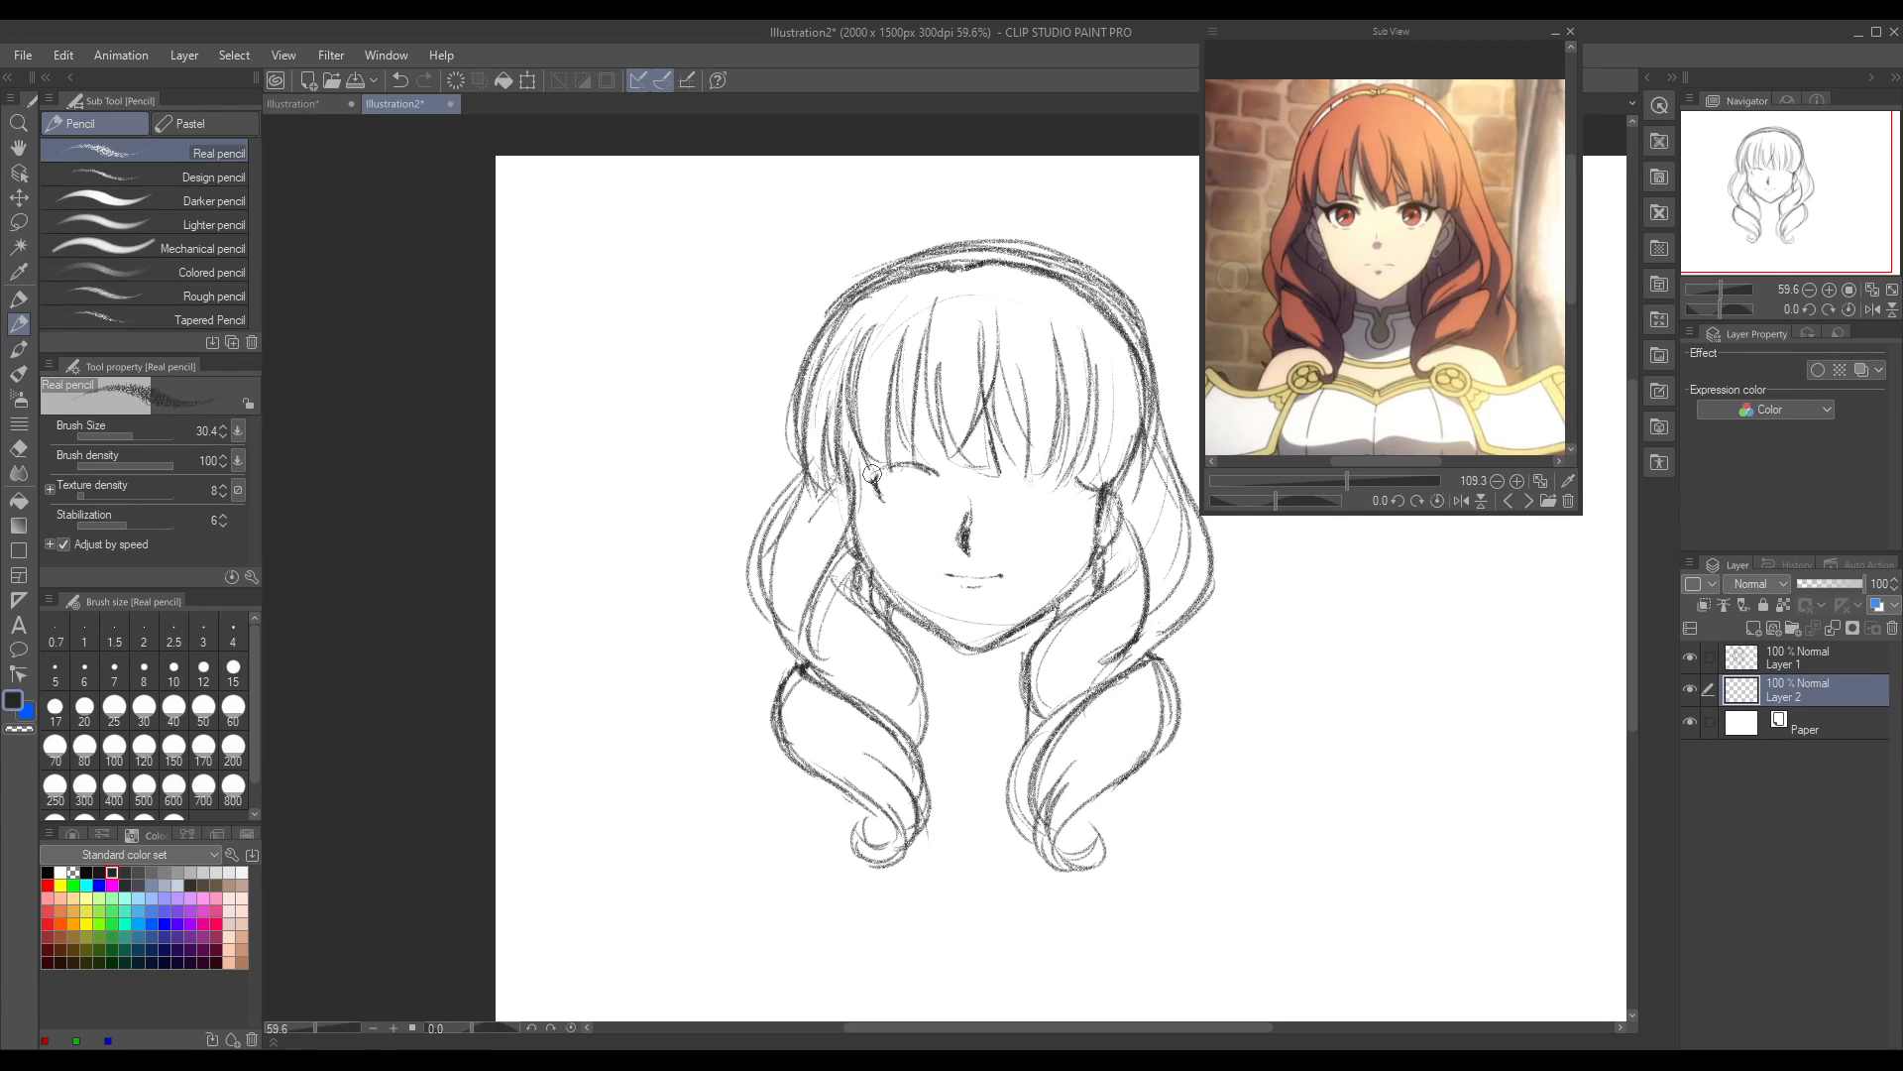
Step: Strengthen the left eye's upper lid and sketch a light lower-lid line beneath it, undoing a surplus stroke
drag(872, 476, 930, 474)
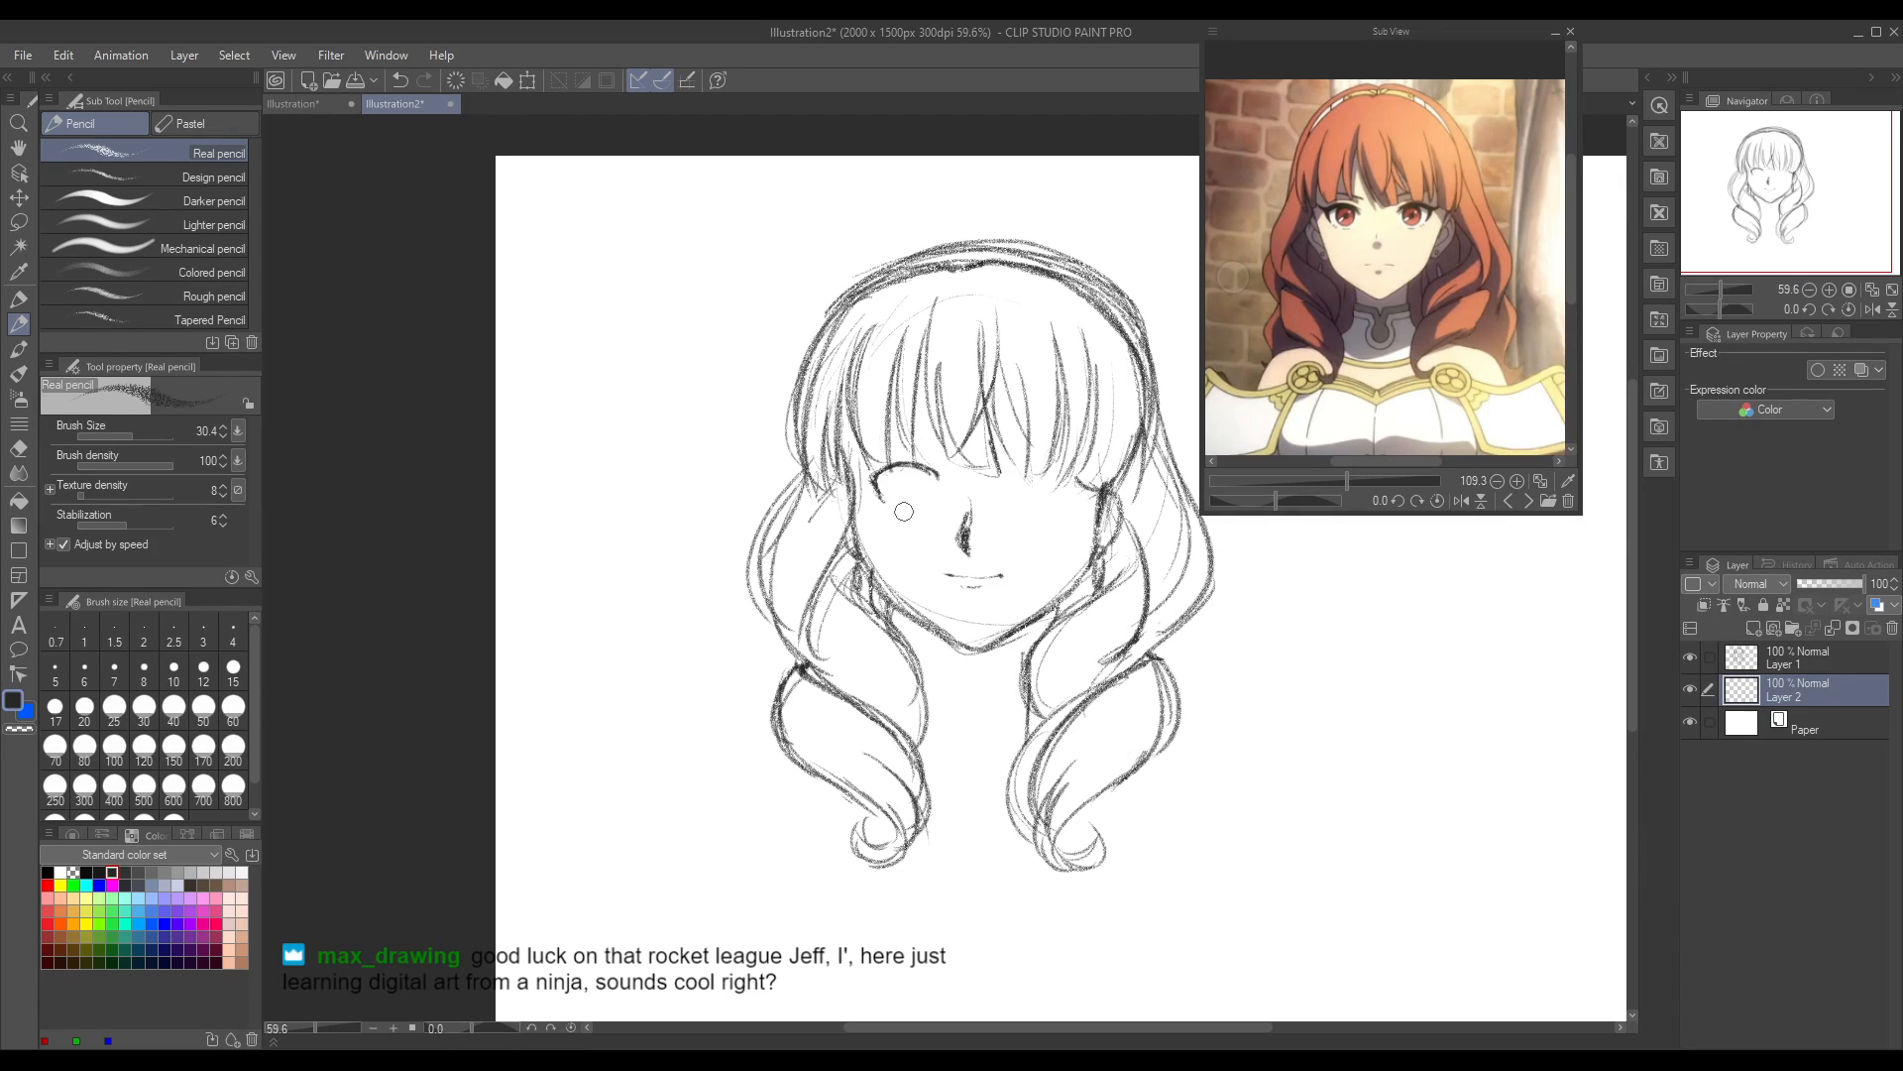
key(ctrl+z)
drag(899, 507, 934, 504)
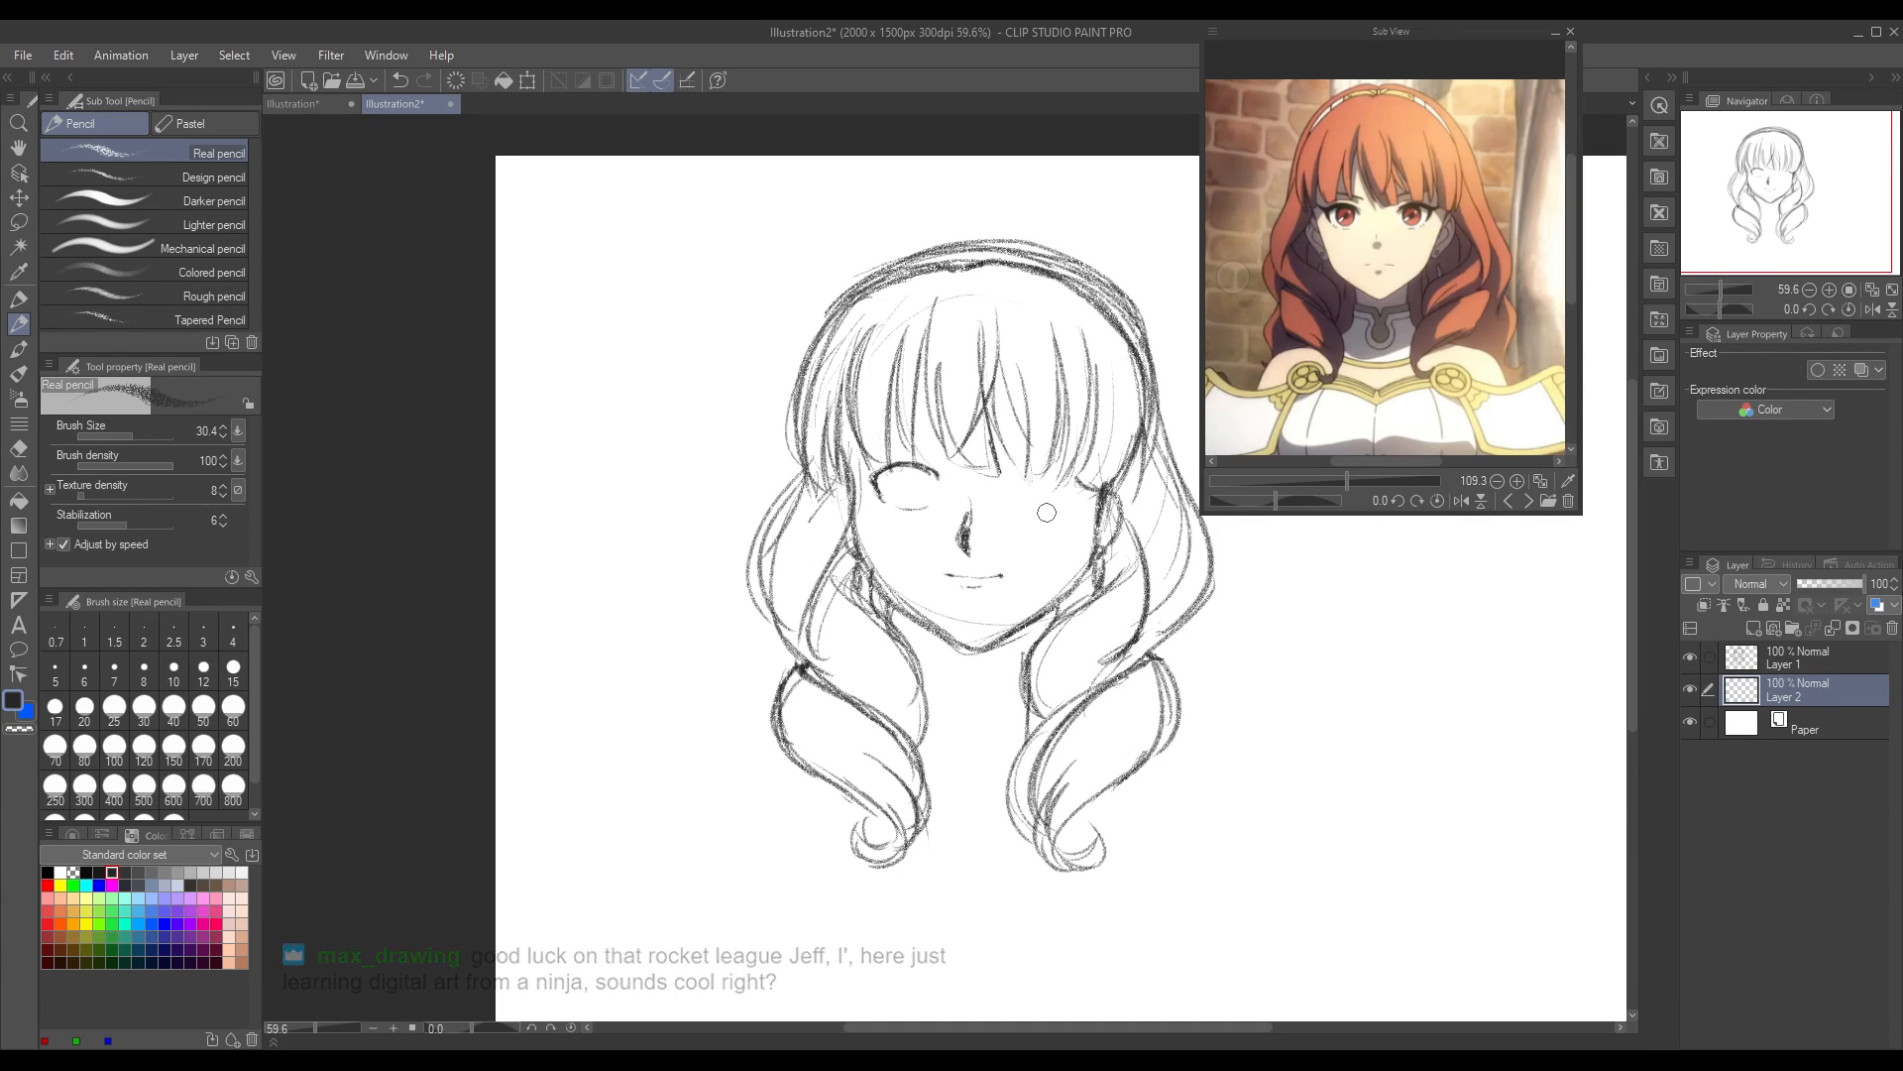
Step: Lasso the finished eye in mirrored view, copy and paste it as a new layer, and move the copy across to the other eye's place
click(1872, 309)
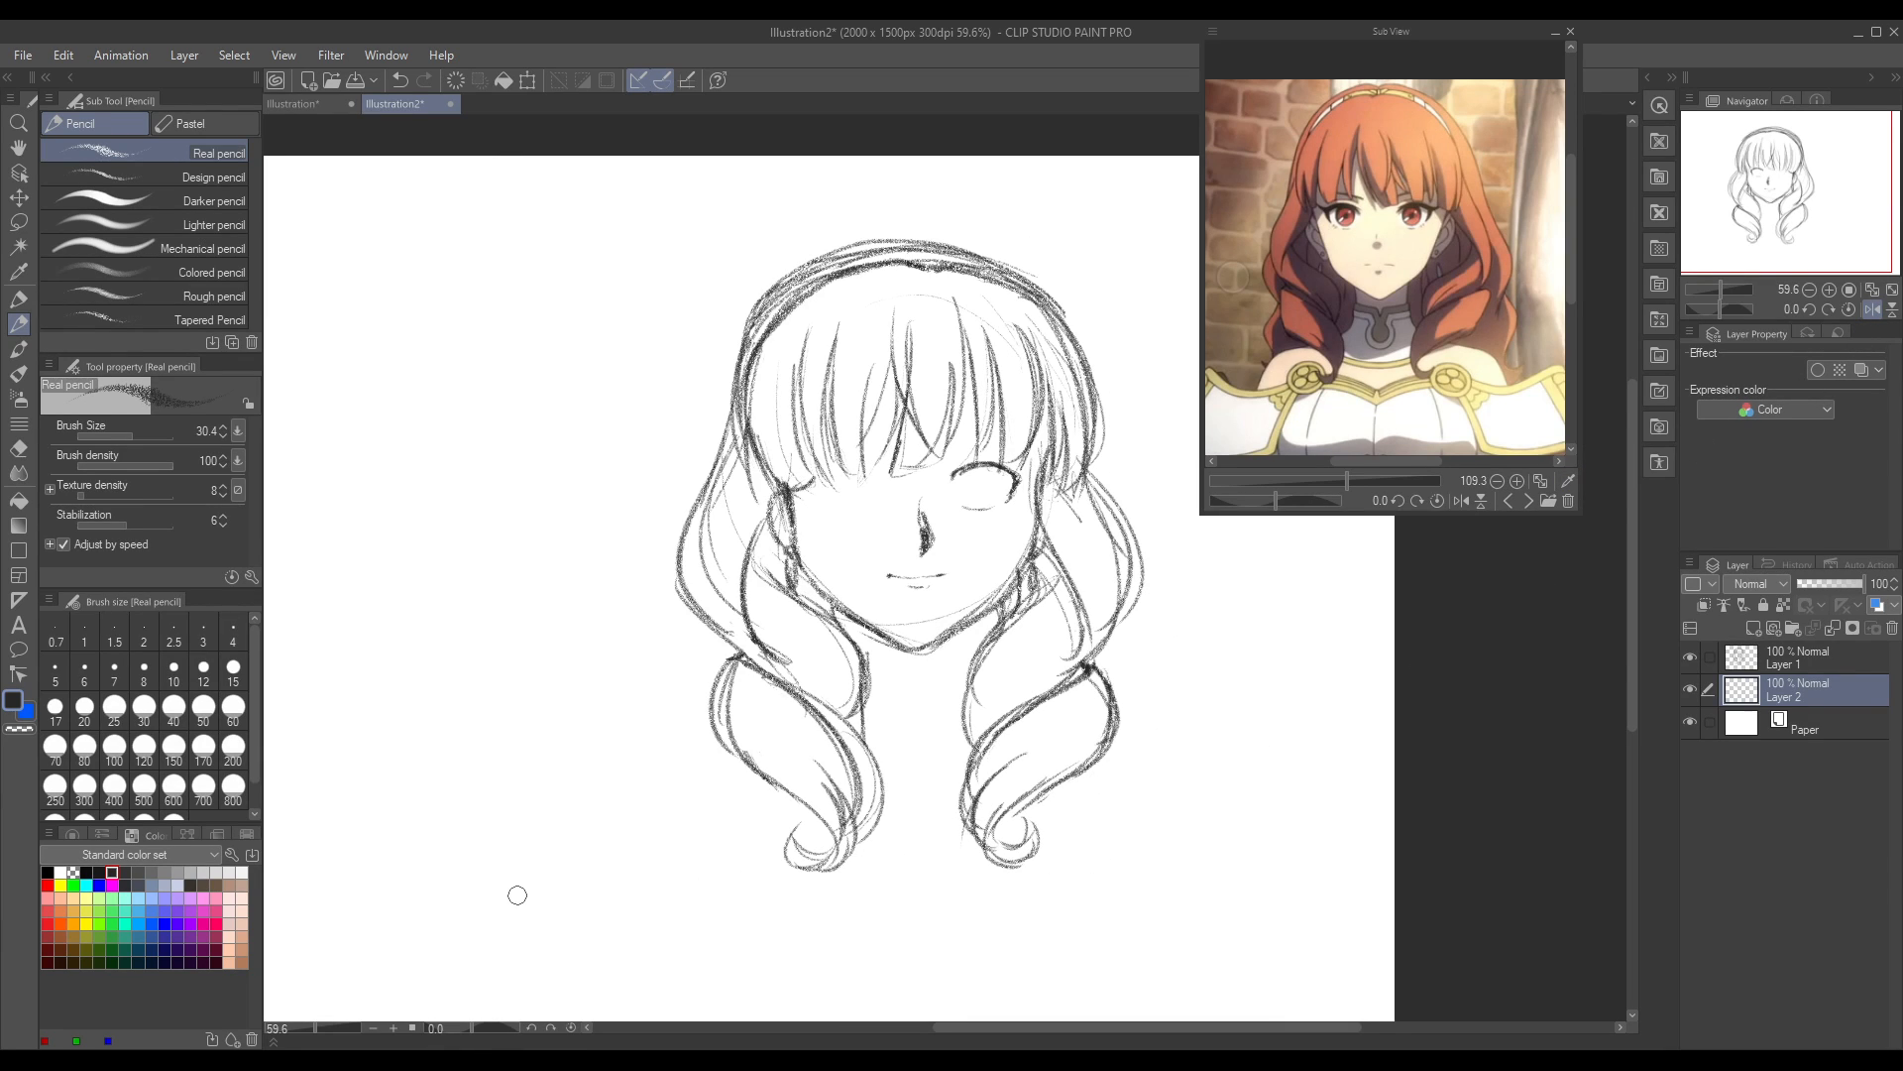
click(18, 221)
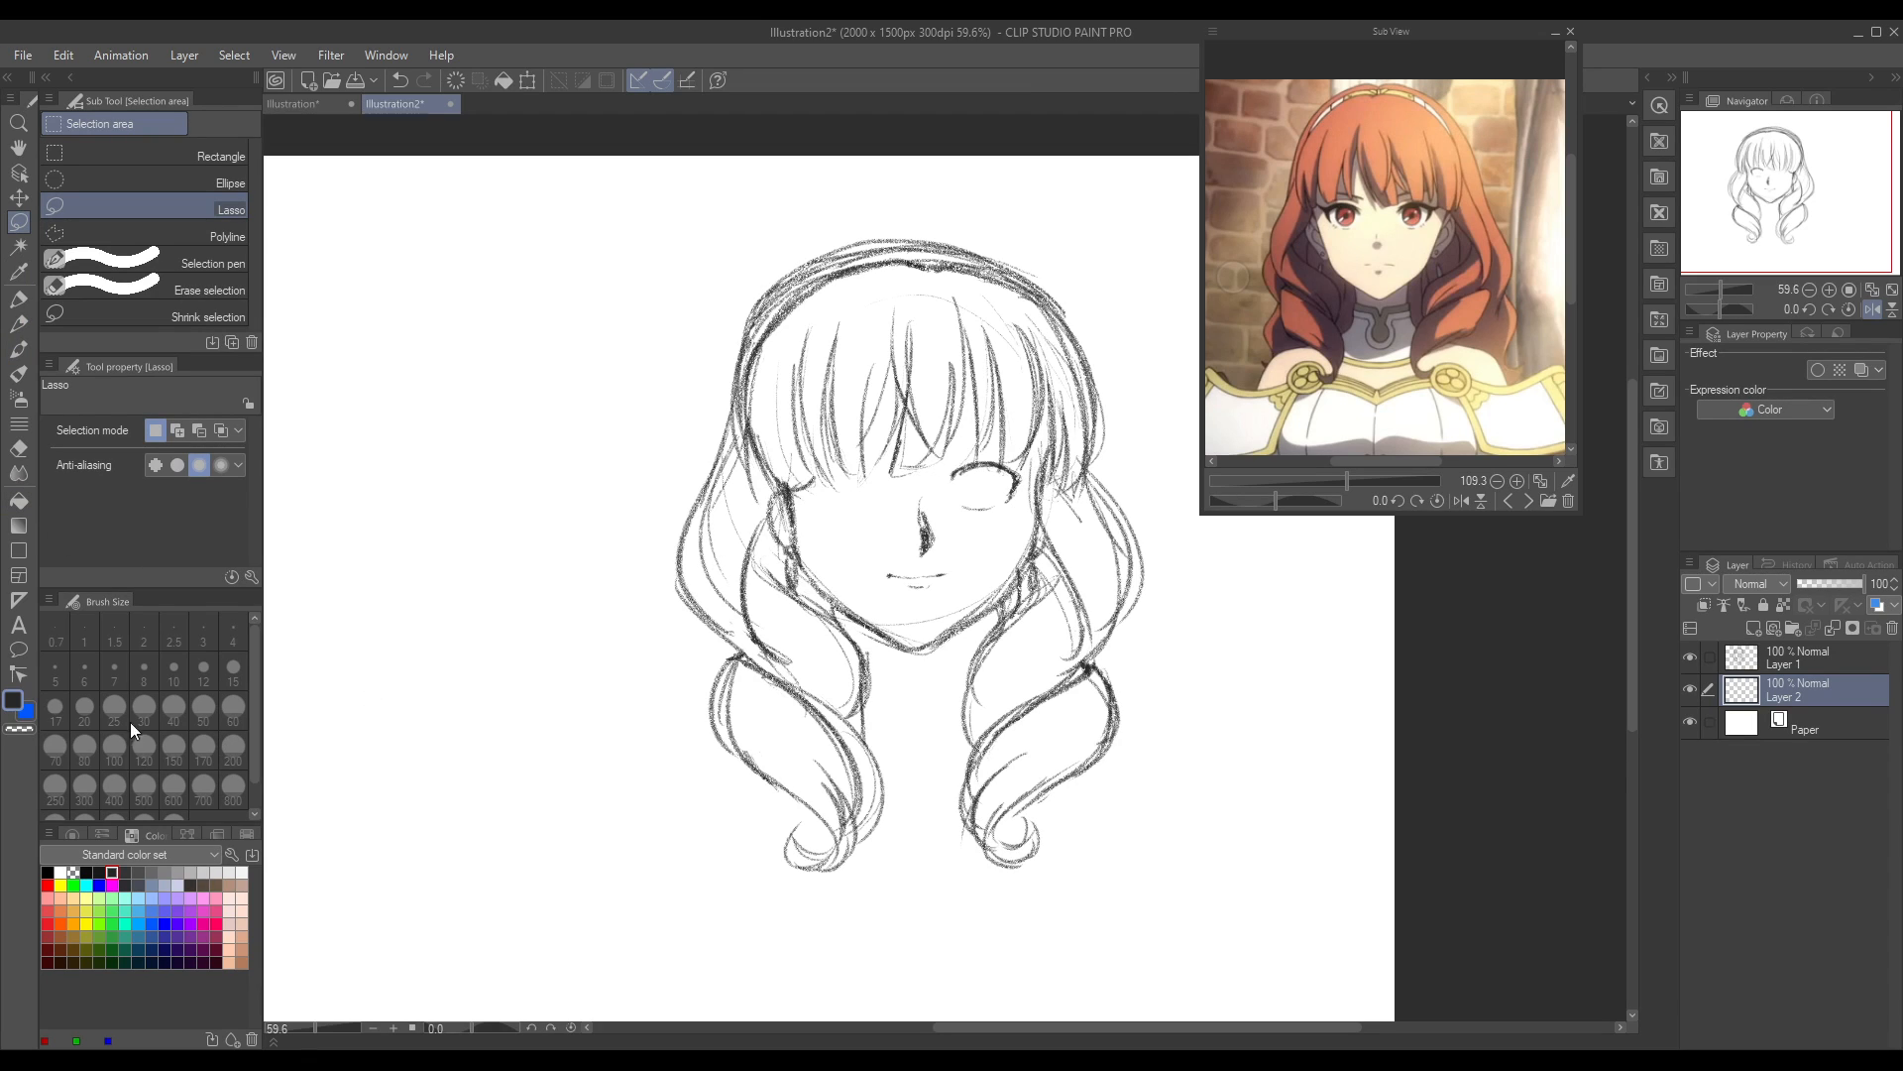
mouse_move(976, 449)
mouse_down()
mouse_move(968, 518)
mouse_move(1018, 513)
mouse_move(1038, 466)
mouse_move(981, 436)
mouse_up()
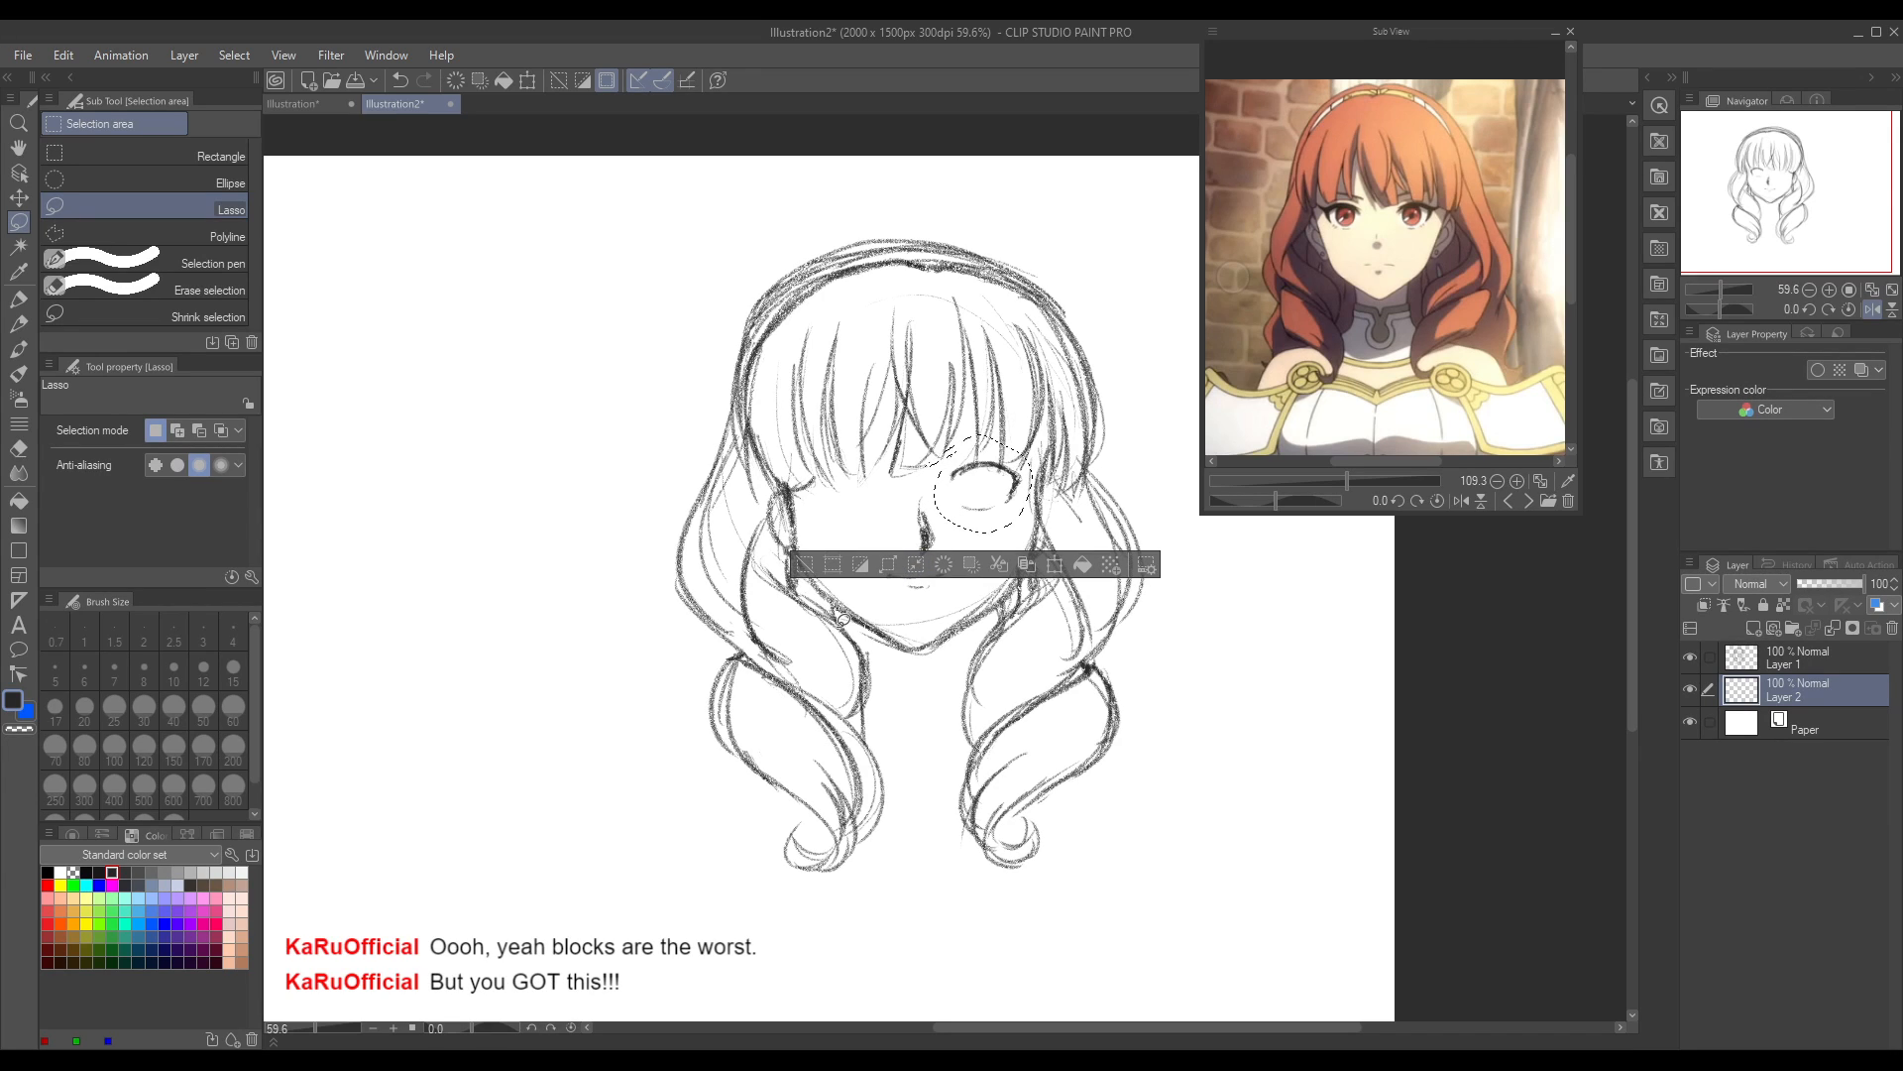
key(ctrl+c)
key(ctrl+v)
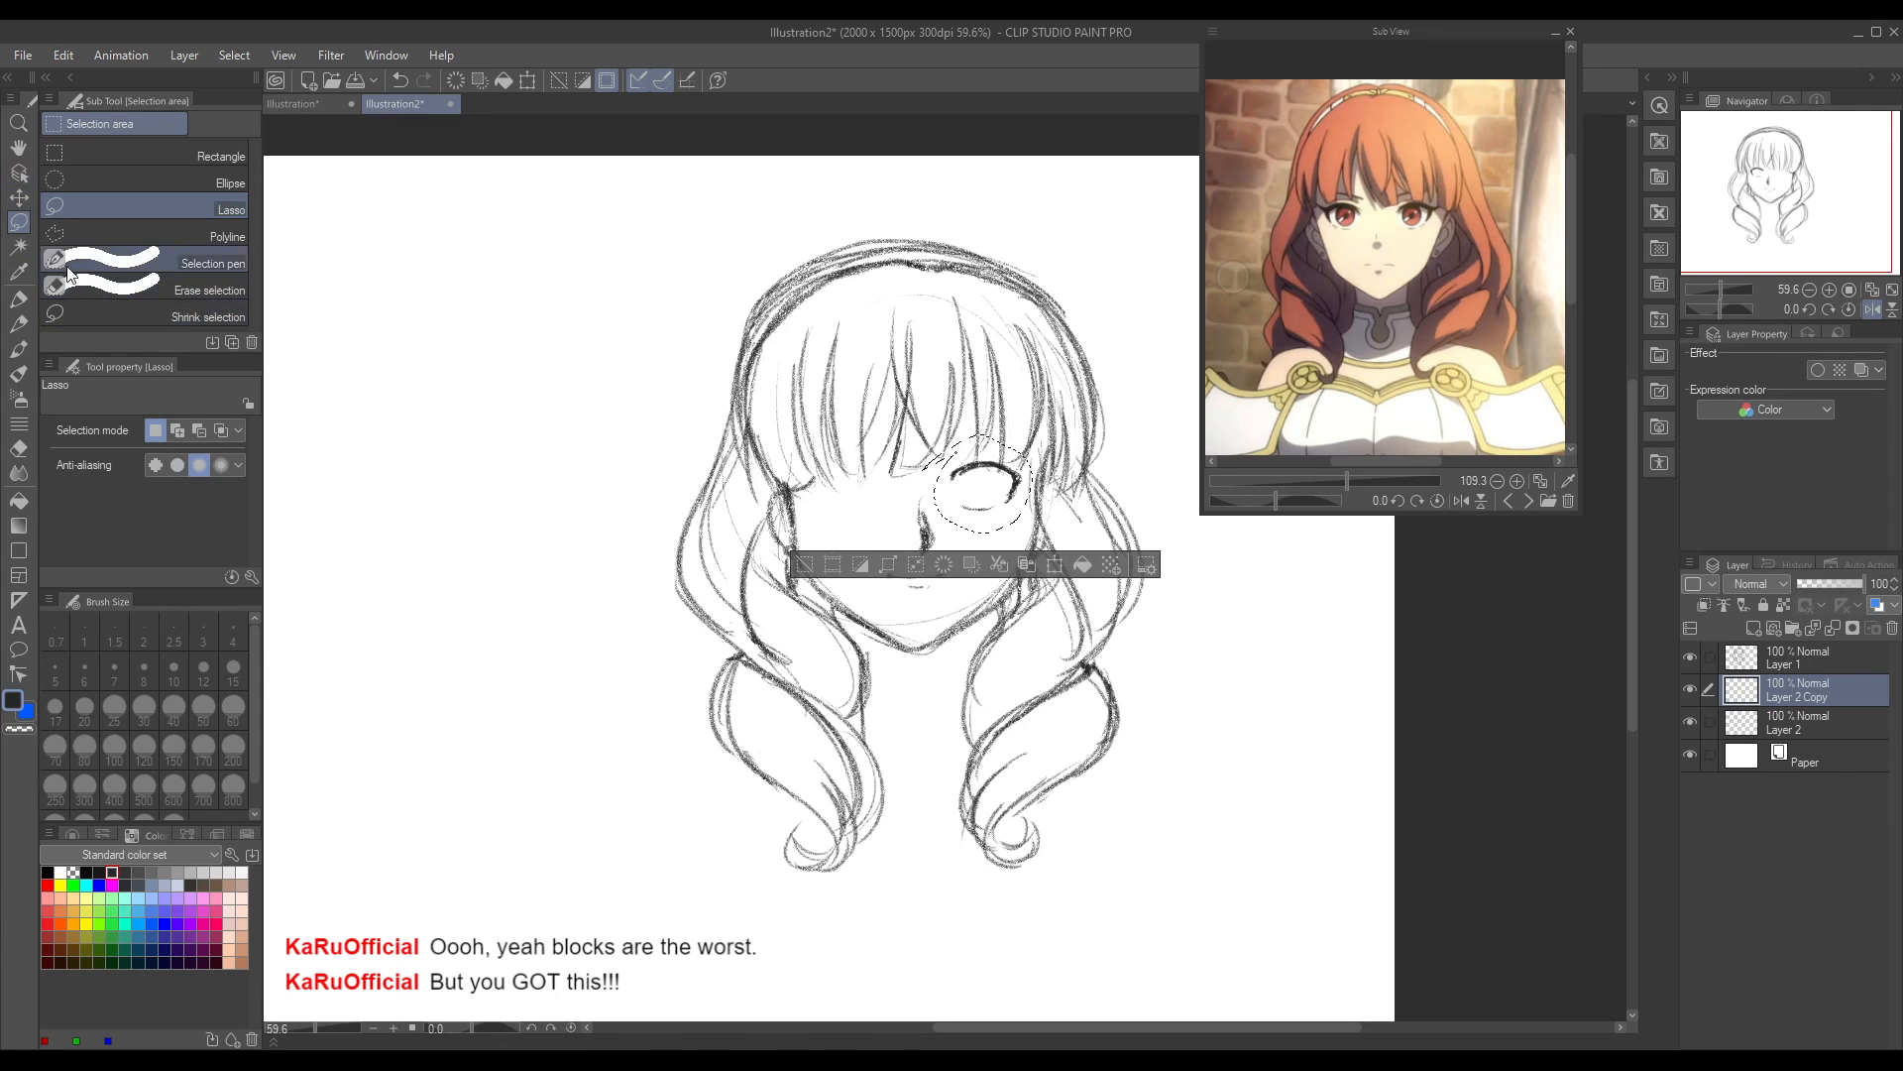
click(18, 197)
drag(942, 530, 808, 525)
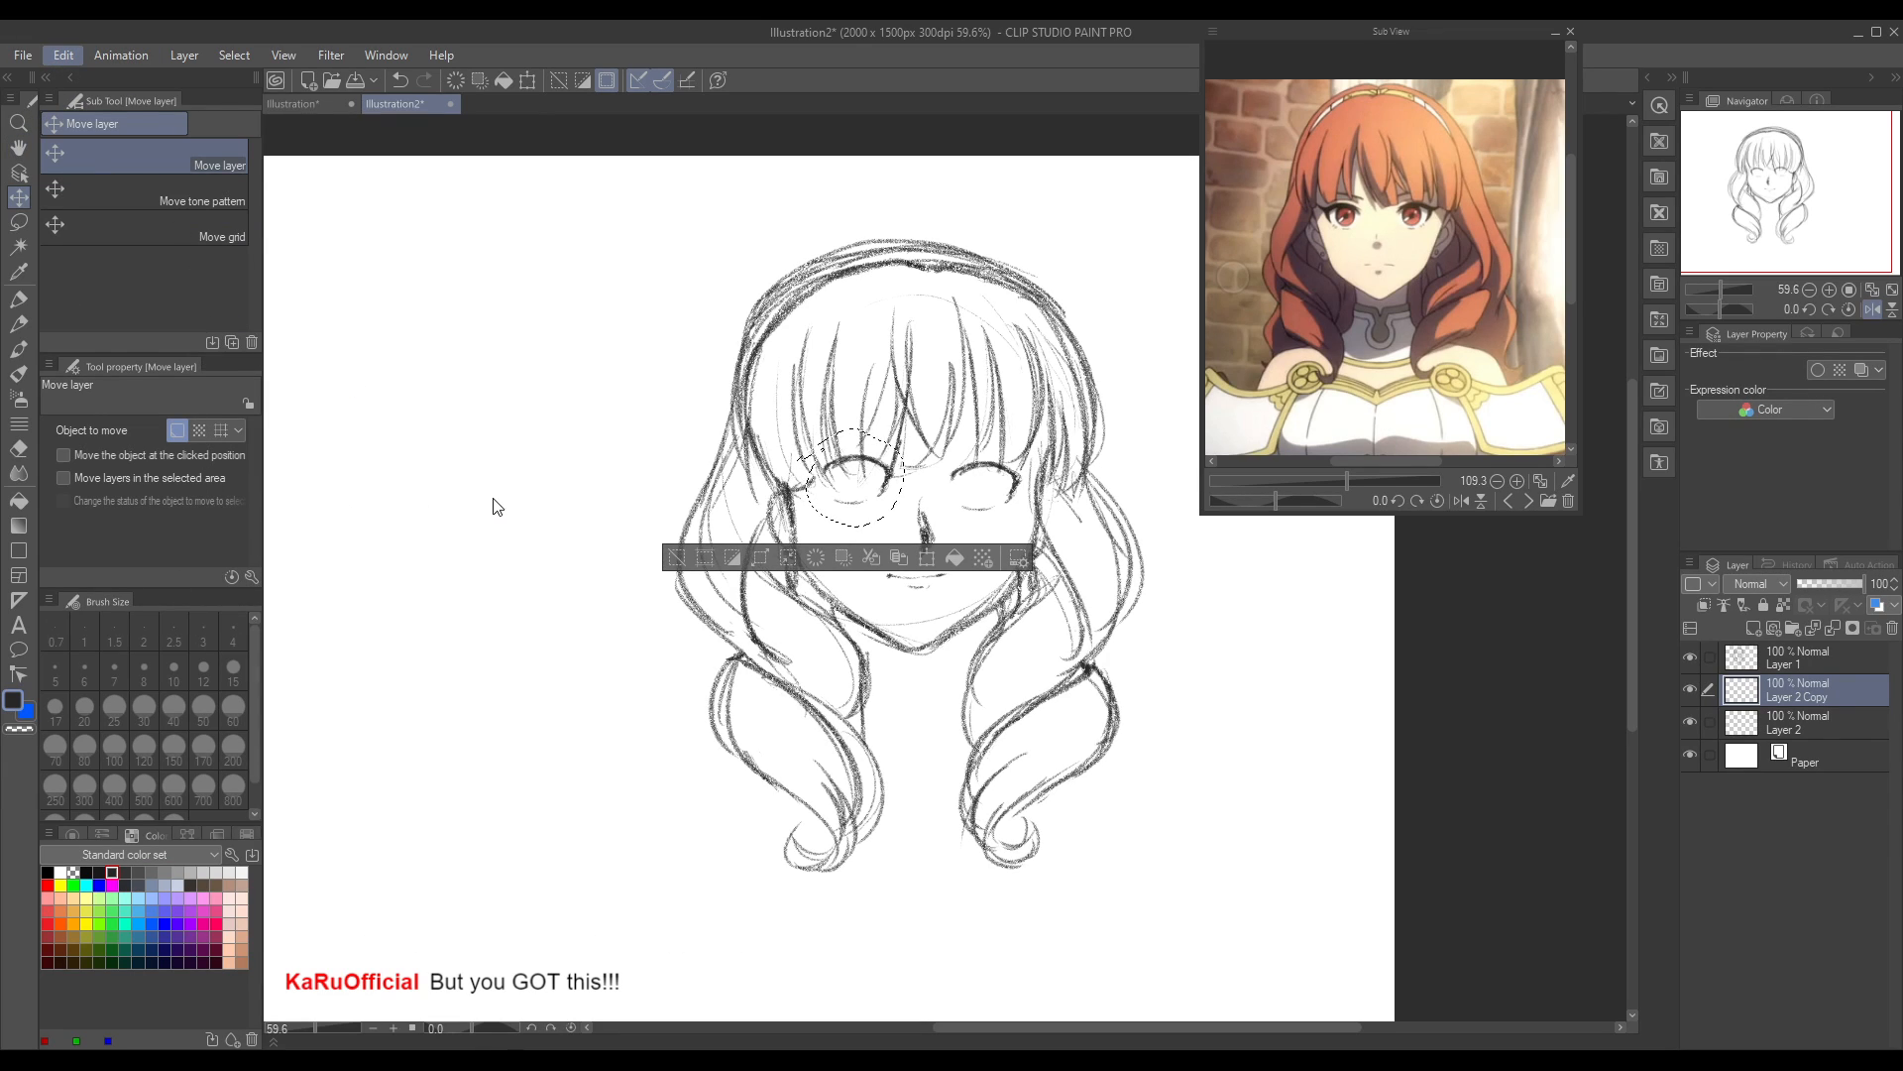
Step: Flip the copied eye horizontally with a transformation, shift it slightly towards the nose, apply it and deselect
key(ctrl+t)
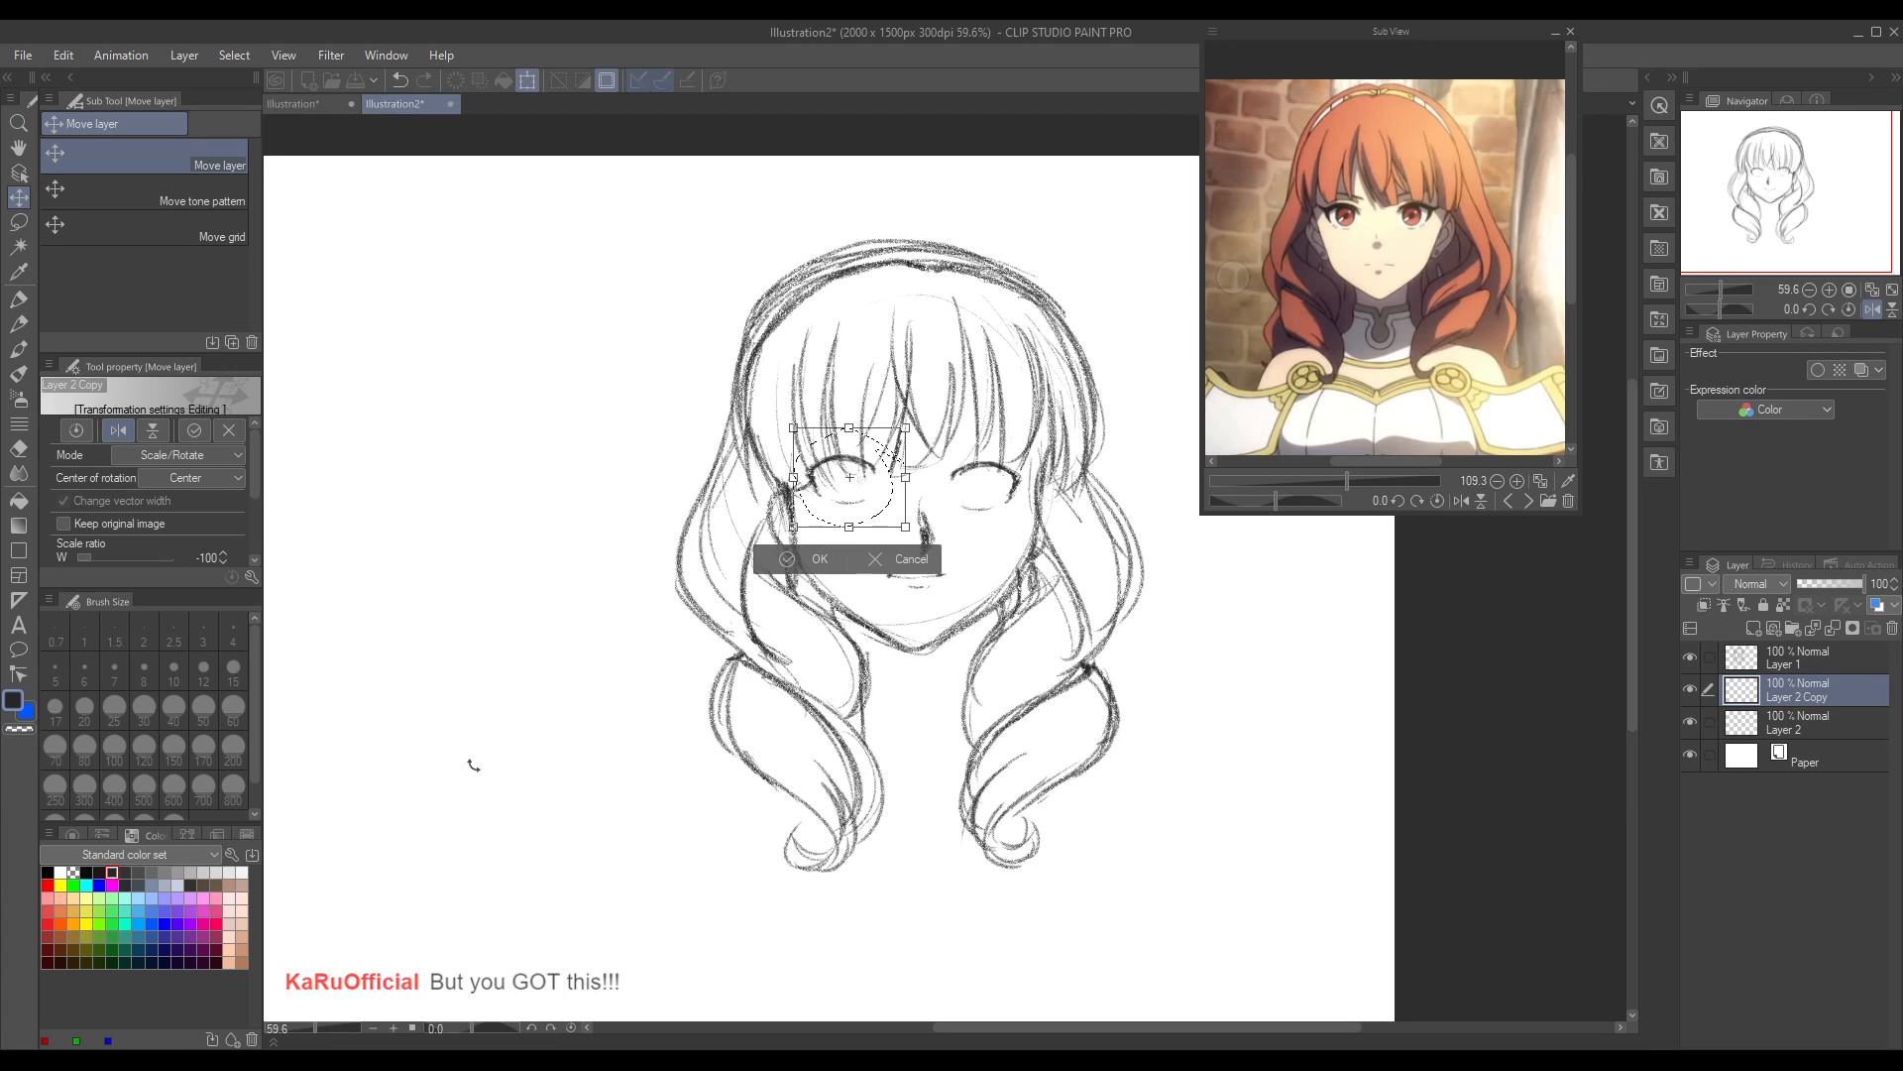
drag(860, 507, 896, 526)
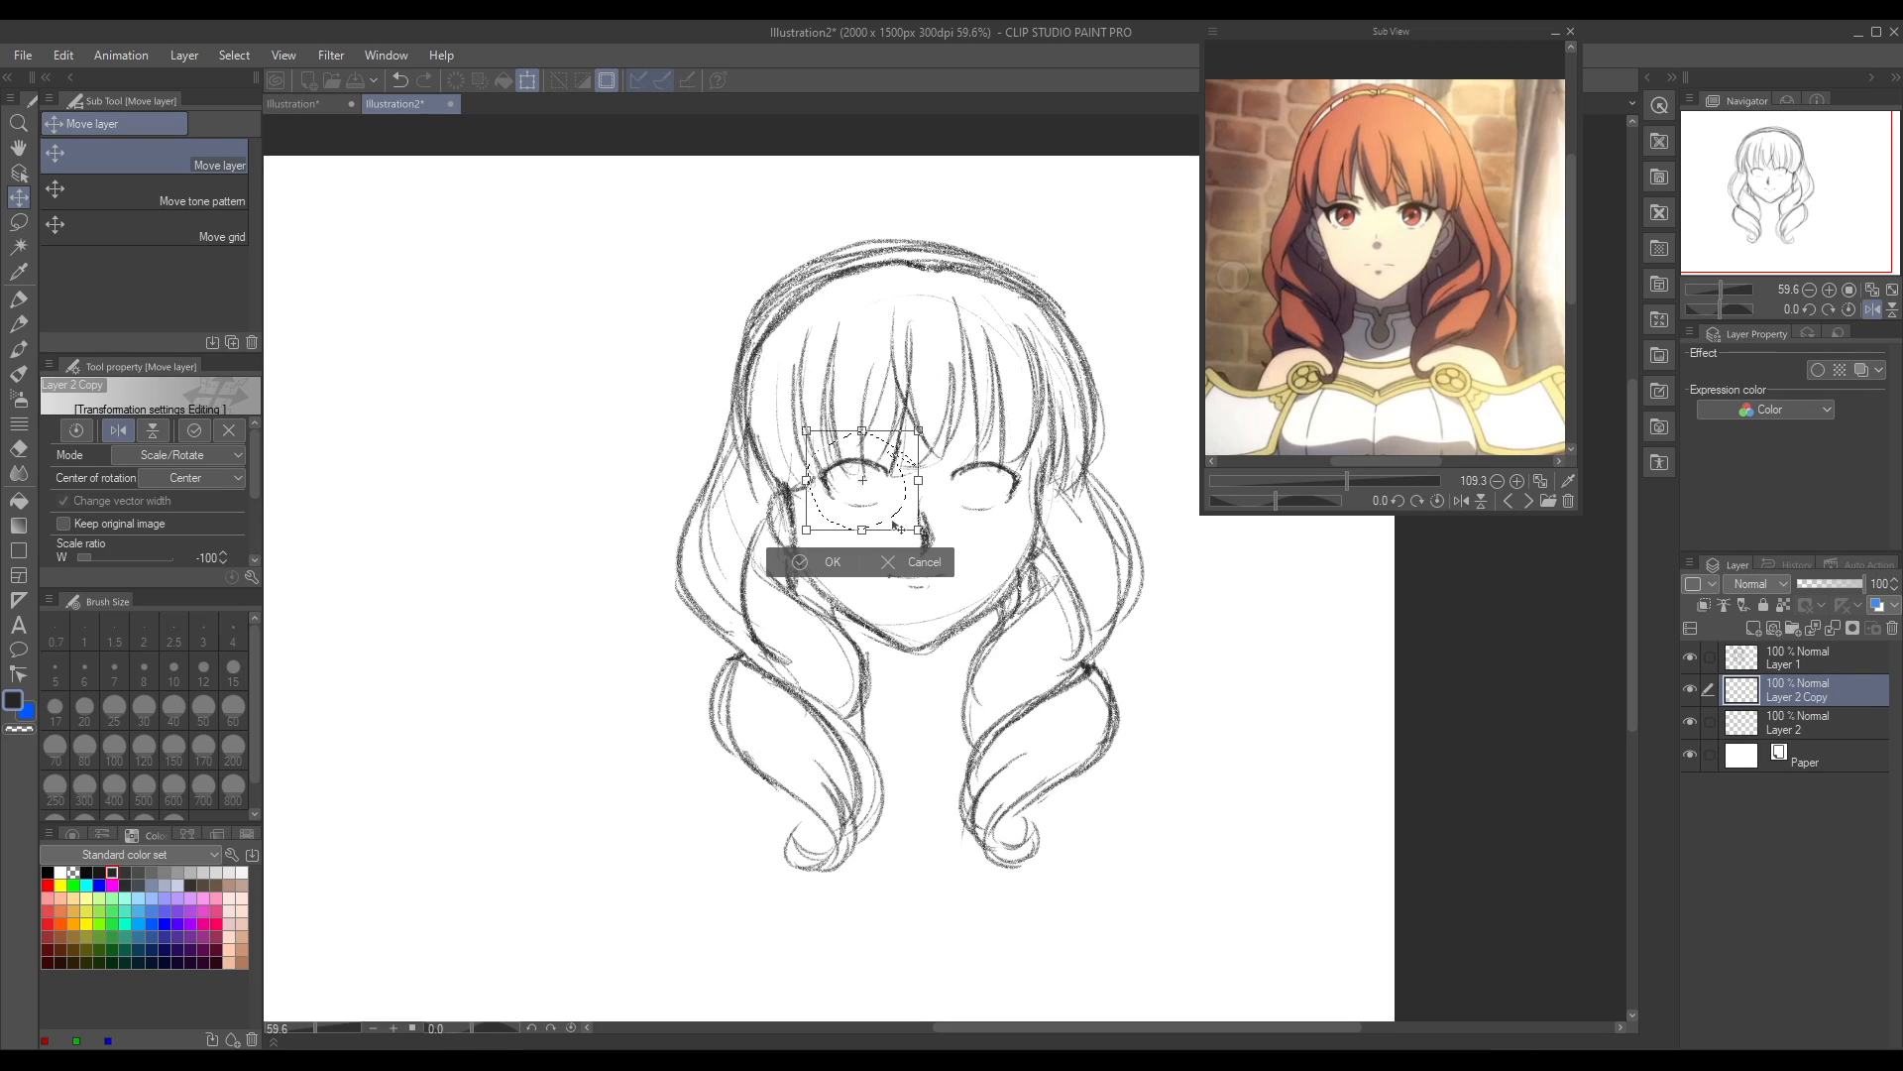
click(826, 562)
key(ctrl+d)
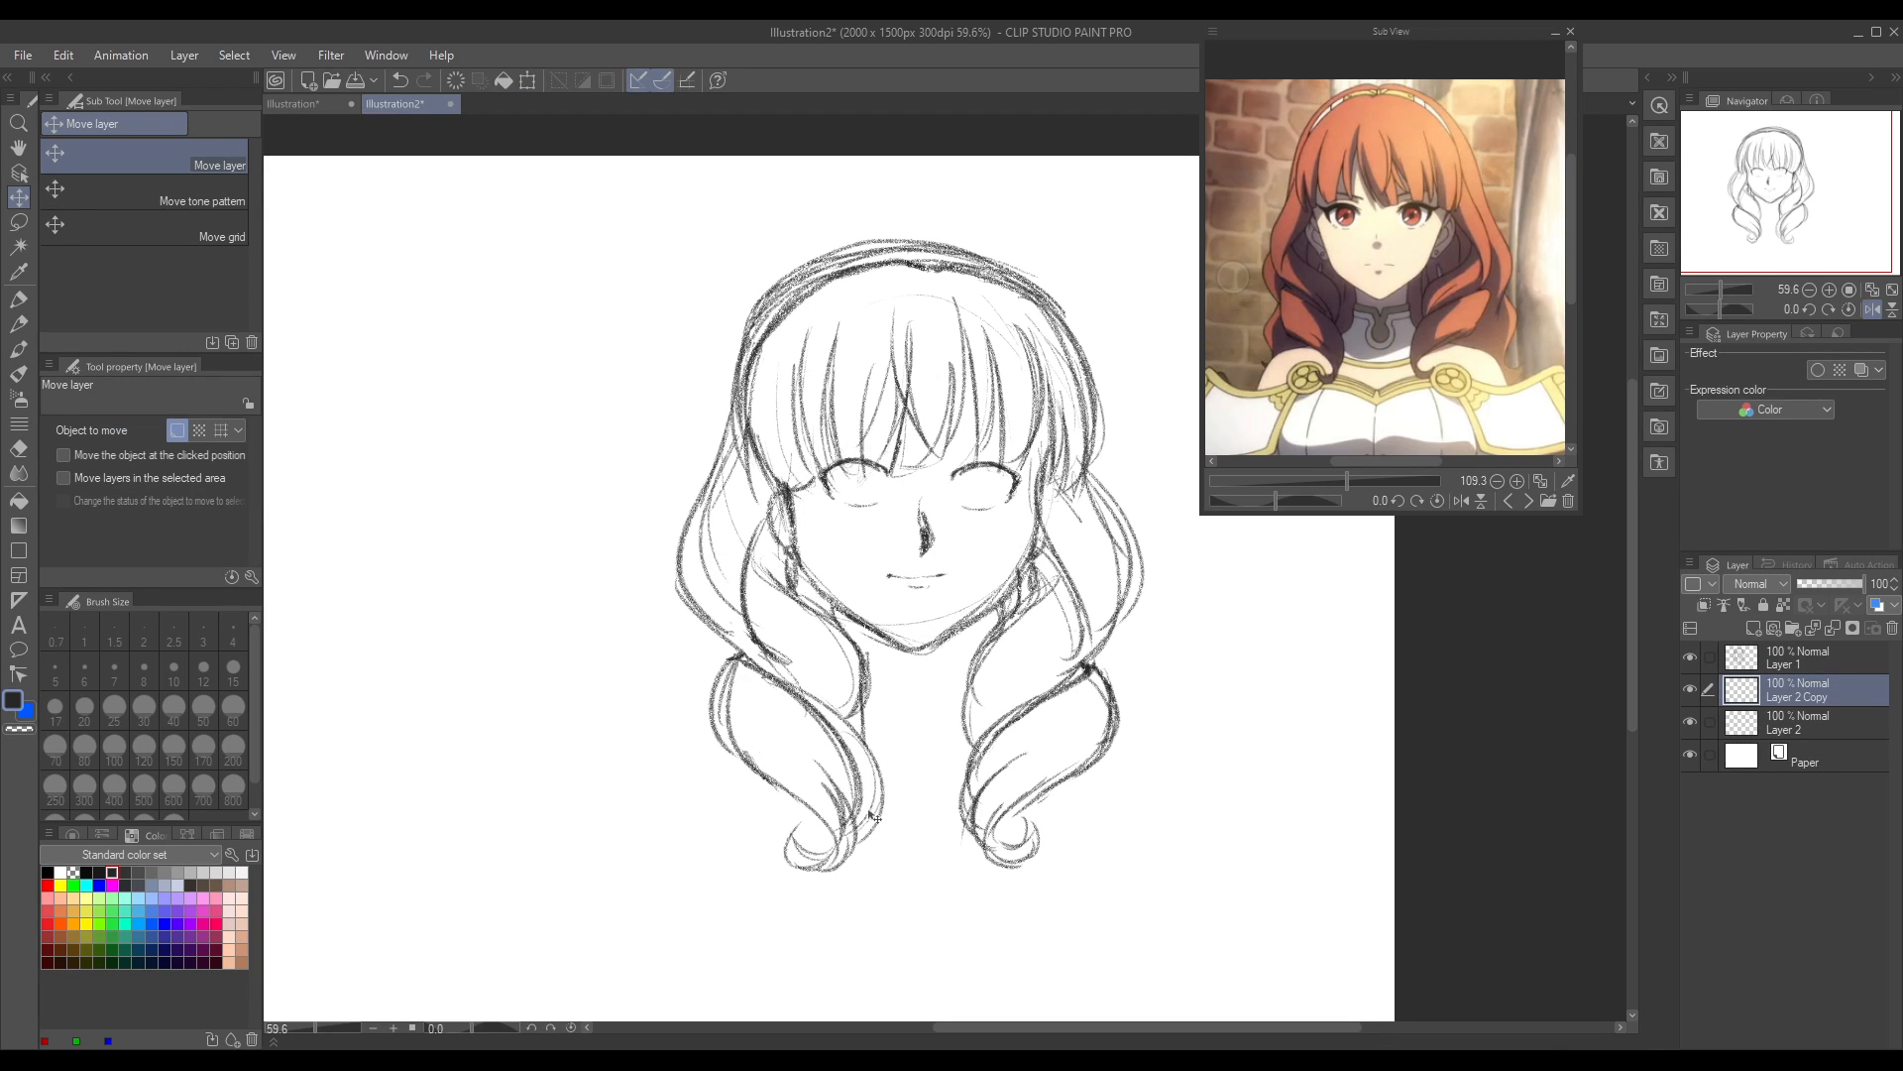
Step: Nudge the copied eye slightly outward with Move layer, comparing both eyes in normal and mirrored view
click(19, 246)
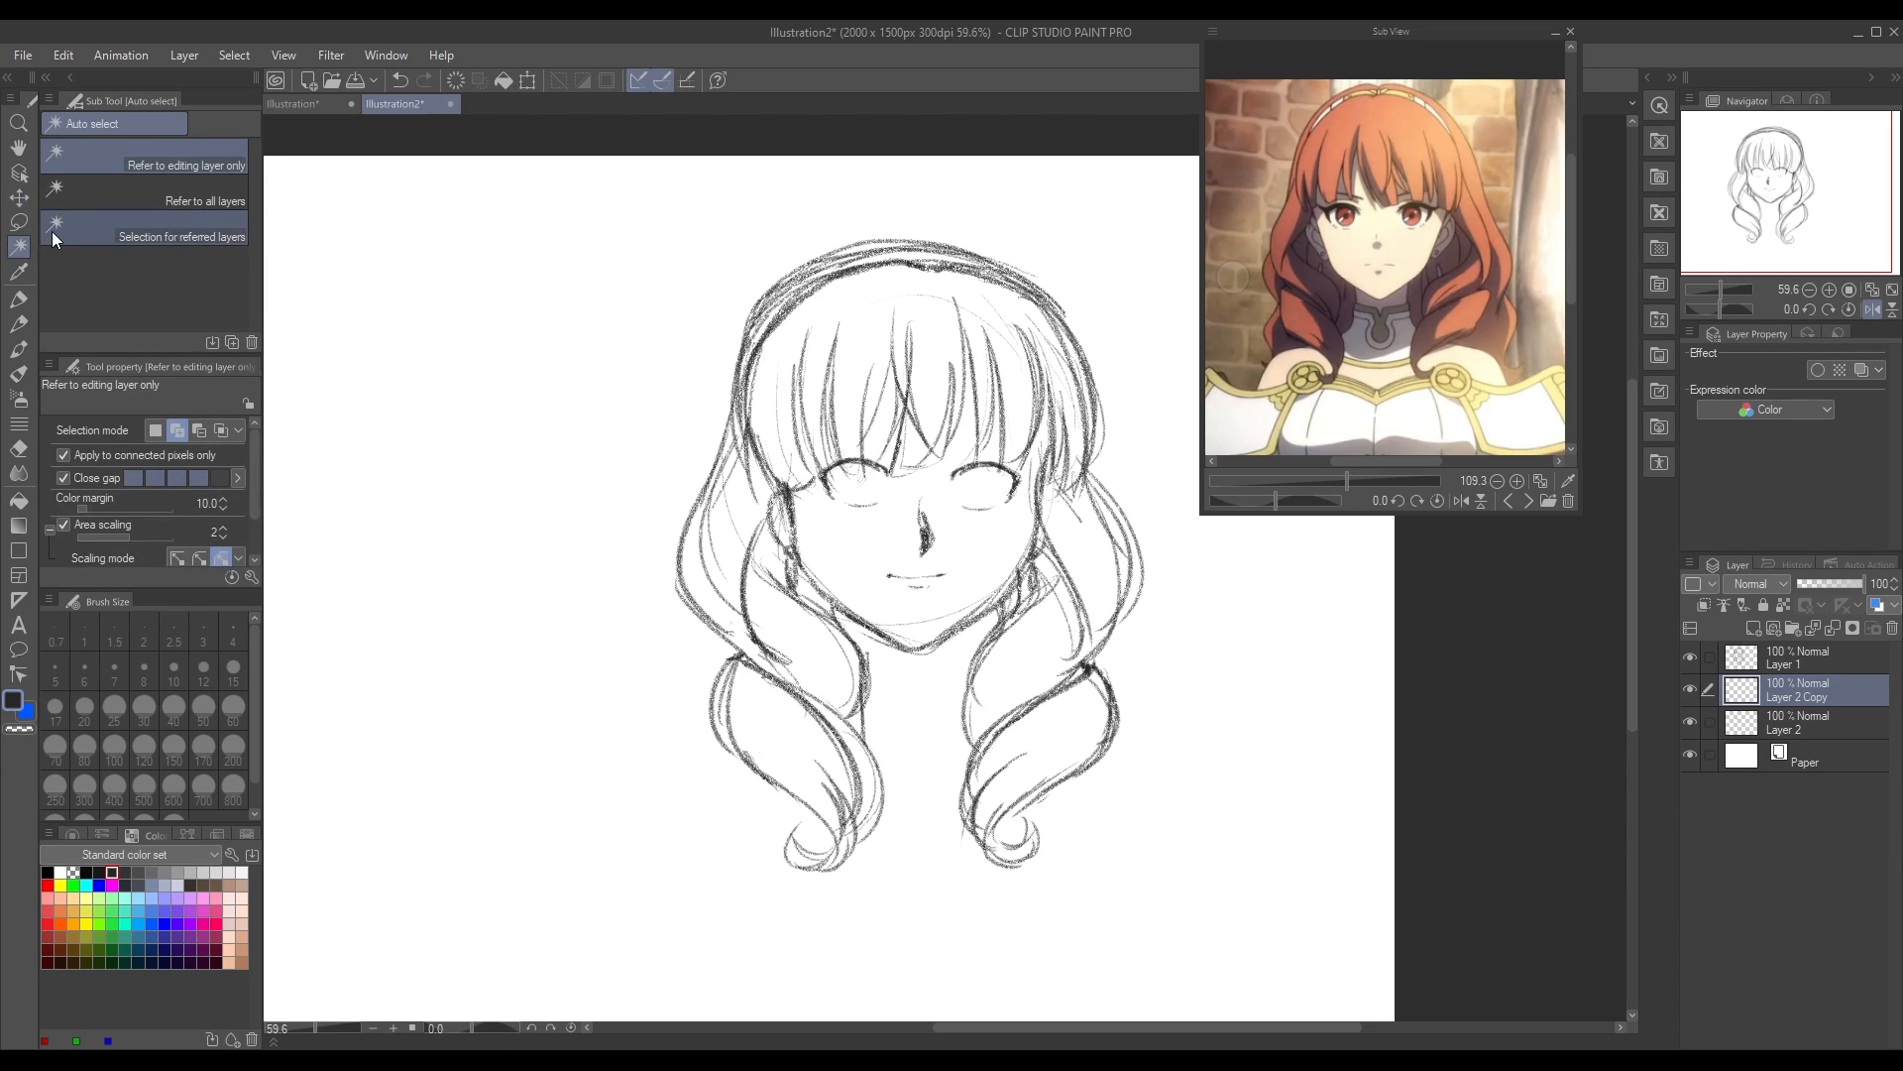
click(19, 197)
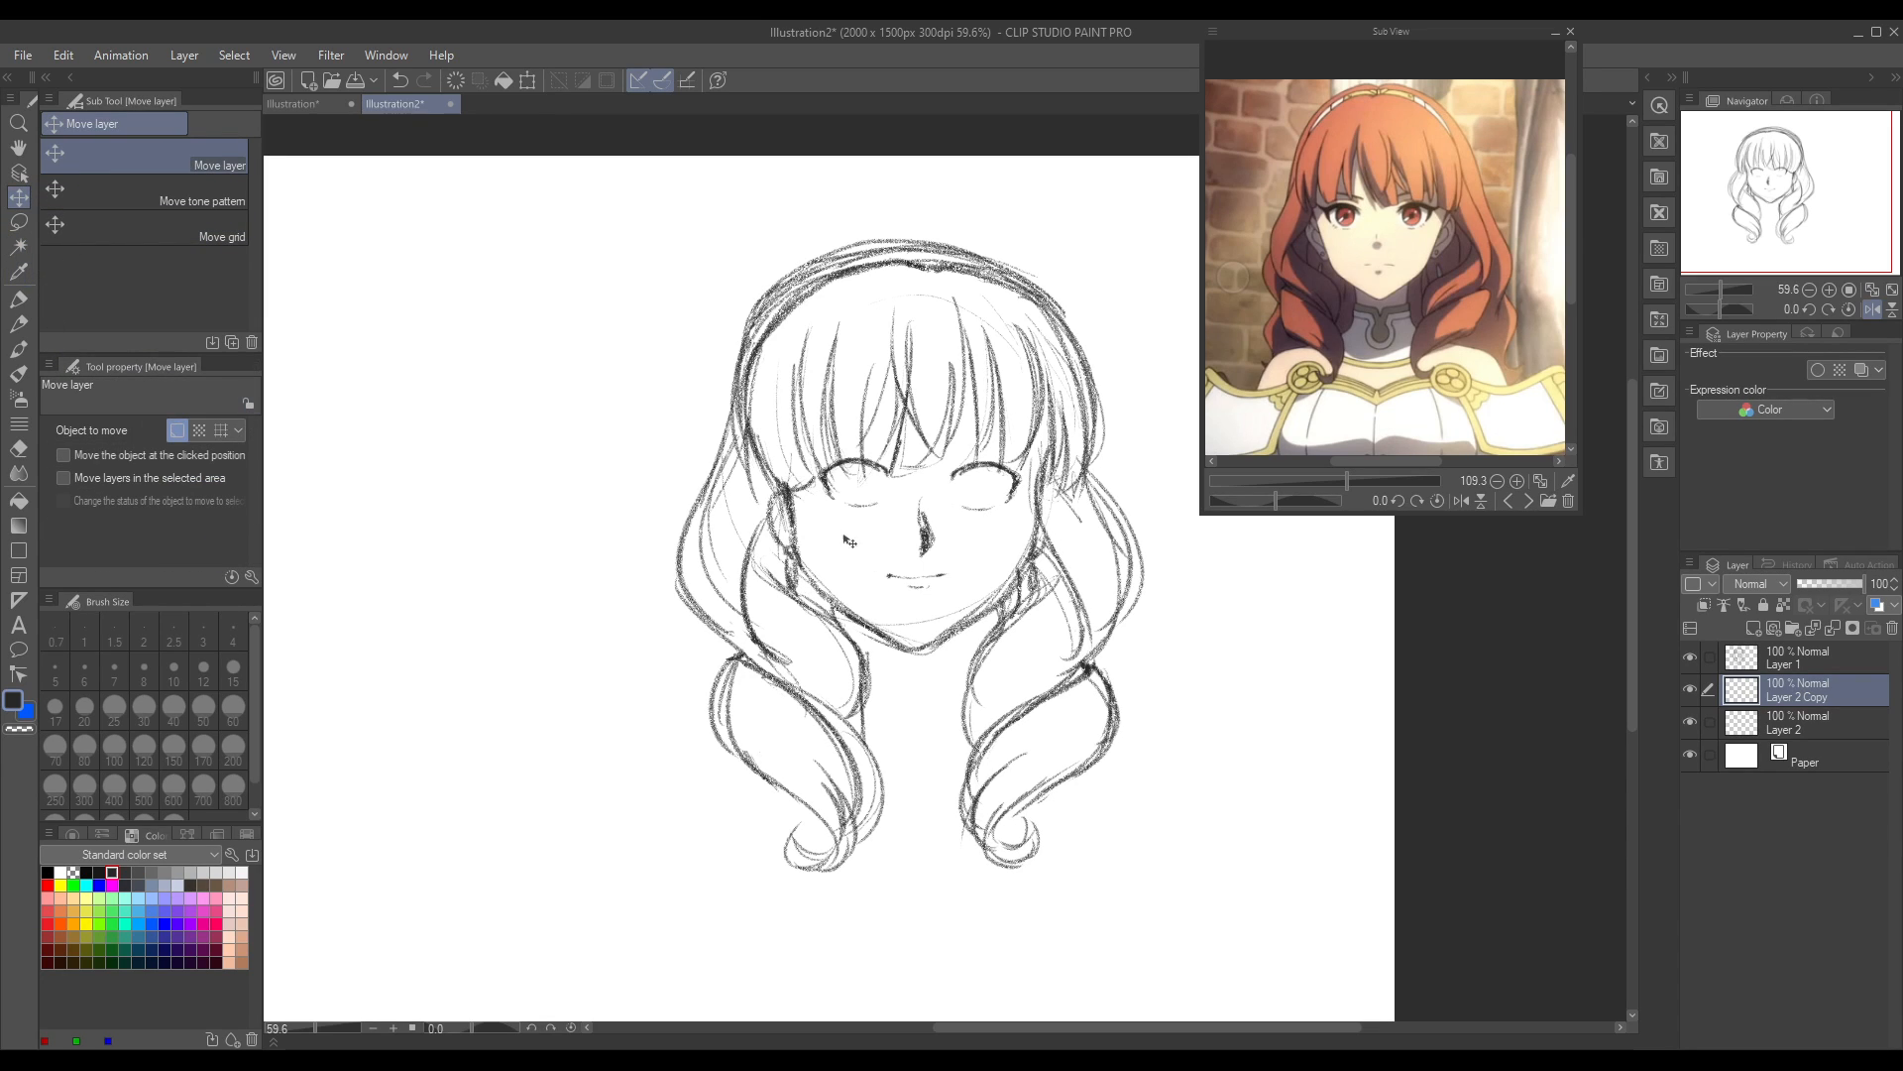
mouse_move(855, 506)
mouse_down()
mouse_move(833, 536)
mouse_move(864, 500)
mouse_up()
click(1873, 310)
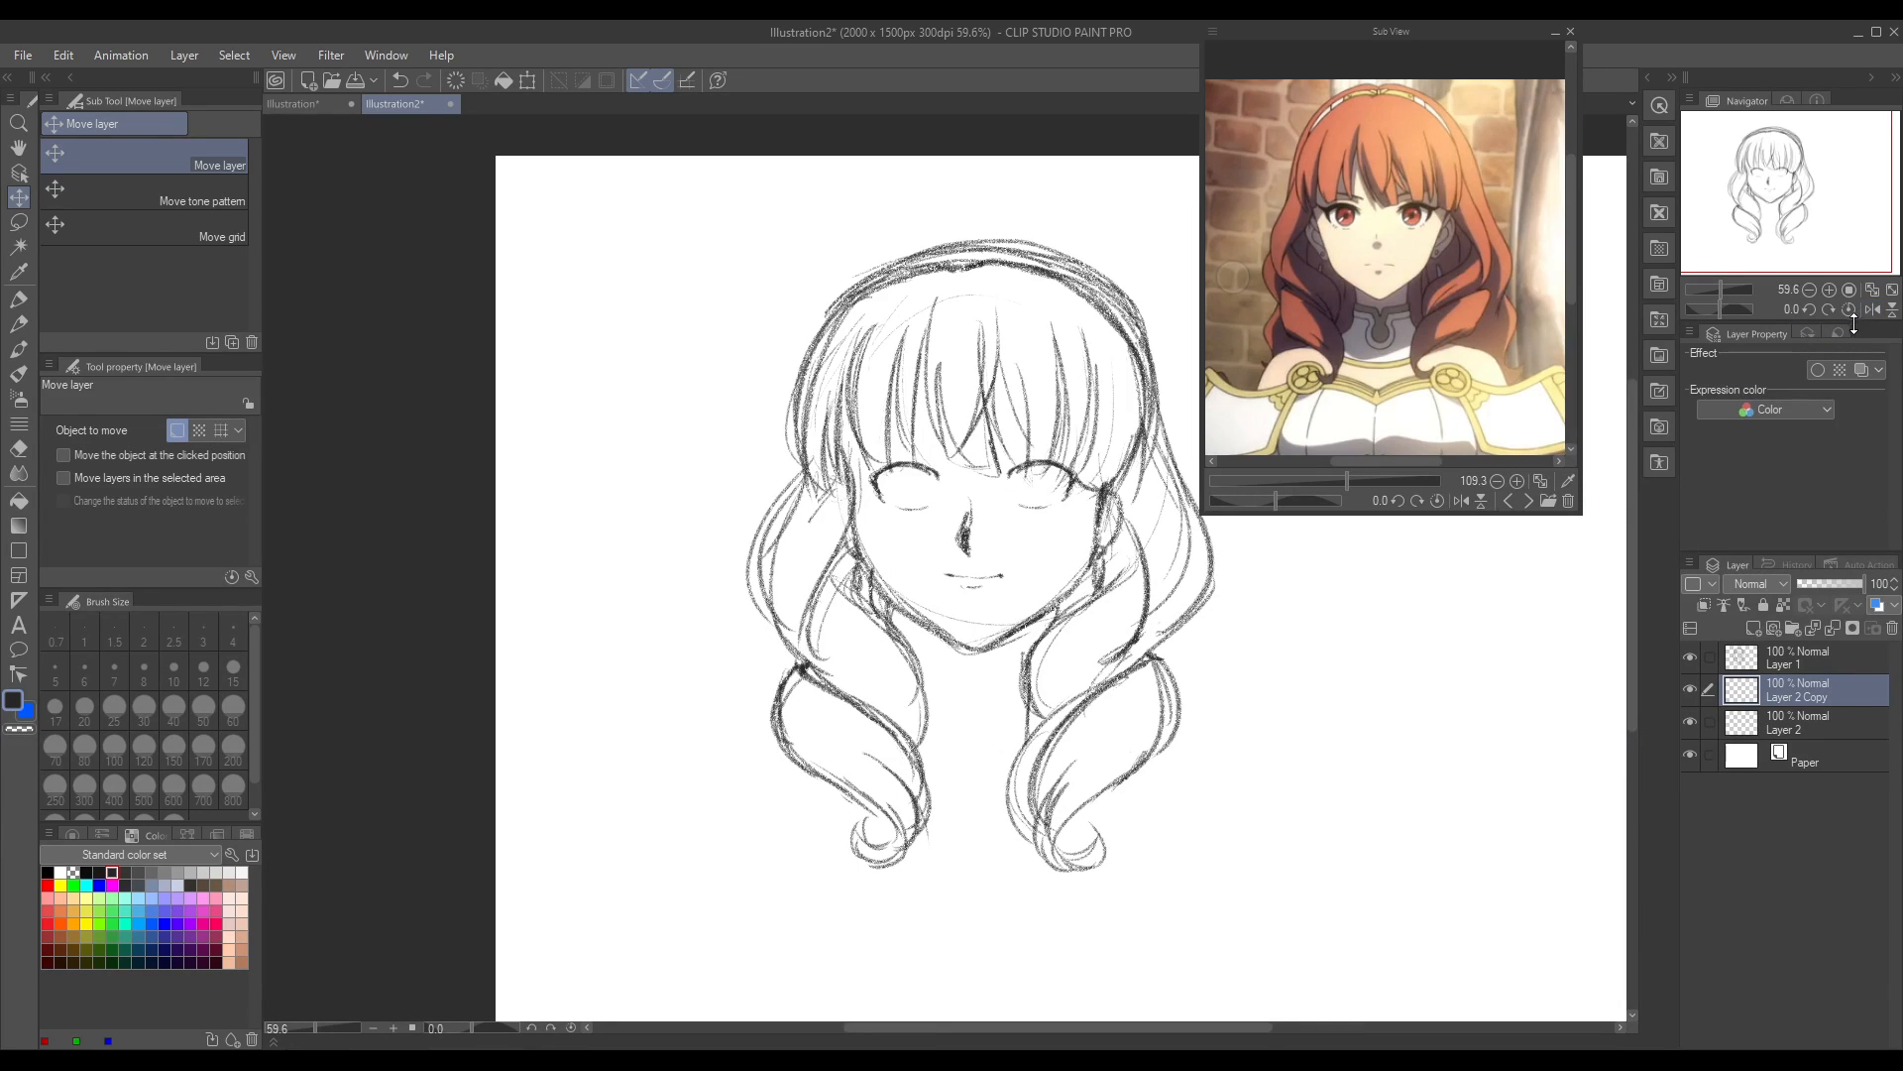
drag(1080, 498, 1069, 507)
click(1863, 311)
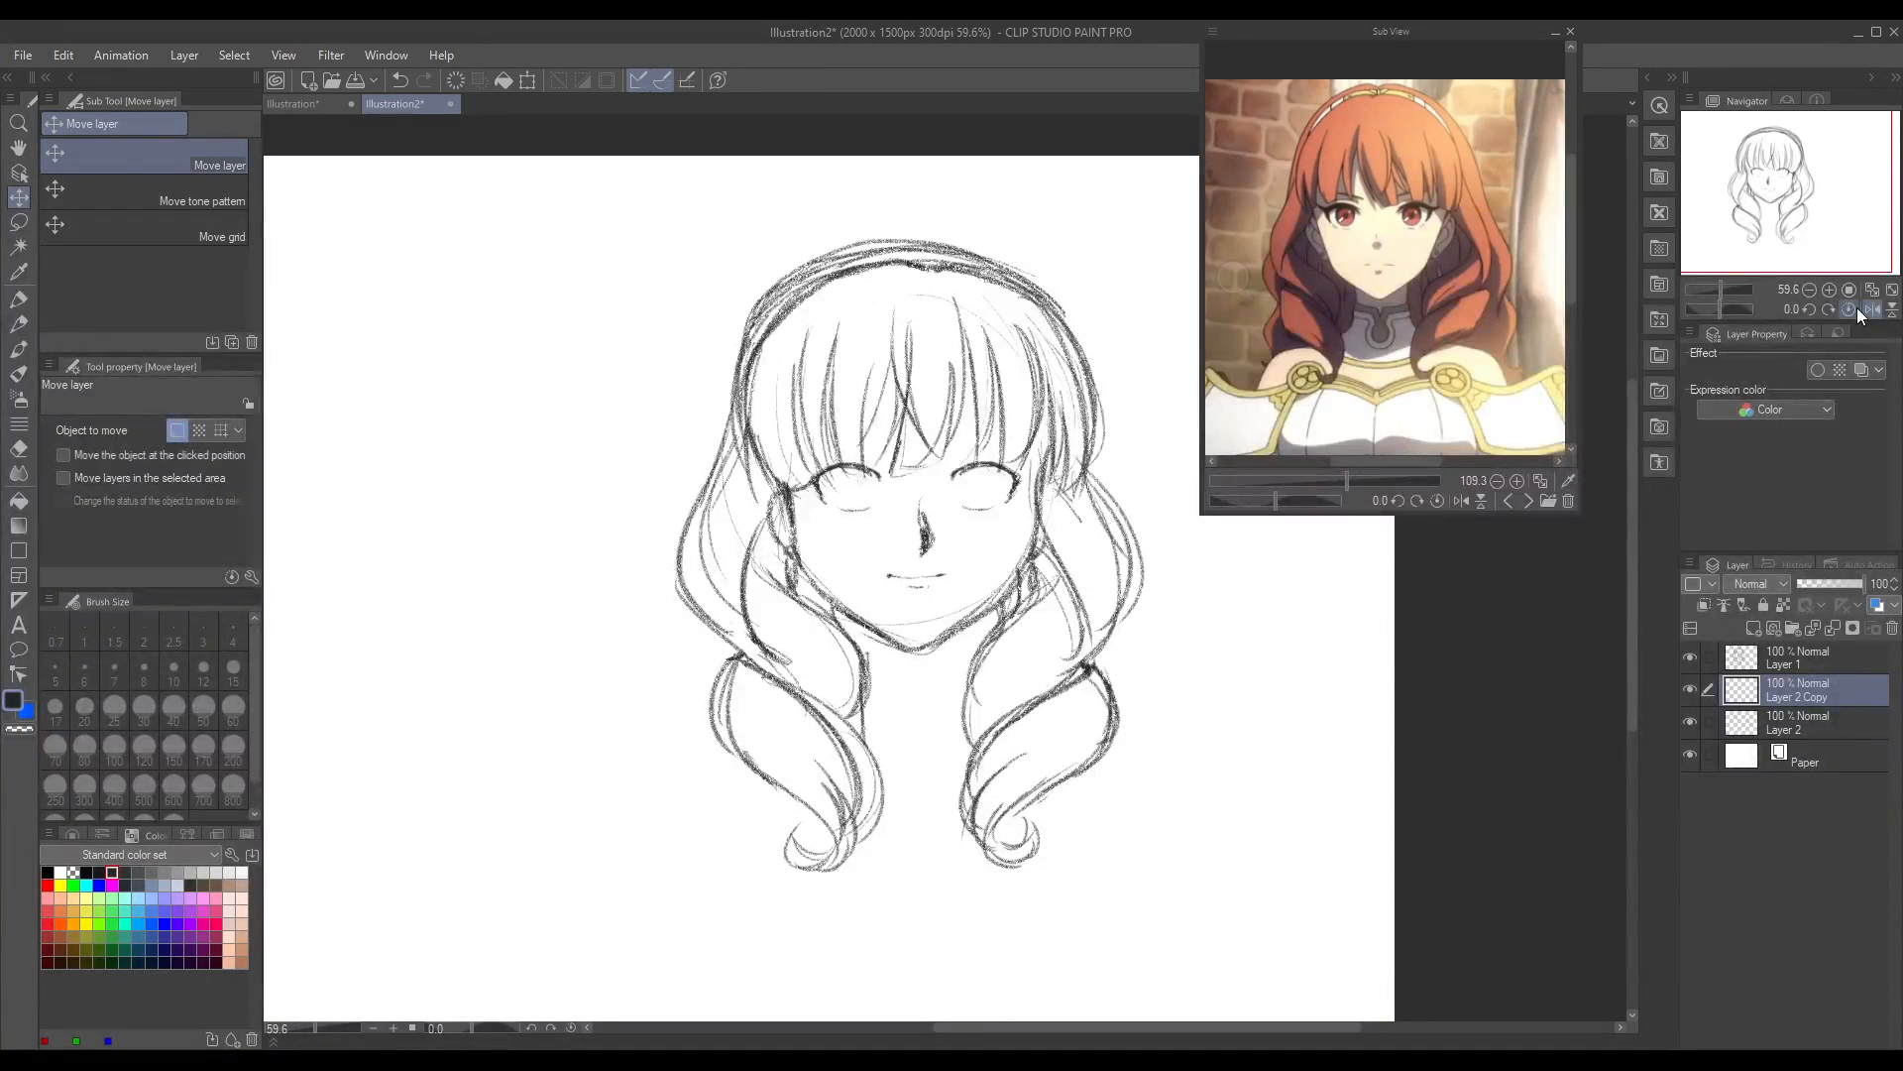
click(1870, 317)
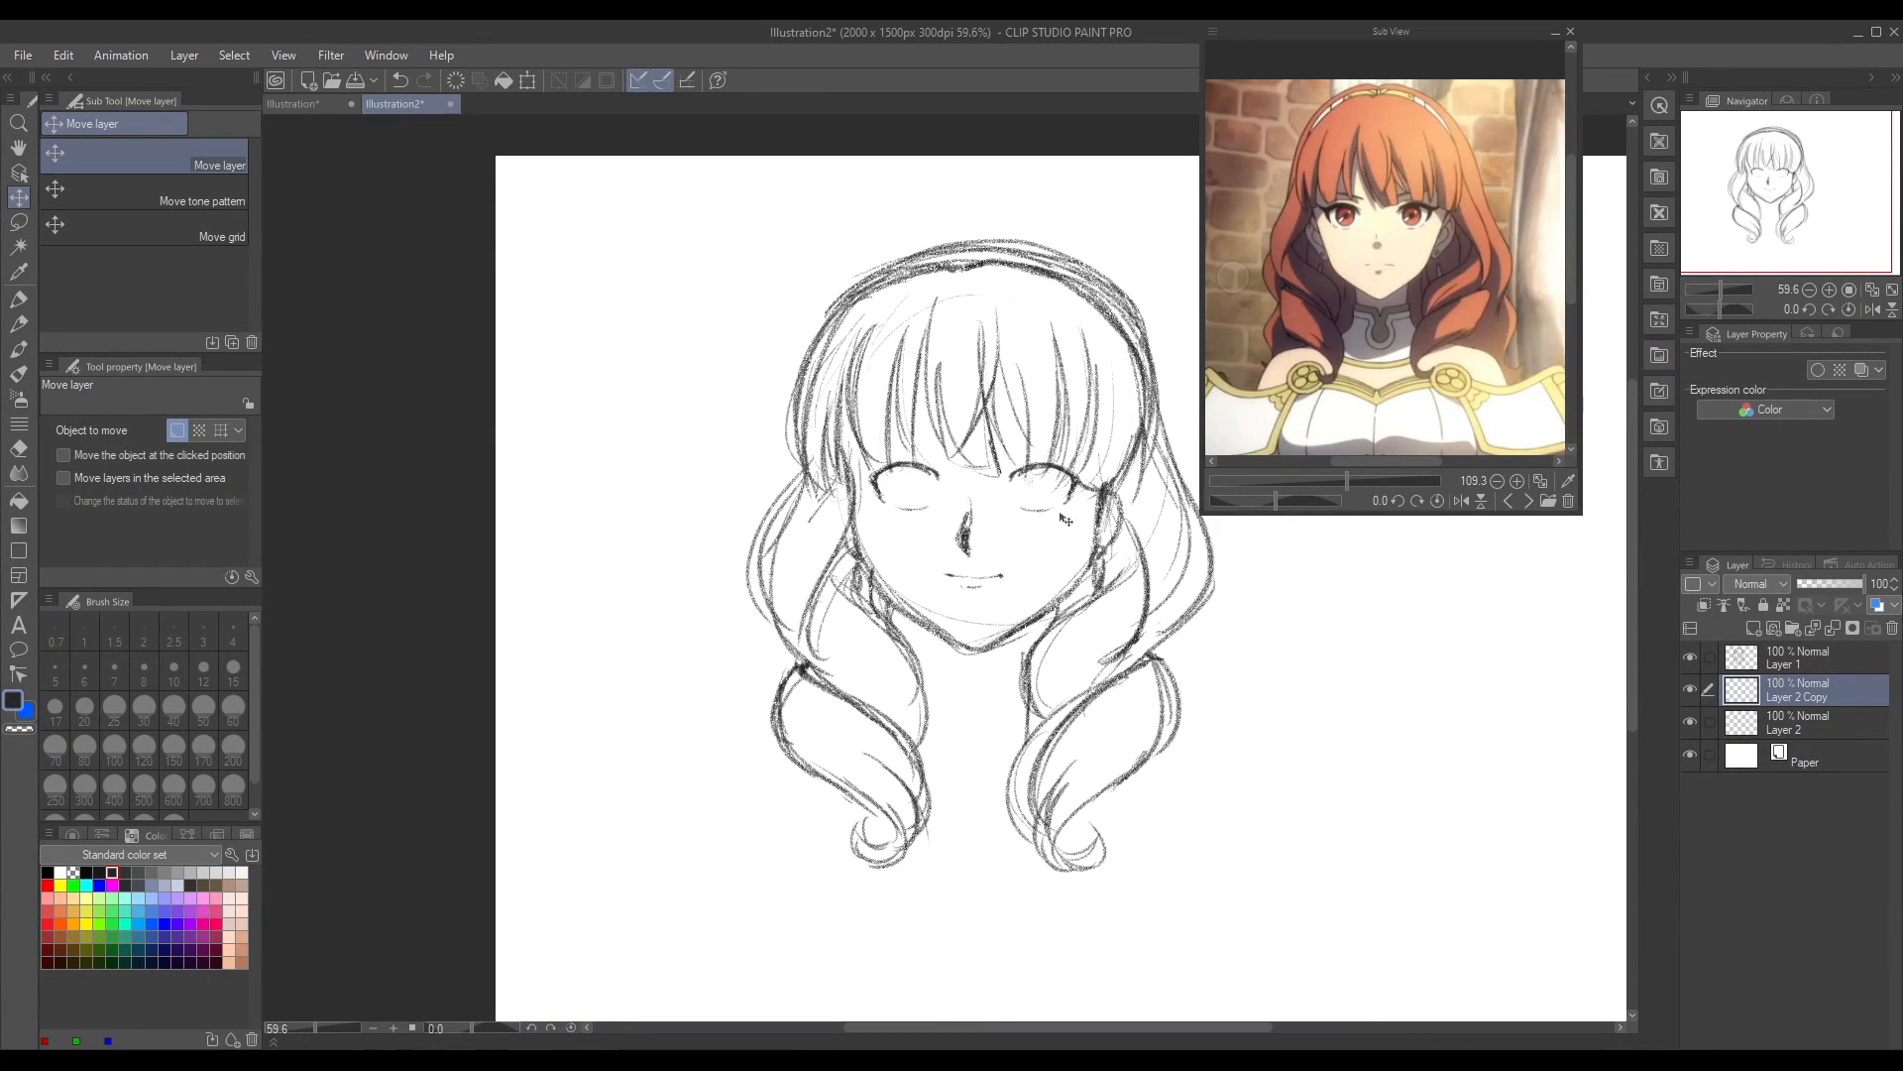
Step: Lasso the copied eye, rotate it slightly and lower it a little with a transformation, and deselect
key(m)
mouse_move(1031, 457)
mouse_down()
mouse_move(1059, 526)
mouse_move(1026, 458)
mouse_up()
key(ctrl+t)
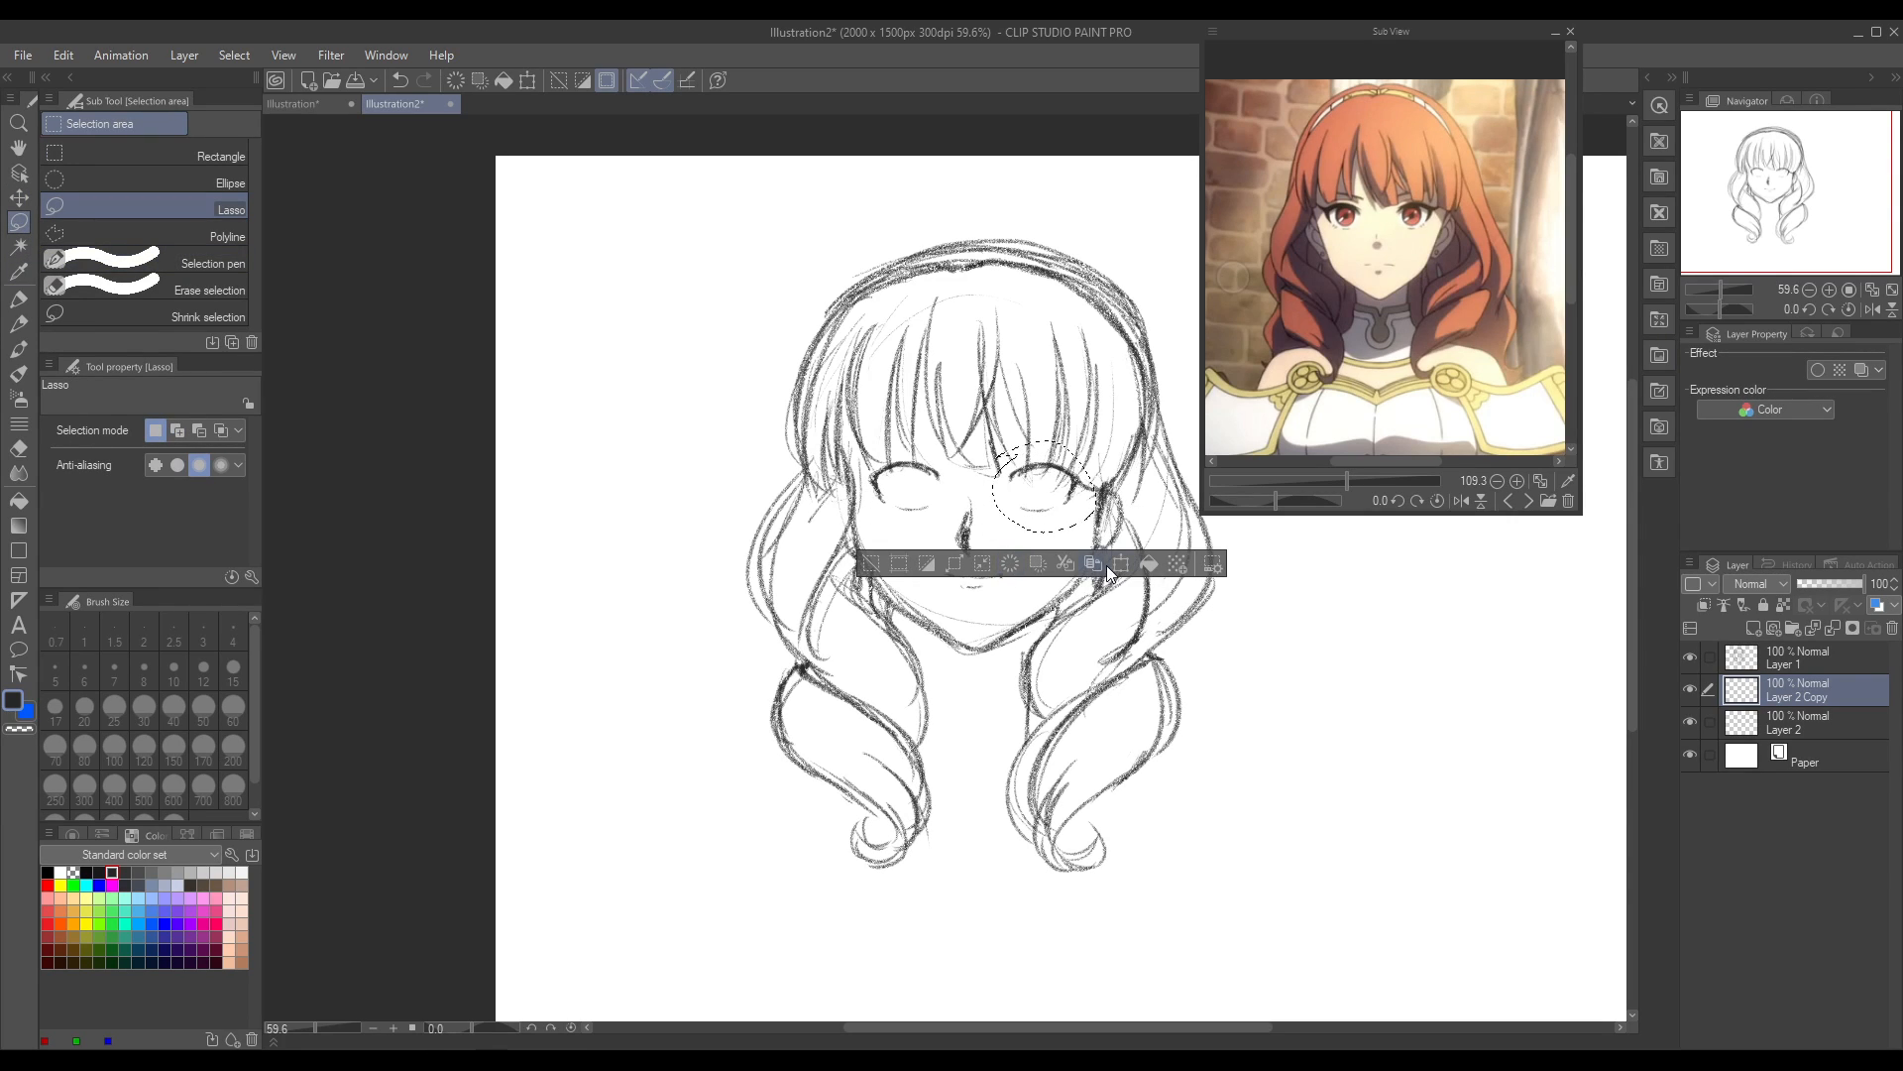
drag(1254, 632, 1266, 655)
drag(1084, 509, 1085, 514)
click(1006, 570)
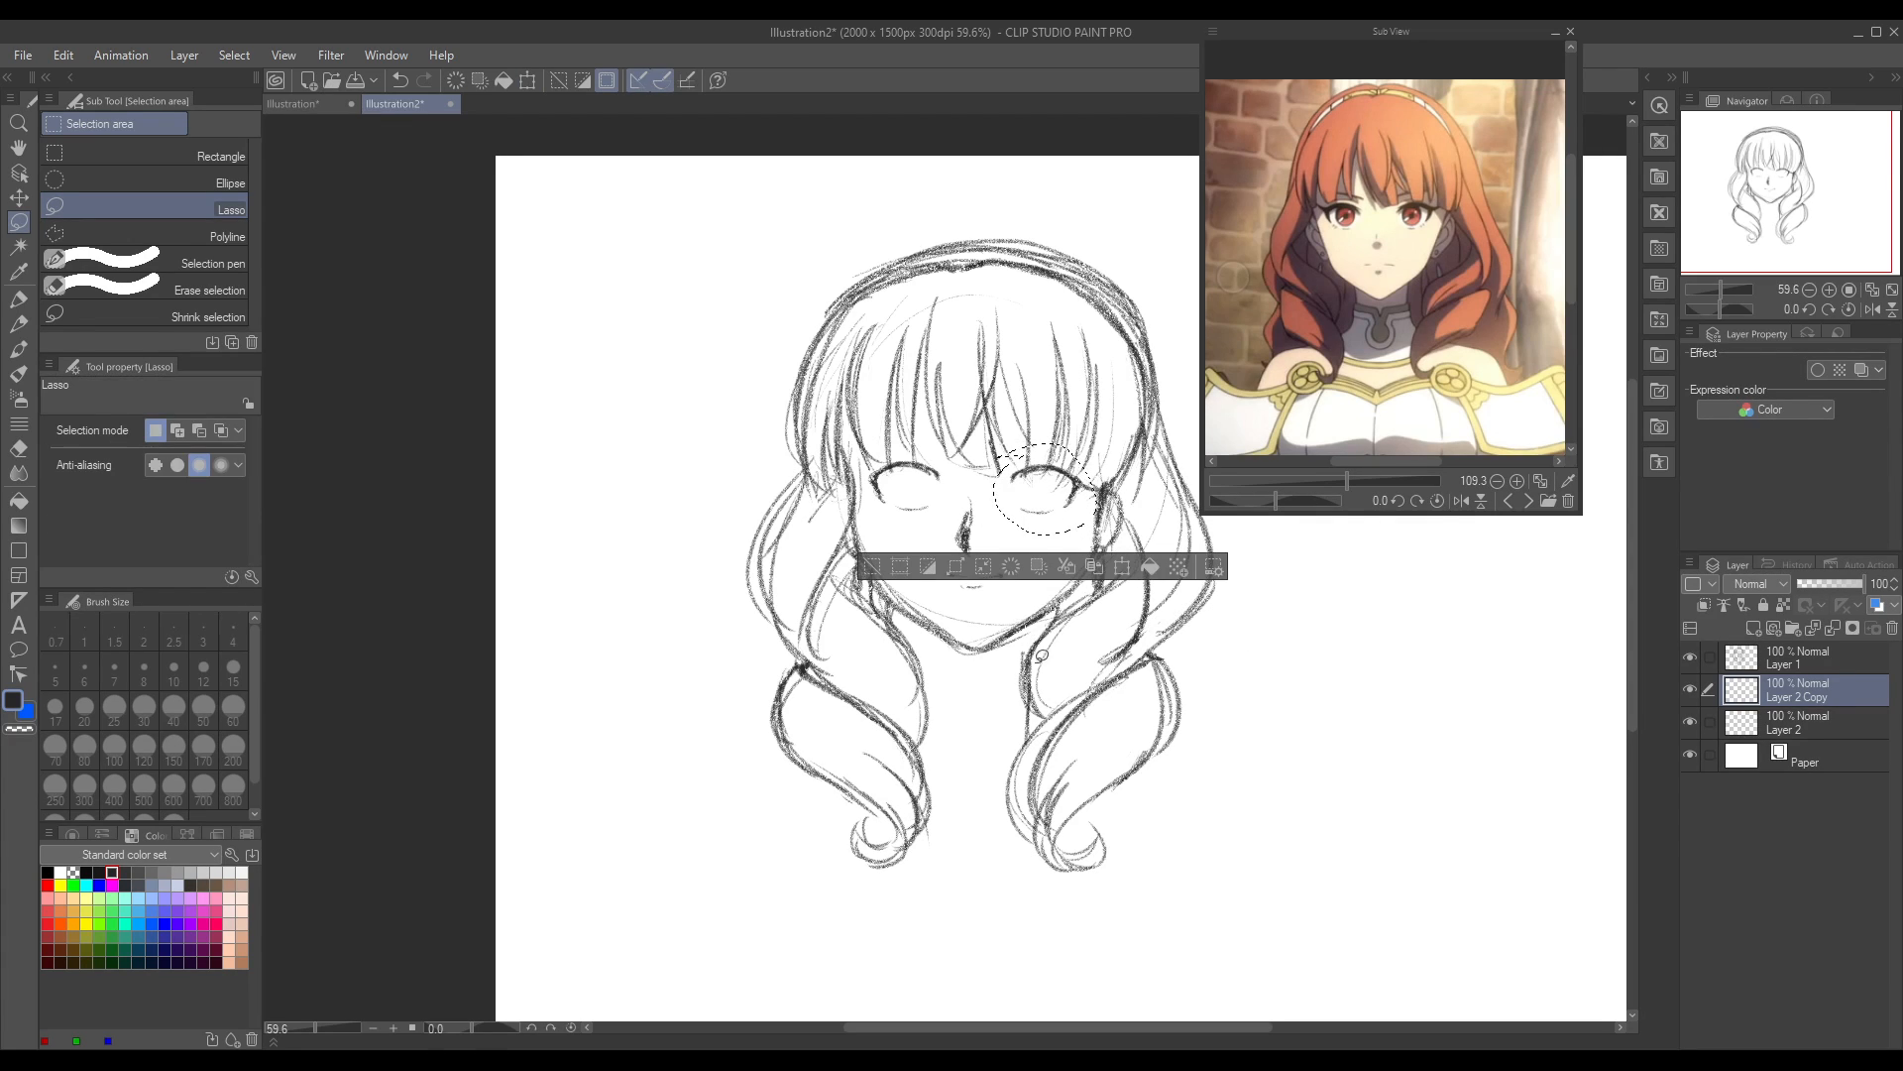
key(ctrl+d)
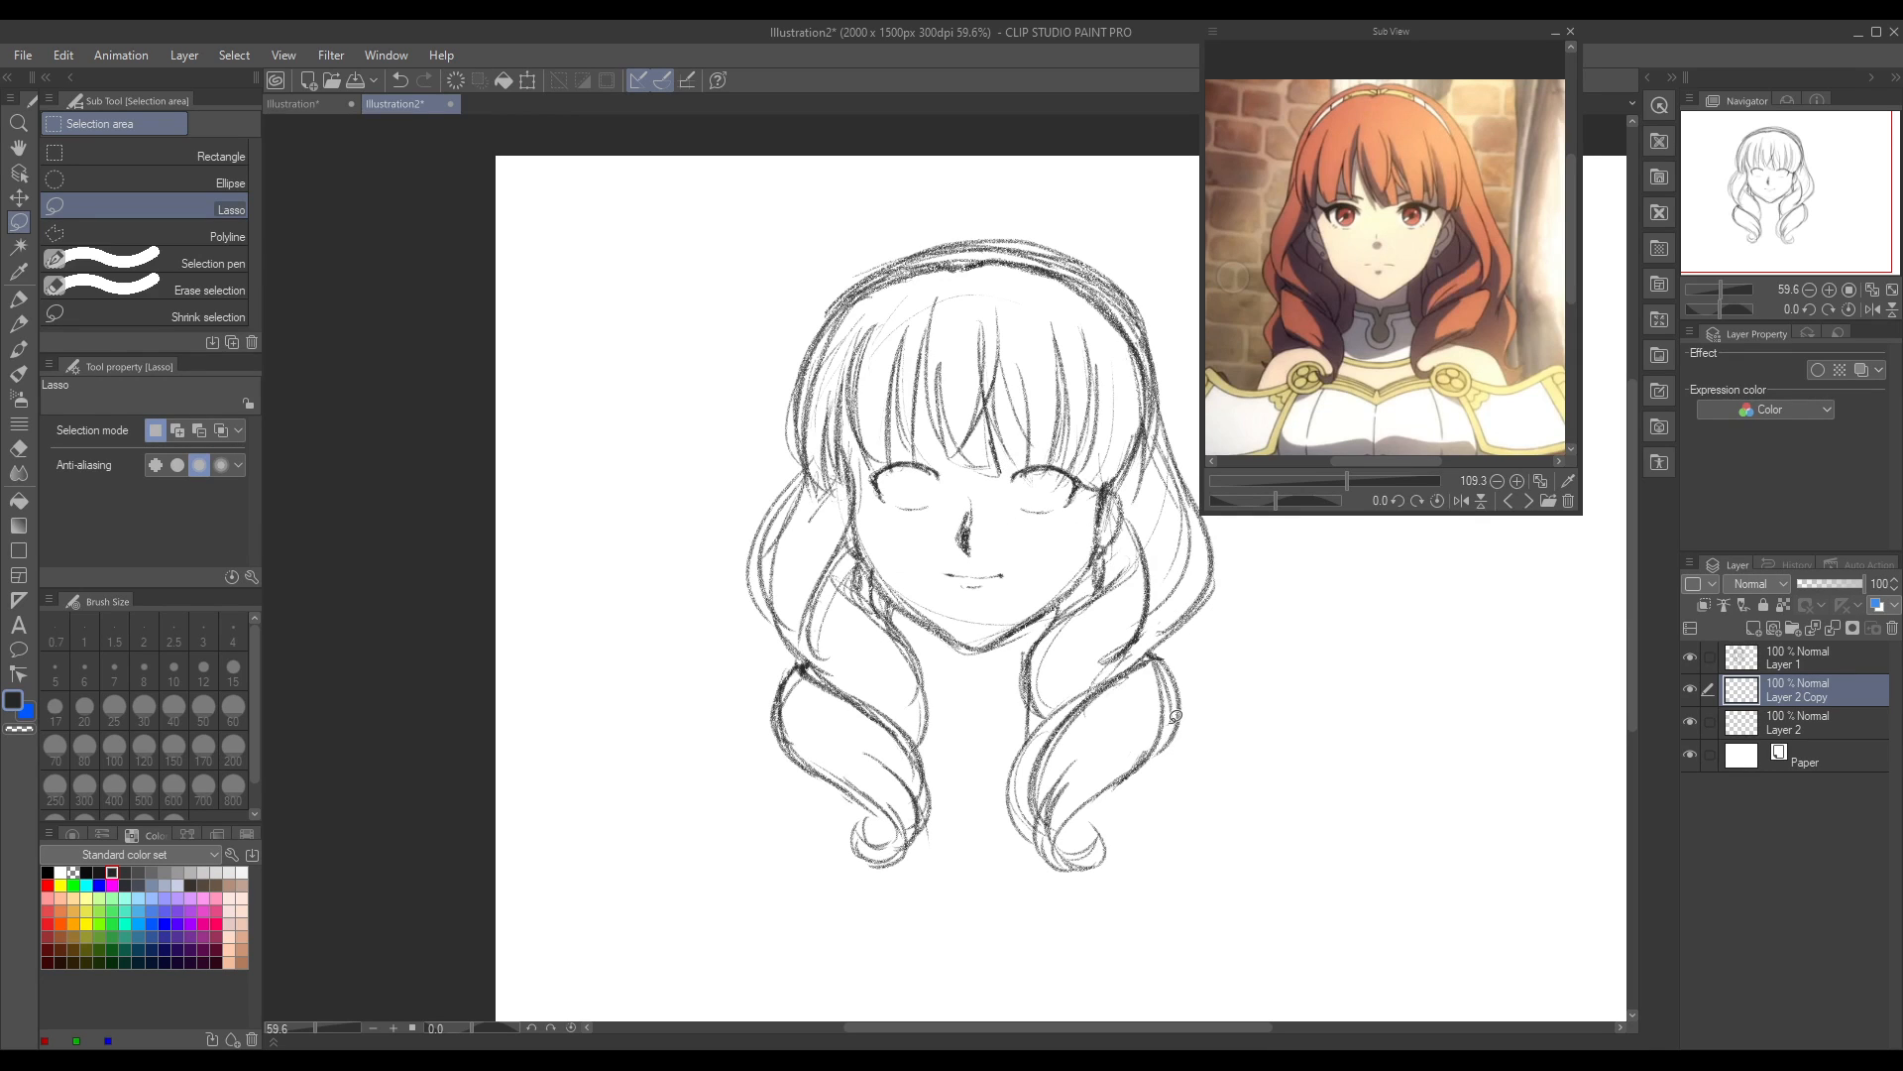
Step: Check the eye spacing in mirrored view and fine-tune the copied eye's position with Move layer
click(1872, 309)
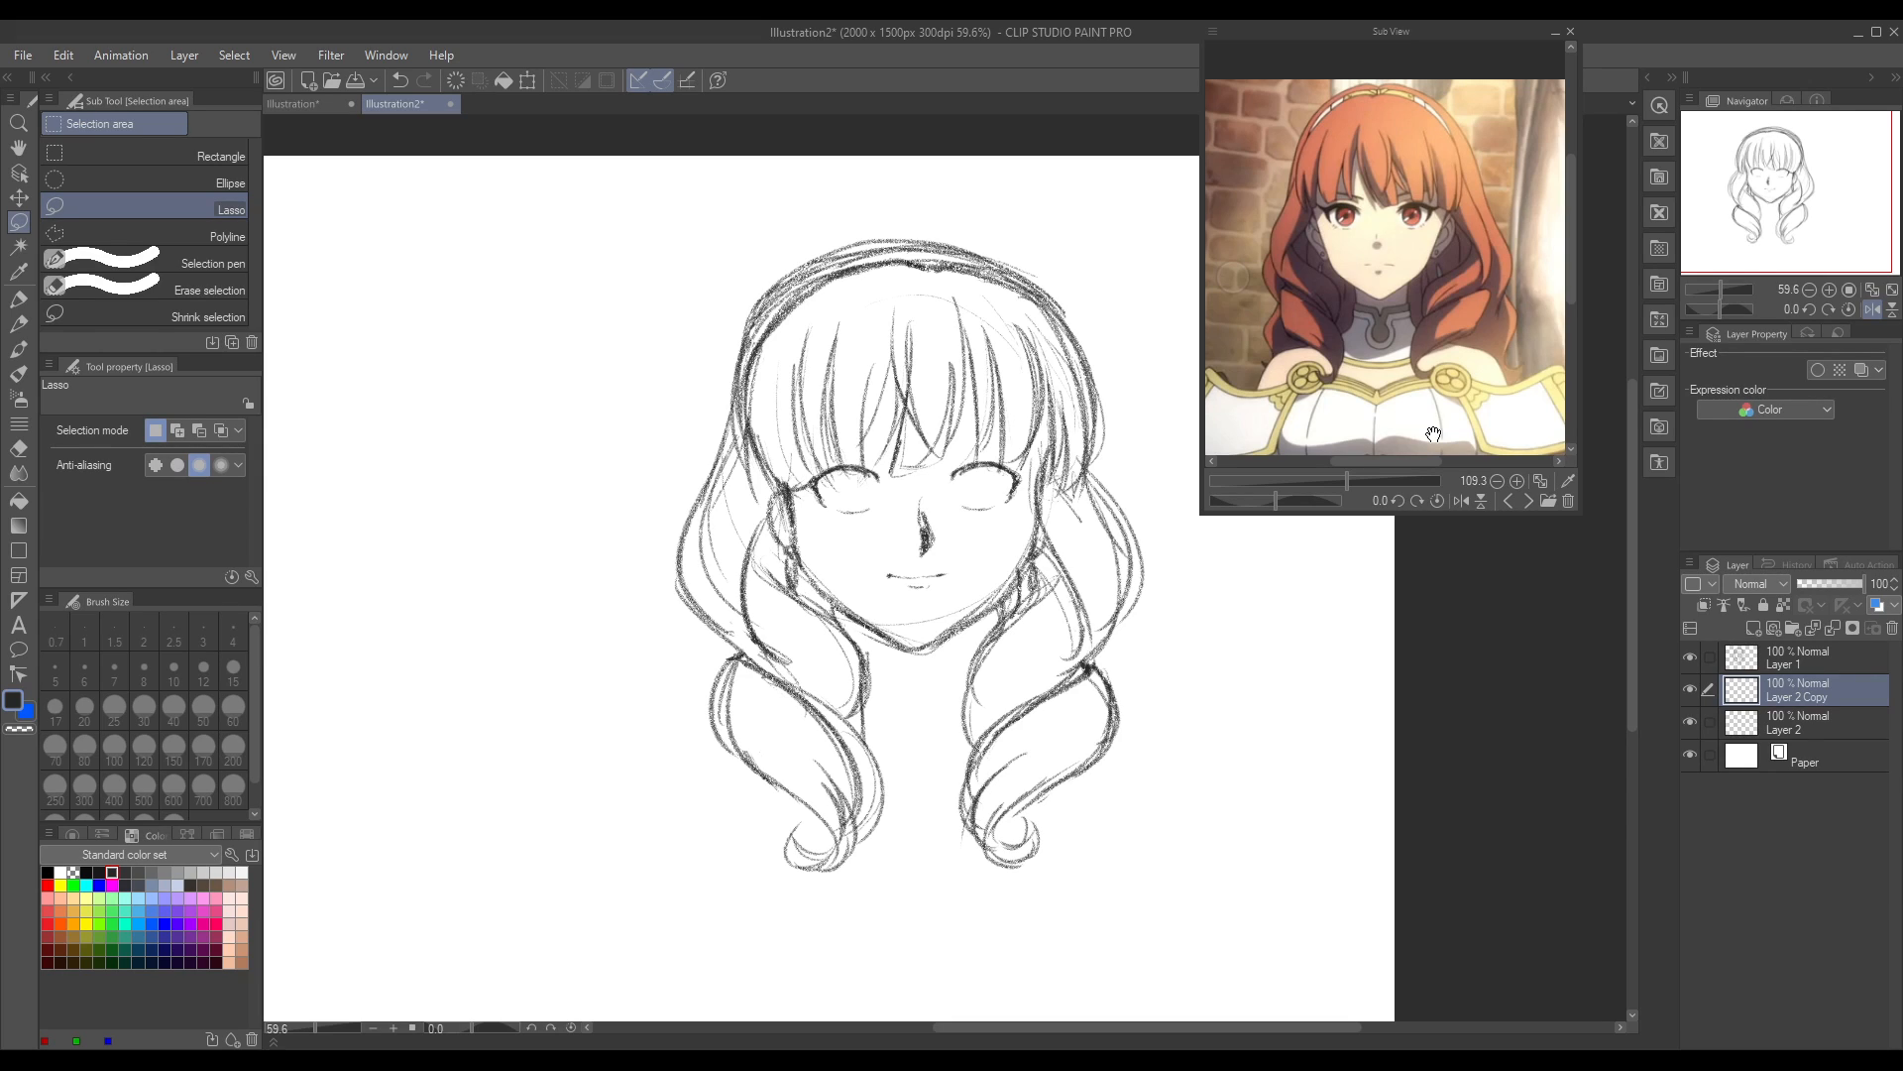
click(22, 205)
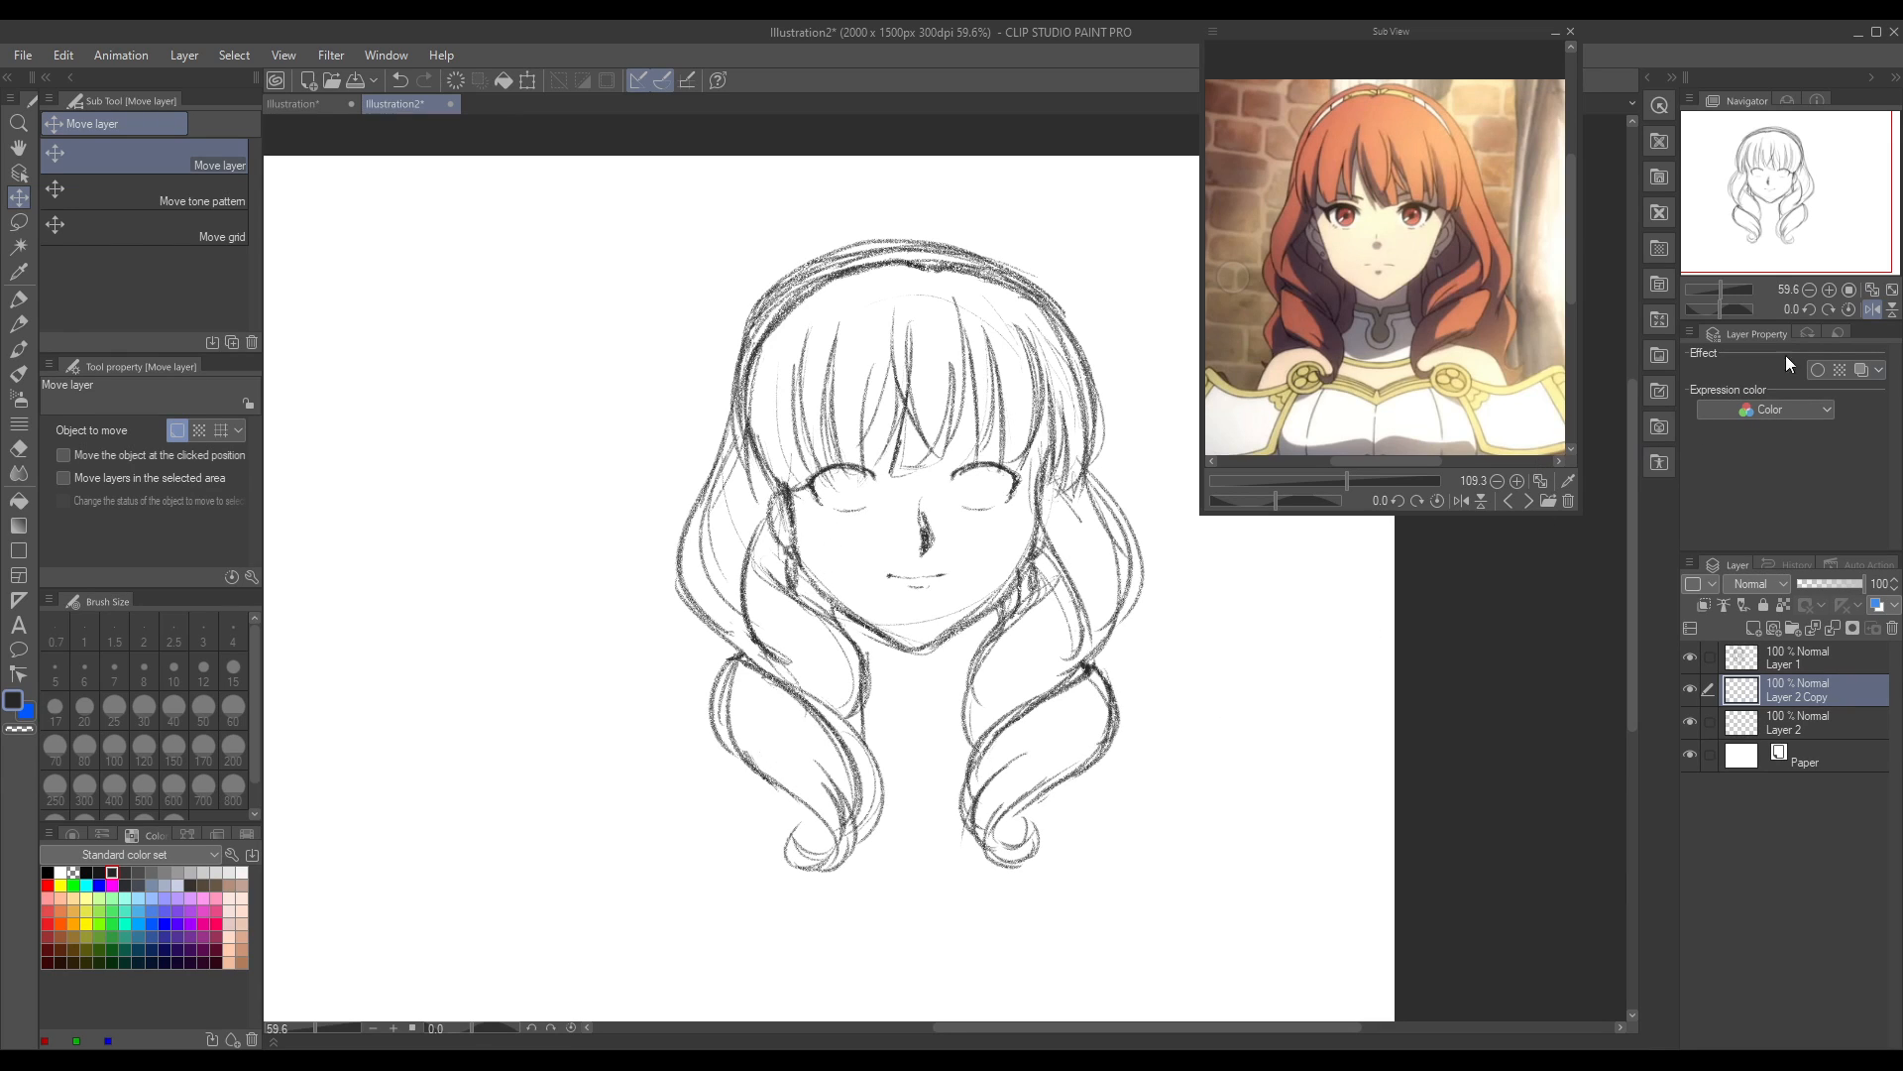
click(1873, 308)
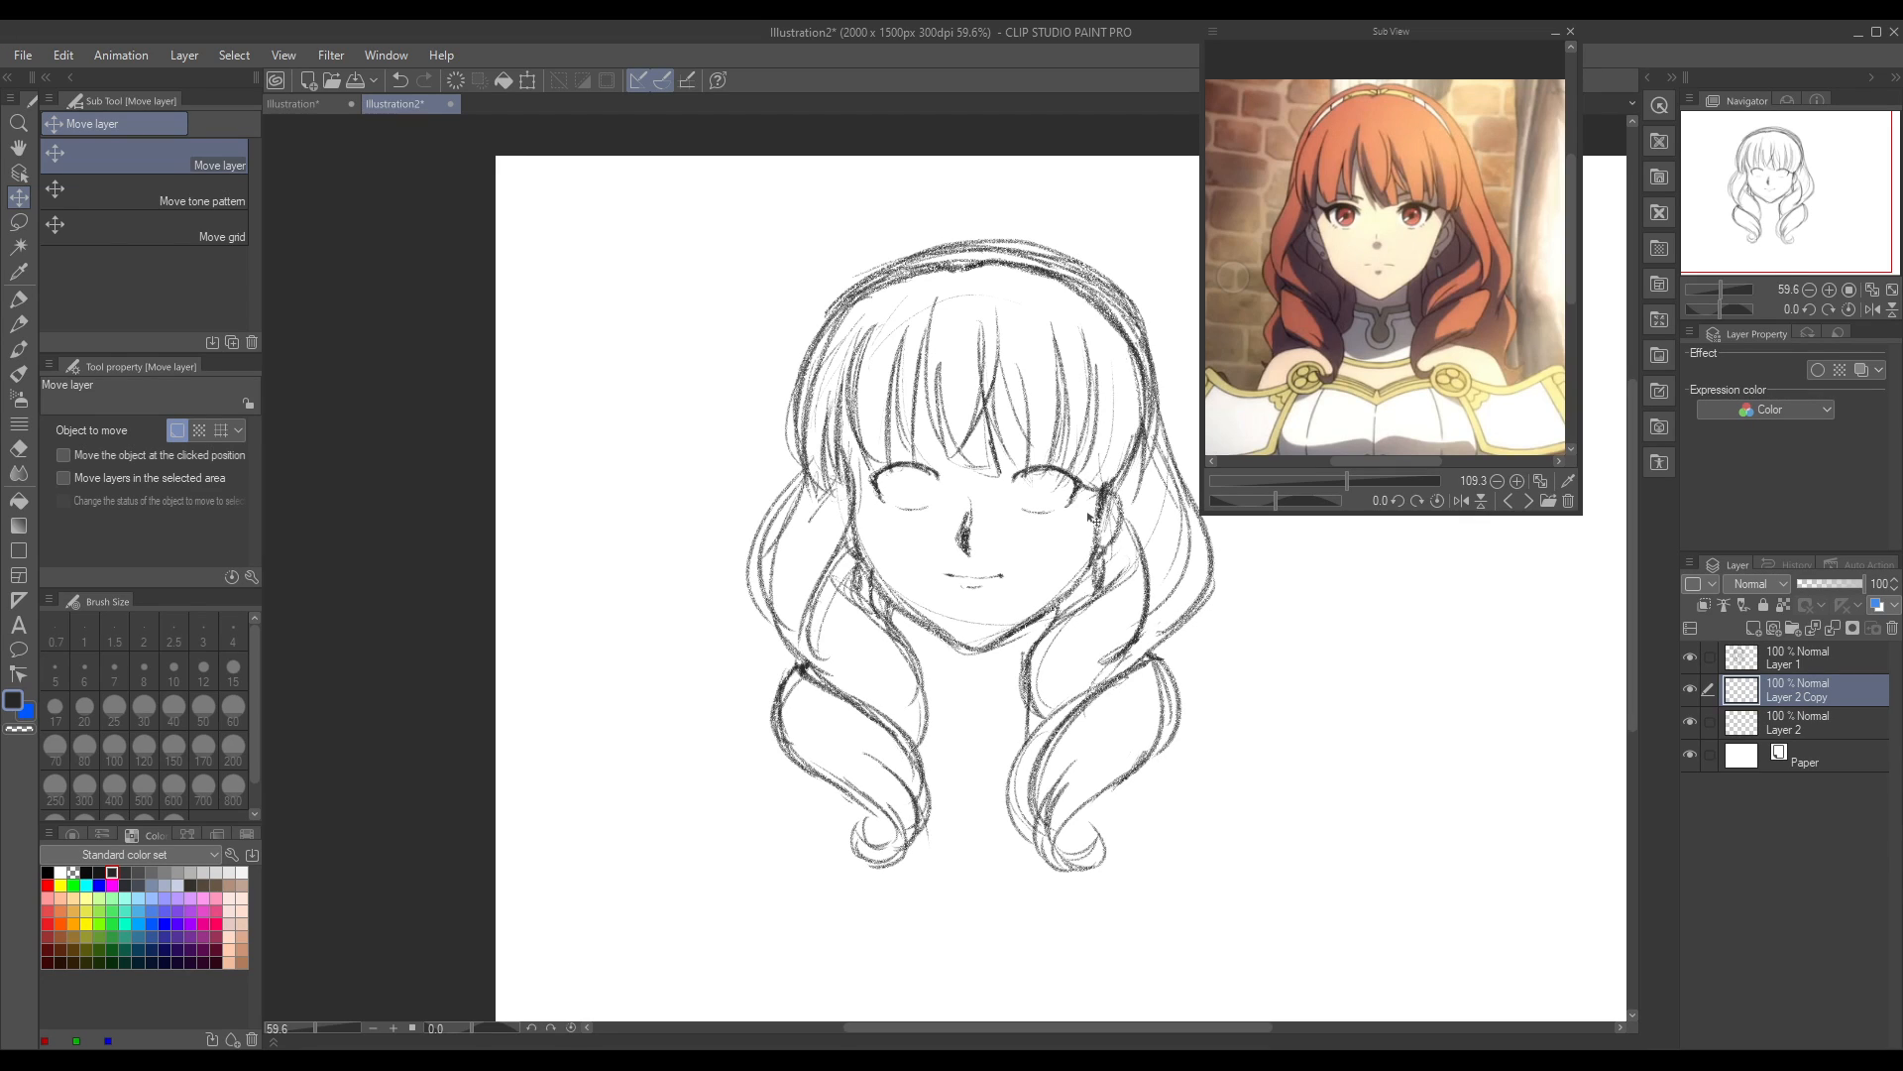
Step: Rename the copied eye's layer as Eyes and the original eye's layer as Eyes2, and return to the Real pencil
click(1788, 664)
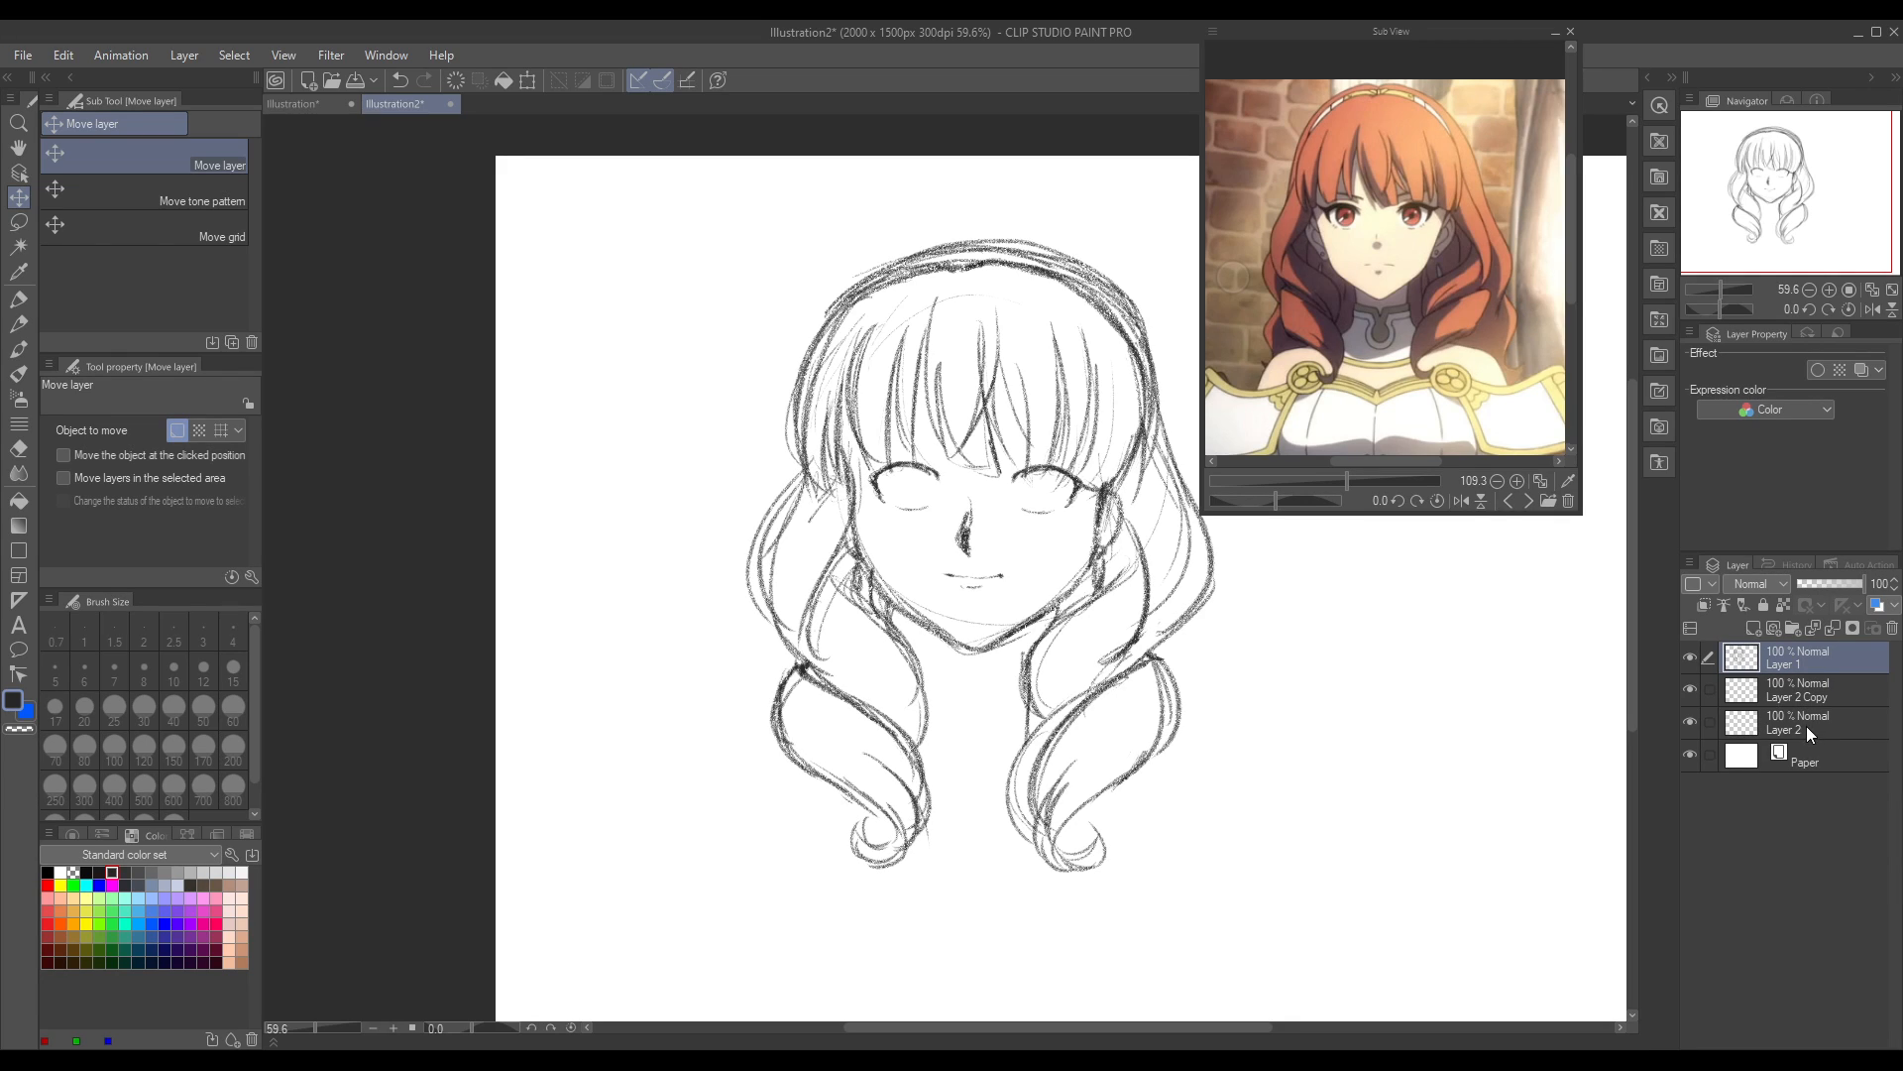
click(1811, 726)
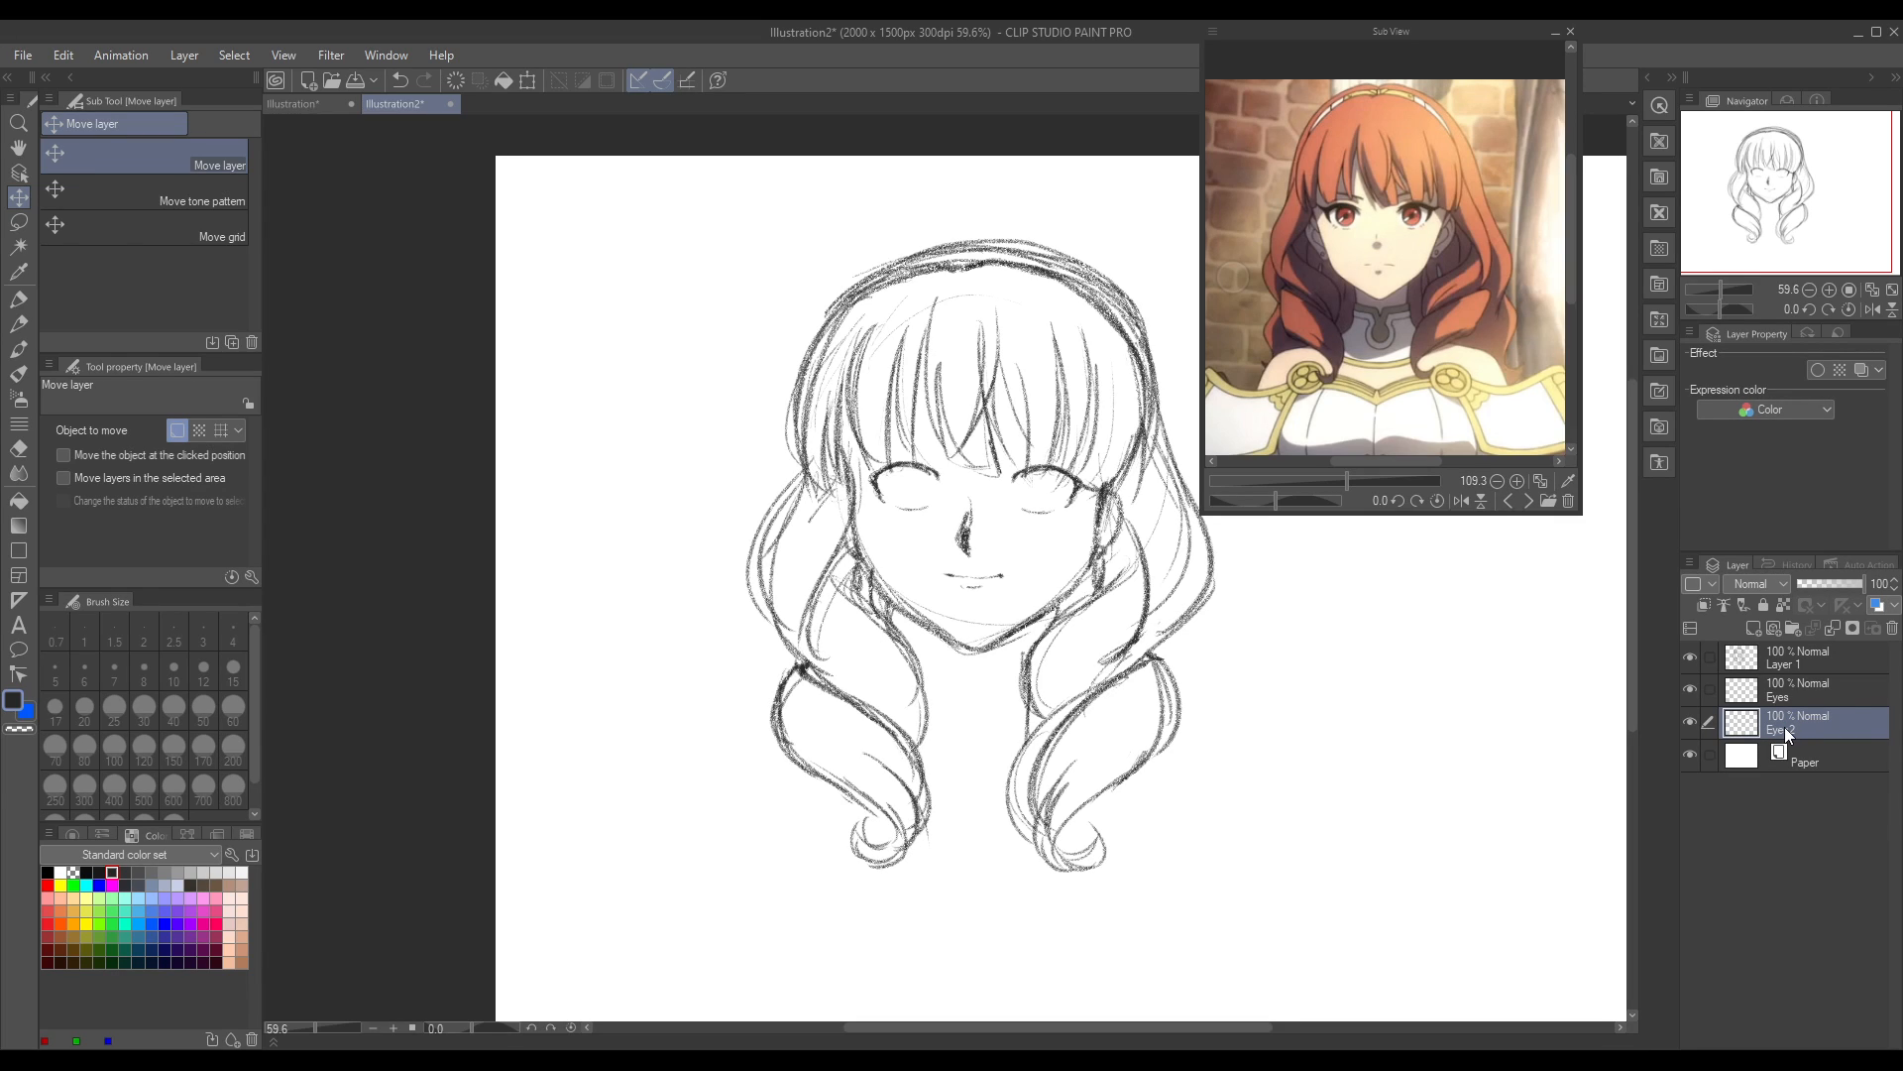
click(19, 324)
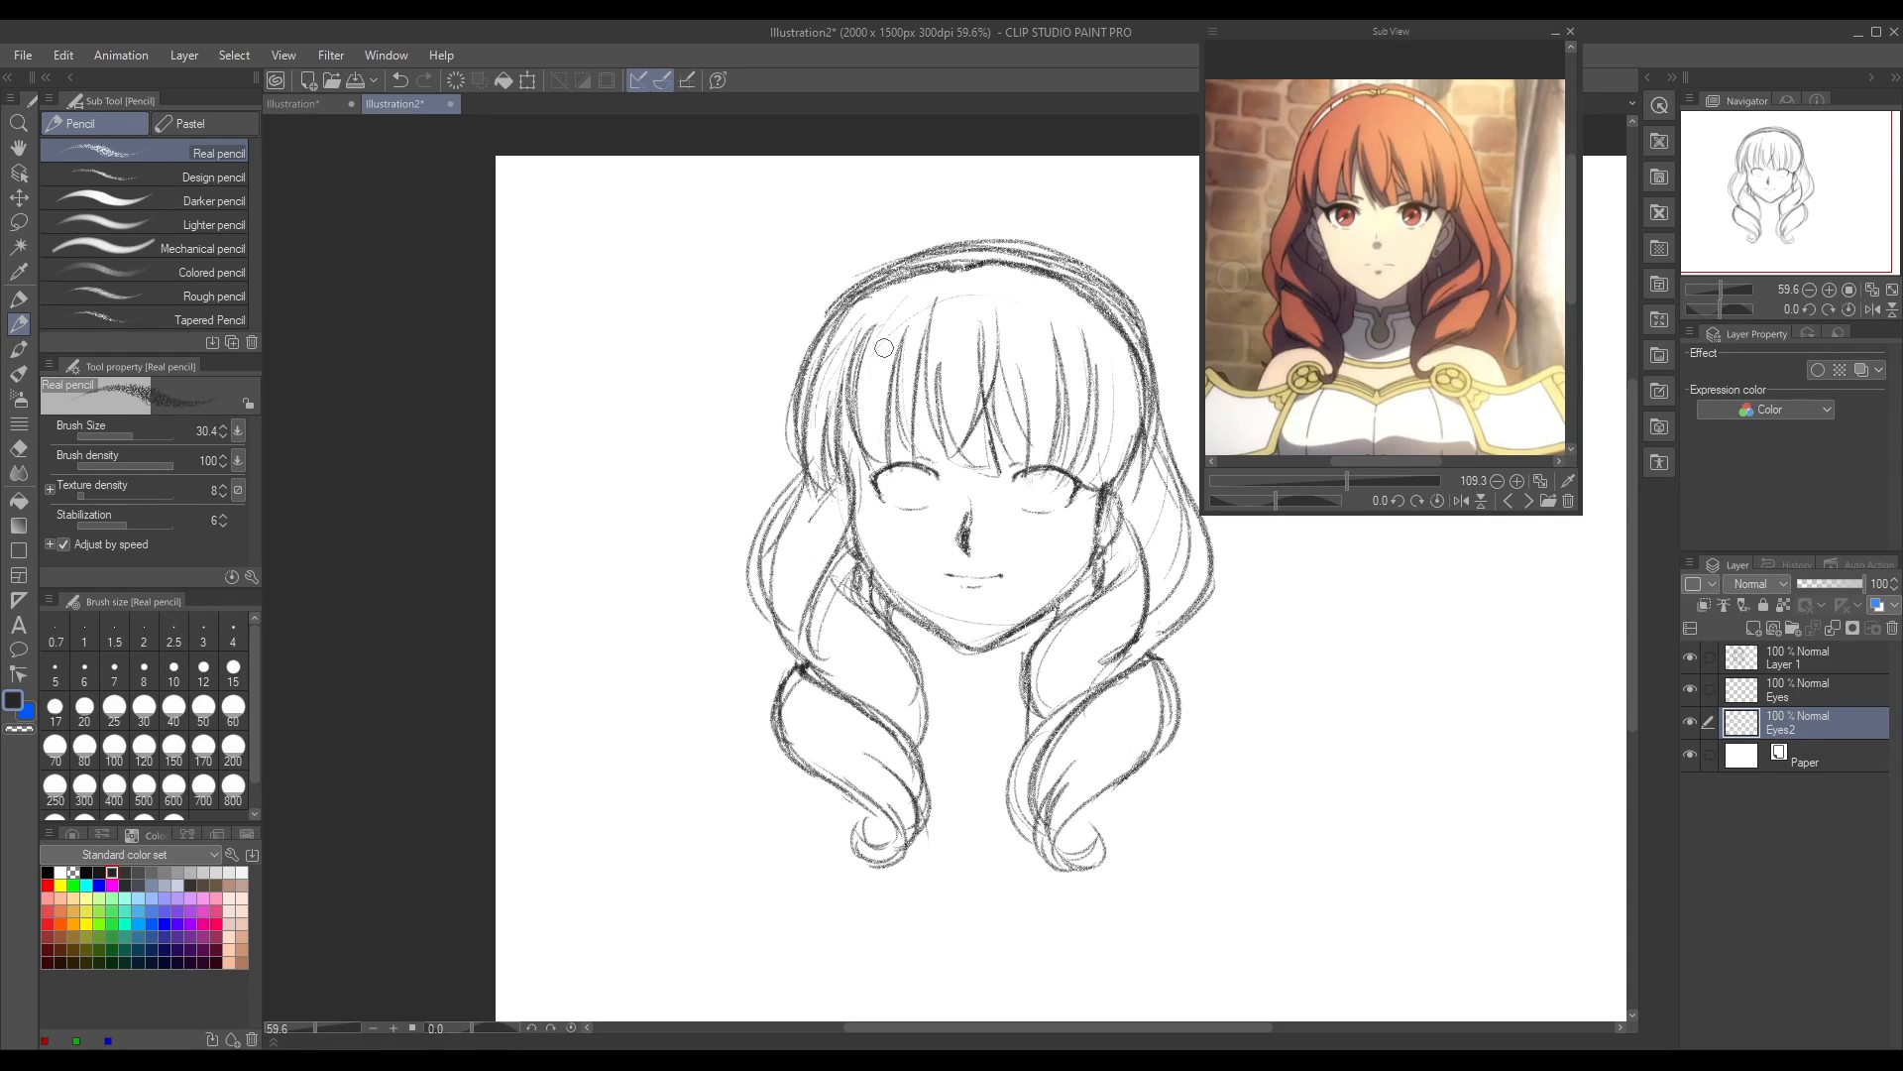
Step: Browse the other reference pictures and examine the red-haired character's face and eyes up close on the full-body sheet
click(1509, 502)
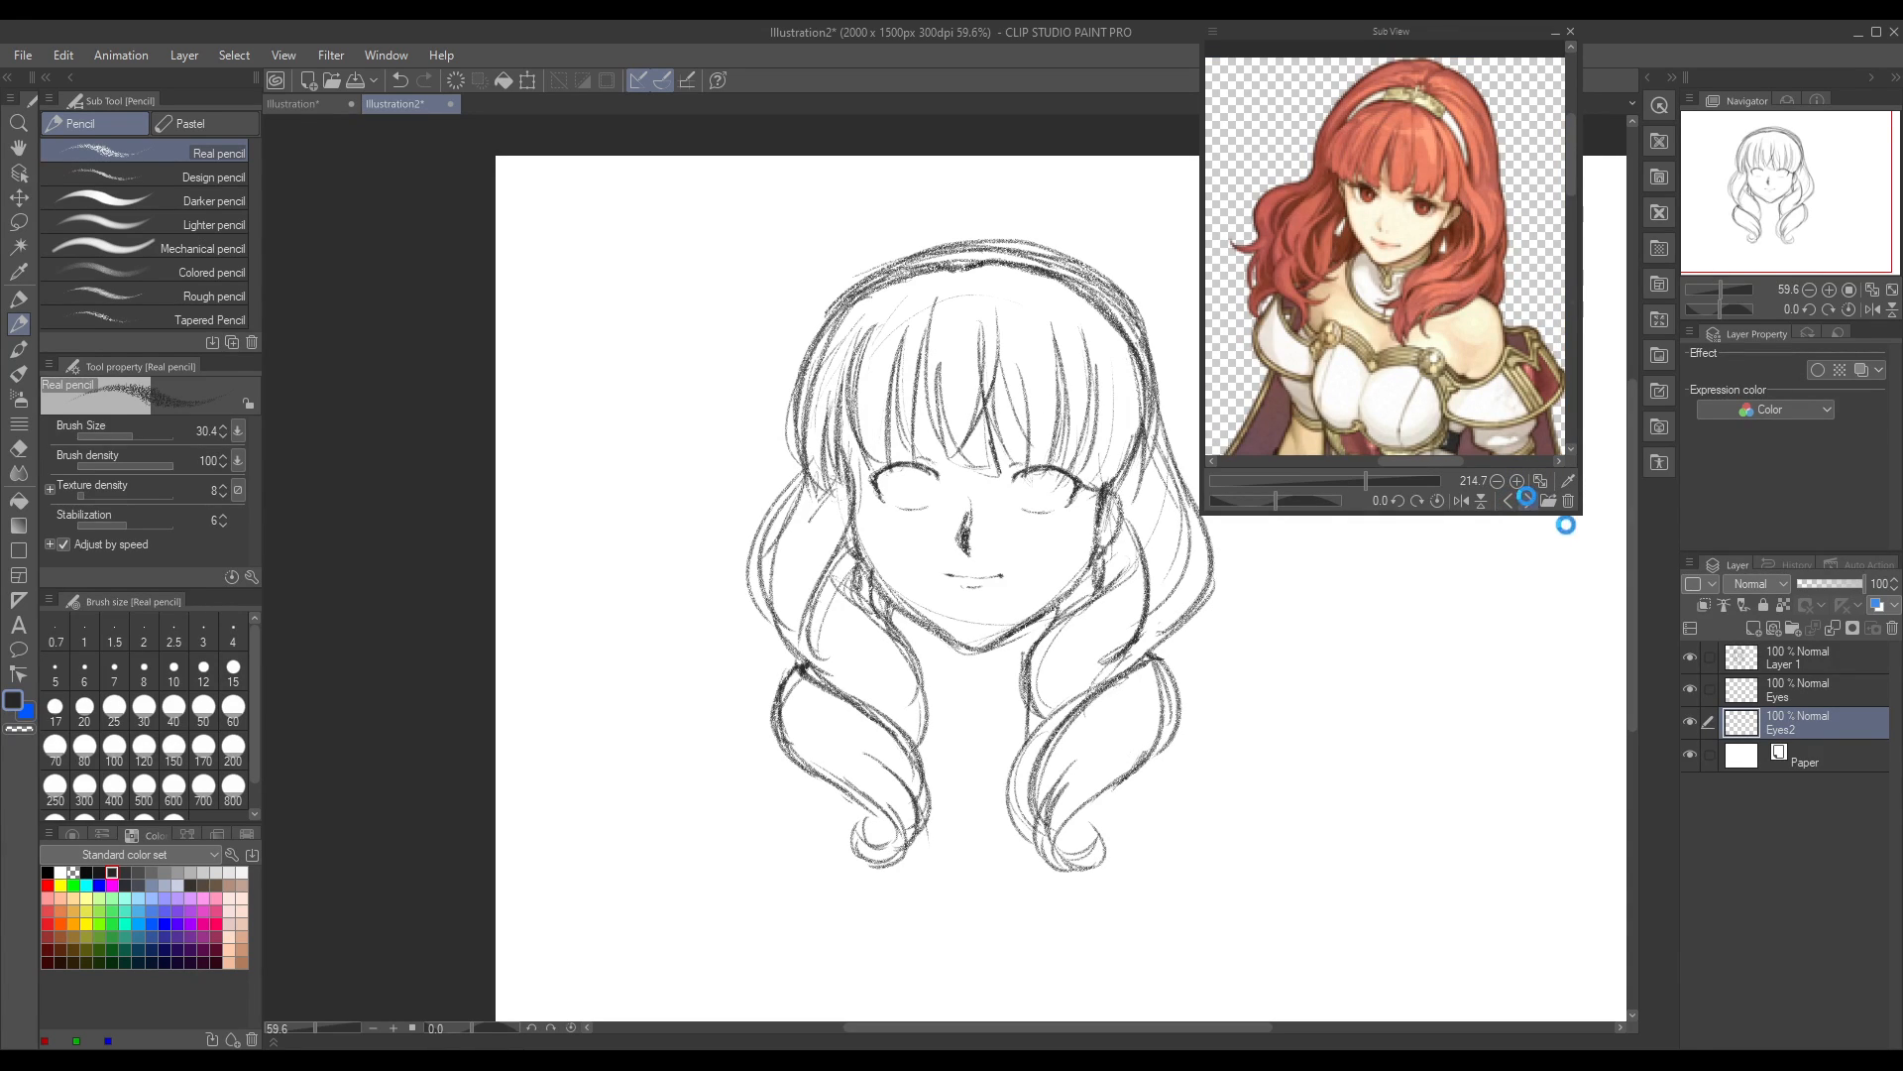
click(1529, 502)
click(1528, 501)
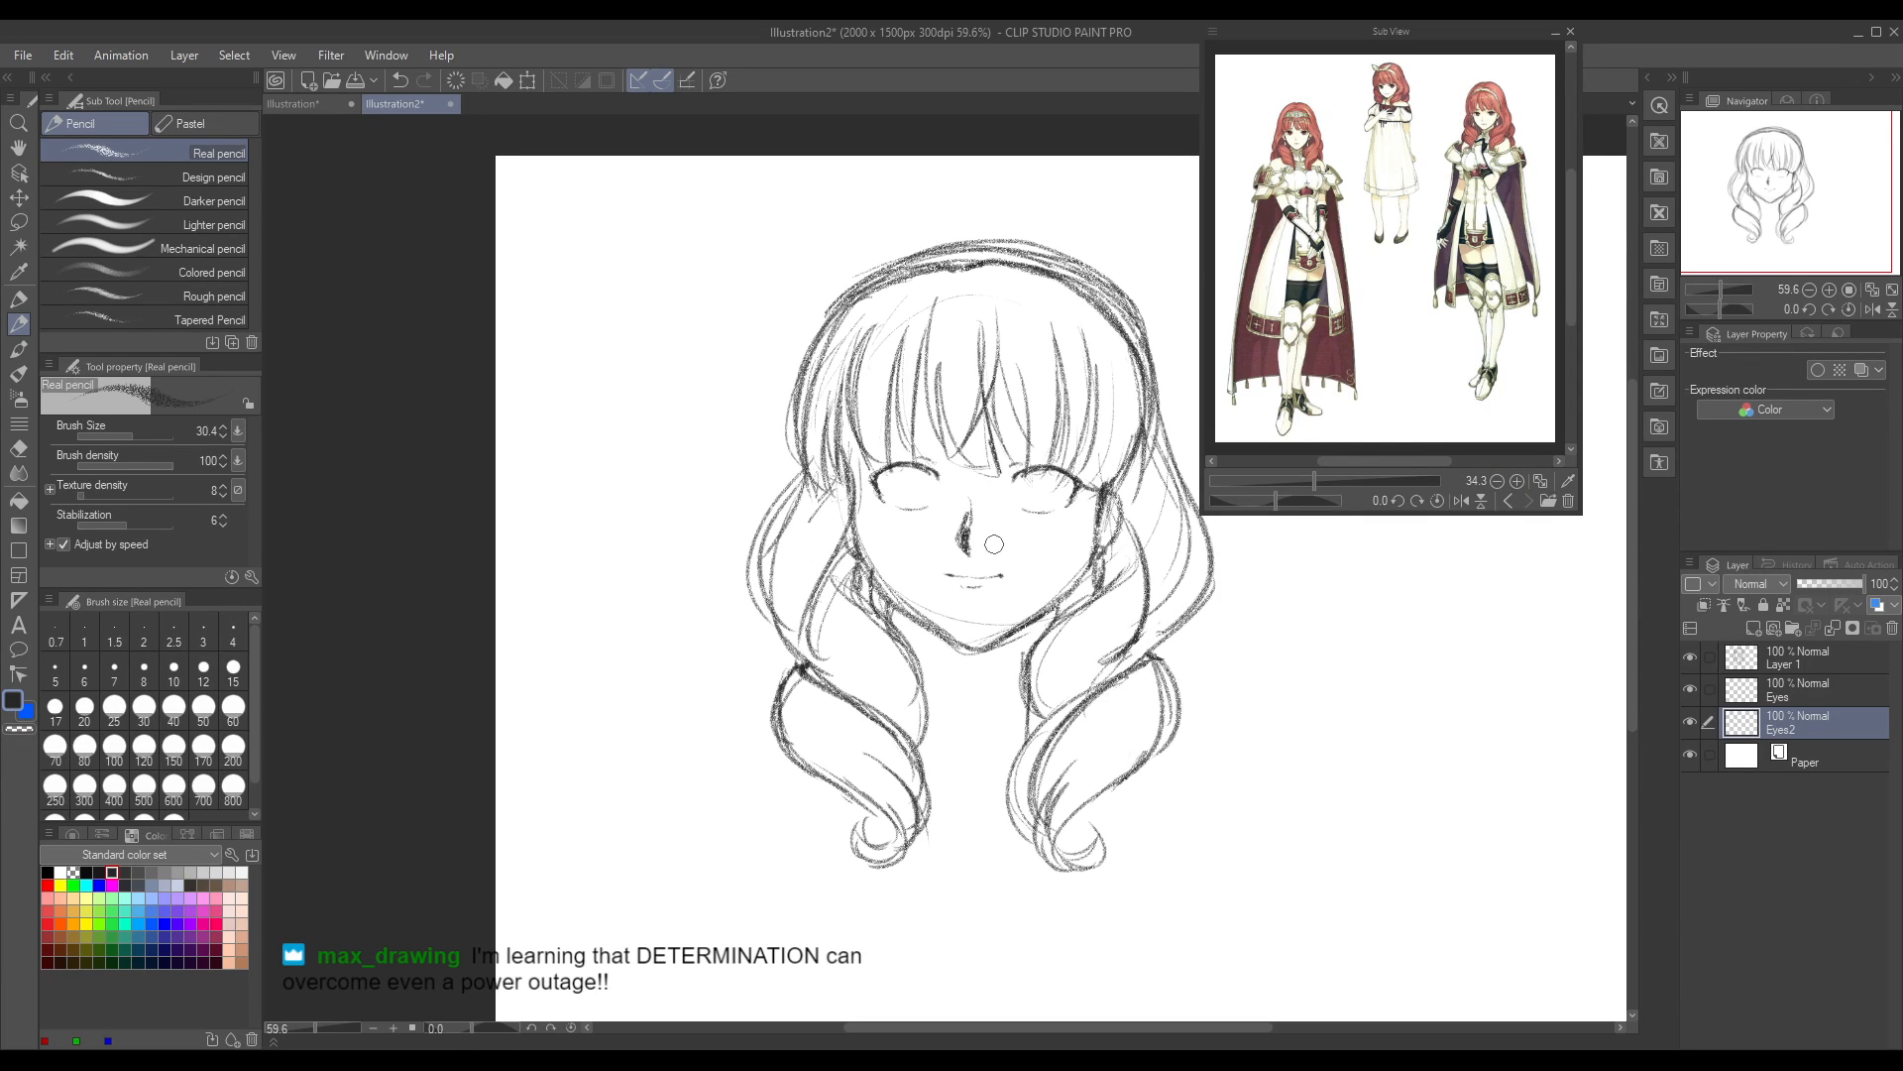
mouse_move(1313, 480)
mouse_down()
mouse_move(1351, 480)
mouse_move(1337, 460)
mouse_up()
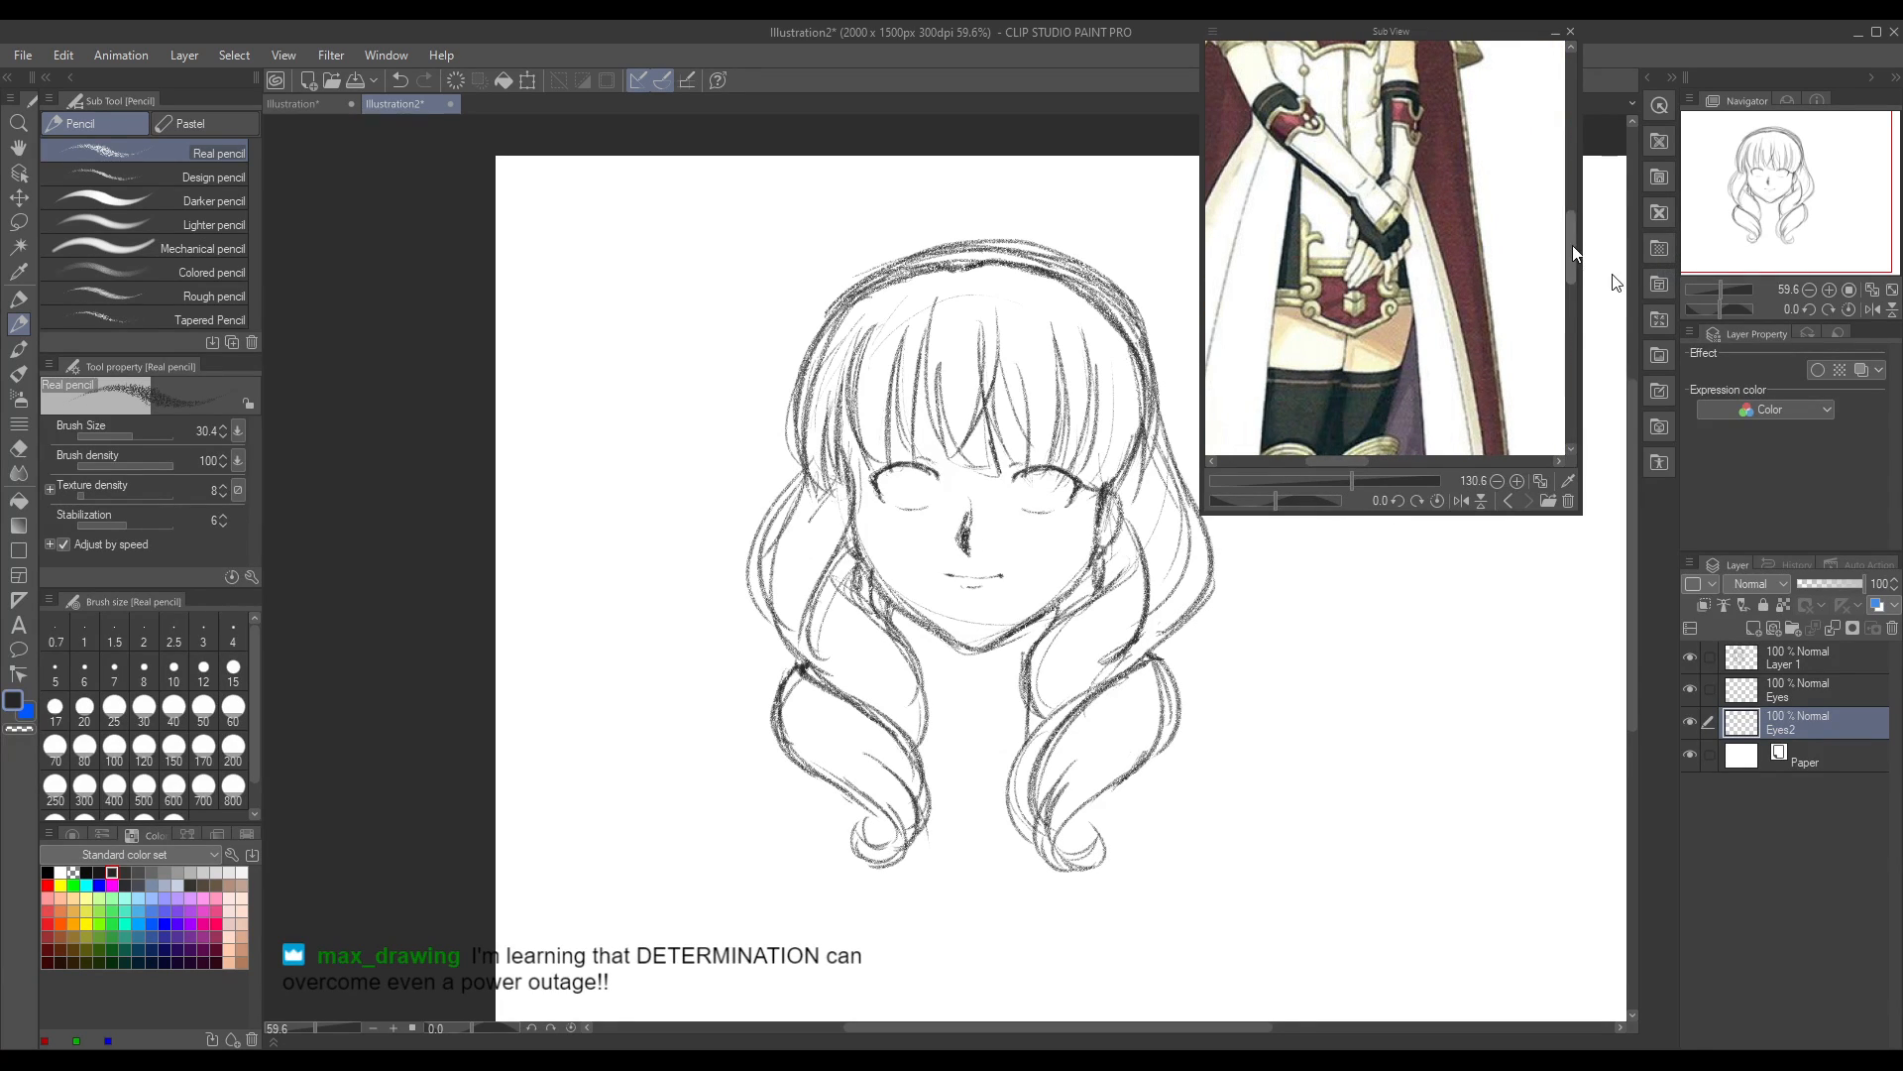
drag(1576, 253, 1566, 181)
mouse_move(1349, 483)
mouse_down()
mouse_move(1406, 474)
mouse_move(1323, 466)
mouse_up()
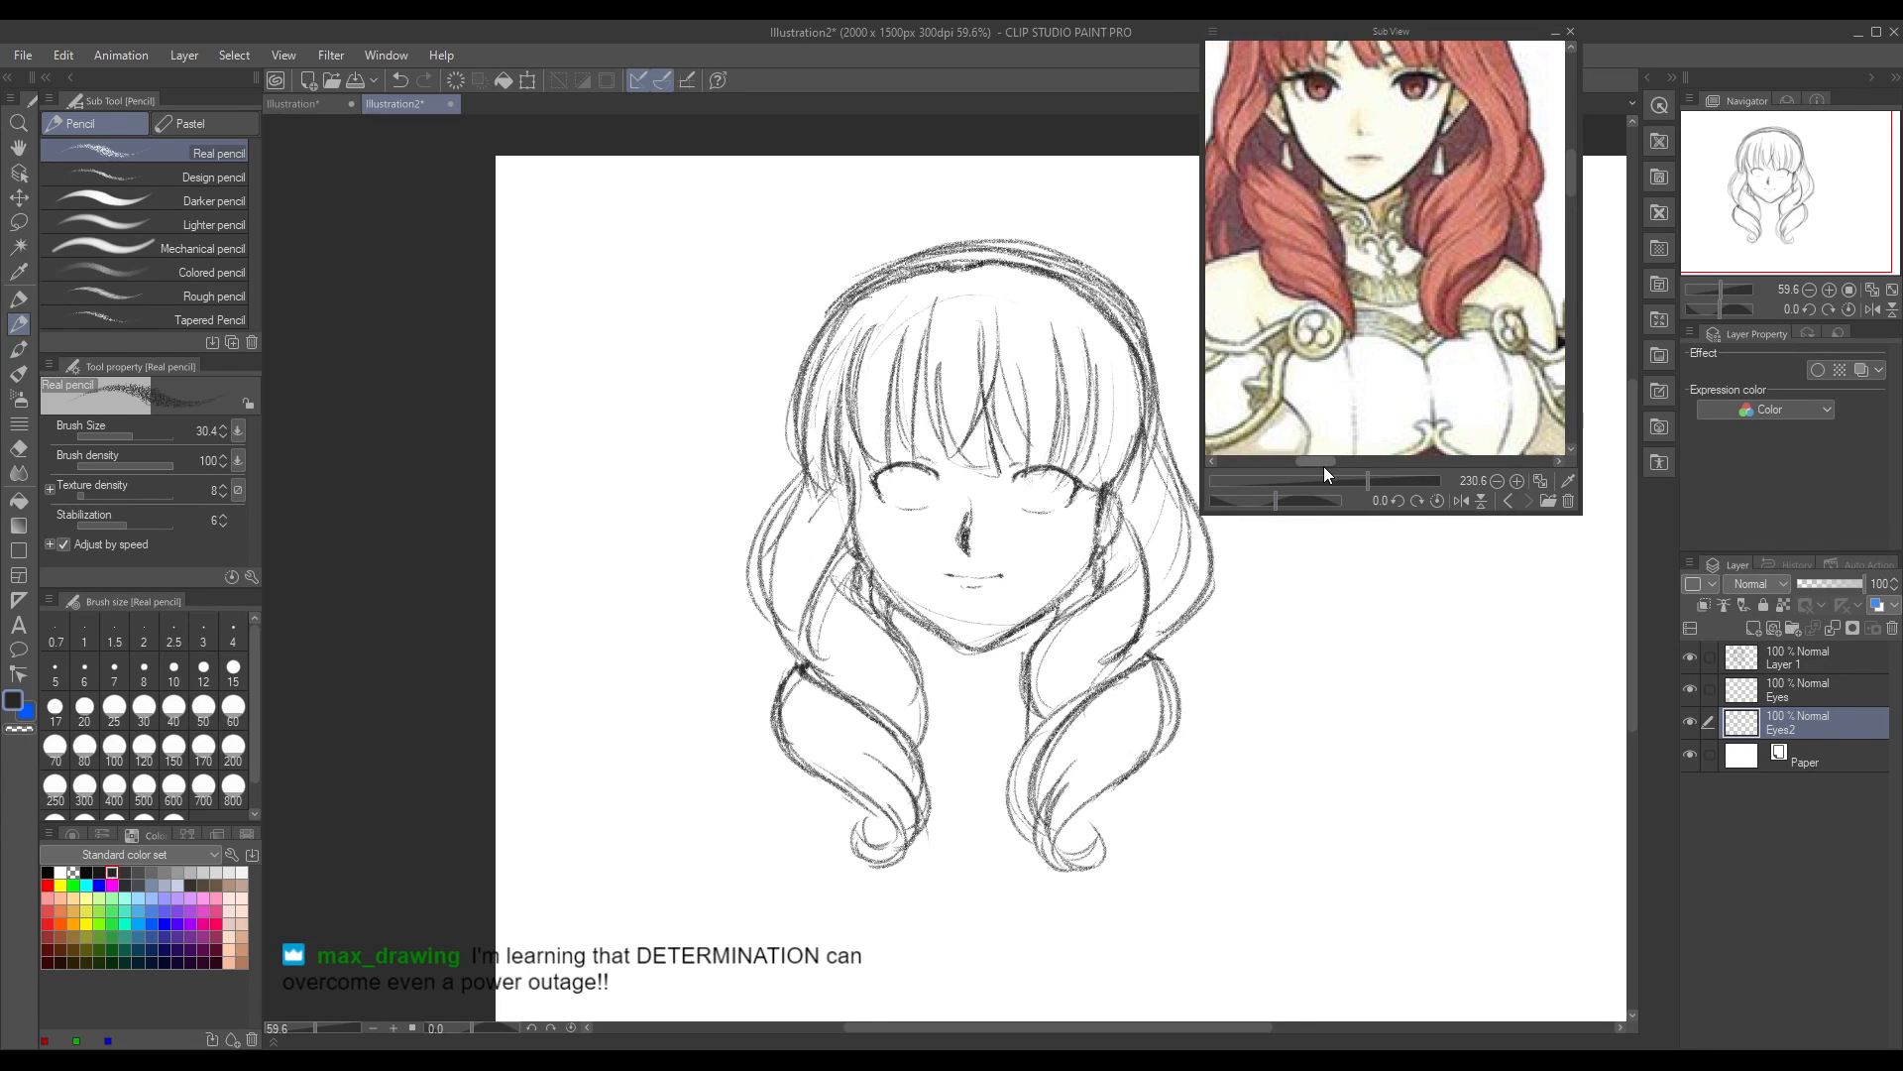
drag(1581, 229, 1582, 229)
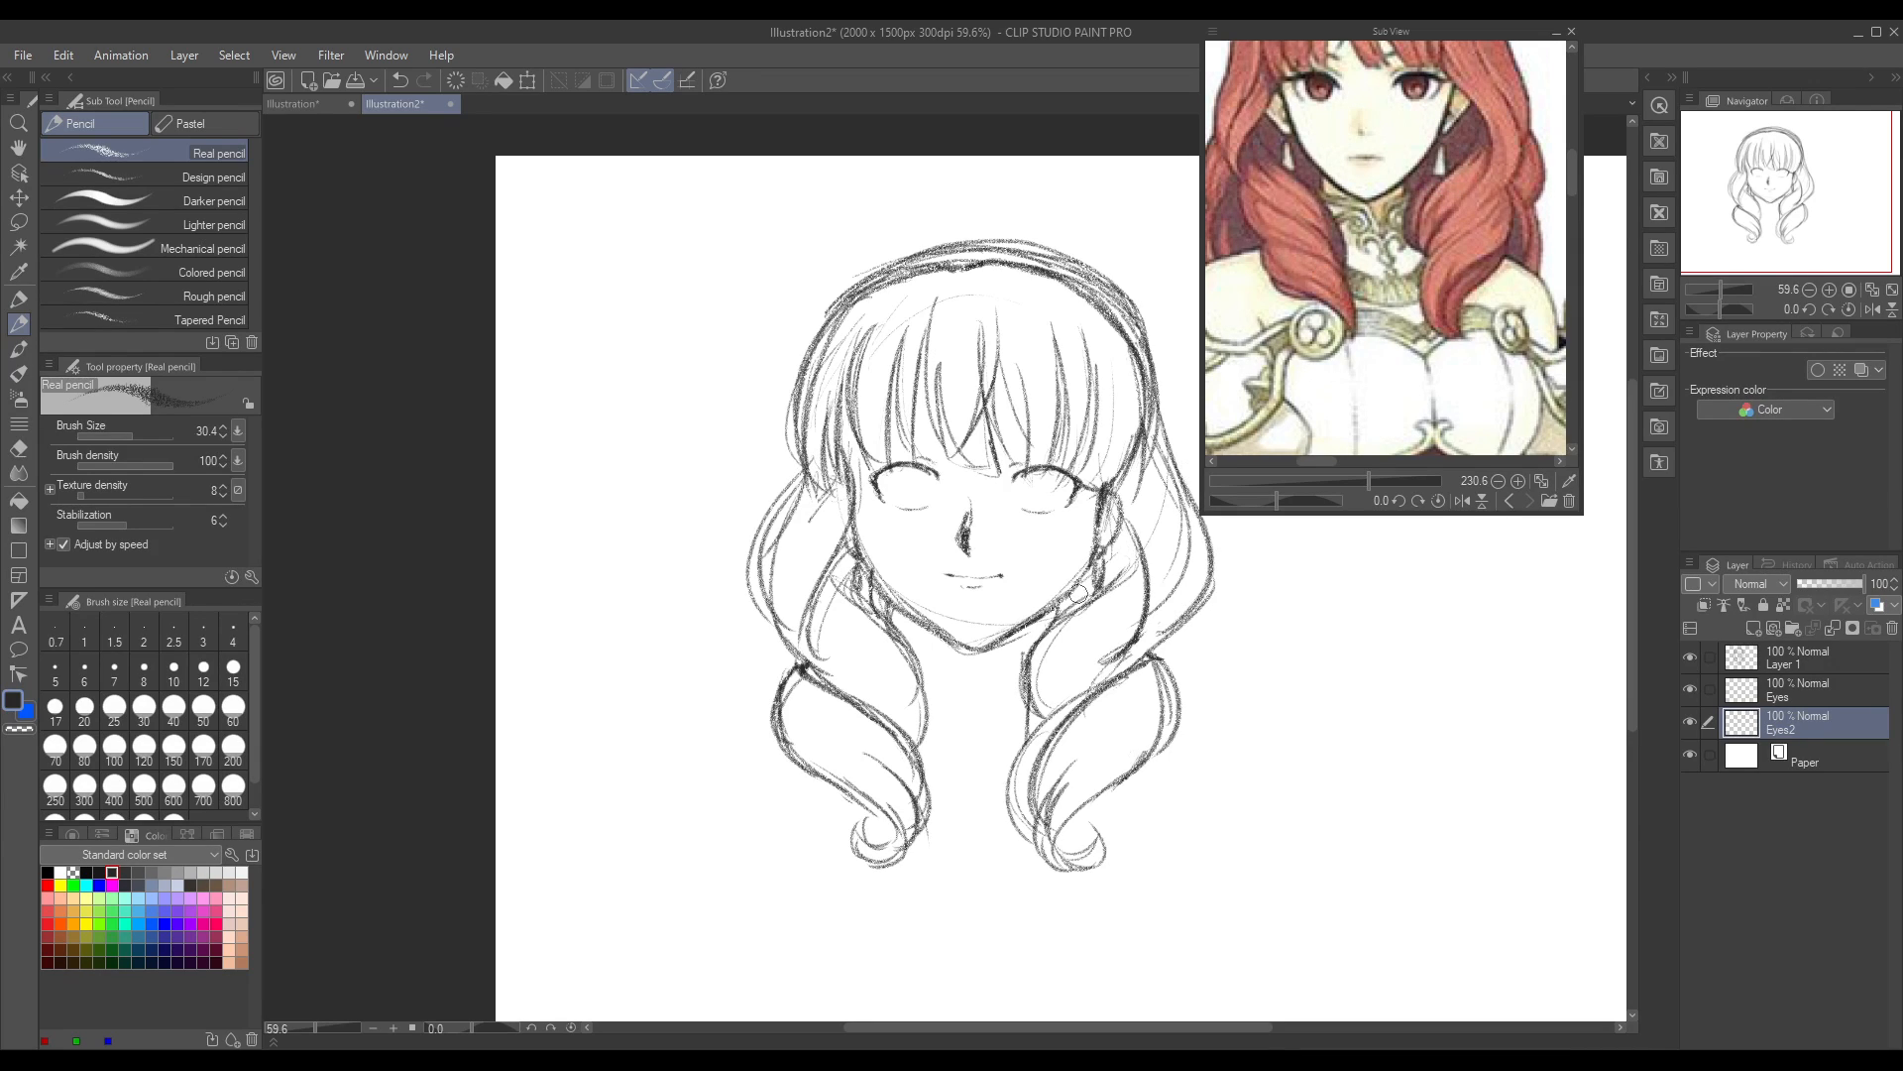
drag(1572, 184, 1572, 201)
drag(1322, 461, 1473, 454)
drag(1572, 190, 1573, 141)
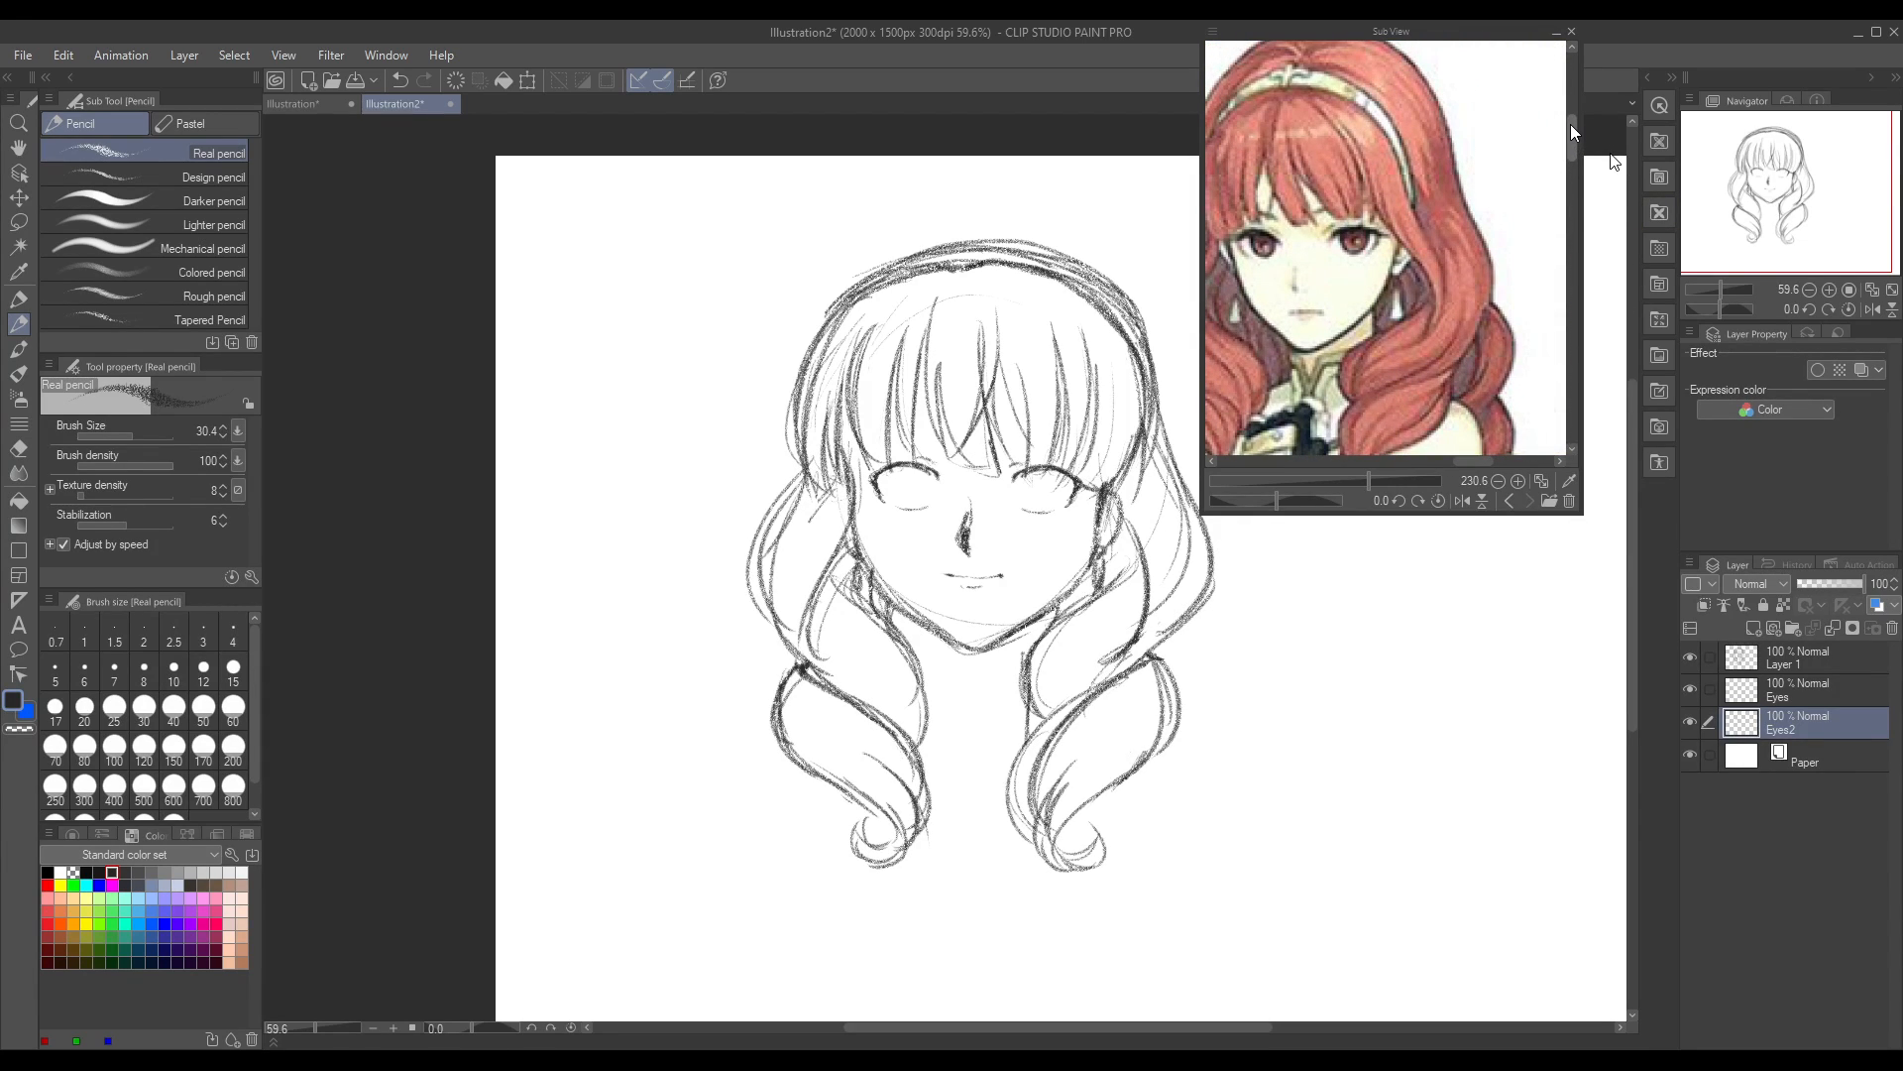
Step: Make the Eyes2 layer active and bring back the reference picture with the brick wall background
click(1780, 692)
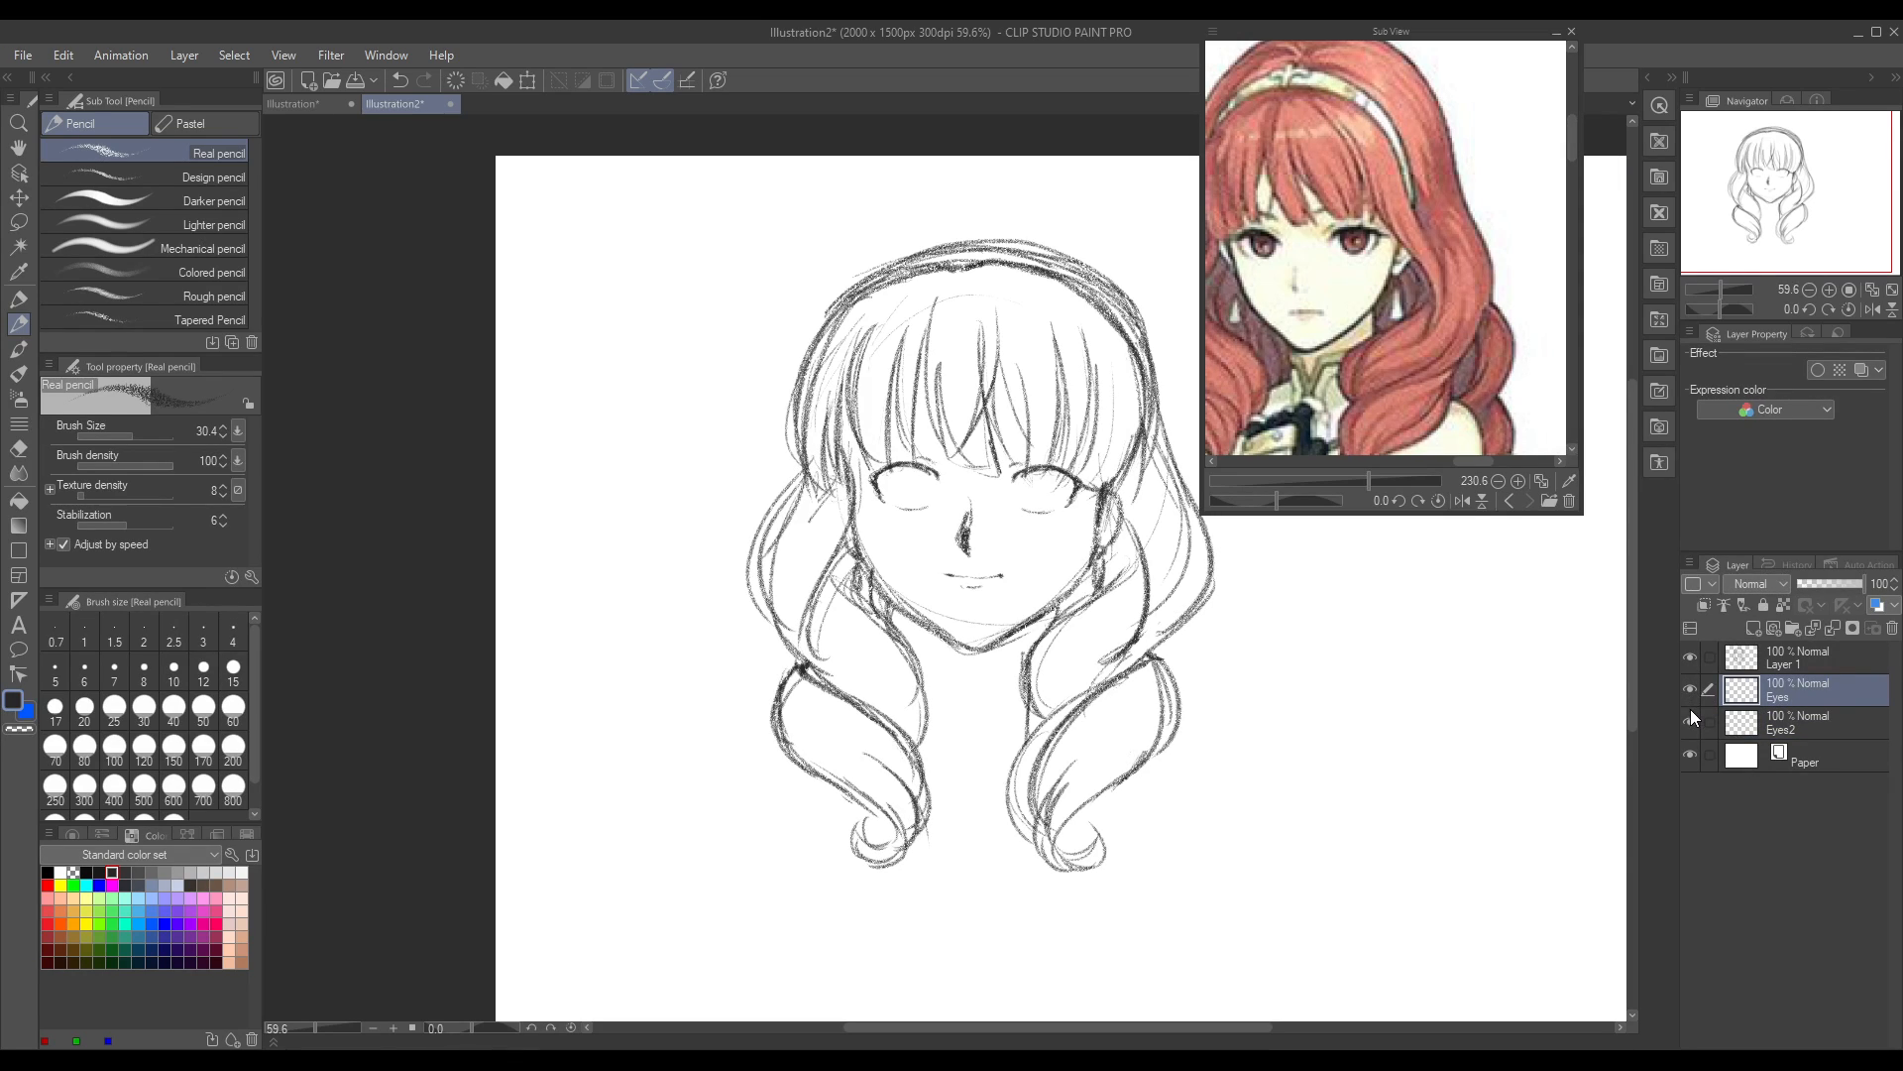
click(1780, 718)
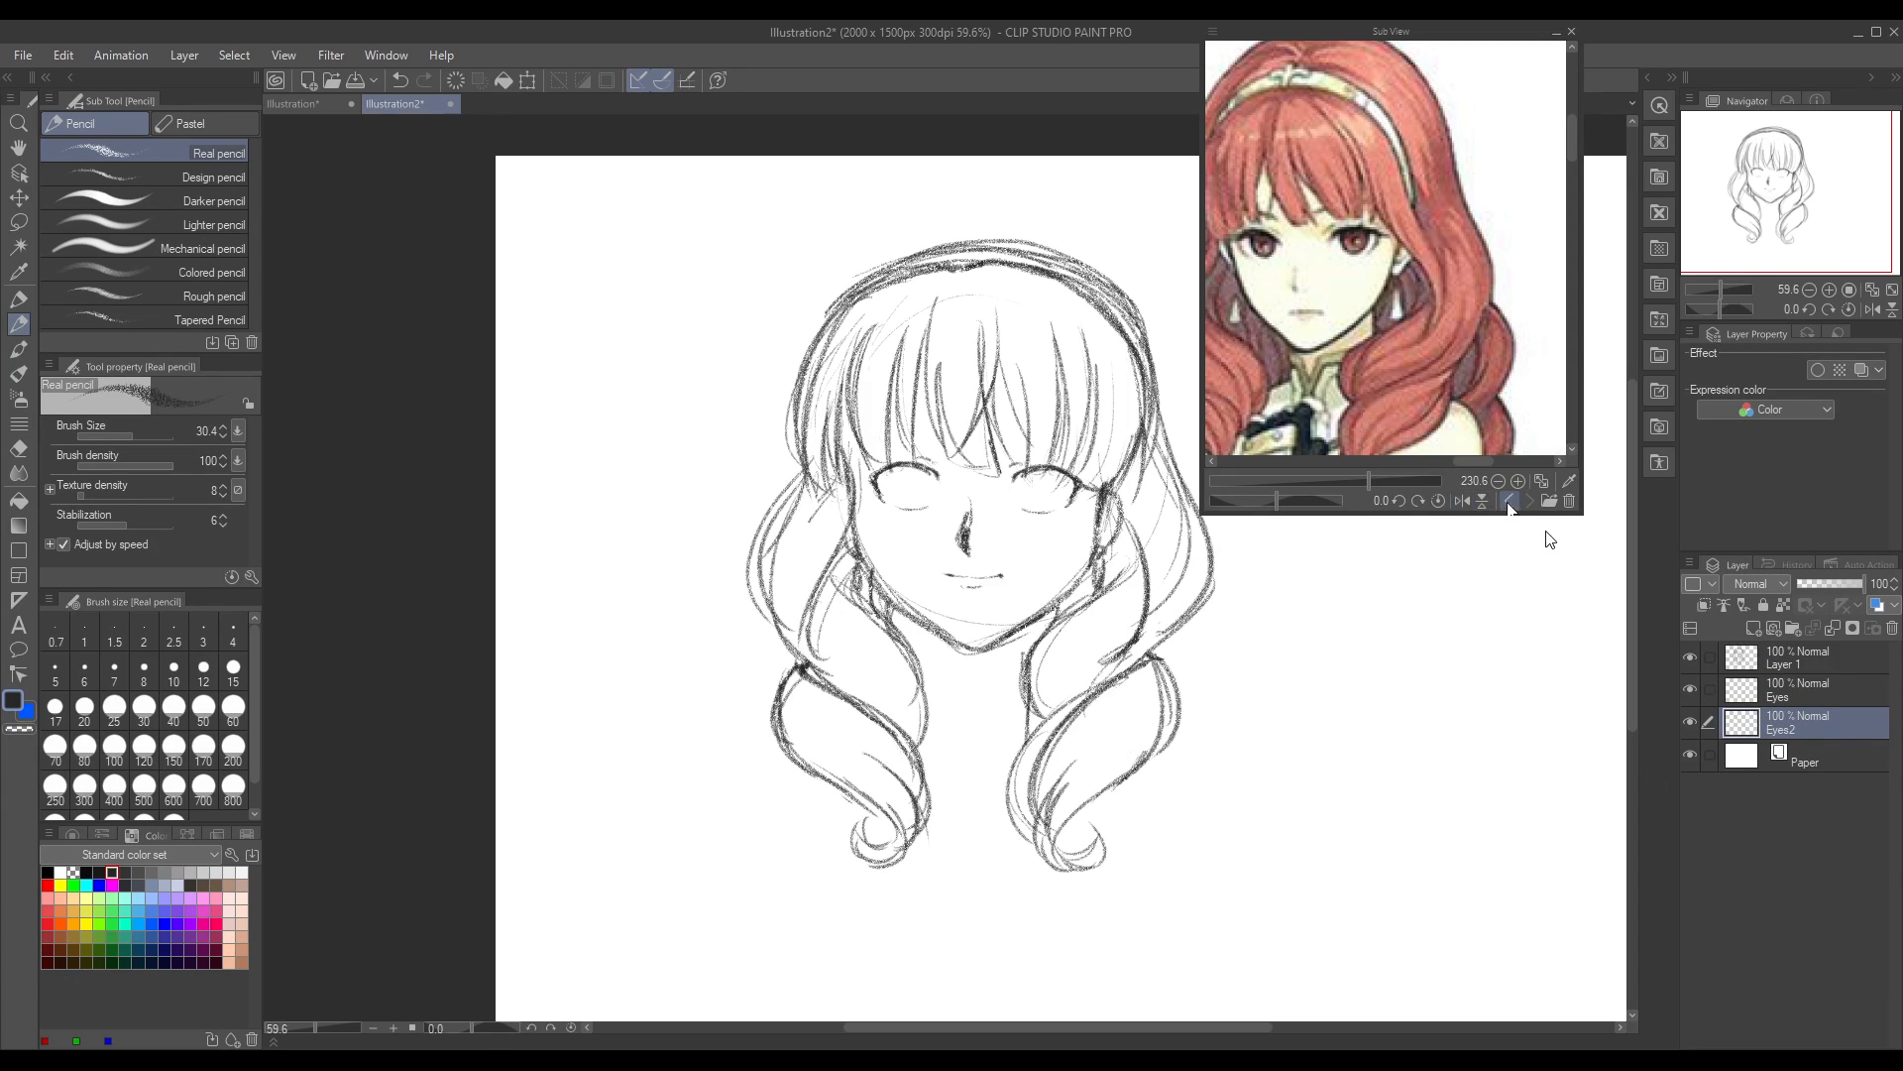
click(1509, 501)
click(1528, 503)
click(1508, 504)
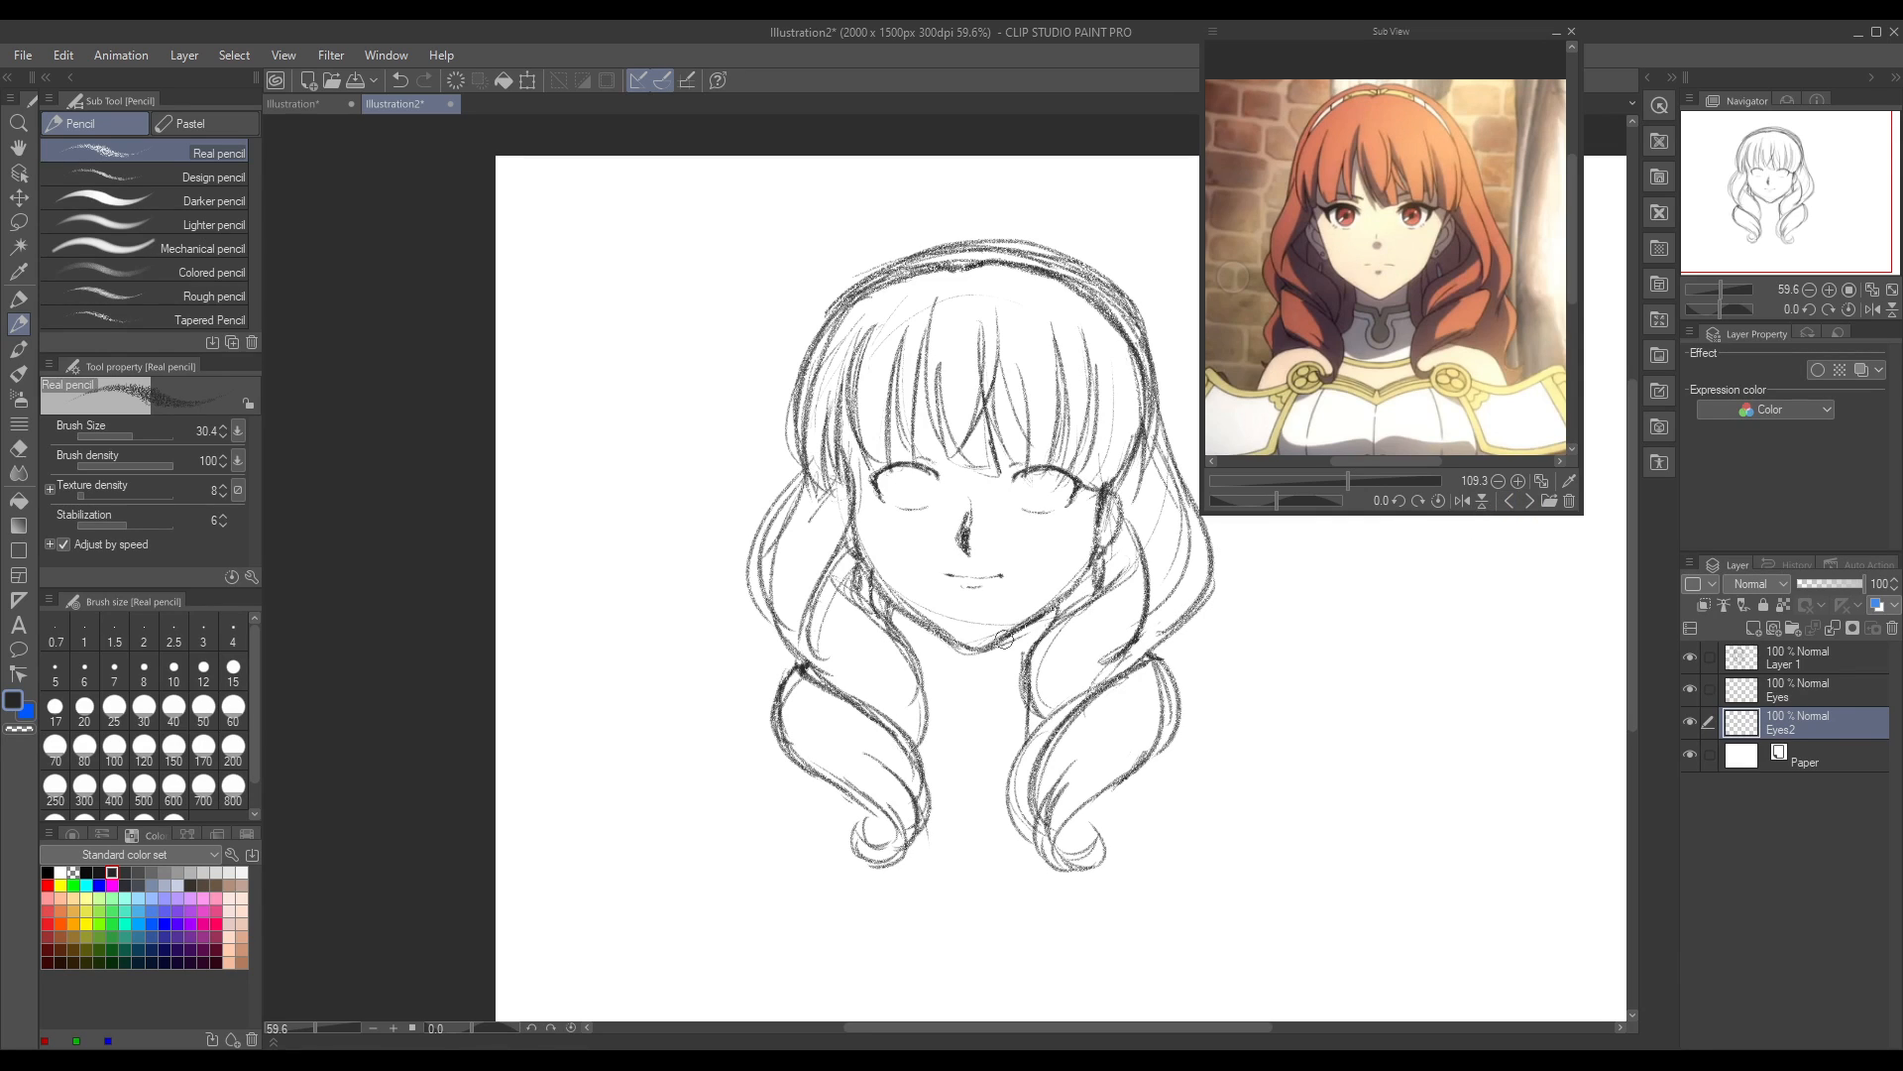
Step: Sketch round iris outlines in both eyes on the Eyes2 layer at a closer zoom, undoing the first attempts and redrawing them
drag(320, 1030, 323, 1029)
drag(1187, 1027, 1222, 1026)
mouse_move(748, 397)
mouse_down()
mouse_move(737, 440)
mouse_move(724, 392)
mouse_move(722, 431)
mouse_move(763, 449)
mouse_move(785, 420)
mouse_move(764, 389)
mouse_up()
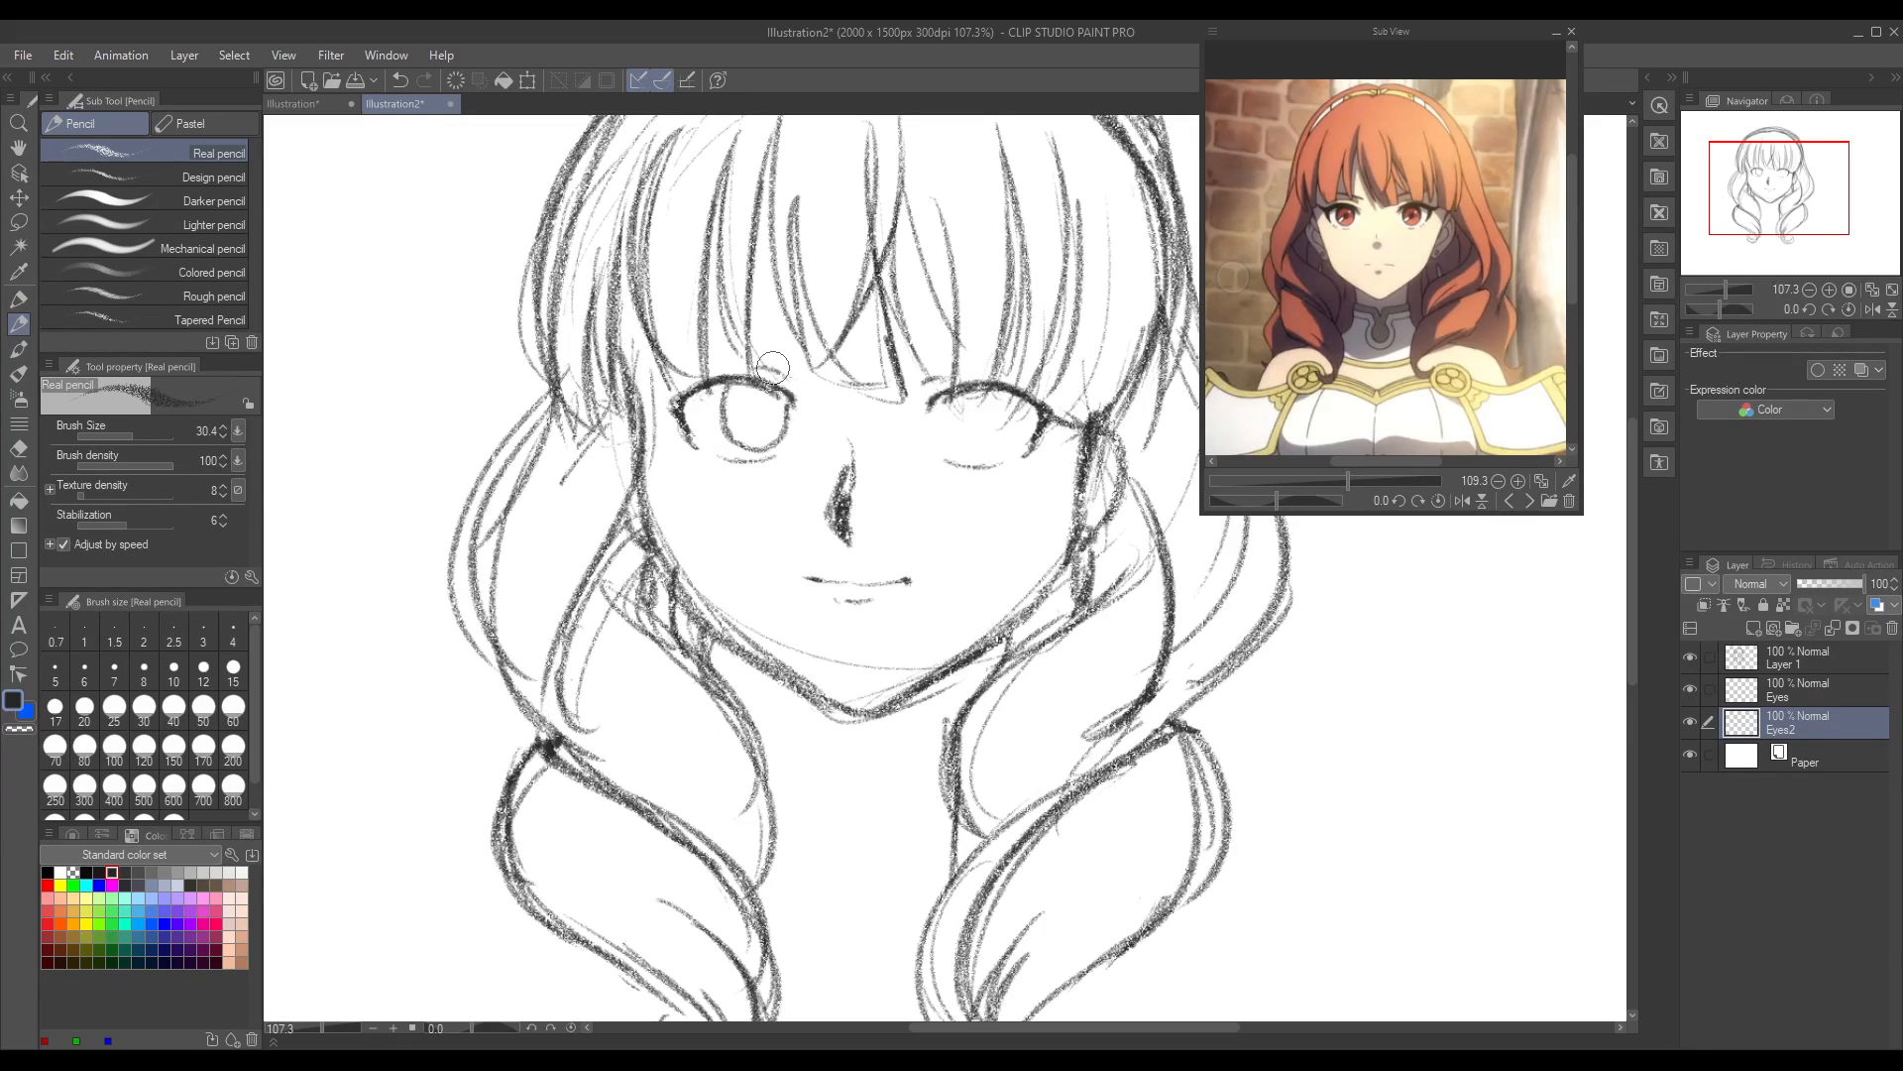
mouse_move(1001, 388)
mouse_down()
mouse_move(987, 406)
mouse_move(966, 388)
mouse_move(962, 436)
mouse_move(970, 420)
mouse_move(1031, 447)
mouse_move(998, 410)
mouse_up()
key(ctrl+z)
key(ctrl+z)
key(ctrl+z)
key(ctrl+z)
key(ctrl+z)
key(ctrl+z)
key(ctrl+z)
mouse_move(736, 381)
mouse_down()
mouse_move(737, 435)
mouse_move(718, 408)
mouse_move(784, 436)
mouse_up()
mouse_move(957, 394)
mouse_down()
mouse_move(967, 450)
mouse_move(960, 393)
mouse_move(998, 458)
mouse_move(1024, 408)
mouse_up()
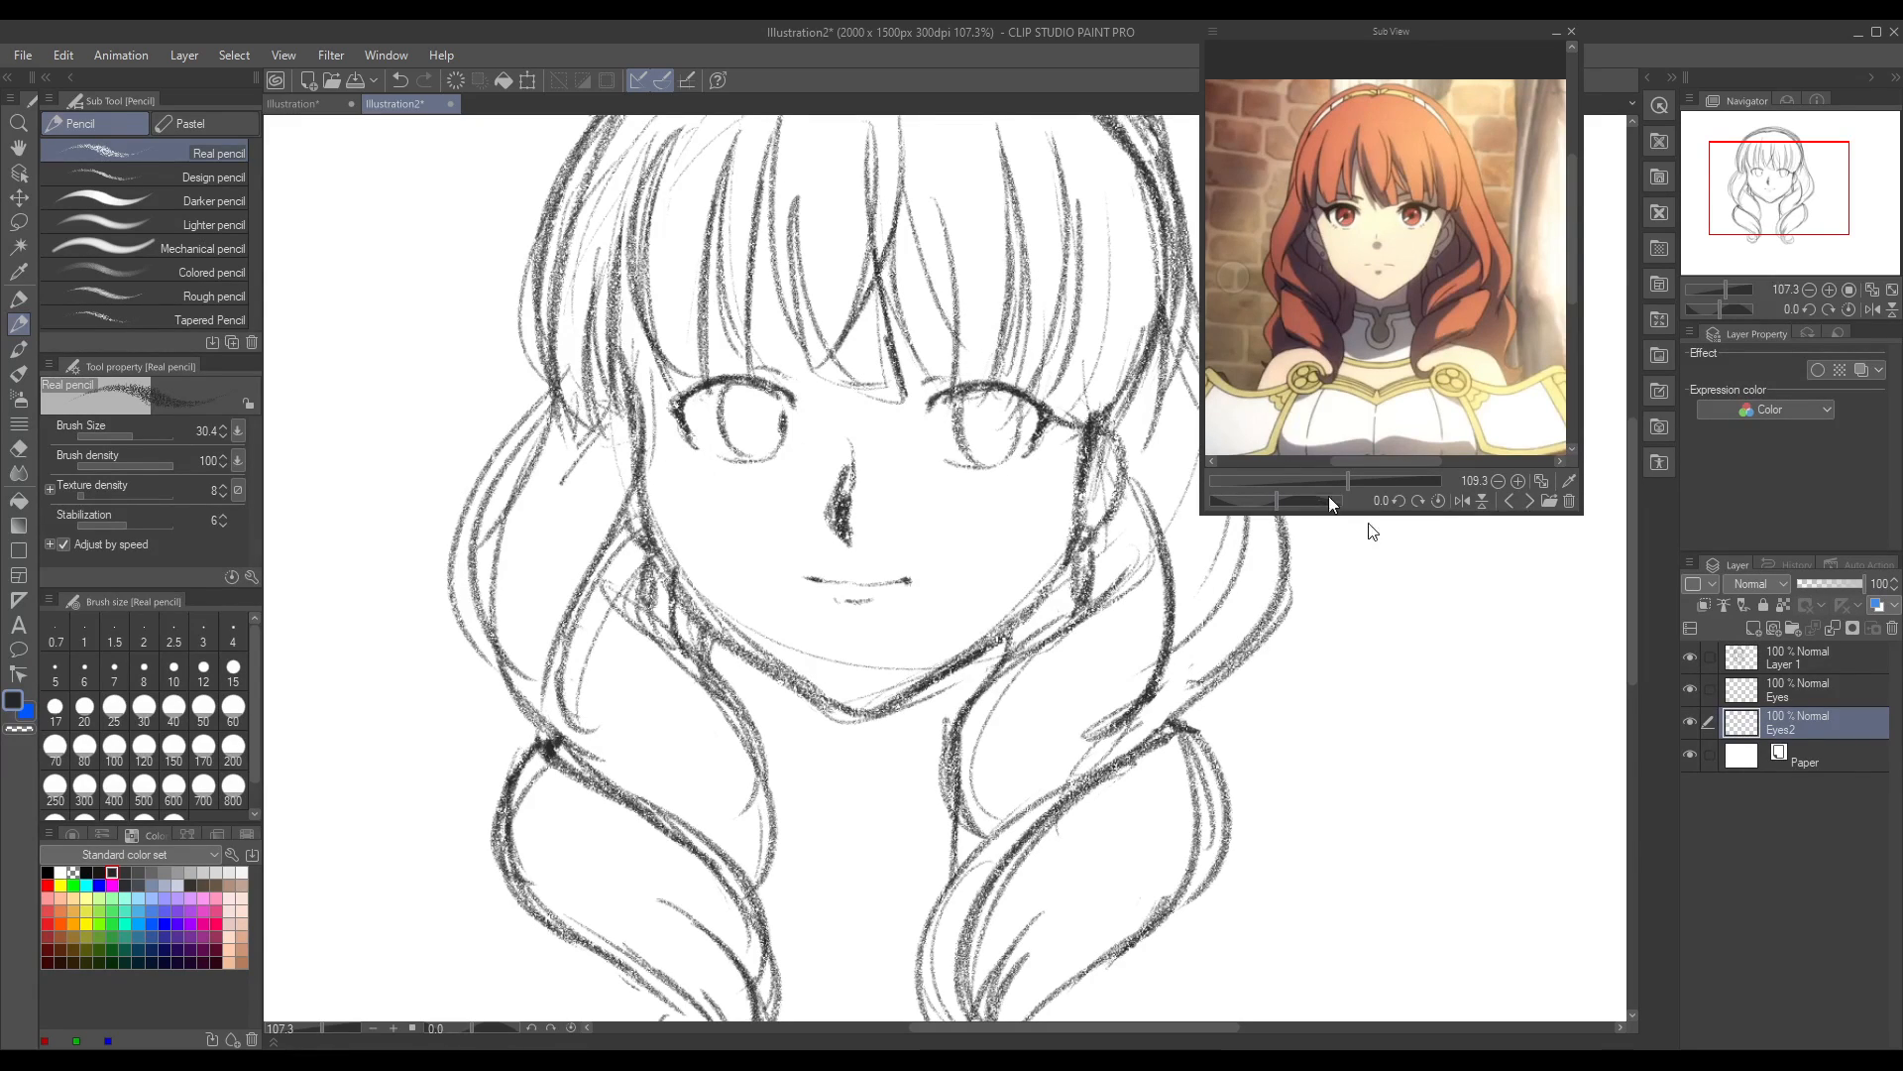
Step: Zoom the reference in on the face and draw dark pupils with iris shading in both eyes, redoing the right eye's
drag(1362, 477, 1374, 480)
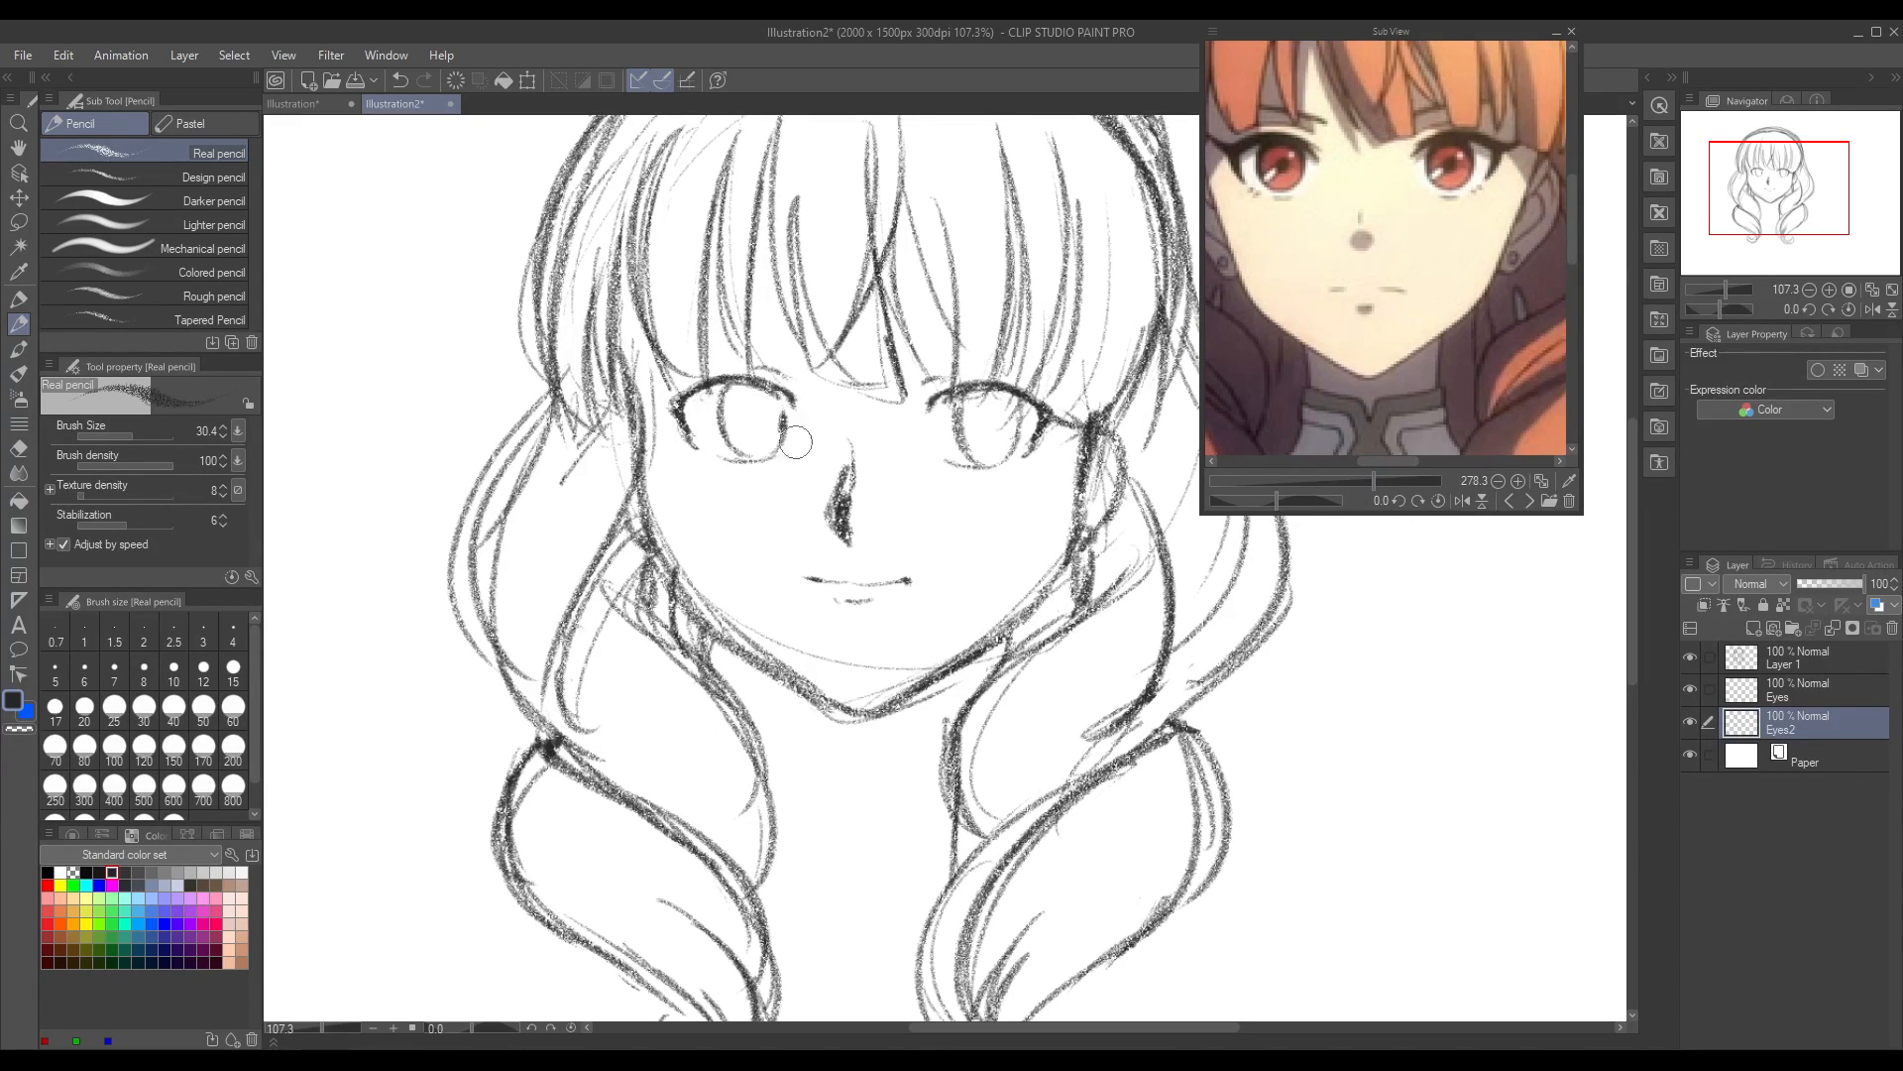
mouse_move(753, 419)
mouse_down()
mouse_move(757, 393)
mouse_move(735, 439)
mouse_up()
drag(734, 438, 770, 400)
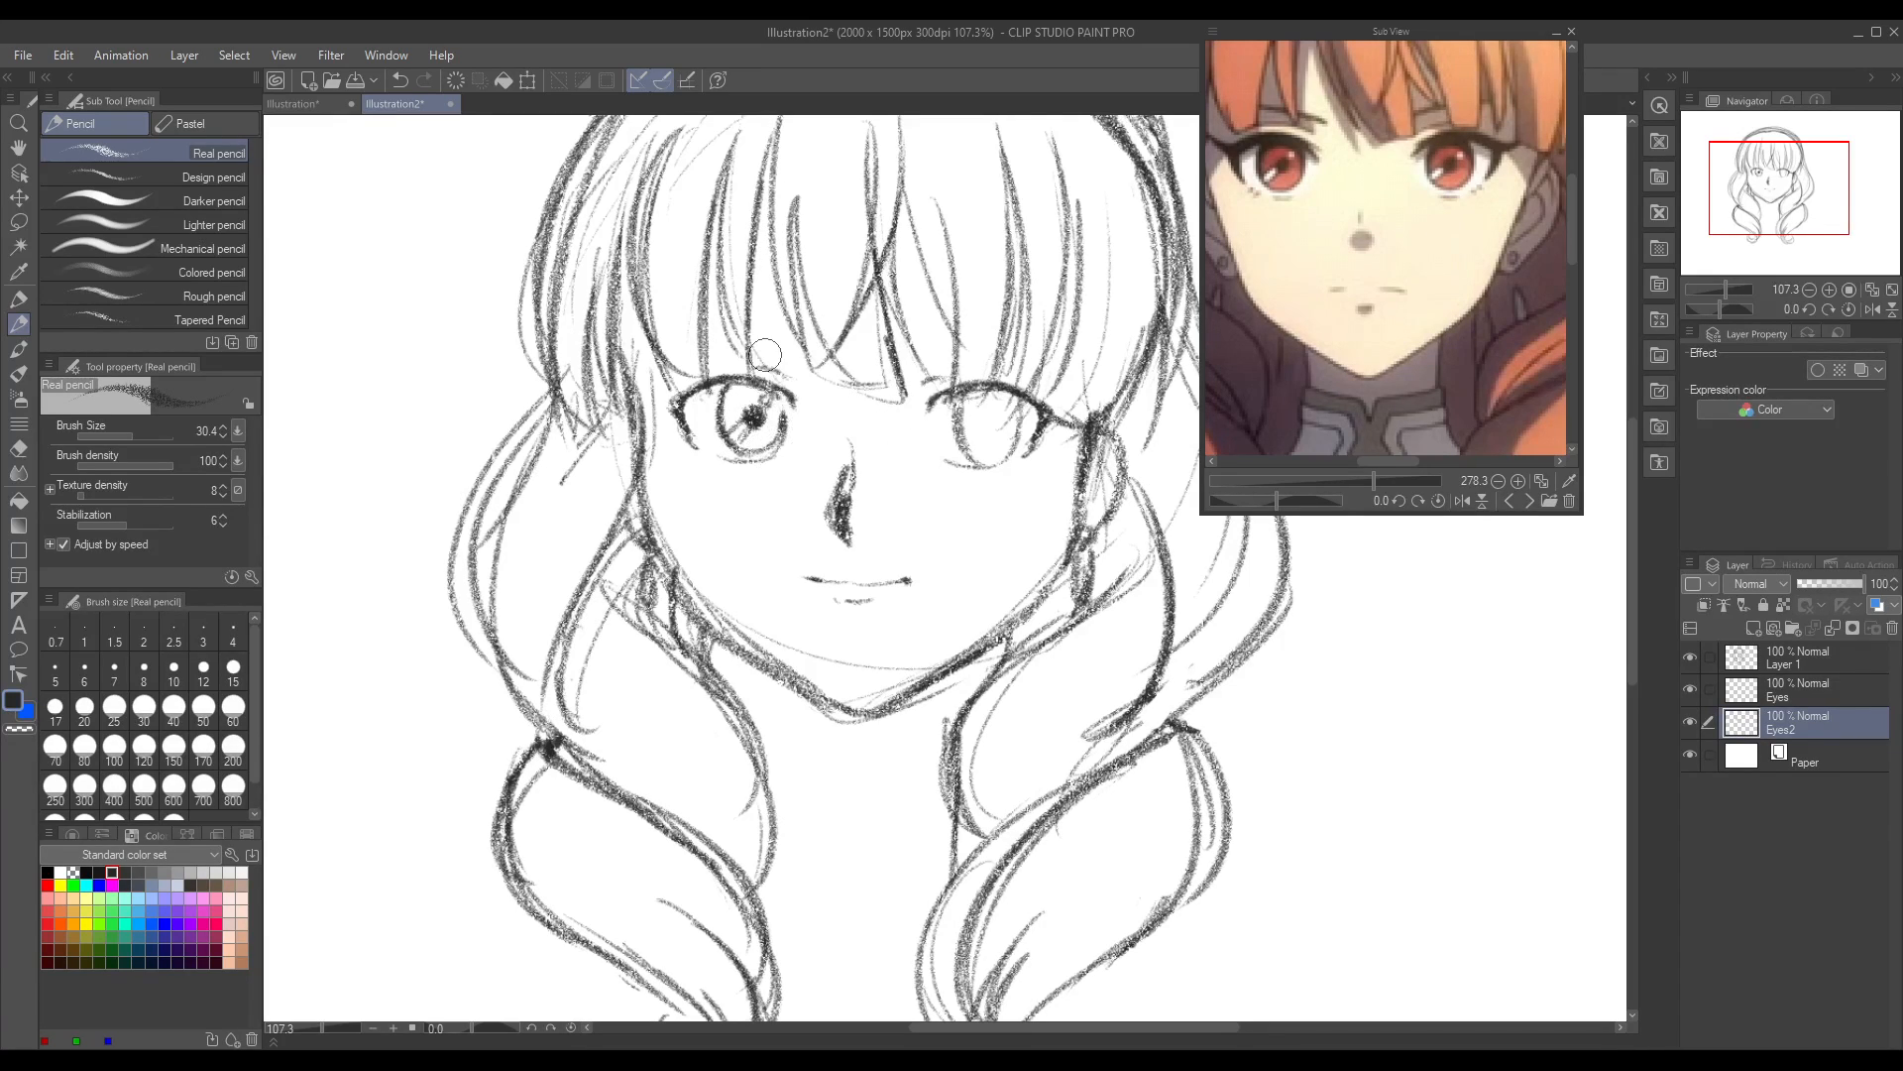
mouse_move(960, 399)
mouse_down()
mouse_move(986, 462)
mouse_move(994, 383)
mouse_move(978, 456)
mouse_move(968, 395)
mouse_move(947, 420)
mouse_move(1022, 430)
mouse_up()
key(ctrl+z)
key(ctrl+z)
key(ctrl+z)
drag(1012, 402, 1004, 447)
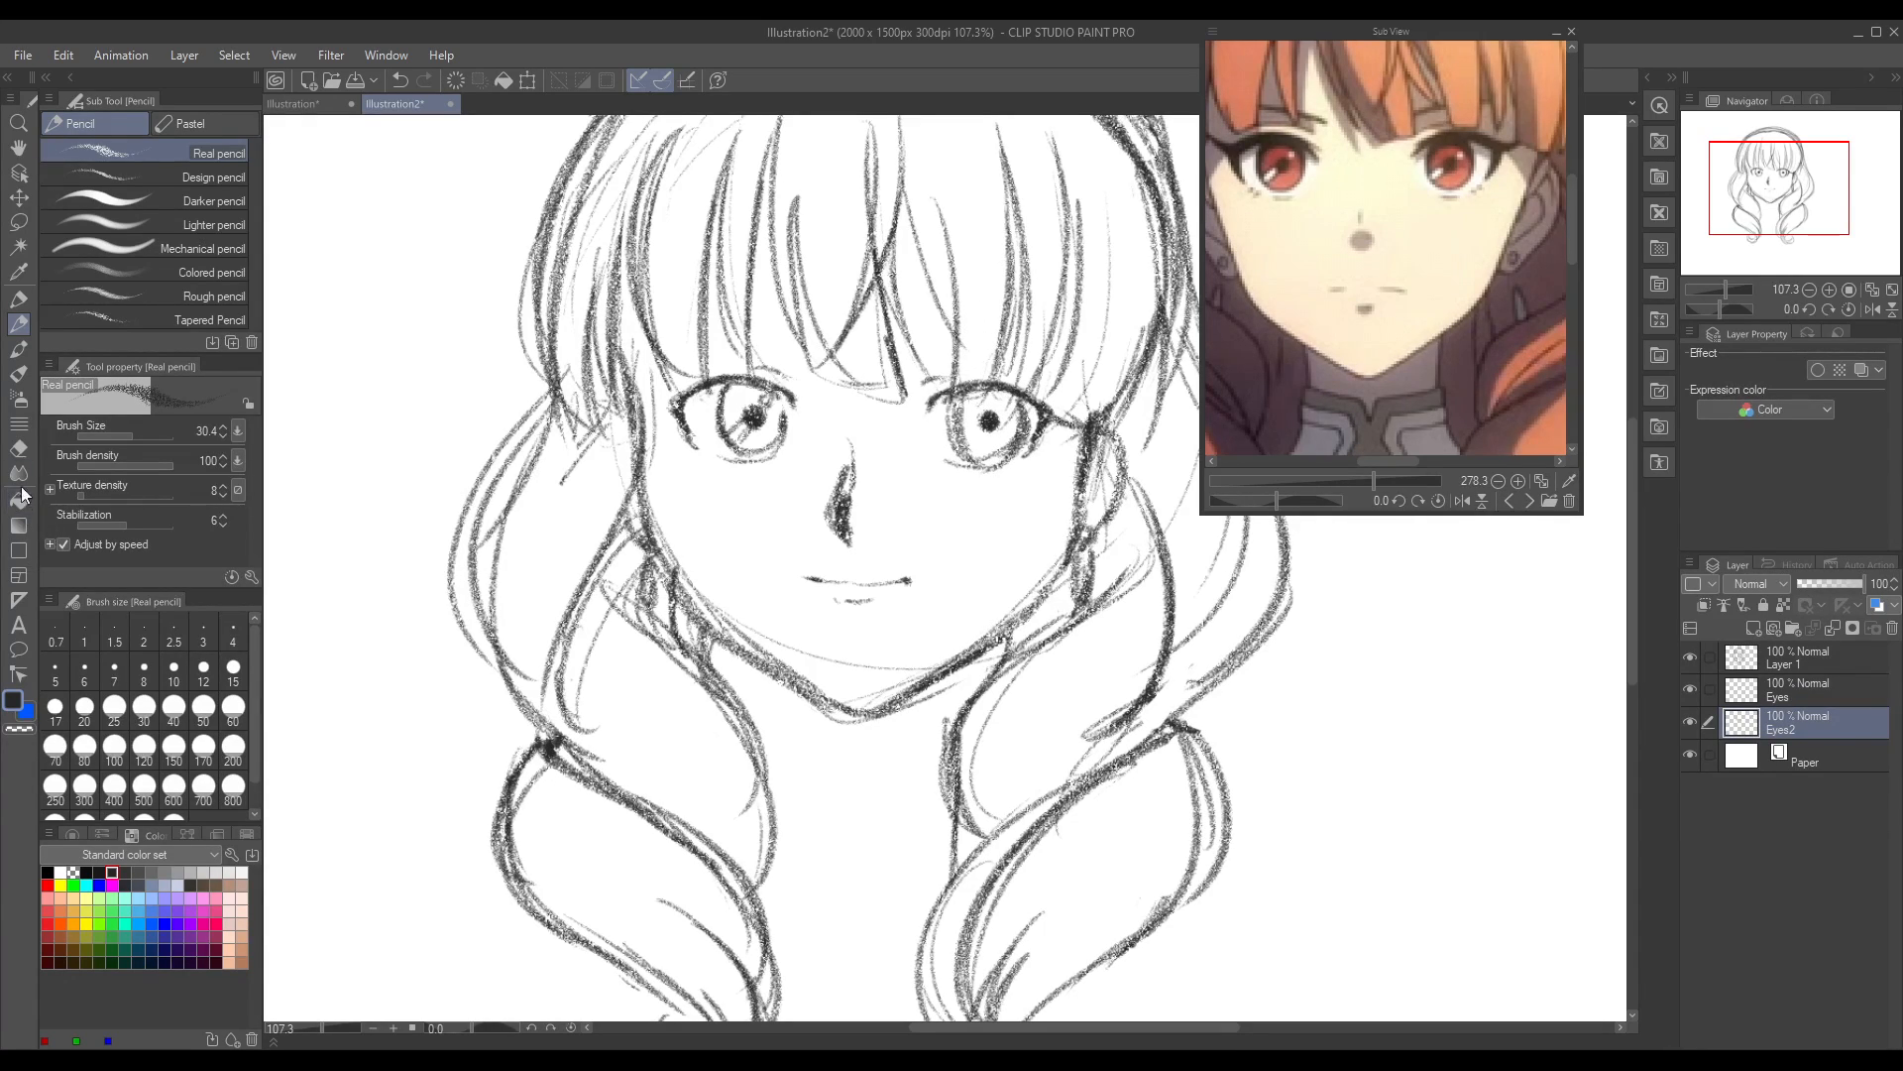
Step: Clean up the right eye's iris with the Hard eraser and redraw its outline and shading with the Real pencil
click(18, 448)
drag(982, 457, 1019, 416)
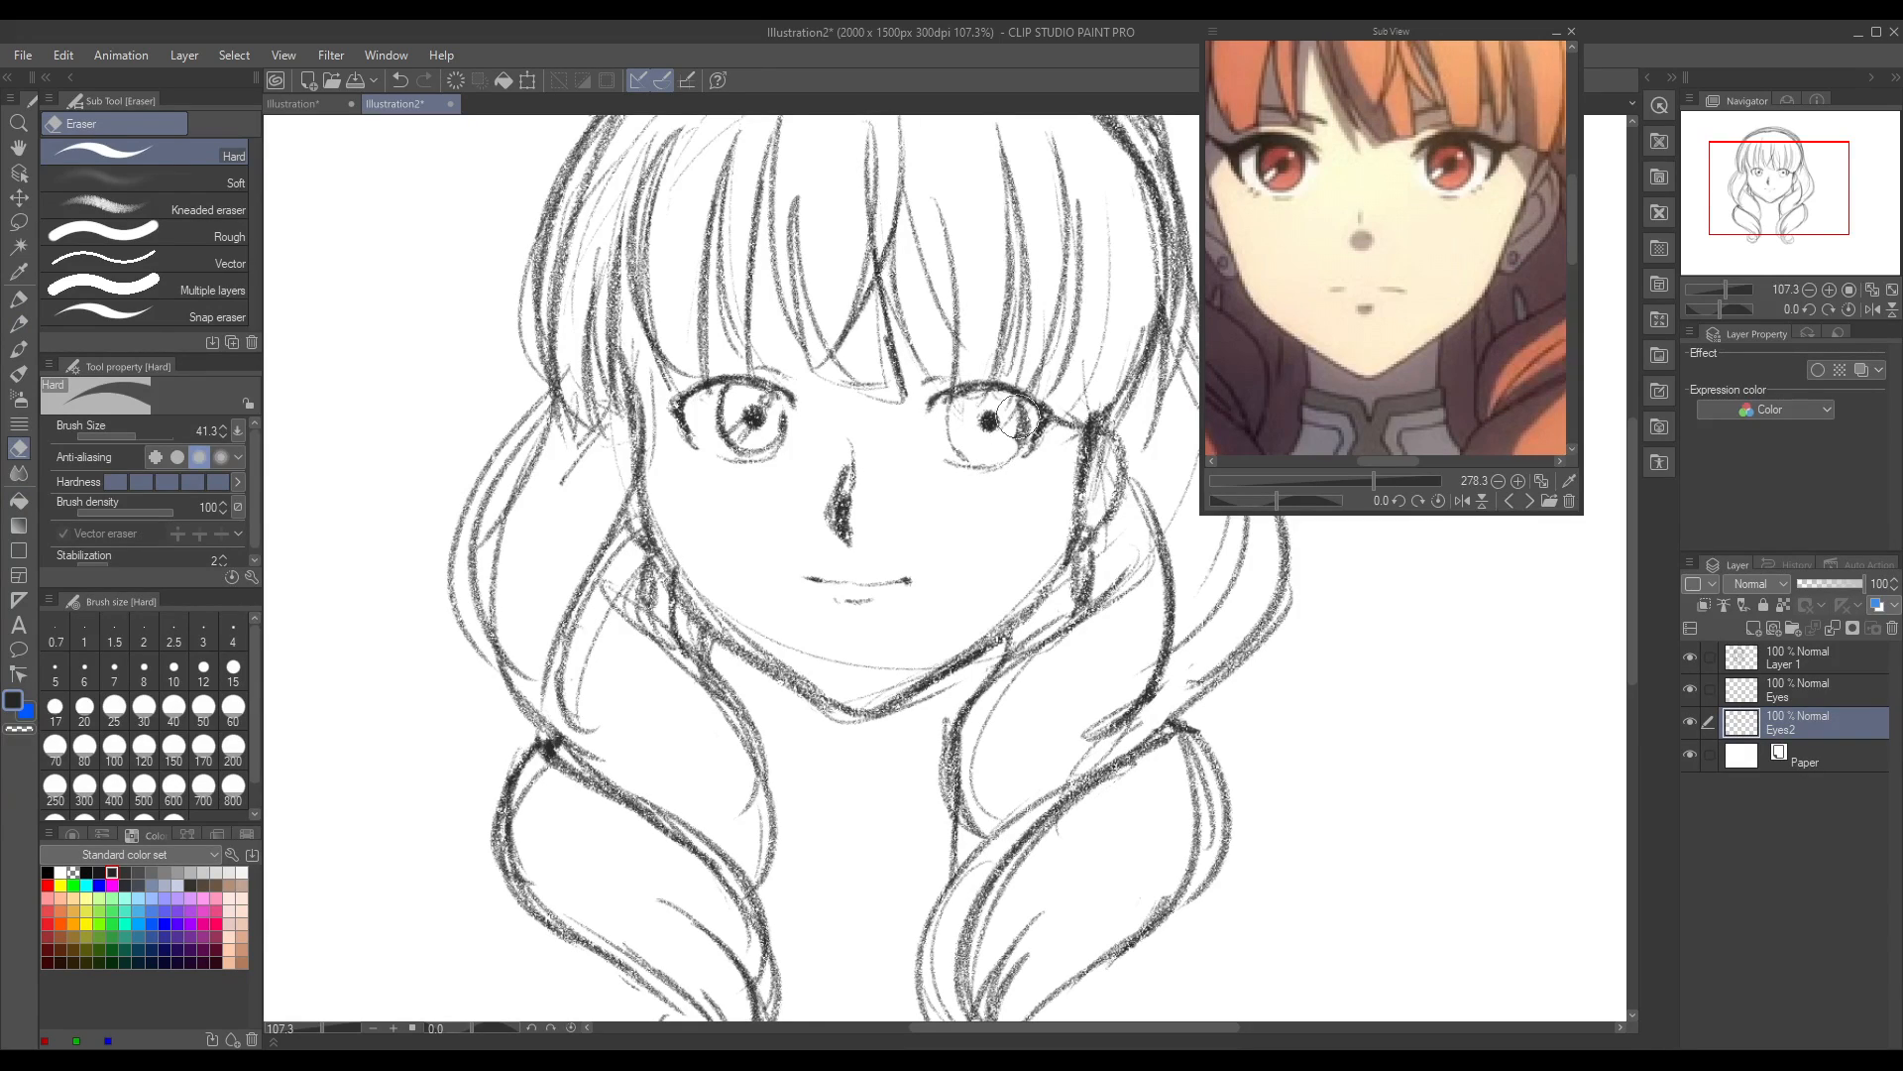
click(22, 325)
mouse_move(958, 397)
mouse_down()
mouse_move(954, 458)
mouse_move(991, 474)
mouse_move(1011, 422)
mouse_move(967, 453)
mouse_move(995, 410)
mouse_move(972, 478)
mouse_move(995, 468)
mouse_up()
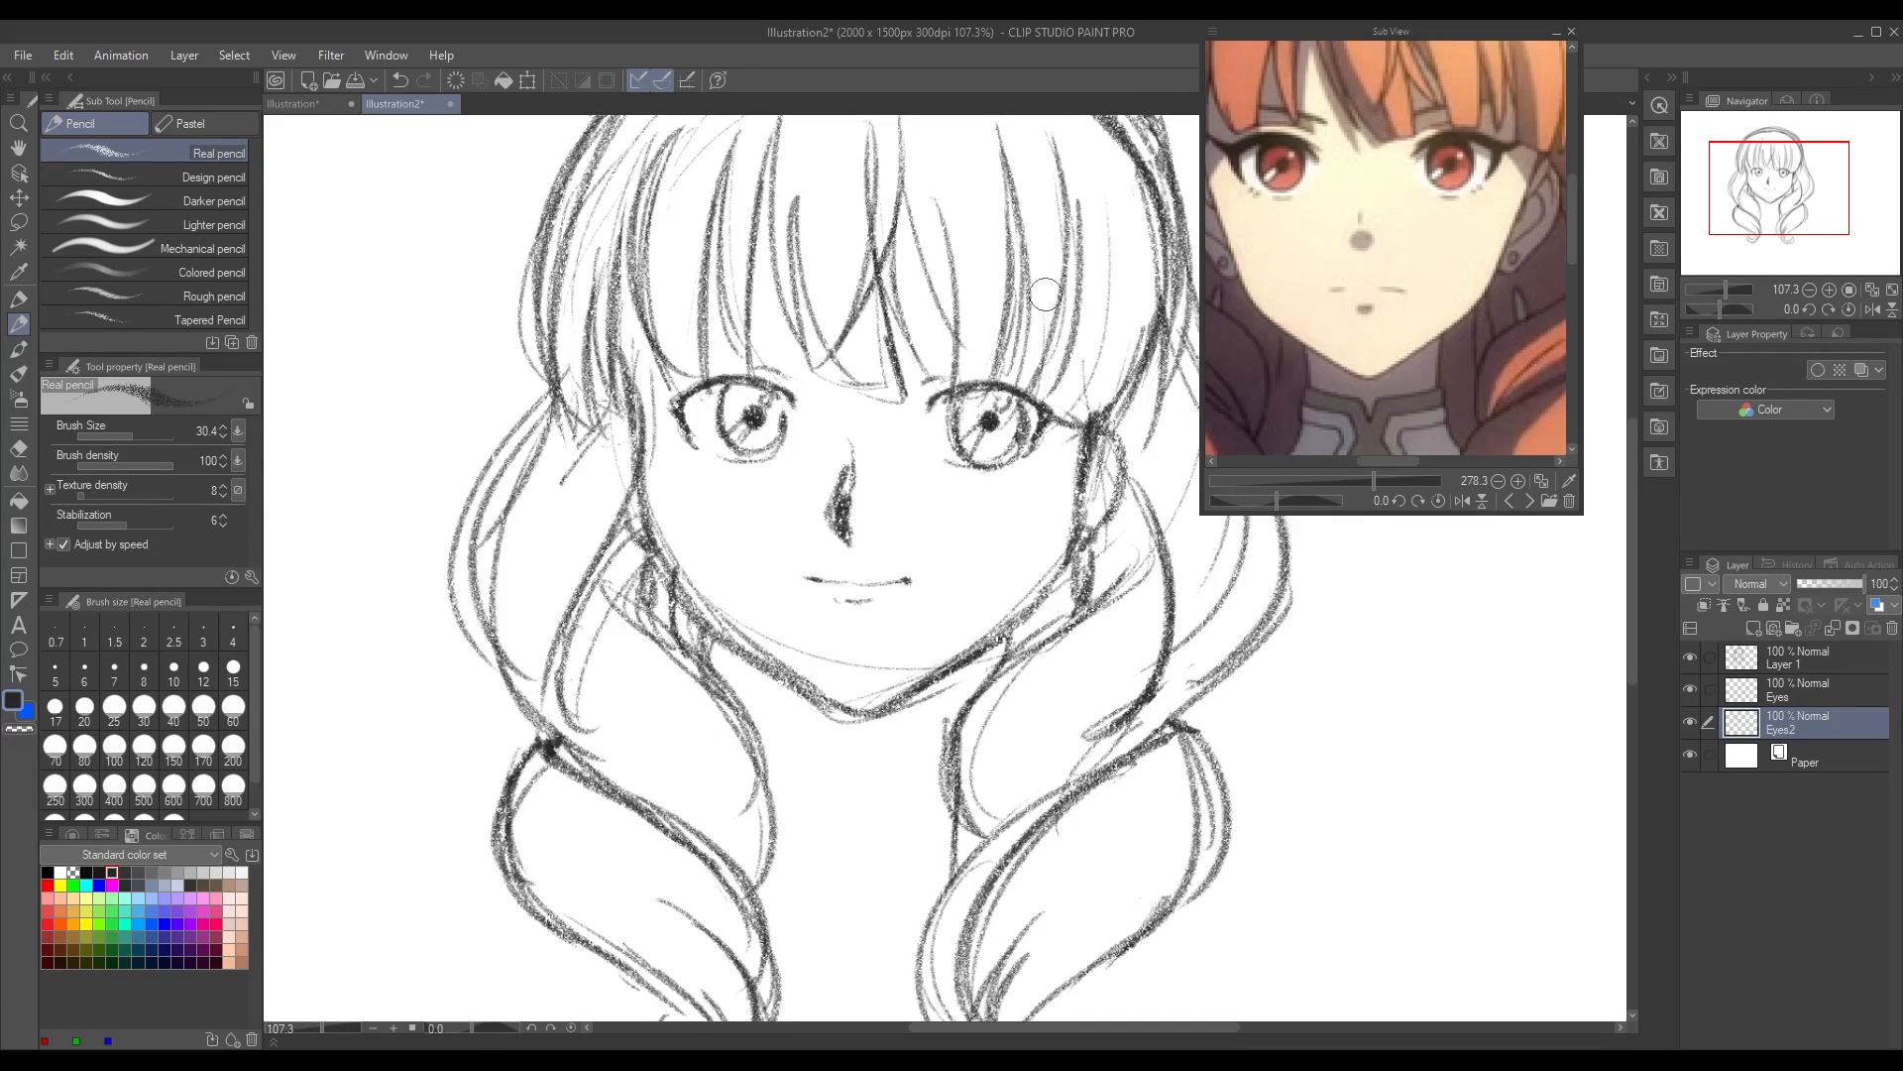
Step: Darken and thicken the upper lash lines of both eyes and strengthen their outer corners
mouse_move(689, 382)
mouse_down()
mouse_move(662, 410)
mouse_move(717, 373)
mouse_move(676, 426)
mouse_move(768, 387)
mouse_up()
drag(669, 399, 777, 391)
mouse_move(942, 395)
mouse_down()
mouse_move(1006, 383)
mouse_move(1038, 406)
mouse_up()
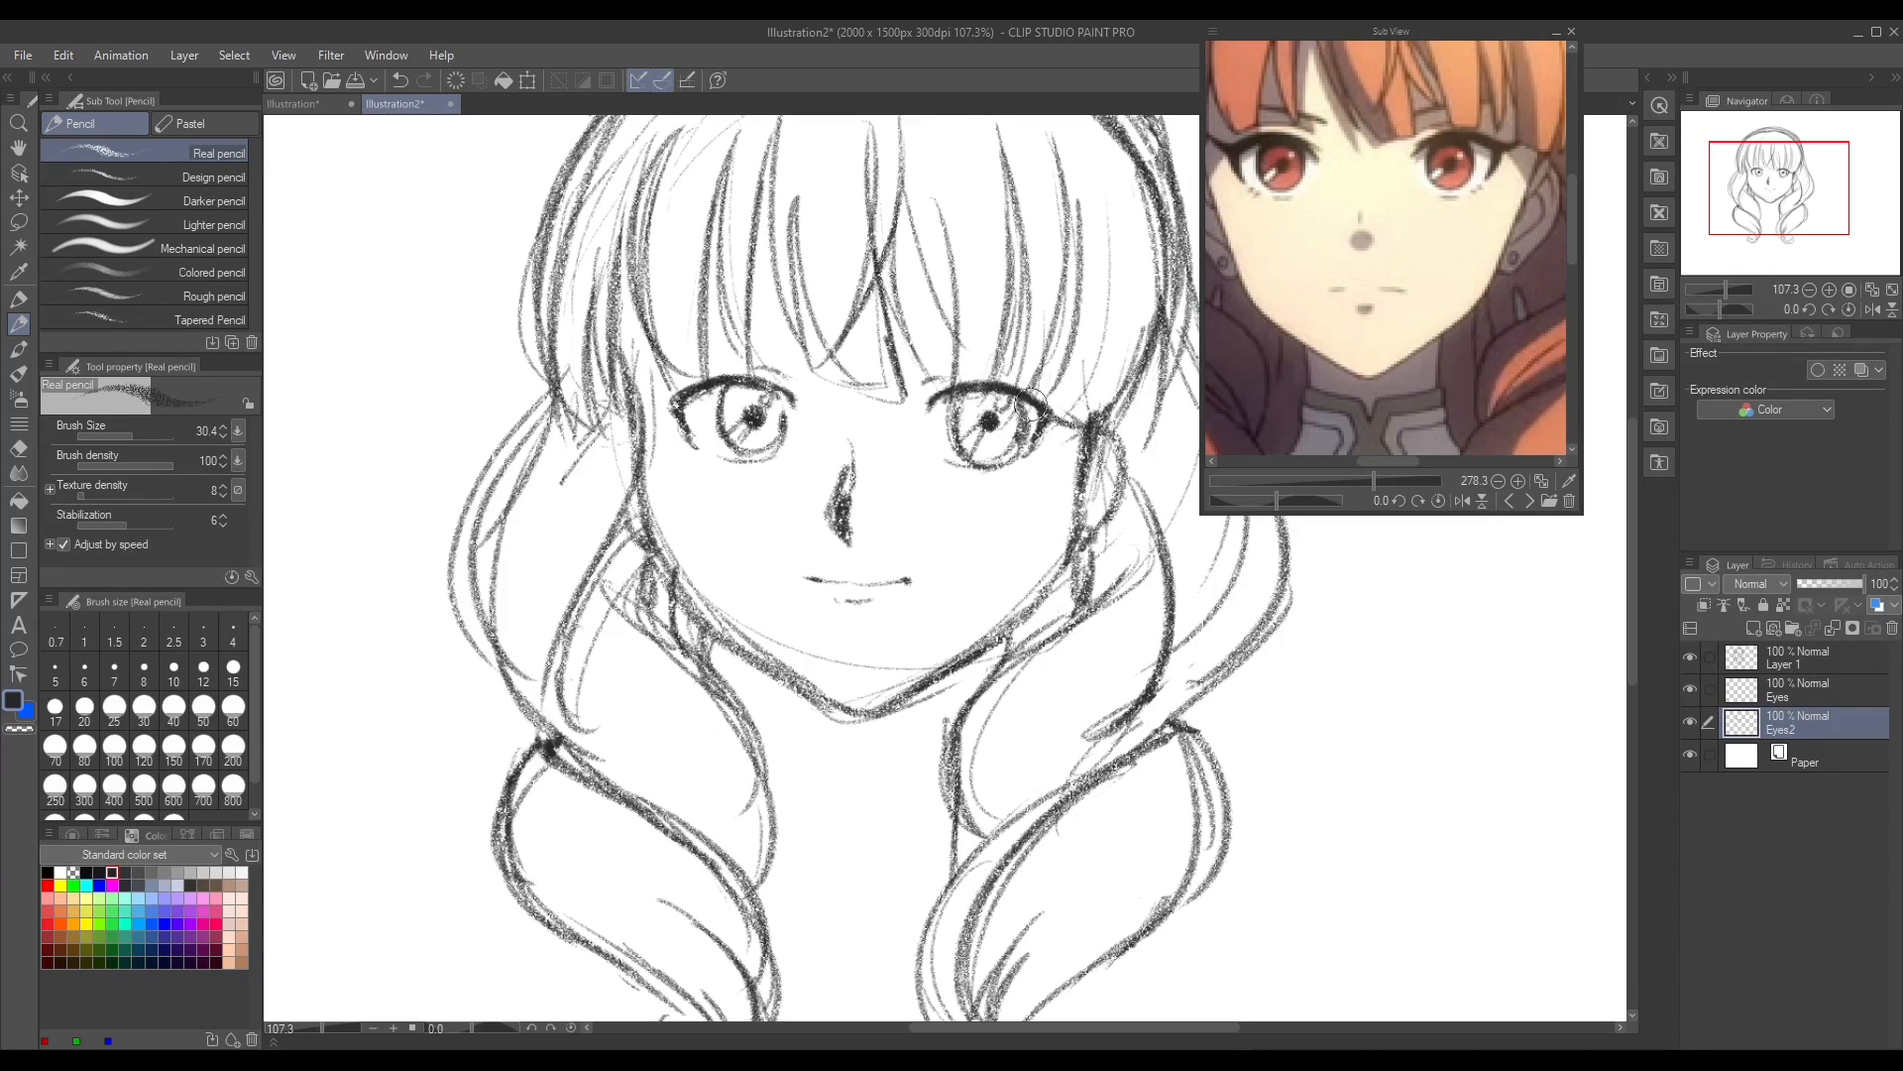
mouse_move(682, 396)
mouse_down()
mouse_move(768, 384)
mouse_move(789, 405)
mouse_up()
drag(918, 406, 937, 398)
drag(675, 399, 686, 430)
mouse_move(1031, 409)
mouse_down()
mouse_move(1051, 412)
mouse_move(1034, 445)
mouse_up()
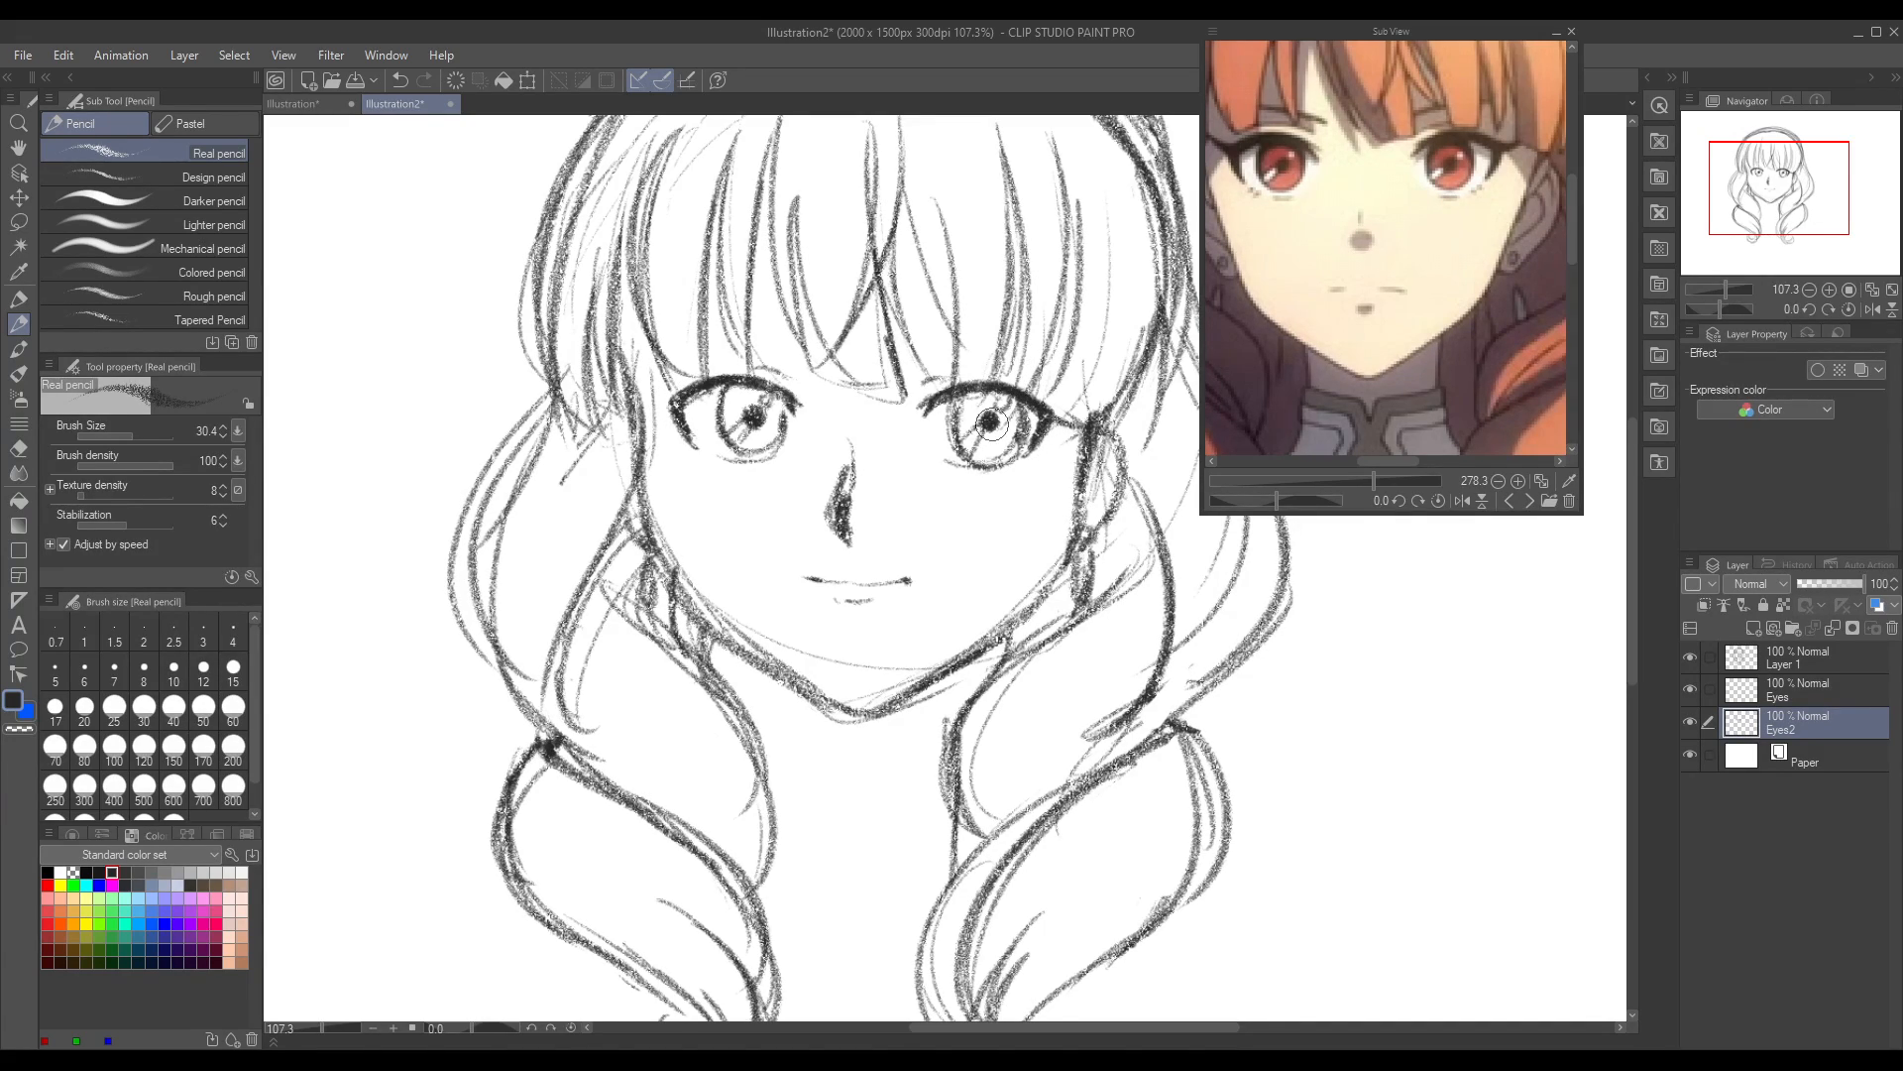
Step: Add a pointed outer lash flick to the left eye, following the reference and mirroring the canvas view to judge it
drag(672, 400, 591, 323)
drag(1389, 459, 1377, 466)
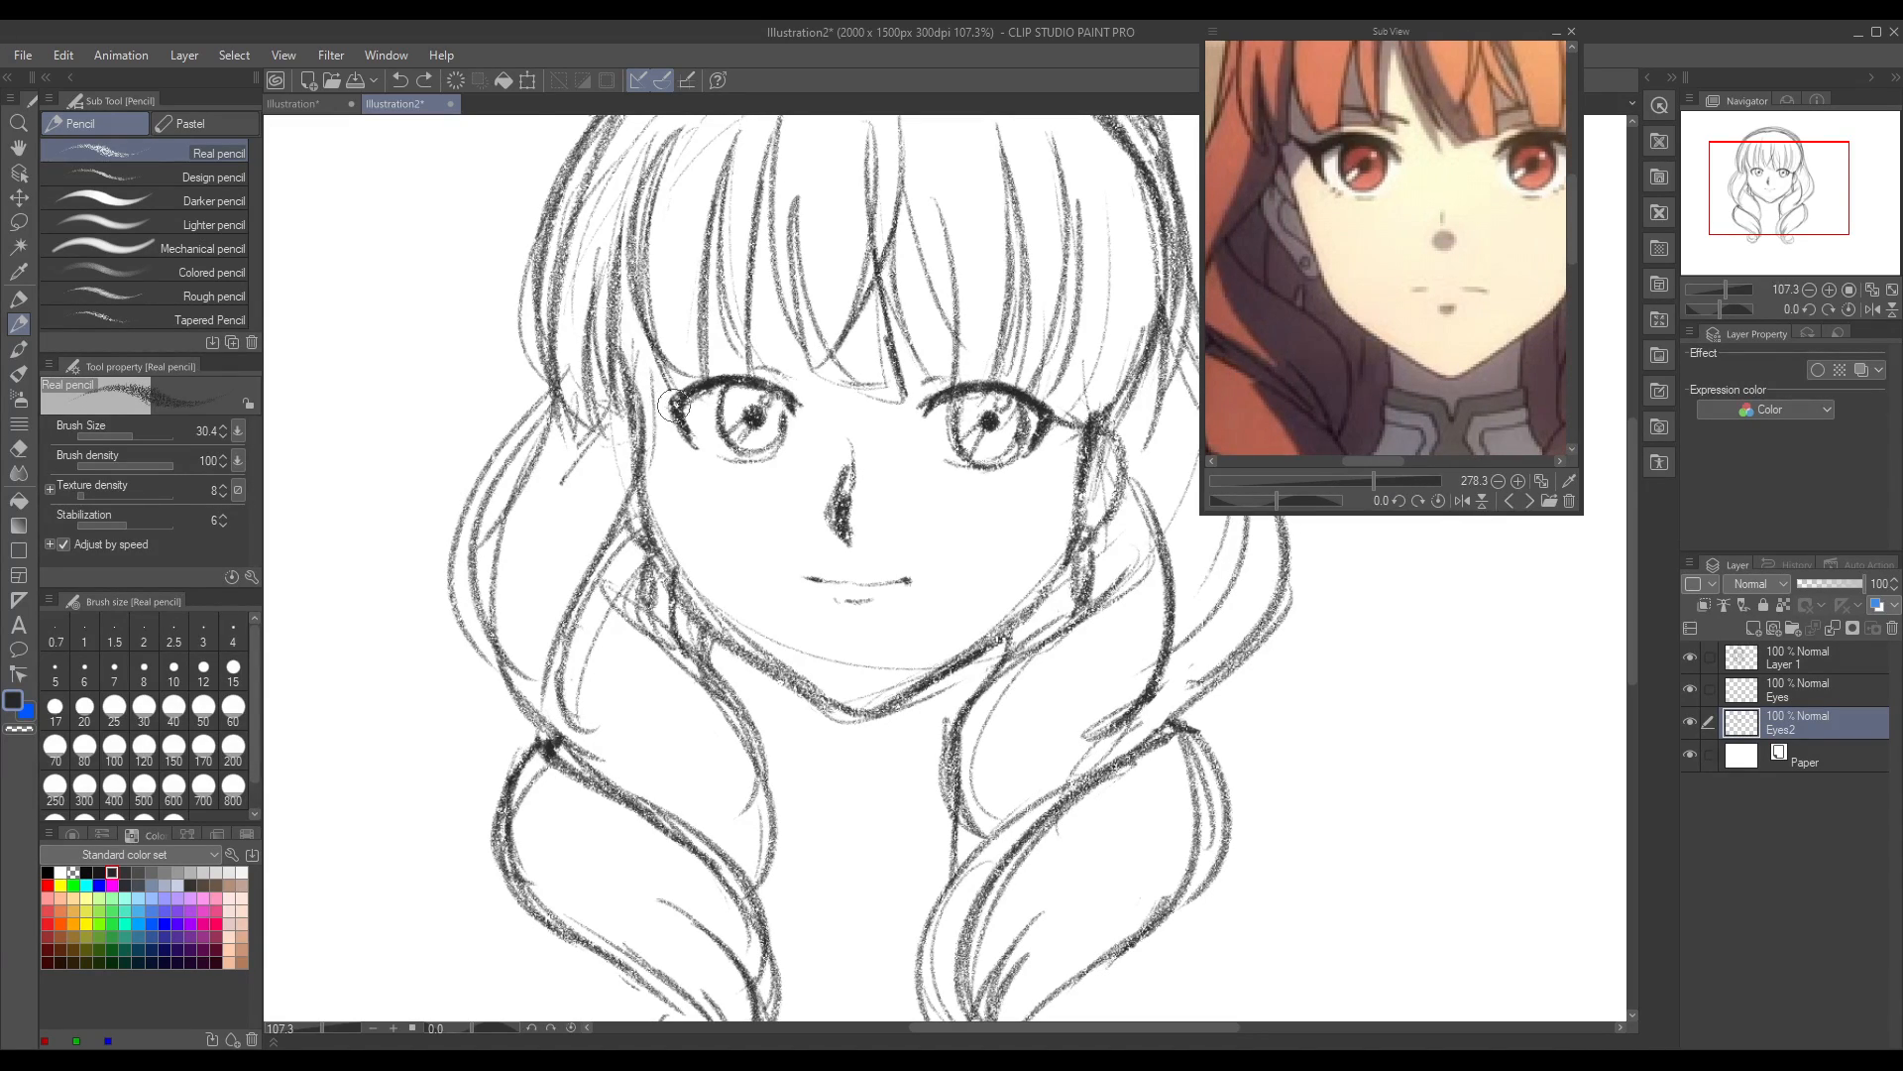
mouse_move(679, 405)
mouse_down()
mouse_move(652, 394)
mouse_move(687, 427)
mouse_up()
click(1870, 312)
drag(1013, 1027, 1061, 1027)
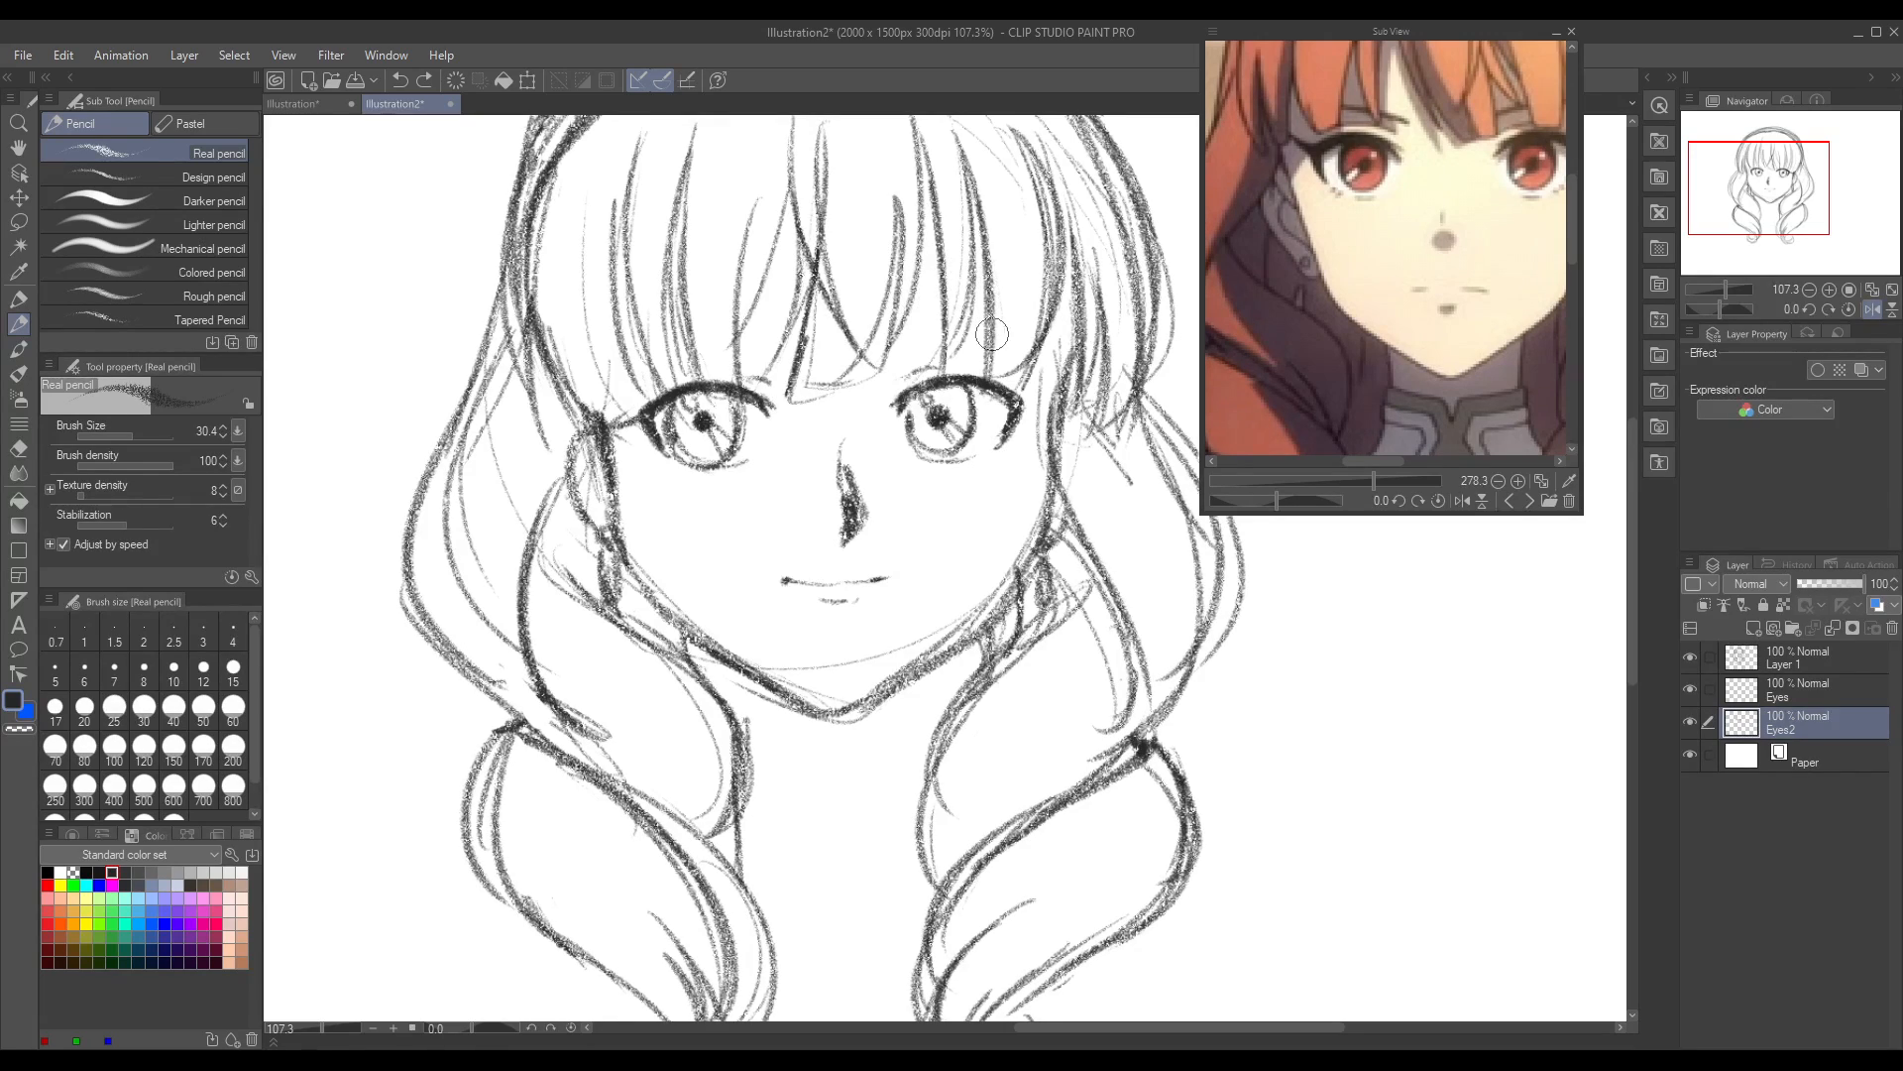
drag(1386, 464, 1412, 464)
drag(1005, 392, 1033, 382)
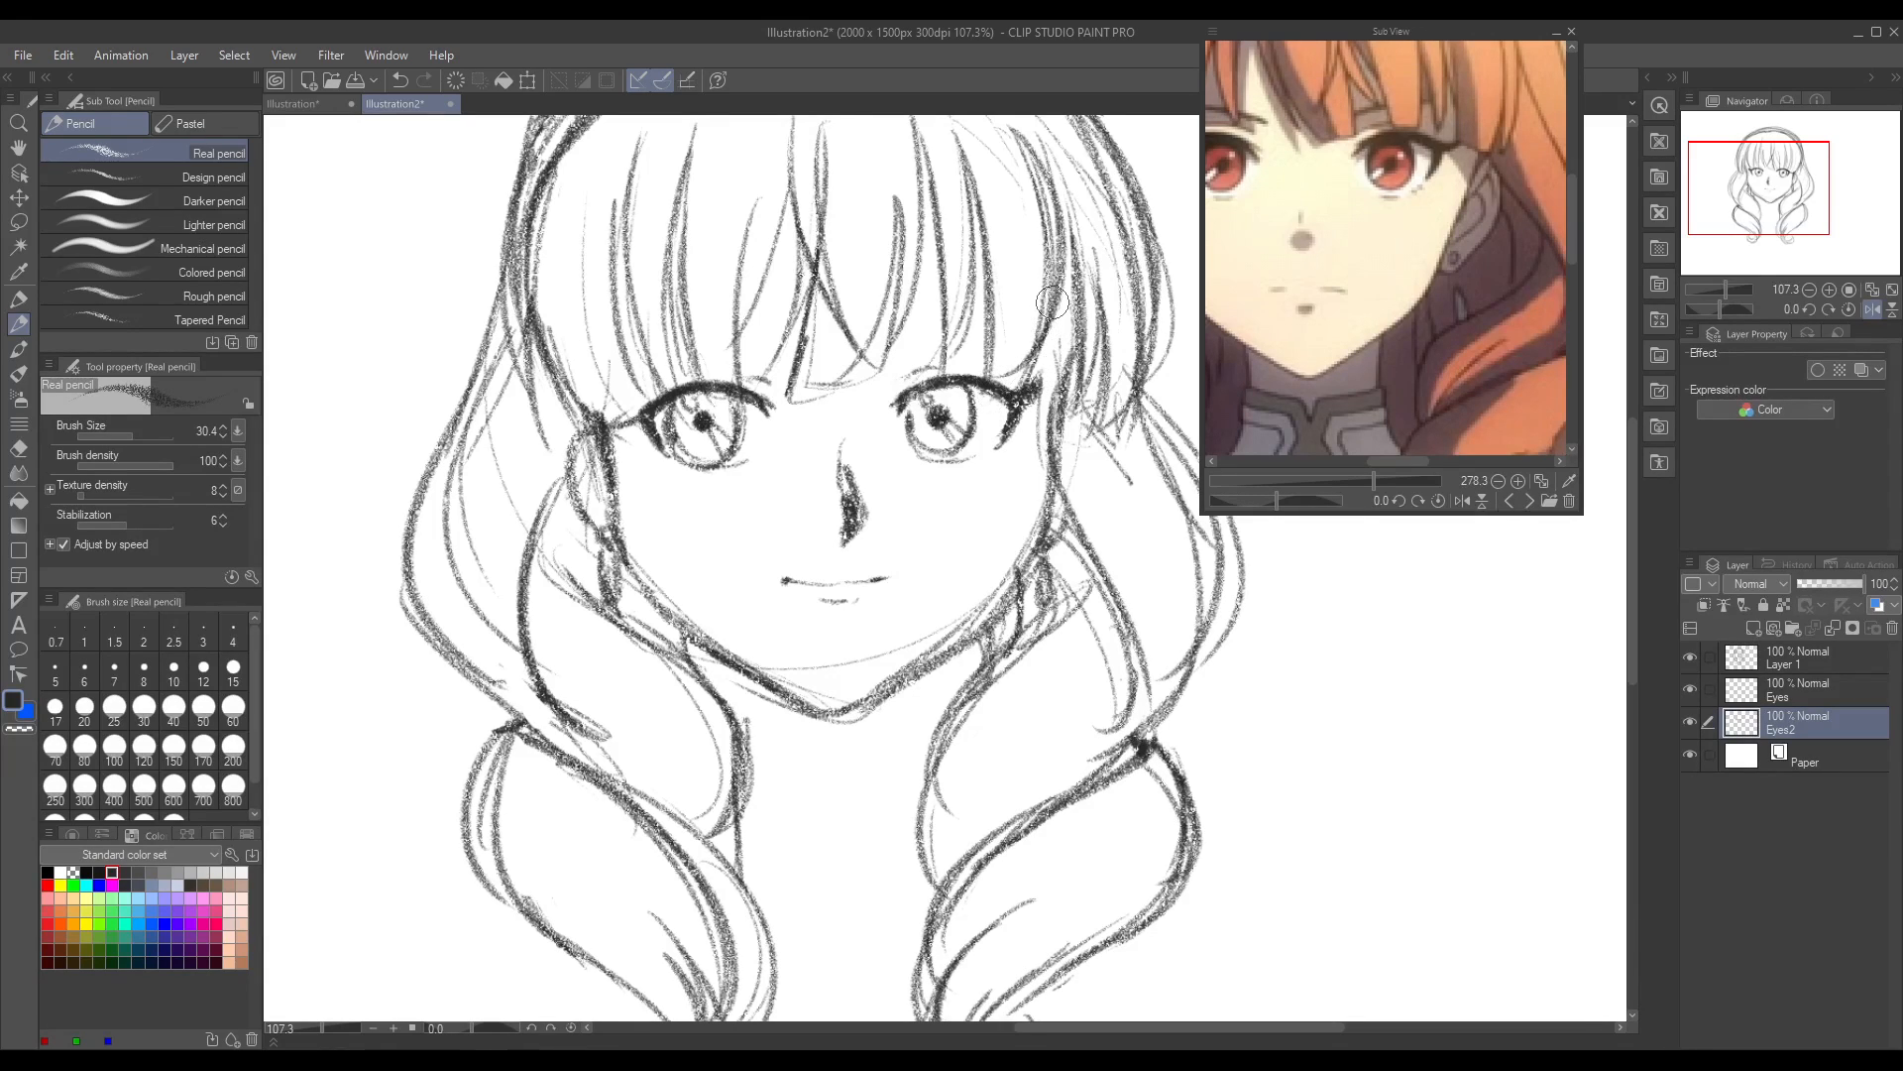
Step: Add a matching outer lash flick to the right eye, undoing and redrawing it while switching between normal and mirrored views
click(1867, 310)
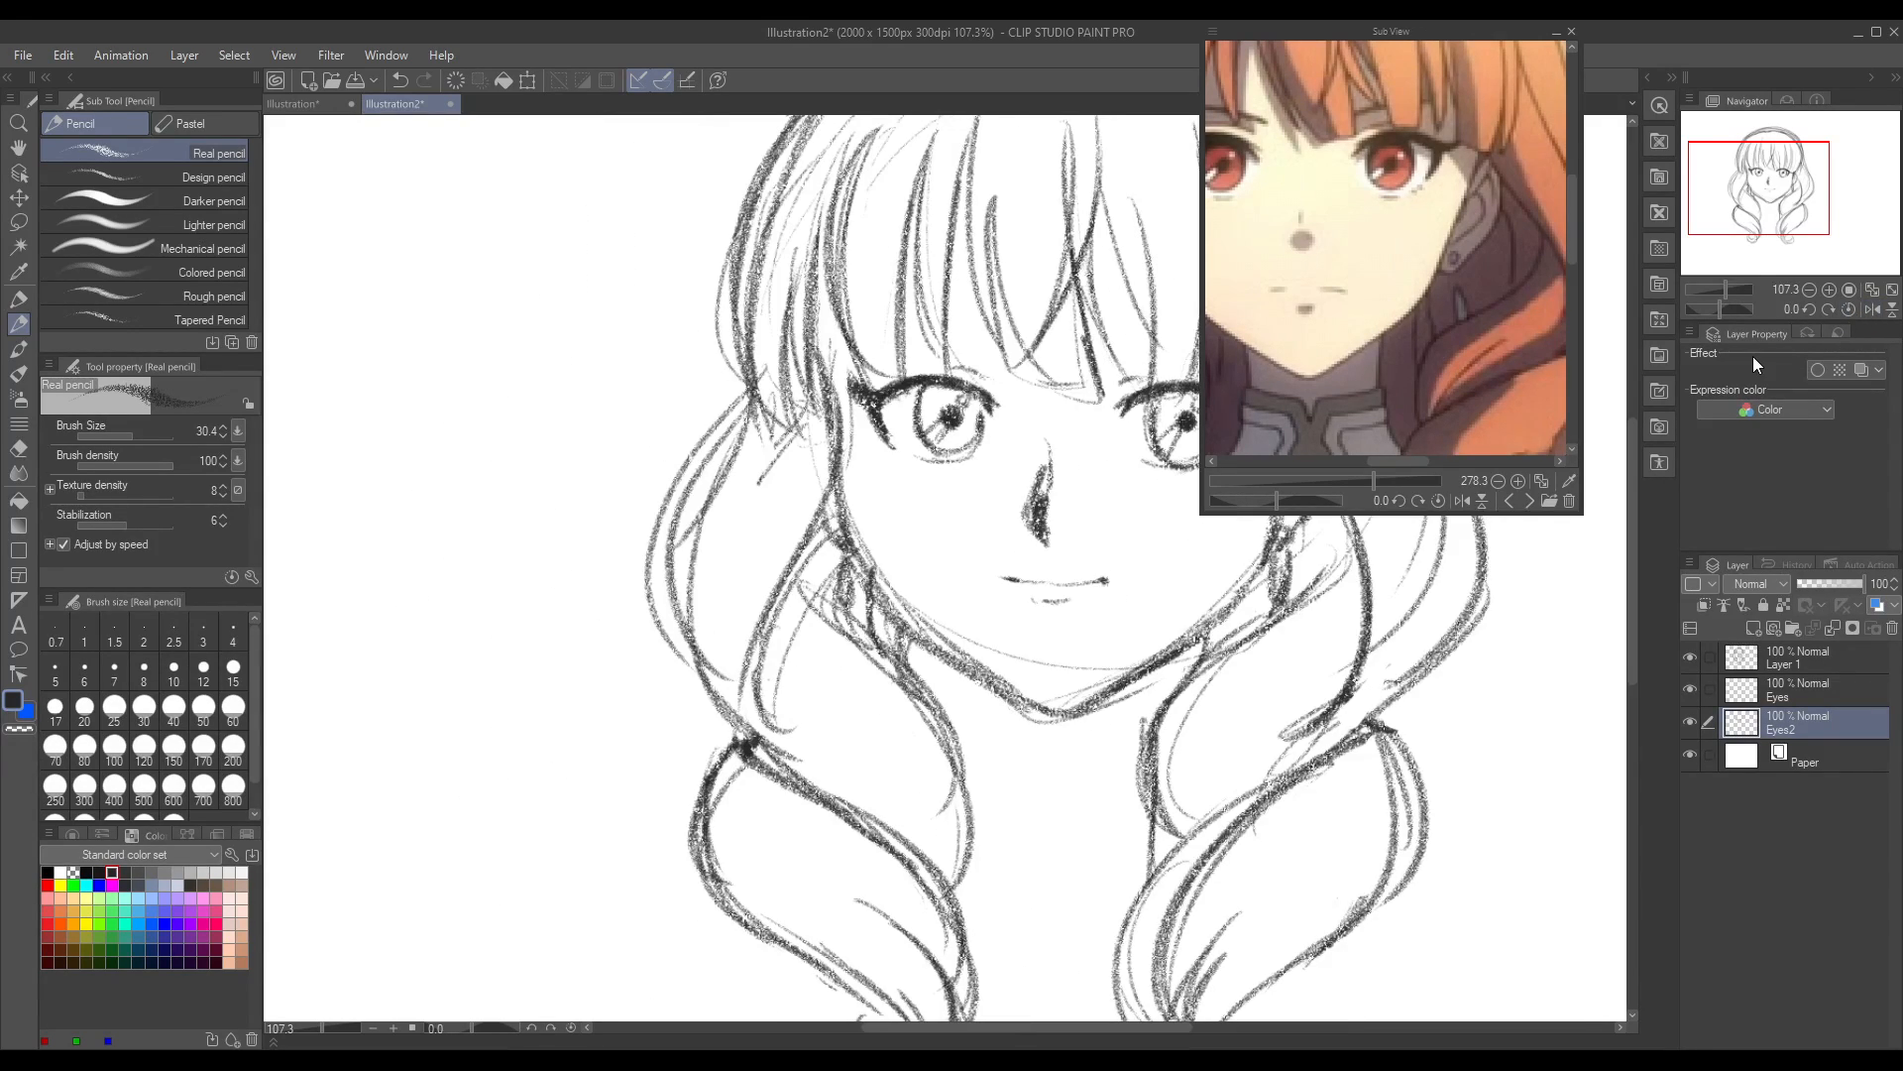
drag(1015, 1029, 1054, 1029)
drag(1073, 402, 1109, 387)
click(1870, 309)
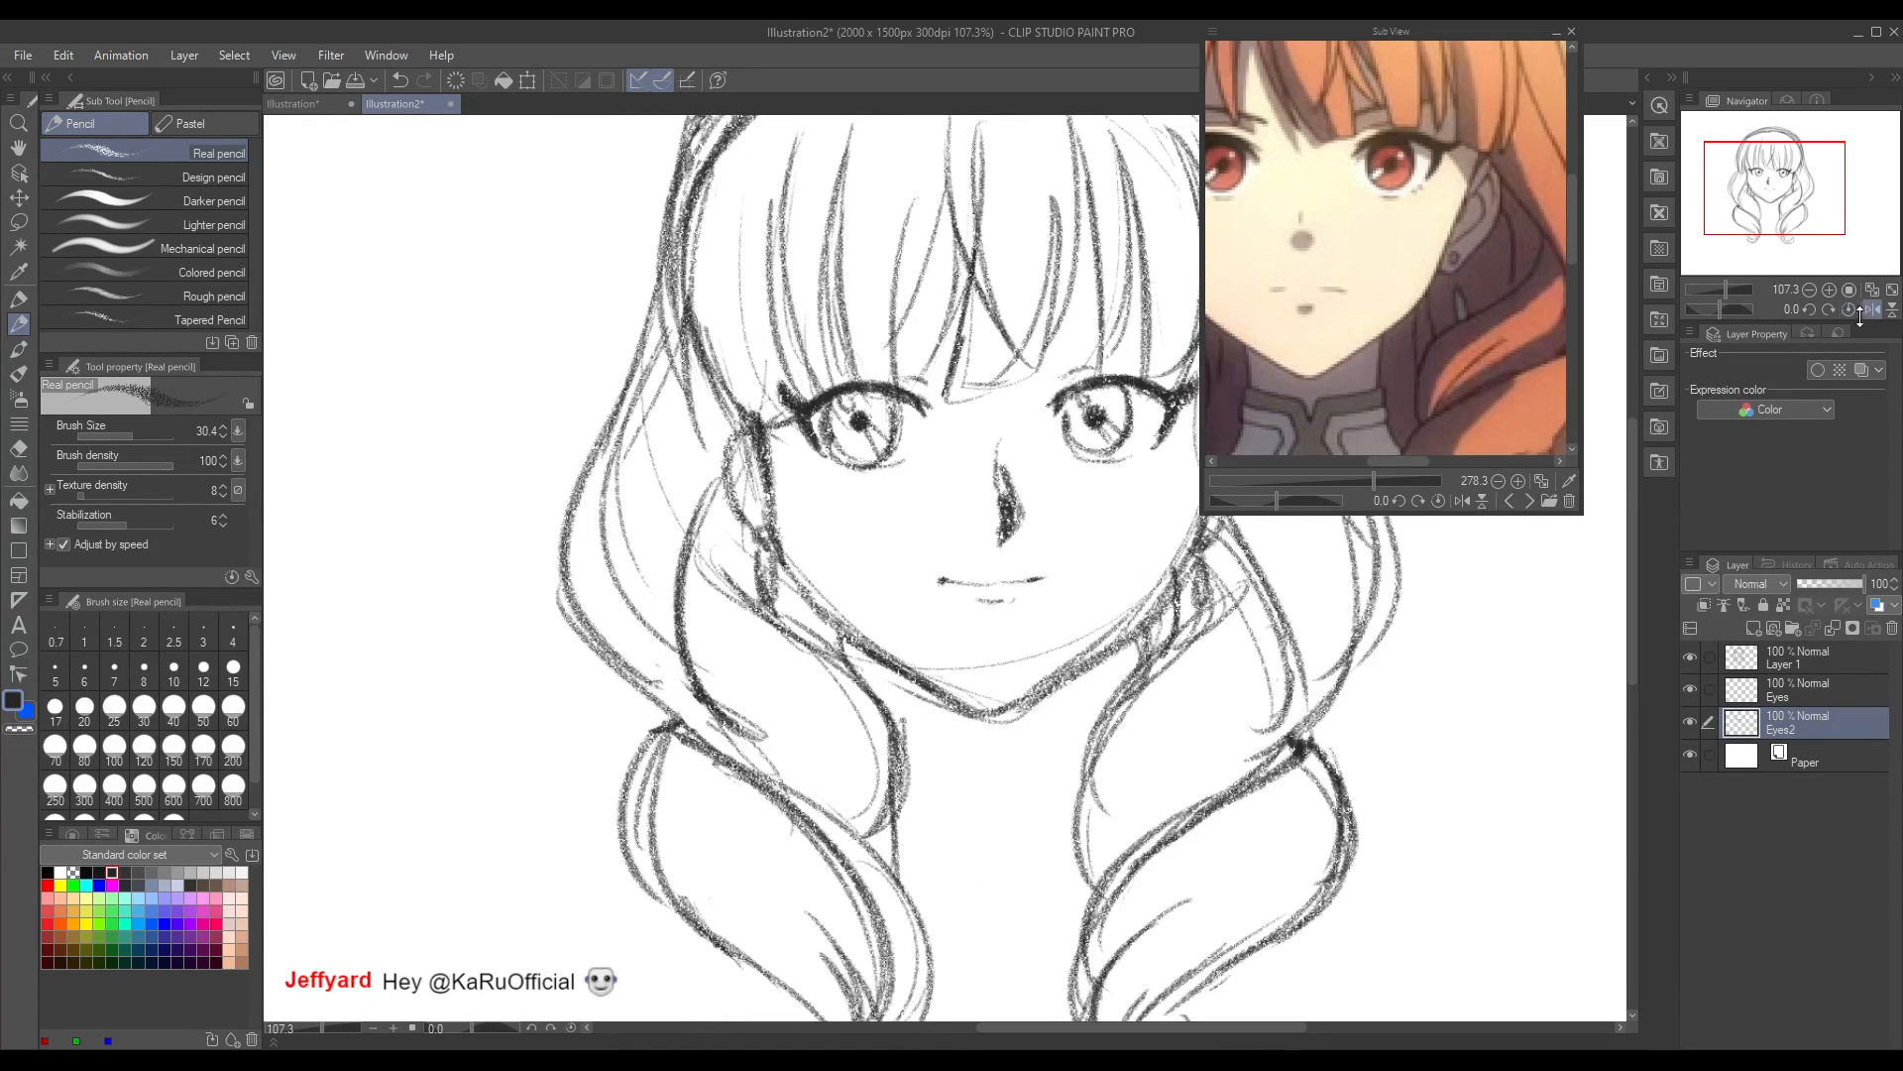
key(ctrl+z)
key(ctrl+z)
mouse_move(800, 407)
mouse_down()
mouse_move(763, 379)
mouse_move(828, 399)
mouse_up()
key(ctrl+z)
Step: Sketch arched eyebrows over the bangs above both eyes in the mirrored view, undoing the first attempt
drag(779, 370, 930, 362)
key(ctrl+z)
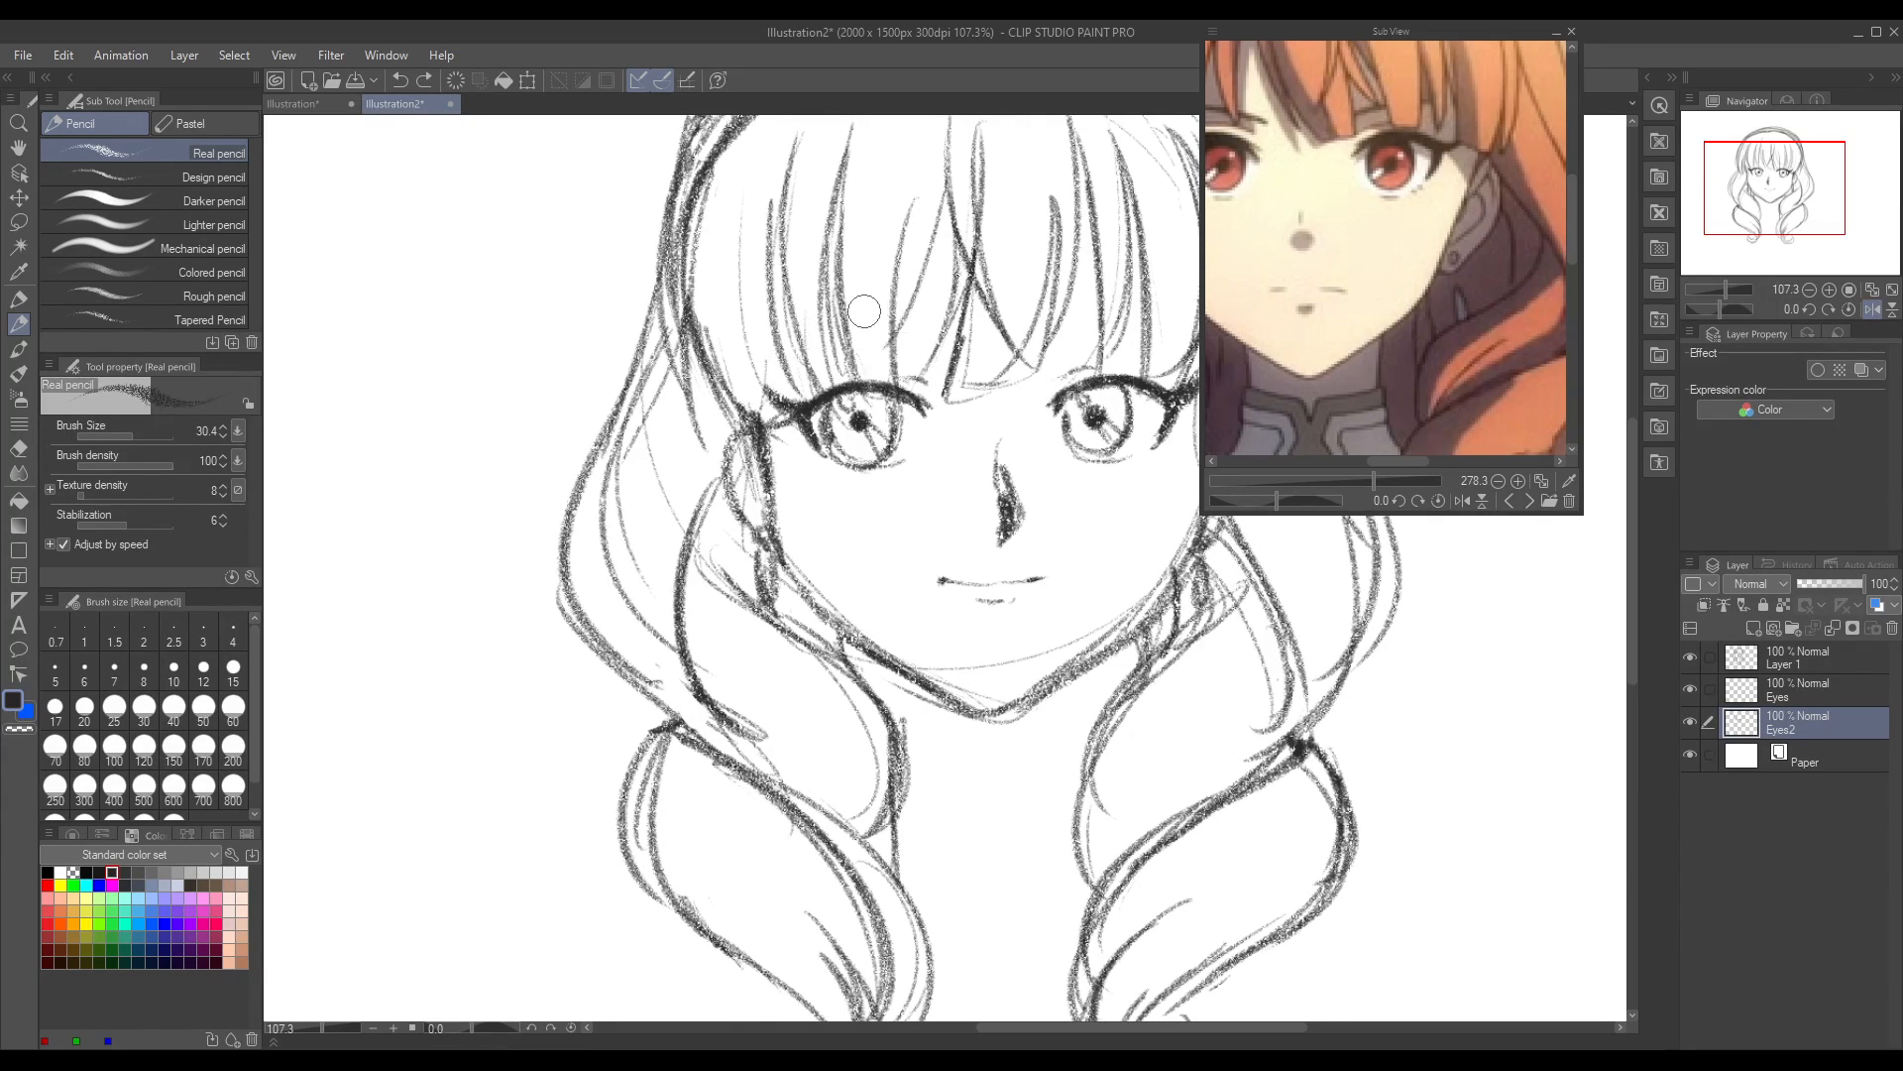
drag(788, 357, 937, 342)
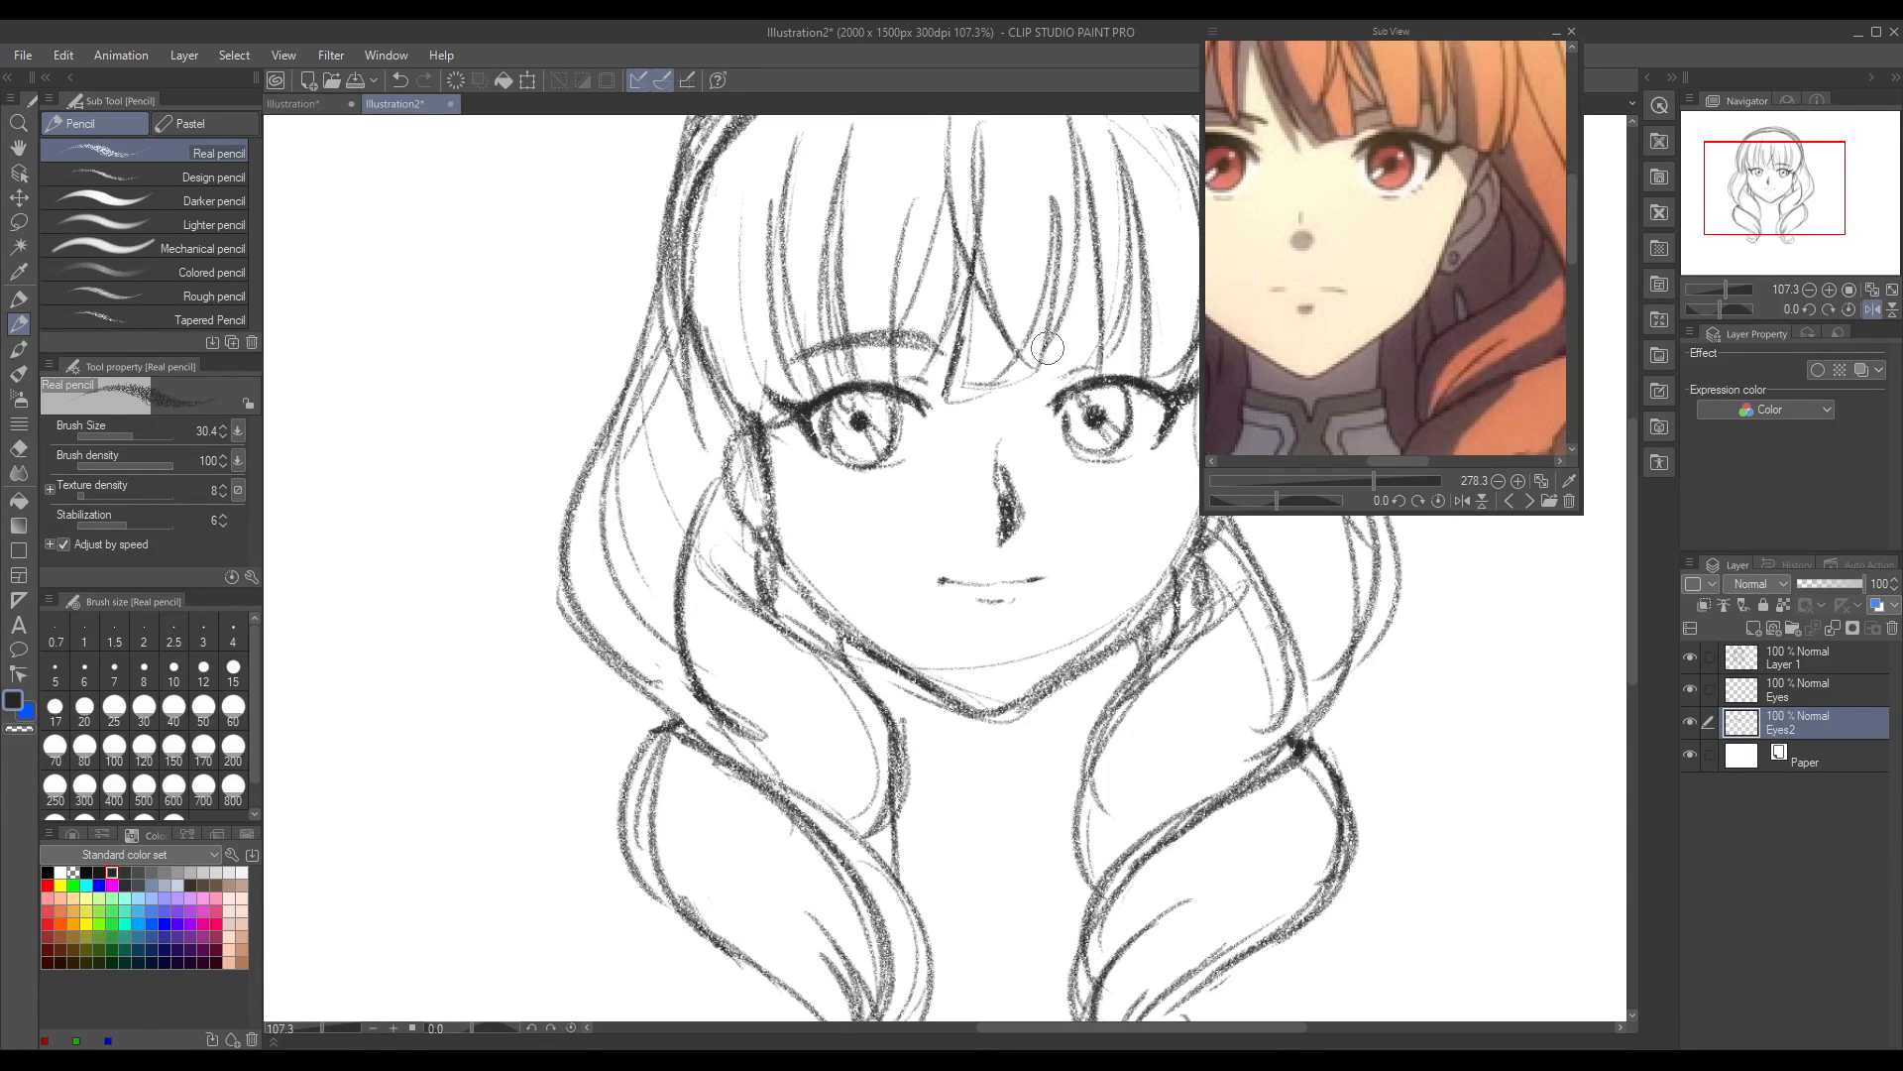
drag(1049, 344, 1168, 325)
Step: Compare the eyebrows in mirrored and normal views and redraw the left eyebrow as a thicker arch
click(1873, 310)
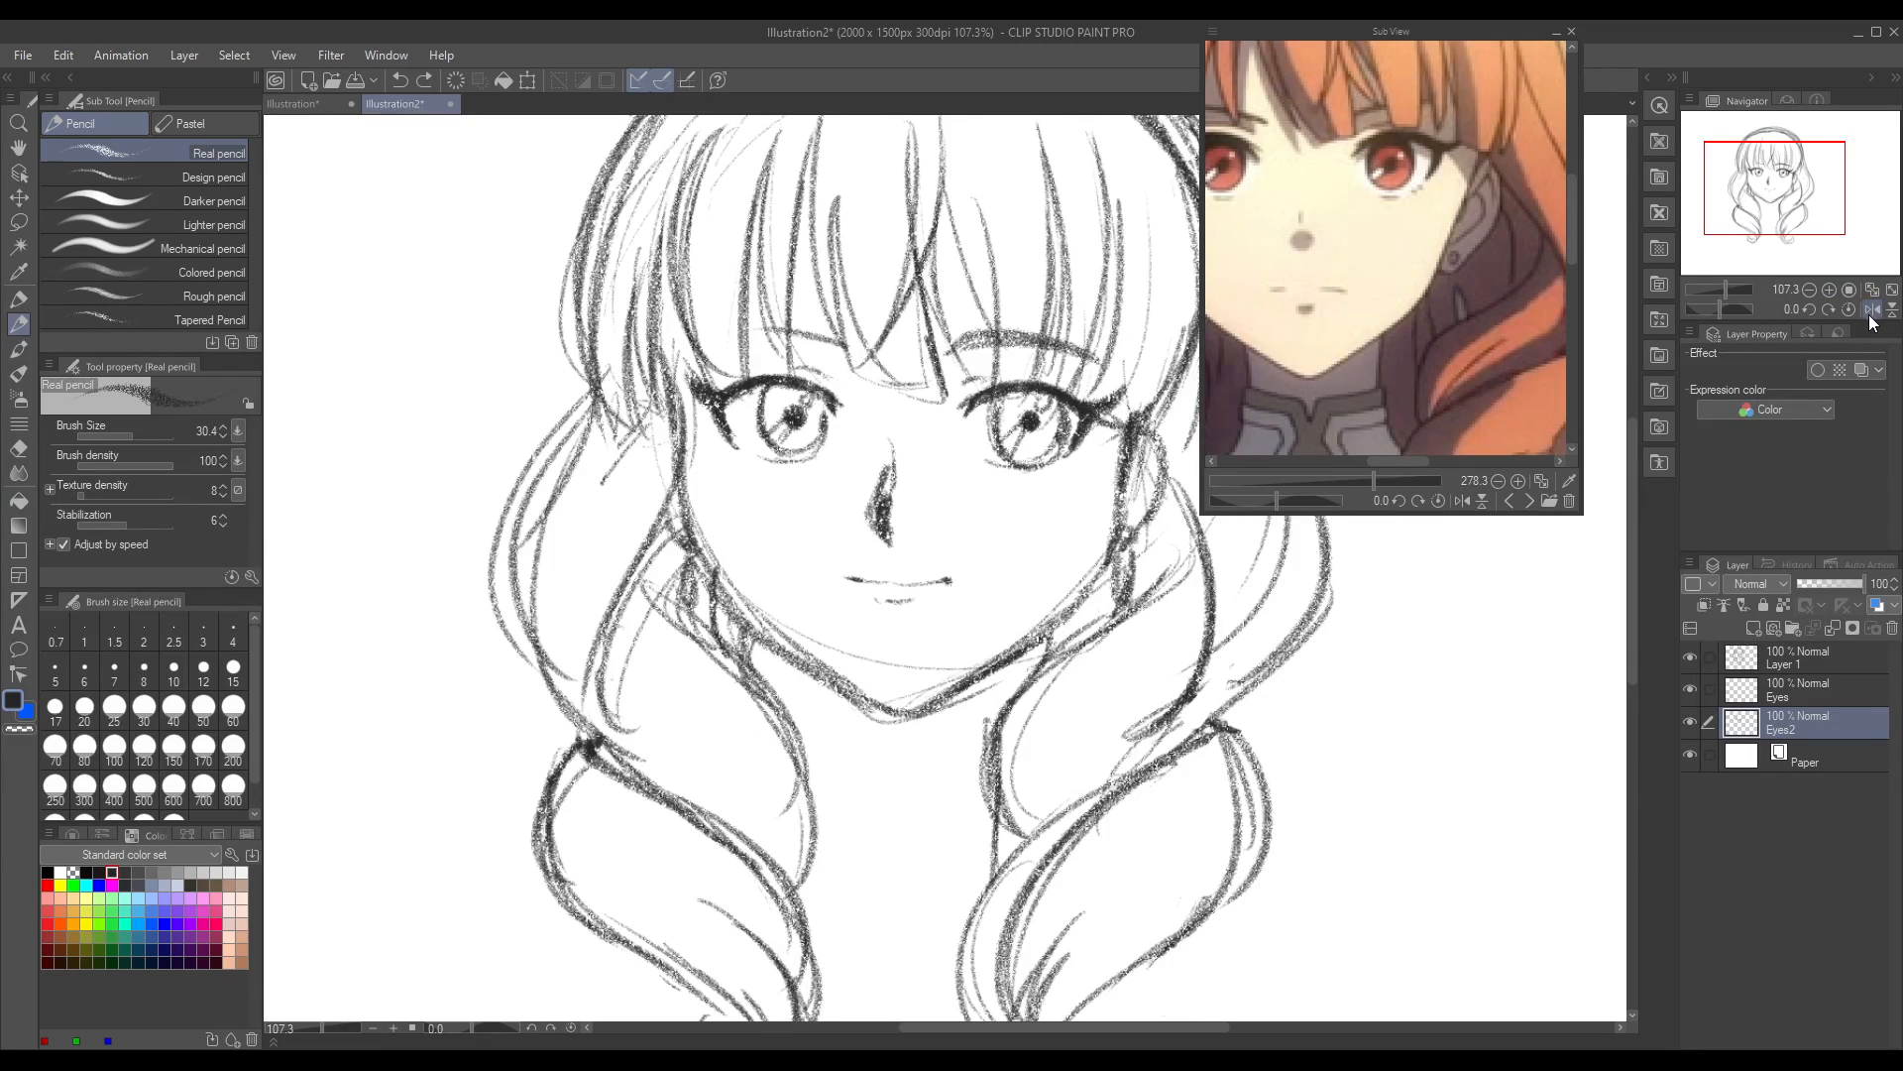
click(1872, 312)
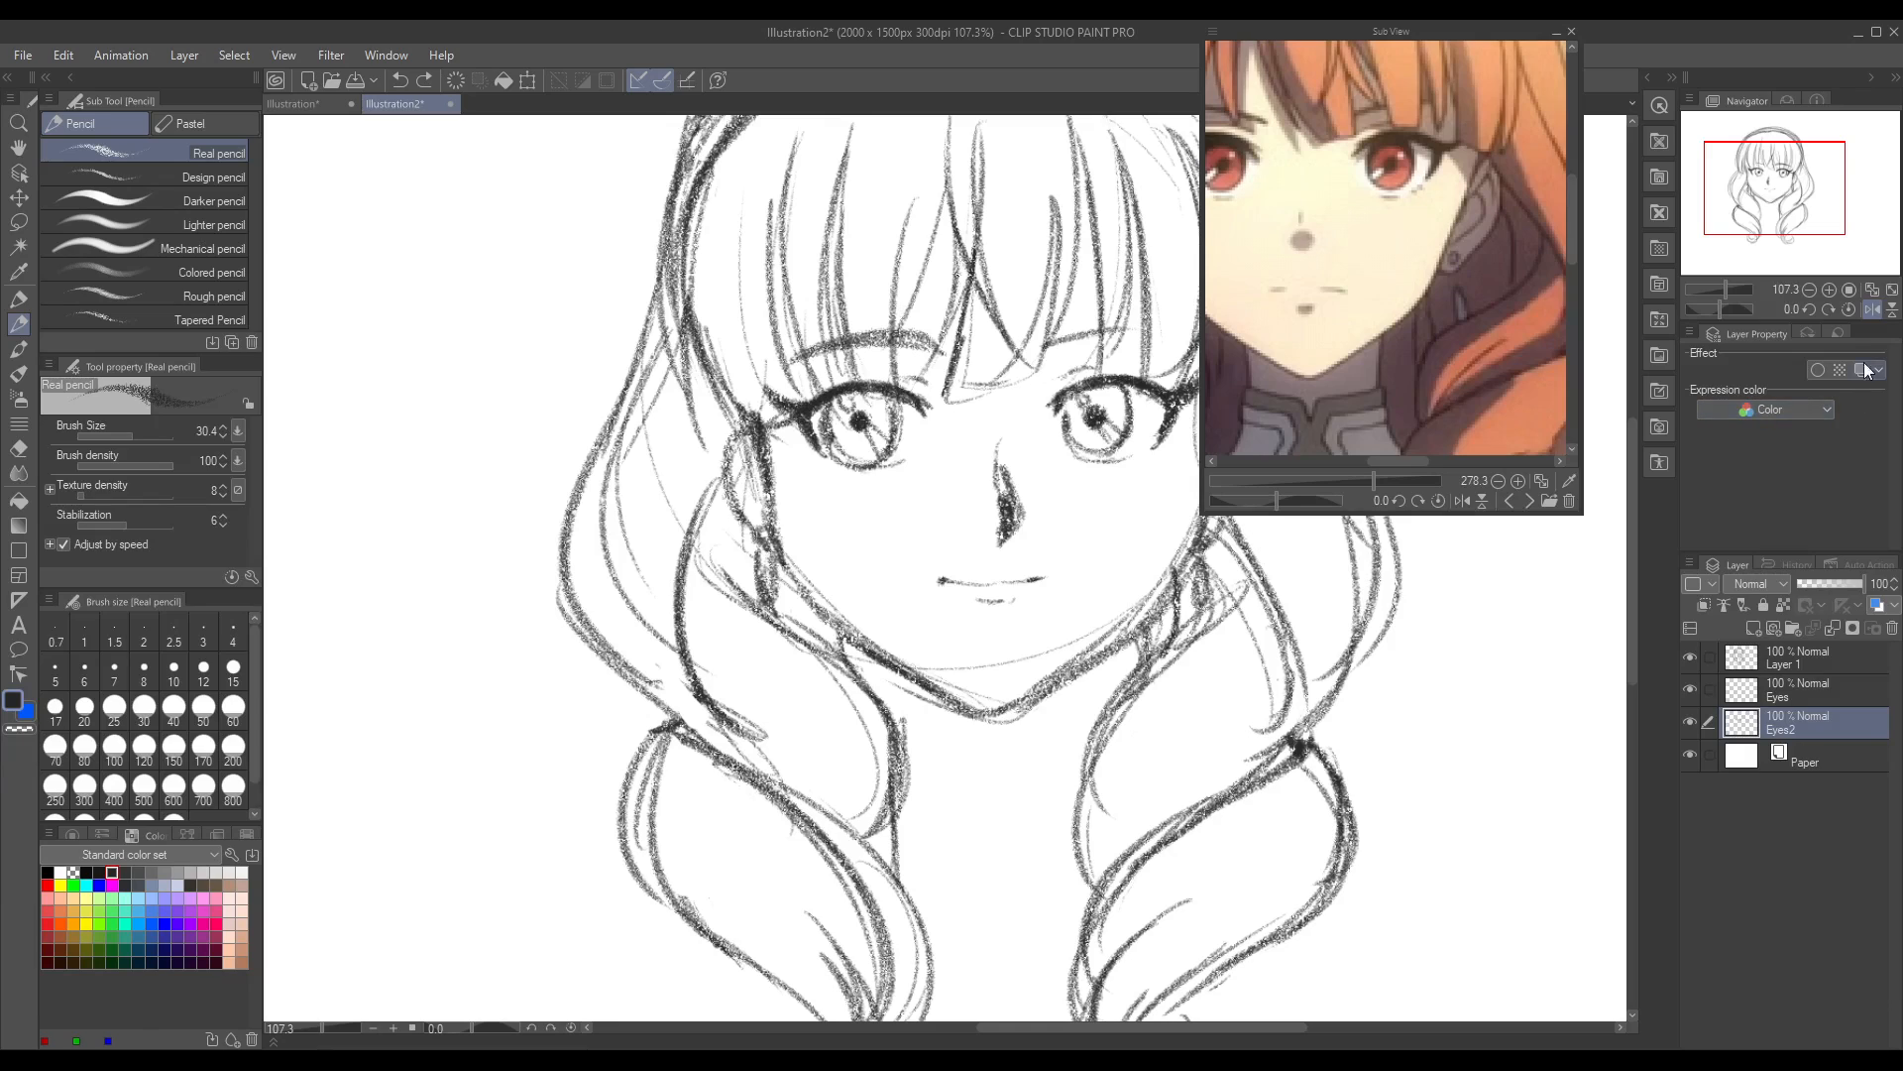
click(1872, 312)
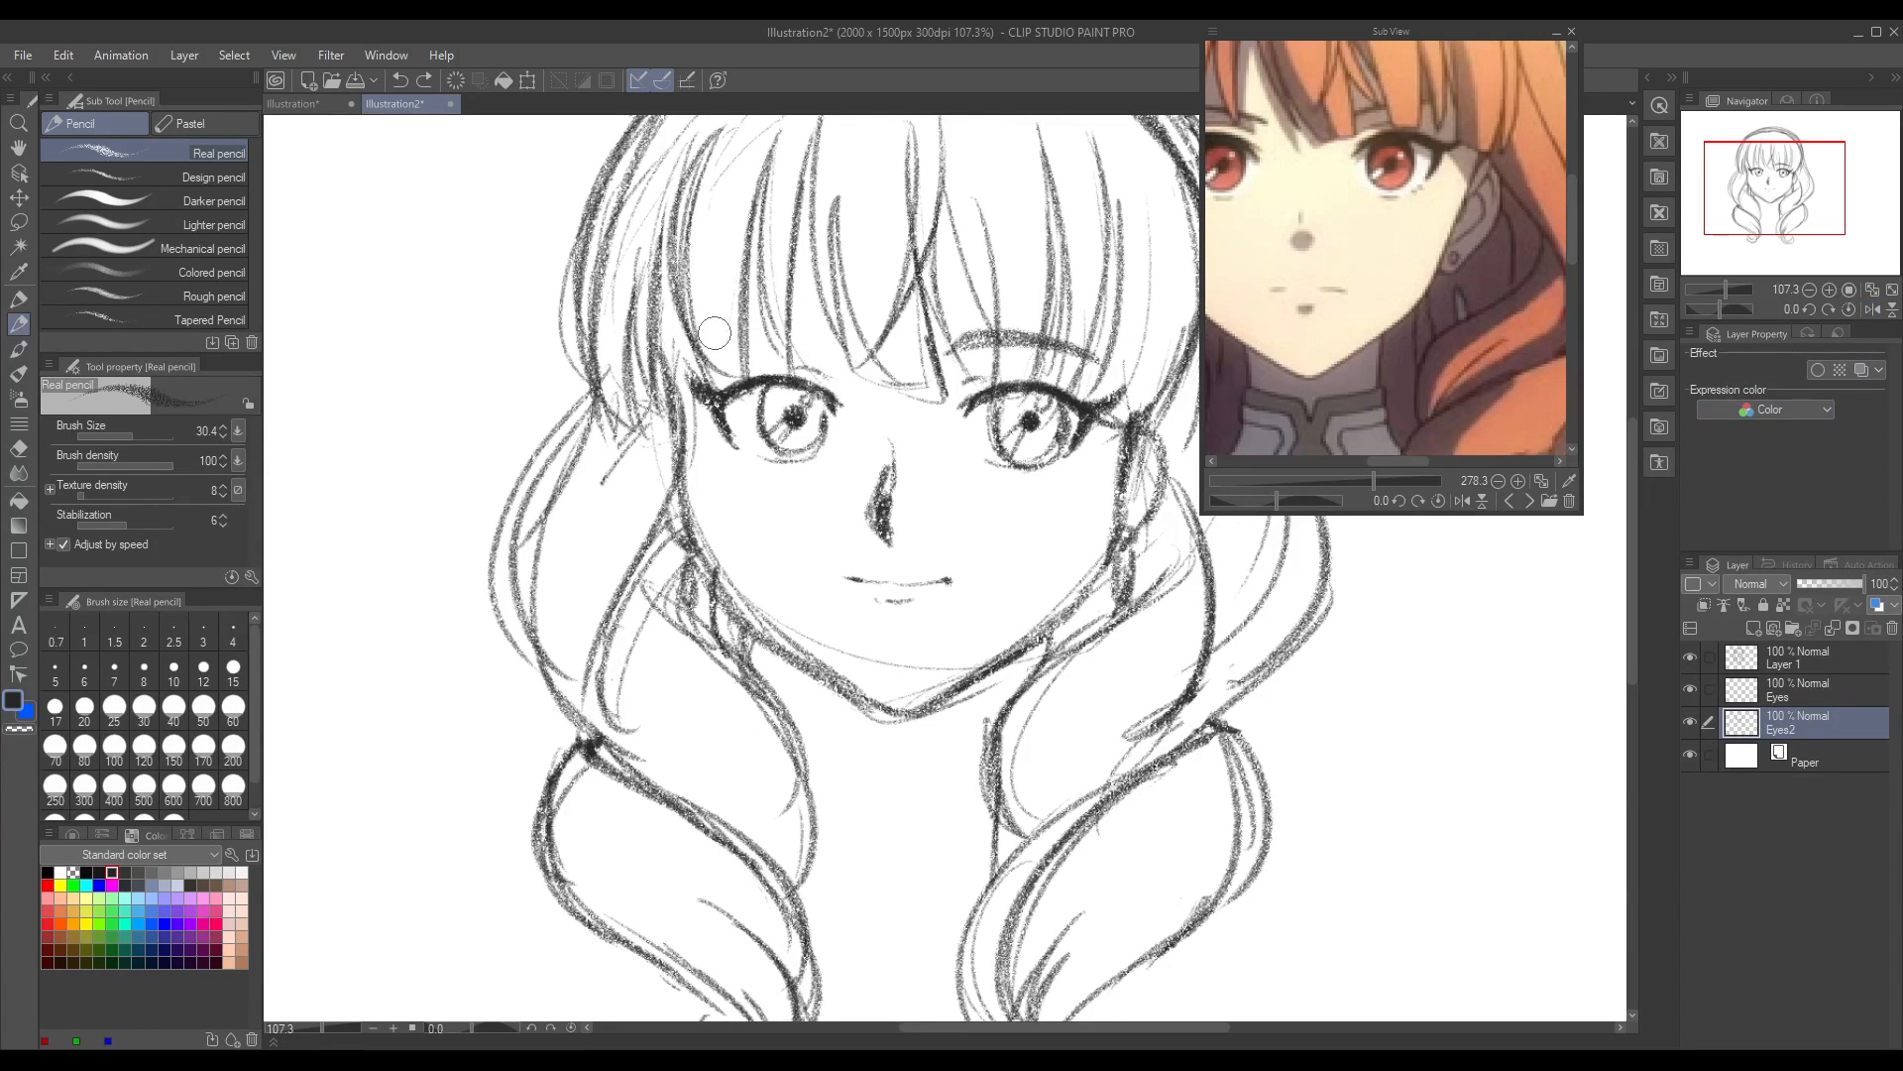
drag(706, 342, 844, 333)
key(ctrl+z)
mouse_move(717, 342)
mouse_down()
mouse_move(836, 328)
mouse_move(750, 334)
mouse_up()
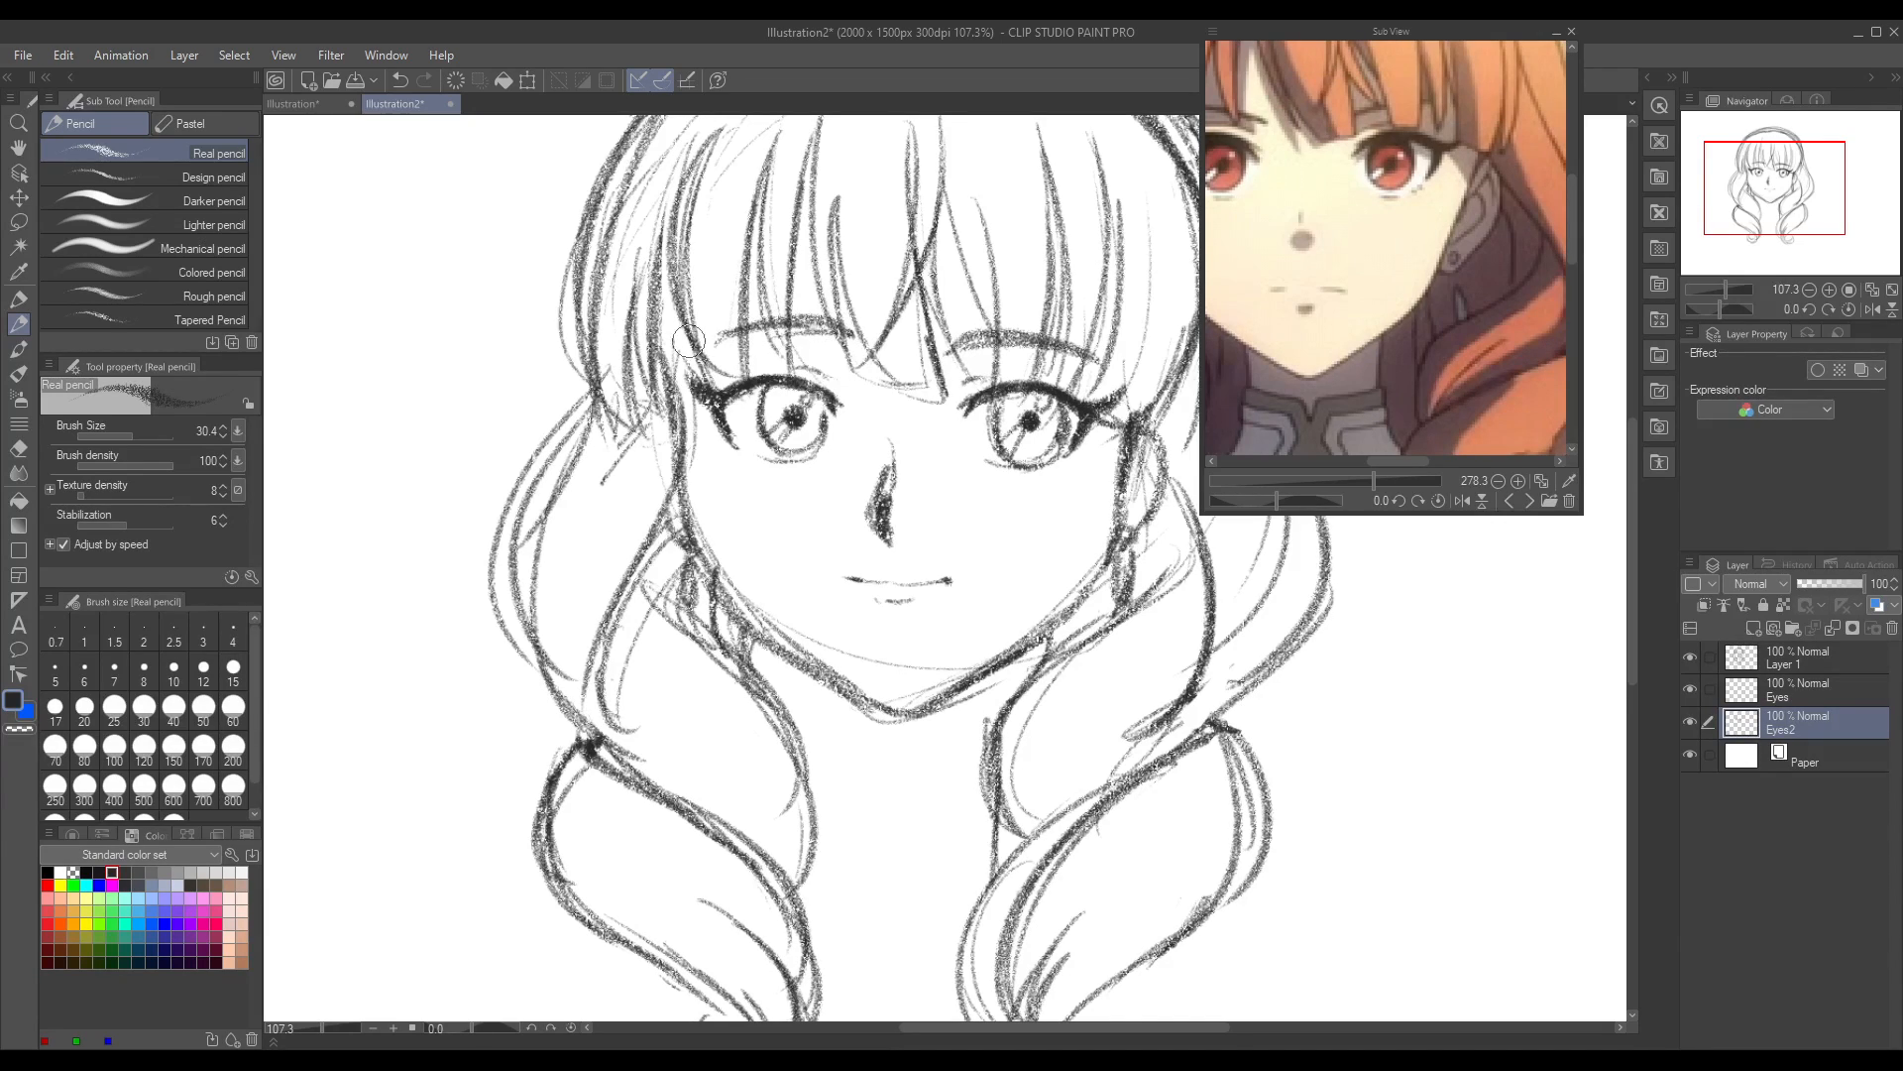
Step: Lasso the left eyebrow, rotate it slightly with a transform and deselect it
scroll(369, 658, down, 2)
drag(337, 1029, 313, 1029)
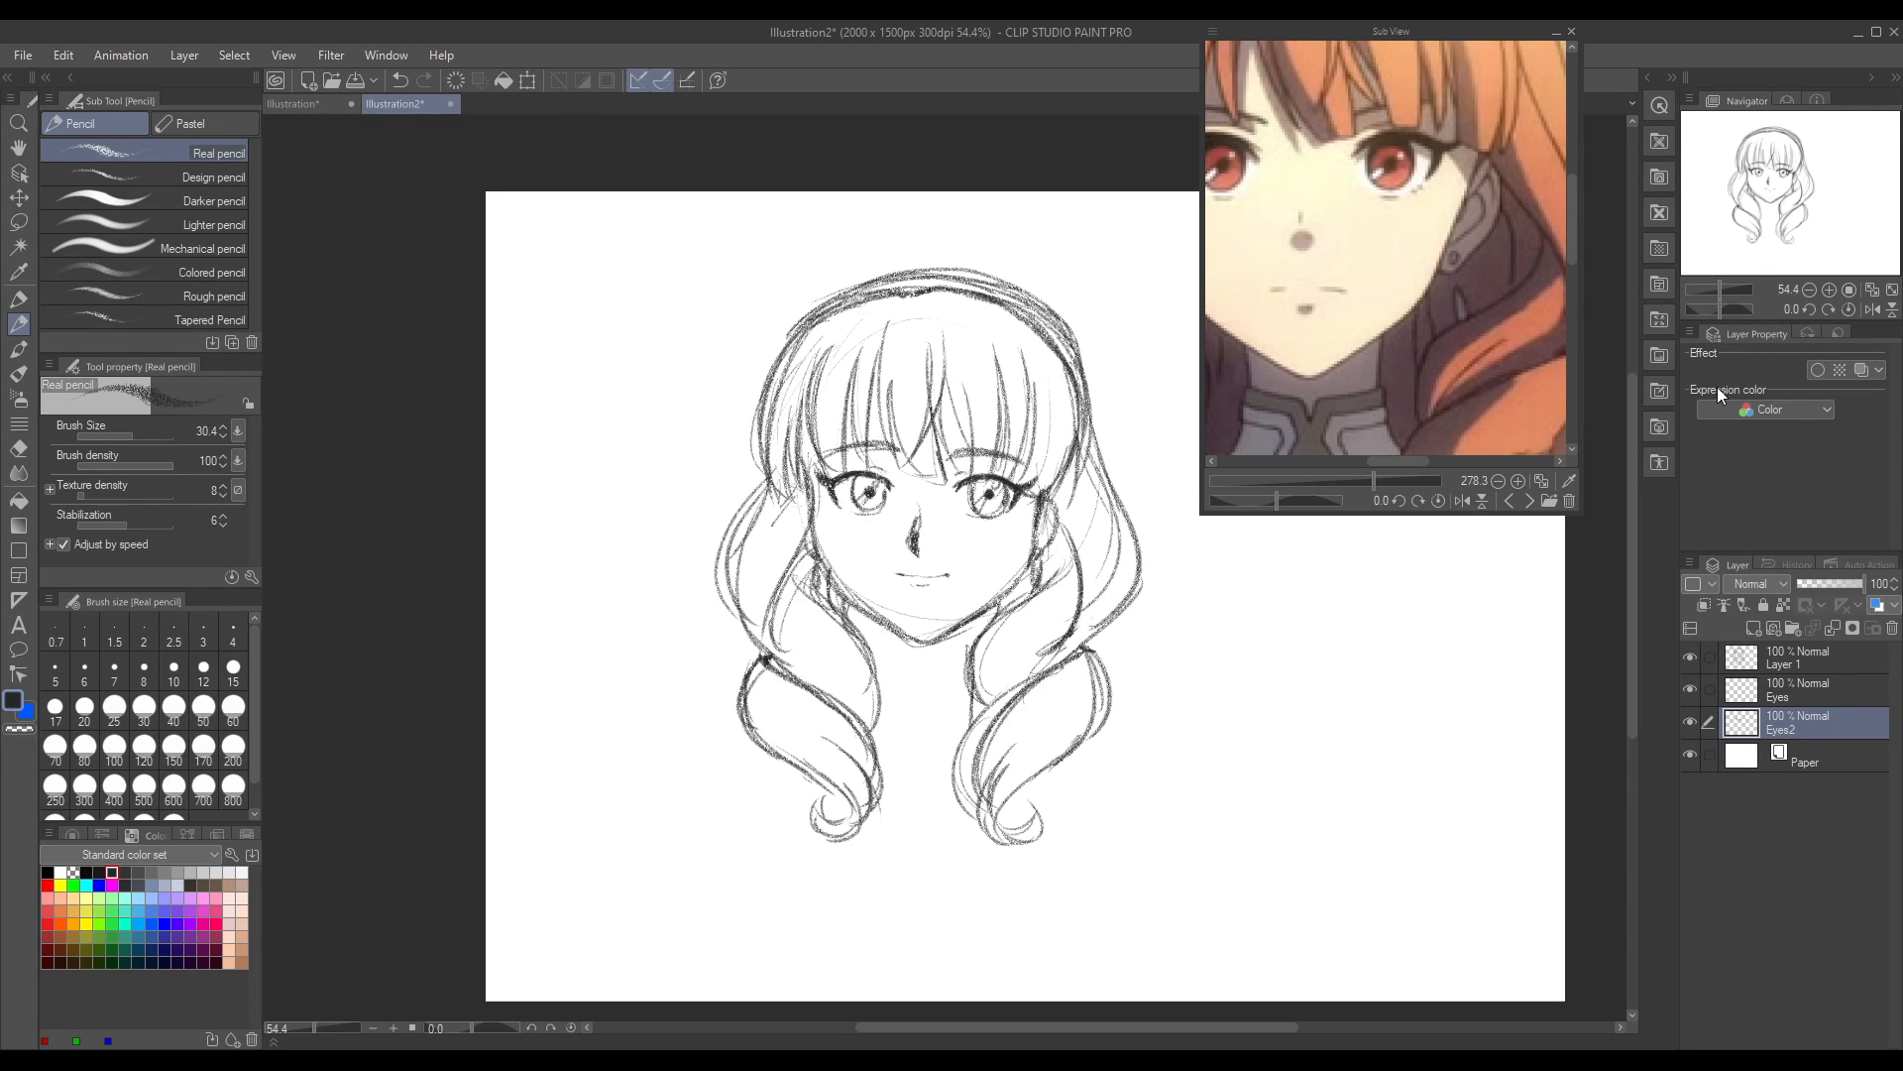
click(18, 246)
click(18, 222)
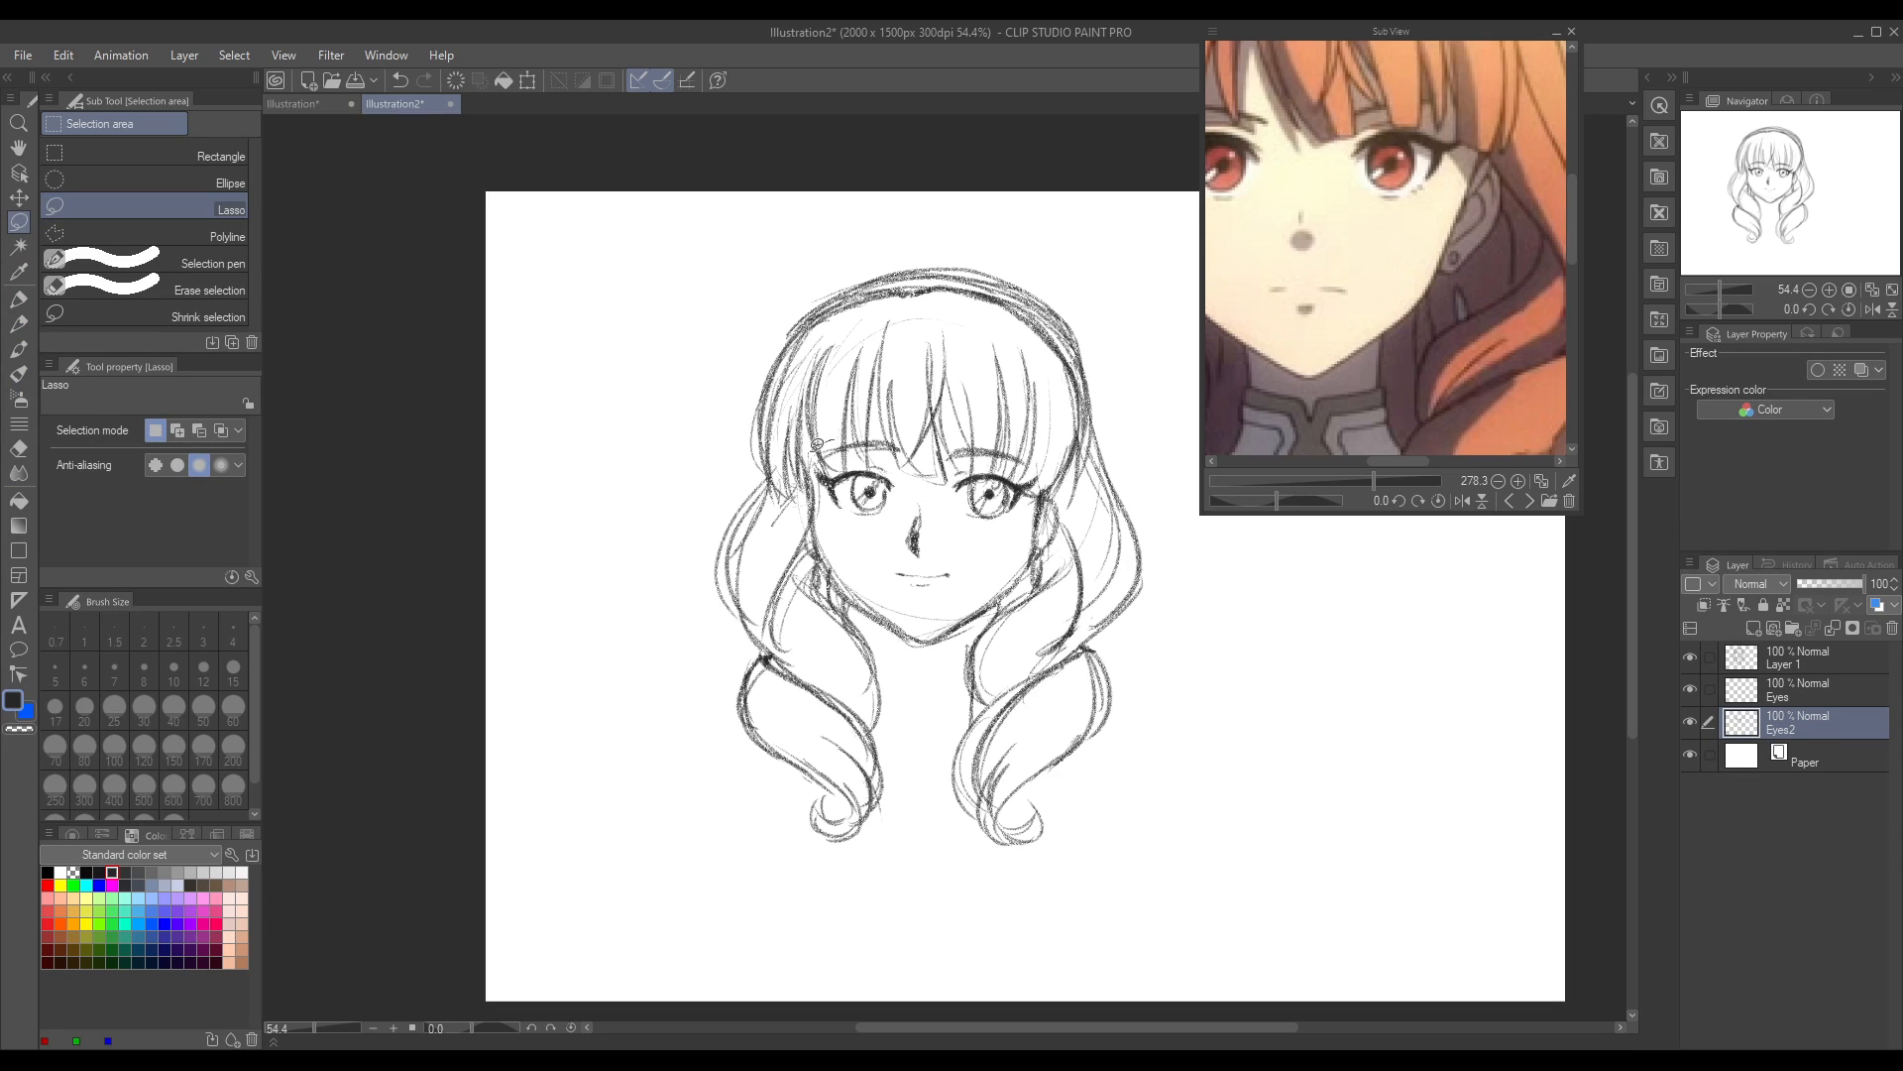
mouse_move(912, 432)
mouse_down()
mouse_move(846, 422)
mouse_move(884, 460)
mouse_up()
click(18, 197)
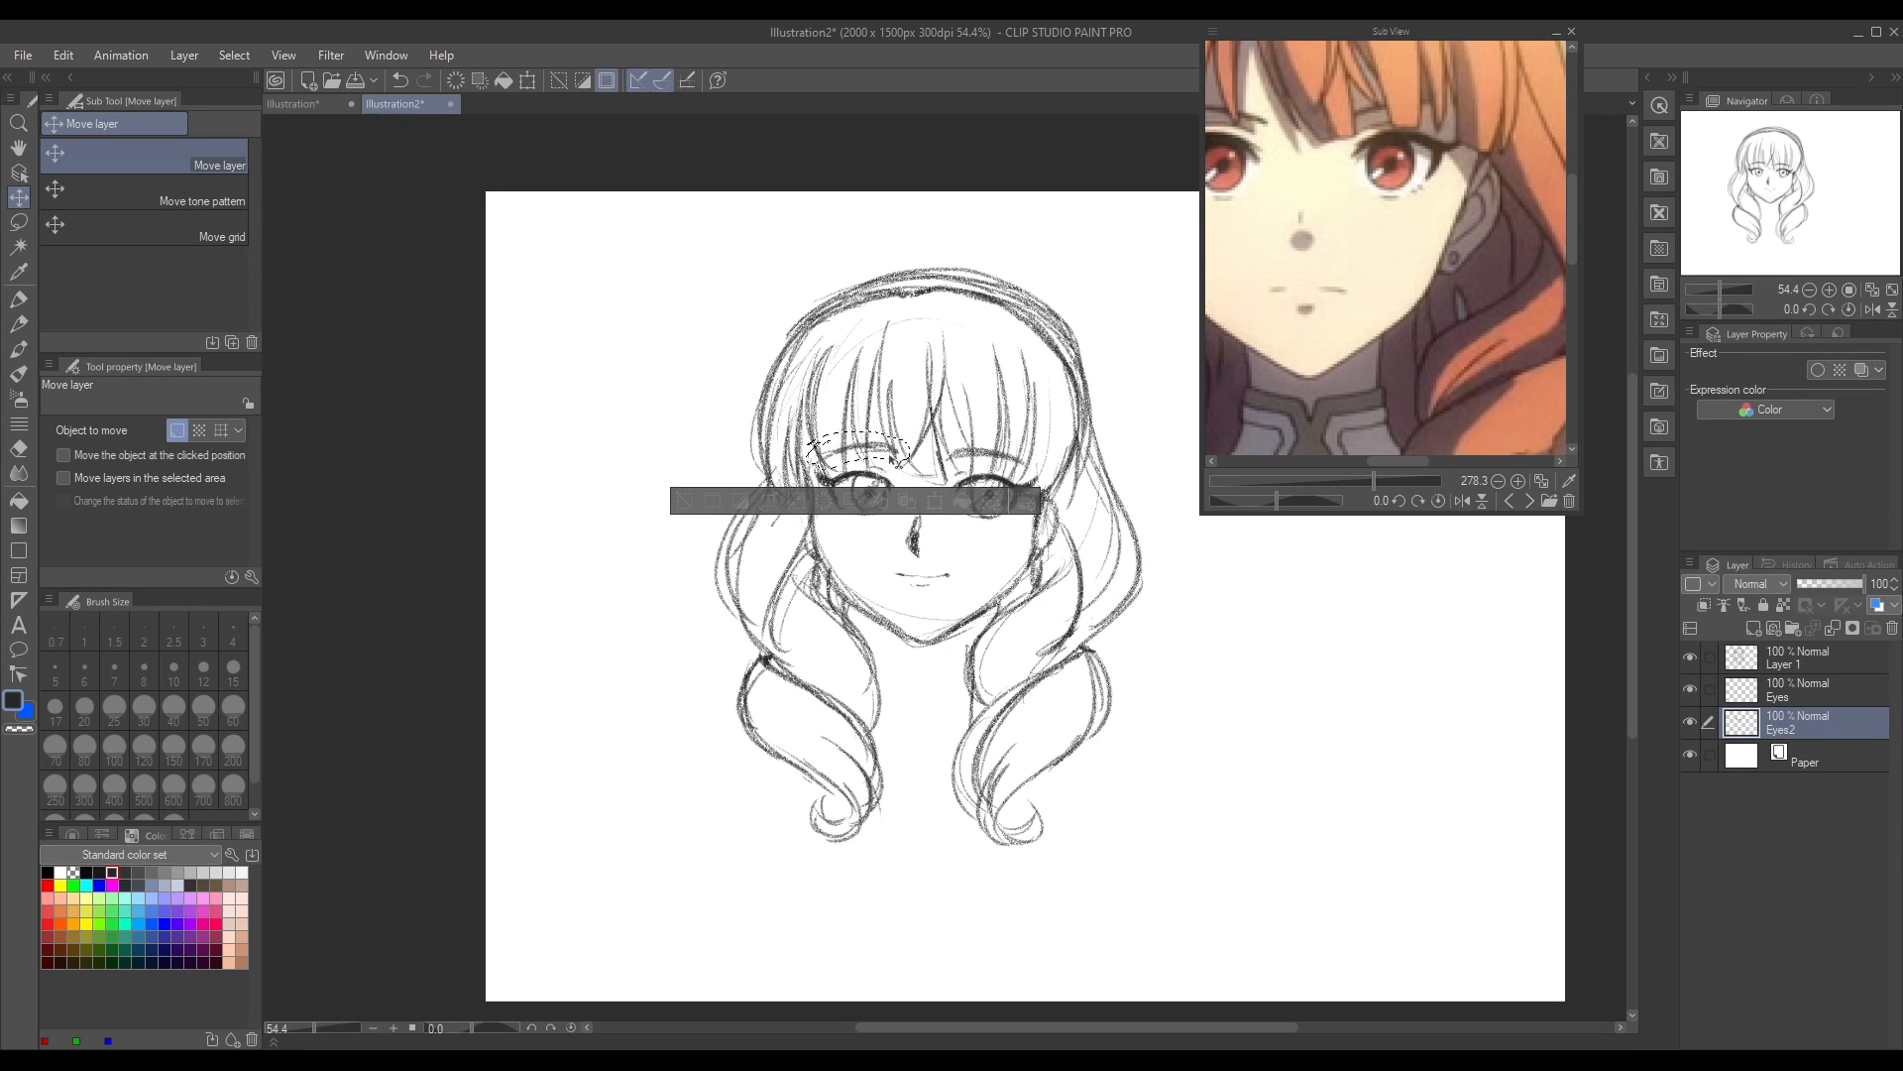
key(ctrl+t)
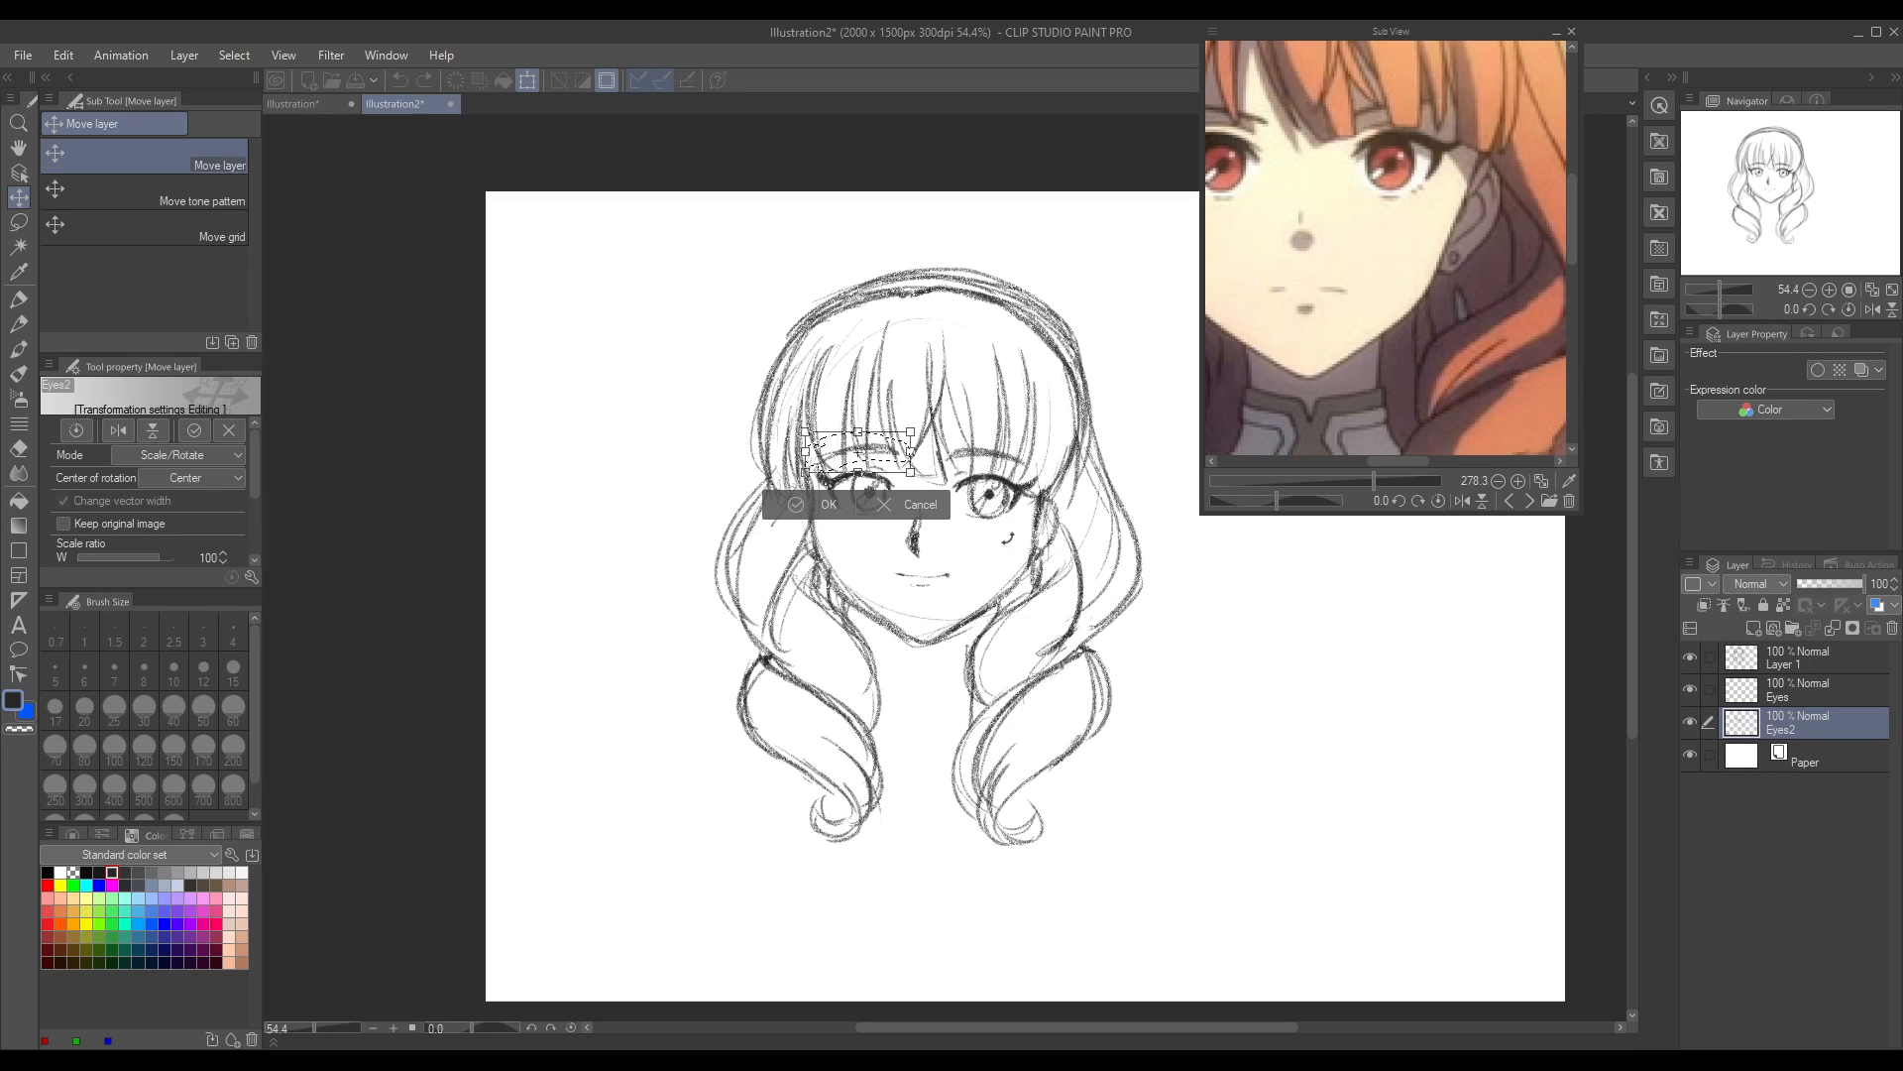
drag(1099, 600, 1102, 609)
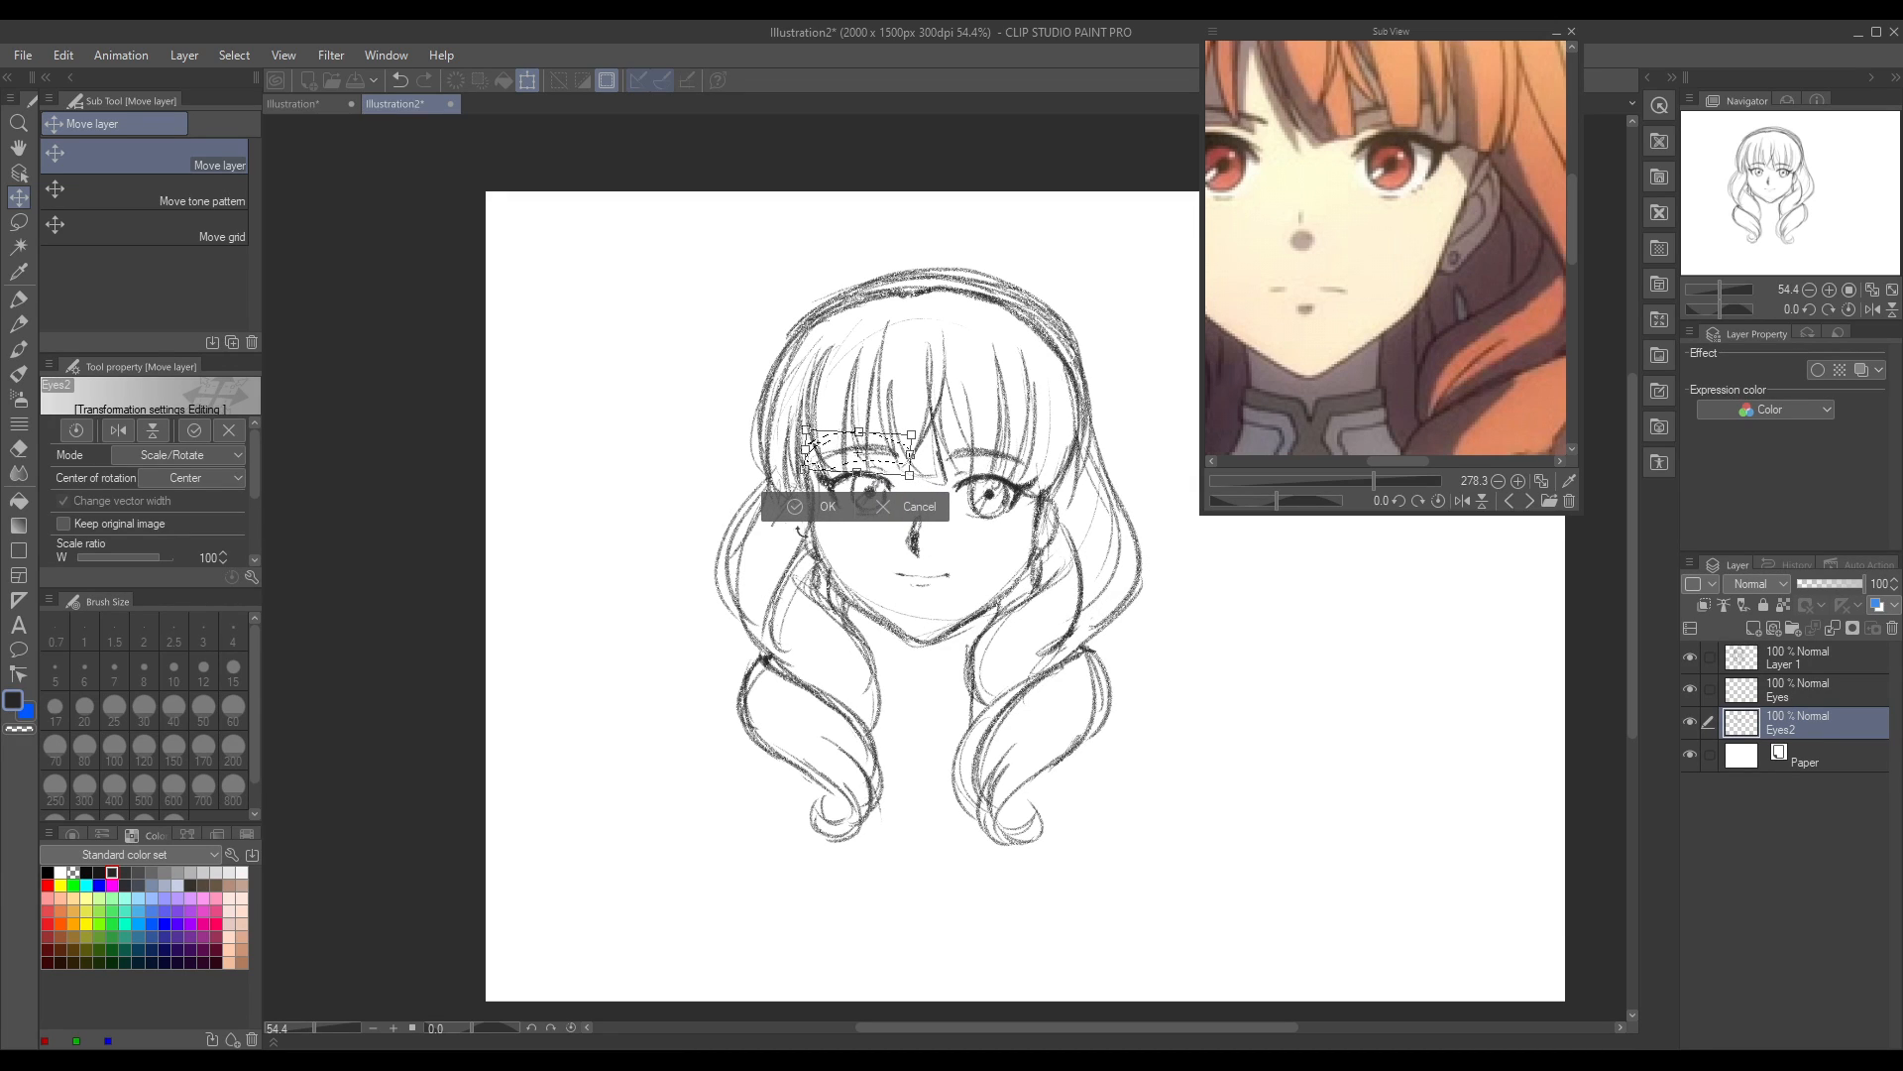
click(797, 506)
key(ctrl+d)
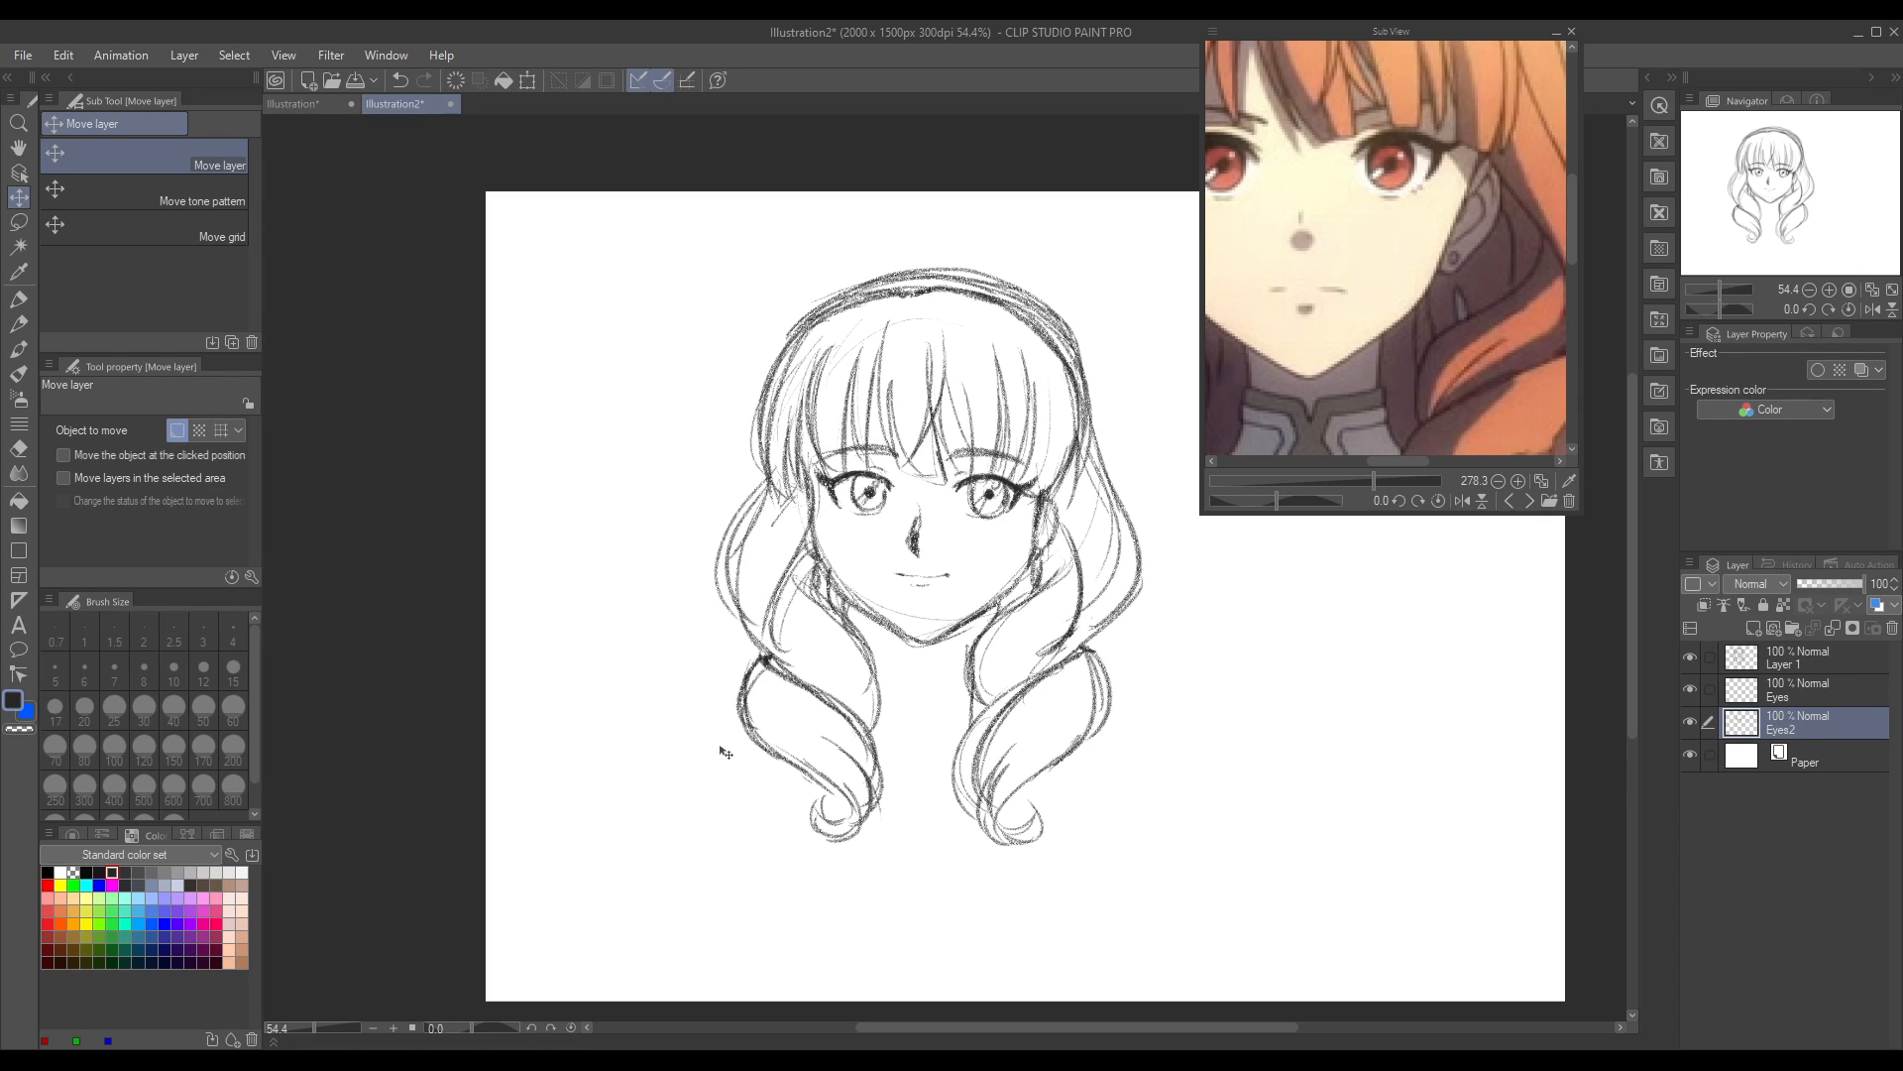
Step: Examine the face in mirrored view and toggle the visibility of the Eyes and Eyes2 layers to compare their contents
click(1874, 311)
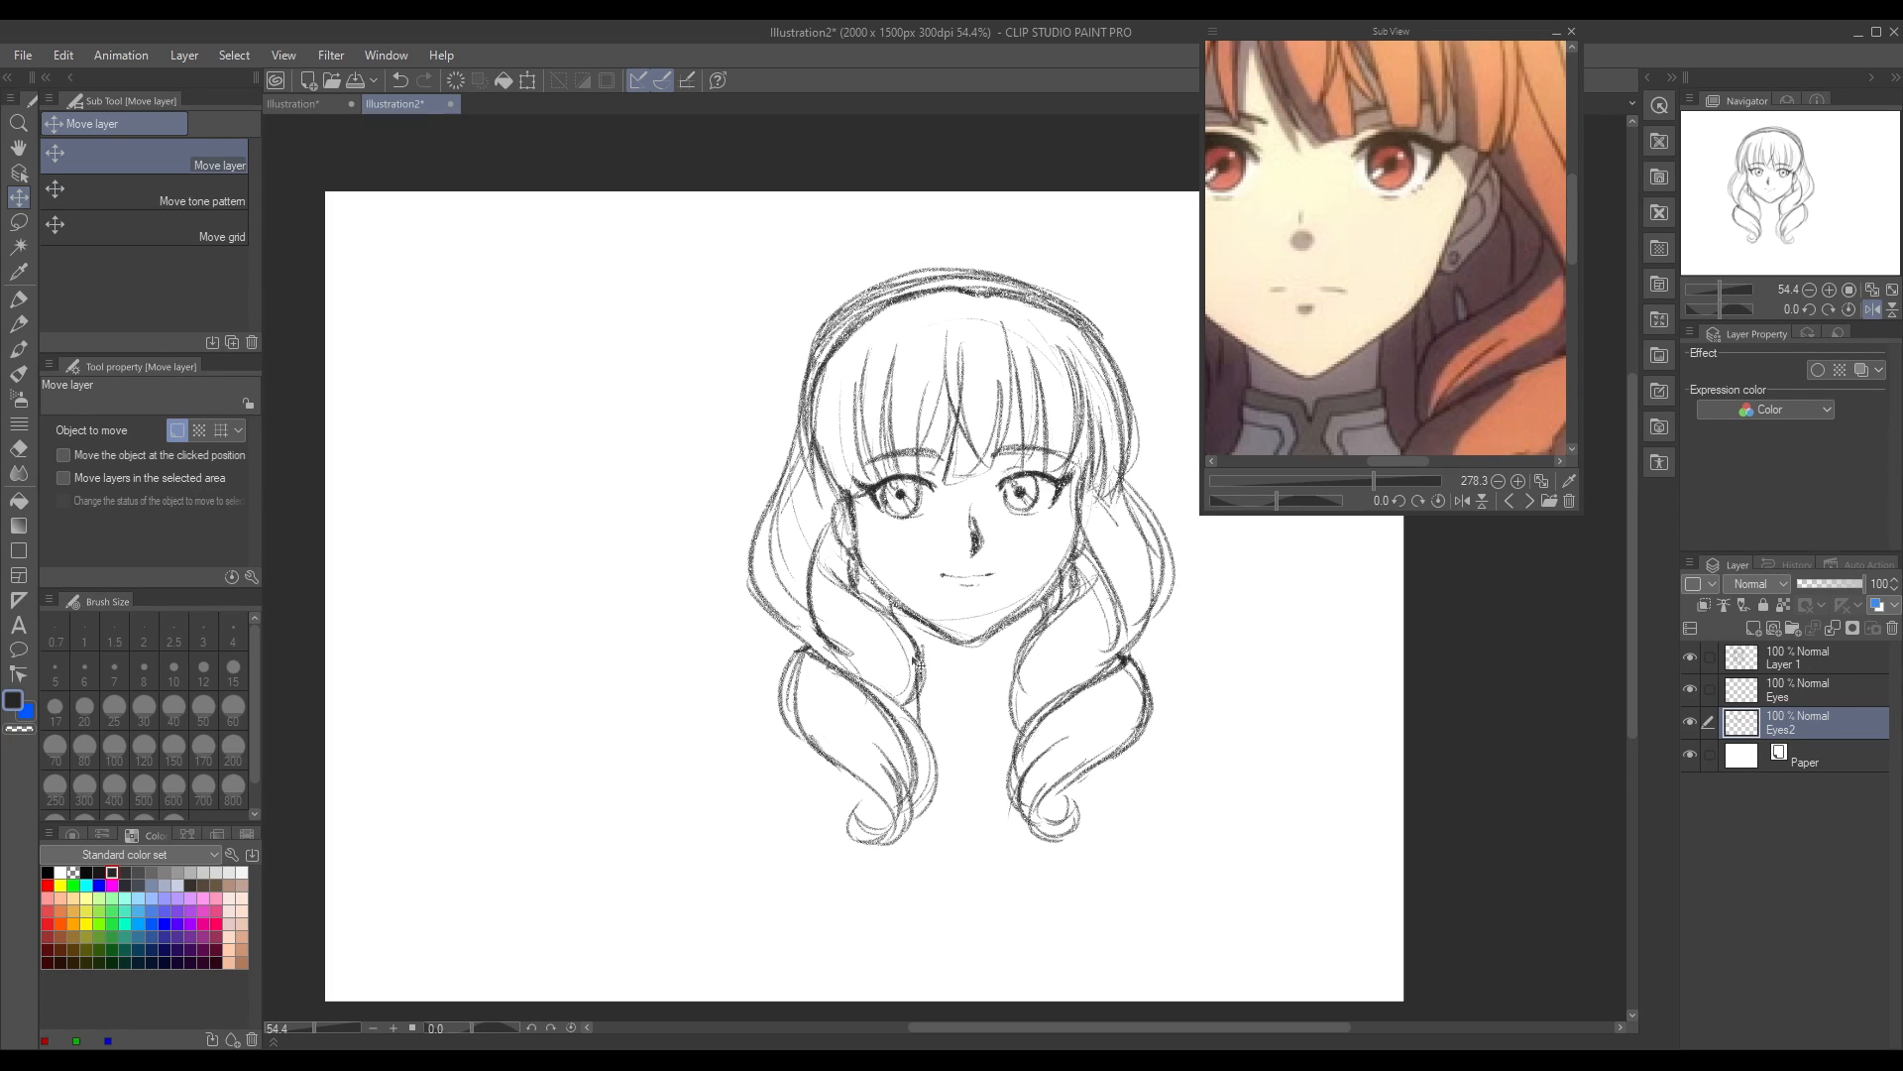
click(1692, 688)
click(1690, 719)
click(1689, 722)
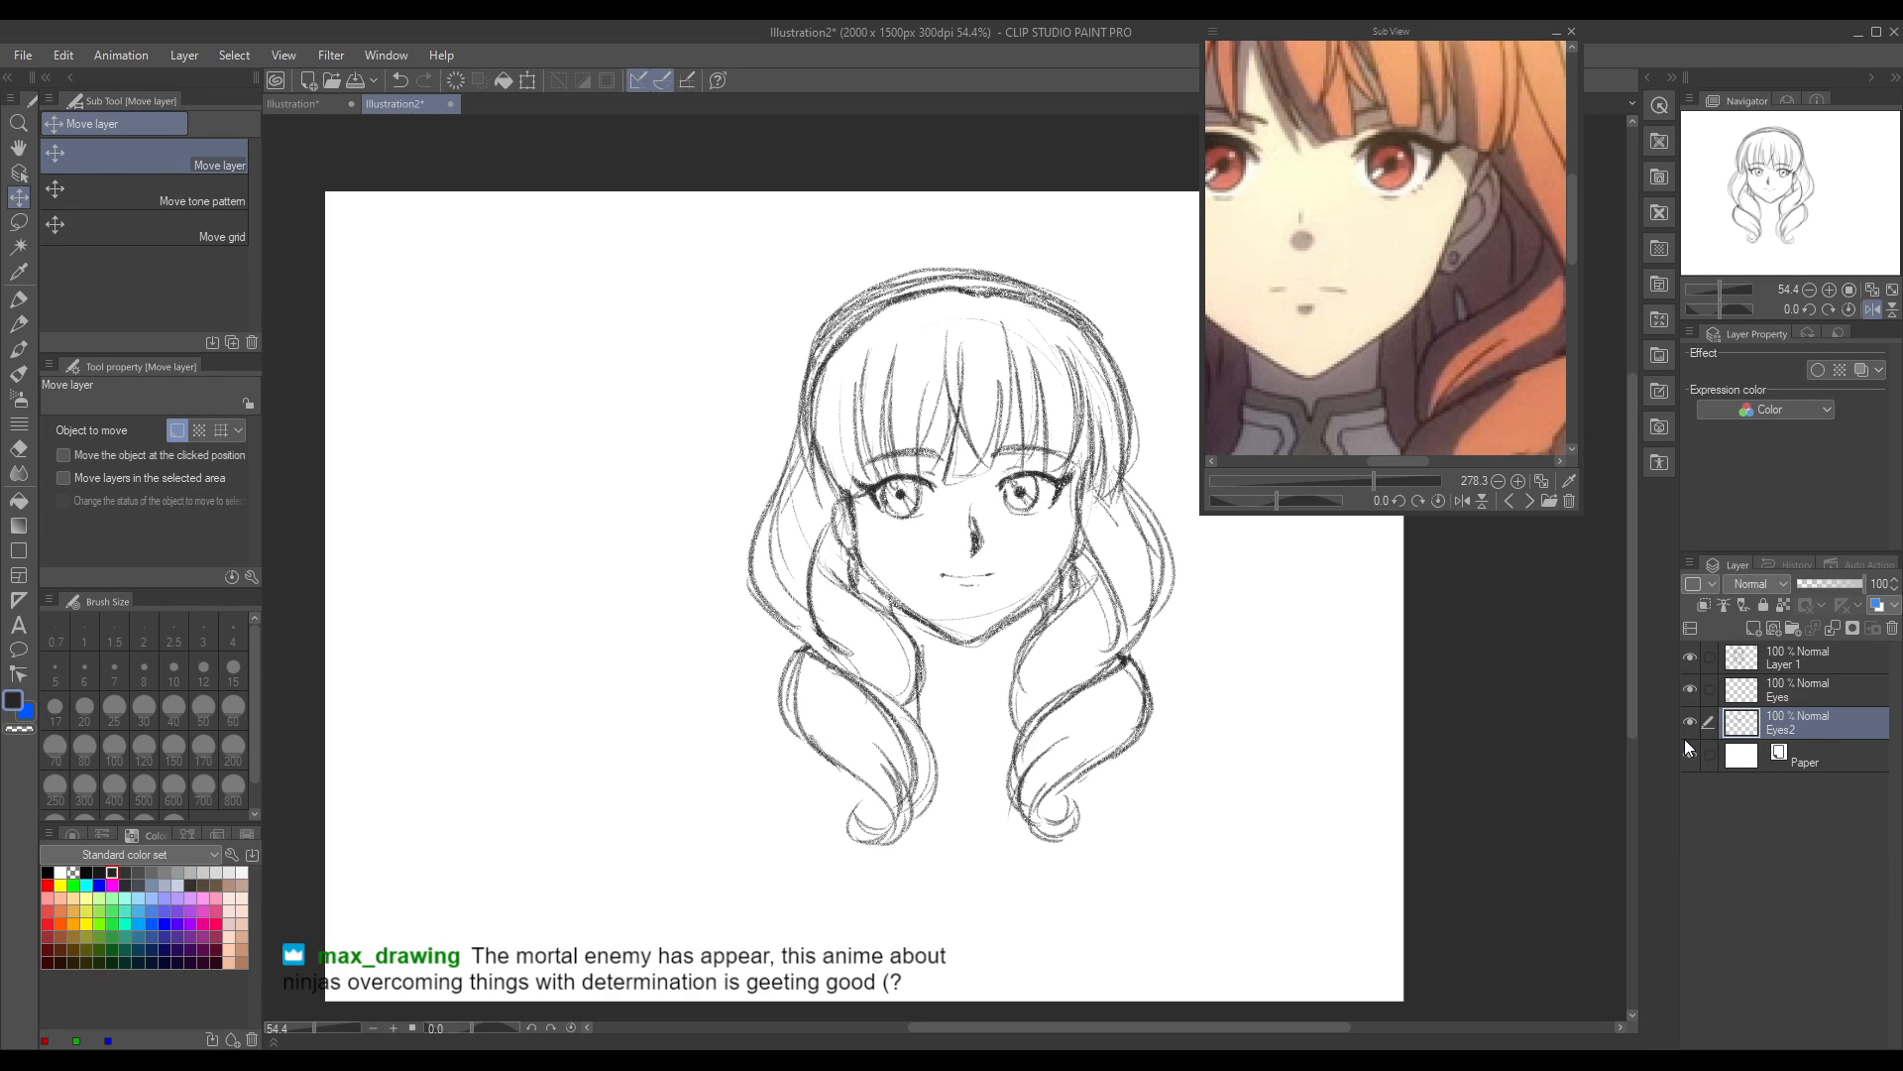
click(1686, 745)
Step: Lasso the mirrored face's left eye and eyebrow, move them slightly towards the nose on both eye layers, and deselect in normal view
click(18, 221)
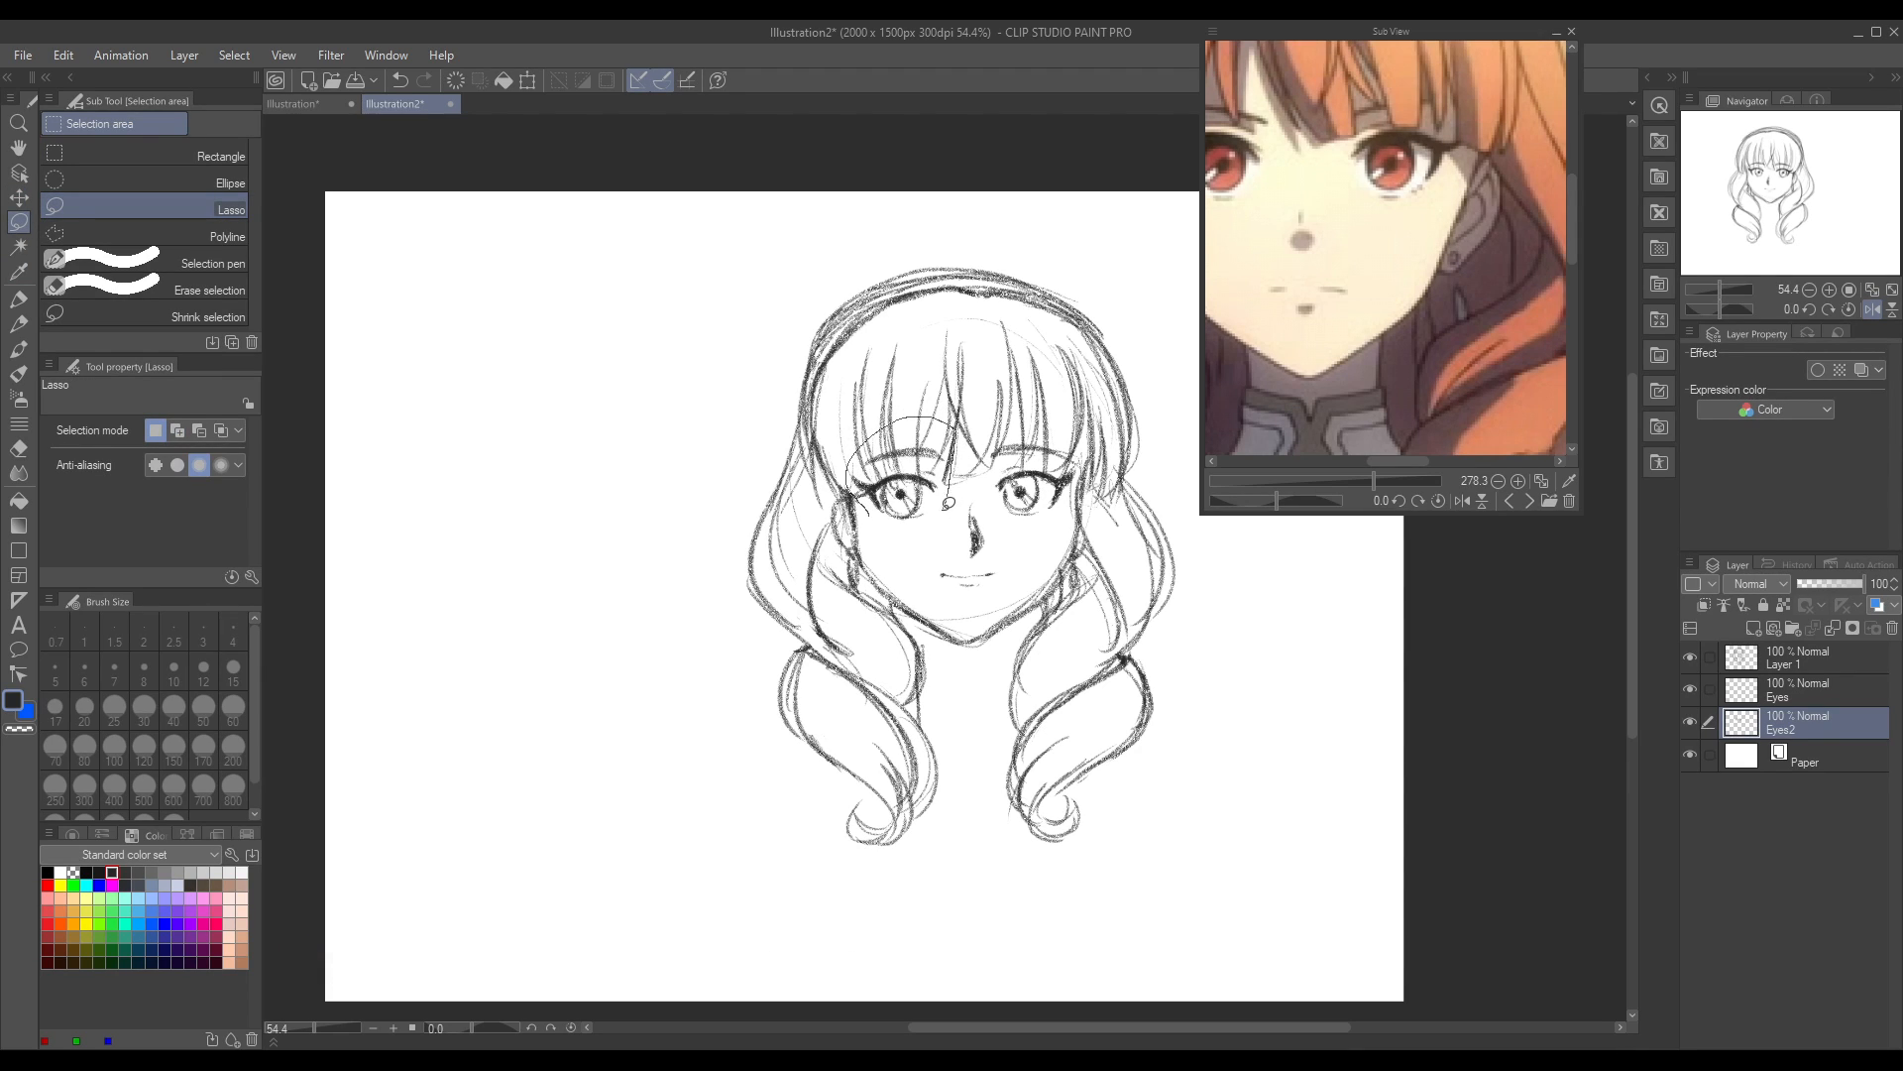
drag(891, 517, 890, 483)
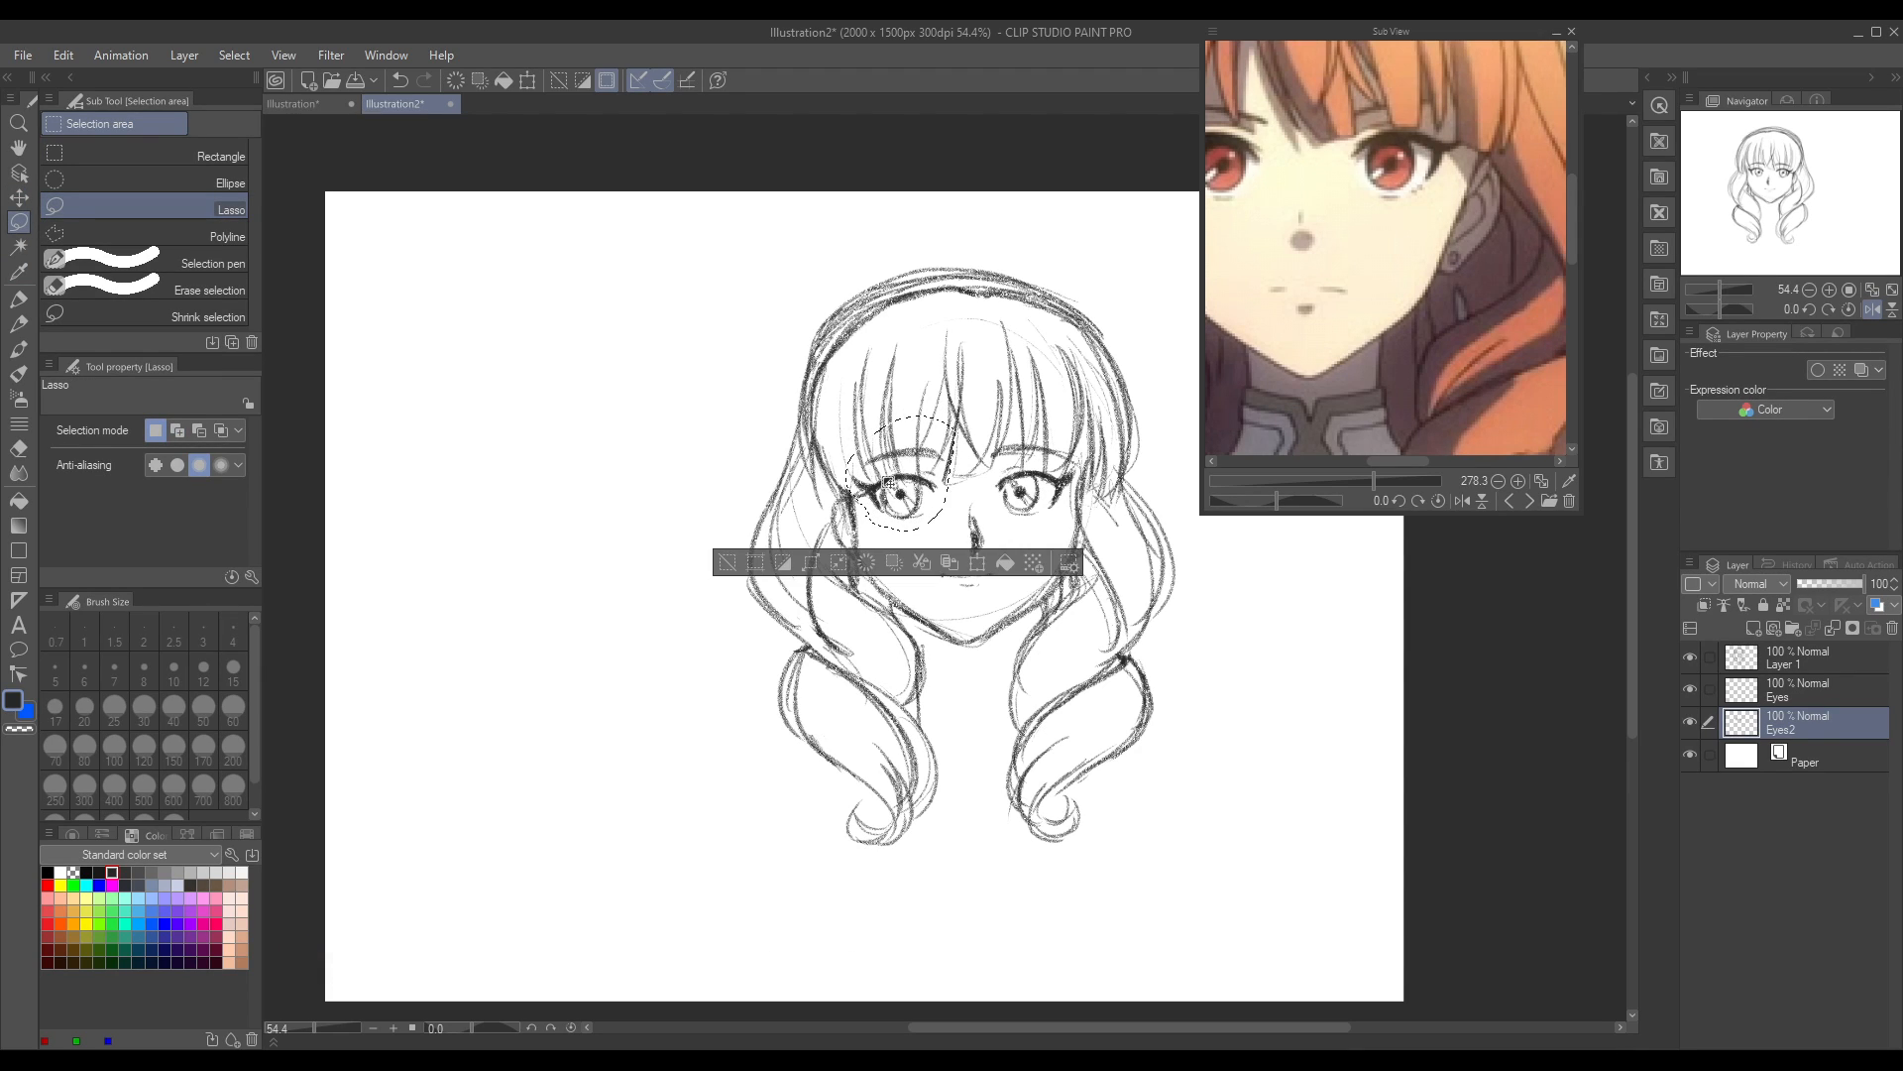
ctrl+click(1793, 694)
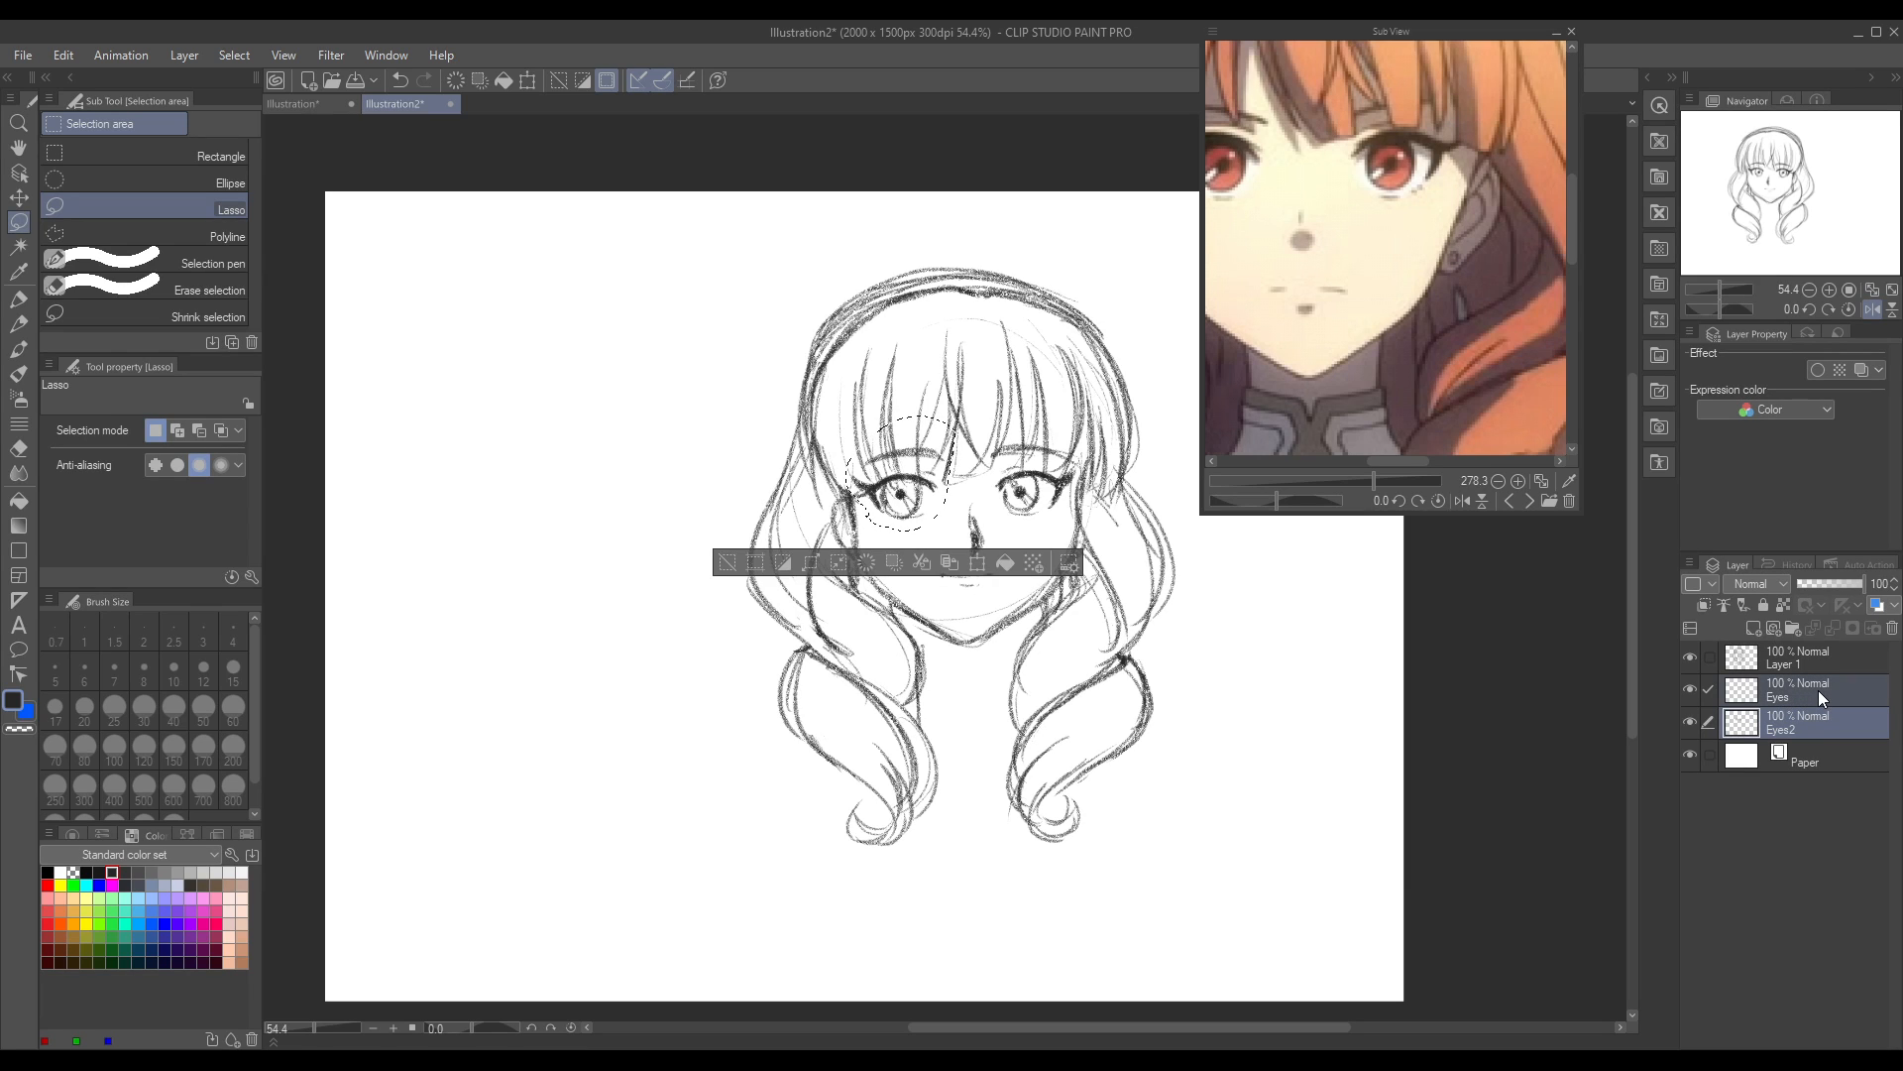
click(19, 197)
drag(938, 515, 944, 519)
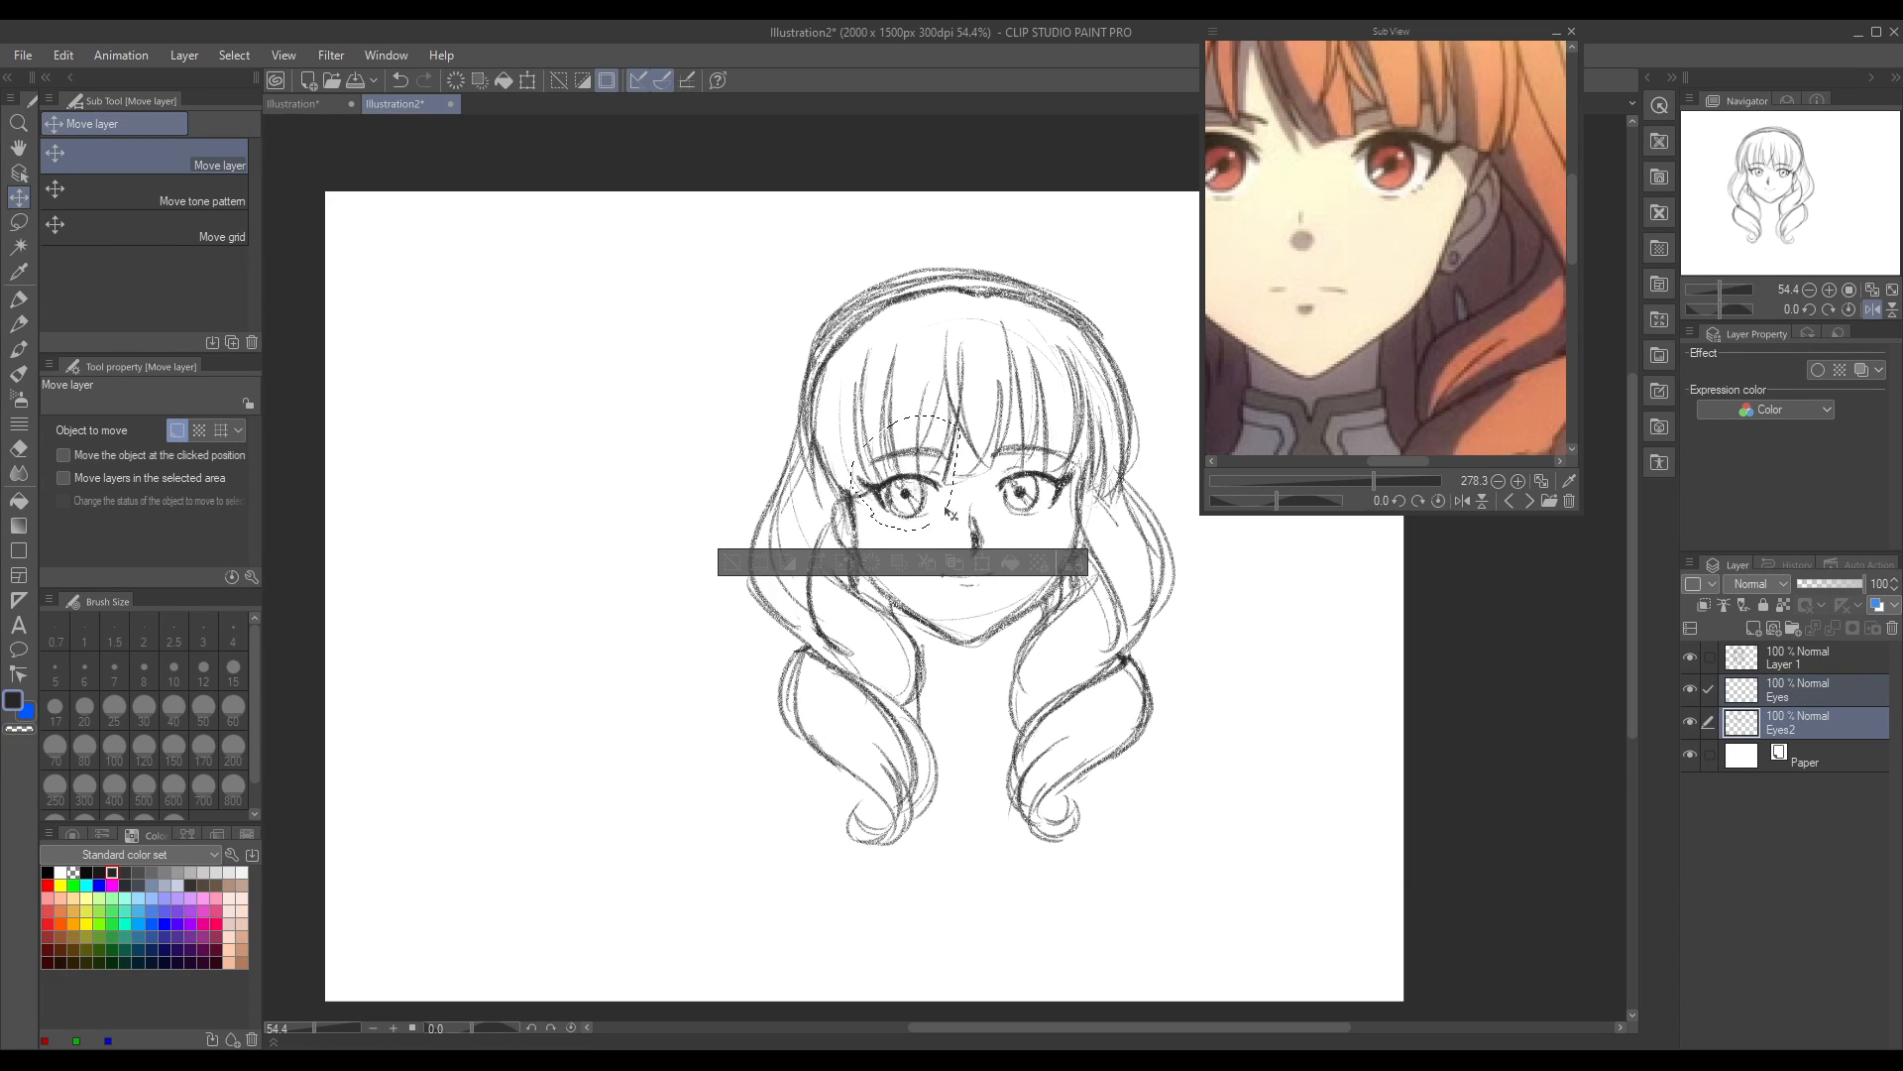
click(1864, 312)
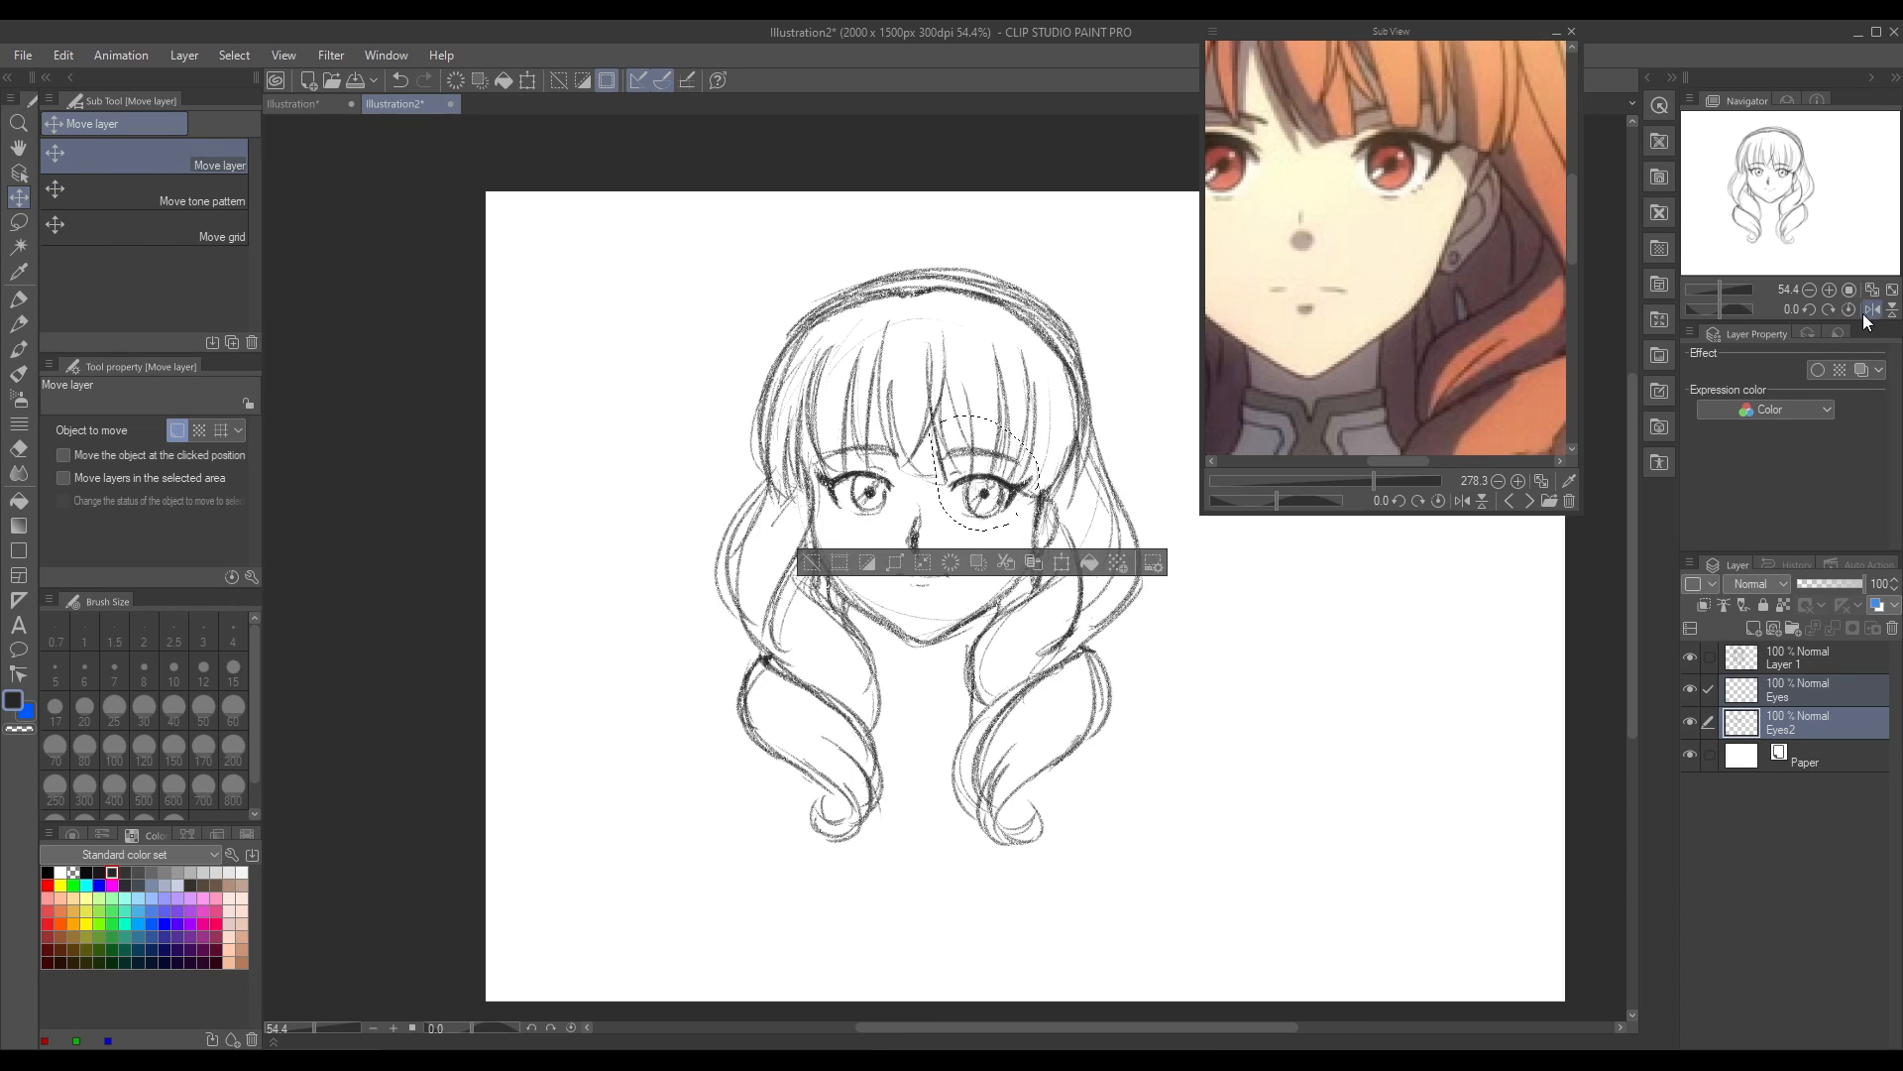
key(ctrl+d)
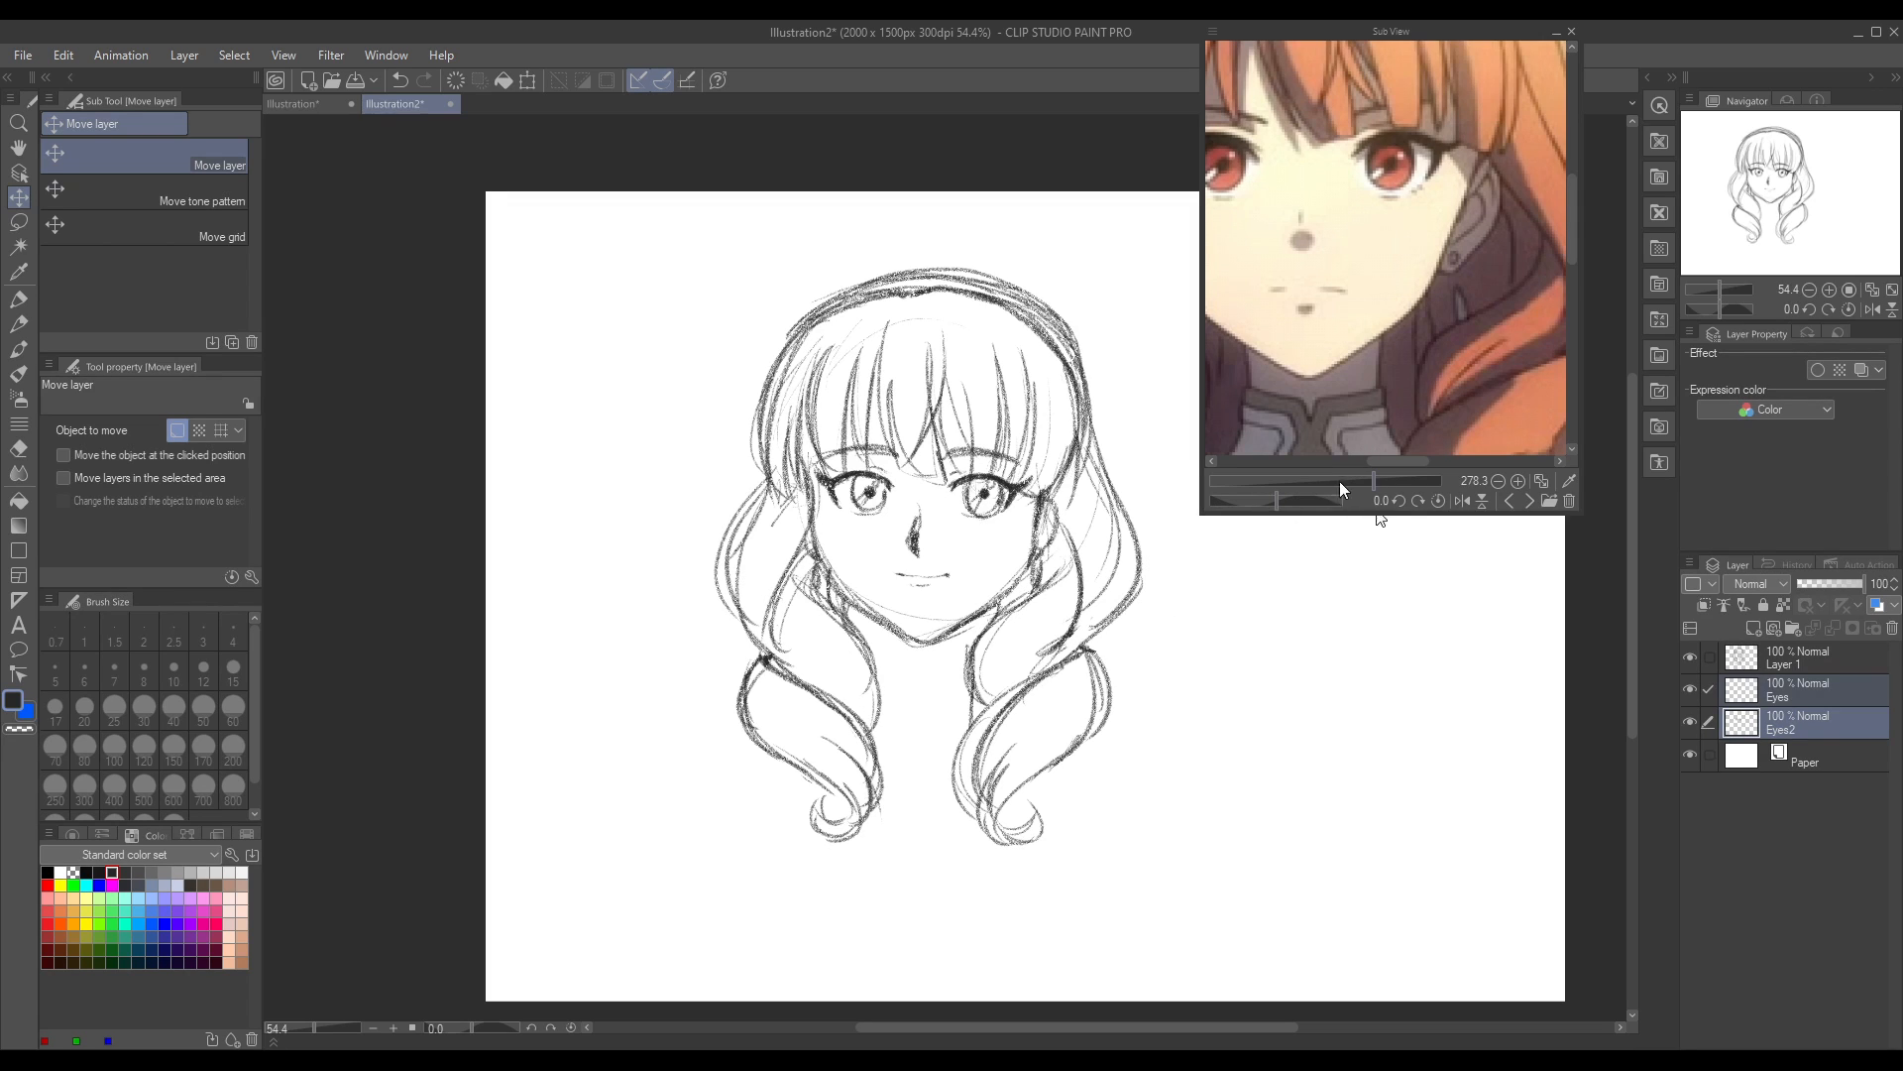
Step: Sketch the hair's outer contour with the Real pencil from the crown down the left side of the head, redoing unsatisfying strokes
drag(1372, 485, 1353, 488)
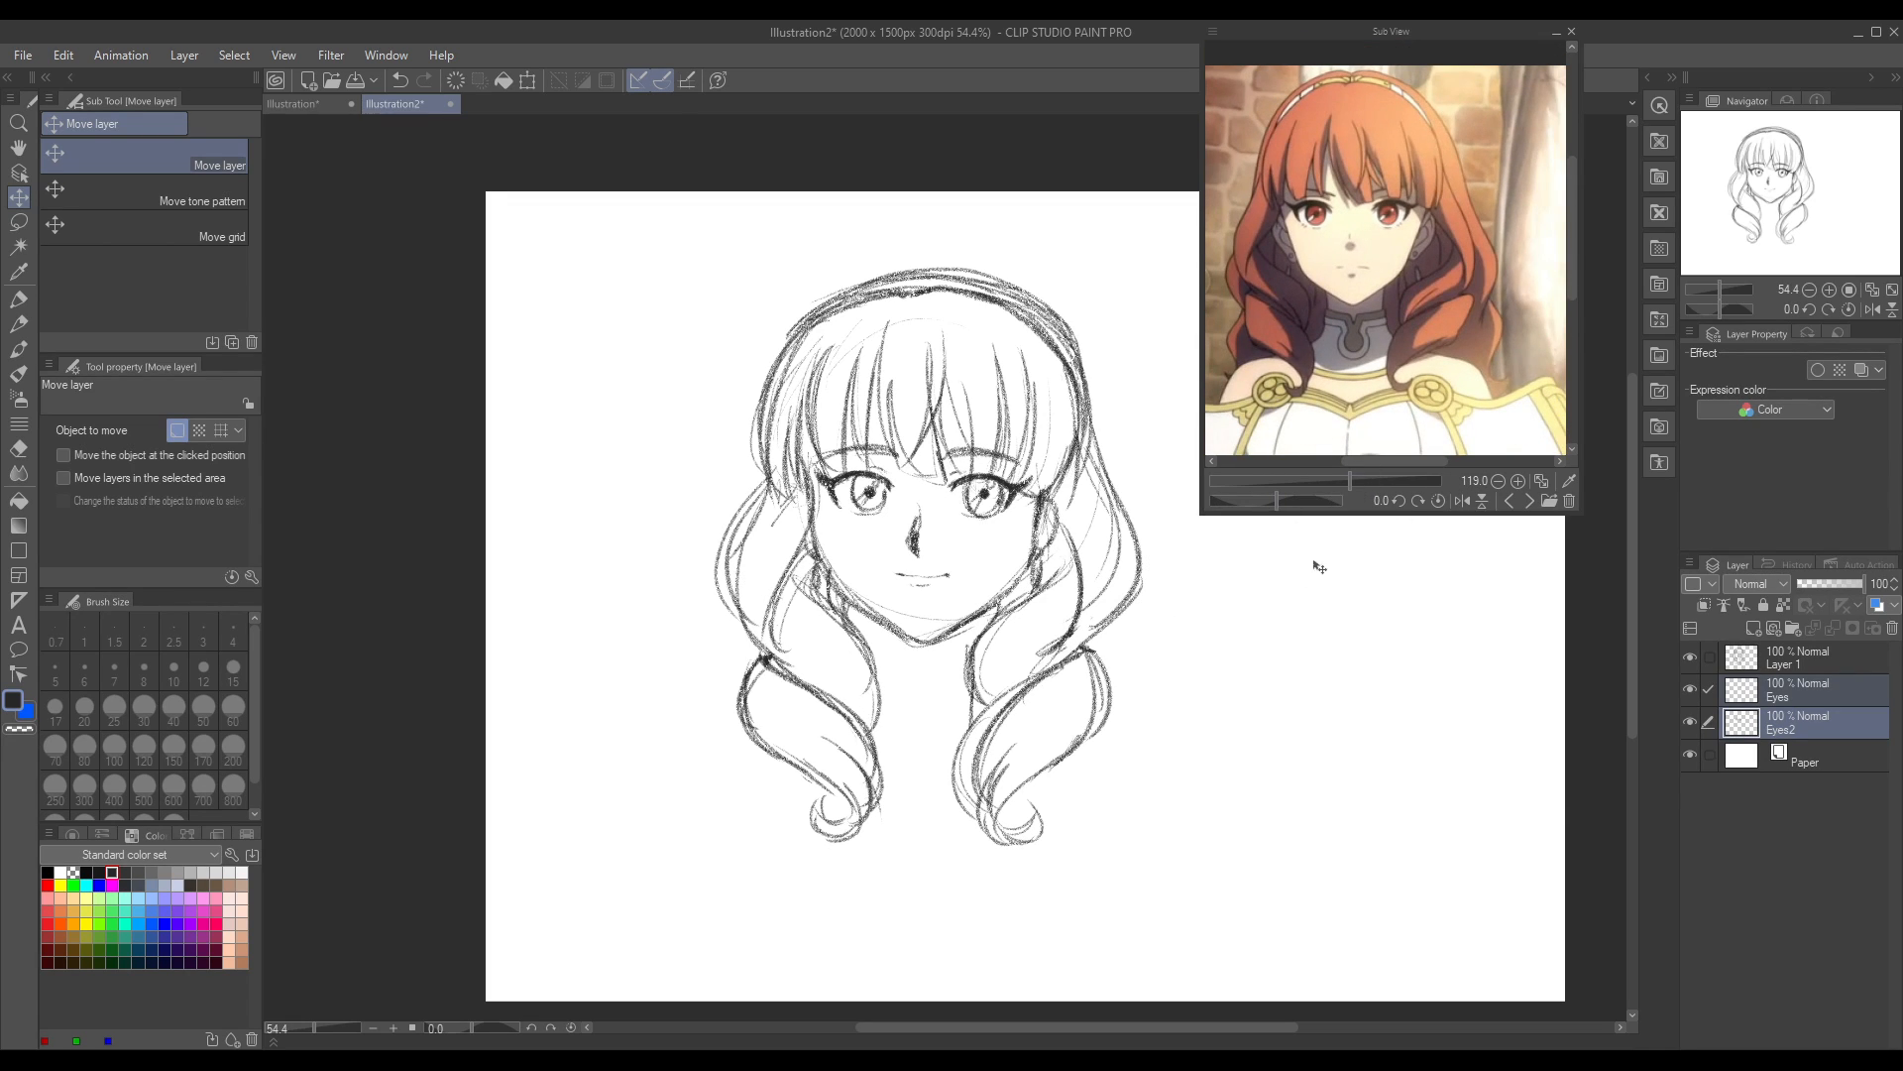
click(21, 323)
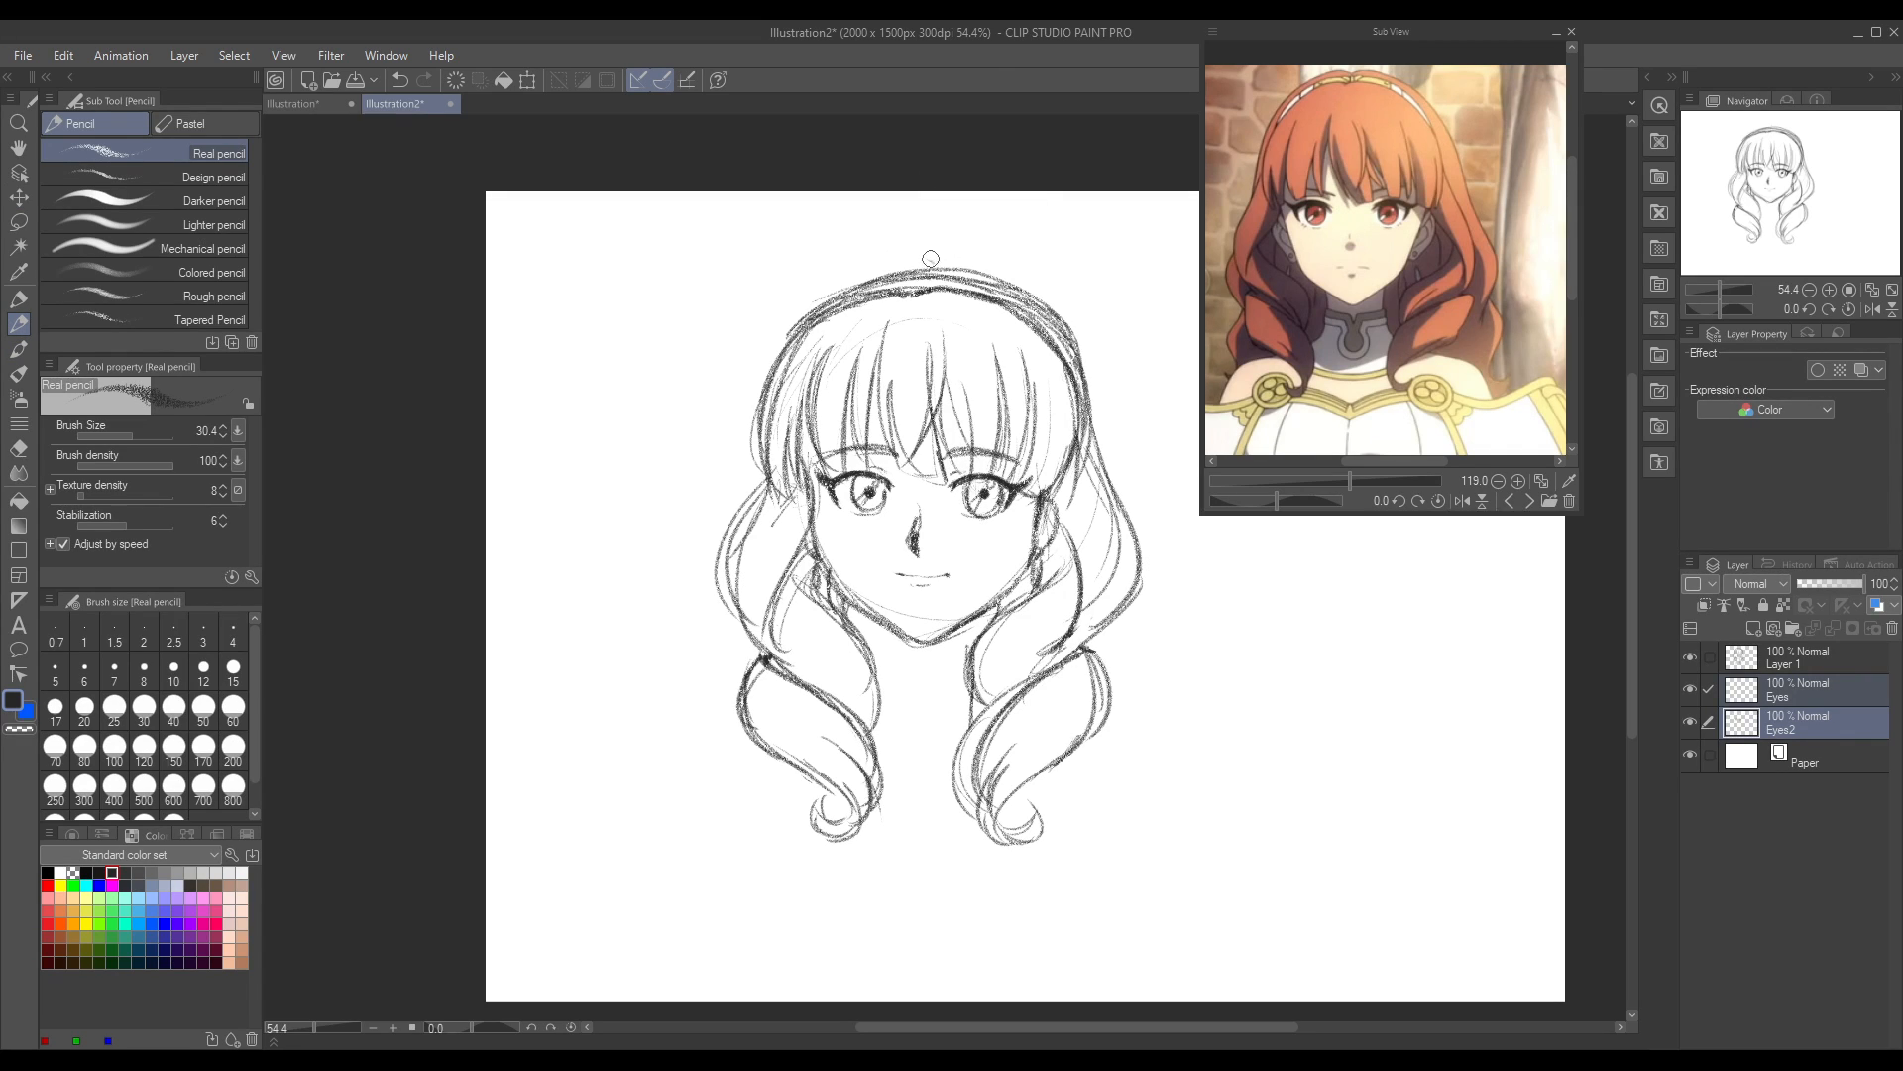
mouse_move(930, 263)
mouse_down()
mouse_move(906, 254)
mouse_move(947, 253)
mouse_move(819, 282)
mouse_move(740, 413)
mouse_up()
mouse_move(863, 259)
mouse_down()
mouse_move(796, 305)
mouse_move(736, 436)
mouse_move(743, 372)
mouse_move(725, 509)
mouse_up()
drag(755, 371, 727, 516)
key(ctrl+z)
key(ctrl+z)
key(ctrl+z)
key(ctrl+z)
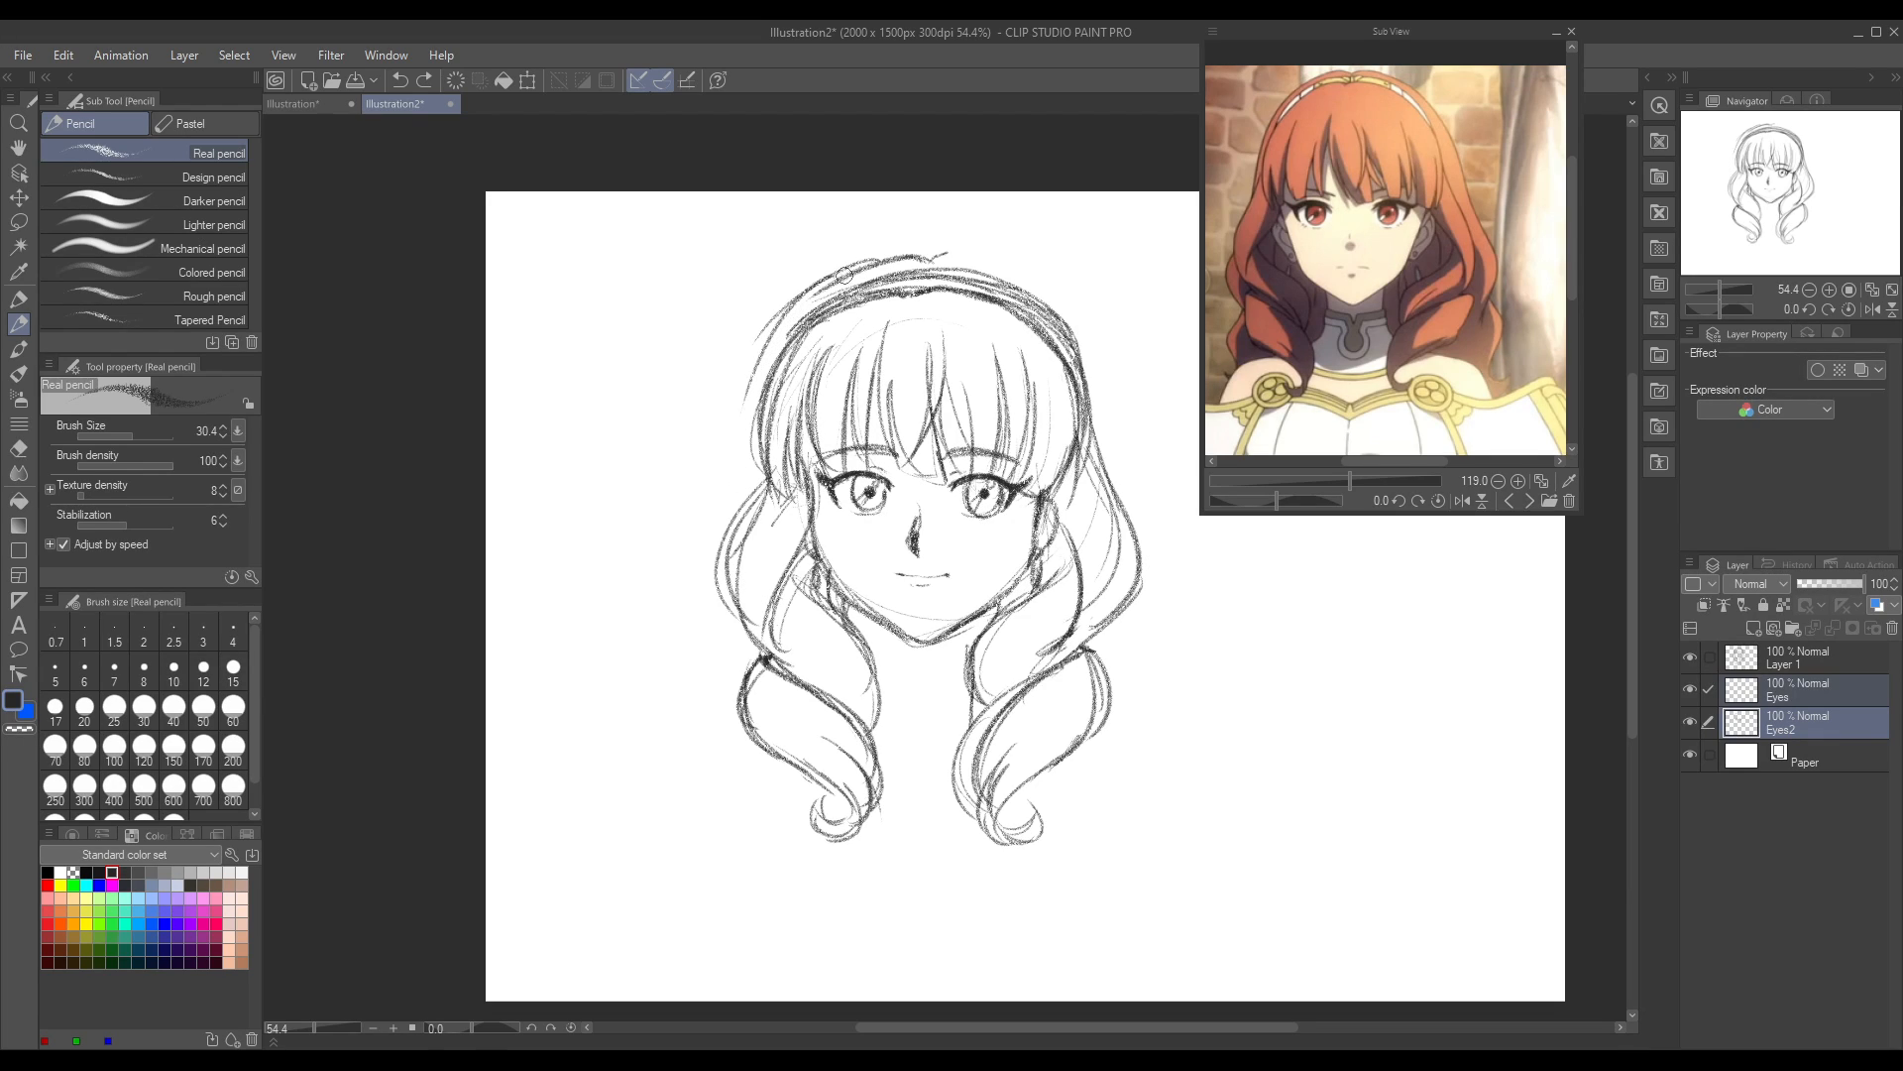
drag(788, 310, 738, 474)
drag(751, 407, 731, 496)
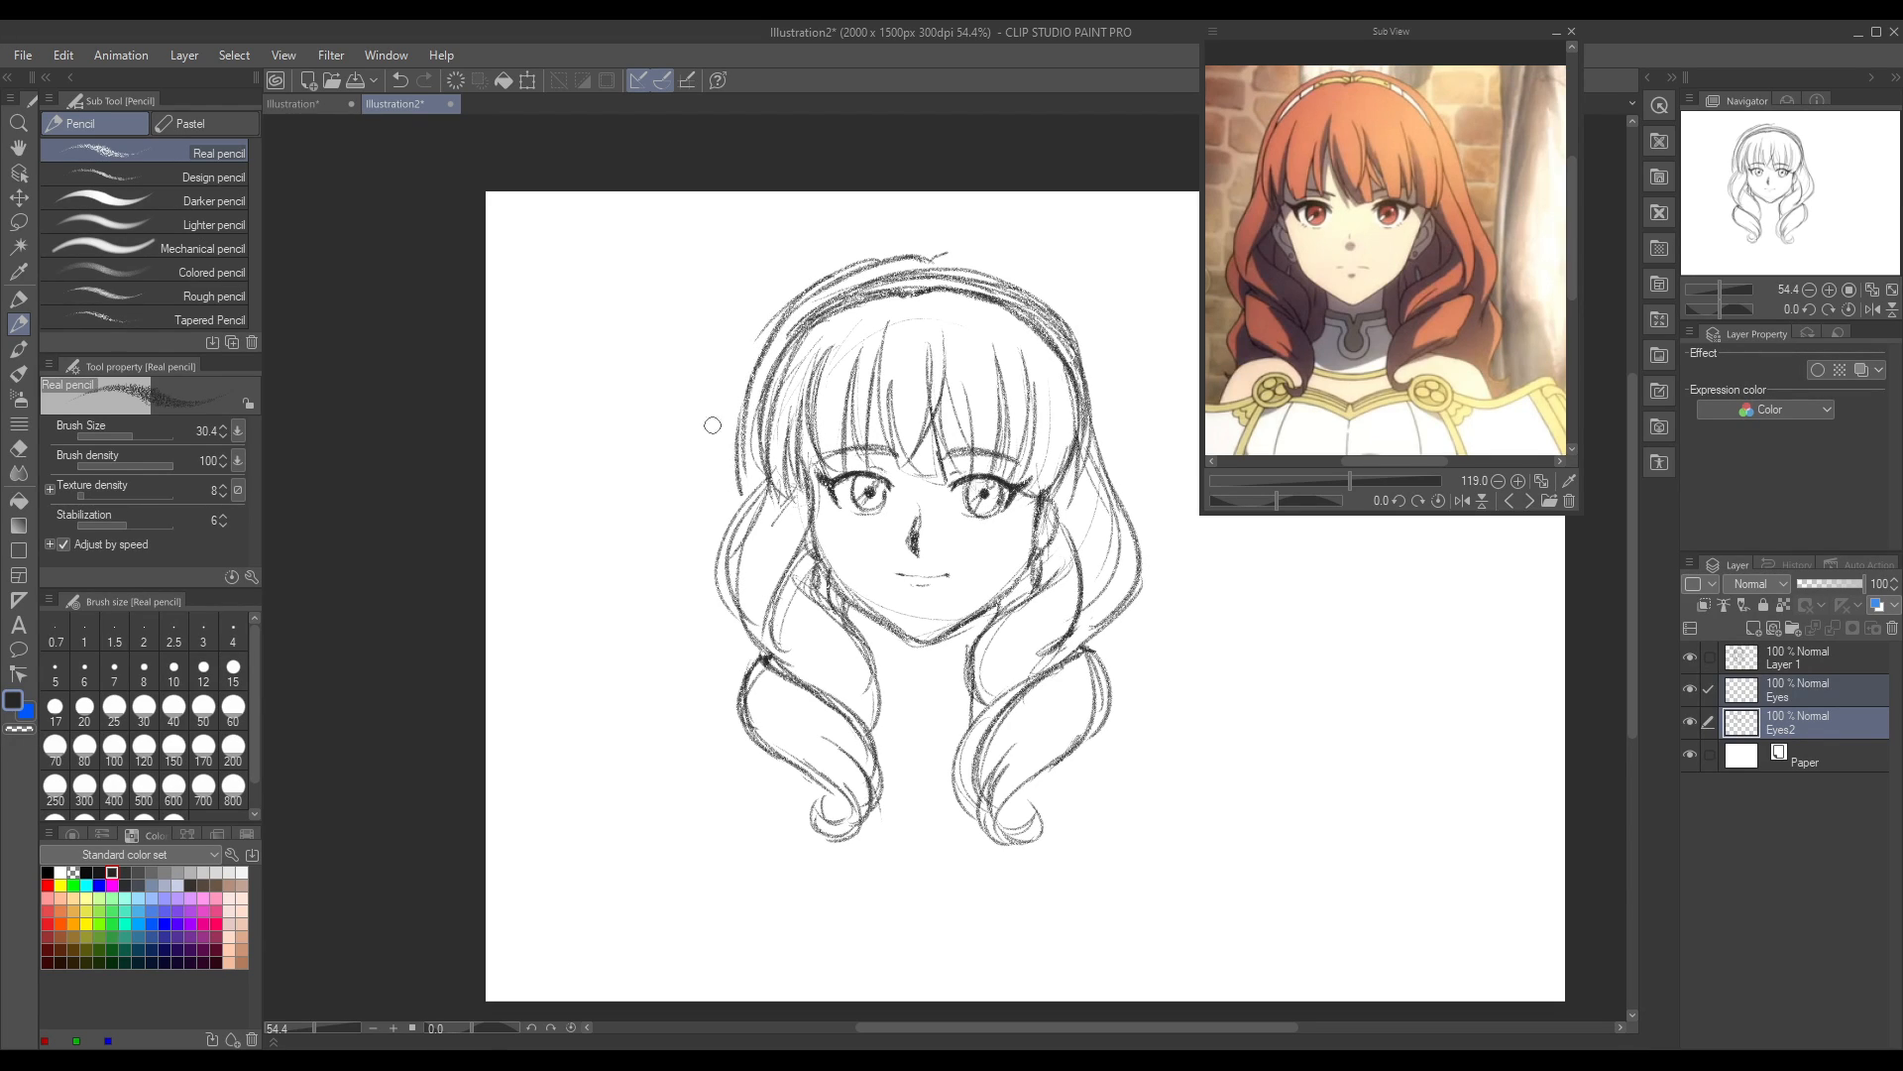
Step: Sketch a short outward curve beside the middle of the left side hair, undoing the attempts at a longer strand
mouse_move(739, 580)
mouse_down()
mouse_move(664, 753)
mouse_move(684, 770)
mouse_up()
key(ctrl+z)
drag(730, 593, 687, 699)
key(ctrl+z)
mouse_move(736, 595)
mouse_down()
mouse_move(742, 715)
mouse_move(681, 771)
mouse_move(667, 843)
mouse_up()
key(ctrl+z)
Step: Sketch the outer hair from the crown down the right side as a long wavy lock with a darkened, flicked-out curl tip
mouse_move(940, 260)
mouse_down()
mouse_move(1021, 275)
mouse_move(1128, 420)
mouse_move(1185, 595)
mouse_move(1147, 741)
mouse_move(1196, 734)
mouse_up()
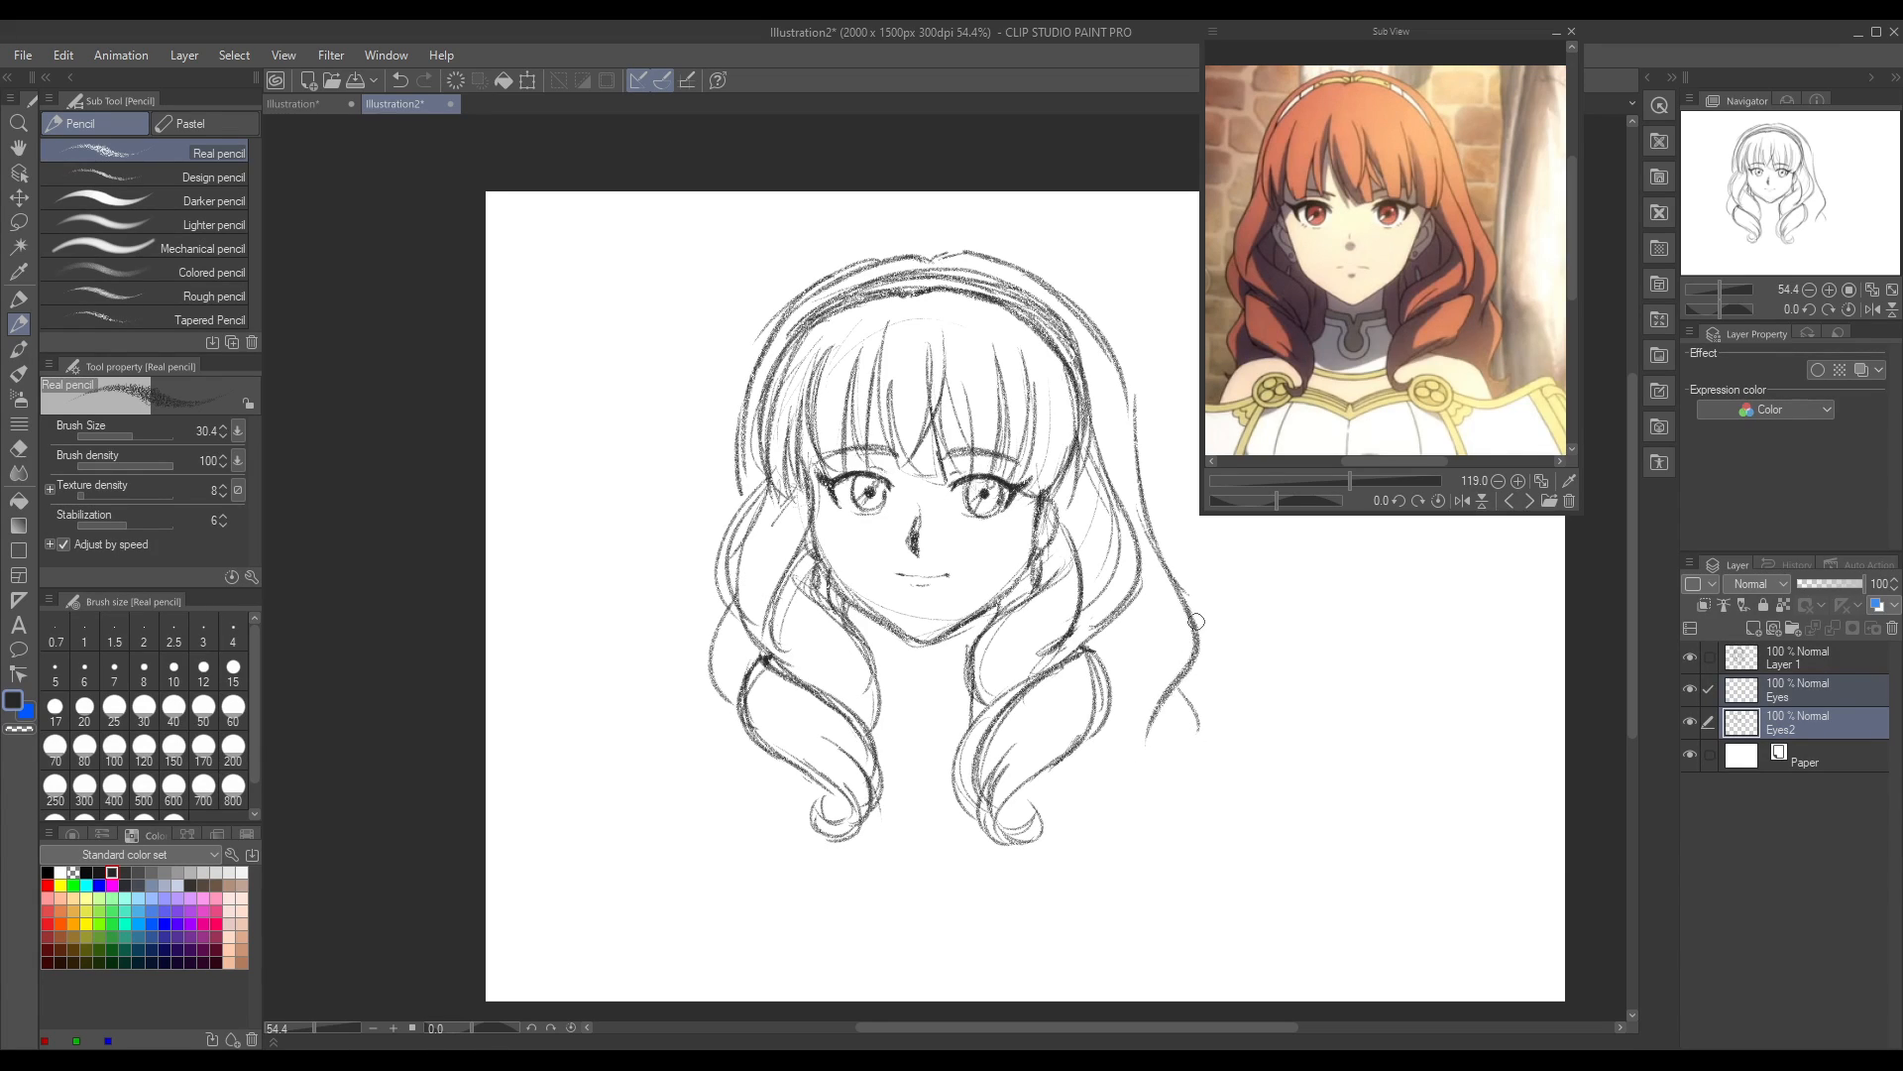
mouse_move(1183, 655)
mouse_down()
mouse_move(1213, 695)
mouse_move(1197, 751)
mouse_move(1211, 810)
mouse_move(1147, 871)
mouse_up()
click(1516, 500)
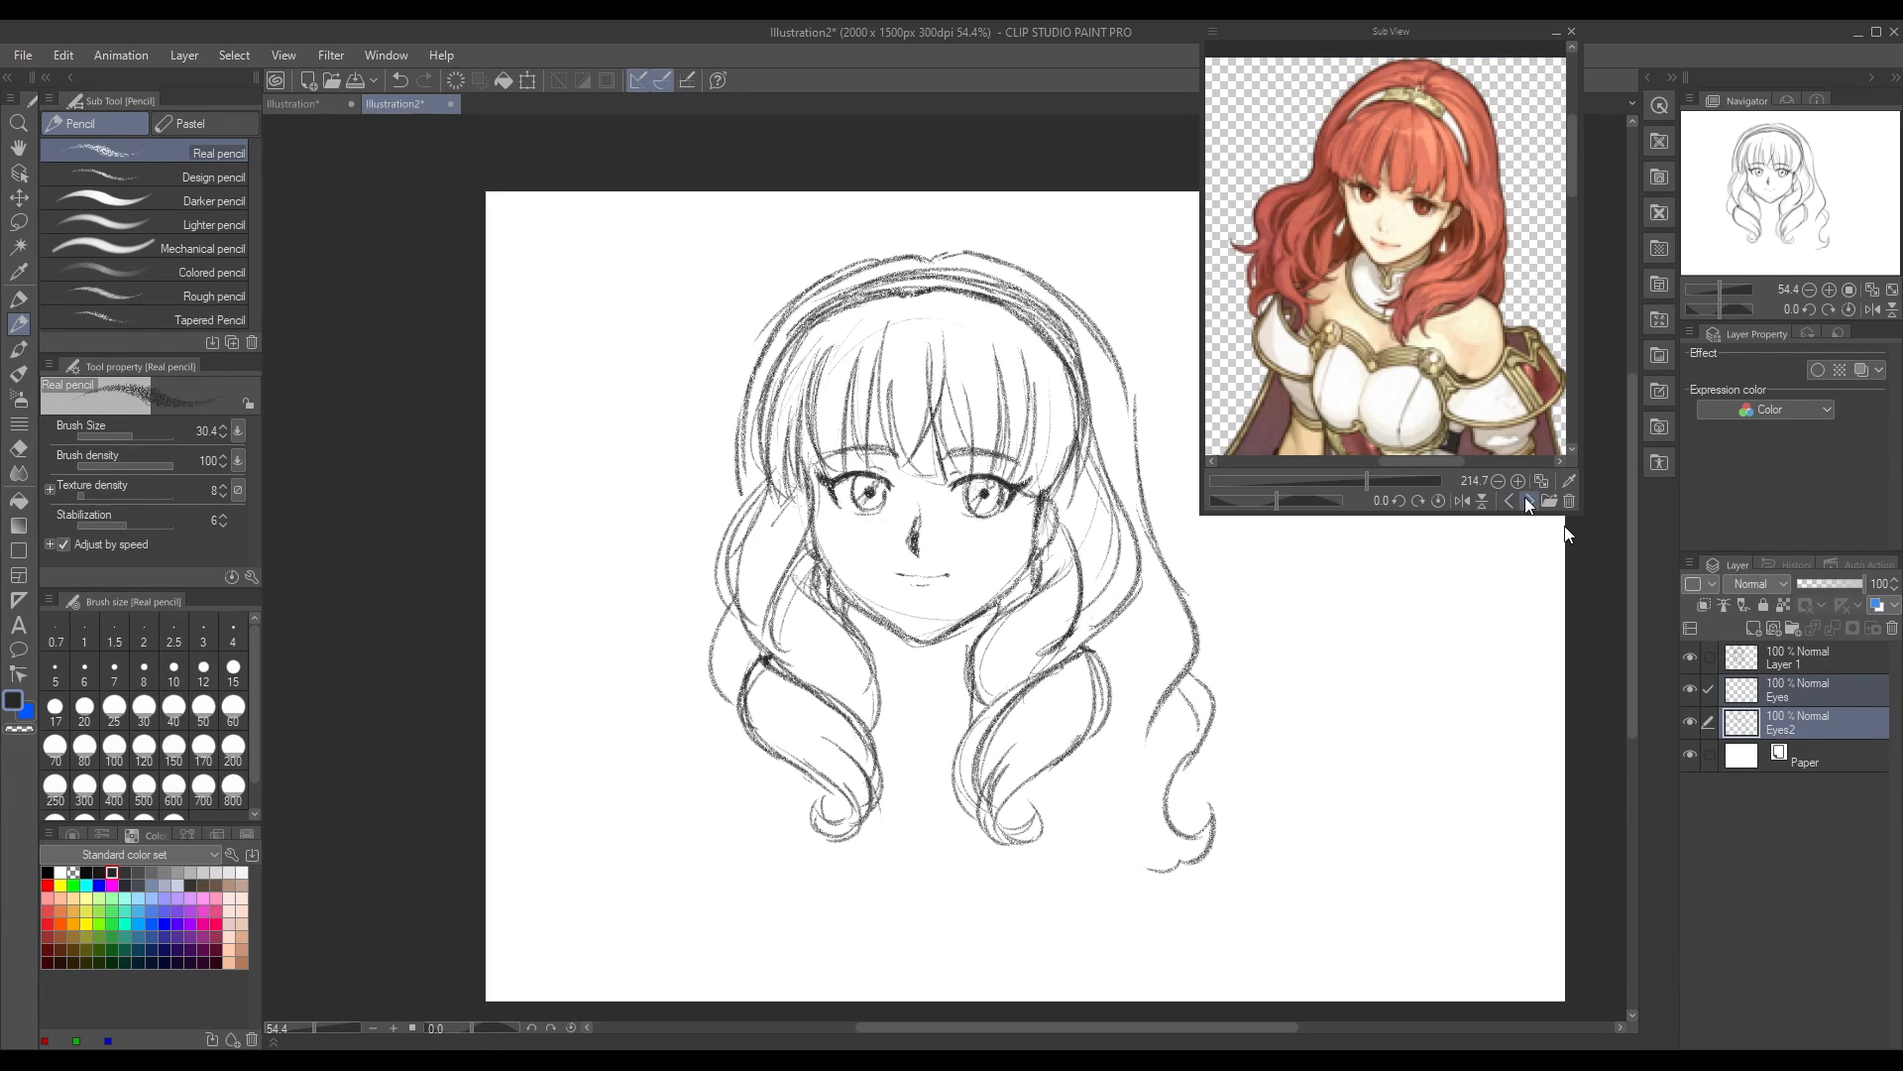
click(1509, 500)
drag(1369, 481, 1354, 486)
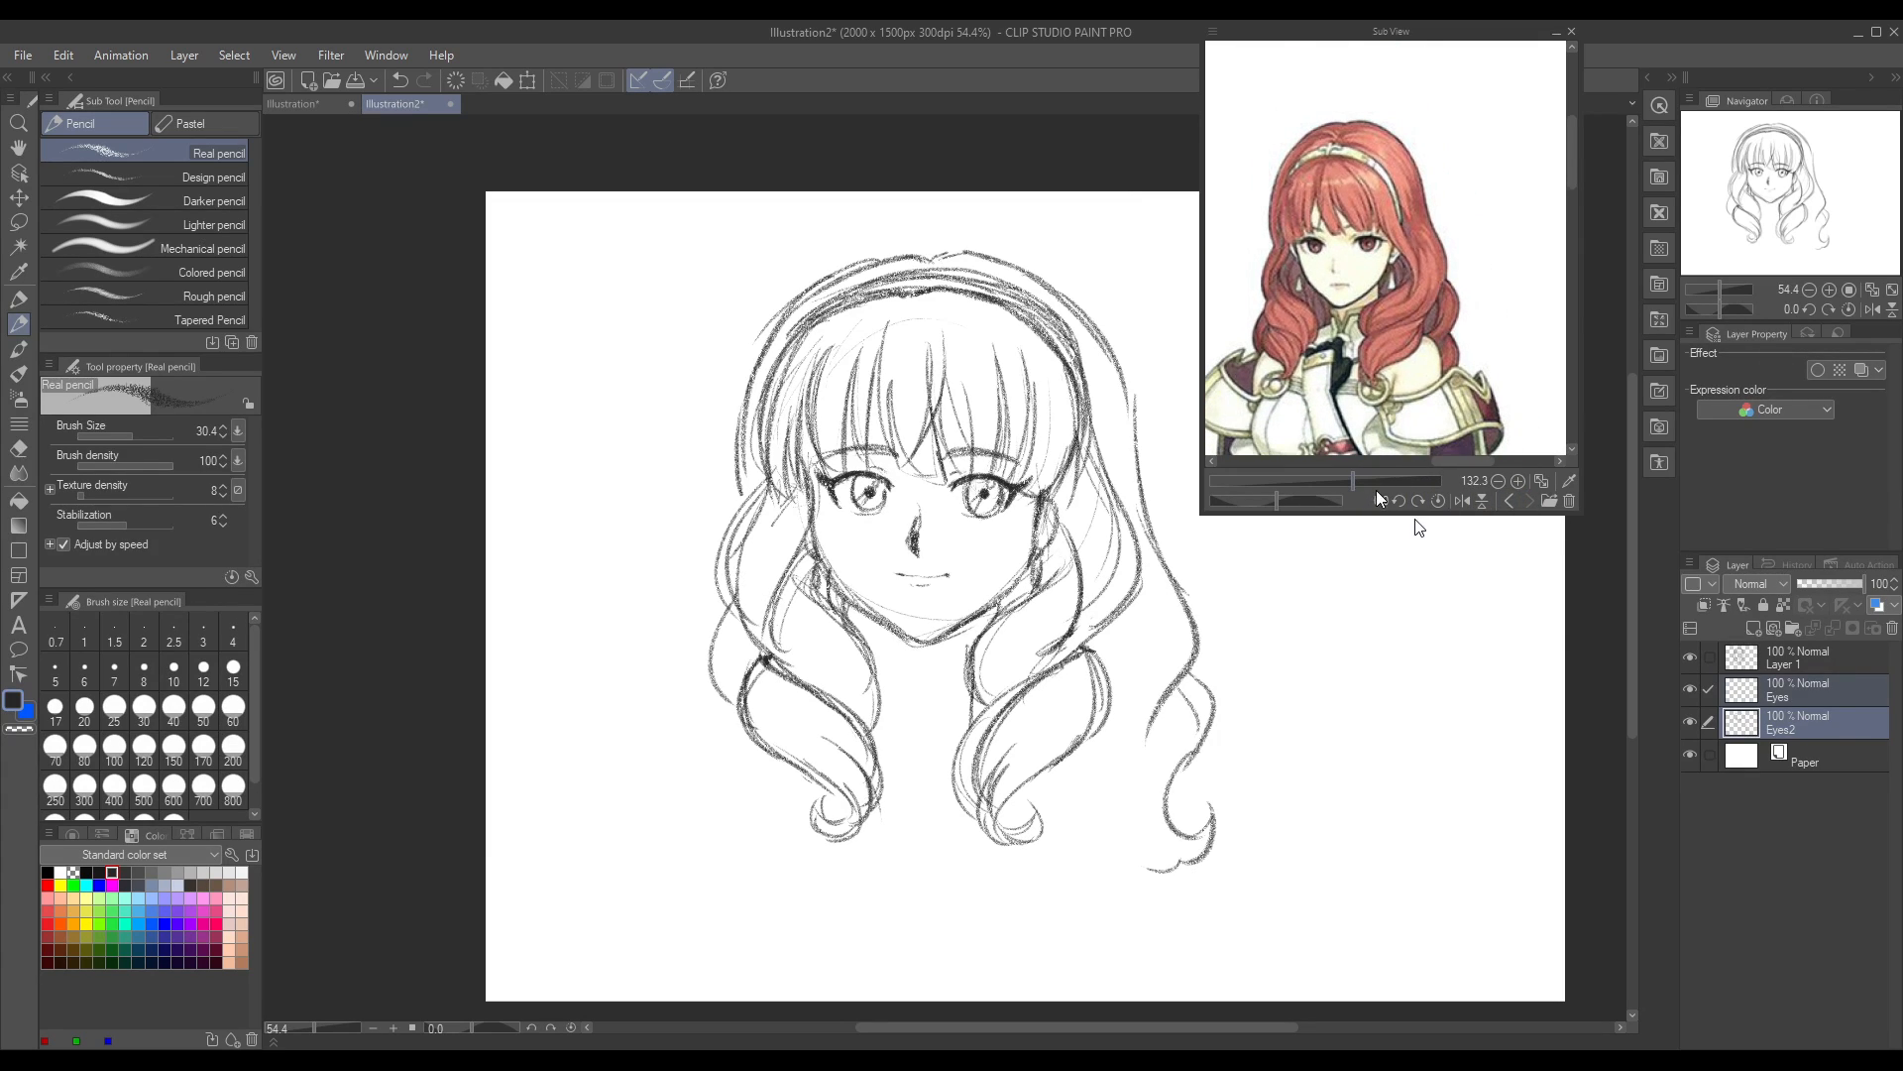
mouse_move(1572, 171)
mouse_down()
mouse_move(1574, 258)
mouse_move(1572, 142)
mouse_up()
mouse_move(1352, 481)
mouse_down()
mouse_move(1309, 486)
mouse_move(1355, 484)
mouse_up()
drag(1571, 150, 1573, 184)
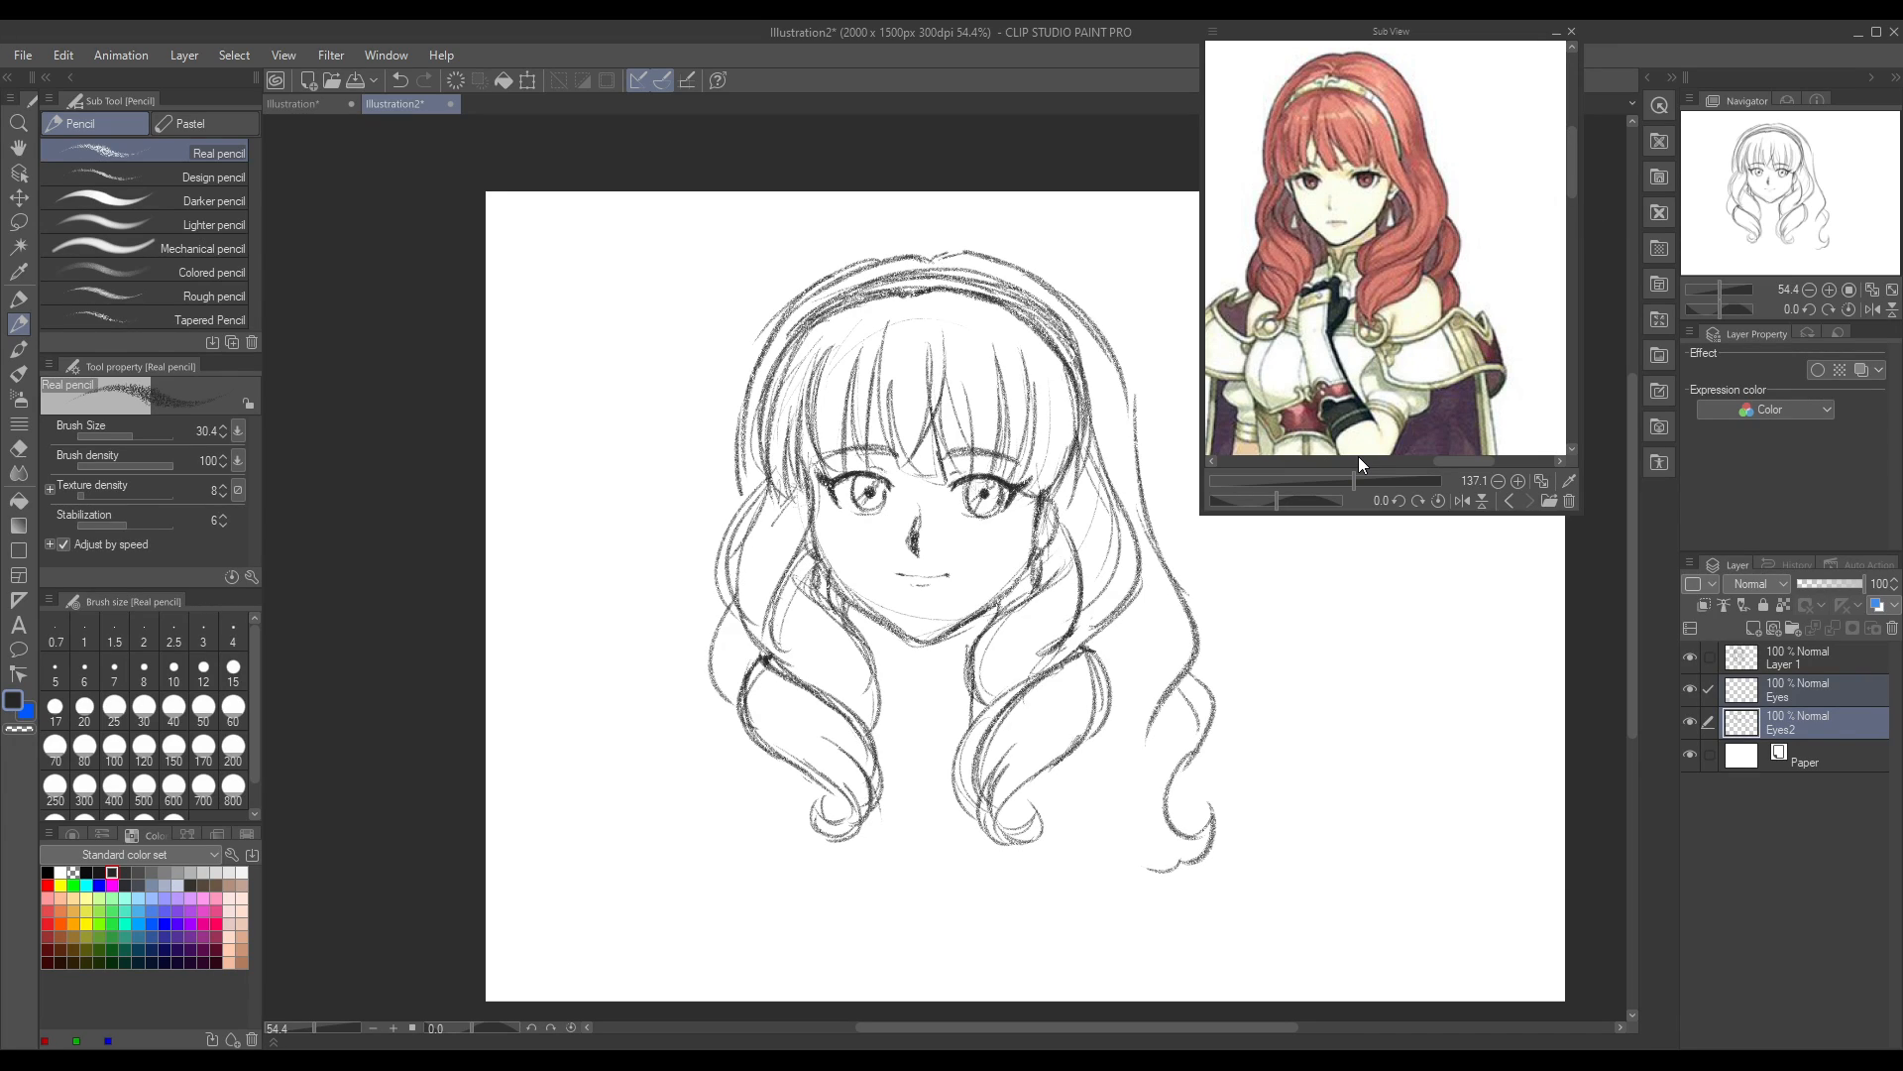
mouse_move(1177, 682)
mouse_down()
mouse_move(1197, 737)
mouse_move(1181, 836)
mouse_move(1161, 808)
mouse_move(1217, 813)
mouse_move(1151, 838)
mouse_move(1212, 807)
mouse_up()
mouse_move(1209, 809)
mouse_down()
mouse_move(1208, 851)
mouse_move(1110, 883)
mouse_up()
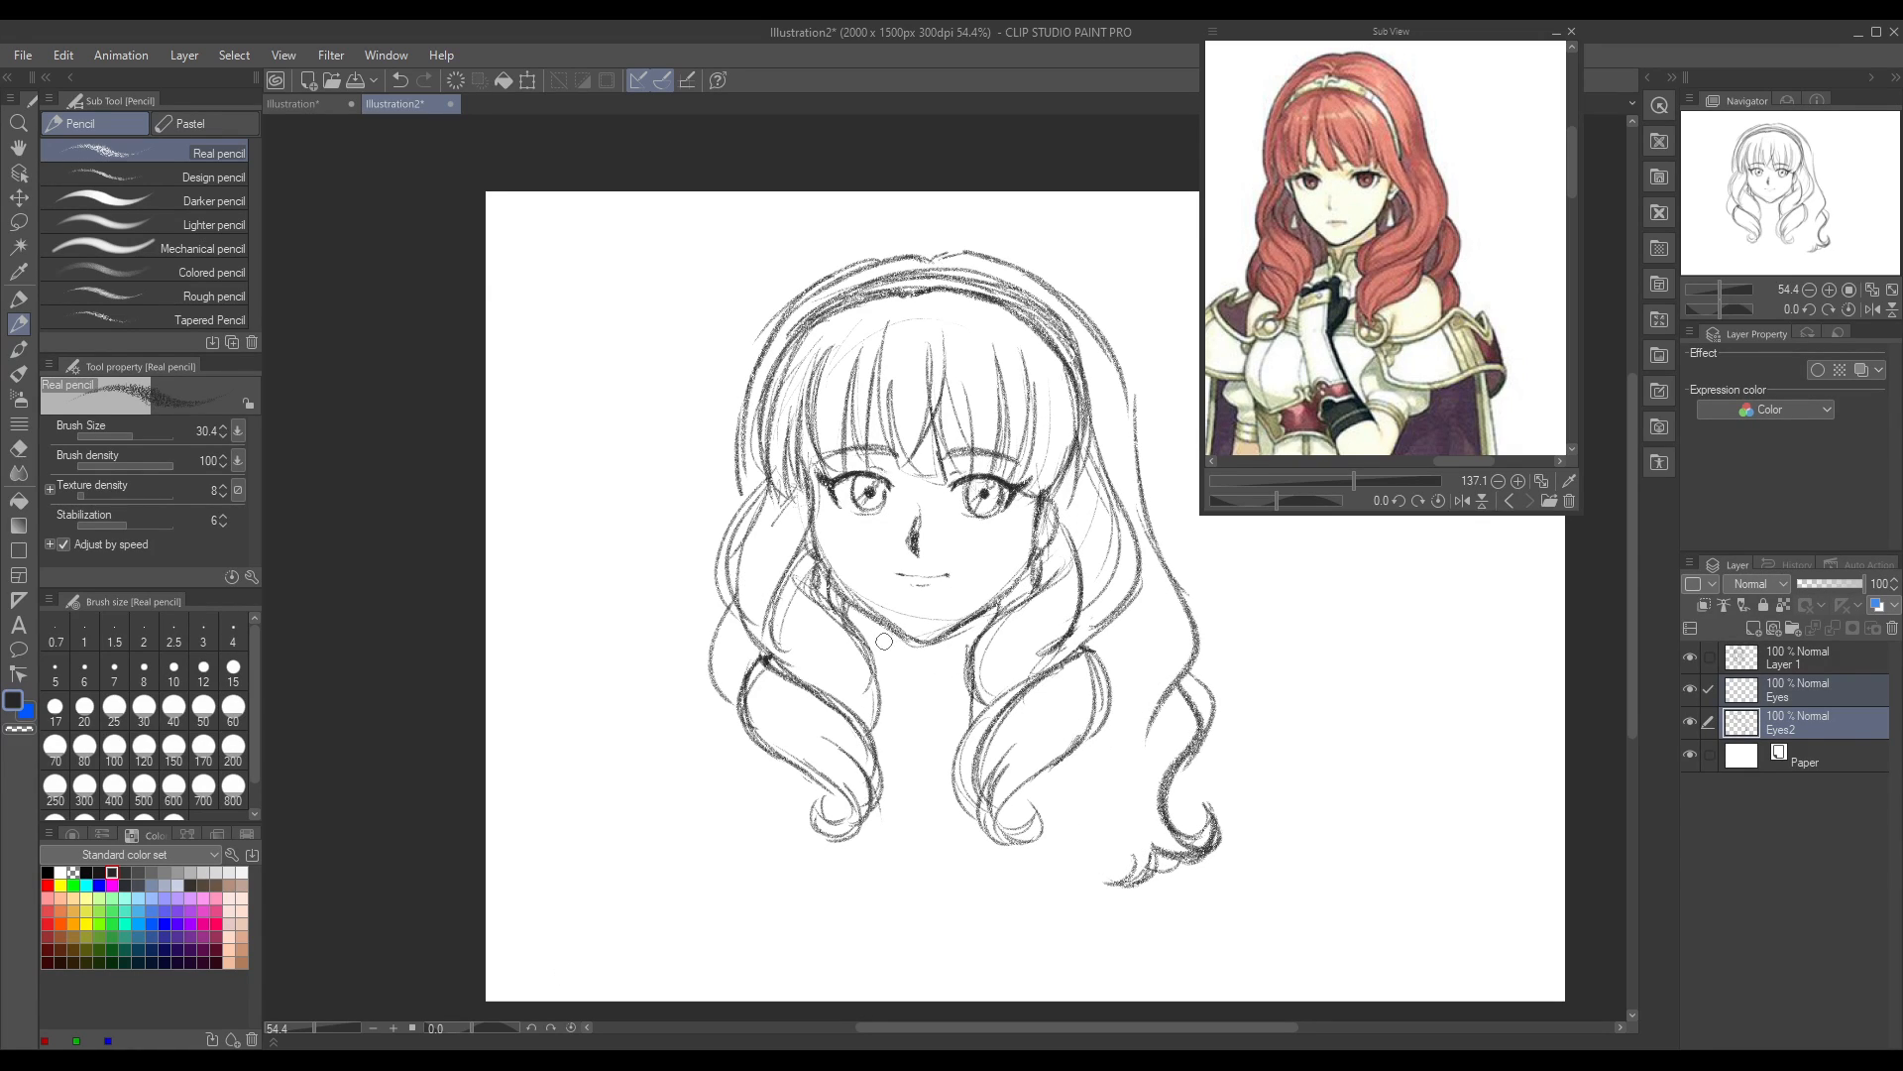
Step: Sketch the left neck line and a collar edge with a V-shaped notch below the chin
mouse_move(889, 626)
mouse_down()
mouse_move(880, 708)
mouse_move(892, 670)
mouse_up()
mouse_move(912, 659)
mouse_down()
mouse_move(918, 711)
mouse_move(956, 660)
mouse_move(917, 667)
mouse_move(922, 710)
mouse_up()
mouse_move(922, 710)
mouse_down()
mouse_move(953, 663)
mouse_move(893, 668)
mouse_move(928, 722)
mouse_move(947, 684)
mouse_up()
Step: Examine the collar, neck and shoulder armour in the different reference pictures, ending on the frontal anime screenshot
drag(1483, 461, 1371, 485)
click(1277, 502)
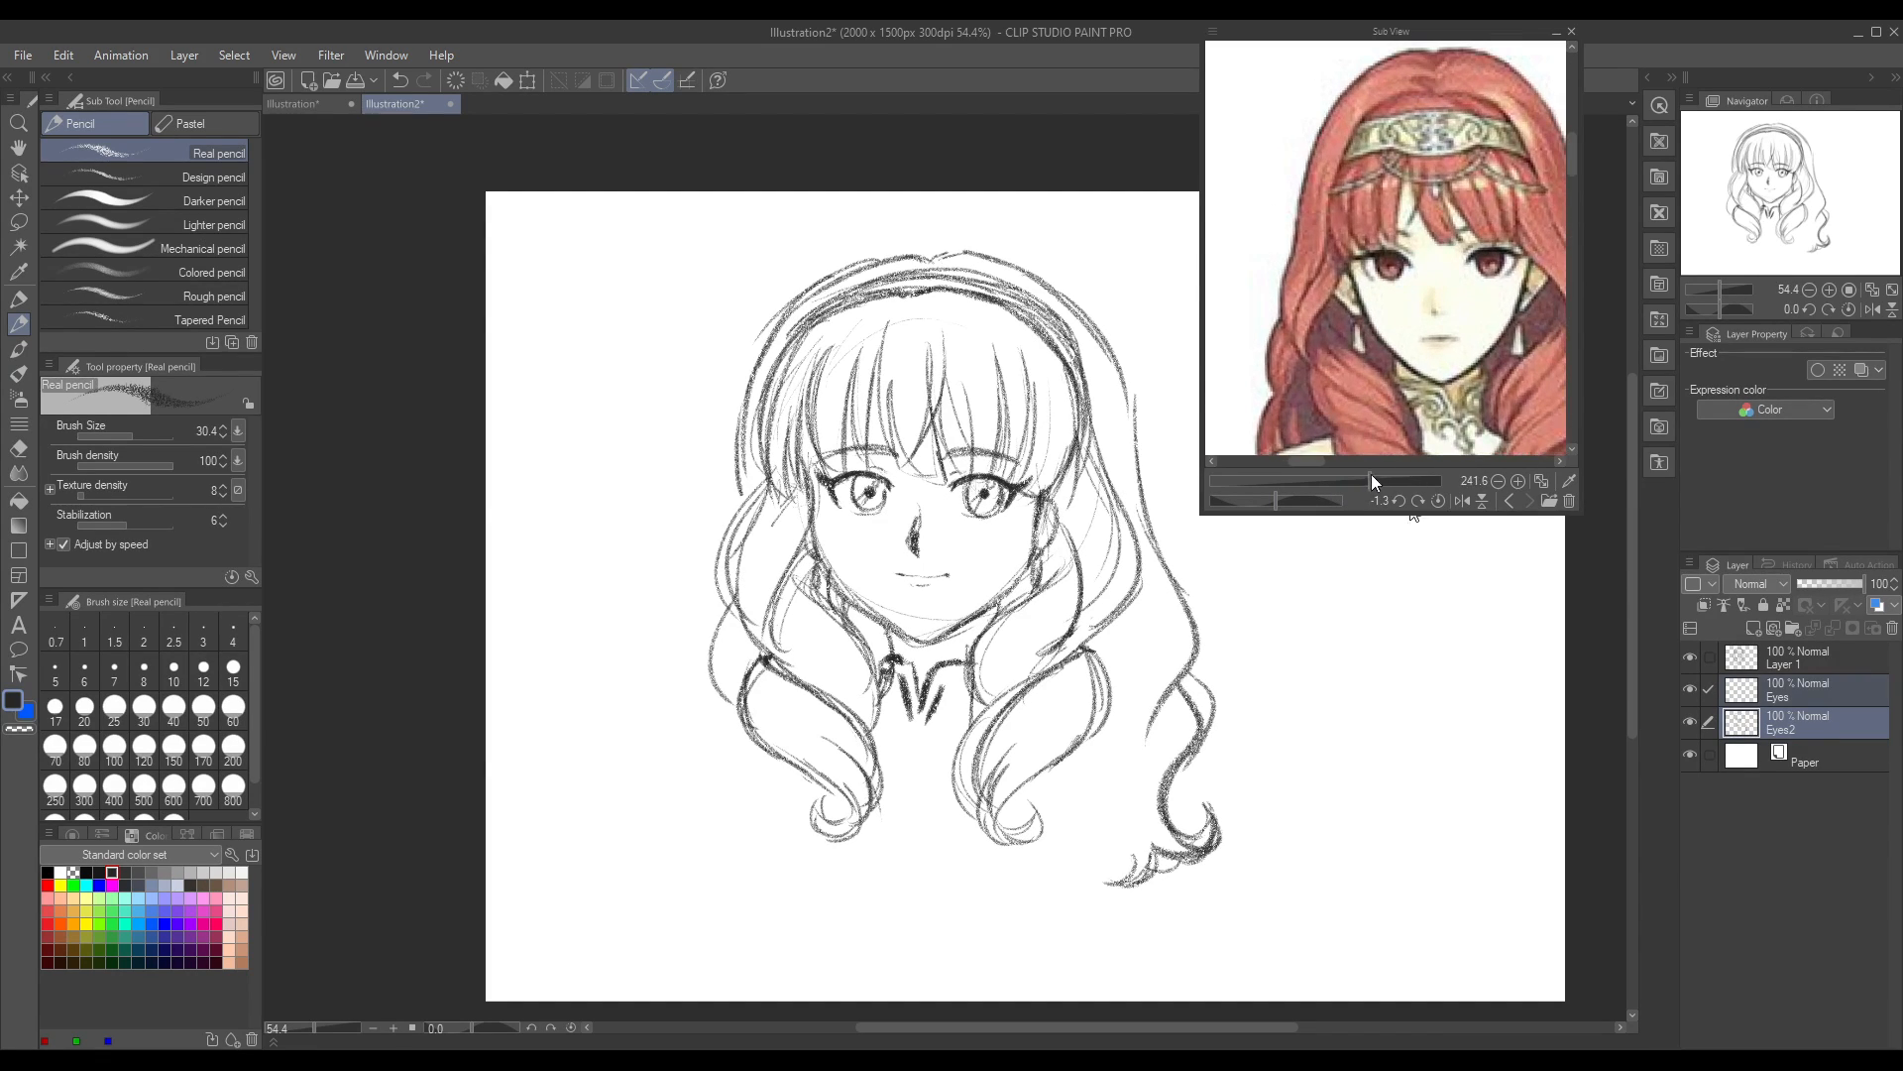
drag(1573, 165, 1573, 192)
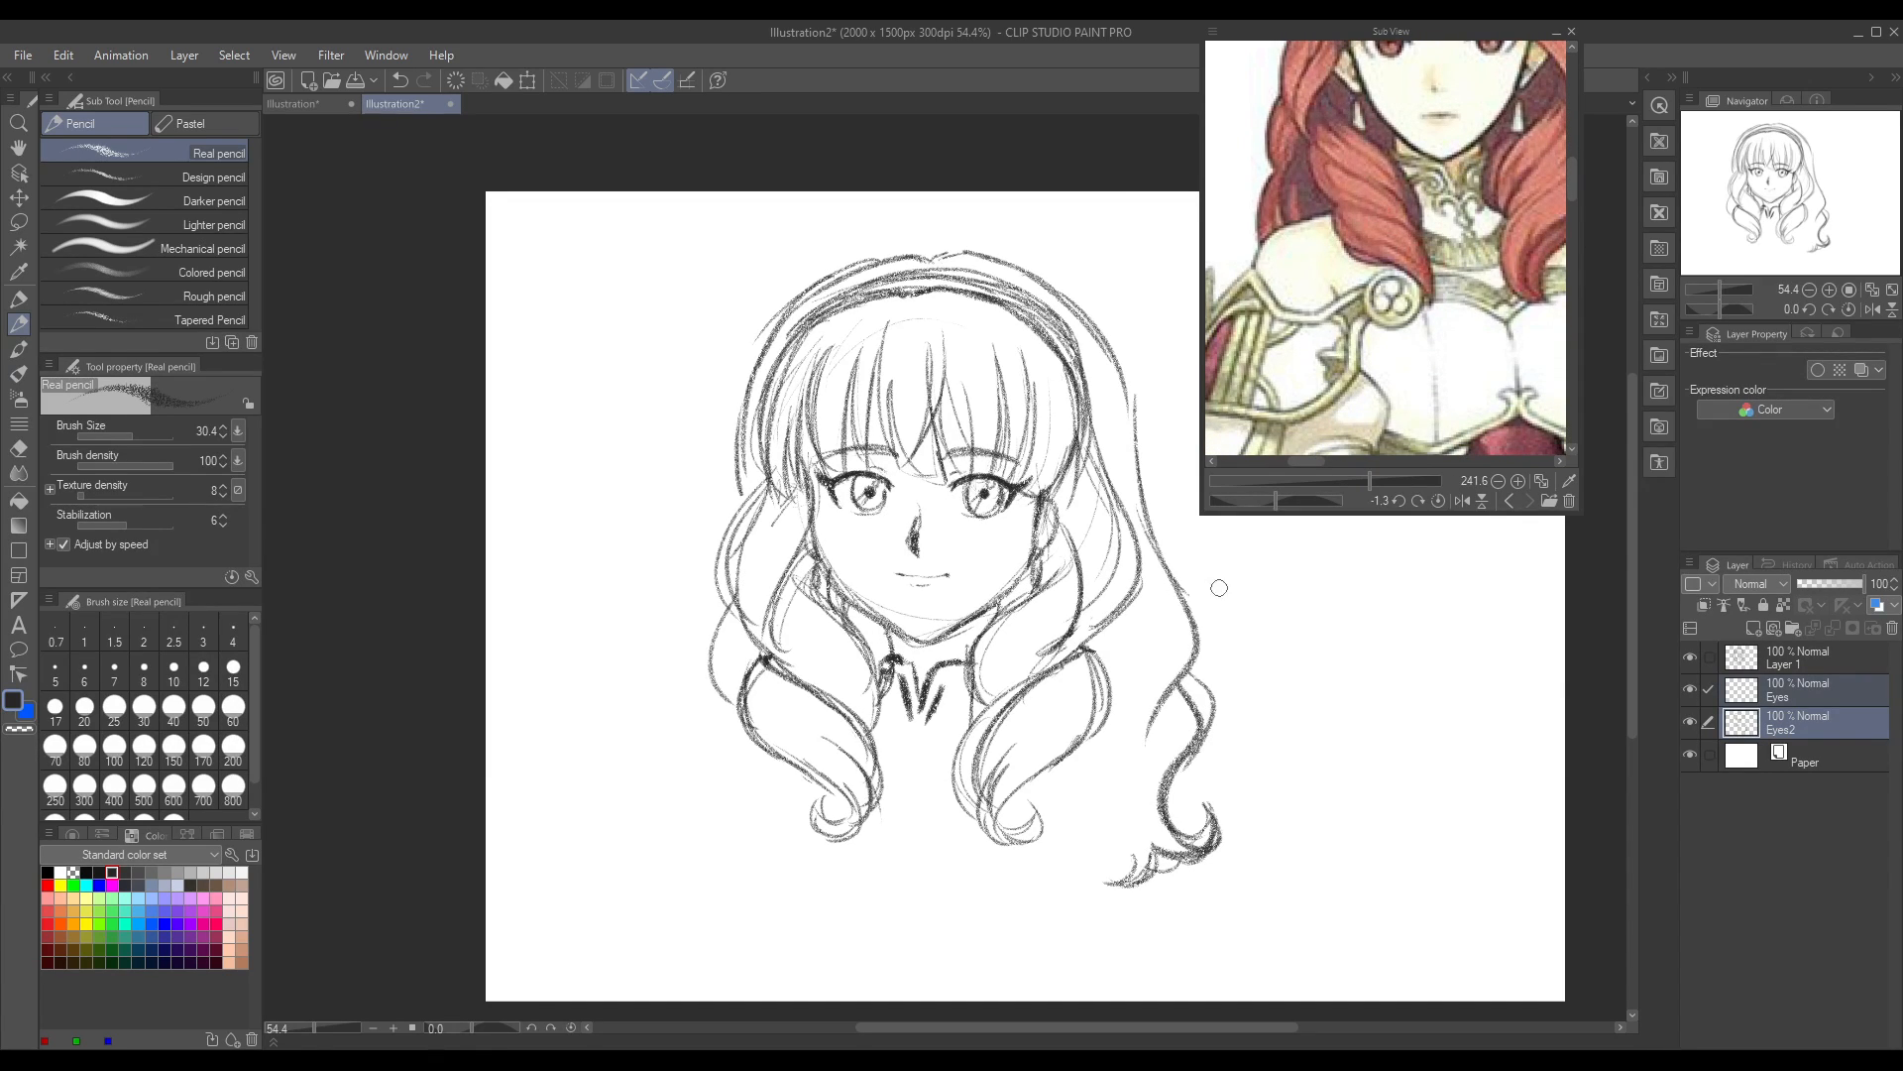
click(1509, 502)
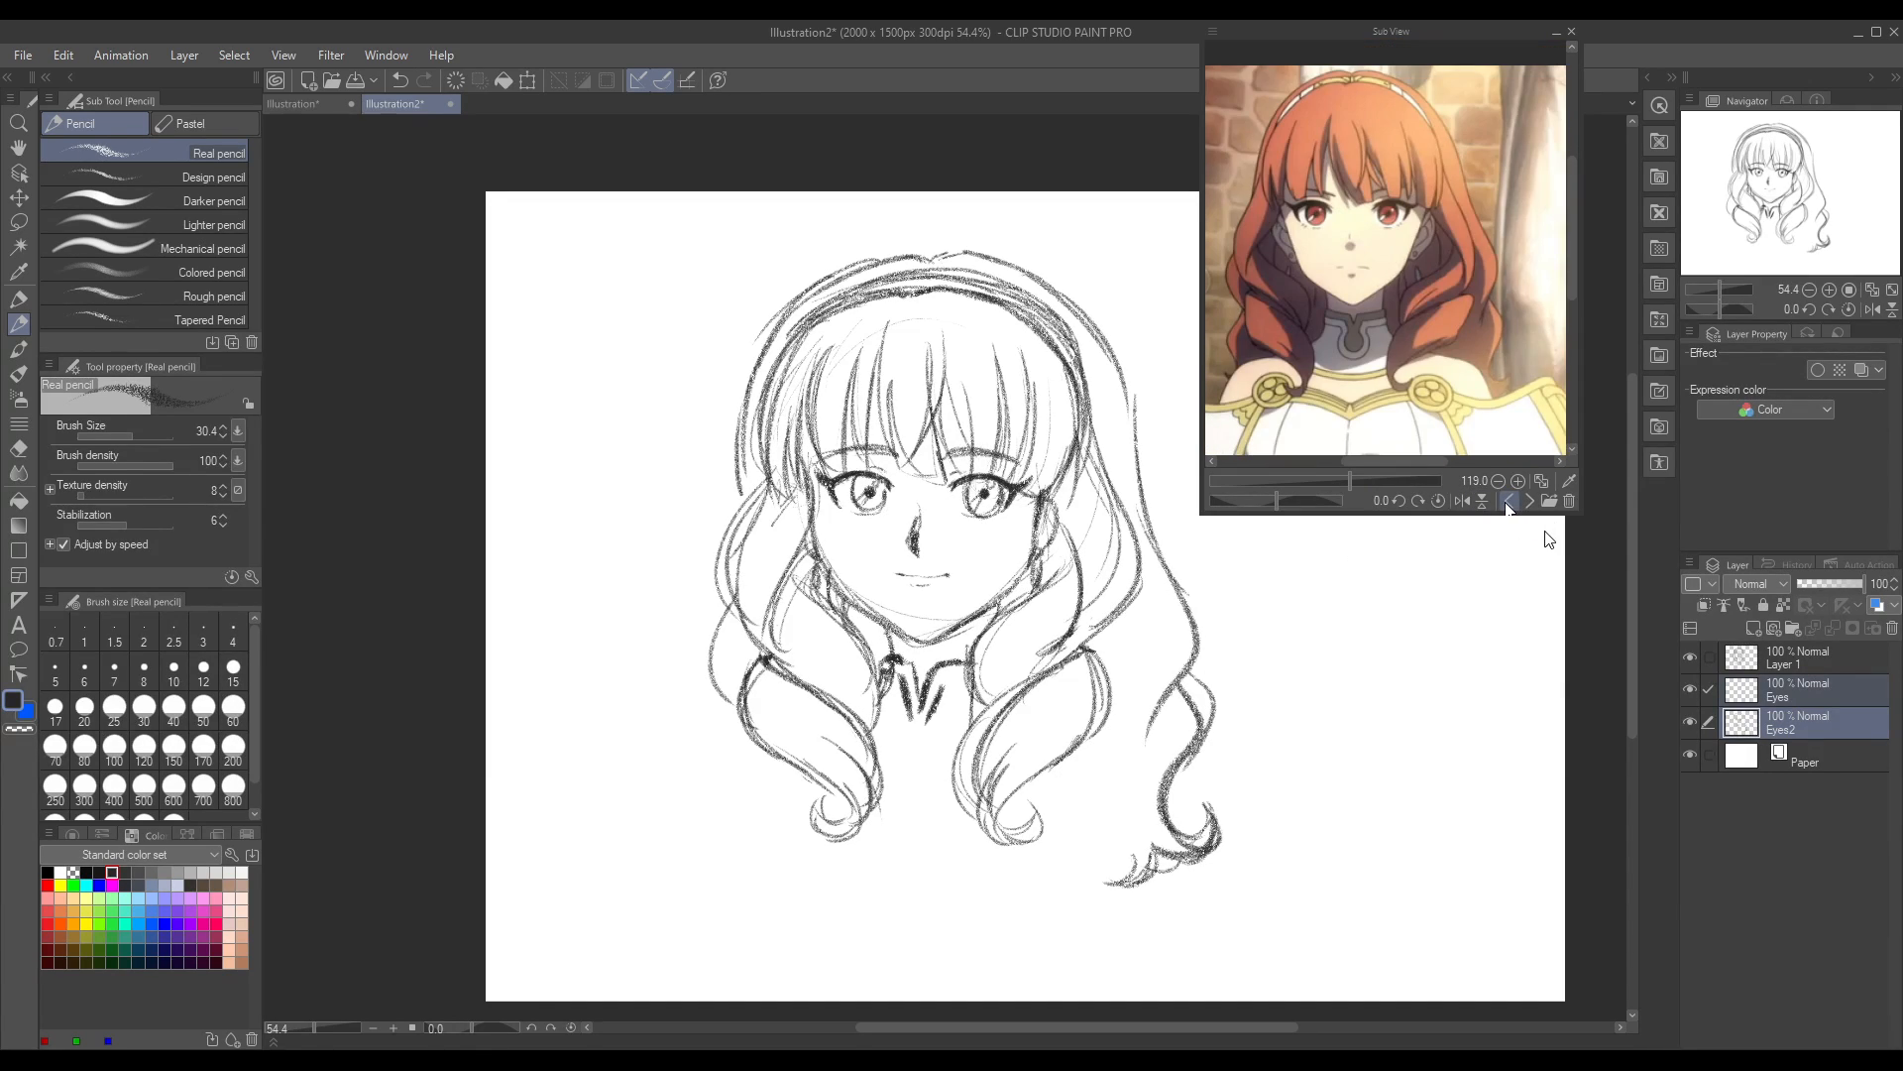
click(1528, 502)
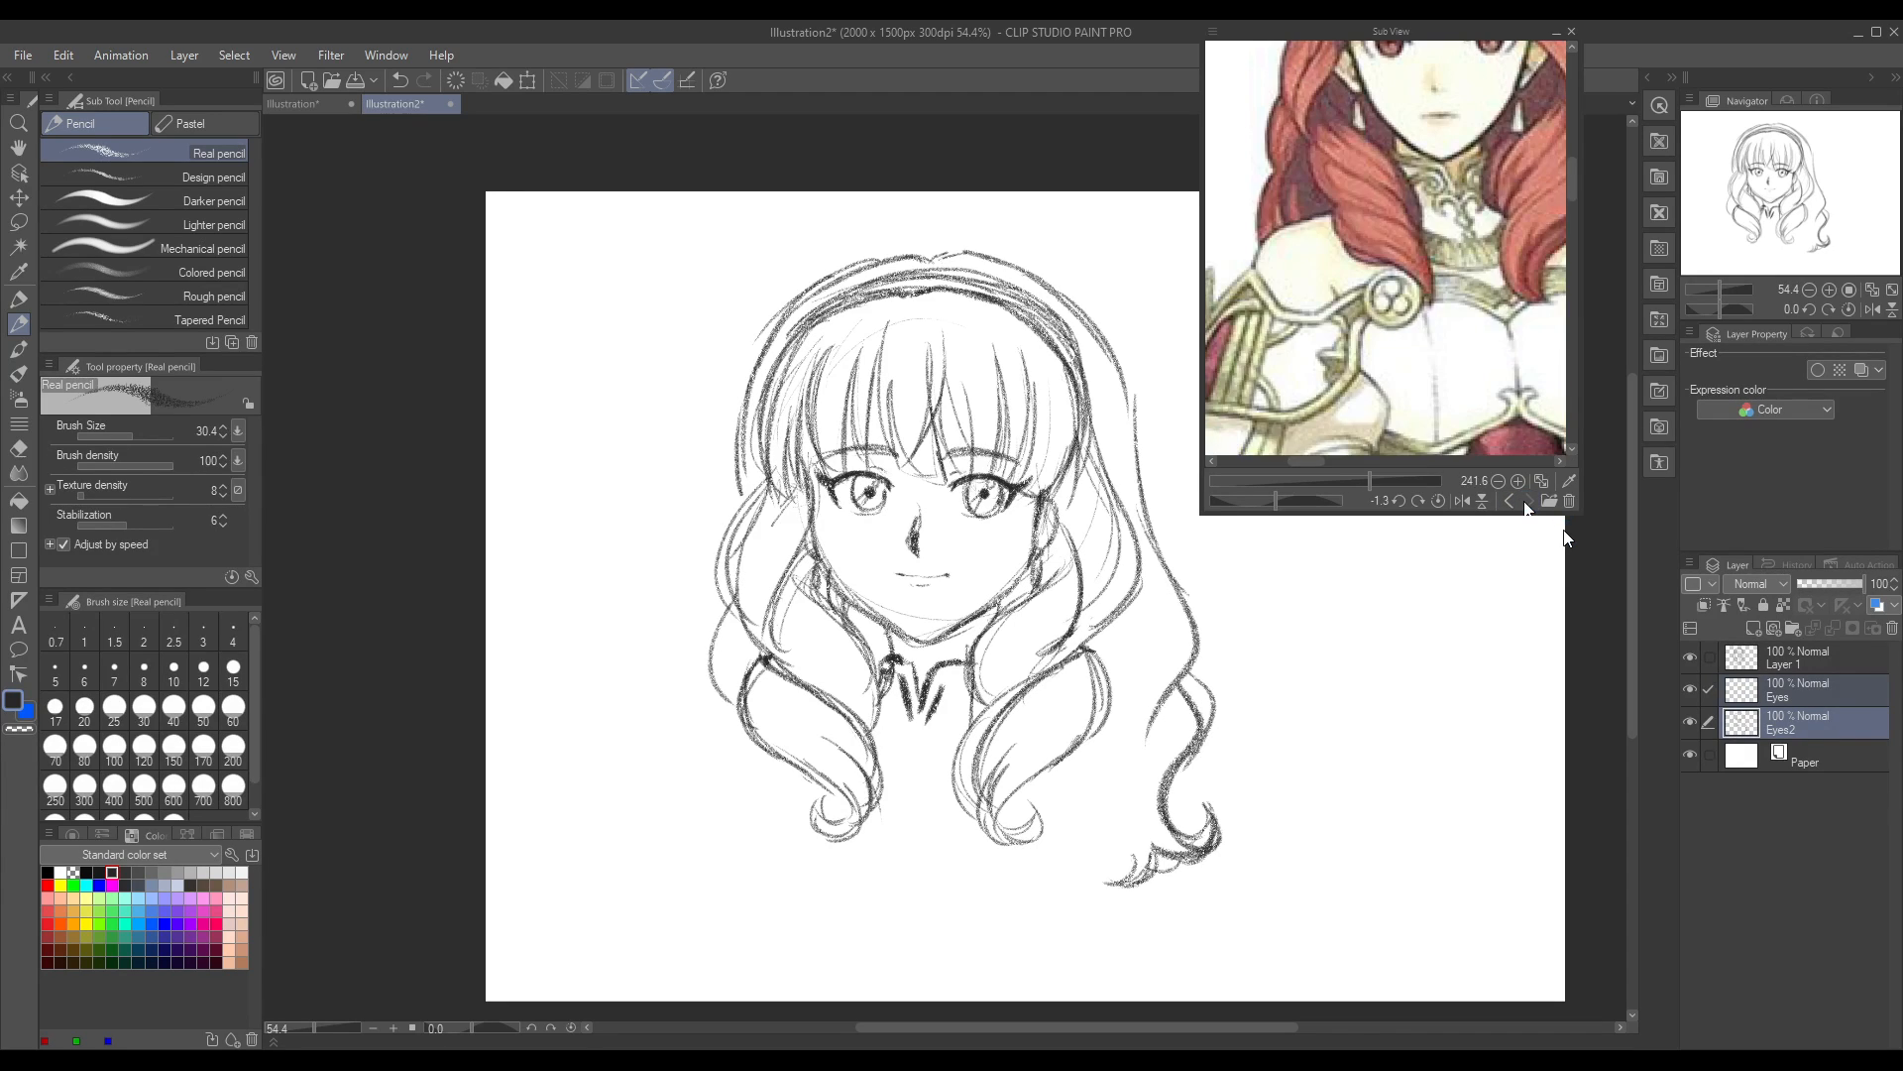
click(1507, 502)
click(1507, 502)
click(1529, 501)
click(1507, 501)
click(1529, 502)
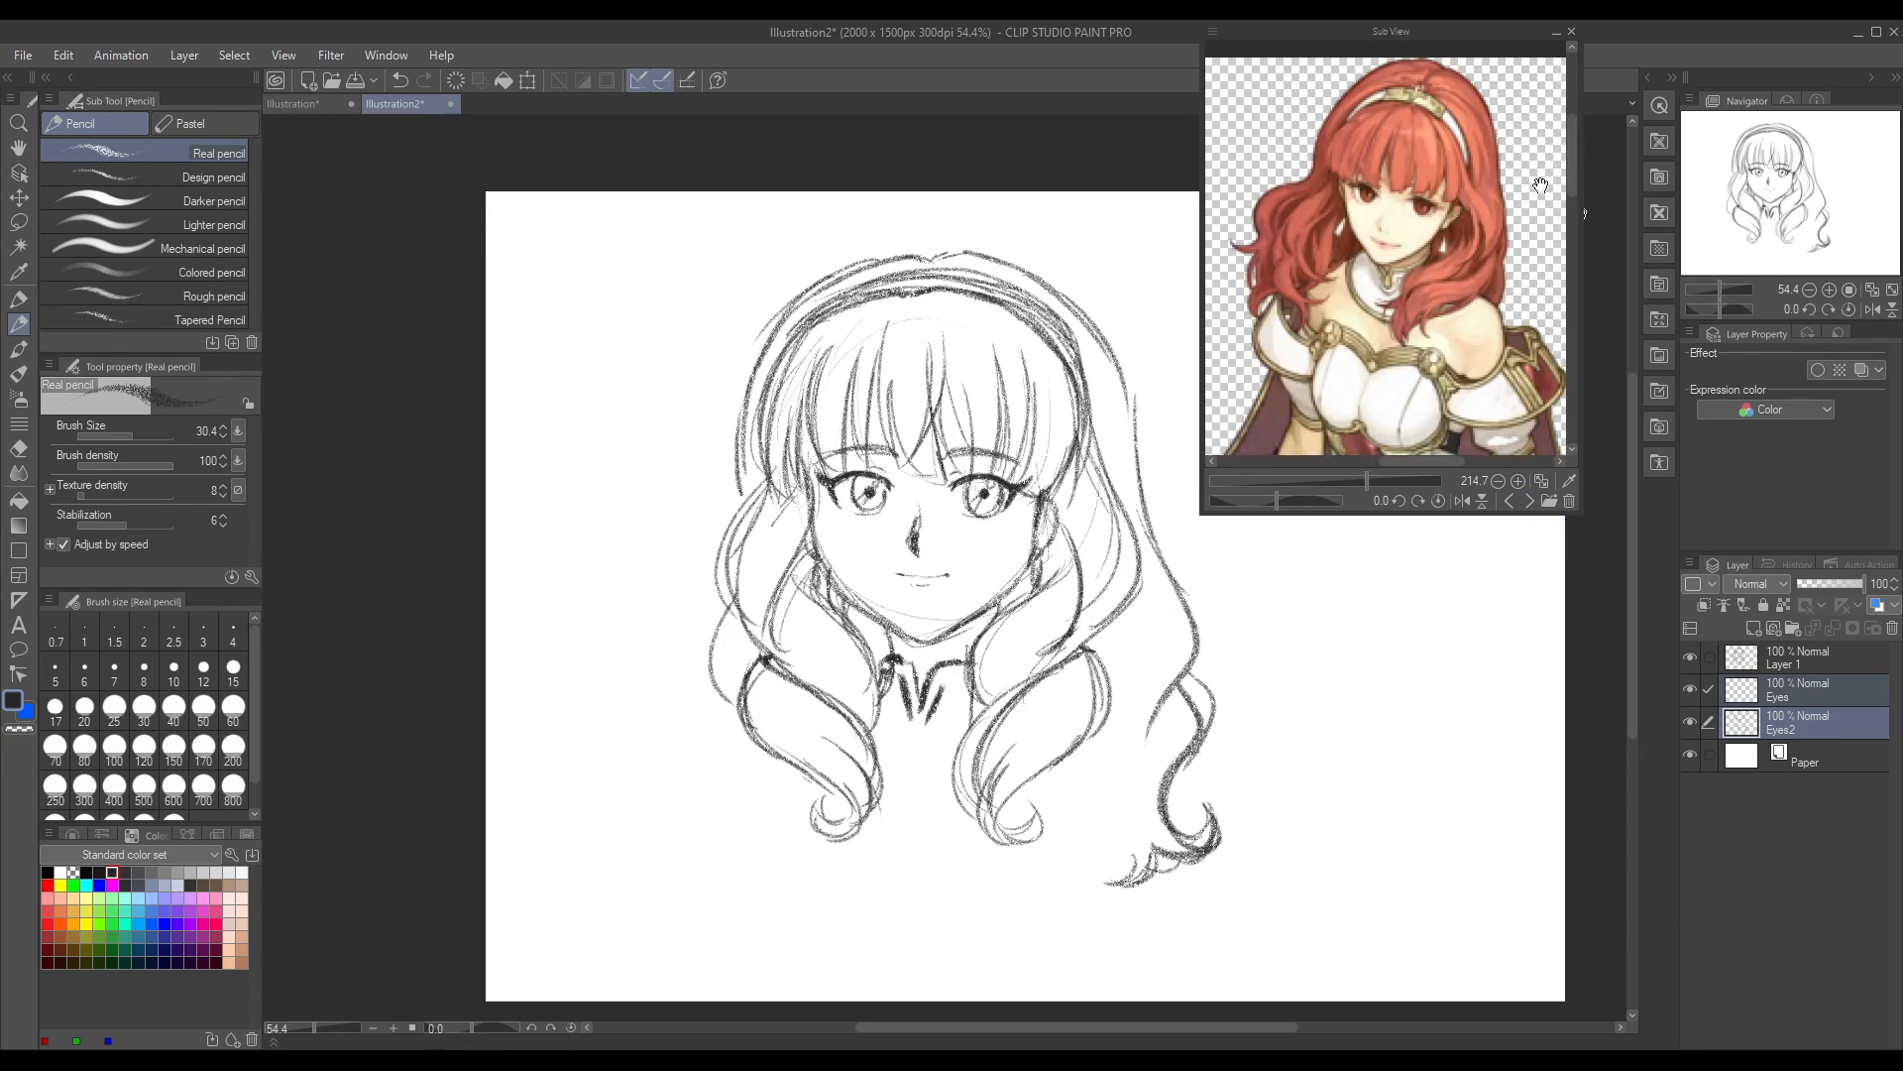
drag(1574, 170, 1574, 206)
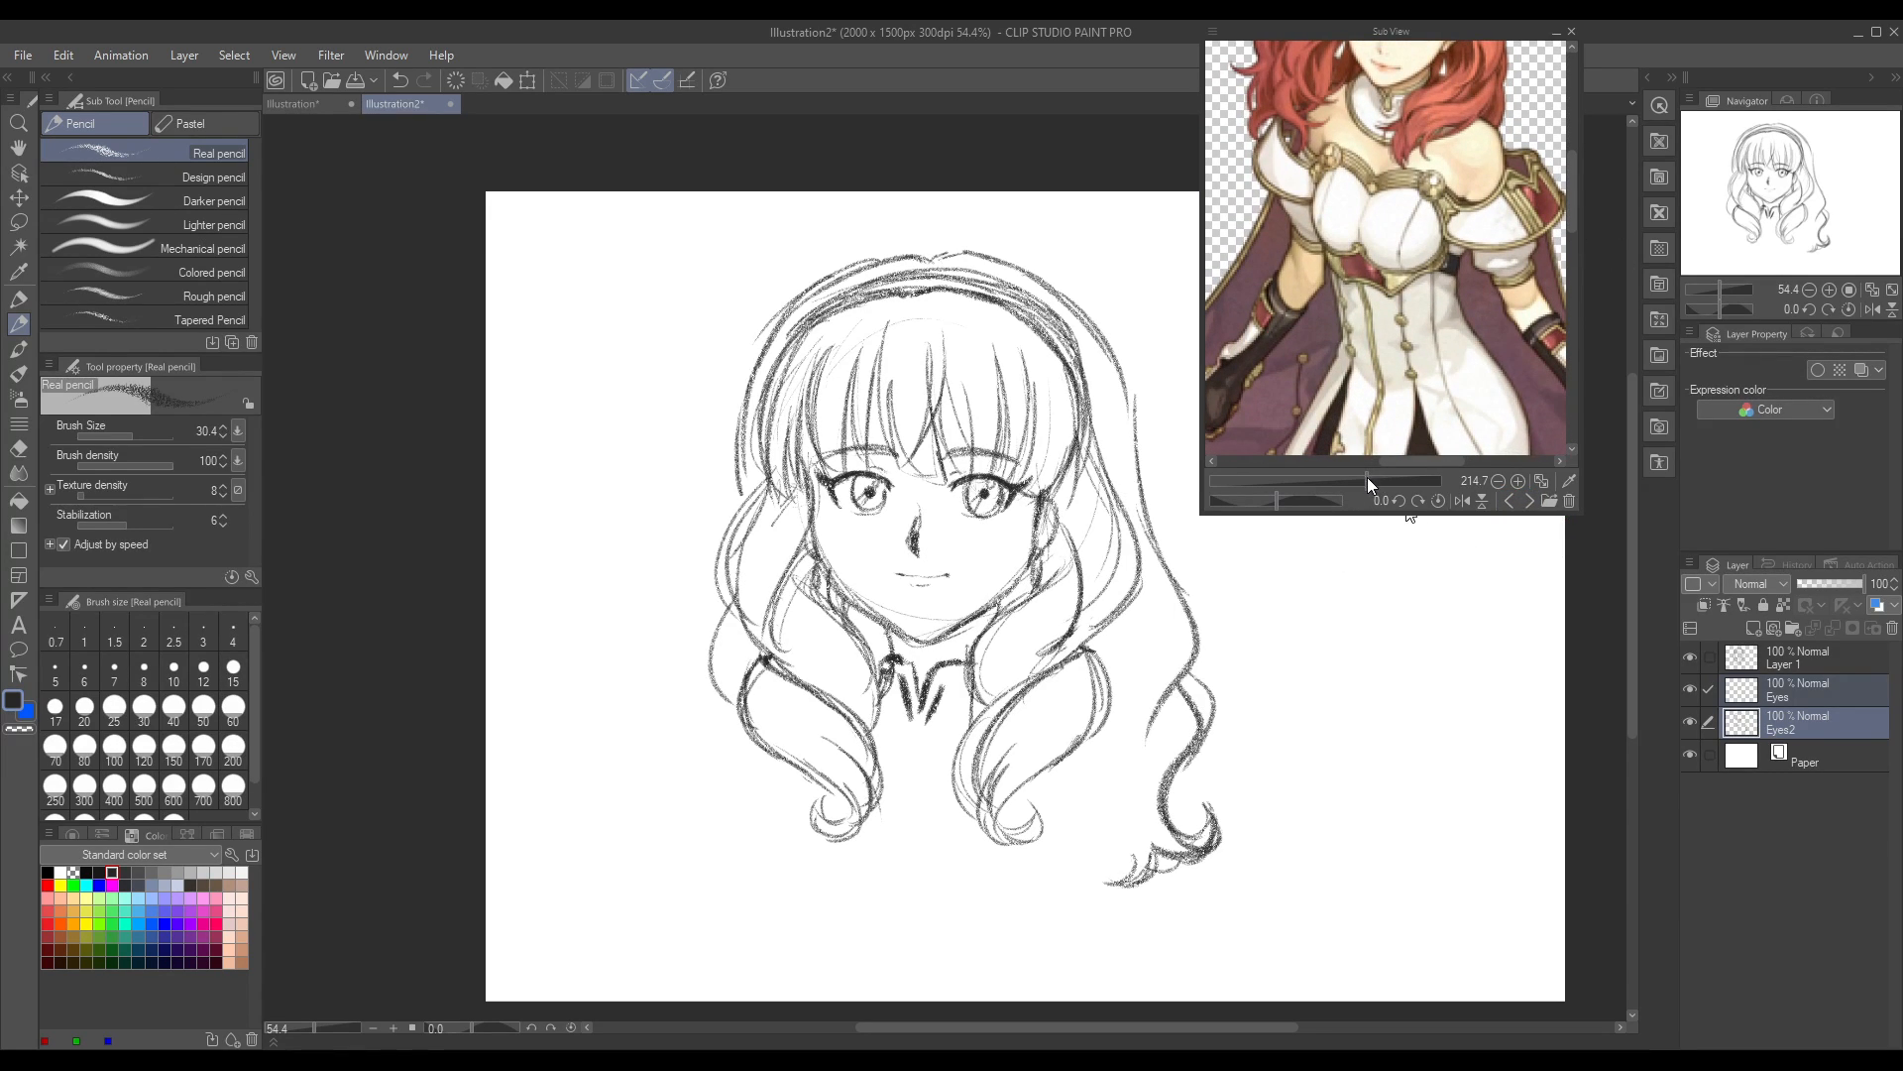
drag(1367, 476, 1367, 478)
drag(1575, 206, 1576, 190)
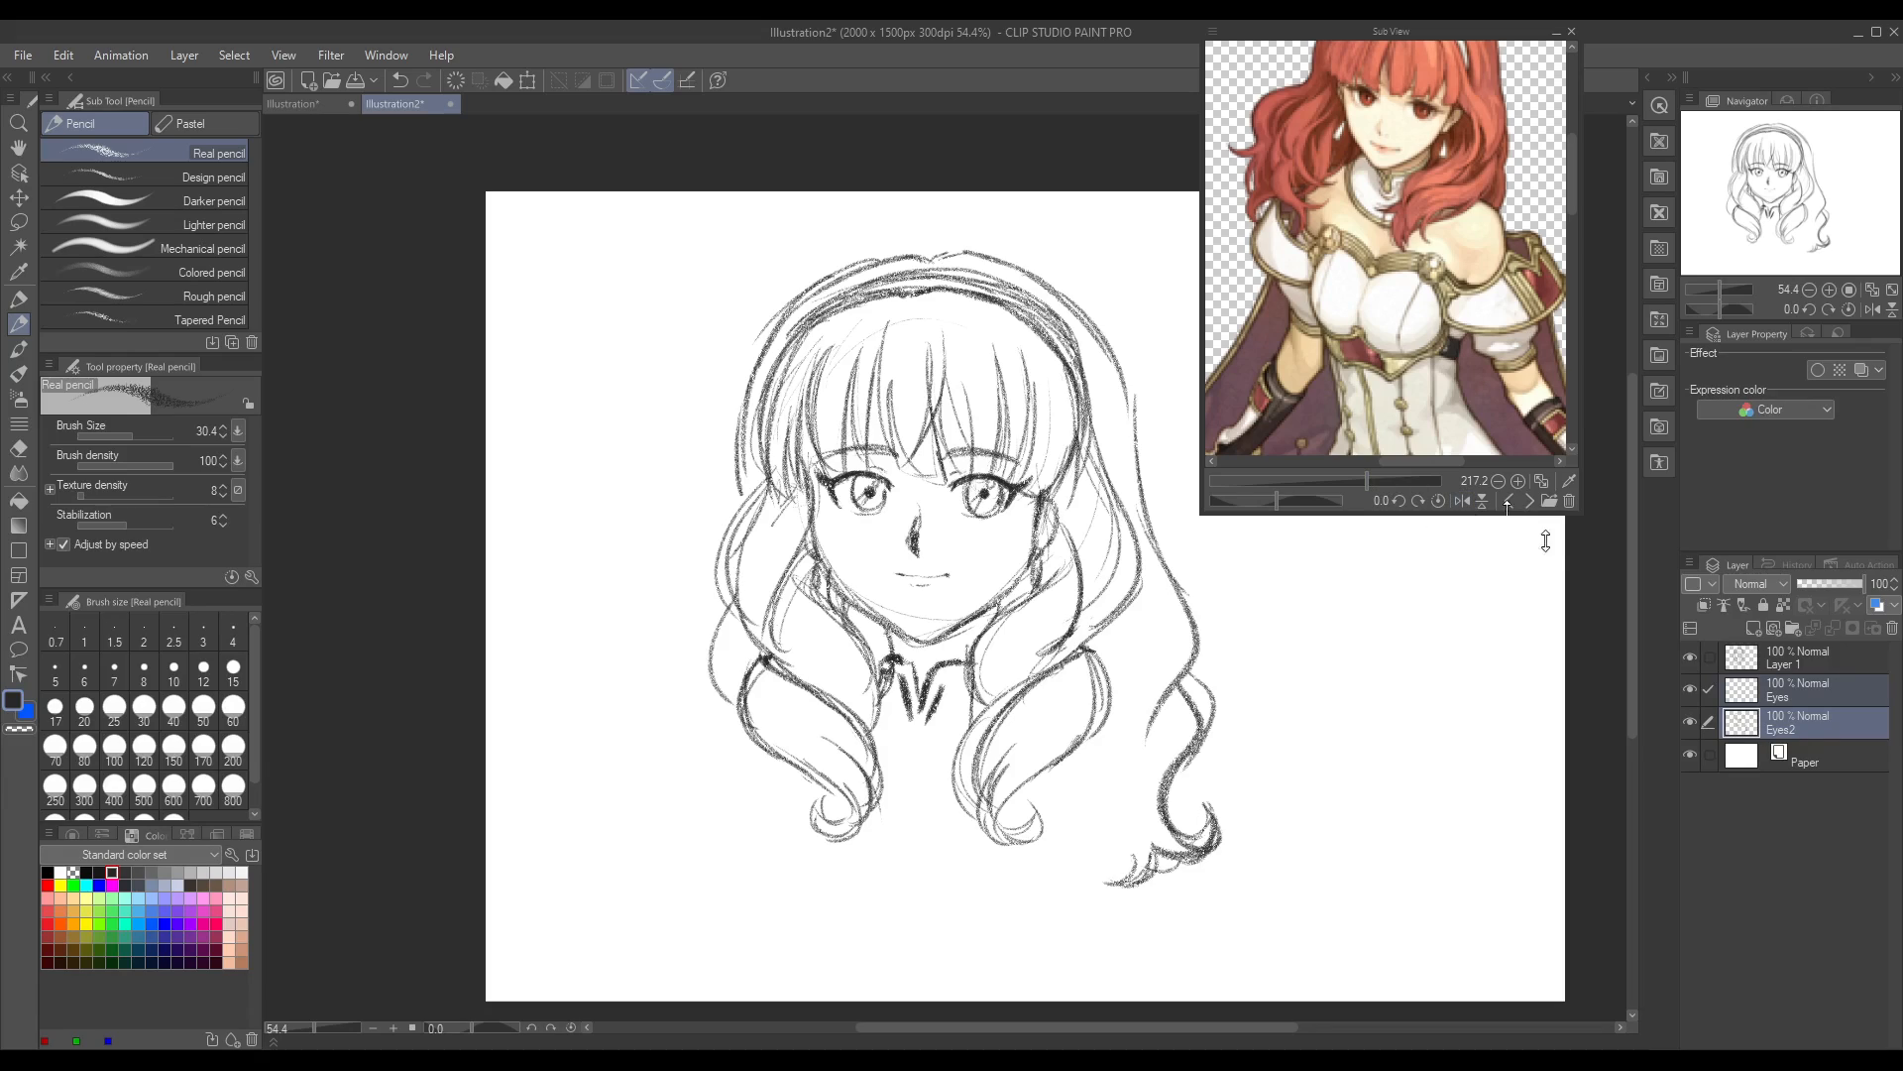
click(1529, 501)
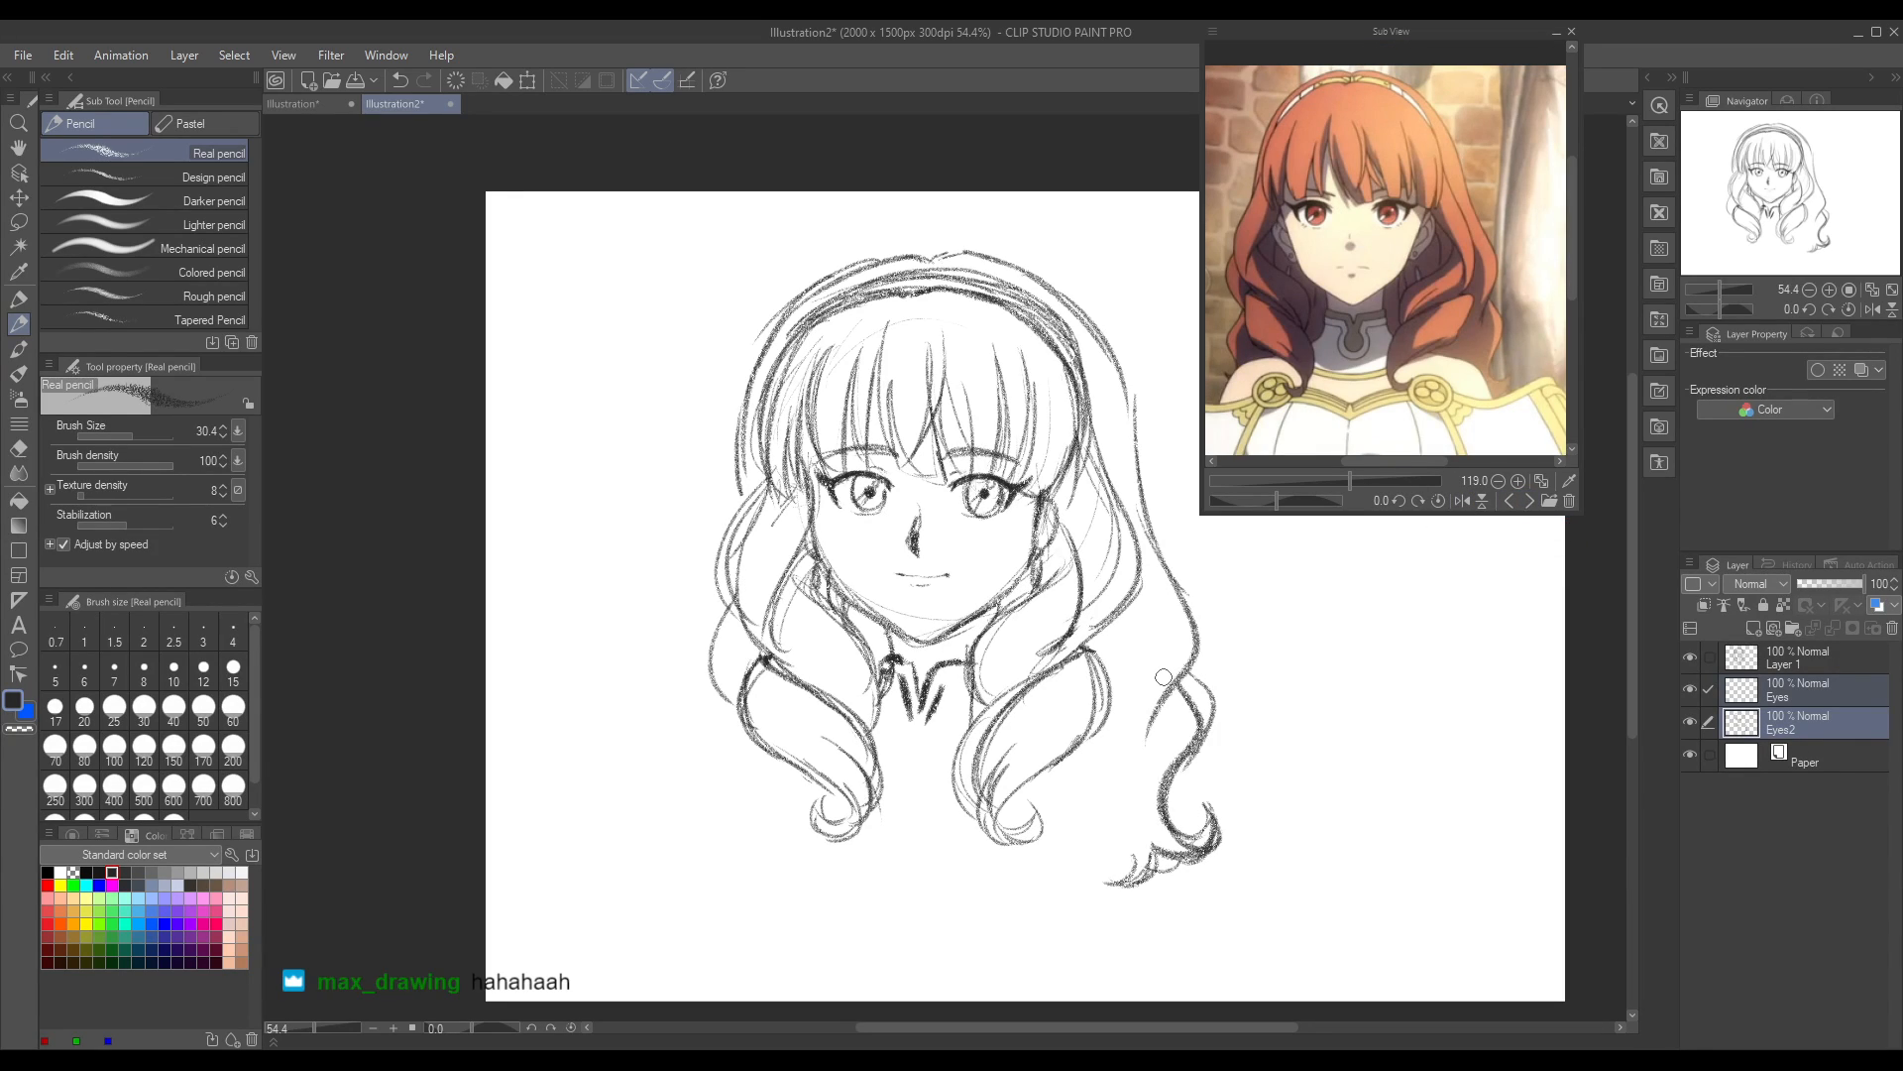
Step: Clean up the collar's V-shaped notch with the hard eraser, removing its doubled lines and shortening its point
click(18, 447)
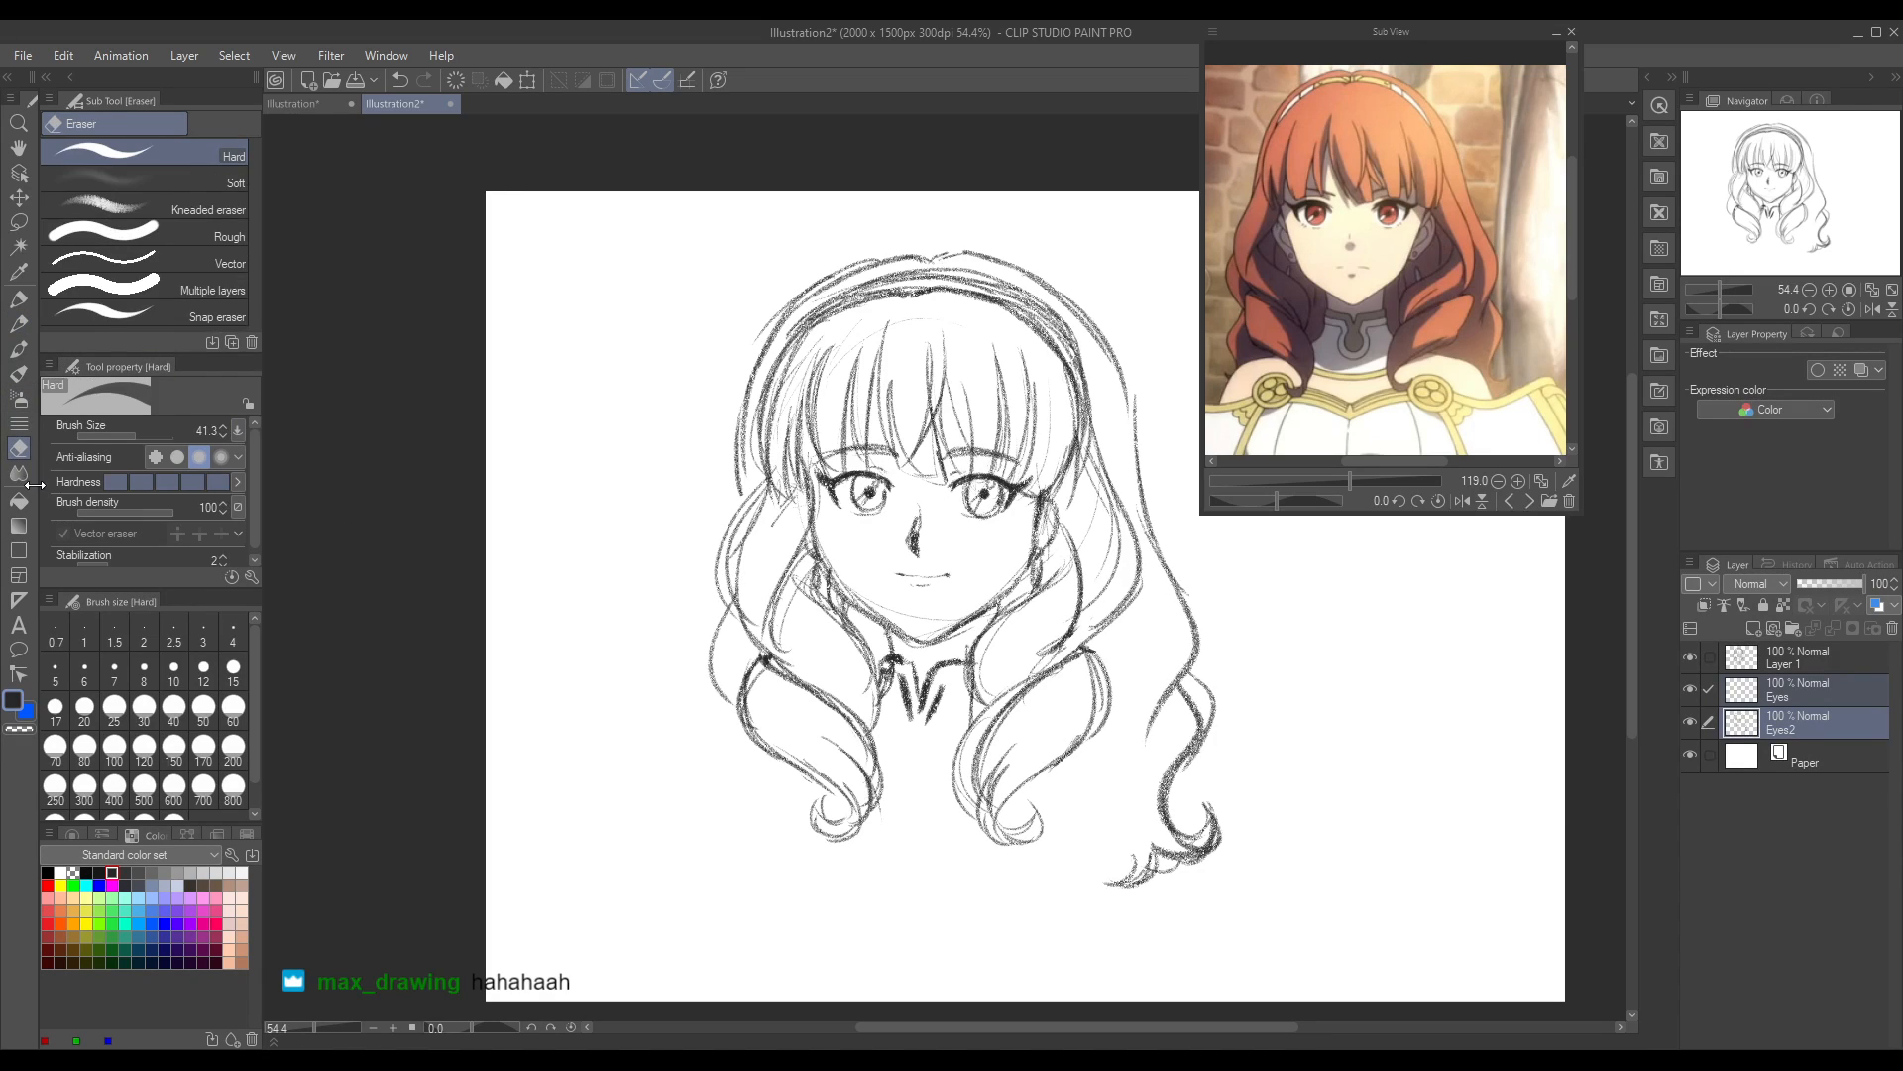
mouse_move(903, 692)
mouse_down()
mouse_move(892, 680)
mouse_move(888, 700)
mouse_move(891, 678)
mouse_move(936, 699)
mouse_move(932, 738)
mouse_up()
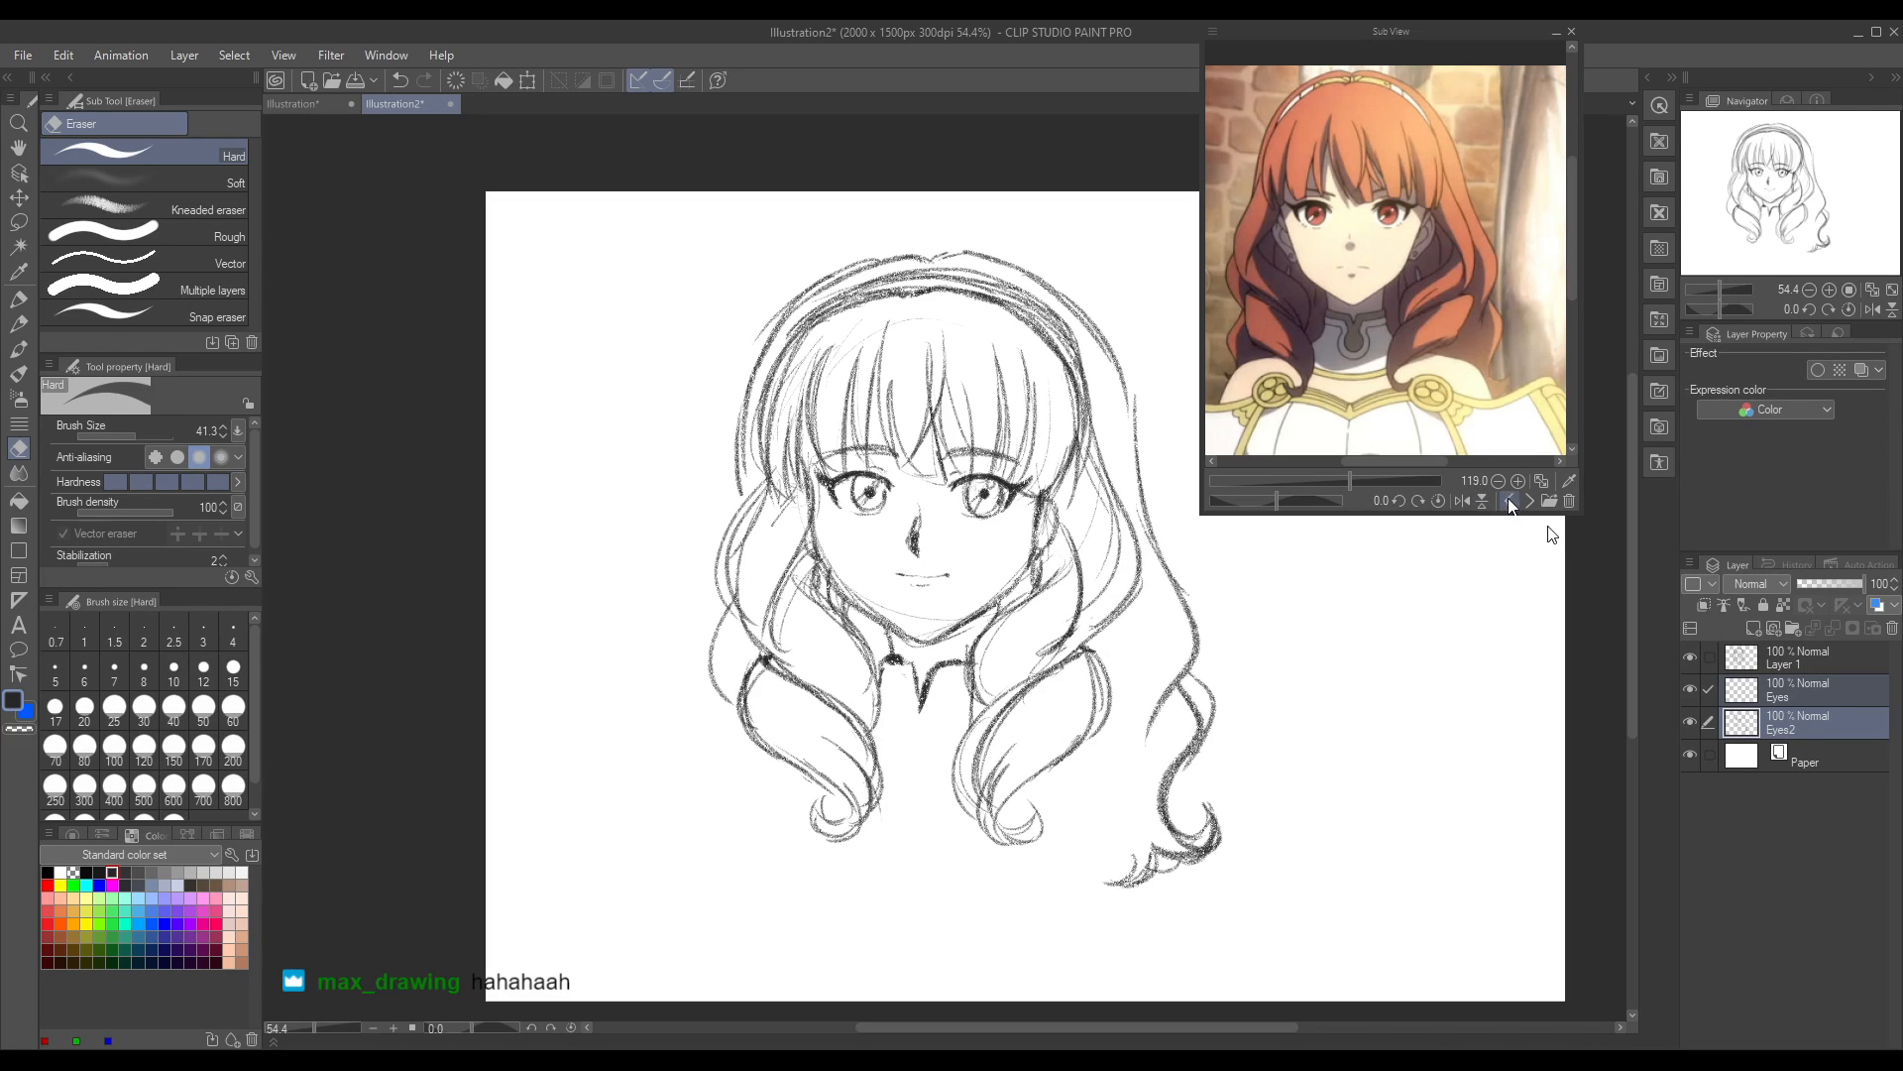
click(1510, 501)
click(1510, 501)
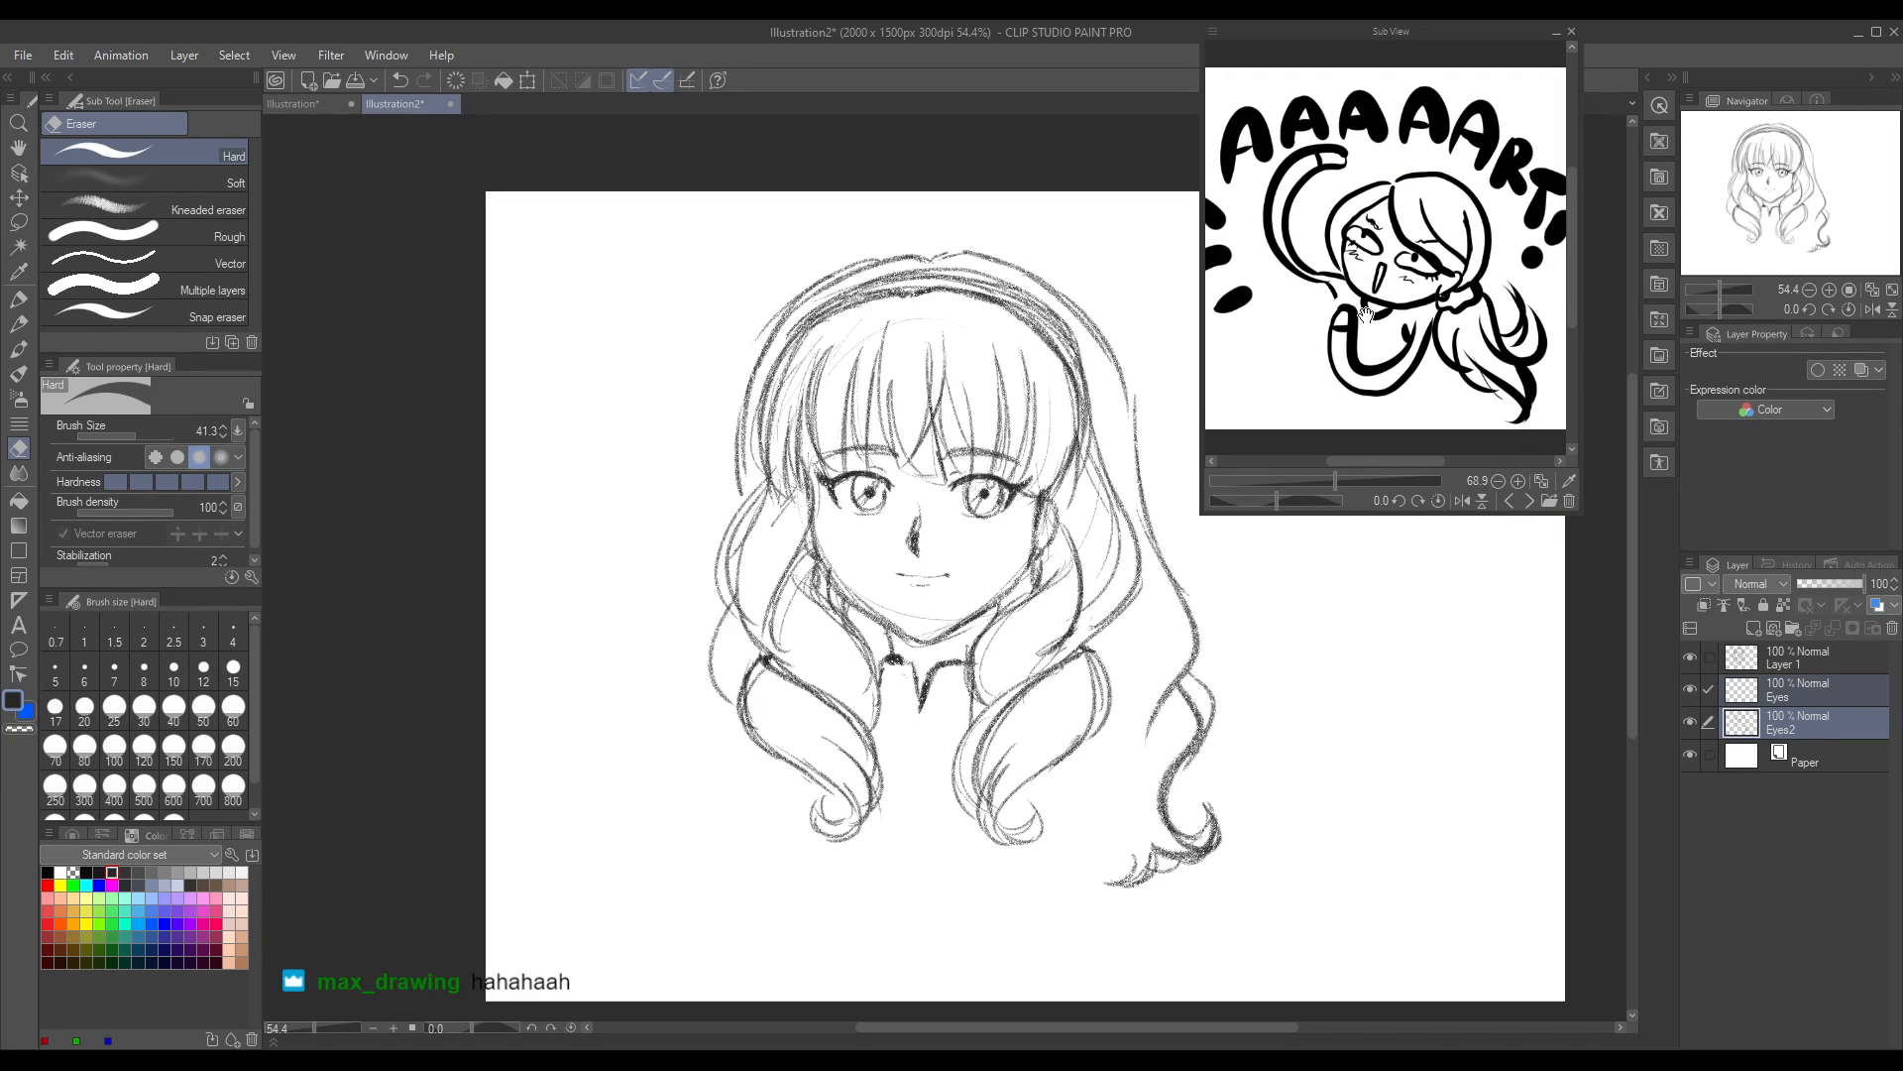
click(1528, 501)
click(1527, 501)
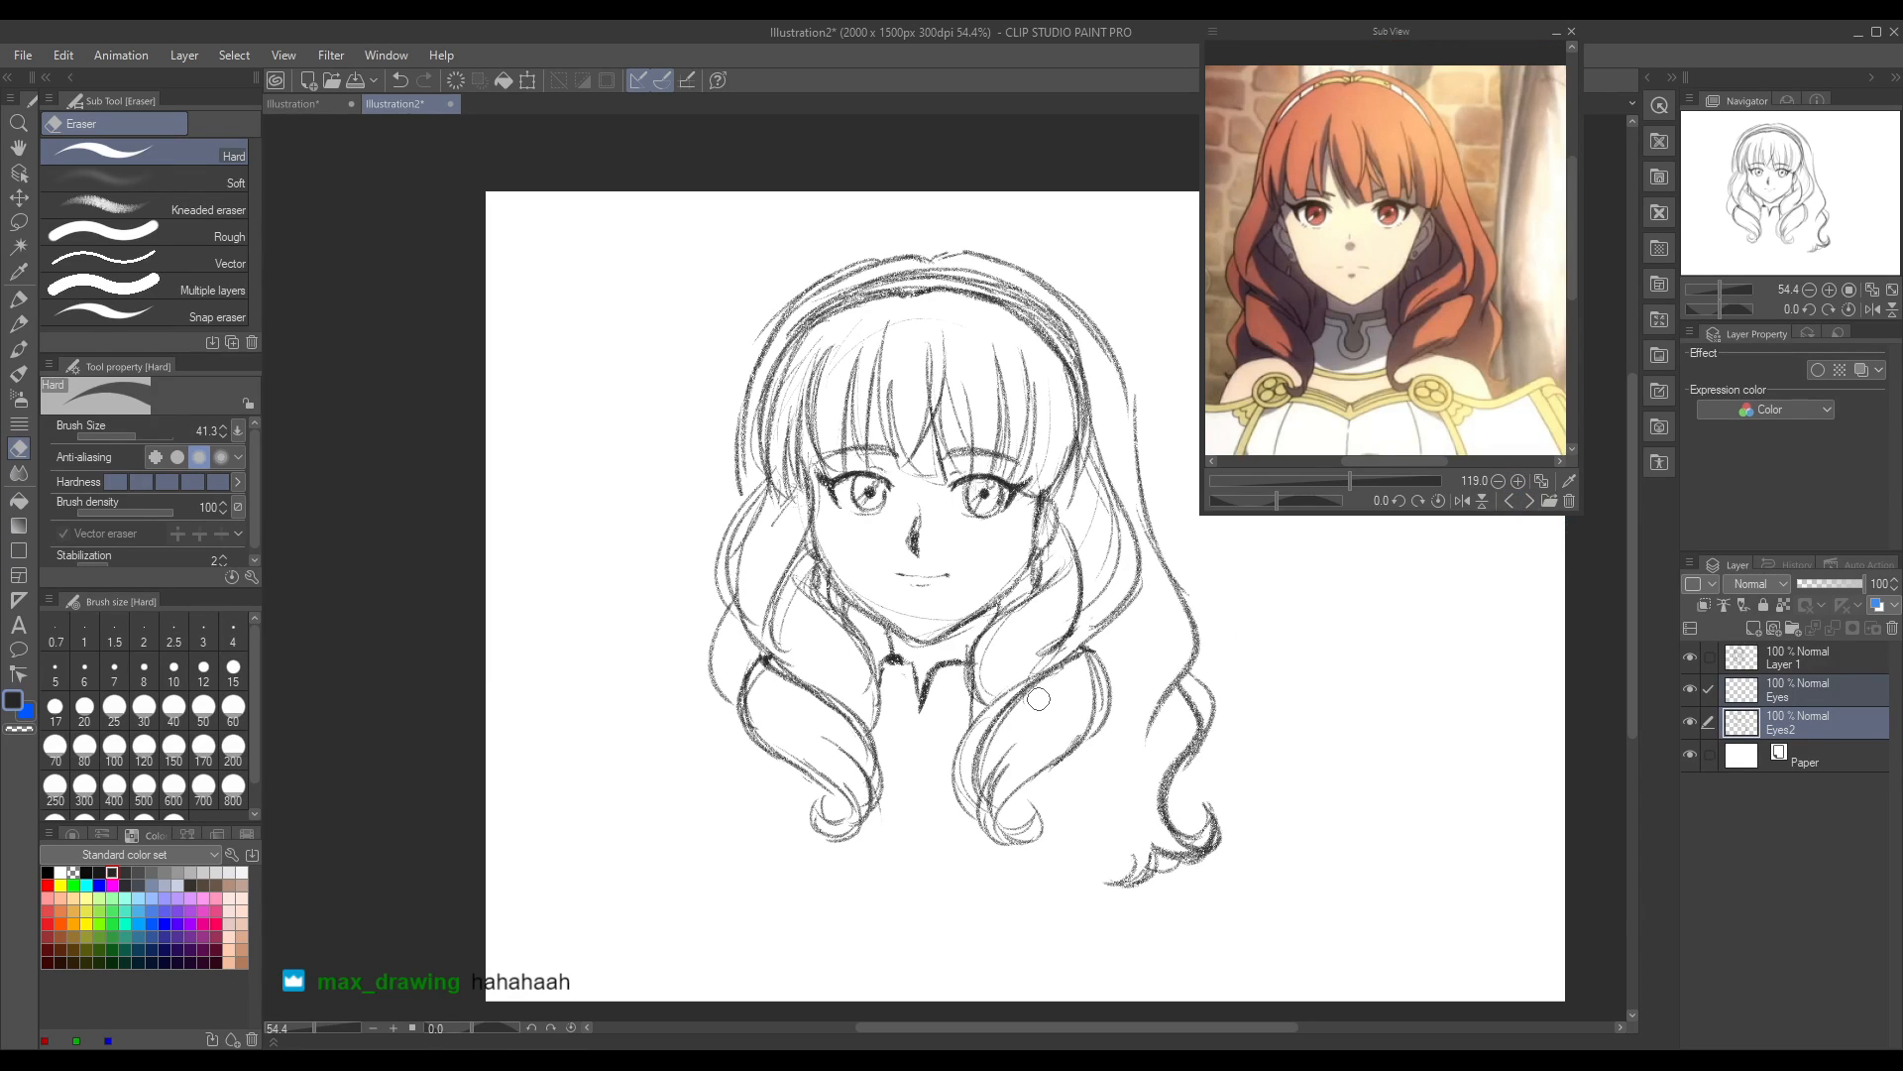
key(p)
mouse_move(871, 655)
mouse_down()
mouse_move(910, 668)
mouse_move(920, 702)
mouse_up()
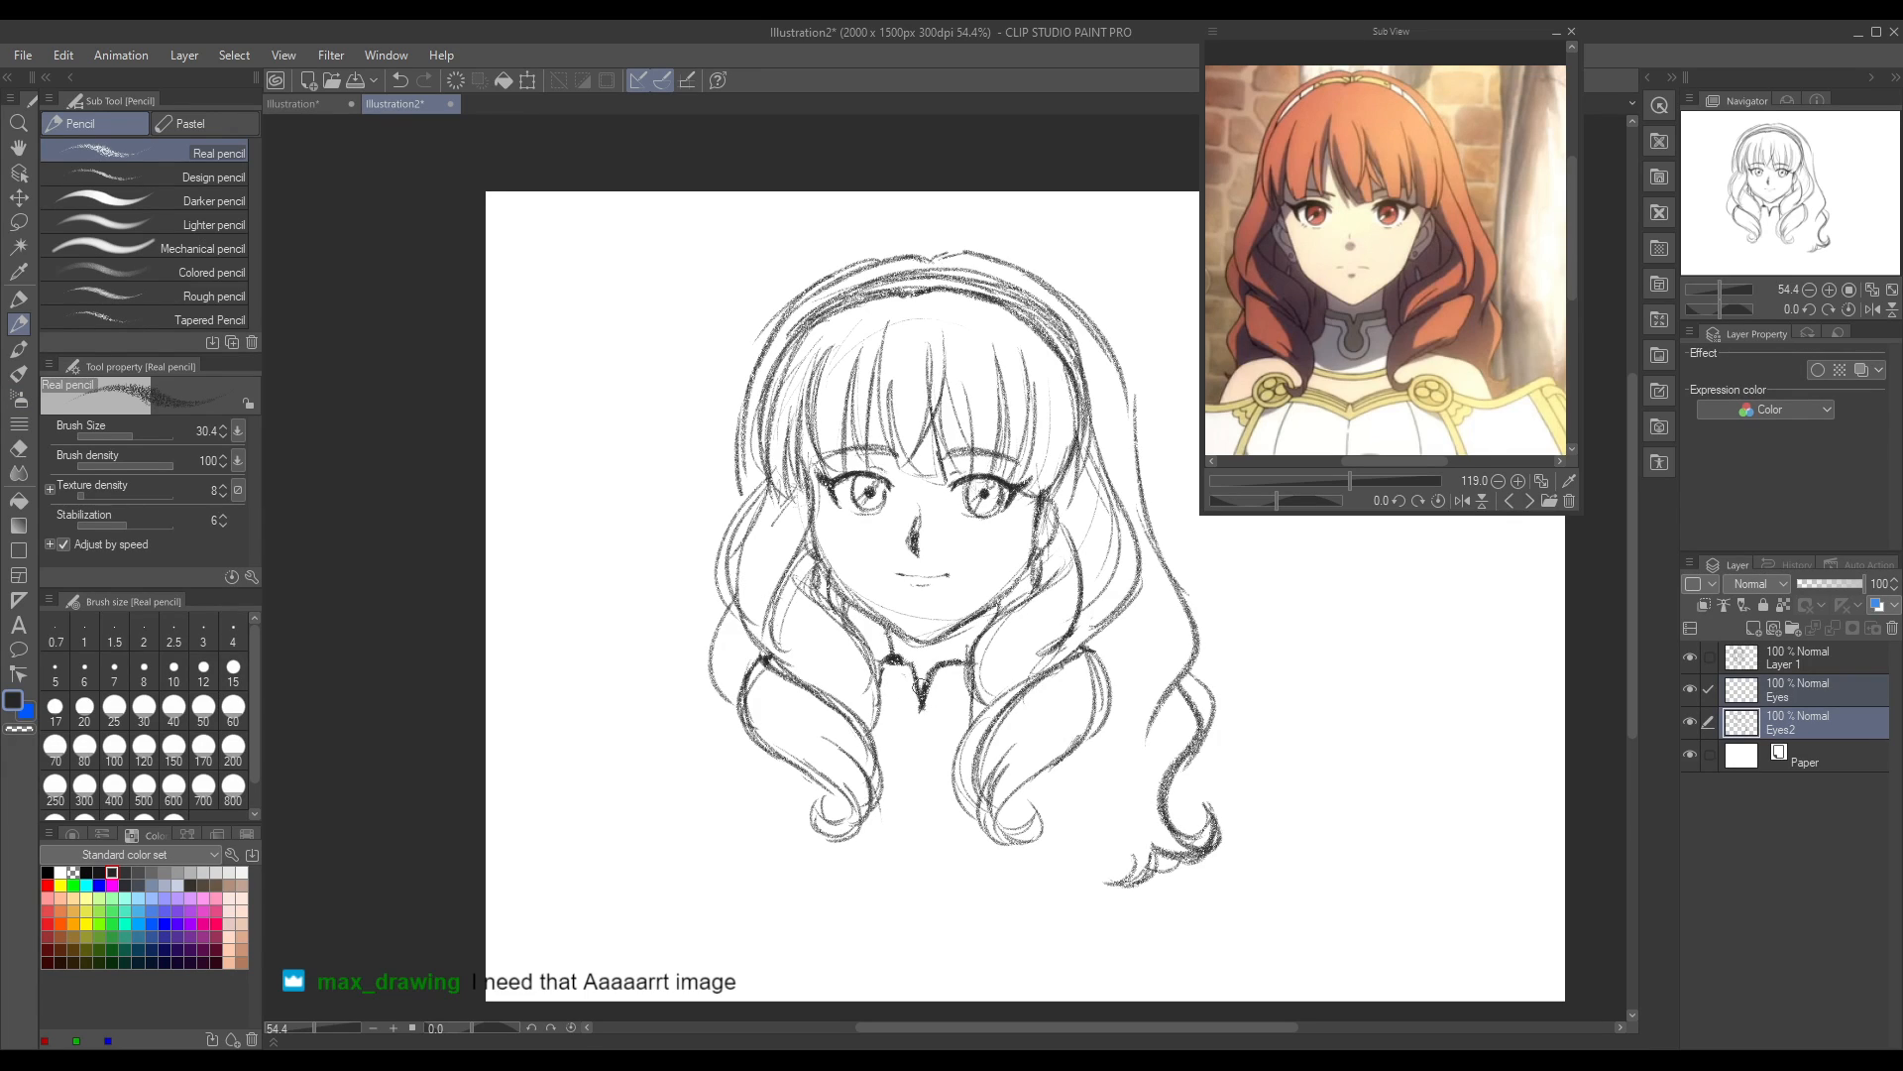
click(18, 448)
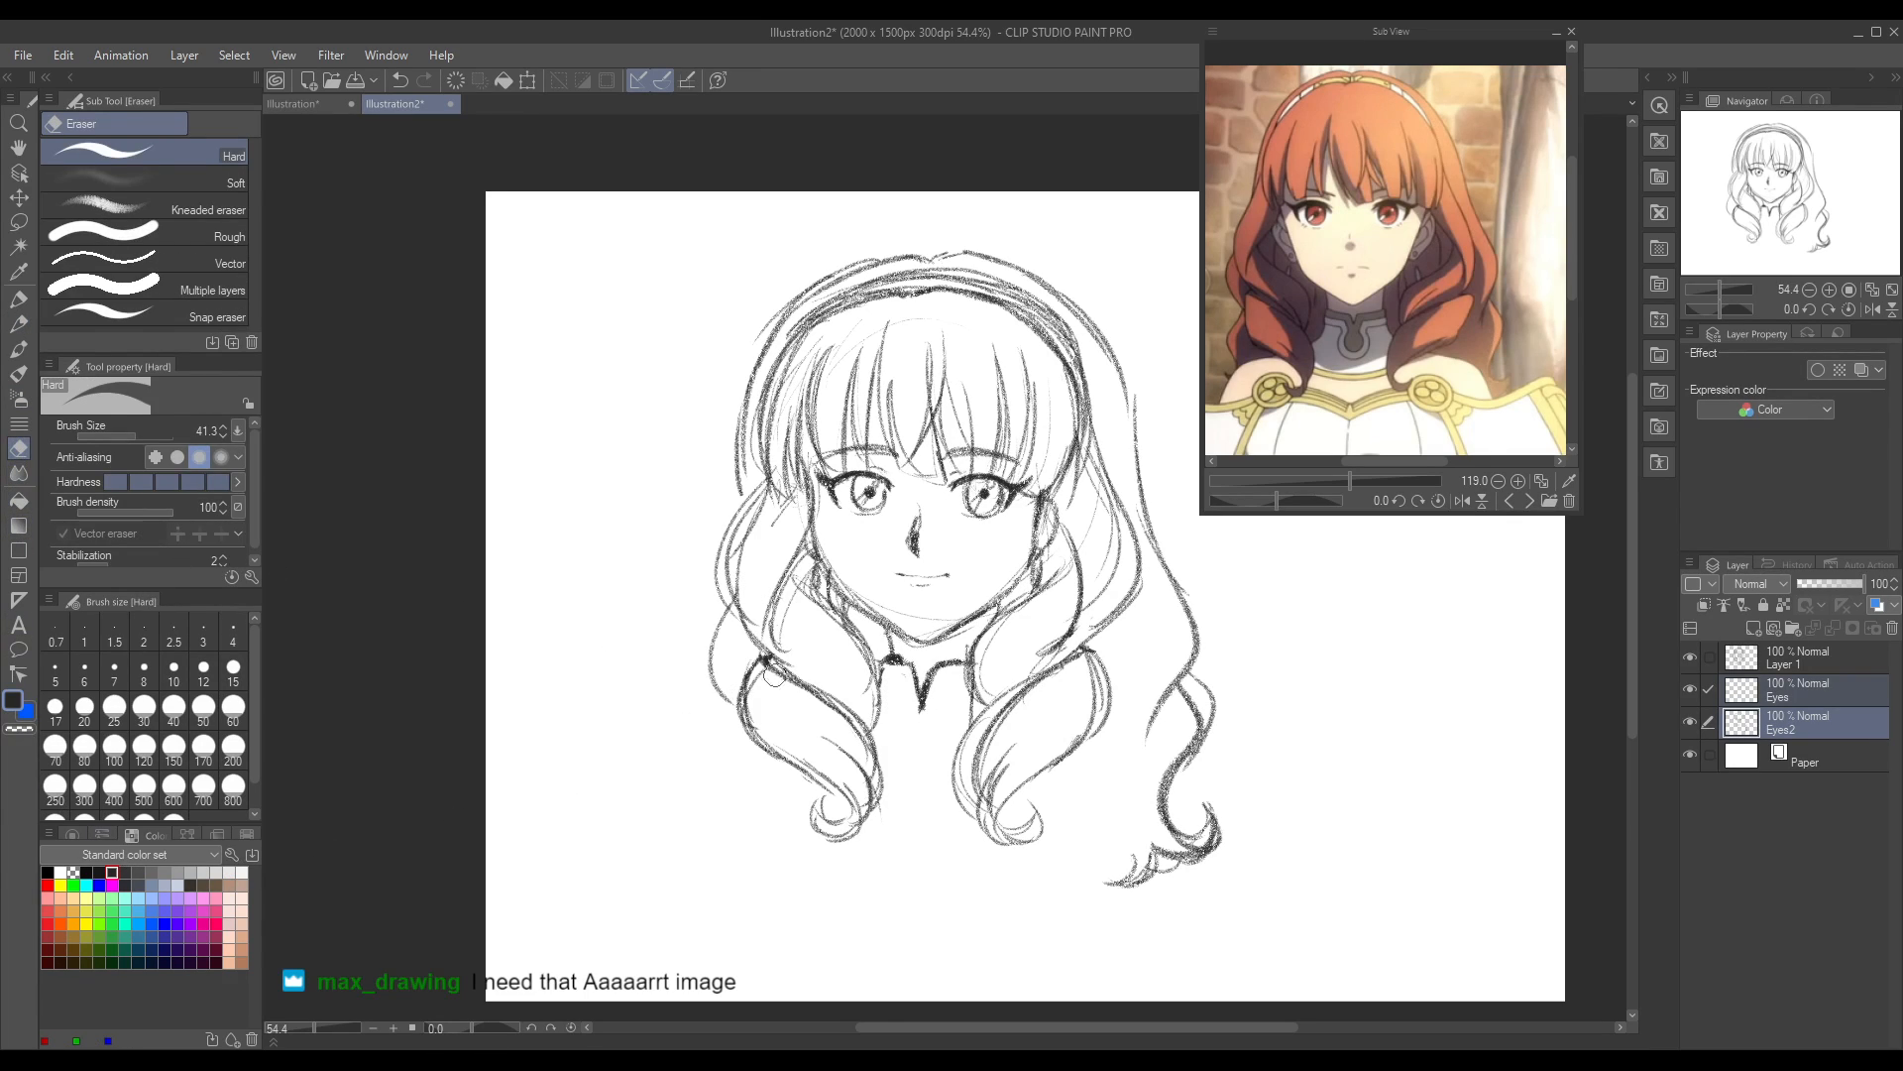
mouse_move(923, 706)
mouse_down()
mouse_move(912, 690)
mouse_move(921, 703)
mouse_up()
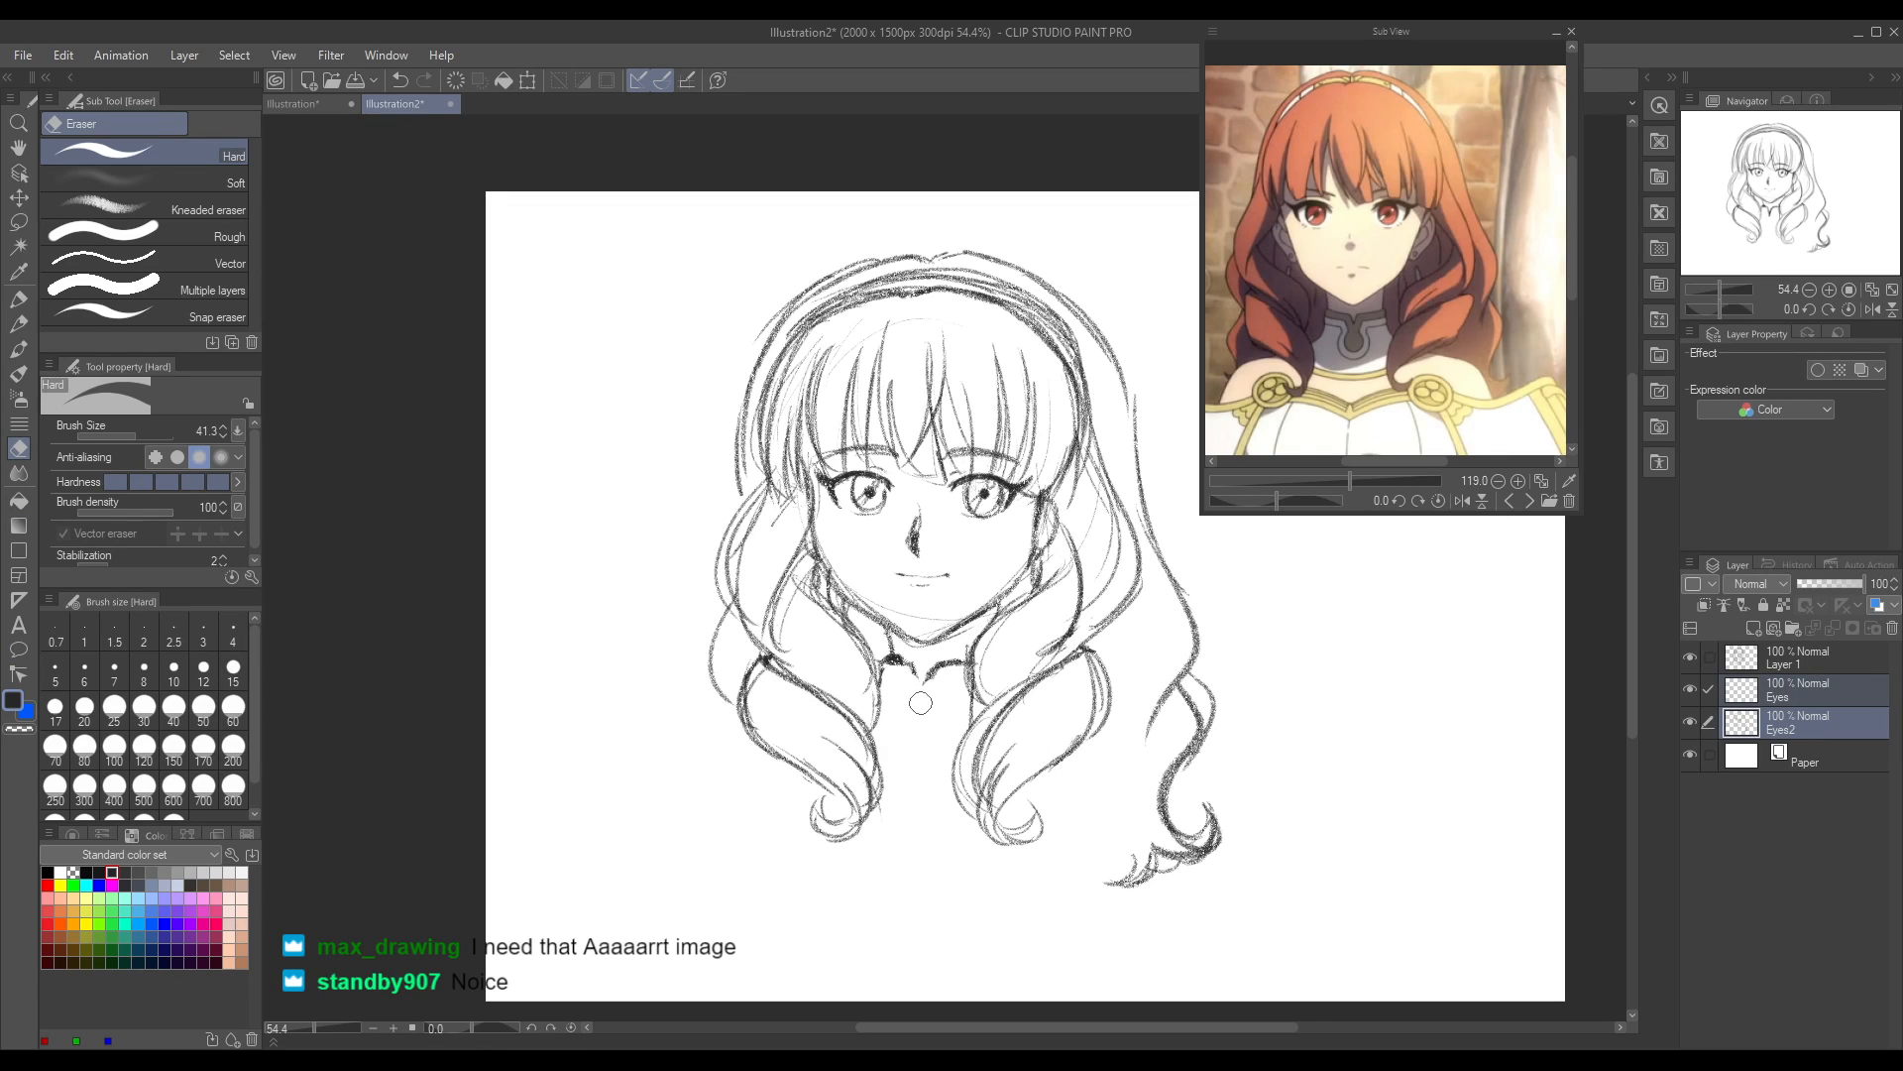
click(1509, 501)
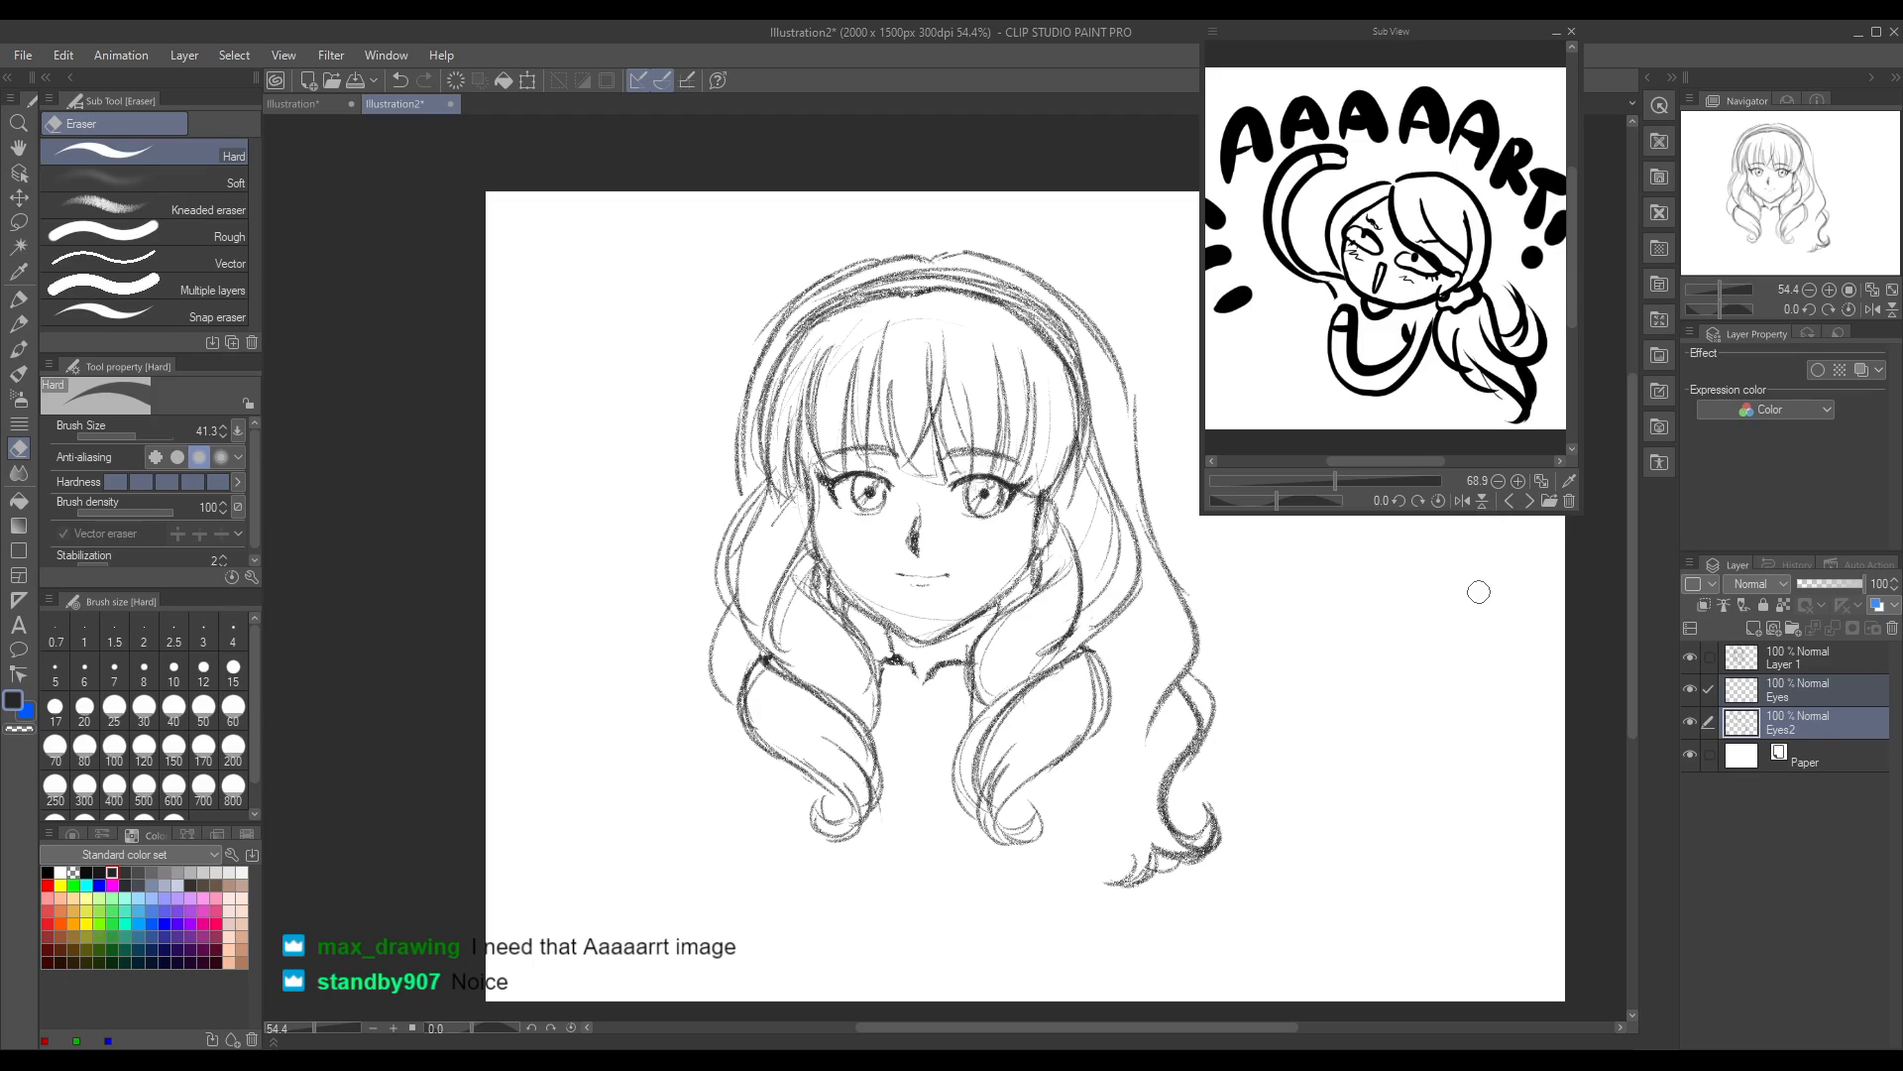
drag(1333, 484, 1330, 468)
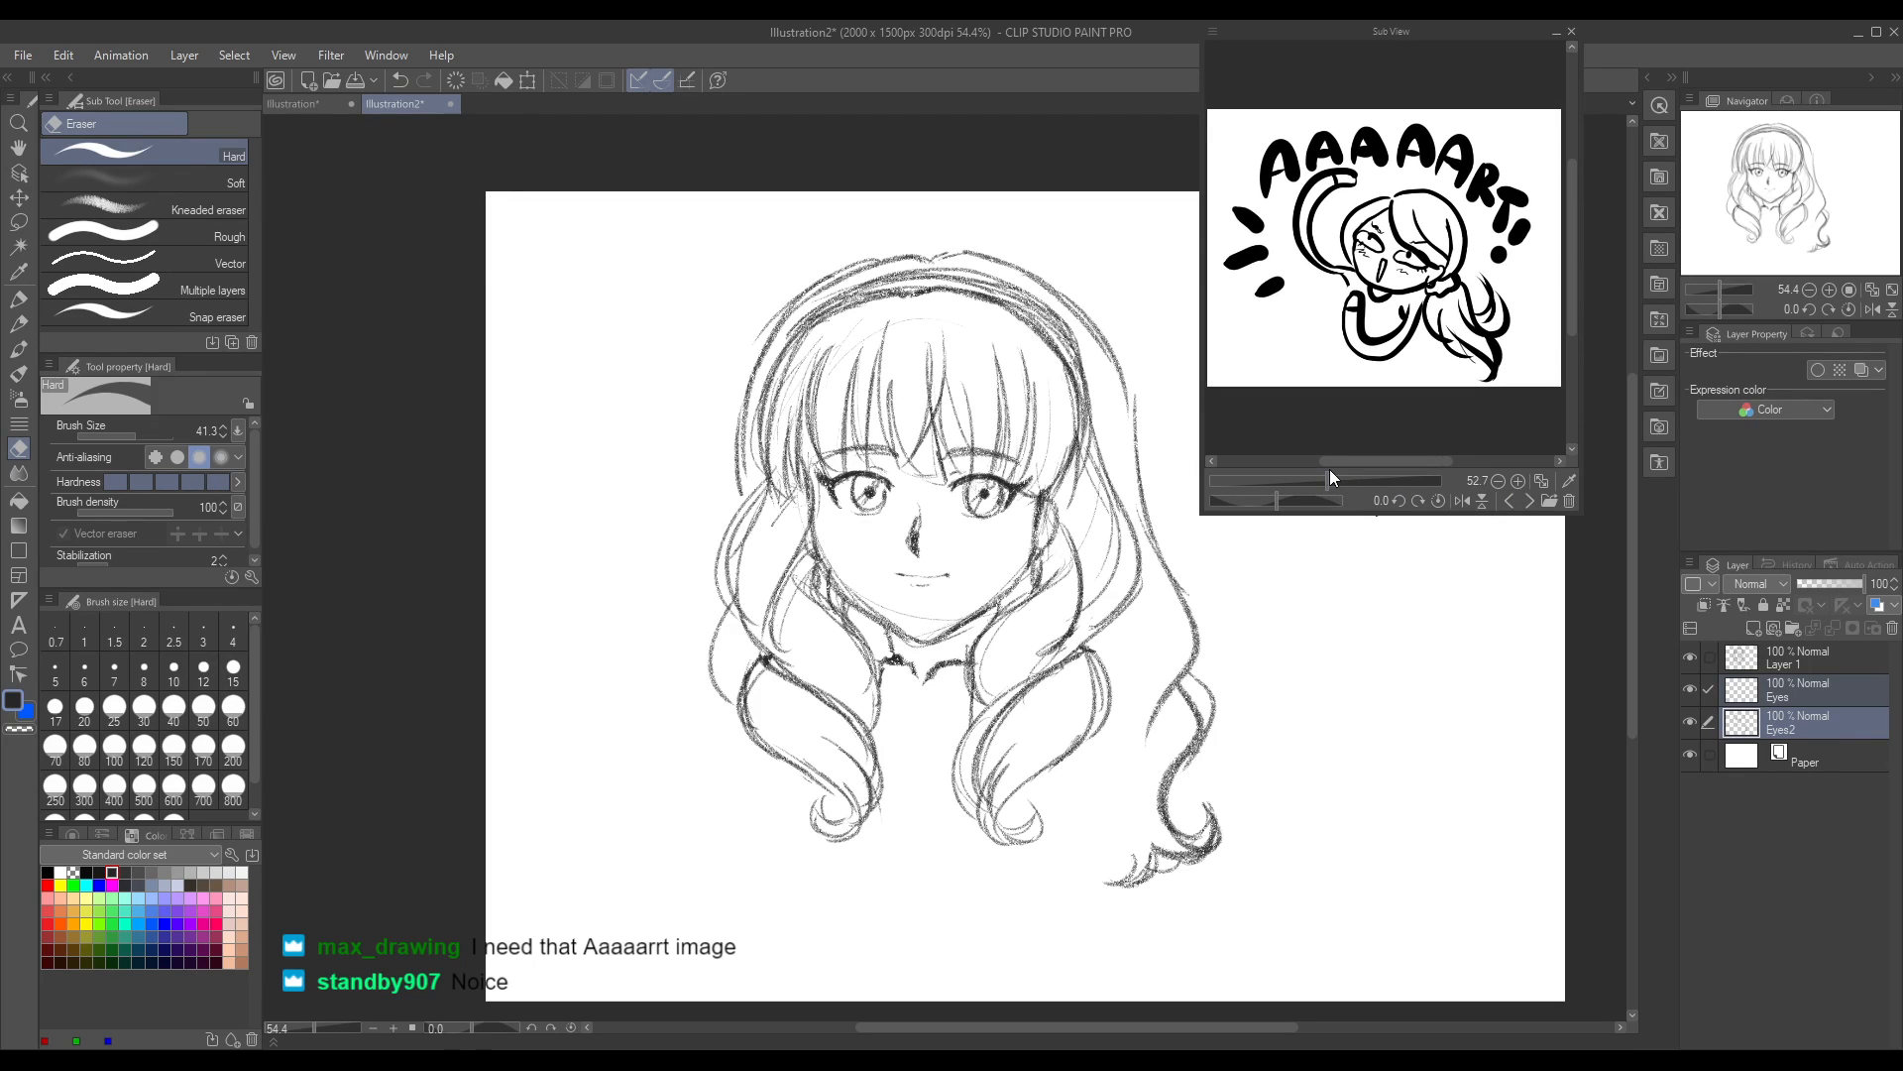
click(1529, 500)
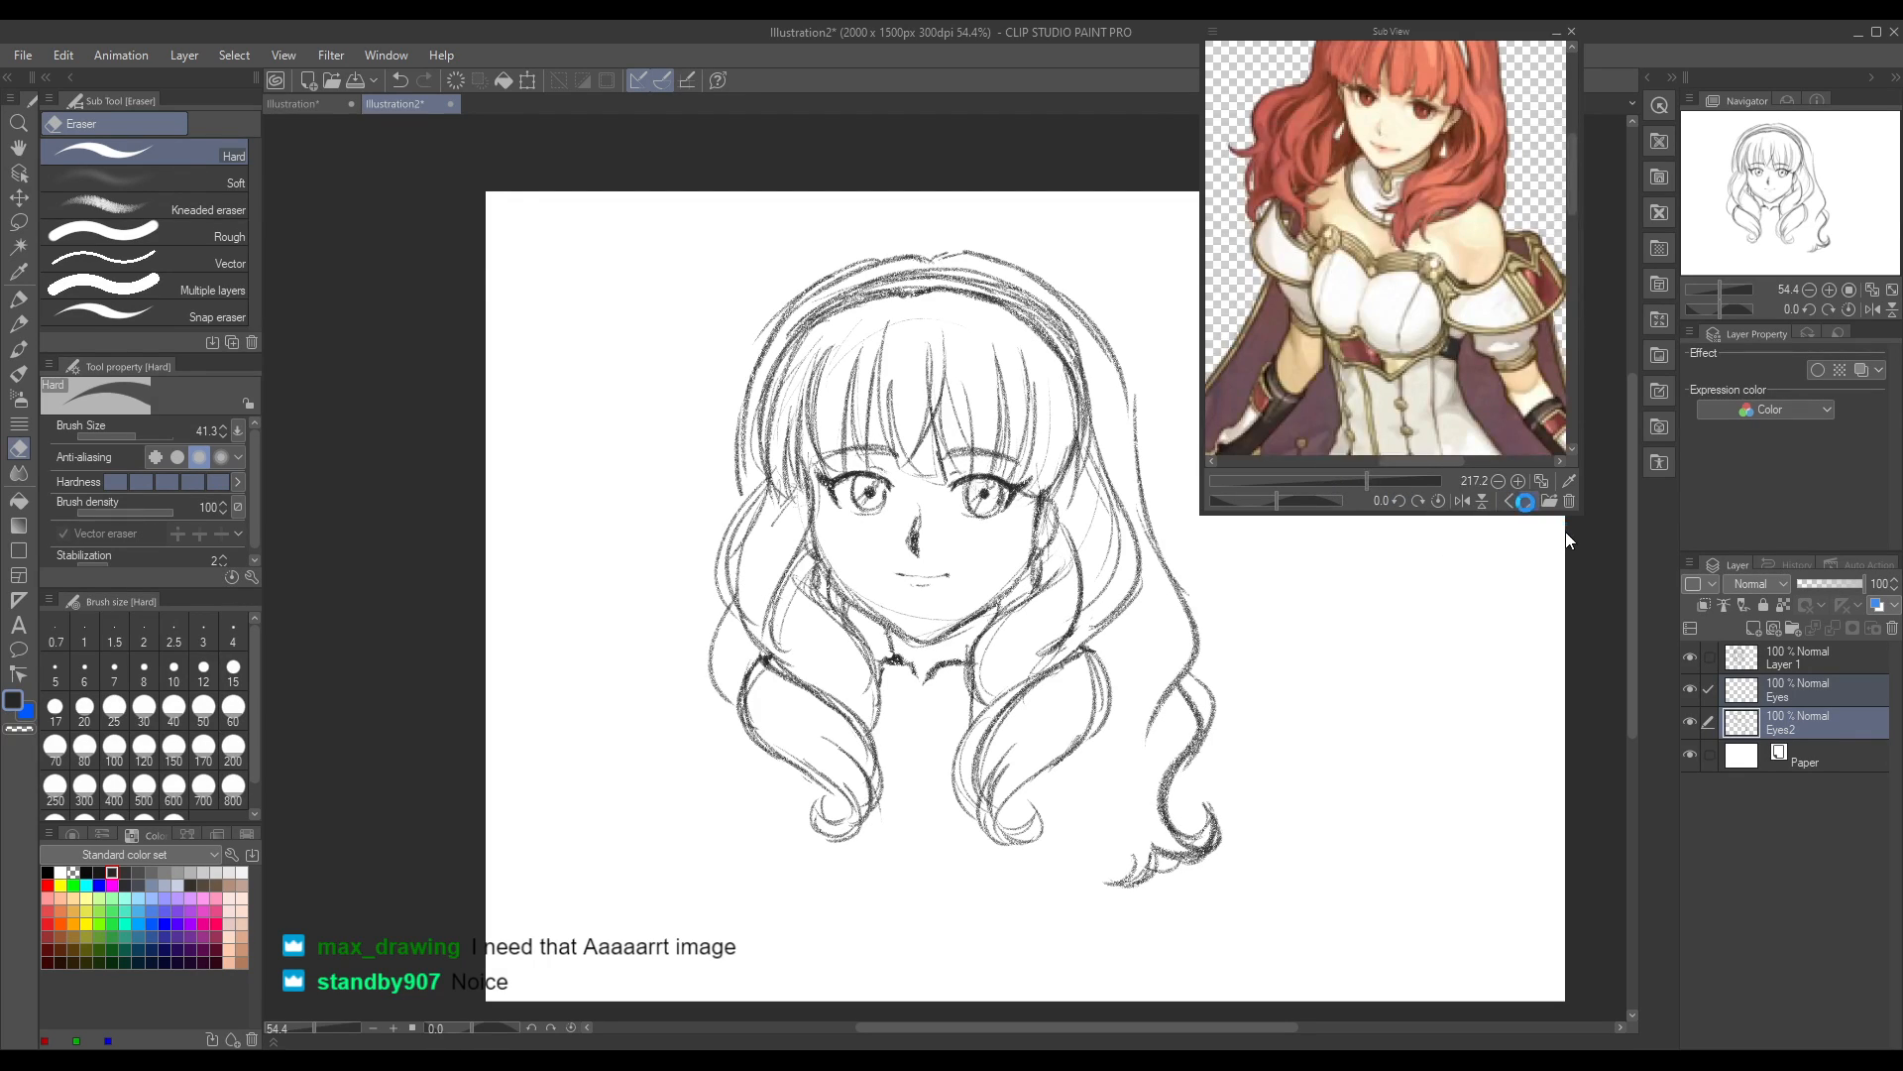
click(1530, 500)
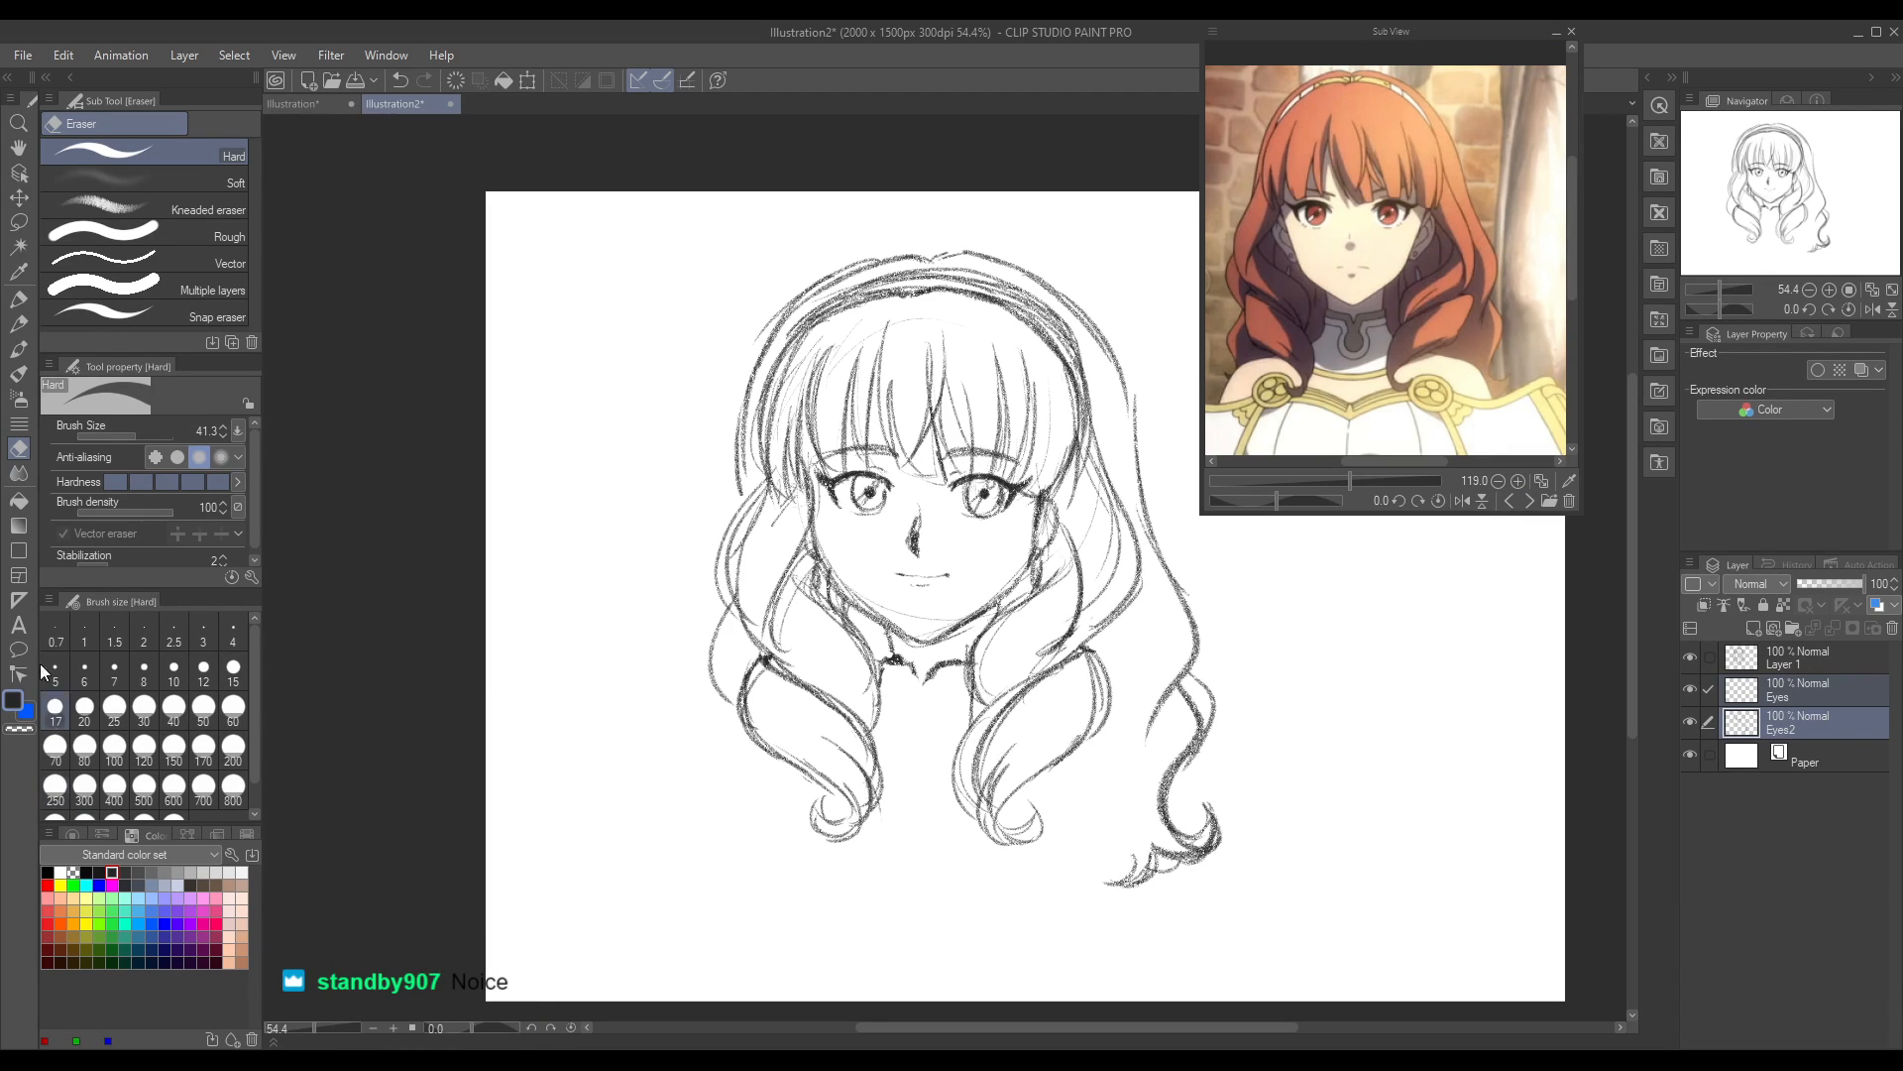
Step: Redraw the collar's upper edge with a shallow central dip and add a second line beneath it in pencil
click(18, 324)
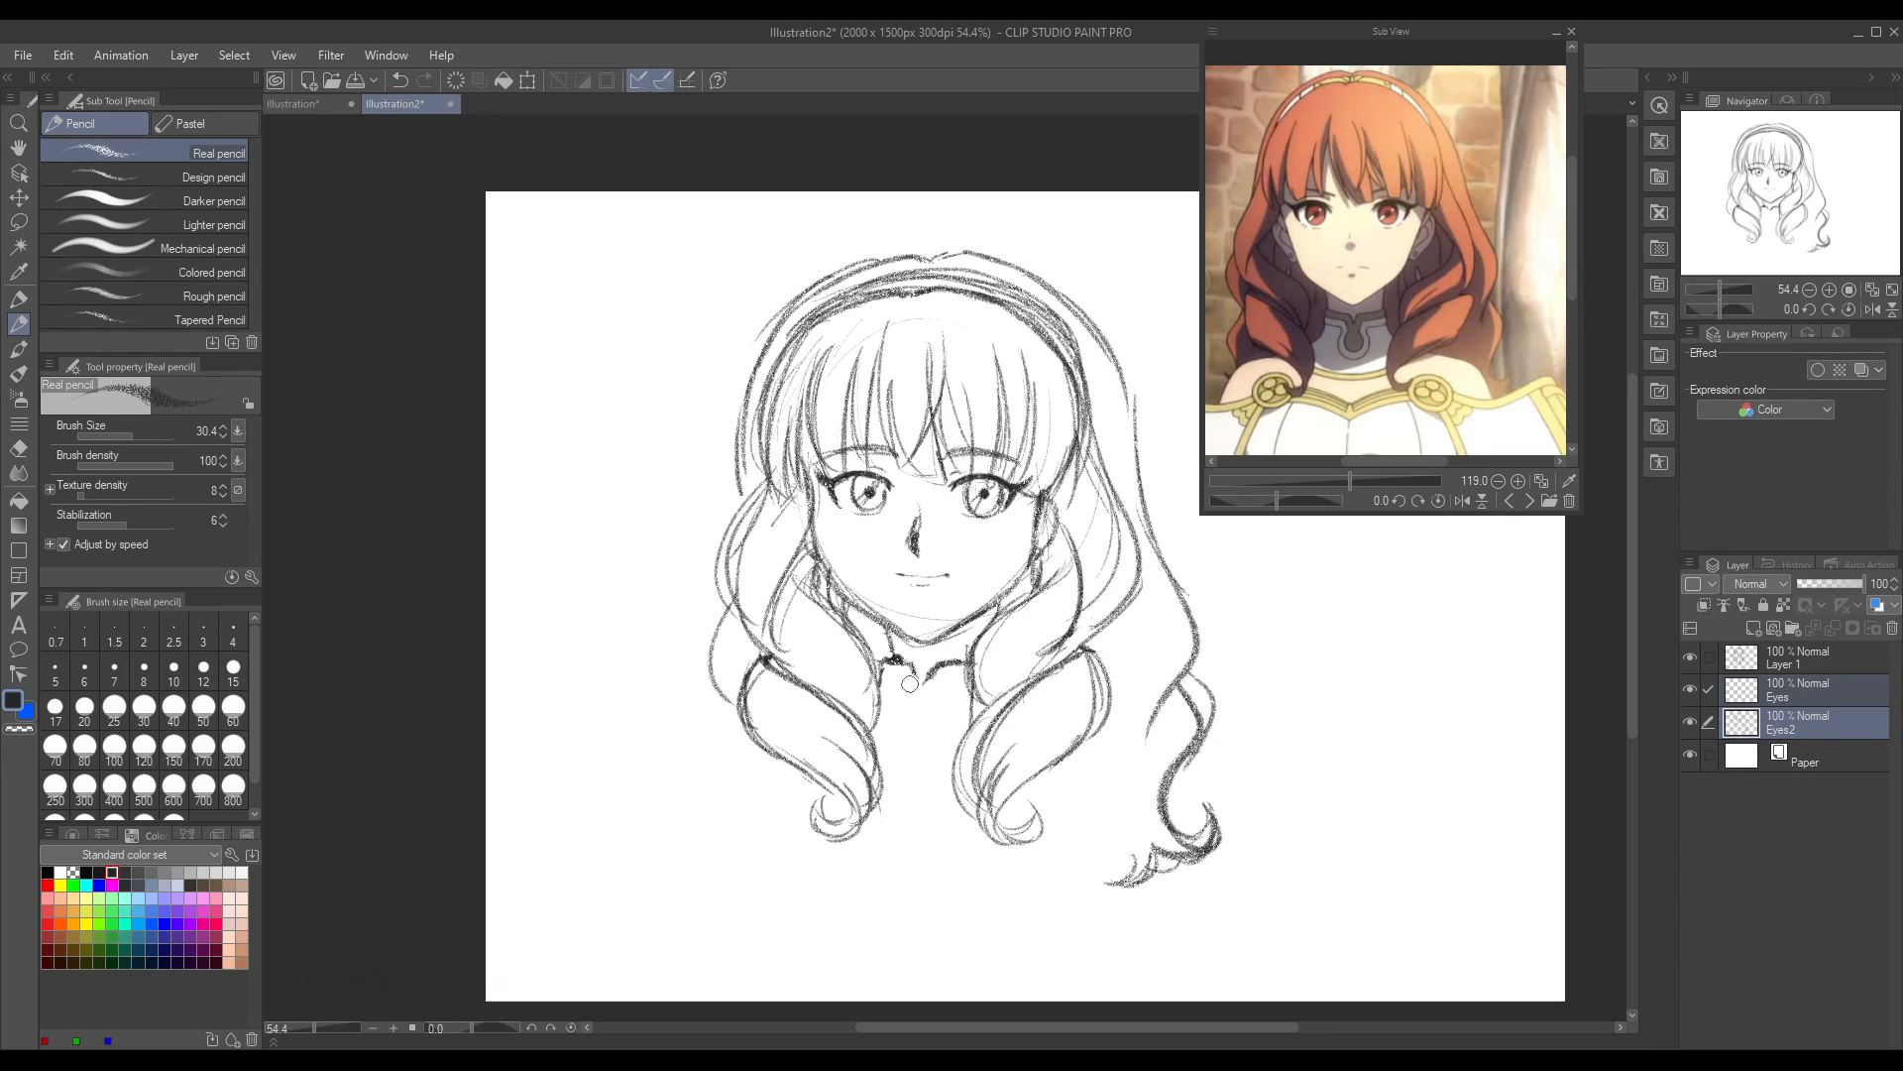
key(e)
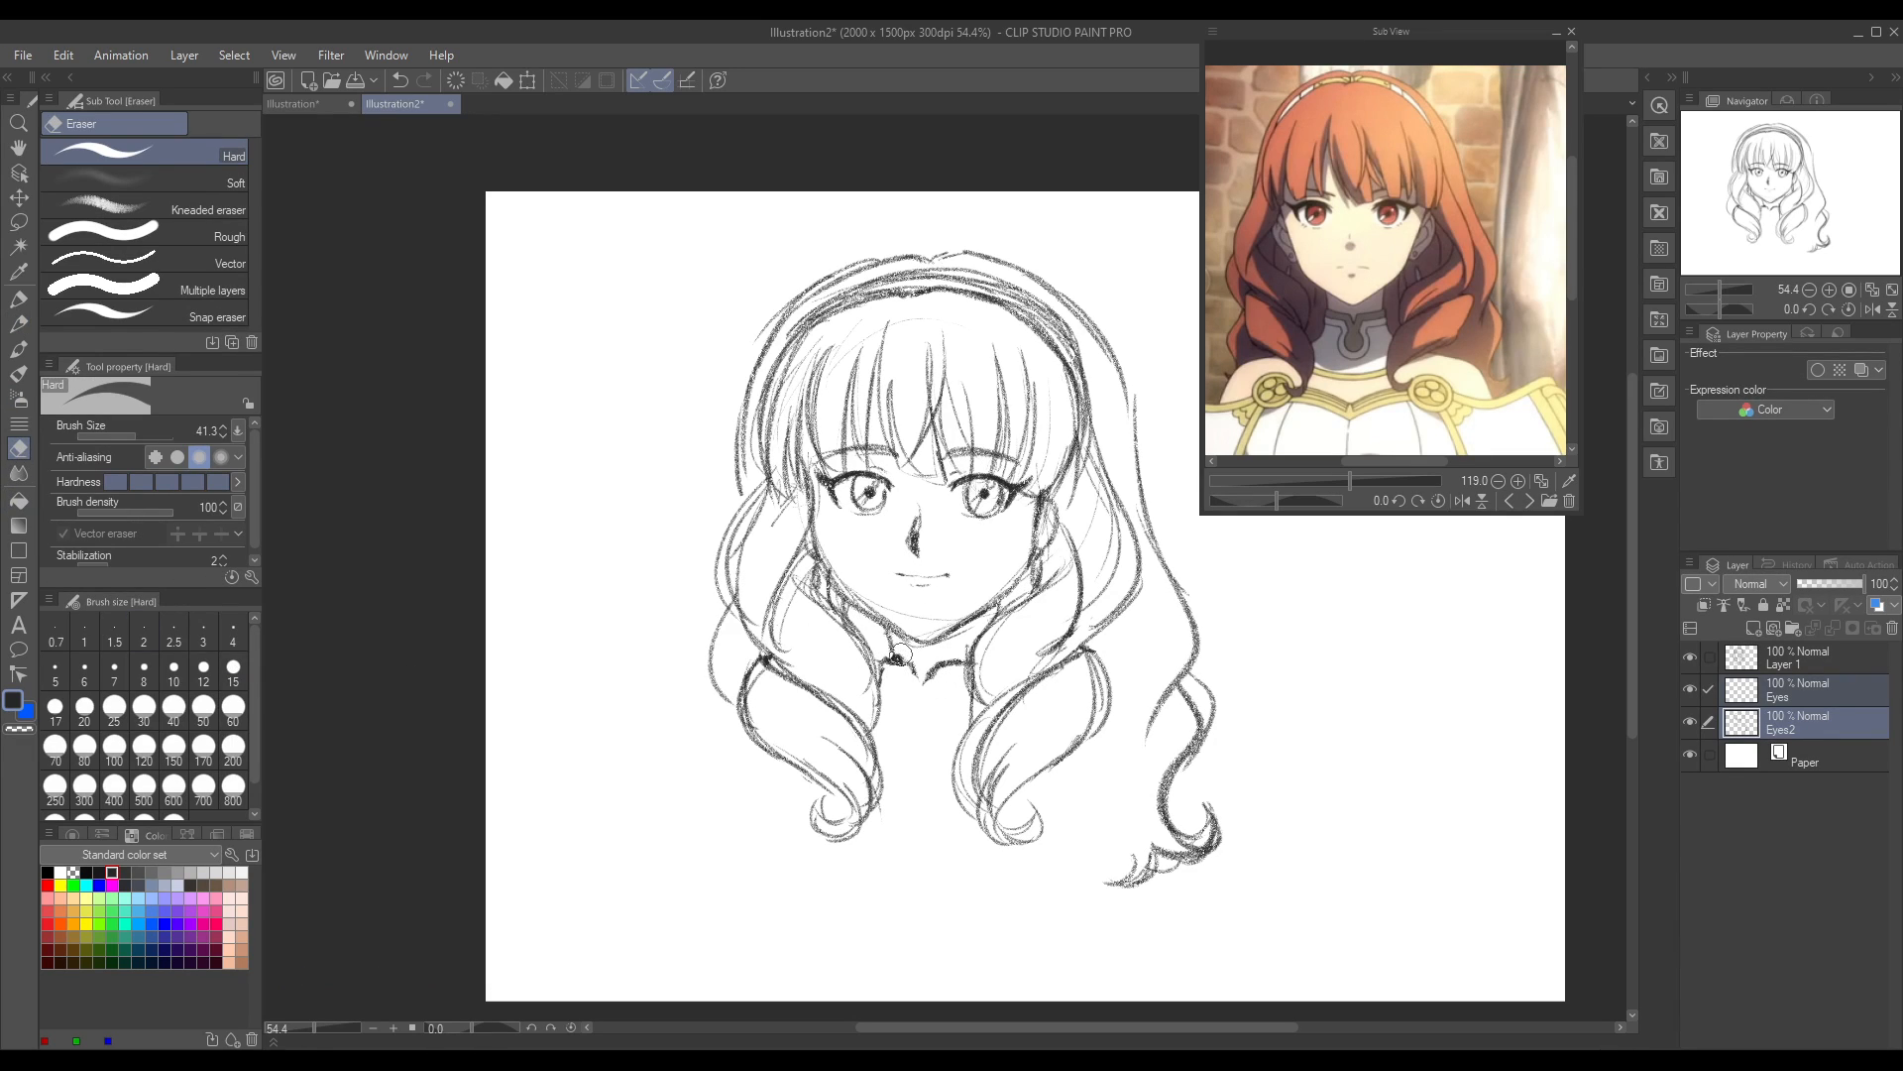
click(18, 324)
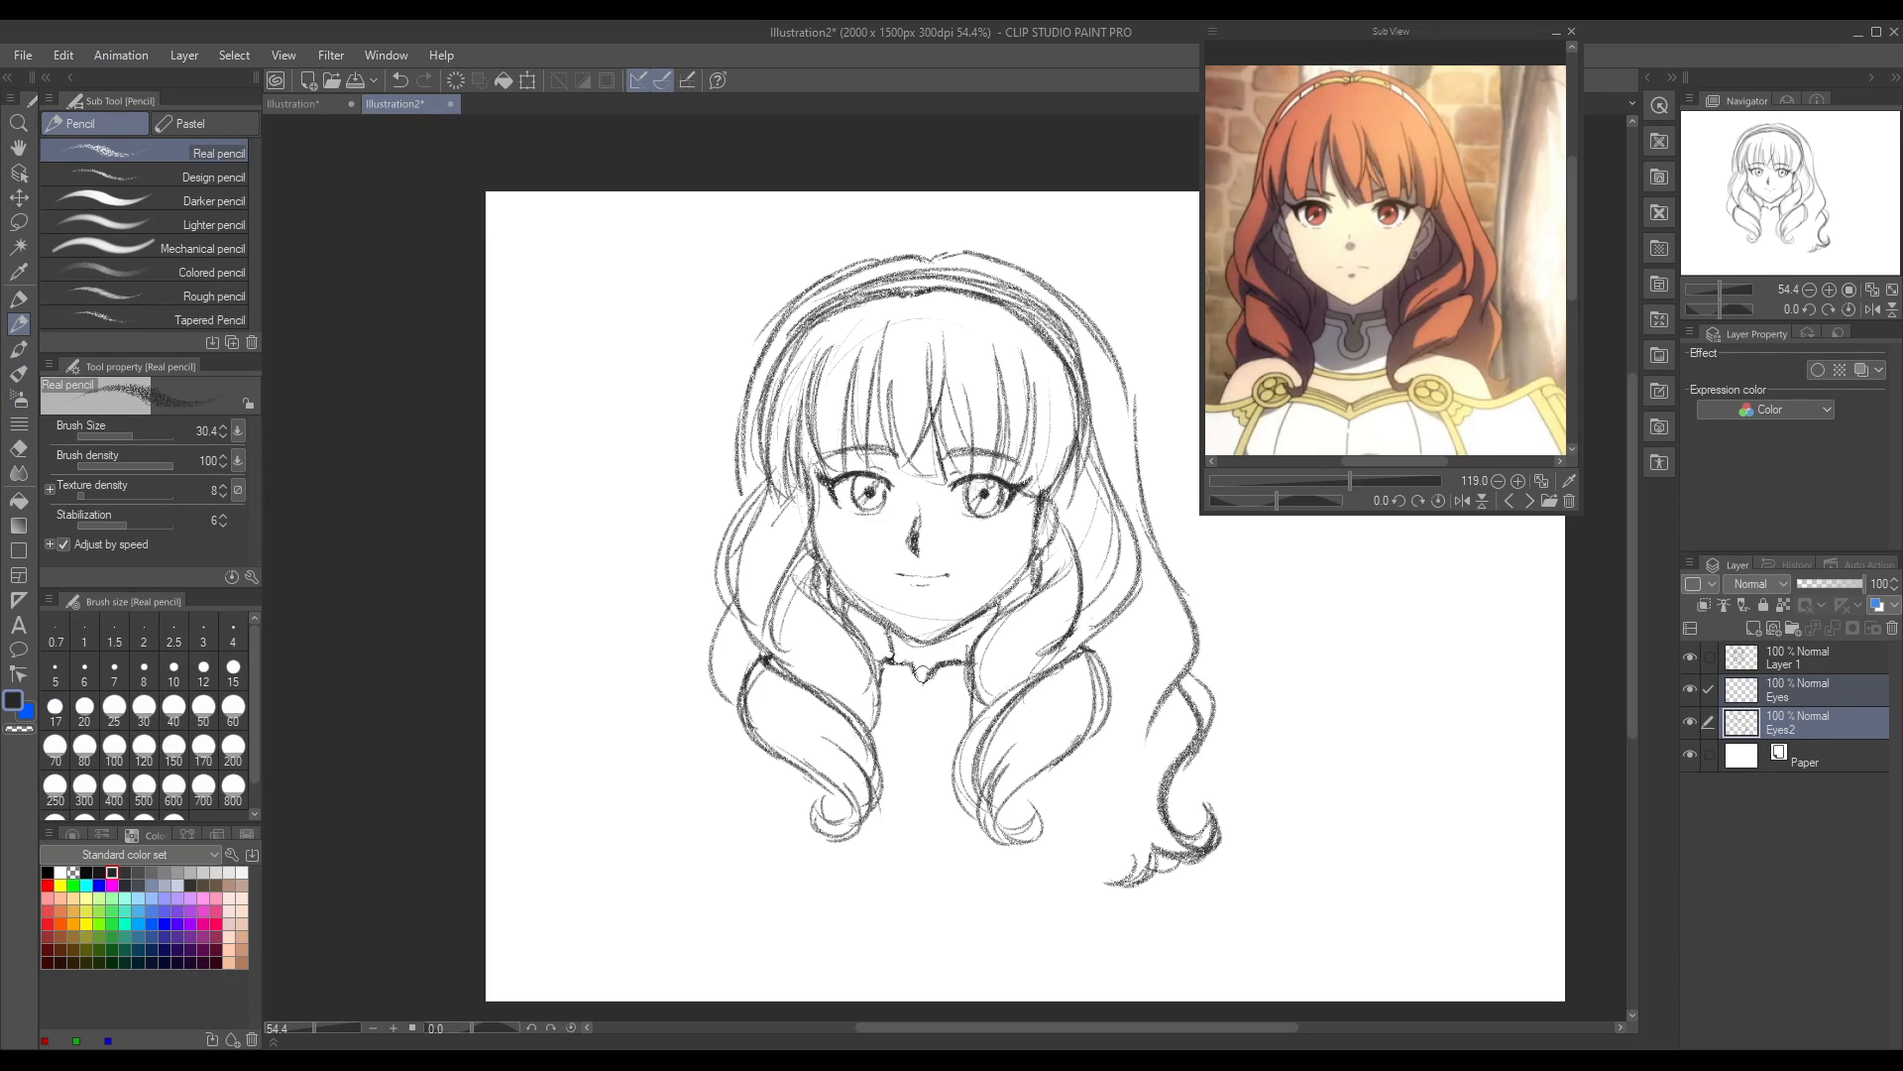
drag(916, 674, 939, 657)
drag(884, 673, 947, 684)
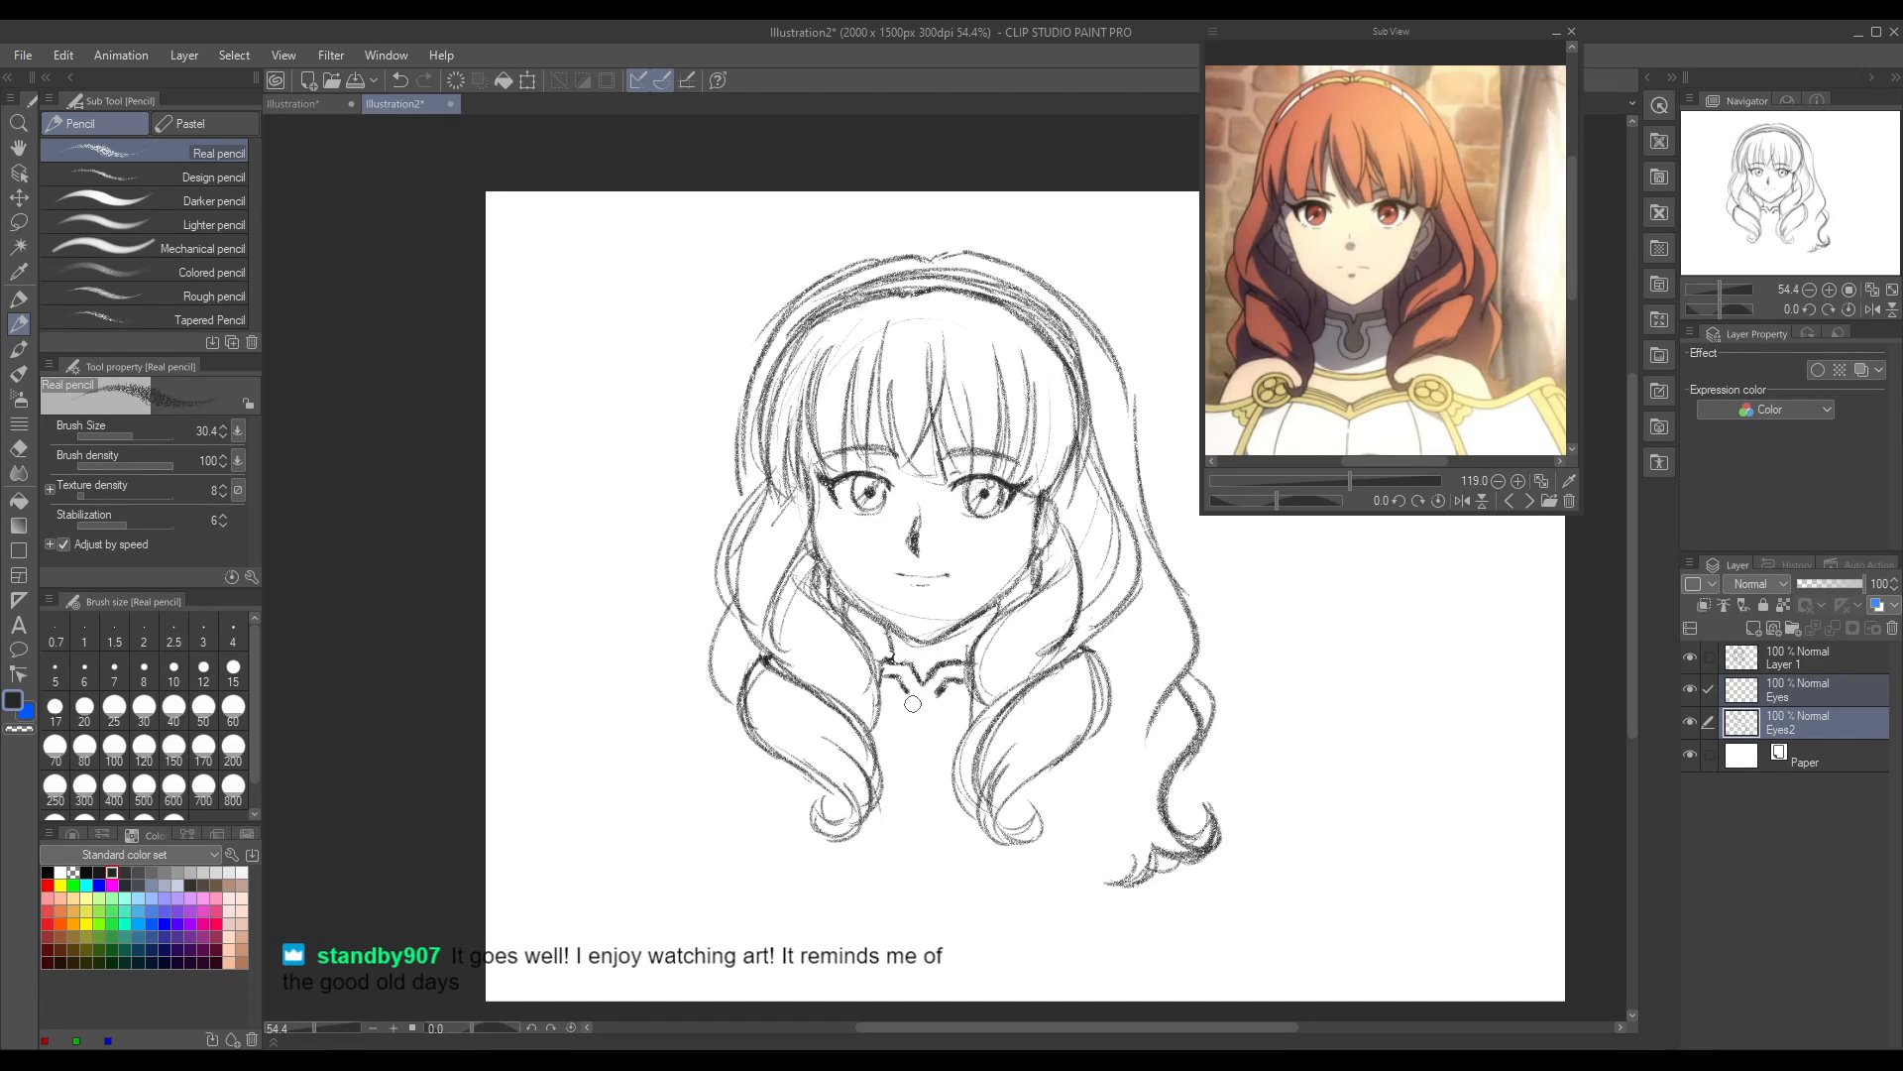
Step: Sketch the collar's rounded horseshoe-shaped centre detail below the dip and surround it with a parallel outer contour
mouse_move(909, 694)
mouse_down()
mouse_move(900, 725)
mouse_move(920, 745)
mouse_move(946, 696)
mouse_move(944, 728)
mouse_move(913, 740)
mouse_move(898, 722)
mouse_move(925, 740)
mouse_up()
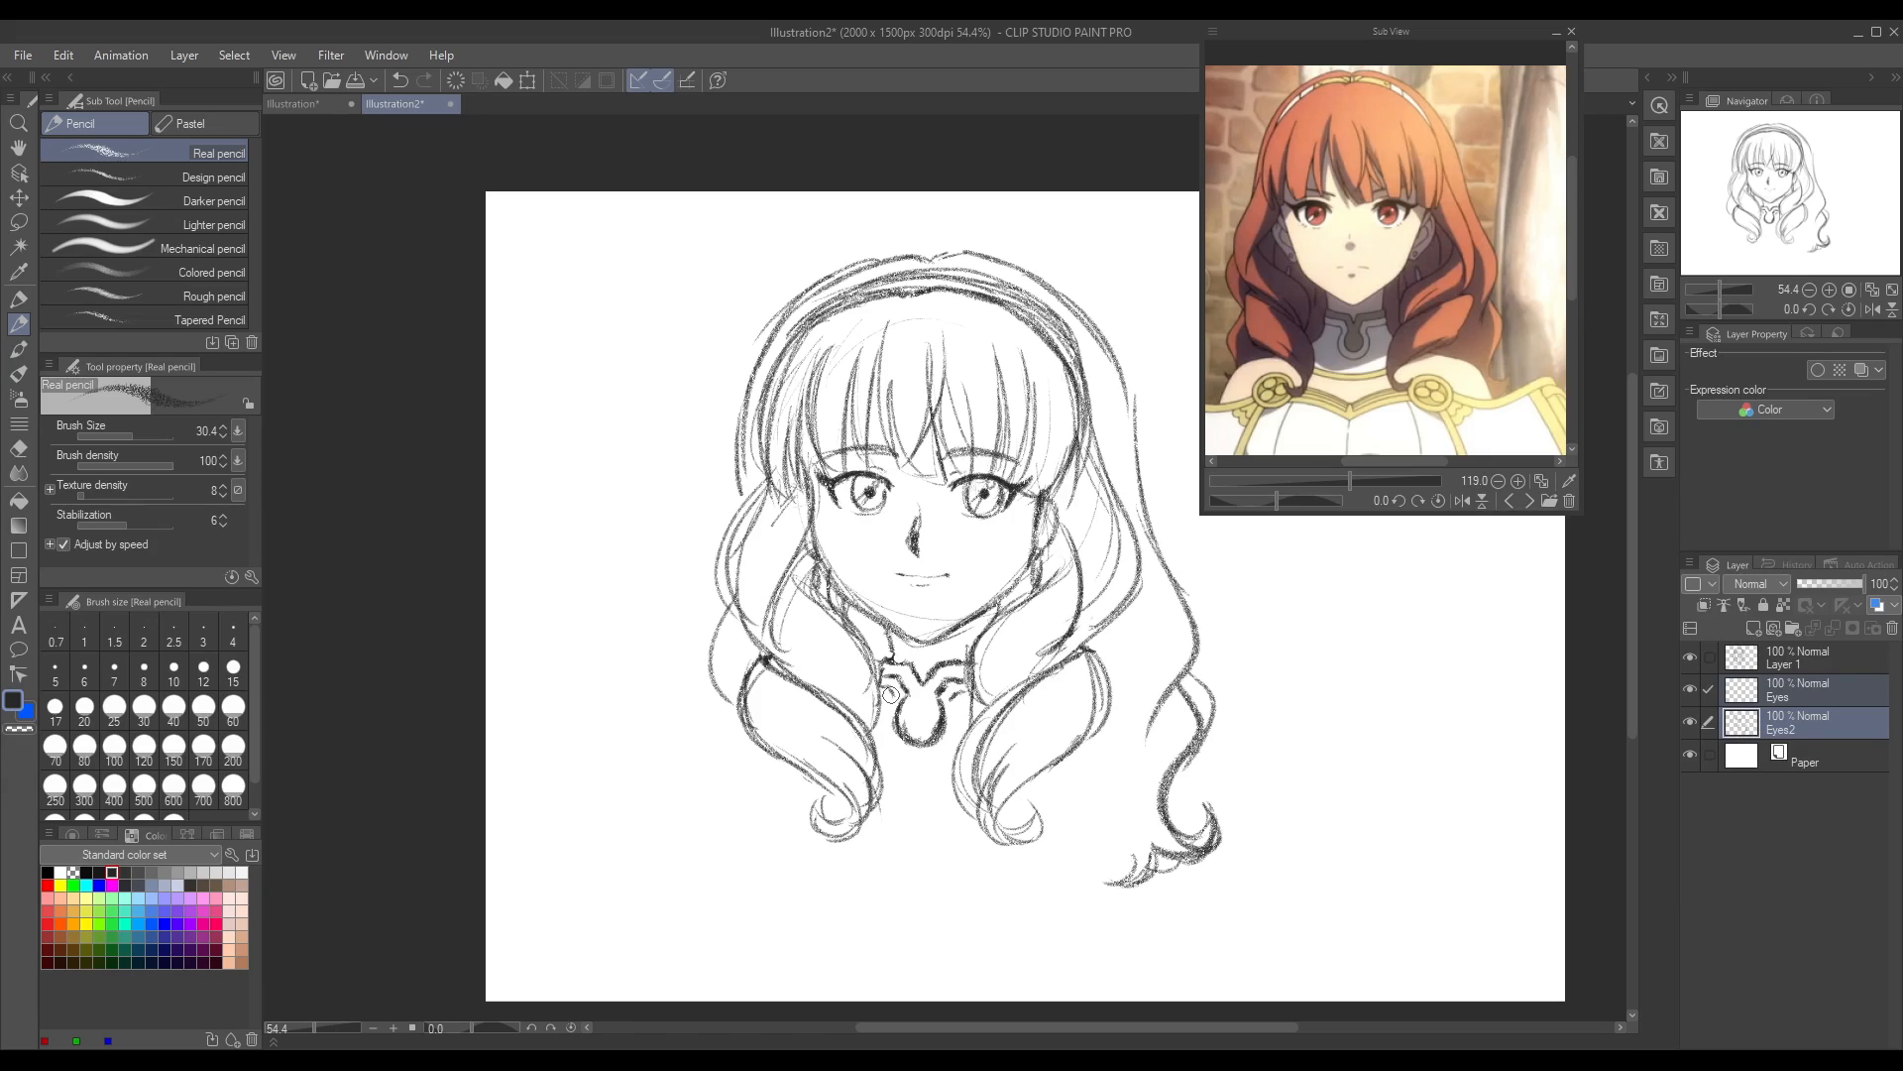
mouse_move(891, 694)
mouse_down()
mouse_move(886, 734)
mouse_move(908, 752)
mouse_up()
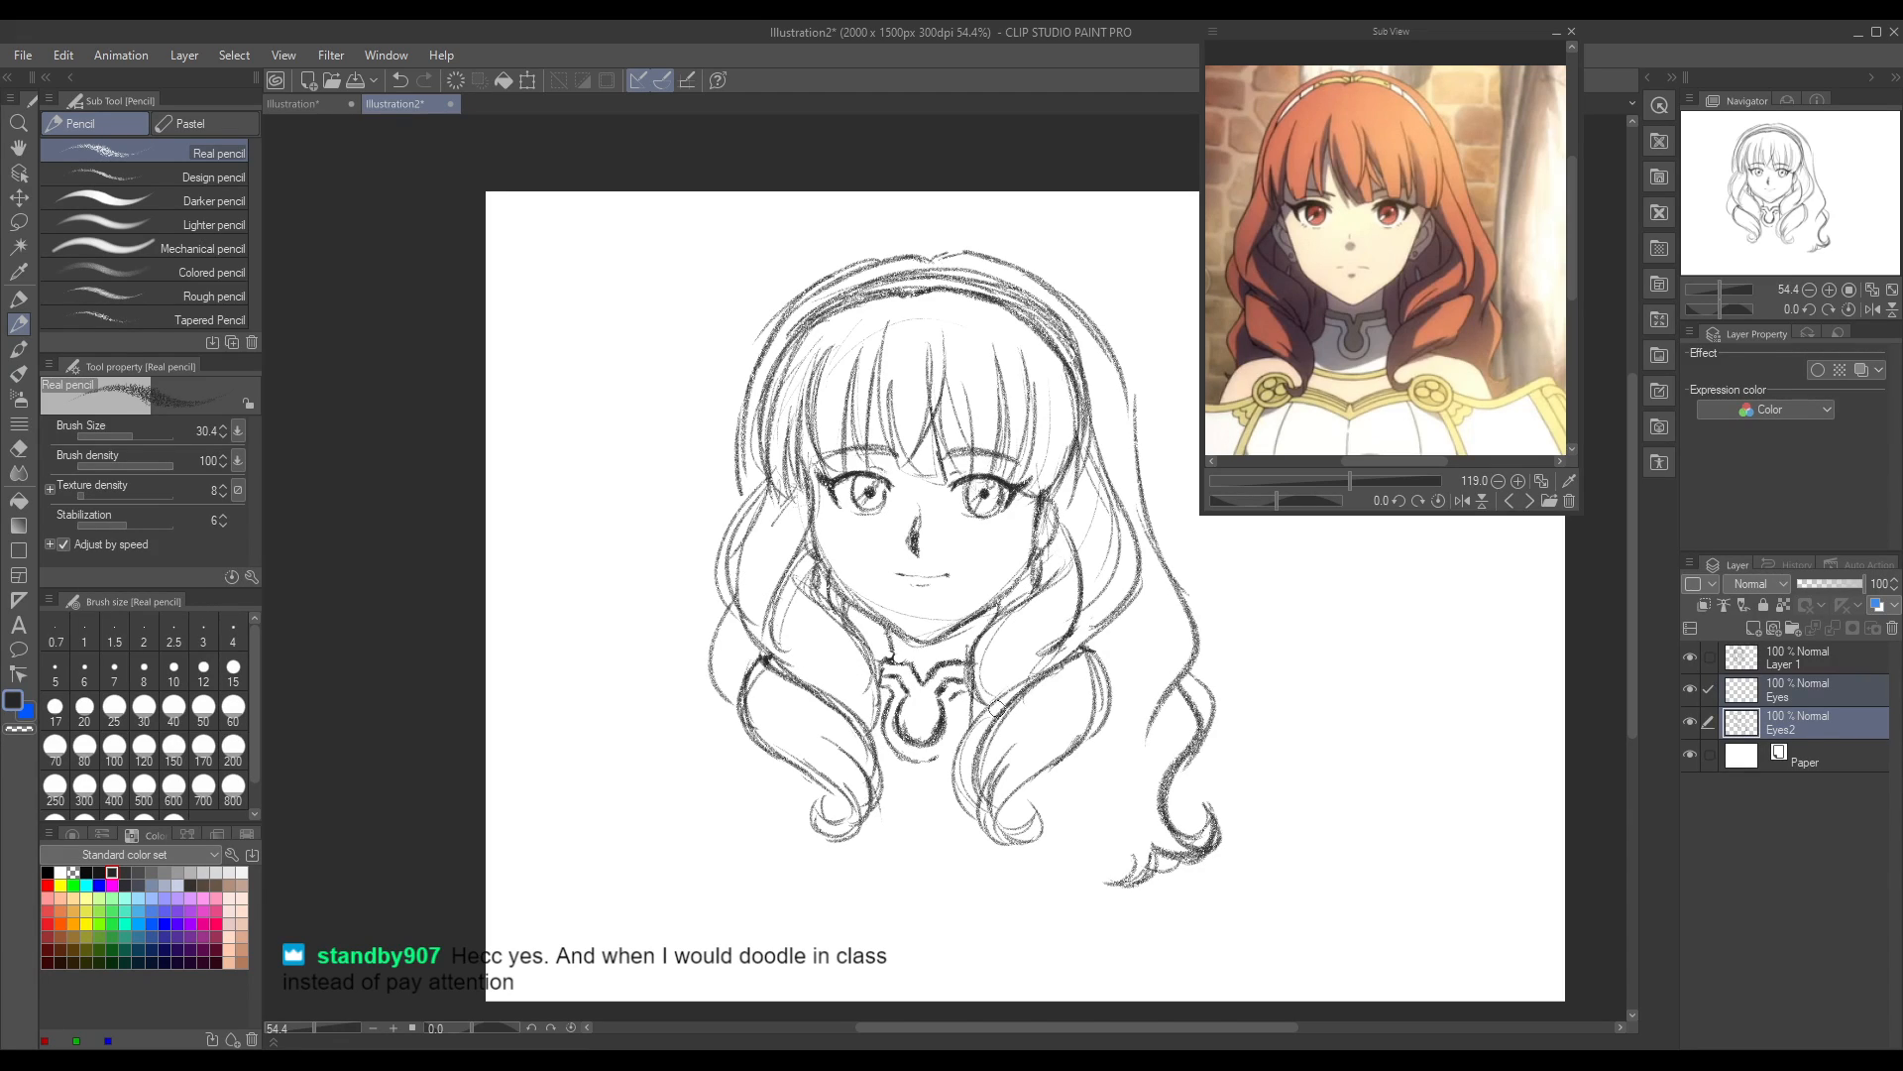
mouse_move(943, 746)
mouse_down()
mouse_move(932, 760)
mouse_move(956, 709)
mouse_move(950, 750)
mouse_move(914, 751)
mouse_up()
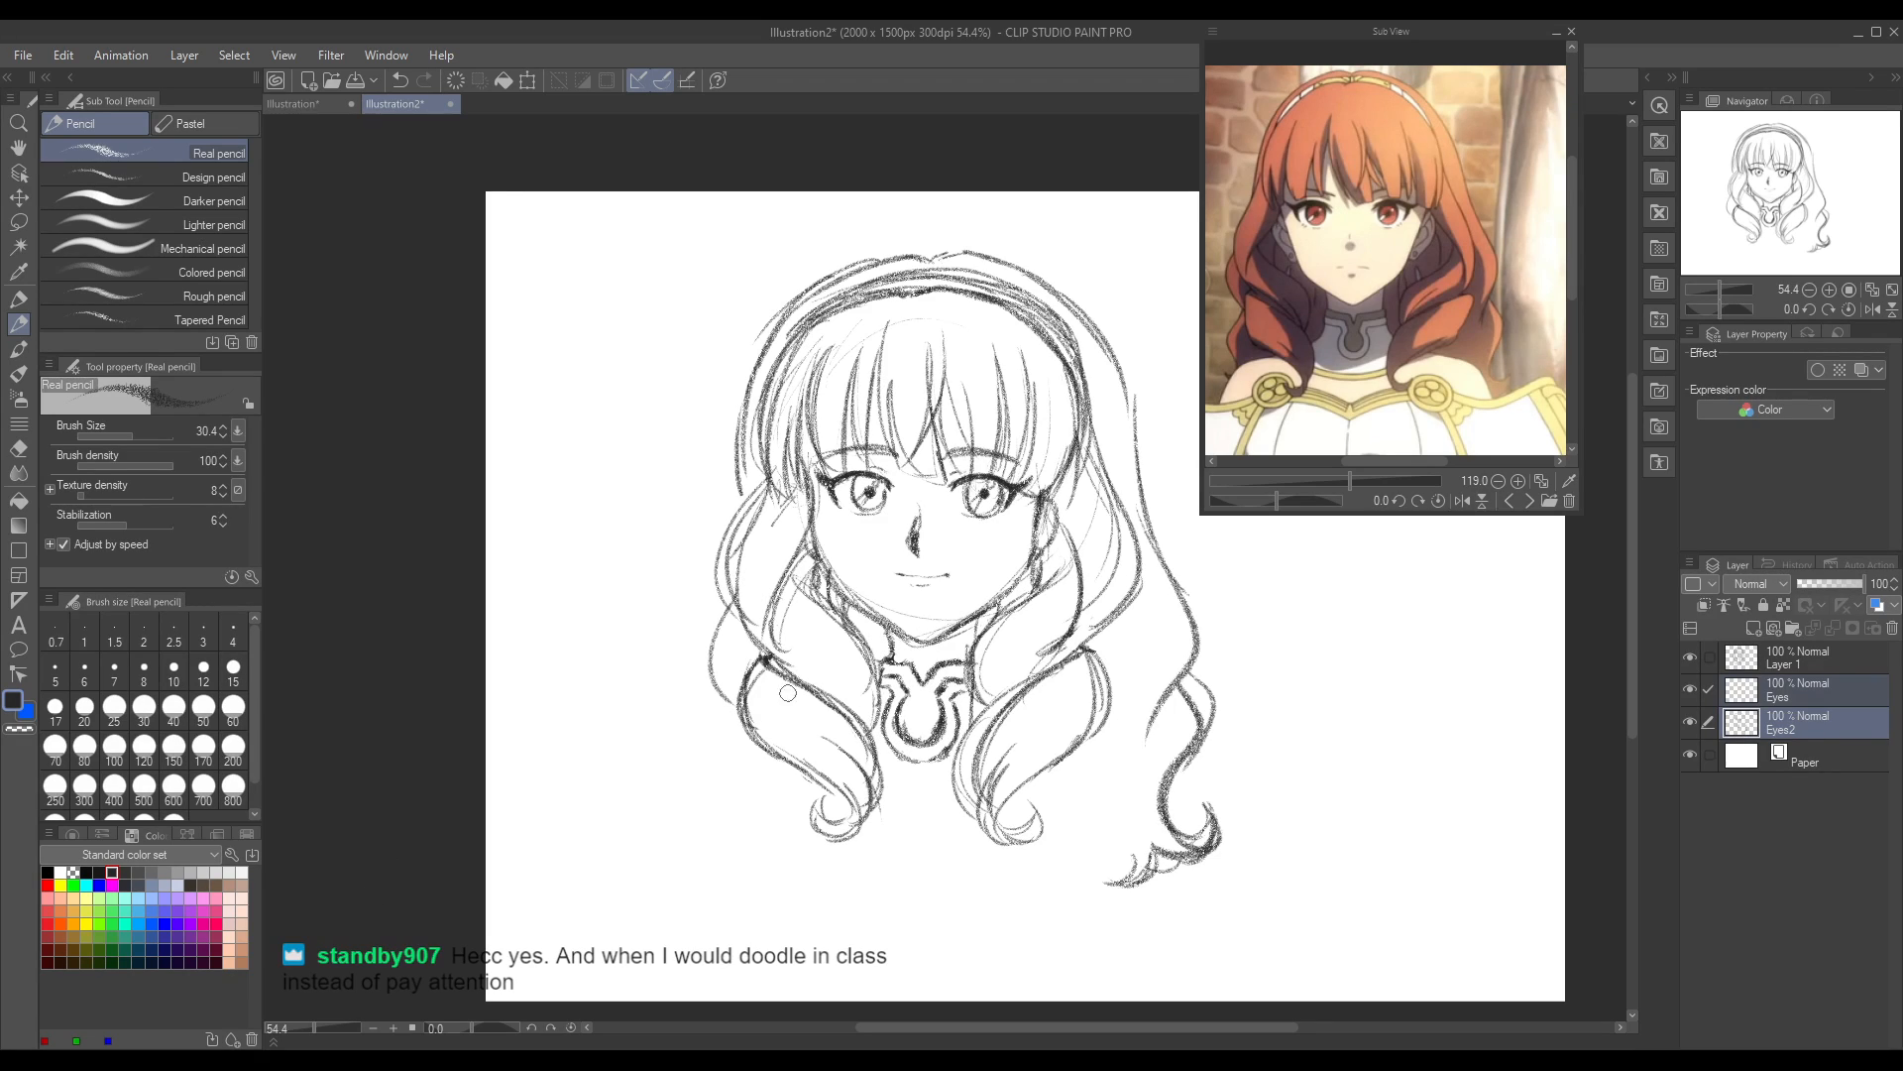
Step: Sketch the collar's curved base line between the curls and the rounded shoulder and upper-arm outlines on both sides in pencil
drag(862, 805, 973, 811)
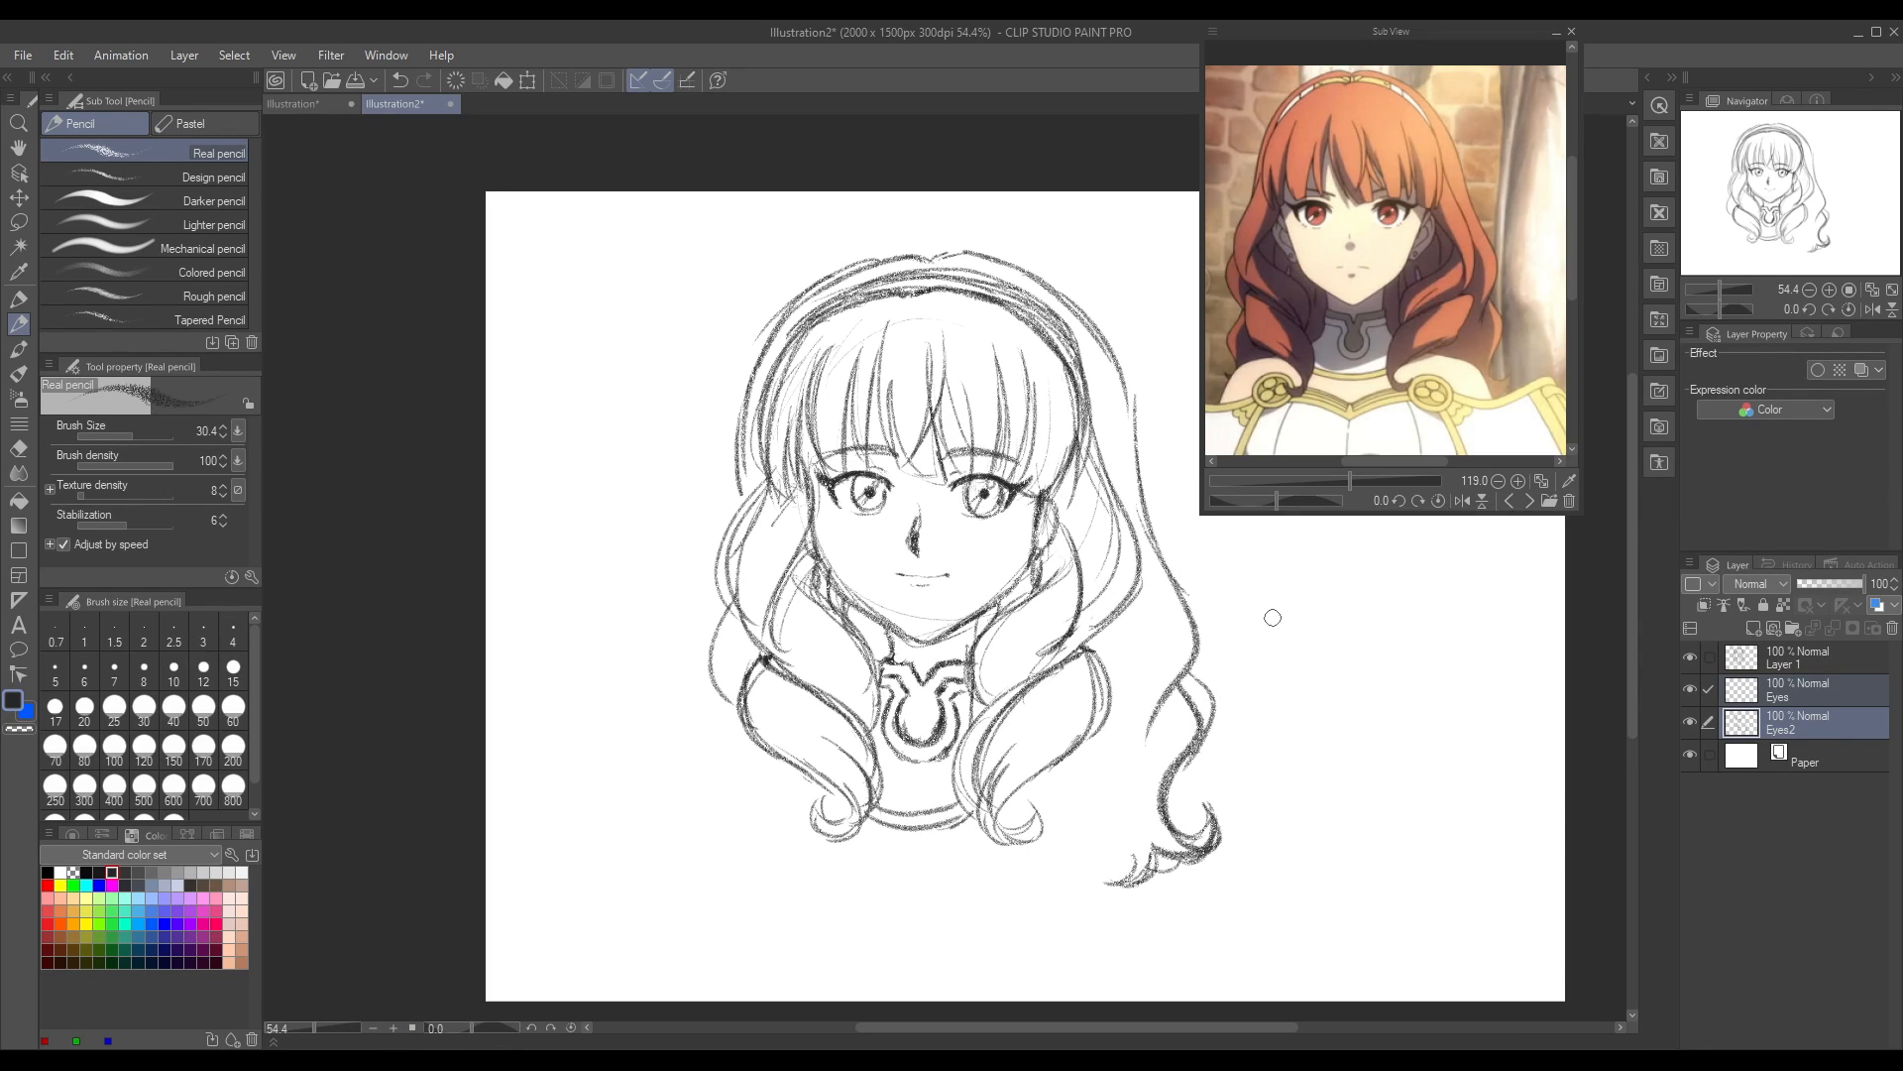
mouse_move(1087, 740)
mouse_down()
mouse_move(1122, 738)
mouse_move(1162, 778)
mouse_move(1125, 886)
mouse_move(1146, 860)
mouse_up()
mouse_move(743, 729)
mouse_down()
mouse_move(706, 744)
mouse_move(706, 822)
mouse_move(700, 763)
mouse_up()
drag(1157, 750, 1145, 897)
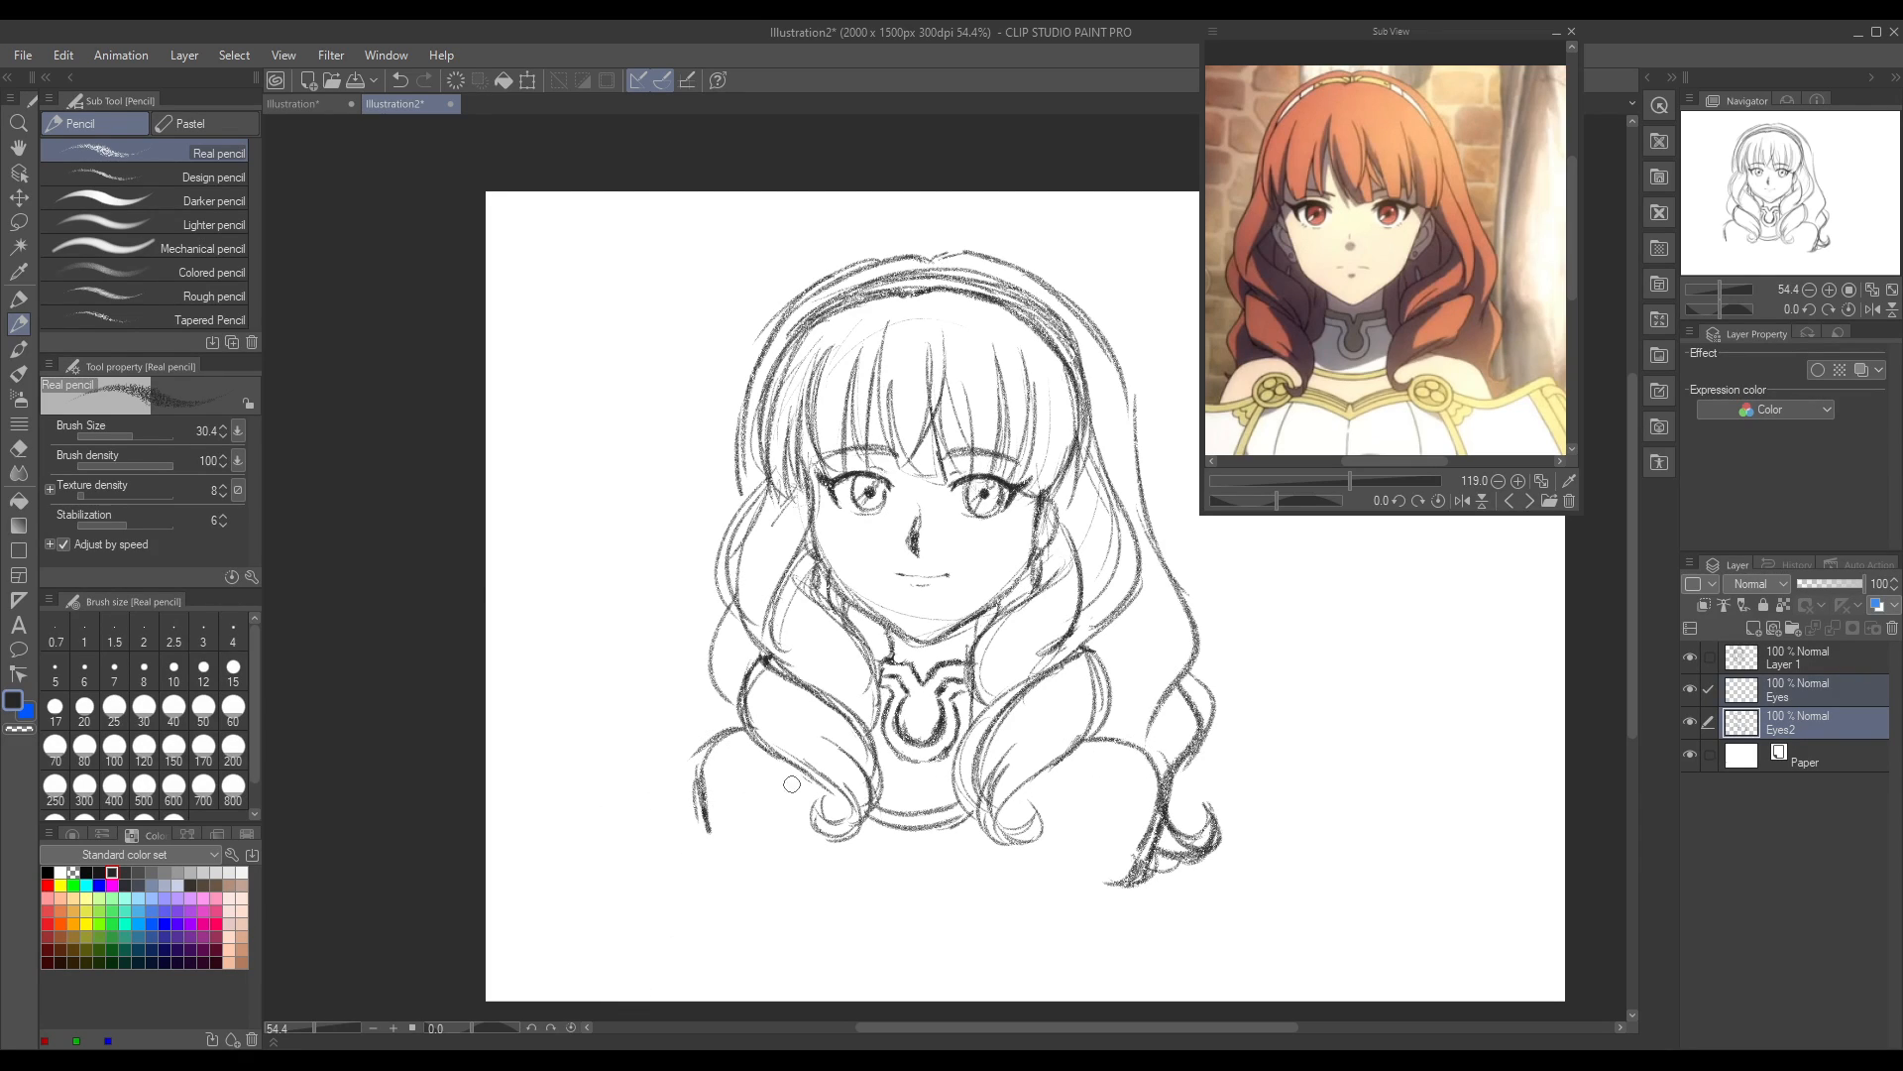
Step: Sketch double-circle clasps on both sides of the chest and join them with the armour's V-shaped upper edge, extending it outward past the shoulders
mouse_move(801, 791)
mouse_down()
mouse_move(760, 798)
mouse_move(793, 851)
mouse_move(798, 827)
mouse_move(759, 834)
mouse_up()
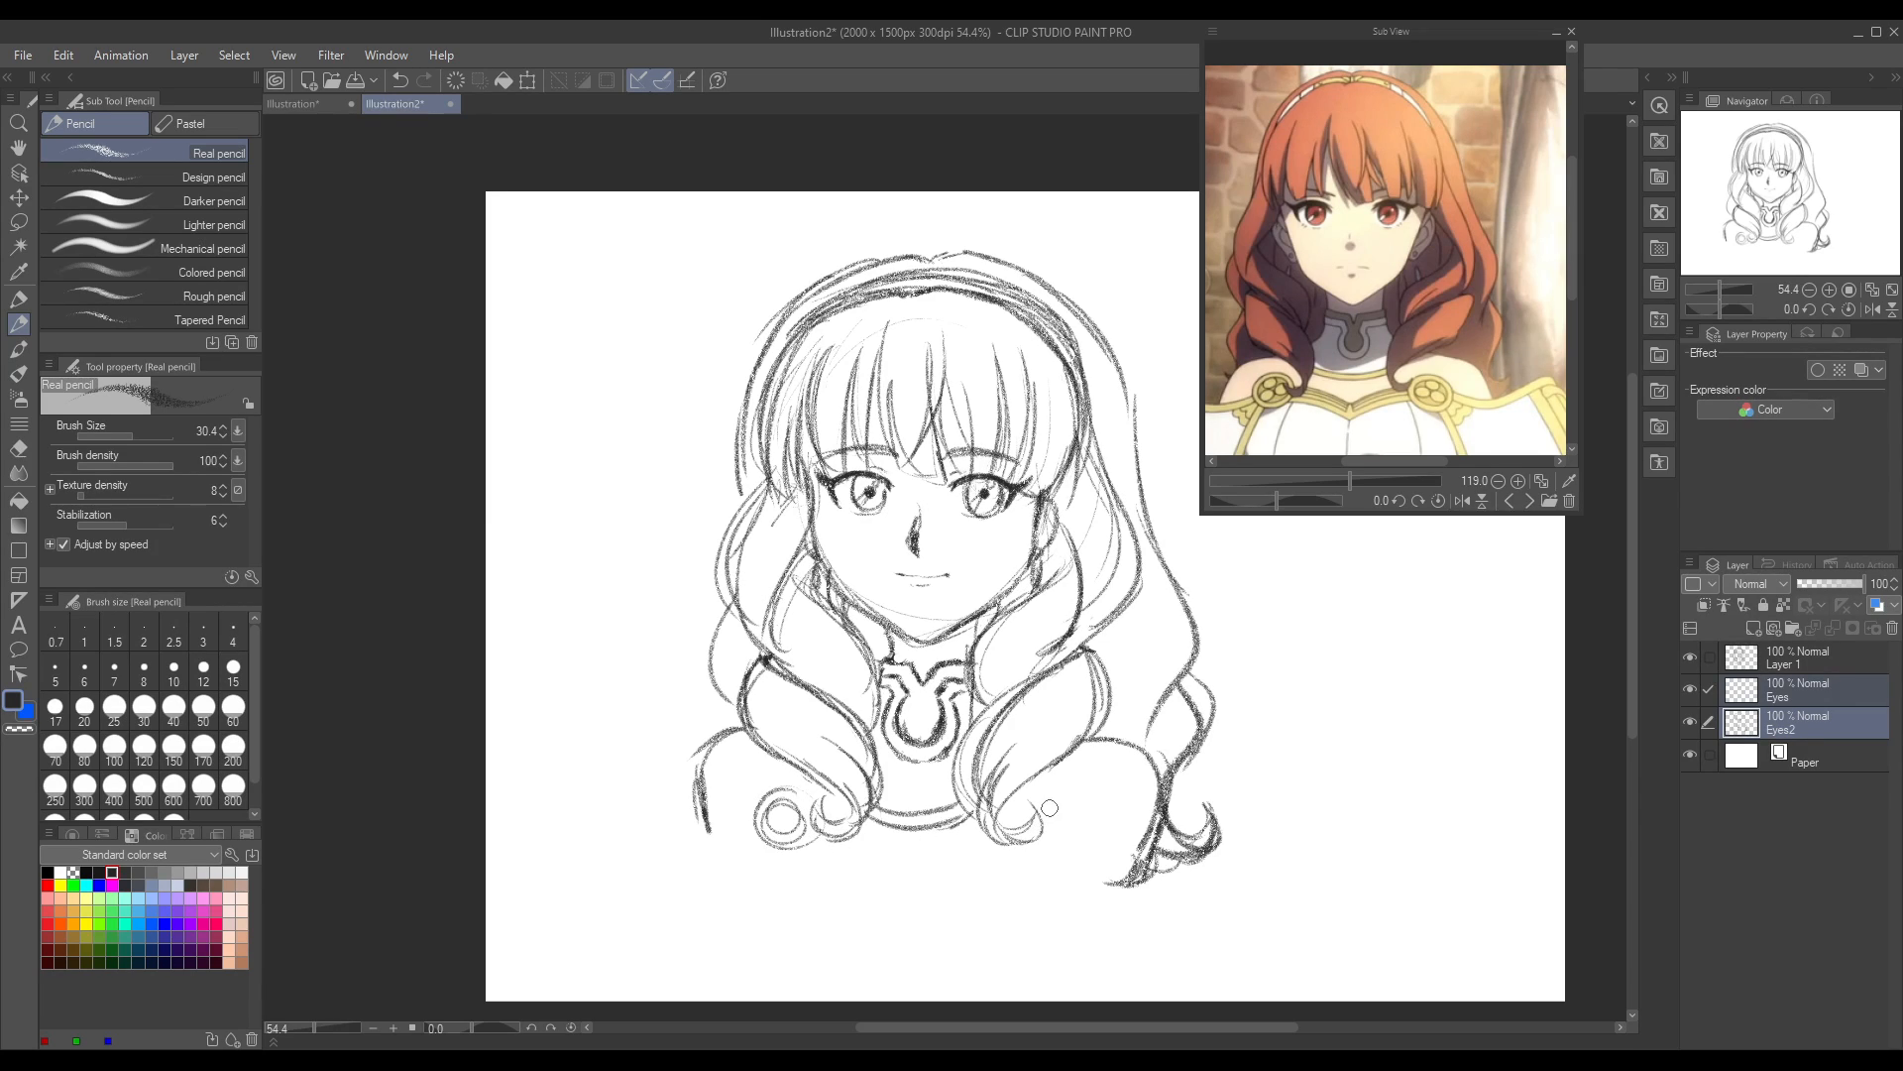
mouse_move(1049, 801)
mouse_down()
mouse_move(1035, 810)
mouse_move(1054, 827)
mouse_move(1021, 804)
mouse_move(1053, 835)
mouse_move(1032, 823)
mouse_move(1045, 812)
mouse_move(1039, 845)
mouse_up()
mouse_move(831, 835)
mouse_down()
mouse_move(936, 876)
mouse_move(1023, 842)
mouse_move(916, 874)
mouse_move(1013, 823)
mouse_up()
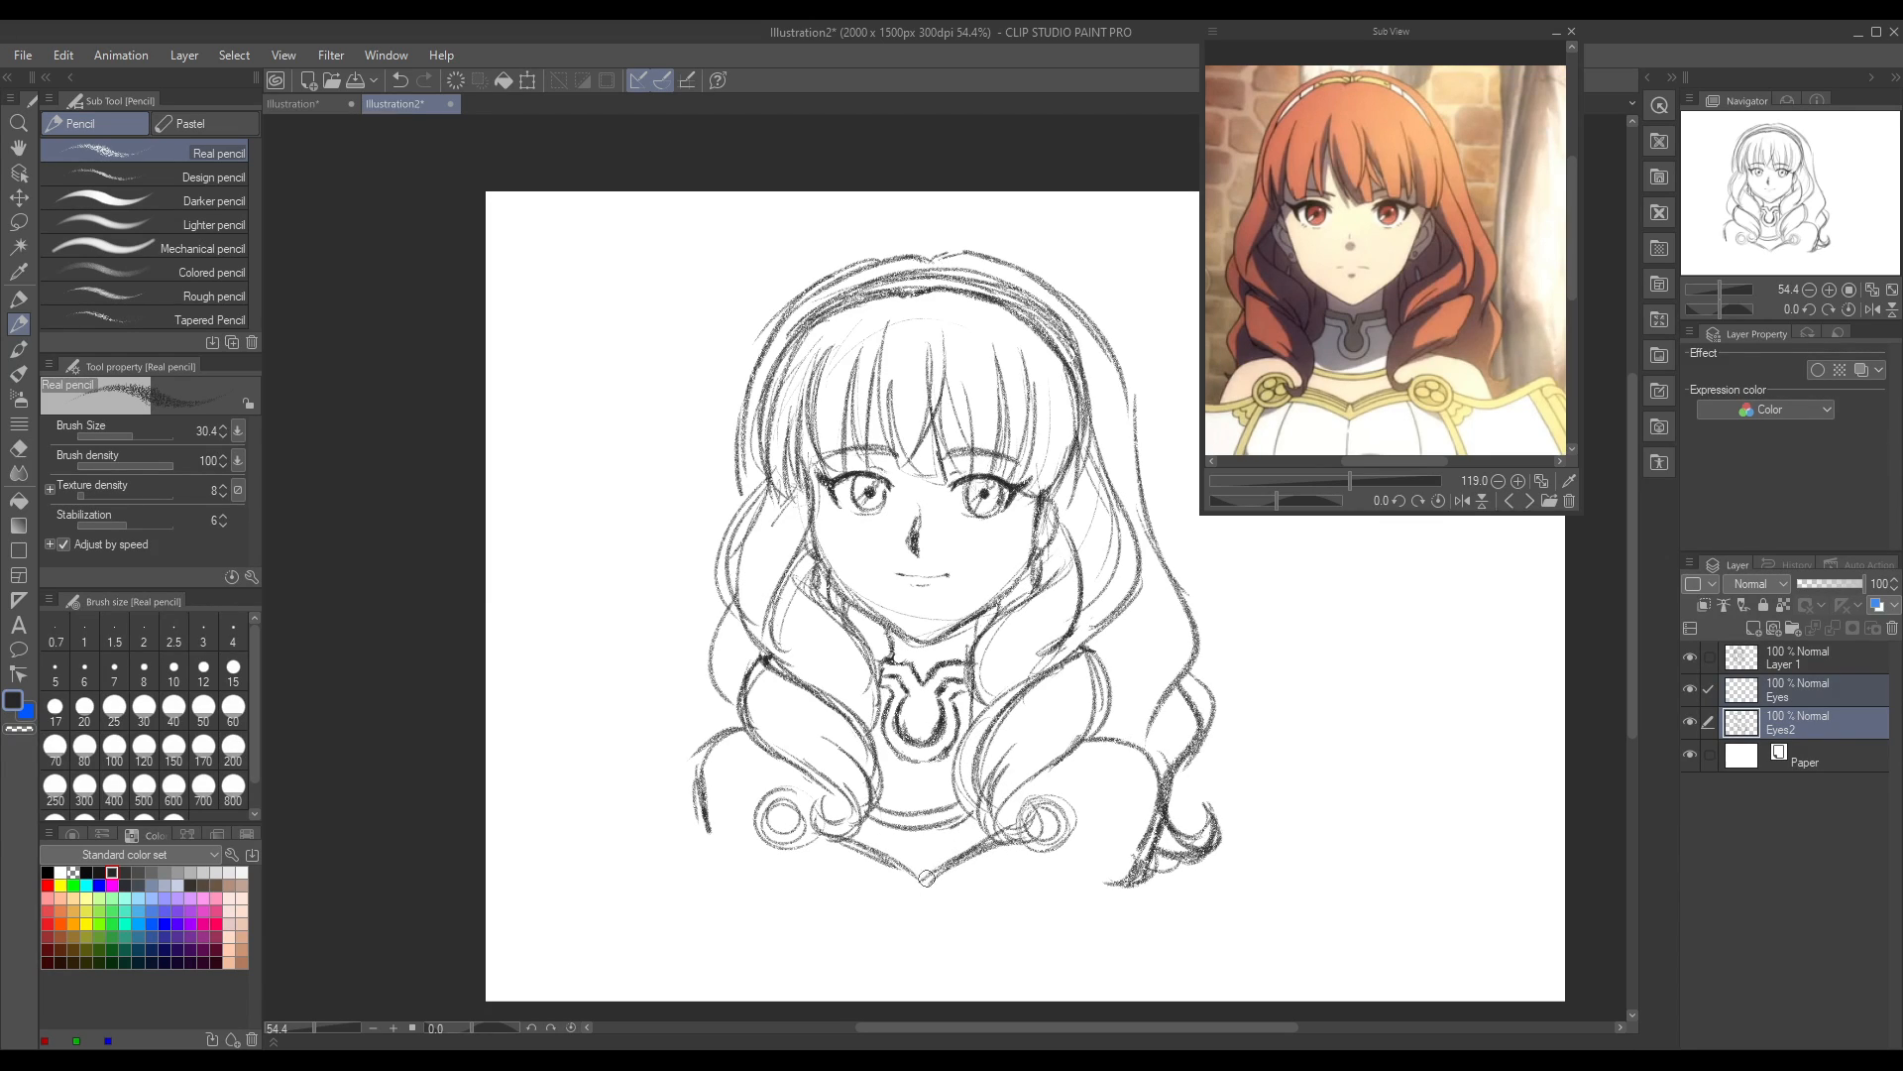
mouse_move(753, 822)
mouse_down()
mouse_move(685, 855)
mouse_move(692, 873)
mouse_up()
mouse_move(1065, 835)
mouse_down()
mouse_move(1156, 866)
mouse_move(1147, 892)
mouse_move(1144, 874)
mouse_up()
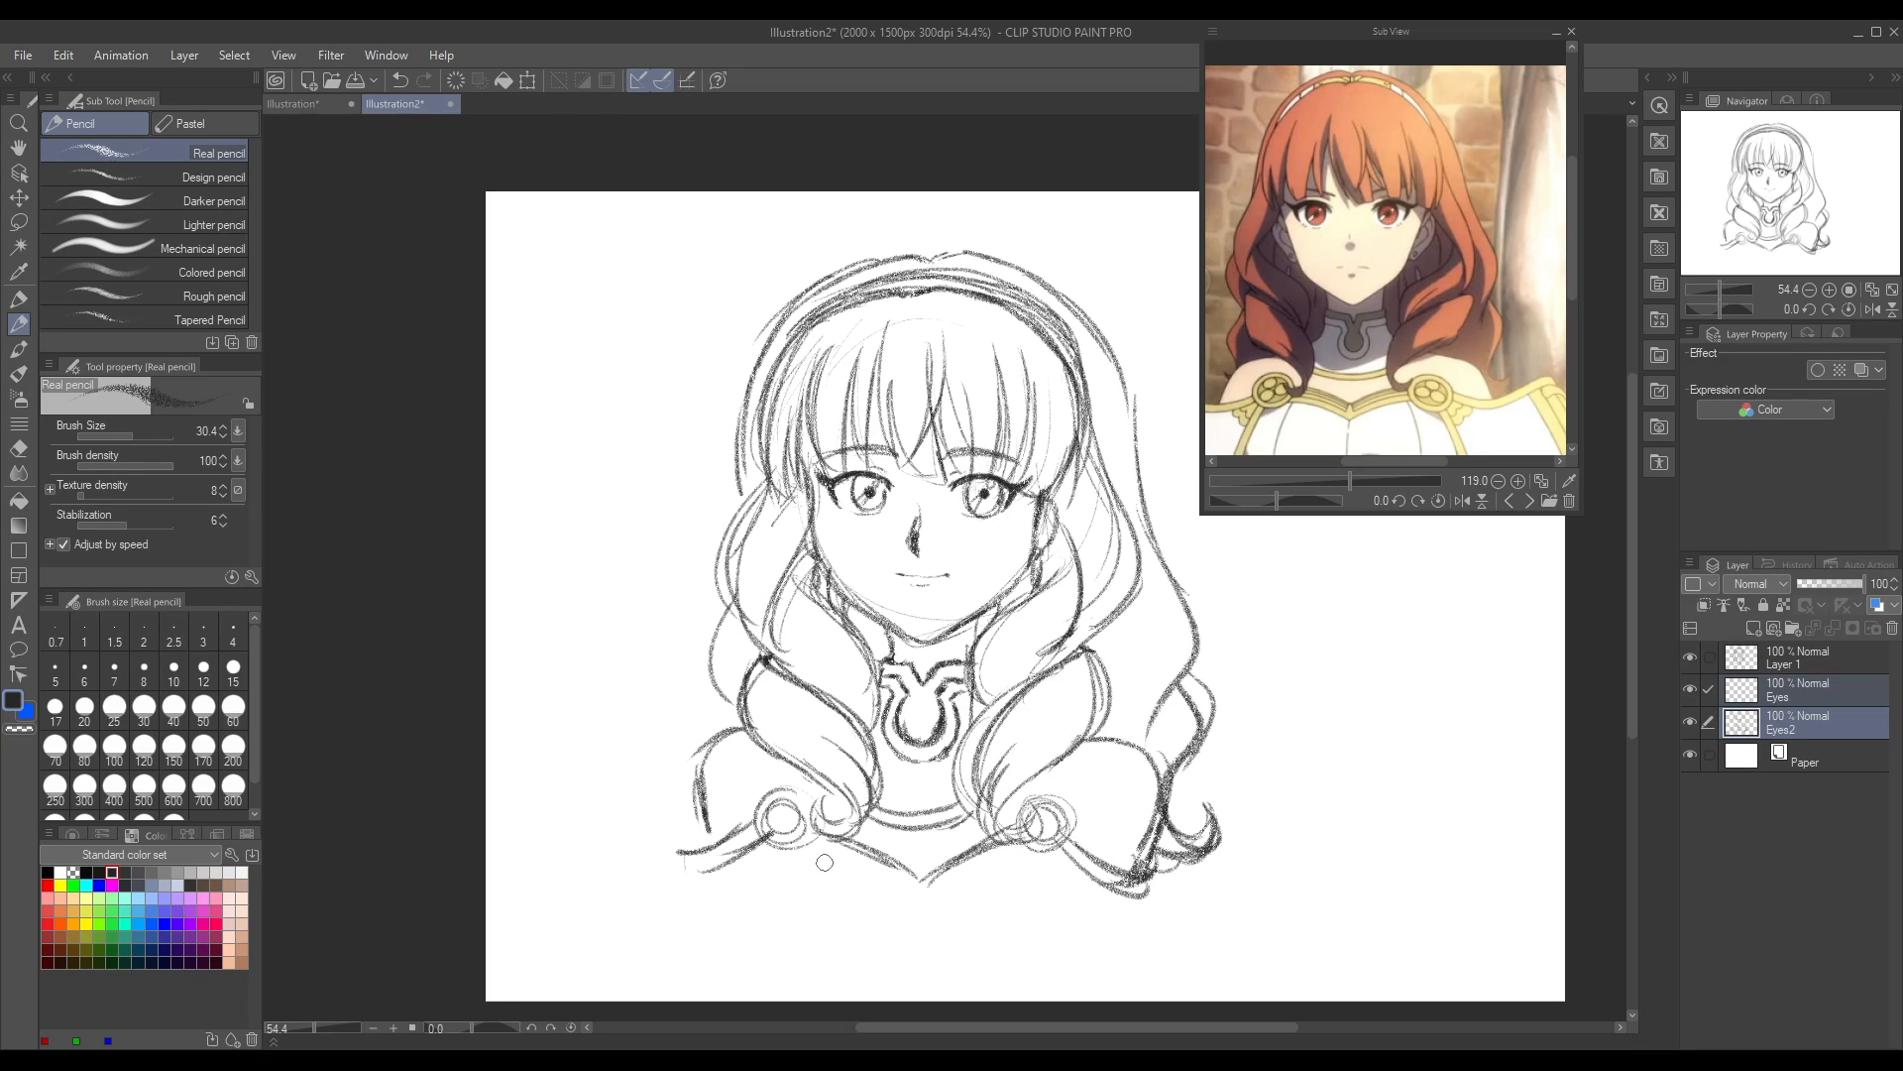
Step: Add a parallel trim line under the armour's V-shaped edge, then sketch the breastplate's centre line, curved panel contours and outer sides
drag(809, 845, 924, 905)
mouse_move(808, 862)
mouse_down()
mouse_move(907, 899)
mouse_move(1036, 841)
mouse_up()
drag(947, 914, 1041, 860)
drag(835, 865, 795, 937)
drag(924, 892, 928, 943)
drag(1021, 860, 1064, 942)
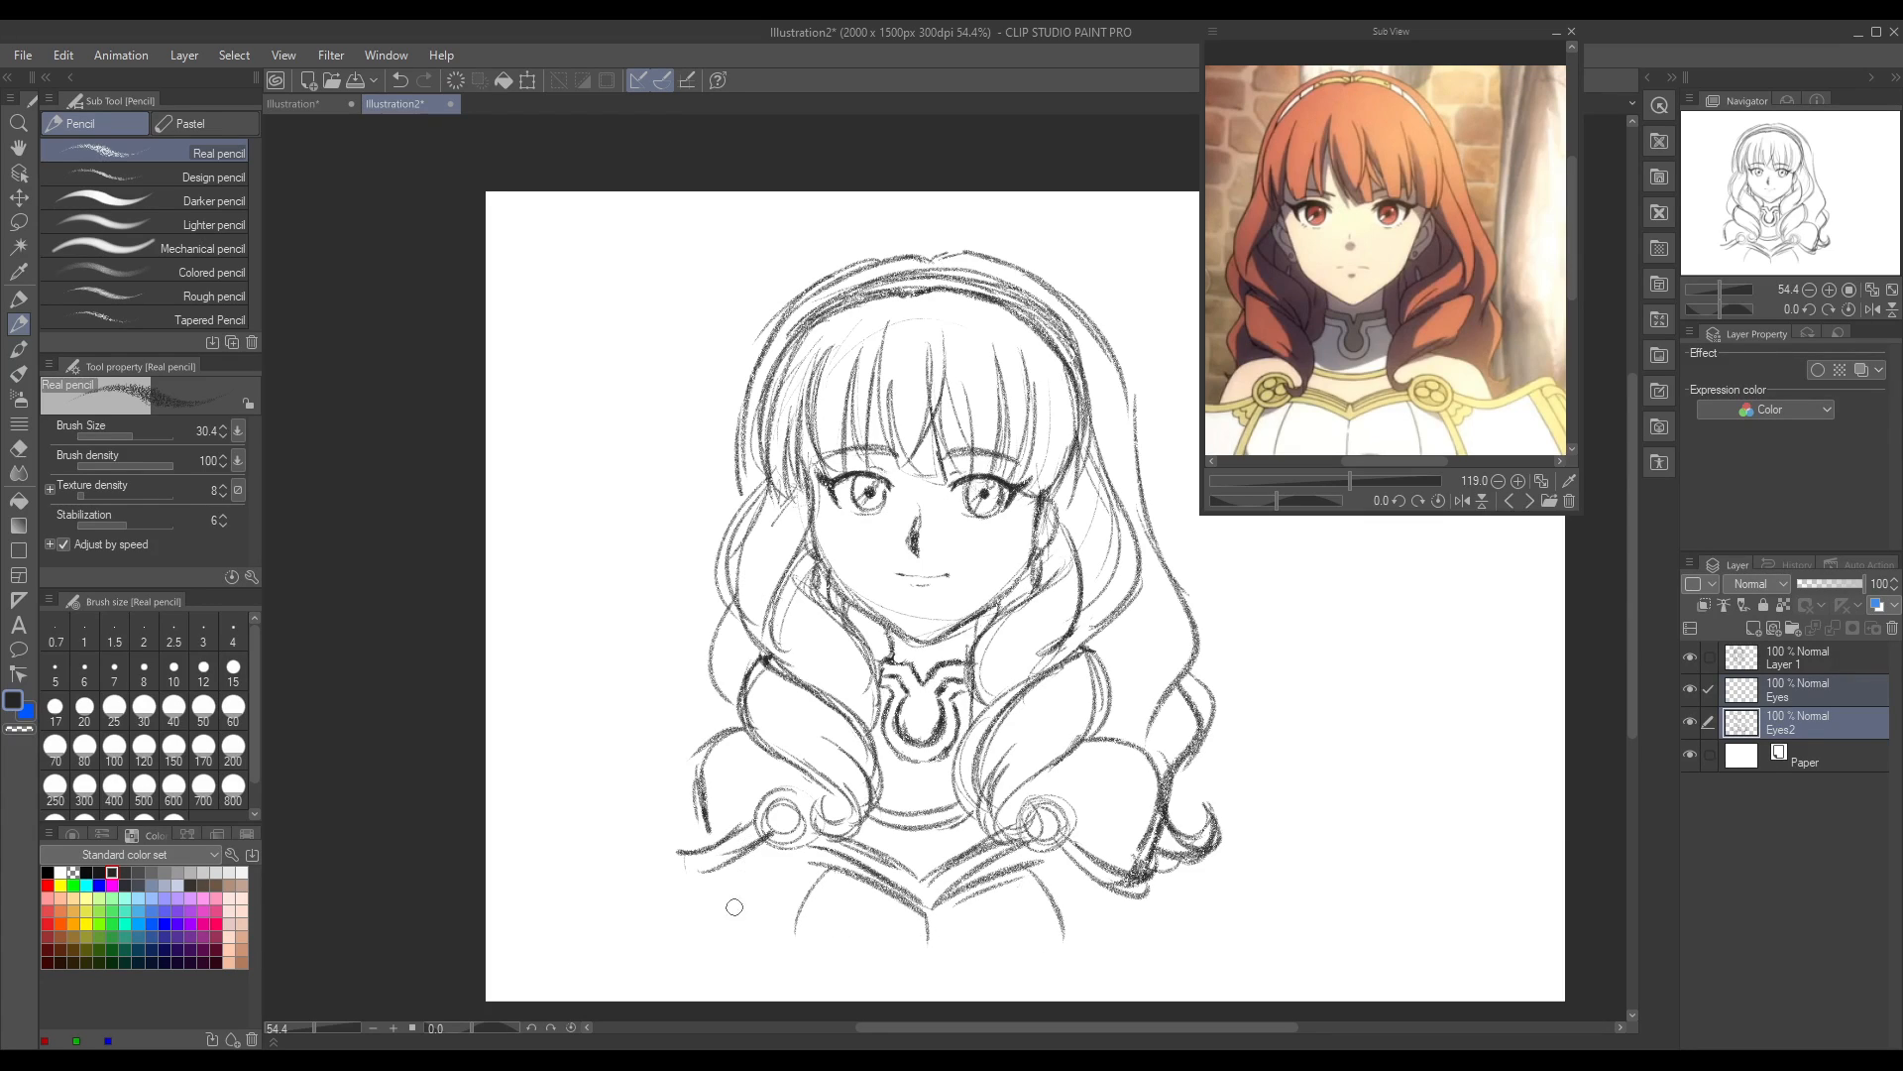
mouse_move(783, 835)
mouse_down()
mouse_move(756, 934)
mouse_move(730, 857)
mouse_move(762, 879)
mouse_up()
drag(1043, 853, 1064, 940)
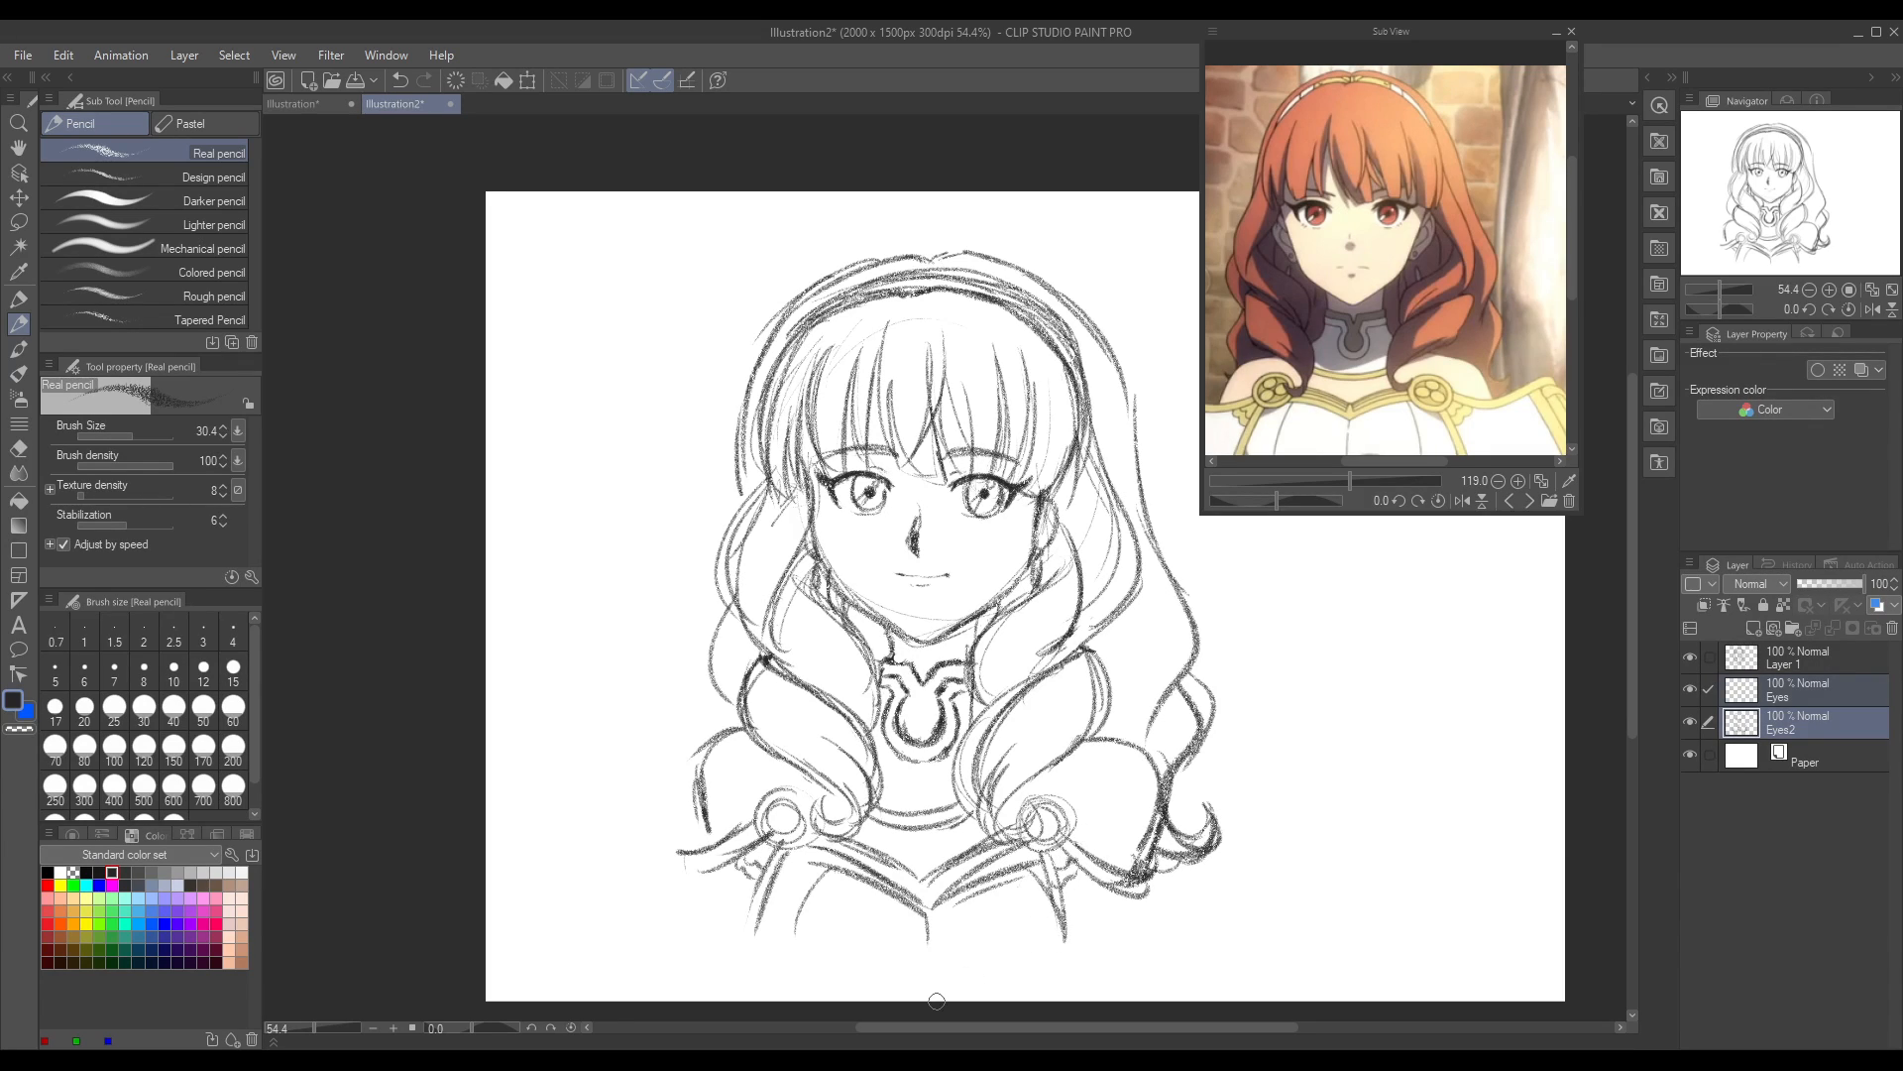
Step: Show more of the armour in the reference picture and erase the outermost curl line on the drawing's left side with the hard eraser
drag(1346, 480, 1338, 479)
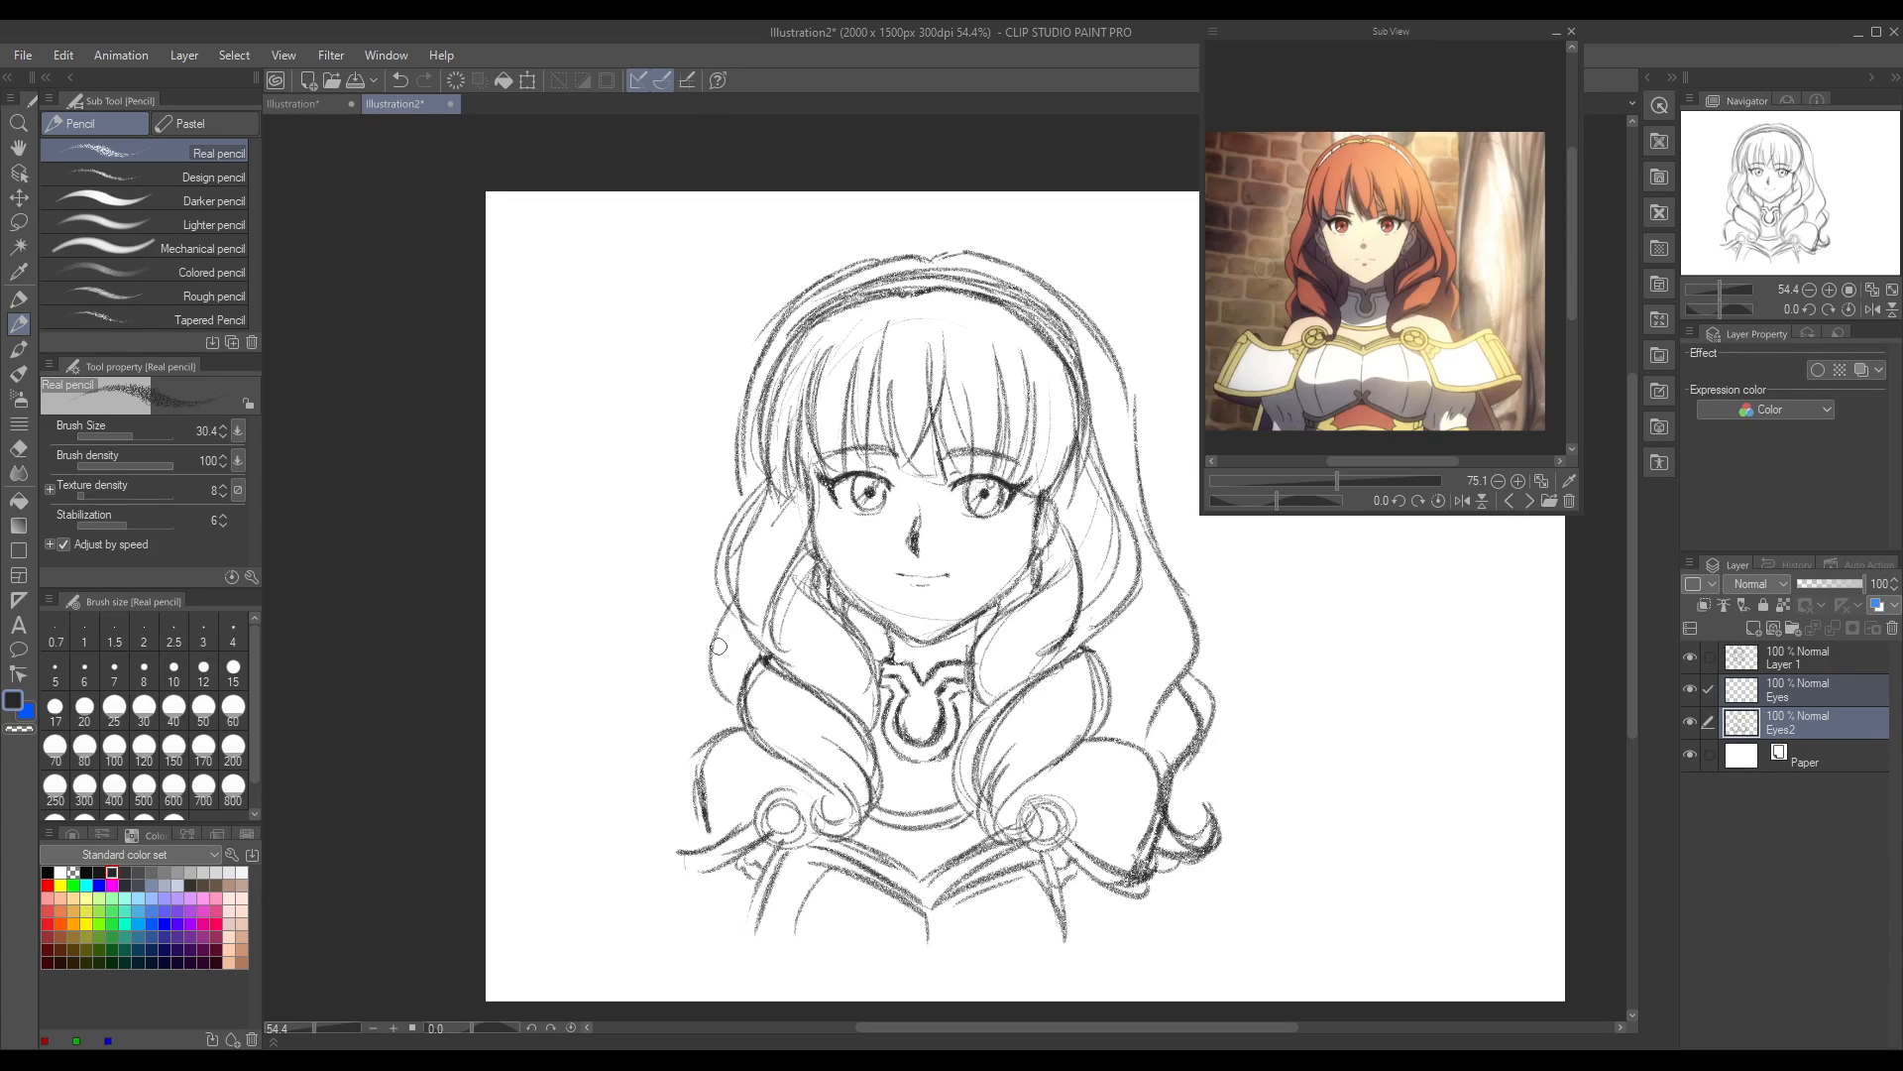
key(e)
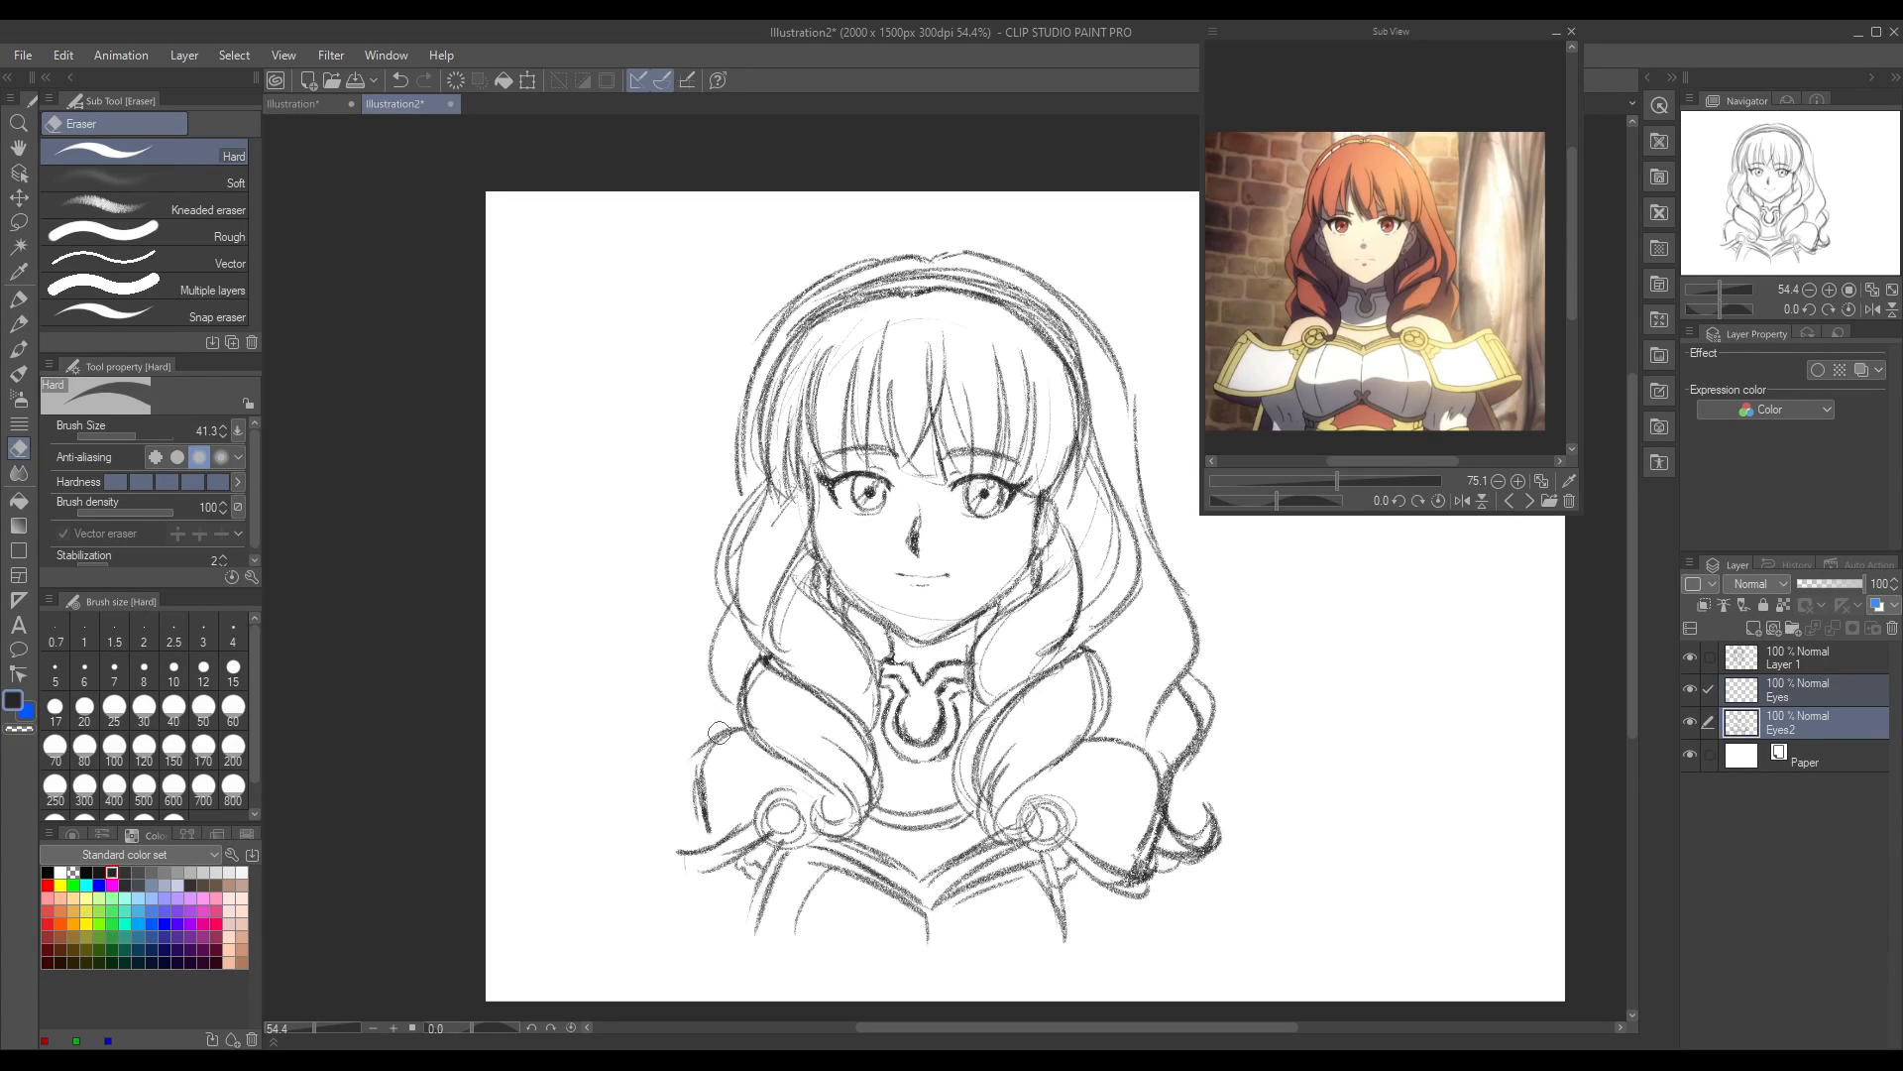
drag(709, 631, 720, 611)
key(p)
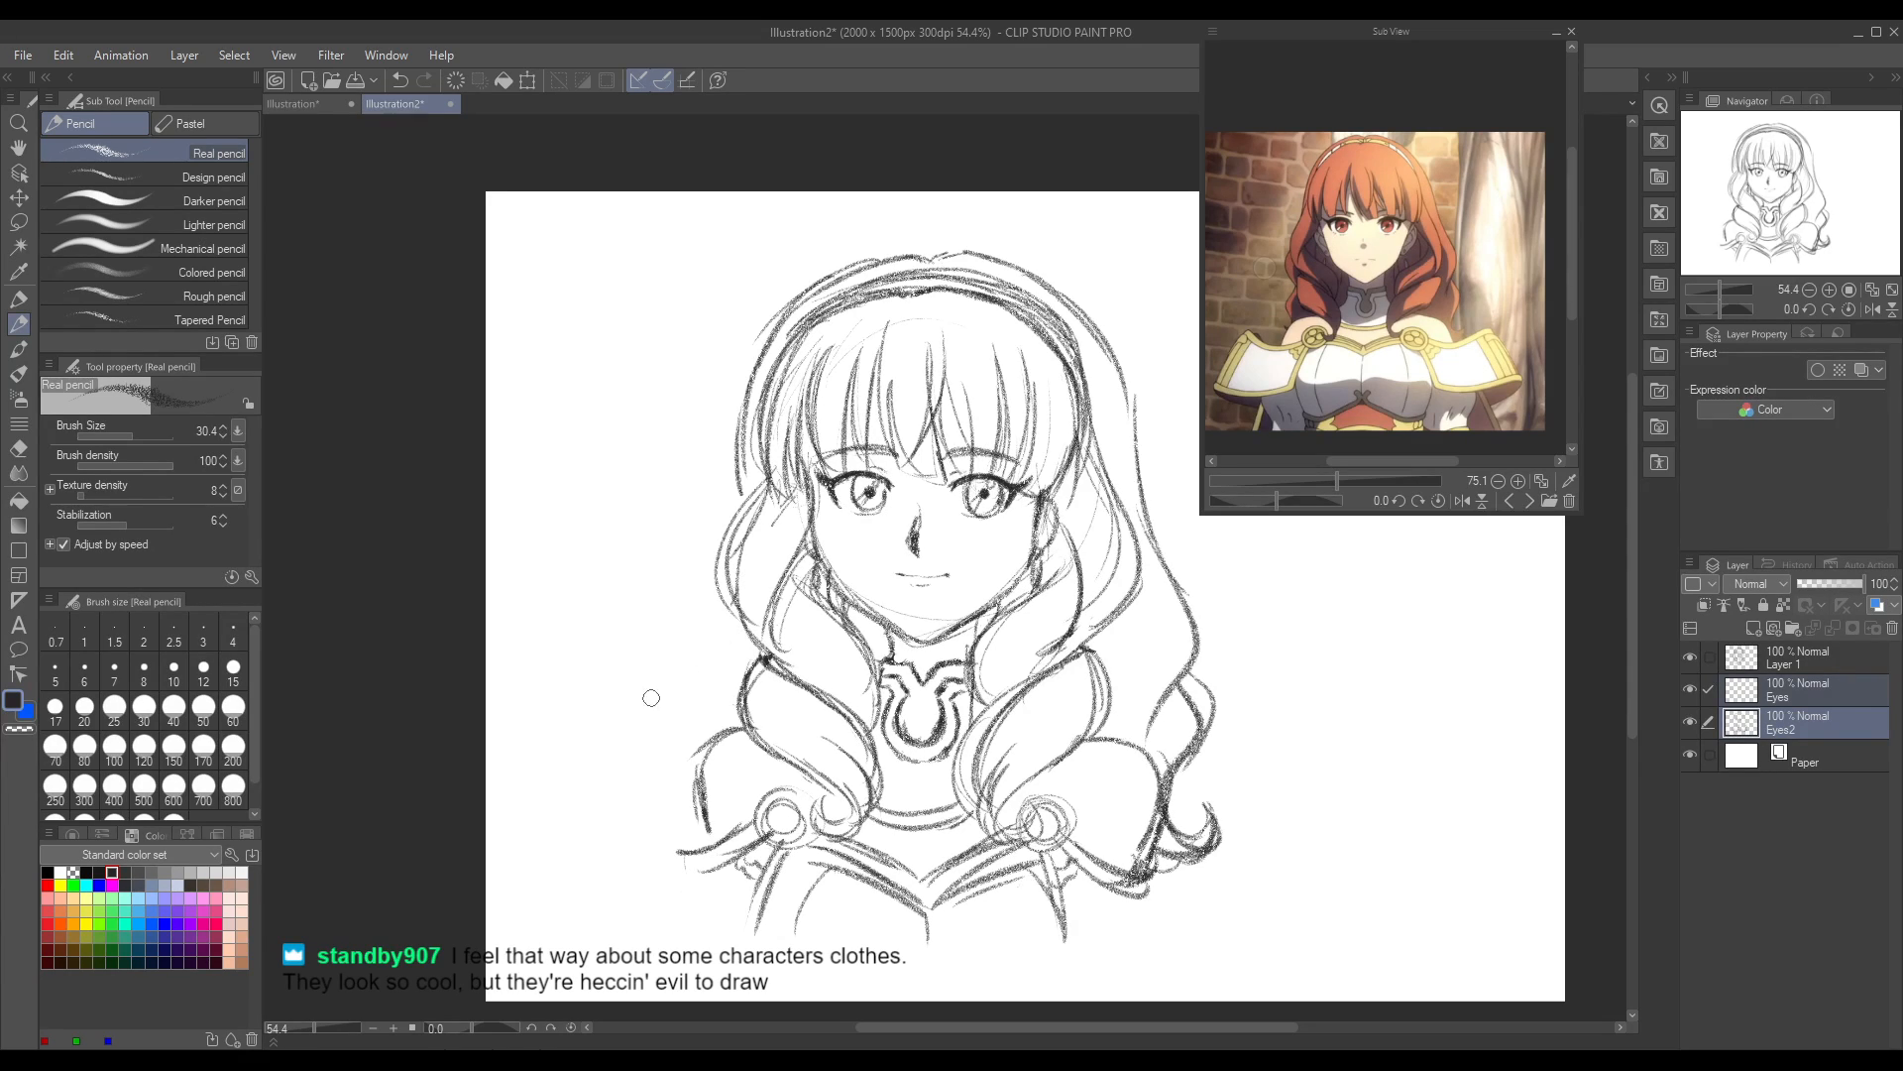
Step: Try several pencil versions of a rounded outer curl on the left side of the hair, undoing each one
mouse_move(731, 600)
mouse_down()
mouse_move(751, 691)
mouse_move(721, 610)
mouse_move(705, 636)
mouse_move(734, 703)
mouse_up()
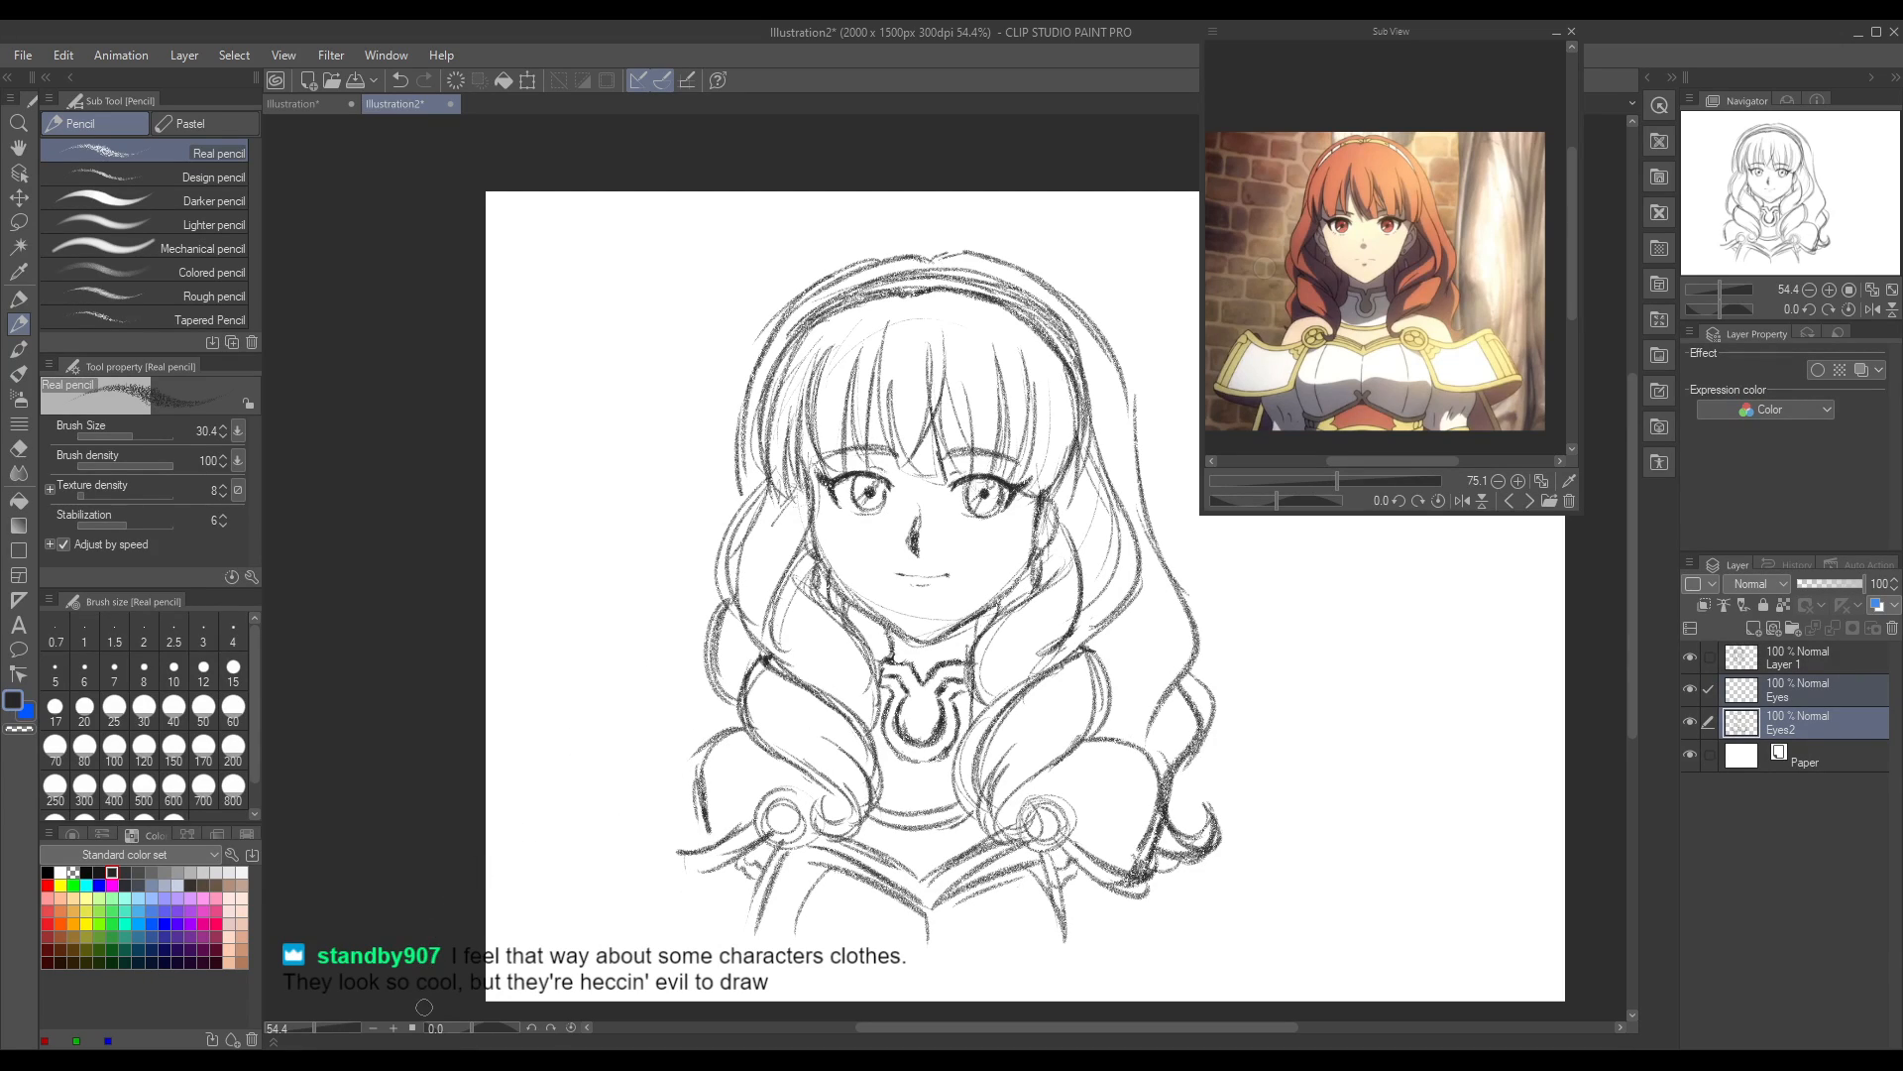
key(ctrl+z)
key(ctrl+z)
drag(723, 615, 727, 686)
key(ctrl+z)
key(ctrl+z)
drag(724, 604, 735, 712)
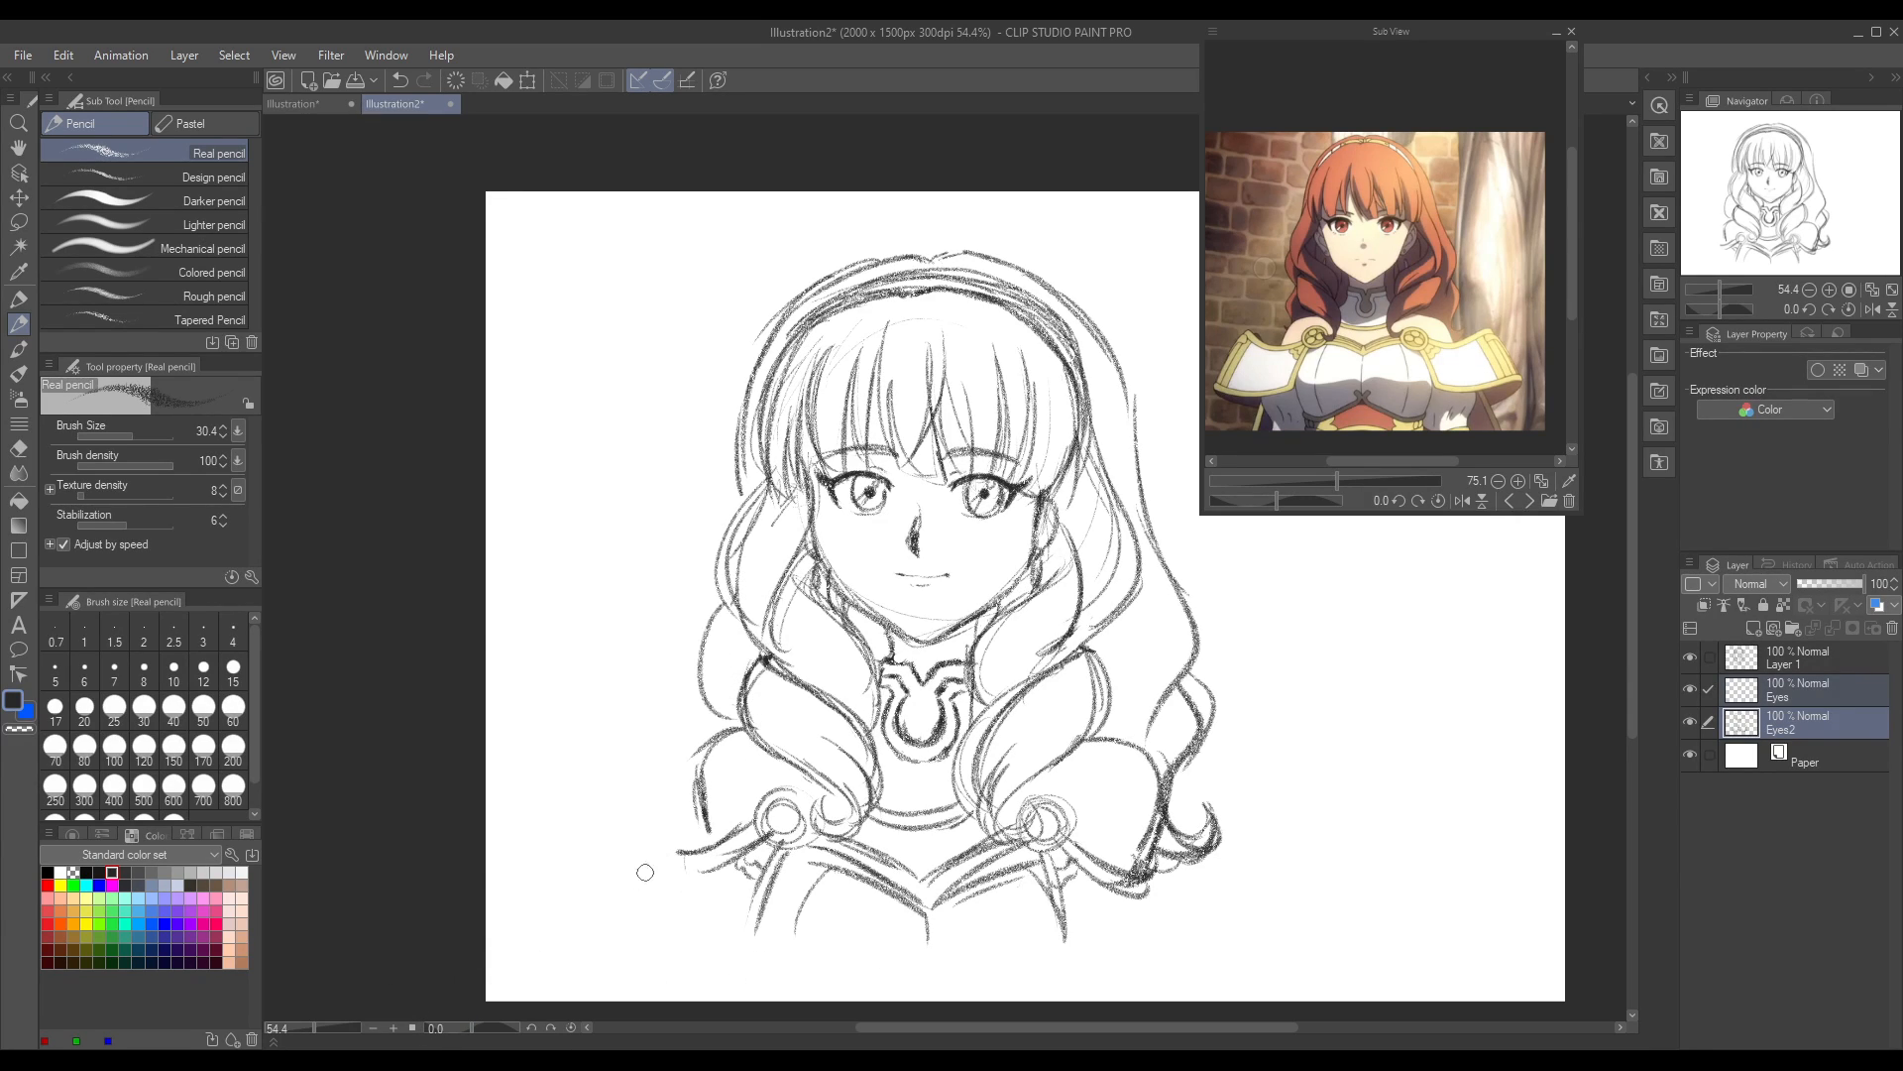
key(ctrl+z)
Step: Mirror the canvas view and sketch long wavy locks with flicked ends beside and below the shoulder that has no outer curls
click(1873, 309)
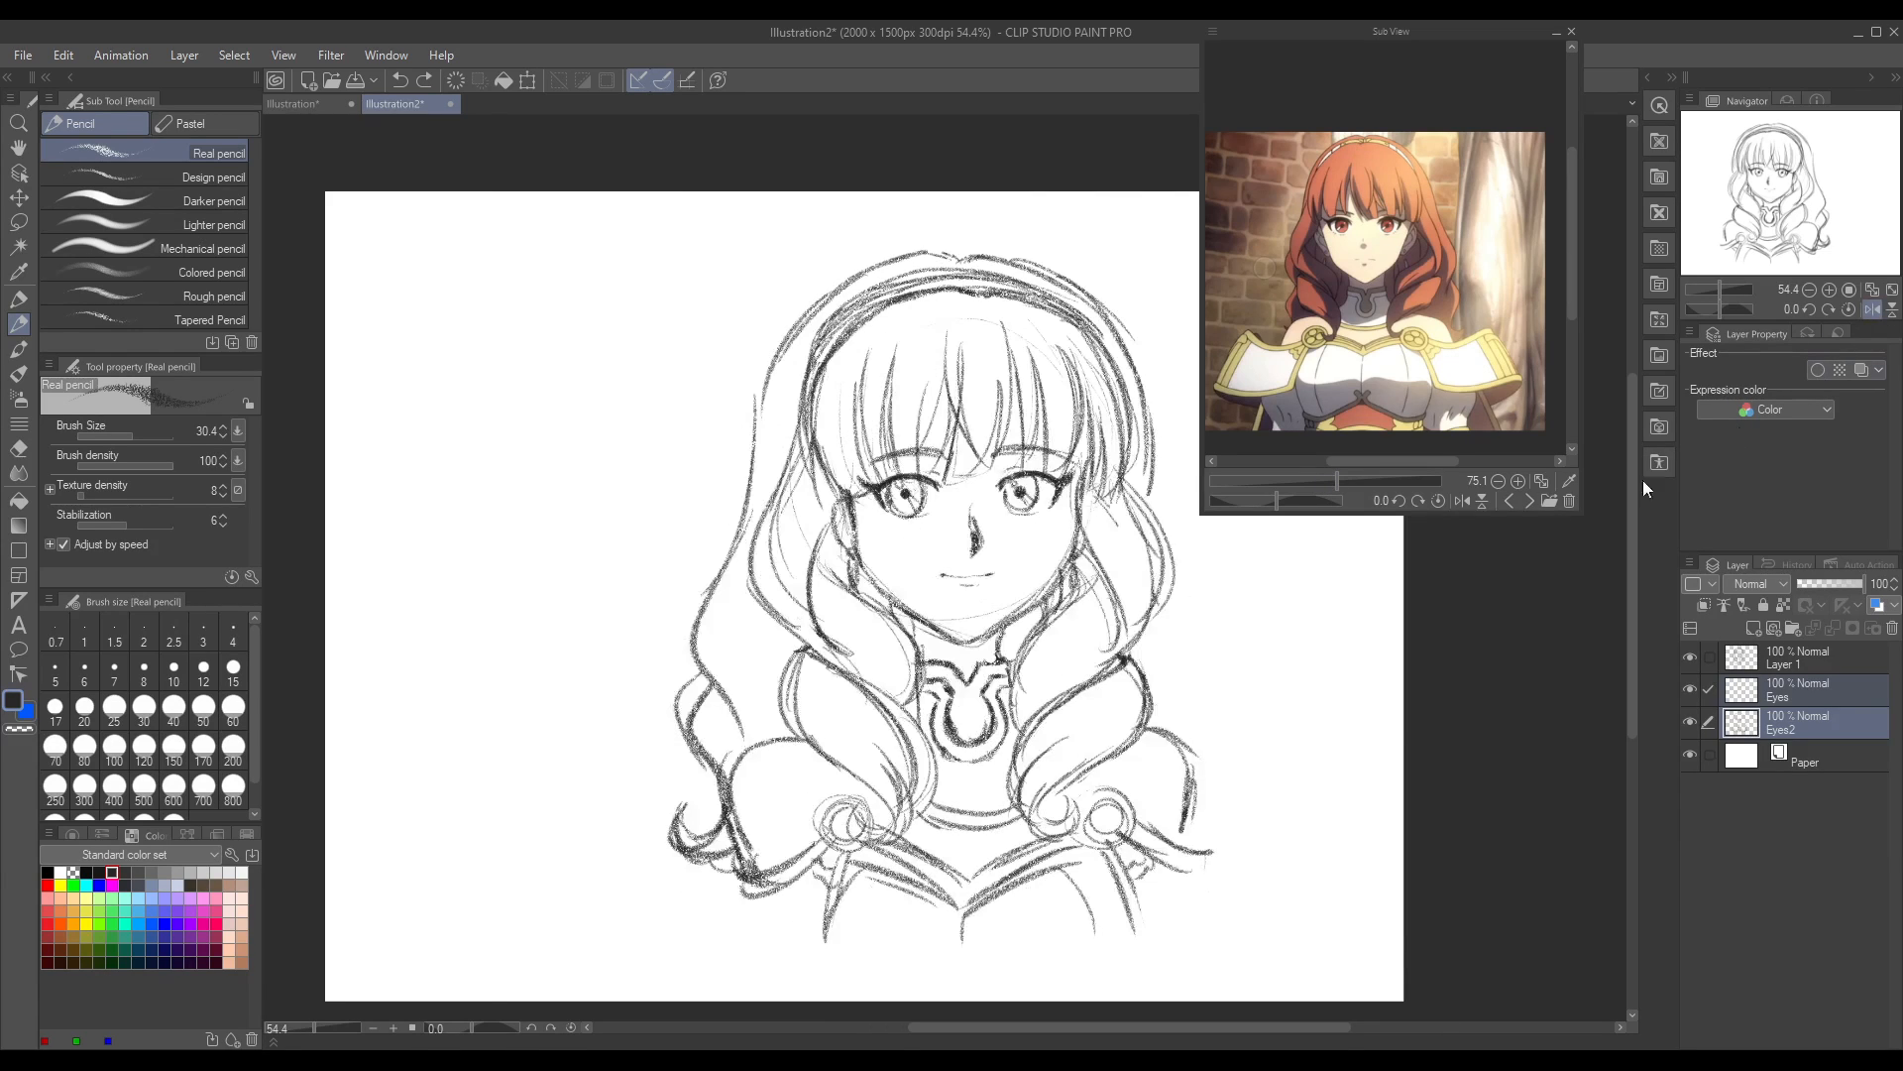
mouse_move(1171, 636)
mouse_down()
mouse_move(1155, 703)
mouse_move(1173, 691)
mouse_up()
mouse_move(1175, 689)
mouse_down()
mouse_move(1211, 809)
mouse_move(1237, 818)
mouse_move(1182, 907)
mouse_up()
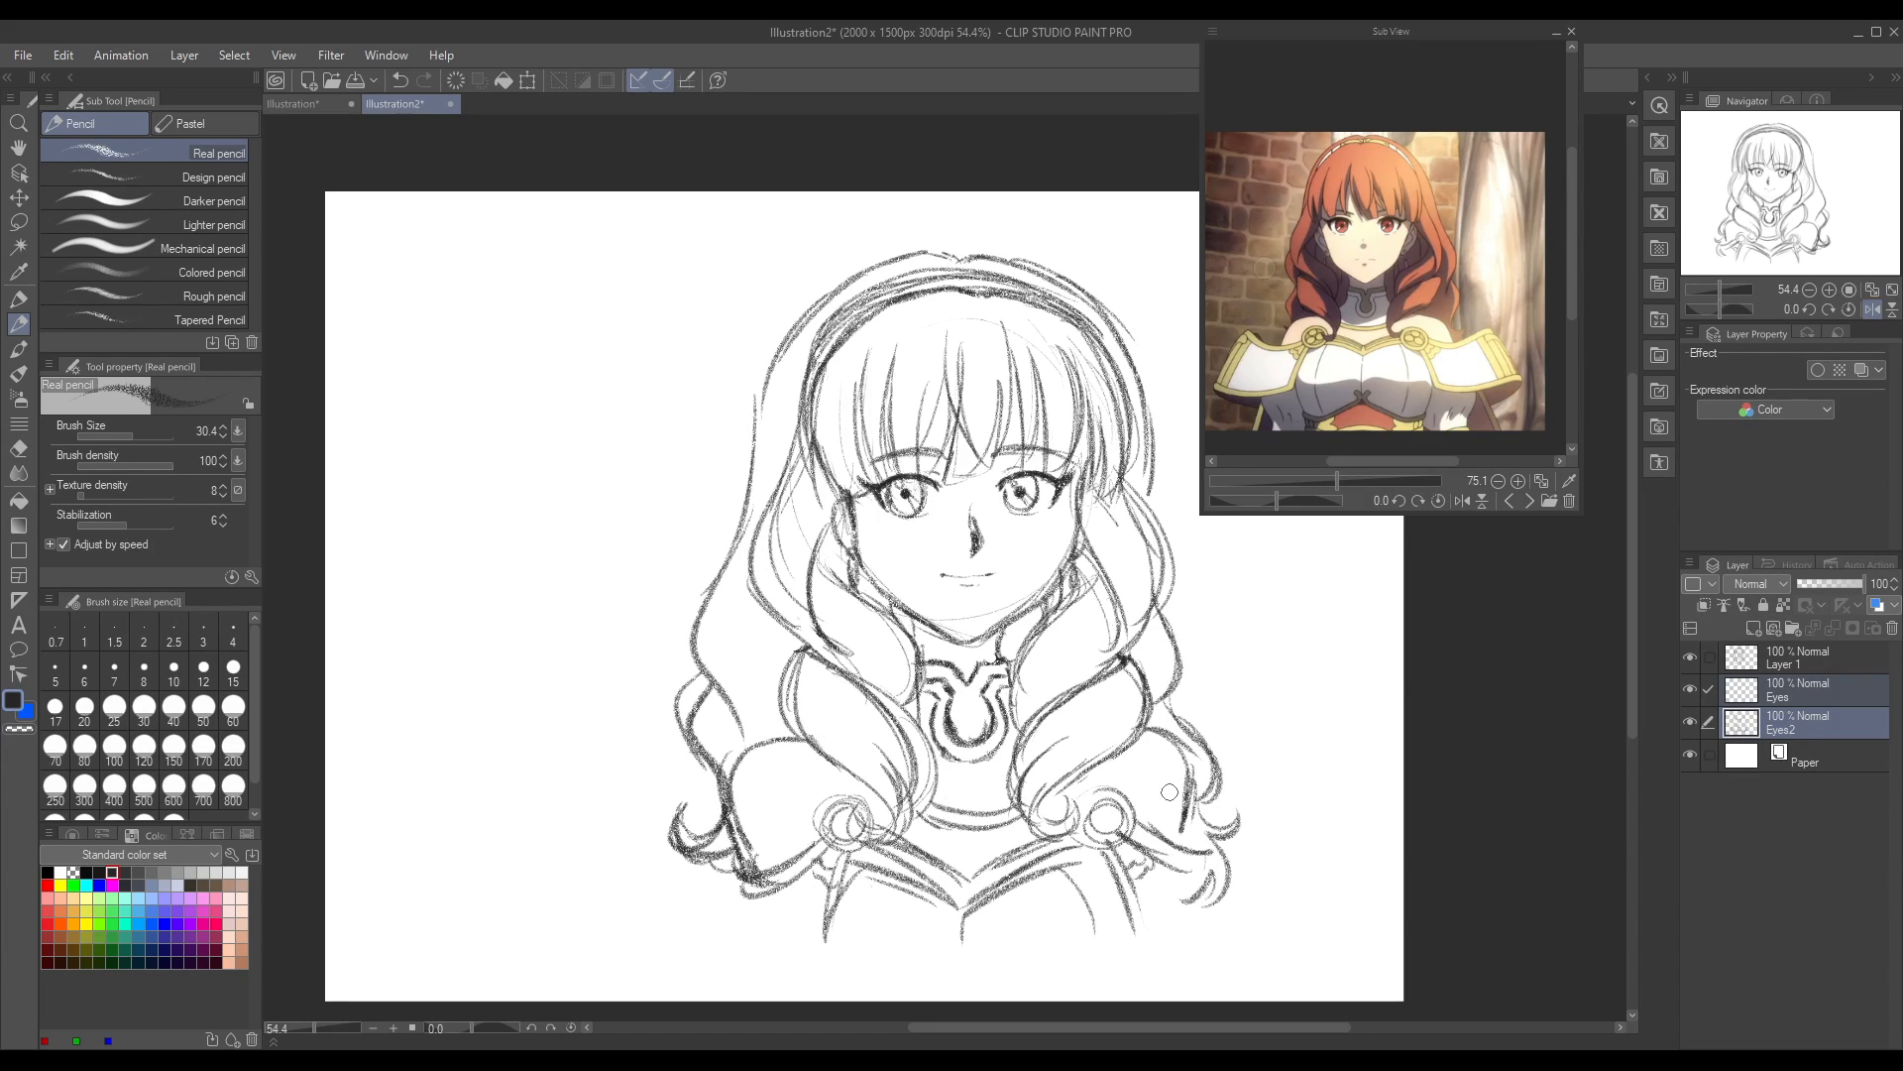
Step: Refine the hair's outer outline on both sides of the head with pencil and hard eraser, and restore the unmirrored canvas view
drag(769, 393, 782, 327)
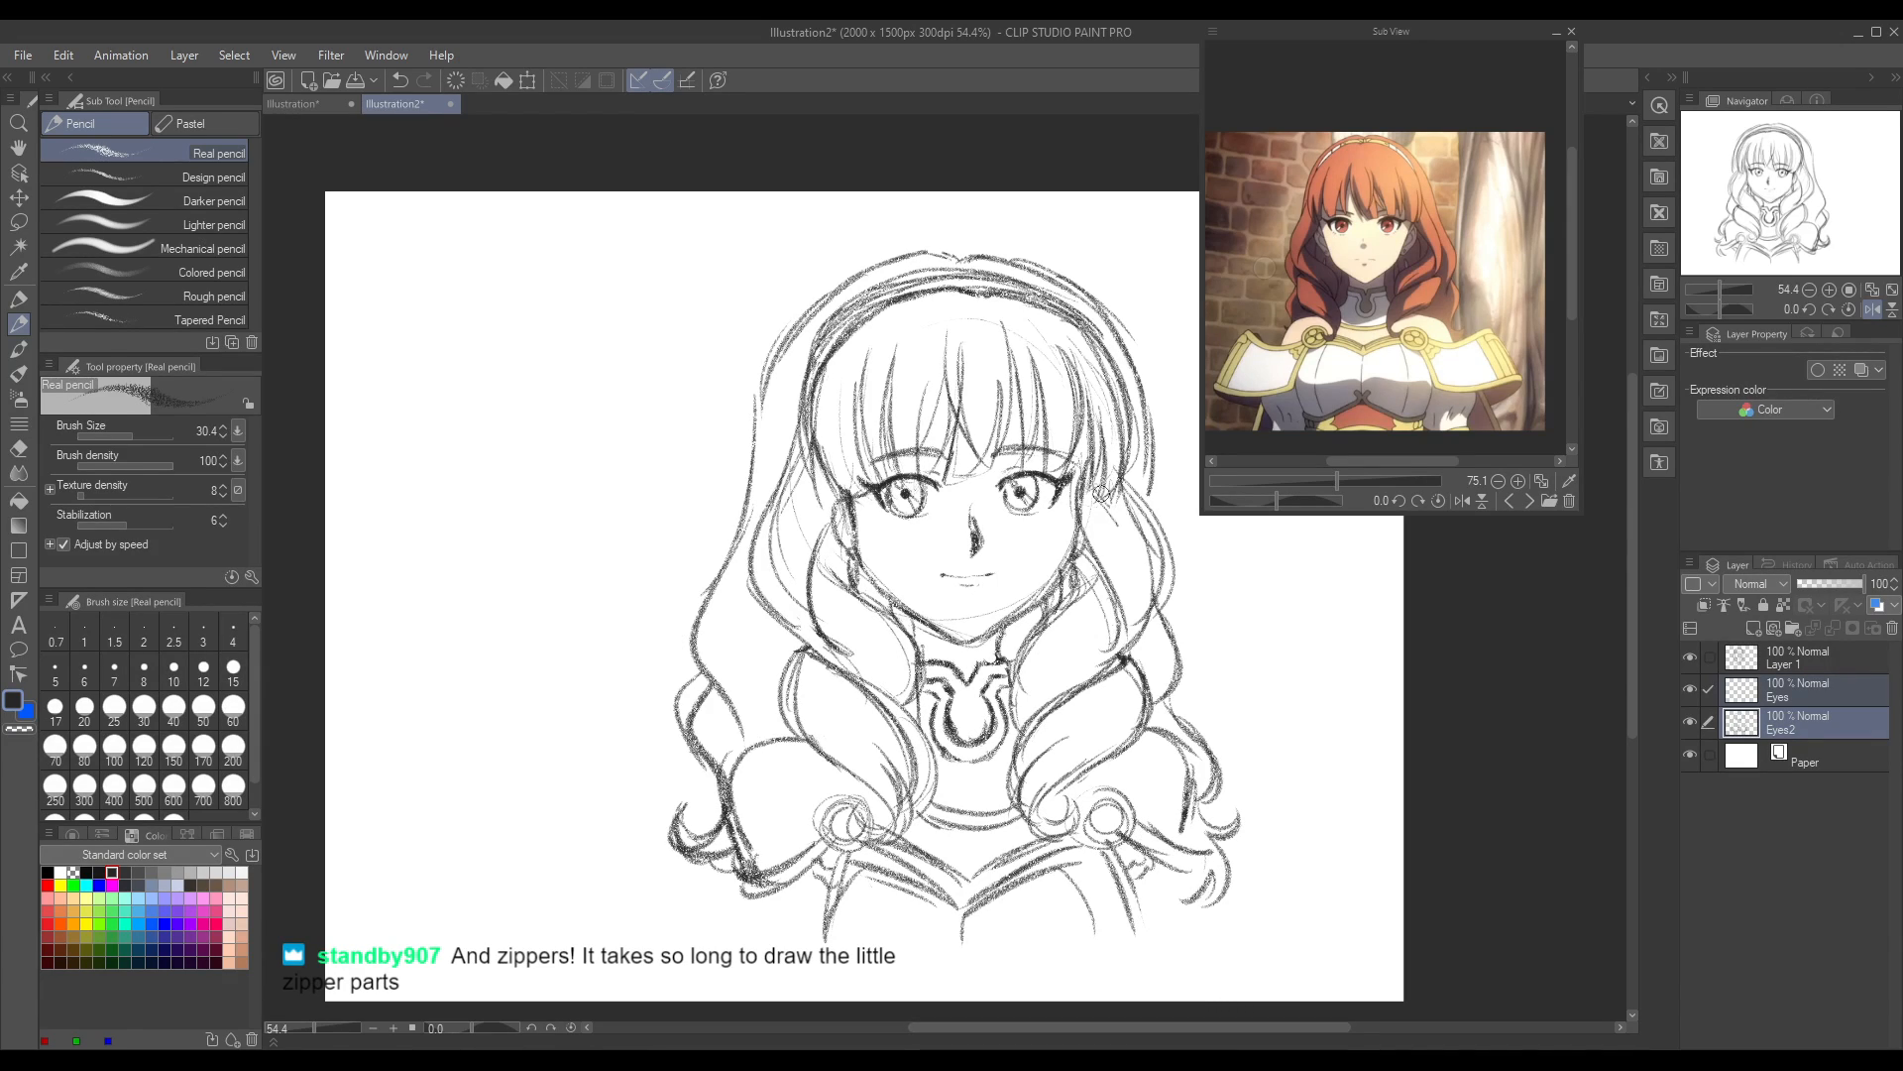
drag(1152, 437, 1147, 506)
click(18, 448)
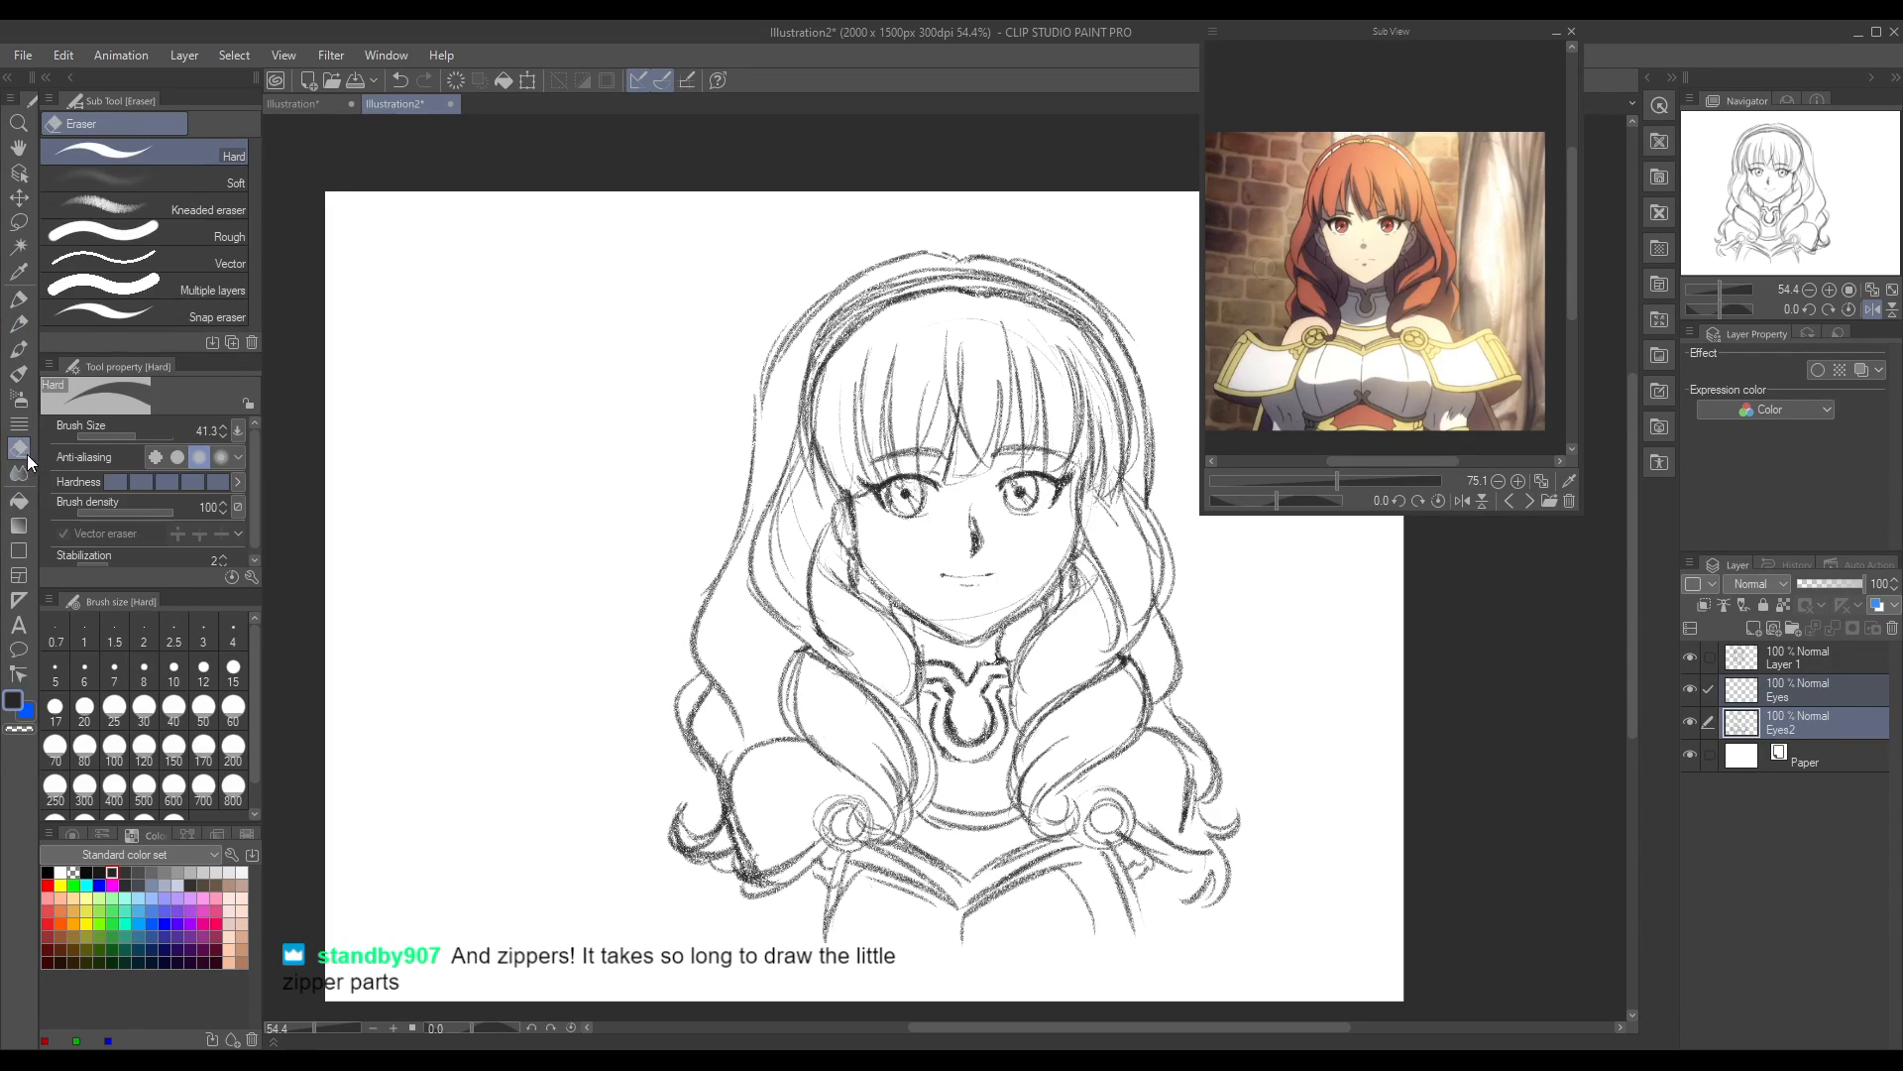
mouse_move(1150, 432)
mouse_down()
mouse_move(1154, 467)
mouse_move(1154, 409)
mouse_up()
click(1860, 313)
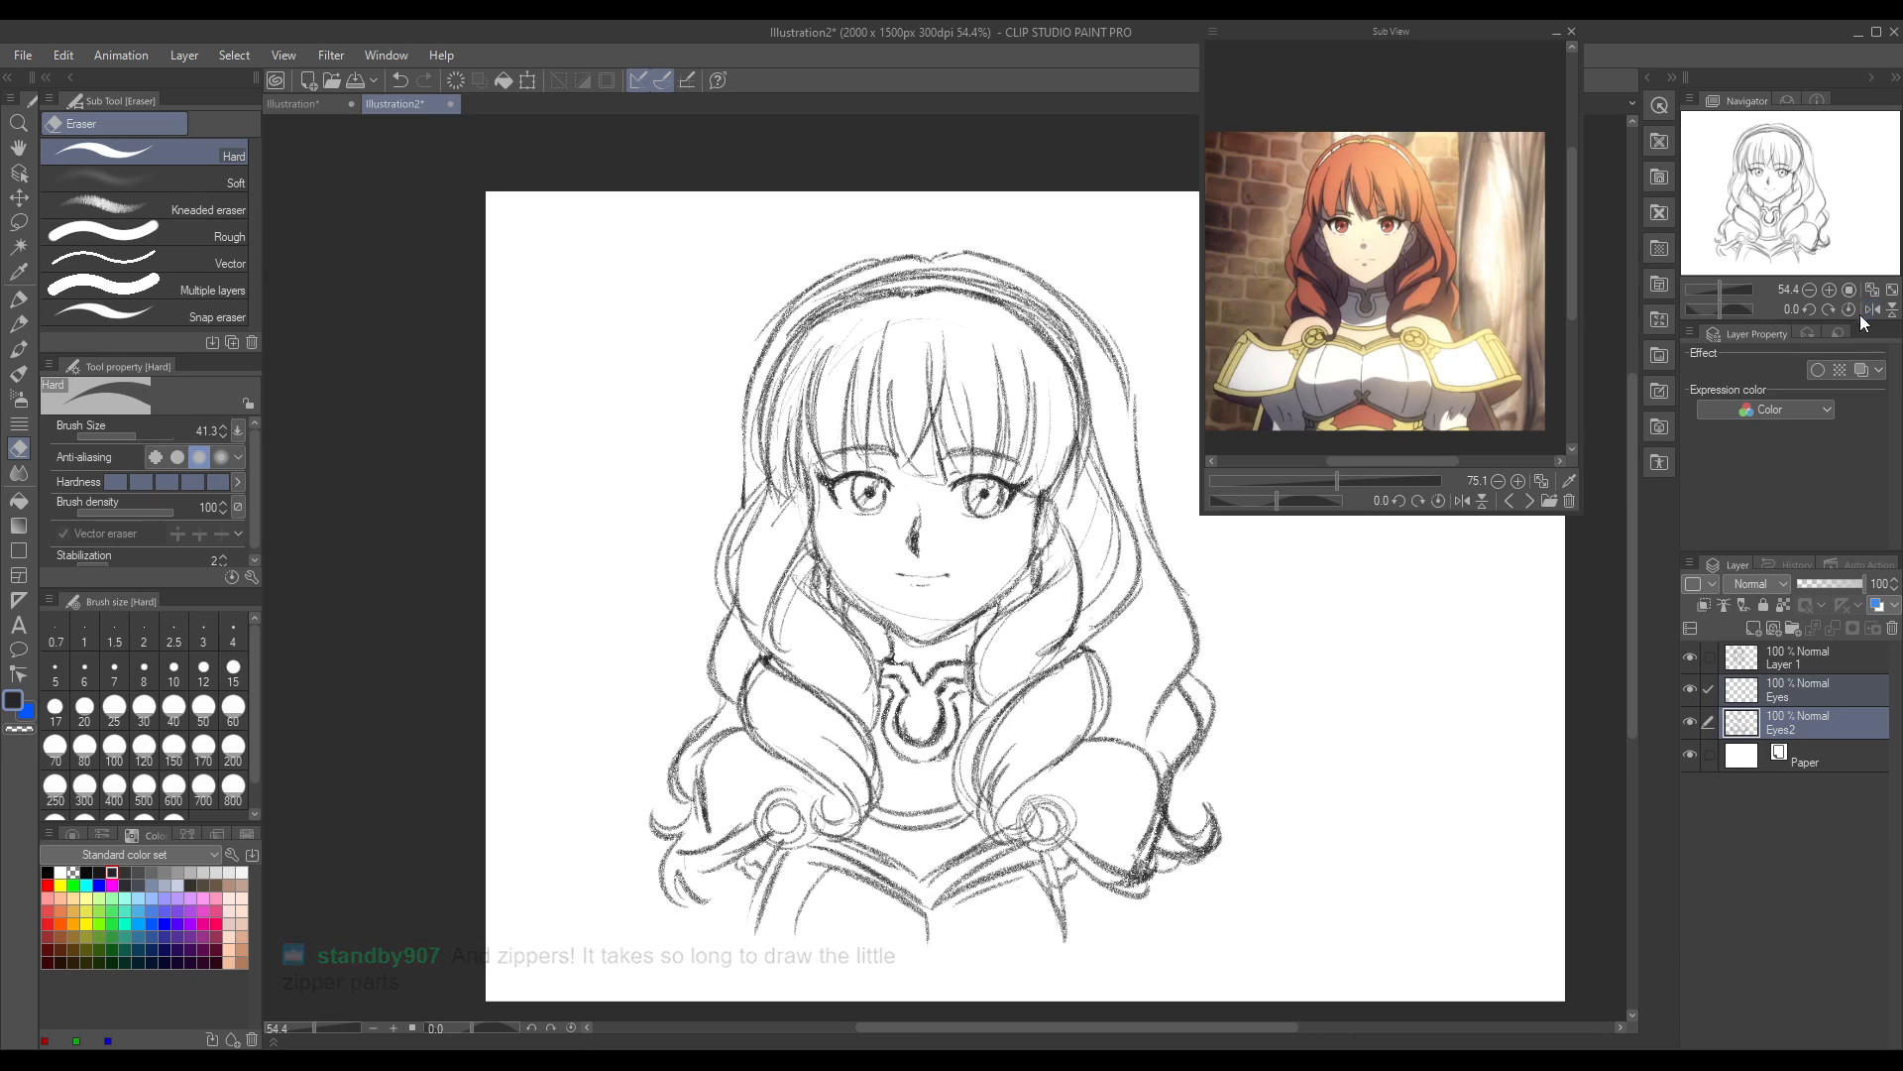
Step: Create a new raster layer and place it directly above the Paper layer, beneath all the sketch layers
click(1737, 665)
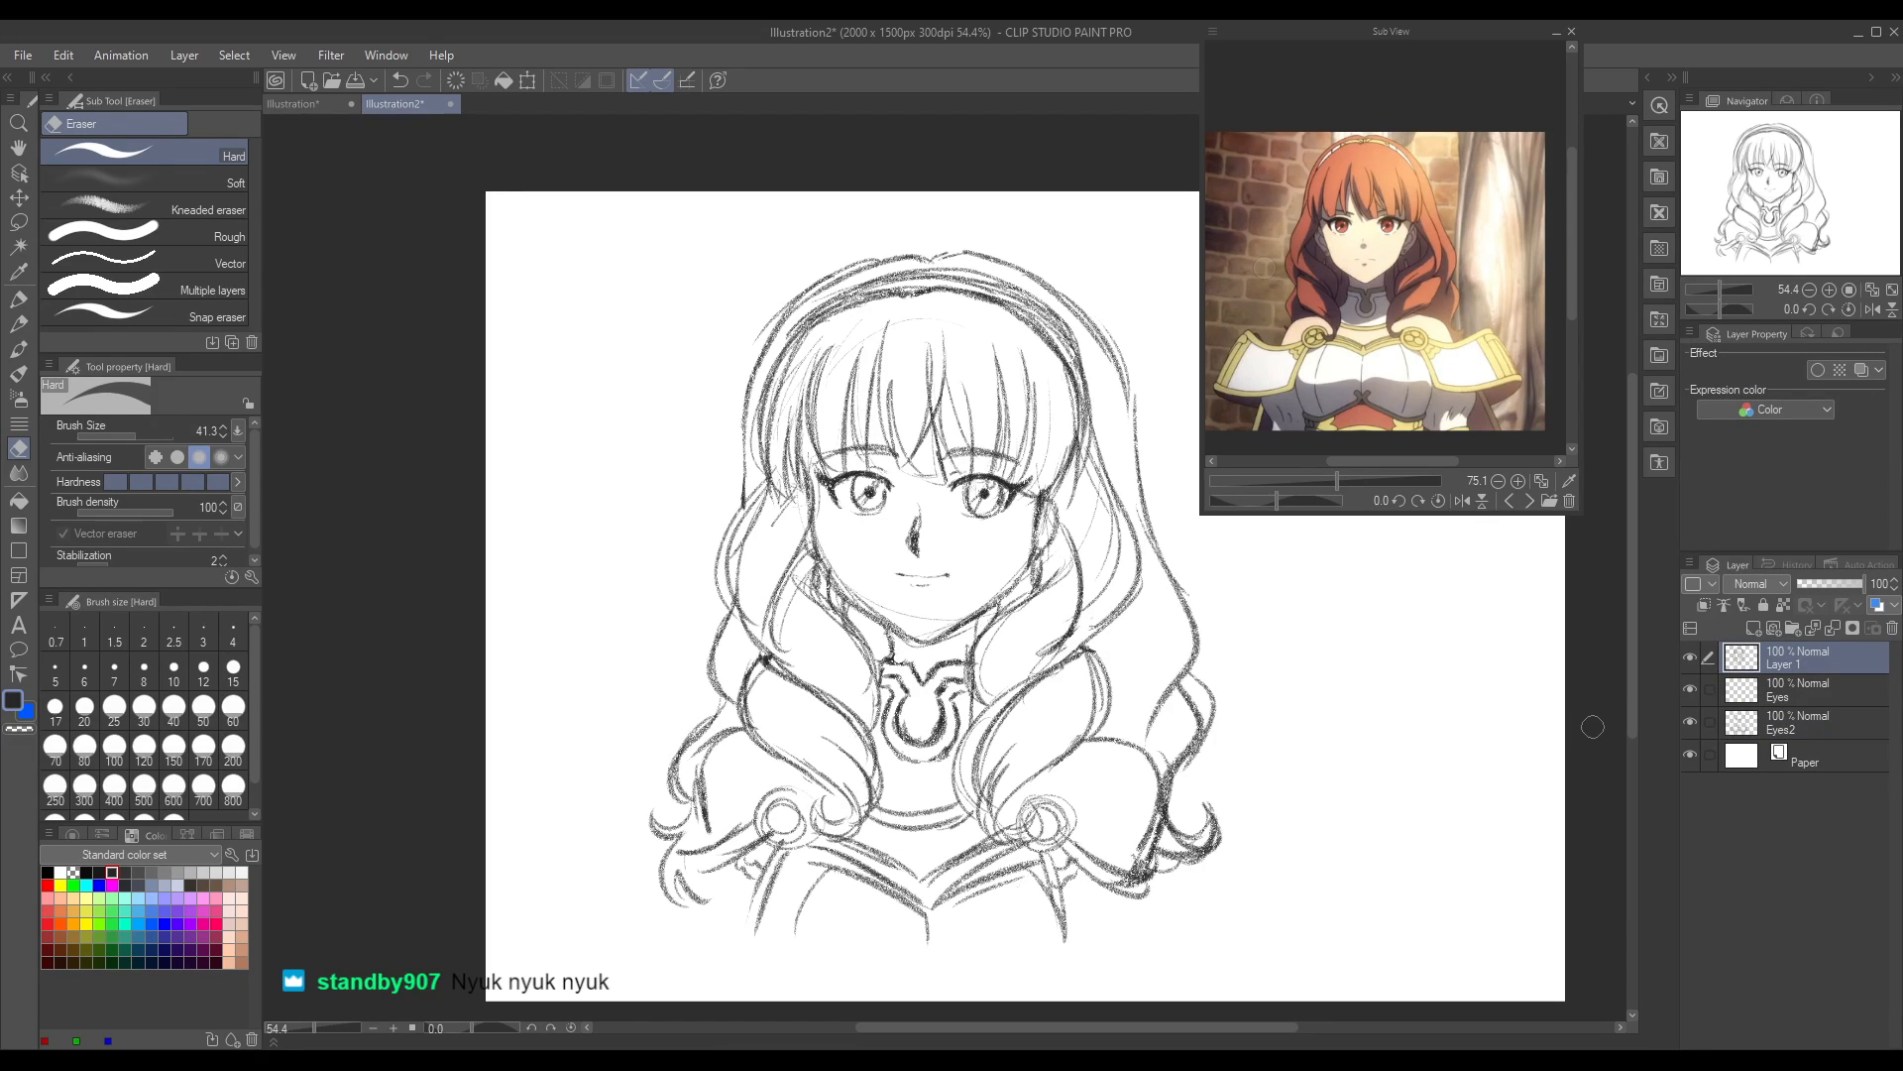
click(1754, 628)
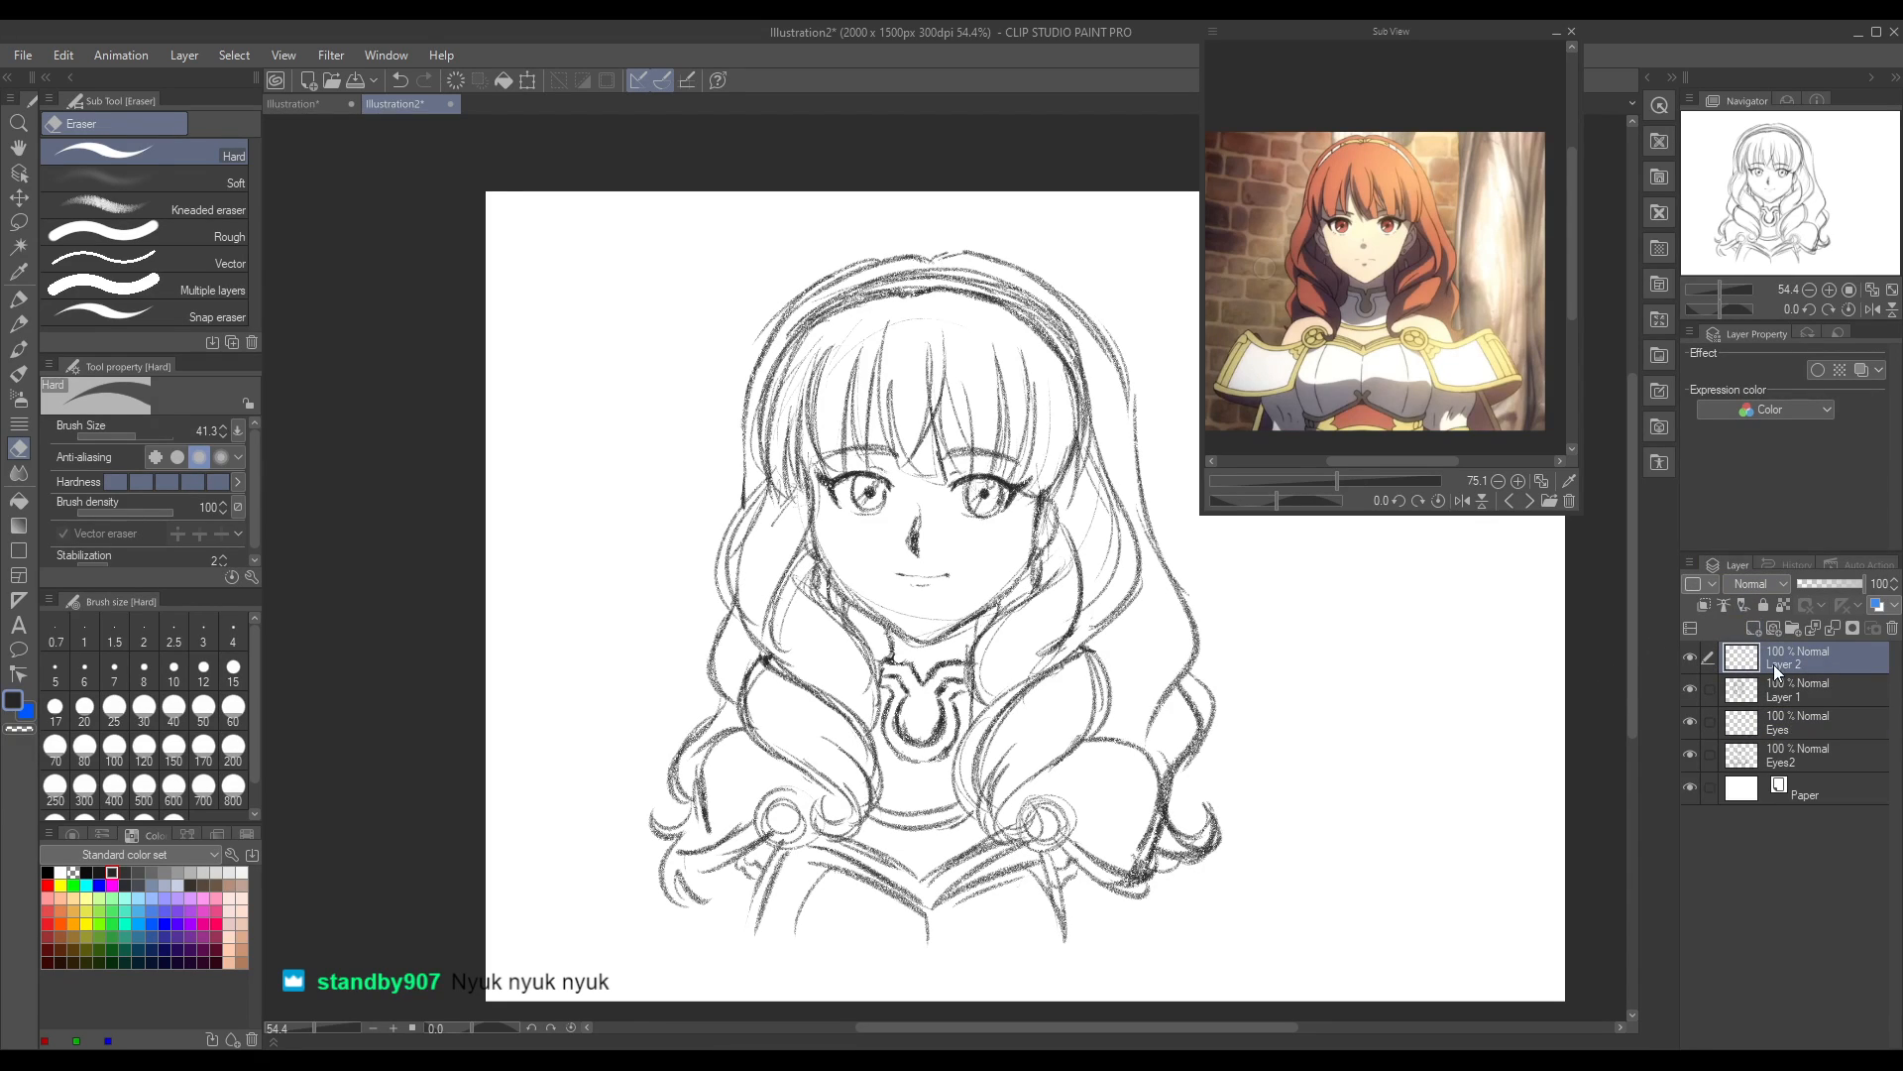
drag(1795, 659, 1809, 760)
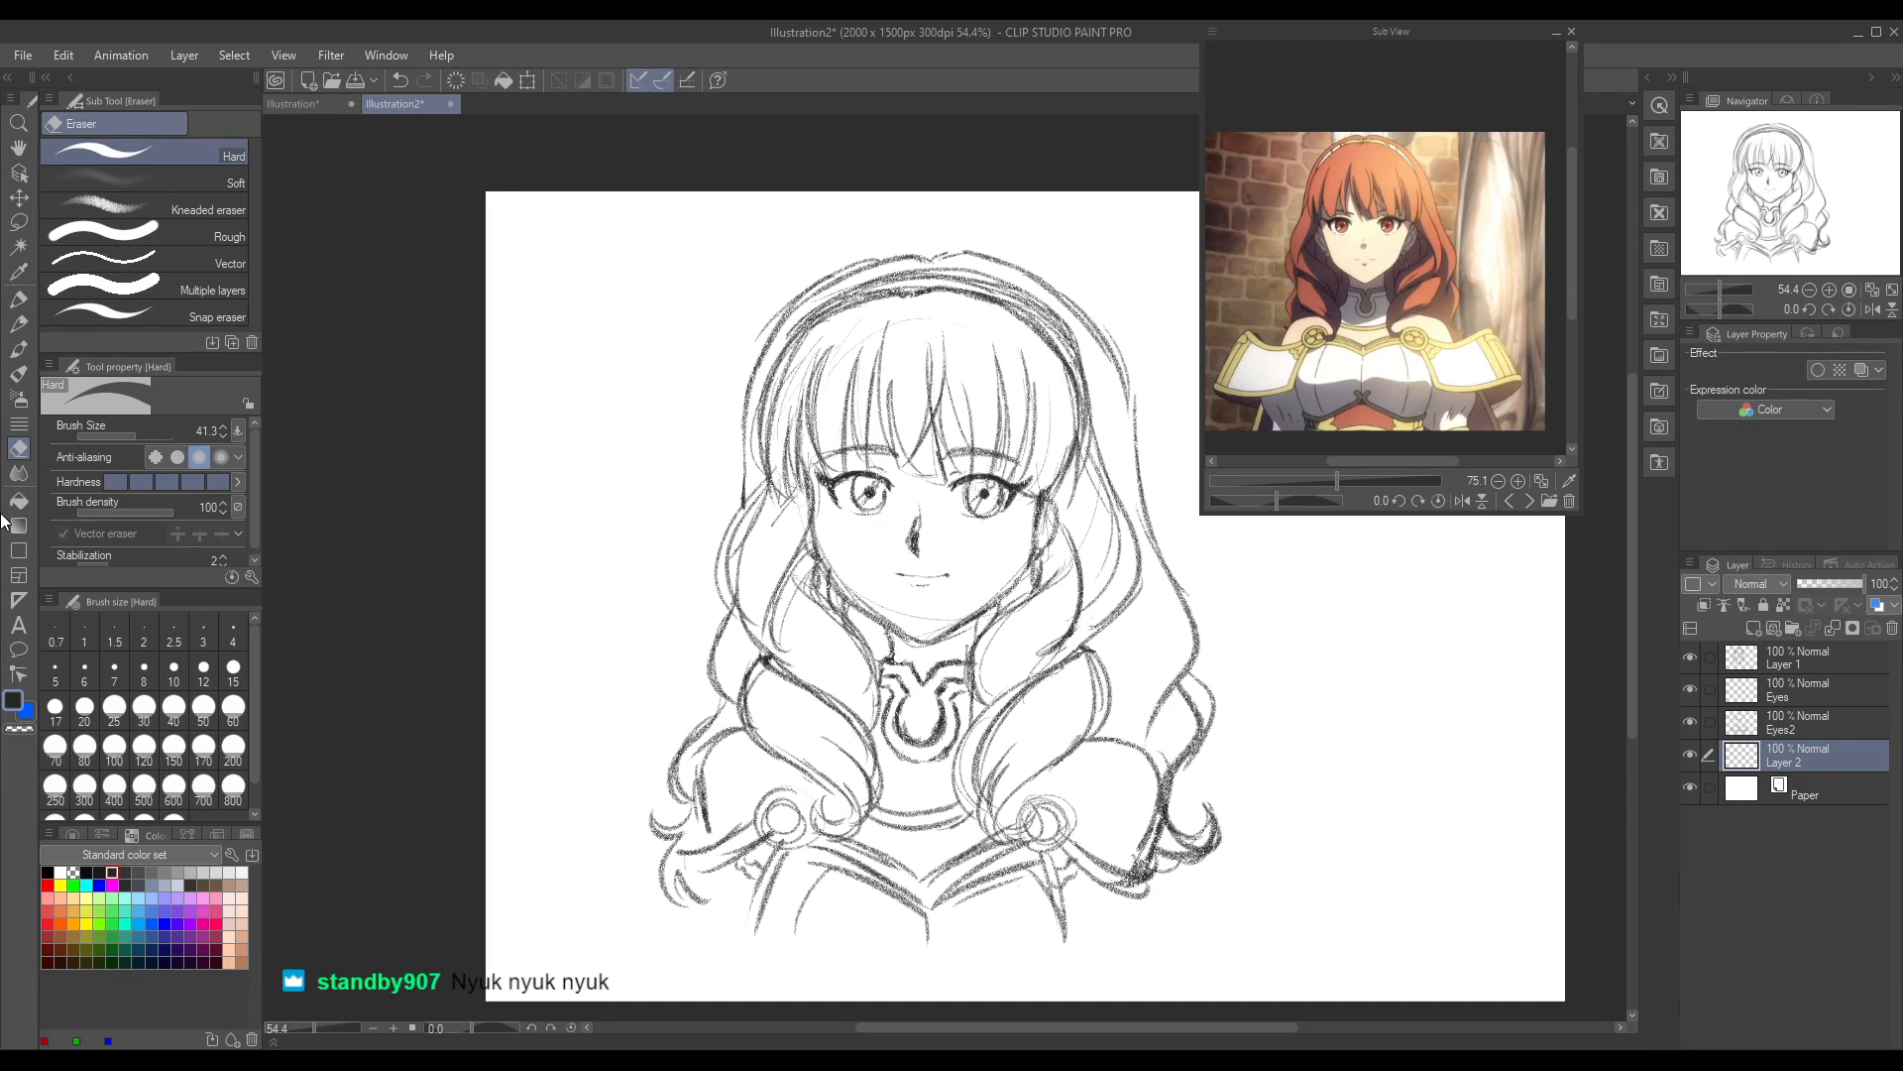
Step: Pick a pale cream skin colour from the enlarged reference face and bring up the red-haired portrait illustration, framed around her head and collar
click(1372, 478)
key(i)
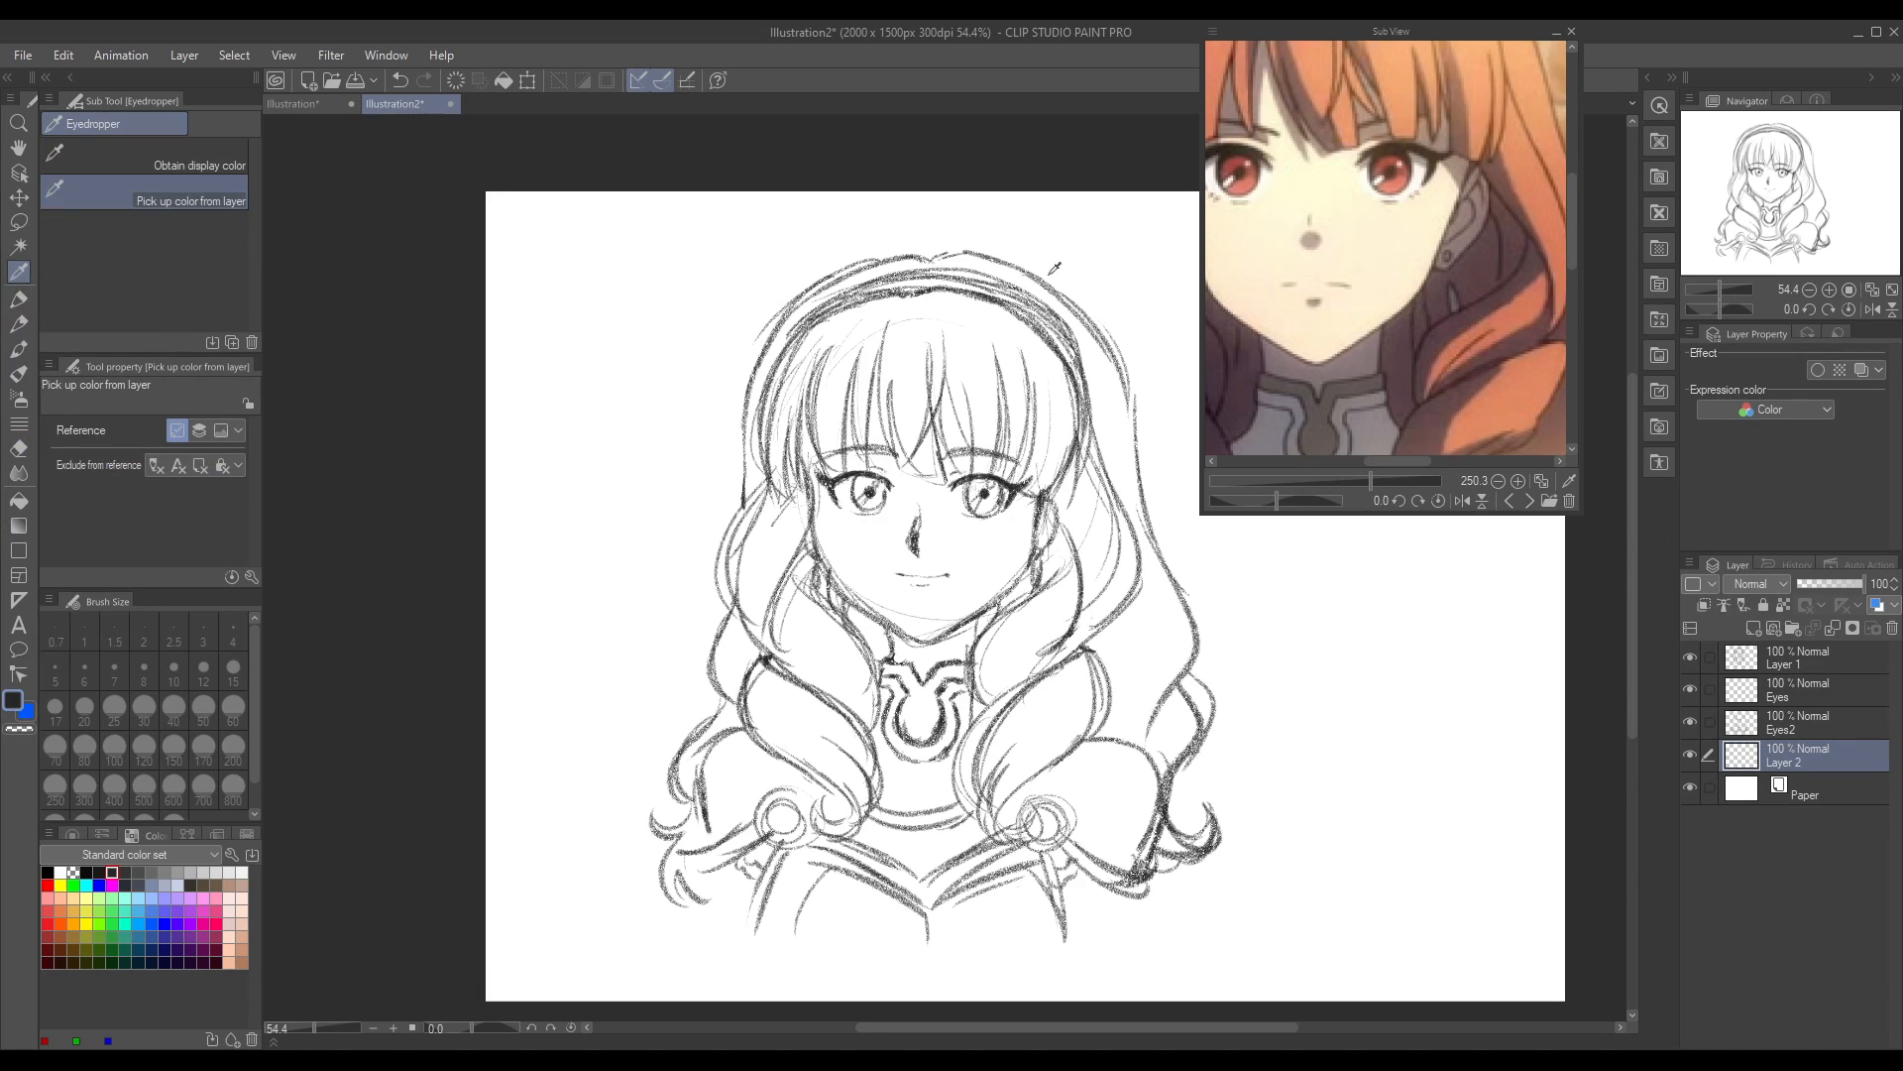
click(16, 710)
click(1529, 500)
click(1529, 501)
click(1529, 501)
drag(1577, 170, 1576, 149)
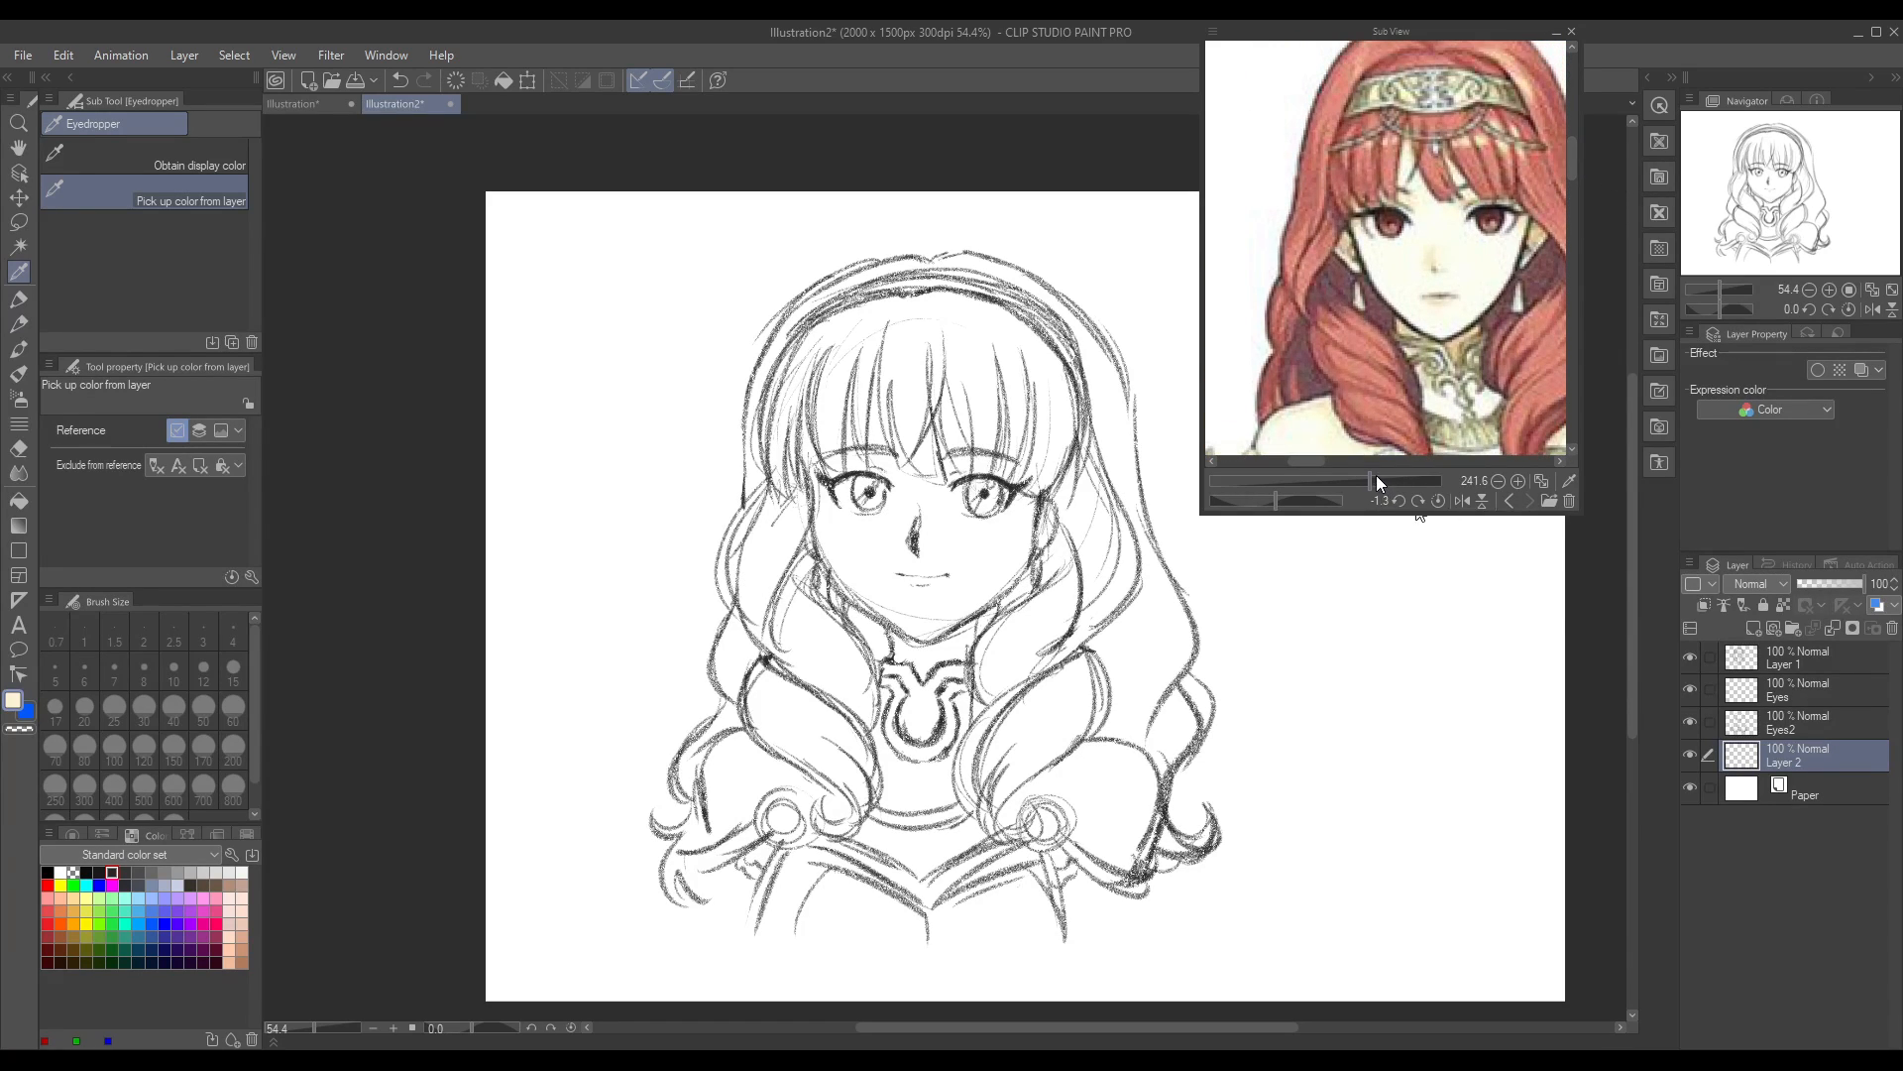
drag(1360, 467, 1315, 462)
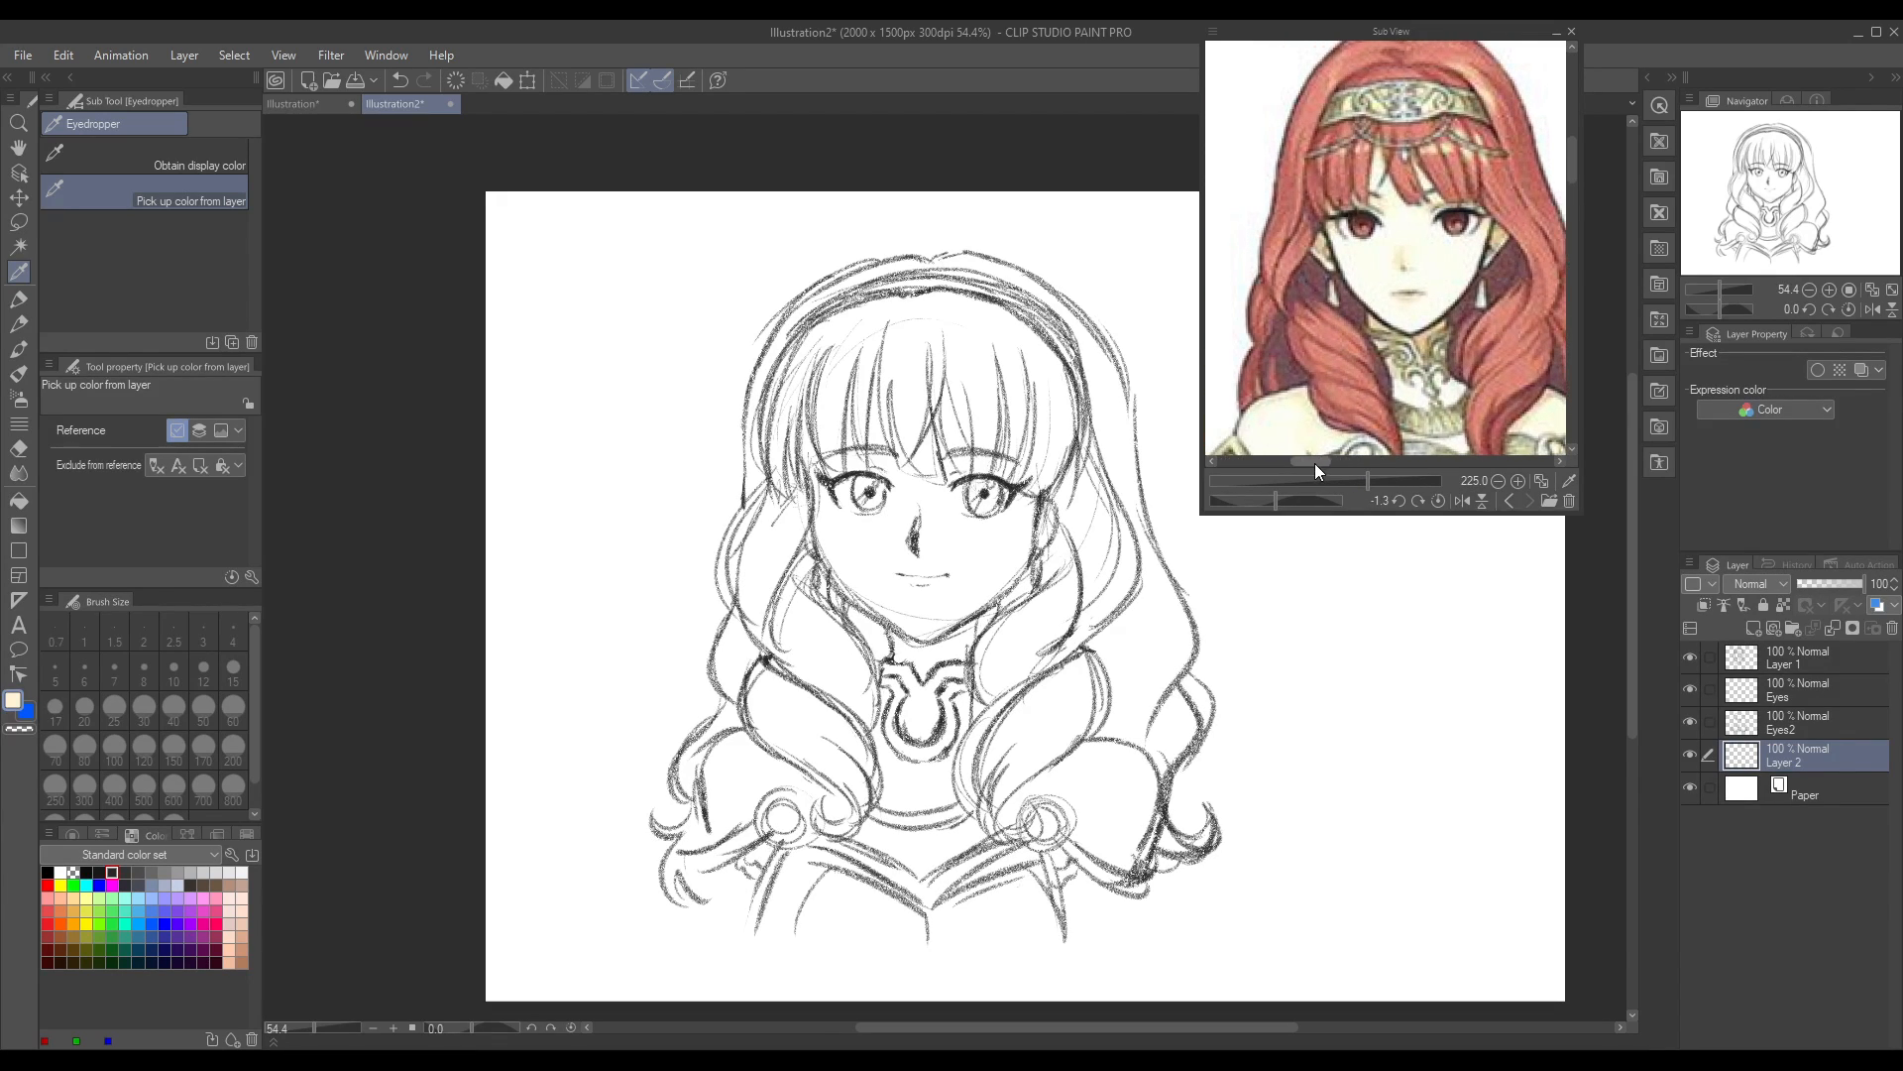
Step: Choose the Round watercolor brush from the realistic watercolour brushes for colouring
click(18, 323)
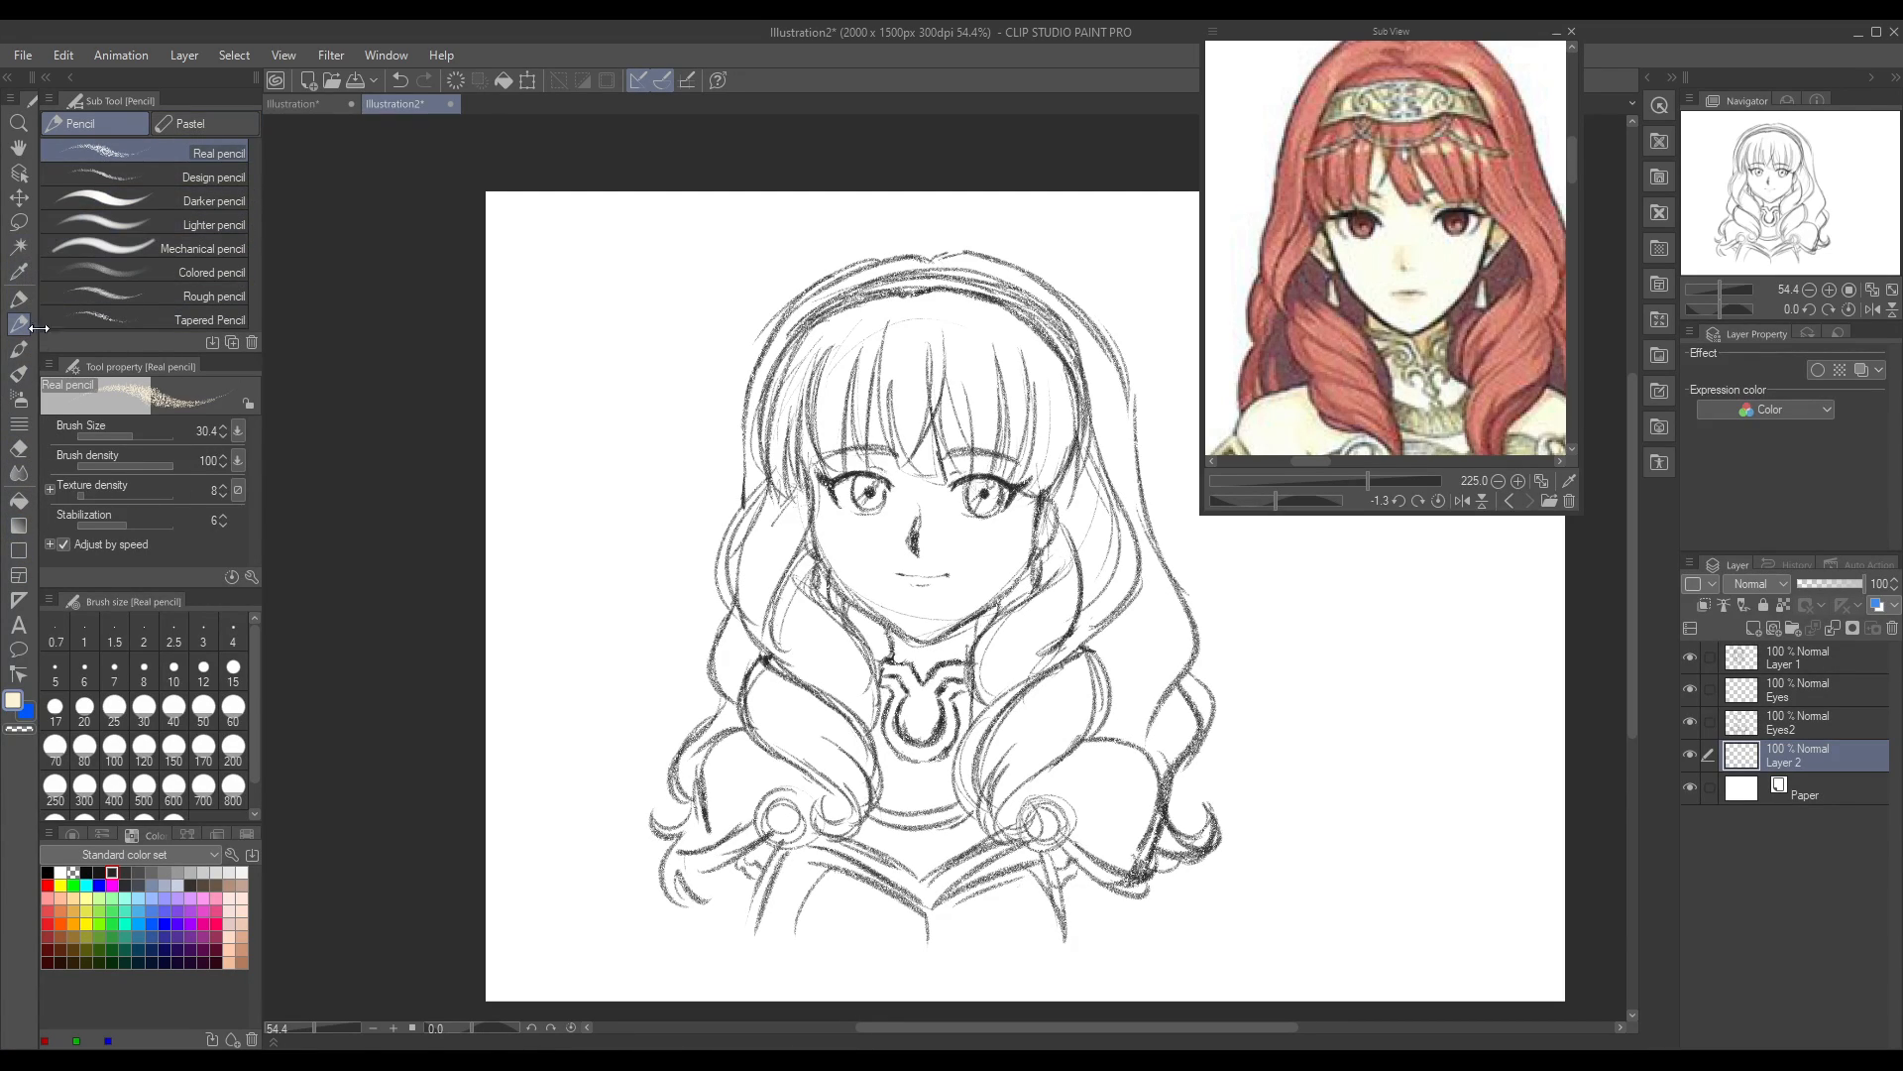
click(18, 349)
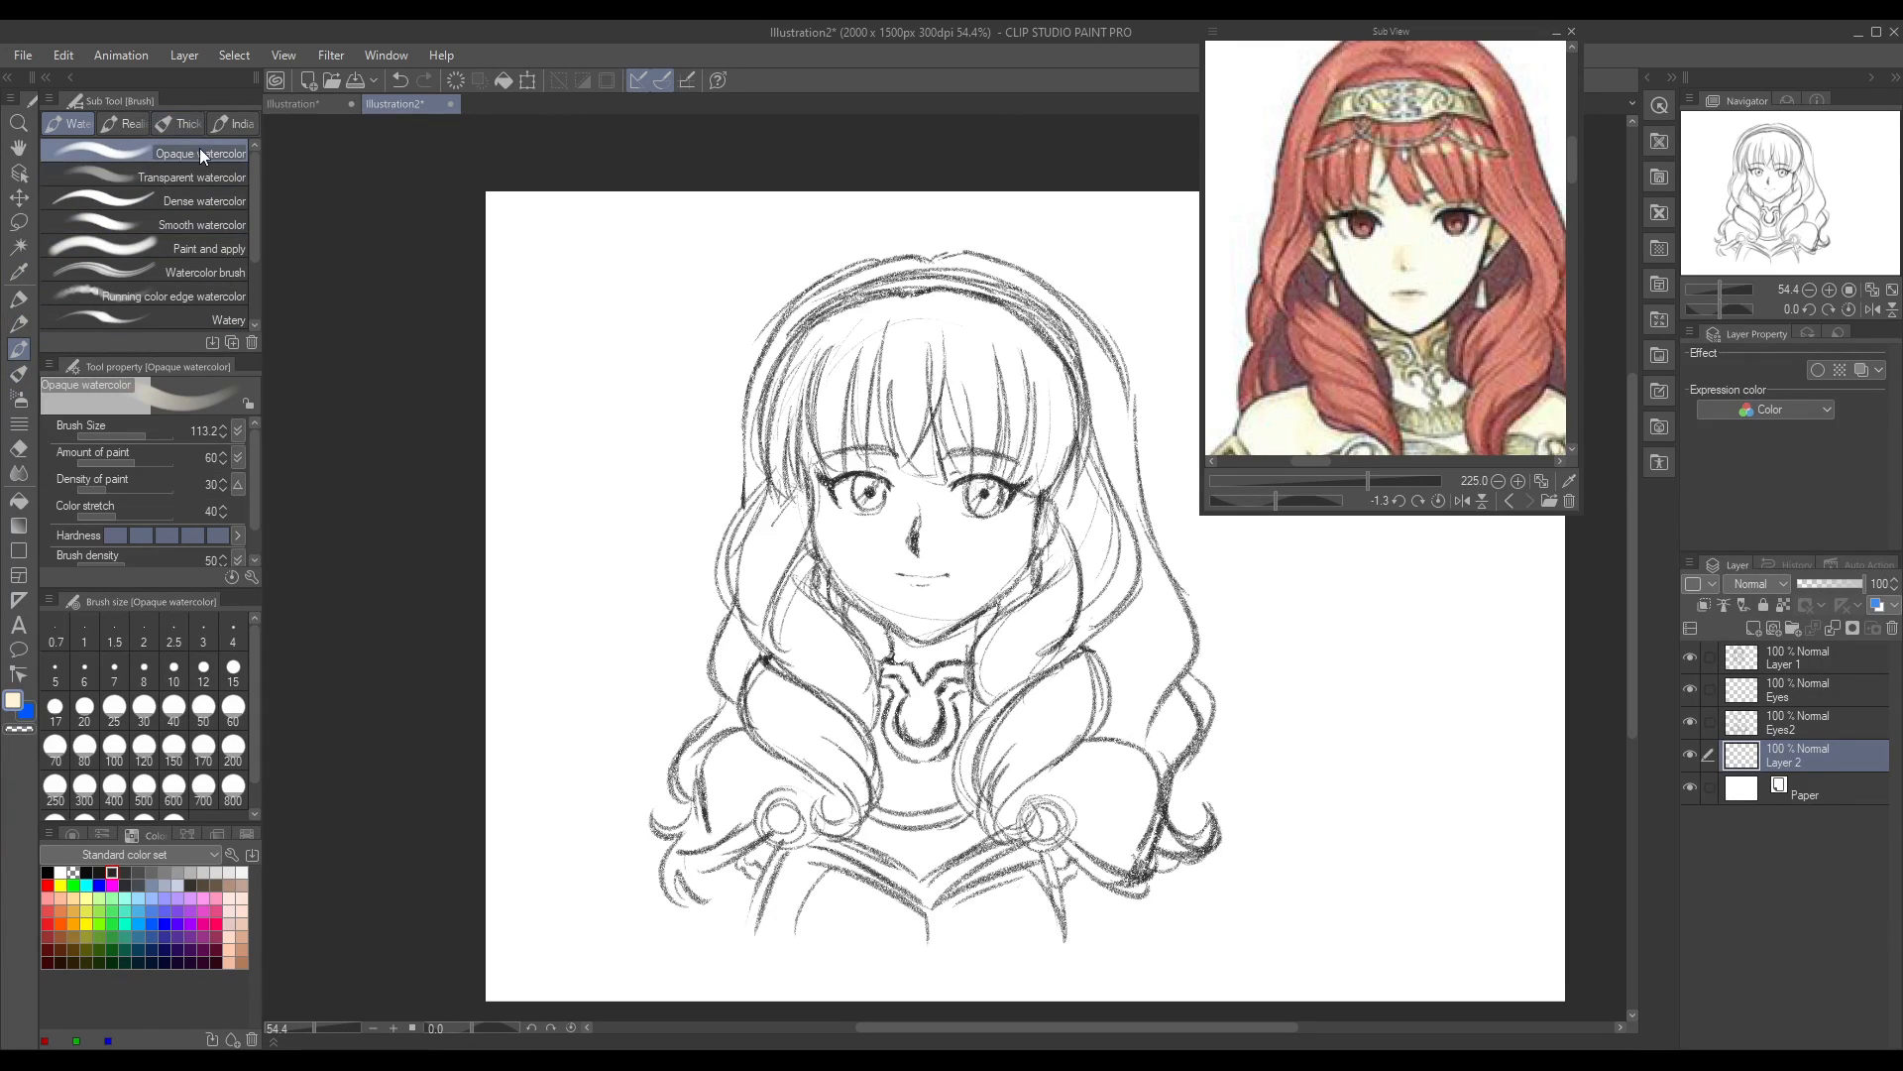
click(119, 122)
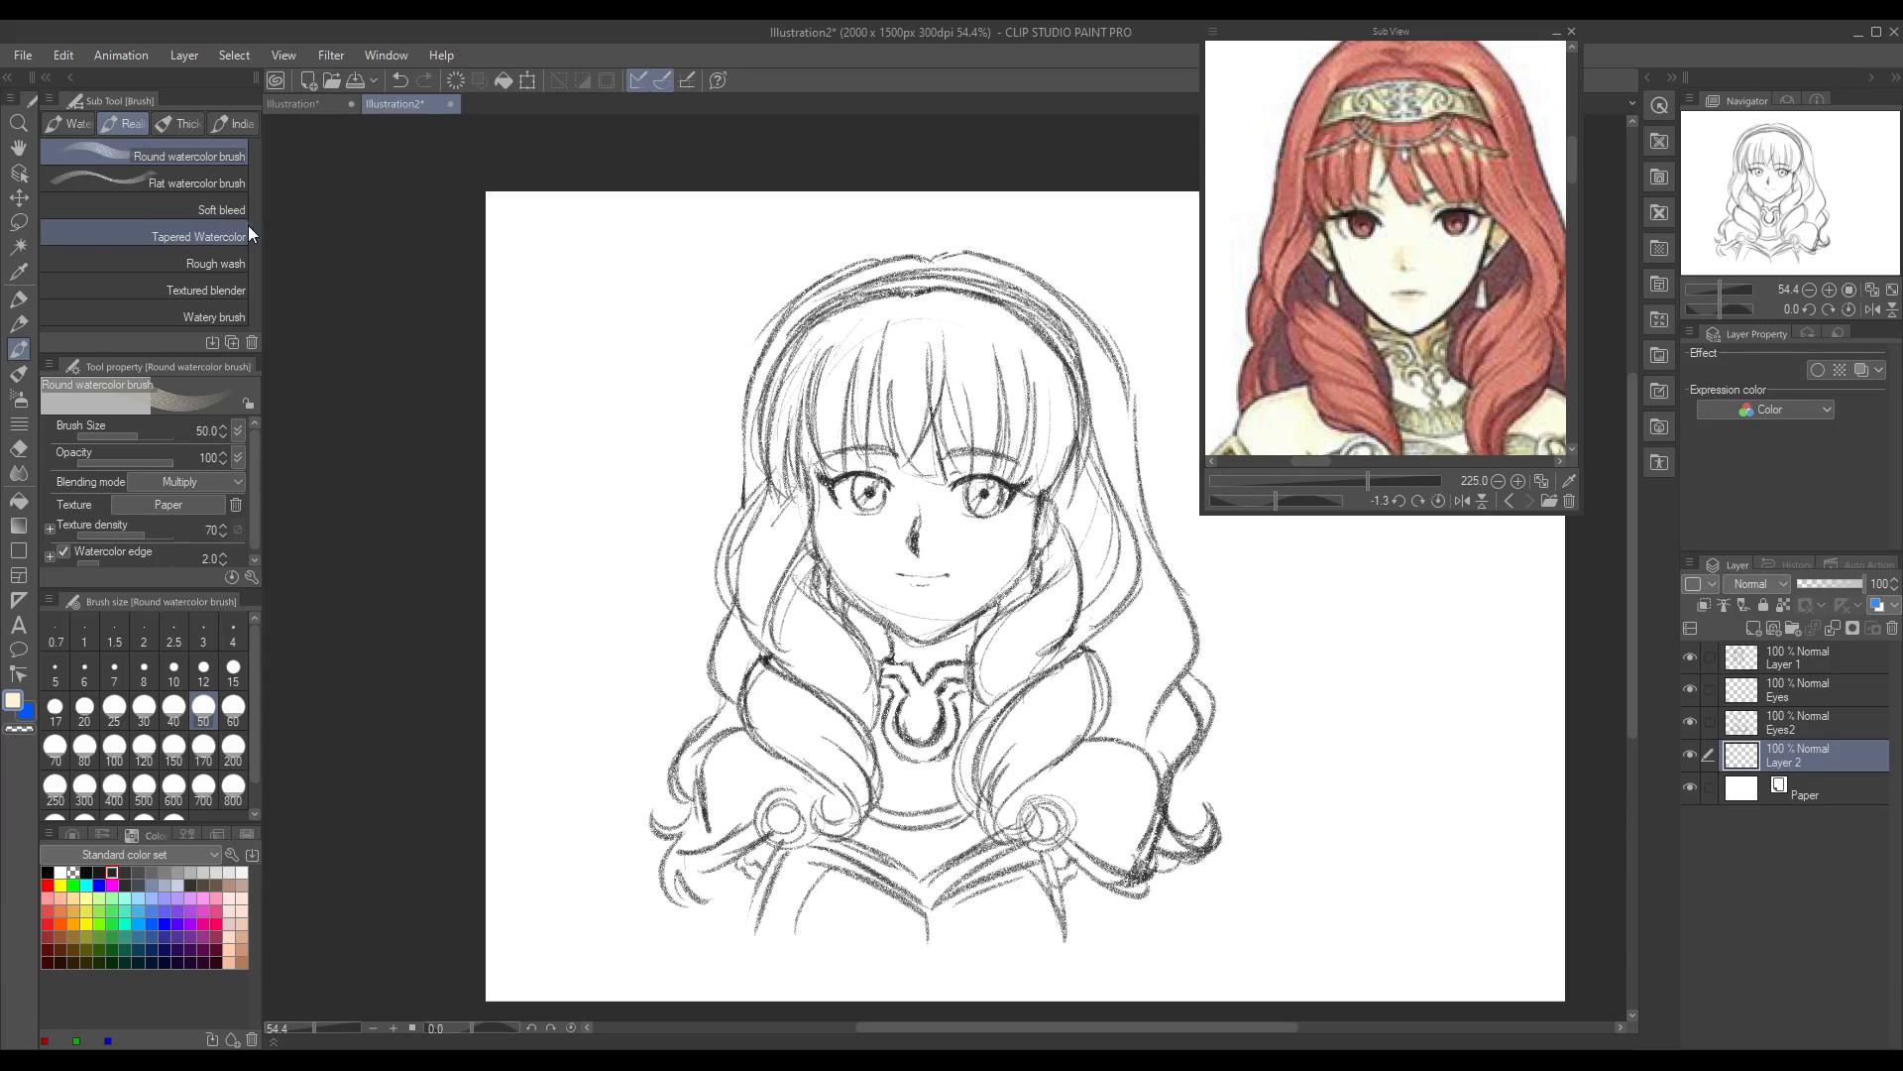
Step: Test the watercolour brush with pale cream and orange strokes on the blank canvas beside the head, and undo them
drag(616, 324, 635, 426)
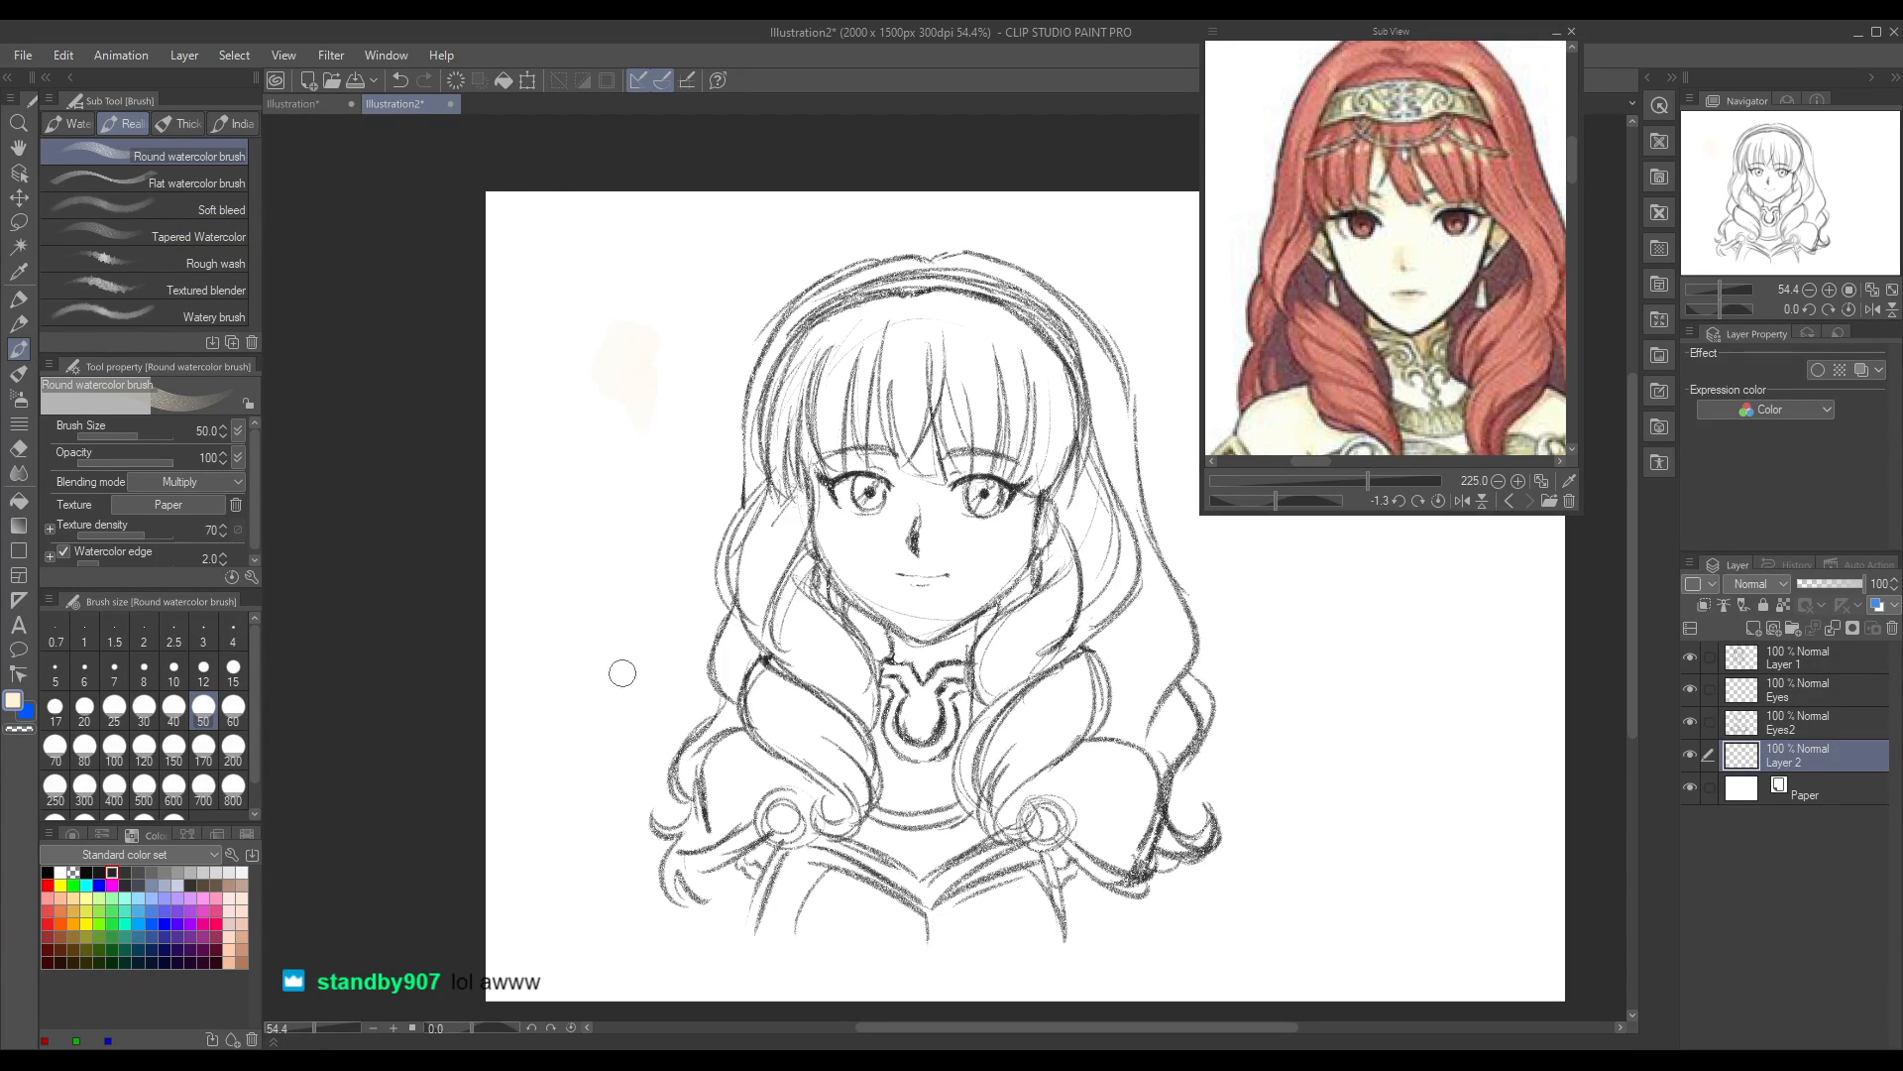
key(x)
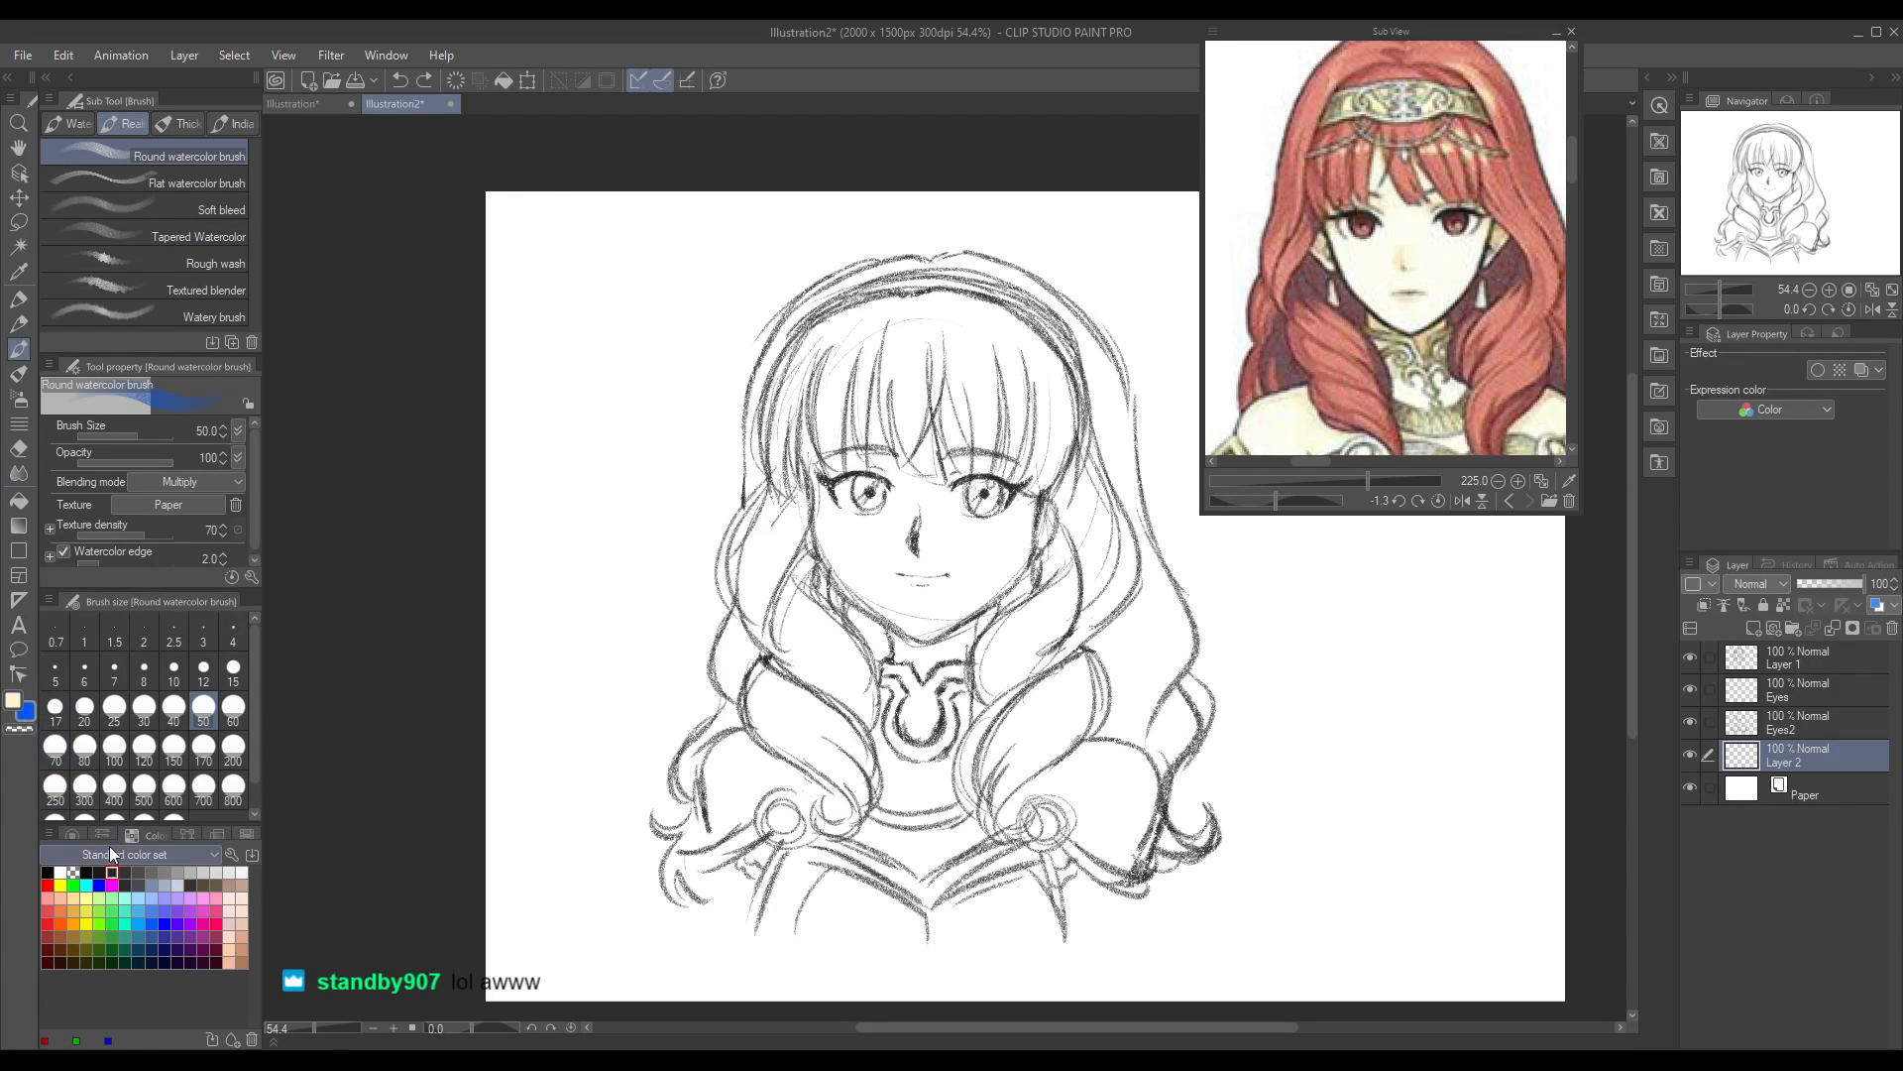
click(62, 909)
mouse_move(587, 342)
mouse_down()
mouse_move(568, 390)
mouse_move(602, 360)
mouse_move(618, 467)
mouse_move(618, 408)
mouse_move(649, 388)
mouse_move(588, 395)
mouse_move(594, 428)
mouse_move(626, 388)
mouse_move(630, 444)
mouse_move(667, 440)
mouse_move(645, 501)
mouse_up()
key(ctrl+z)
key(ctrl+z)
key(ctrl+z)
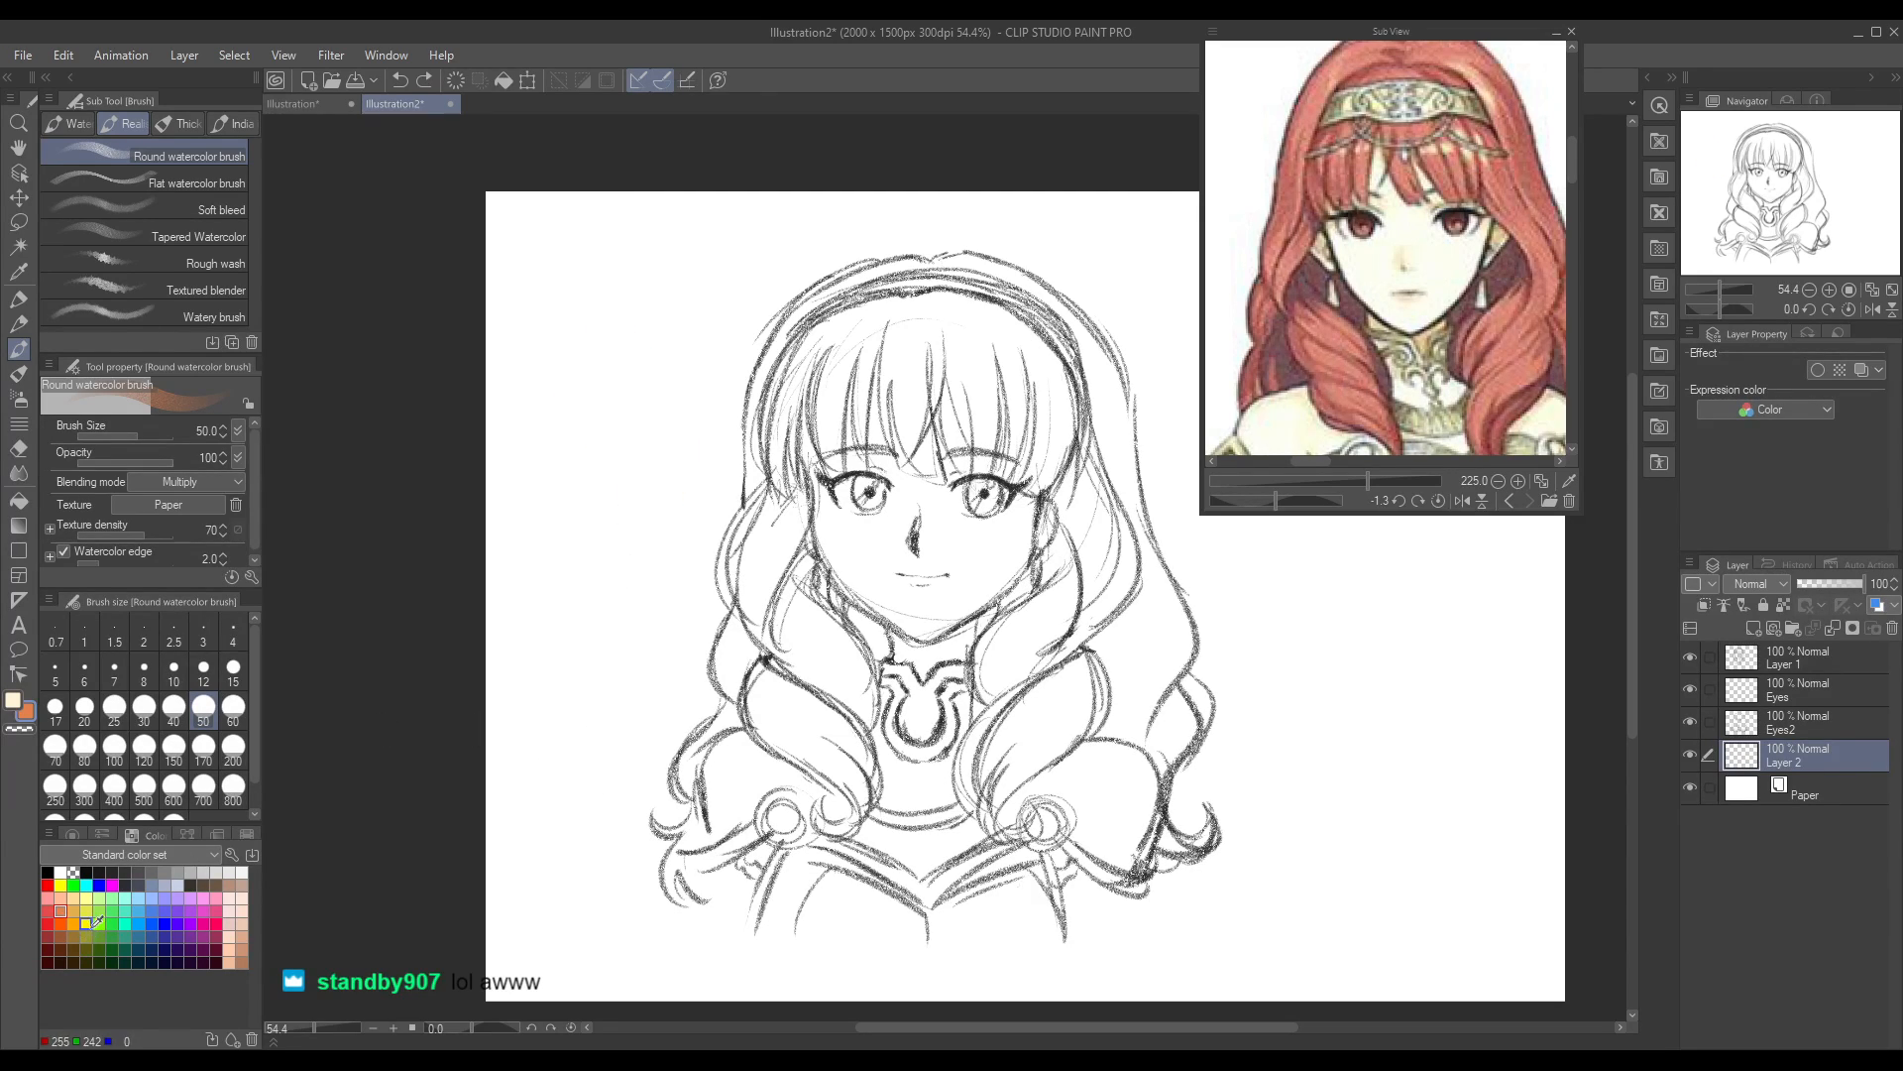
Step: Paint the face, neck, upper chest and both shoulders with the pale cream skin colour using the Round watercolor brush
click(27, 700)
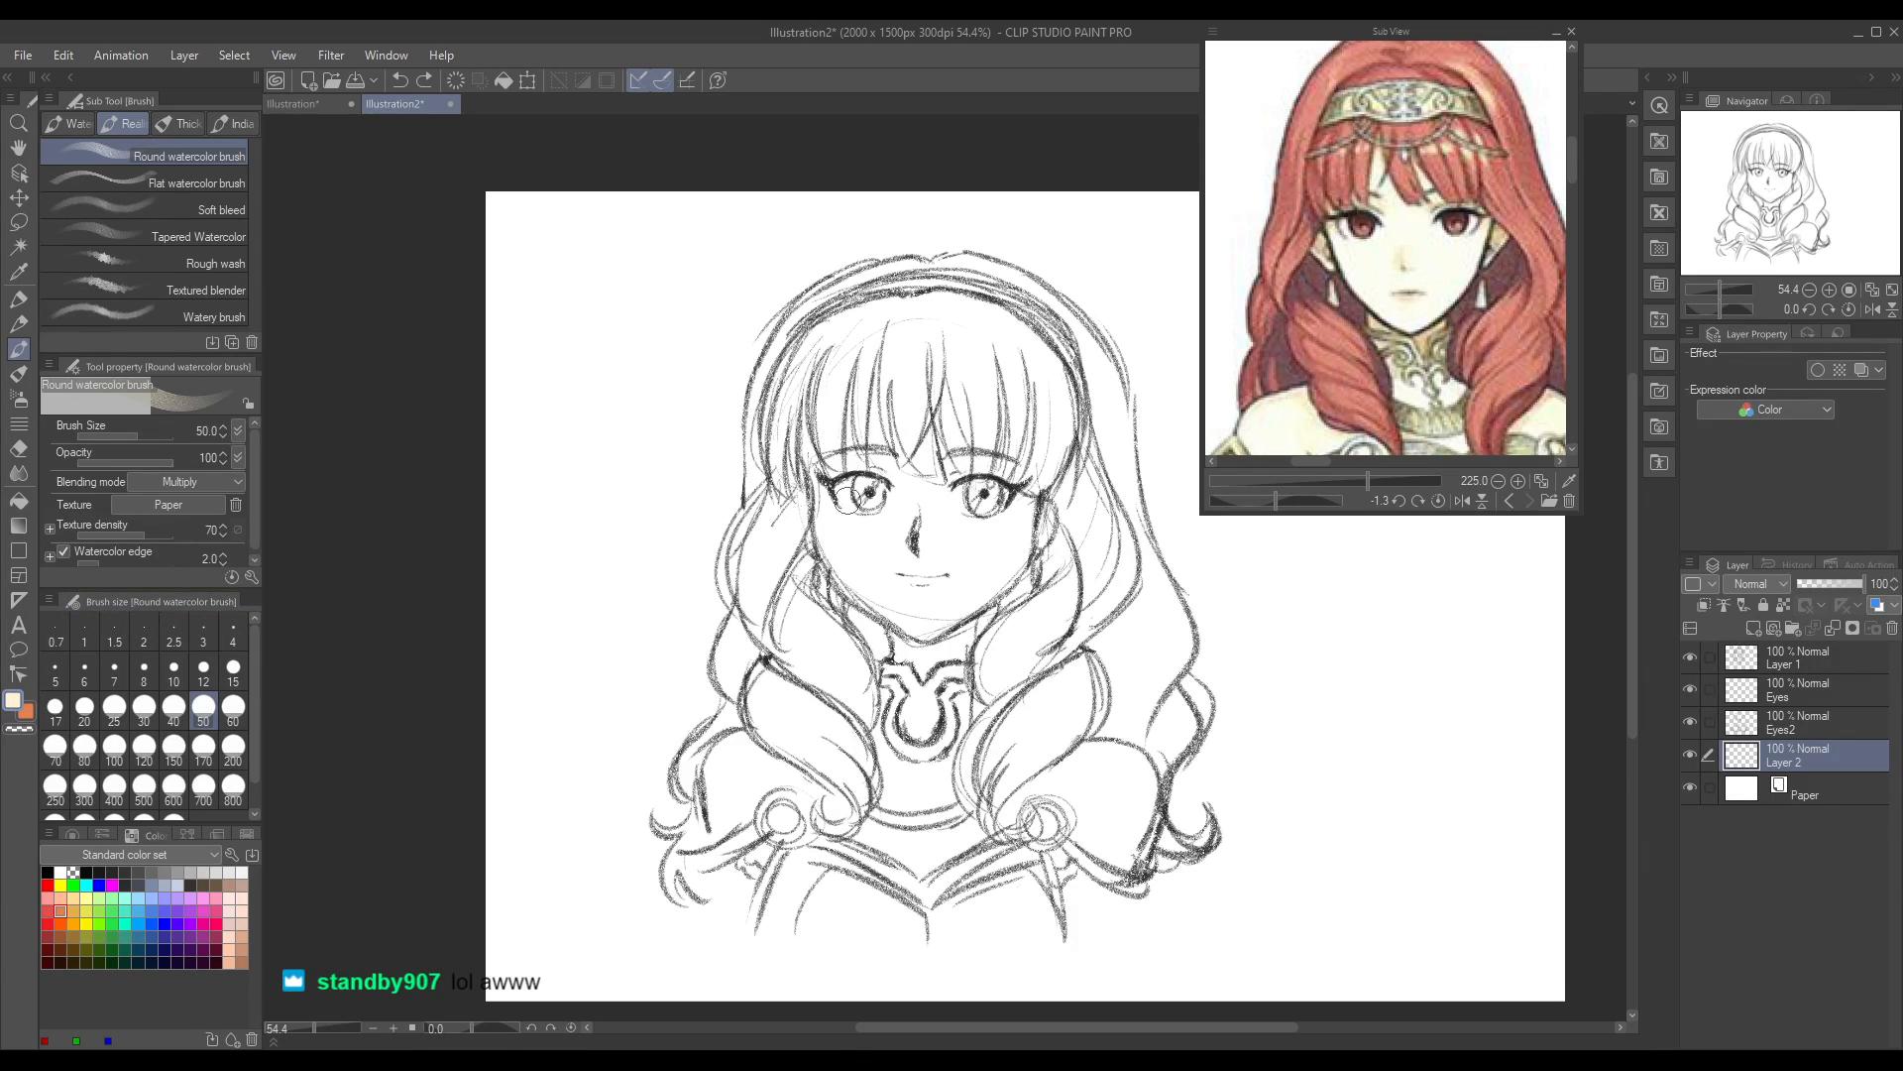
mouse_move(824, 526)
mouse_down()
mouse_move(850, 562)
mouse_move(883, 532)
mouse_move(905, 615)
mouse_move(928, 562)
mouse_up()
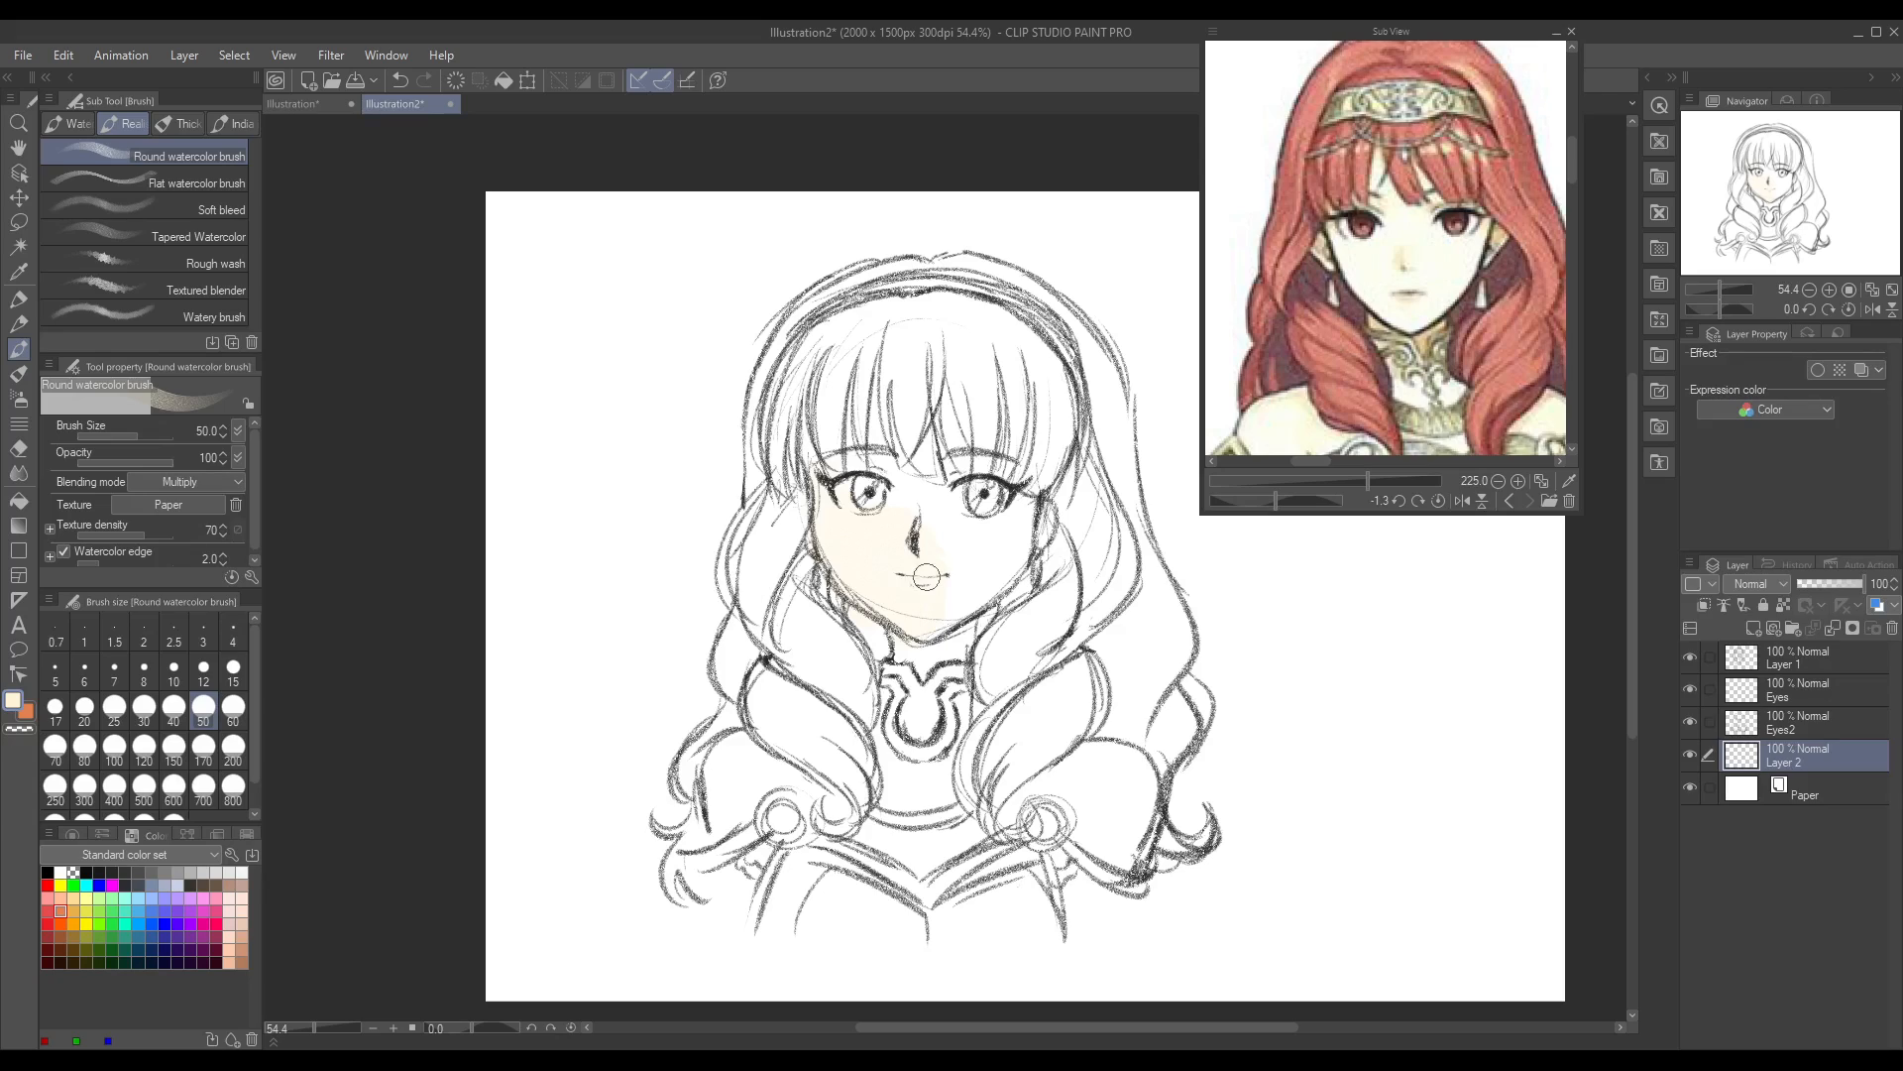
double_click(12, 697)
mouse_move(818, 519)
mouse_down()
mouse_move(855, 572)
mouse_move(908, 510)
mouse_move(926, 623)
mouse_move(927, 592)
mouse_move(901, 630)
mouse_move(912, 648)
mouse_move(932, 615)
mouse_move(952, 648)
mouse_move(978, 551)
mouse_move(960, 572)
mouse_move(936, 472)
mouse_move(901, 503)
mouse_move(909, 463)
mouse_move(873, 379)
mouse_move(829, 442)
mouse_up()
mouse_move(953, 466)
mouse_down()
mouse_move(931, 565)
mouse_move(967, 543)
mouse_move(993, 582)
mouse_move(1027, 533)
mouse_move(928, 646)
mouse_move(1029, 523)
mouse_move(1005, 428)
mouse_move(951, 466)
mouse_move(928, 386)
mouse_move(851, 460)
mouse_move(806, 416)
mouse_move(1022, 450)
mouse_move(1044, 530)
mouse_move(969, 616)
mouse_move(898, 637)
mouse_move(941, 619)
mouse_up()
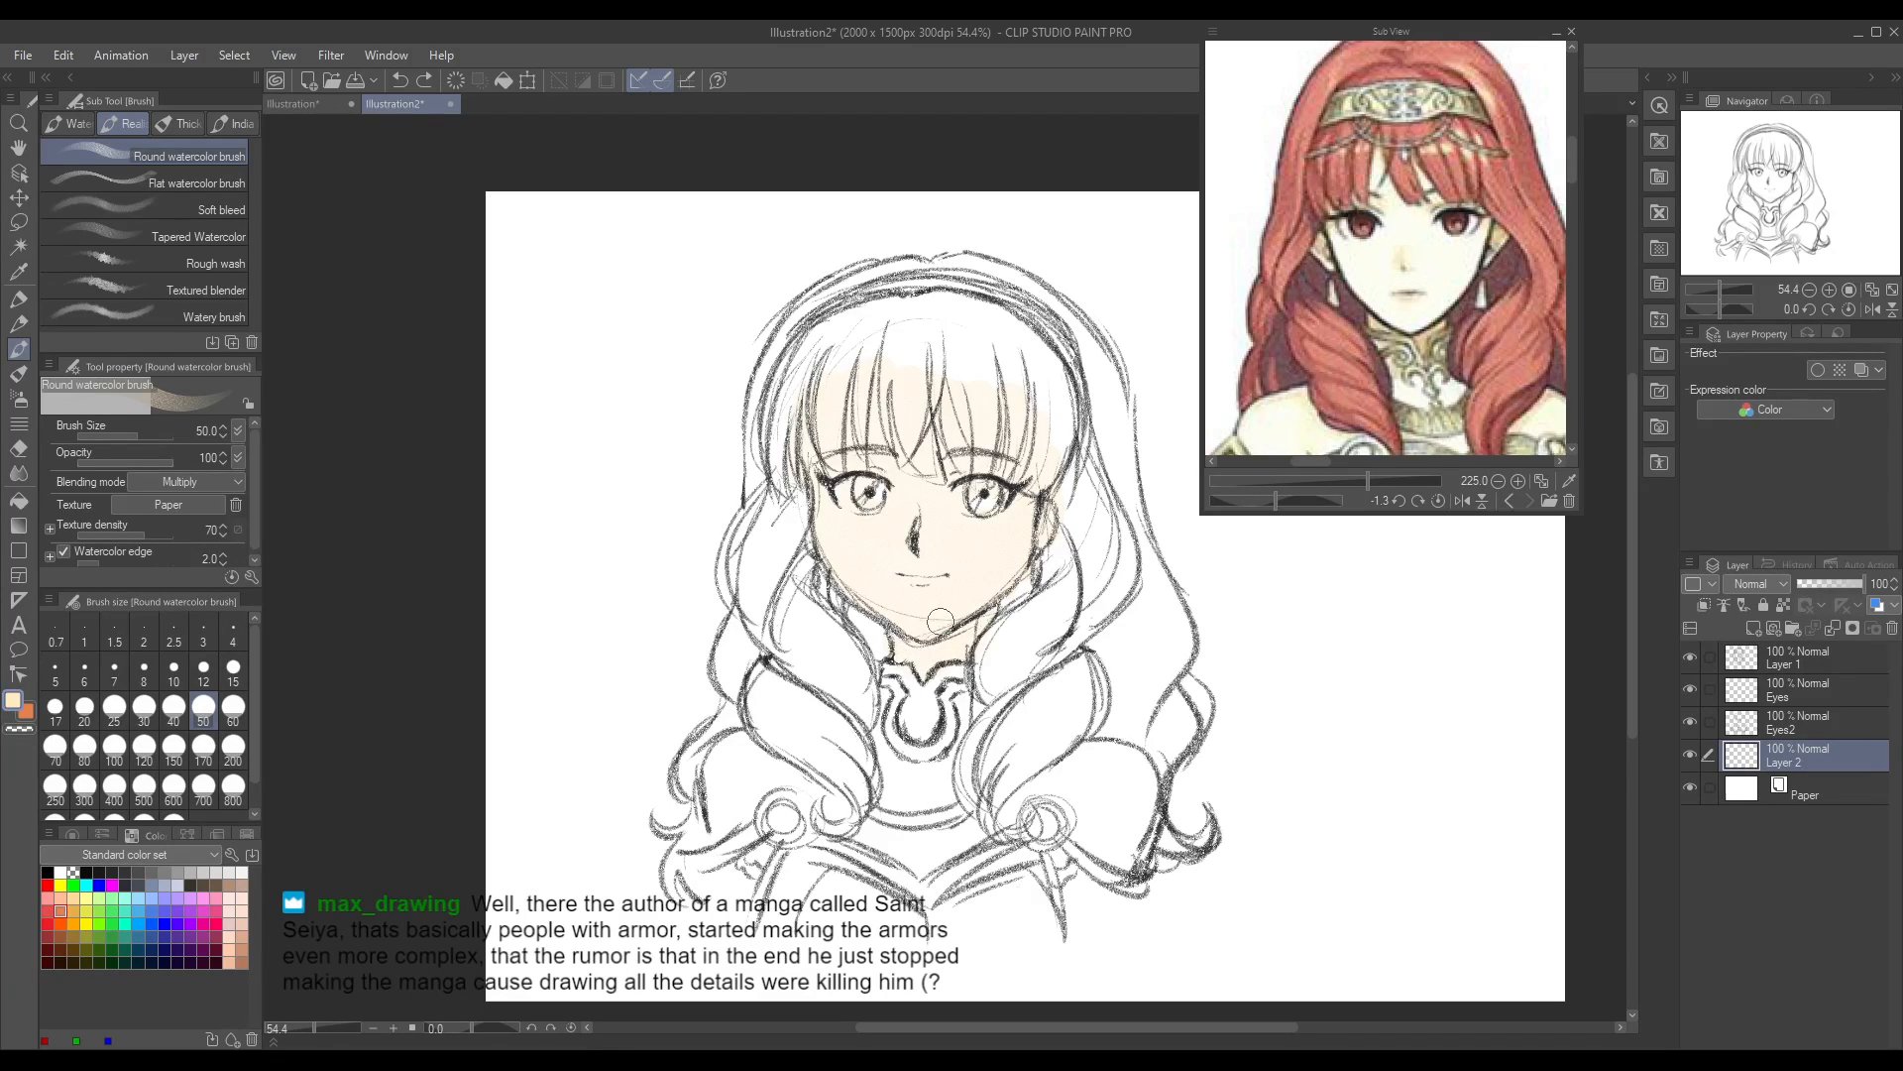
mouse_move(715, 745)
mouse_down()
mouse_move(708, 836)
mouse_move(762, 763)
mouse_move(728, 830)
mouse_move(768, 783)
mouse_move(834, 808)
mouse_move(875, 748)
mouse_move(861, 832)
mouse_move(894, 835)
mouse_move(901, 862)
mouse_move(1003, 821)
mouse_move(1042, 776)
mouse_move(1078, 799)
mouse_move(1106, 754)
mouse_move(1128, 858)
mouse_move(1163, 795)
mouse_move(1106, 773)
mouse_up()
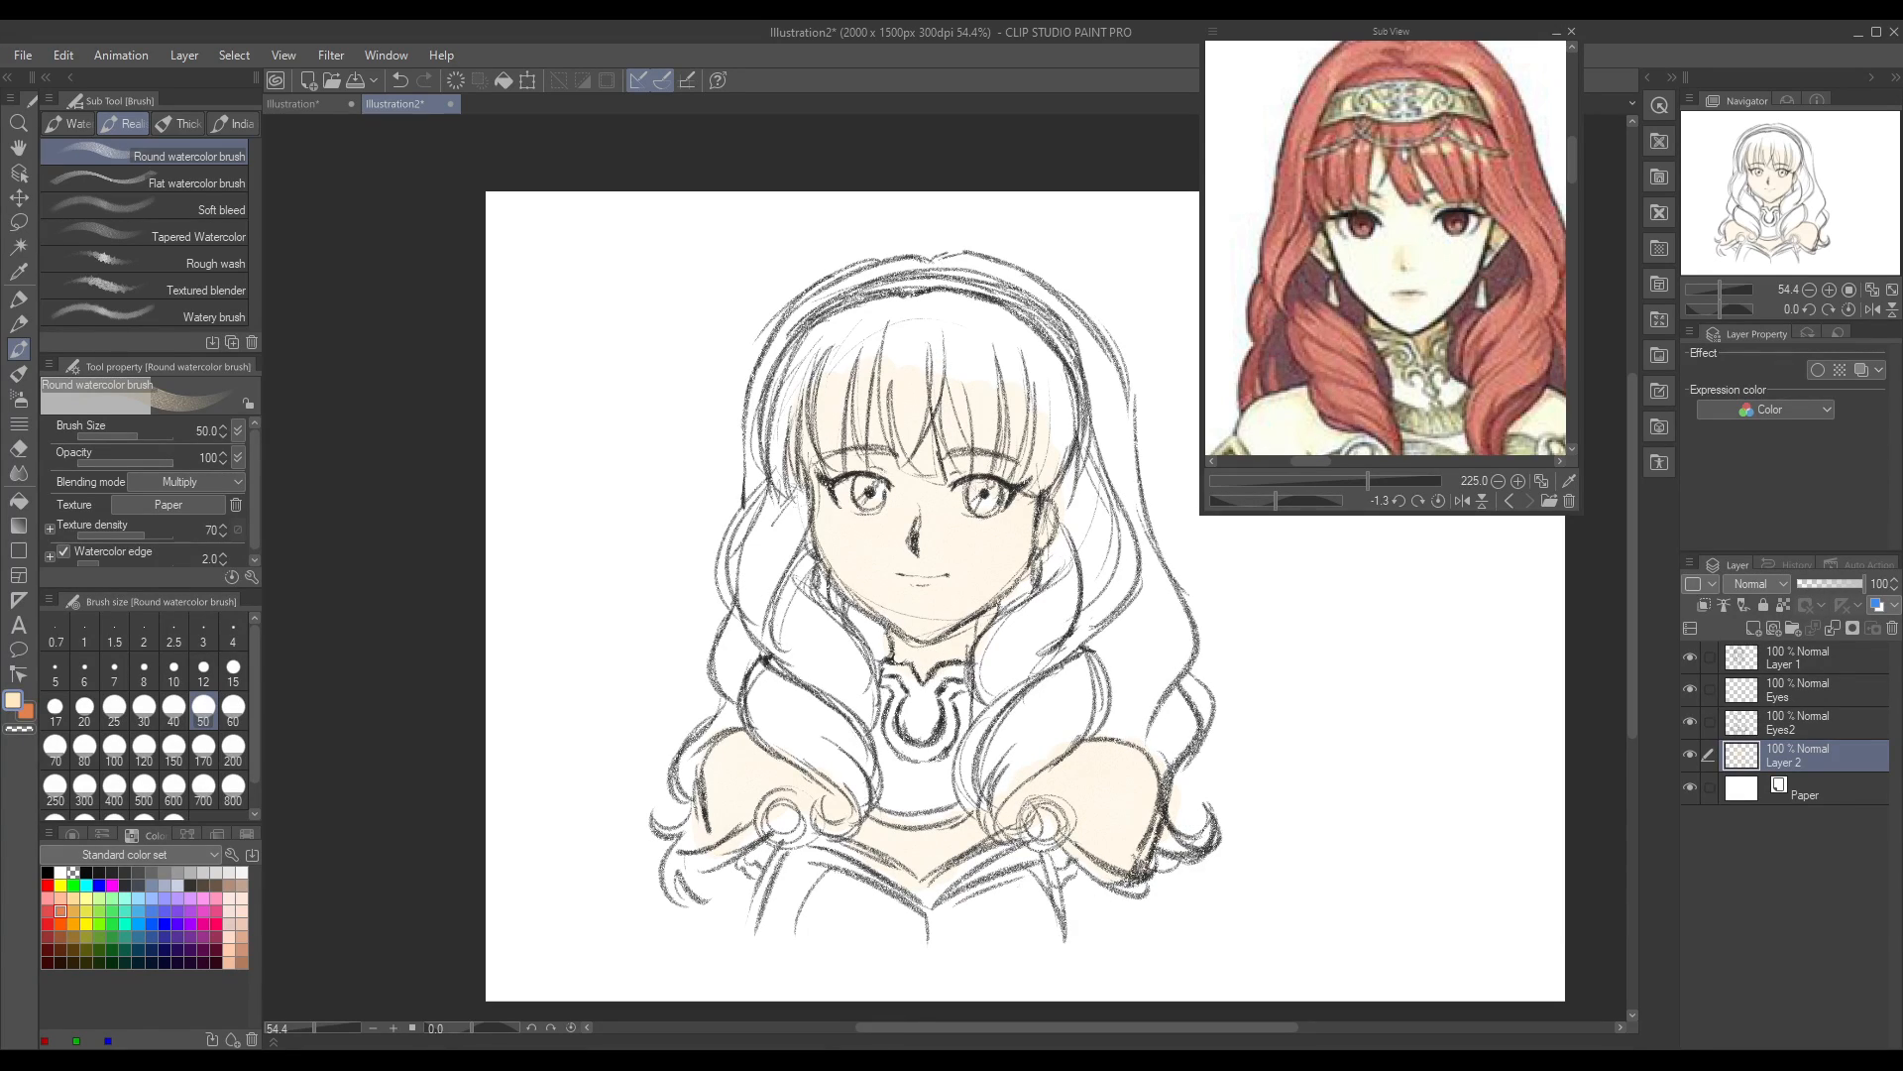
Step: Name the painted skin layer Skin and add a new layer above it for the hair colour
mouse_move(880, 830)
mouse_down()
mouse_move(862, 823)
mouse_move(902, 855)
mouse_up()
key(ctrl+z)
click(1753, 628)
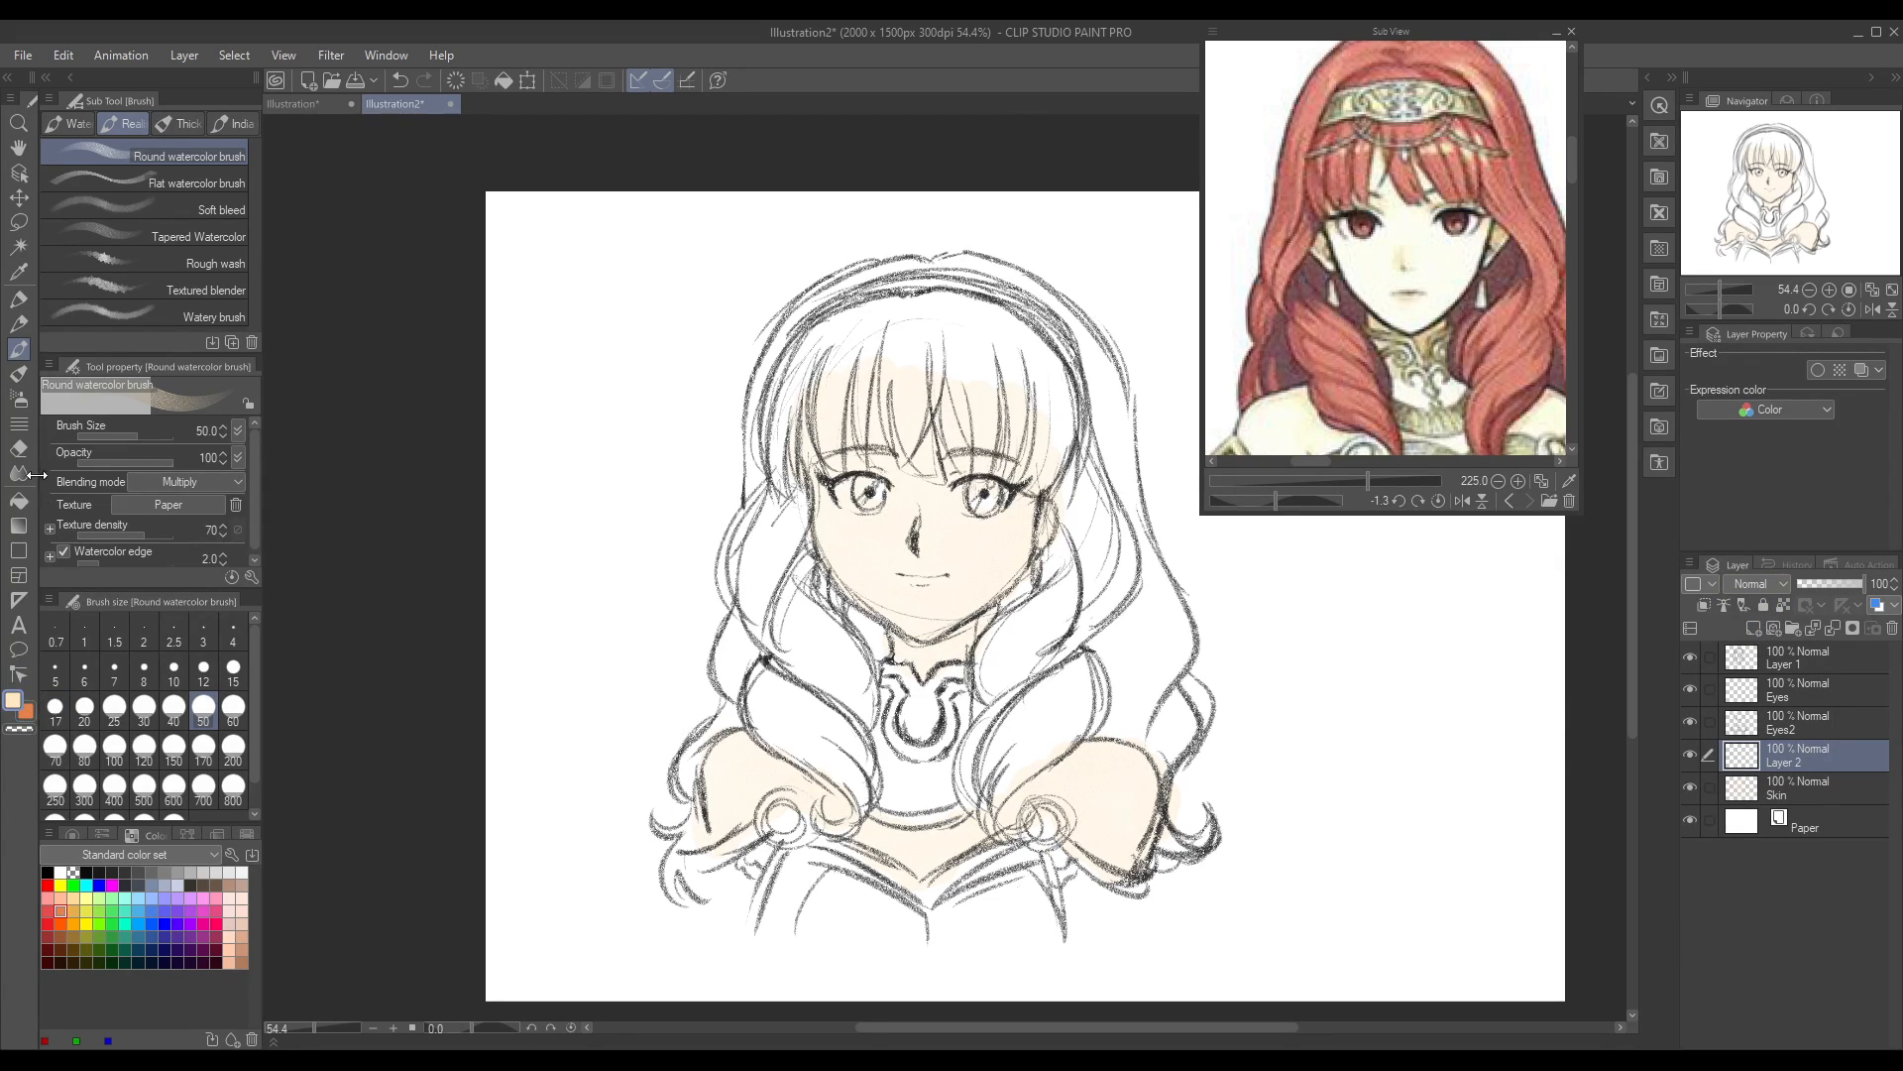
Step: Pick a light red from the reference hair and try it on the fringe and side hair with the Round watercolor brush
click(19, 271)
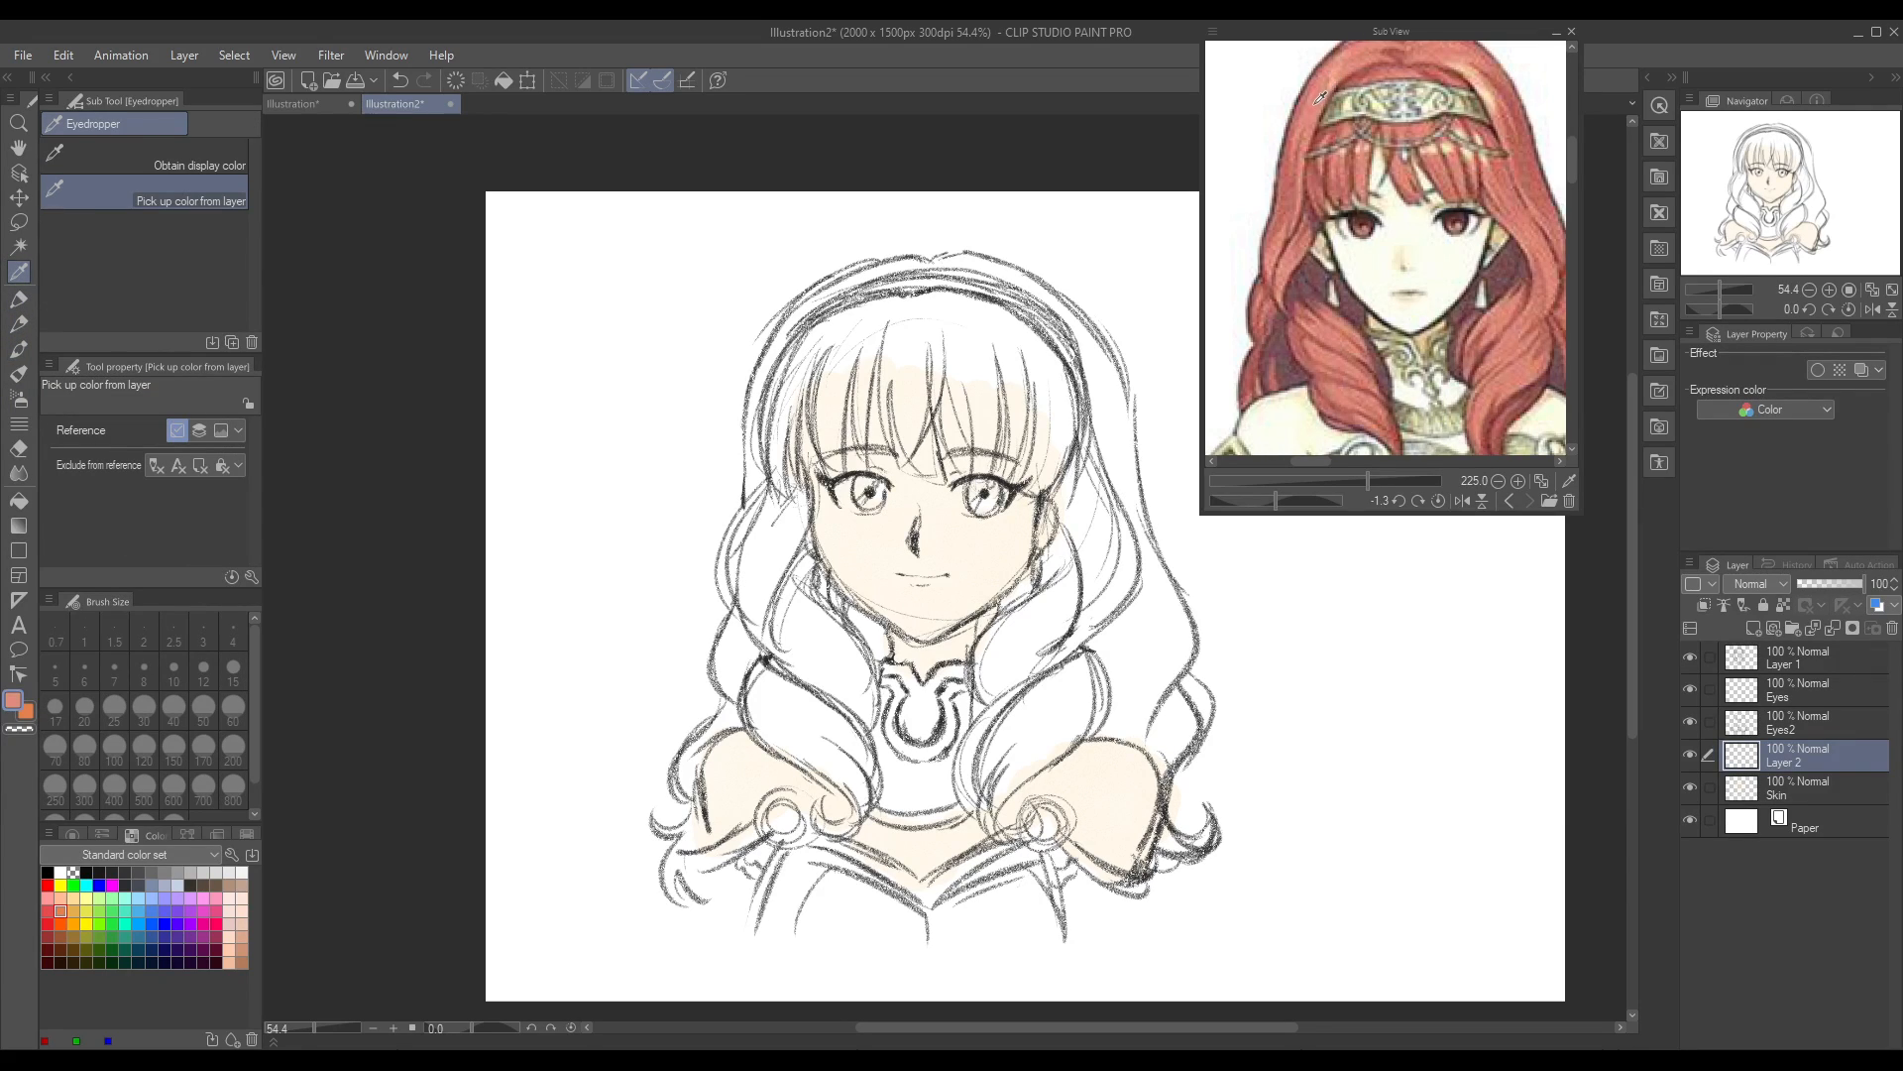
drag(1325, 463, 1329, 461)
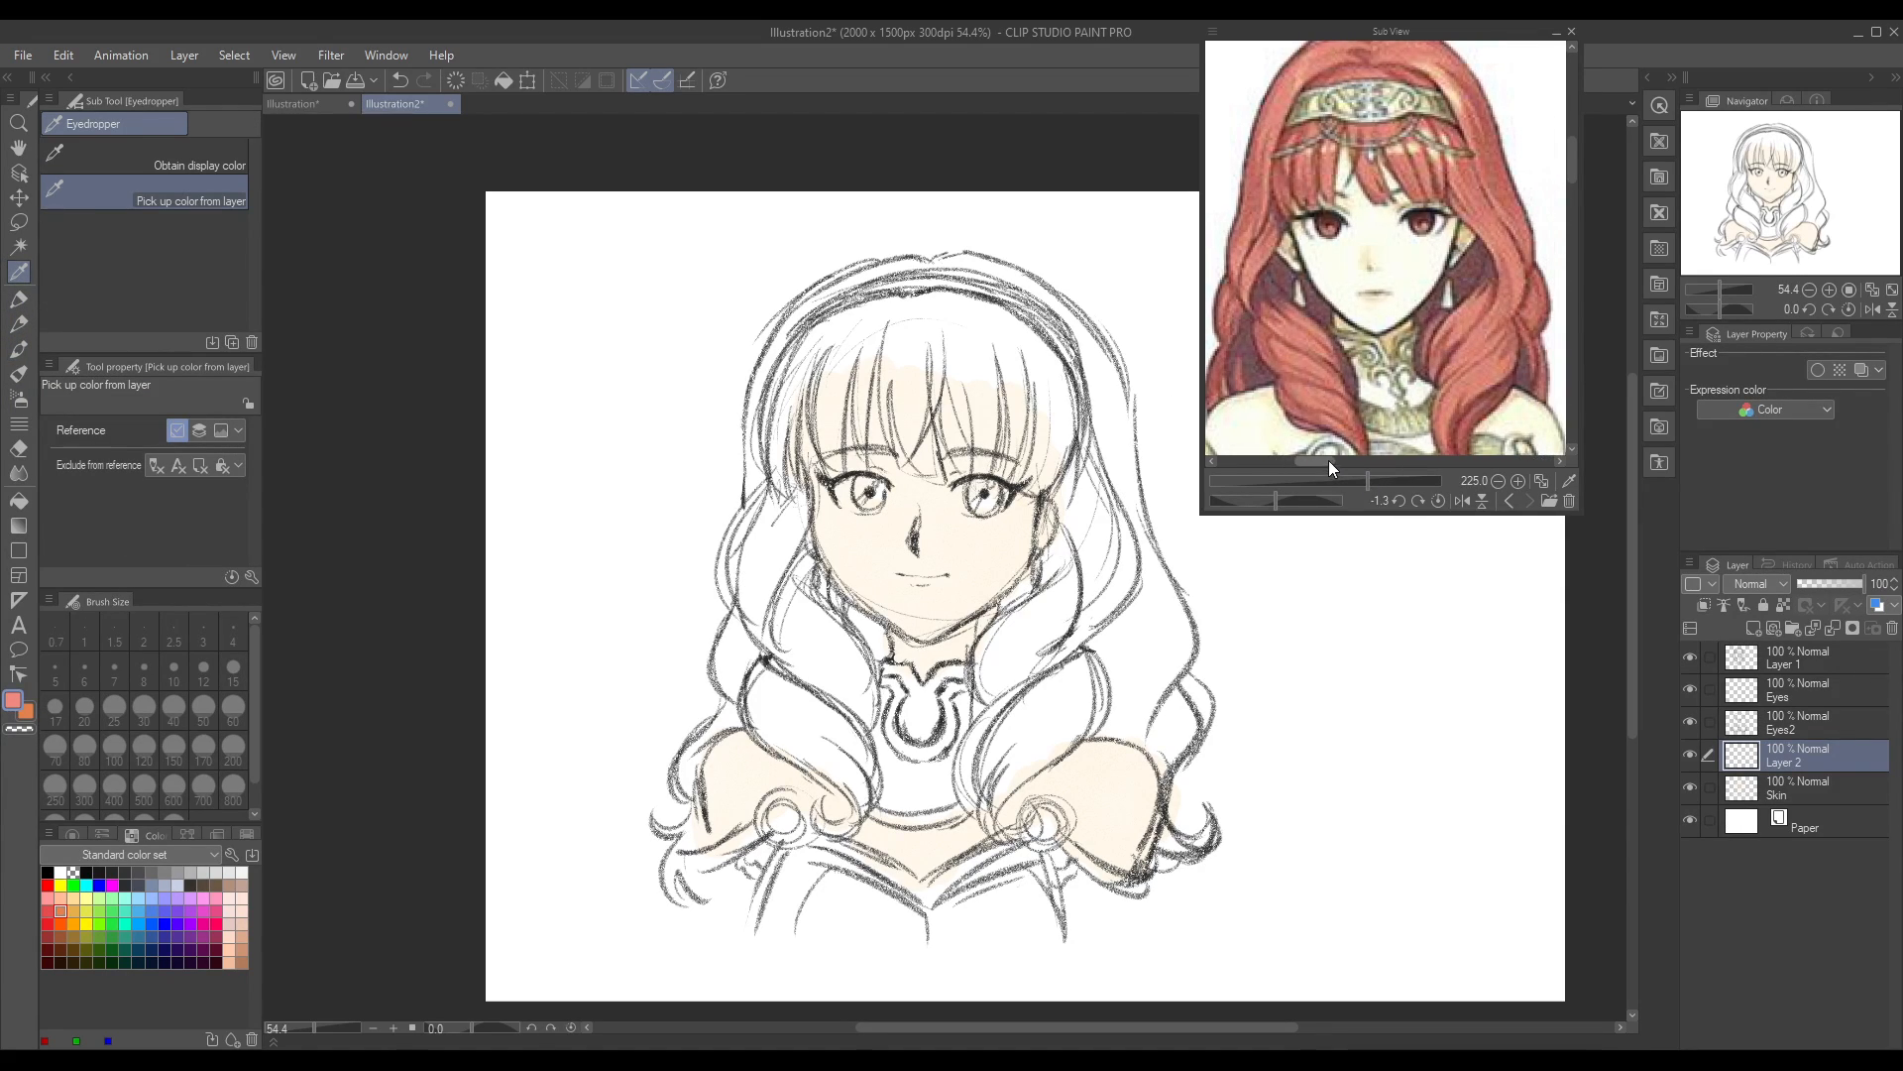
click(19, 349)
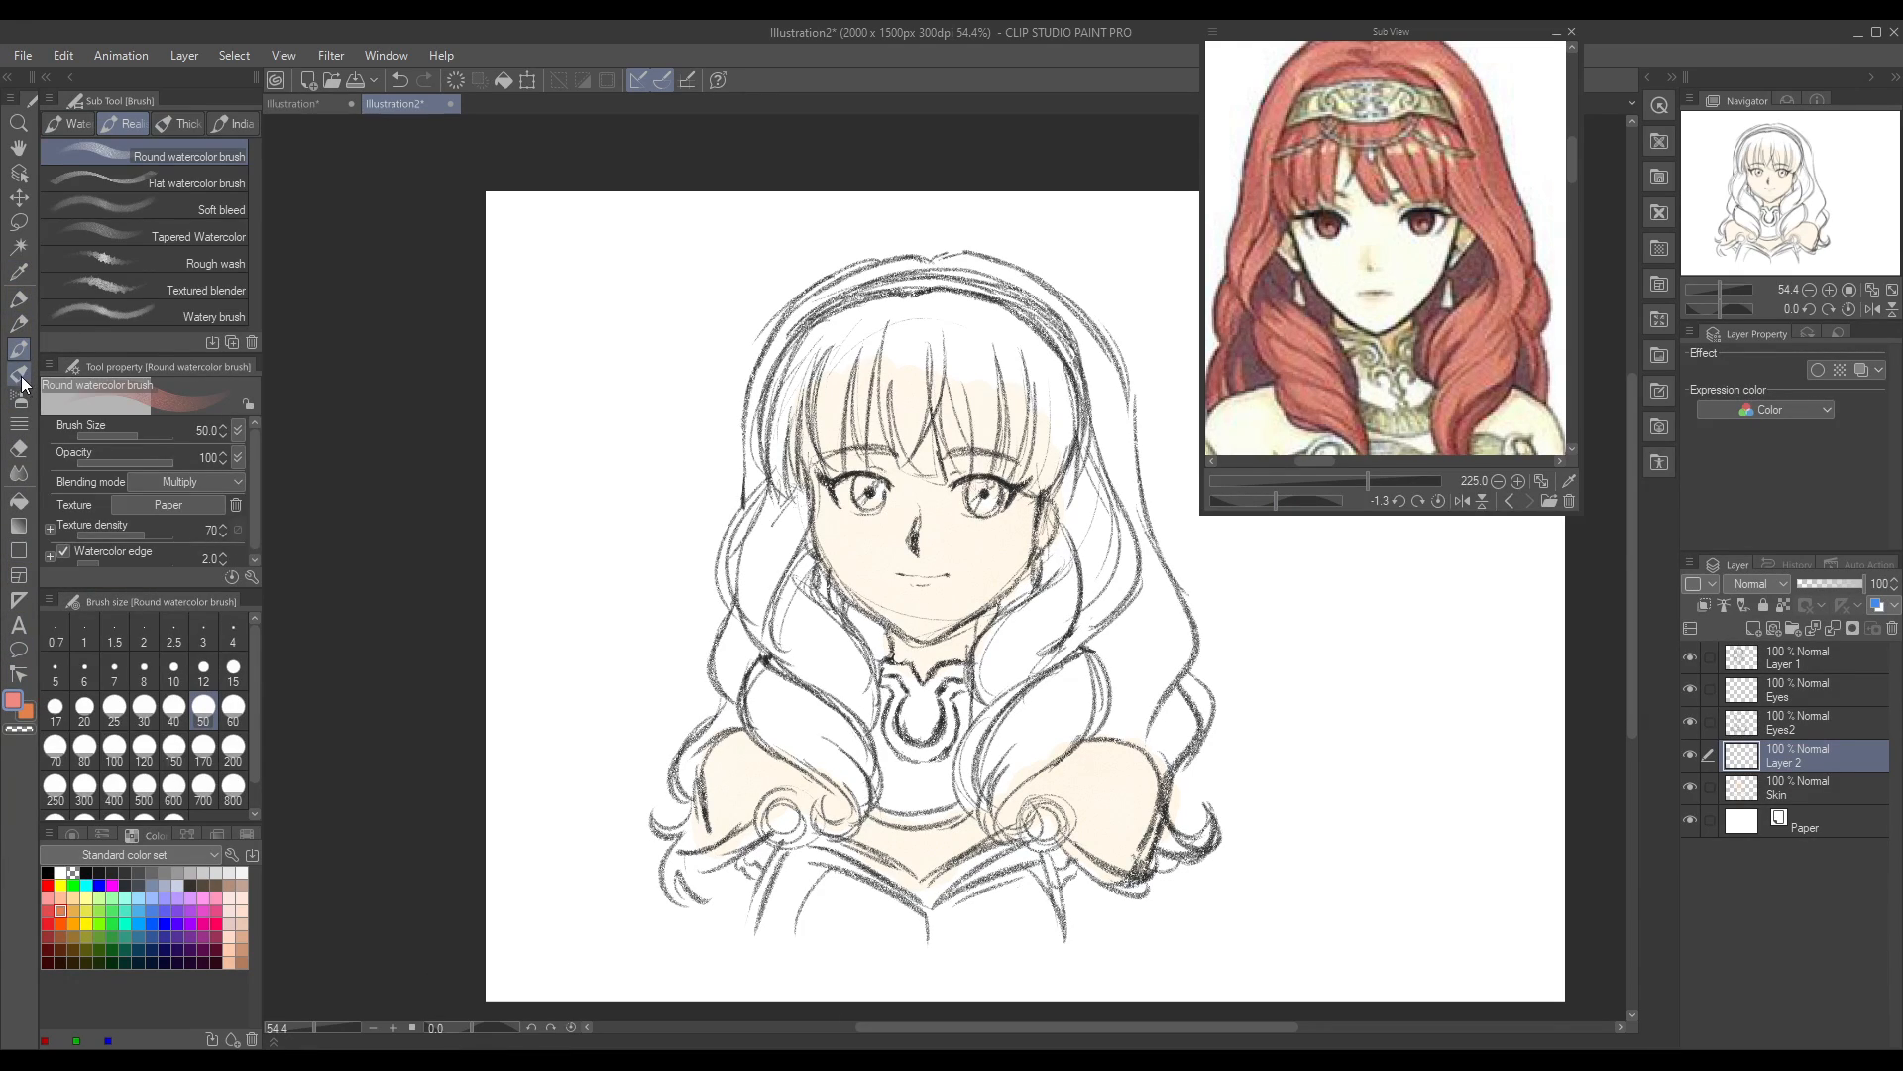
mouse_move(795, 353)
mouse_down()
mouse_move(773, 431)
mouse_move(818, 349)
mouse_move(889, 419)
mouse_move(927, 358)
mouse_move(963, 385)
mouse_move(1003, 381)
mouse_move(930, 305)
mouse_move(862, 328)
mouse_move(751, 481)
mouse_move(734, 527)
mouse_move(750, 597)
mouse_move(761, 619)
mouse_move(788, 538)
mouse_move(772, 575)
mouse_move(786, 682)
mouse_move(822, 654)
mouse_move(839, 709)
mouse_up()
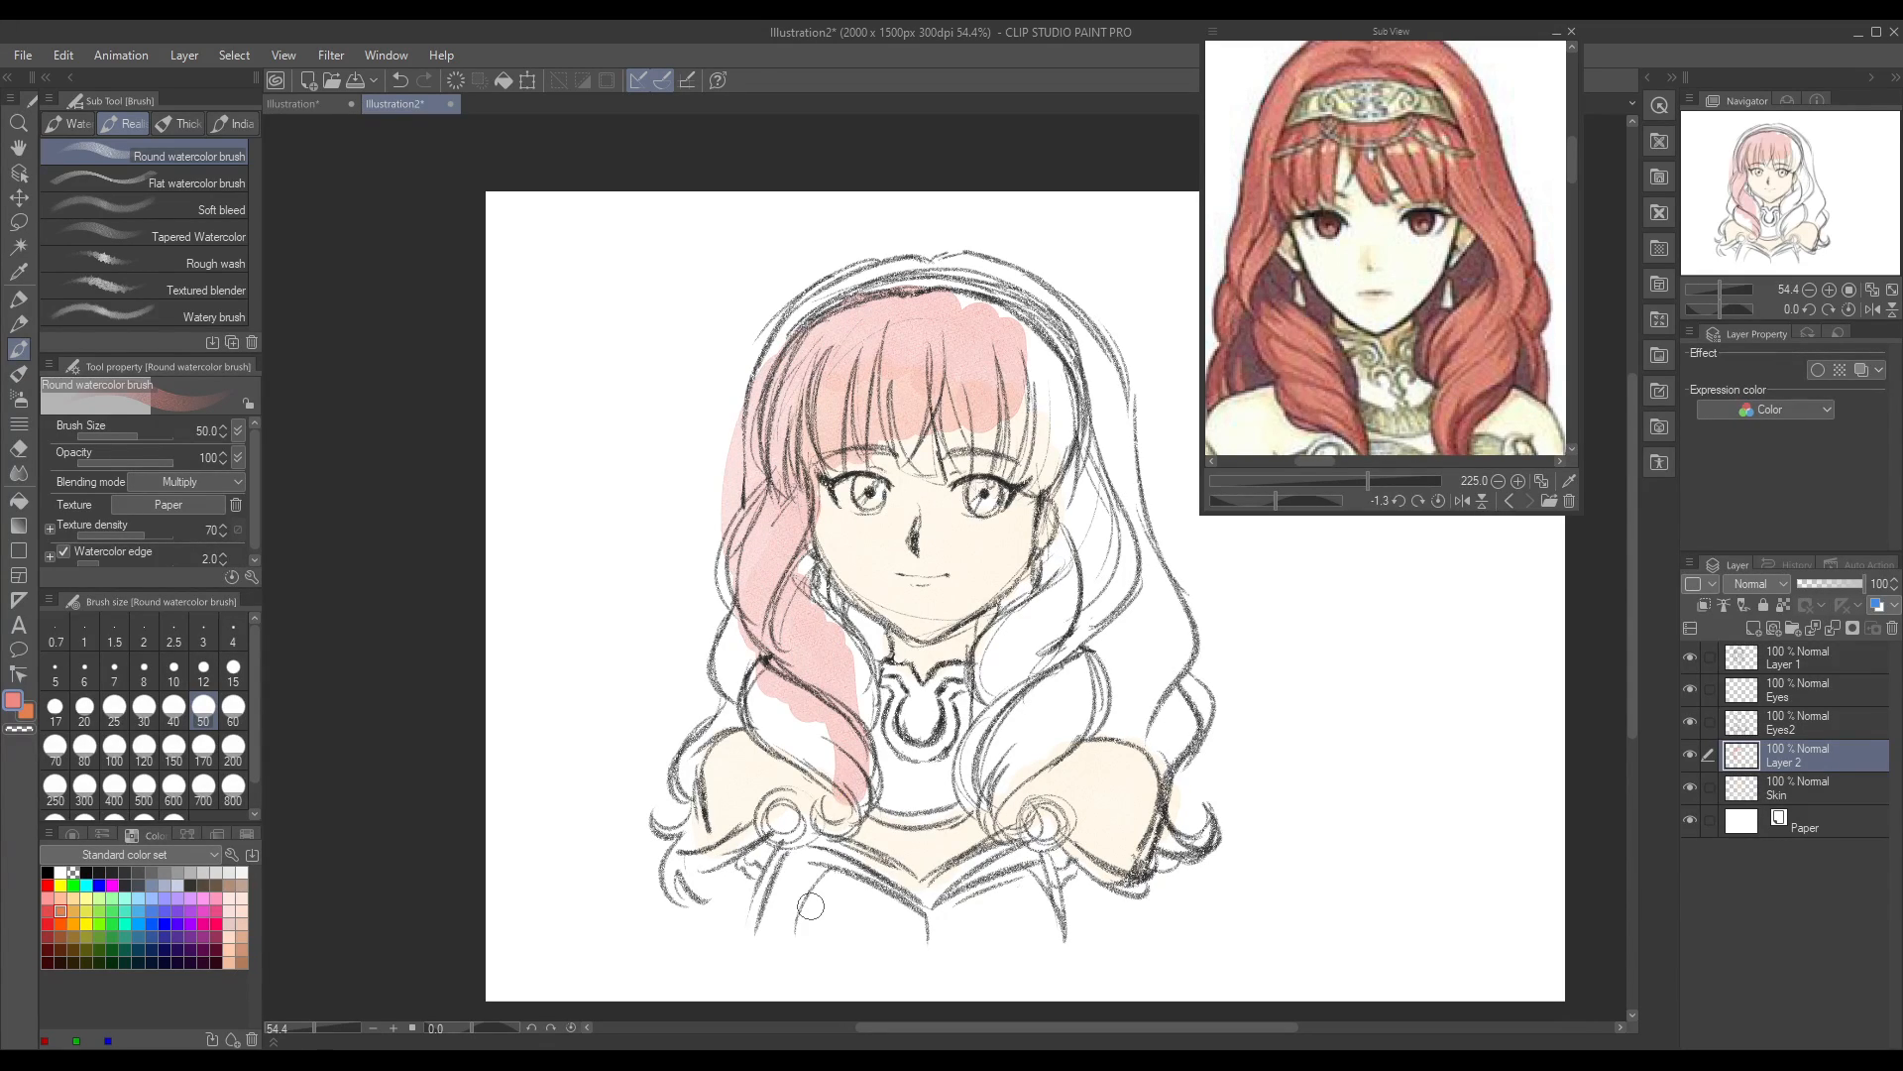
key(ctrl+z)
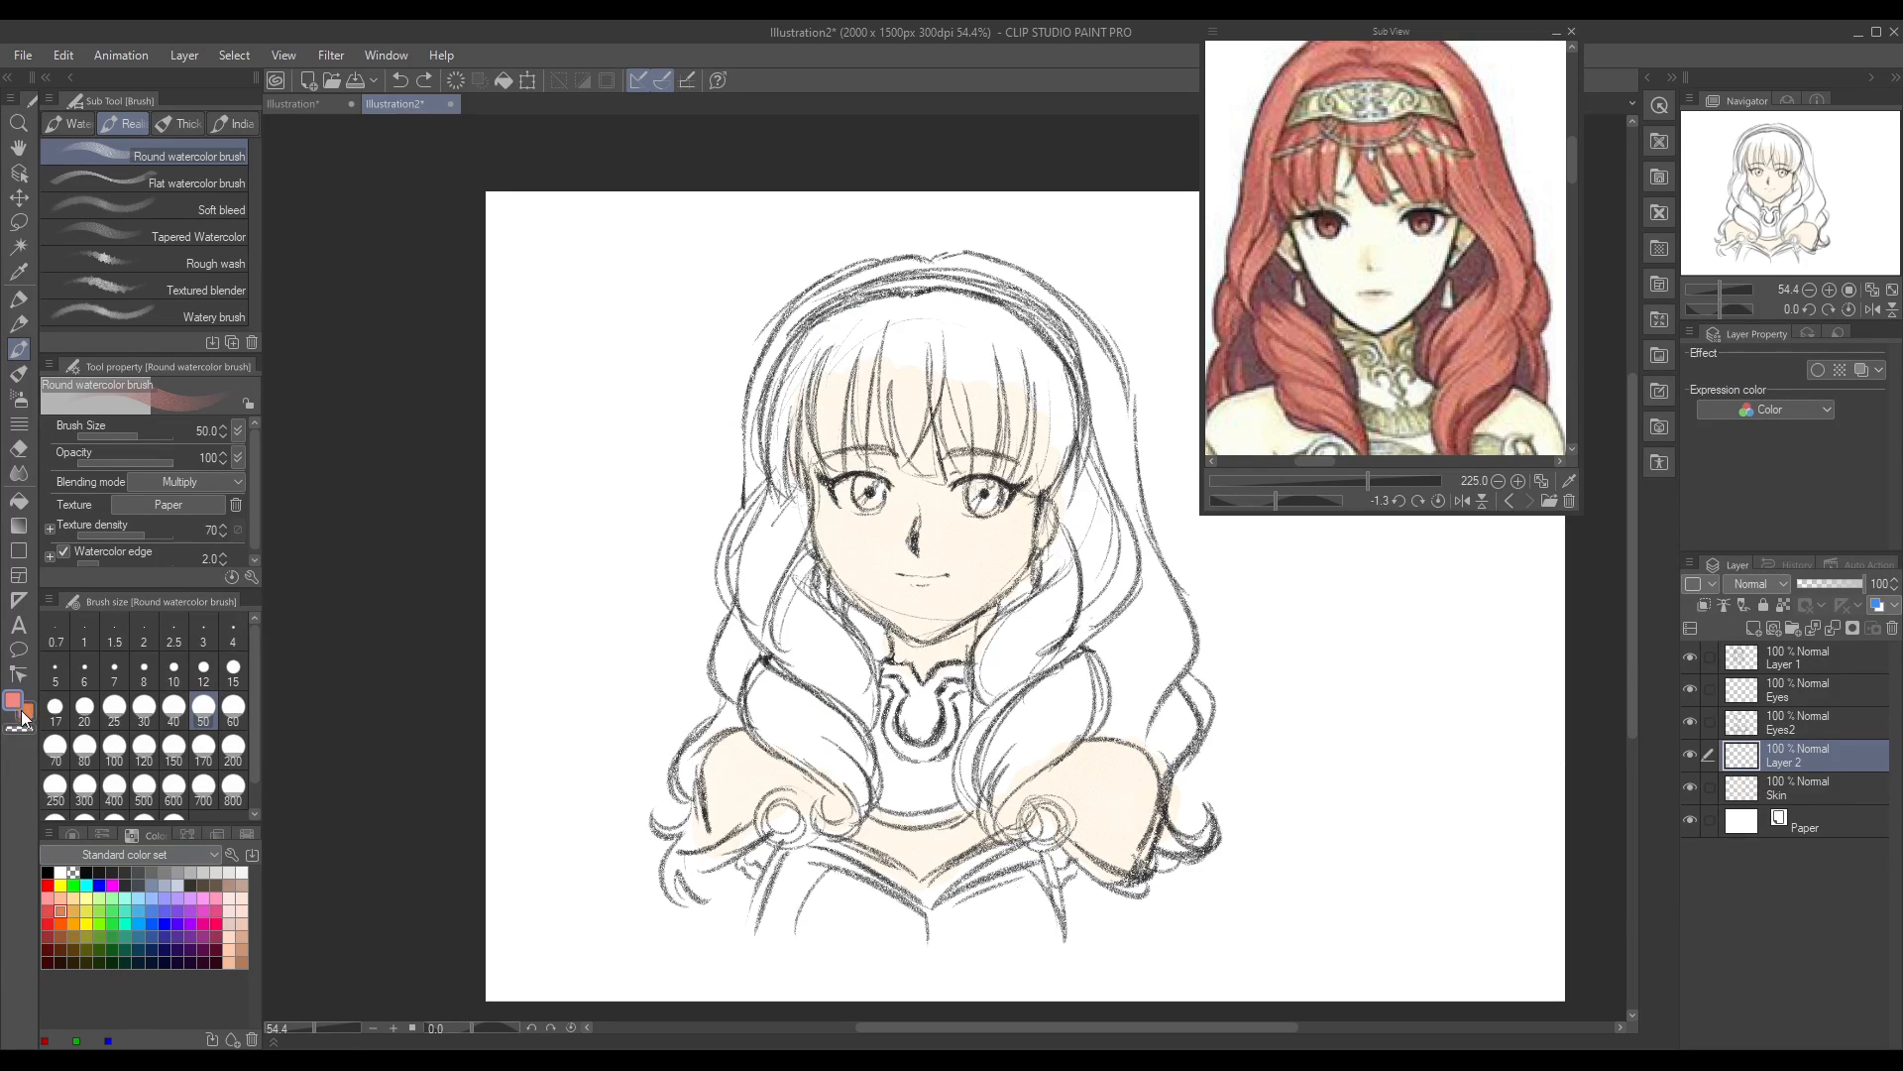
mouse_move(830, 345)
mouse_down()
mouse_move(832, 405)
mouse_move(917, 343)
mouse_move(921, 383)
mouse_move(1013, 414)
mouse_move(987, 344)
mouse_move(905, 319)
mouse_move(839, 329)
mouse_move(797, 374)
mouse_move(789, 453)
mouse_move(818, 373)
mouse_move(787, 469)
mouse_move(898, 402)
mouse_move(903, 438)
mouse_move(951, 411)
mouse_move(1006, 444)
mouse_up()
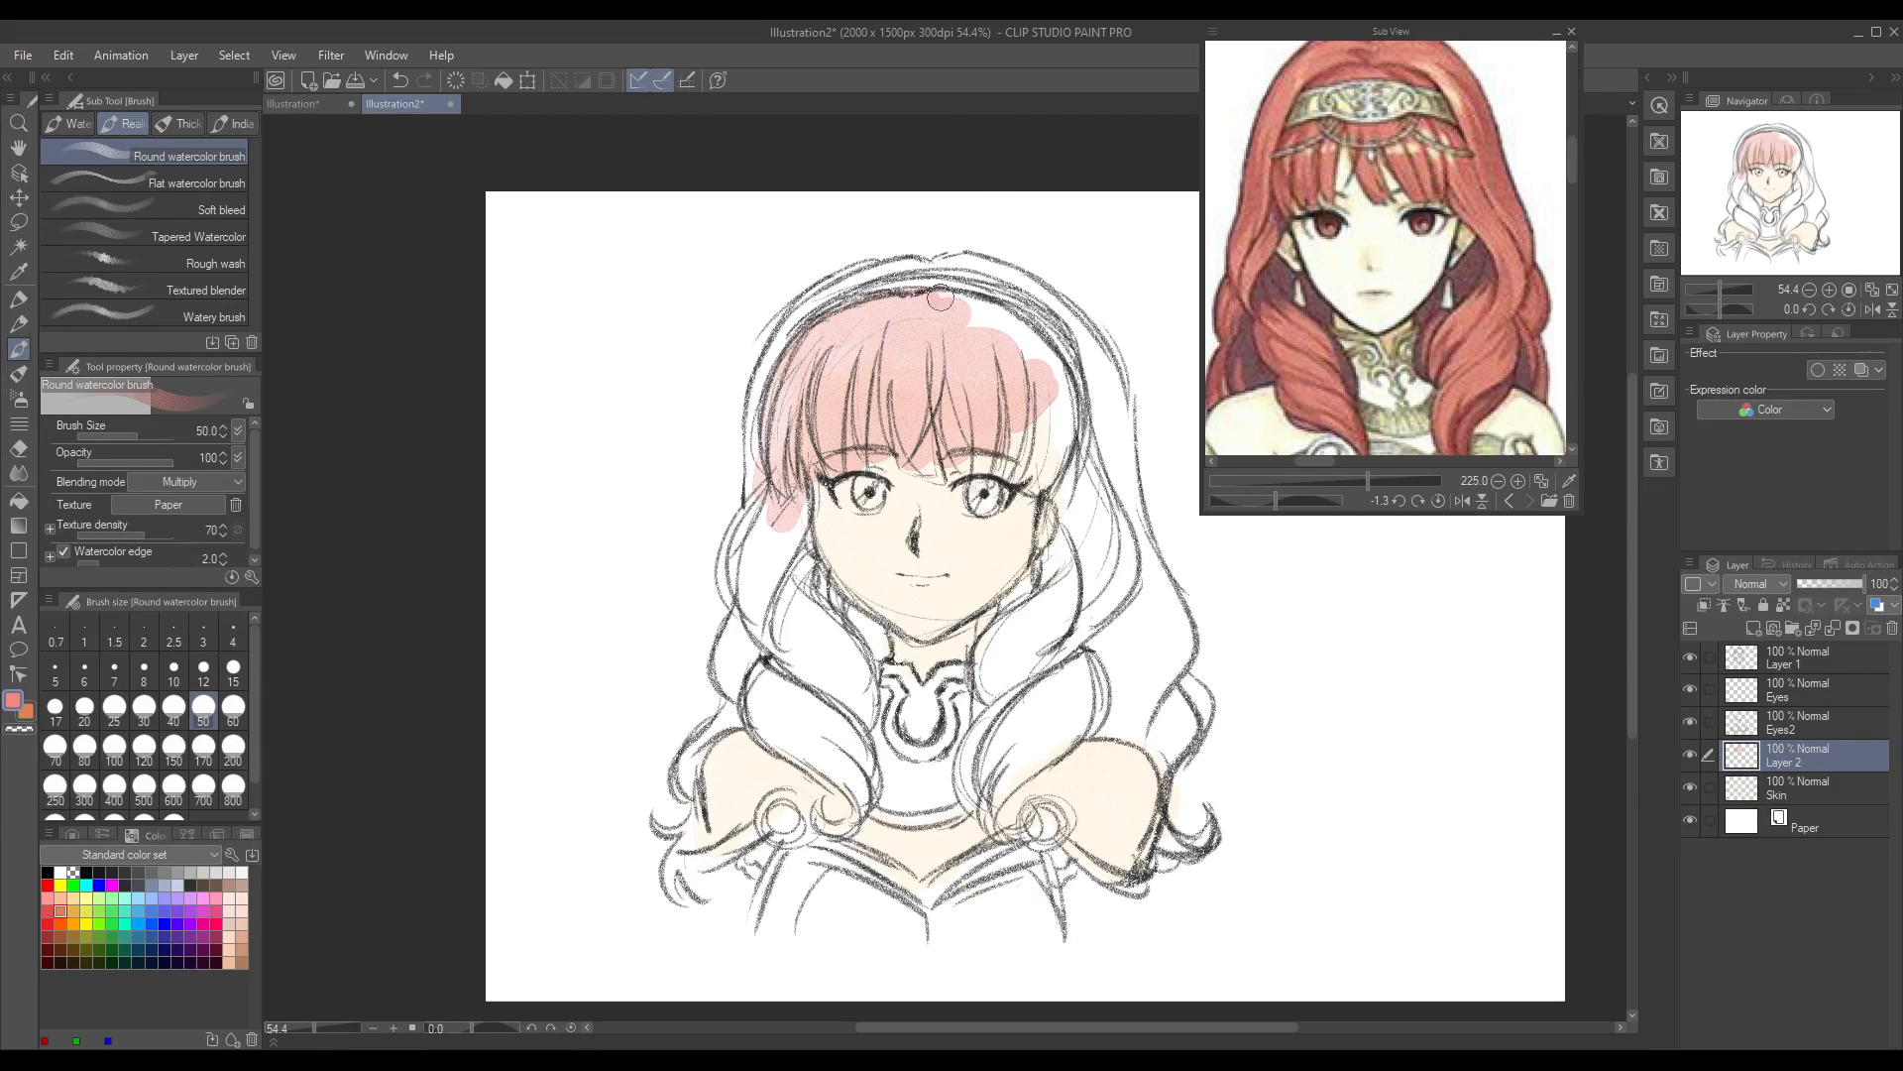
drag(939, 297, 996, 322)
Step: Try the Milli pen on the fringe, undo its stroke and return to the Round watercolor brush
click(67, 123)
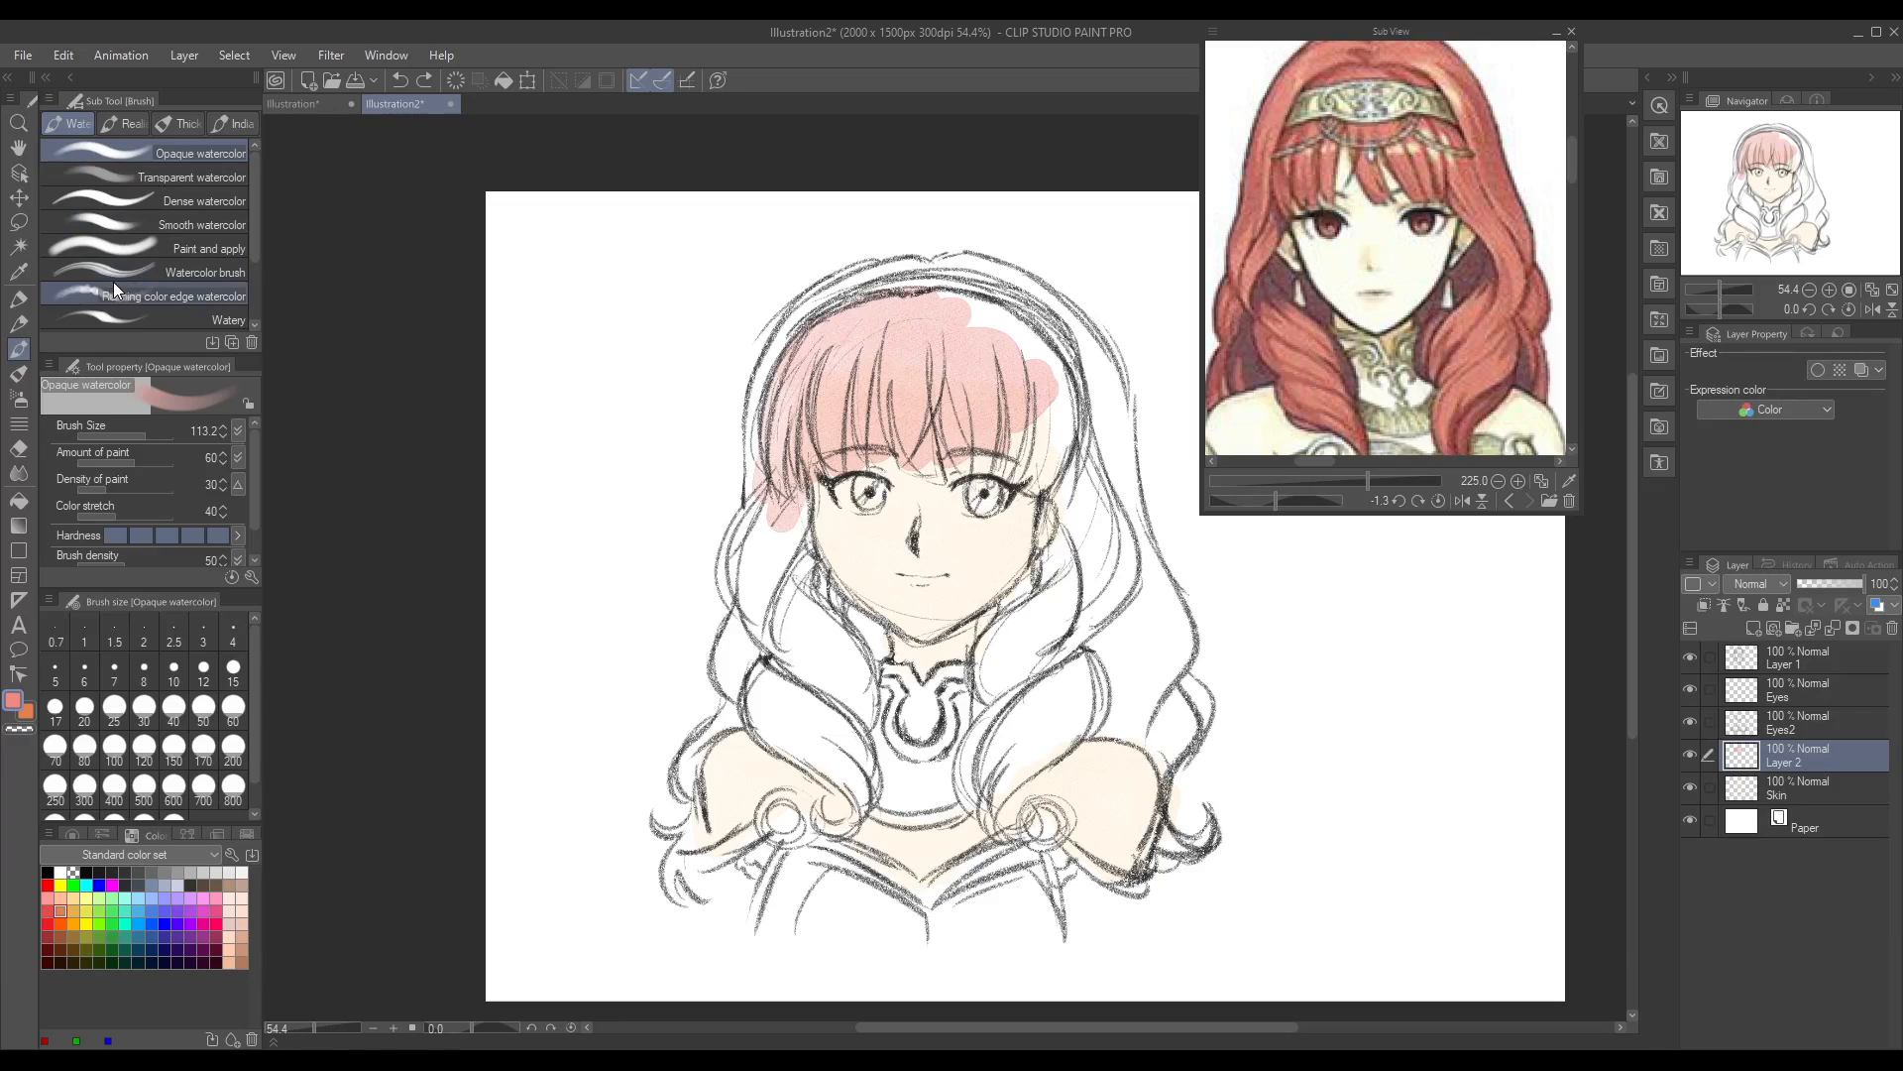
click(119, 125)
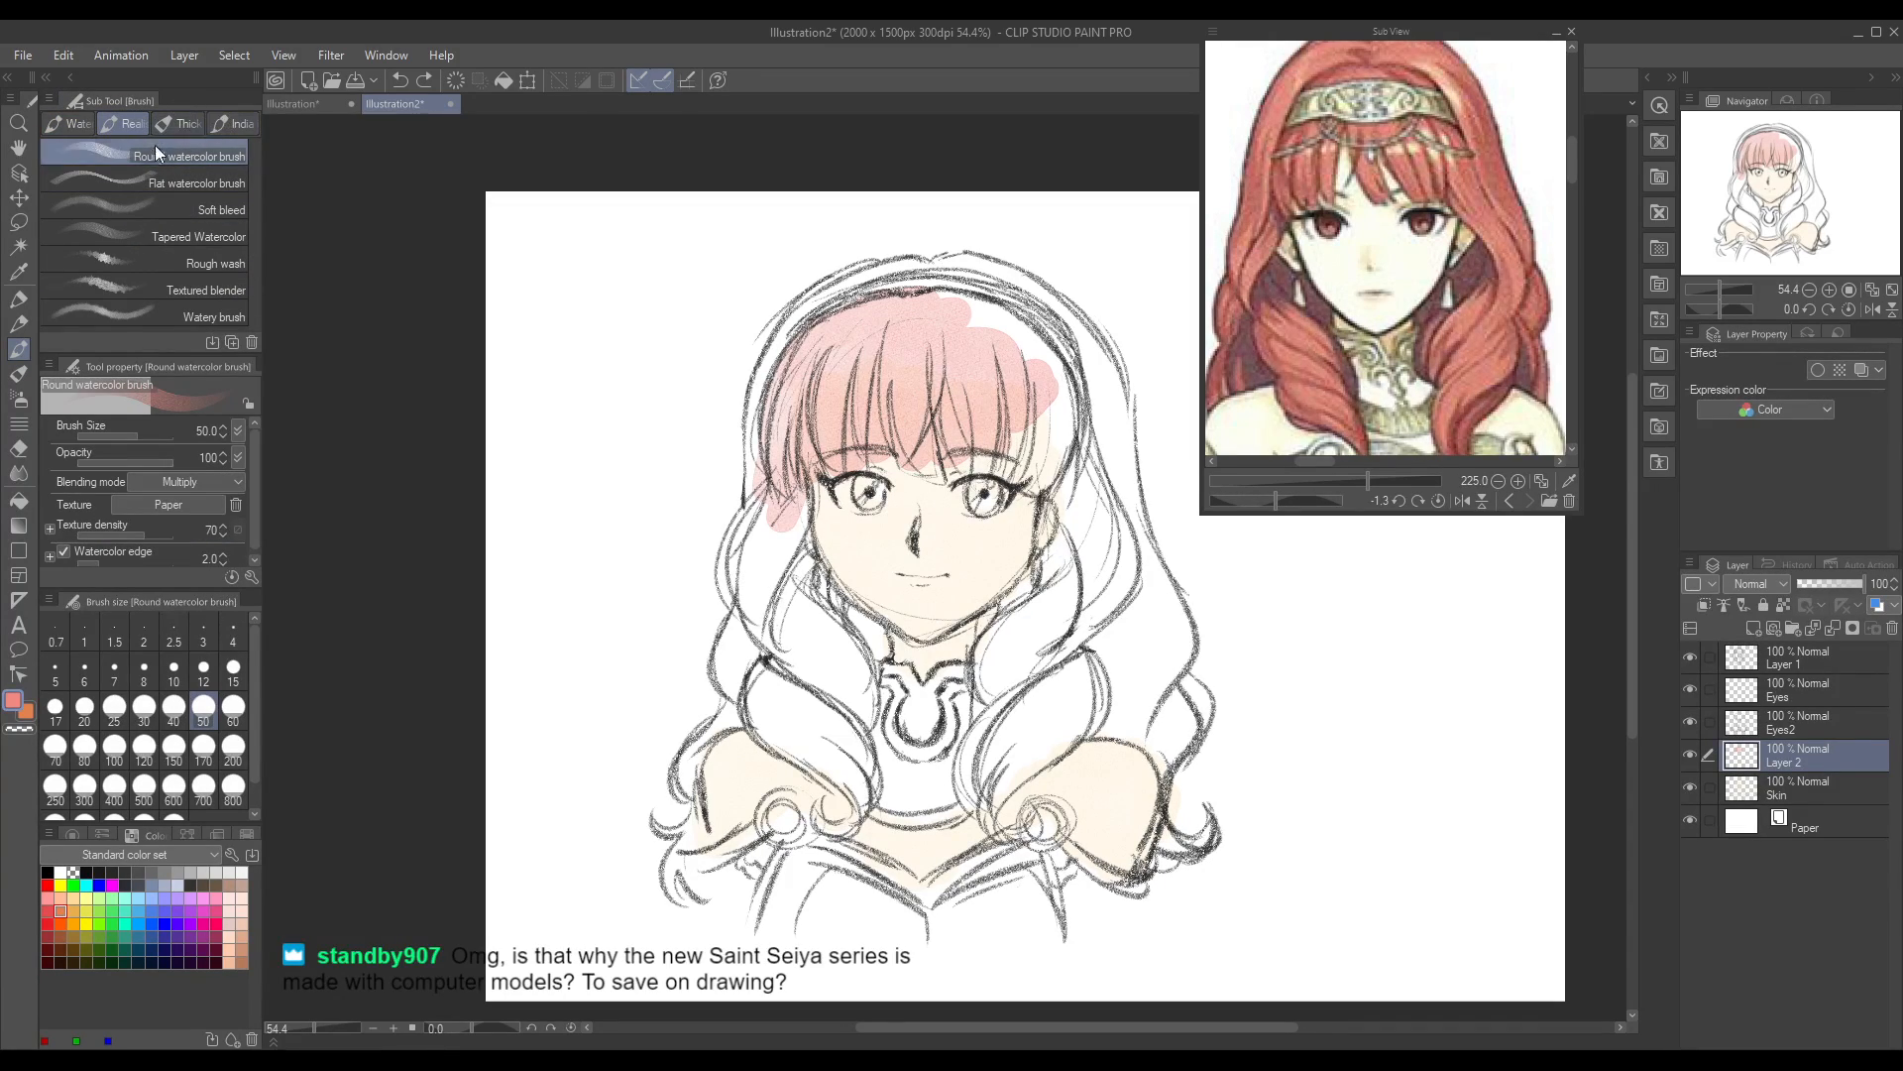
click(20, 299)
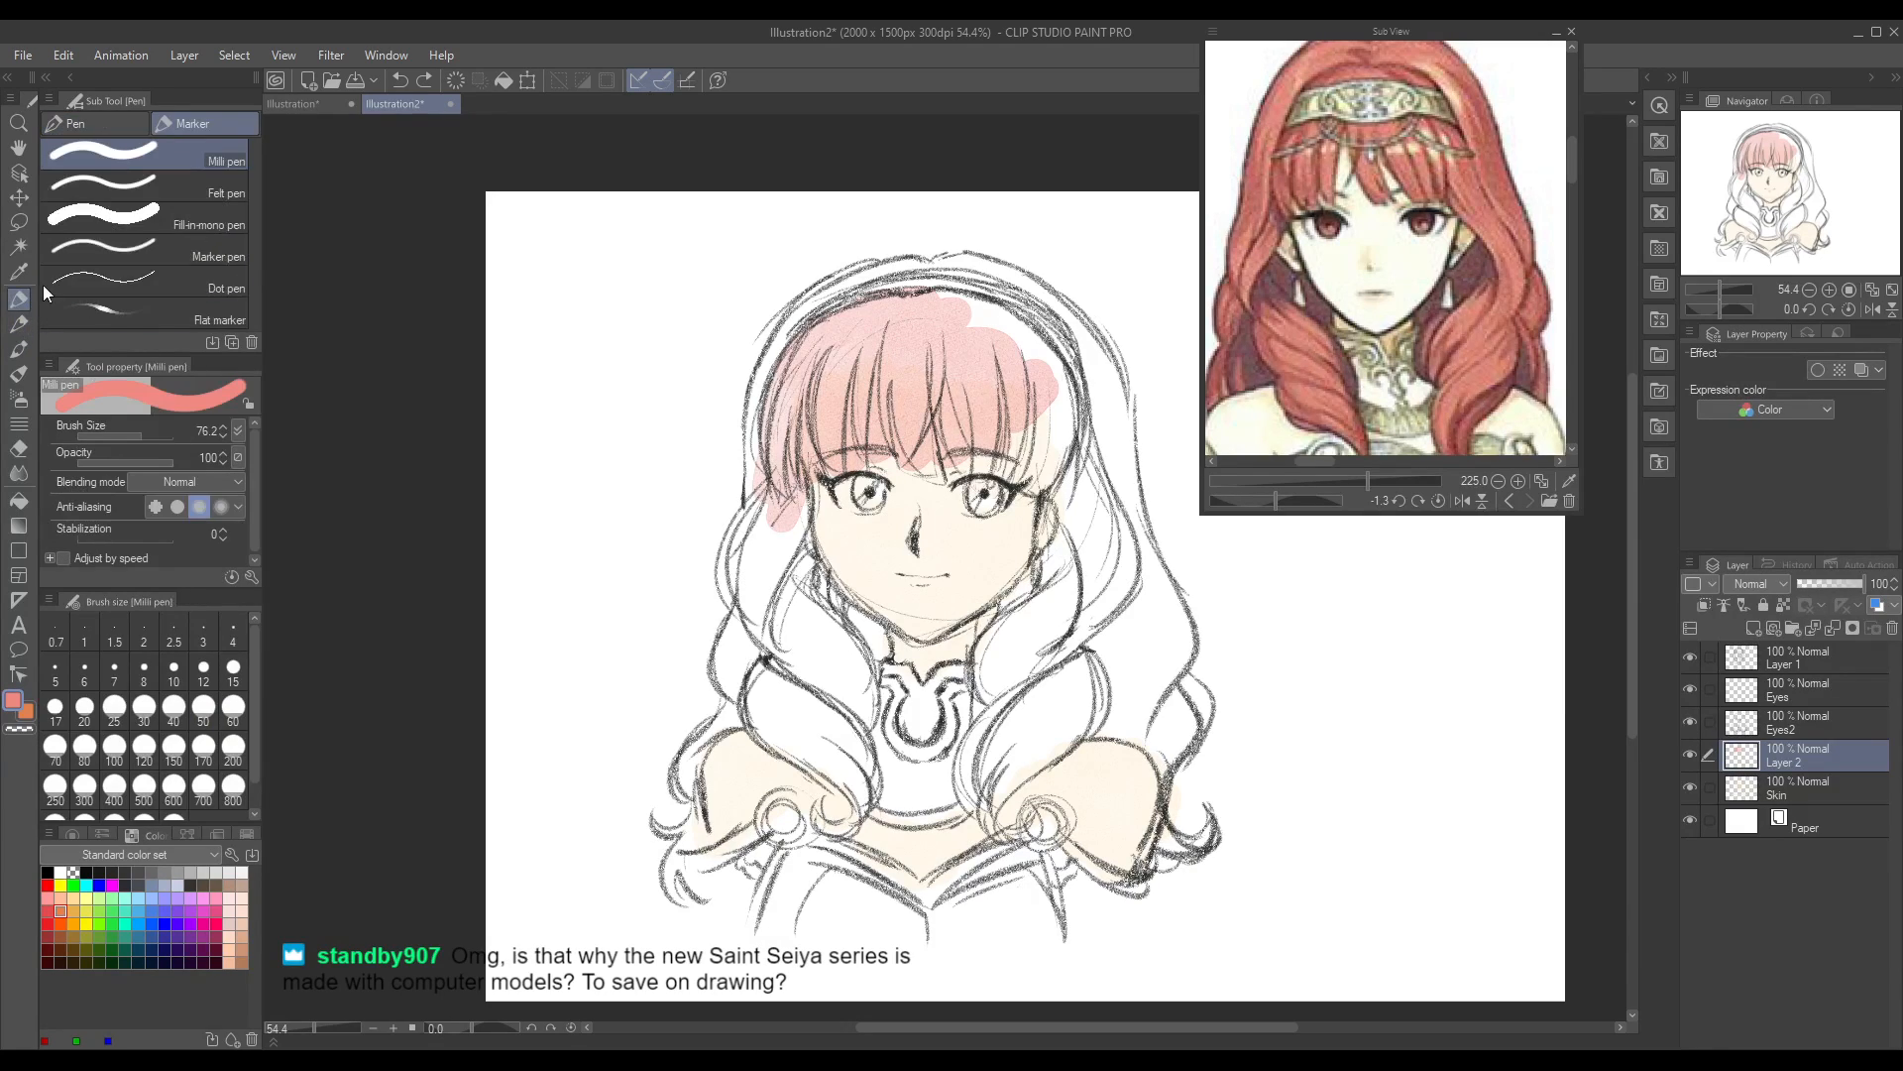
mouse_move(846, 353)
mouse_down()
mouse_move(833, 404)
mouse_move(874, 377)
mouse_move(853, 429)
mouse_move(909, 407)
mouse_move(867, 414)
mouse_move(867, 363)
mouse_move(803, 403)
mouse_move(895, 360)
mouse_move(909, 426)
mouse_move(1000, 423)
mouse_move(885, 410)
mouse_up()
key(ctrl+z)
key(ctrl+z)
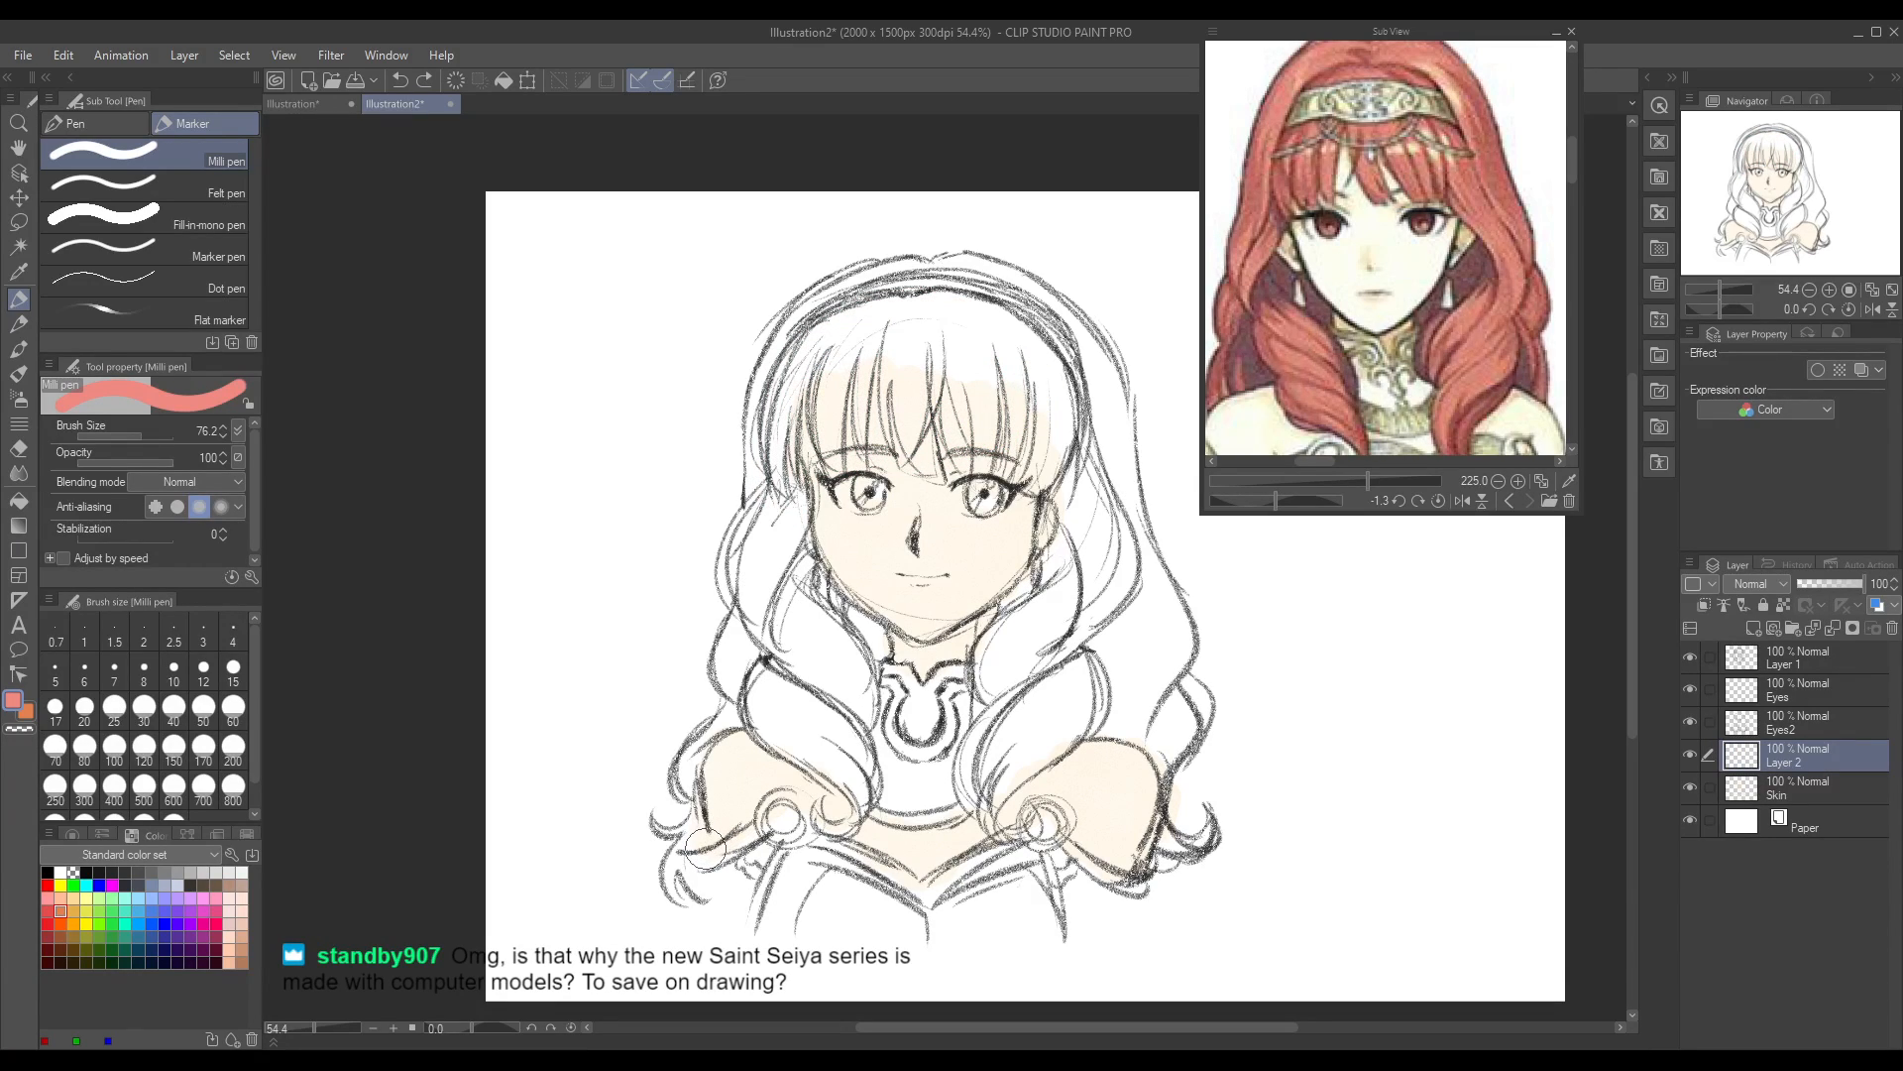
key(ctrl+y)
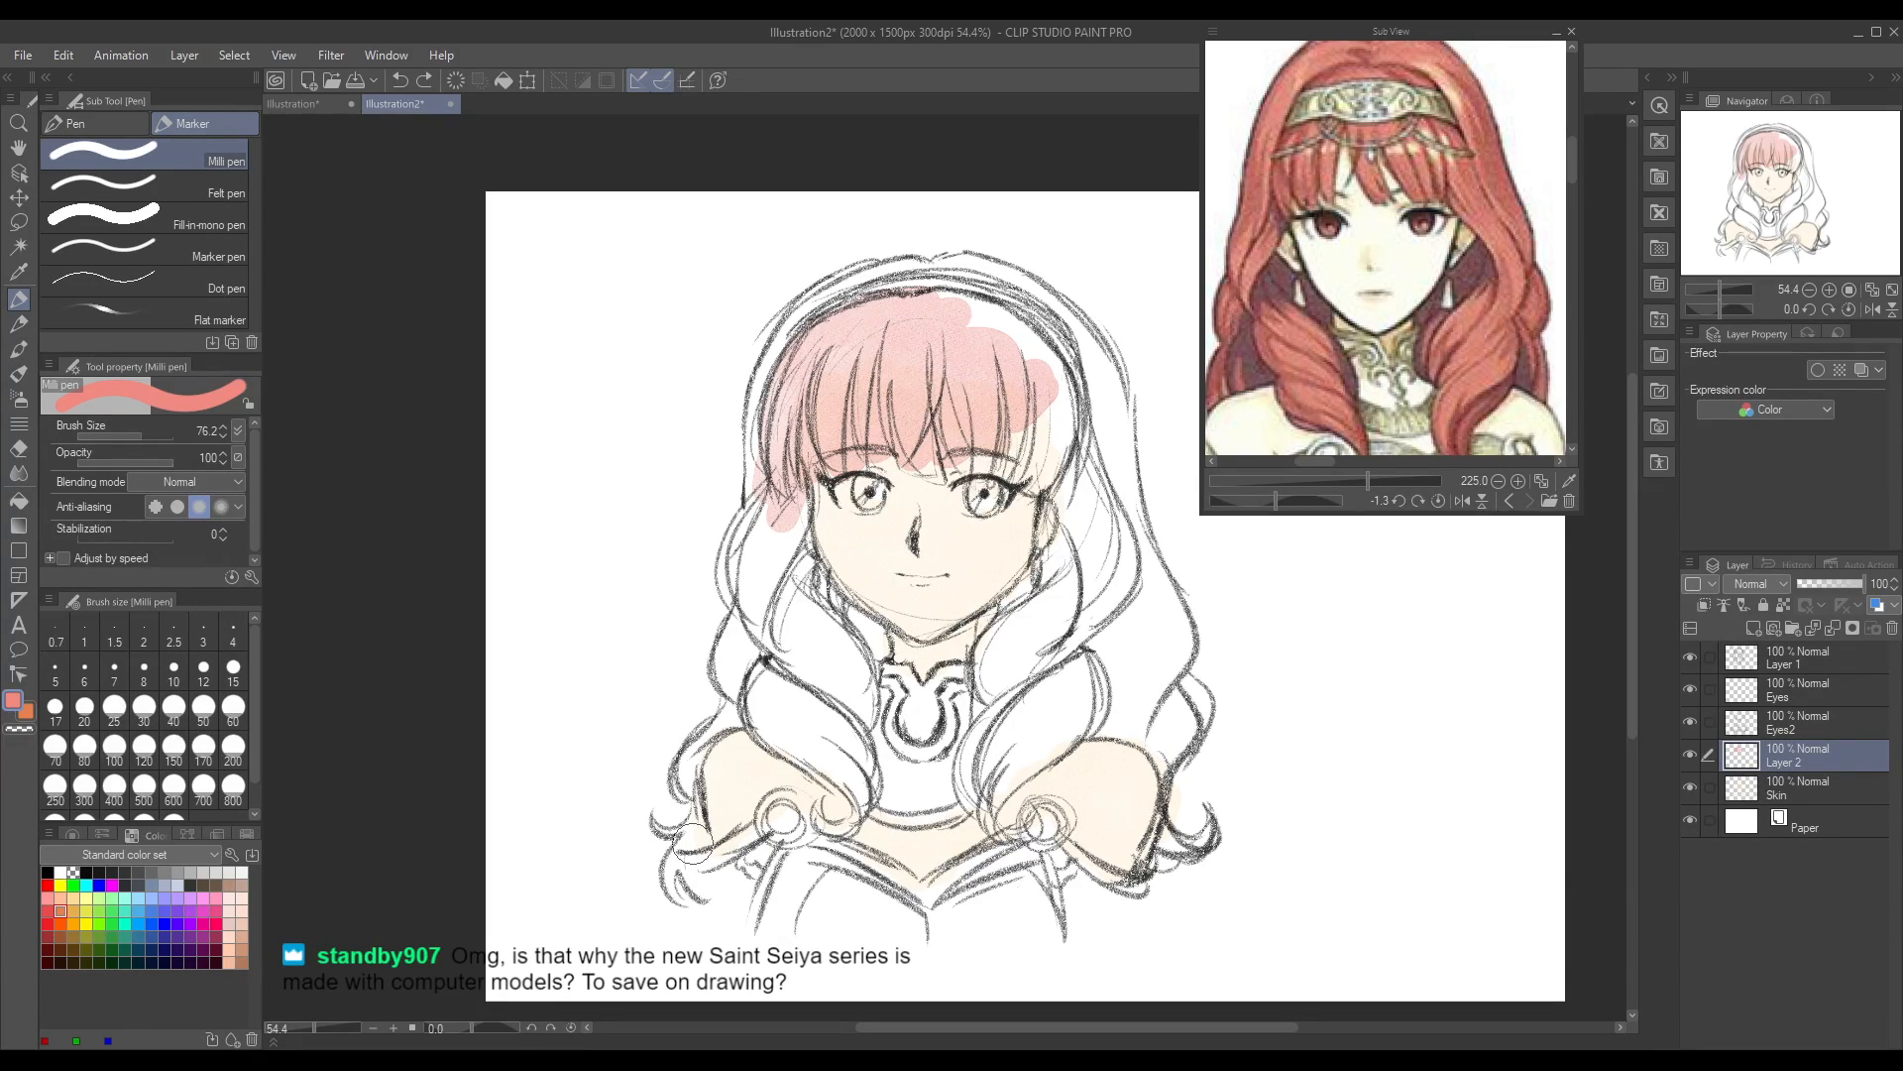
key(b)
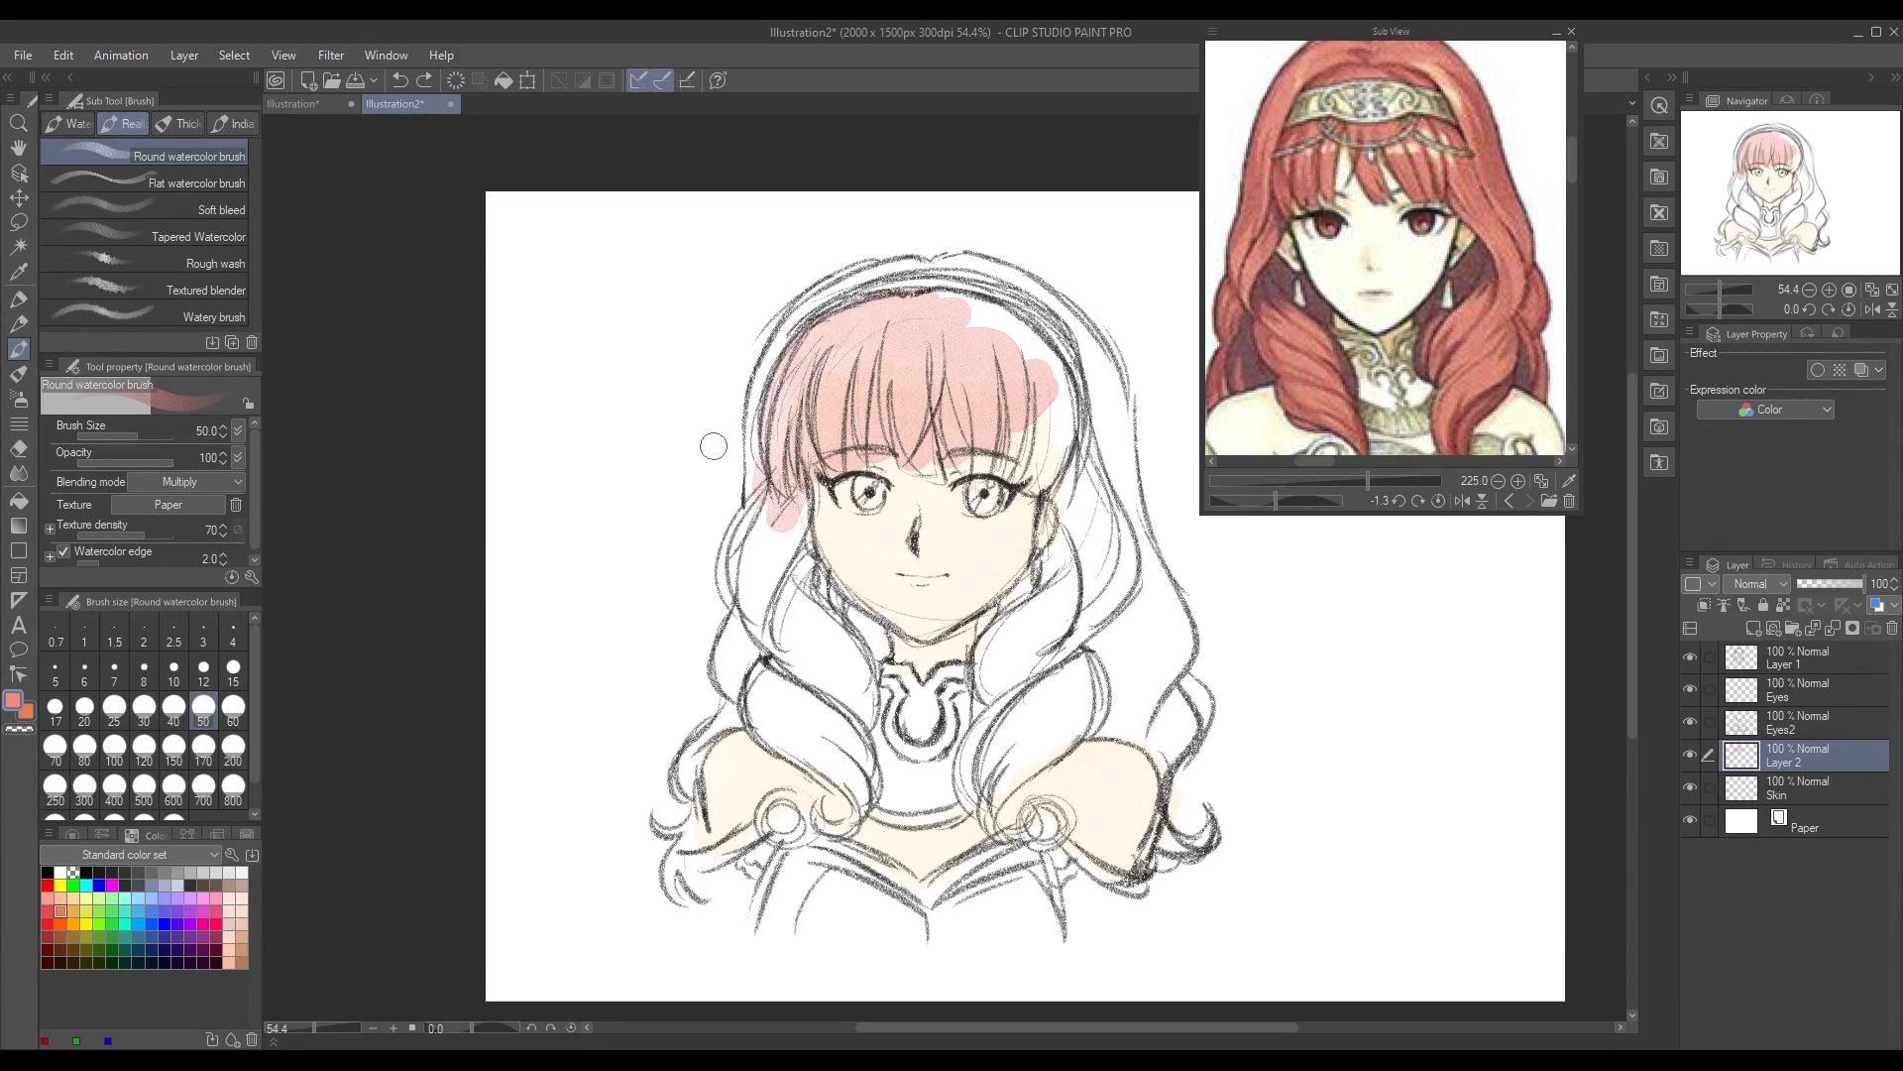
Step: Test another light red stroke on the fringe and undo all the light red hair colouring
mouse_move(805, 337)
mouse_down()
mouse_move(793, 315)
mouse_move(759, 397)
mouse_move(783, 417)
mouse_move(813, 329)
mouse_move(823, 412)
mouse_up()
key(ctrl+z)
key(ctrl+z)
key(ctrl+z)
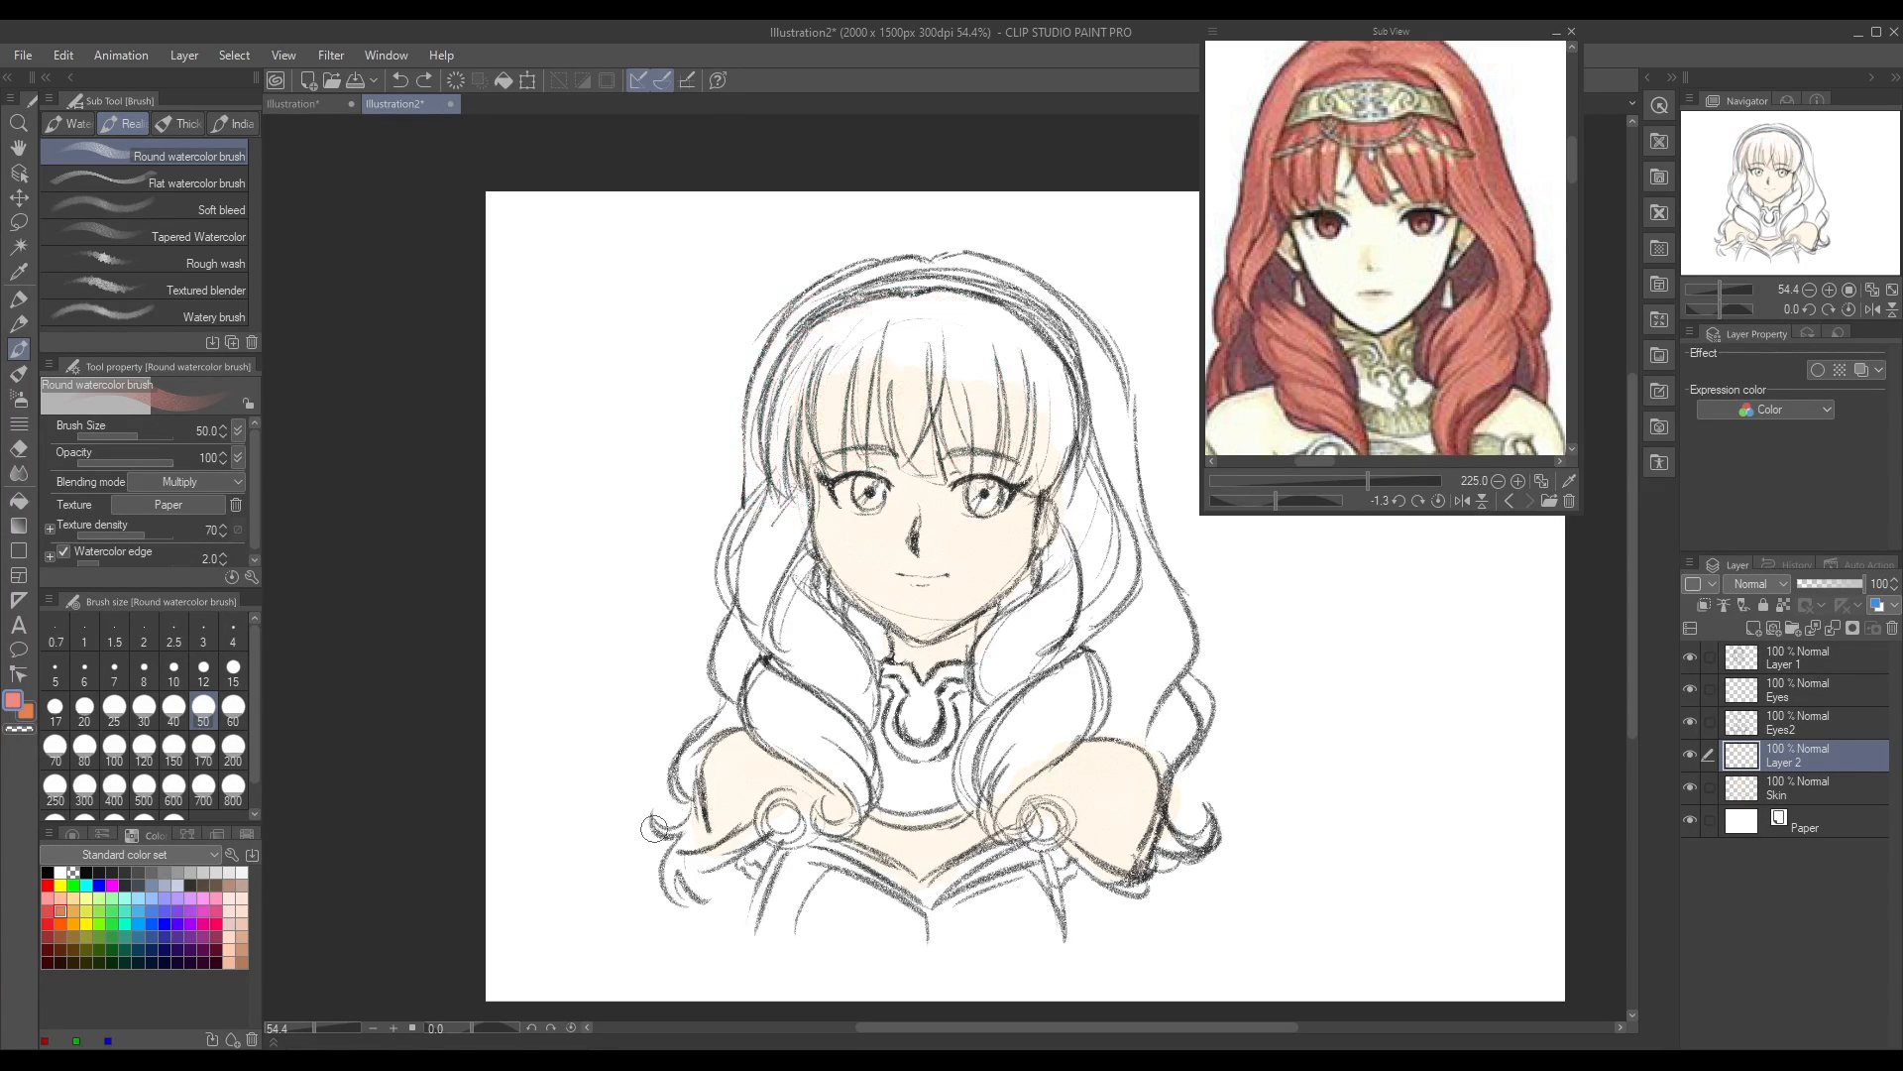
Step: Change the colour to a darker red, test it on the hair beside the fringe, and undo the stroke
click(13, 706)
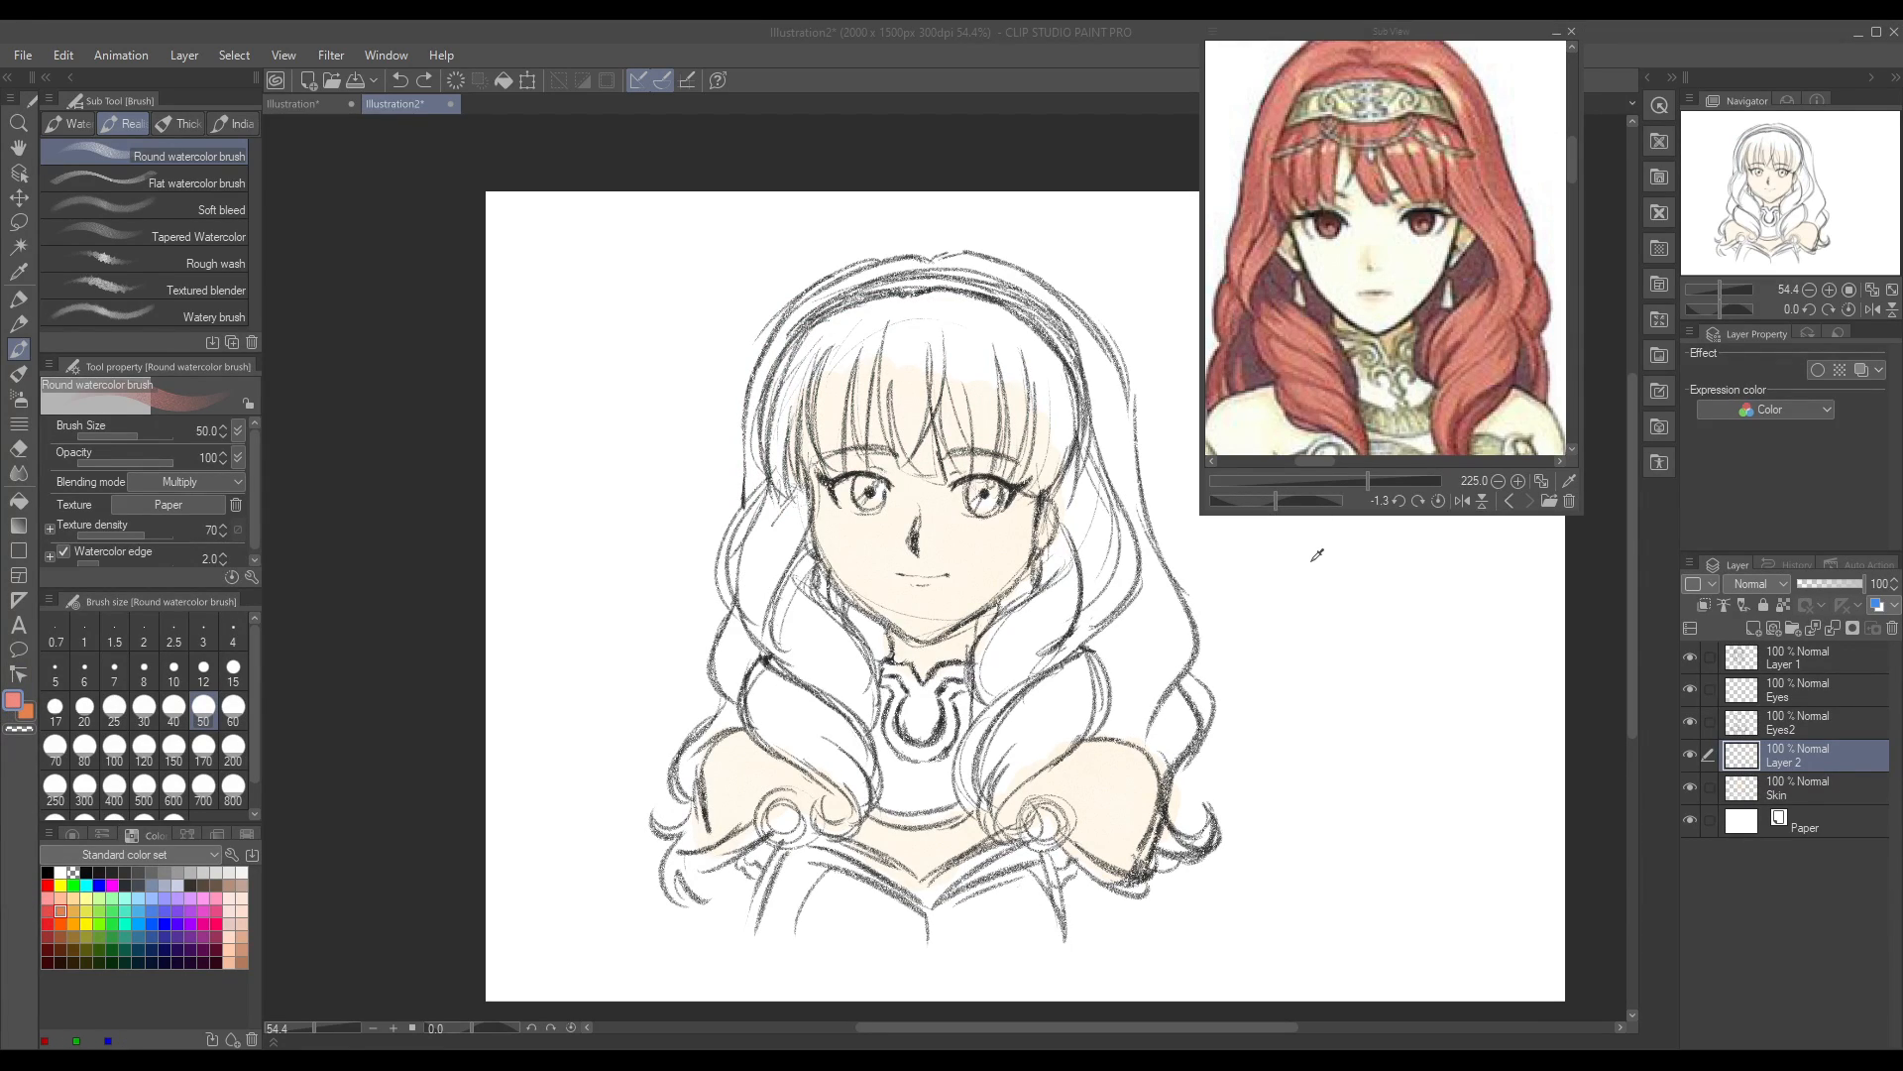
click(1659, 412)
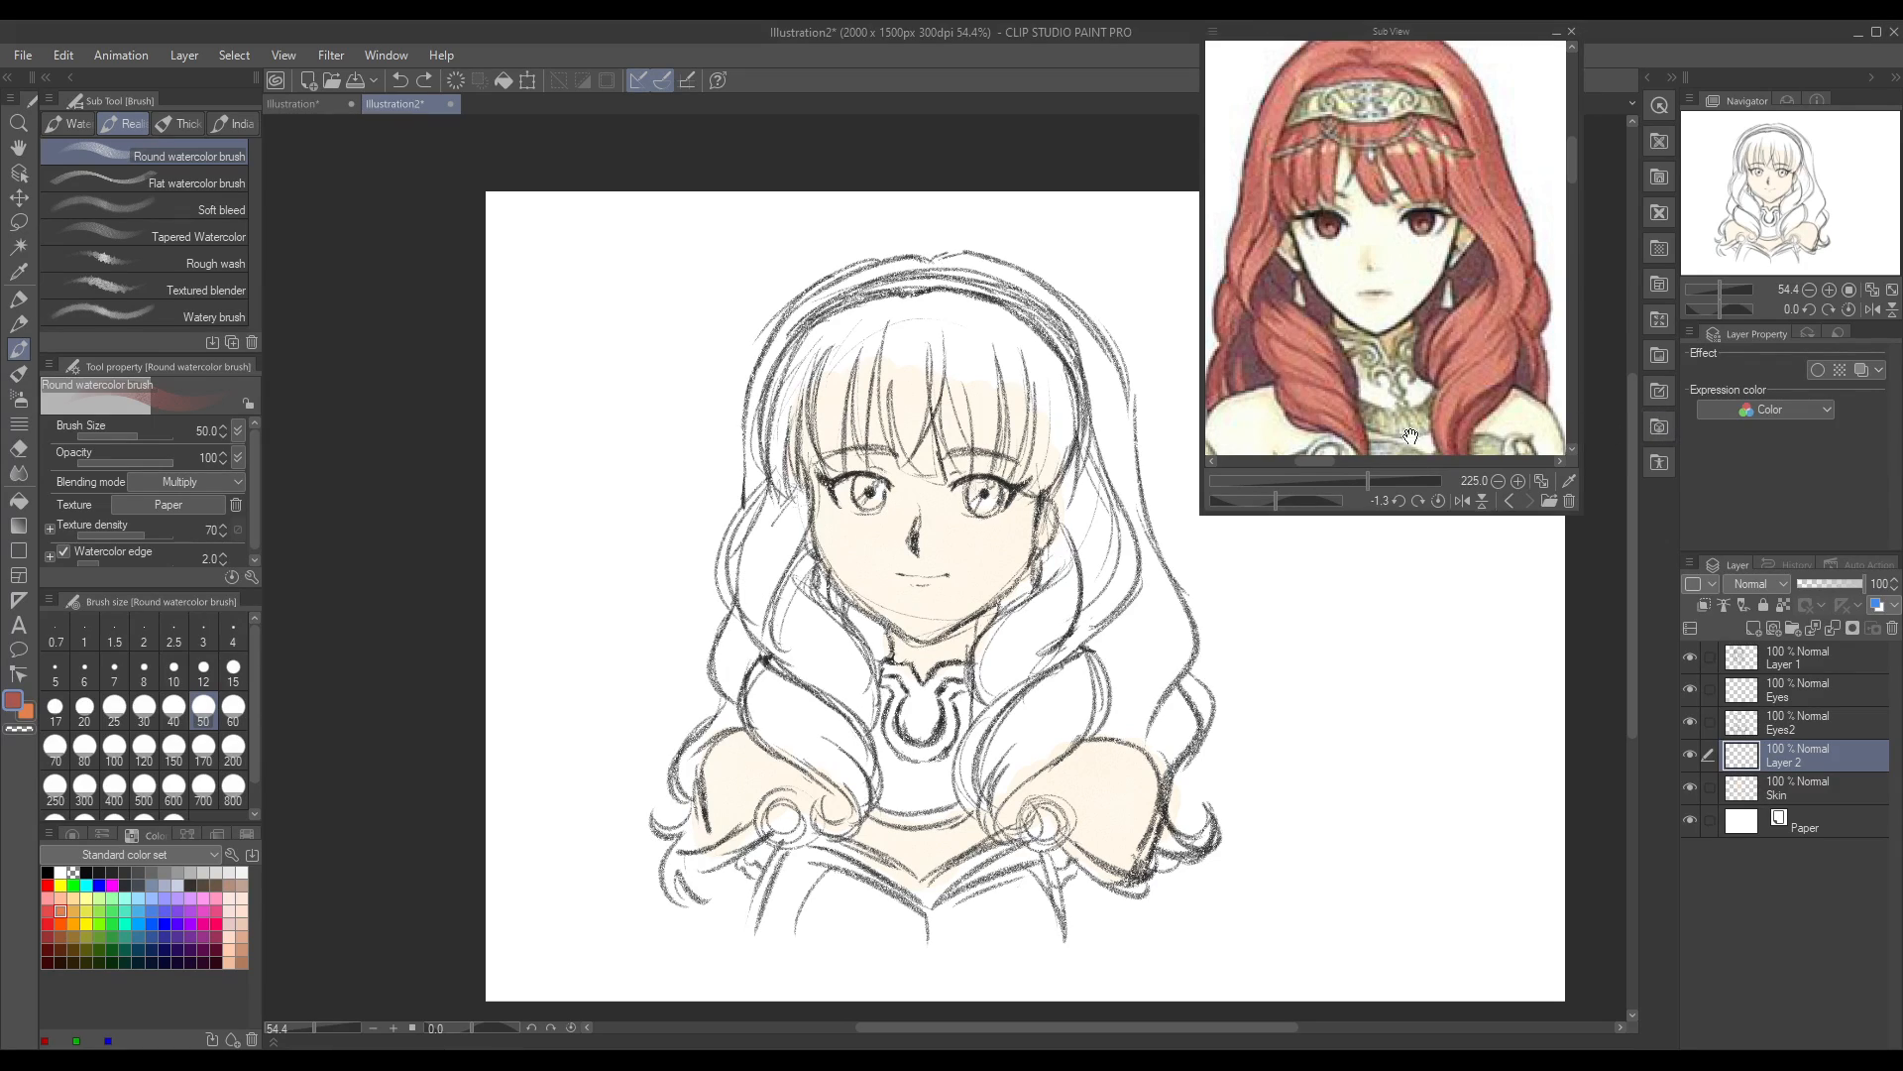
mouse_move(796, 355)
mouse_down()
mouse_move(765, 407)
mouse_move(795, 454)
mouse_up()
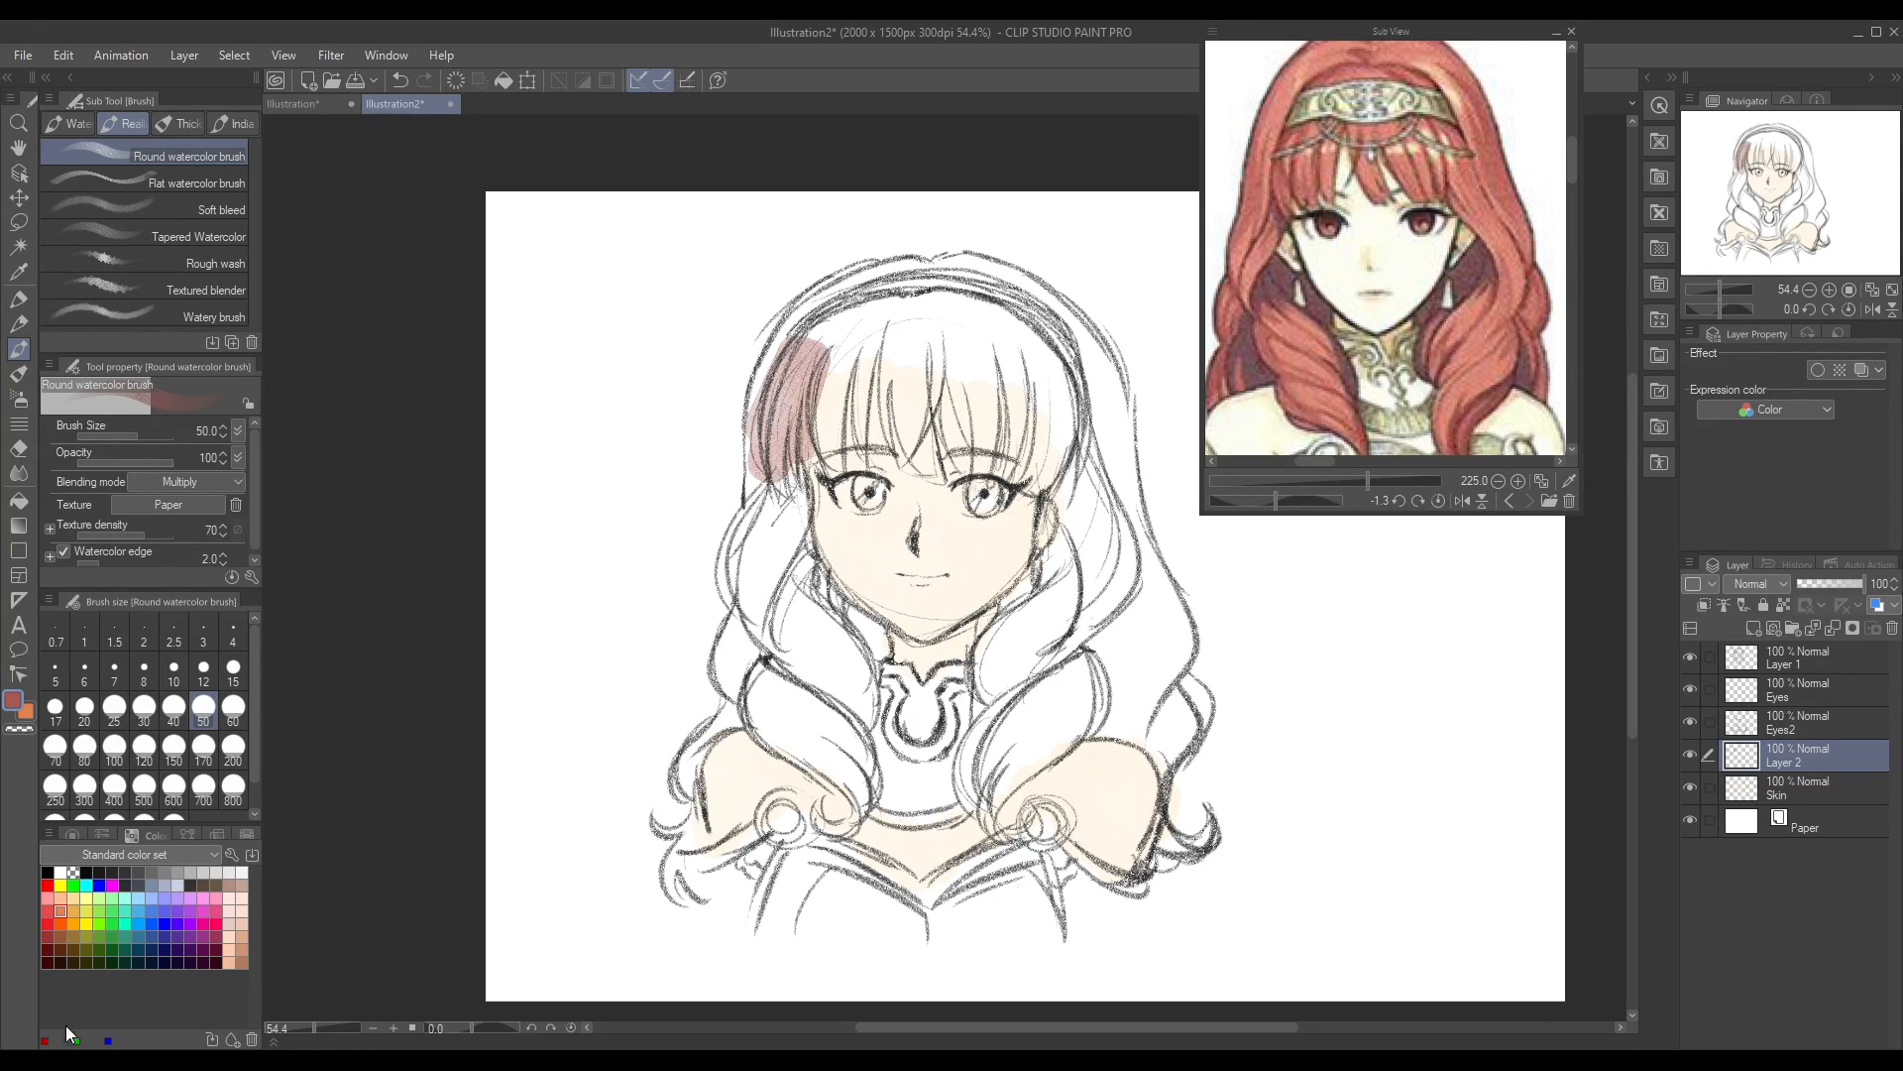
key(ctrl+z)
Step: Change the colour to a brighter medium red and paint the fringe, crown and all the curls with the Round watercolor brush
click(14, 704)
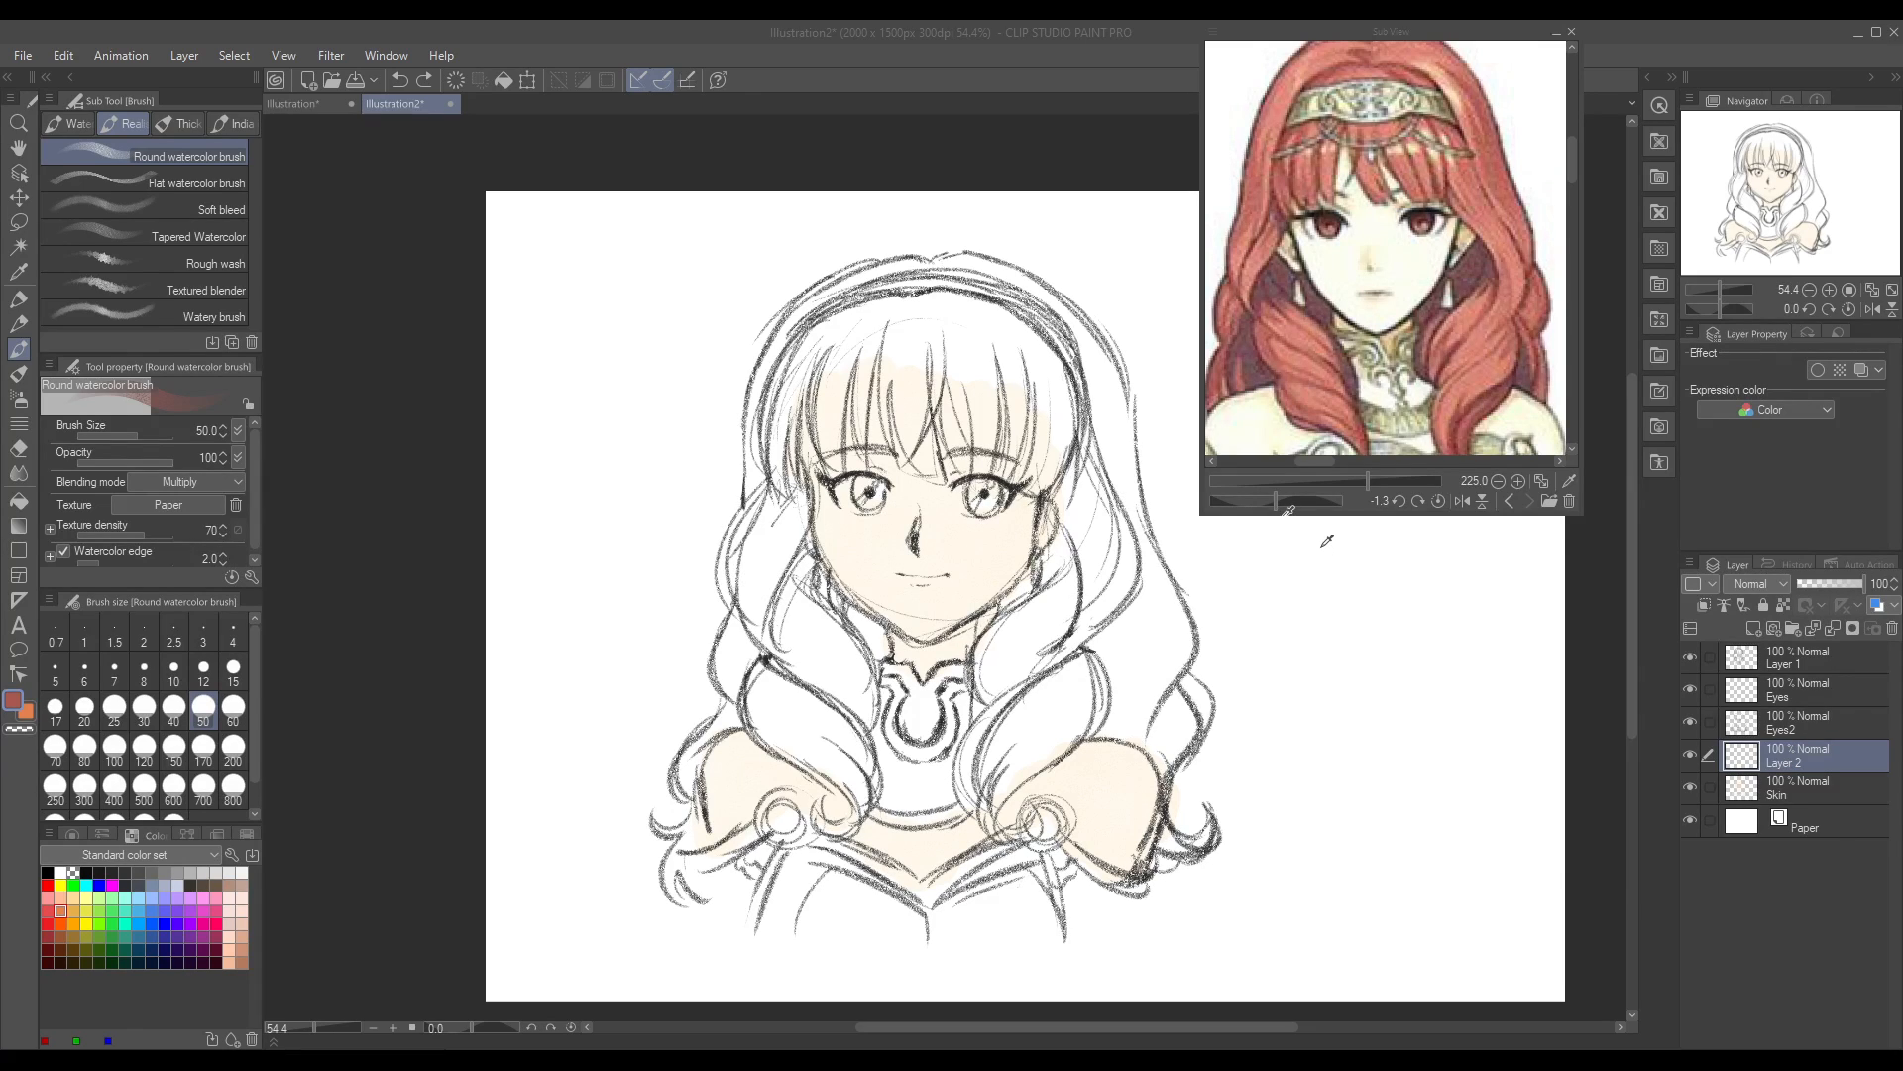
click(1680, 406)
mouse_move(811, 339)
mouse_down()
mouse_move(781, 378)
mouse_move(807, 371)
mouse_move(813, 460)
mouse_move(873, 339)
mouse_move(908, 470)
mouse_move(966, 344)
mouse_move(1025, 426)
mouse_move(1053, 411)
mouse_move(1080, 568)
mouse_up()
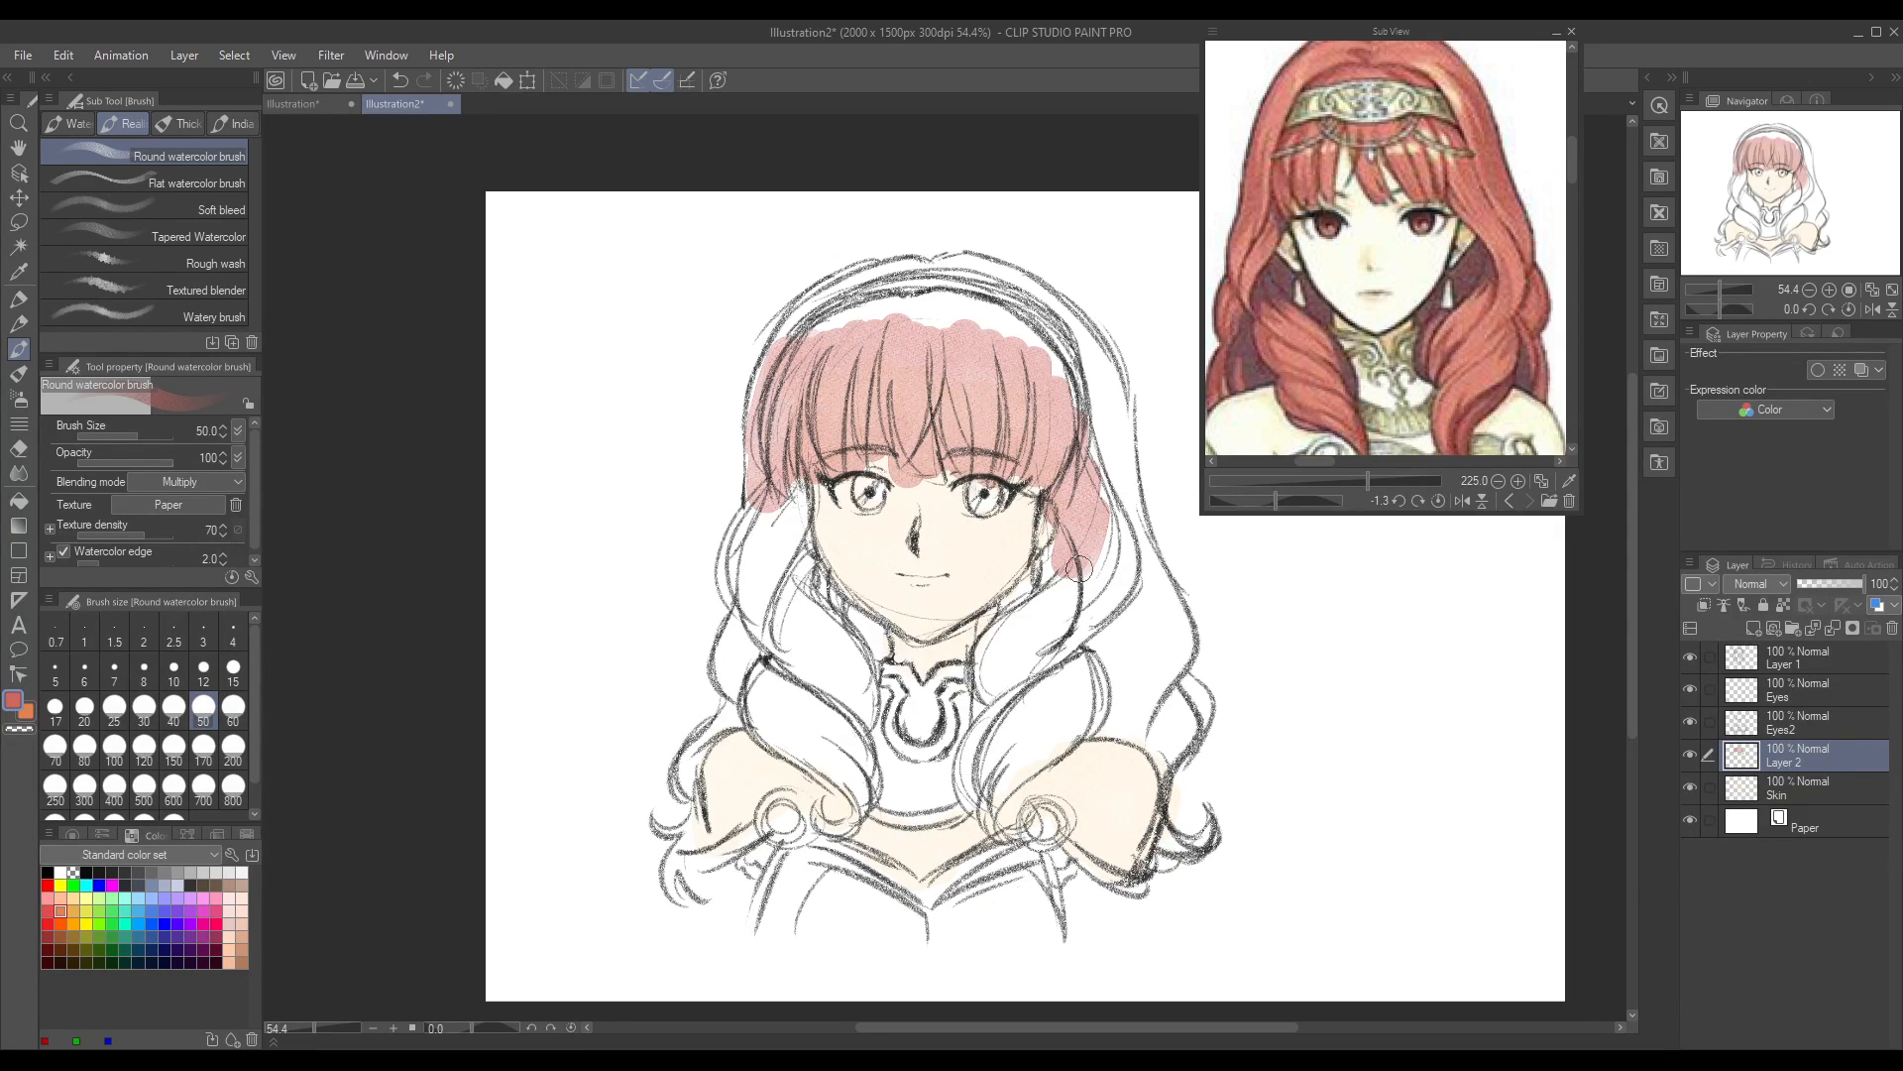
mouse_move(971, 352)
mouse_down()
mouse_move(1016, 441)
mouse_move(1050, 402)
mouse_move(1077, 573)
mouse_up()
key(ctrl+z)
drag(759, 507, 739, 564)
key(ctrl+z)
key(ctrl+z)
mouse_move(838, 283)
mouse_down()
mouse_move(769, 366)
mouse_move(750, 520)
mouse_move(775, 500)
mouse_move(824, 334)
mouse_move(842, 434)
mouse_move(889, 420)
mouse_move(923, 312)
mouse_move(946, 397)
mouse_move(1005, 422)
mouse_move(1030, 338)
mouse_move(1084, 517)
mouse_move(1104, 538)
mouse_move(1115, 521)
mouse_move(1121, 623)
mouse_move(1098, 537)
mouse_move(1053, 651)
mouse_move(1035, 639)
mouse_move(1042, 585)
mouse_move(983, 651)
mouse_move(1005, 639)
mouse_move(1004, 776)
mouse_move(1088, 687)
mouse_move(1114, 734)
mouse_move(1144, 680)
mouse_move(1156, 609)
mouse_move(1139, 596)
mouse_move(1162, 596)
mouse_move(1180, 641)
mouse_move(1089, 361)
mouse_move(1108, 373)
mouse_move(1132, 508)
mouse_move(1120, 424)
mouse_move(1038, 293)
mouse_move(970, 258)
mouse_move(845, 278)
mouse_move(771, 364)
mouse_move(759, 542)
mouse_move(739, 539)
mouse_move(805, 659)
mouse_move(830, 676)
mouse_move(846, 655)
mouse_move(863, 753)
mouse_move(805, 674)
mouse_move(758, 744)
mouse_move(724, 634)
mouse_move(684, 892)
mouse_move(714, 753)
mouse_move(832, 803)
mouse_move(815, 805)
mouse_move(870, 753)
mouse_up()
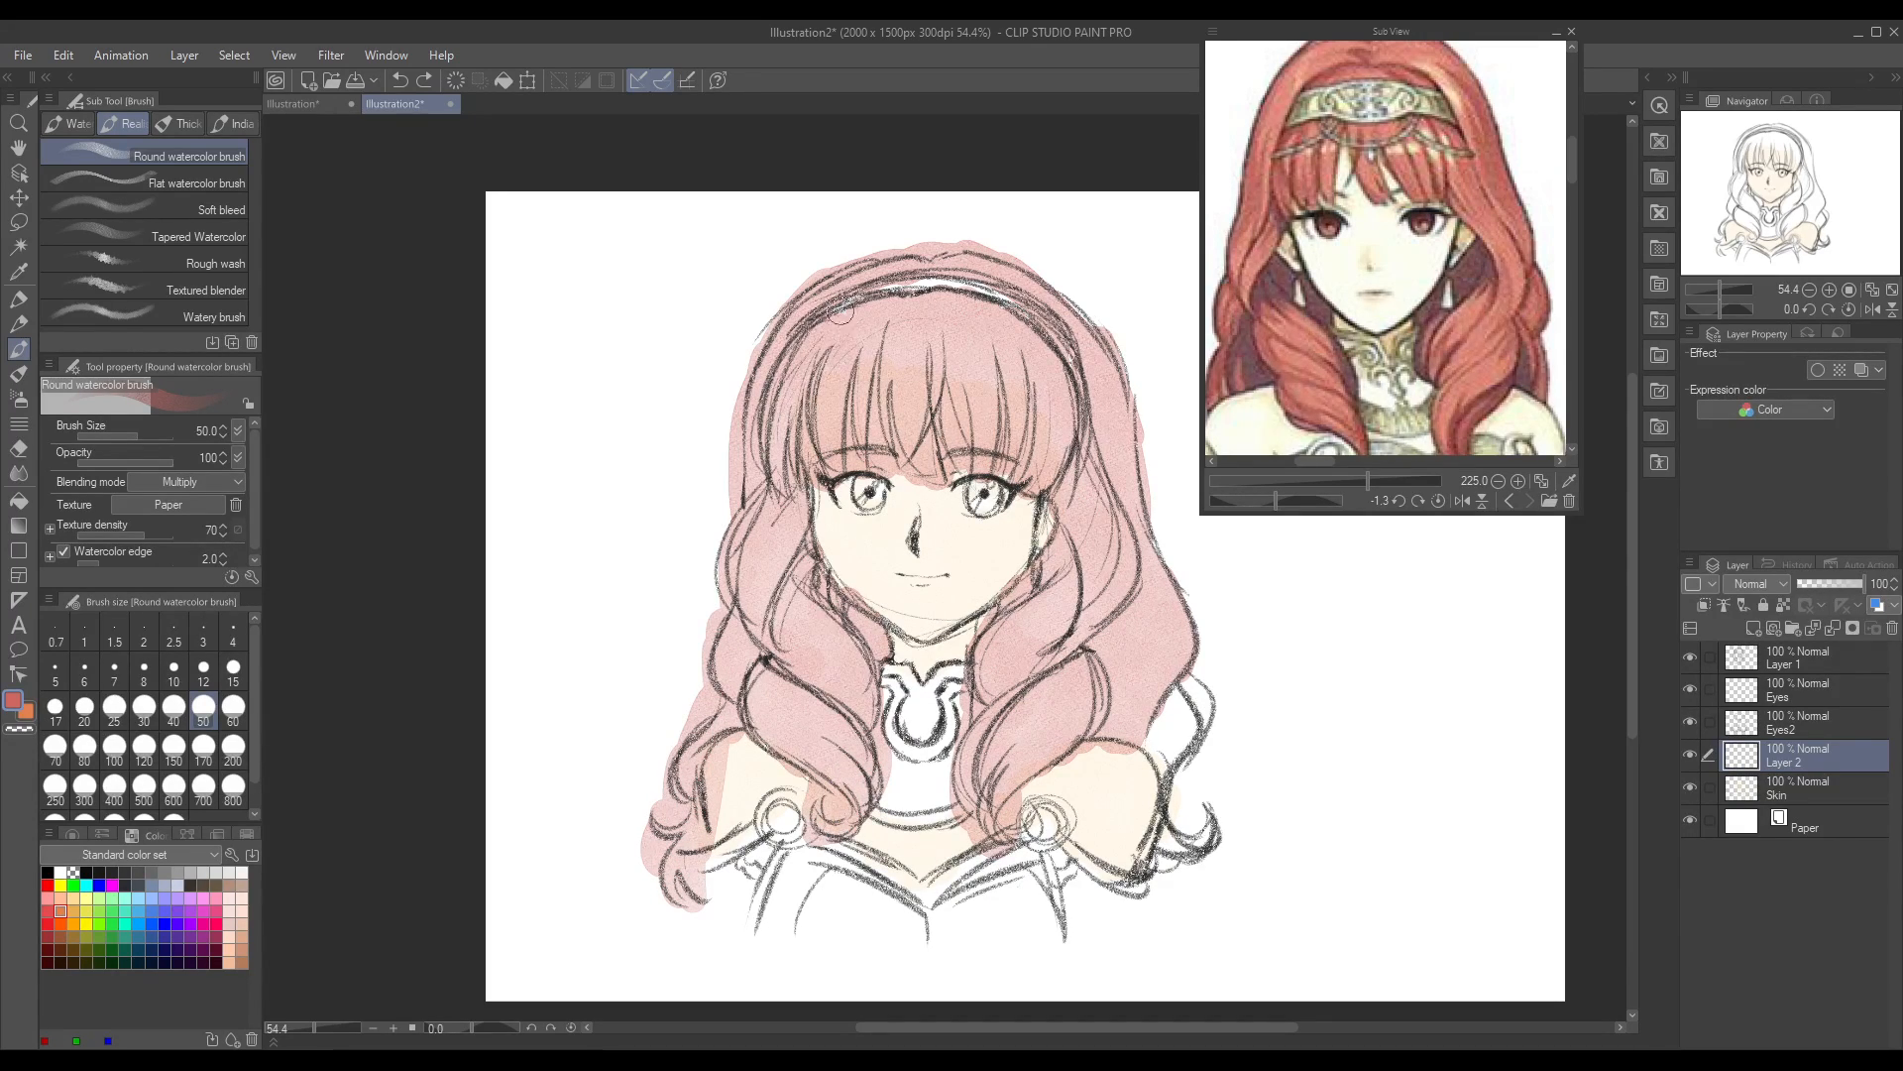
mouse_move(1130, 742)
mouse_down()
mouse_move(1185, 694)
mouse_move(1174, 843)
mouse_move(1204, 833)
mouse_move(1165, 888)
mouse_up()
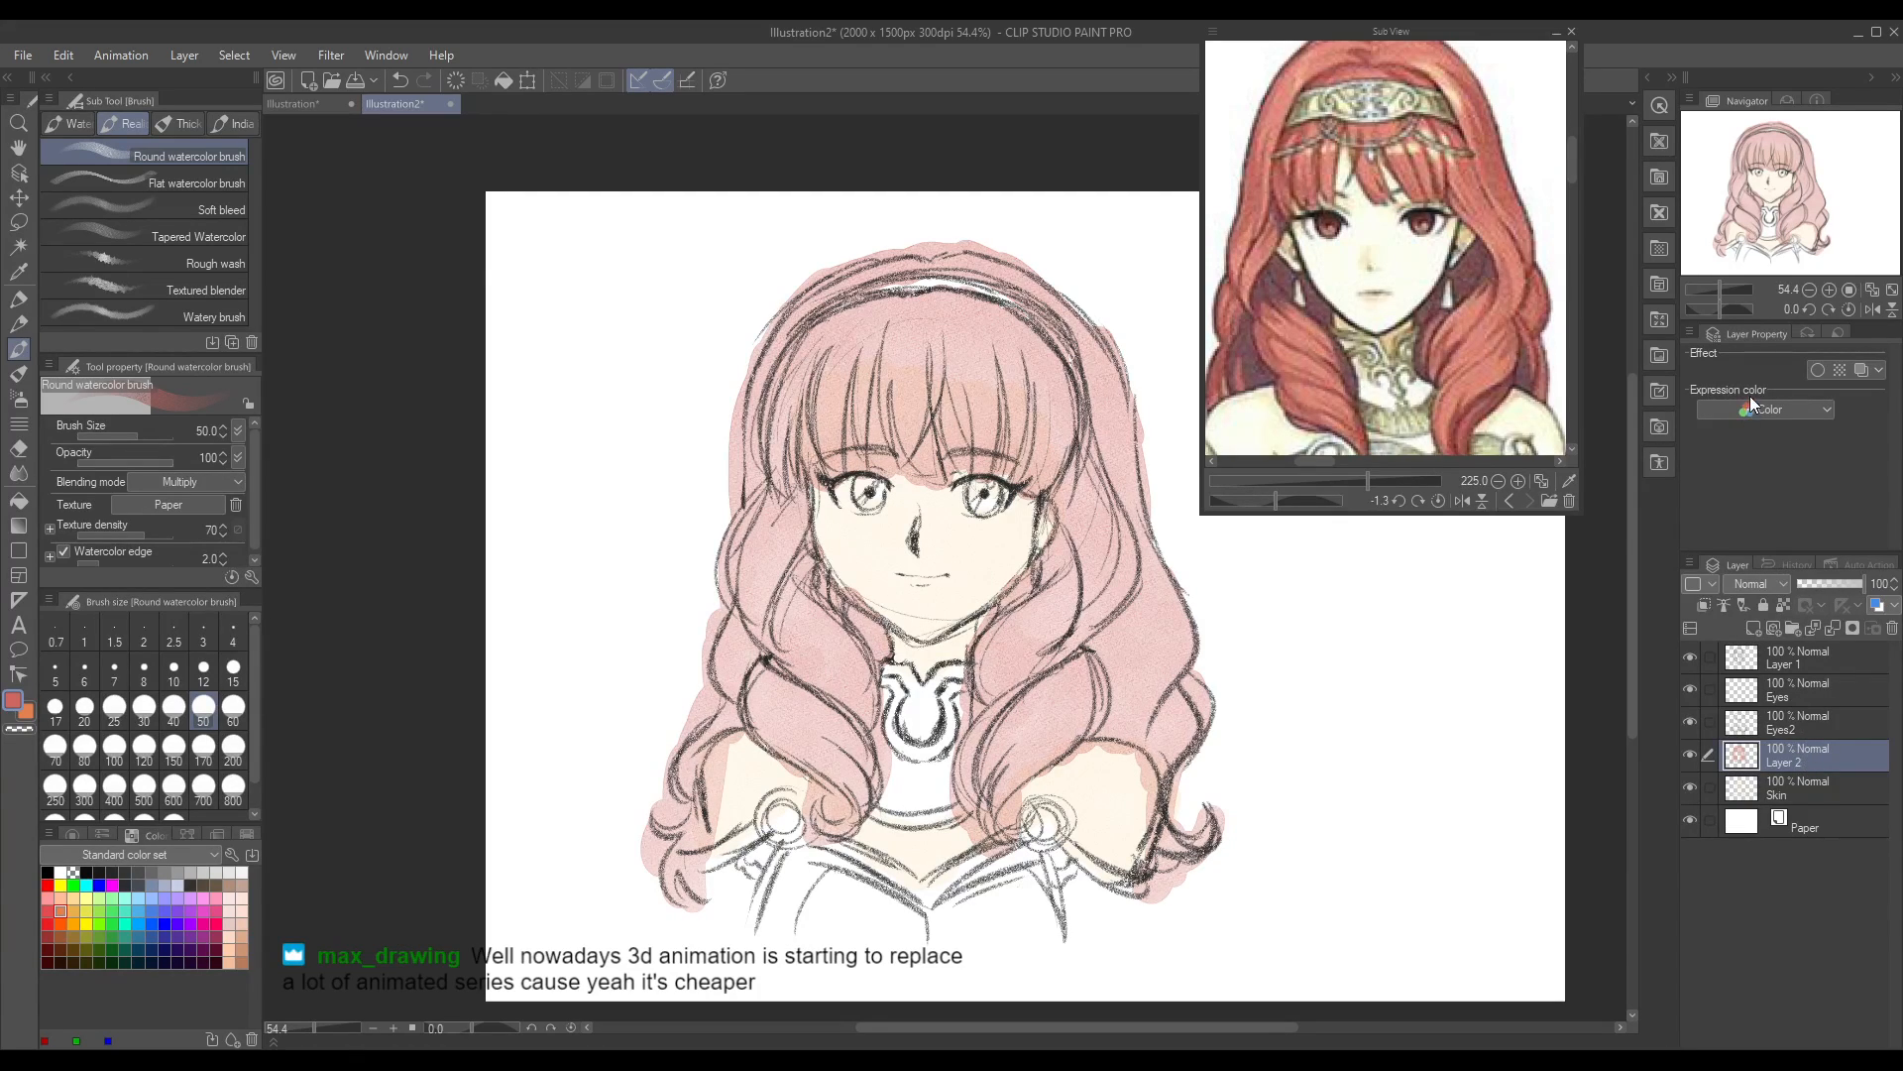
key(ctrl+v)
key(ctrl+z)
Step: Set the Hard eraser's size to 14.9 and erase the colour spilling outside the hair's left outline
click(19, 451)
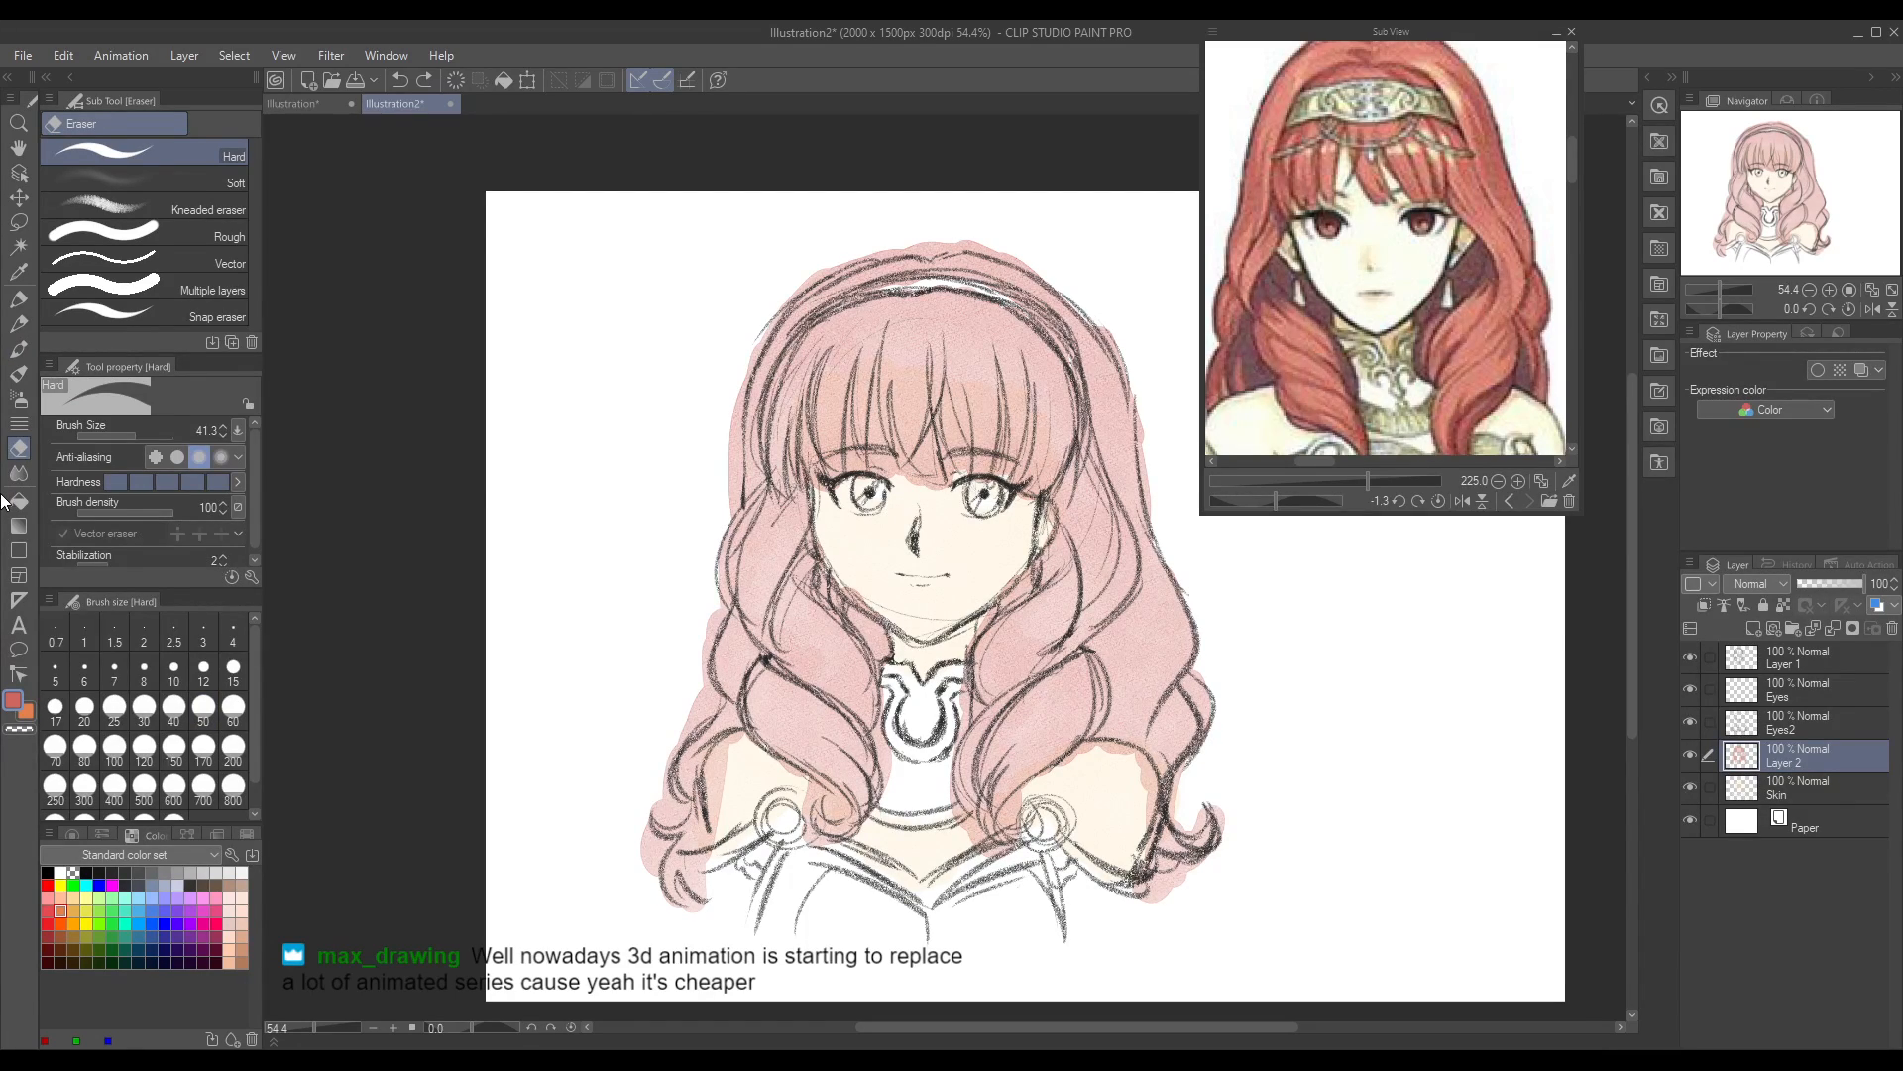
click(125, 436)
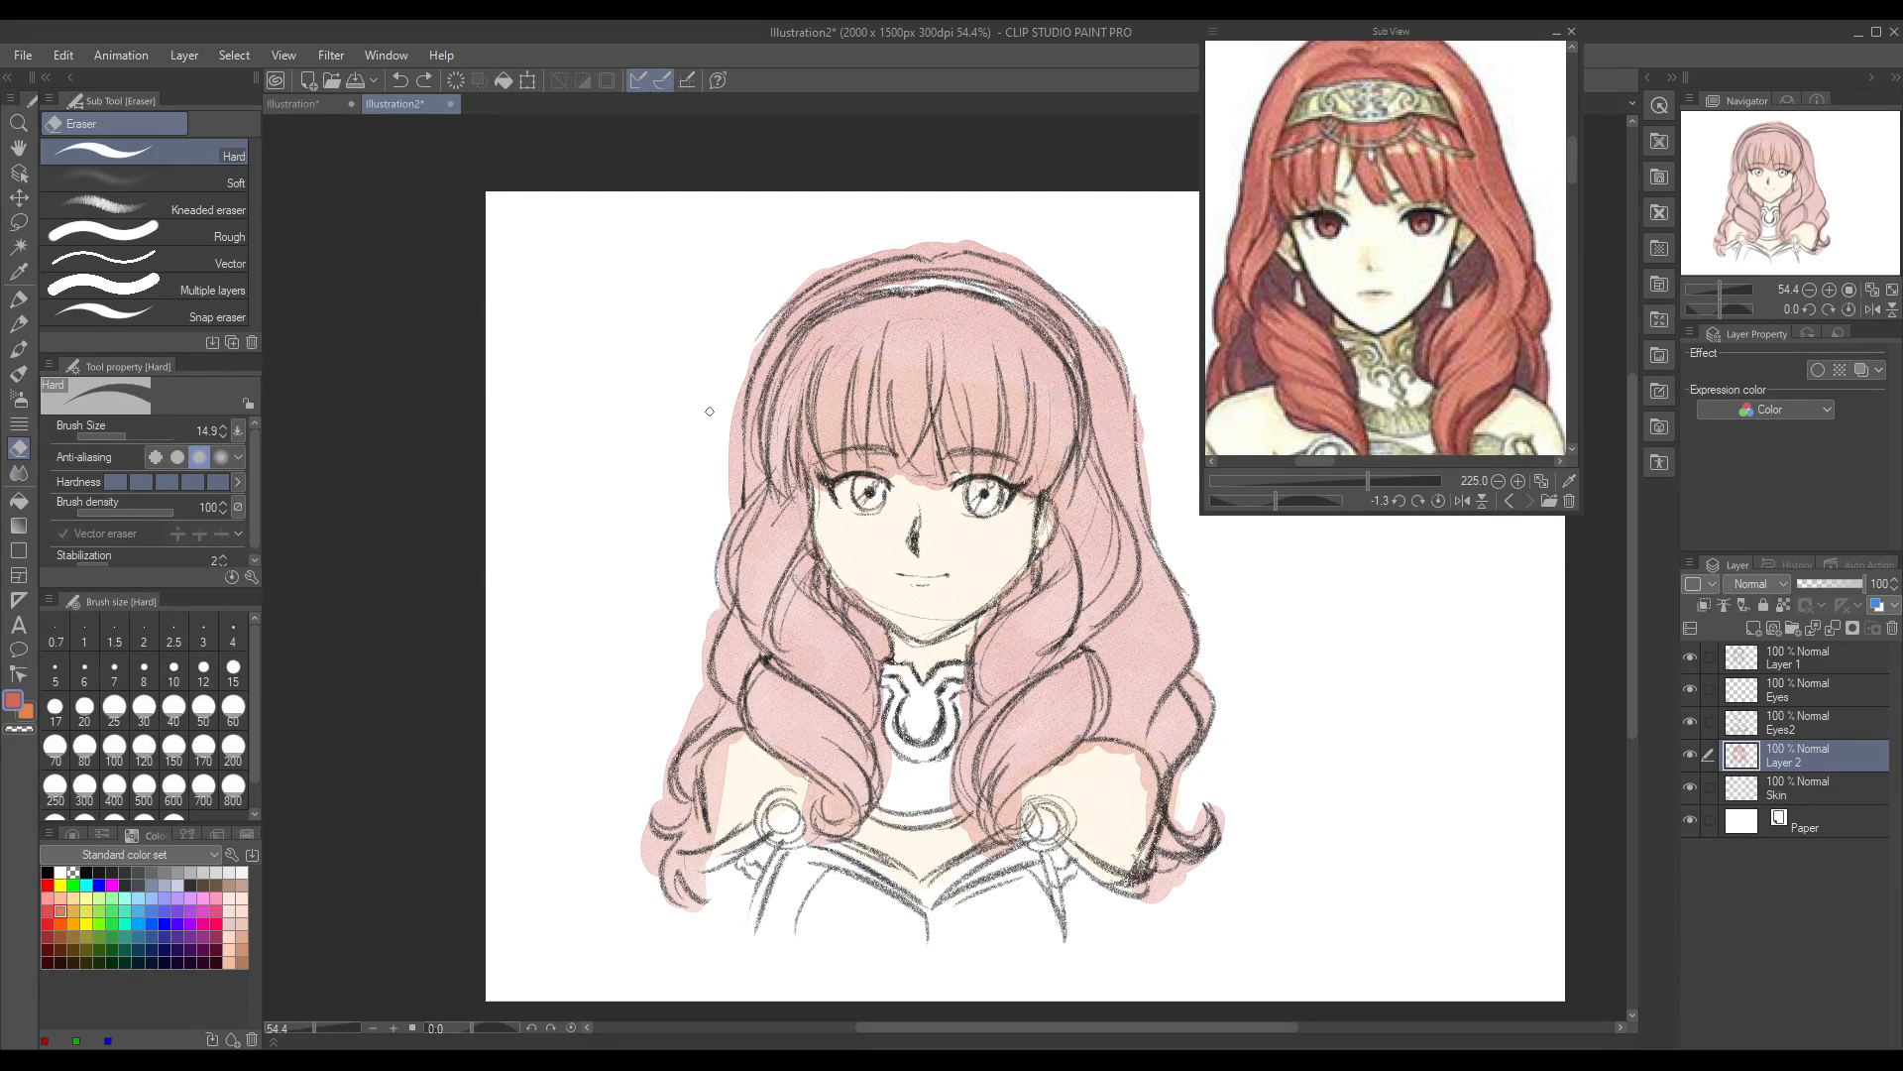
mouse_move(739, 374)
mouse_down()
mouse_move(743, 396)
mouse_move(783, 302)
mouse_move(761, 329)
mouse_up()
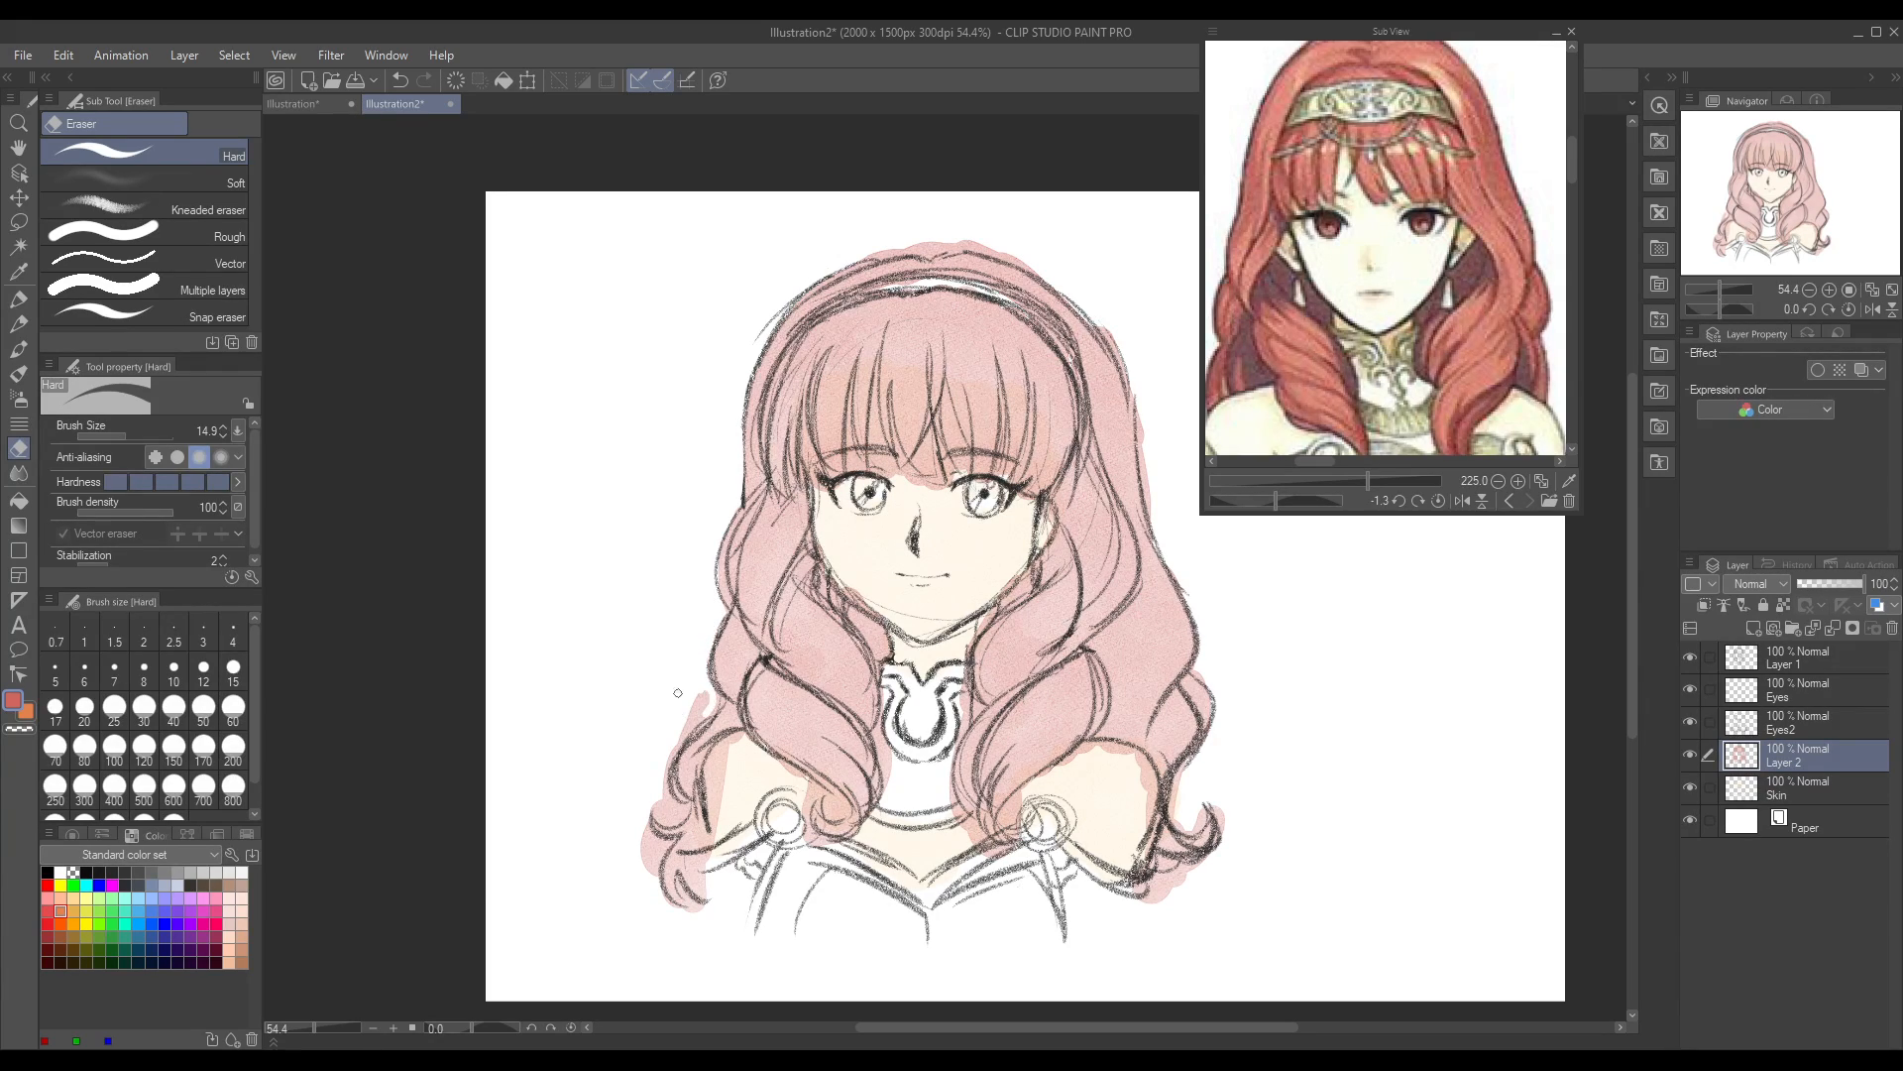
drag(709, 694, 659, 760)
Step: Erase the hair colour that overlaps the jawline and the neck above the collar
click(325, 1028)
mouse_move(642, 485)
mouse_down()
mouse_move(688, 587)
mouse_move(781, 659)
mouse_up()
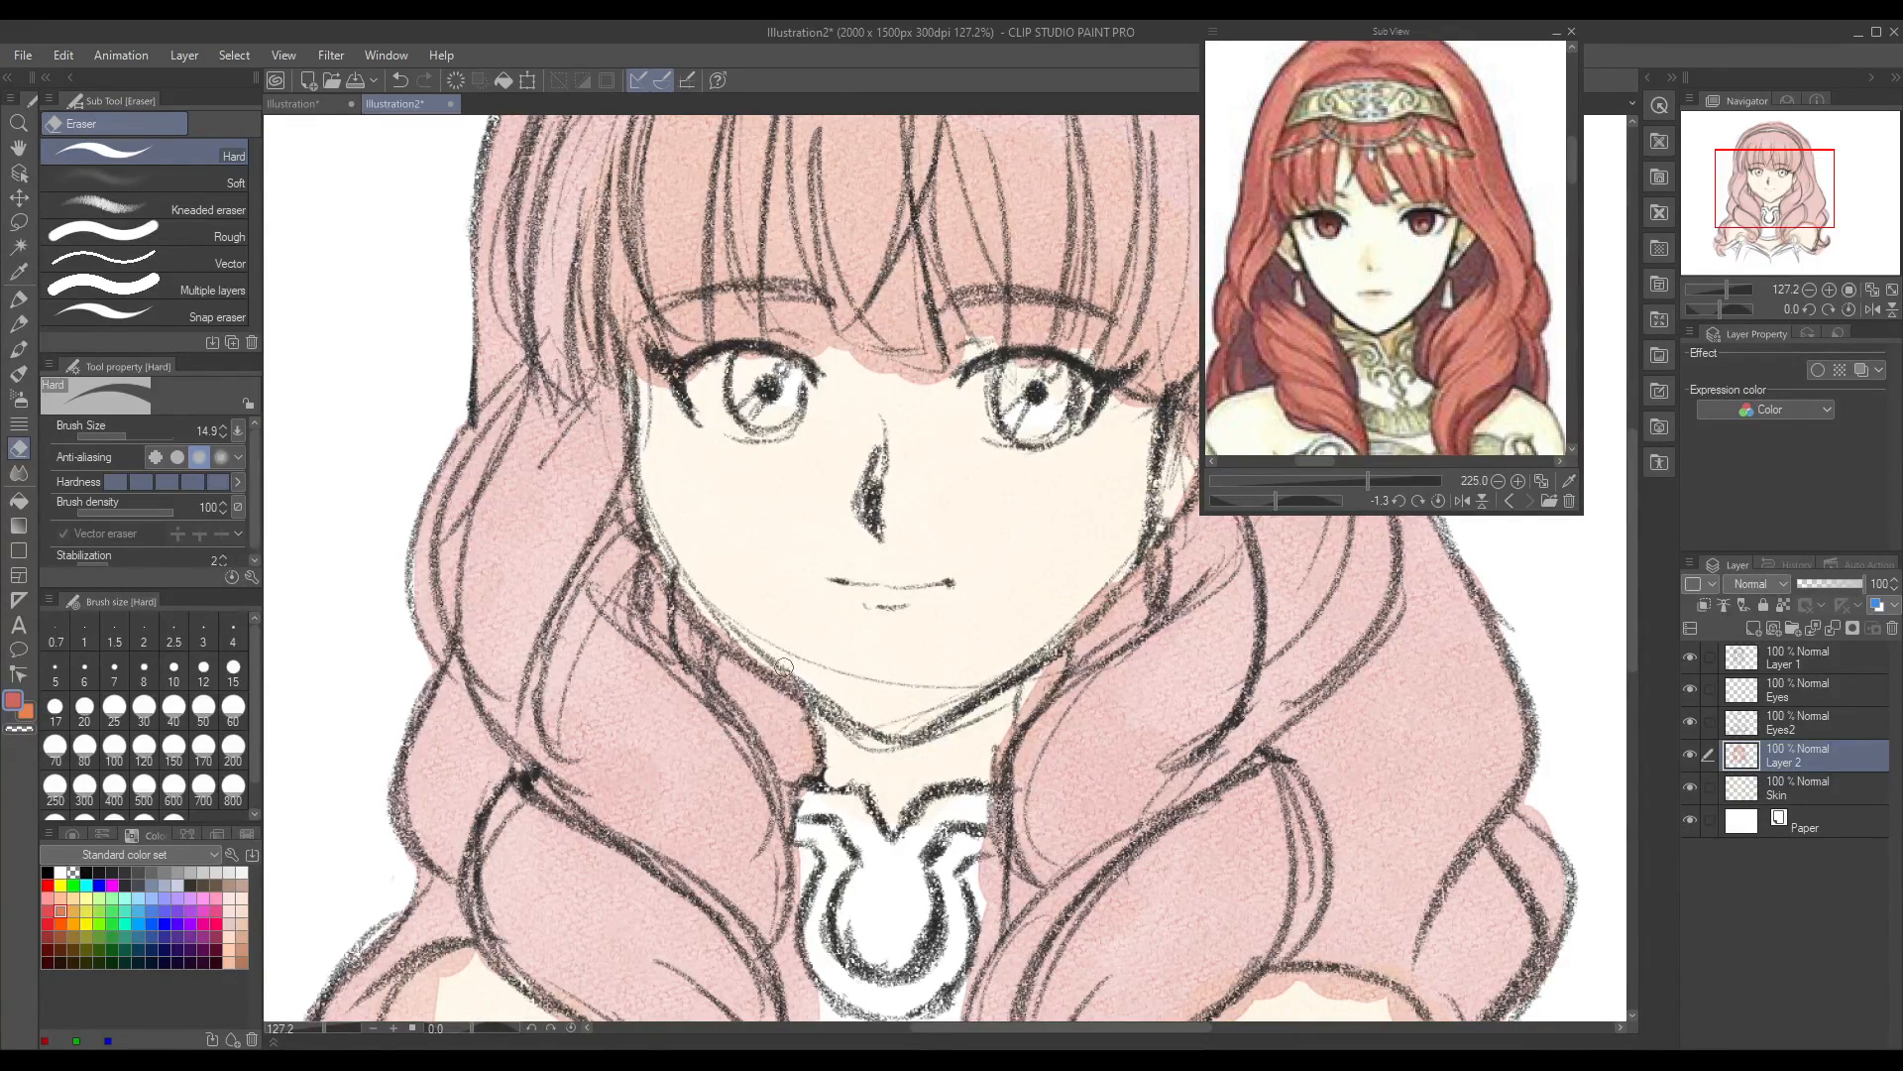
drag(986, 759, 996, 740)
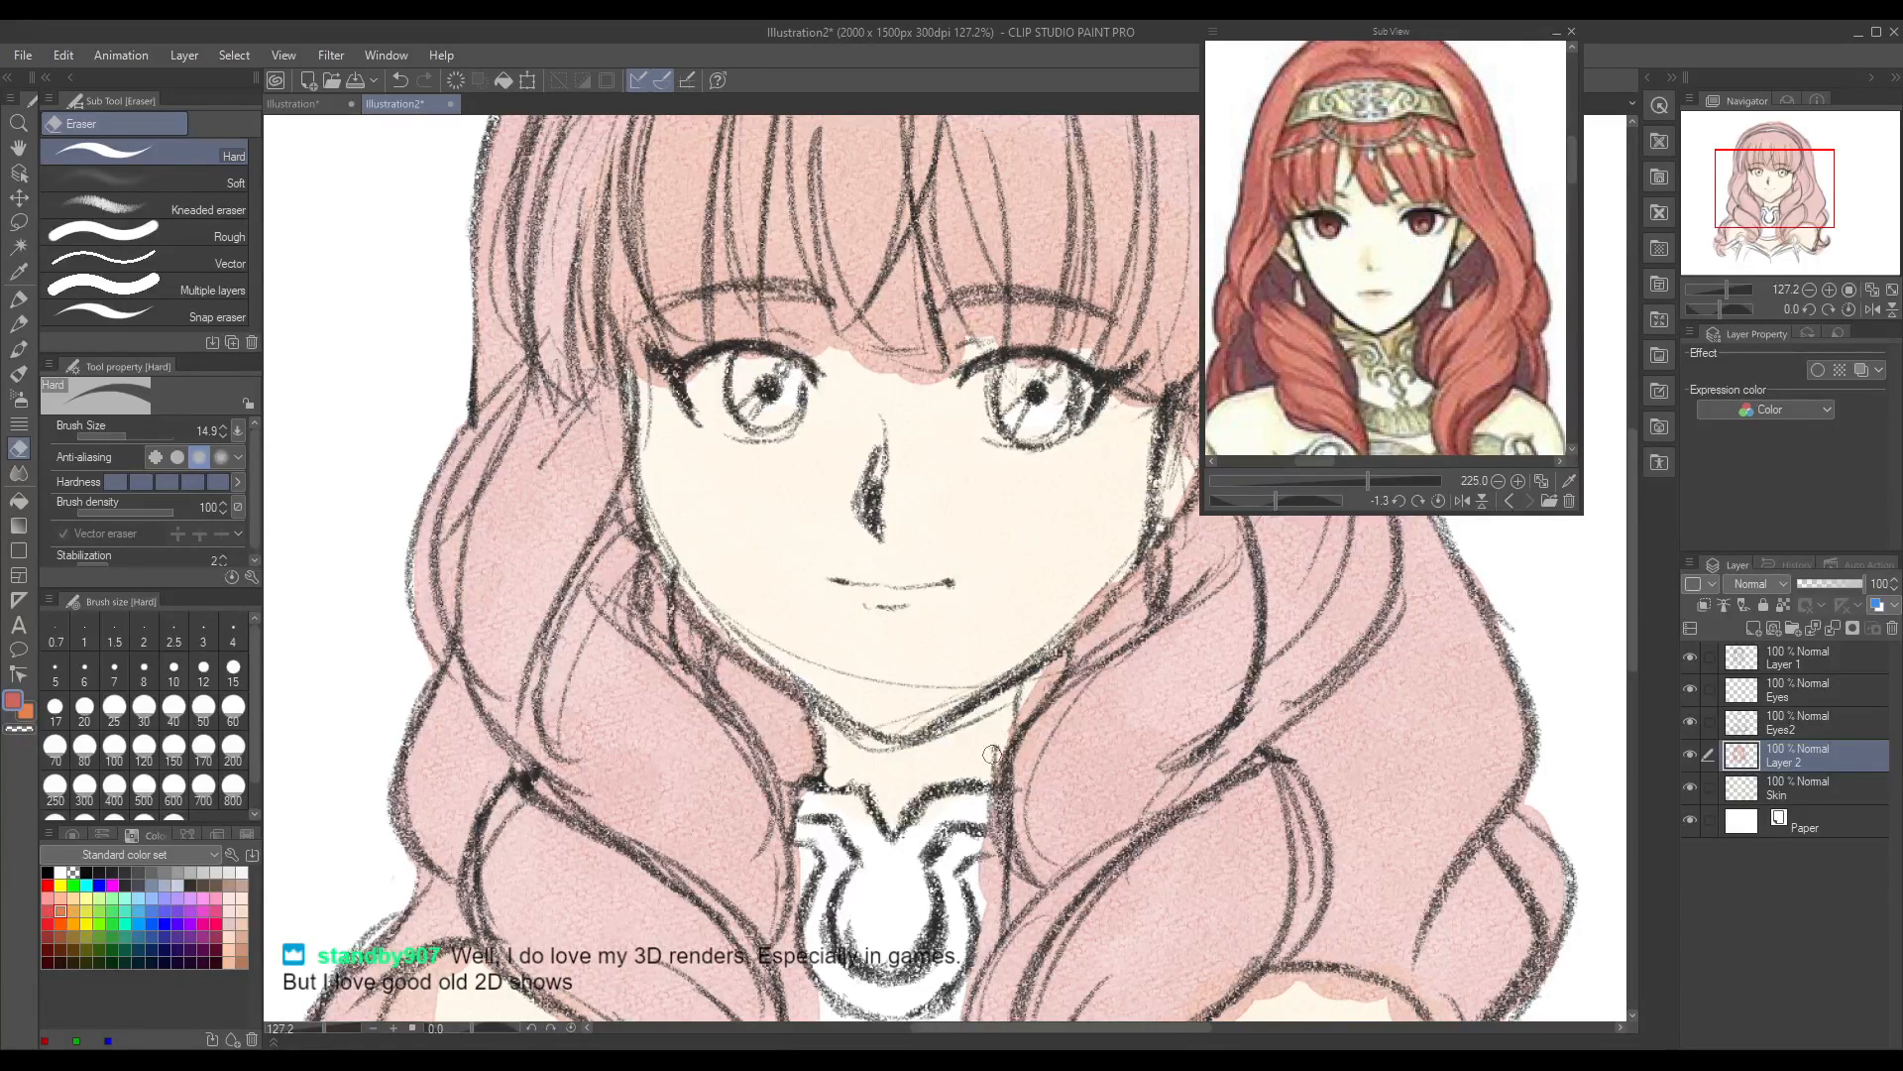
Step: Mirror the canvas view horizontally and erase the hair colour overlapping the other jaw side, the ear area and the fringe's lower edge
click(1872, 310)
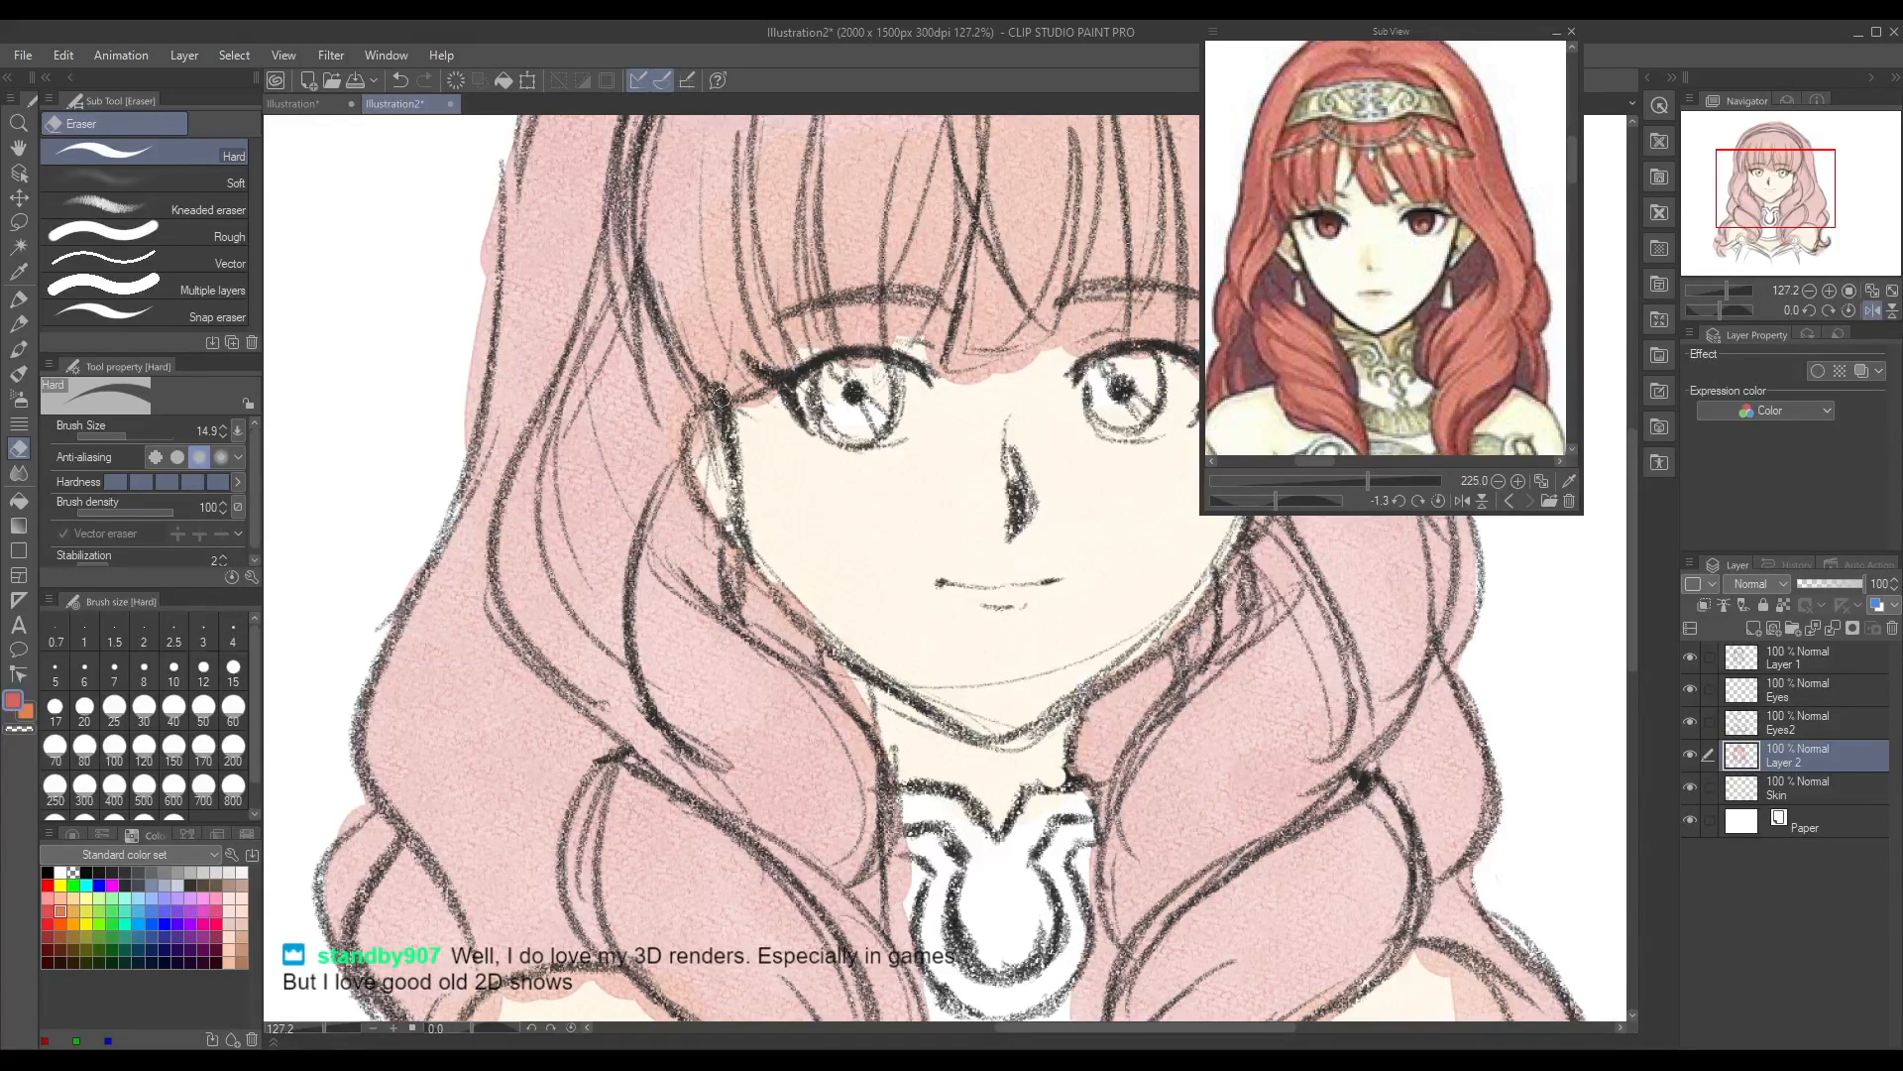
drag(817, 607, 800, 602)
drag(704, 436, 702, 450)
key(ctrl+z)
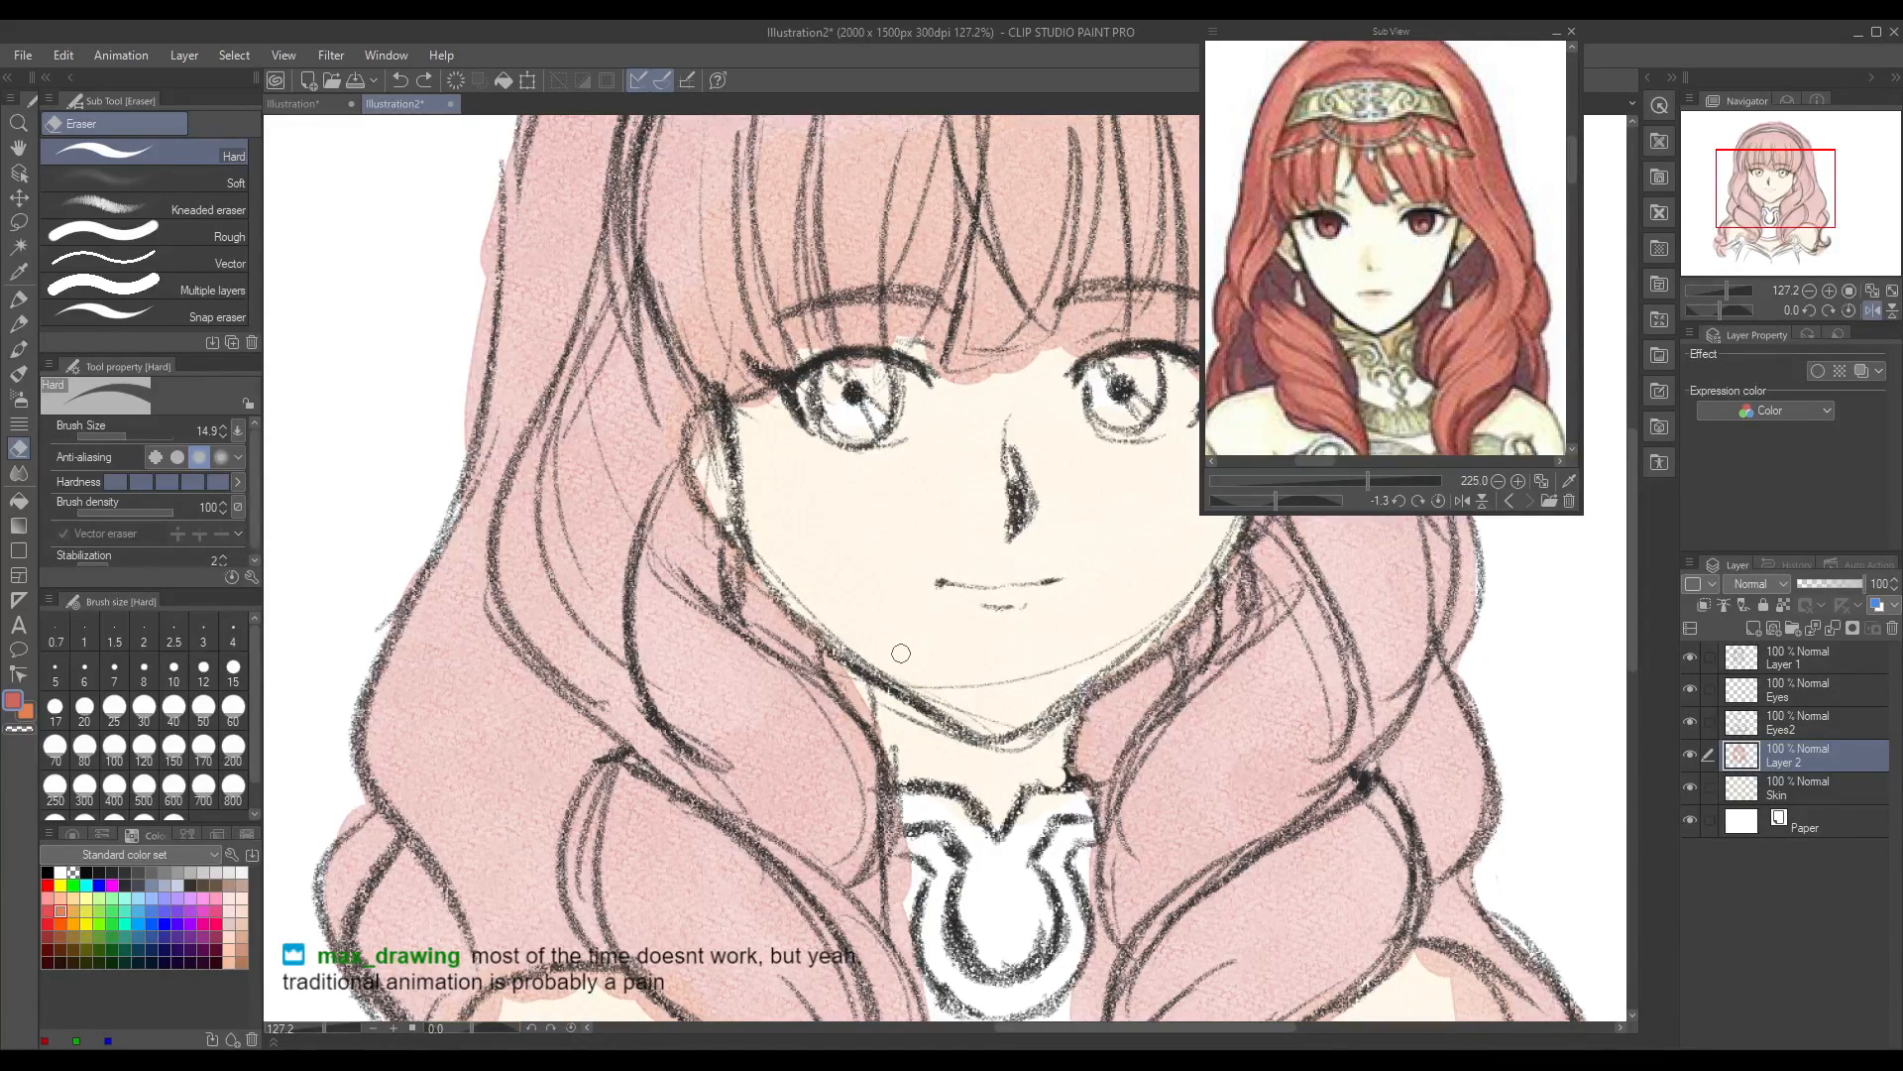
mouse_move(952, 385)
mouse_down()
mouse_move(1017, 366)
mouse_move(976, 375)
mouse_up()
Step: Erase narrow gaps between the fringe strands down to the eyes, and trim the colour spilling past the outer hair outline
drag(1632, 585, 1629, 501)
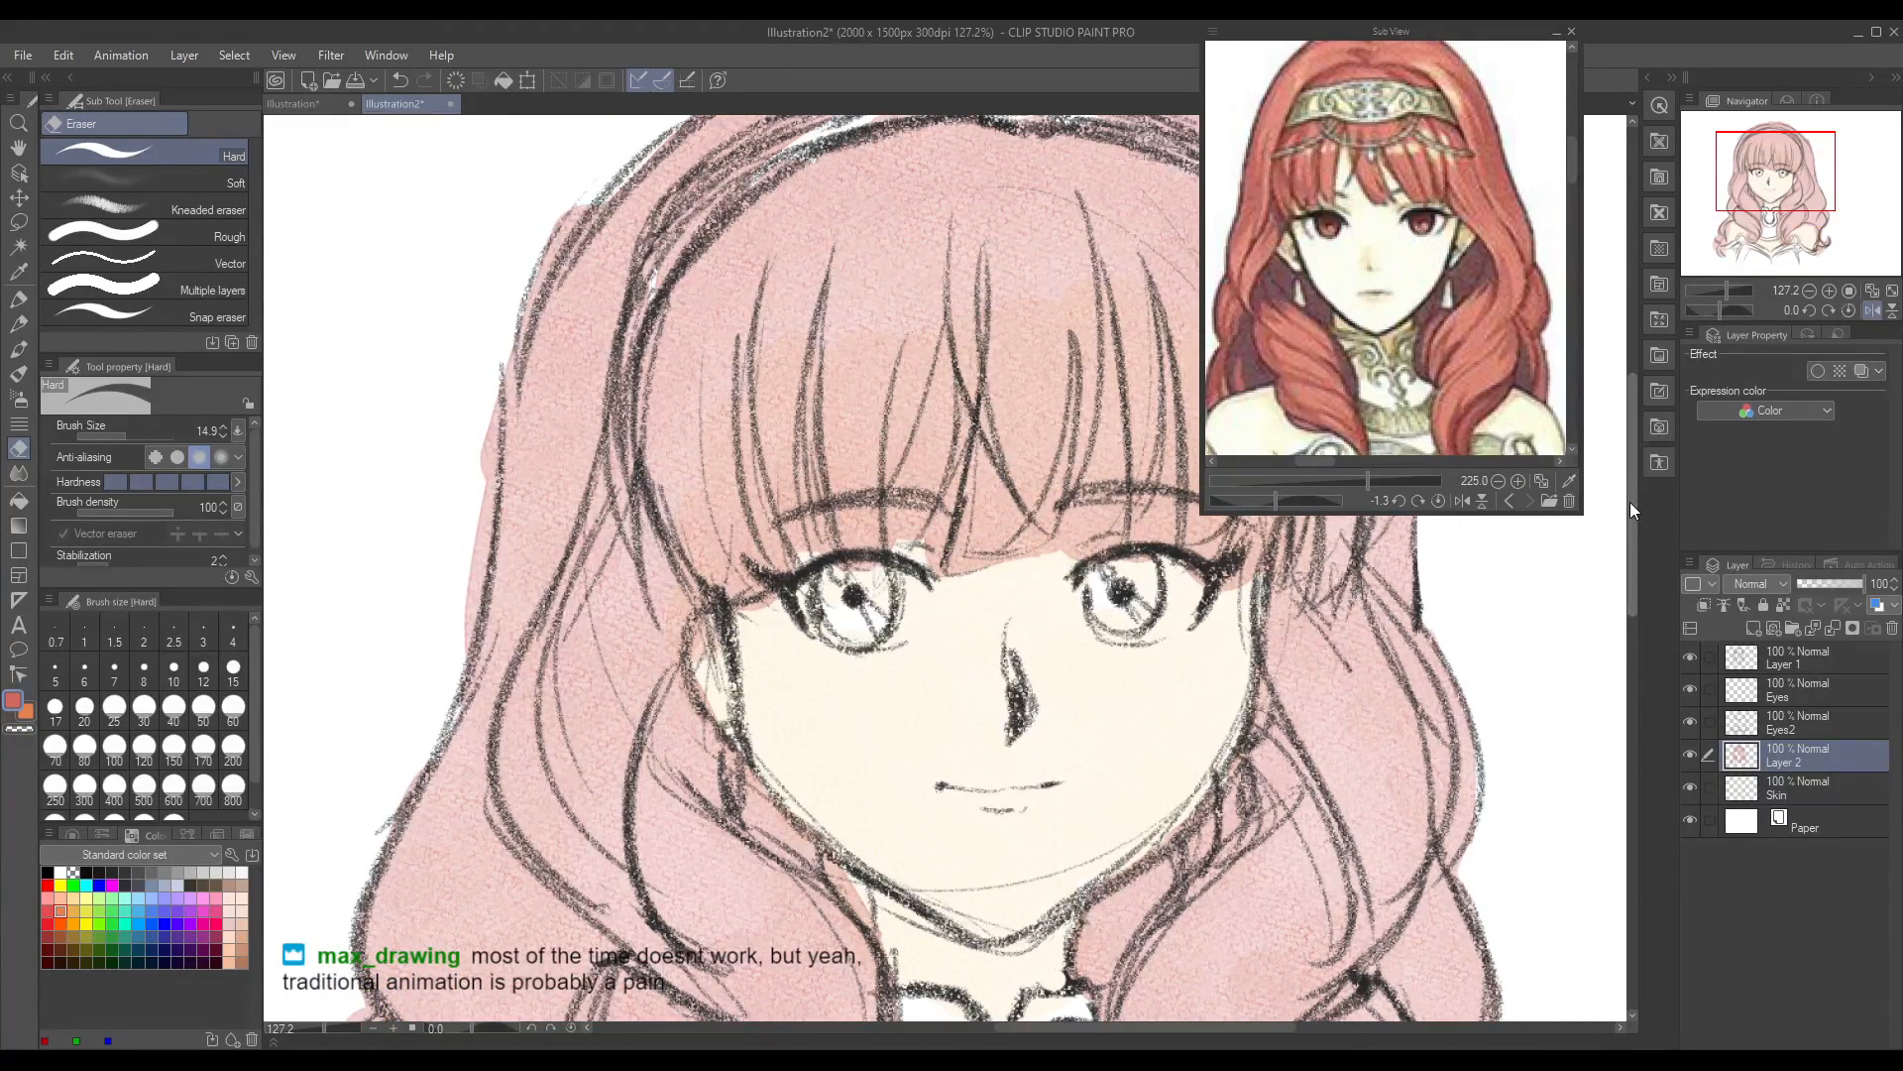
mouse_move(738, 385)
mouse_down()
mouse_move(742, 473)
mouse_move(744, 375)
mouse_move(762, 533)
mouse_move(747, 445)
mouse_move(792, 576)
mouse_move(759, 520)
mouse_up()
mouse_move(829, 588)
mouse_down()
mouse_move(813, 525)
mouse_move(821, 557)
mouse_up()
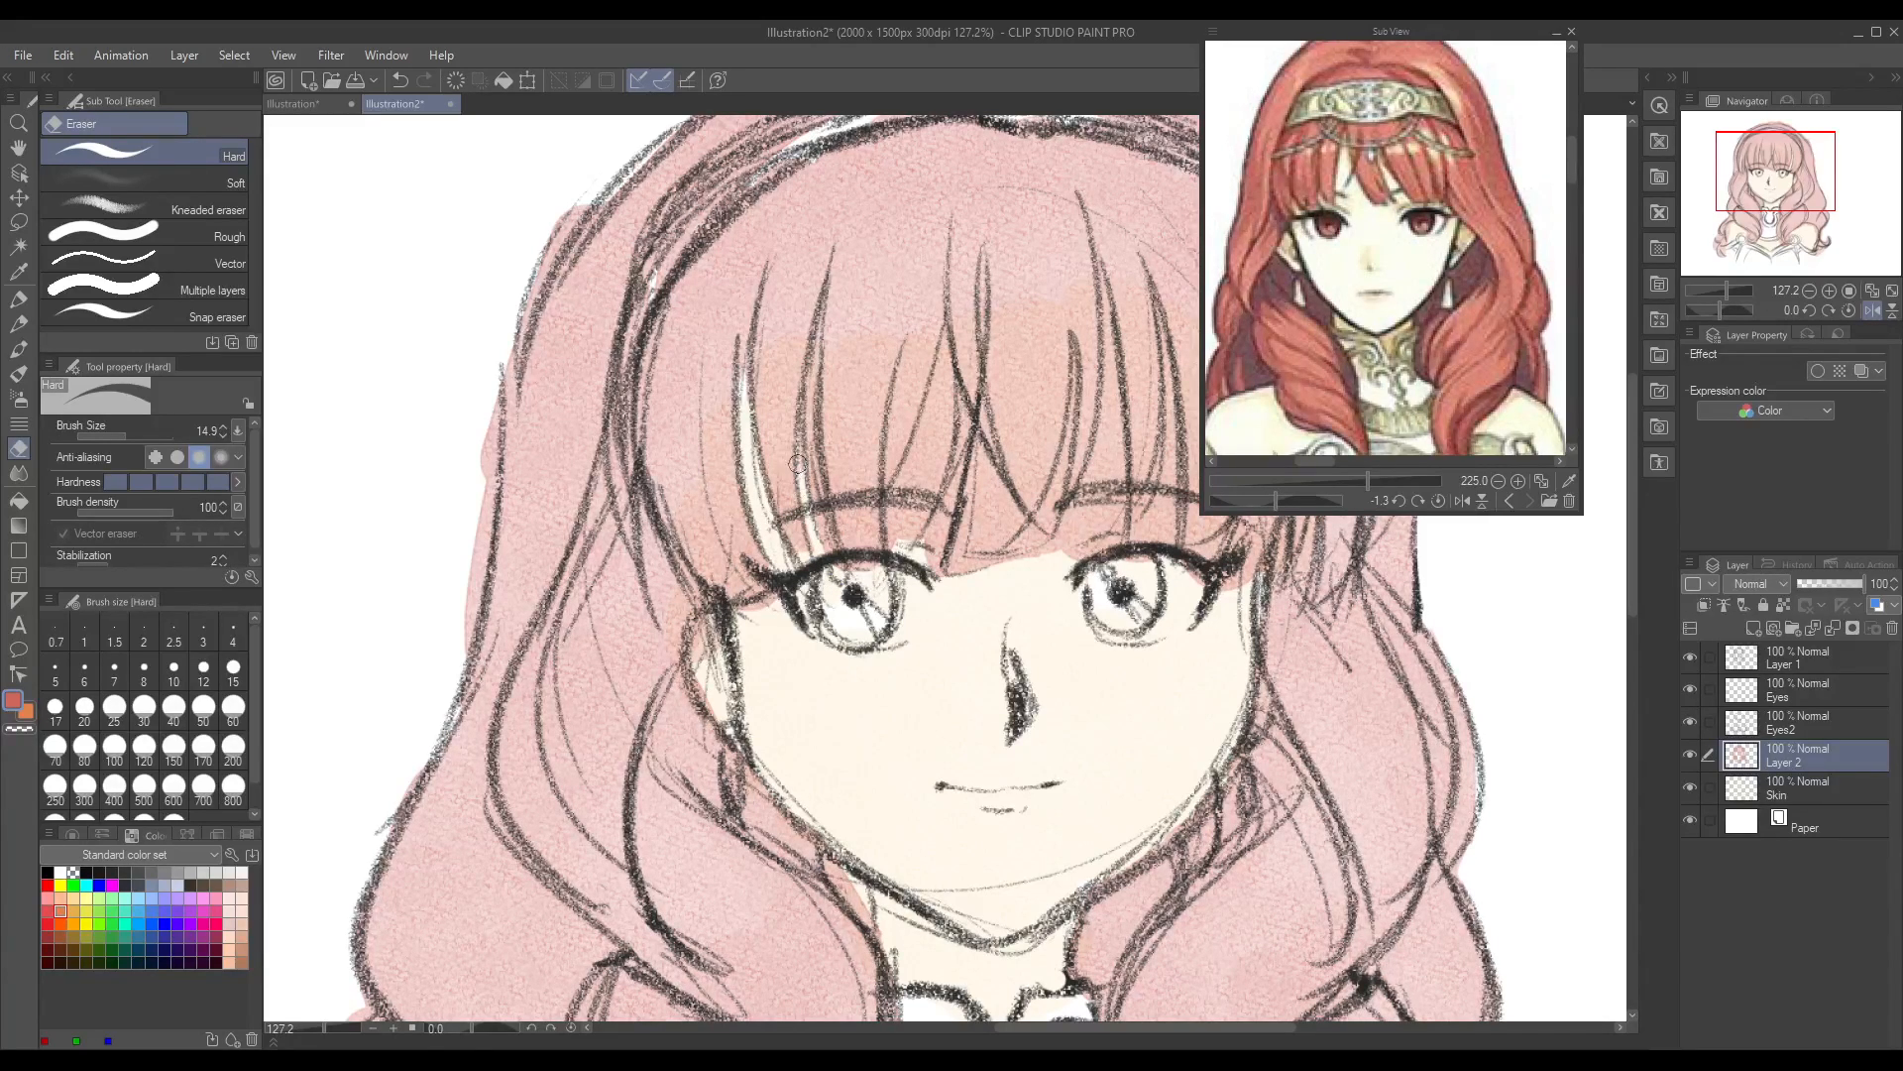
drag(745, 628, 751, 606)
mouse_move(892, 498)
mouse_down()
mouse_move(895, 525)
mouse_move(945, 327)
mouse_move(927, 511)
mouse_move(938, 414)
mouse_up()
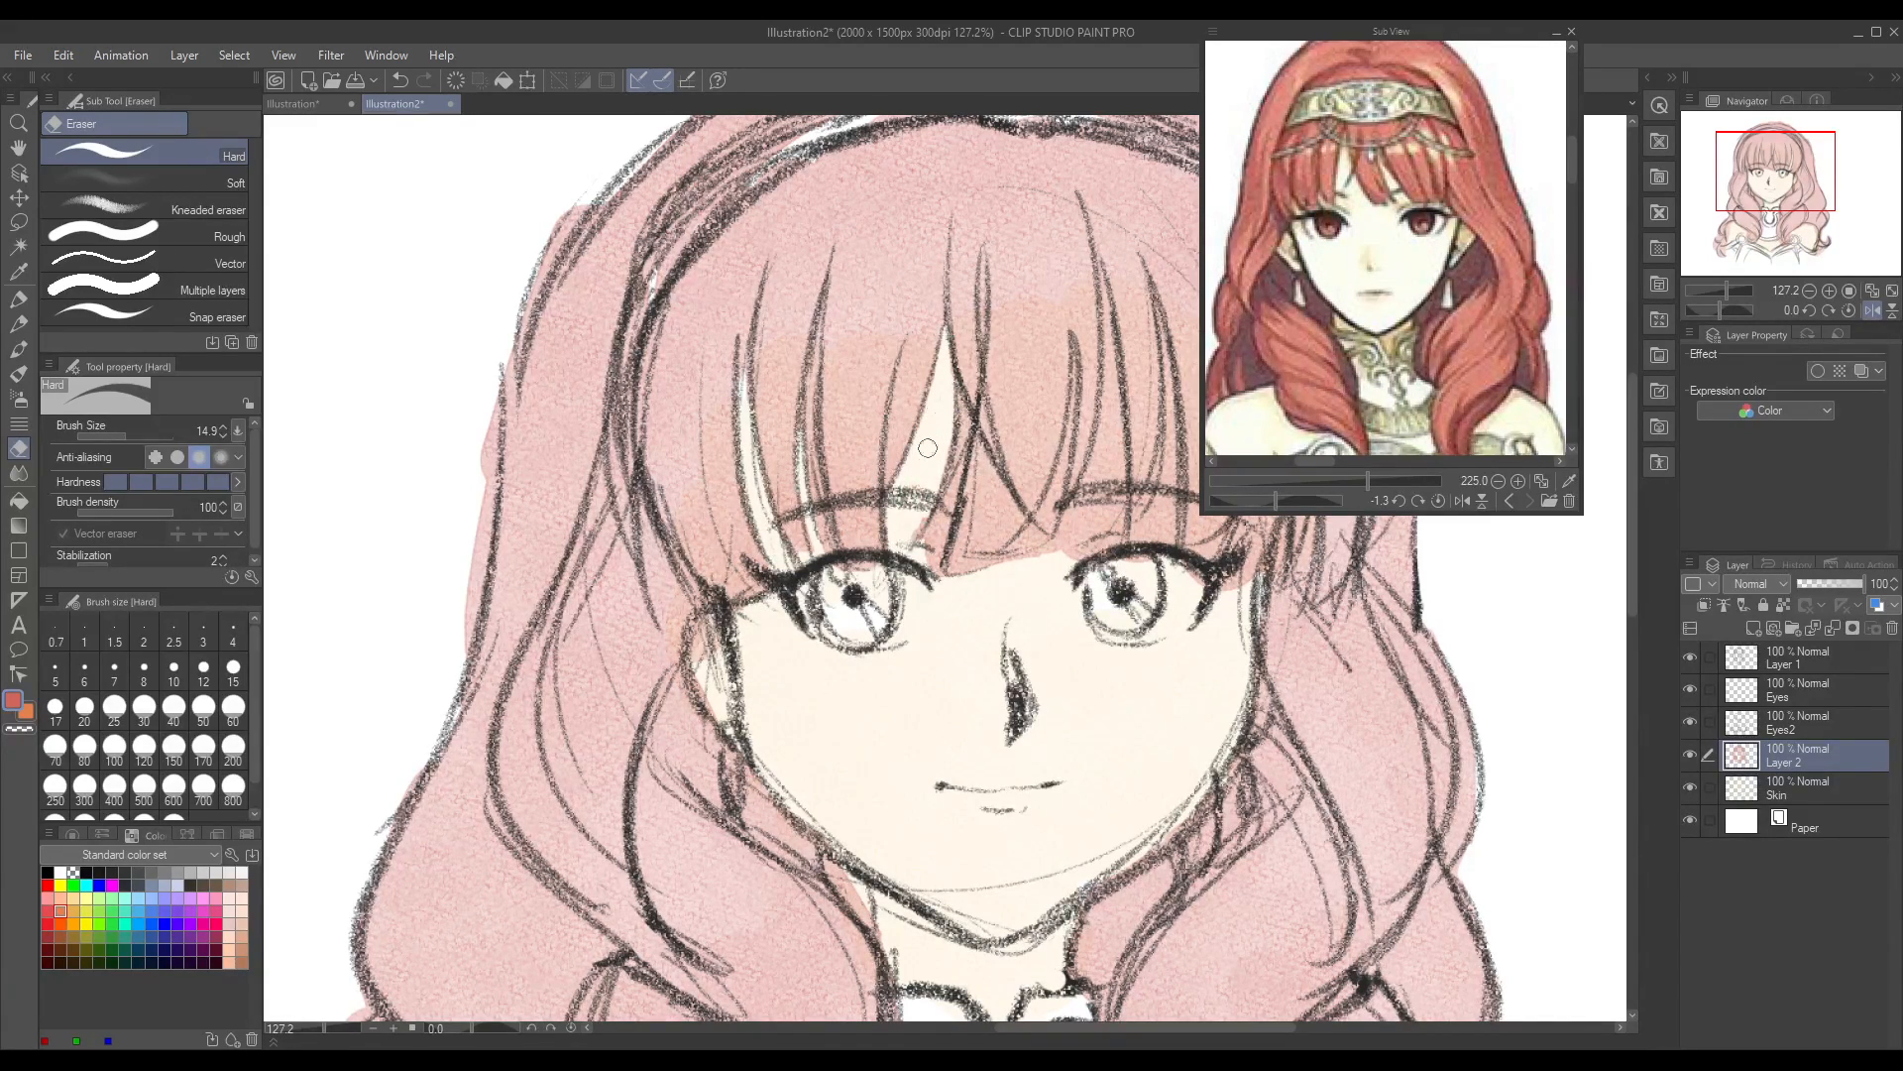
mouse_move(917, 553)
mouse_down()
mouse_move(959, 465)
mouse_move(926, 574)
mouse_up()
drag(947, 506, 931, 576)
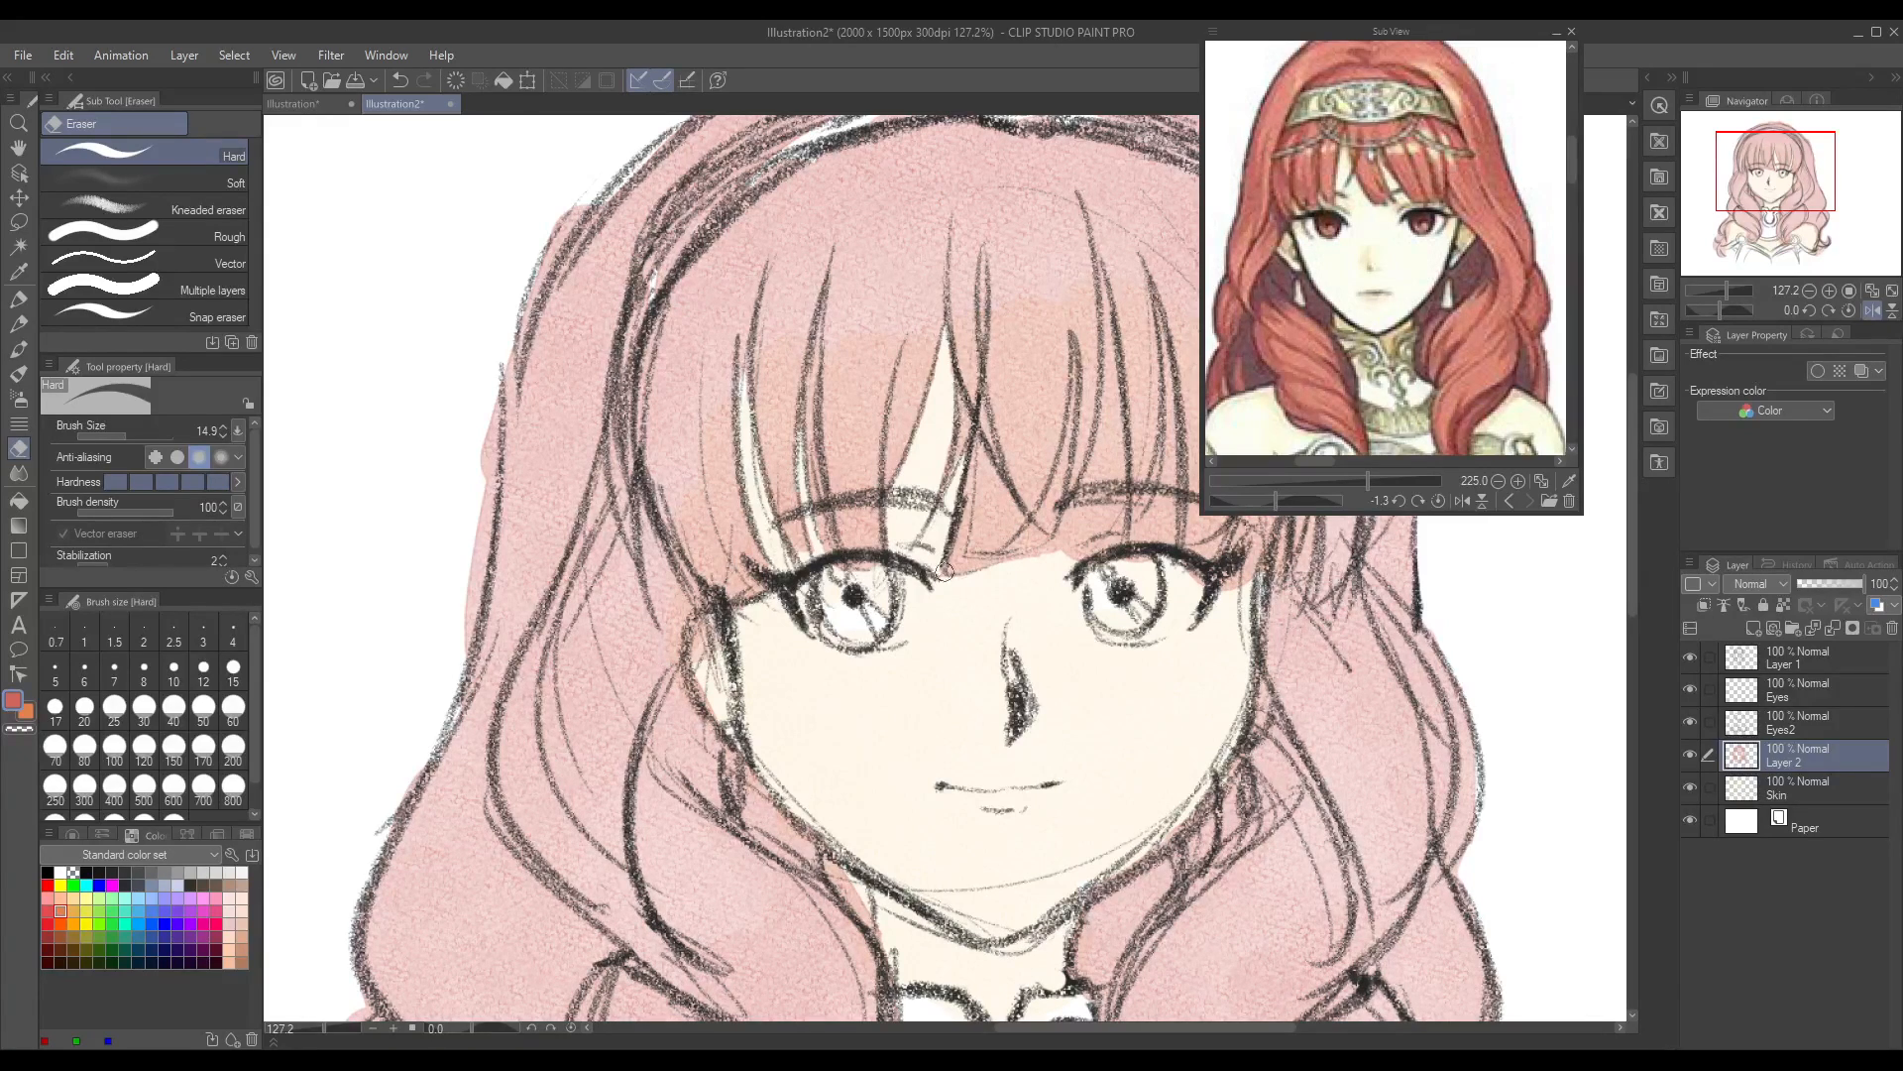
drag(1073, 354, 1033, 543)
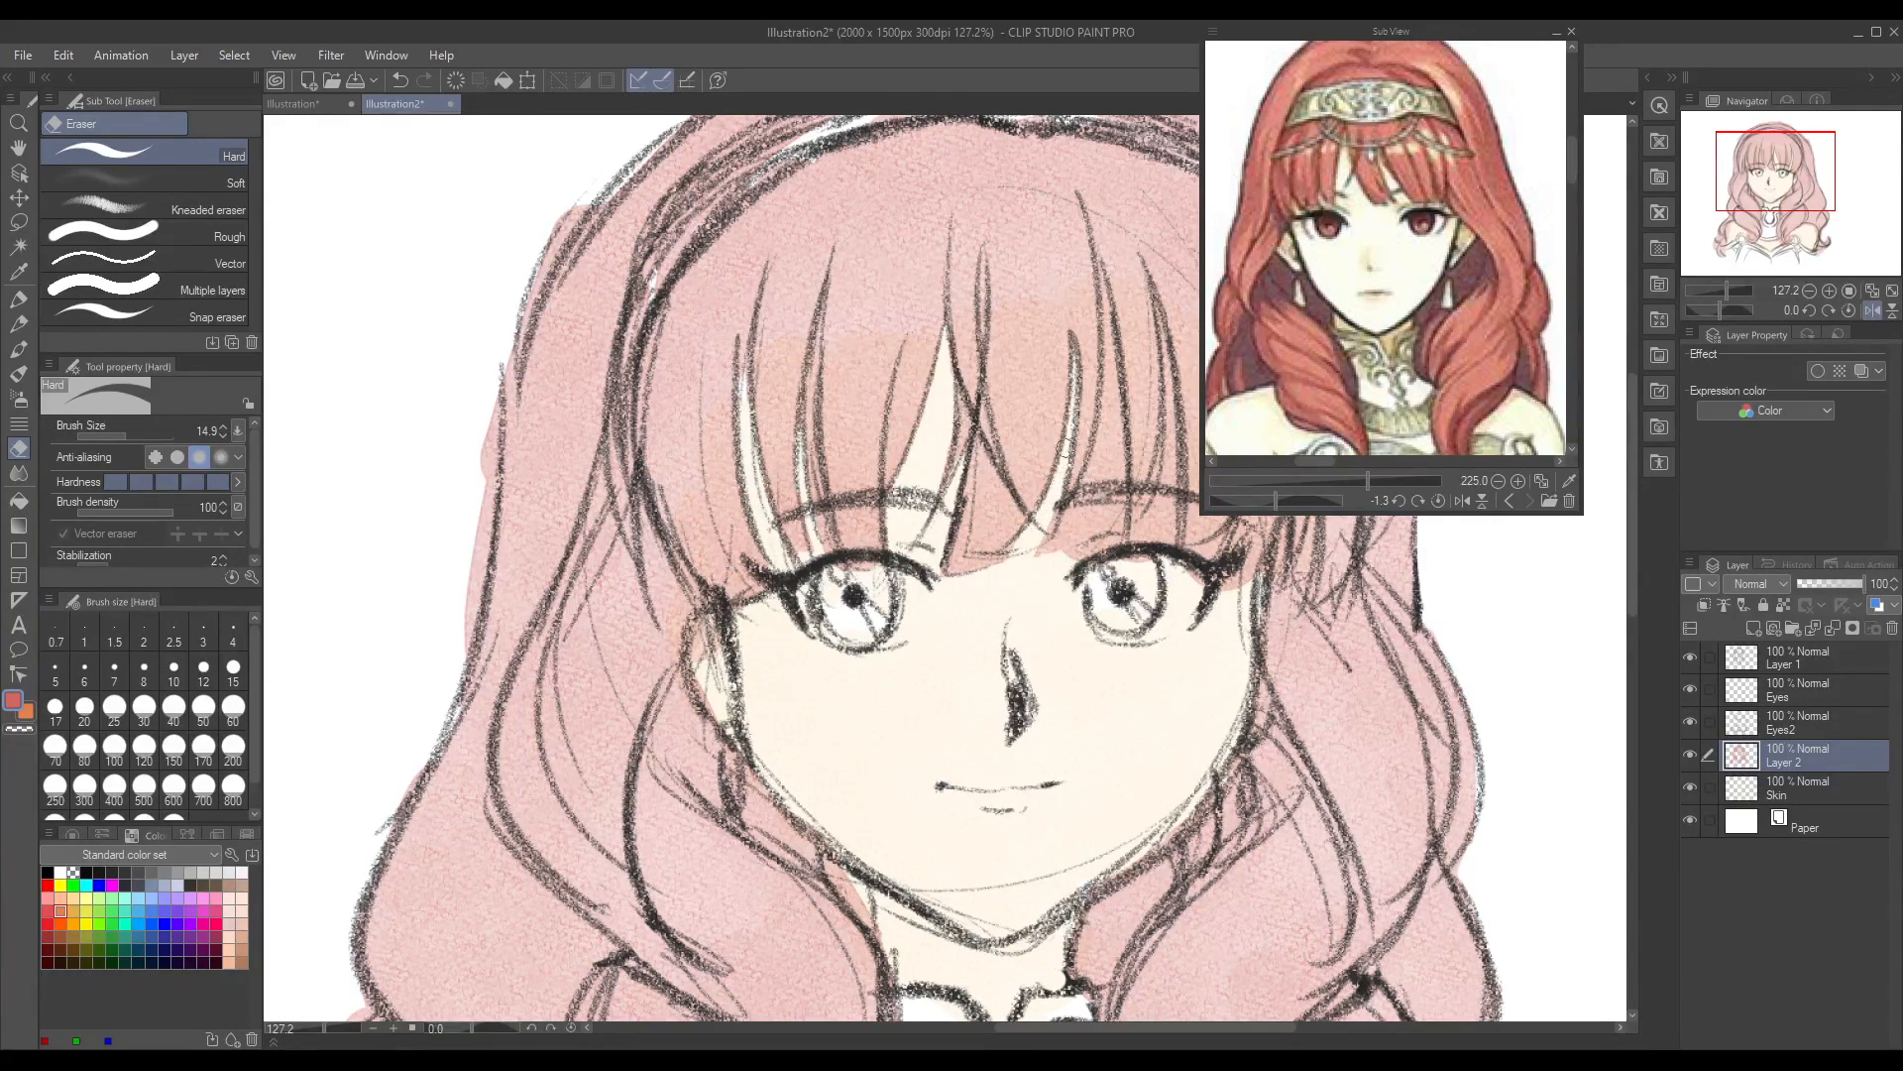
mouse_move(1101, 287)
mouse_down()
mouse_move(1116, 431)
mouse_move(1111, 406)
mouse_move(1087, 476)
mouse_move(1119, 459)
mouse_move(1098, 404)
mouse_move(1065, 522)
mouse_move(1030, 556)
mouse_move(1063, 512)
mouse_move(1066, 550)
mouse_move(1125, 512)
mouse_up()
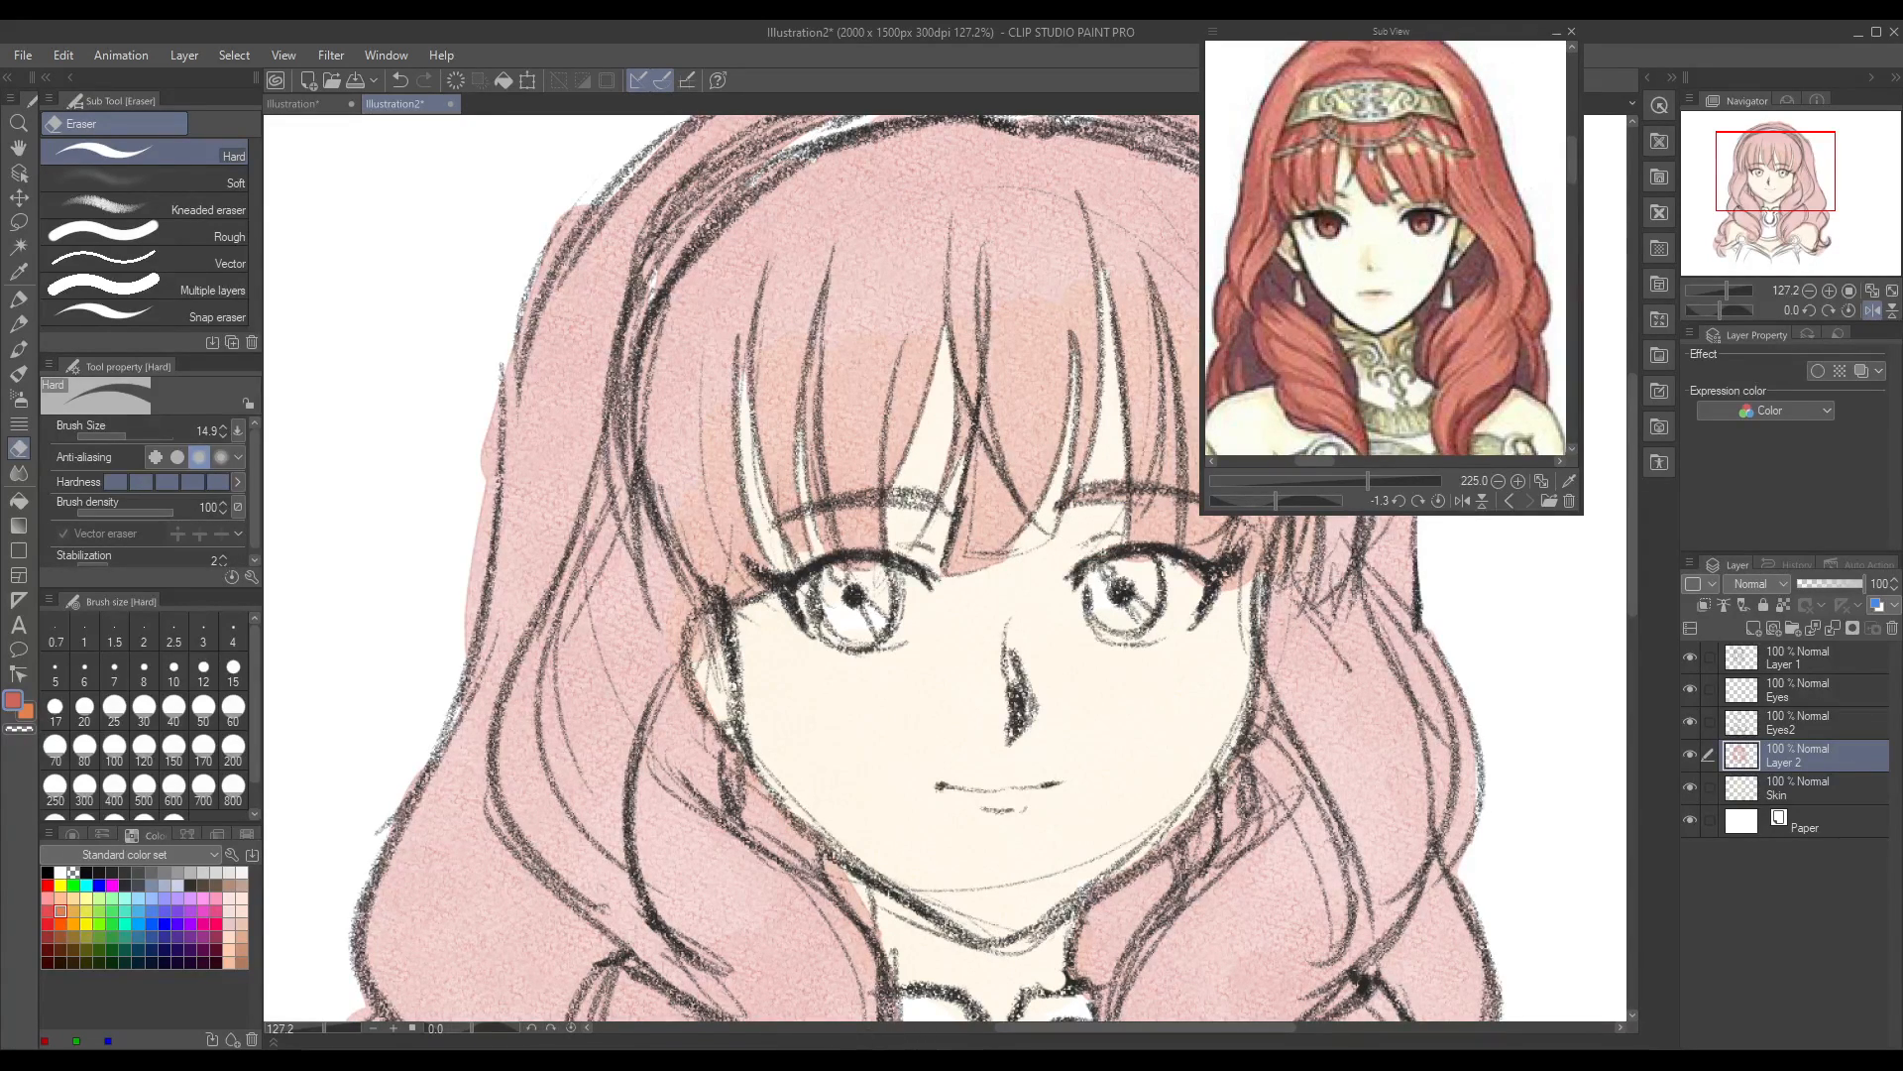
mouse_move(475, 392)
mouse_down()
mouse_move(488, 501)
mouse_move(485, 476)
mouse_move(458, 646)
mouse_move(489, 429)
mouse_up()
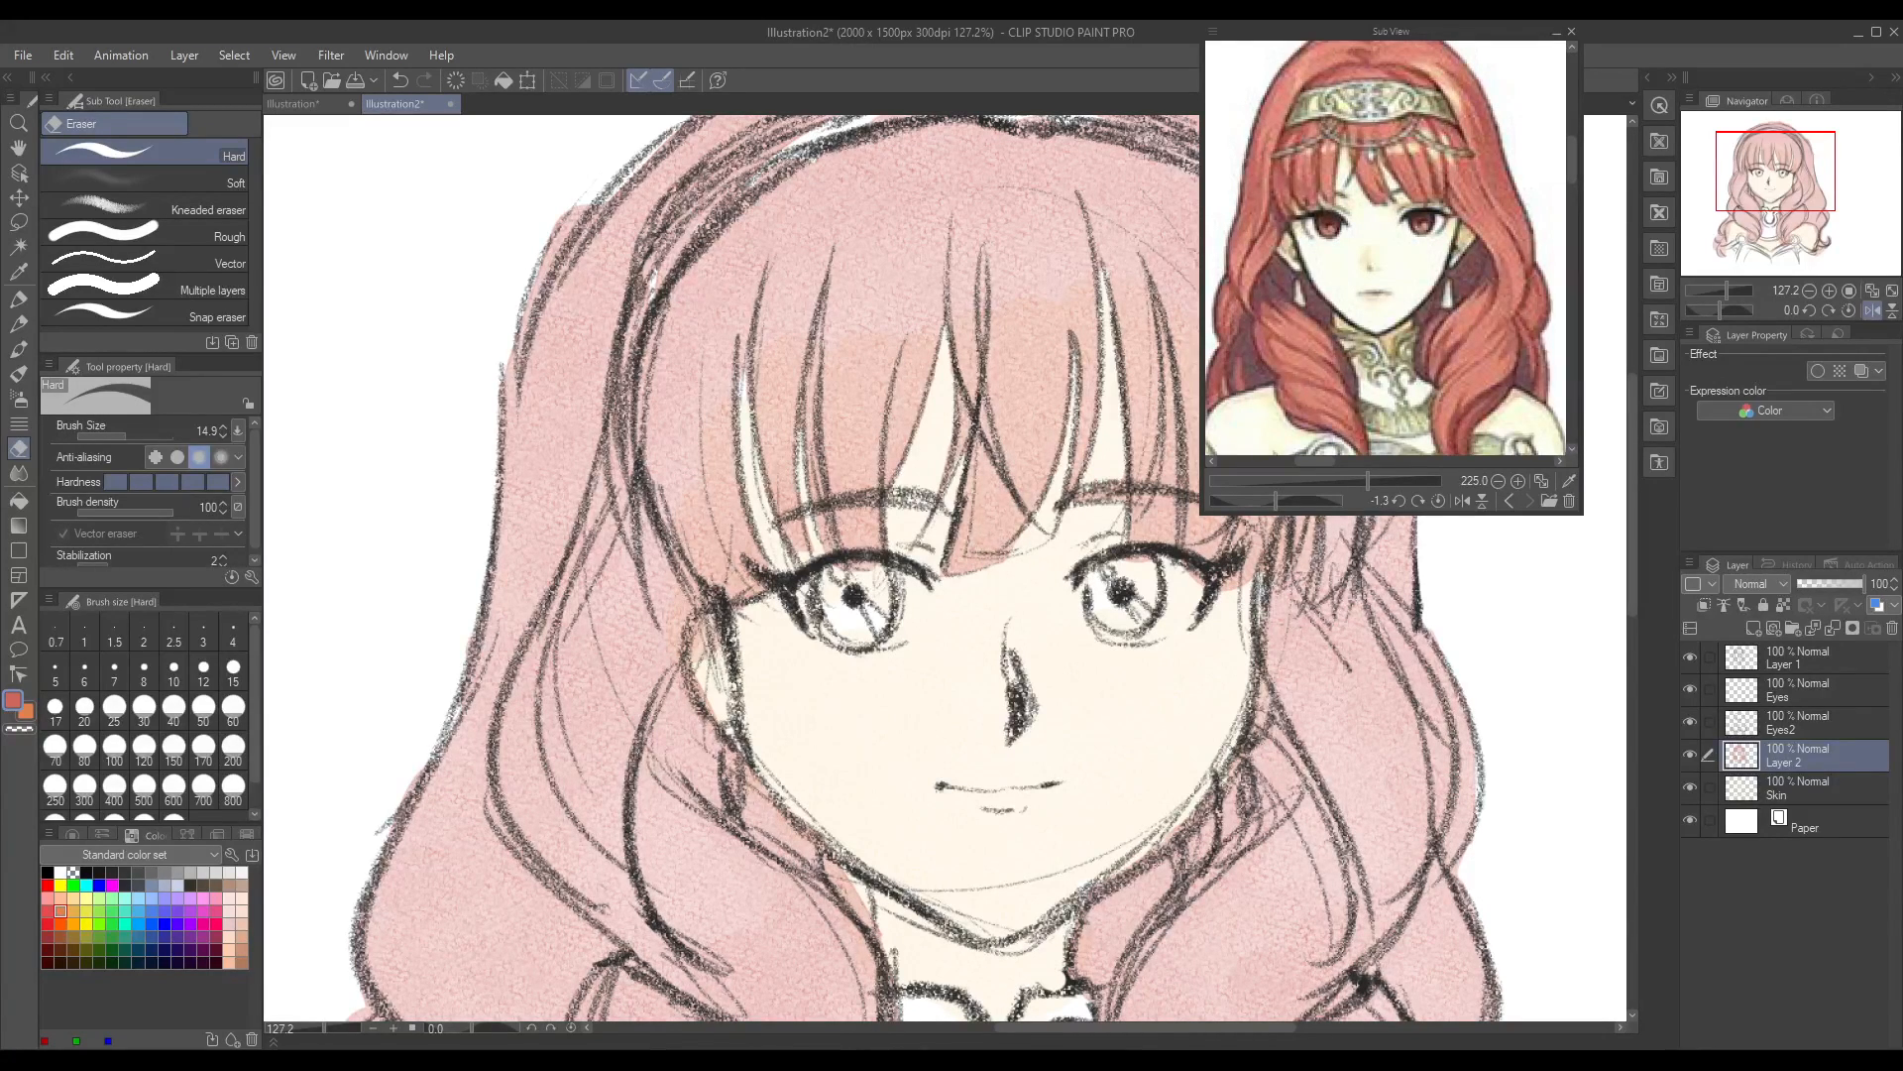
Step: Erase the hair colour from the middle stretch of the headband with the Hard eraser
mouse_move(1176, 1029)
mouse_down()
mouse_move(1236, 1043)
mouse_move(1211, 1041)
mouse_up()
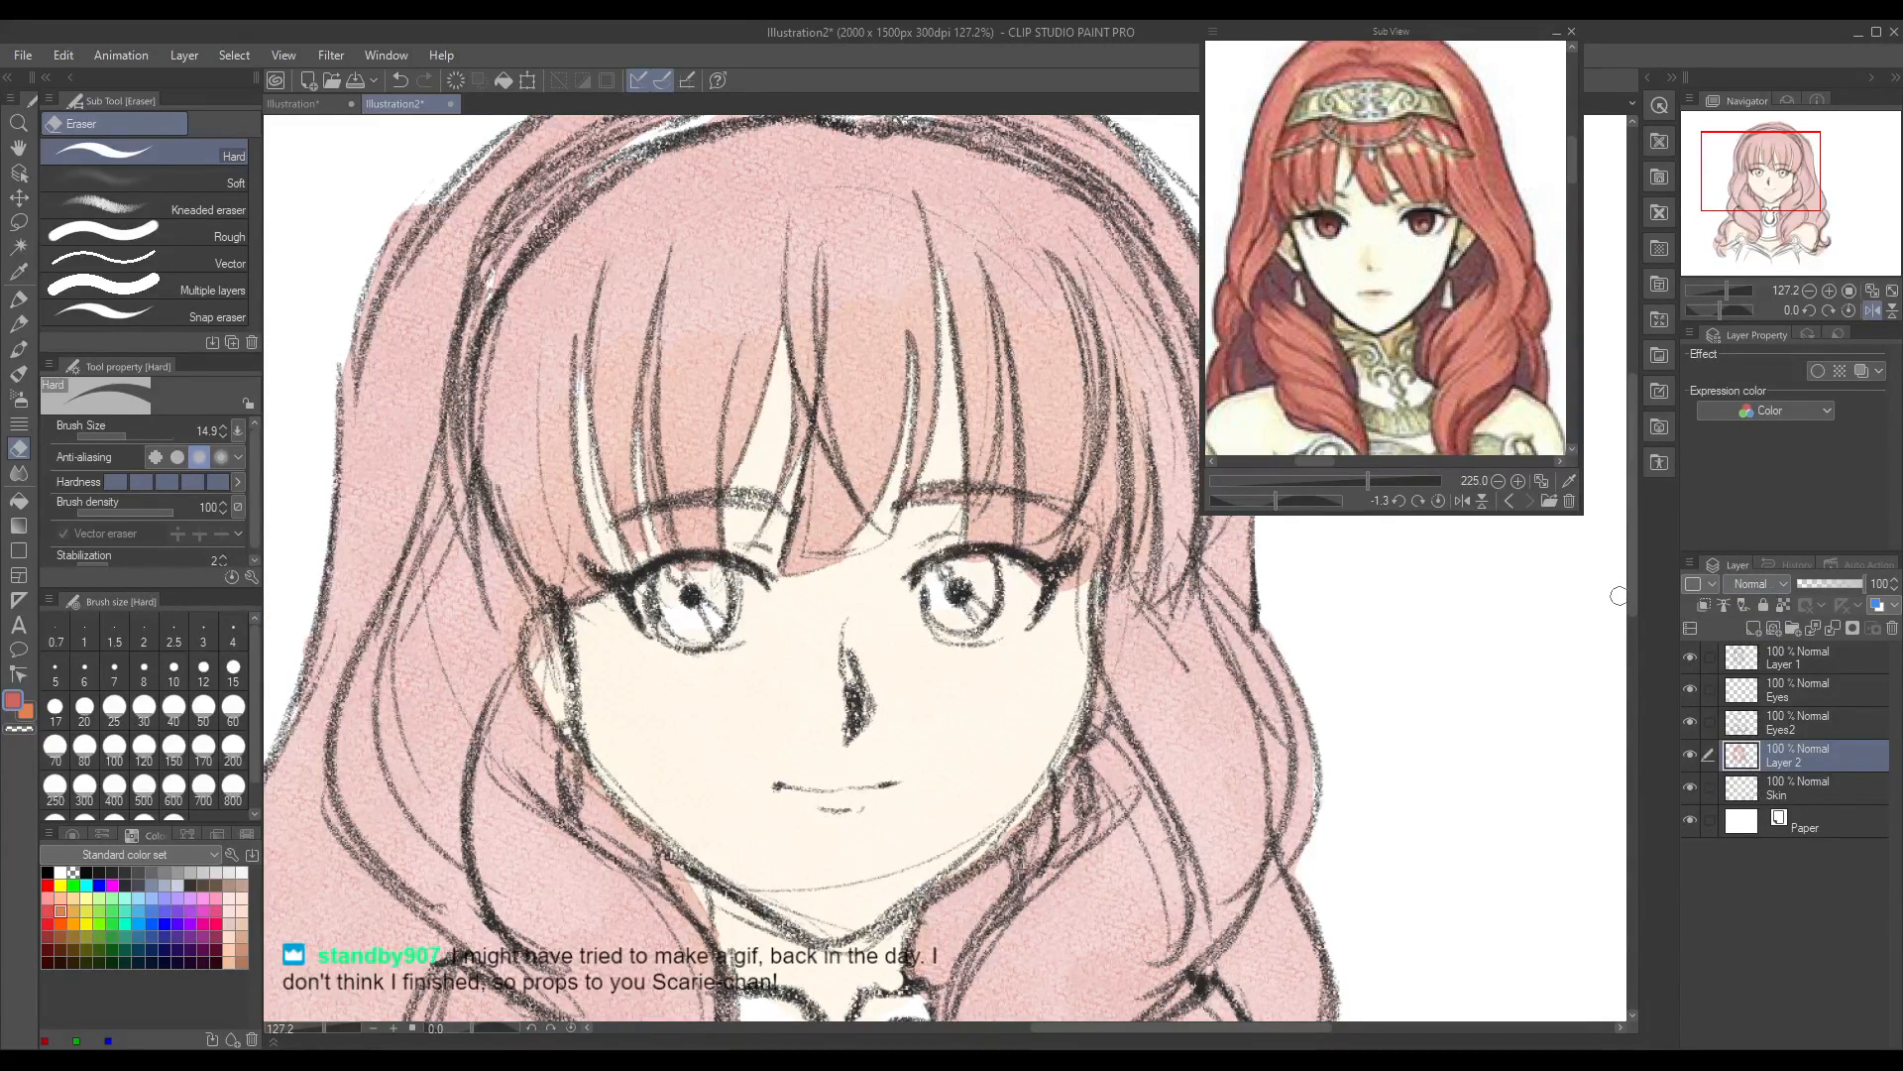
drag(1632, 585, 1634, 535)
mouse_move(763, 236)
mouse_down()
mouse_move(531, 315)
mouse_move(636, 257)
mouse_move(629, 242)
mouse_move(807, 225)
mouse_move(761, 245)
mouse_move(815, 266)
mouse_move(801, 256)
mouse_move(898, 242)
mouse_move(839, 237)
mouse_move(818, 260)
mouse_move(985, 264)
mouse_move(844, 235)
mouse_up()
mouse_move(639, 363)
mouse_down()
mouse_move(870, 322)
mouse_move(958, 343)
mouse_up()
drag(823, 323, 946, 349)
mouse_move(733, 333)
mouse_down()
mouse_move(627, 378)
mouse_move(661, 362)
mouse_up()
key(ctrl+z)
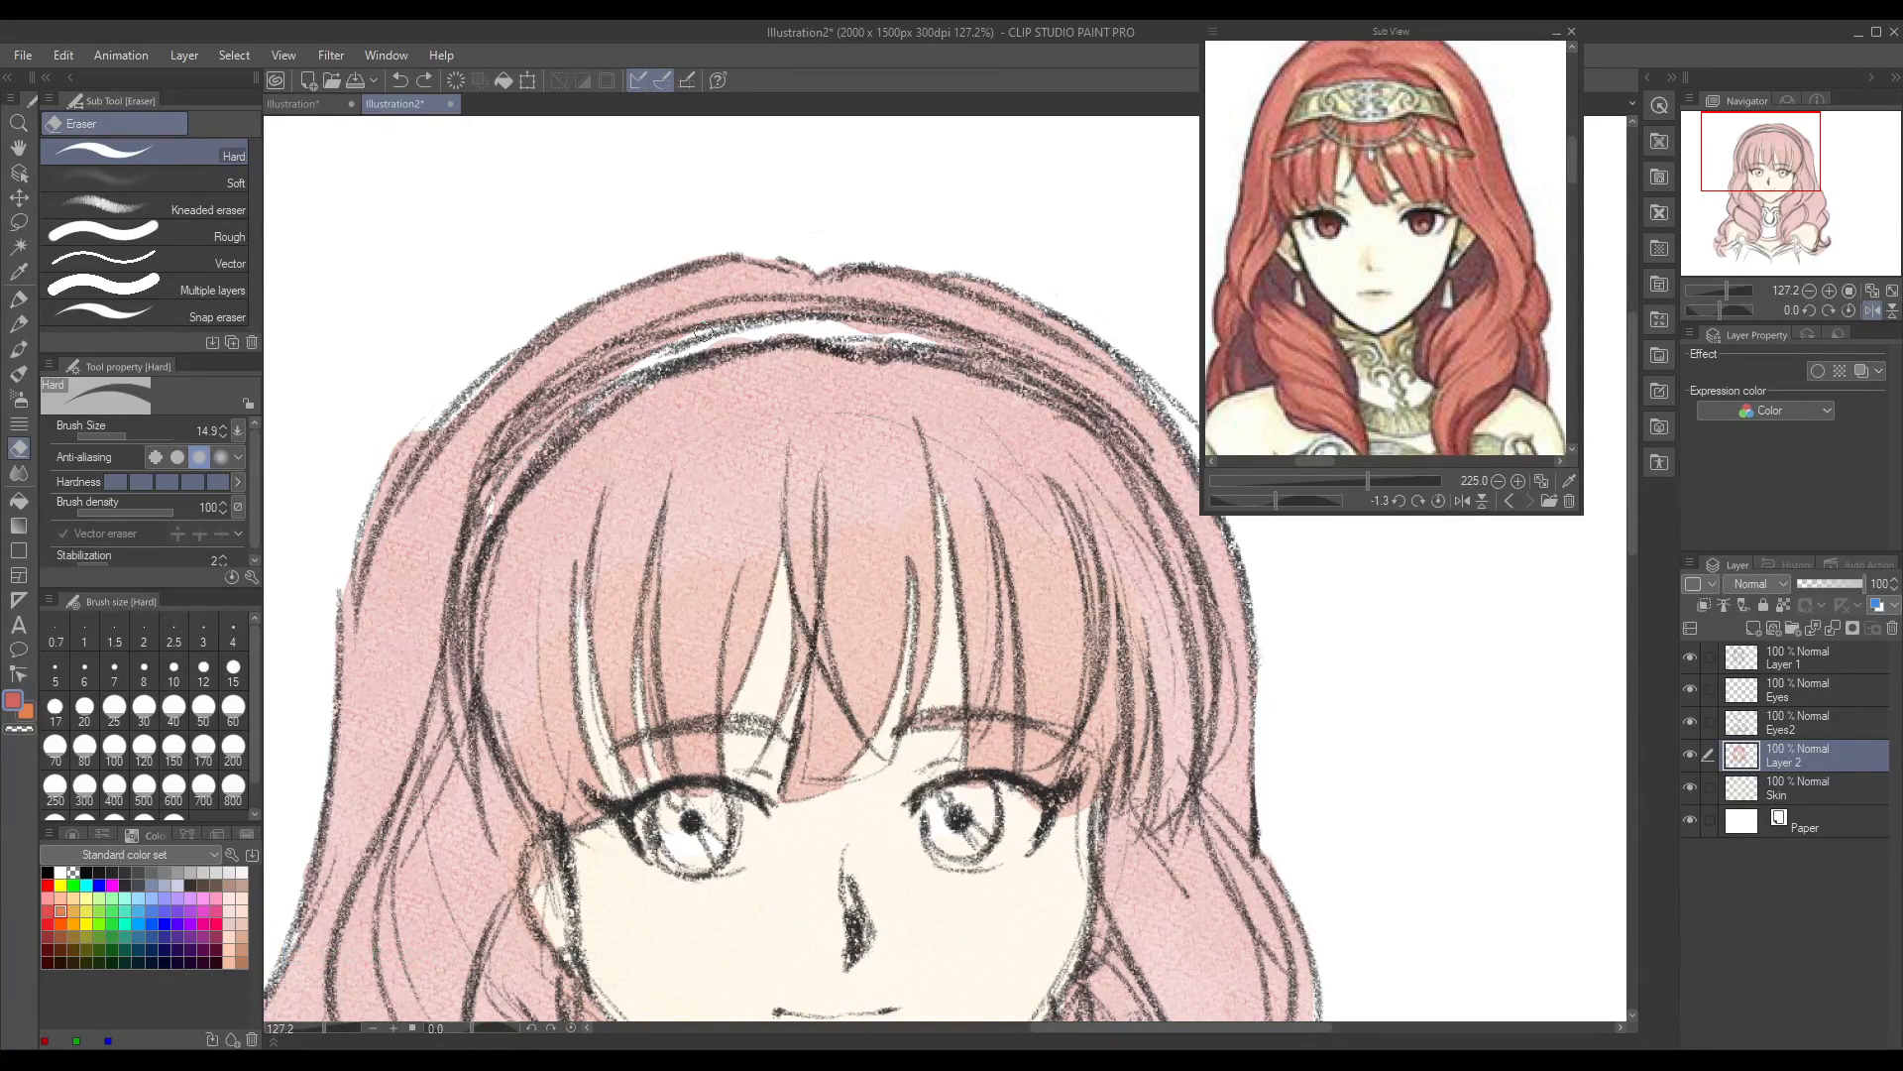
Step: Extend the erased headband band along both sides down to its ends above the temples
mouse_move(854, 337)
mouse_down()
mouse_move(893, 334)
mouse_move(798, 325)
mouse_move(935, 332)
mouse_move(893, 333)
mouse_move(1057, 307)
mouse_move(985, 364)
mouse_move(1061, 387)
mouse_move(1124, 461)
mouse_up()
mouse_move(687, 342)
mouse_down()
mouse_move(541, 422)
mouse_move(498, 473)
mouse_move(674, 354)
mouse_move(476, 494)
mouse_up()
mouse_move(633, 389)
mouse_down()
mouse_move(483, 503)
mouse_move(630, 371)
mouse_up()
key(ctrl+z)
mouse_move(536, 425)
mouse_down()
mouse_move(636, 358)
mouse_move(516, 454)
mouse_up()
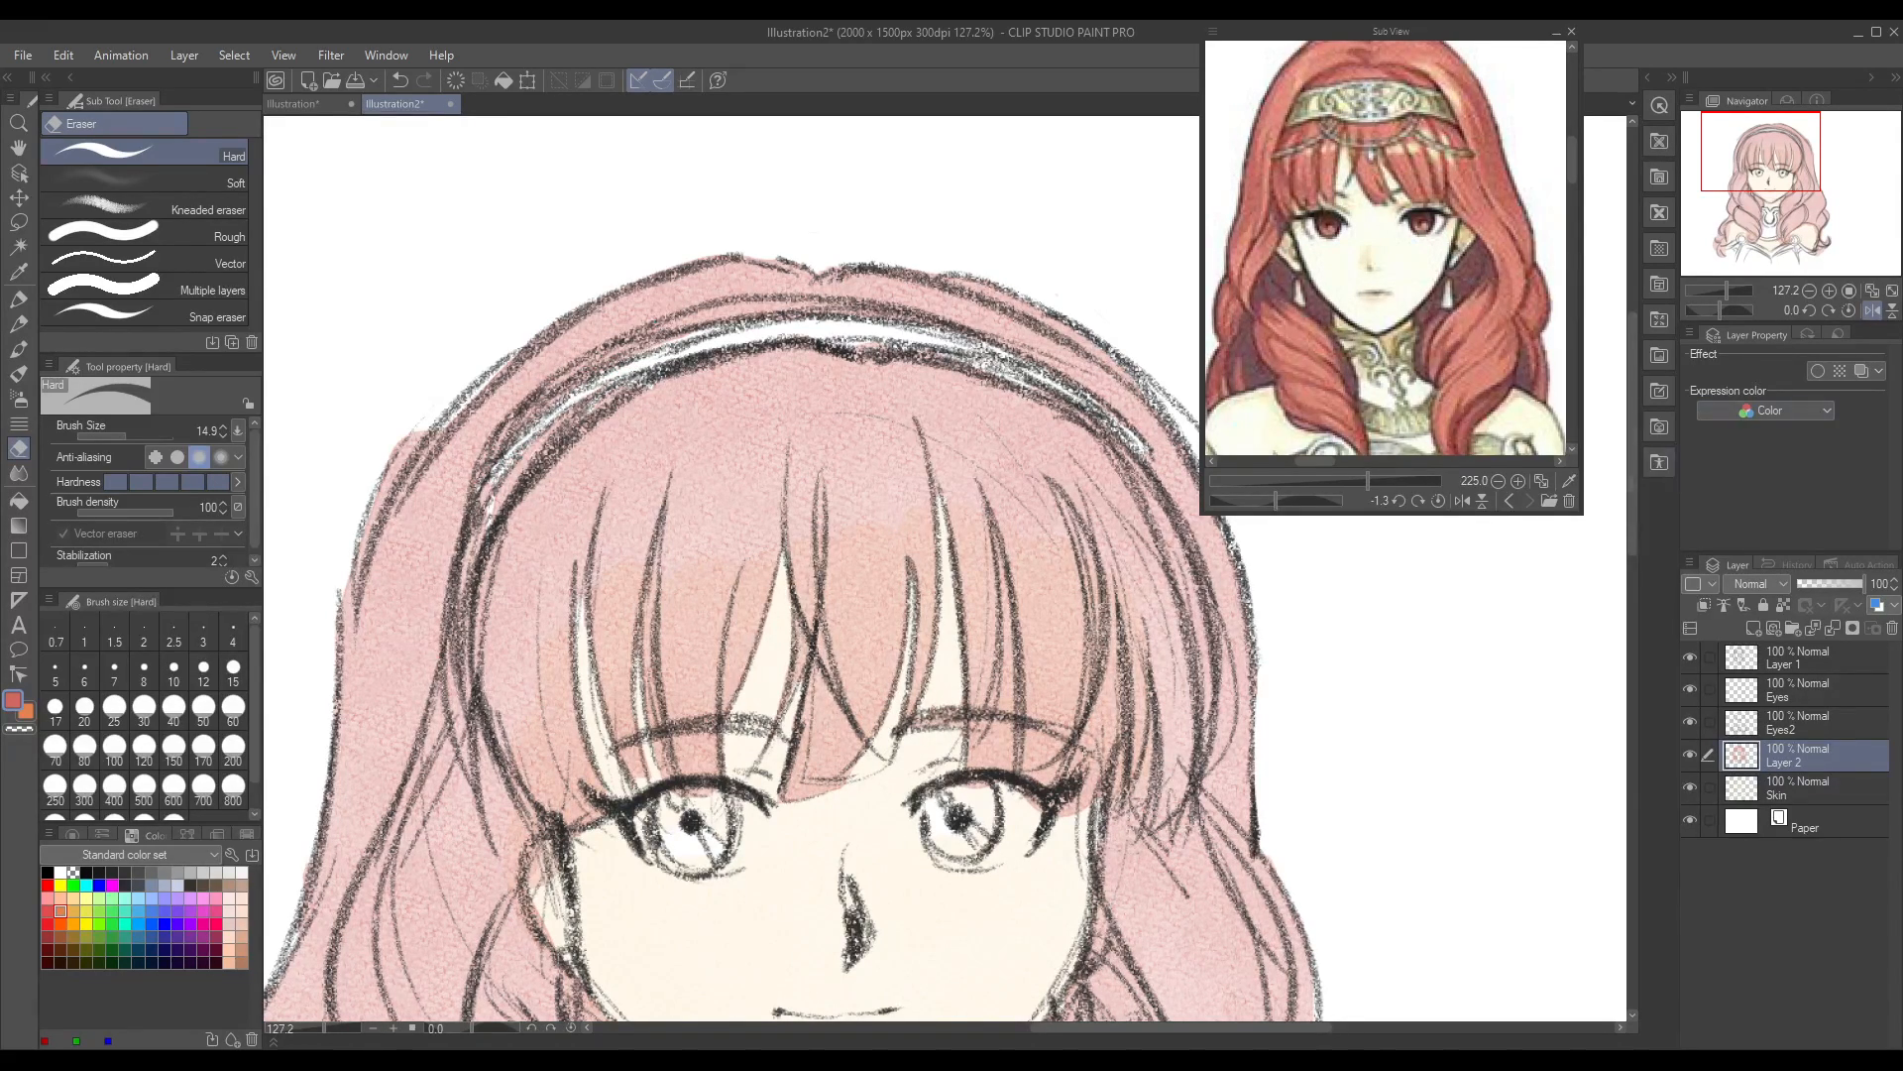
Step: Erase the hair colour overlapping the collar's left edge and spilling below the left front curl at the neckline
drag(1629, 351, 1645, 551)
mouse_move(750, 481)
mouse_down()
mouse_move(728, 541)
mouse_move(753, 506)
mouse_up()
key(ctrl+z)
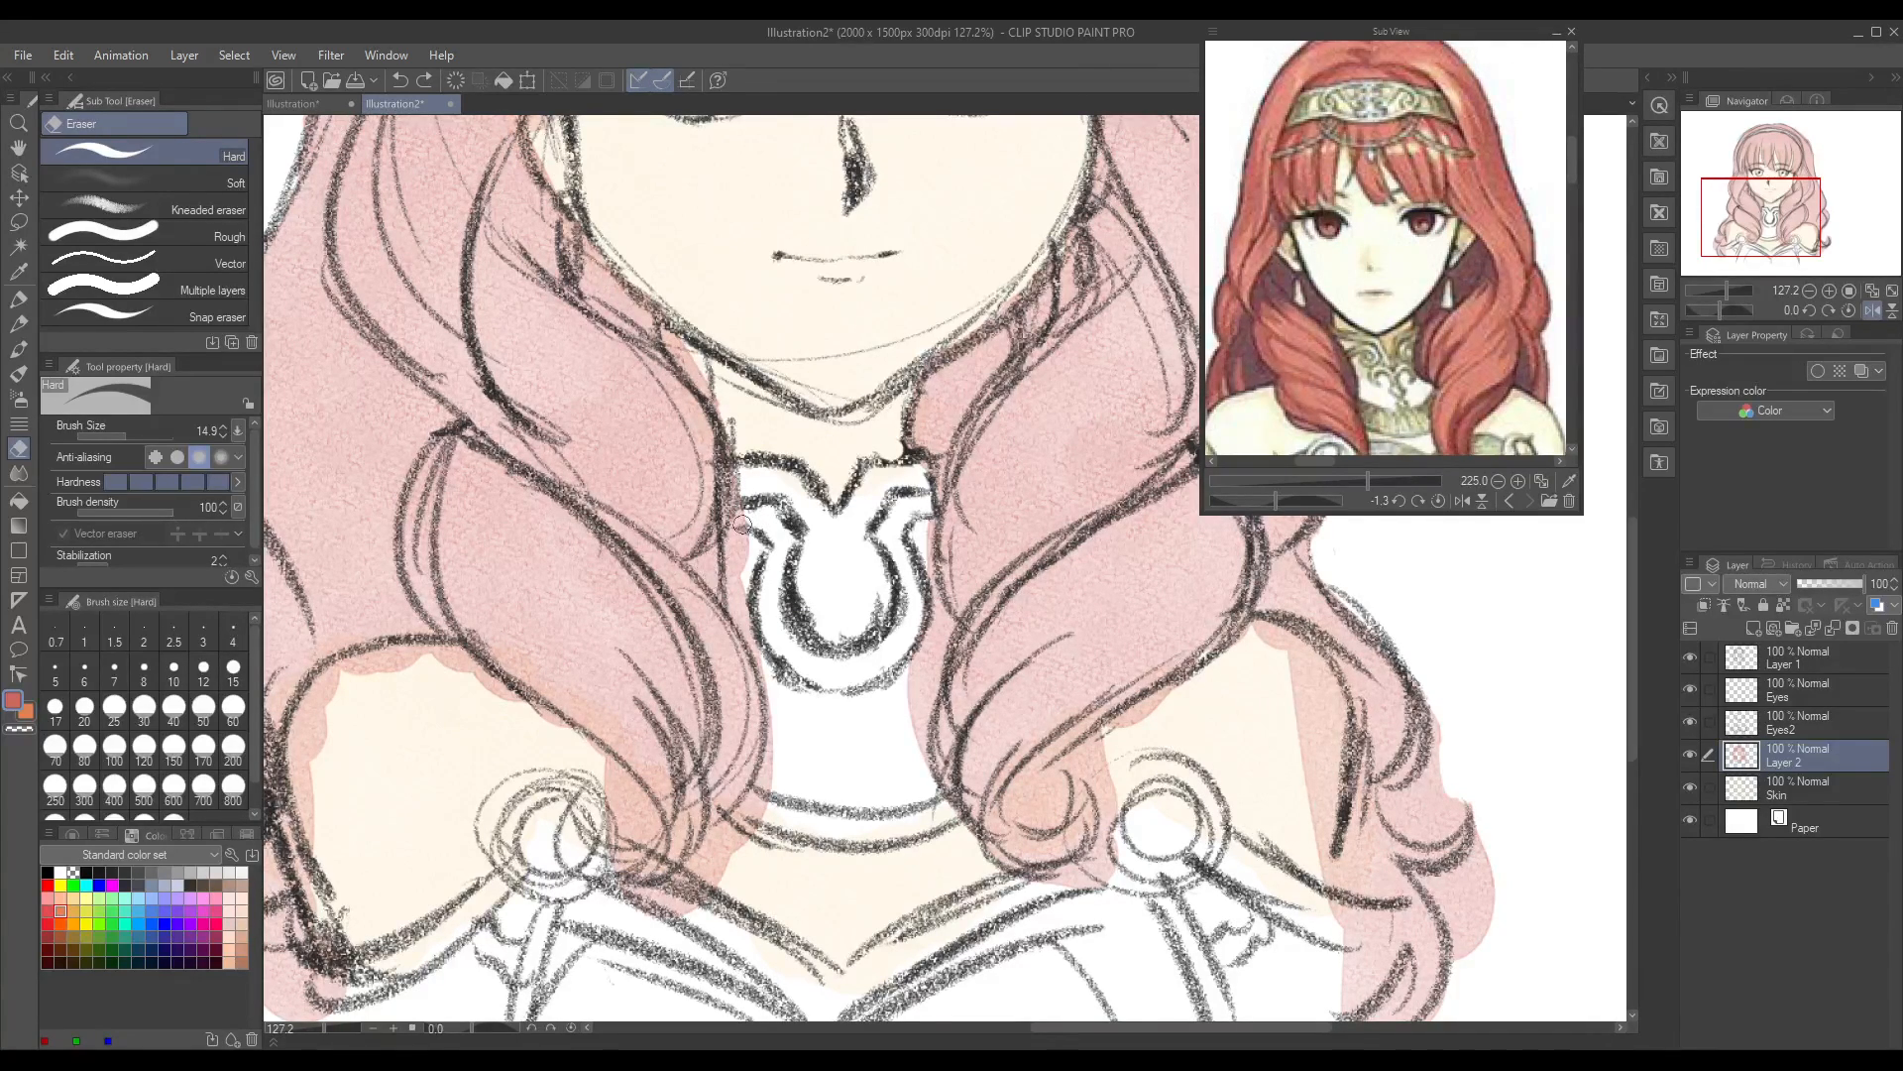
mouse_move(742, 523)
mouse_down()
mouse_move(733, 595)
mouse_move(740, 558)
mouse_move(768, 675)
mouse_move(775, 550)
mouse_up()
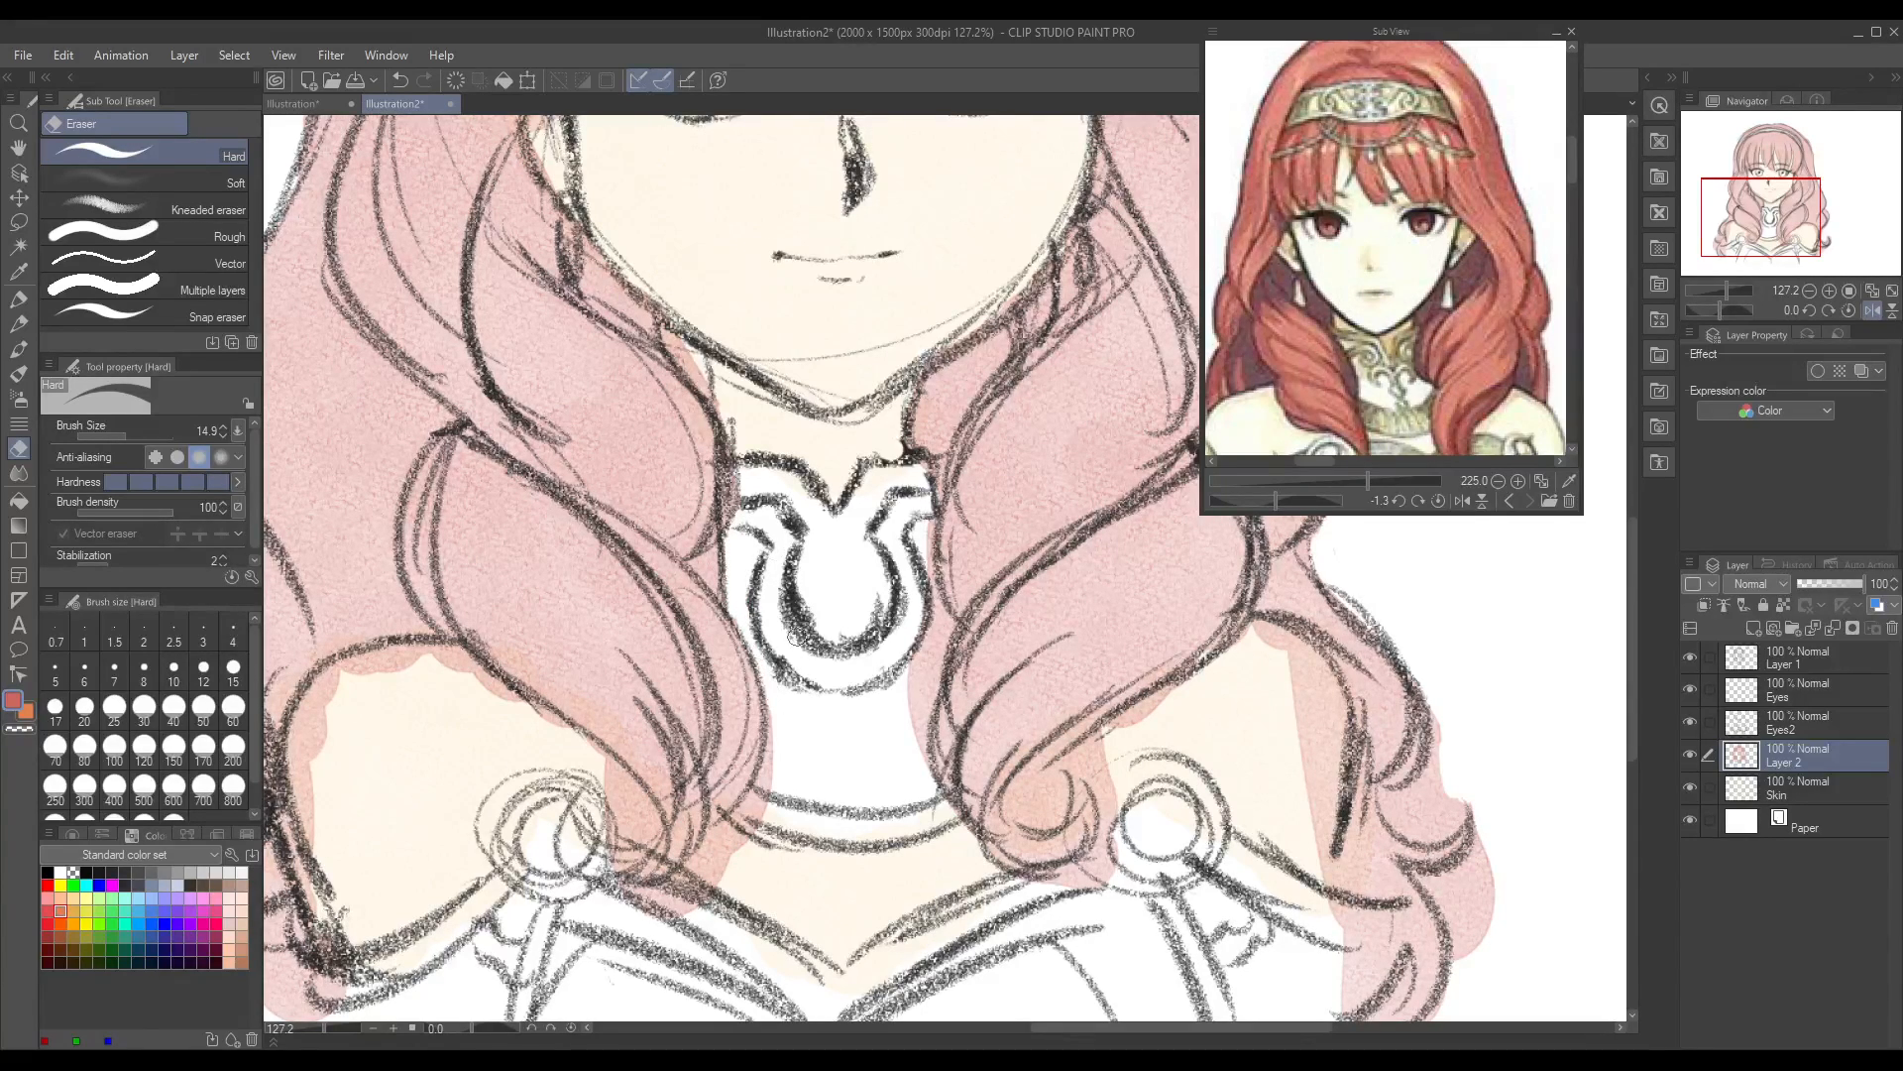
mouse_move(710, 831)
mouse_down()
mouse_move(682, 876)
mouse_move(766, 756)
mouse_move(771, 694)
mouse_move(763, 795)
mouse_move(724, 872)
mouse_move(676, 910)
mouse_move(722, 851)
mouse_move(653, 903)
mouse_move(649, 852)
mouse_up()
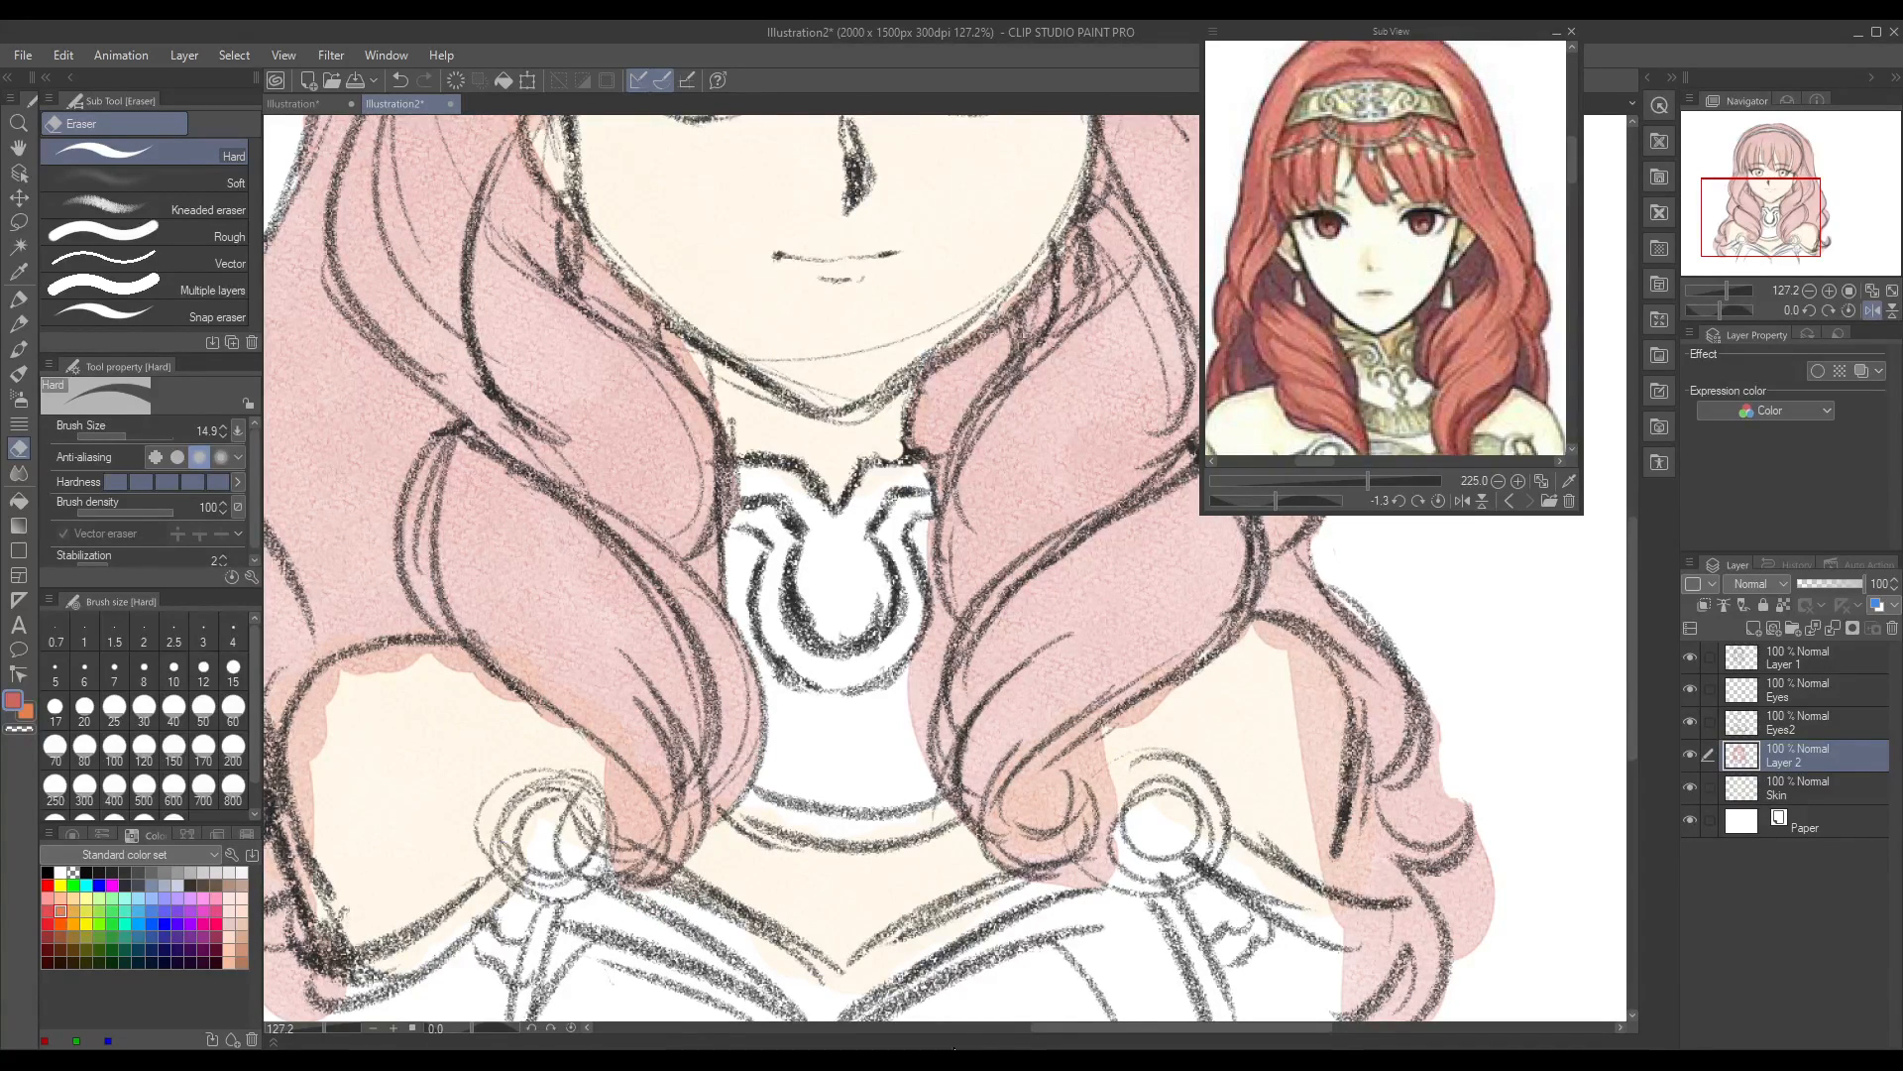
Step: Erase the colour inside and around the right front curl's tip beside the shoulder clasp
mouse_move(1046, 778)
mouse_down()
mouse_move(1034, 818)
mouse_move(1109, 737)
mouse_move(1021, 787)
mouse_move(1018, 821)
mouse_move(1018, 790)
mouse_move(1046, 819)
mouse_move(1029, 823)
mouse_move(1122, 731)
mouse_move(1102, 737)
mouse_move(1135, 711)
mouse_move(1128, 660)
mouse_up()
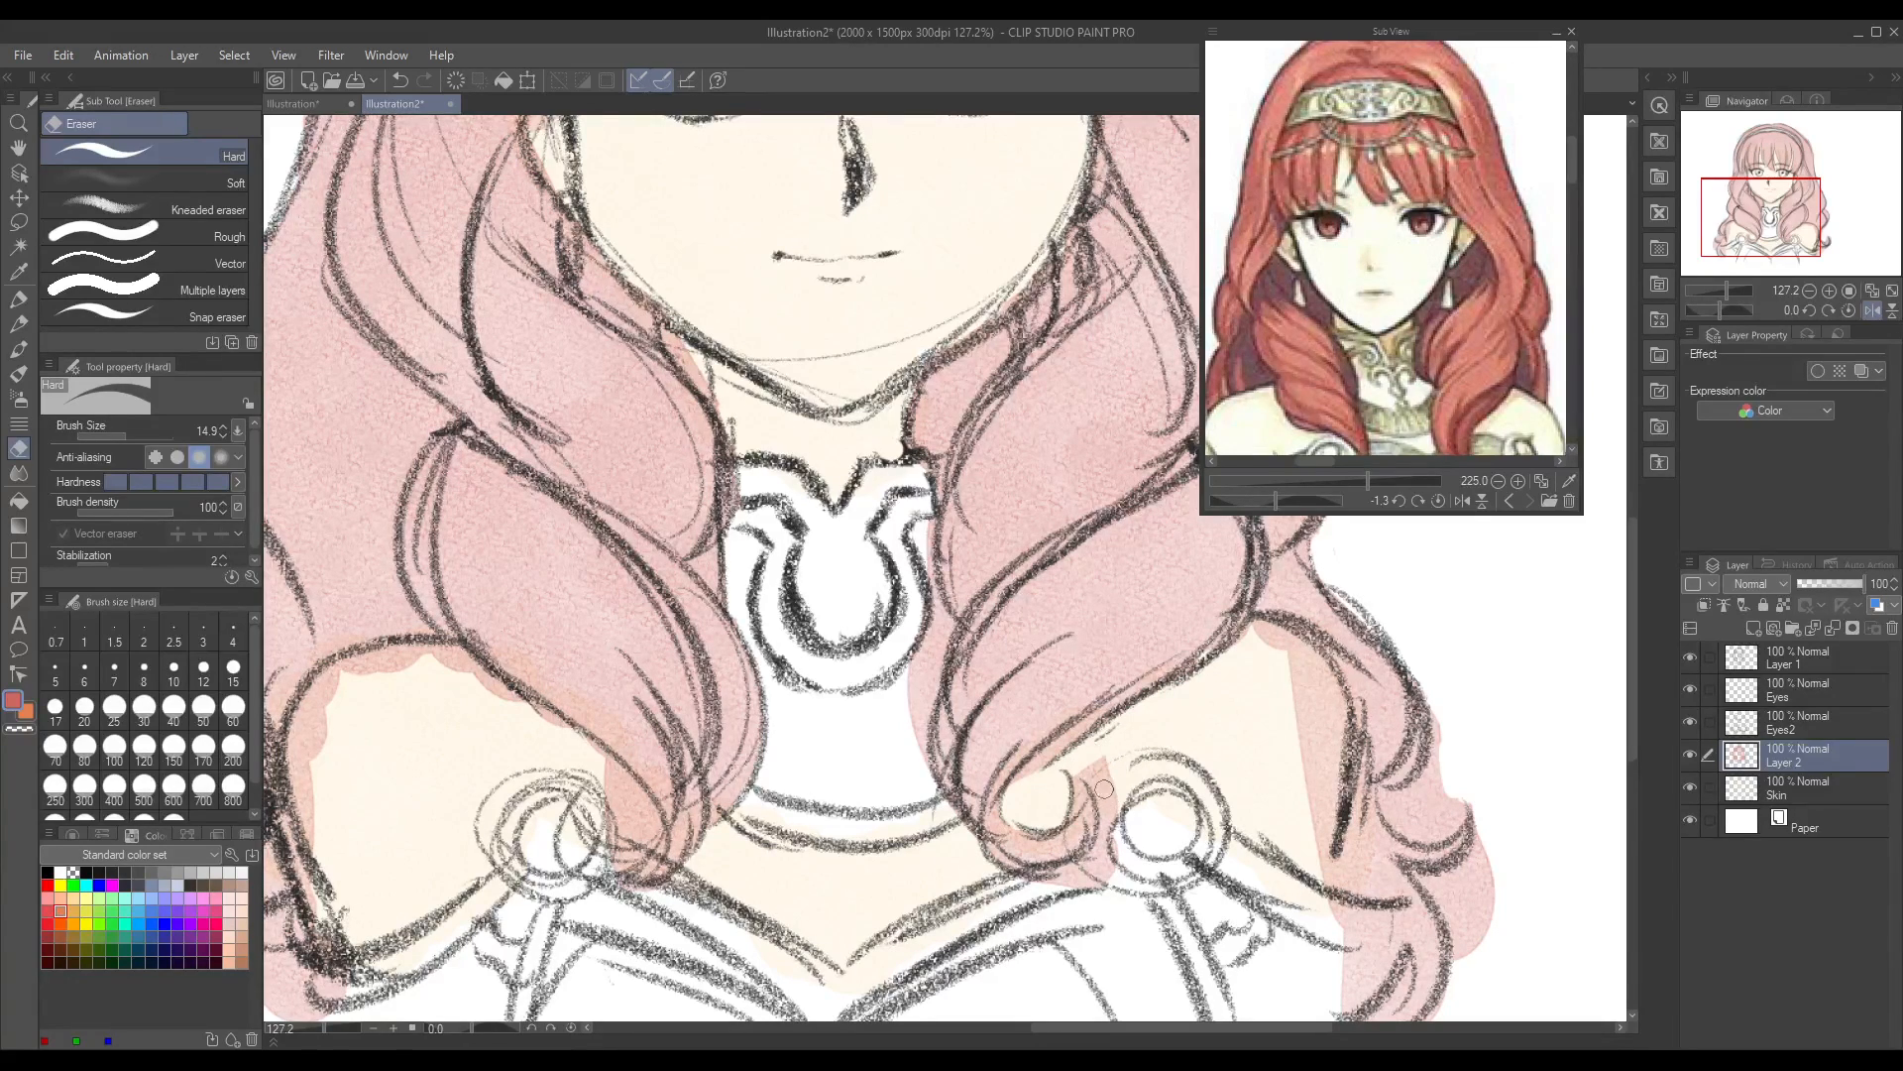
drag(1081, 766, 1135, 803)
mouse_move(1033, 880)
mouse_down()
mouse_move(1112, 846)
mouse_move(1063, 894)
mouse_move(1110, 852)
mouse_up()
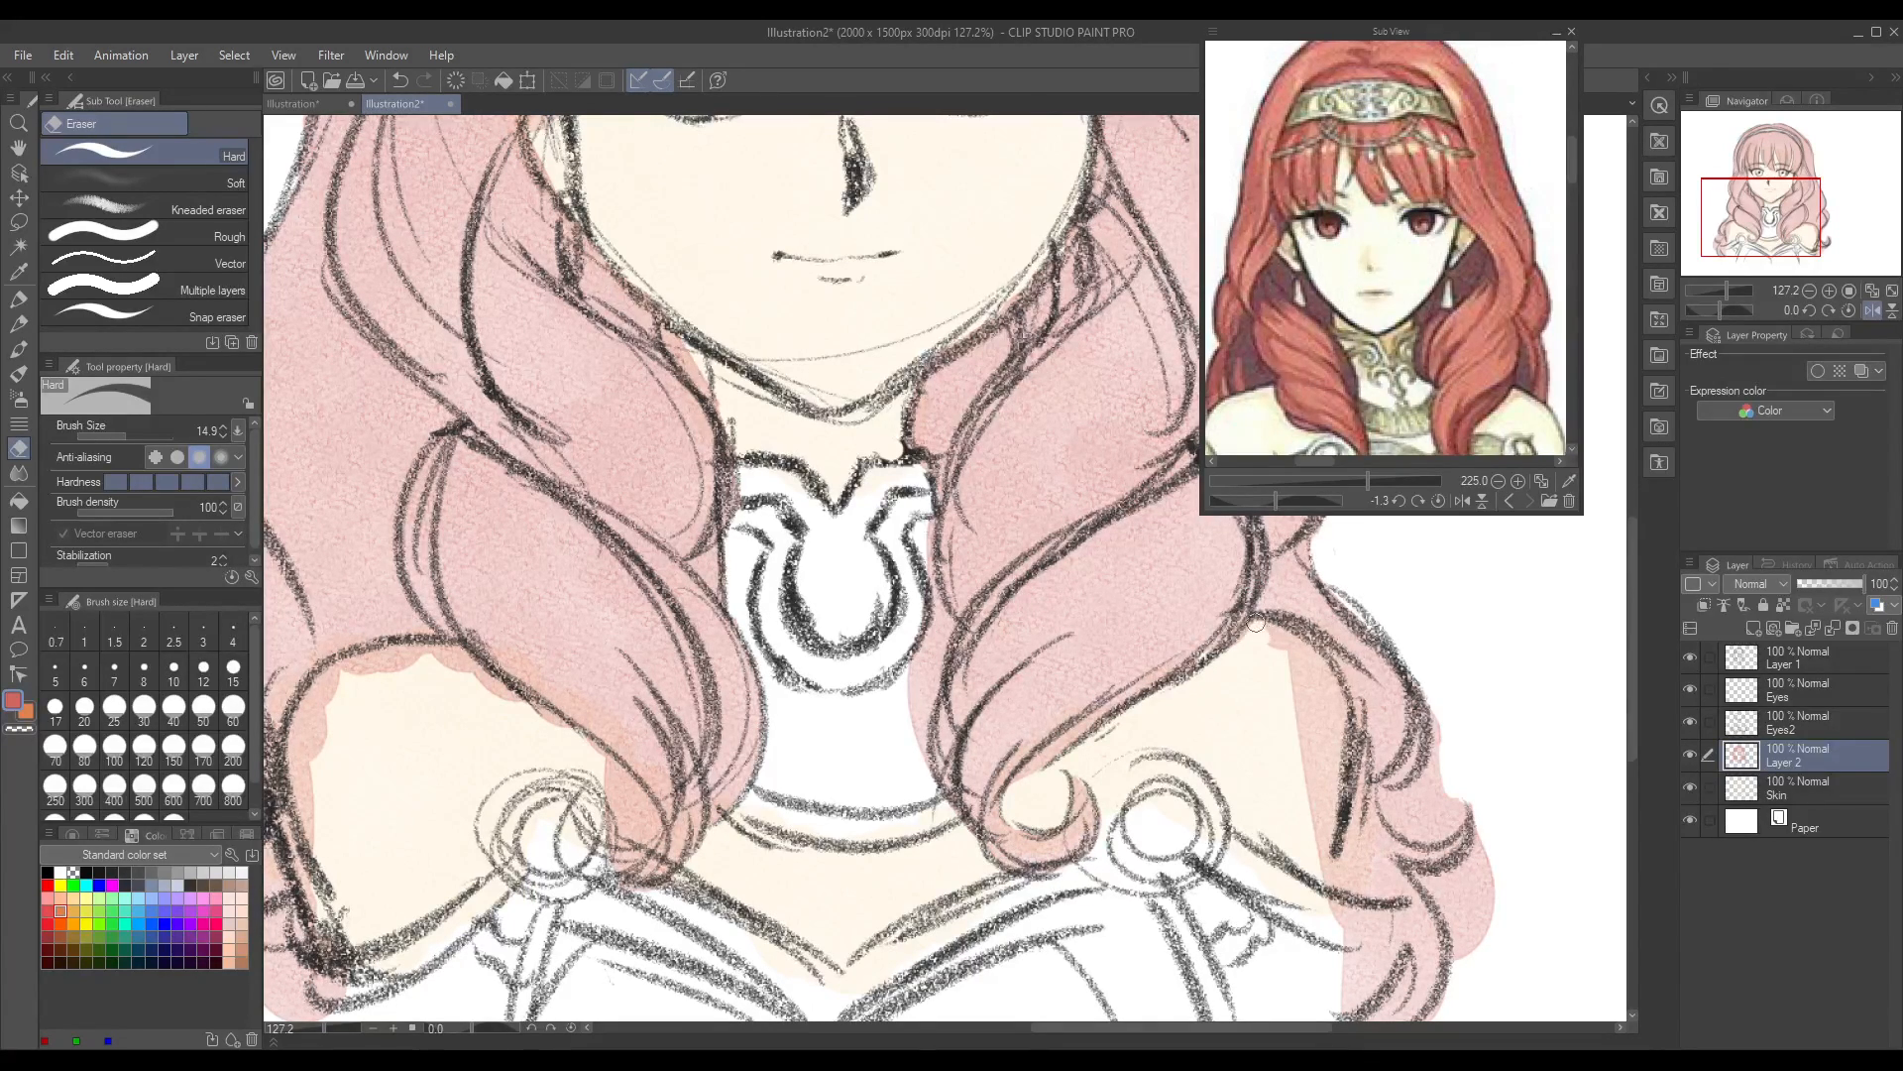
Step: Erase the hair colour overlapping the right shoulder and trim the outer curls and lower tips to their outlines
mouse_move(1310, 653)
mouse_down()
mouse_move(1340, 712)
mouse_move(1318, 691)
mouse_move(1311, 746)
mouse_move(1293, 685)
mouse_move(1318, 860)
mouse_up()
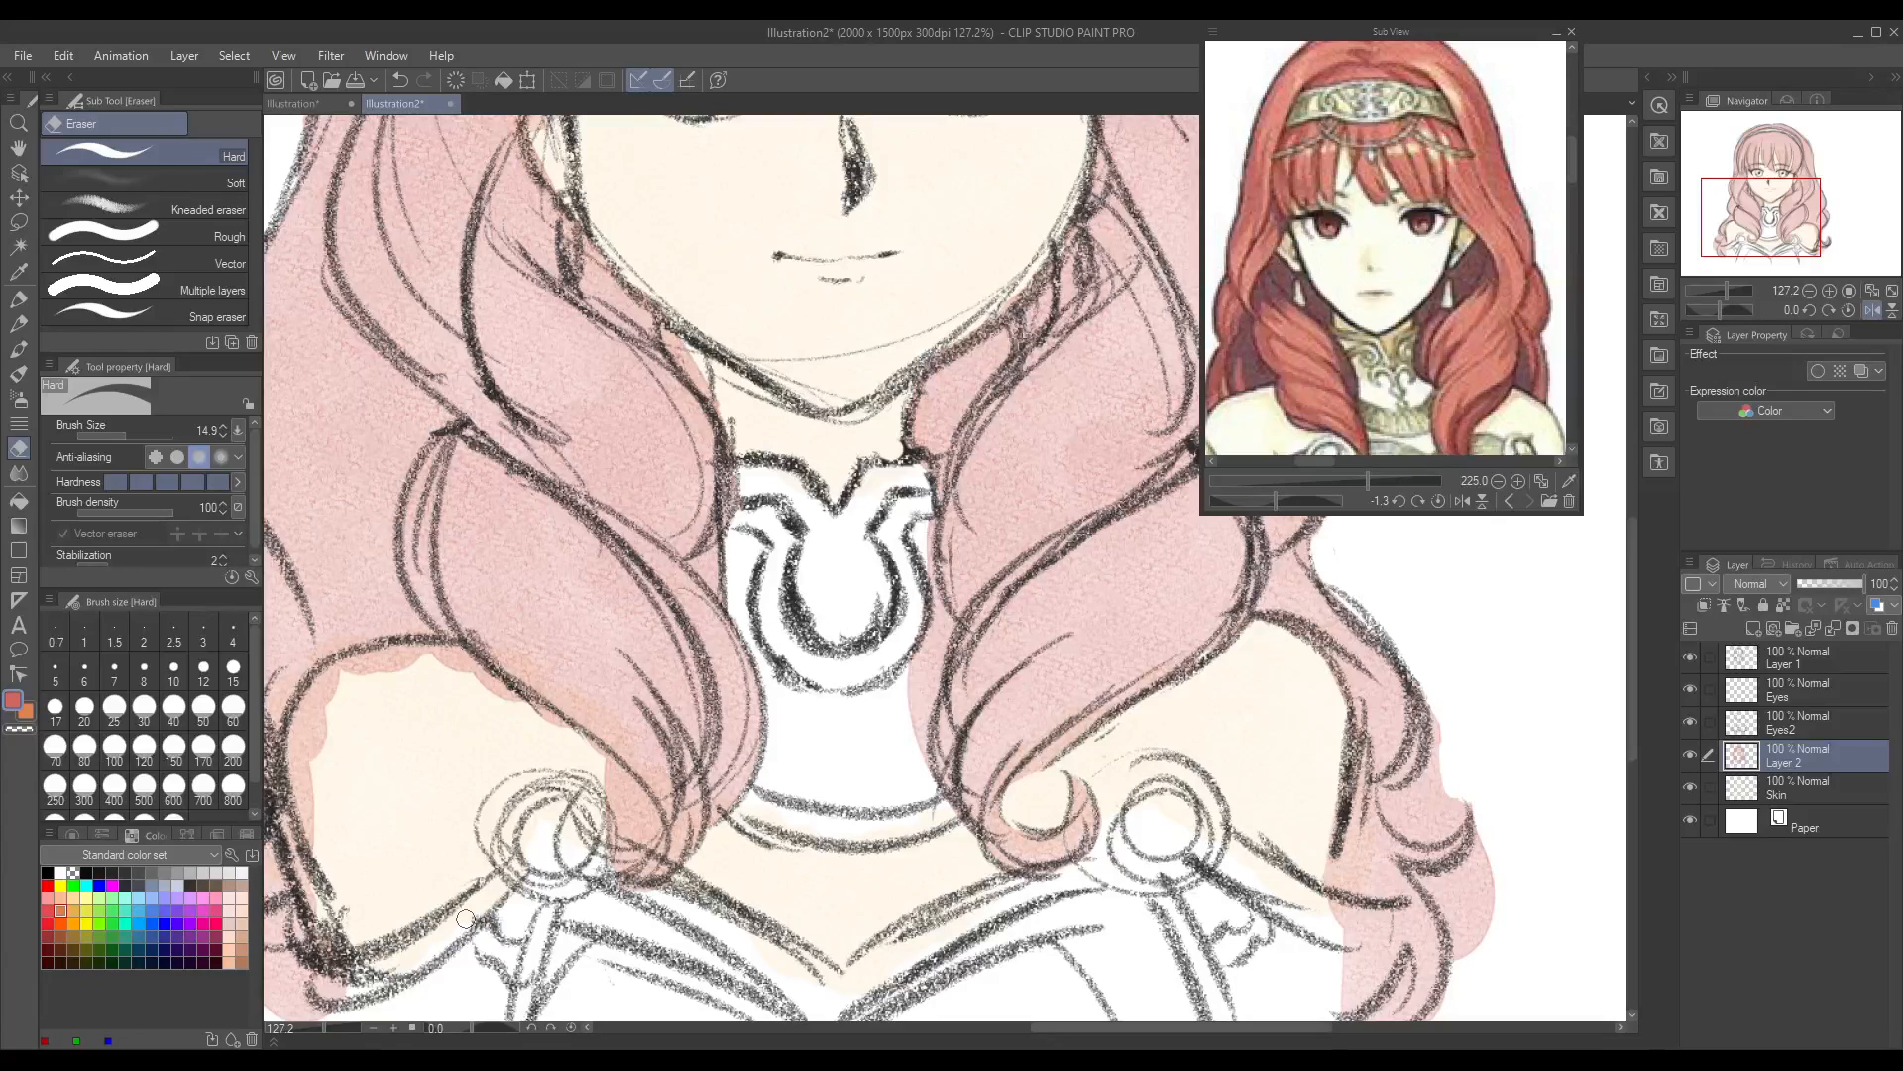
mouse_move(1441, 717)
mouse_down()
mouse_move(1438, 757)
mouse_move(1435, 742)
mouse_move(1385, 796)
mouse_move(1409, 832)
mouse_move(1440, 785)
mouse_move(1423, 825)
mouse_move(1442, 831)
mouse_move(1462, 778)
mouse_up()
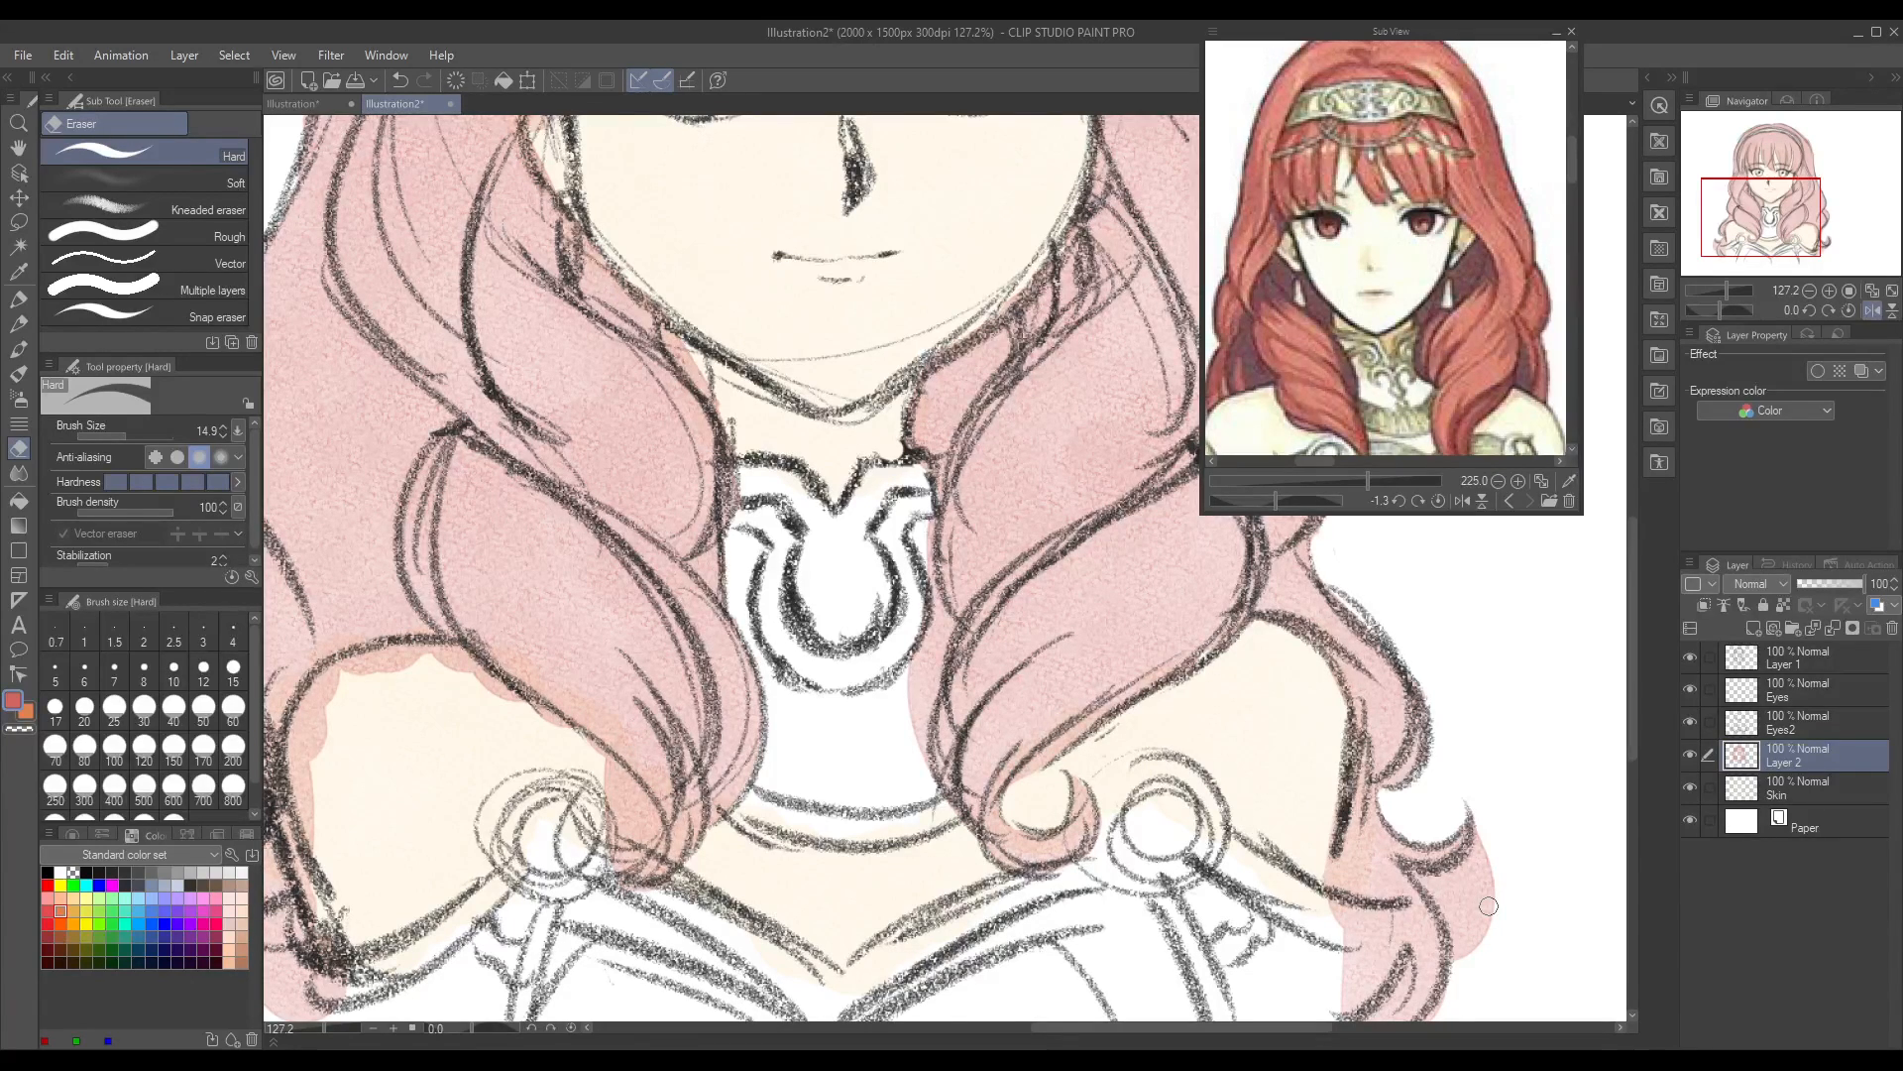
mouse_move(1410, 872)
mouse_down()
mouse_move(1457, 932)
mouse_move(1451, 957)
mouse_move(1419, 876)
mouse_move(1481, 818)
mouse_move(1434, 895)
mouse_move(1454, 891)
mouse_move(1474, 928)
mouse_move(1505, 884)
mouse_up()
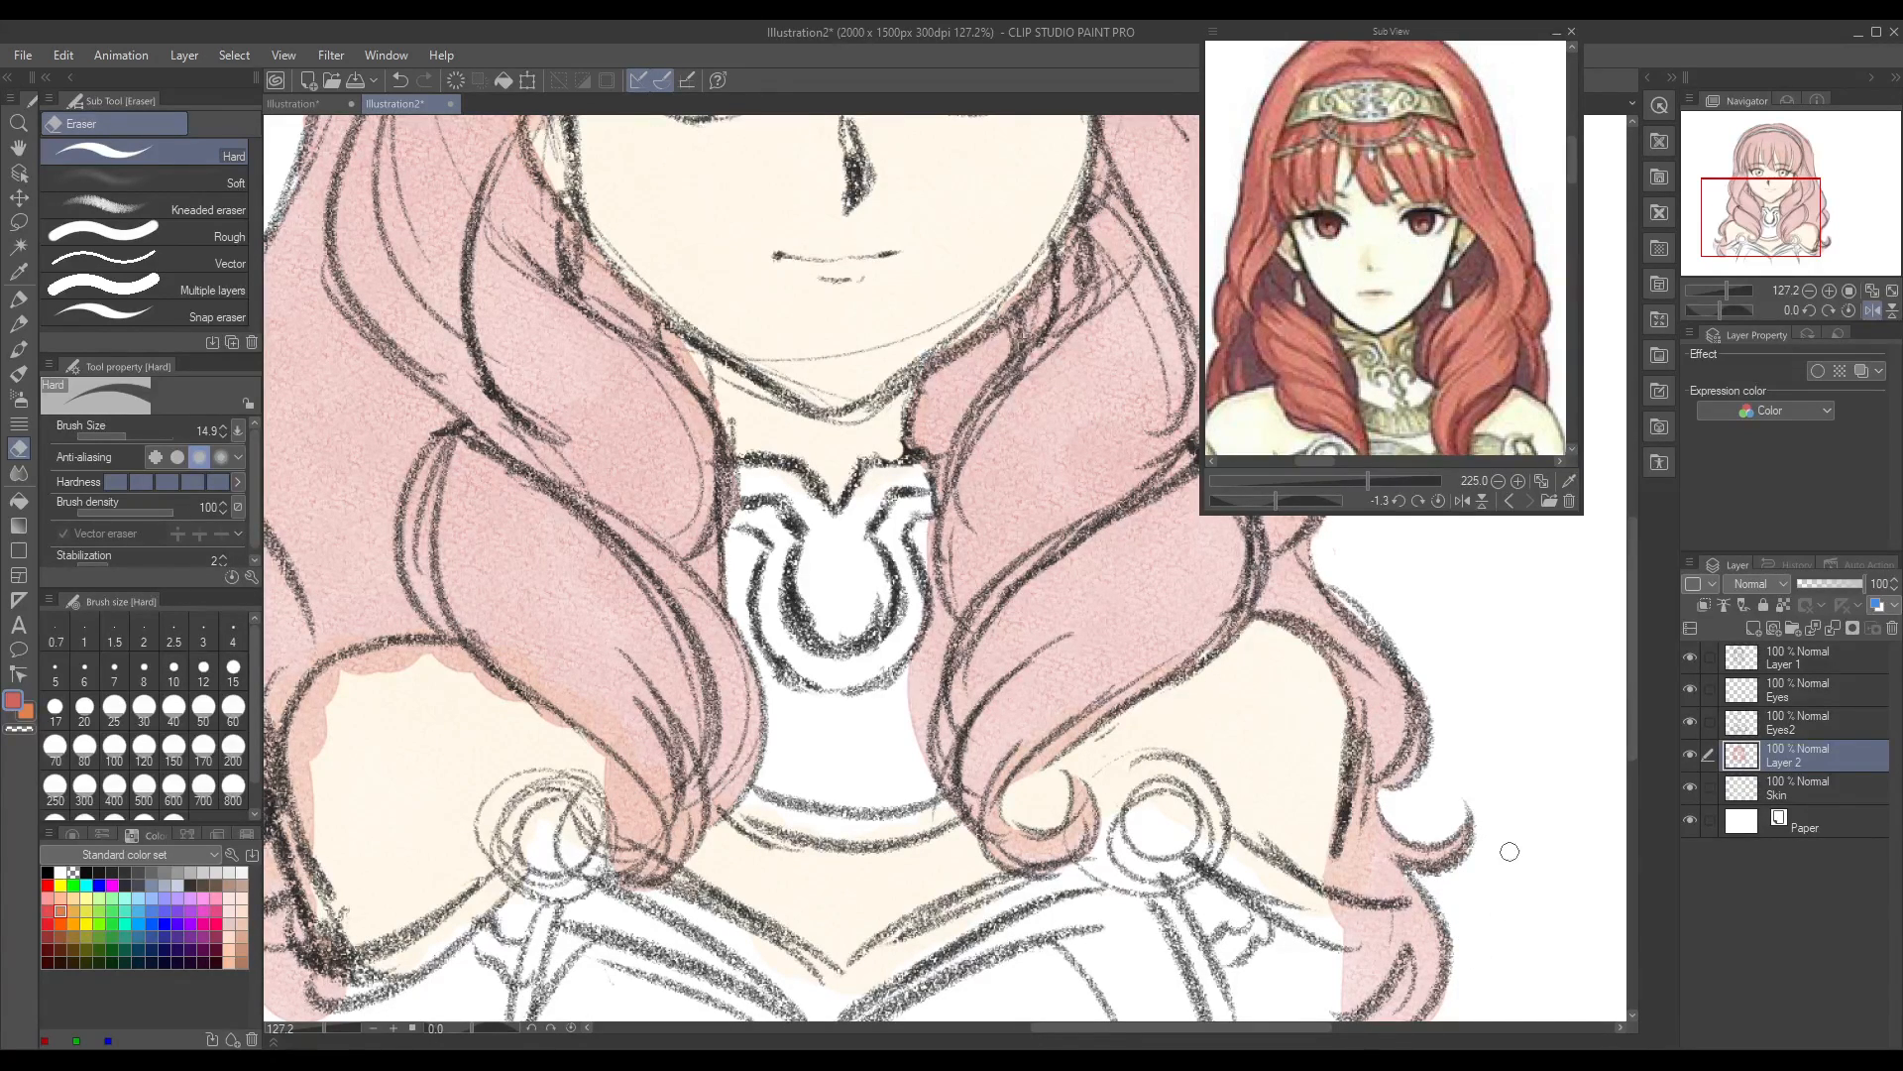
drag(1630, 645, 1642, 697)
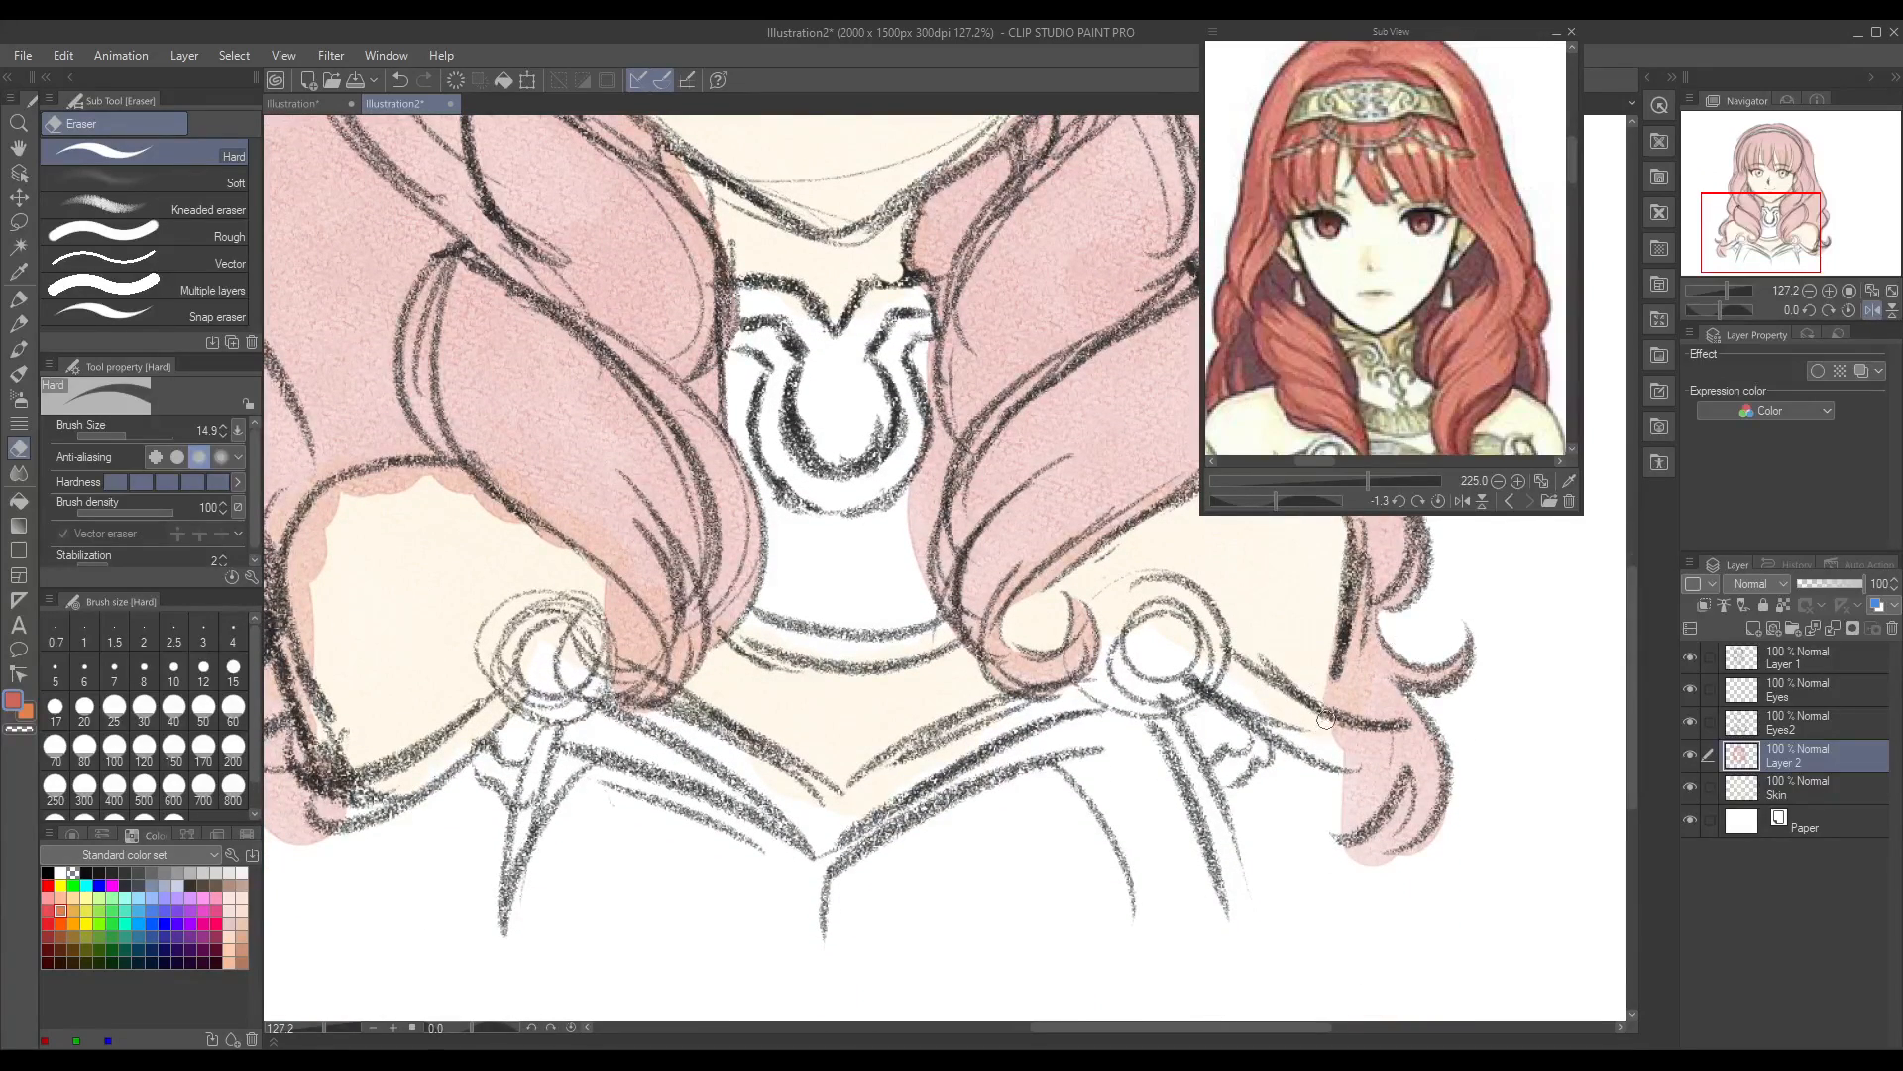
drag(1338, 757, 1383, 744)
mouse_move(1354, 818)
mouse_down()
mouse_move(1388, 825)
mouse_move(1398, 798)
mouse_move(1366, 848)
mouse_move(1426, 831)
mouse_move(1454, 793)
mouse_up()
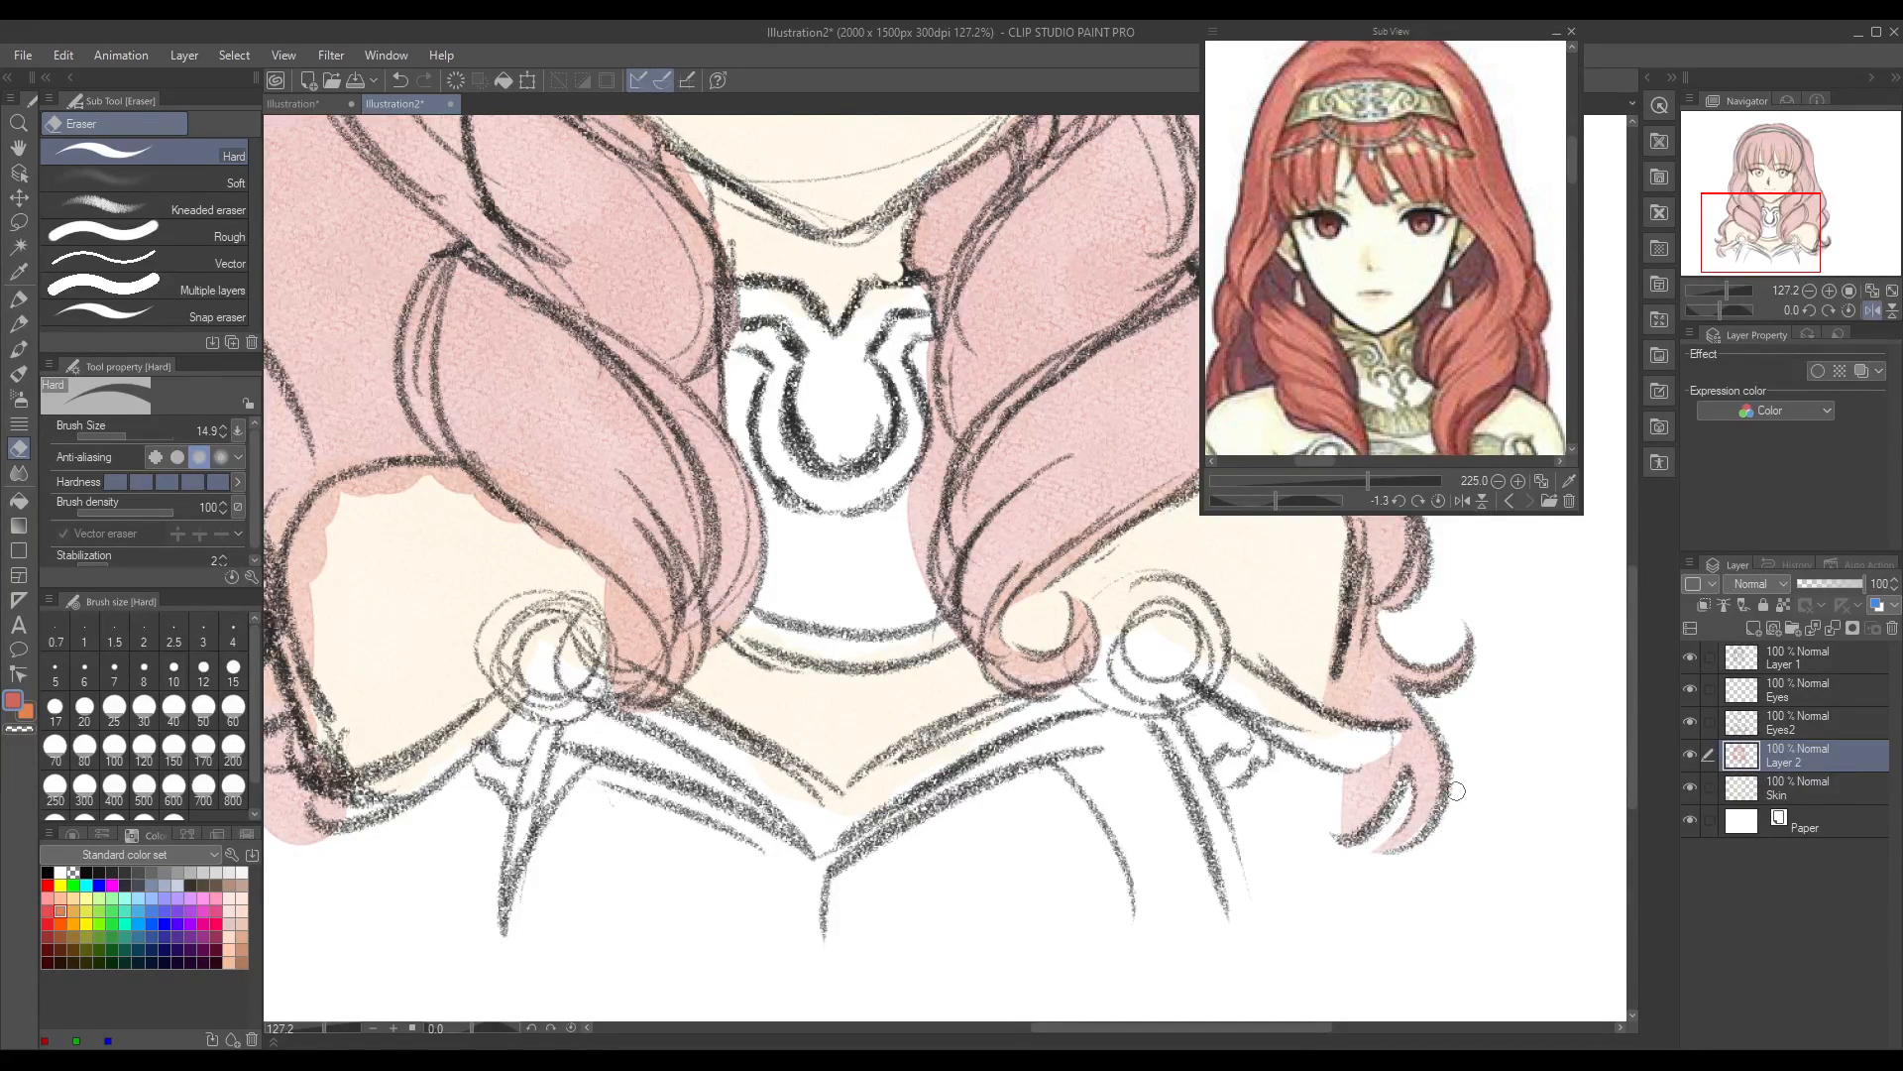
Step: Erase the hair colour overlapping the left shoulder and the round clasp beside the left front curl
drag(1179, 1027, 1109, 1028)
mouse_move(547, 630)
mouse_down()
mouse_move(563, 513)
mouse_move(537, 528)
mouse_move(552, 666)
mouse_up()
mouse_move(564, 542)
mouse_down()
mouse_move(630, 477)
mouse_move(651, 487)
mouse_move(625, 479)
mouse_move(679, 466)
mouse_move(646, 340)
mouse_move(686, 492)
mouse_move(722, 521)
mouse_move(682, 470)
mouse_move(799, 561)
mouse_up()
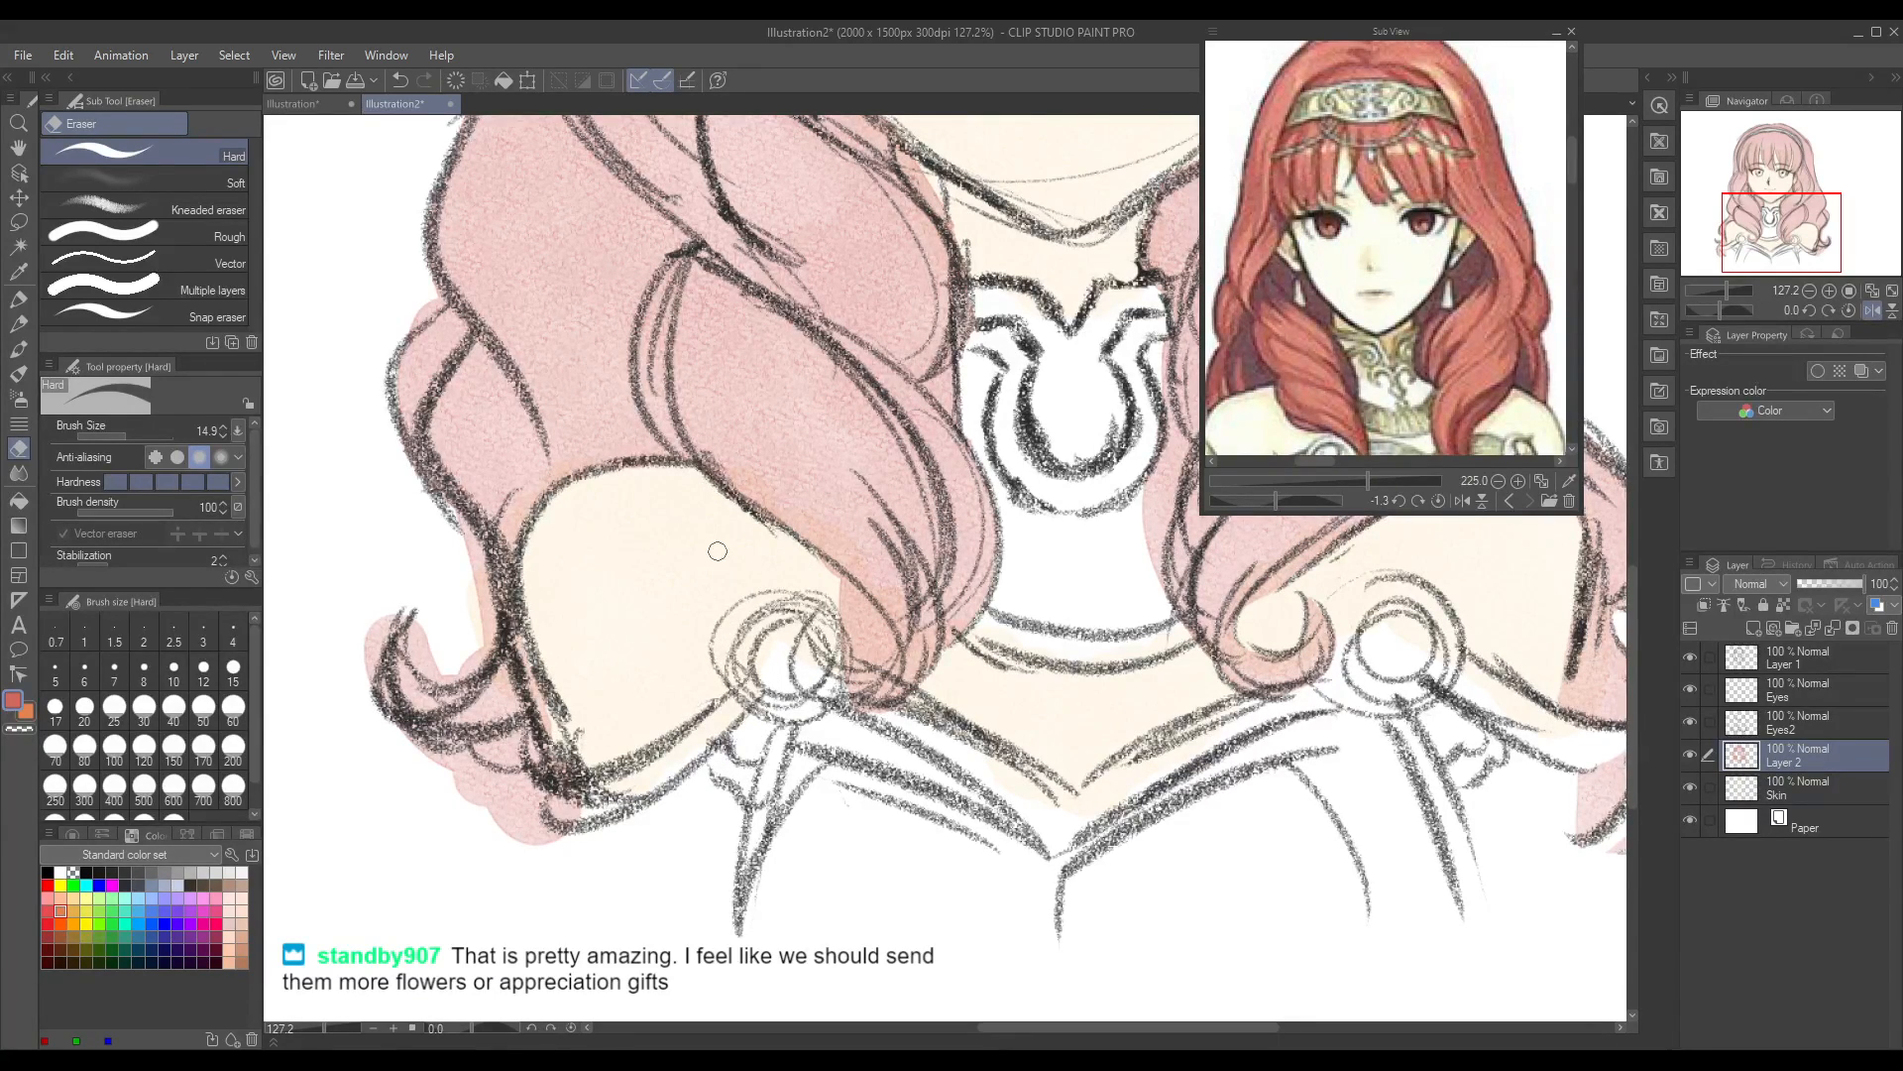
mouse_move(832, 613)
mouse_down()
mouse_move(858, 659)
mouse_move(835, 610)
mouse_move(845, 663)
mouse_move(806, 673)
mouse_up()
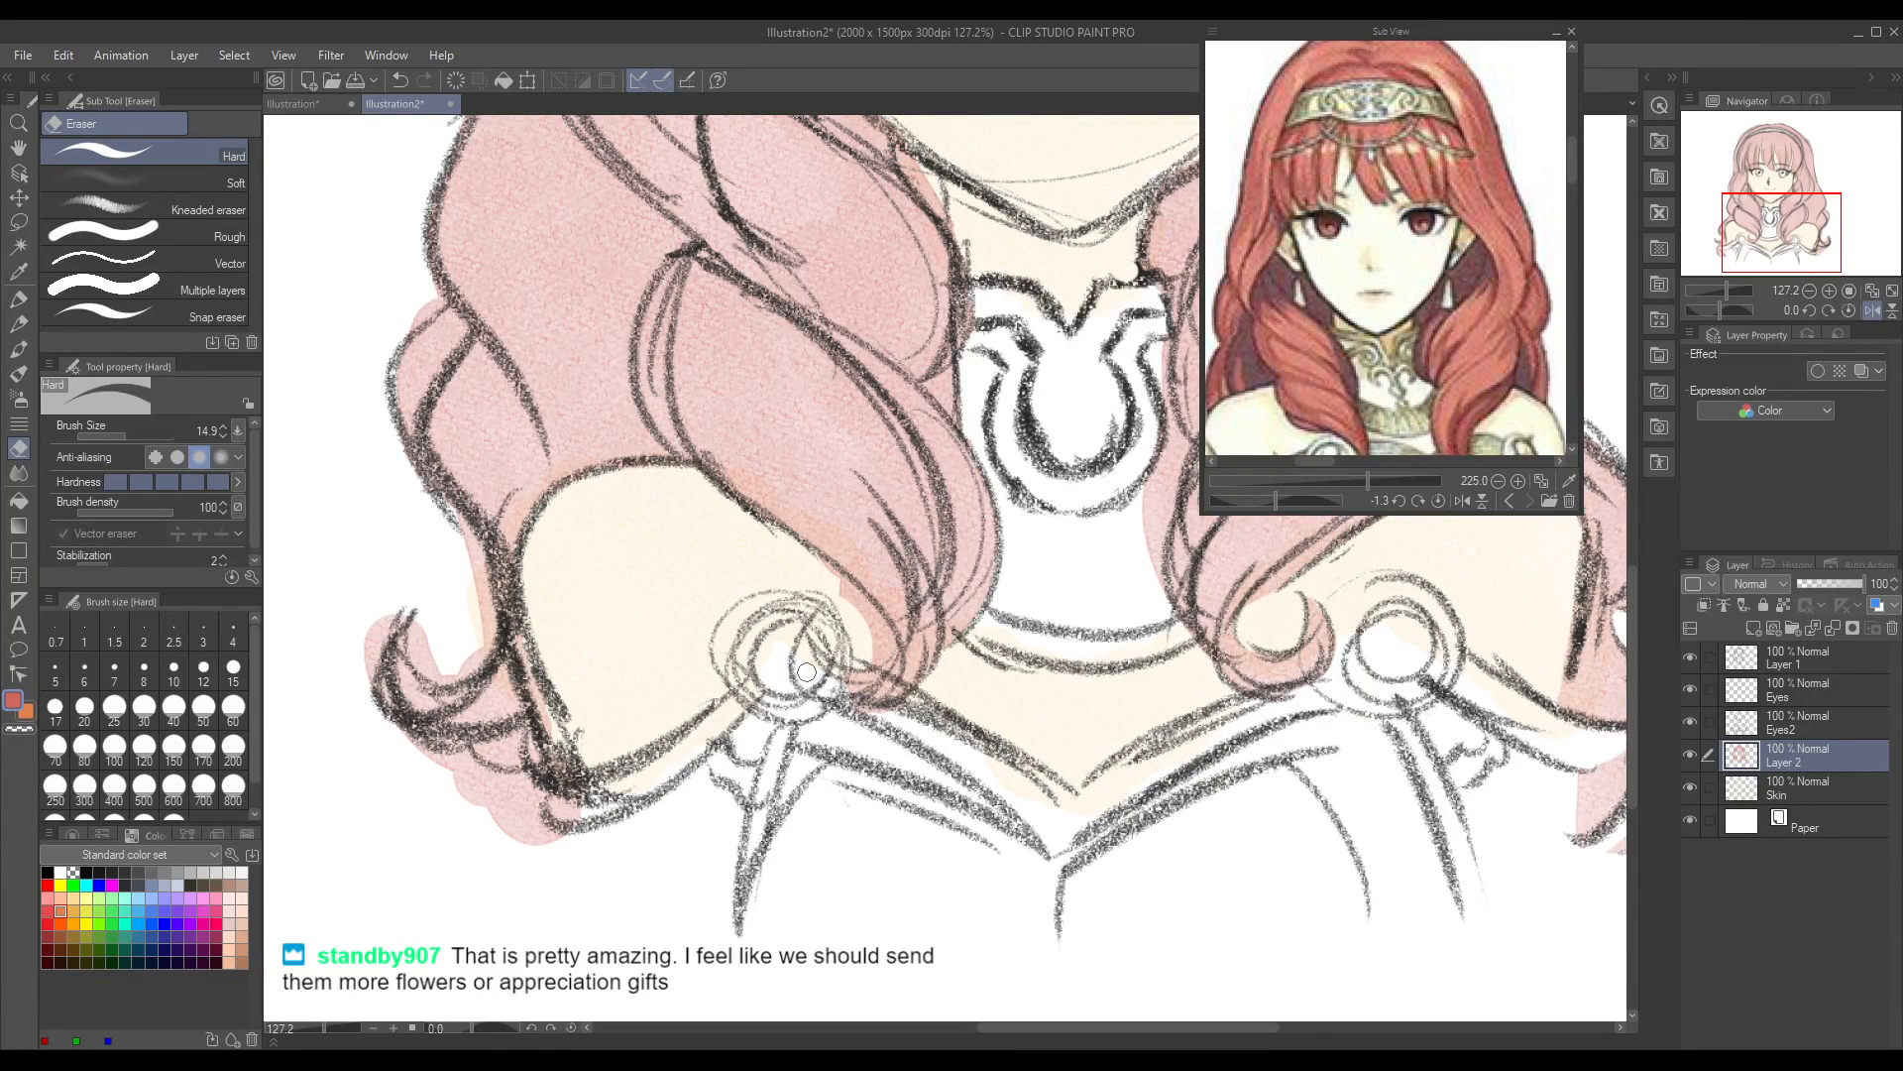
Step: Repaint the left front curl's tip over the shoulder clasp with the Round watercolor brush at size 50
click(18, 327)
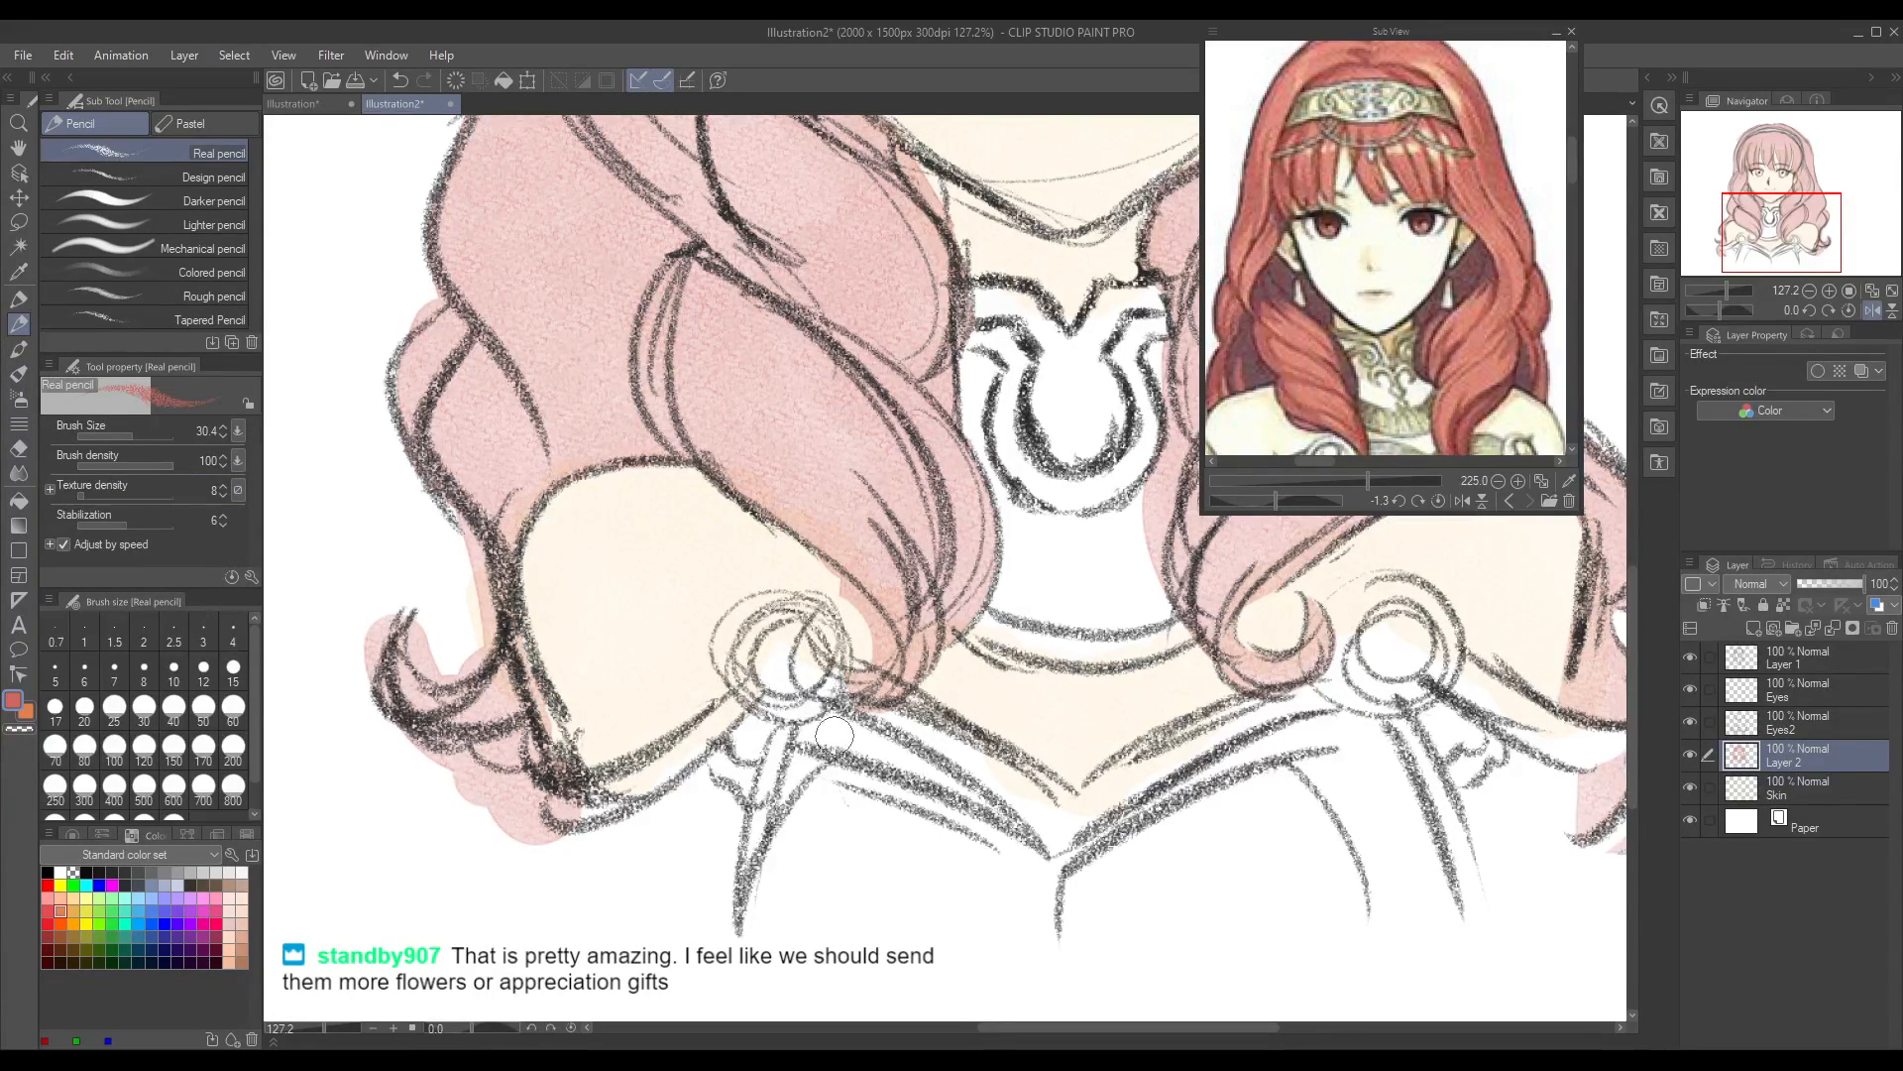
drag(806, 653, 804, 680)
key(b)
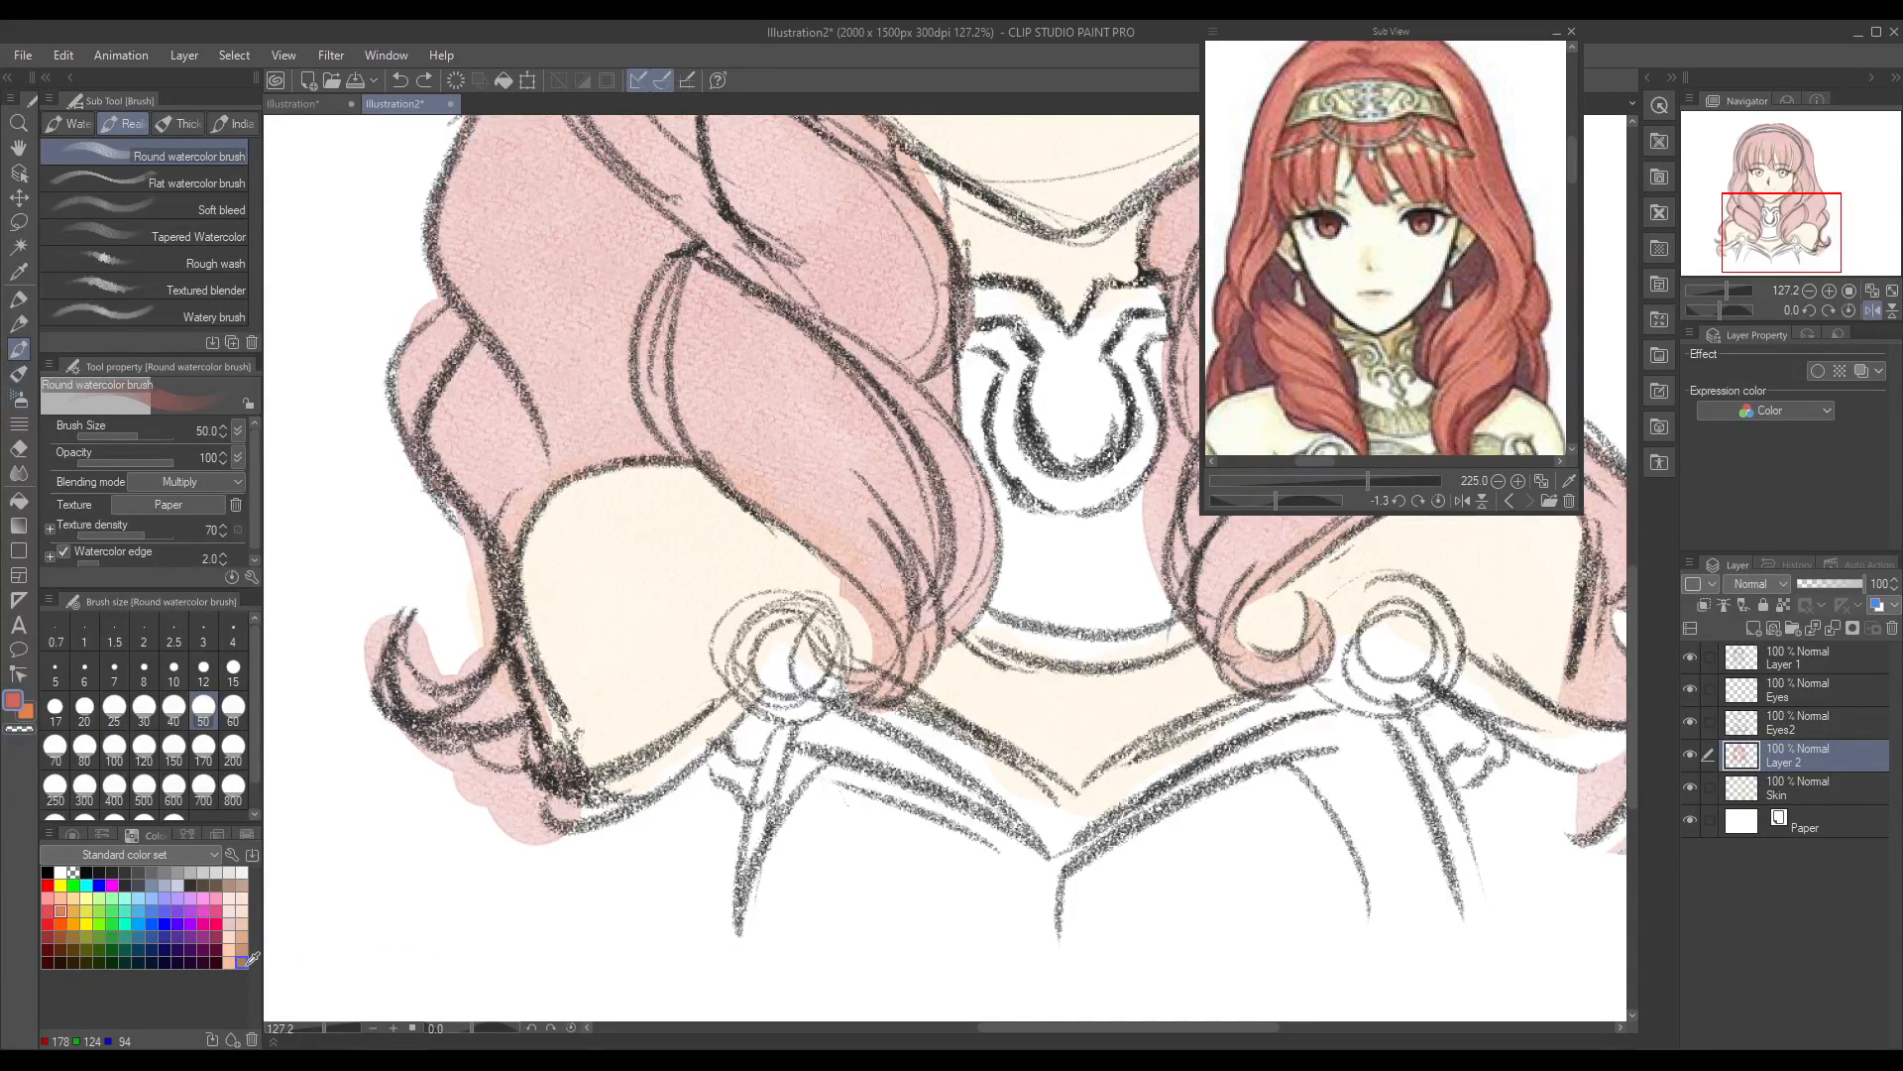
mouse_move(808, 666)
mouse_down()
mouse_move(811, 686)
mouse_move(823, 654)
mouse_move(843, 696)
mouse_move(862, 684)
mouse_up()
key(ctrl+z)
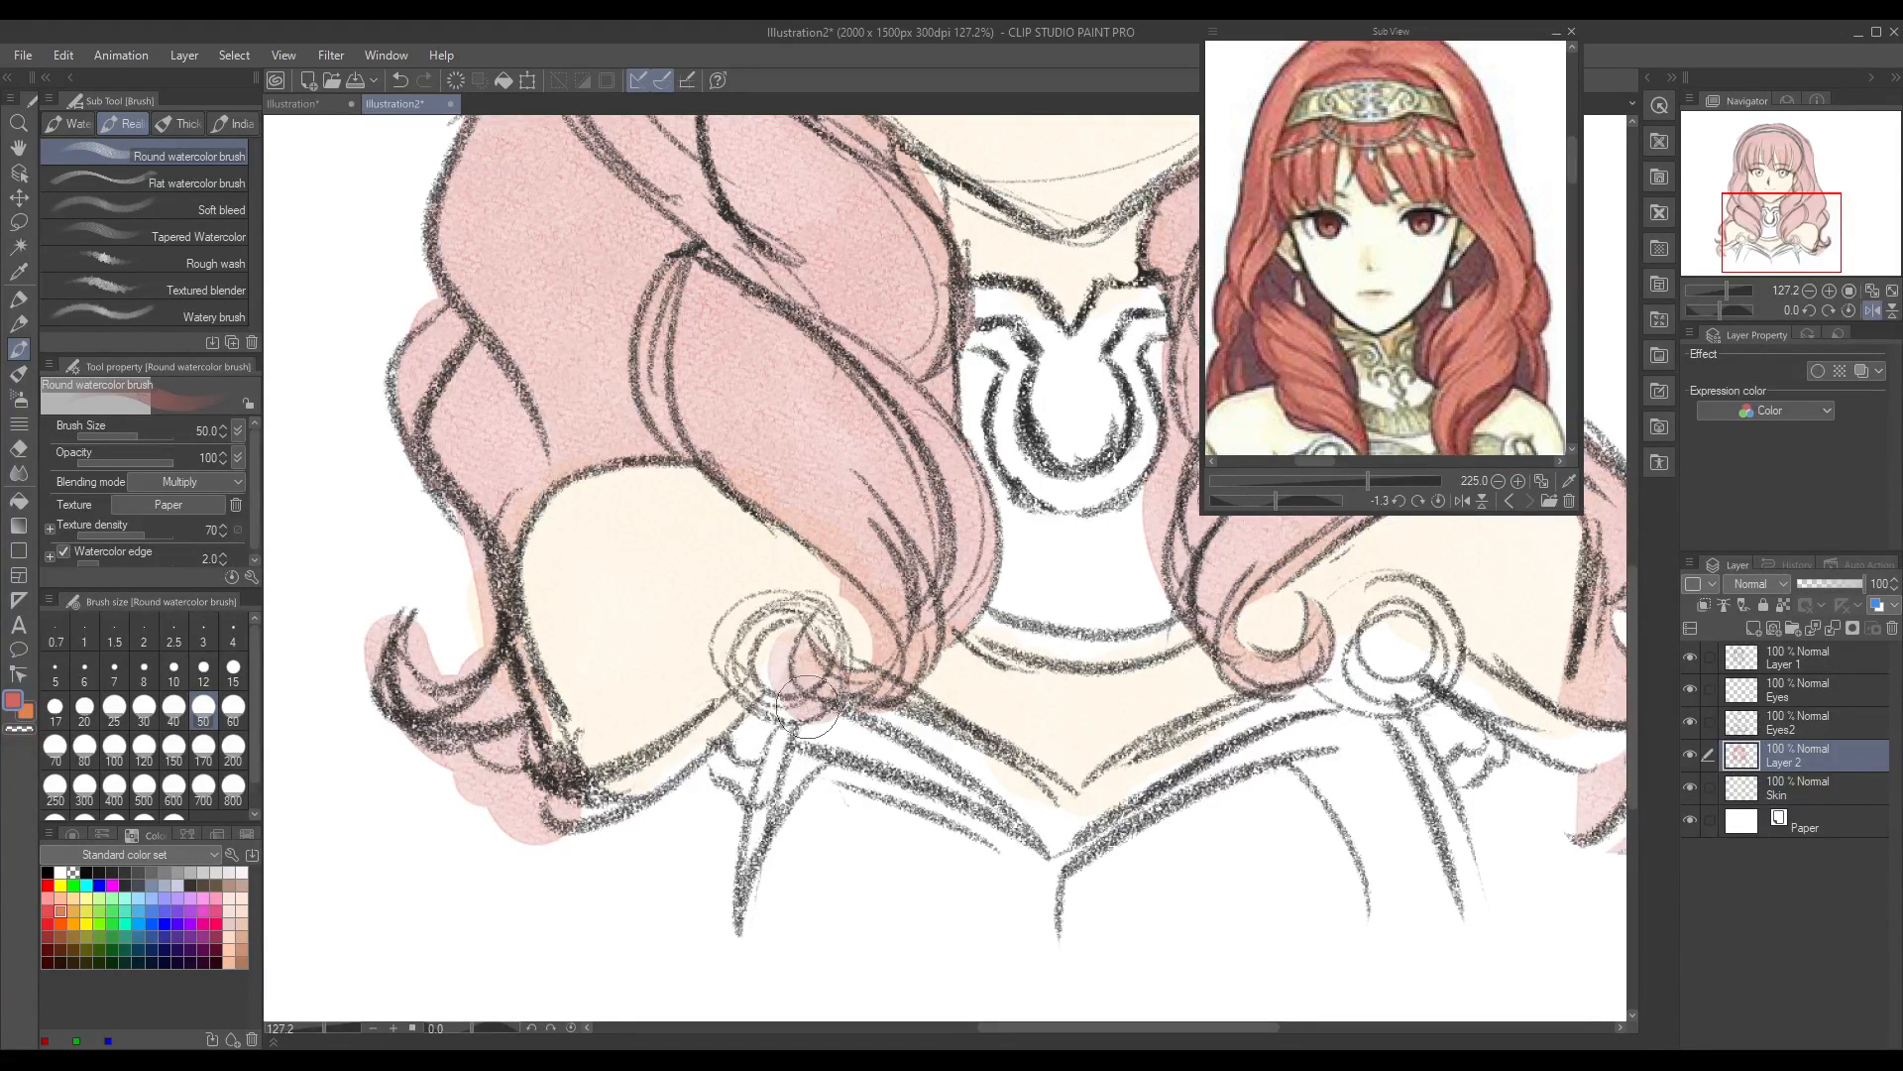
mouse_move(808, 671)
mouse_down()
mouse_move(821, 659)
mouse_move(808, 694)
mouse_up()
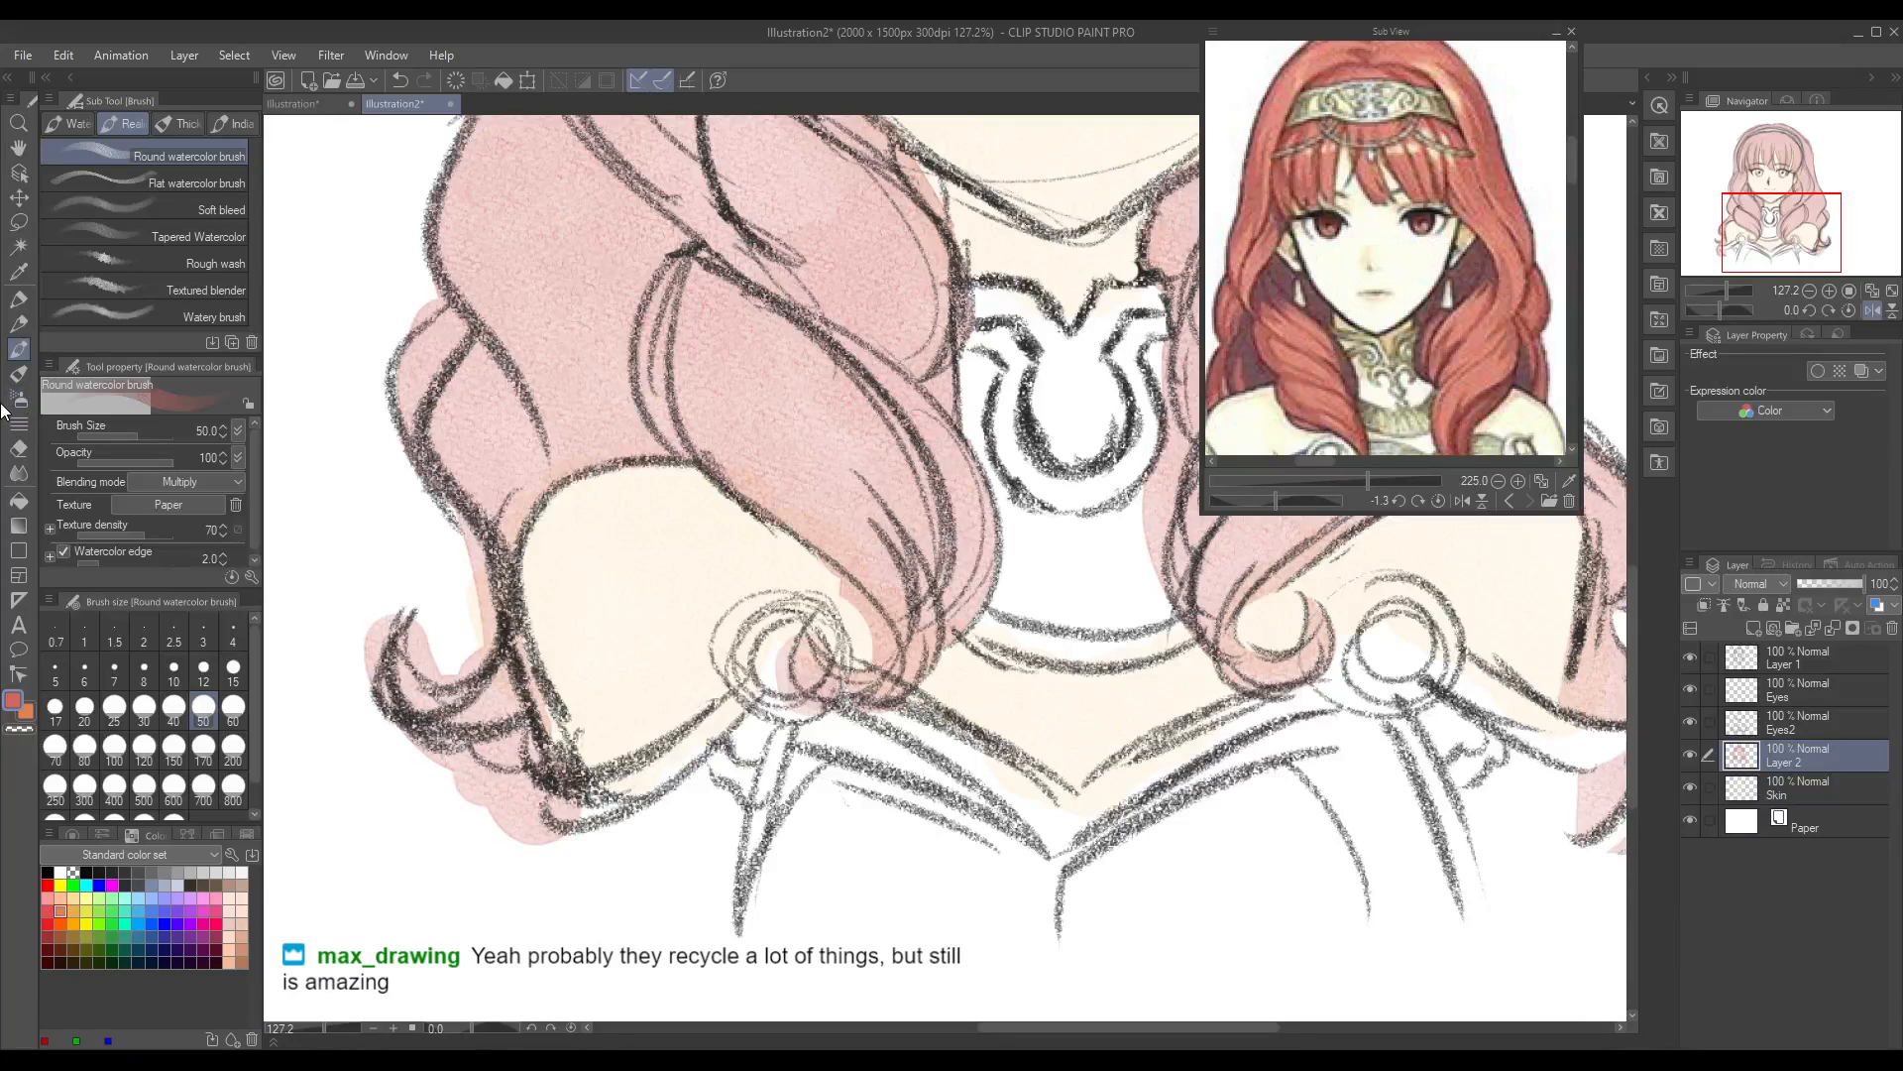
Step: Trim the left front curl's repainted tip with the Hard eraser, and erase the colour spilling around the left outer curls
click(22, 452)
drag(783, 714, 791, 632)
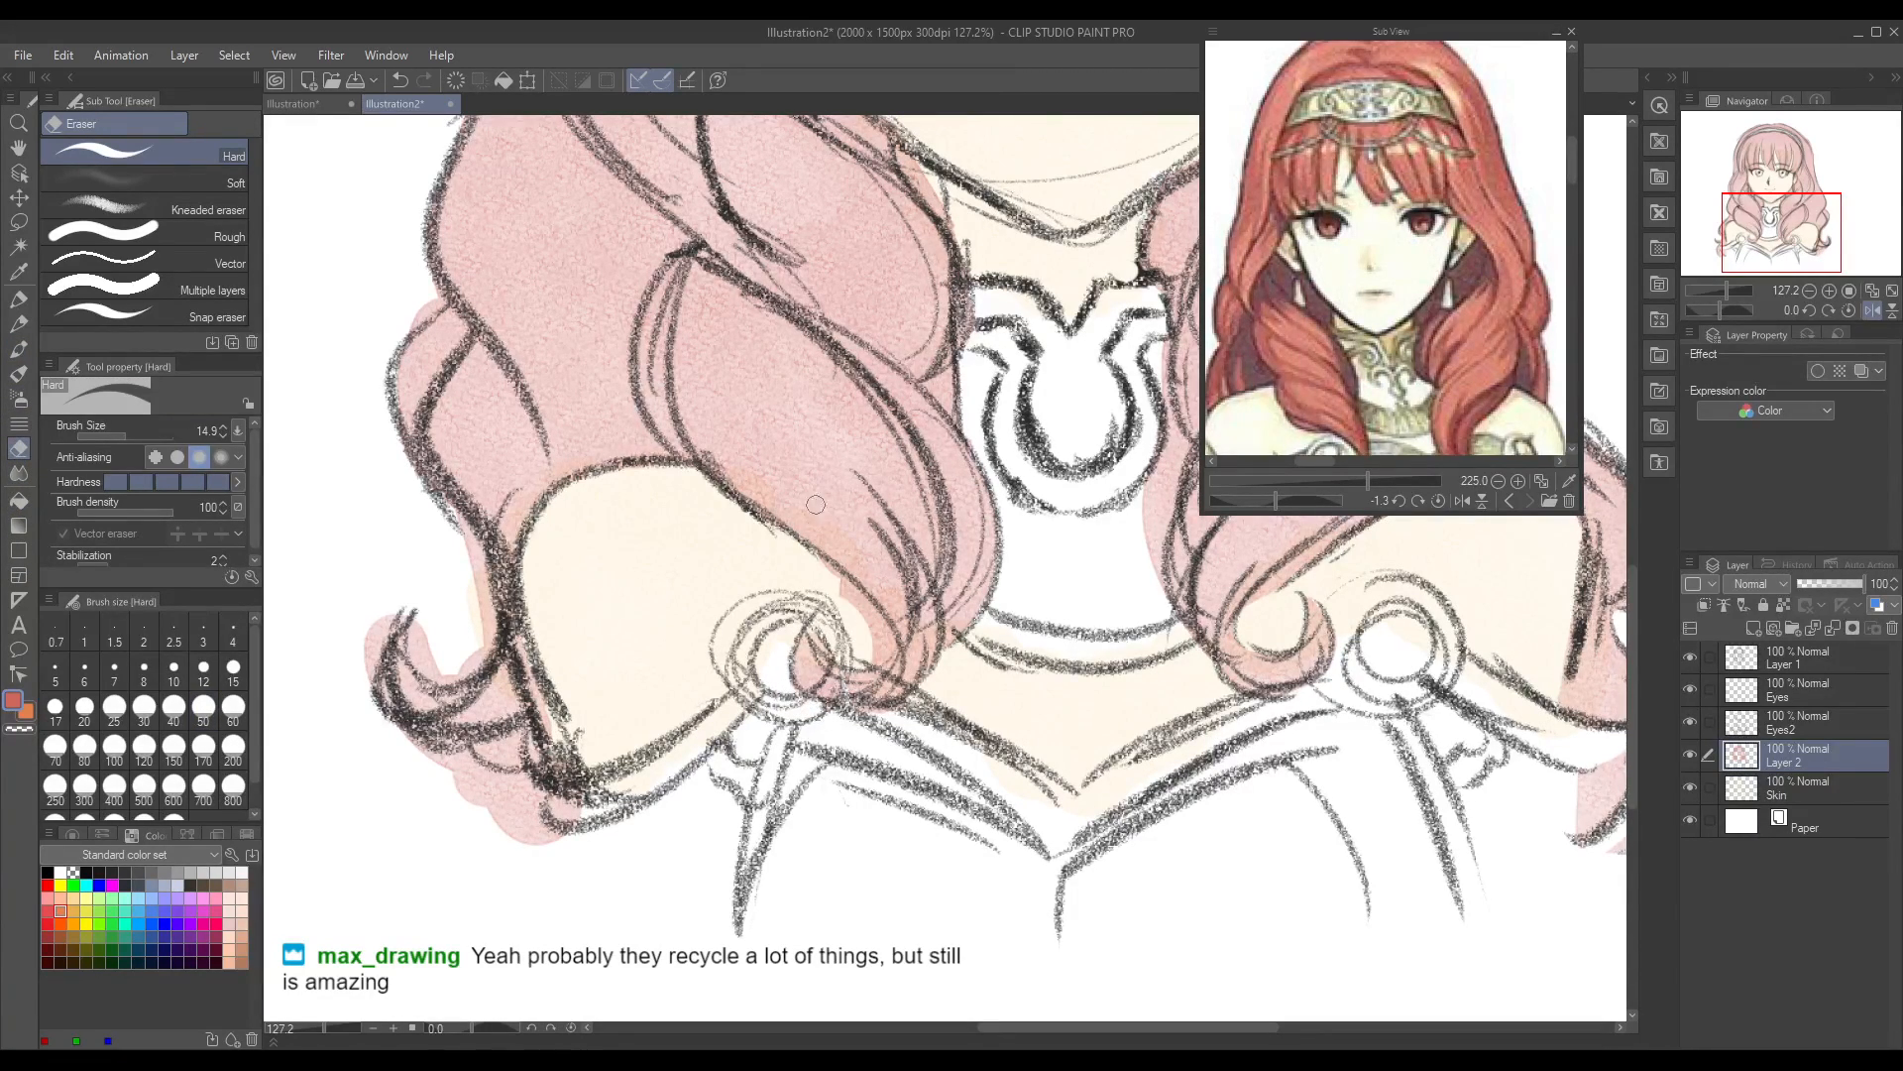
mouse_move(830, 600)
mouse_down()
mouse_move(863, 613)
mouse_move(853, 589)
mouse_move(870, 661)
mouse_move(857, 613)
mouse_up()
mouse_move(423, 652)
mouse_down()
mouse_move(460, 670)
mouse_move(470, 651)
mouse_move(449, 529)
mouse_move(488, 574)
mouse_up()
mouse_move(381, 350)
mouse_down()
mouse_move(427, 307)
mouse_move(424, 276)
mouse_move(406, 320)
mouse_up()
drag(371, 606, 381, 674)
mouse_move(407, 766)
mouse_down()
mouse_move(555, 785)
mouse_move(536, 591)
mouse_move(558, 764)
mouse_move(507, 811)
mouse_move(530, 828)
mouse_move(590, 793)
mouse_up()
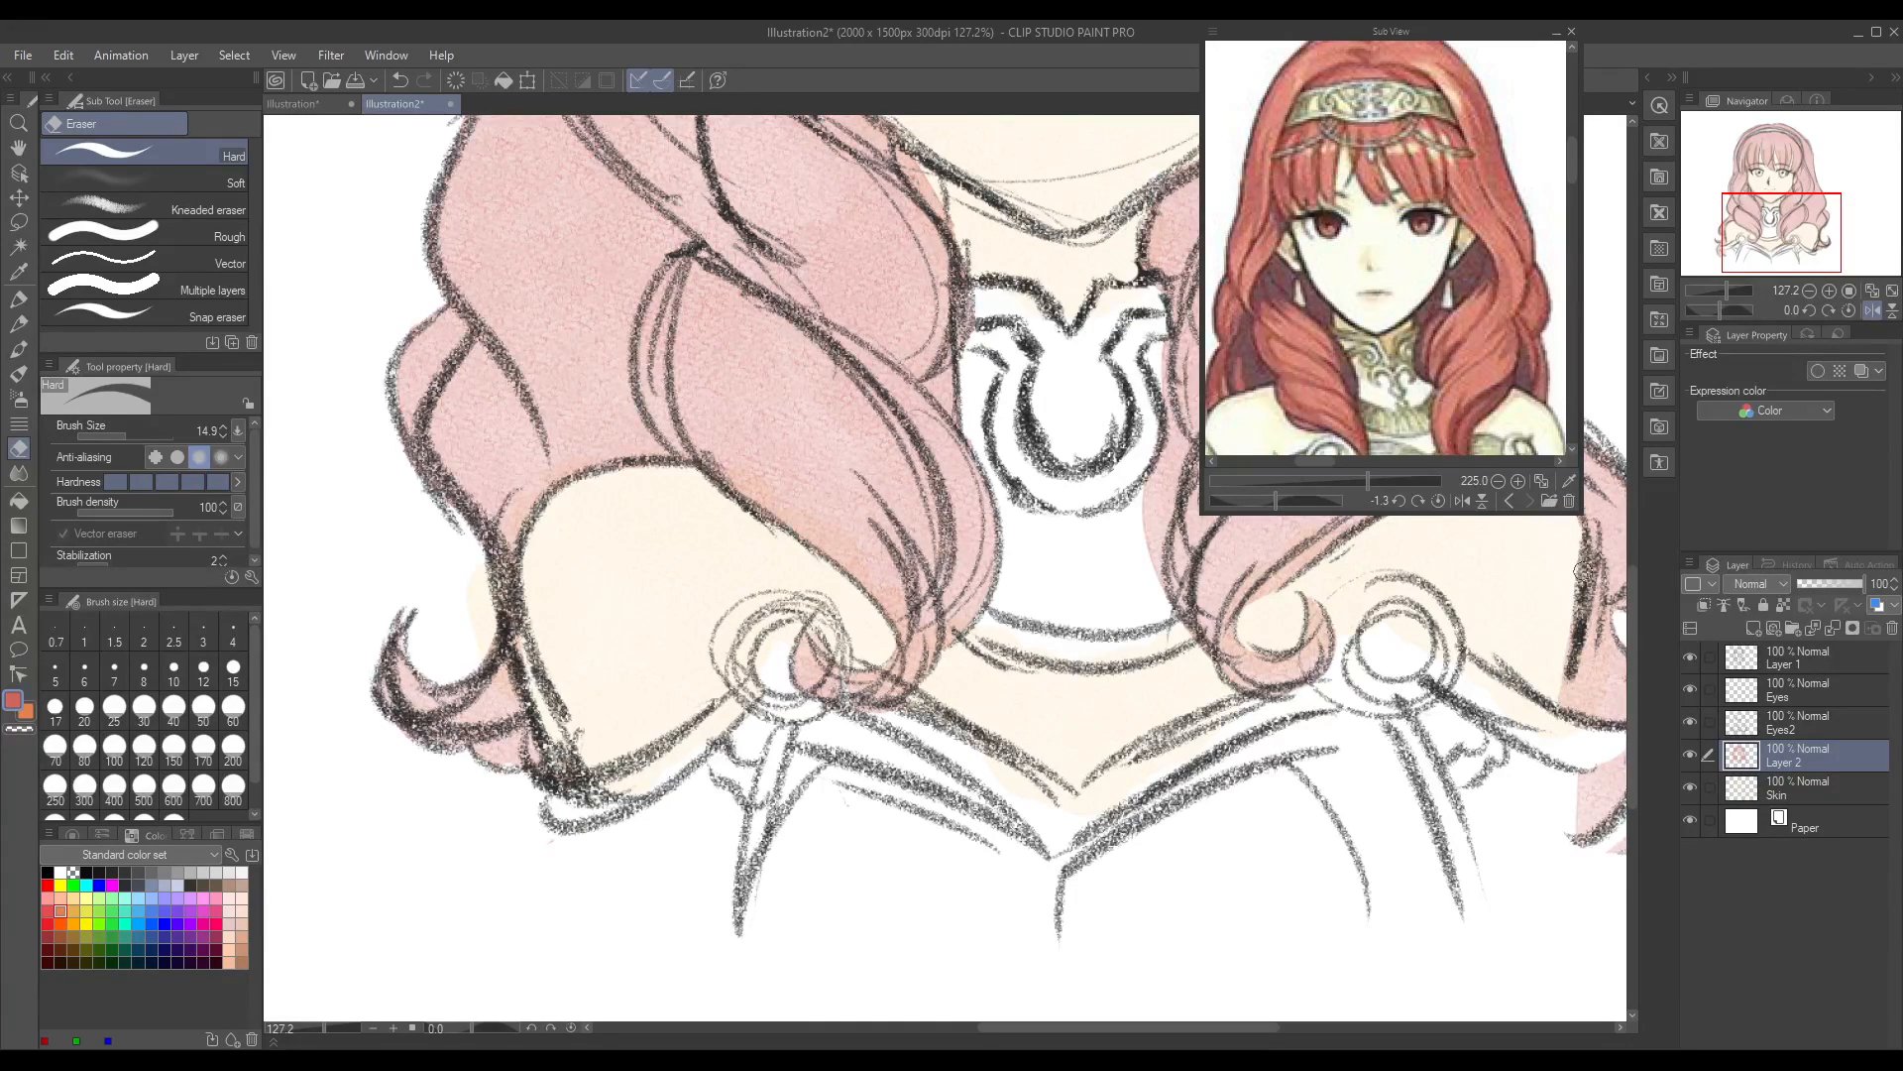
drag(1043, 1032, 1103, 1046)
click(18, 349)
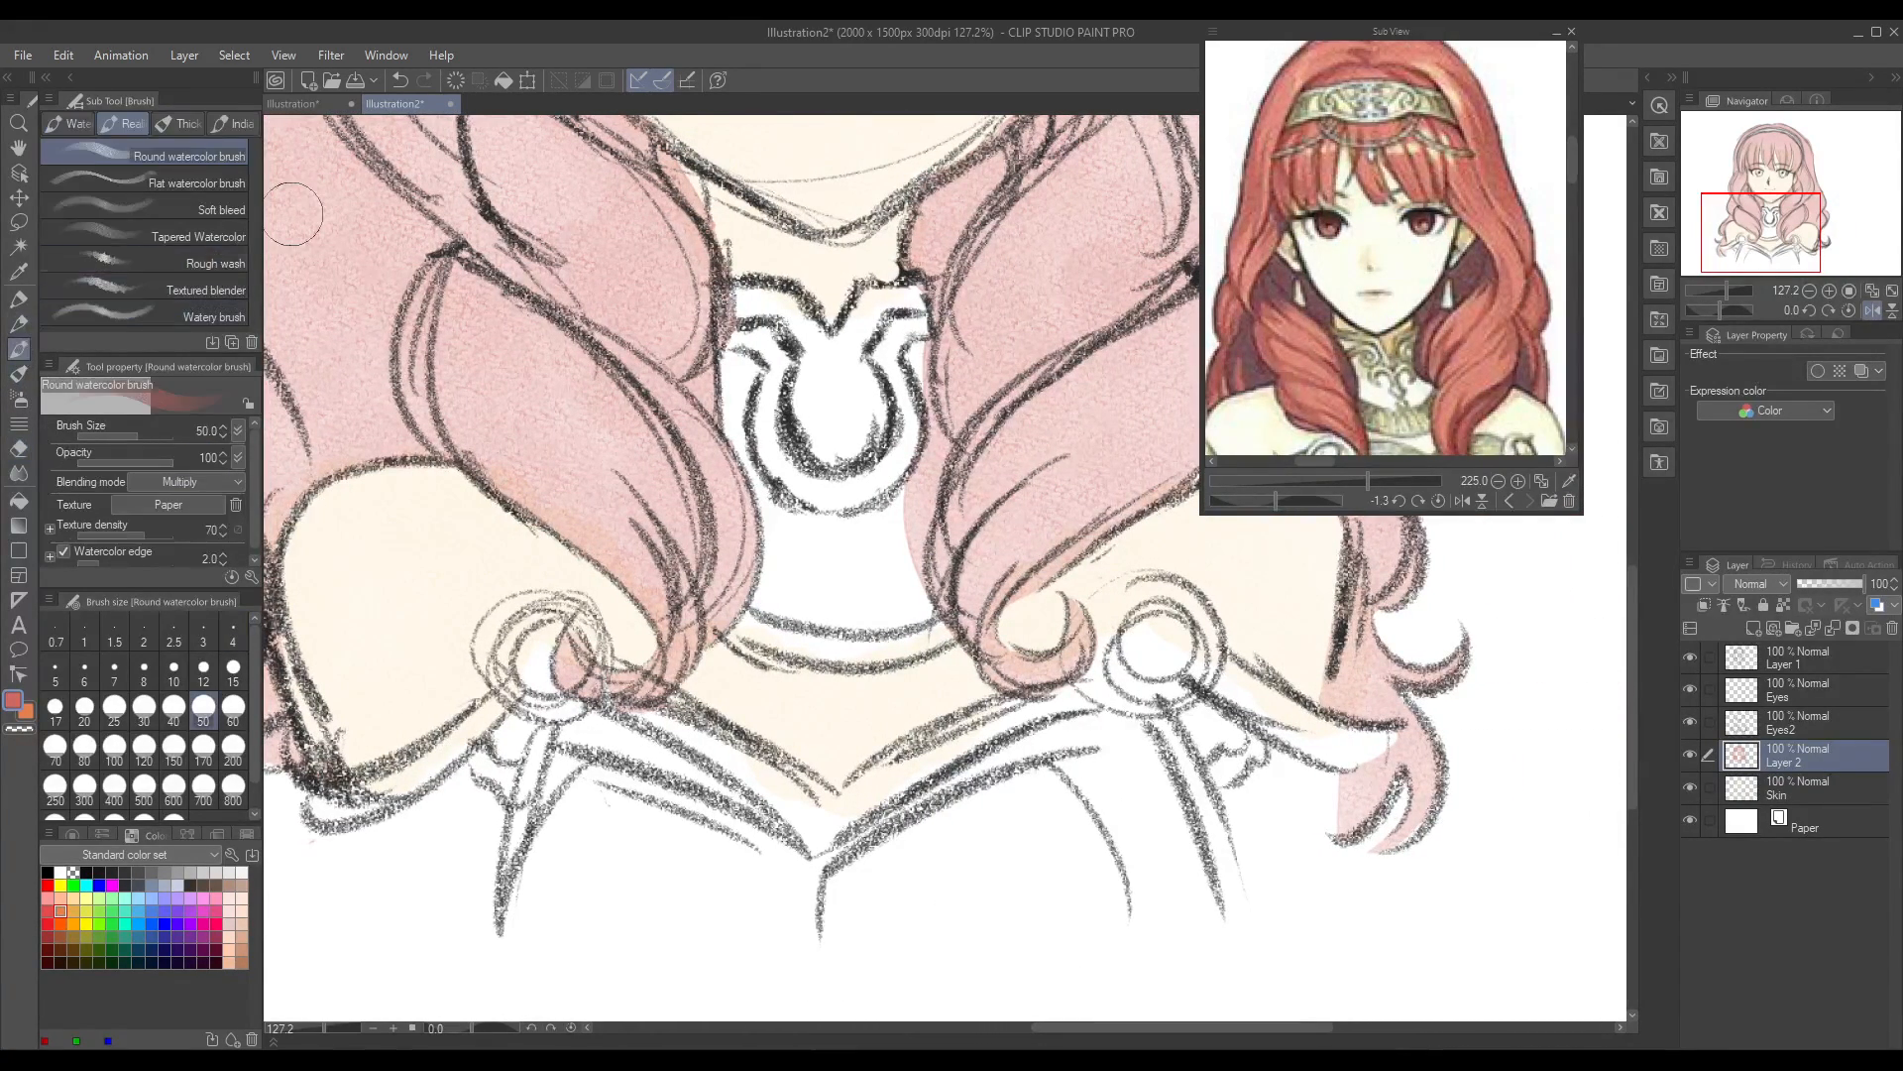
mouse_move(704, 191)
mouse_down()
mouse_move(712, 161)
mouse_move(708, 188)
mouse_move(719, 164)
mouse_move(729, 181)
mouse_up()
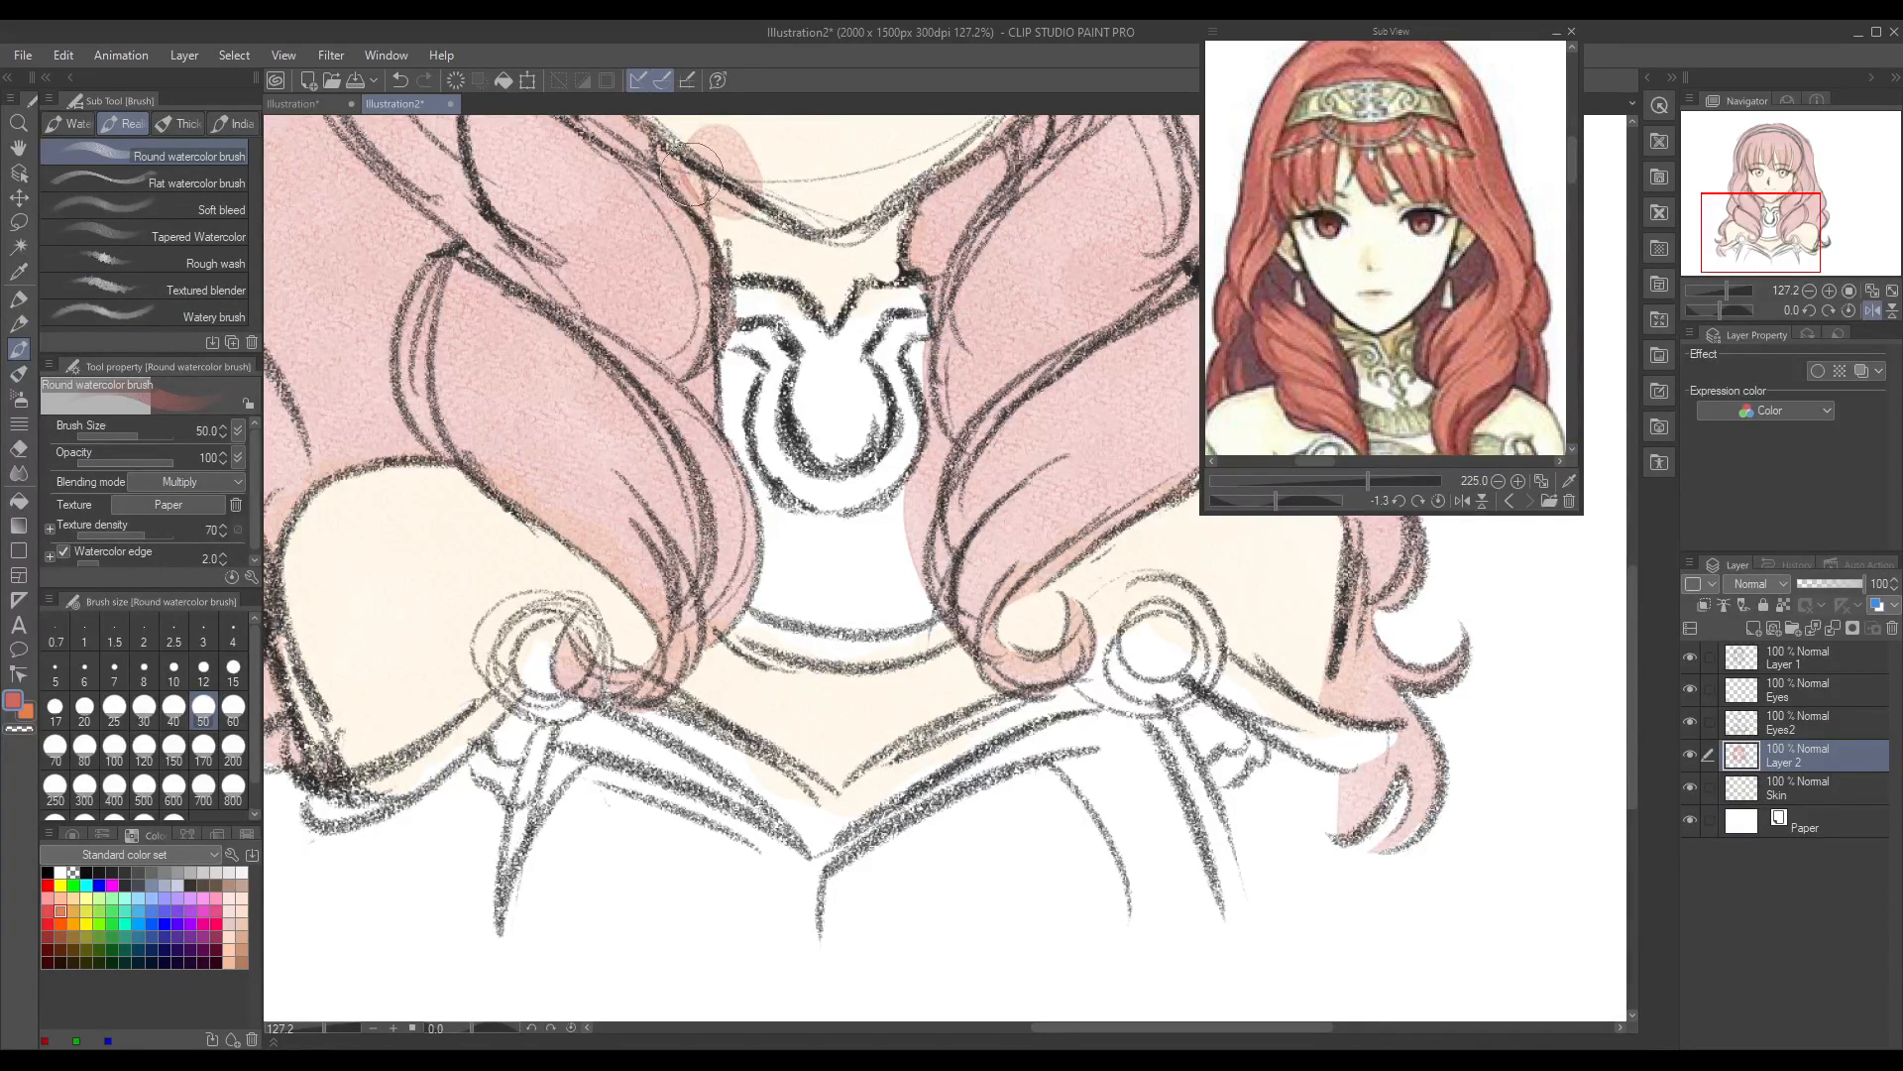
key(ctrl+z)
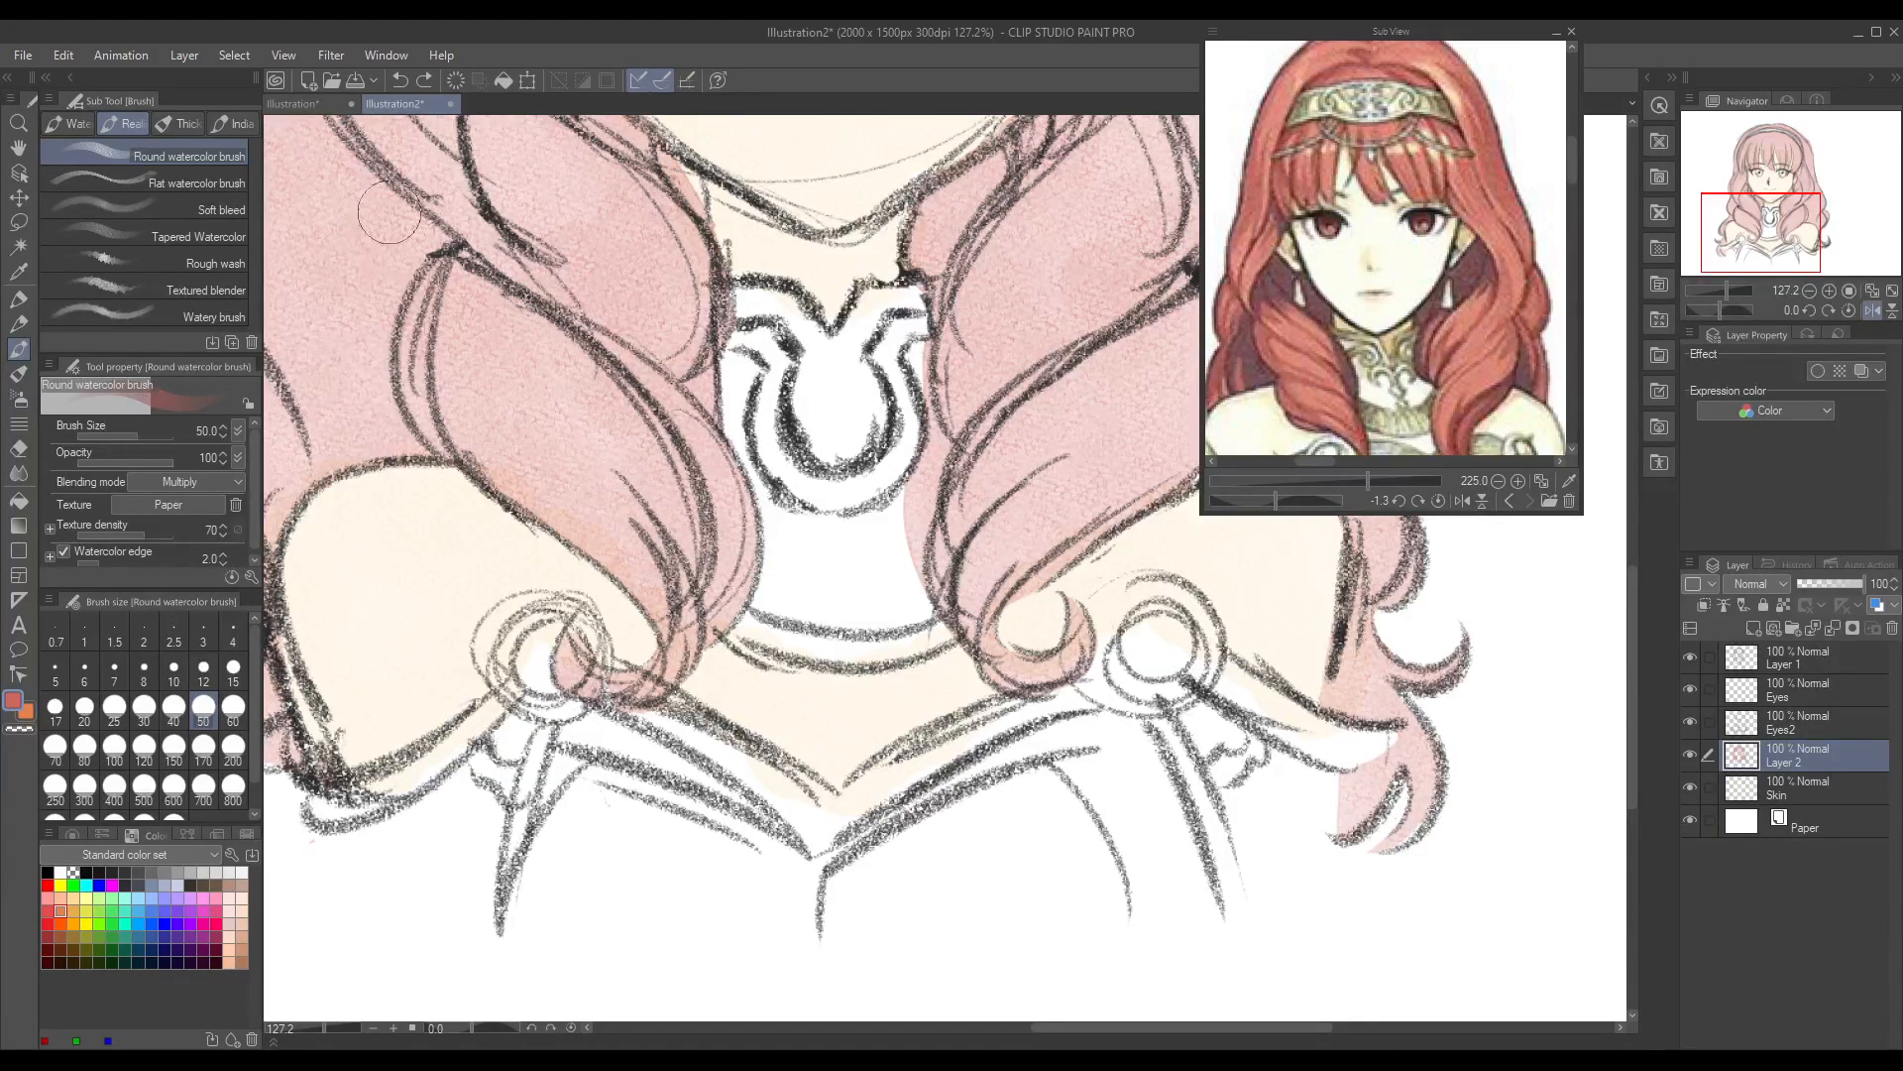
click(121, 436)
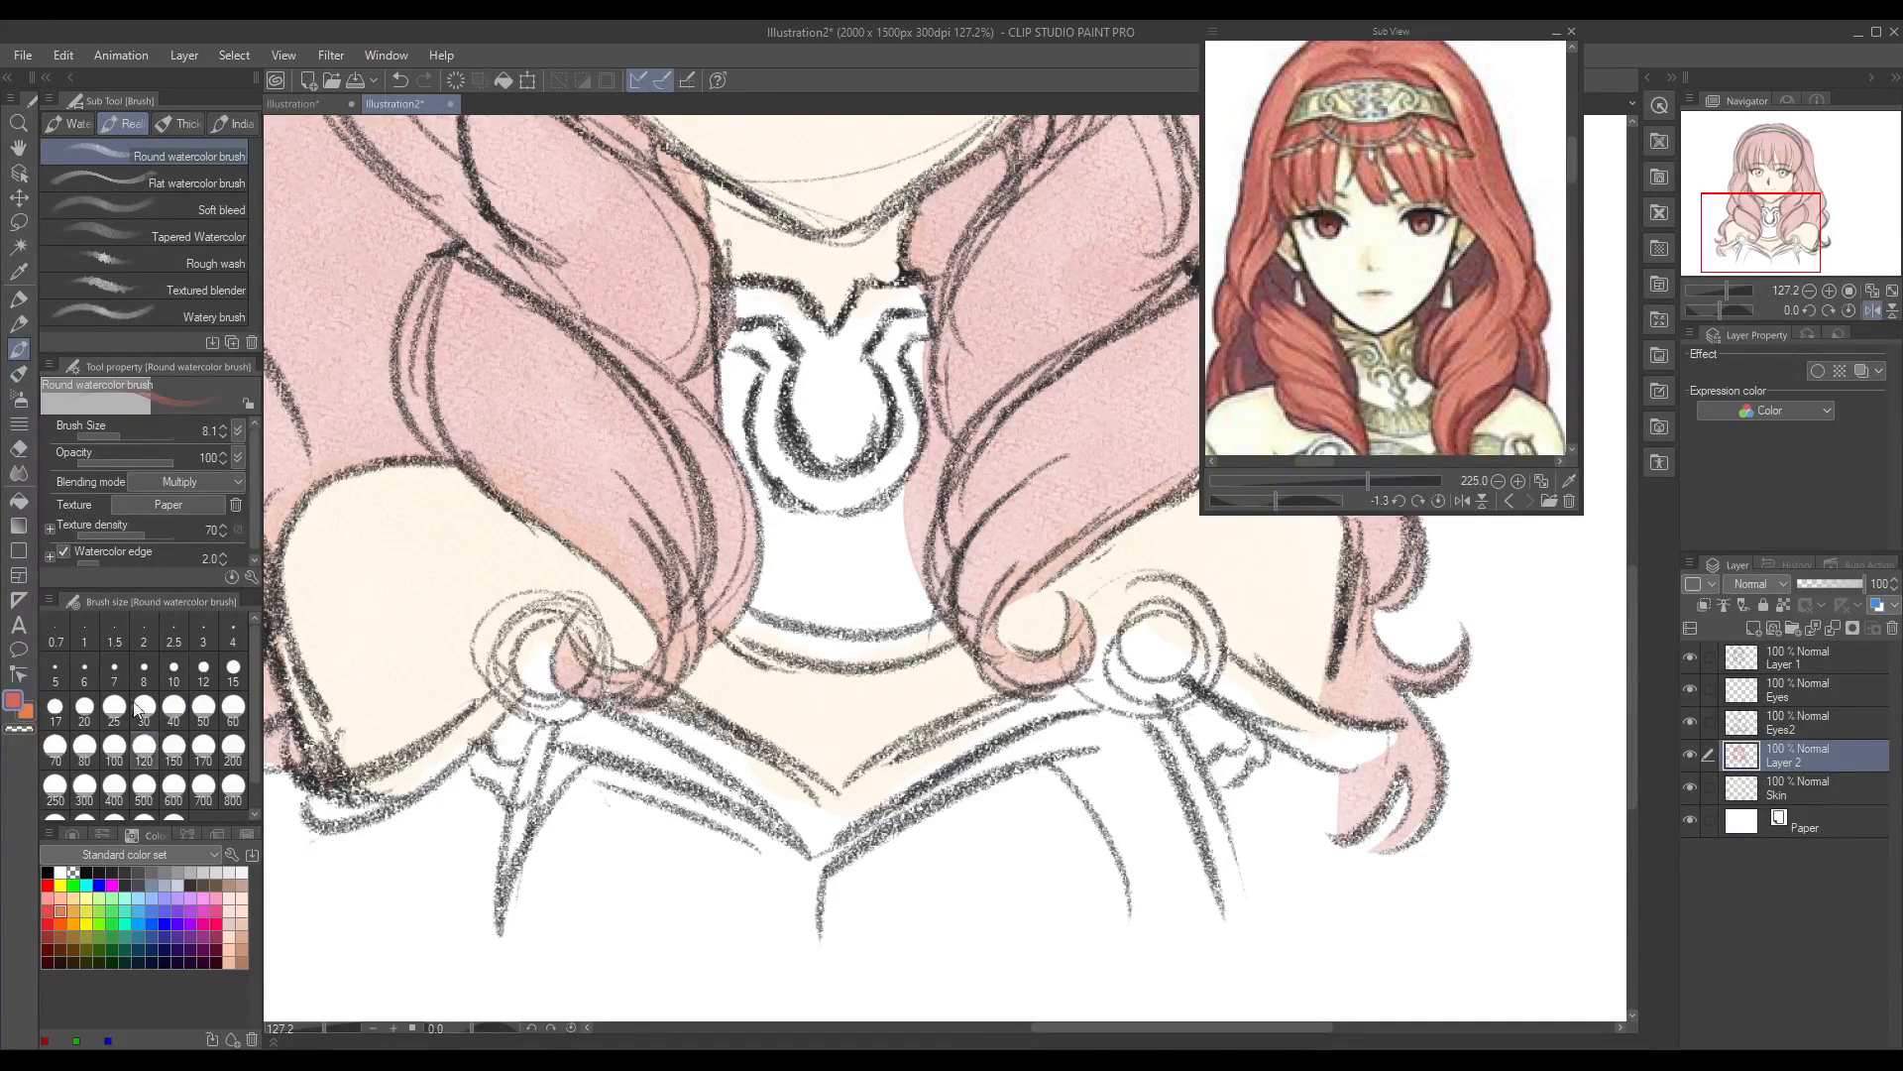
click(221, 427)
drag(1323, 650, 1325, 624)
key(ctrl+z)
Step: Erase the hair colour spilling outside the upper left hair outline with the Hard eraser
click(18, 448)
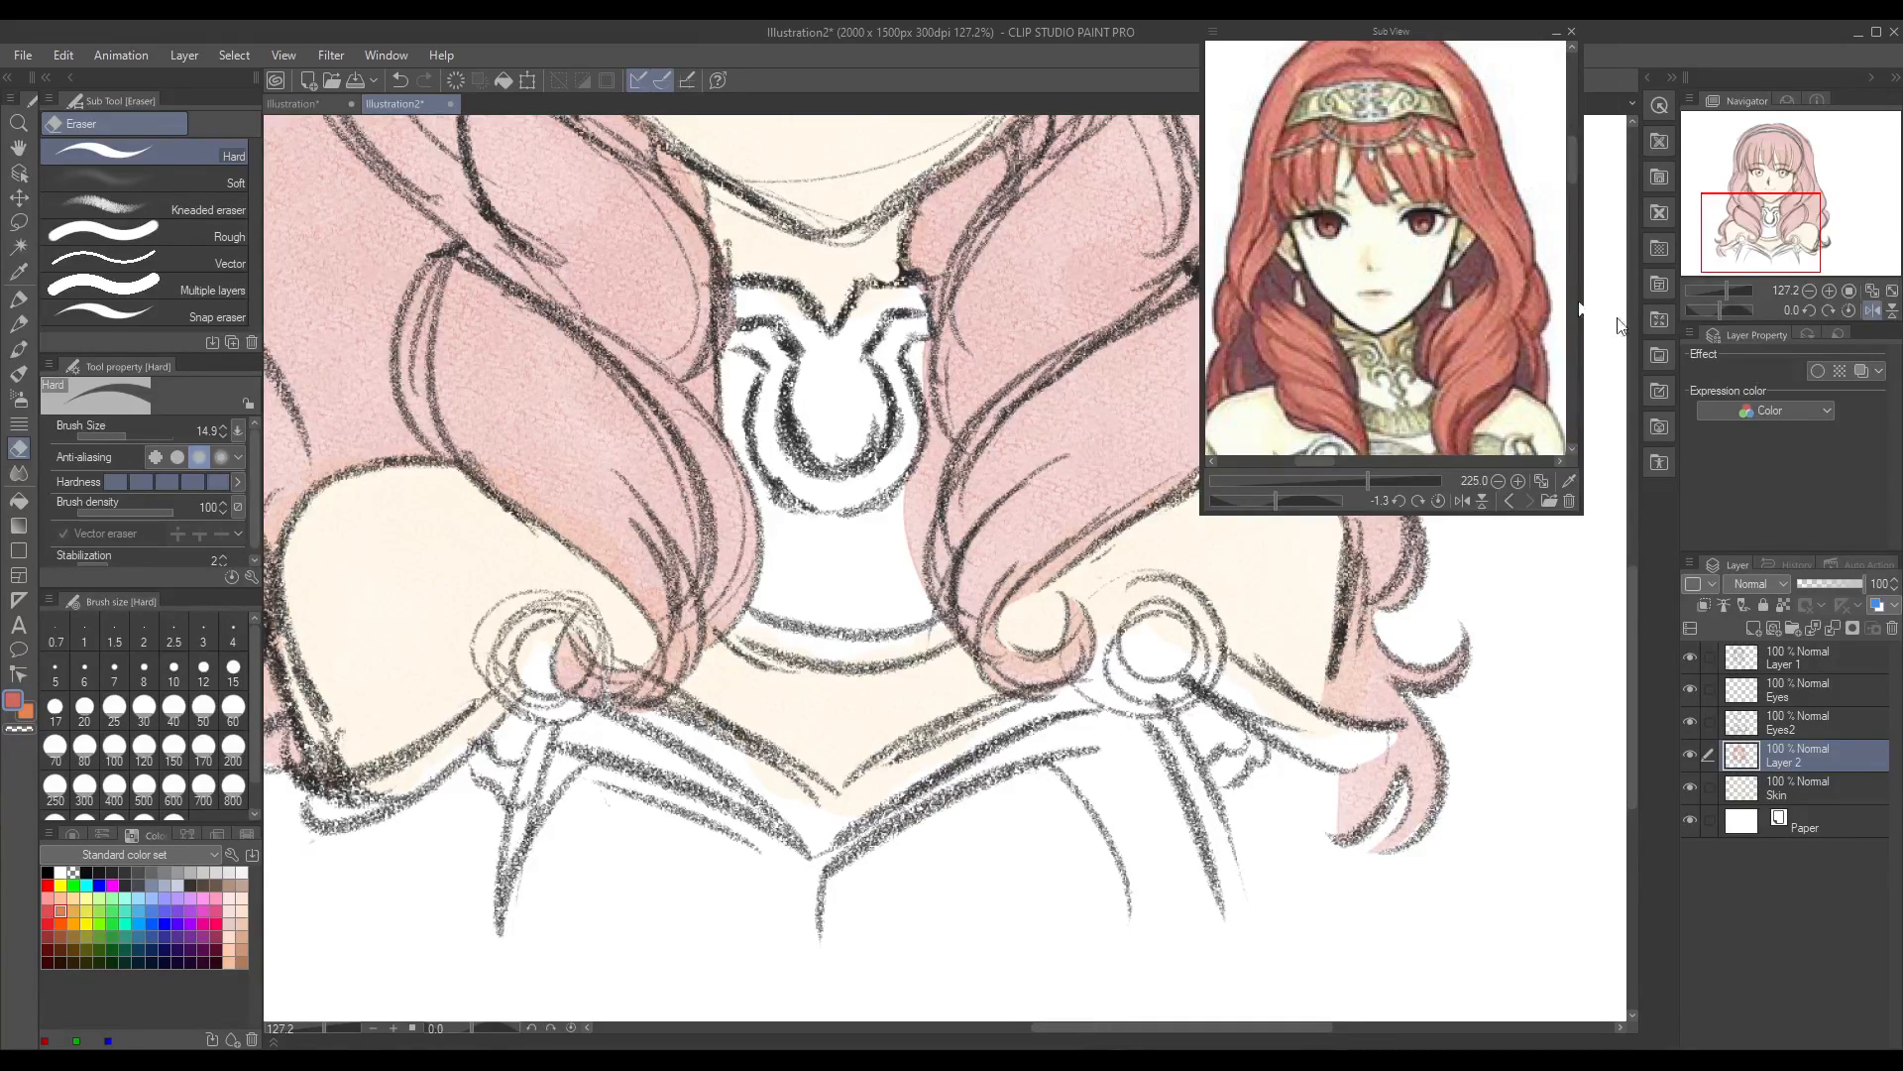
drag(1628, 603, 1630, 390)
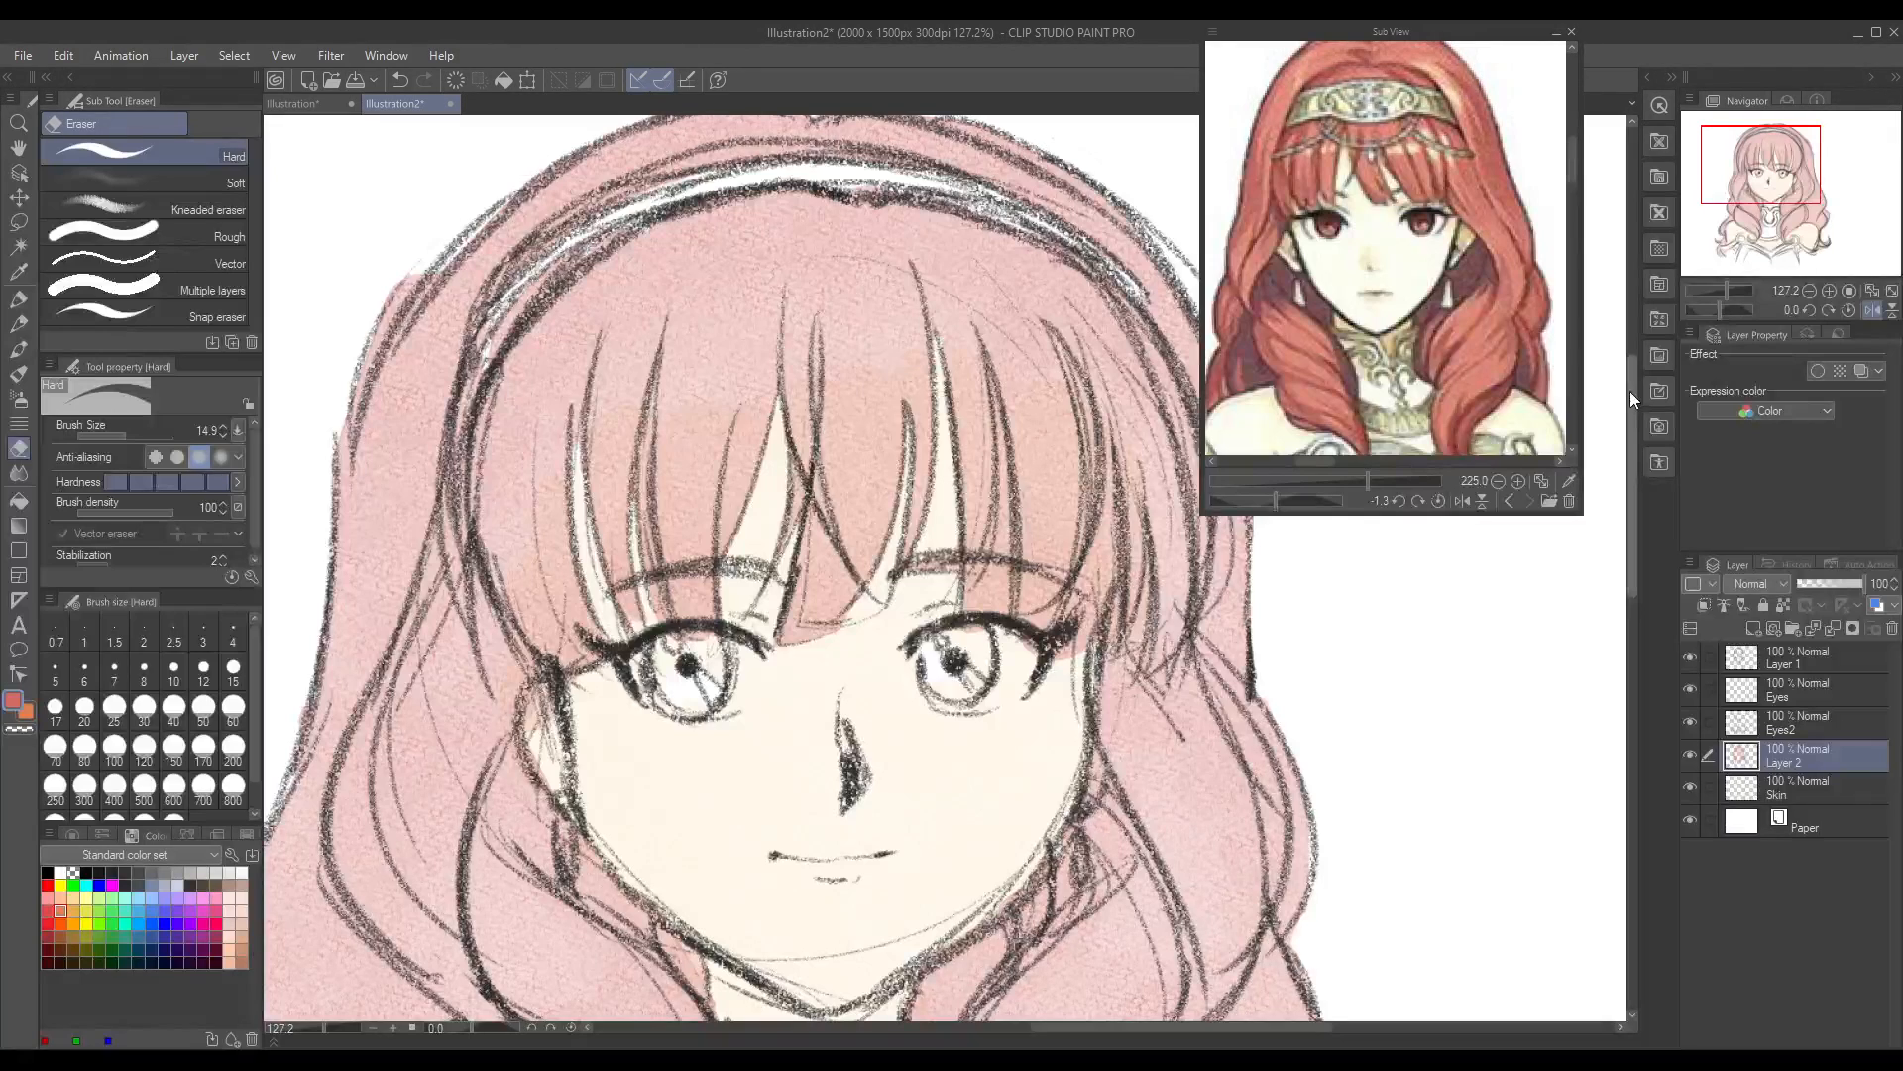
mouse_move(393, 284)
mouse_down()
mouse_move(332, 438)
mouse_move(342, 513)
mouse_up()
Step: Erase narrow gaps between the right fringe strands and remove the hair colour beside the right eye and cheek
drag(1635, 564, 1636, 581)
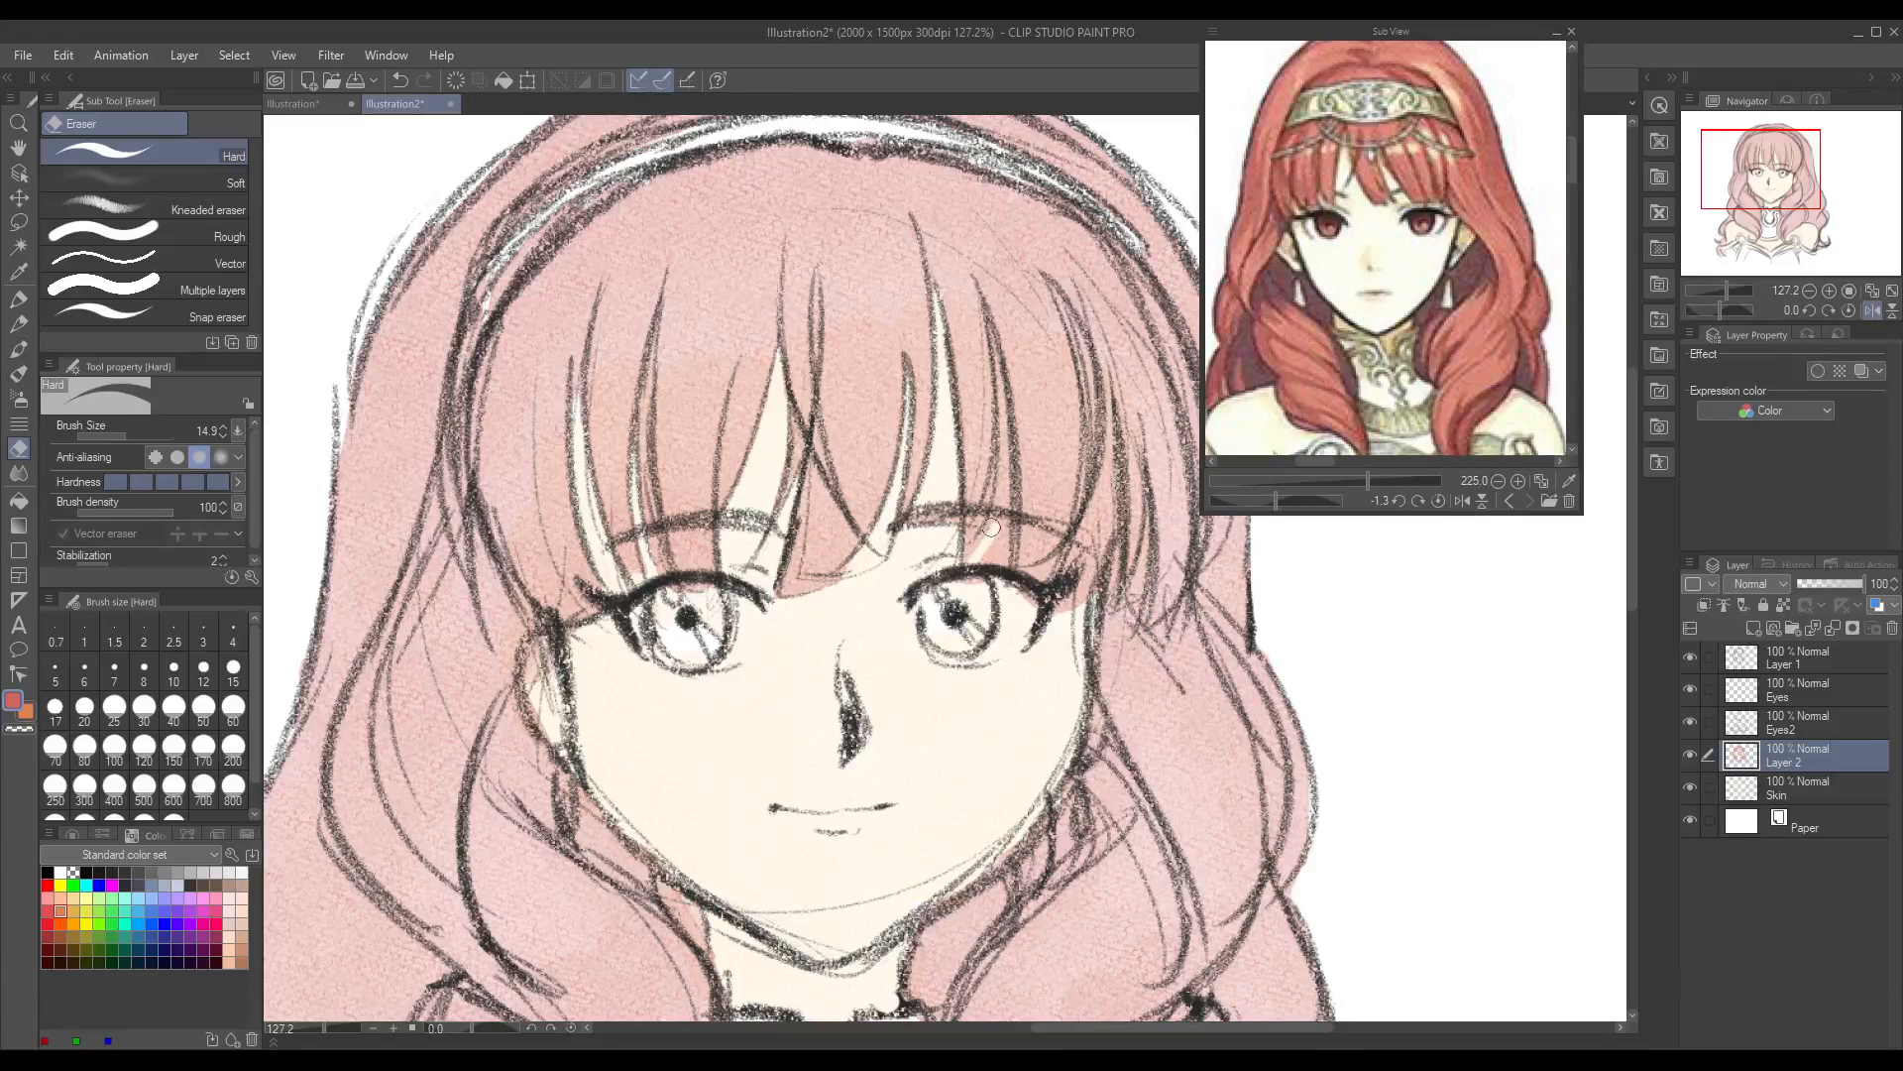
mouse_move(996, 342)
mouse_down()
mouse_move(987, 548)
mouse_move(1000, 509)
mouse_move(975, 564)
mouse_move(995, 521)
mouse_up()
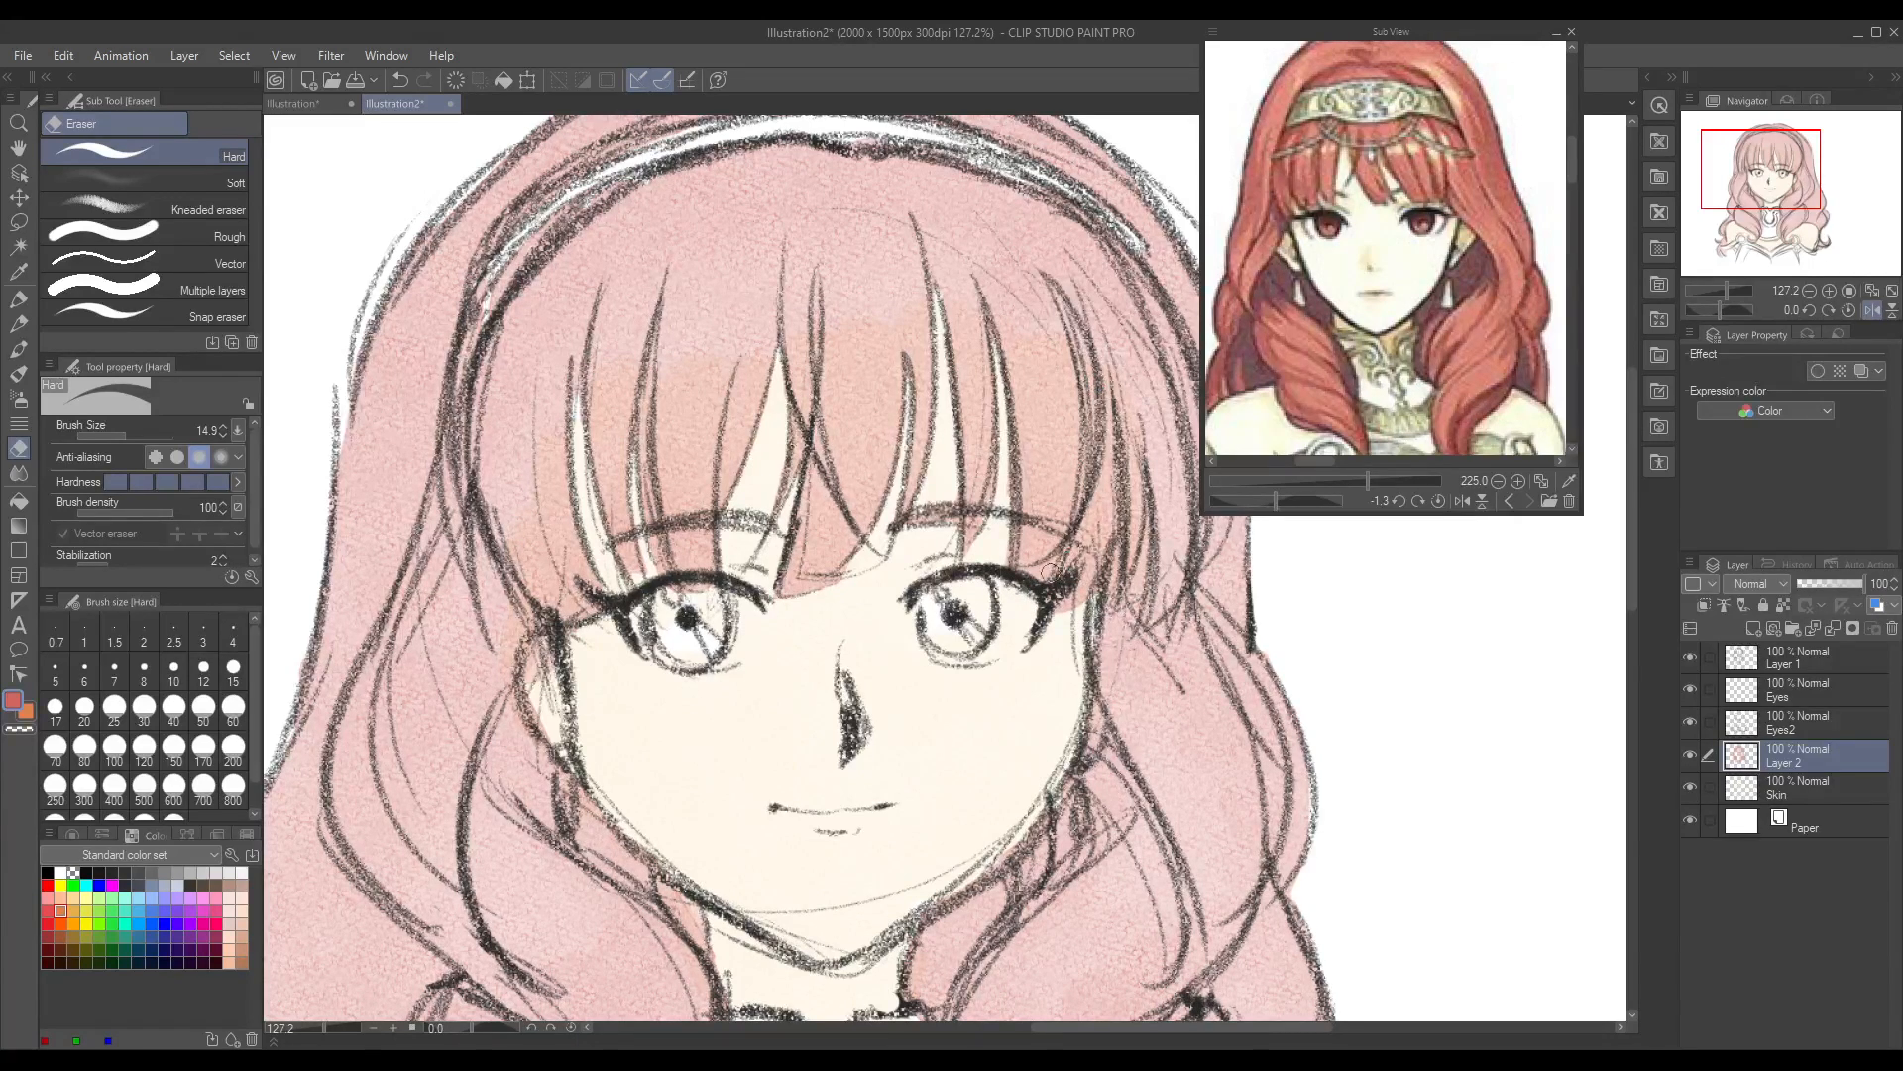
mouse_move(1049, 567)
mouse_down()
mouse_move(1109, 434)
mouse_move(1056, 607)
mouse_move(1106, 470)
mouse_move(1103, 507)
mouse_move(1107, 345)
mouse_move(1100, 535)
mouse_up()
drag(1103, 442, 1093, 347)
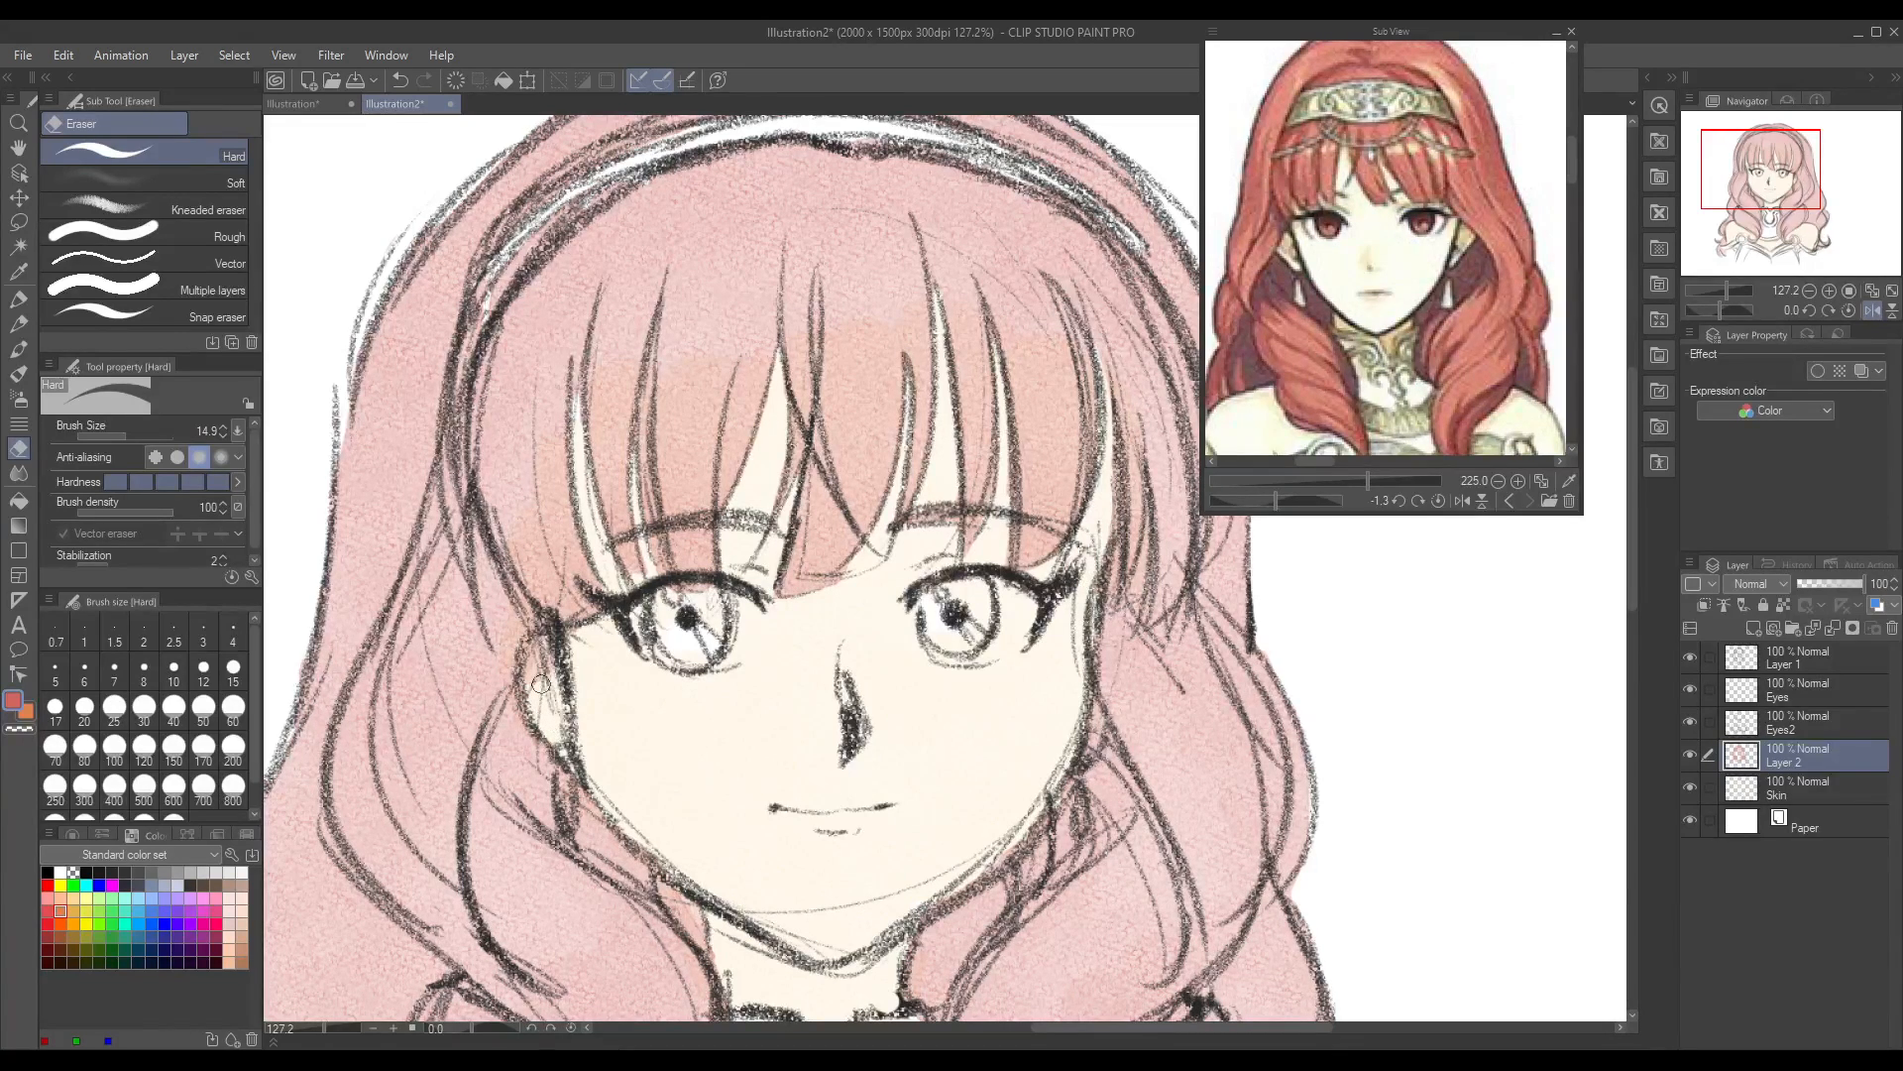
drag(1077, 759, 1092, 682)
Step: Duplicate the hair colour layer once to deepen the red, and add a blank layer above the copy
drag(343, 1025, 305, 1025)
drag(1628, 551, 1636, 611)
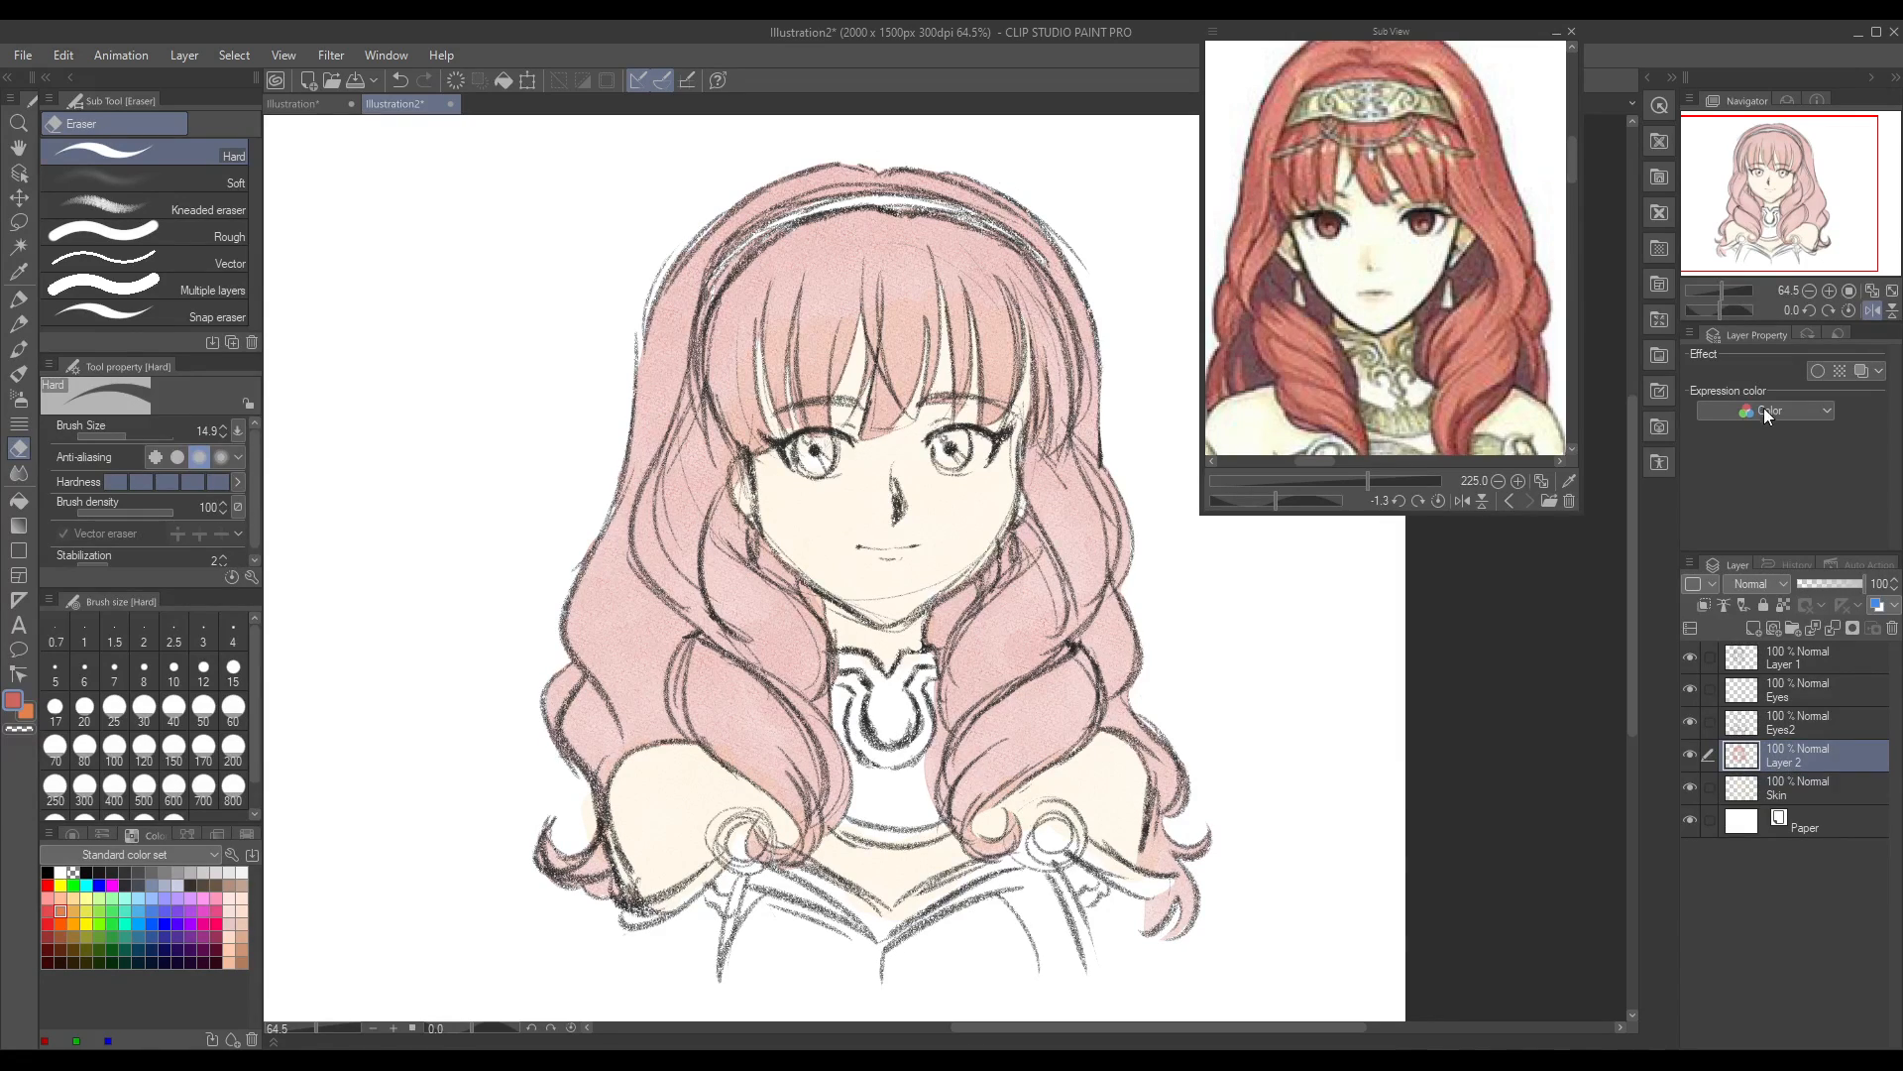
key(ctrl+j)
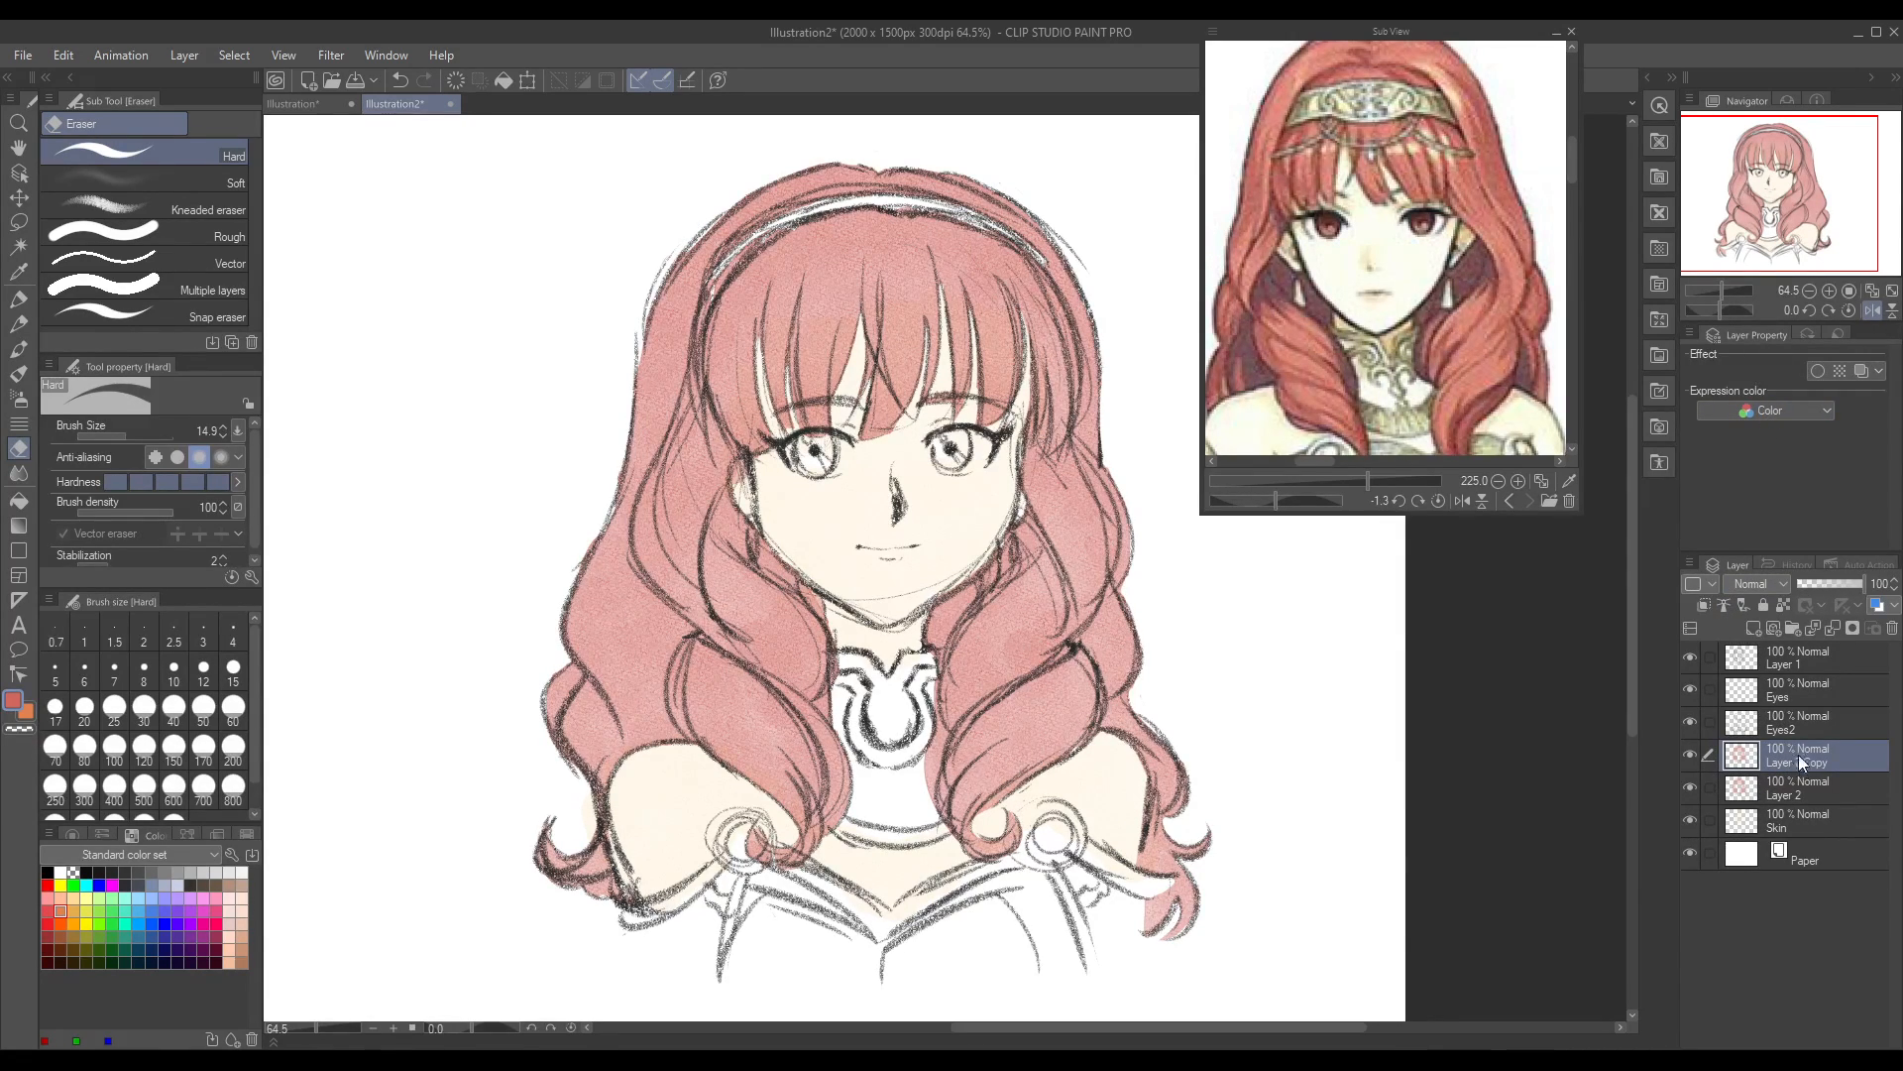
key(ctrl+j)
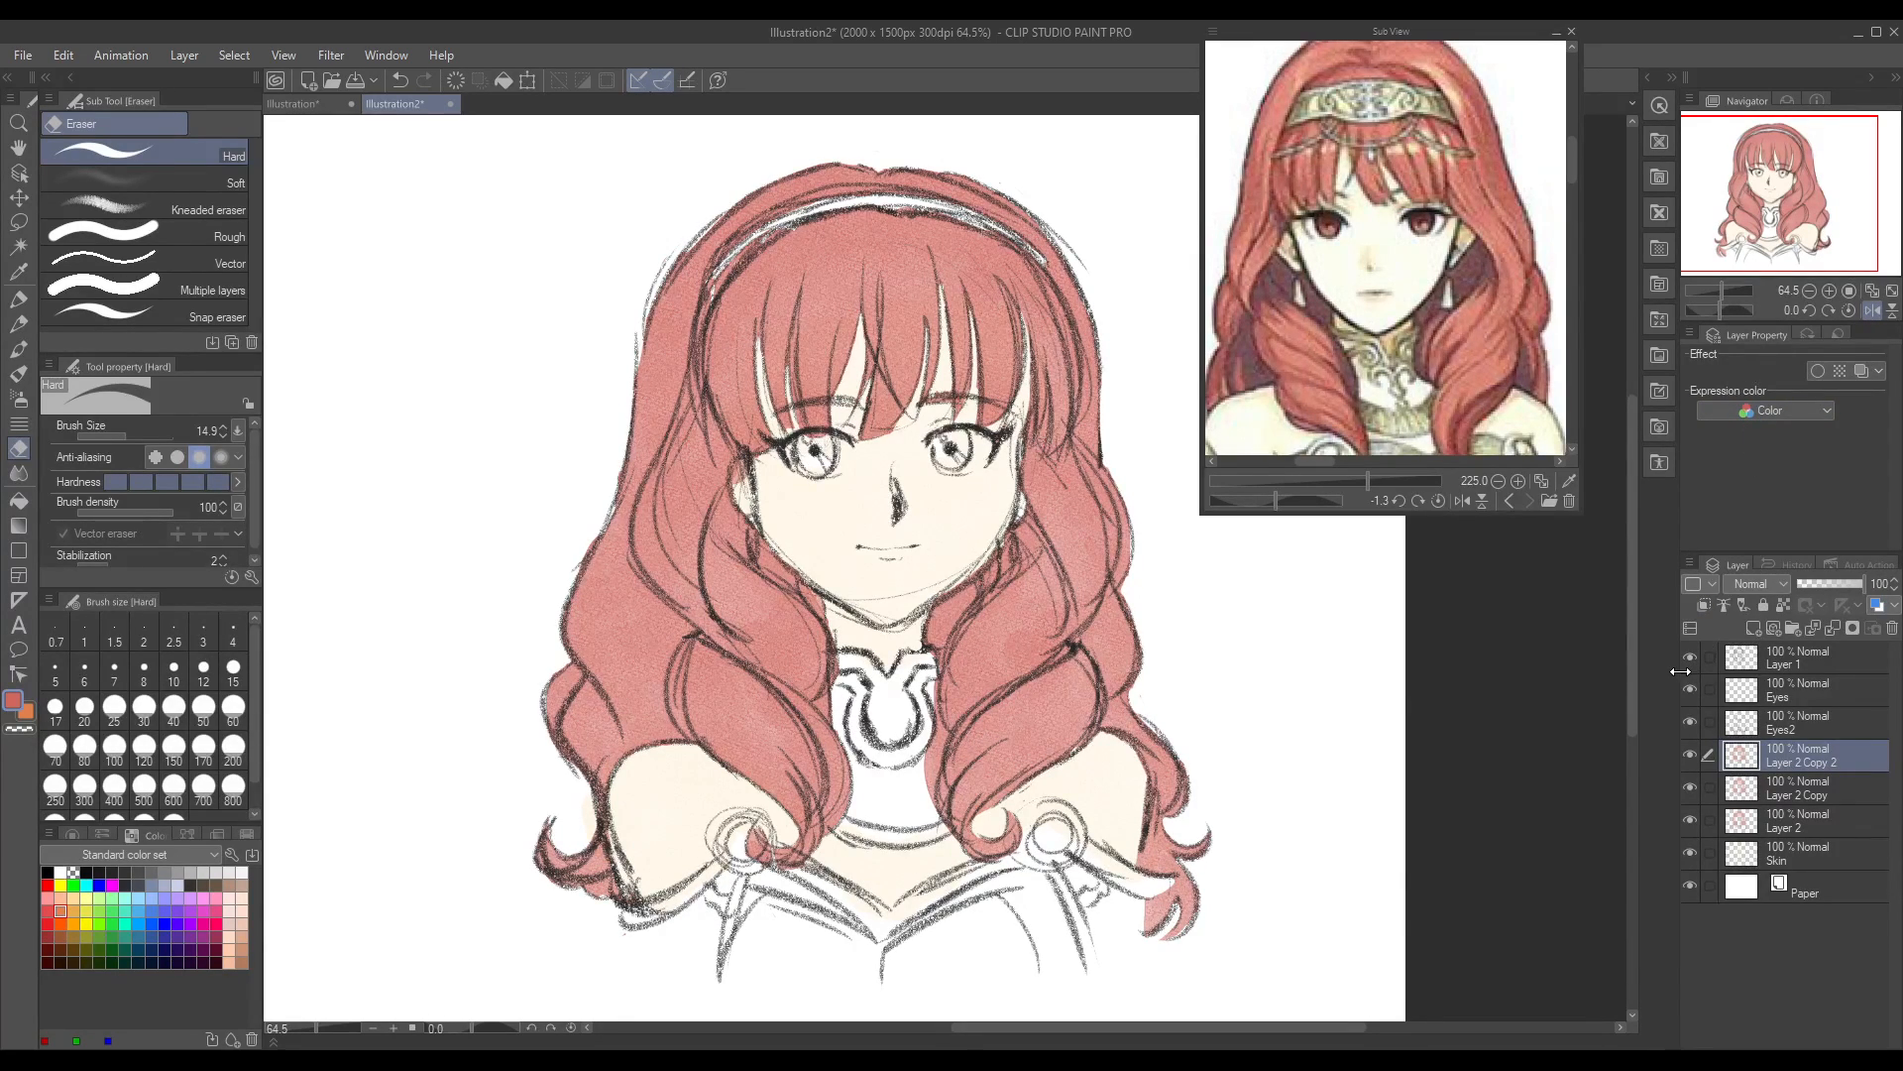
key(ctrl+z)
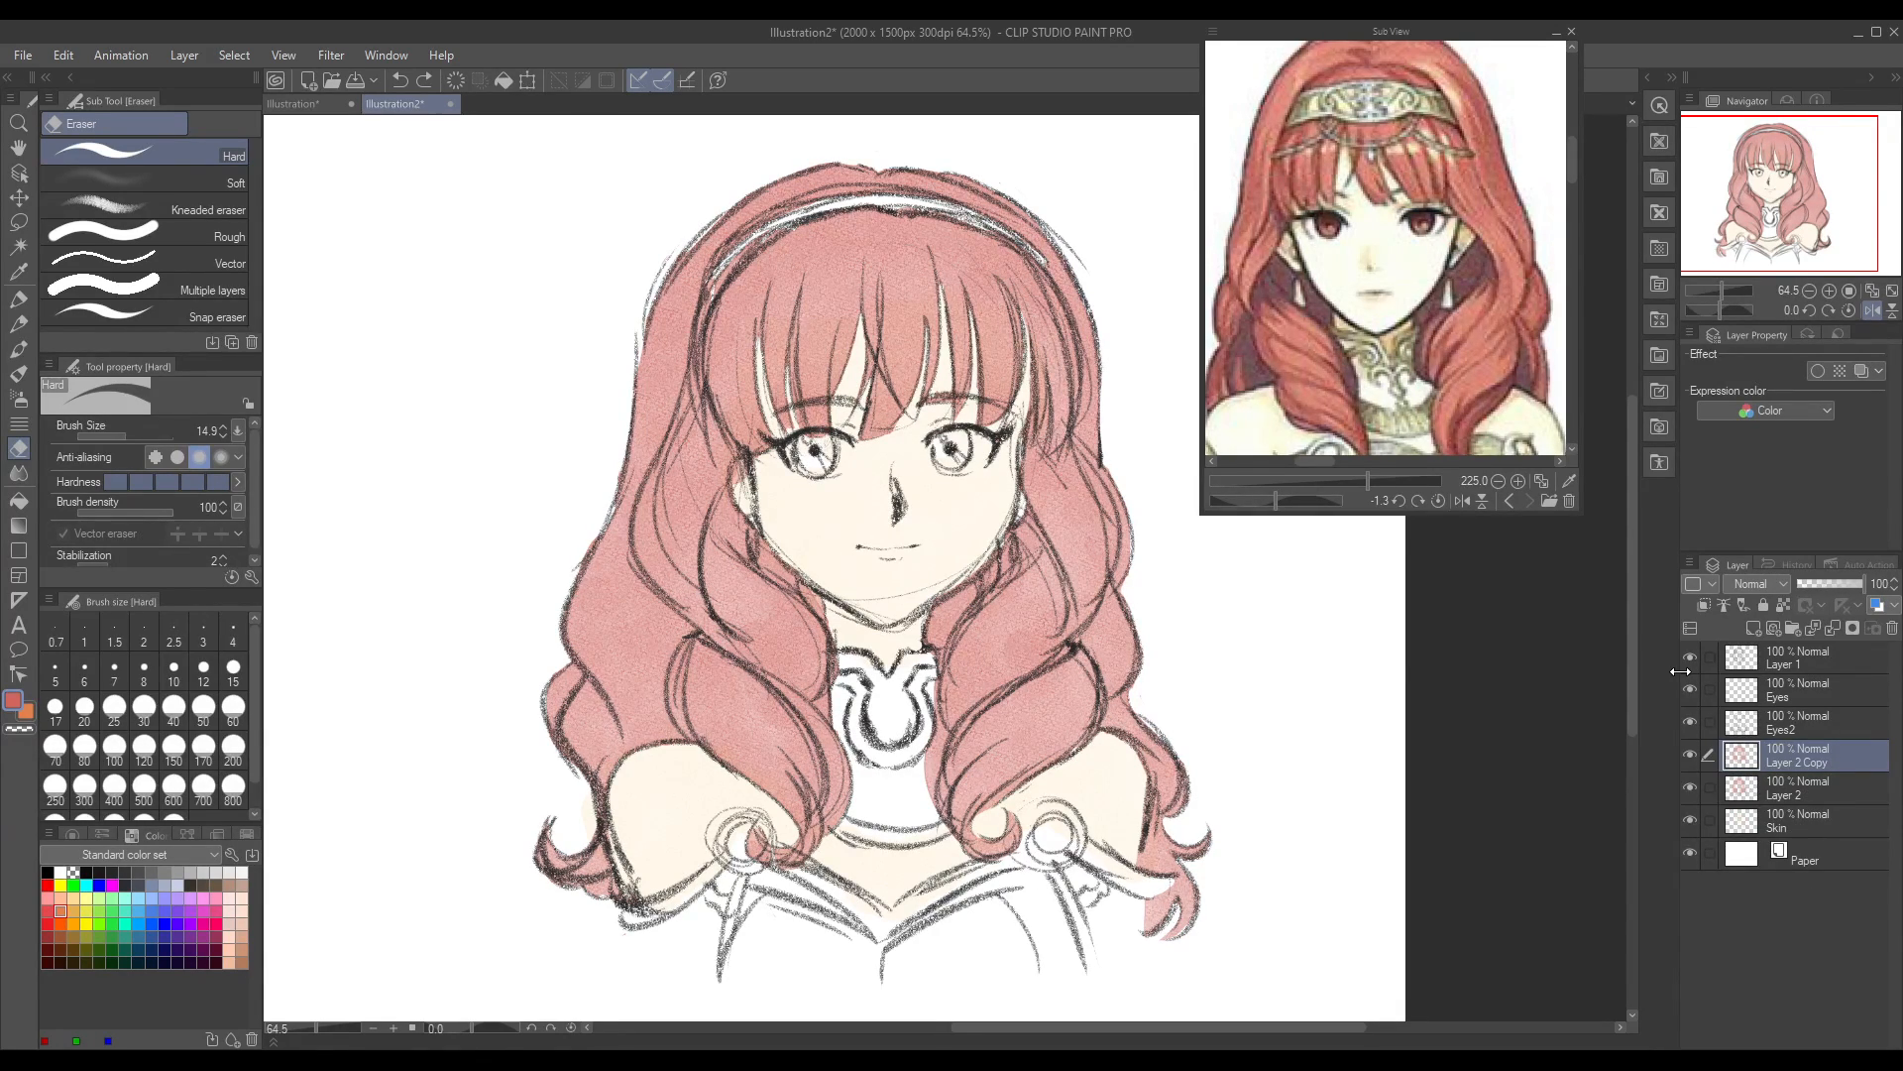
click(1753, 629)
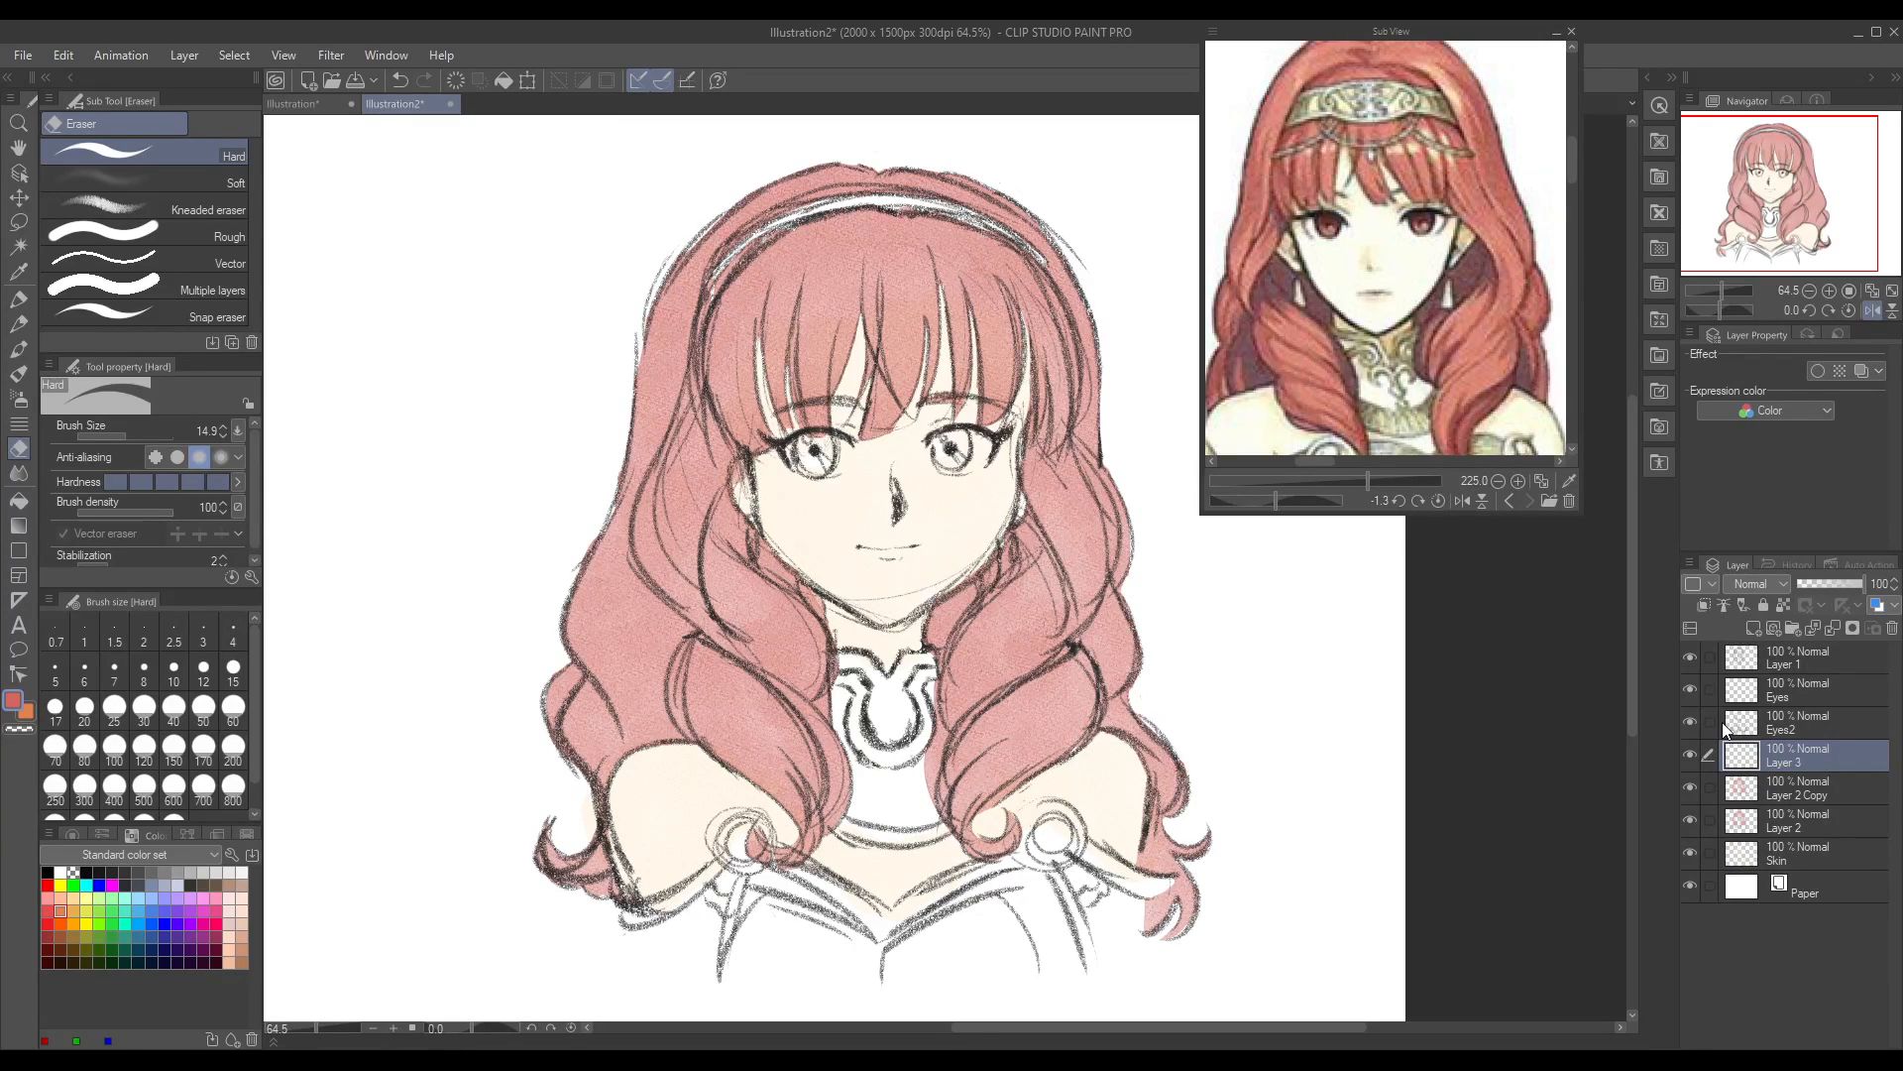
Step: Pick up the dark purple hair shadow colour from the enlarged reference for the Round watercolor brush
click(19, 271)
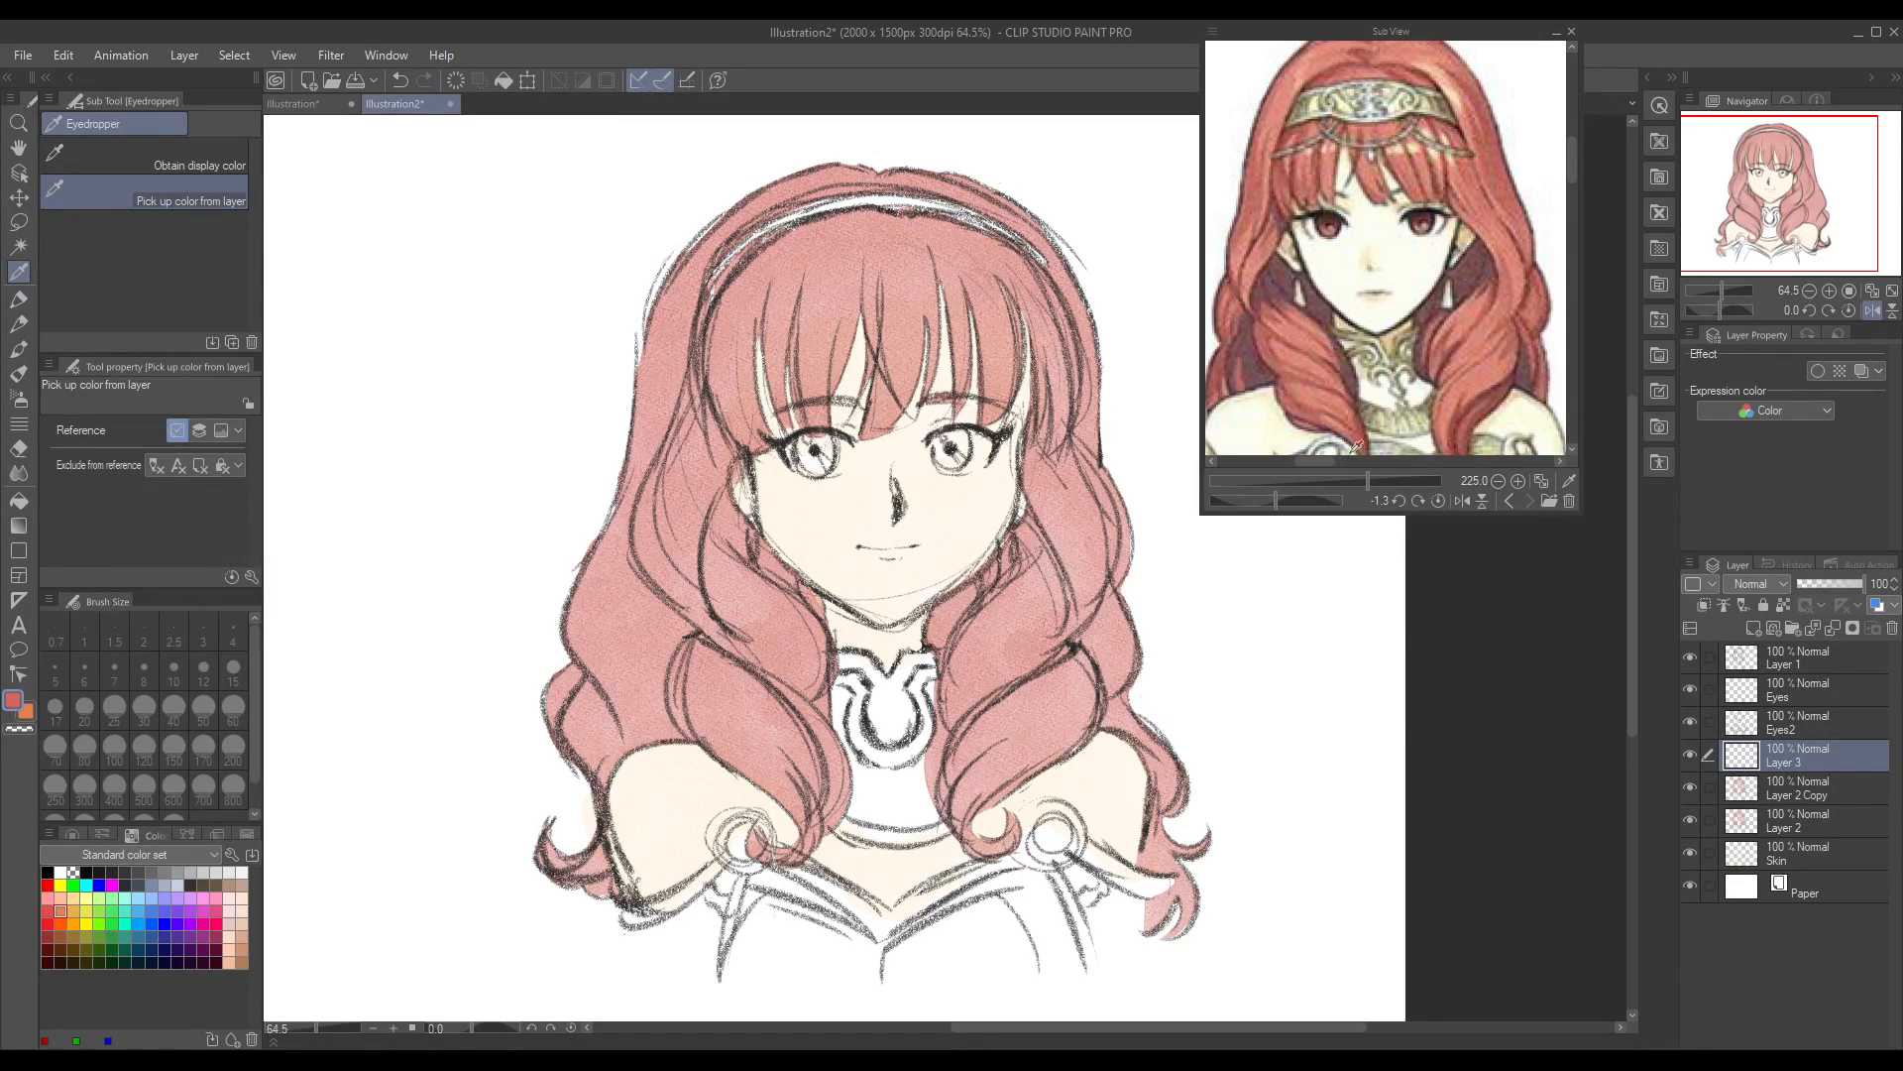
drag(1329, 460, 1394, 479)
click(1313, 314)
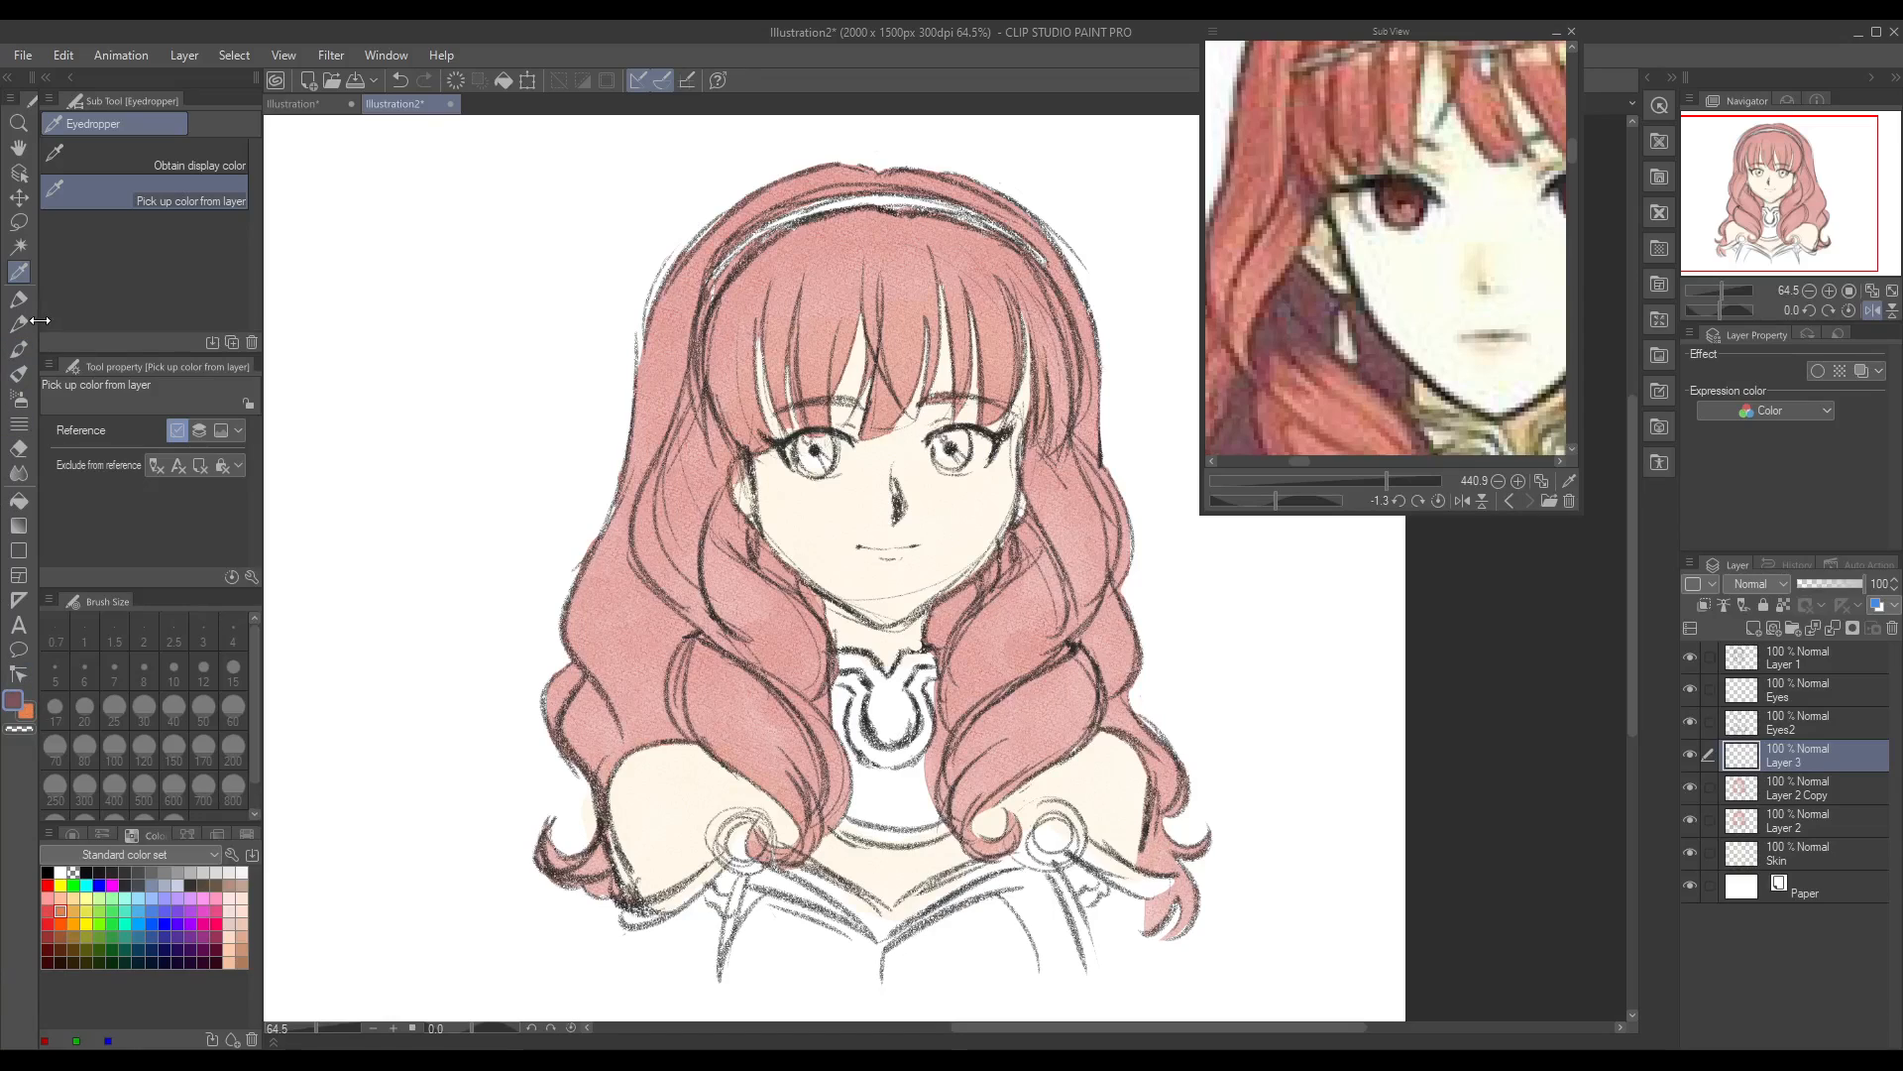
click(18, 348)
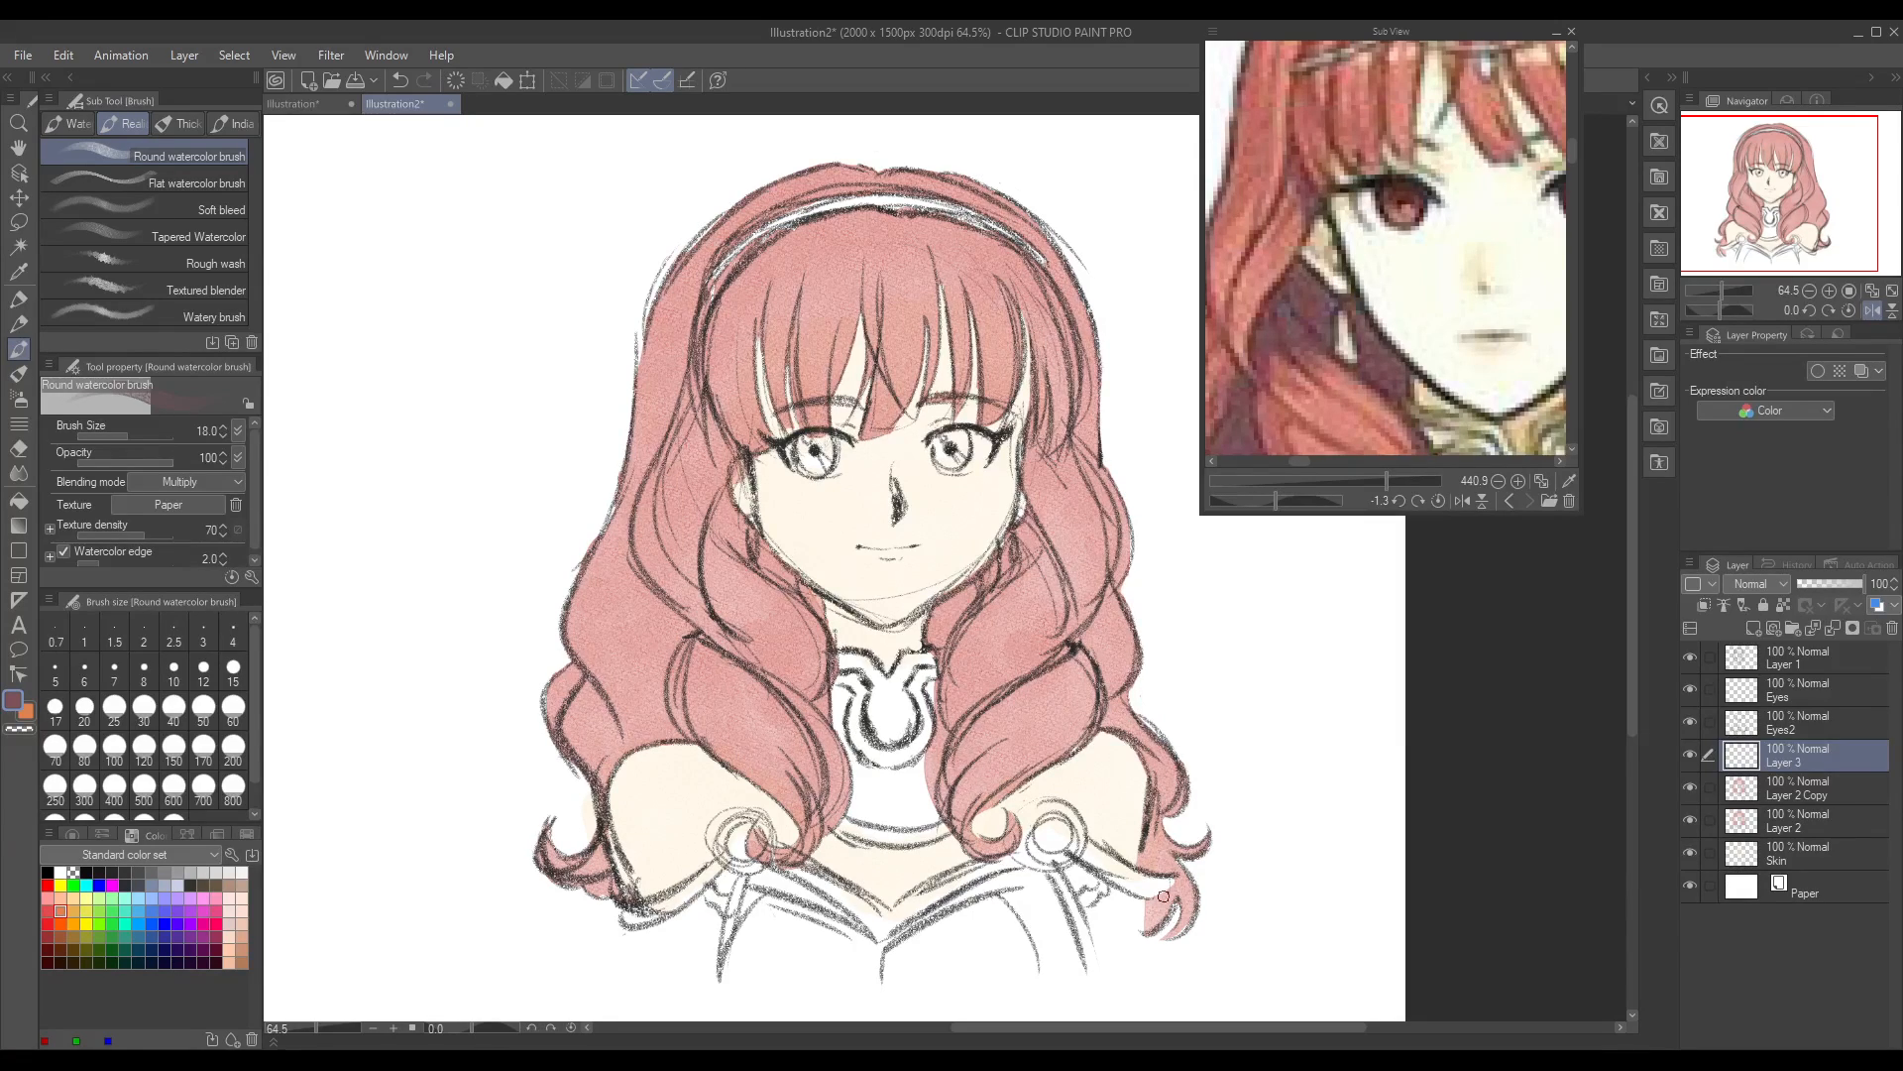
Step: Sample the red from the duplicated hair layer, adjust it to a deep red, and ready the Round watercolor brush on Layer 3
click(1800, 791)
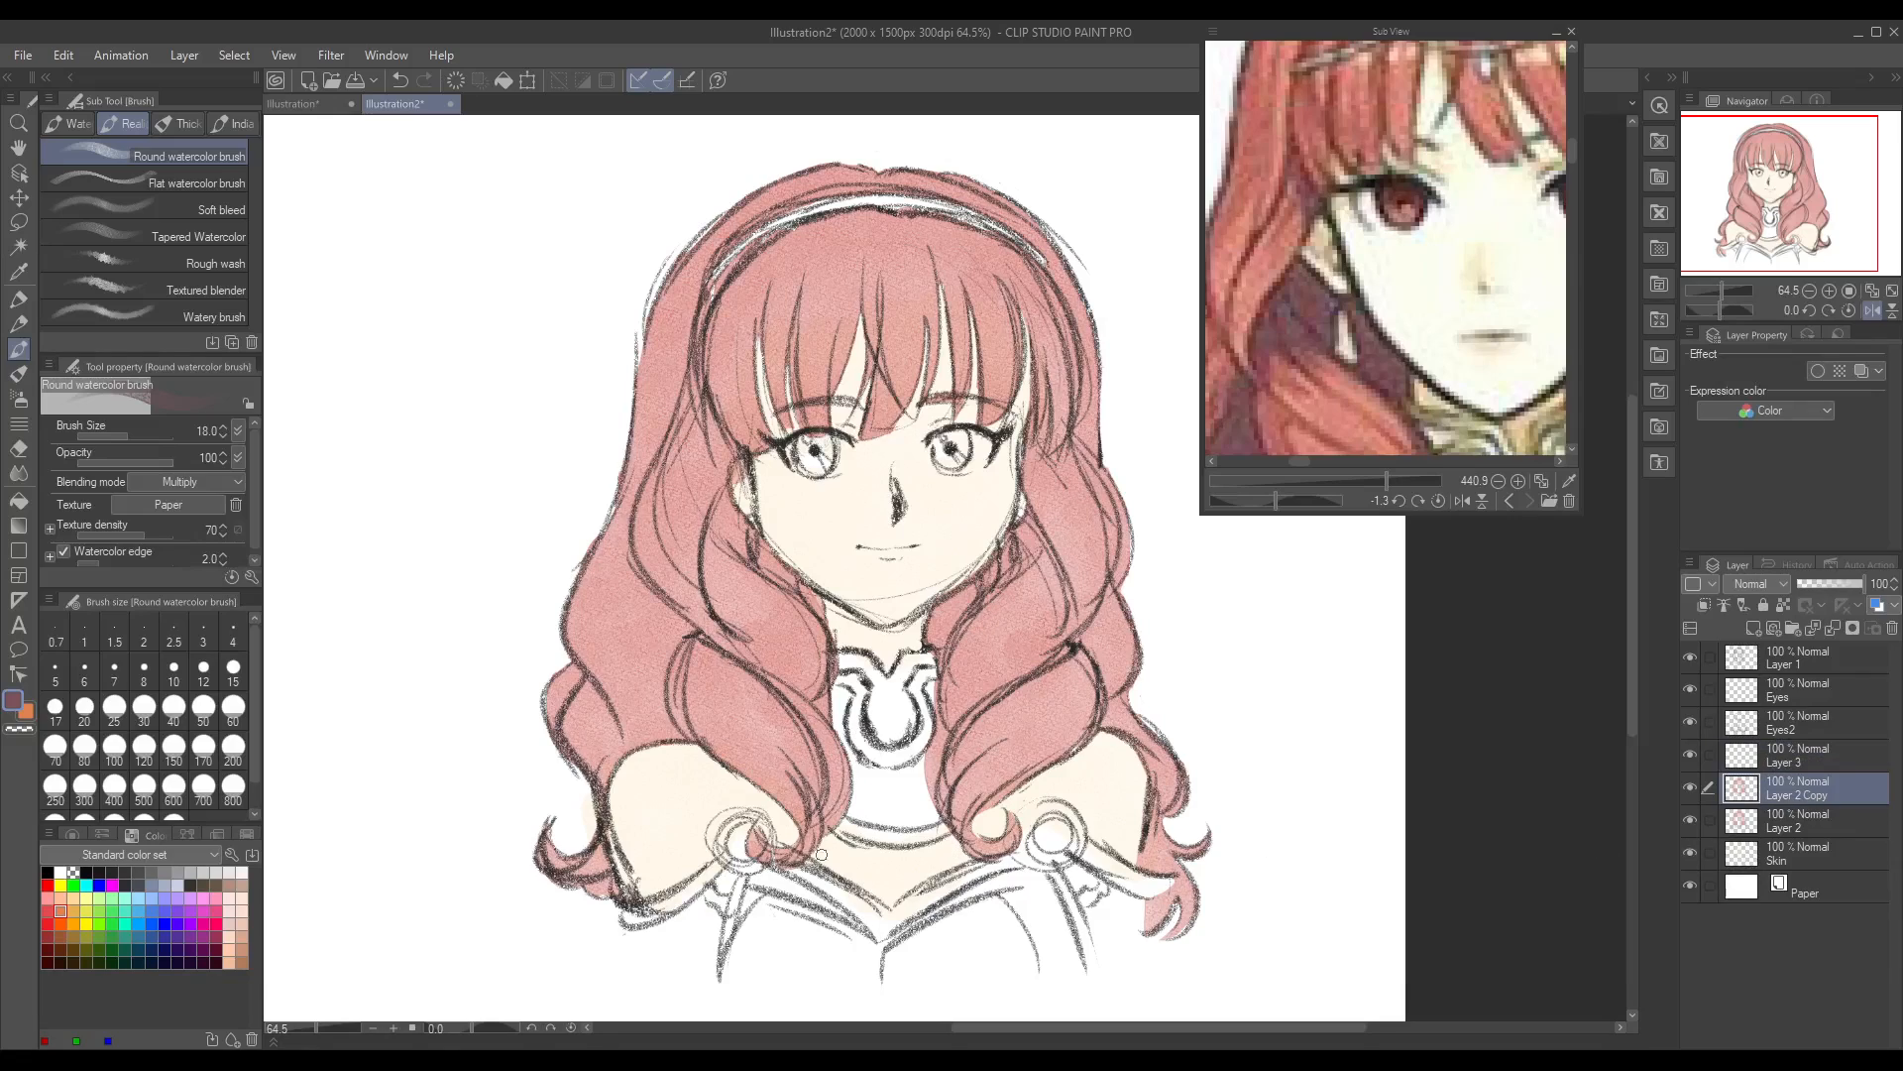
click(19, 271)
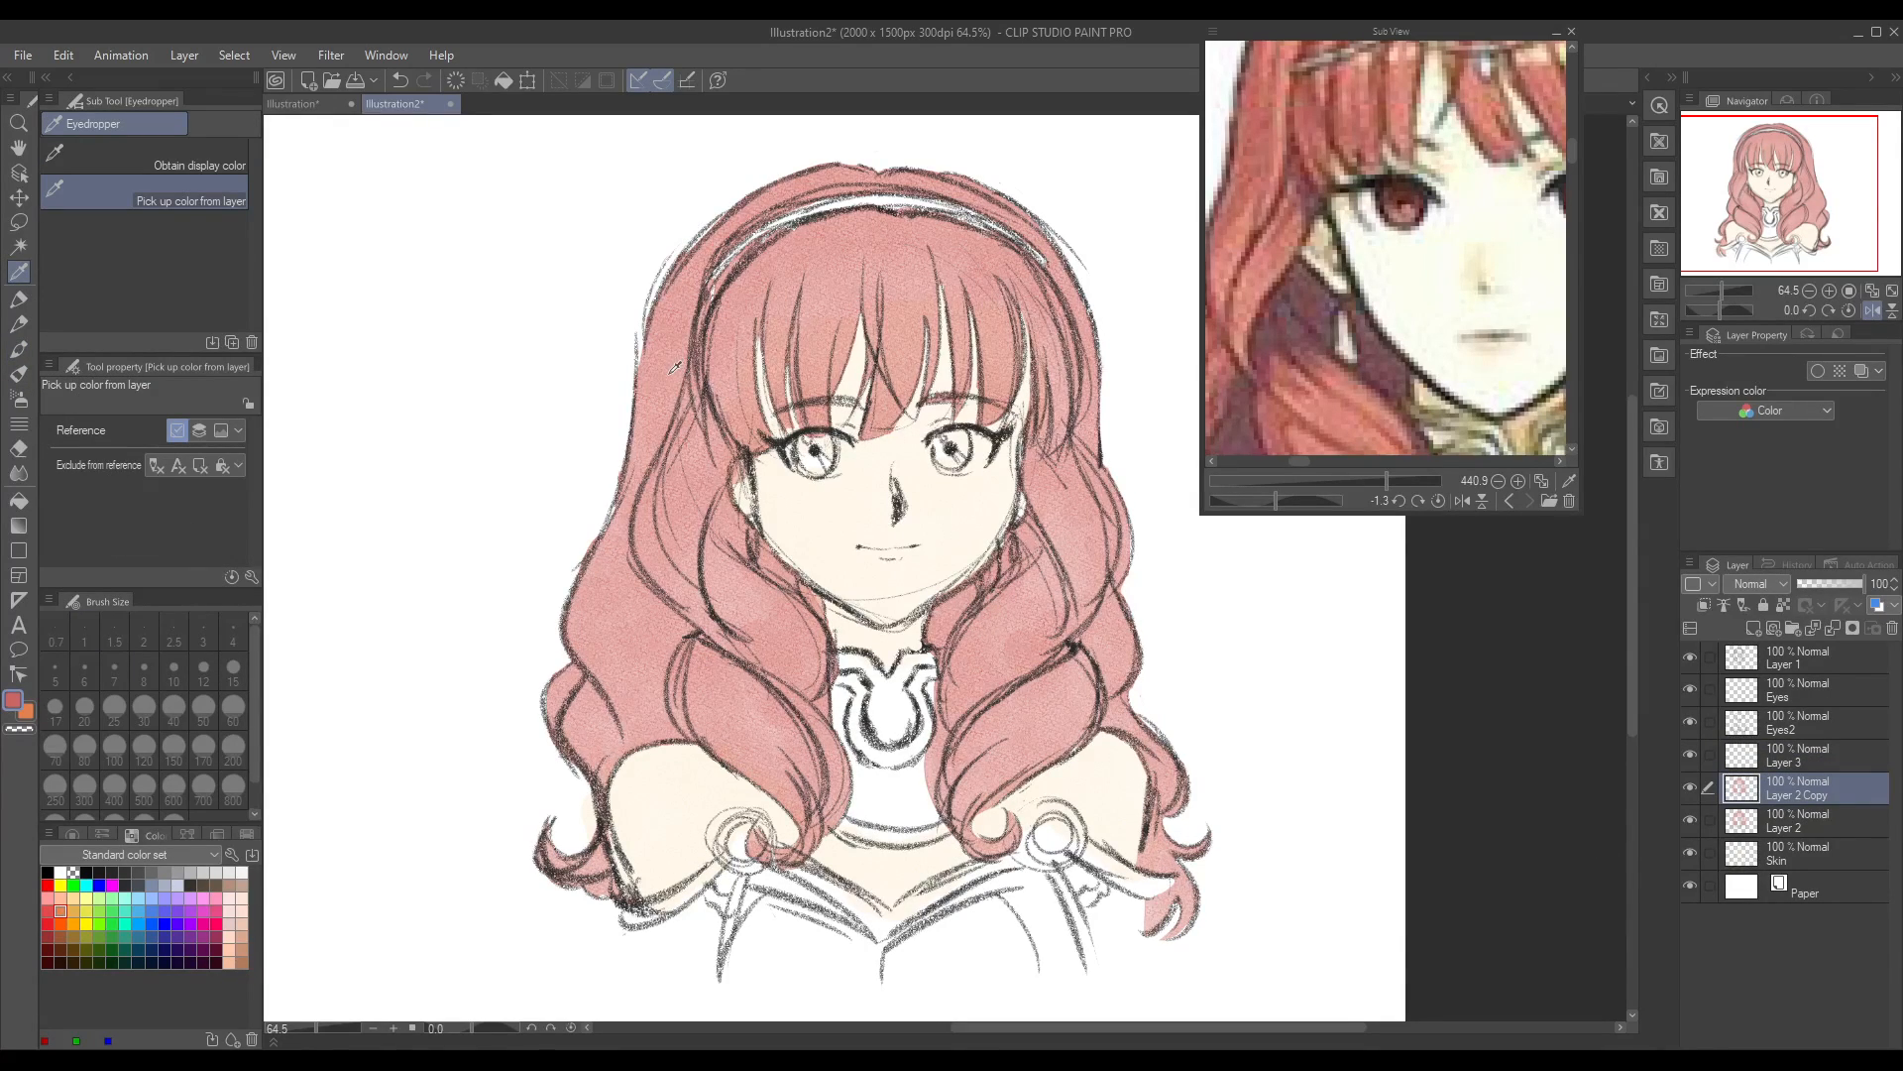
click(12, 704)
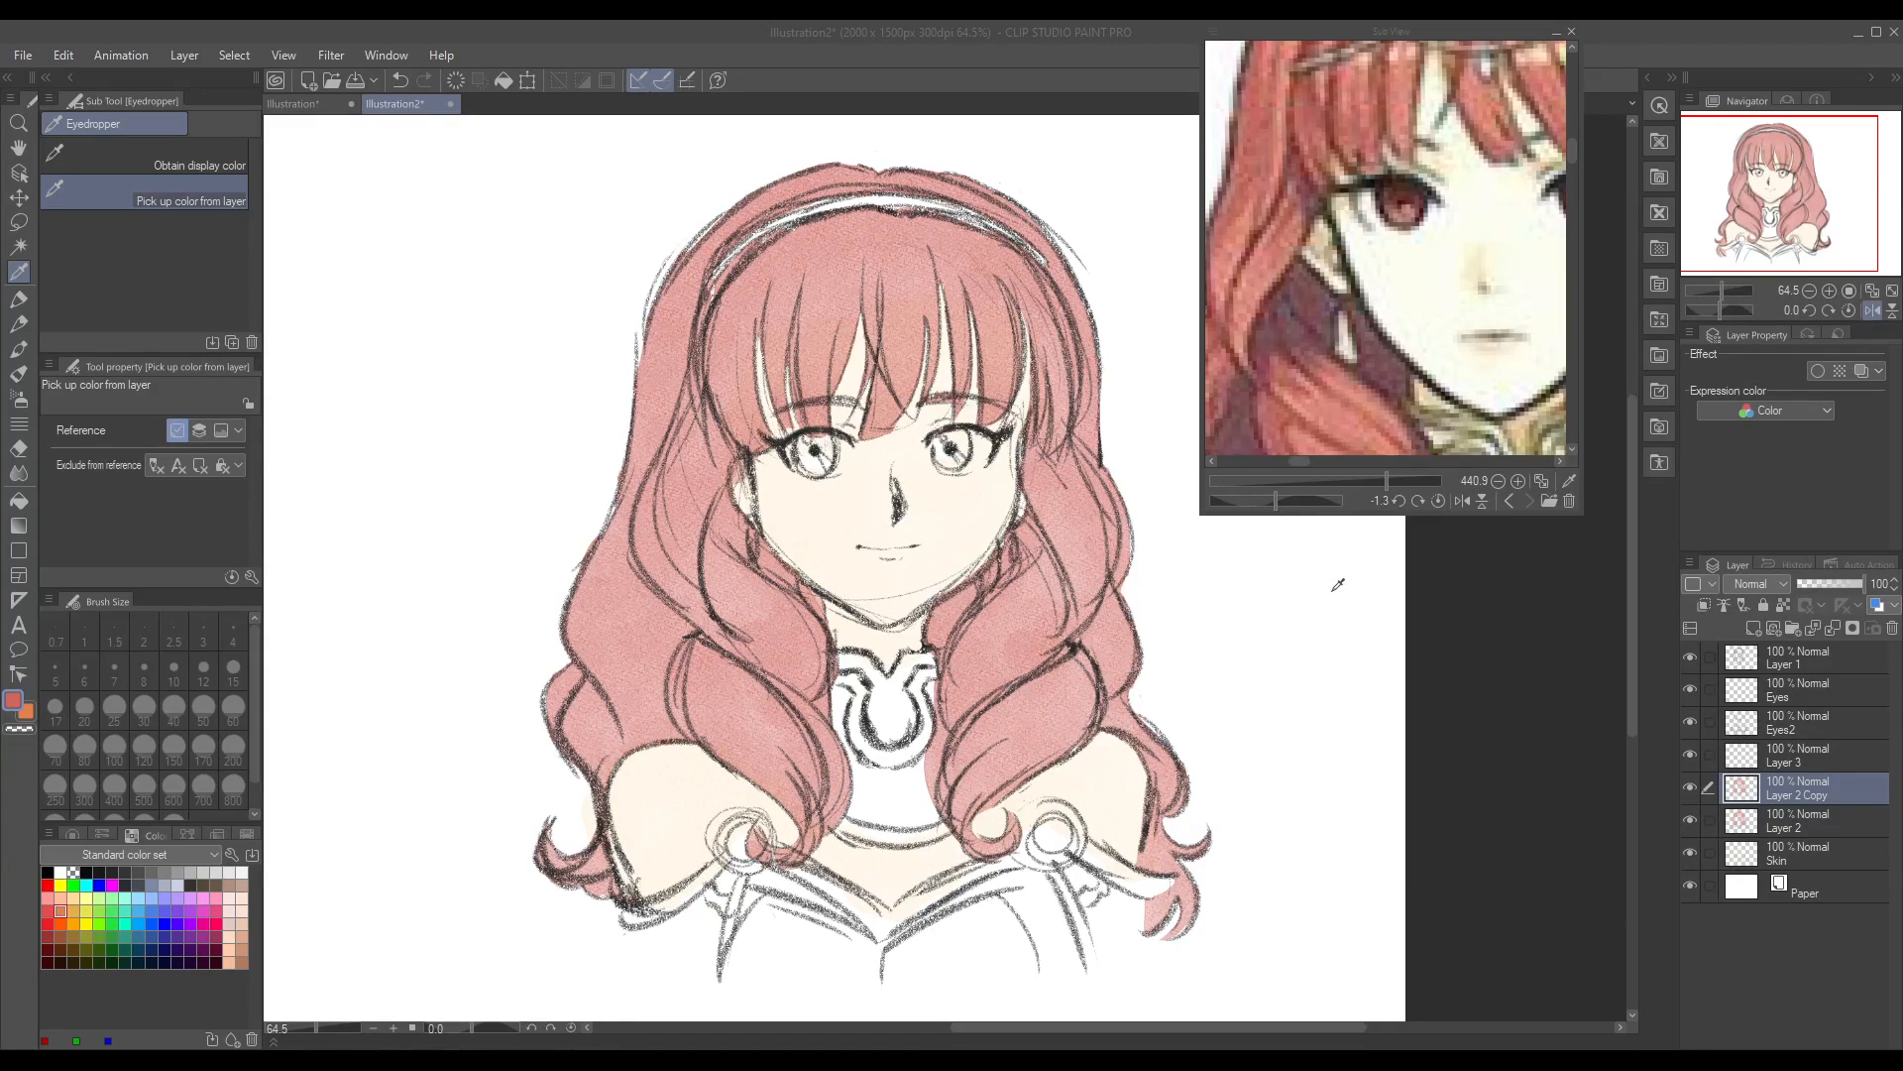
click(804, 561)
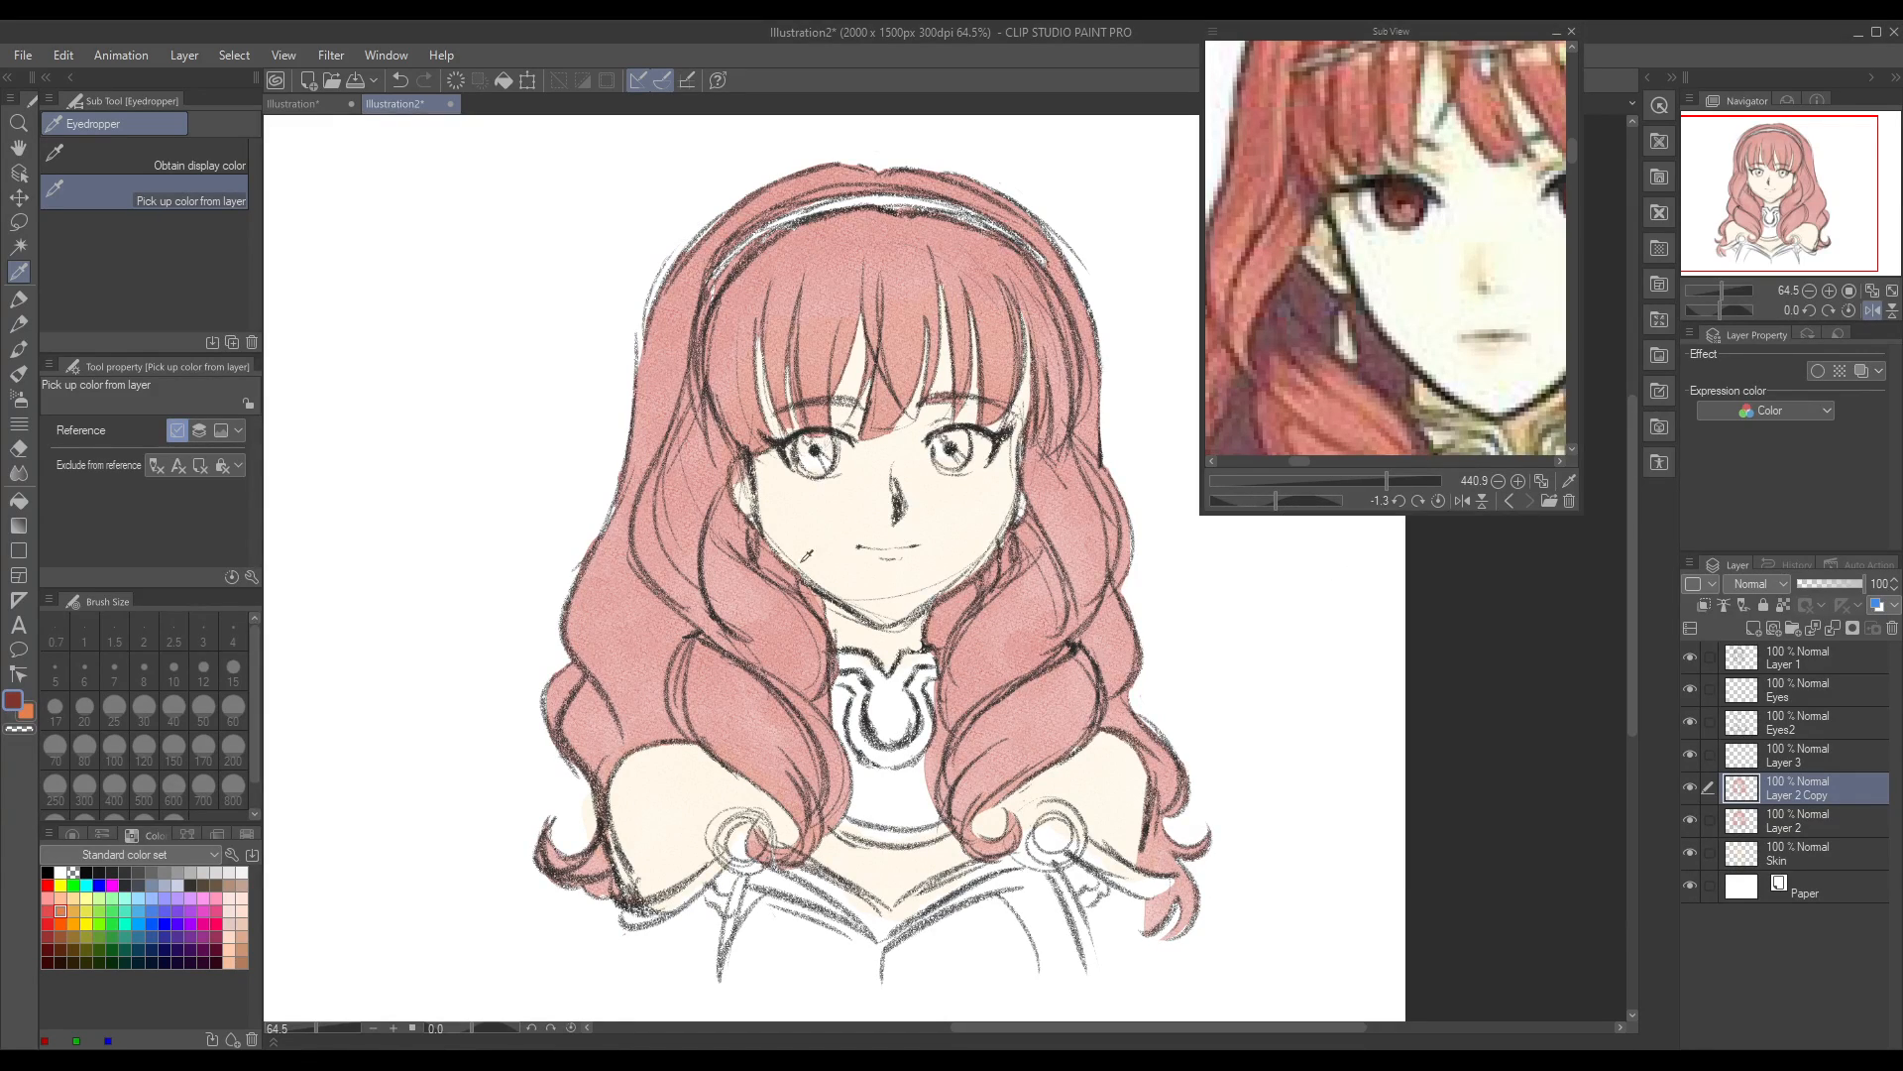
click(19, 349)
click(1802, 765)
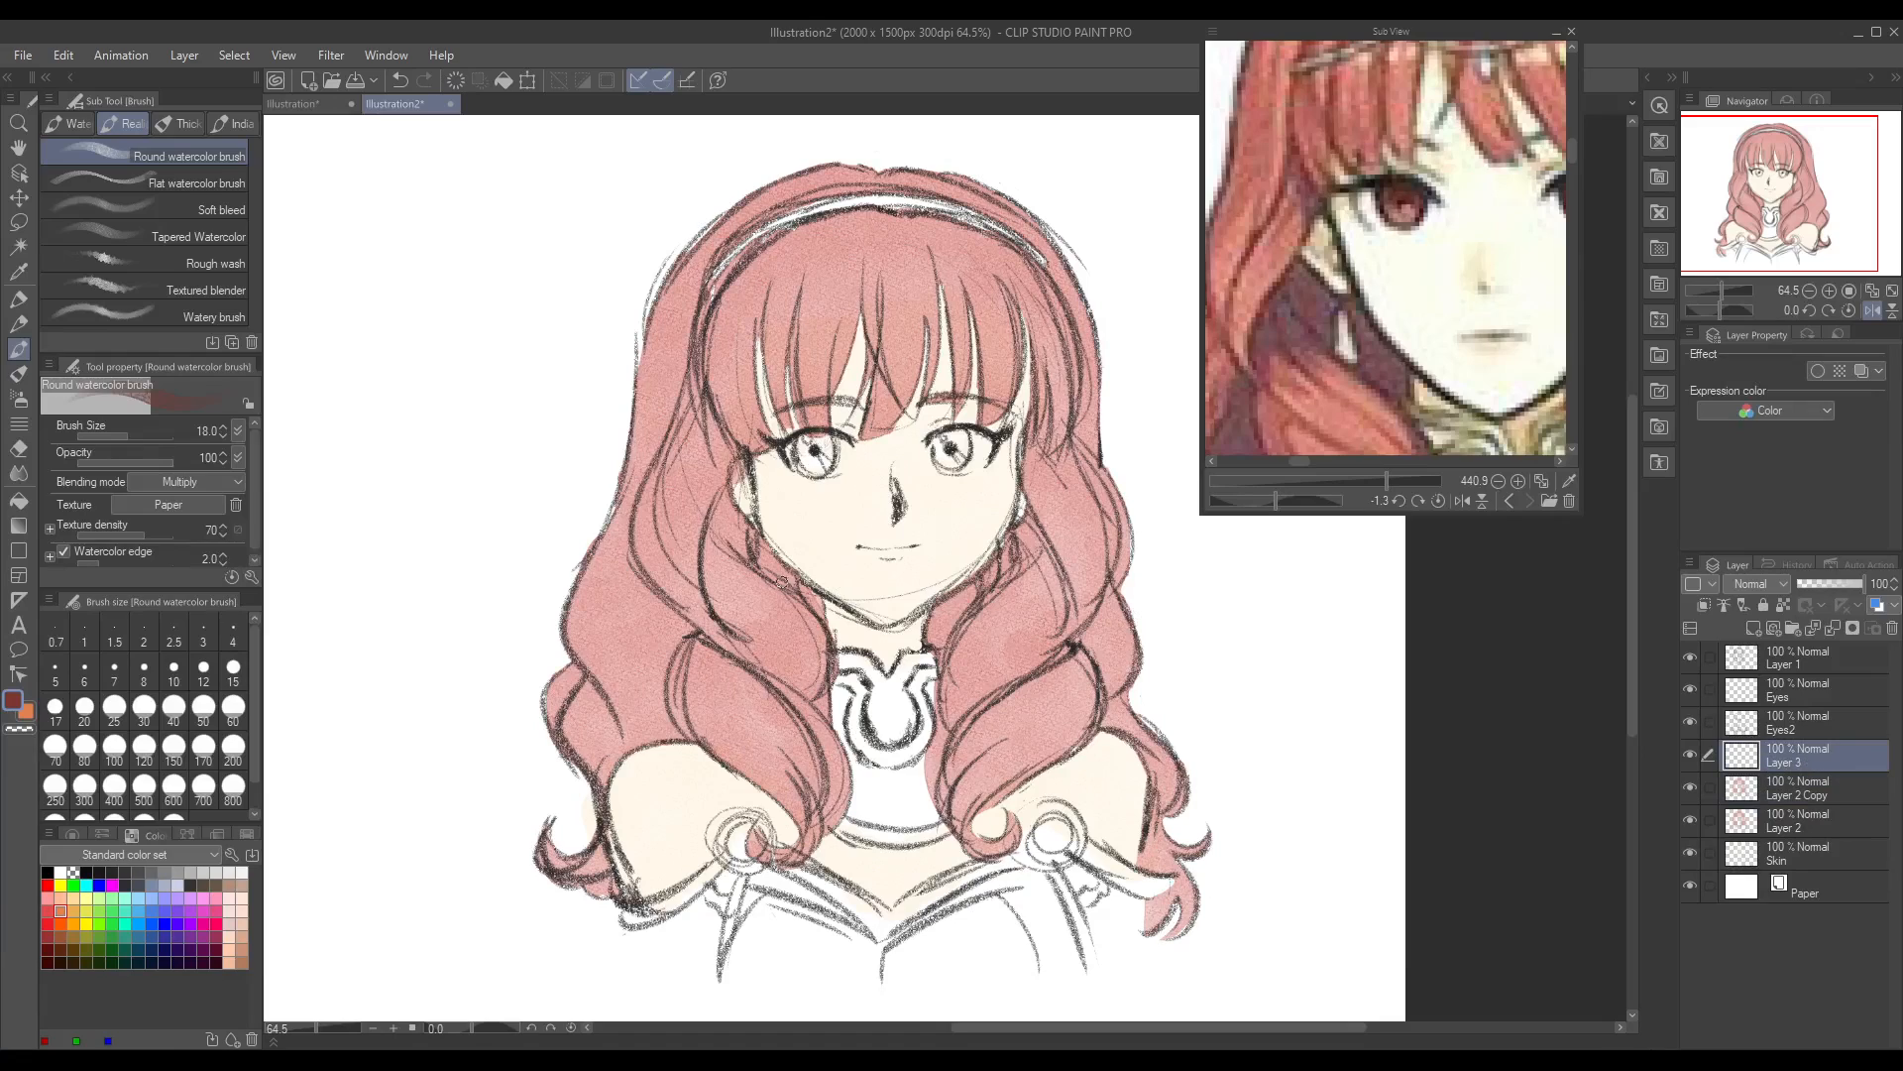
Step: Try a deep red shadow stroke down the left inner curls and undo it
mouse_move(671, 468)
mouse_down()
mouse_move(686, 580)
mouse_move(803, 694)
mouse_move(833, 756)
mouse_up()
key(ctrl+z)
key(ctrl+z)
Step: Change the shading colour to a dark crimson and keep Layer 3 active for the hair shadows
double_click(17, 703)
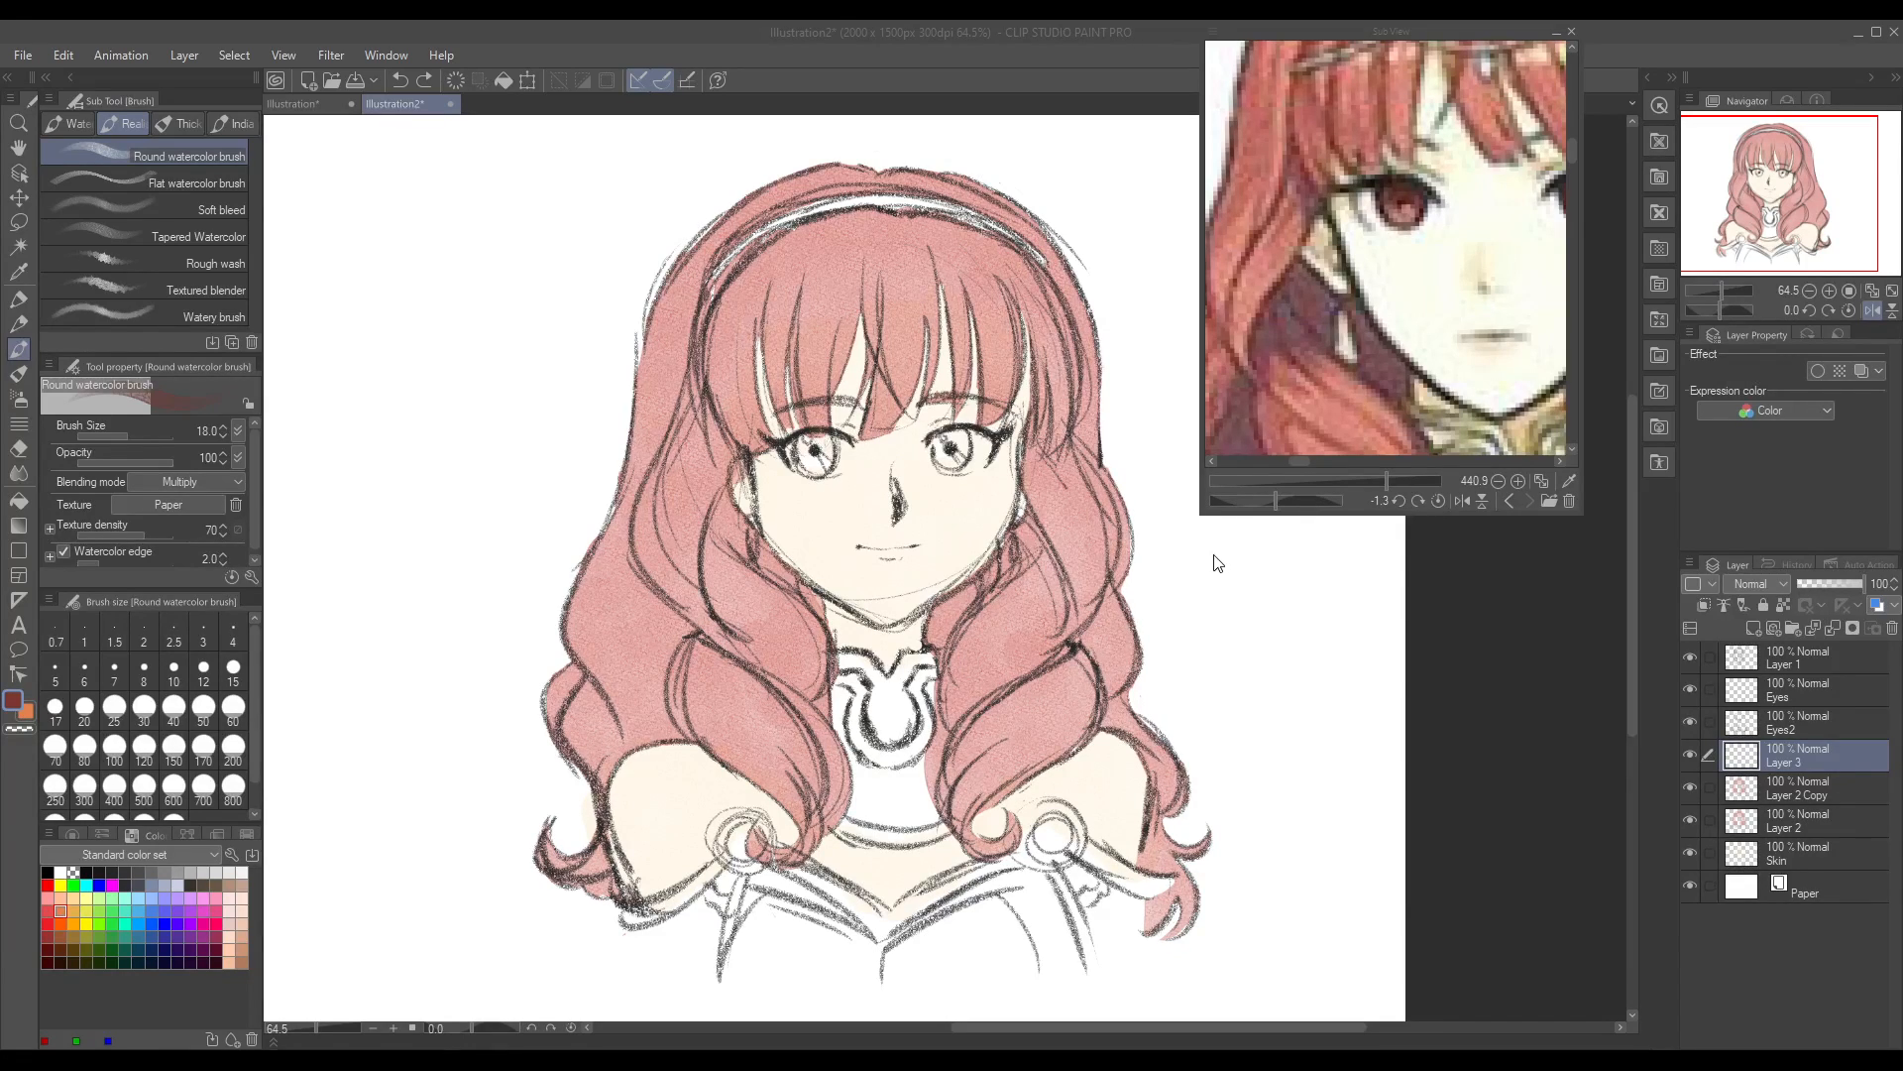
click(1652, 409)
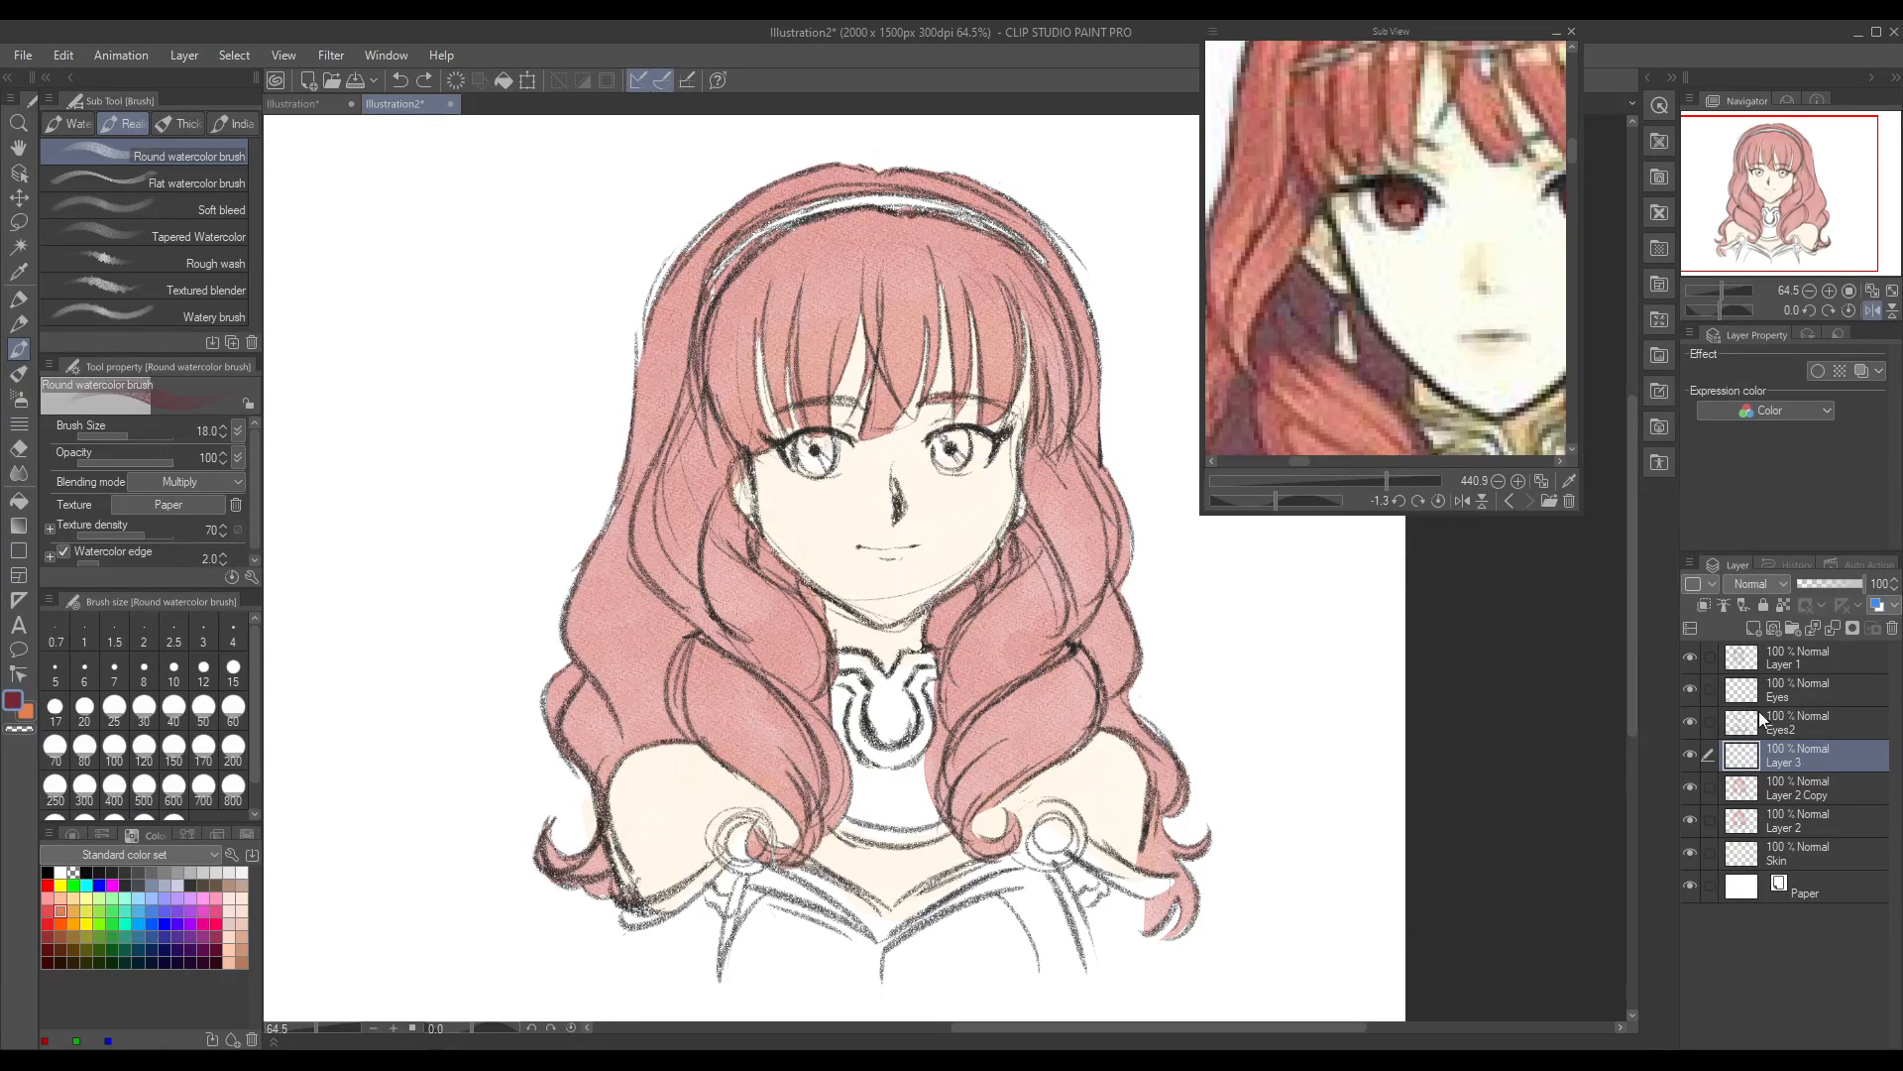
click(1745, 718)
click(1795, 756)
Step: Try crimson shadows along the left inner and outer curls, the right curls beside the neck, and the hair beneath the headband
mouse_move(722, 494)
mouse_down()
mouse_move(705, 541)
mouse_move(722, 607)
mouse_move(721, 521)
mouse_move(792, 583)
mouse_move(757, 639)
mouse_move(798, 711)
mouse_up()
mouse_move(585, 605)
mouse_down()
mouse_move(600, 554)
mouse_move(586, 614)
mouse_move(635, 748)
mouse_up()
drag(613, 557, 597, 489)
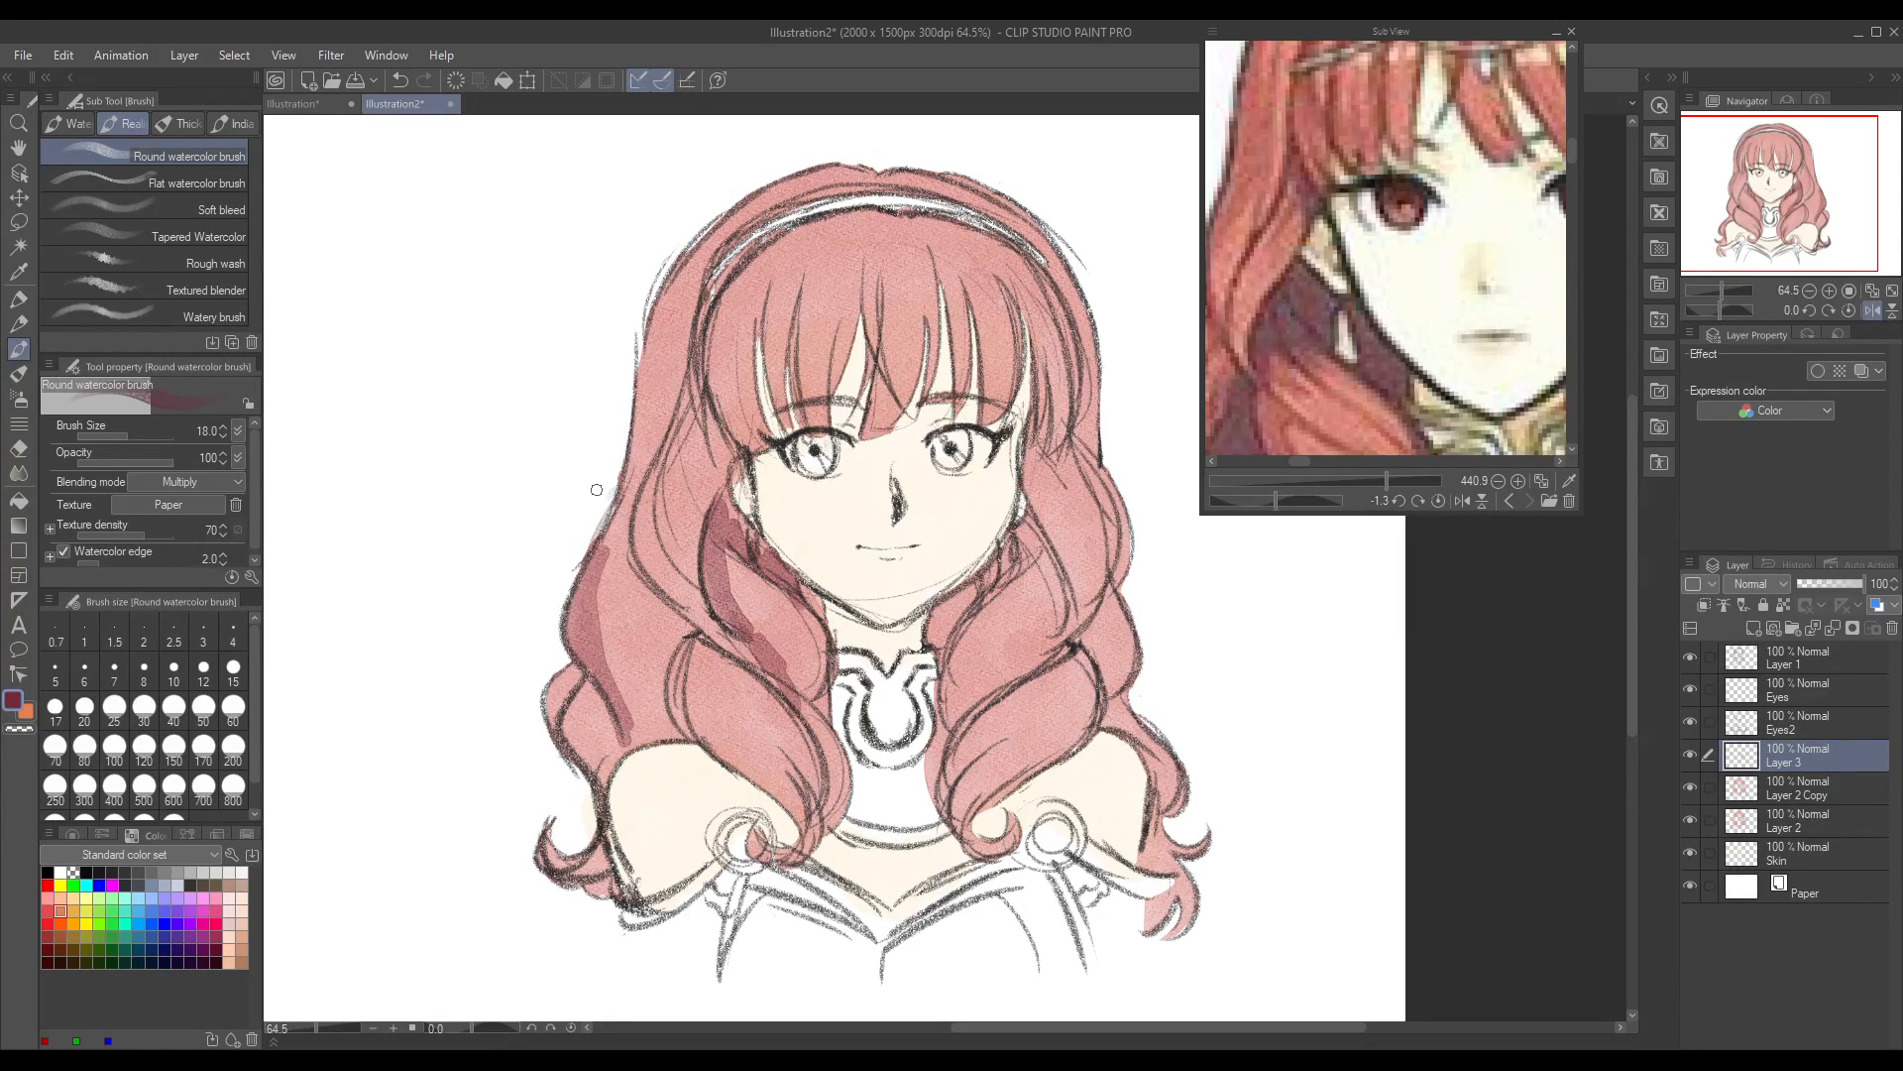
drag(990, 577, 1021, 538)
mouse_move(944, 698)
mouse_down()
mouse_move(967, 738)
mouse_move(1003, 684)
mouse_up()
drag(936, 618, 942, 670)
mouse_move(1085, 639)
mouse_down()
mouse_move(1100, 605)
mouse_move(1104, 706)
mouse_up()
mouse_move(718, 313)
mouse_down()
mouse_move(745, 444)
mouse_move(726, 378)
mouse_up()
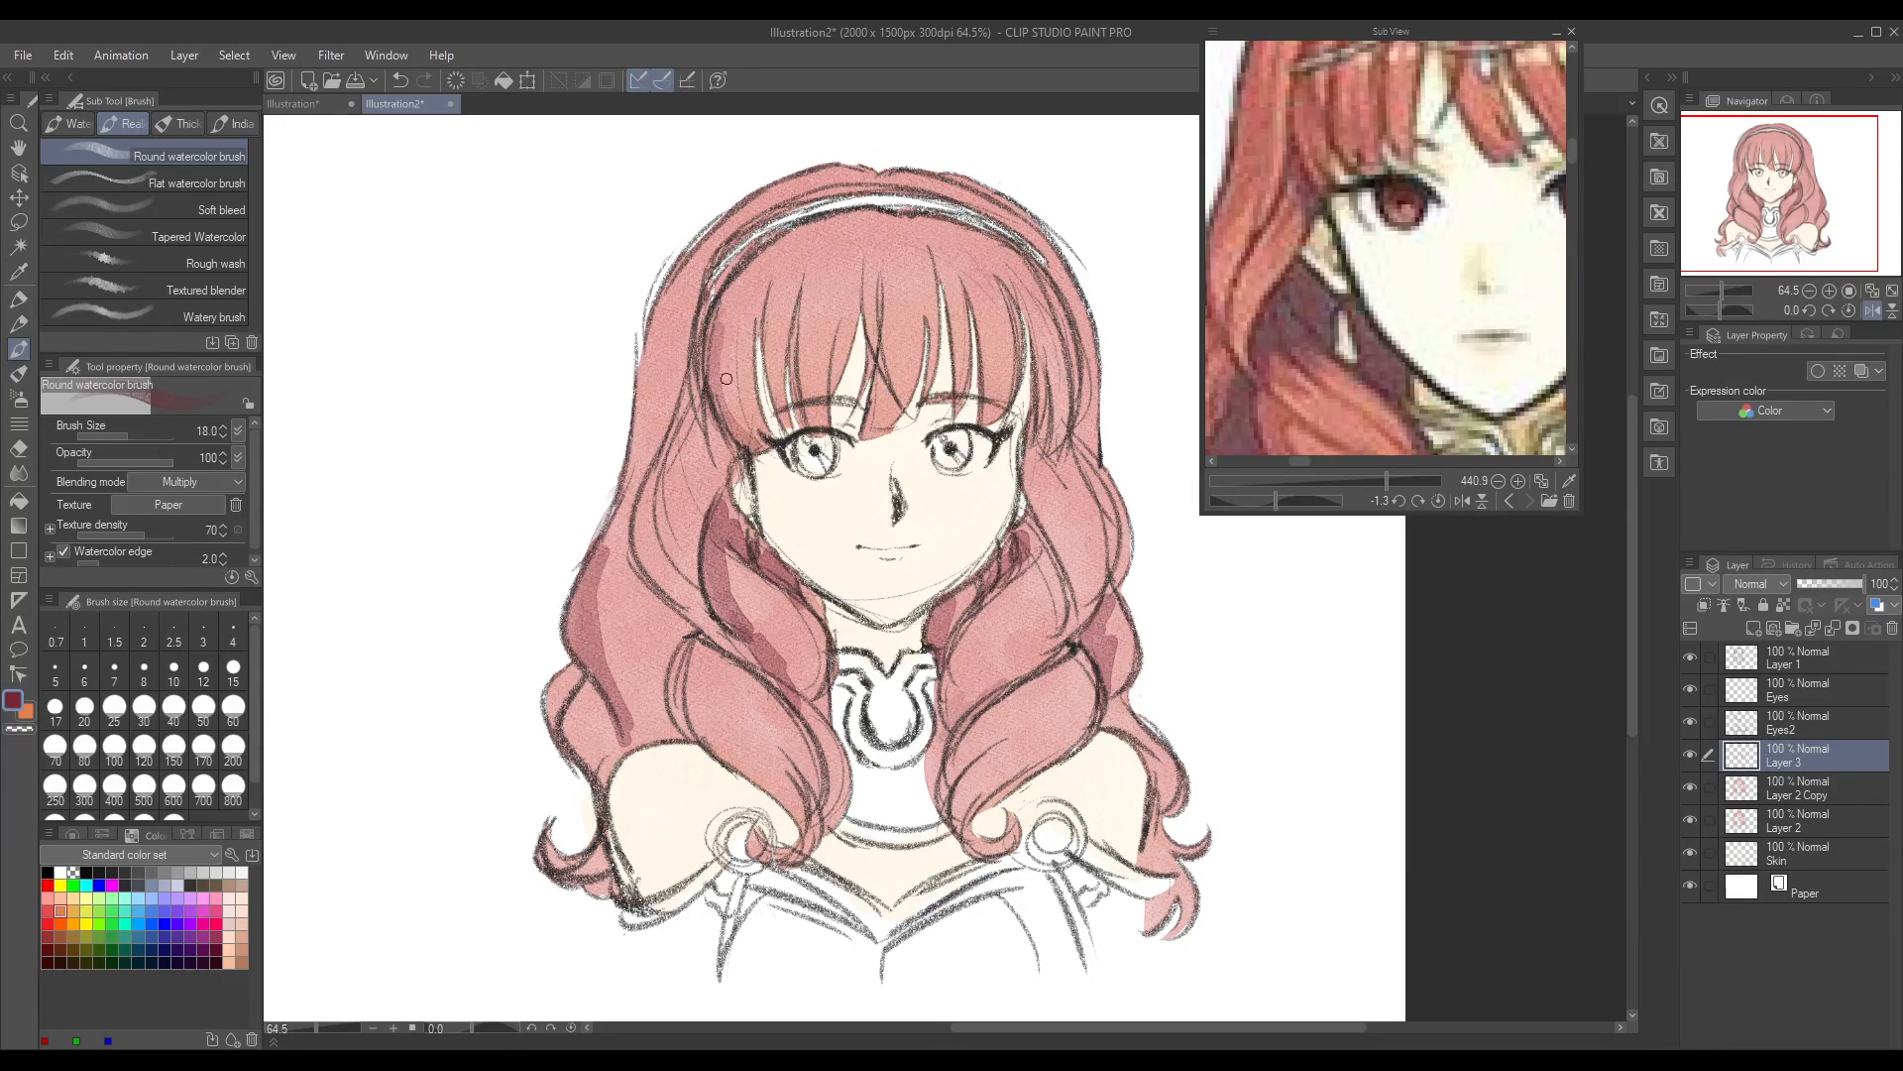
Step: Undo all the trial crimson hair shadows, keeping the blank Layer 3 above the hair copy
key(ctrl+z)
key(ctrl+z)
key(ctrl+z)
key(ctrl+z)
key(ctrl+z)
key(ctrl+z)
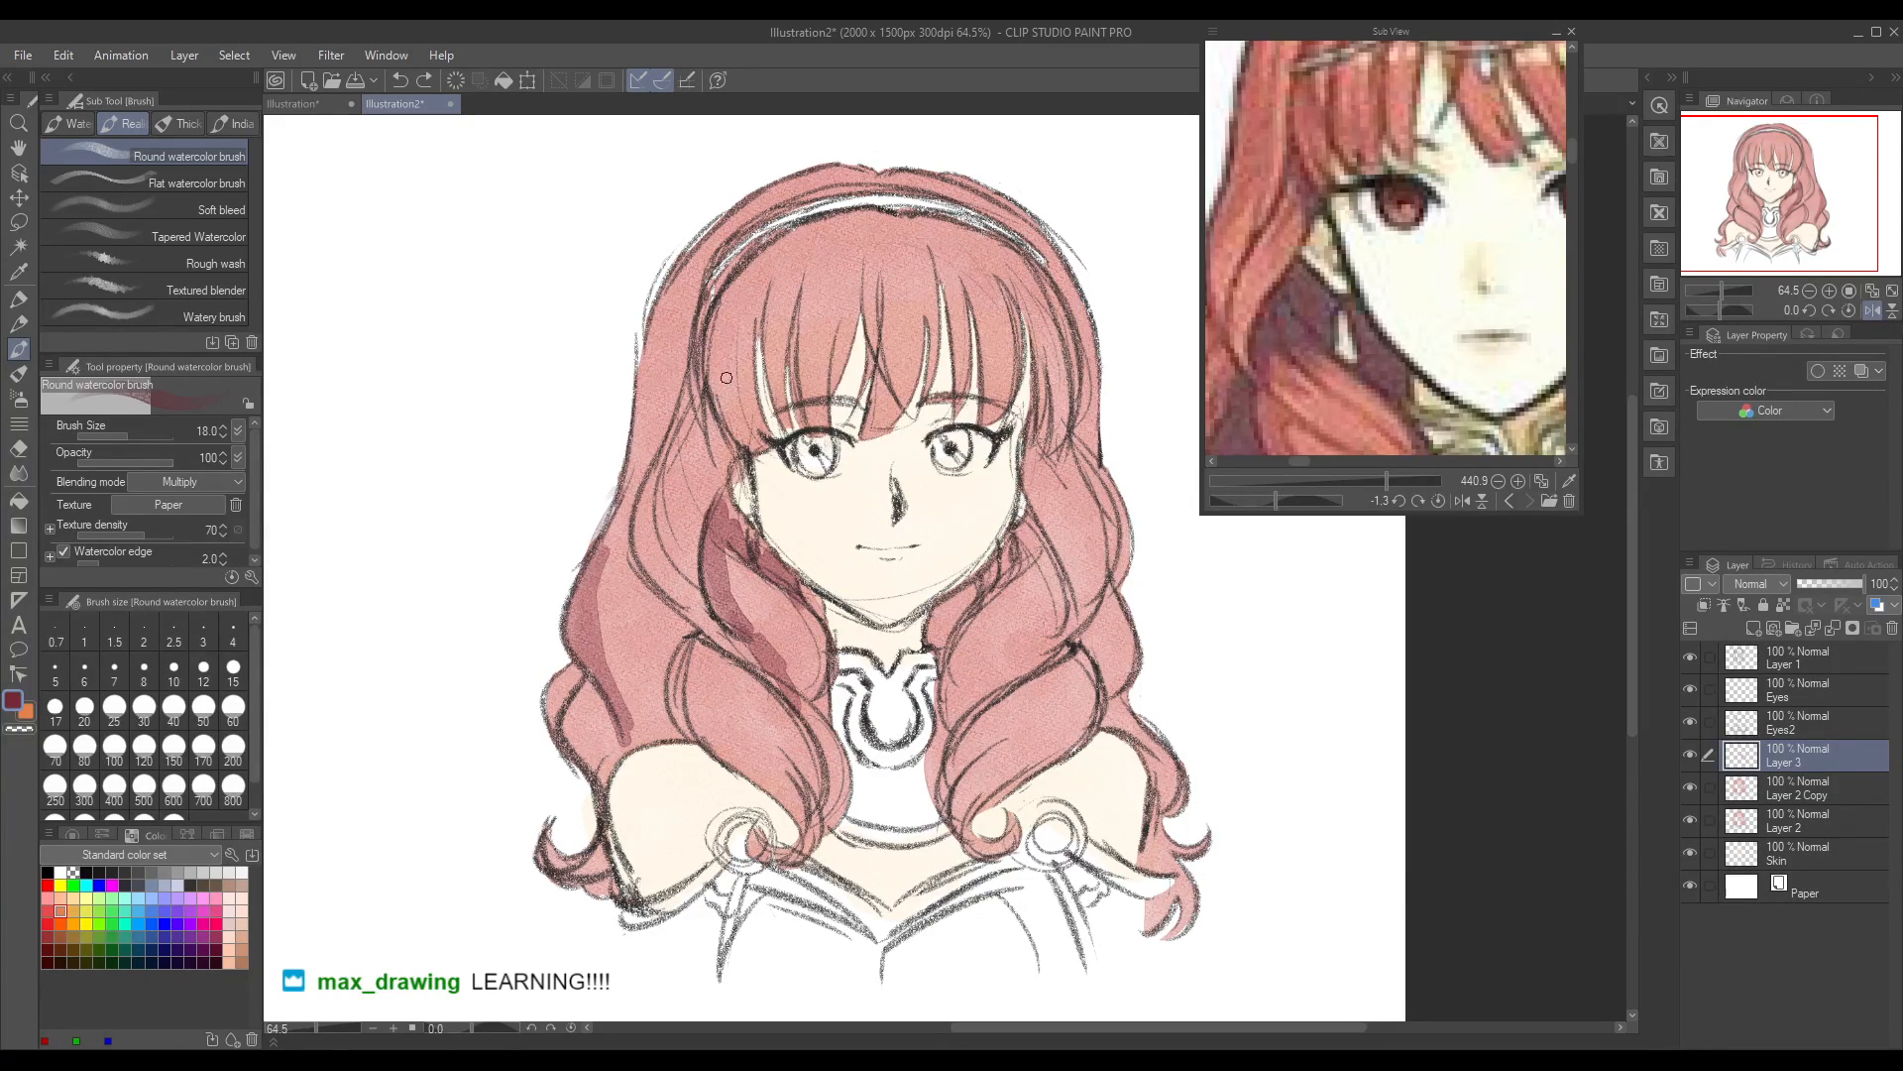
key(ctrl+z)
key(ctrl+z)
key(ctrl+z)
key(ctrl+z)
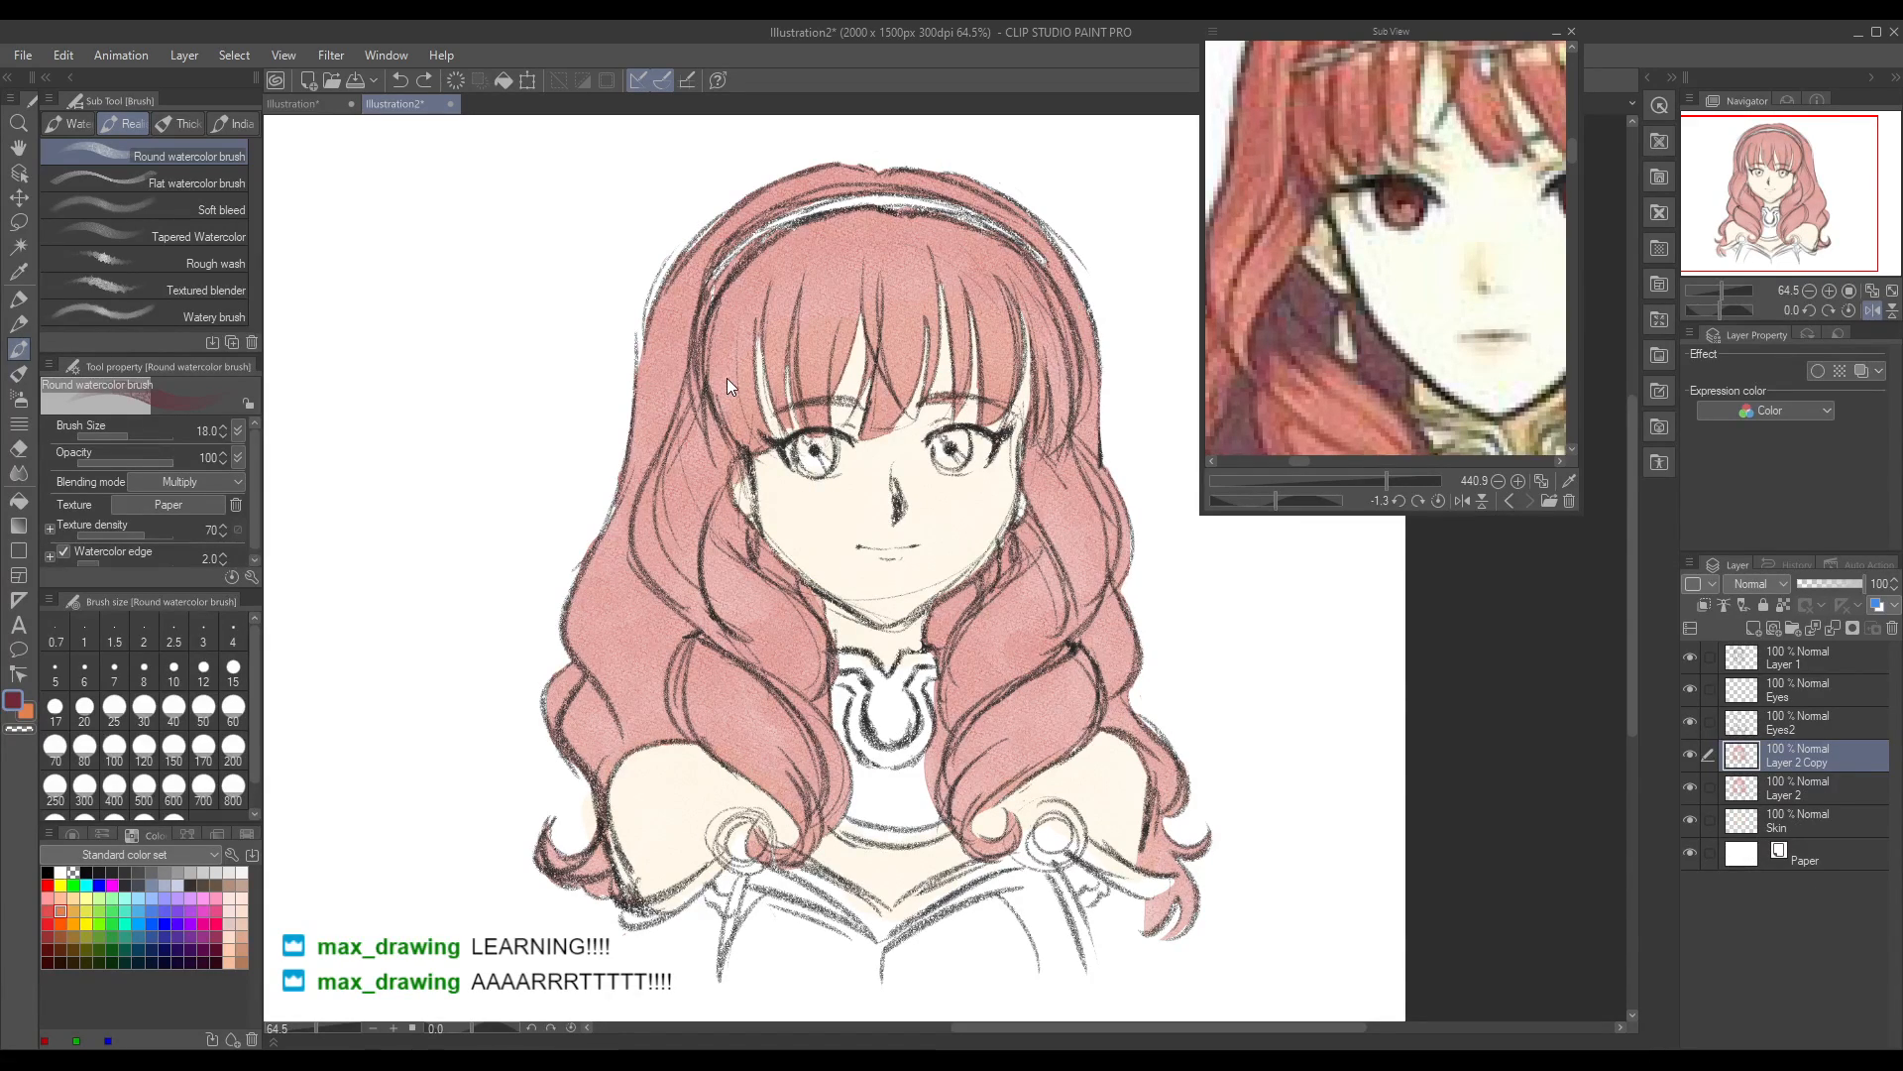
key(ctrl+y)
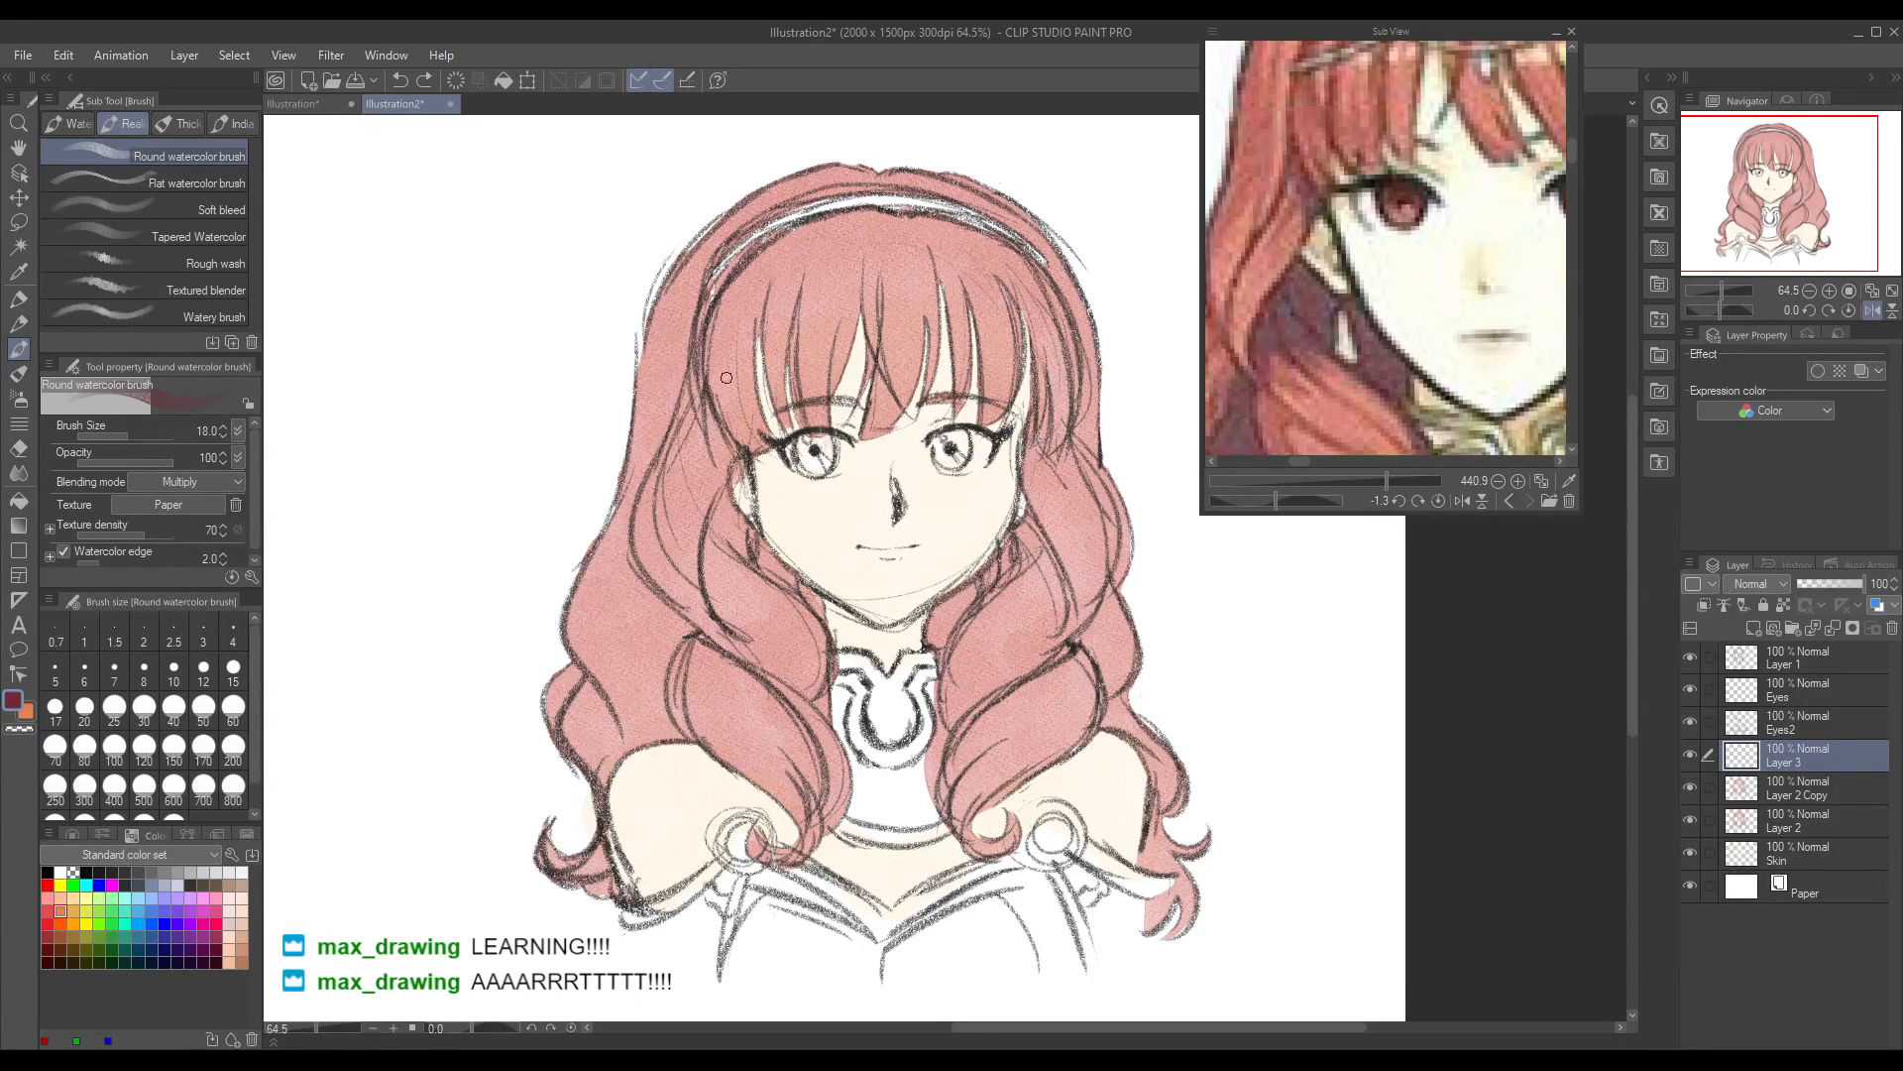
Step: Look through the other reference pictures and return to the front portrait, framed to show its face and curls
click(1508, 501)
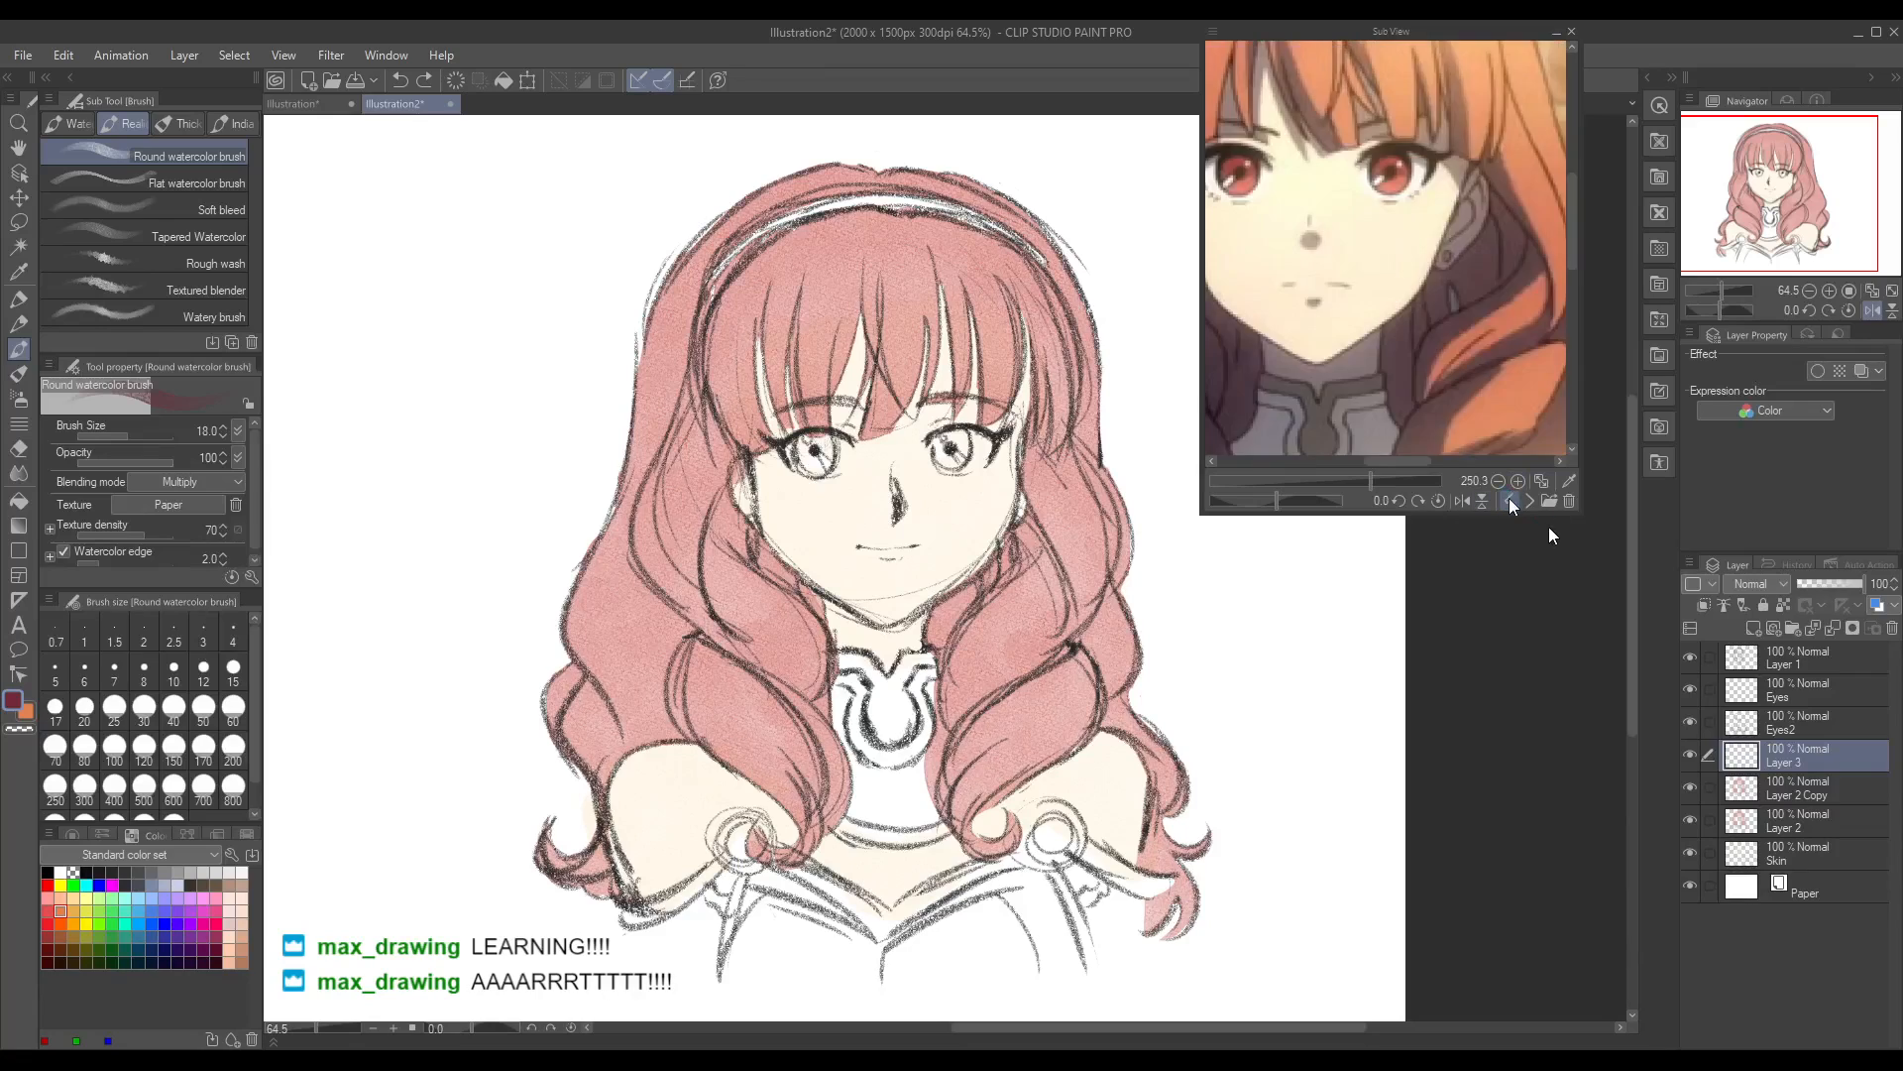
click(1508, 501)
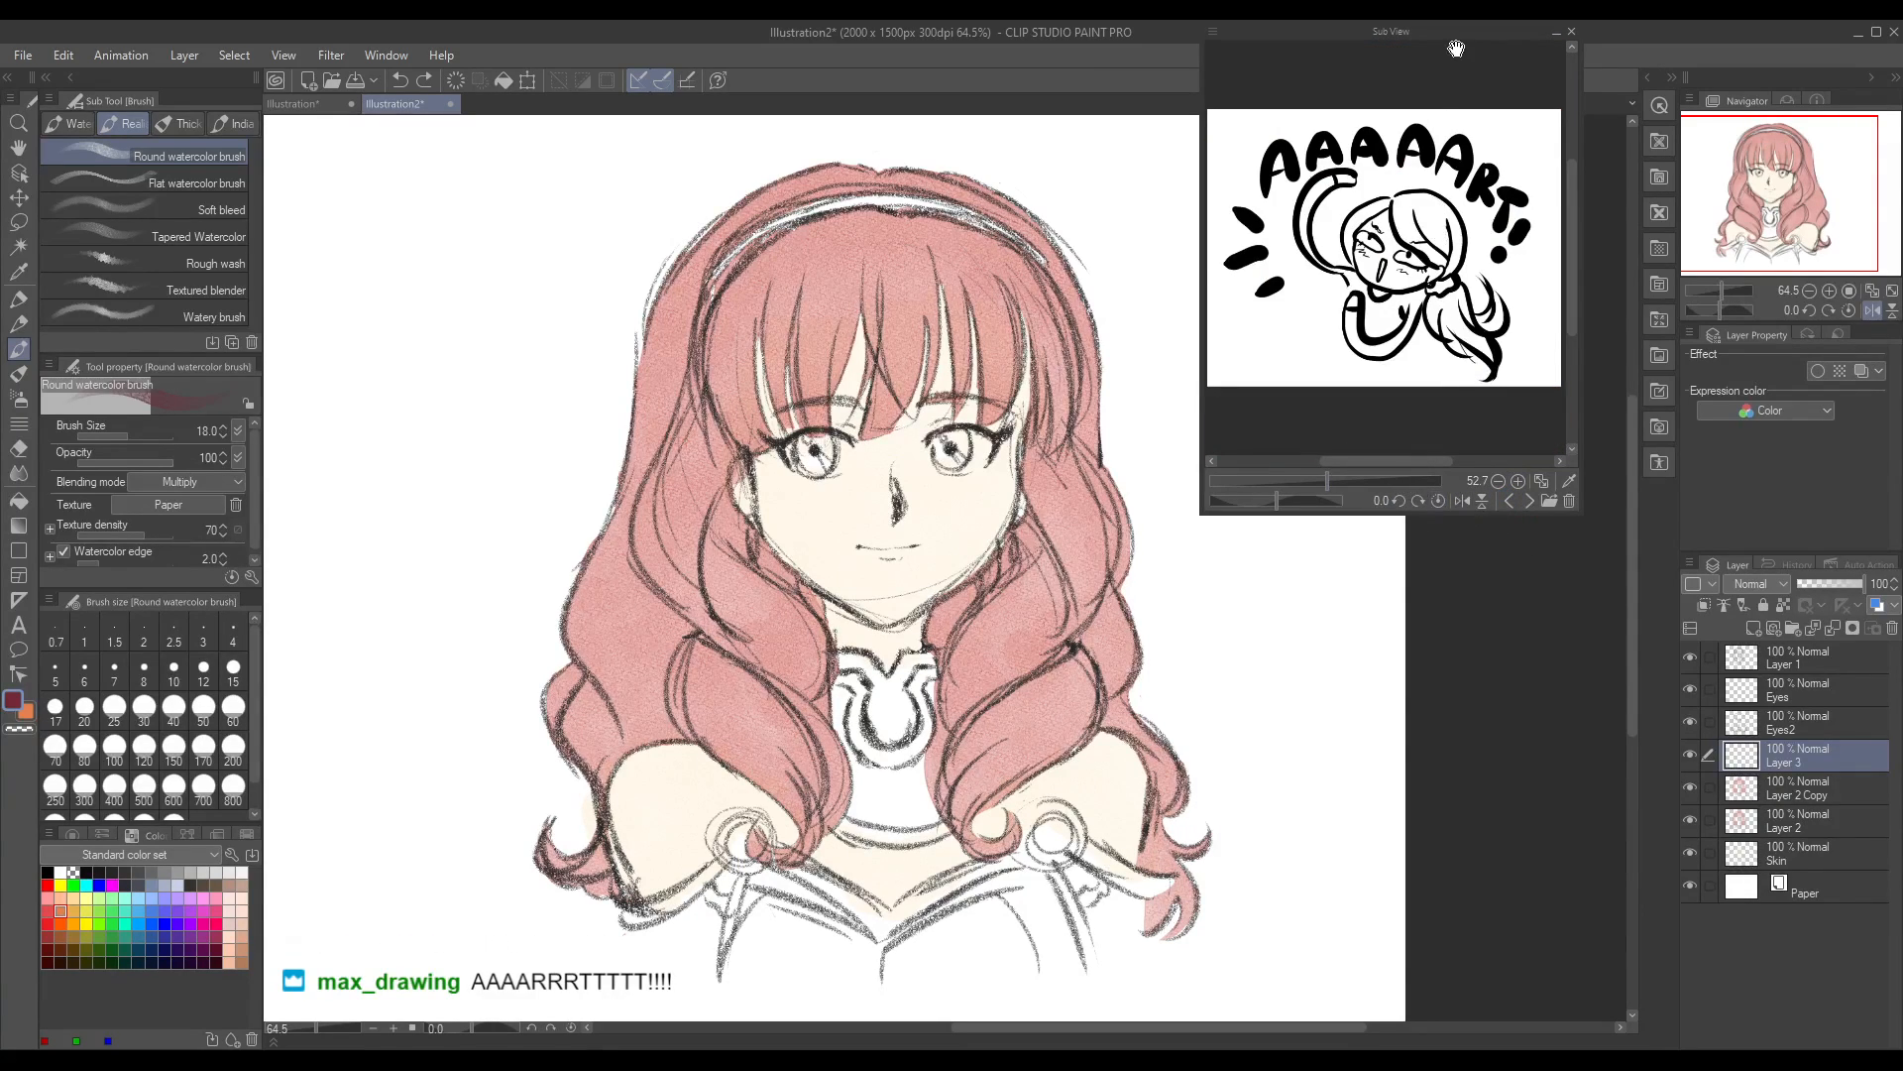
mouse_move(1349, 473)
mouse_down()
mouse_move(1414, 466)
mouse_move(1324, 480)
mouse_up()
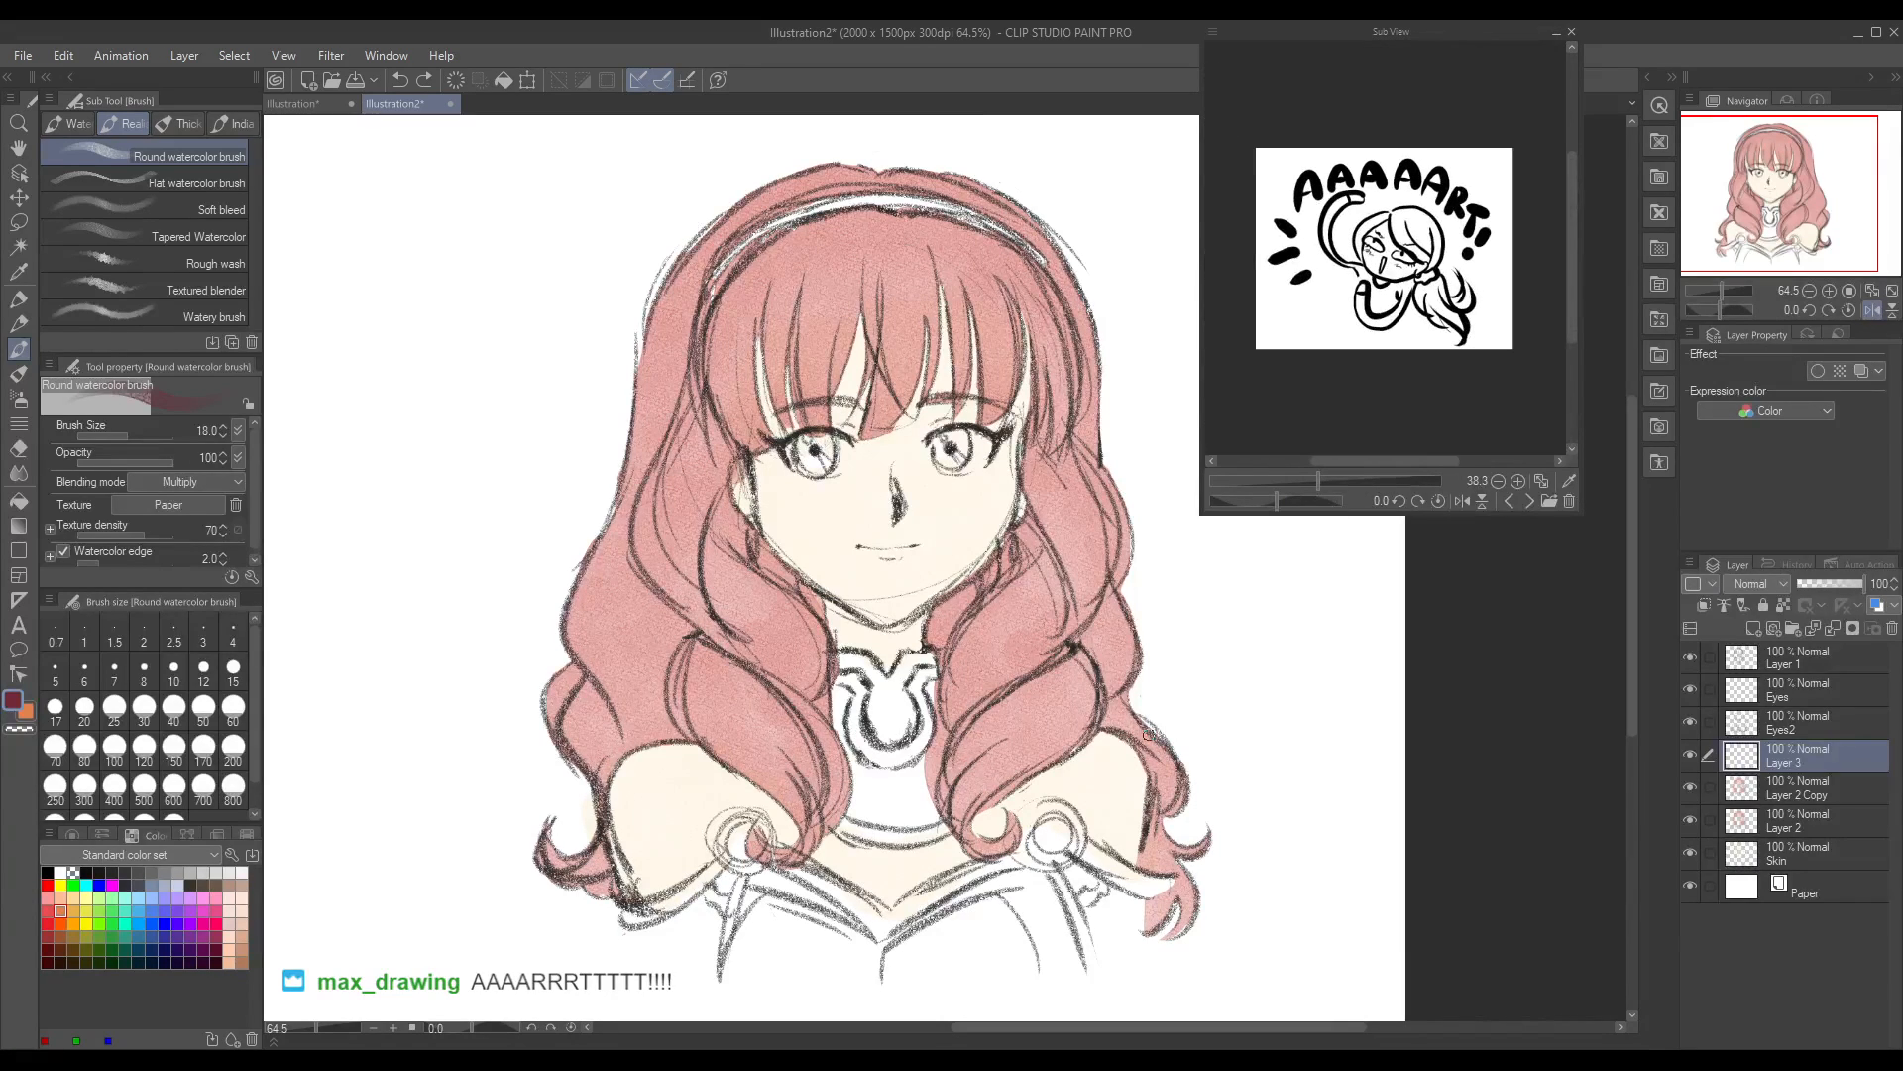
click(1528, 501)
click(1529, 501)
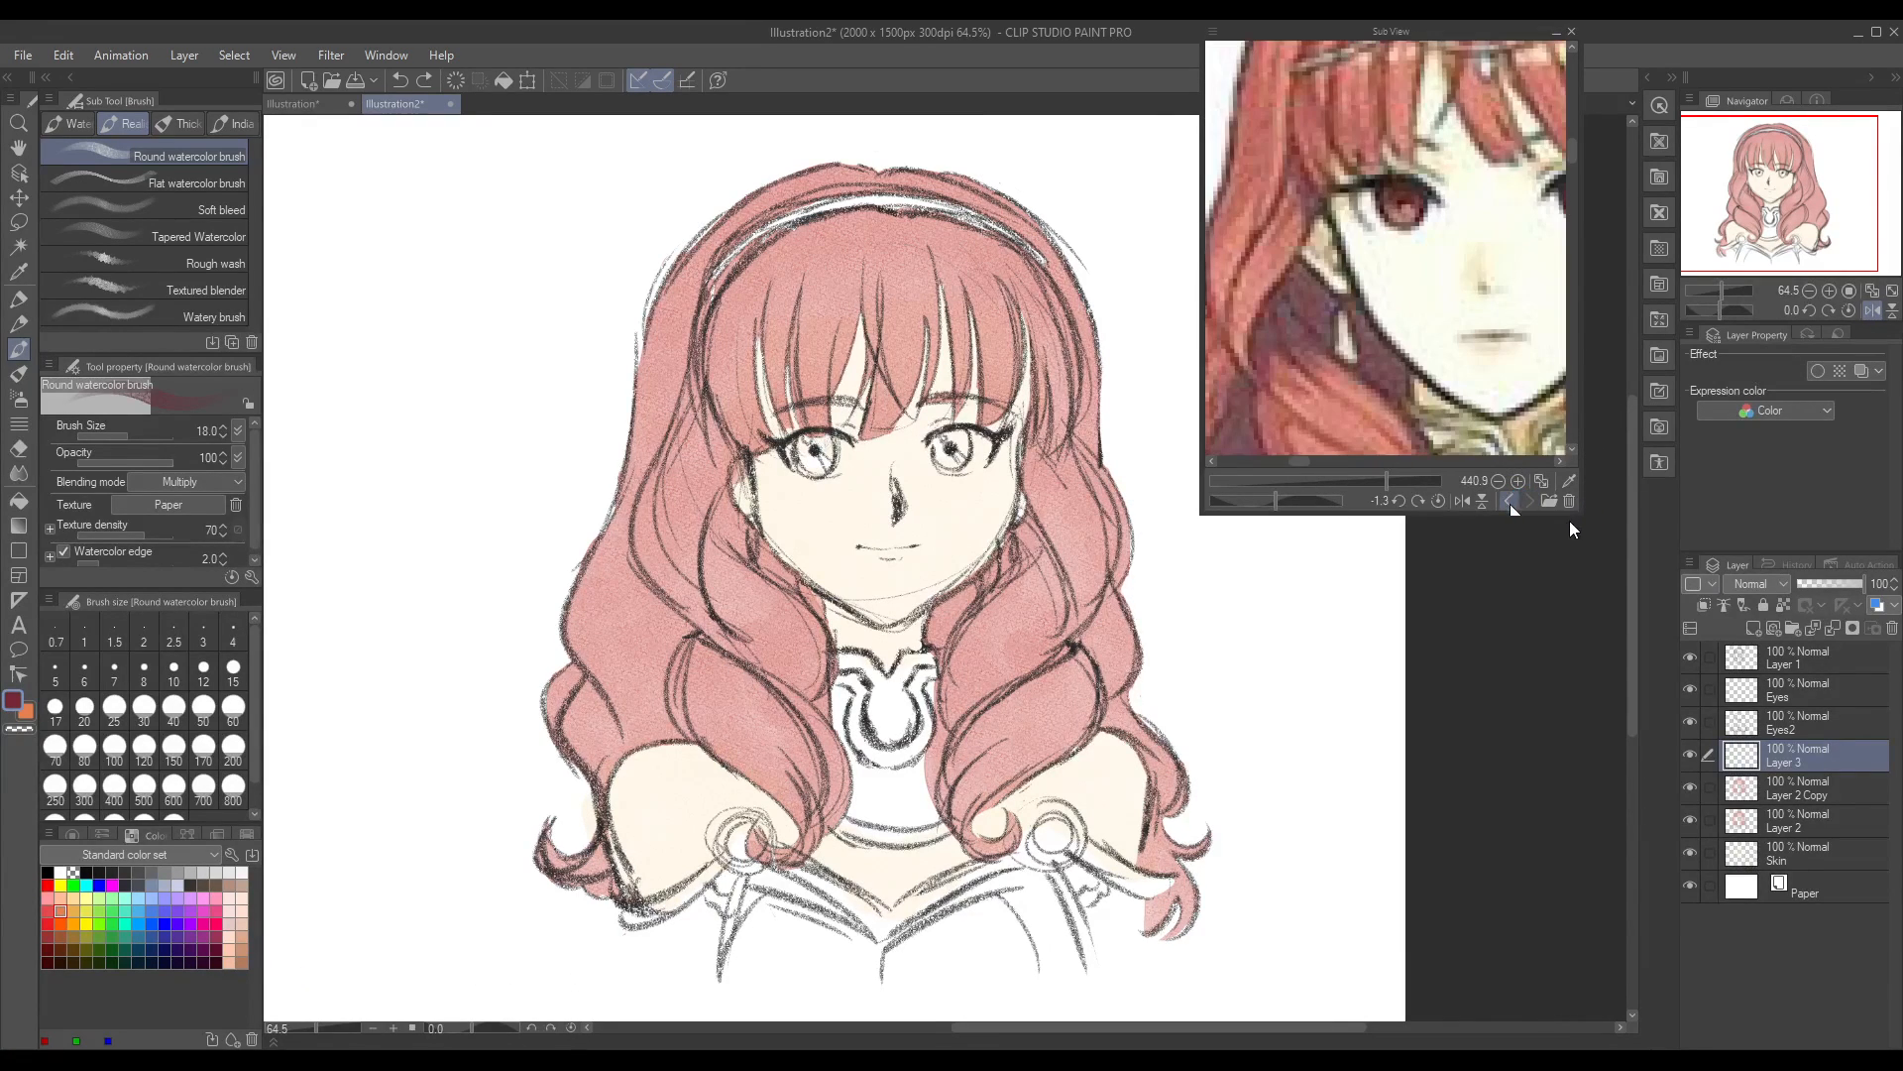
click(1373, 478)
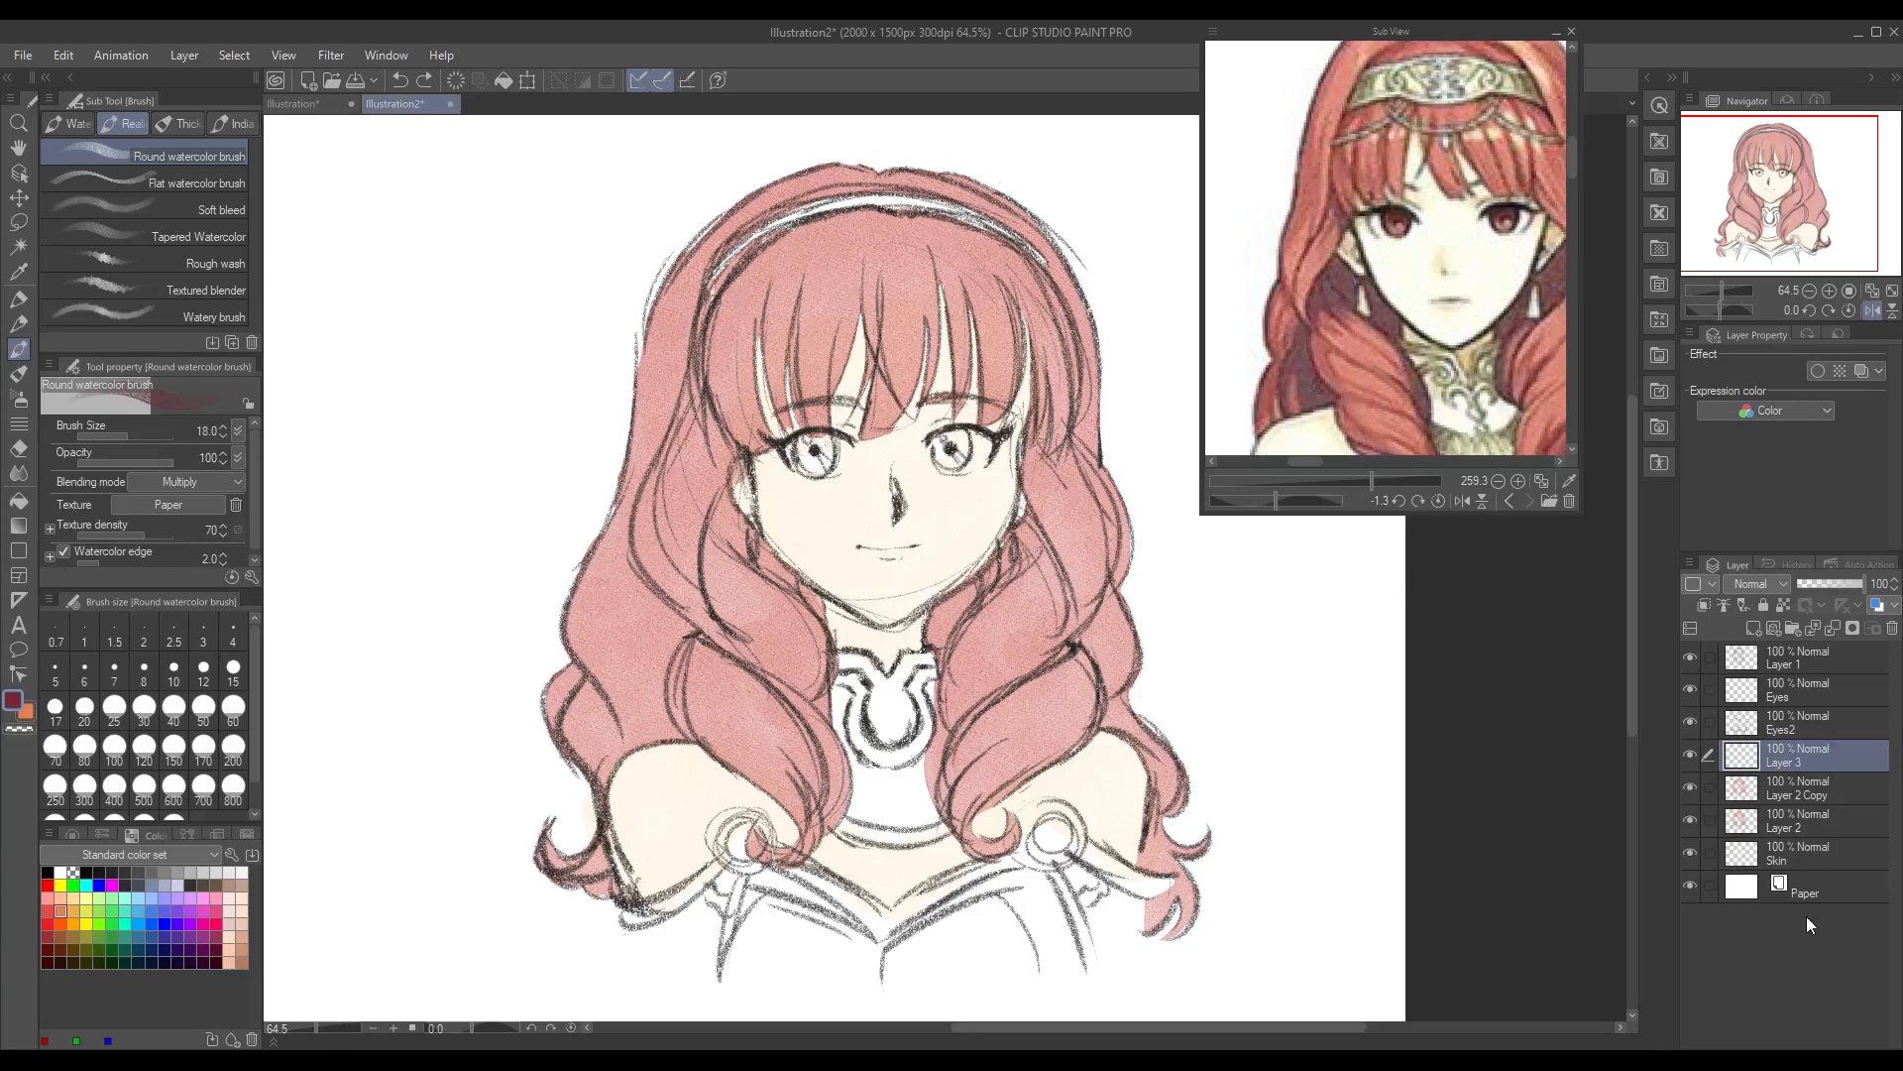
Step: Lock the Eyes2, Eyes and Layer 1 sketch layers, and make Layer 3 active again
click(1774, 727)
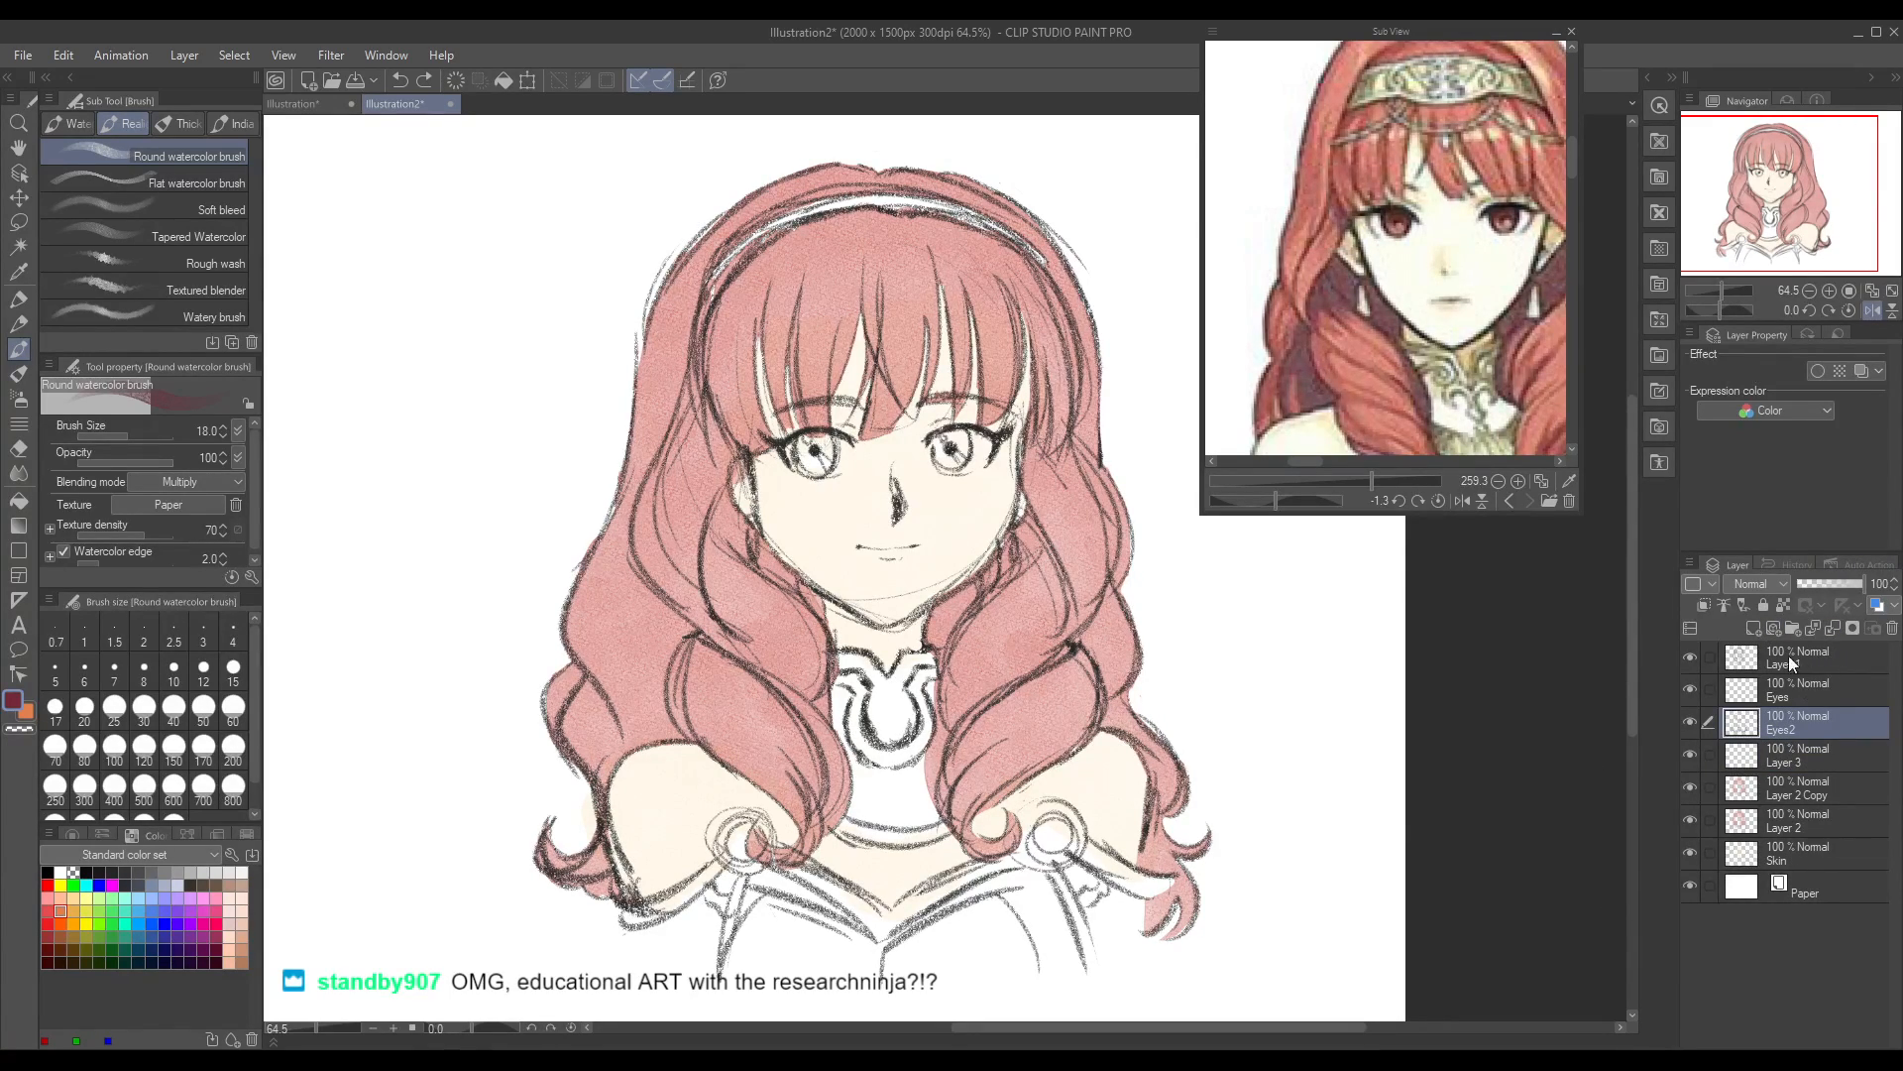
click(1763, 606)
click(1794, 686)
click(1757, 603)
click(1799, 654)
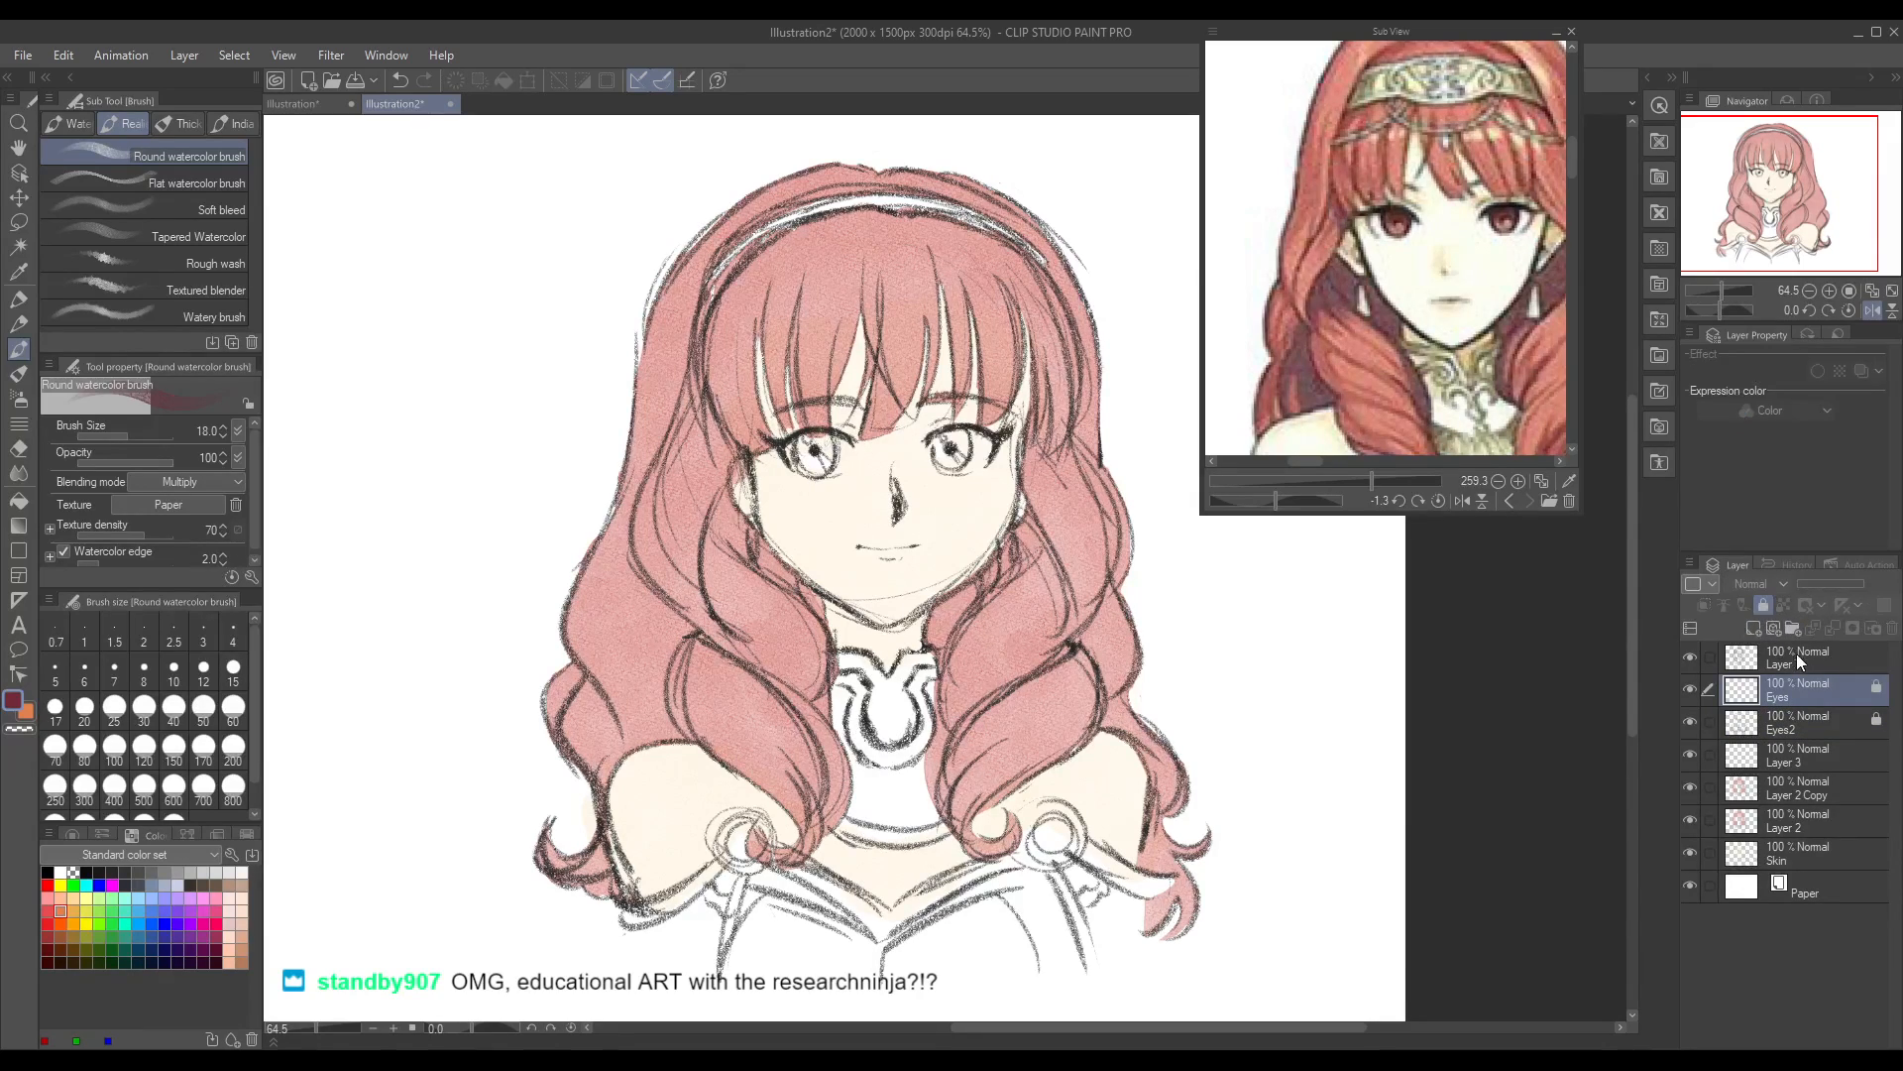
click(1765, 603)
click(1807, 762)
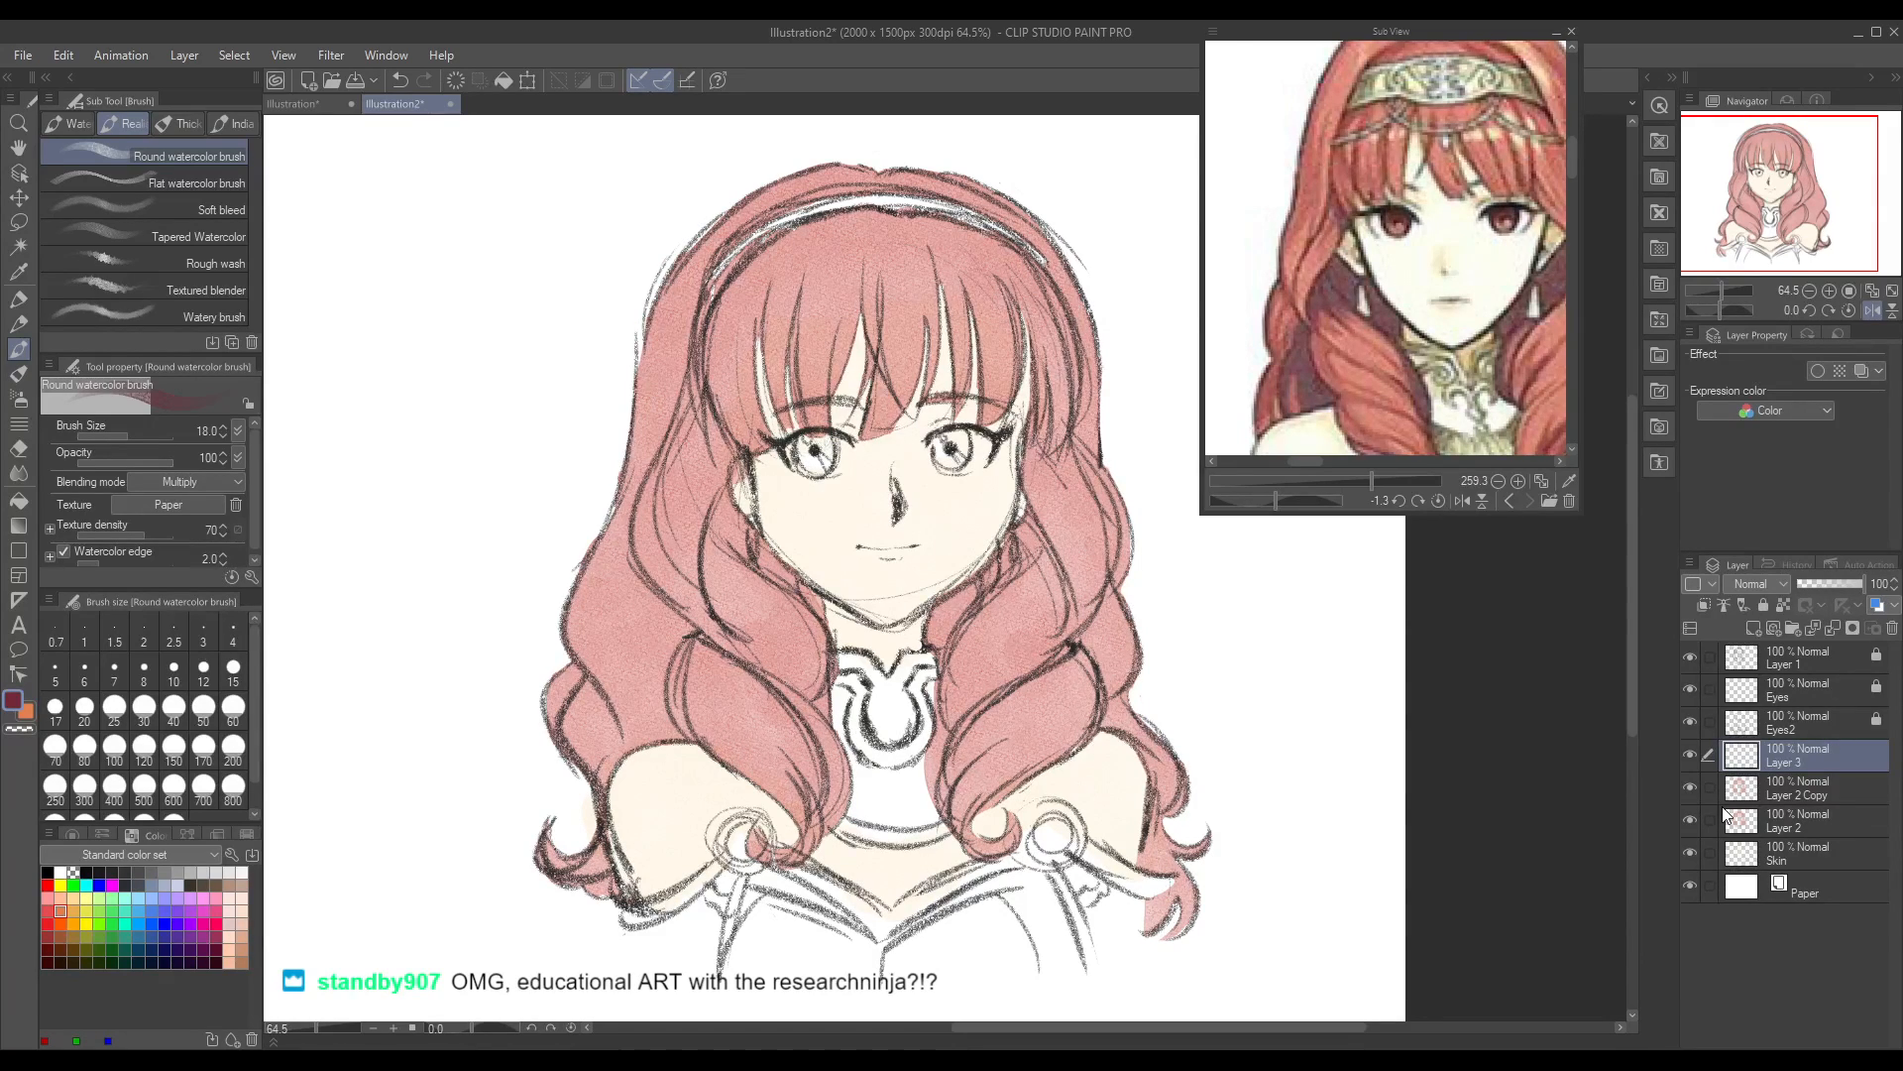
Step: Review the whole drawing against the reference pictures, finishing on the front portrait's face and hair shading
drag(317, 1027, 311, 1031)
drag(1372, 481, 1360, 482)
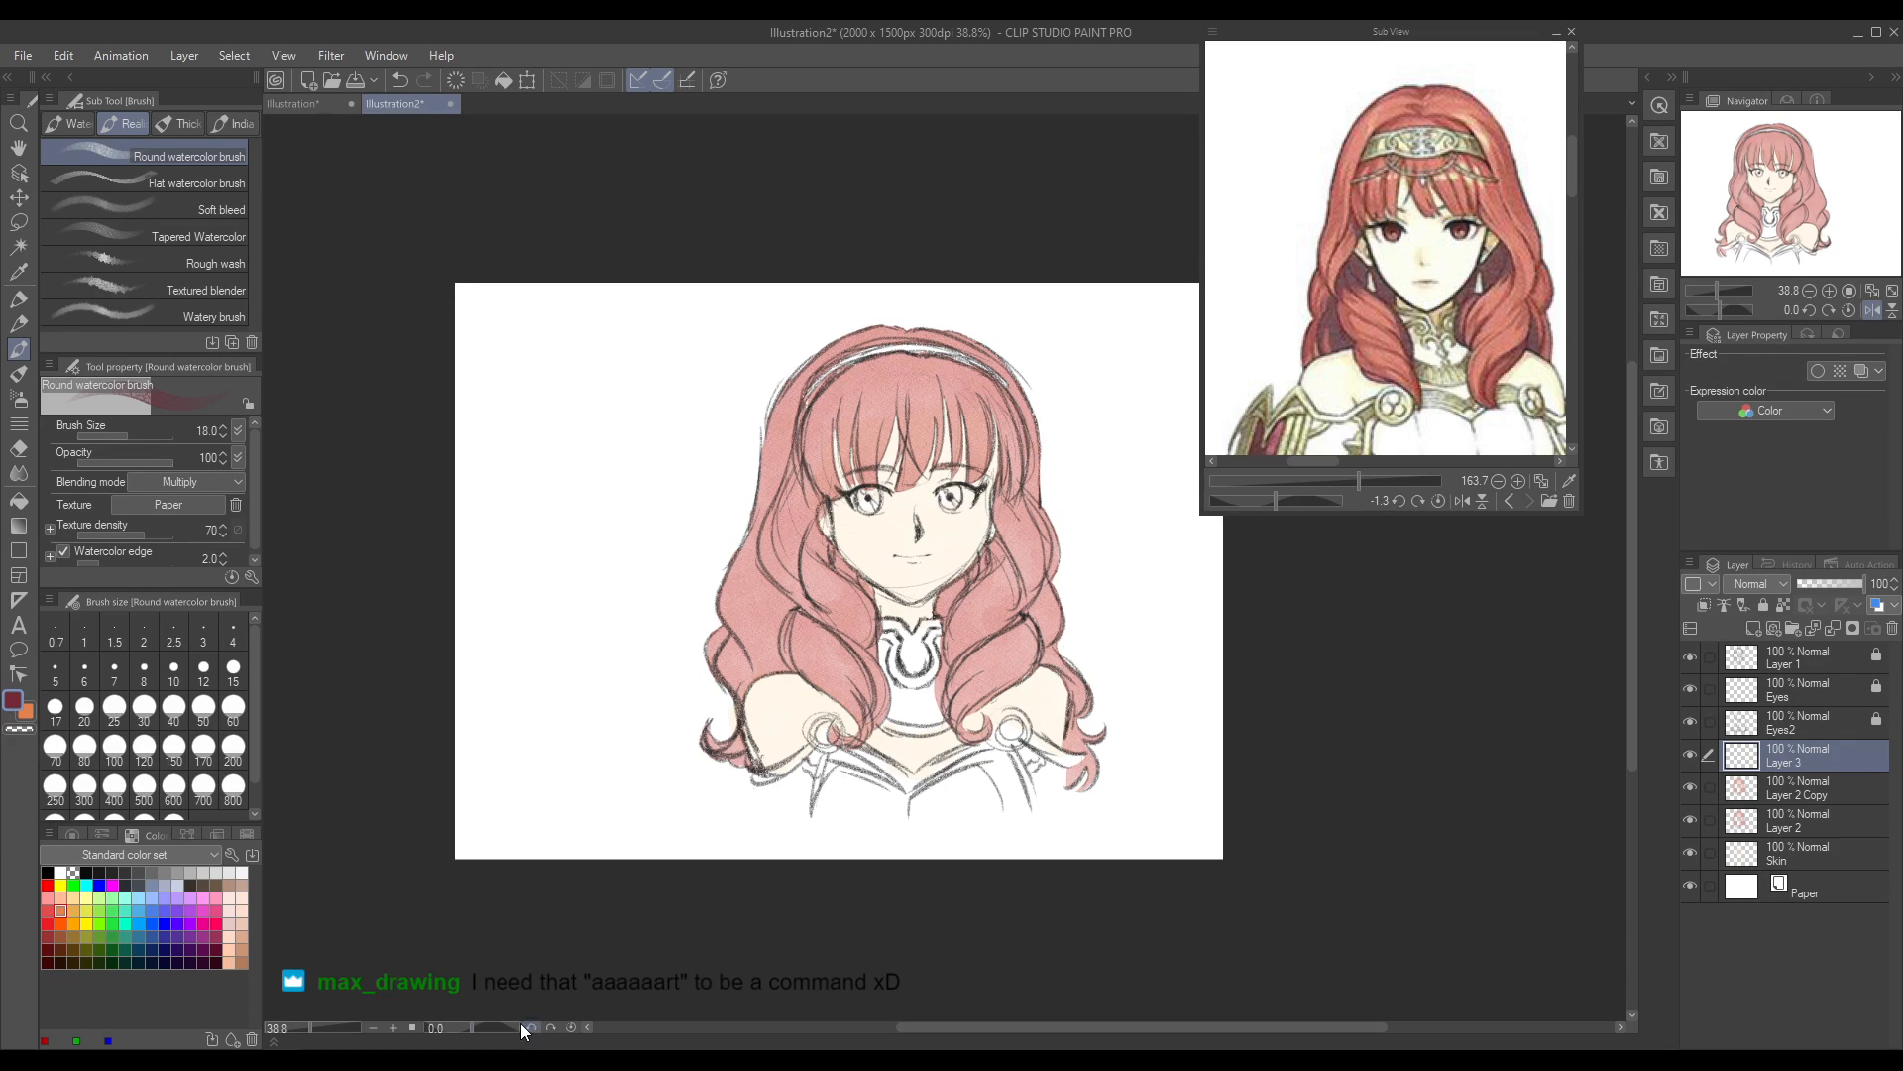
drag(309, 1029, 313, 1031)
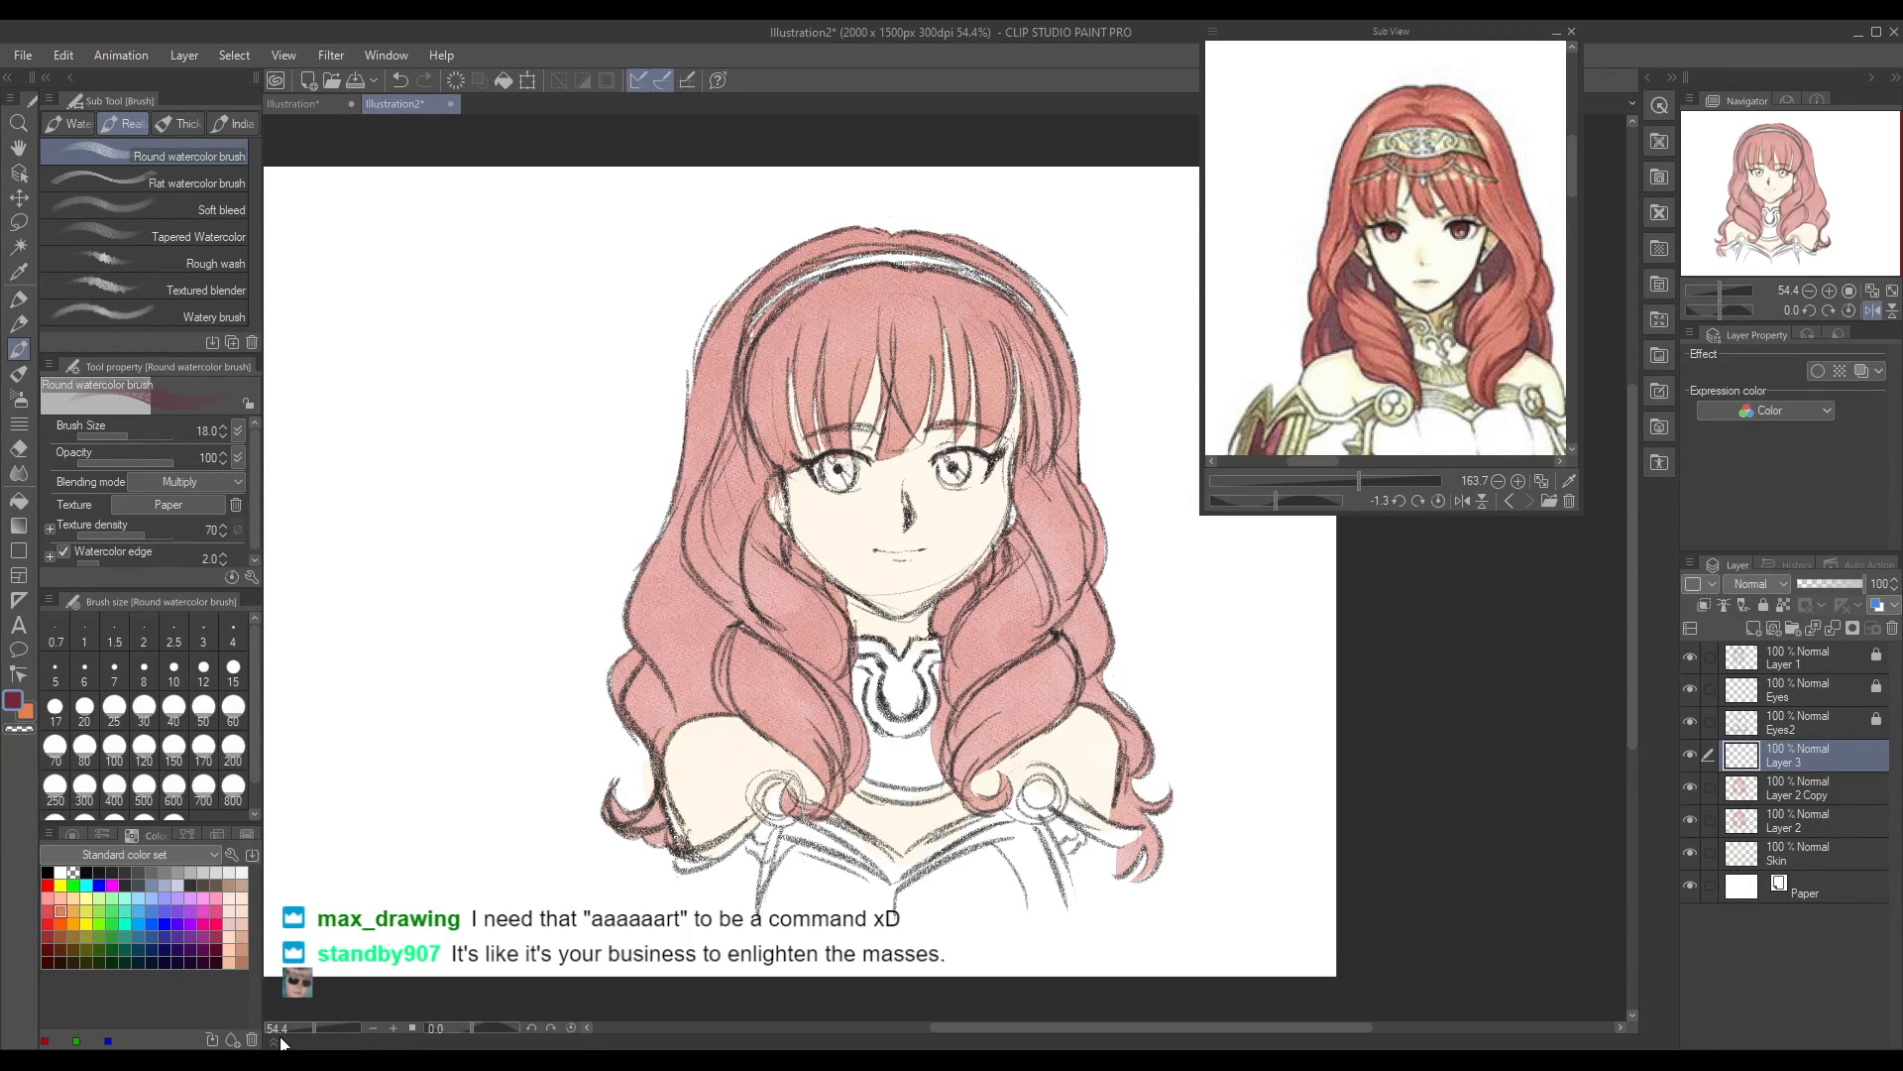
drag(1049, 1033, 1062, 1030)
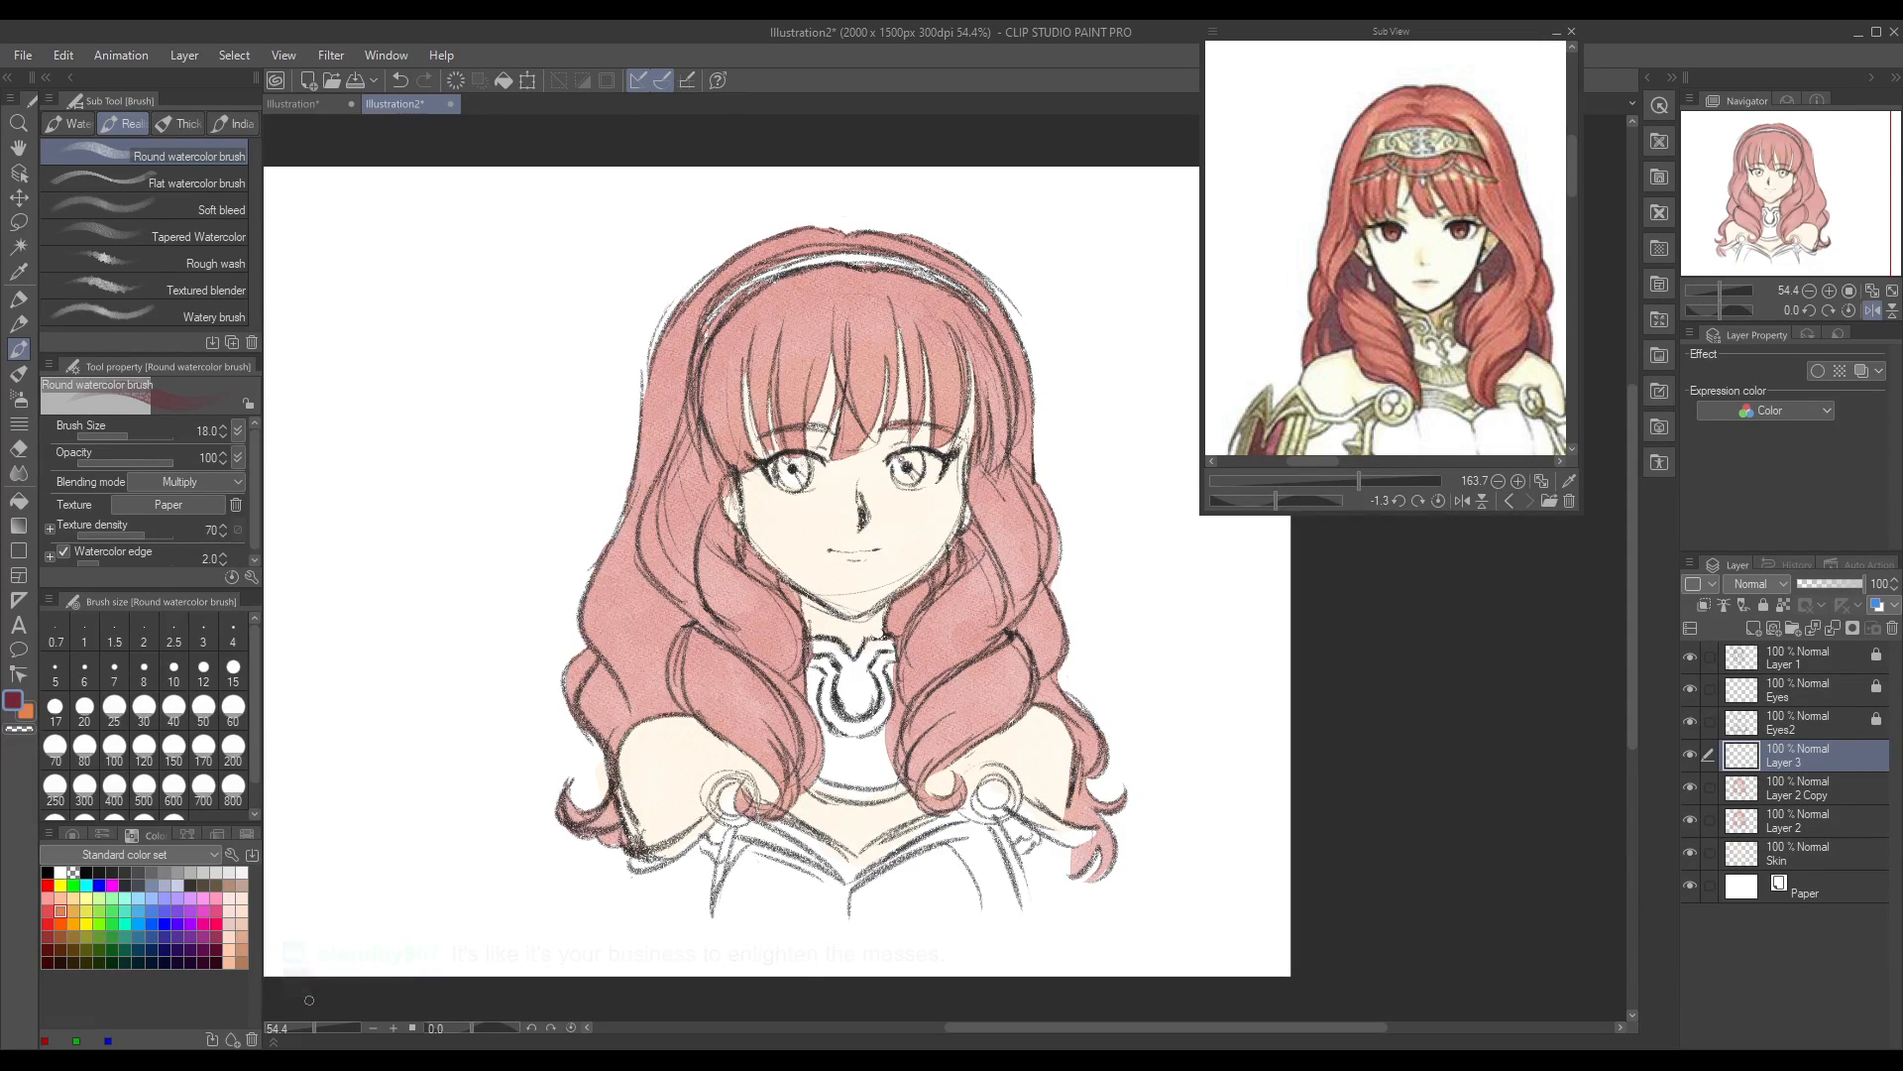
click(1509, 501)
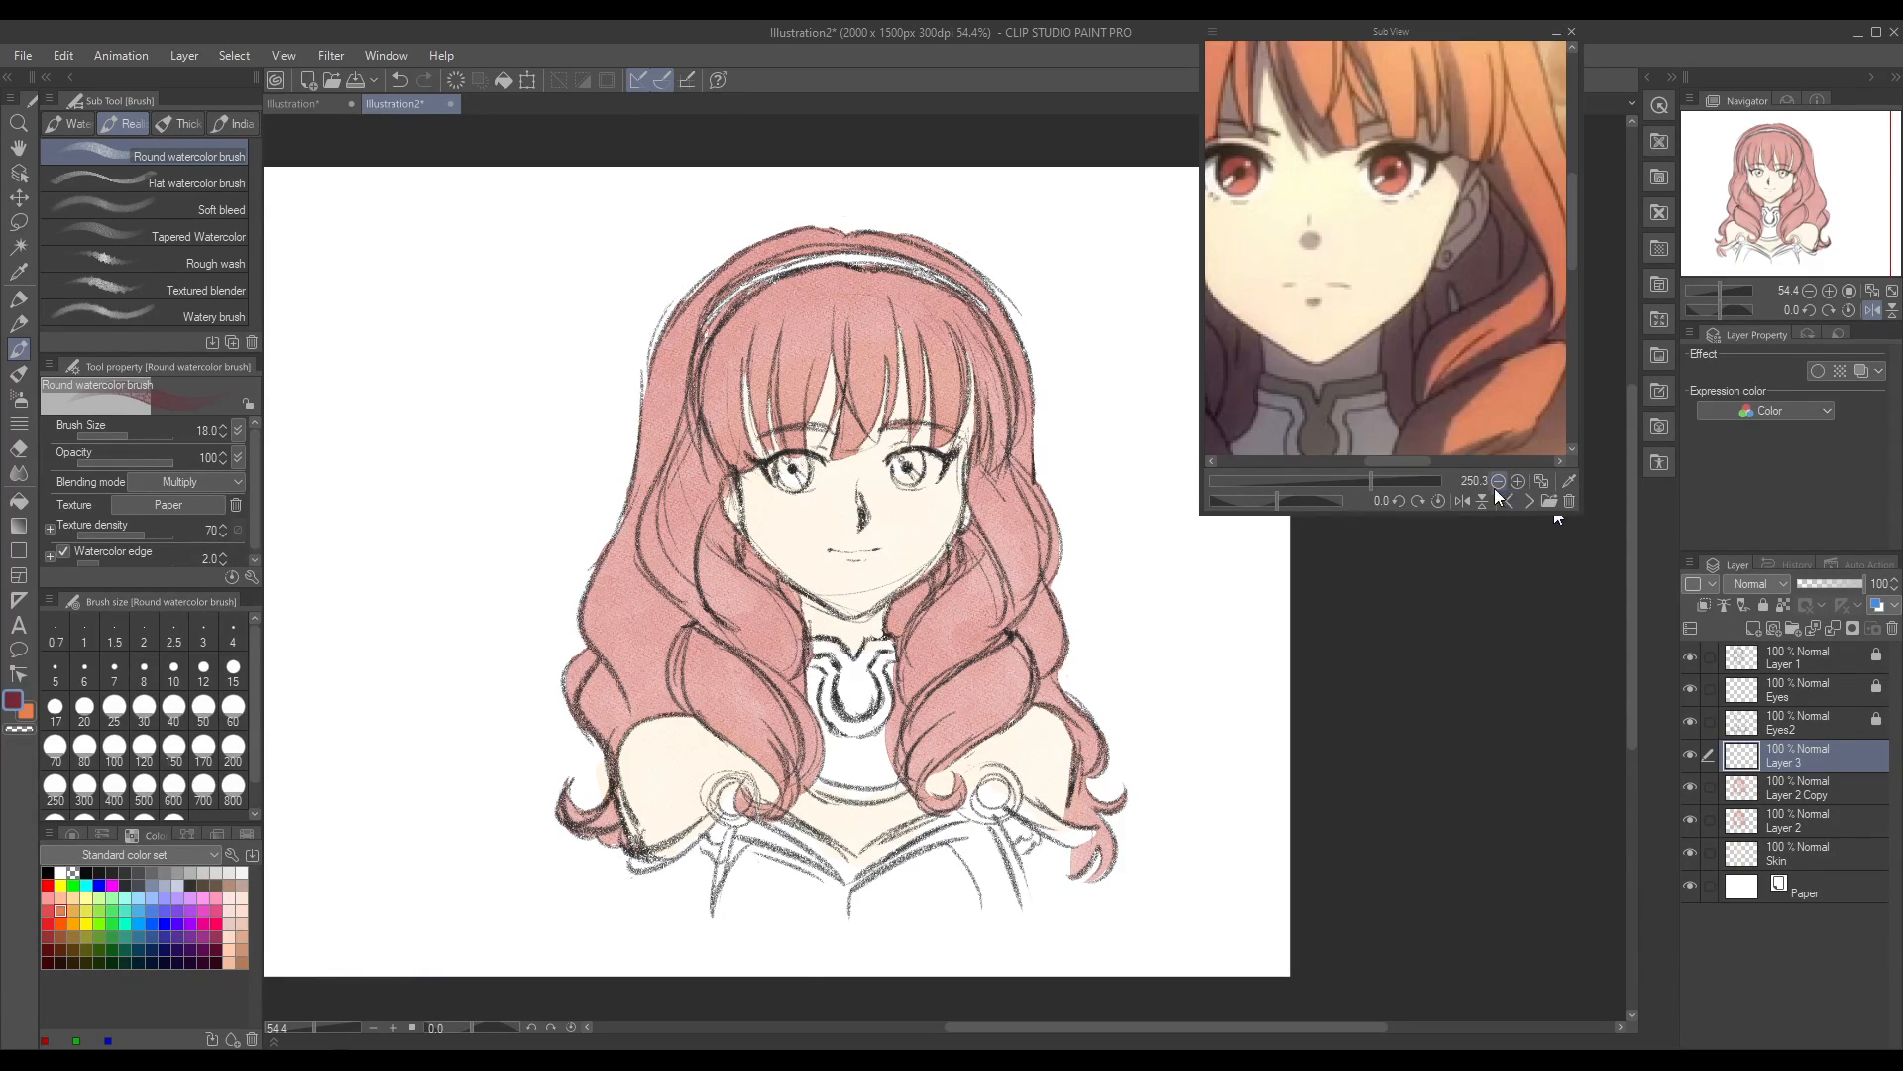
click(1506, 501)
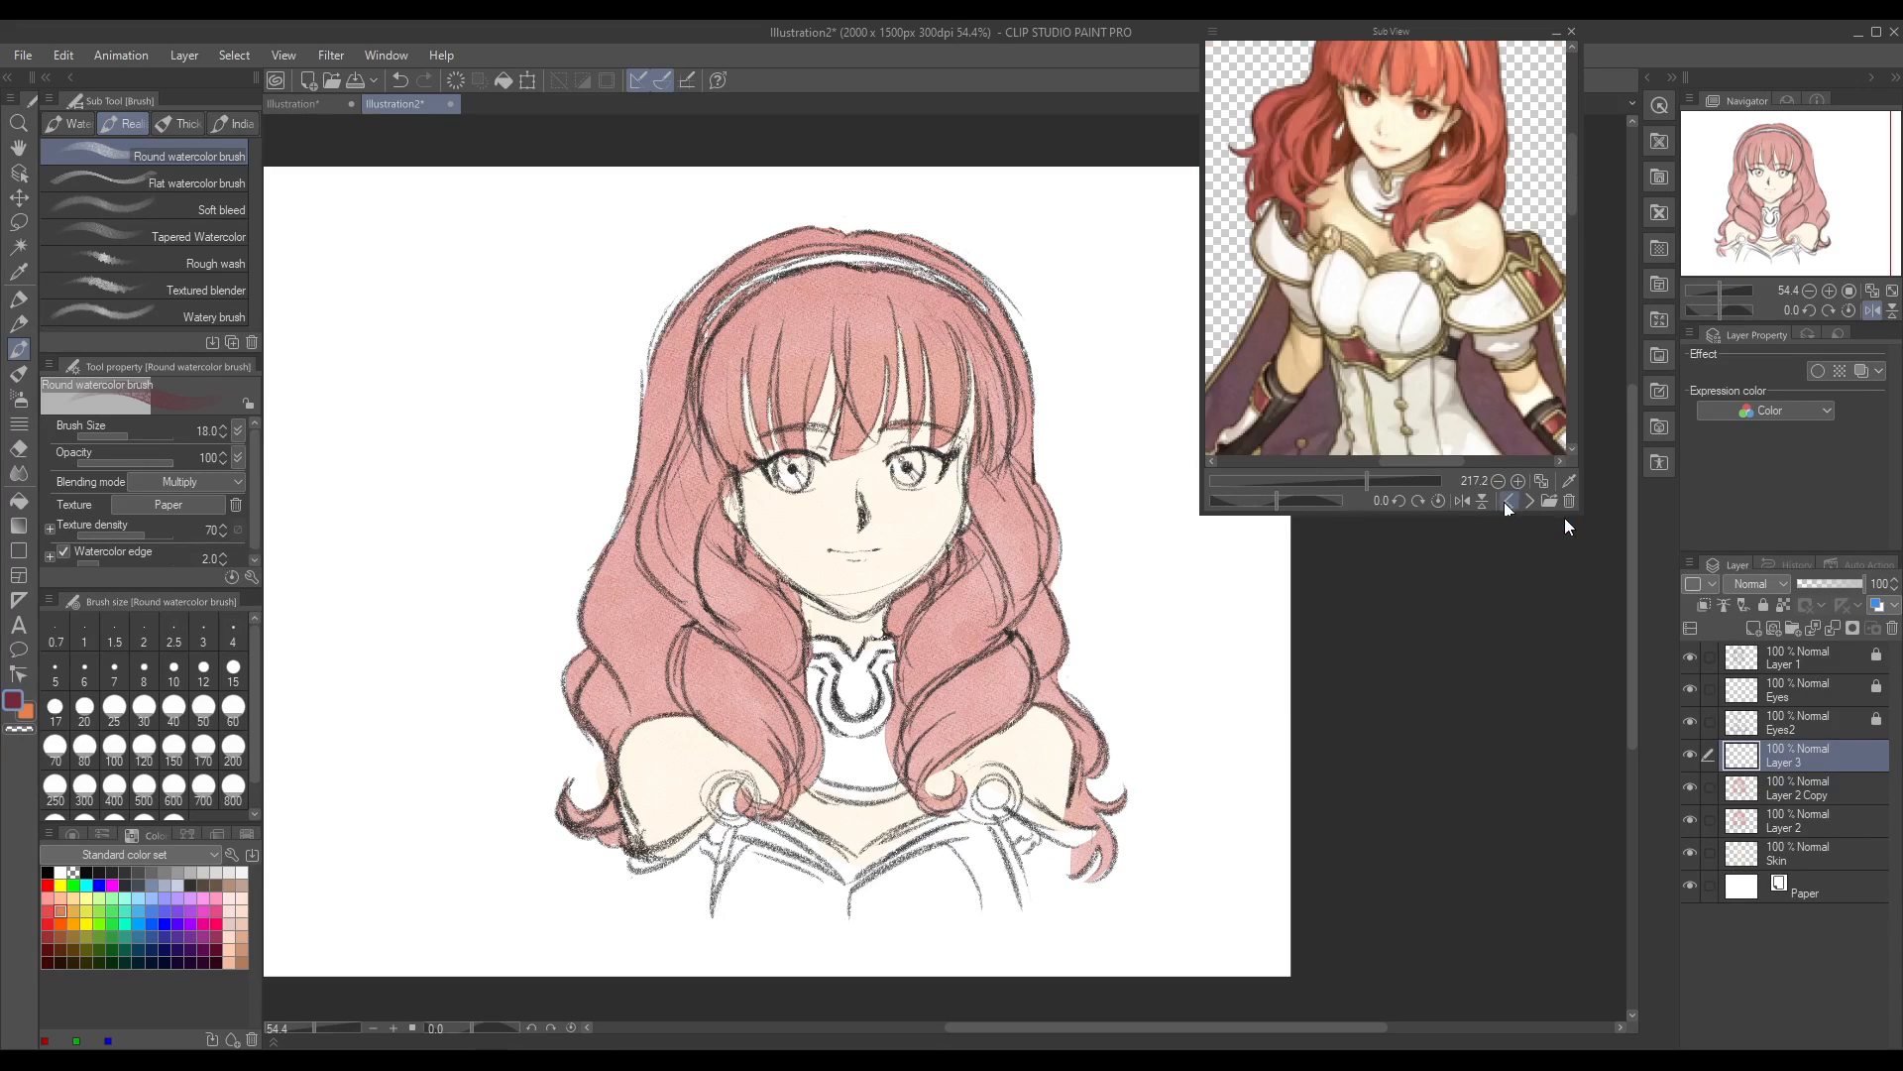
click(1507, 501)
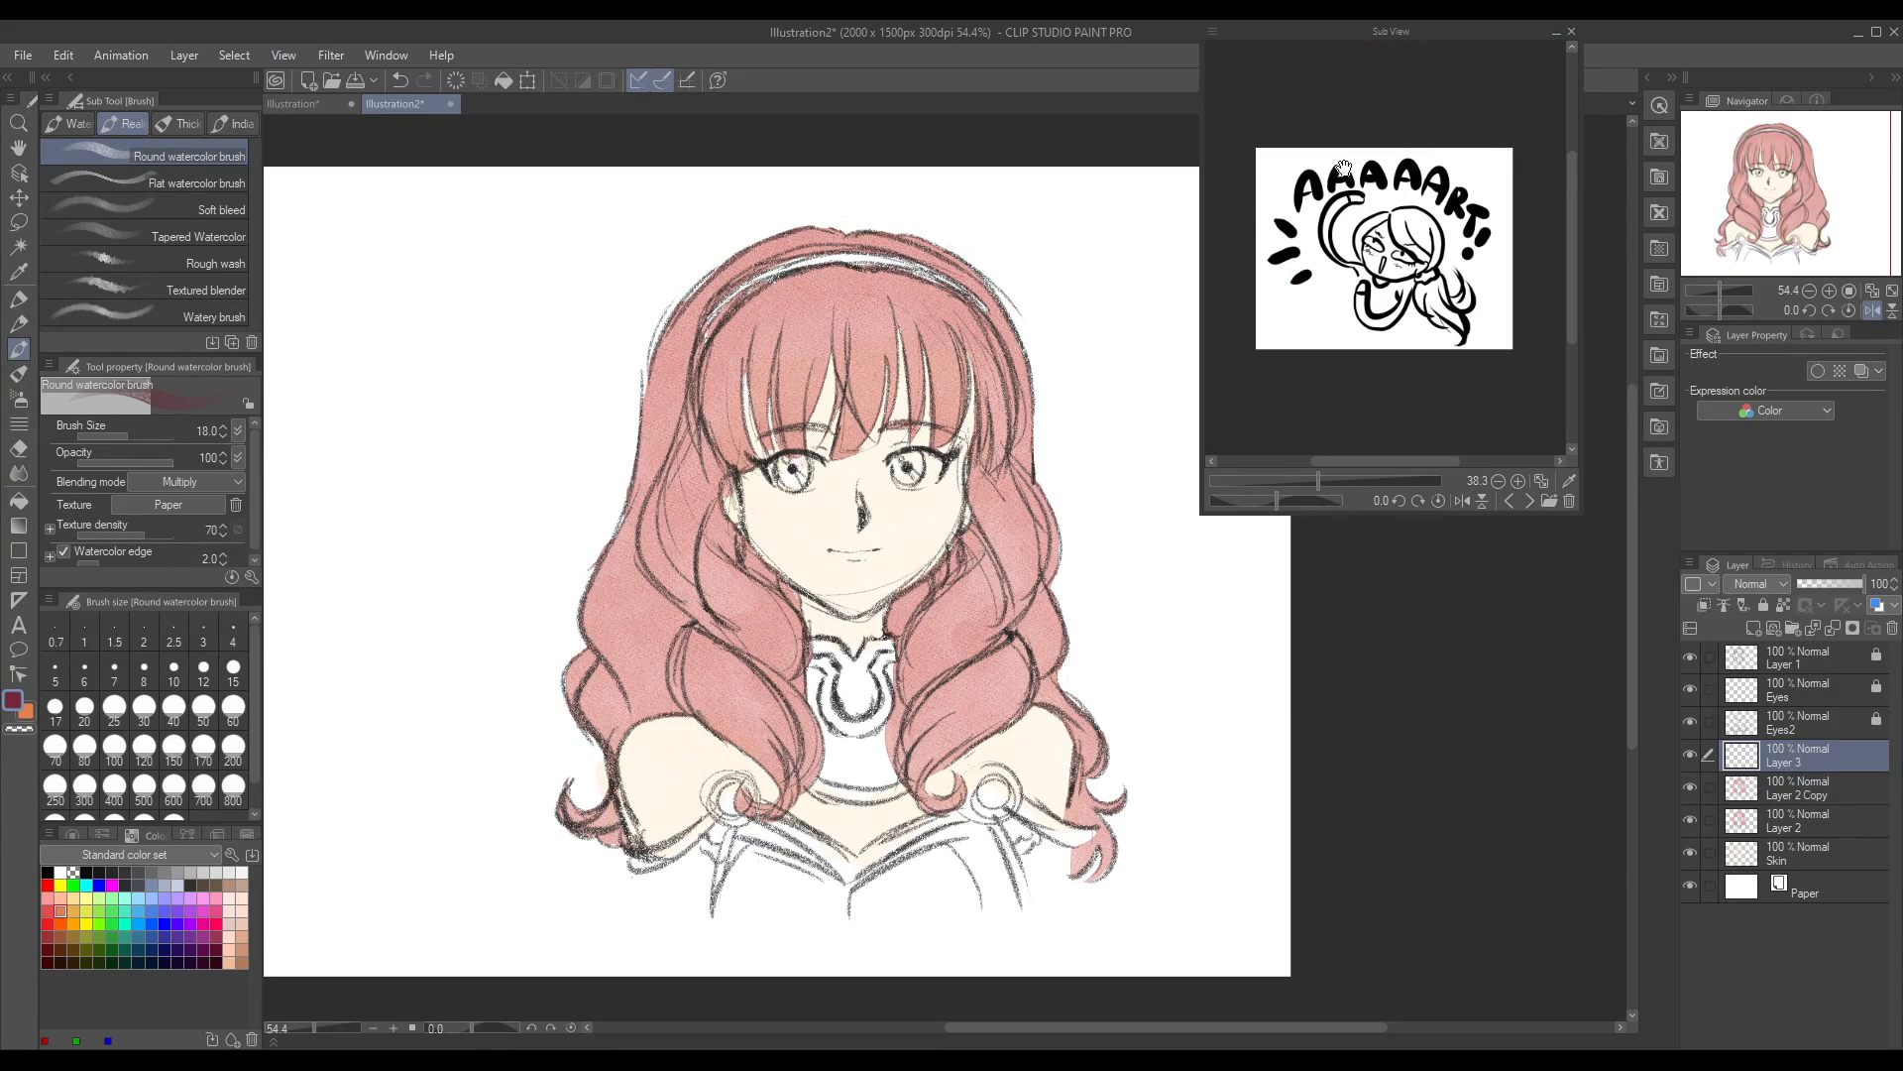
mouse_move(1380, 460)
mouse_down()
mouse_move(1399, 459)
mouse_move(1354, 481)
mouse_up()
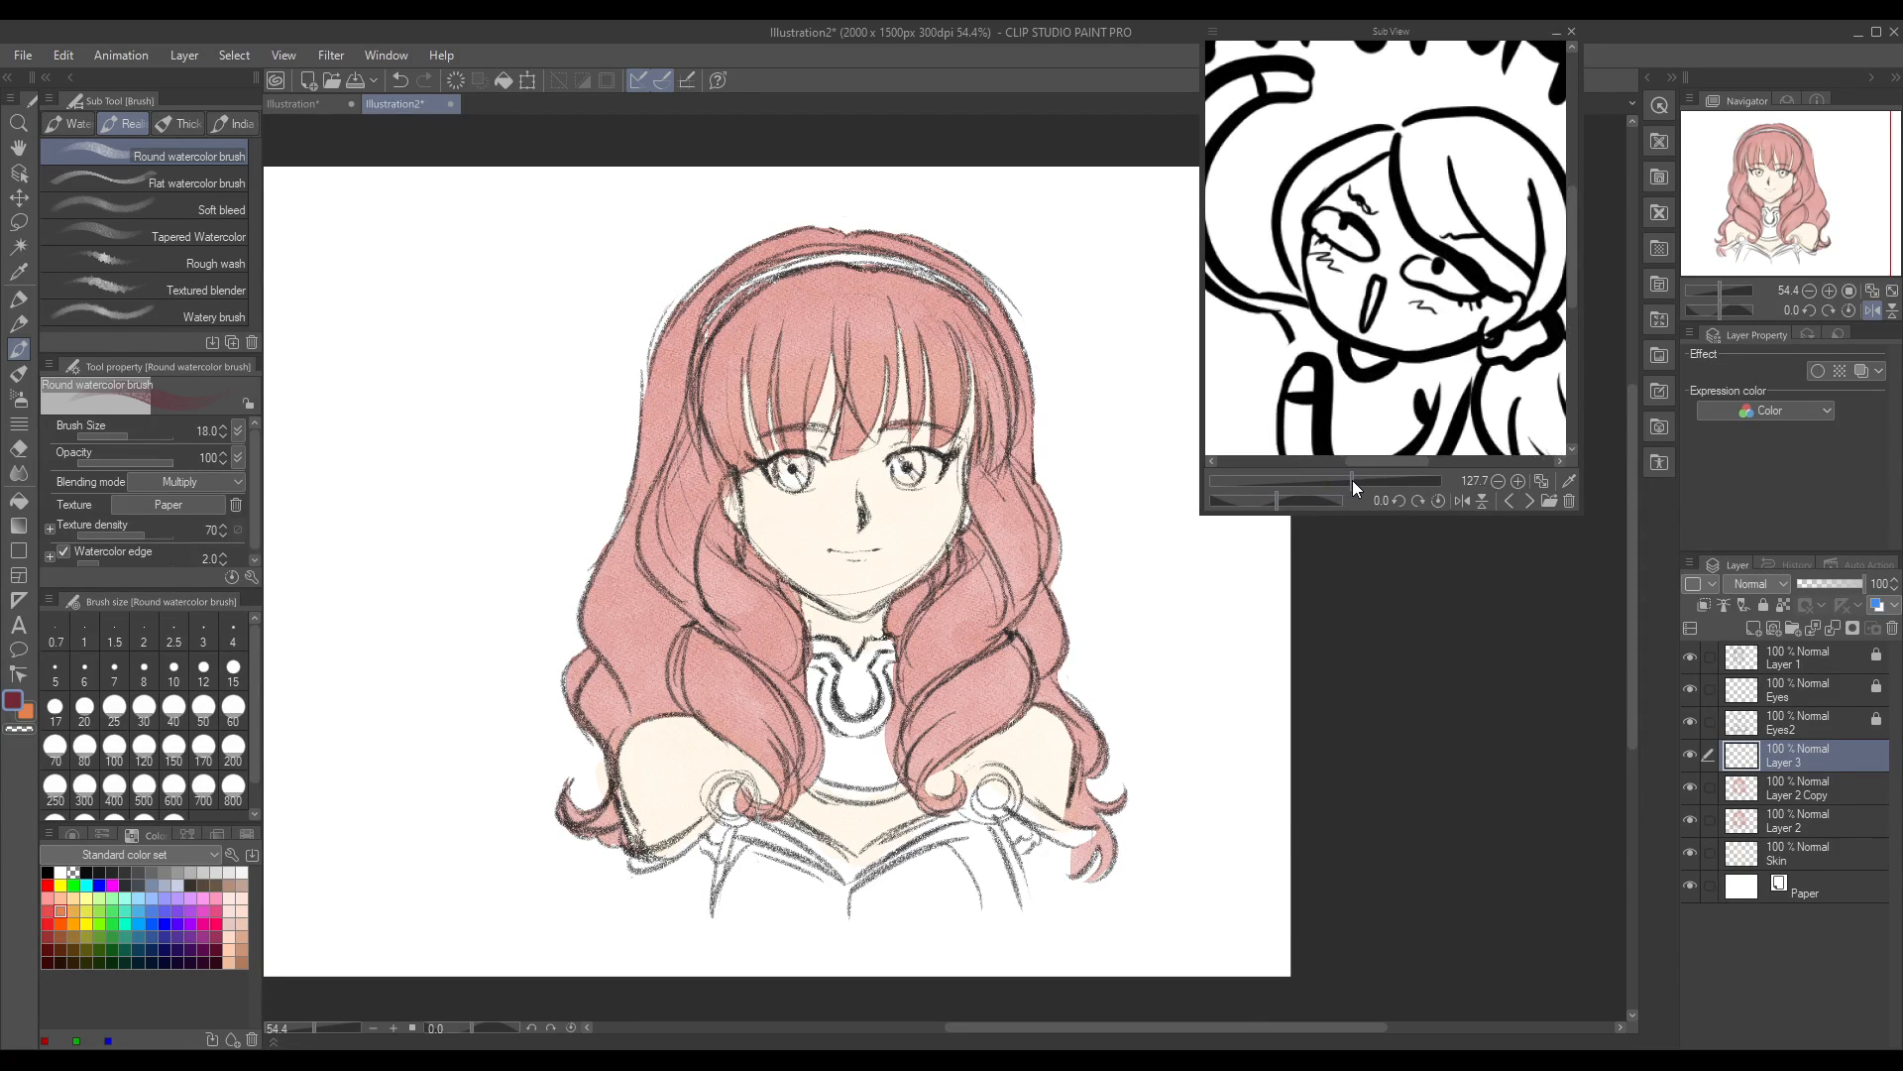
click(1529, 501)
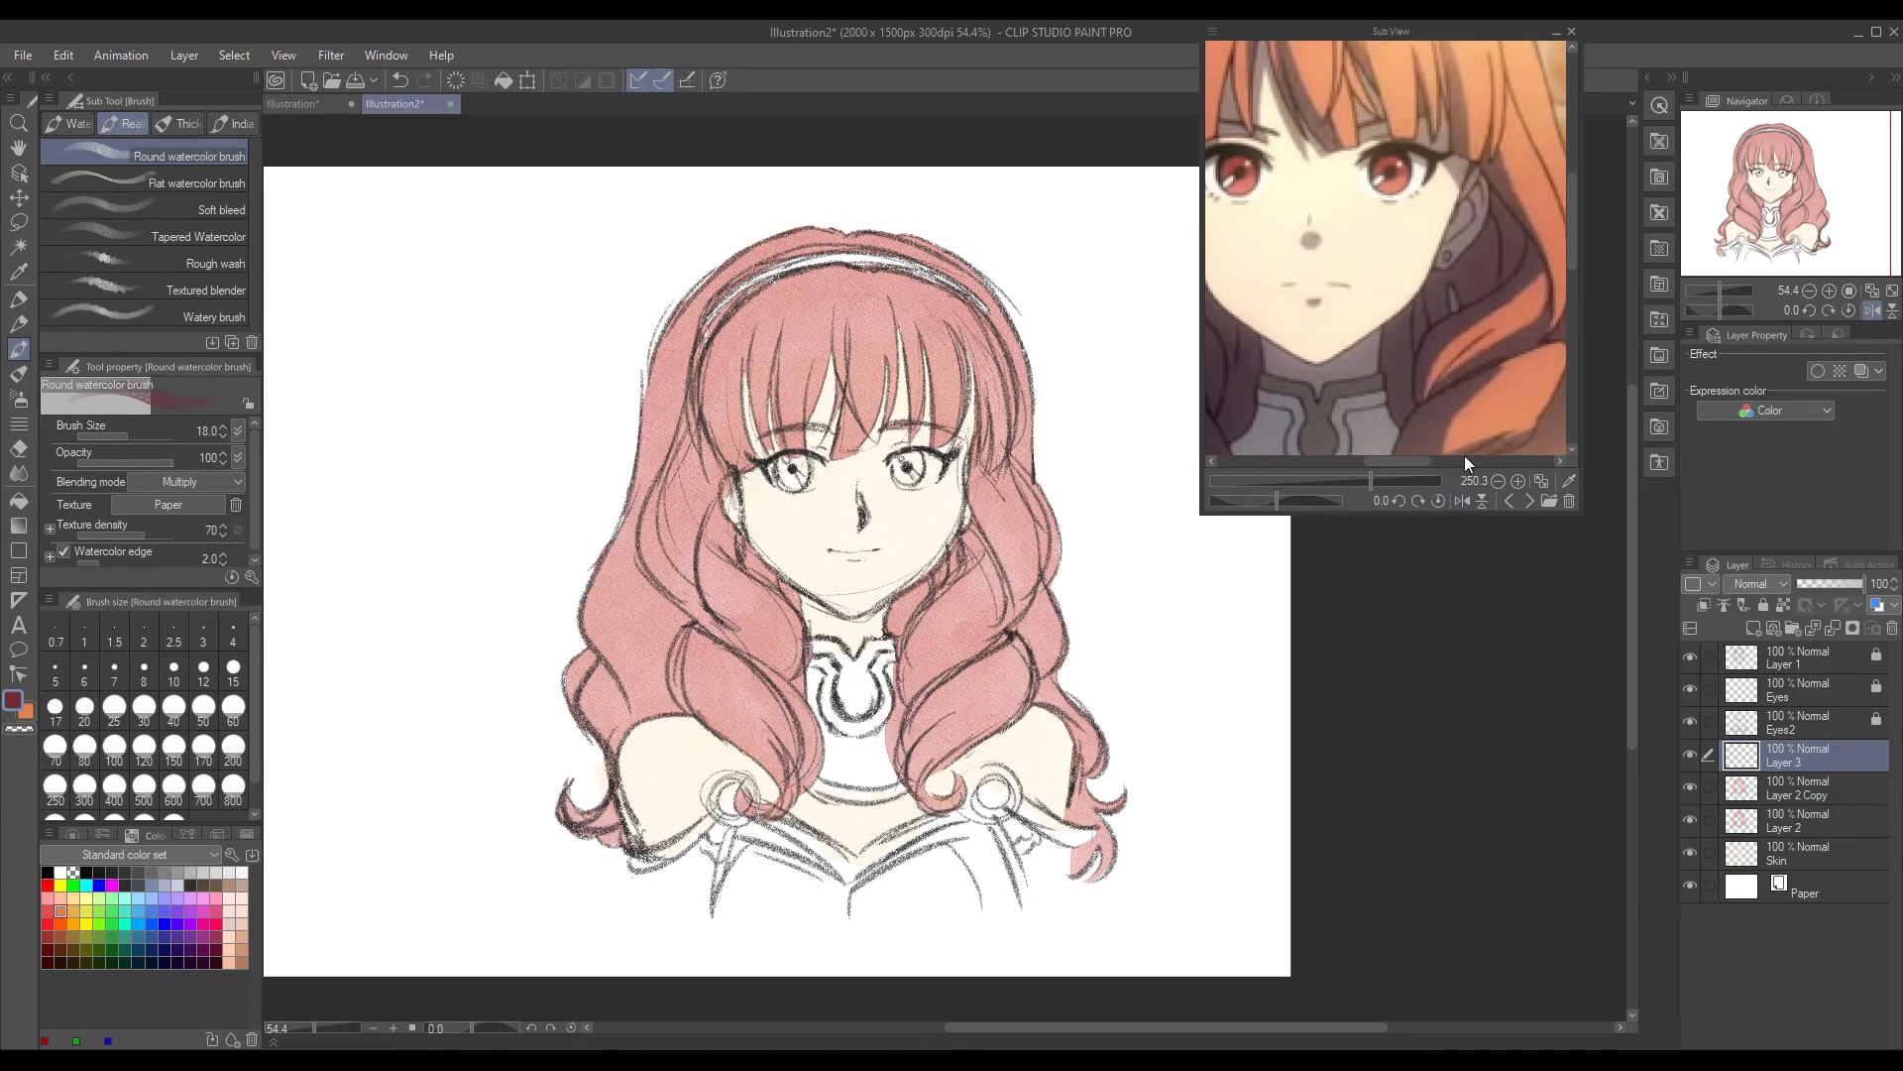
click(1529, 501)
click(1528, 501)
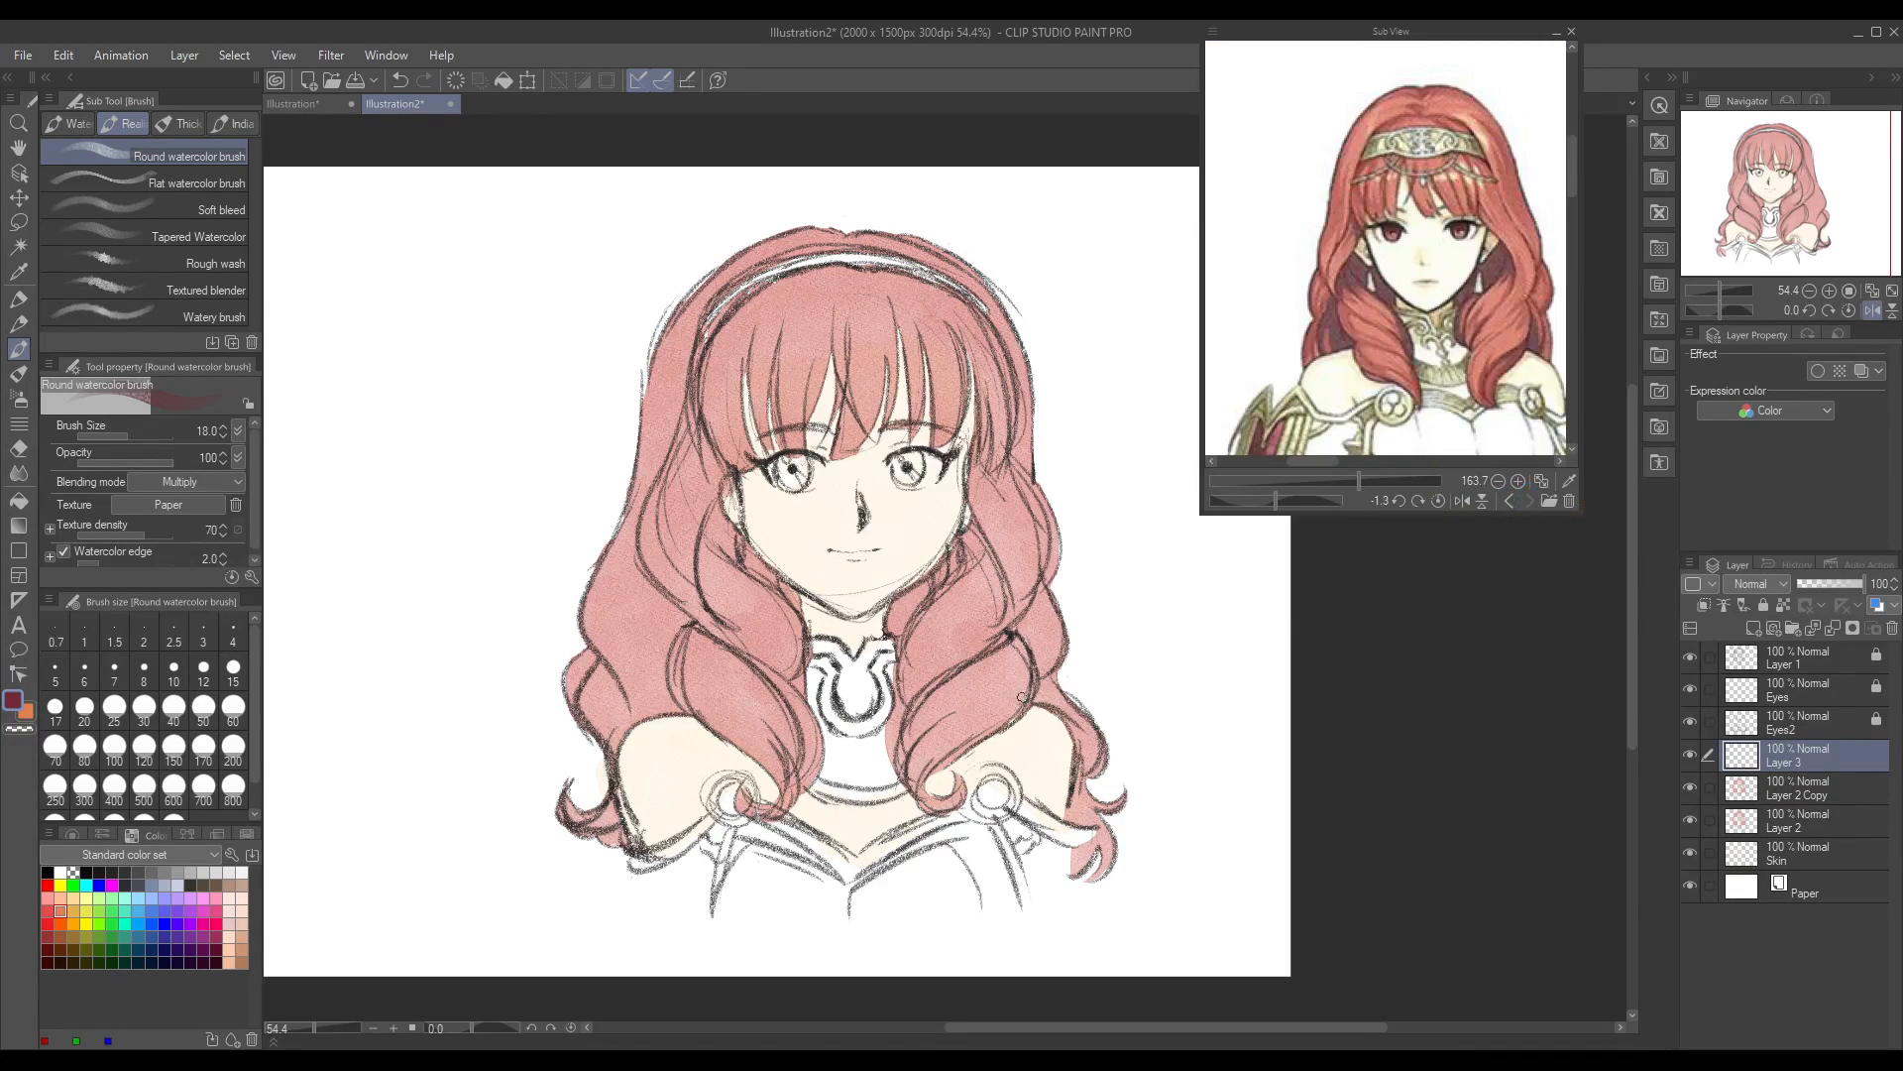
drag(1358, 480, 1370, 482)
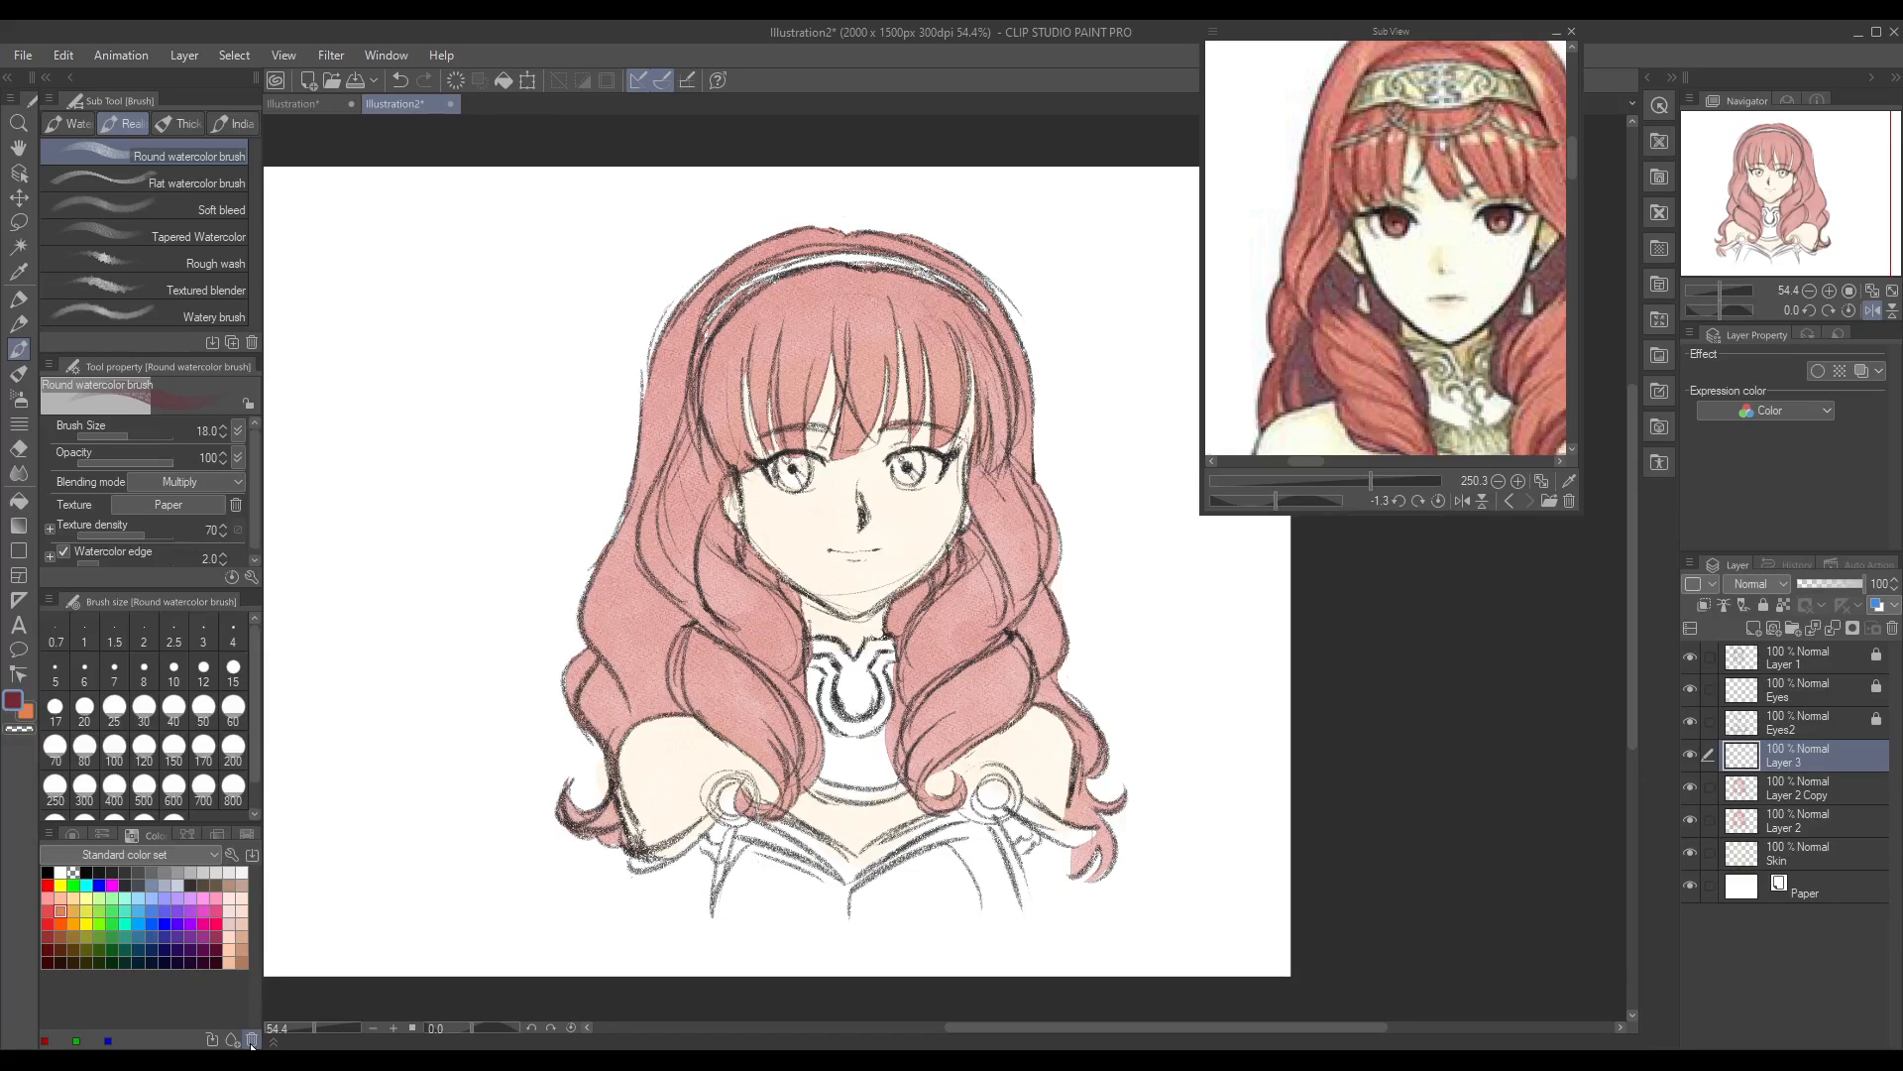
Step: Shade the hair beside the face's left cheek in crimson with the round watercolor brush at size 41.3
drag(321, 1025, 320, 1026)
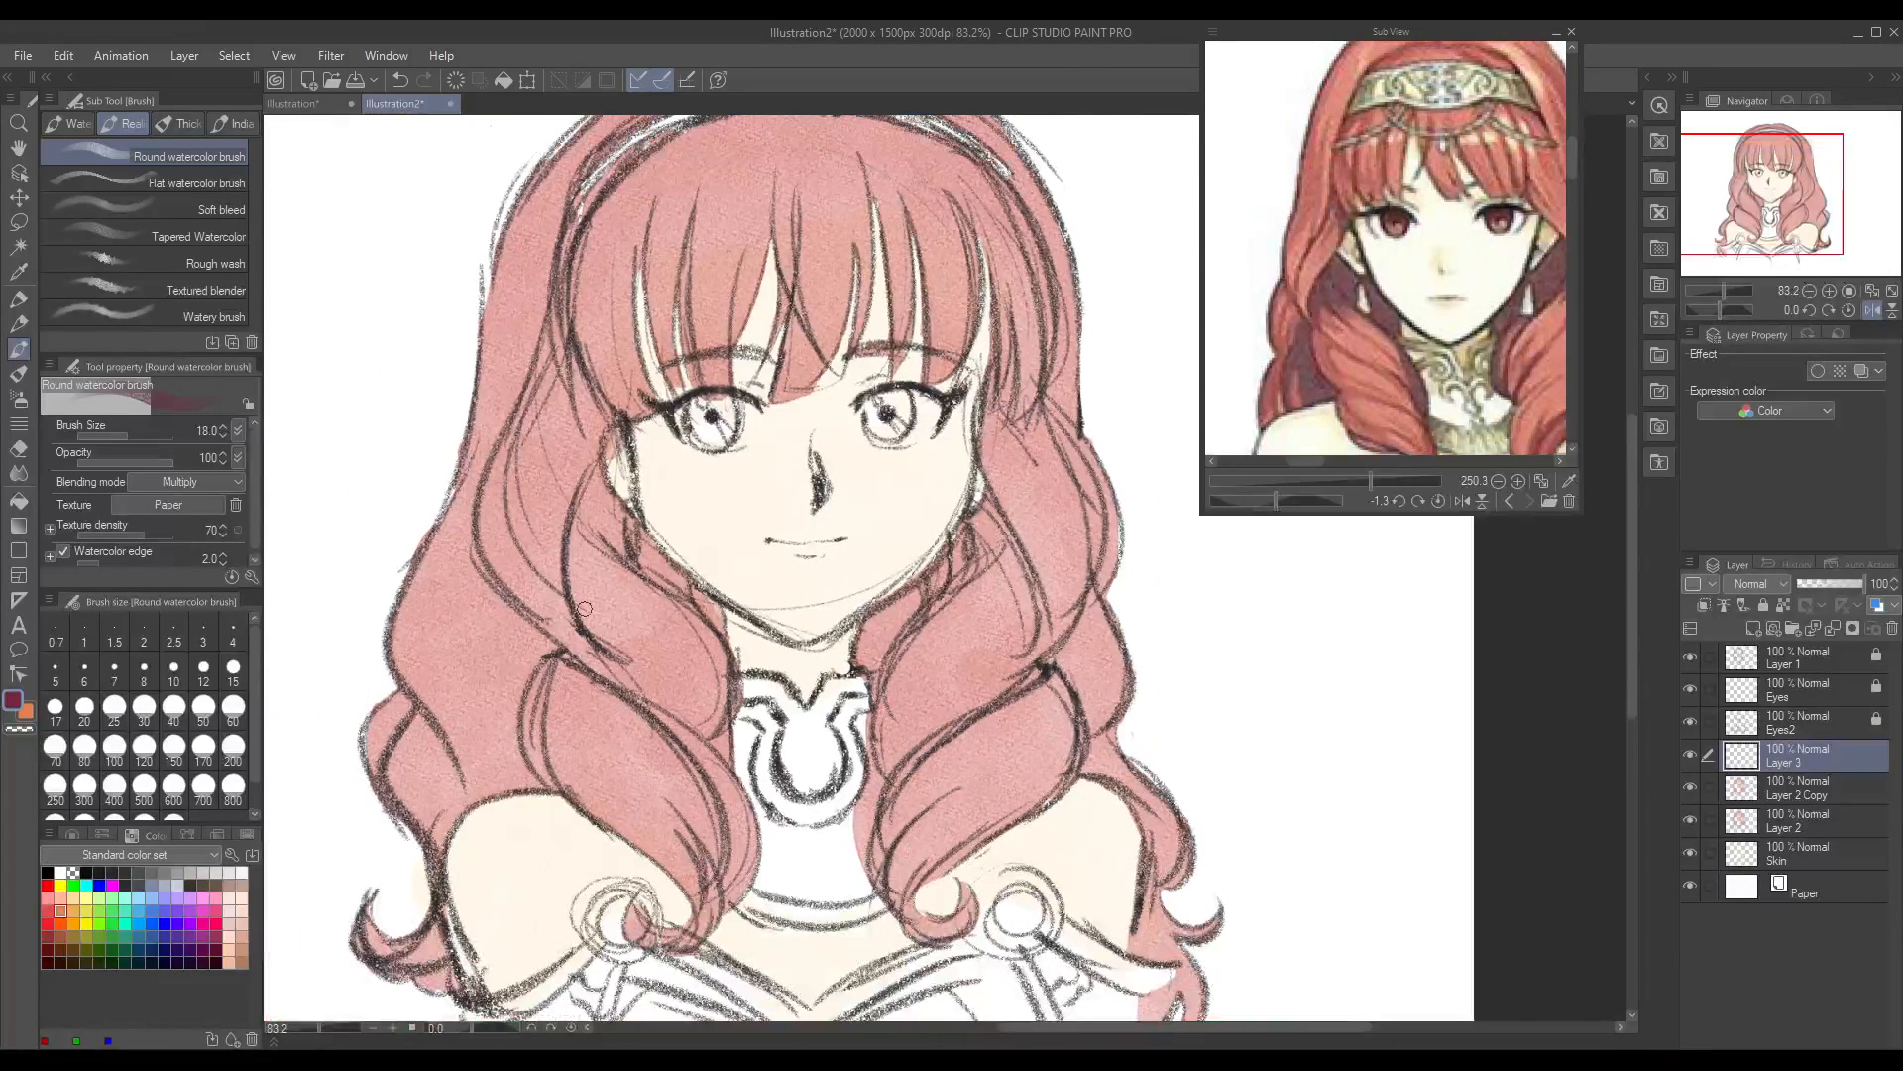
drag(127, 438, 125, 439)
drag(597, 484, 599, 531)
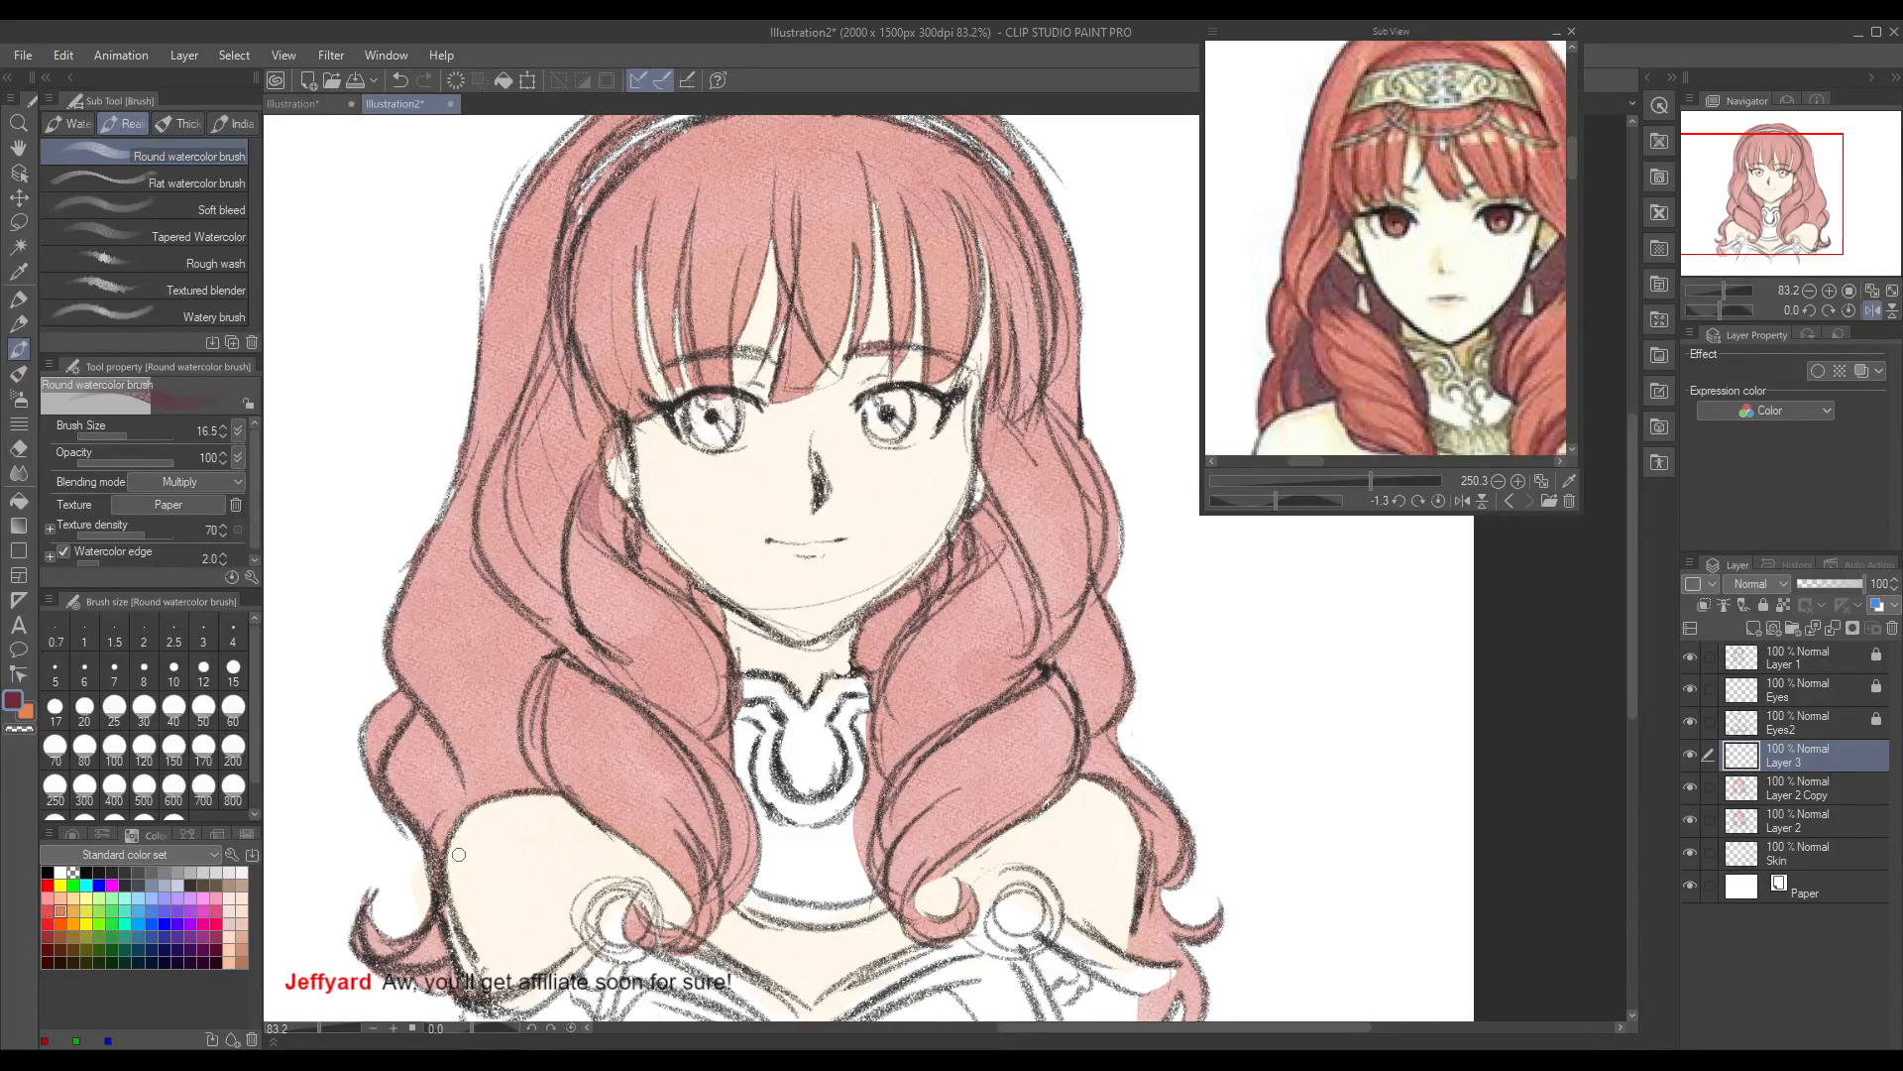
key(ctrl+z)
click(129, 437)
click(128, 436)
mouse_move(587, 461)
mouse_down()
mouse_move(595, 525)
mouse_move(719, 639)
mouse_up()
key(ctrl+z)
key(ctrl+z)
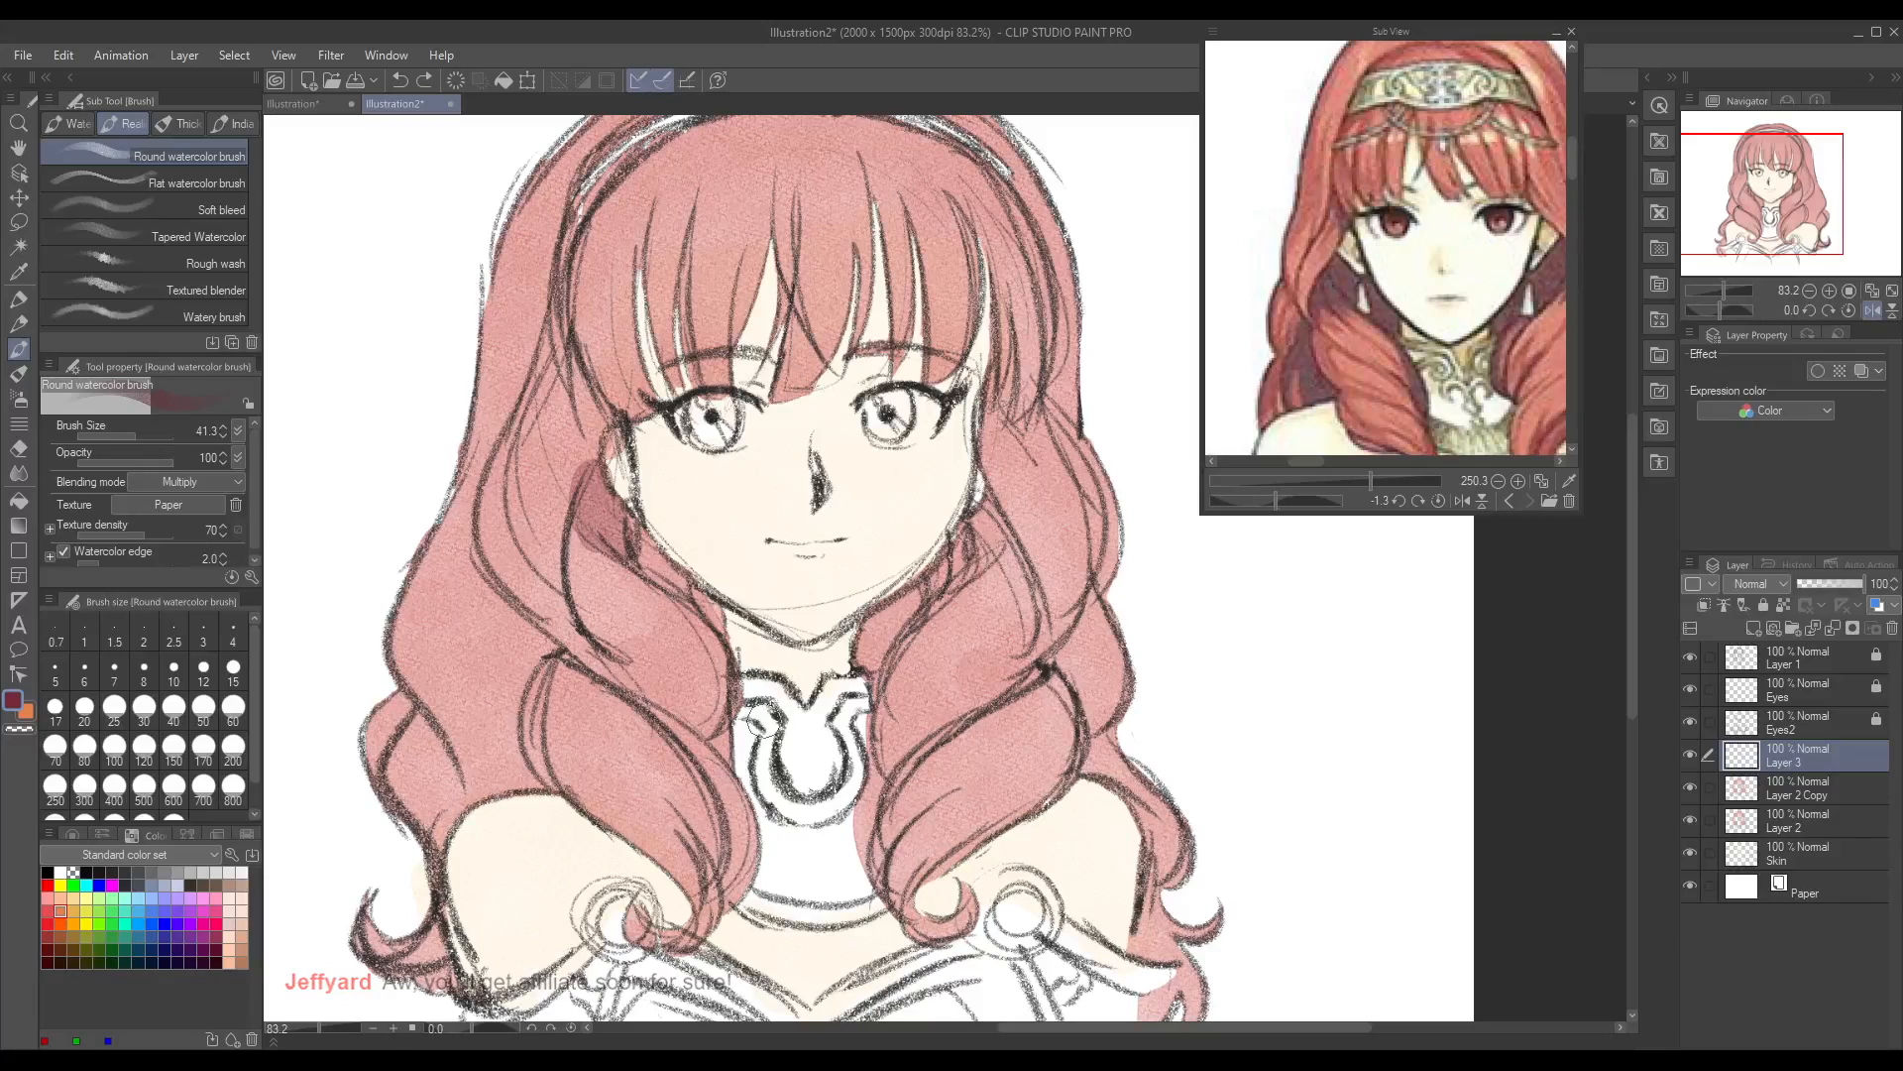
mouse_move(591, 472)
mouse_down()
mouse_move(595, 516)
mouse_move(634, 560)
mouse_up()
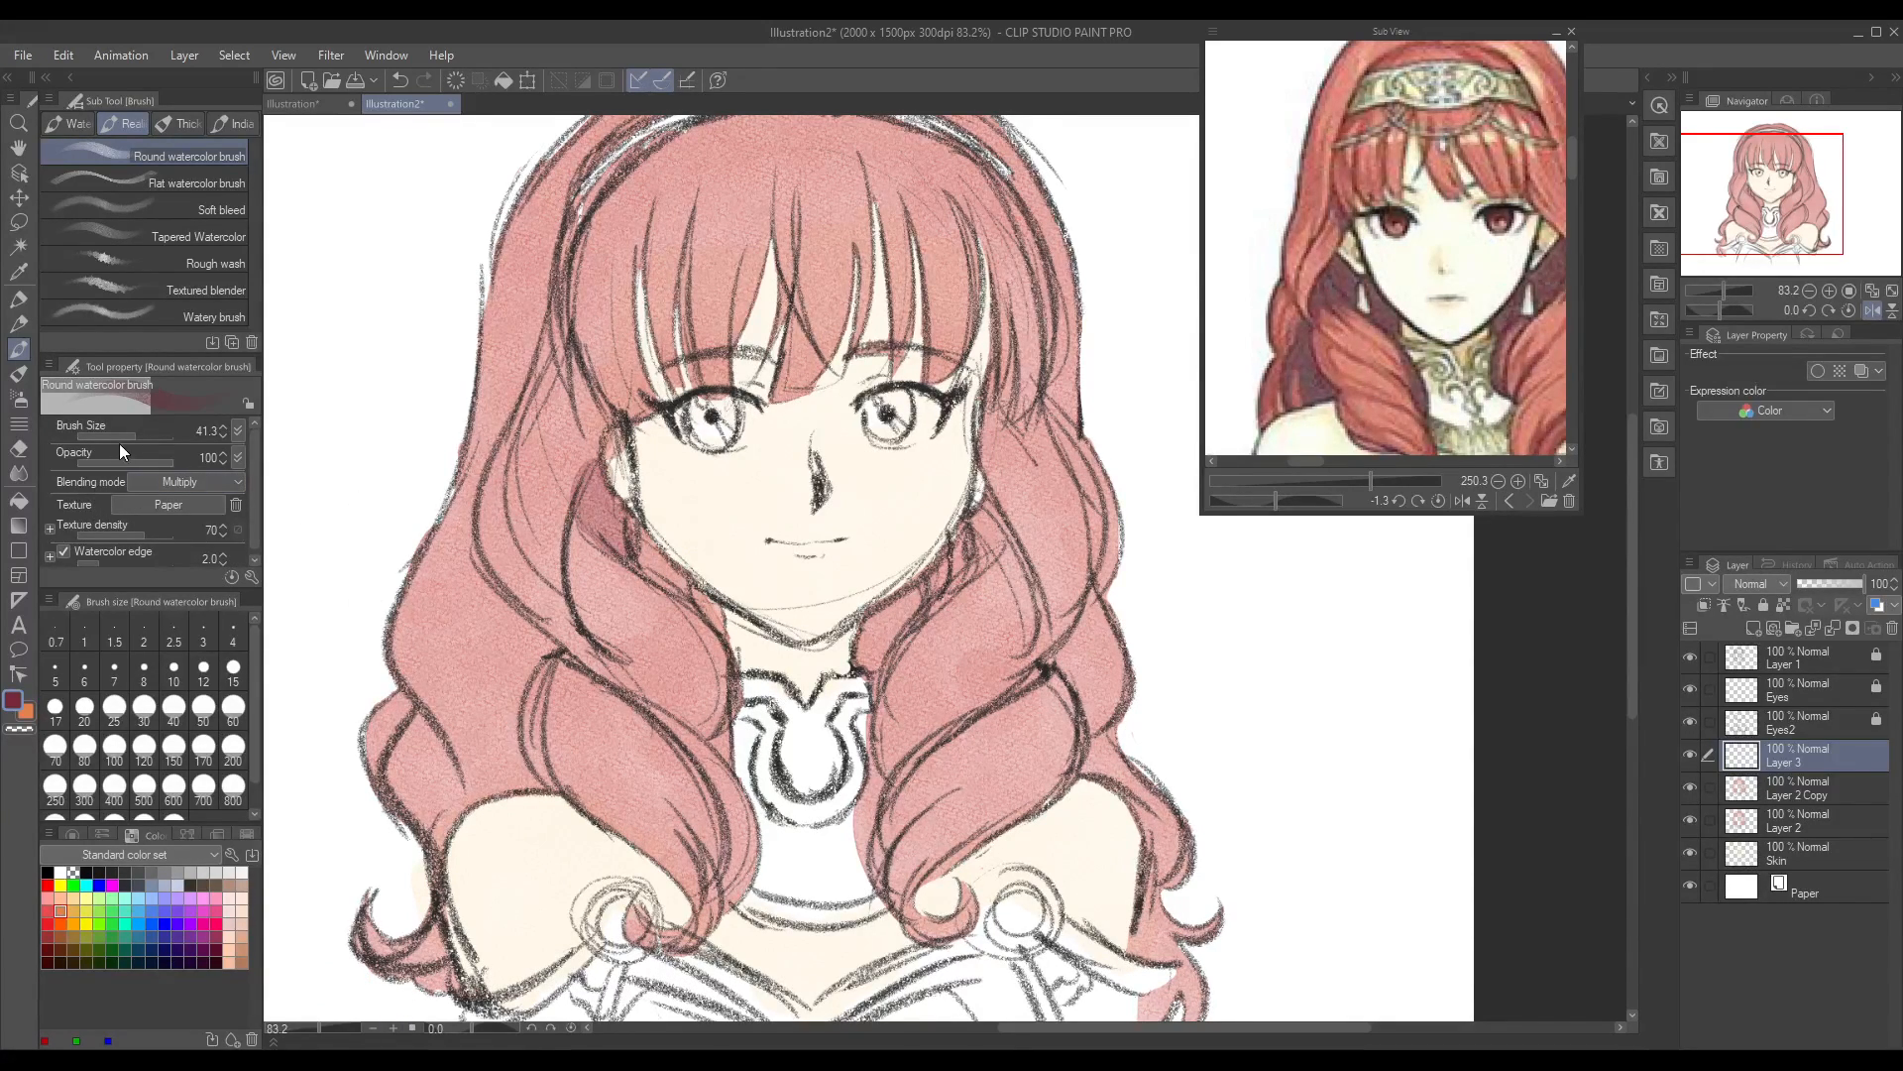
Step: Shade the inner hair along both sides of the jaw in crimson with the brush size set to 50.7
drag(135, 434, 145, 432)
mouse_move(883, 615)
mouse_down()
mouse_move(873, 644)
mouse_move(973, 538)
mouse_move(971, 555)
mouse_up()
mouse_move(600, 488)
mouse_down()
mouse_move(616, 538)
mouse_move(714, 617)
mouse_up()
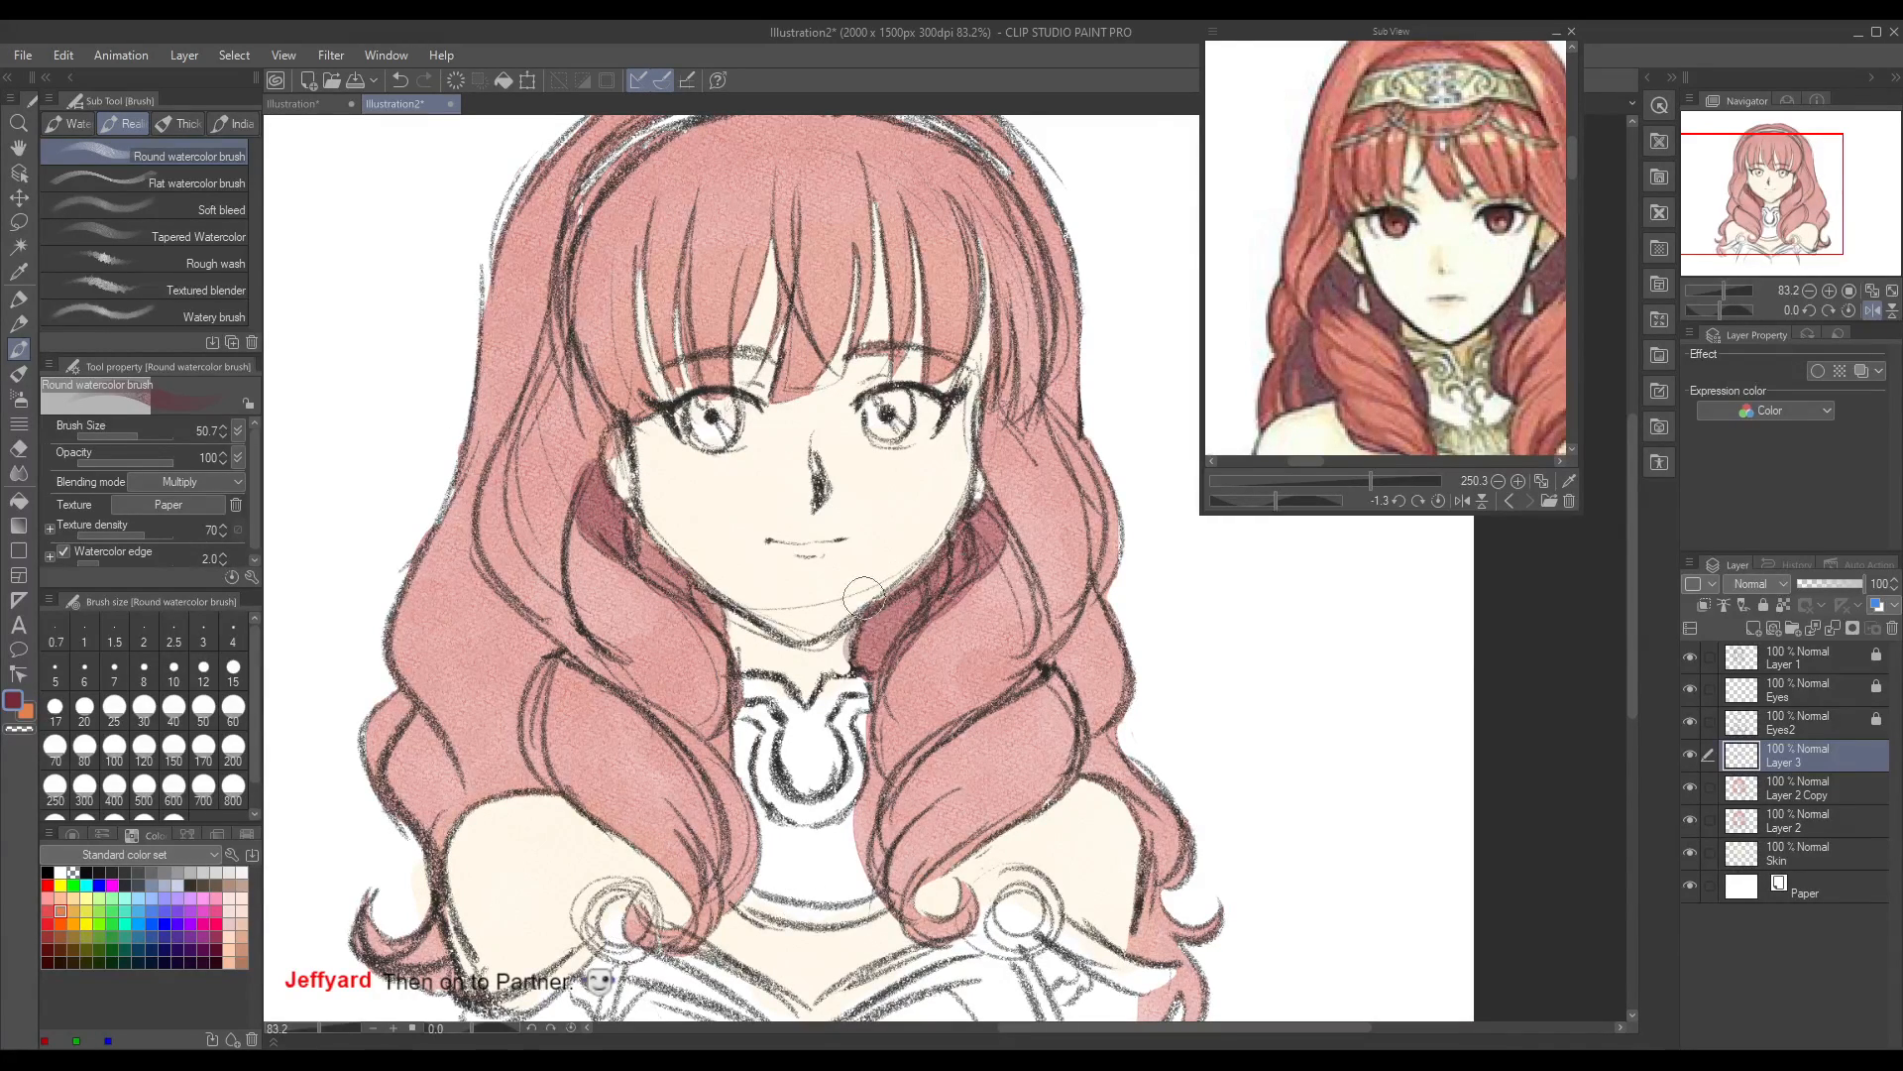
drag(550, 643, 601, 670)
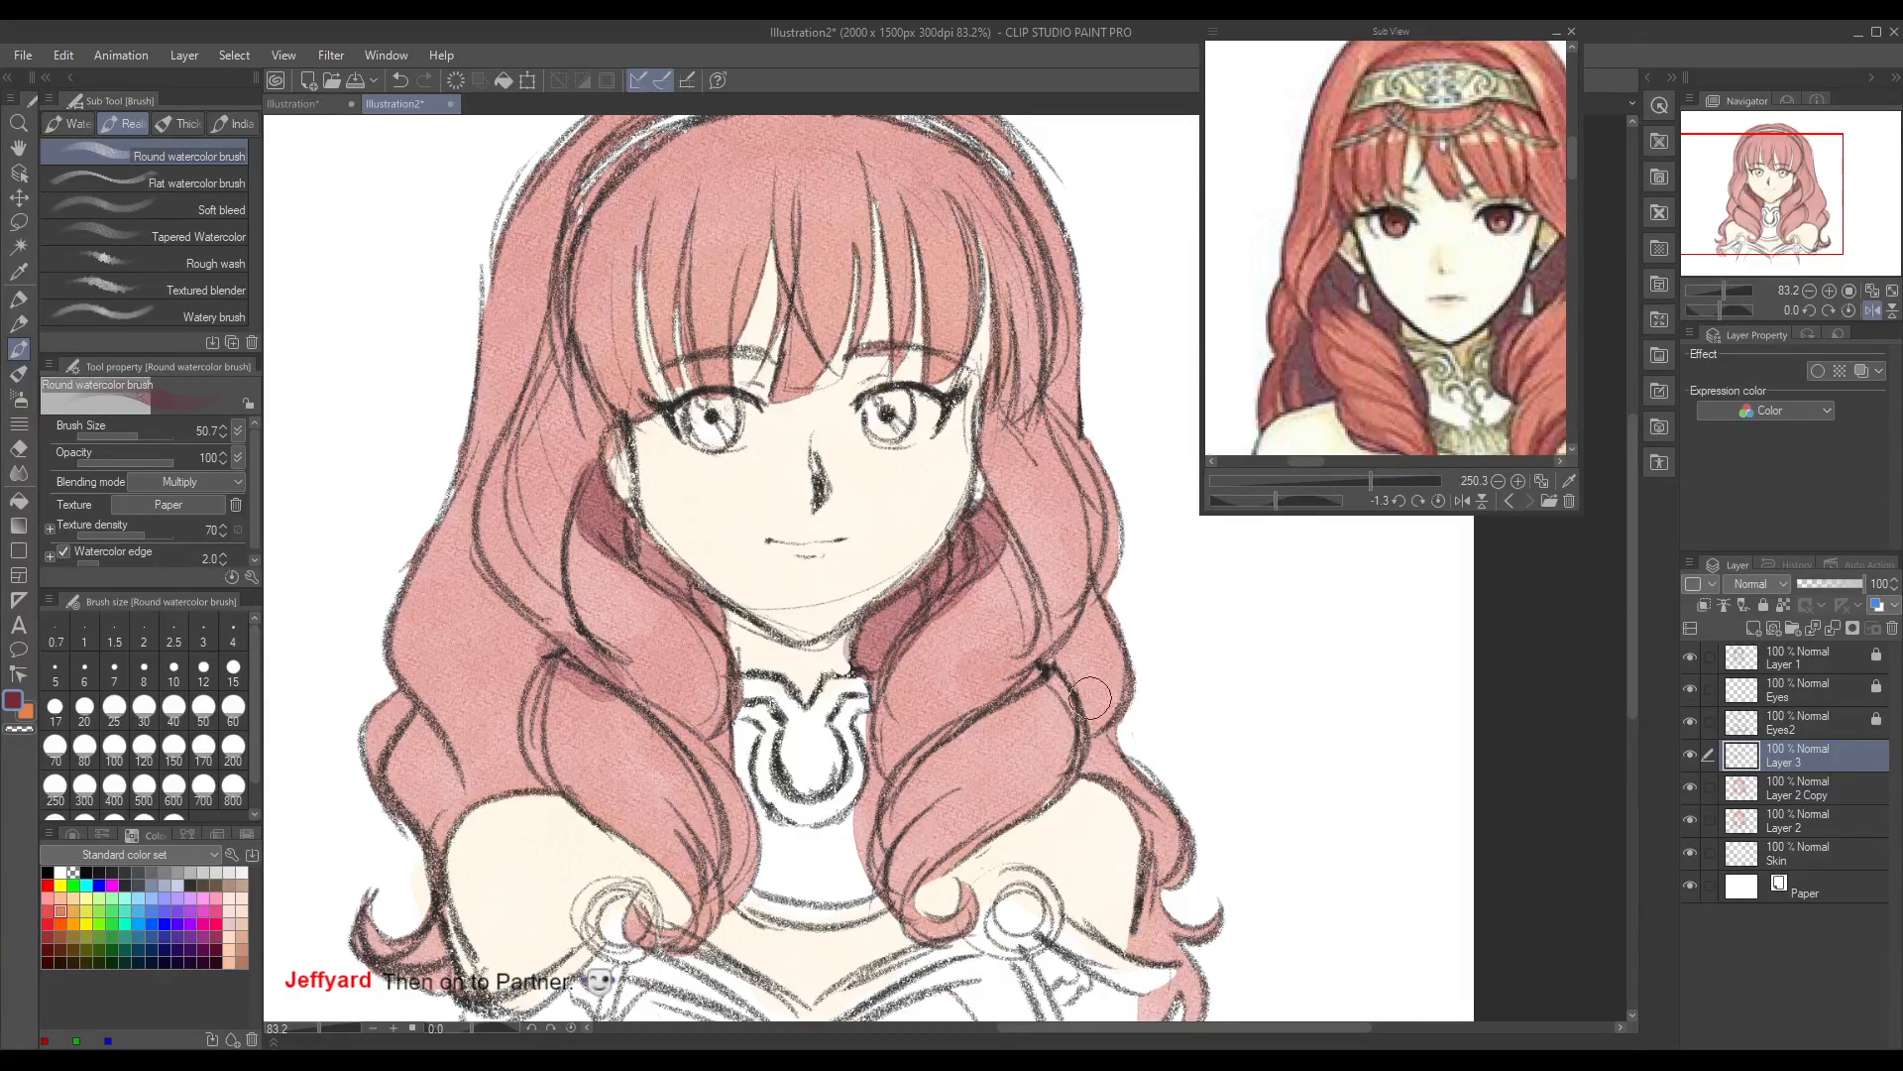
key(ctrl+z)
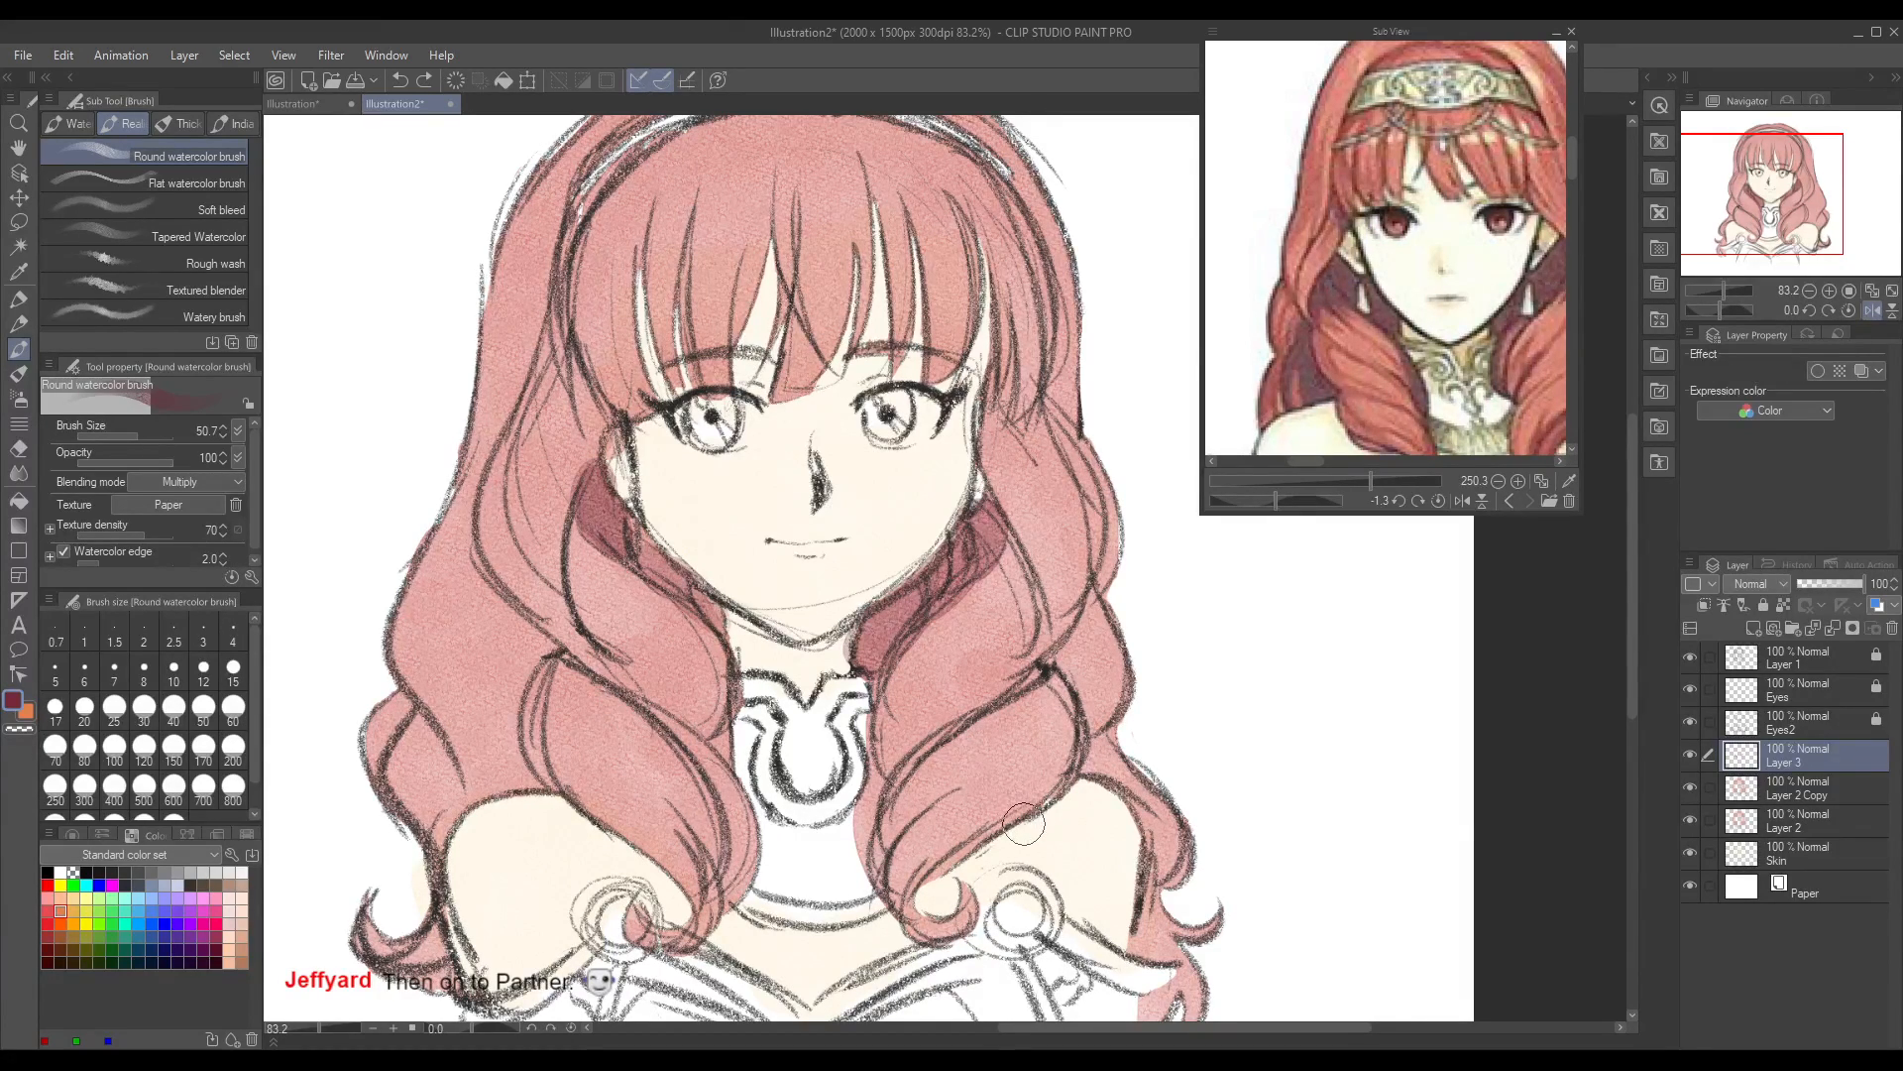
Step: Deepen the crimson shadows between the jaw and the front curls on both sides with a second pass
mouse_move(966, 521)
mouse_down()
mouse_move(981, 555)
mouse_move(864, 659)
mouse_up()
drag(580, 483, 719, 646)
mouse_move(937, 569)
mouse_down()
mouse_move(880, 761)
mouse_move(889, 622)
mouse_move(935, 585)
mouse_move(884, 614)
mouse_up()
key(ctrl+z)
drag(677, 575, 721, 620)
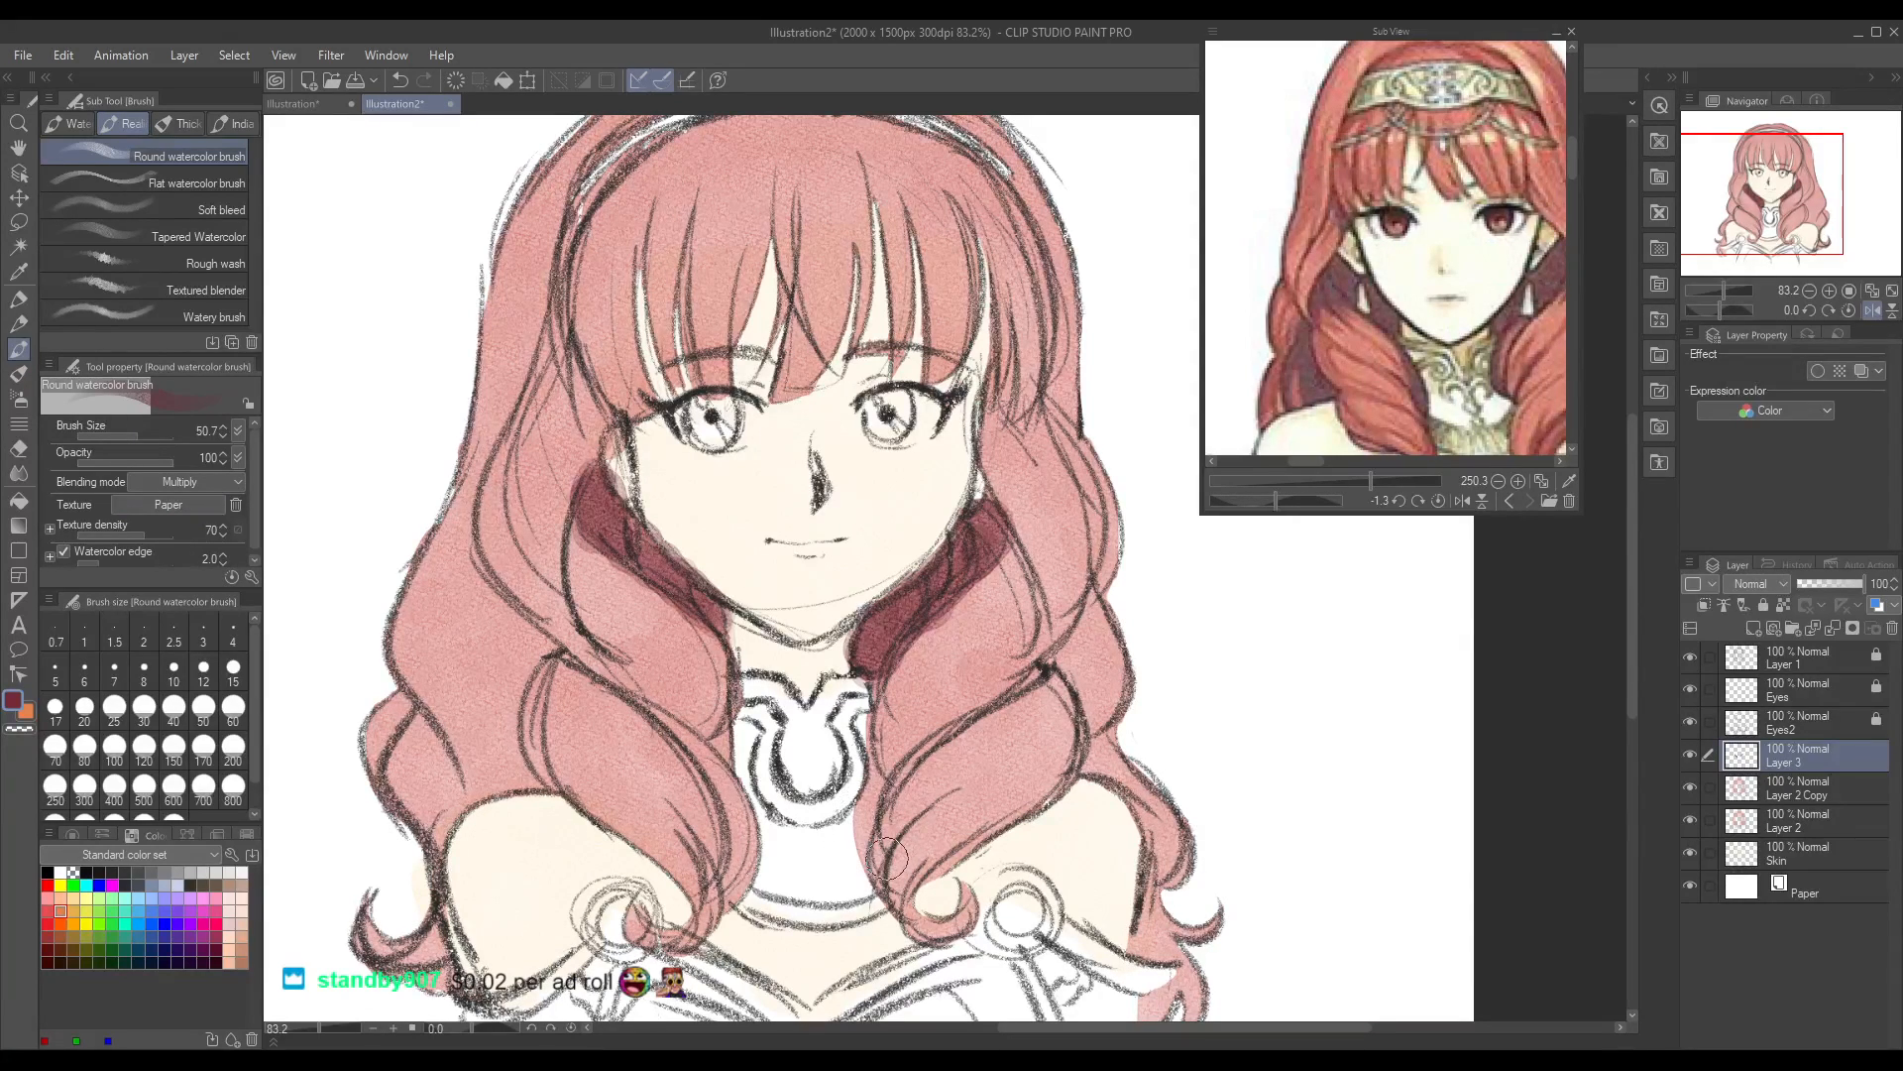
Step: Erase the hair colour spilling onto the white area beside the collar from Layer 2 Copy and Layer 2 with the Hard eraser
click(1790, 790)
ctrl+click(1805, 825)
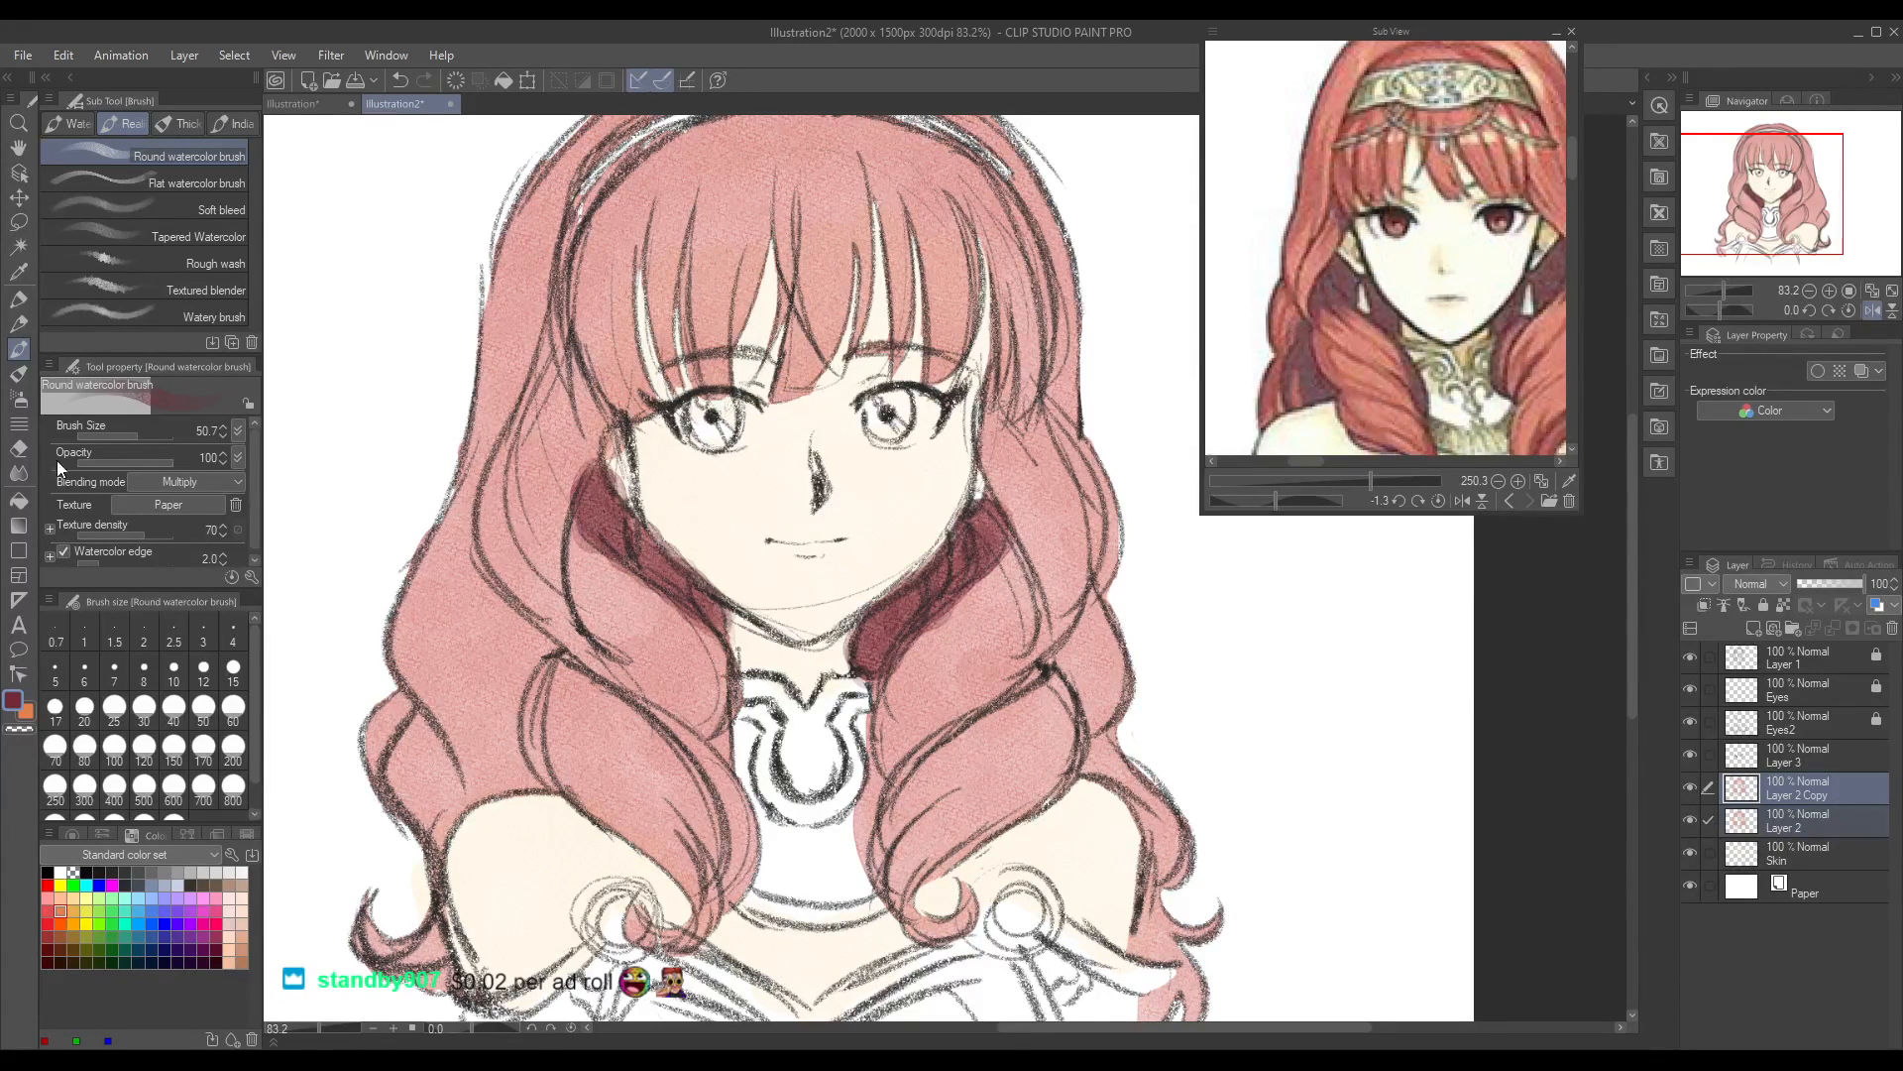
click(18, 448)
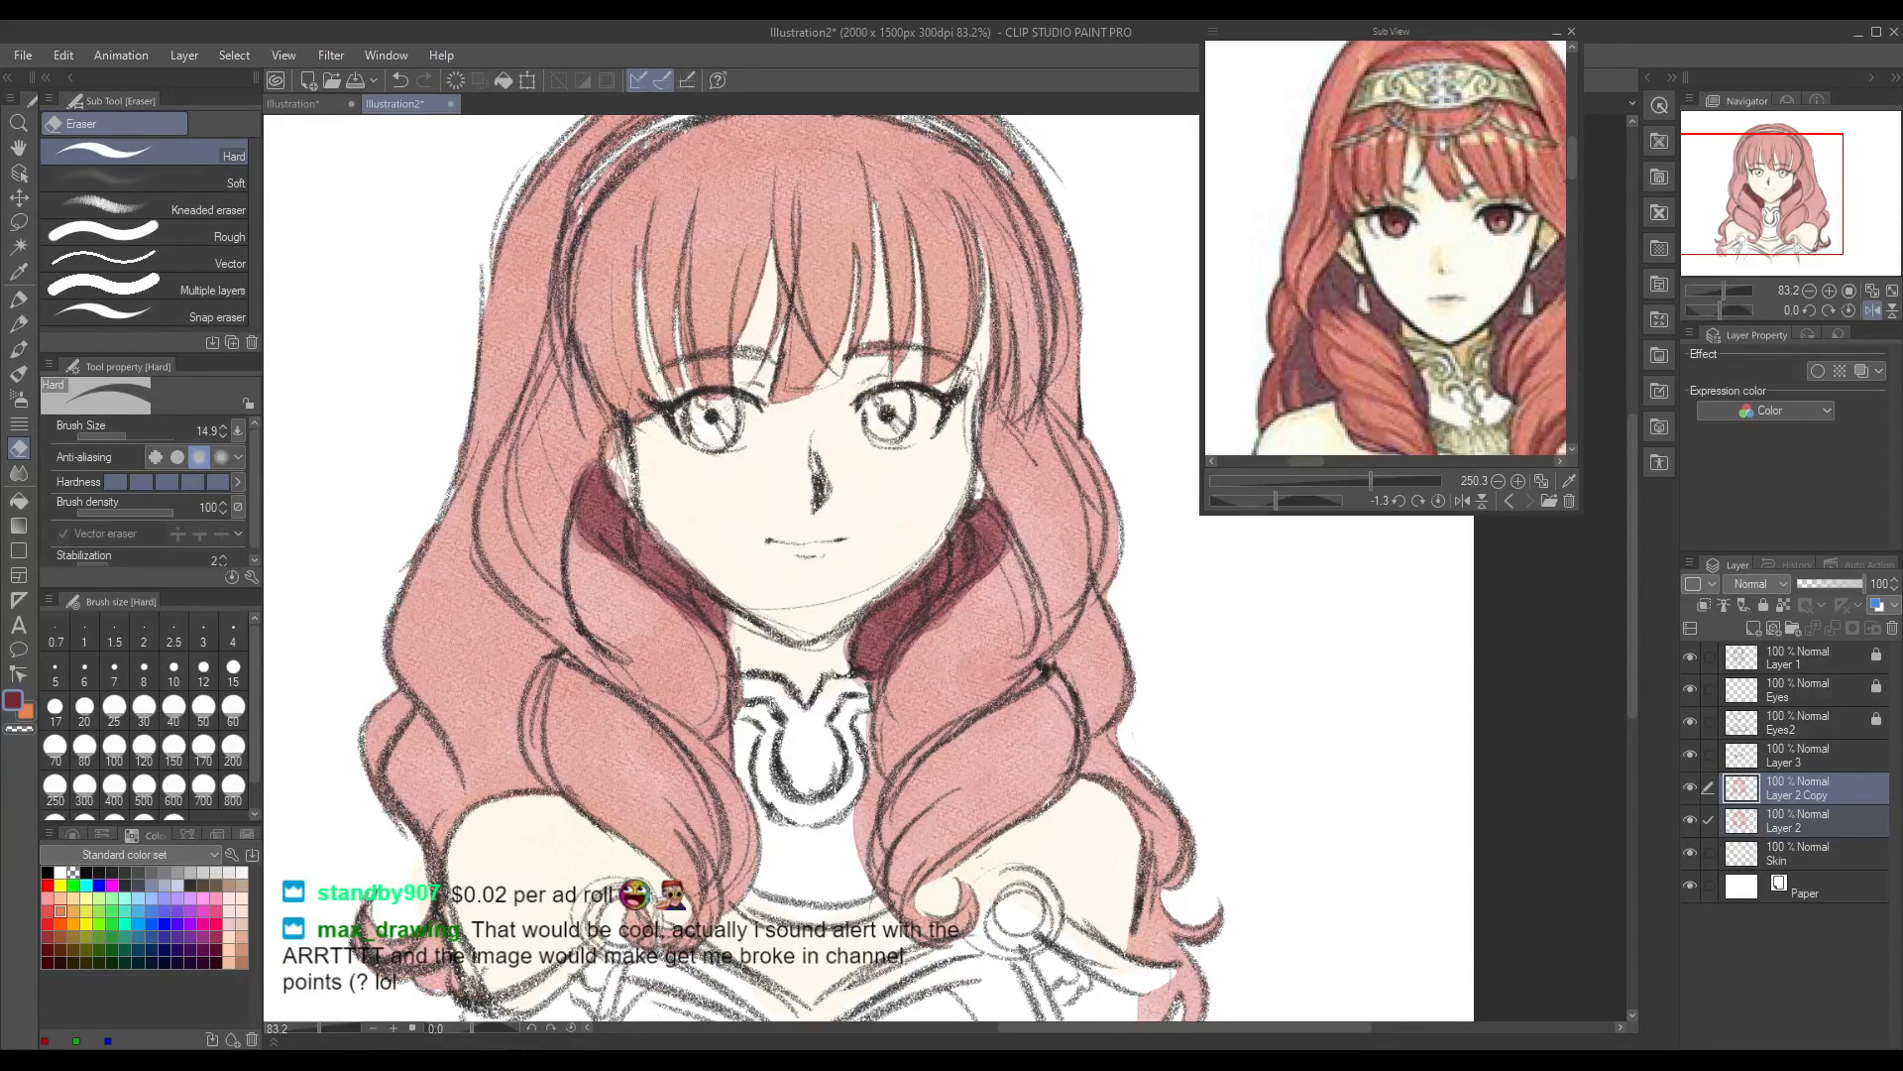
drag(864, 744, 858, 872)
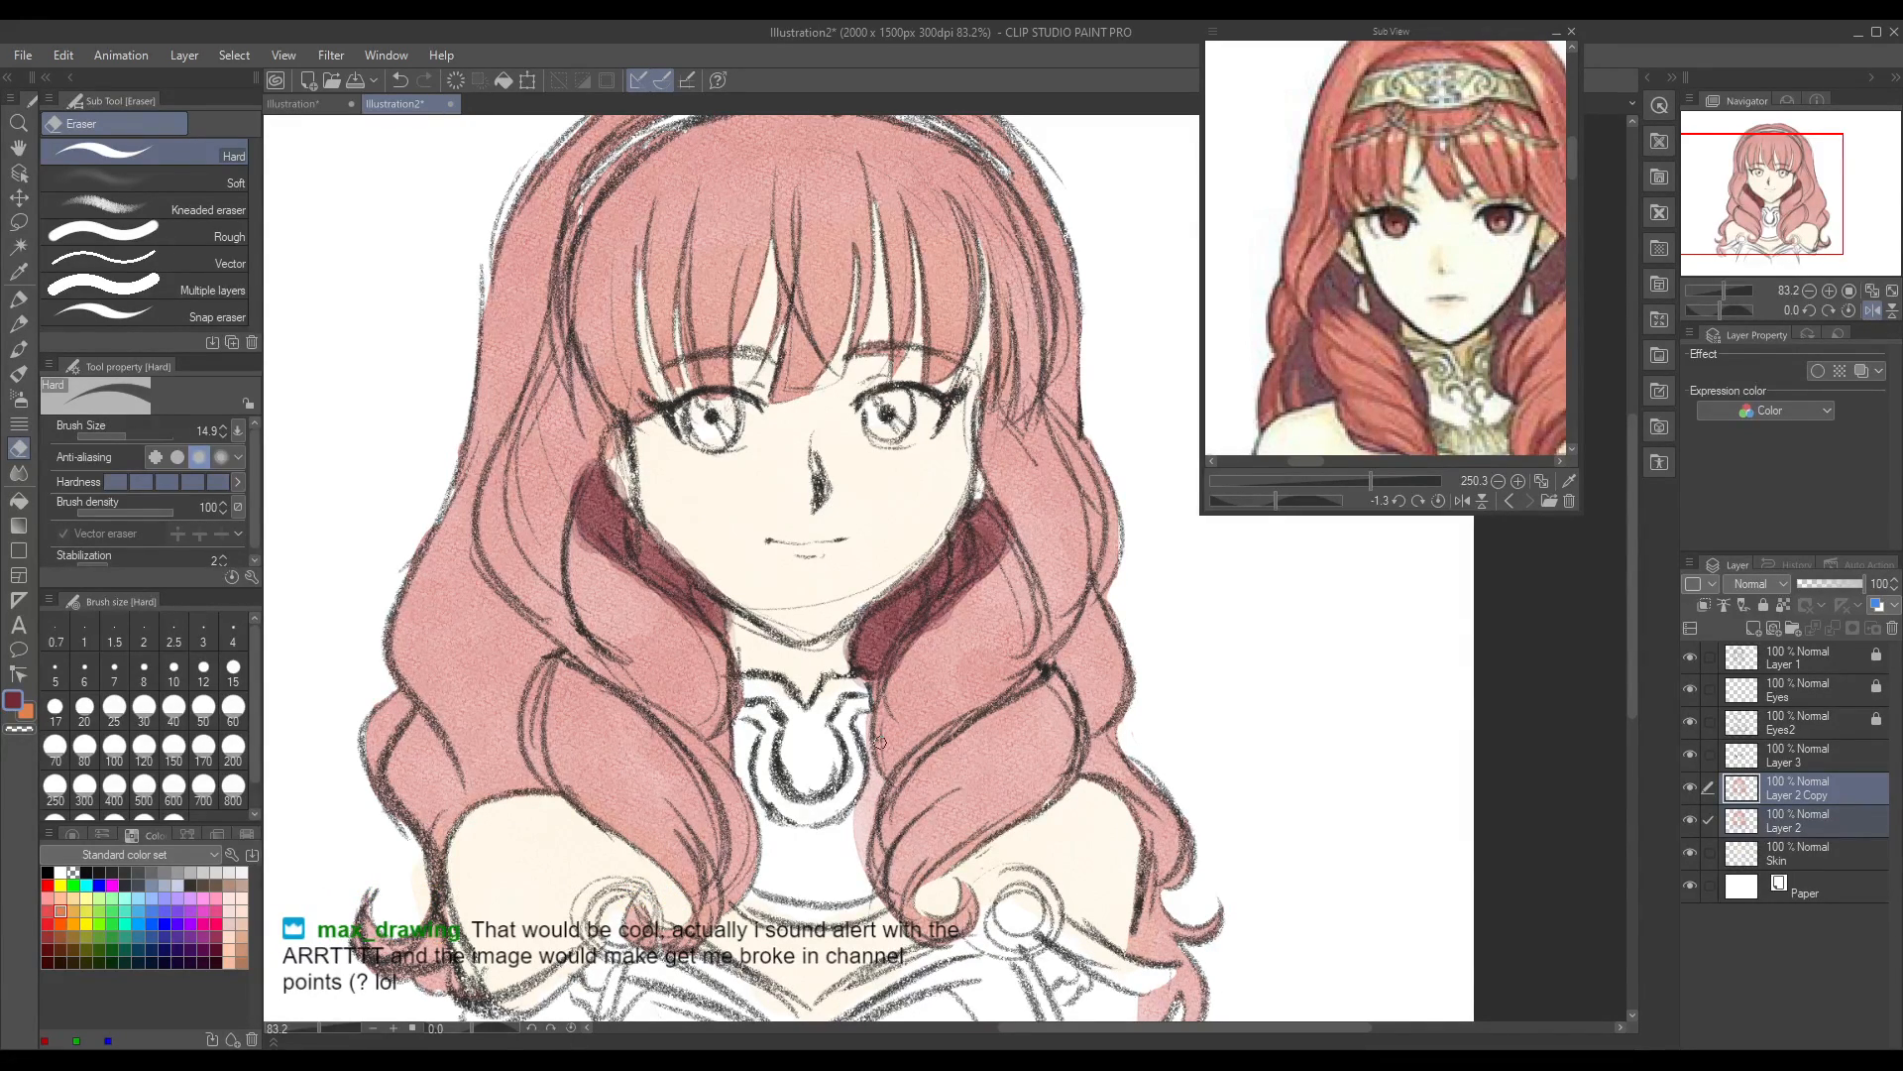
click(1820, 813)
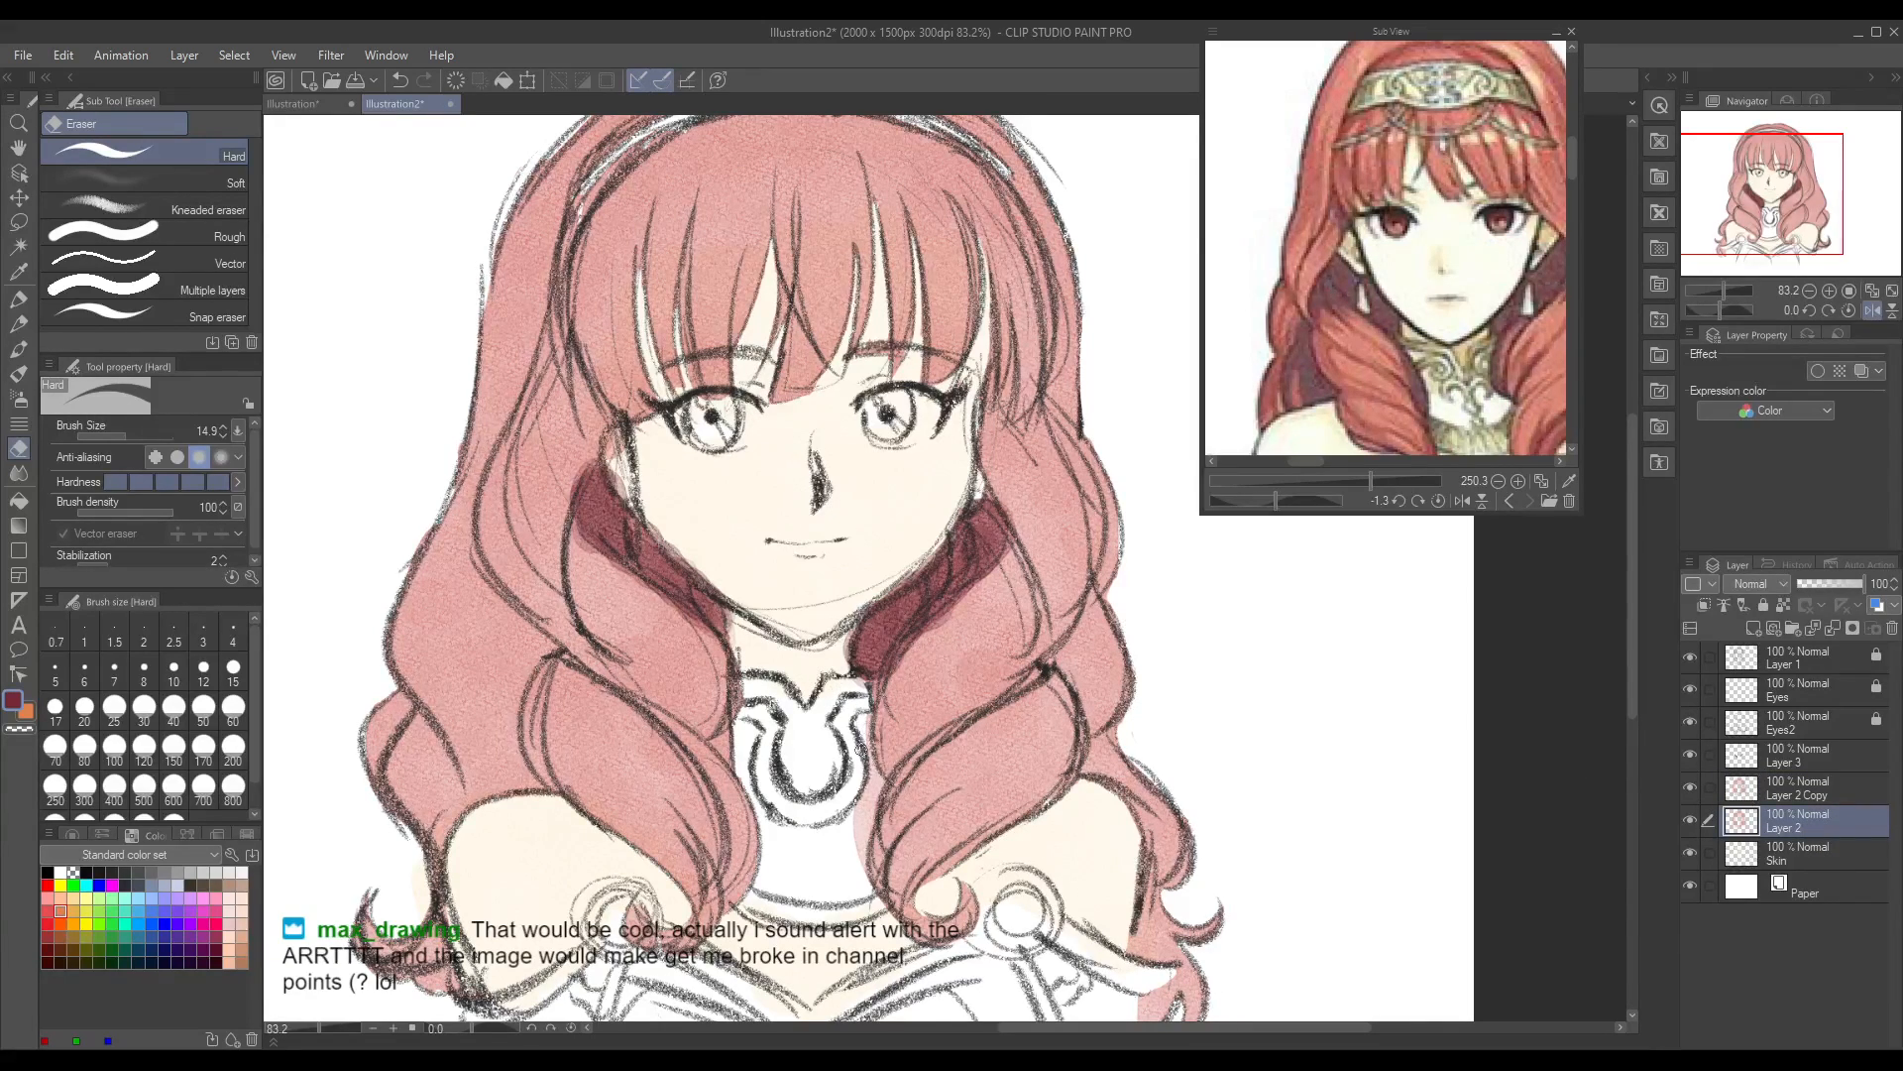
drag(865, 731, 859, 873)
drag(877, 790, 880, 778)
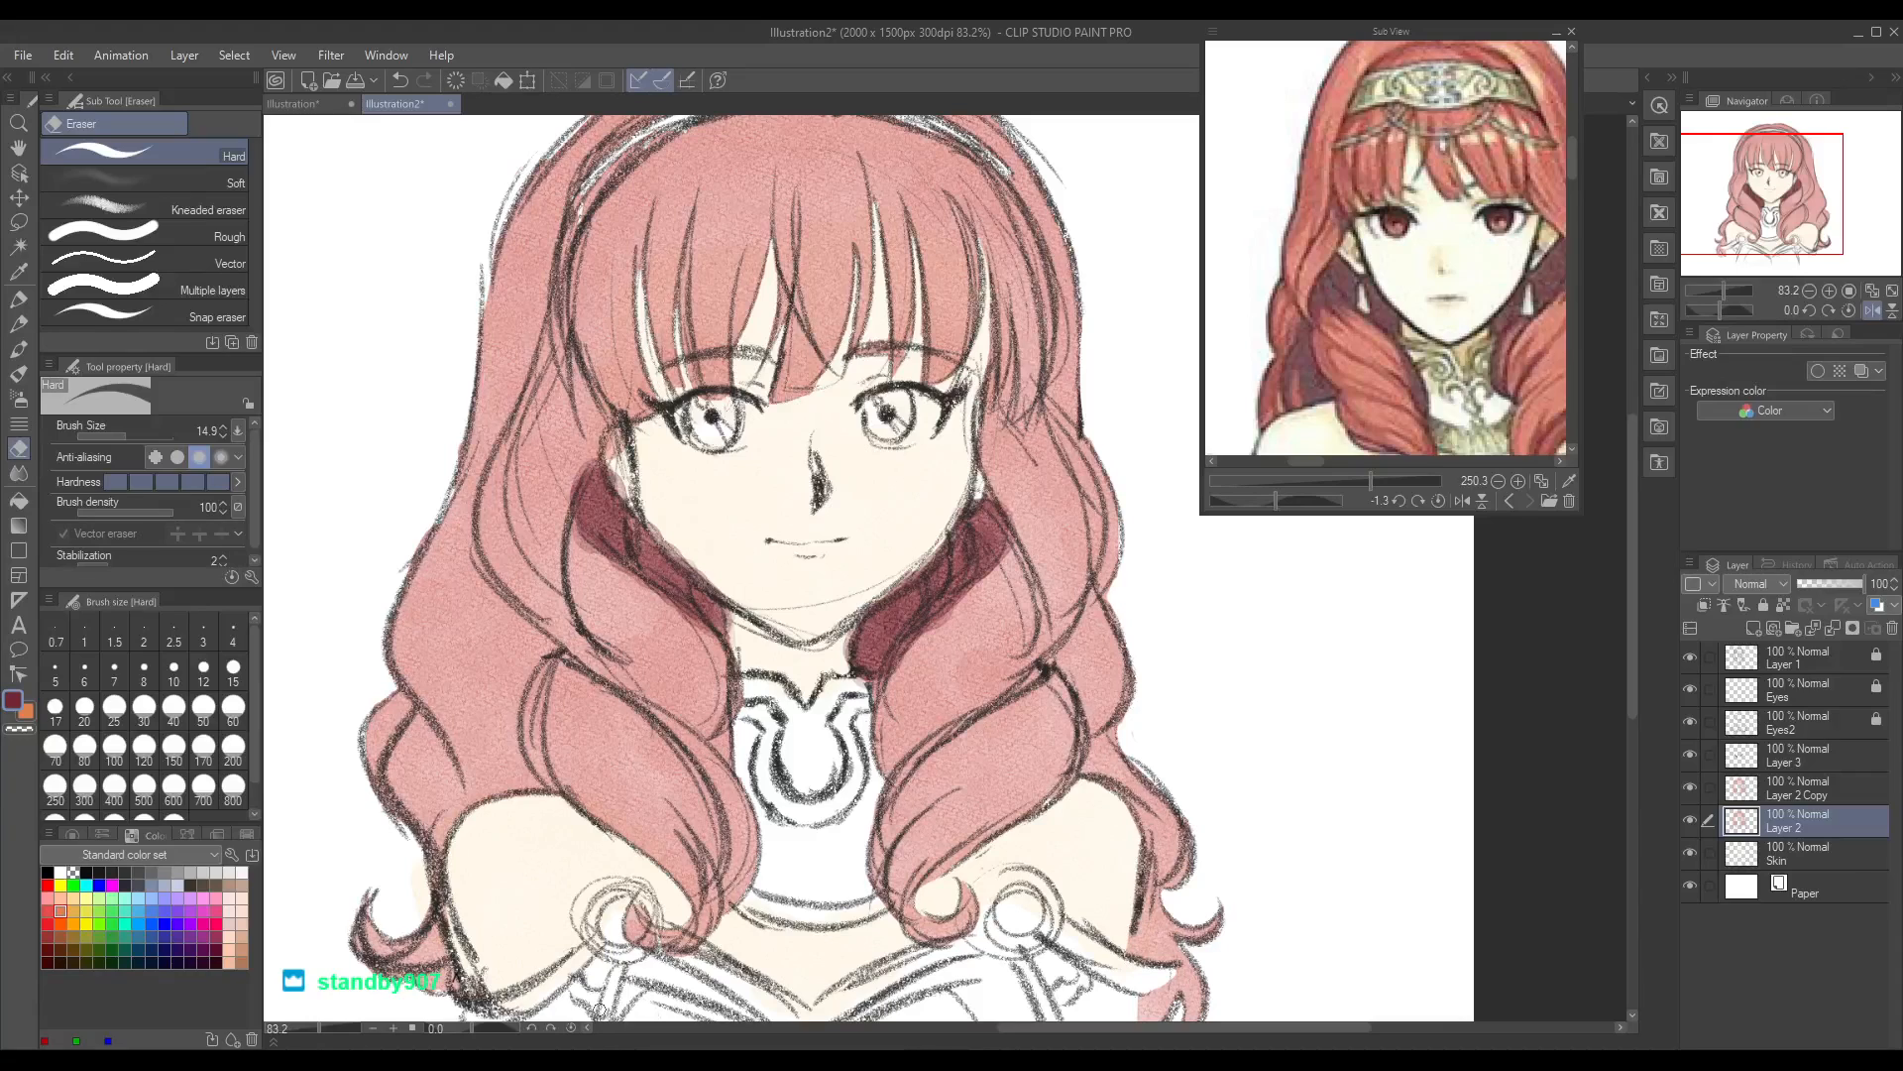
Step: Look at the black-and-white cartoon sketch among the reference pictures, enlarged to 119%
click(1530, 501)
click(1530, 501)
click(1508, 501)
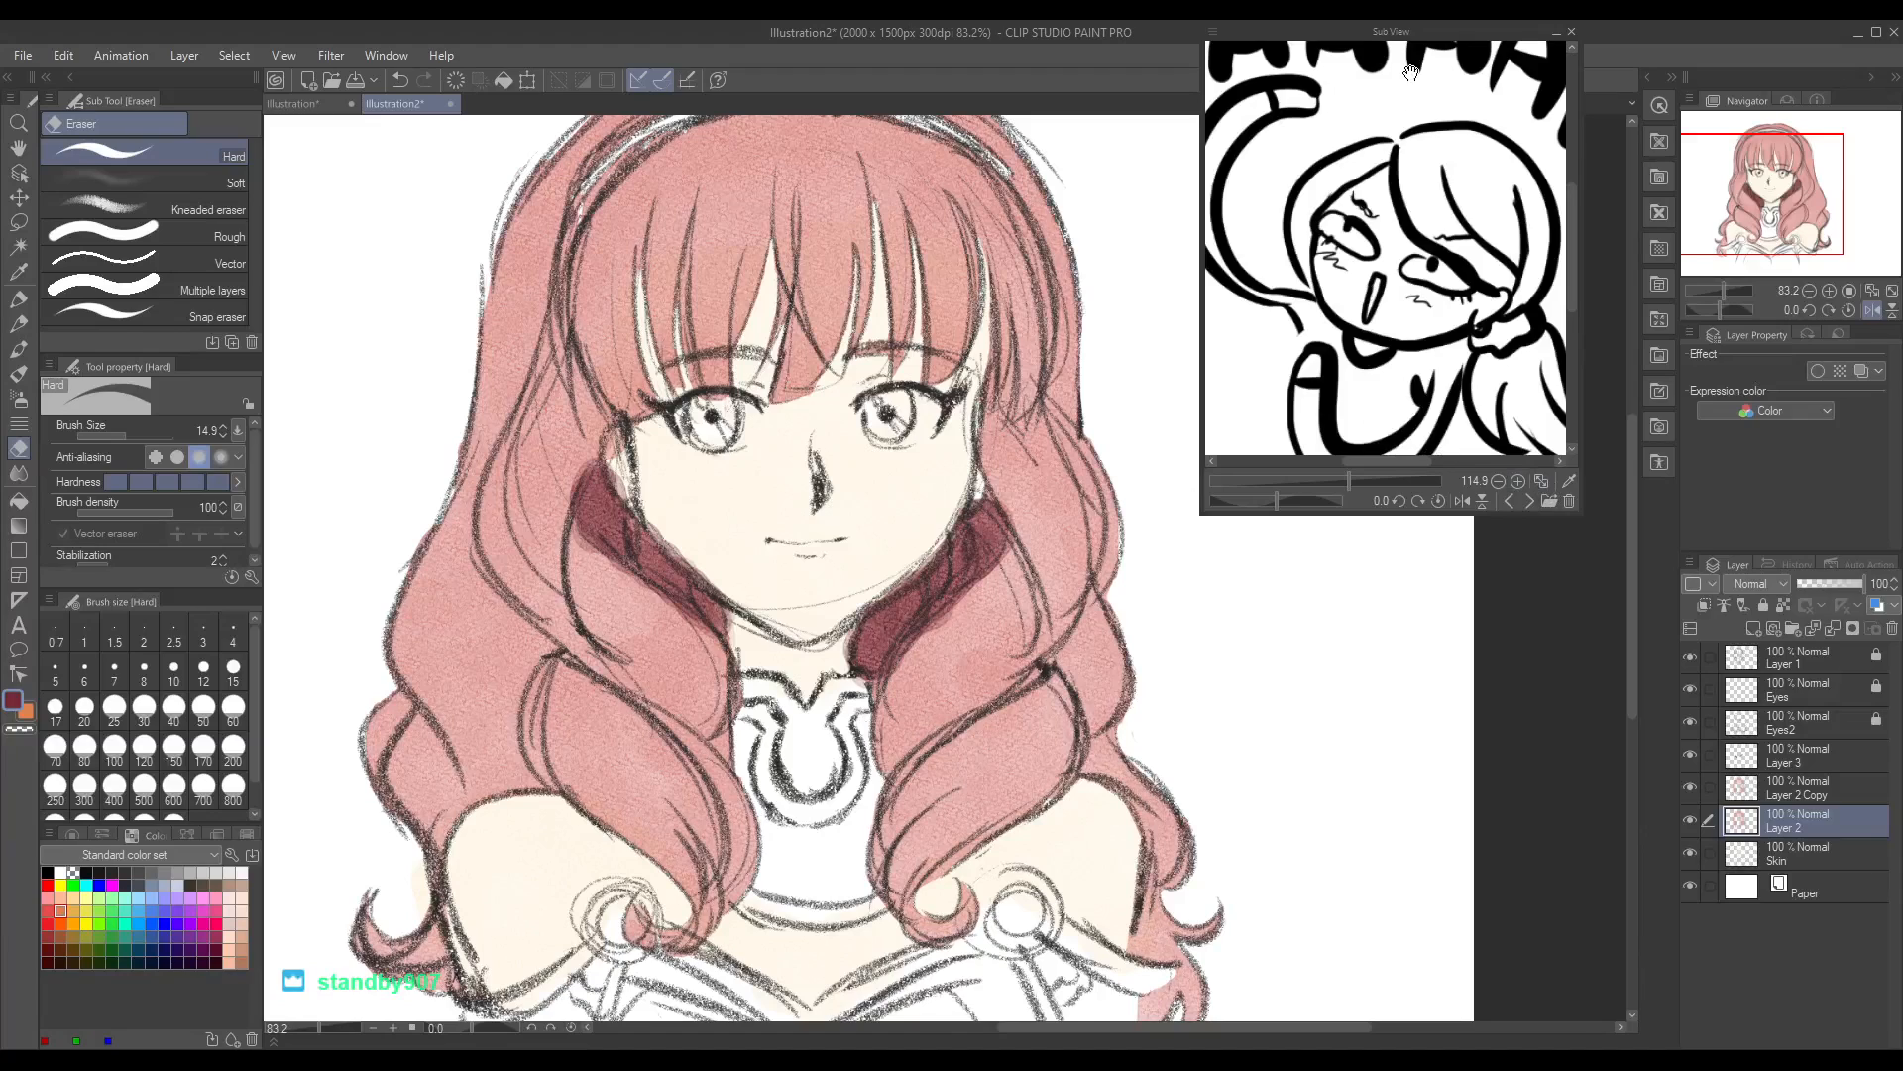
drag(1348, 478, 1331, 477)
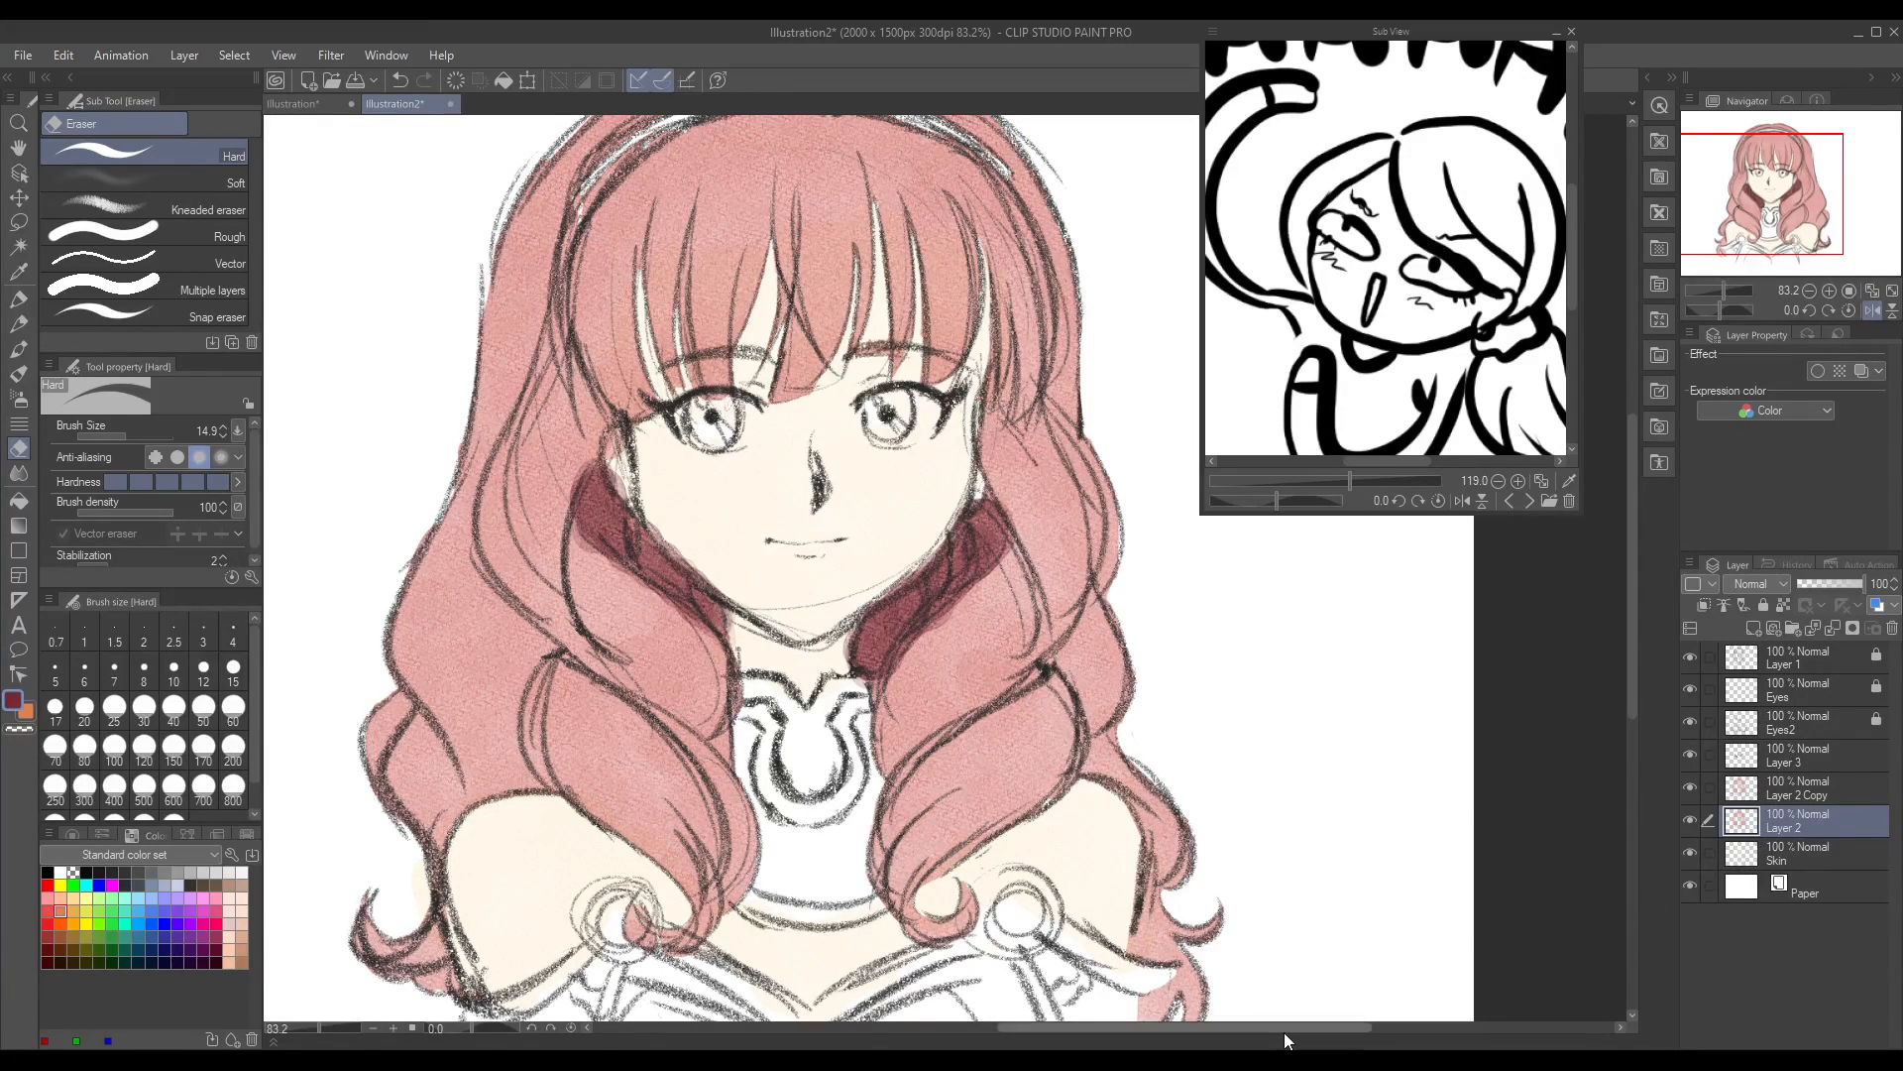
Step: Check what Layer 2, Layer 2 Copy and Layer 3 contain by hiding and showing each in turn
click(1804, 785)
click(1691, 820)
click(1690, 820)
click(1691, 787)
click(1690, 790)
click(1691, 757)
click(1691, 757)
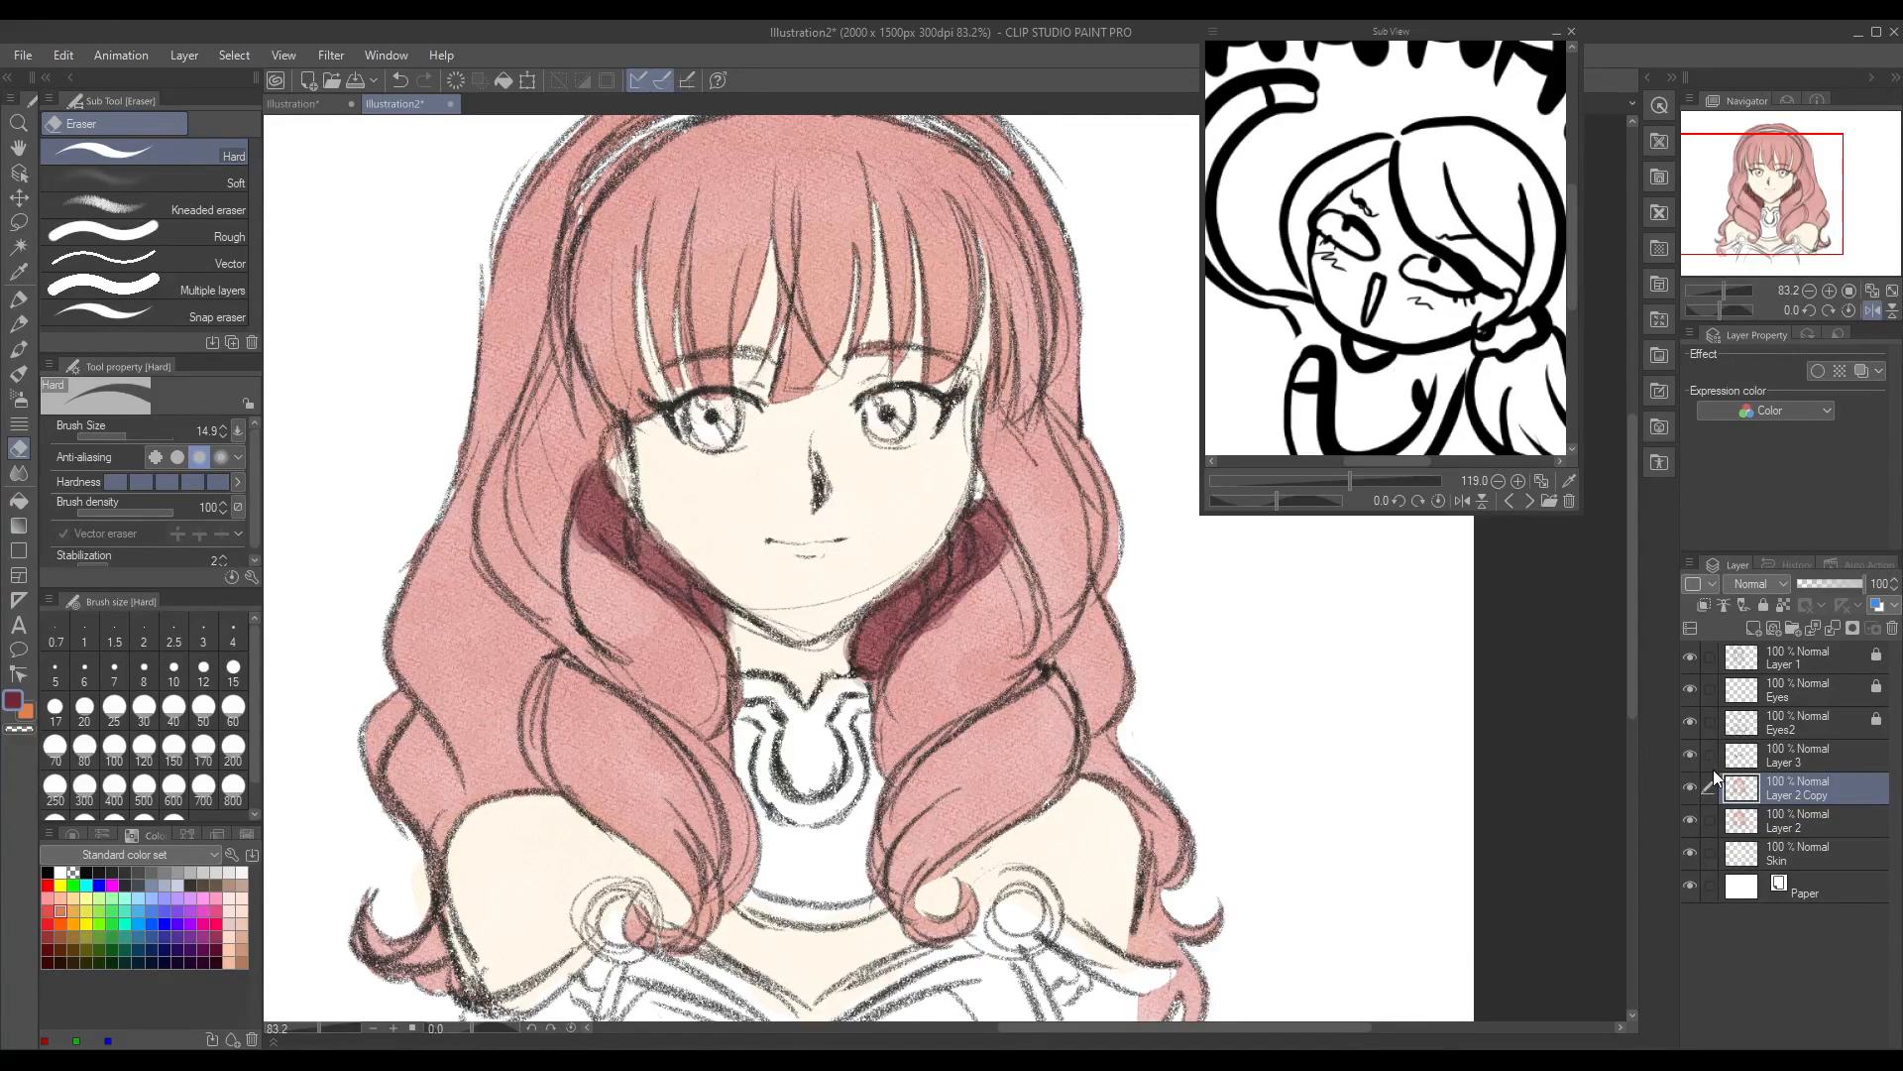
Step: Bring back the front portrait reference and shade the hair at the left temple on Layer 3 with the round watercolor brush at size 16.5
click(1811, 758)
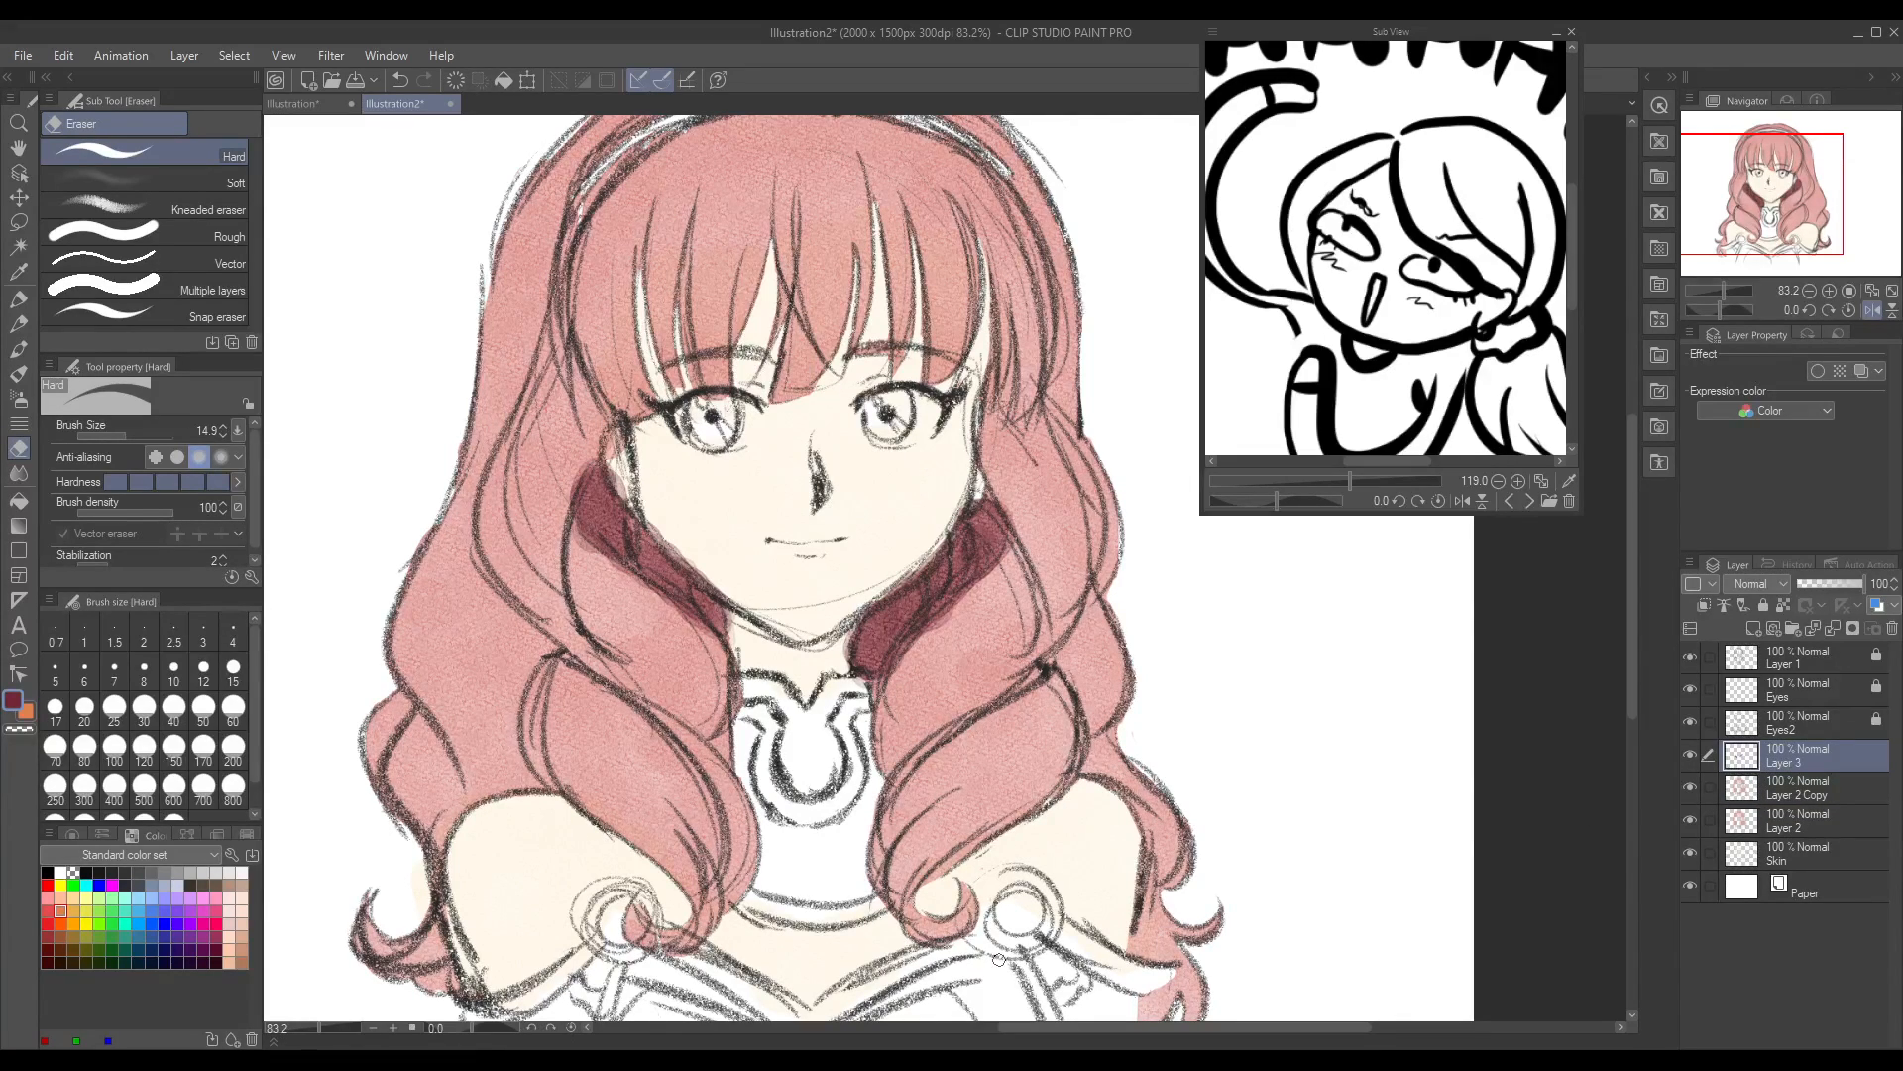
key(b)
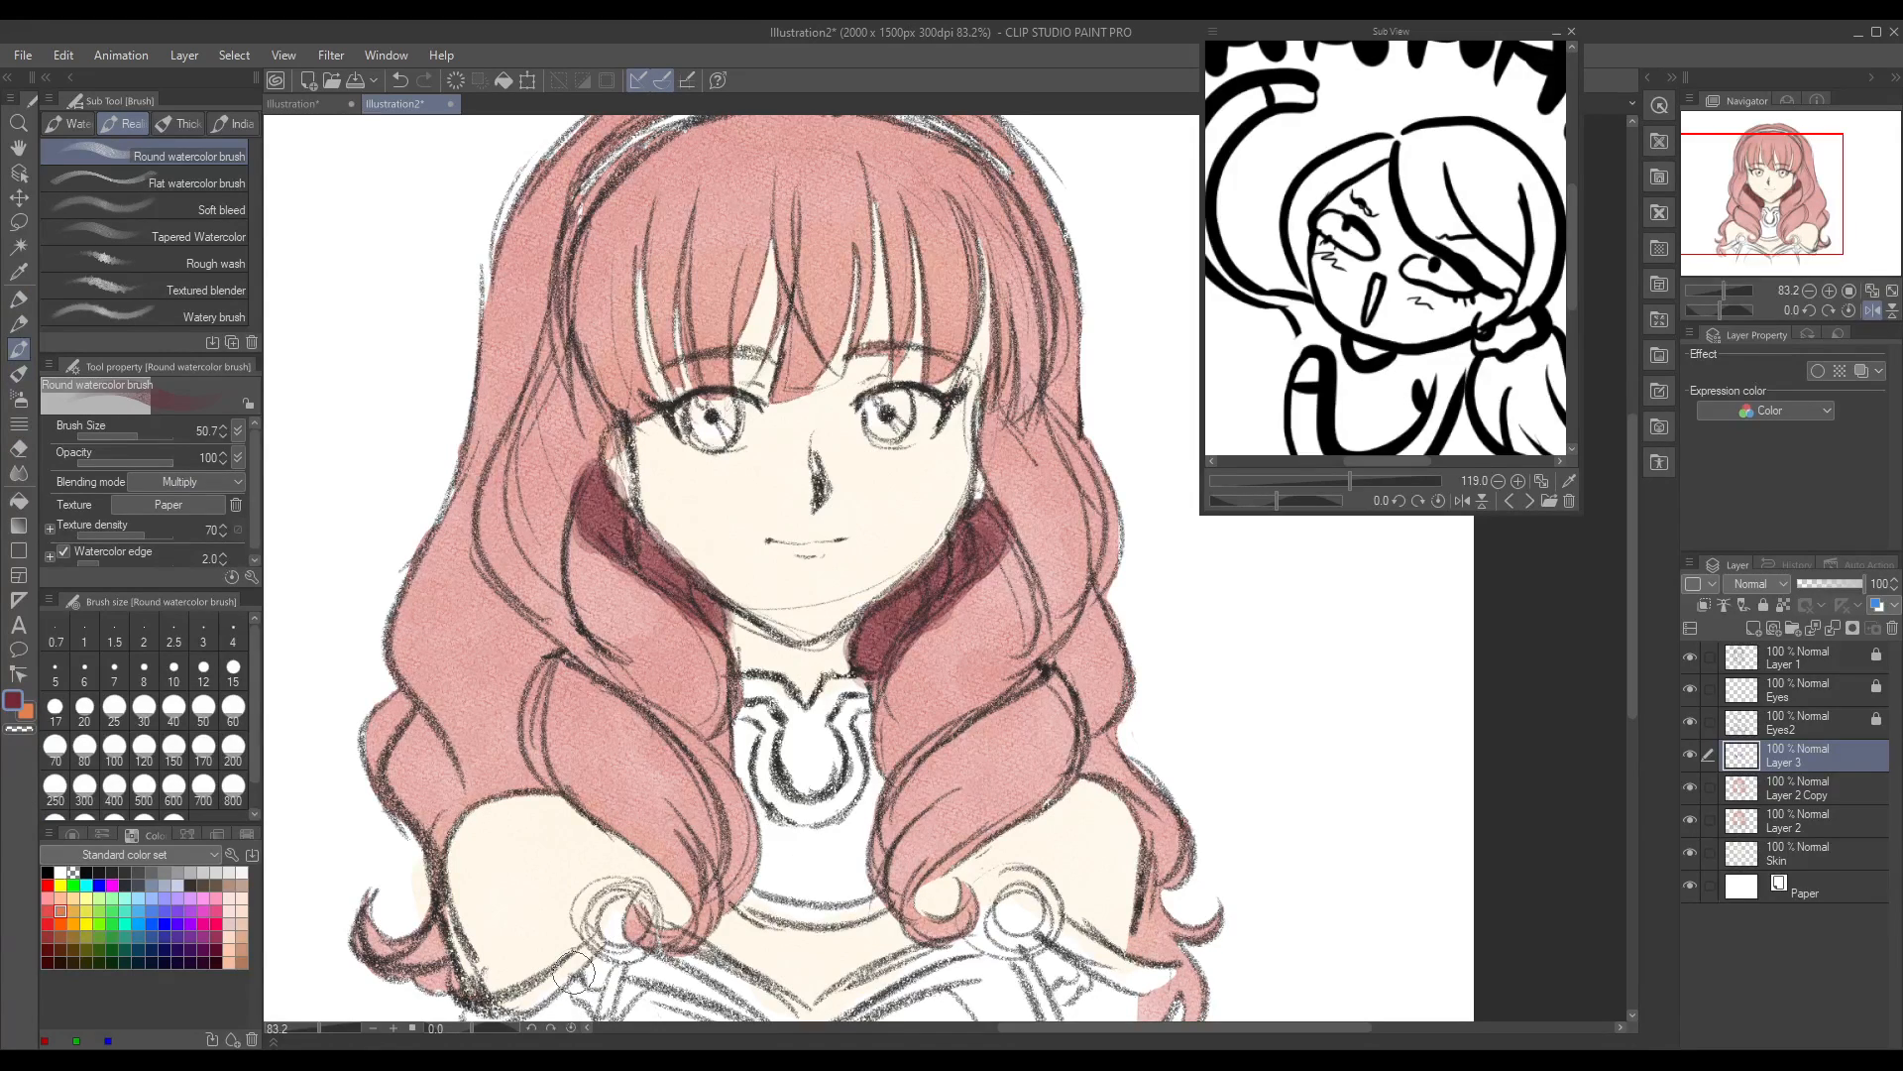
click(1528, 499)
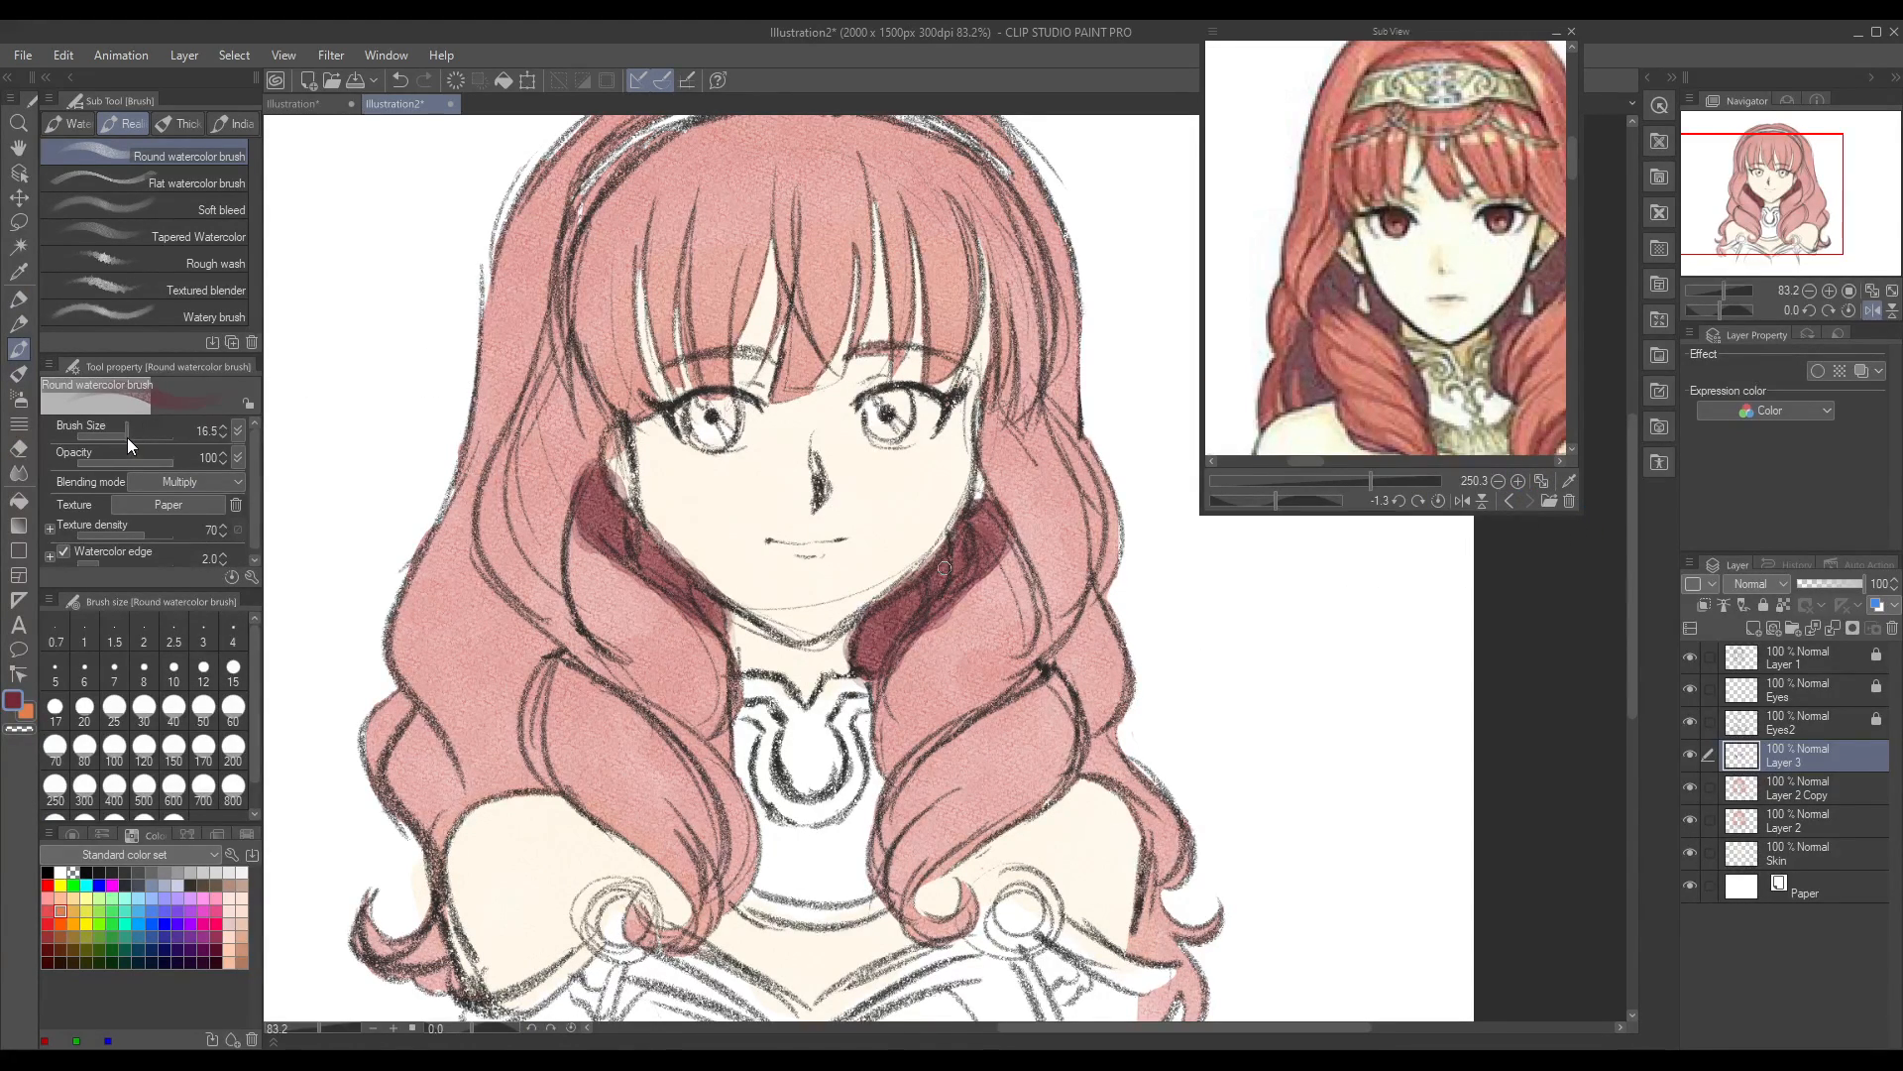
mouse_move(570, 372)
mouse_down()
mouse_move(598, 428)
mouse_move(561, 548)
mouse_move(586, 400)
mouse_up()
drag(564, 513, 567, 611)
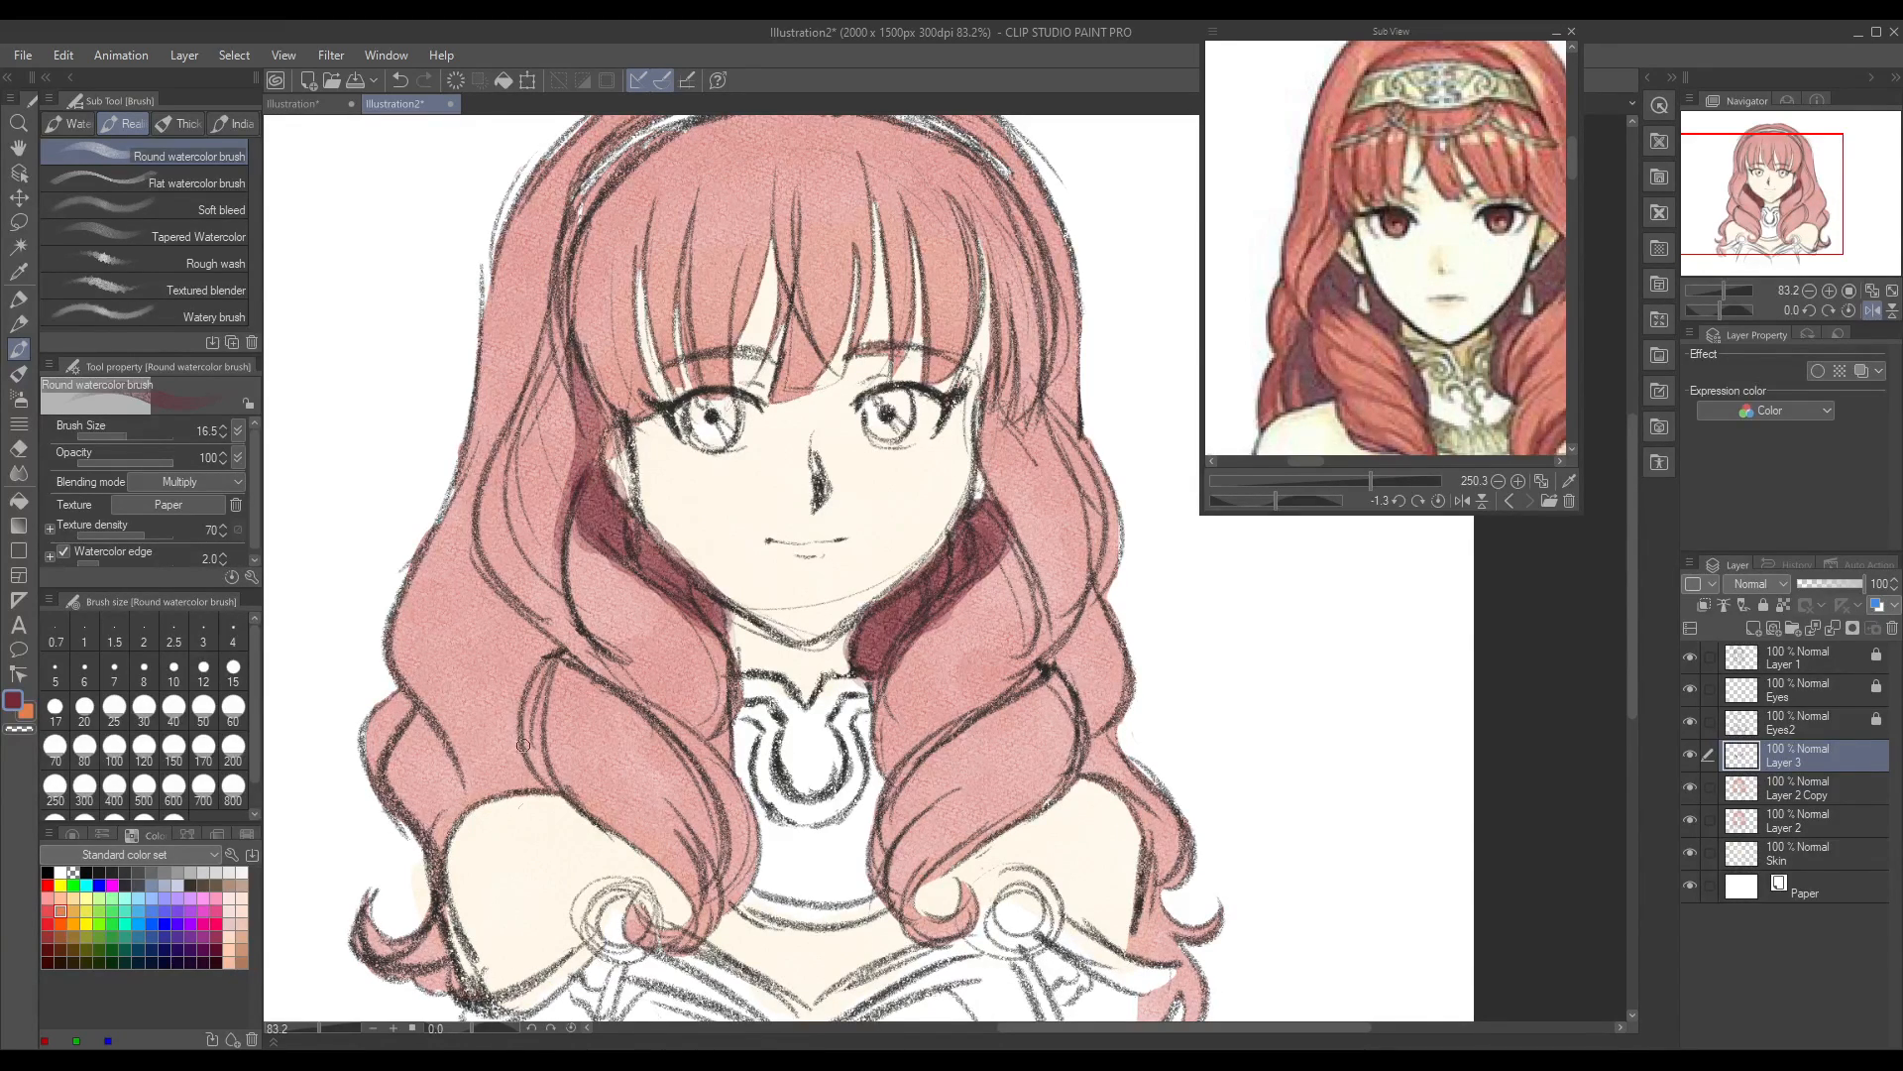
mouse_move(493, 604)
mouse_down()
mouse_move(491, 656)
mouse_move(478, 623)
mouse_move(487, 601)
mouse_move(490, 768)
mouse_move(466, 769)
mouse_move(493, 649)
mouse_up()
key(ctrl+z)
key(ctrl+z)
key(ctrl+z)
key(ctrl+z)
key(ctrl+z)
Step: Shade the hair recess behind the left front curl and the strands reaching down to the shoulder in crimson
mouse_move(422, 729)
mouse_down()
mouse_move(449, 764)
mouse_move(449, 833)
mouse_up()
mouse_move(503, 612)
mouse_down()
mouse_move(473, 669)
mouse_move(488, 749)
mouse_move(501, 625)
mouse_move(501, 777)
mouse_move(502, 642)
mouse_move(516, 620)
mouse_move(509, 716)
mouse_move(526, 627)
mouse_up()
mouse_move(509, 713)
mouse_down()
mouse_move(507, 788)
mouse_move(530, 773)
mouse_move(517, 759)
mouse_up()
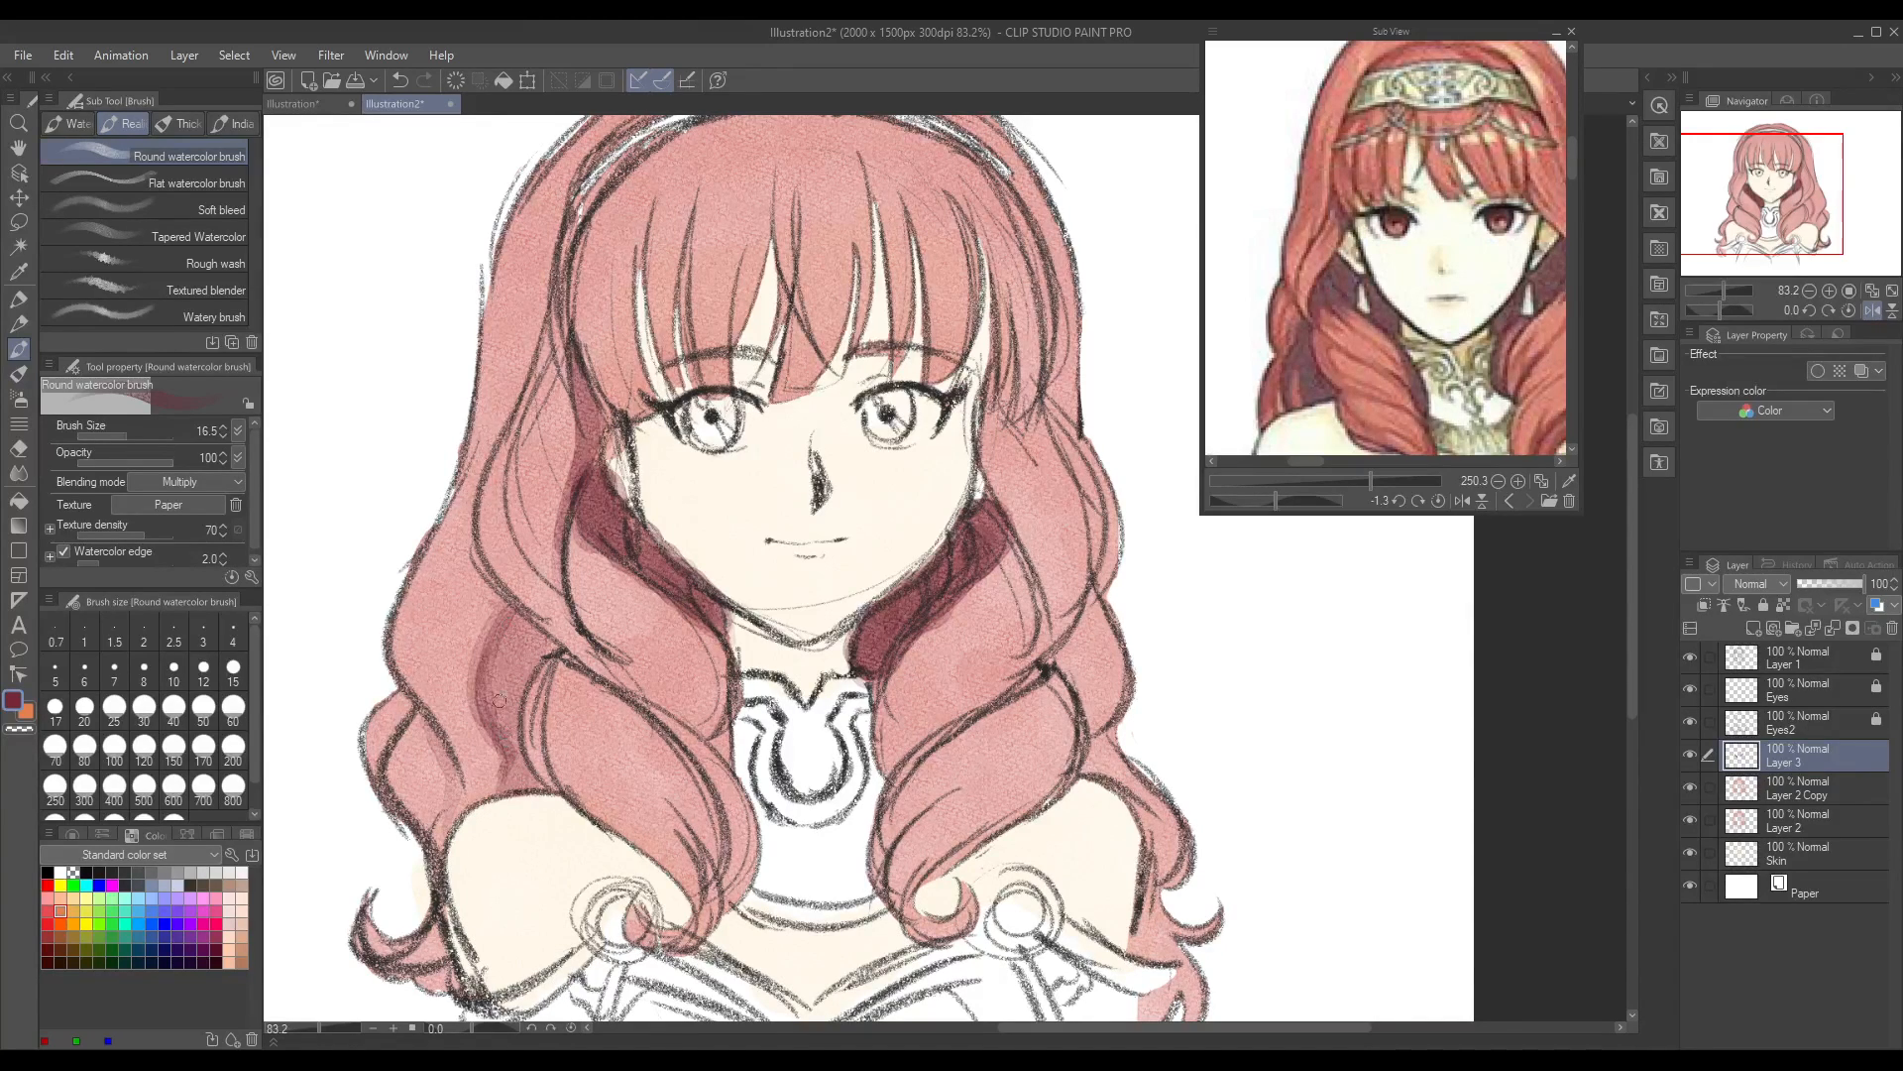
mouse_move(511, 645)
mouse_down()
mouse_move(506, 738)
mouse_move(510, 630)
mouse_move(521, 699)
mouse_move(526, 650)
mouse_move(536, 669)
mouse_move(547, 645)
mouse_move(508, 778)
mouse_move(511, 727)
mouse_move(445, 850)
mouse_up()
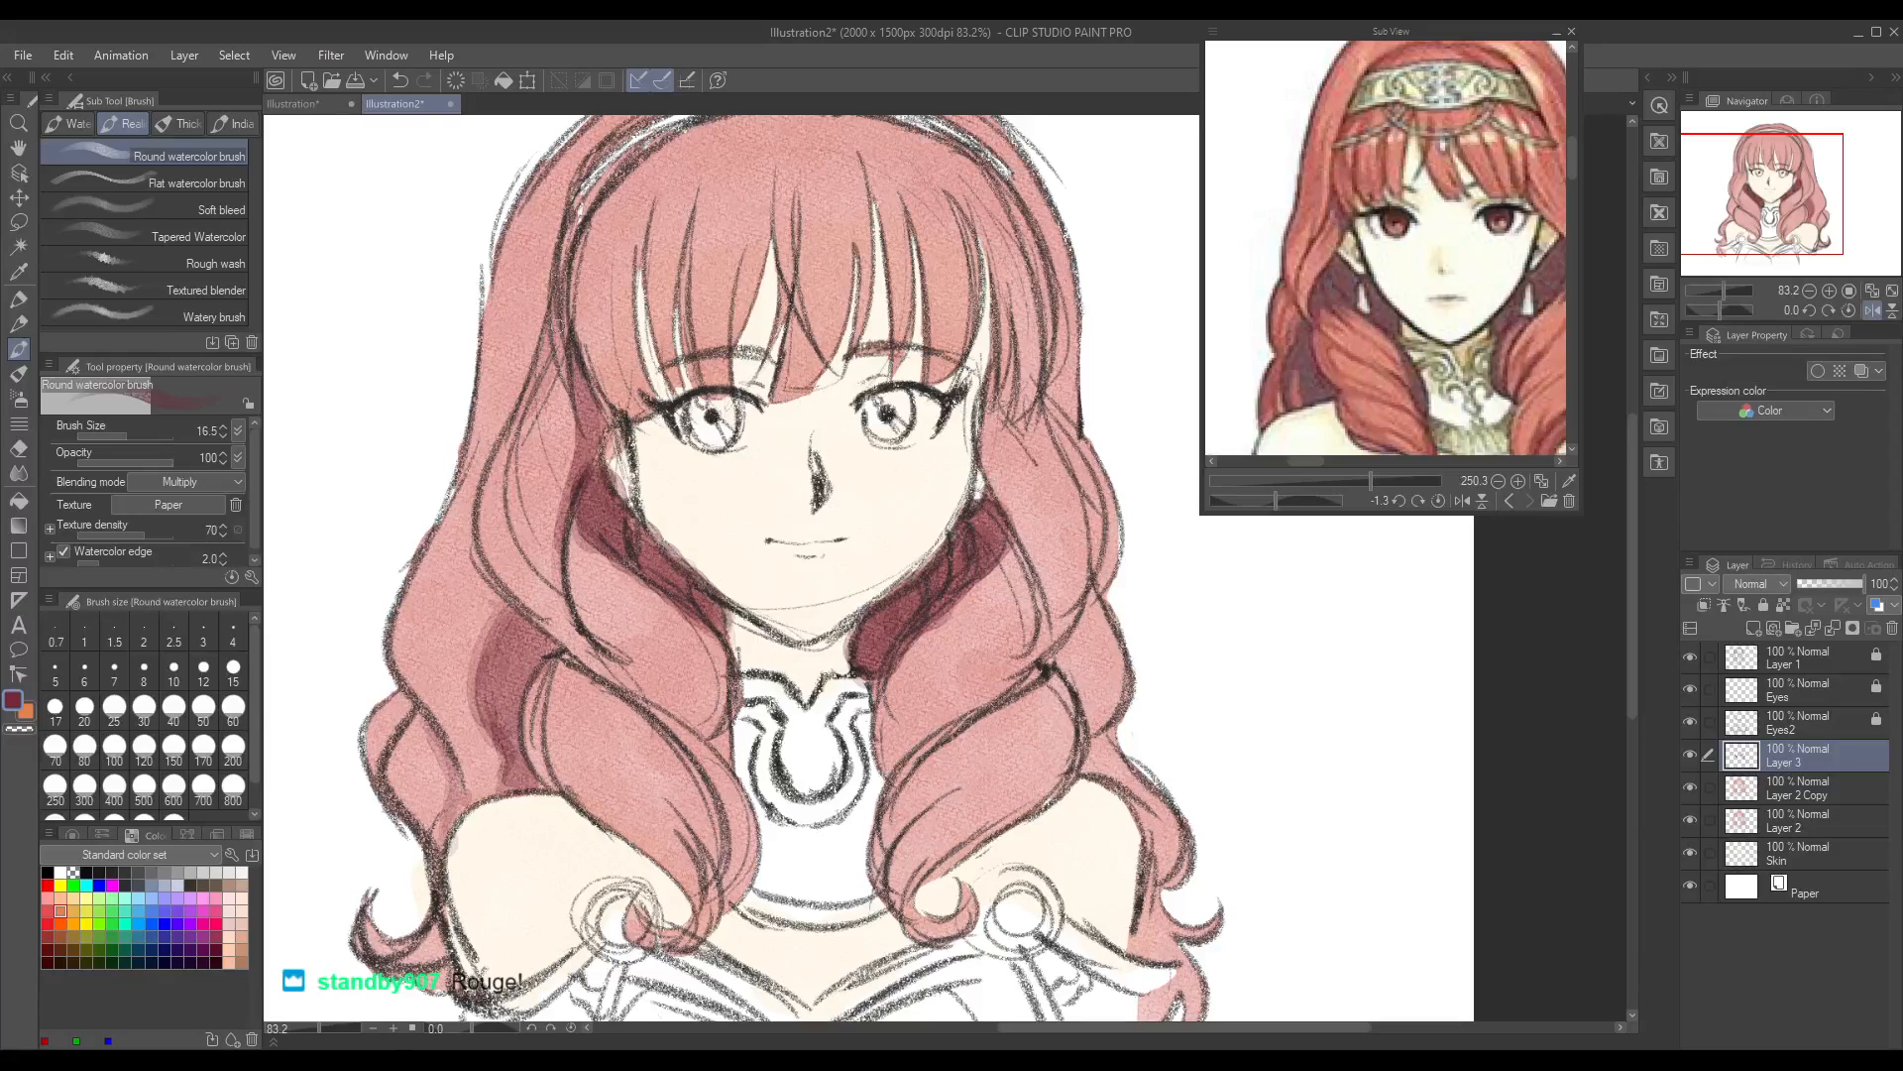
Step: Shade the side hair at the left temple and right cheek and the fold of the right curl, with the reference's right curls in view
drag(543, 354, 495, 456)
mouse_move(980, 442)
mouse_down()
mouse_move(992, 385)
mouse_move(1004, 505)
mouse_move(994, 478)
mouse_move(1045, 624)
mouse_up()
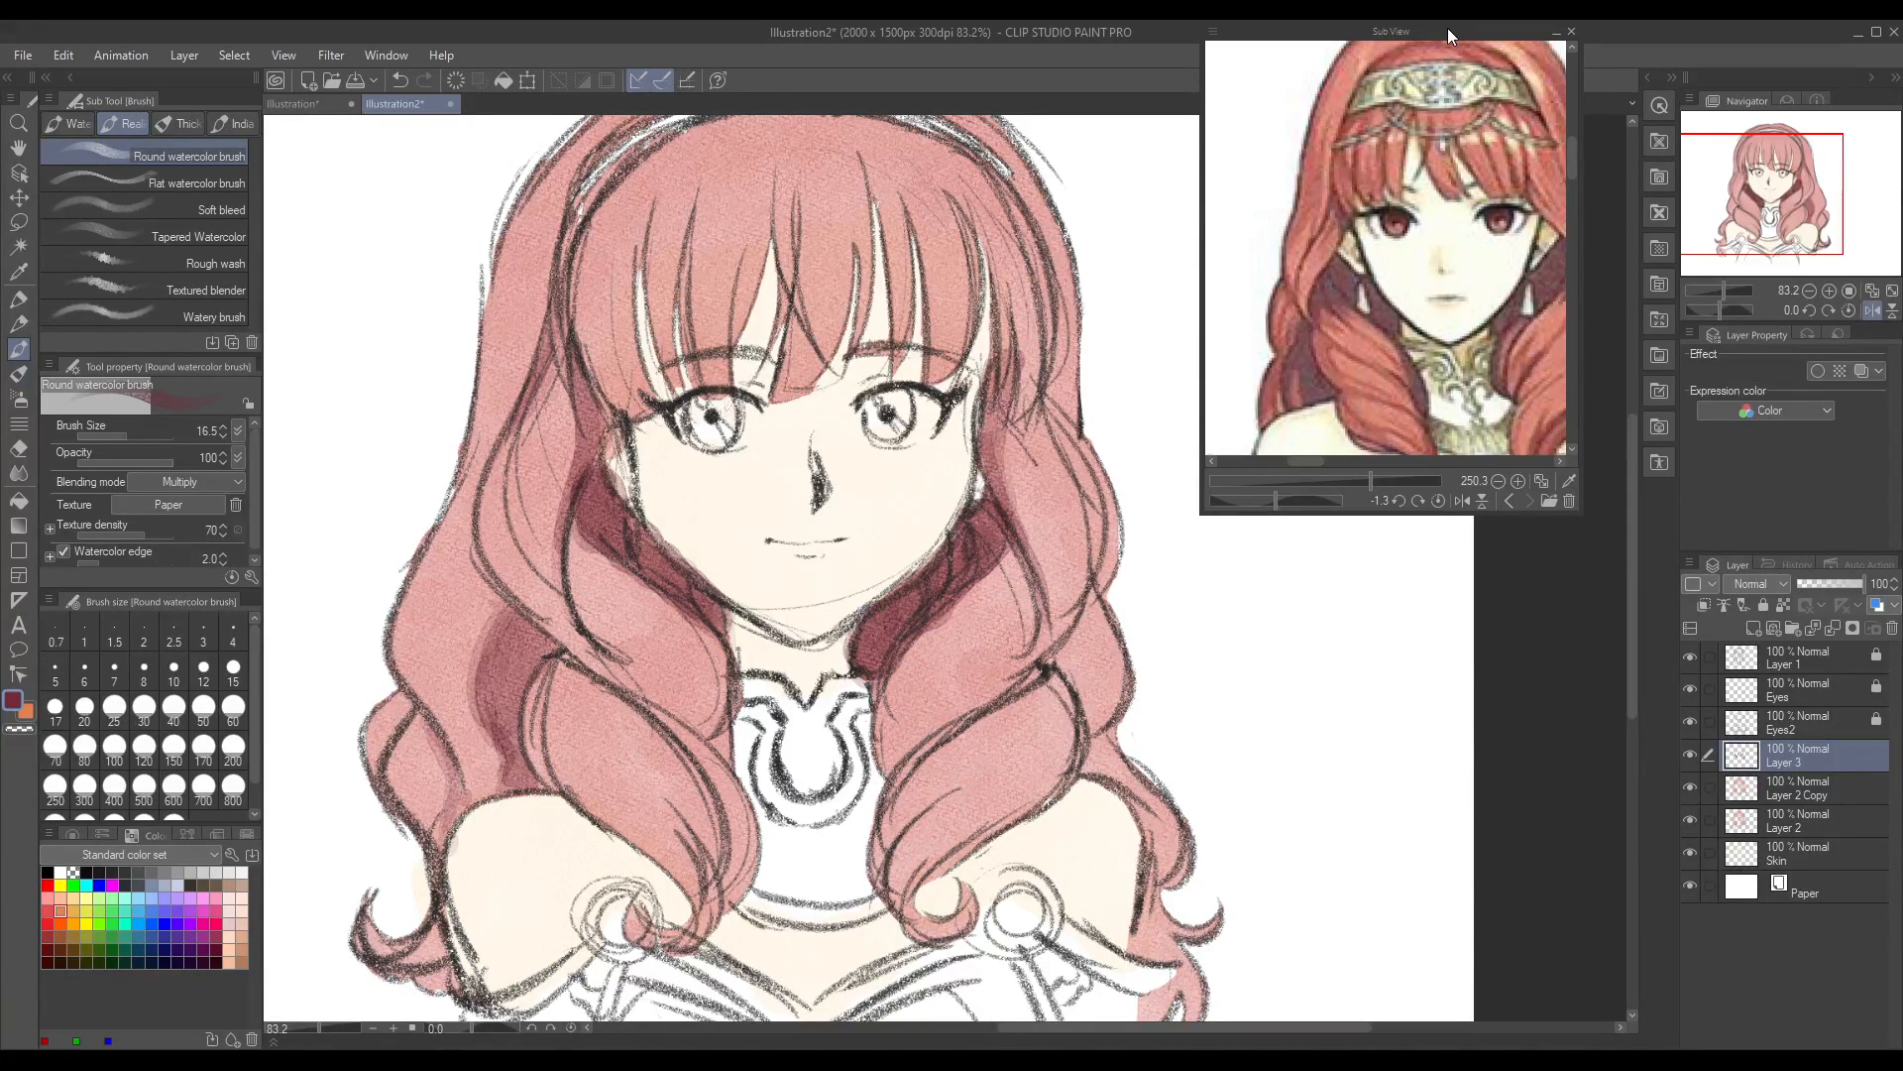
drag(1307, 462, 1318, 462)
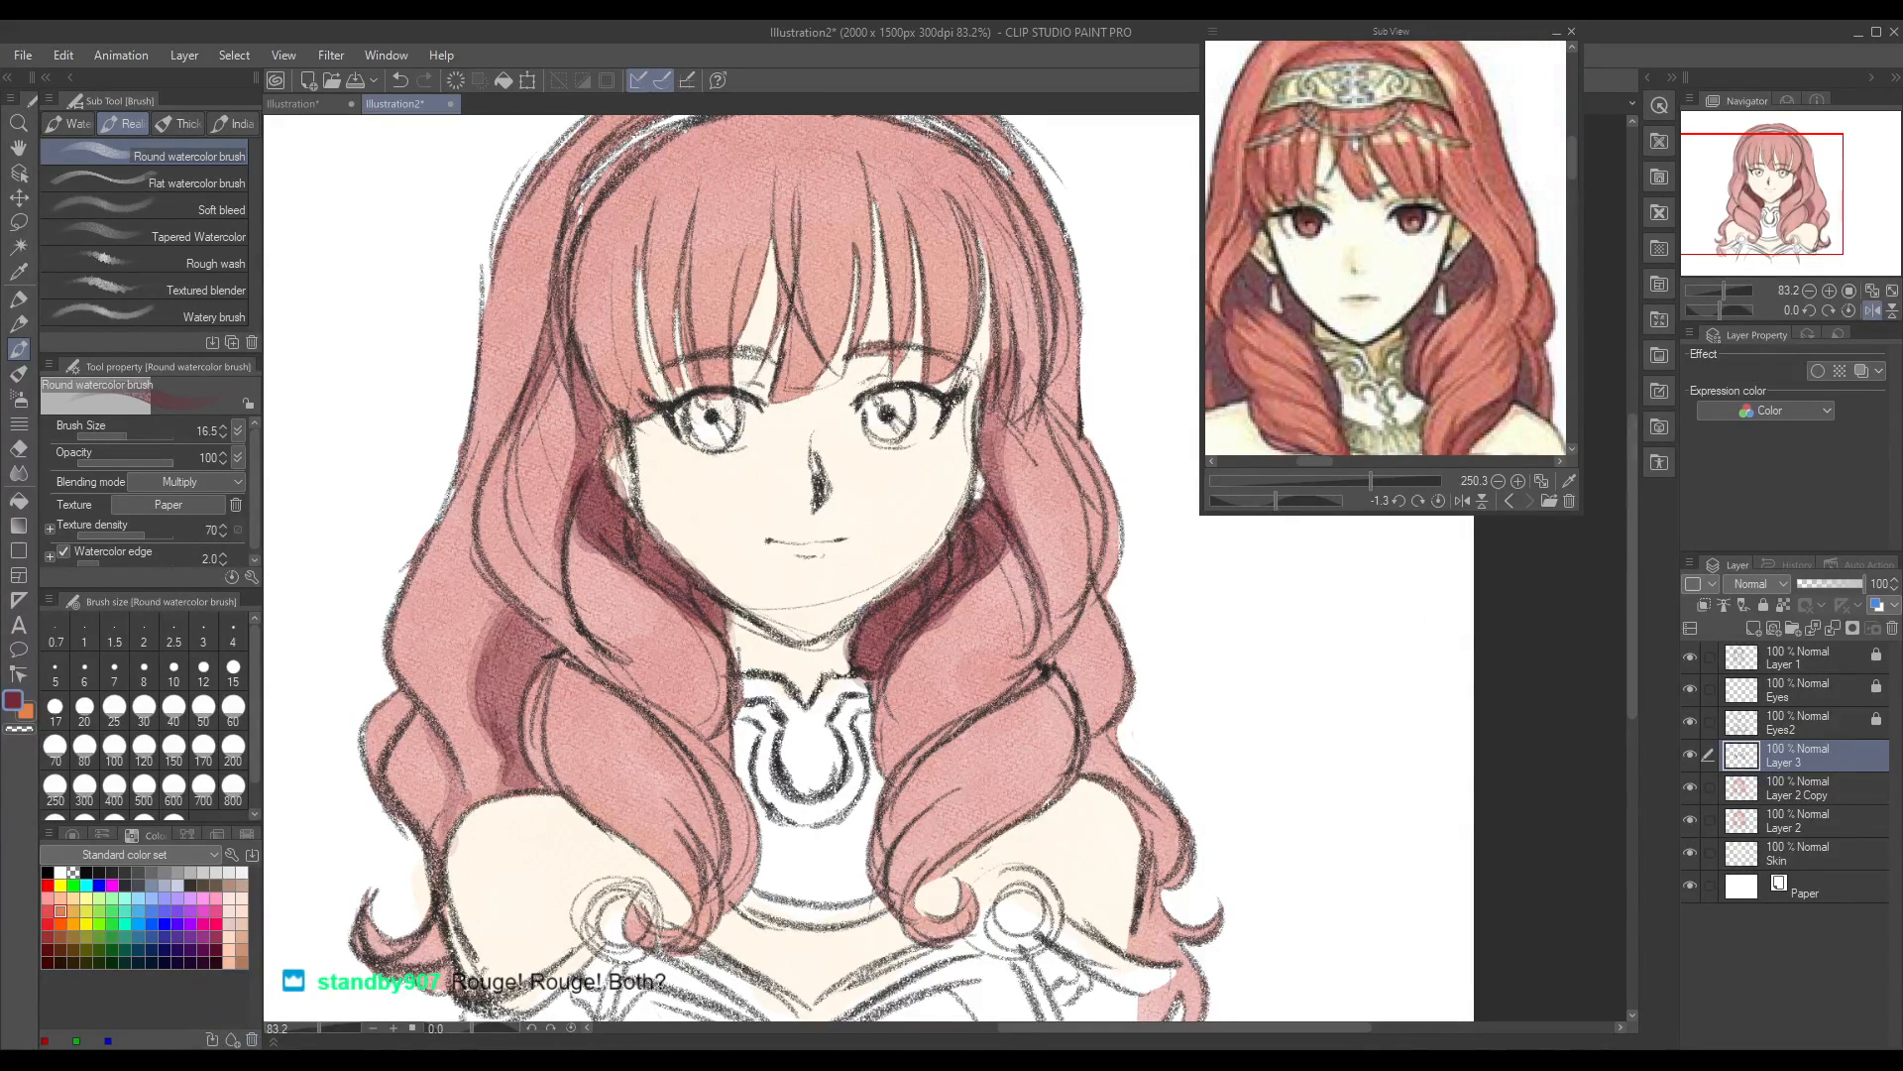
drag(1628, 511, 1634, 536)
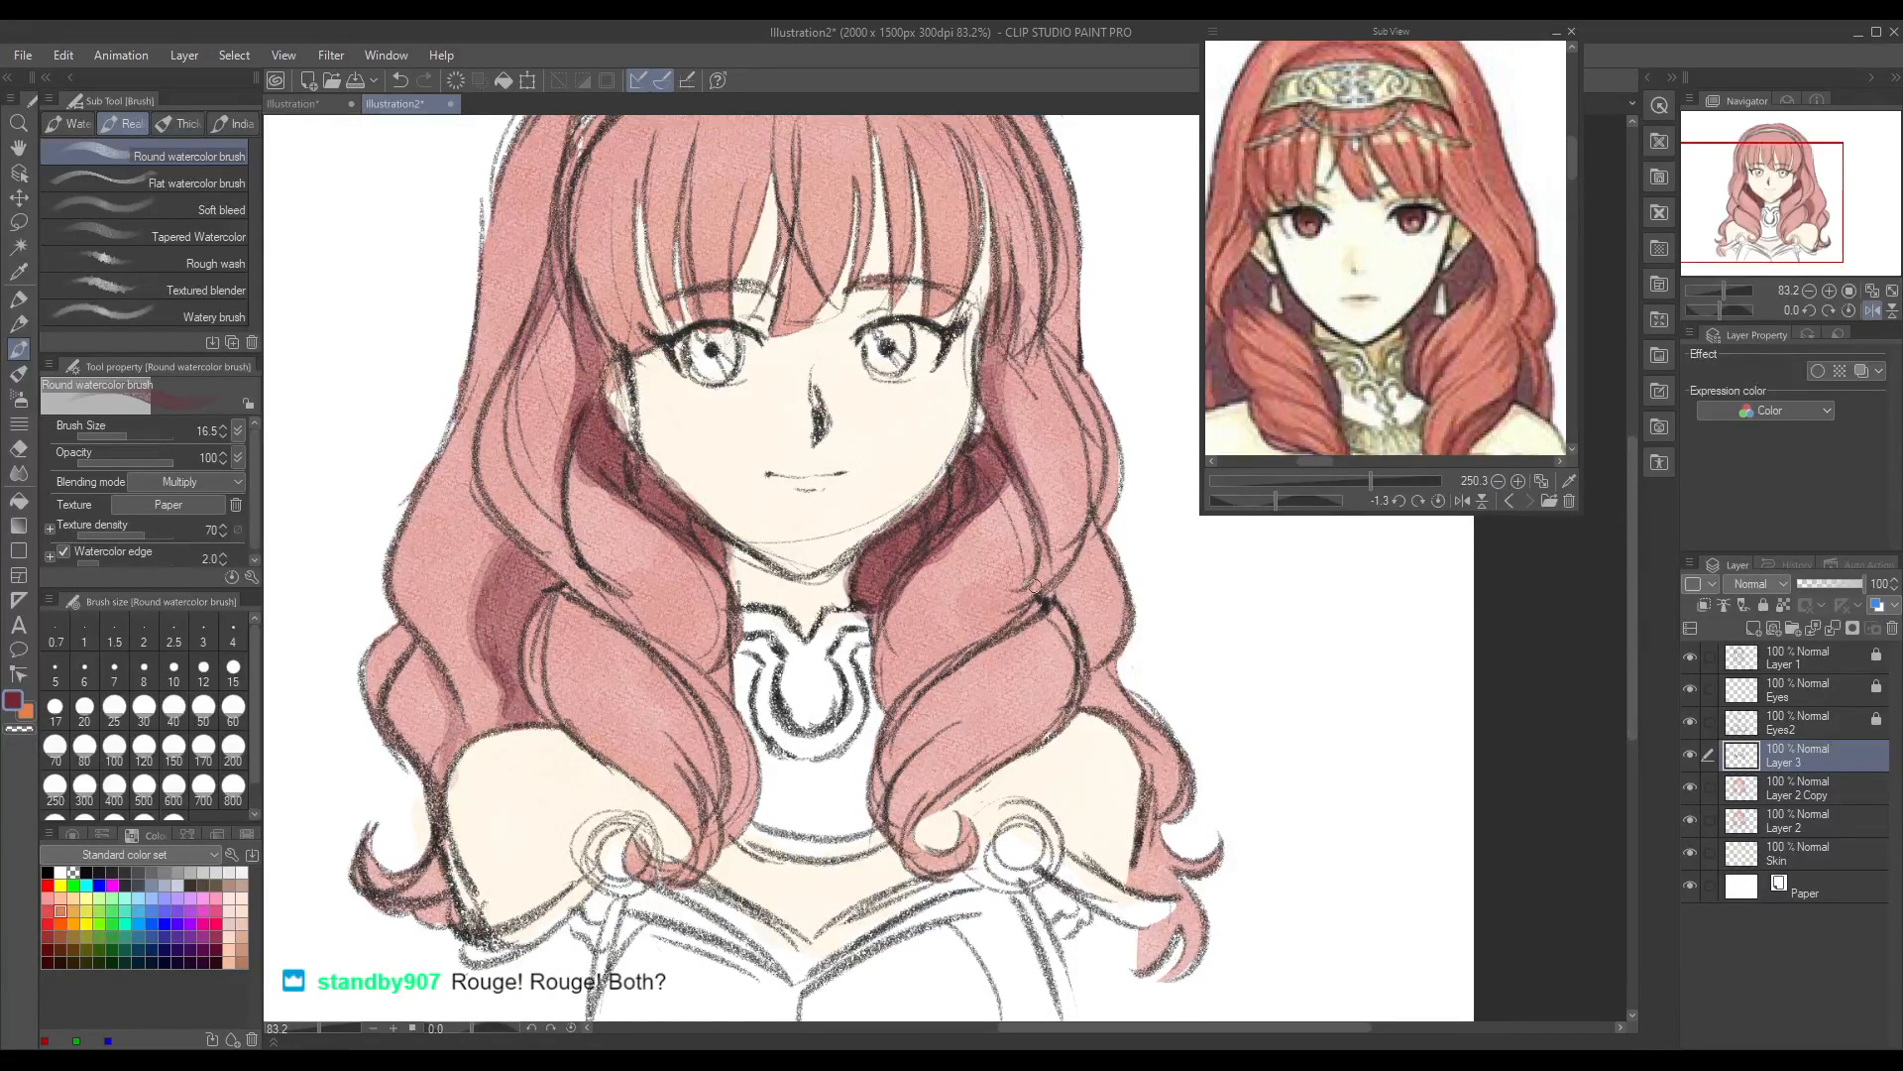
drag(1041, 609, 1024, 621)
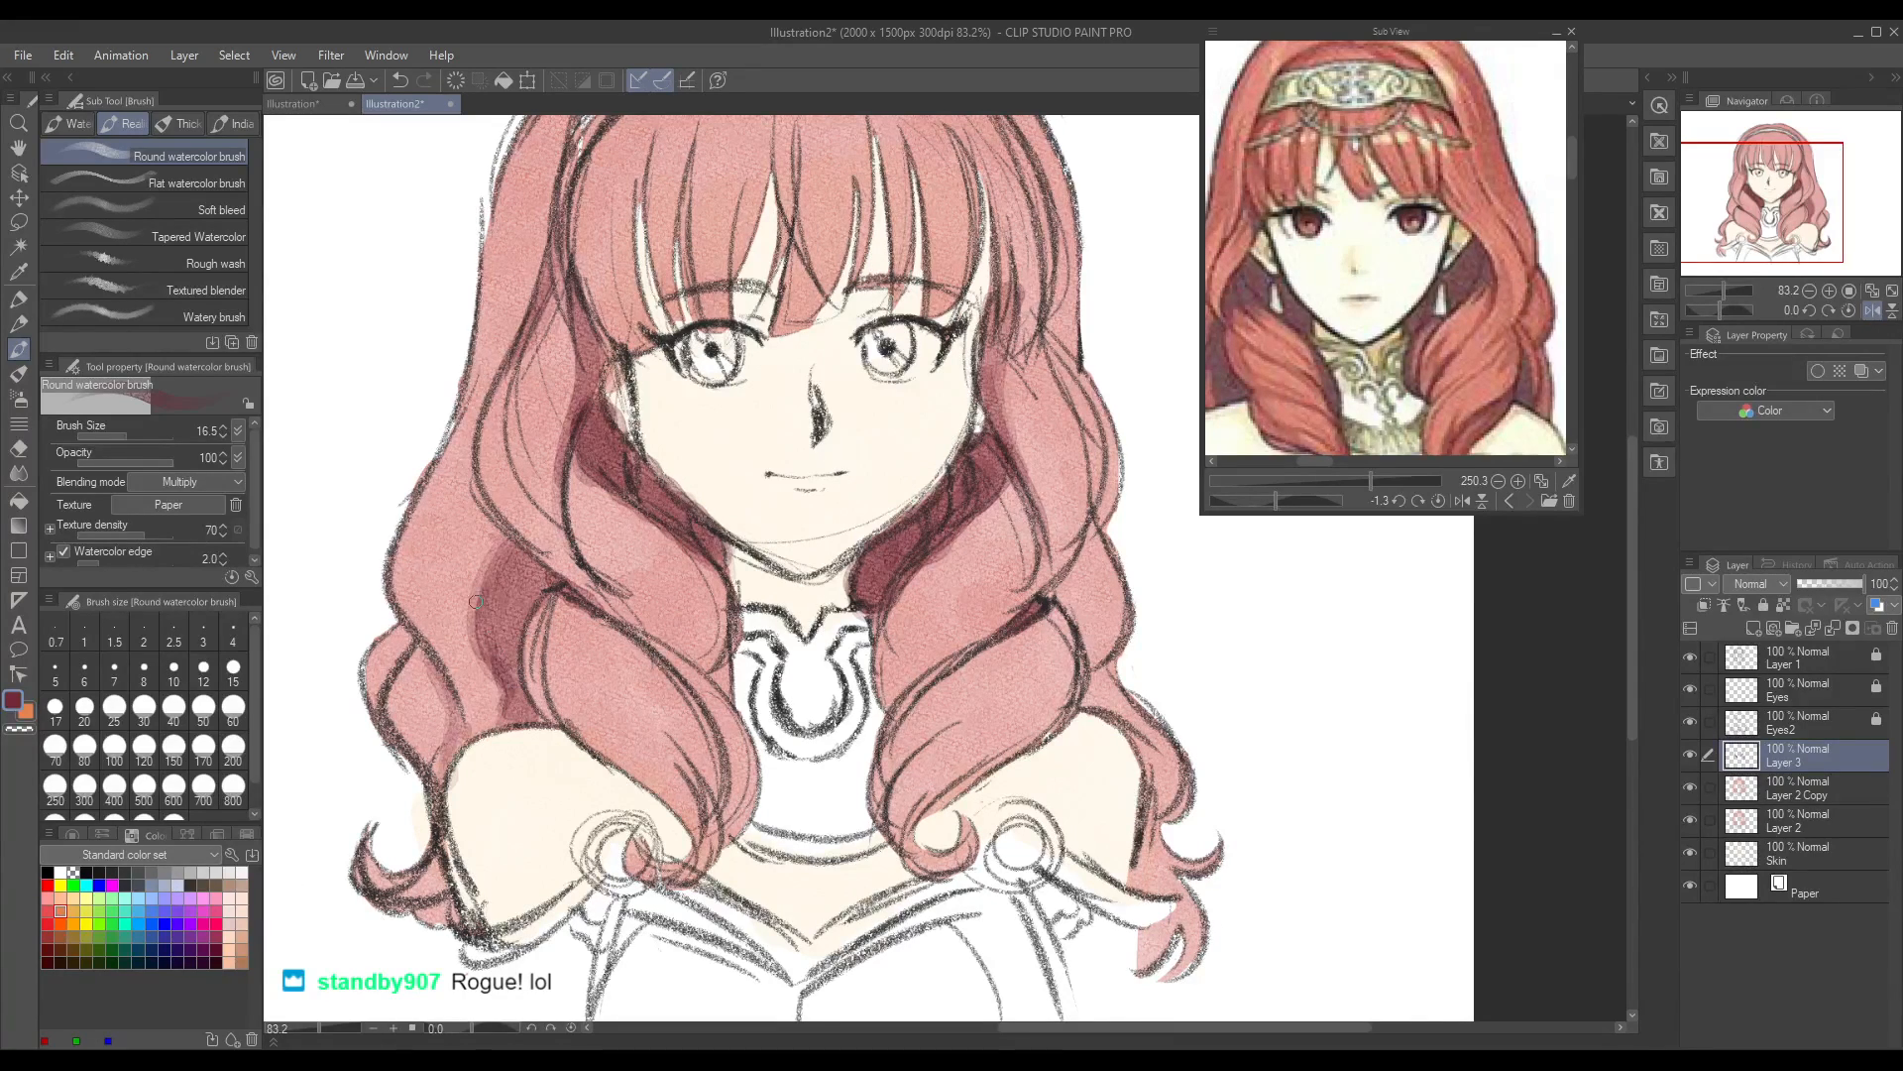
Step: Shade the left front curl with crimson strokes following its inner strands down towards the collar
drag(454, 748, 466, 717)
mouse_move(670, 730)
mouse_down()
mouse_move(702, 793)
mouse_move(705, 729)
mouse_move(667, 674)
mouse_move(710, 799)
mouse_move(631, 636)
mouse_move(708, 780)
mouse_up()
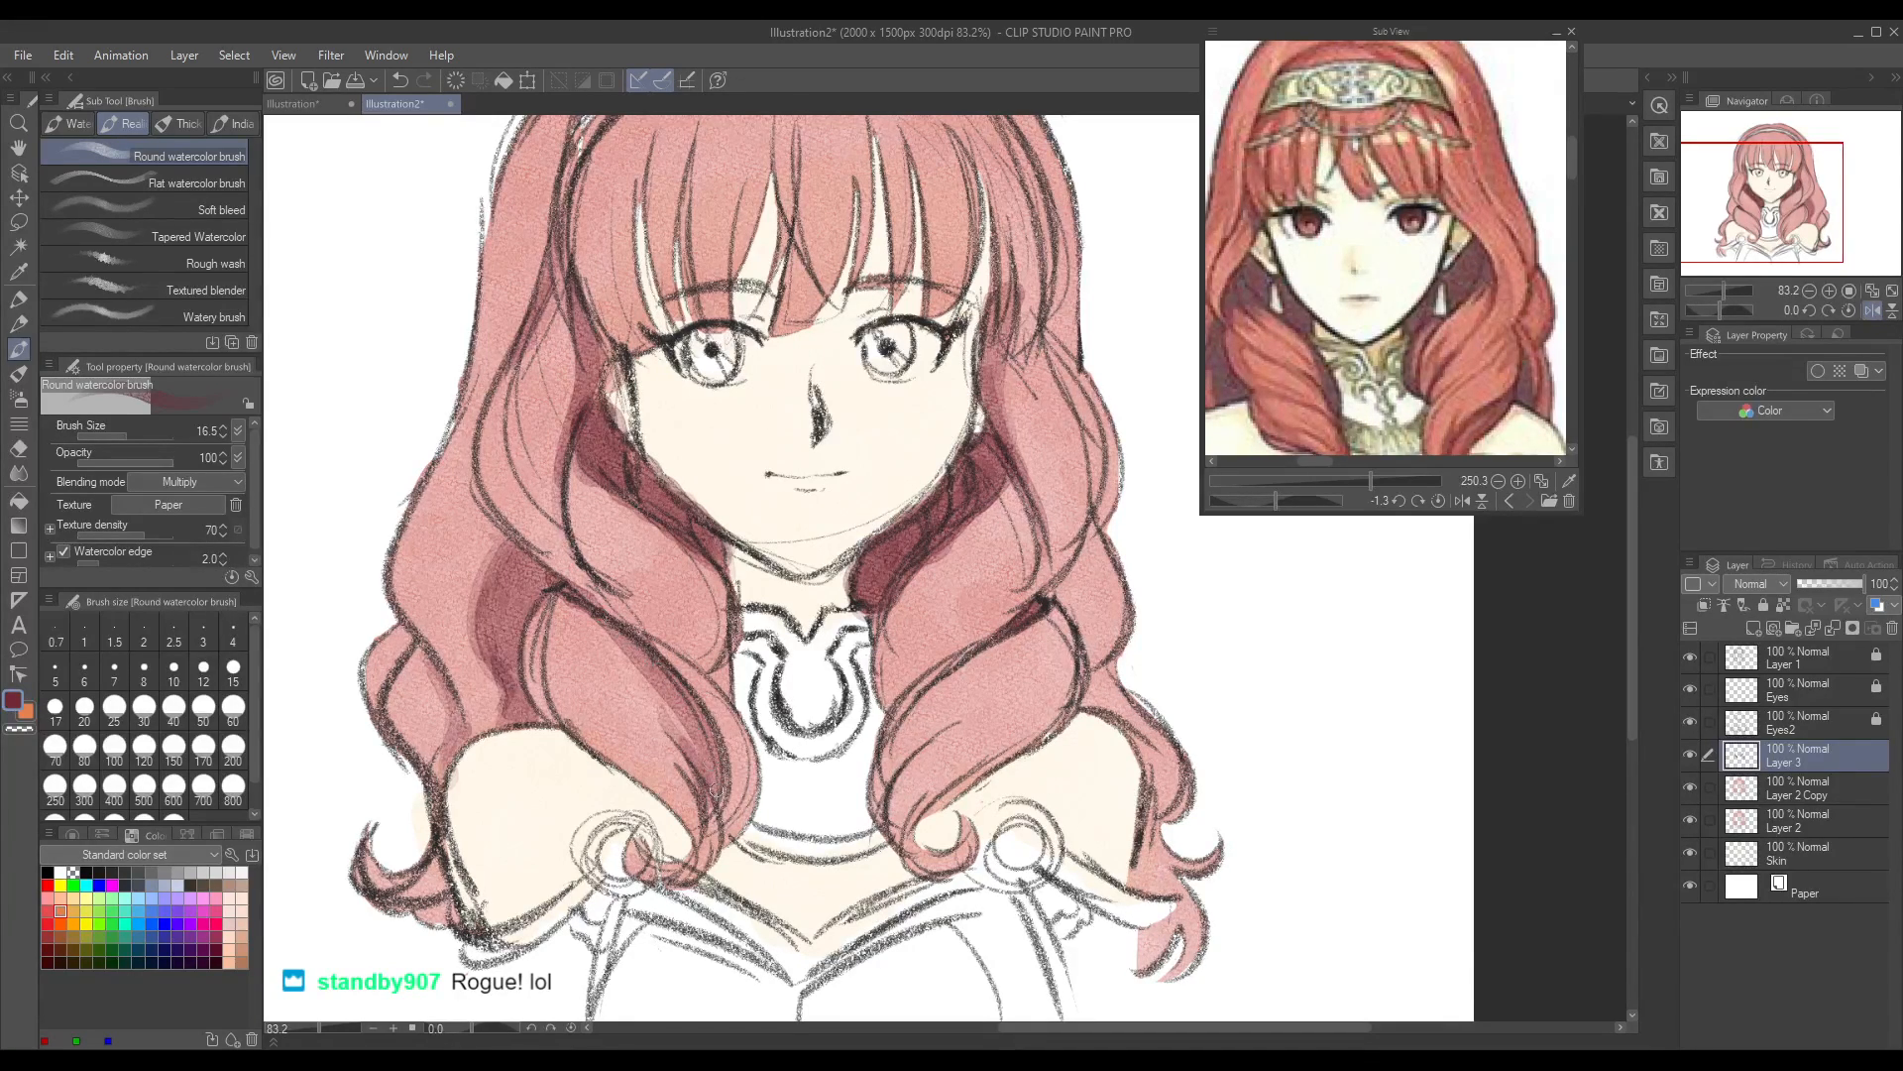
key(ctrl+z)
mouse_move(603, 627)
mouse_down()
mouse_move(693, 722)
mouse_move(711, 778)
mouse_move(597, 655)
mouse_move(689, 757)
mouse_up()
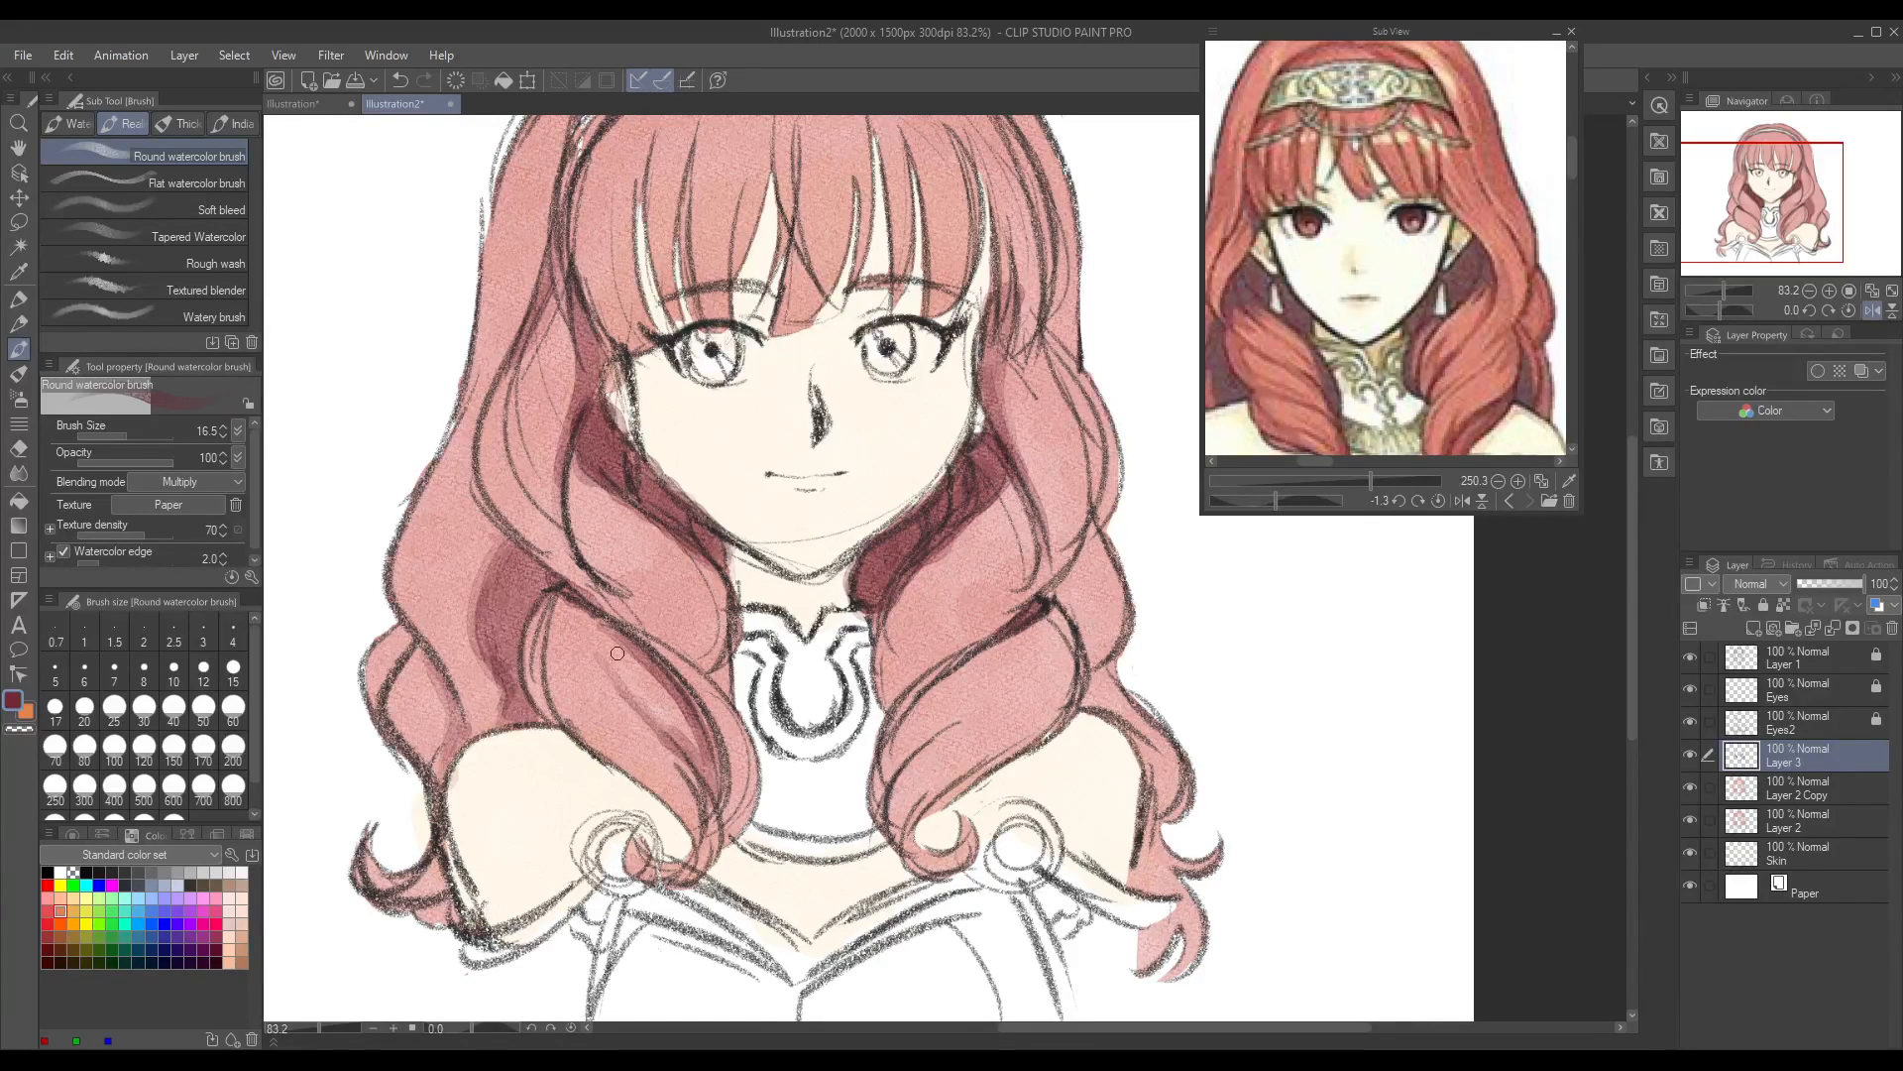
drag(595, 654, 699, 785)
click(27, 473)
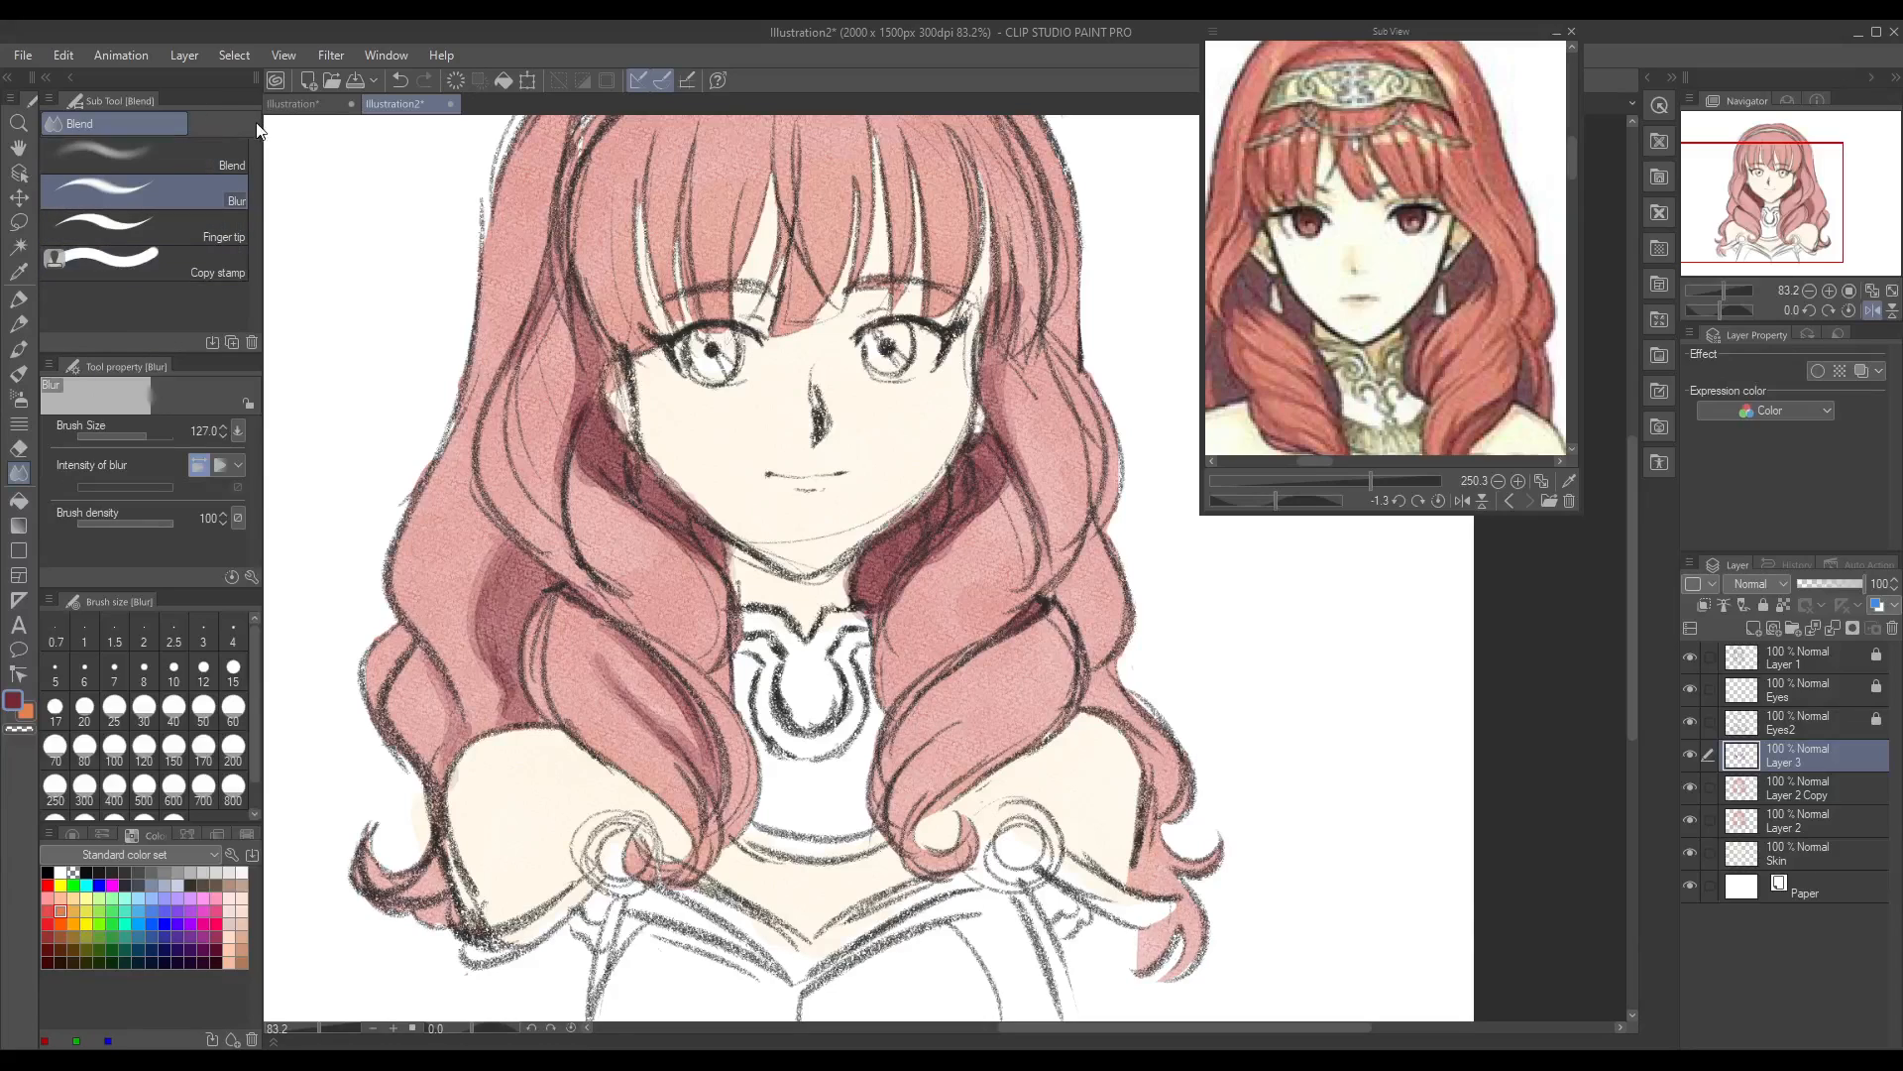
click(217, 149)
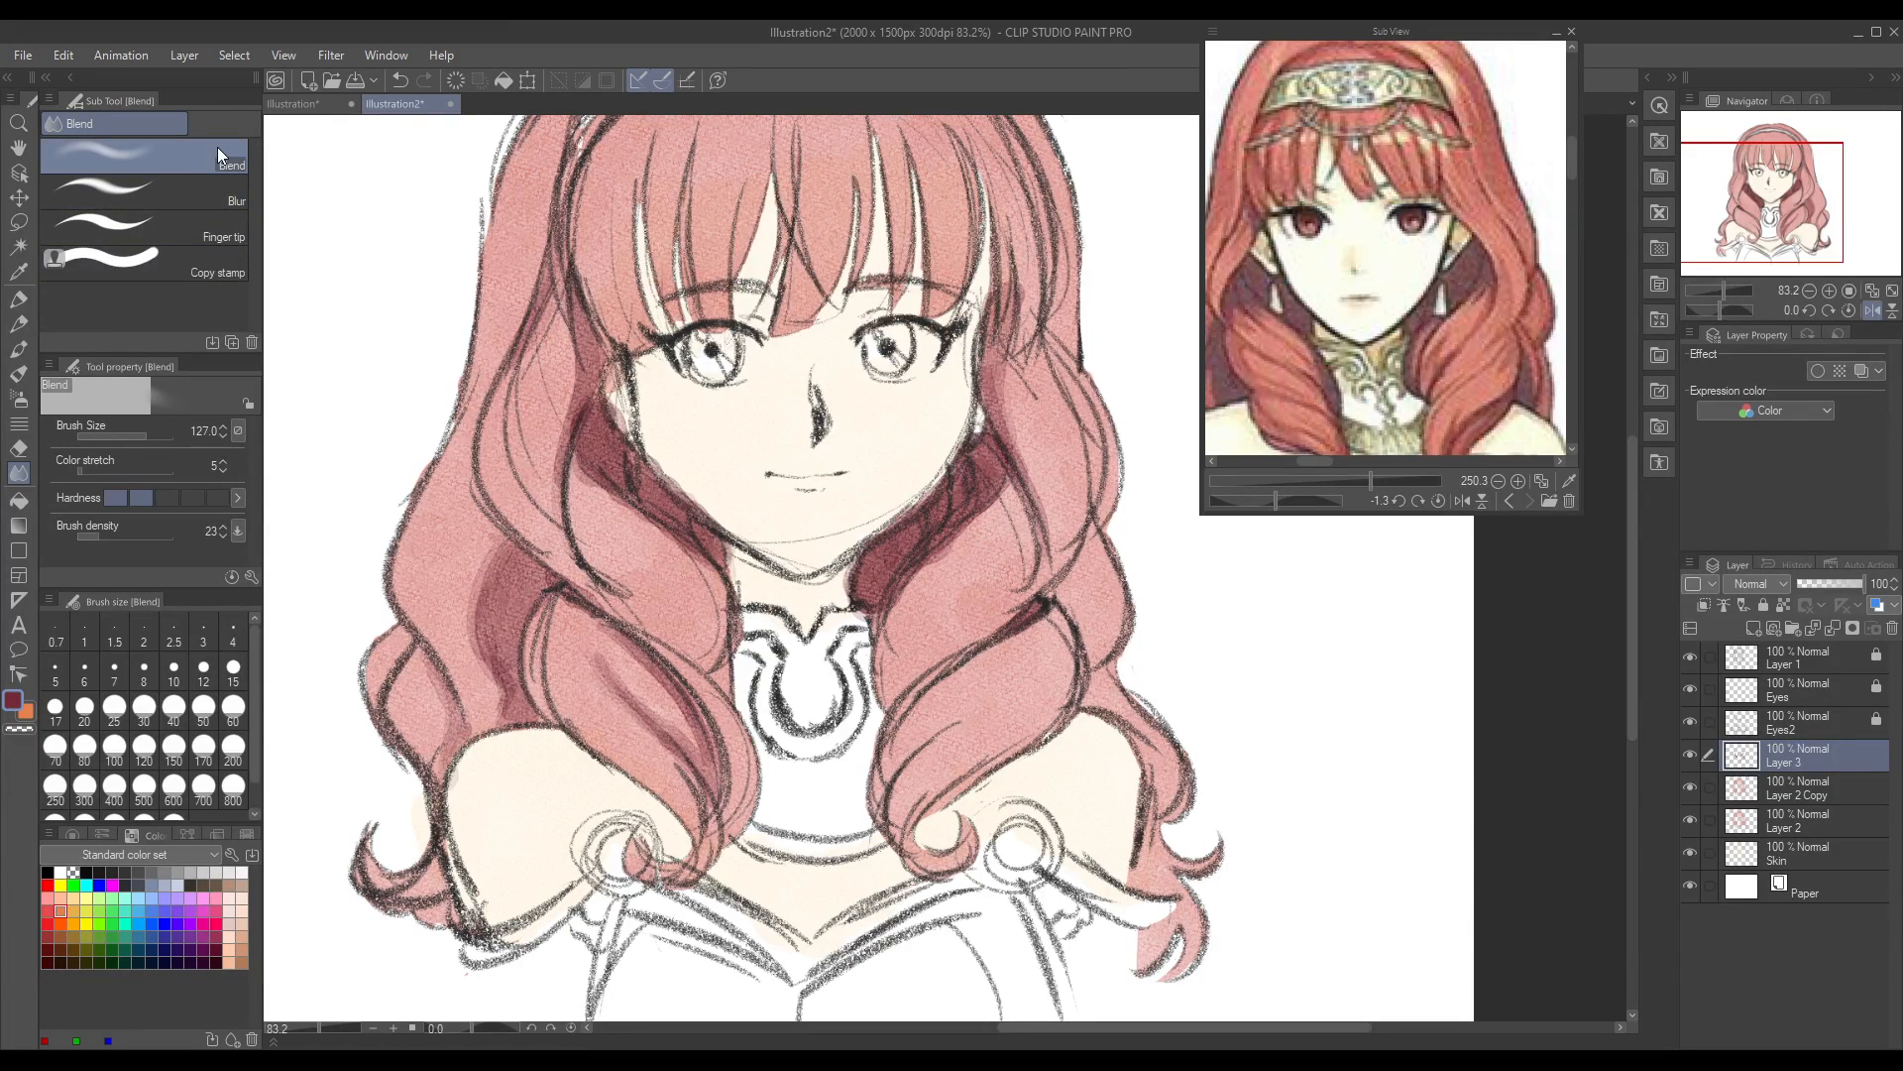
click(129, 431)
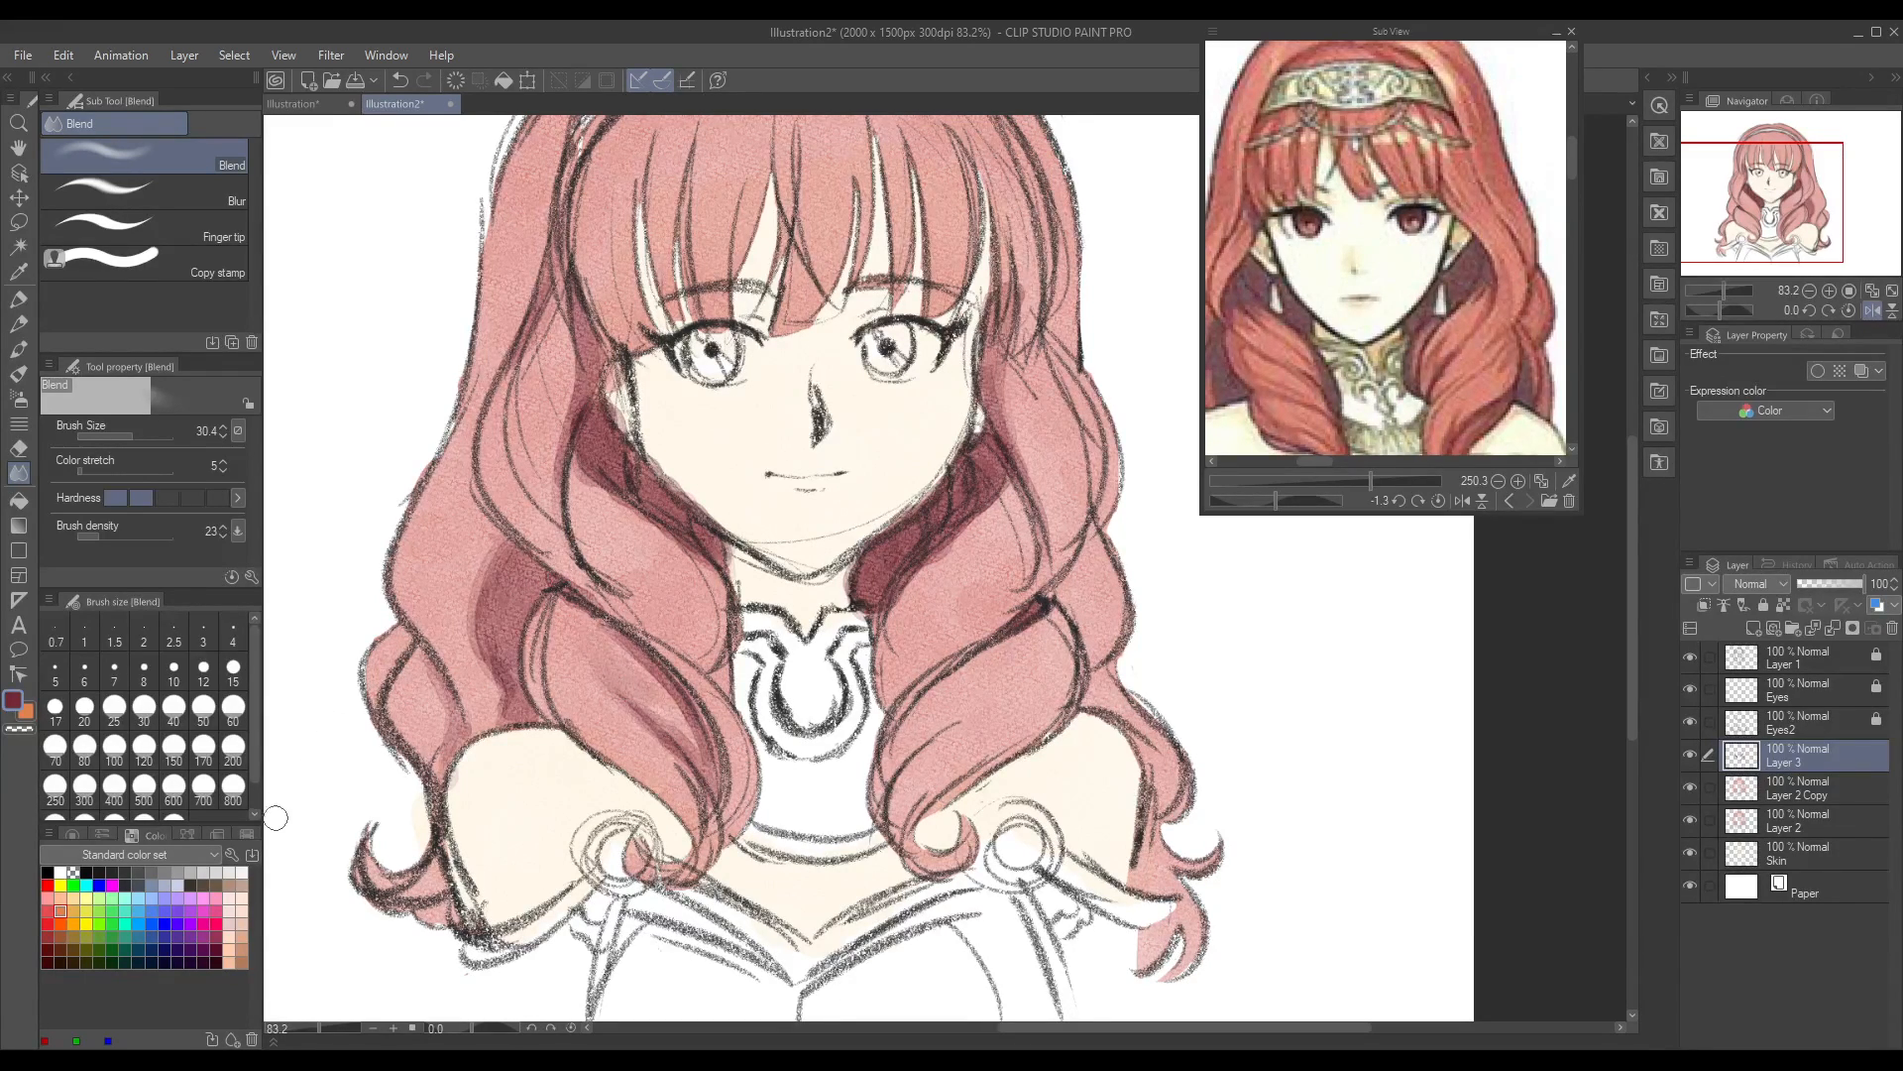
click(19, 349)
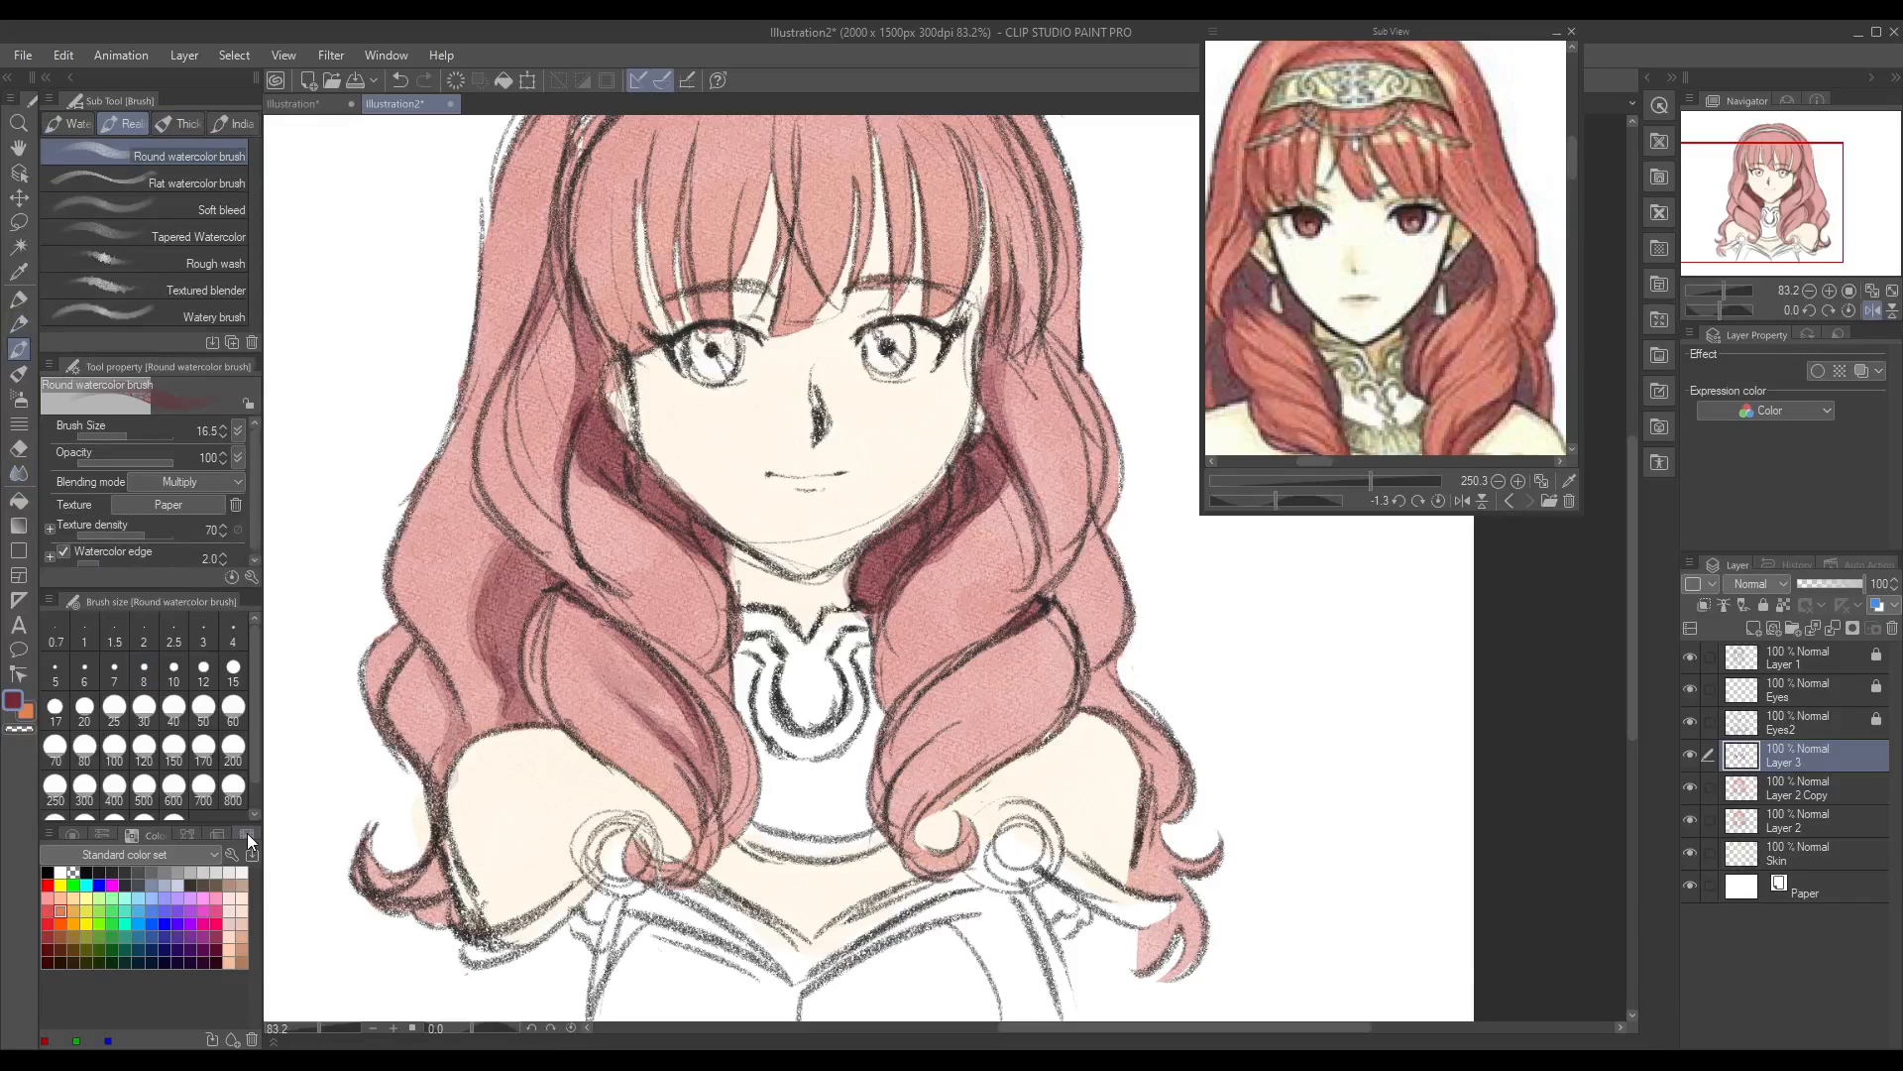
Step: Shade the left lock sweeping from the cheek to the neck, the outer strand beside it and the fold where the lower curl begins
mouse_move(578, 497)
mouse_down()
mouse_move(592, 561)
mouse_move(581, 541)
mouse_move(696, 669)
mouse_up()
mouse_move(603, 559)
mouse_down()
mouse_move(574, 458)
mouse_move(607, 556)
mouse_move(703, 628)
mouse_move(706, 671)
mouse_move(719, 632)
mouse_move(706, 672)
mouse_move(714, 633)
mouse_move(644, 478)
mouse_move(692, 629)
mouse_move(616, 565)
mouse_up()
mouse_move(693, 622)
mouse_down()
mouse_move(703, 667)
mouse_move(703, 605)
mouse_up()
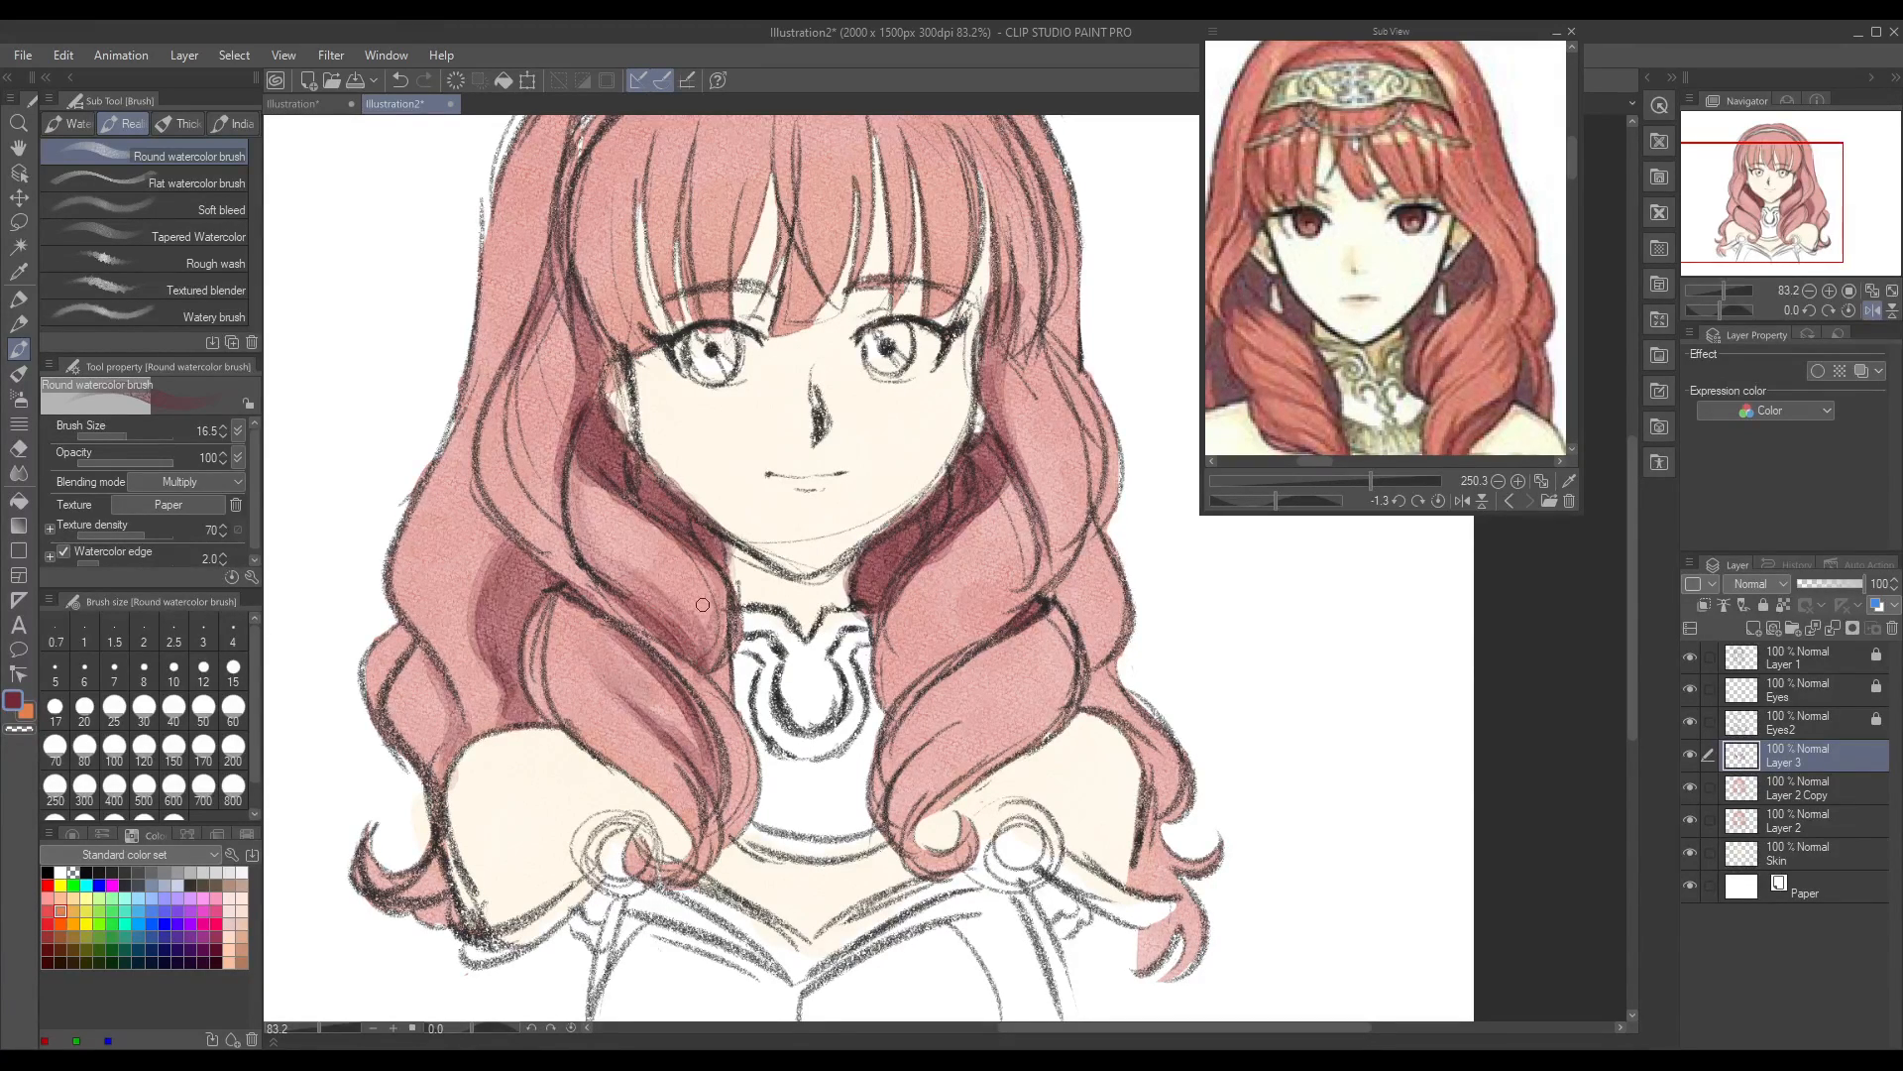
mouse_move(491, 367)
mouse_down()
mouse_move(493, 421)
mouse_move(518, 509)
mouse_move(571, 584)
mouse_move(531, 526)
mouse_move(606, 589)
mouse_move(493, 483)
mouse_move(543, 543)
mouse_move(515, 506)
mouse_up()
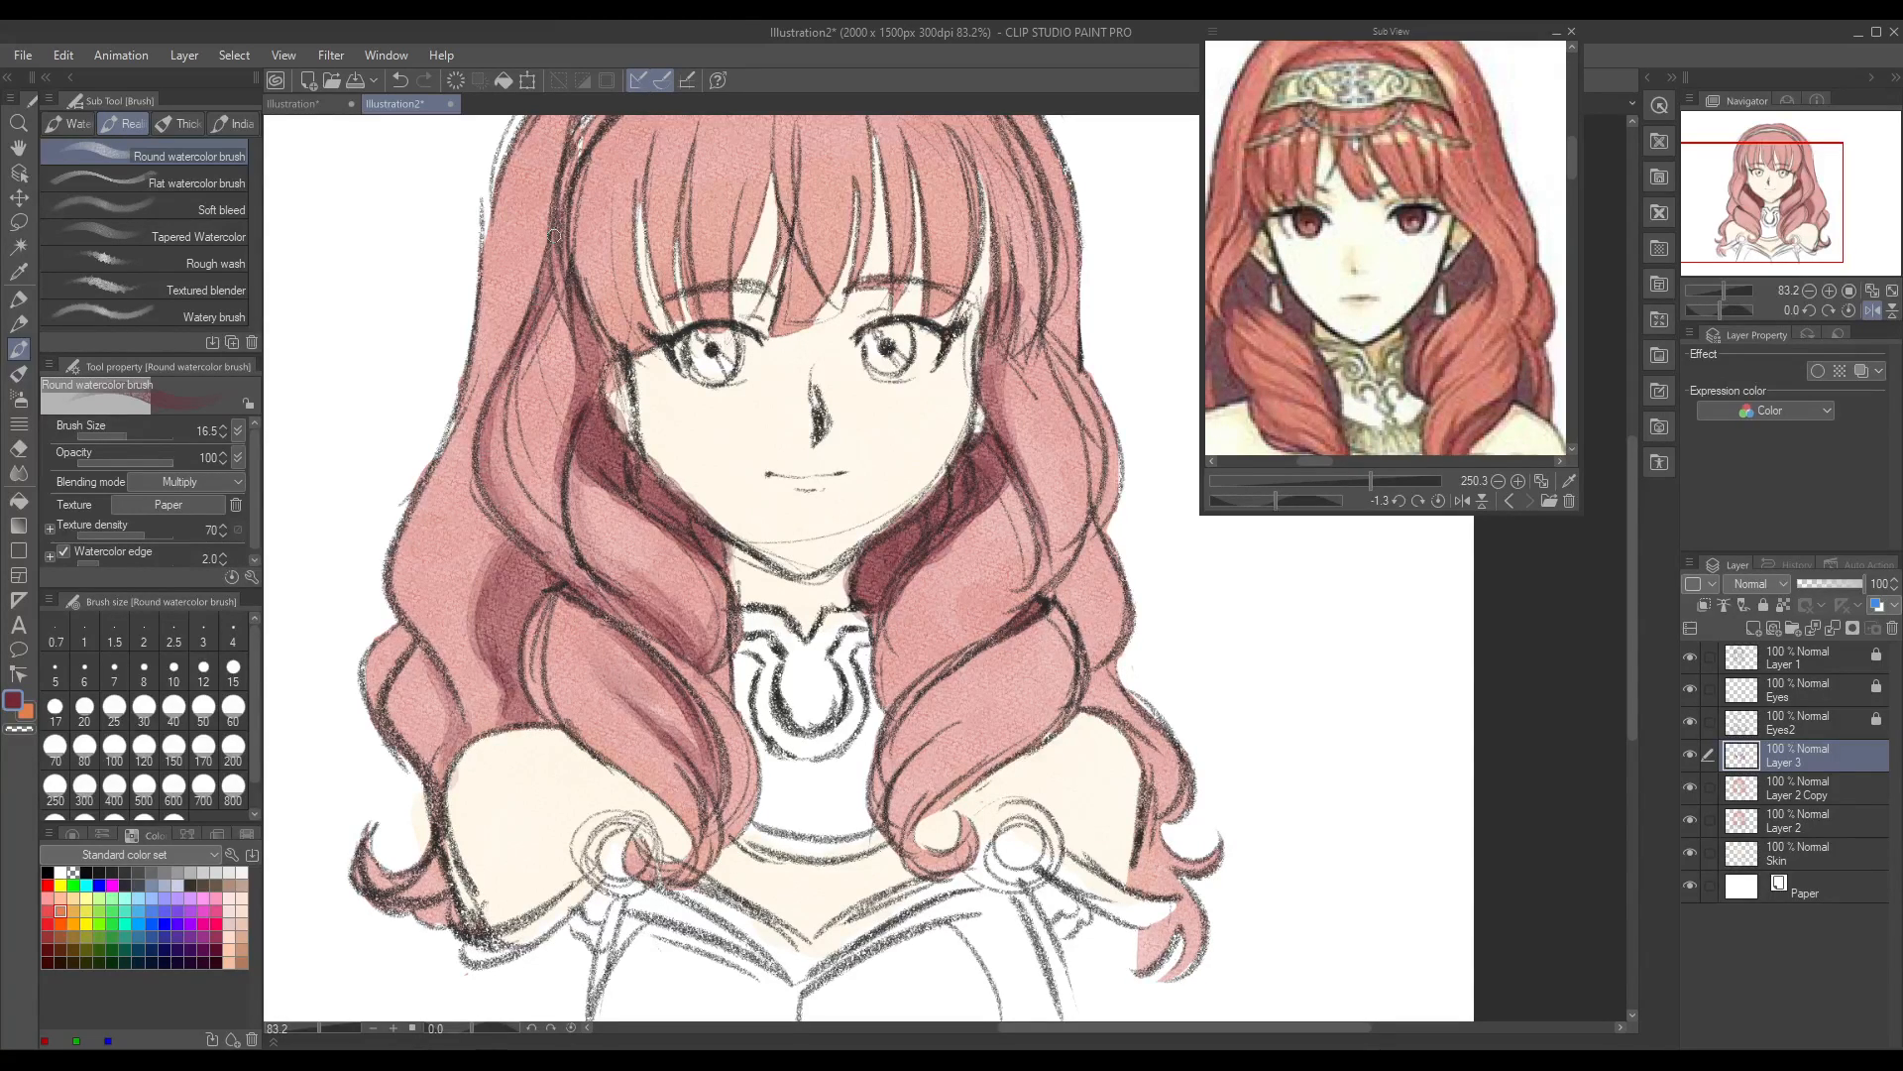
mouse_move(543, 595)
mouse_down()
mouse_move(535, 676)
mouse_move(554, 598)
mouse_move(575, 728)
mouse_move(551, 605)
mouse_move(568, 722)
mouse_move(580, 600)
mouse_move(561, 686)
mouse_move(495, 539)
mouse_up()
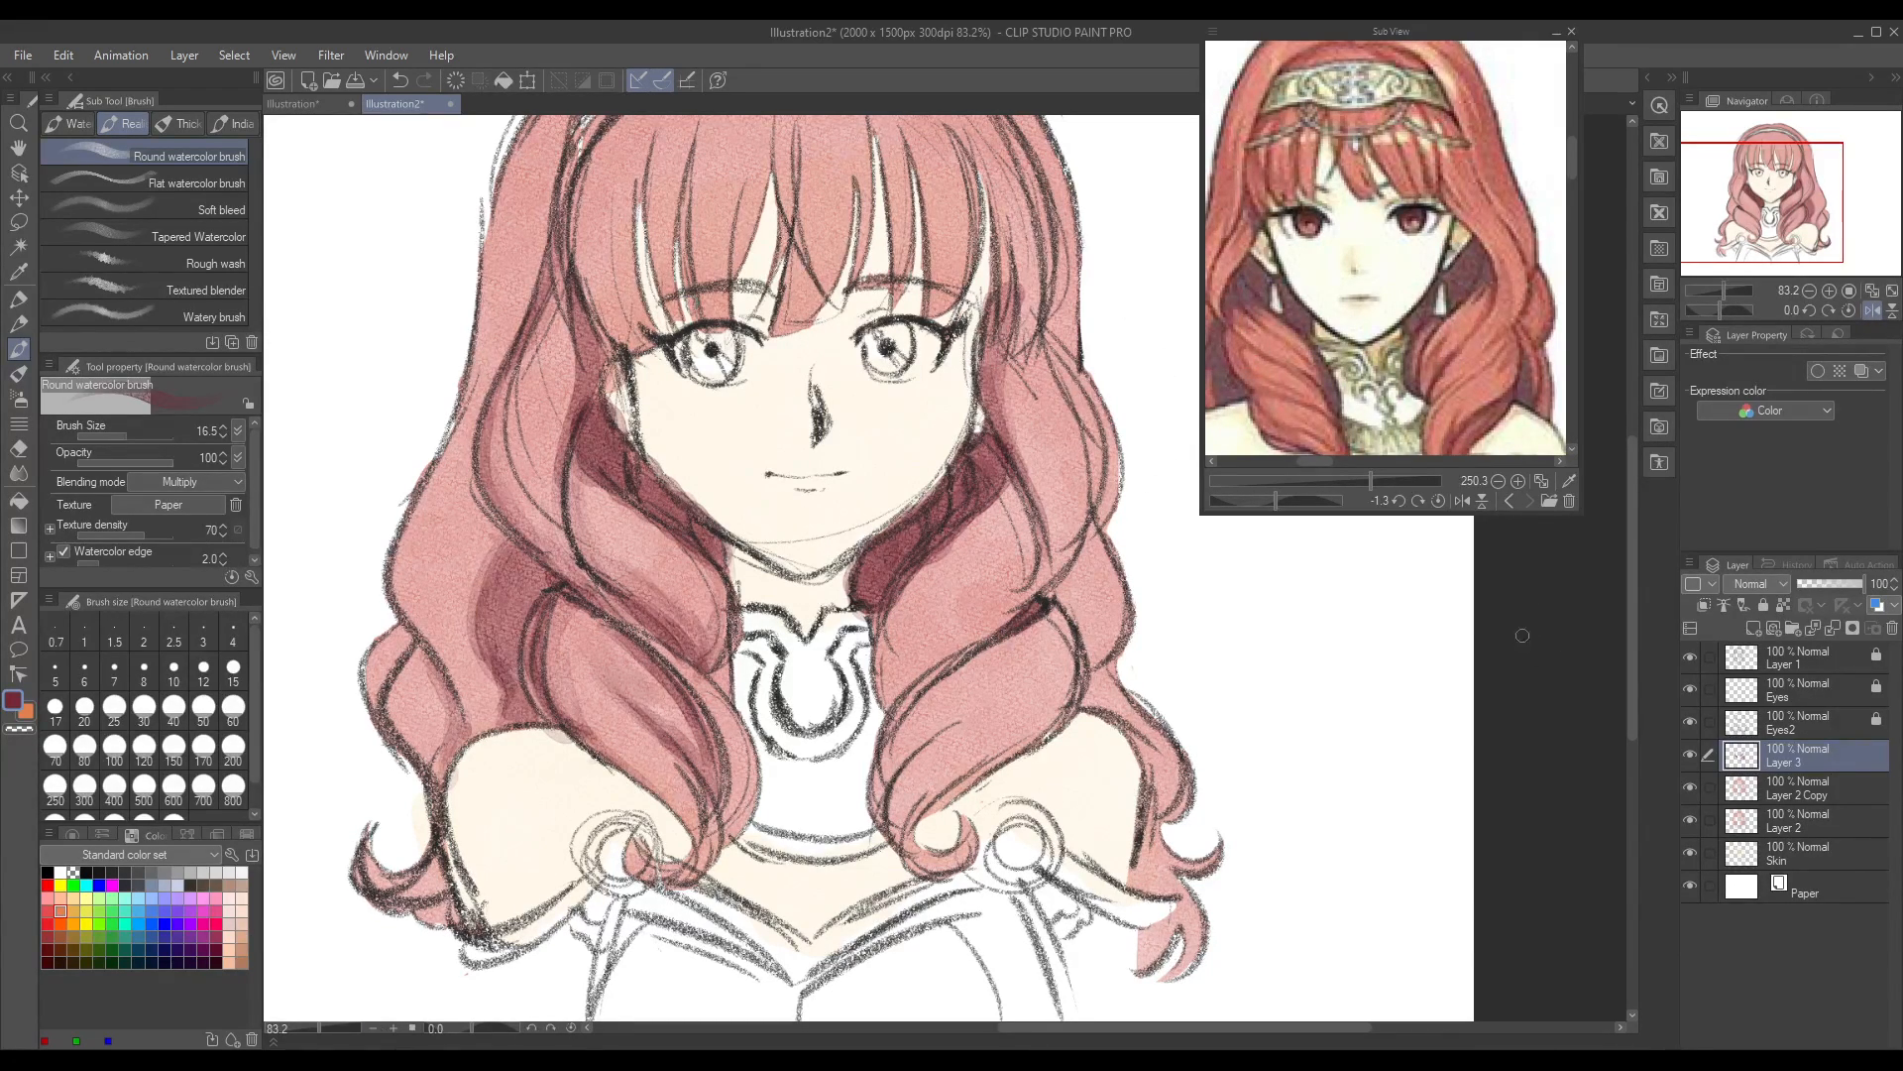
Step: Shade the folds of the right front curl and its curled tip in crimson, with the reference's lower curls in view
mouse_move(882, 704)
mouse_down()
mouse_move(1039, 589)
mouse_move(973, 643)
mouse_move(1014, 587)
mouse_up()
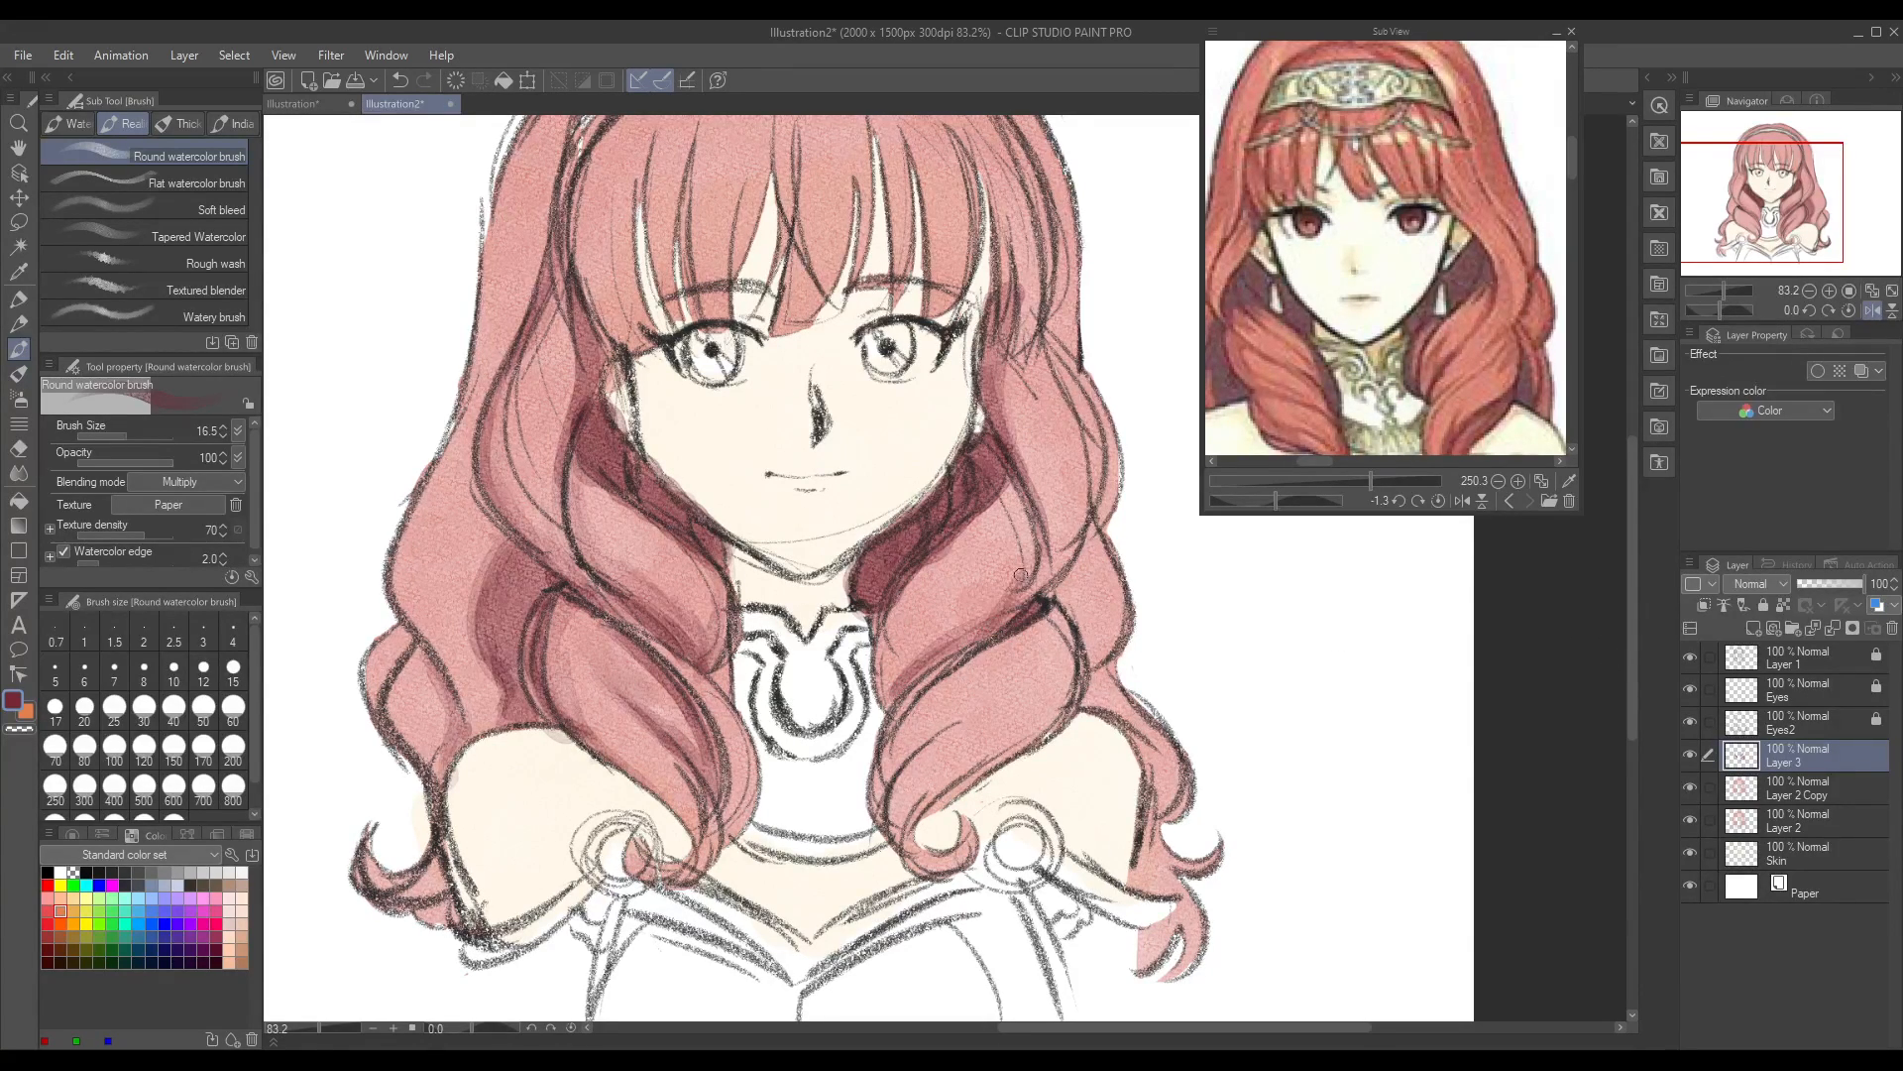
mouse_move(889, 700)
mouse_down()
mouse_move(957, 562)
mouse_move(995, 549)
mouse_up()
mouse_move(886, 650)
mouse_down()
mouse_move(951, 665)
mouse_move(882, 810)
mouse_move(948, 714)
mouse_move(883, 813)
mouse_move(961, 720)
mouse_move(934, 696)
mouse_move(1002, 642)
mouse_up()
drag(916, 844, 930, 864)
scroll(1572, 192, down, 3)
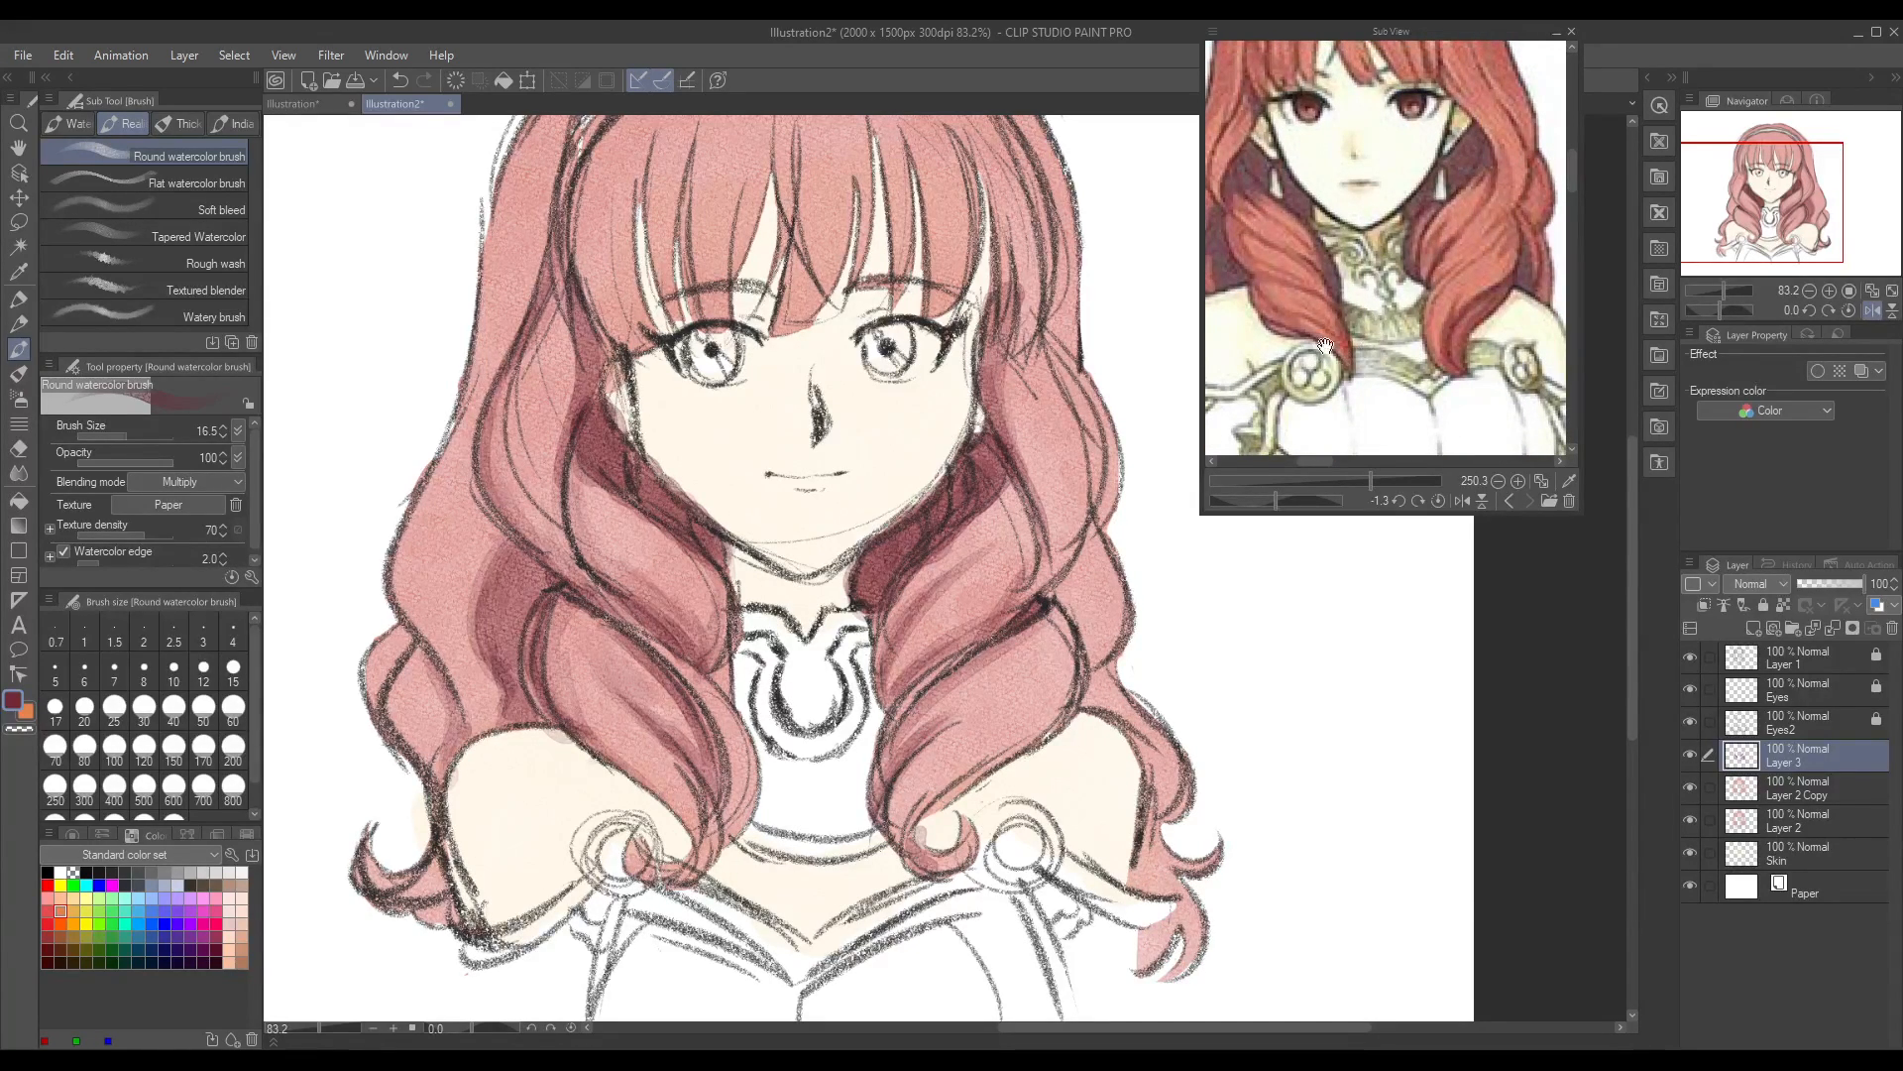
drag(1344, 400, 1353, 391)
drag(920, 853, 924, 861)
Step: Undo the latest tip strokes and shade the inner edge and lower end of the left front curl in crimson
mouse_move(642, 871)
mouse_down()
mouse_move(698, 843)
mouse_move(678, 881)
mouse_move(715, 788)
mouse_move(735, 826)
mouse_move(728, 784)
mouse_move(721, 836)
mouse_move(725, 763)
mouse_up()
key(ctrl+z)
key(ctrl+z)
key(ctrl+z)
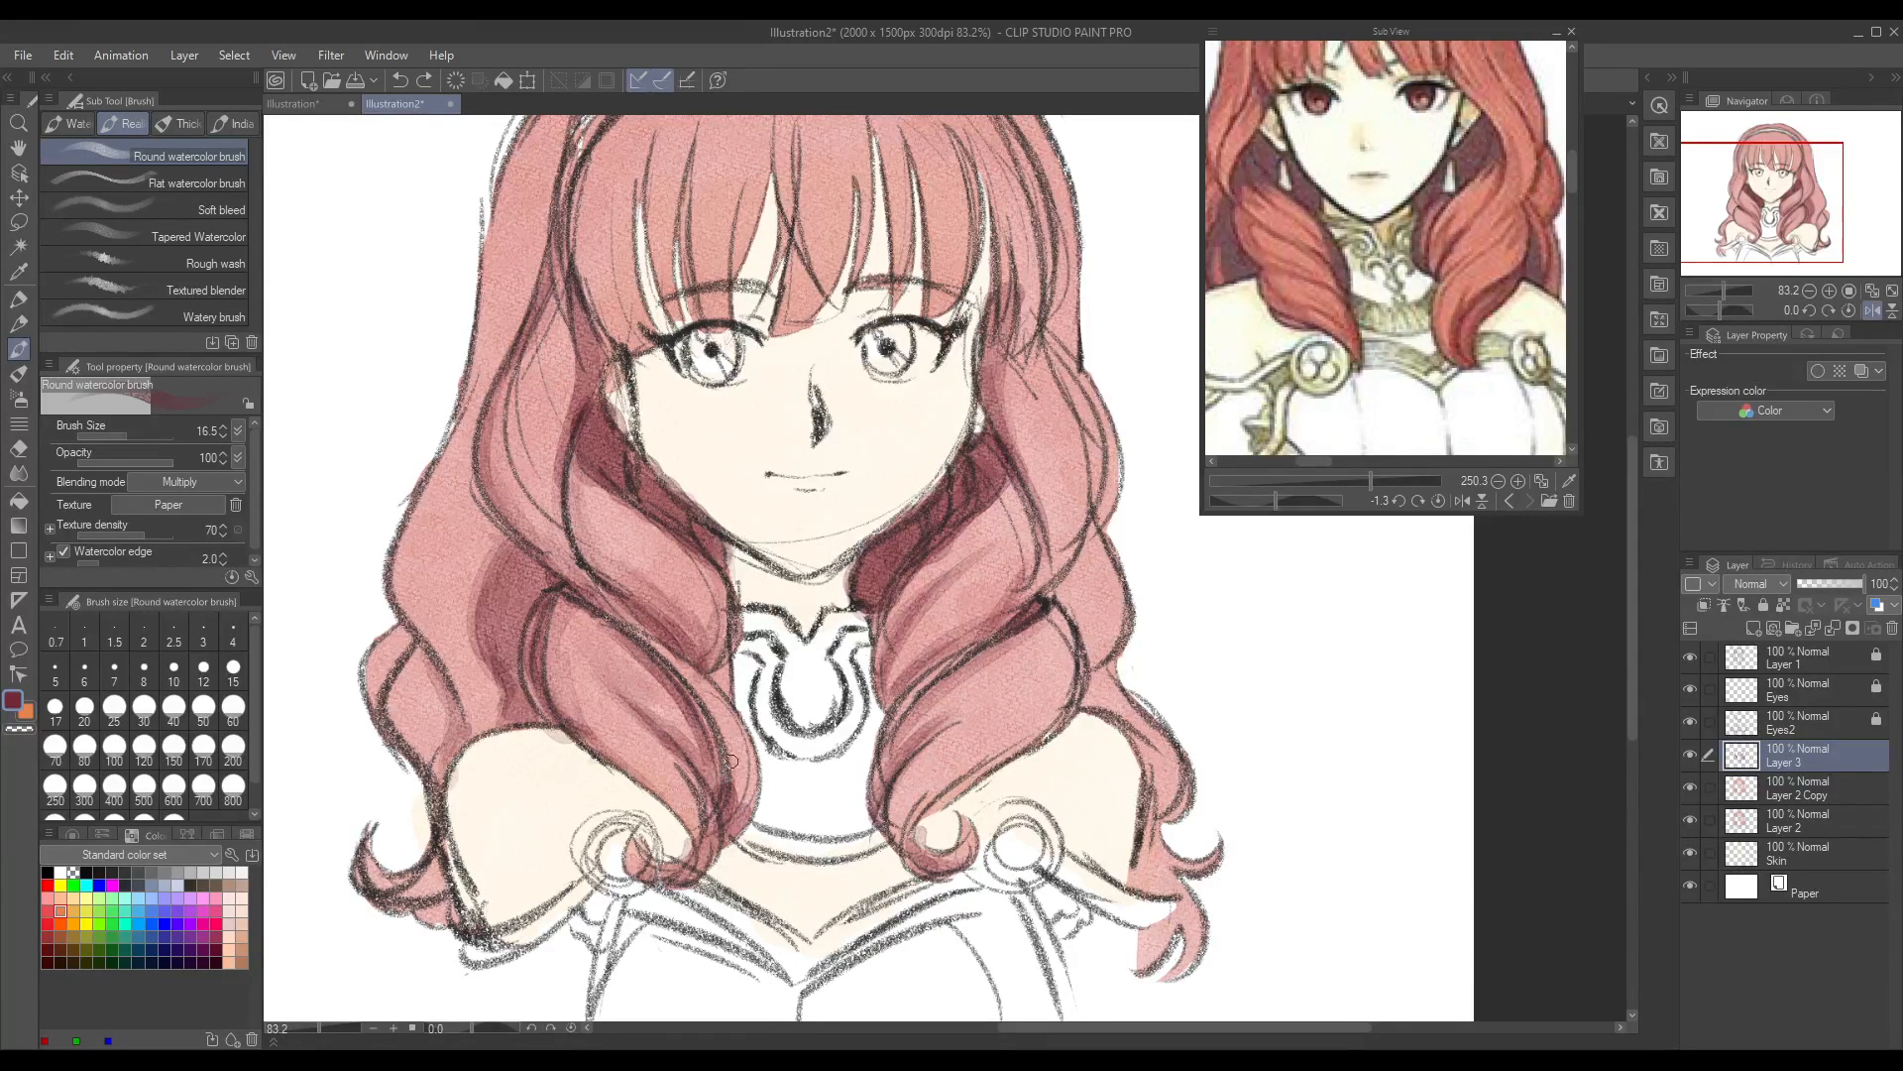
drag(749, 801, 748, 752)
drag(686, 811, 695, 841)
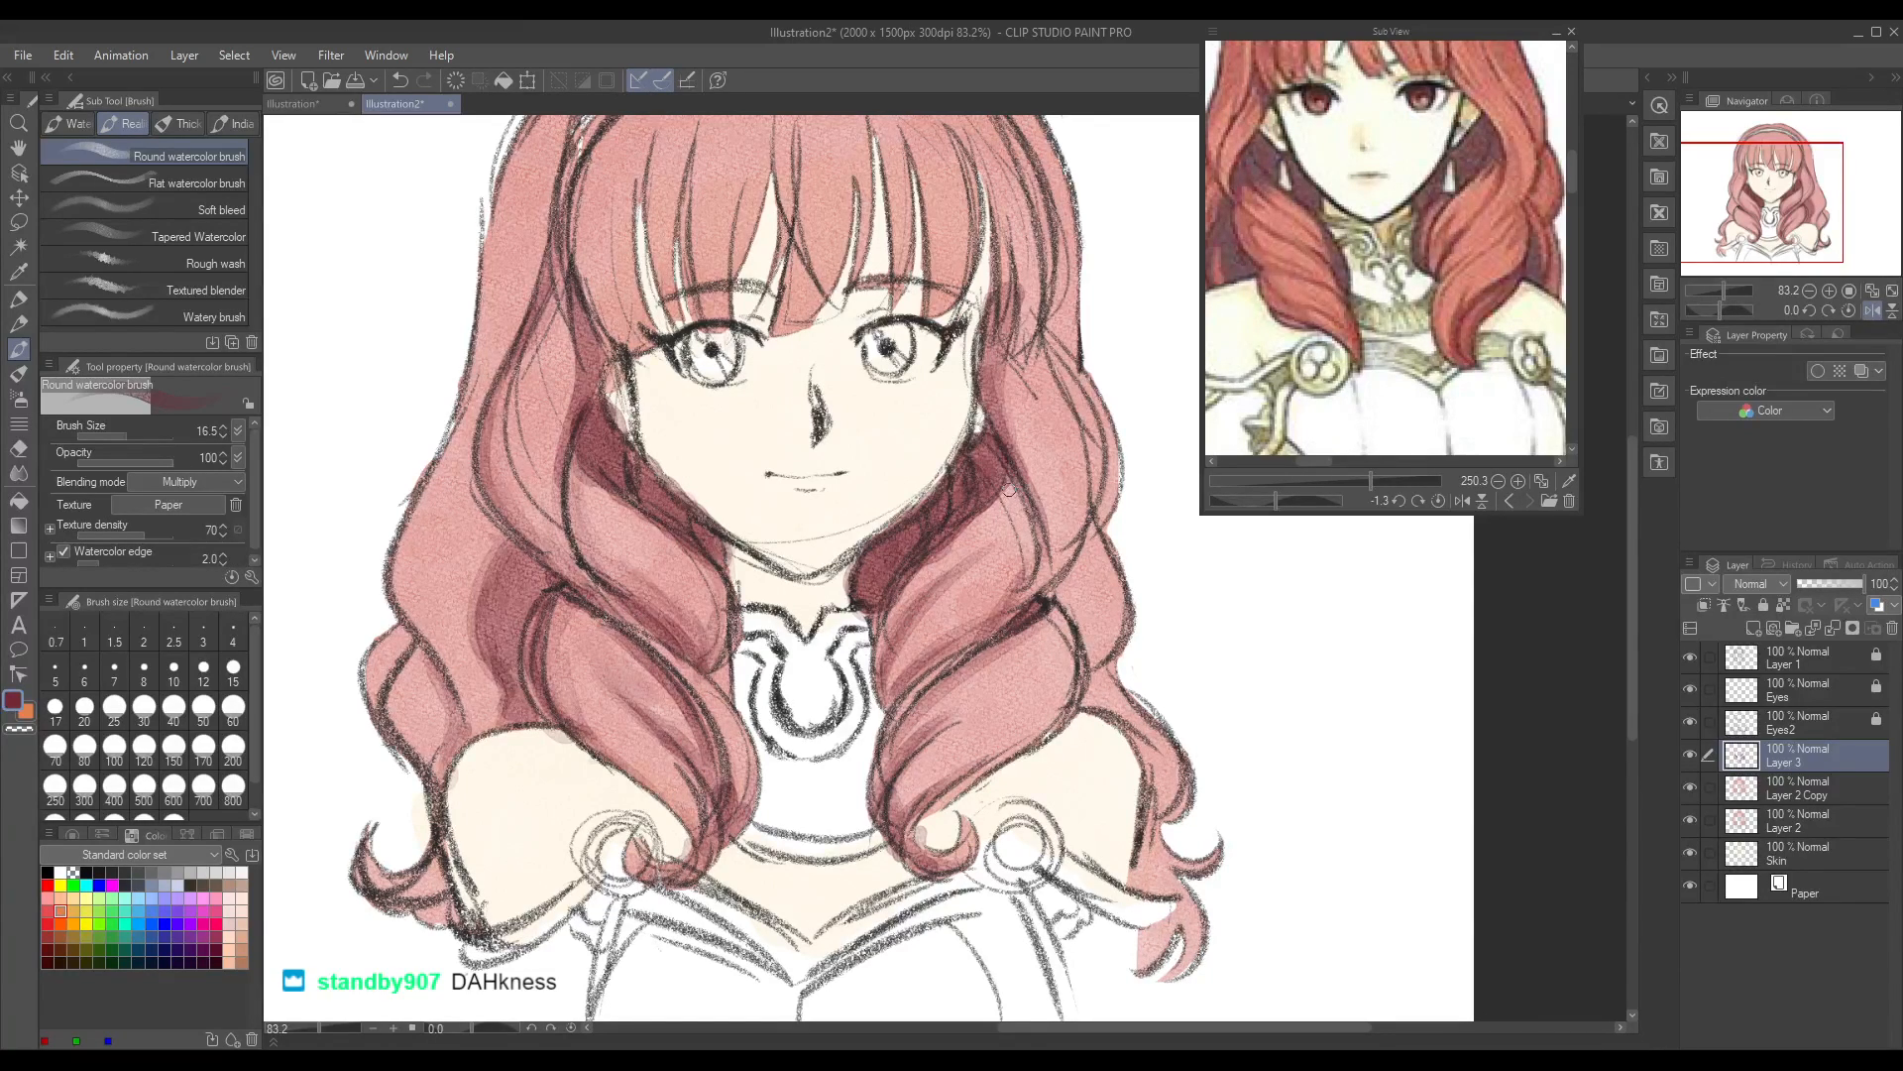
Step: Shade the right side hair beside the cheek and the strands running down behind the right front curl
drag(1001, 494, 985, 515)
mouse_move(1020, 526)
mouse_down()
mouse_move(1008, 486)
mouse_move(1022, 559)
mouse_up()
mouse_move(1001, 485)
mouse_down()
mouse_move(971, 528)
mouse_move(1008, 478)
mouse_move(1088, 645)
mouse_move(1063, 557)
mouse_move(1091, 649)
mouse_move(1079, 573)
mouse_move(1068, 676)
mouse_up()
drag(1076, 569, 1061, 623)
Step: Shade the right outer lock above the shoulder, redoing its first strokes, and the flicked hair ends beside the arm
mouse_move(1087, 708)
mouse_down()
mouse_move(1096, 682)
mouse_move(1150, 765)
mouse_up()
key(ctrl+z)
key(ctrl+z)
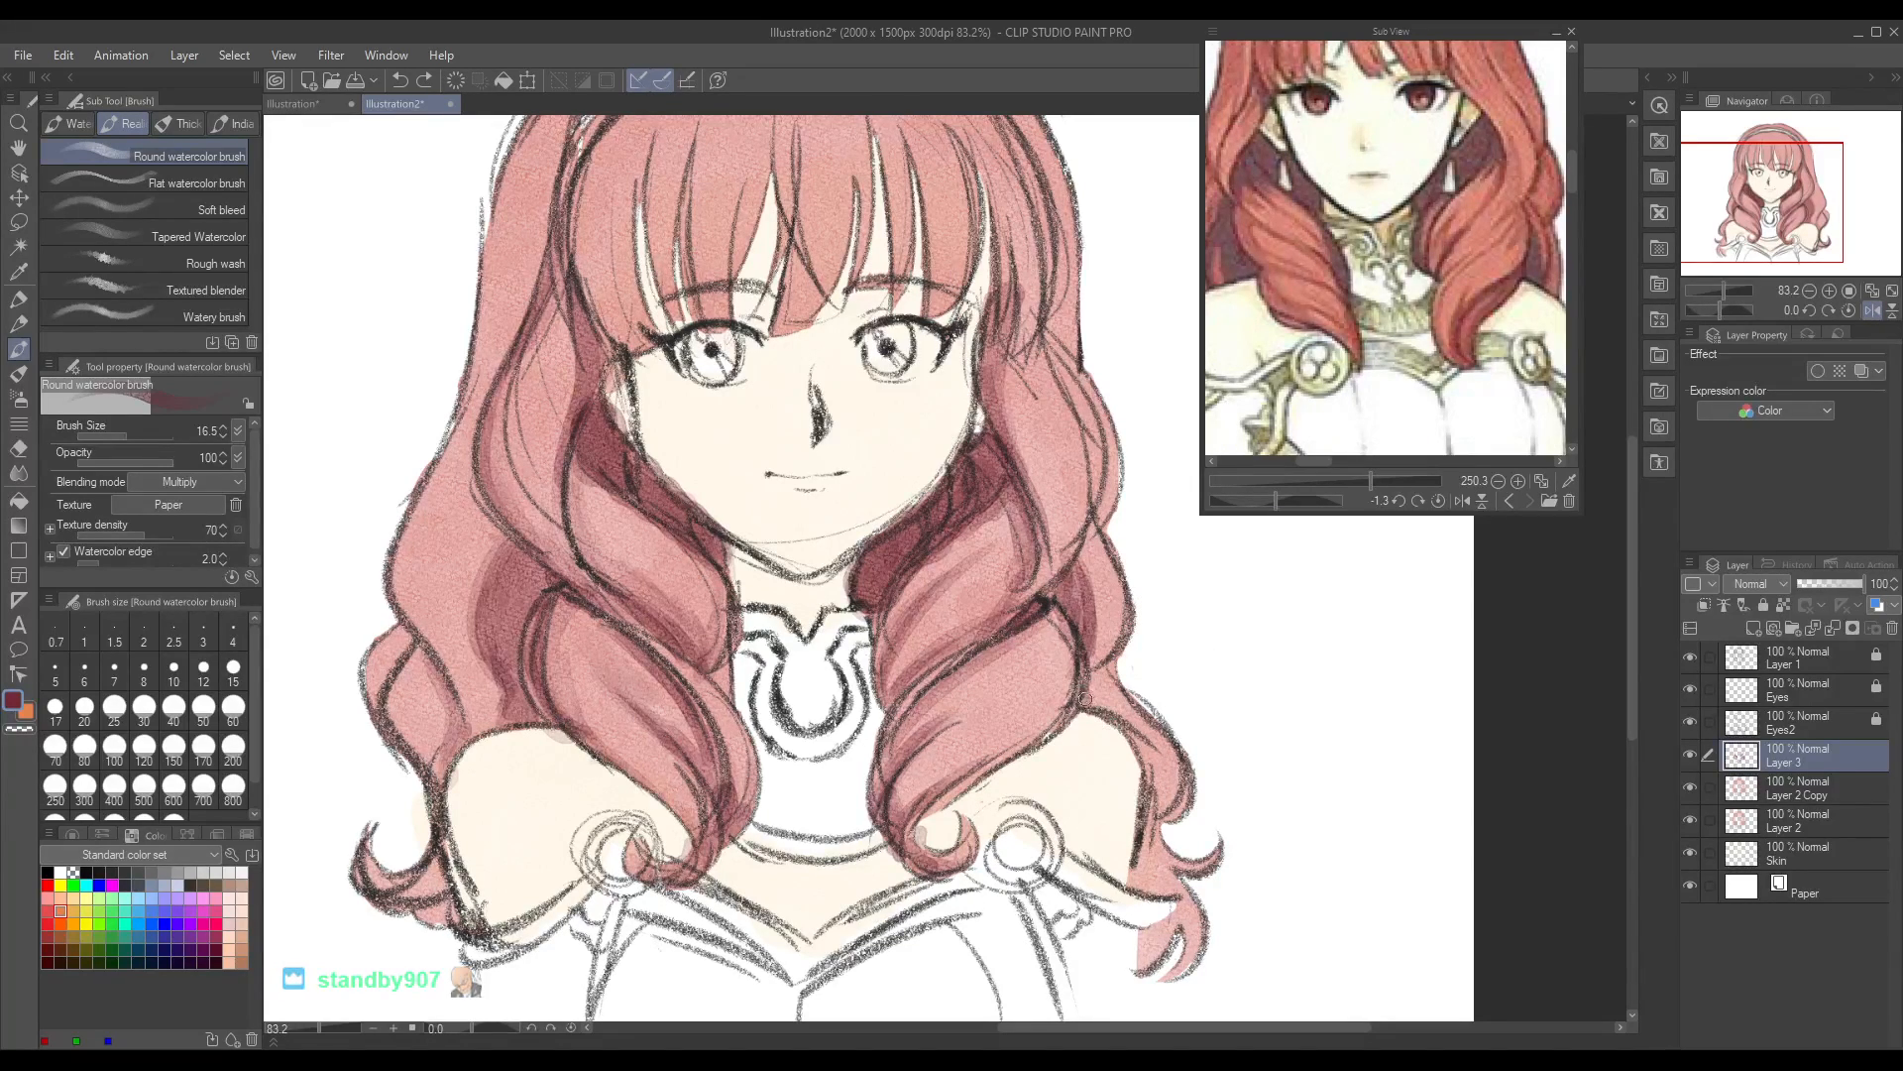
drag(1087, 698, 1096, 671)
mouse_move(1148, 840)
mouse_down()
mouse_move(1135, 891)
mouse_move(1140, 852)
mouse_move(1165, 897)
mouse_move(1145, 962)
mouse_move(1184, 910)
mouse_move(1180, 956)
mouse_move(1190, 922)
mouse_up()
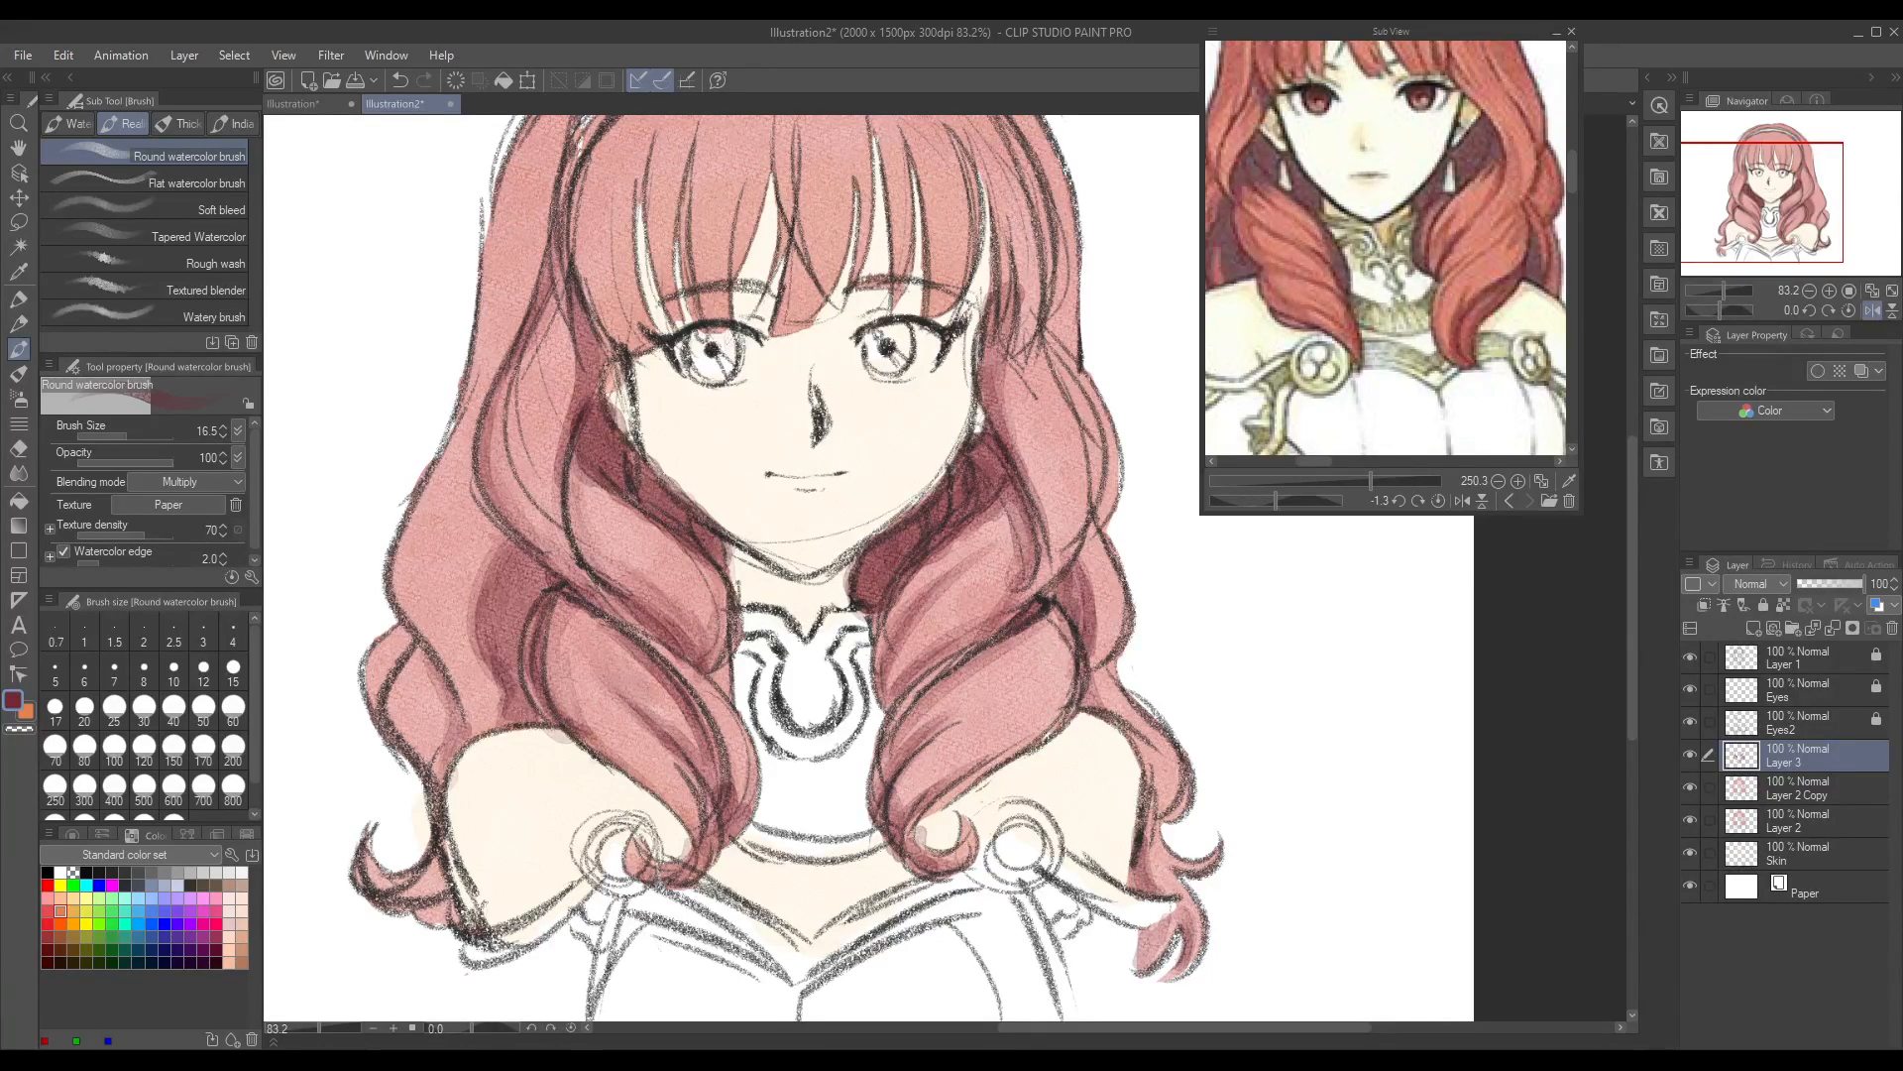
Step: Shade the left outer hair: the recess behind the front curl, the flicked ends, the shoulder curl and the side lock
mouse_move(504, 540)
mouse_down()
mouse_move(516, 688)
mouse_move(471, 559)
mouse_move(490, 538)
mouse_move(471, 591)
mouse_move(499, 533)
mouse_move(508, 669)
mouse_up()
mouse_move(365, 879)
mouse_down()
mouse_move(428, 872)
mouse_move(415, 903)
mouse_move(368, 890)
mouse_move(414, 878)
mouse_move(436, 912)
mouse_move(460, 865)
mouse_up()
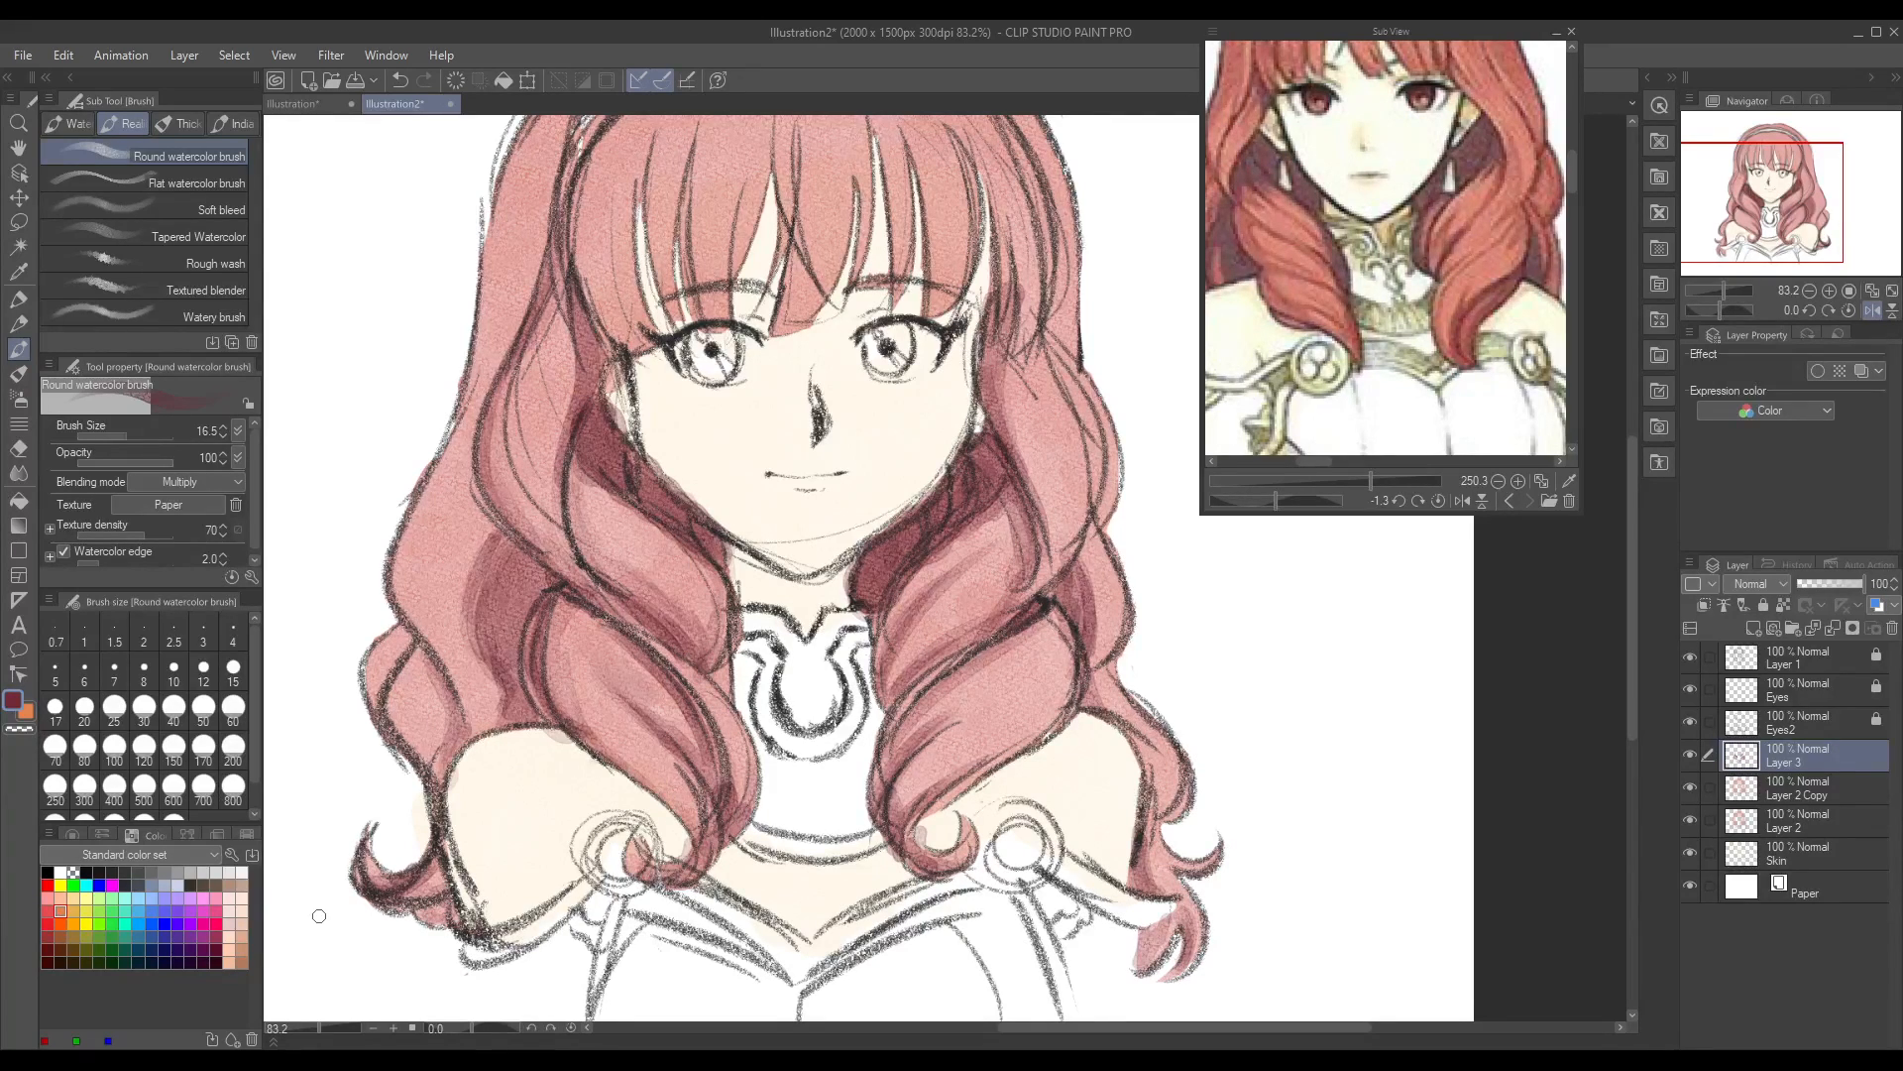
drag(431, 672, 451, 746)
drag(1631, 670, 1628, 599)
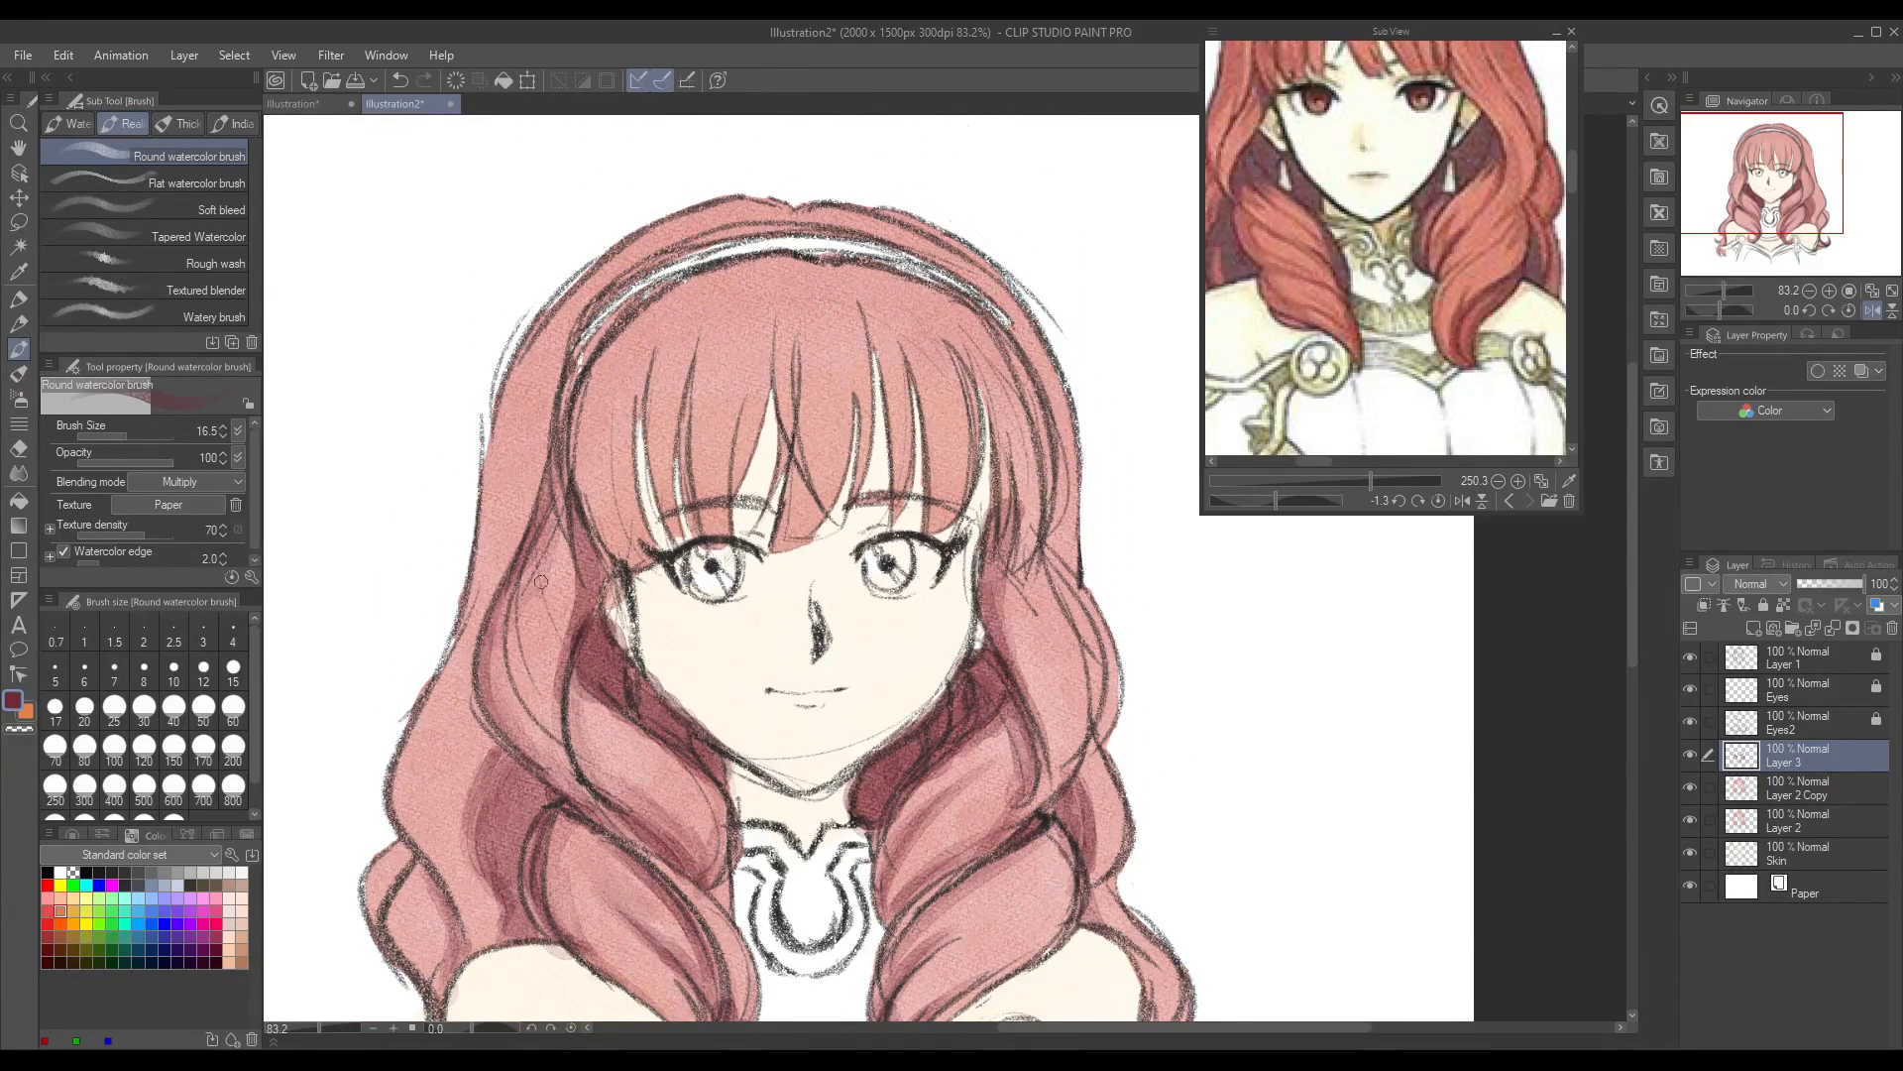
drag(512, 619, 497, 709)
drag(552, 498, 560, 557)
Step: Shade the left edge of the fringe below the headband and its outermost strands in crimson
drag(594, 372, 592, 523)
drag(580, 408, 611, 555)
mouse_move(589, 367)
mouse_down()
mouse_move(618, 548)
mouse_move(587, 375)
mouse_up()
mouse_move(625, 553)
mouse_down()
mouse_move(582, 428)
mouse_move(625, 565)
mouse_move(614, 506)
mouse_move(639, 550)
mouse_move(612, 448)
mouse_move(644, 563)
mouse_move(612, 412)
mouse_up()
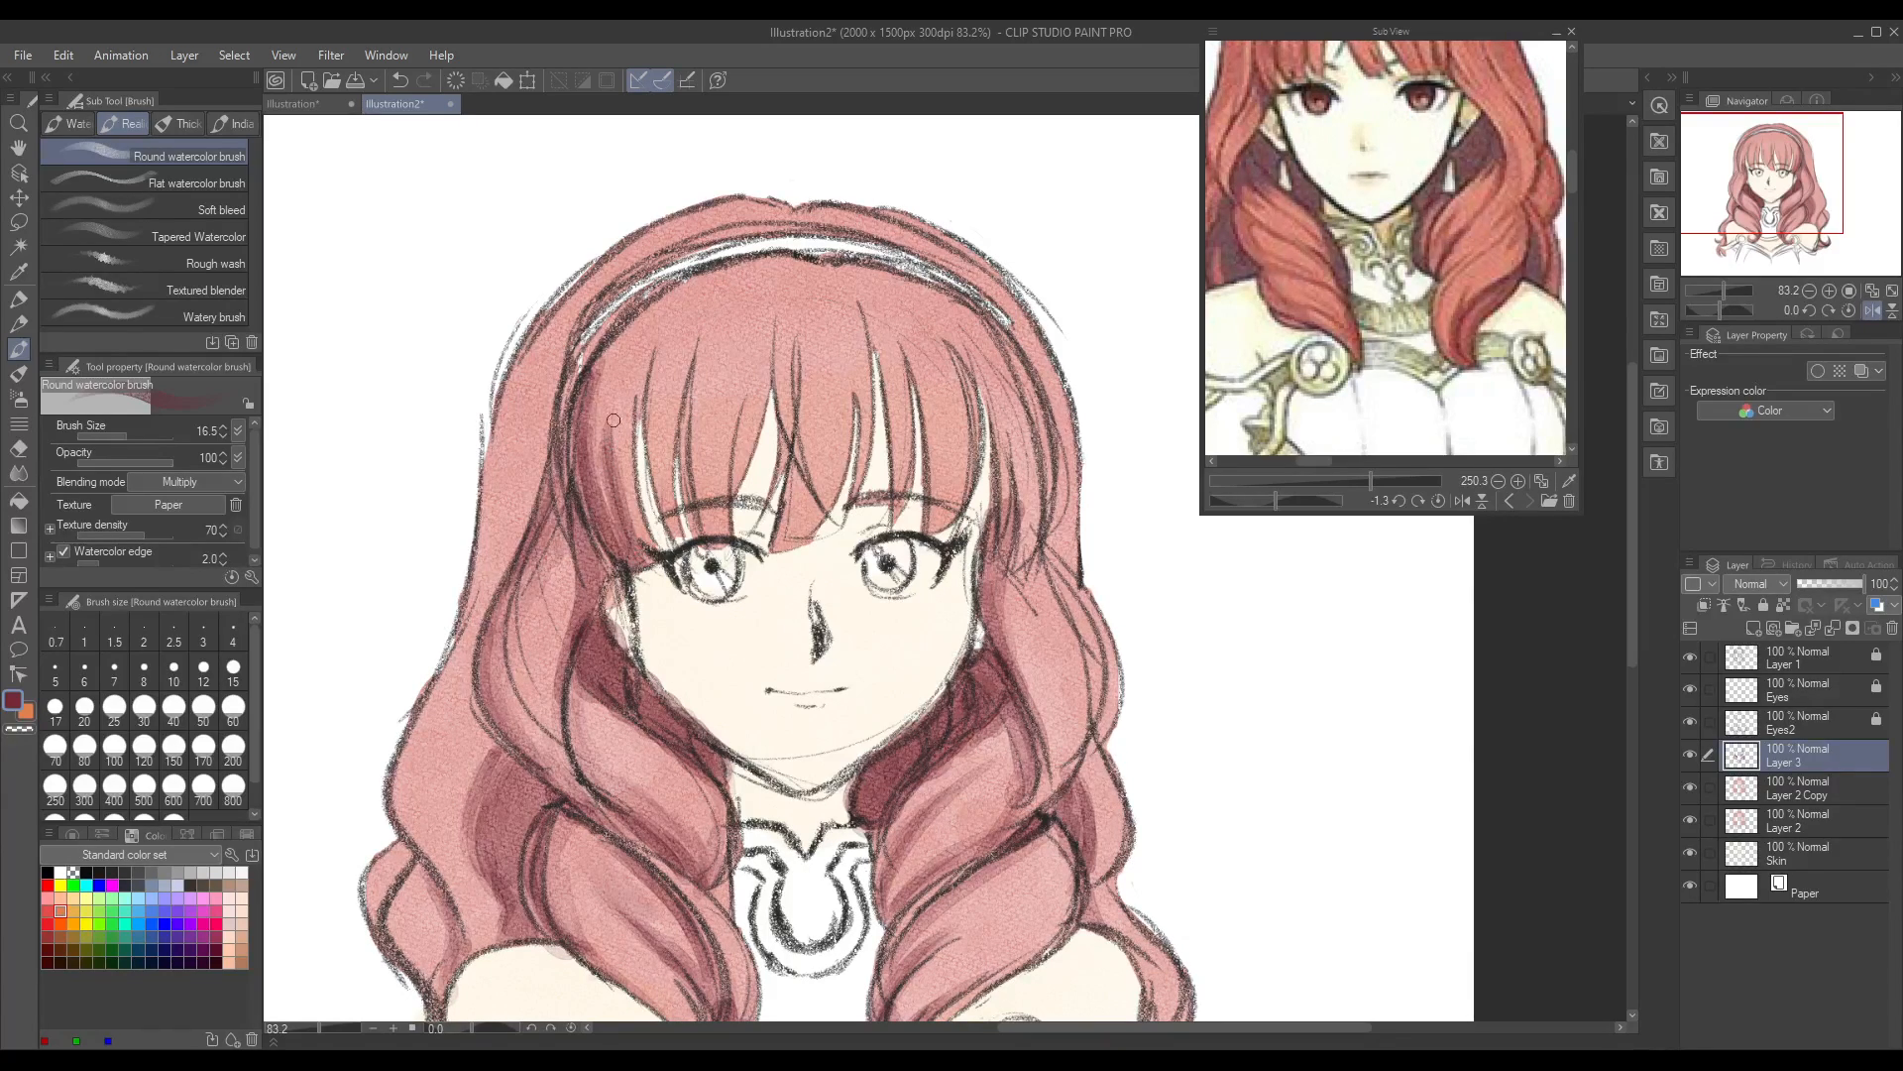
drag(658, 481, 664, 347)
drag(674, 545, 656, 376)
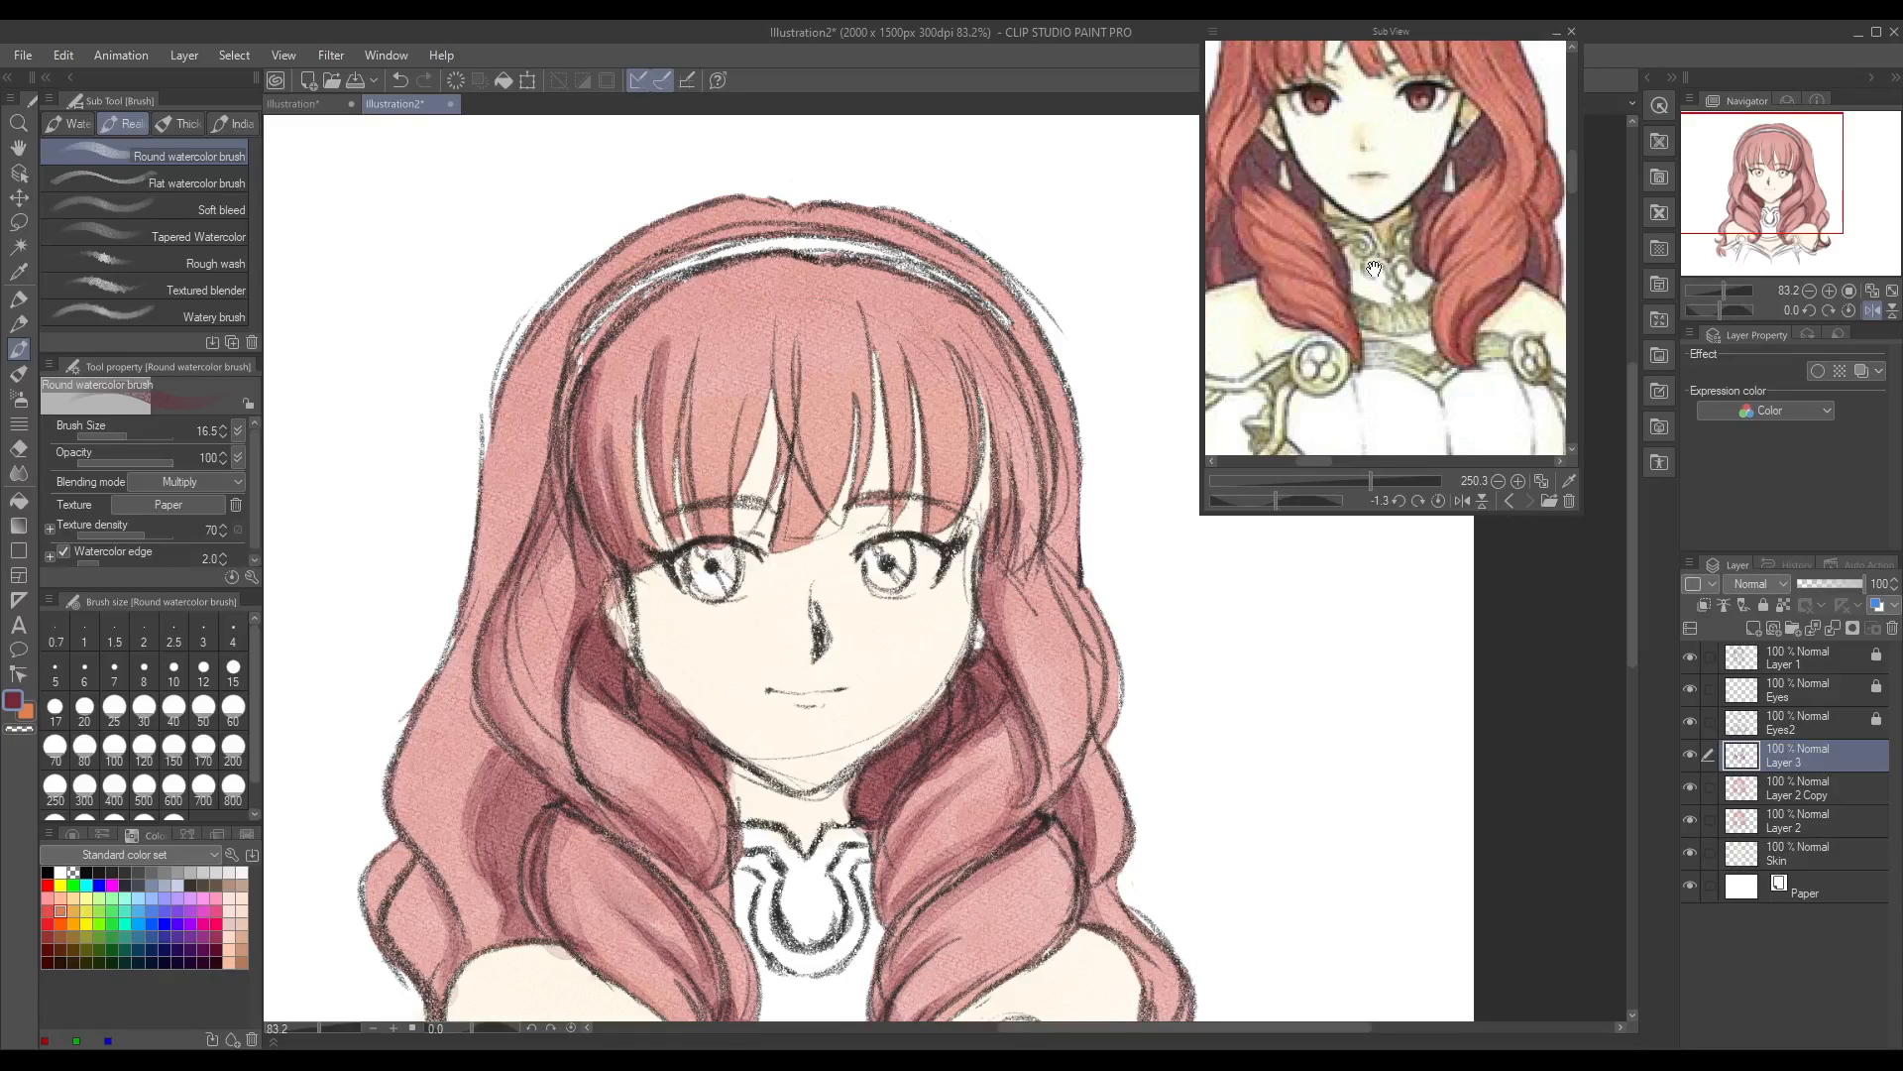
Step: Shade the fringe strands above the left eye, with the reference's headband and fringe in view
scroll(1577, 177, up, 3)
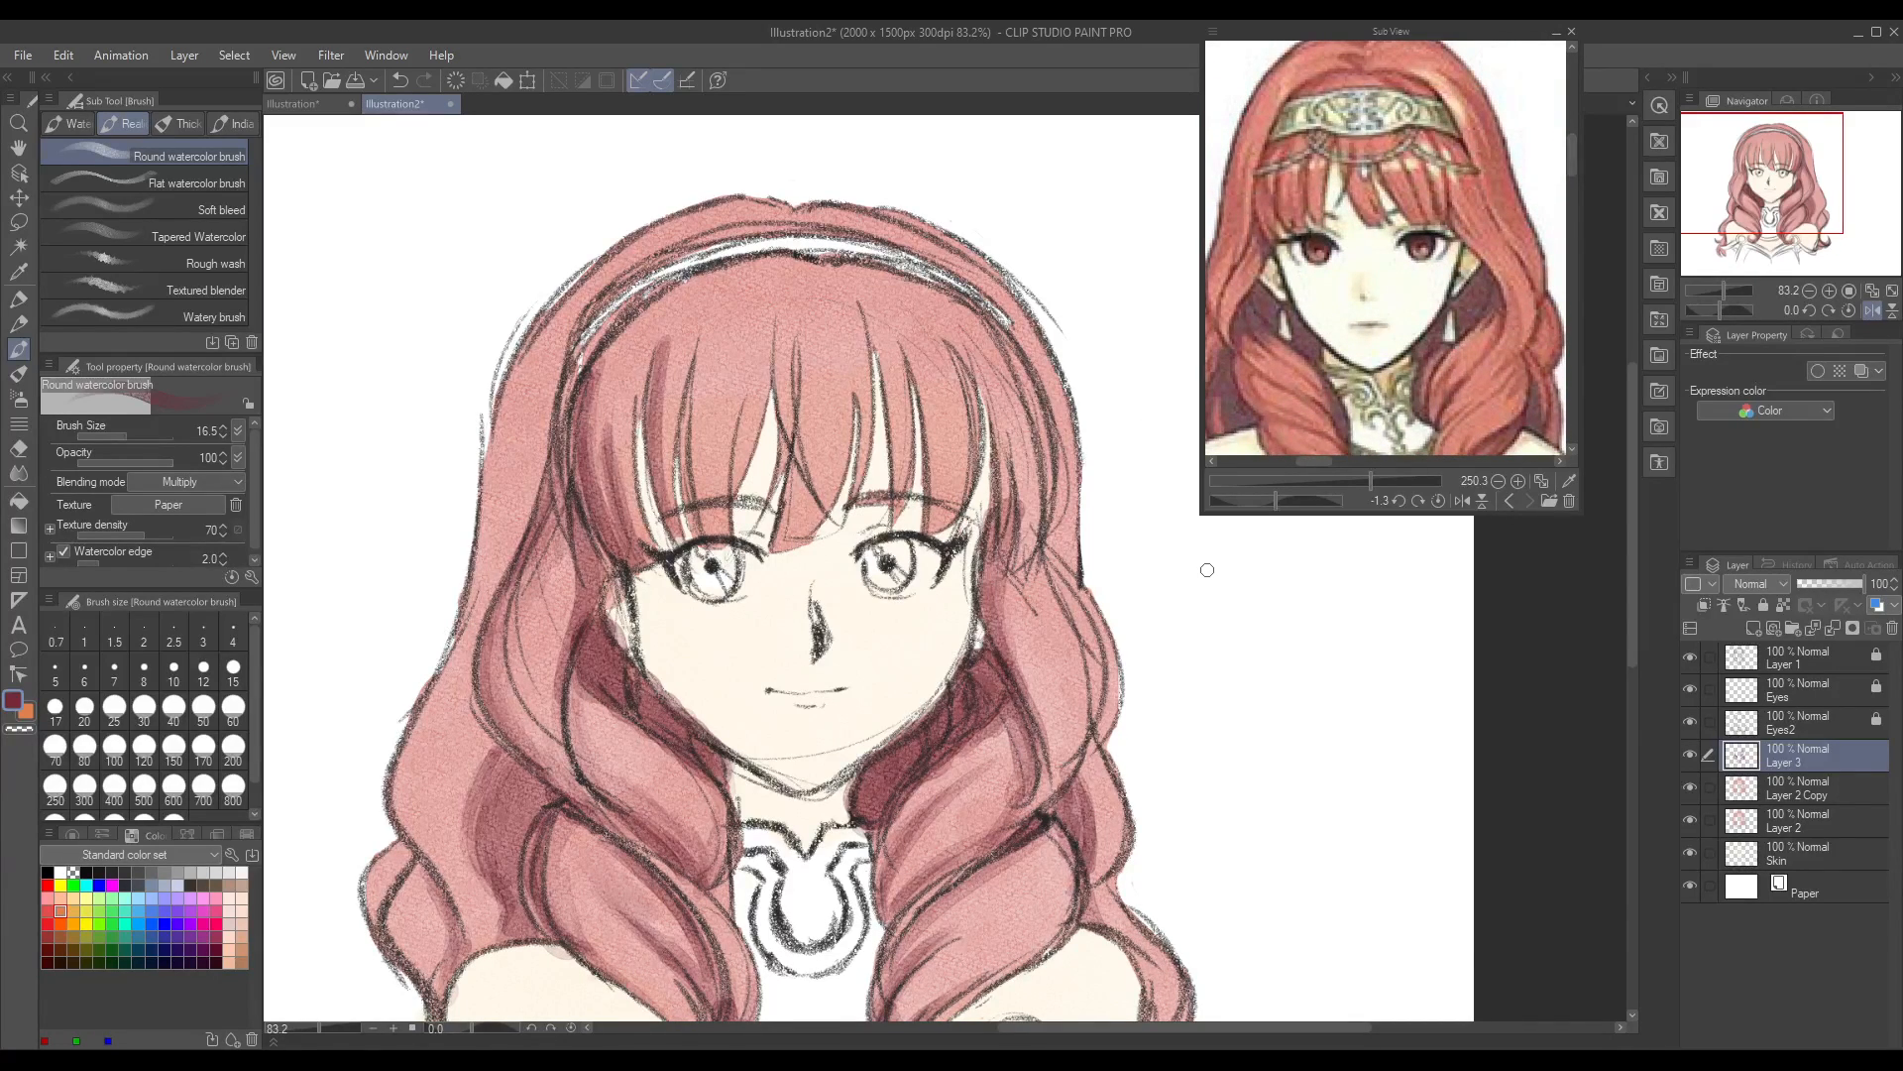
drag(708, 544, 695, 415)
mouse_move(696, 484)
mouse_down()
mouse_move(694, 377)
mouse_move(712, 533)
mouse_move(694, 395)
mouse_up()
mouse_move(684, 527)
mouse_down()
mouse_move(680, 551)
mouse_move(664, 452)
mouse_up()
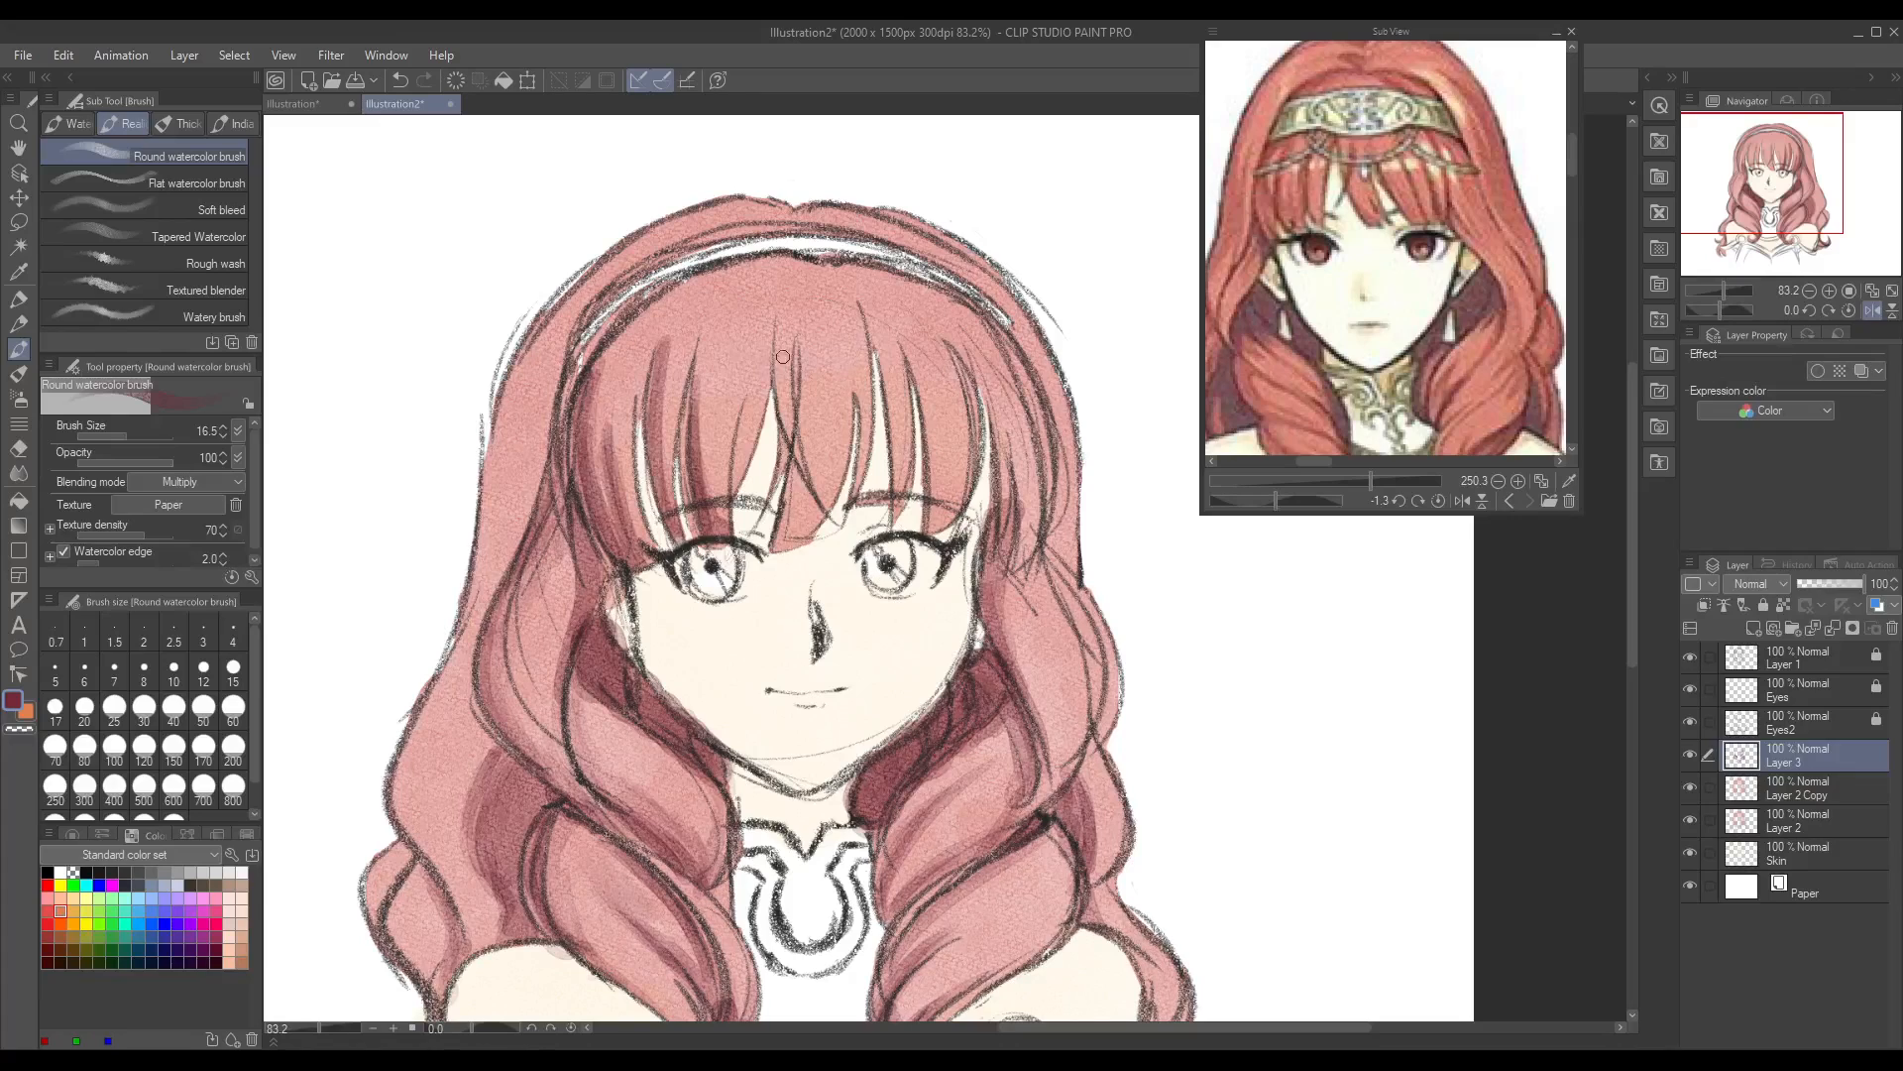
mouse_move(735, 489)
mouse_down()
mouse_move(753, 373)
mouse_move(734, 435)
mouse_move(704, 351)
mouse_move(700, 497)
mouse_move(706, 329)
mouse_up()
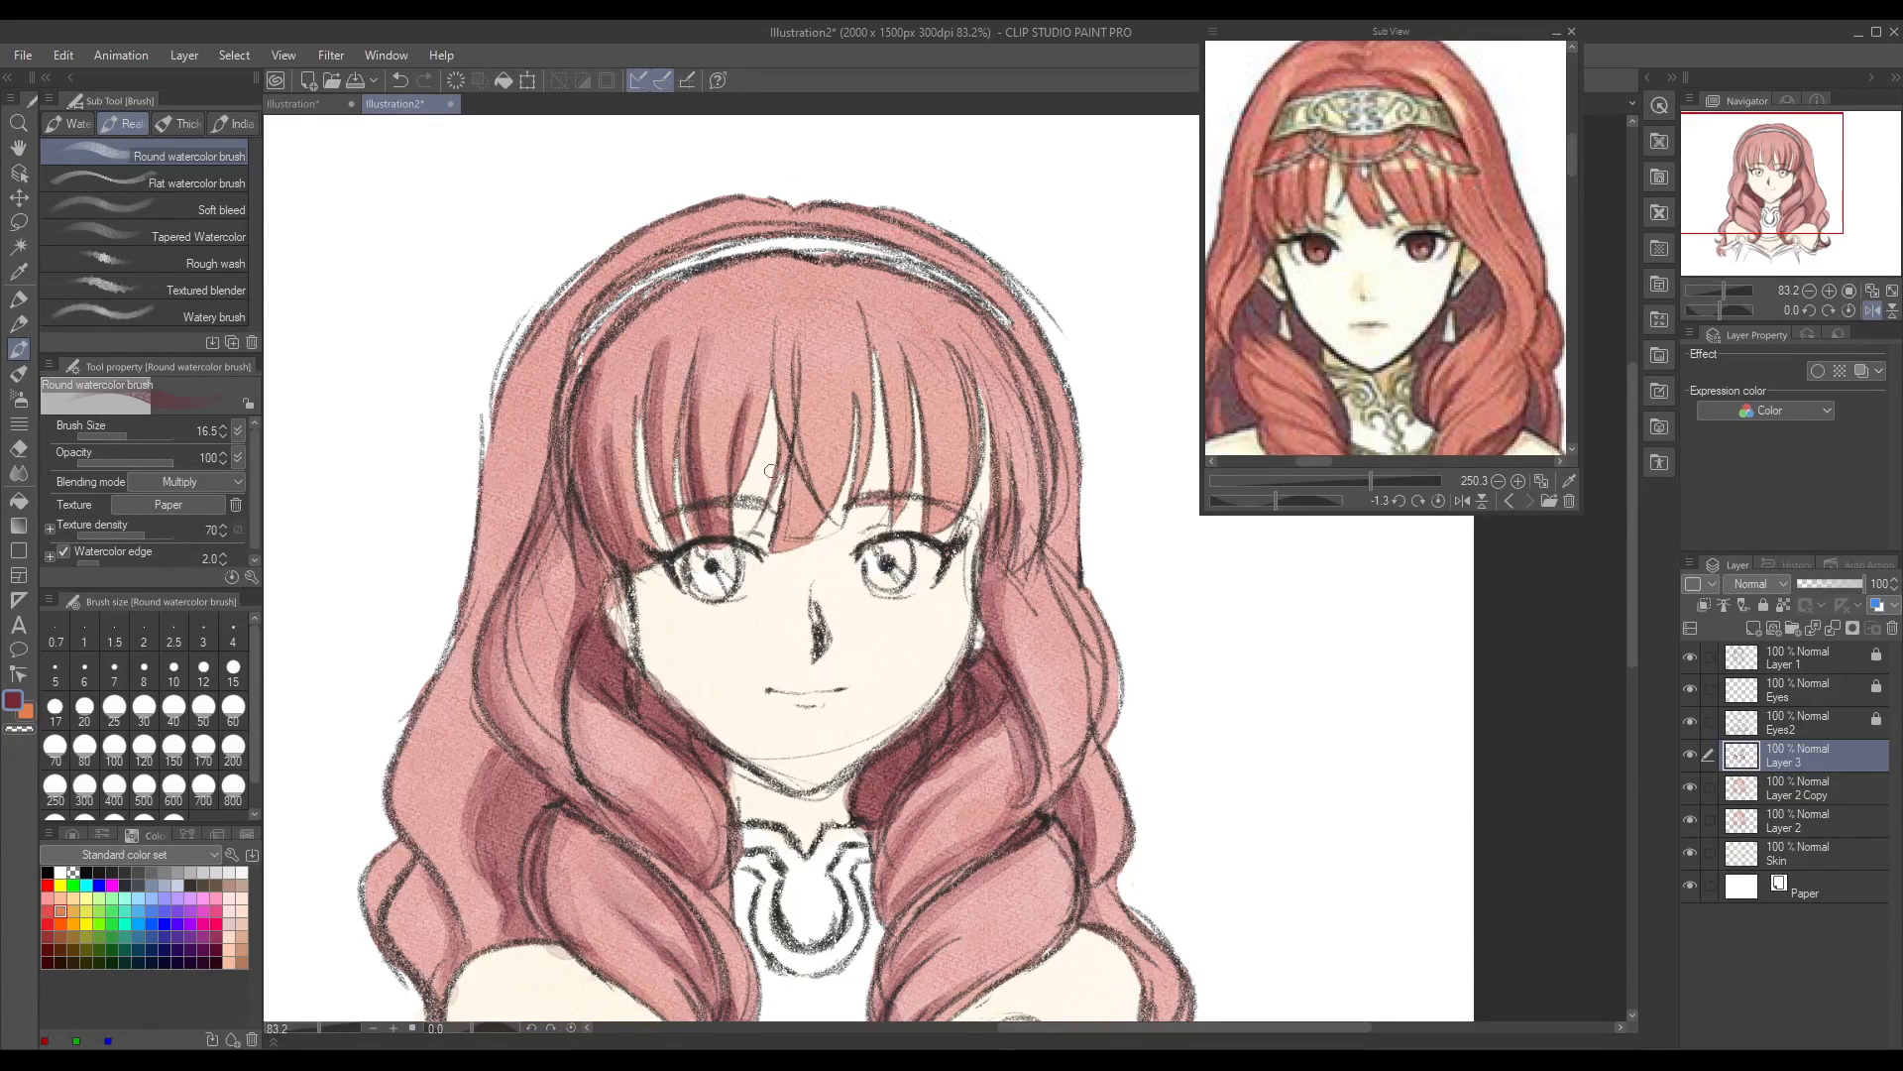
Step: Shade the central fringe strands where they cross between the eyebrows
drag(778, 468, 773, 340)
drag(784, 543, 803, 335)
drag(781, 538, 841, 376)
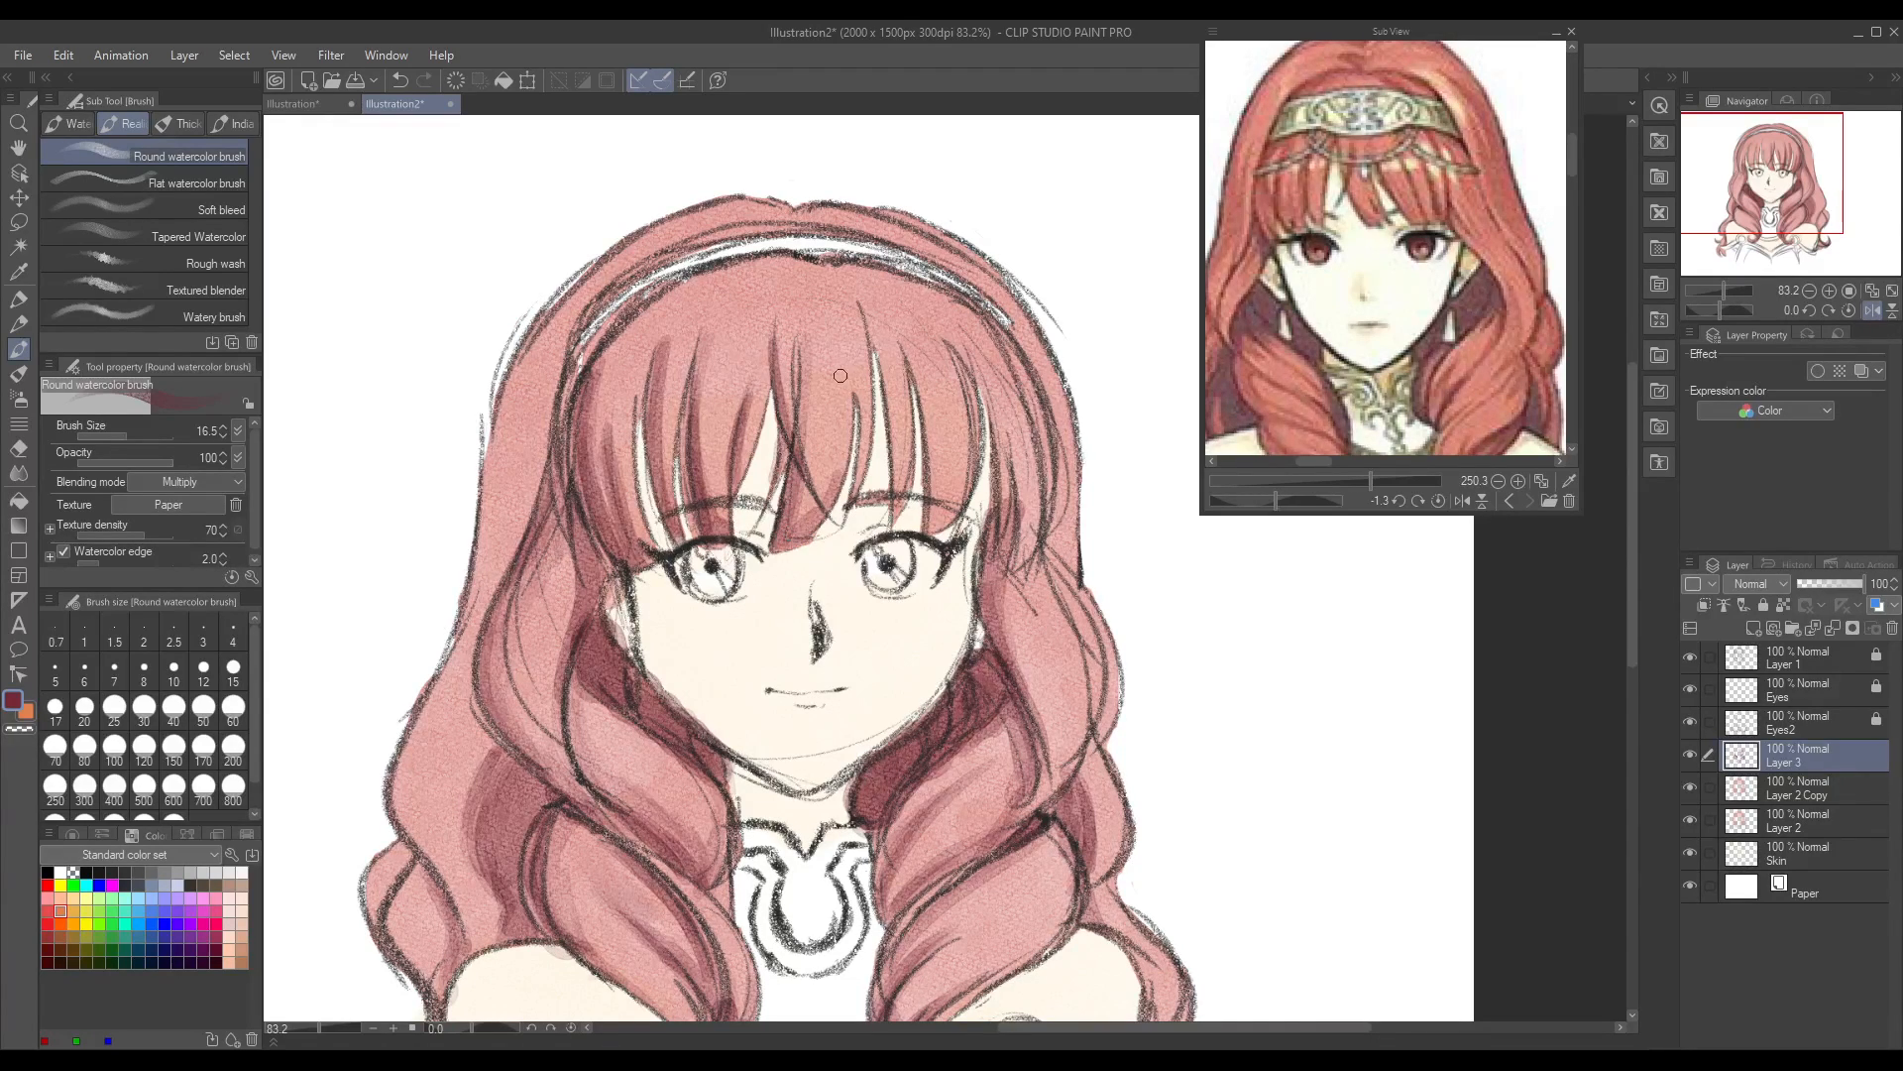
drag(784, 534, 799, 424)
Step: Mirror the canvas view horizontally and shade the outer strands on the left side of the fringe
click(1851, 313)
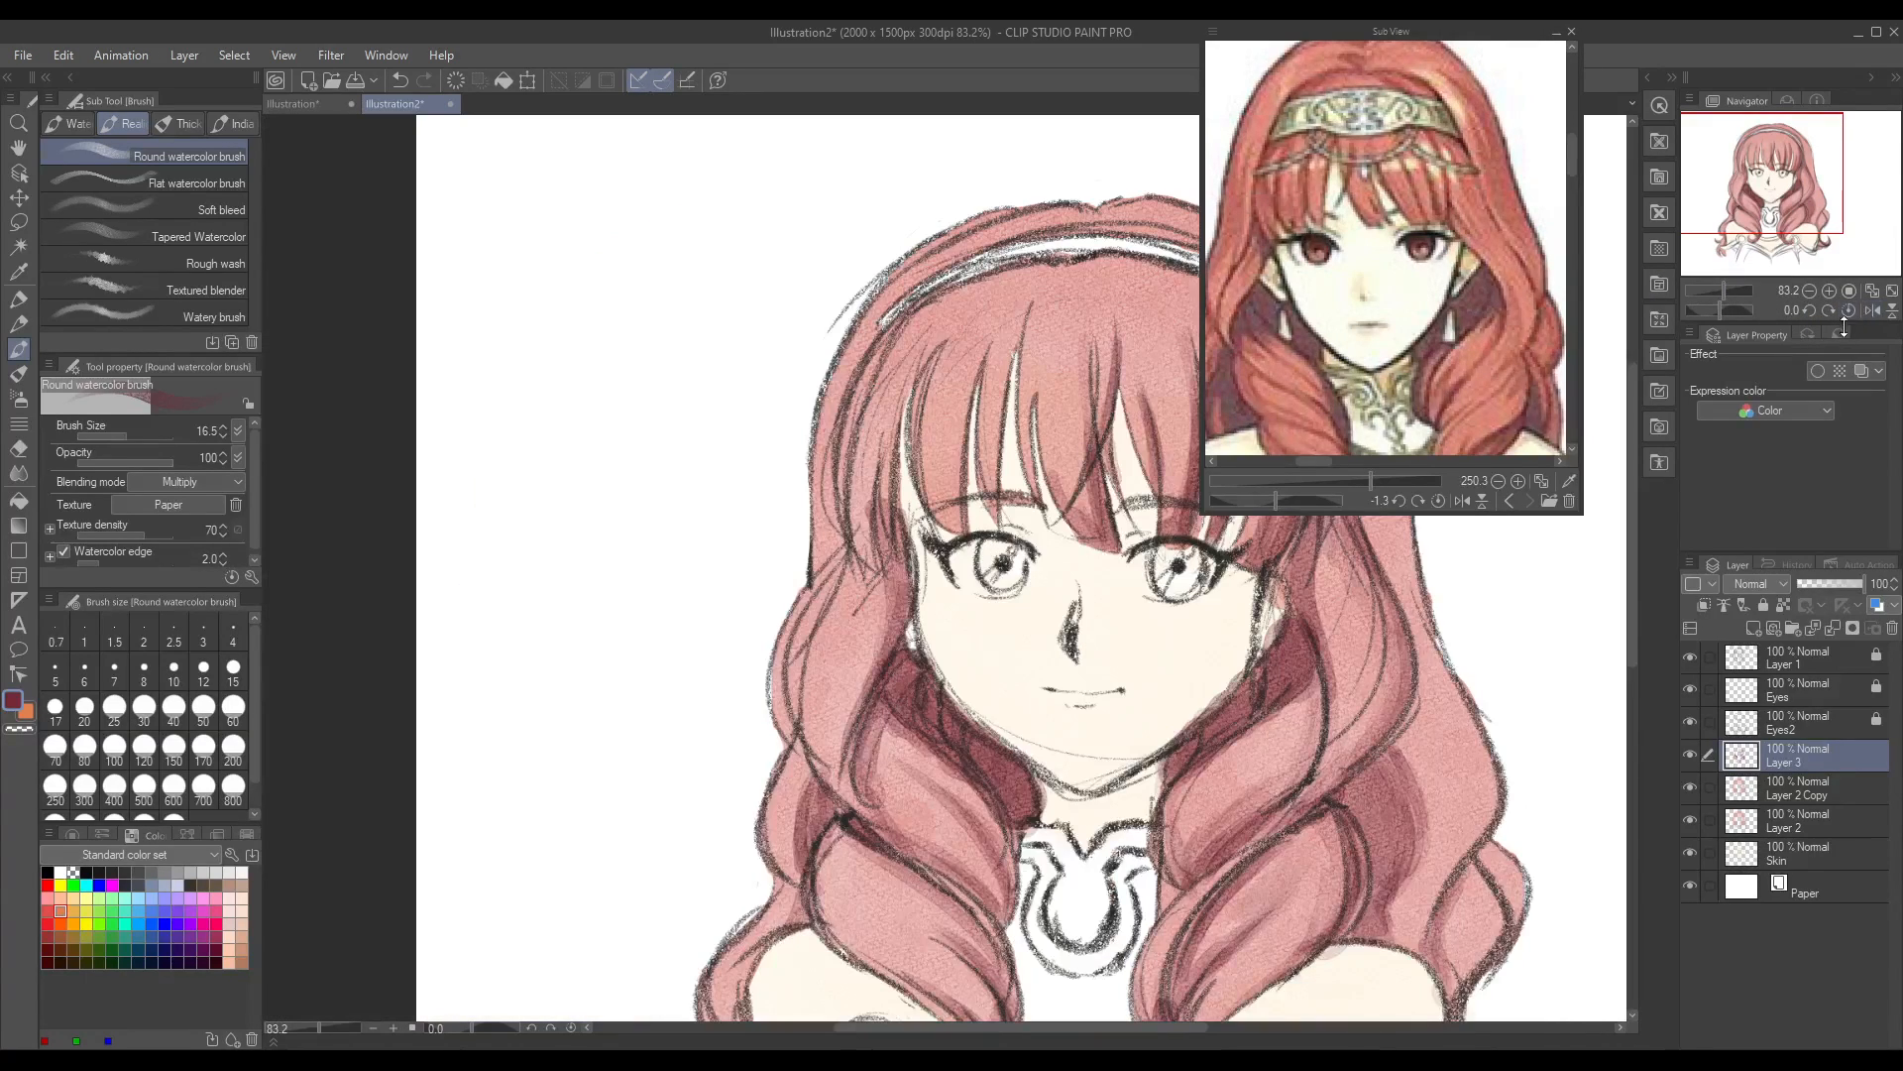
drag(1184, 1028, 1251, 1027)
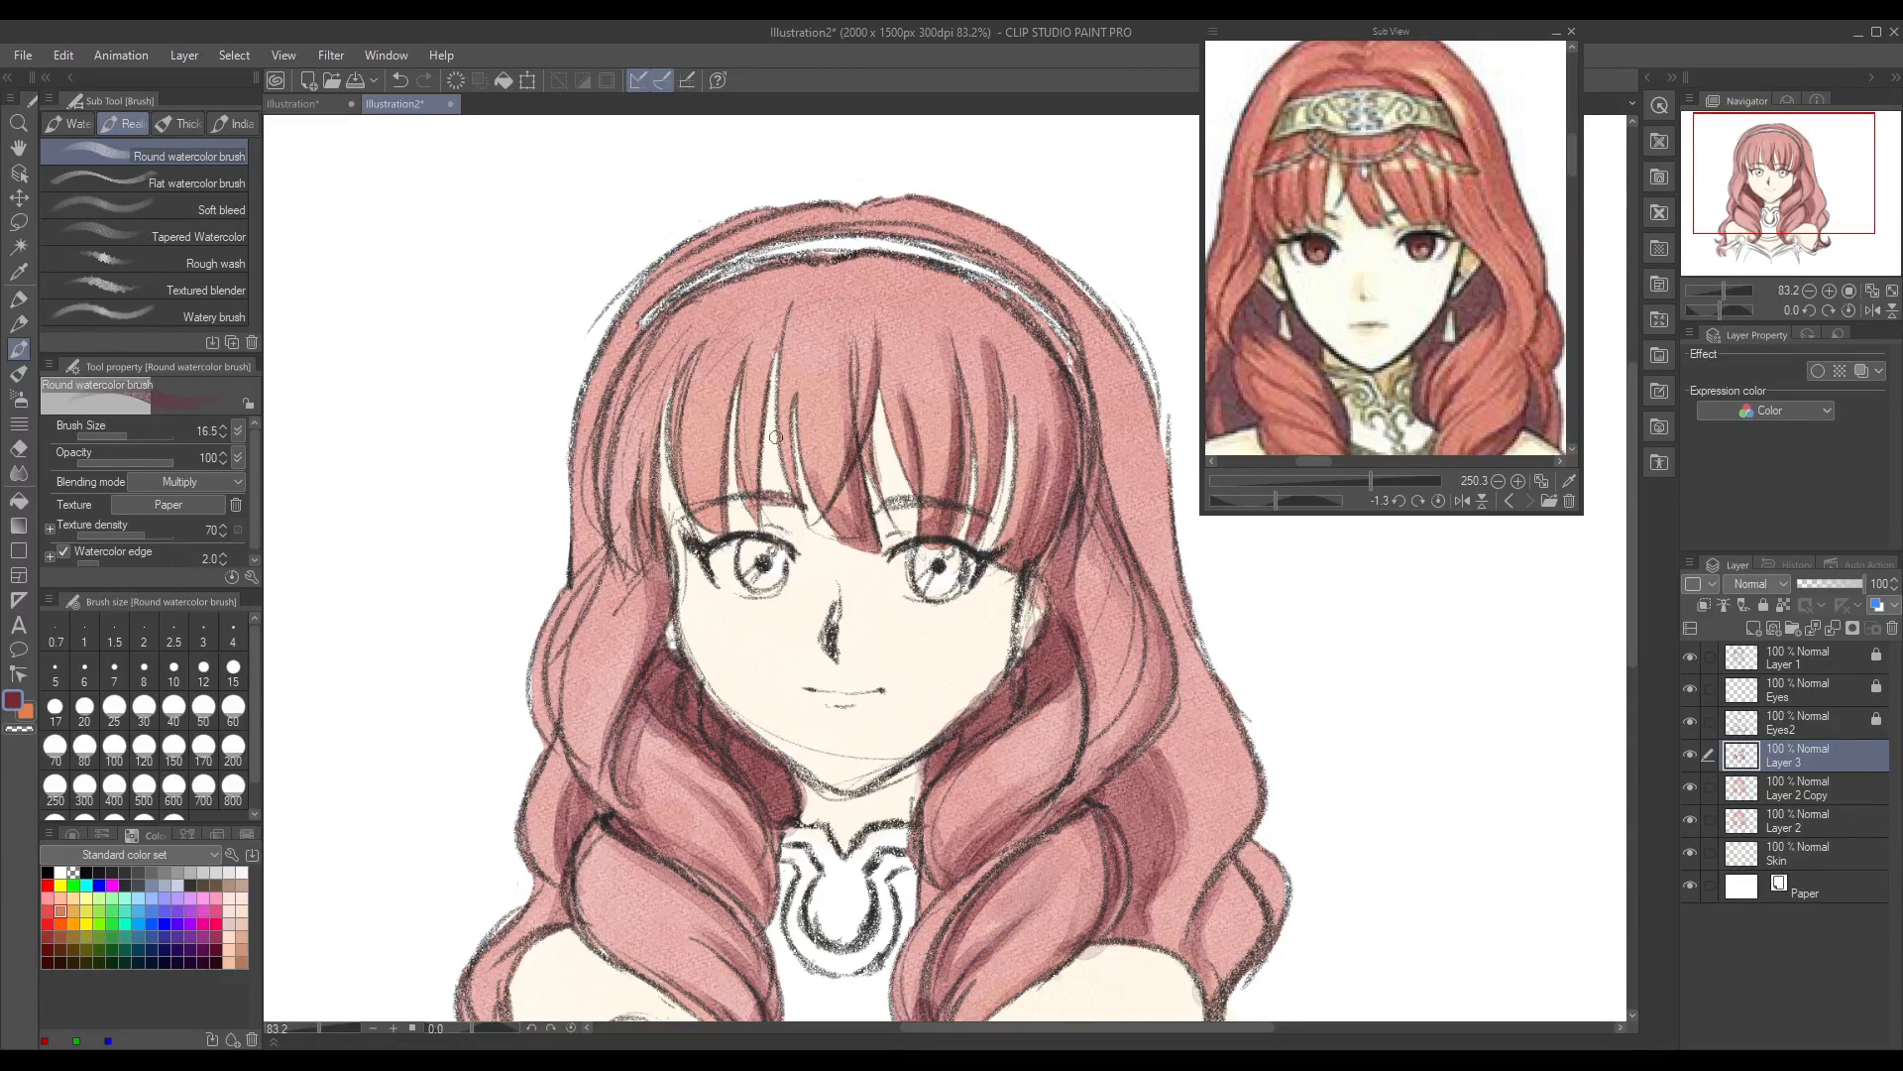
mouse_move(694, 353)
mouse_down()
mouse_move(692, 502)
mouse_move(683, 467)
mouse_move(714, 525)
mouse_up()
mouse_move(676, 436)
mouse_down()
mouse_move(714, 522)
mouse_move(674, 400)
mouse_move(702, 307)
mouse_move(624, 479)
mouse_move(633, 370)
mouse_move(606, 575)
mouse_up()
drag(649, 345, 603, 560)
drag(699, 295, 624, 426)
mouse_move(626, 527)
mouse_down()
mouse_move(636, 399)
mouse_move(649, 421)
mouse_up()
mouse_move(695, 485)
mouse_down()
mouse_move(696, 375)
mouse_move(712, 523)
mouse_up()
Step: Shade the inner fringe strands above the left eye of the mirrored view up to their roots
drag(754, 345, 744, 496)
mouse_move(742, 411)
mouse_down()
mouse_move(743, 514)
mouse_move(783, 355)
mouse_move(789, 486)
mouse_move(787, 310)
mouse_move(769, 440)
mouse_up()
mouse_move(764, 322)
mouse_down()
mouse_move(755, 545)
mouse_move(778, 365)
mouse_move(838, 536)
mouse_move(810, 342)
mouse_up()
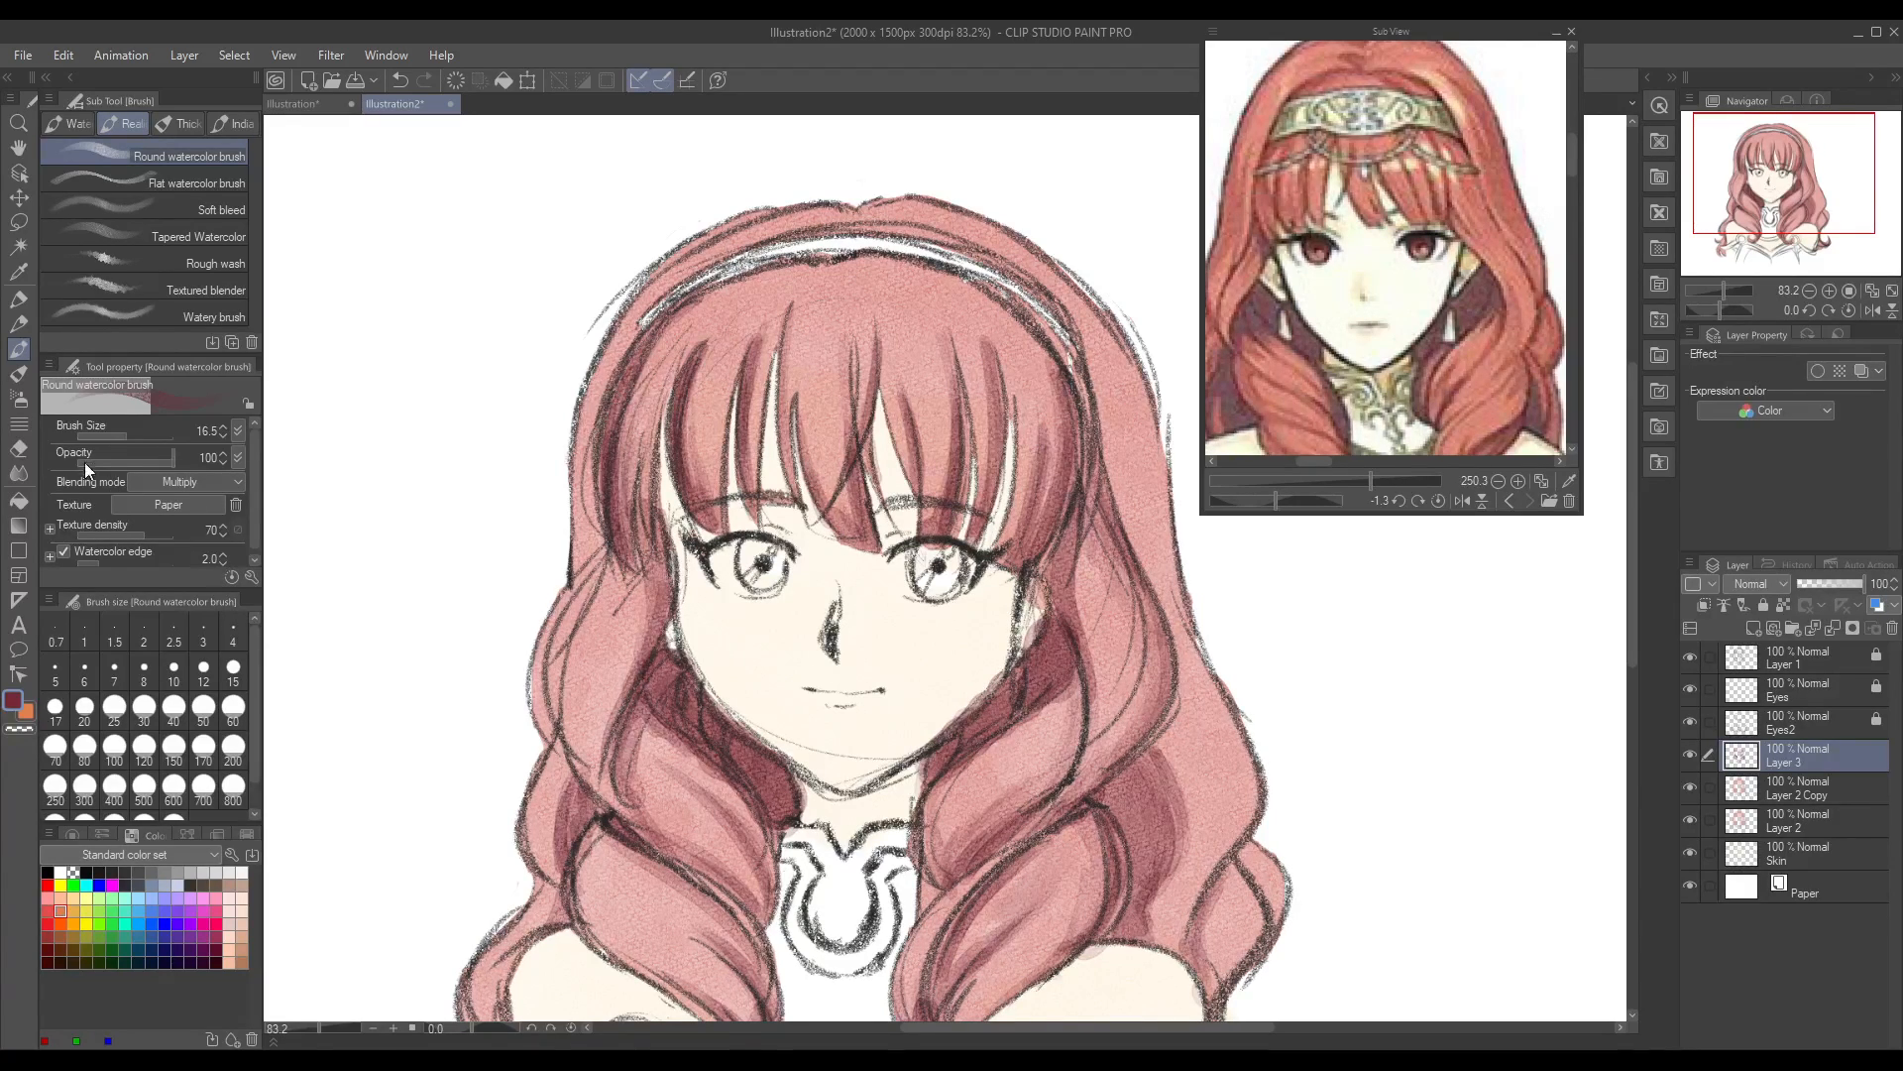
click(18, 448)
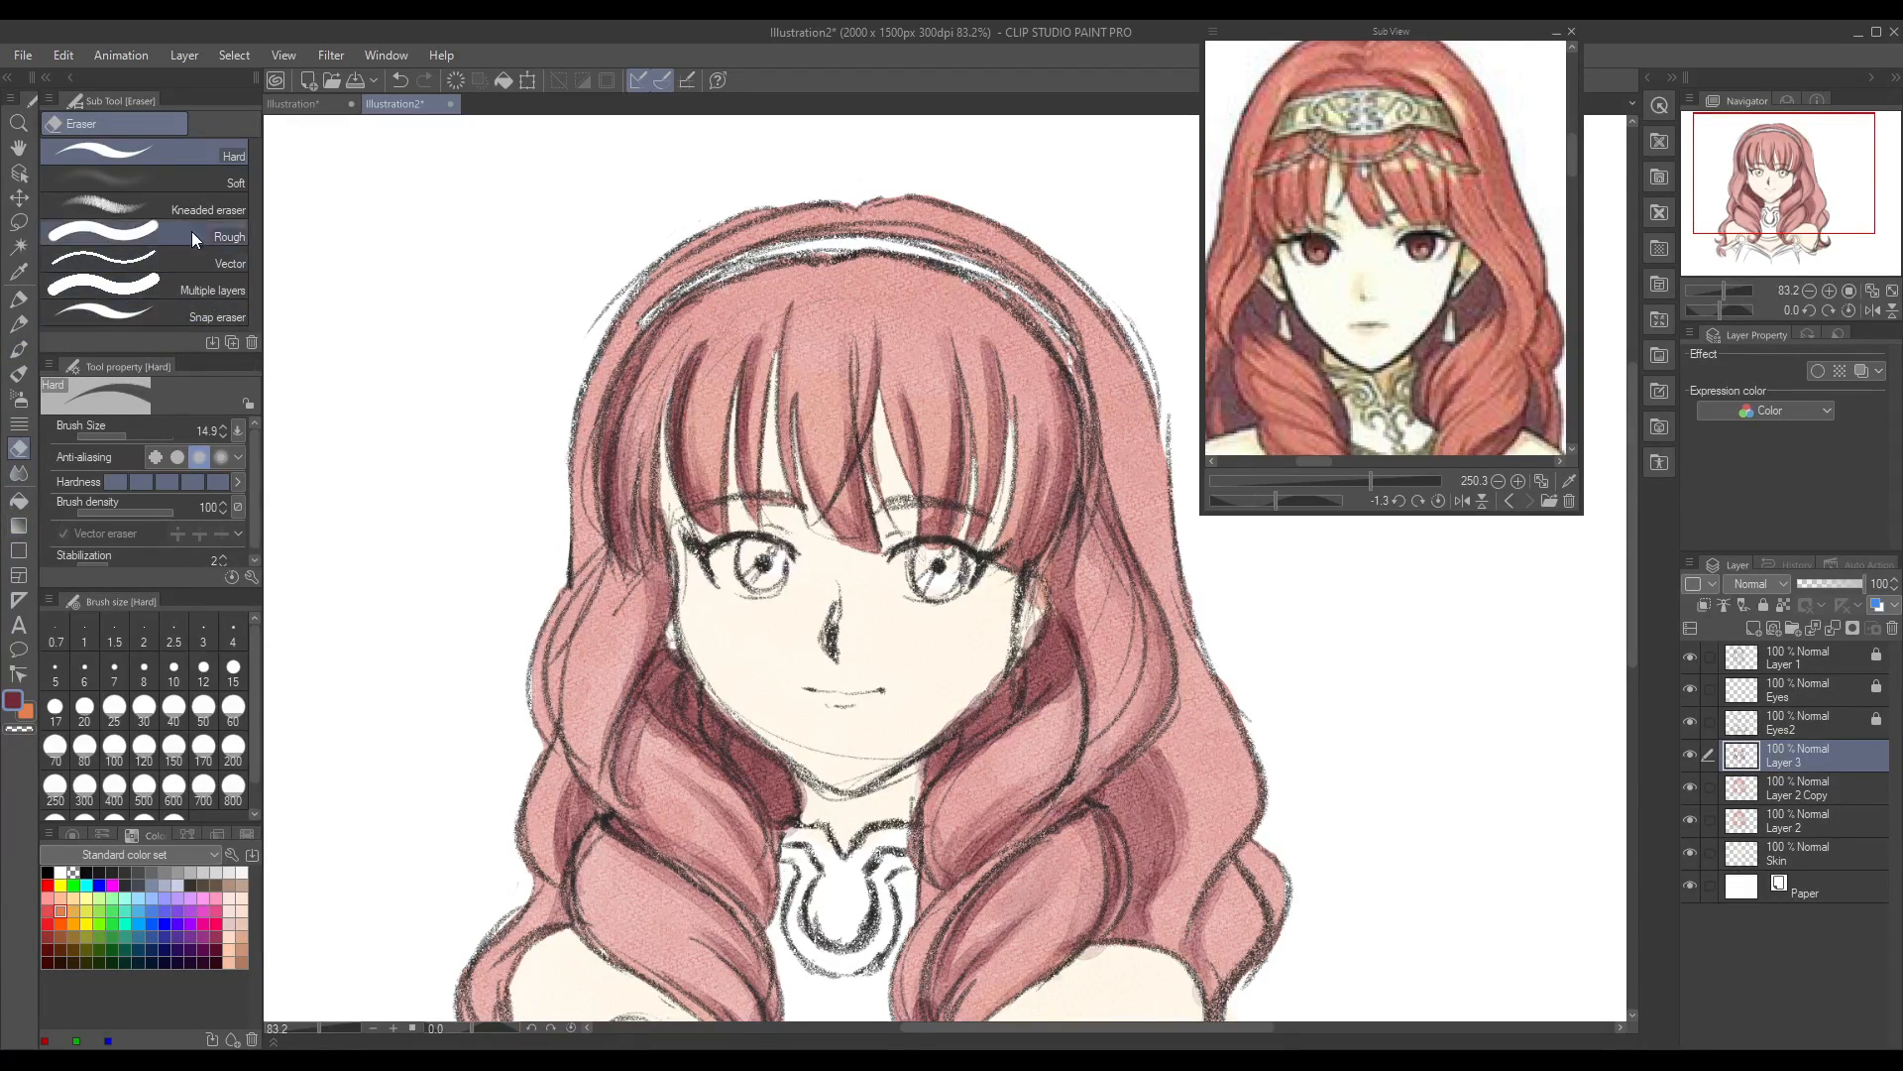
click(222, 179)
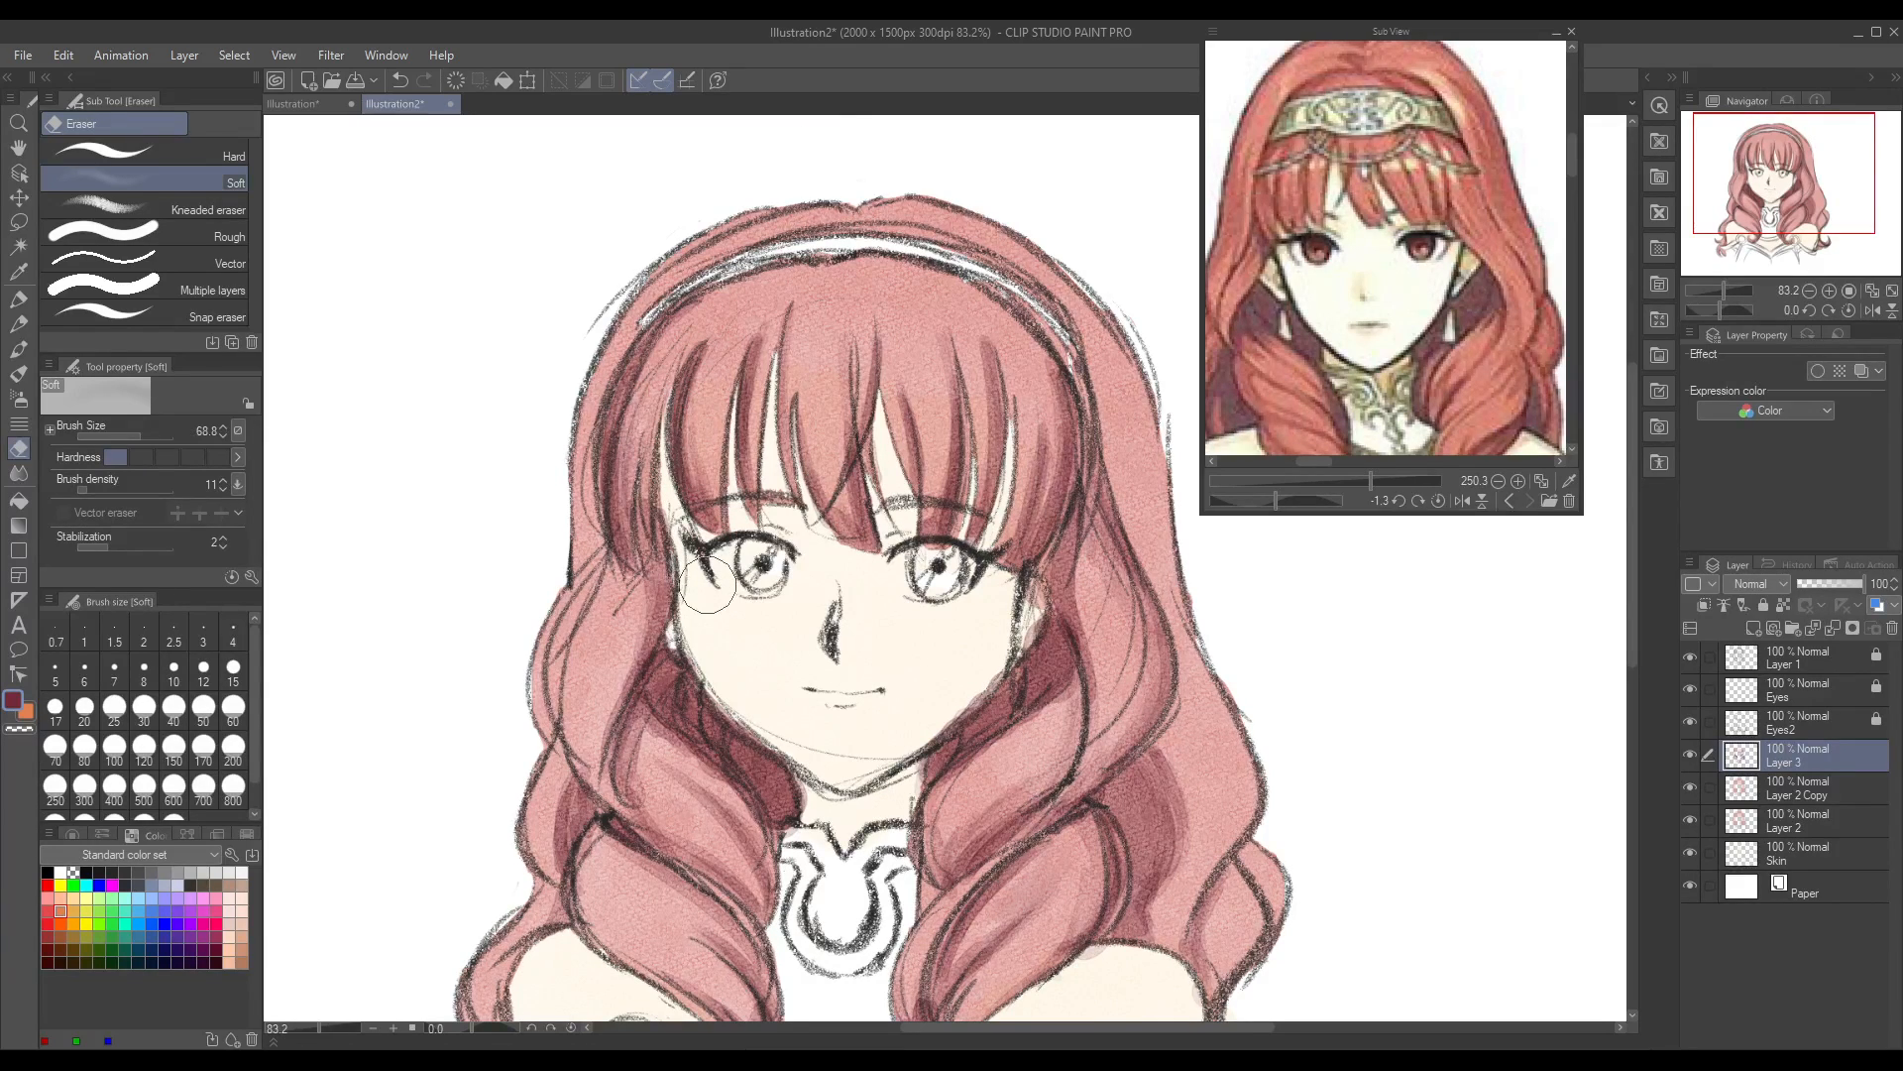
click(17, 348)
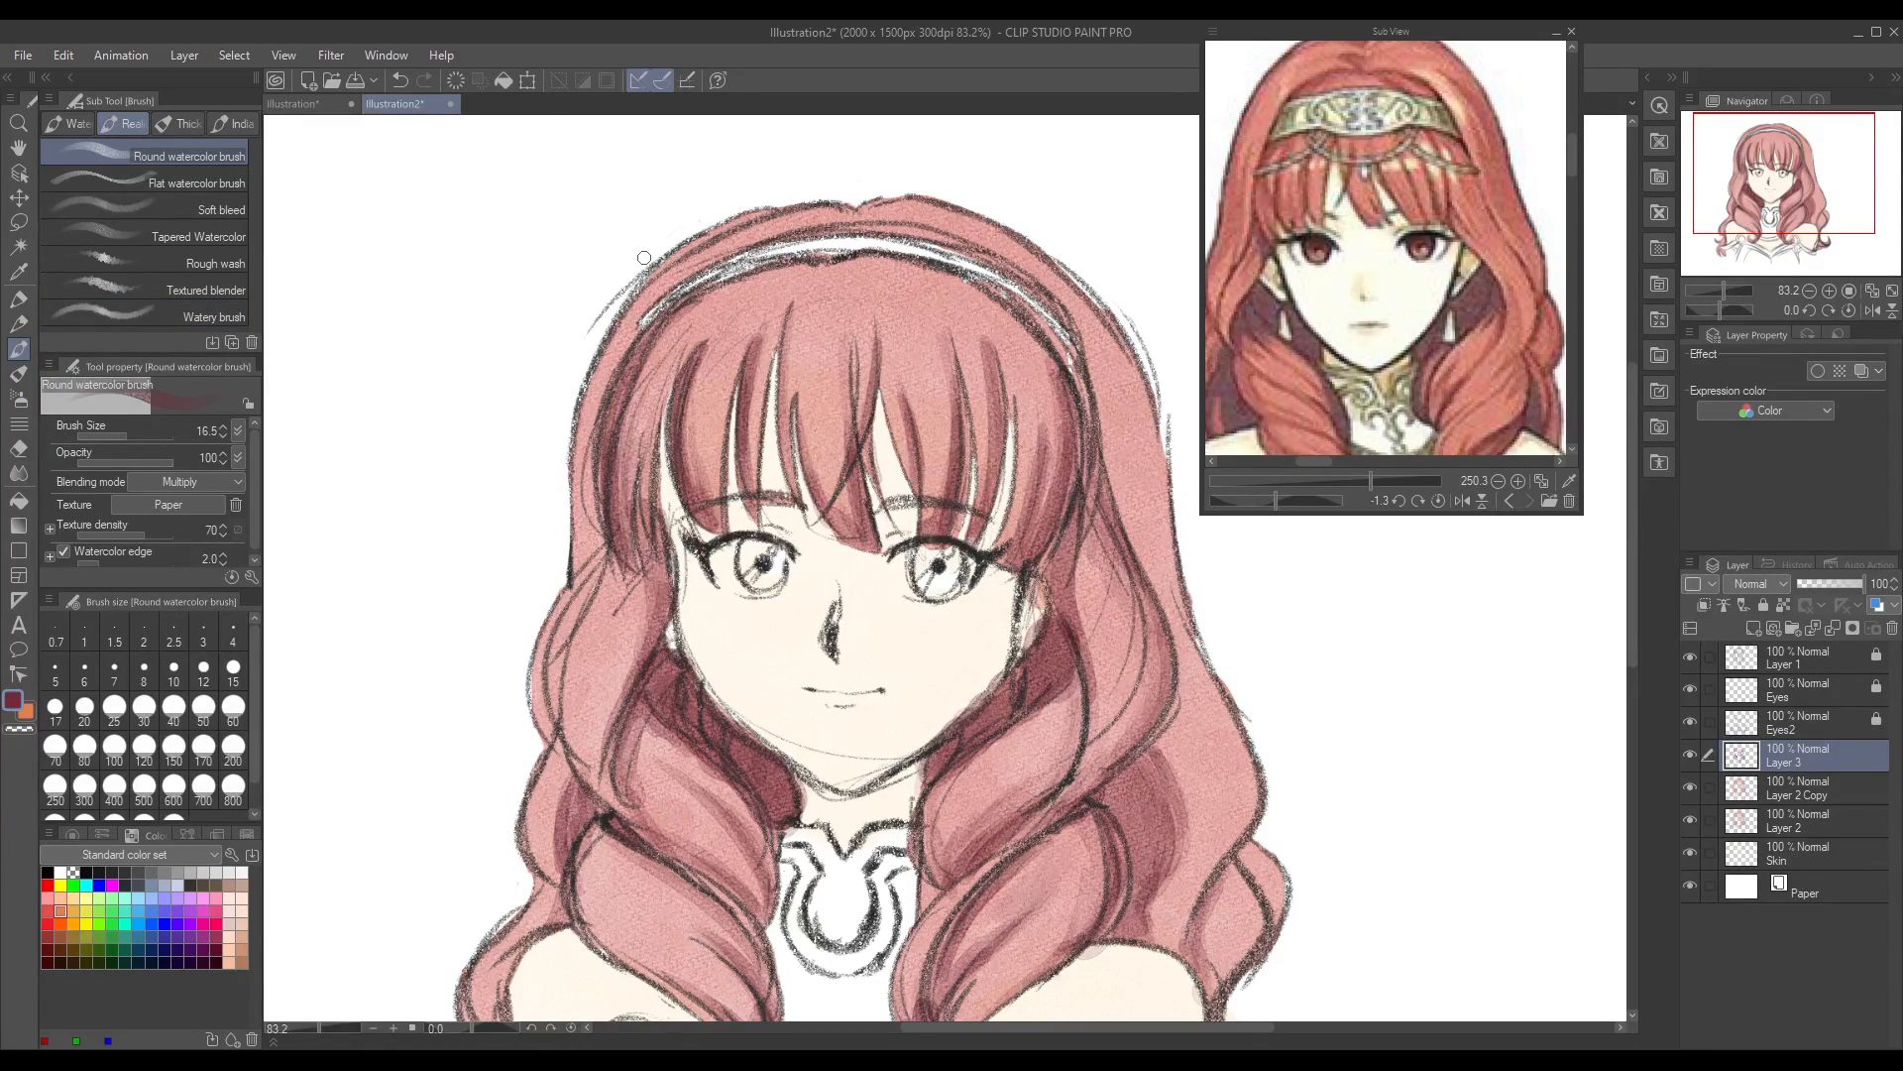
Step: Shade the left fringe end, the hair parting above the headband and the central fringe roots, with the reference's crown in view
mouse_move(600, 526)
mouse_down()
mouse_move(580, 595)
mouse_move(598, 518)
mouse_move(571, 575)
mouse_up()
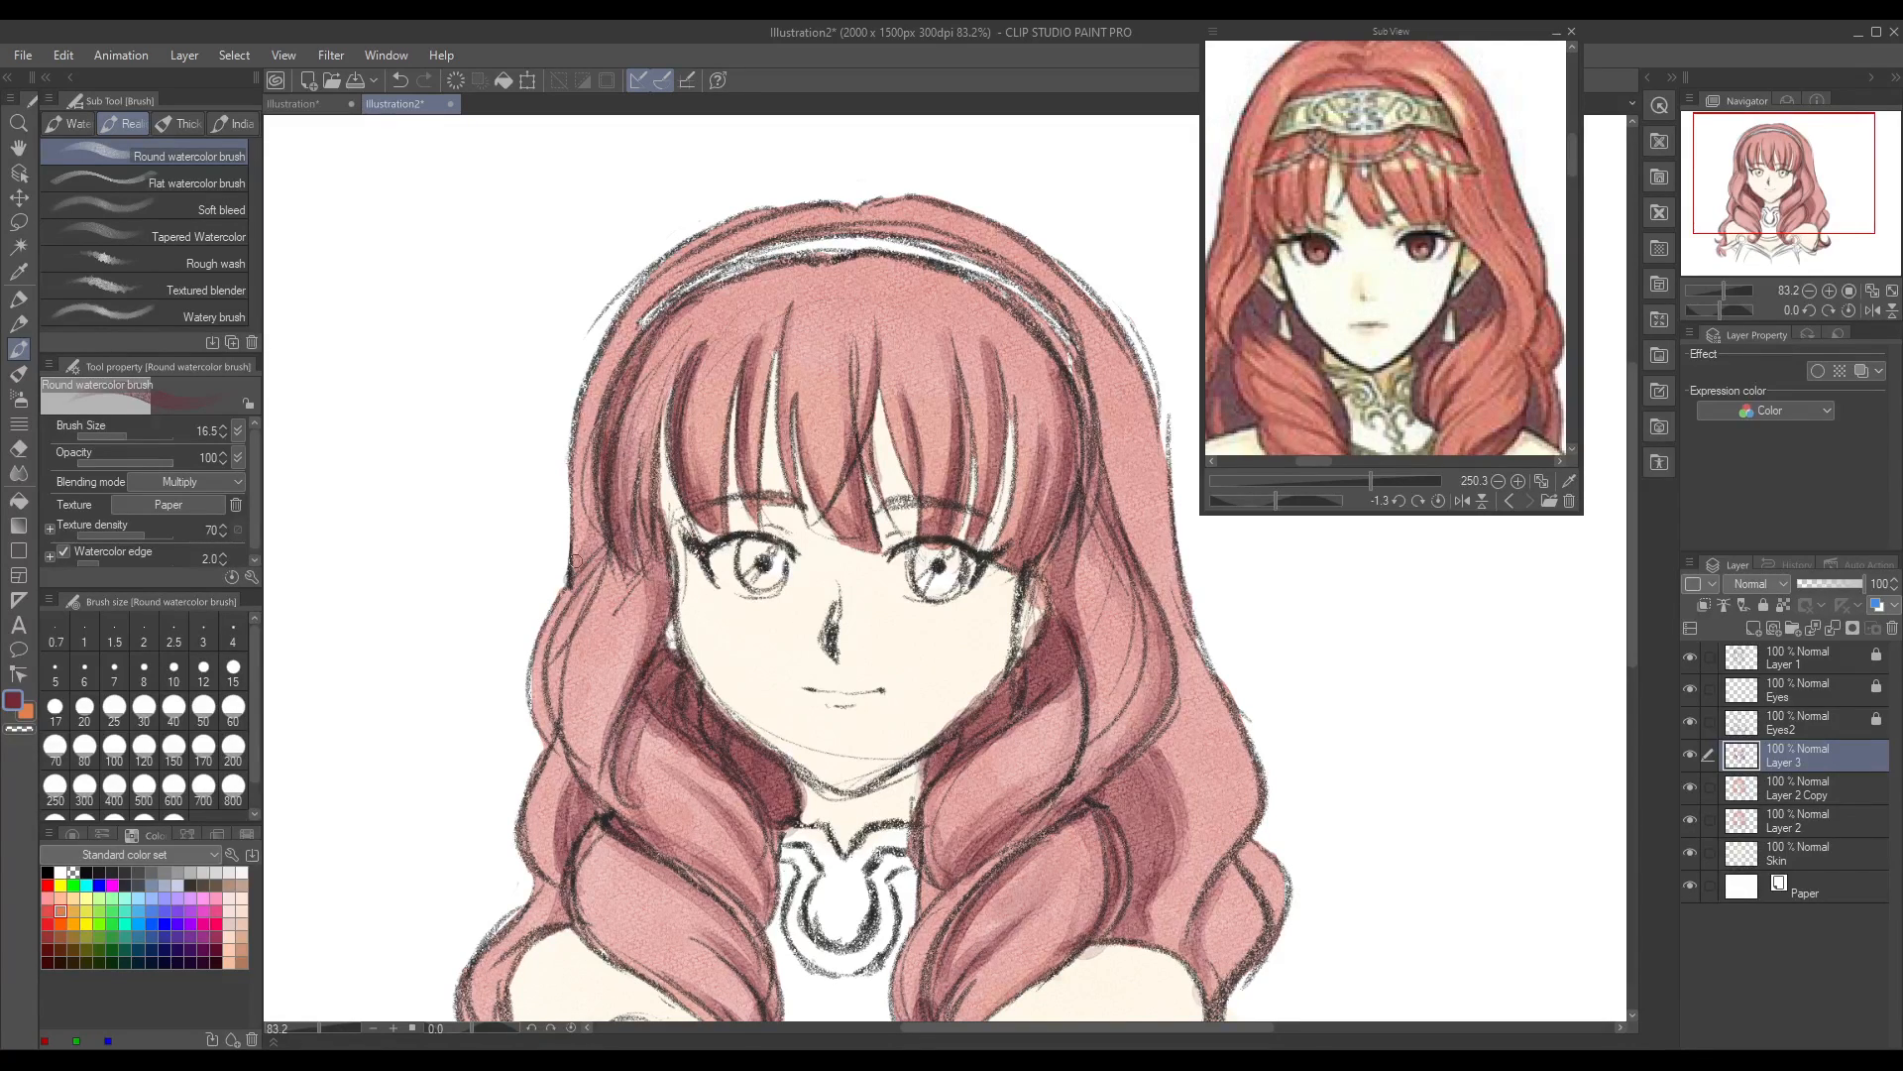
drag(1574, 164, 1574, 154)
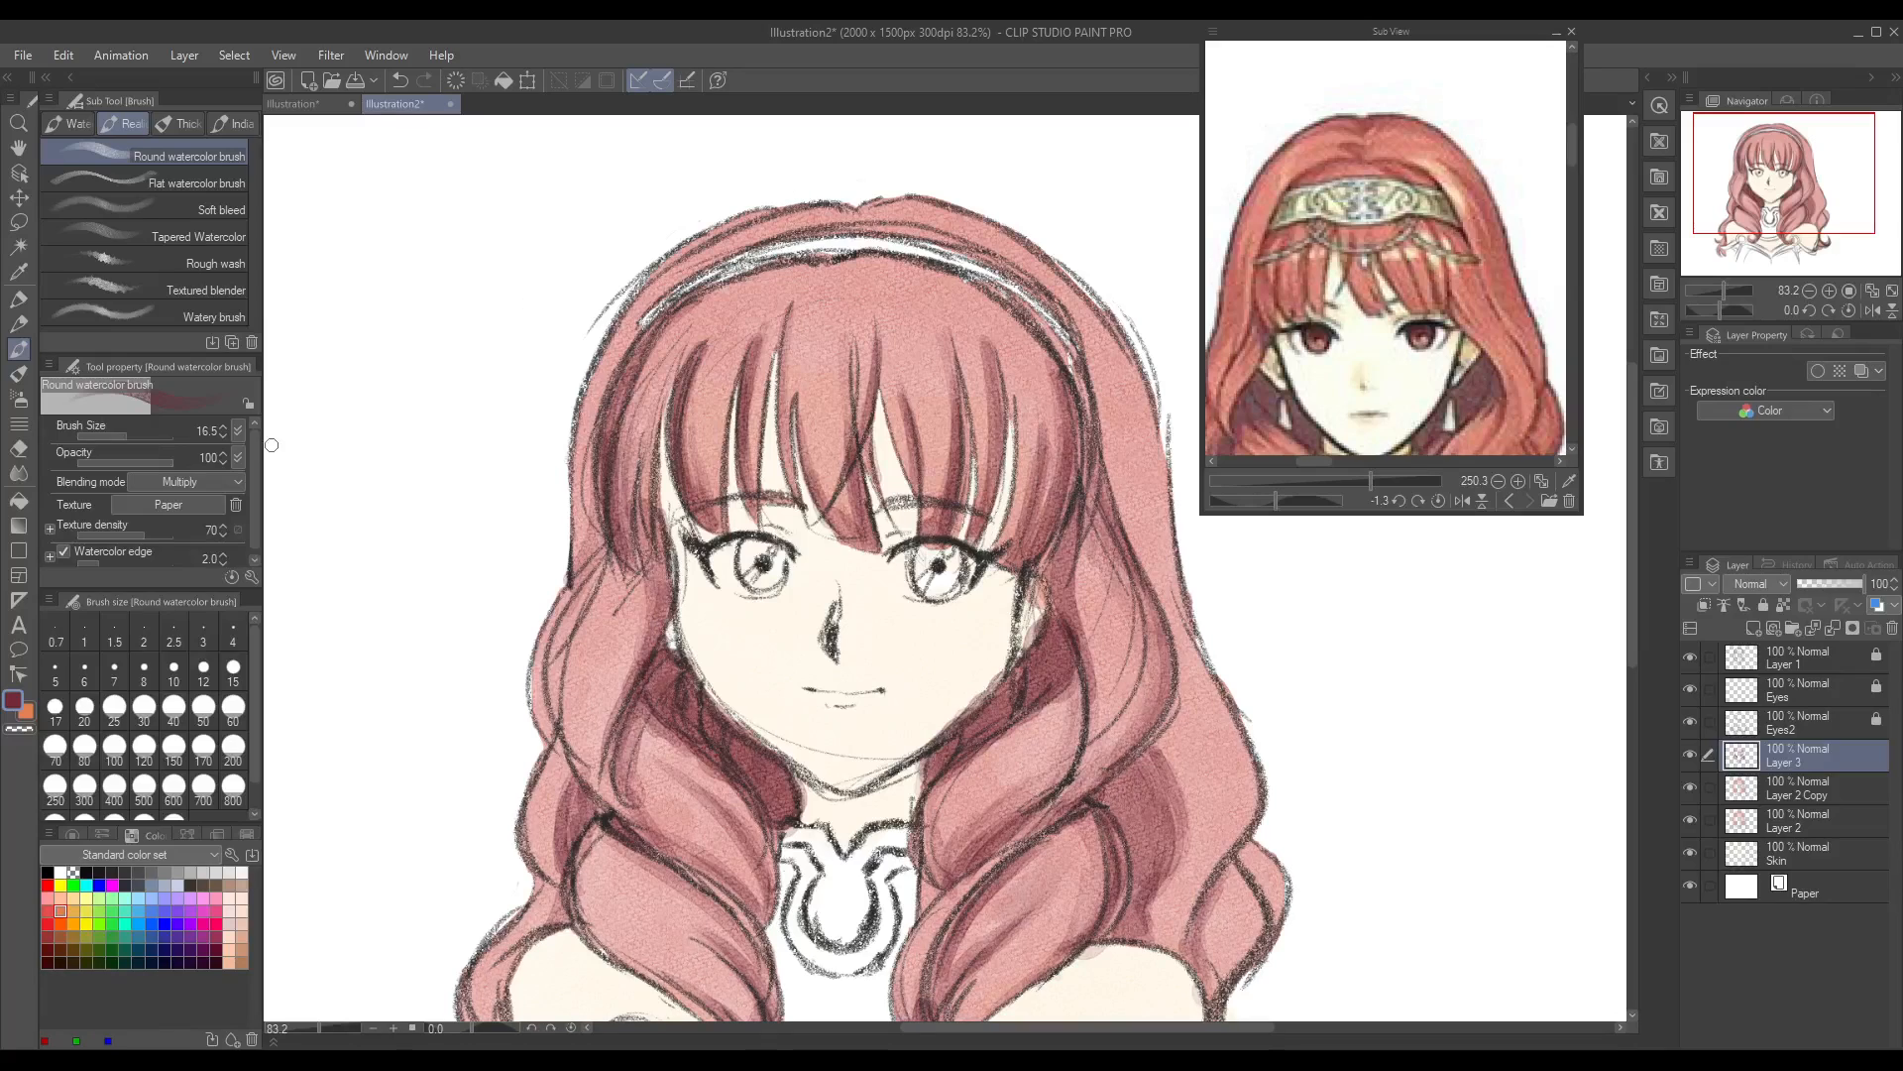
mouse_move(801, 205)
mouse_down()
mouse_move(843, 213)
mouse_move(769, 218)
mouse_move(897, 203)
mouse_move(922, 225)
mouse_move(734, 249)
mouse_up()
mouse_move(898, 228)
mouse_down()
mouse_move(930, 223)
mouse_move(908, 245)
mouse_up()
drag(792, 228, 735, 249)
mouse_move(790, 327)
mouse_down()
mouse_move(790, 451)
mouse_move(788, 401)
mouse_up()
mouse_move(942, 342)
mouse_down()
mouse_move(953, 379)
mouse_move(908, 404)
mouse_up()
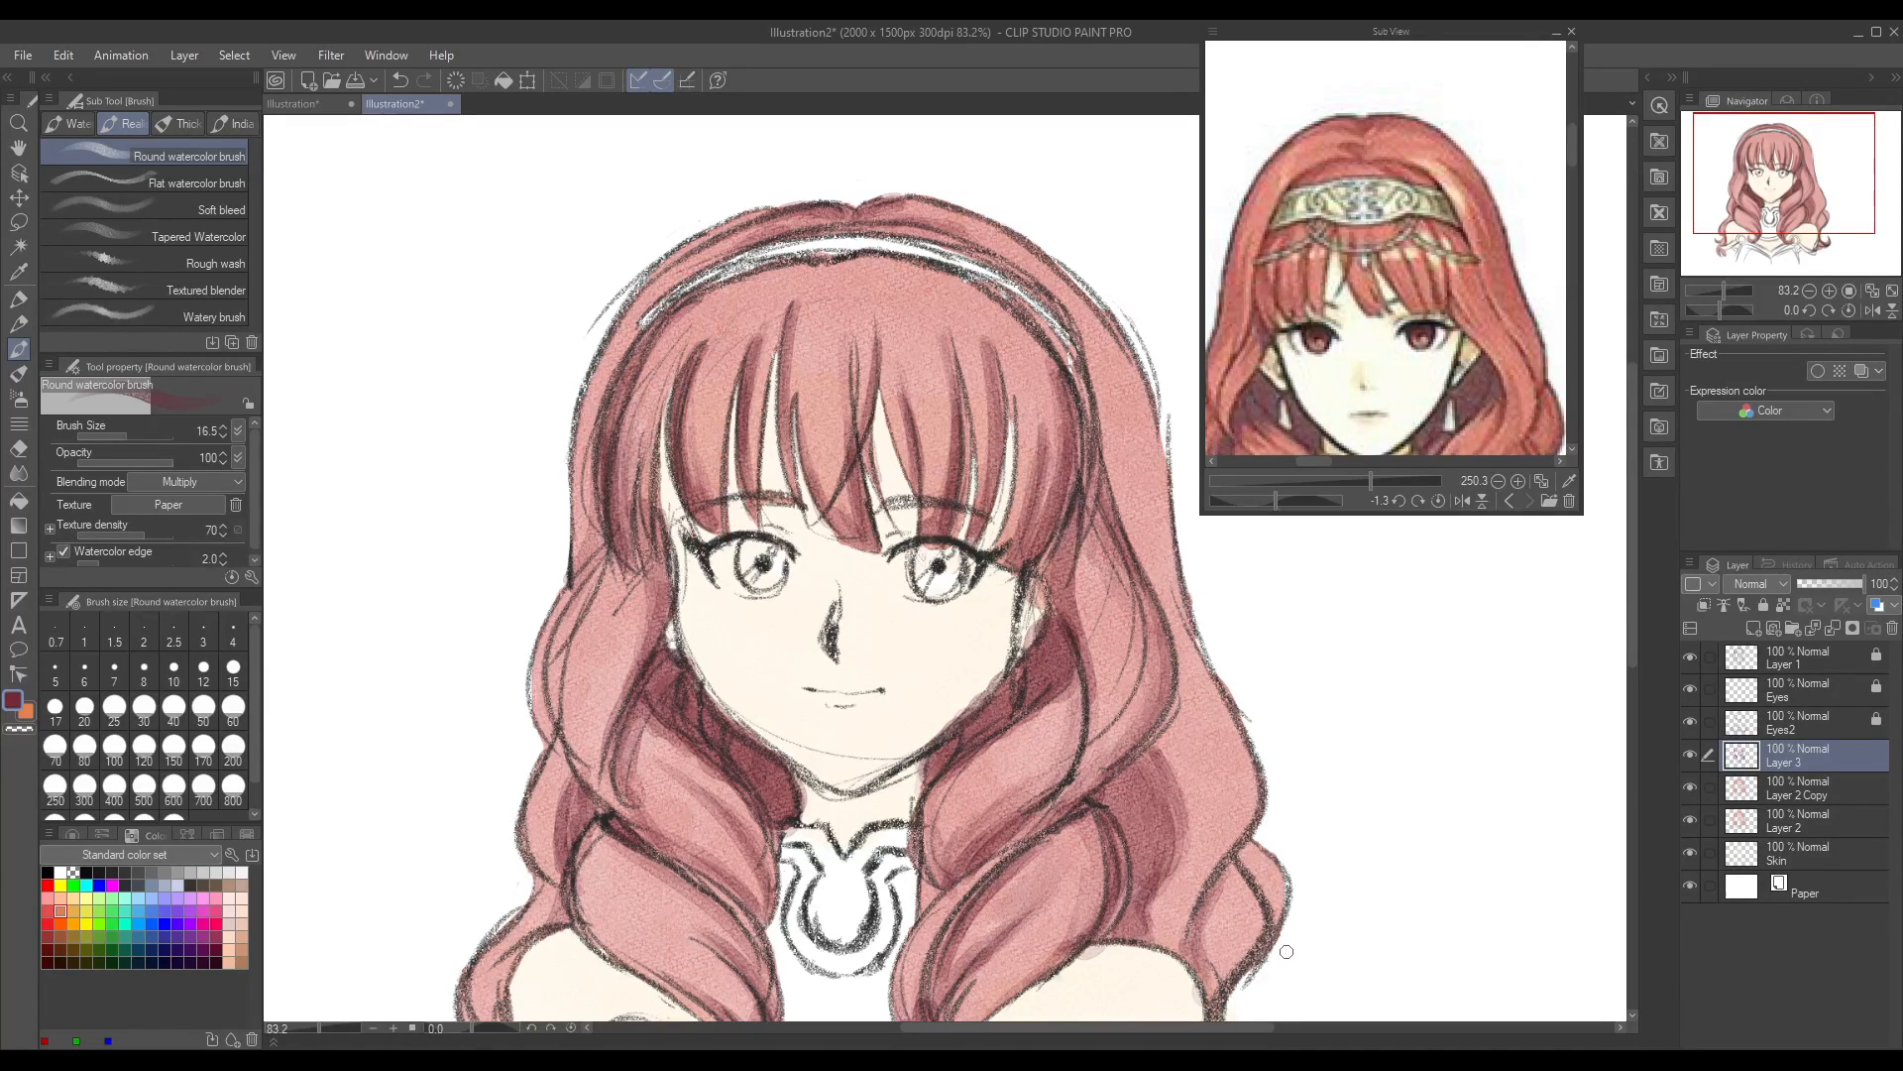
Step: Shade the lower right outer curl along its inner fold above the shoulder
mouse_move(1244, 852)
mouse_down()
mouse_move(1269, 902)
mouse_move(1228, 868)
mouse_up()
mouse_move(1208, 957)
mouse_down()
mouse_move(1227, 880)
mouse_move(1201, 1003)
mouse_up()
drag(1221, 888, 1199, 1000)
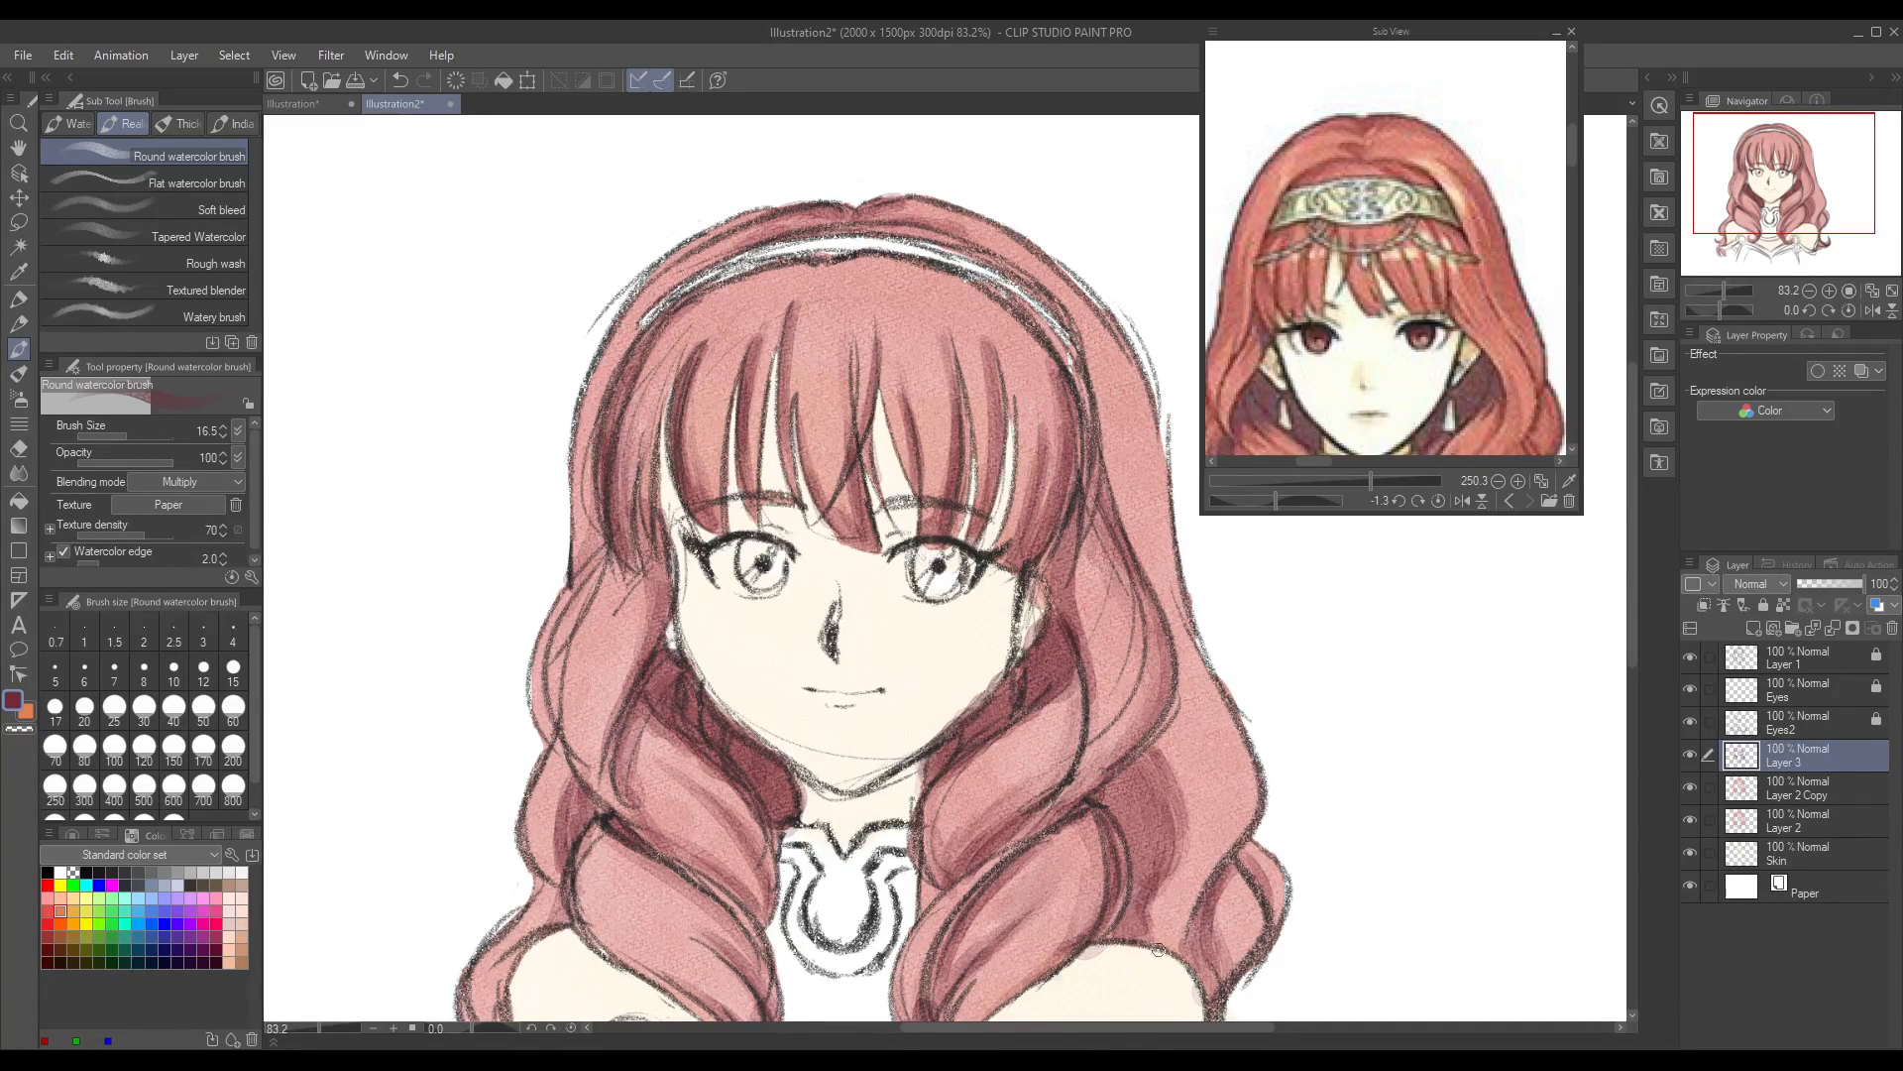
Step: Shade the right end of the fringe and the left outer side lock from the temple down to its bend
drag(1199, 1031, 1257, 1031)
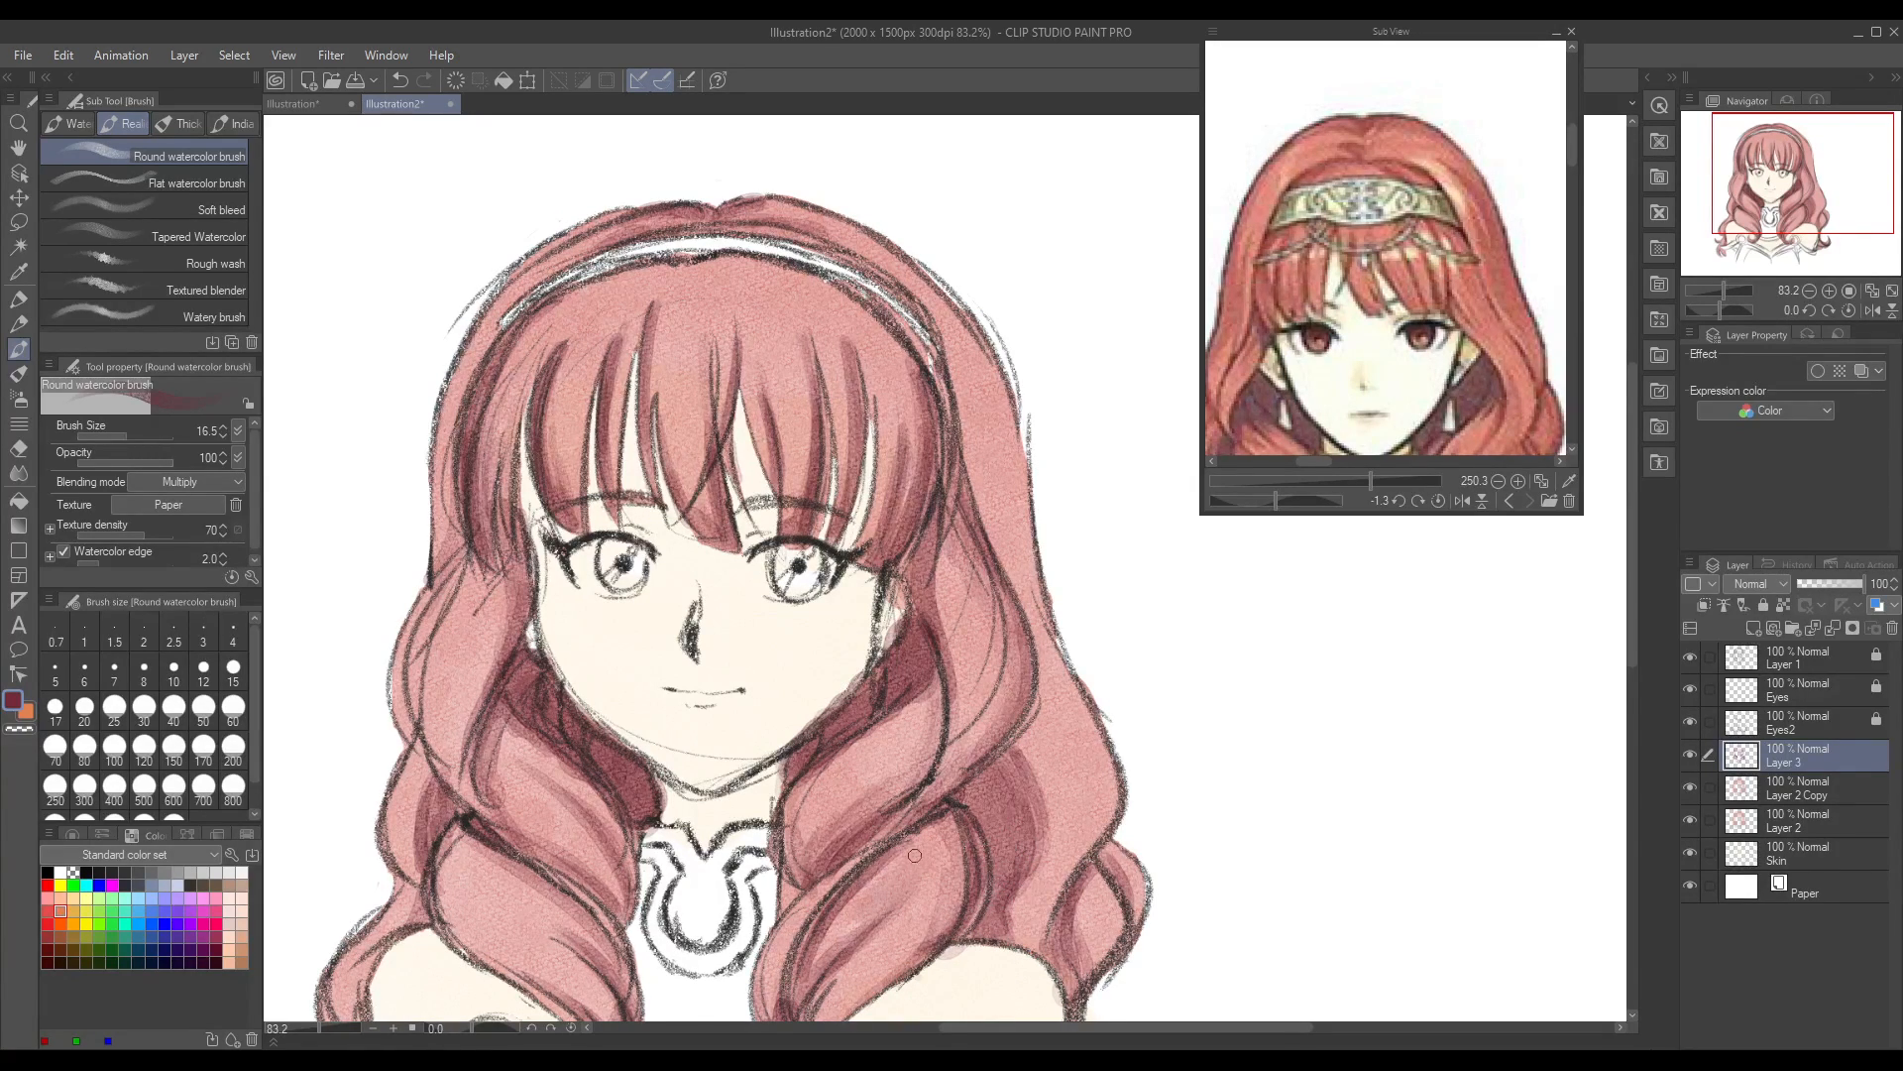
mouse_move(1631, 635)
mouse_down()
mouse_move(1639, 698)
mouse_move(1624, 661)
mouse_up()
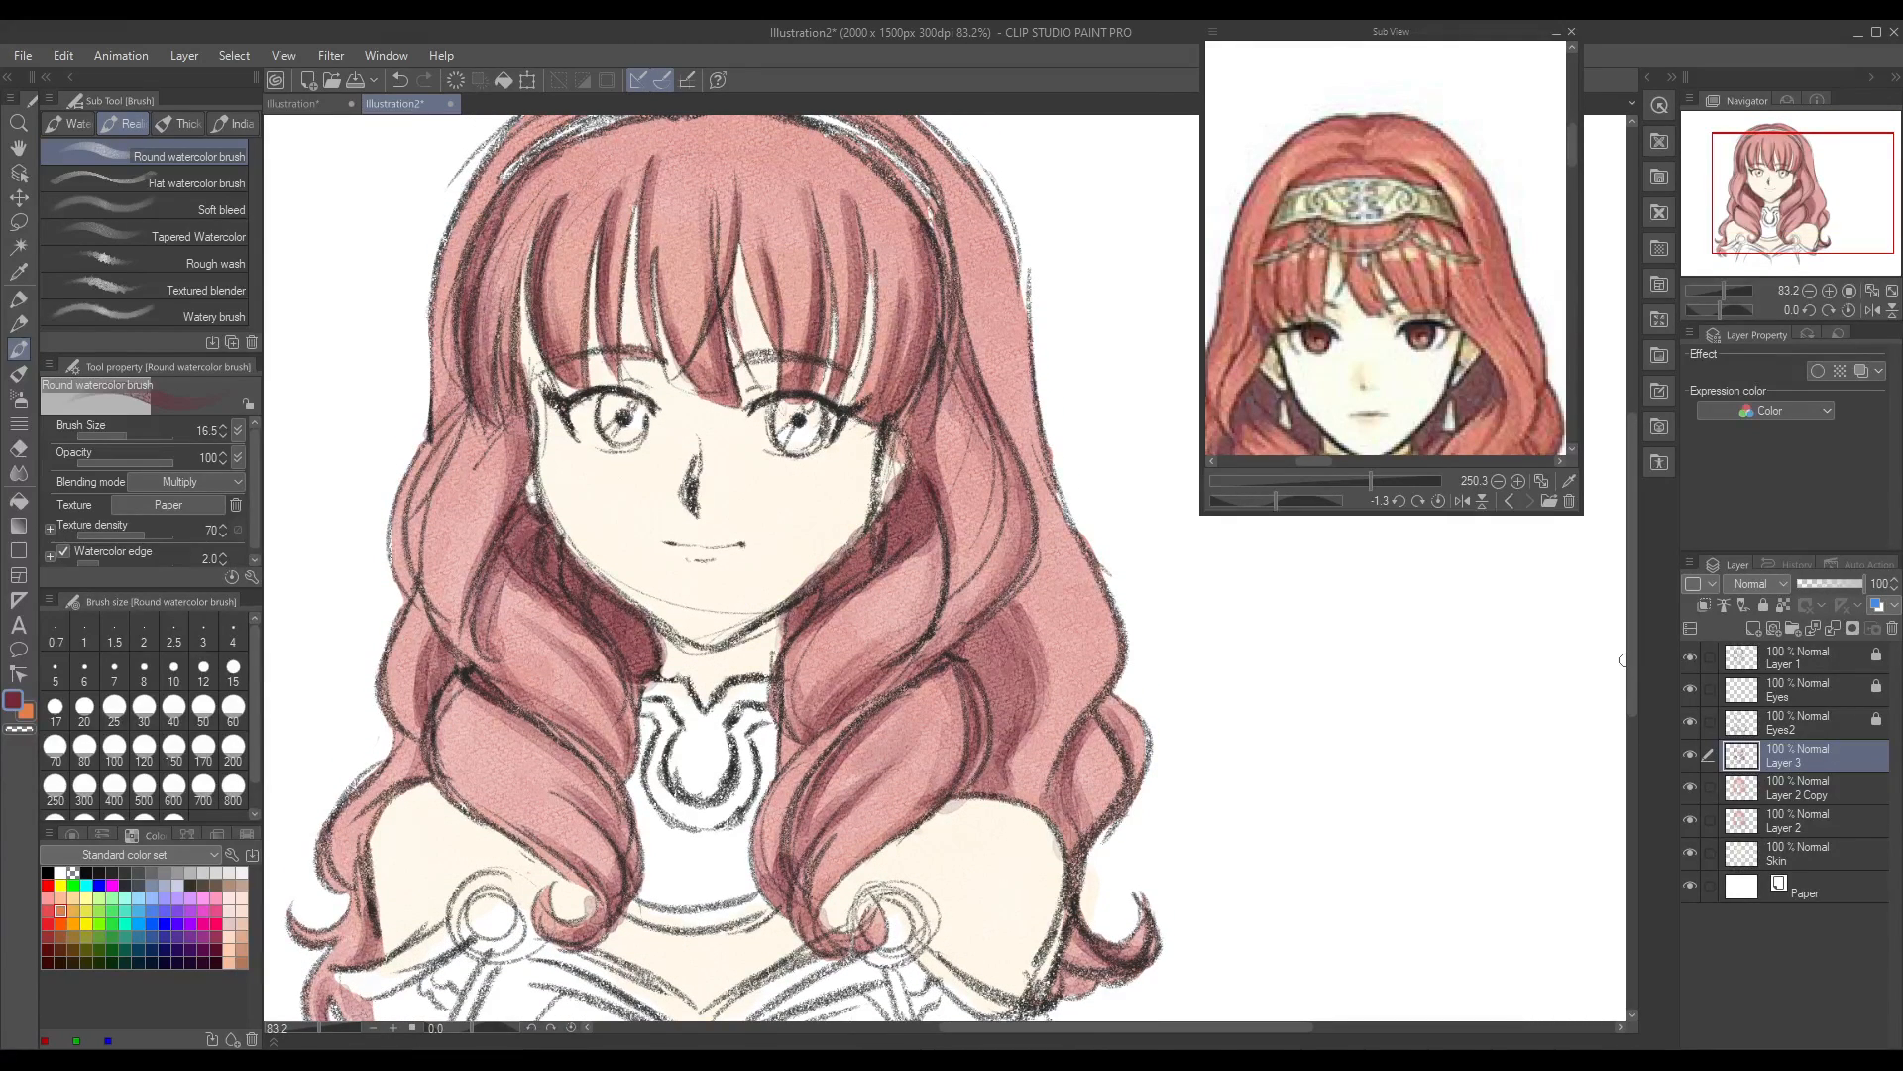
drag(898, 264, 872, 382)
mouse_move(474, 409)
mouse_down()
mouse_move(417, 515)
mouse_move(411, 589)
mouse_up()
drag(424, 465, 402, 595)
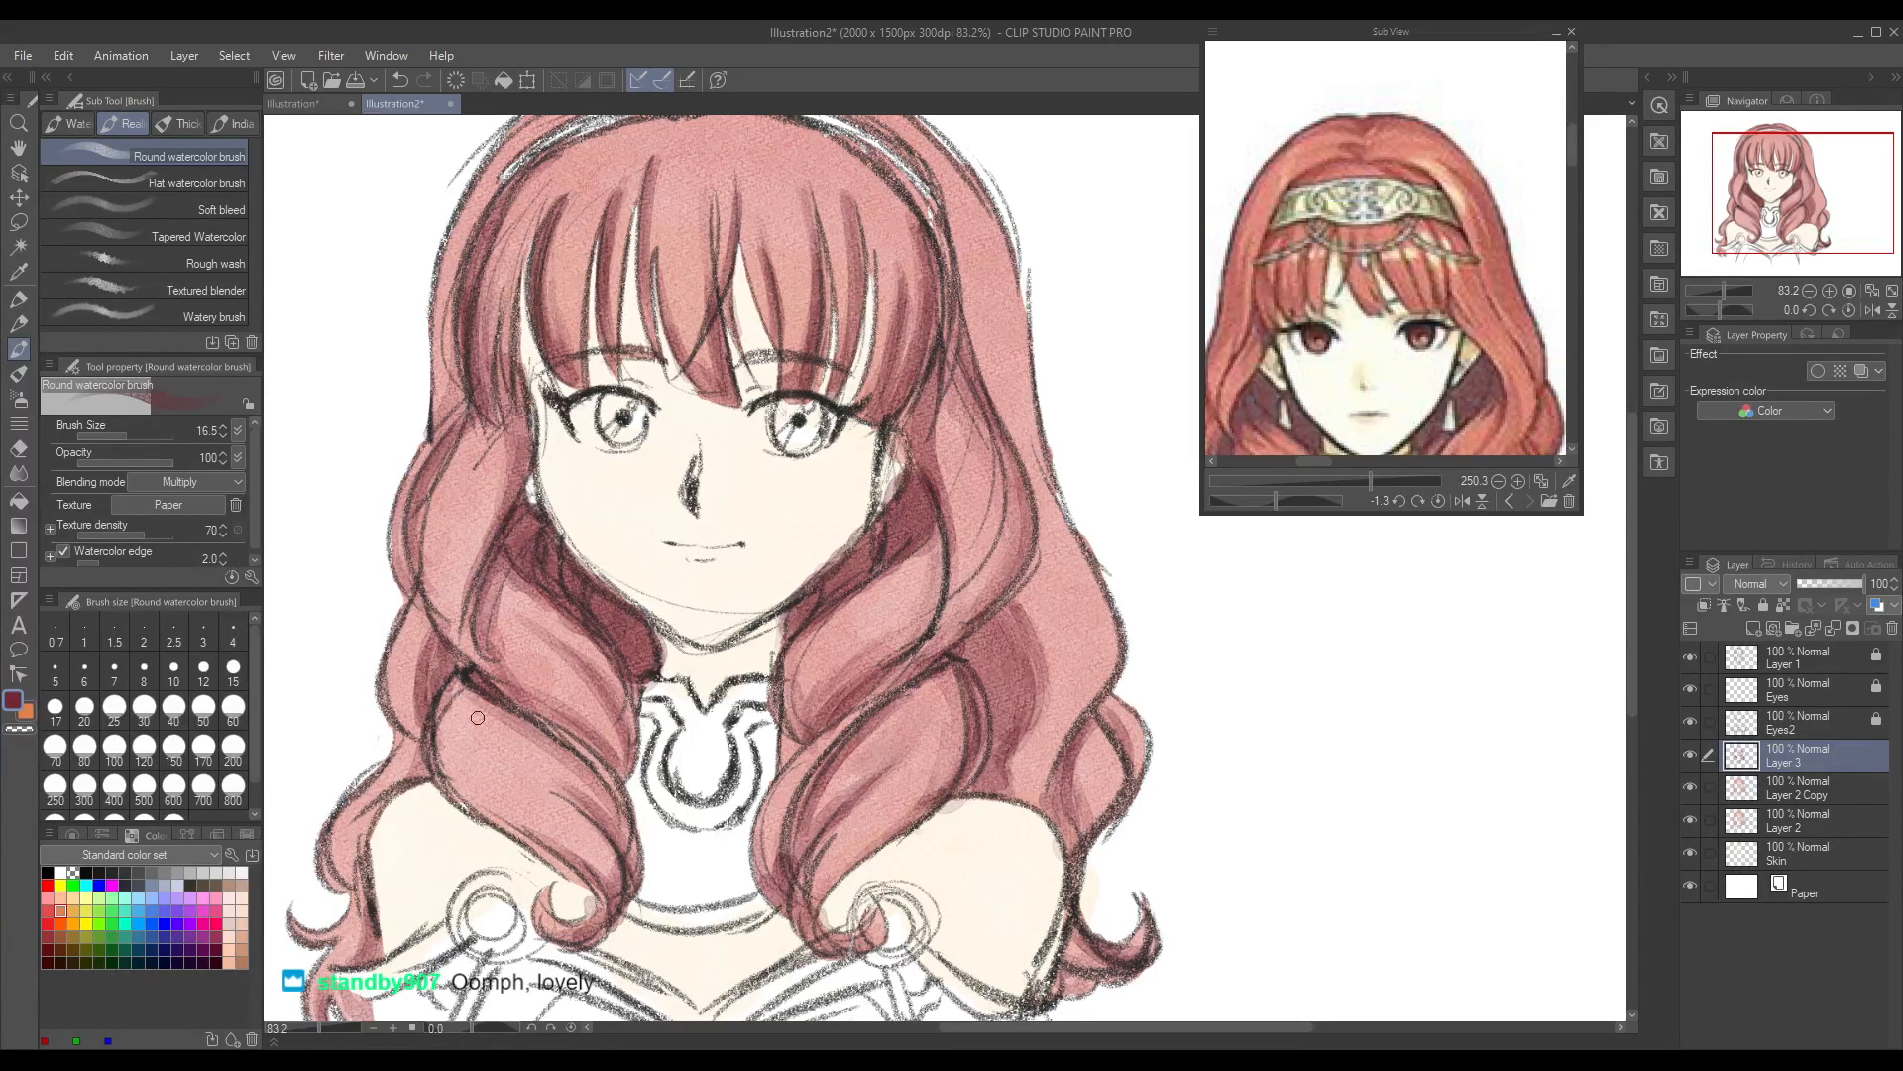
Step: Shade the left outer hair from beside the front curl down over the shoulder, replacing the first stroke
drag(422, 635, 411, 692)
key(ctrl+z)
drag(403, 780, 414, 757)
mouse_move(362, 955)
mouse_down()
mouse_move(369, 901)
mouse_move(348, 1001)
mouse_move(370, 874)
mouse_move(354, 854)
mouse_move(431, 746)
mouse_up()
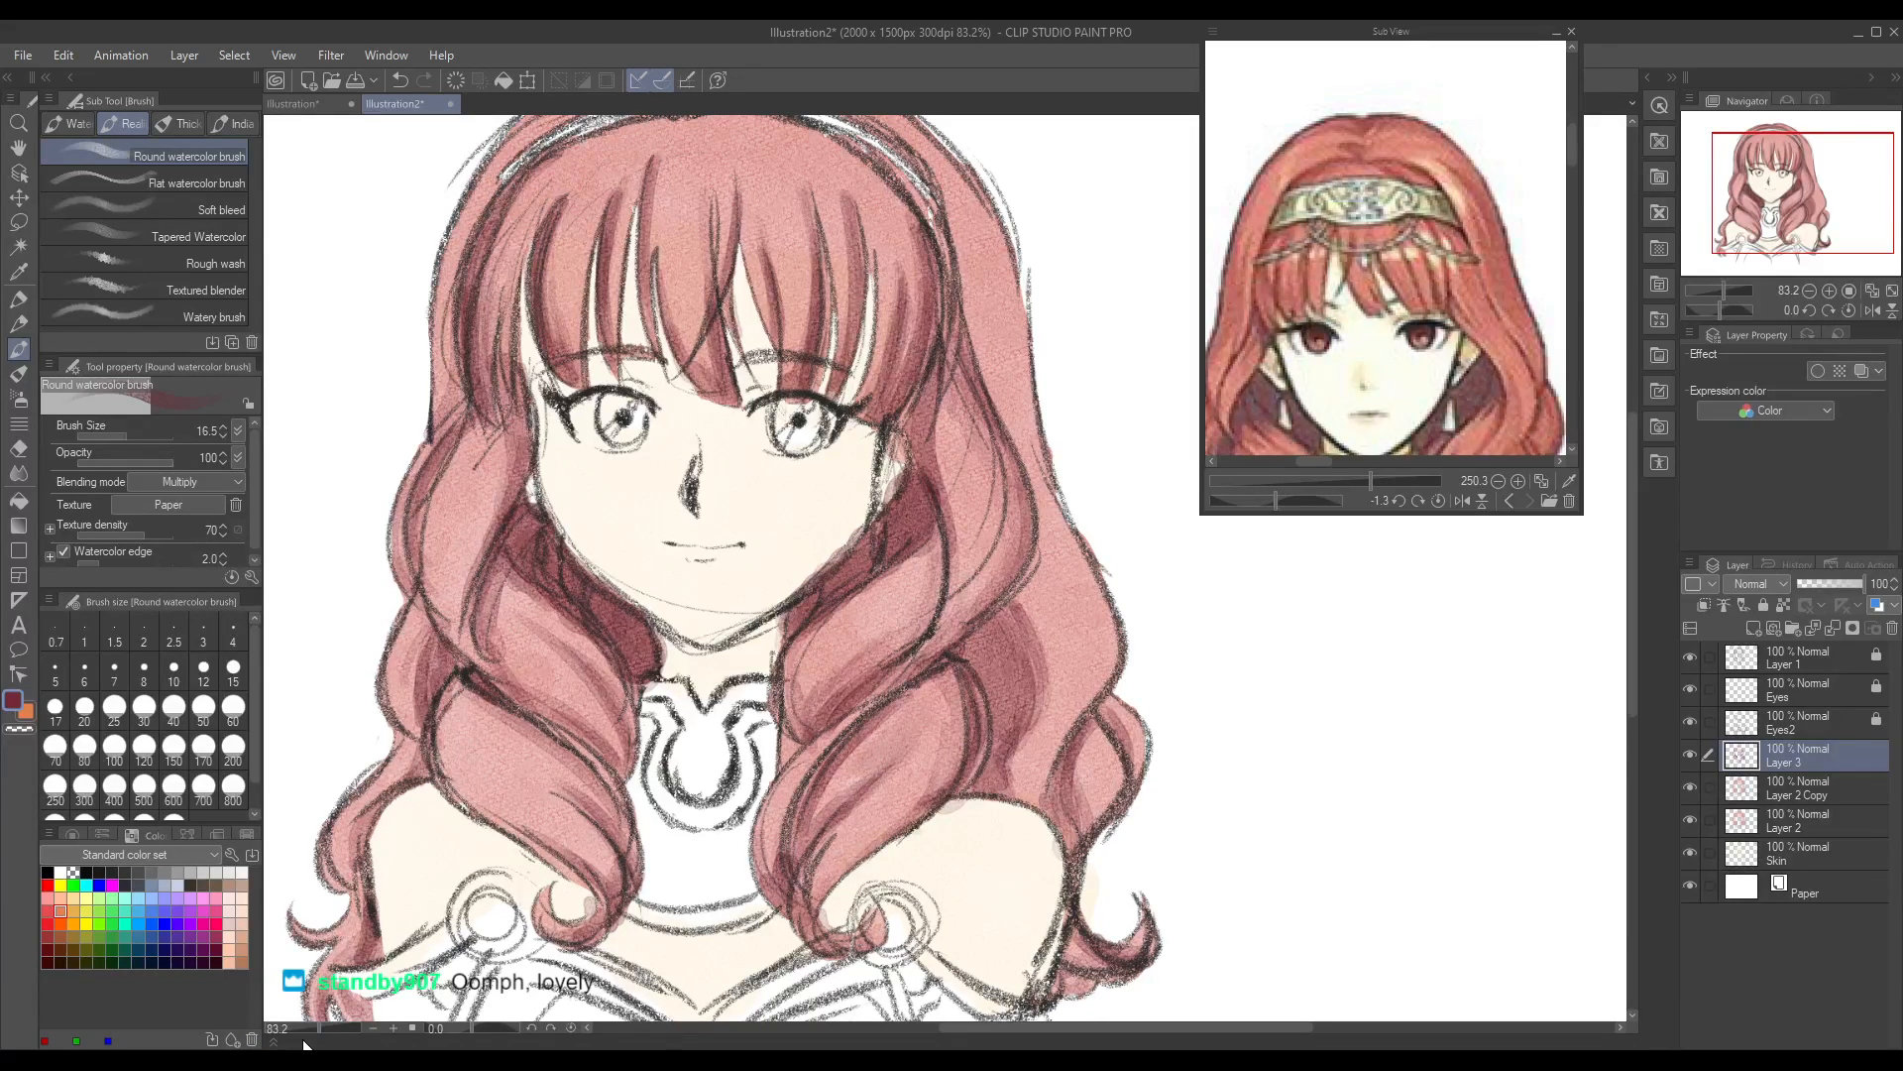
Step: Shade the right side hair from the headband's end down past the cheek, with the whole drawing and reference figure in view
drag(315, 1027, 313, 1026)
drag(1571, 150, 1577, 173)
mouse_move(626, 656)
mouse_down()
mouse_move(613, 718)
mouse_move(664, 738)
mouse_move(631, 646)
mouse_up()
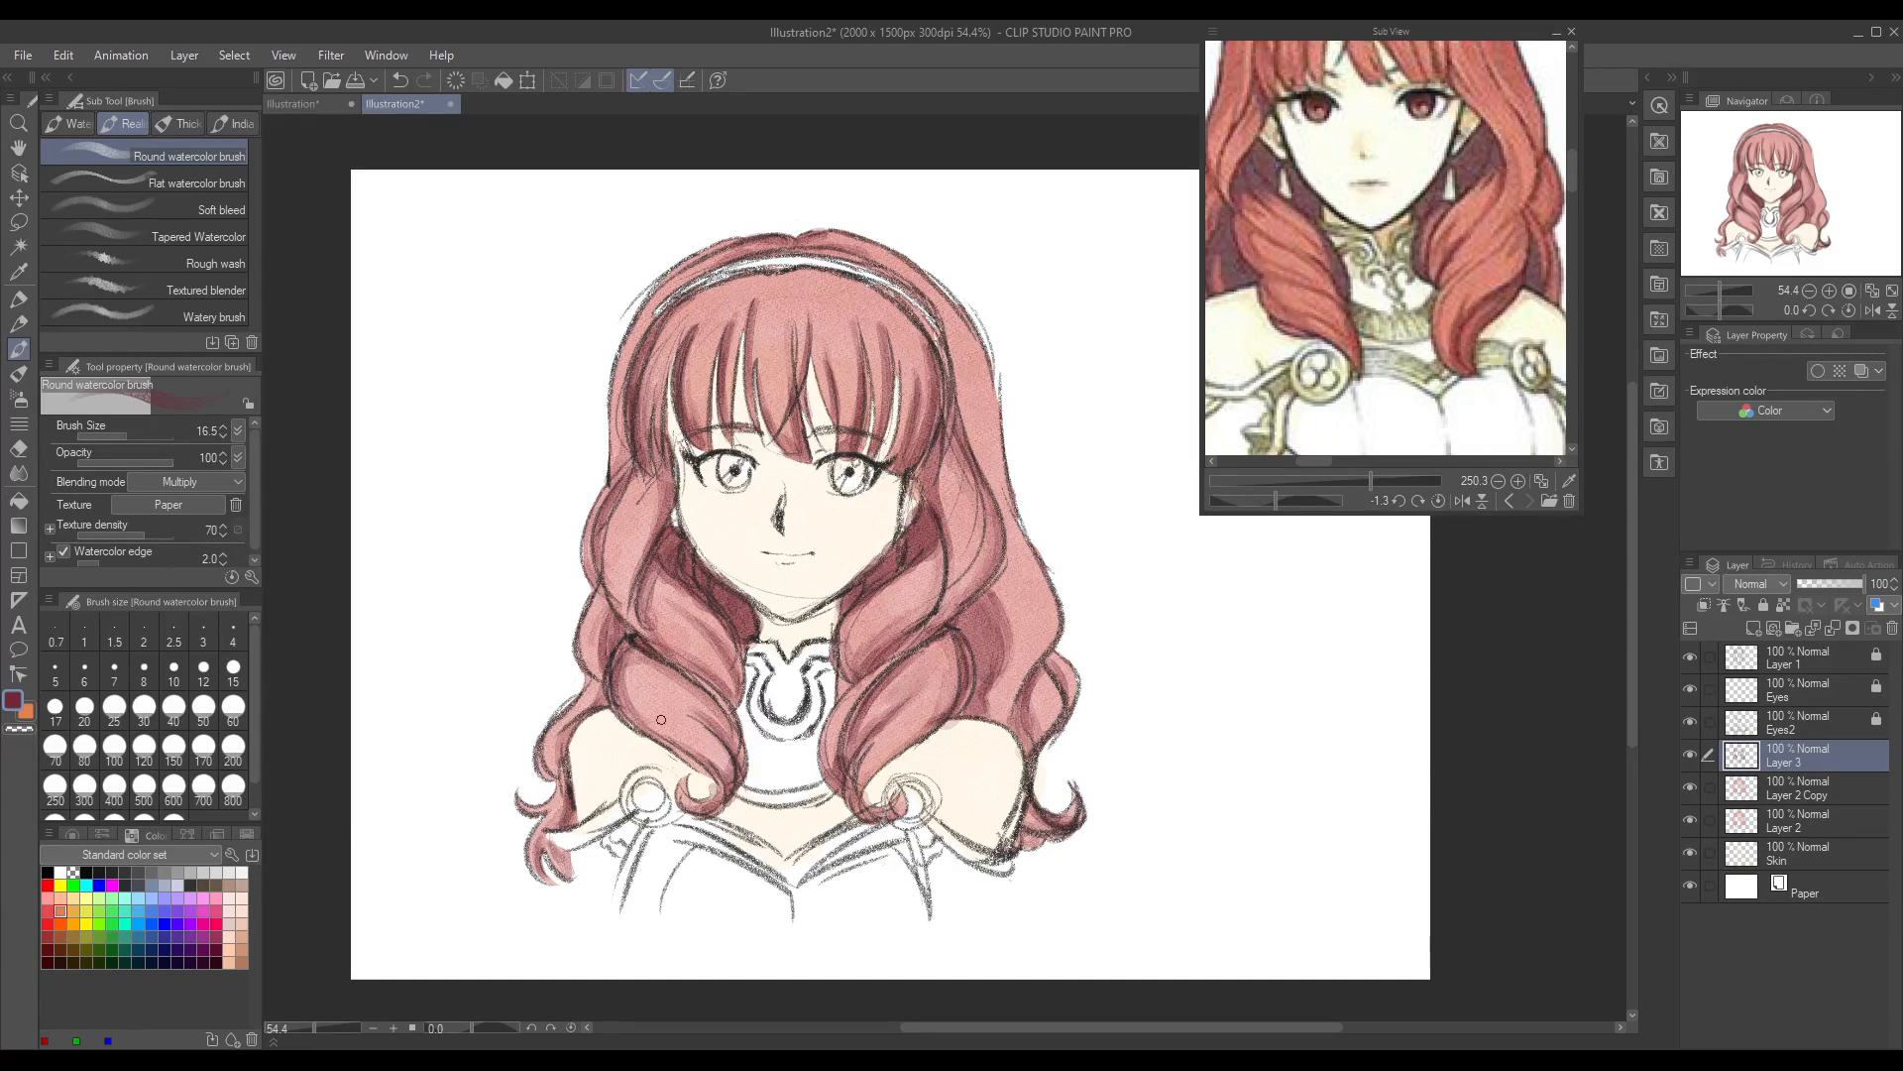
drag(1304, 462, 1399, 481)
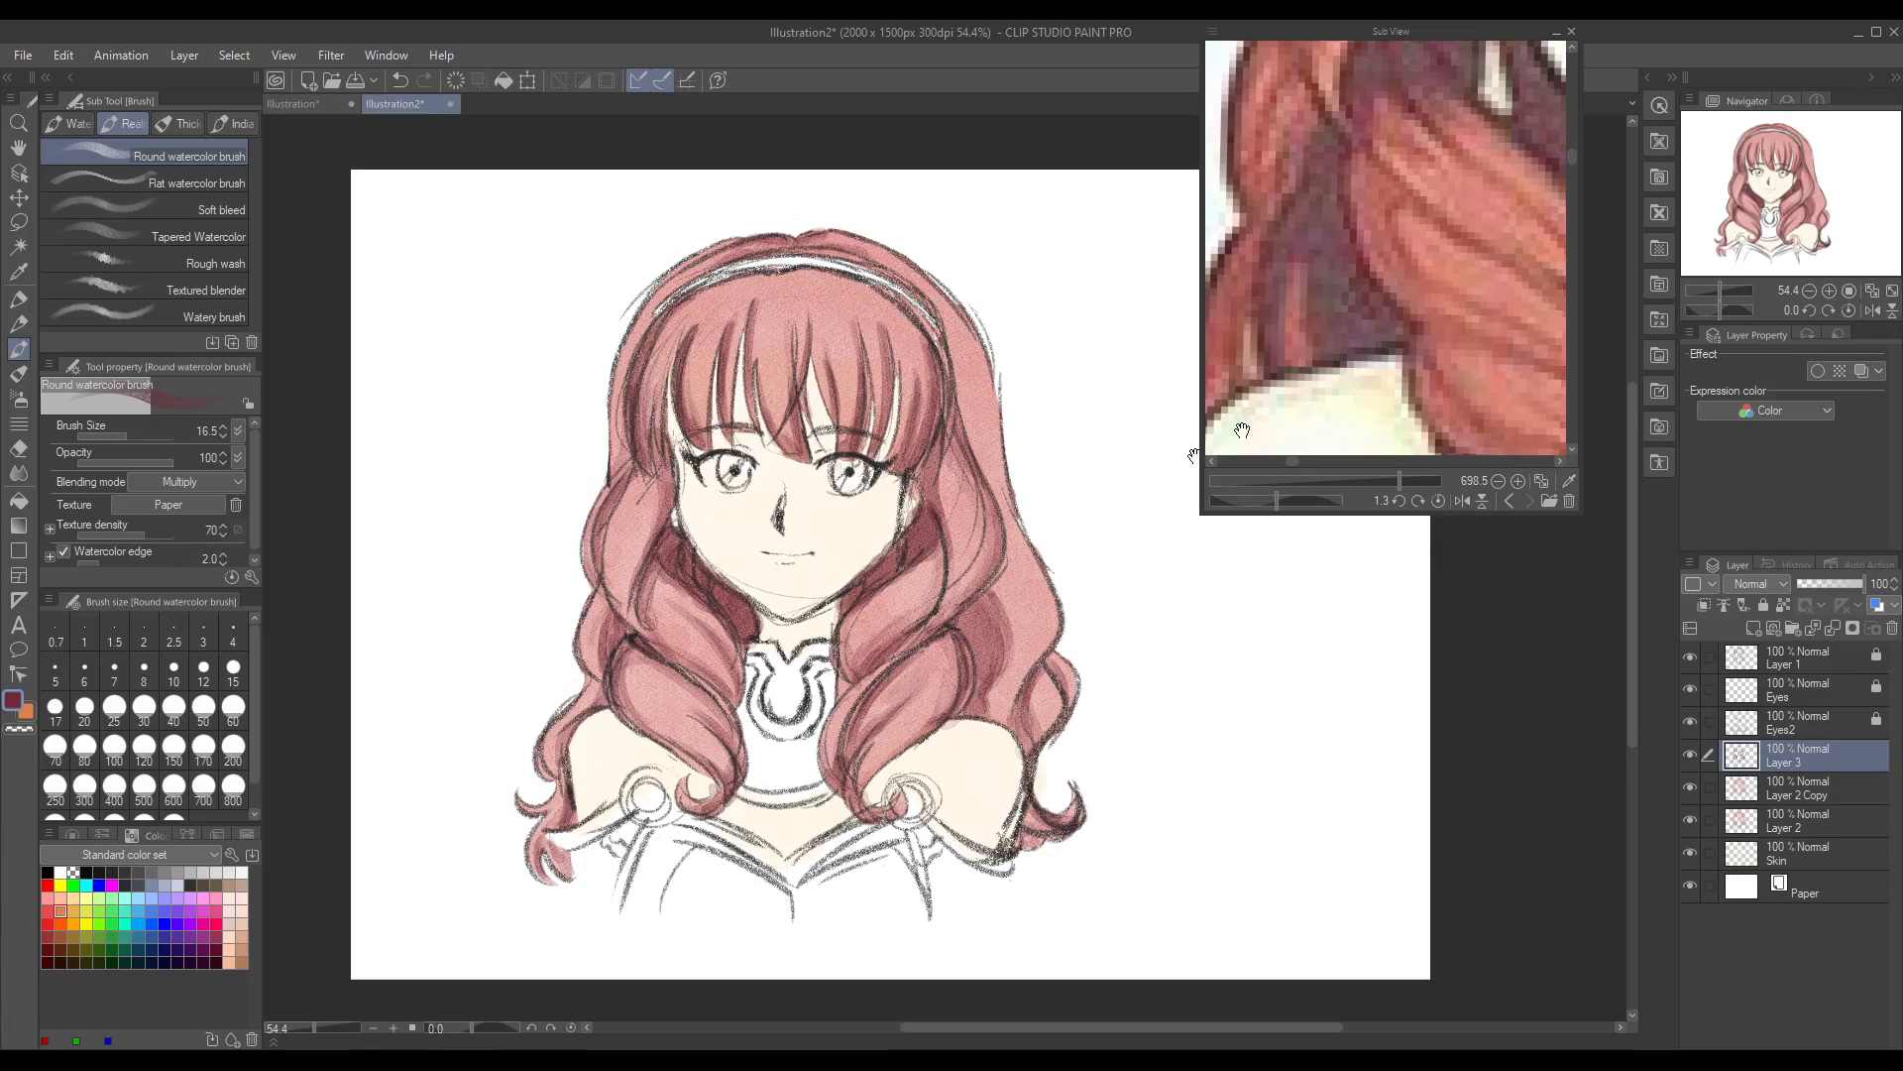
drag(1399, 480, 1358, 484)
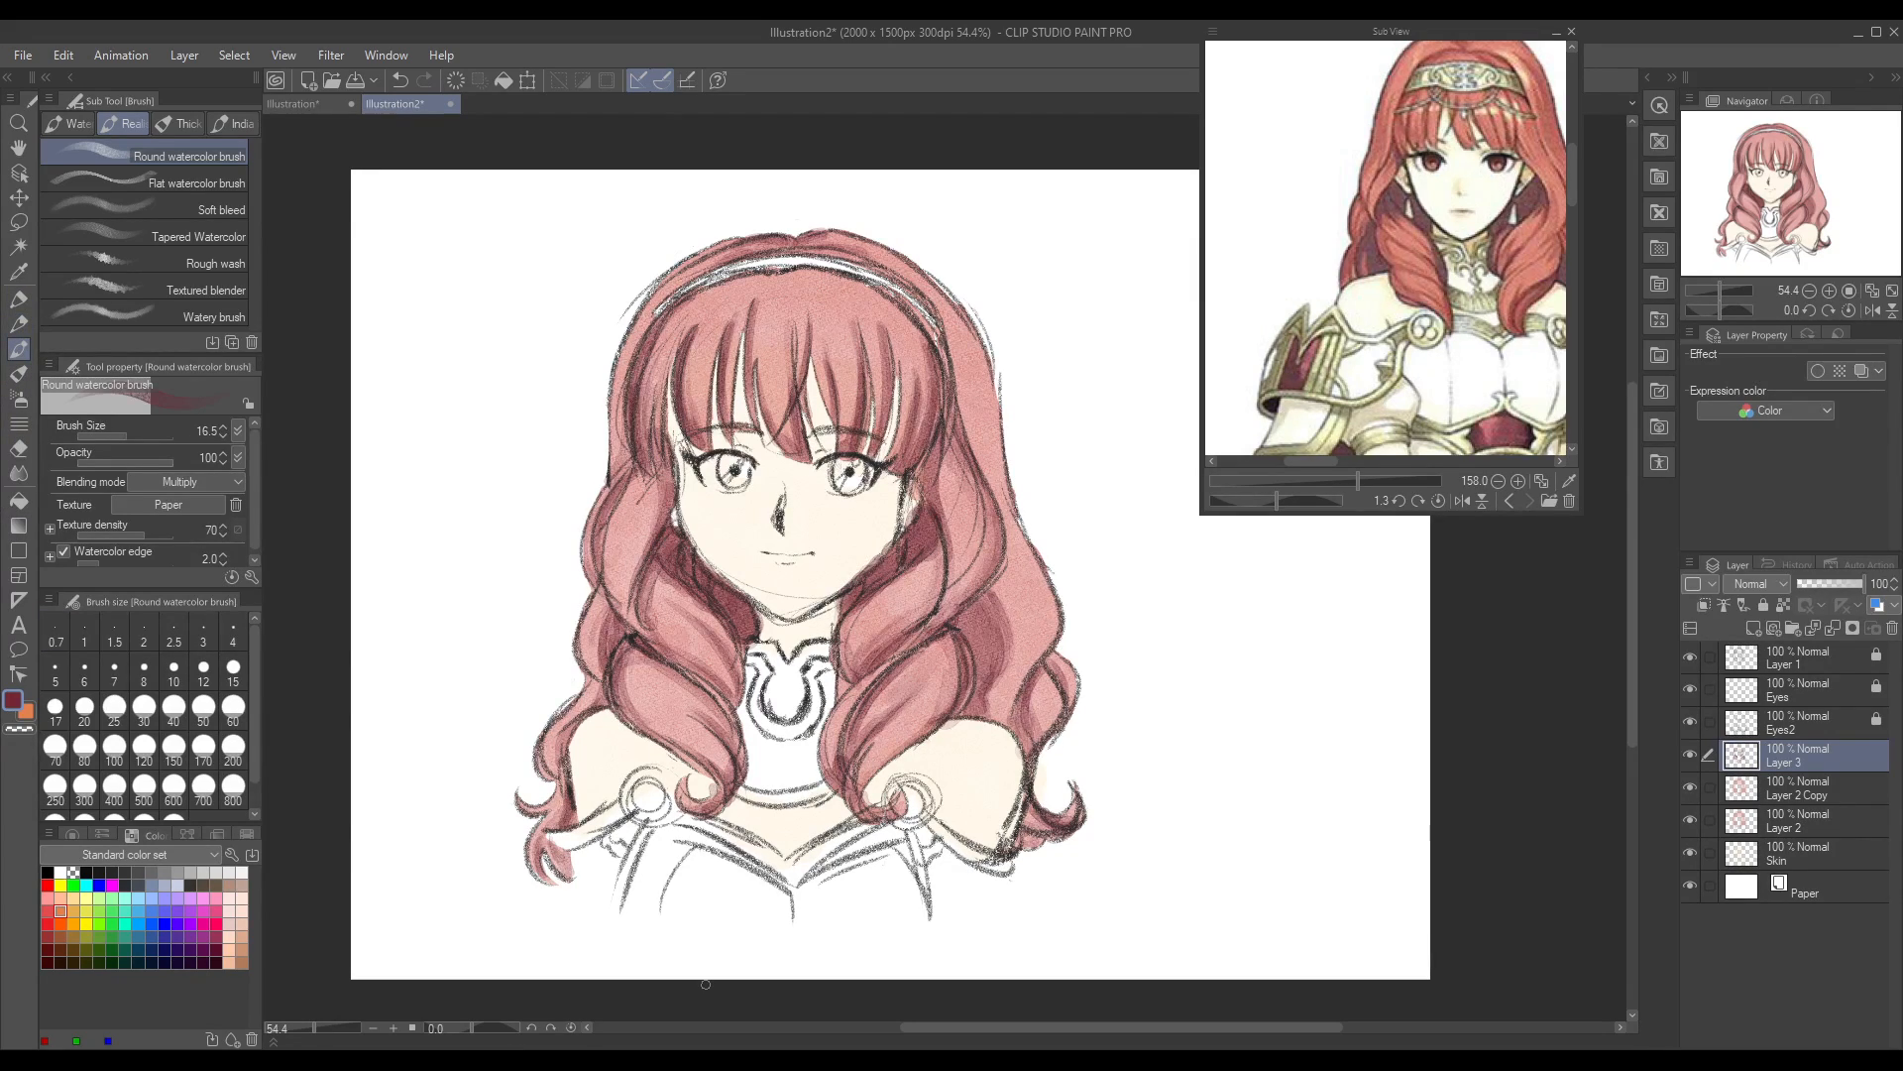
mouse_move(947, 337)
mouse_down()
mouse_move(982, 469)
mouse_move(962, 351)
mouse_move(973, 444)
mouse_up()
key(ctrl+z)
key(ctrl+z)
drag(975, 446, 970, 409)
mouse_move(952, 337)
mouse_down()
mouse_move(974, 436)
mouse_move(949, 600)
mouse_up()
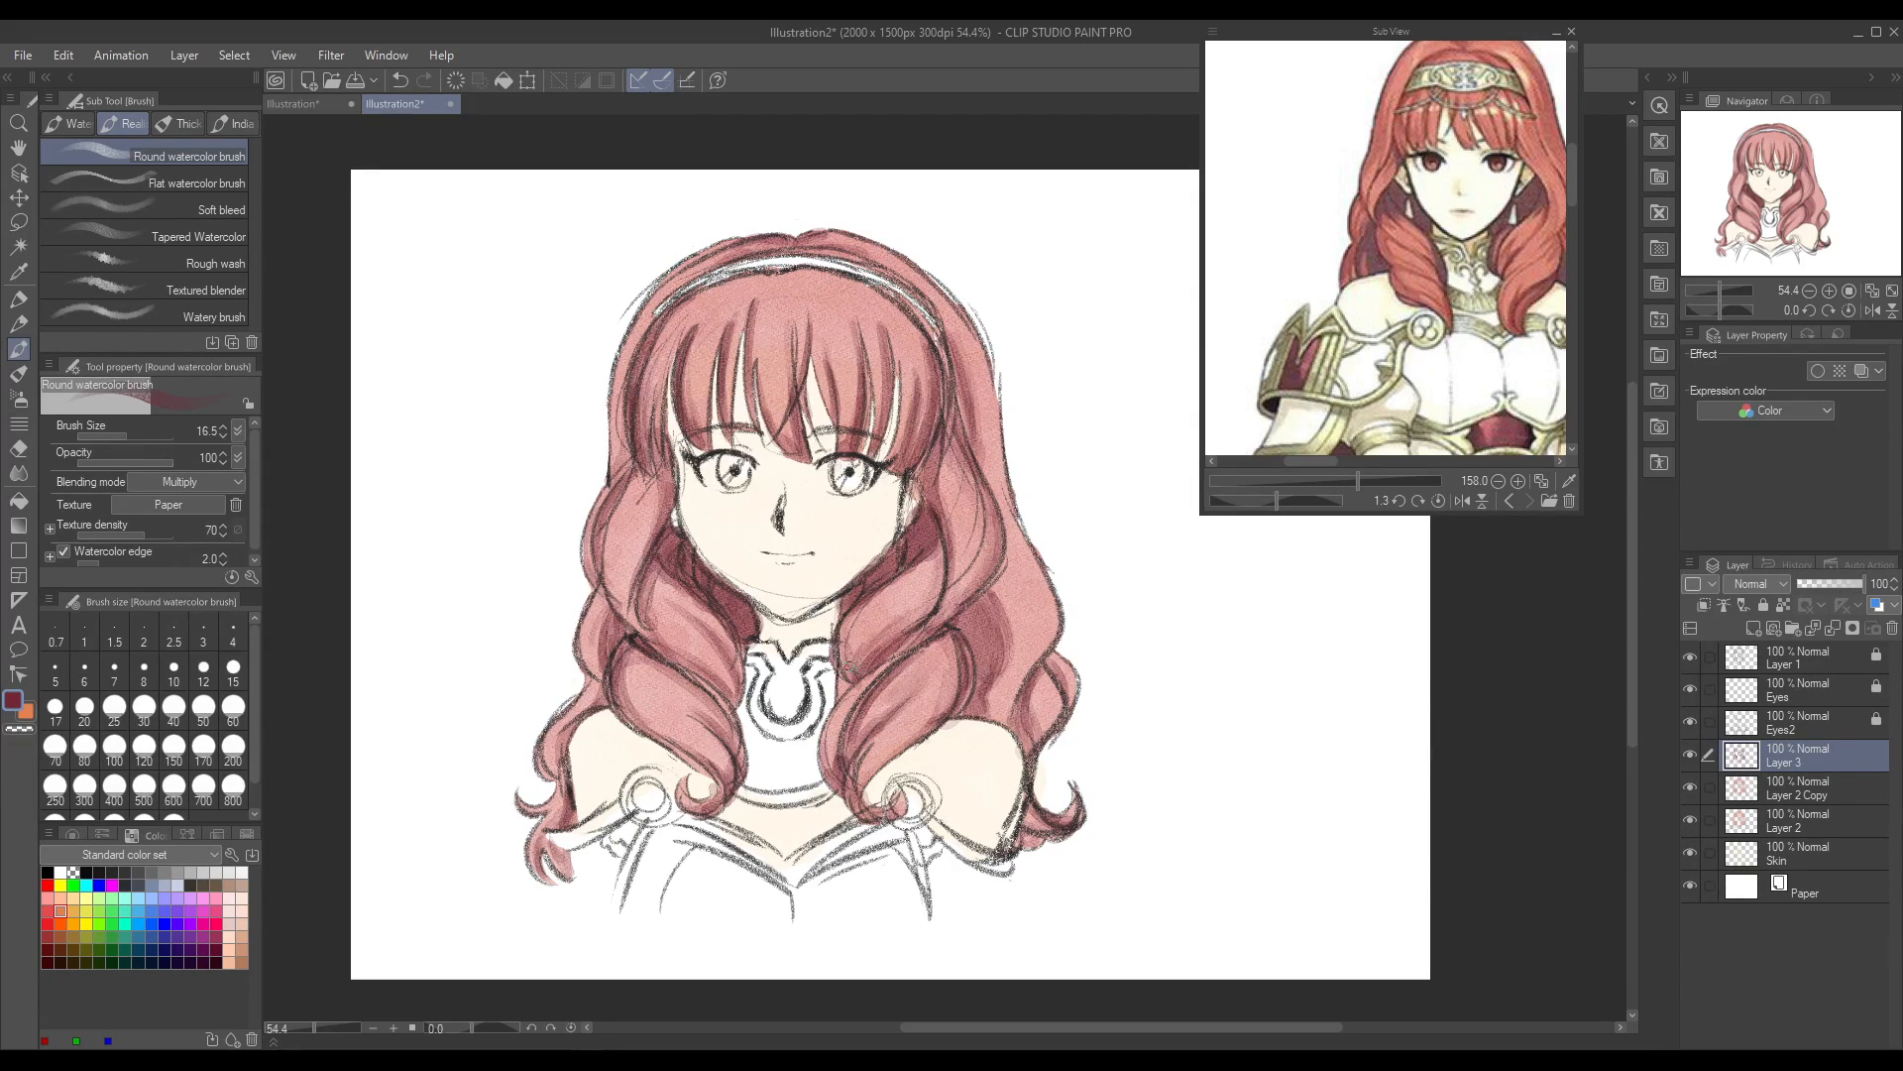
Step: Deepen the crimson shading in the folds of both front curls, the left side lock and the right hair recess
mouse_move(642, 597)
mouse_down()
mouse_move(675, 644)
mouse_move(659, 558)
mouse_move(724, 692)
mouse_move(663, 641)
mouse_move(727, 686)
mouse_up()
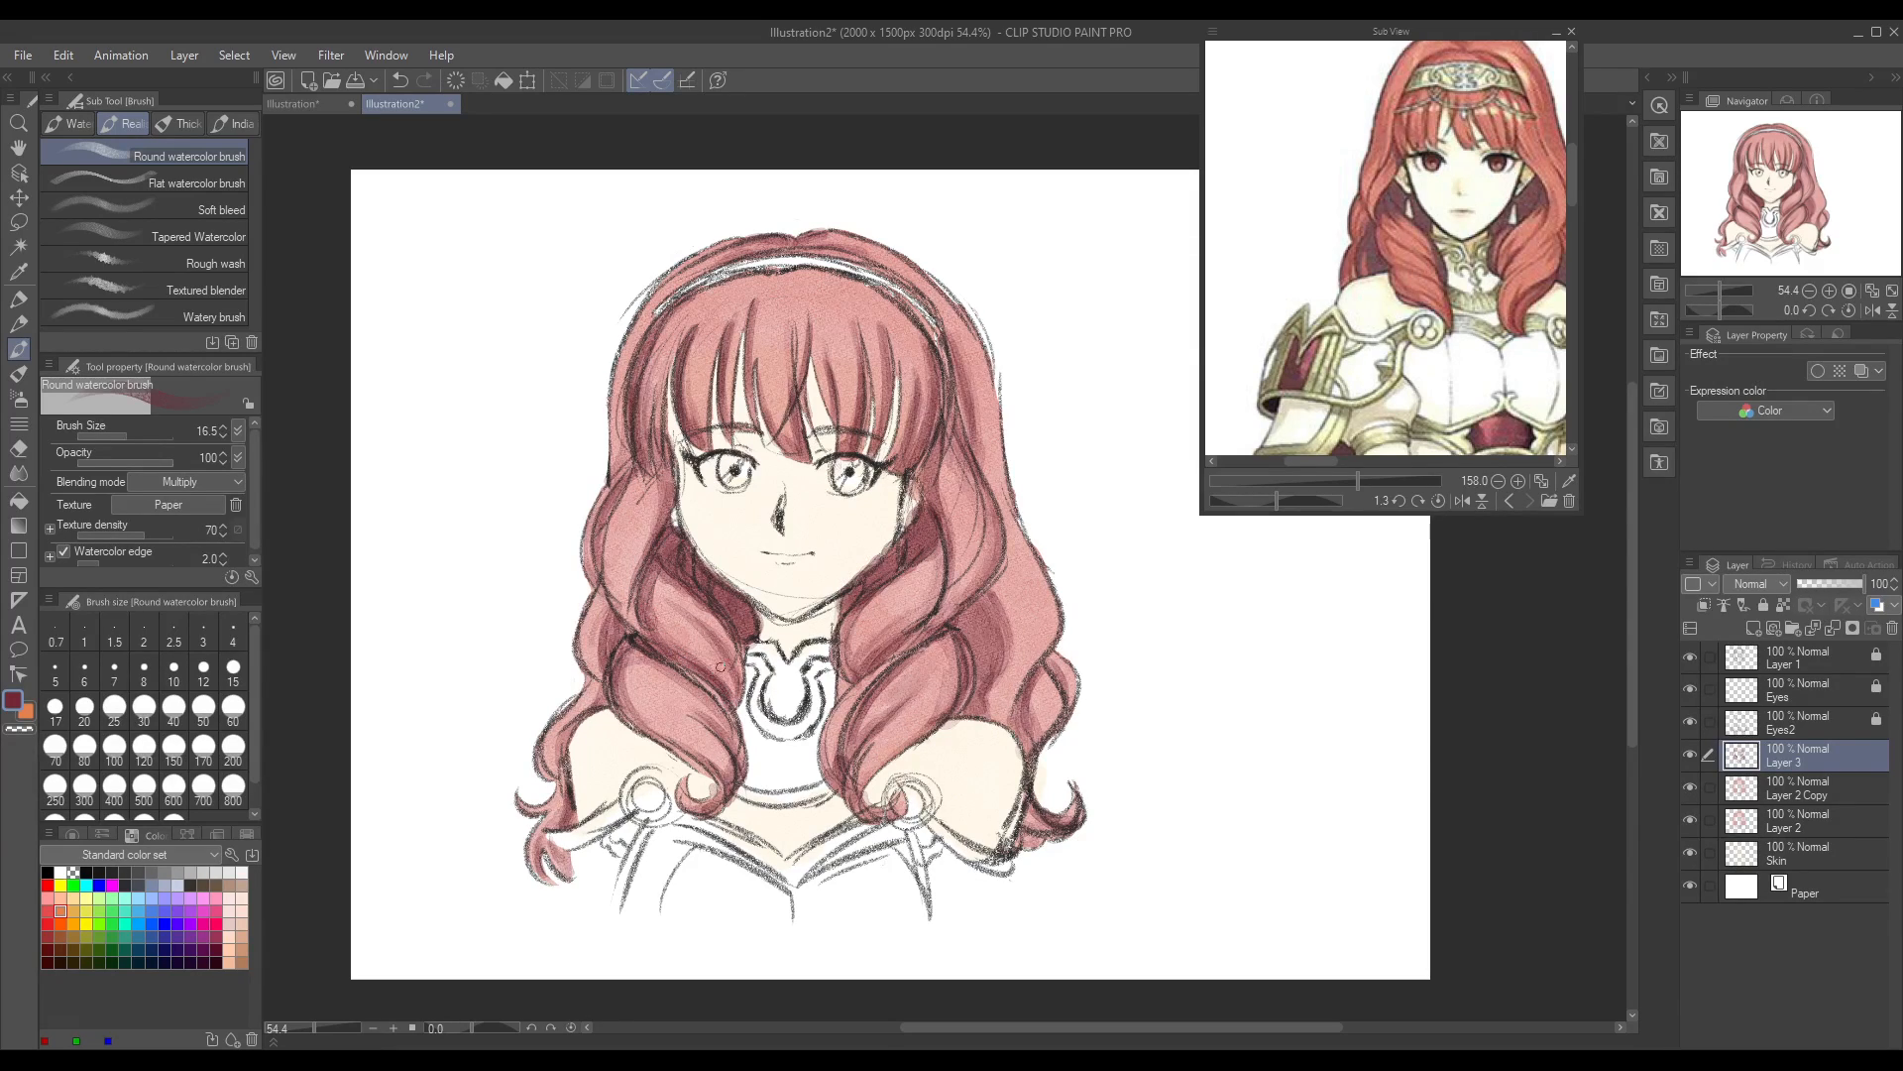
mouse_move(856, 673)
mouse_down()
mouse_move(893, 627)
mouse_move(843, 694)
mouse_up()
mouse_move(624, 649)
mouse_down()
mouse_move(632, 688)
mouse_move(723, 759)
mouse_move(674, 694)
mouse_move(674, 768)
mouse_up()
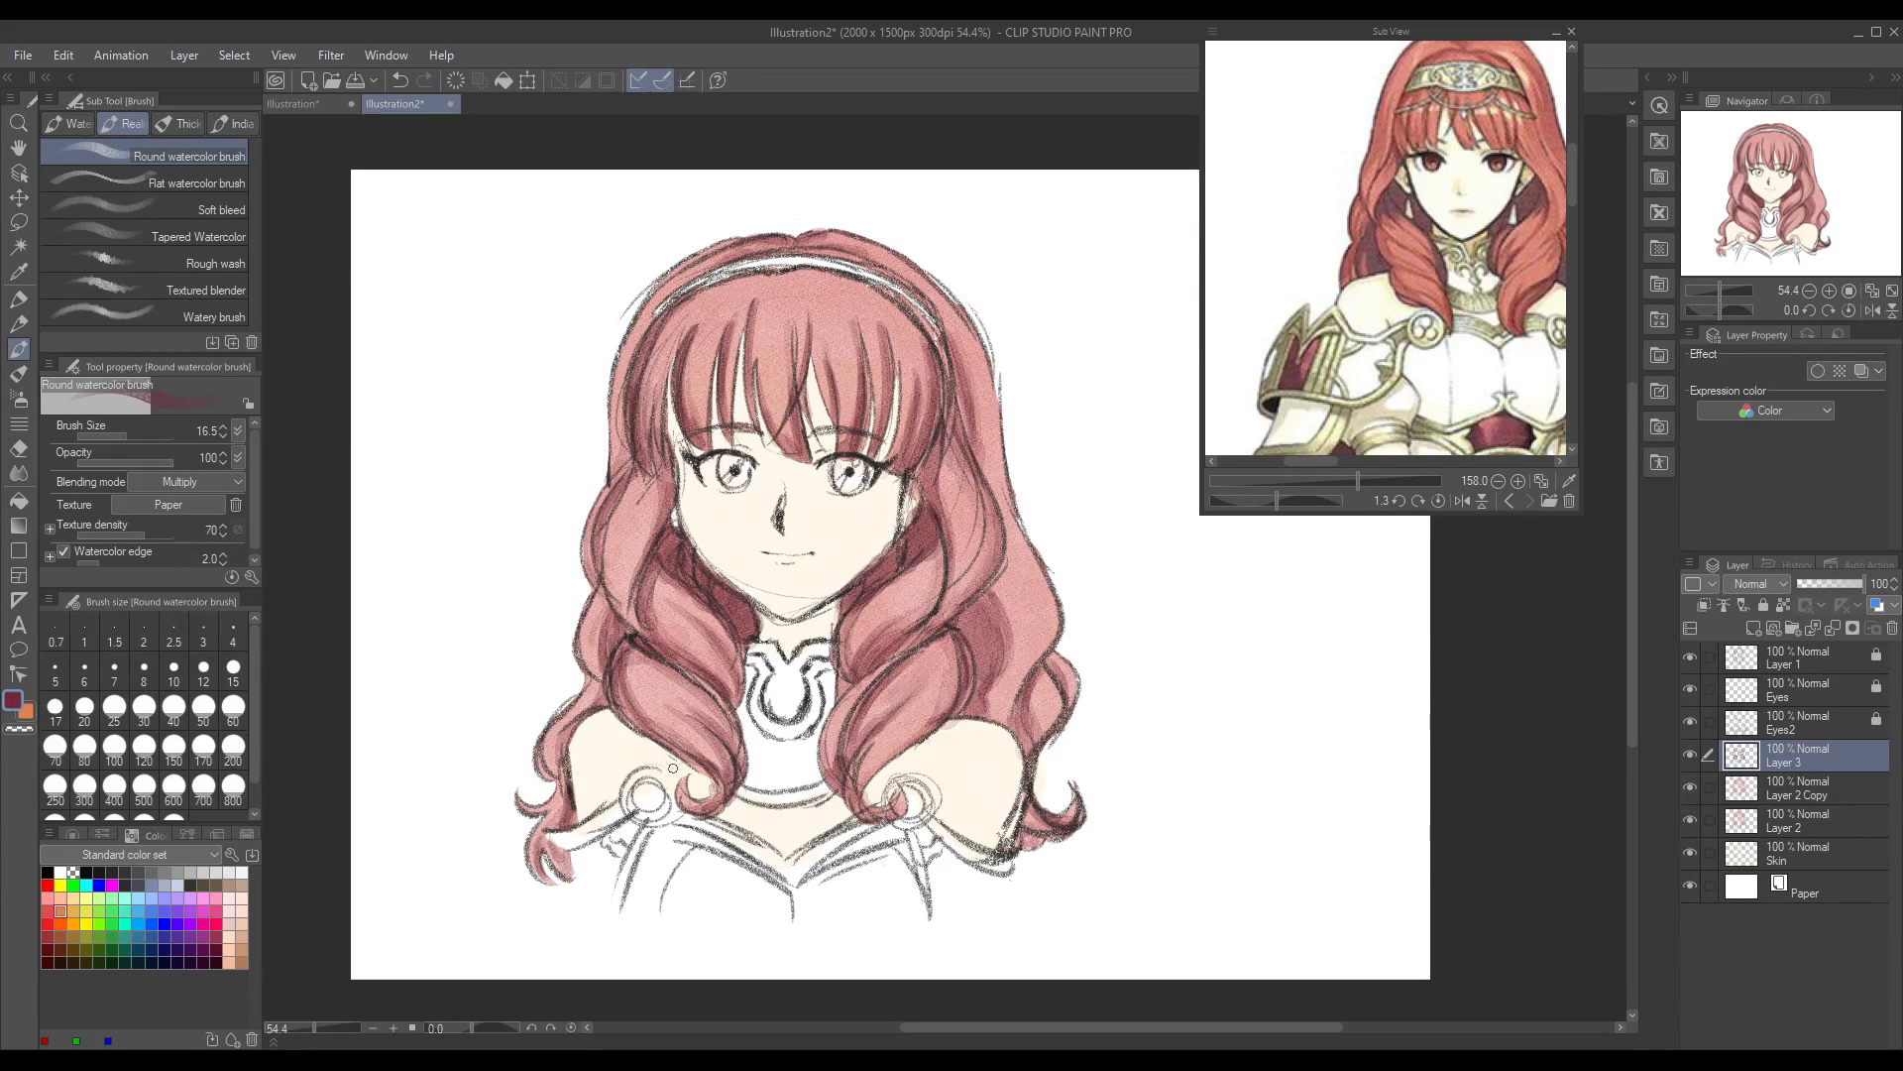
mouse_move(617, 517)
mouse_down()
mouse_move(619, 620)
mouse_move(622, 502)
mouse_up()
mouse_move(938, 619)
mouse_down()
mouse_move(971, 577)
mouse_move(948, 603)
mouse_move(964, 513)
mouse_move(922, 604)
mouse_move(960, 510)
mouse_move(892, 632)
mouse_move(853, 606)
mouse_move(1012, 579)
mouse_move(998, 665)
mouse_move(1011, 545)
mouse_move(1029, 595)
mouse_move(1009, 665)
mouse_up()
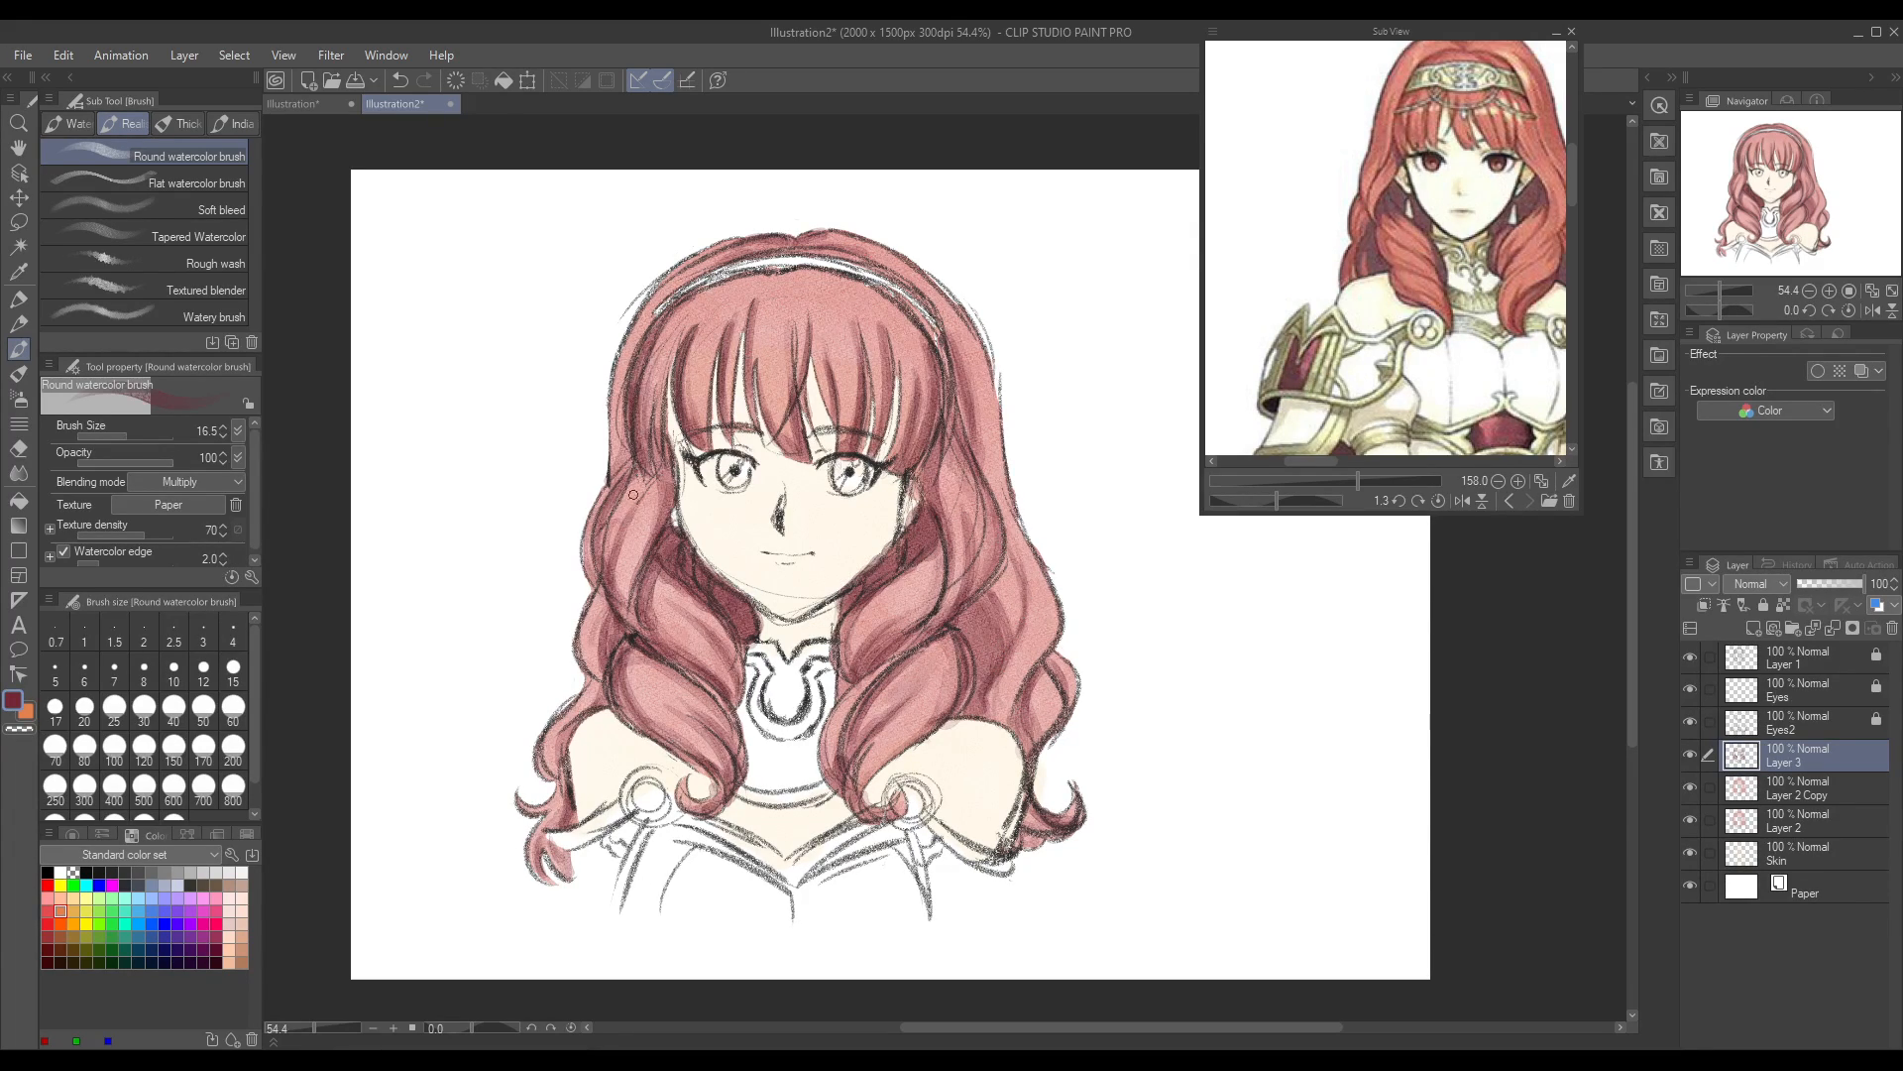
Step: Shade the right outer hair from beside the headband's end down to the lower curl at the shoulder in crimson
drag(978, 389, 990, 487)
drag(1053, 671, 1033, 741)
drag(1061, 692, 1057, 712)
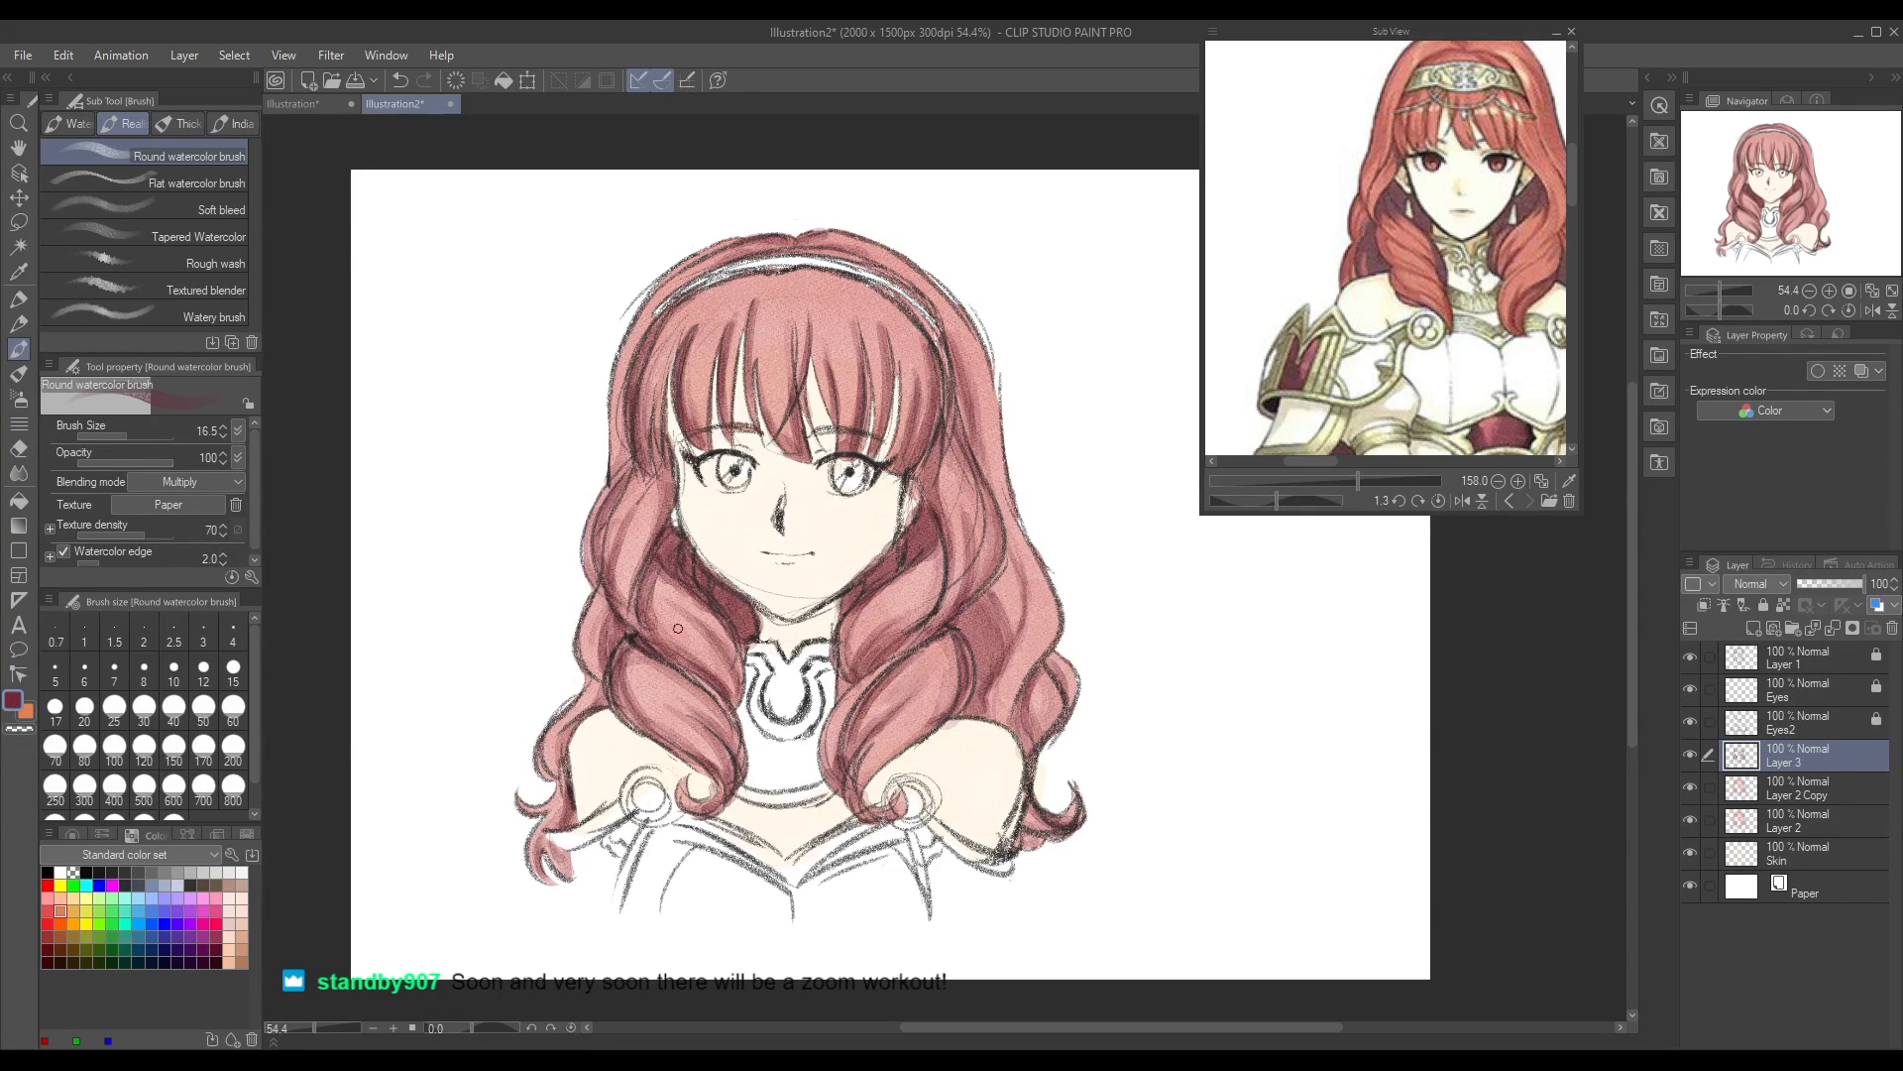
Step: Shade the roots of the fringe along the headband's underside and the upper left side hair in crimson
drag(756, 277, 674, 315)
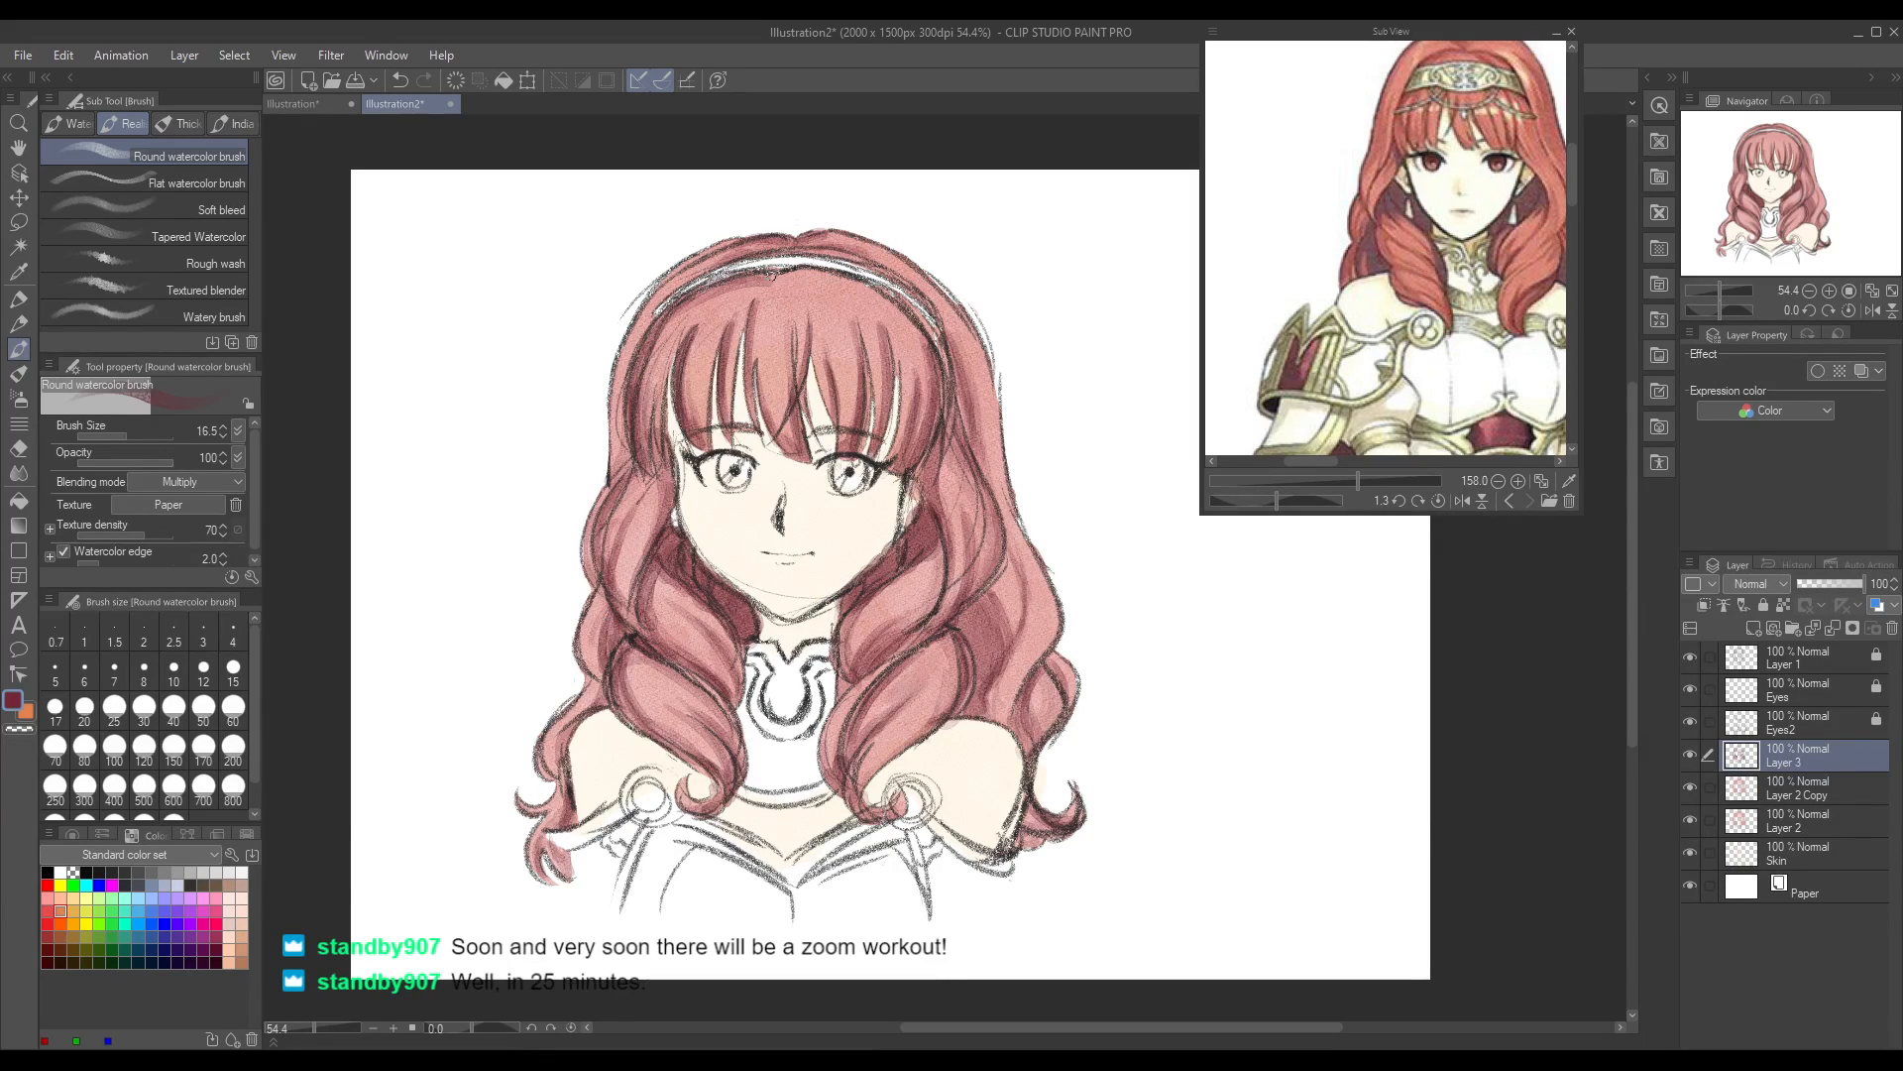
mouse_move(790, 281)
mouse_down()
mouse_move(834, 275)
mouse_move(898, 327)
mouse_up()
mouse_move(789, 277)
mouse_down()
mouse_move(844, 281)
mouse_move(778, 290)
mouse_move(831, 278)
mouse_move(901, 302)
mouse_move(919, 334)
mouse_up()
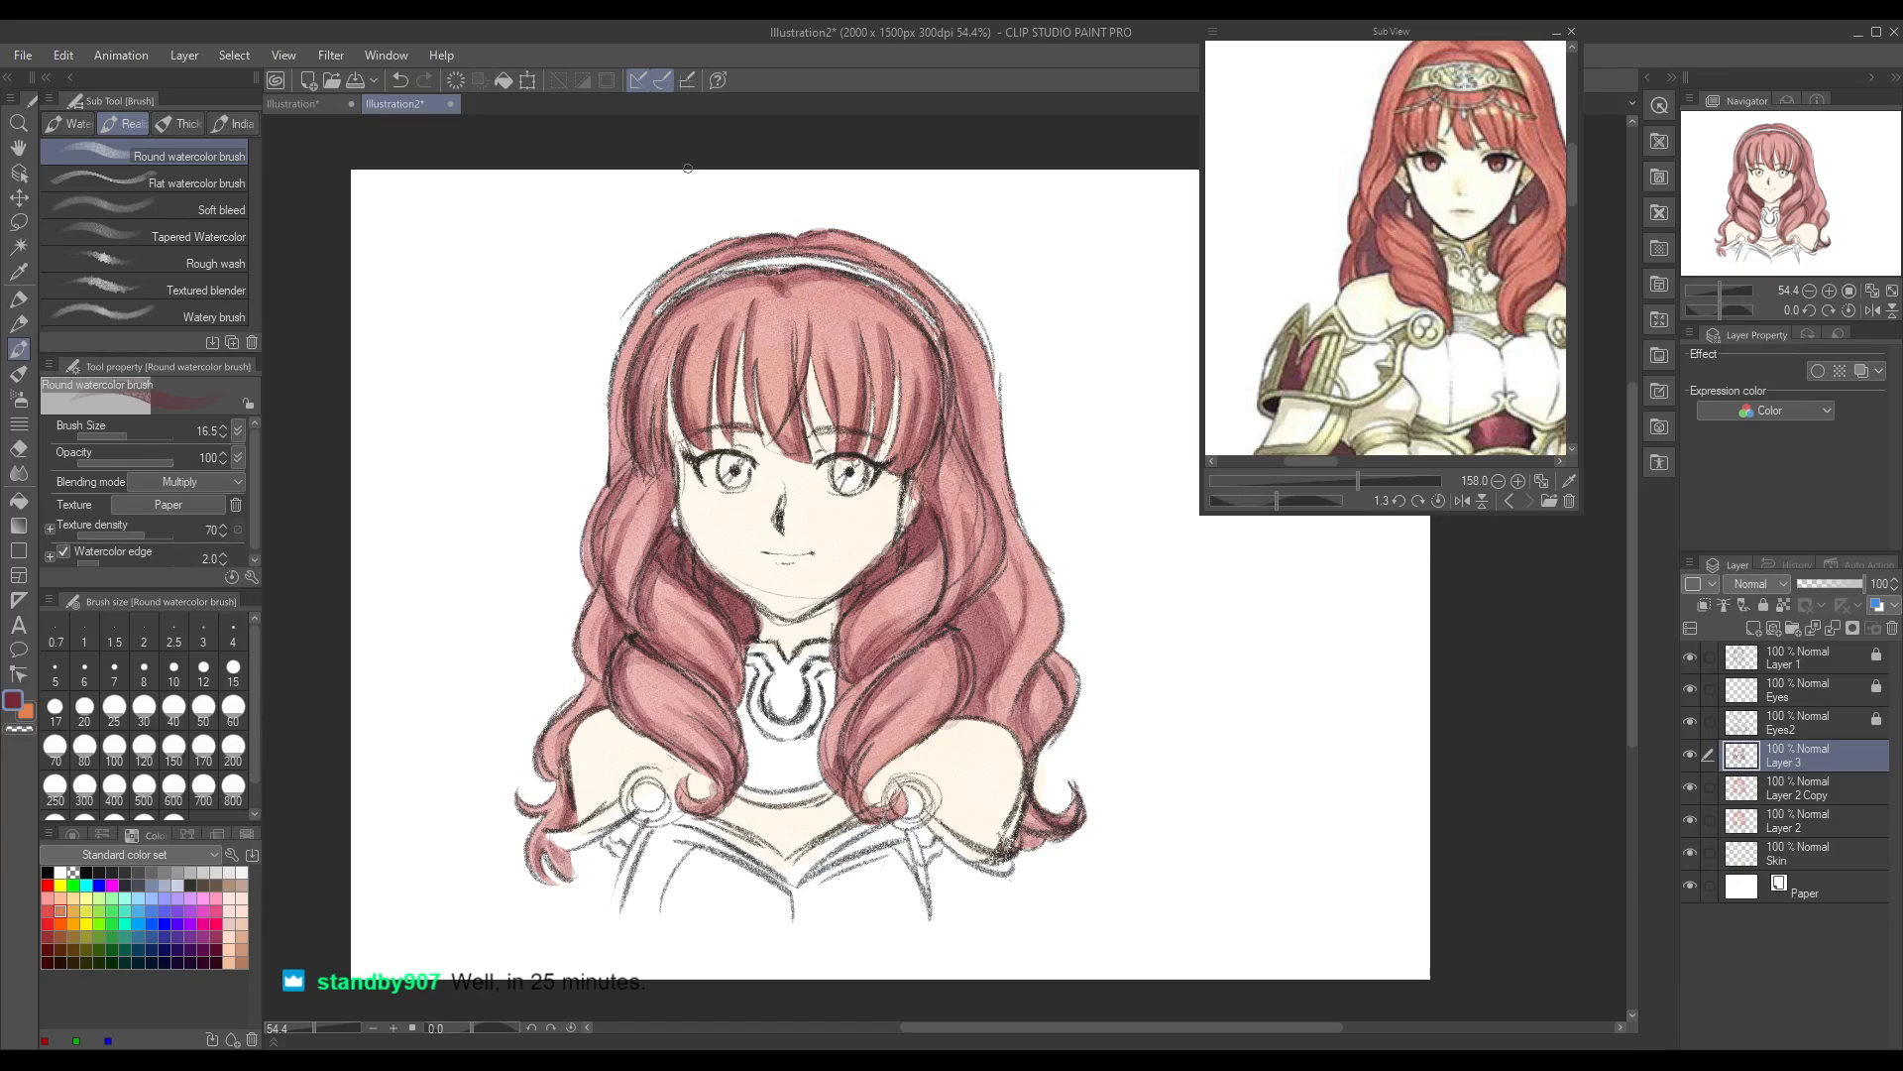
drag(644, 311, 617, 464)
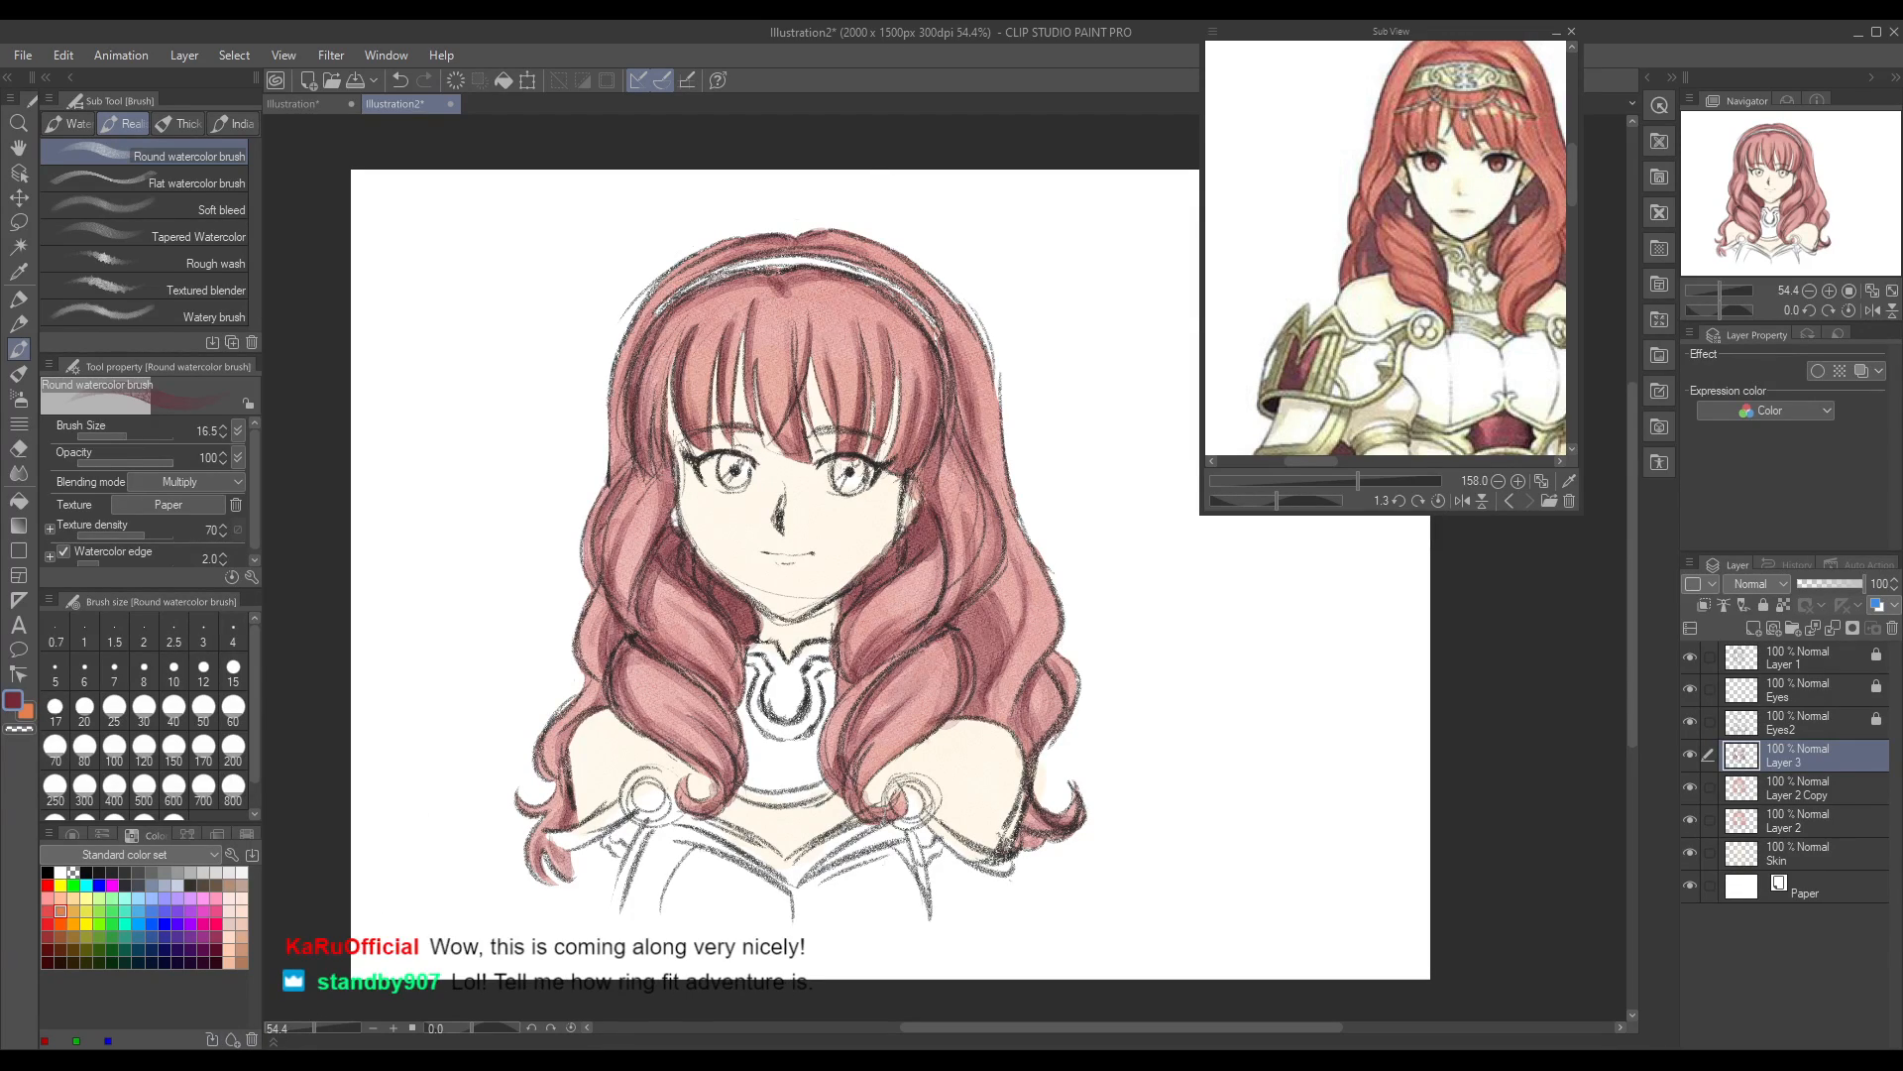
Step: Add a new layer directly above the crimson hair shading layer, with the reference face and shoulders in view
drag(308, 1027, 317, 1044)
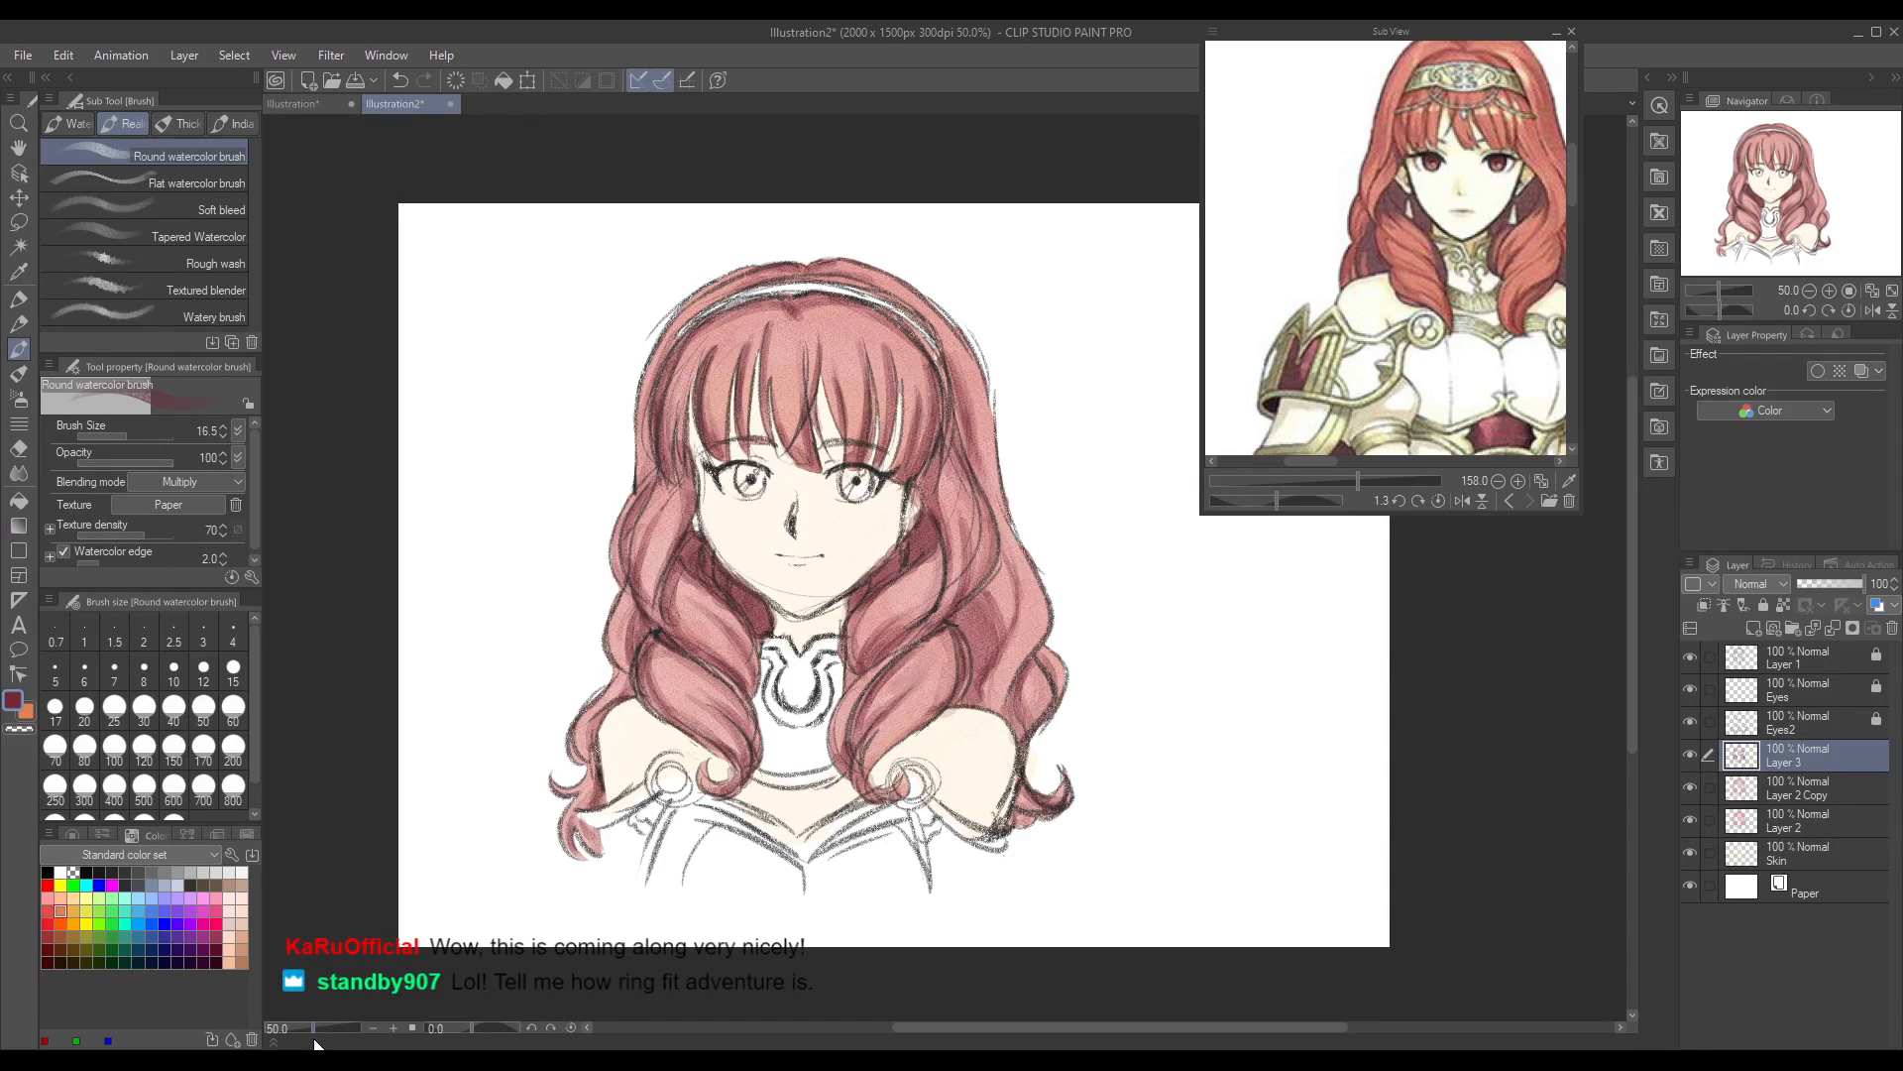
drag(315, 1039, 315, 1036)
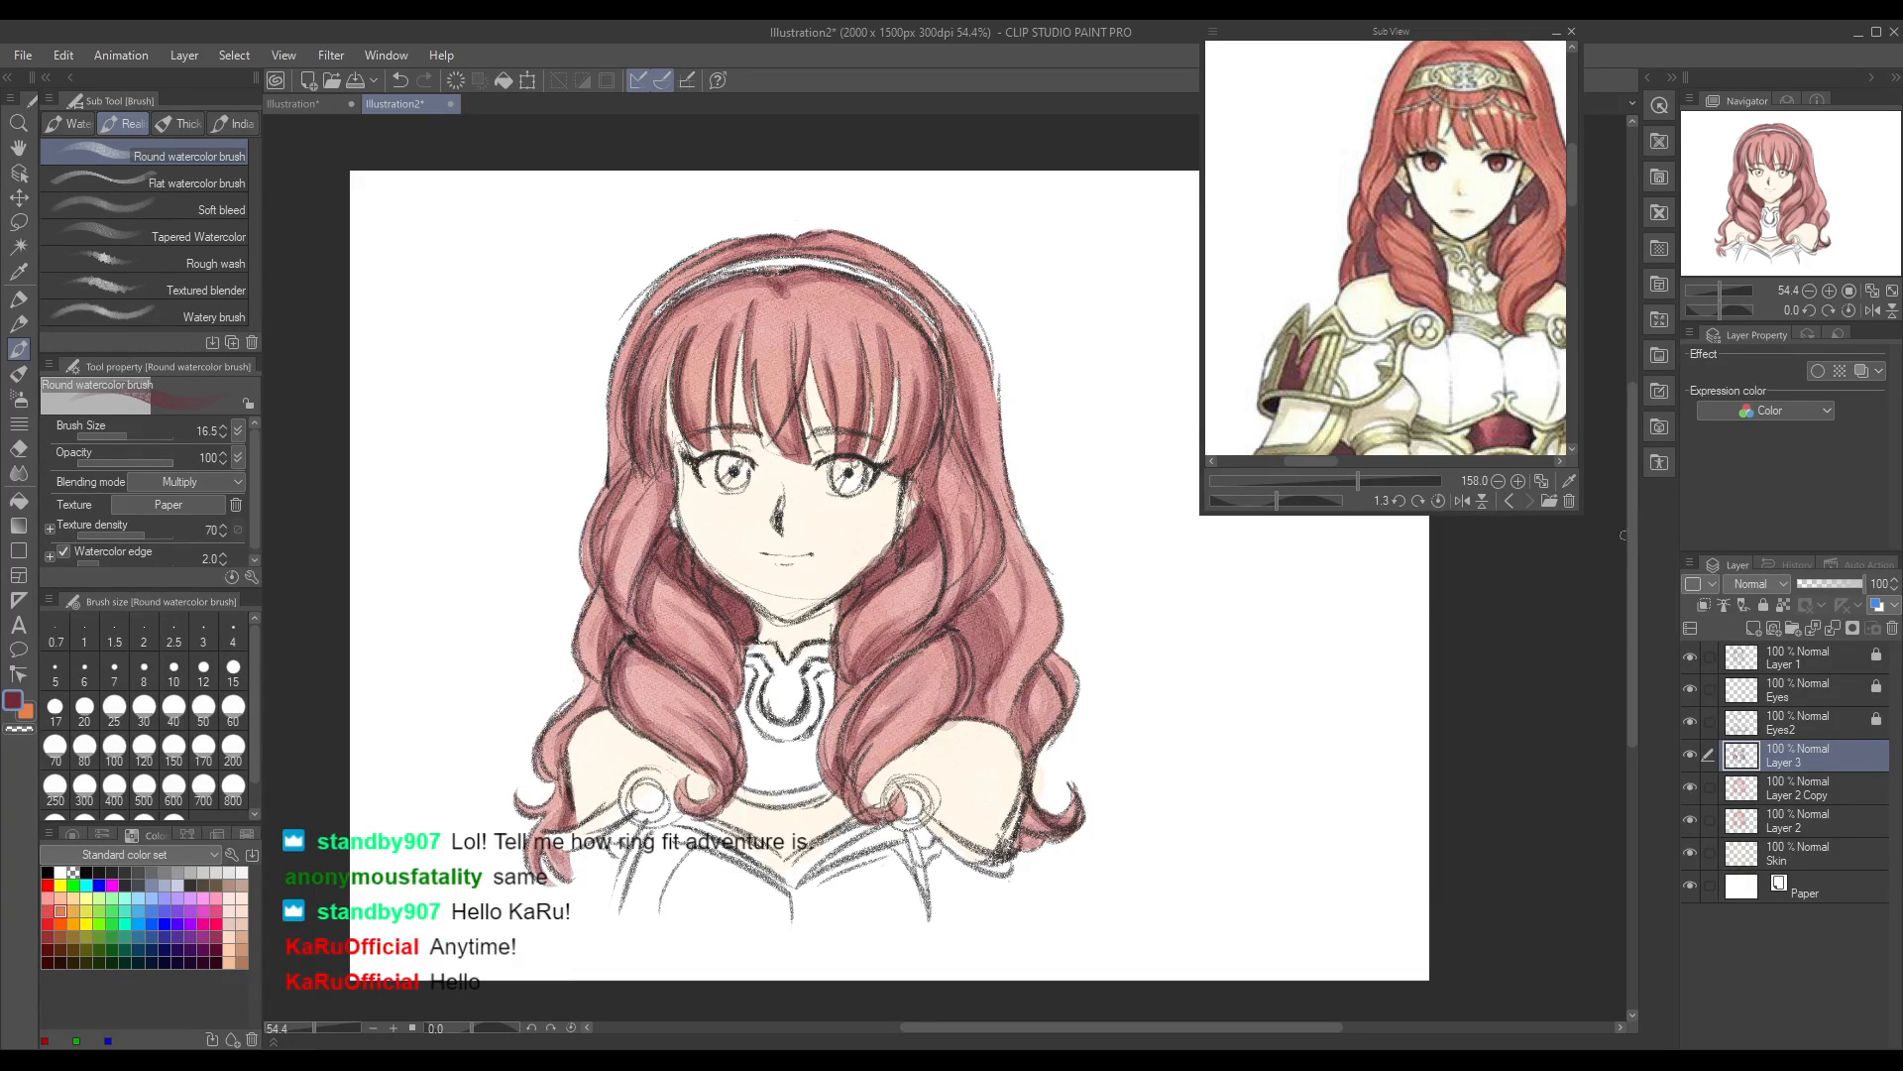
drag(1630, 526, 1629, 548)
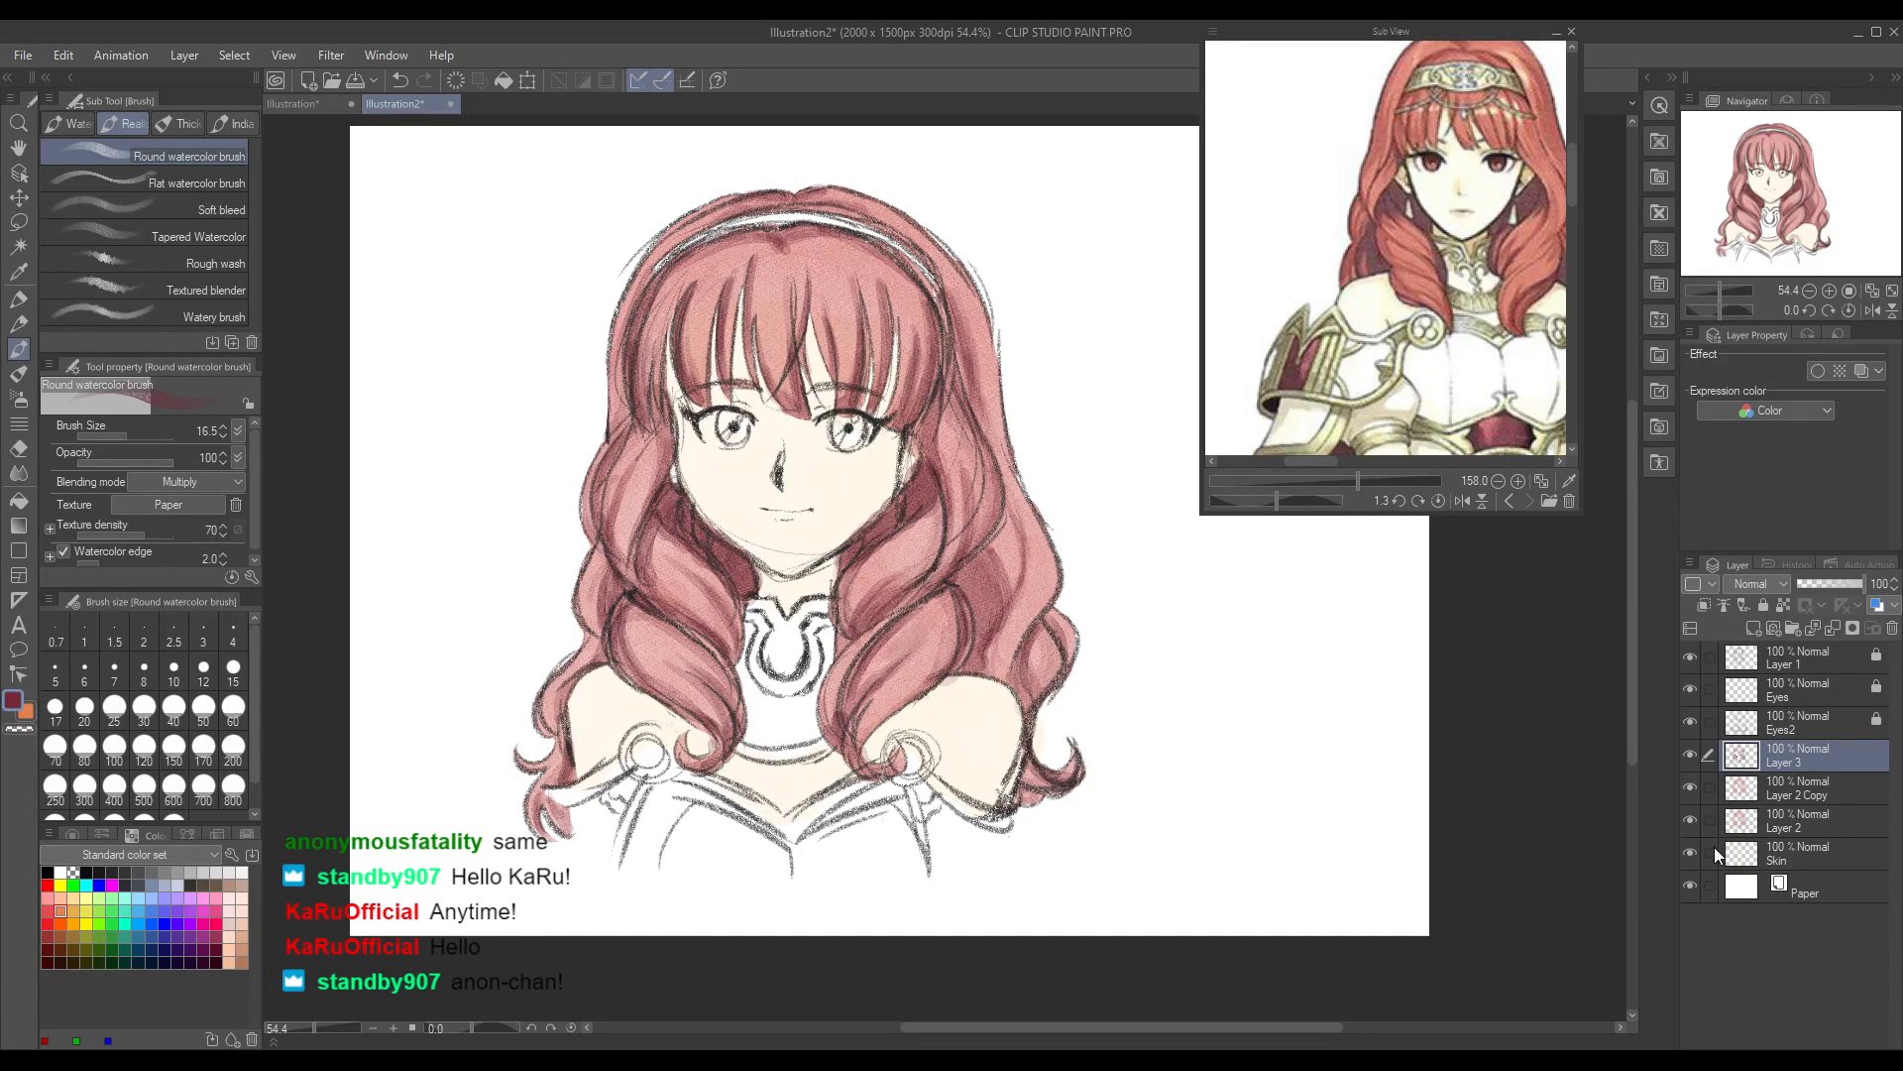
click(1752, 628)
drag(1324, 462, 1334, 462)
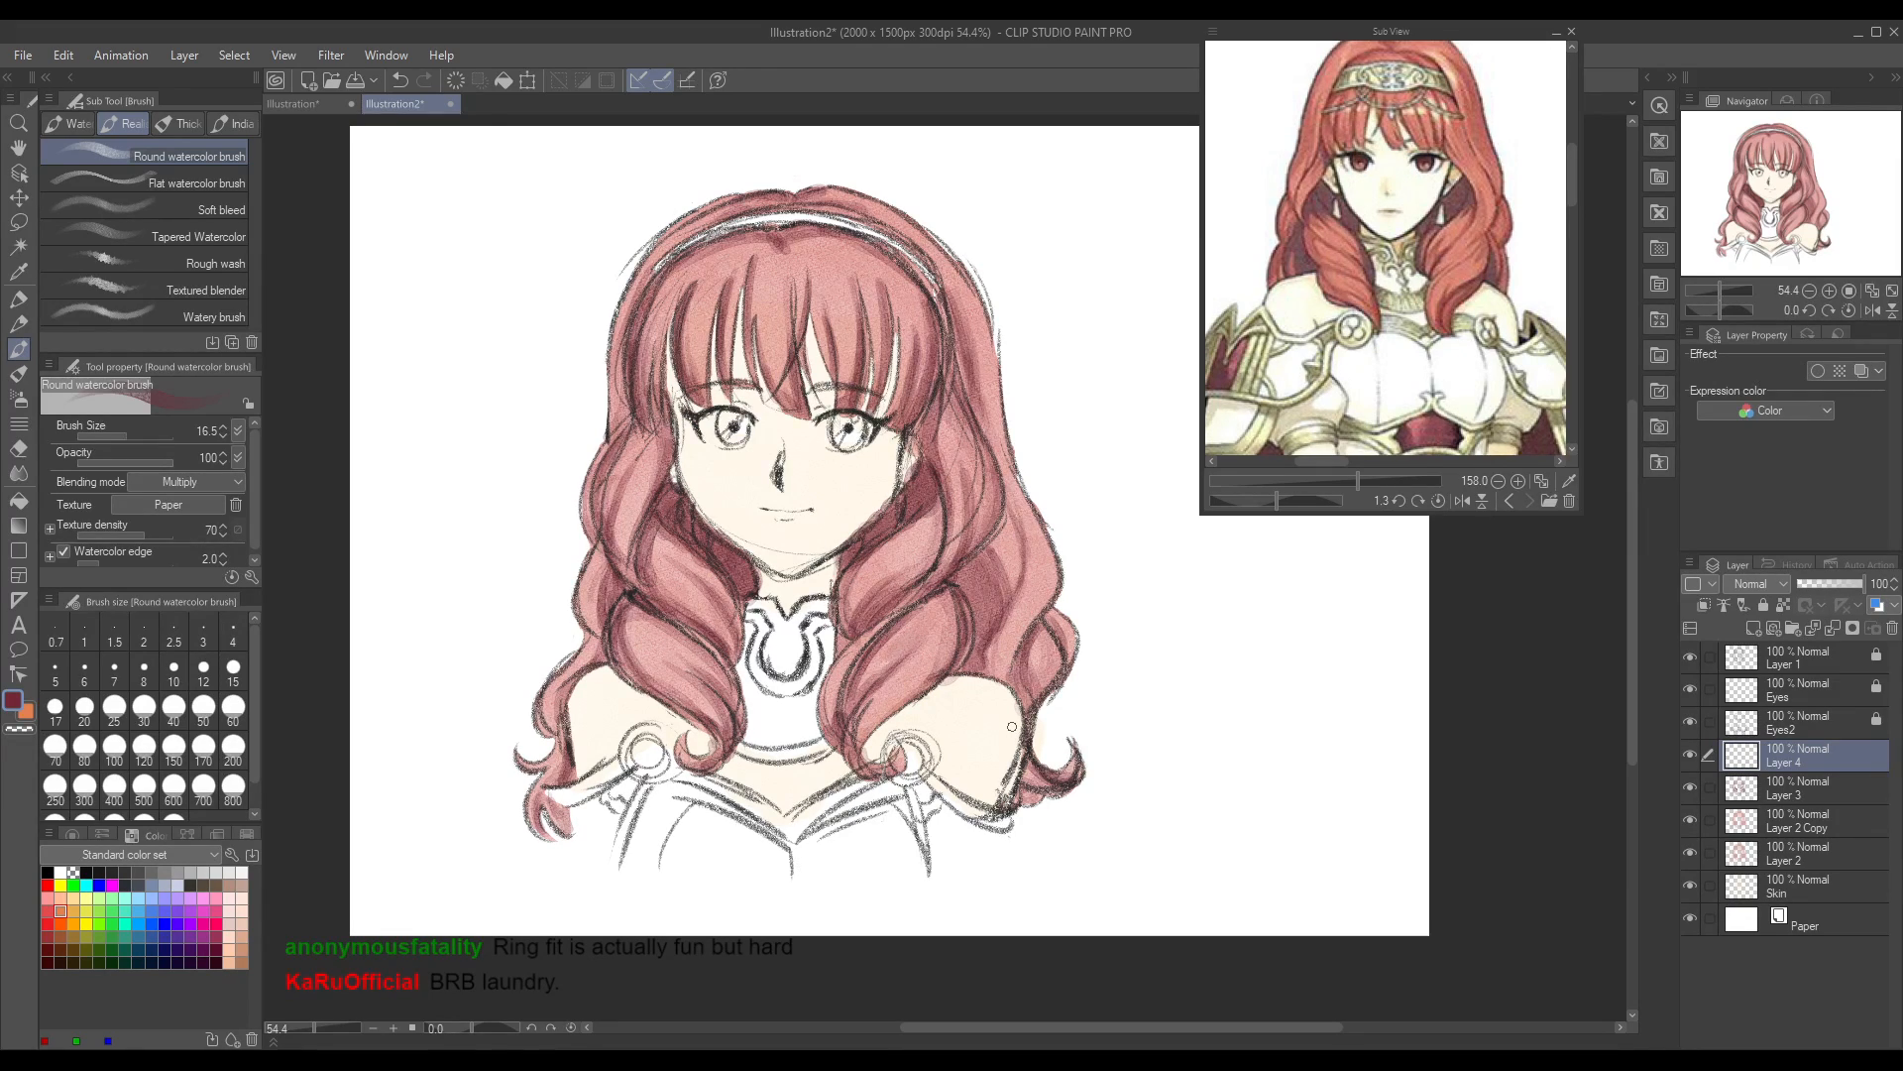
Step: Place a dark crimson colour swatch beside the head on Layer 3 with the Milli pen
click(27, 711)
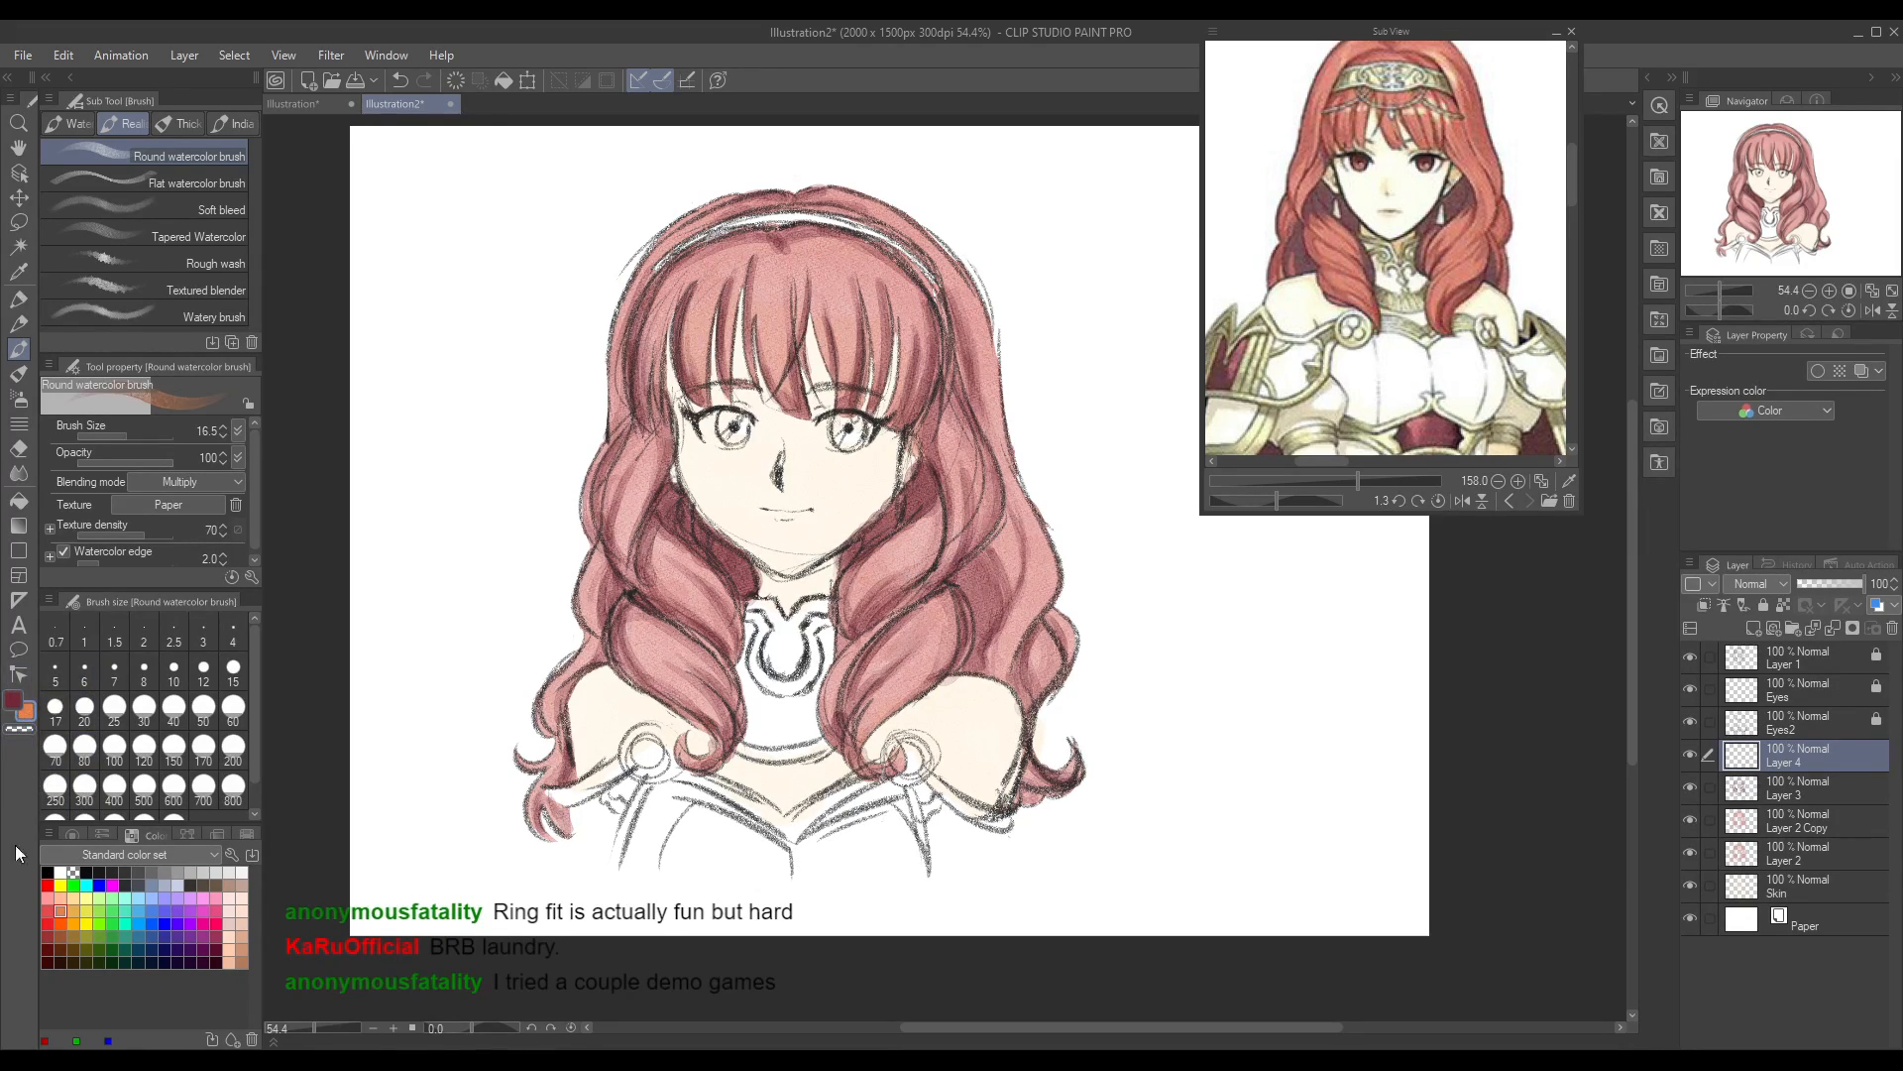
click(13, 701)
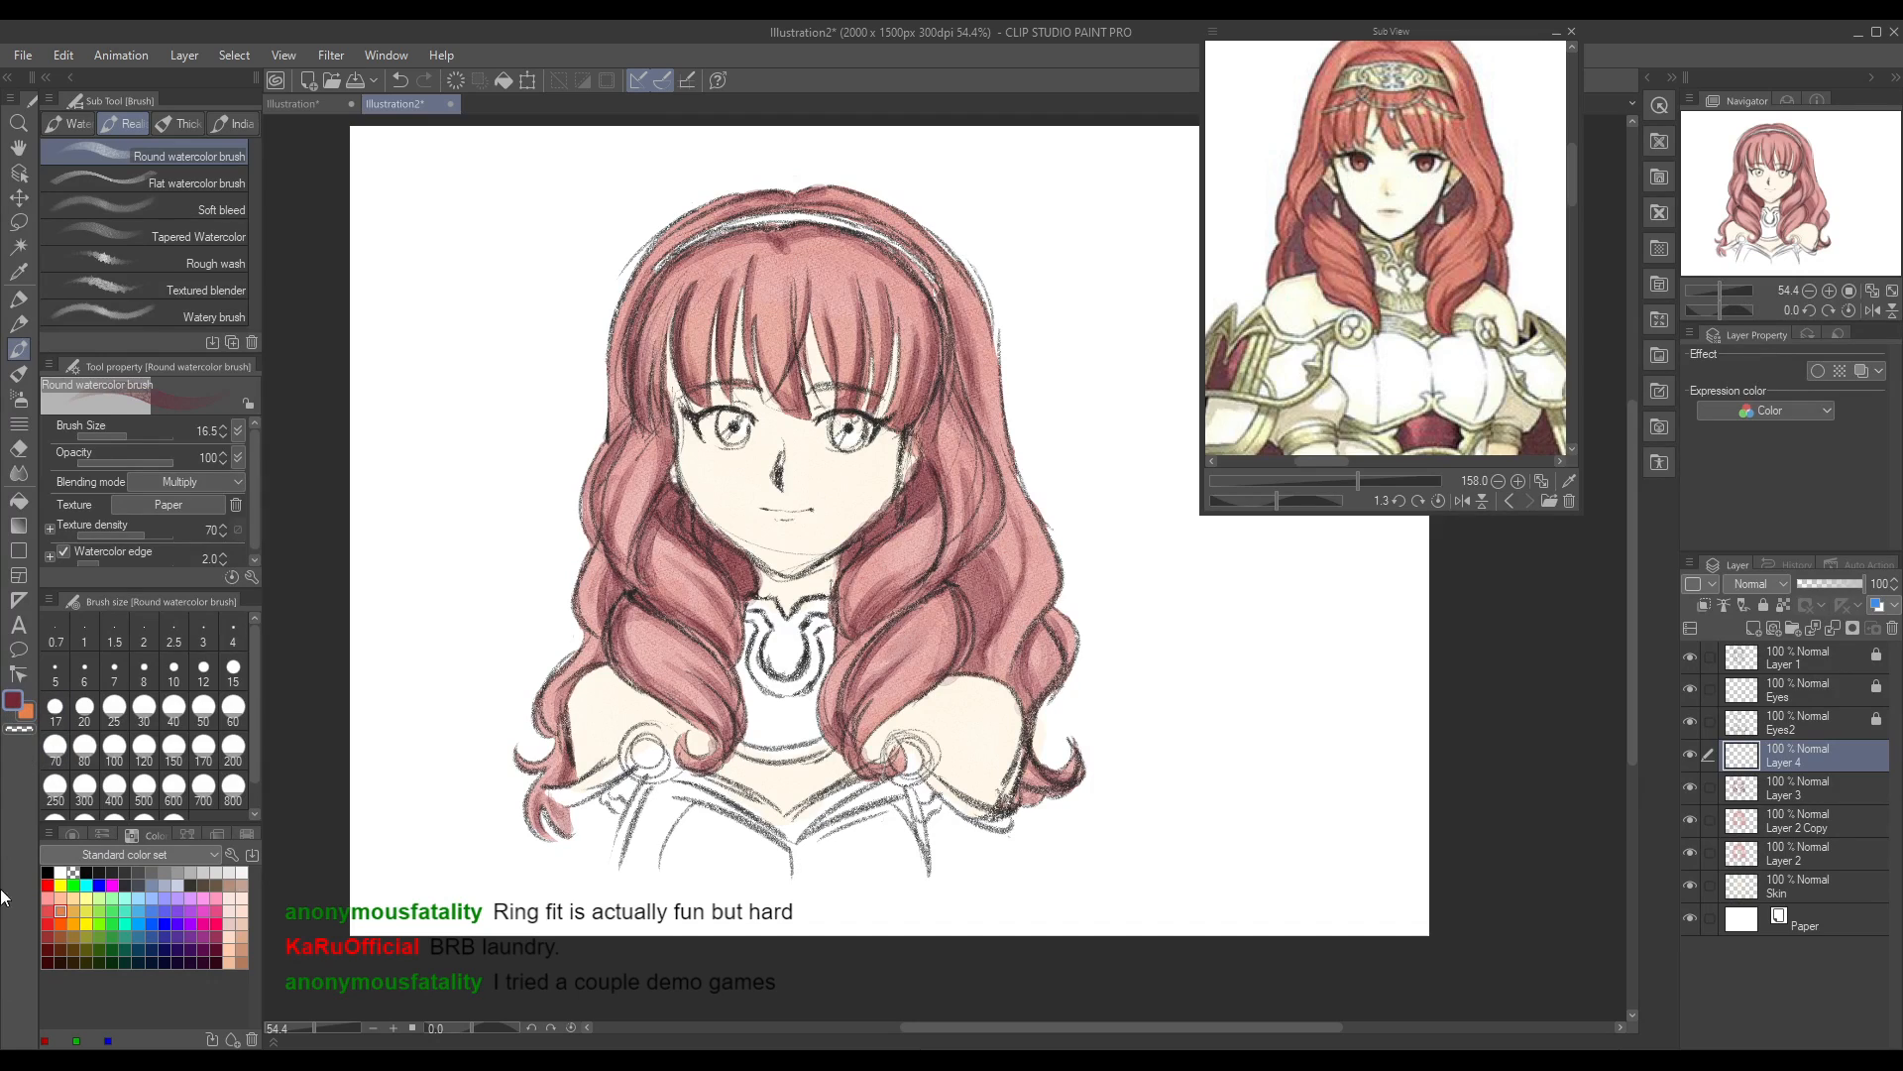
click(1814, 799)
key(p)
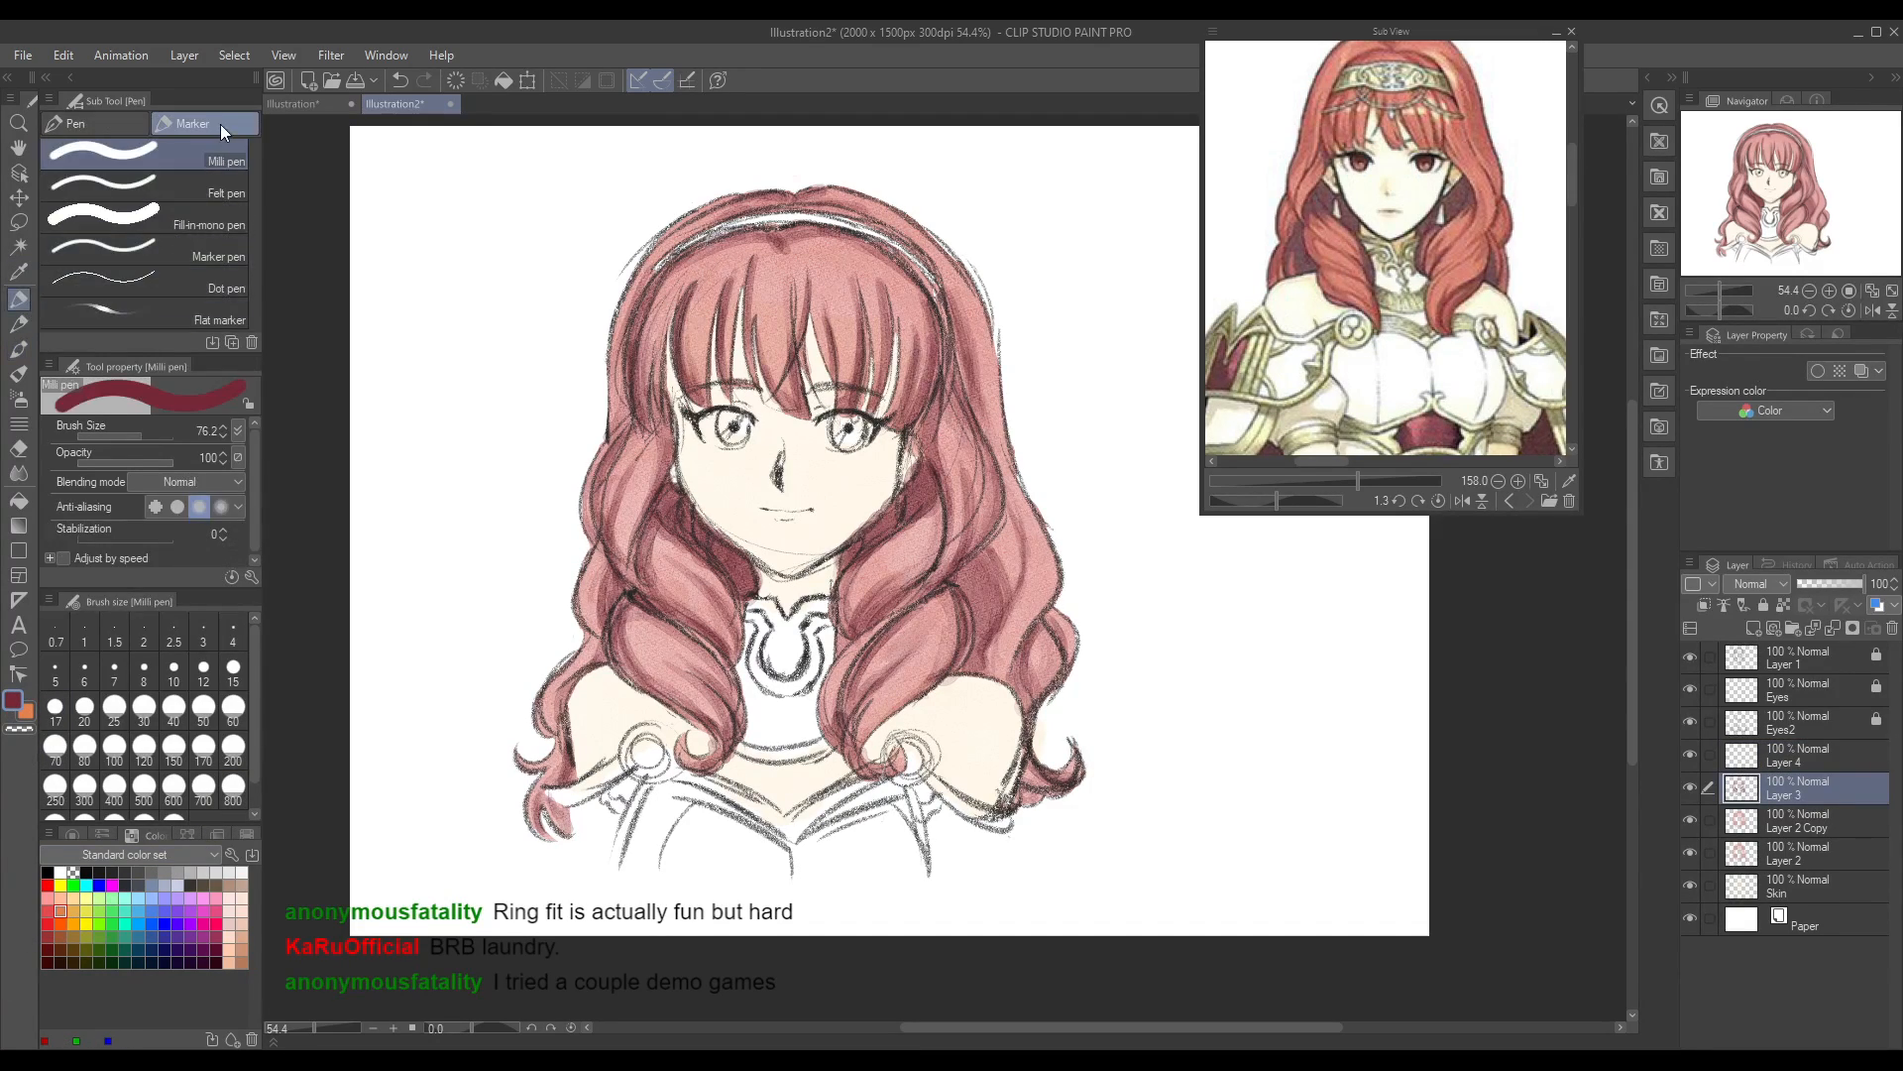
click(493, 443)
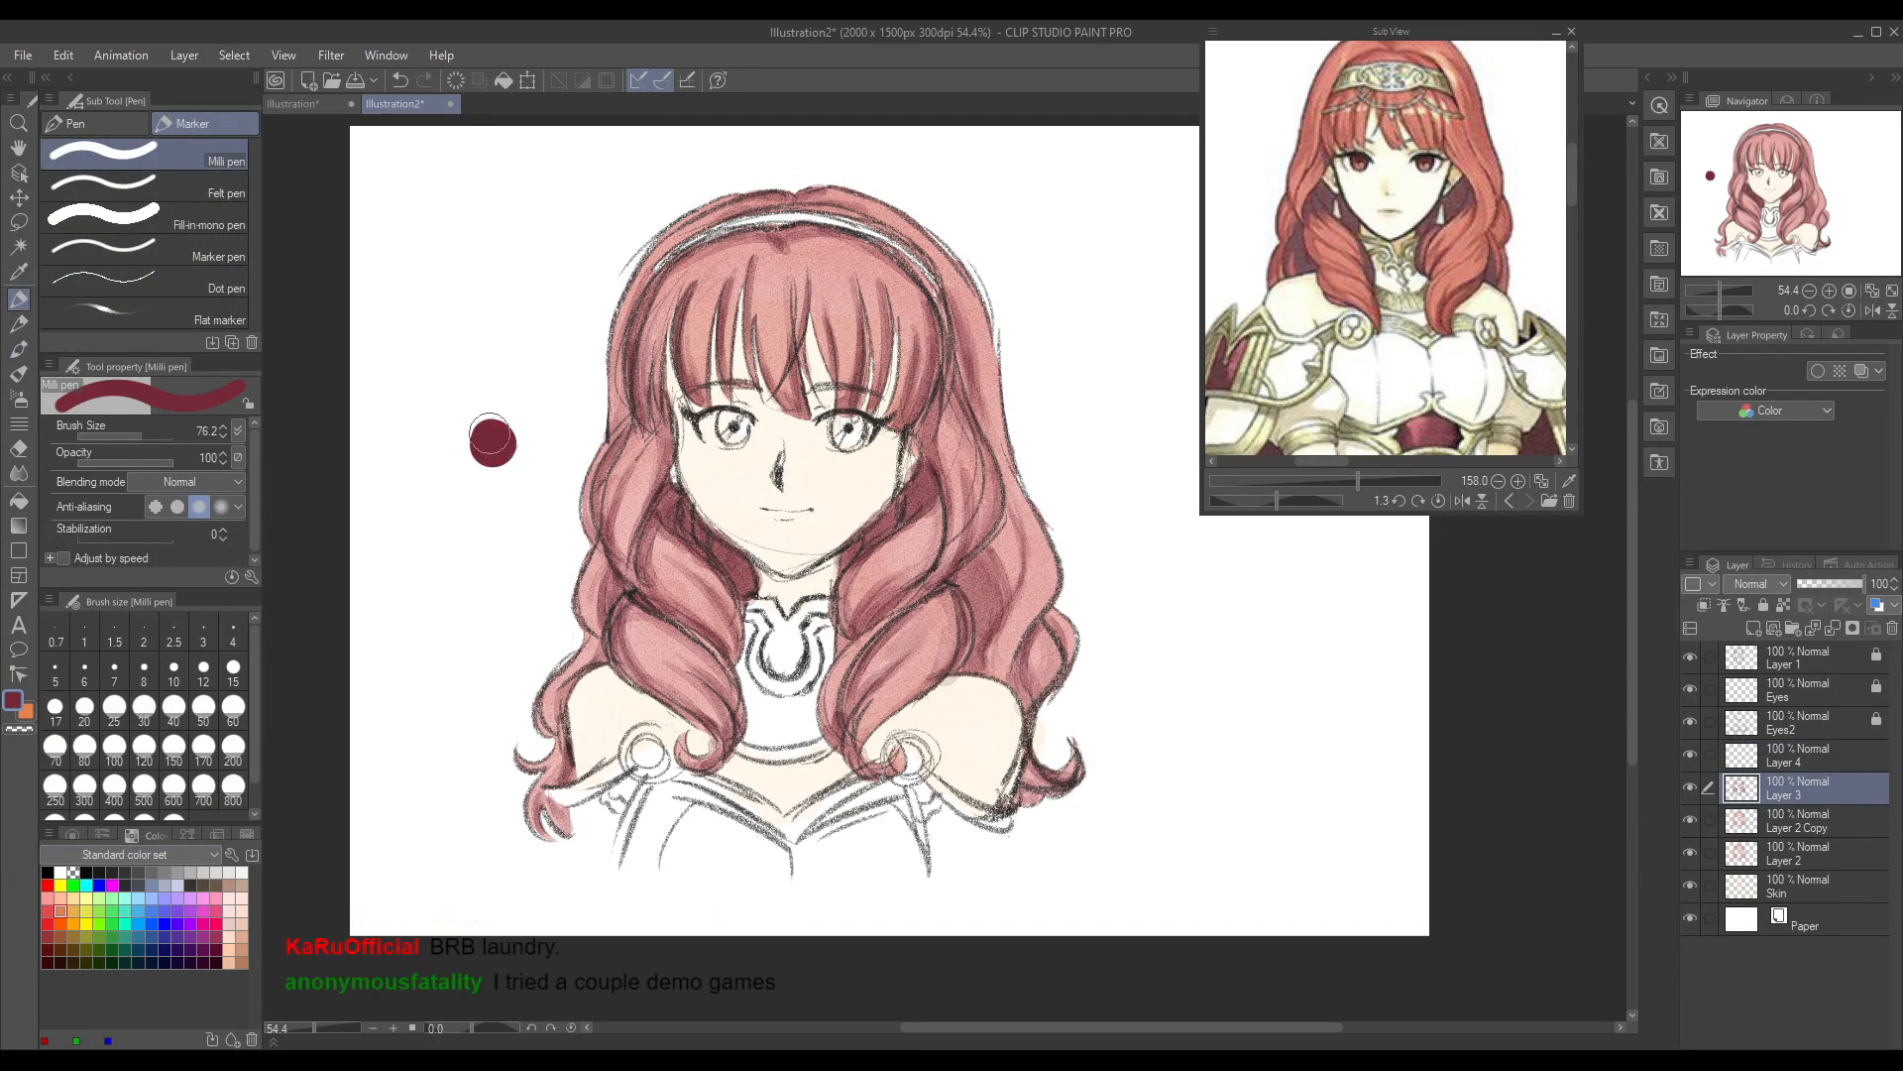
Step: Pick up the pale skin tone from the Skin layer as the drawing colour
click(1804, 815)
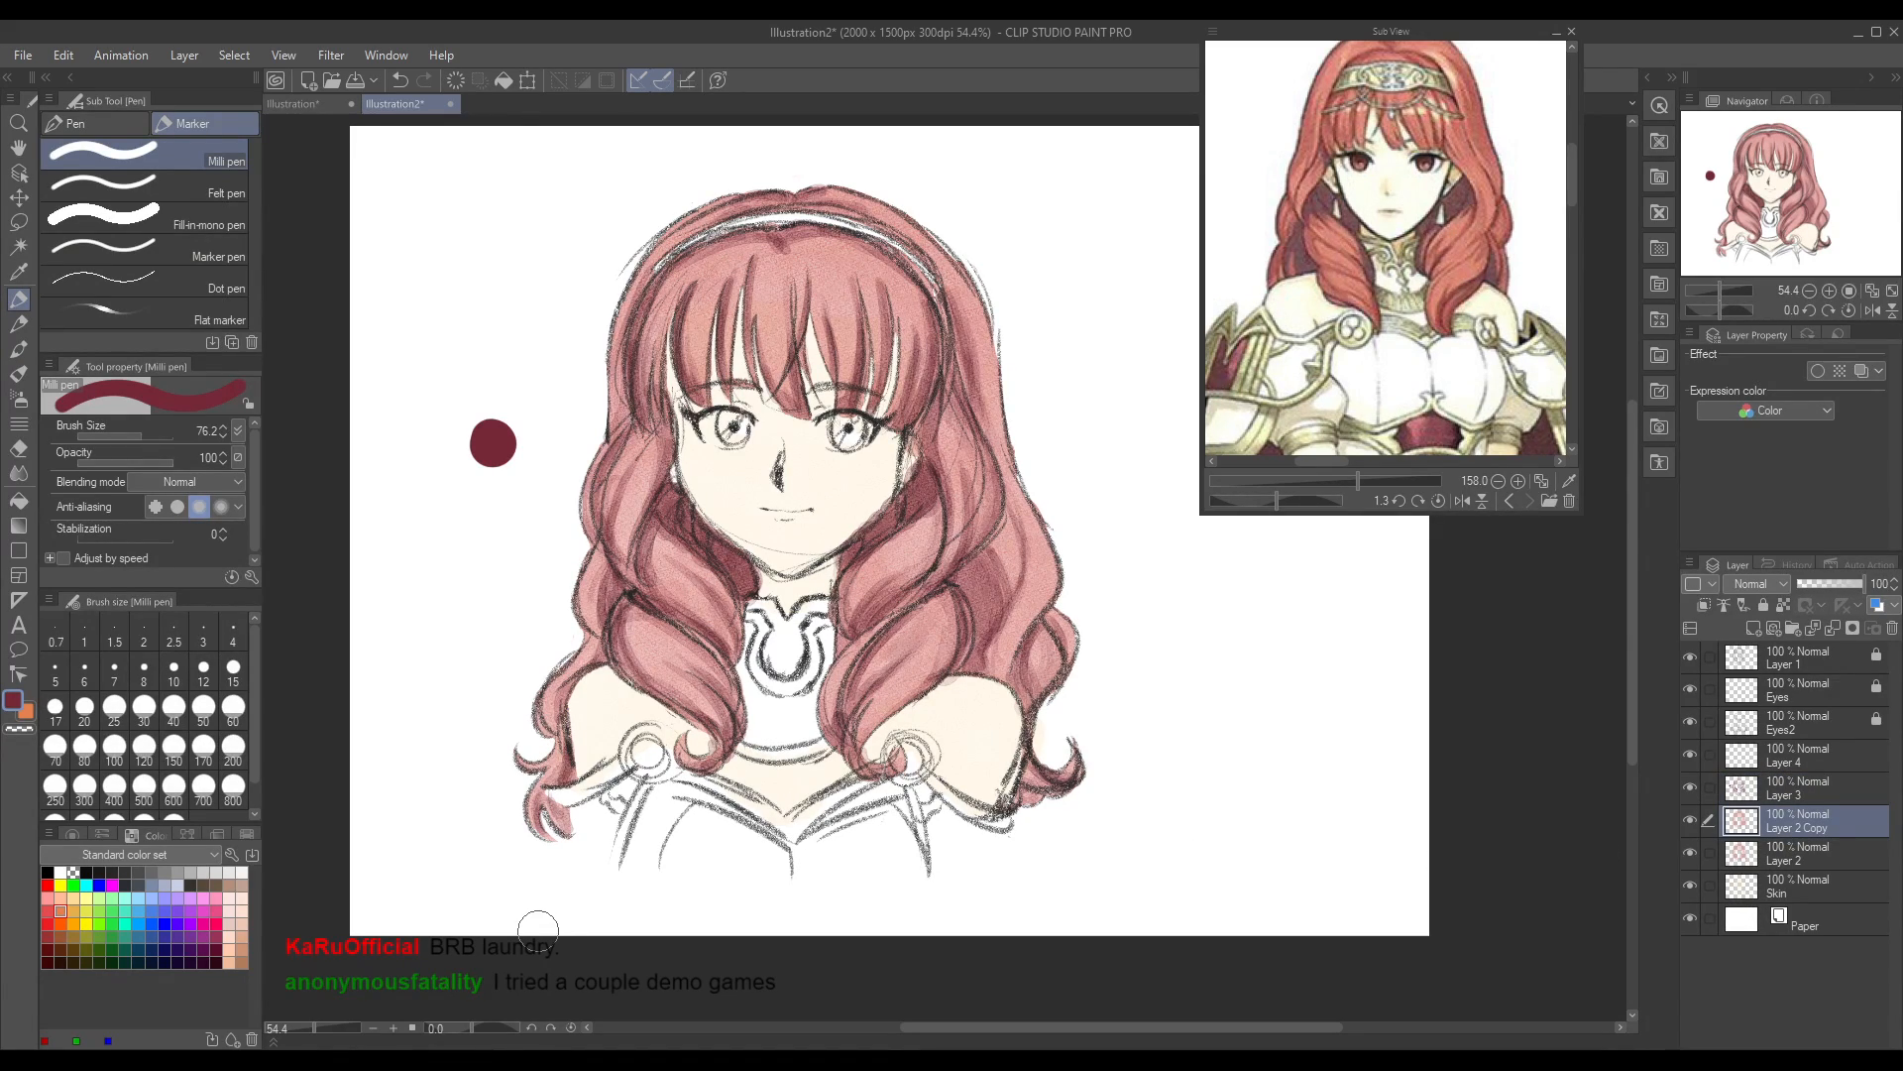
click(18, 271)
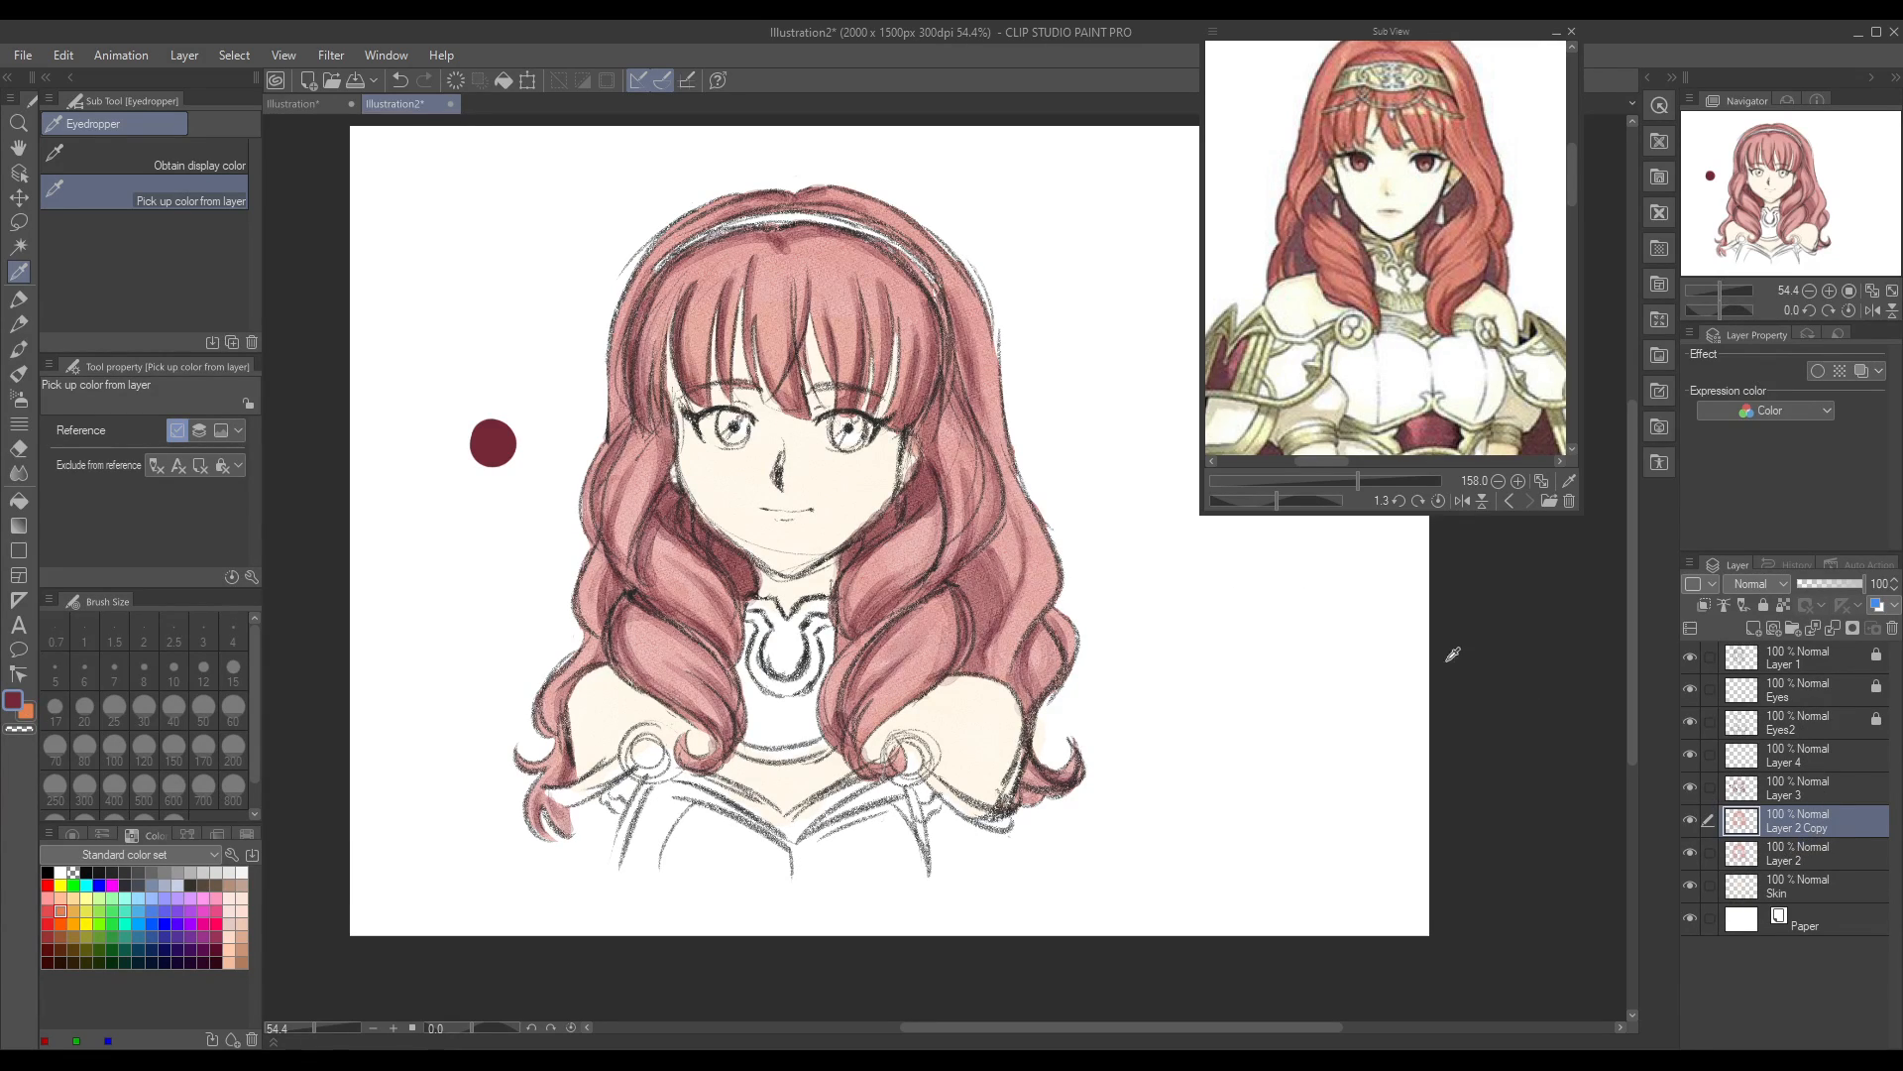
click(862, 472)
click(1800, 877)
click(858, 470)
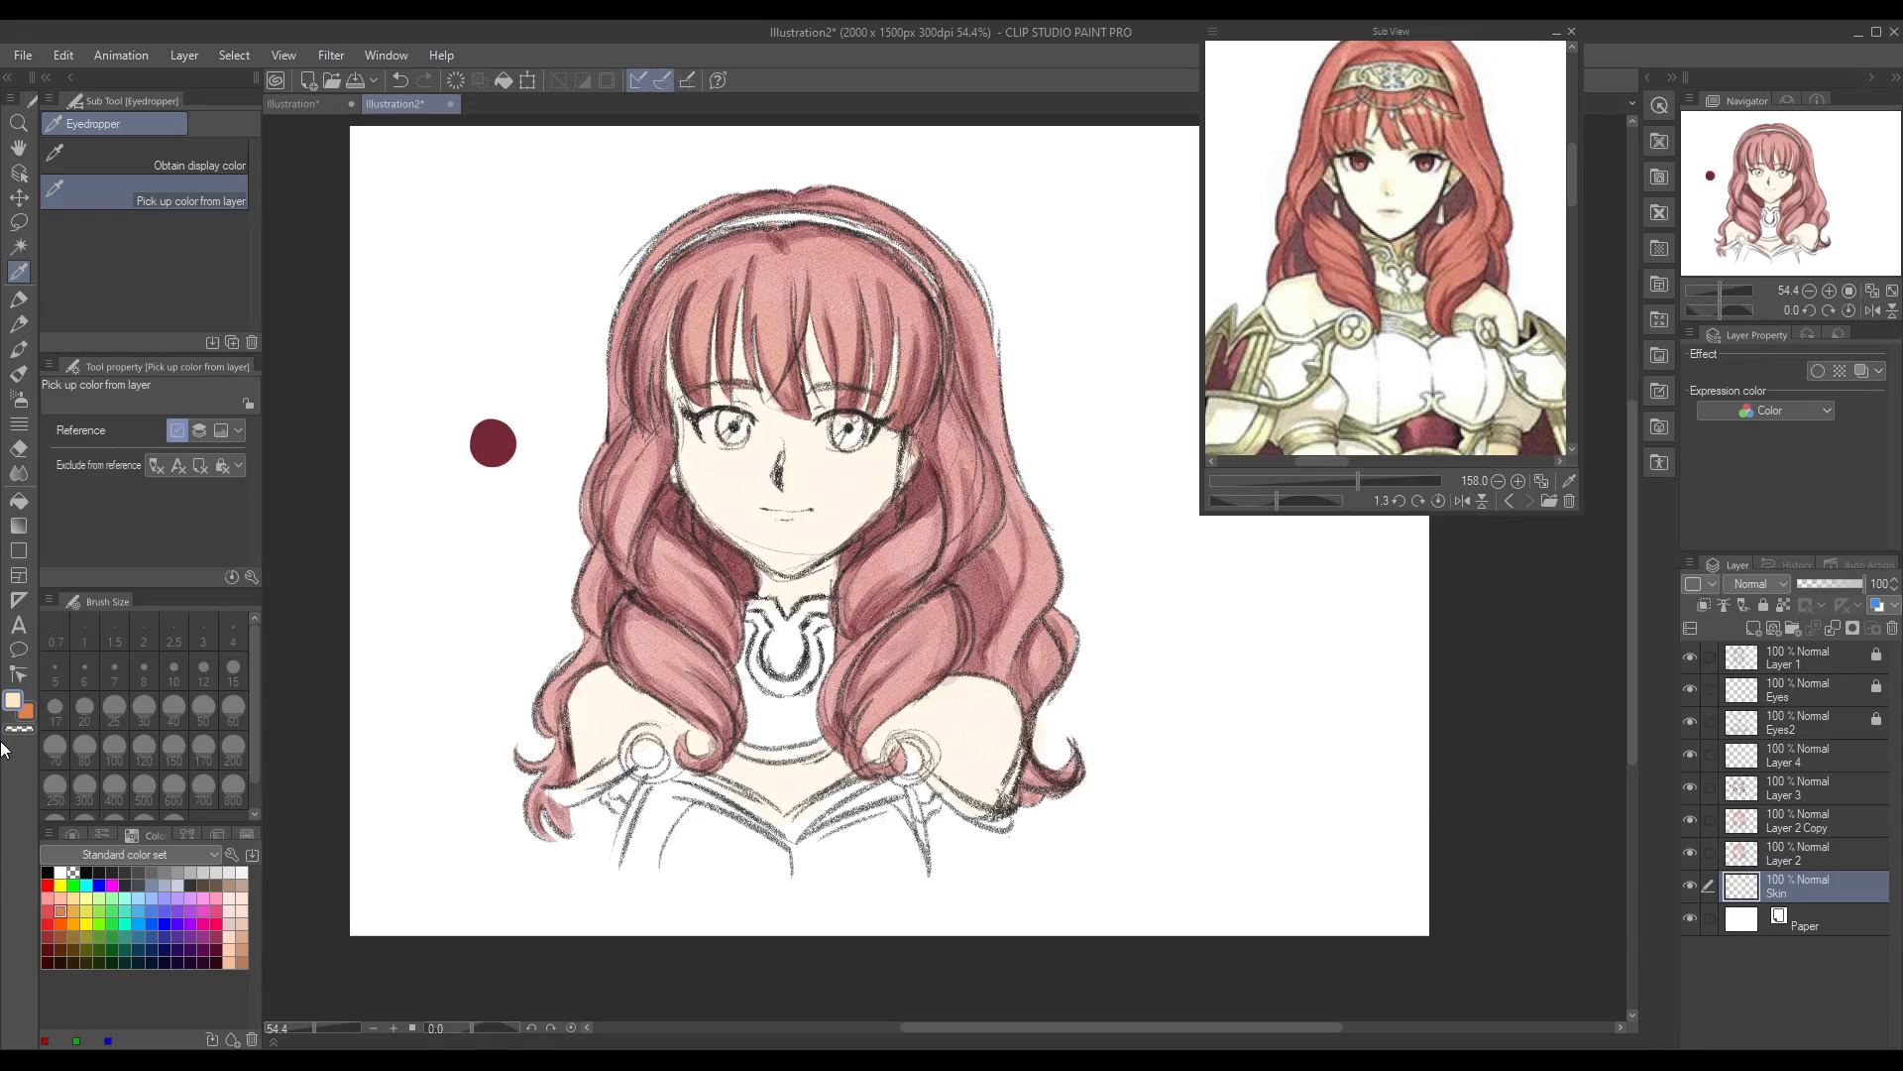
Step: Set Layer 4's blending mode to Add (Glow) and ready the Round watercolor brush for it
click(1796, 790)
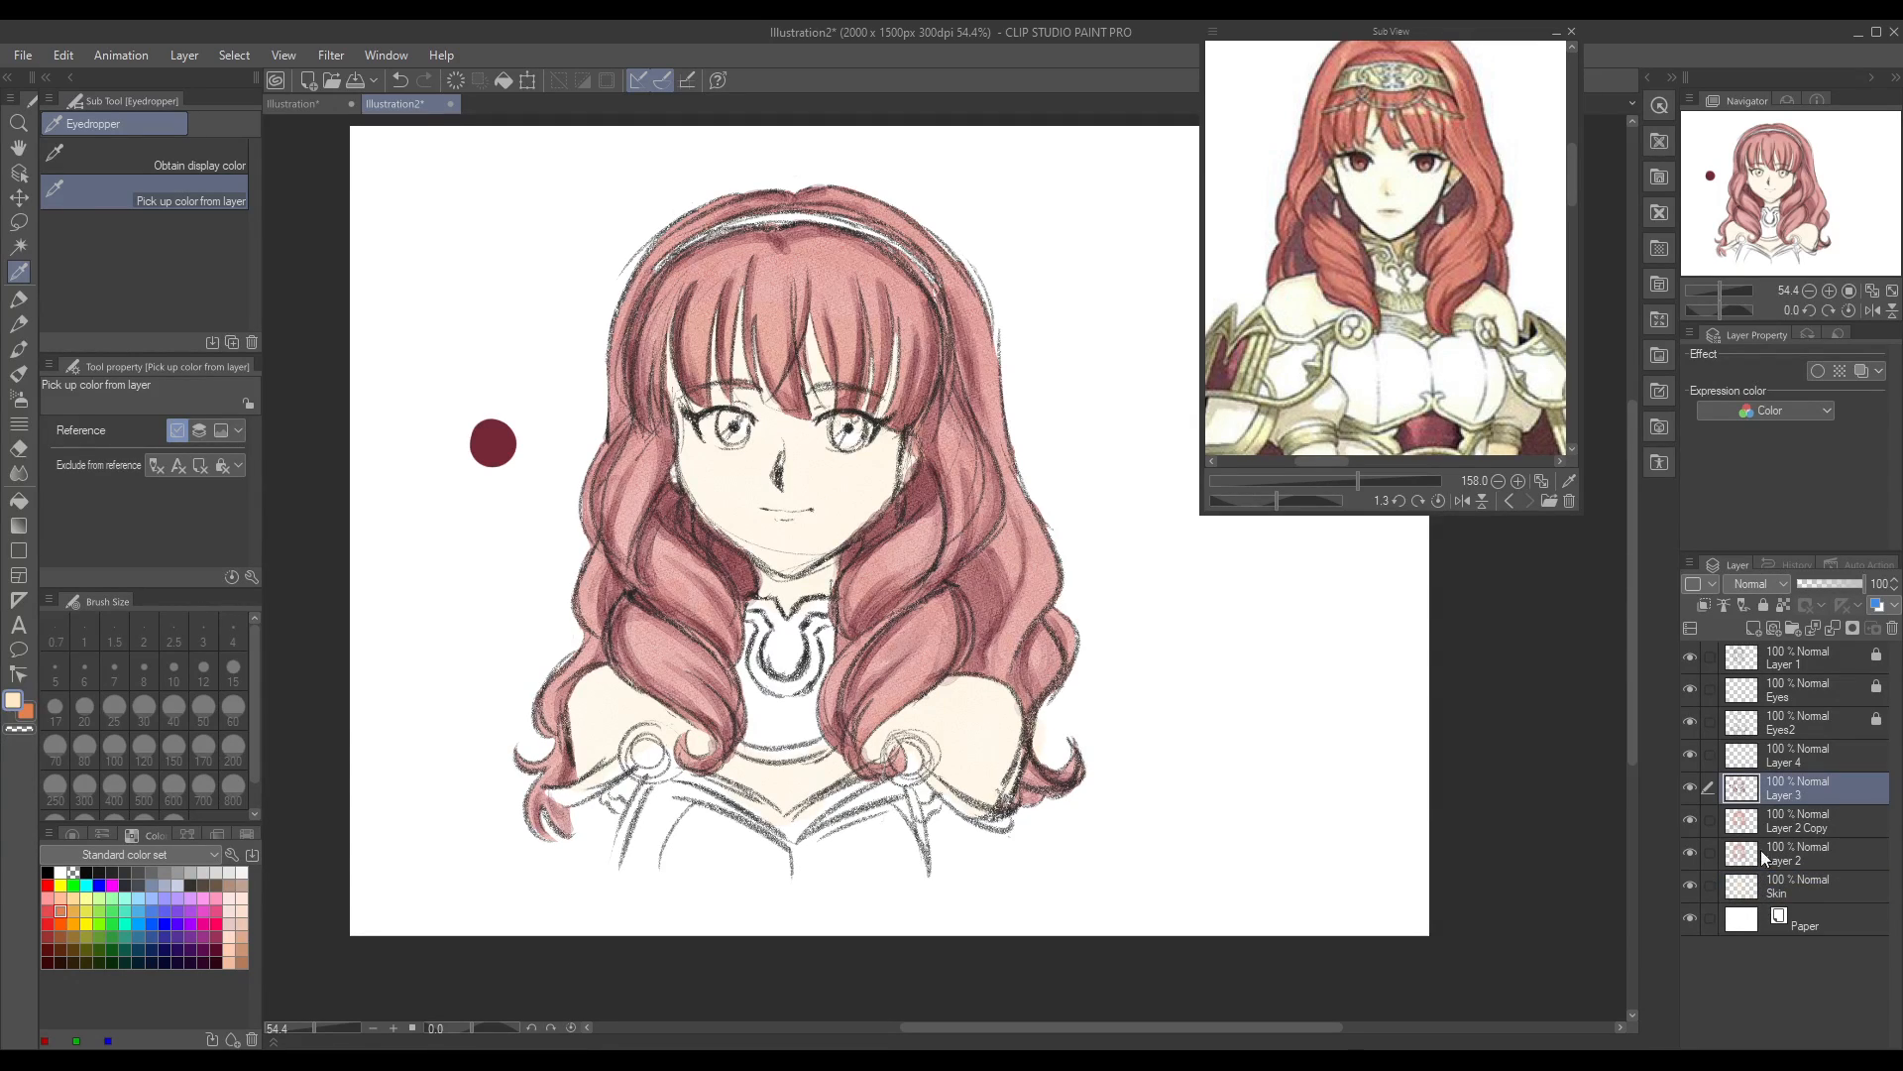
click(1795, 758)
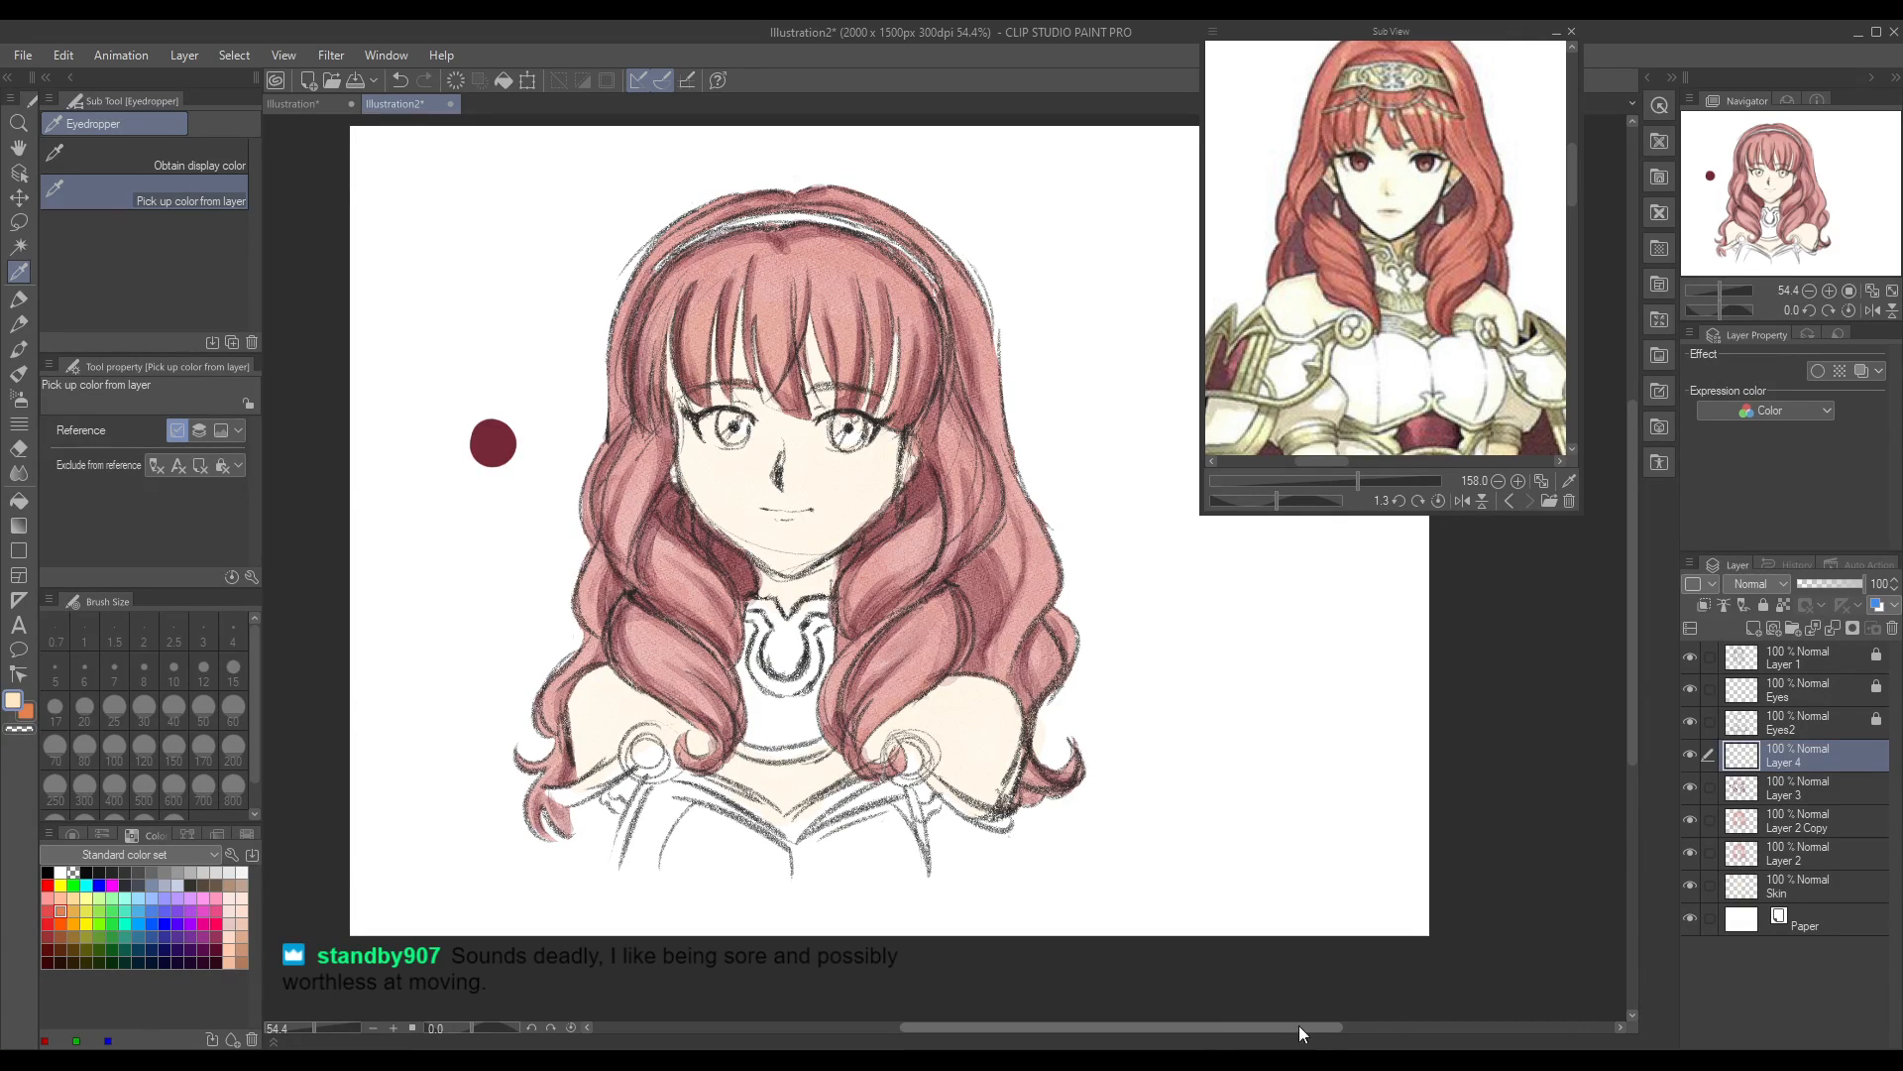
click(21, 350)
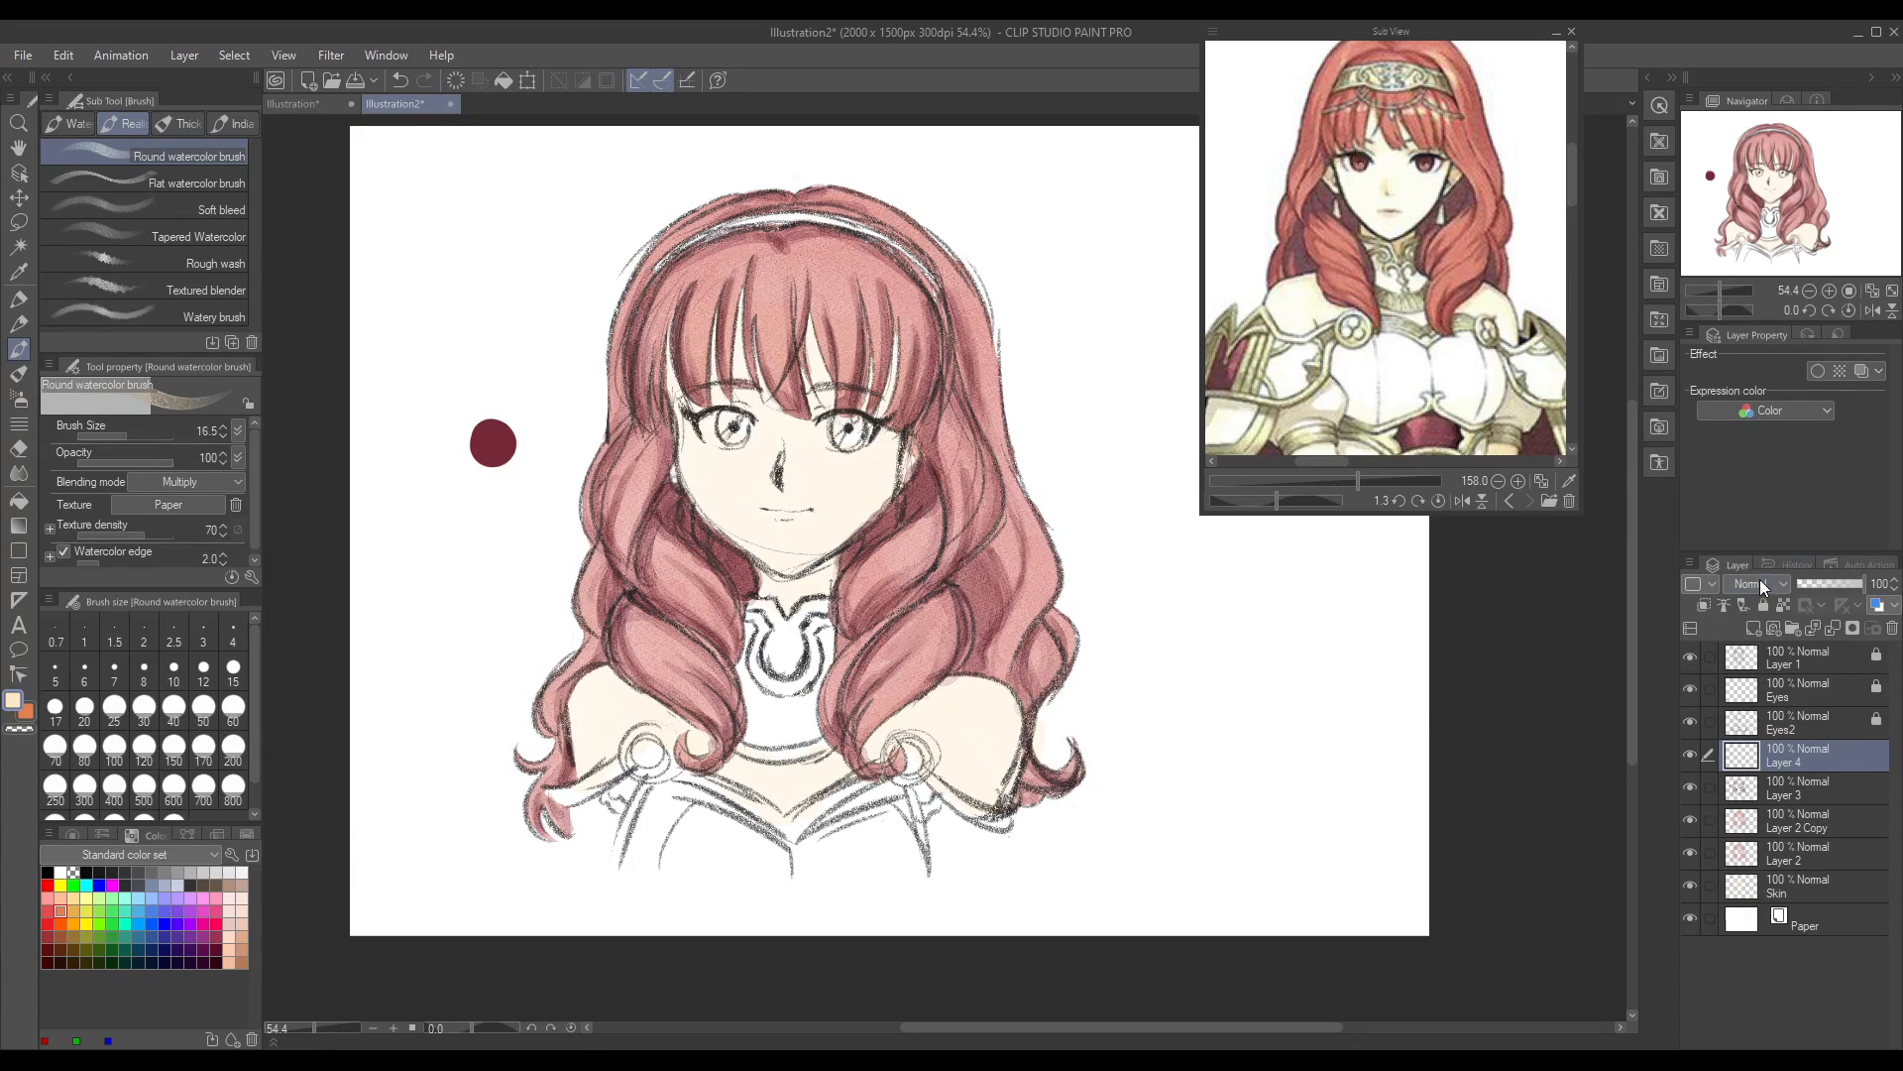
click(1772, 262)
Step: Examine the hair and its highlights in the reference images, close up and at full-figure scale
drag(1368, 480, 1375, 478)
drag(1574, 167, 1577, 149)
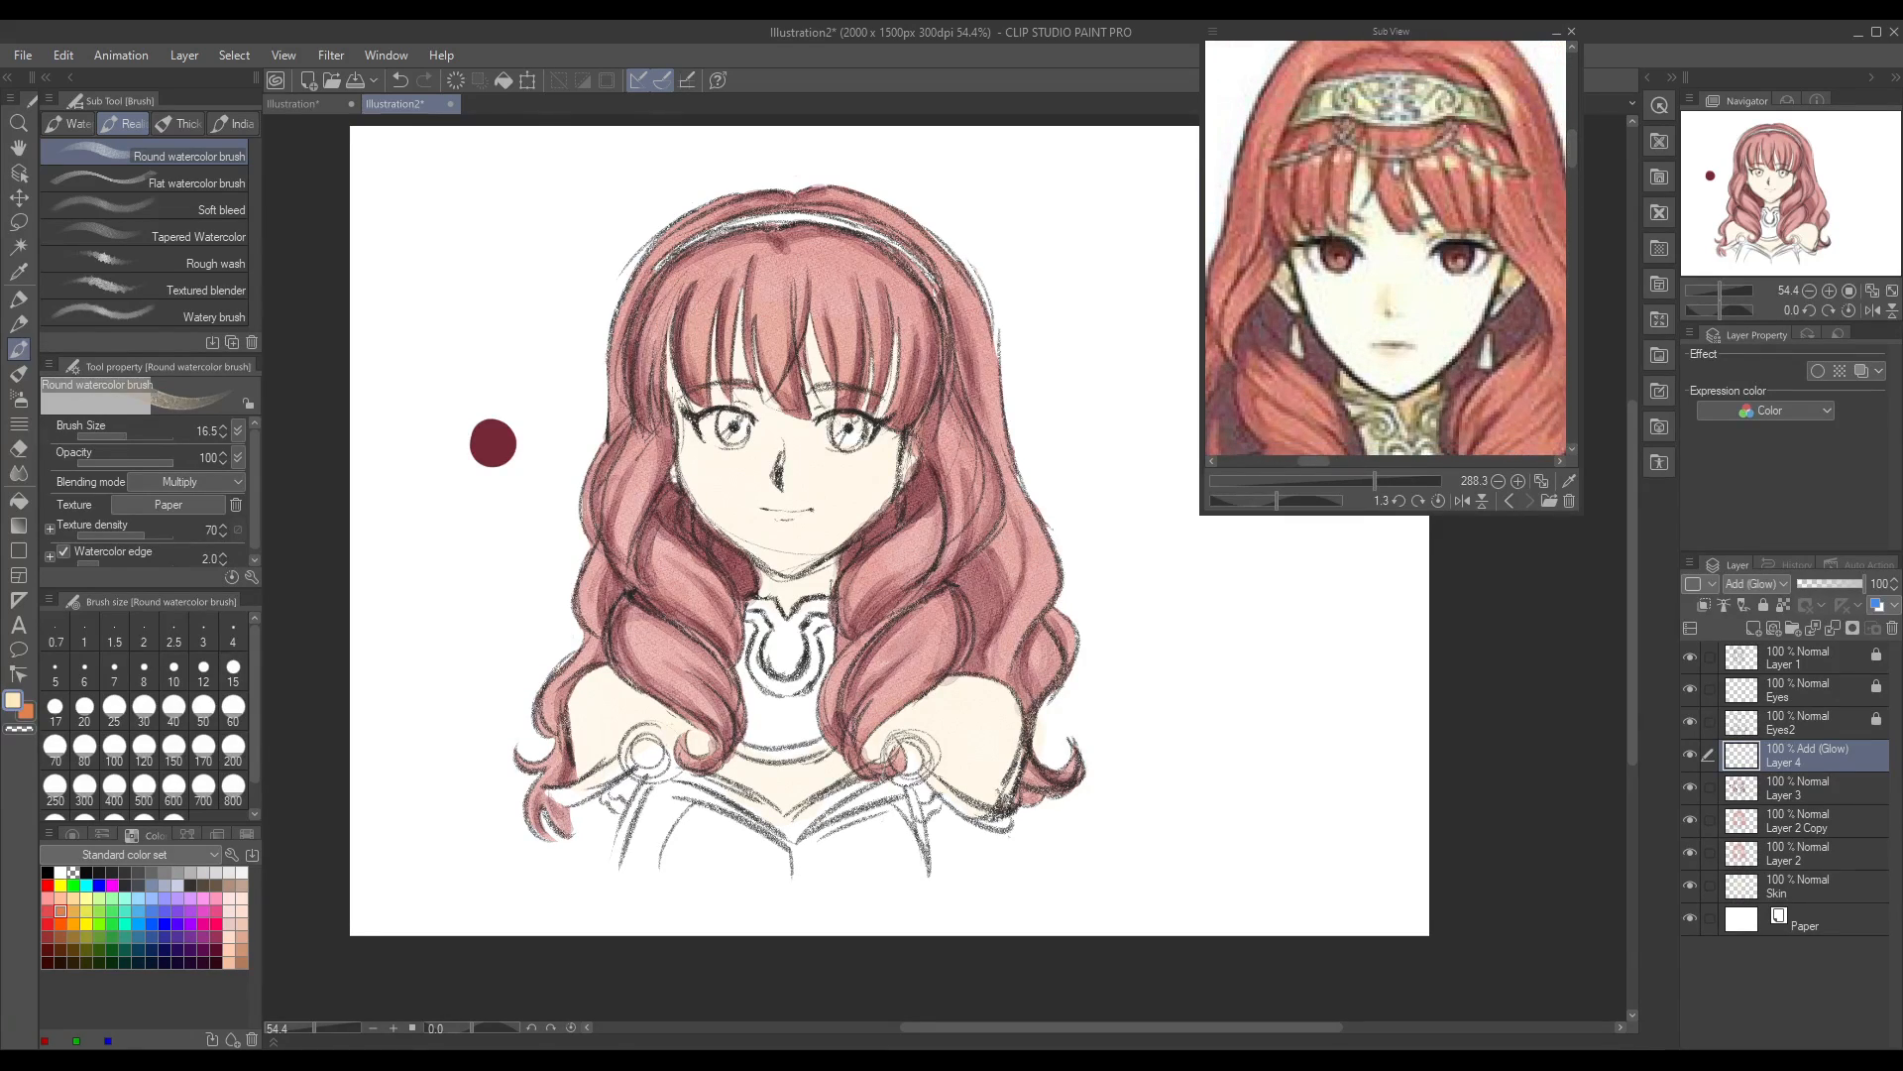
click(1508, 500)
drag(1371, 481, 1358, 481)
click(1507, 502)
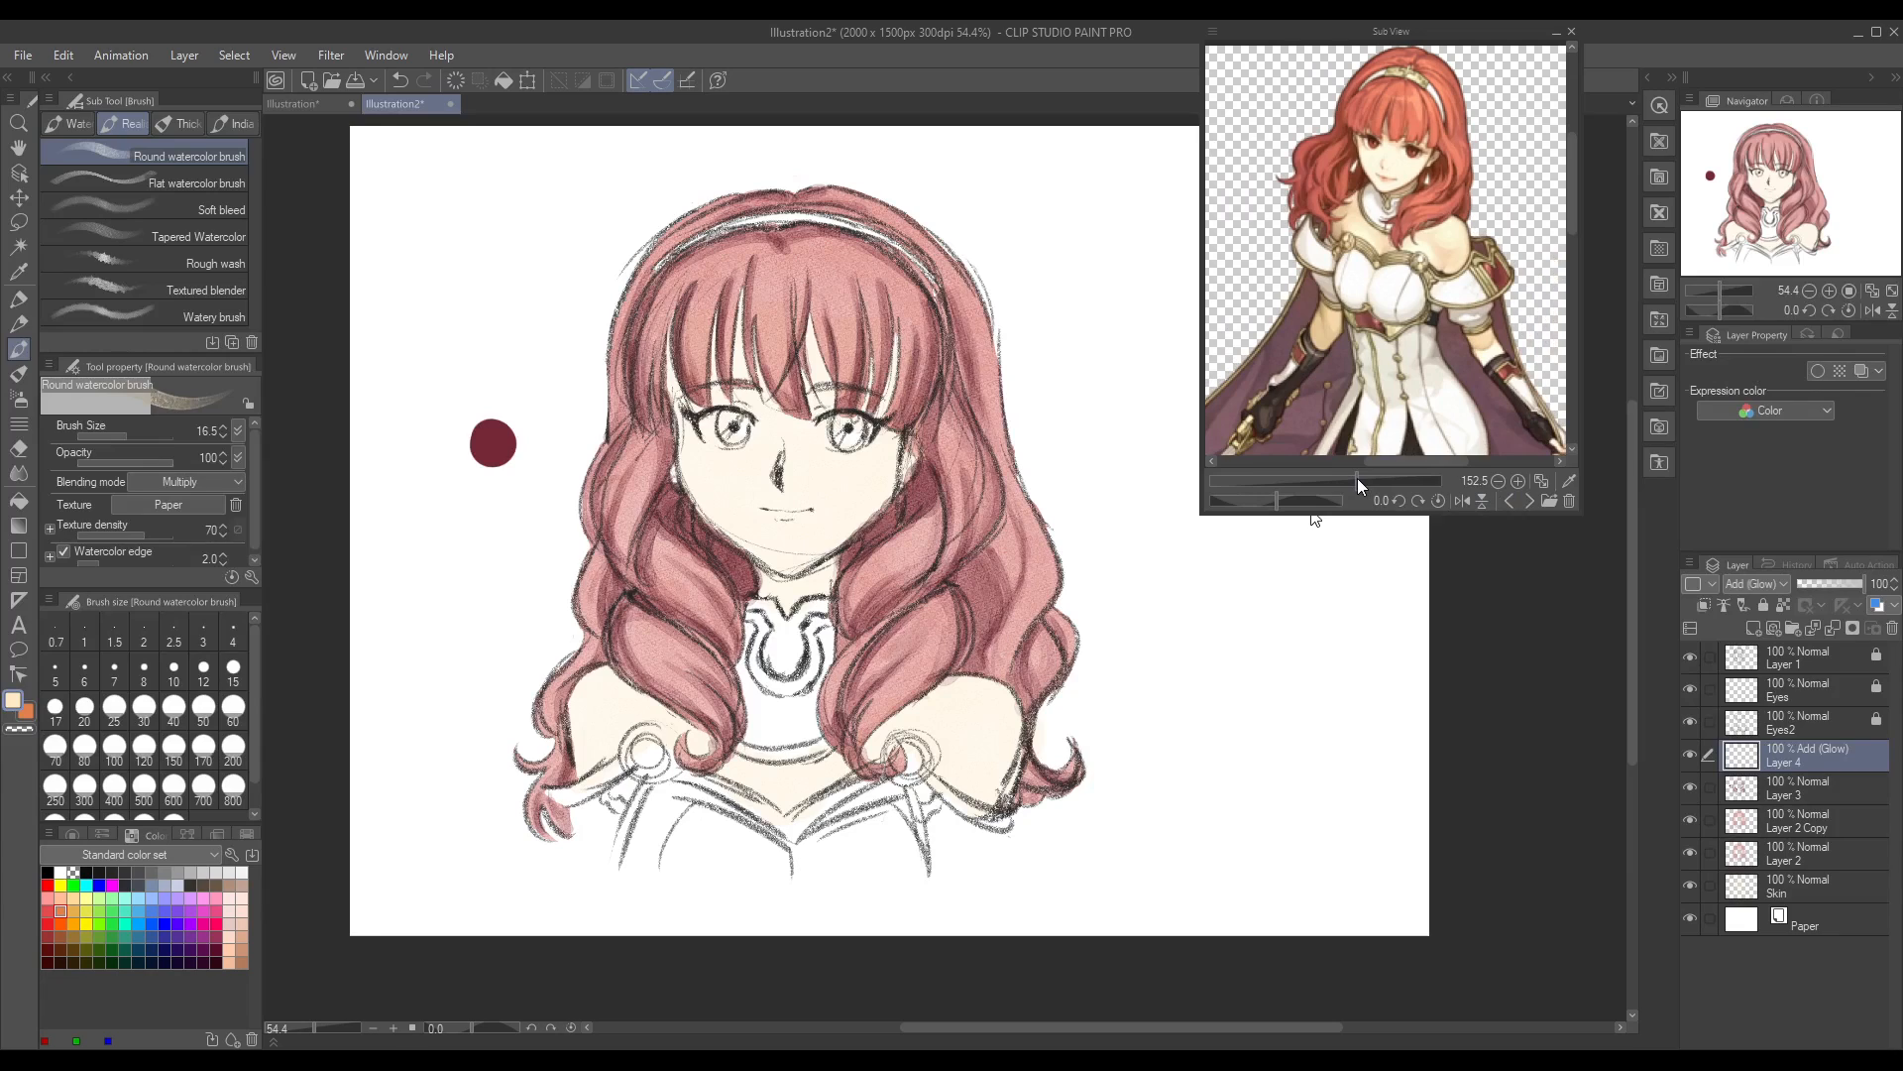
click(1530, 503)
mouse_move(1358, 481)
mouse_down()
mouse_move(1328, 485)
mouse_move(1447, 462)
mouse_move(1343, 481)
mouse_move(1358, 481)
mouse_move(1331, 462)
mouse_up()
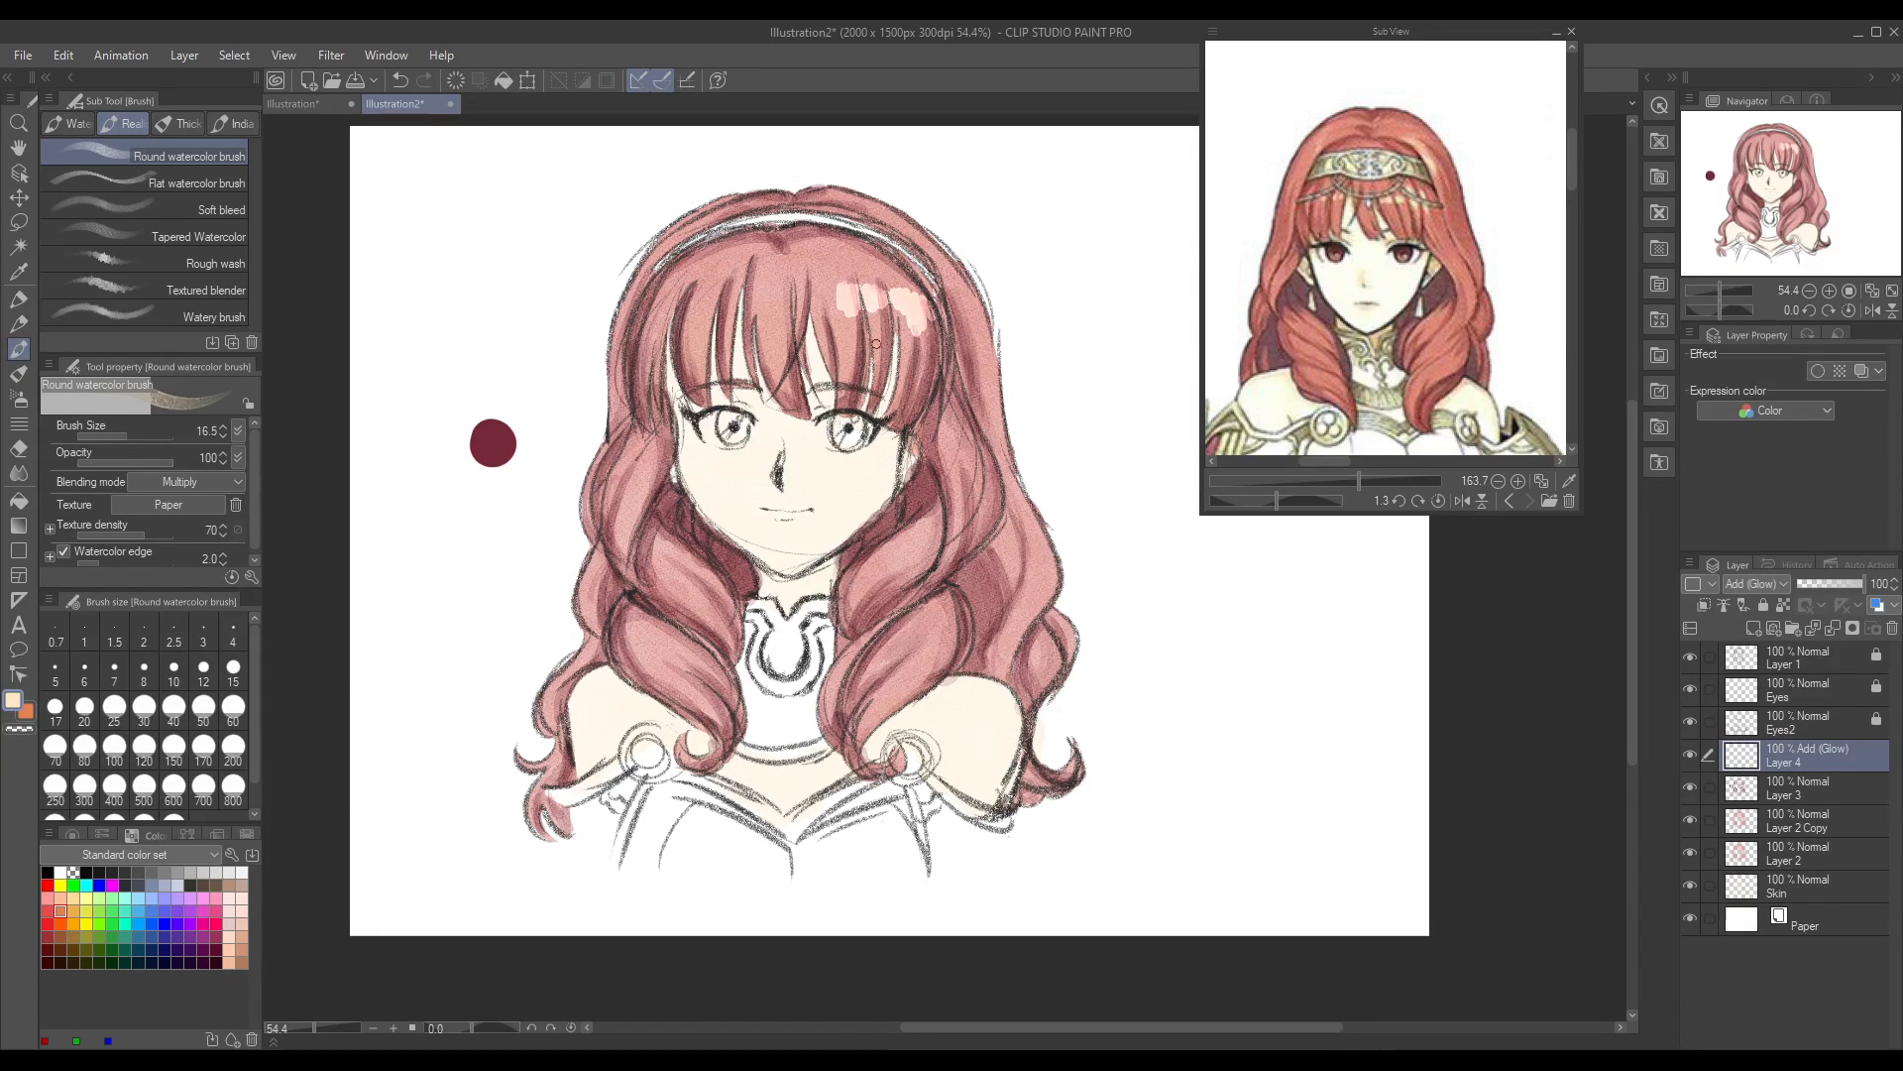
Step: Undo the pale watercolour highlight strokes on the right part of the fringe
drag(325, 1027, 326, 1027)
drag(1632, 538, 1637, 434)
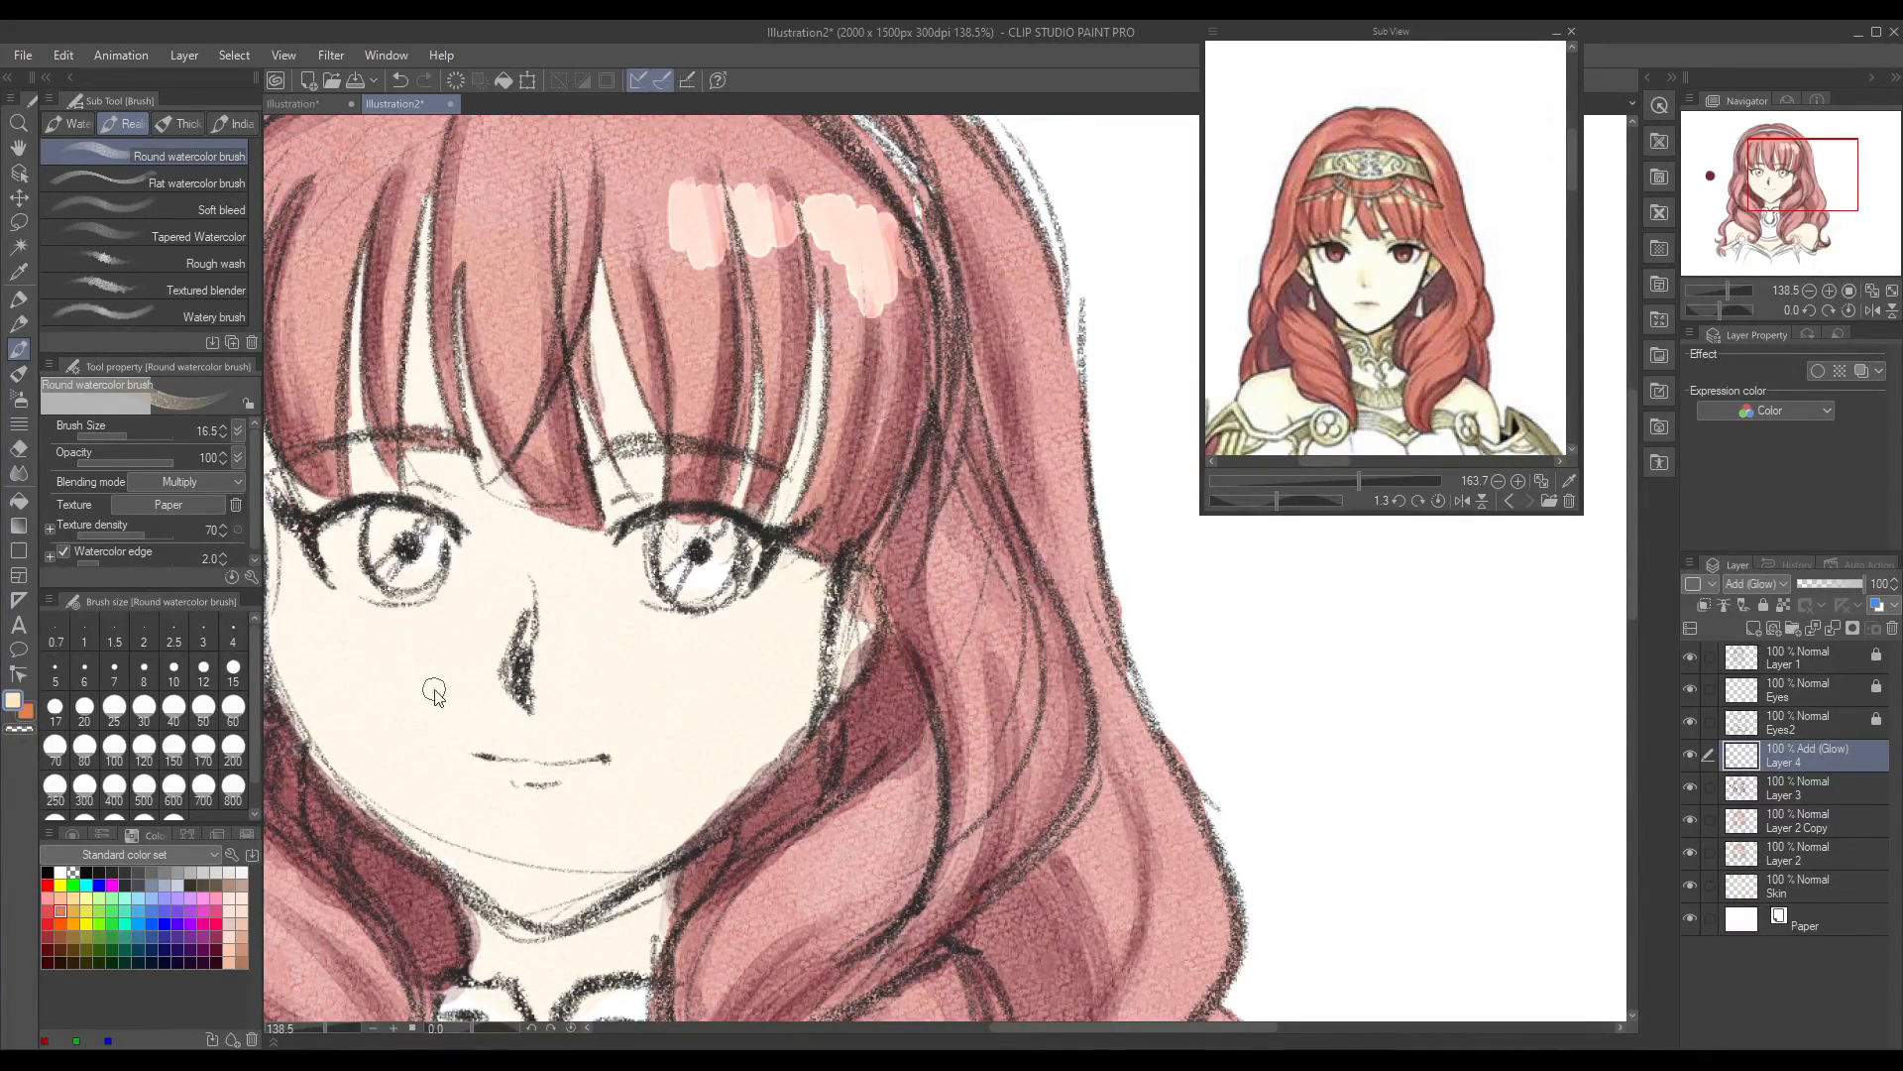
key(ctrl+z)
drag(1019, 1027, 955, 1027)
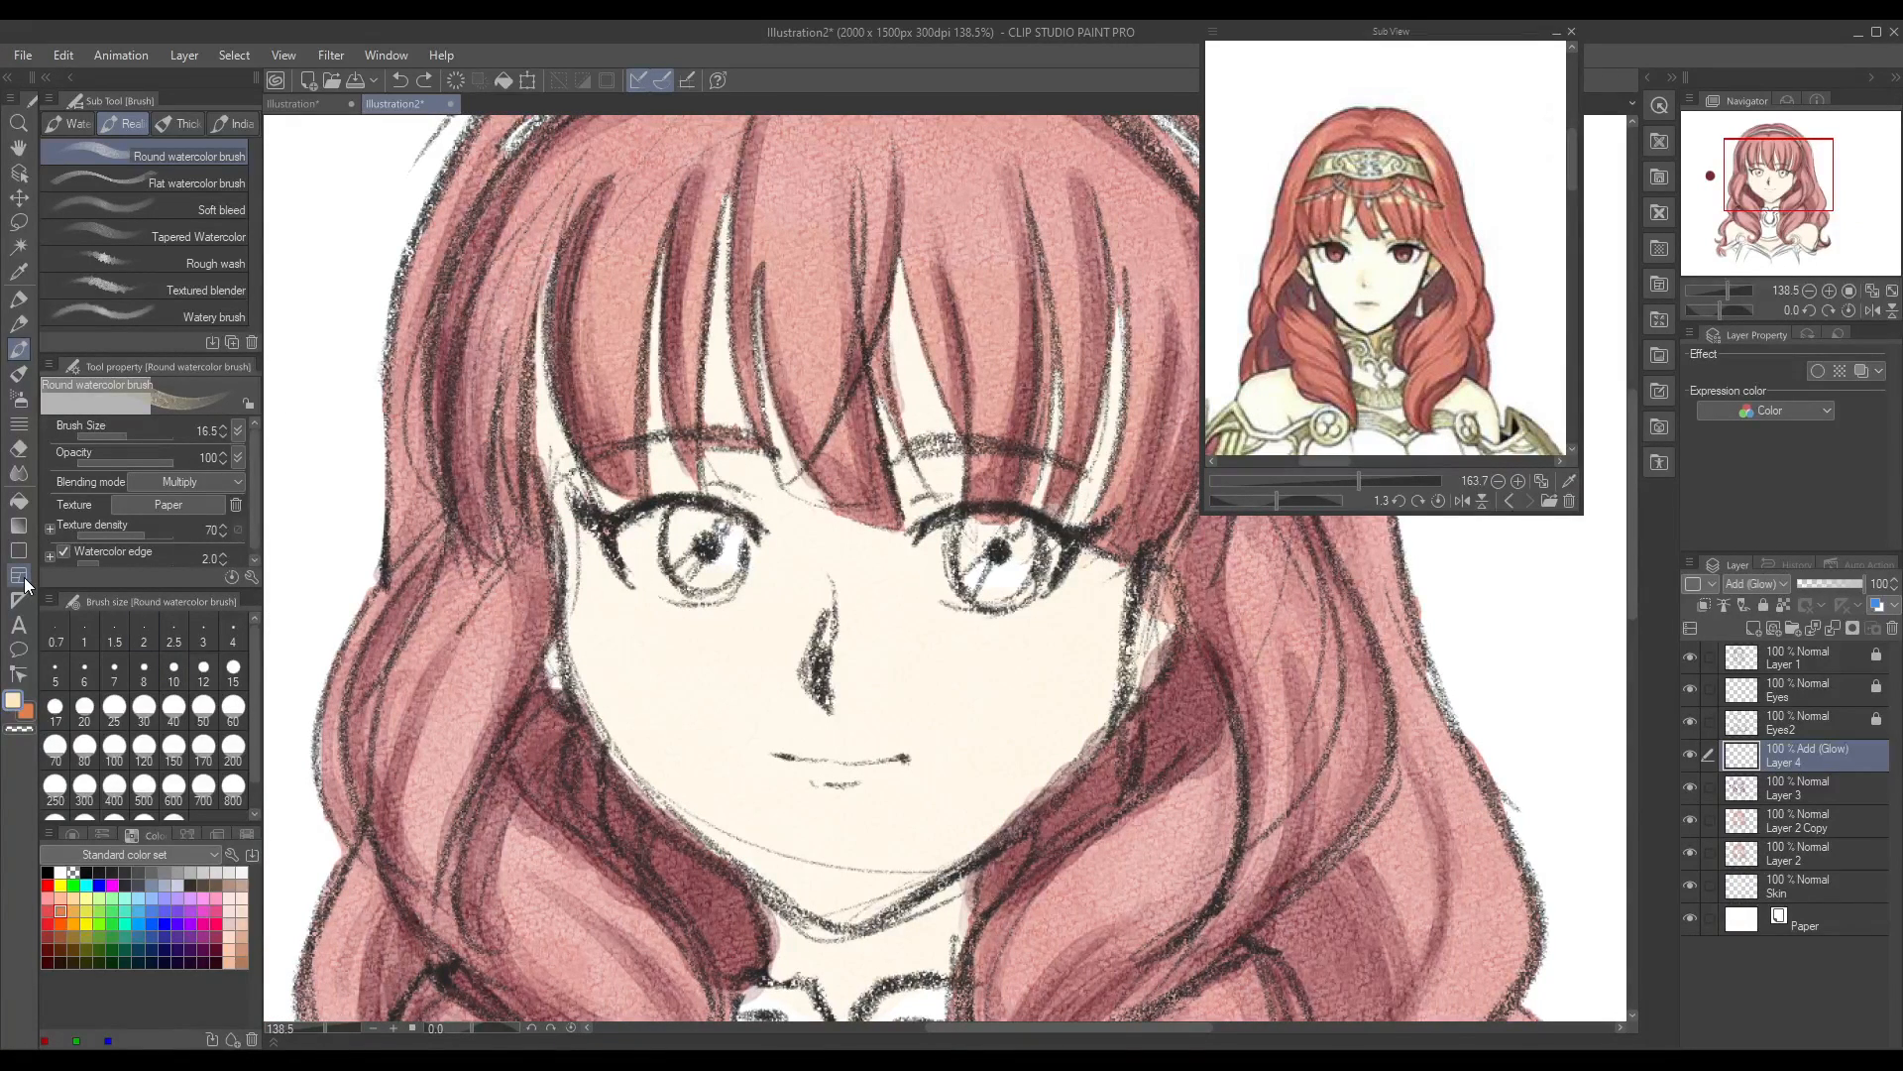
Step: Paint a glowing highlight band across the fringe with the Soft airbrush, redoing the first stroke from the centre to the right
click(28, 405)
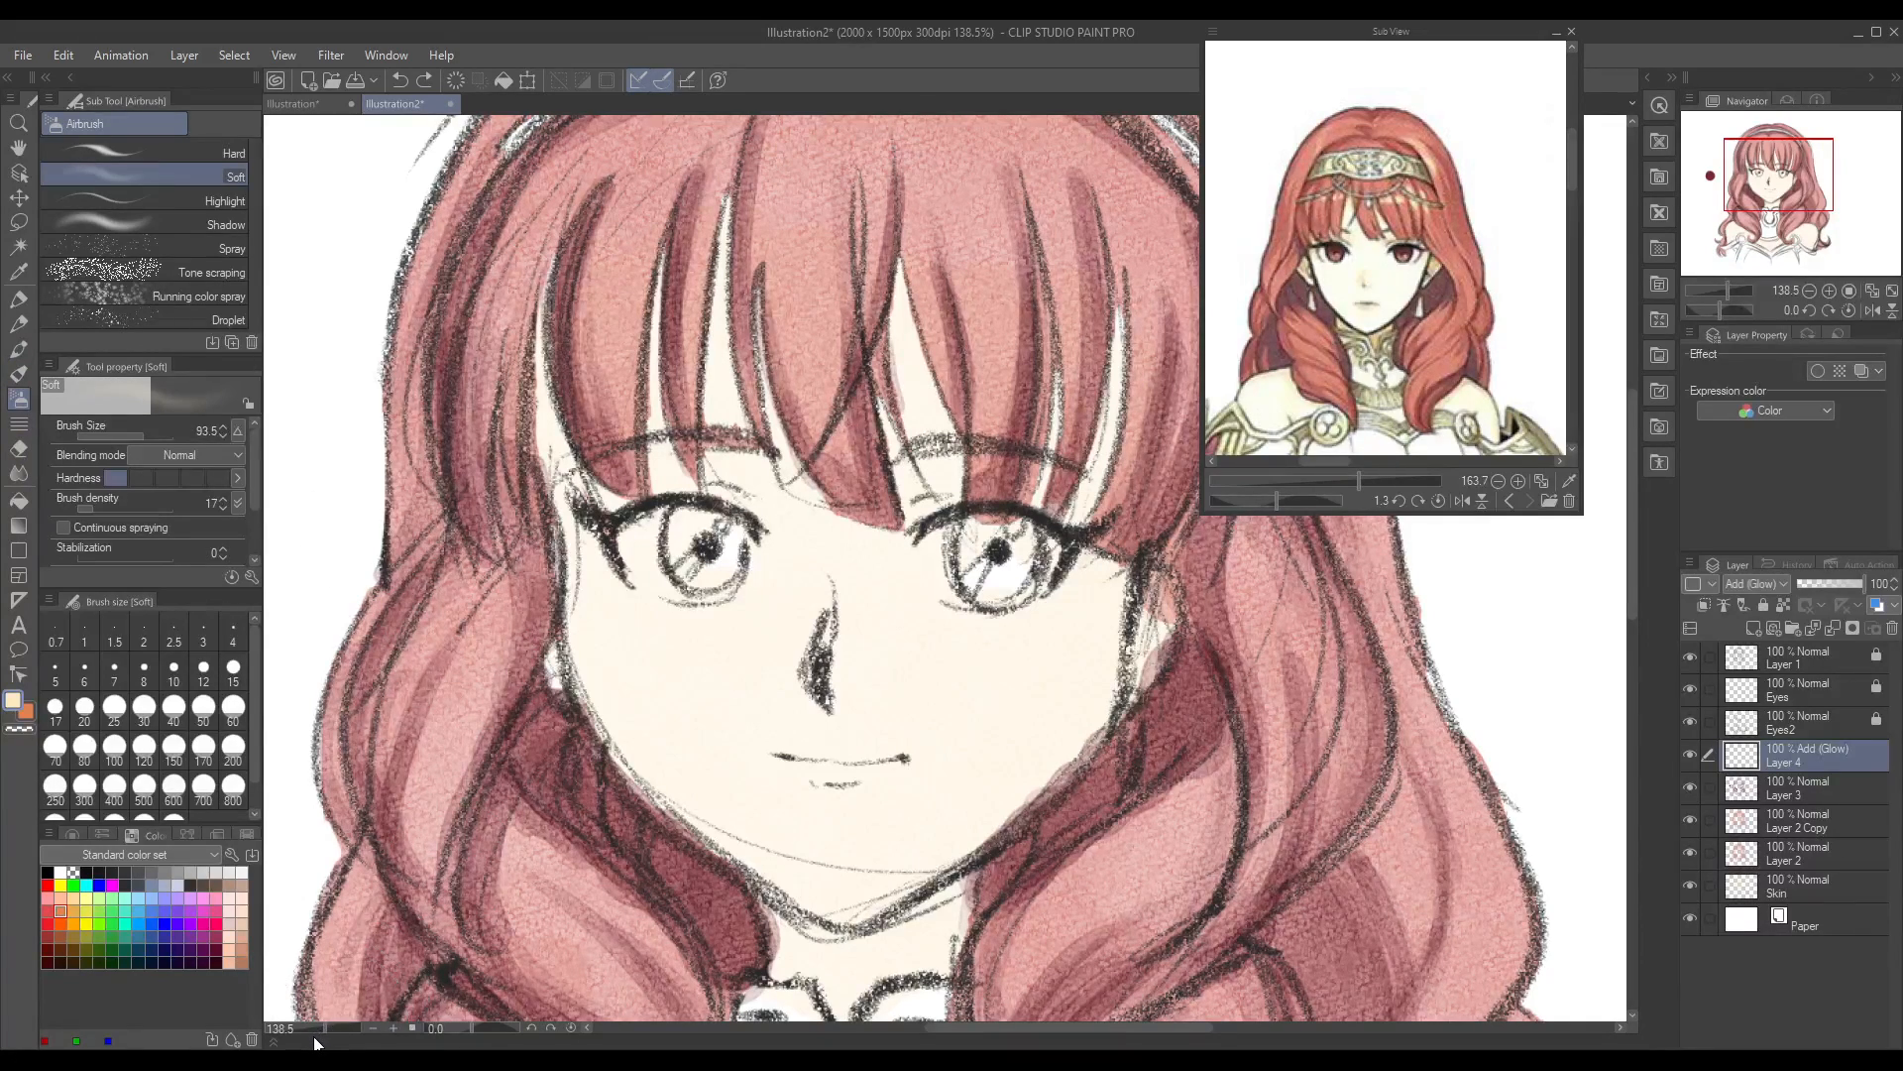
drag(319, 1027, 313, 1031)
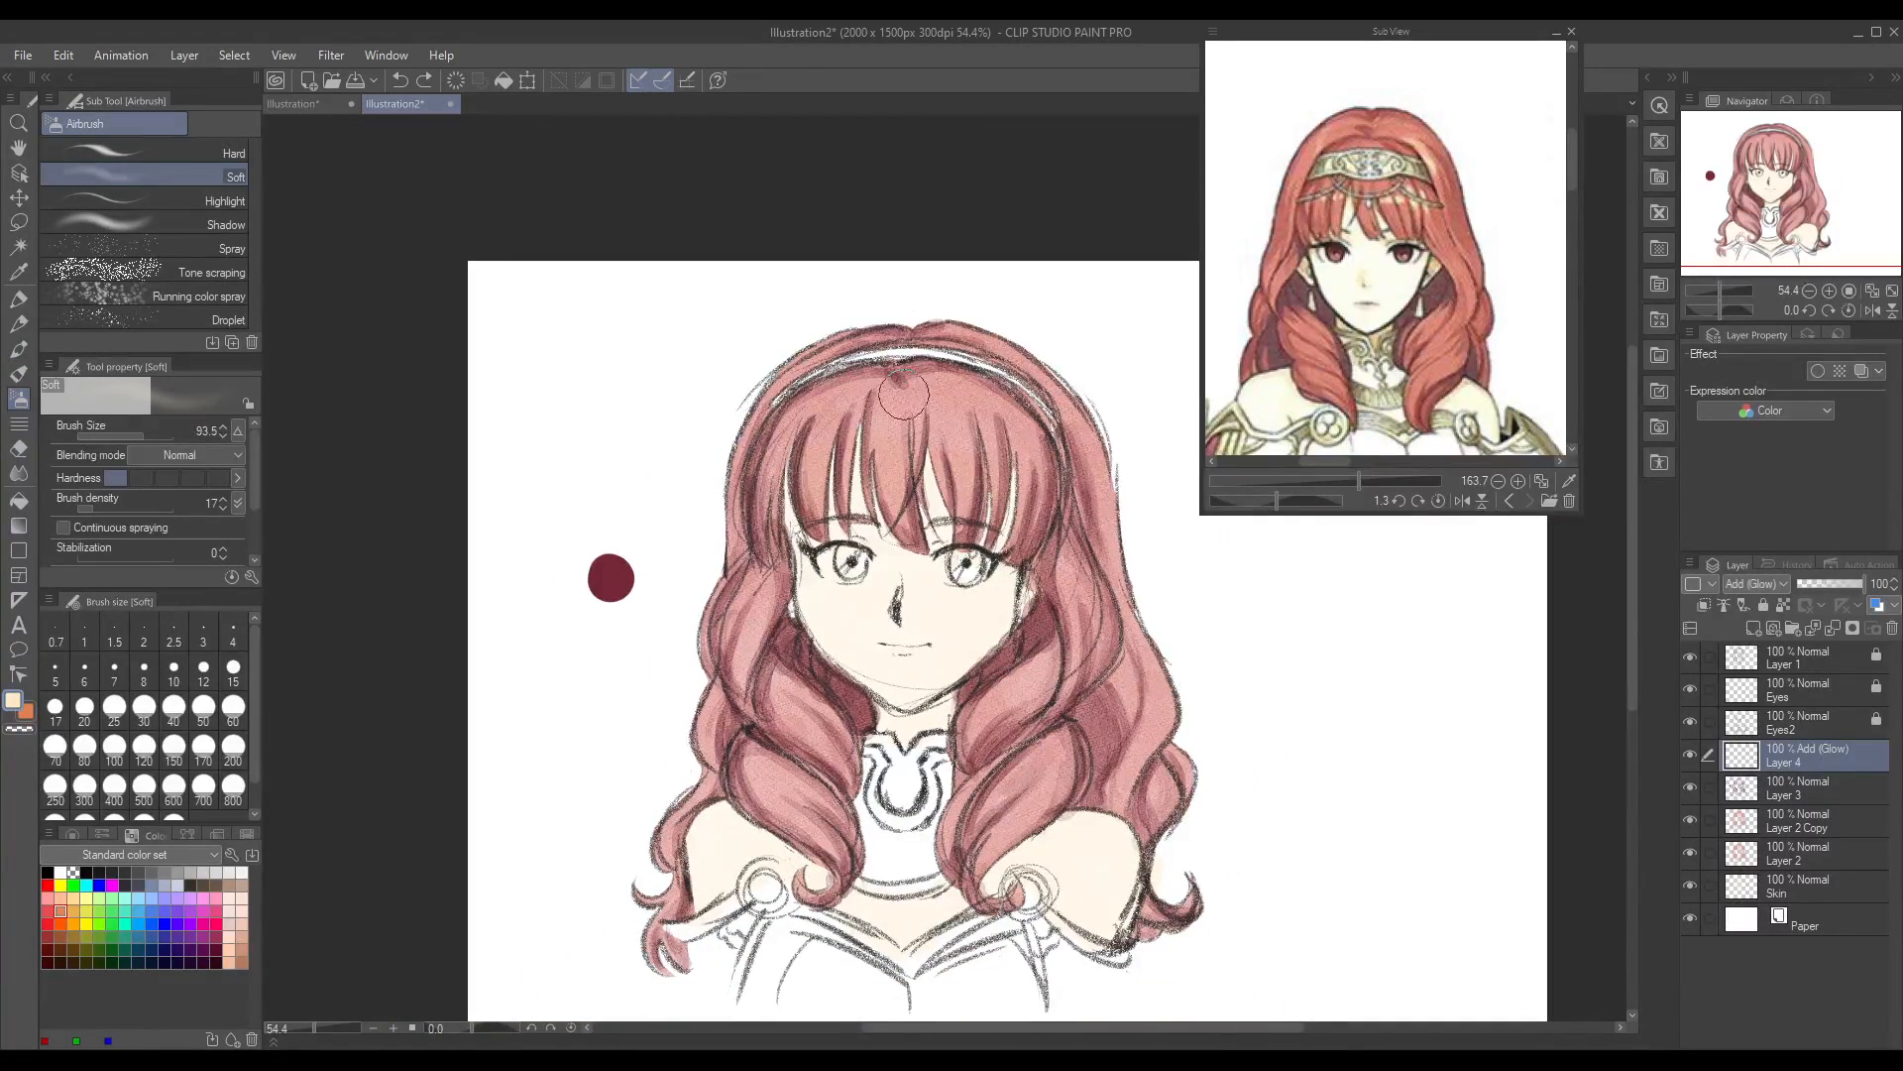
drag(899, 428, 1039, 437)
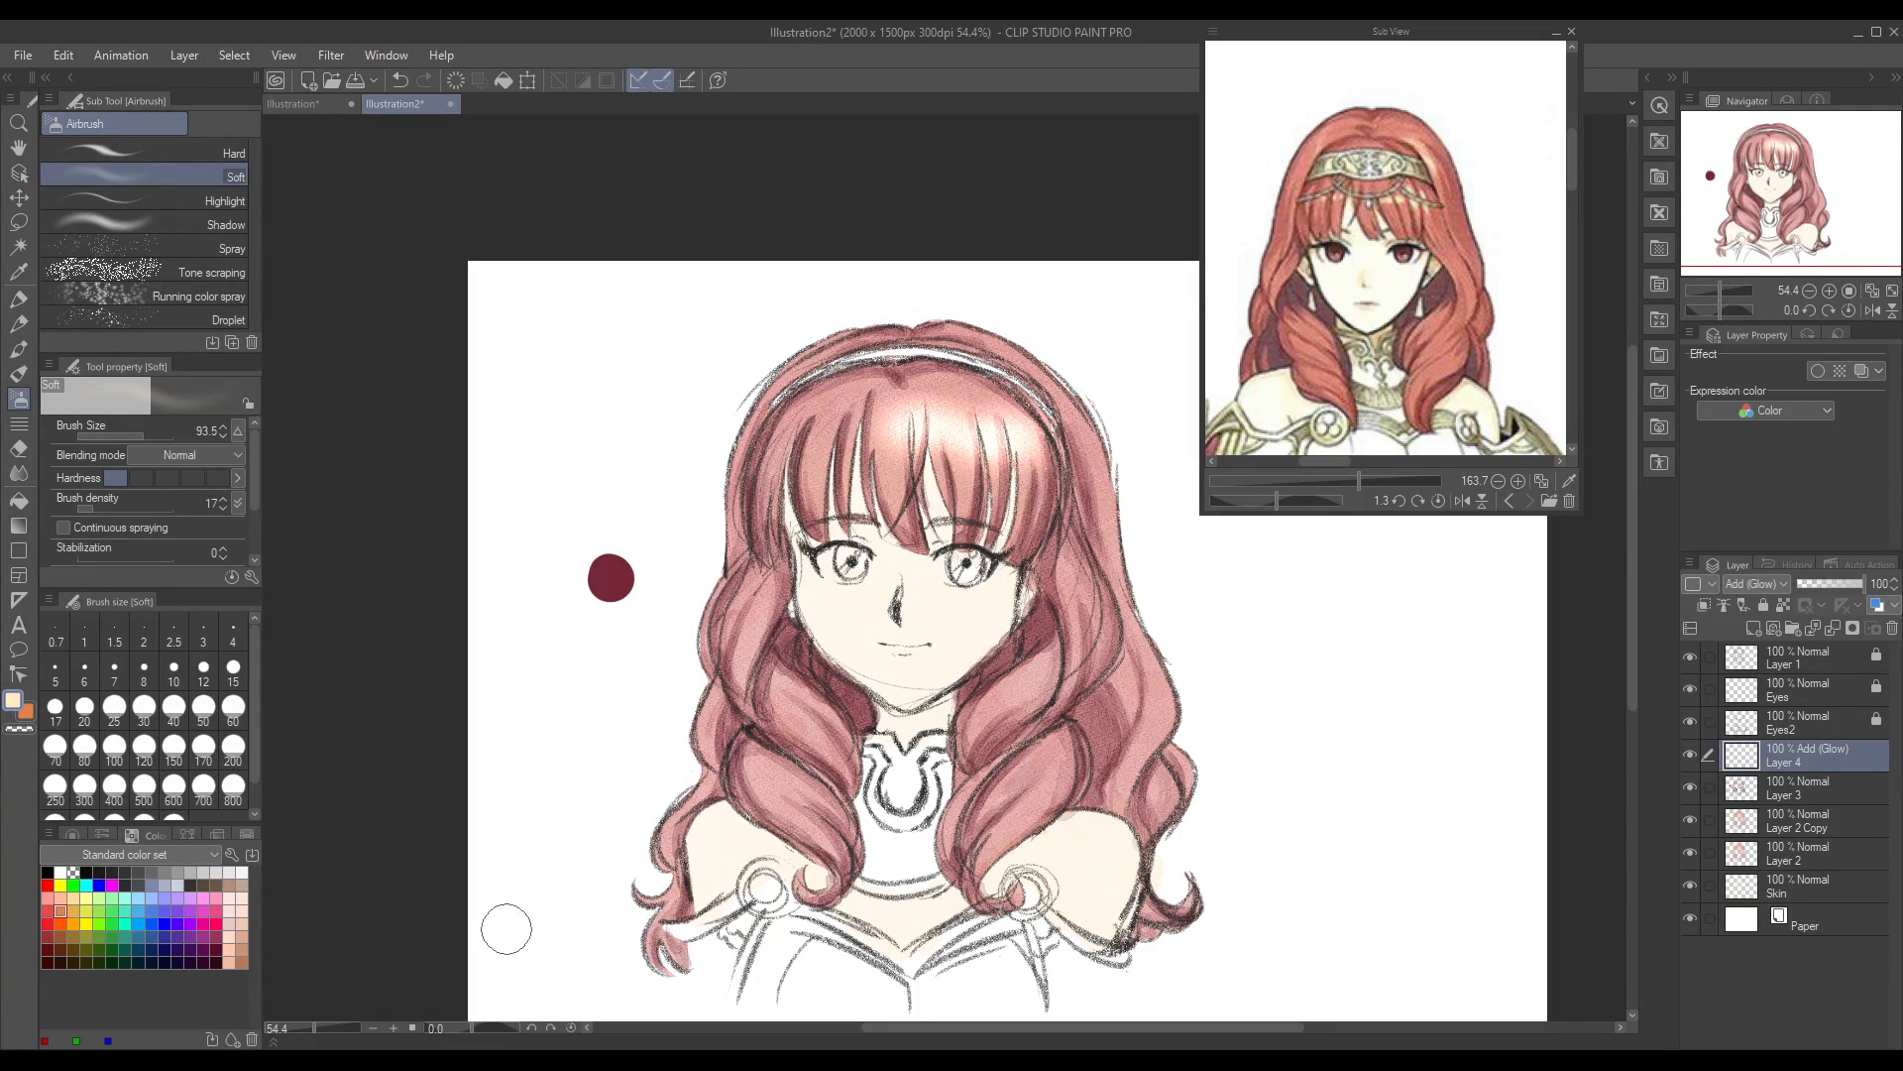
key(ctrl+z)
drag(901, 438, 1062, 469)
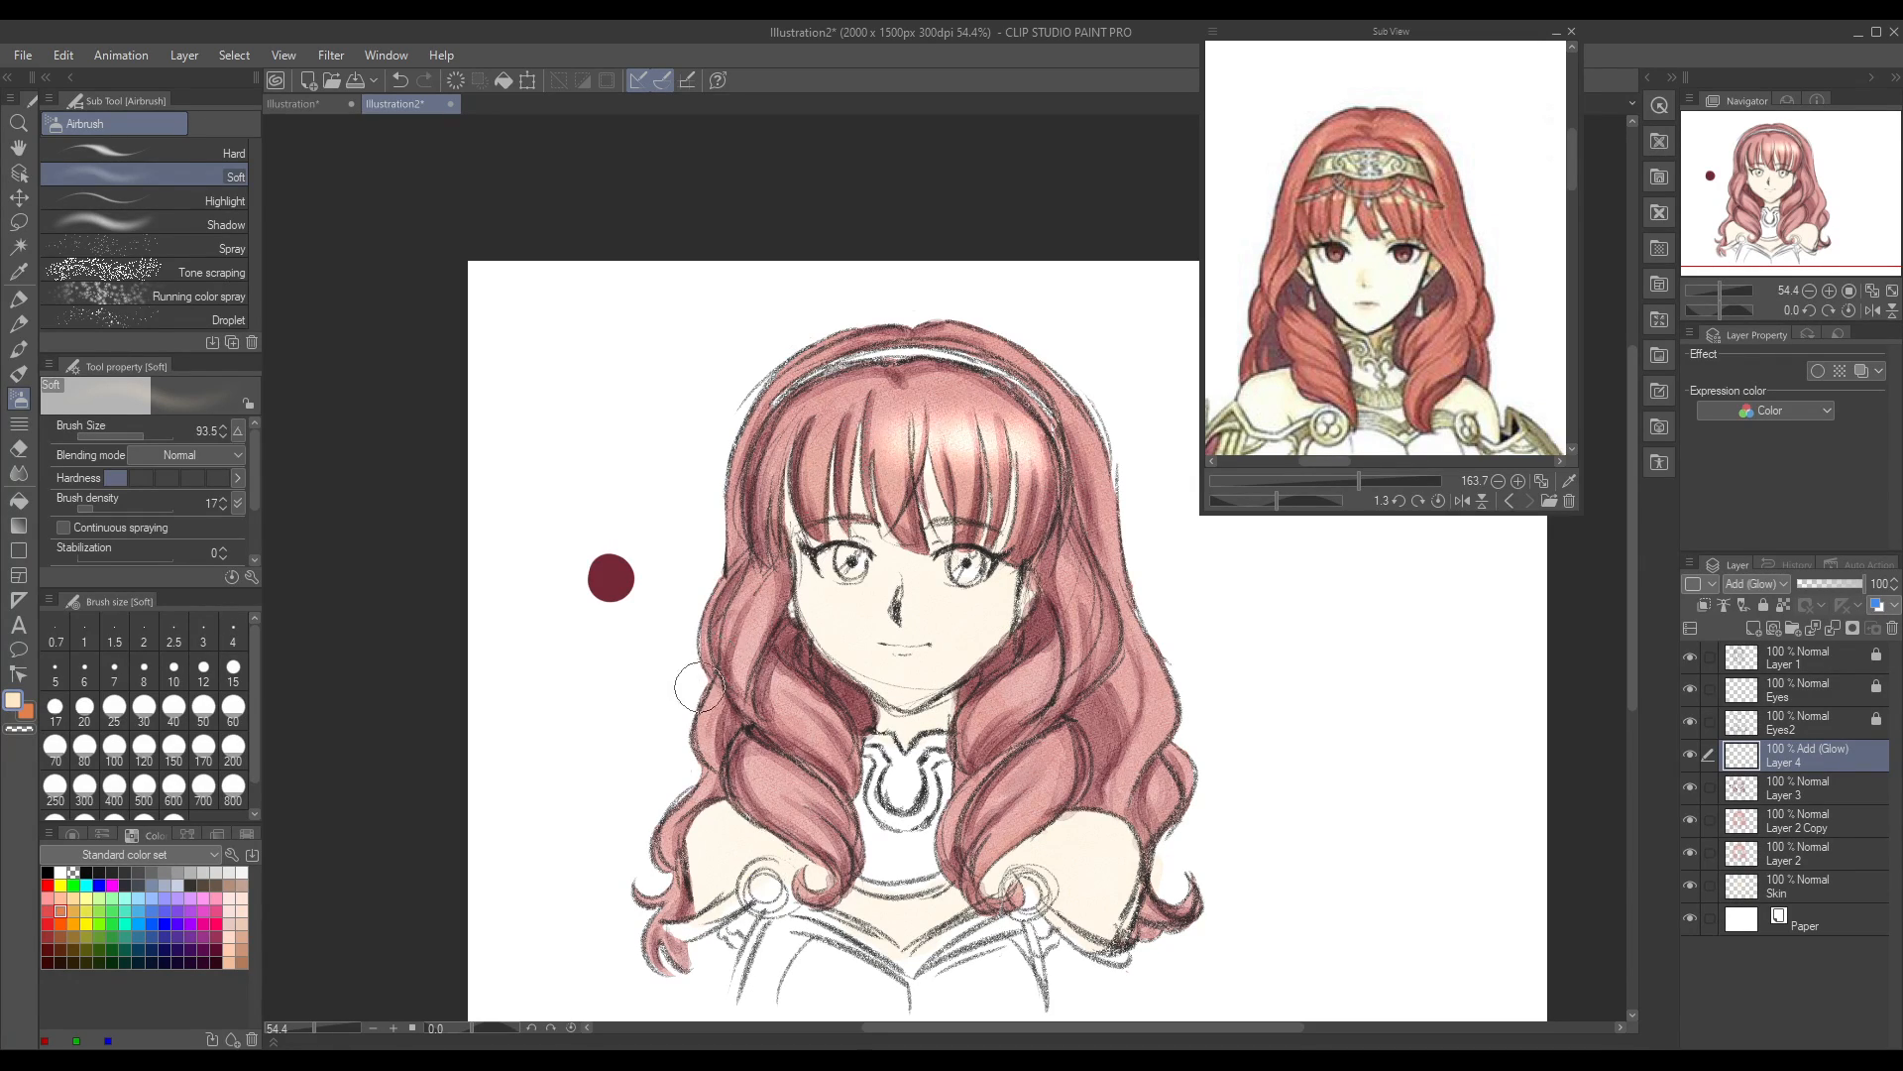
mouse_move(836, 436)
mouse_down()
mouse_move(778, 455)
mouse_move(778, 429)
mouse_move(746, 430)
mouse_move(743, 471)
mouse_up()
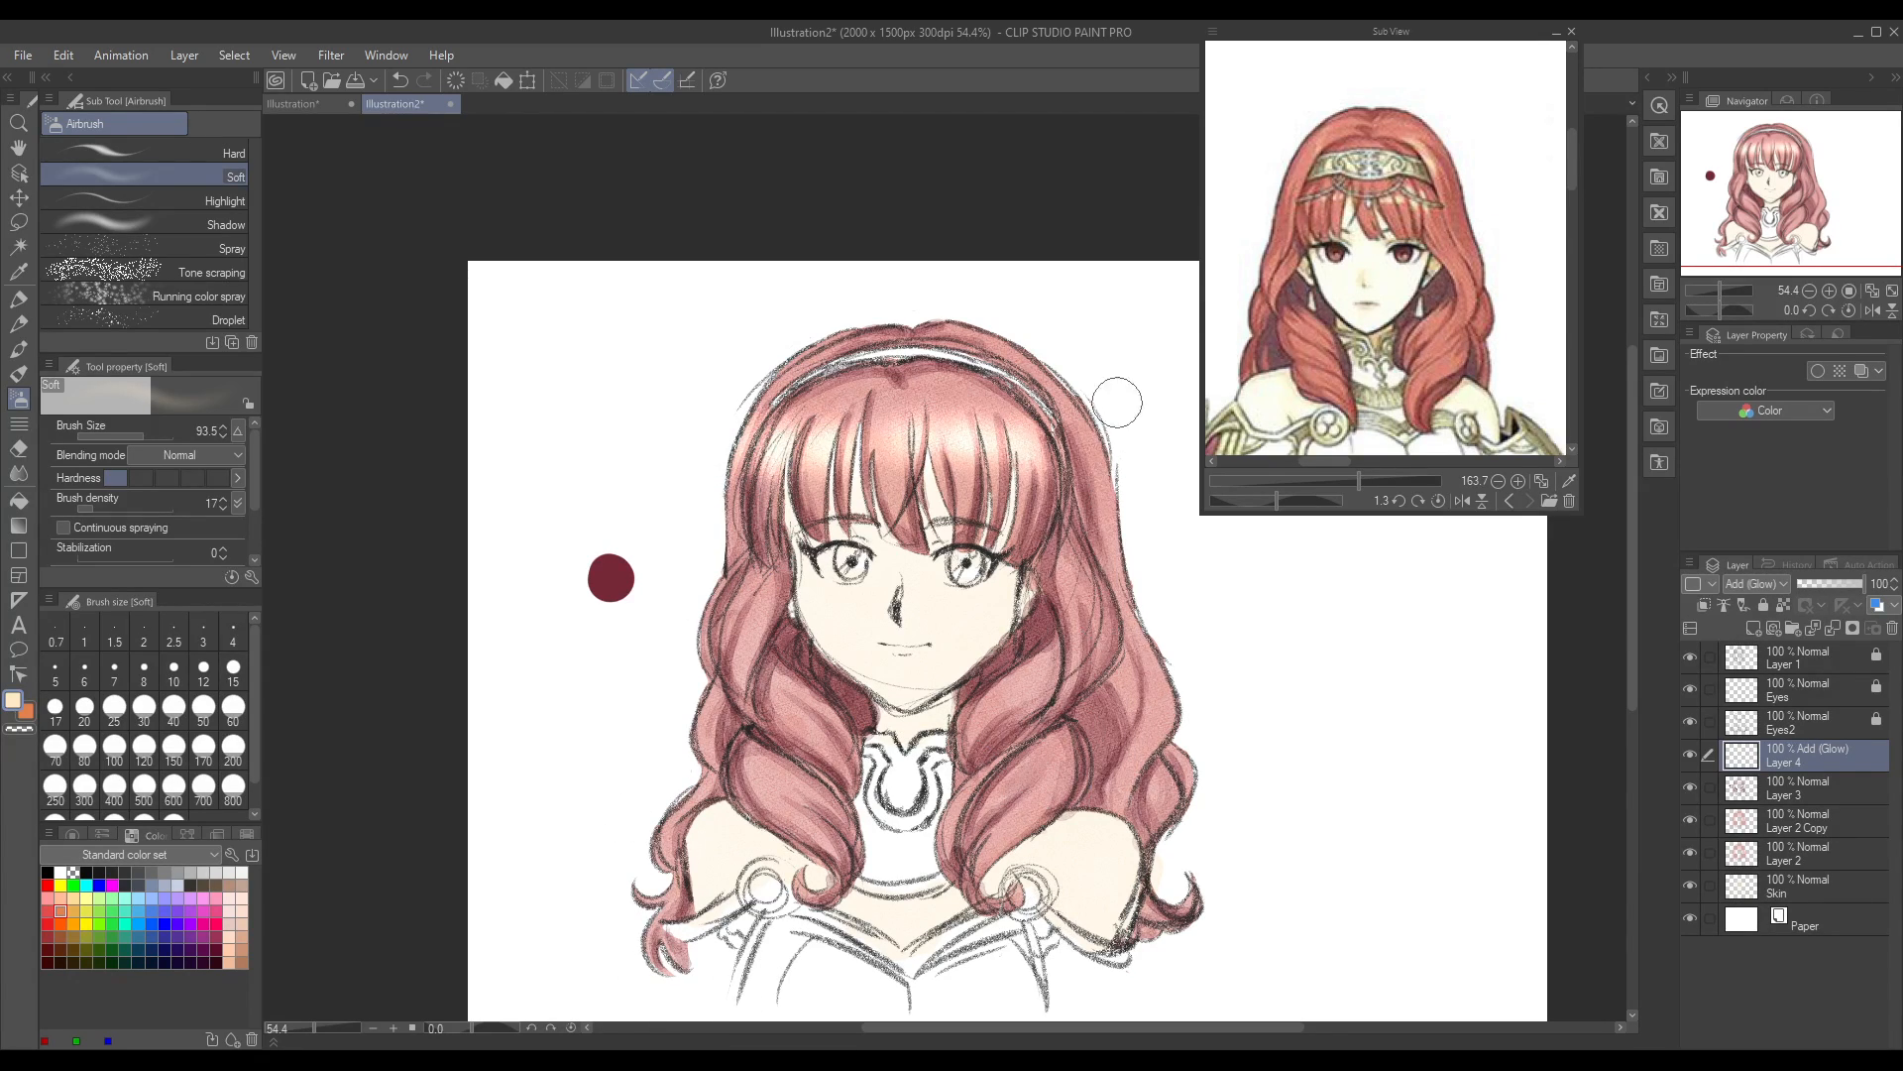
Step: Airbrush a soft highlight on the right side hair beside the headband's end, replacing the first attempt
mouse_move(1085, 422)
mouse_down()
mouse_move(1083, 476)
mouse_move(1051, 450)
mouse_move(1103, 468)
mouse_up()
key(ctrl+z)
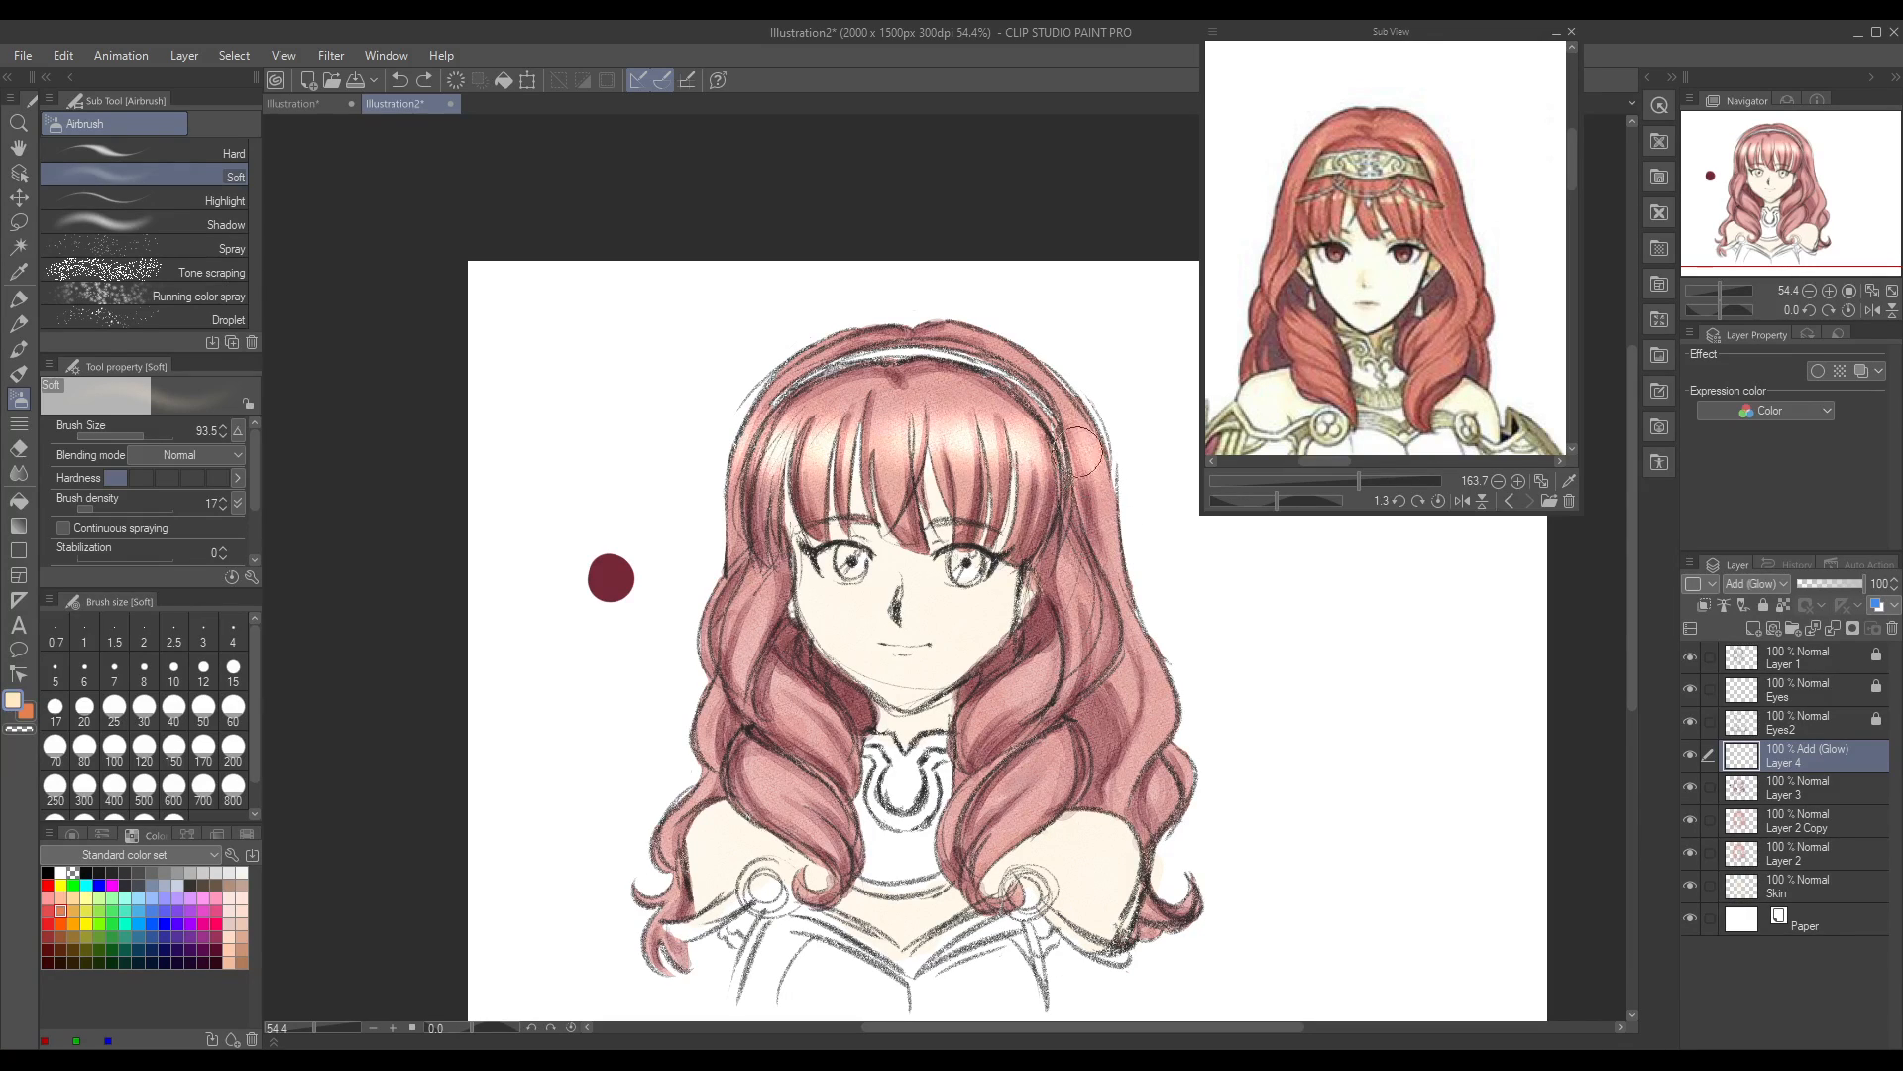
key(ctrl+z)
mouse_move(1071, 446)
mouse_down()
mouse_move(1061, 466)
mouse_move(1096, 486)
mouse_up()
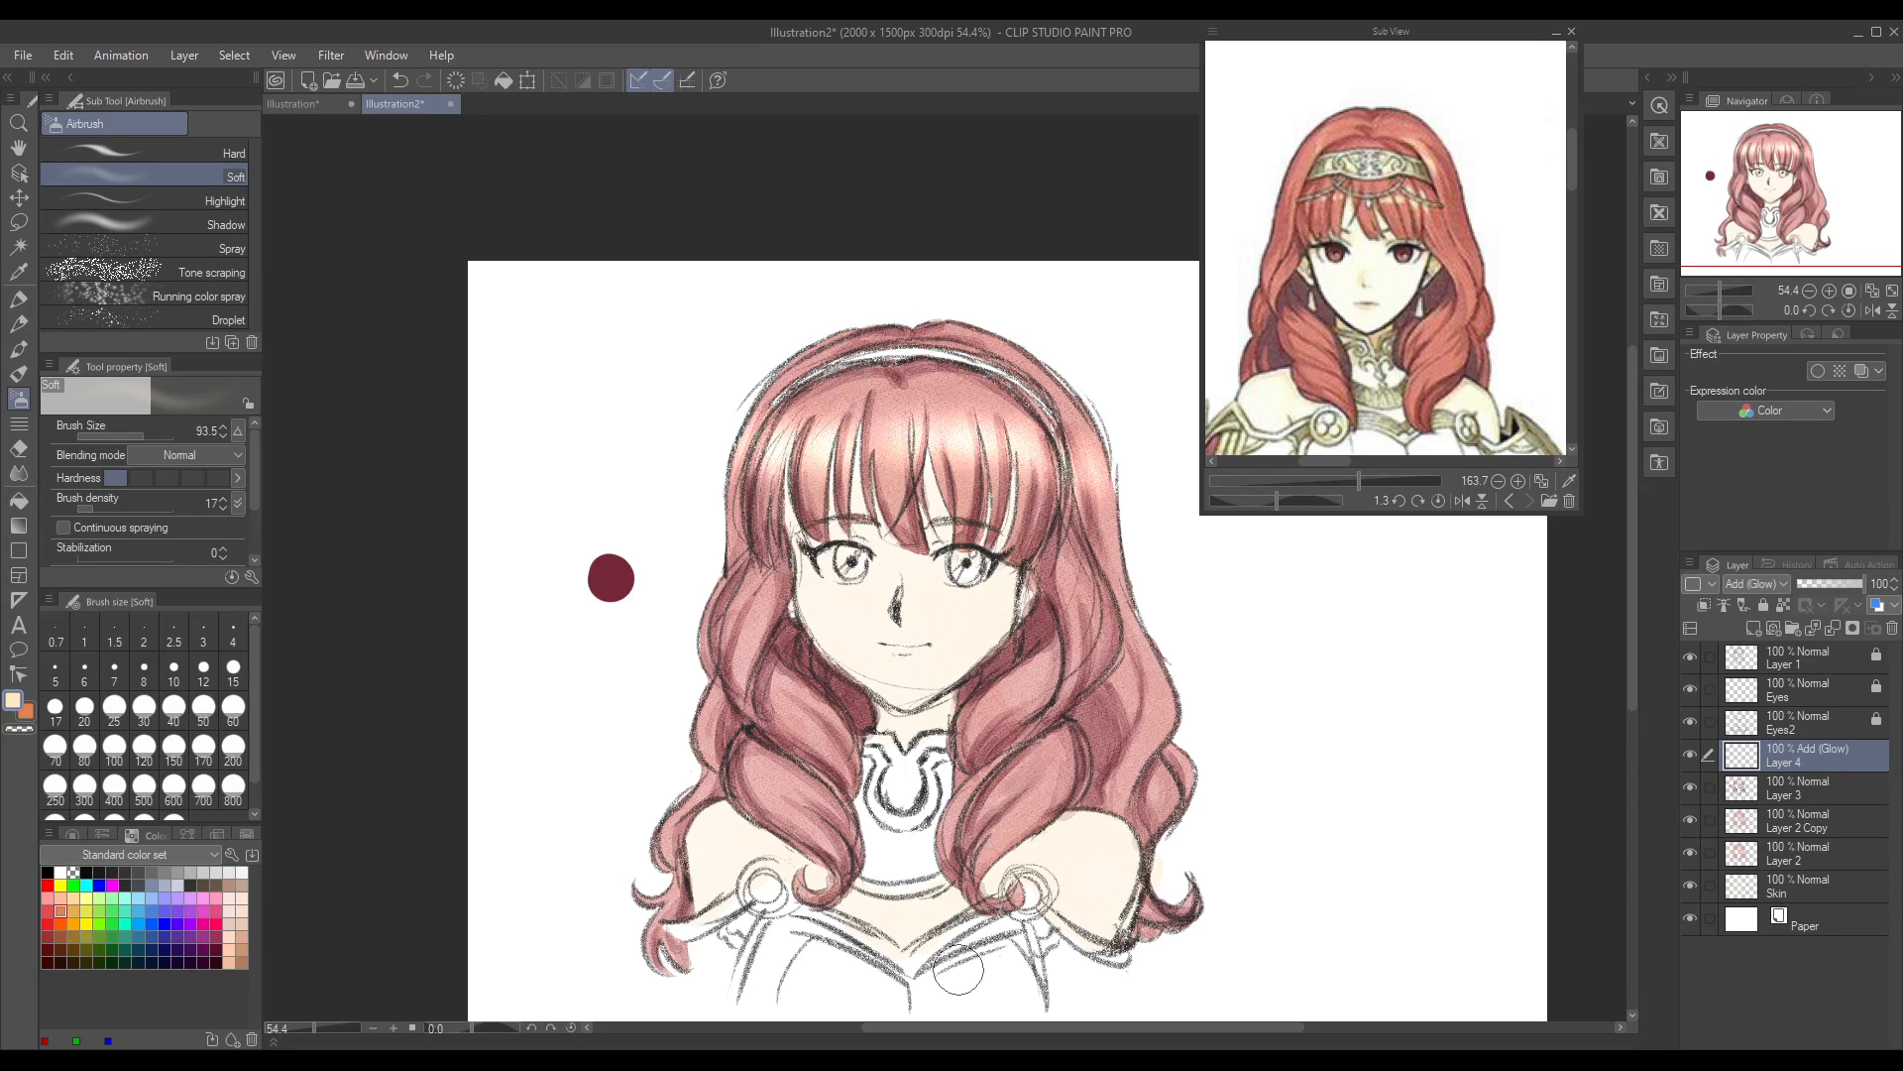
Step: Mirror the canvas view horizontally and strengthen the airbrushed highlights on the fringe and outer side hair
click(1872, 309)
drag(805, 426, 870, 515)
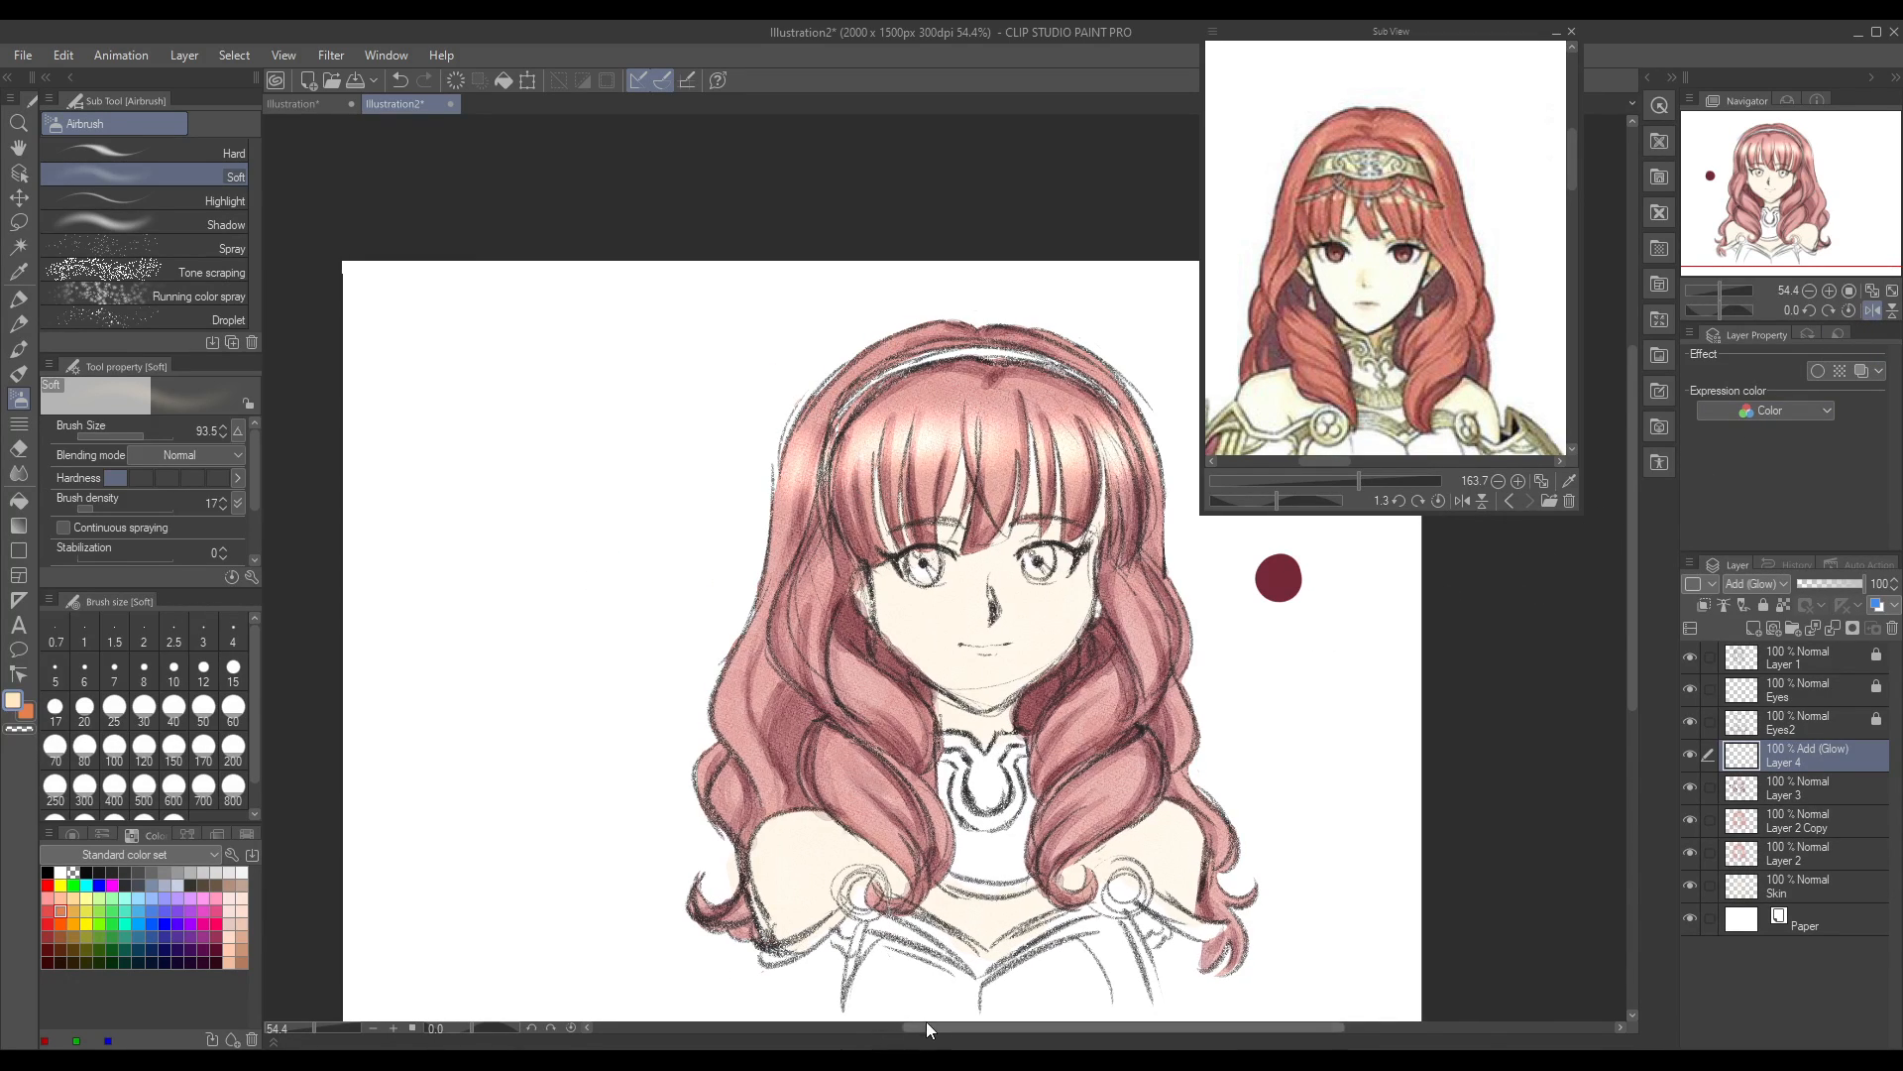
drag(927, 1027, 963, 1027)
mouse_move(890, 458)
mouse_down()
mouse_move(894, 440)
mouse_move(895, 527)
mouse_up()
drag(680, 420, 656, 505)
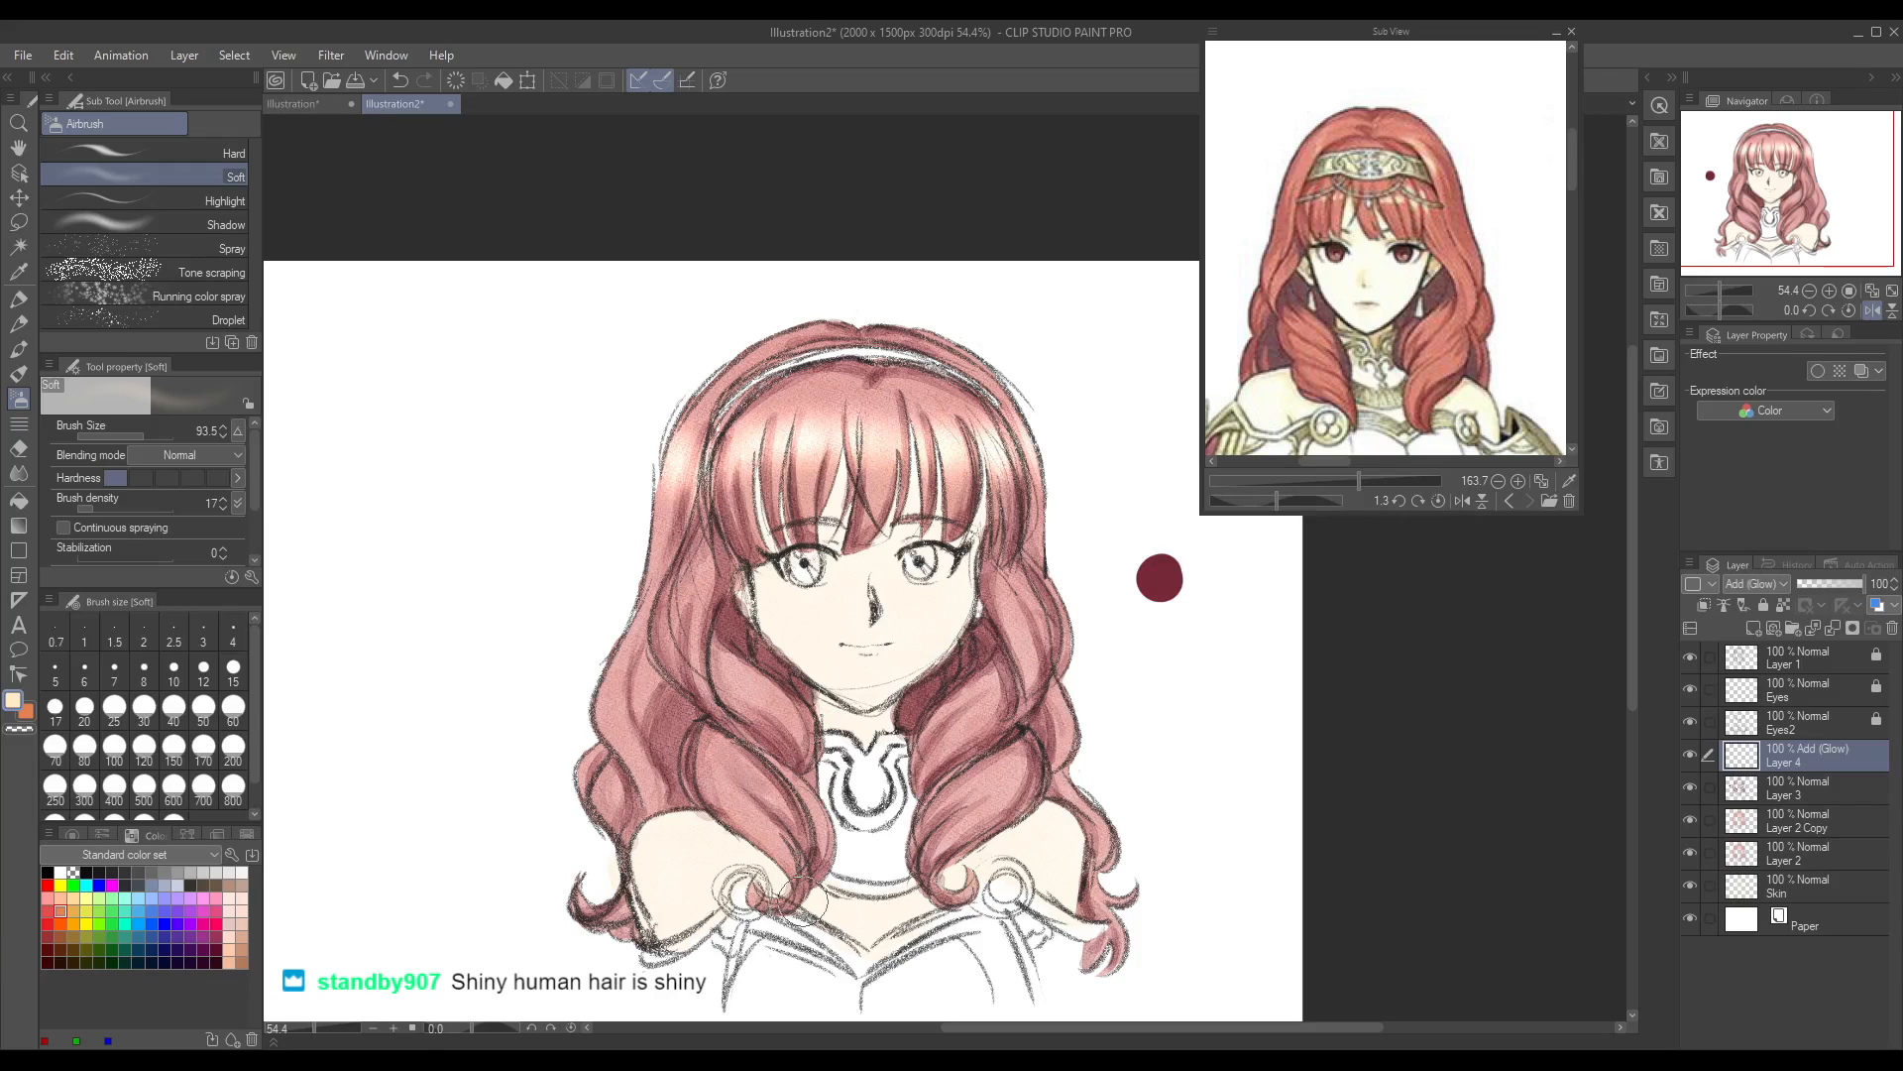
Step: Airbrush soft highlights onto both front curls, returning the canvas view to unmirrored and redoing the strokes on the right curl
mouse_move(949, 734)
mouse_down()
mouse_move(953, 754)
mouse_move(930, 722)
mouse_move(927, 774)
mouse_move(942, 803)
mouse_move(967, 793)
mouse_move(958, 828)
mouse_up()
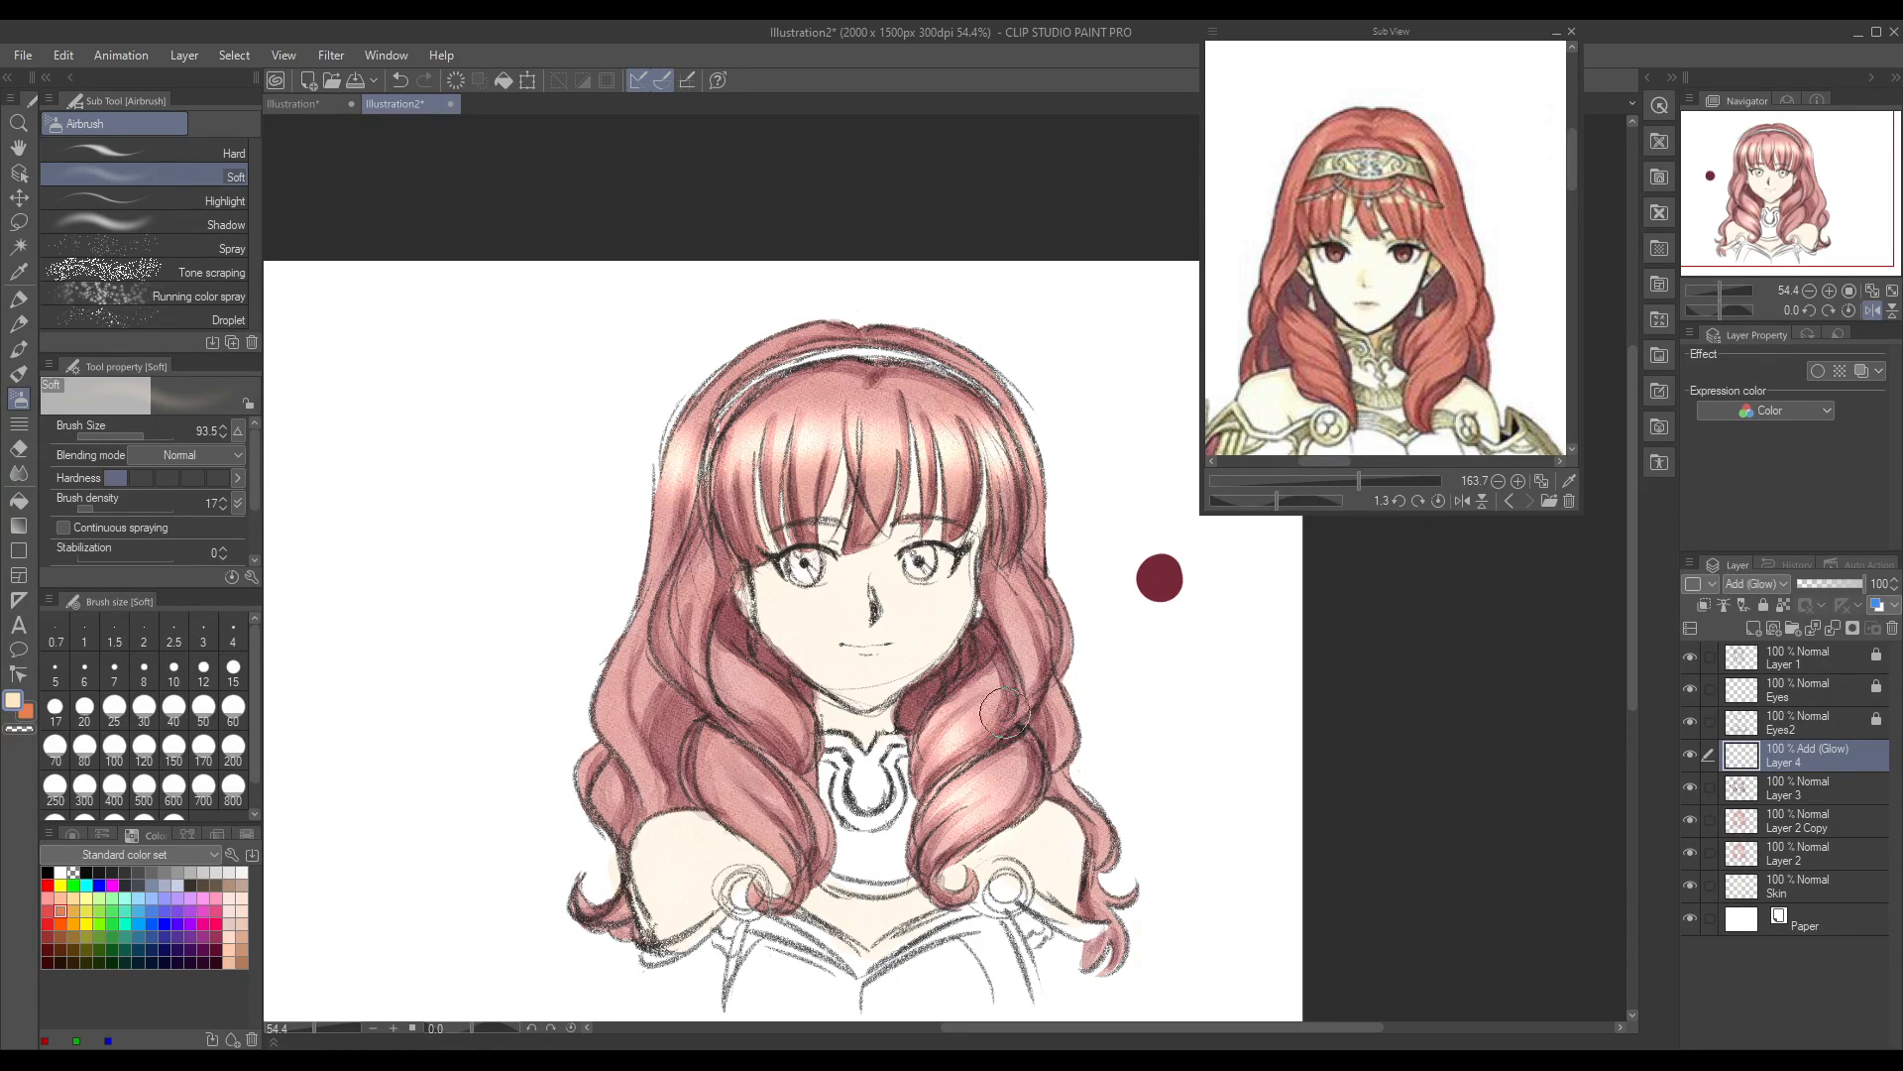
click(1866, 313)
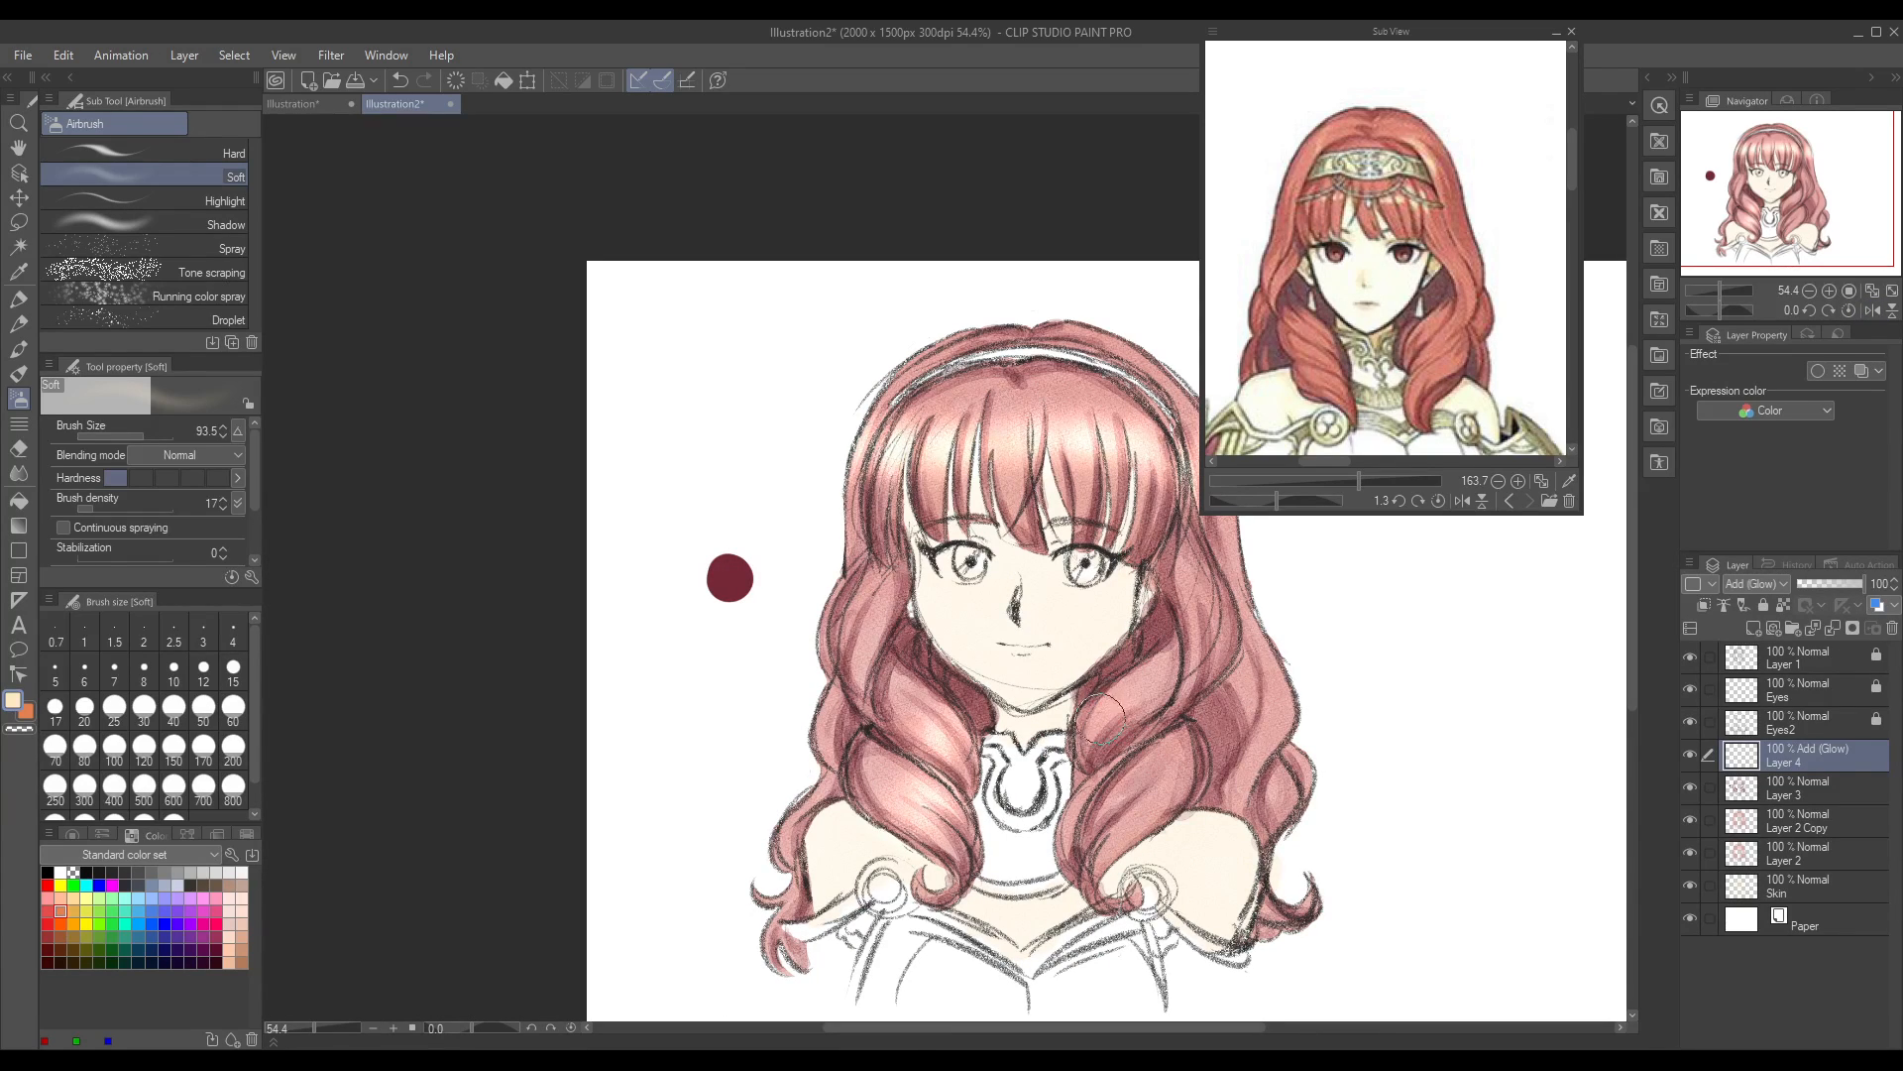
mouse_move(1106, 785)
mouse_down()
mouse_move(1104, 829)
mouse_move(1167, 814)
mouse_move(1139, 891)
mouse_move(1115, 824)
mouse_move(1110, 870)
mouse_move(1109, 809)
mouse_move(1127, 887)
mouse_move(1136, 827)
mouse_up()
key(ctrl+z)
key(ctrl+z)
key(ctrl+z)
mouse_move(1110, 805)
mouse_down()
mouse_move(1181, 796)
mouse_move(1106, 904)
mouse_move(1149, 834)
mouse_up()
key(ctrl+z)
key(ctrl+z)
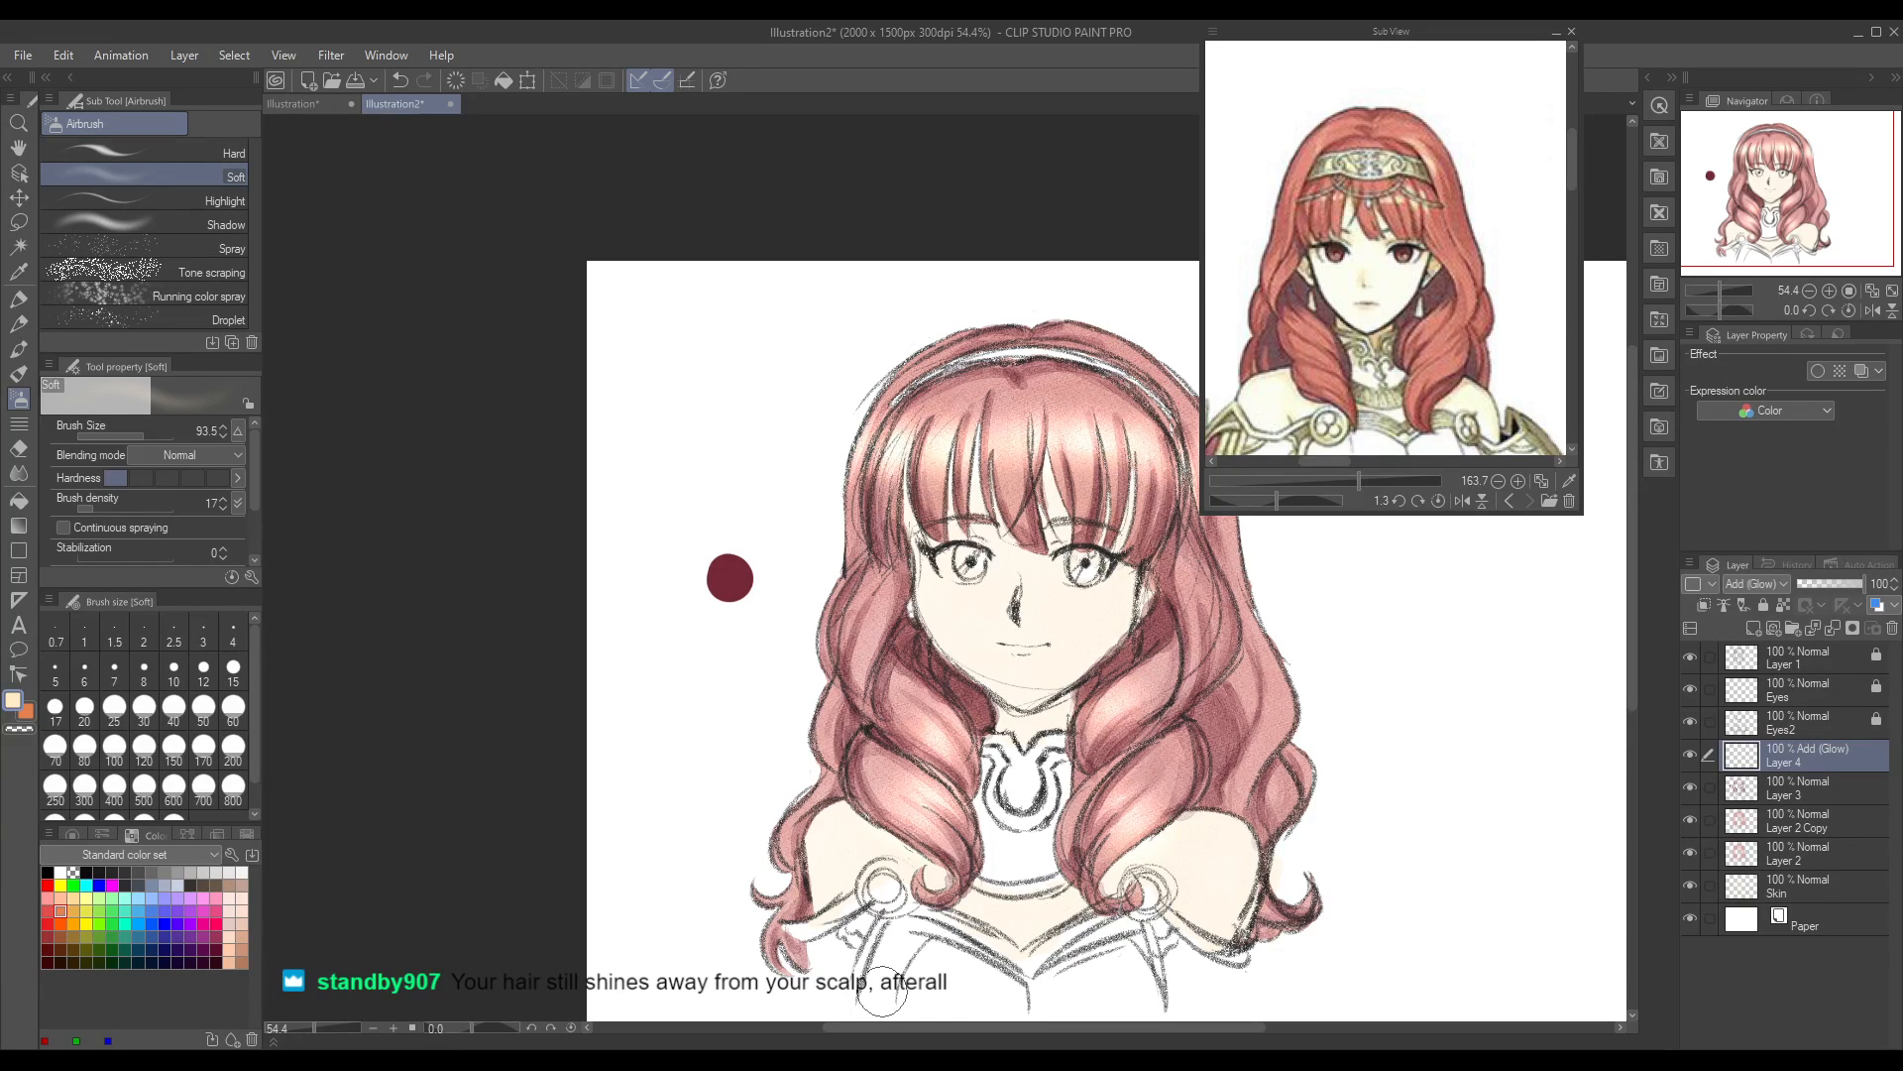
mouse_move(1276, 734)
mouse_down()
mouse_move(1275, 690)
mouse_move(1279, 731)
mouse_up()
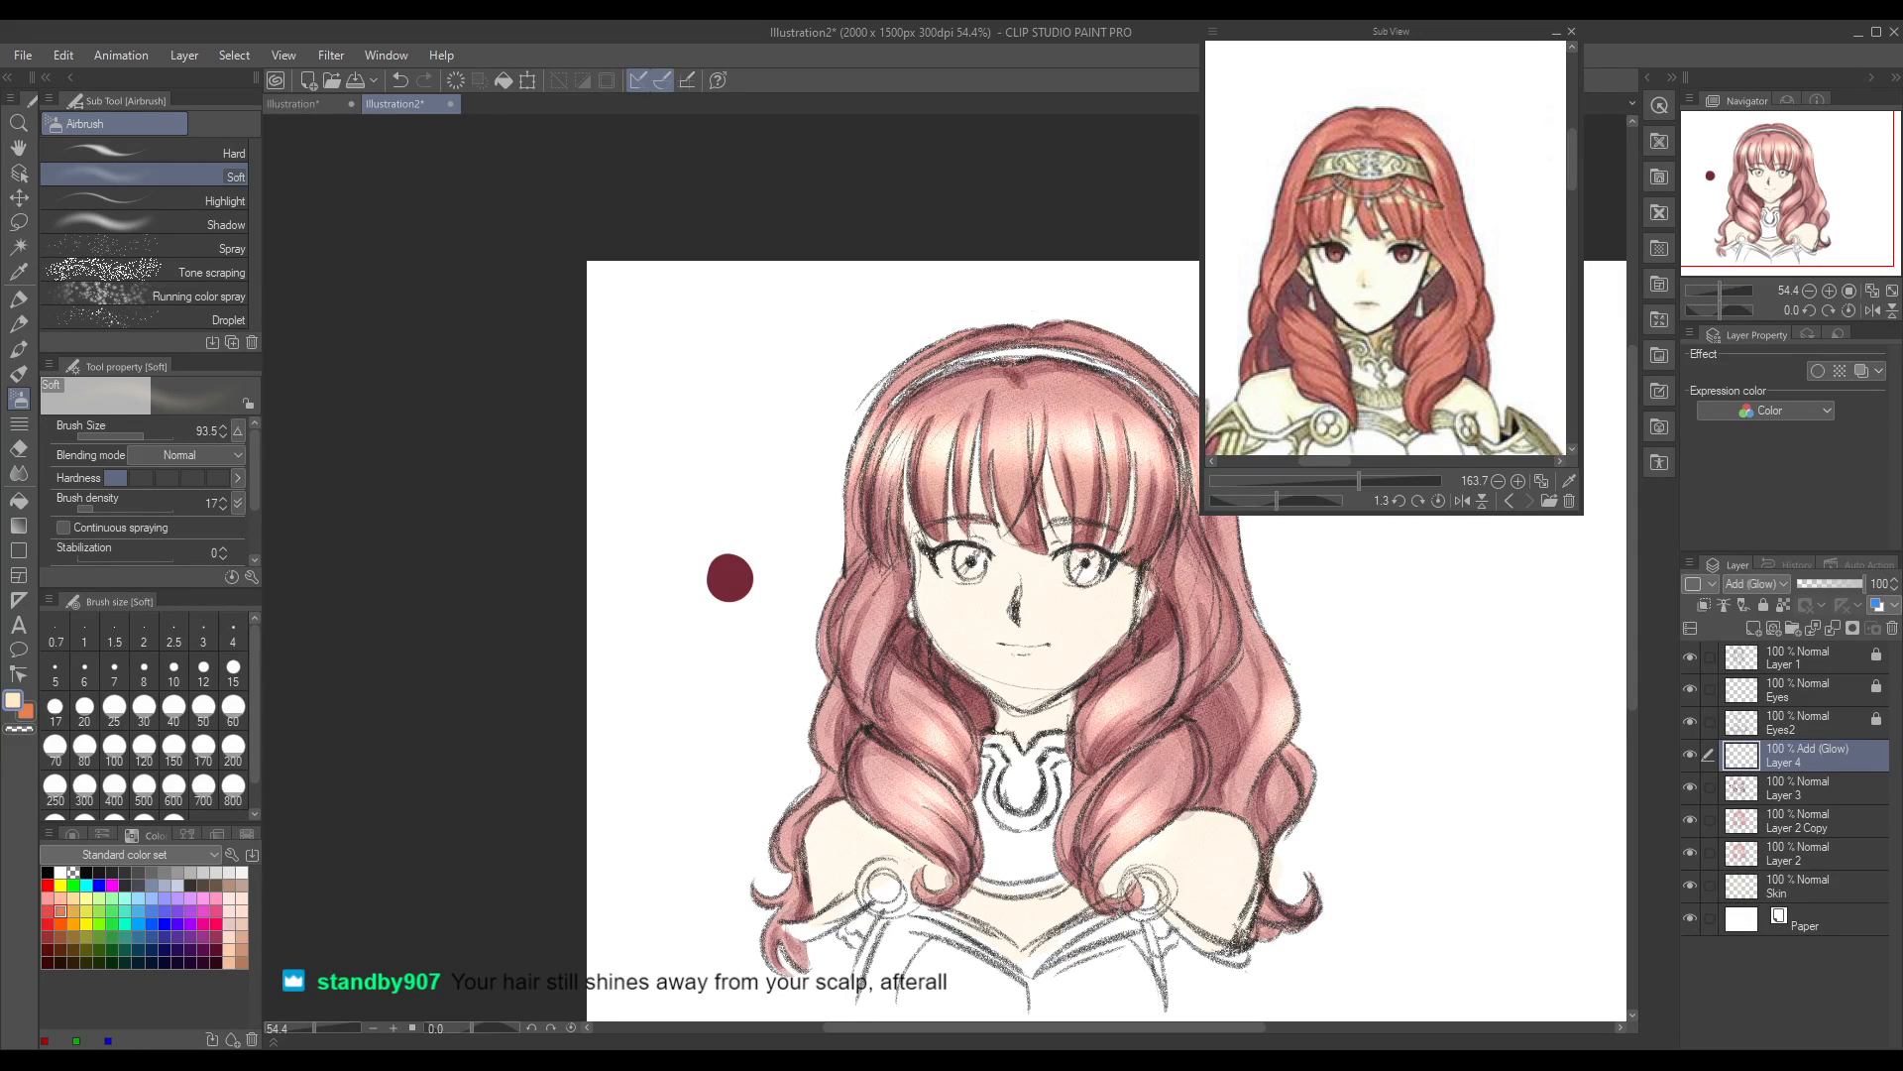
Step: Airbrush soft highlights onto the side hair on both sides, the outer left curls and the hair beside the headband's left end
drag(813, 723, 818, 743)
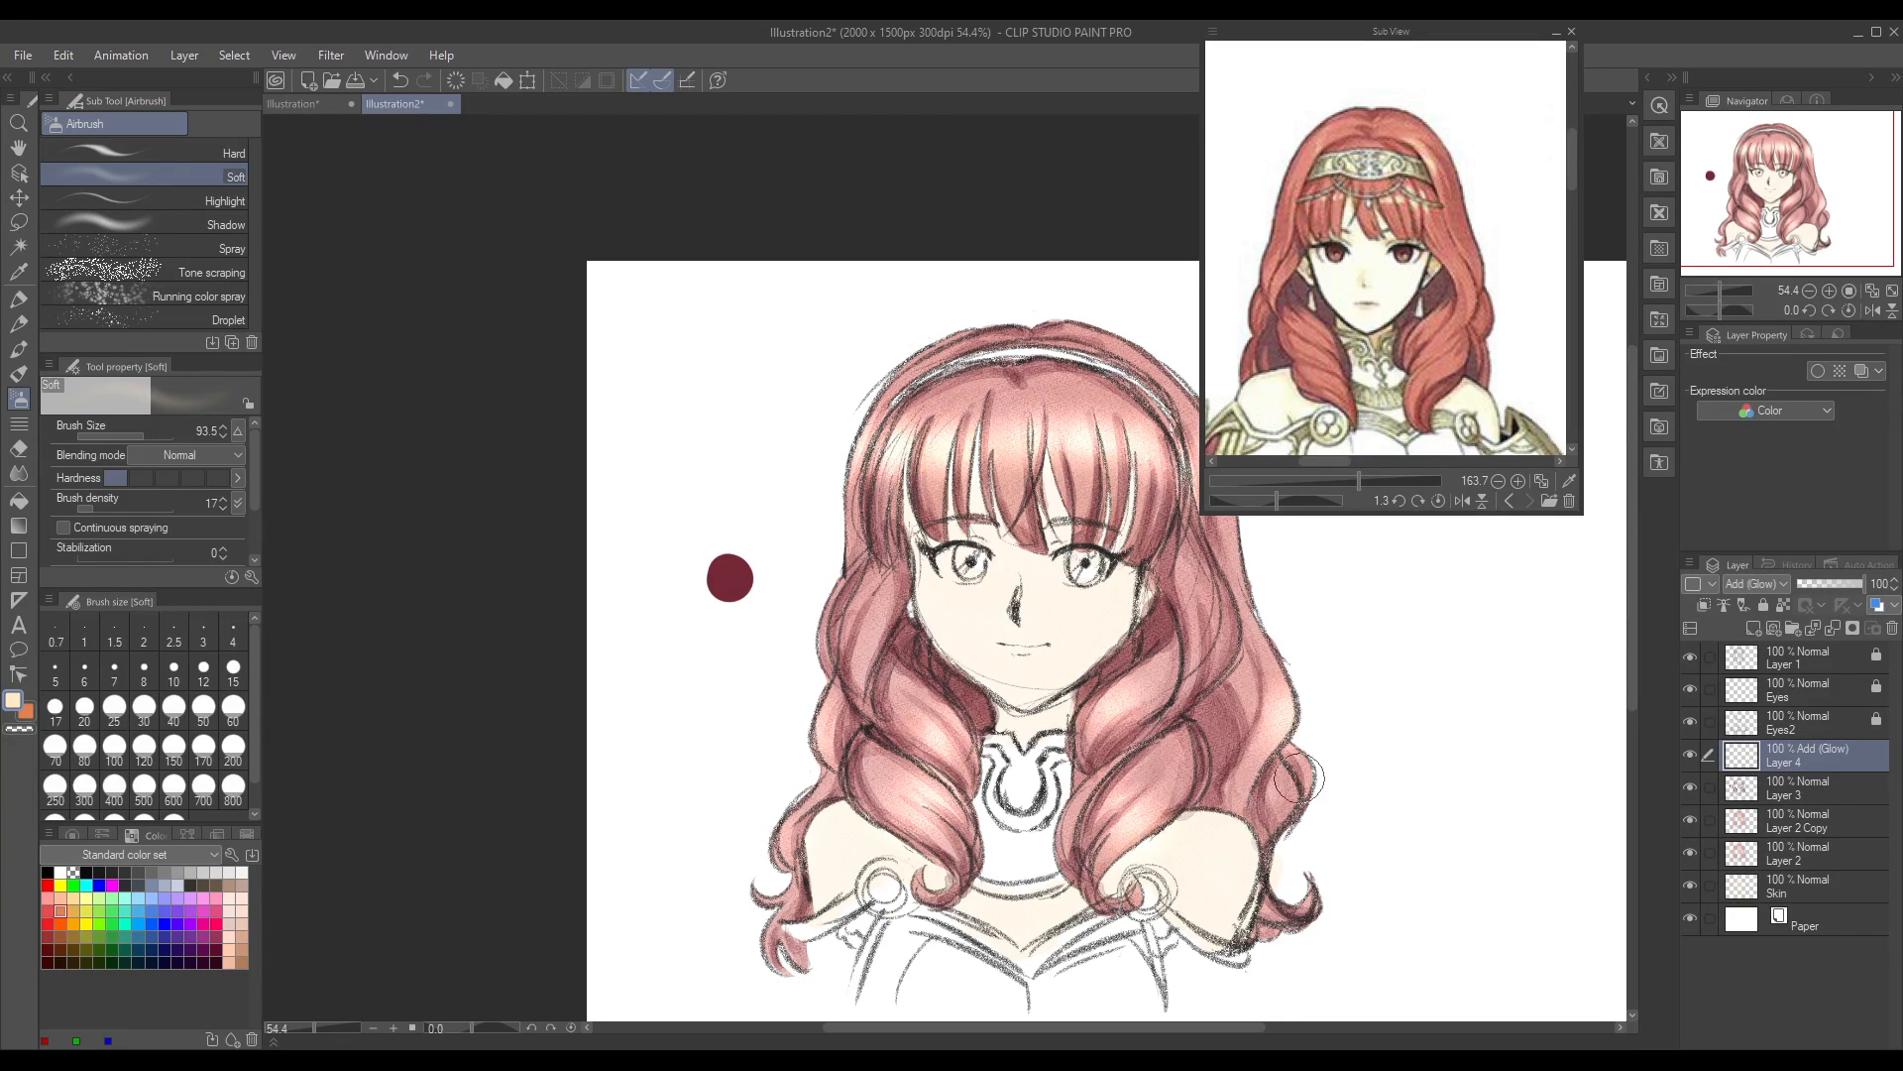
click(311, 1029)
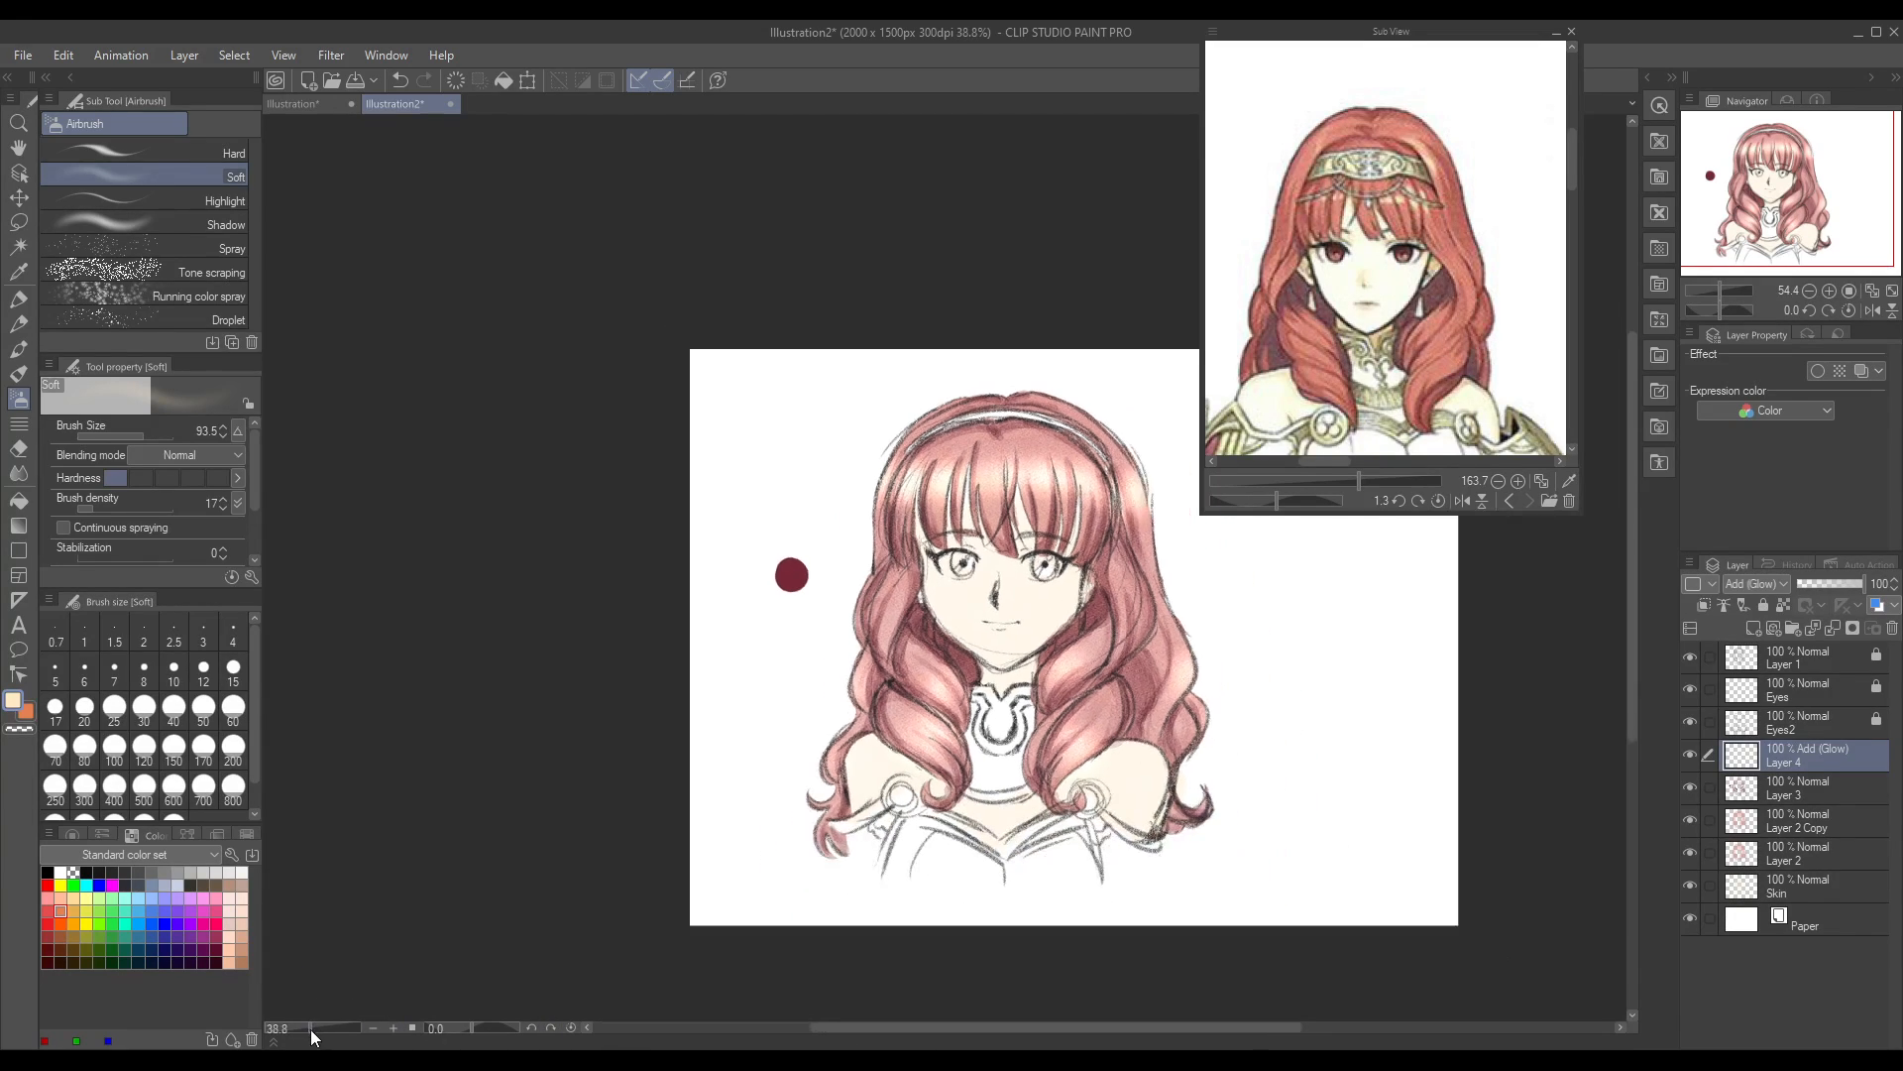
drag(1238, 1029, 1265, 1035)
mouse_move(797, 600)
mouse_down()
mouse_move(802, 890)
mouse_move(876, 652)
mouse_move(811, 615)
mouse_up()
drag(1059, 579, 1055, 615)
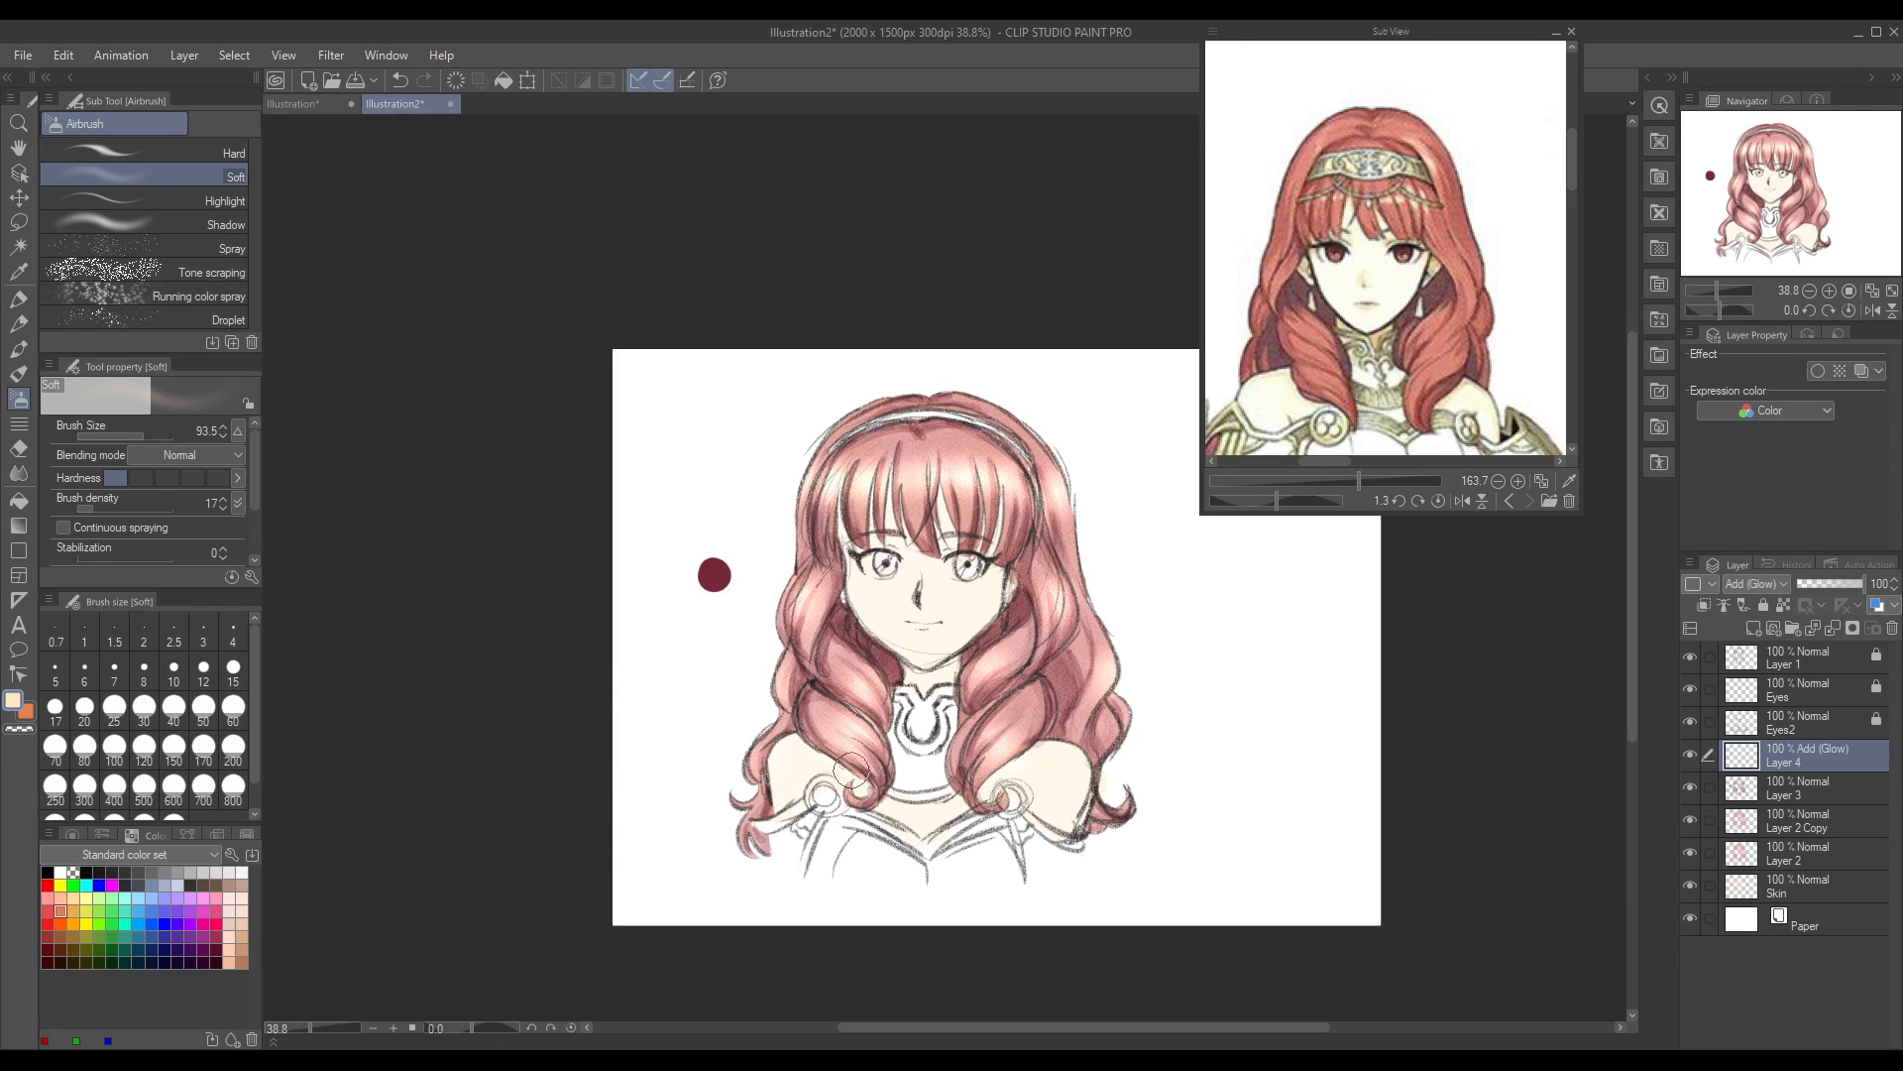
drag(802, 593, 806, 619)
drag(1058, 593, 1046, 618)
drag(764, 741, 756, 757)
drag(778, 686, 783, 674)
drag(828, 448, 813, 469)
Step: Identify the hair colour on Layer 2 Copy by toggling its visibility, and shift it to a more vivid red
click(1789, 789)
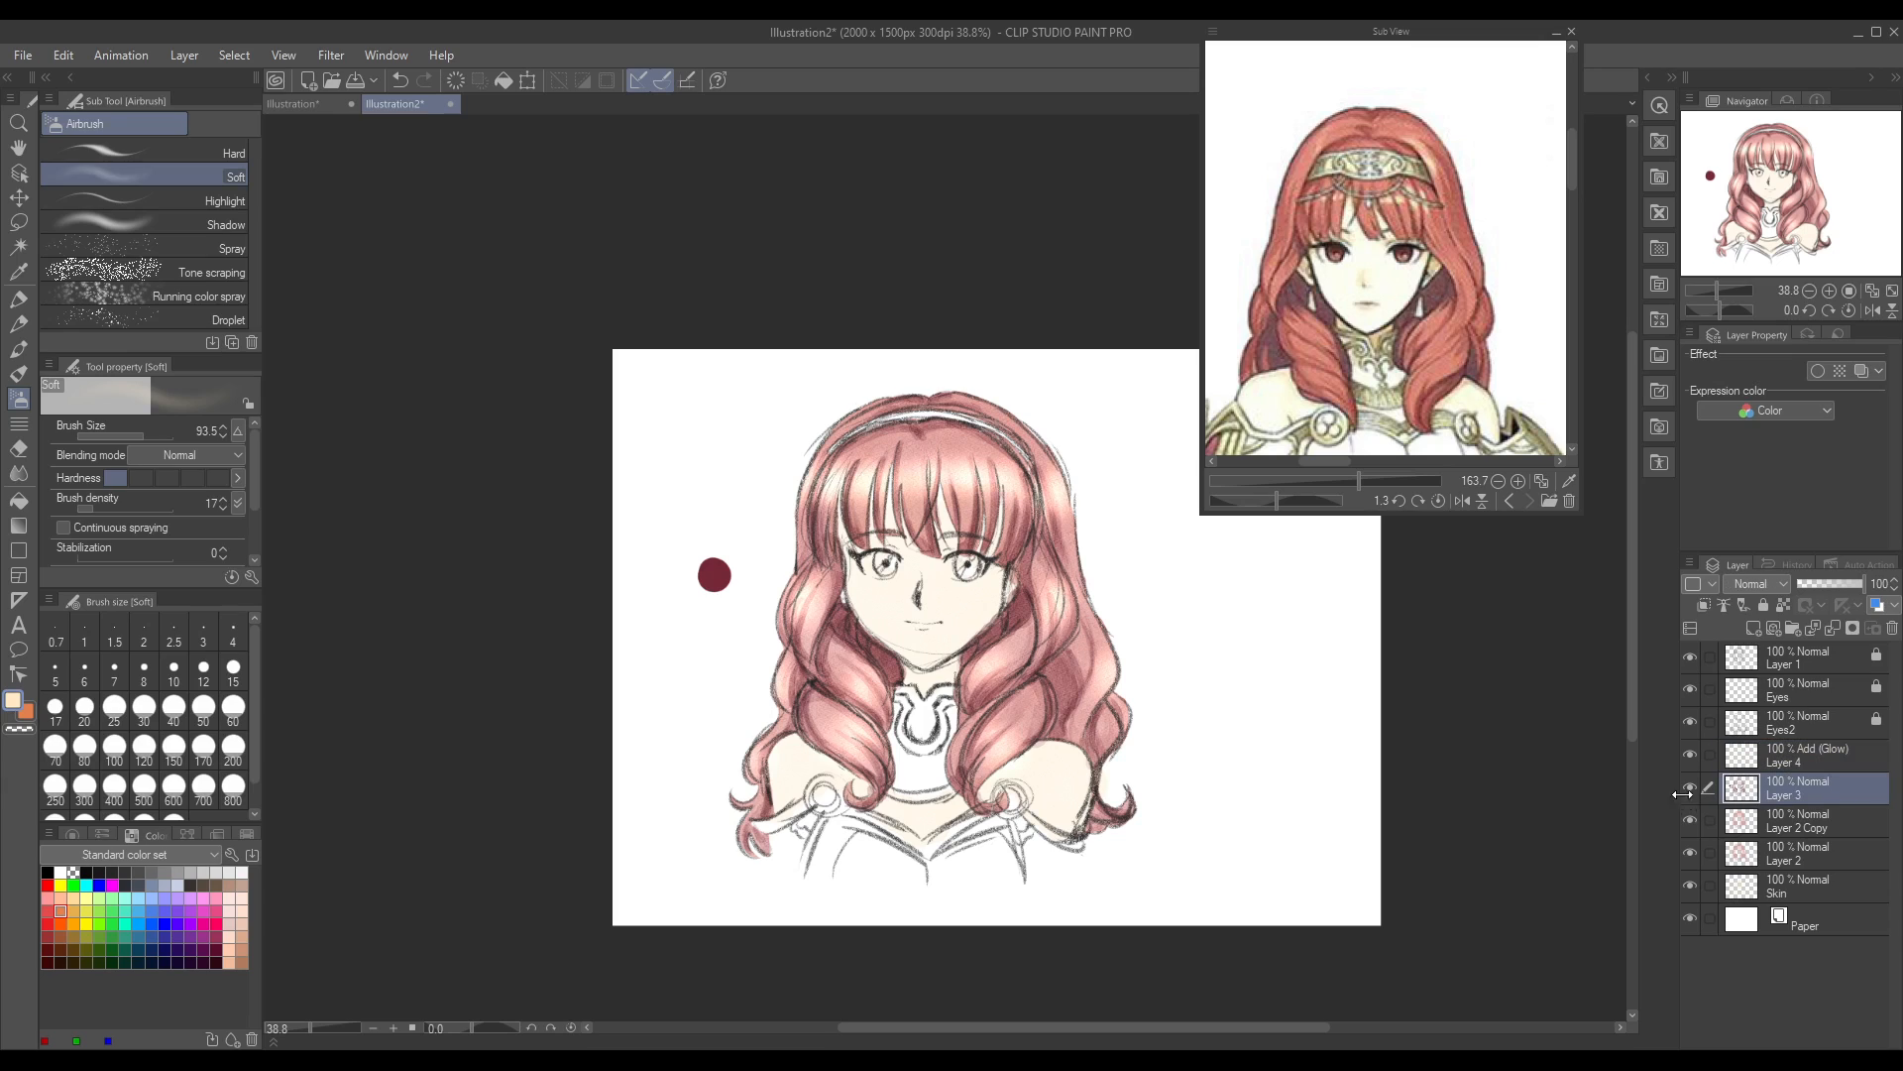
click(1693, 821)
click(1690, 821)
click(1791, 819)
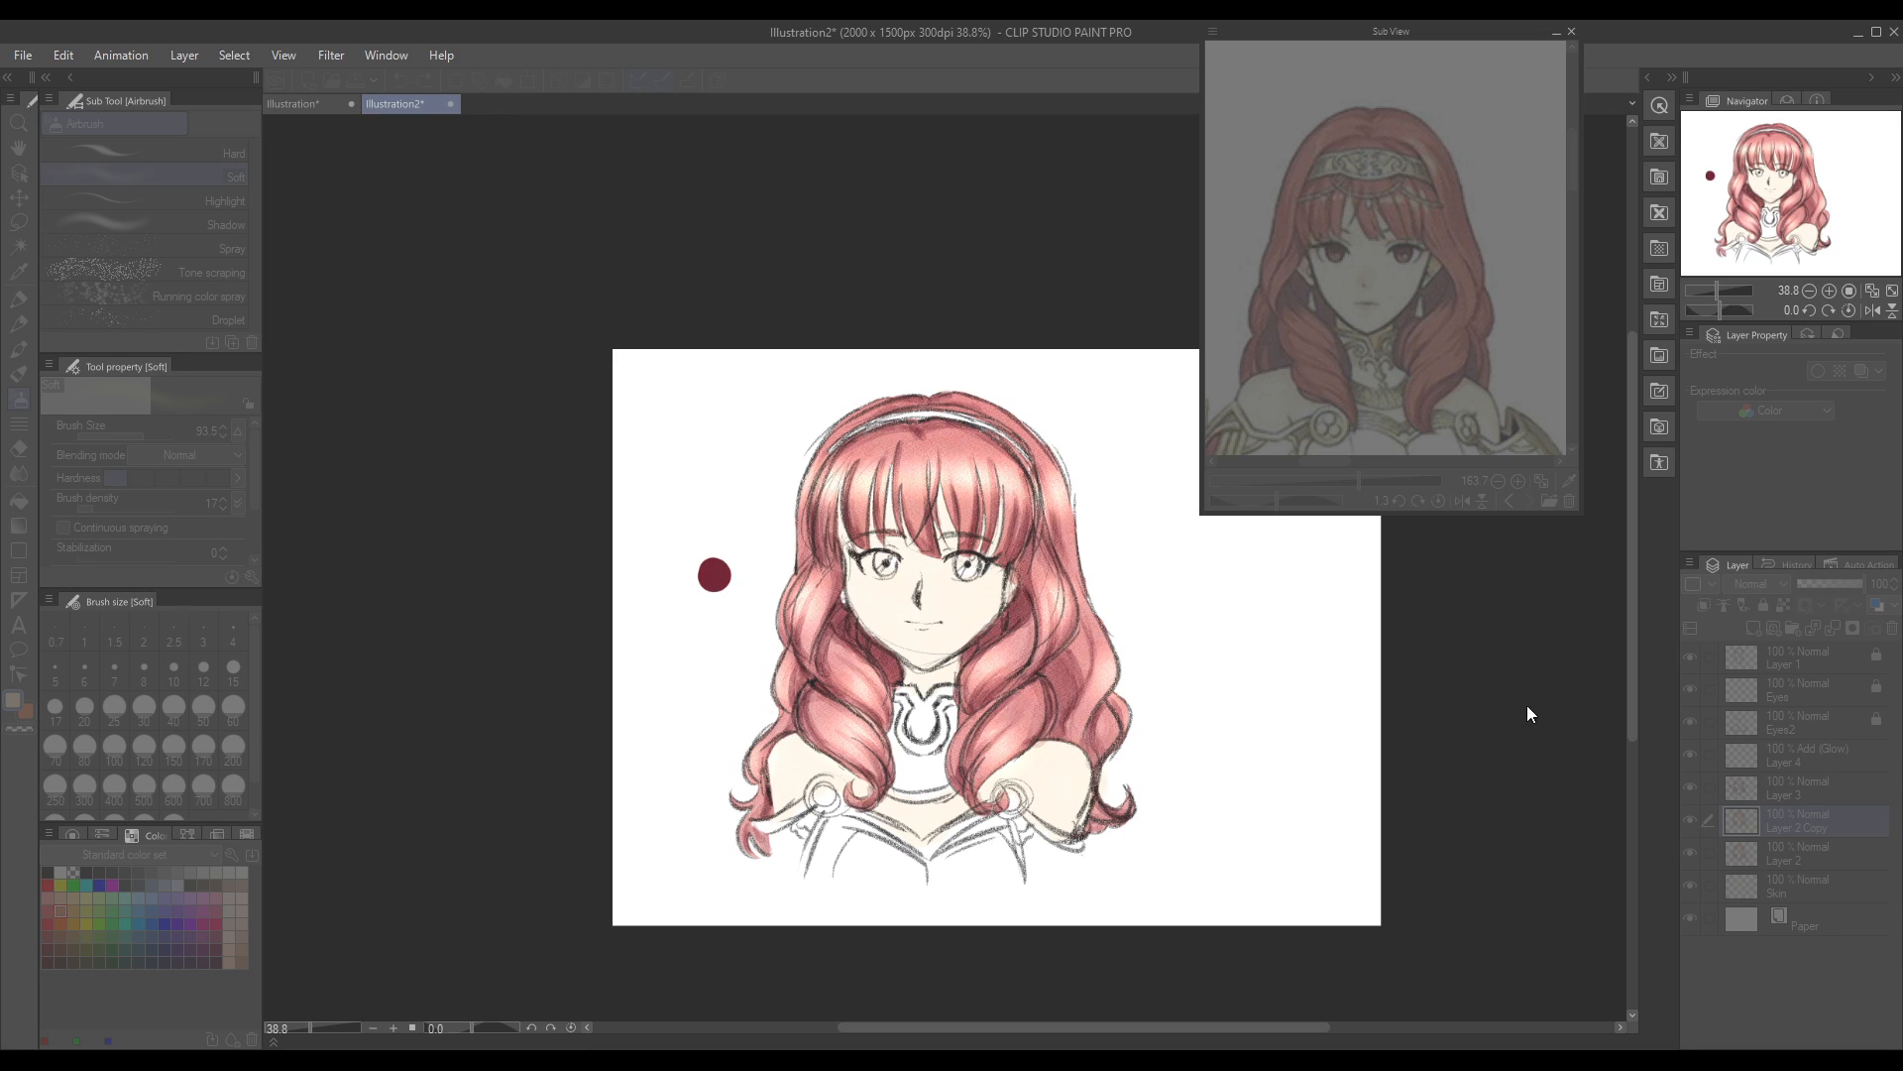
click(1667, 585)
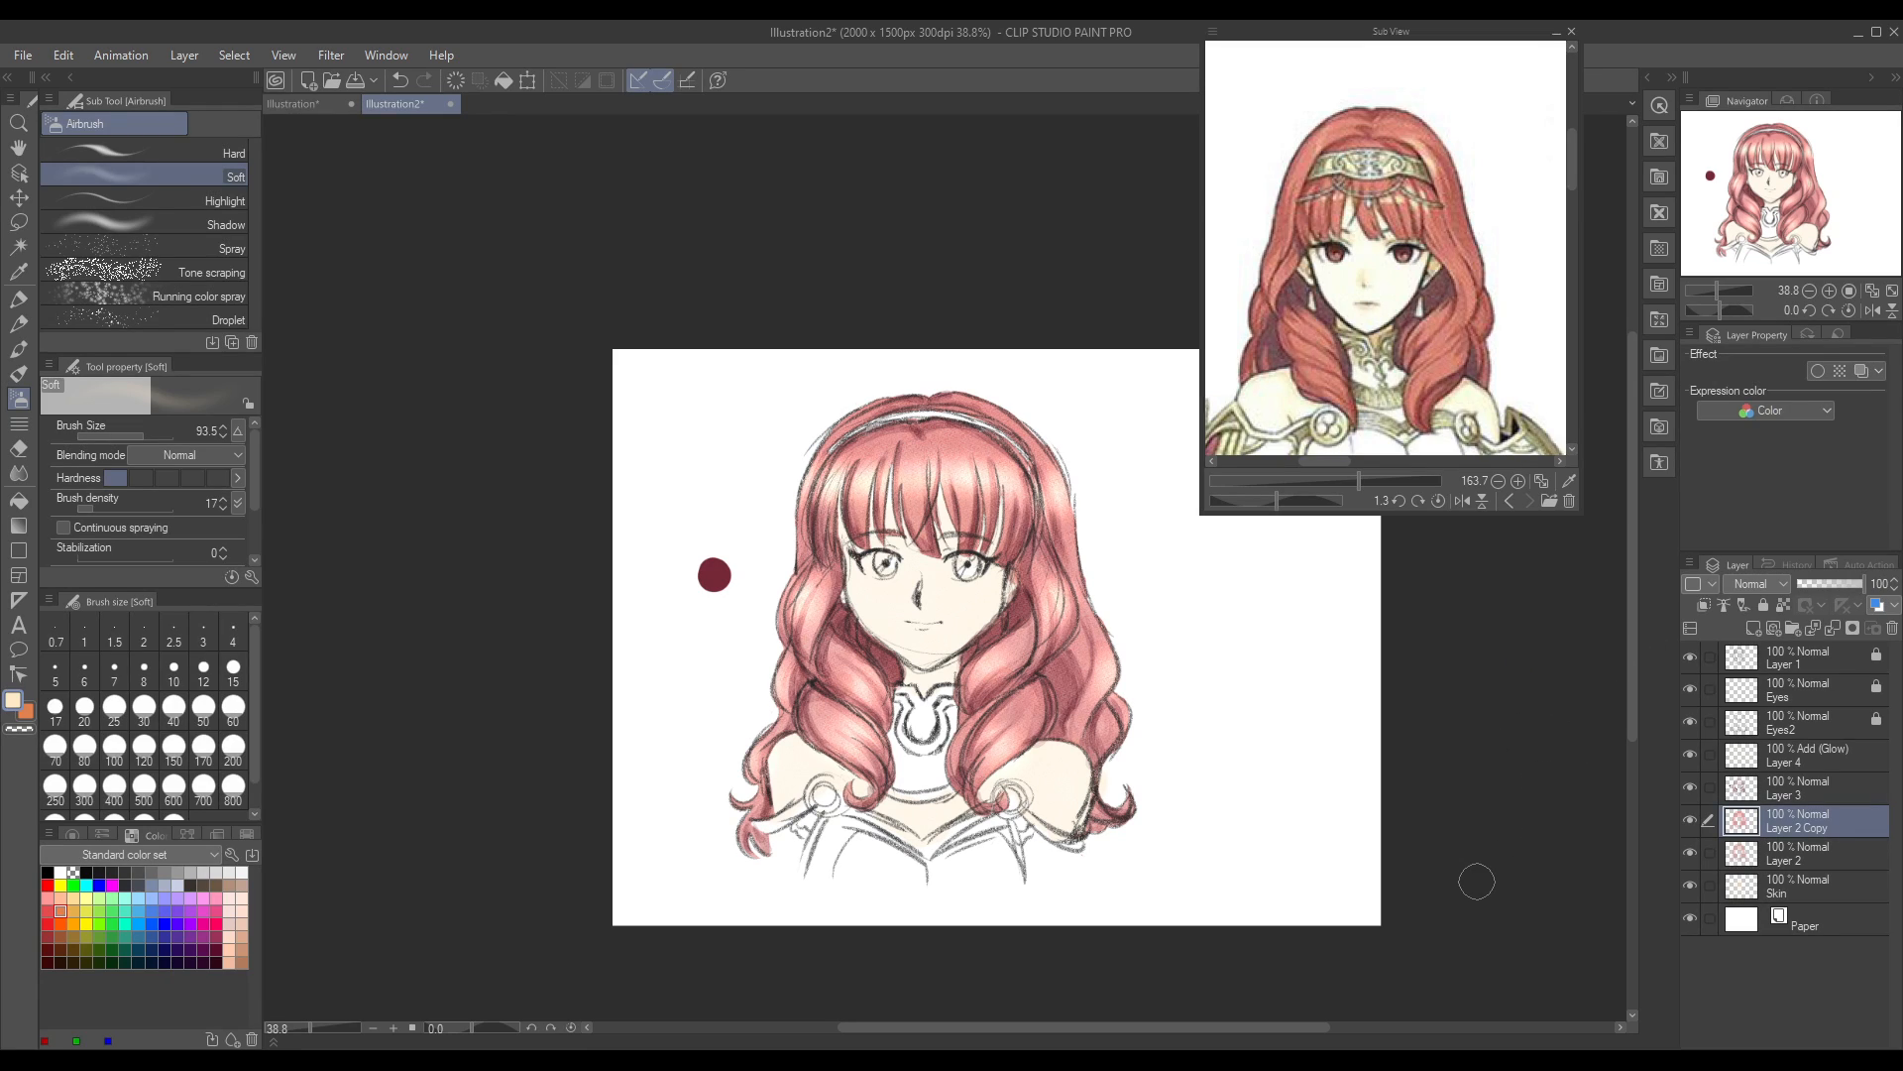
Step: Select Layer 2, the lower hair colour layer, for editing
click(1805, 859)
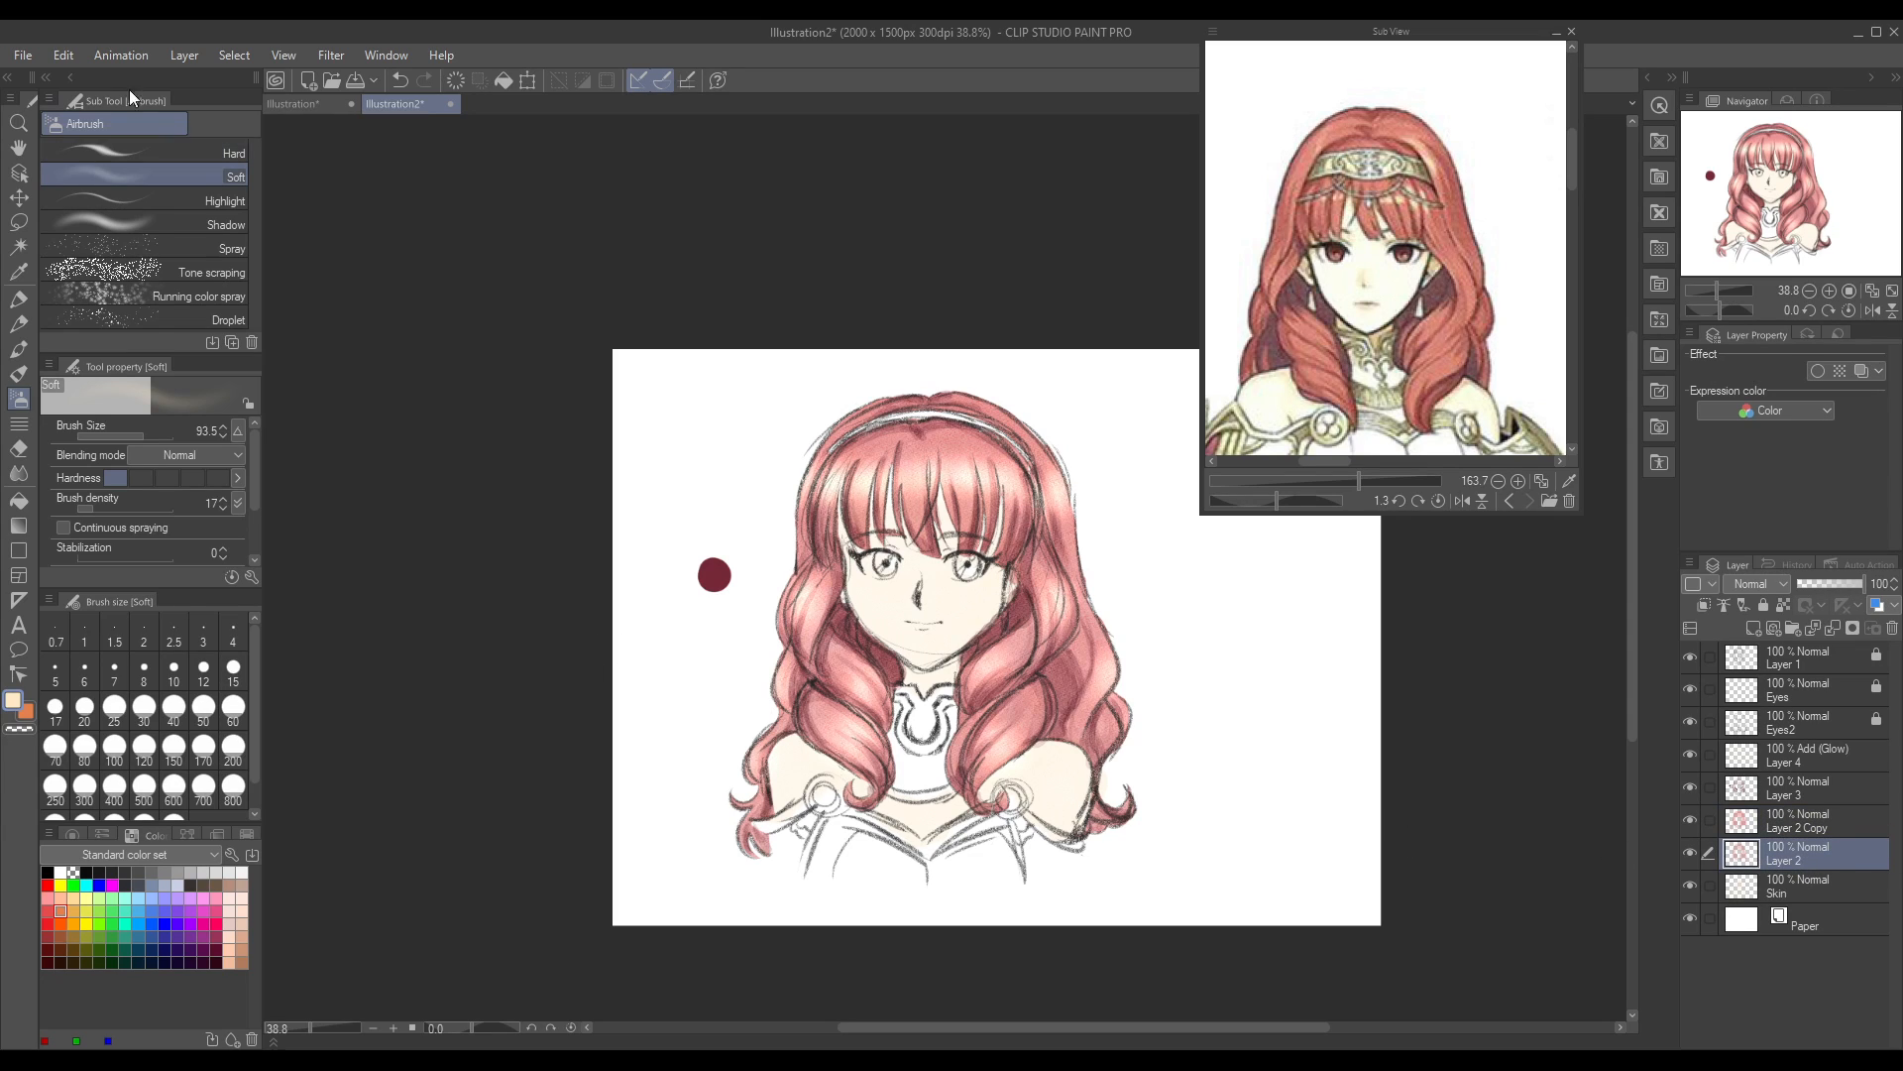
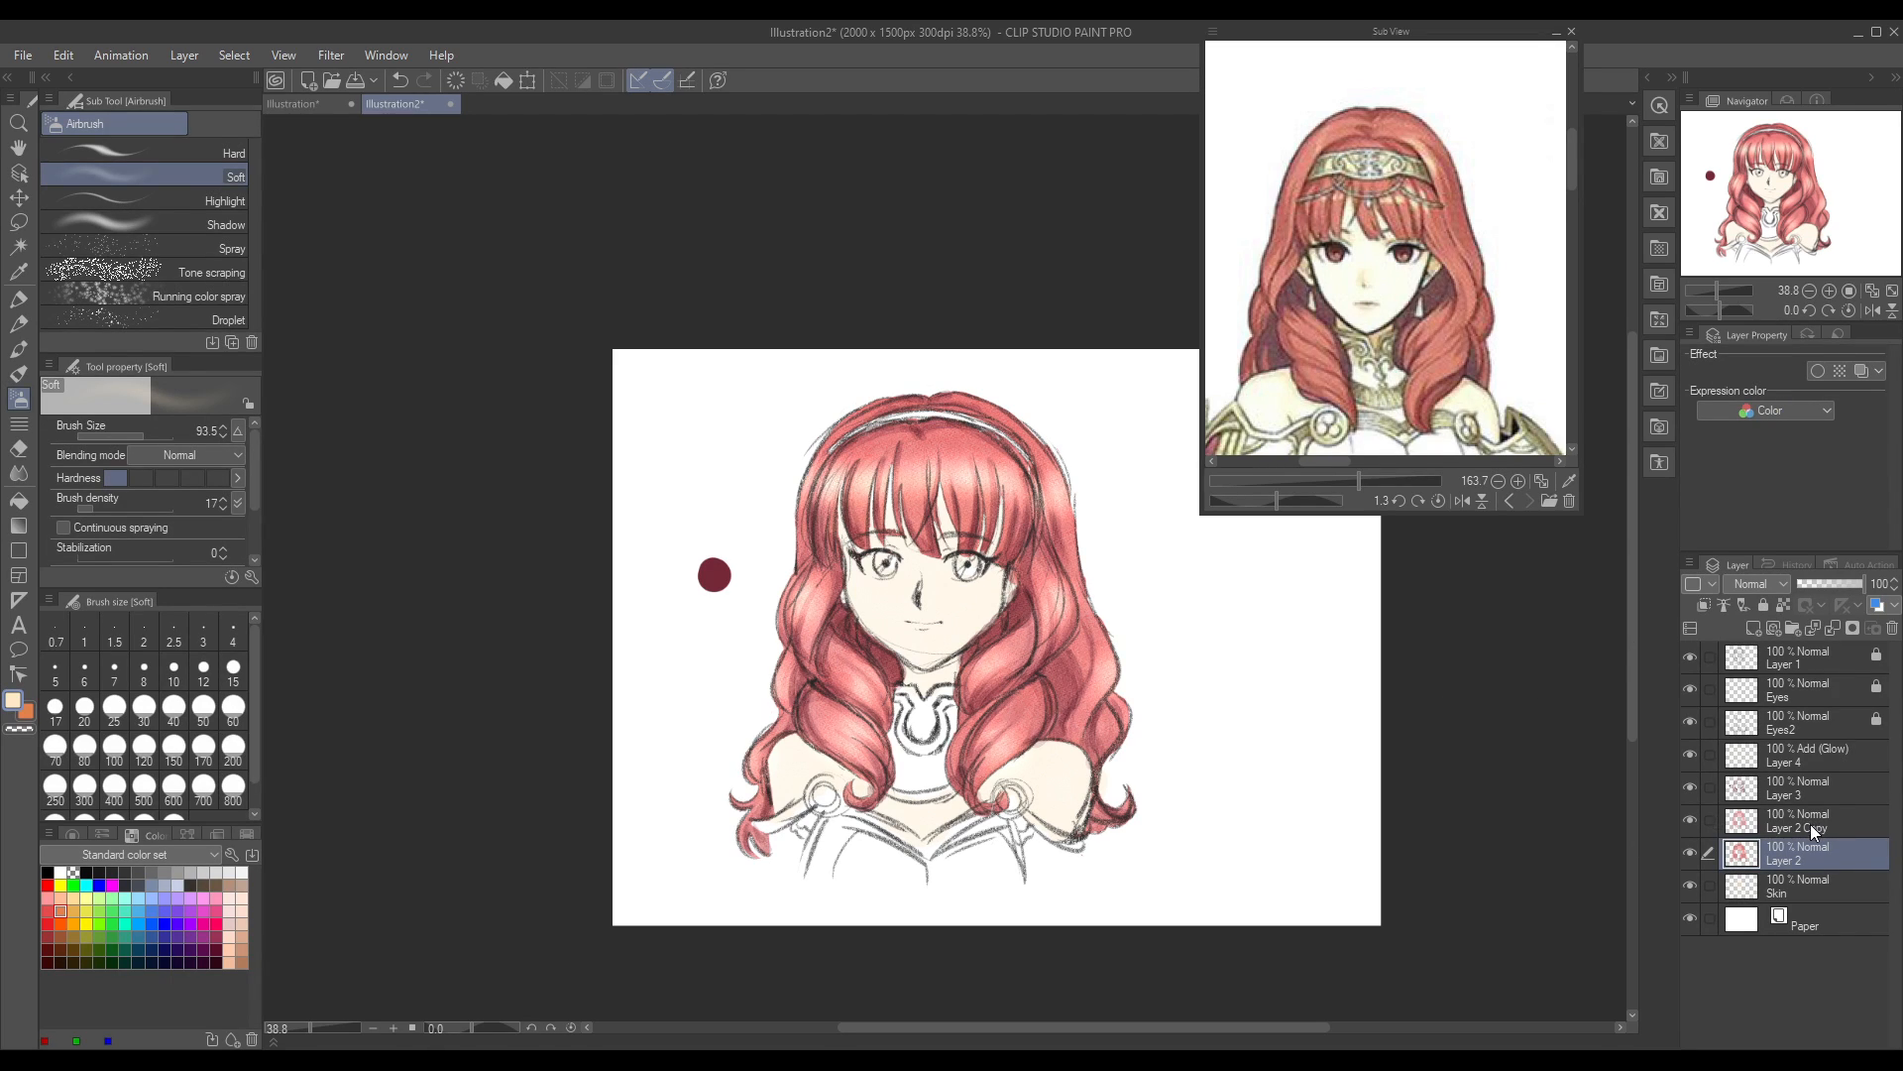
Step: Adjust the red hair colour on Layer 2 Copy with a tonal correction
click(1811, 824)
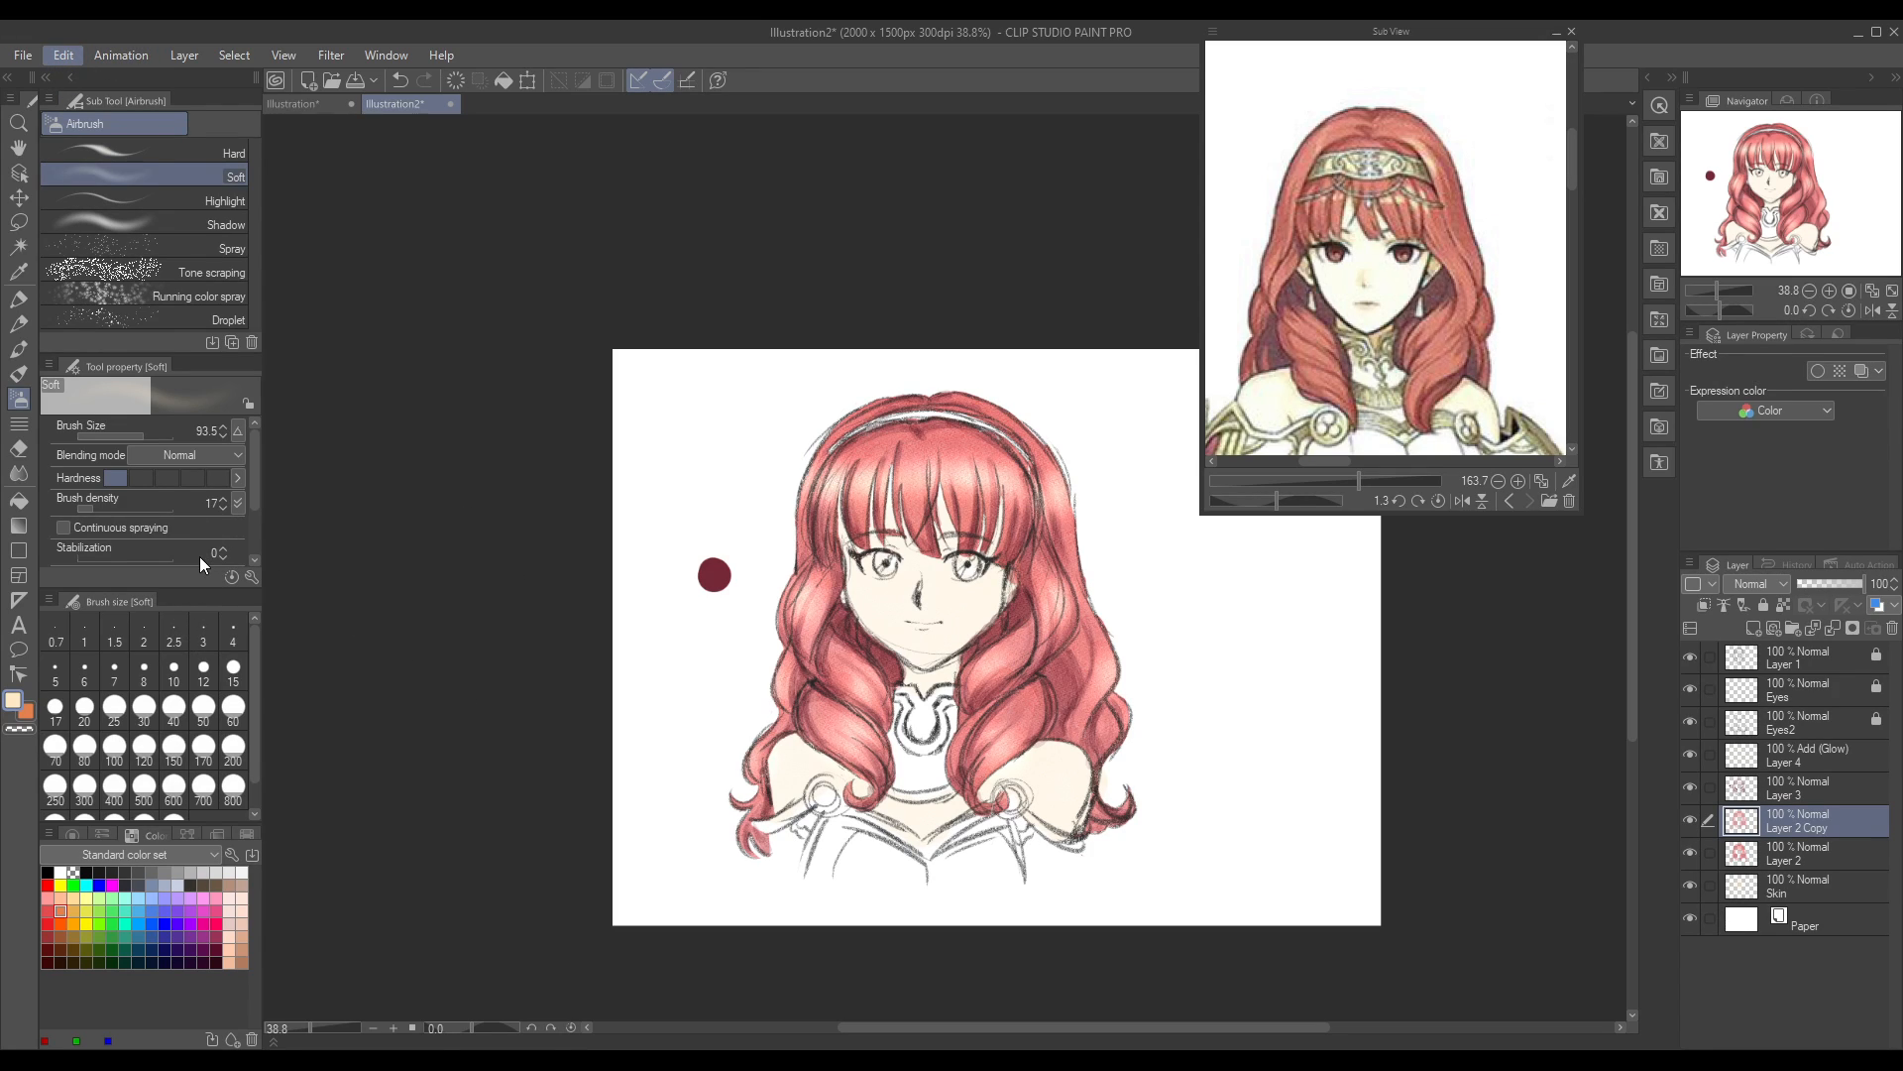
click(465, 624)
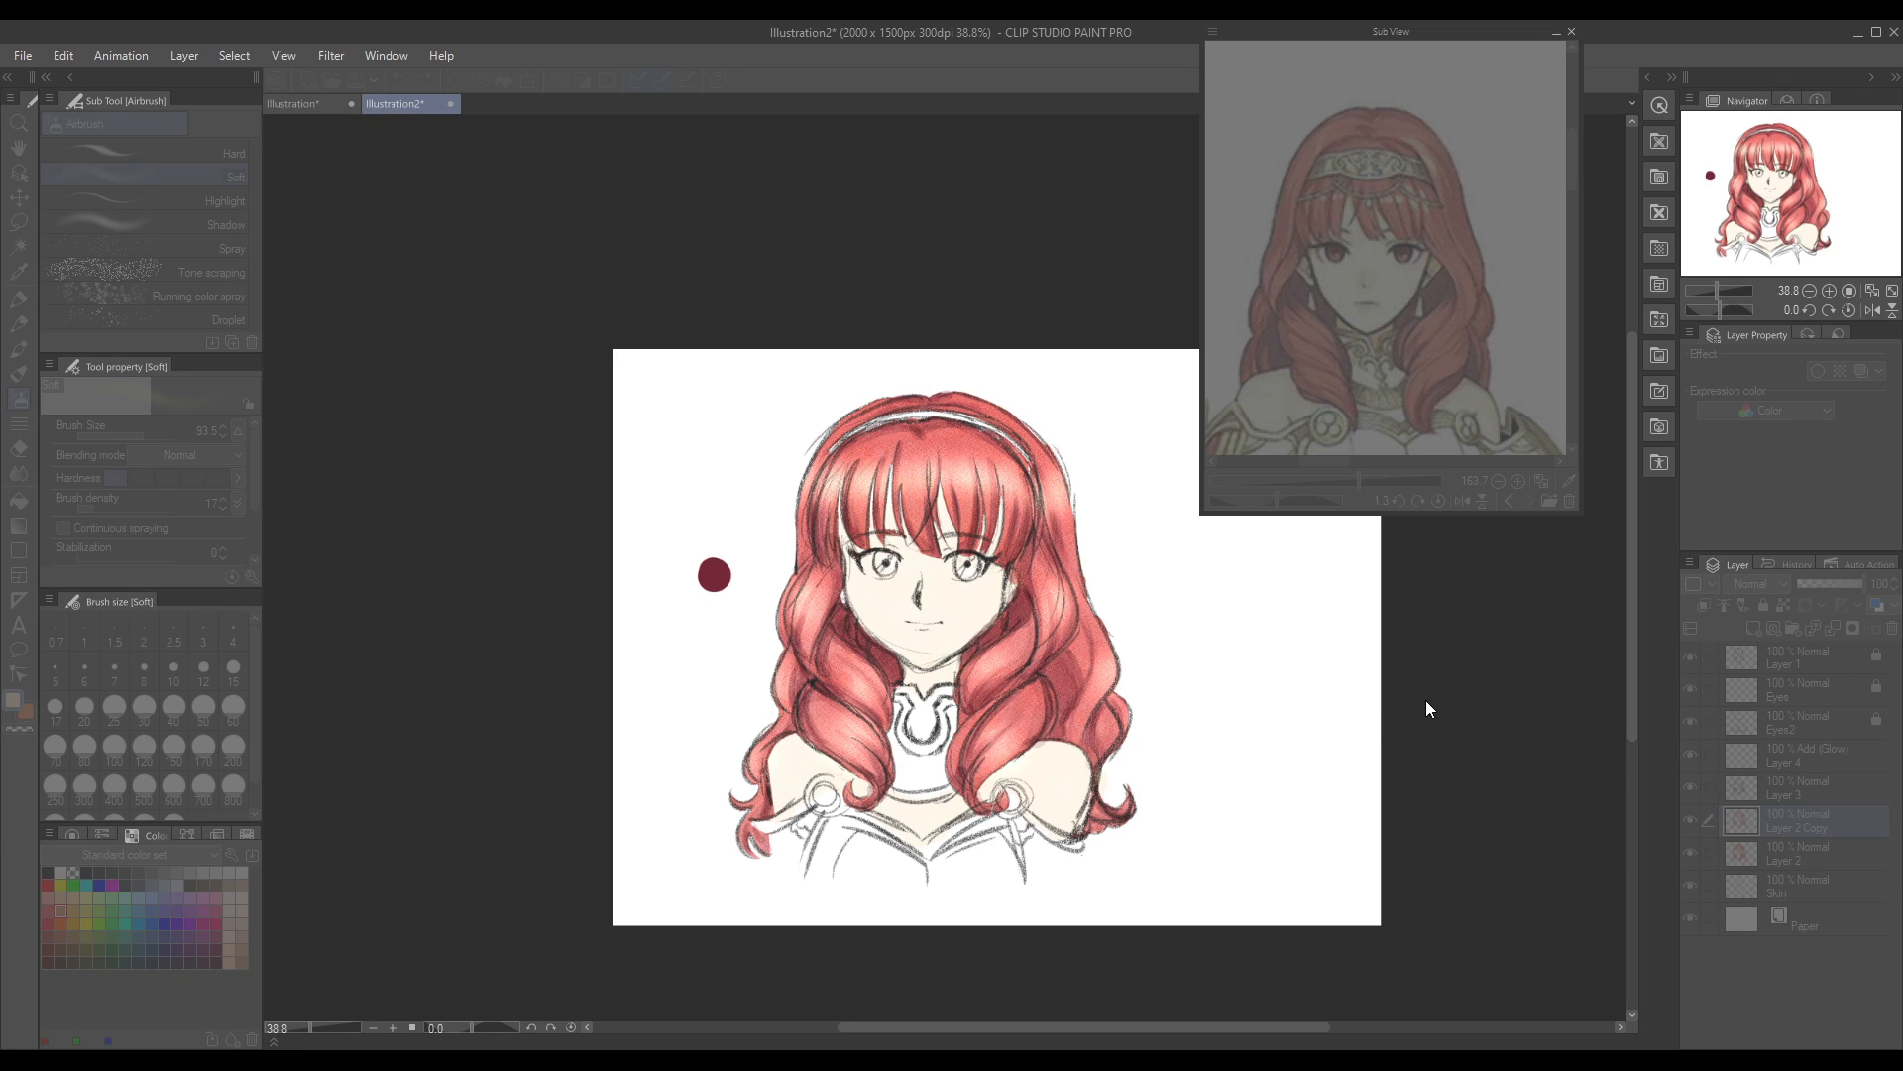
click(1693, 570)
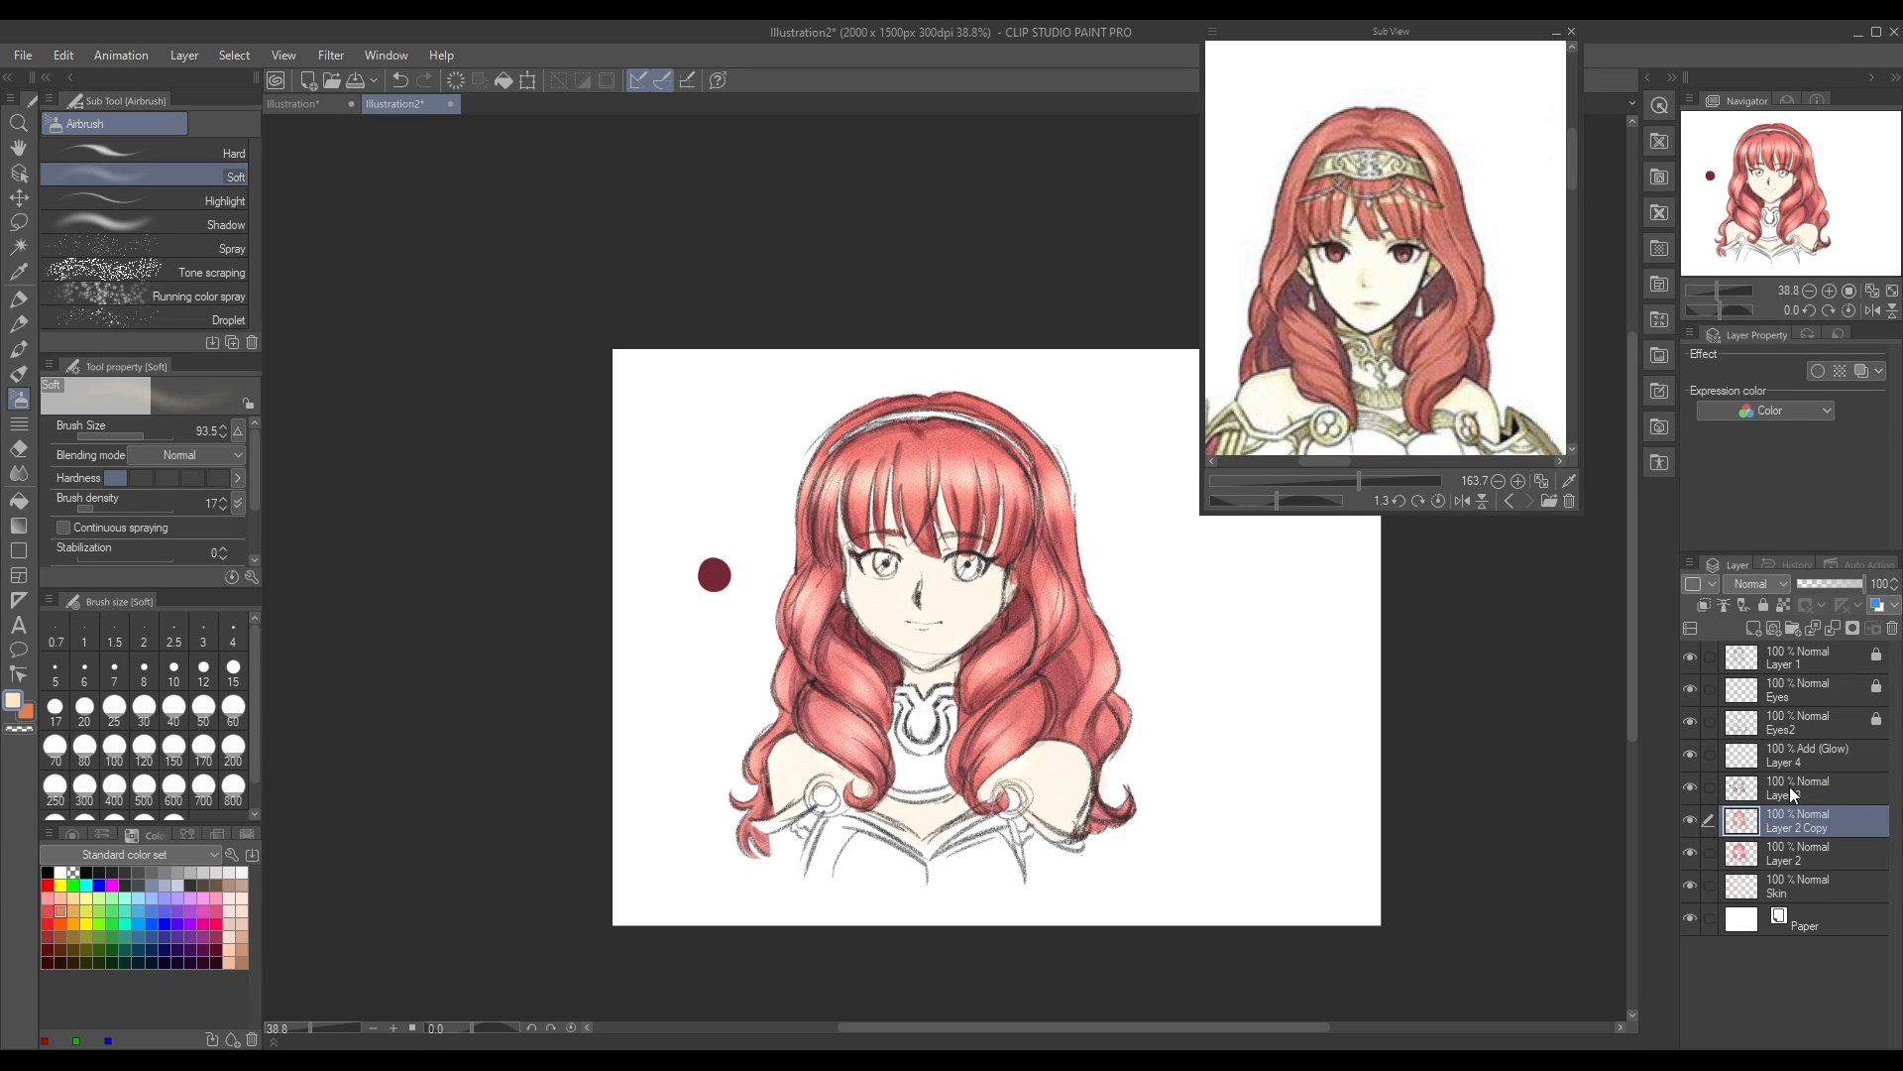
Step: Add a new layer directly above Skin and sample the iris red from the eyes in the anime reference image
click(1806, 888)
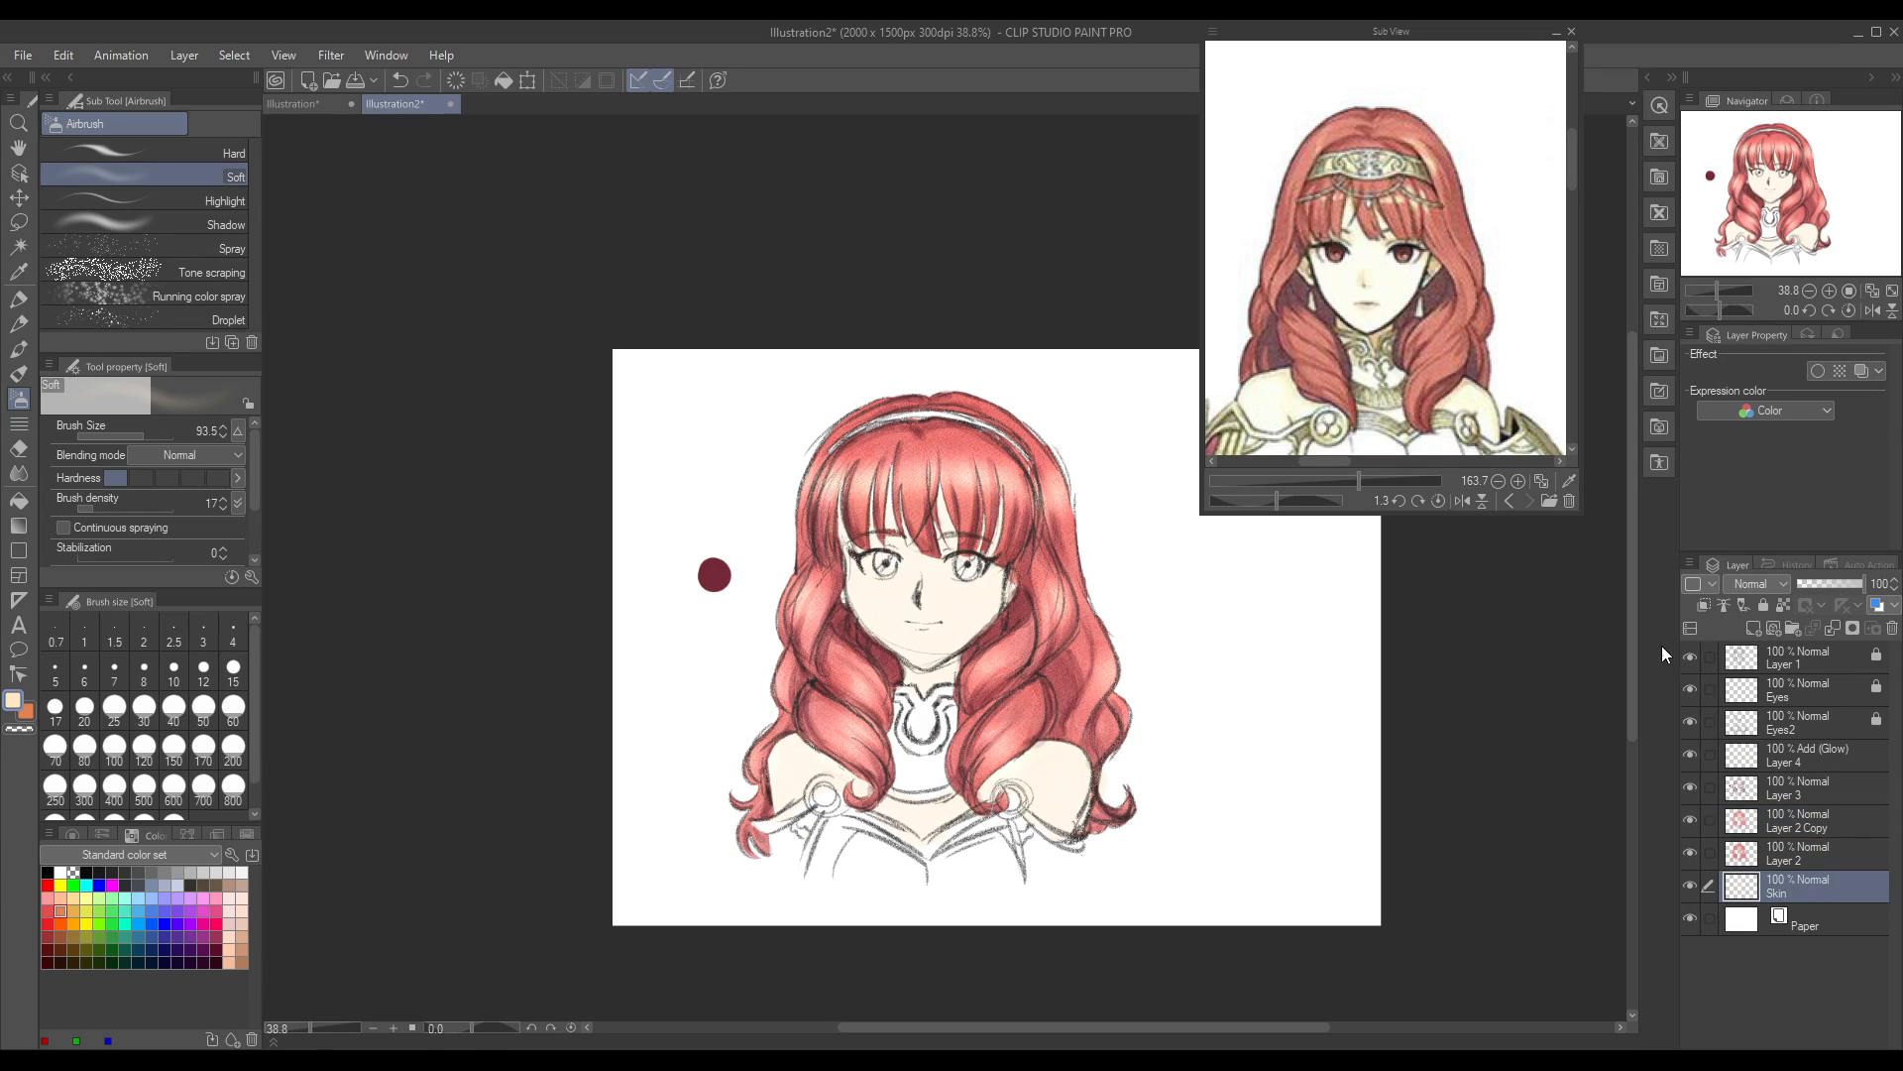
click(1753, 628)
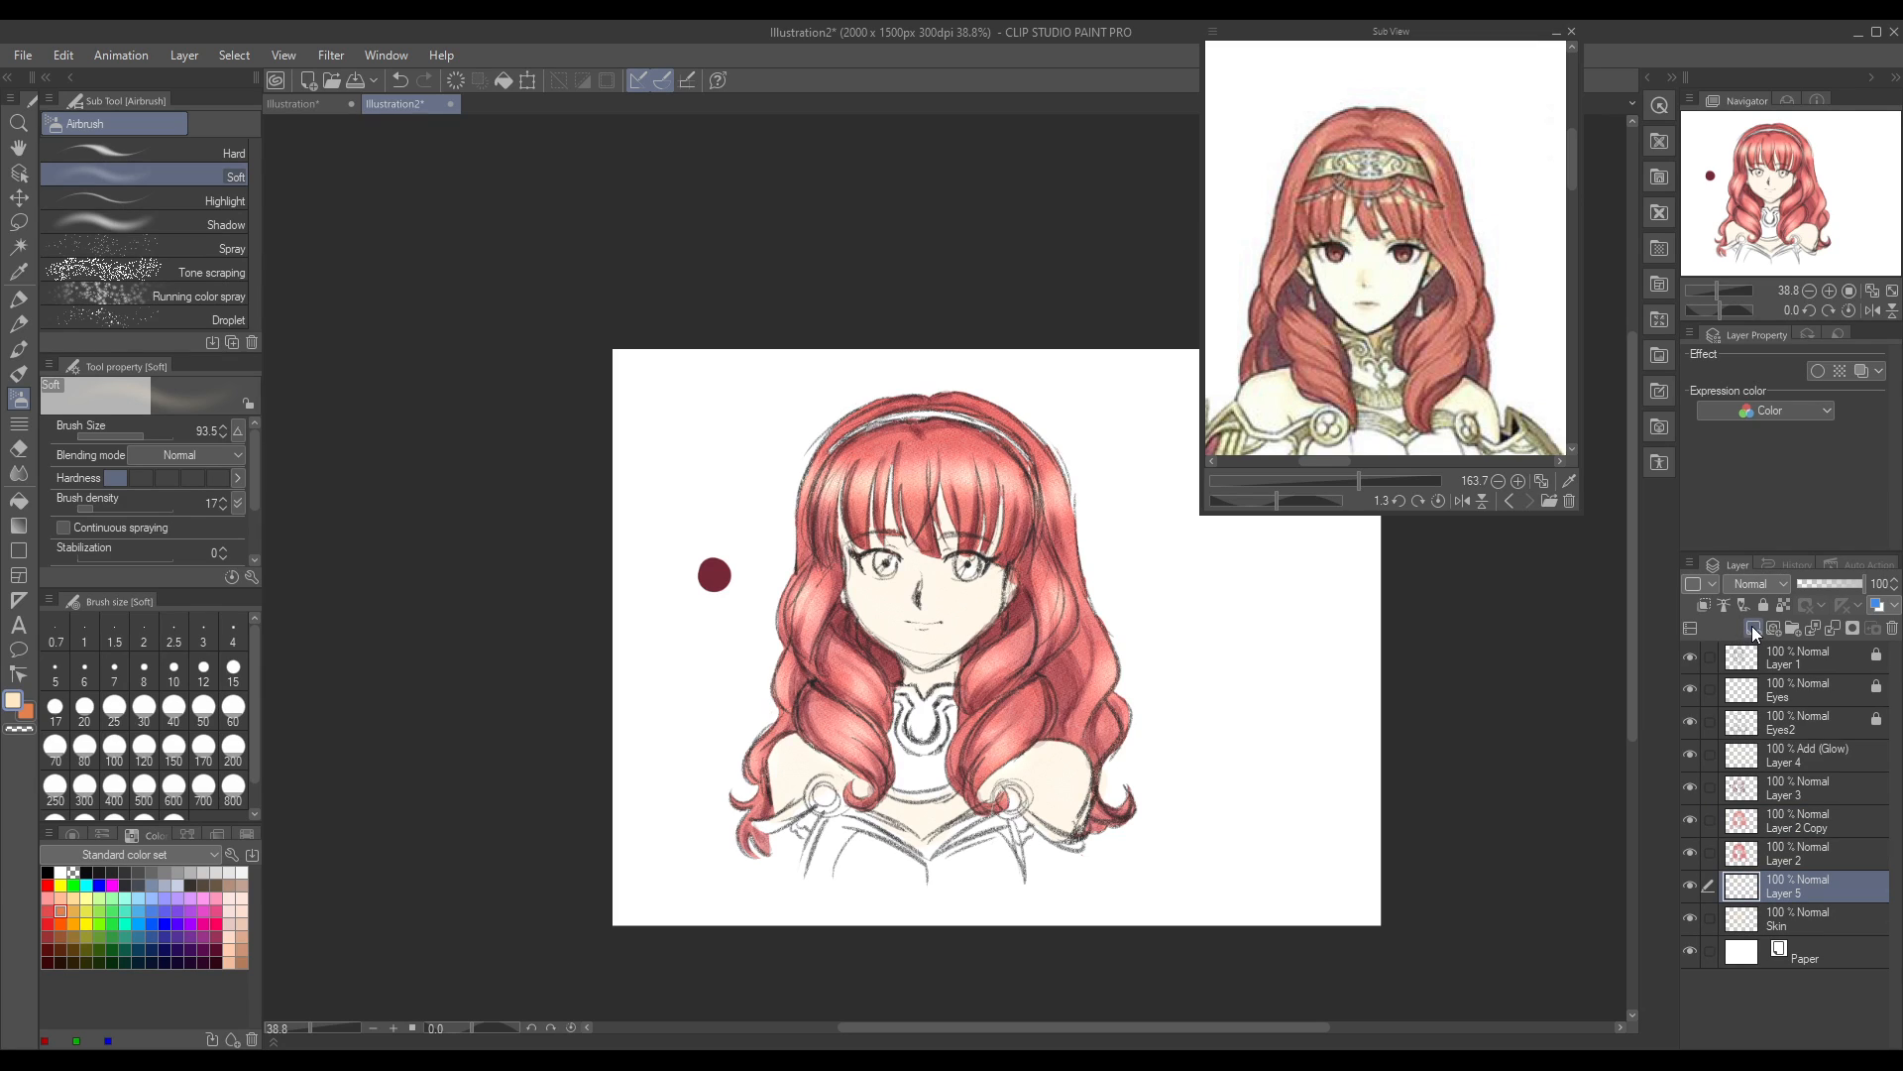
click(1507, 503)
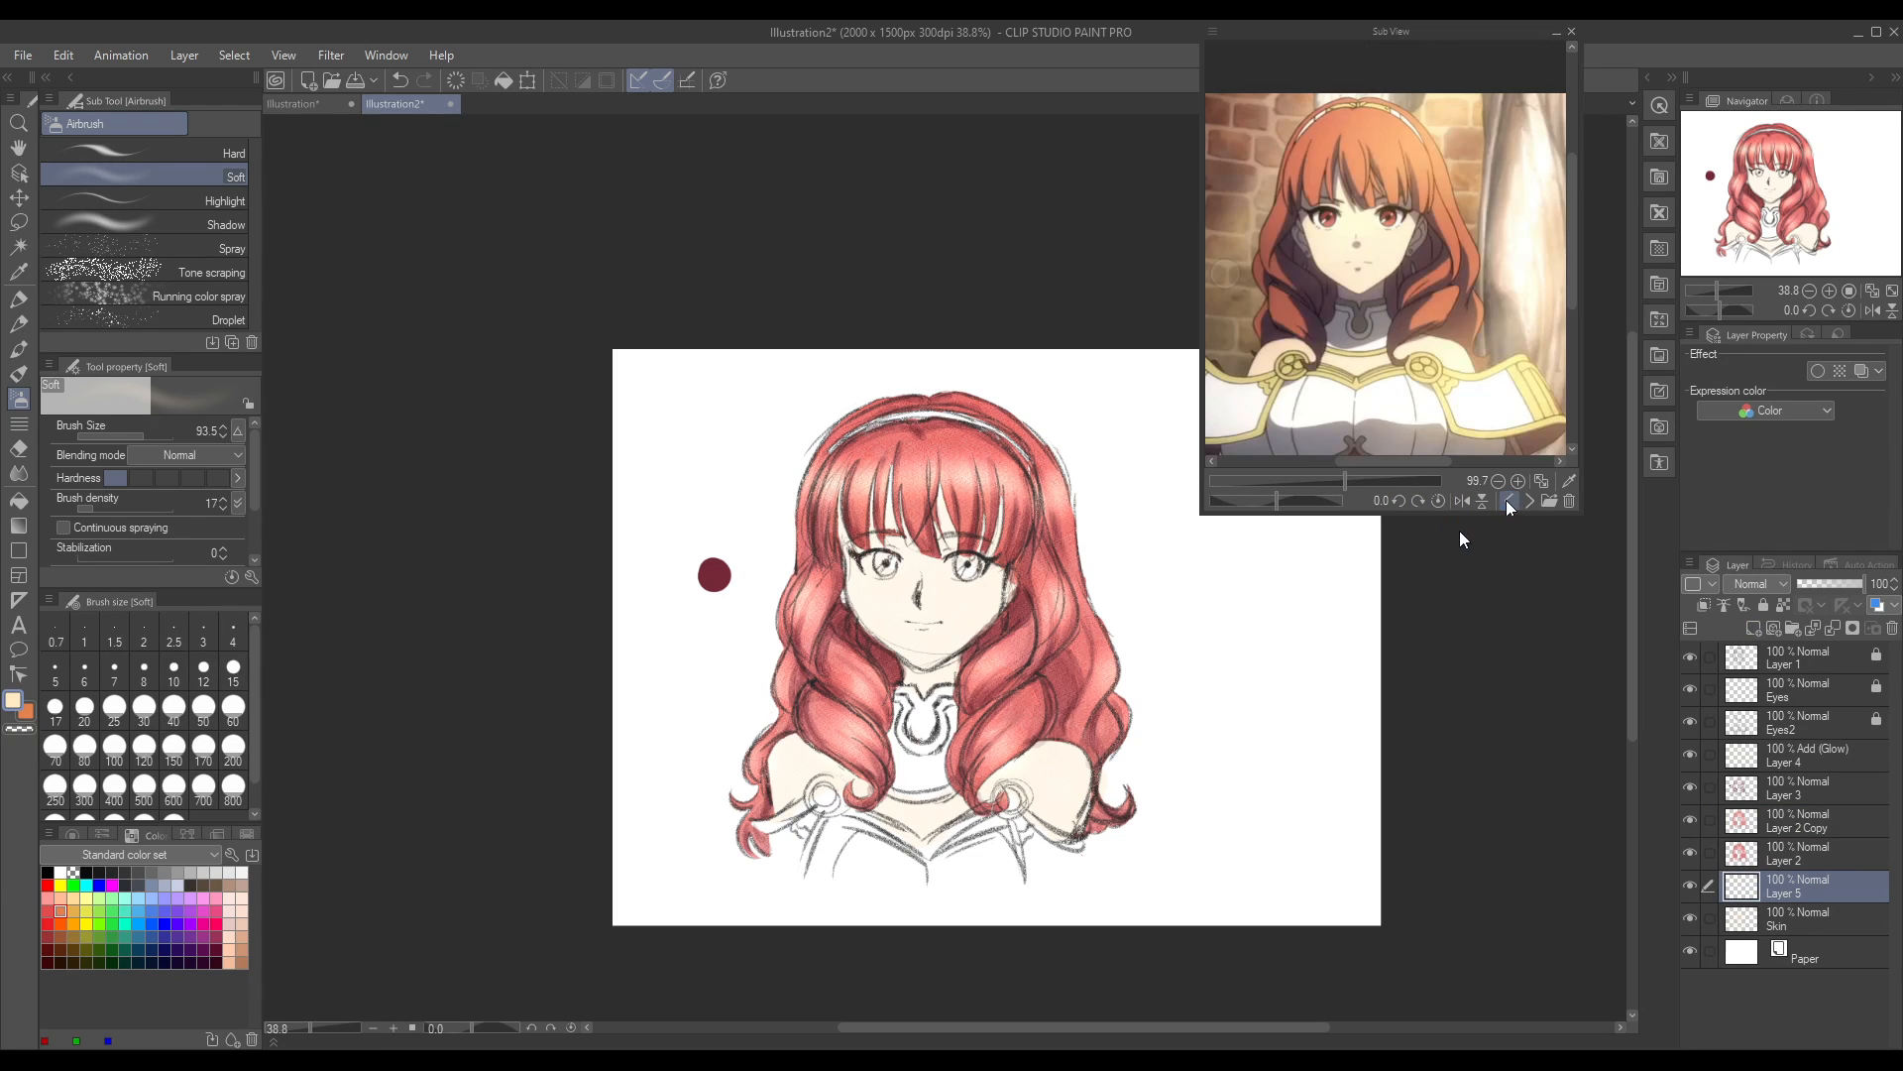
mouse_move(1358, 480)
mouse_down()
mouse_move(1381, 480)
mouse_move(1377, 460)
mouse_up()
drag(1574, 239, 1577, 233)
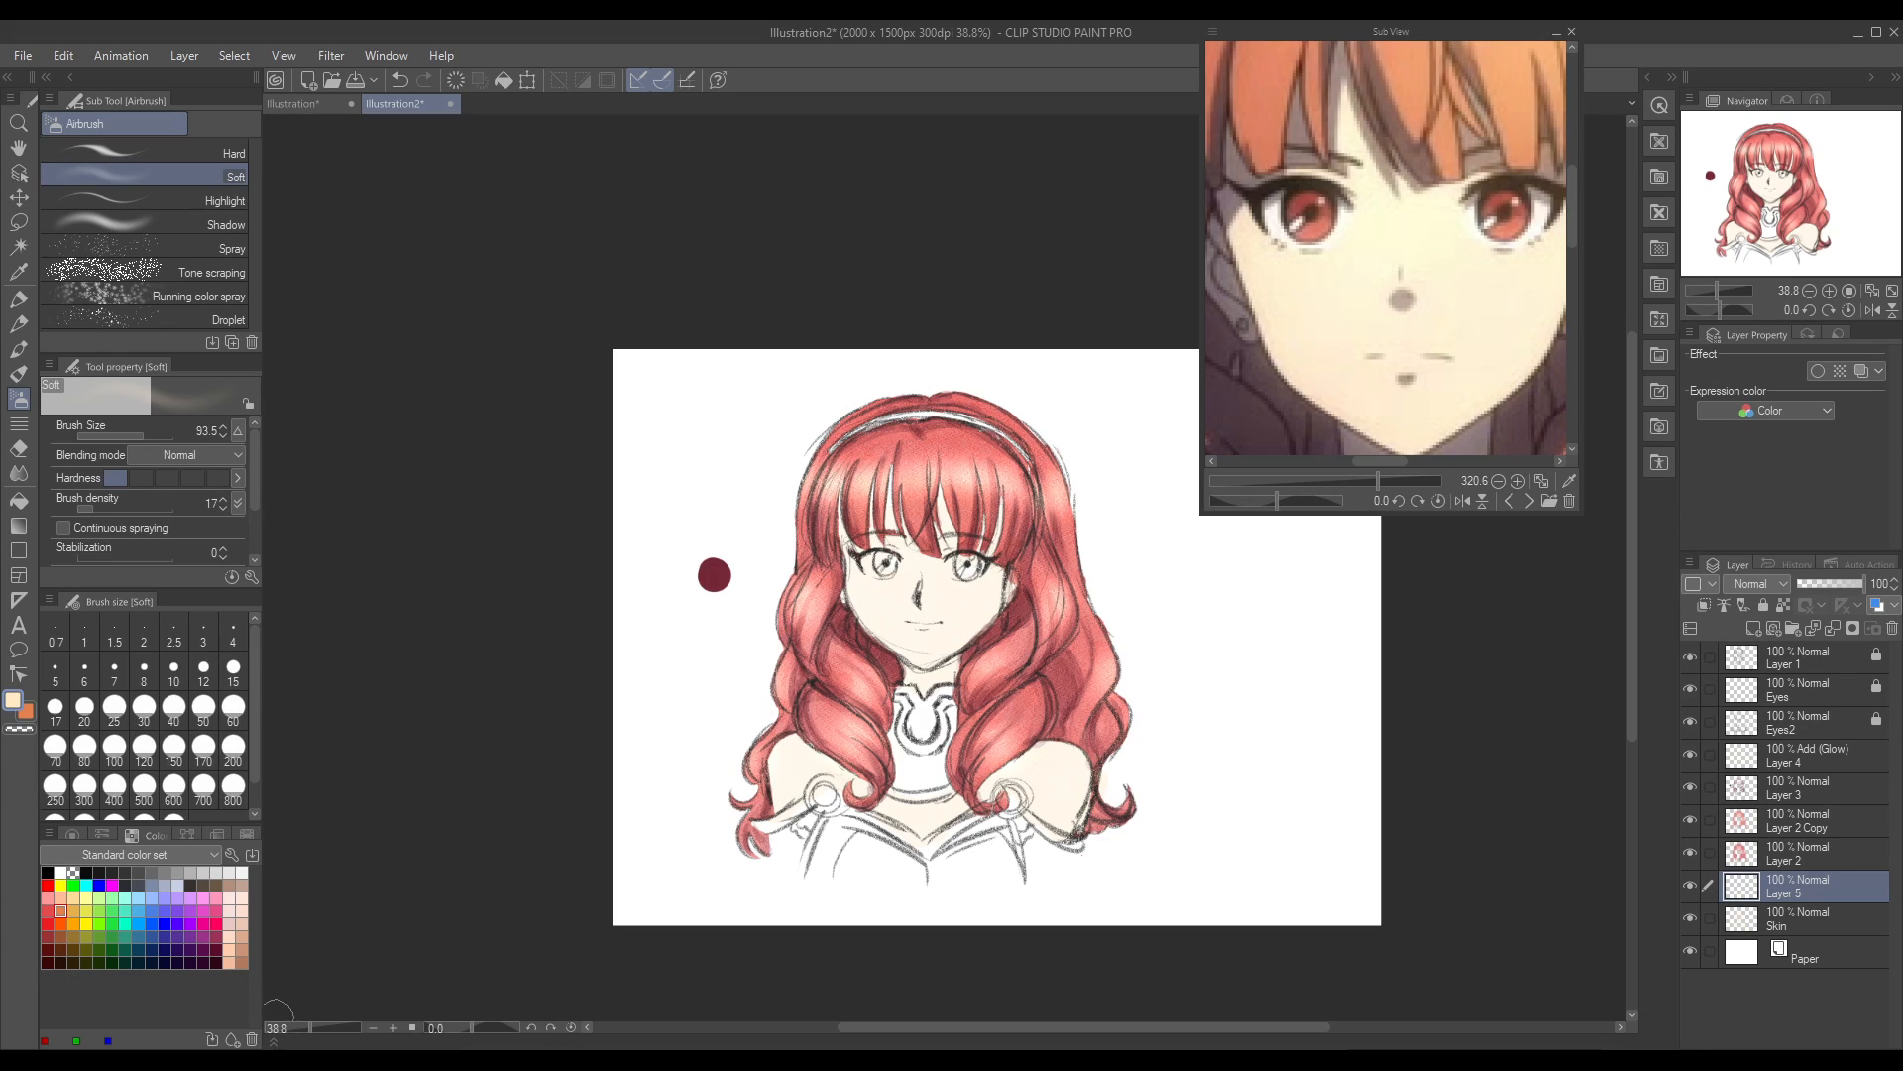
click(19, 271)
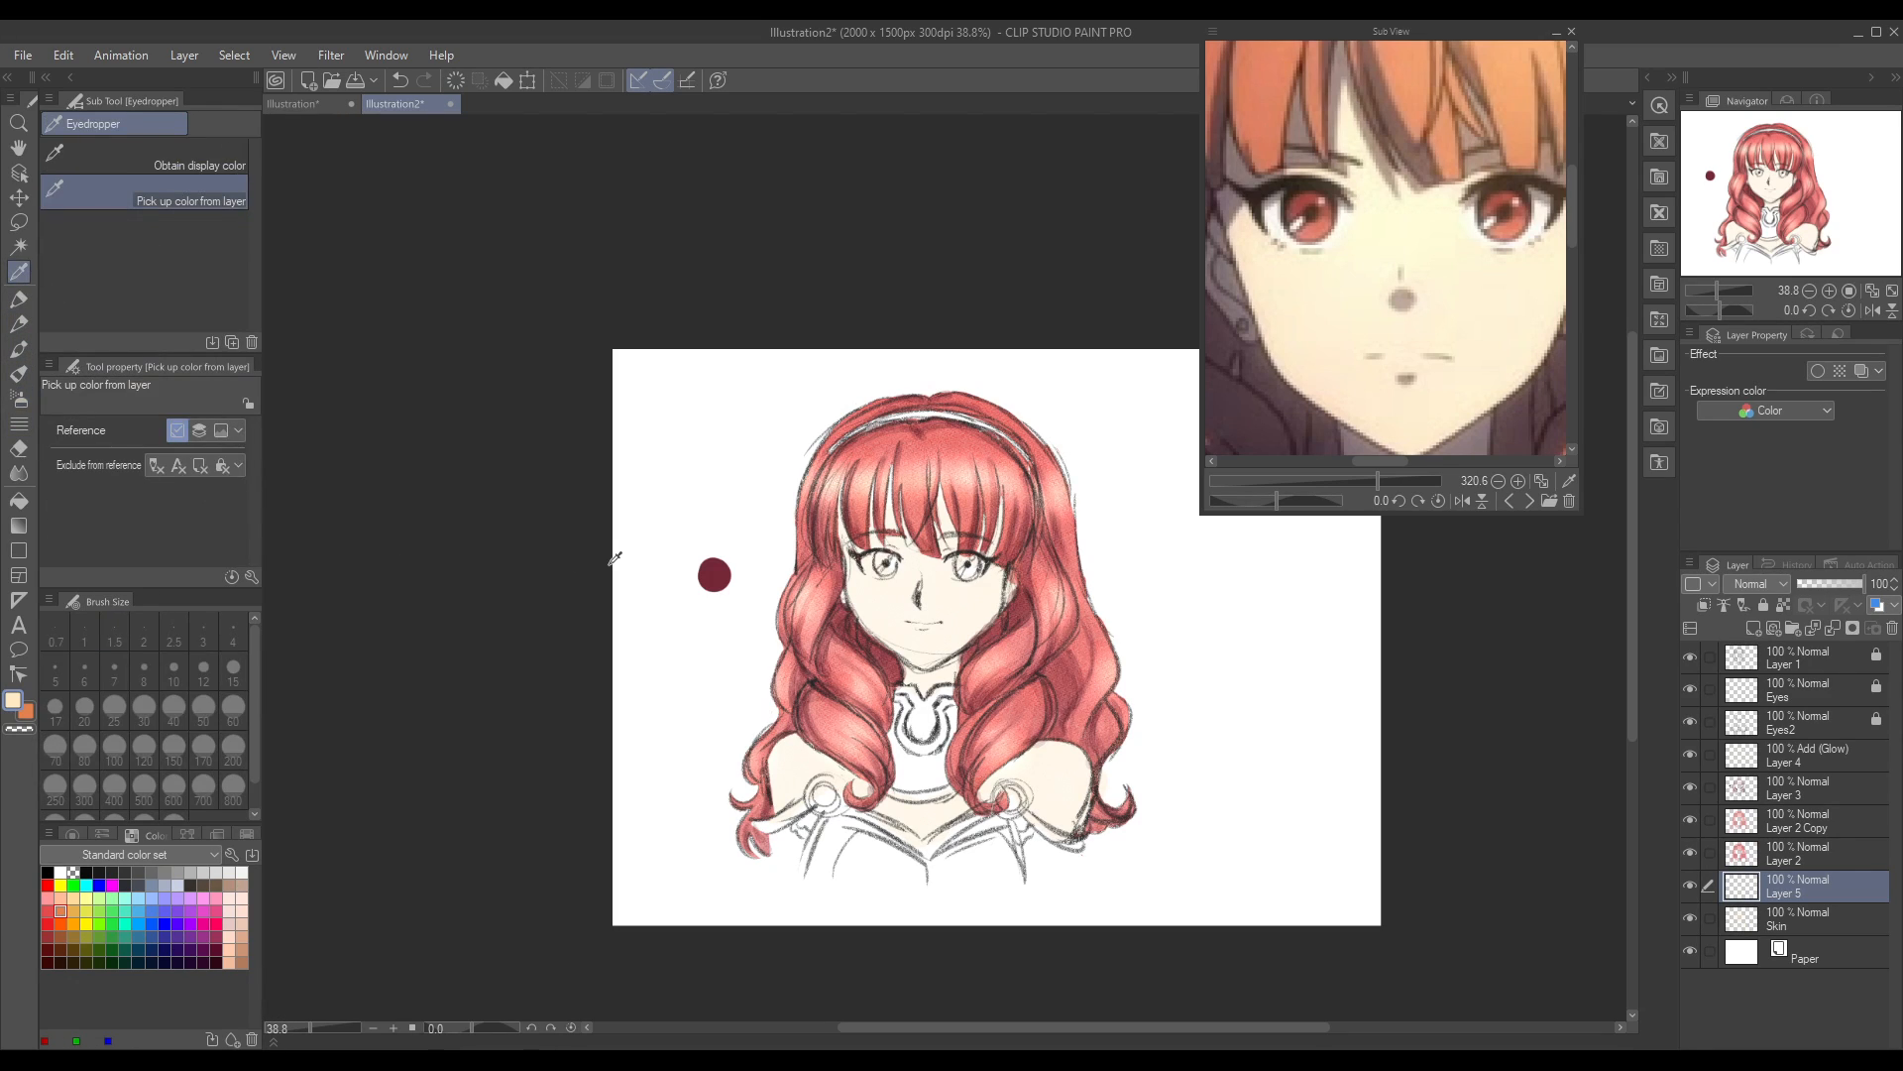
click(1308, 194)
Step: Try colouring the left iris with the Gouache brush, and undo the stroke
drag(307, 1027, 319, 1031)
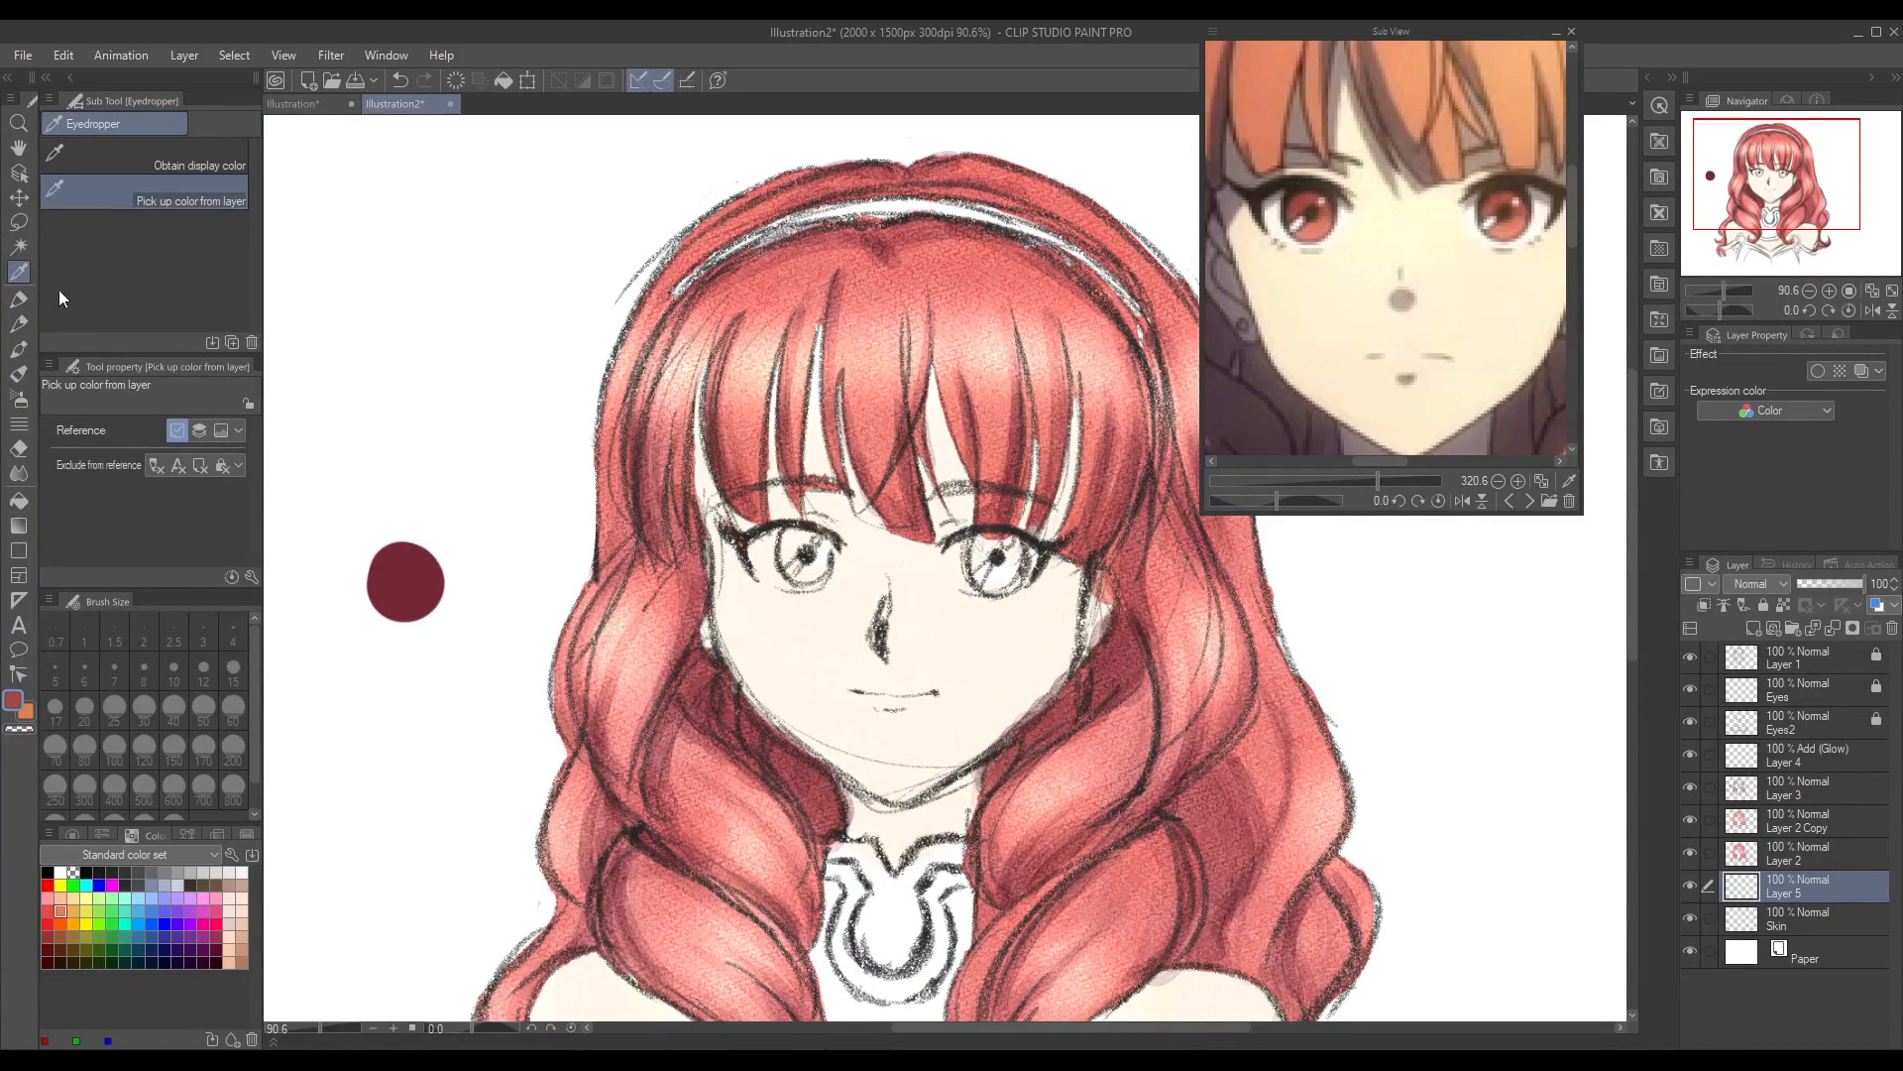
click(25, 321)
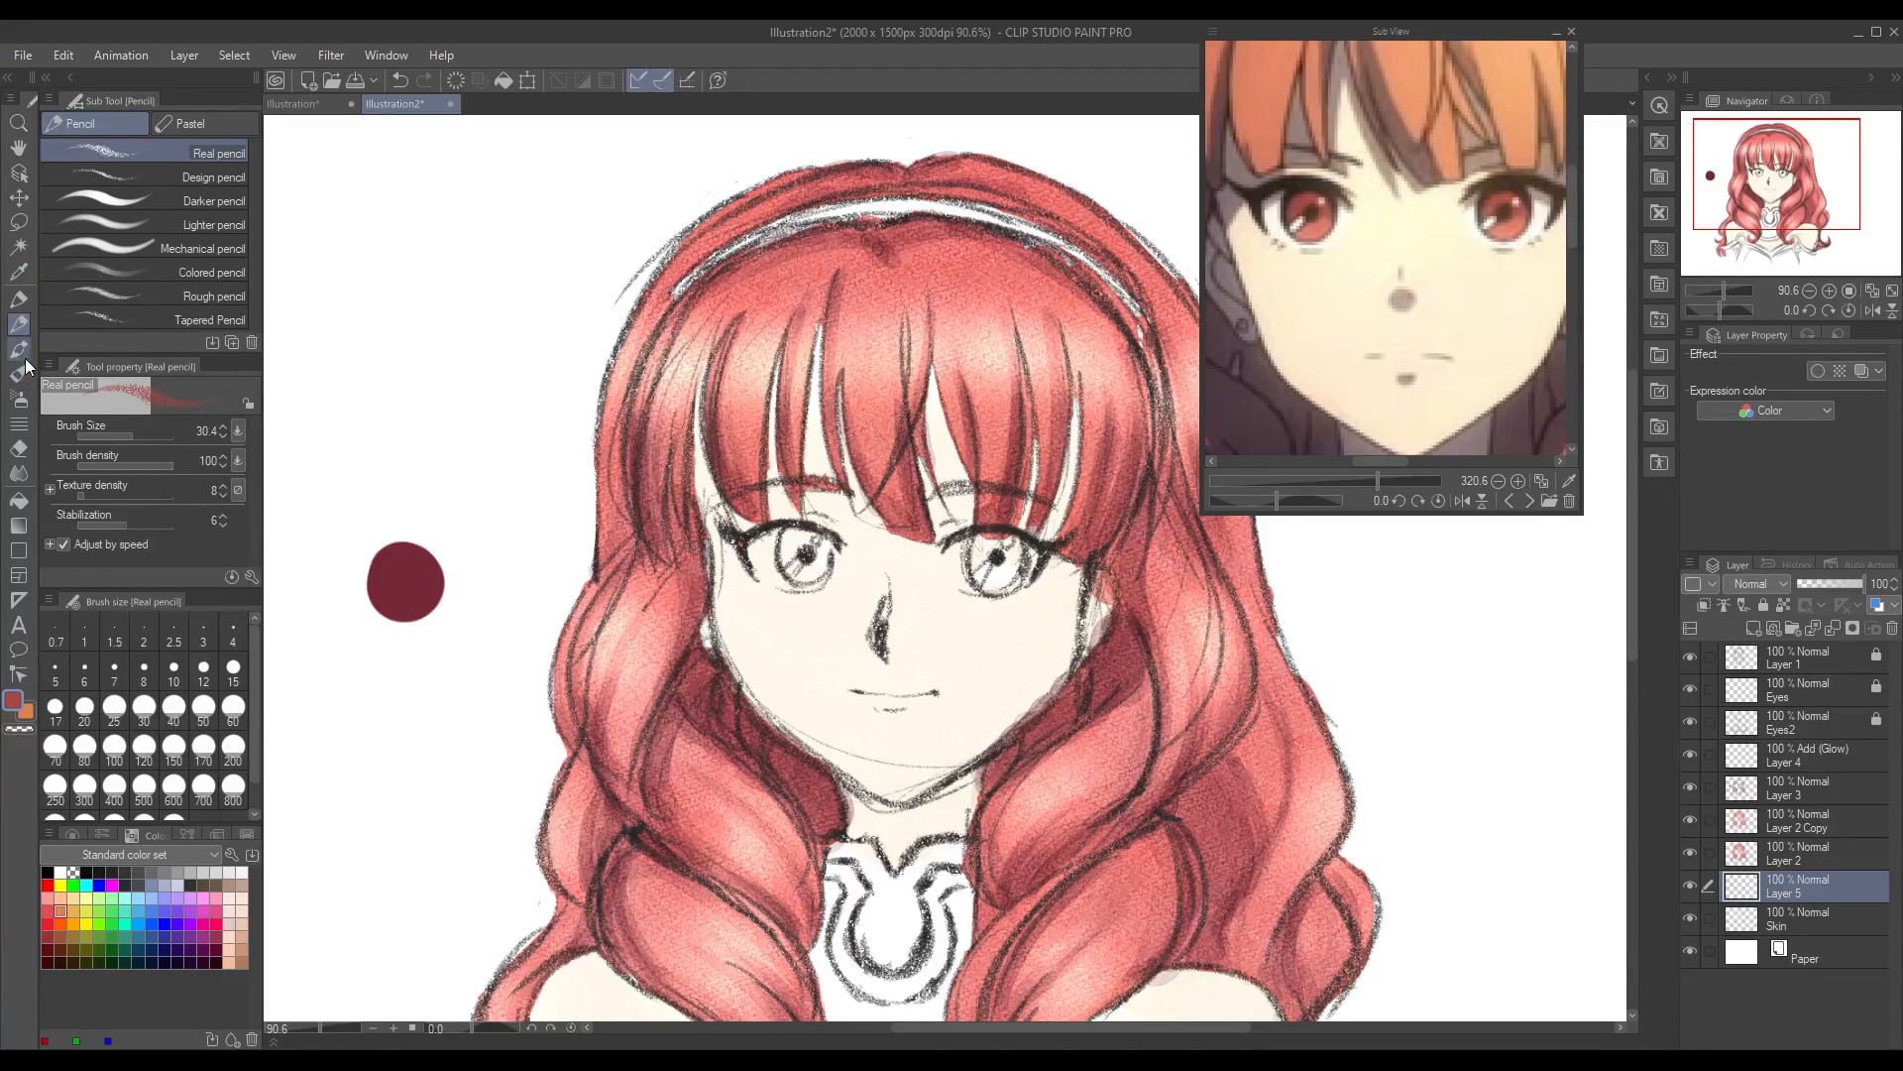
click(20, 350)
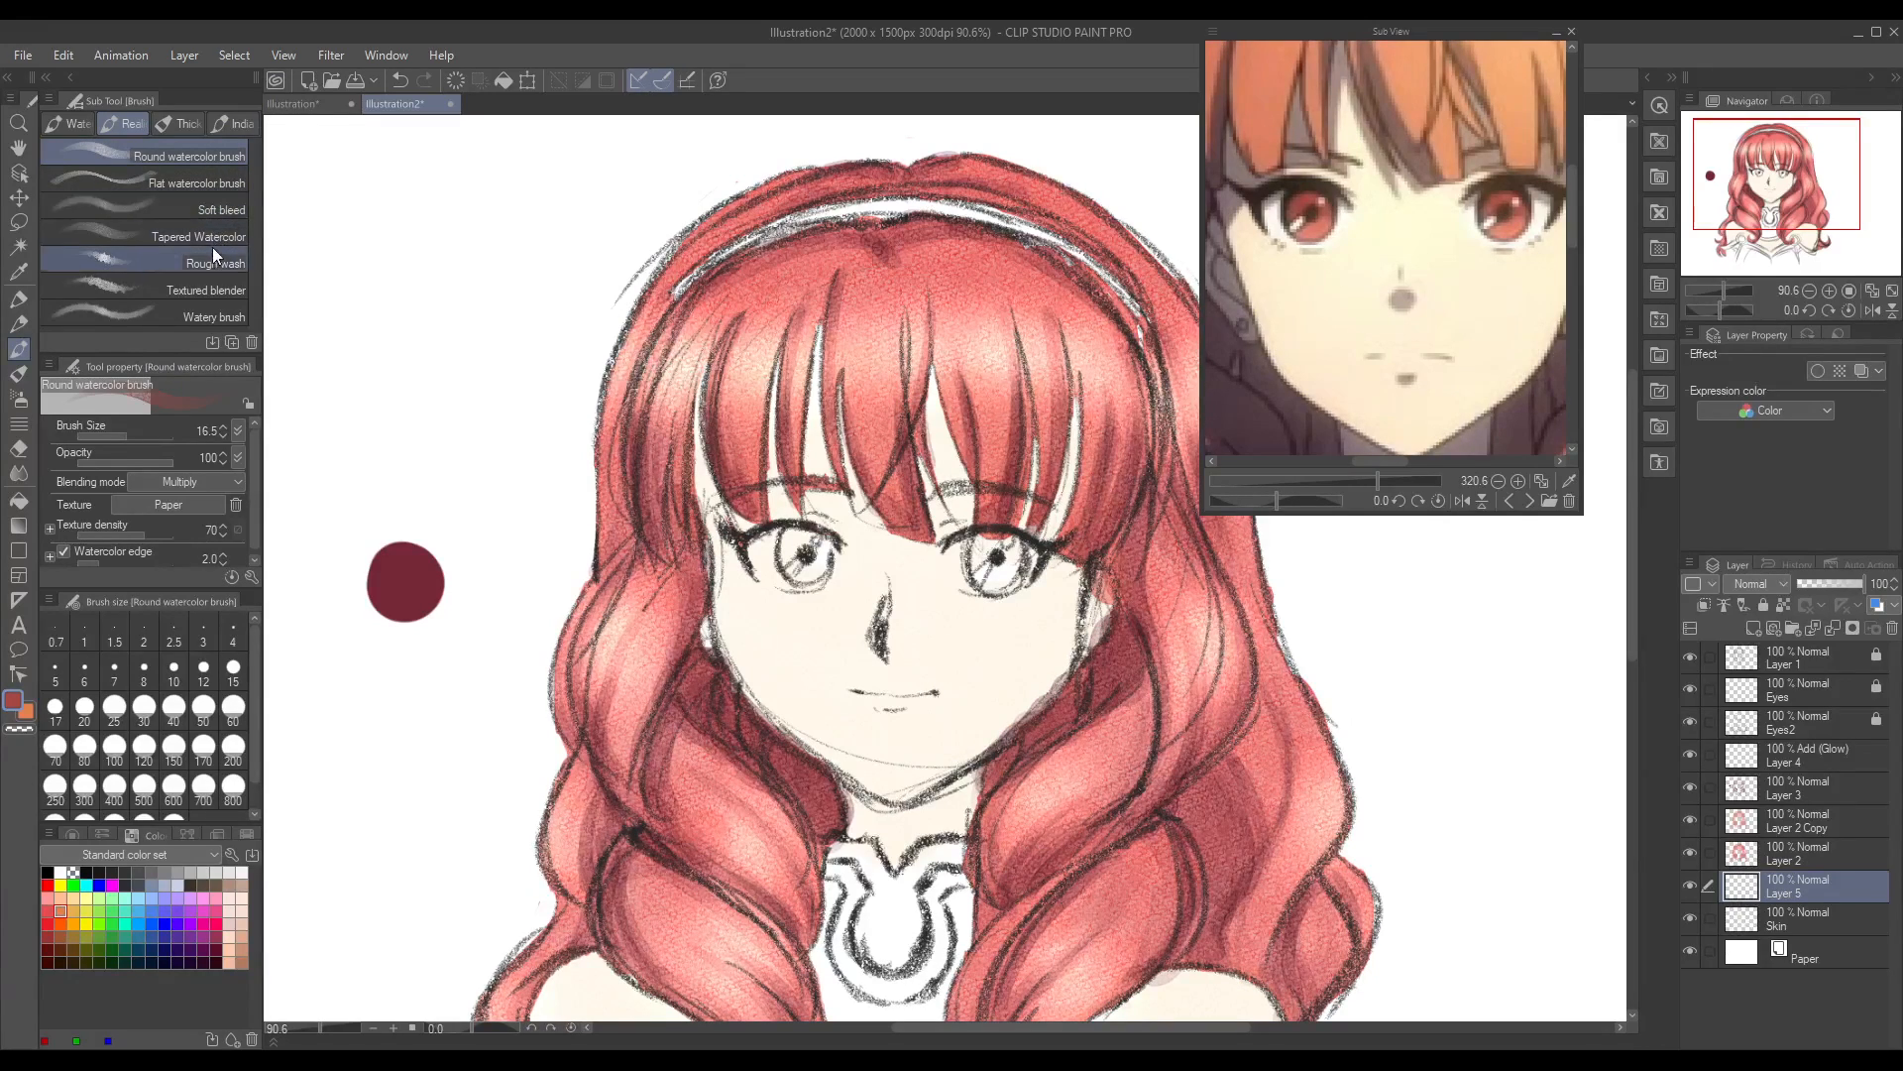
click(177, 124)
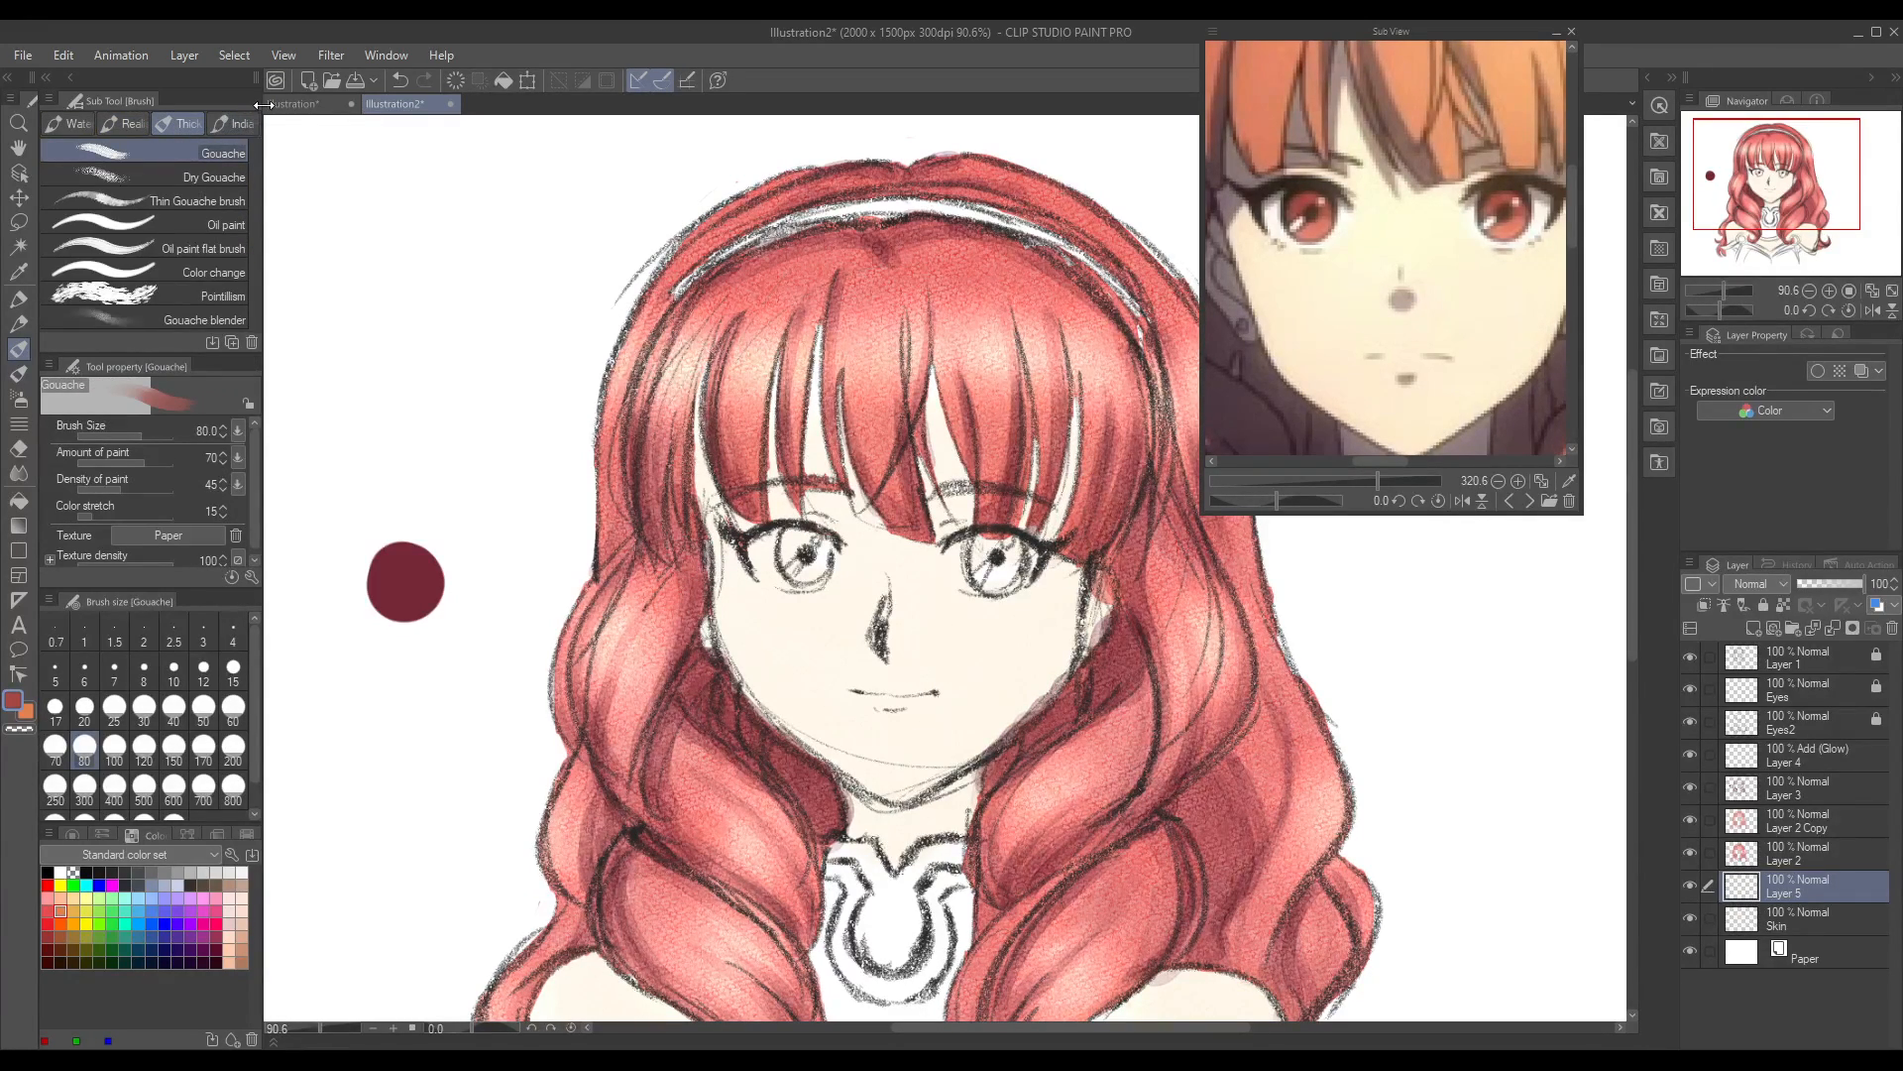
drag(805, 552, 803, 558)
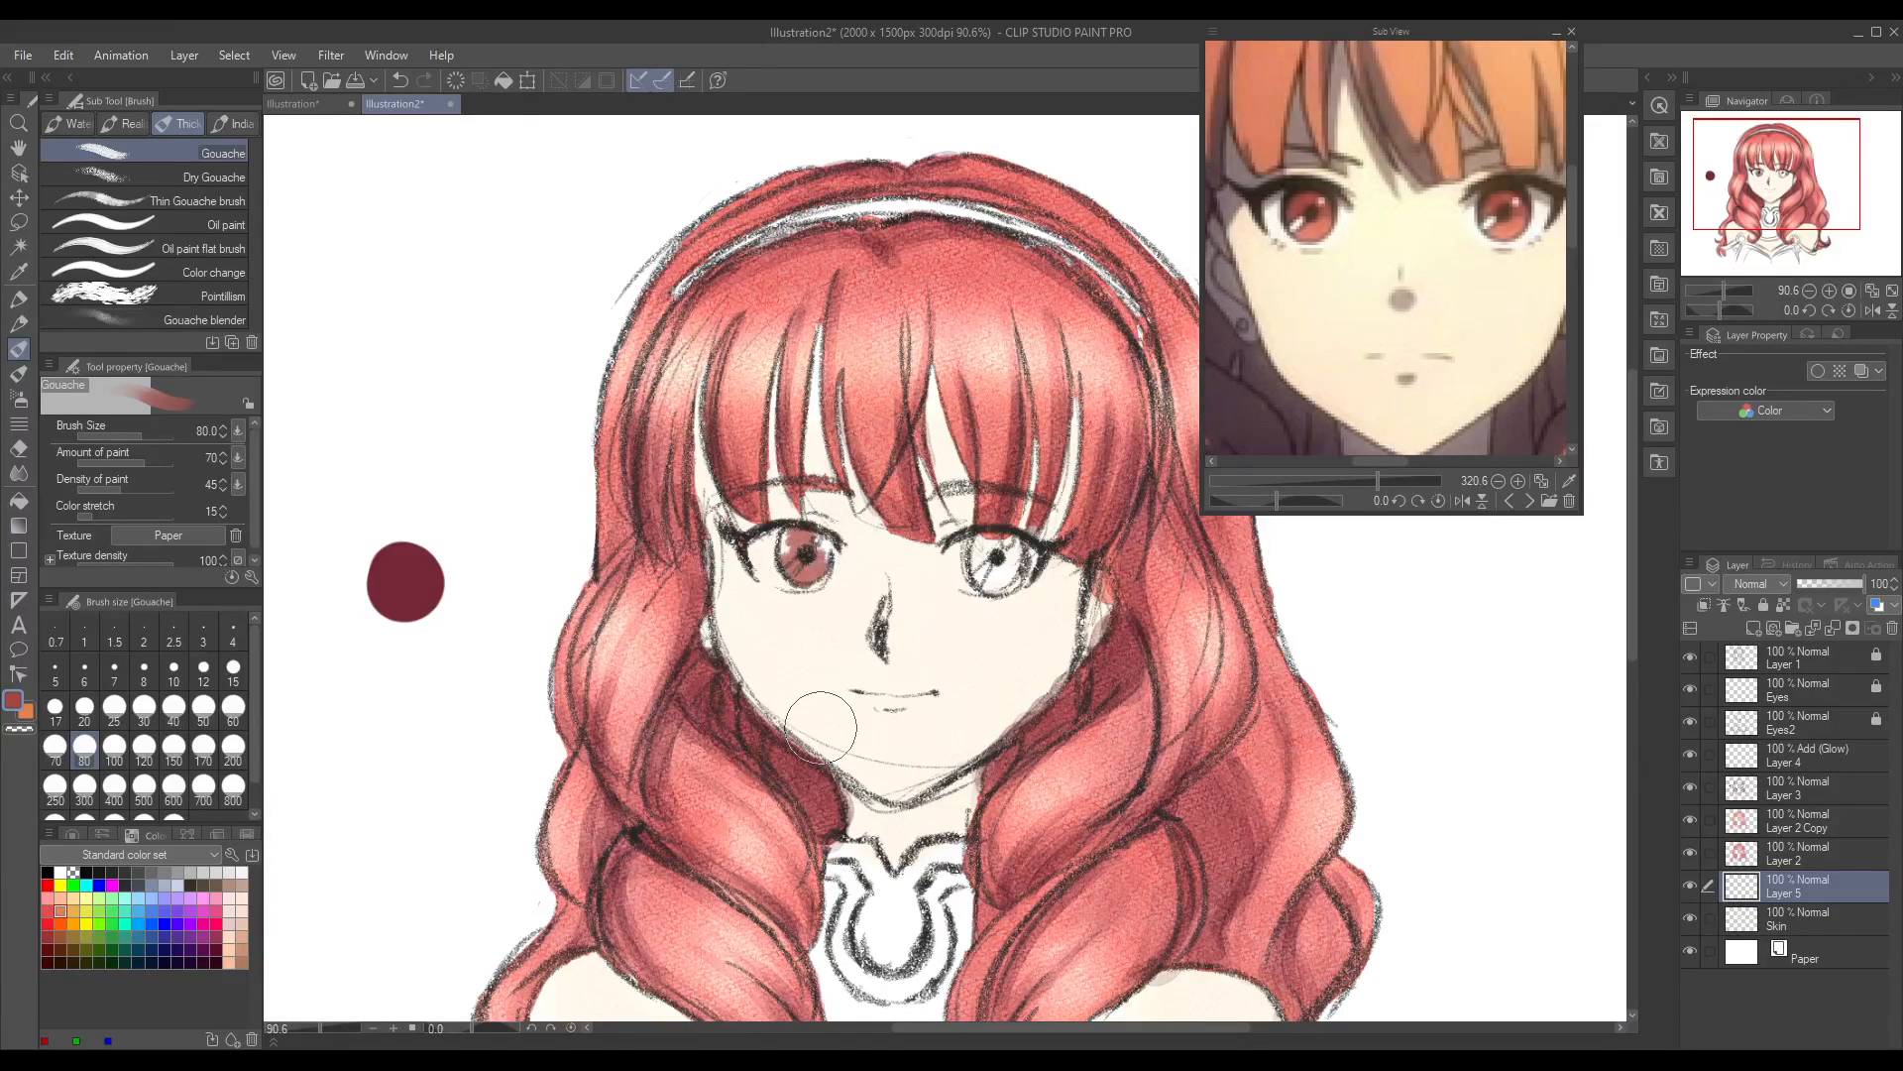
key(ctrl+z)
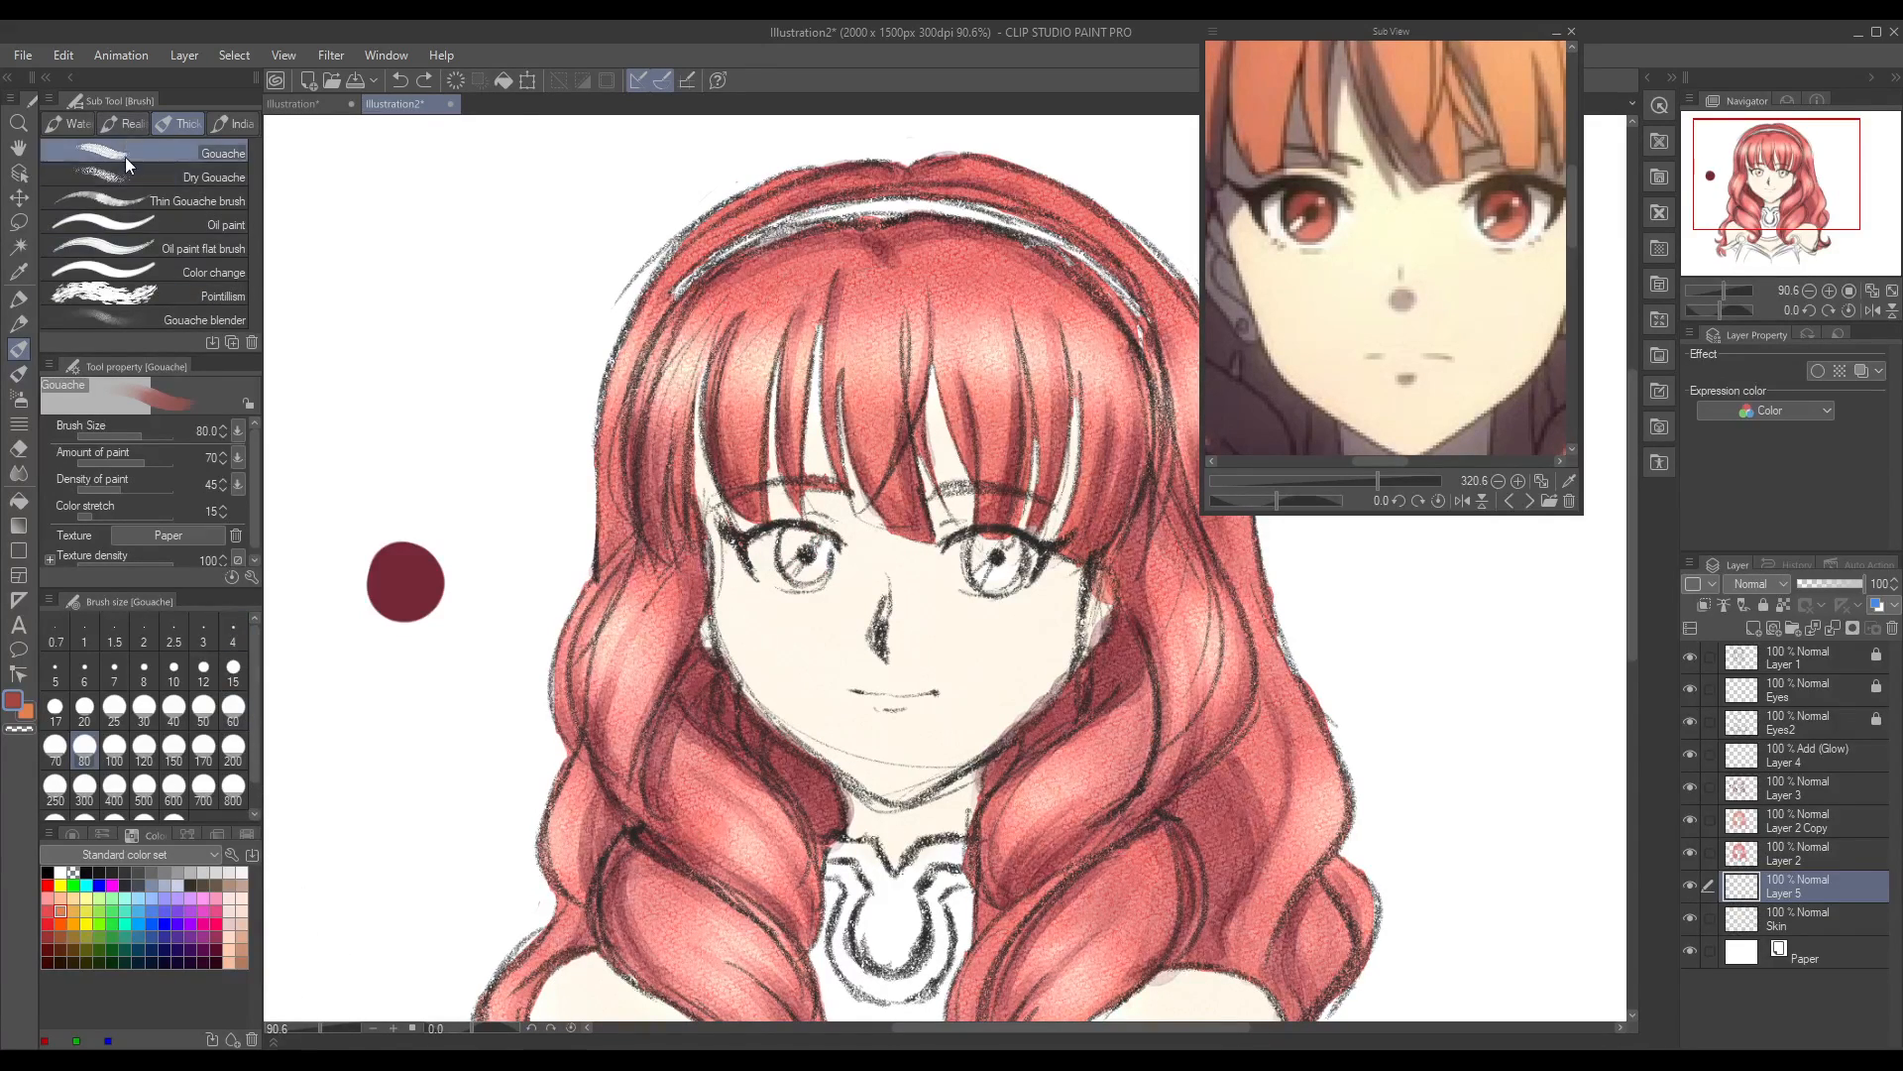
Step: Try the Bob brush with a swatch beside the hair and a stroke on the left iris, undoing both
click(117, 121)
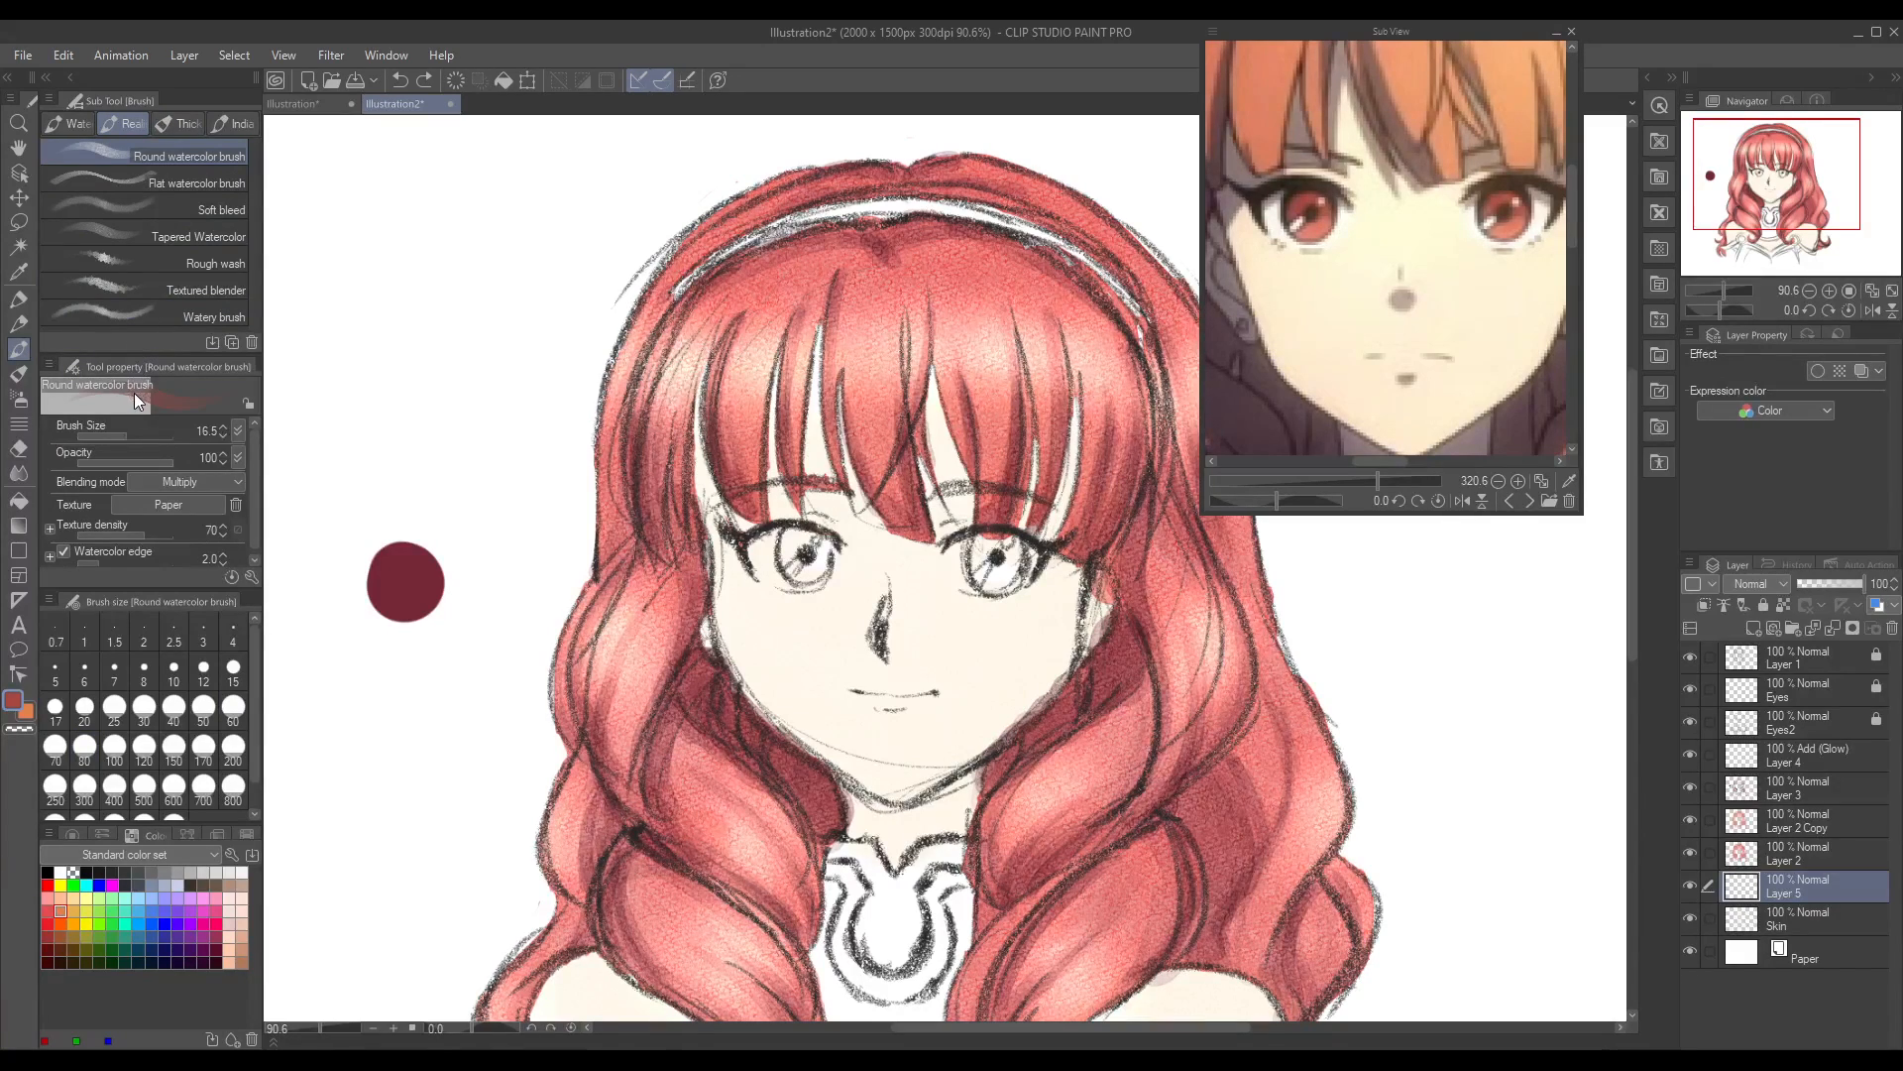
click(21, 325)
click(20, 381)
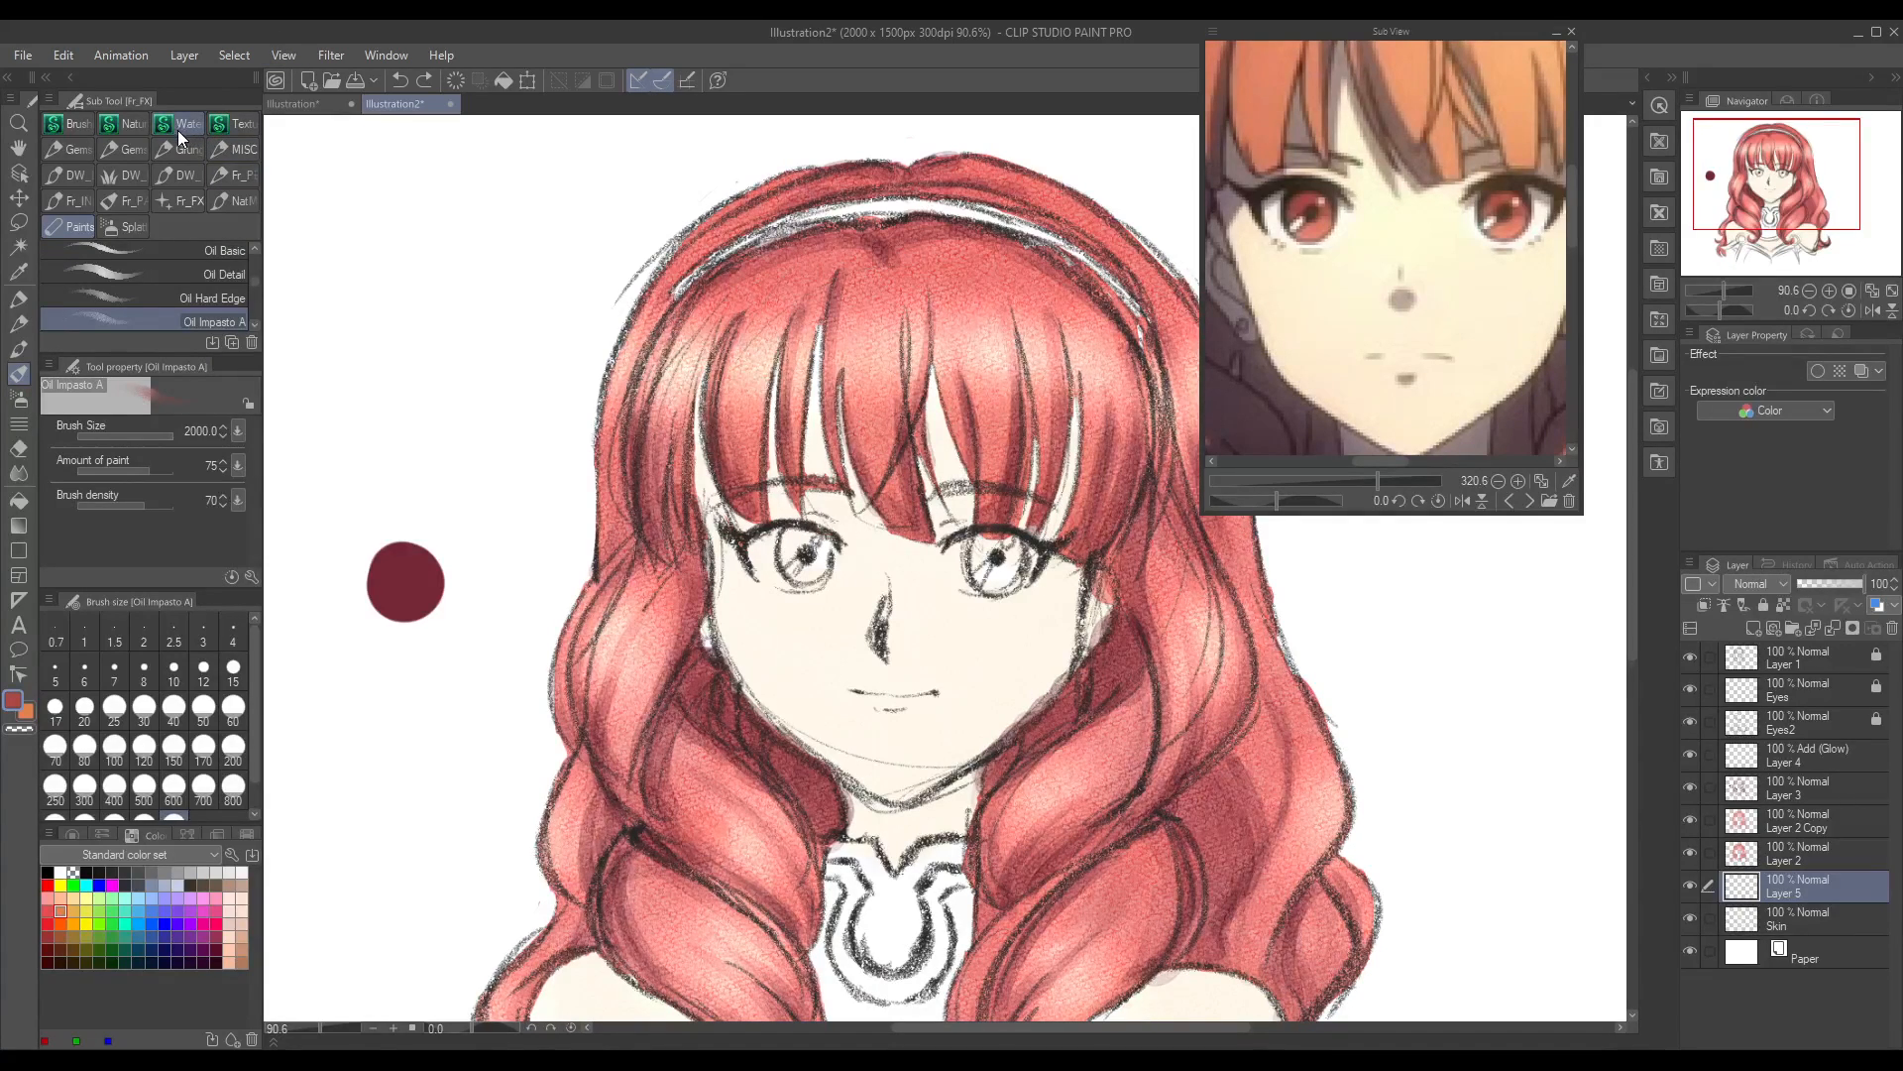
click(79, 127)
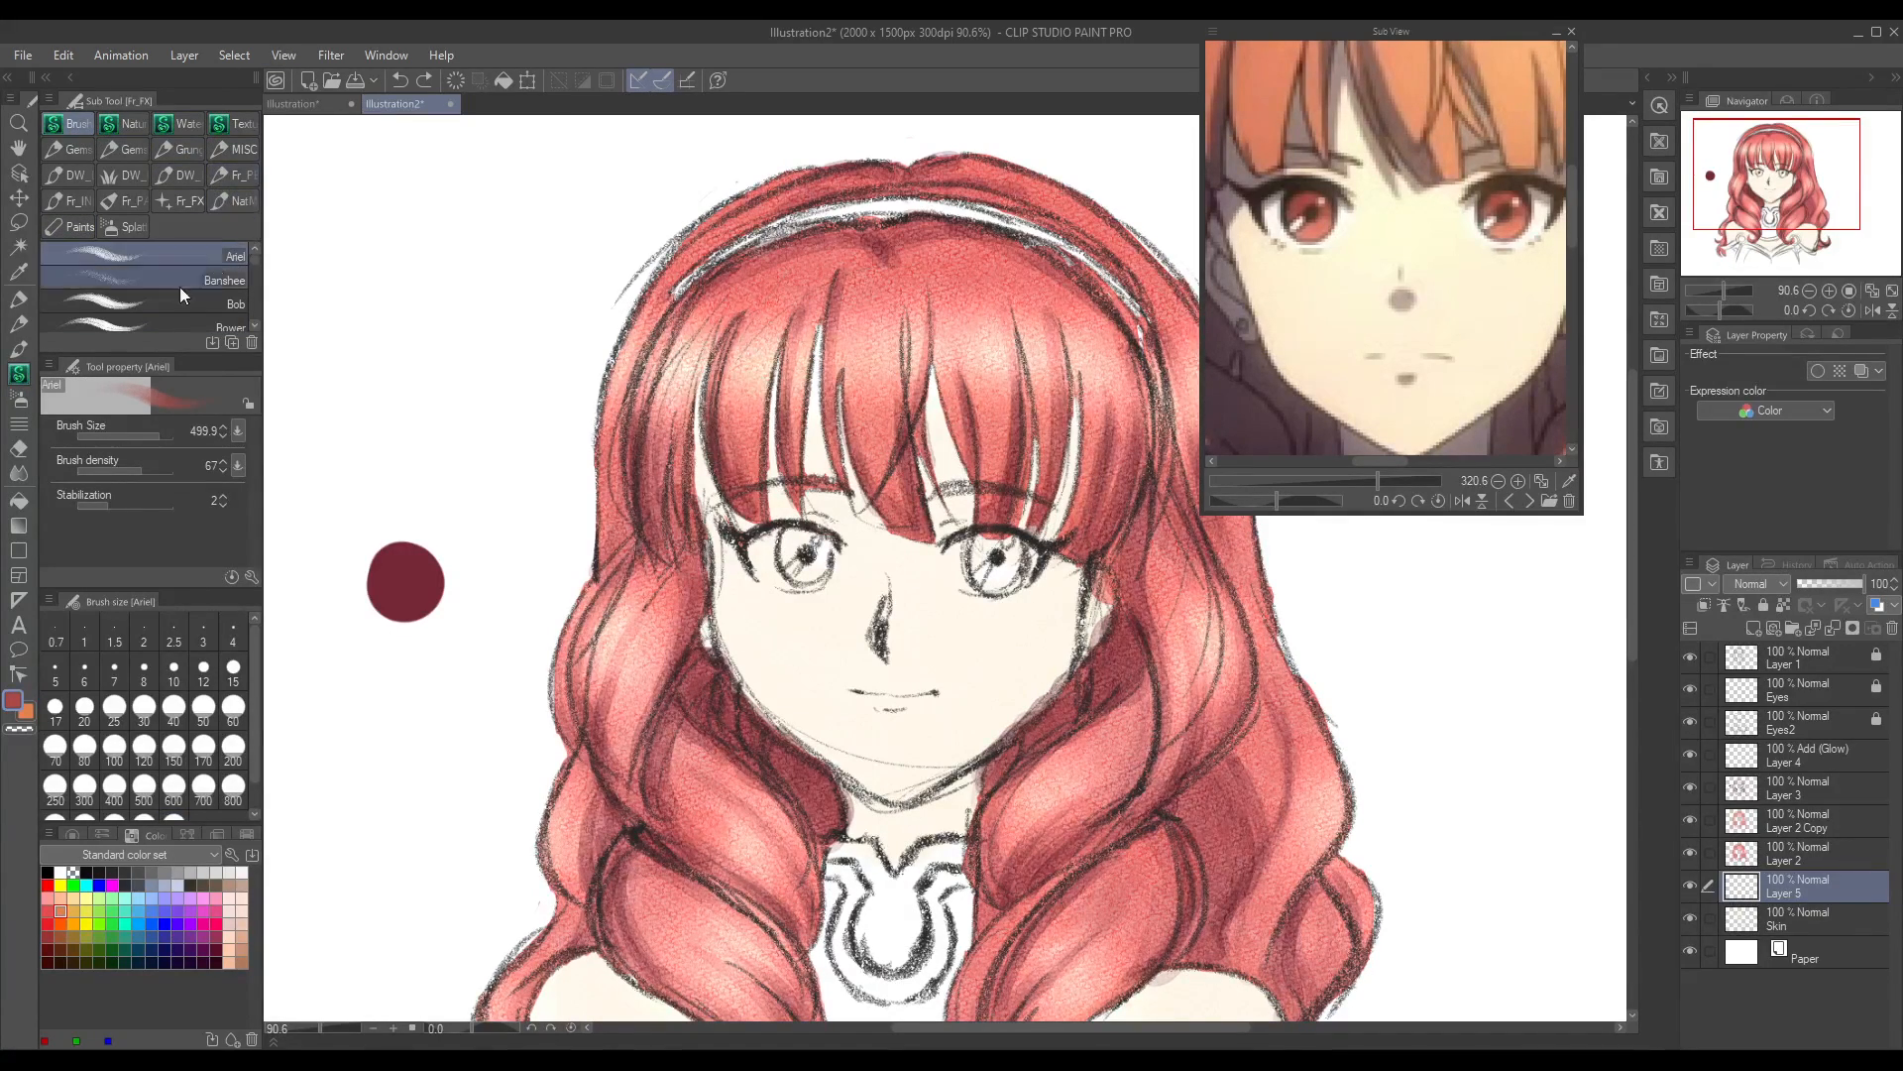
click(154, 303)
drag(393, 310, 446, 365)
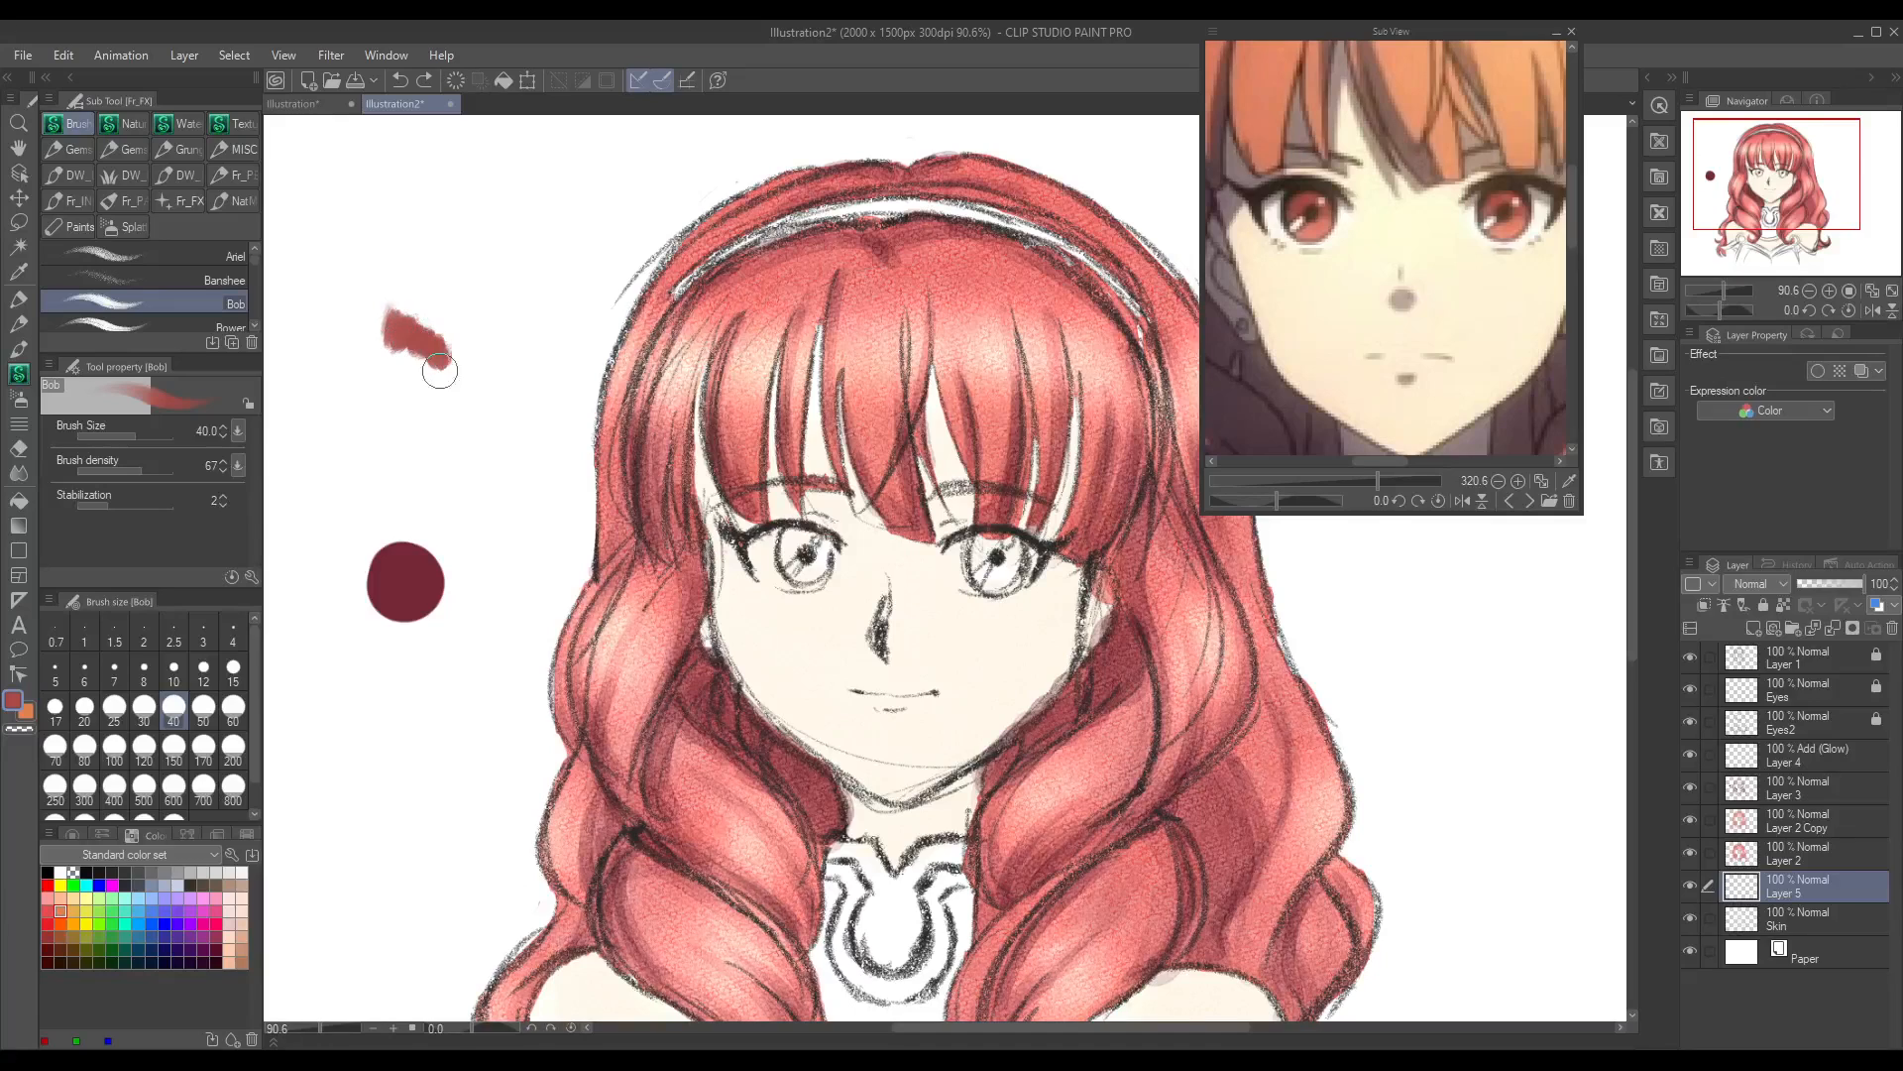
key(ctrl+z)
drag(785, 543, 813, 536)
key(ctrl+z)
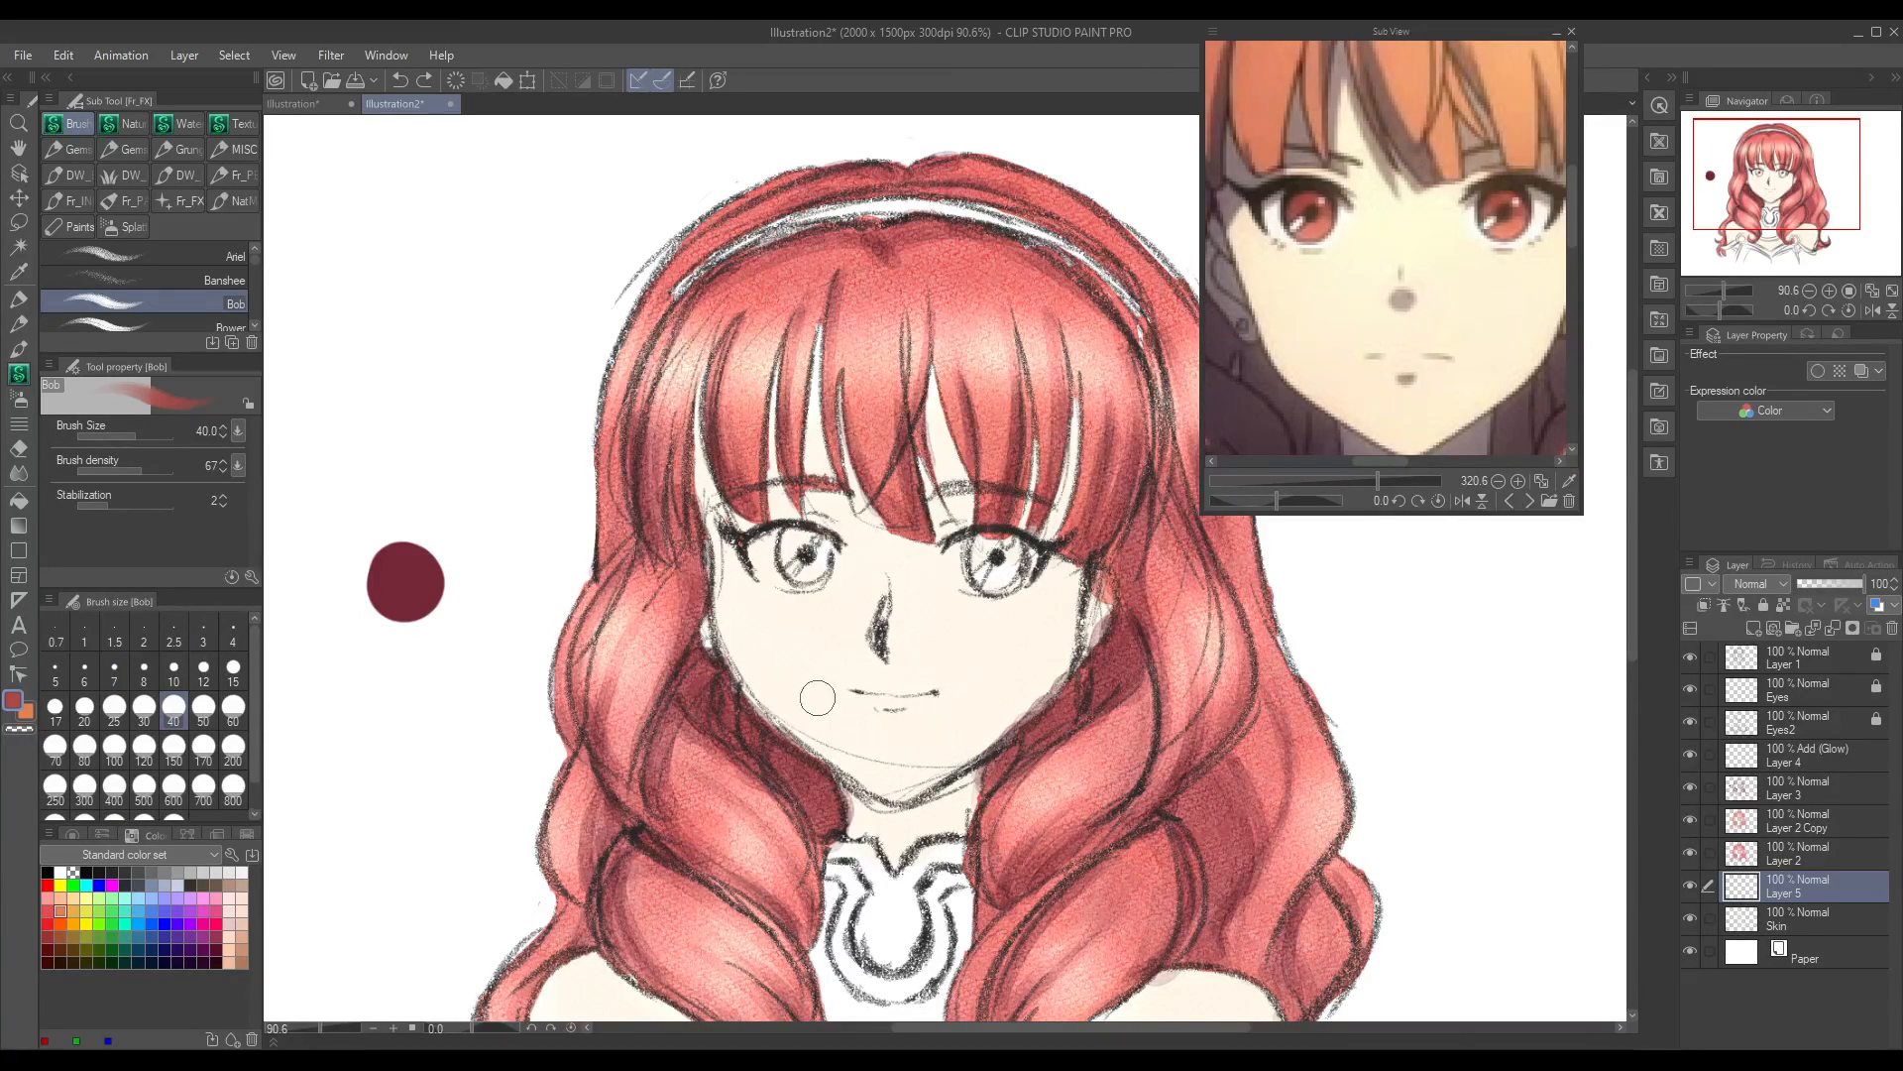
Step: Test the First Blush and Lineart 2 brushes with swatches on the blank canvas beside the hair, undoing each
mouse_move(320, 1029)
mouse_down()
mouse_move(295, 1034)
mouse_move(323, 1036)
mouse_up()
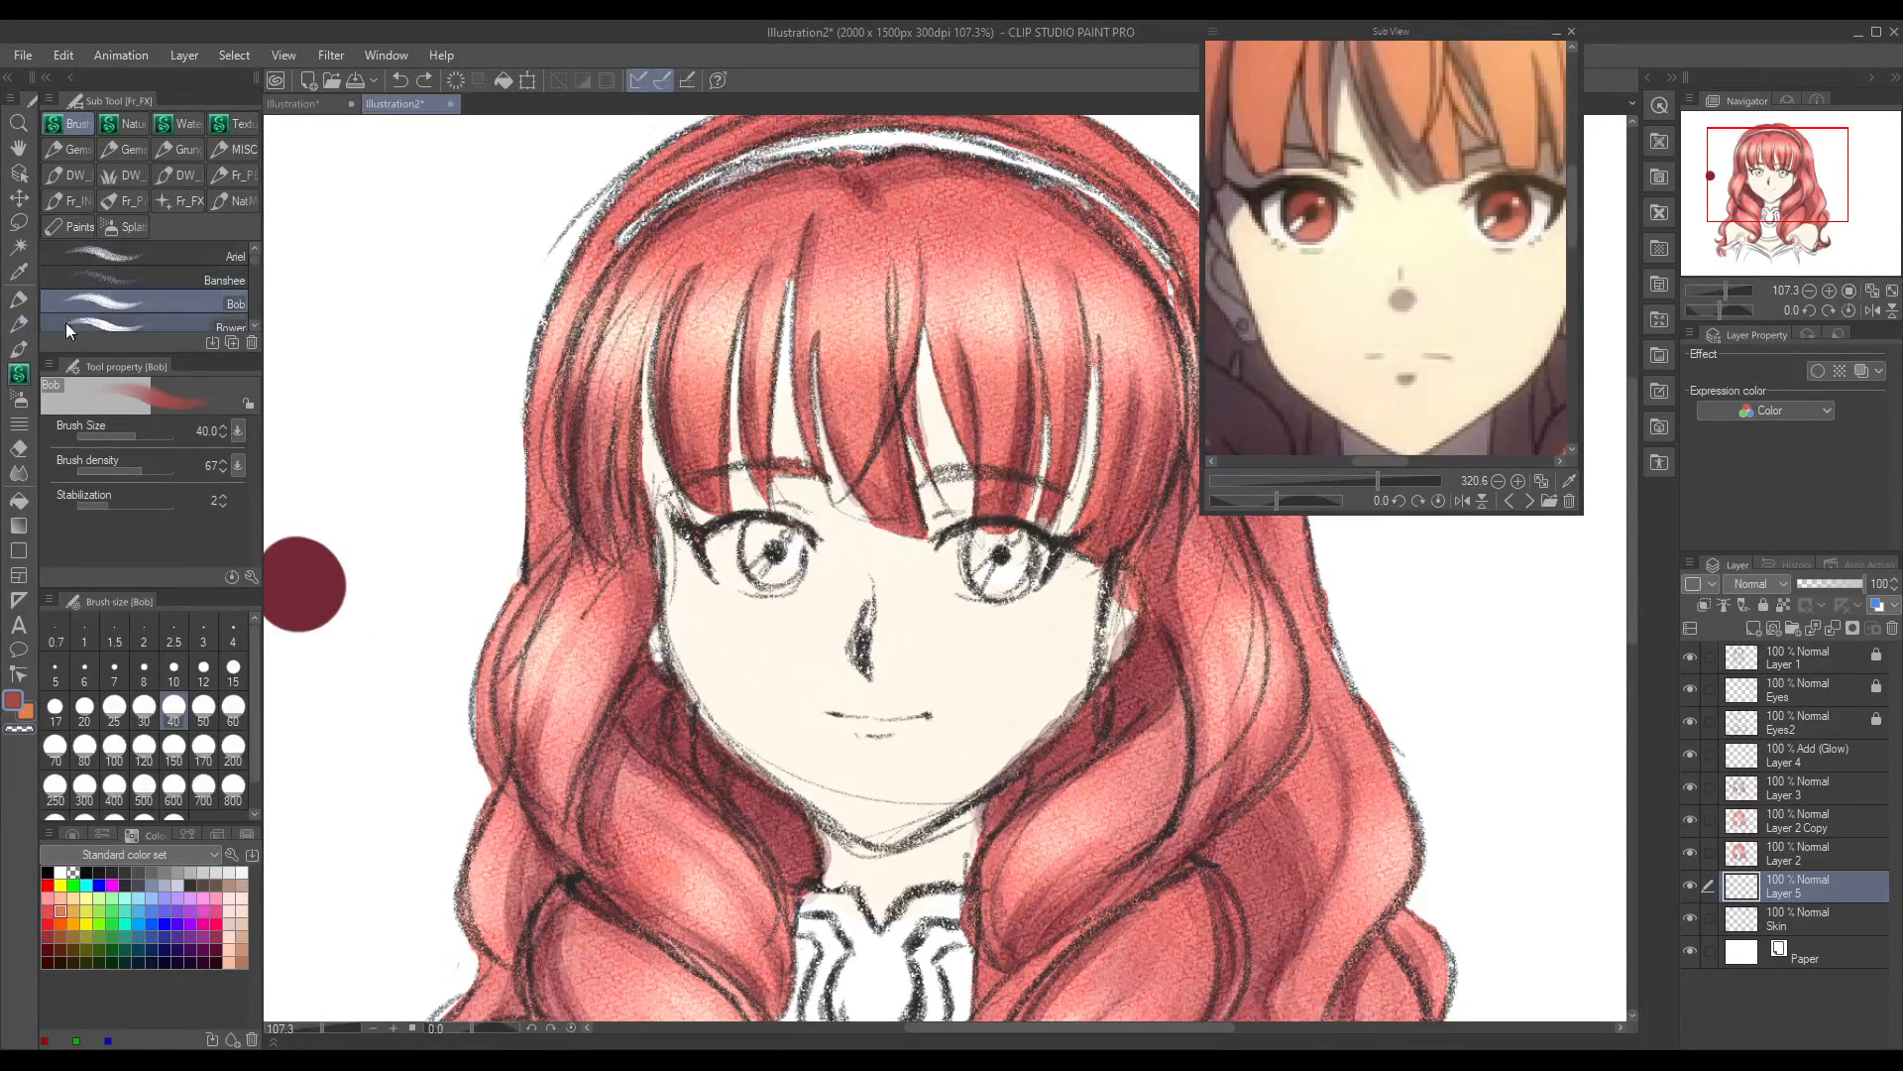
click(252, 260)
scroll(251, 264, down, 3)
scroll(253, 269, down, 1)
click(228, 275)
drag(336, 320, 389, 337)
key(ctrl+z)
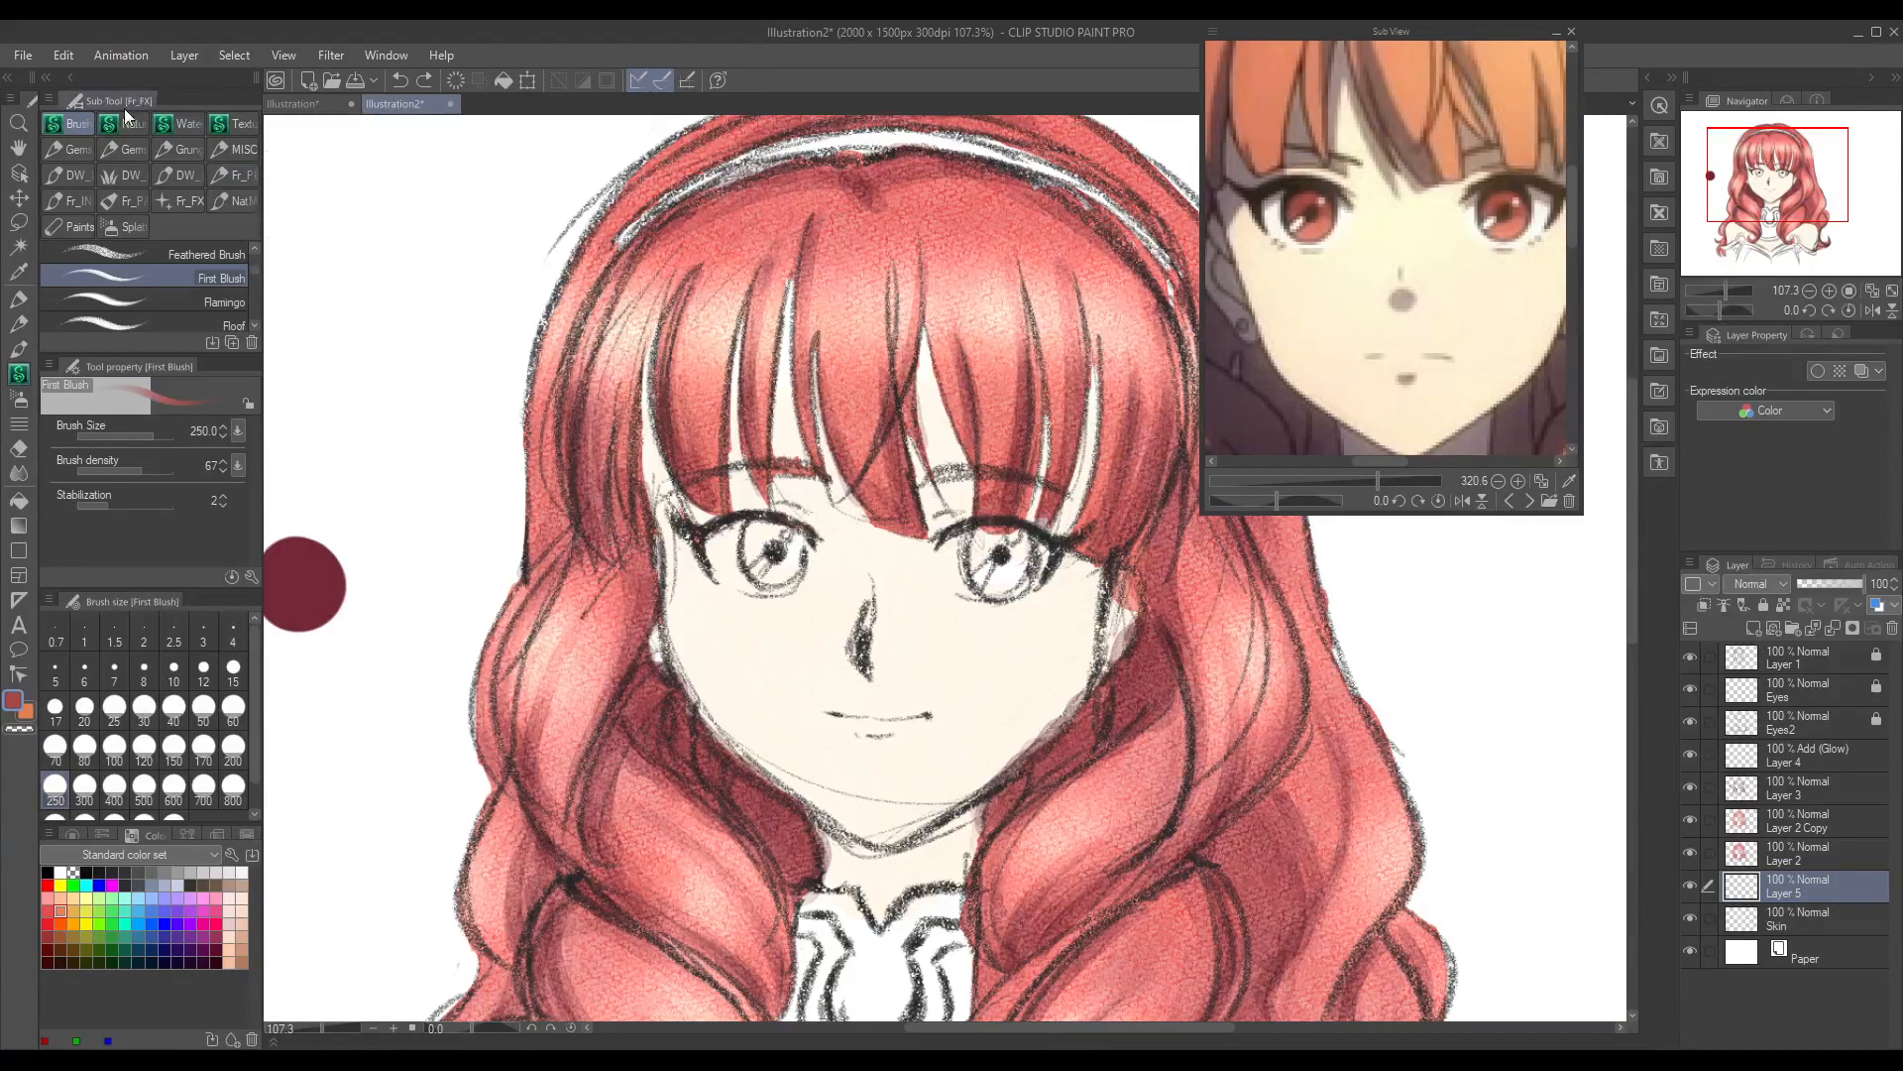
click(236, 149)
mouse_move(251, 296)
mouse_down()
mouse_move(252, 255)
mouse_move(263, 324)
mouse_up()
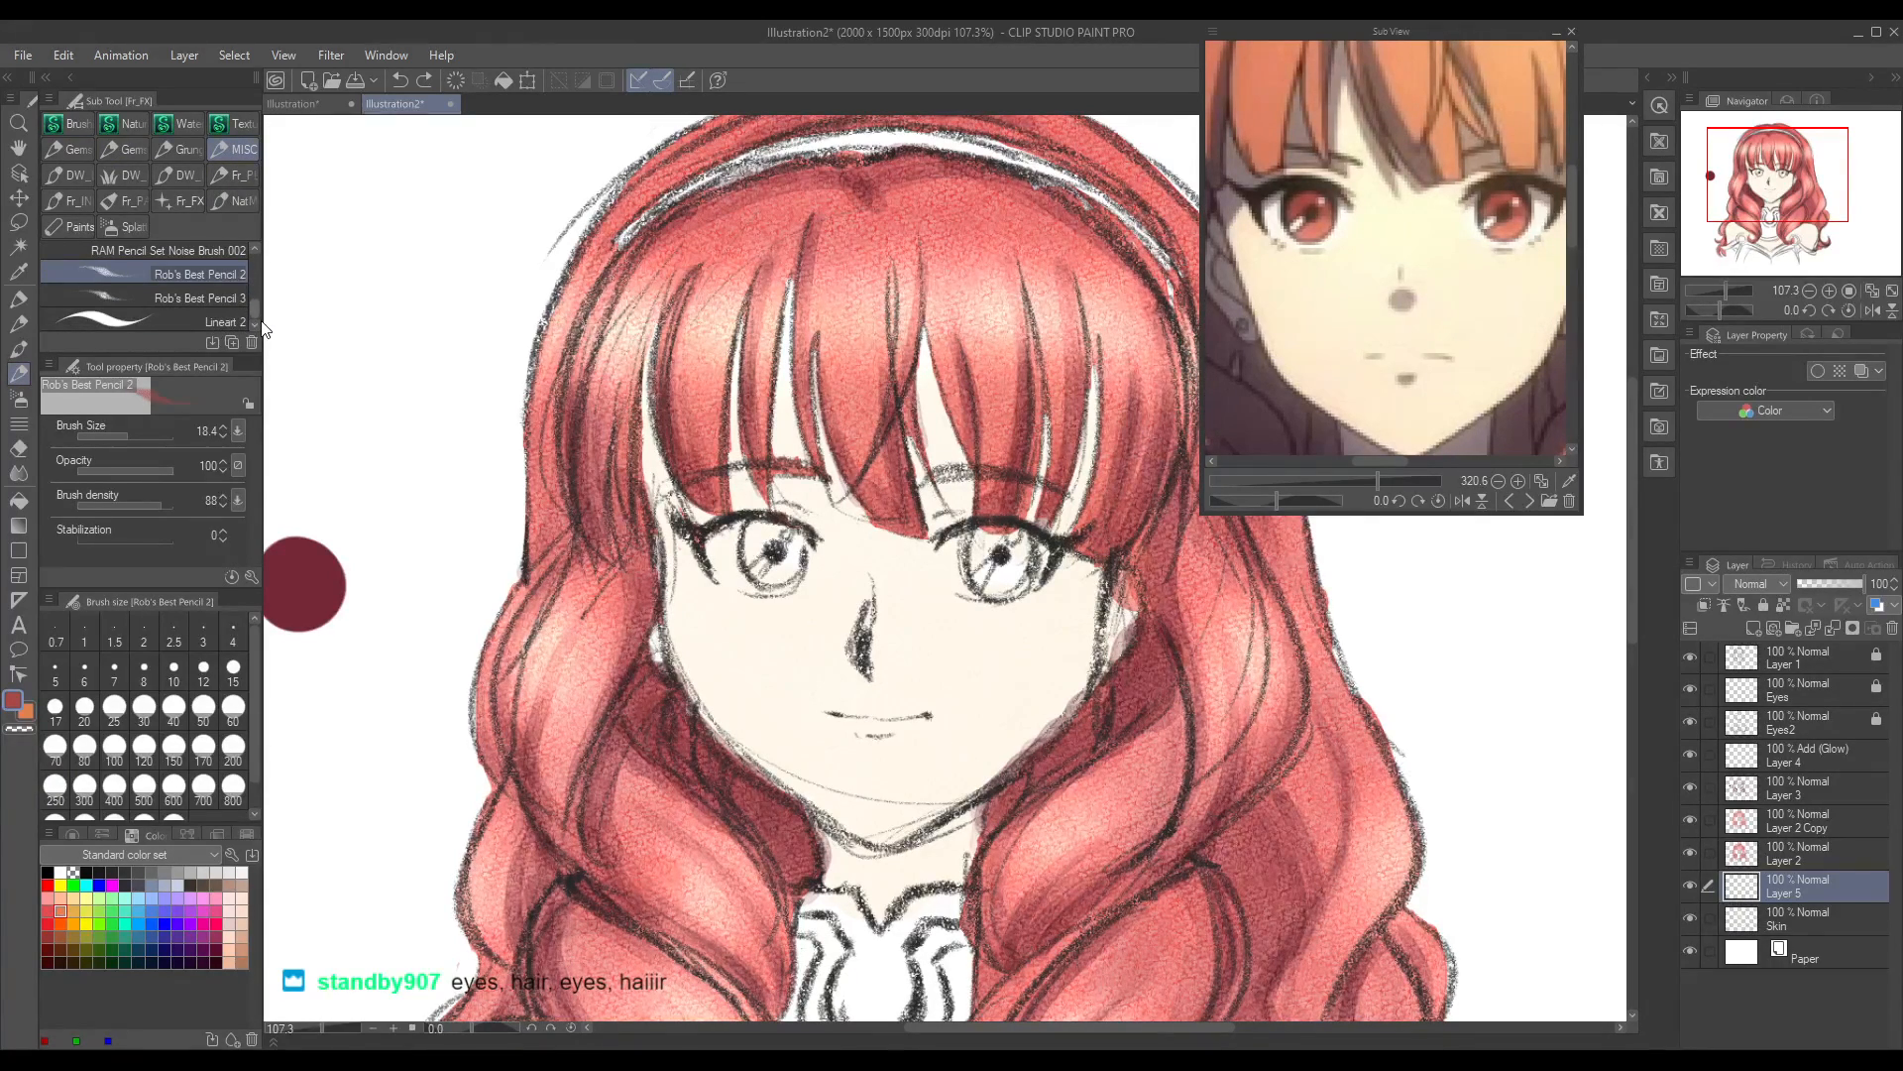
click(226, 318)
drag(389, 258, 413, 282)
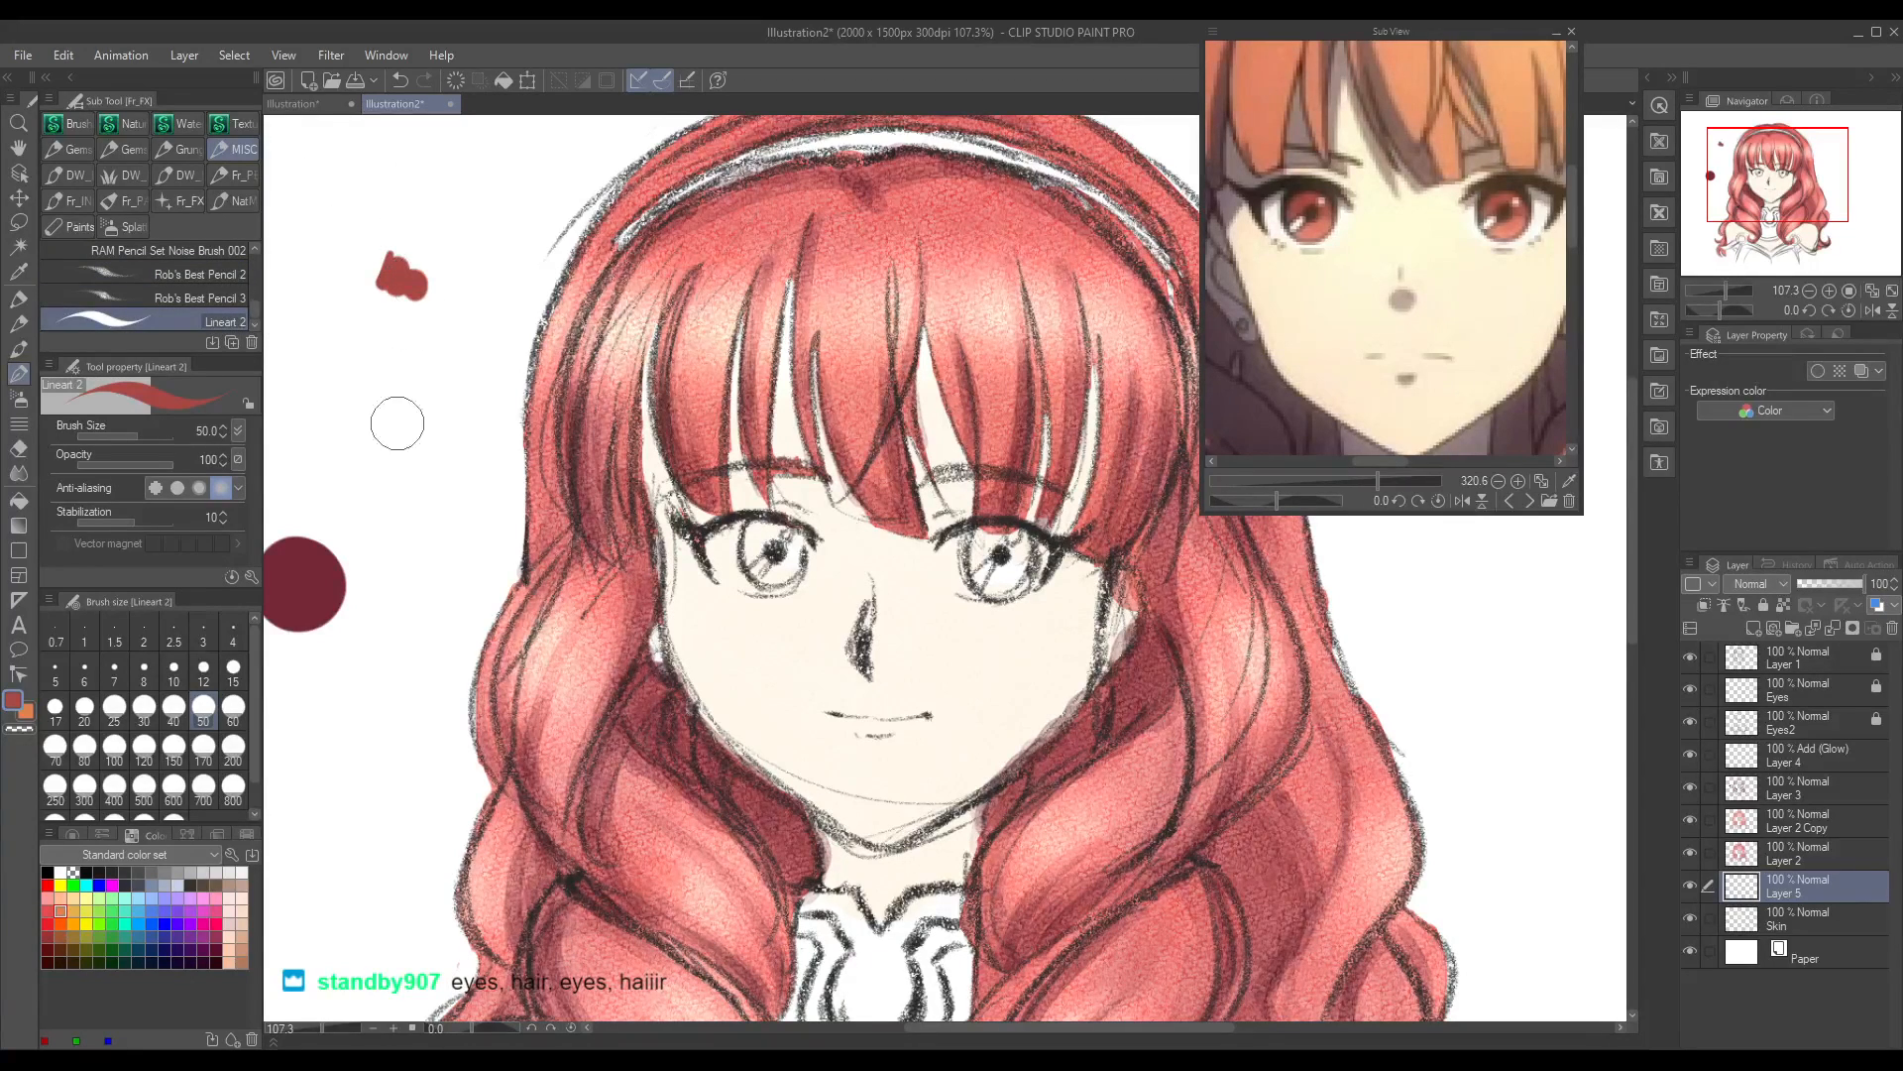
key(ctrl+z)
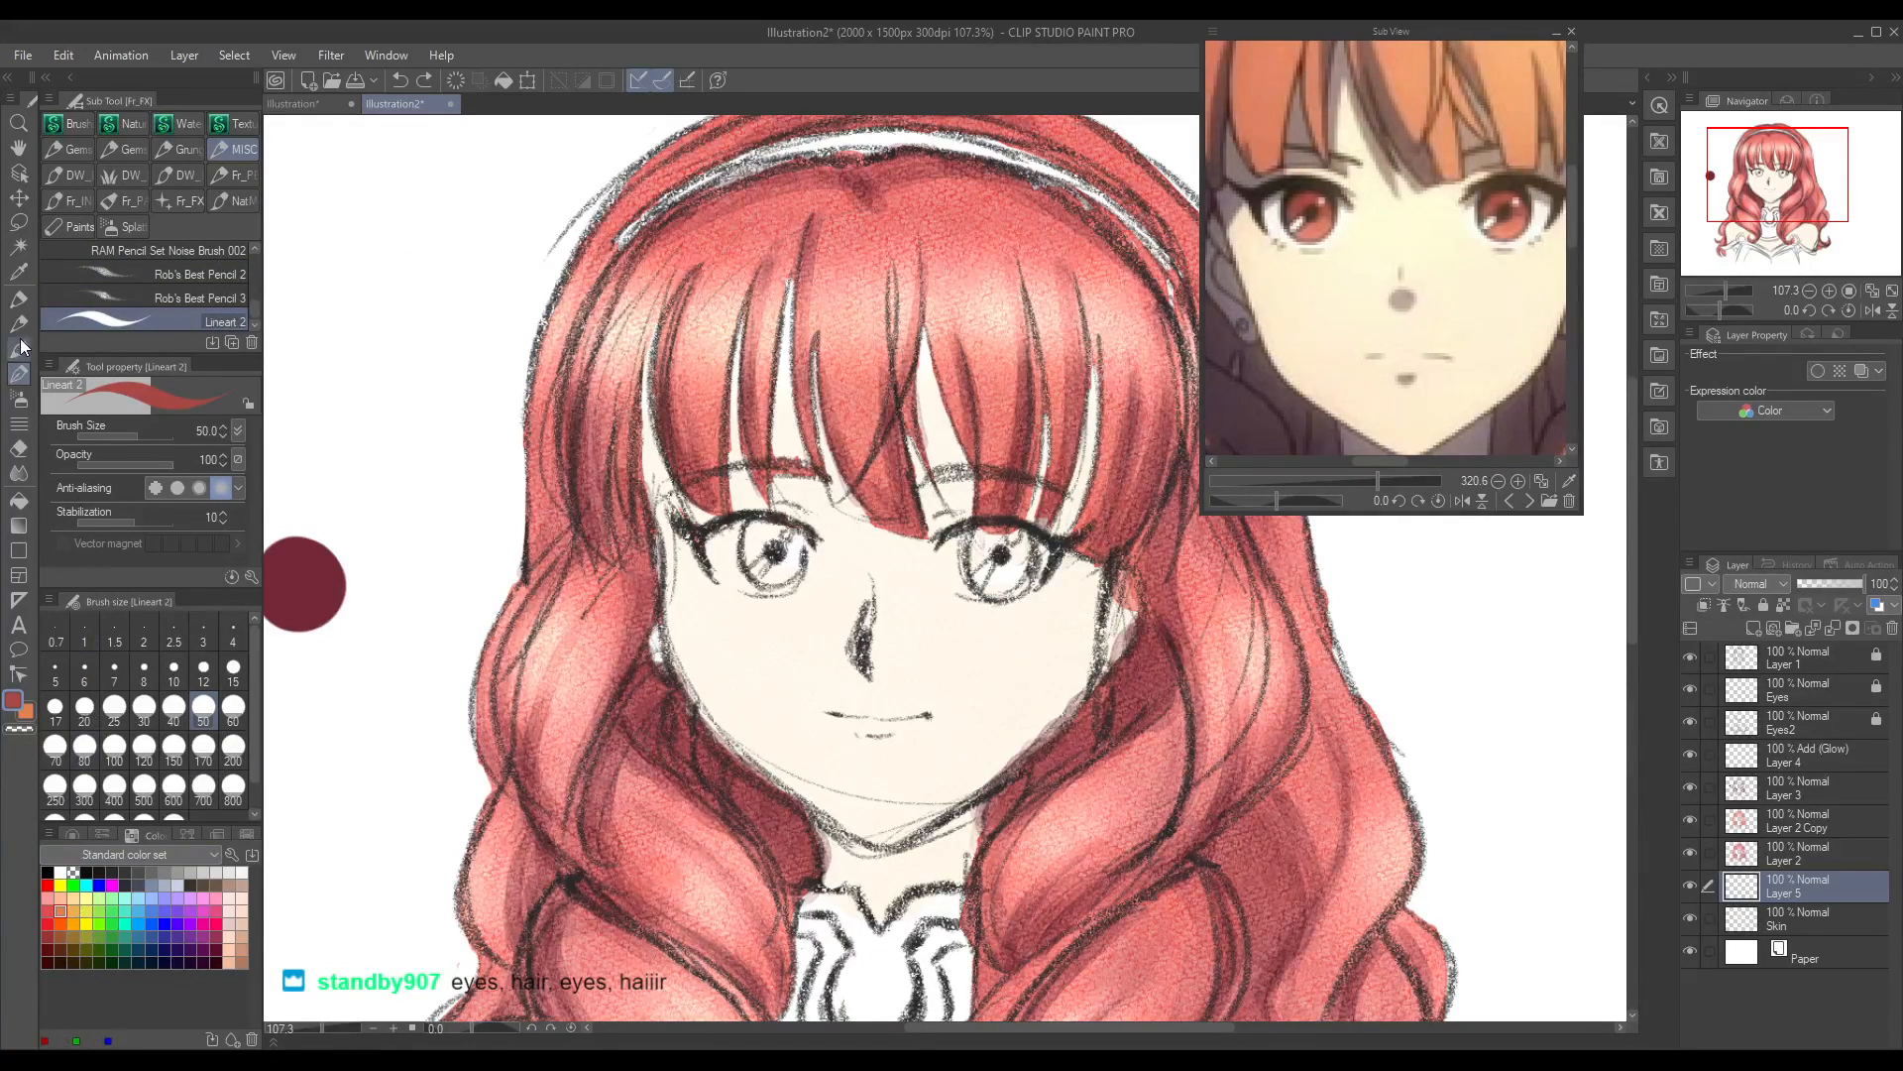
Step: Fill both irises with the sampled red using the Round watercolor brush, redoing the first pass on the left iris
click(20, 326)
click(17, 353)
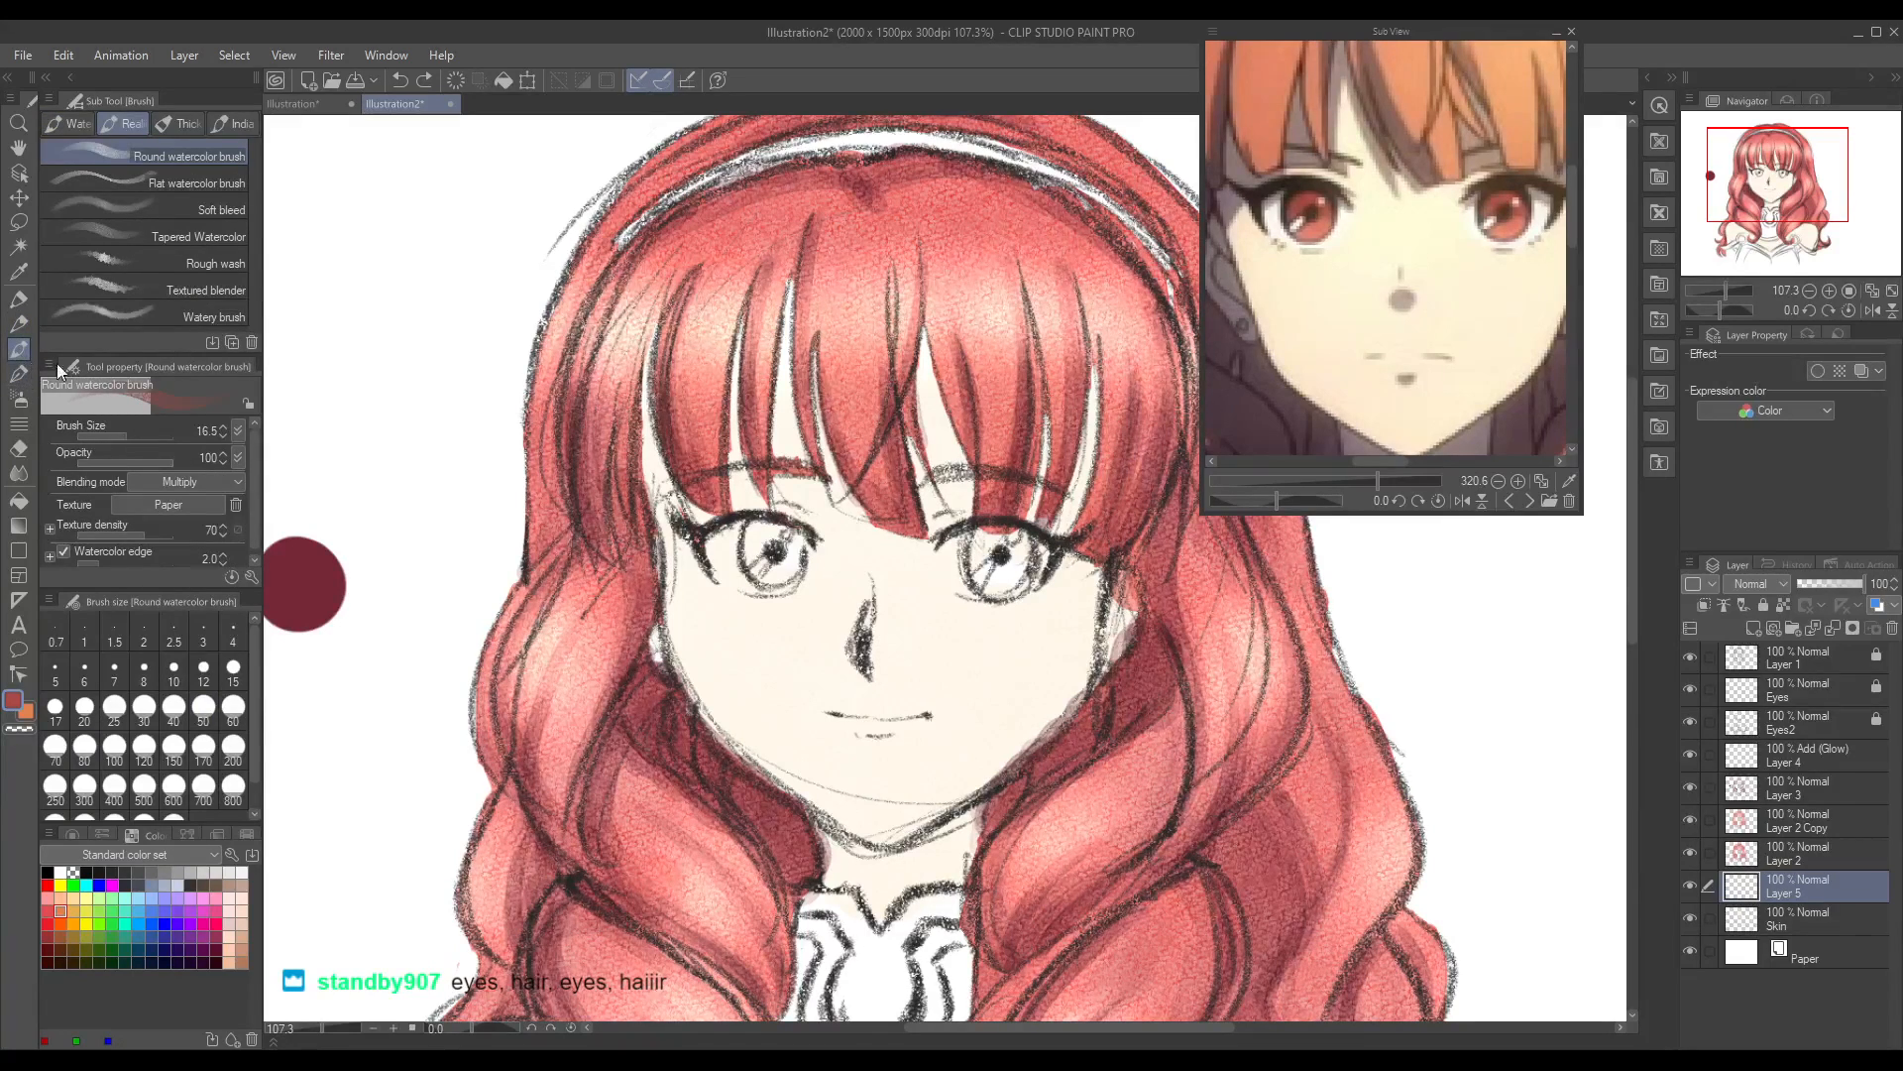
mouse_move(756, 525)
mouse_down()
mouse_move(752, 553)
mouse_move(766, 540)
mouse_move(774, 570)
mouse_move(783, 553)
mouse_up()
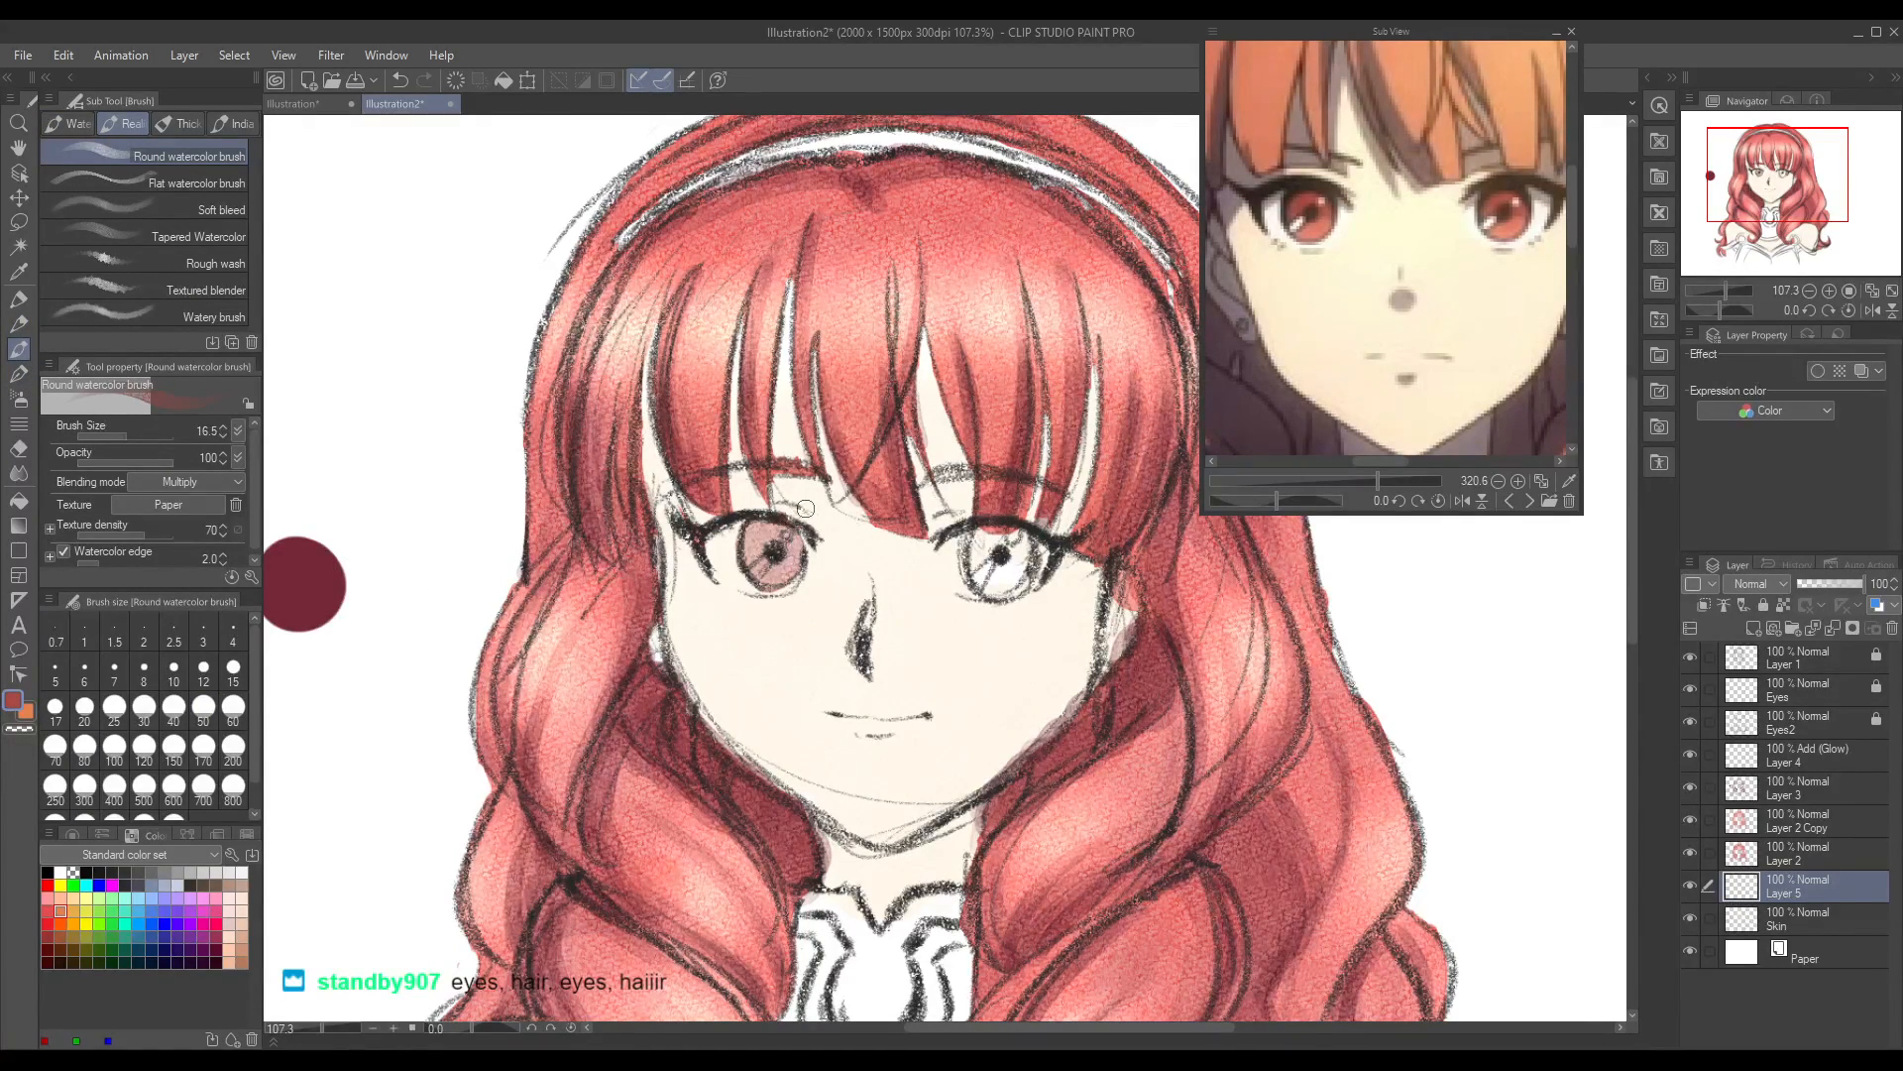
key(ctrl+z)
mouse_move(752, 523)
mouse_down()
mouse_move(757, 565)
mouse_move(773, 525)
mouse_move(761, 552)
mouse_move(785, 562)
mouse_move(772, 540)
mouse_move(758, 568)
mouse_move(785, 536)
mouse_move(761, 533)
mouse_move(753, 567)
mouse_move(784, 566)
mouse_move(779, 536)
mouse_move(767, 563)
mouse_move(794, 539)
mouse_move(785, 571)
mouse_move(786, 517)
mouse_move(795, 570)
mouse_up()
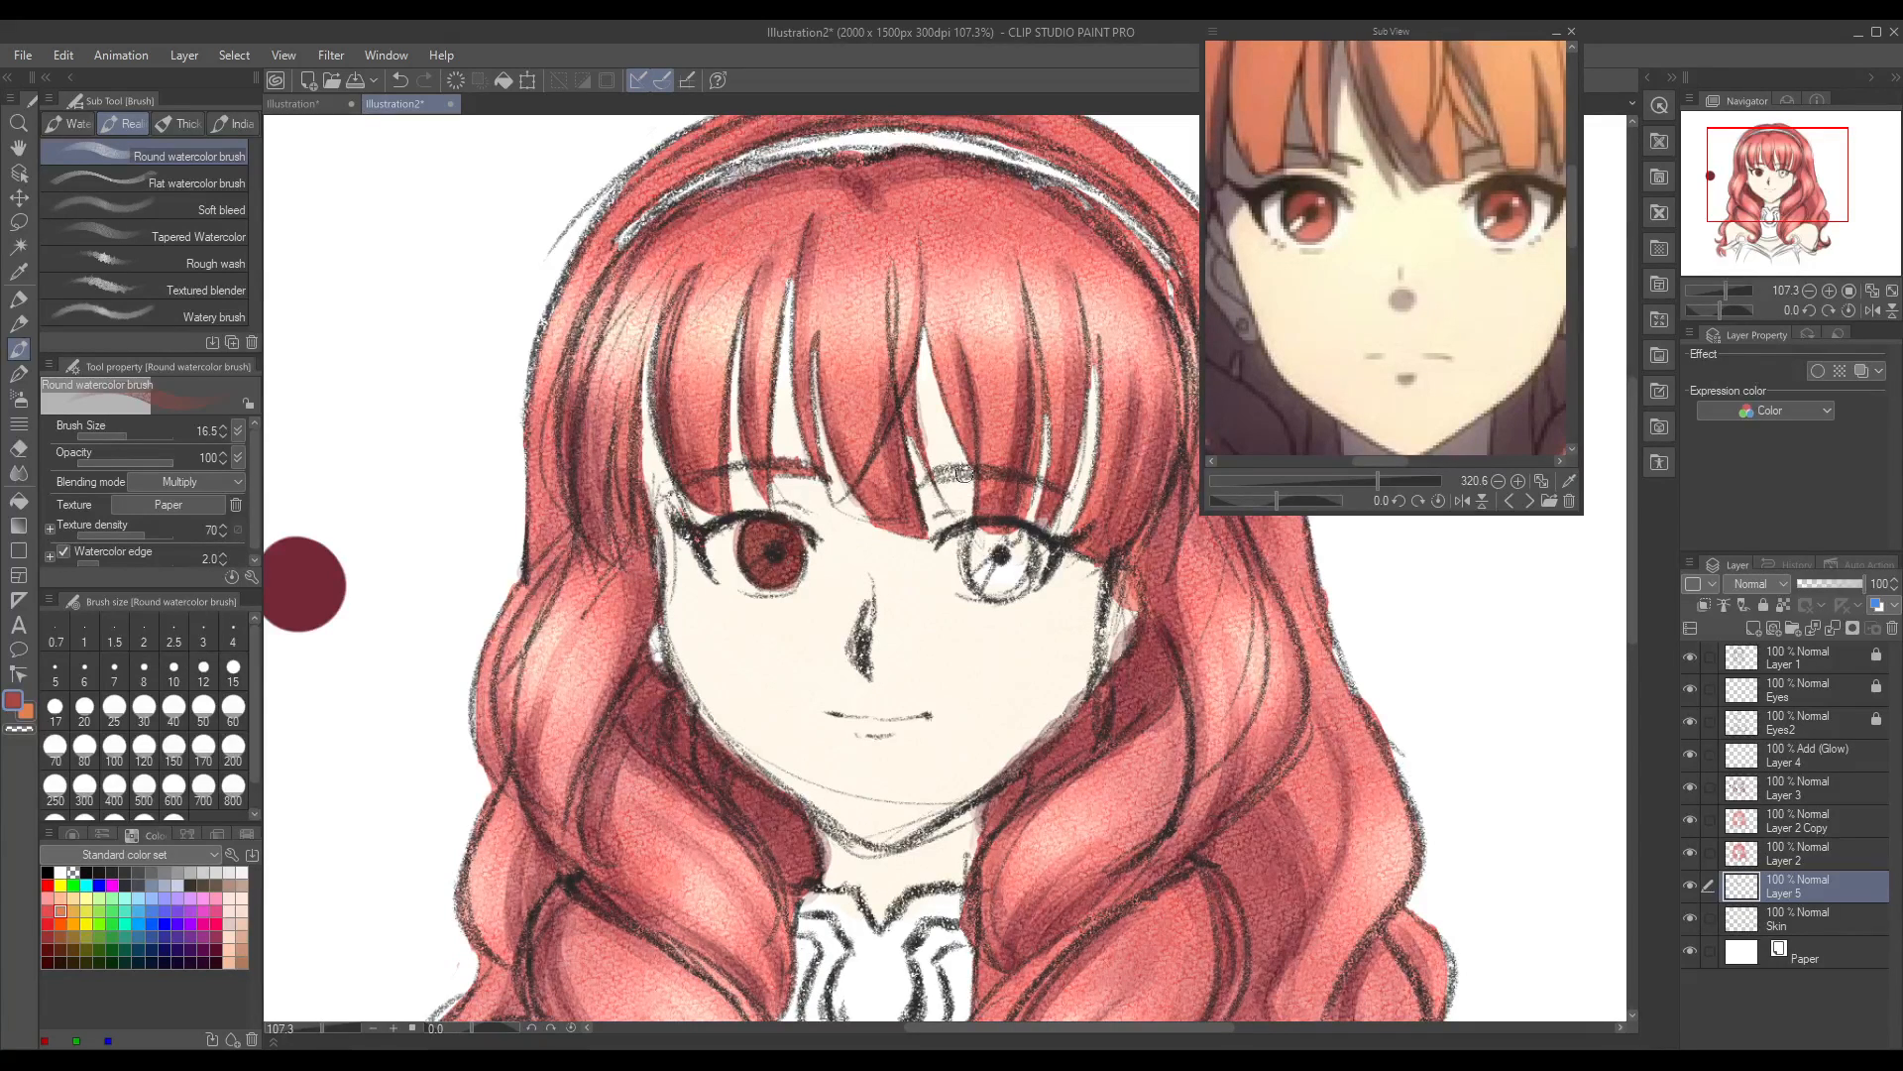
mouse_move(986, 538)
mouse_down()
mouse_move(971, 565)
mouse_move(999, 537)
mouse_move(1024, 588)
mouse_move(1004, 541)
mouse_move(976, 550)
mouse_move(1000, 589)
mouse_move(1001, 545)
mouse_move(981, 585)
mouse_move(1021, 555)
mouse_move(990, 530)
mouse_move(1011, 575)
mouse_move(1011, 546)
mouse_up()
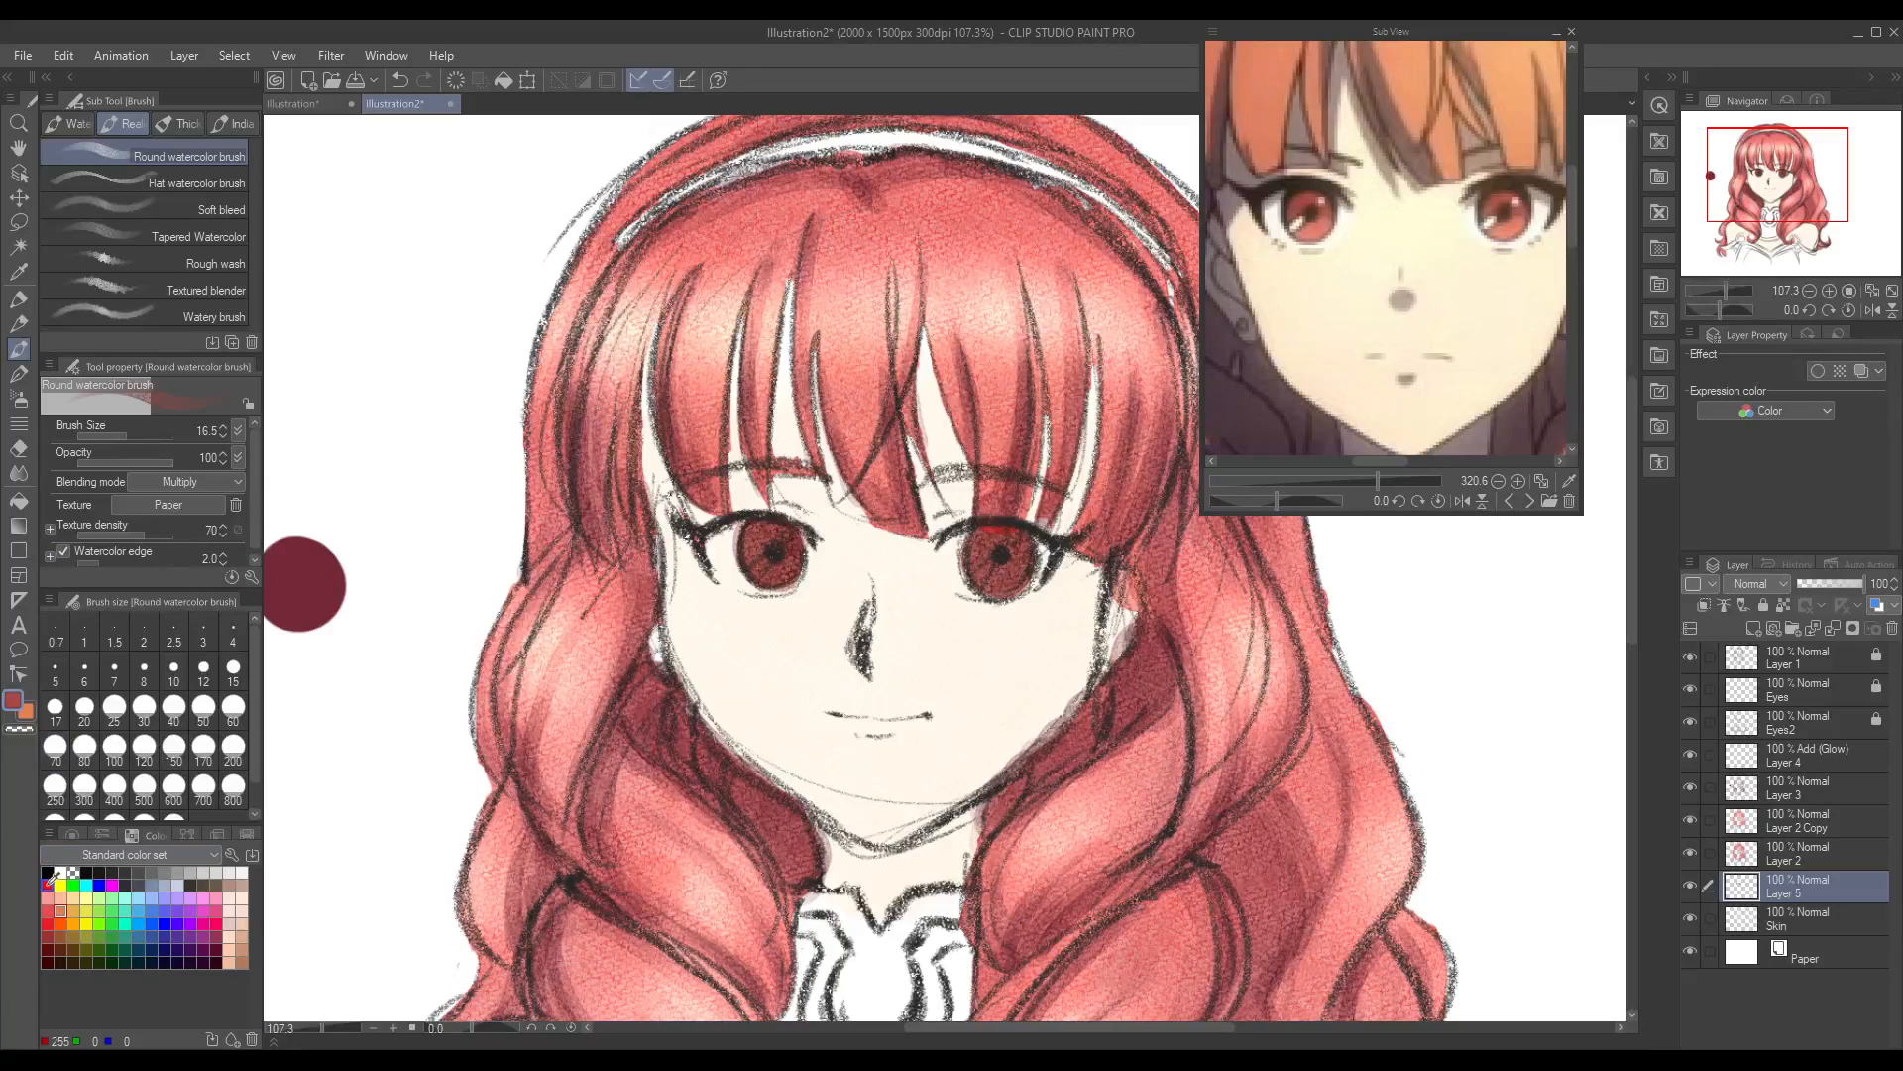
Step: Add a new layer above the iris colour in Add (Glow) mode and choose the Soft airbrush
click(1754, 628)
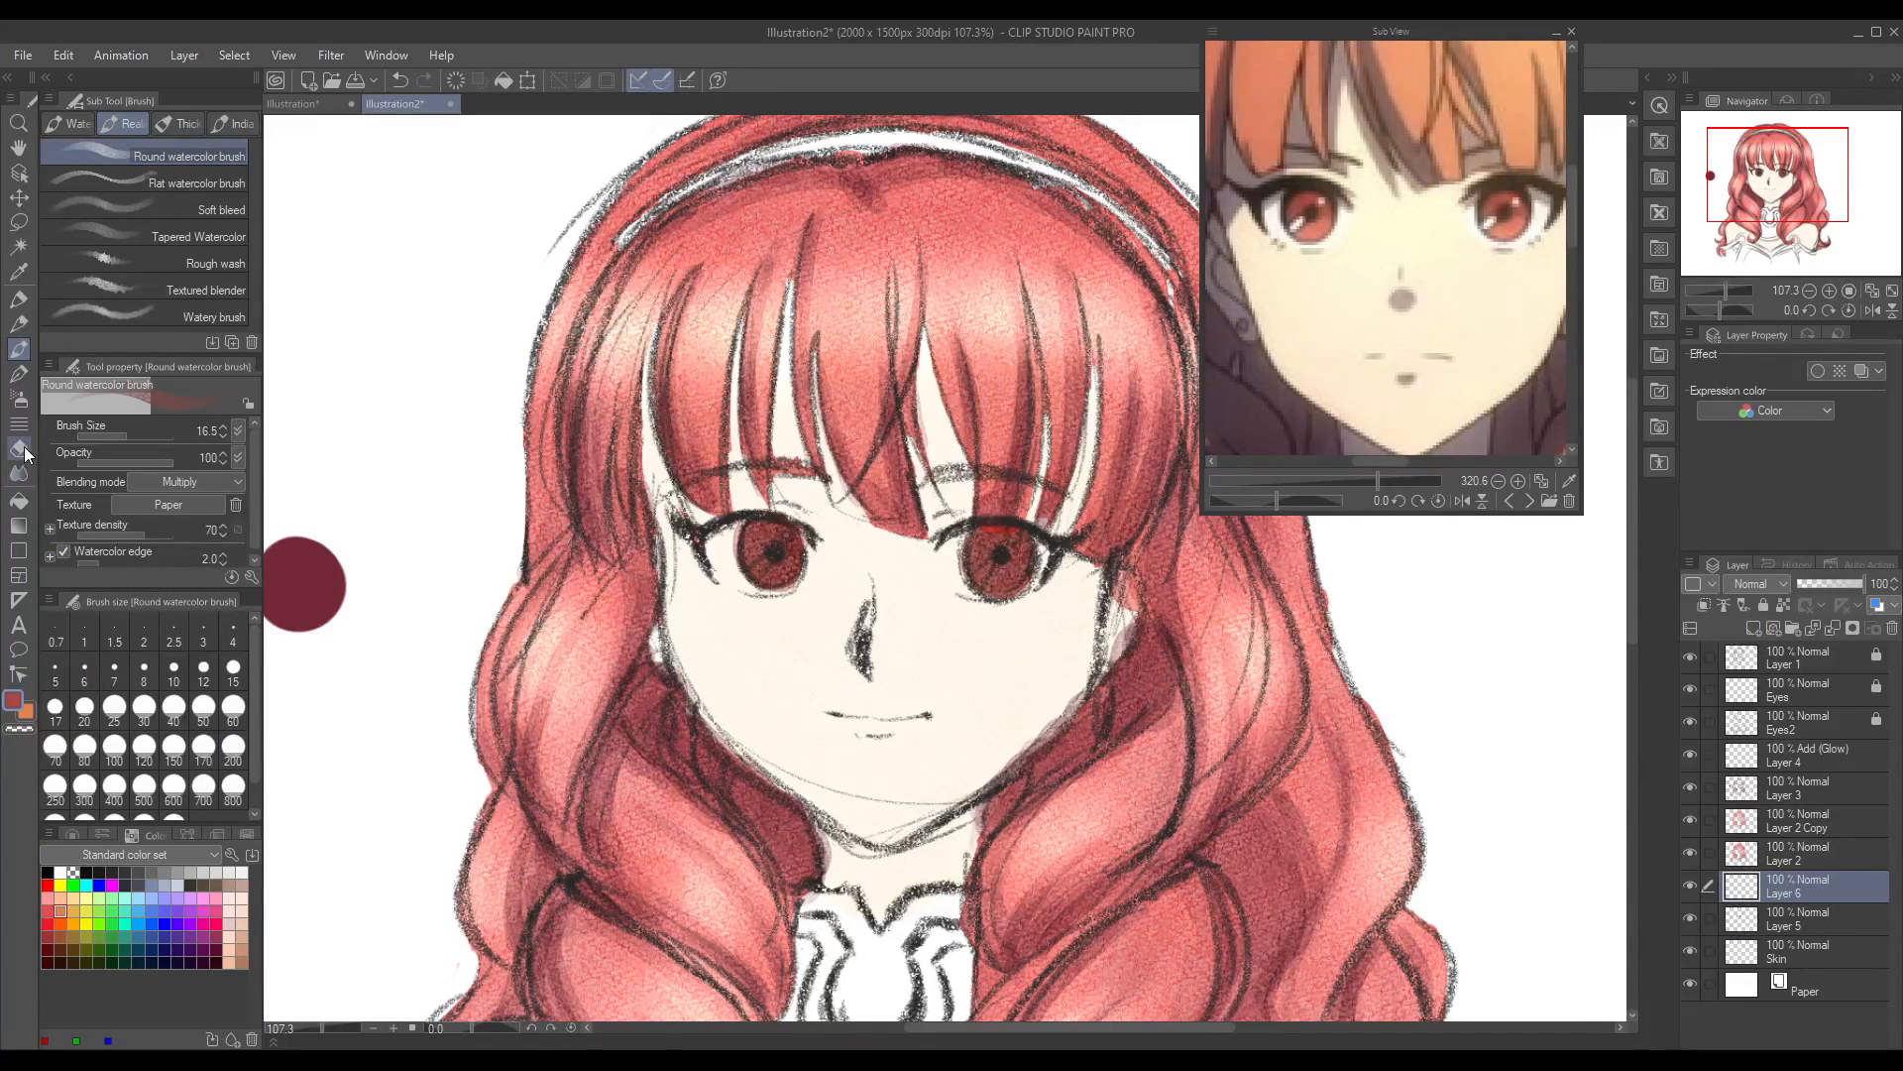
click(19, 398)
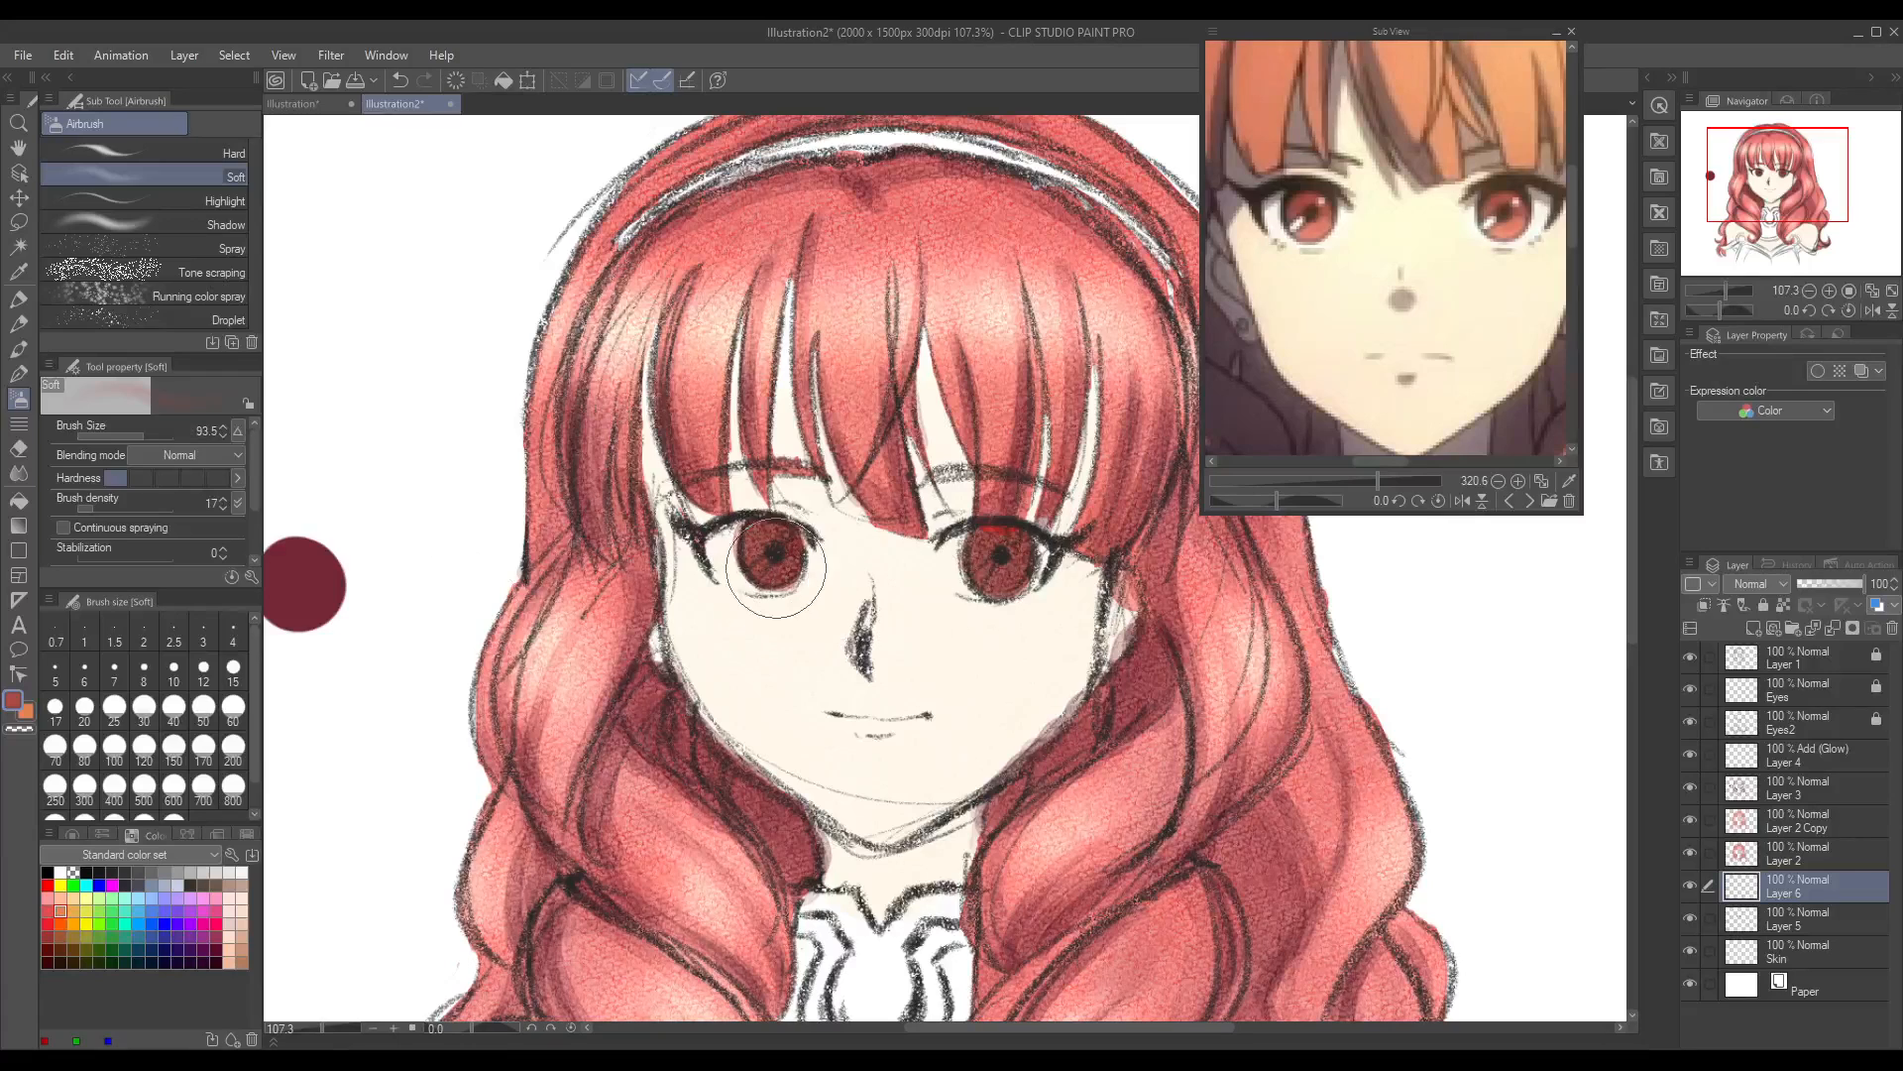
click(1770, 290)
Step: Set the Soft airbrush size to 24.8 and airbrush a reddish glow onto both irises, undoing a first orange attempt
click(14, 702)
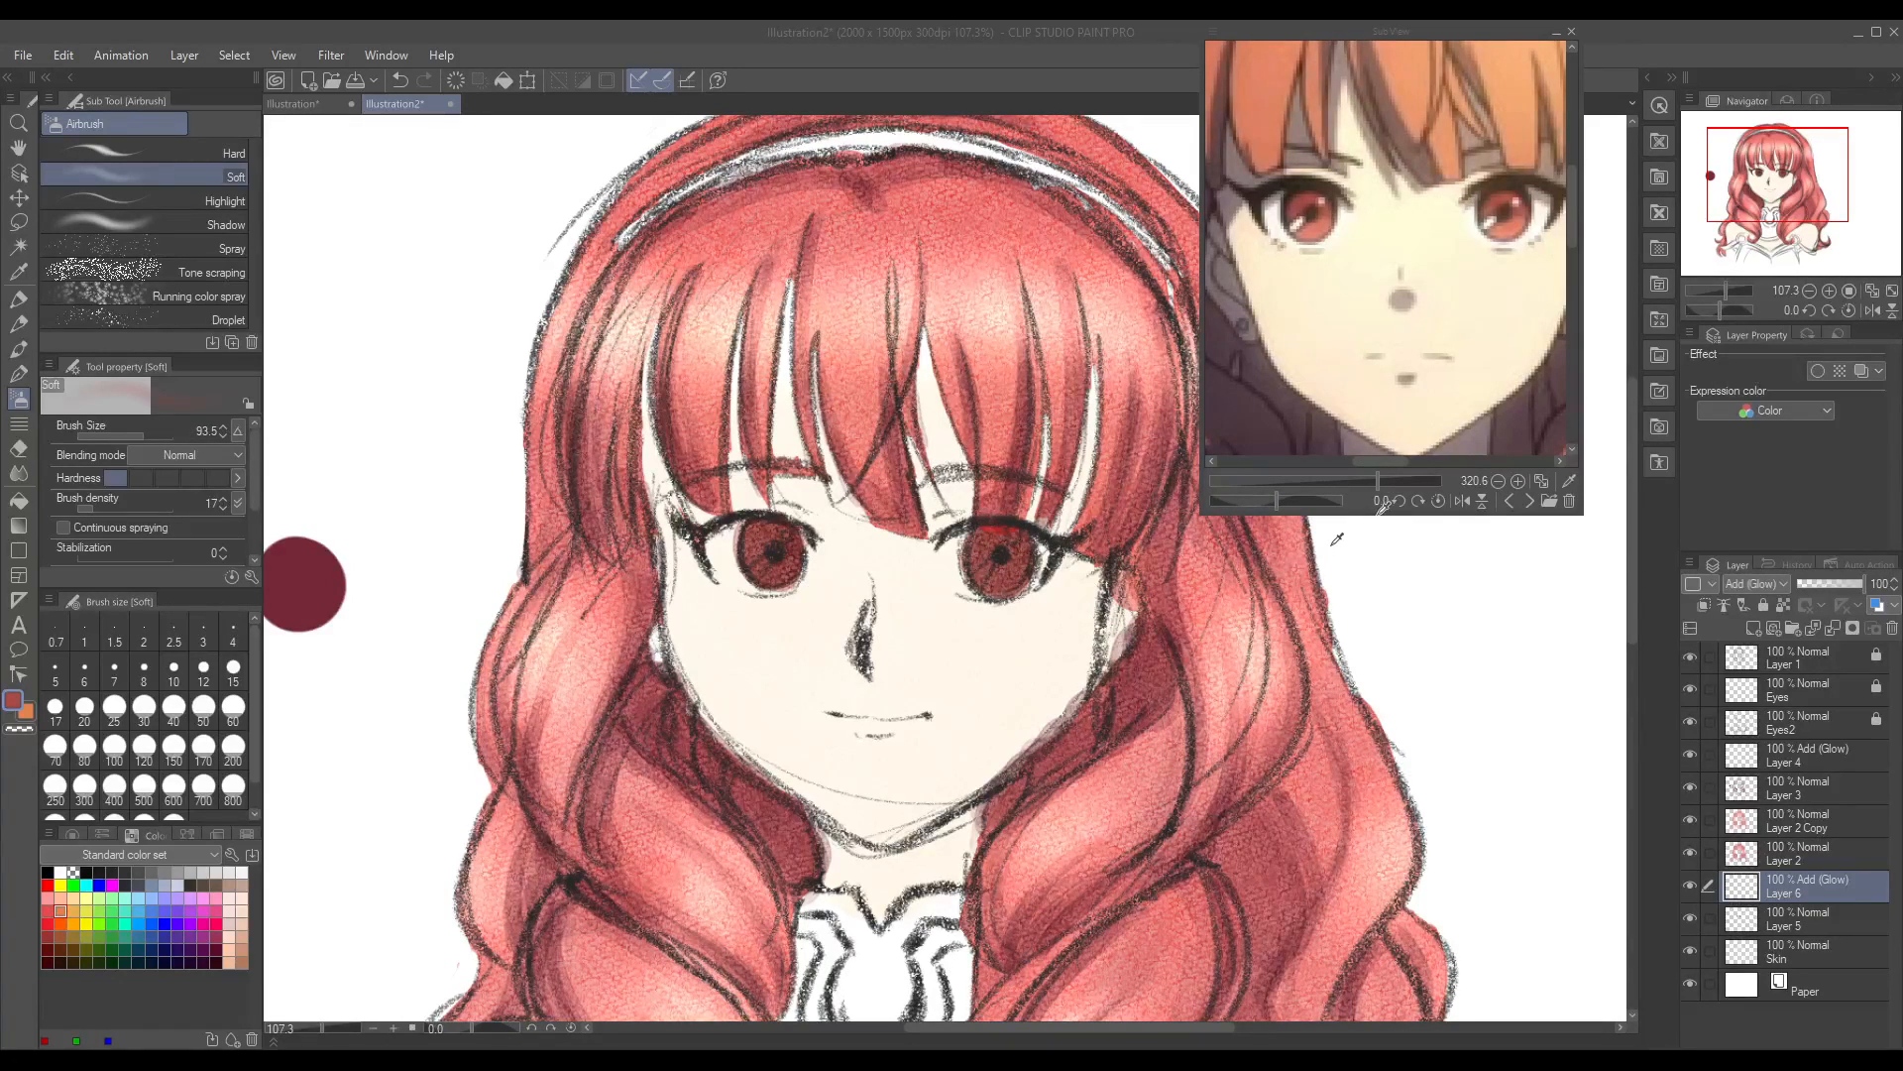
click(1640, 402)
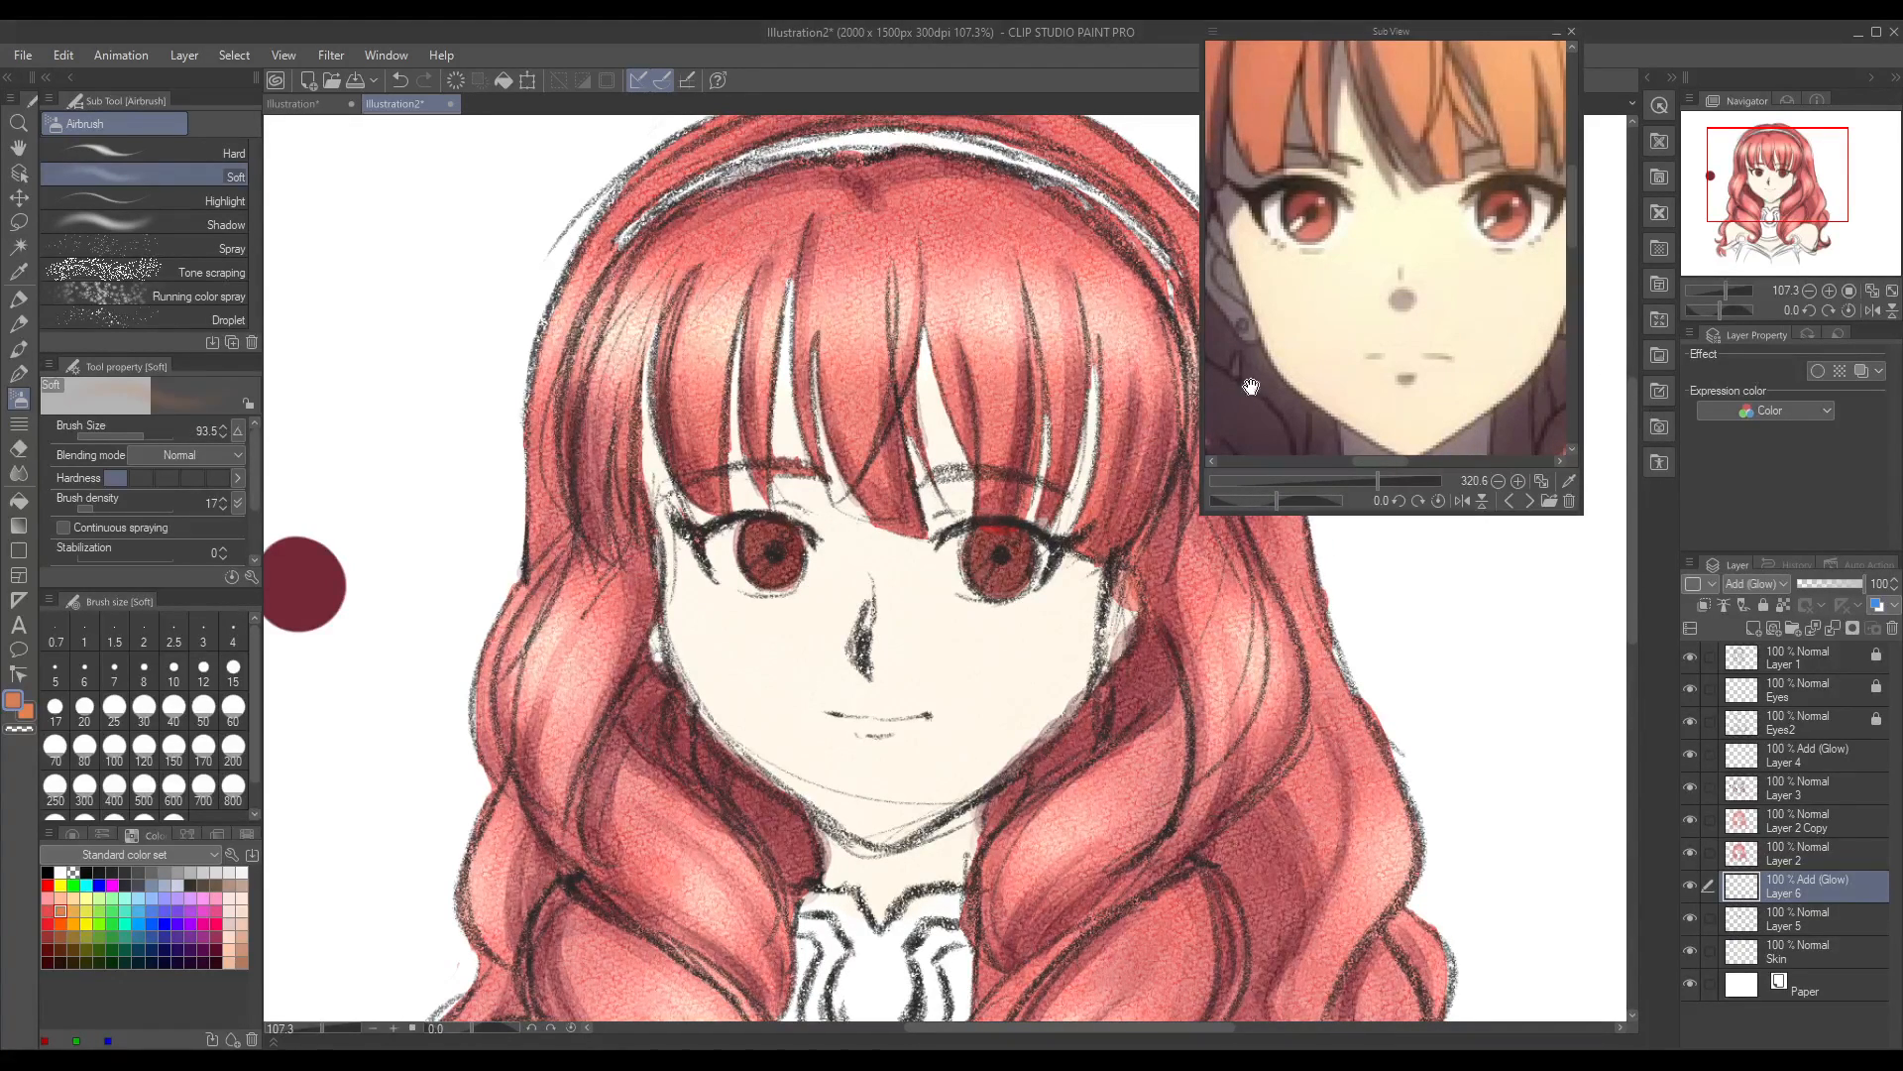
drag(125, 436, 130, 437)
drag(750, 547, 774, 568)
key(ctrl+z)
double_click(8, 706)
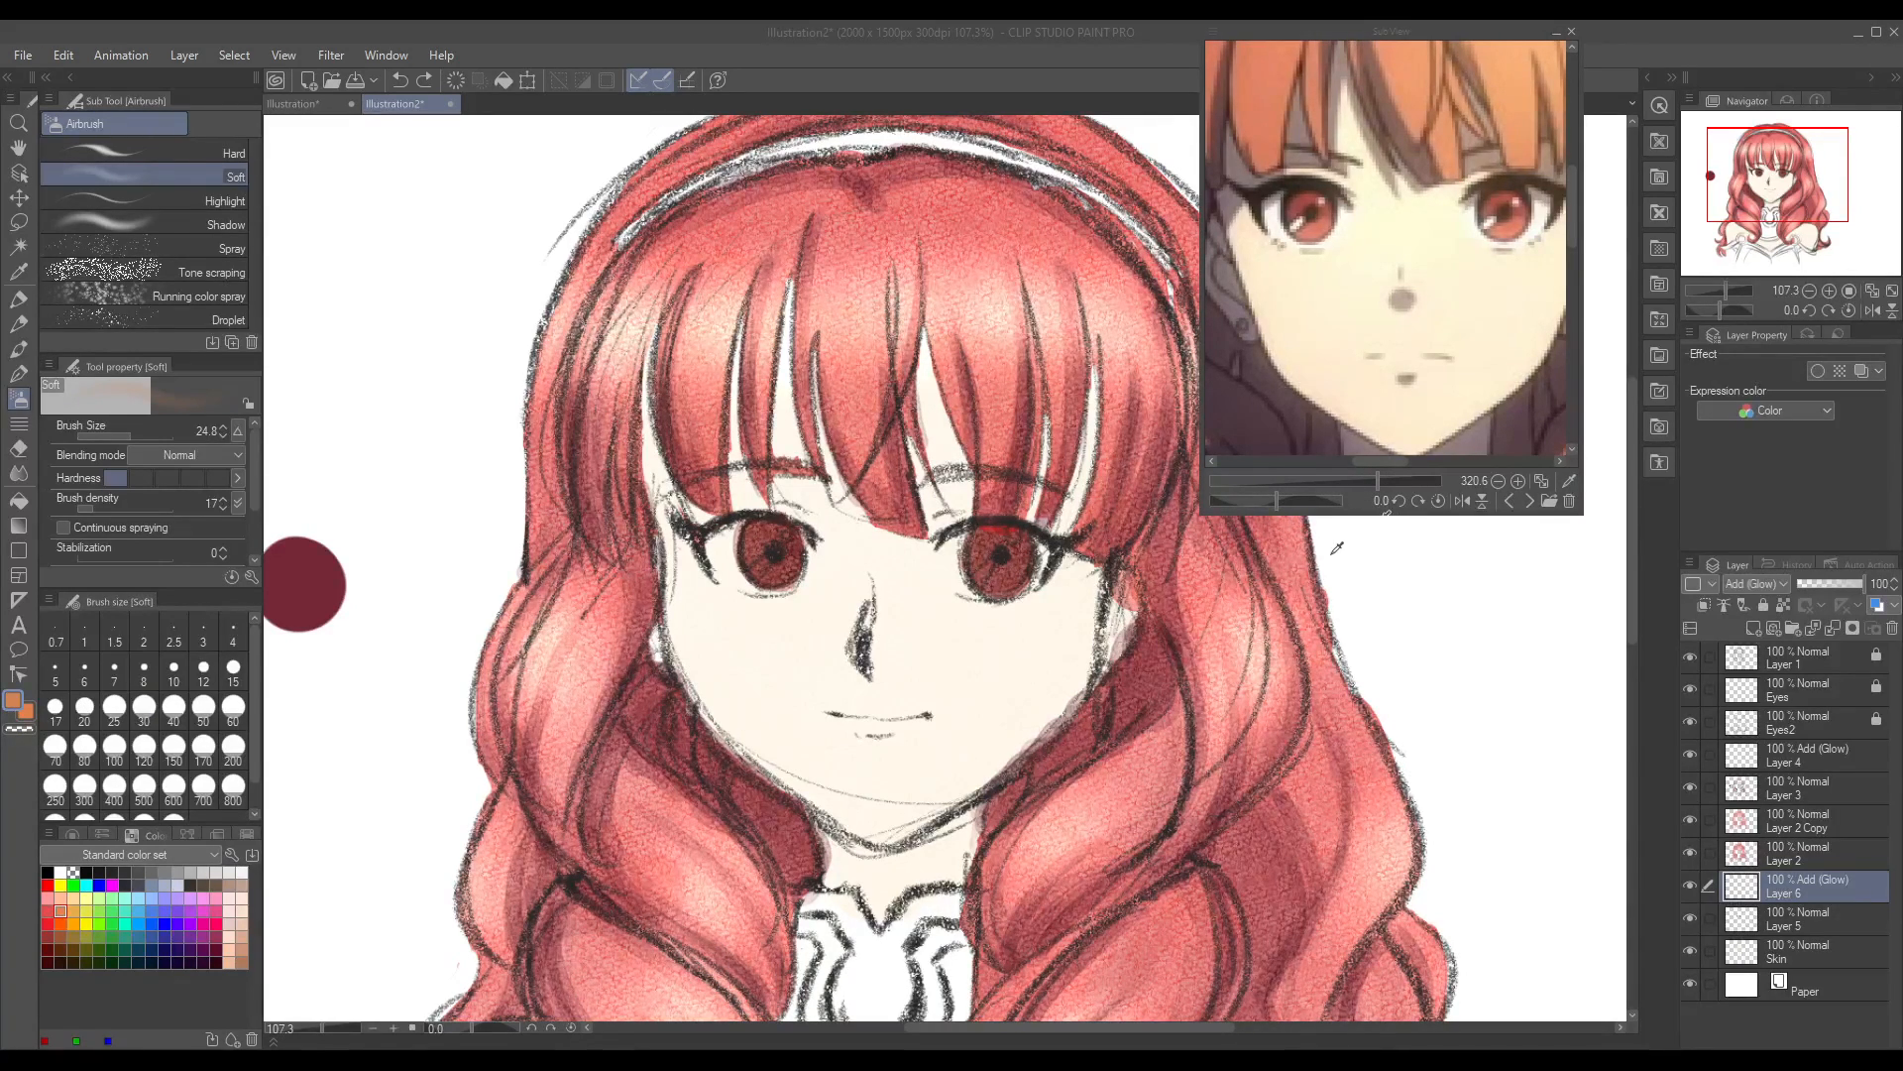
click(1670, 377)
mouse_move(764, 548)
mouse_down()
mouse_move(786, 562)
mouse_move(771, 578)
mouse_up()
mouse_move(990, 571)
mouse_down()
mouse_move(976, 553)
mouse_move(1011, 560)
mouse_move(984, 556)
mouse_up()
mouse_move(755, 550)
mouse_down()
mouse_move(788, 552)
mouse_move(764, 580)
mouse_up()
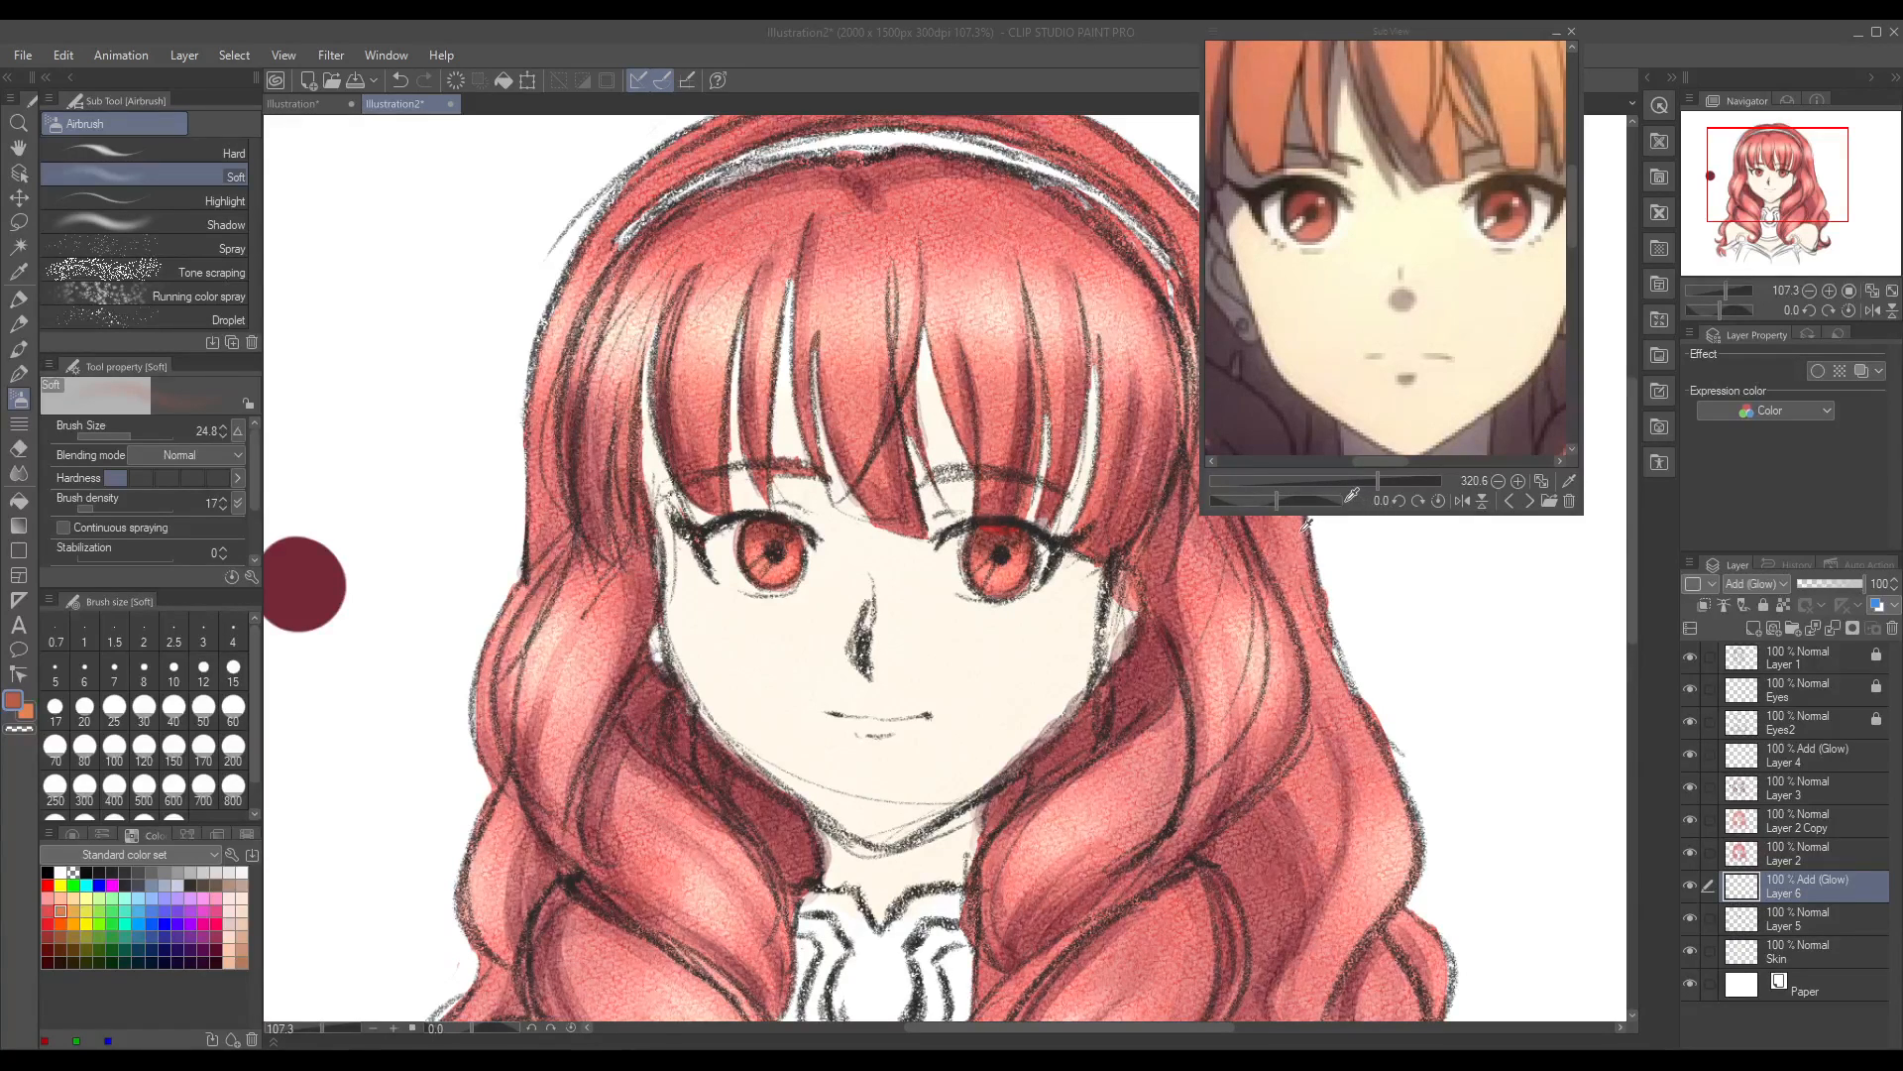
Step: Airbrush a light peach glow onto the irises with the Soft airbrush at size 8.9, undoing the first pass
click(1656, 398)
drag(765, 552, 788, 565)
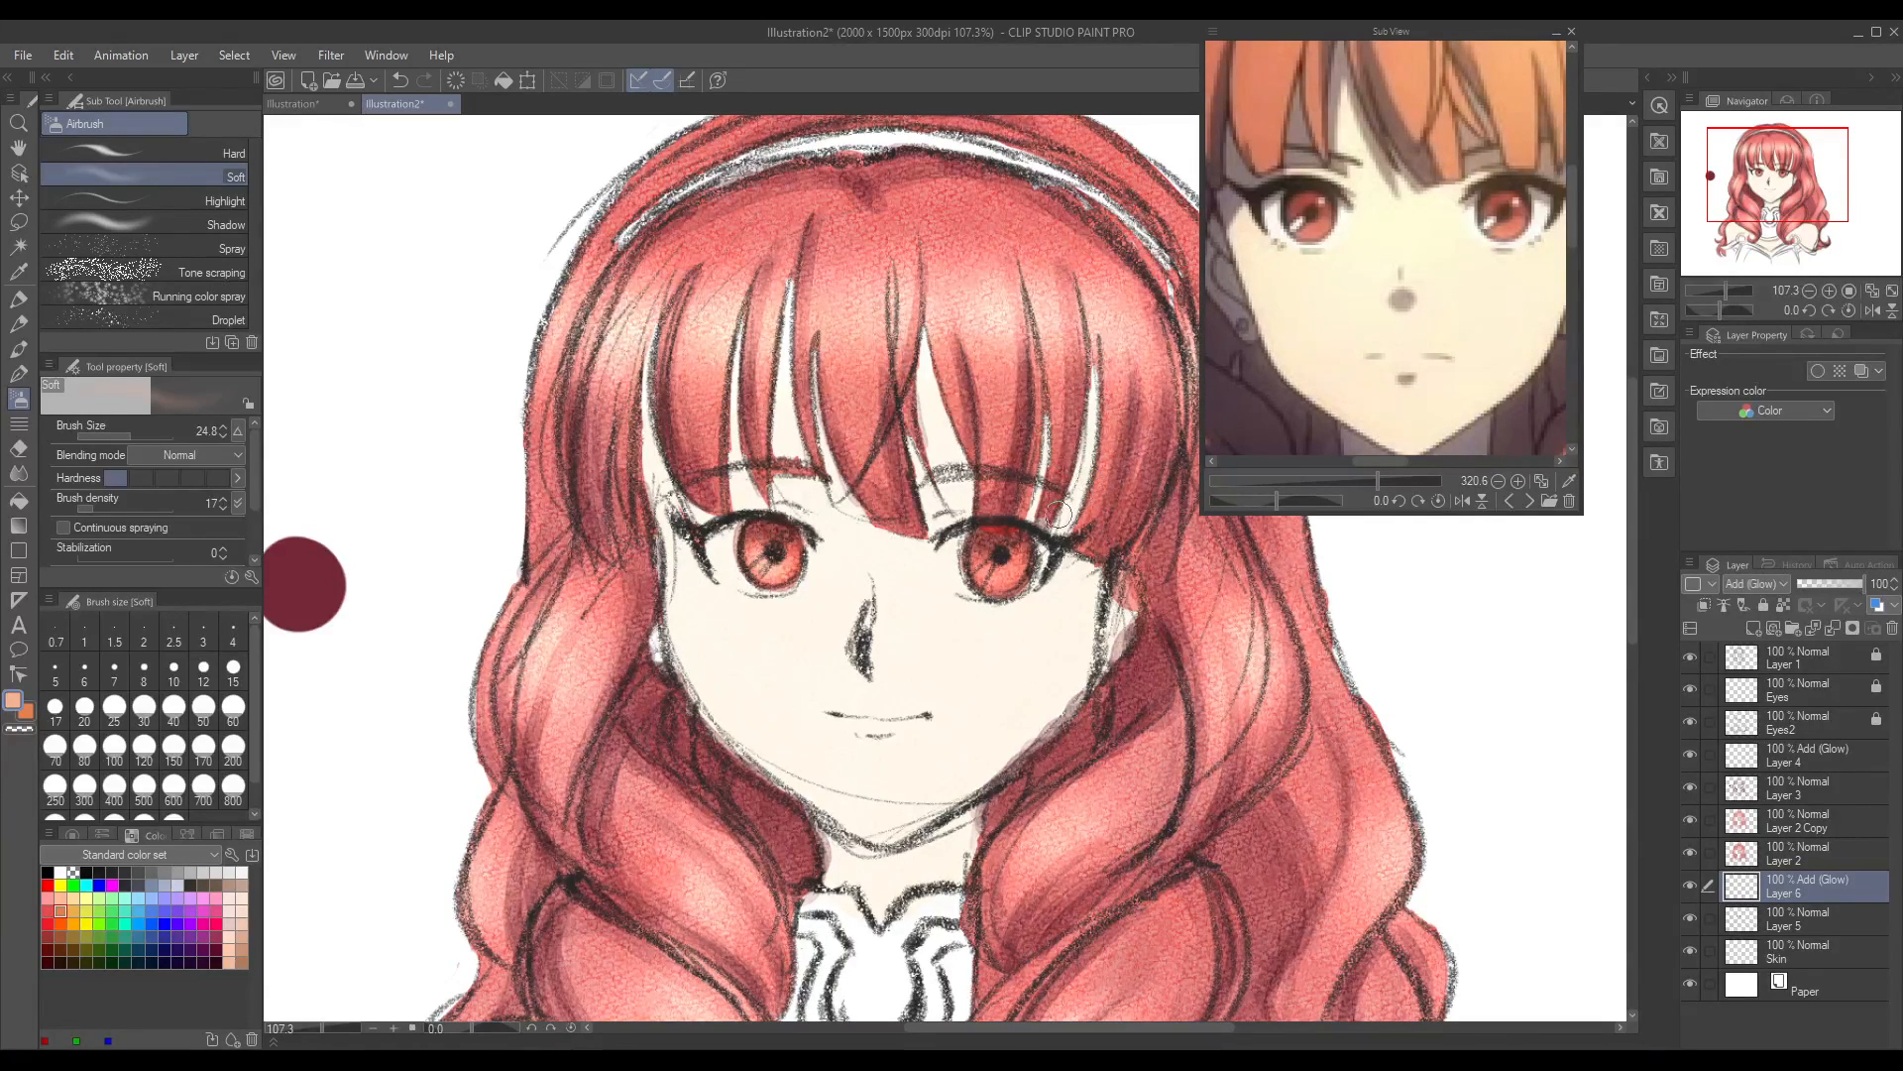
key(ctrl+z)
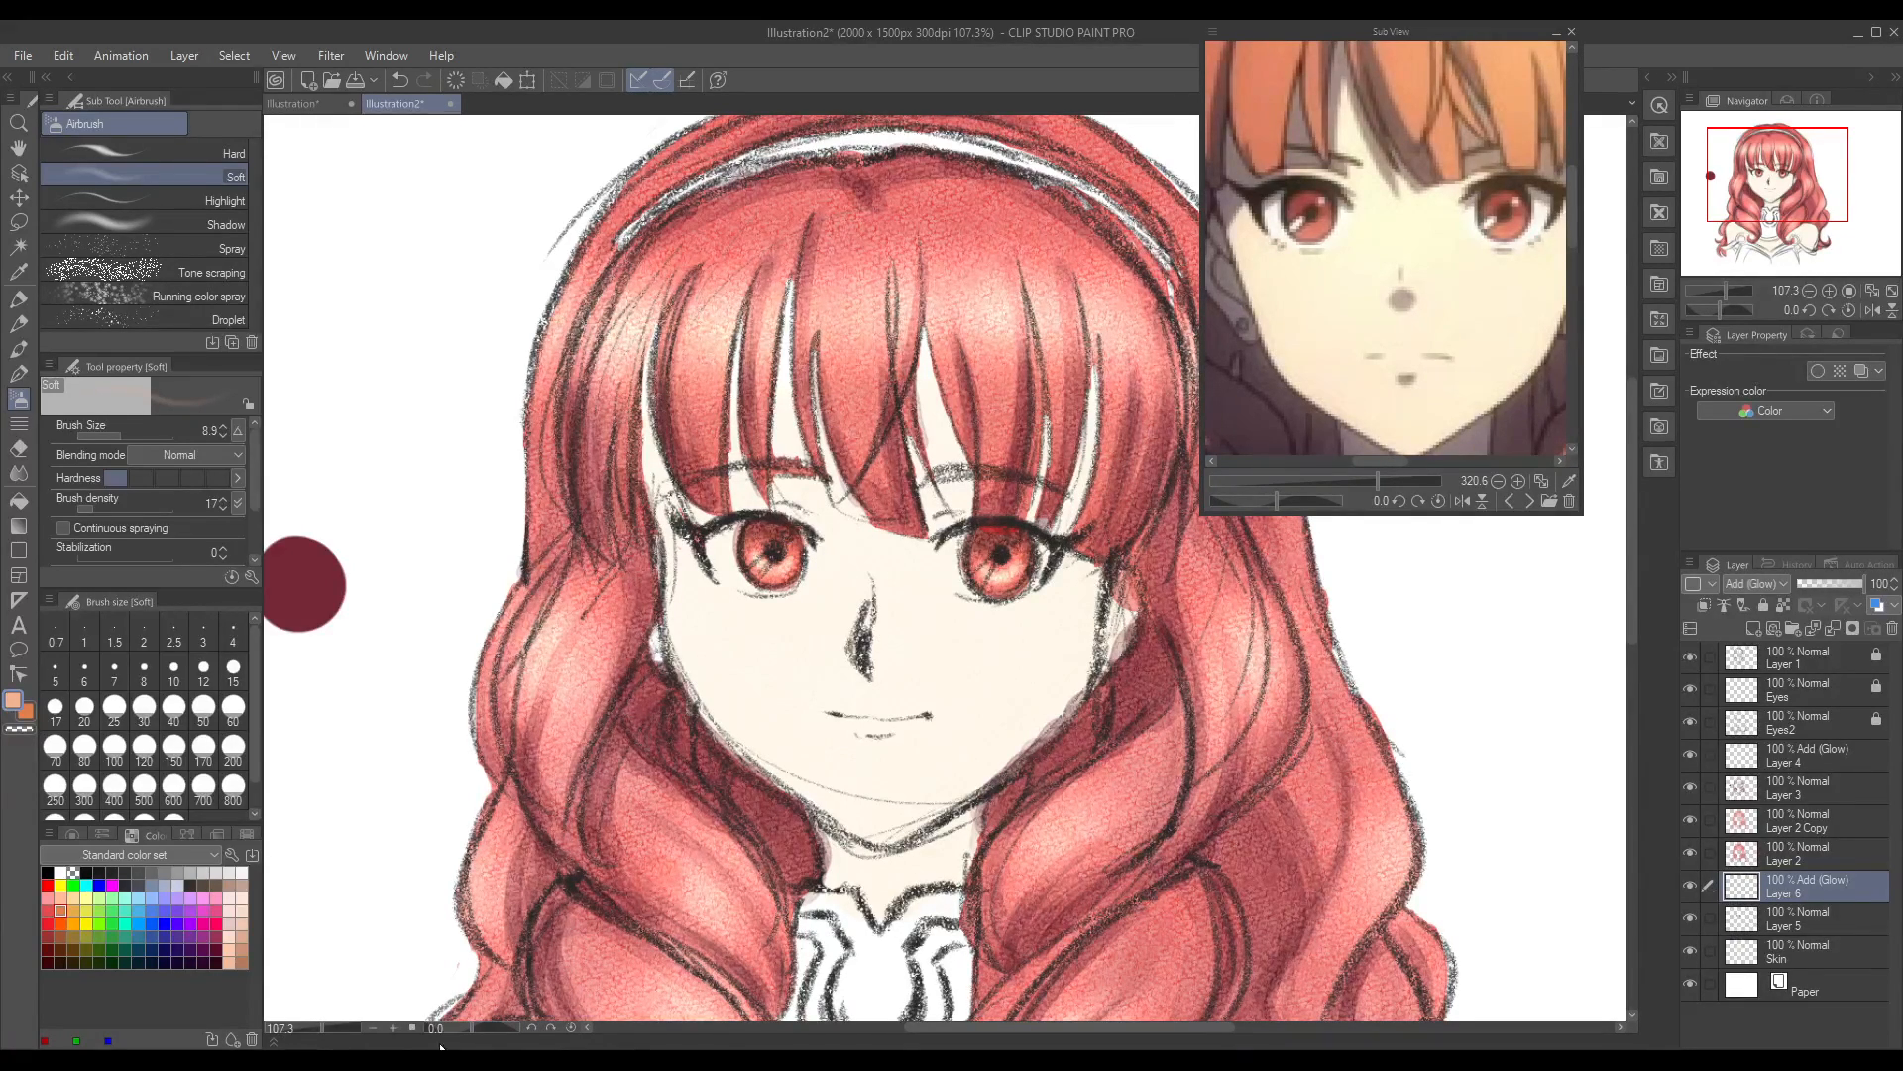
drag(329, 1038, 310, 1034)
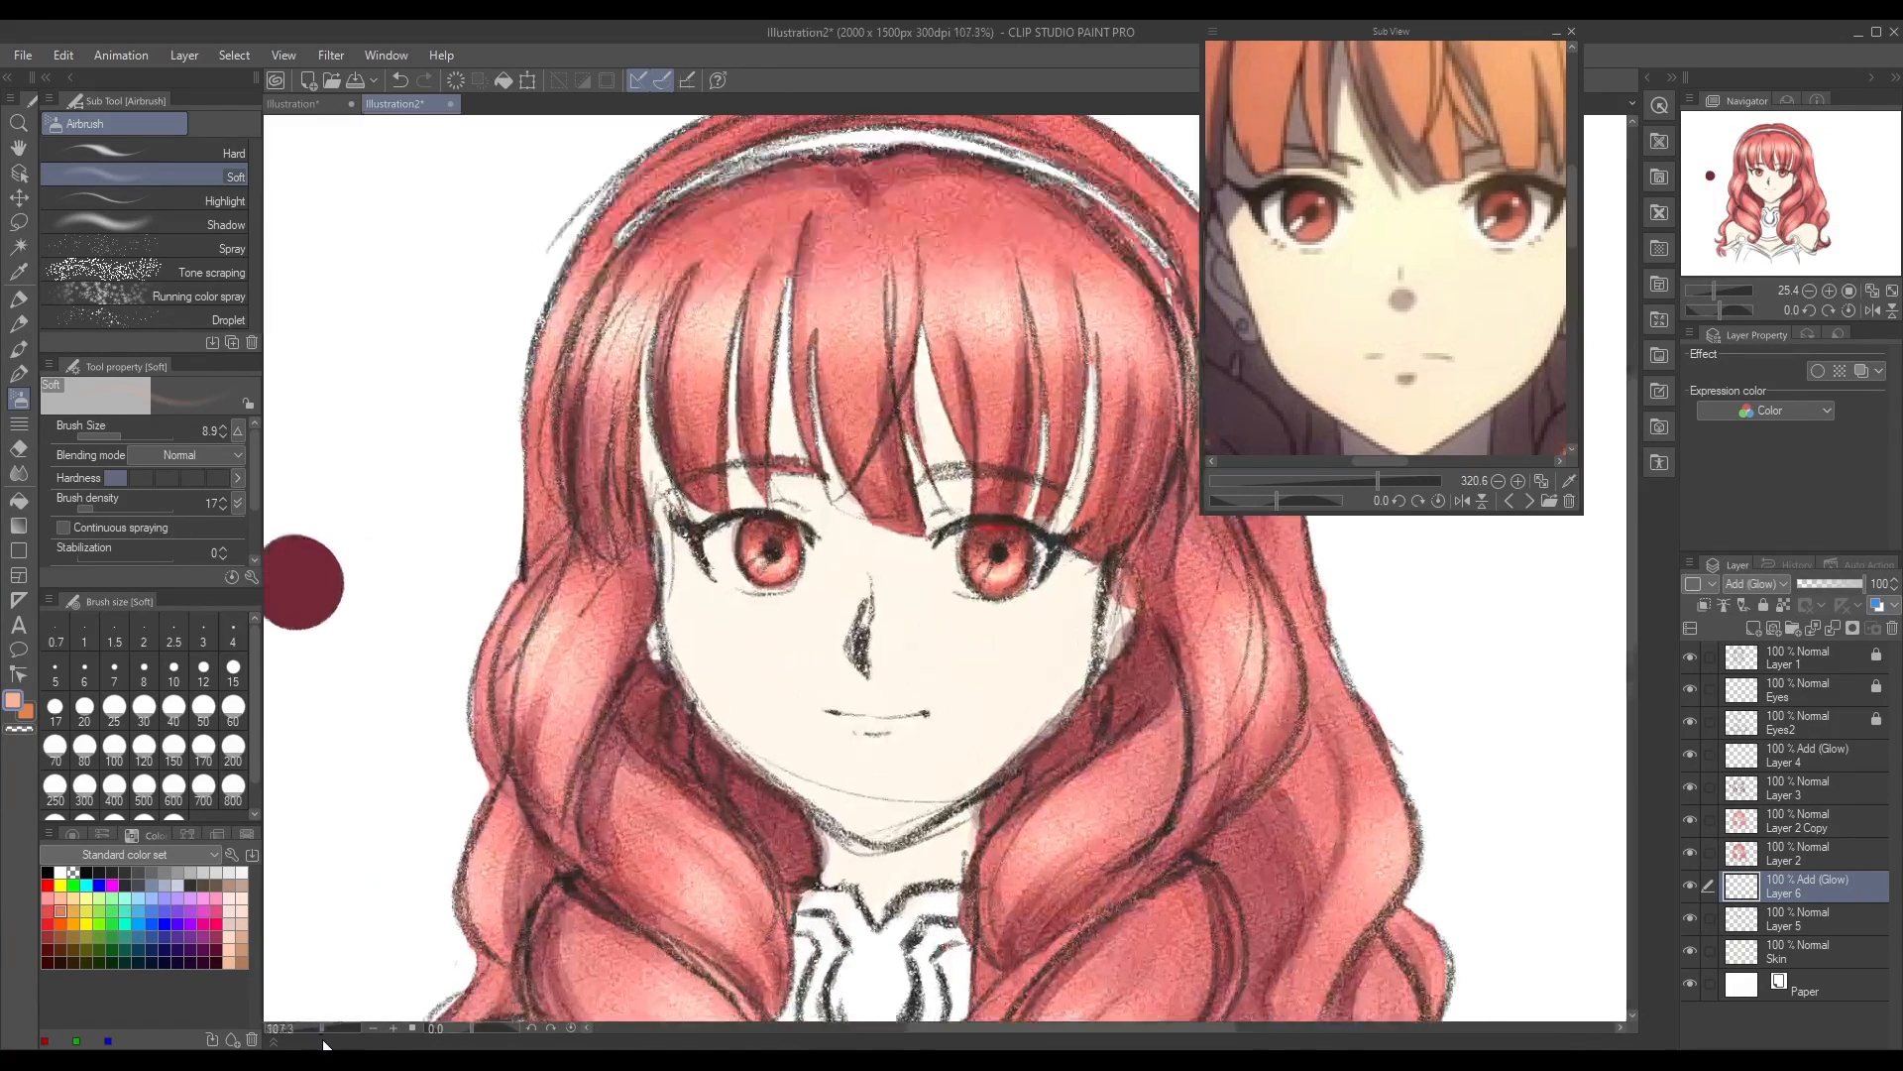
mouse_move(323, 1043)
mouse_down()
mouse_move(305, 1046)
mouse_move(318, 1032)
mouse_up()
Step: Add a new Normal layer at the top of the stack and choose the Milli pen in white at size 12.1
click(1751, 626)
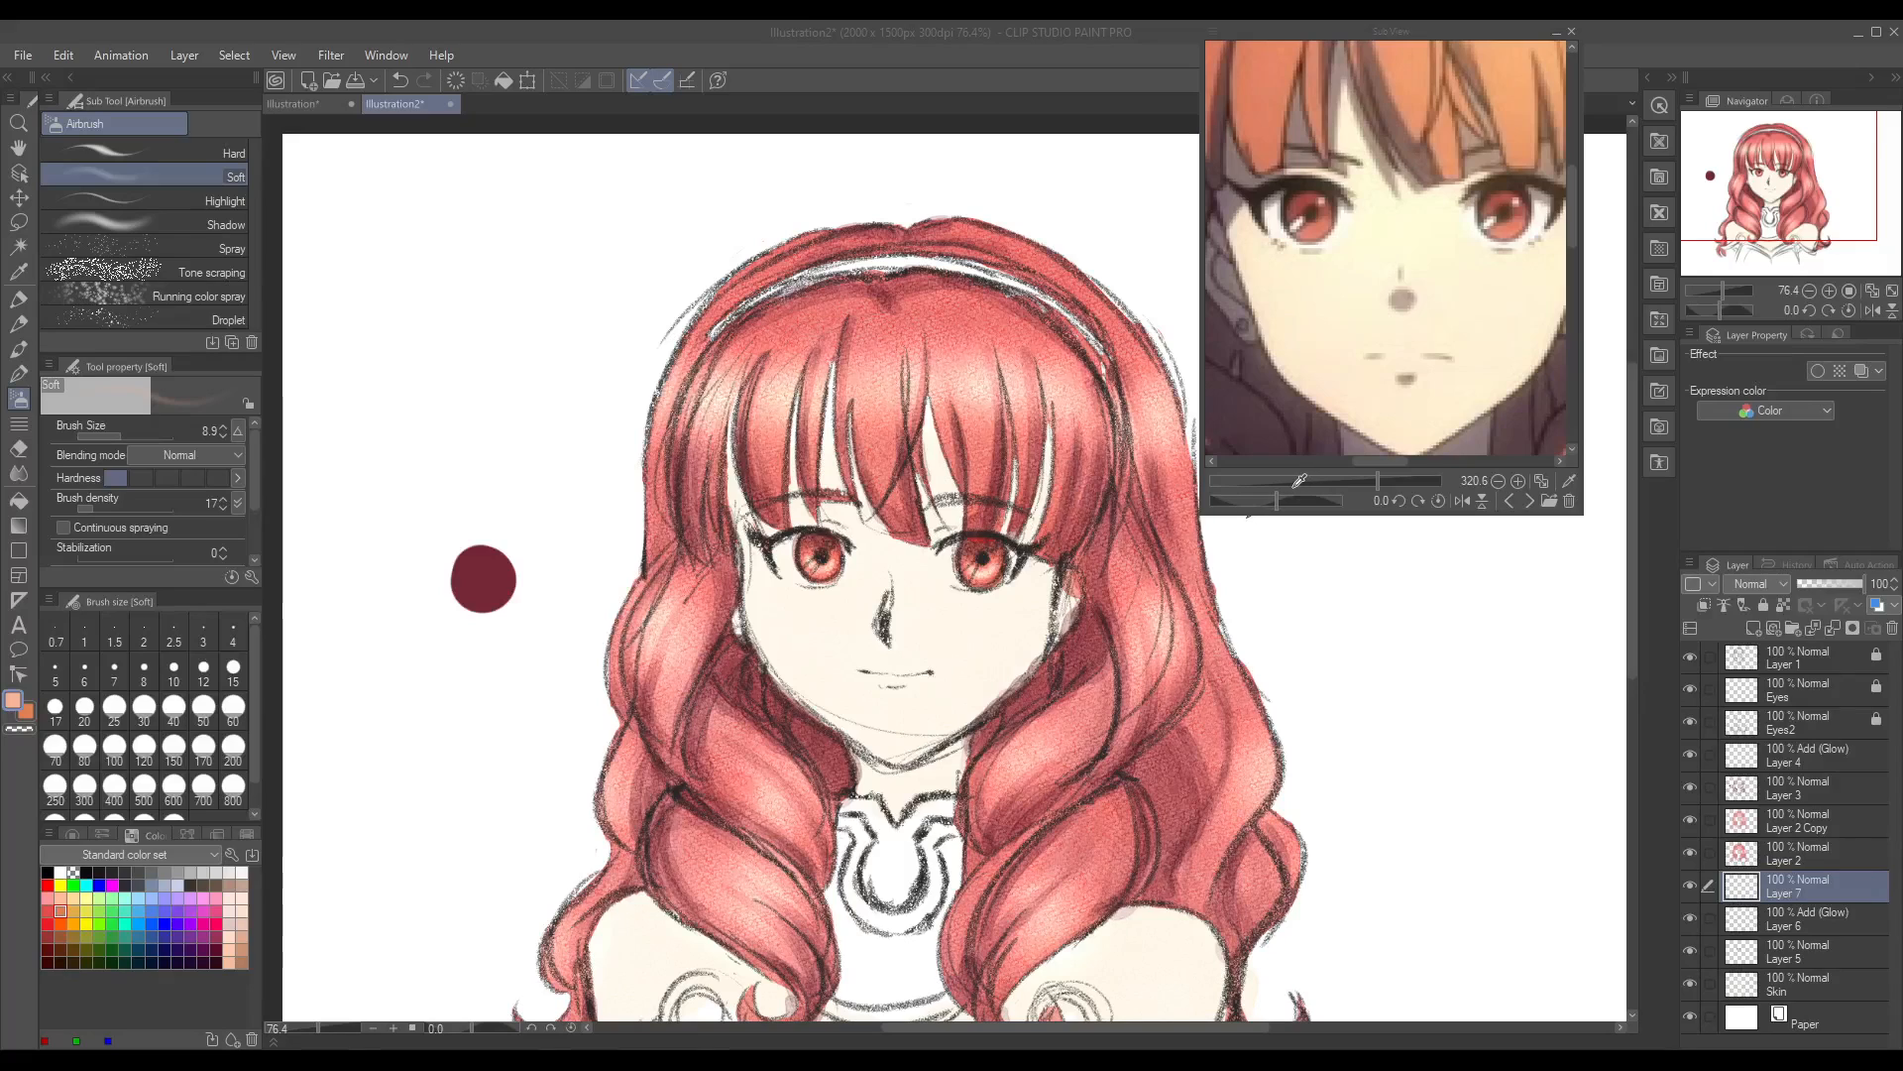
click(1644, 405)
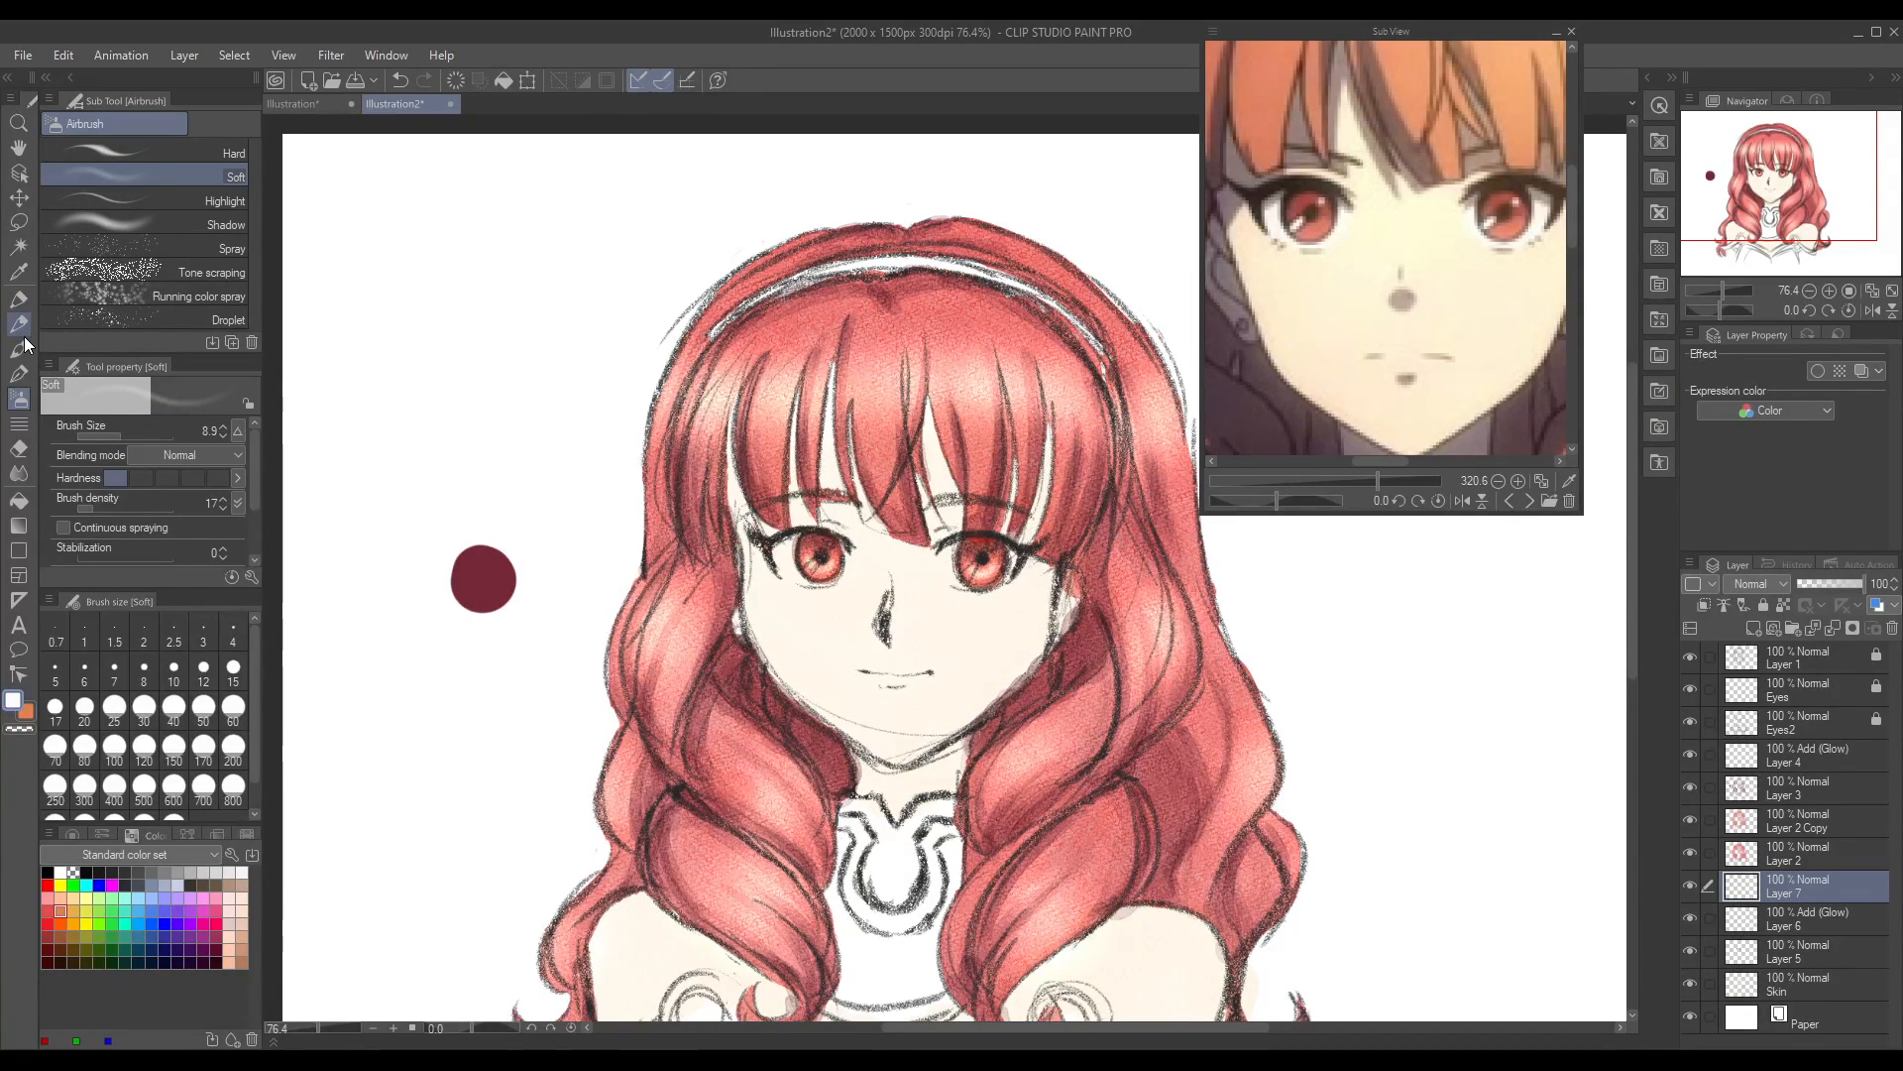
click(20, 305)
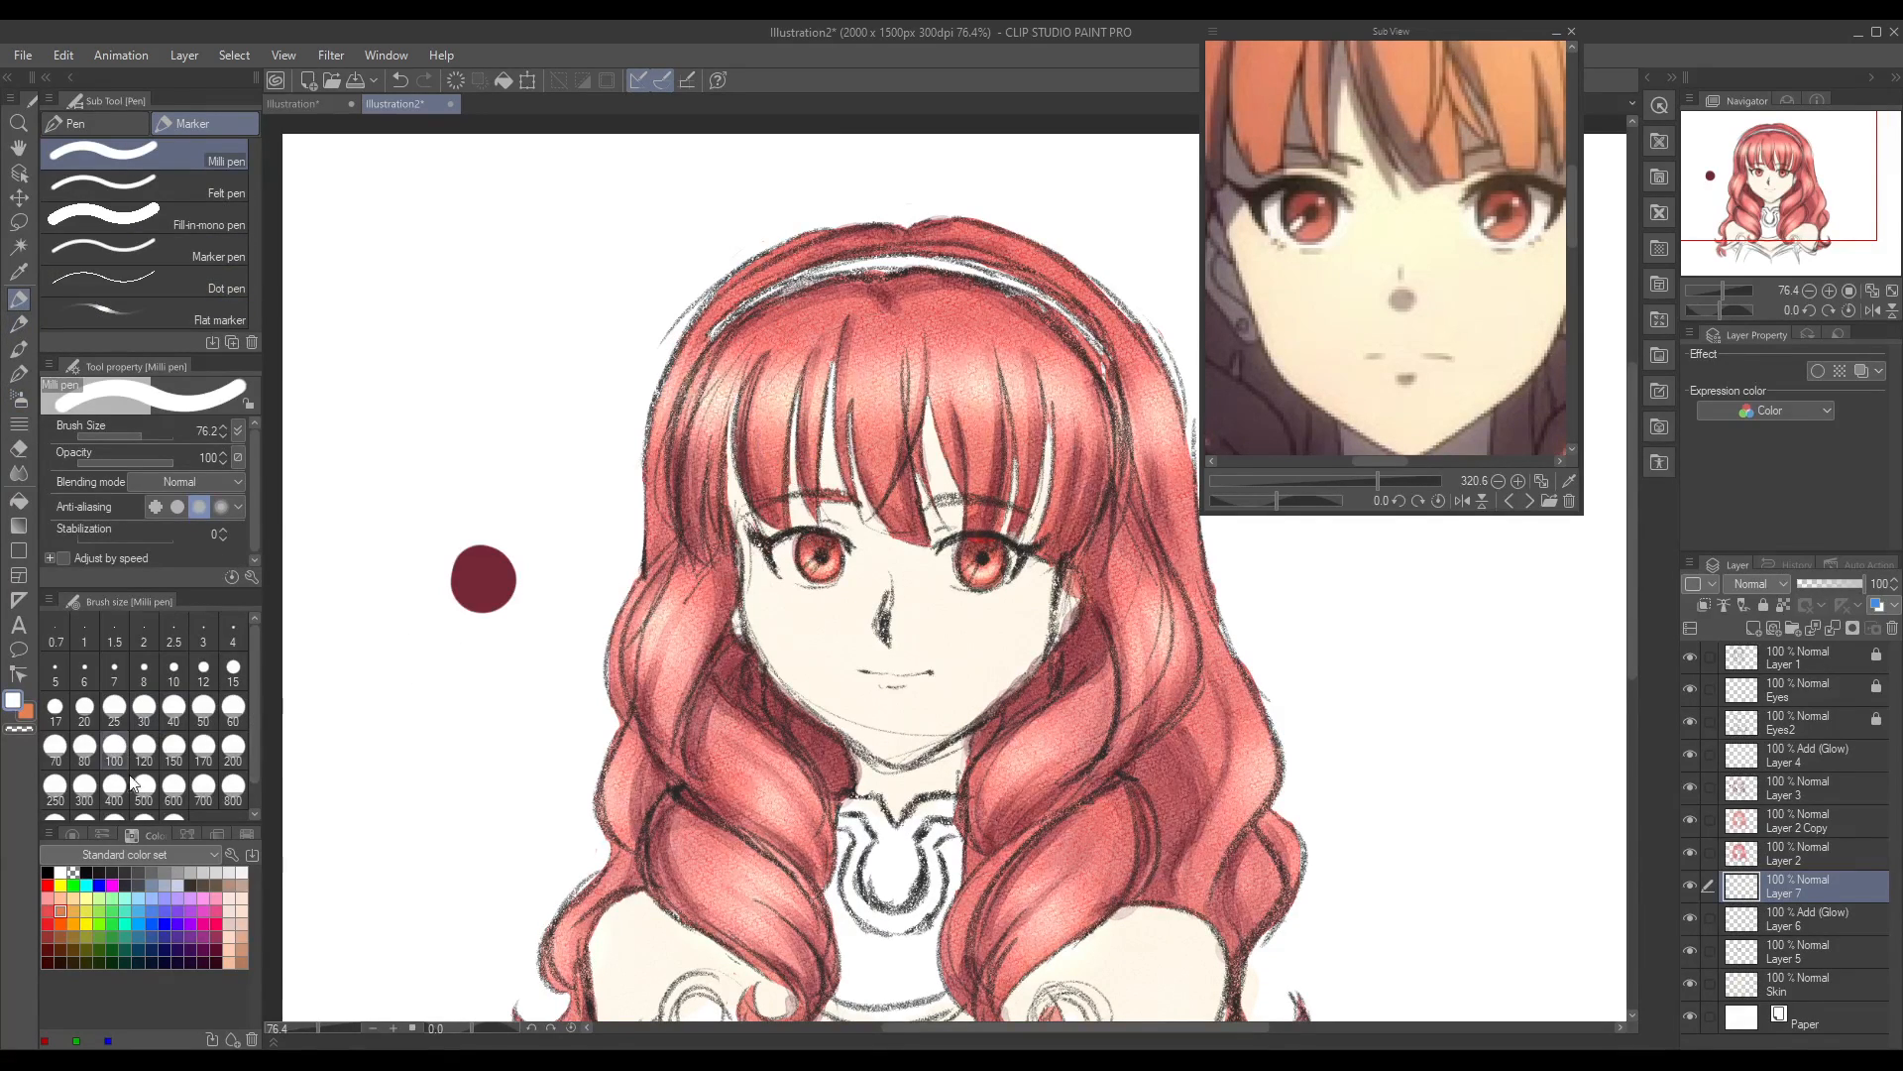
drag(333, 1029, 330, 1029)
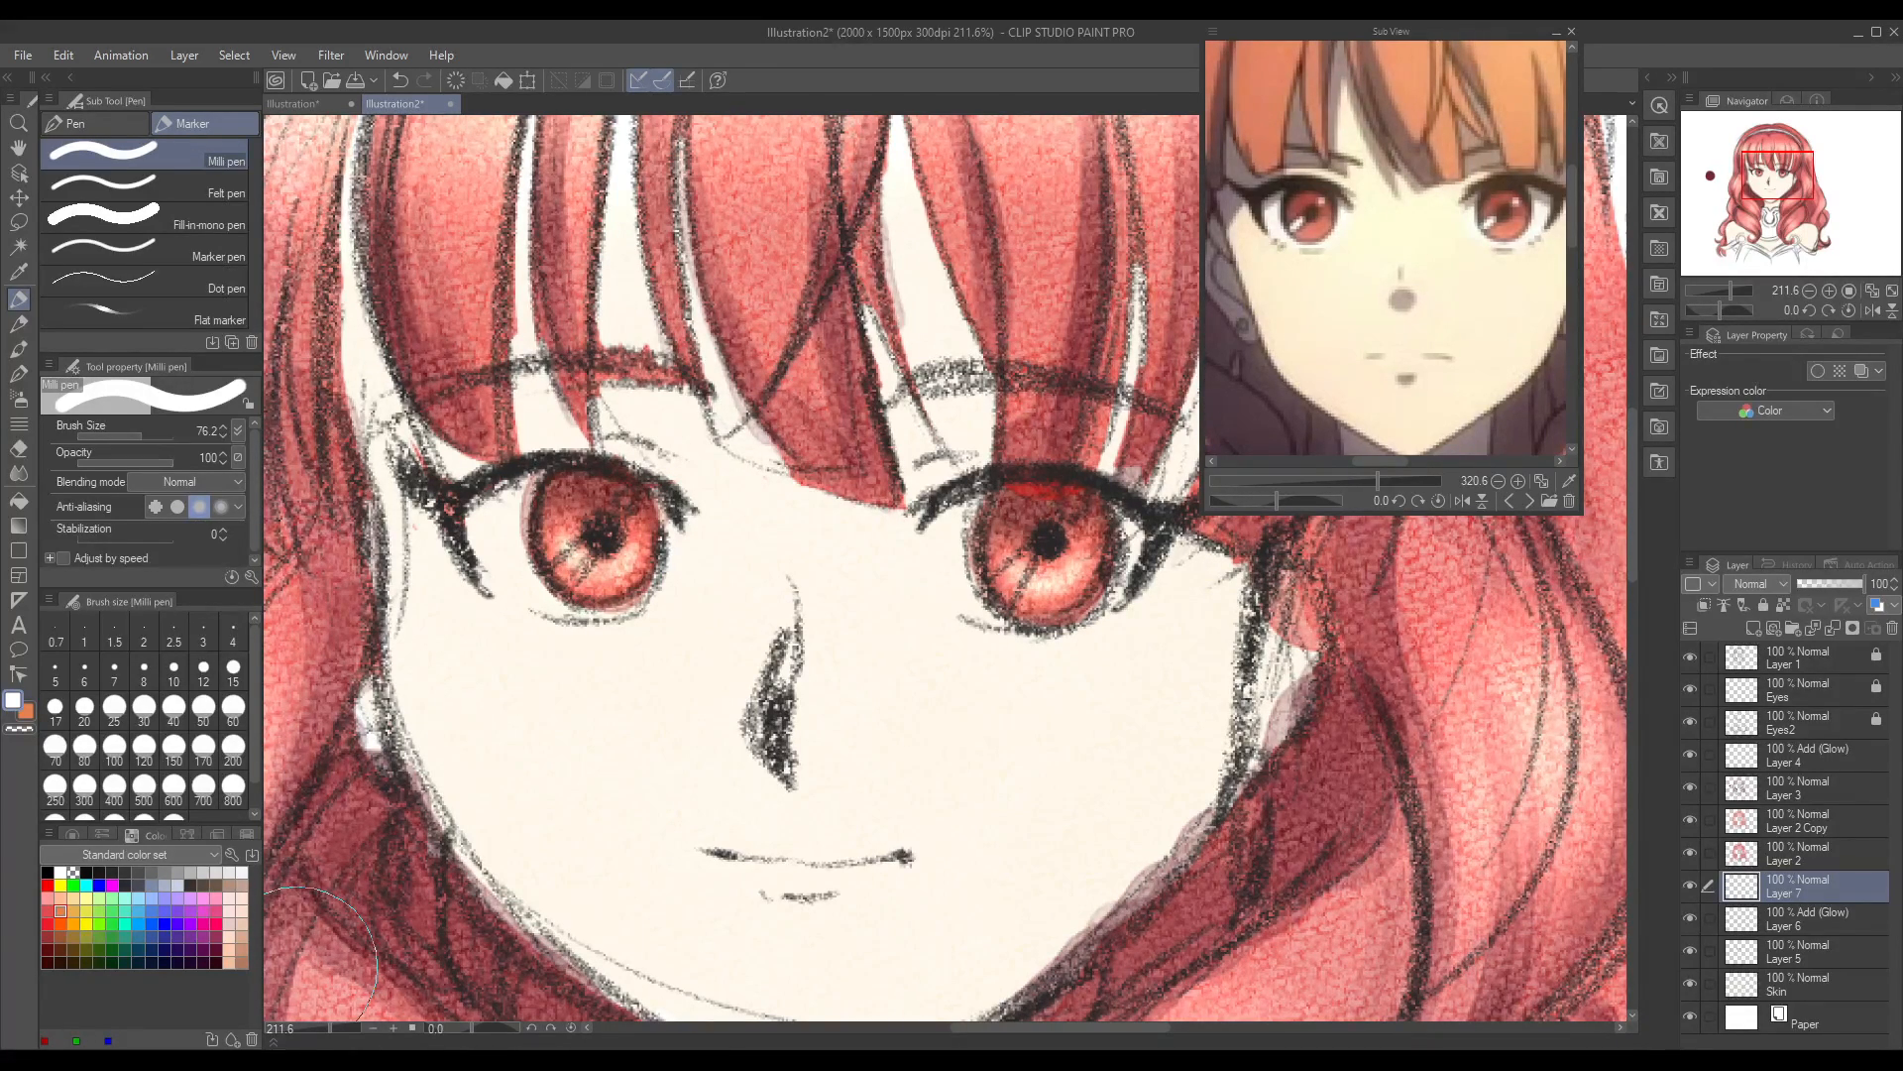
click(129, 438)
click(124, 436)
drag(1793, 893, 1823, 639)
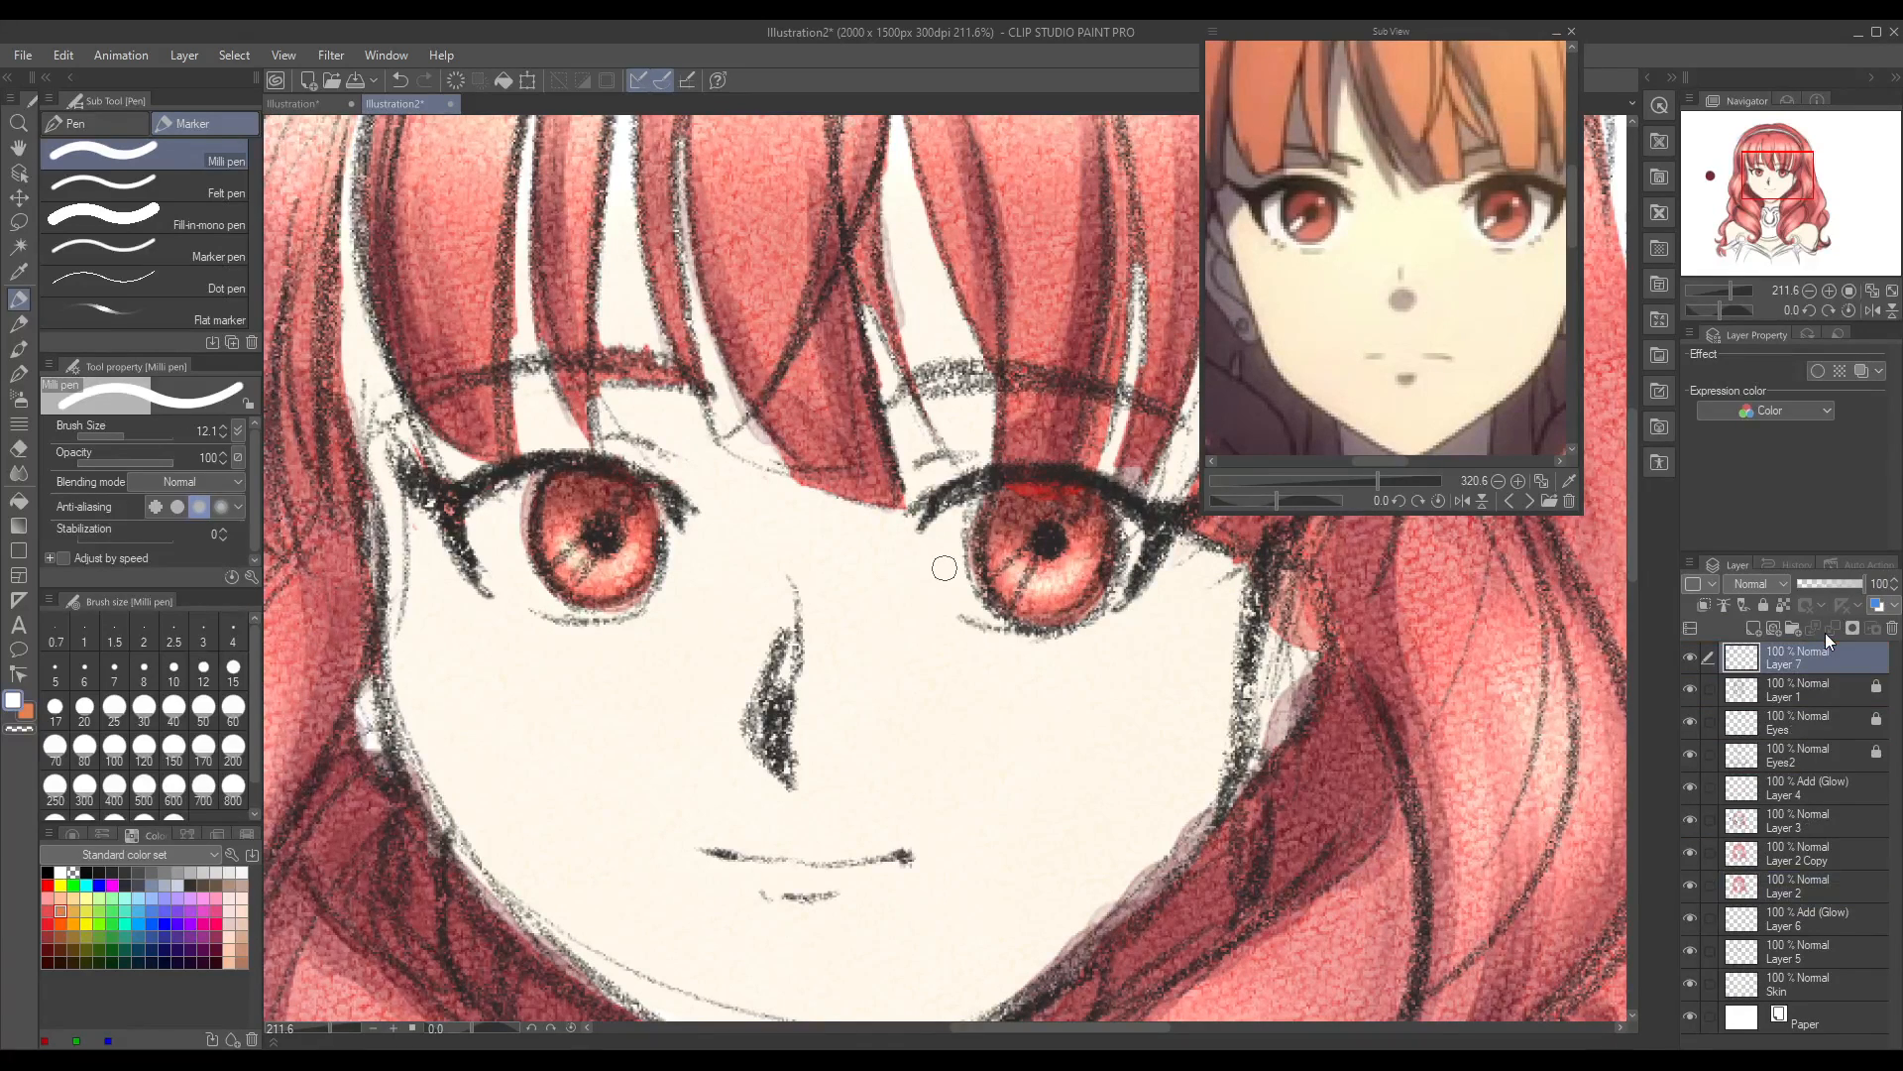
Step: Try a white highlight on the left iris with the Milli pen, undoing the strokes
drag(582, 561, 545, 590)
key(ctrl+z)
mouse_move(566, 575)
mouse_down()
mouse_move(587, 553)
mouse_move(552, 579)
mouse_move(591, 550)
mouse_move(549, 581)
mouse_up()
key(ctrl+z)
key(ctrl+z)
key(ctrl+z)
Step: Airbrush a soft white highlight on the lower left of the left iris with the Soft airbrush at size 8.9
click(19, 398)
mouse_move(566, 576)
mouse_down()
mouse_move(589, 540)
mouse_move(543, 569)
mouse_move(583, 541)
mouse_move(551, 587)
mouse_up()
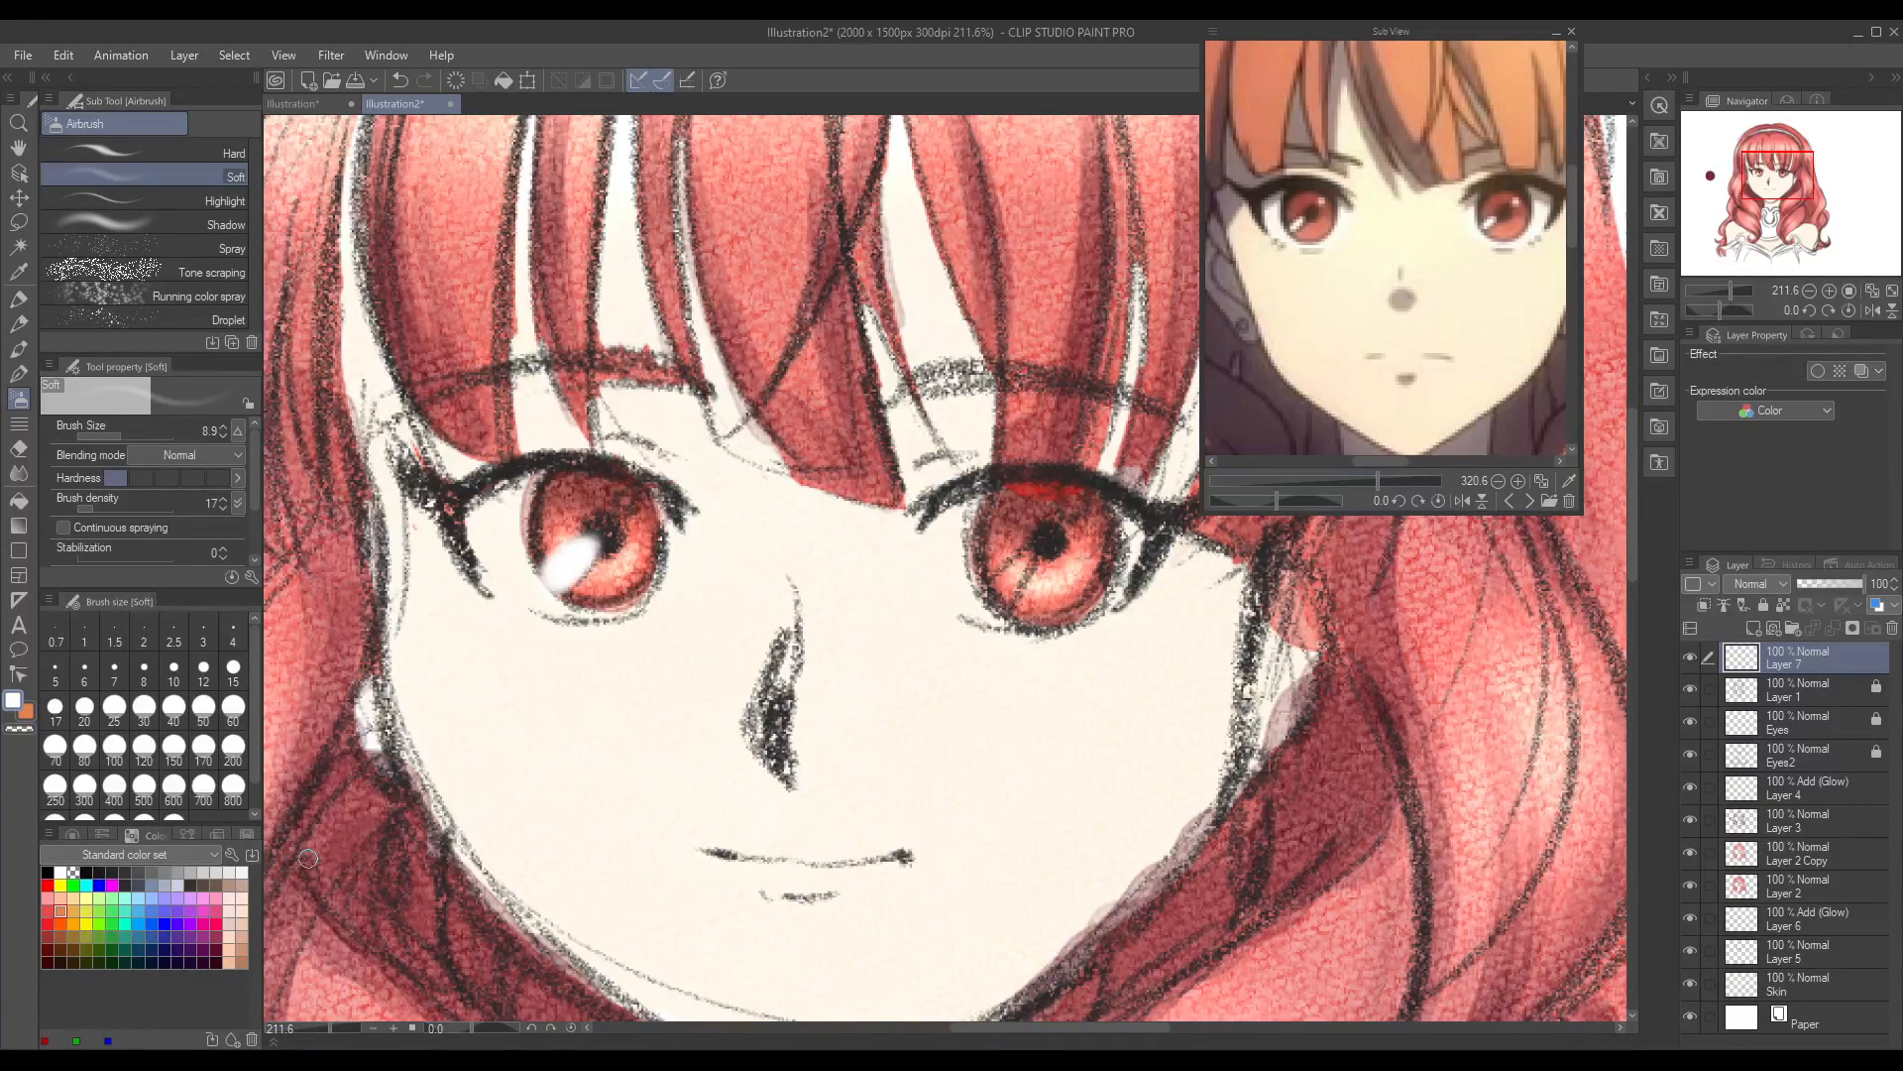
mouse_move(332, 1028)
mouse_down()
mouse_move(306, 1031)
mouse_move(327, 1032)
mouse_up()
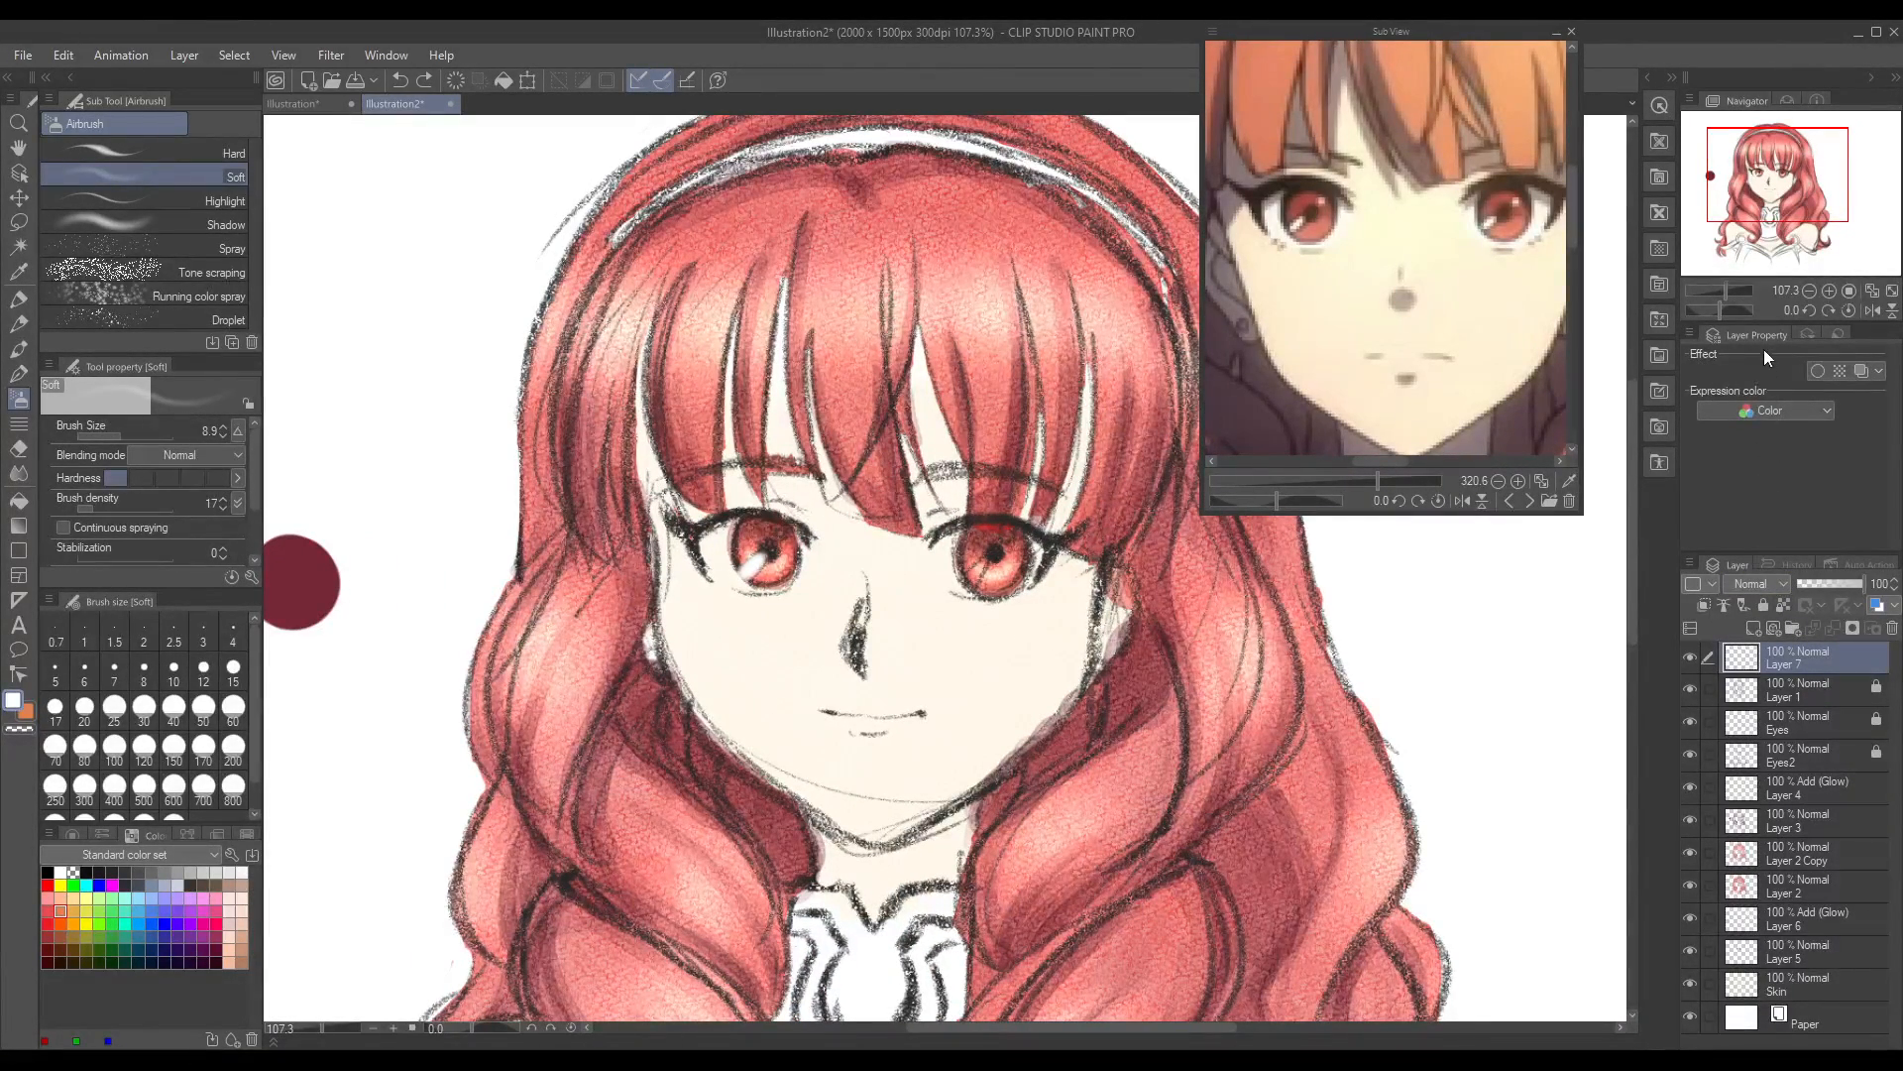
click(1766, 264)
drag(317, 1031, 334, 1028)
key(ctrl+z)
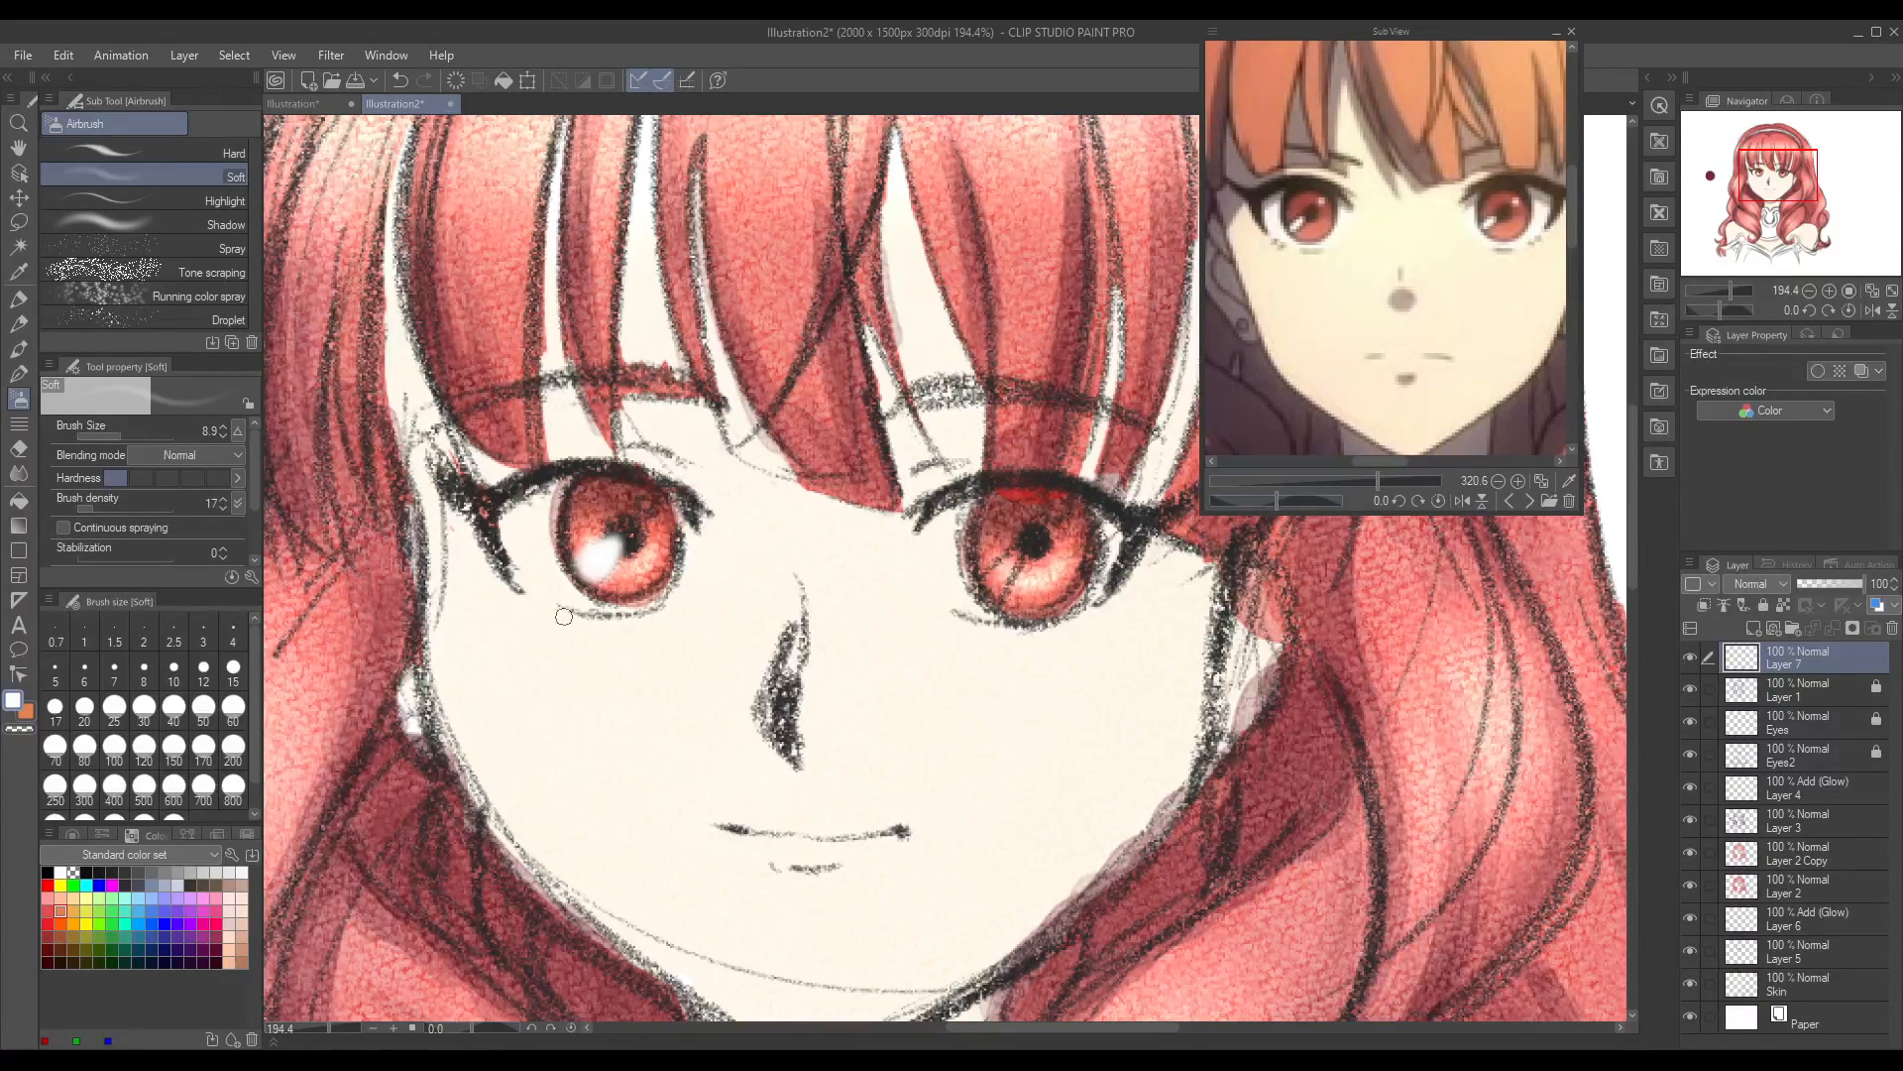
drag(377, 1023, 335, 1029)
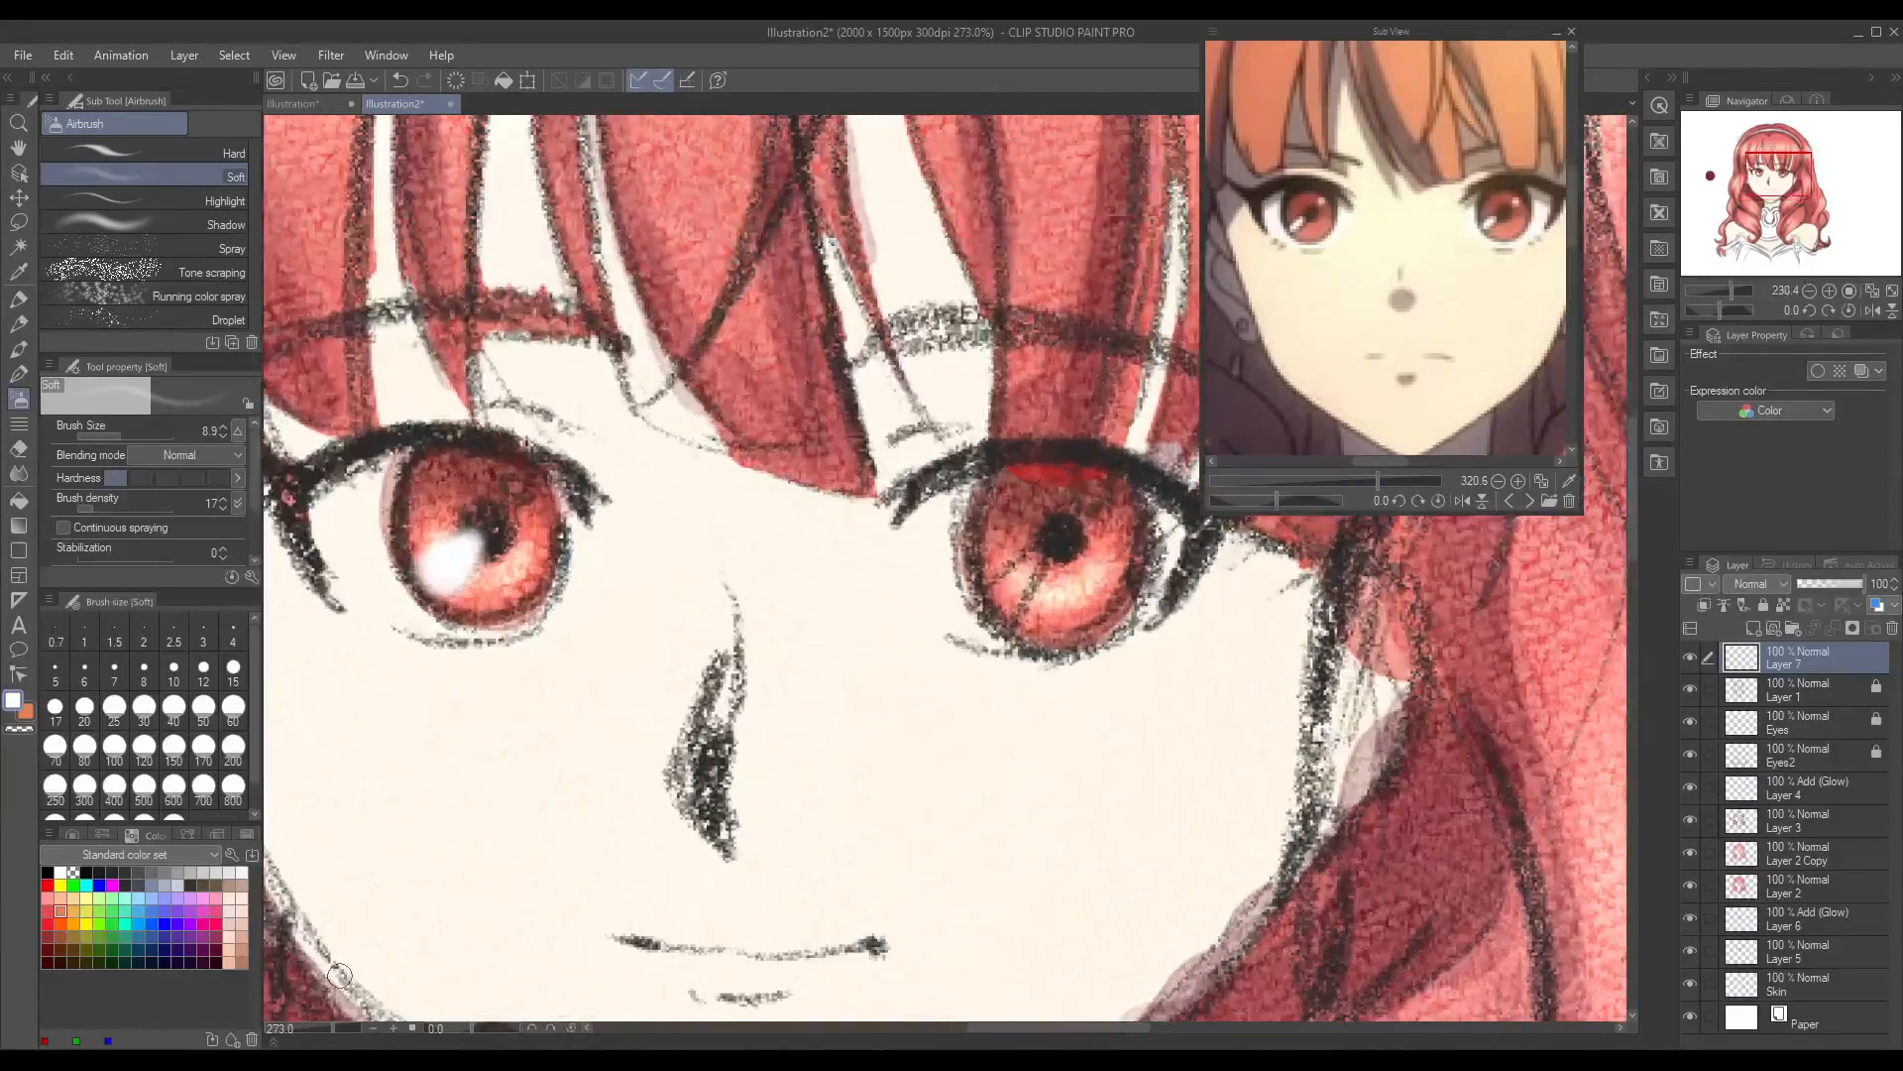
Step: Try to soften the left iris highlight with the Blend tool at size 8.1, then undo it
click(19, 473)
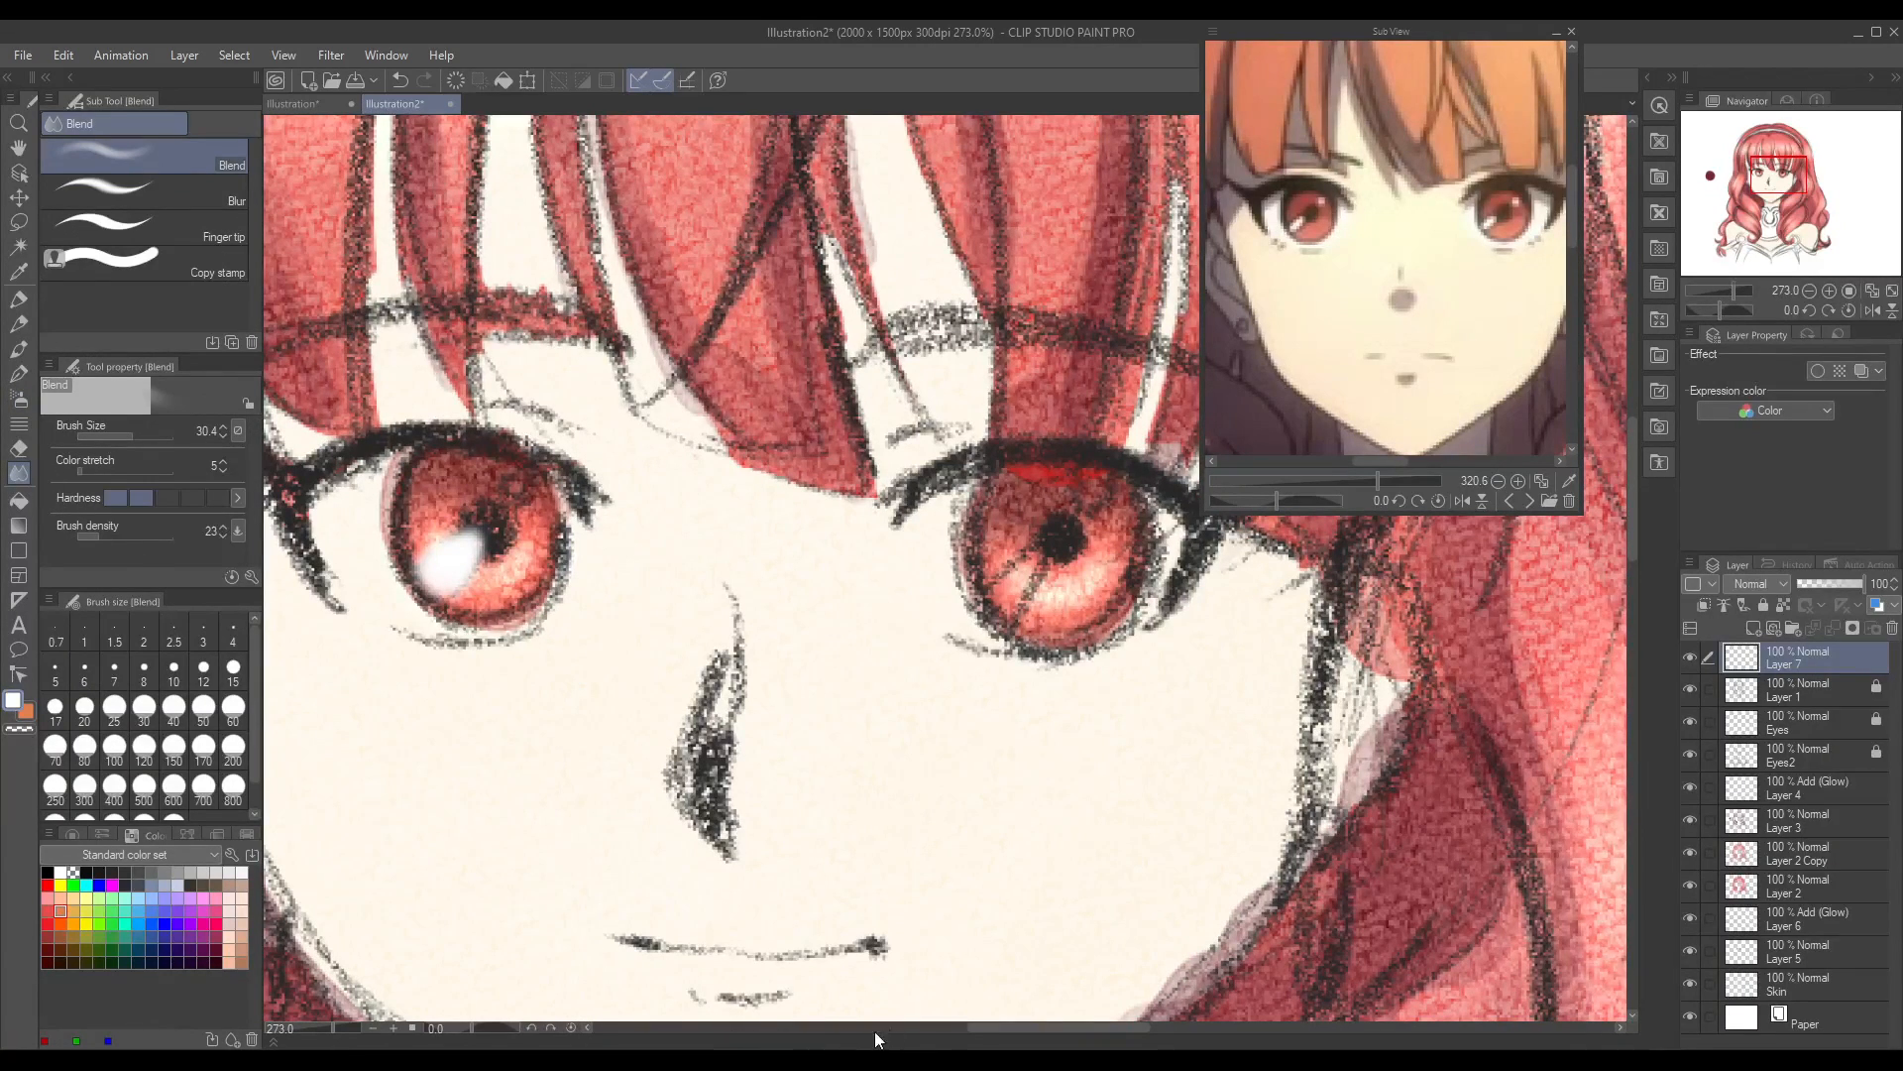
drag(985, 1032, 951, 1032)
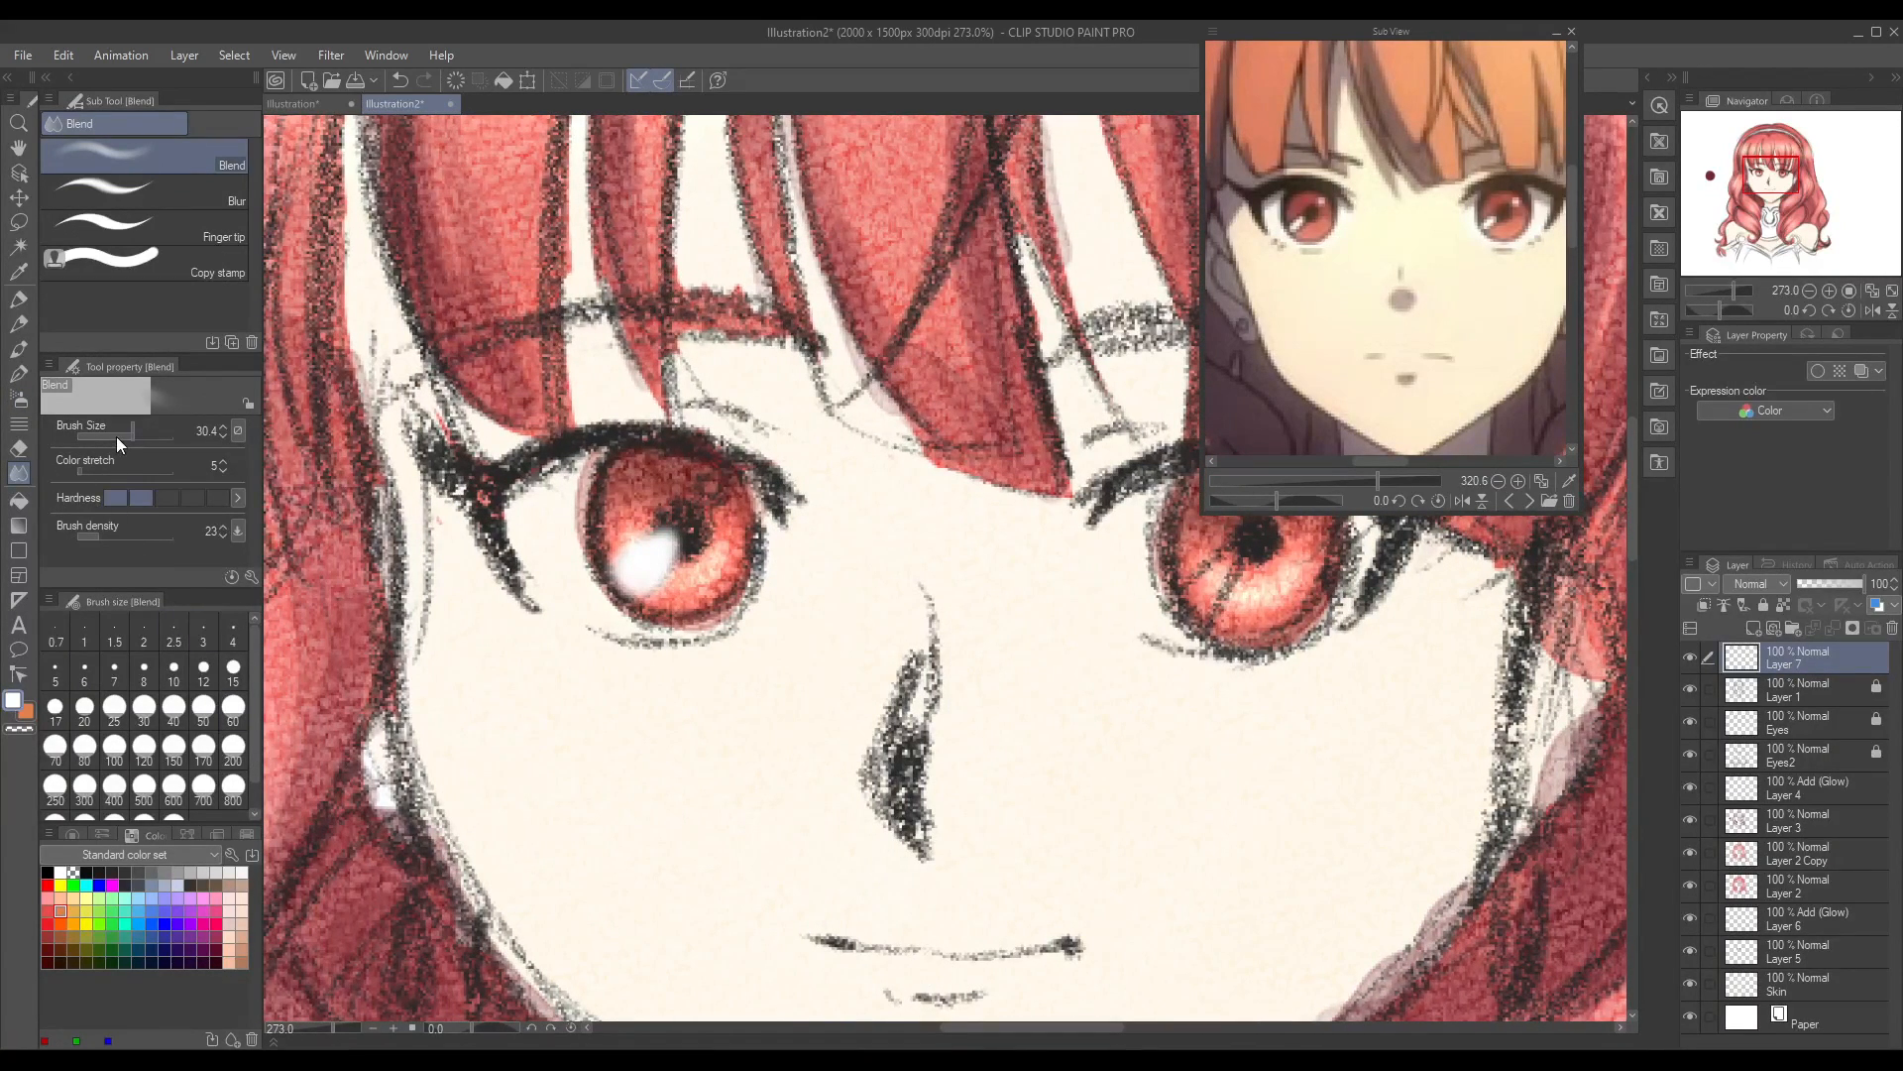
click(122, 436)
mouse_move(630, 543)
mouse_down()
mouse_move(675, 523)
mouse_move(666, 580)
mouse_up()
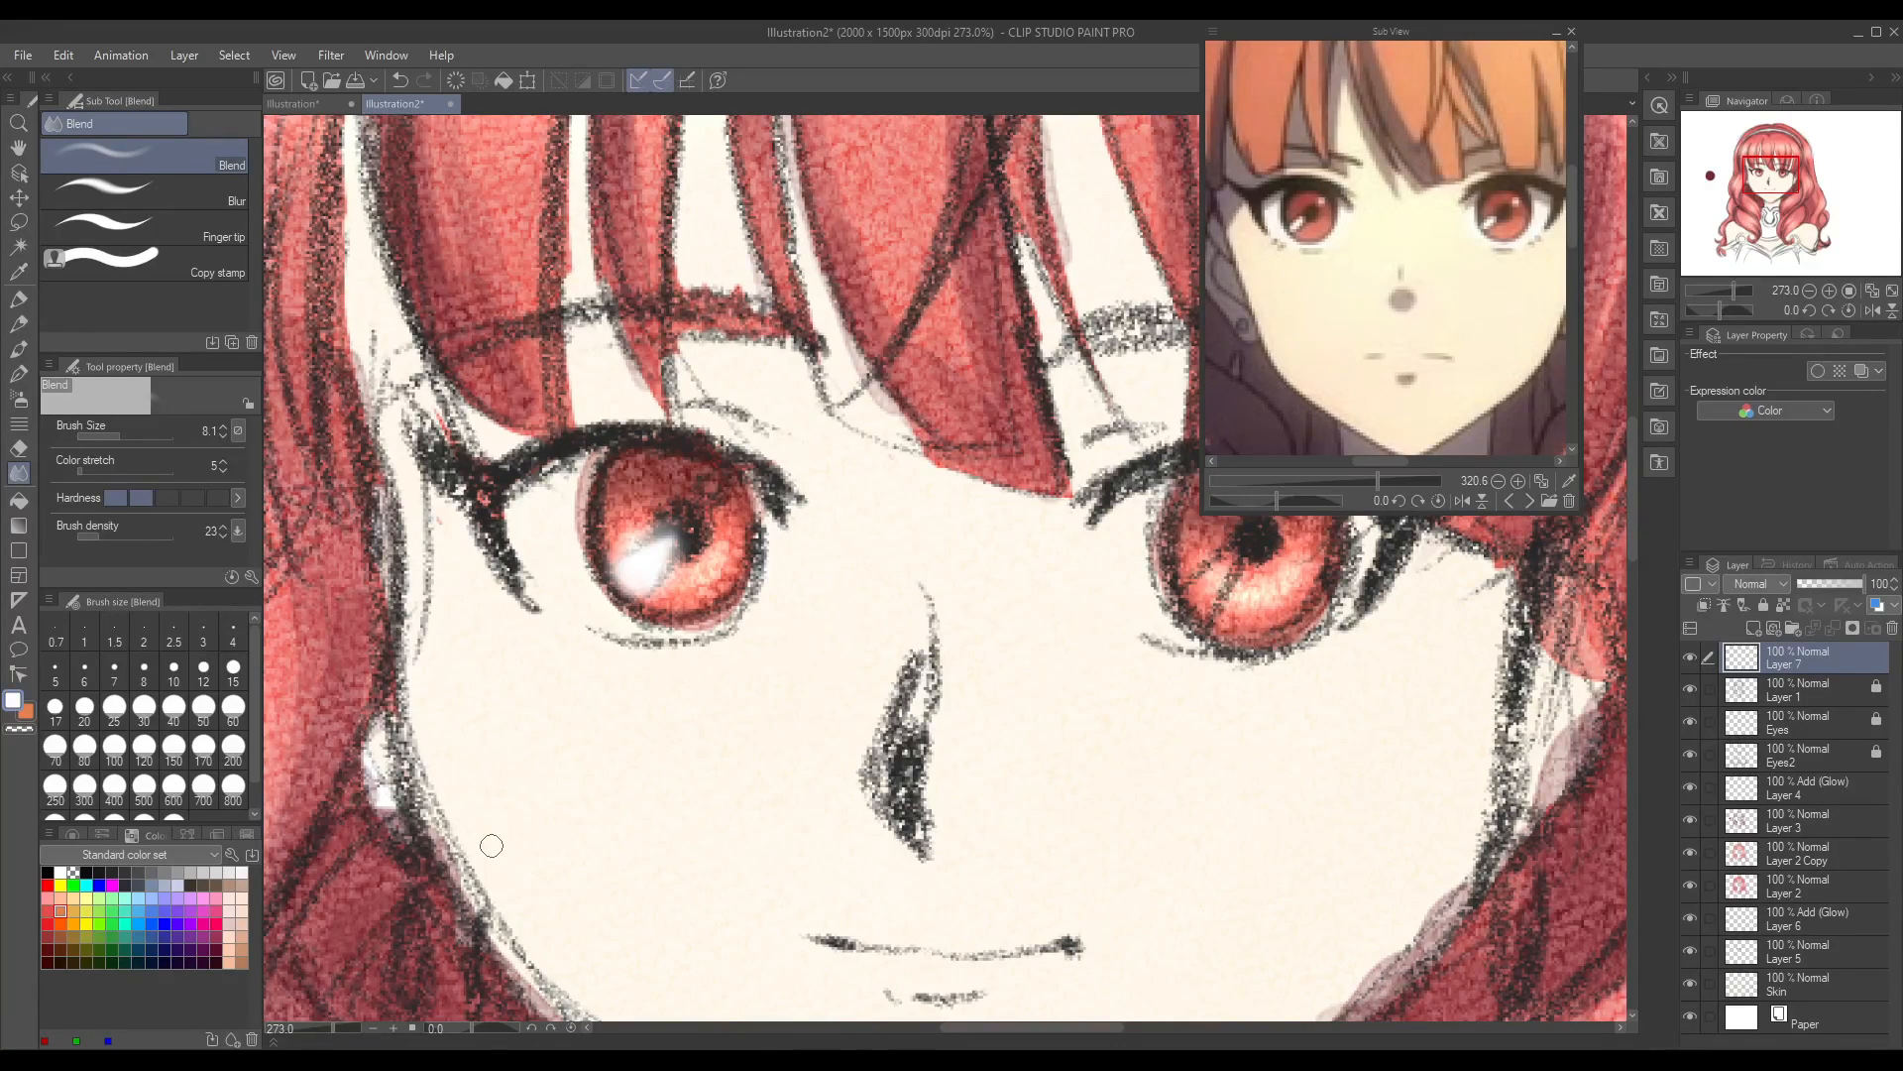
drag(334, 1031, 327, 1031)
key(ctrl+z)
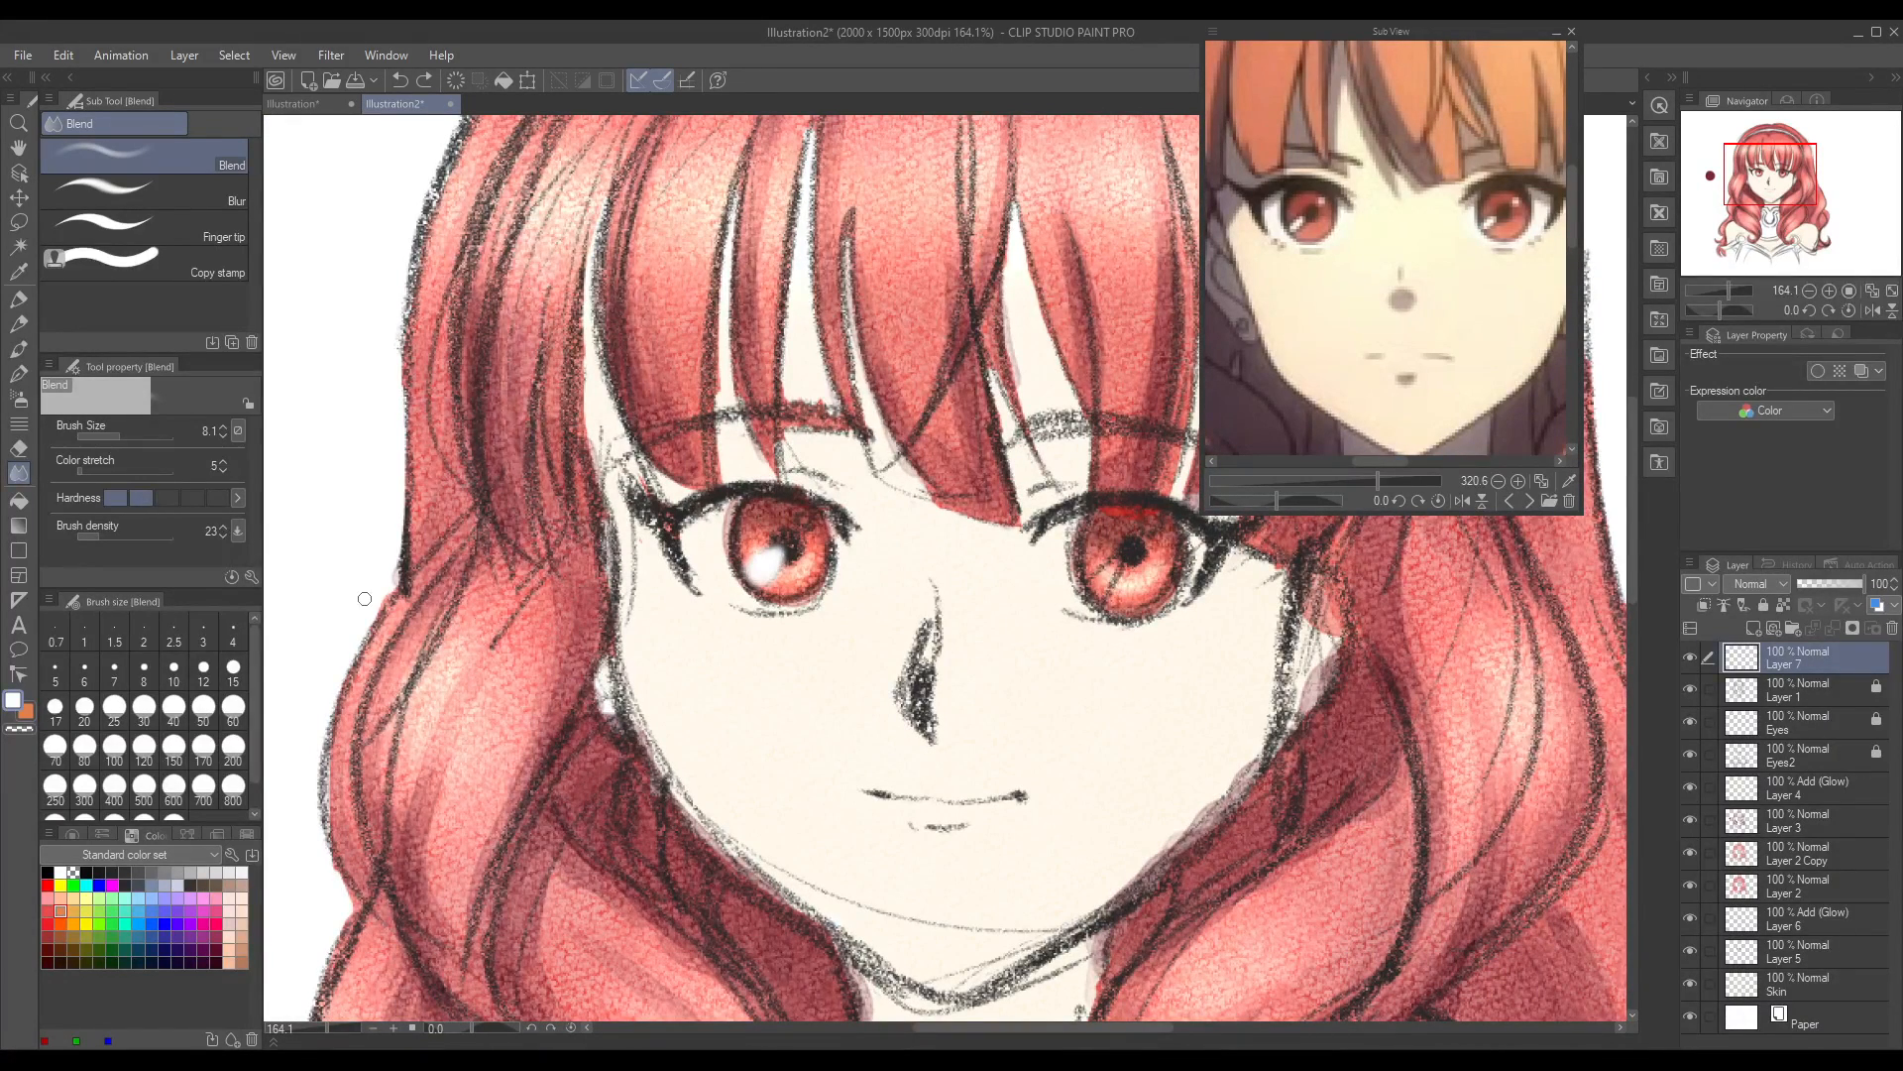
Step: Airbrush a small white highlight on the left iris's upper right and matching upper-right and lower-left highlights on the right iris
click(18, 398)
drag(810, 521, 807, 520)
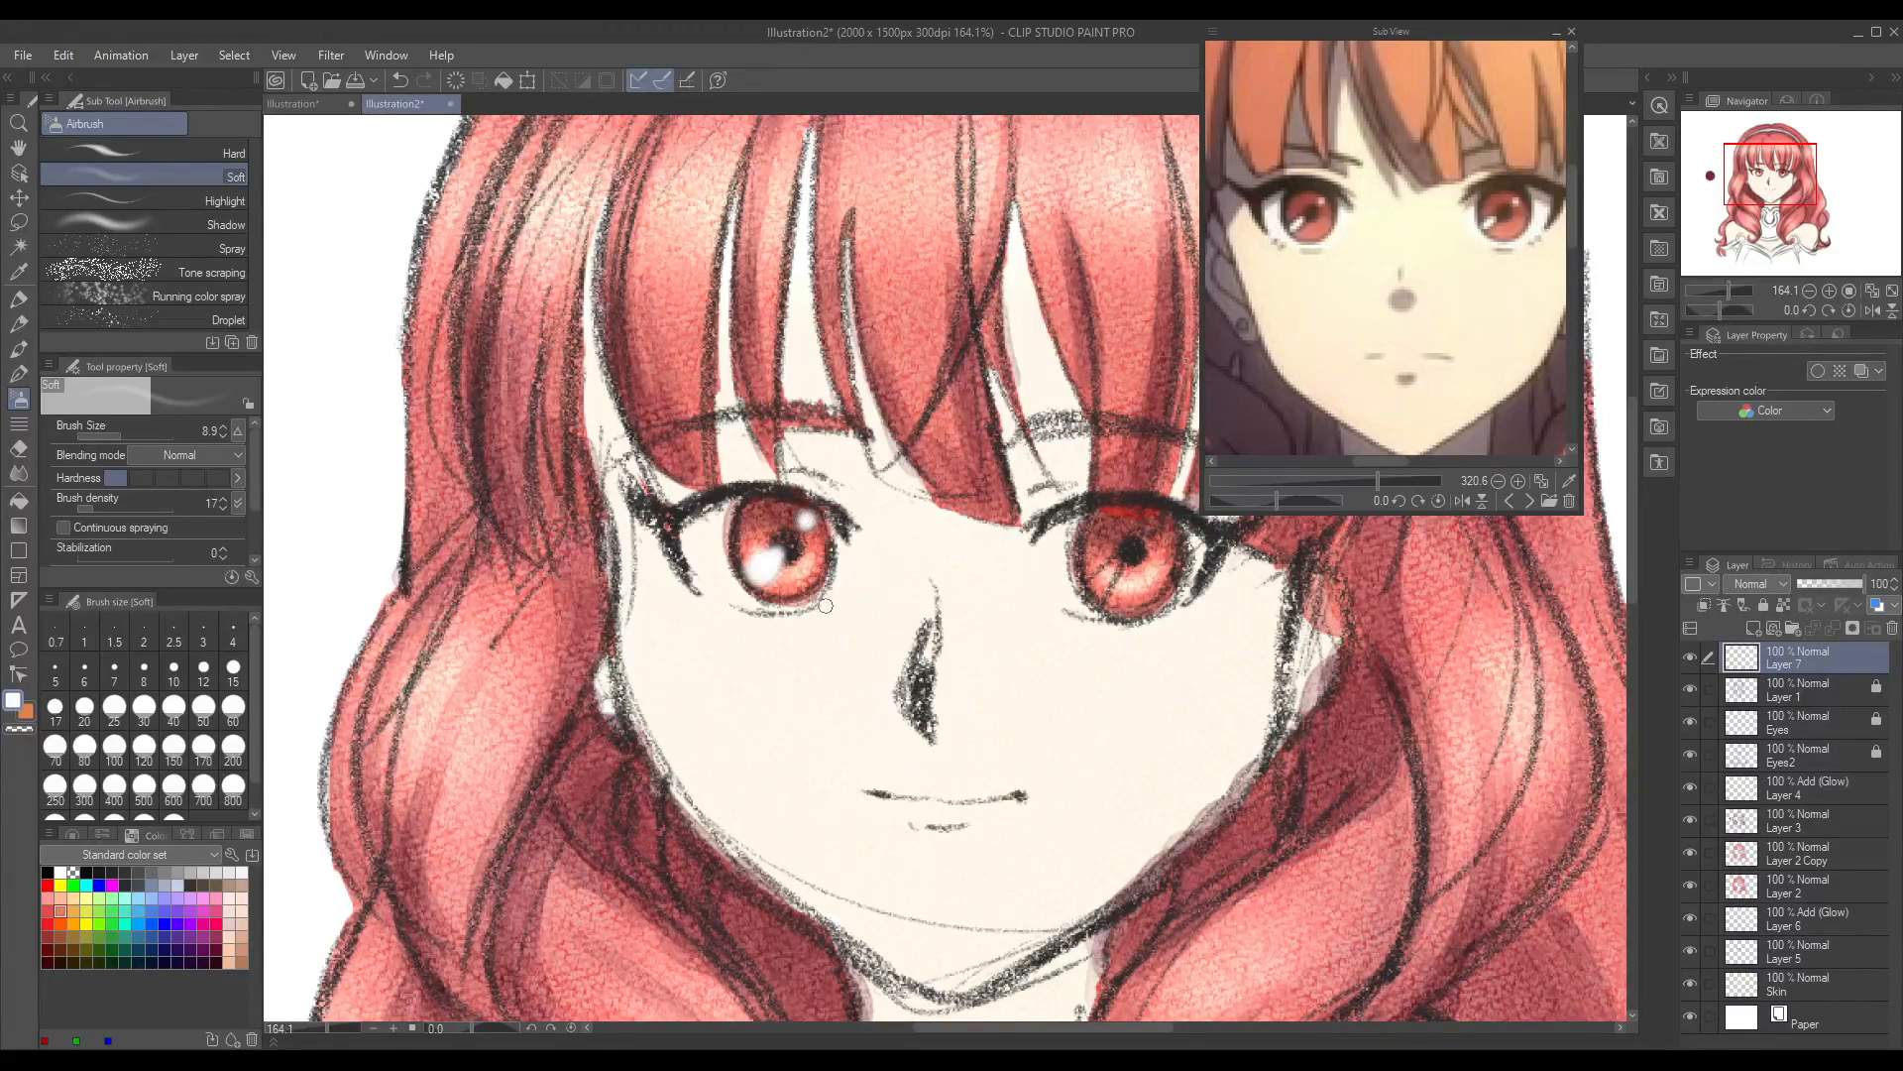
drag(950, 1028, 1055, 1029)
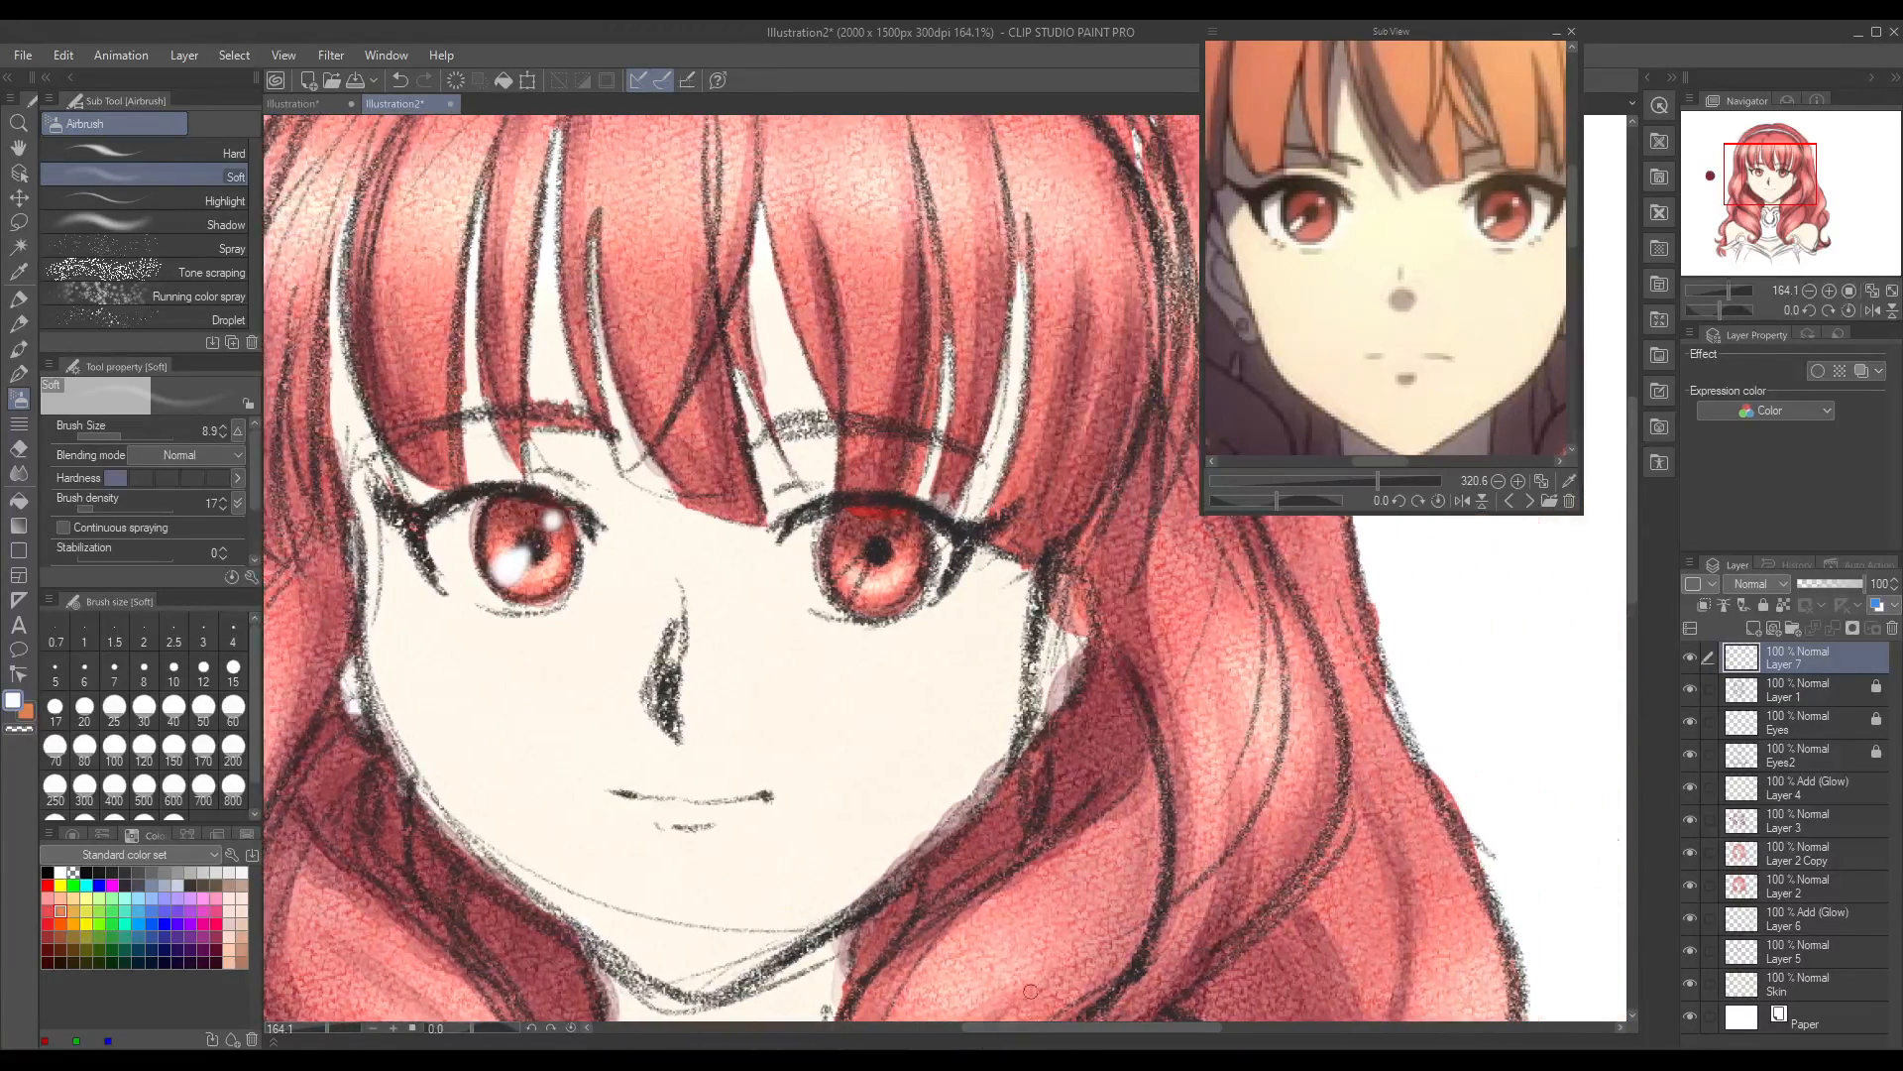
click(899, 531)
drag(322, 1036, 330, 1040)
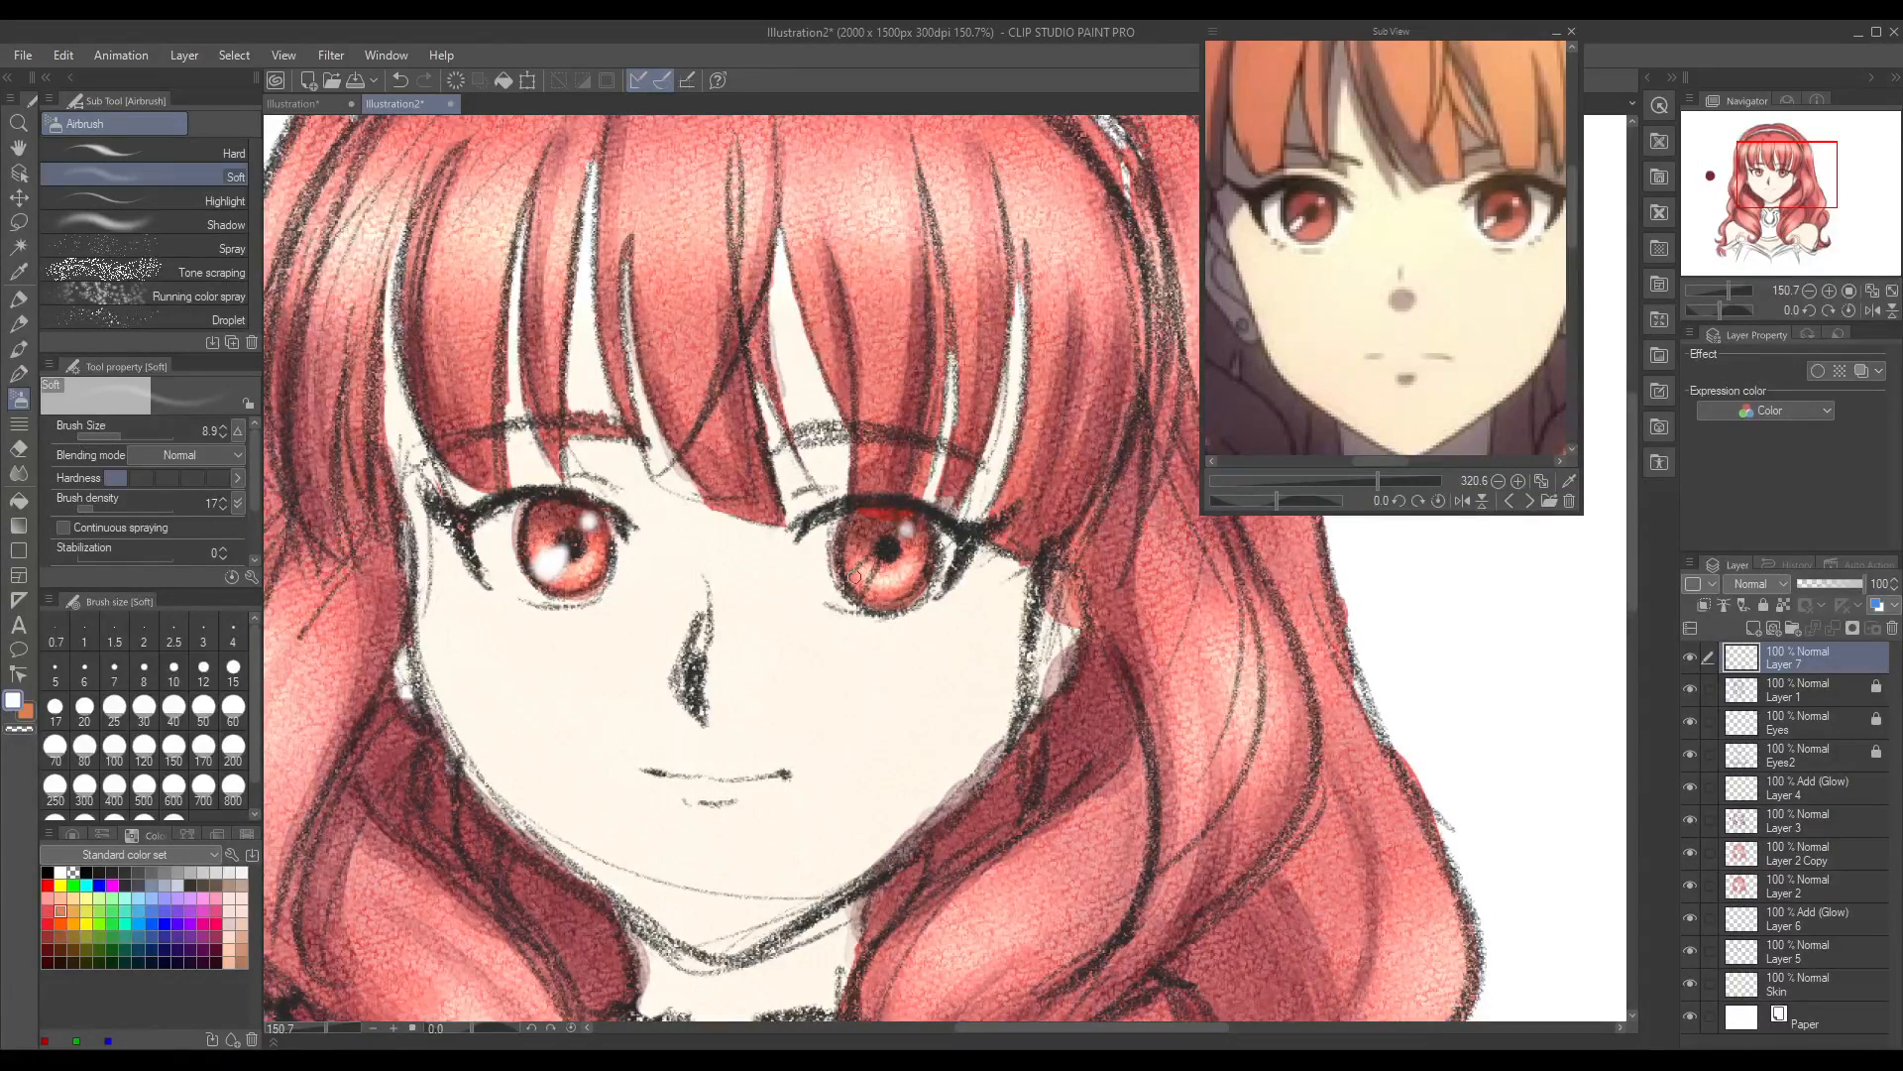
mouse_move(862, 592)
mouse_down()
mouse_move(873, 561)
mouse_move(853, 574)
mouse_move(877, 556)
mouse_move(870, 579)
mouse_up()
Step: Paint white beside the left iris with the Round watercolor brush on a new layer and place that layer beneath Eyes2
click(22, 351)
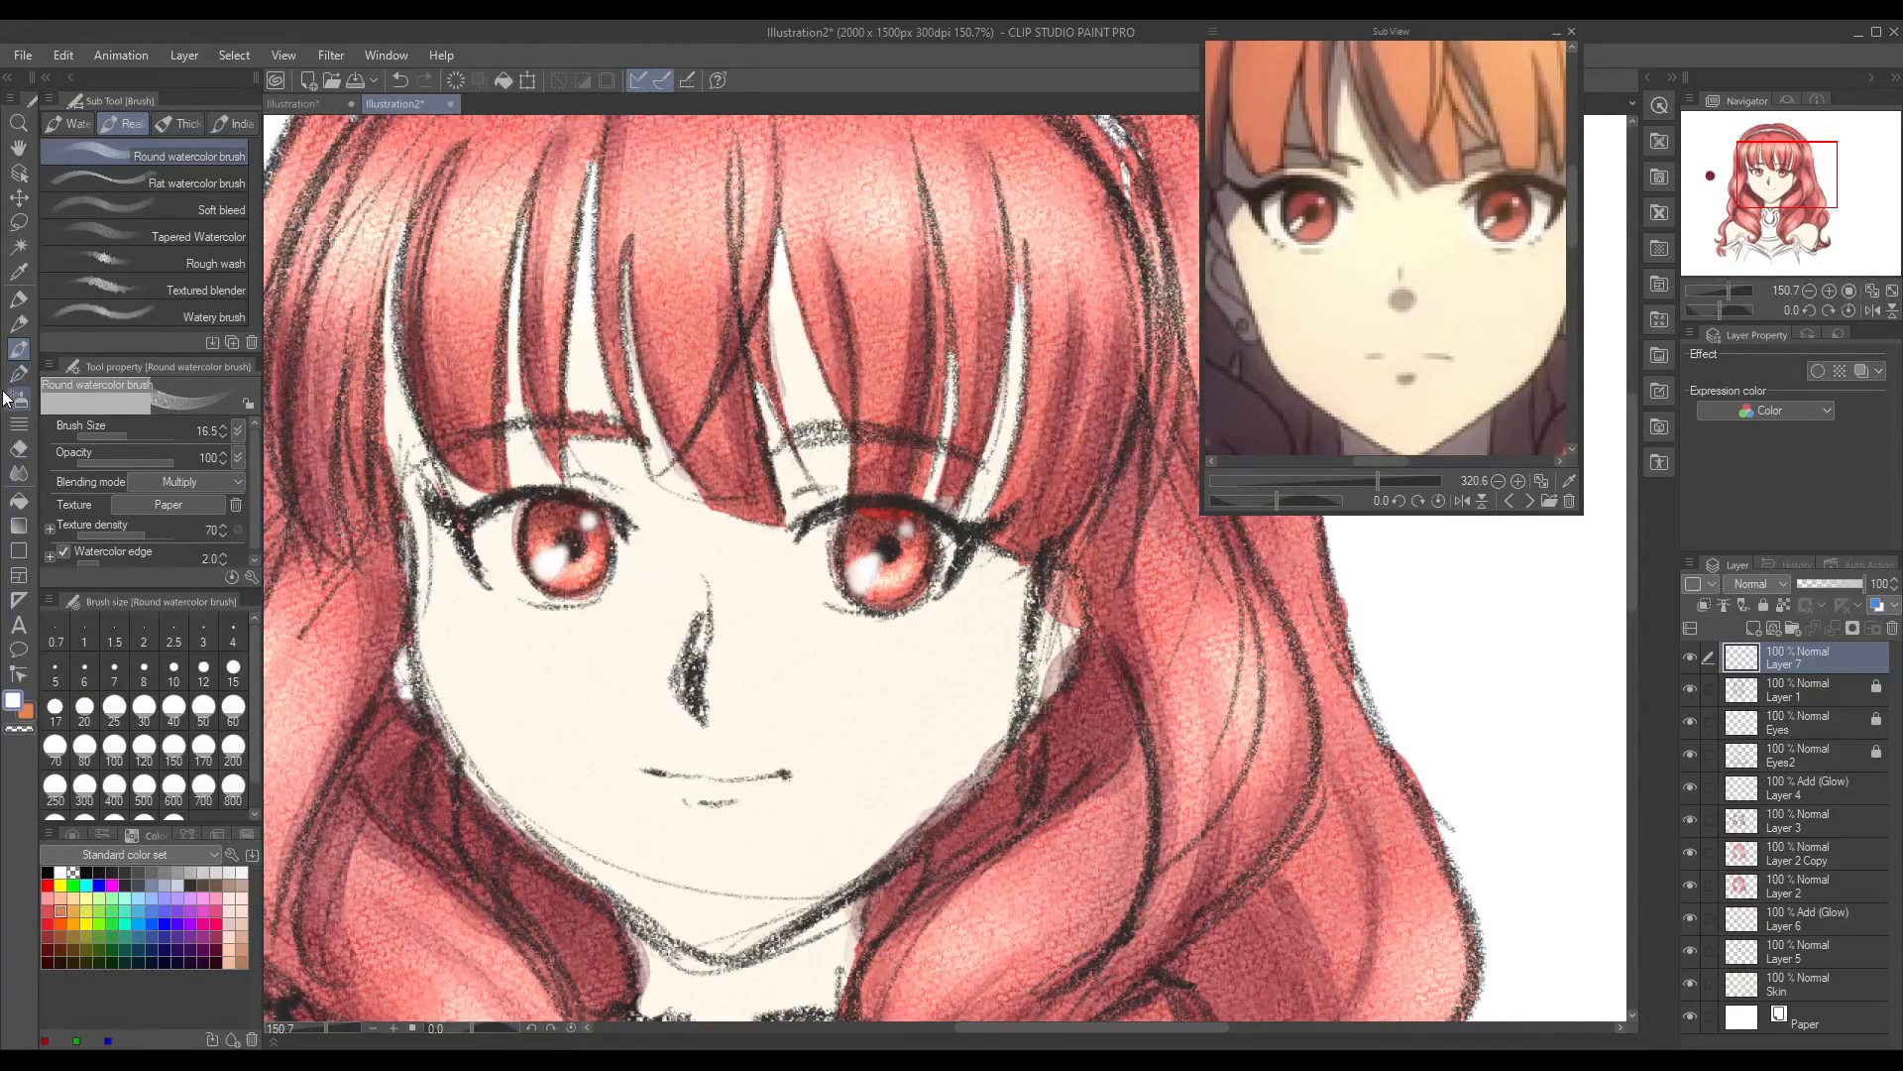
drag(481, 517, 503, 586)
key(ctrl+z)
click(1799, 697)
click(1753, 628)
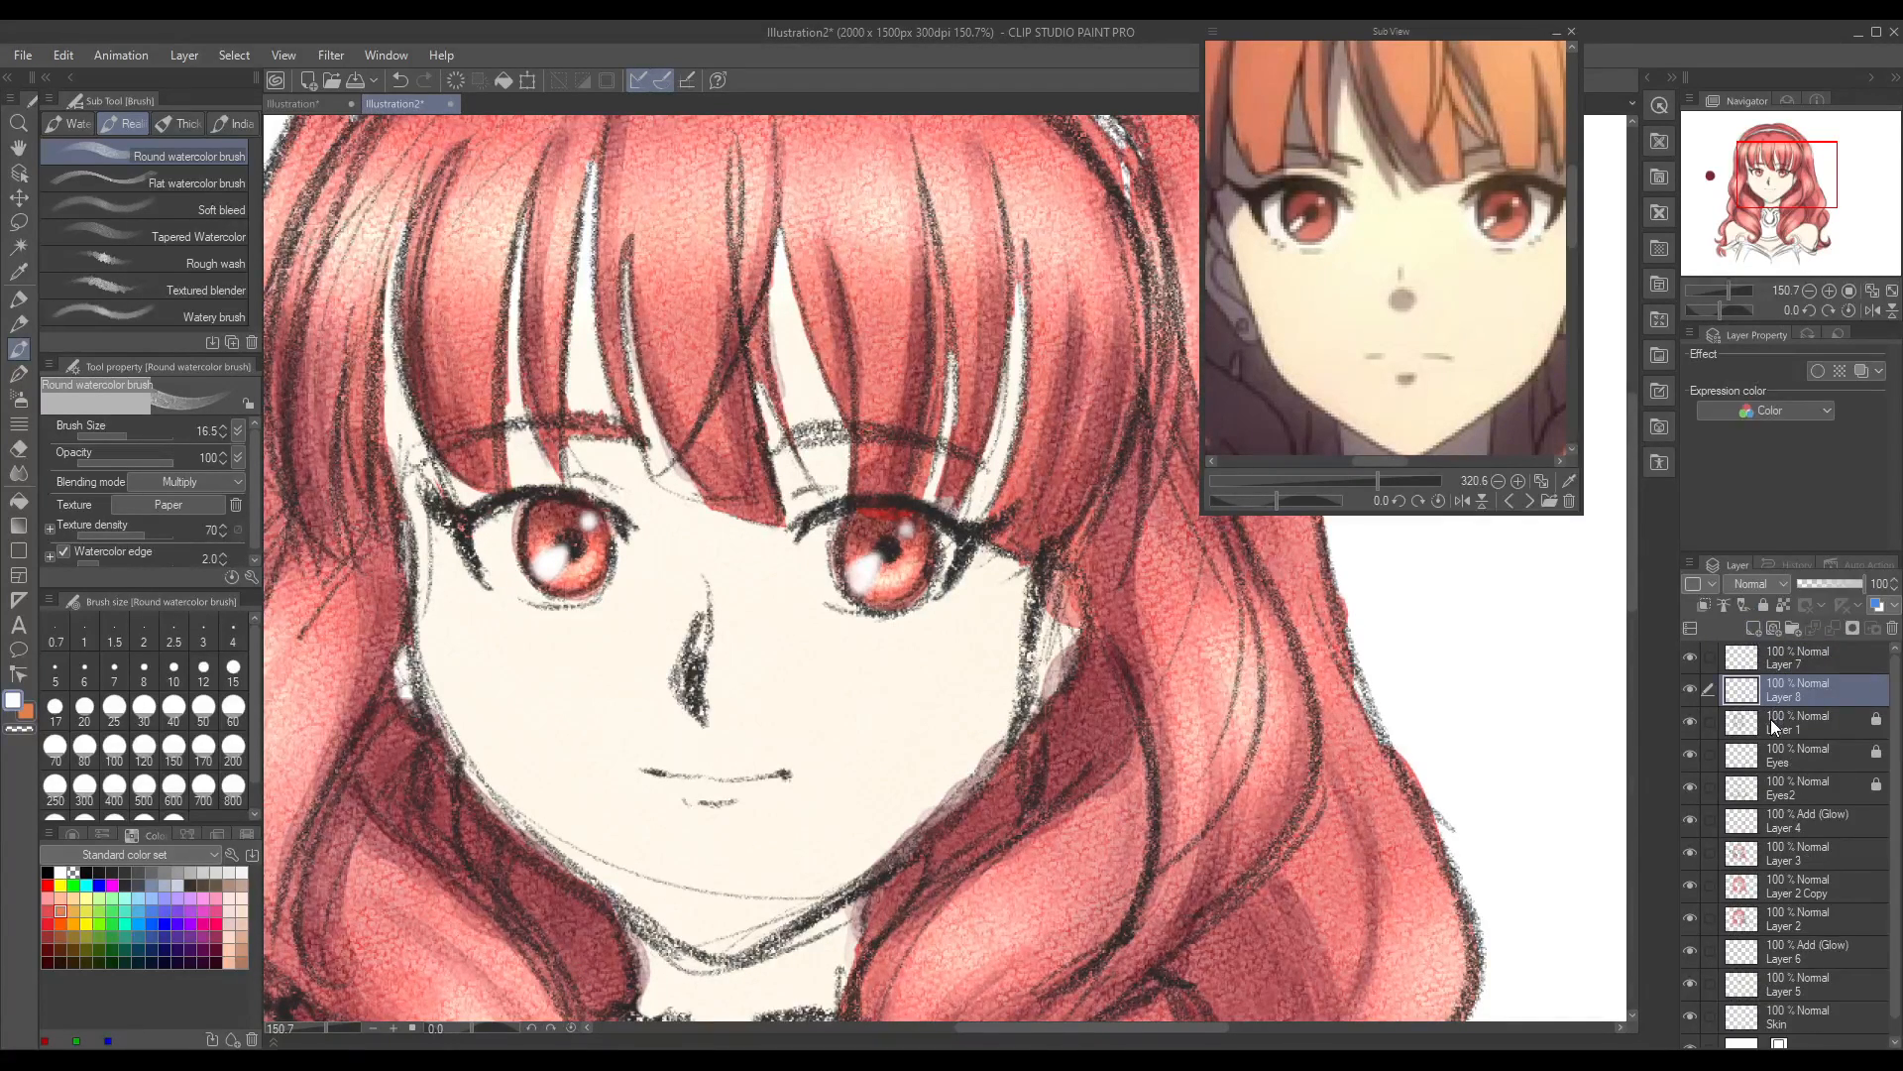
mouse_move(476, 531)
mouse_down()
mouse_move(486, 557)
mouse_move(501, 536)
mouse_move(511, 570)
mouse_move(500, 525)
mouse_up()
drag(1830, 693, 1834, 803)
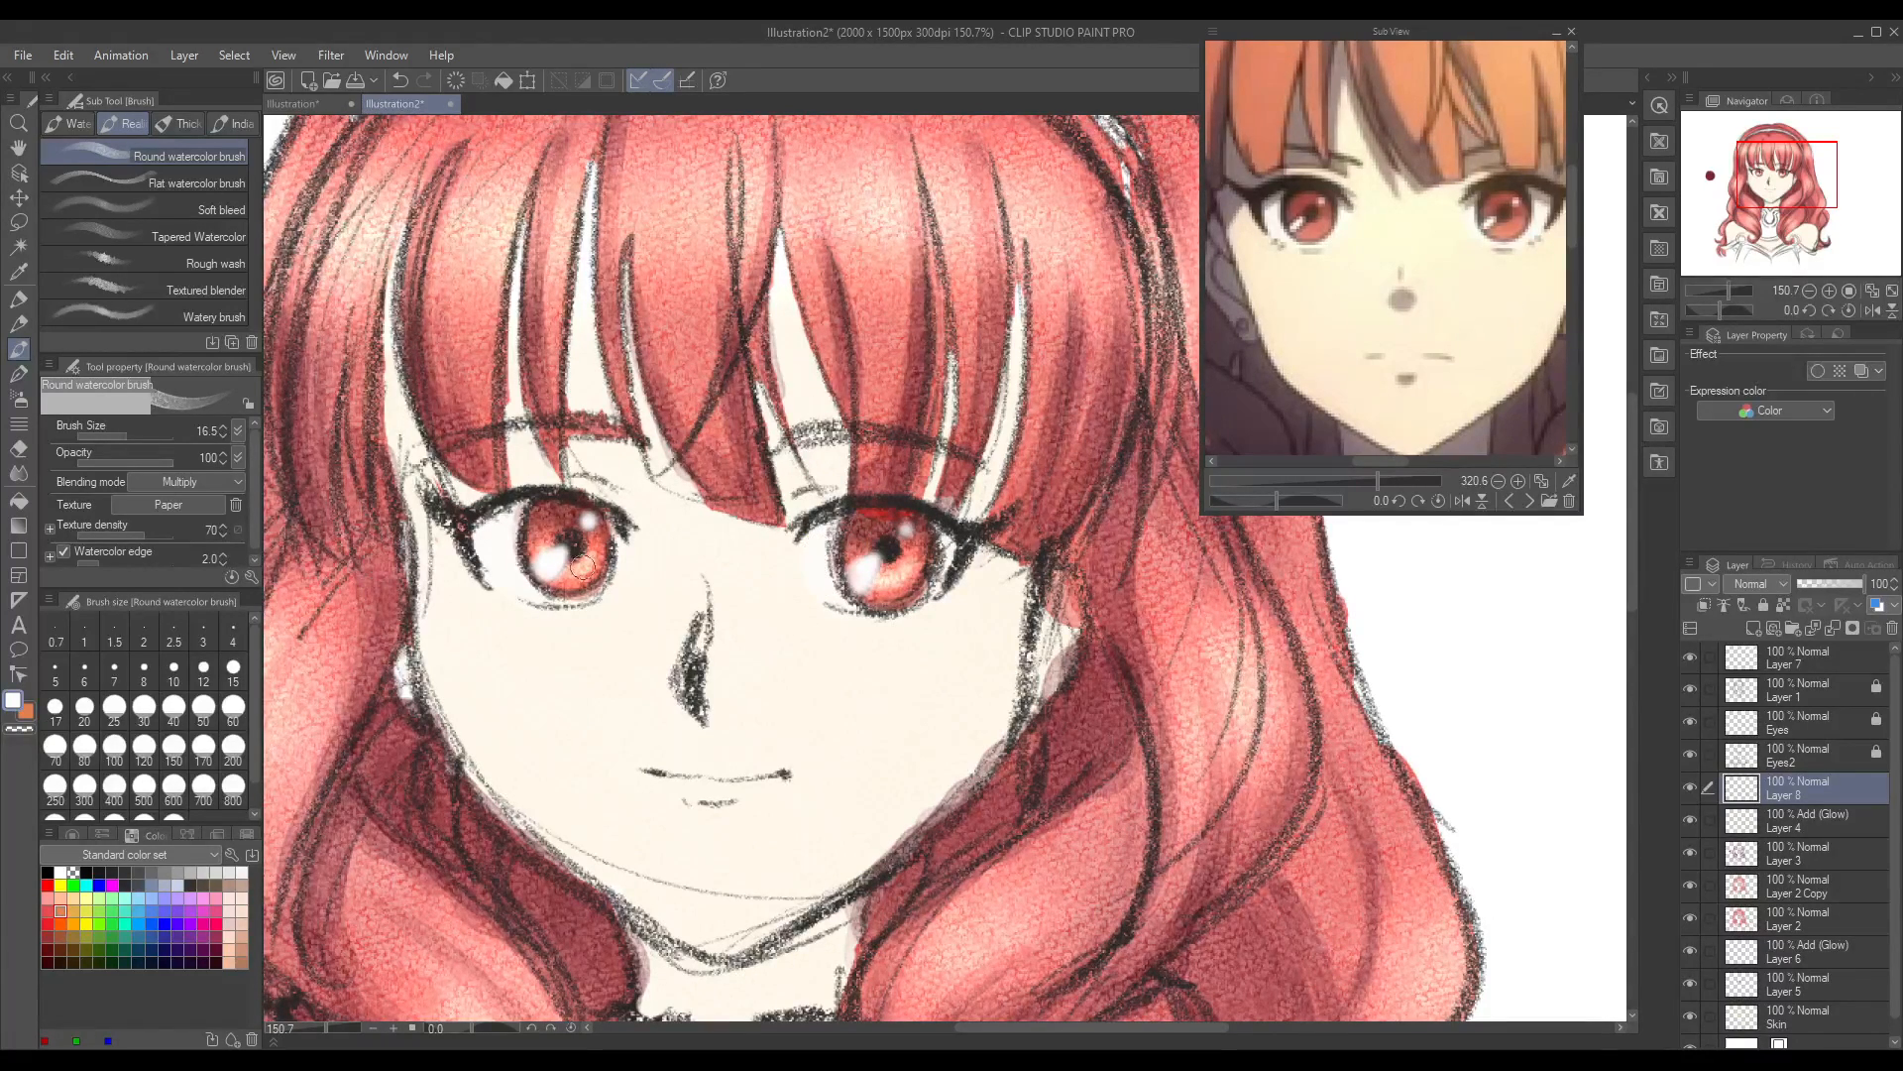
Step: Clean up the eye whites with the Soft eraser at size 16.5 and the Round watercolor brush in transparent colour
click(18, 448)
click(163, 148)
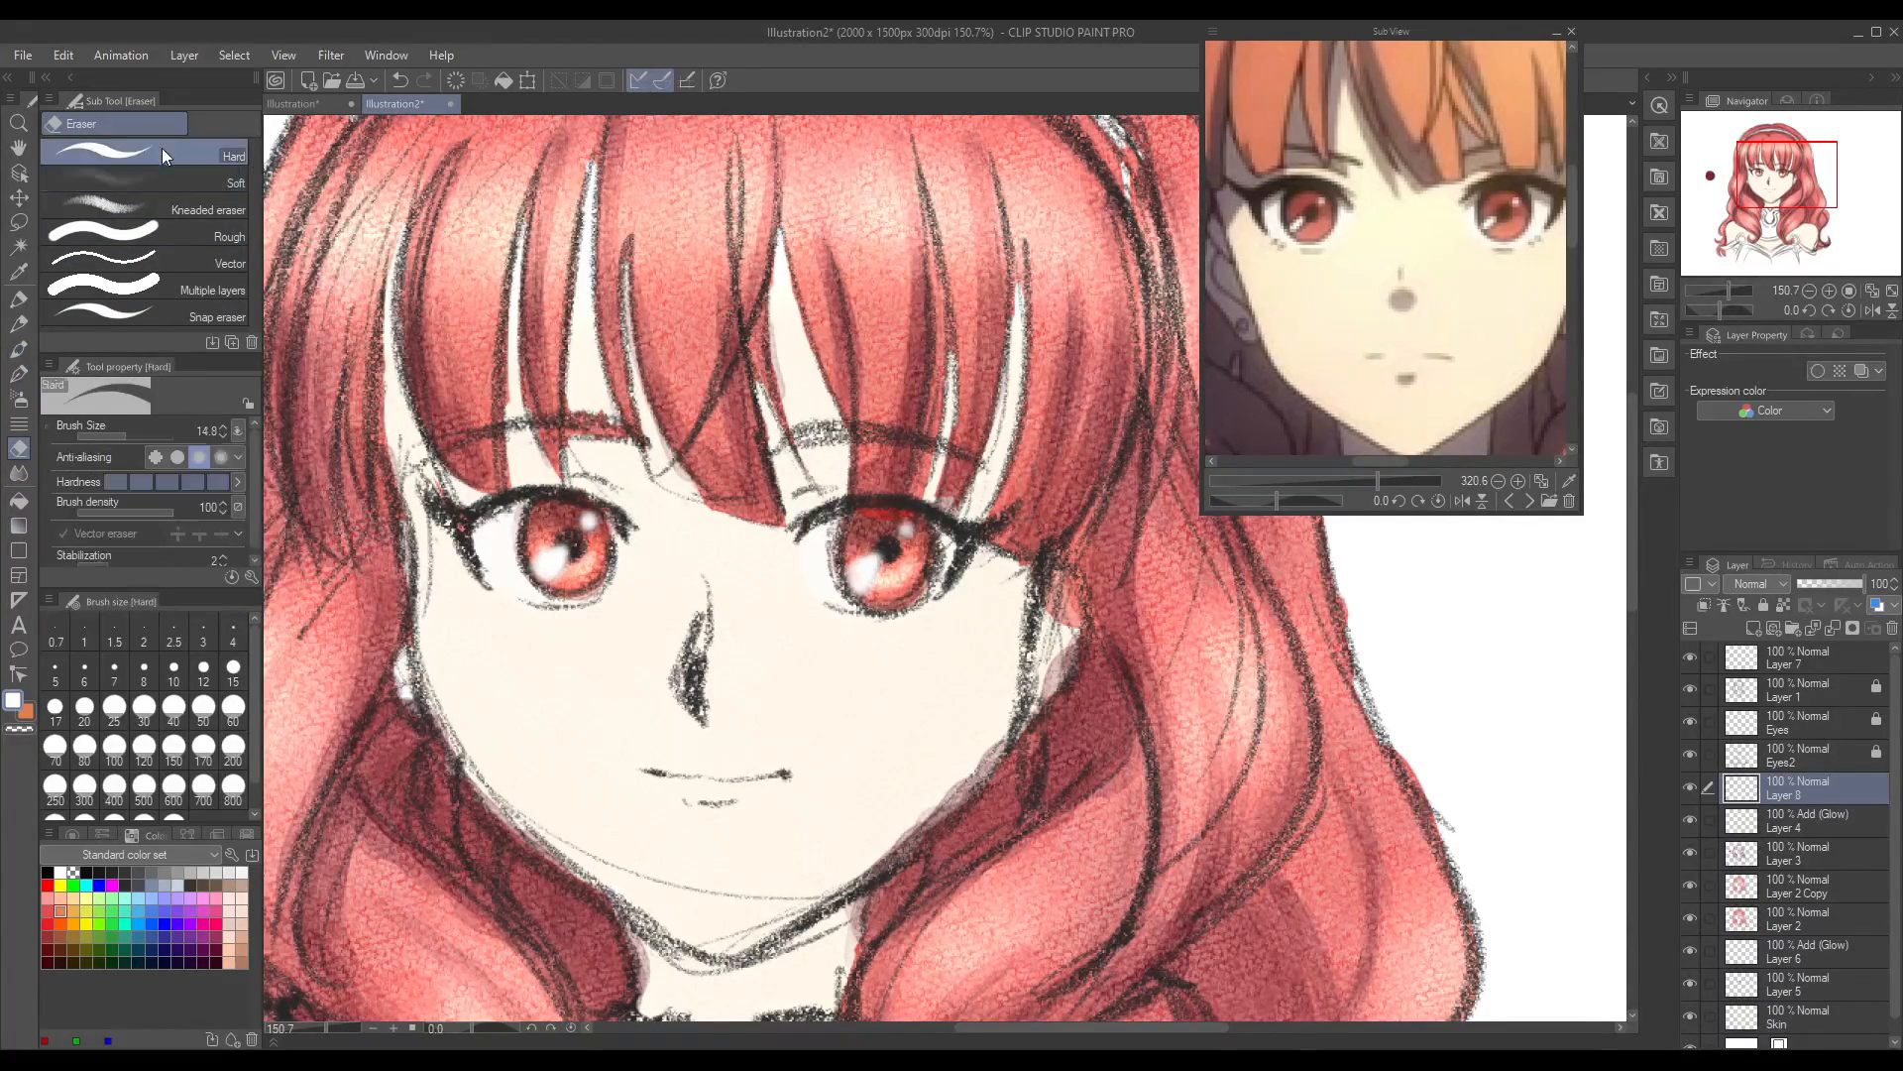
click(211, 179)
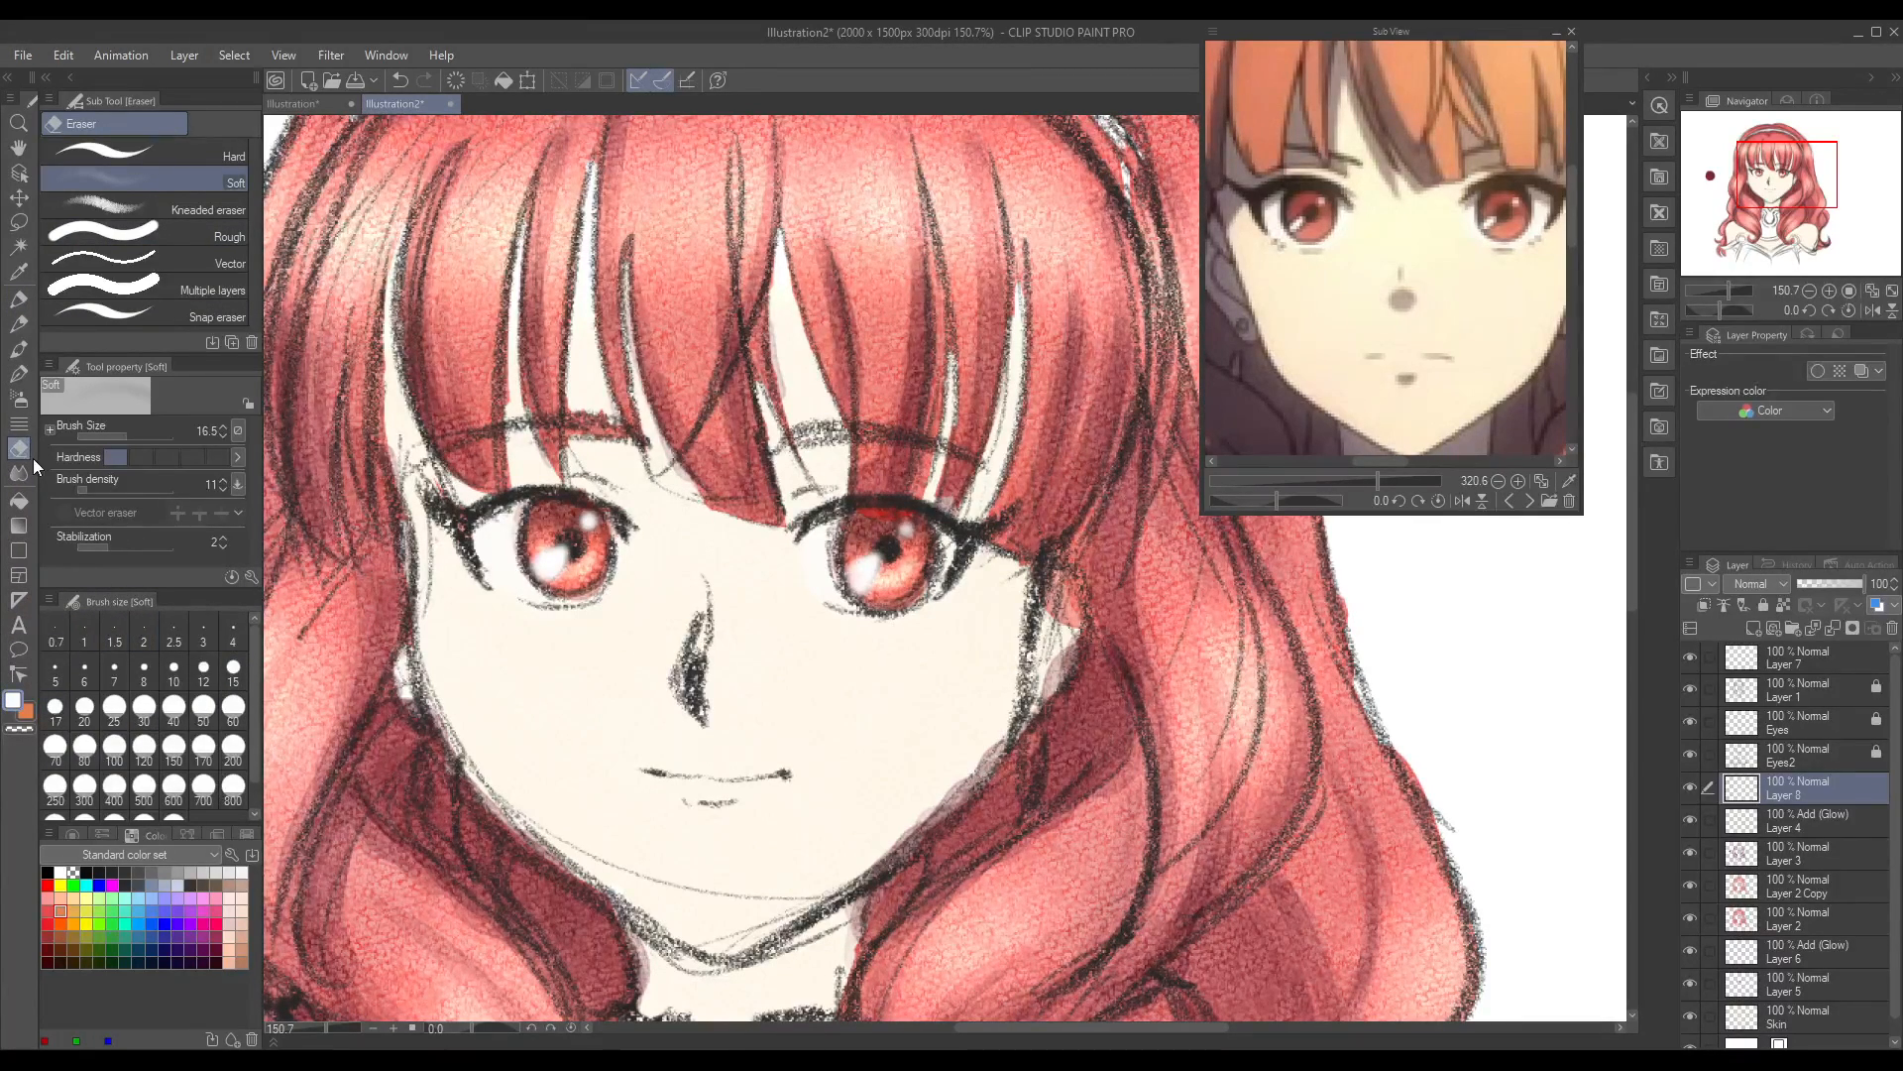
click(19, 349)
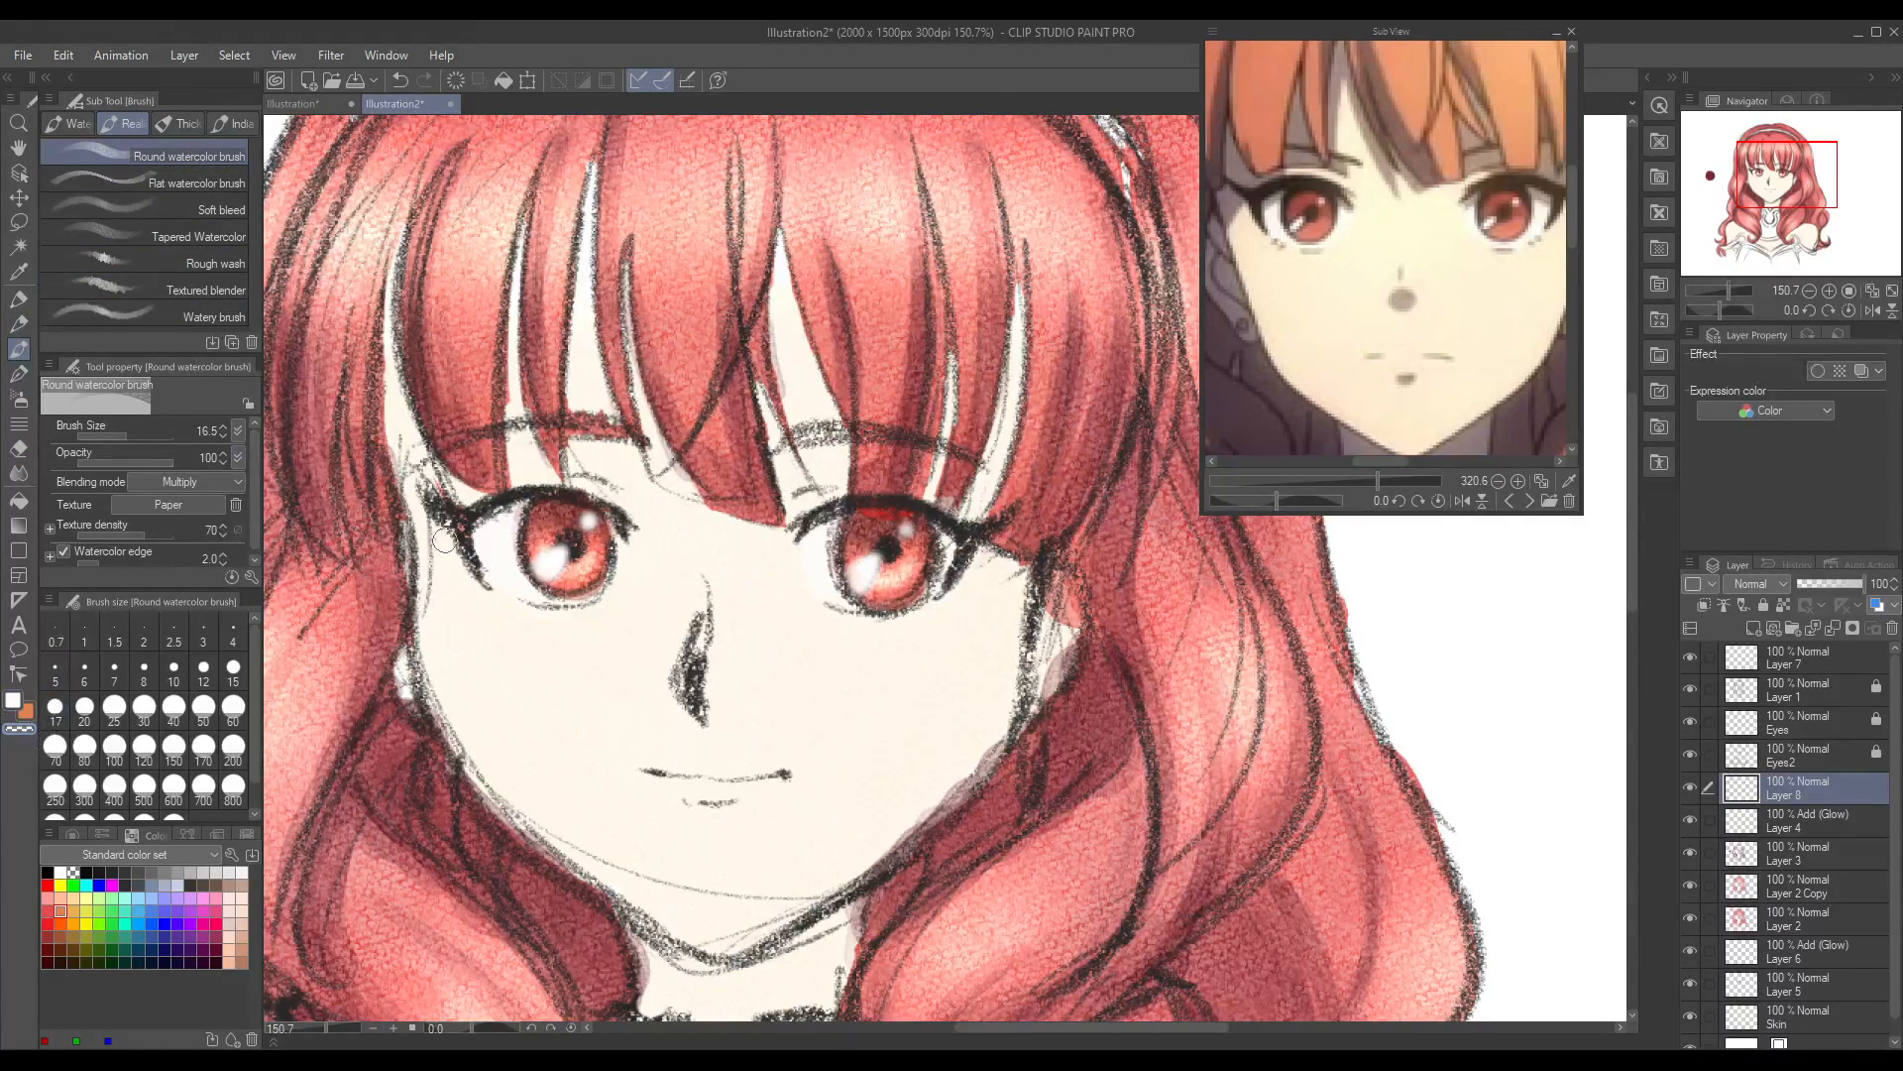
drag(436, 530, 438, 552)
Step: Refine the right iris's lower-left highlight on Layer 7 with the Soft eraser and white Round watercolor strokes, redoing one stroke
click(1765, 662)
click(29, 396)
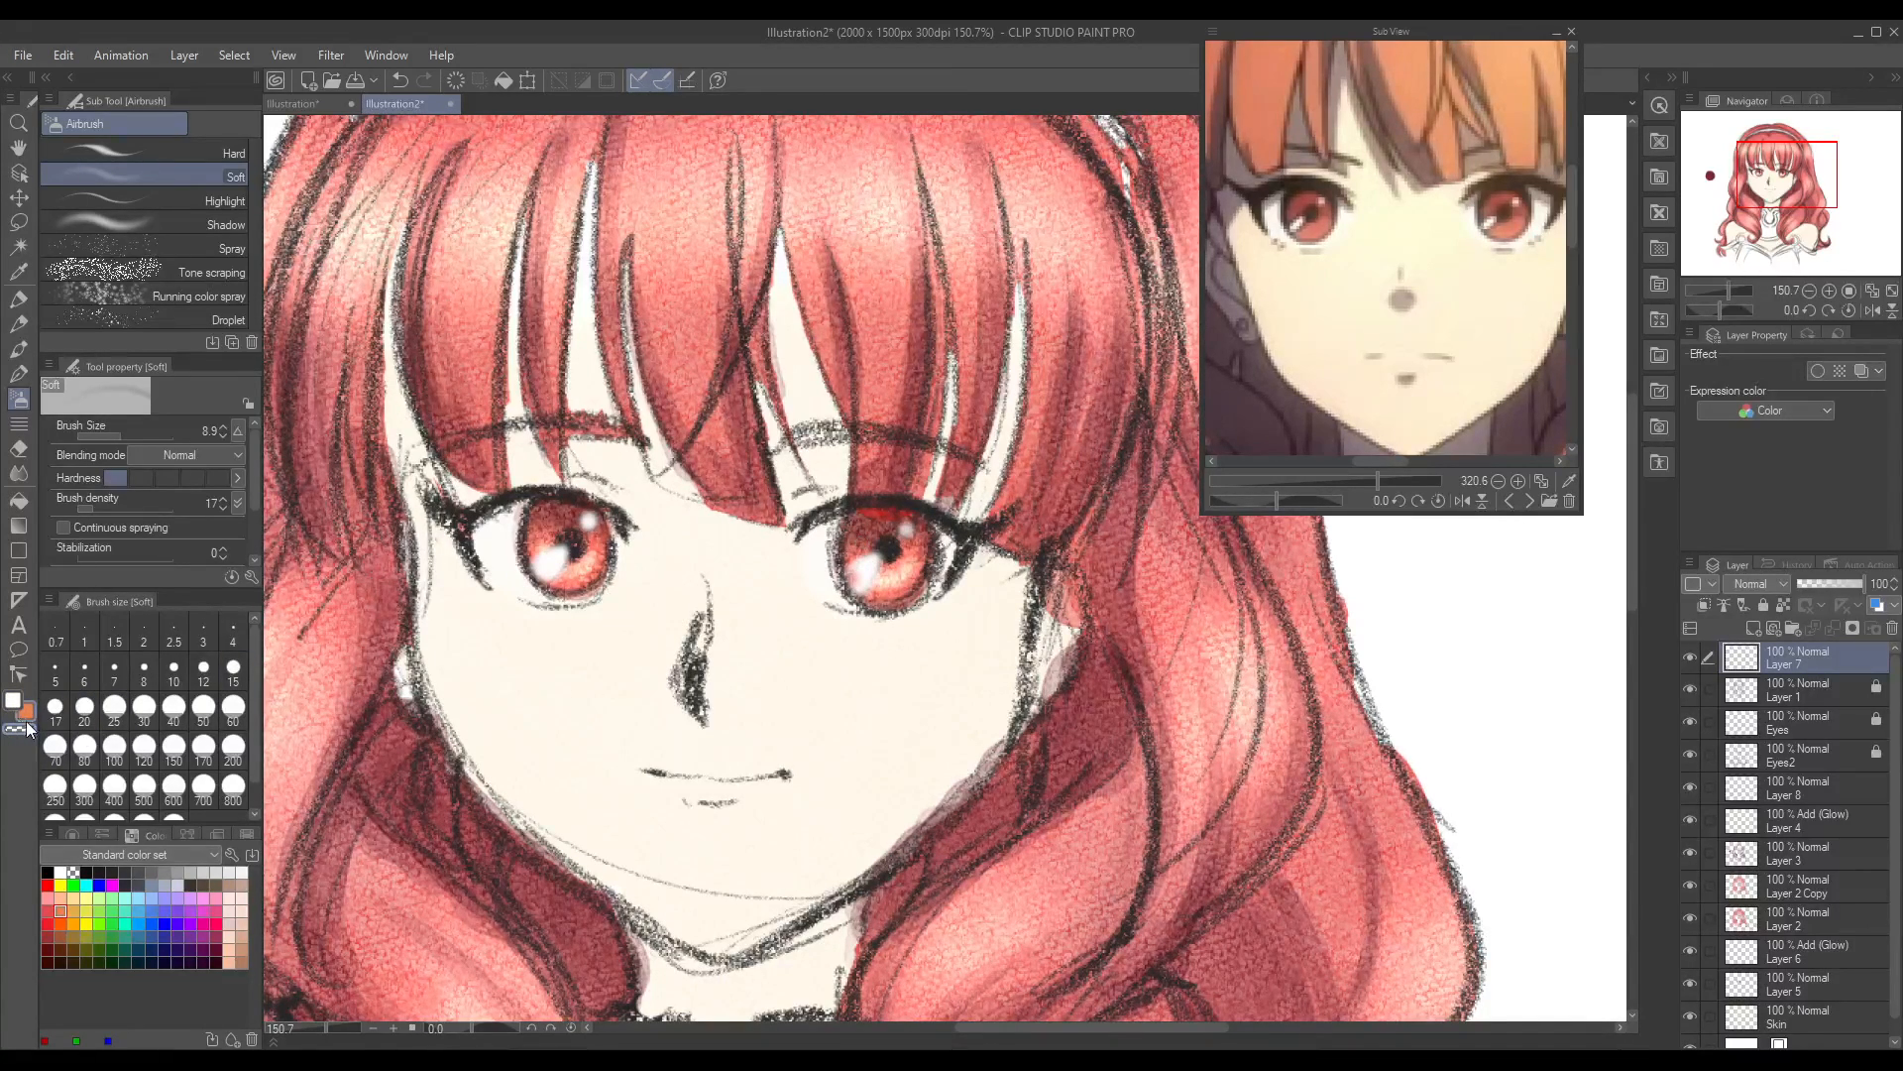
key(e)
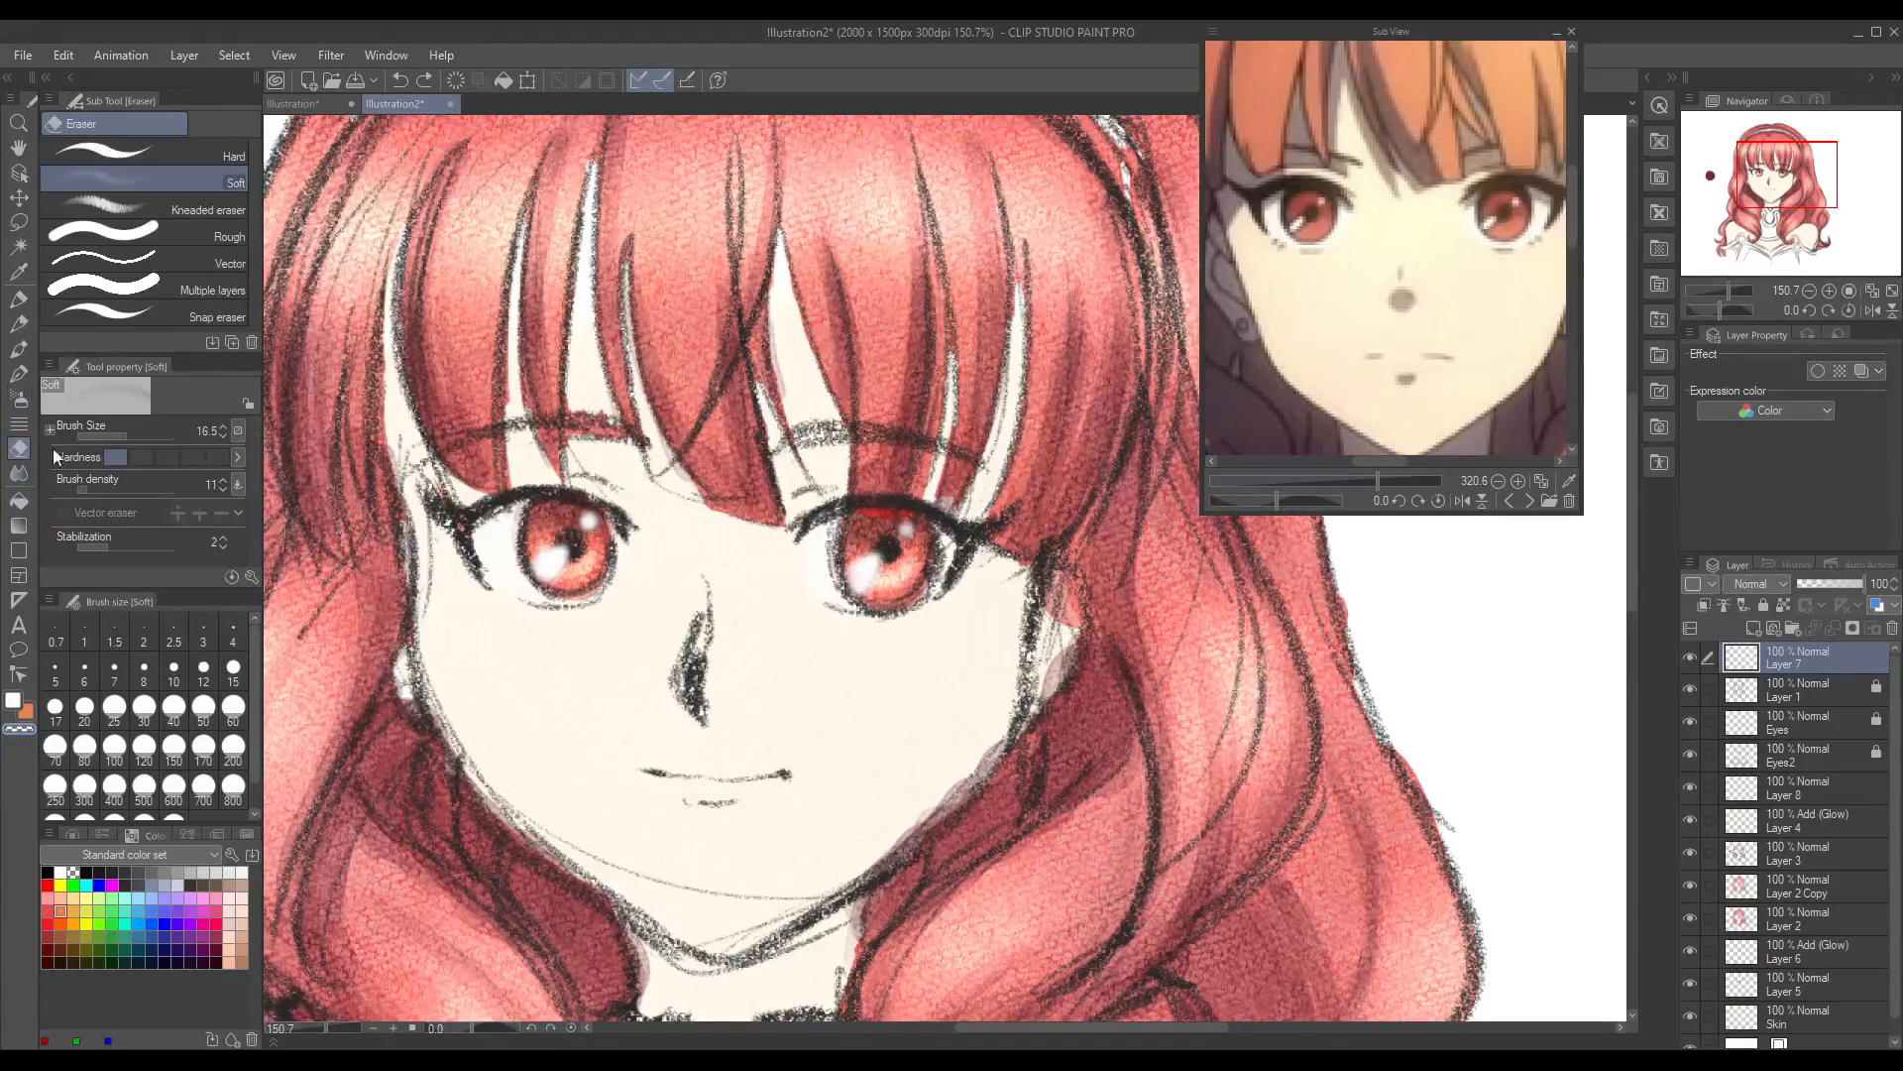
drag(855, 582, 856, 580)
click(12, 700)
drag(853, 573, 861, 598)
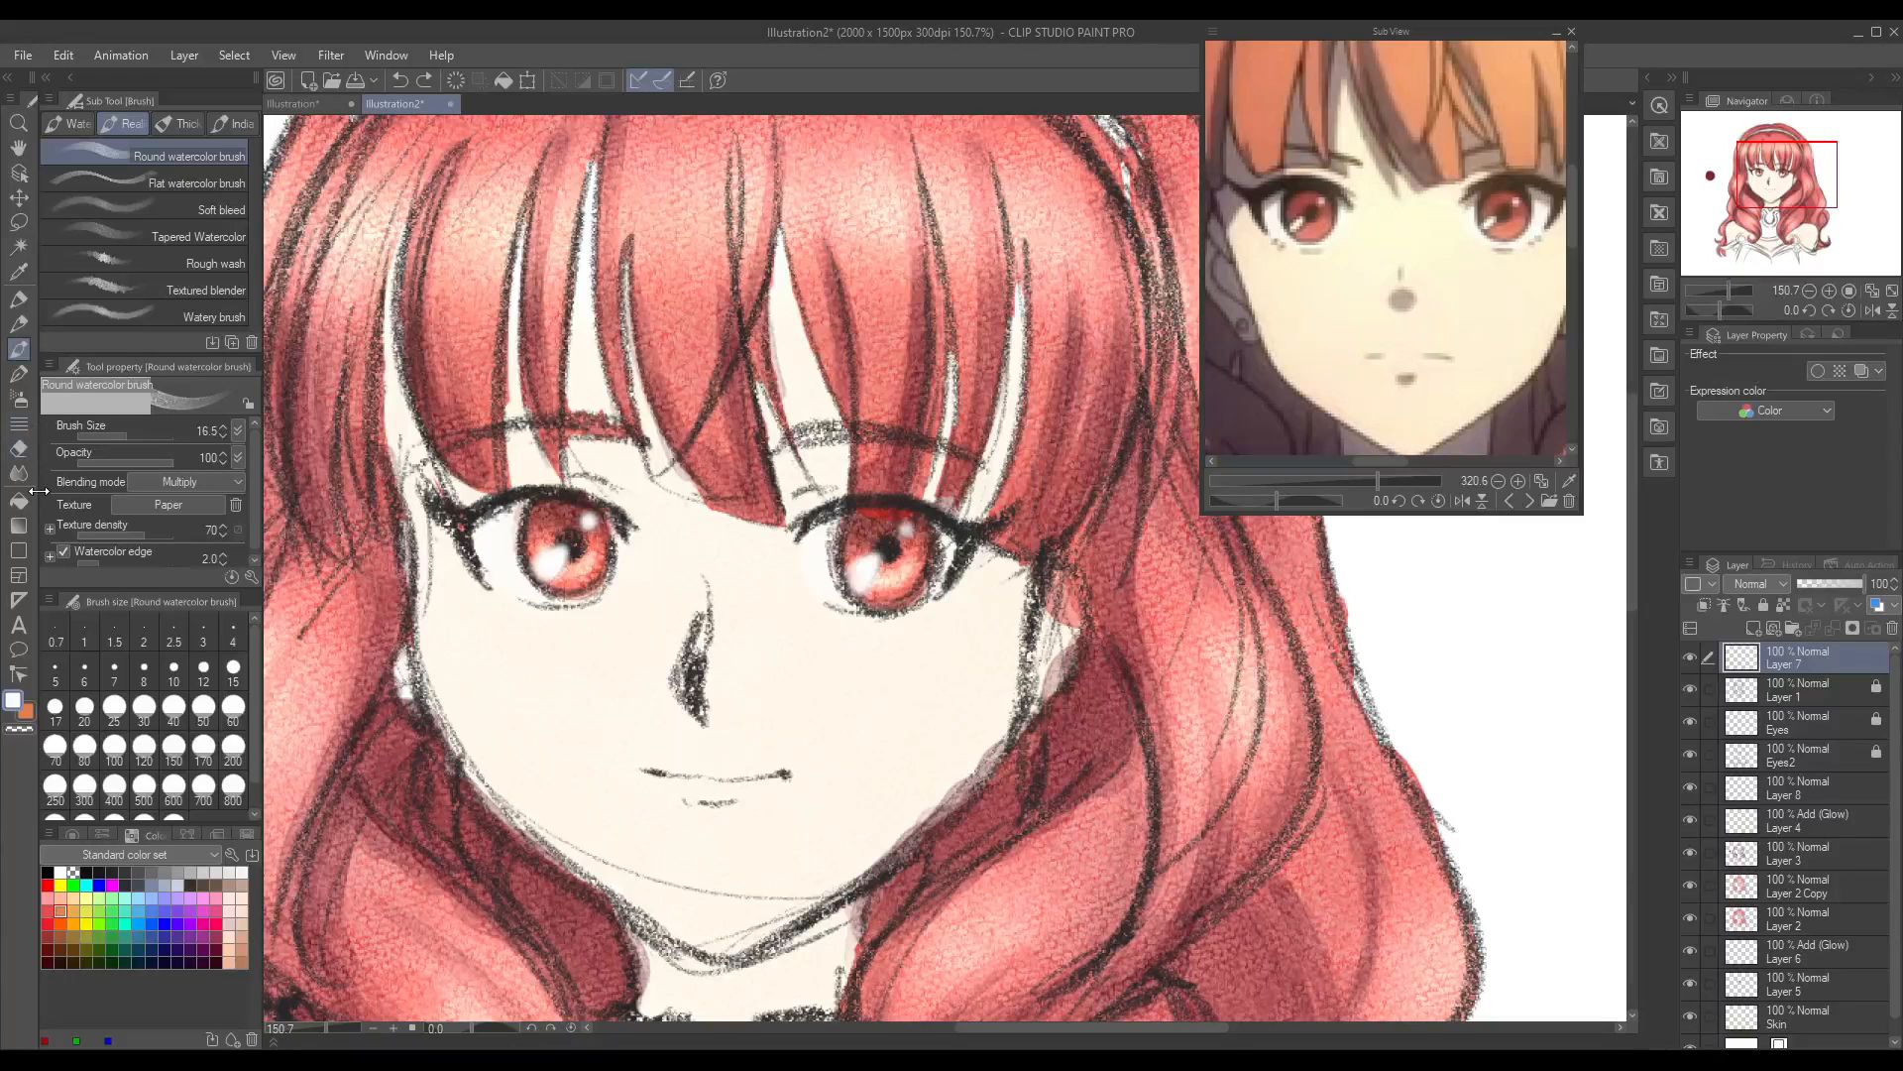
mouse_move(857, 579)
mouse_down()
mouse_move(855, 634)
mouse_move(865, 583)
mouse_up()
key(ctrl+z)
drag(857, 579, 875, 567)
Step: Browse the Sub View references to the front-facing portrait with the ornate headband and enlarge it to 233.2
click(1509, 500)
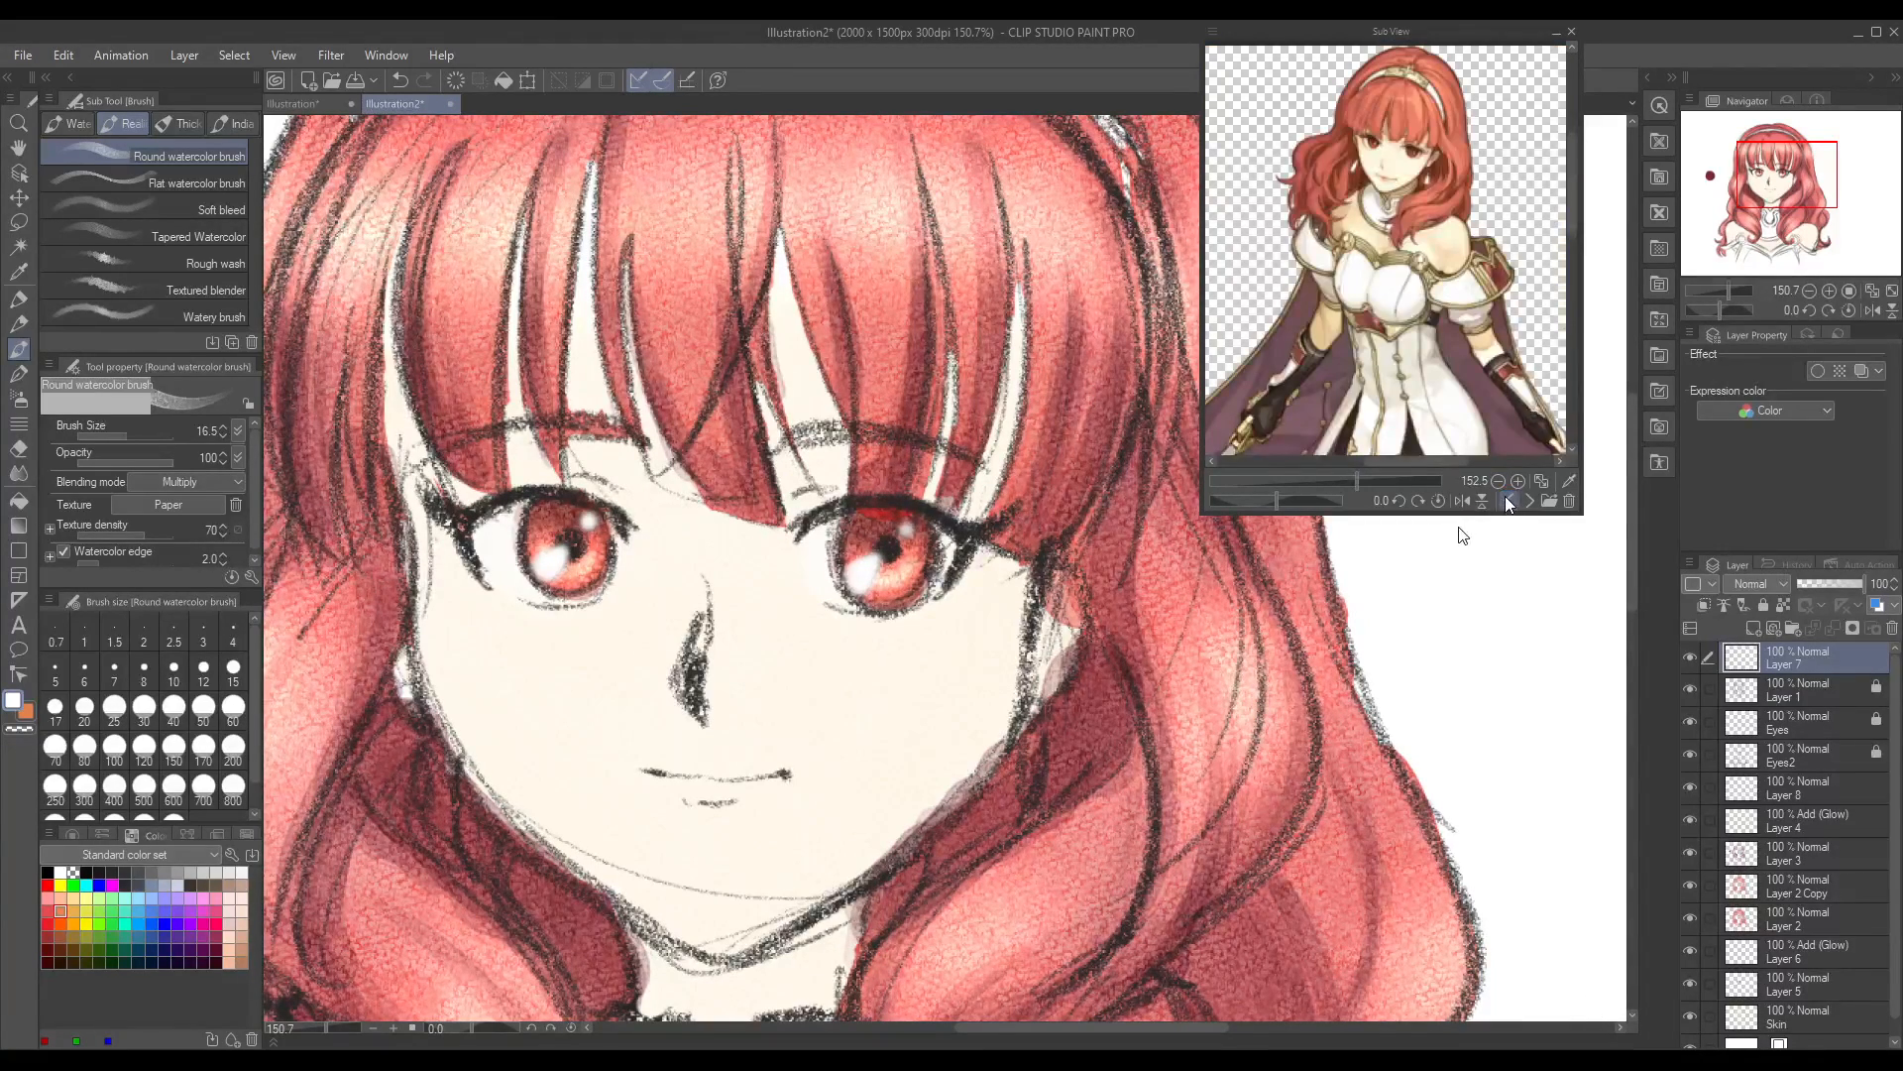
click(1374, 481)
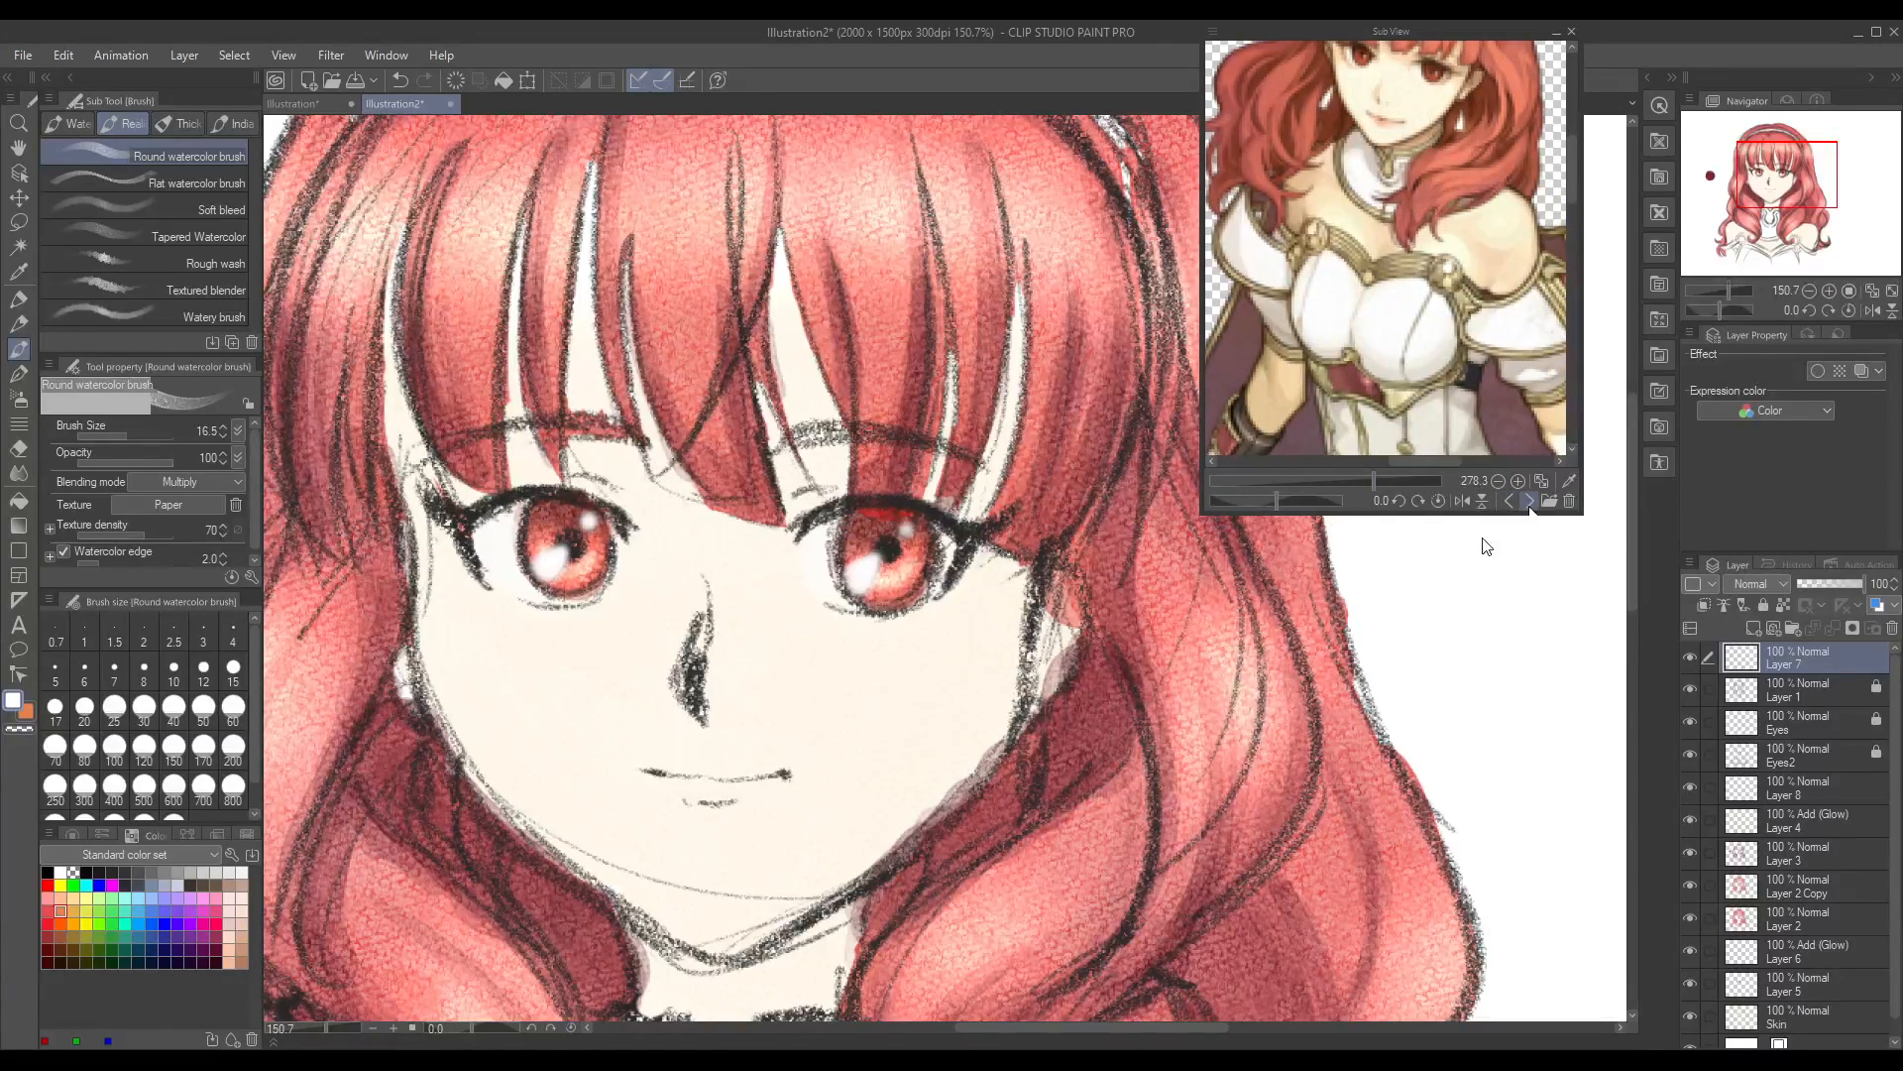
click(1530, 500)
click(1529, 501)
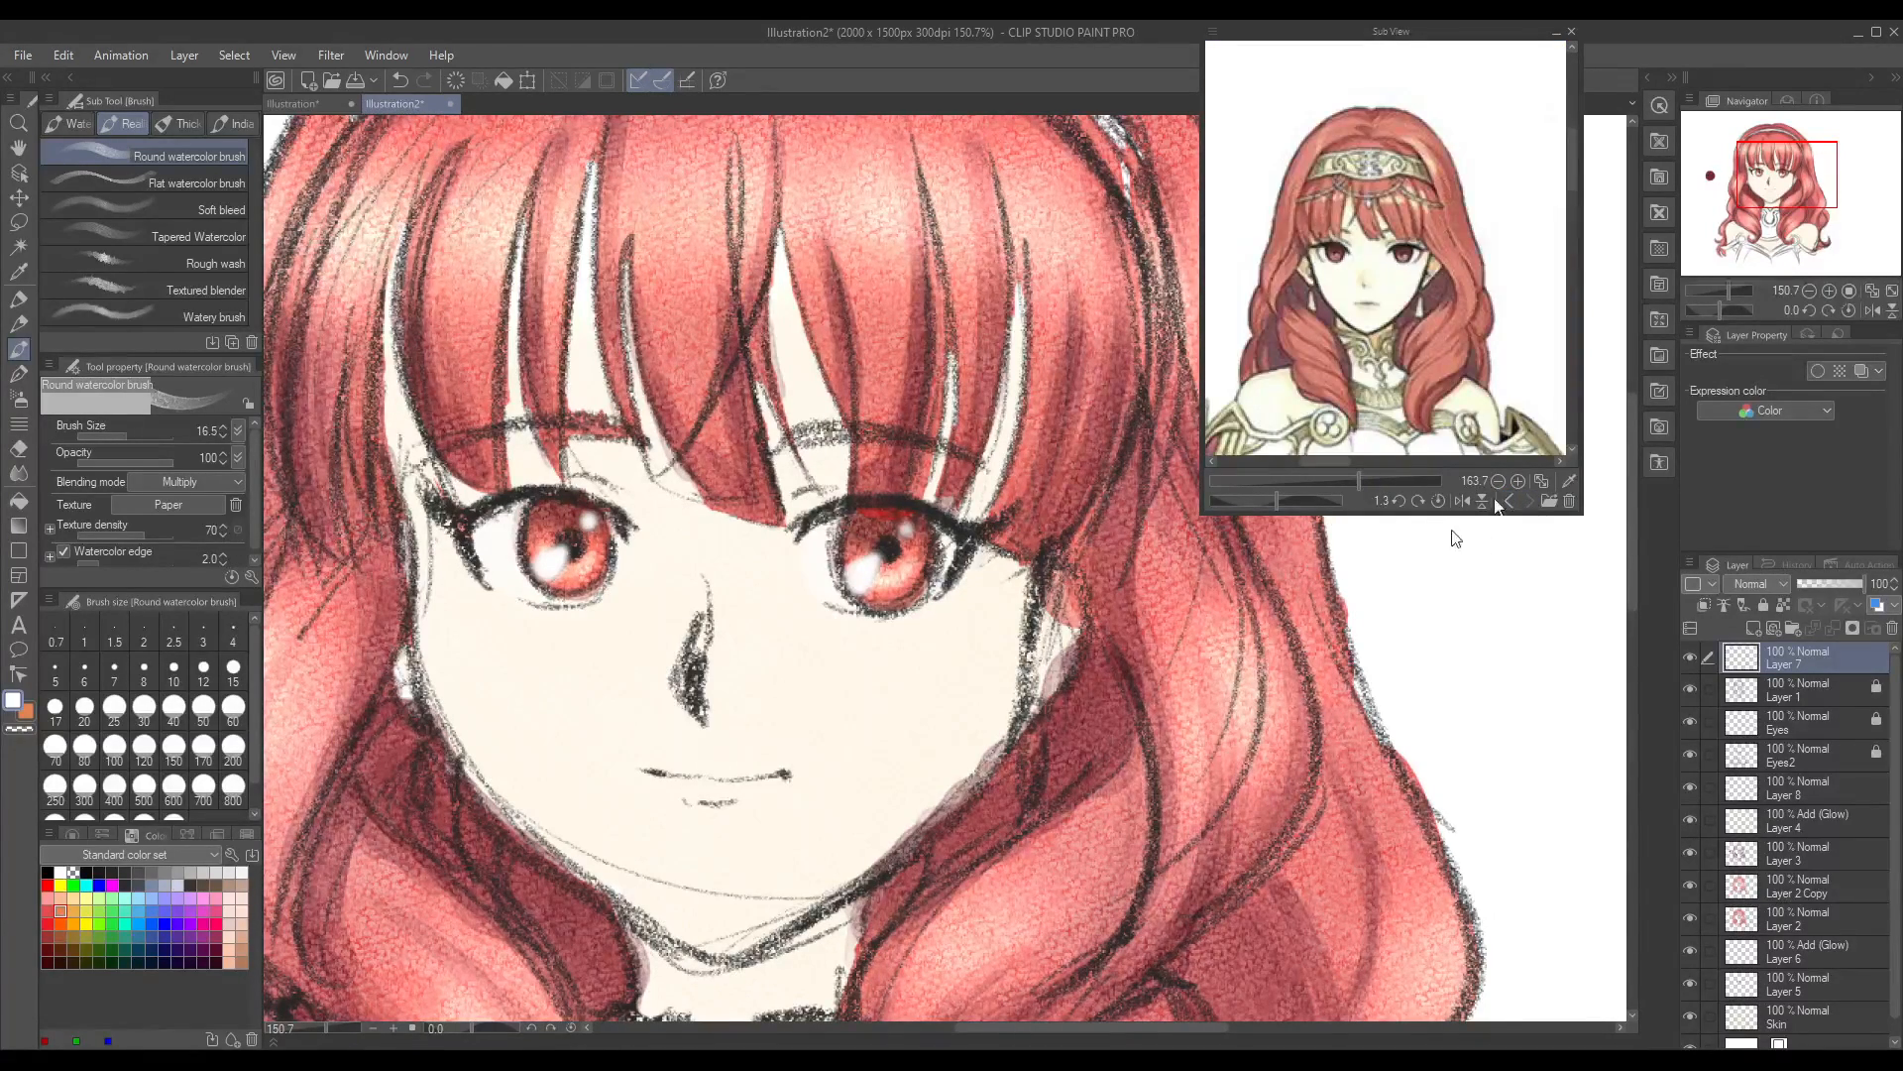
drag(1364, 480, 1374, 478)
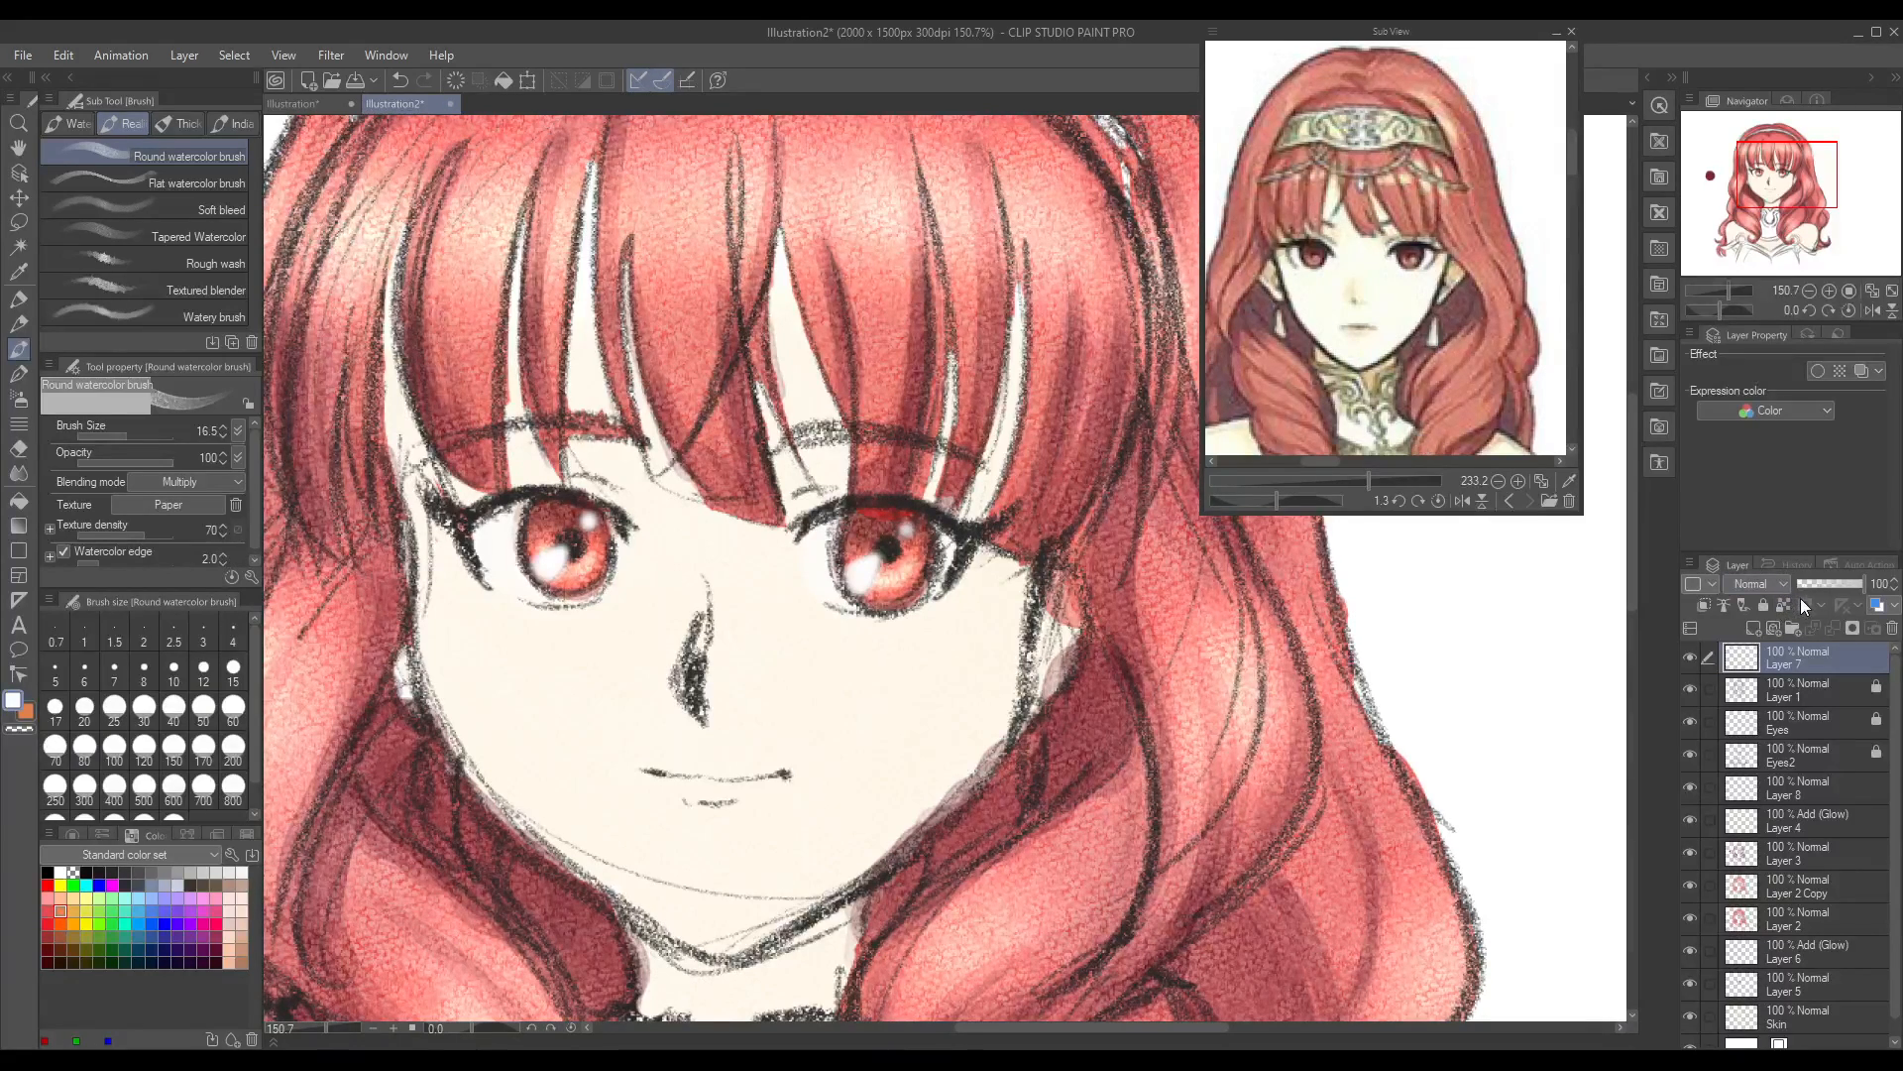
Step: Paint the lips in a pale pink on Layer 7 with the Round watercolor brush at size 16.5
click(1808, 686)
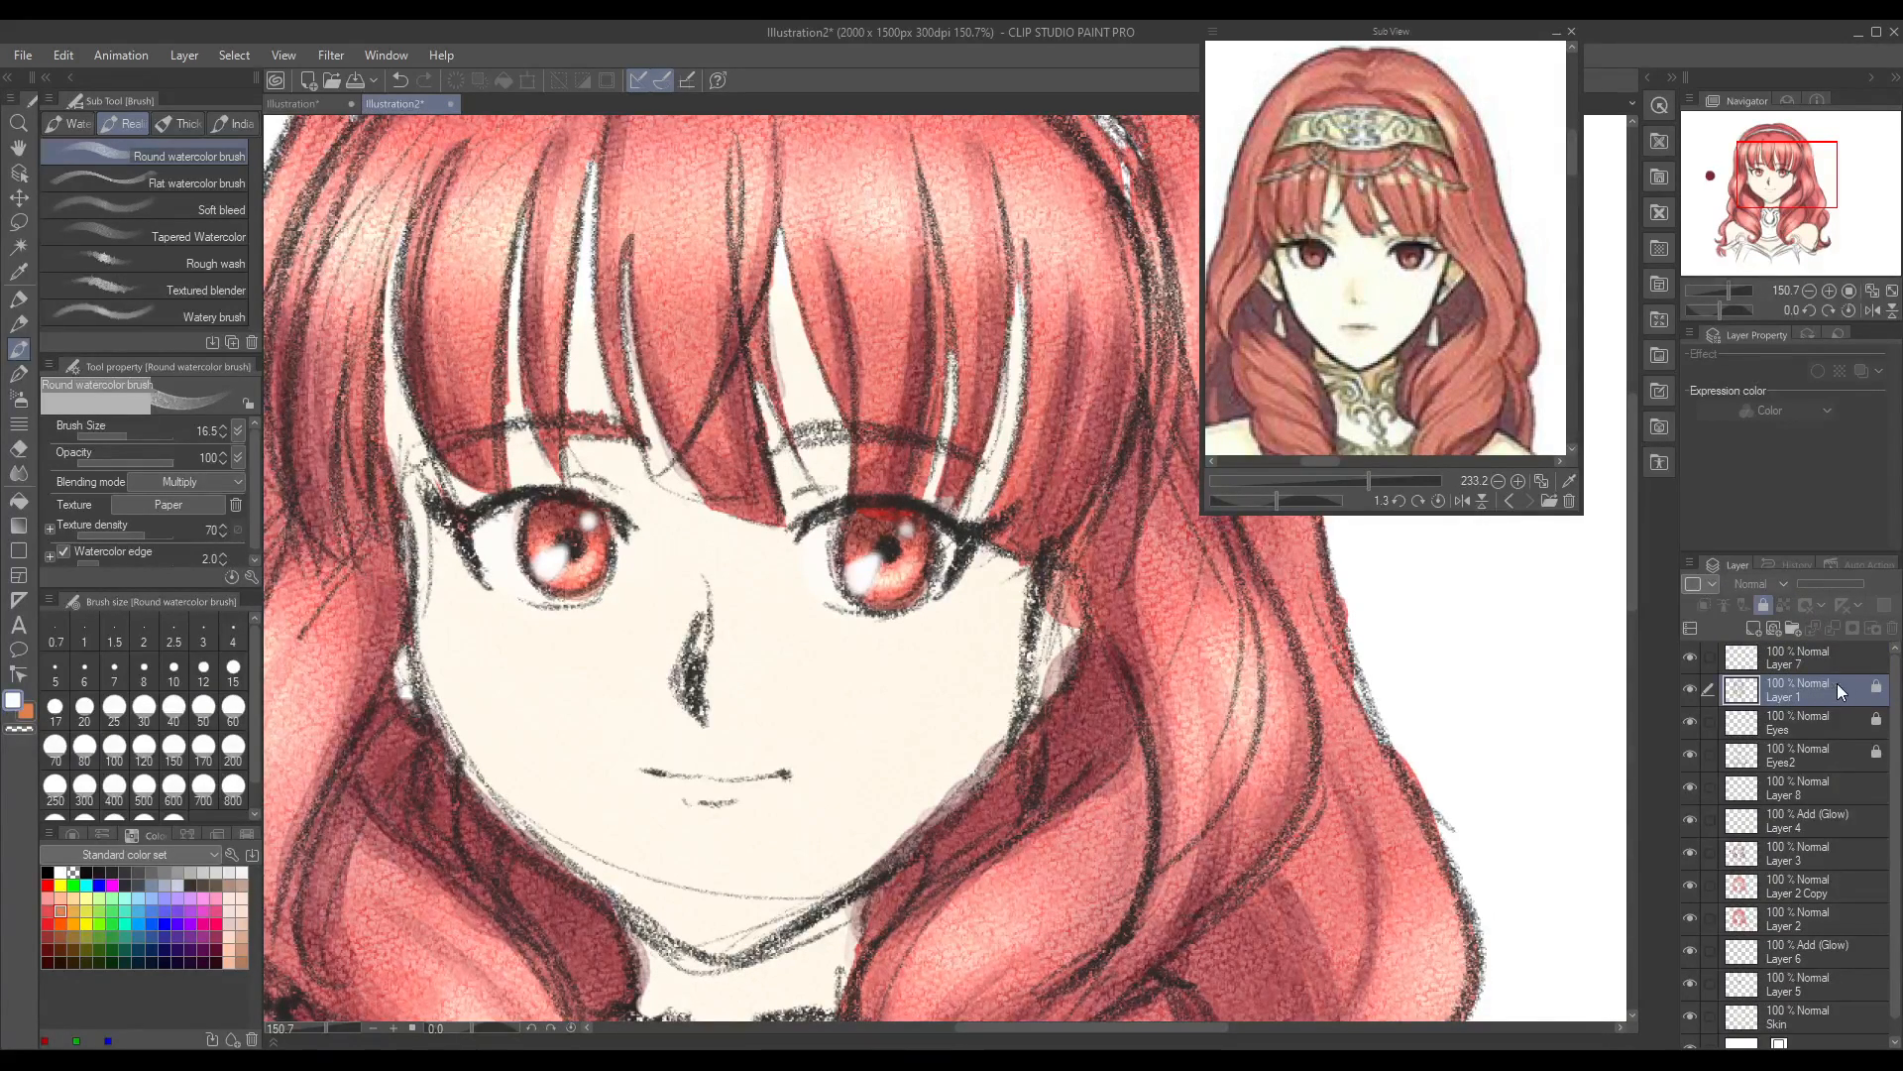
click(1828, 664)
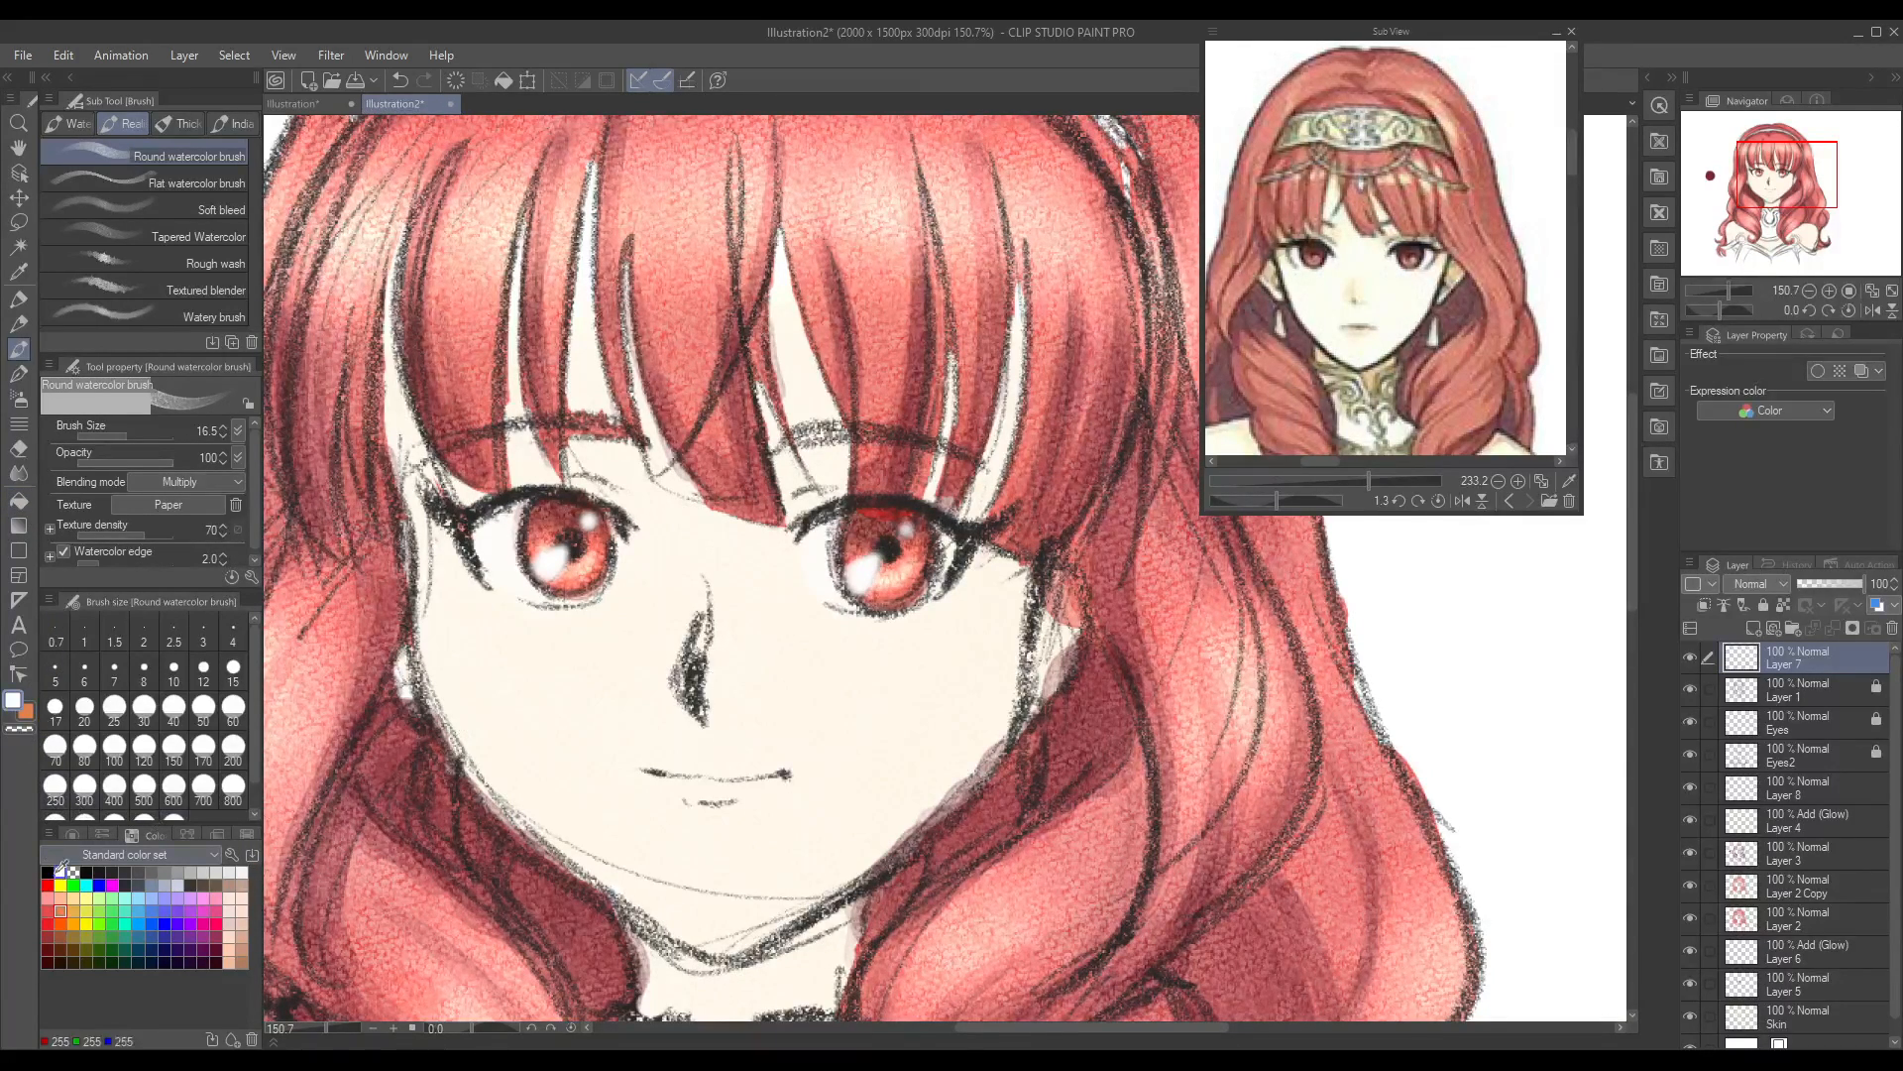
click(69, 933)
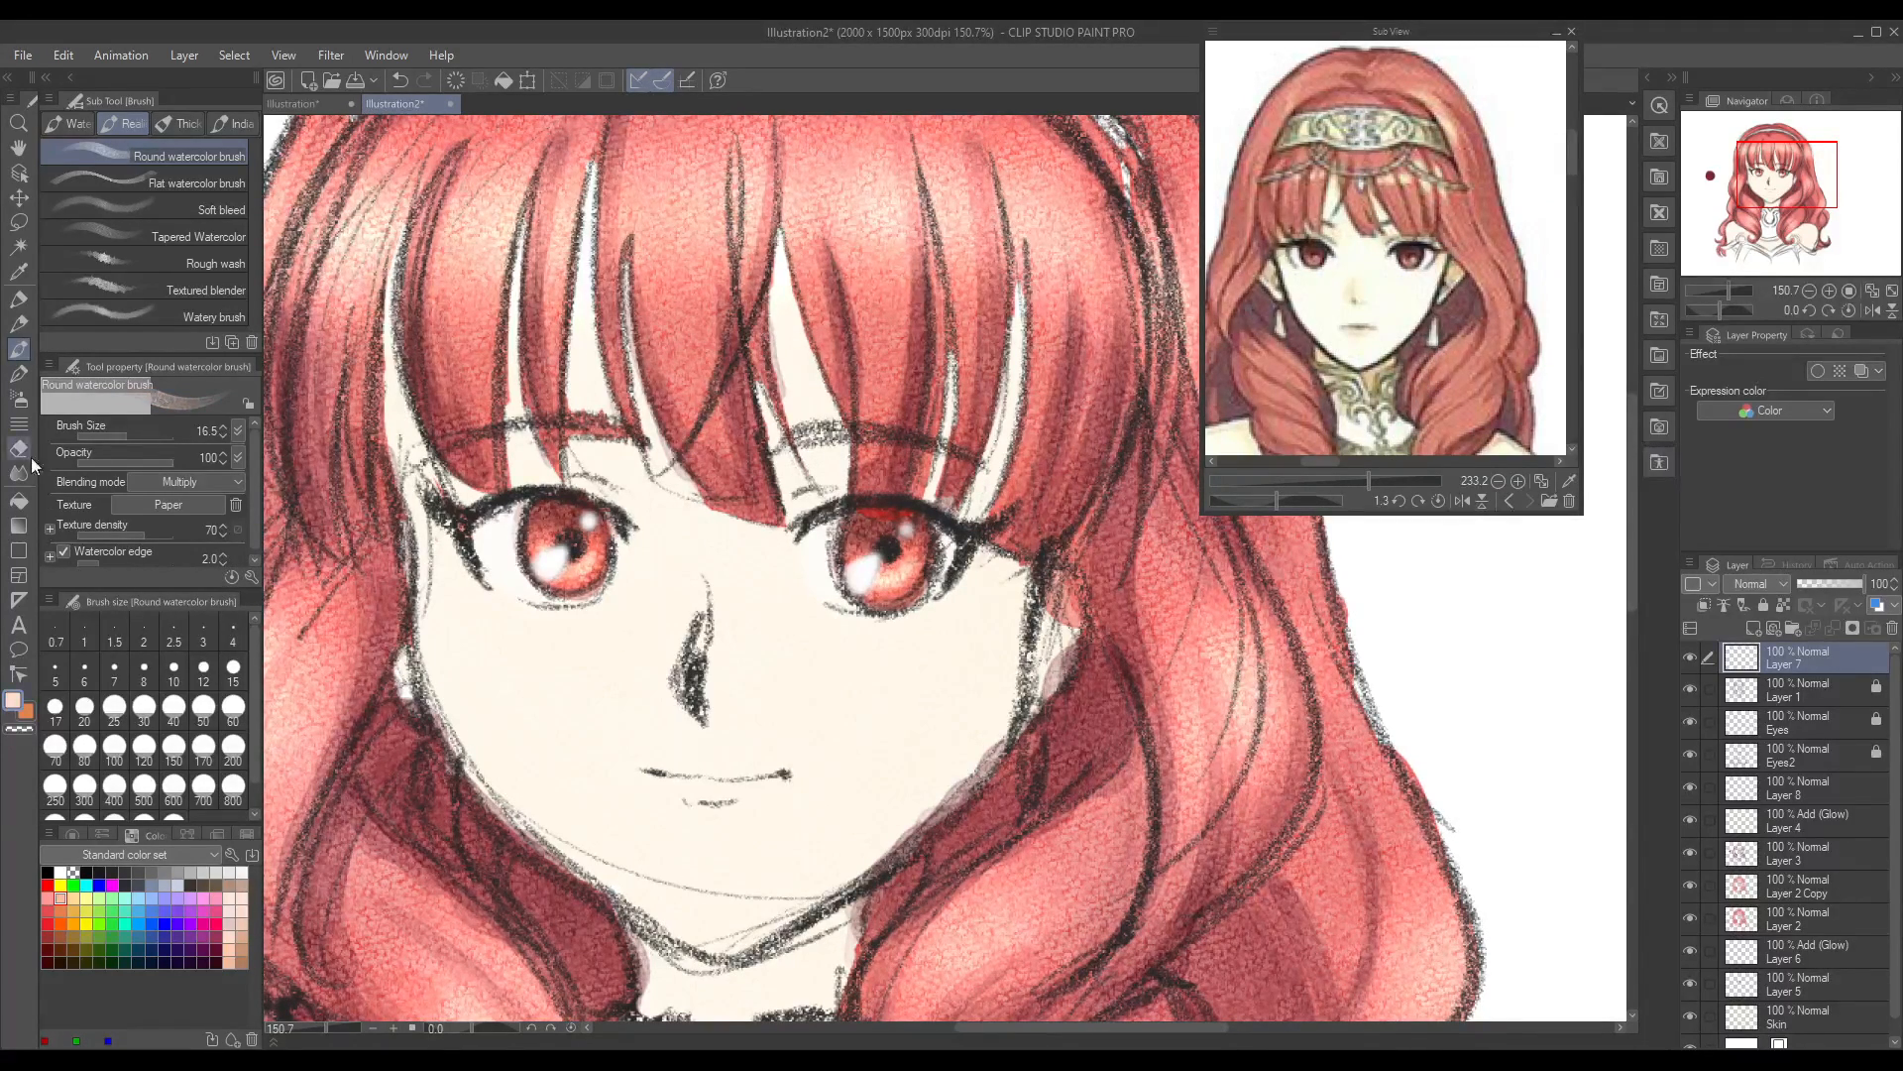
click(22, 379)
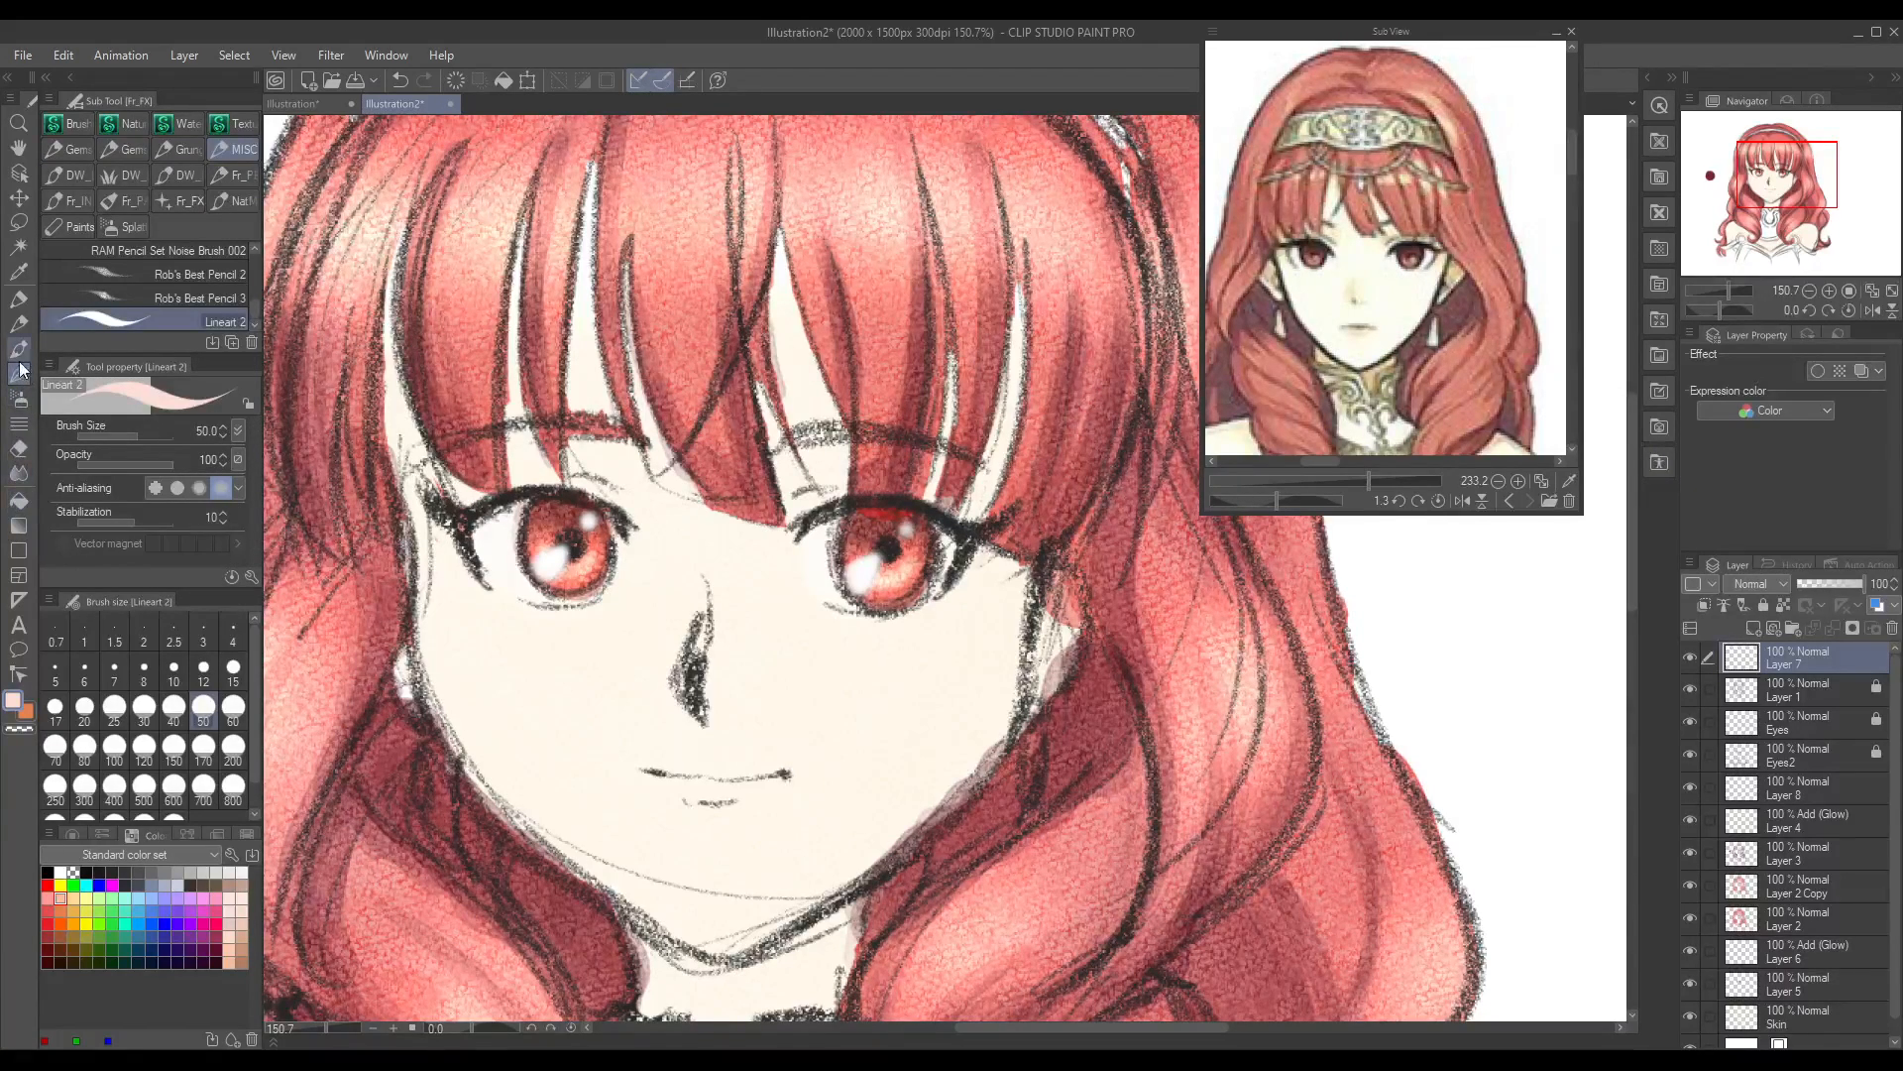
click(20, 351)
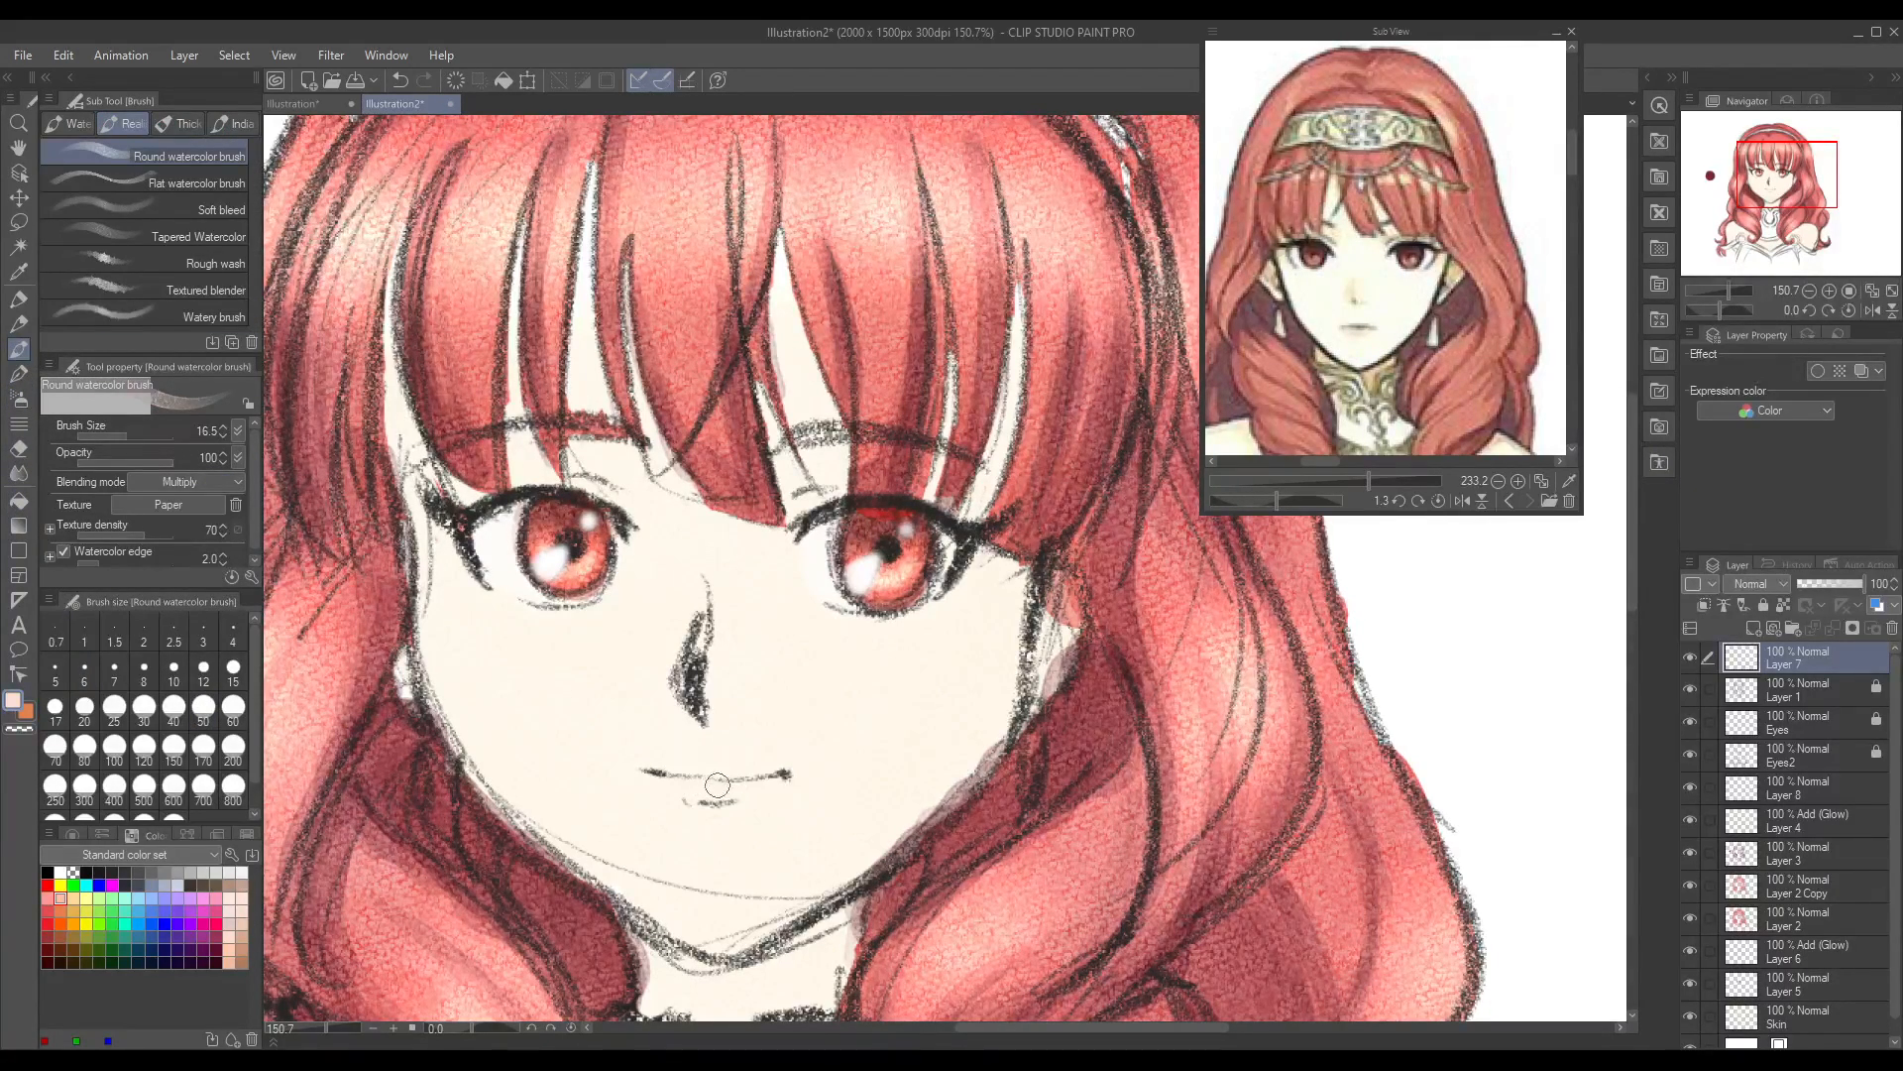
mouse_move(672, 772)
mouse_down()
mouse_move(761, 786)
mouse_move(705, 790)
mouse_move(734, 781)
mouse_up()
click(18, 448)
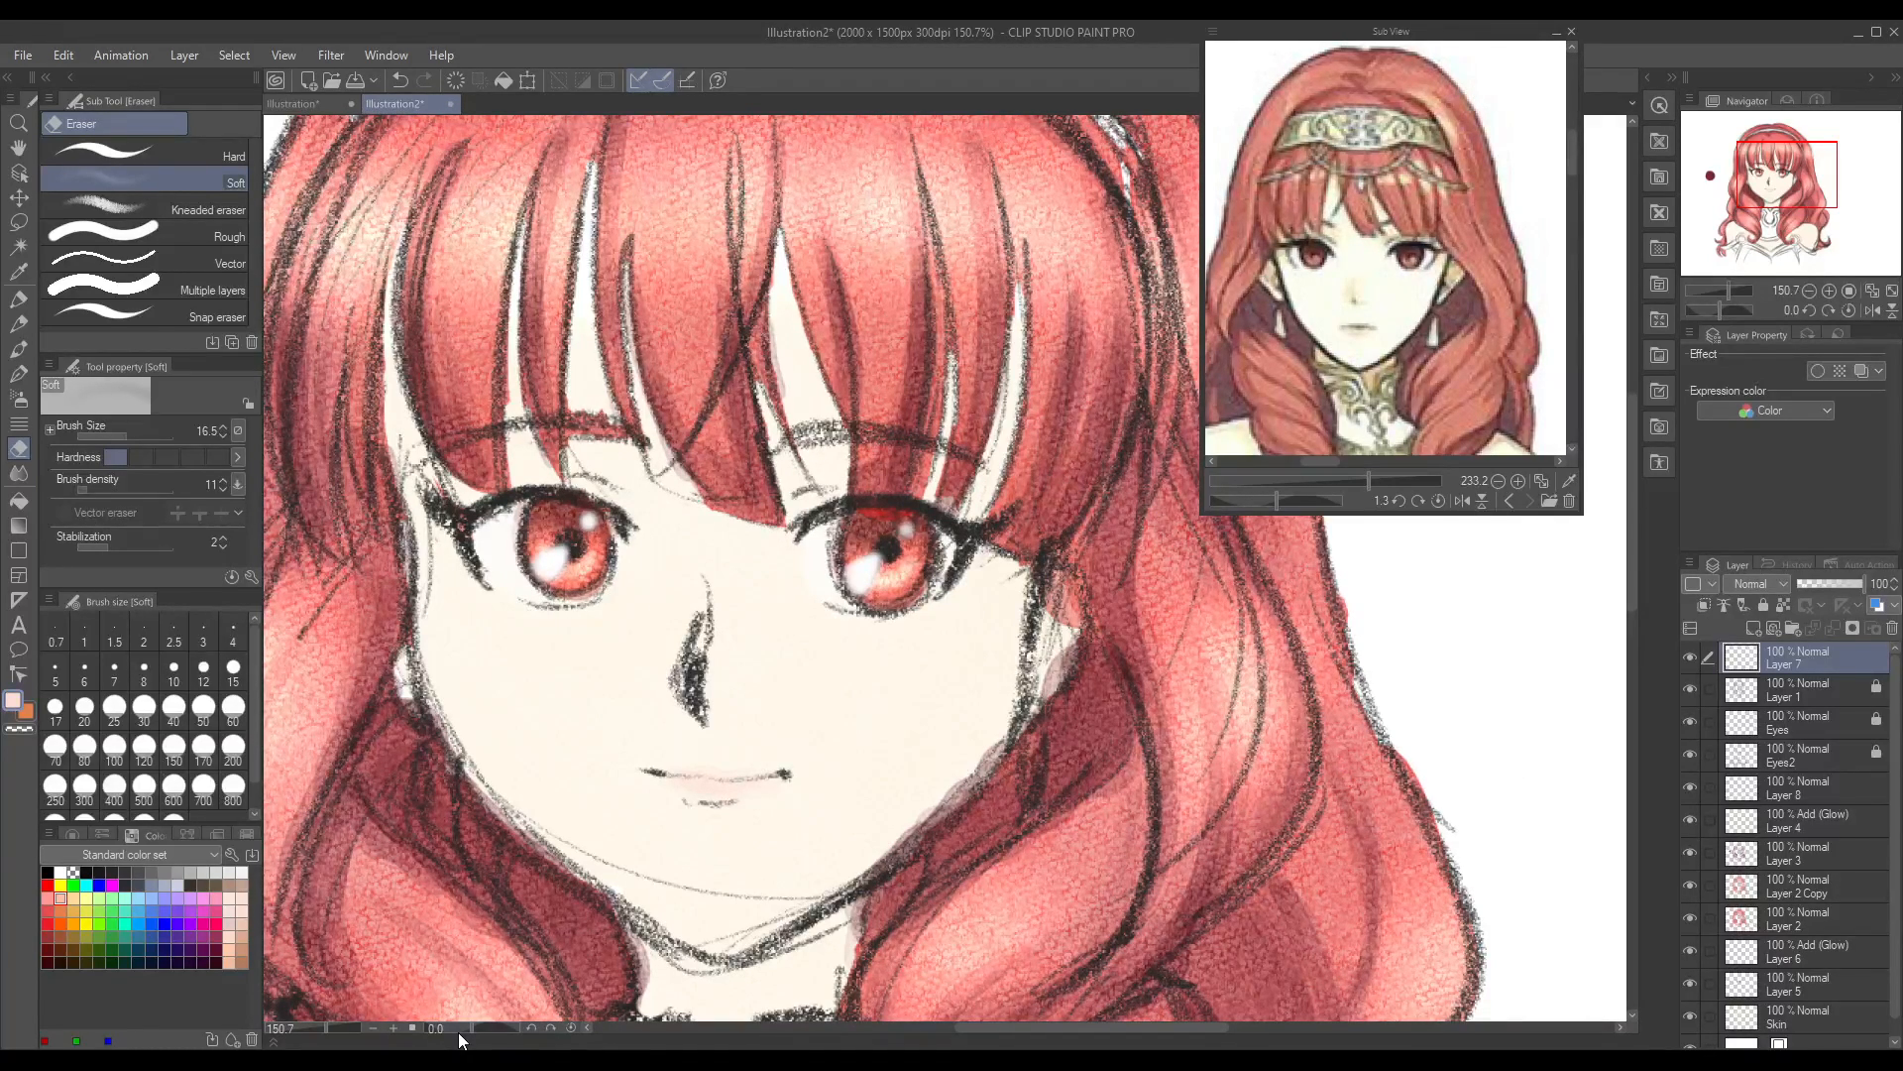
Step: Erase the construction line across the chin on Layer 1 with the Hard eraser, unlocking the layer for the edit and relocking it
click(1690, 788)
click(1692, 822)
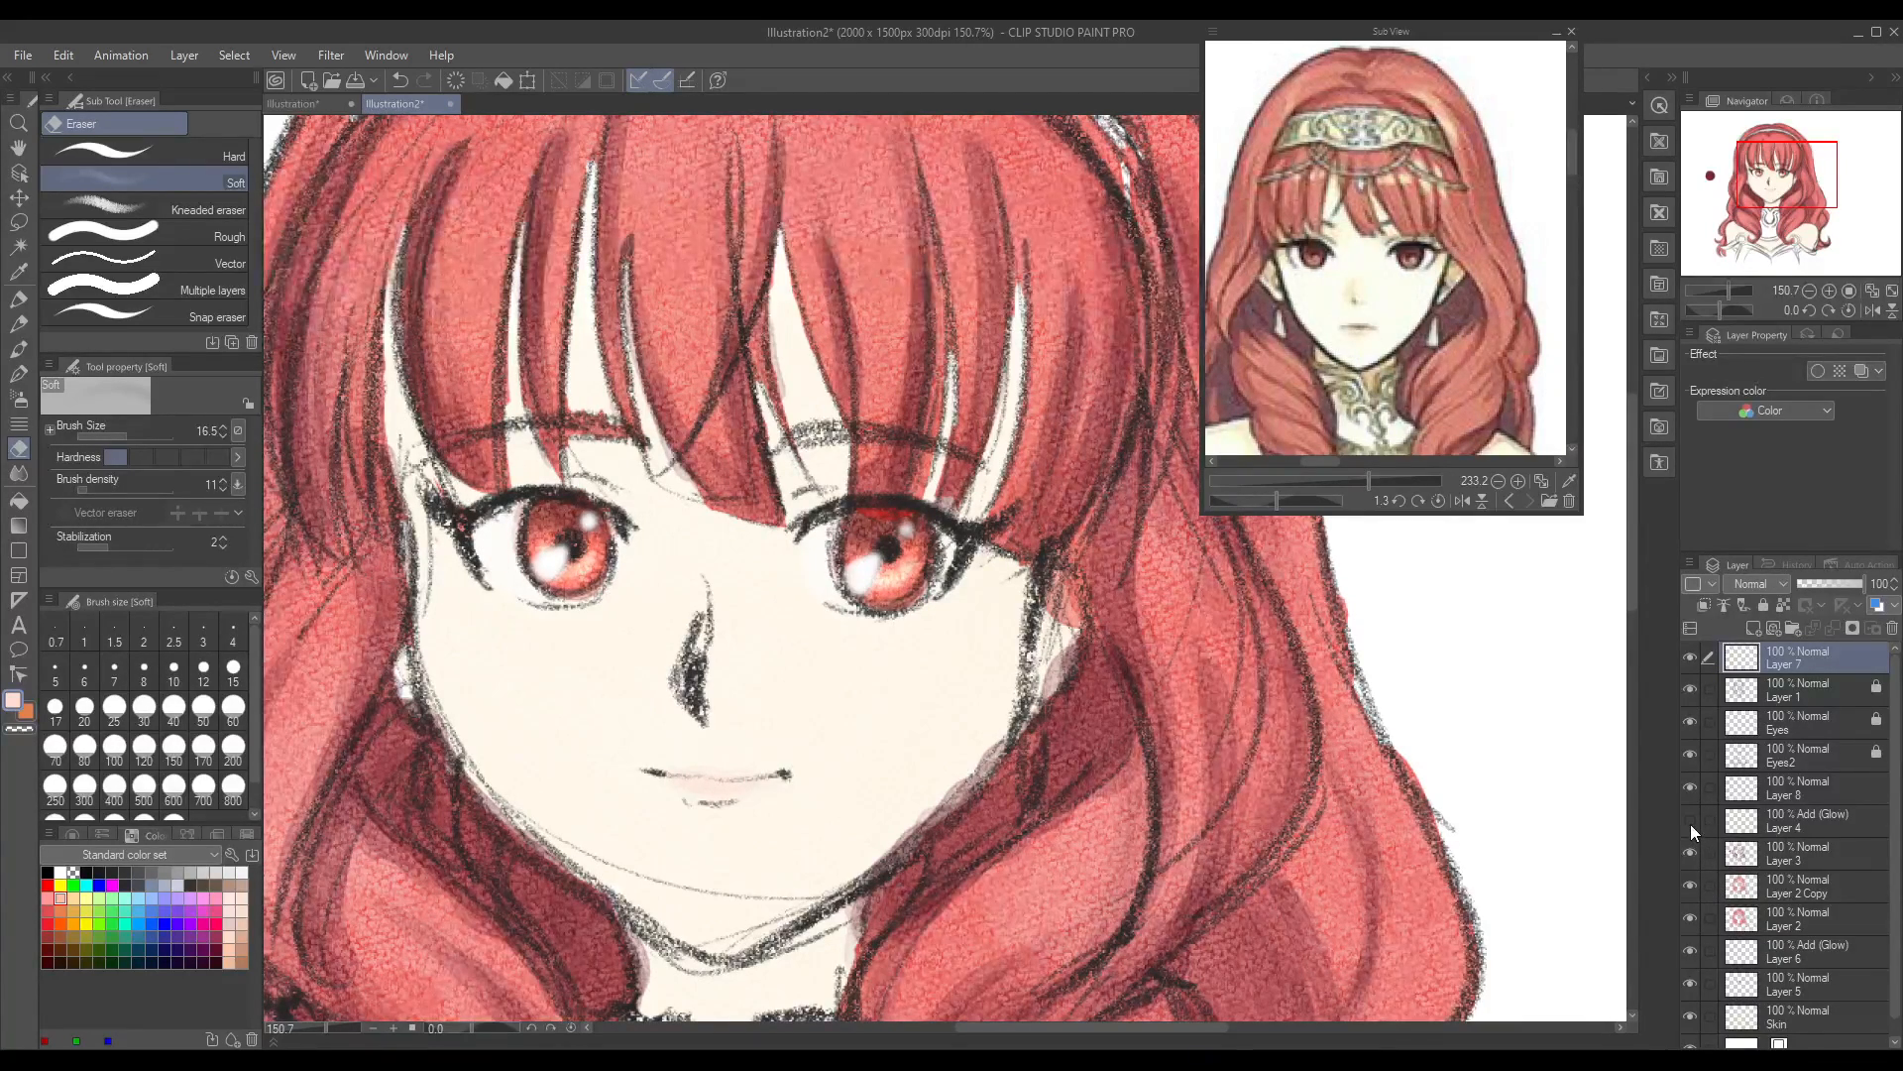
click(1691, 825)
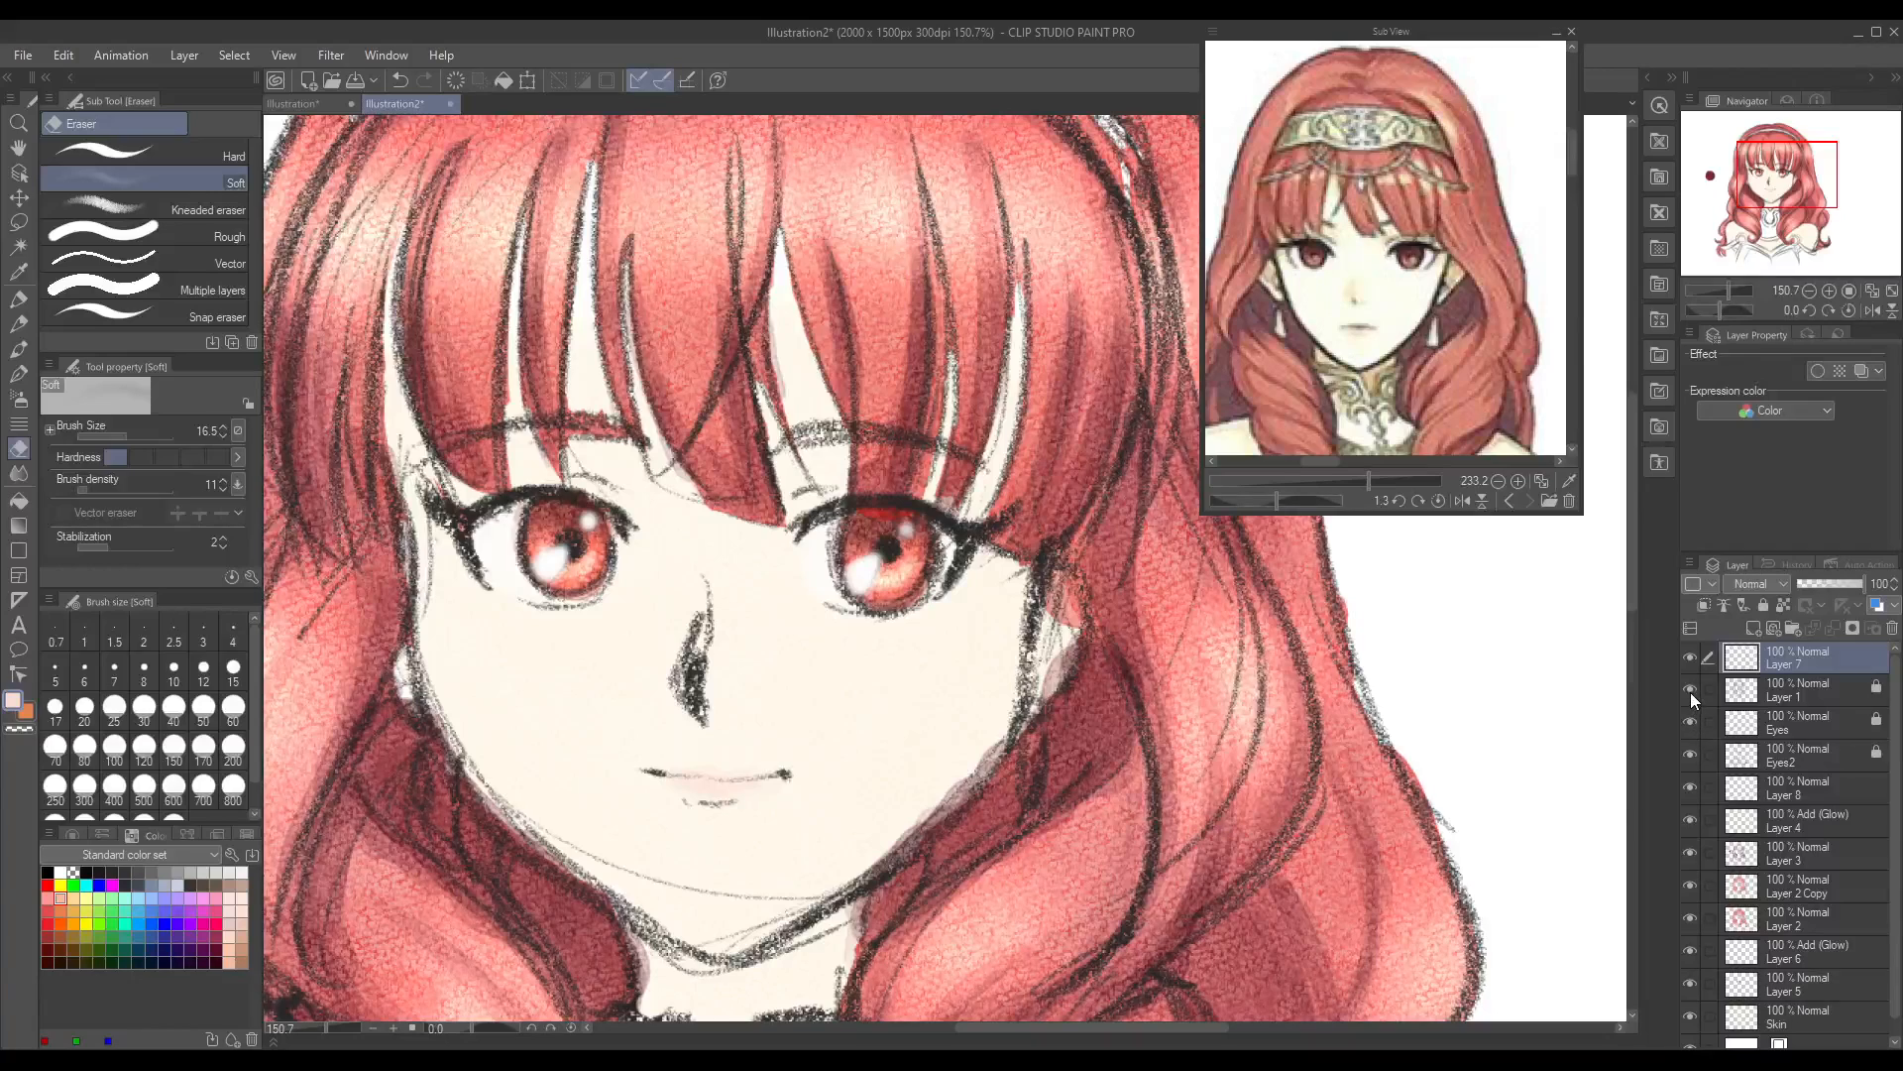
click(1689, 690)
click(1689, 691)
click(1793, 696)
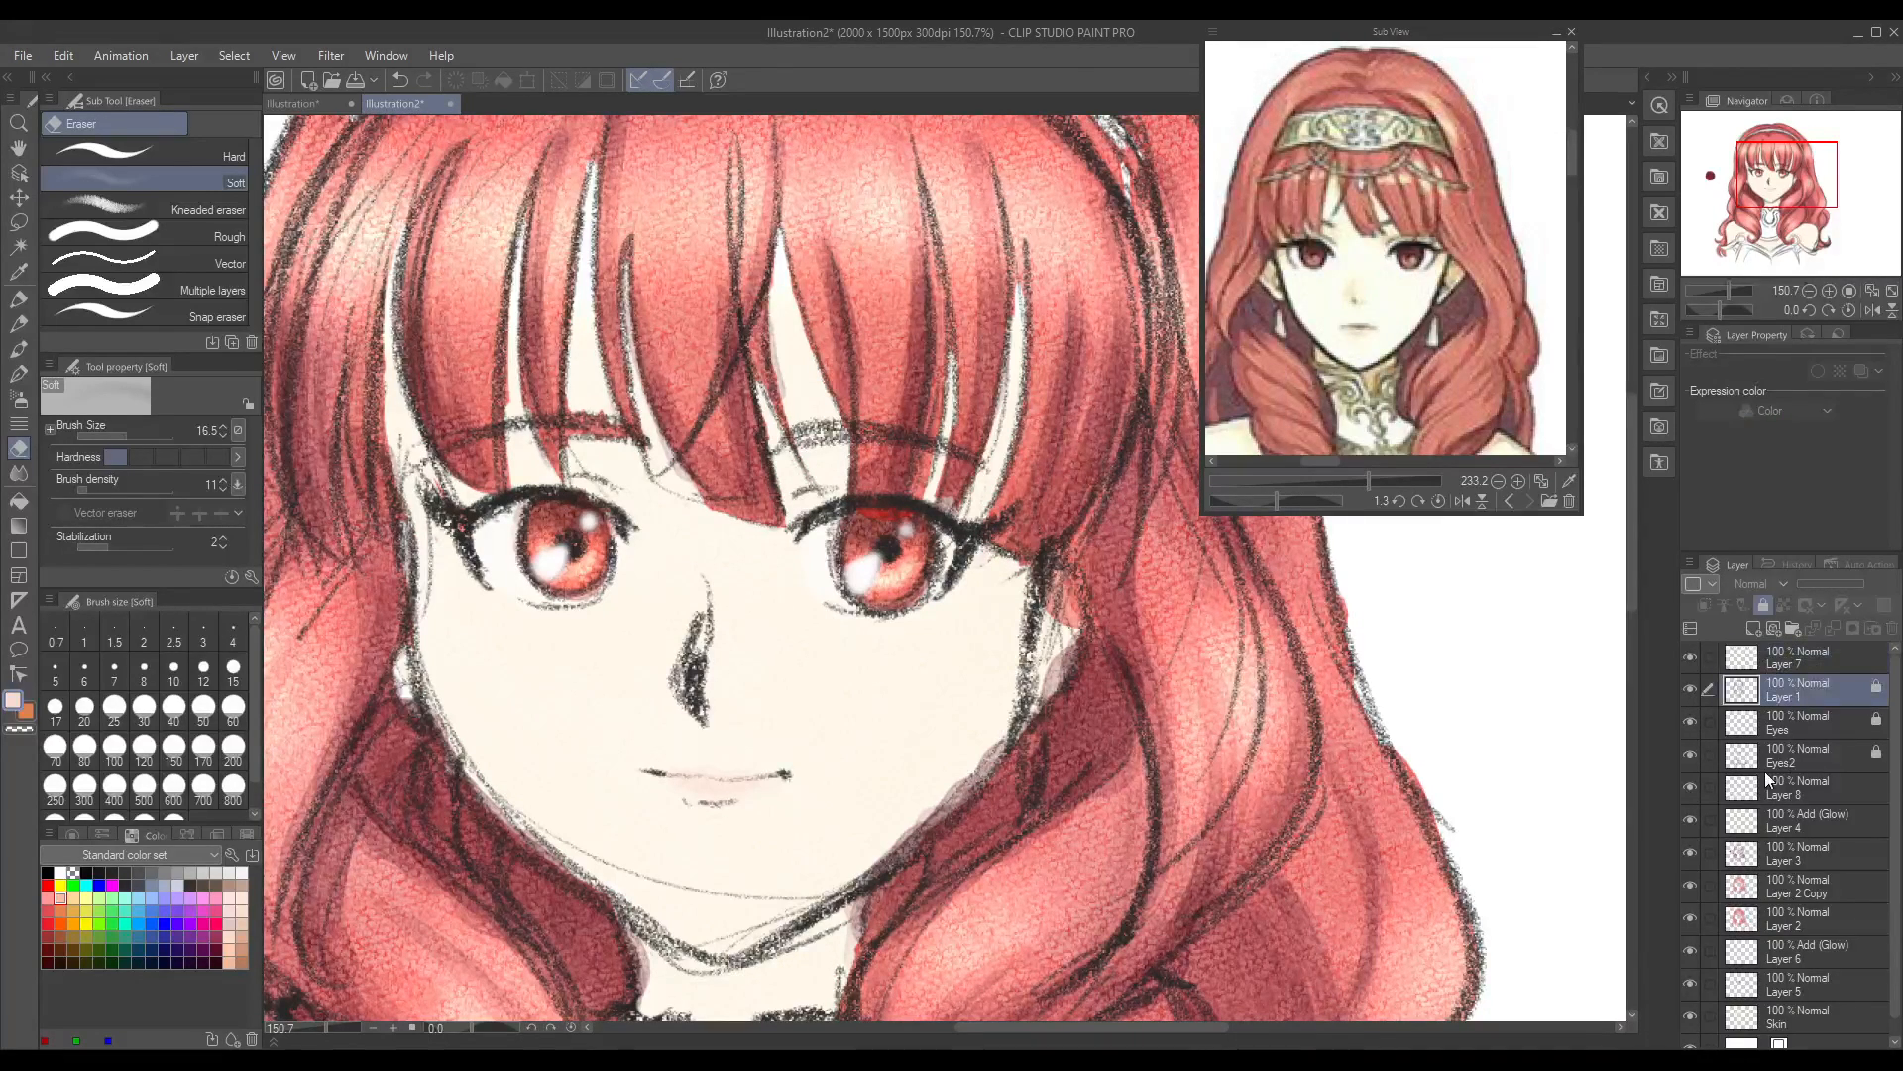
click(139, 151)
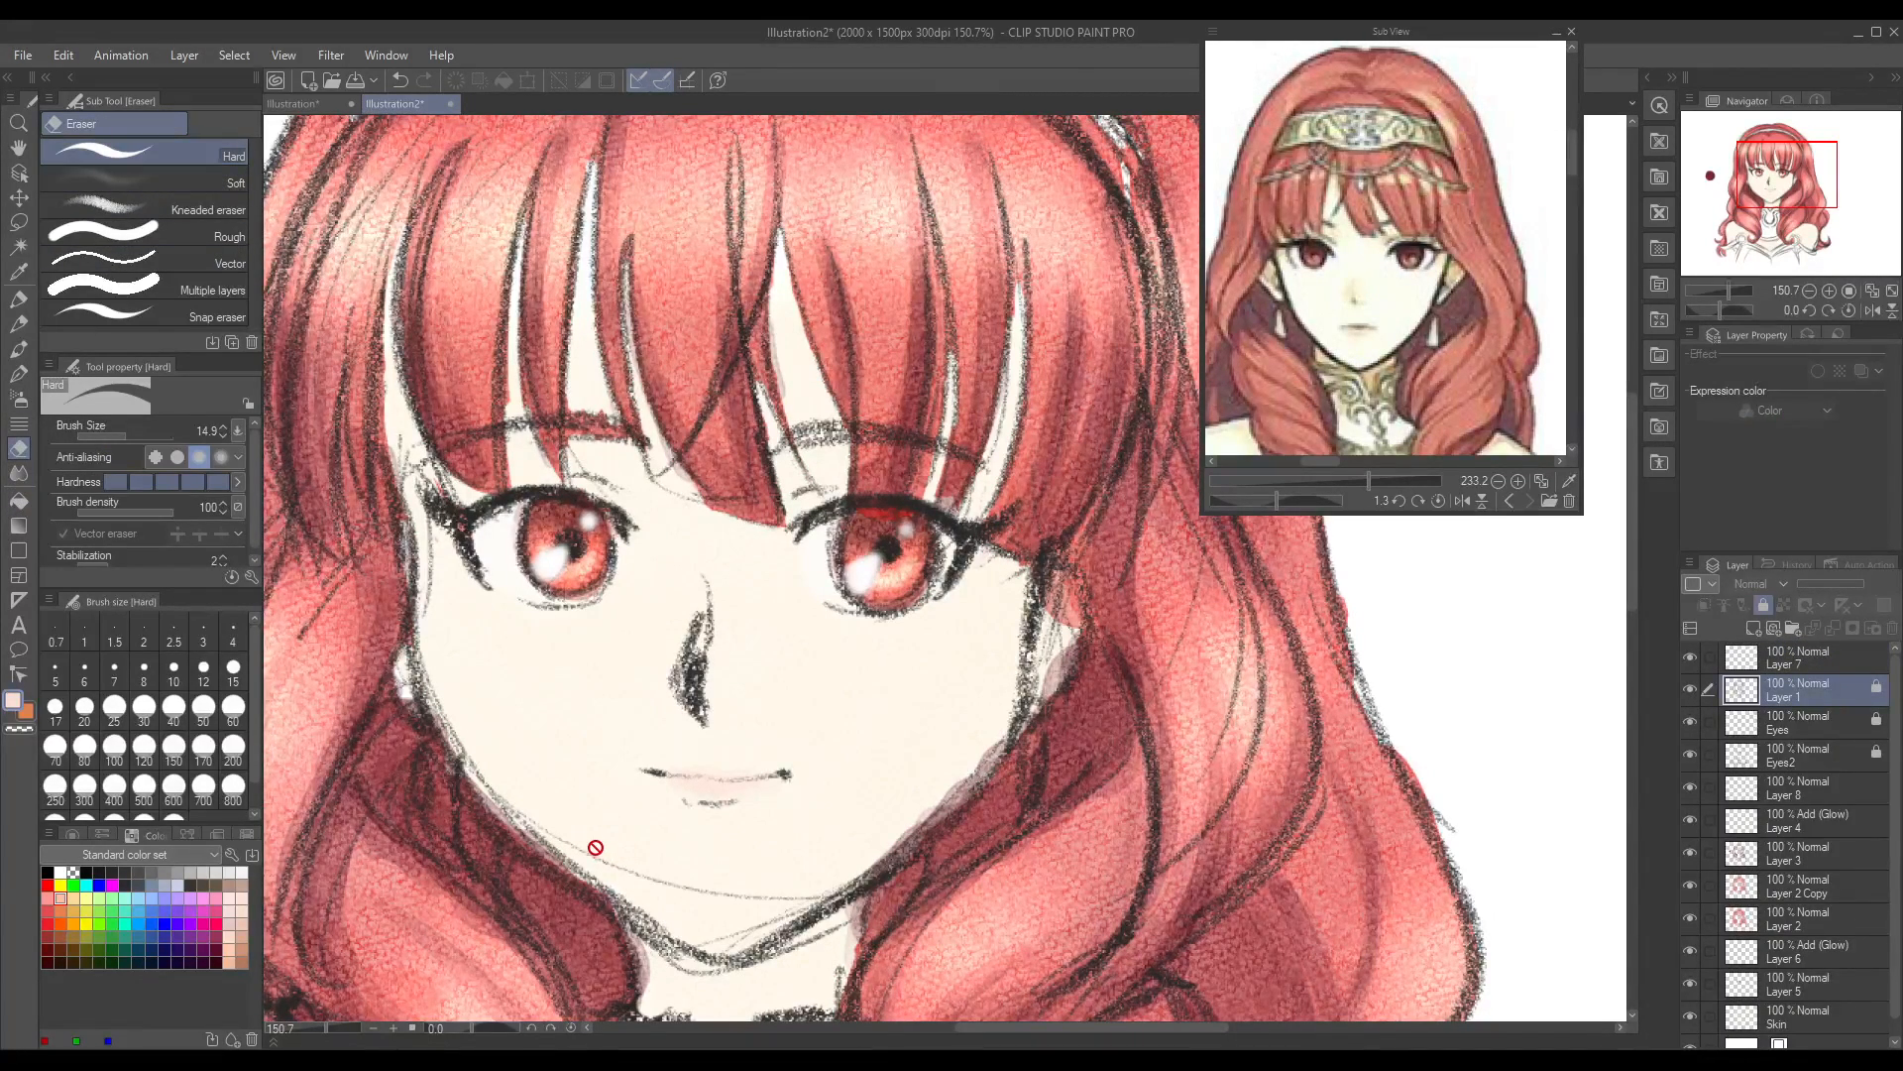
click(1764, 606)
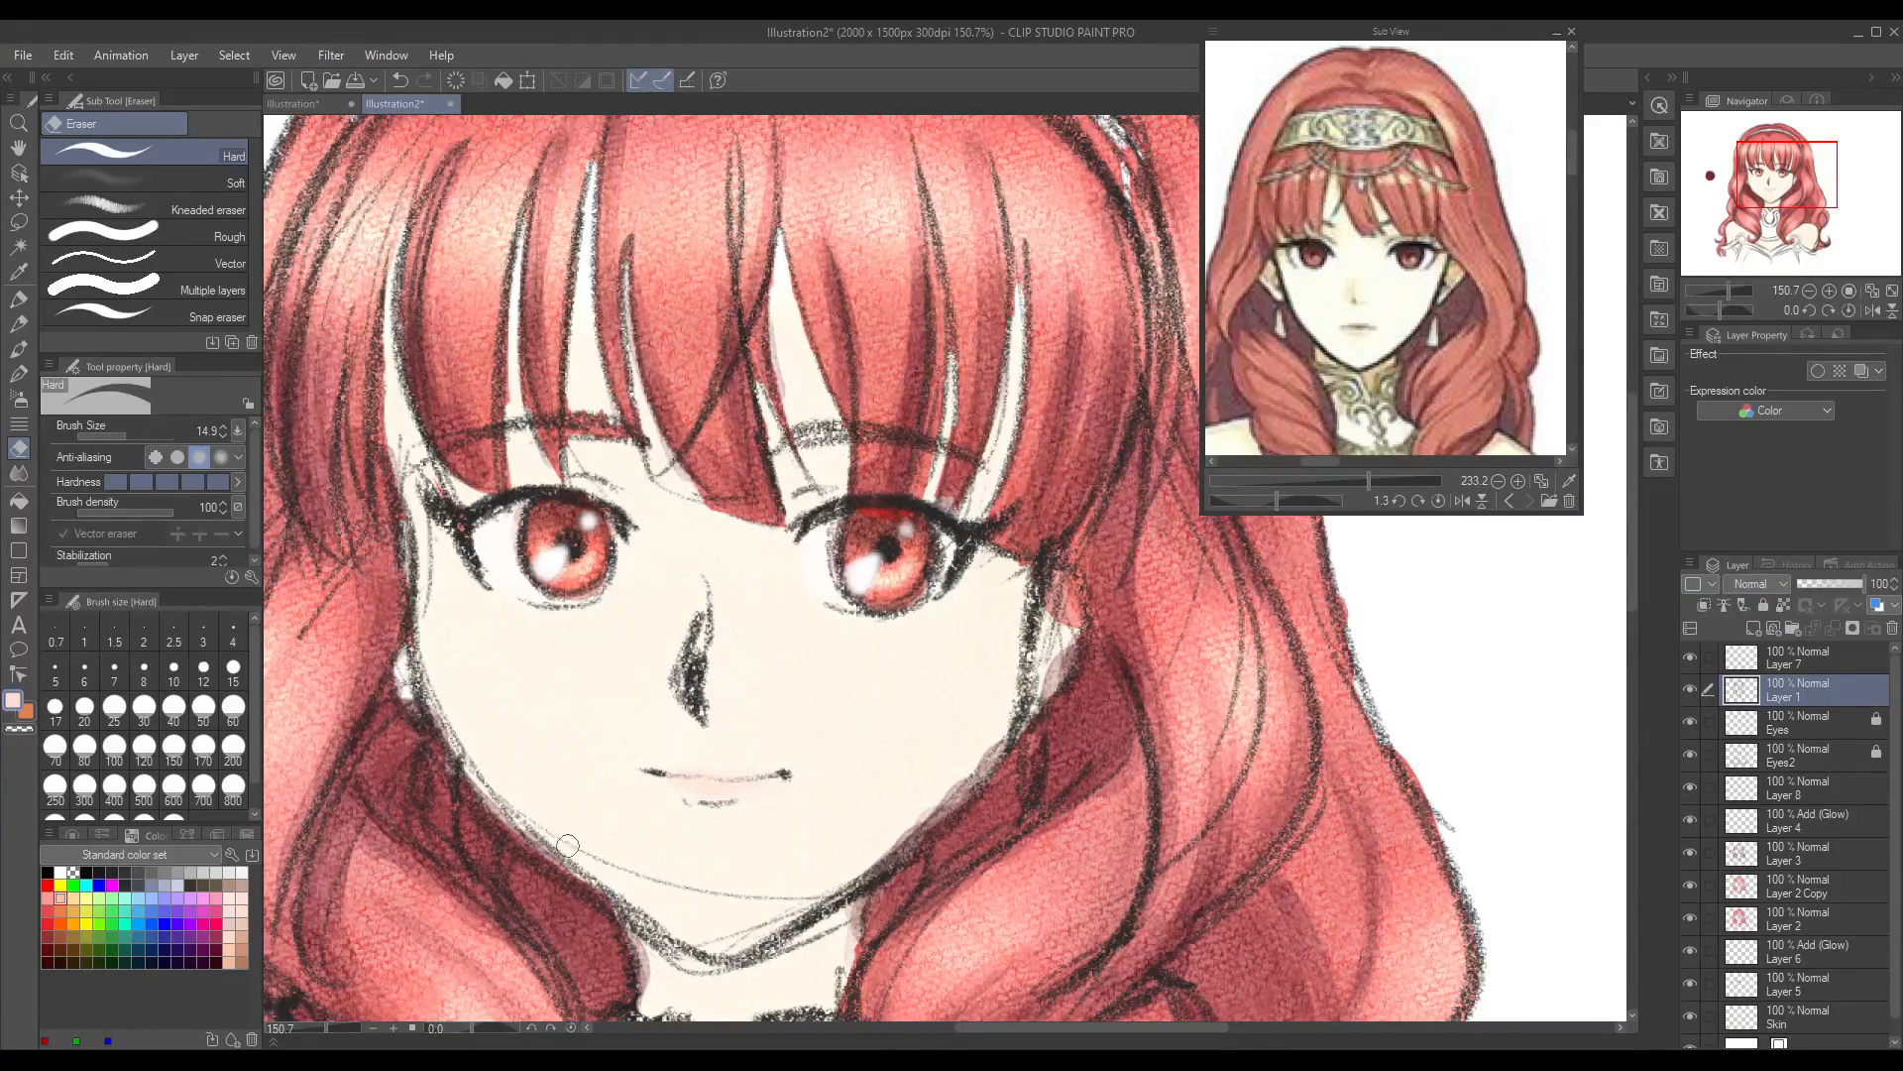
mouse_move(636, 875)
mouse_down()
mouse_move(722, 874)
mouse_move(757, 900)
mouse_move(735, 934)
mouse_move(793, 896)
mouse_move(744, 896)
mouse_move(841, 853)
mouse_move(803, 874)
mouse_up()
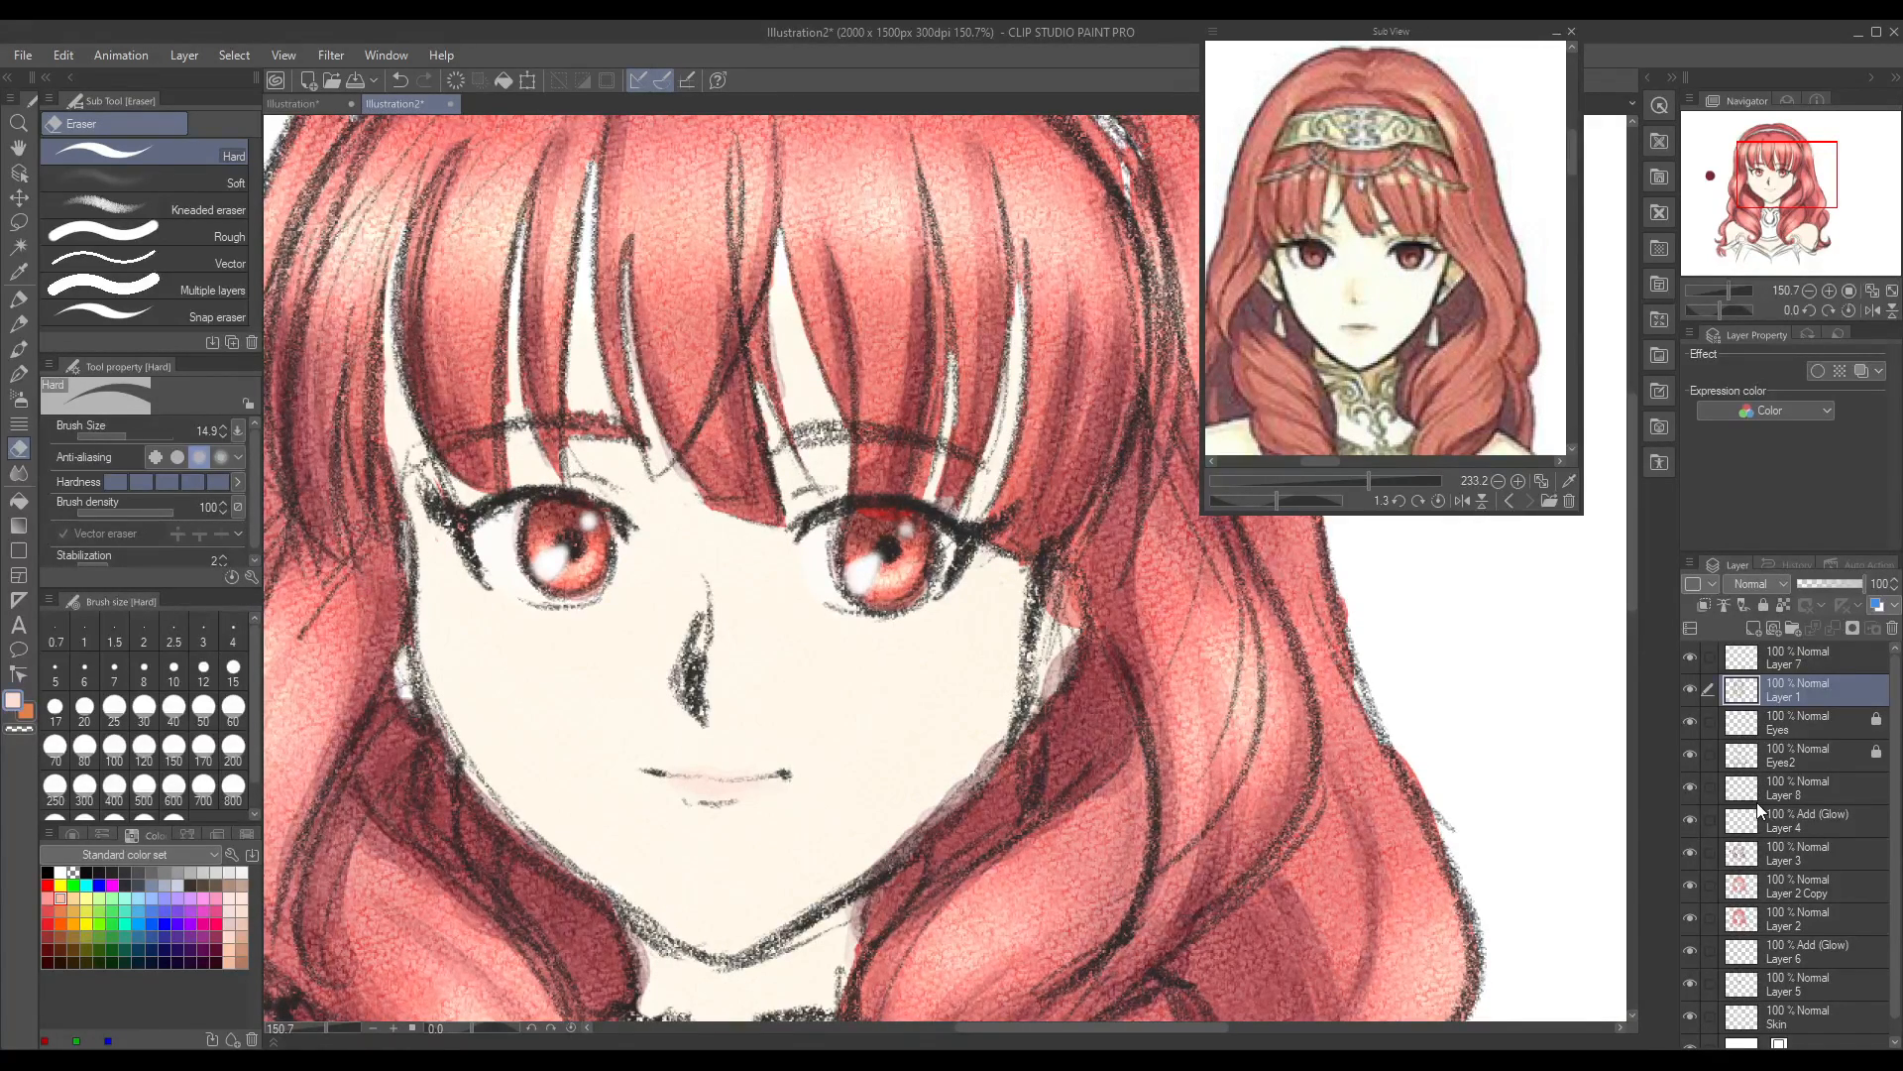
click(1763, 609)
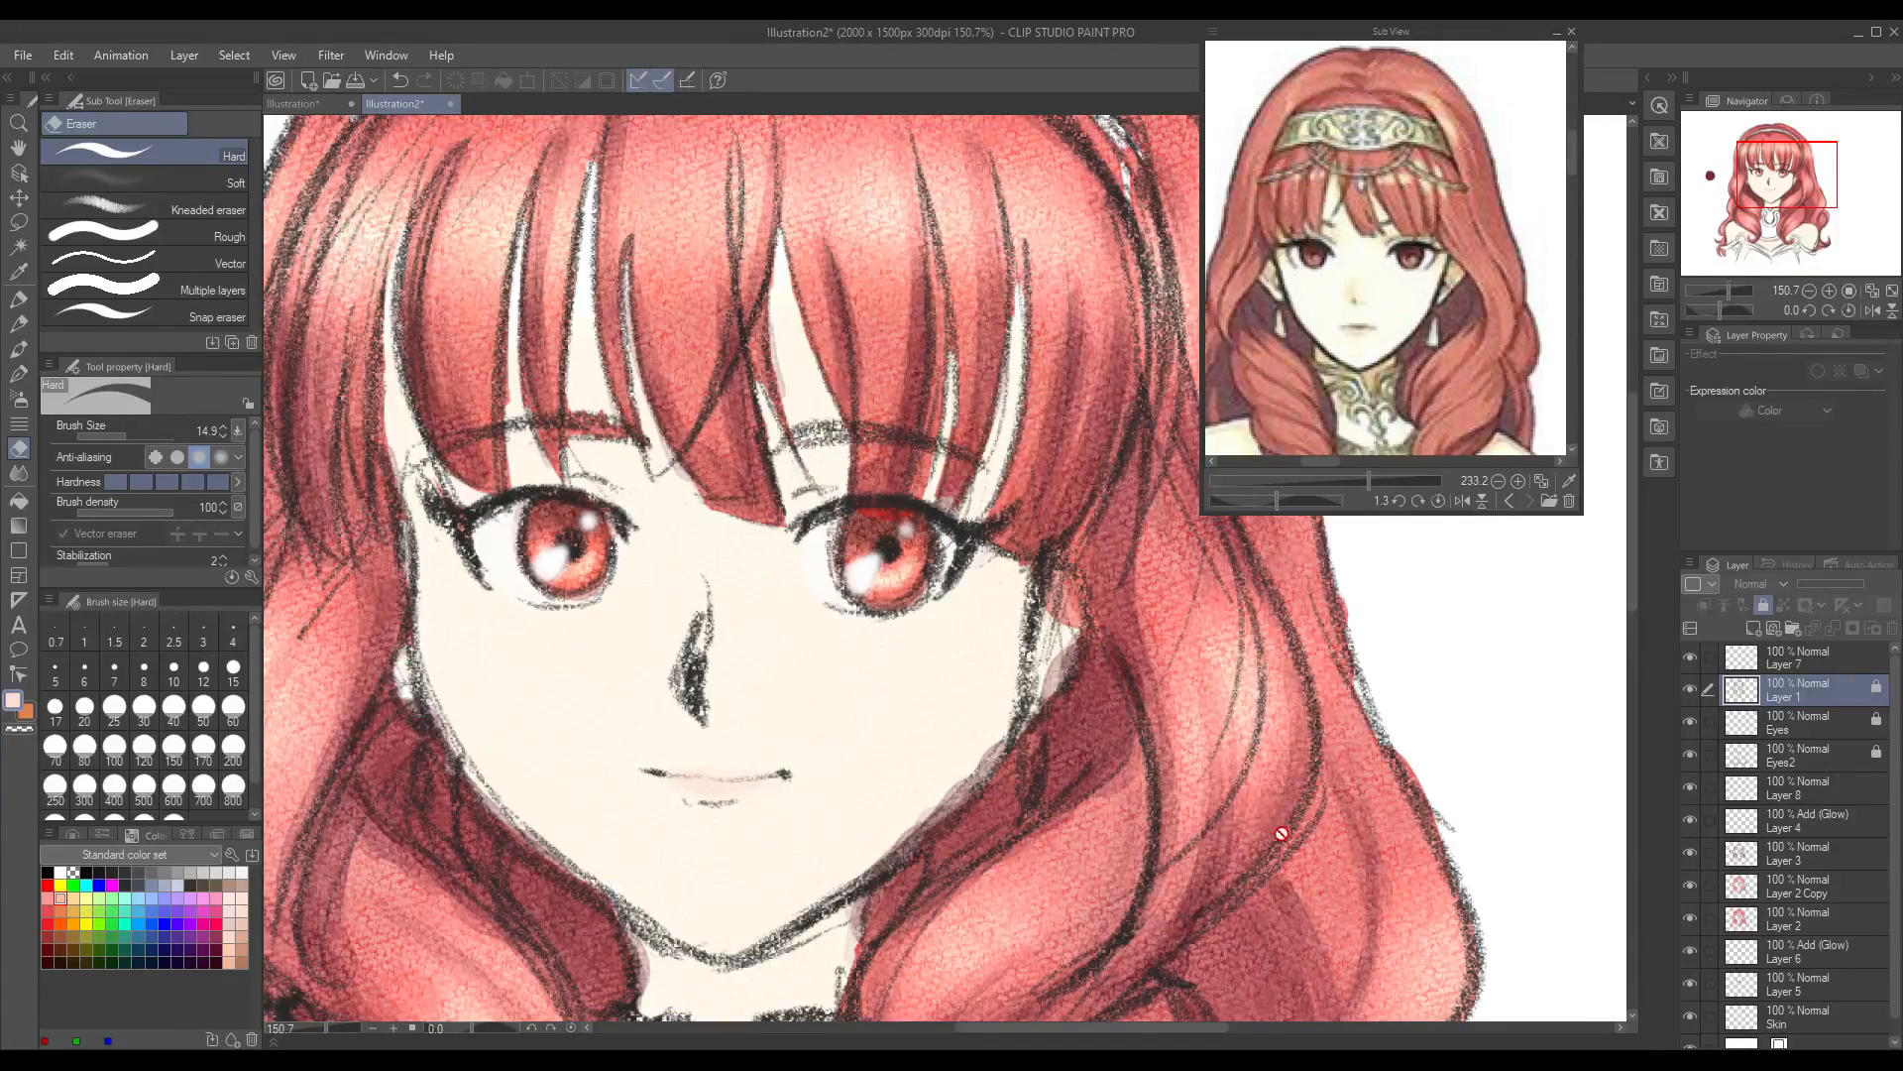
Step: Find the hair shading layer, select Layer 3, and sample the dark red swatch beside the portrait for the Round watercolor brush
click(318, 1027)
drag(317, 1027, 315, 1029)
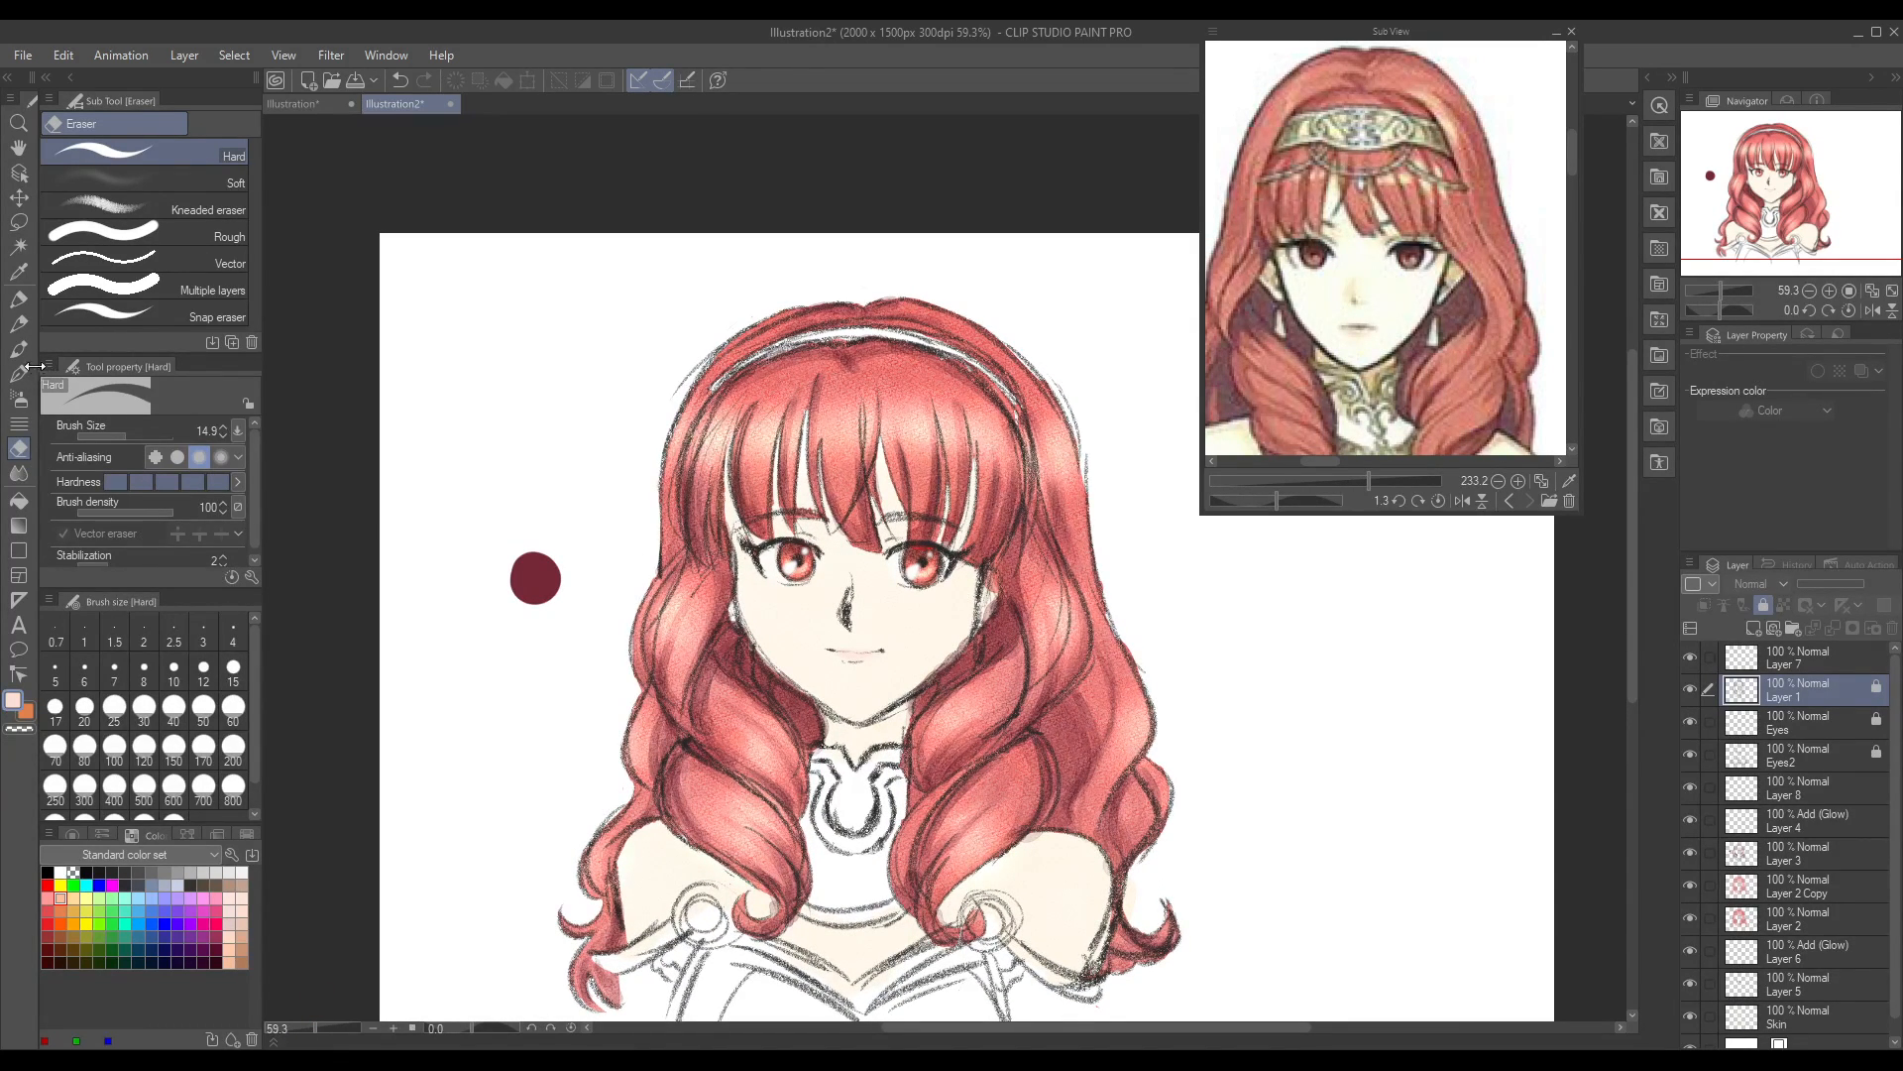
click(18, 271)
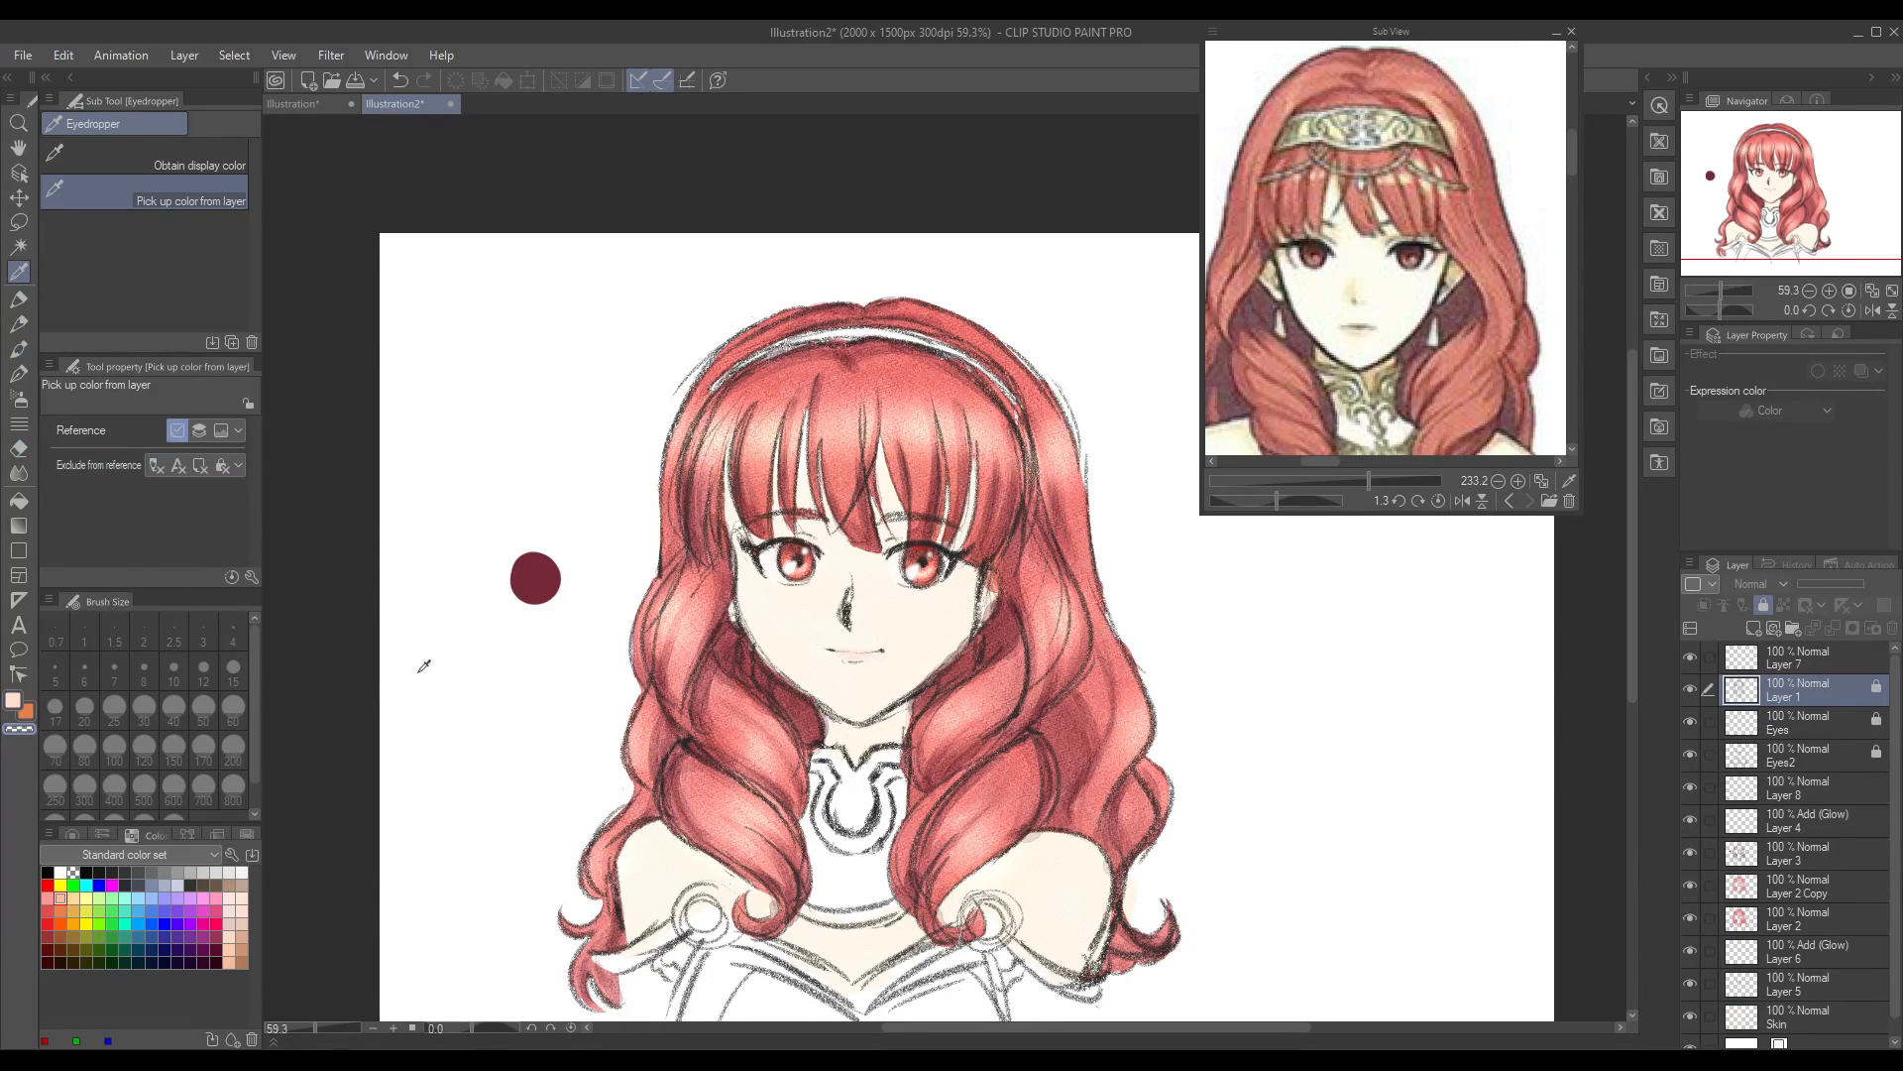
click(1690, 886)
click(1689, 886)
click(1692, 918)
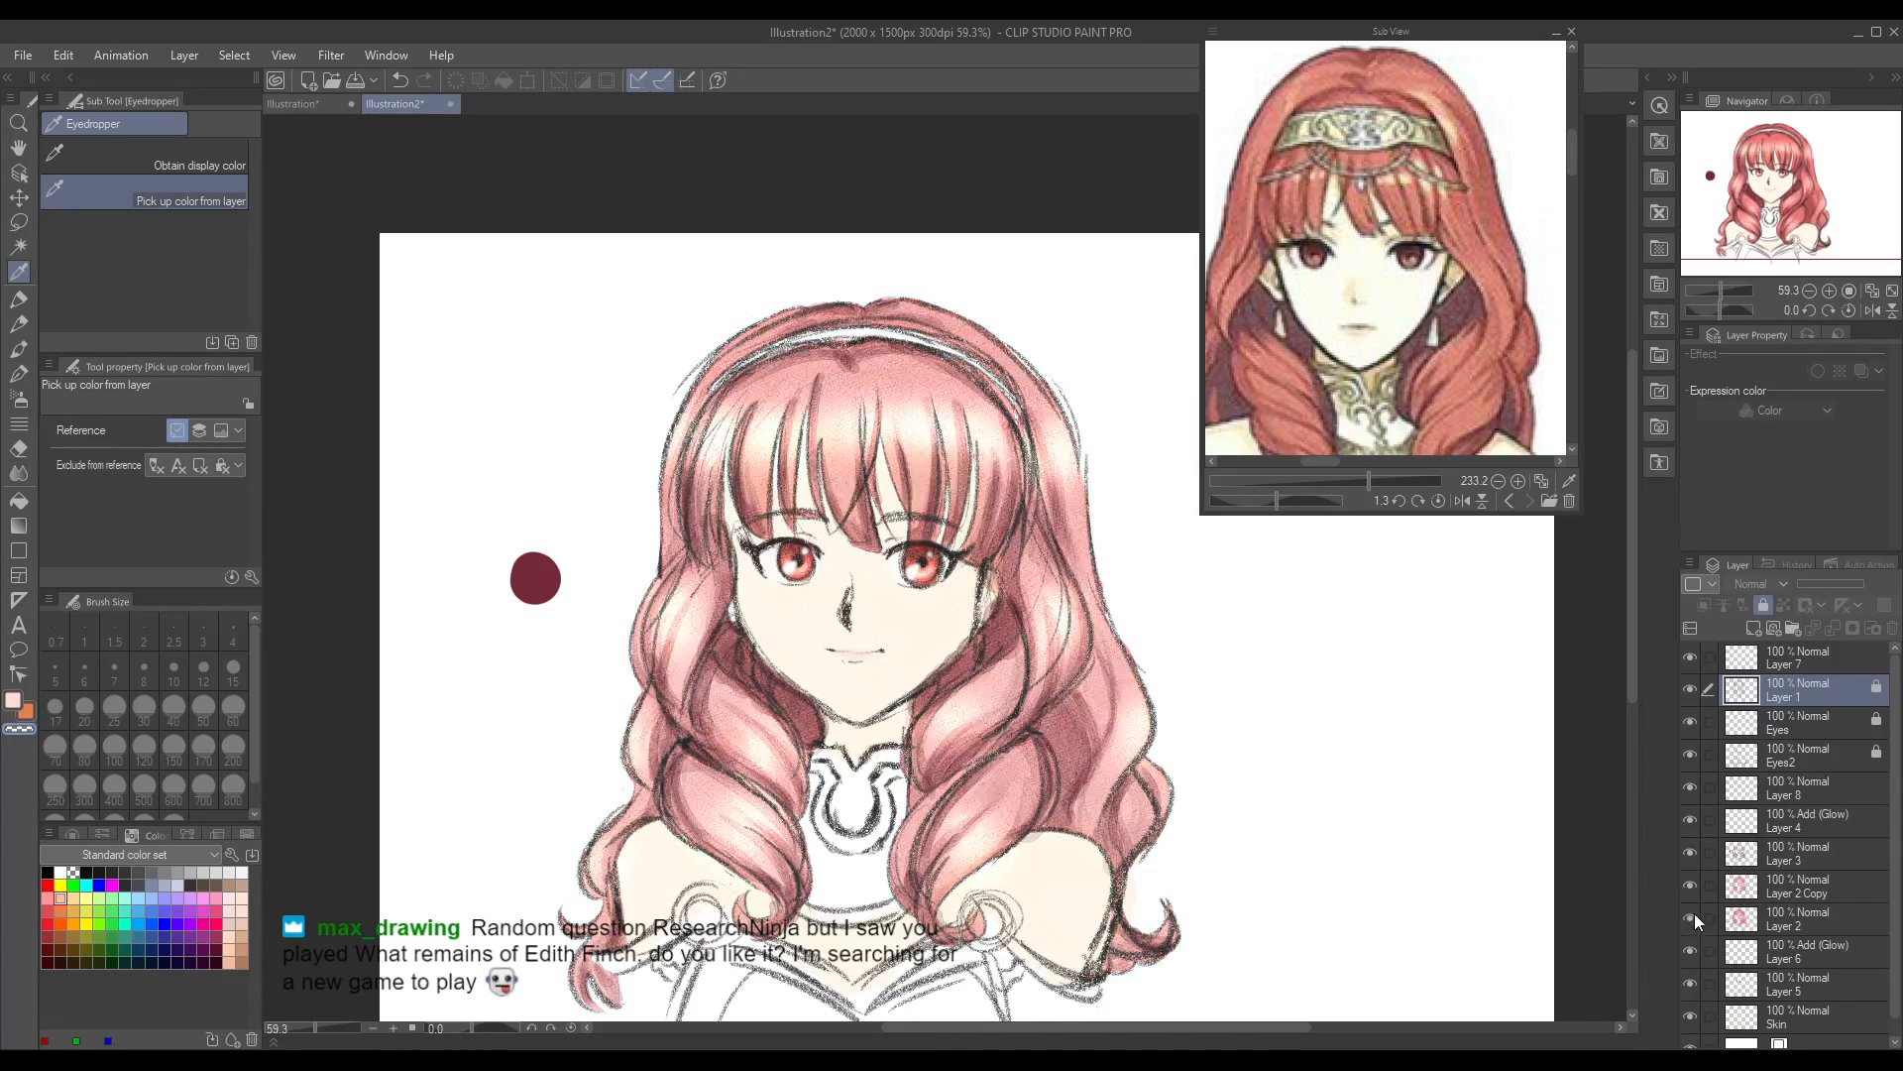
click(1693, 918)
click(1687, 853)
click(1687, 855)
click(1775, 853)
click(539, 575)
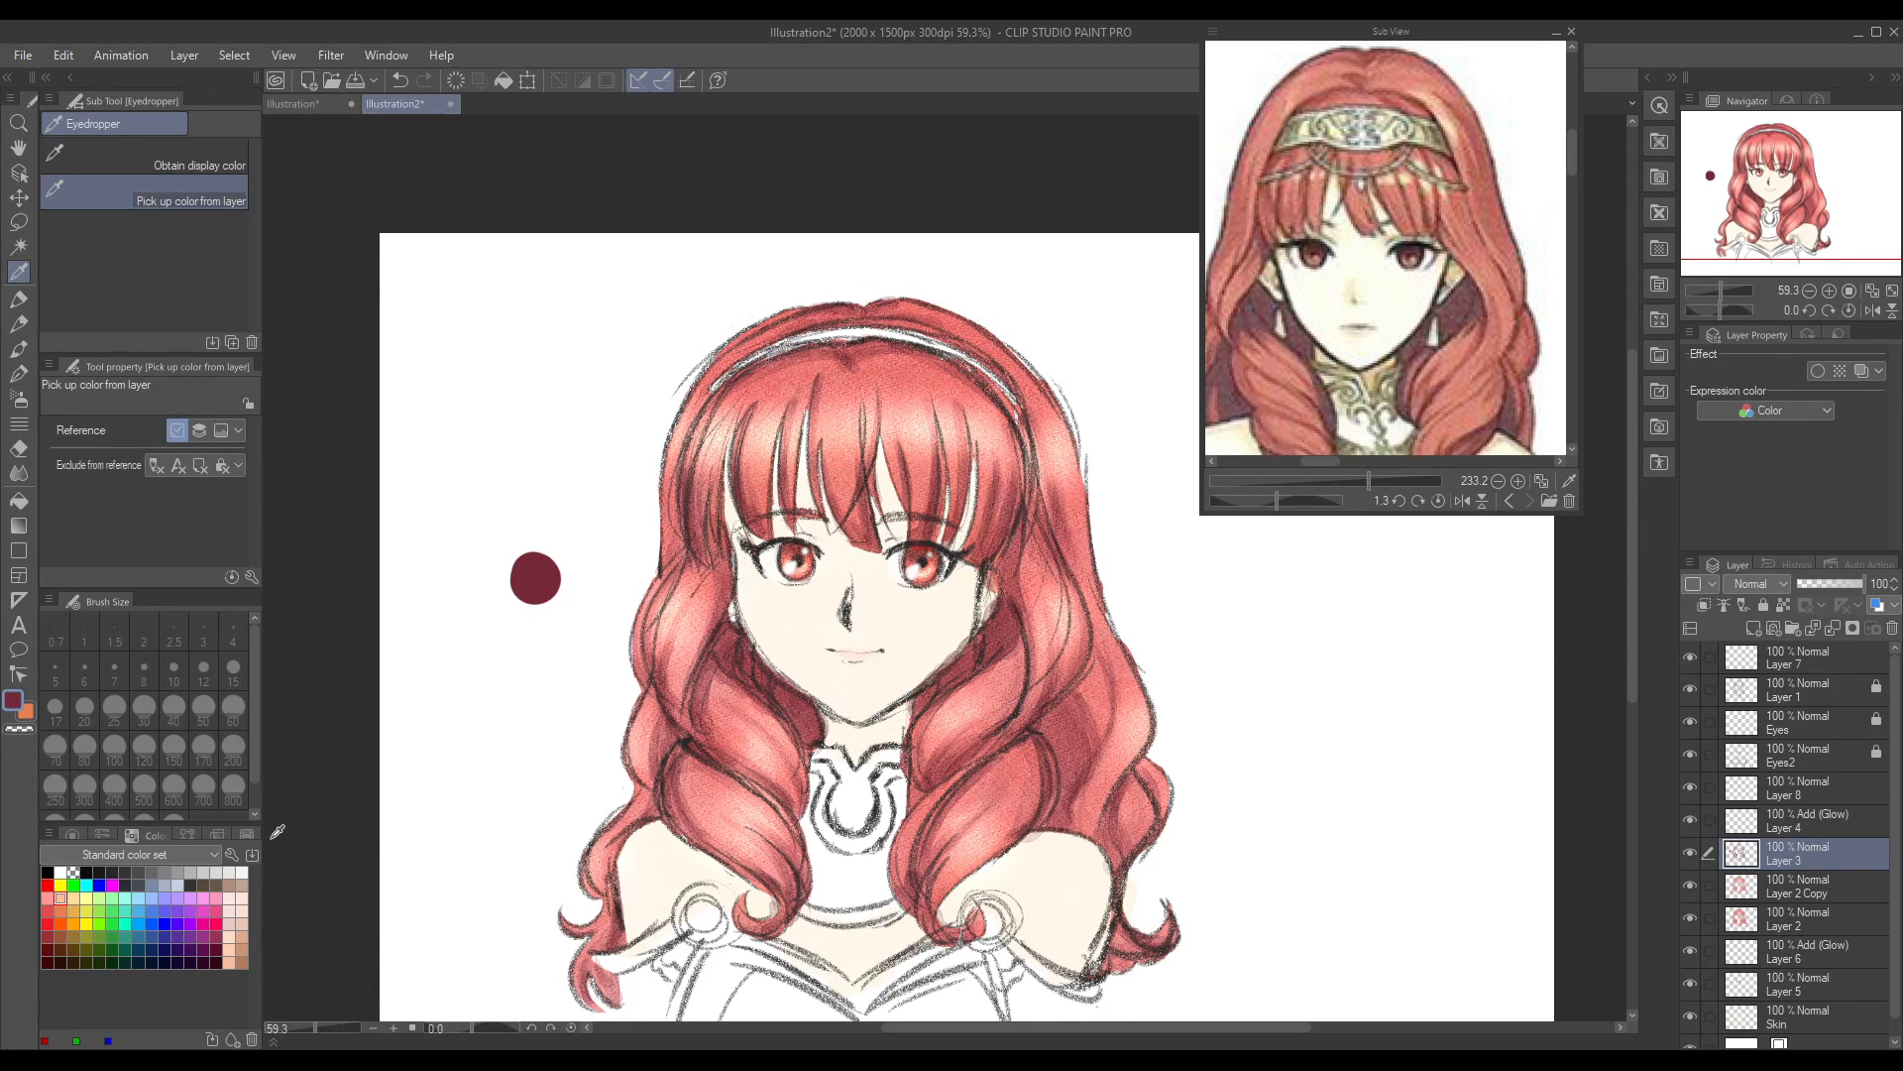
click(31, 347)
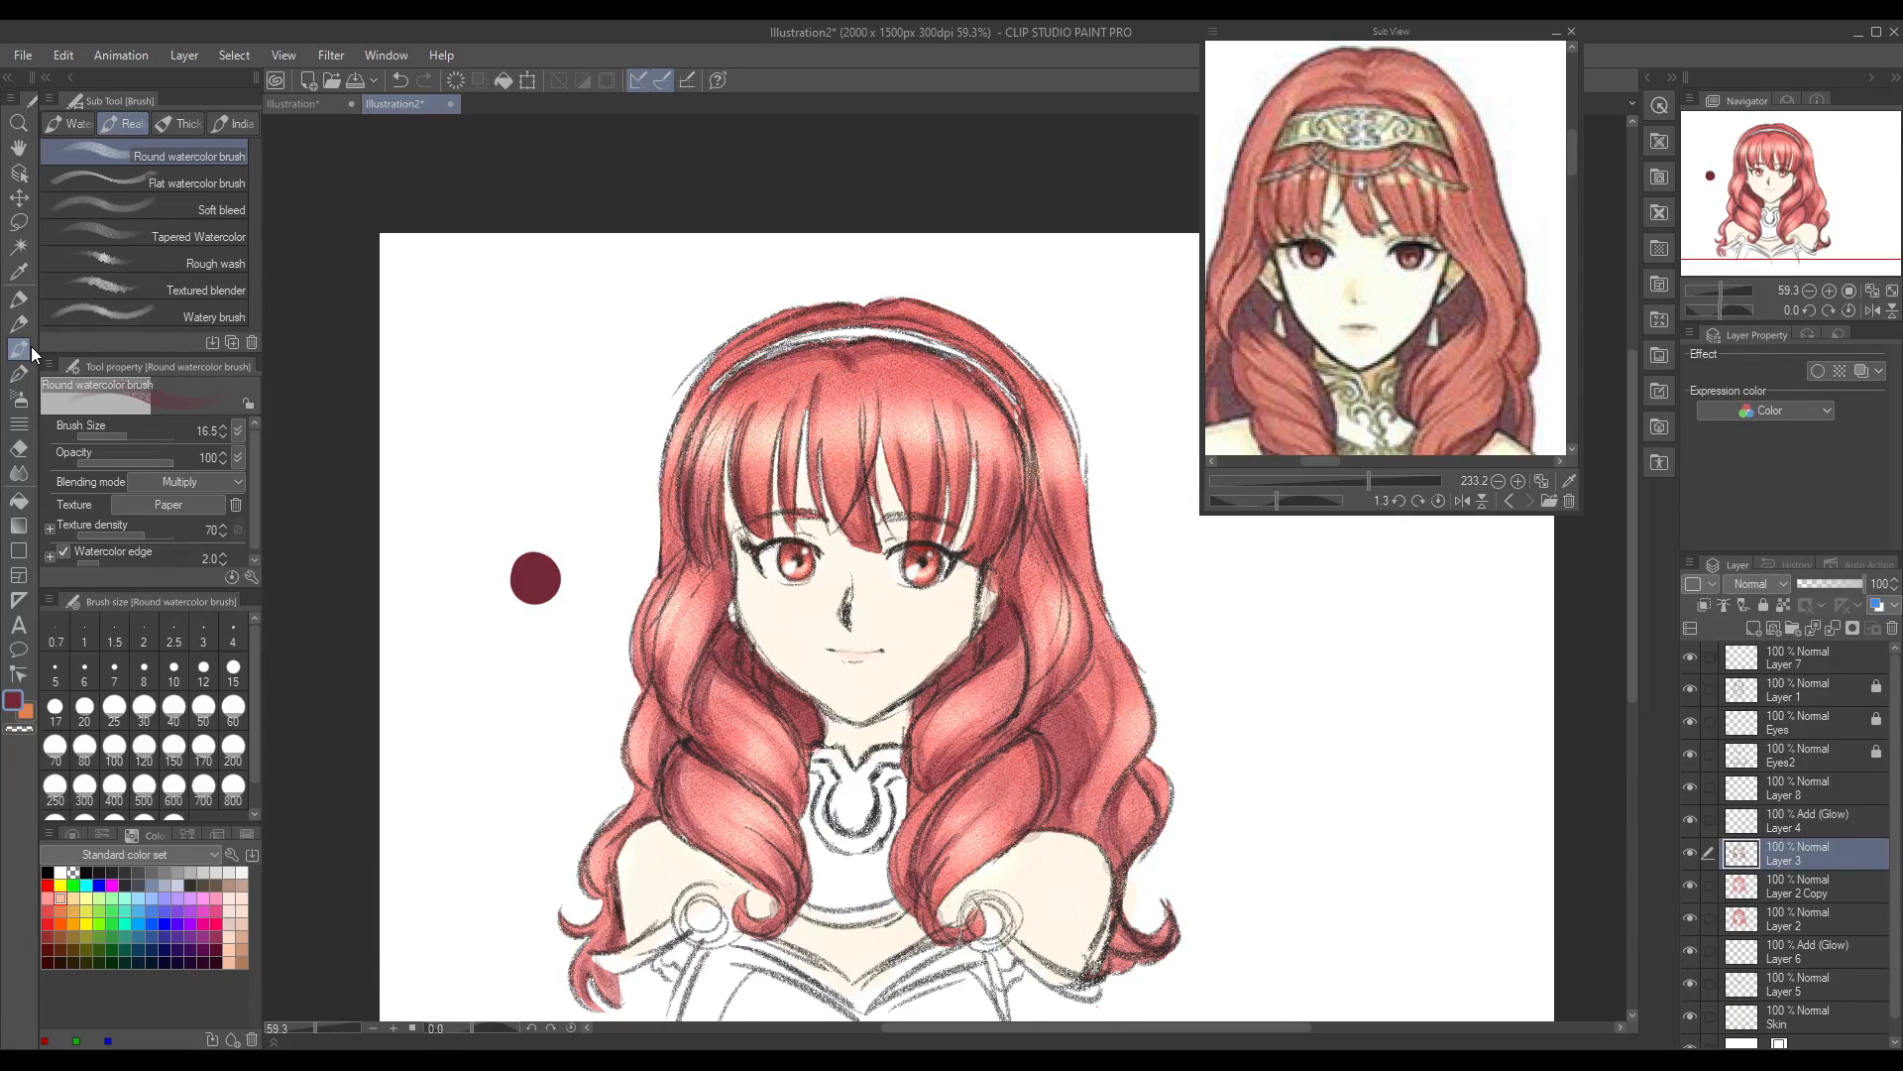
Step: Colour the right eyebrow dark red on Layer 3 with the Round watercolor brush, undoing one stroke and cleaning up with transparent colour
click(1691, 883)
click(1690, 885)
click(1689, 918)
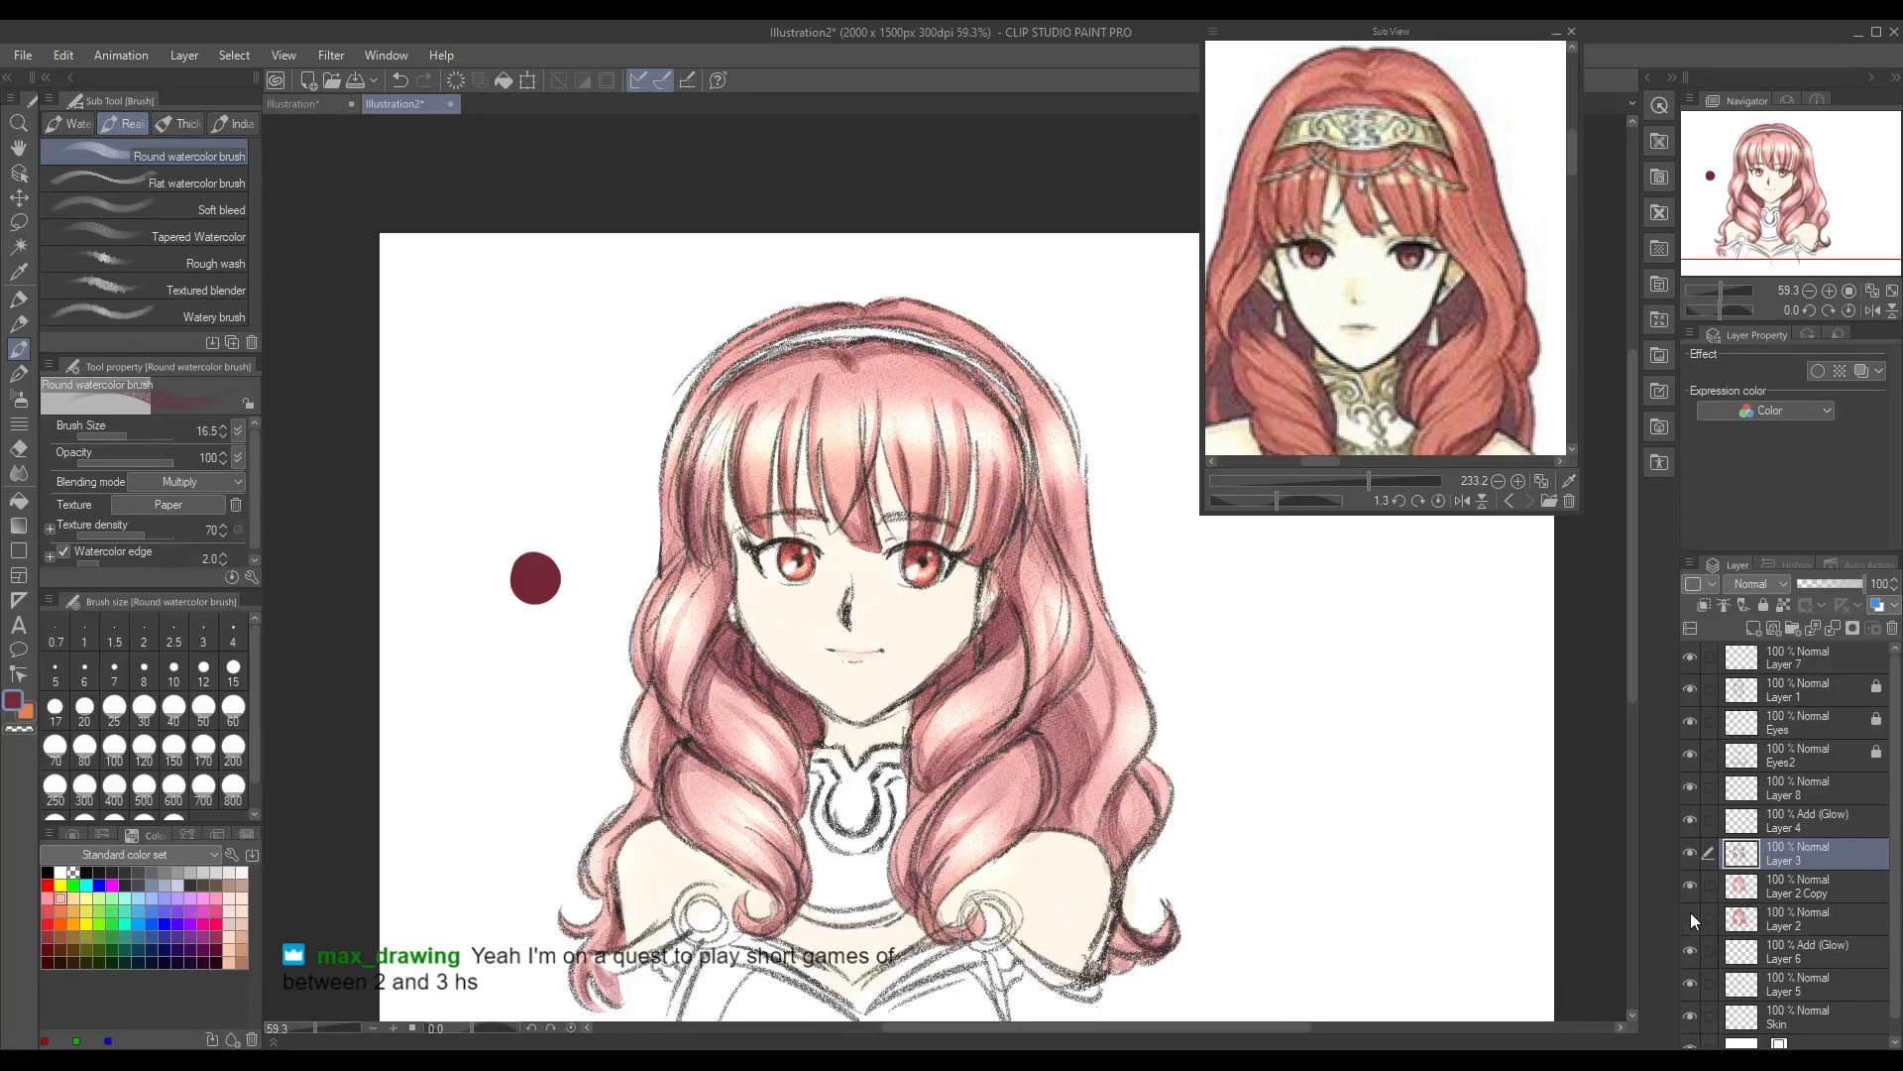
click(1689, 918)
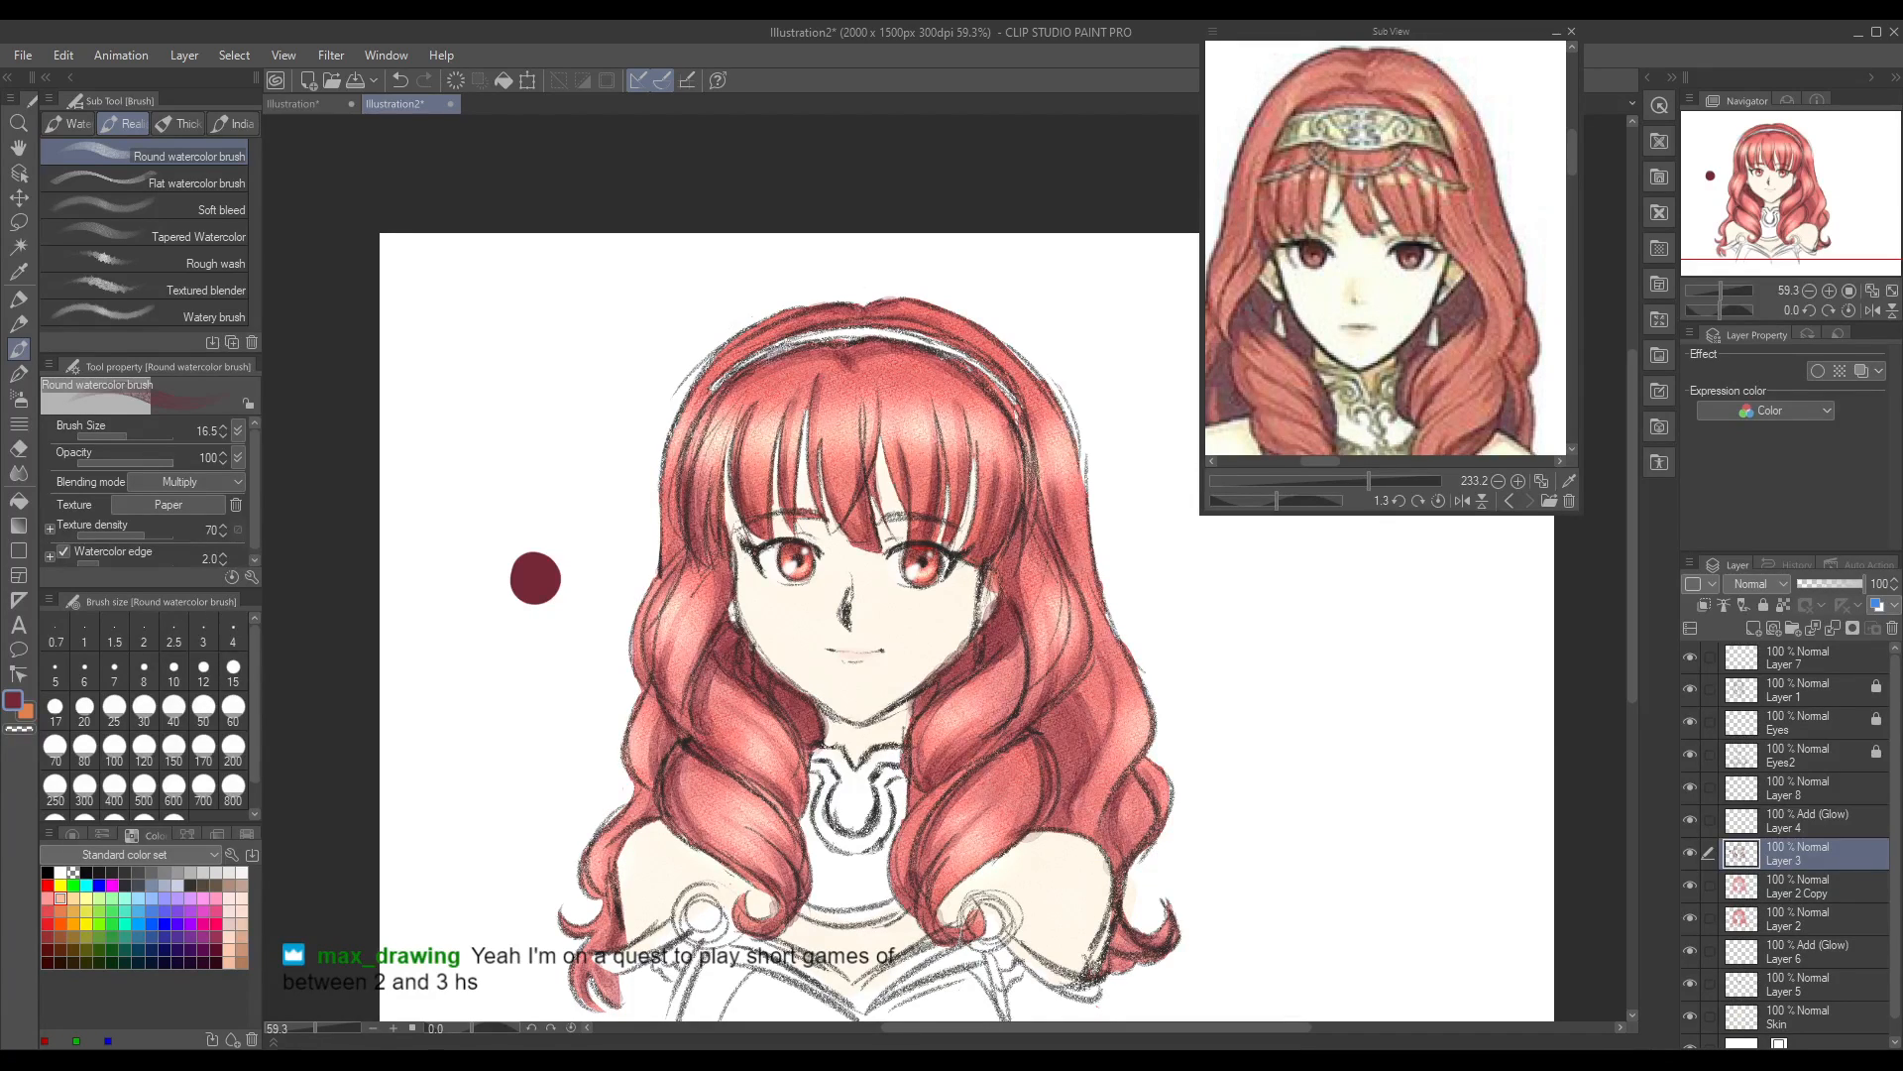
drag(978, 1027, 1011, 1027)
drag(325, 1028, 321, 1031)
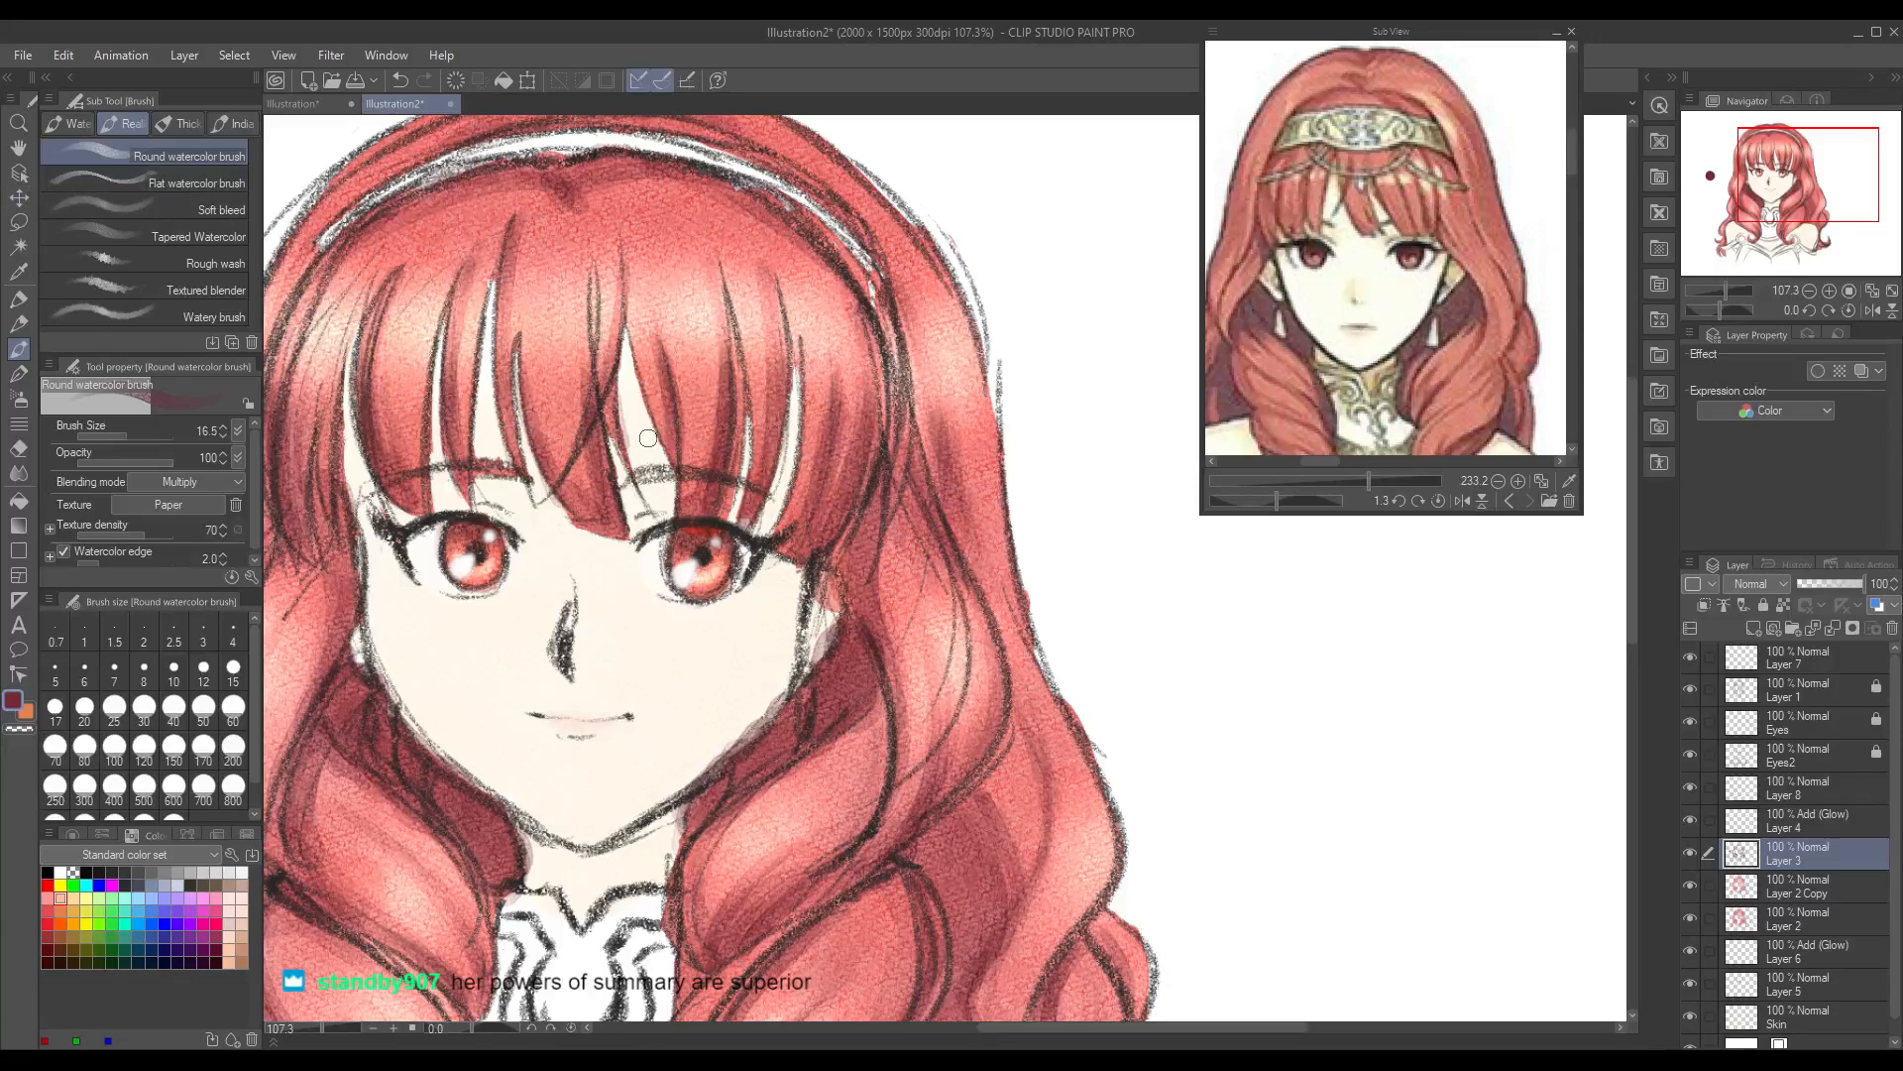
drag(639, 475, 702, 477)
key(ctrl+z)
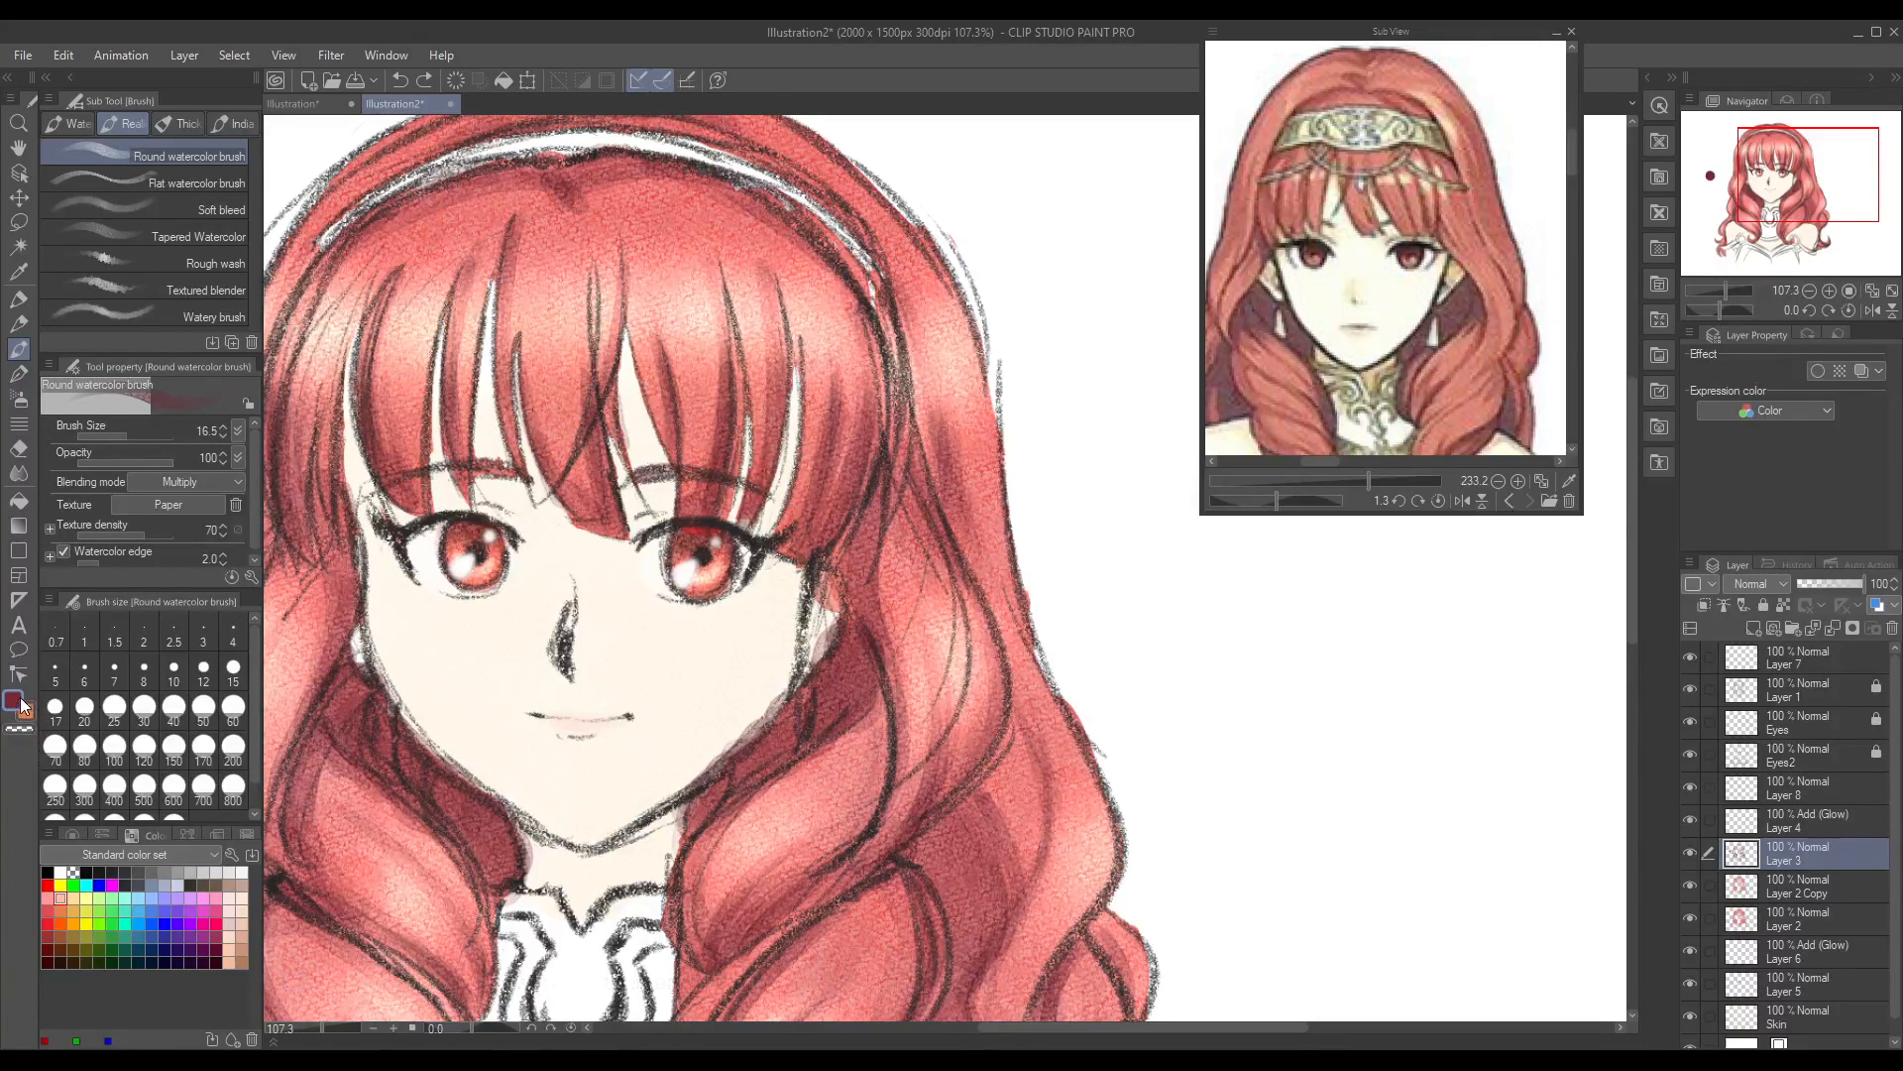
click(18, 269)
click(568, 403)
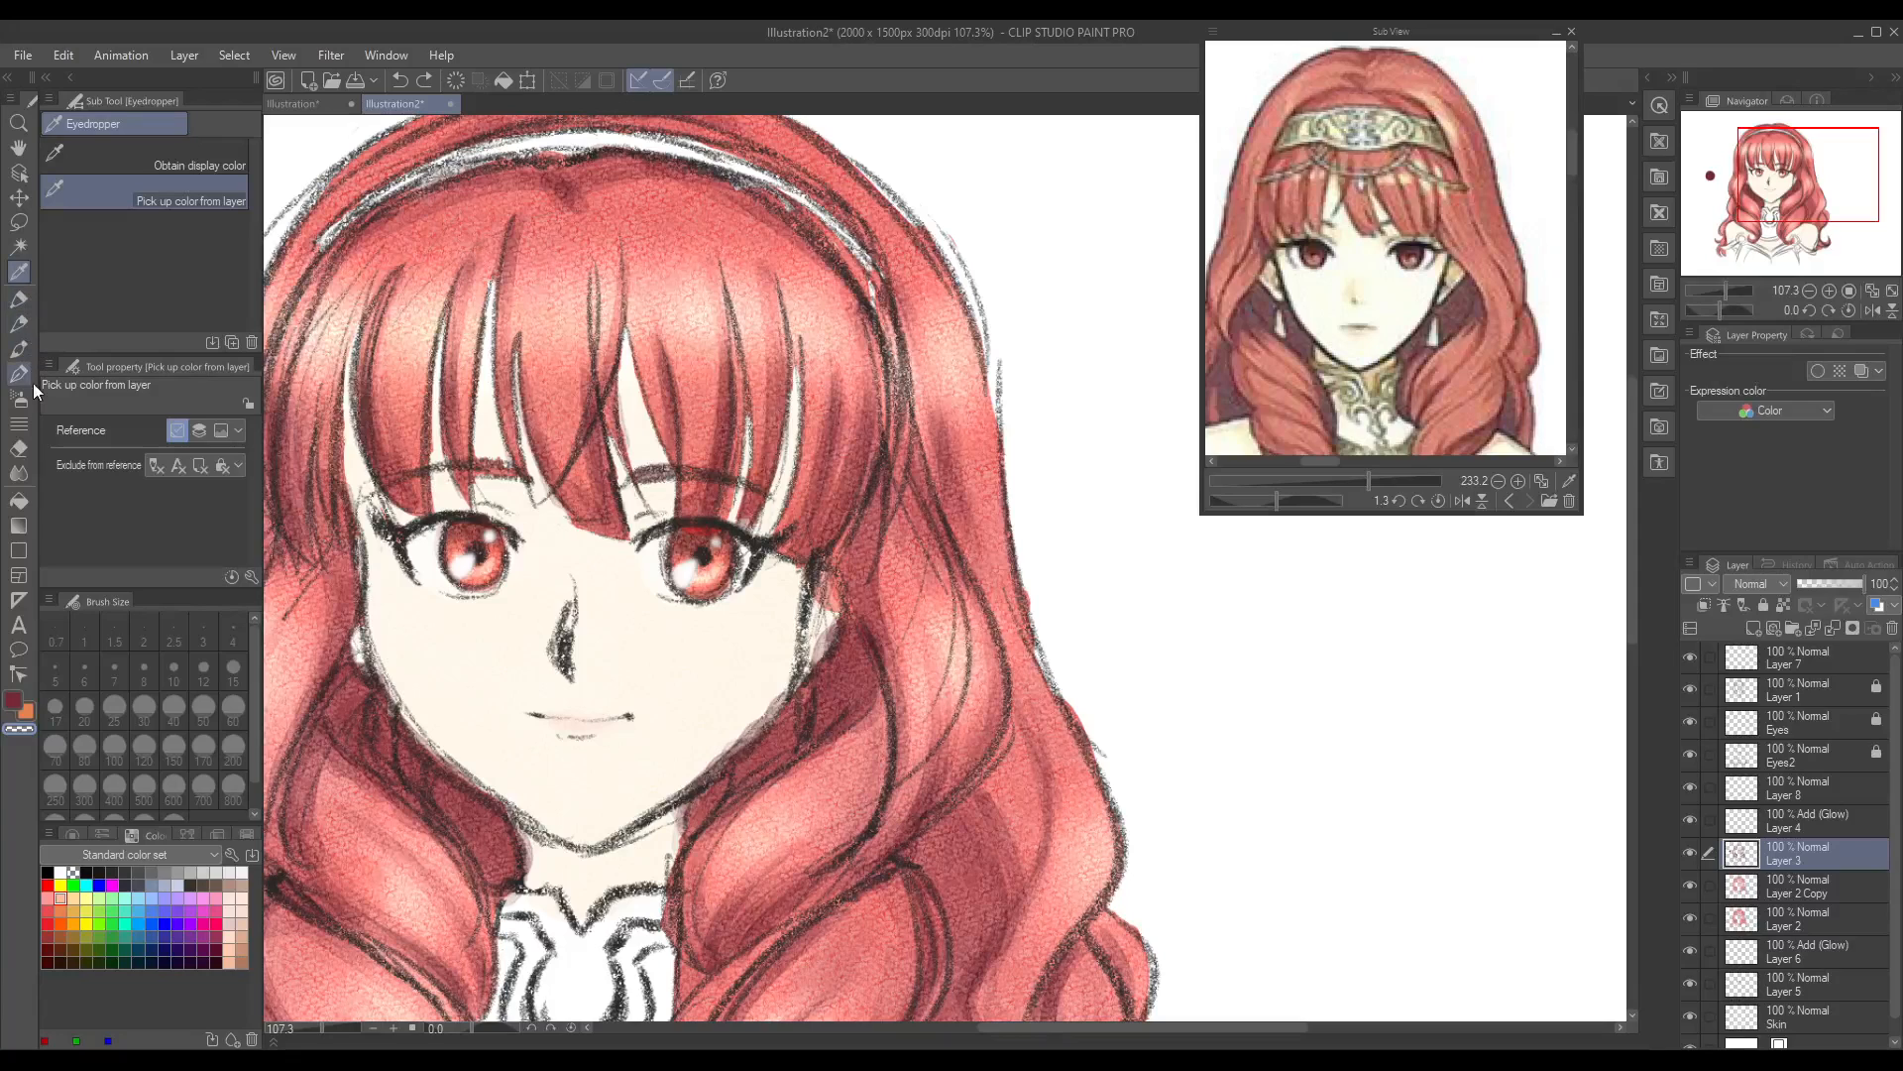
click(20, 351)
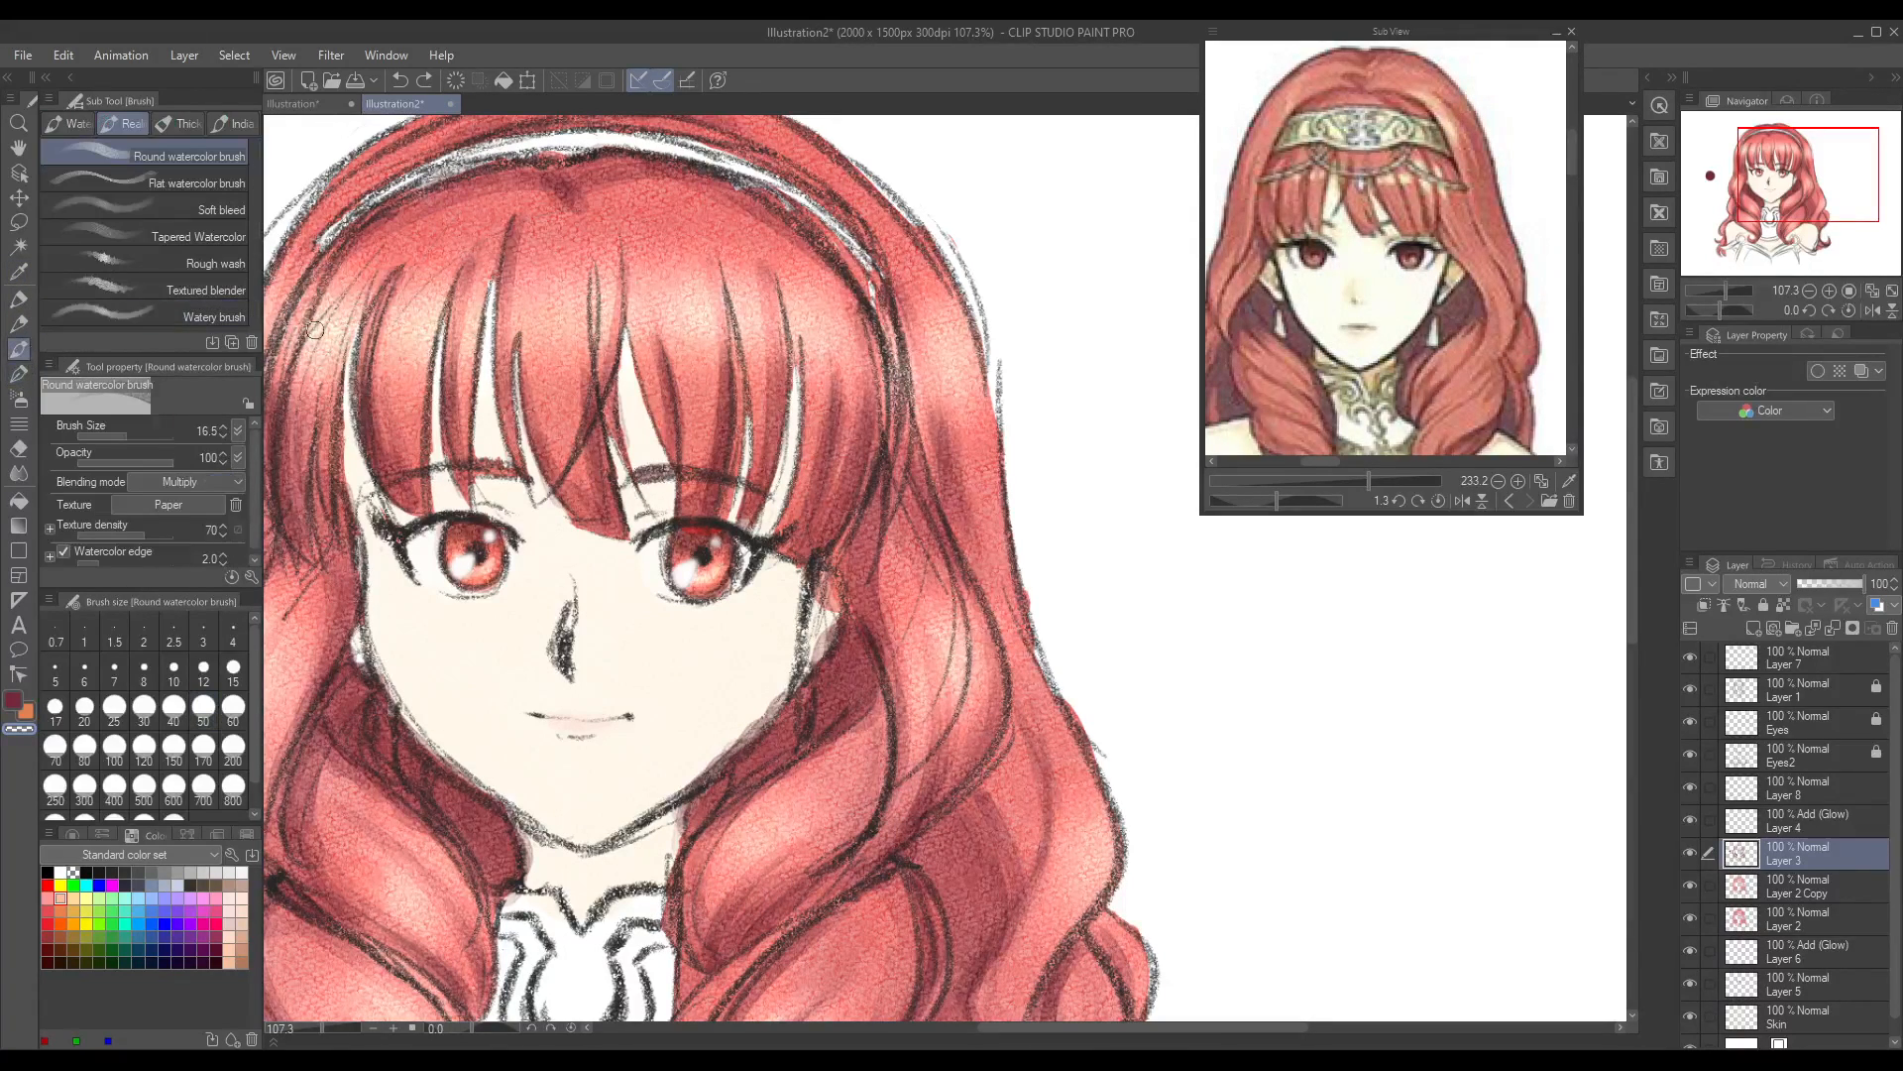
mouse_move(642, 476)
mouse_down()
mouse_move(696, 471)
mouse_move(646, 473)
mouse_move(672, 471)
mouse_move(645, 508)
mouse_up()
click(13, 700)
mouse_move(1634, 414)
mouse_down()
mouse_move(1640, 592)
mouse_move(1628, 393)
mouse_move(1631, 451)
mouse_up()
drag(1122, 1026, 1073, 1033)
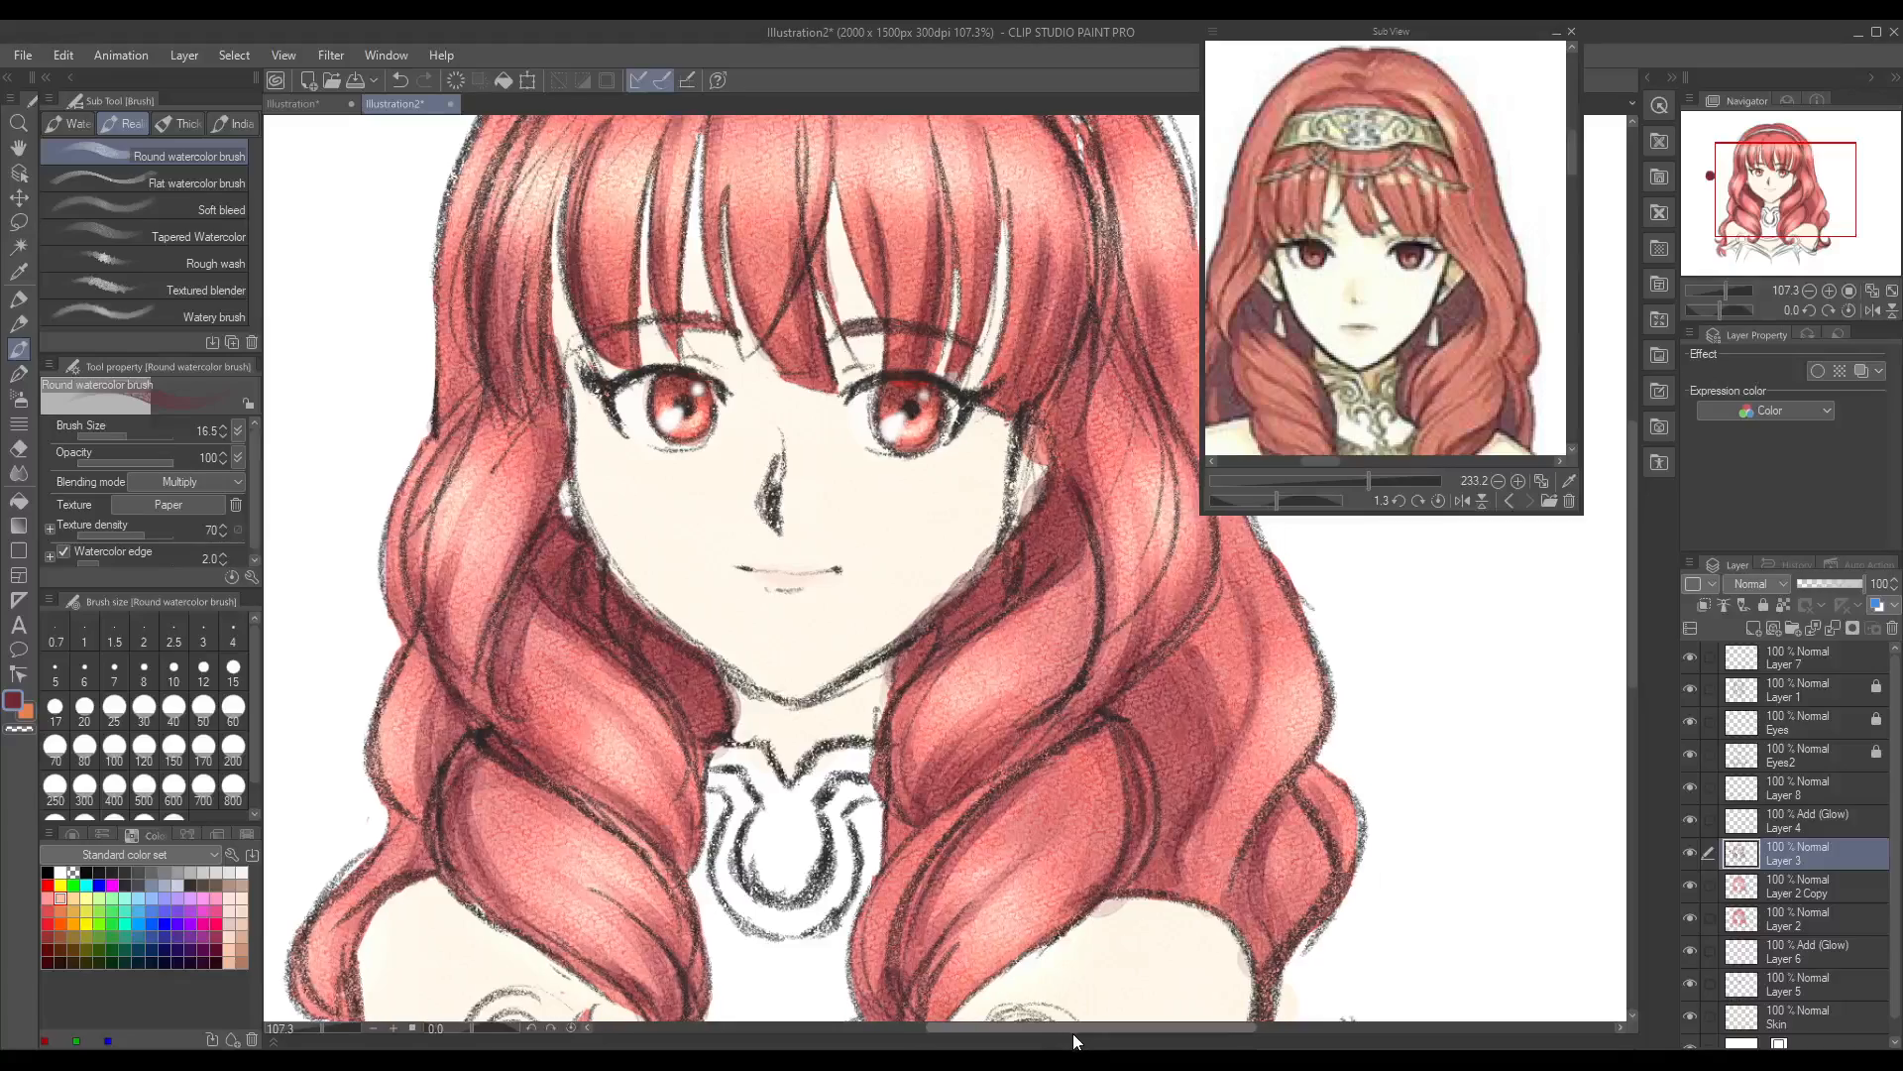
drag(1632, 520, 1608, 404)
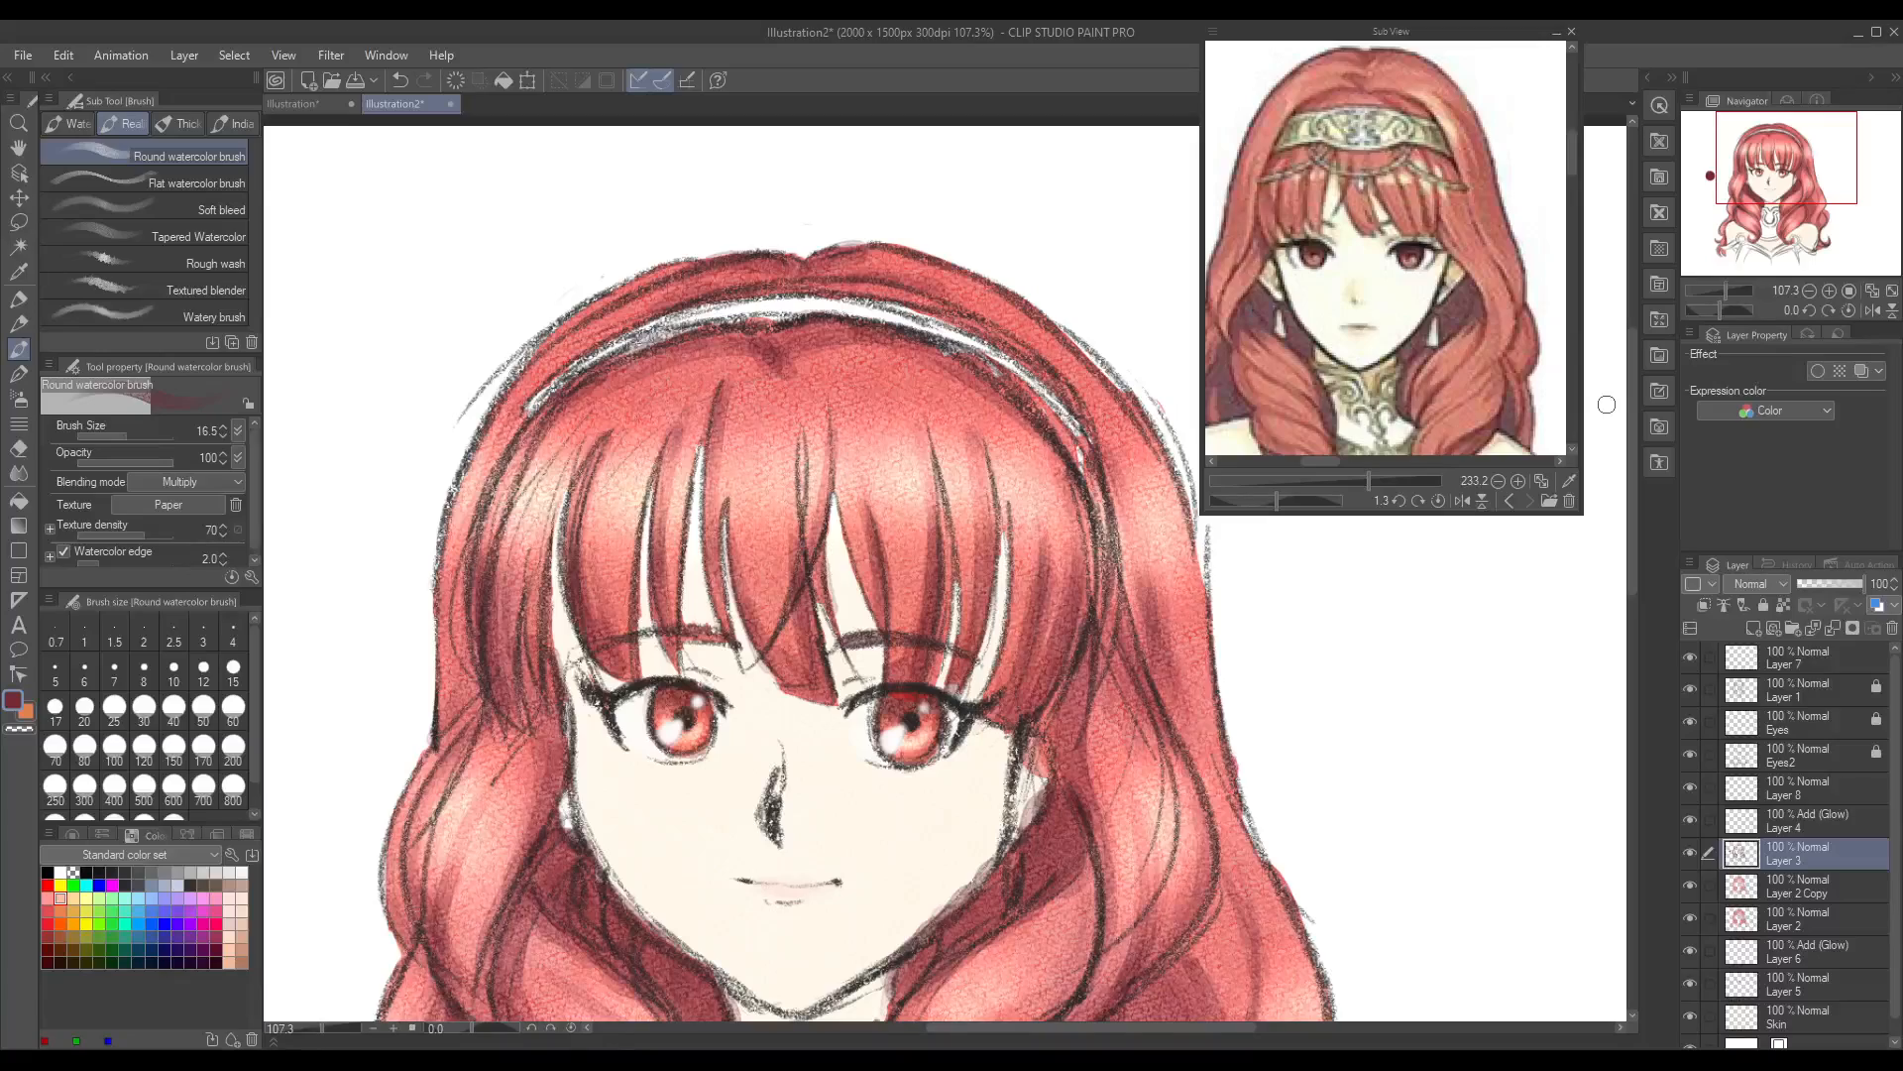
drag(1628, 448, 1636, 569)
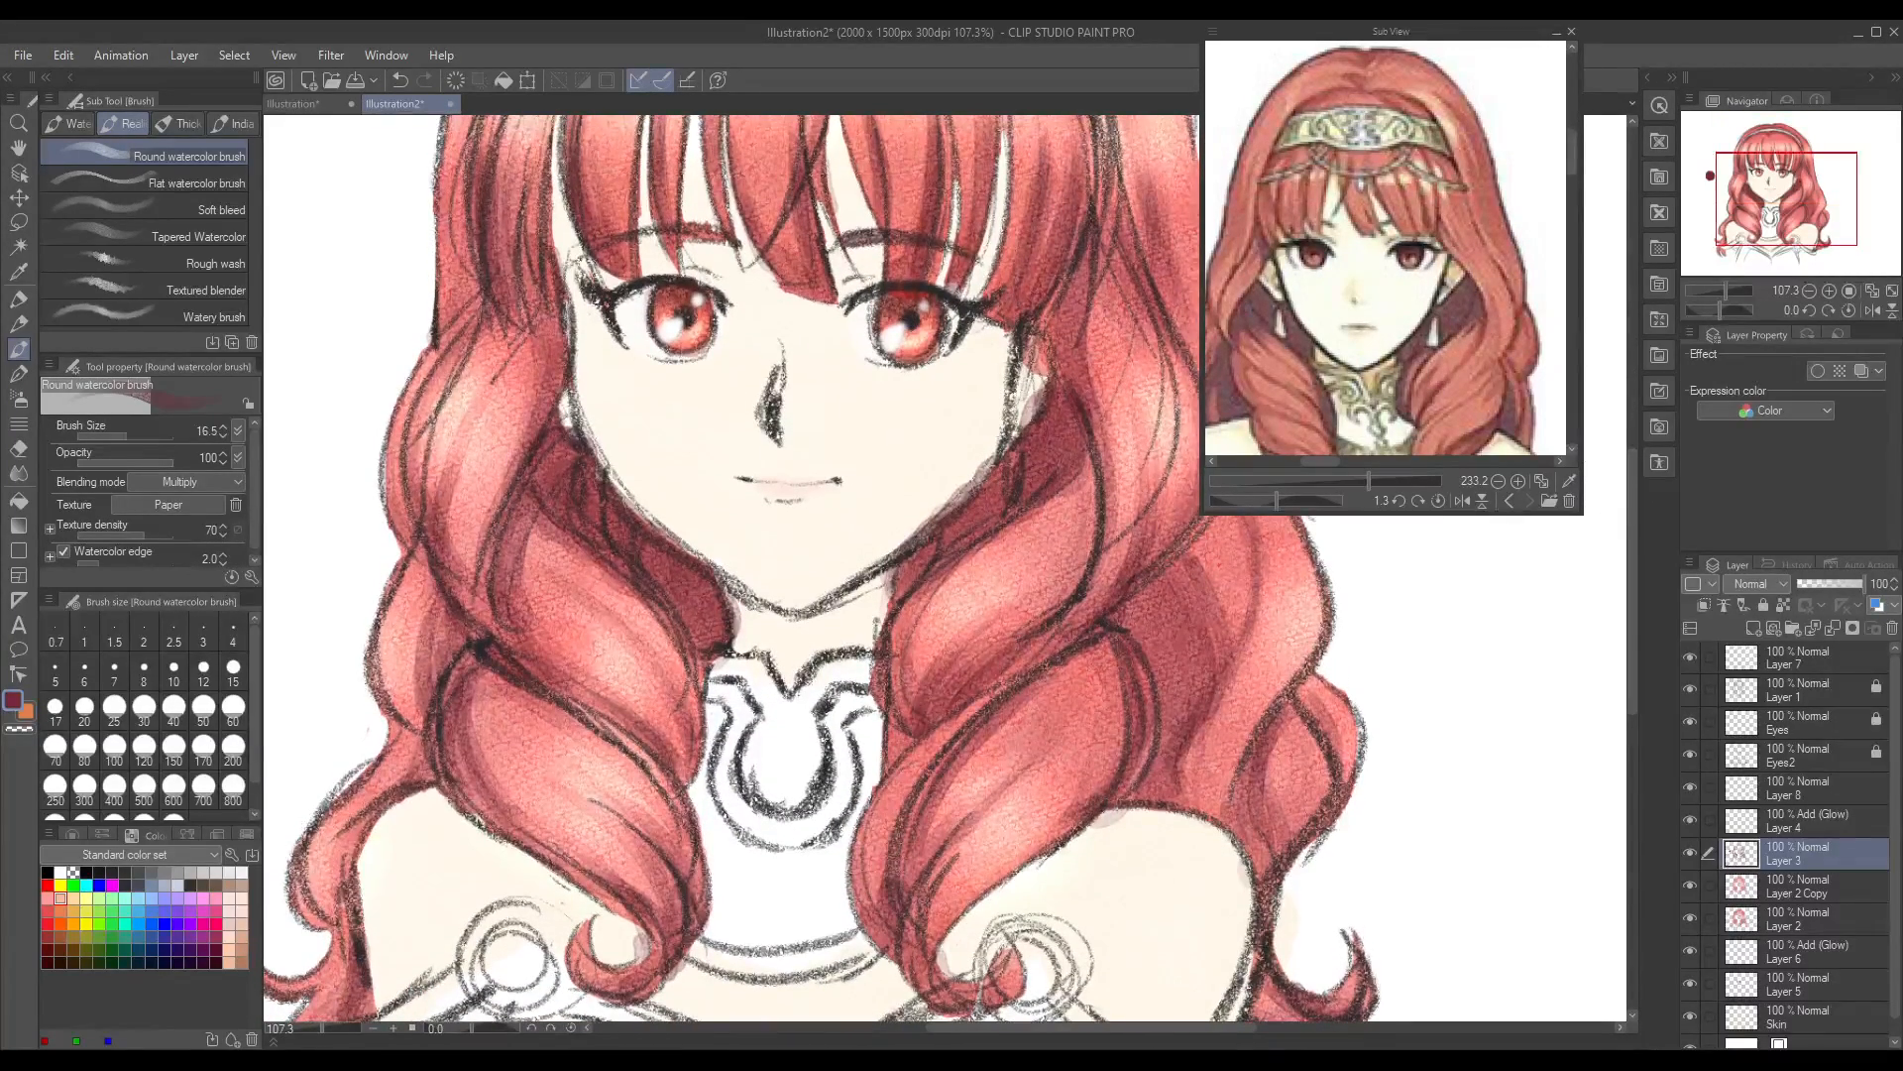
mouse_move(1568, 162)
mouse_down()
mouse_move(1575, 209)
mouse_move(1582, 158)
mouse_up()
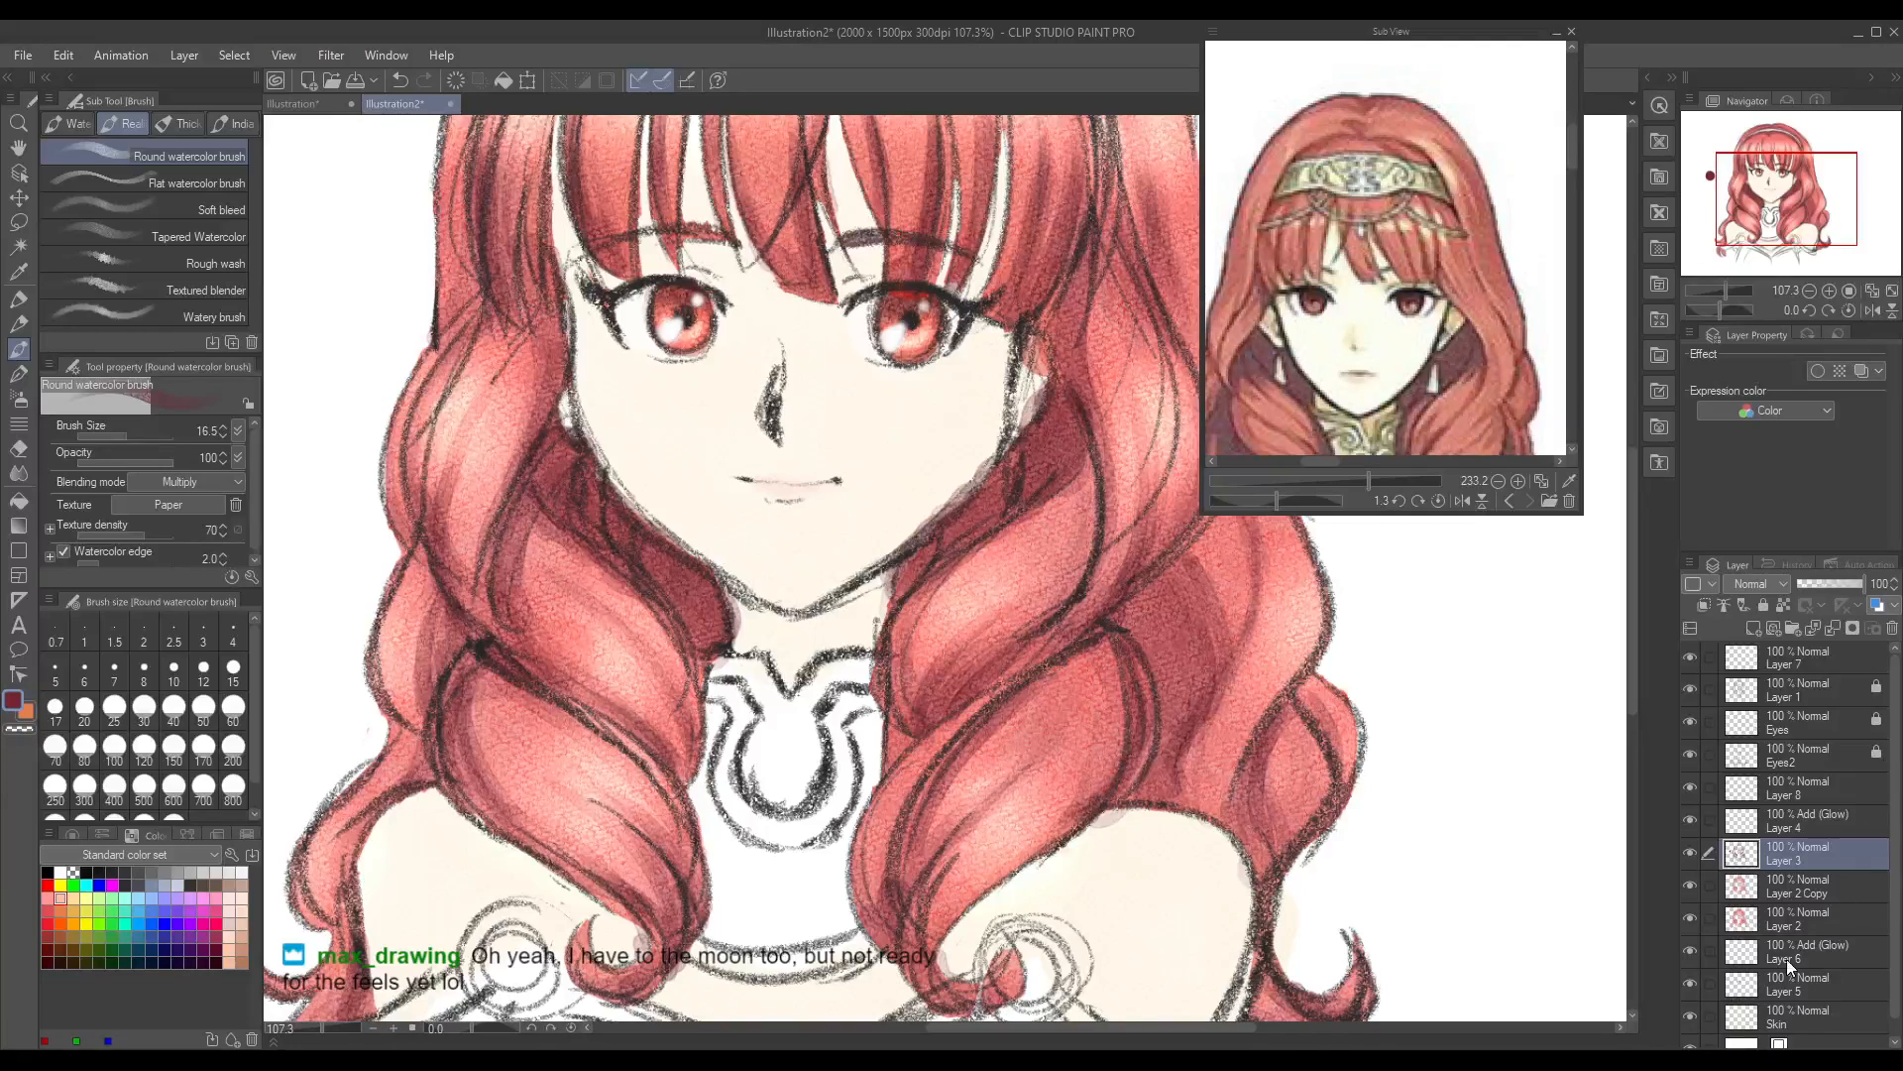
Step: Select the Skin layer and sample the skin colour from the face, undoing a stray paste
click(1790, 1021)
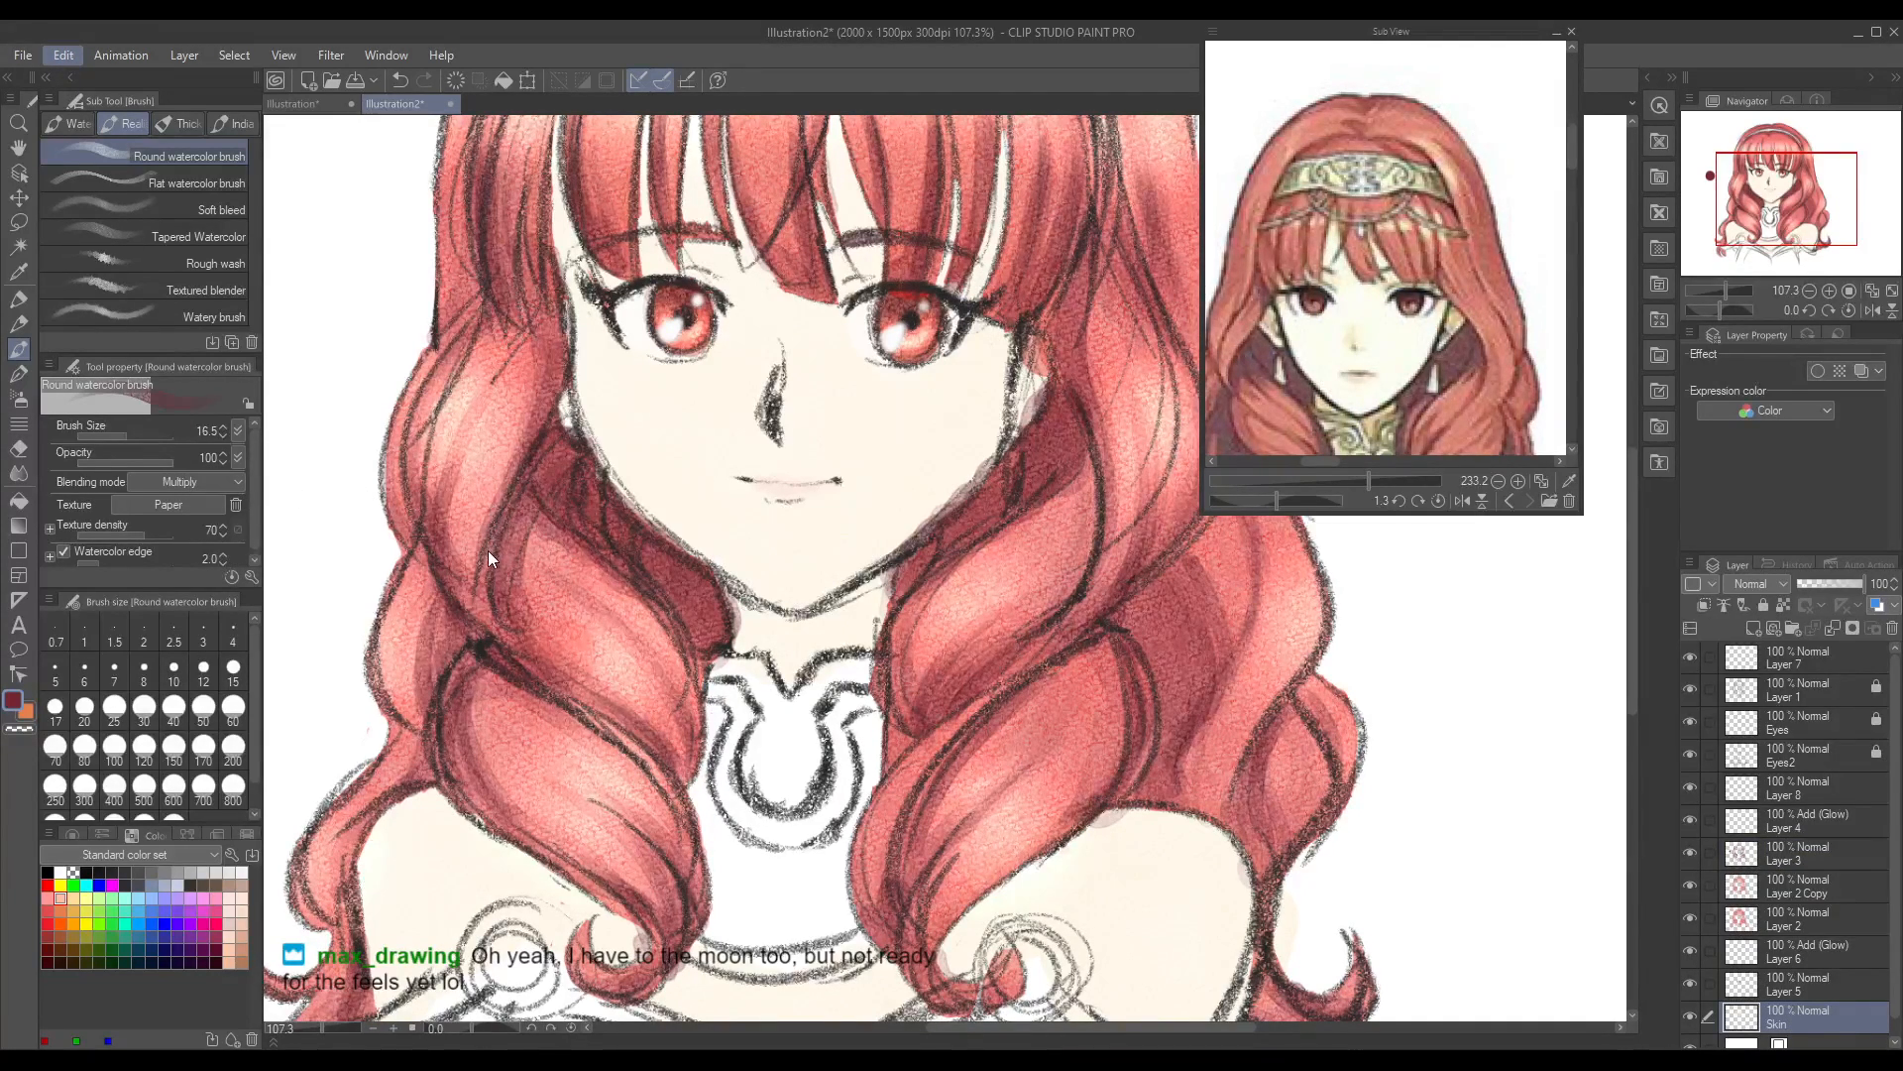
click(486, 621)
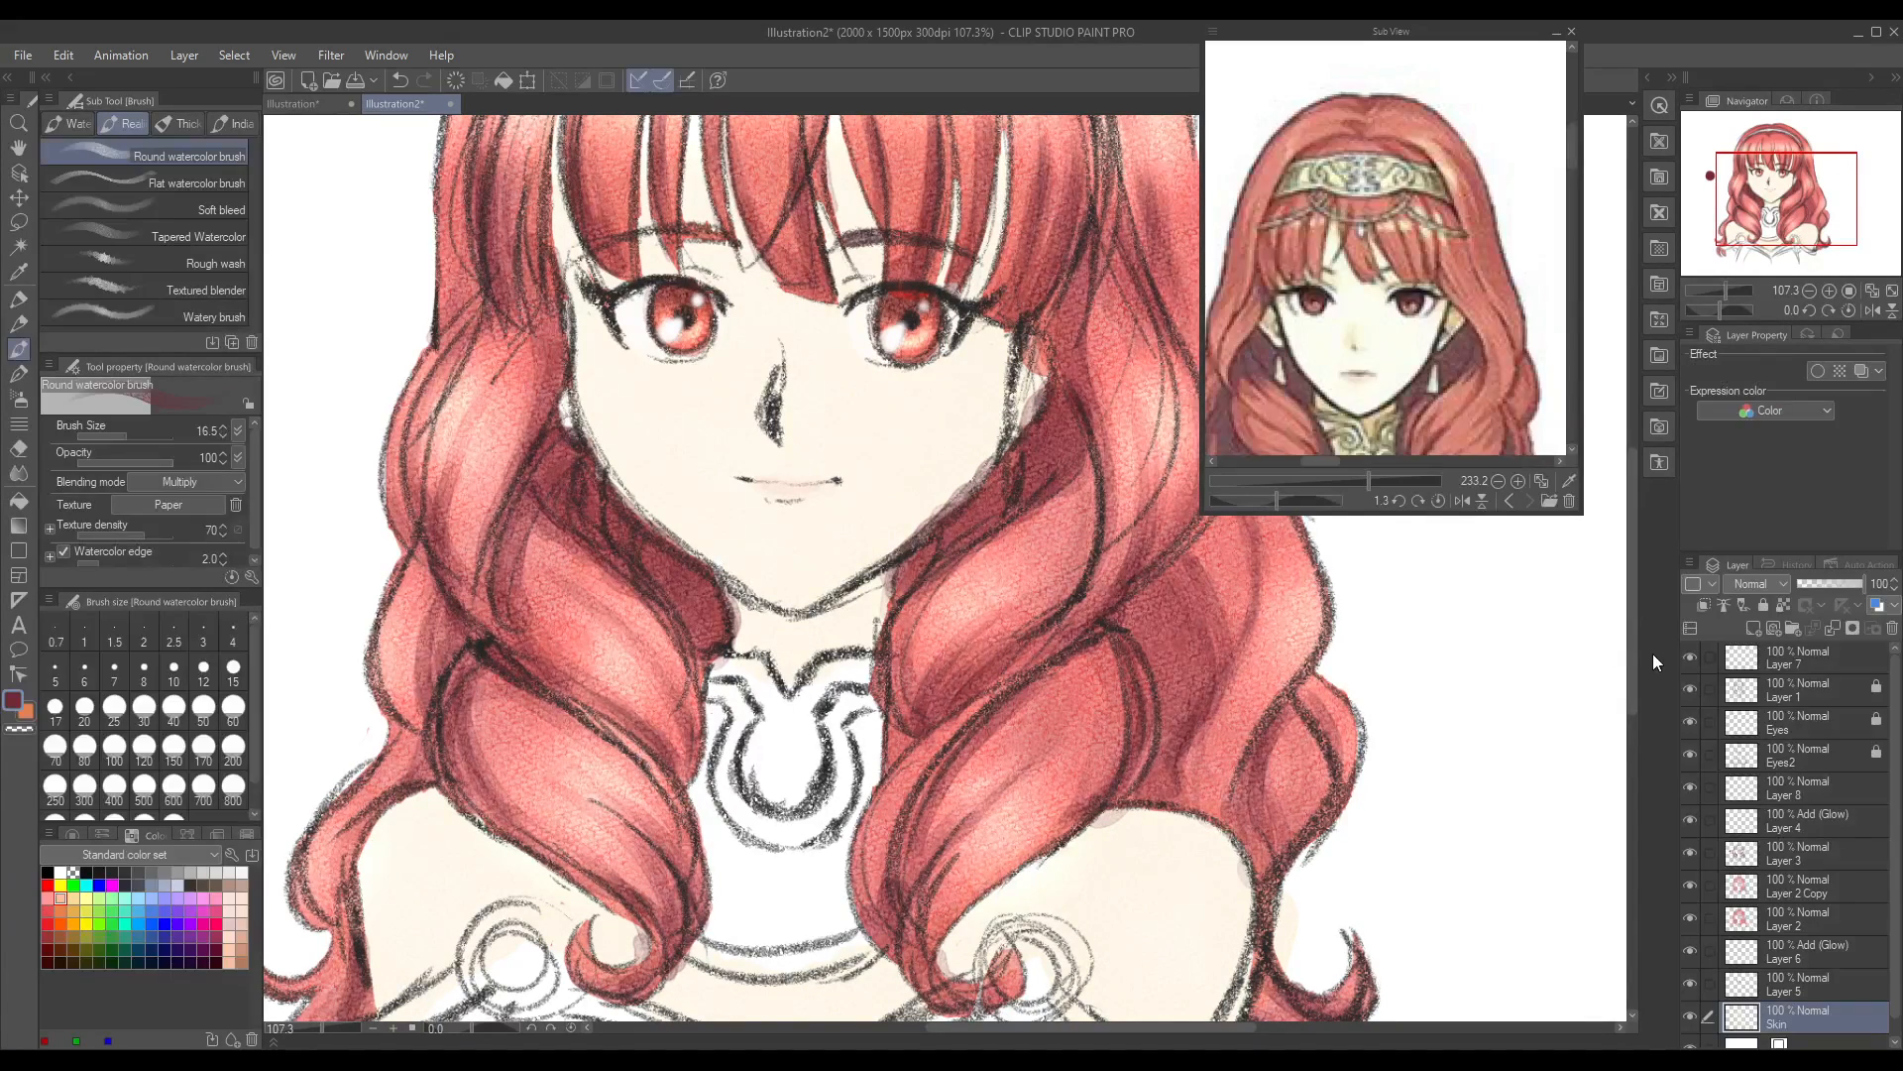
key(i)
click(666, 444)
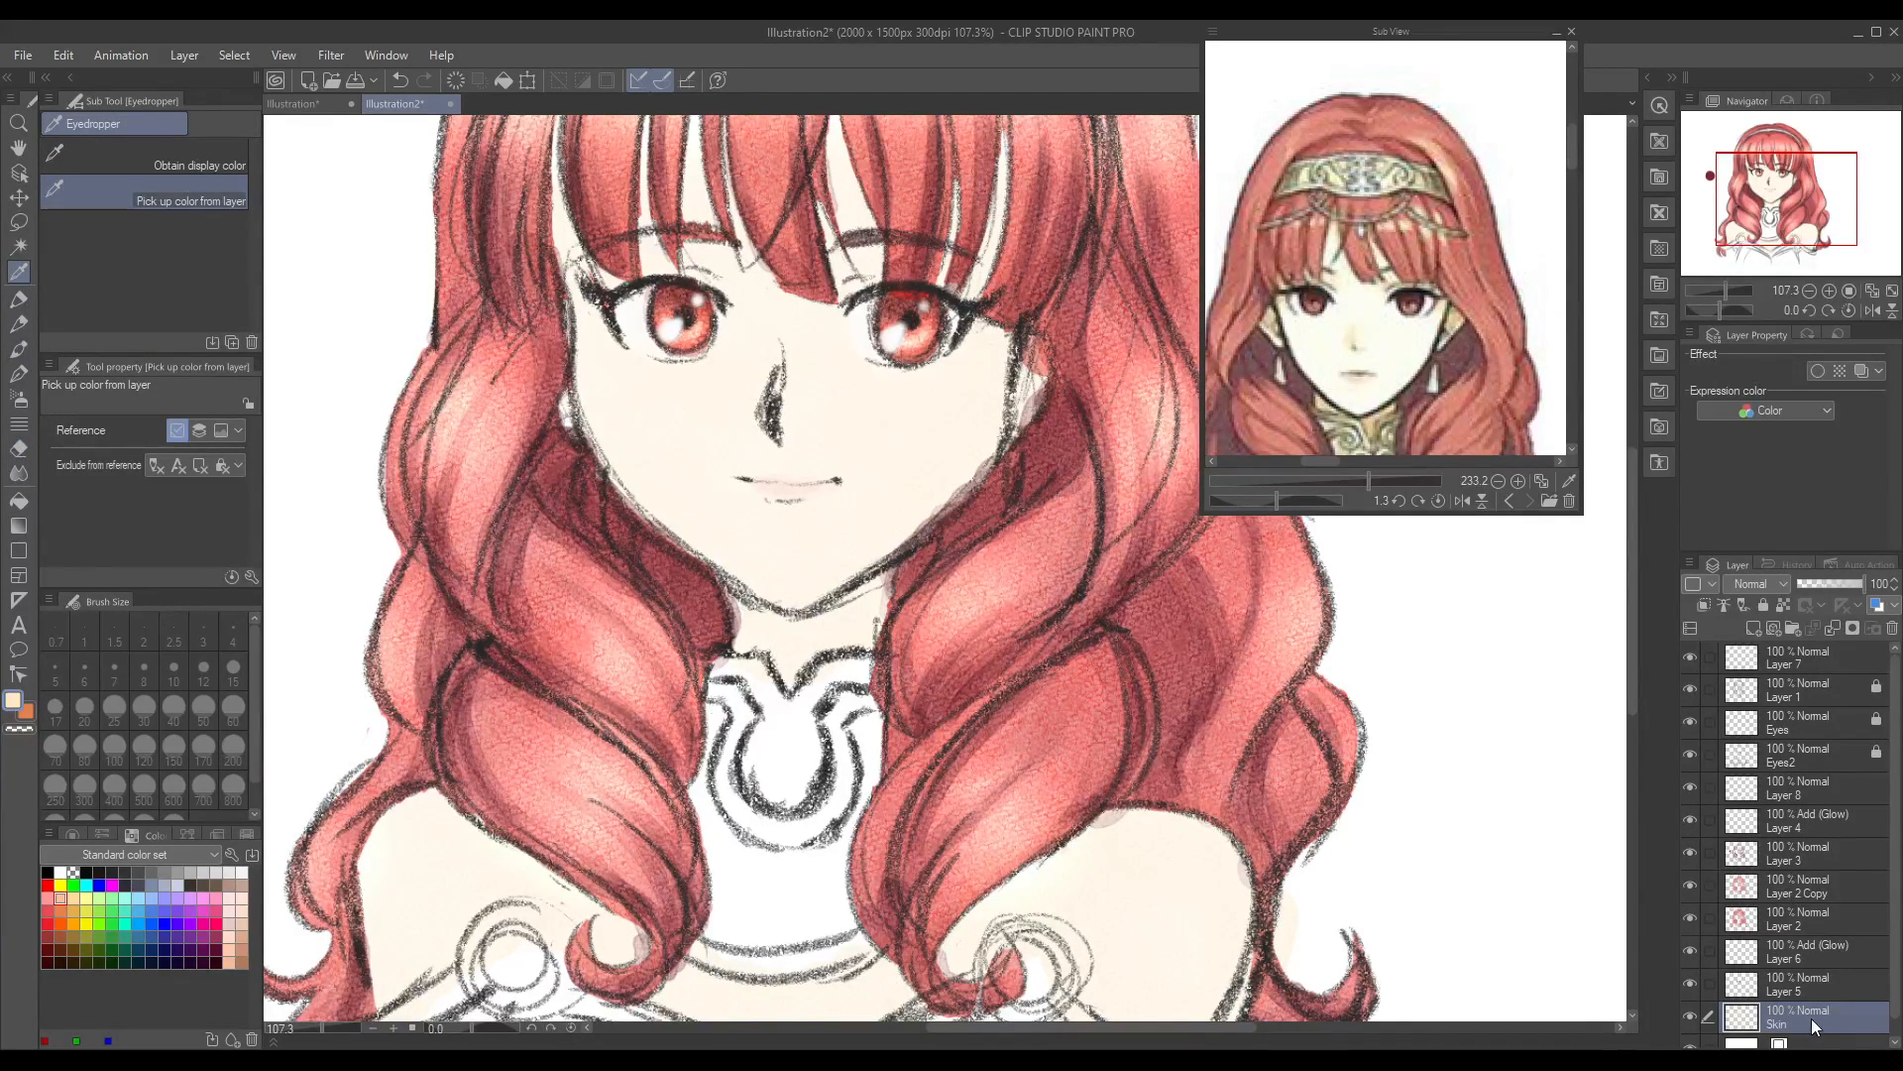
key(ctrl+c)
key(ctrl+v)
drag(322, 1027, 326, 1044)
key(ctrl+z)
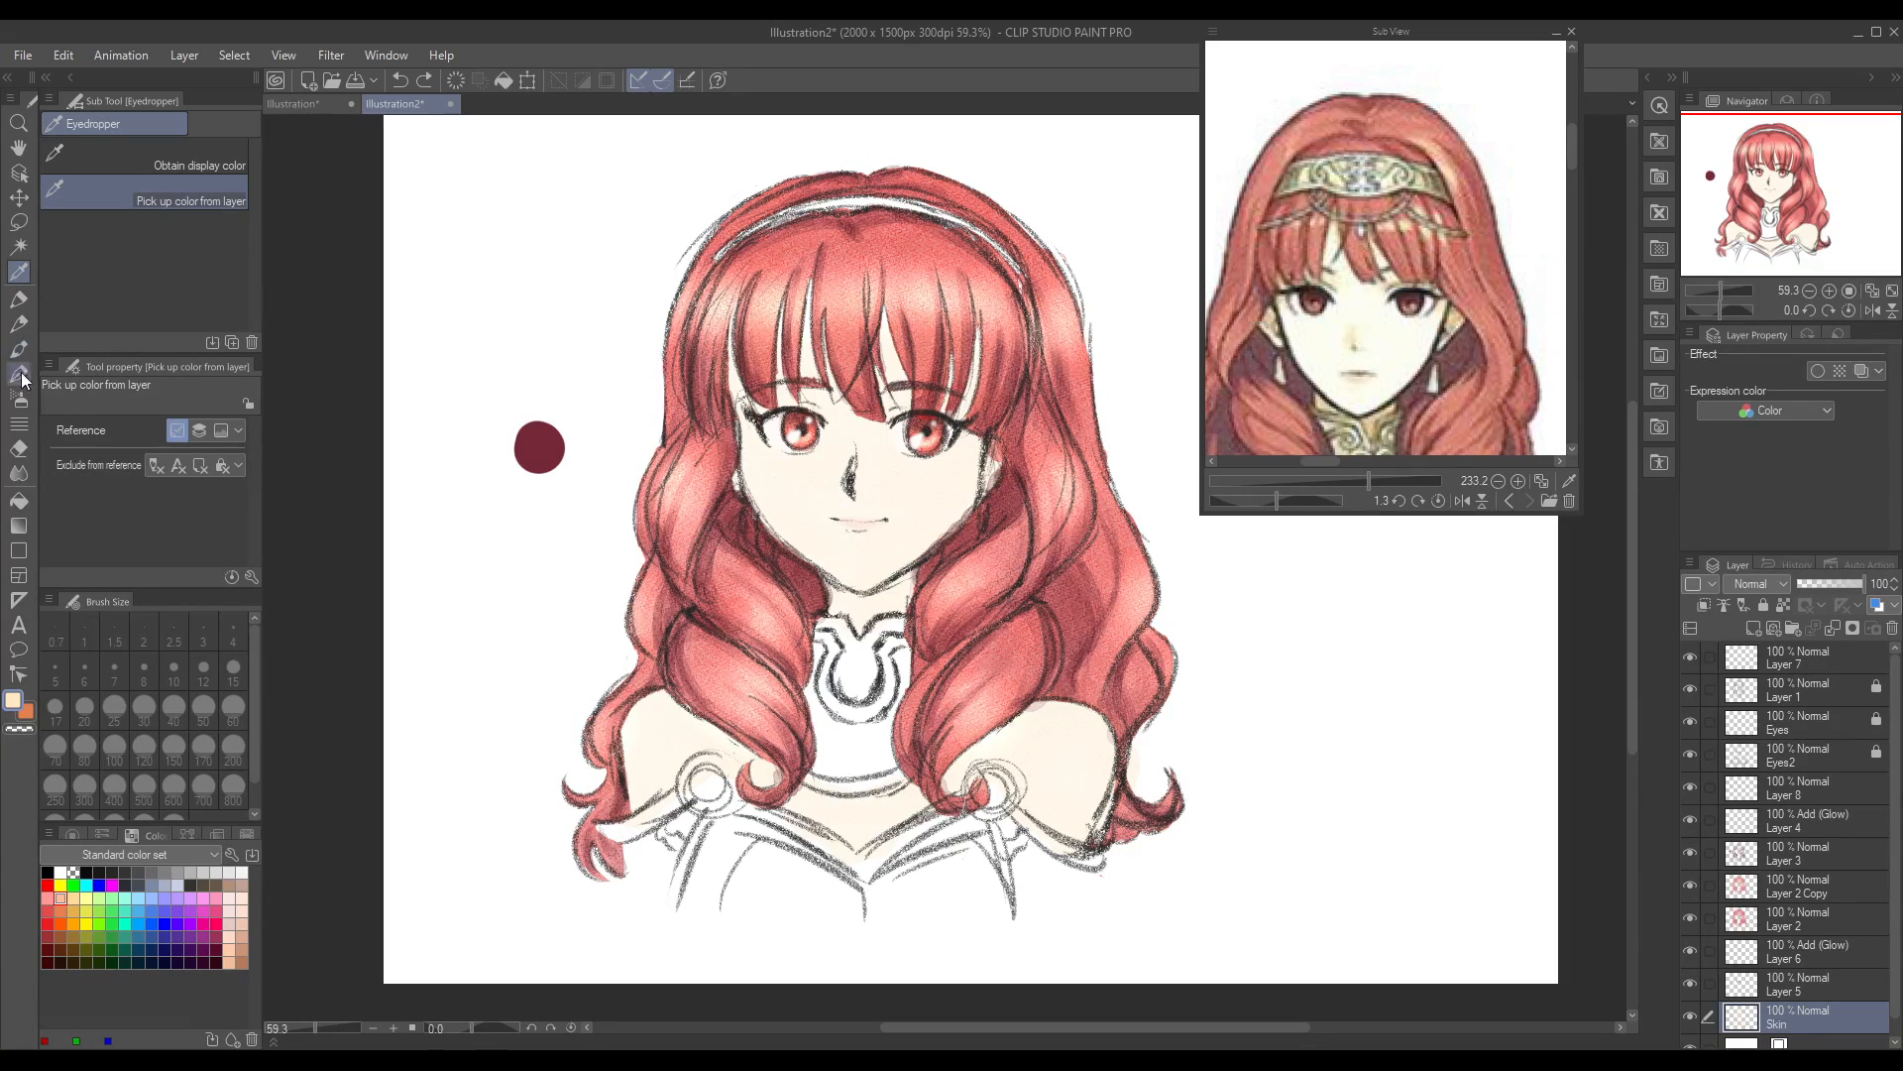
Step: Change the sampled skin colour to a peach shading tone and brush it across the face with the Round watercolor brush at size 37.3
double_click(13, 699)
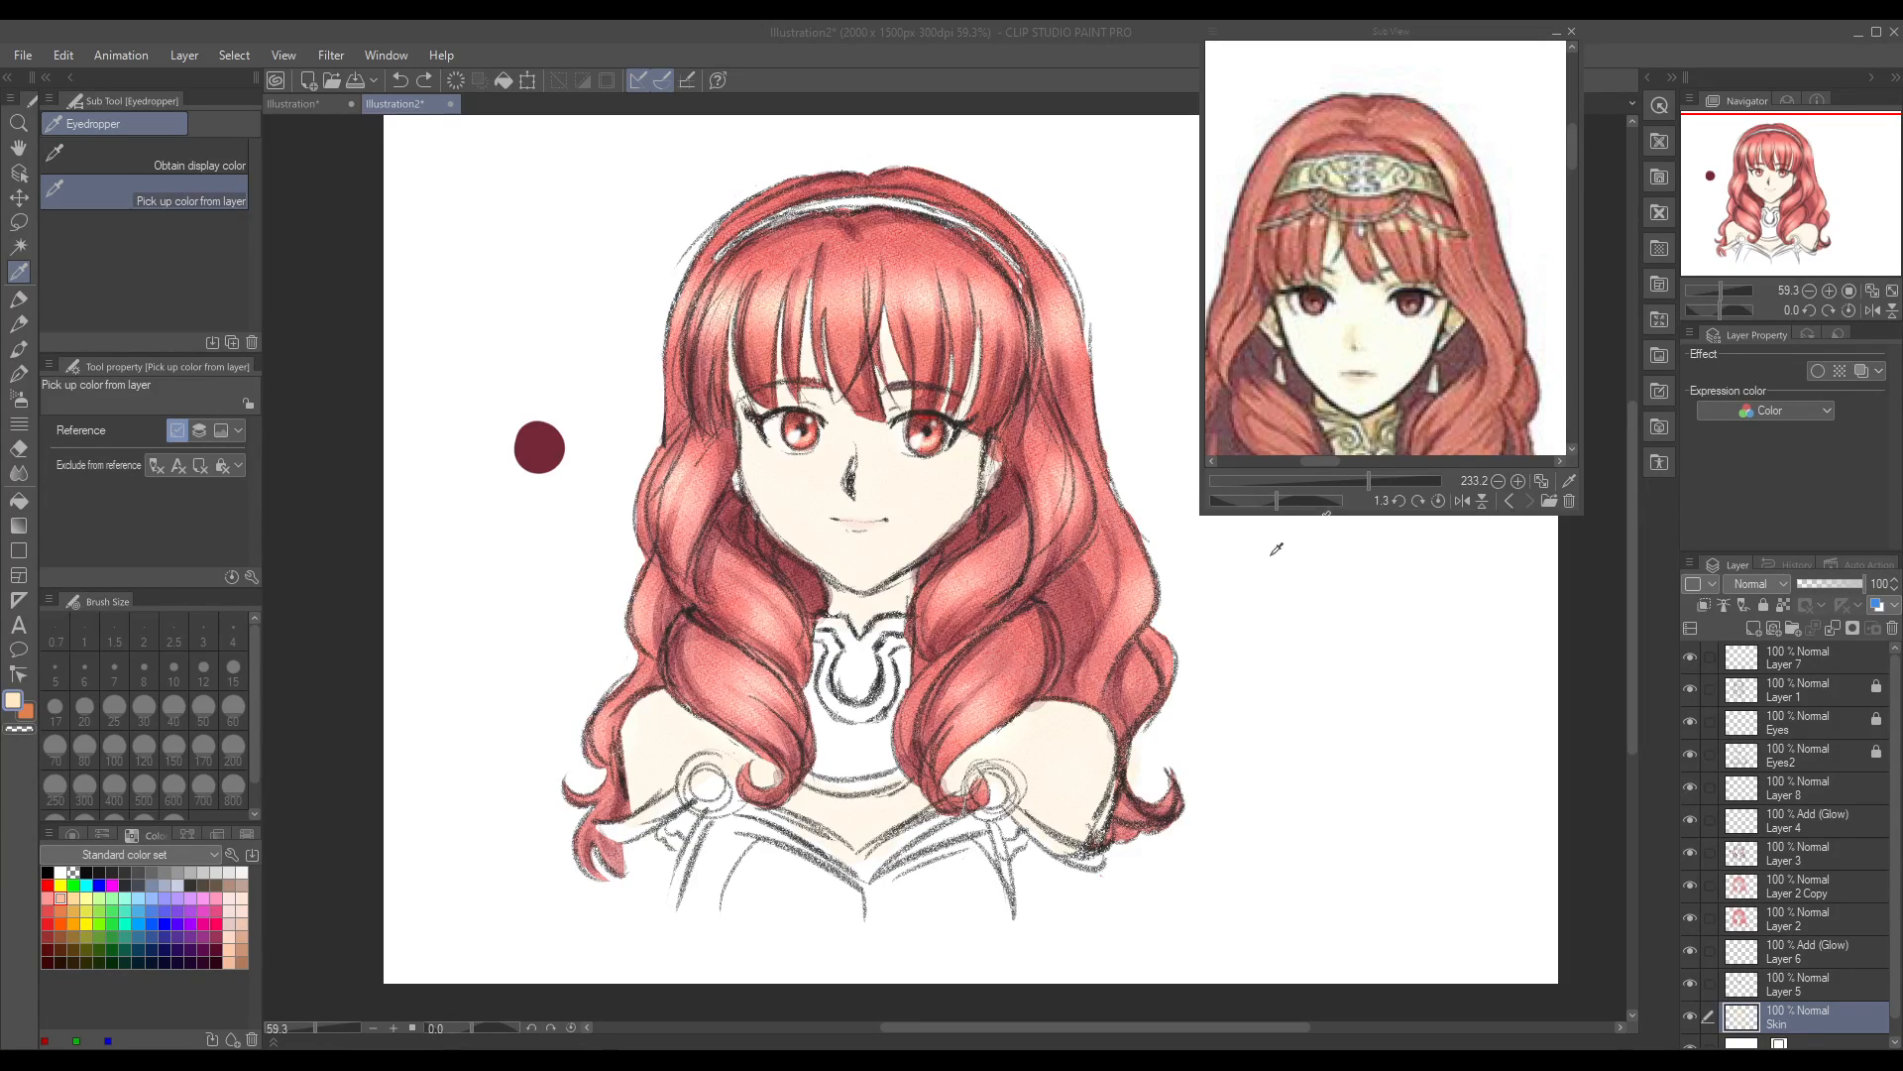
click(1659, 417)
key(b)
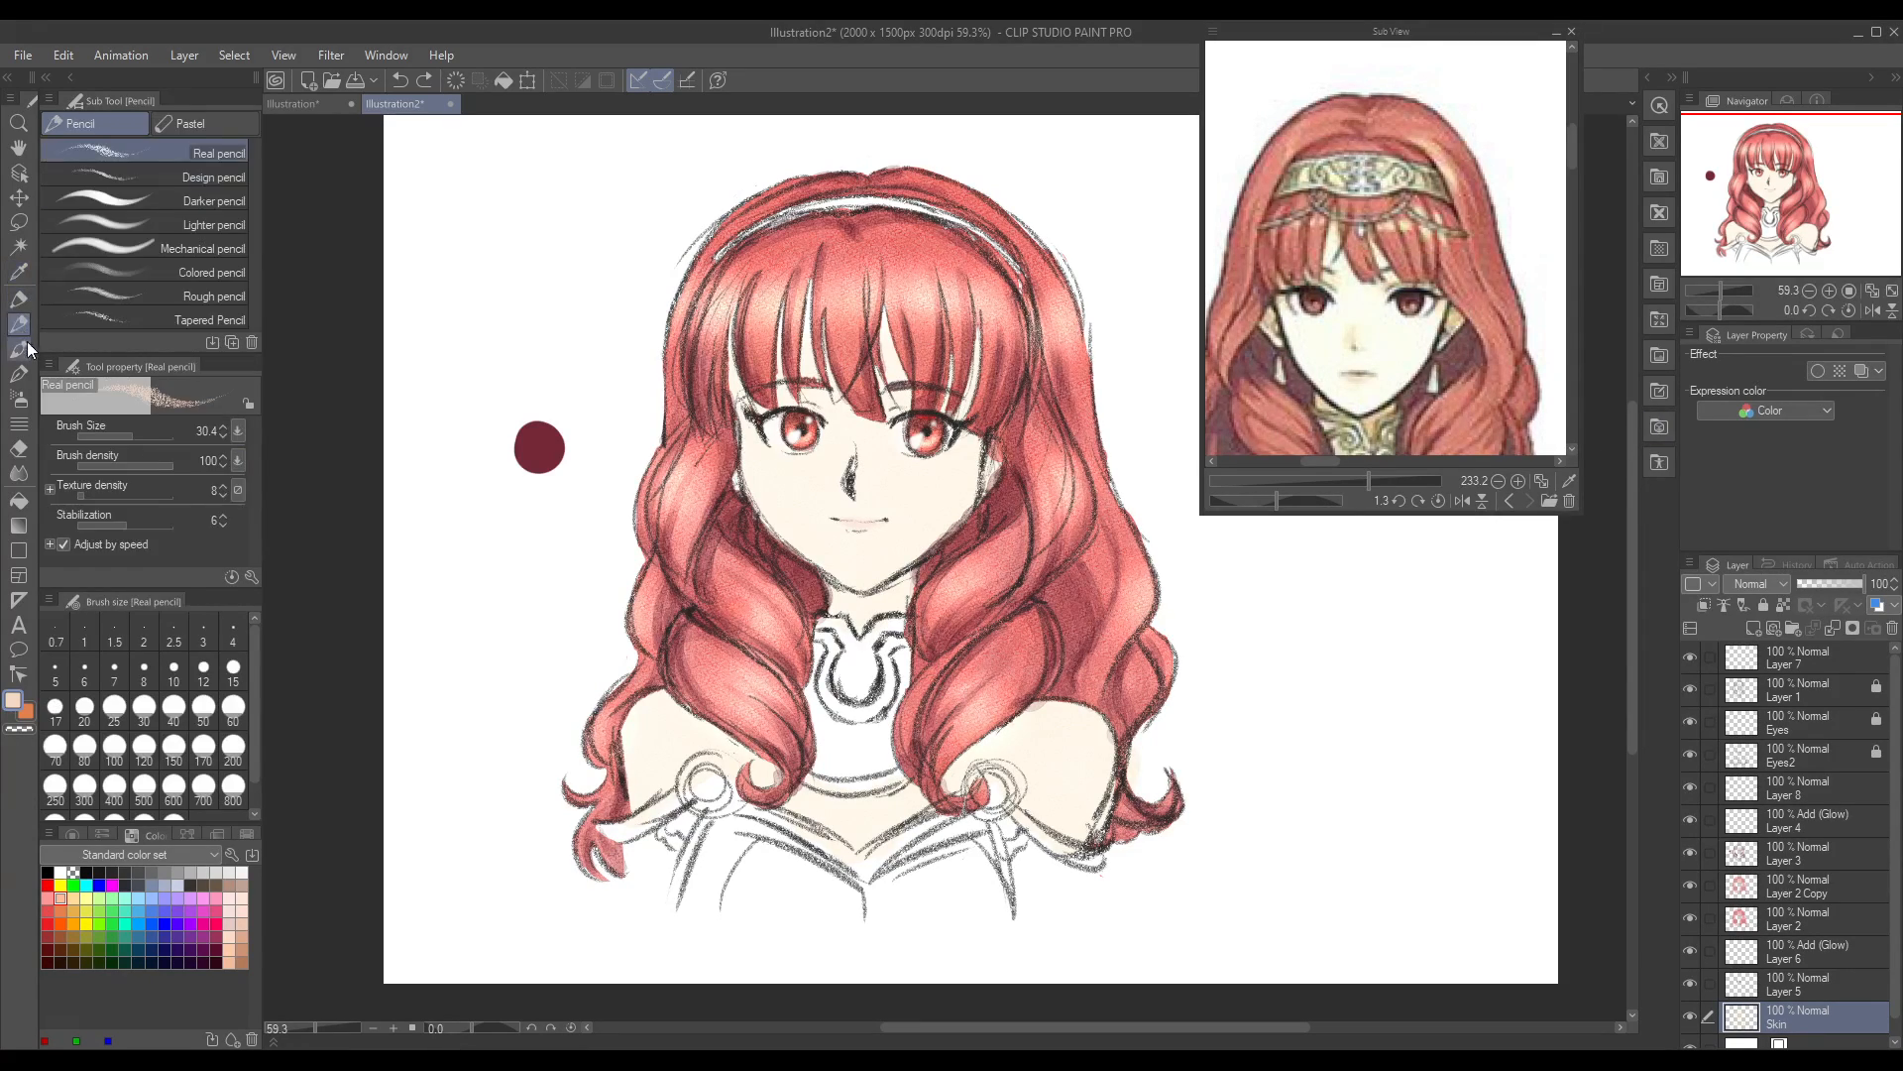
click(132, 433)
mouse_move(754, 482)
mouse_down()
mouse_move(854, 406)
mouse_move(860, 590)
mouse_move(892, 583)
mouse_move(959, 447)
mouse_move(973, 495)
mouse_up()
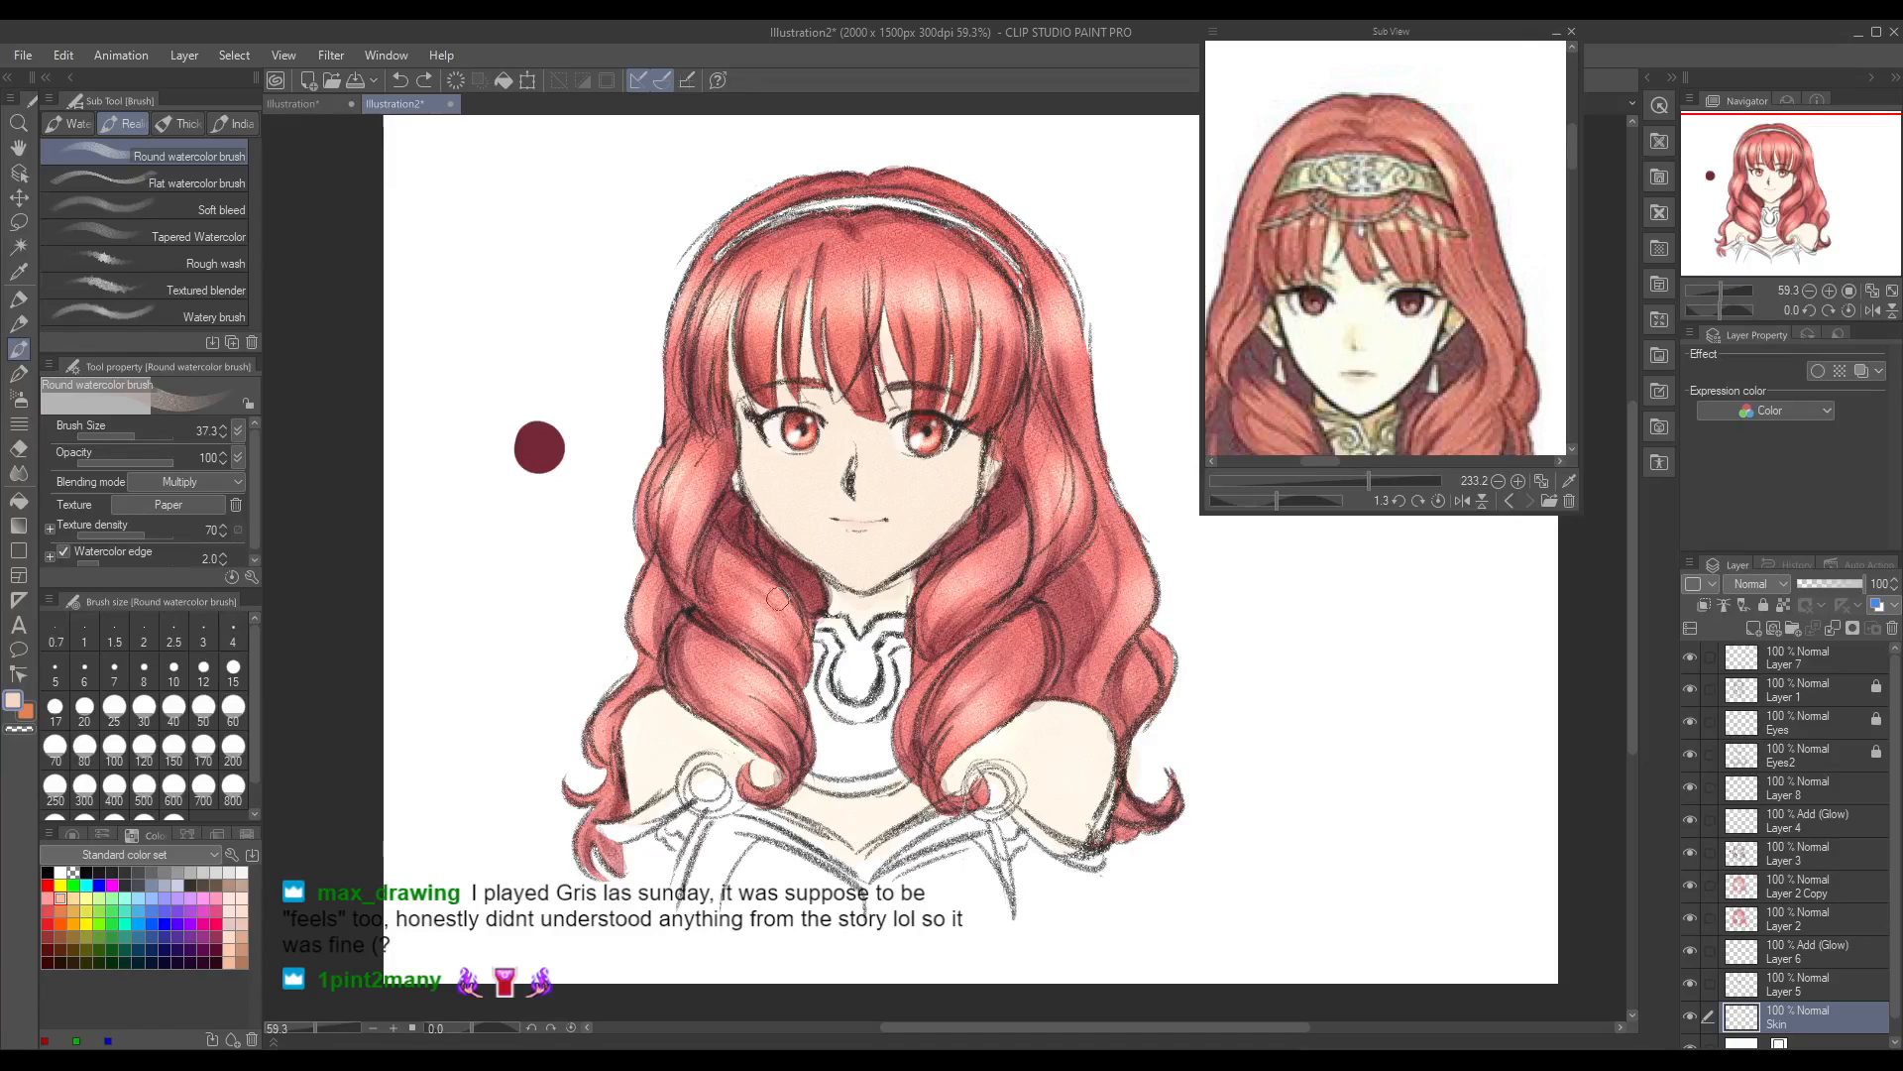
Step: Brush the peach shading tone over the neck, chest and both shoulders on the Skin layer
drag(846, 617, 902, 606)
mouse_move(658, 696)
mouse_down()
mouse_move(650, 795)
mouse_move(699, 729)
mouse_move(770, 795)
mouse_move(825, 781)
mouse_up()
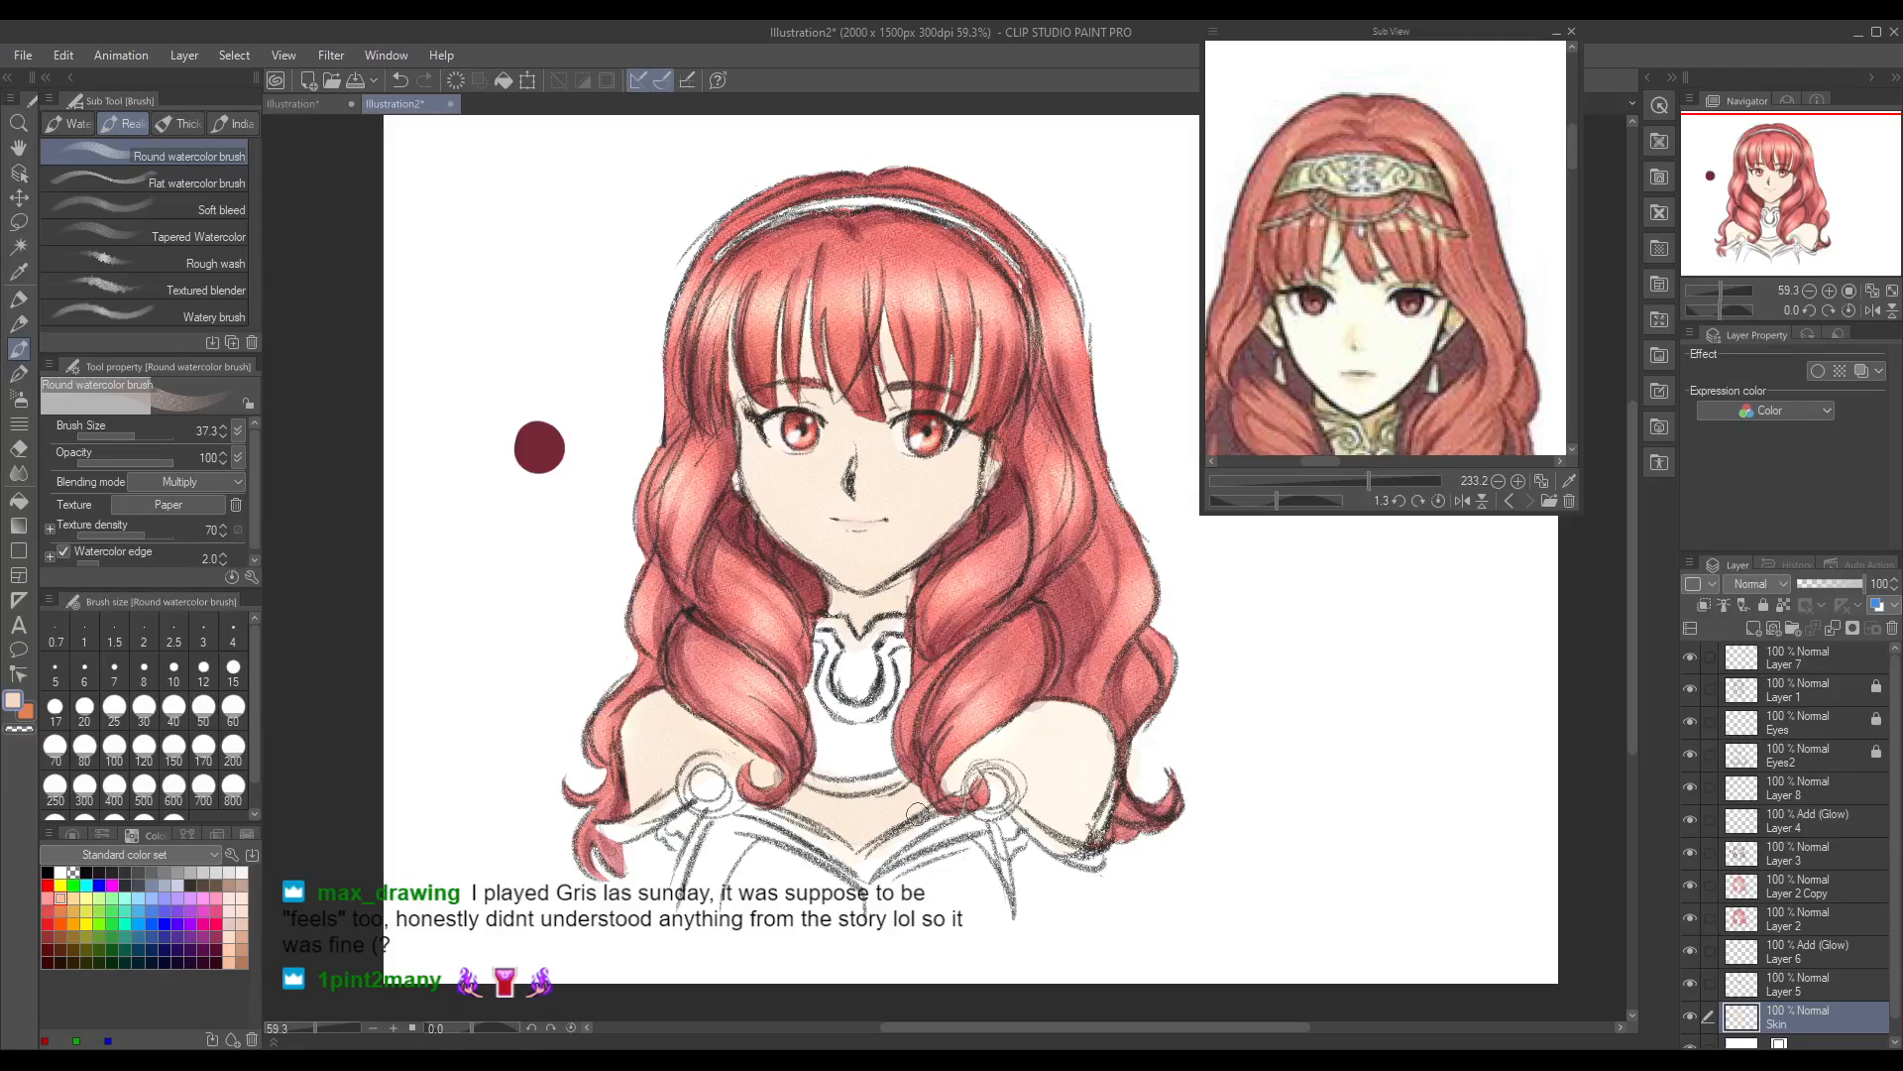
mouse_move(981, 768)
mouse_down()
mouse_move(1031, 739)
mouse_move(1048, 802)
mouse_move(1110, 793)
mouse_up()
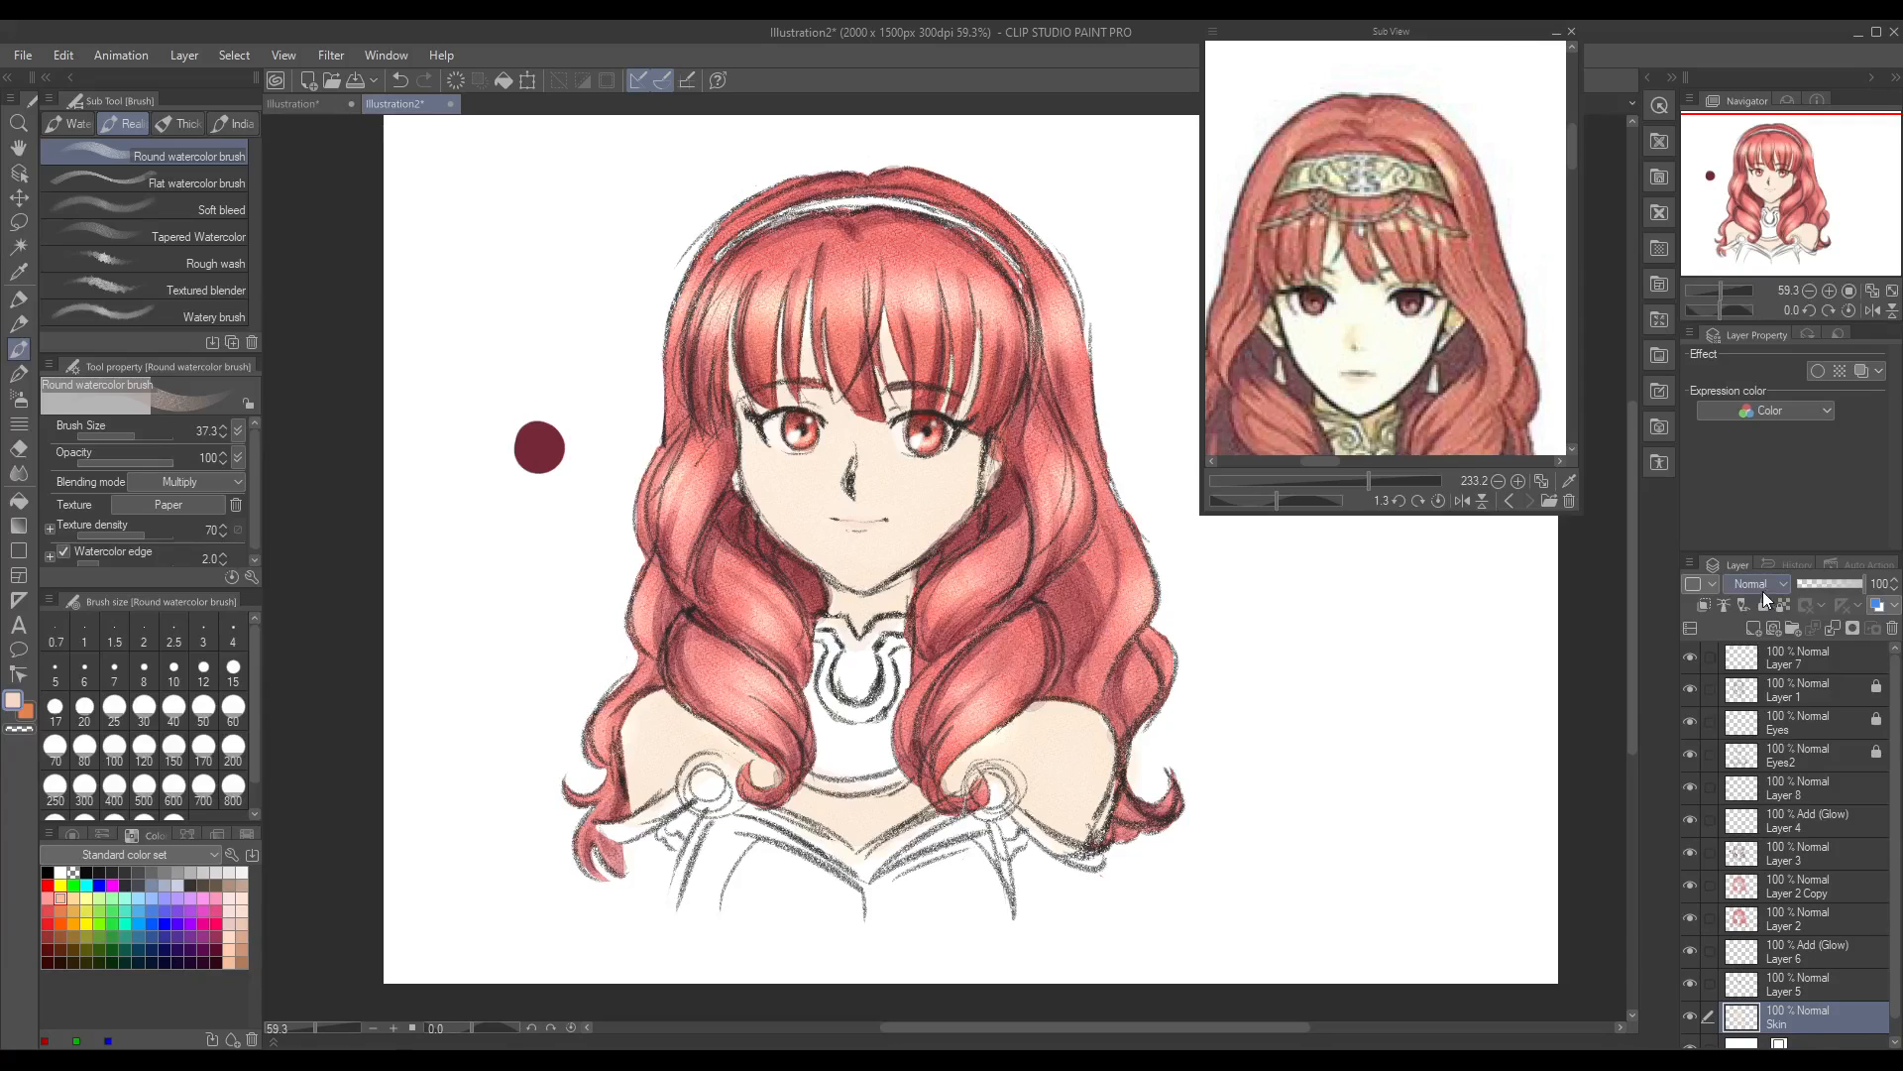
Step: Add a new layer above the Skin layer and switch the reference to the anime screenshot, zoomed to 132.3
click(1754, 629)
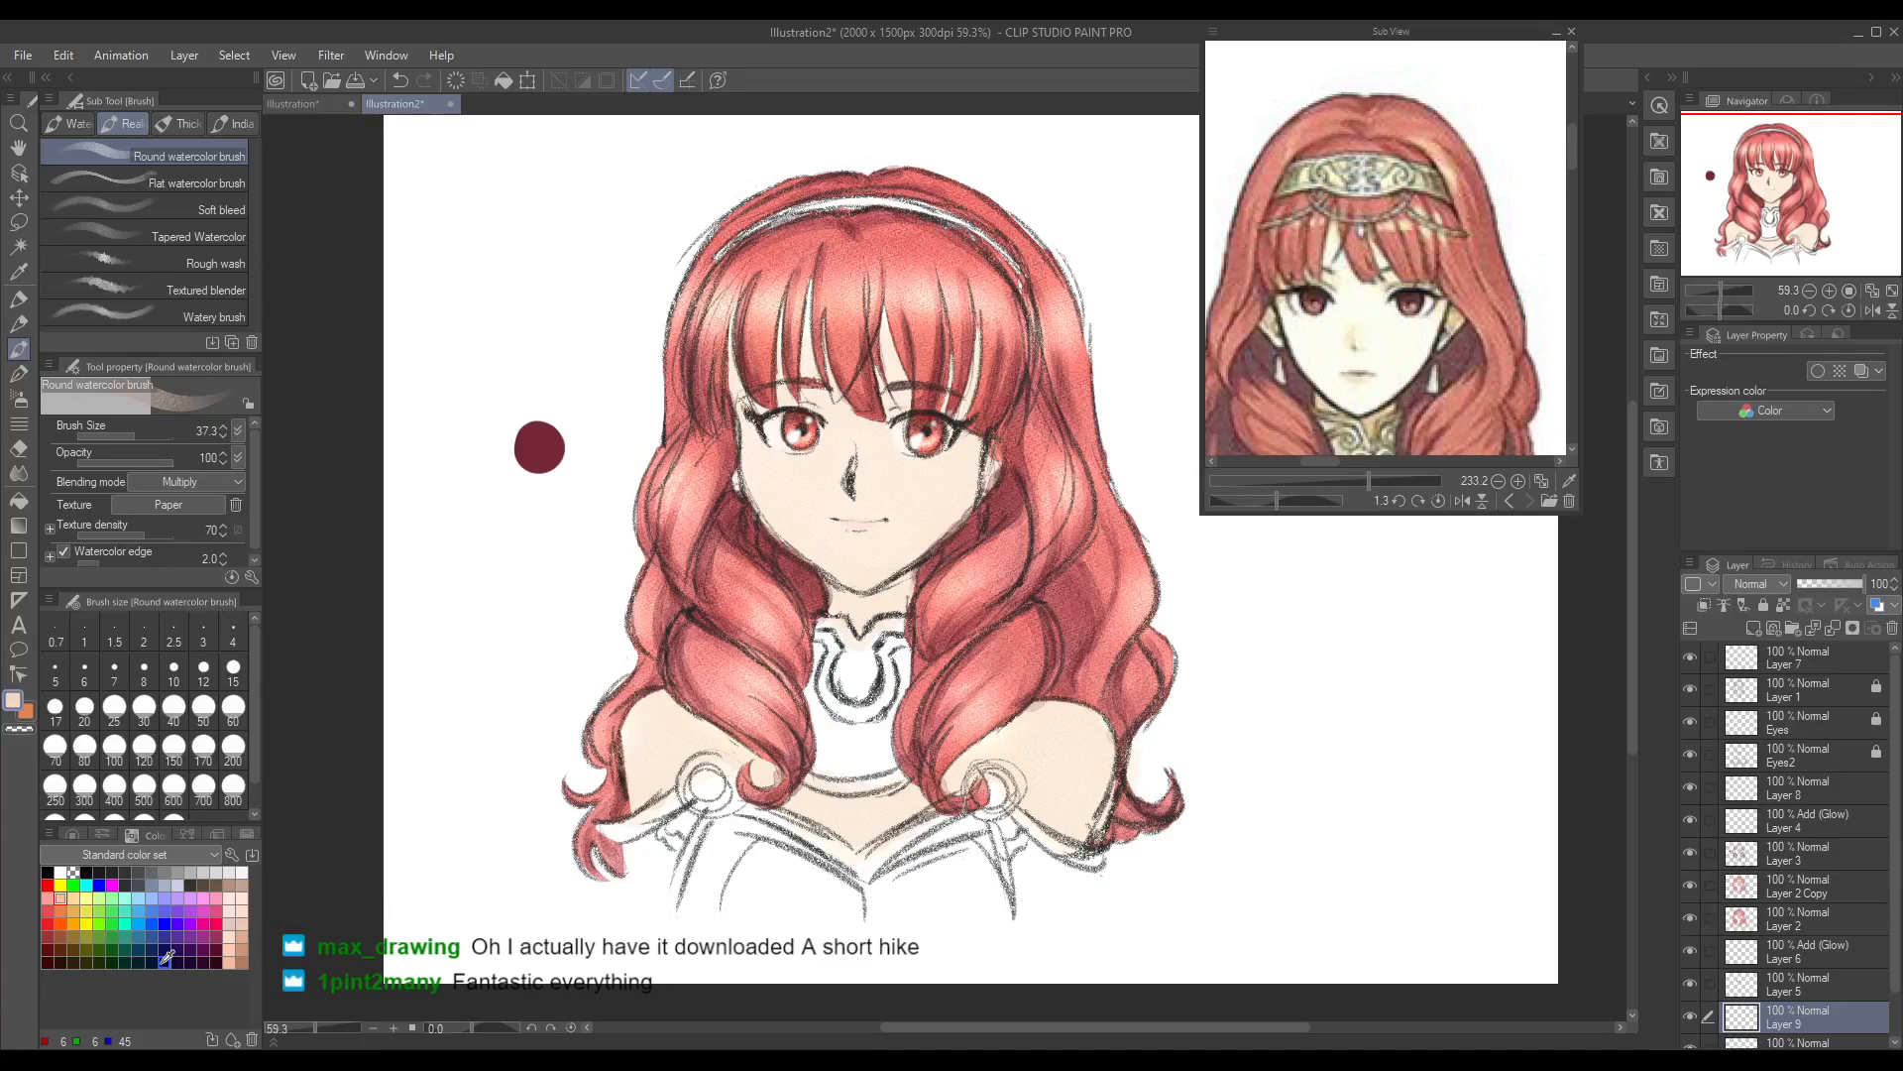
scroll(1881, 902, down, 2)
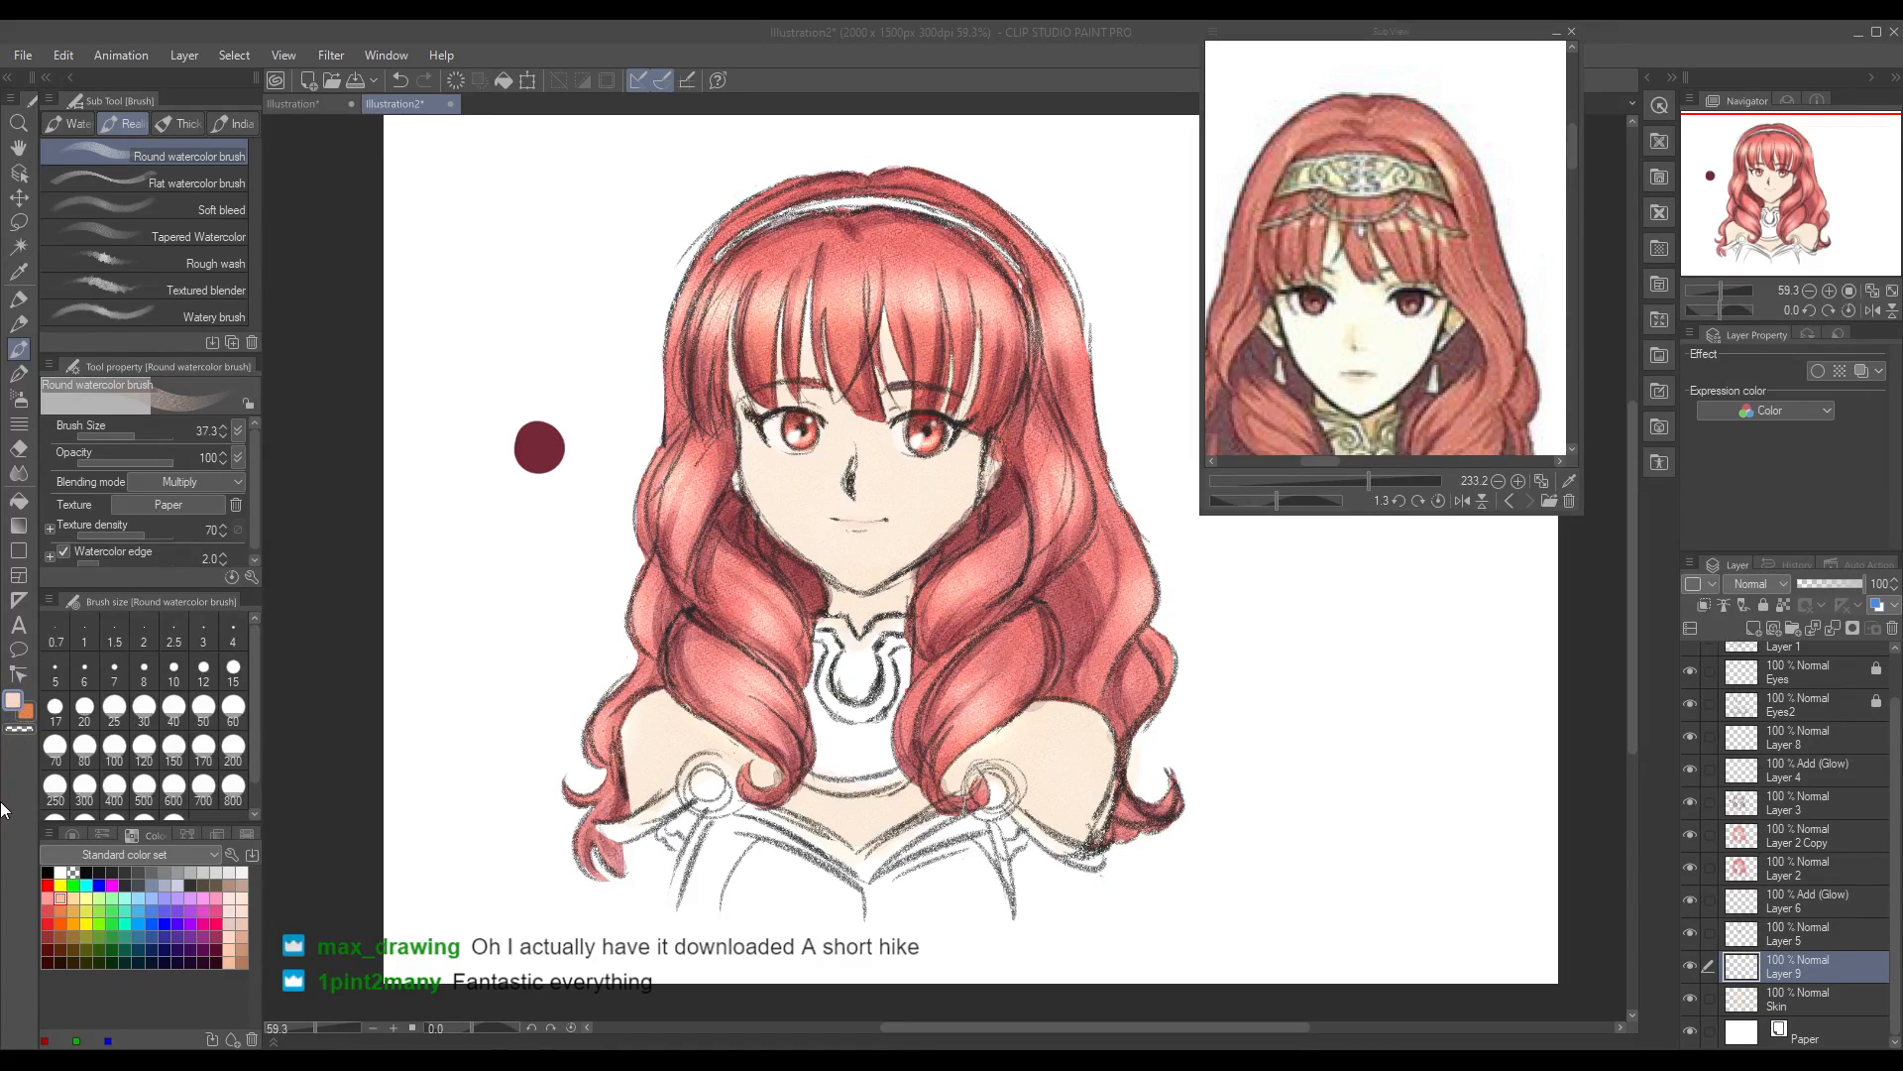
drag(1574, 119, 1574, 157)
drag(1307, 460, 1291, 461)
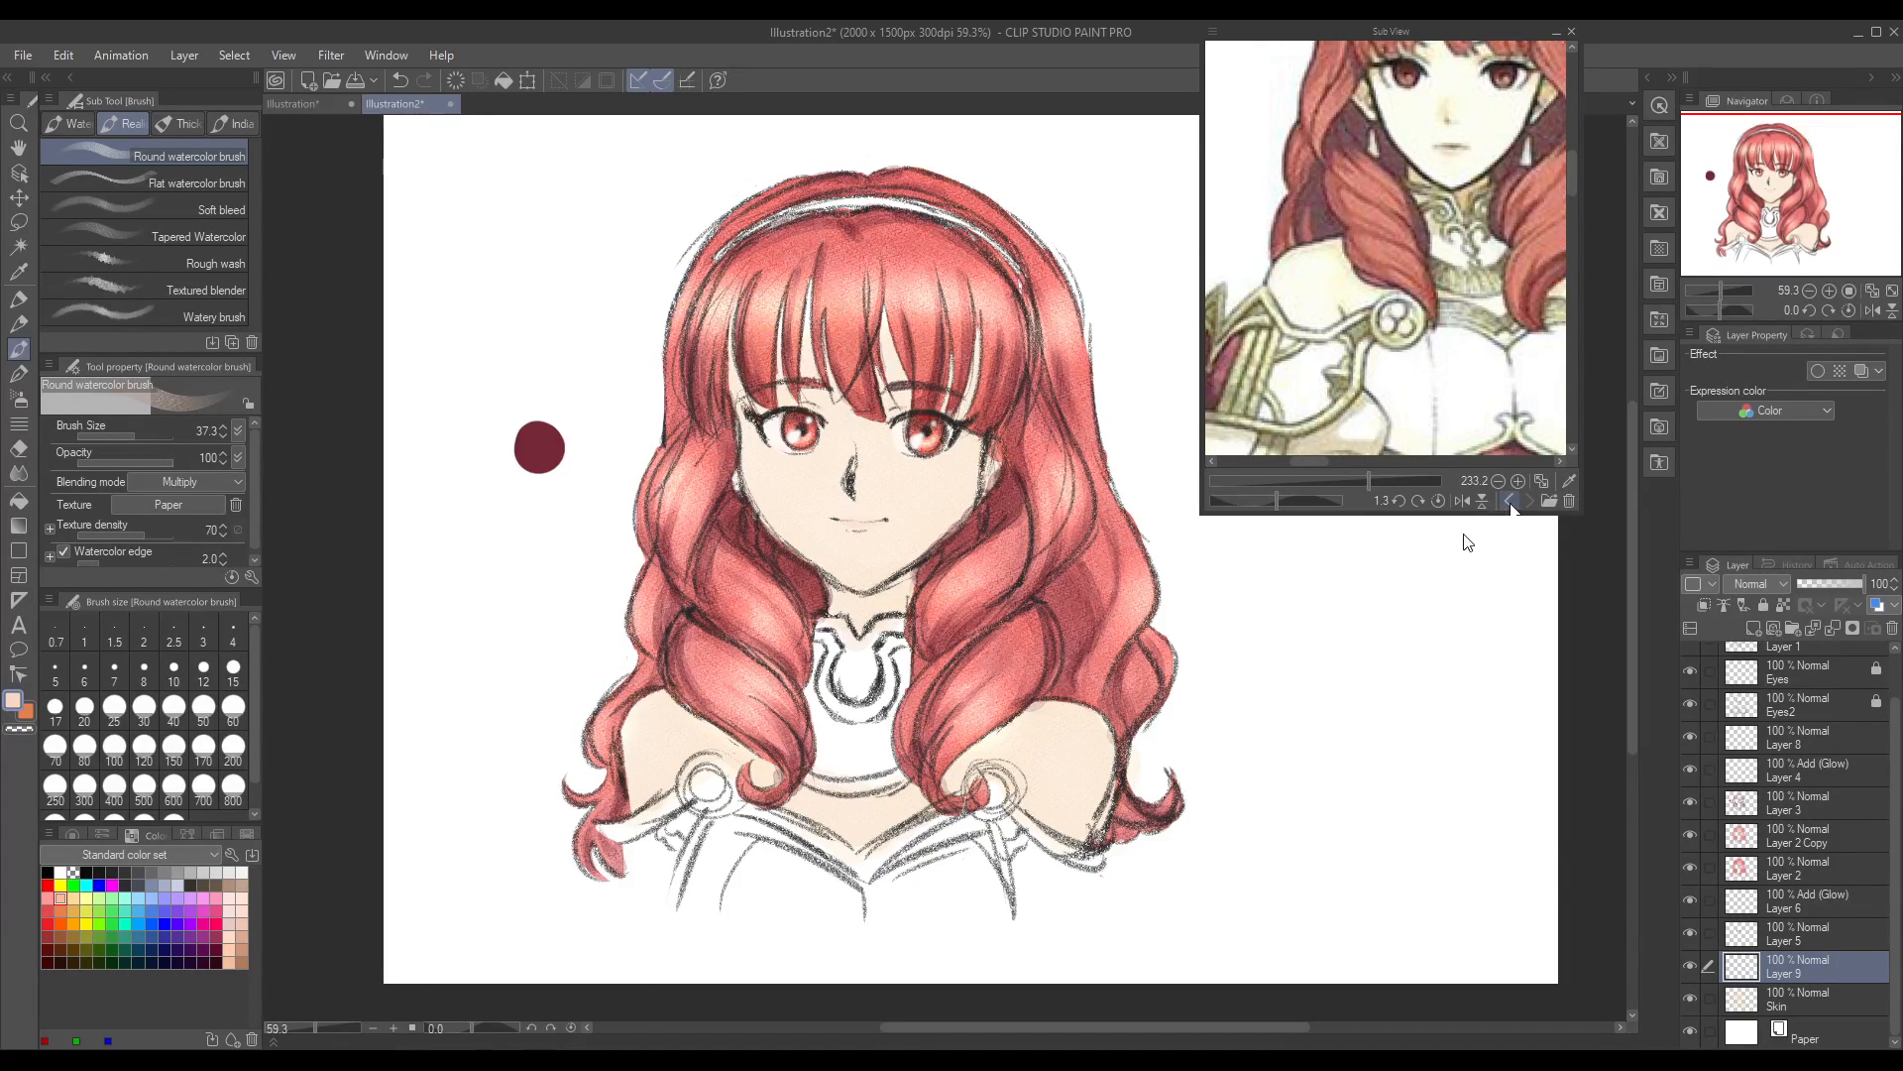
click(1509, 501)
drag(1378, 480, 1352, 480)
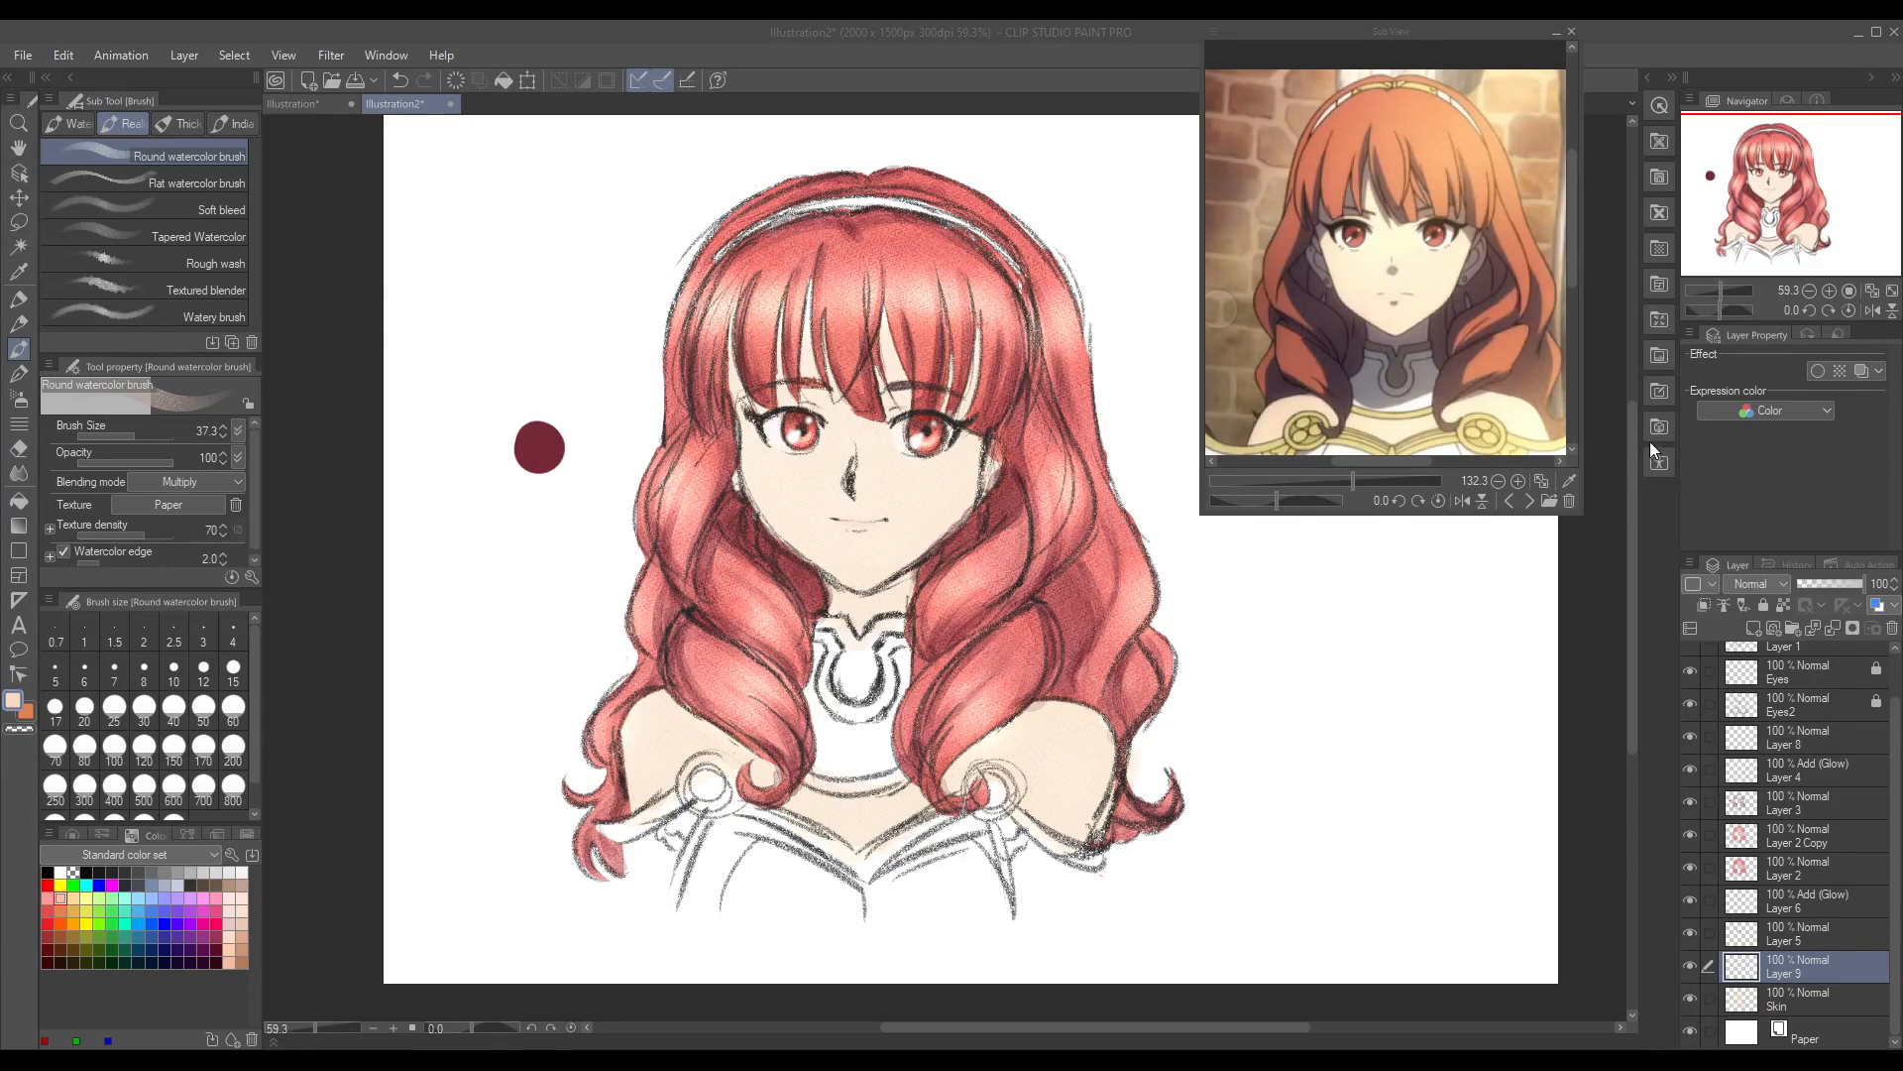
Step: Try a bluish violet skin shadow on the neck and along the side of the face, and undo the strokes
click(1616, 448)
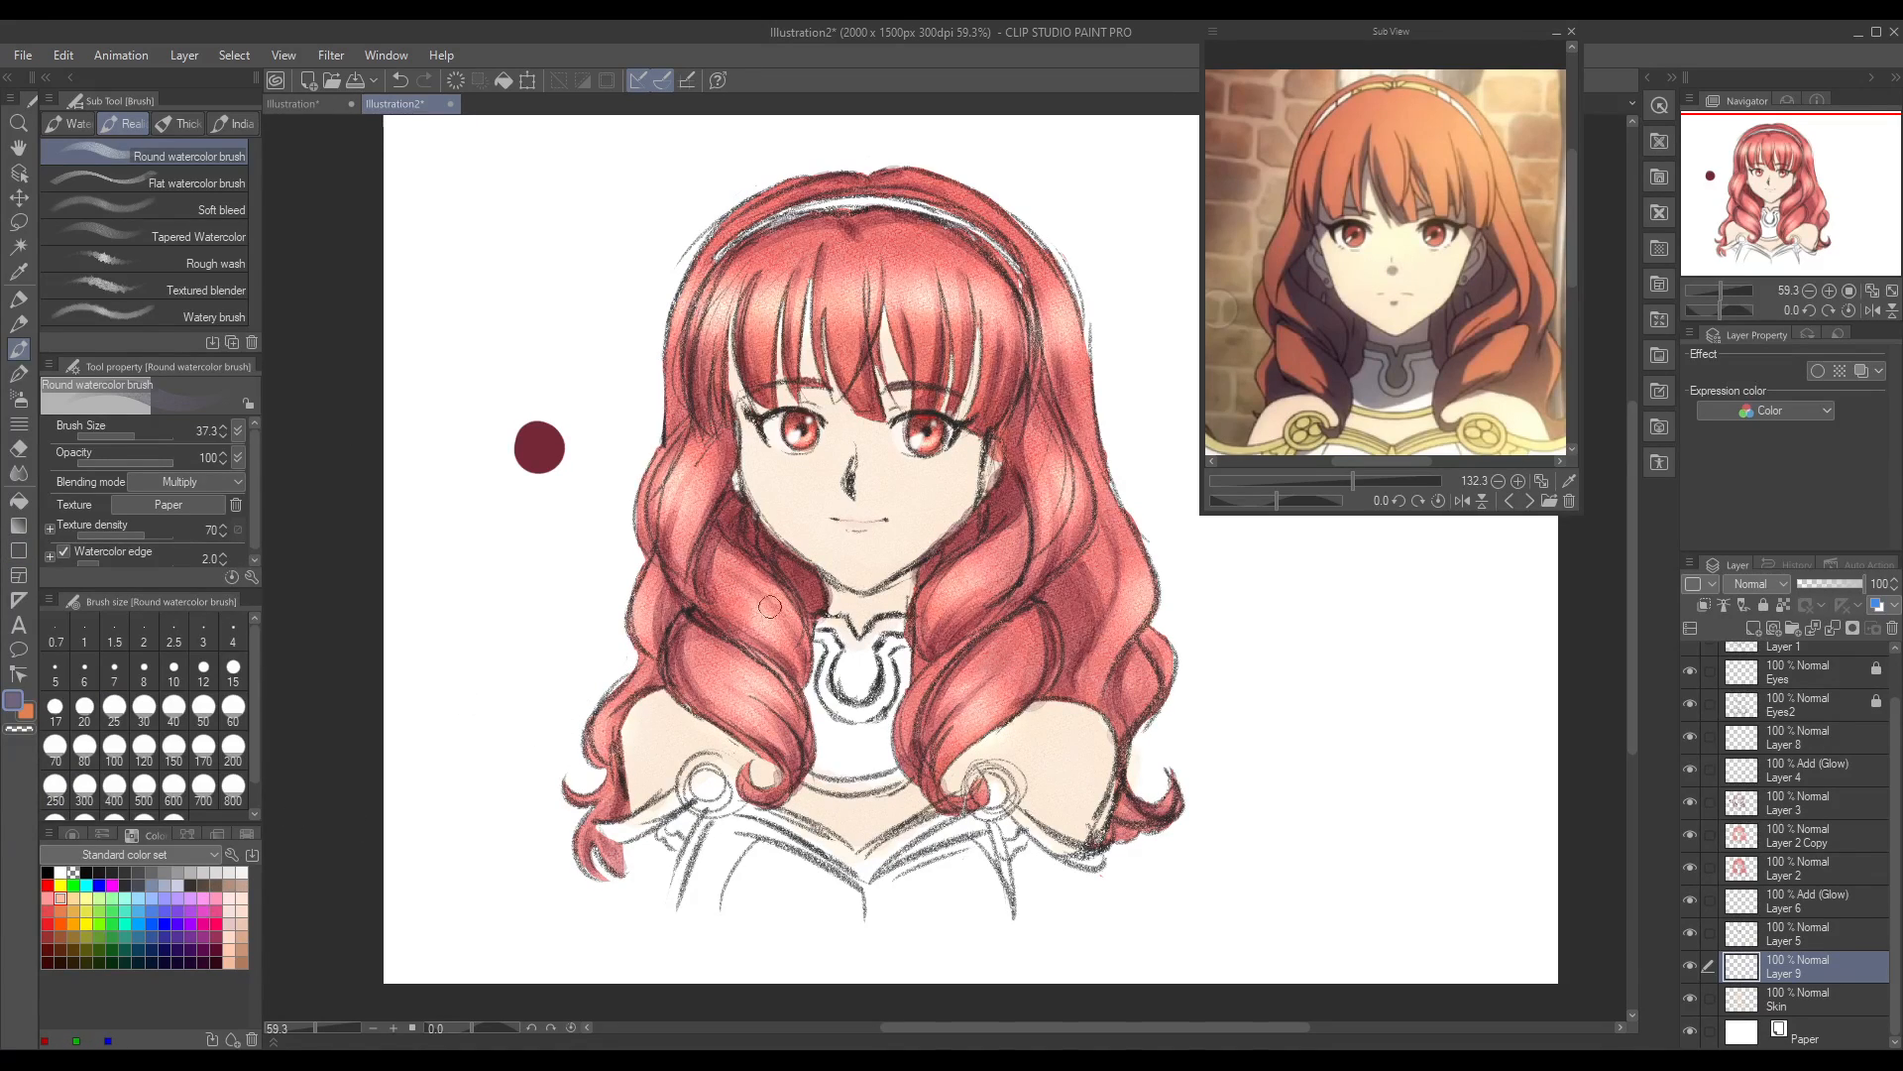
mouse_move(852, 595)
mouse_down()
mouse_move(907, 580)
mouse_move(821, 616)
mouse_move(836, 607)
mouse_up()
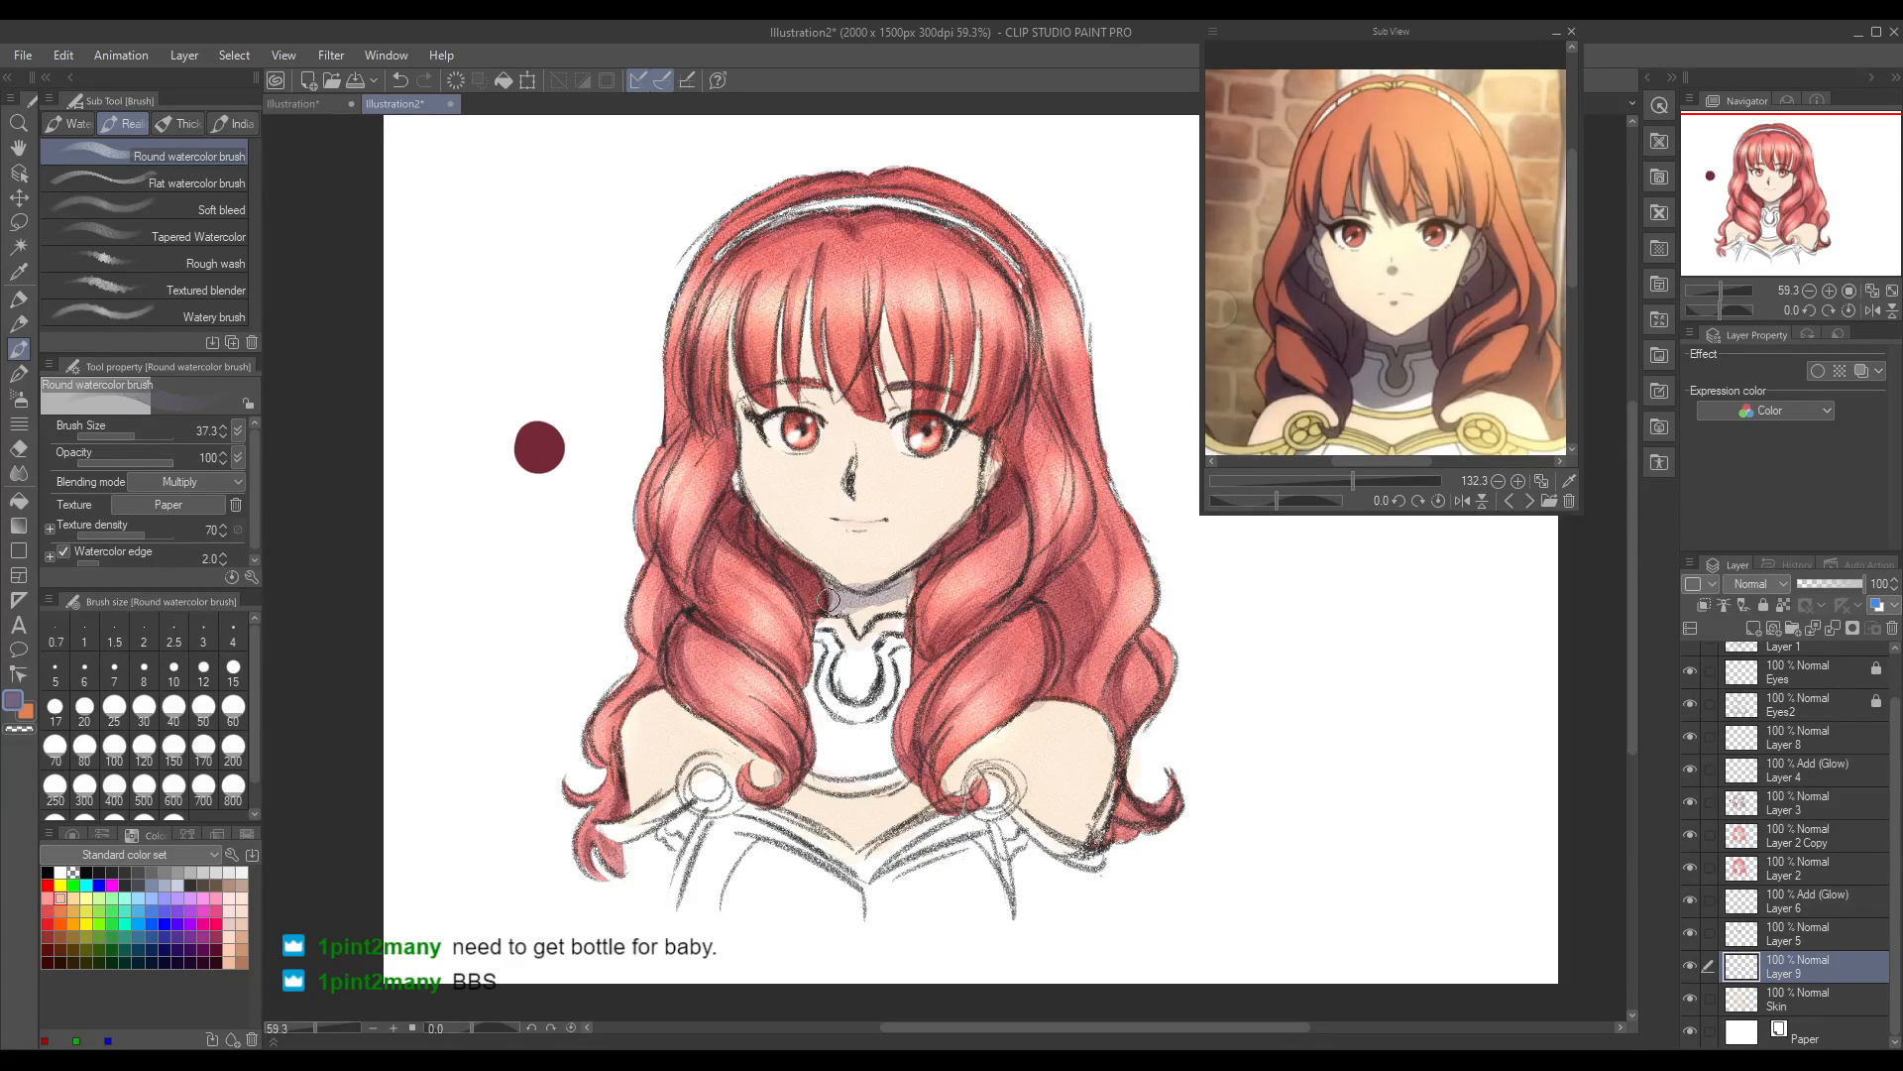
mouse_move(742, 369)
mouse_down()
mouse_move(749, 510)
mouse_move(848, 560)
mouse_up()
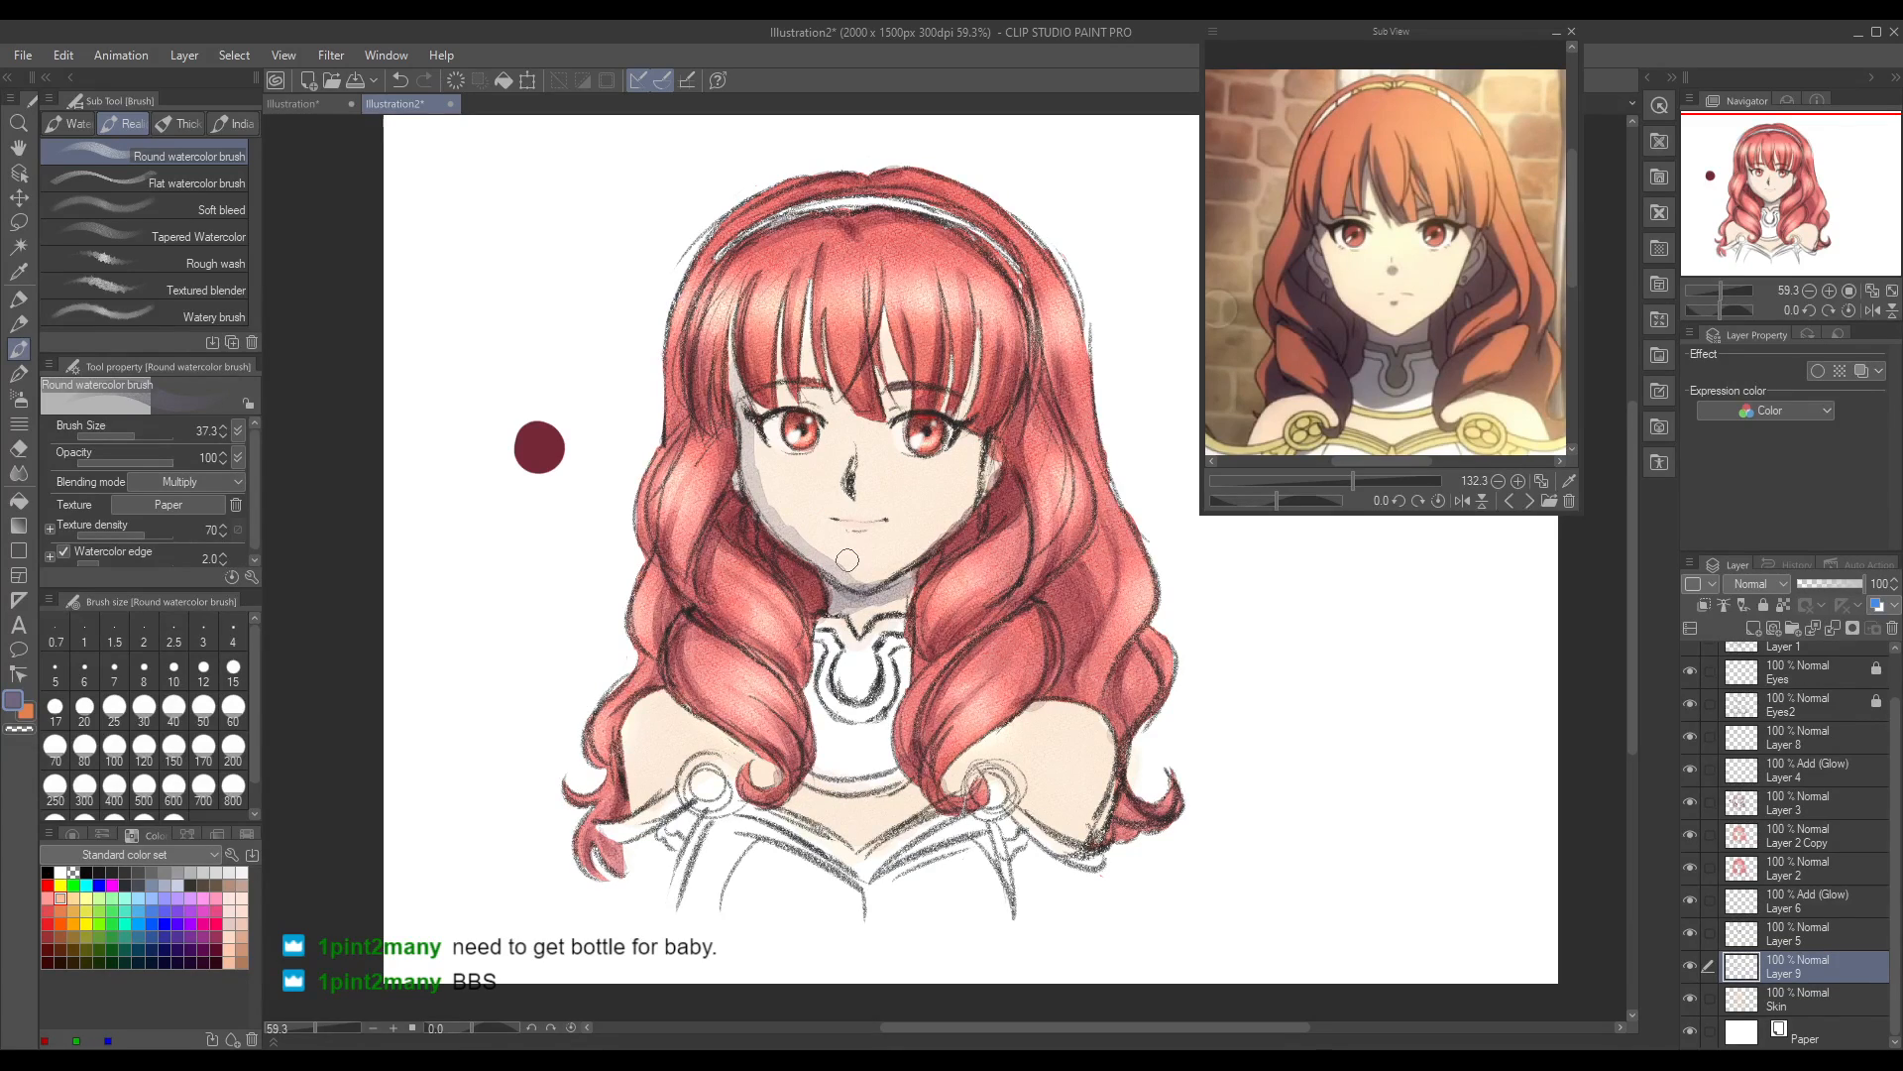
key(ctrl+z)
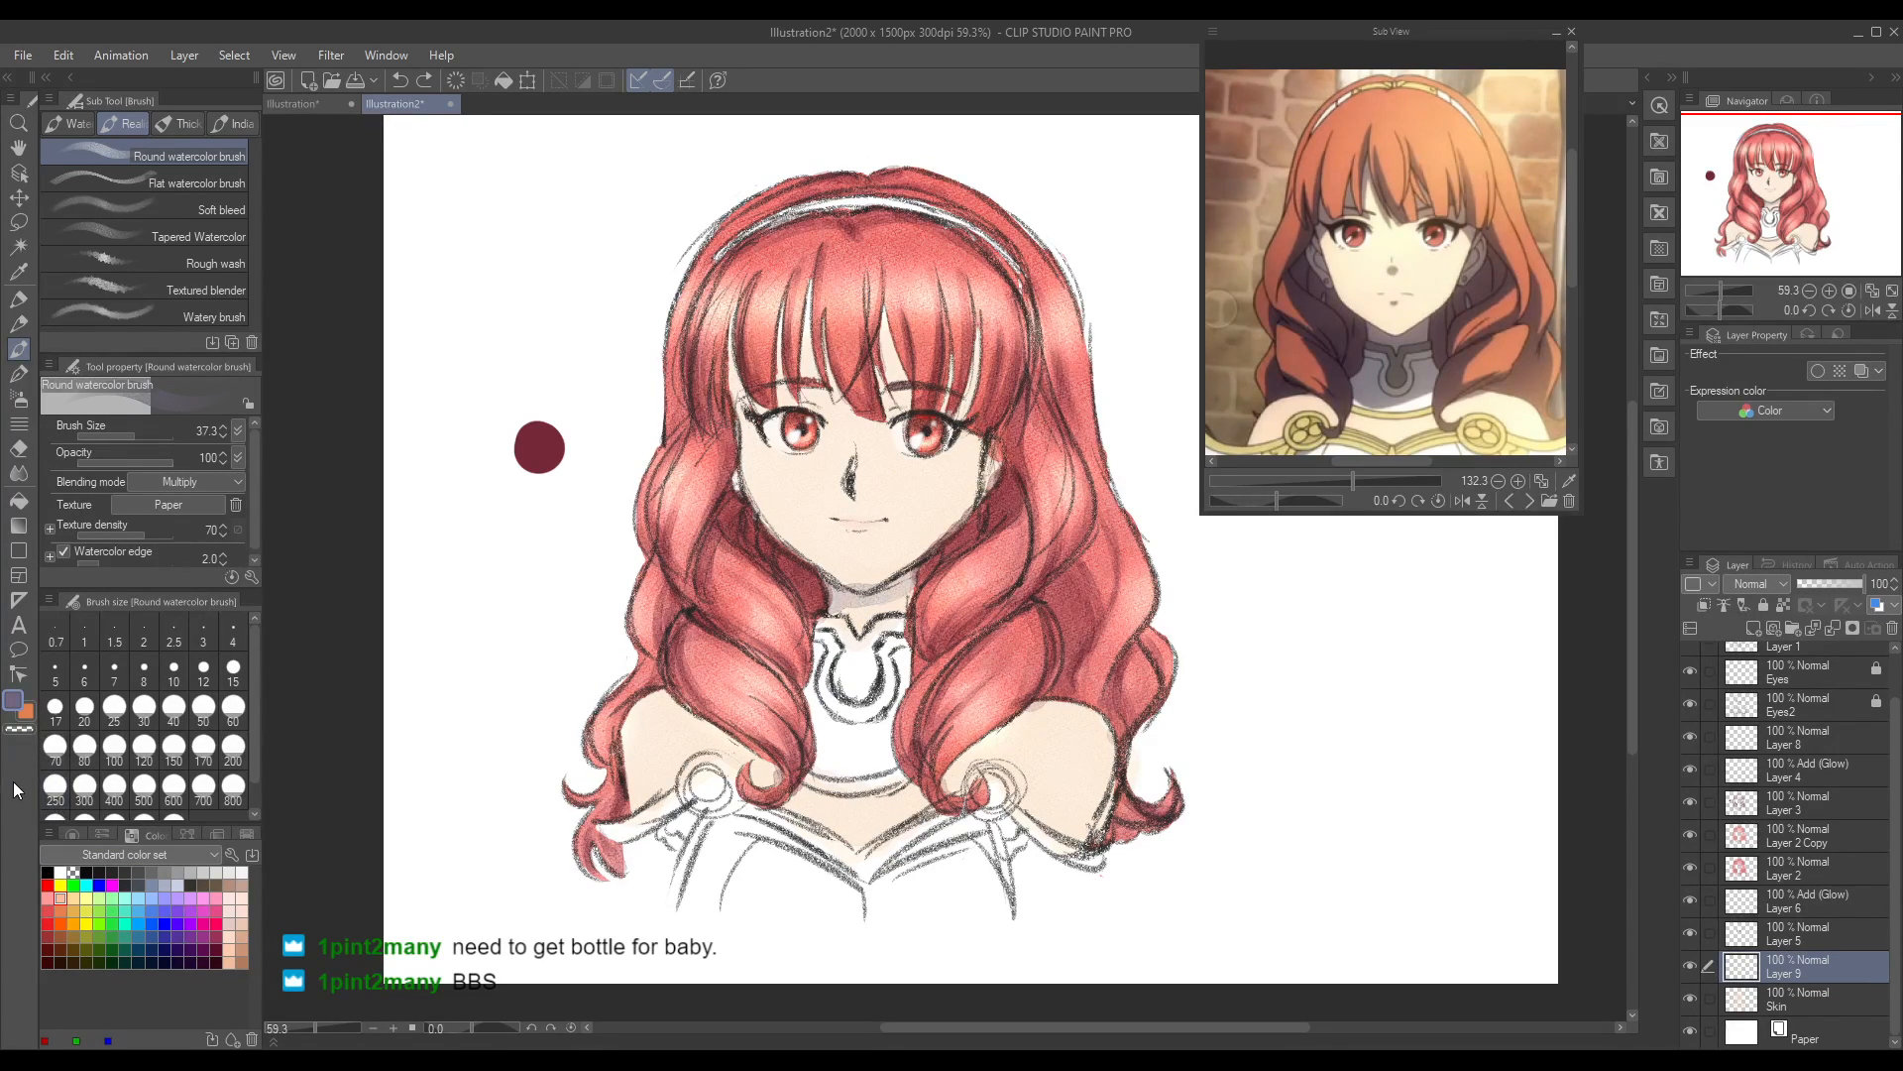
key(ctrl+z)
Step: Try a darker violet shadow along the side of the face and the jaw, and undo the strokes
double_click(12, 705)
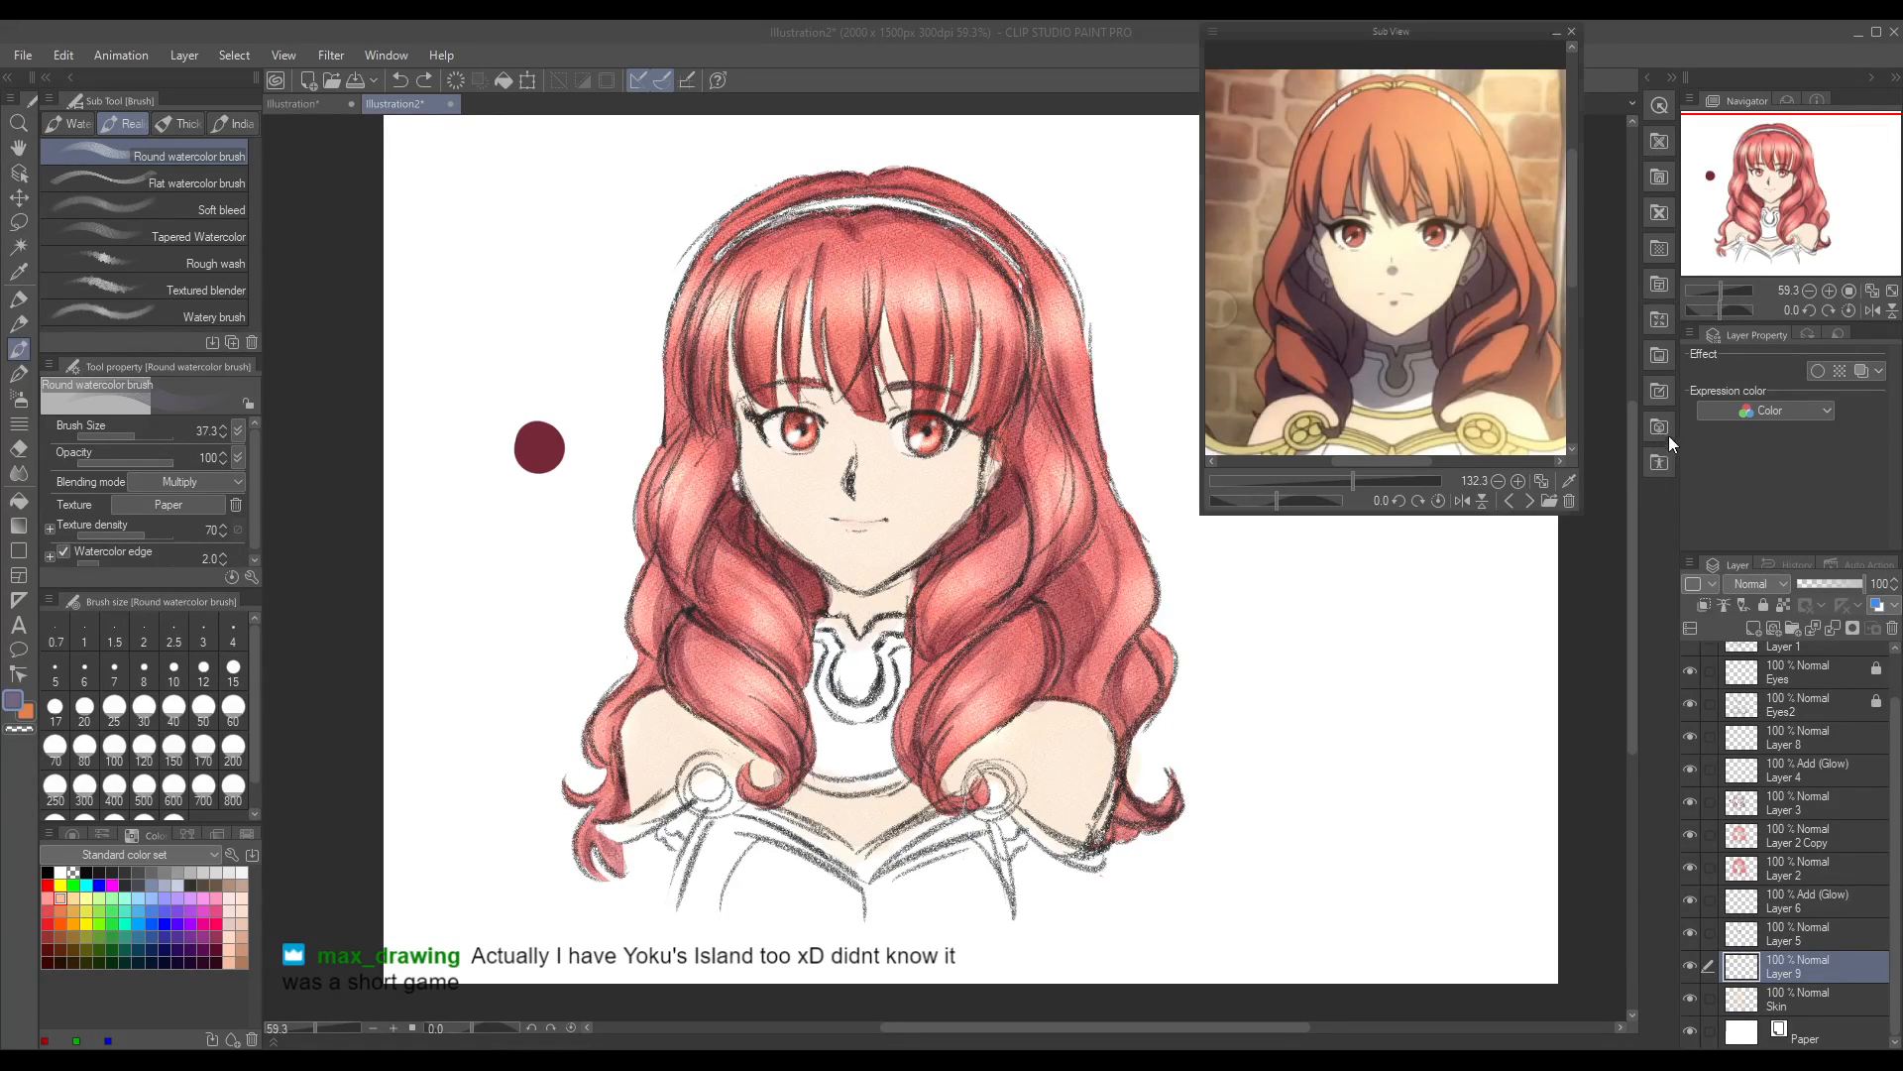
mouse_move(734, 387)
mouse_down()
mouse_move(755, 505)
mouse_move(860, 610)
mouse_move(839, 604)
mouse_move(908, 591)
mouse_up()
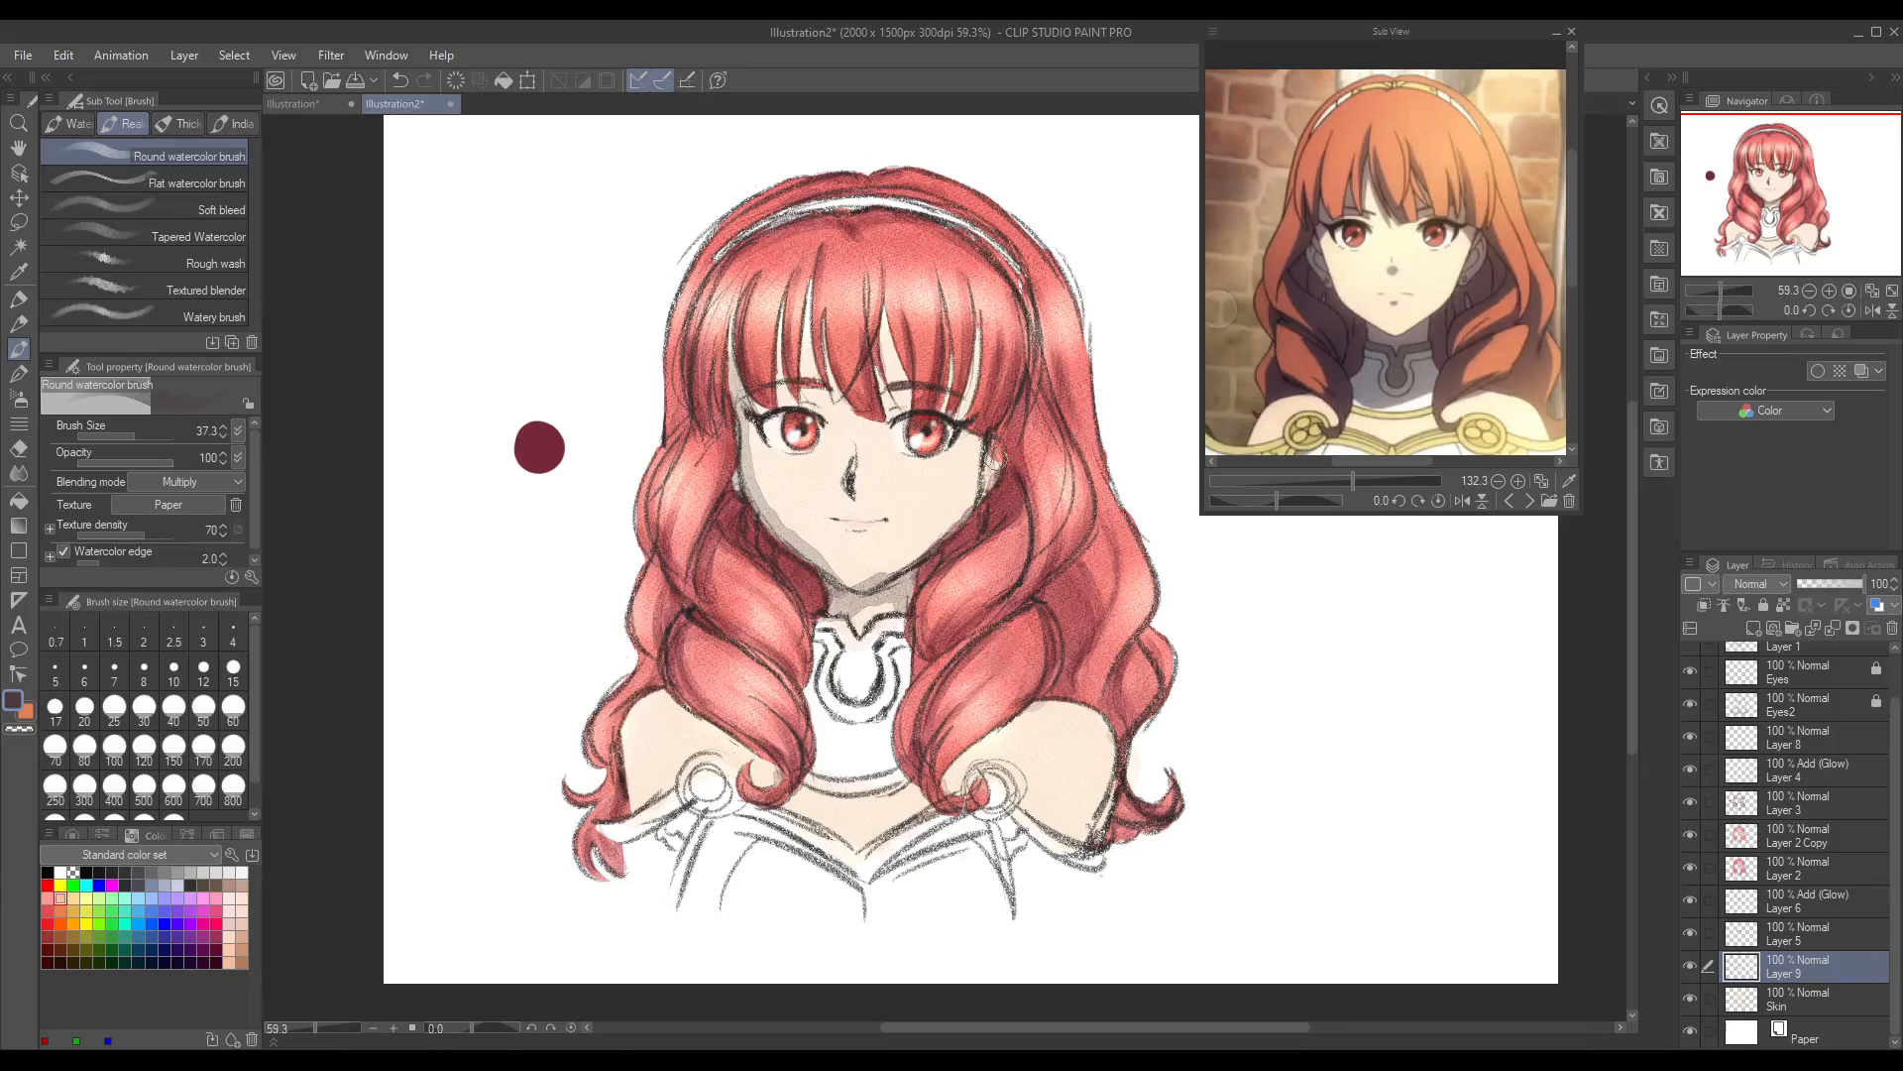
key(ctrl+z)
key(ctrl+z)
key(ctrl+z)
Step: Try the dark violet shadow under the chin and on the shoulder, and undo the strokes
drag(831, 587, 918, 598)
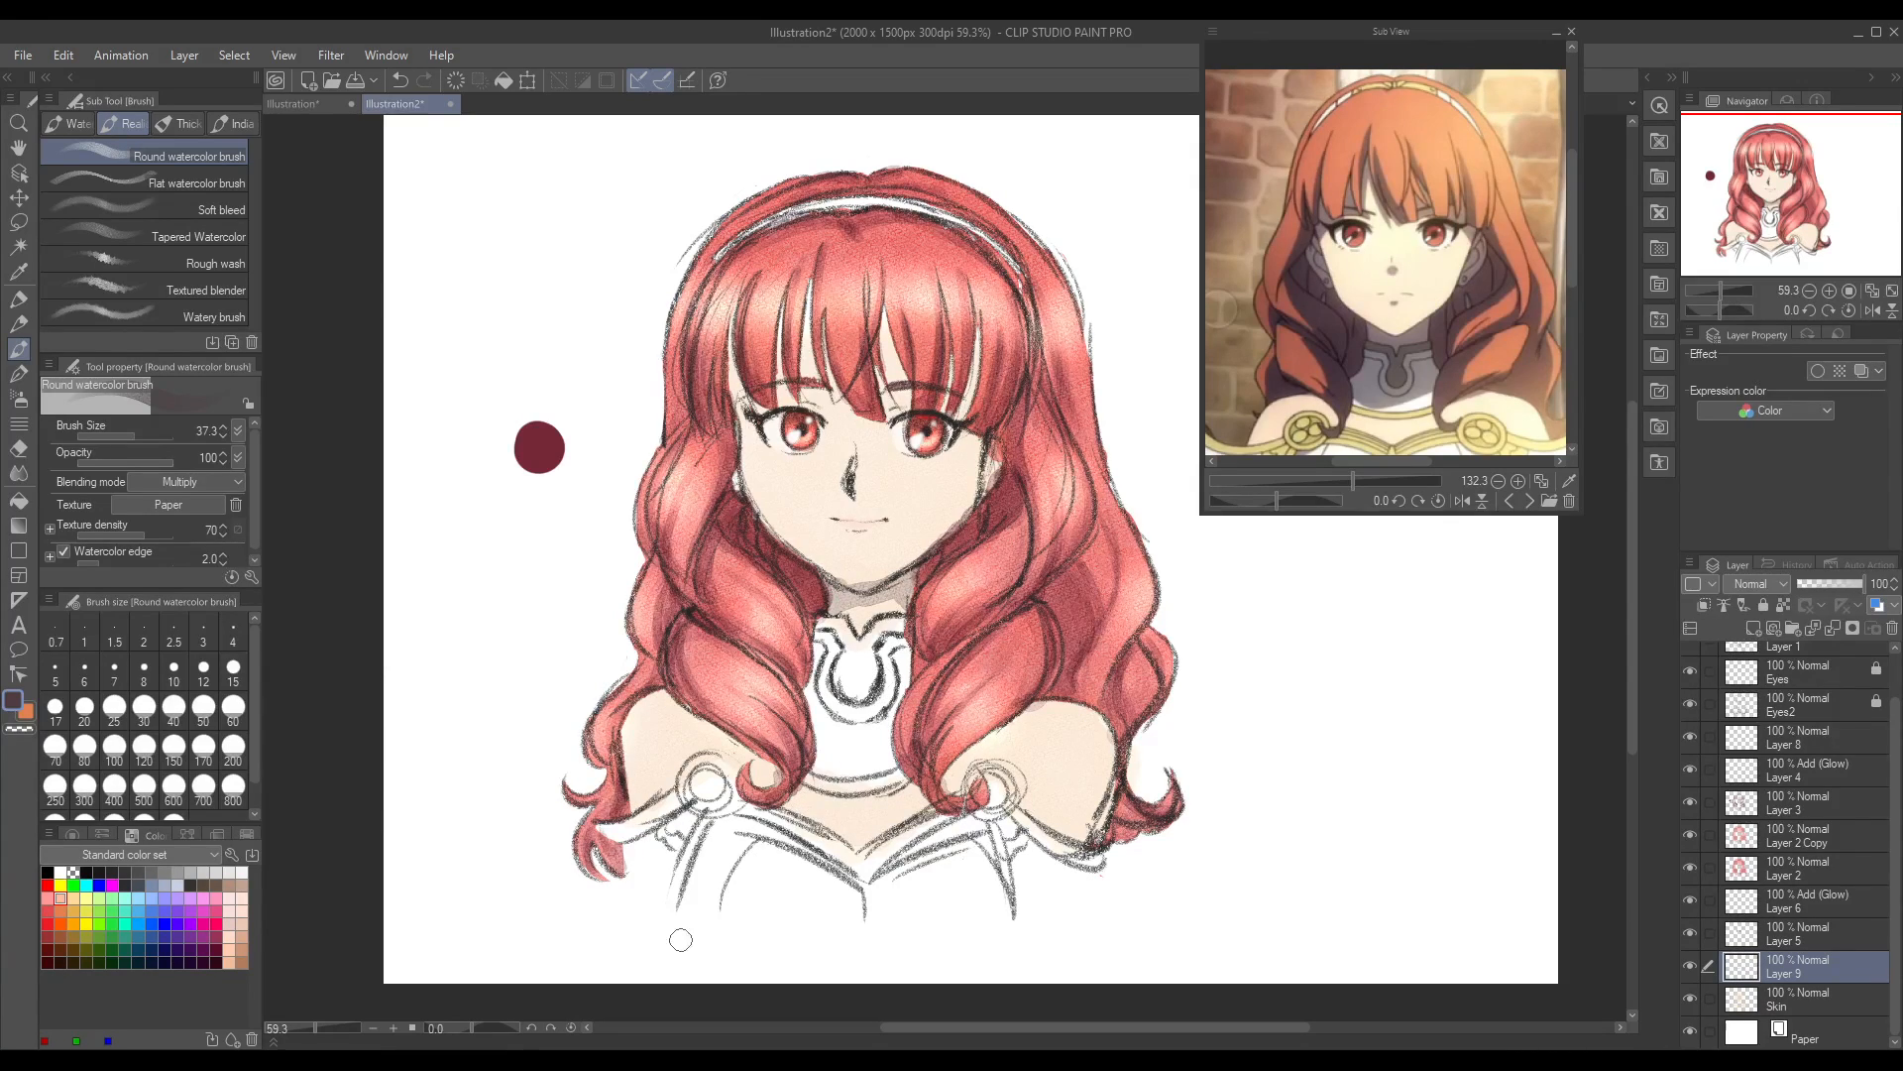
mouse_move(639, 694)
mouse_down()
mouse_move(633, 778)
mouse_move(659, 706)
mouse_move(746, 759)
mouse_up()
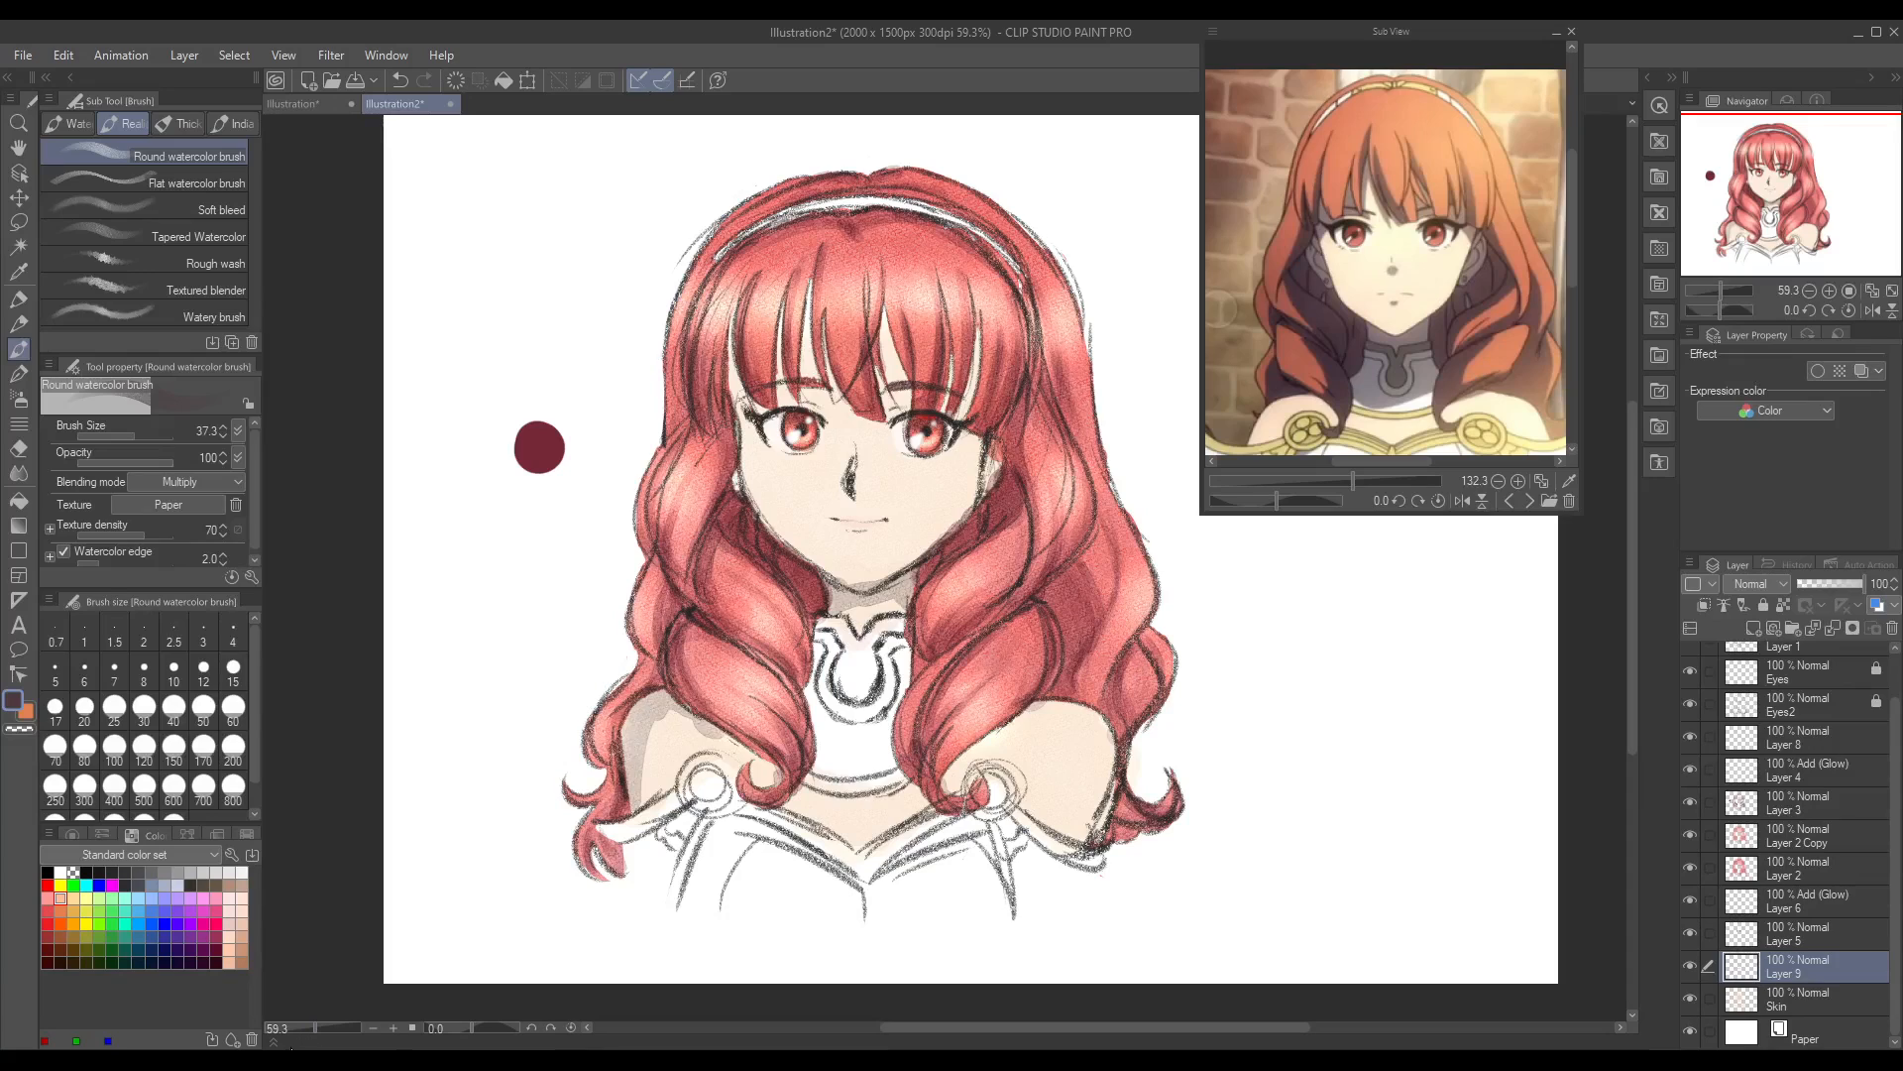
click(304, 1031)
drag(301, 1033, 315, 1030)
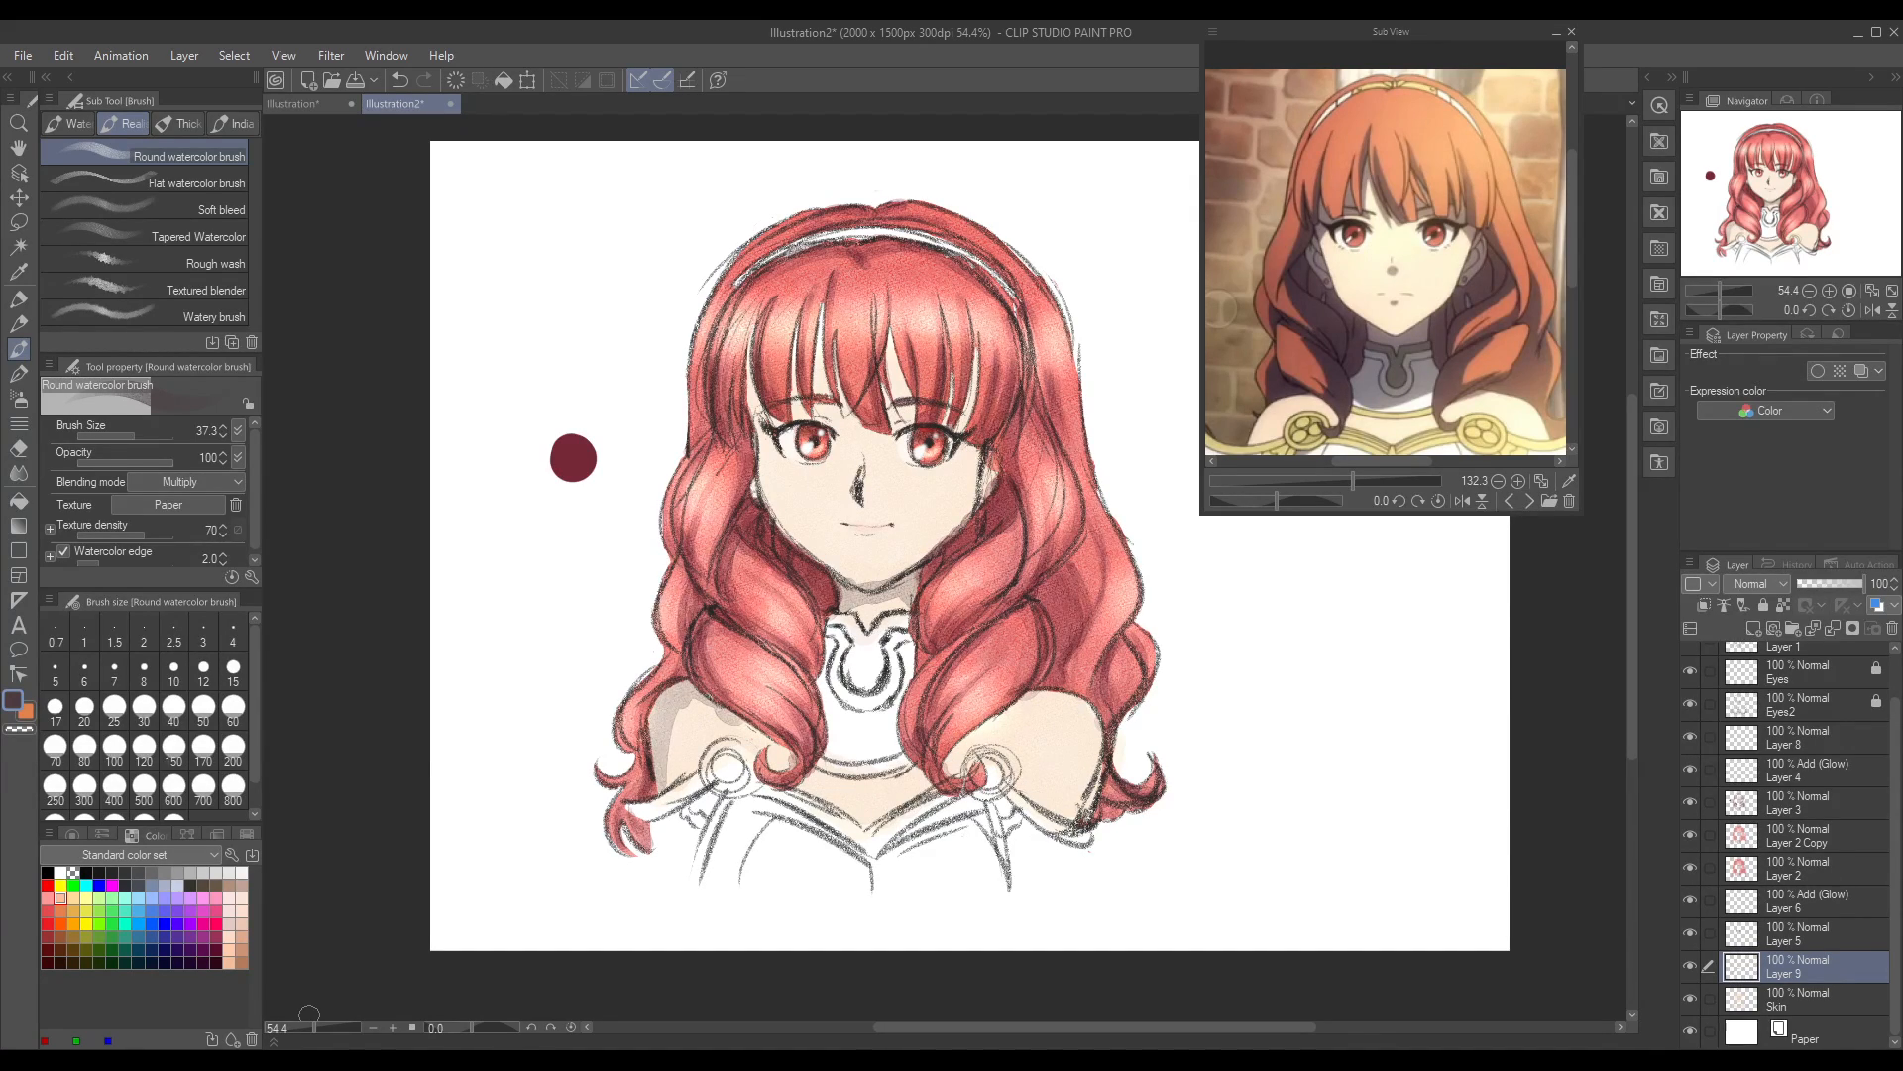
key(ctrl+z)
key(ctrl+z)
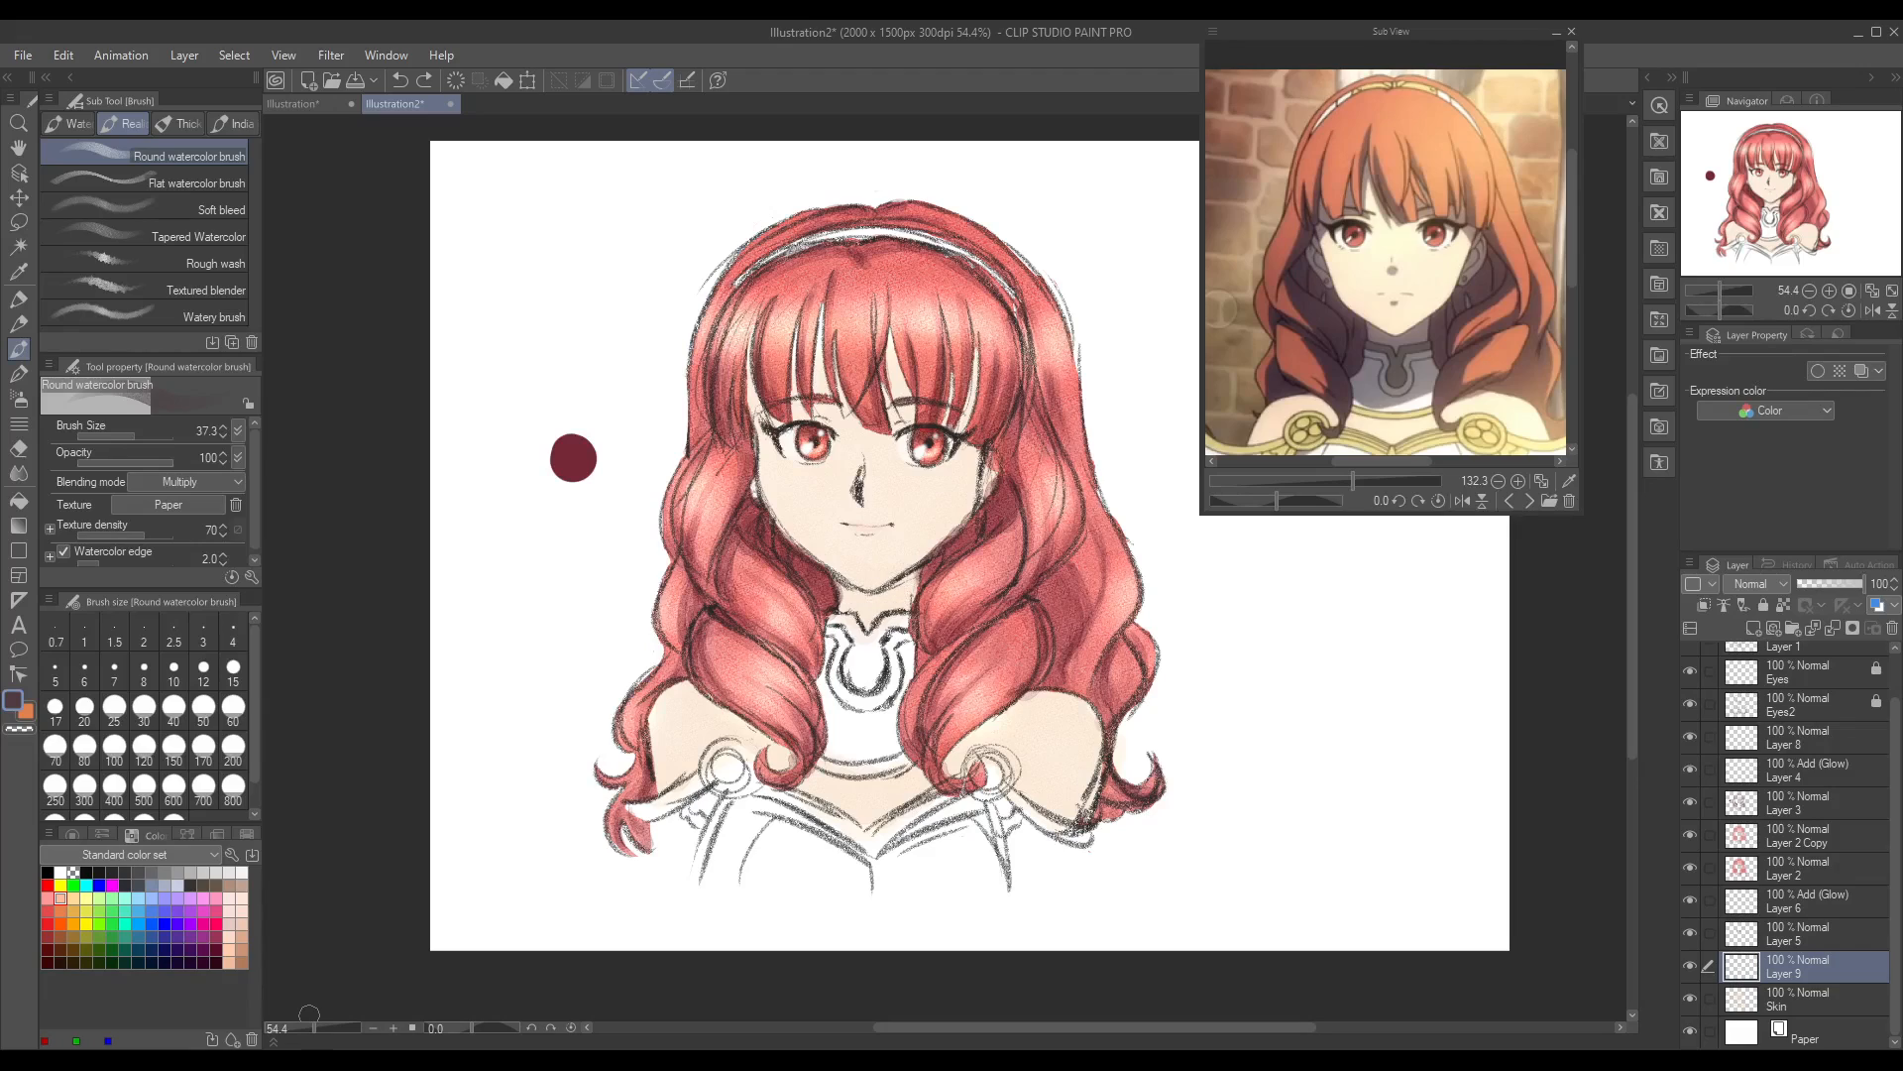
Step: Change the drawing colour to dark maroon, test it as shadow on the face, neck and shoulder, and undo the test strokes
click(13, 703)
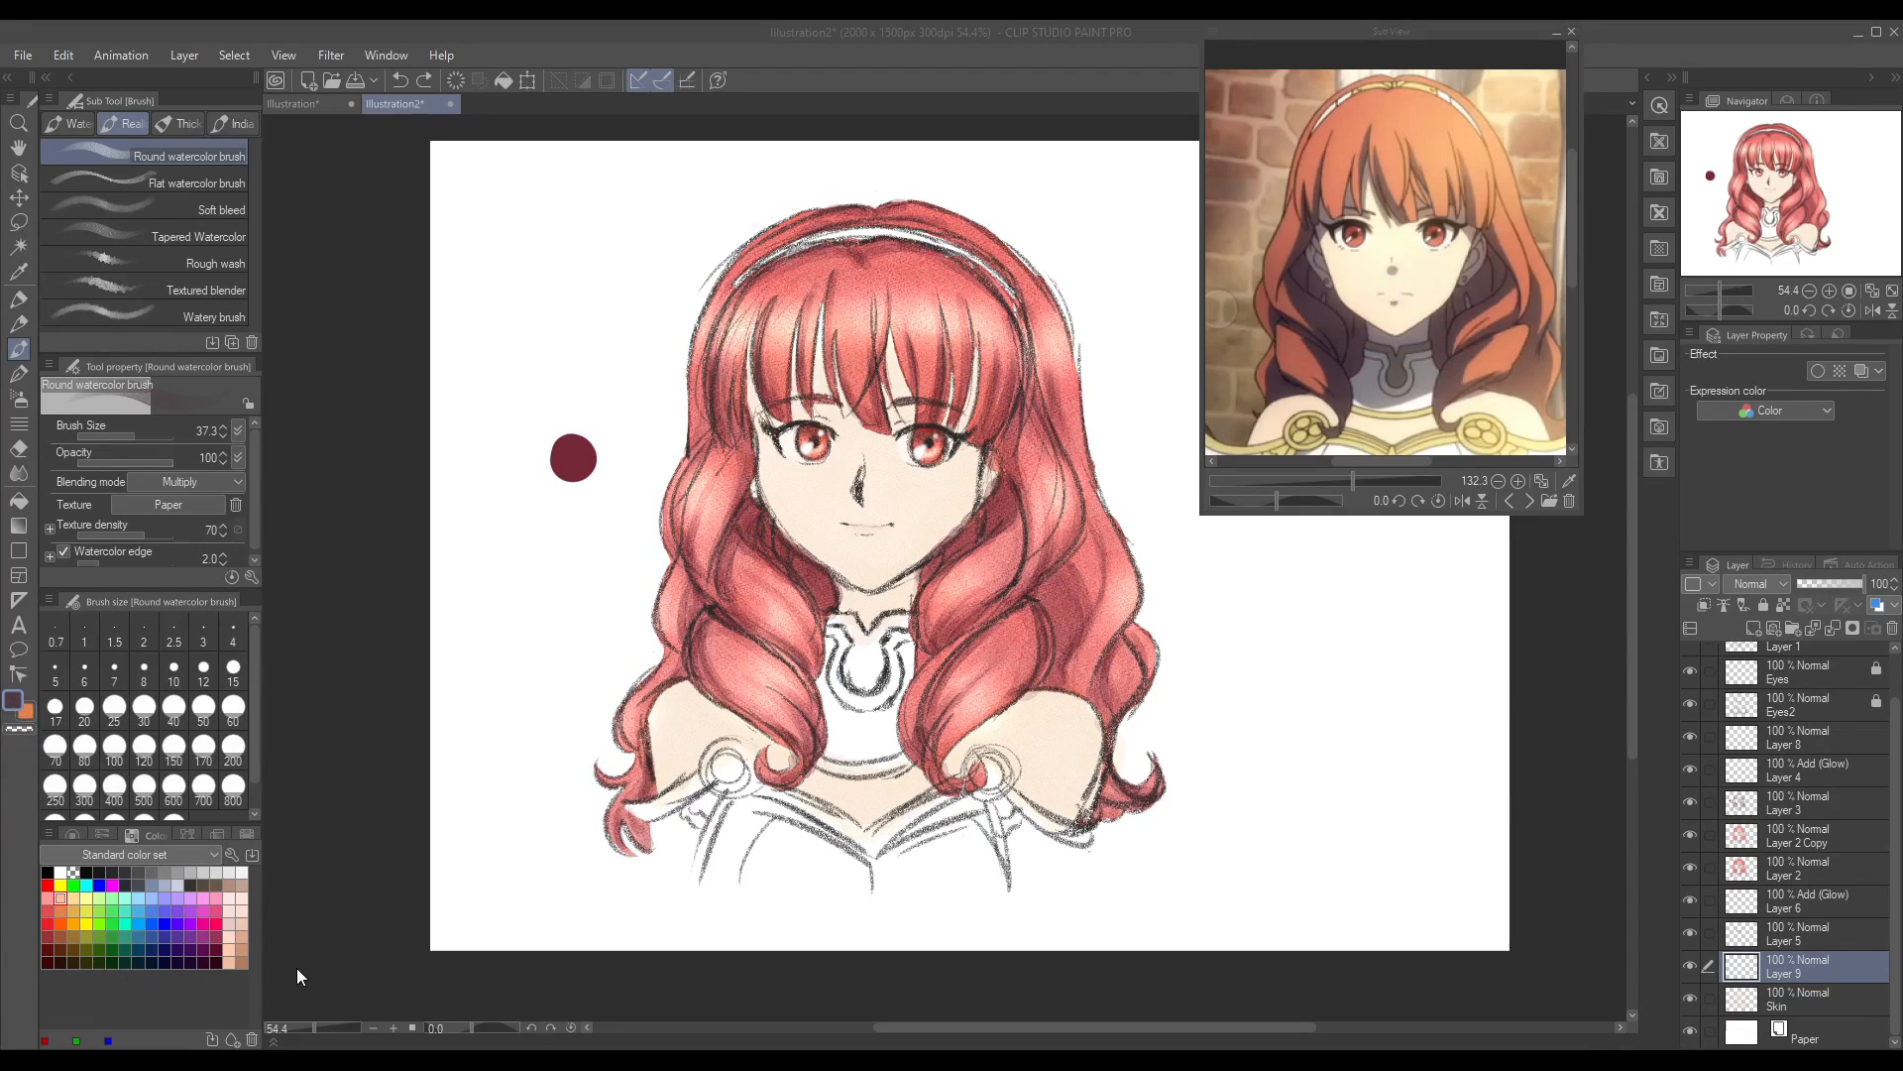
click(1646, 460)
mouse_move(756, 445)
mouse_down()
mouse_move(821, 559)
mouse_move(886, 570)
mouse_move(843, 595)
mouse_move(907, 583)
mouse_move(862, 595)
mouse_move(882, 592)
mouse_up()
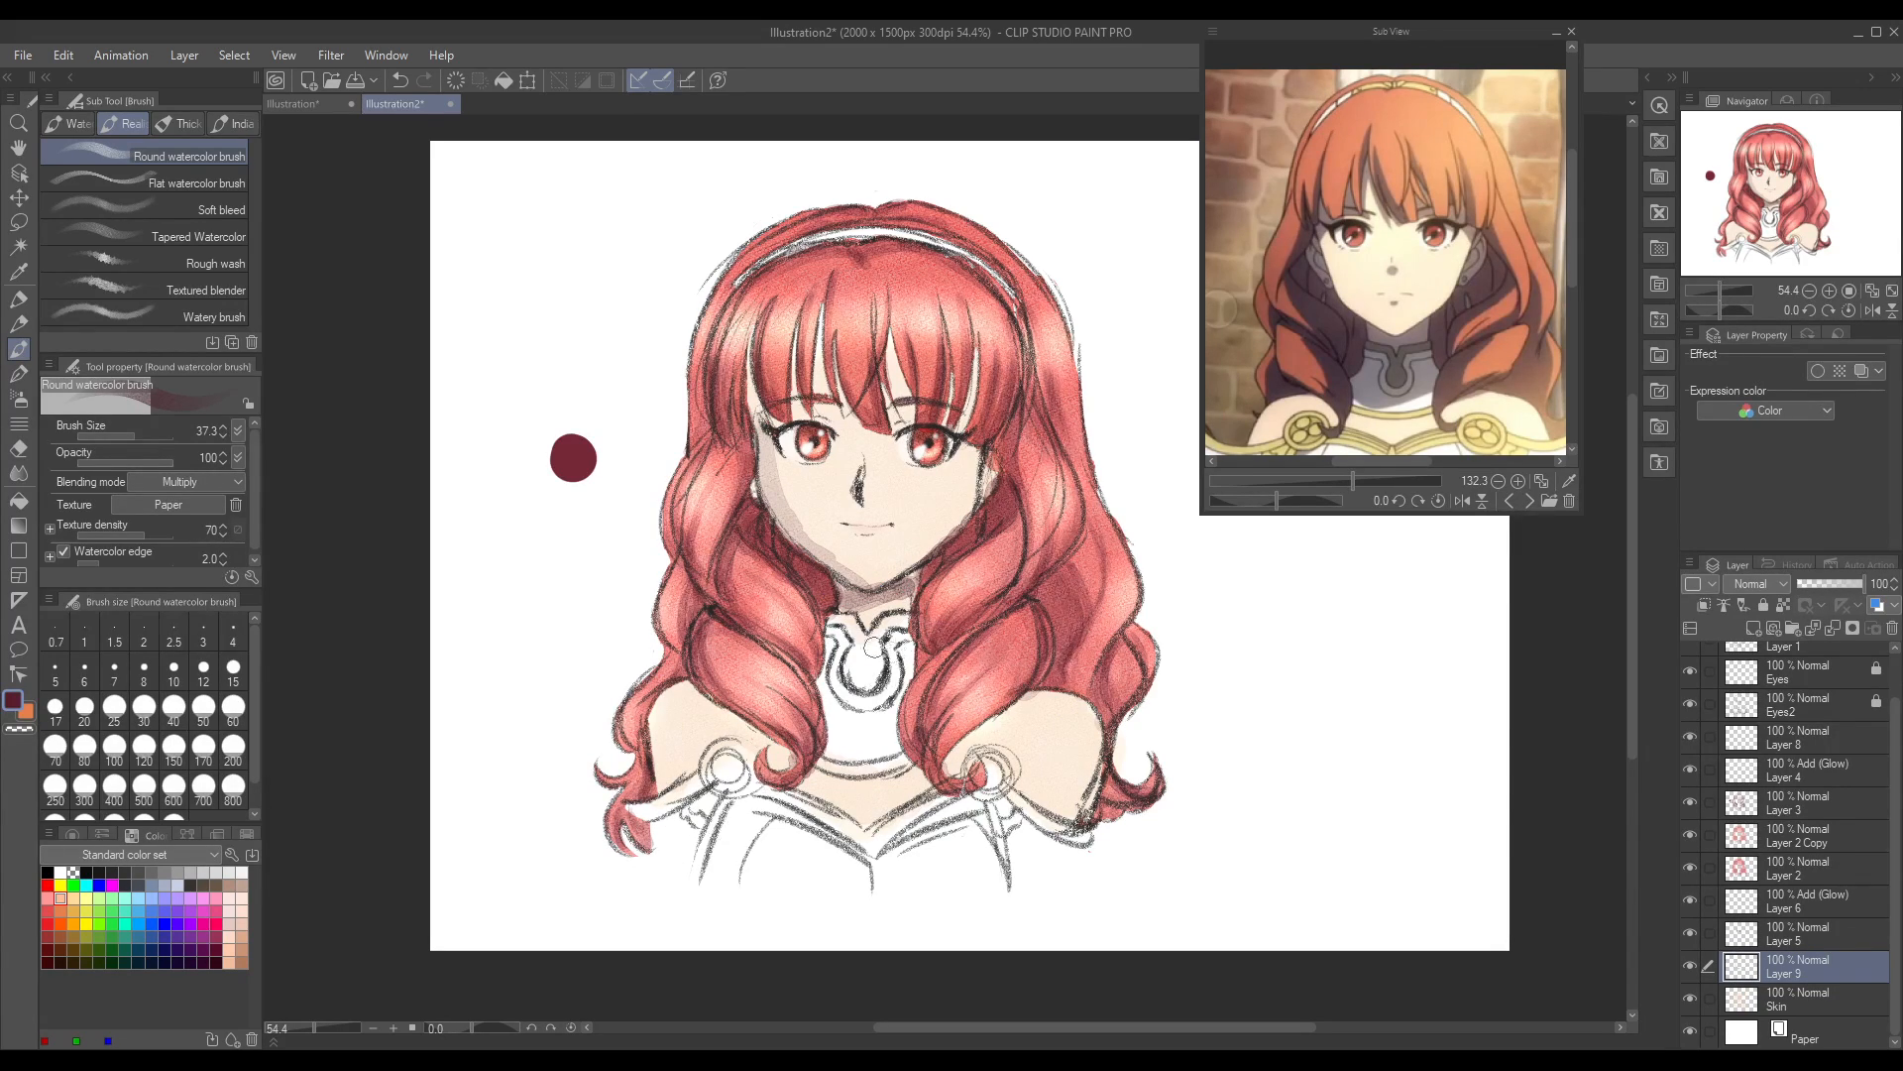
mouse_move(649, 712)
mouse_down()
mouse_move(659, 758)
mouse_move(694, 684)
mouse_move(657, 794)
mouse_move(709, 692)
mouse_up()
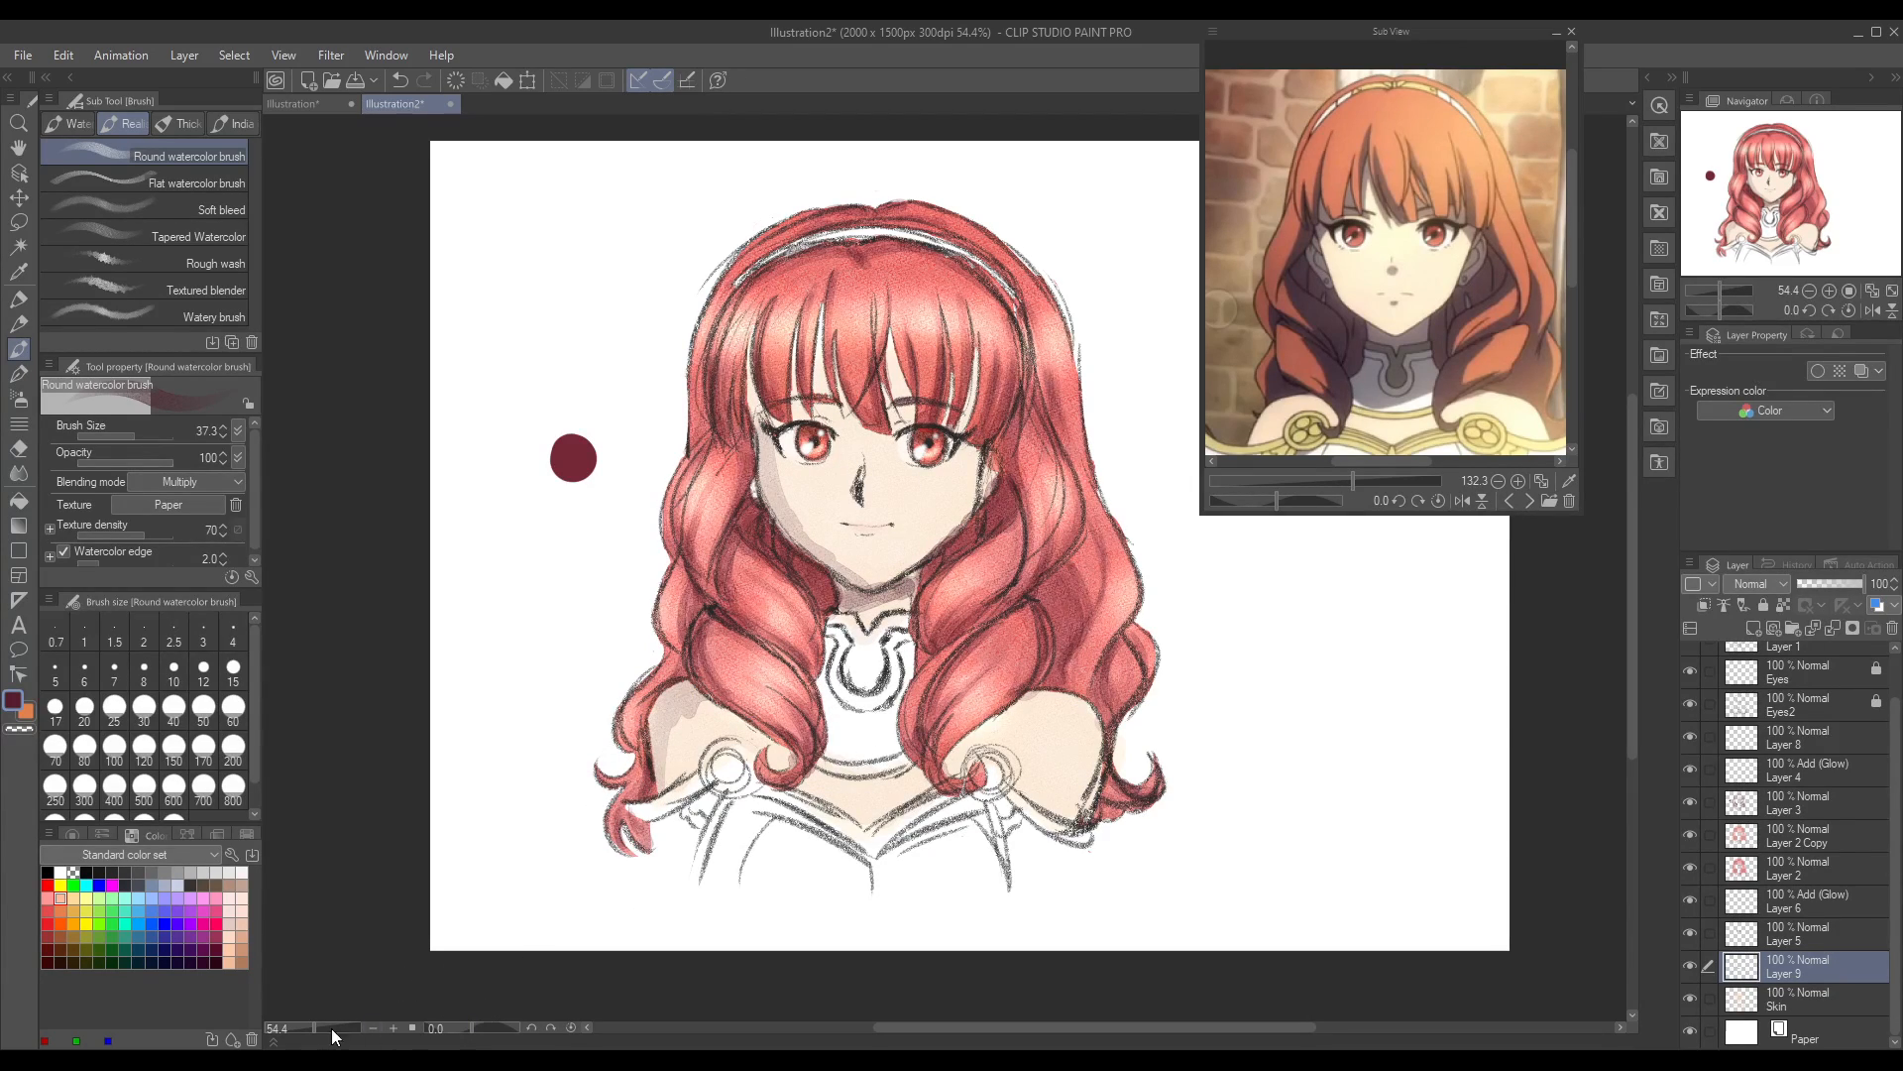
drag(313, 1031, 302, 1033)
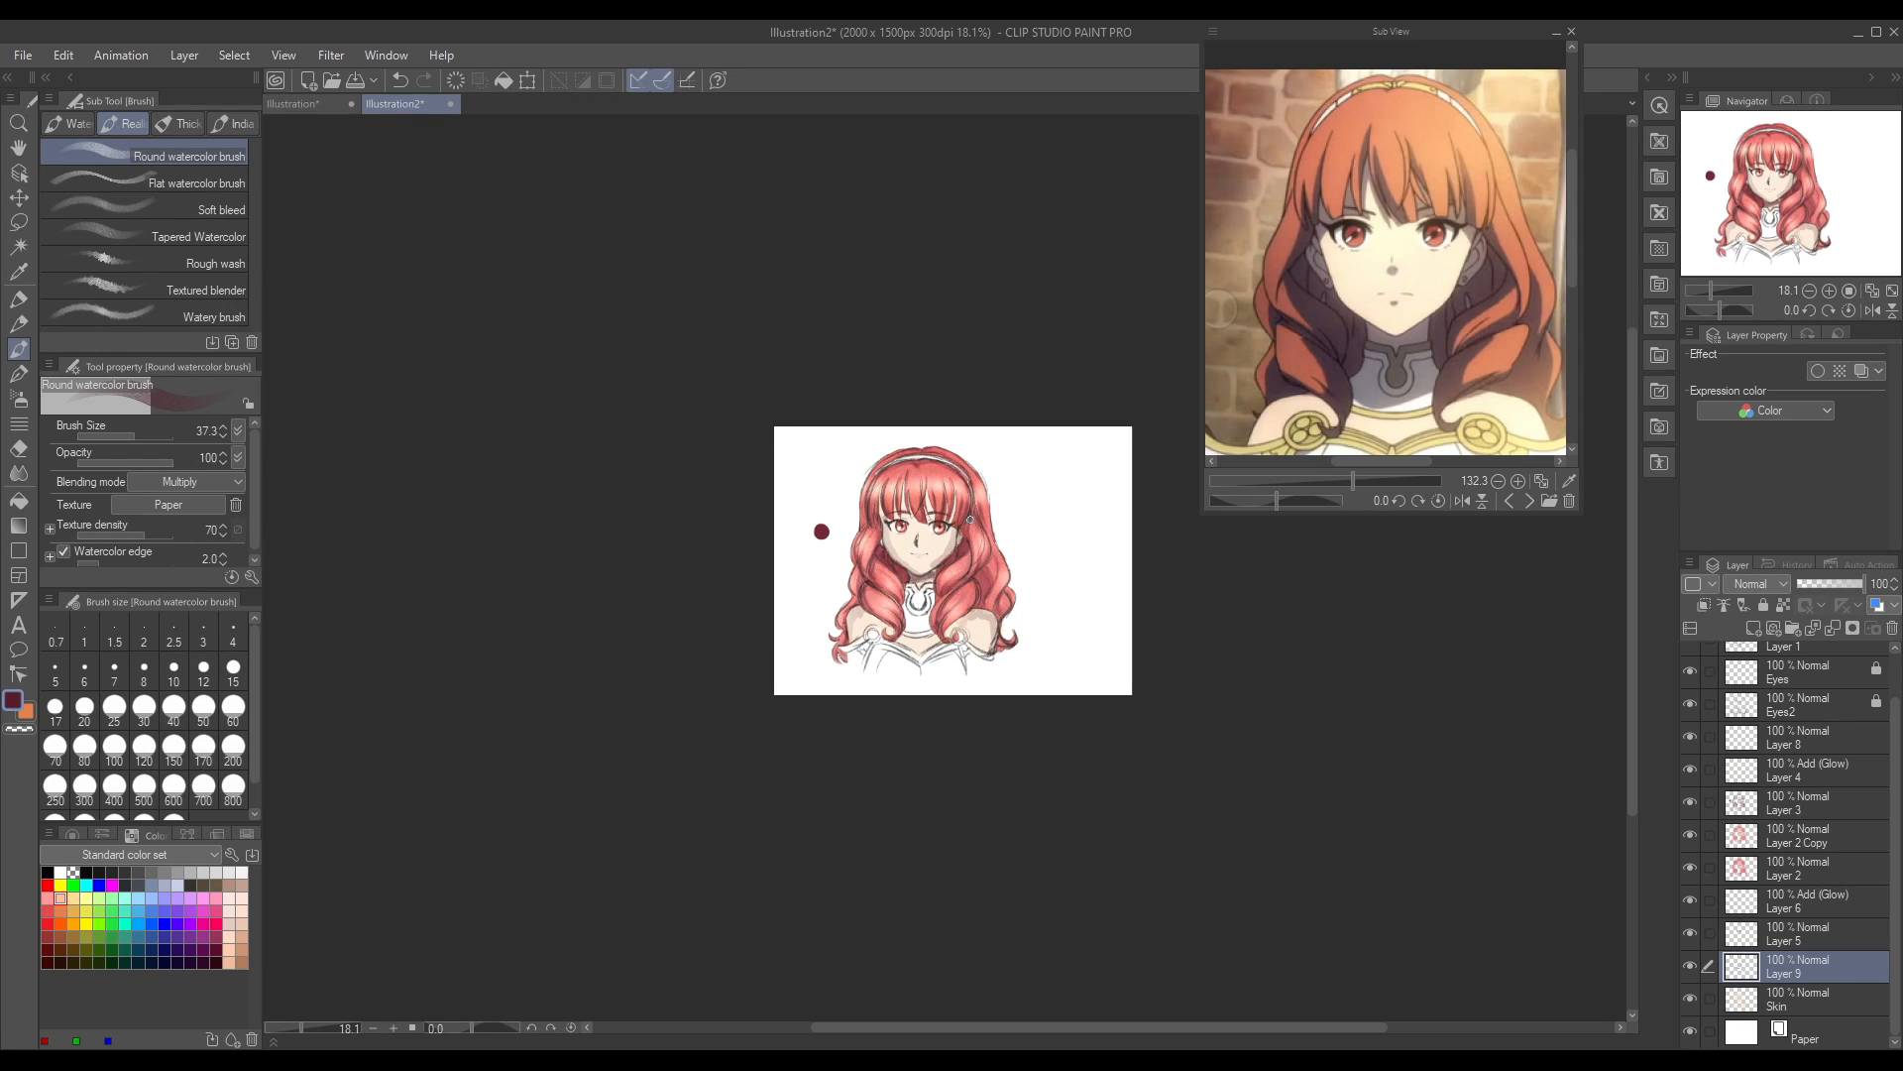
key(ctrl+z)
key(ctrl+z)
key(ctrl+z)
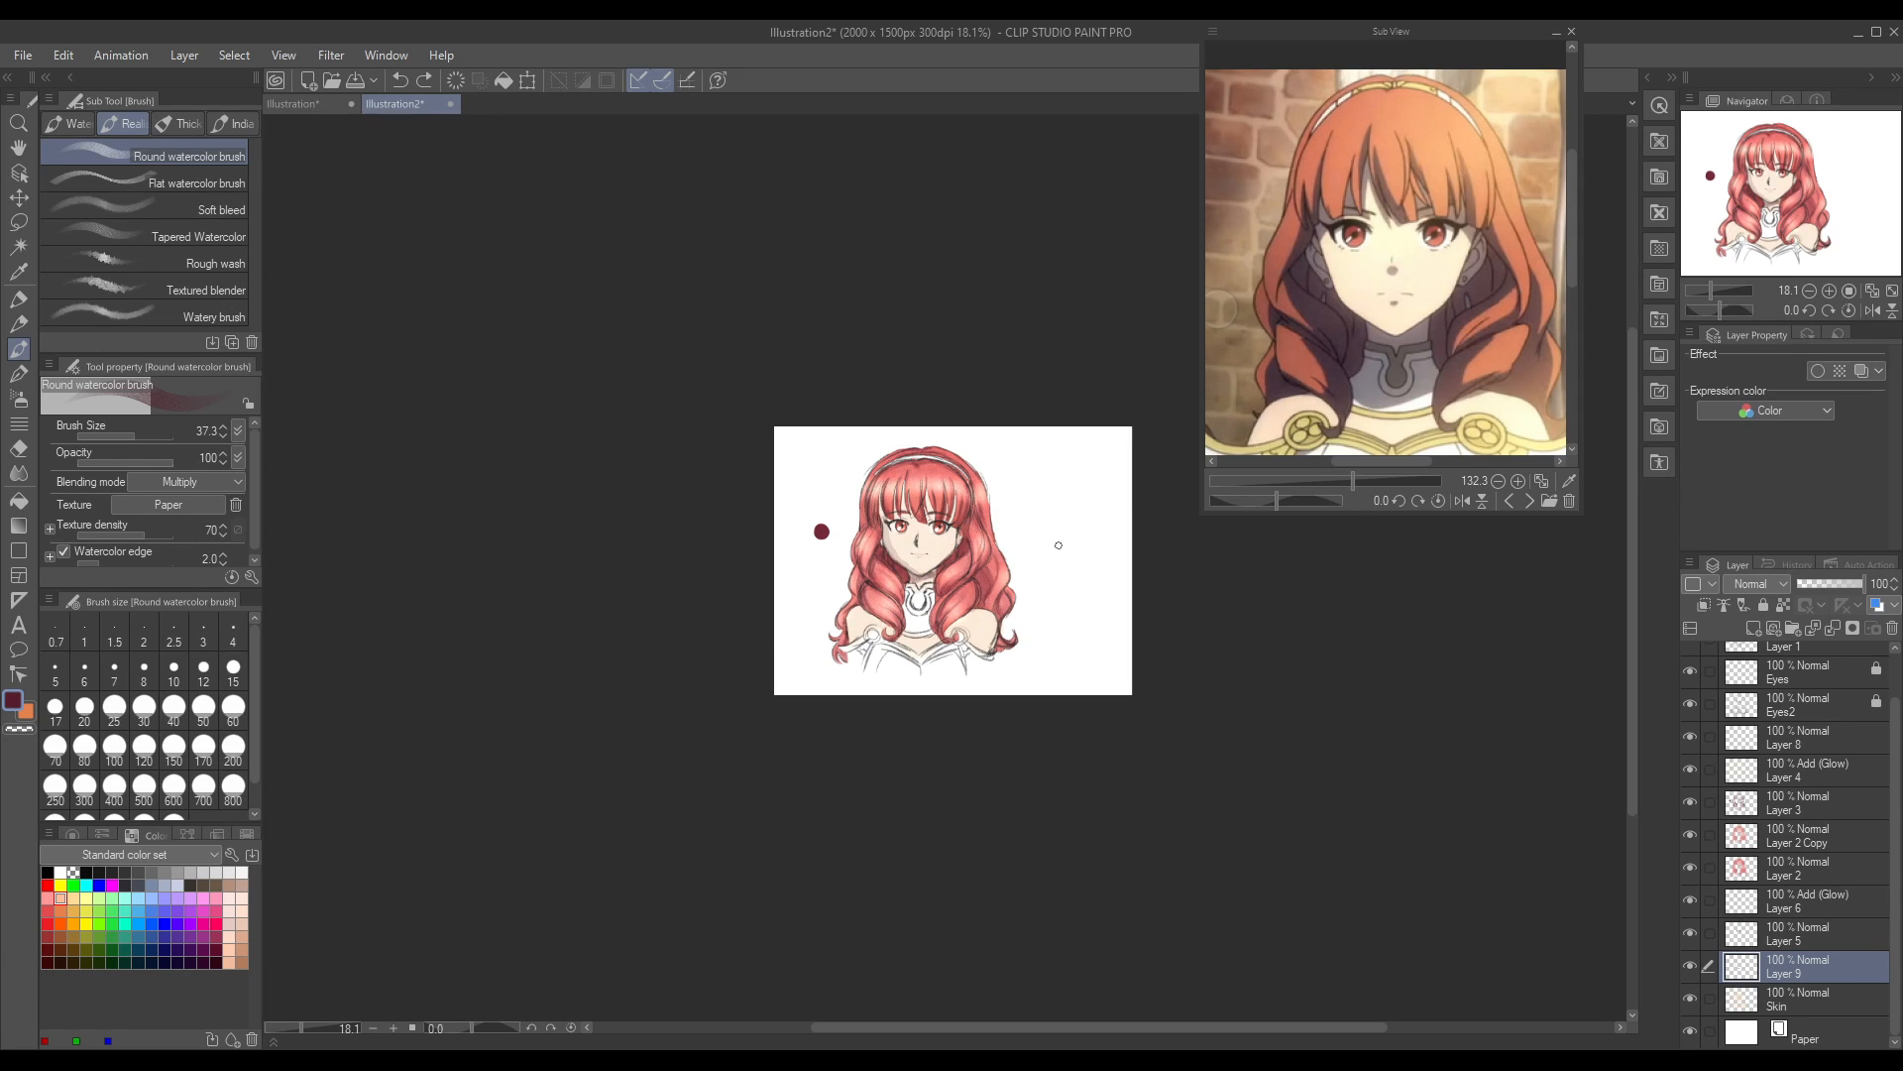
drag(300, 1028, 314, 1031)
key(ctrl+z)
key(ctrl+z)
key(ctrl+z)
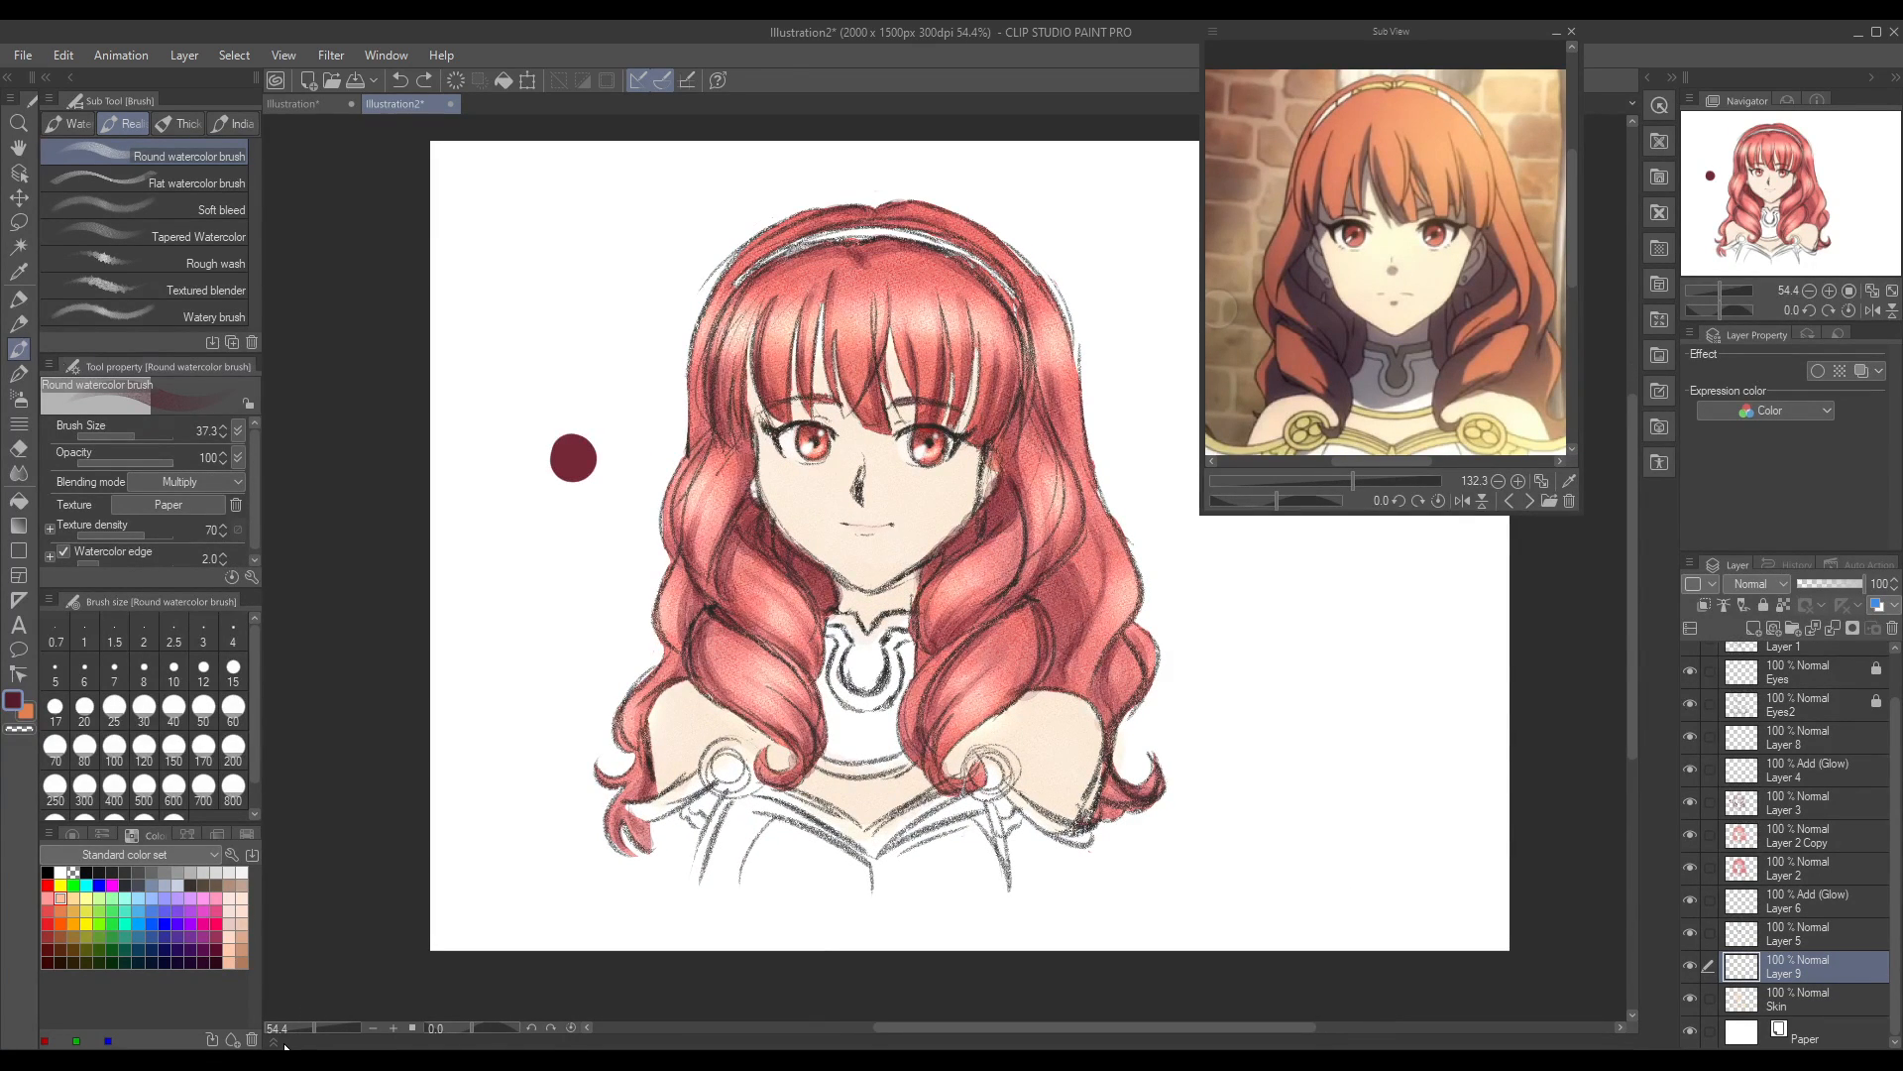
Step: Draw a dark maroon swatch labelled as skin shadow beside the portrait with the Milli pen at size 24.8
click(19, 299)
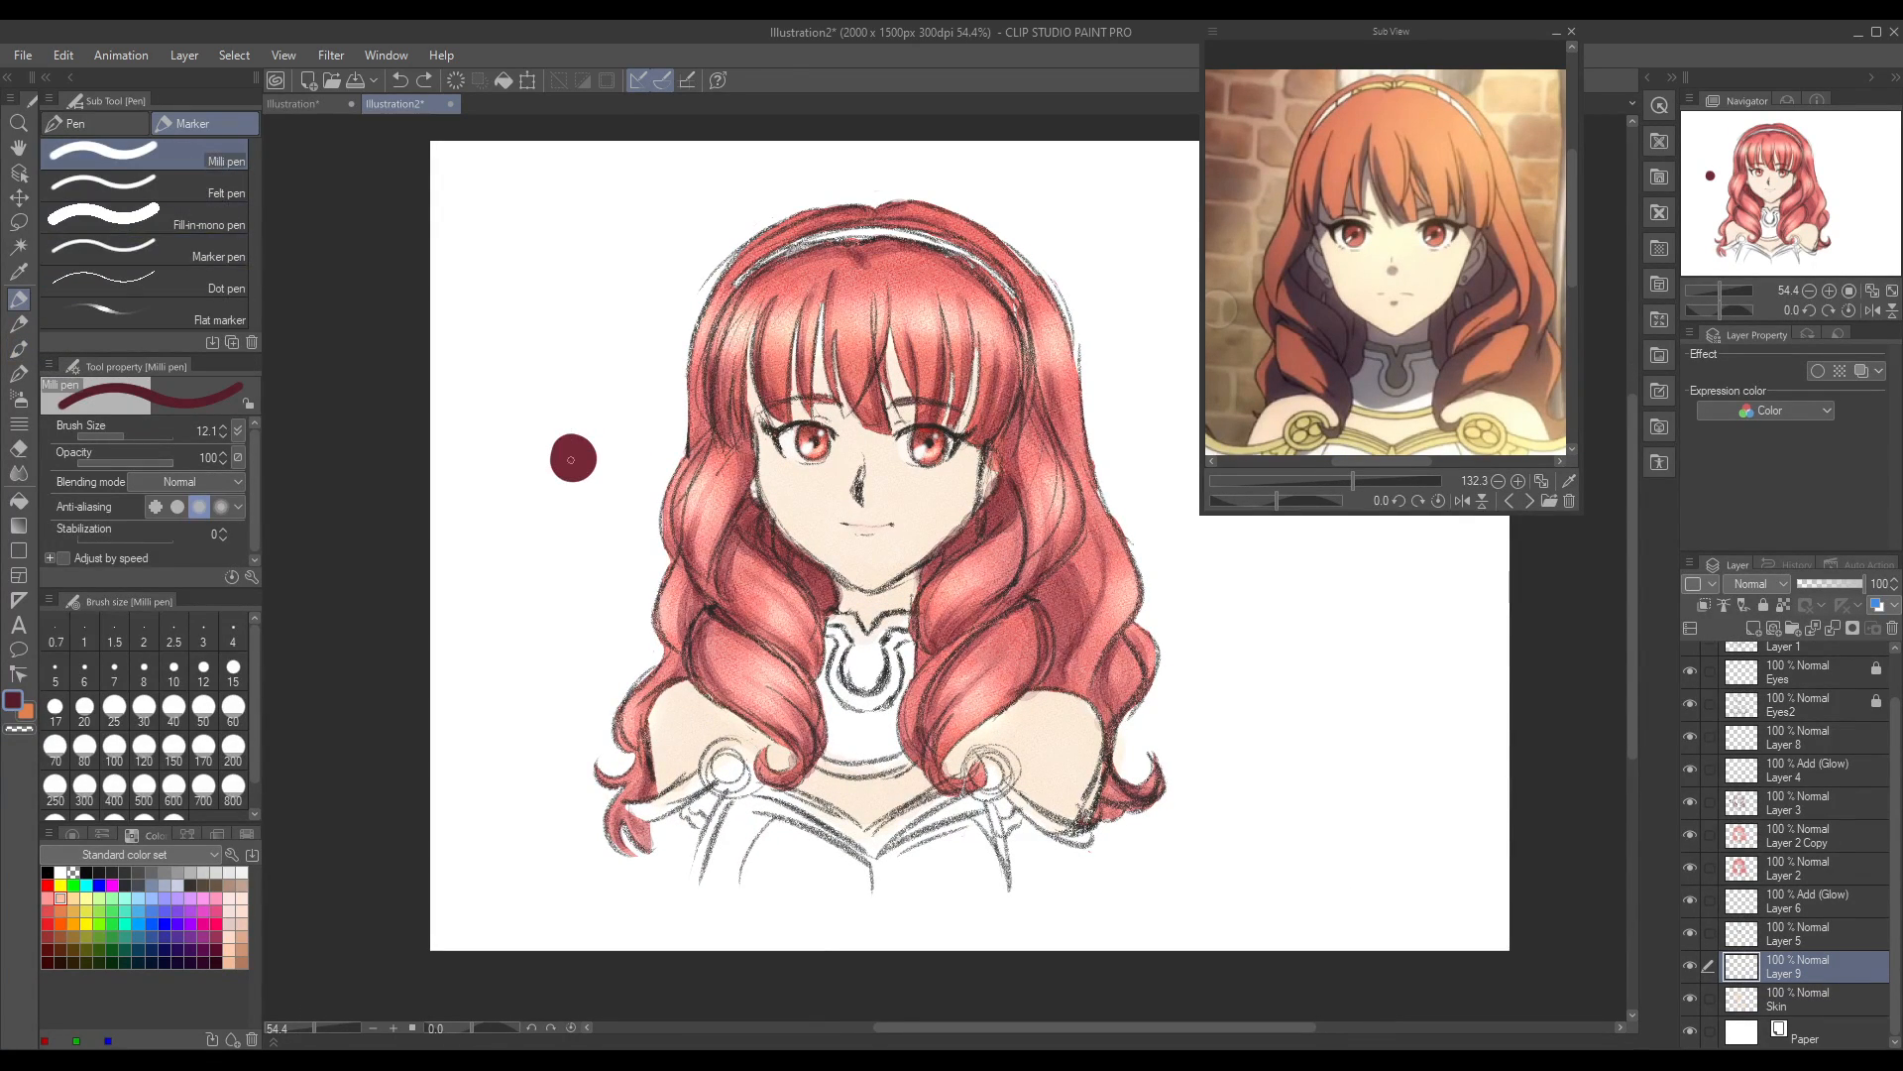
drag(119, 437, 130, 437)
mouse_move(560, 555)
mouse_down()
mouse_move(494, 576)
mouse_move(503, 549)
mouse_move(533, 536)
mouse_move(482, 635)
mouse_move(553, 565)
mouse_up()
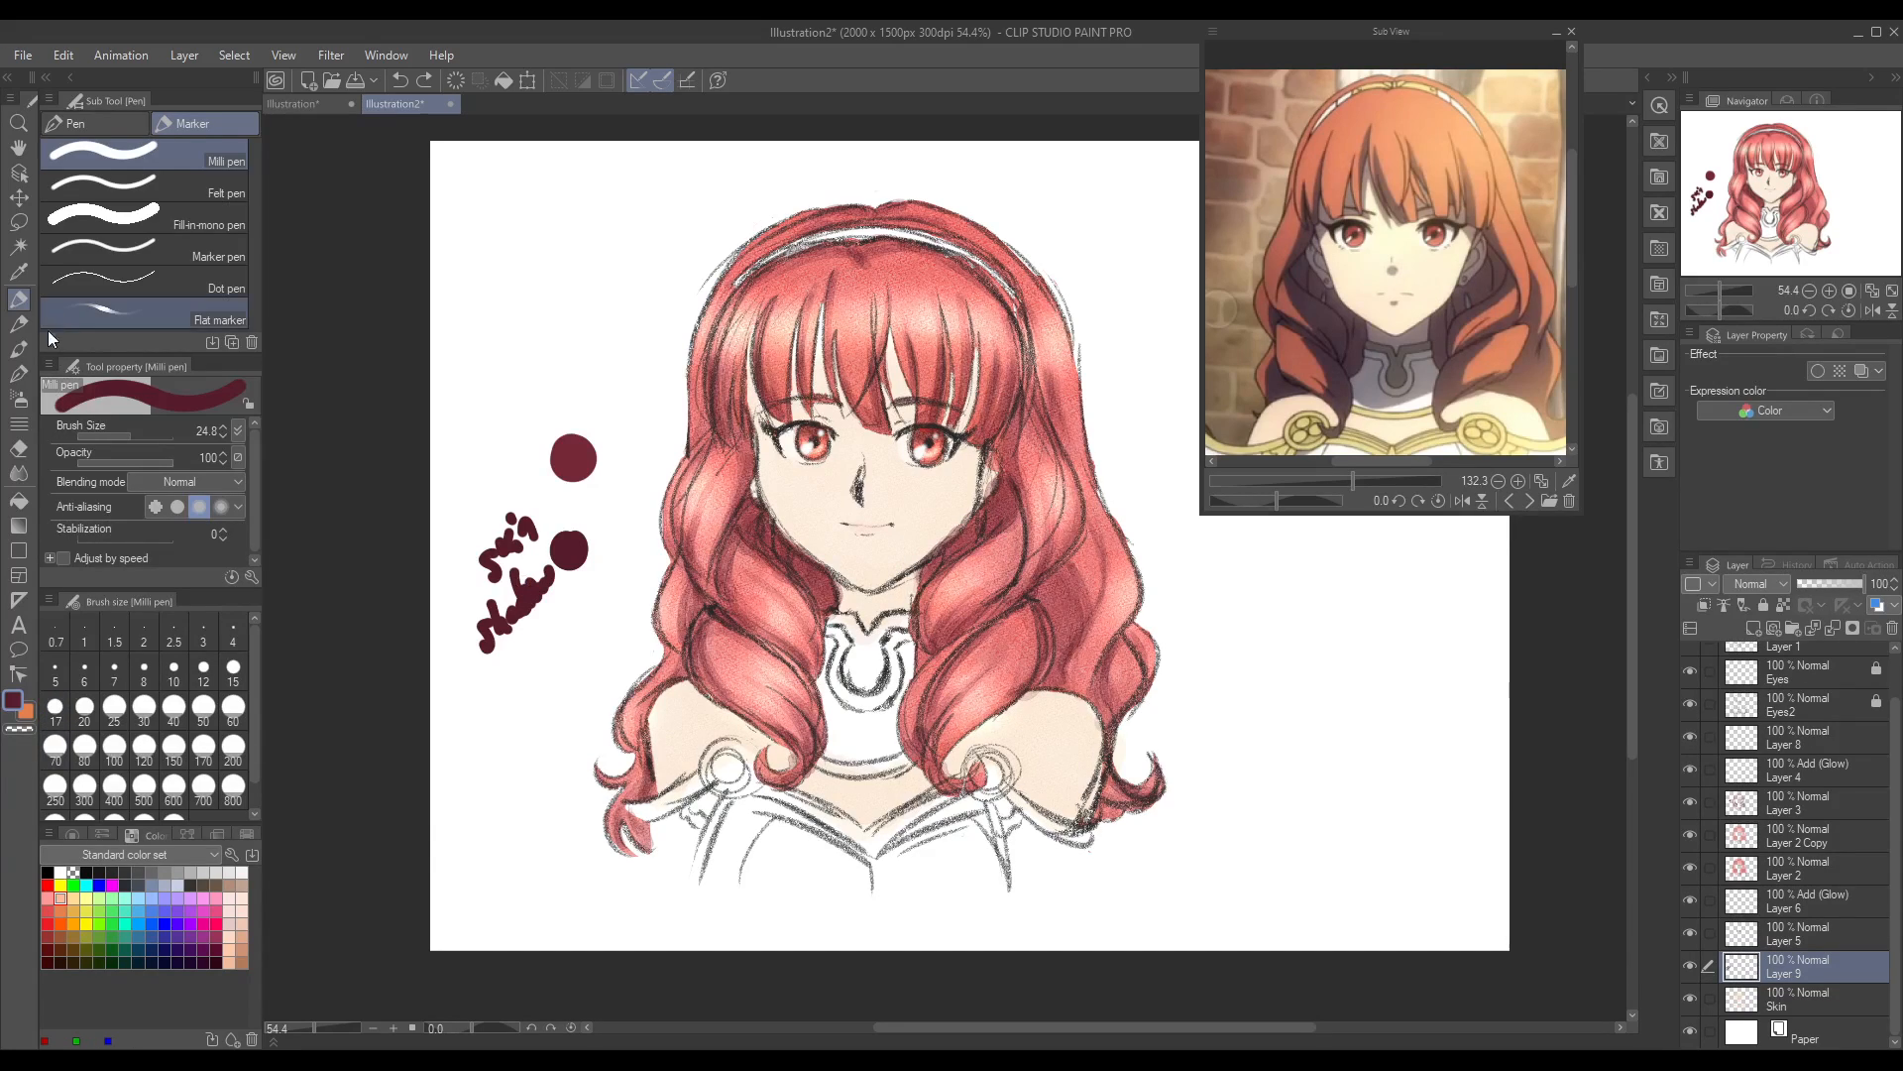
Step: Shade both sides of the face and the forehead between the bangs on Layer 9 with the Round watercolor brush
click(18, 349)
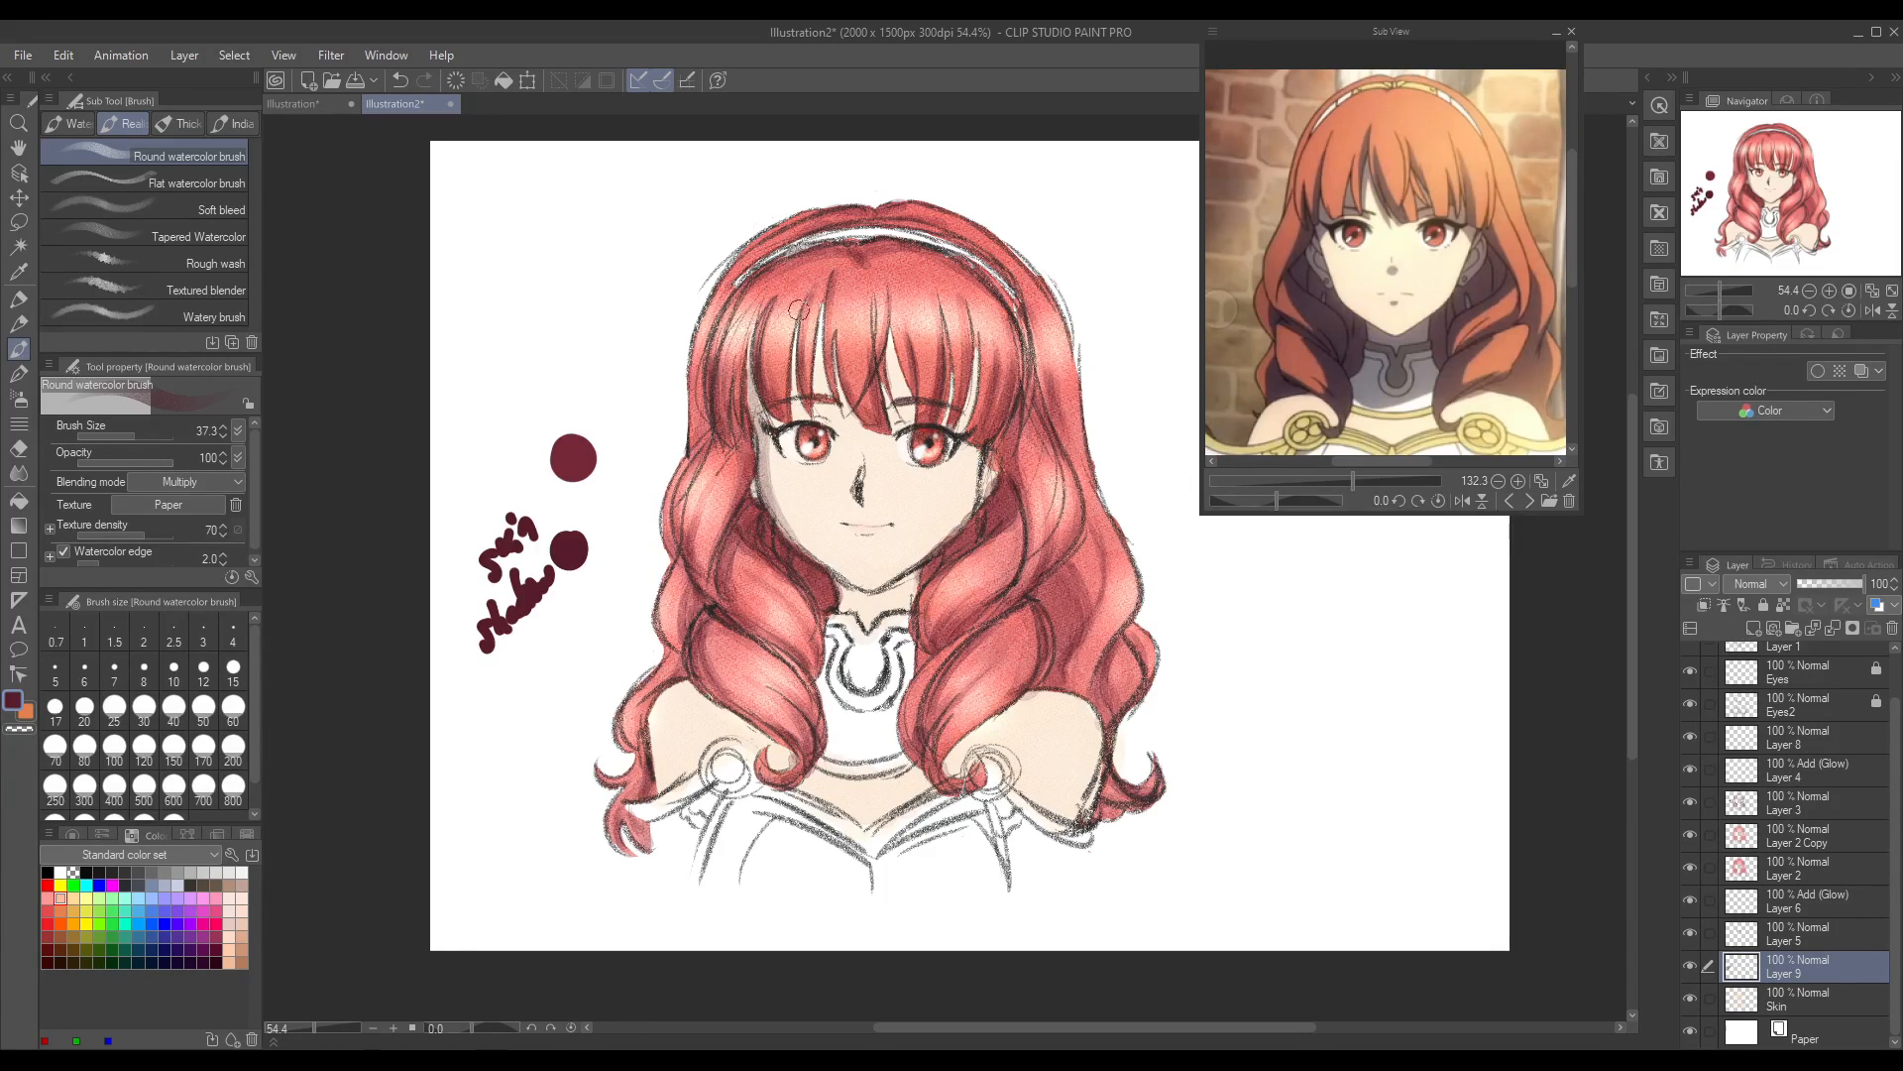
mouse_move(979, 453)
mouse_down()
mouse_move(928, 554)
mouse_move(983, 445)
mouse_move(964, 515)
mouse_up()
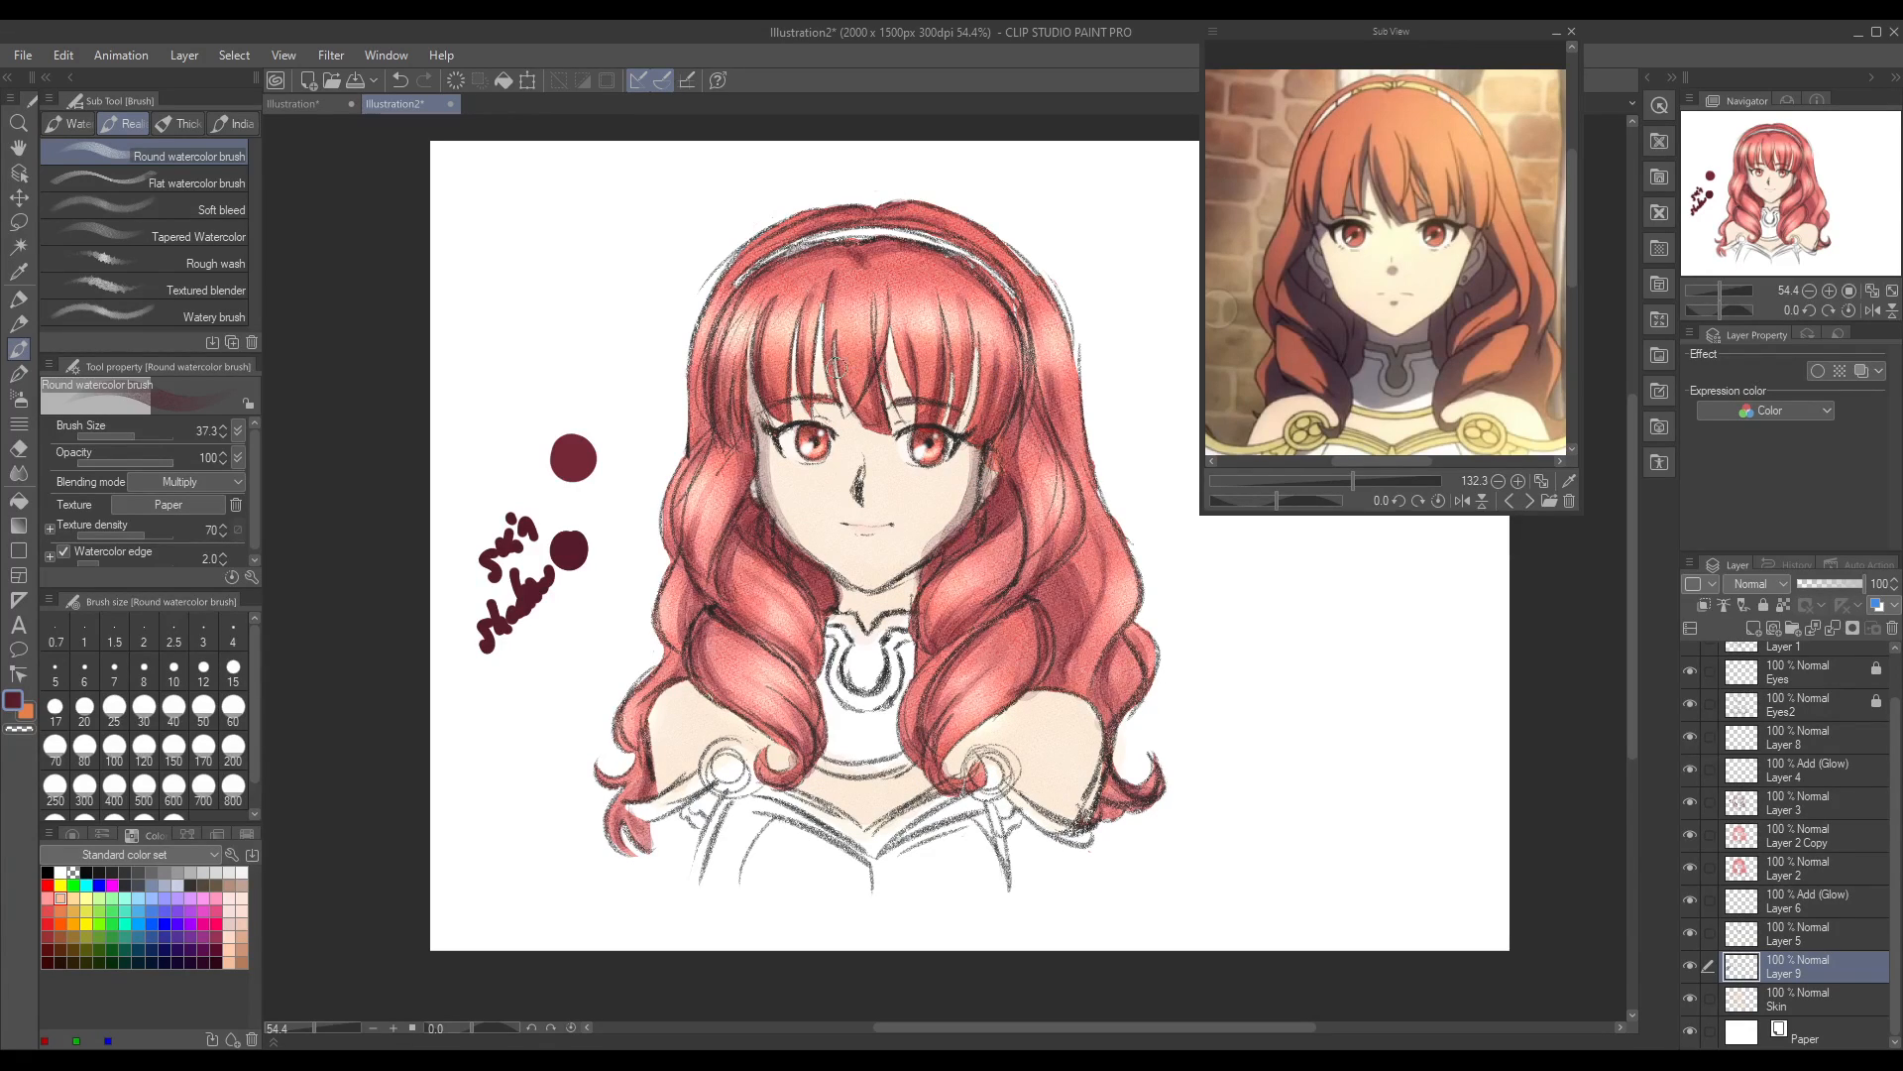
mouse_move(811, 398)
mouse_down()
mouse_move(831, 277)
mouse_move(817, 367)
mouse_move(816, 321)
mouse_move(790, 378)
mouse_move(843, 290)
mouse_move(789, 359)
mouse_move(764, 363)
mouse_move(750, 334)
mouse_move(765, 450)
mouse_up()
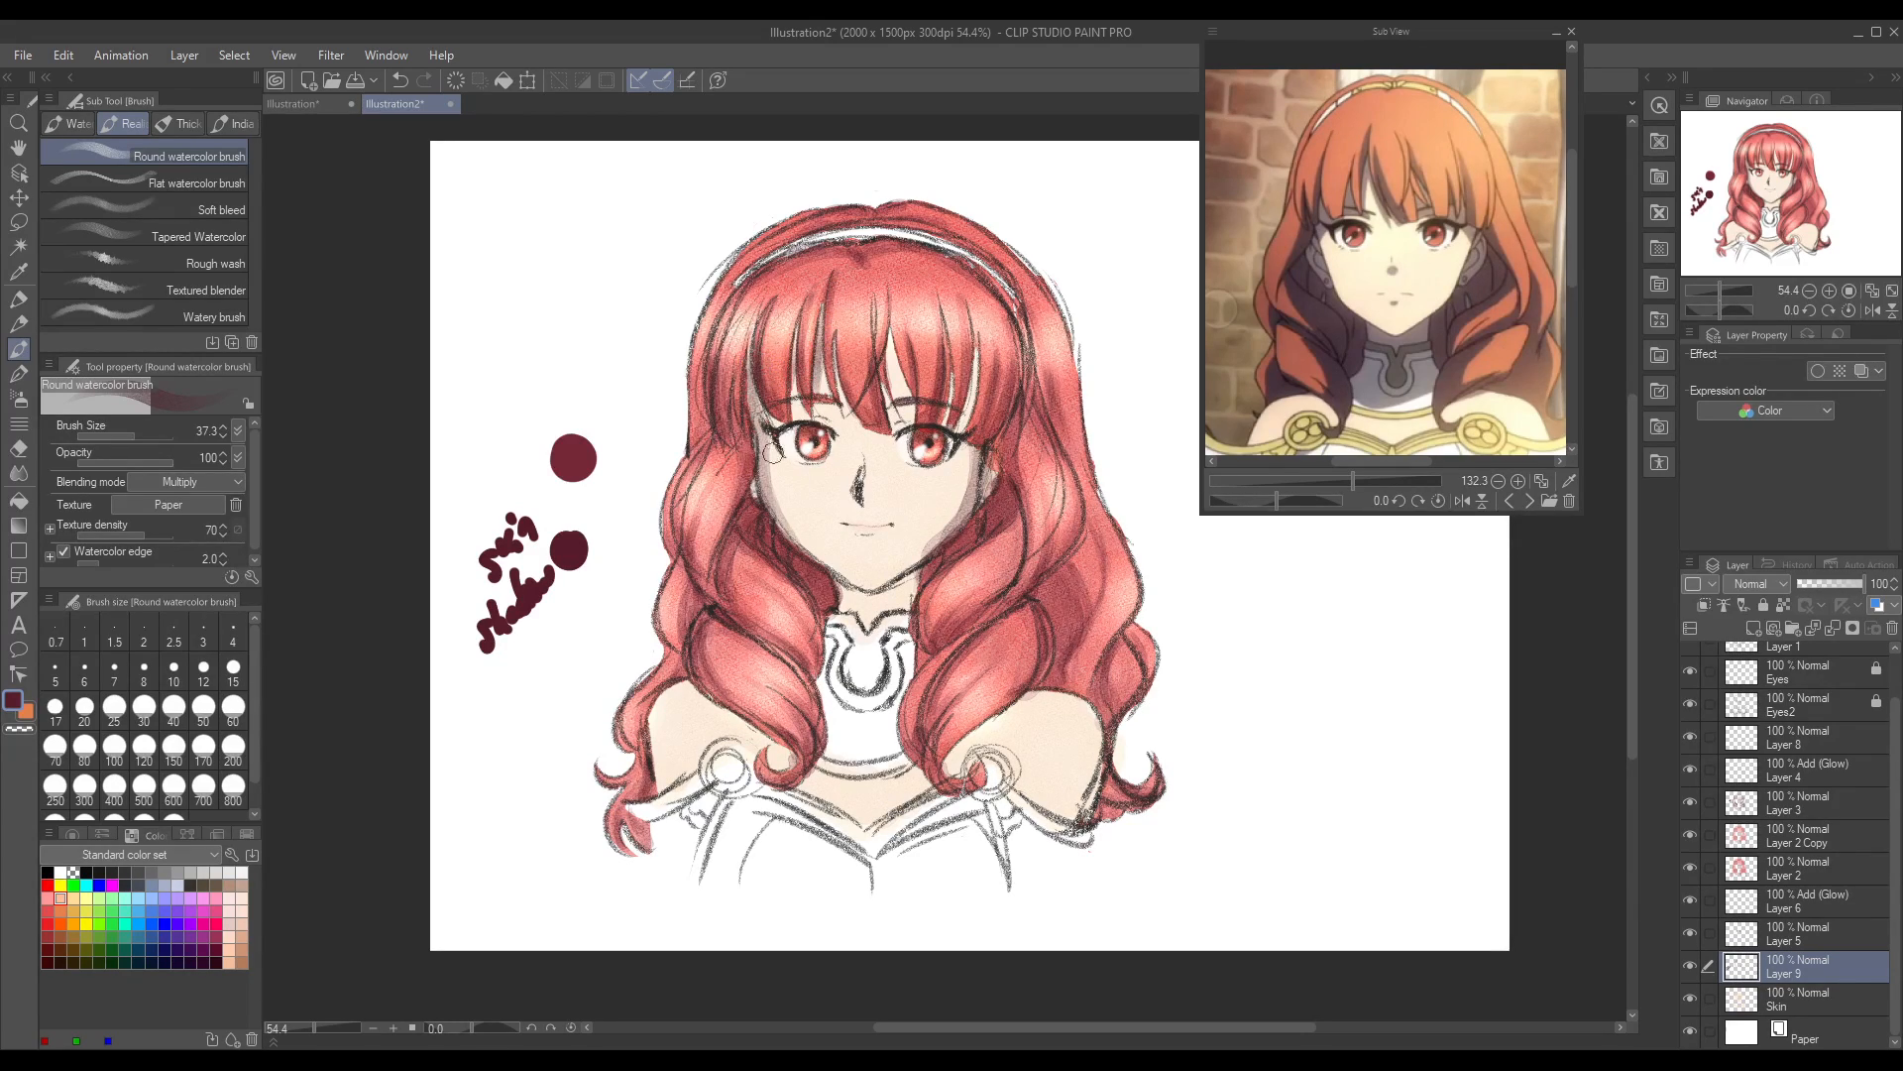
mouse_move(880, 344)
mouse_down()
mouse_move(899, 411)
mouse_move(887, 324)
mouse_move(917, 415)
mouse_move(960, 381)
mouse_move(947, 395)
mouse_move(975, 331)
mouse_move(970, 368)
mouse_move(921, 282)
mouse_move(937, 325)
mouse_move(894, 330)
mouse_move(899, 370)
mouse_up()
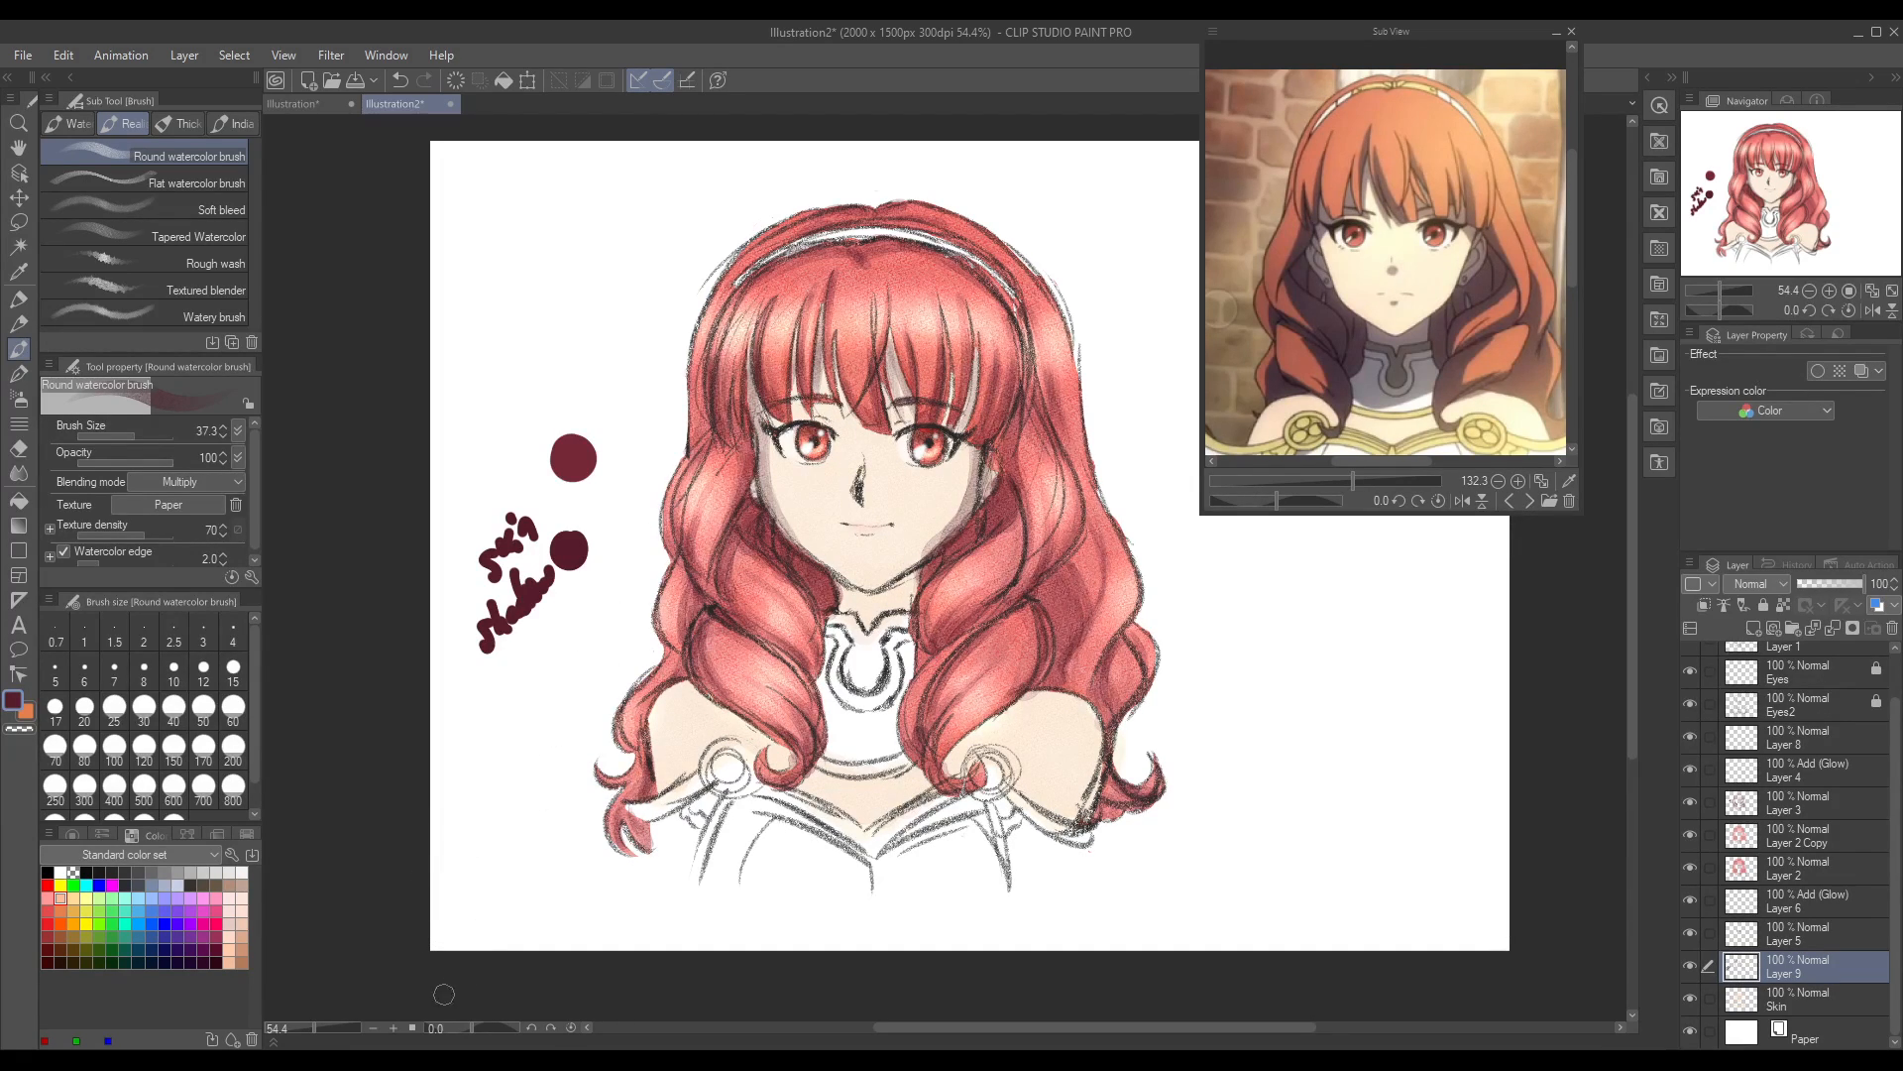
Step: Add maroon shadow around both eyebrows and beside the nose on Layer 9
drag(315, 1030, 318, 1030)
mouse_move(718, 378)
mouse_down()
mouse_move(801, 360)
mouse_move(774, 360)
mouse_up()
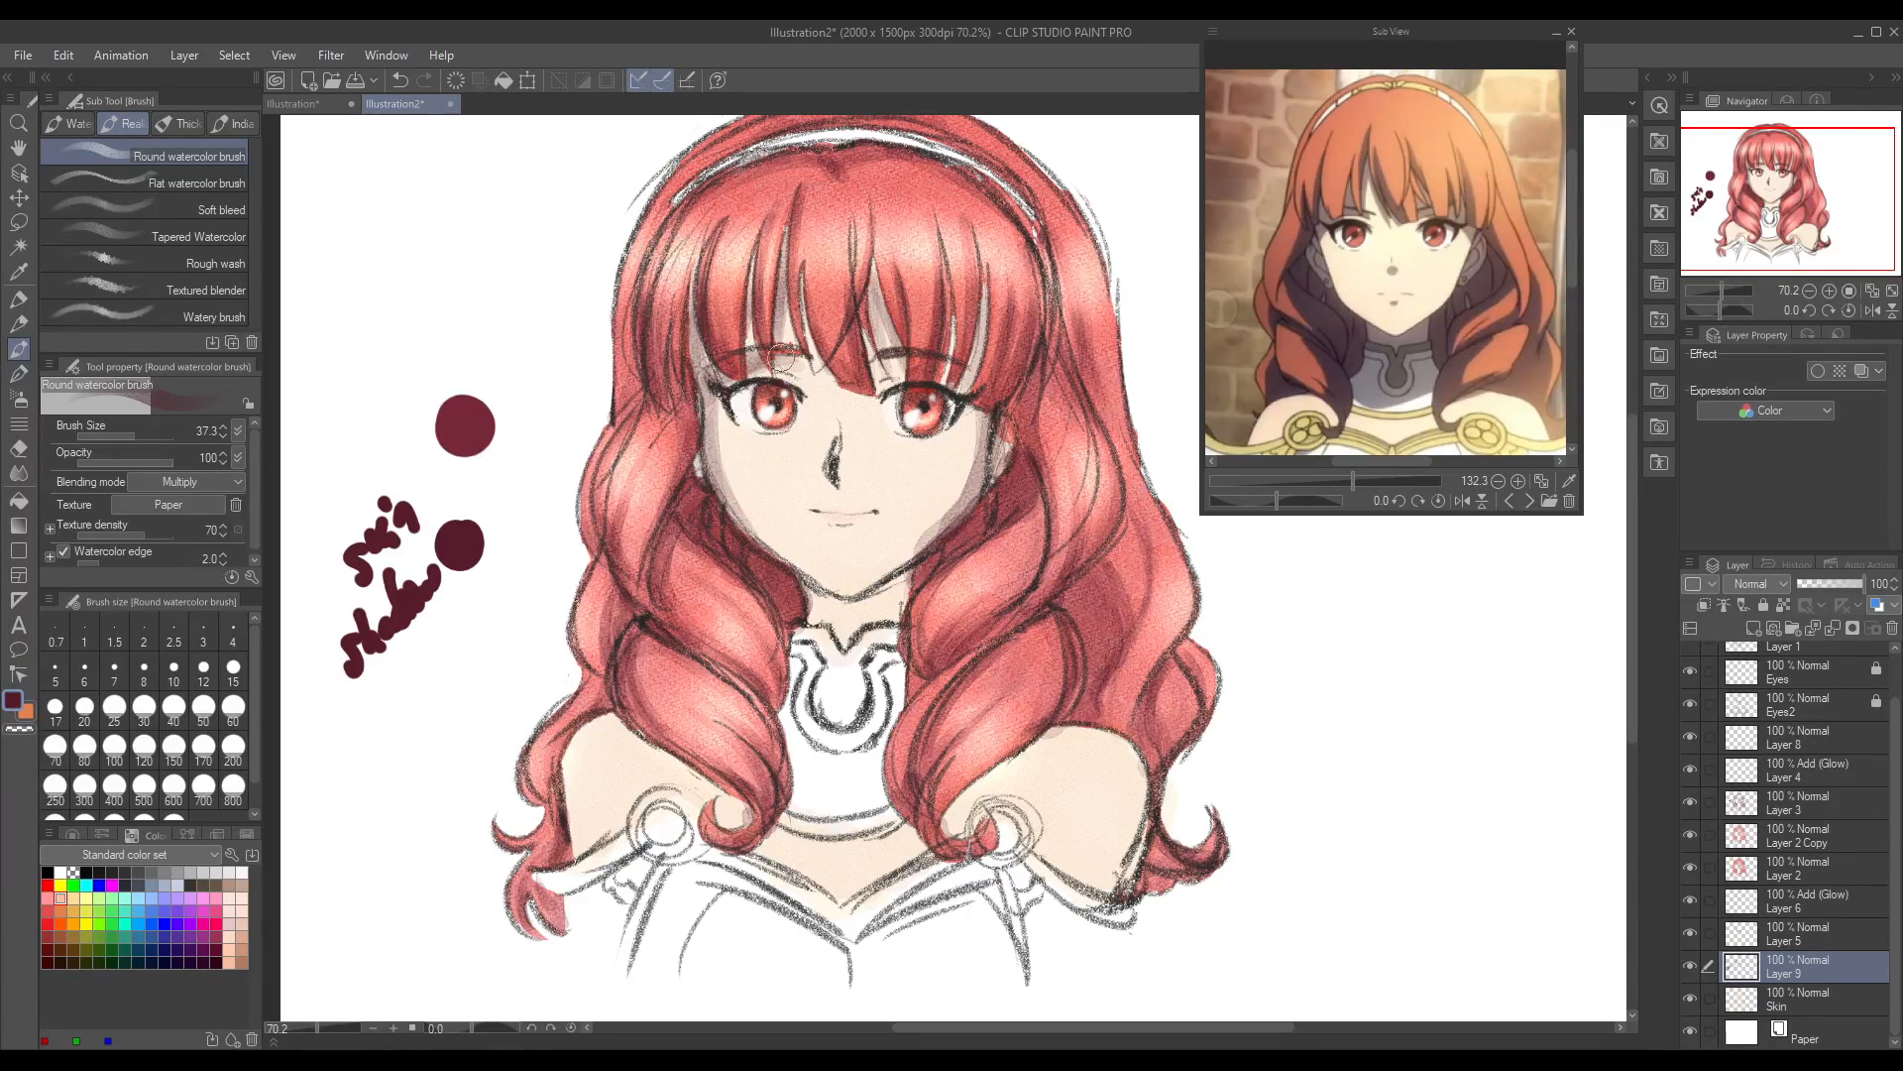
drag(933, 365, 967, 380)
mouse_move(826, 398)
mouse_down()
mouse_move(841, 484)
mouse_move(859, 484)
mouse_up()
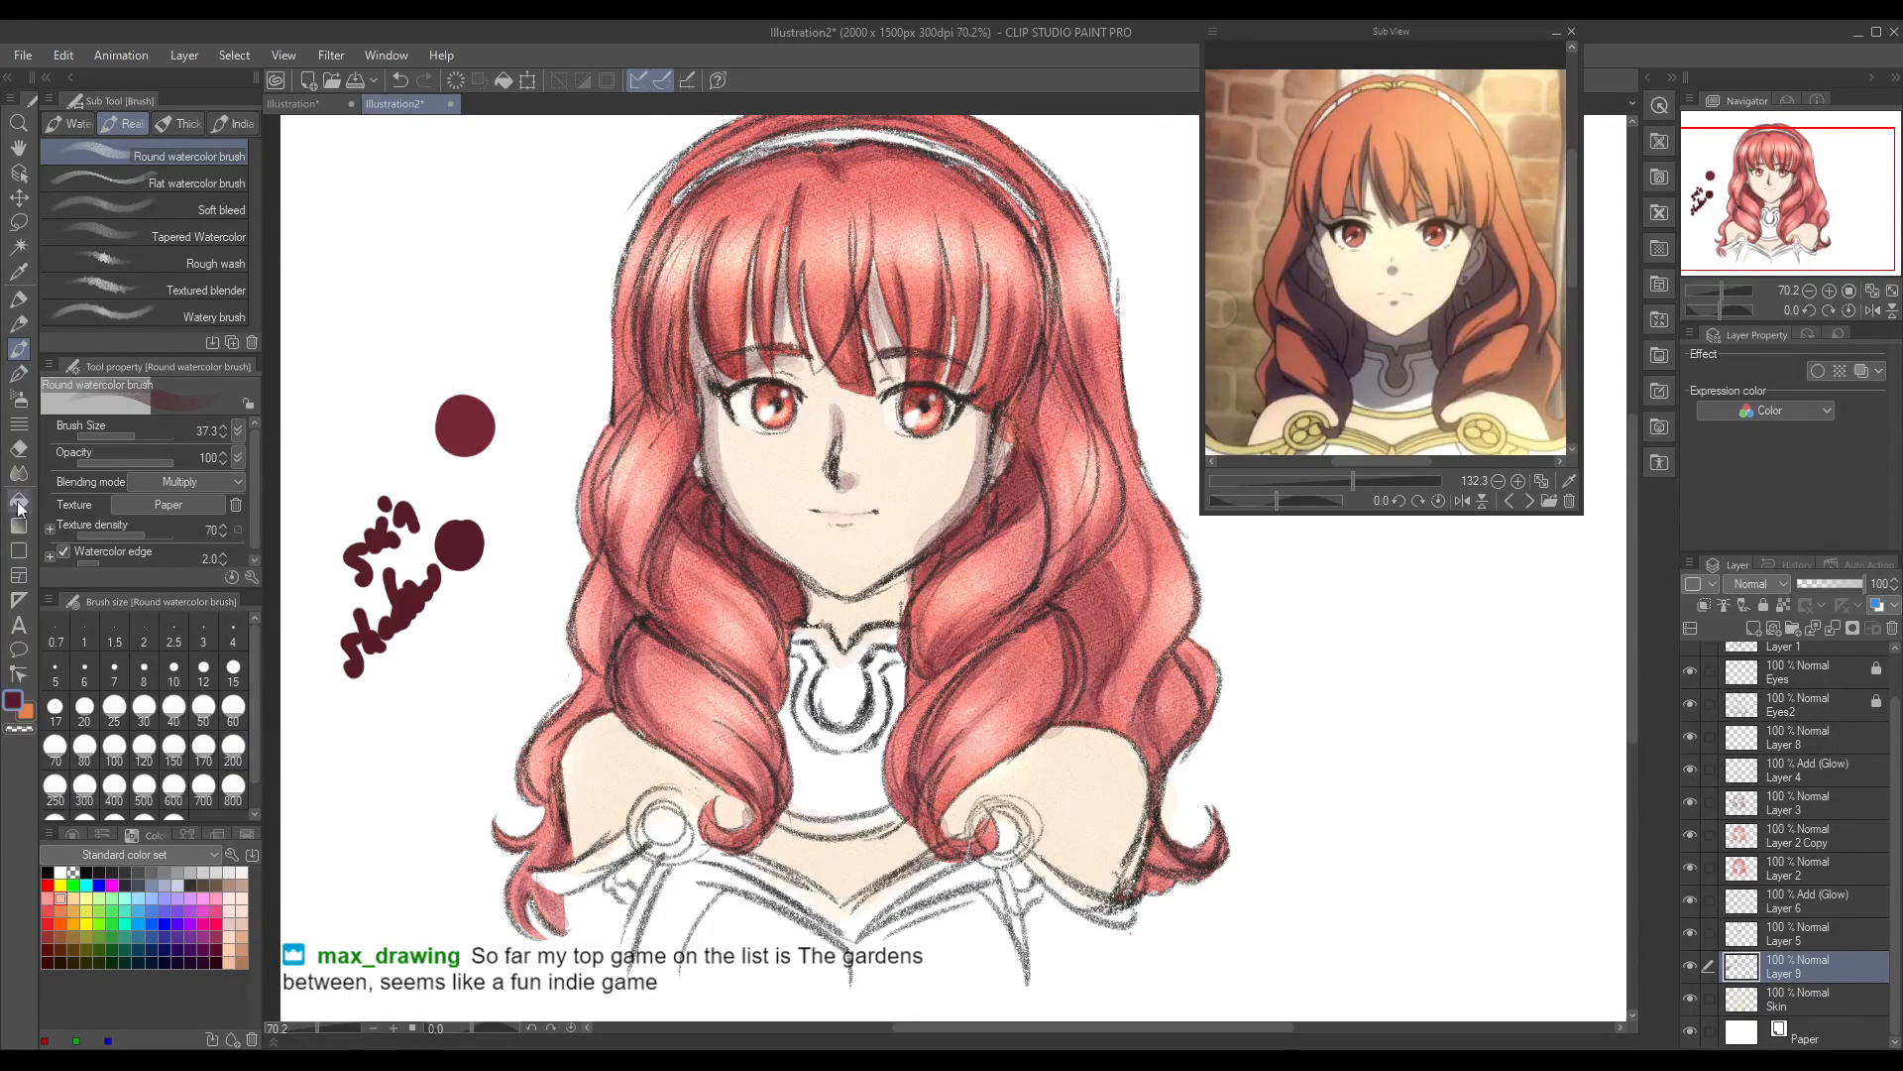
Step: Try softening the face shading with the Blend tool, and undo the strokes
click(18, 448)
click(18, 473)
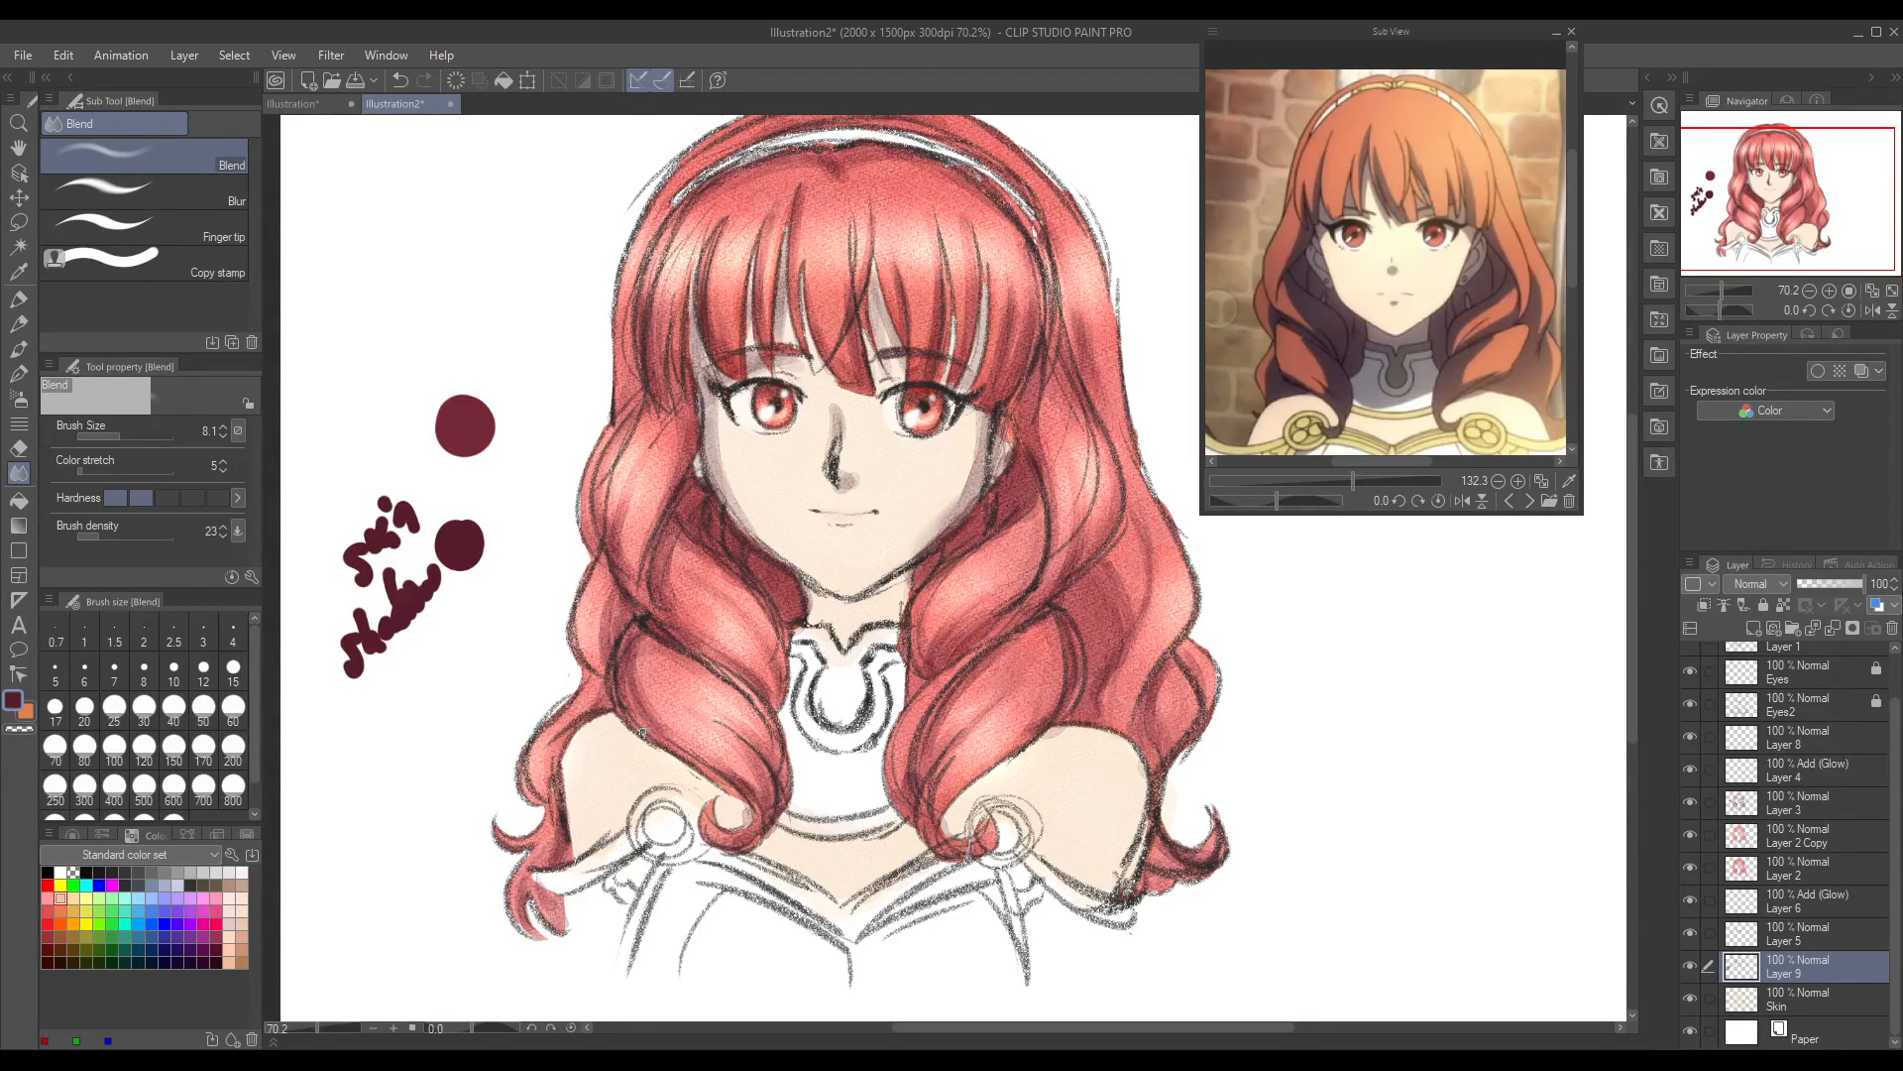
key(ctrl+z)
key(ctrl+z)
Step: Clean up the shading along the cheek and jaw with the Round watercolor brush in transparent colour, undoing an eraser attempt
click(24, 348)
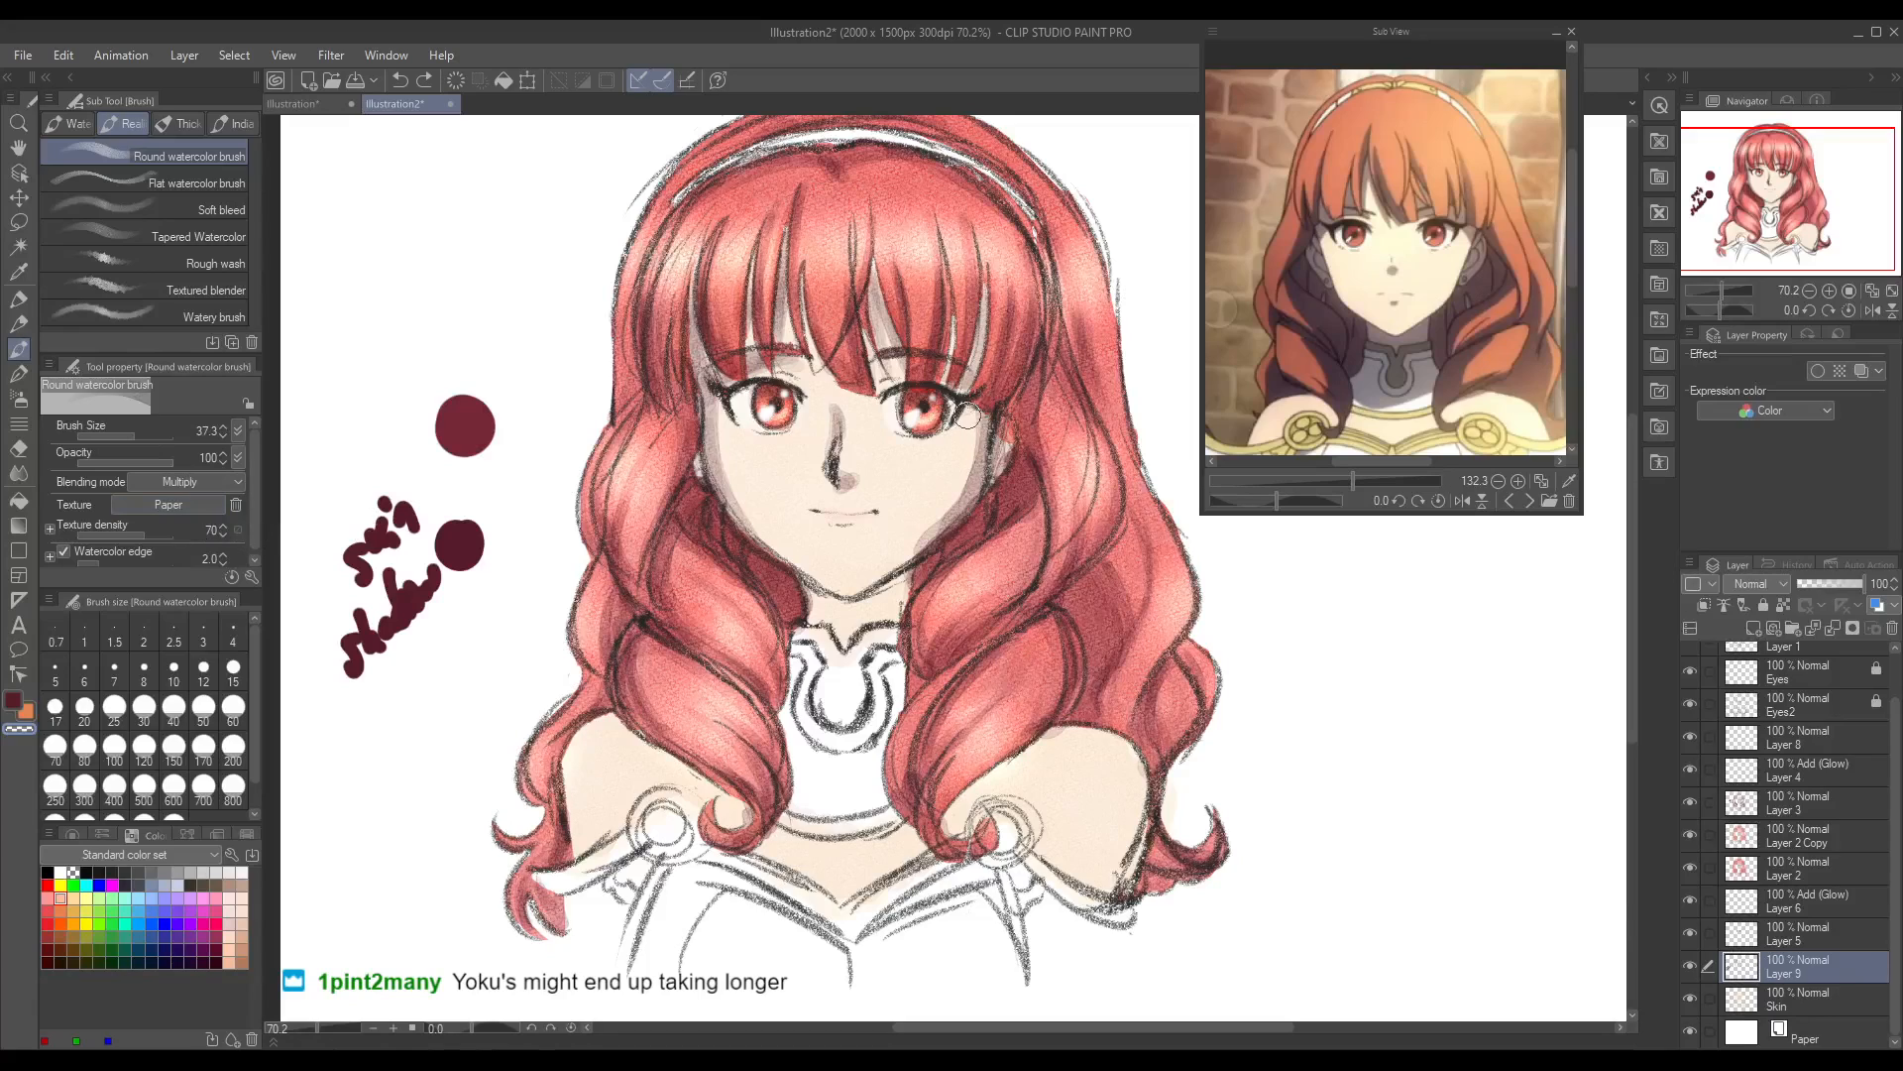
drag(966, 487, 893, 562)
key(e)
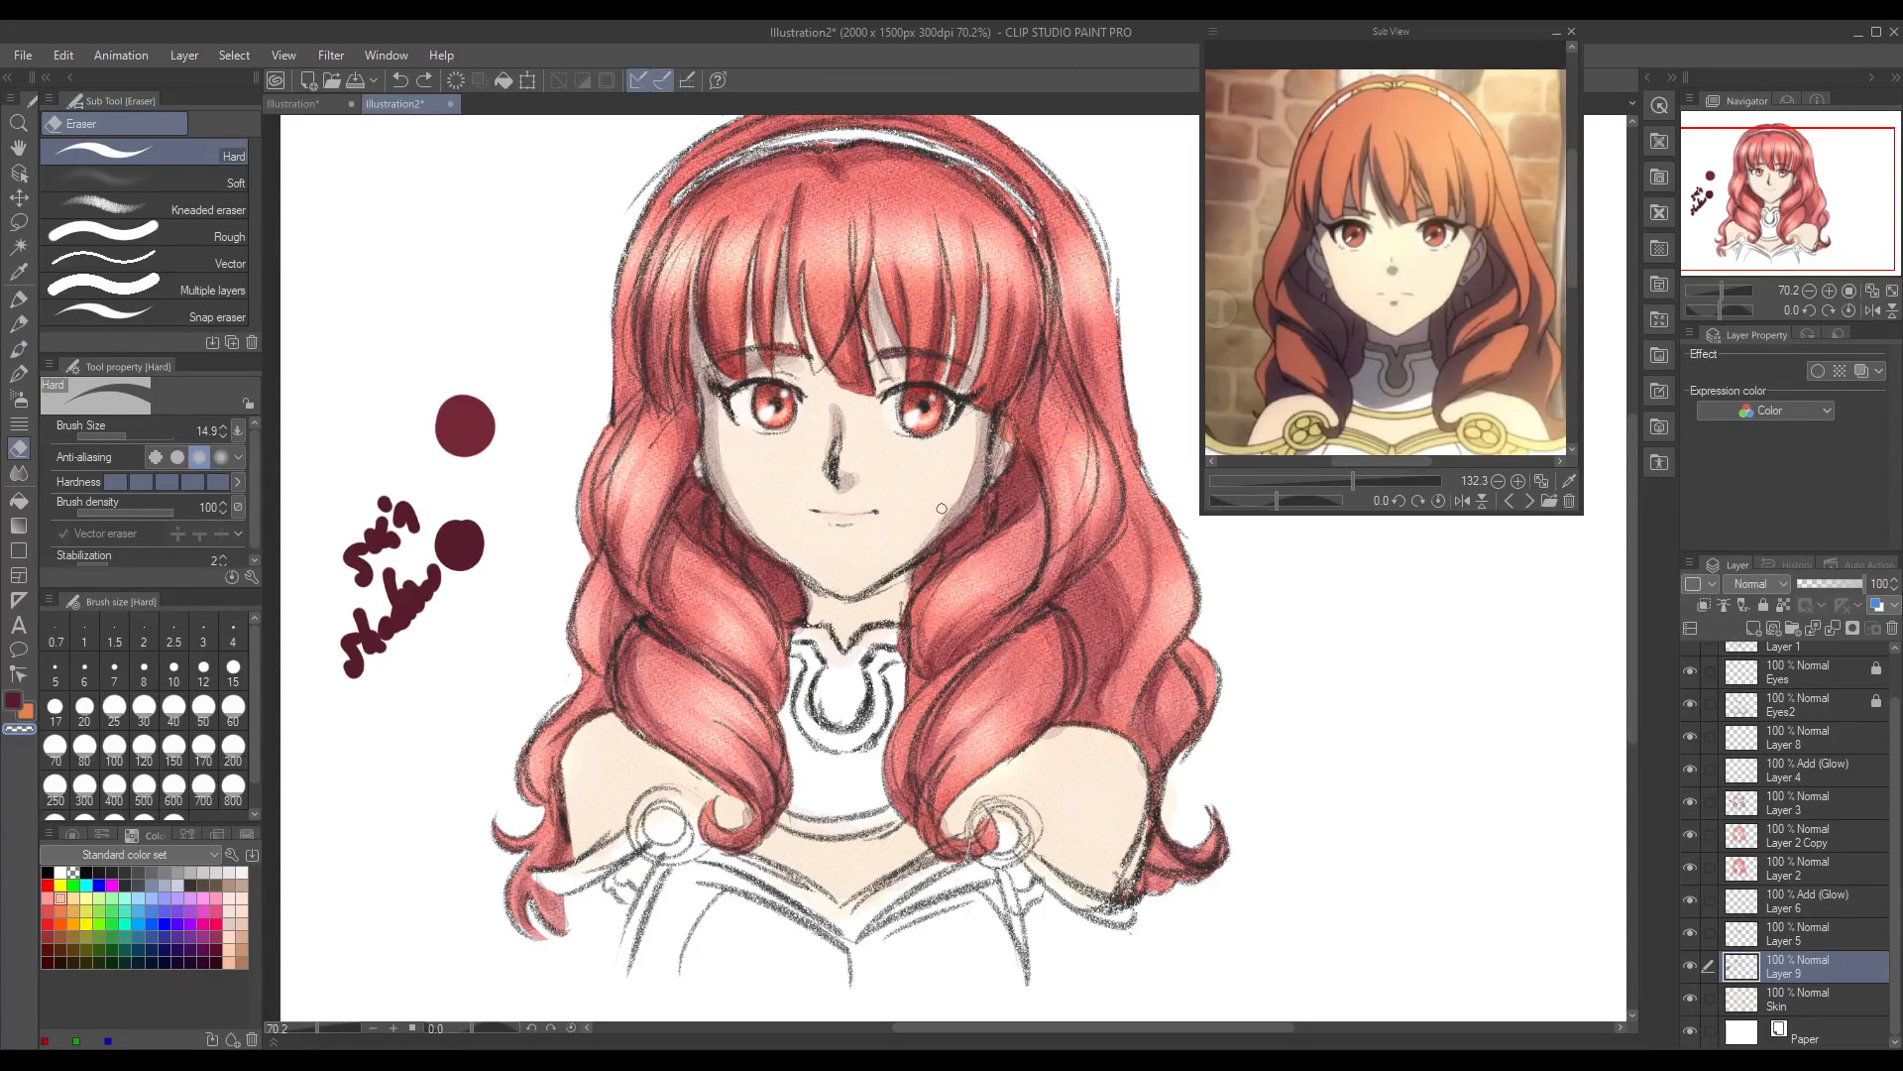
key(ctrl+z)
Step: Try a maroon shadow patch on the cheek with the Round watercolor brush, lighten it with transparent colour, and undo the strokes
click(18, 349)
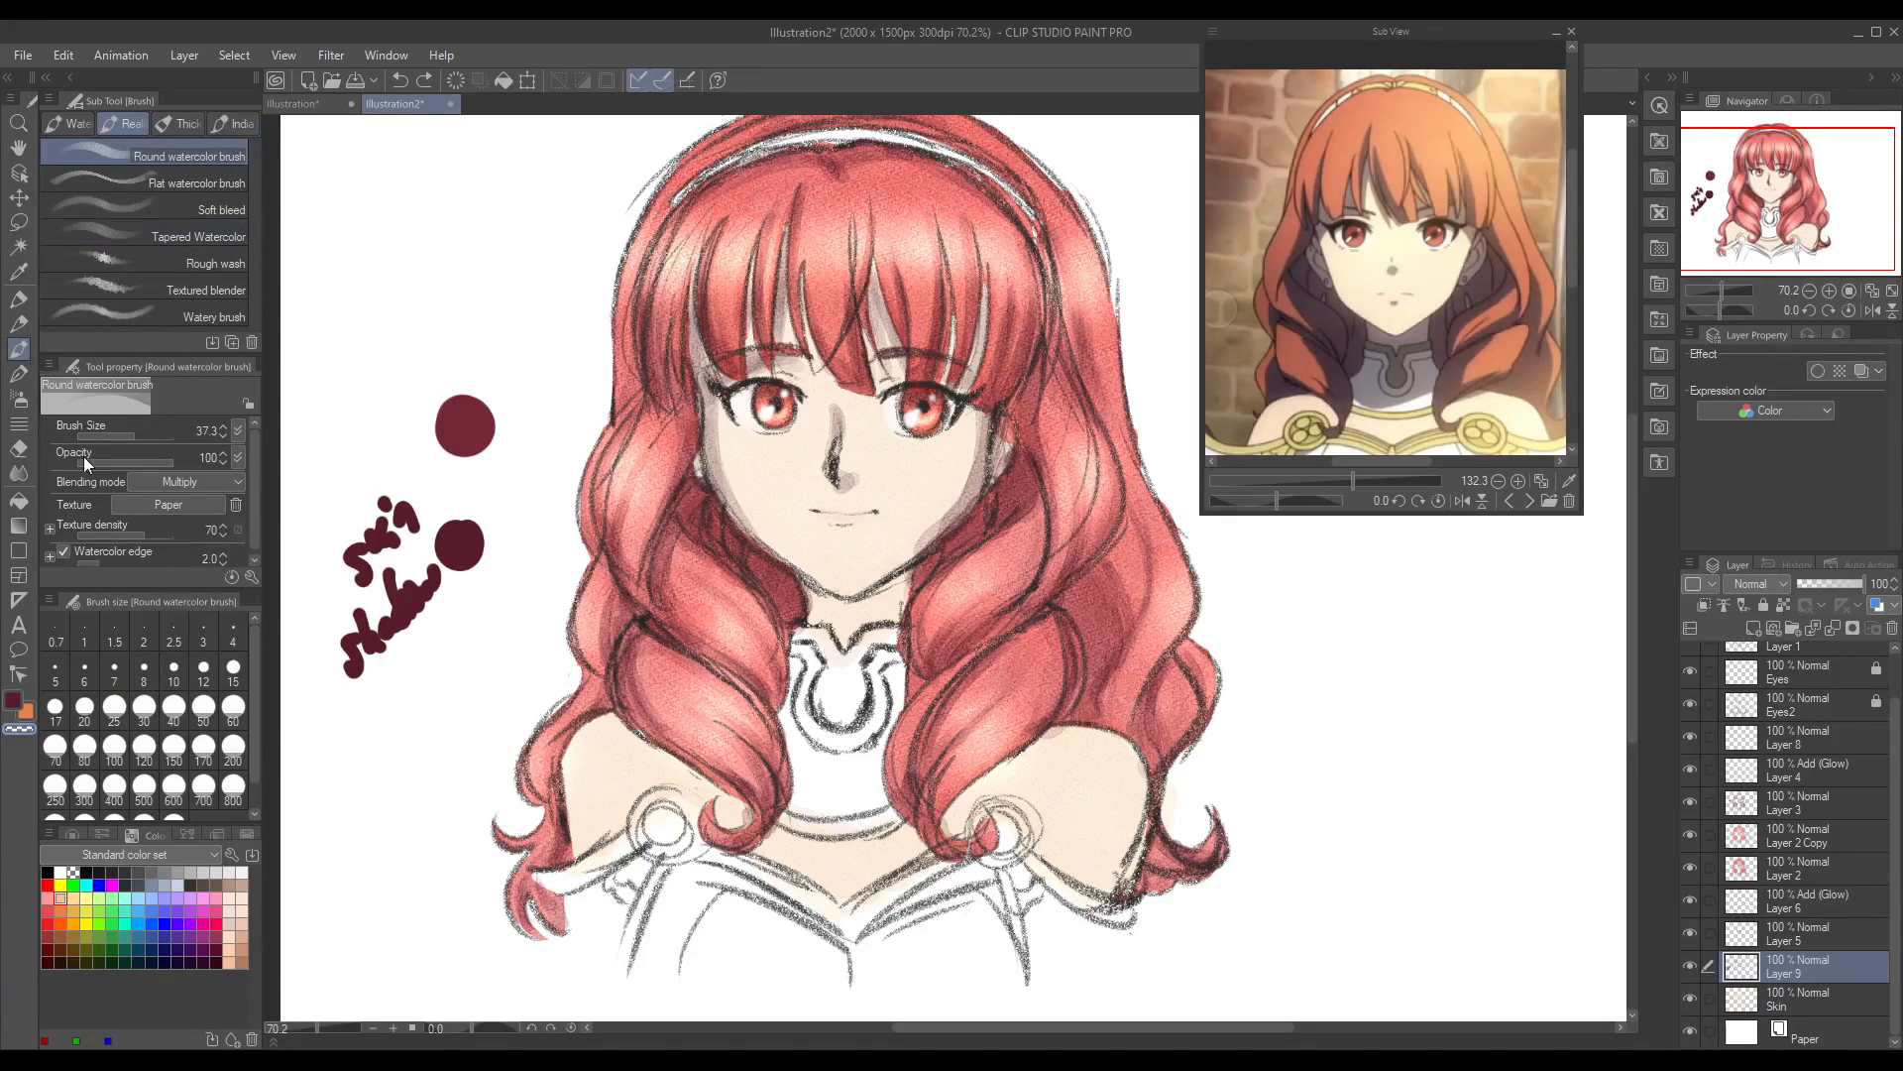
drag(897, 458, 918, 500)
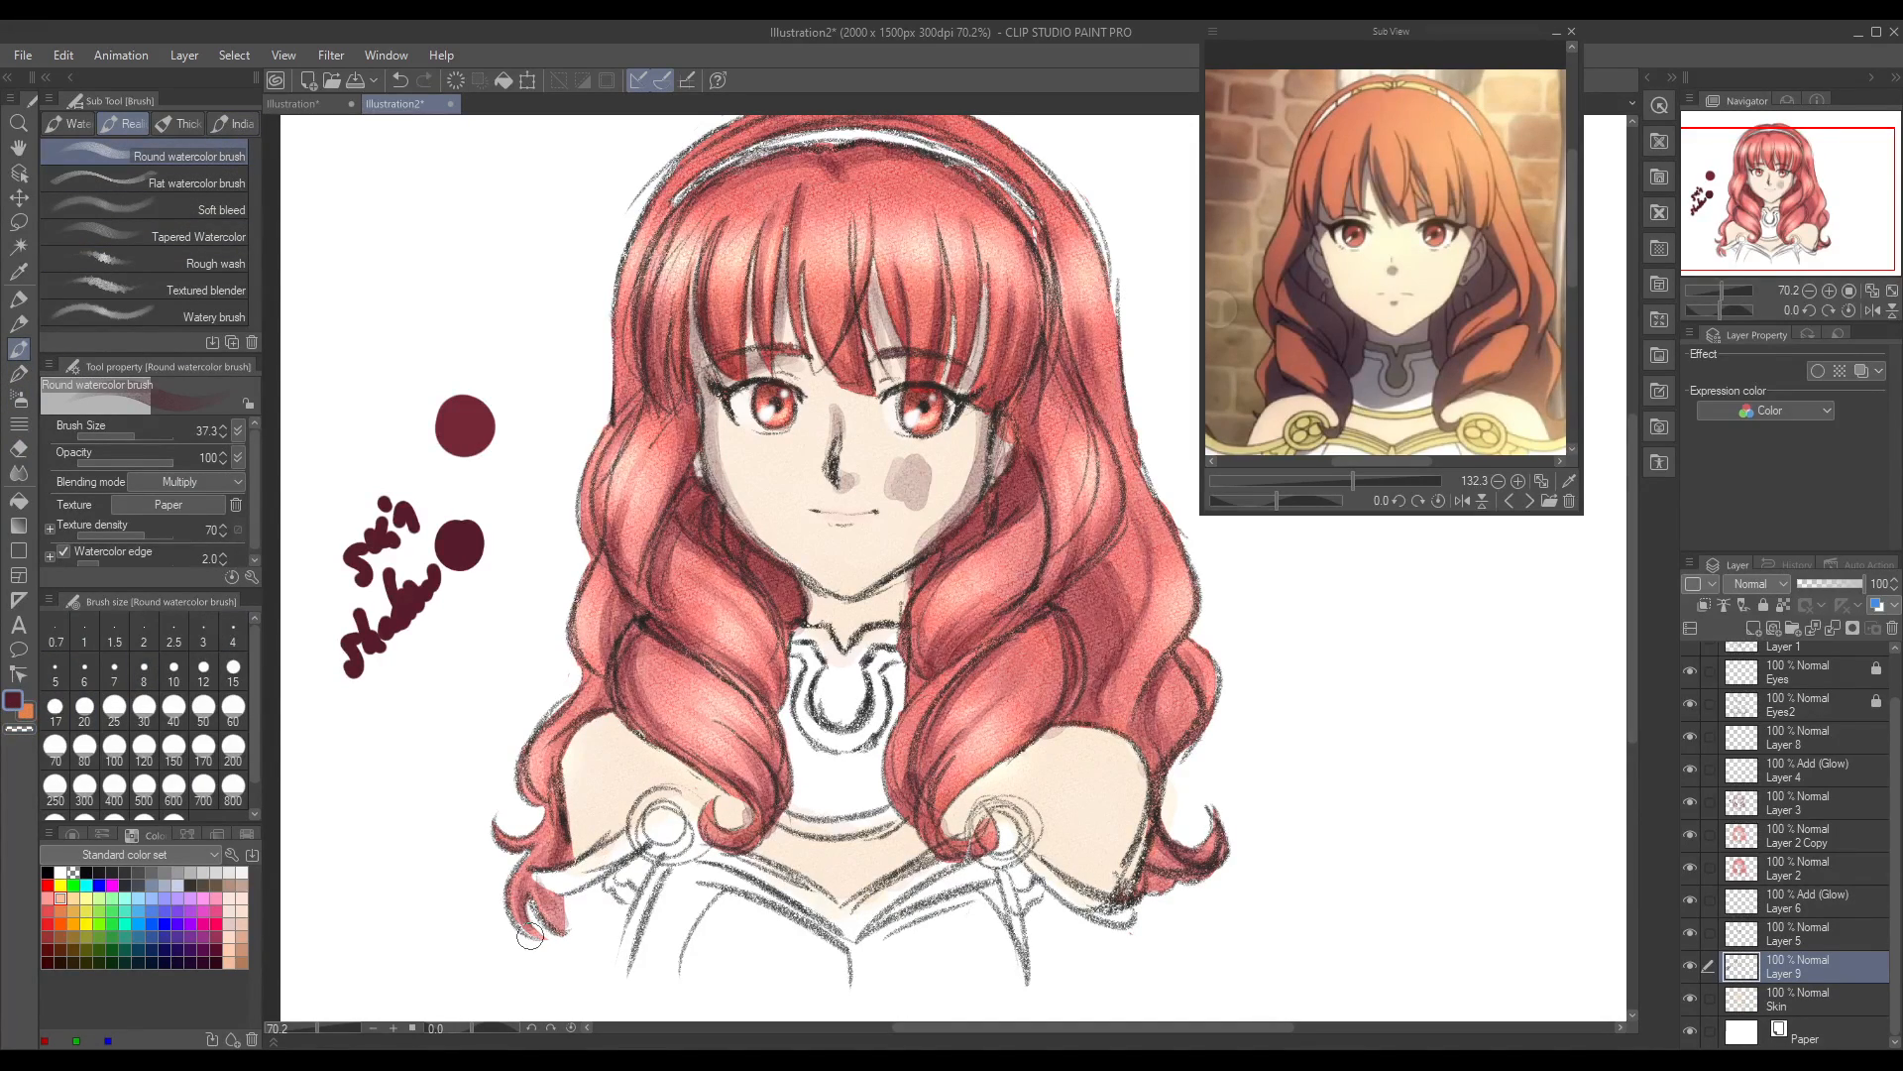
click(19, 730)
mouse_move(895, 458)
mouse_down()
mouse_move(936, 463)
mouse_move(912, 457)
mouse_move(925, 505)
mouse_up()
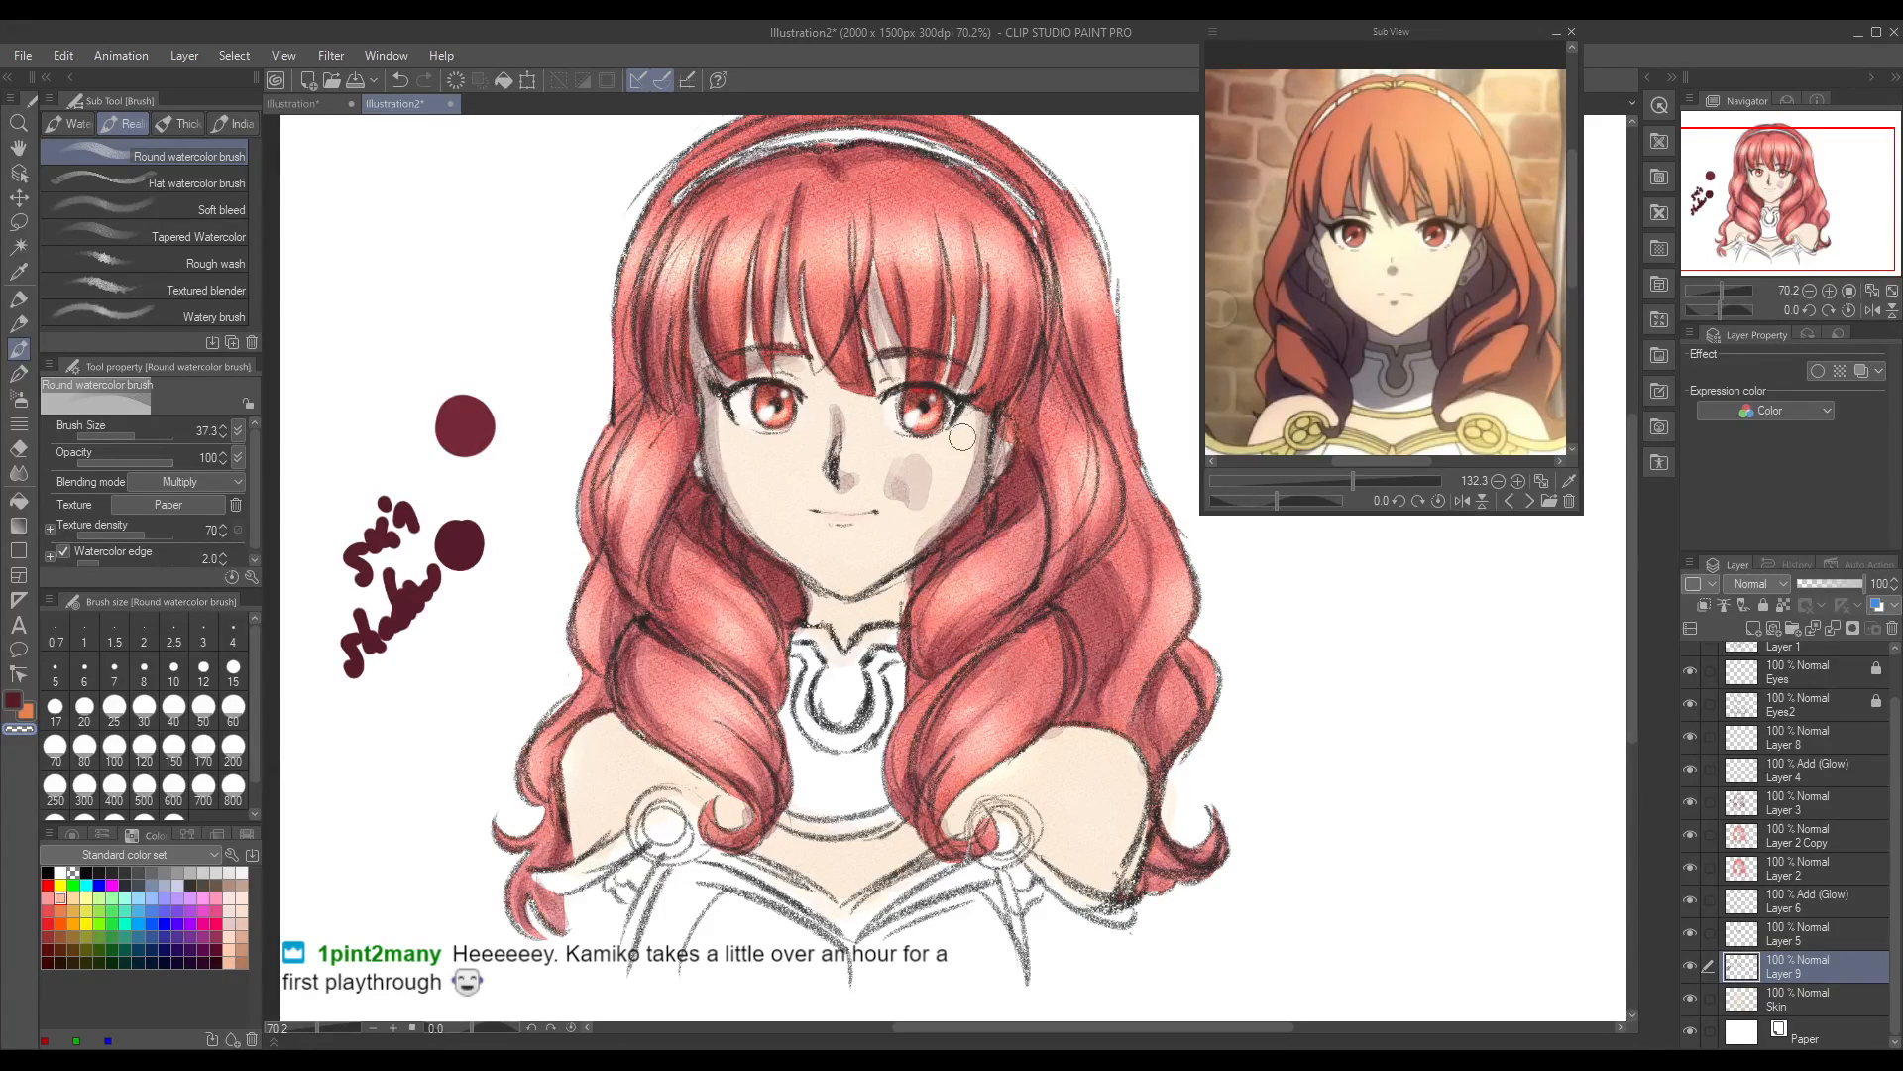
key(ctrl+z)
key(ctrl+z)
key(ctrl+z)
key(ctrl+z)
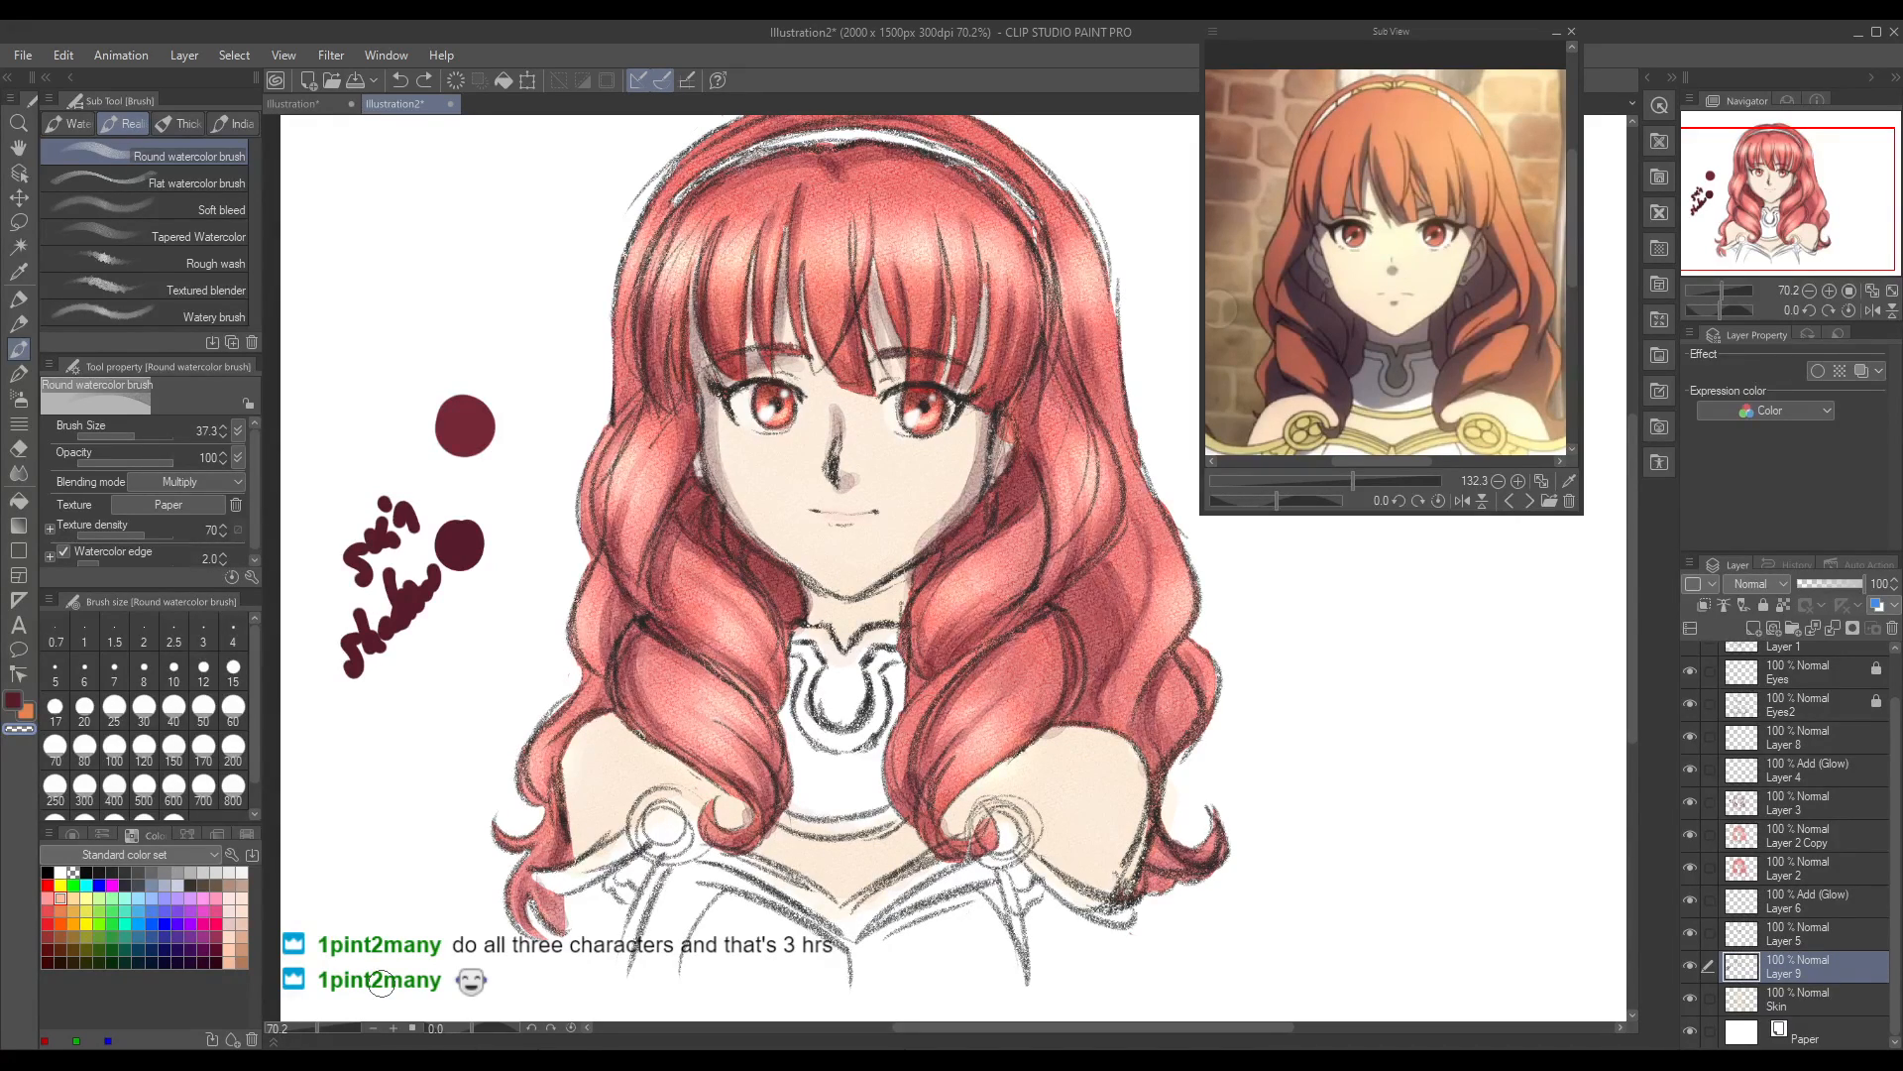
Step: Try cleaning up the shading along the lower cheek with the Round watercolor brush in transparent colour, and undo the strokes
click(18, 448)
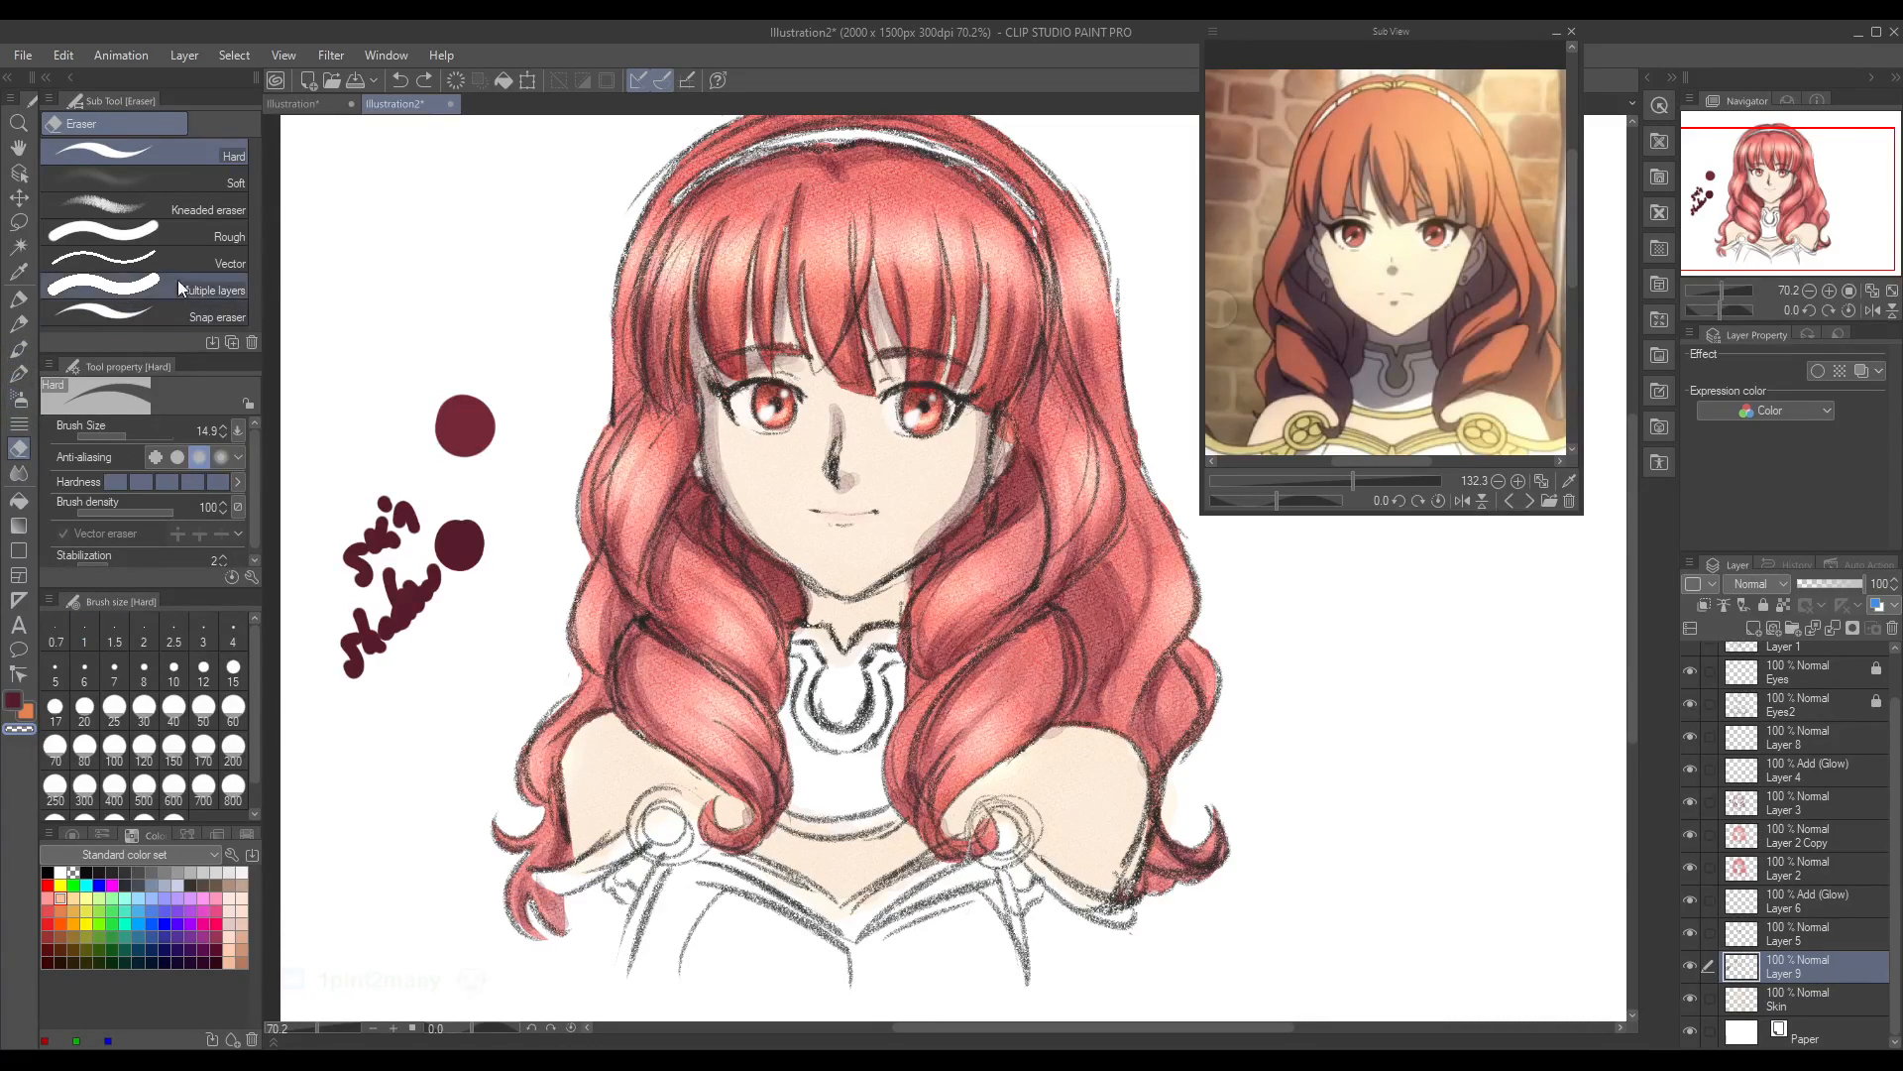
click(24, 346)
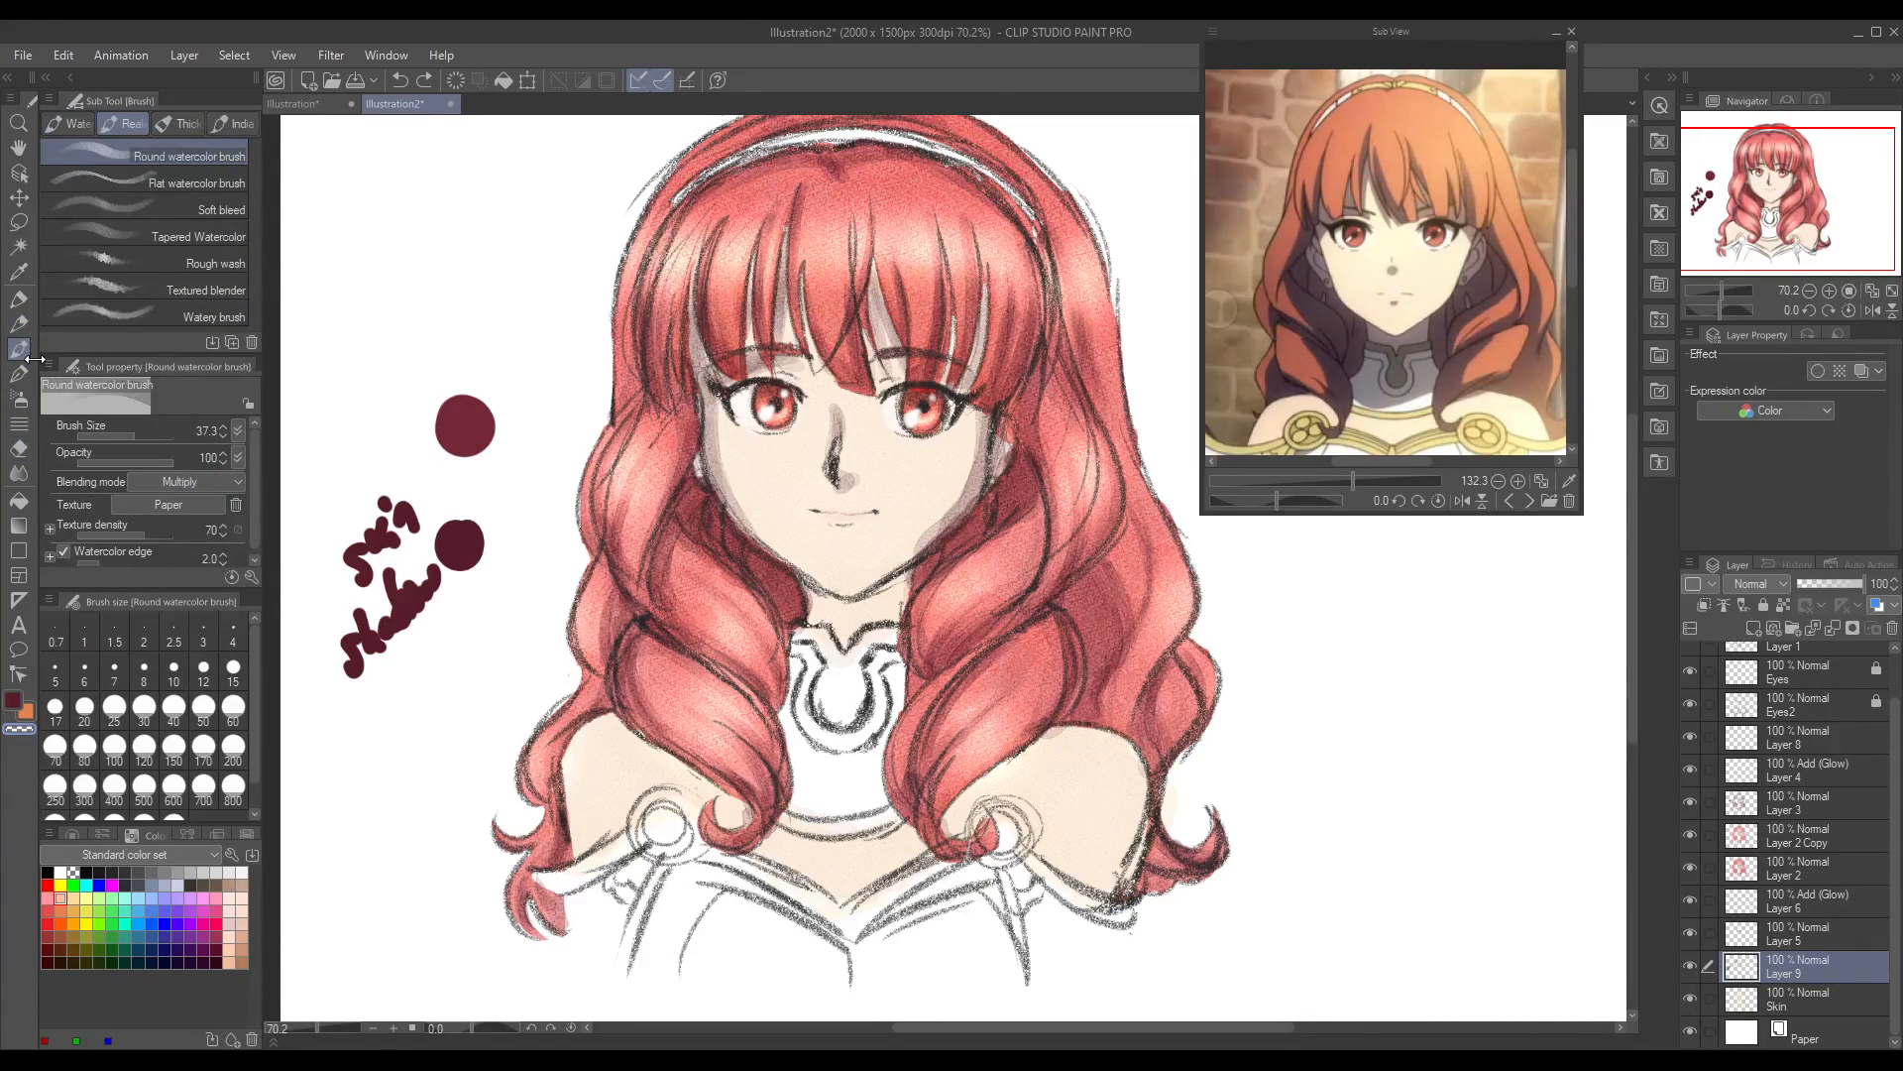
mouse_move(946, 509)
mouse_down()
mouse_move(929, 523)
mouse_move(956, 502)
mouse_up()
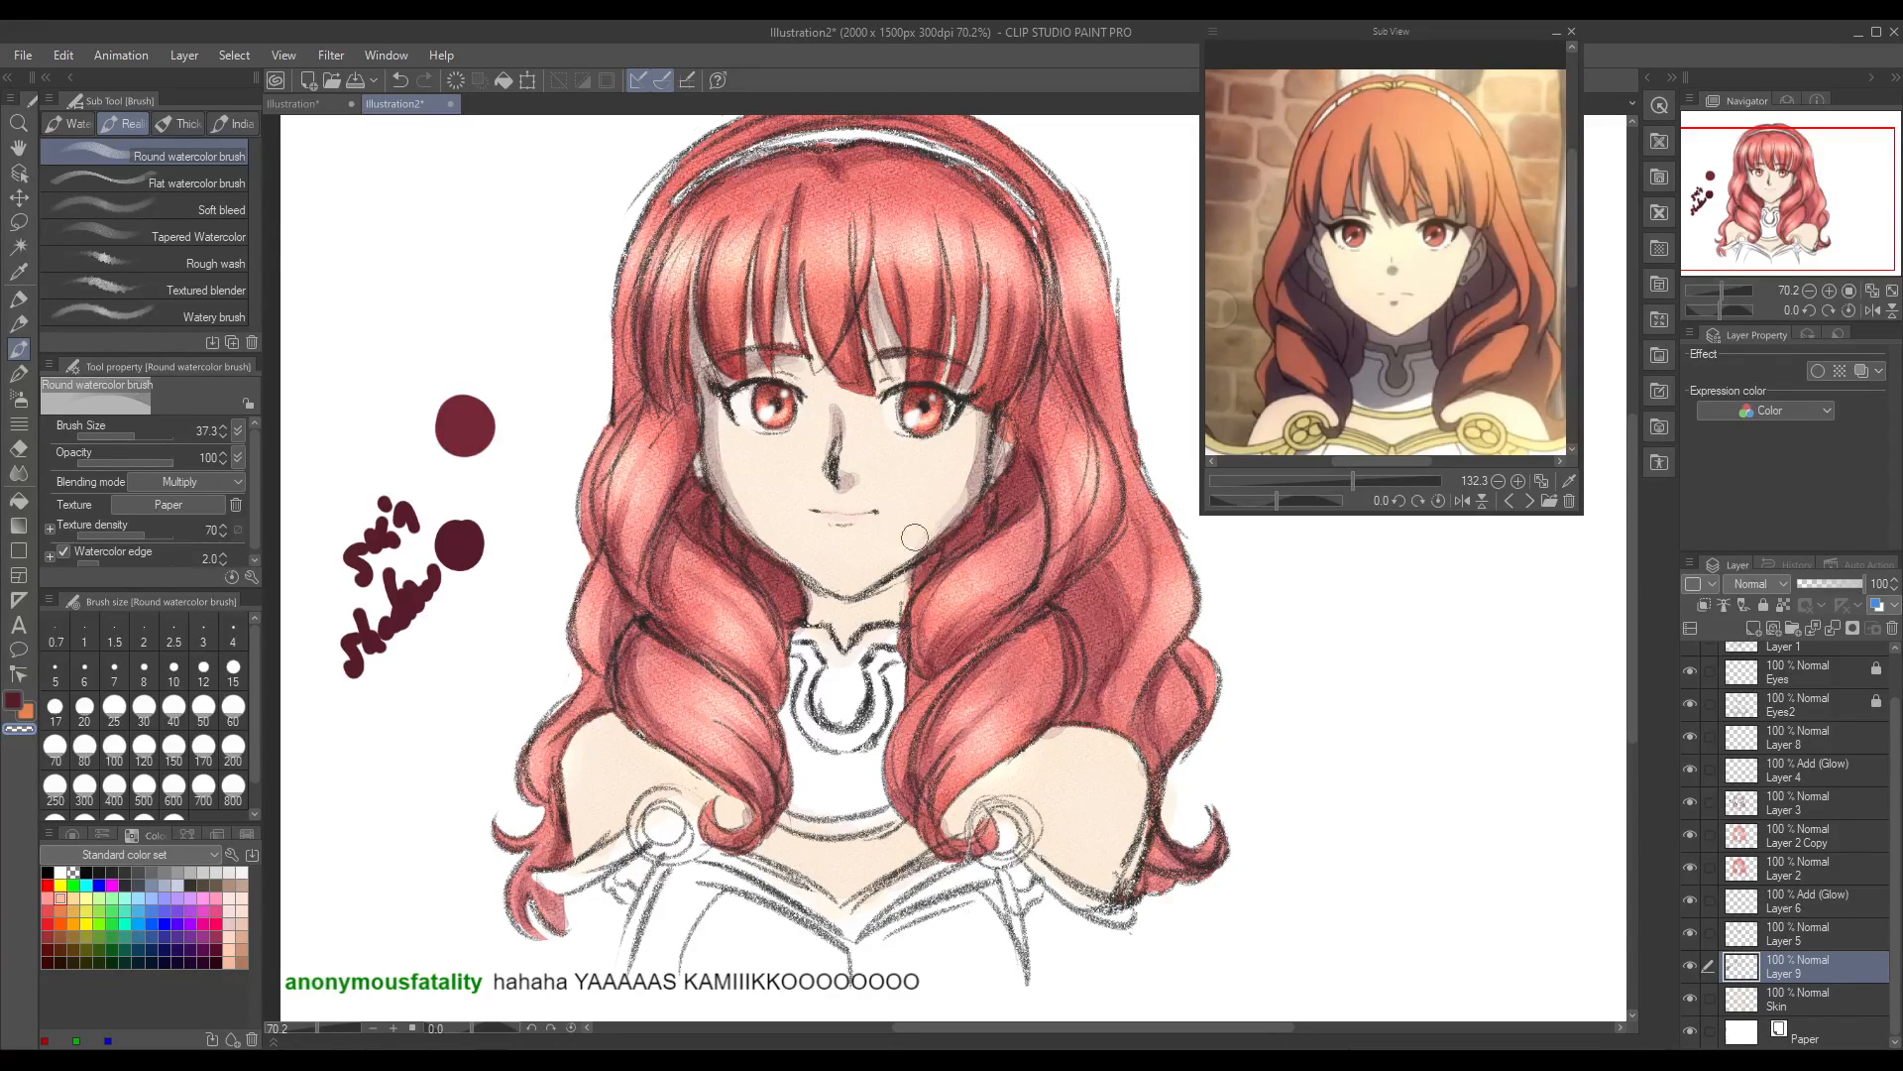
key(ctrl+z)
key(ctrl+z)
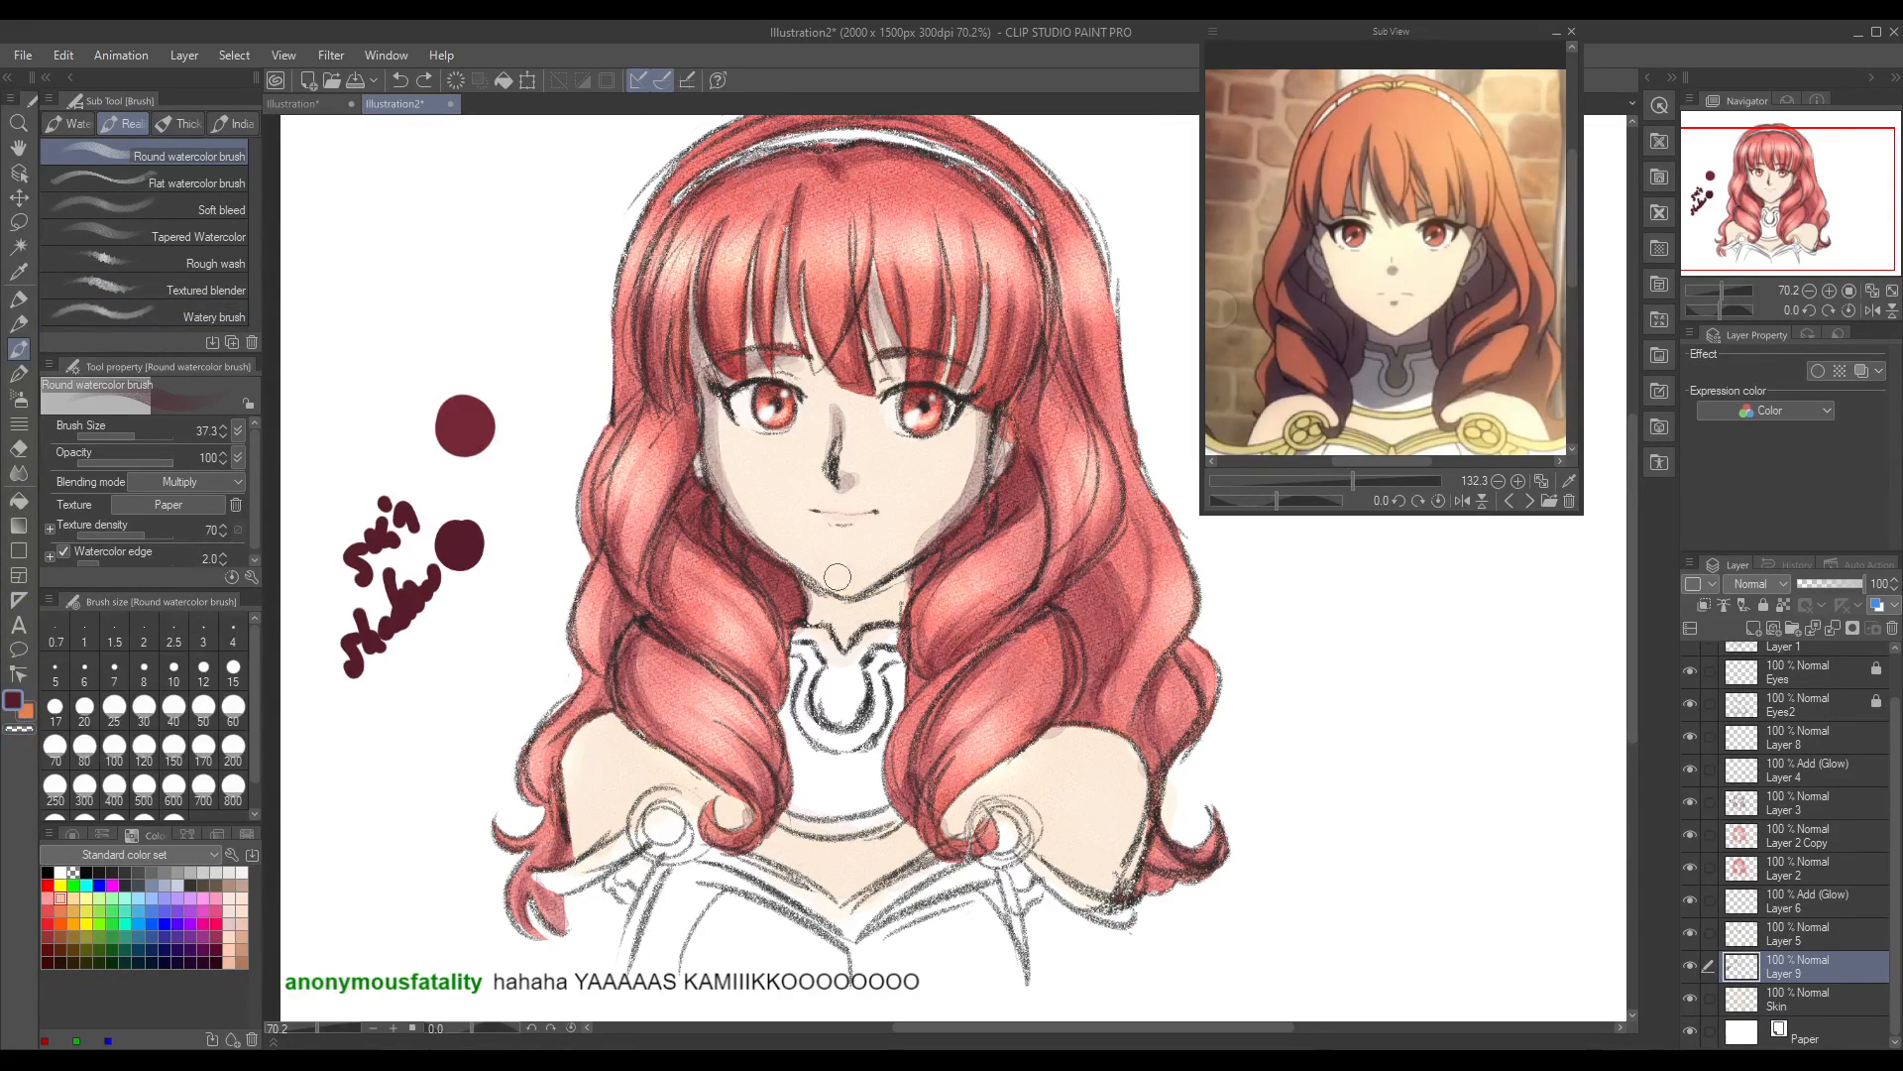
Step: Shade the neck beneath the chin in maroon on Layer 9 with the Round watercolor brush, undoing unwanted strokes
mouse_move(819, 597)
mouse_down()
mouse_move(867, 662)
mouse_move(813, 603)
mouse_move(897, 587)
mouse_move(773, 651)
mouse_move(791, 606)
mouse_move(844, 623)
mouse_move(894, 608)
mouse_move(905, 581)
mouse_move(835, 600)
mouse_up()
key(ctrl+z)
key(ctrl+z)
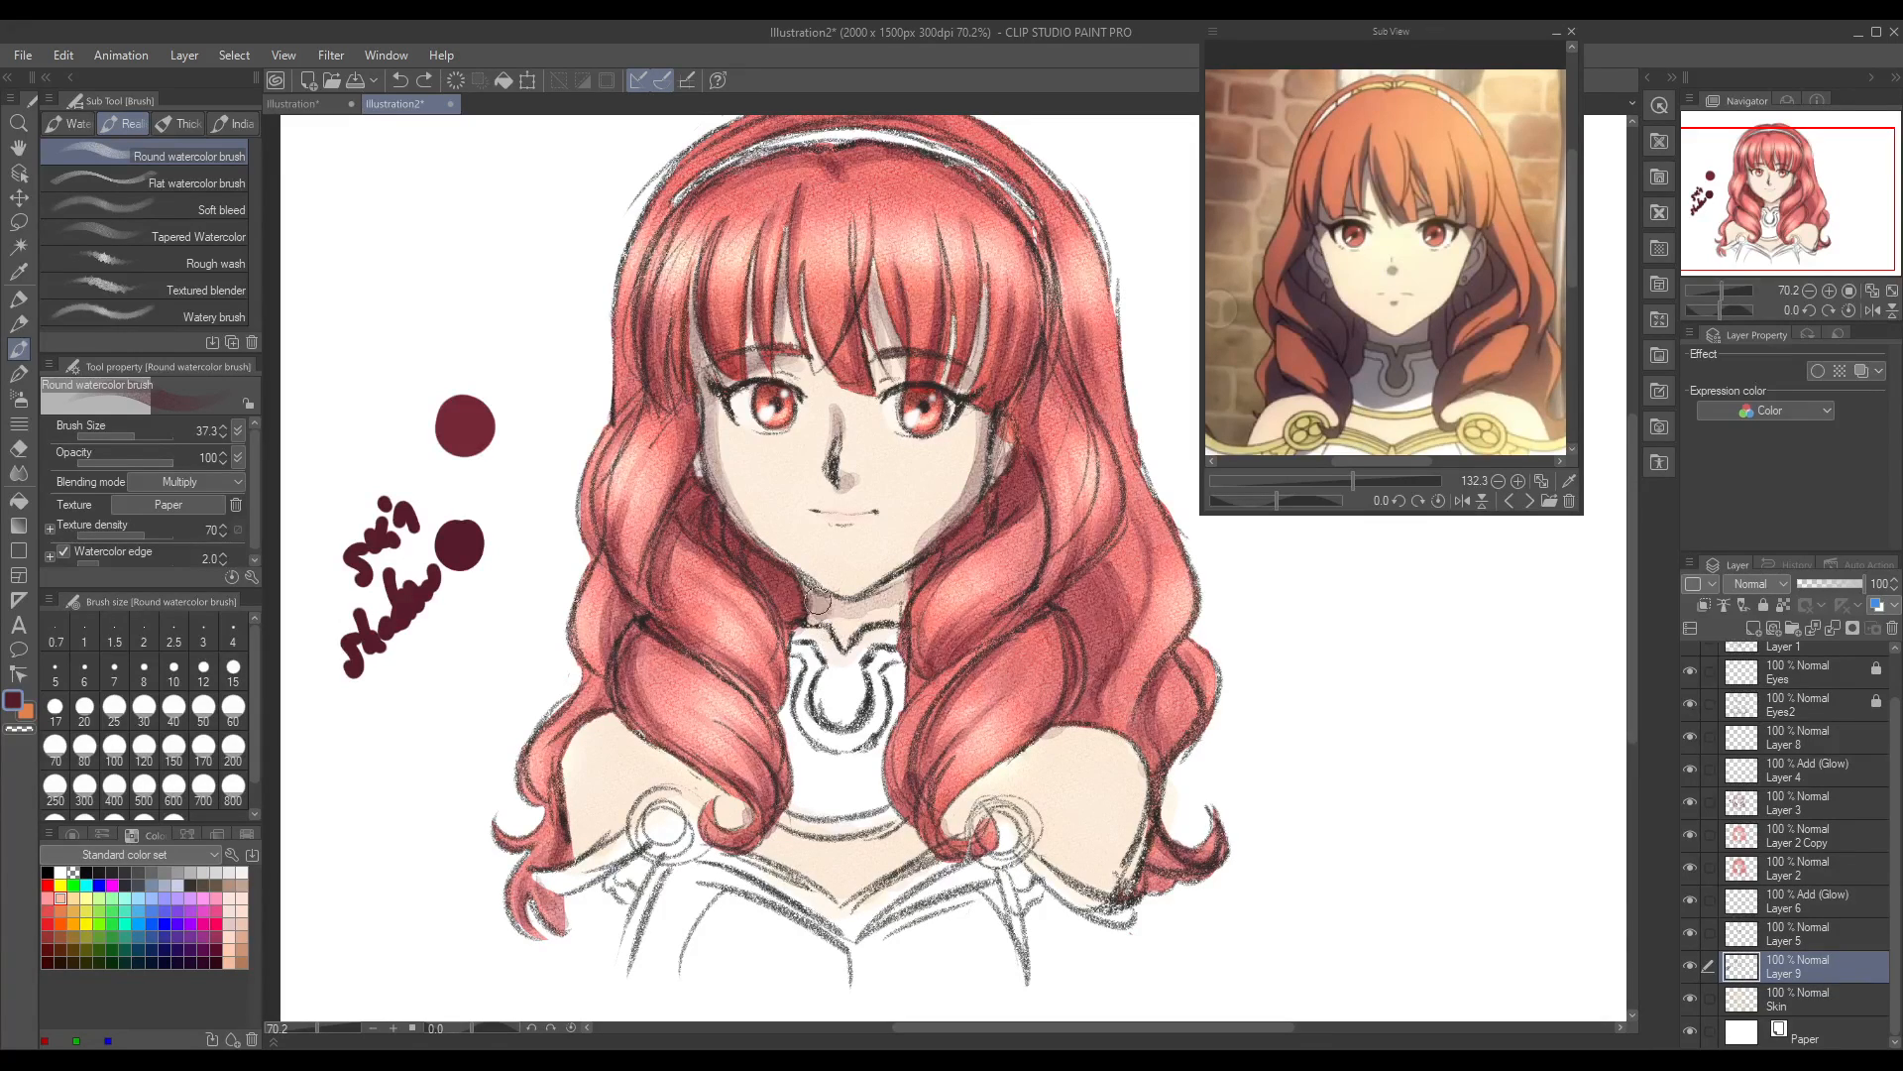
mouse_move(829, 619)
mouse_down()
mouse_move(889, 590)
mouse_move(815, 601)
mouse_move(851, 612)
mouse_move(900, 582)
mouse_move(848, 617)
mouse_move(804, 595)
mouse_move(904, 604)
mouse_move(978, 522)
mouse_move(897, 604)
mouse_move(821, 601)
mouse_up()
key(ctrl+z)
key(ctrl+z)
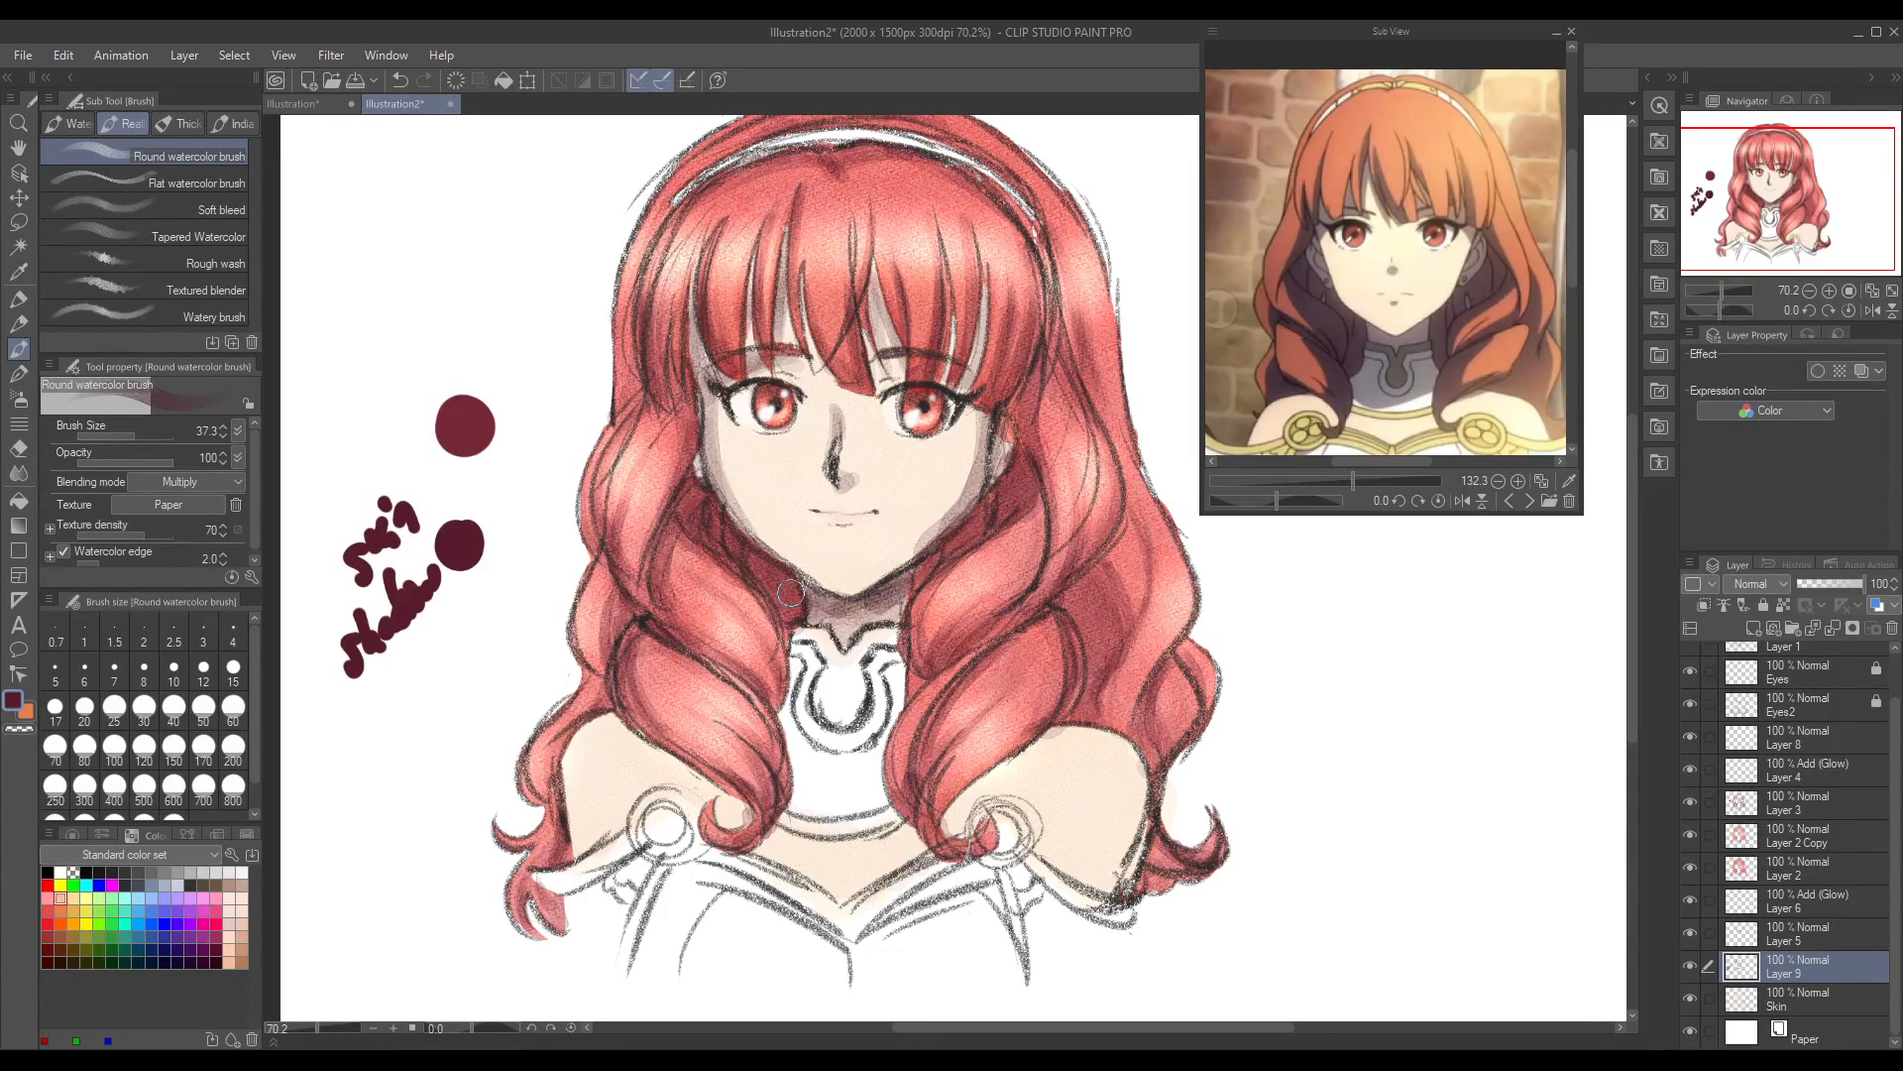
Step: Reduce the Round watercolor brush size to 14.9 and paint a small shadow below the lower lip on Layer 9
drag(831, 529, 865, 532)
key(ctrl+z)
click(127, 436)
drag(835, 526, 850, 534)
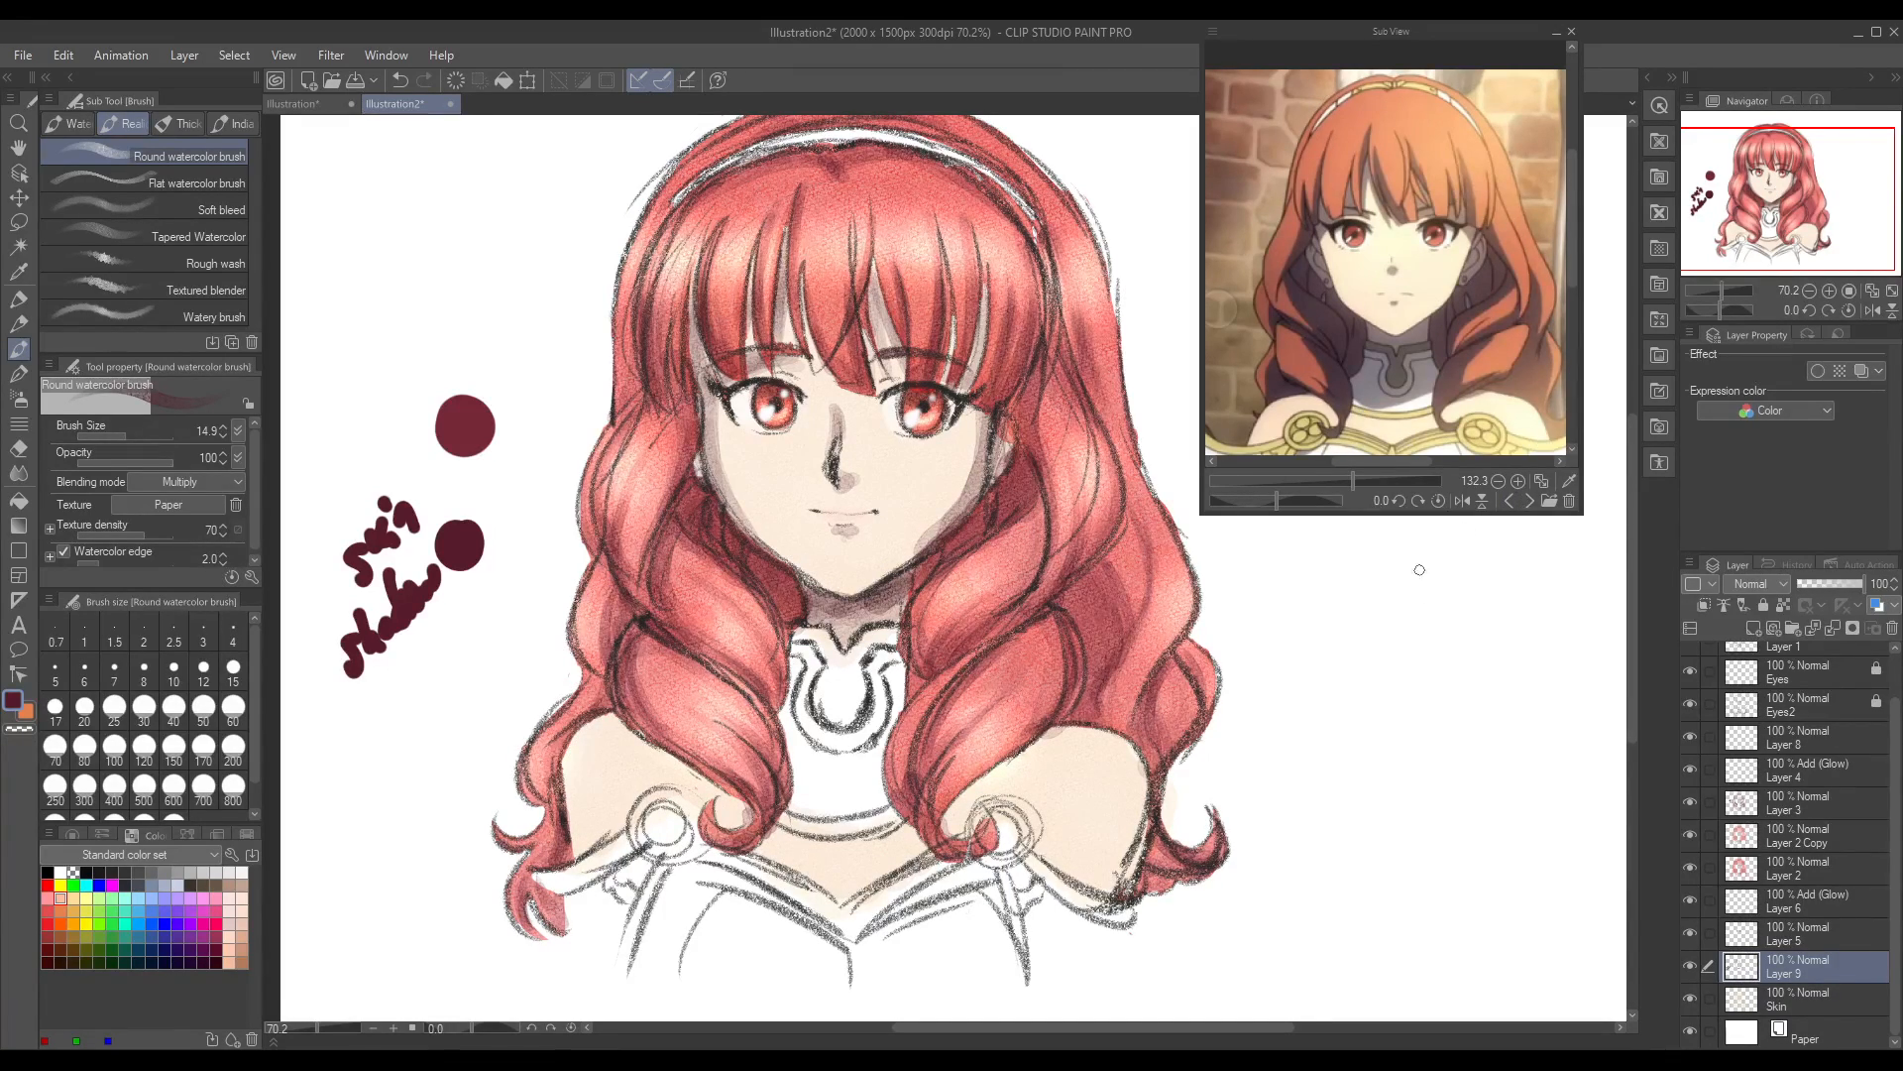
Step: Browse the reference images to the close-up illustration showing the character's shoulders, ornate collar and armour
drag(1574, 255, 1573, 286)
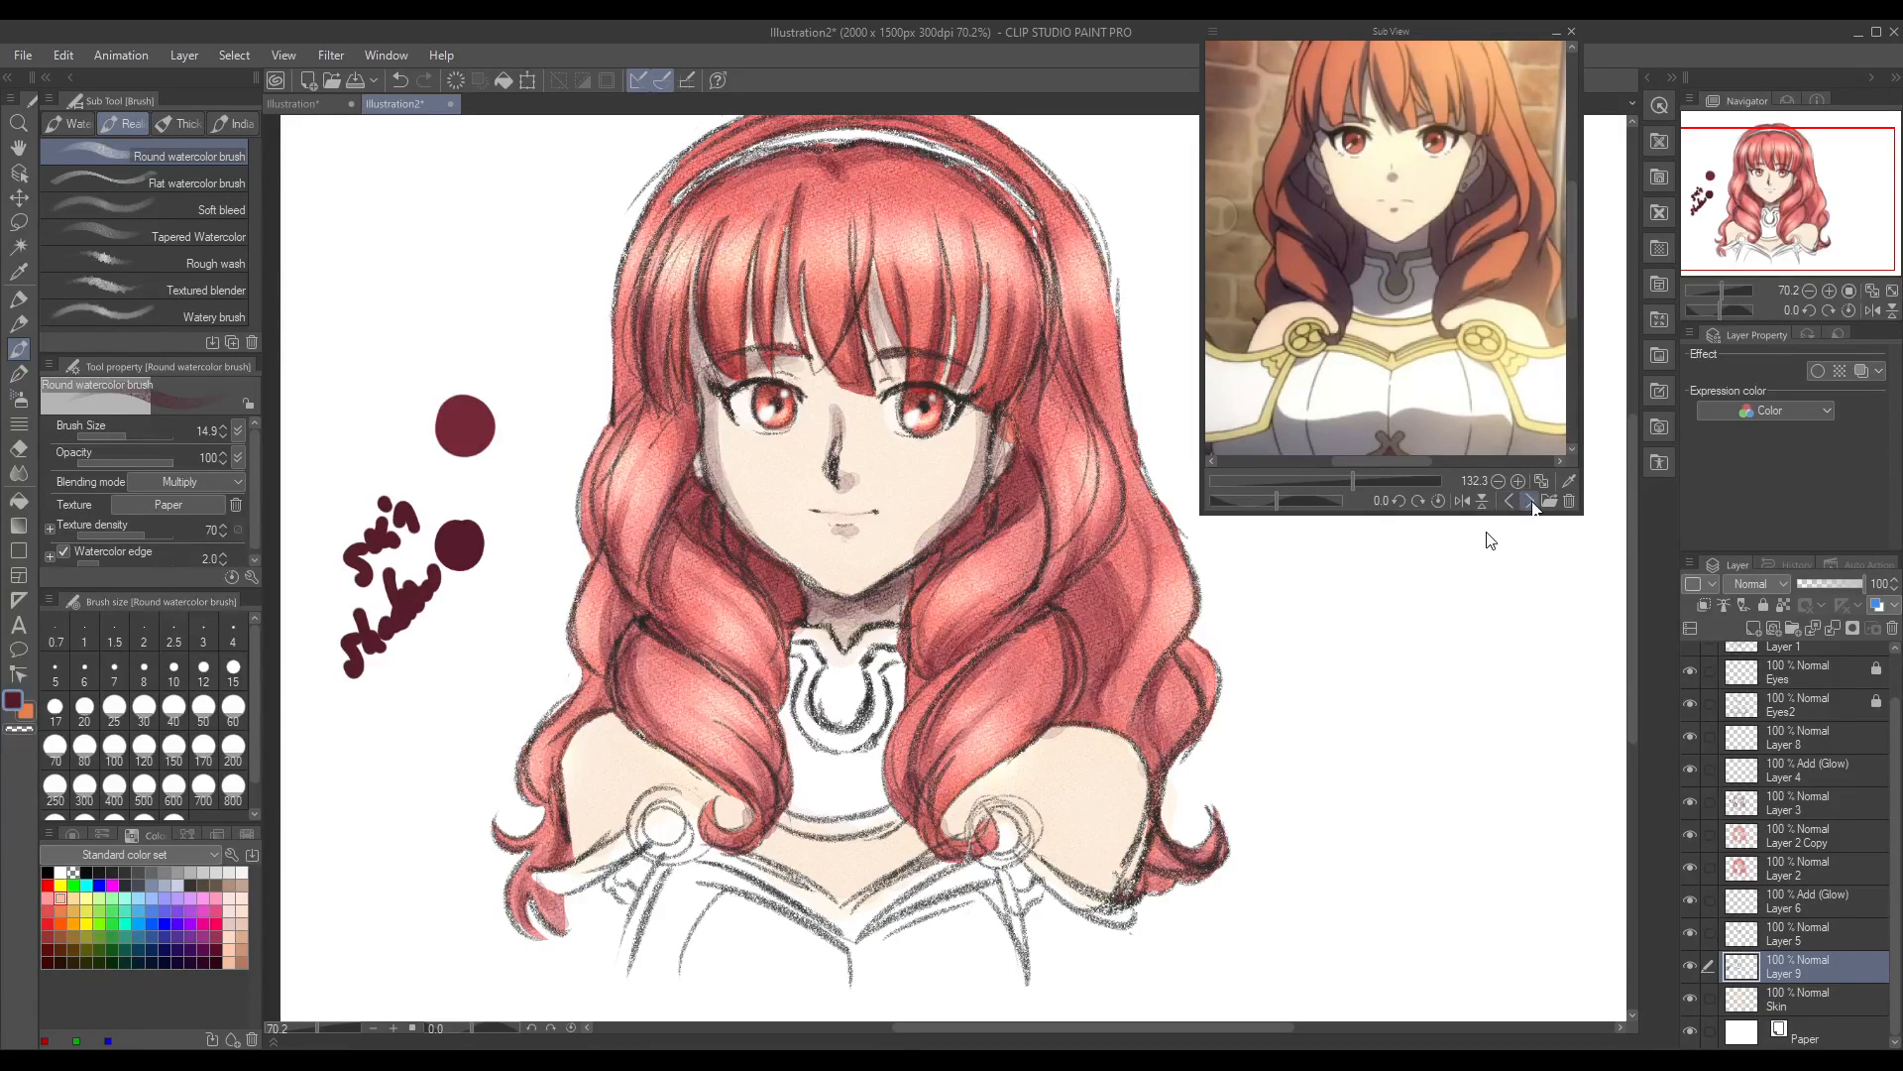
click(1532, 503)
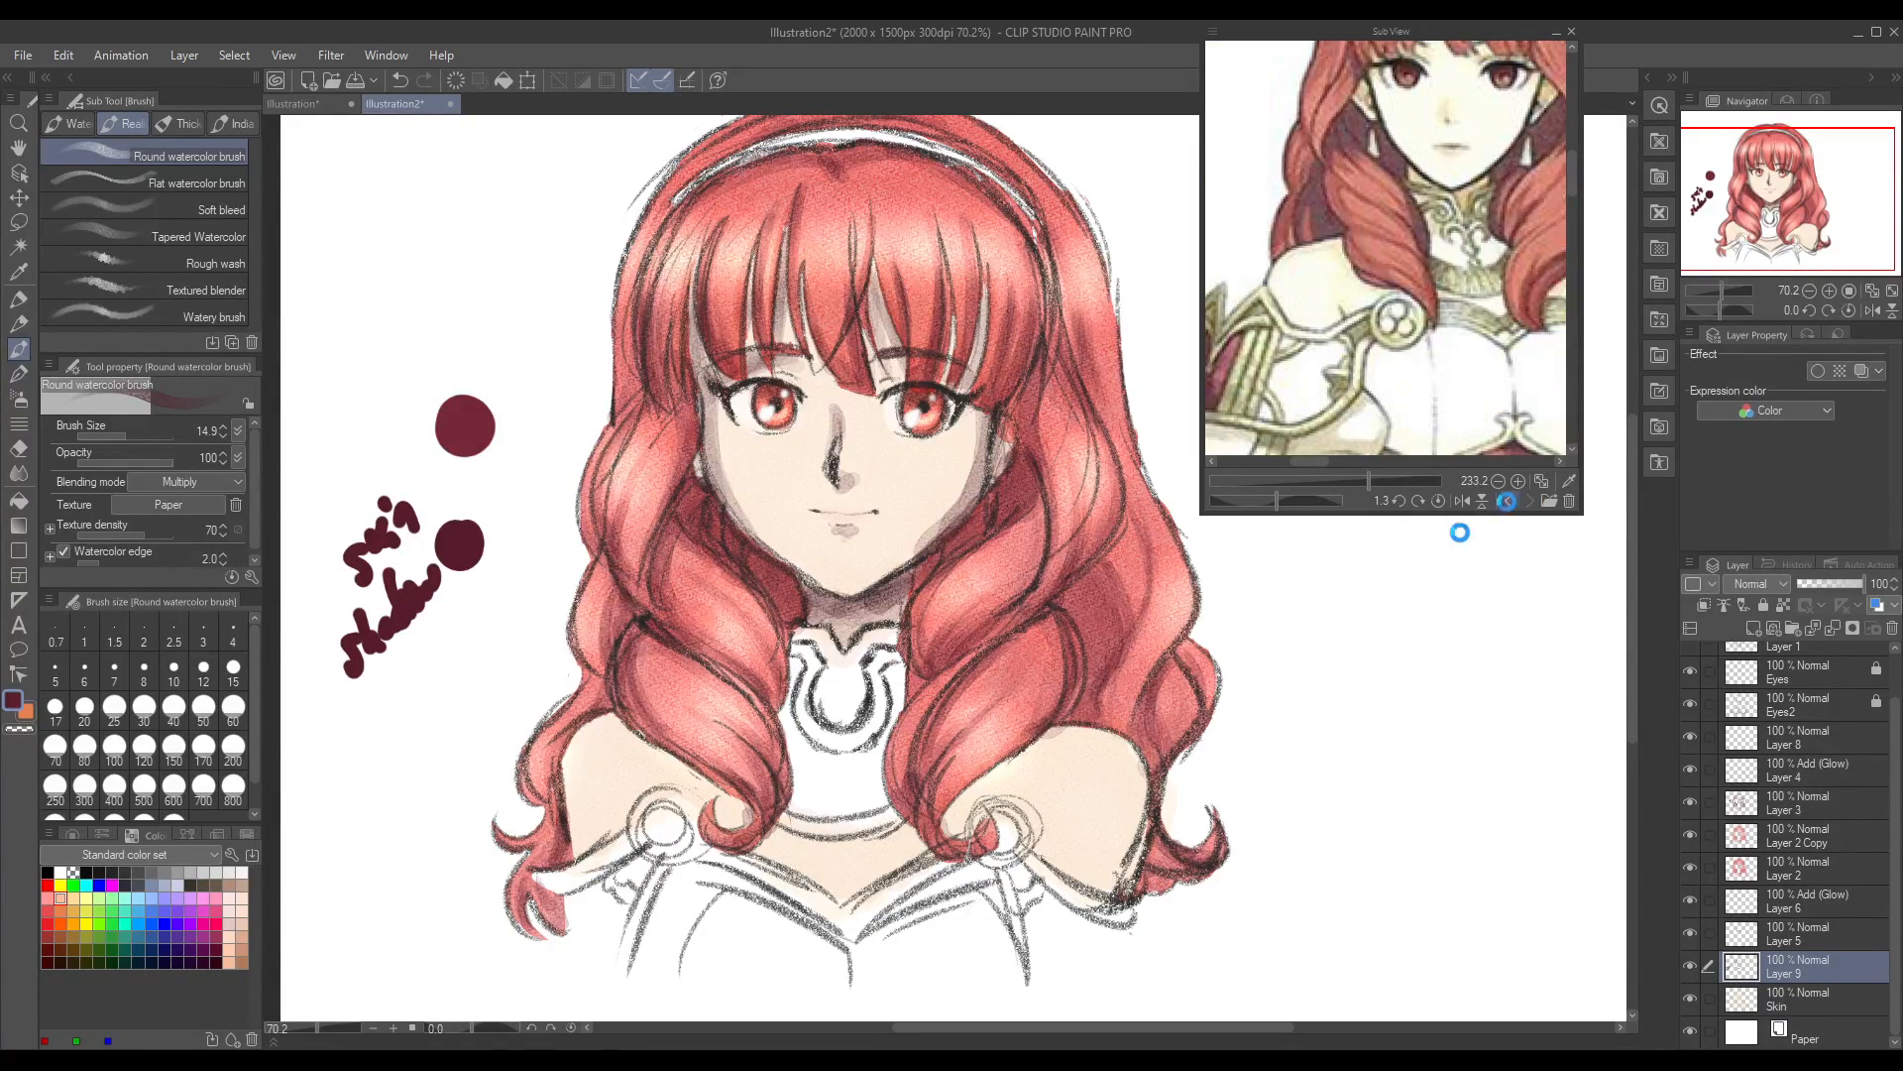
click(1509, 502)
click(1531, 503)
Step: Try maroon shadows on the right shoulder beside the curls at brush sizes 18.3 and 45.8, and undo the strokes
mouse_move(981, 765)
mouse_down()
mouse_move(953, 826)
mouse_move(1036, 738)
mouse_move(985, 772)
mouse_up()
click(129, 432)
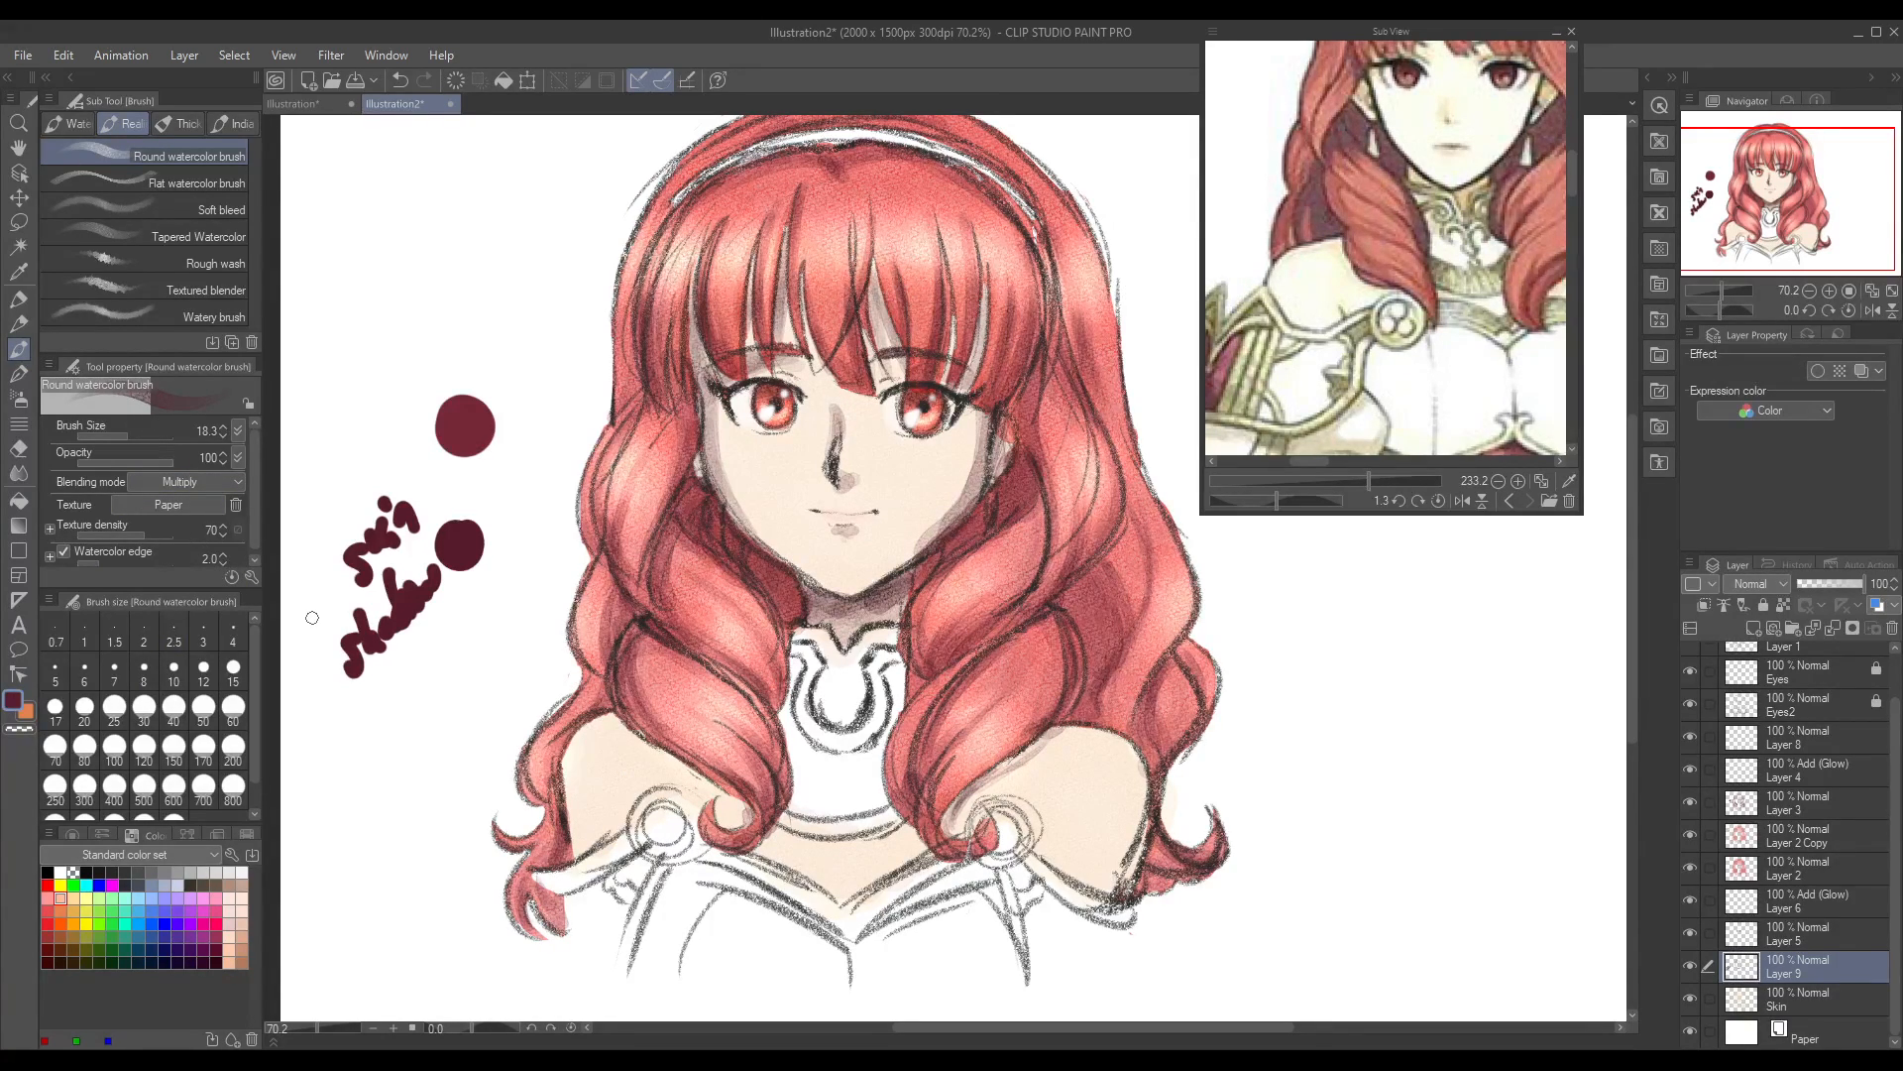
drag(1076, 725, 1026, 757)
click(137, 437)
key(ctrl+z)
key(ctrl+z)
key(ctrl+z)
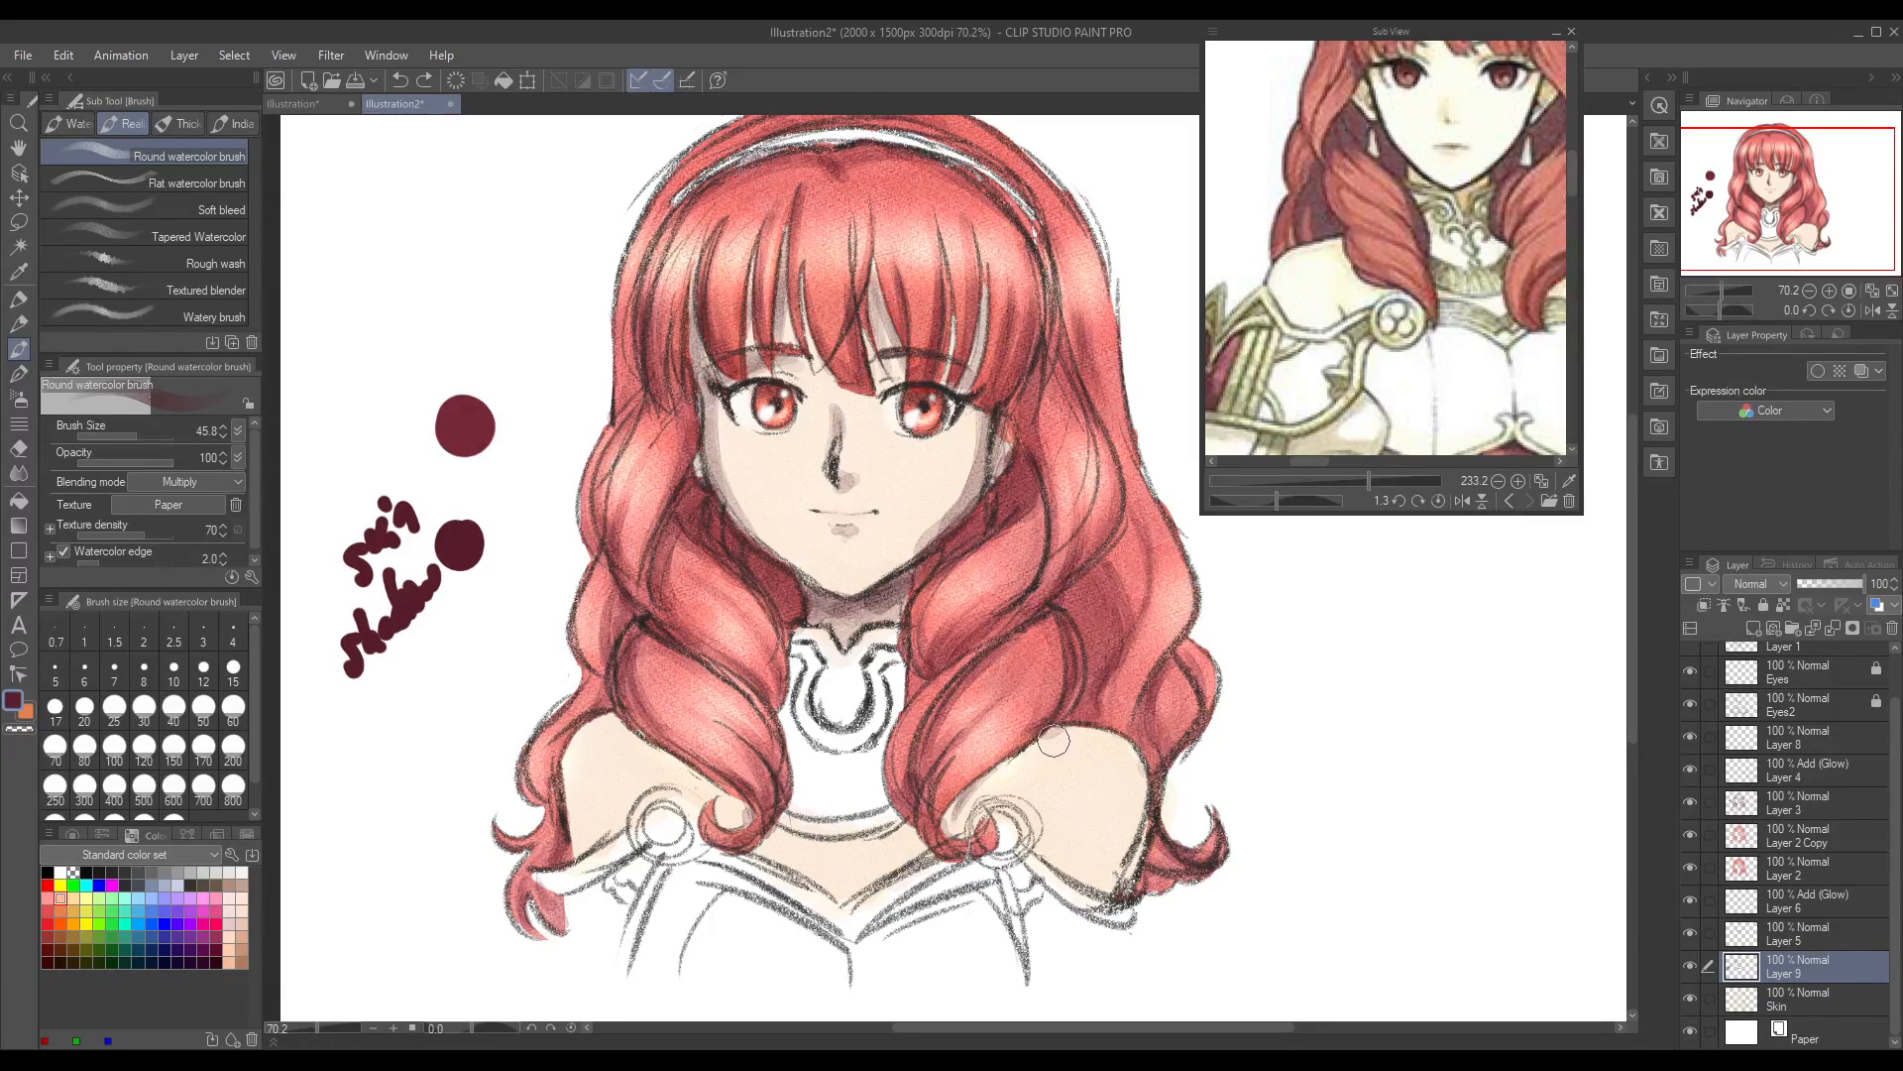
mouse_move(1071, 731)
mouse_down()
mouse_move(990, 775)
mouse_move(1007, 760)
mouse_move(973, 818)
mouse_move(970, 799)
mouse_move(1069, 722)
mouse_move(951, 819)
mouse_up()
key(ctrl+z)
key(ctrl+z)
key(ctrl+z)
key(ctrl+z)
key(ctrl+z)
Step: Set the Round watercolor brush size to 22.4 and shade both shoulders and the chest below the collar on Layer 9
click(130, 436)
drag(945, 819, 996, 770)
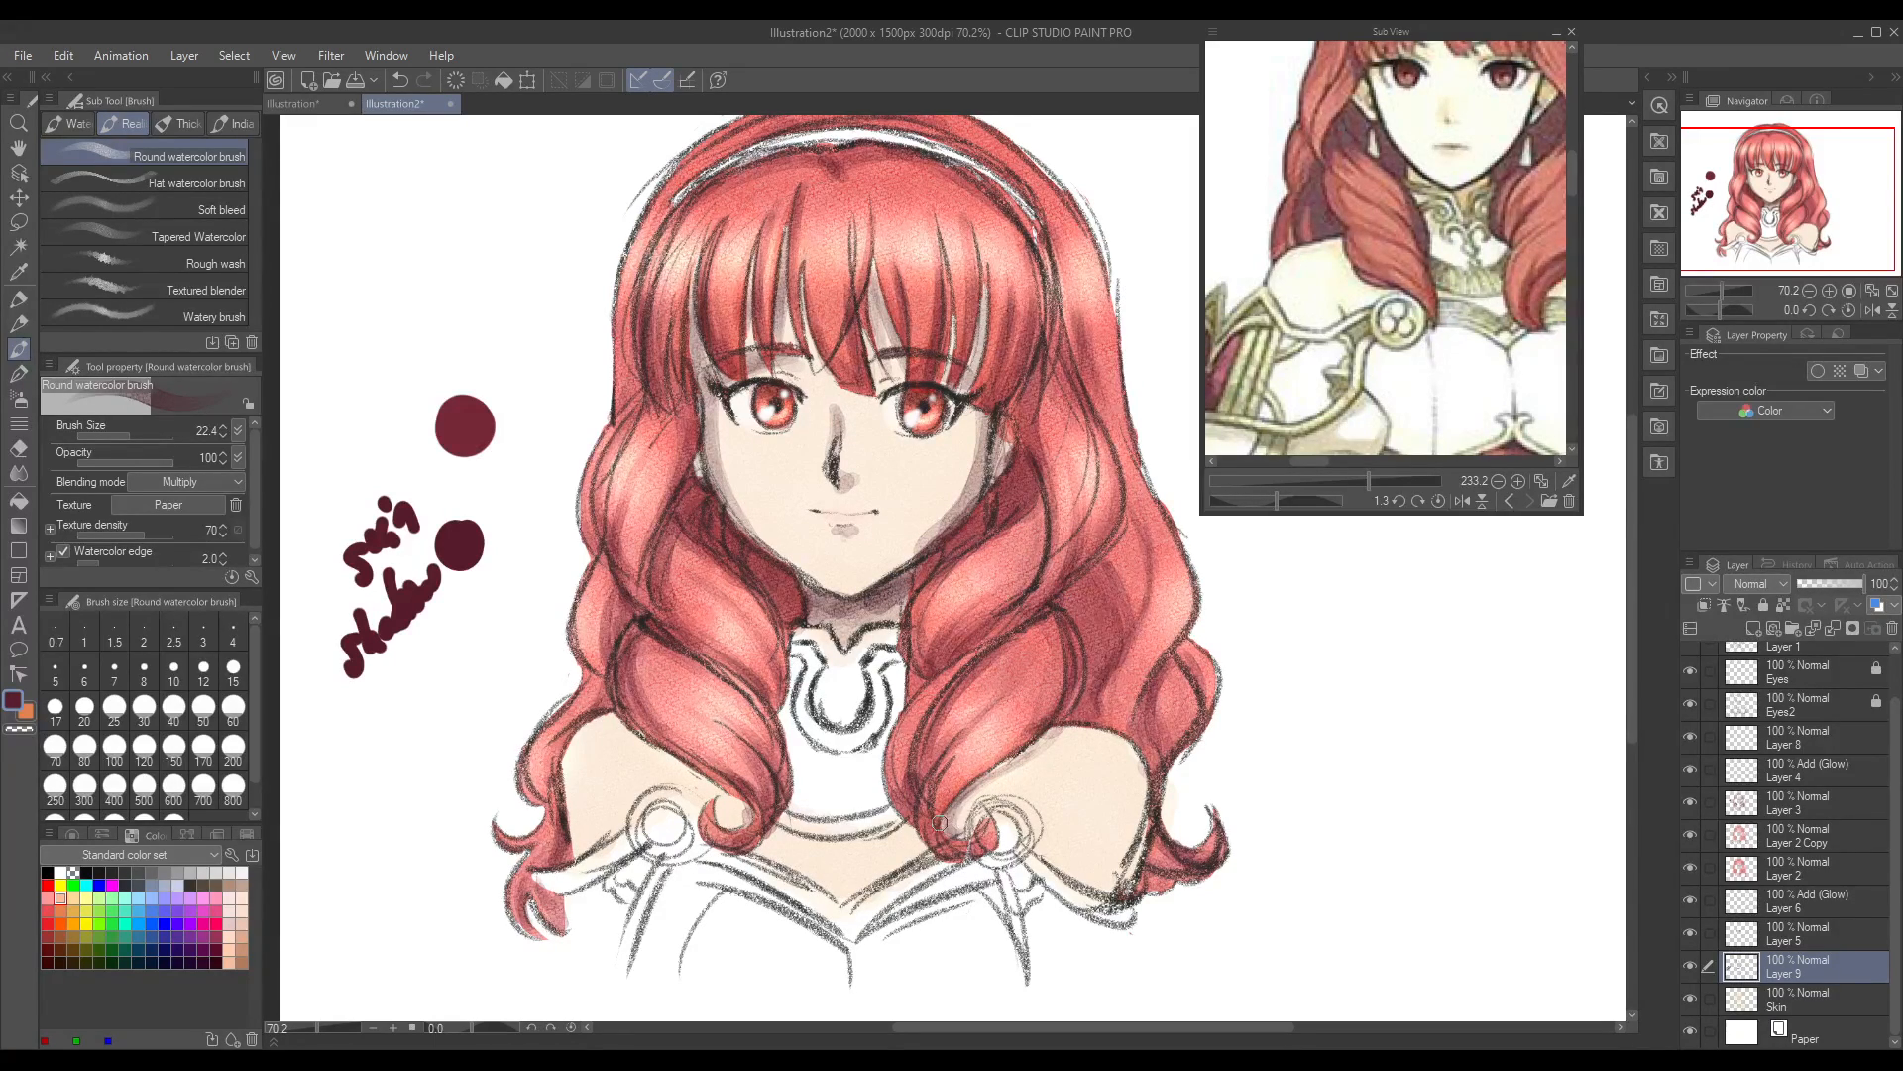
drag(764, 838, 765, 841)
mouse_move(779, 830)
mouse_down()
mouse_move(862, 844)
mouse_move(838, 842)
mouse_up()
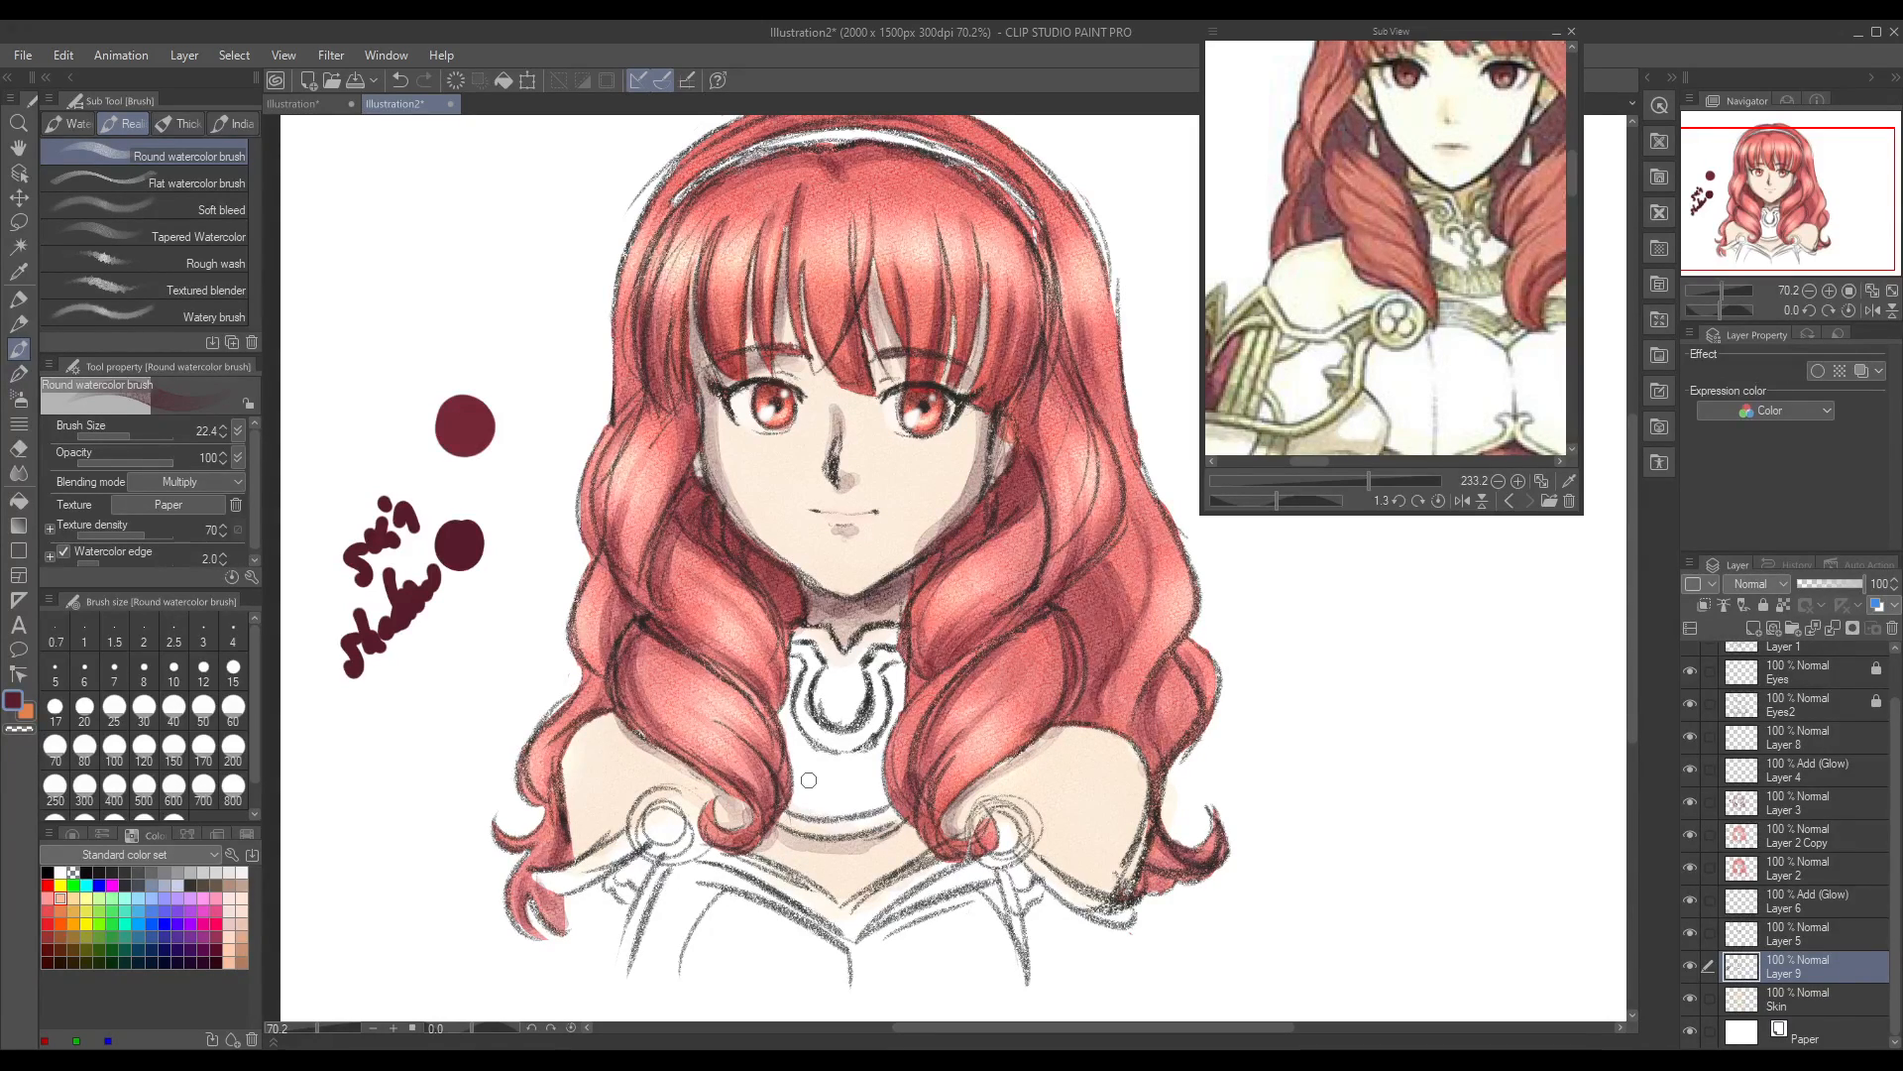
drag(987, 777, 1039, 739)
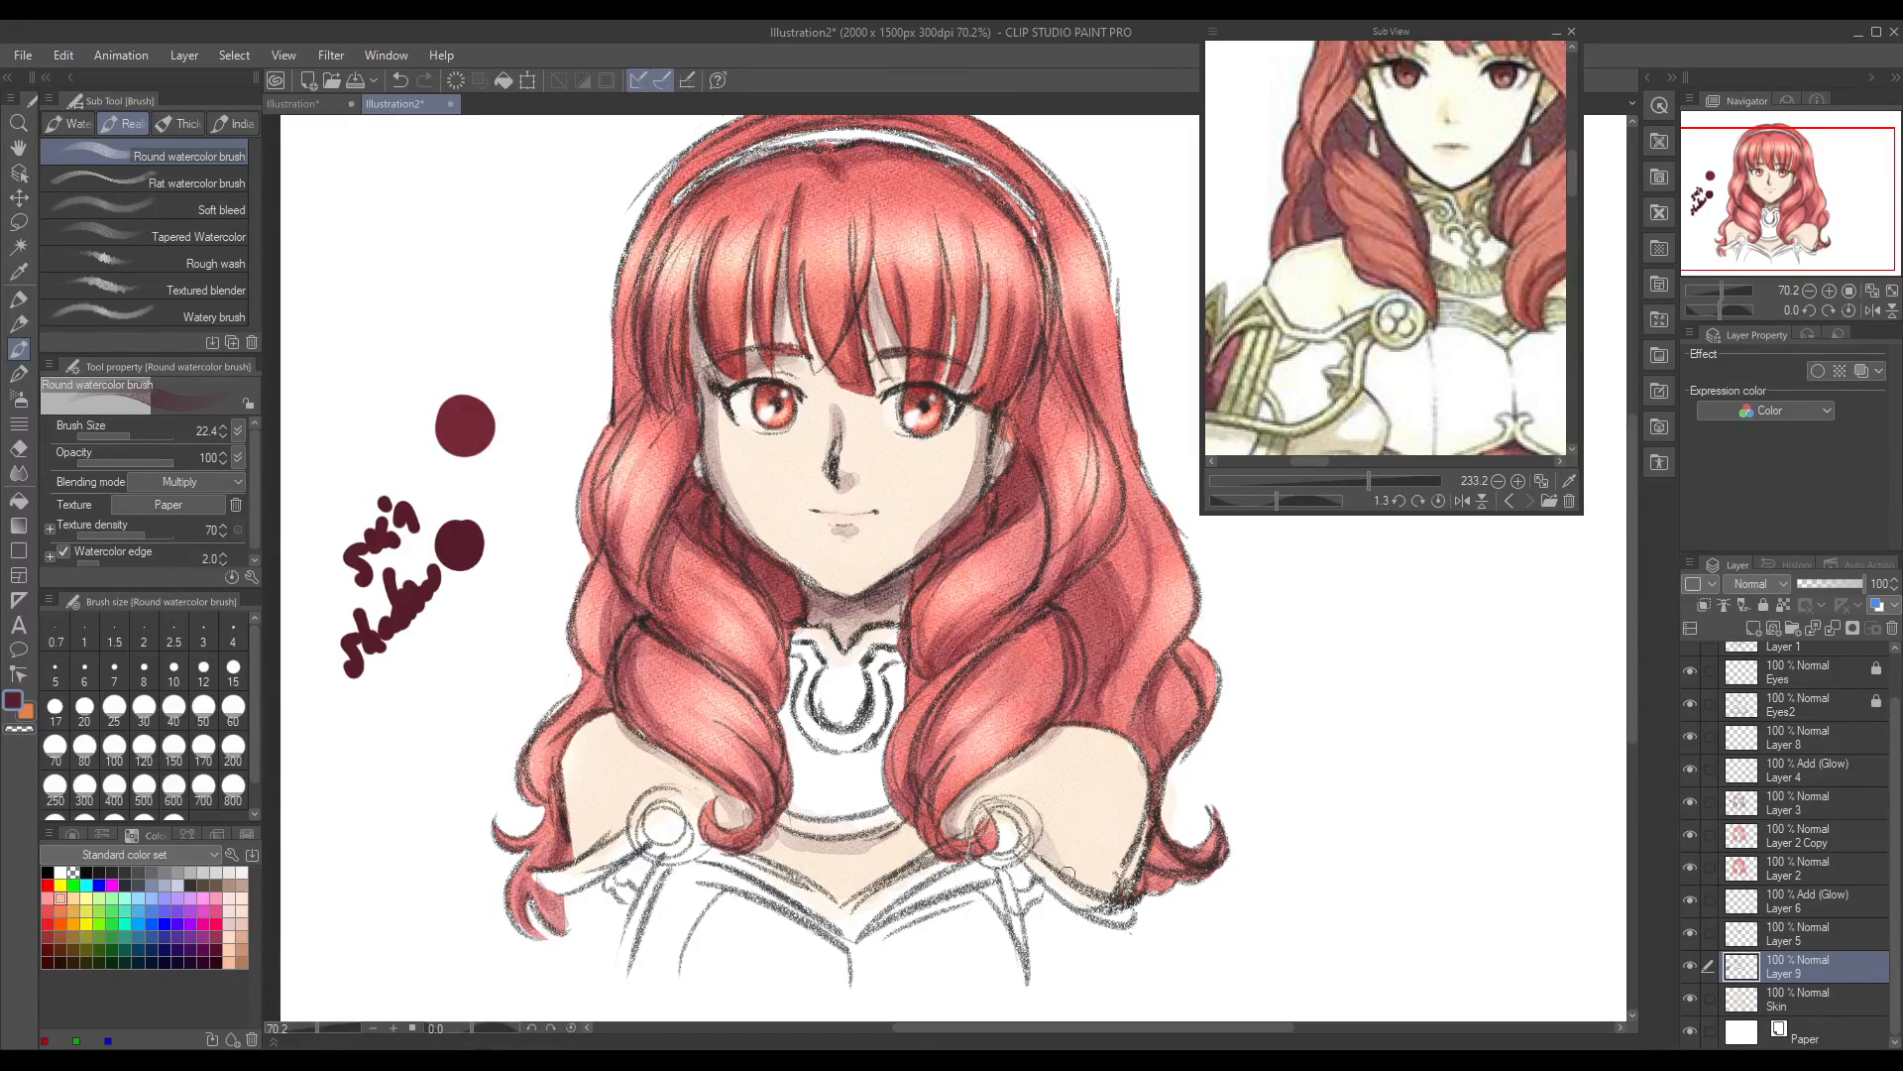
mouse_move(618, 833)
mouse_down()
mouse_move(624, 809)
mouse_move(664, 828)
mouse_up()
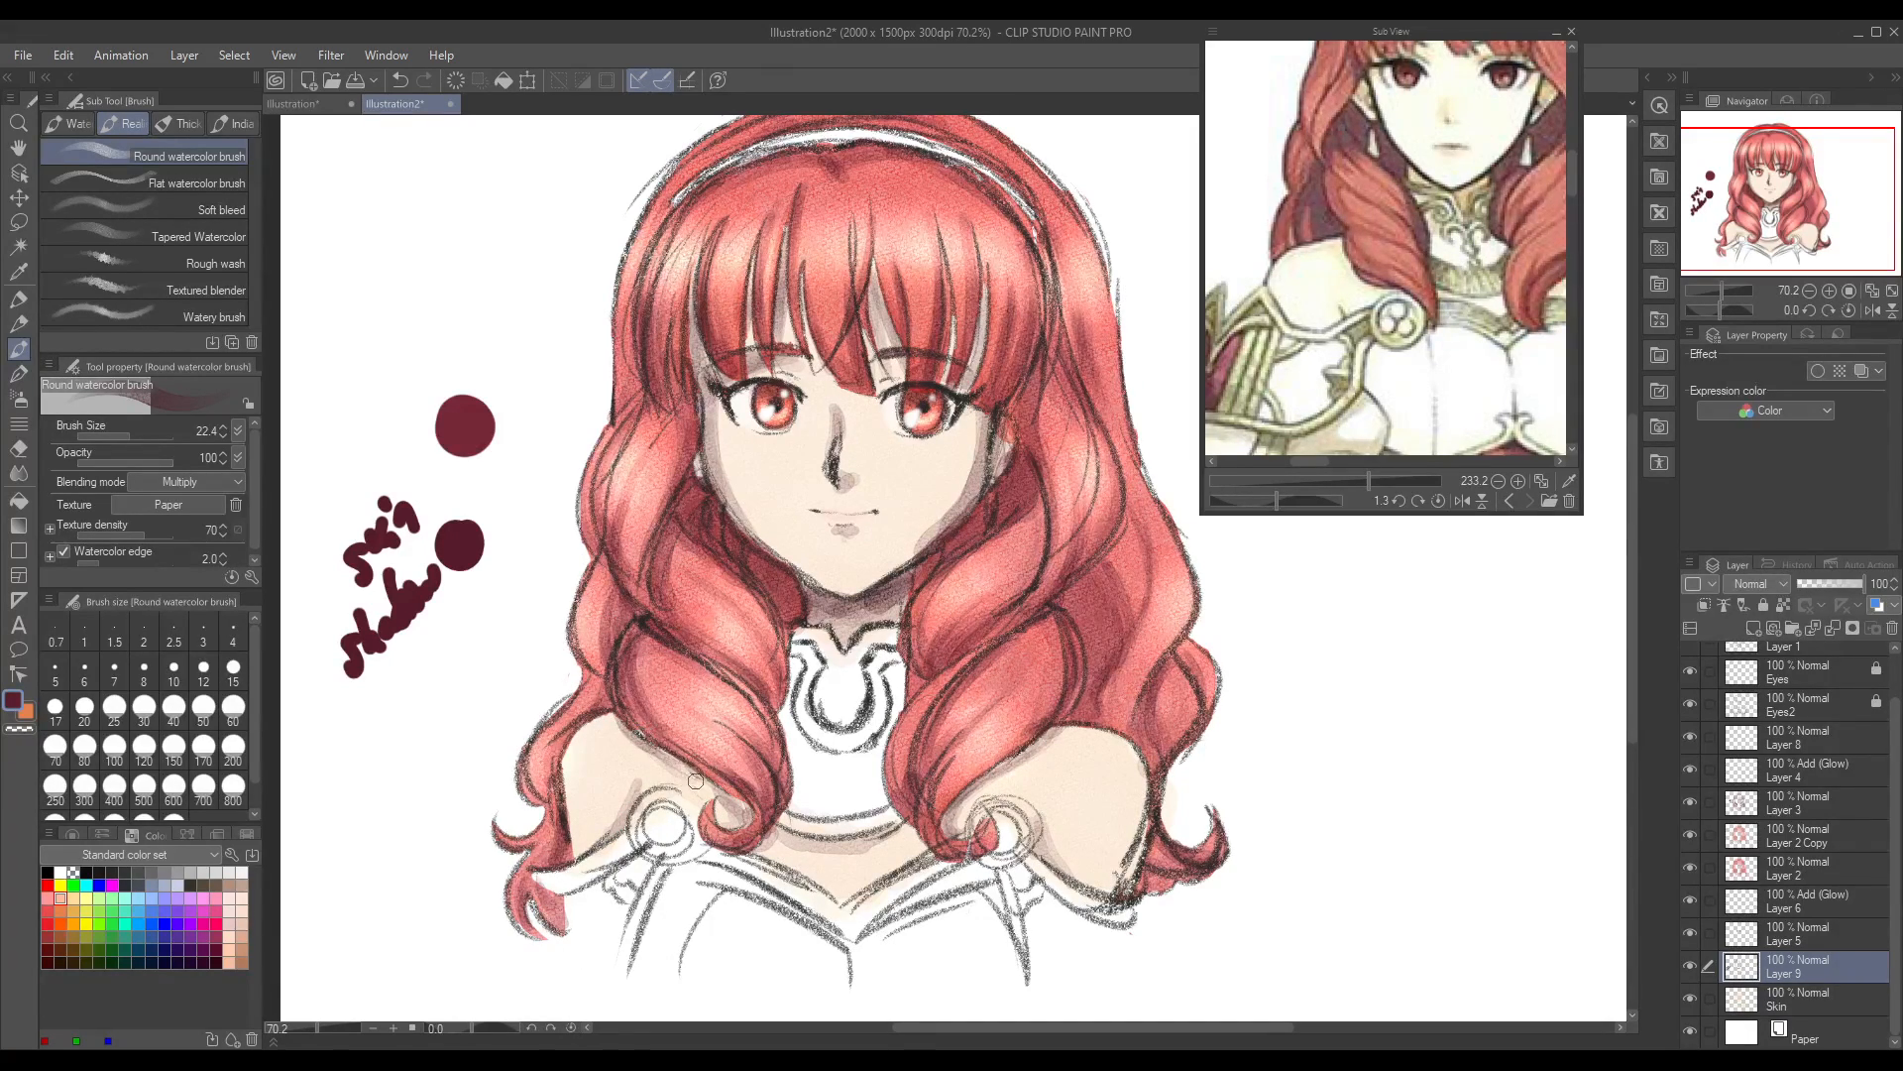
drag(782, 835, 886, 836)
drag(969, 791, 1047, 738)
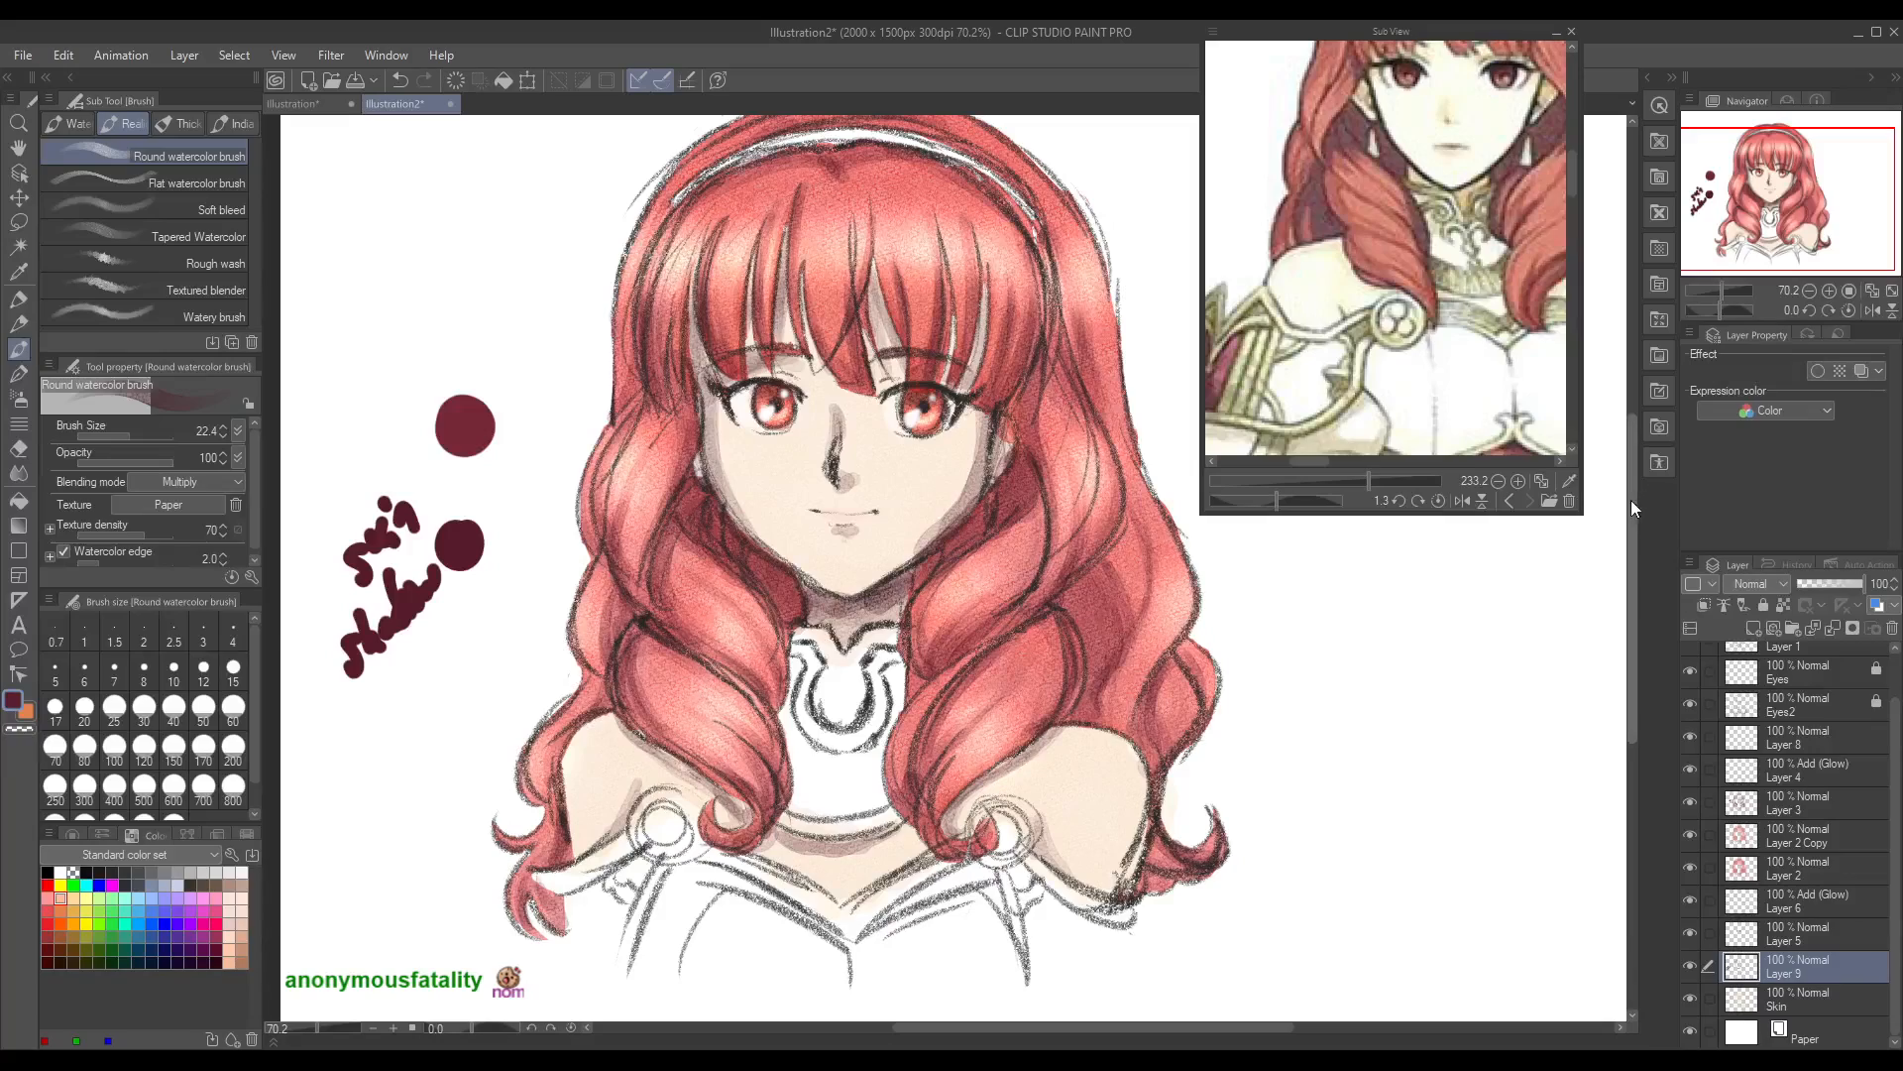
Step: Select the Soft eraser and compare the drawing with and without Layer 9 and Layer 5
scroll(1632, 497, up, 1)
drag(1632, 496, 1634, 505)
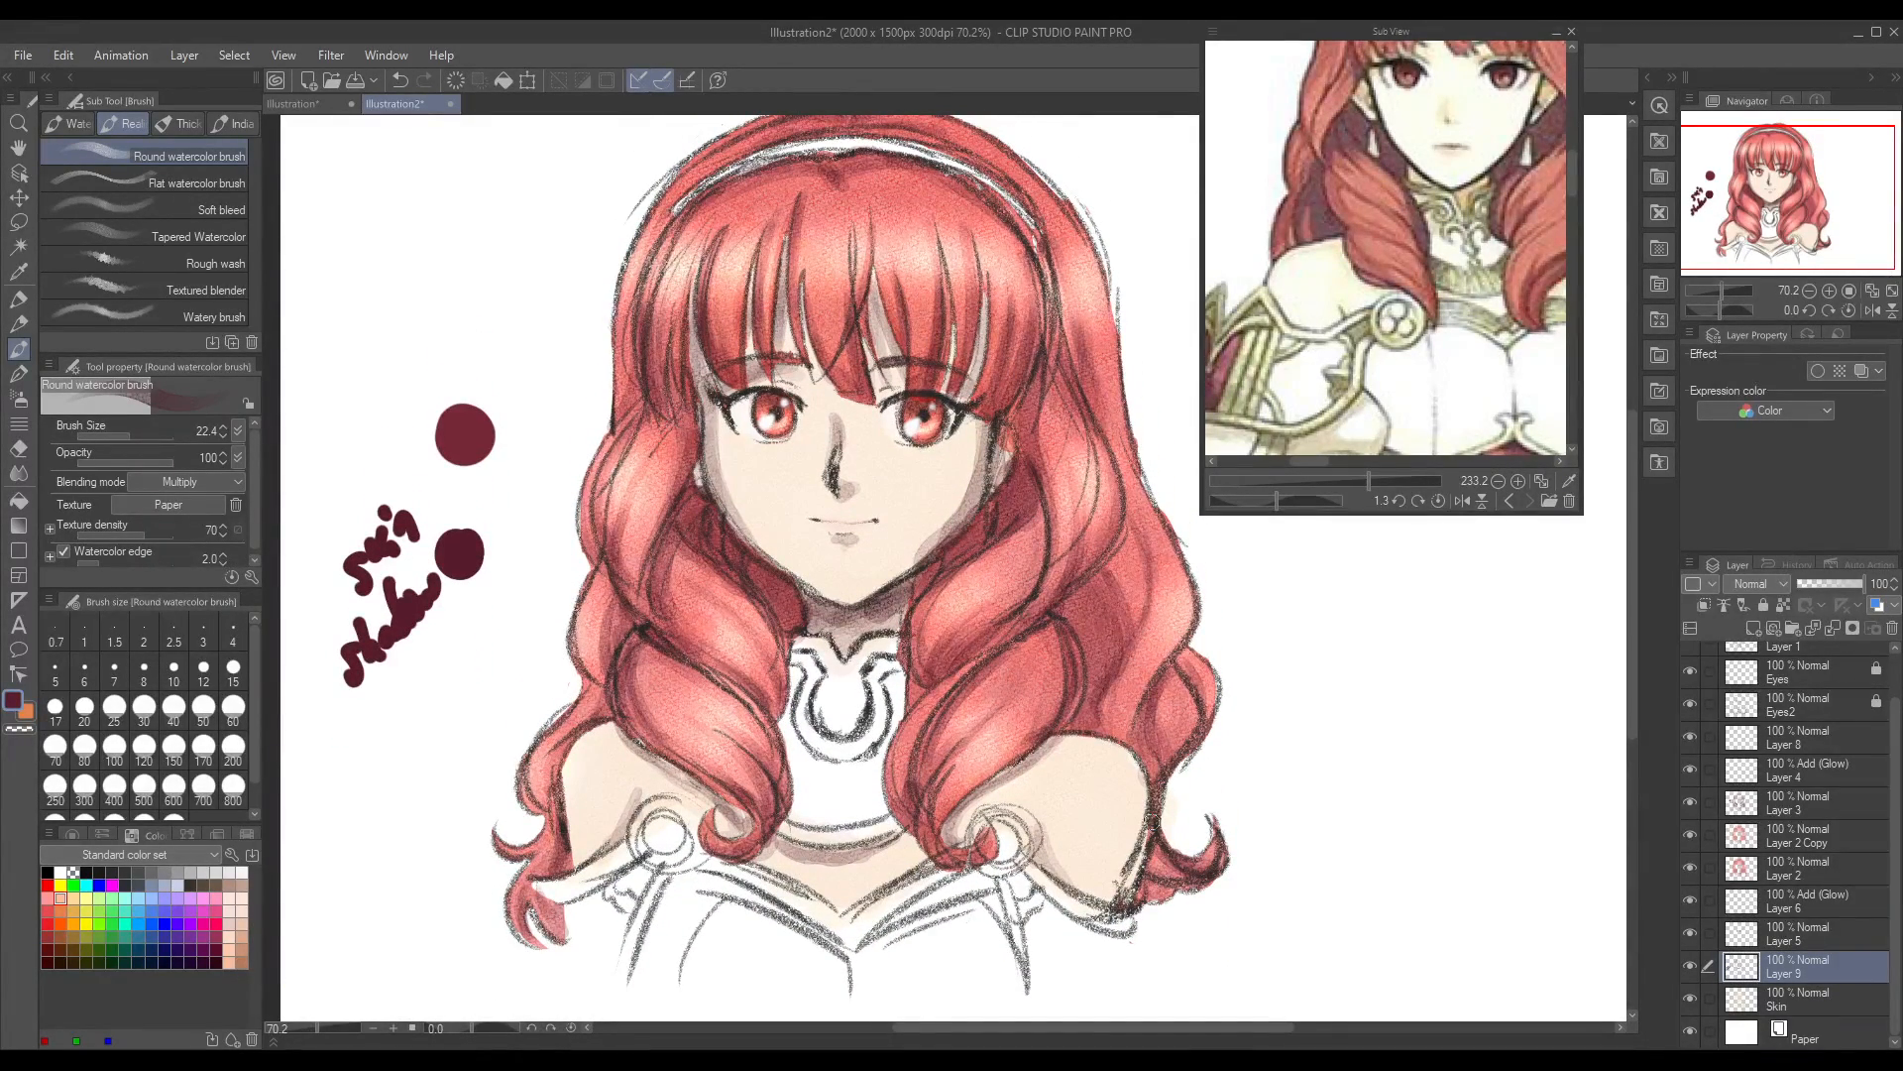
click(18, 447)
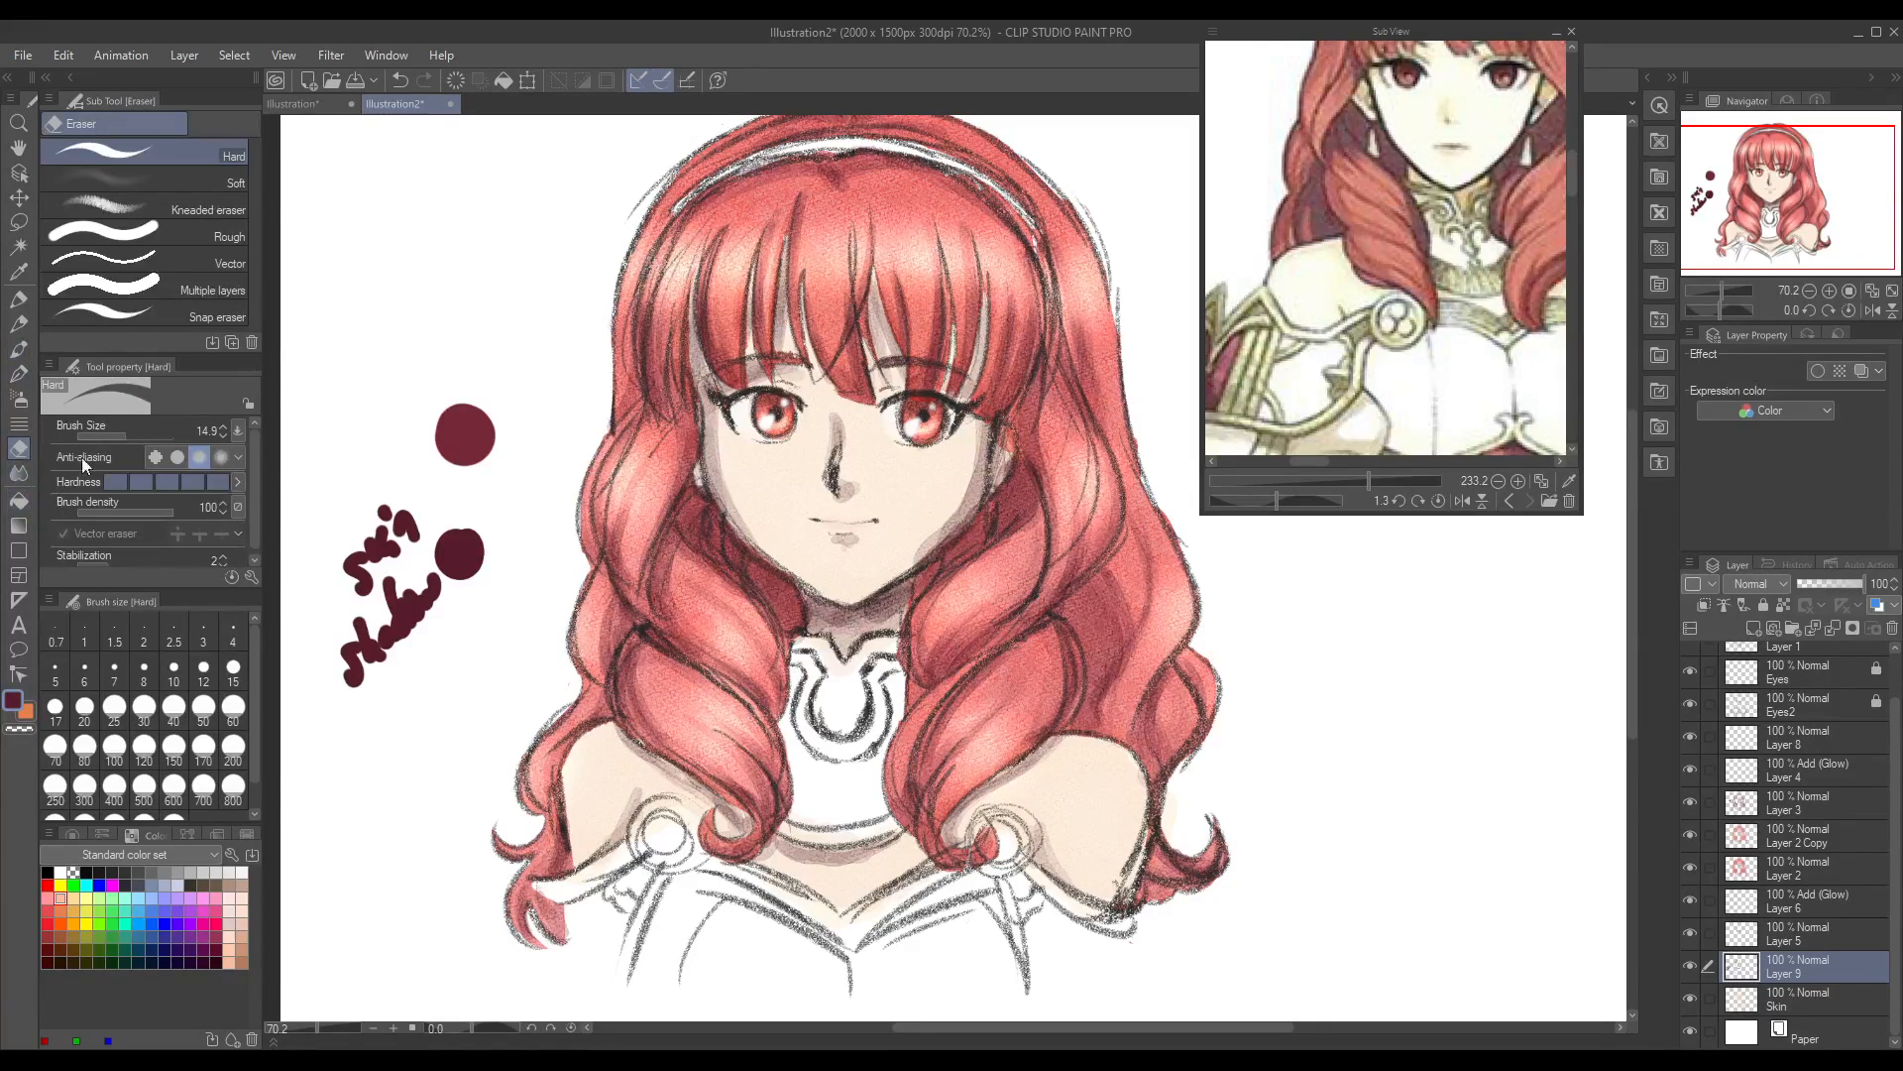
click(176, 184)
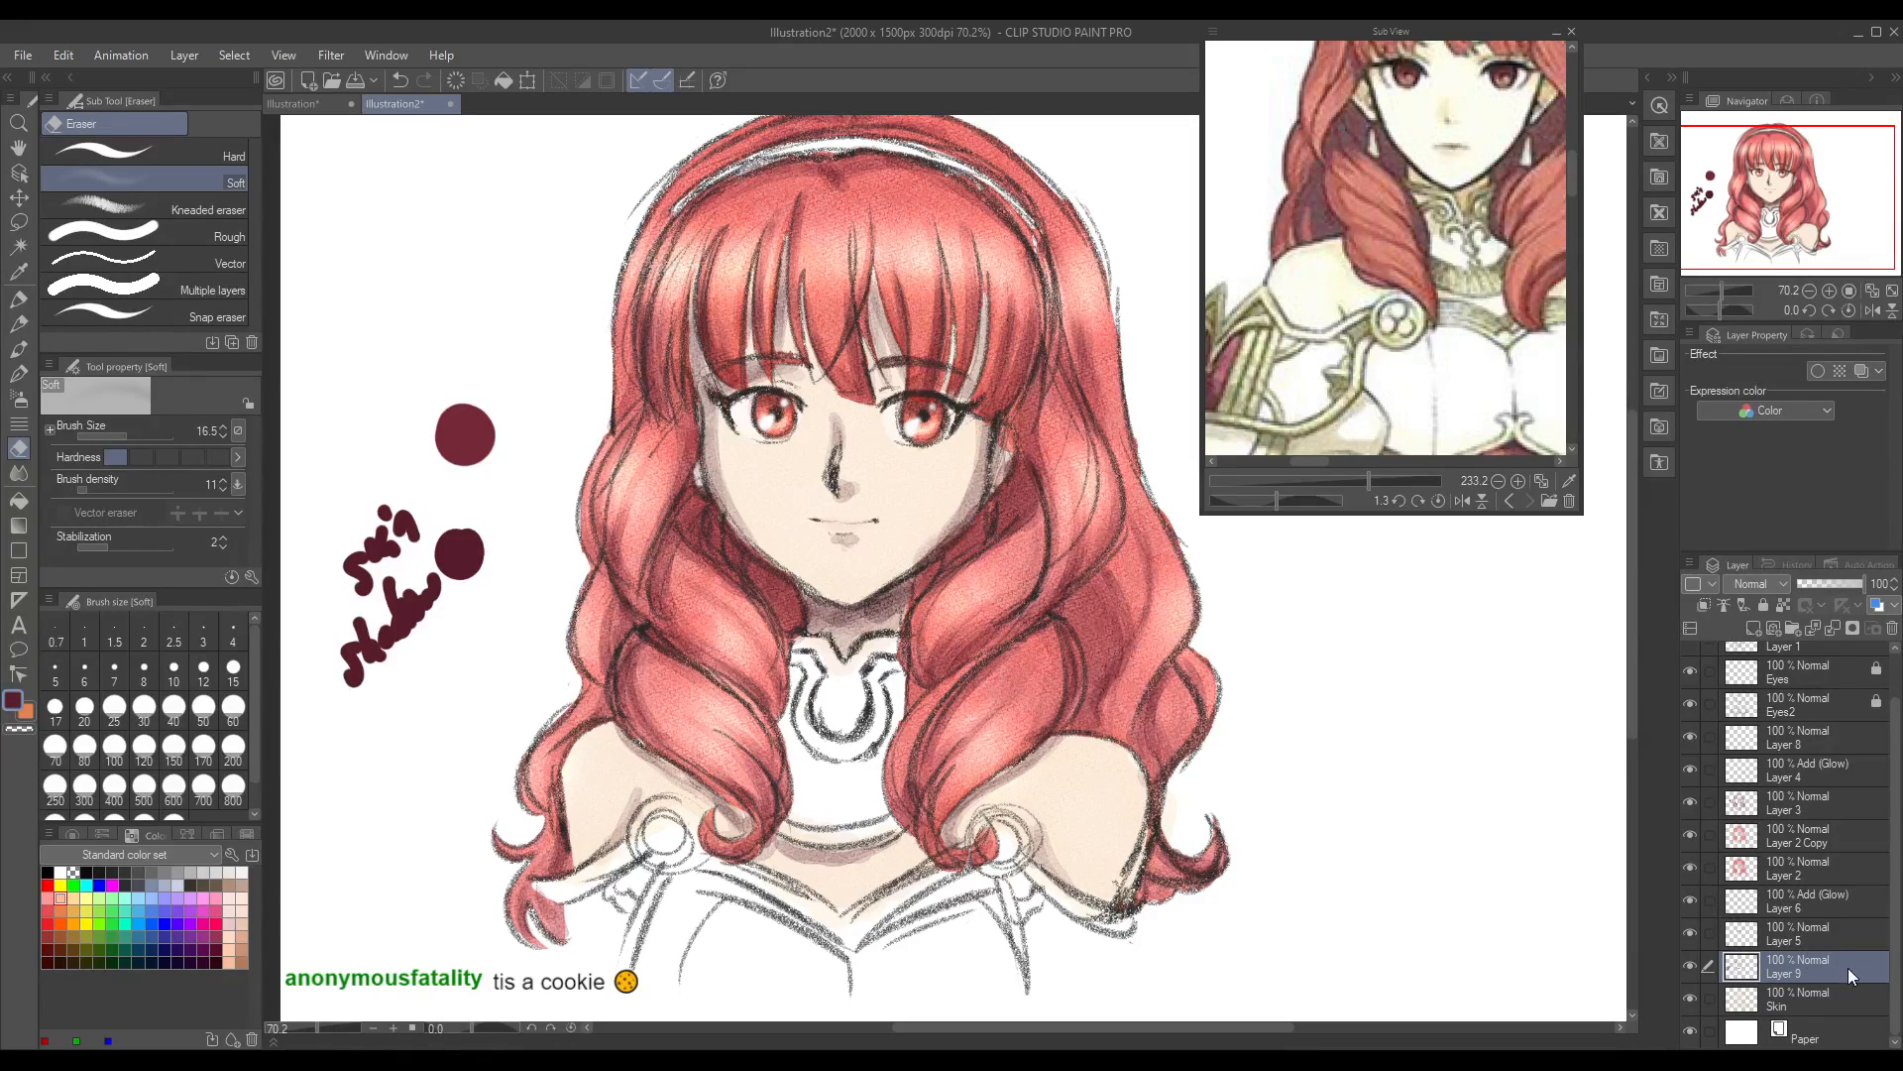
click(1796, 991)
click(1691, 965)
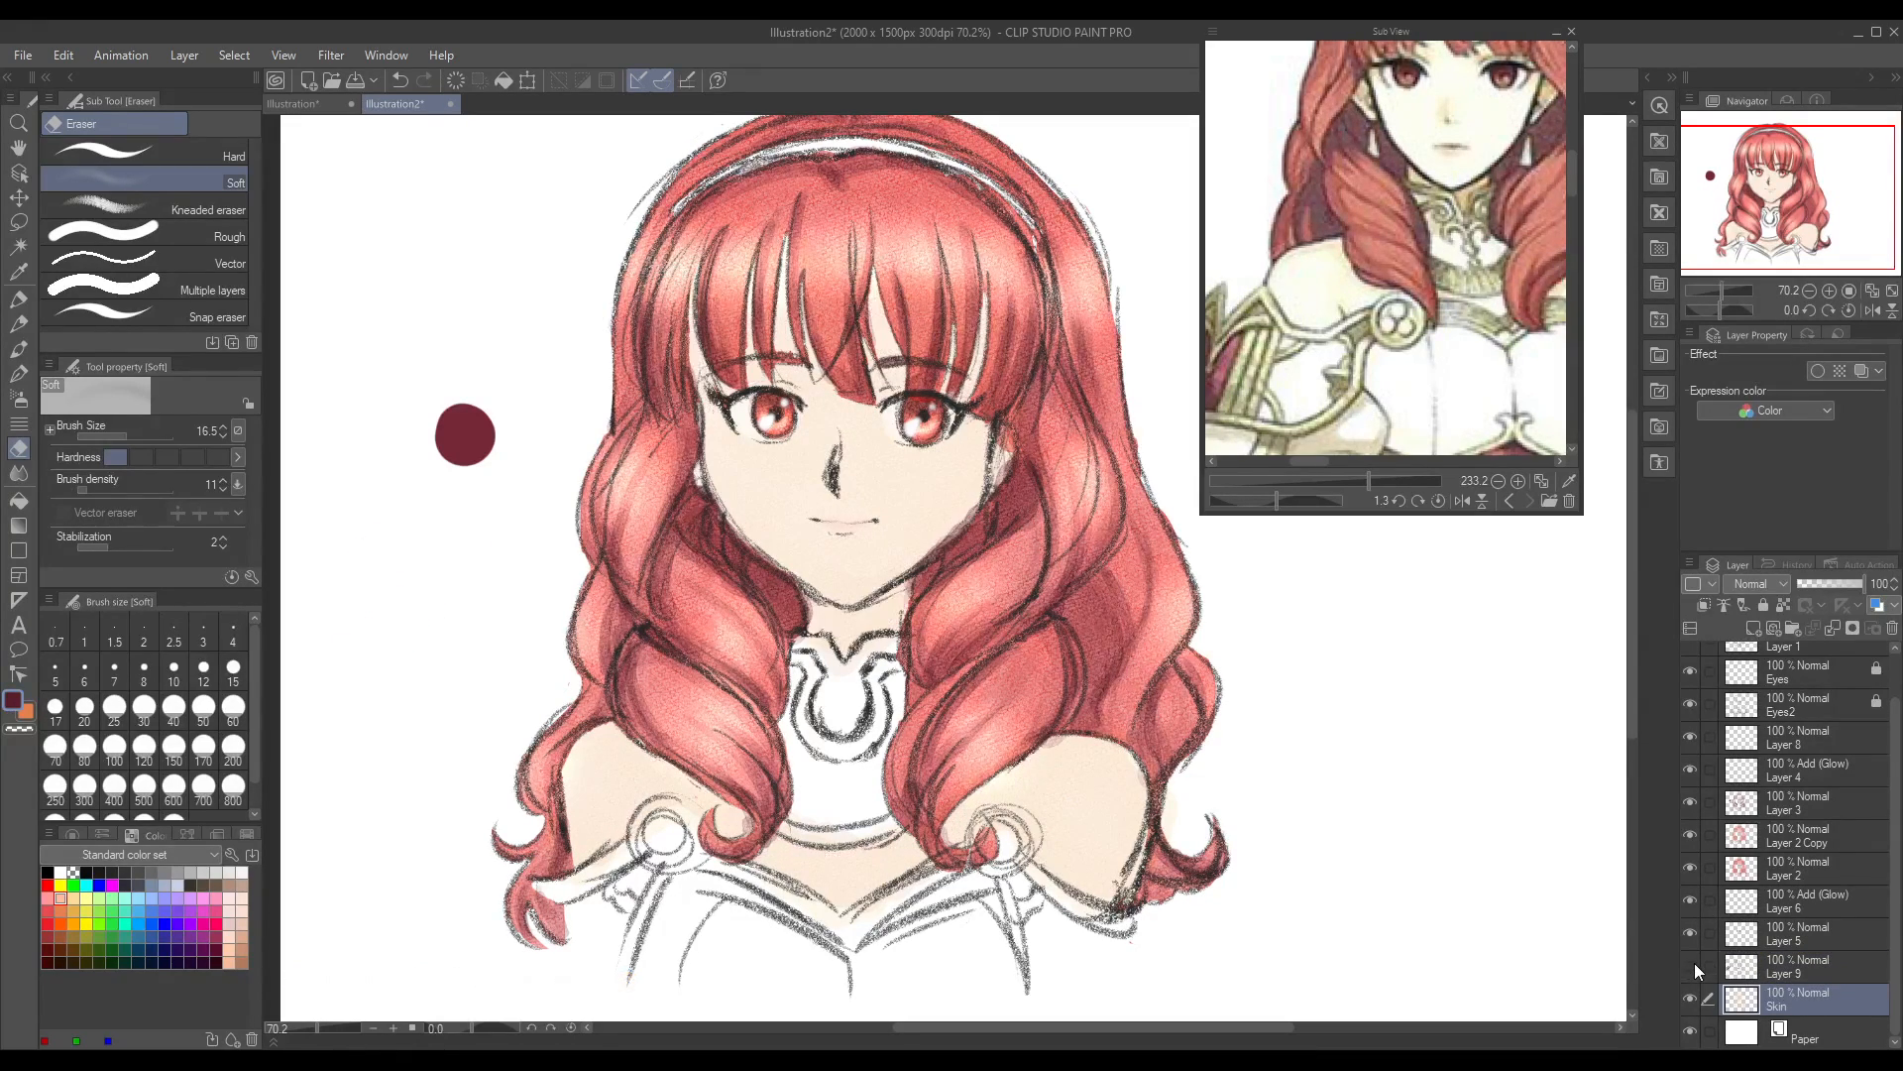
click(1691, 965)
click(1786, 973)
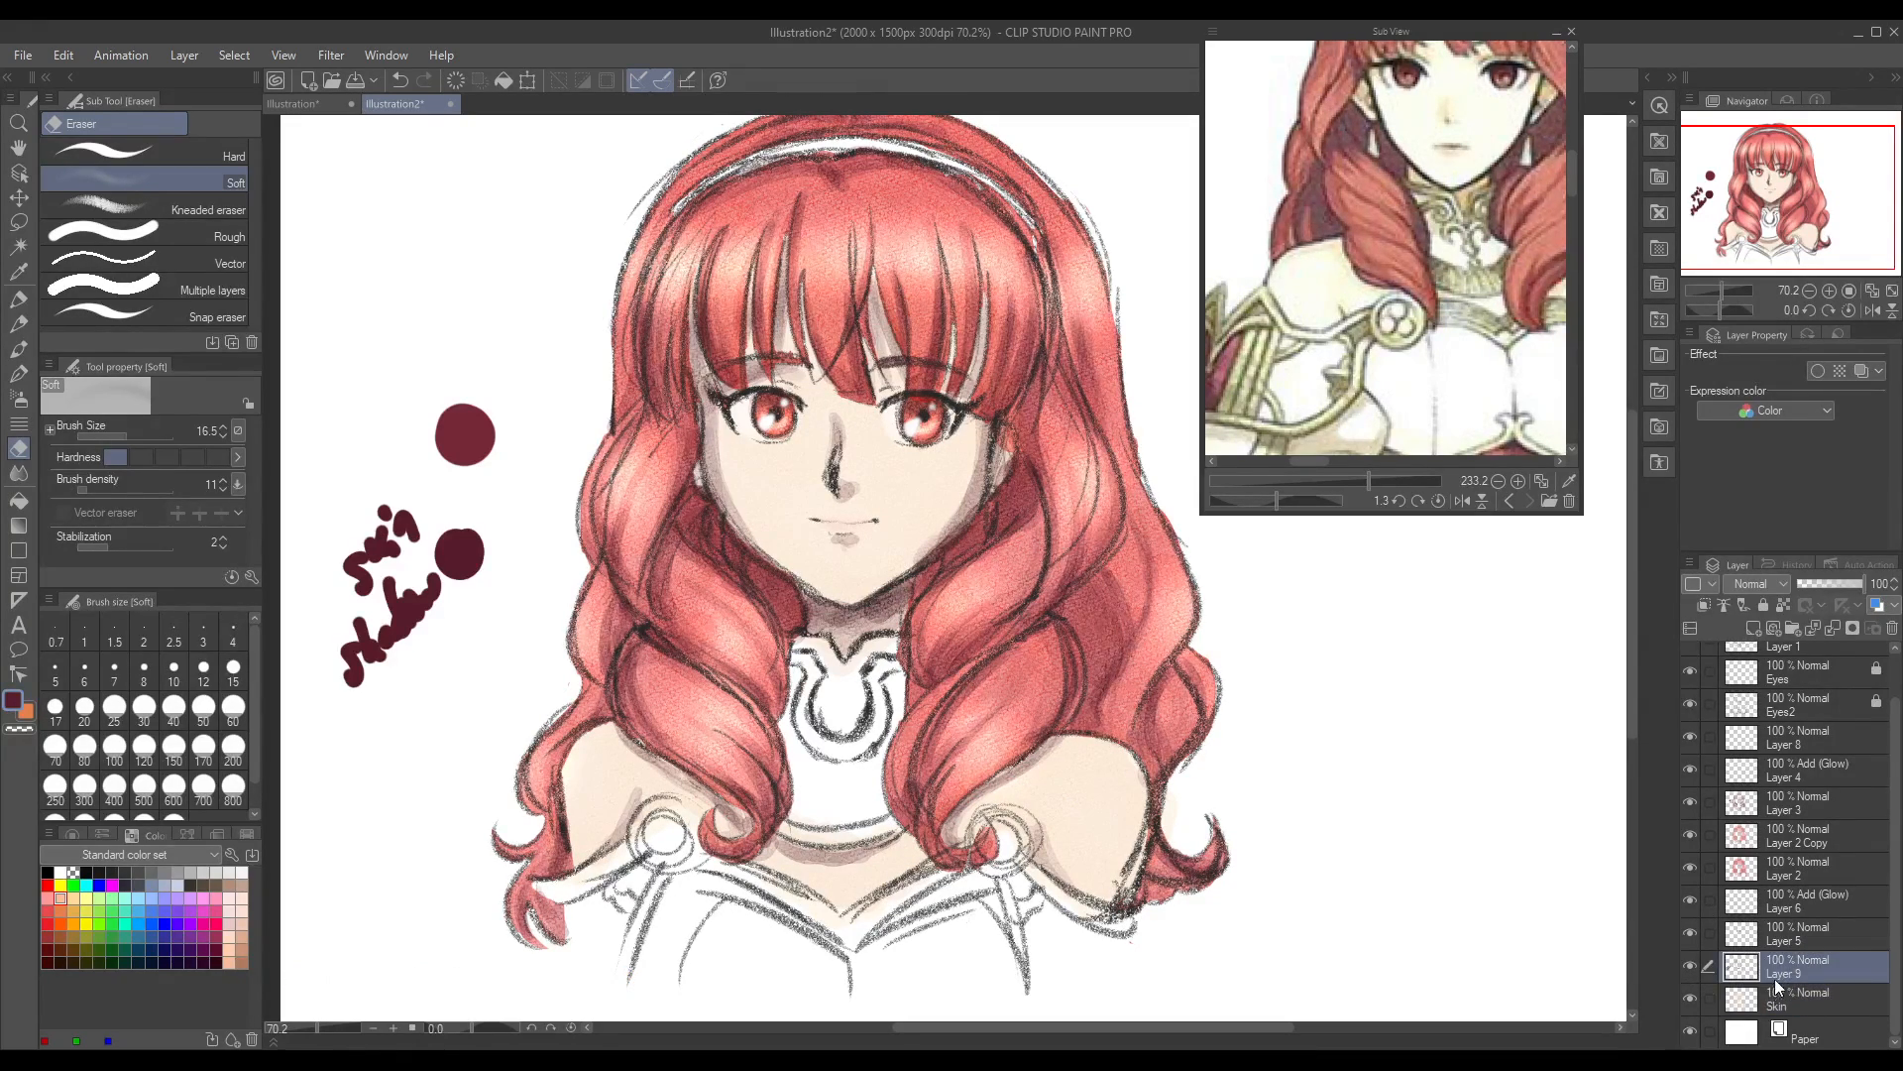
click(1688, 932)
click(1688, 932)
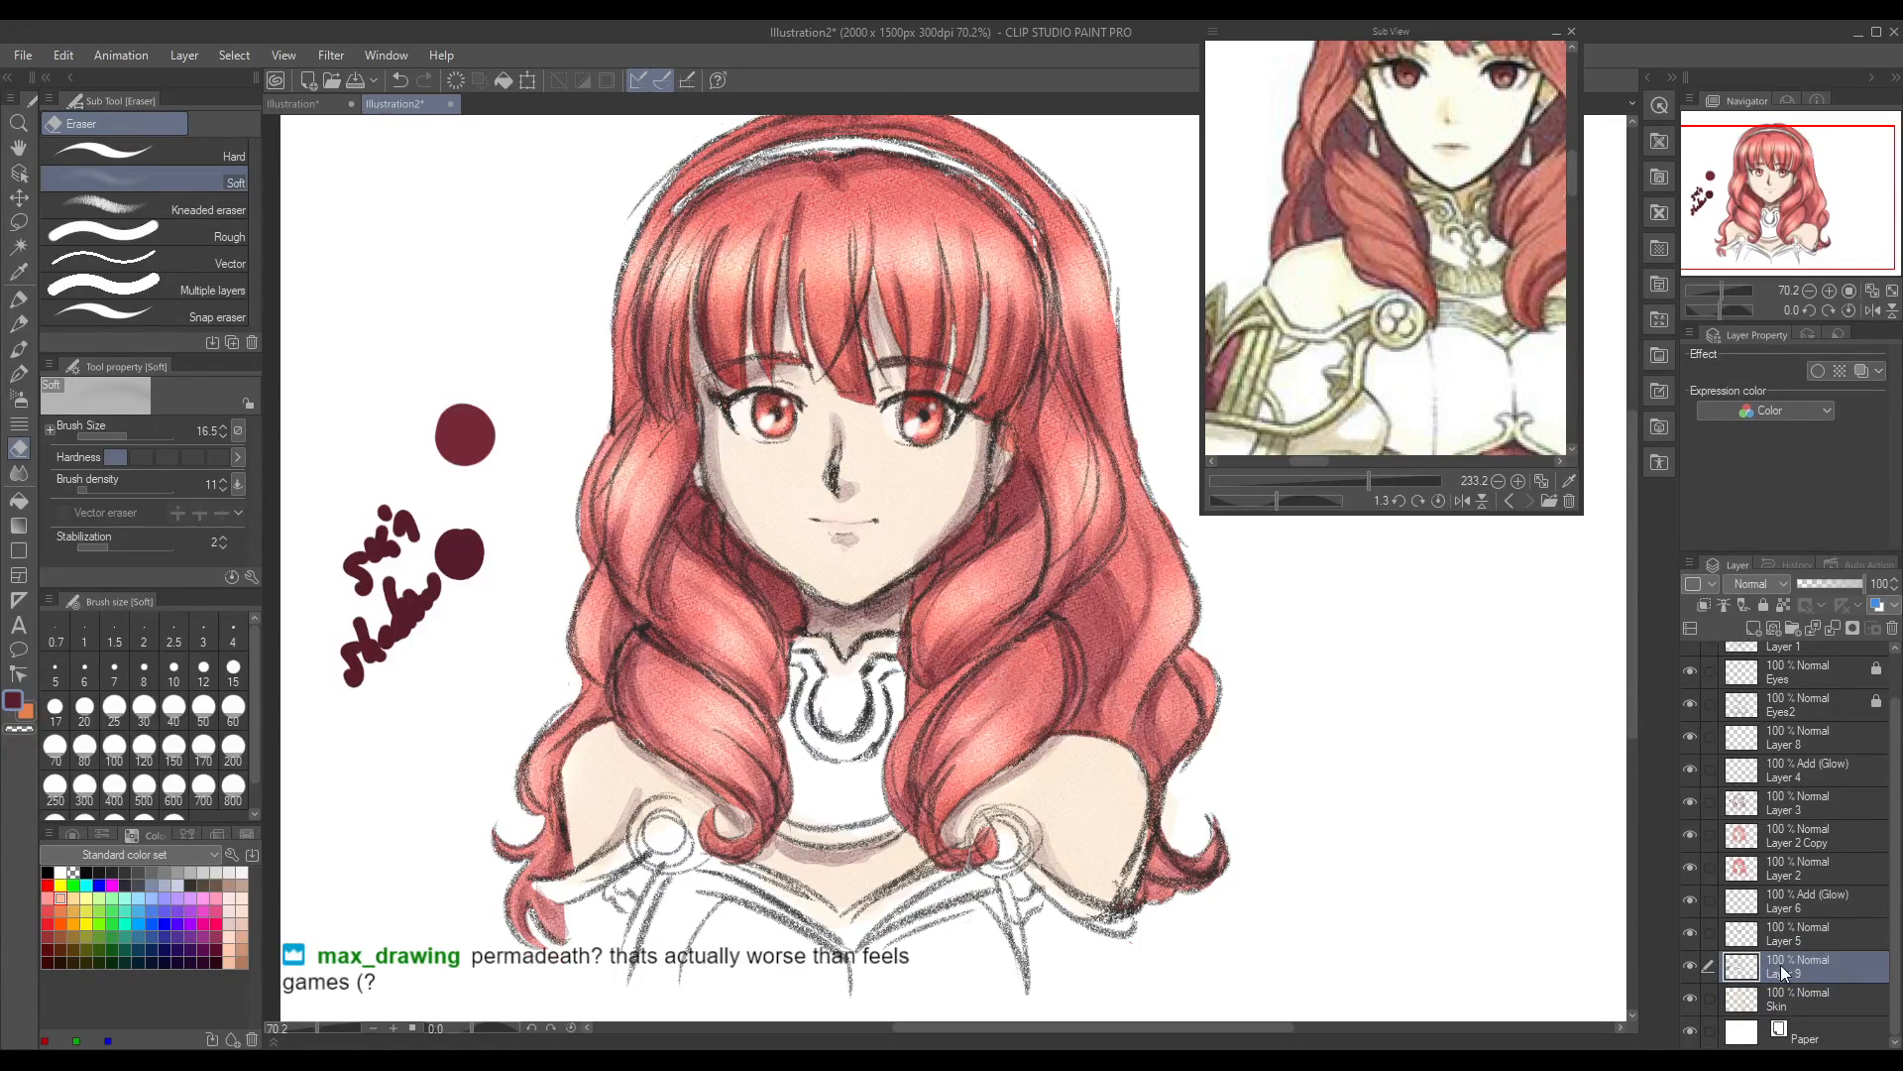
Step: Add a new layer above Layer 9 and bring up the anime reference with the gold armour trim
click(1752, 630)
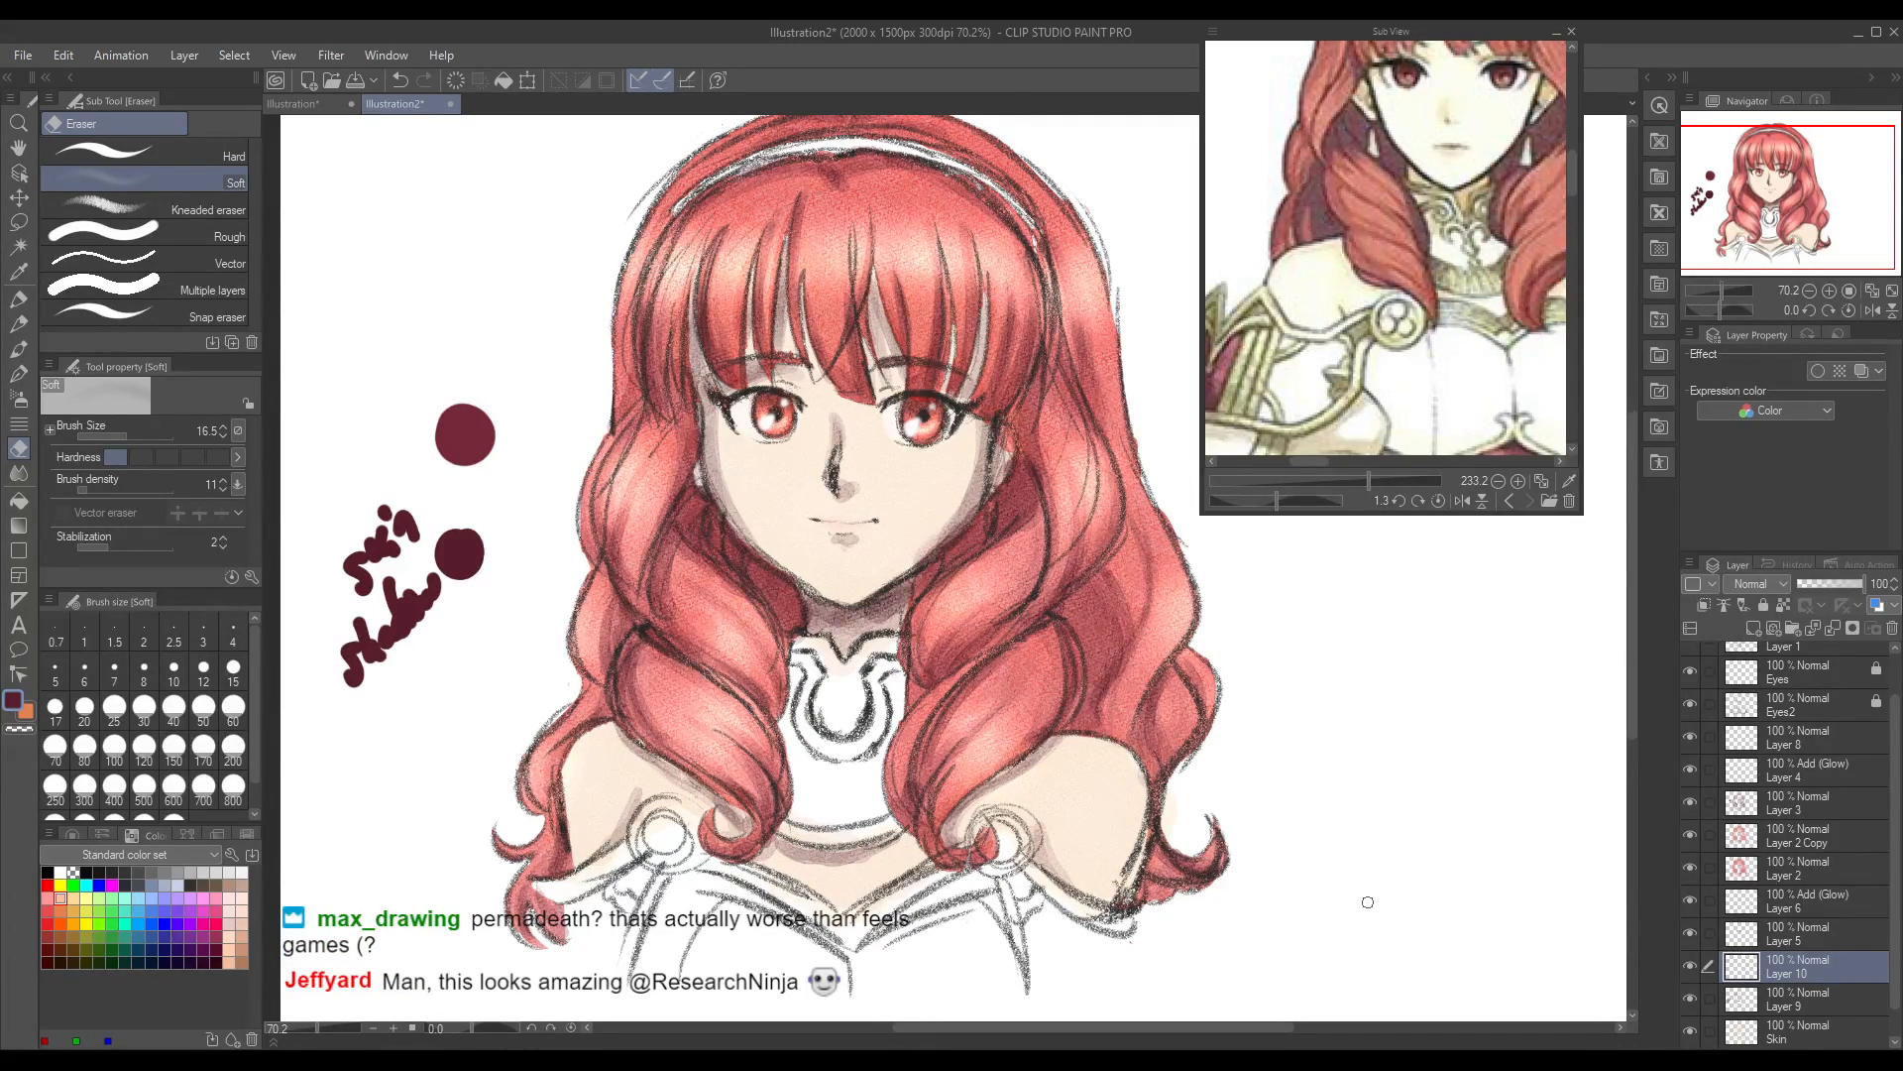
click(1509, 501)
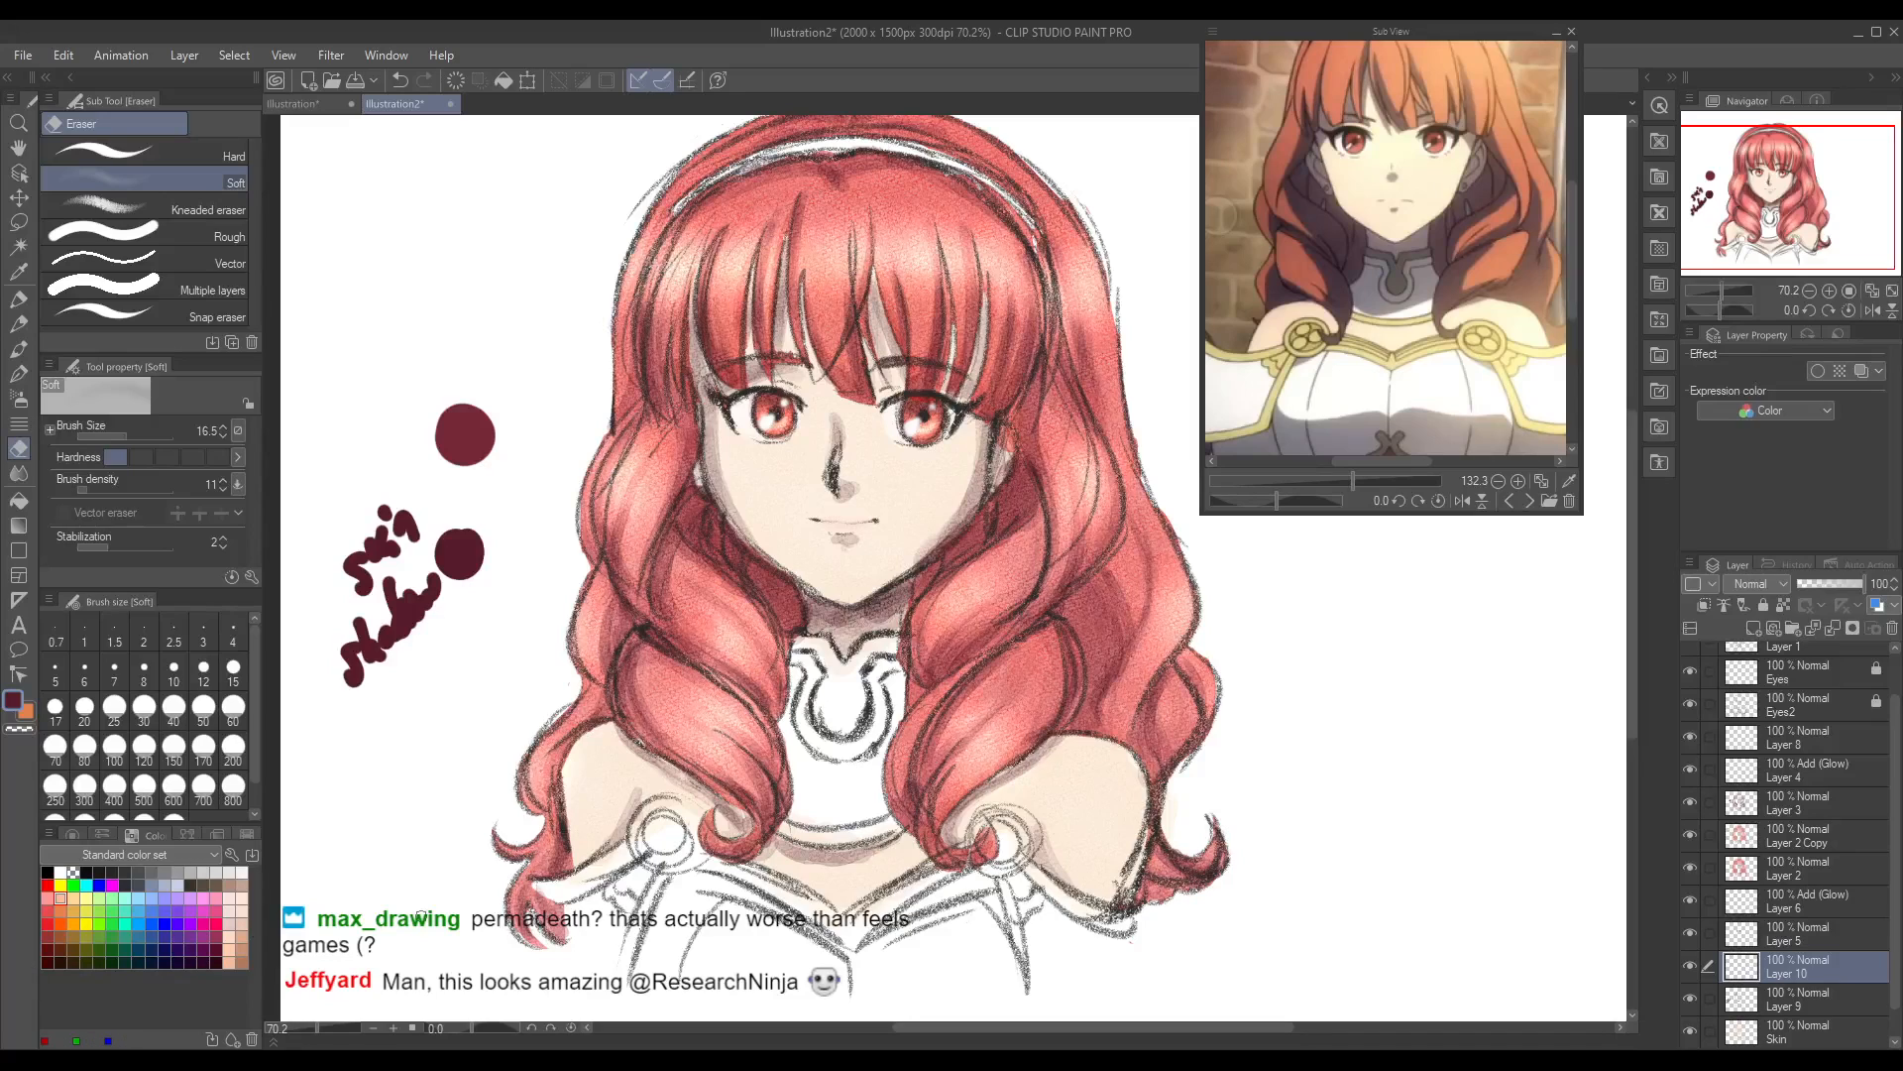
drag(314, 1029, 317, 1041)
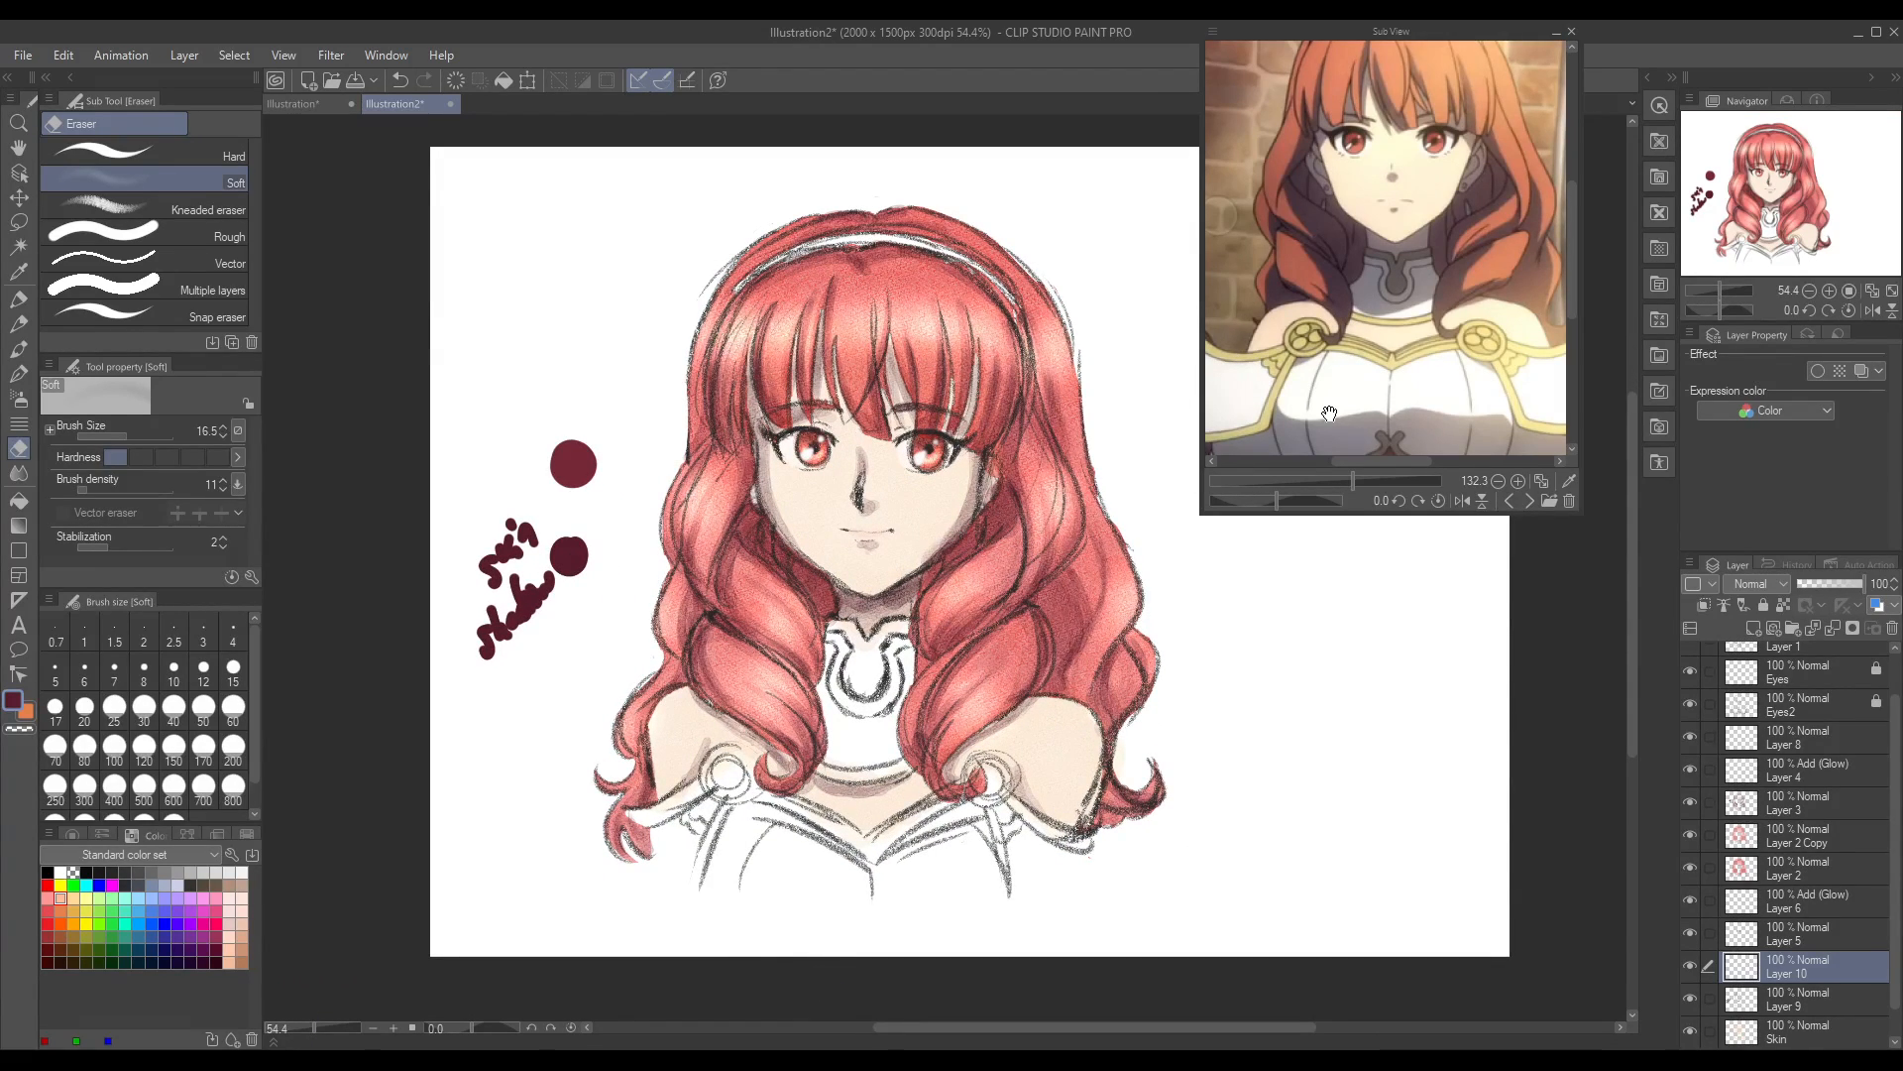
mouse_move(1569, 242)
mouse_down()
mouse_move(1569, 186)
mouse_move(1565, 242)
mouse_up()
scroll(1565, 233, down, 1)
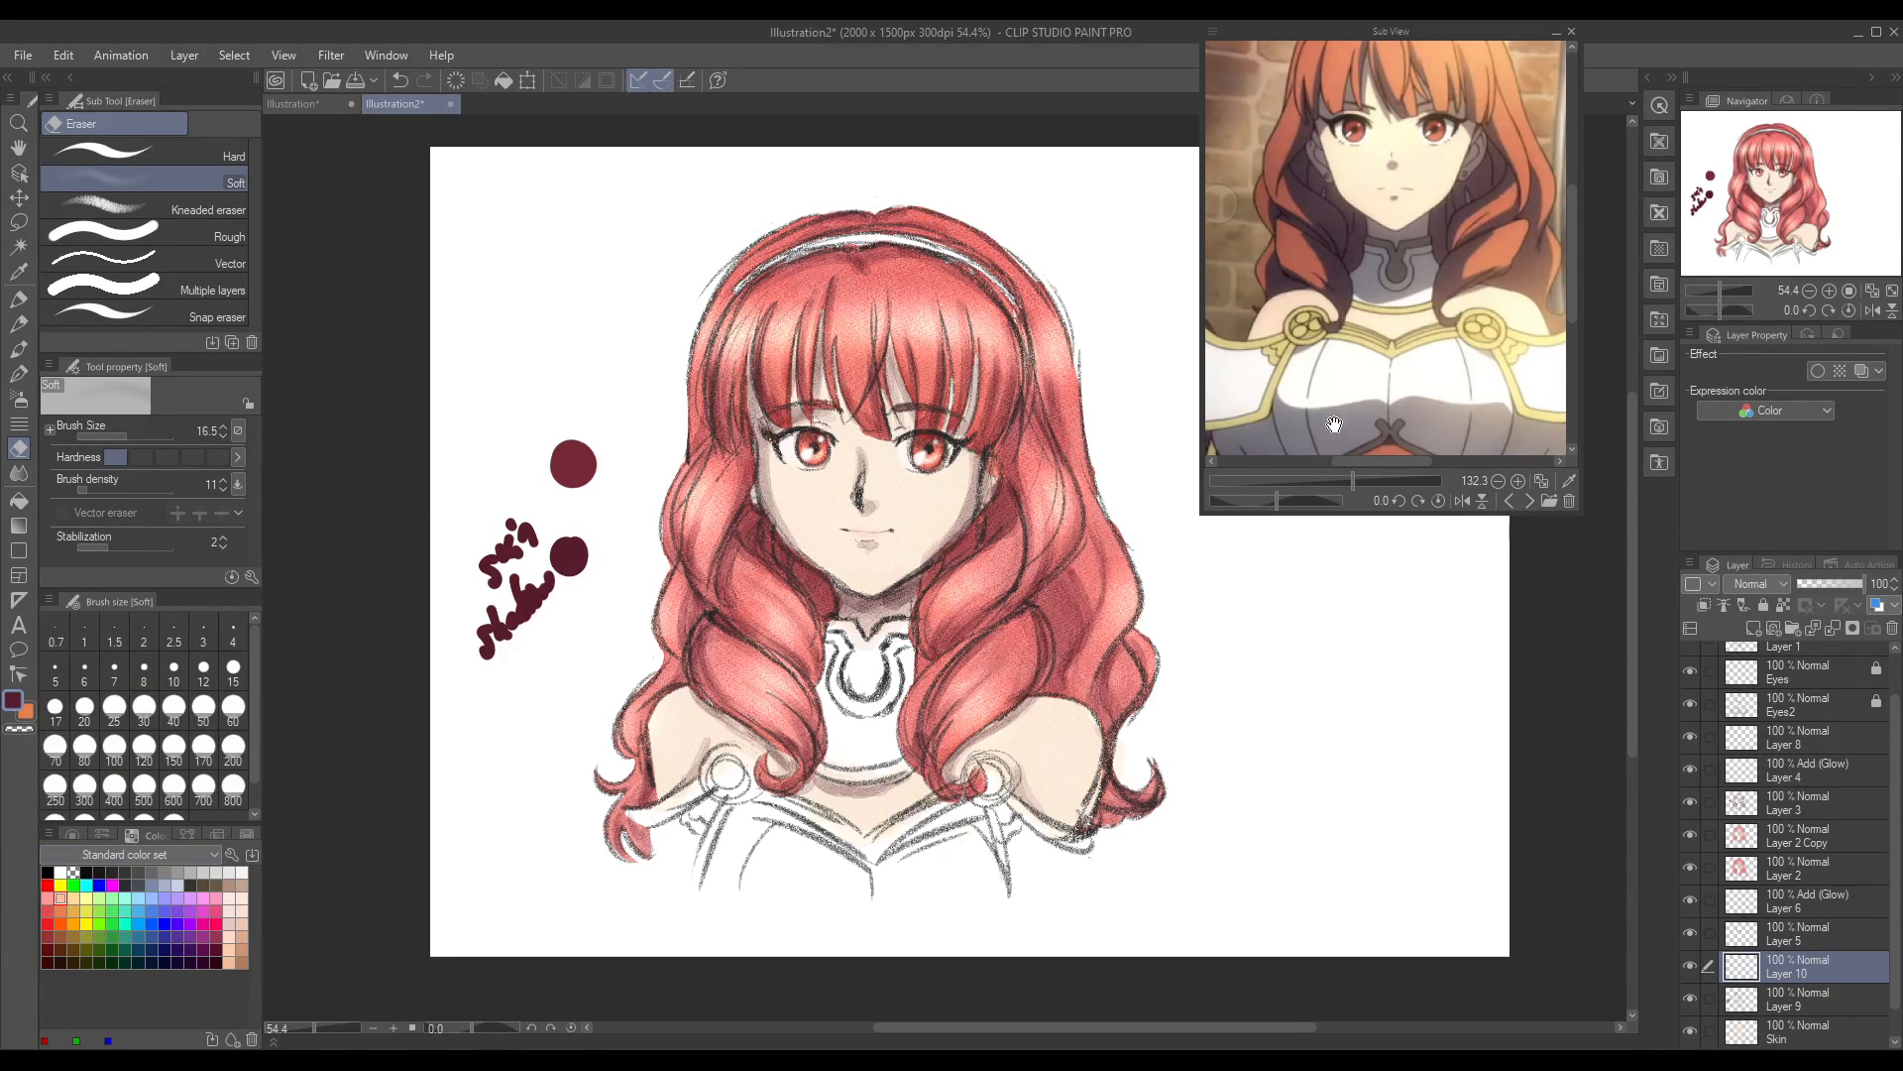
Step: Sample the yellow from the reference's armour trim and darken it to a brownish gold drawing colour
click(20, 272)
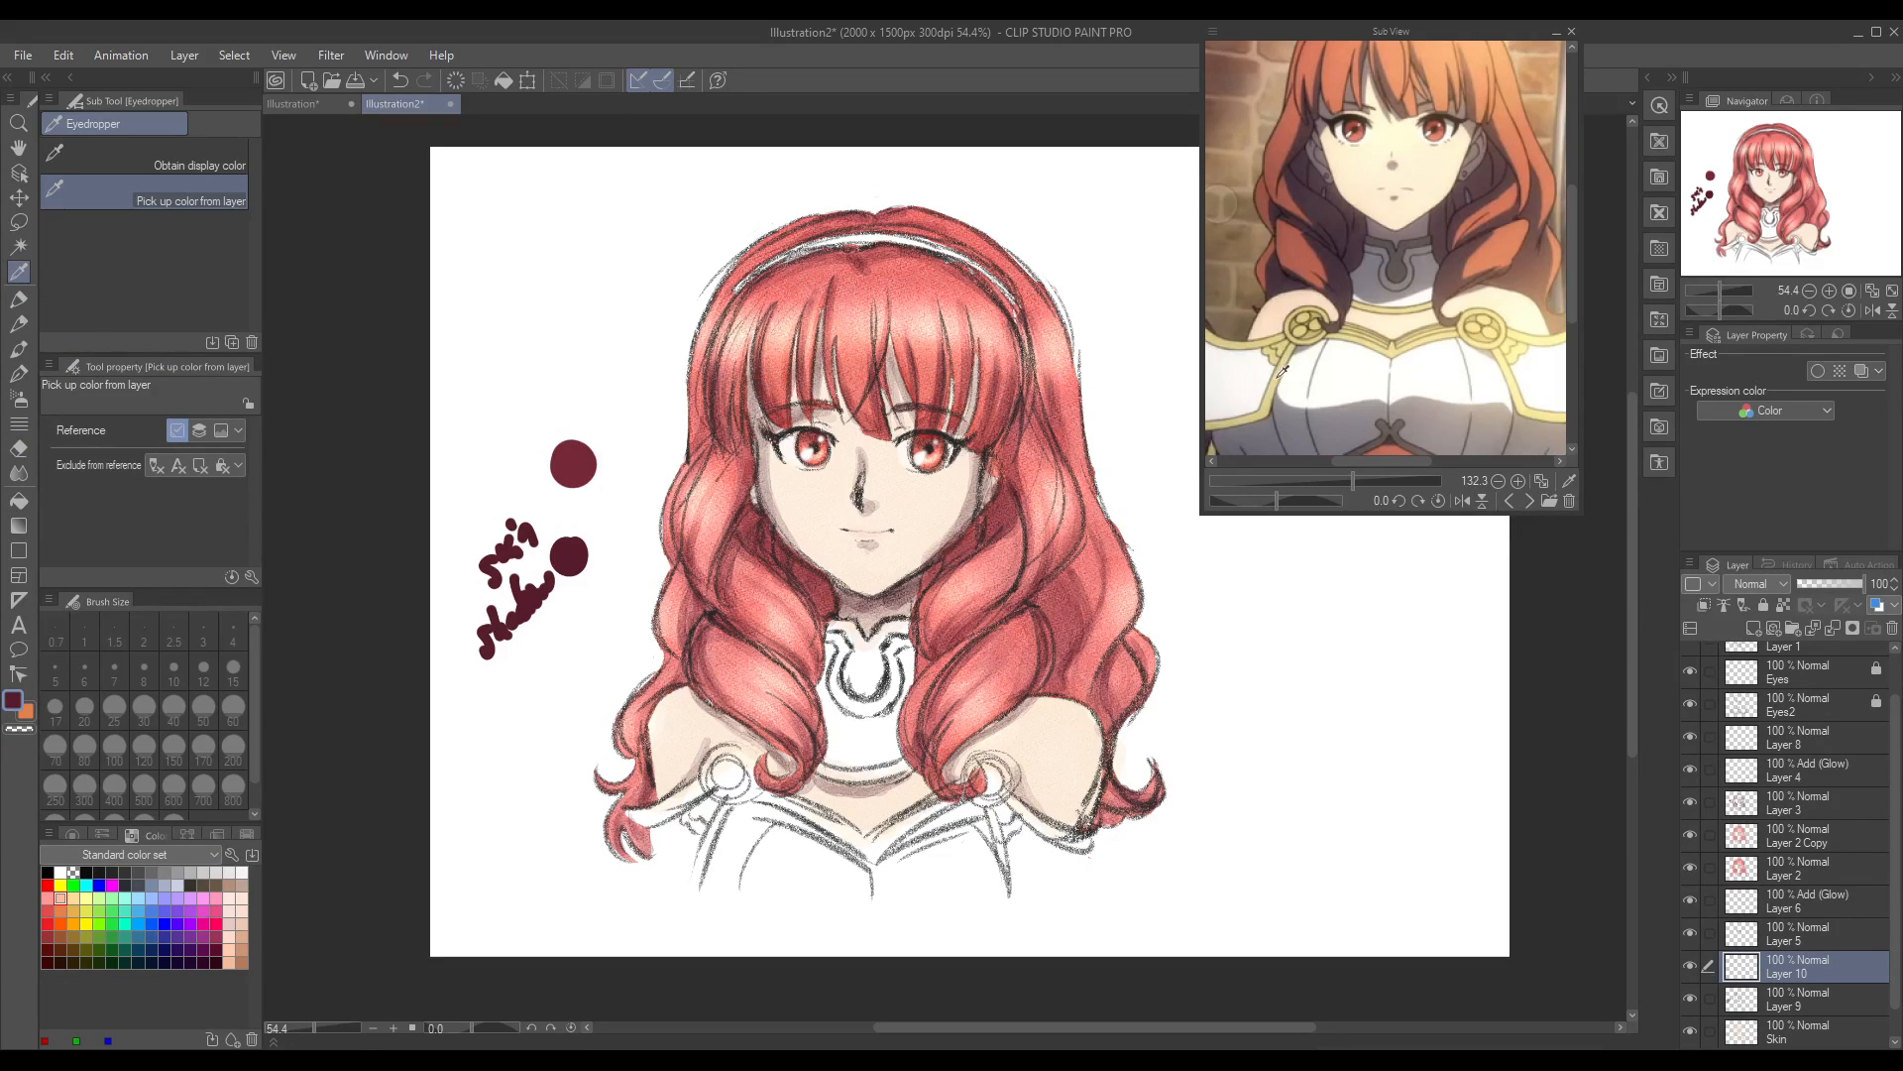
click(1269, 412)
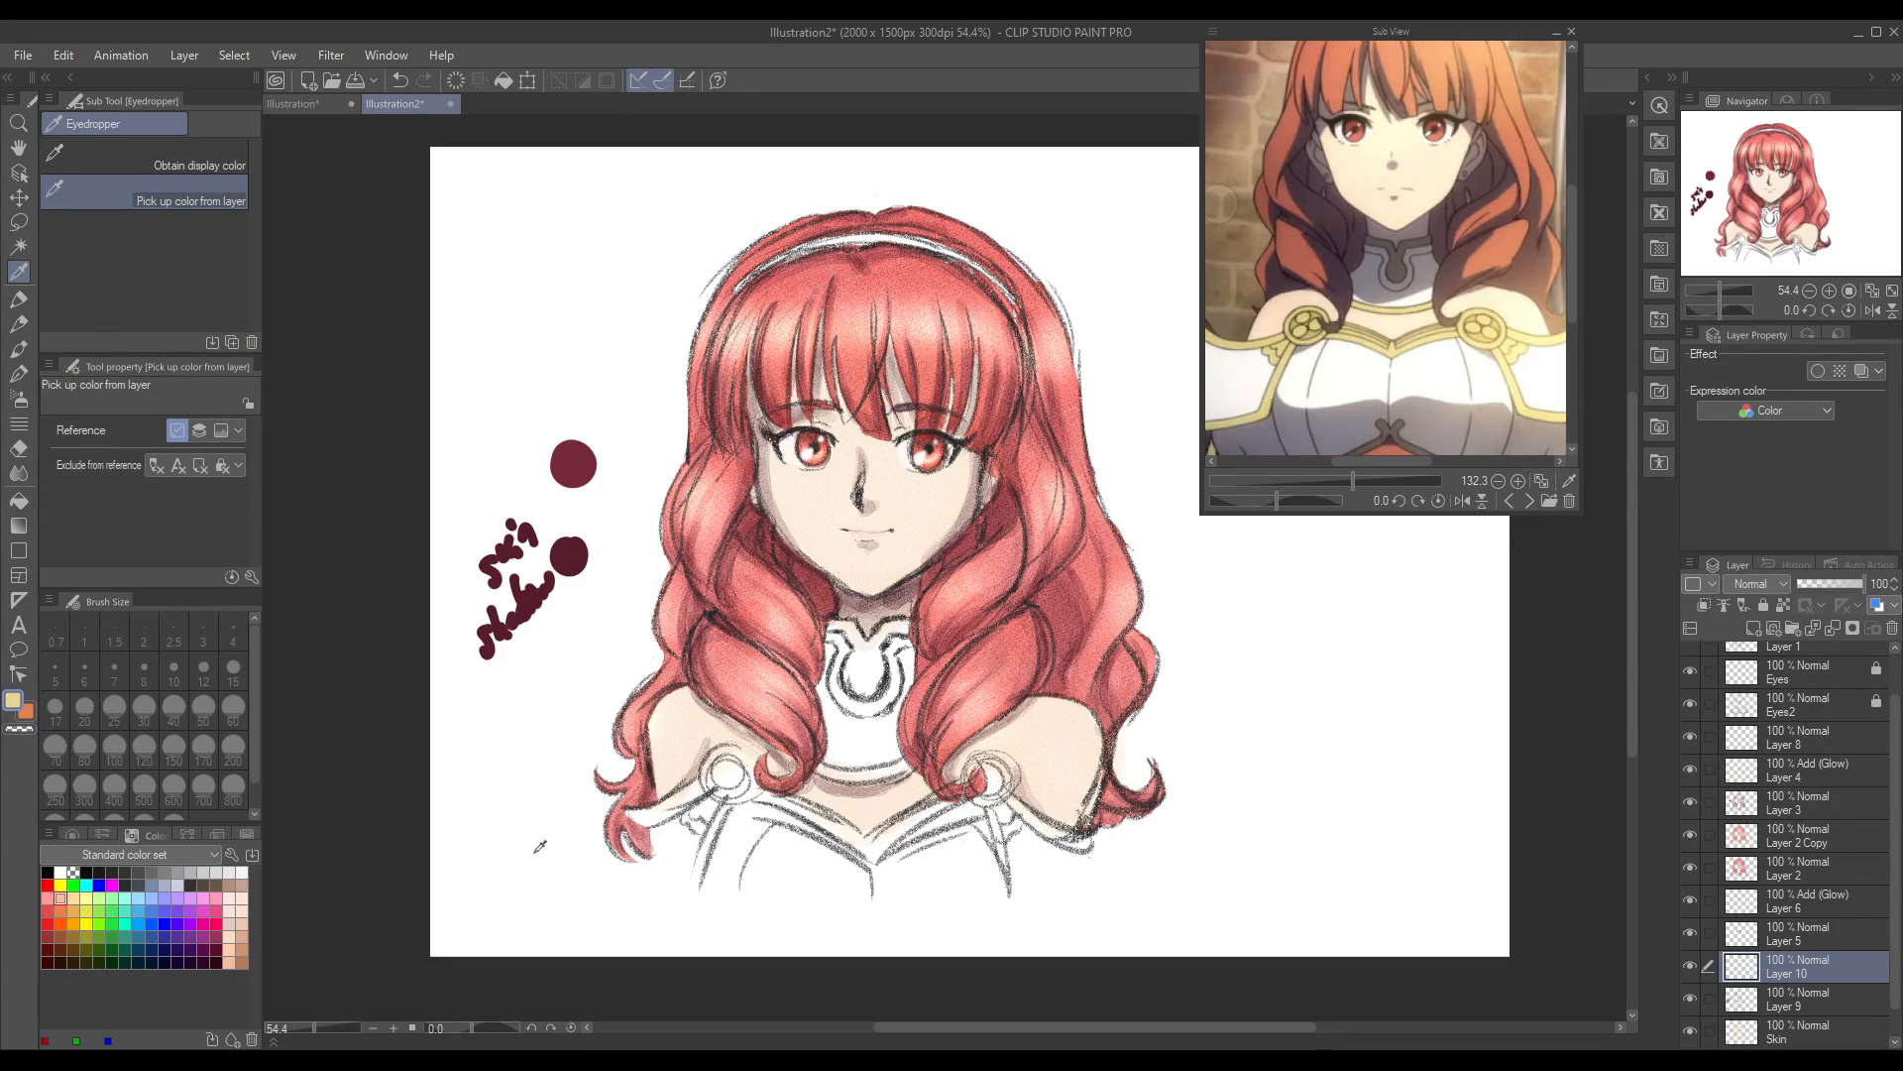
double_click(11, 702)
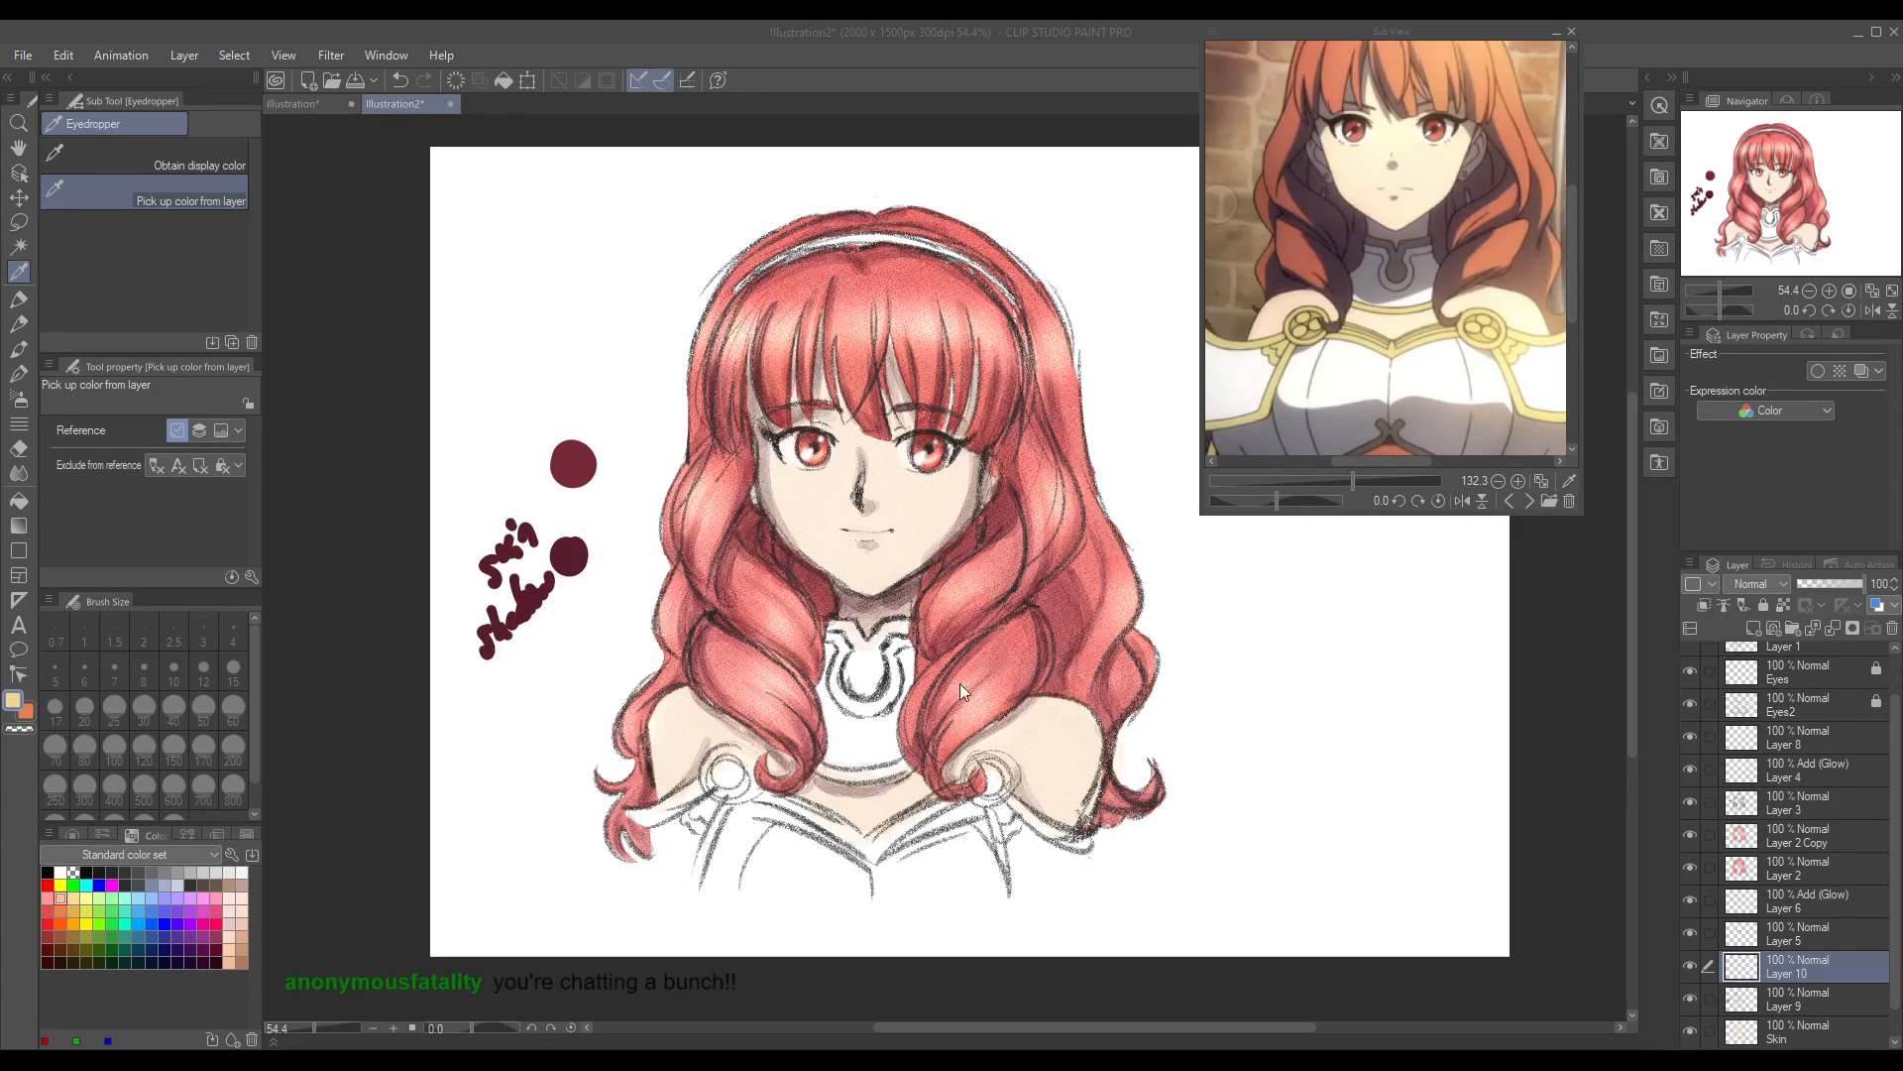
click(1648, 454)
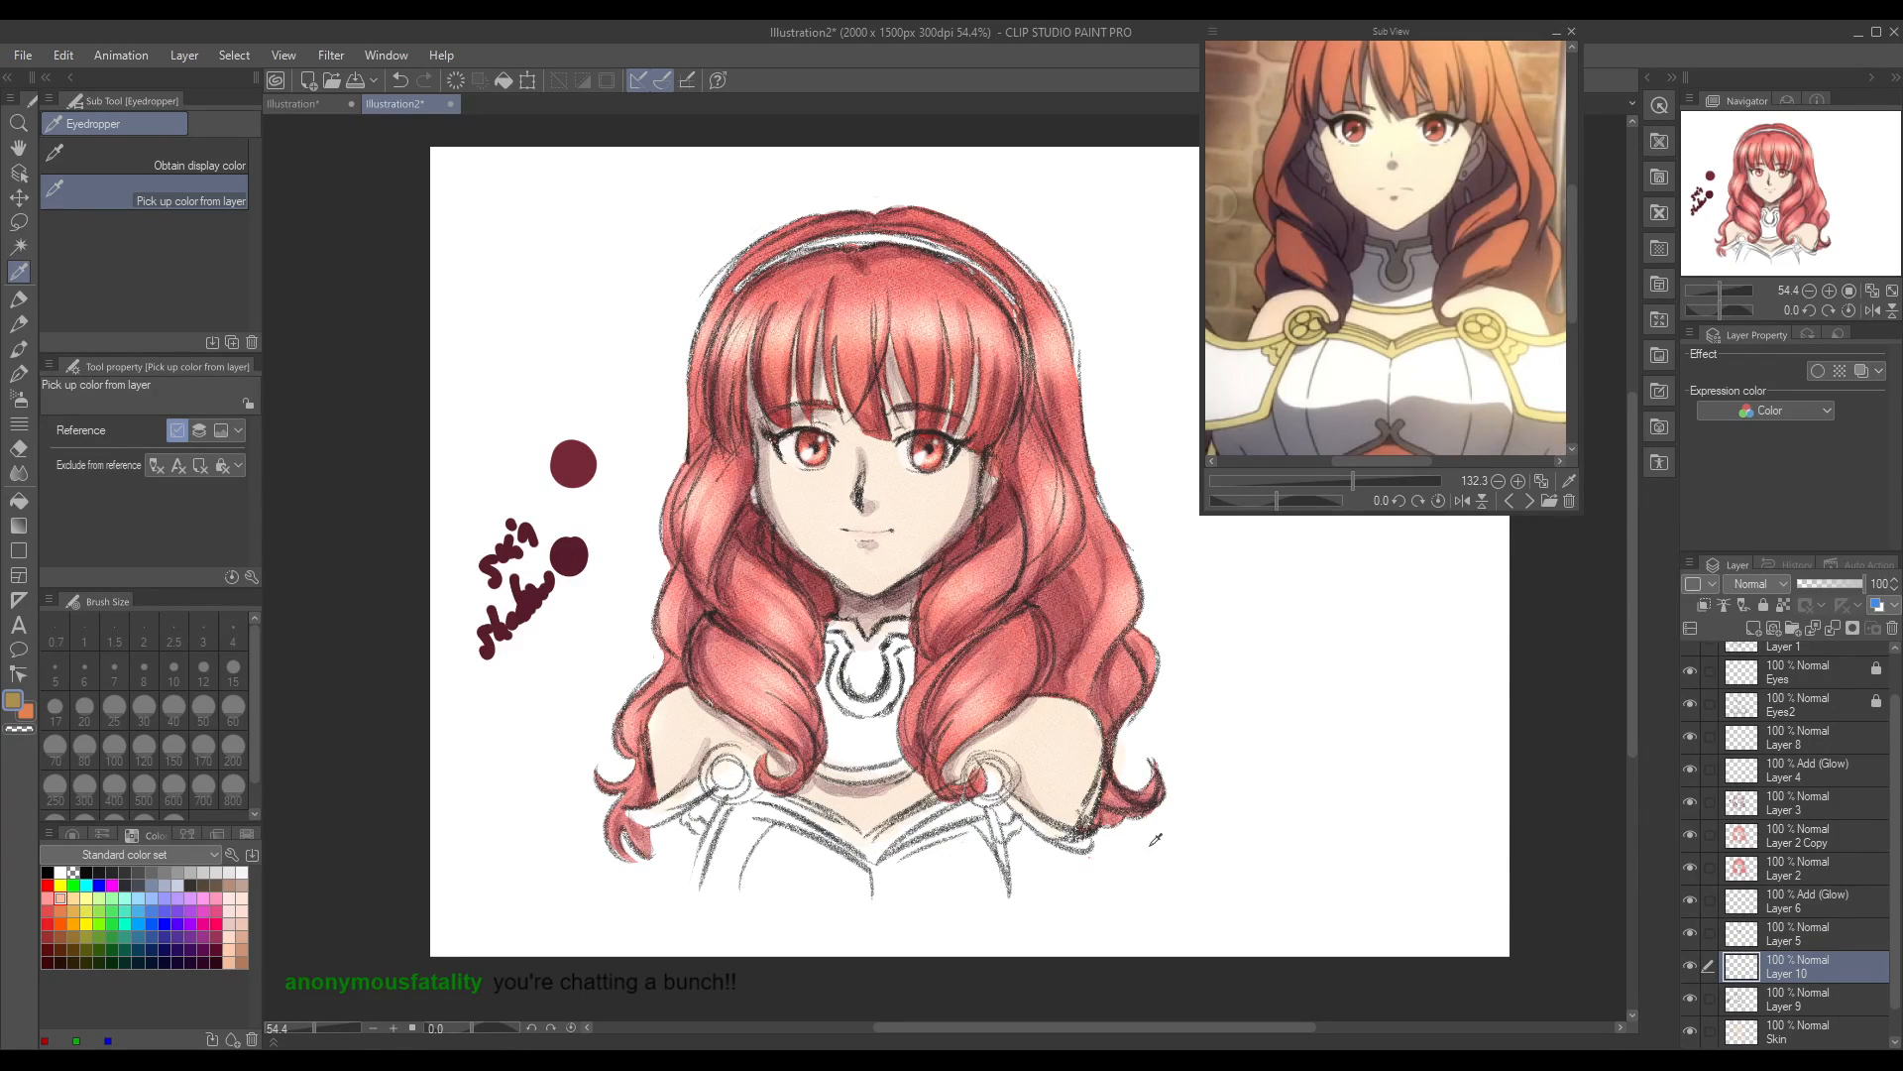
Step: Set the Round watercolor brush size to 16.5 and try a brownish gold stroke on the collar, undoing it
drag(319, 1029, 320, 1027)
click(19, 348)
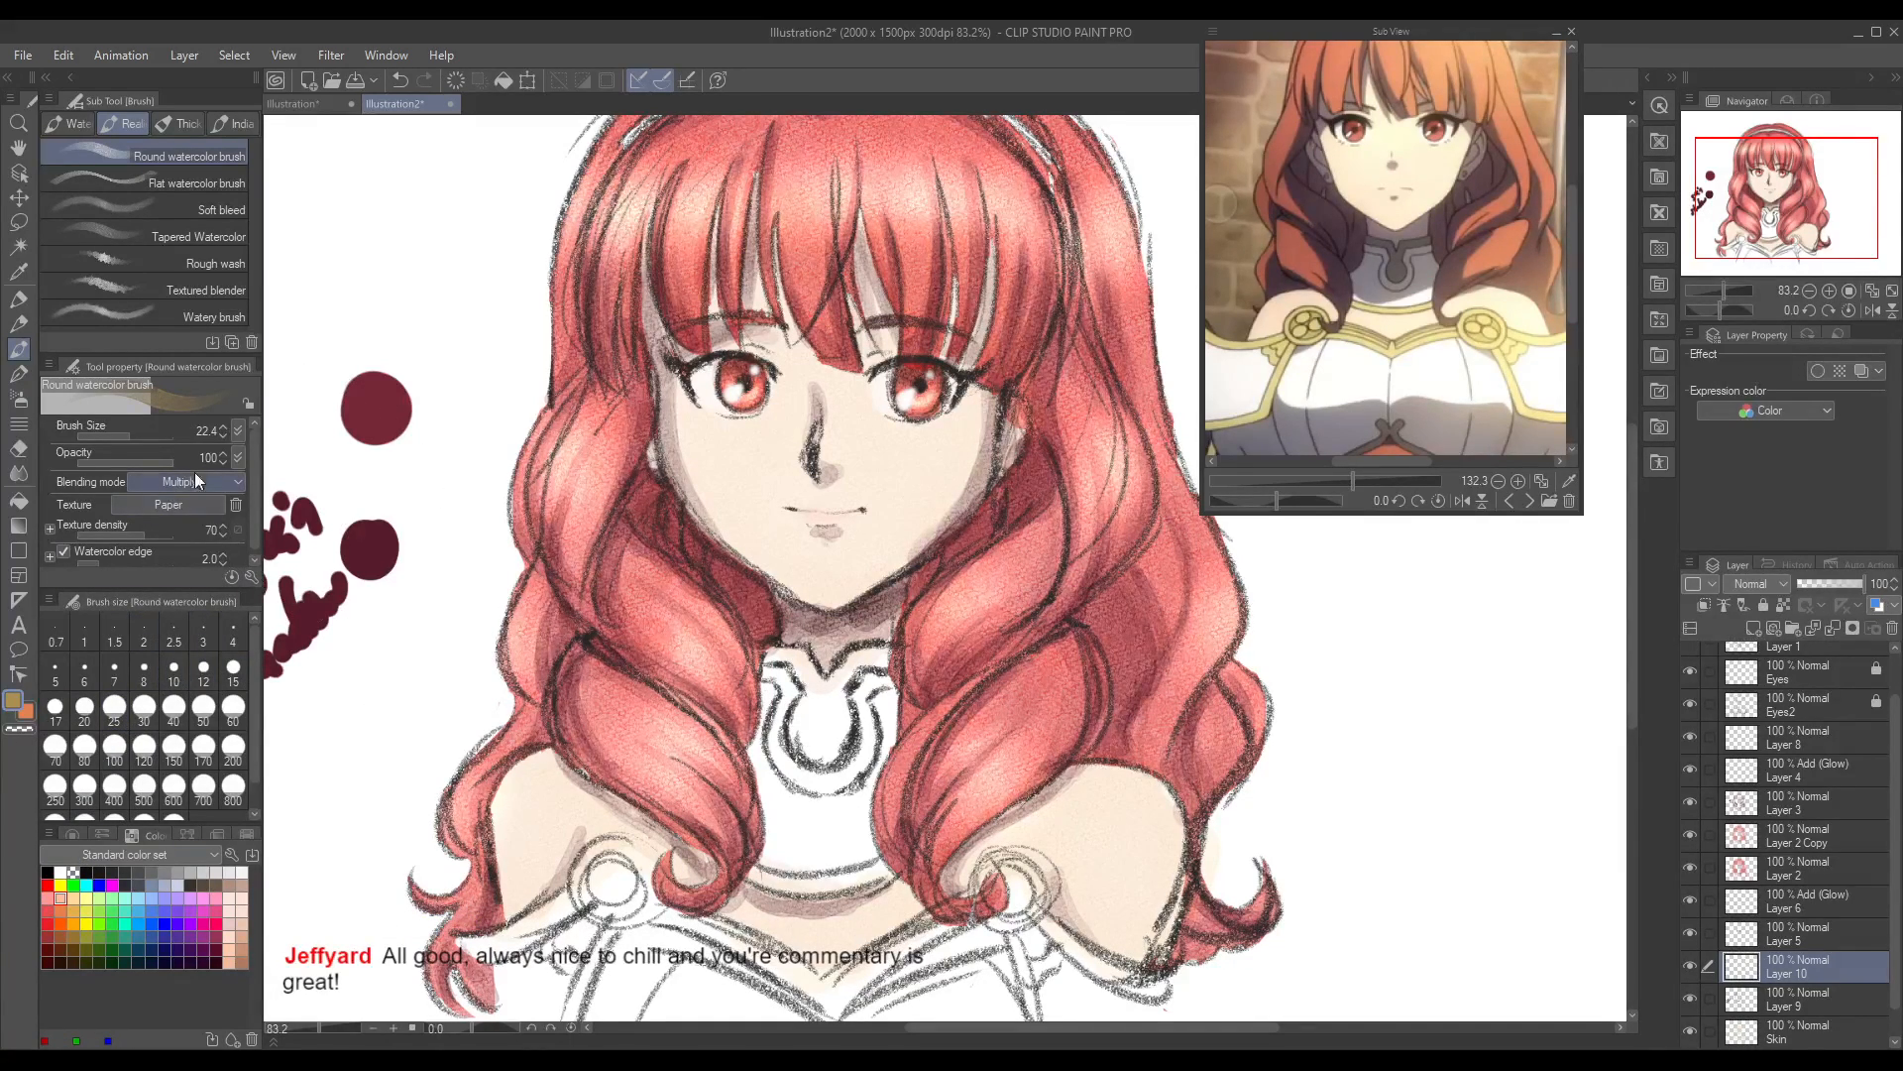
click(115, 436)
click(123, 429)
mouse_move(771, 677)
mouse_down()
mouse_move(789, 776)
mouse_move(788, 689)
mouse_up()
key(ctrl+z)
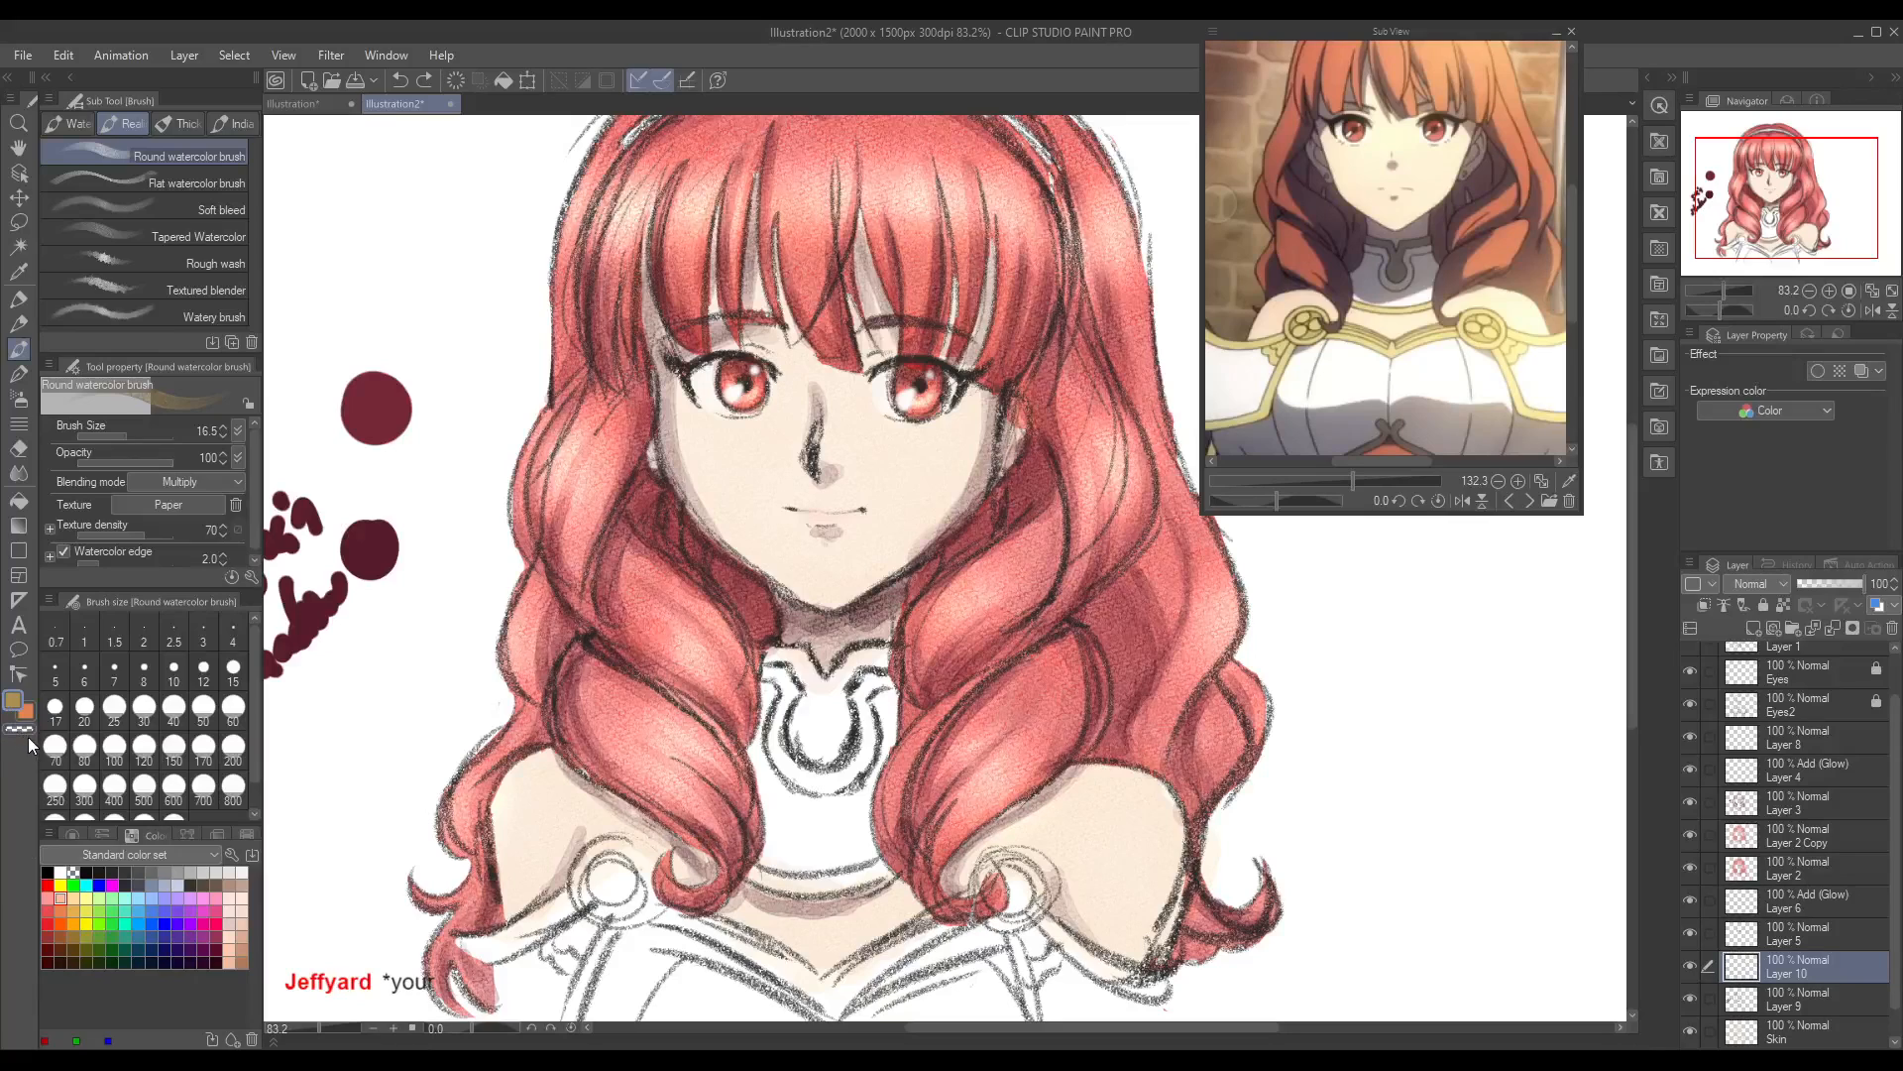
Step: Change the drawing colour to a brighter gold and try painting the collar's horseshoe ornament, undoing the strokes
double_click(12, 705)
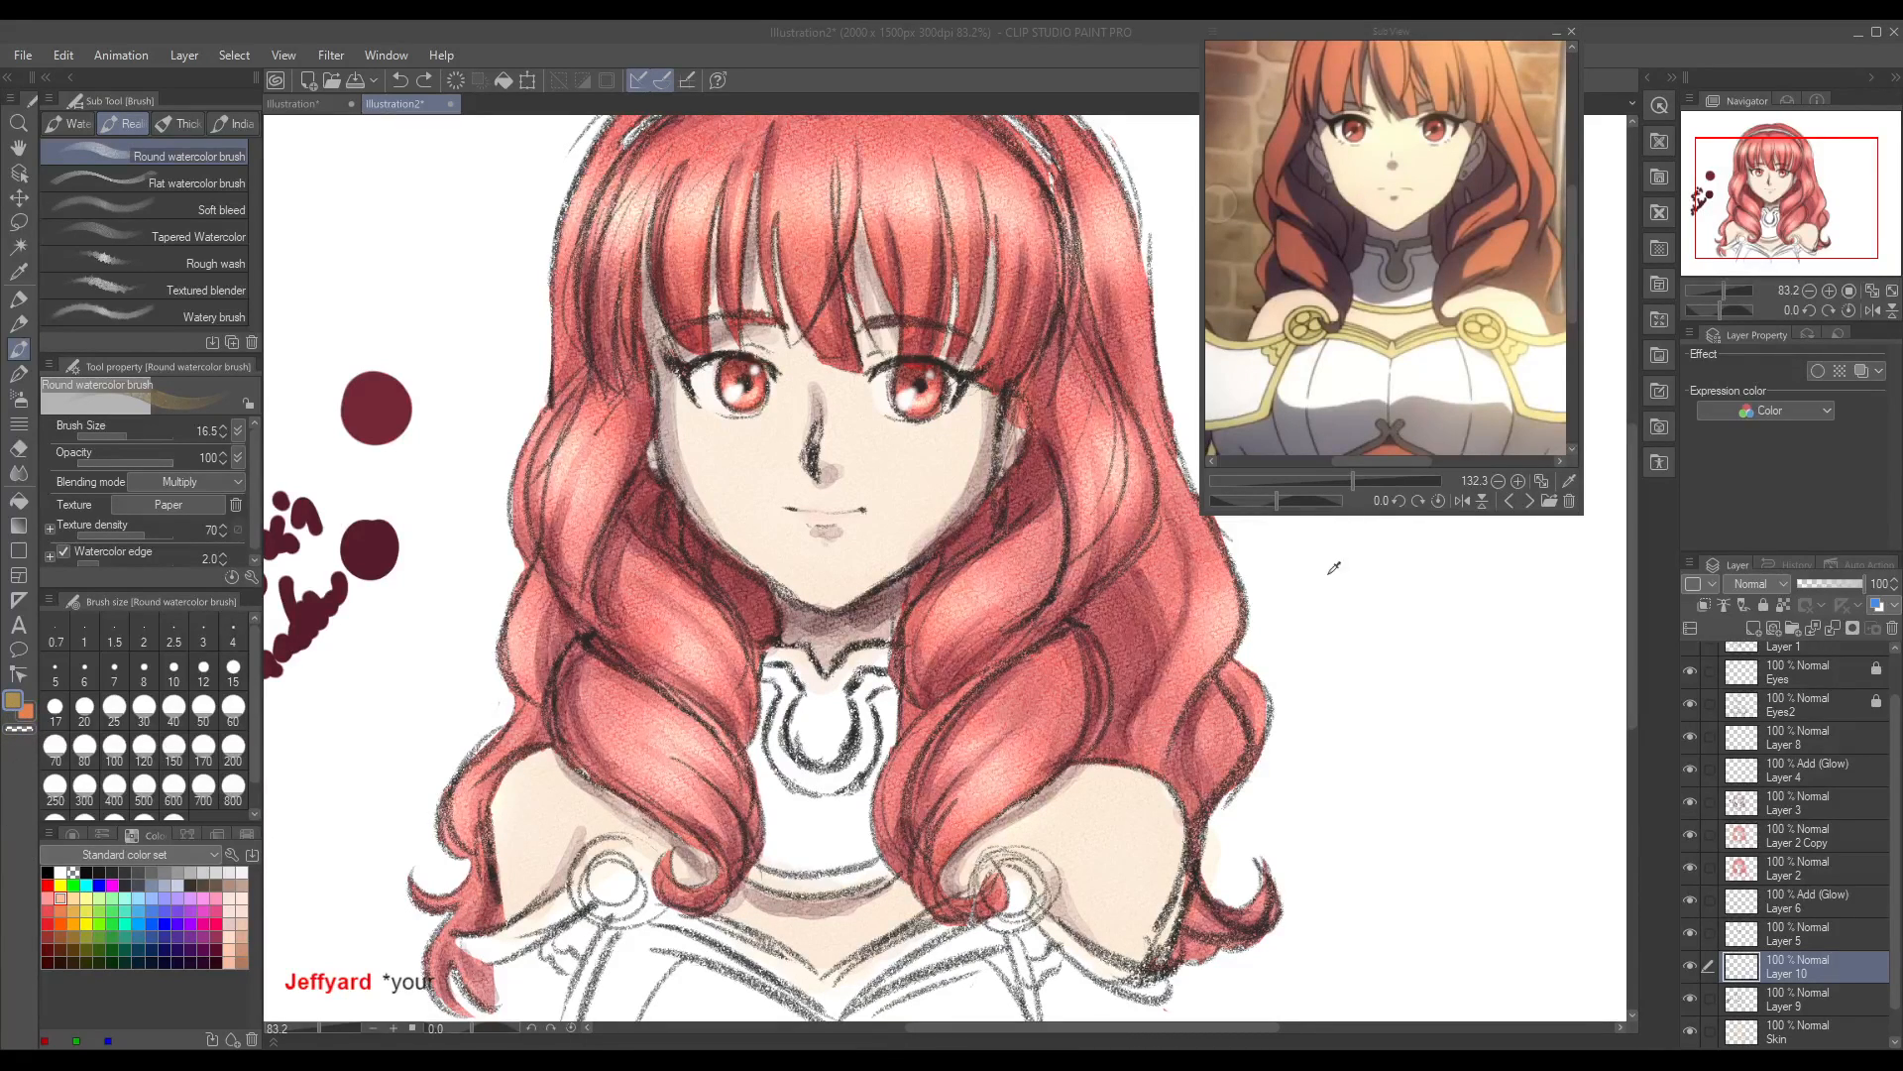
click(1631, 440)
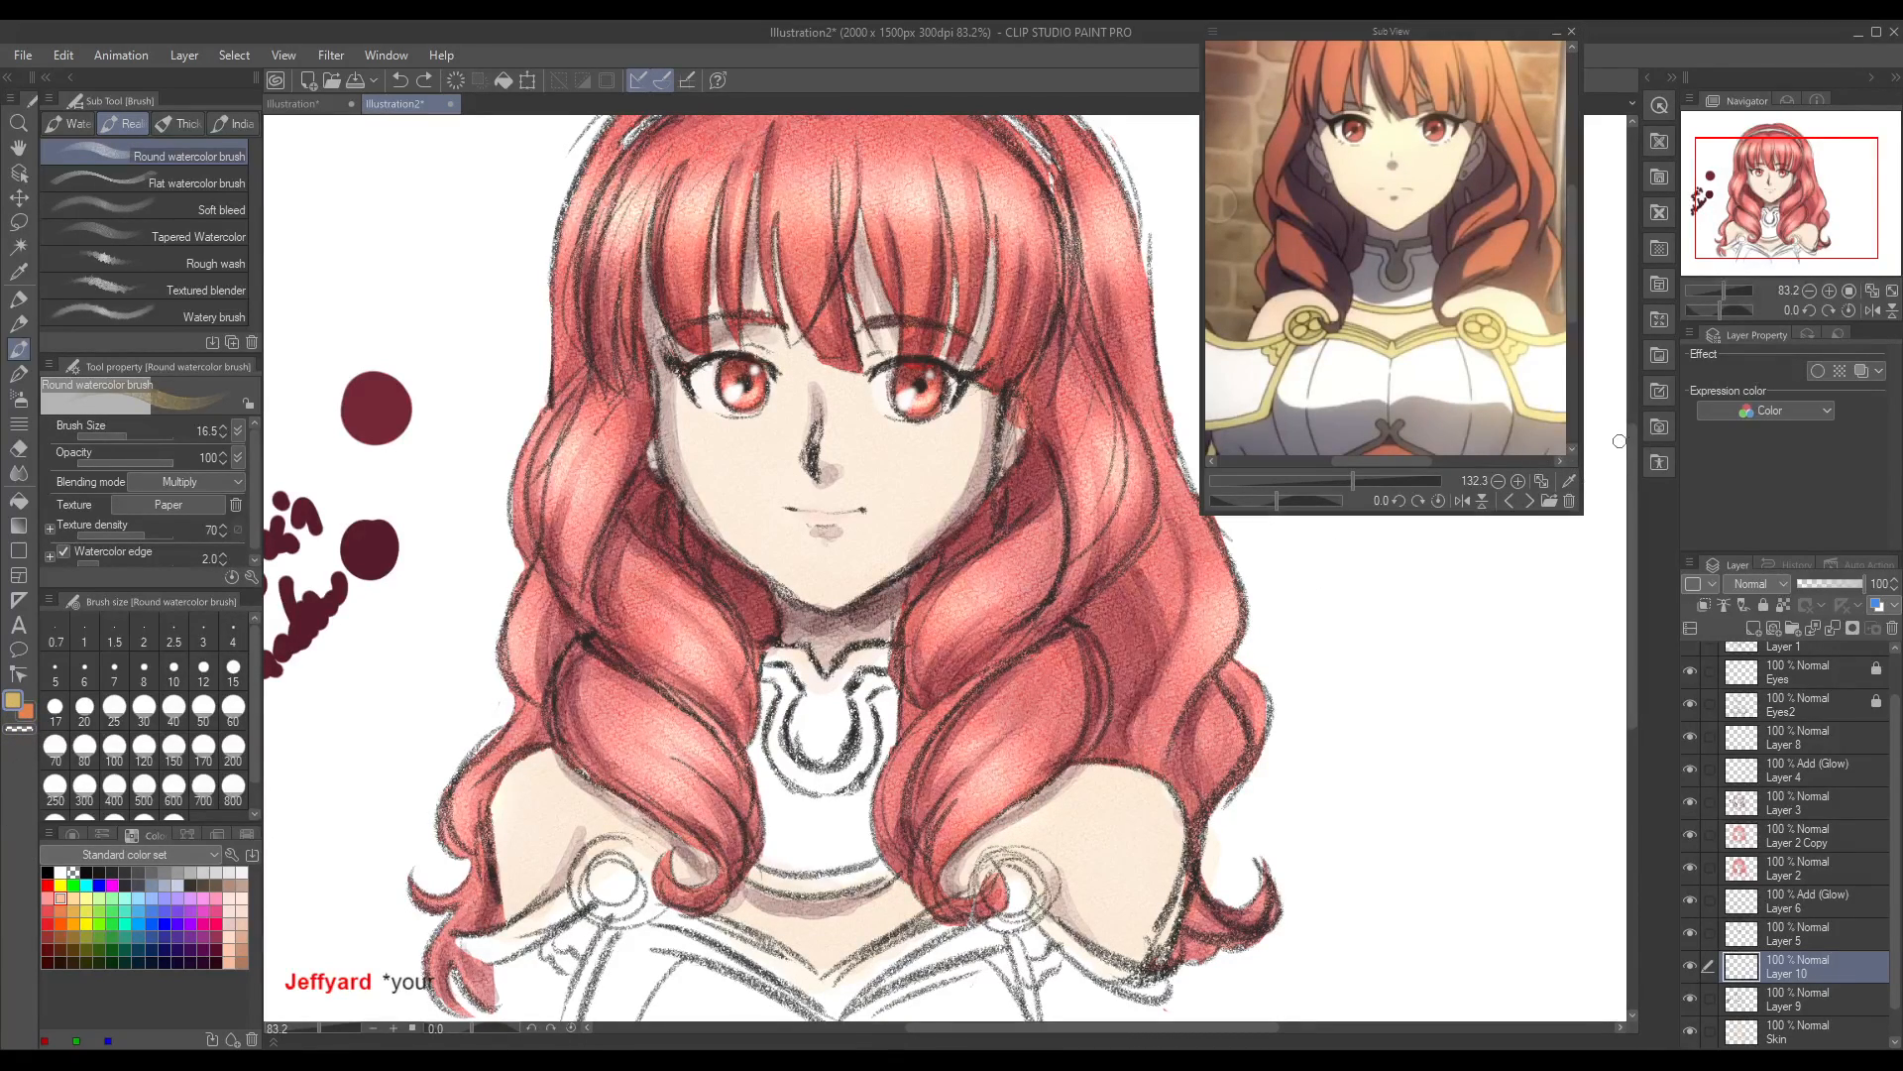
mouse_move(764, 670)
mouse_down()
mouse_move(781, 699)
mouse_move(769, 674)
mouse_up()
key(ctrl+z)
mouse_move(775, 677)
mouse_down()
mouse_move(772, 752)
mouse_move(774, 682)
mouse_move(777, 753)
mouse_move(824, 791)
mouse_move(860, 746)
mouse_move(861, 691)
mouse_move(891, 684)
mouse_up()
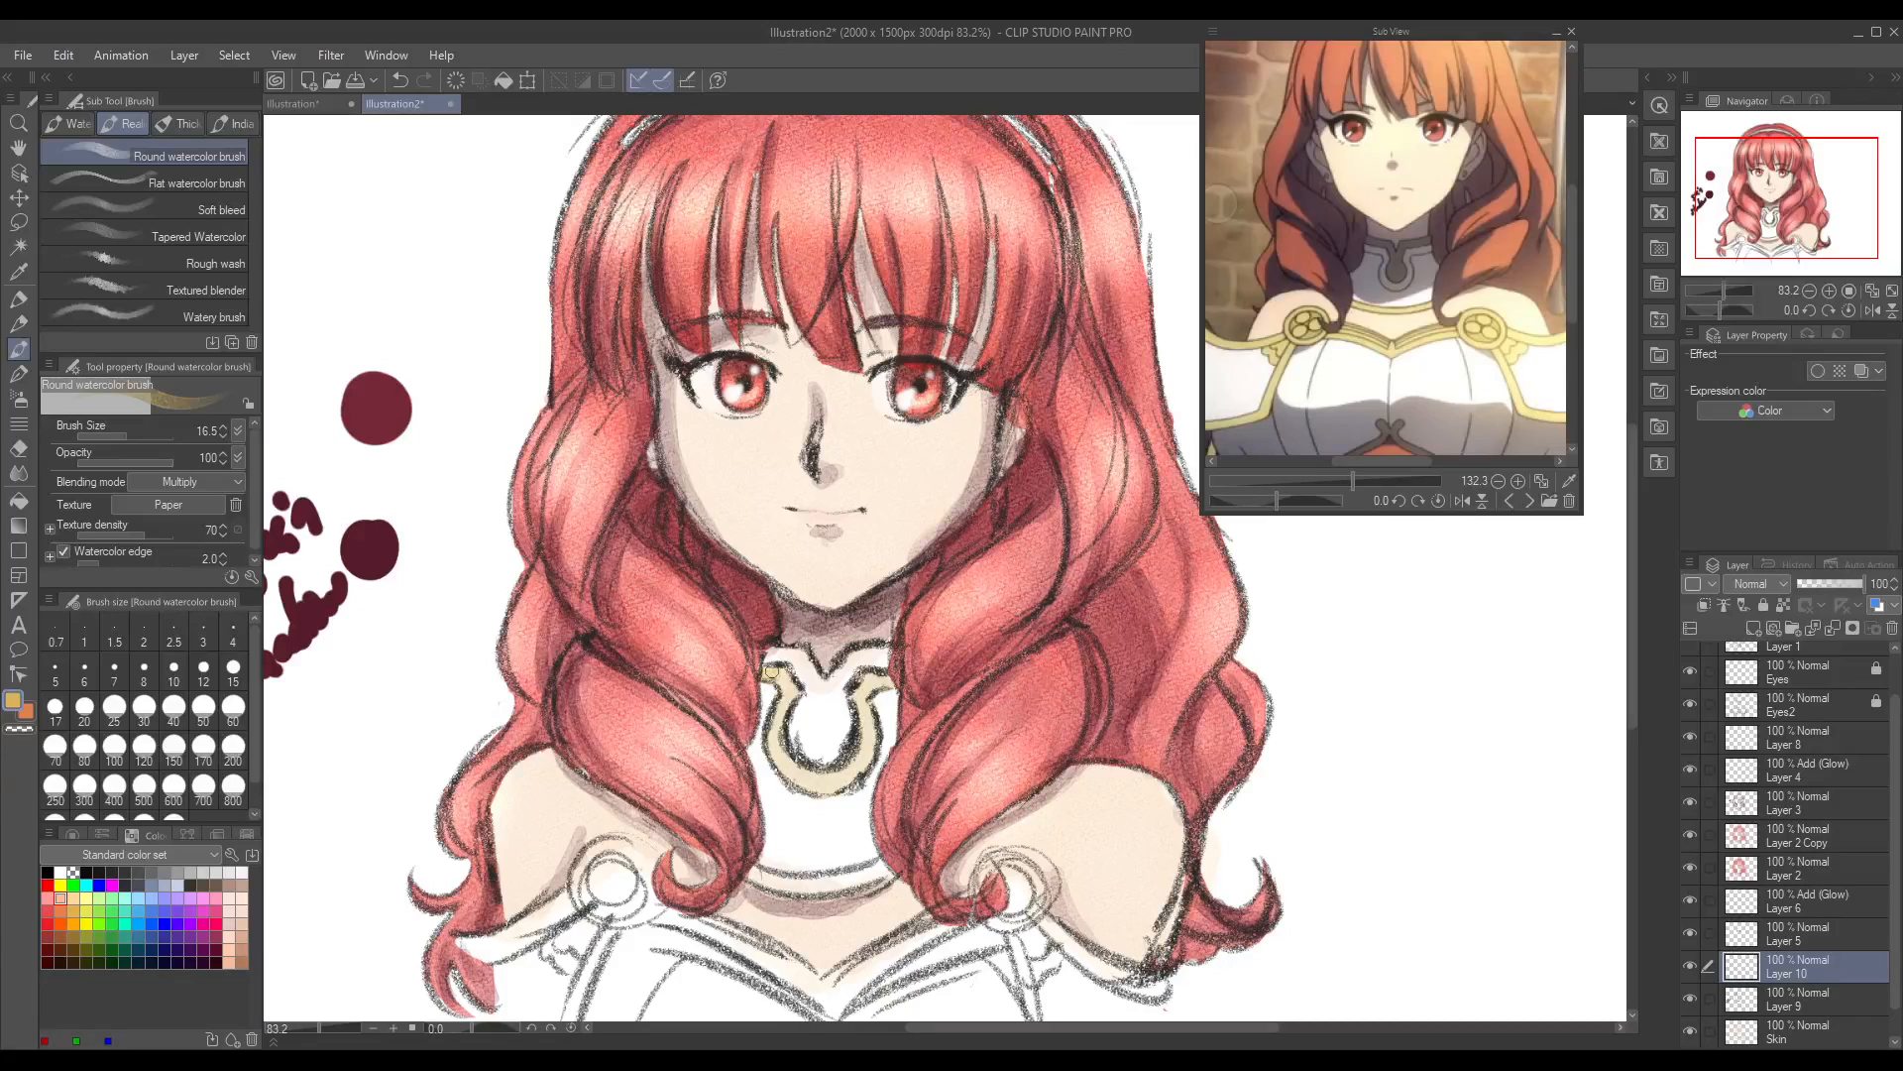
key(ctrl+z)
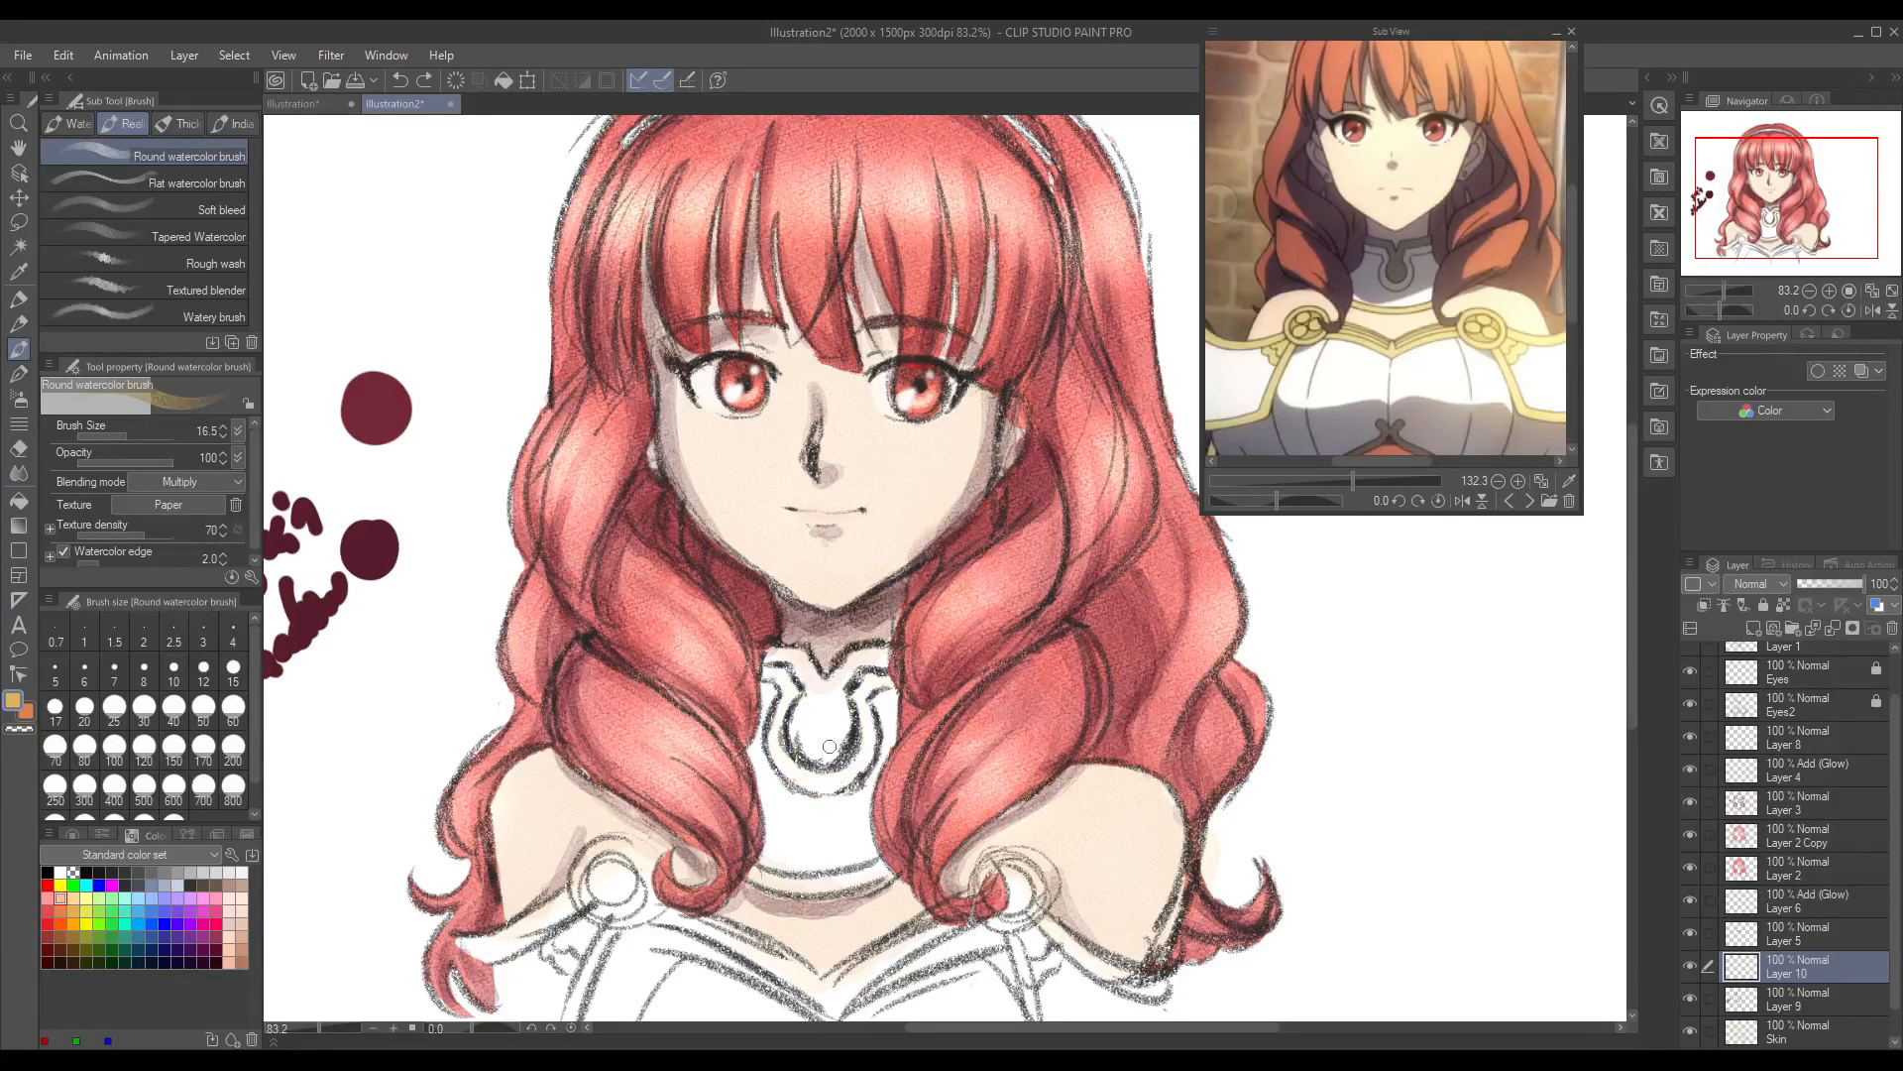
Step: Paint the collar's upper trim, the inside of its horseshoe ornament and its lower band gold on Layer 10, undoing unwanted strokes
mouse_move(770, 656)
mouse_down()
mouse_move(807, 685)
mouse_move(834, 691)
mouse_move(853, 659)
mouse_move(883, 659)
mouse_move(809, 722)
mouse_move(807, 703)
mouse_move(819, 752)
mouse_move(838, 707)
mouse_move(811, 746)
mouse_move(772, 653)
mouse_move(801, 653)
mouse_move(809, 694)
mouse_move(878, 653)
mouse_up()
mouse_move(810, 704)
mouse_down()
mouse_move(807, 742)
mouse_move(816, 729)
mouse_up()
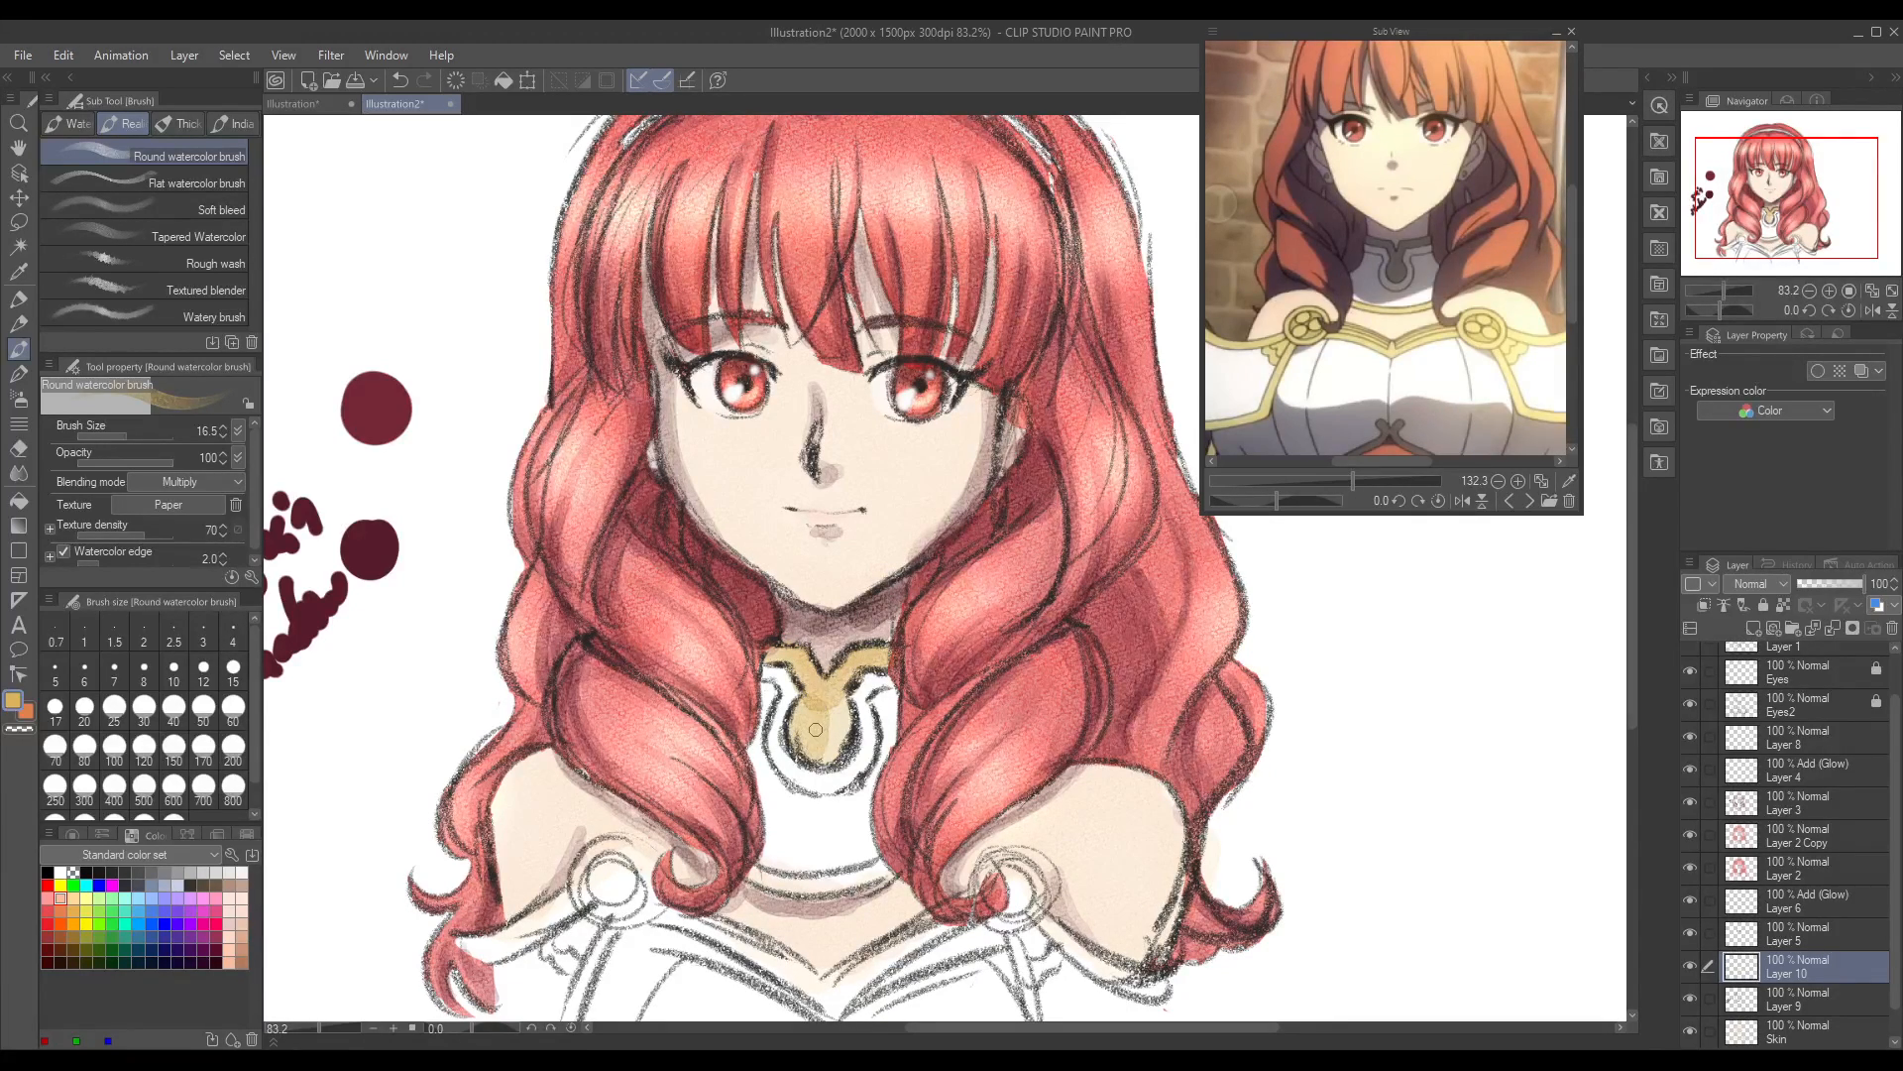
key(ctrl+z)
key(ctrl+z)
mouse_move(779, 662)
mouse_down()
mouse_move(796, 653)
mouse_move(808, 698)
mouse_move(883, 655)
mouse_up()
mouse_move(824, 721)
mouse_down()
mouse_move(799, 669)
mouse_move(776, 655)
mouse_move(797, 661)
mouse_move(808, 746)
mouse_move(846, 712)
mouse_up()
drag(766, 883, 877, 867)
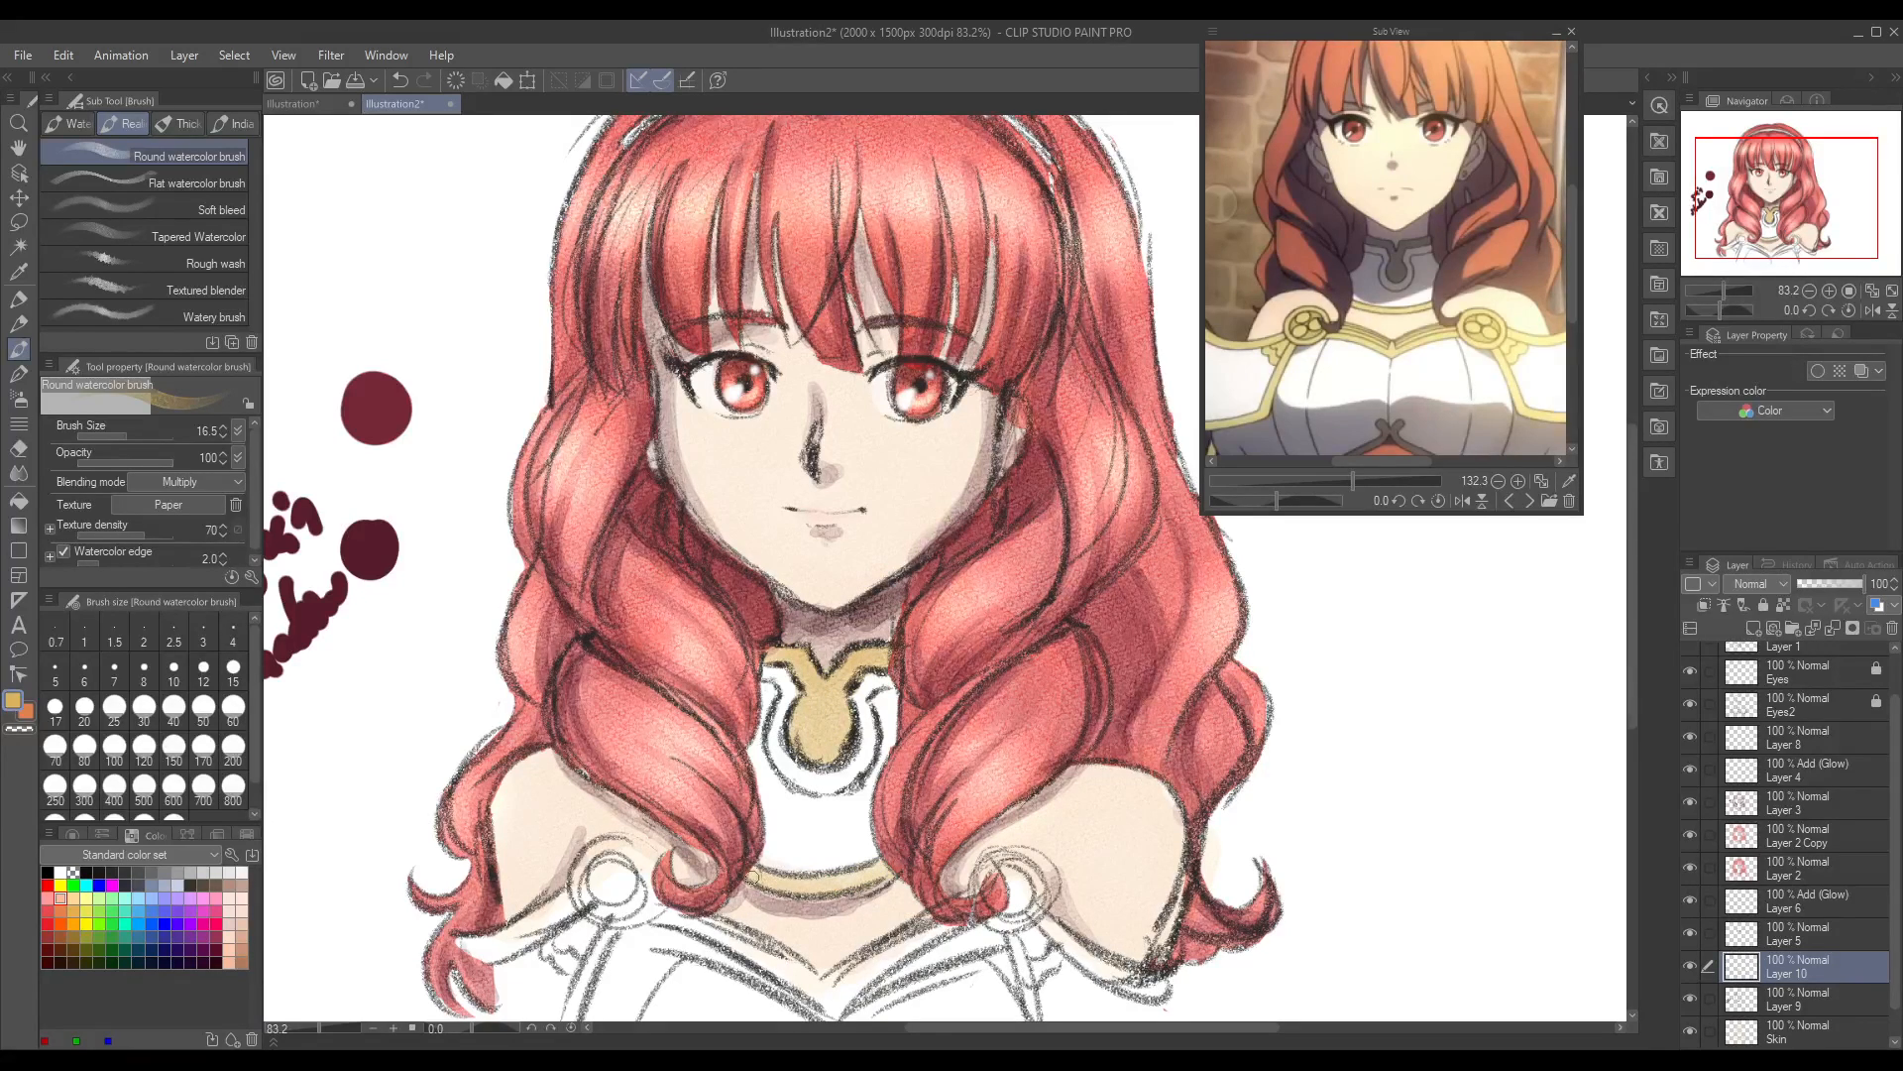
drag(756, 874, 892, 863)
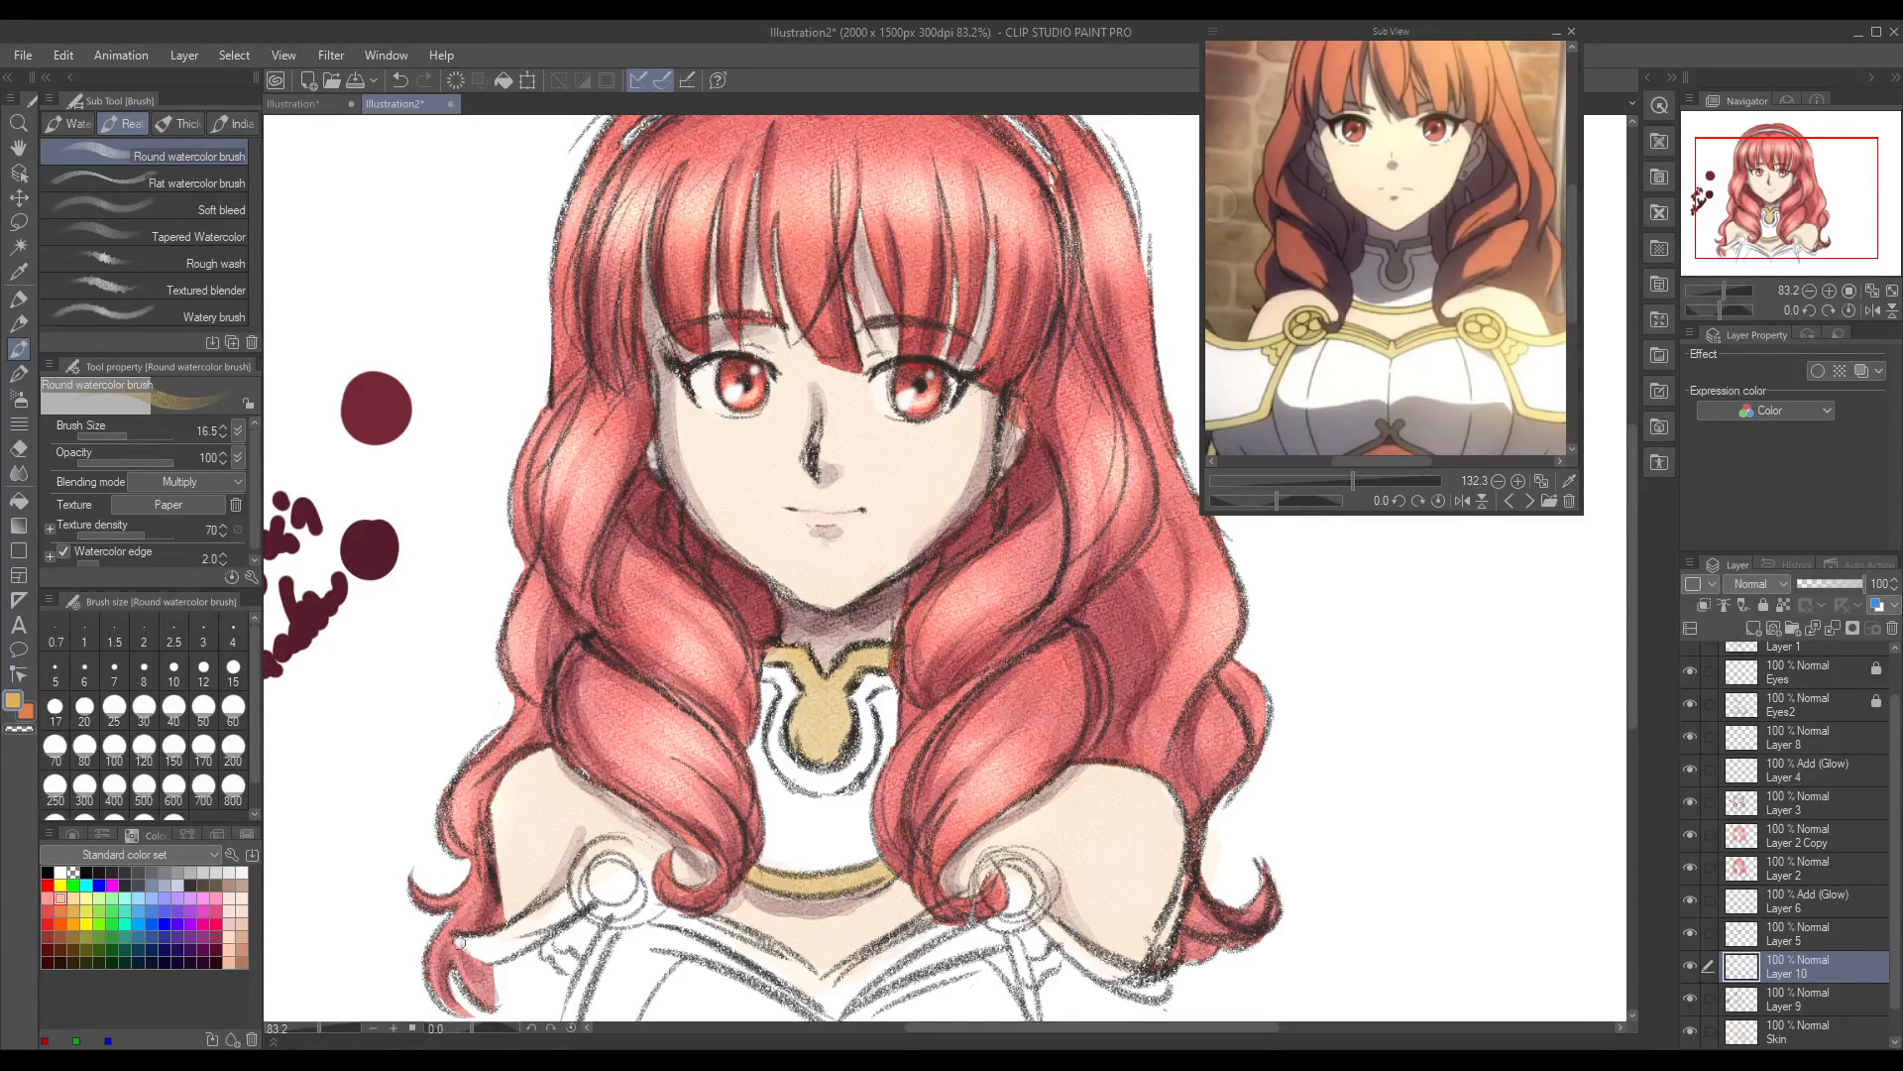
Step: Paint the left shoulder clasp and its adjoining armour straps gold on Layer 10, undoing the stray stroke beside the clasp
mouse_move(470, 935)
mouse_down()
mouse_move(504, 944)
mouse_move(476, 954)
mouse_move(556, 912)
mouse_move(571, 971)
mouse_move(592, 967)
mouse_move(577, 1001)
mouse_move(601, 875)
mouse_move(593, 897)
mouse_move(615, 910)
mouse_move(630, 887)
mouse_move(615, 860)
mouse_move(633, 885)
mouse_move(493, 952)
mouse_move(458, 939)
mouse_move(506, 938)
mouse_move(606, 864)
mouse_move(624, 907)
mouse_move(575, 898)
mouse_move(555, 948)
mouse_move(593, 944)
mouse_move(573, 1003)
mouse_move(581, 954)
mouse_up()
drag(1634, 720, 1632, 749)
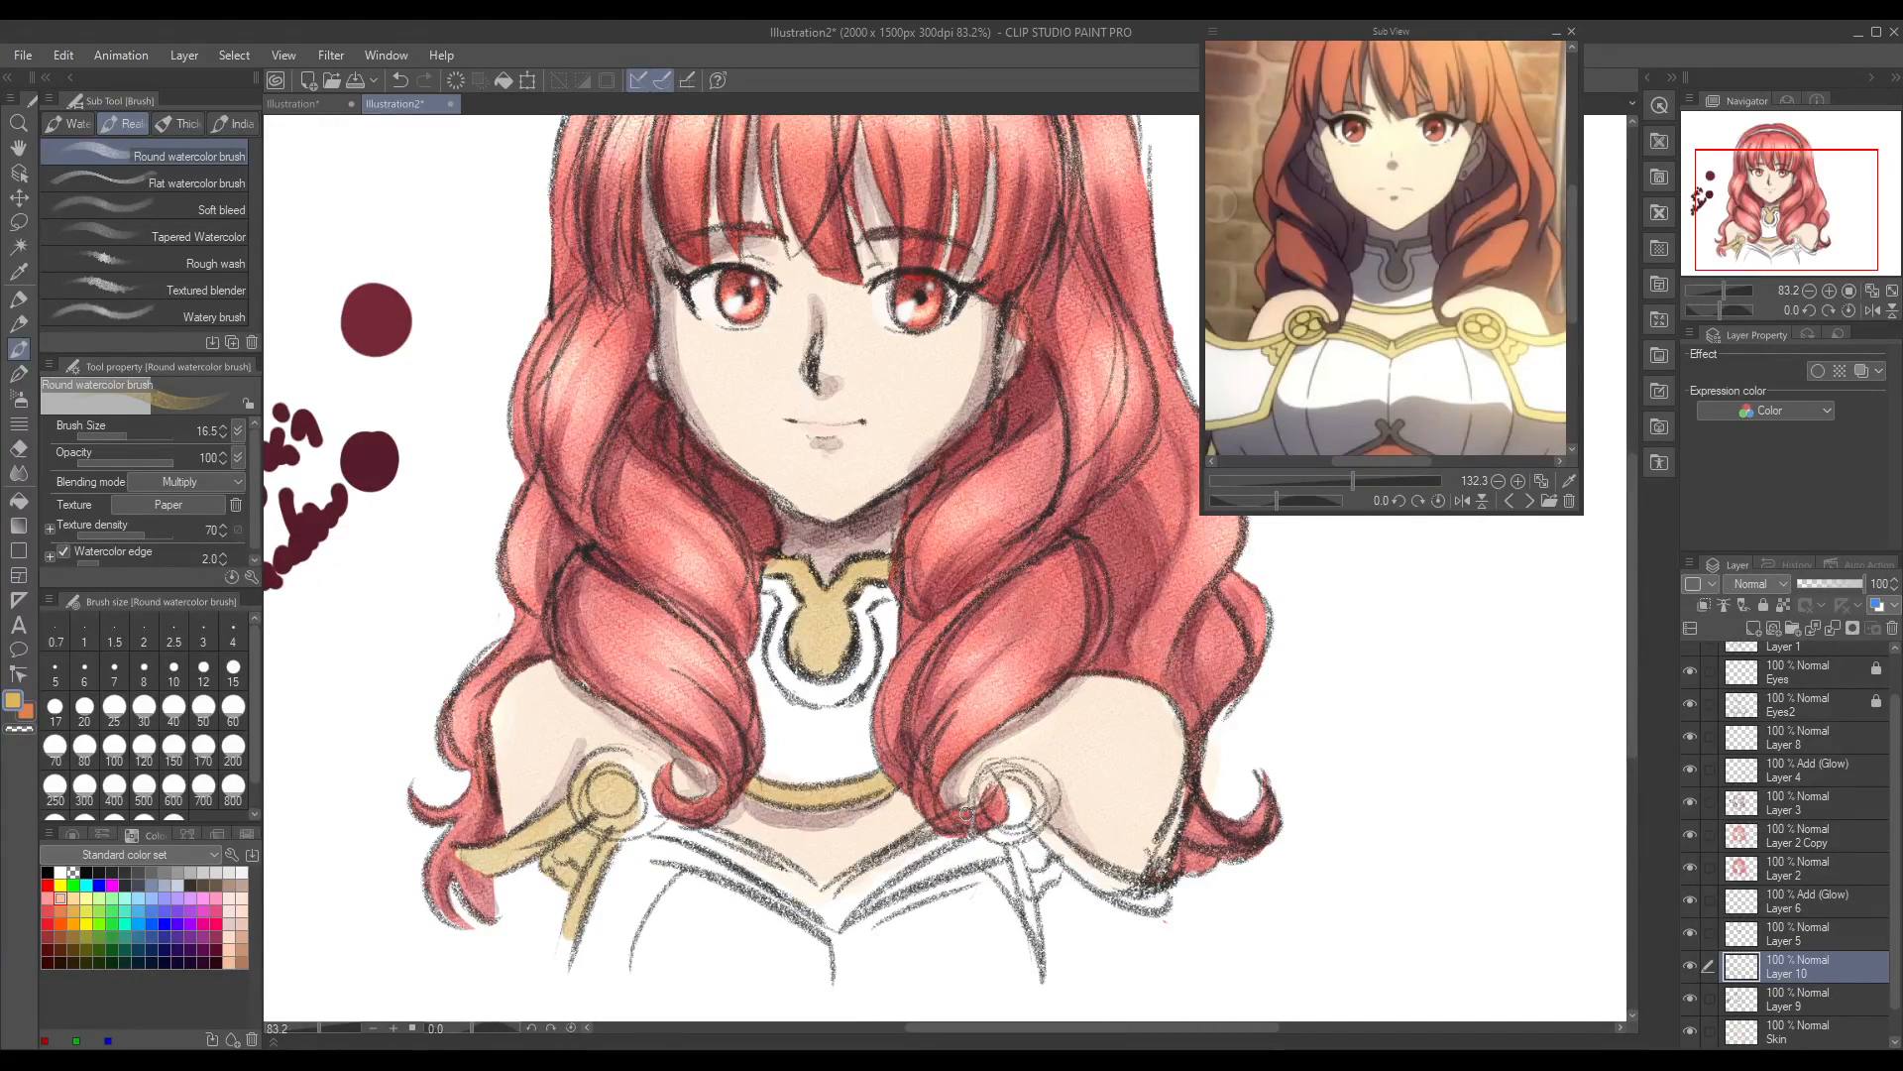
mouse_move(621, 854)
mouse_down()
mouse_move(686, 861)
mouse_move(637, 828)
mouse_up()
key(ctrl+z)
Step: Paint the V-shaped neckline trim and the right shoulder clasp with its straps gold on Layer 10
mouse_move(710, 832)
mouse_down()
mouse_move(644, 832)
mouse_move(693, 848)
mouse_move(631, 856)
mouse_move(714, 860)
mouse_move(705, 842)
mouse_move(793, 898)
mouse_up()
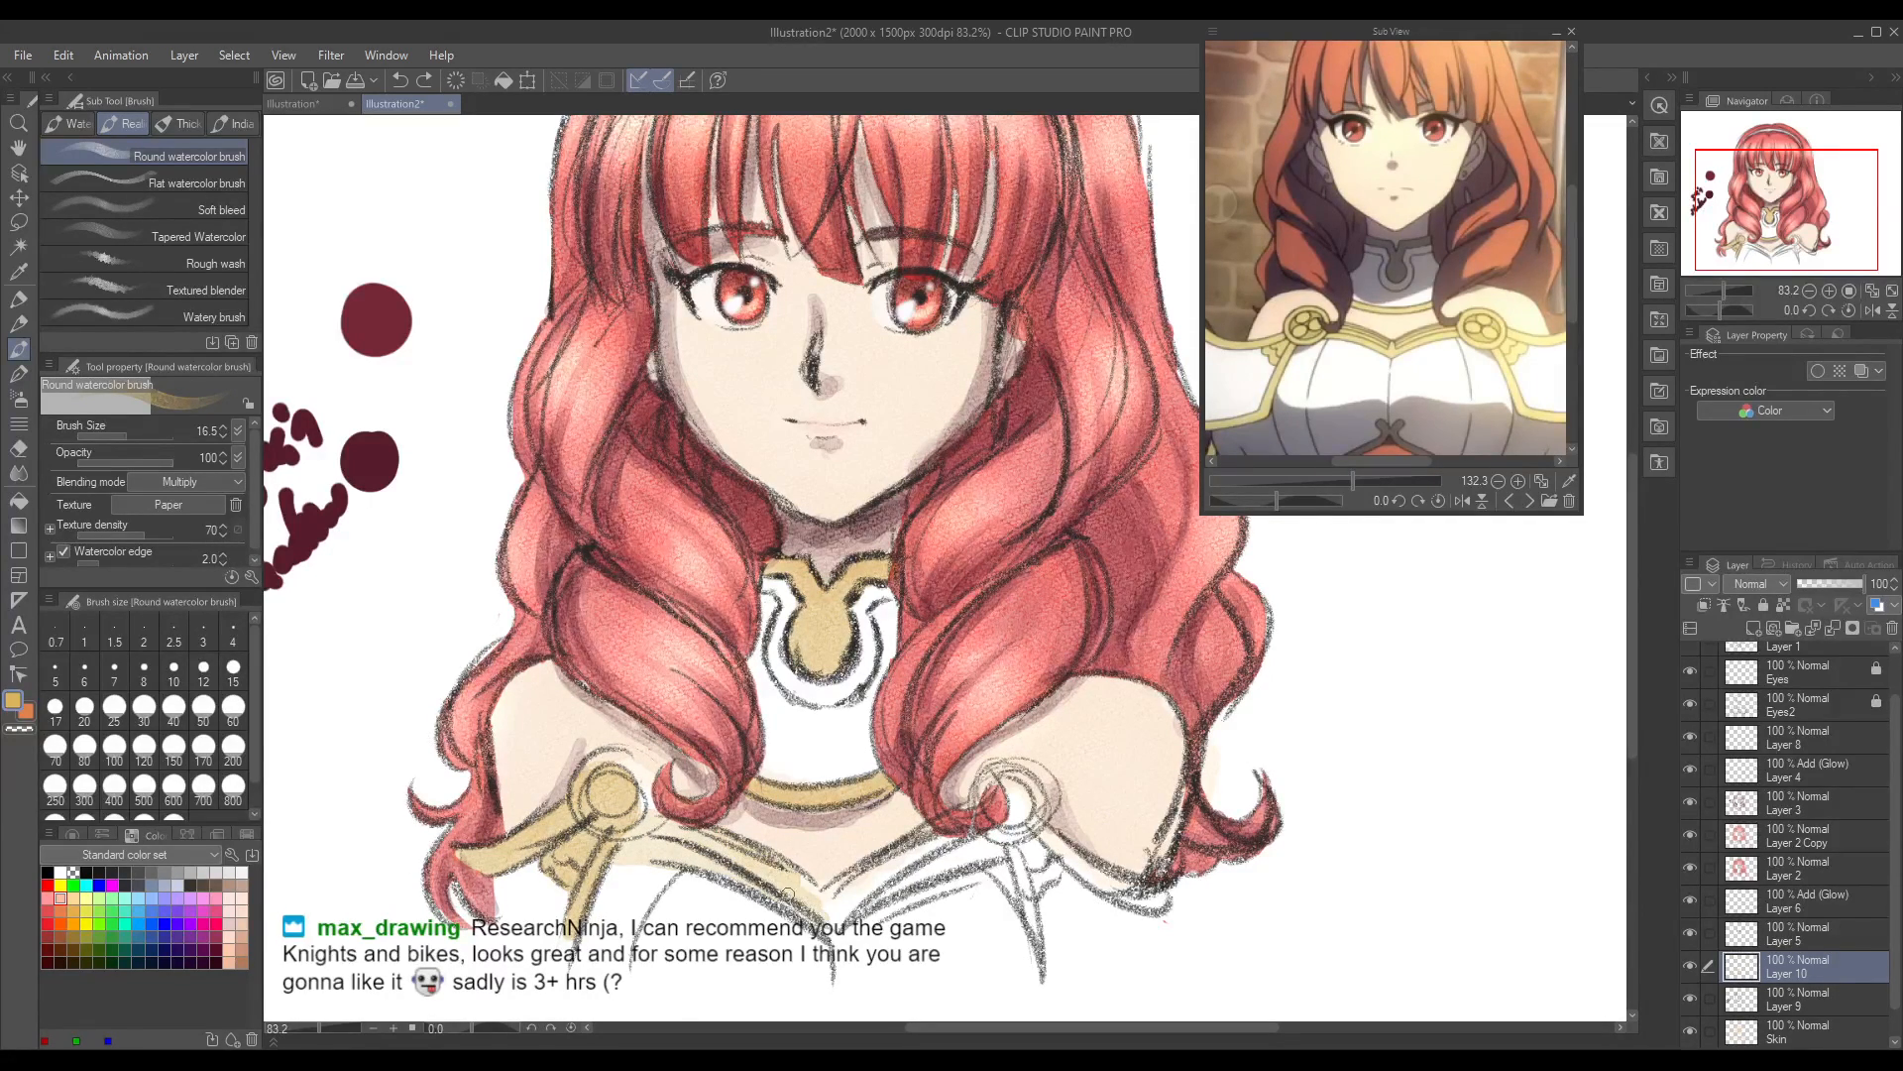
drag(694, 845, 815, 897)
mouse_move(833, 896)
mouse_down()
mouse_move(897, 872)
mouse_move(840, 915)
mouse_move(996, 837)
mouse_move(898, 858)
mouse_up()
mouse_move(1021, 793)
mouse_down()
mouse_move(992, 793)
mouse_move(986, 818)
mouse_move(1016, 803)
mouse_move(1009, 838)
mouse_move(1024, 859)
mouse_move(1040, 842)
mouse_move(1026, 907)
mouse_move(1016, 862)
mouse_move(1036, 838)
mouse_move(1159, 894)
mouse_up()
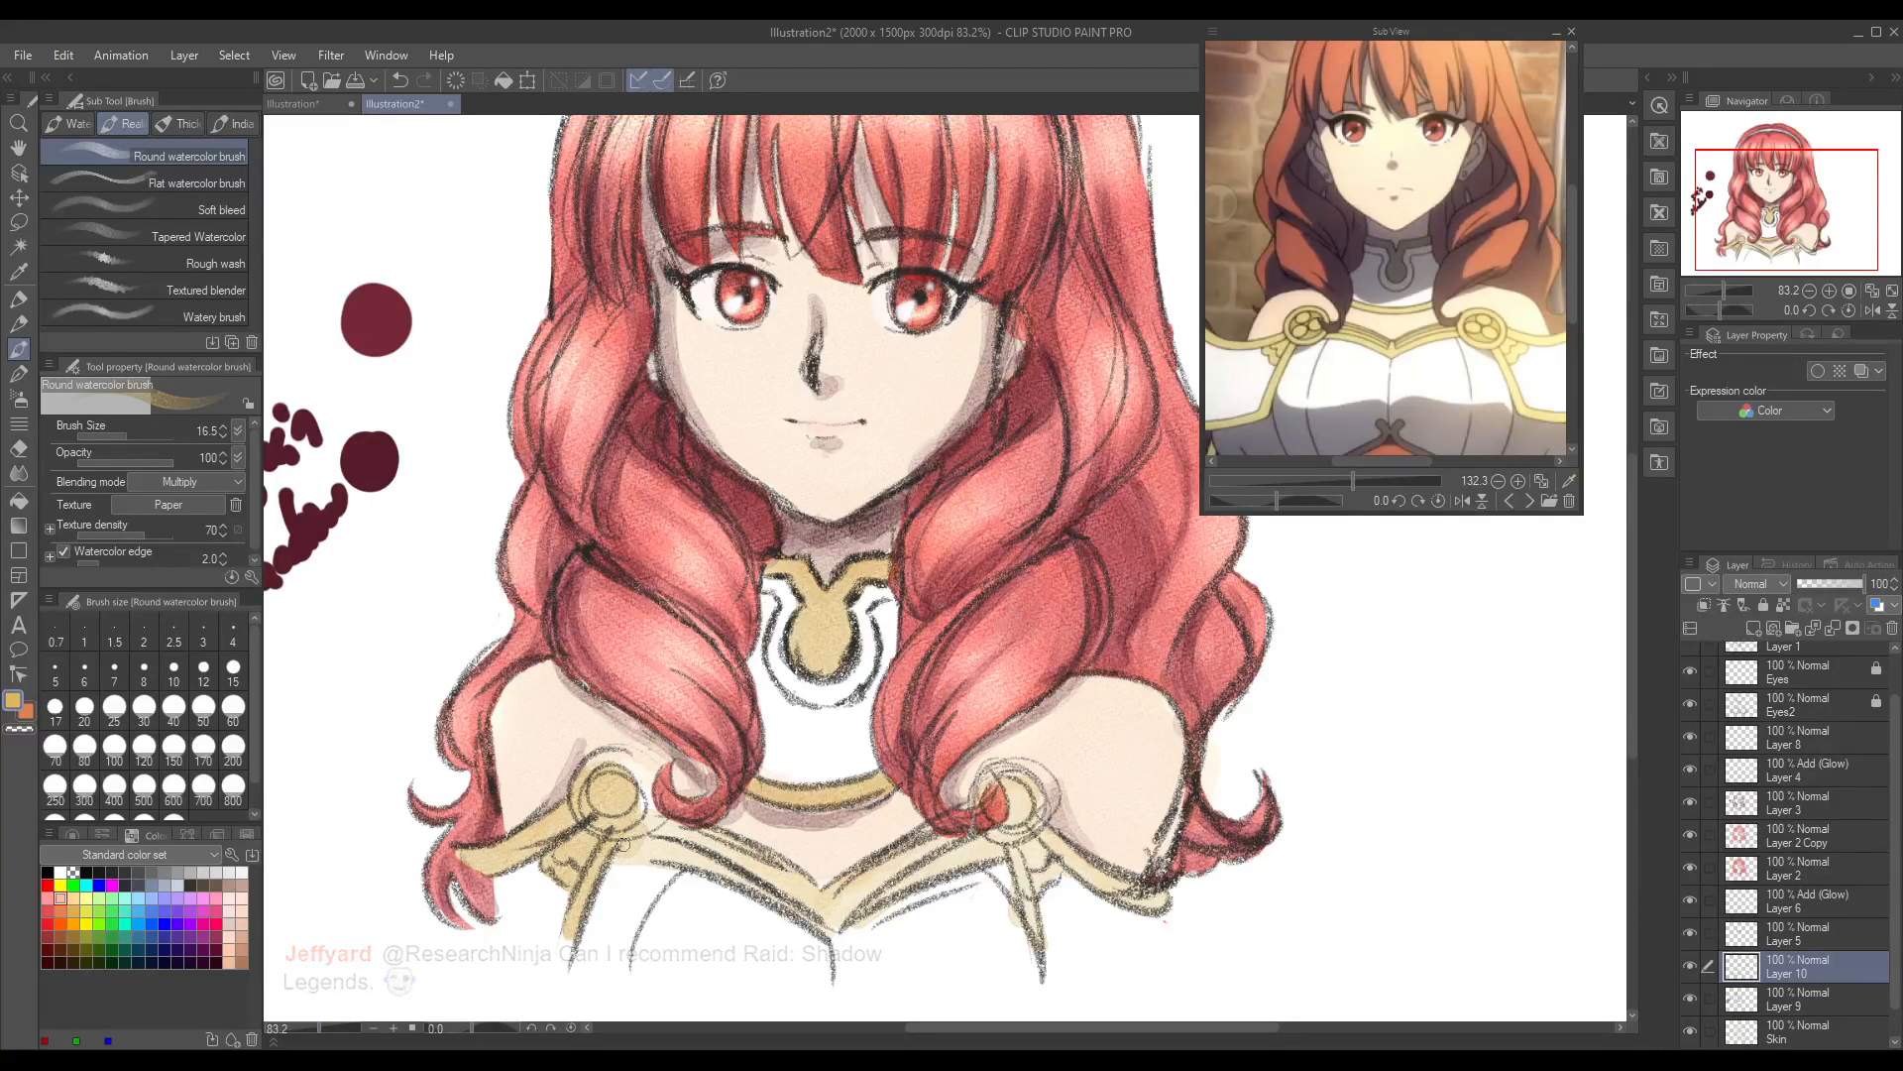
mouse_move(632, 849)
mouse_down()
mouse_move(667, 828)
mouse_move(642, 855)
mouse_move(701, 838)
mouse_move(829, 906)
mouse_move(974, 849)
mouse_move(1024, 797)
mouse_move(1031, 928)
mouse_move(1061, 863)
mouse_move(1166, 898)
mouse_move(1170, 840)
mouse_up()
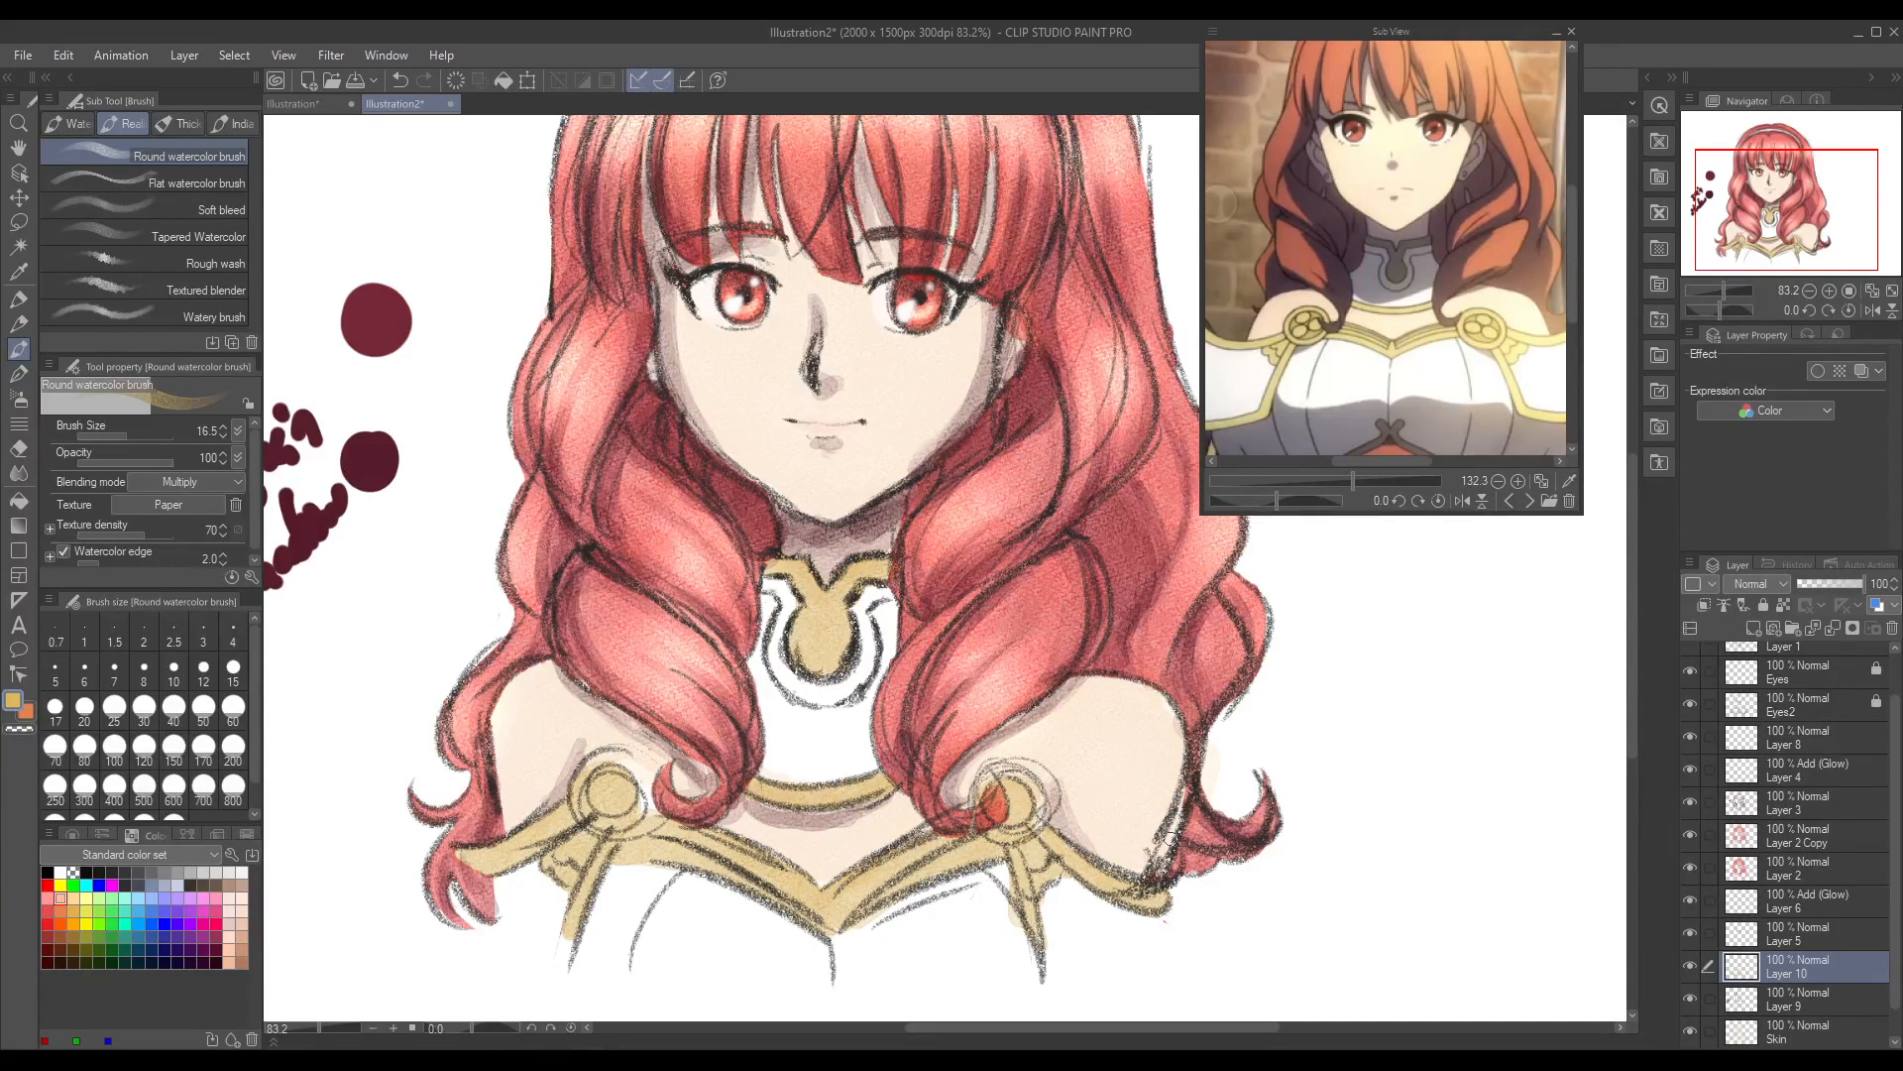
Step: Add a new layer directly above Layer 10 for shading the white armour
click(18, 448)
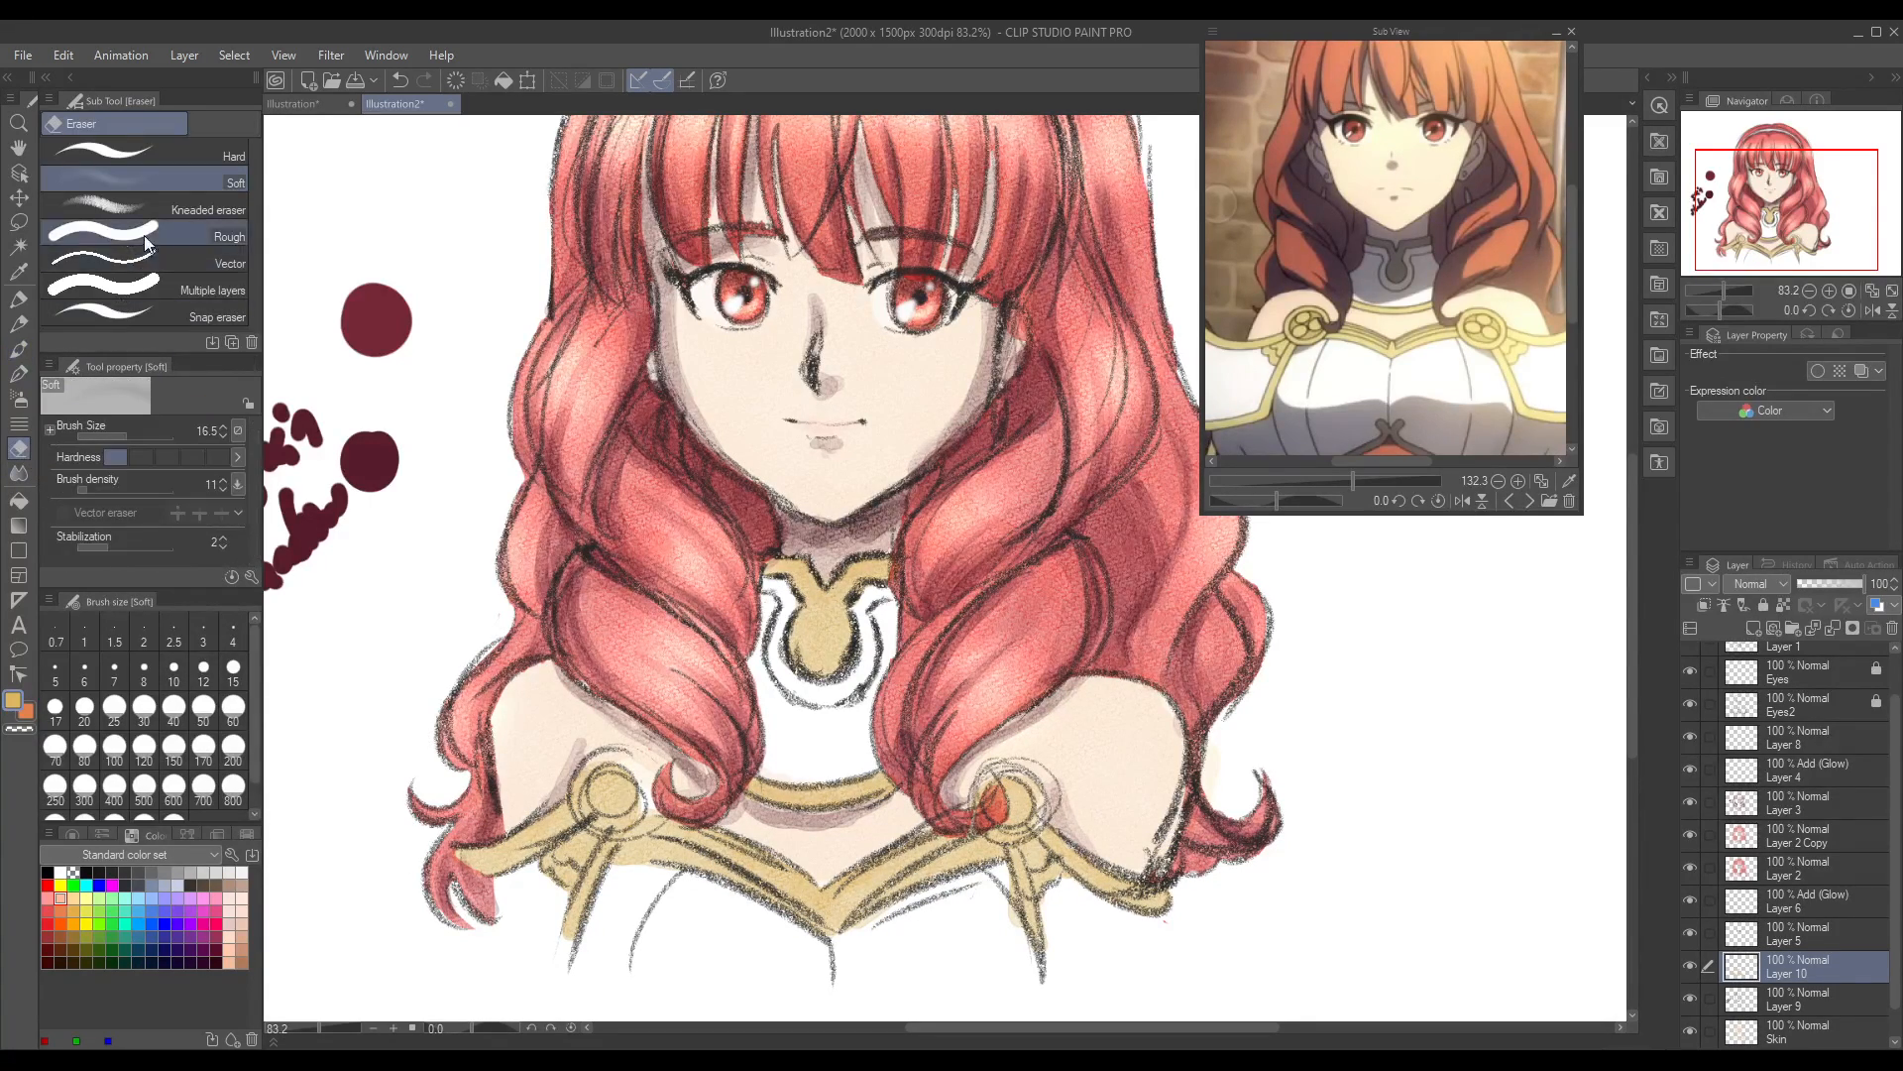
click(19, 349)
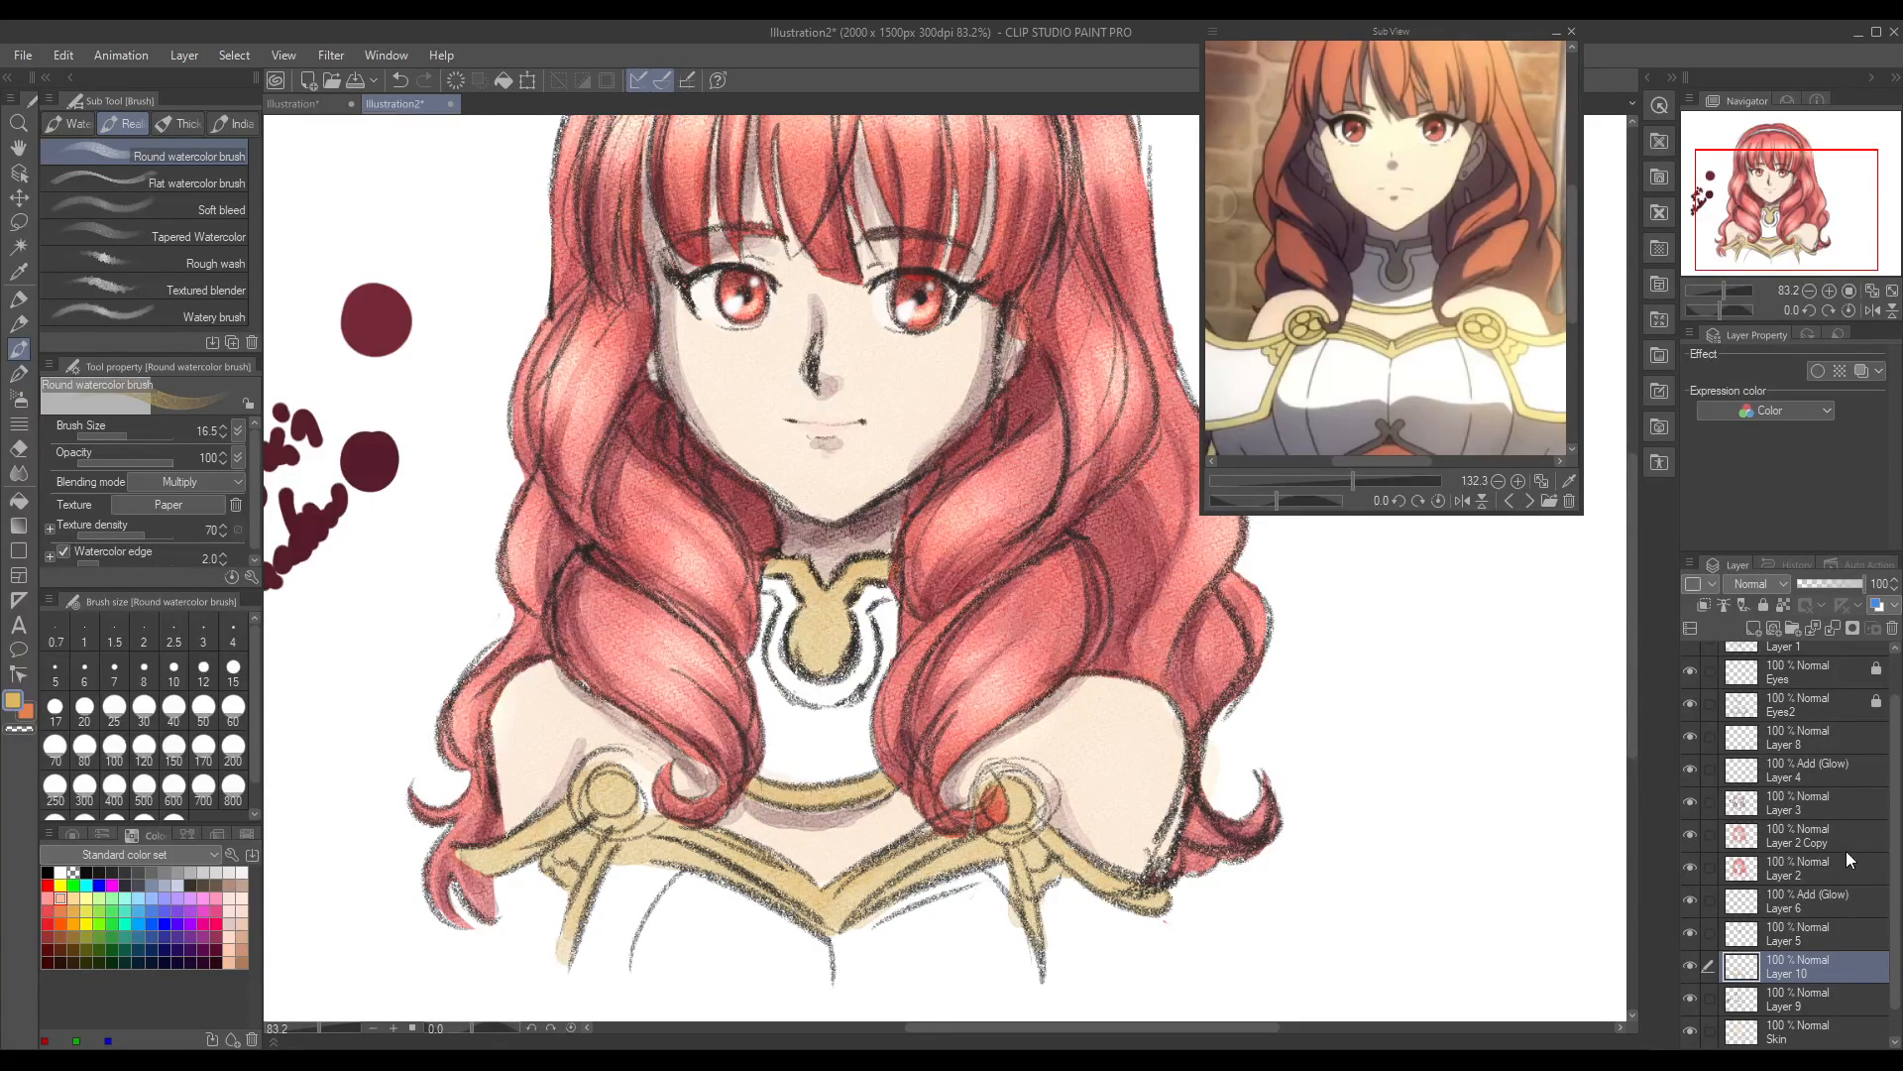
click(1688, 965)
click(1688, 966)
click(1753, 628)
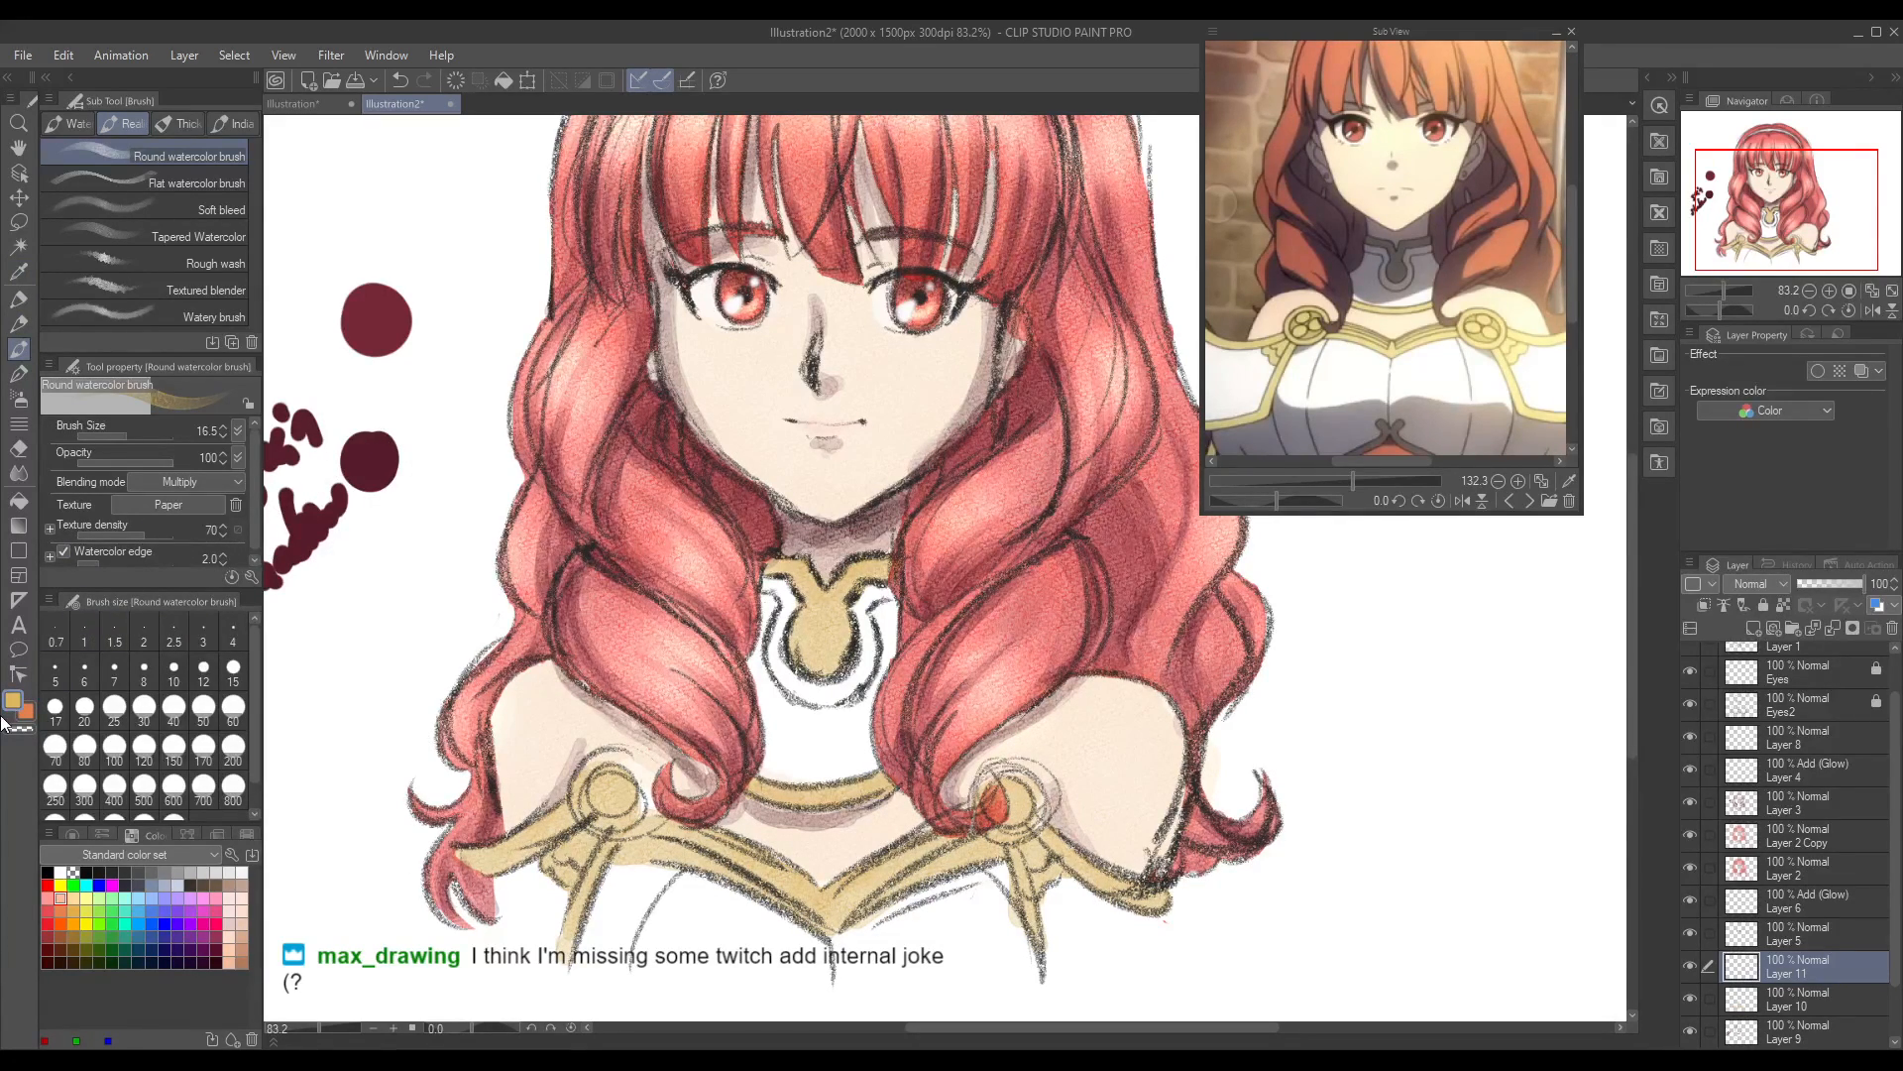
Step: Toggle the layers' visibility to locate the skin shading, hide Layer 10 and pick up the shadow colour from Layer 9
click(18, 270)
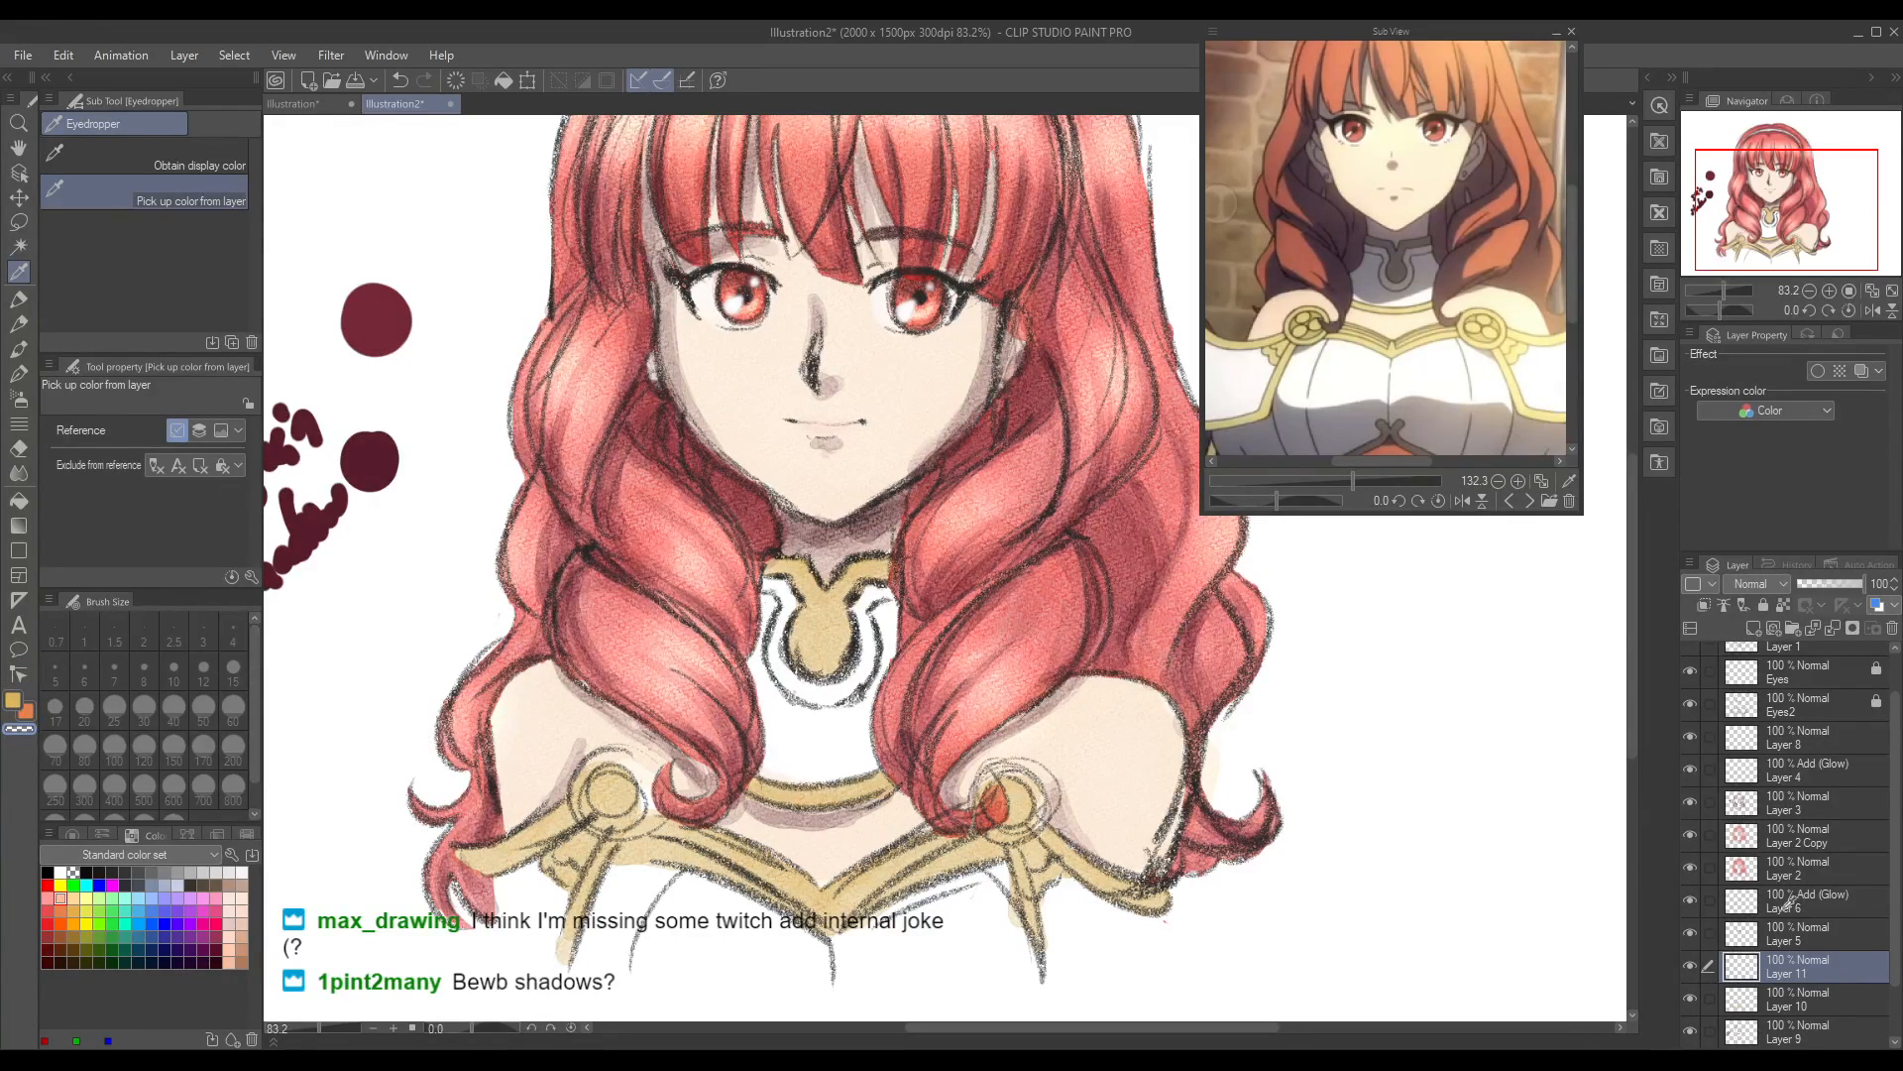
click(1691, 933)
click(1692, 997)
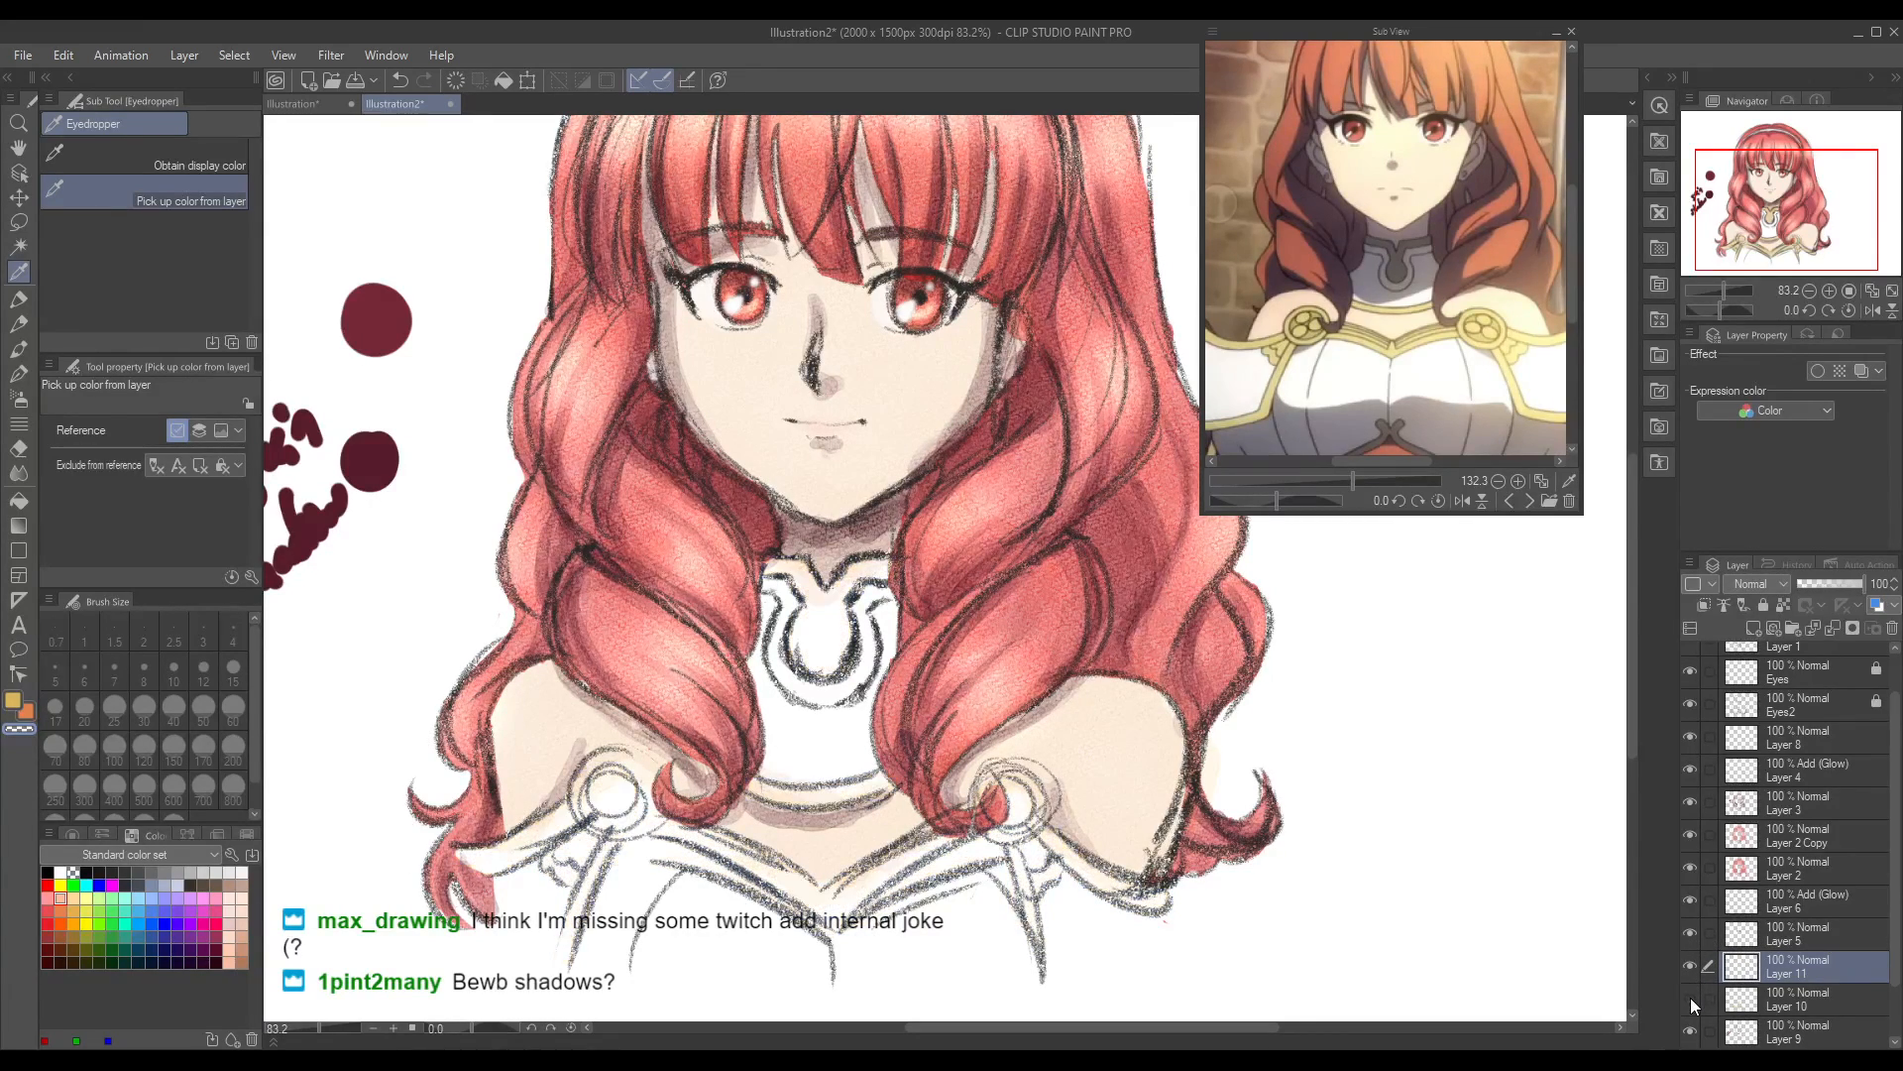
click(1692, 968)
click(1692, 968)
click(1691, 966)
click(1692, 966)
click(1691, 1033)
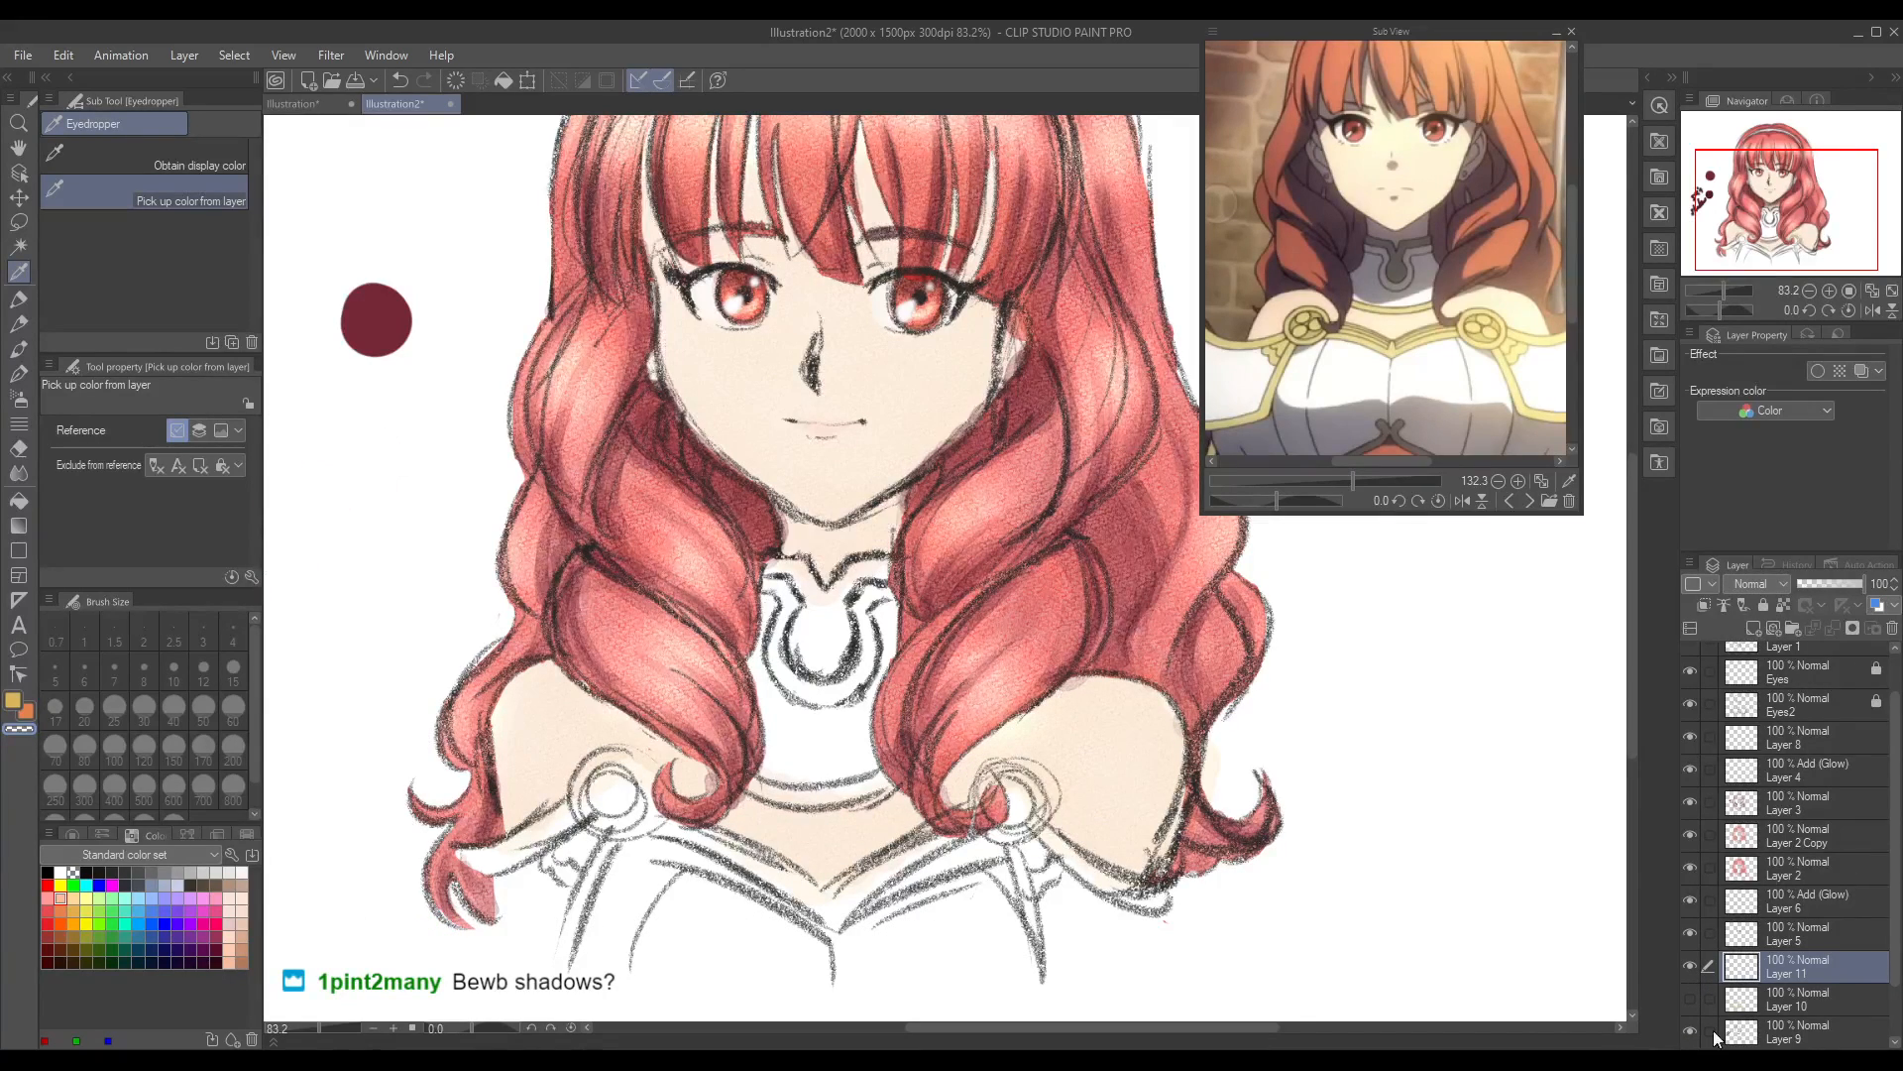
click(1691, 1033)
click(1807, 1029)
click(371, 456)
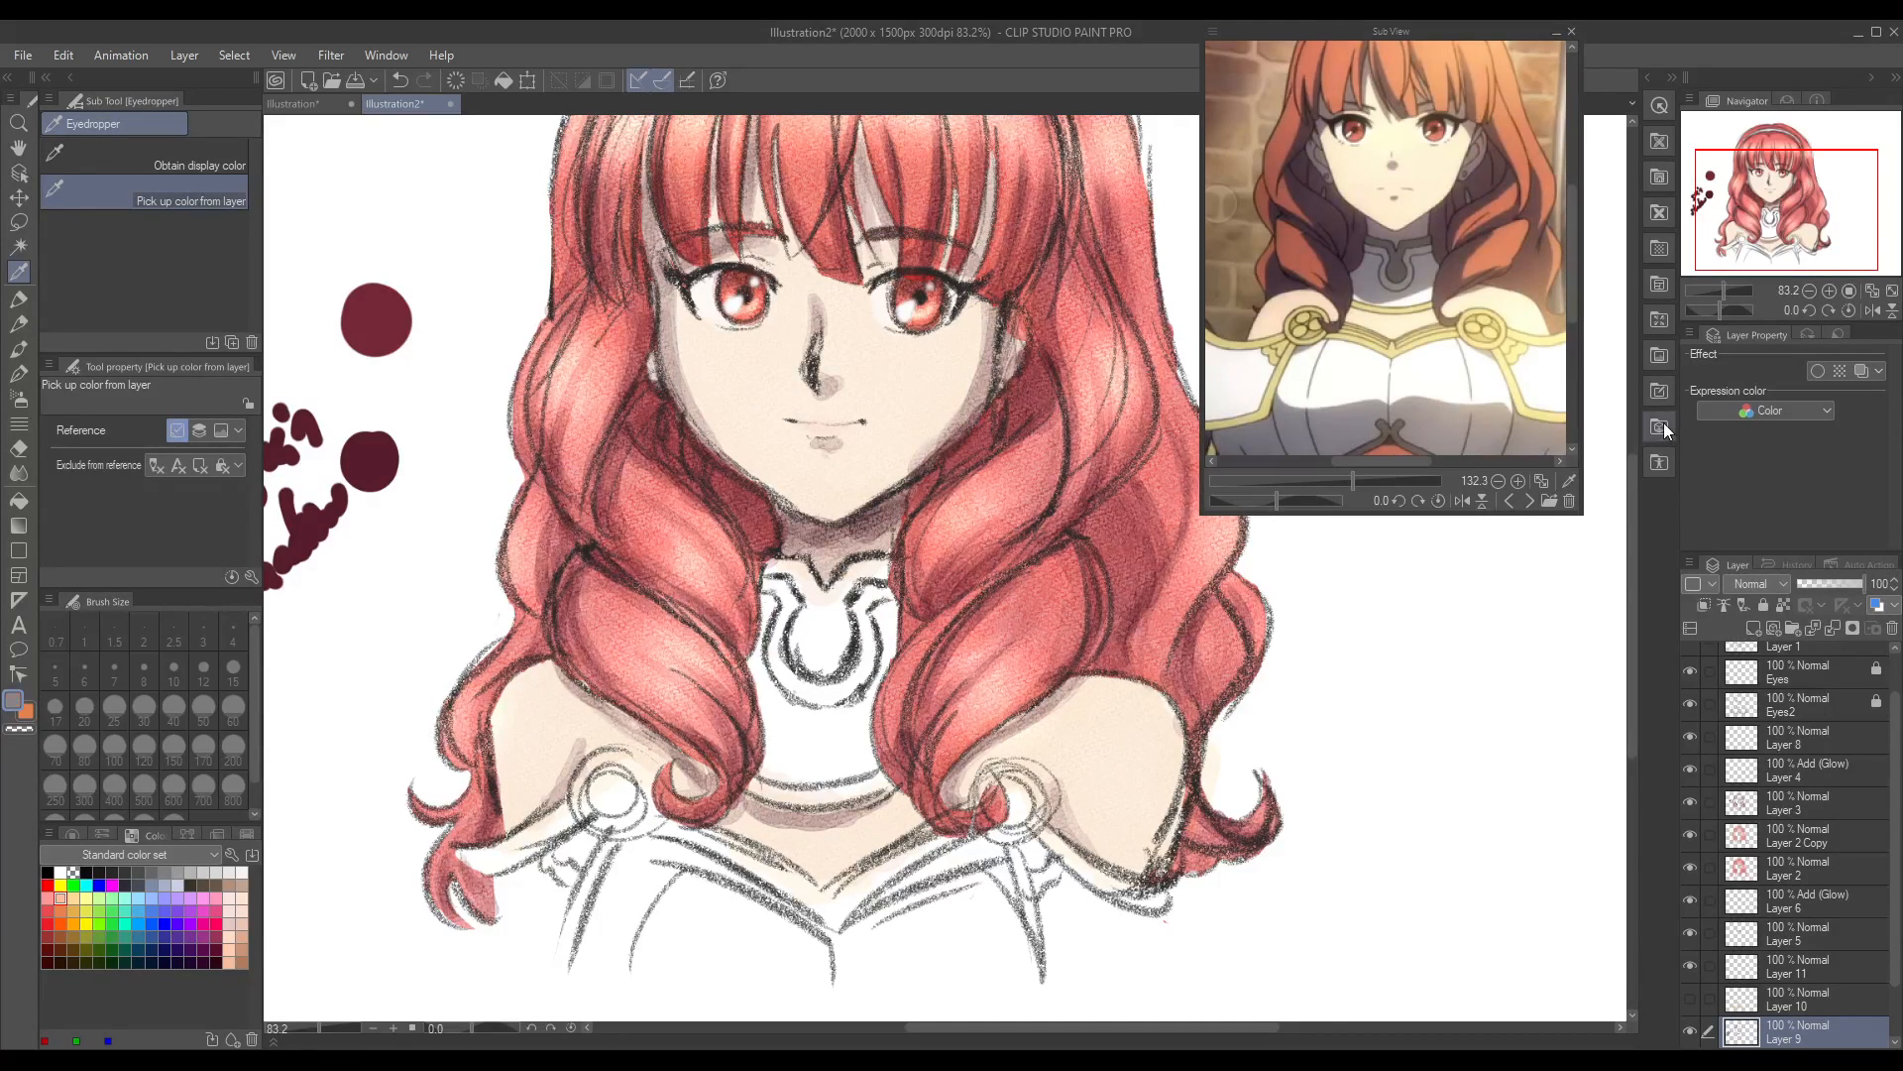
Step: Show Layer 10 again and ready the Round watercolor brush at size 62.2 on Layer 11
click(1690, 998)
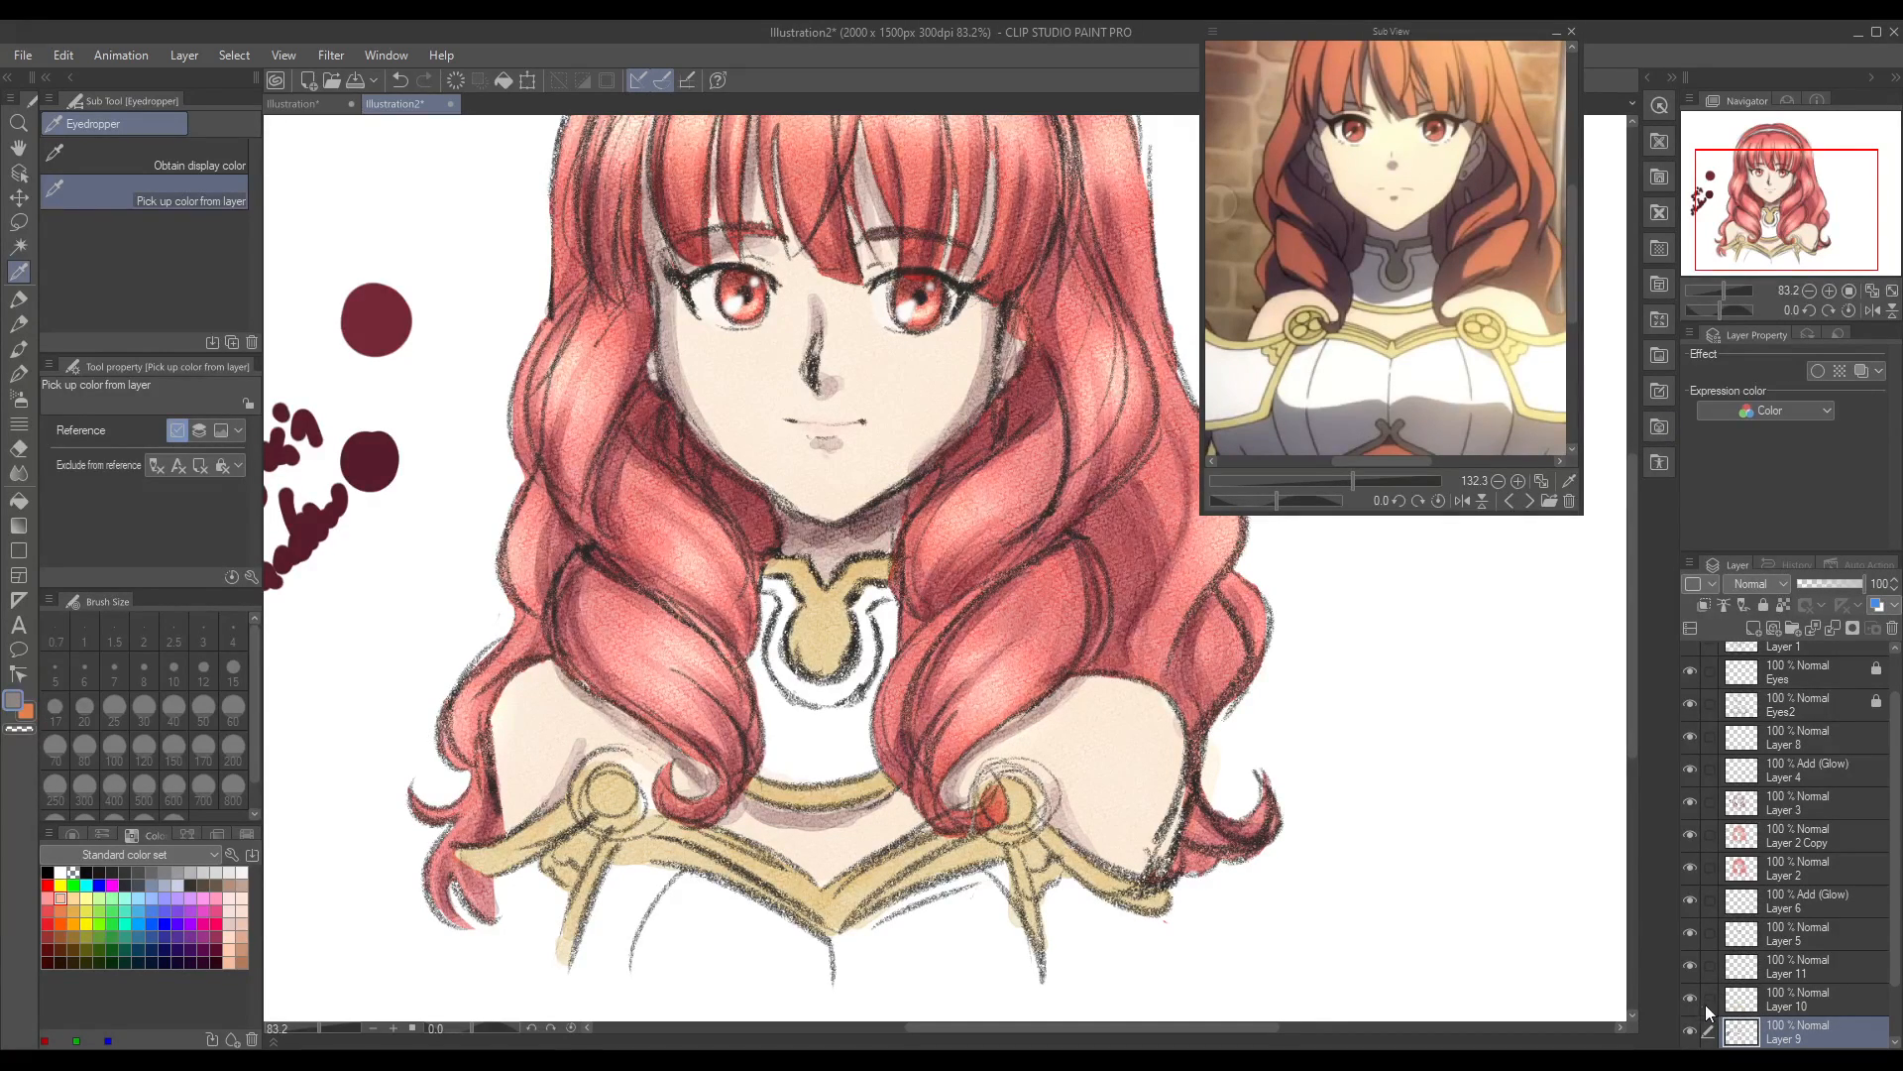
click(1691, 997)
click(1693, 999)
click(1788, 968)
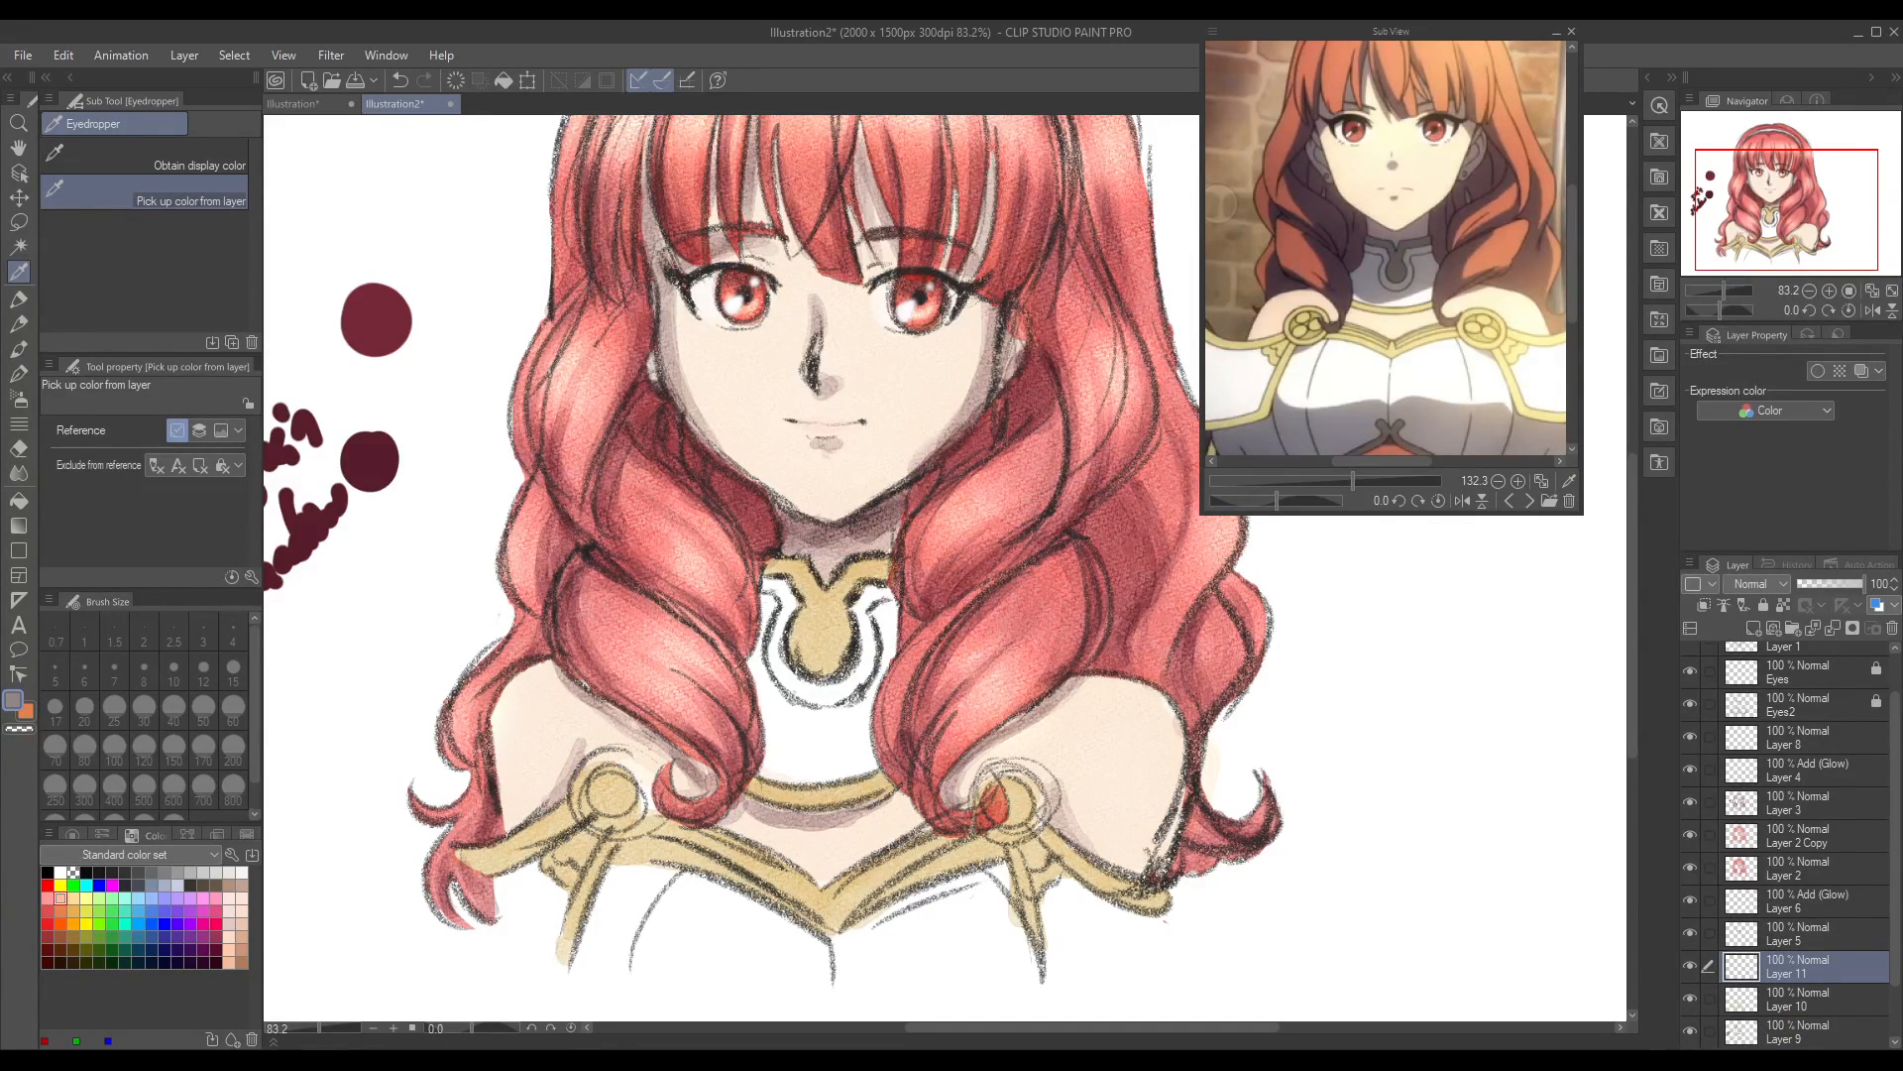
click(19, 348)
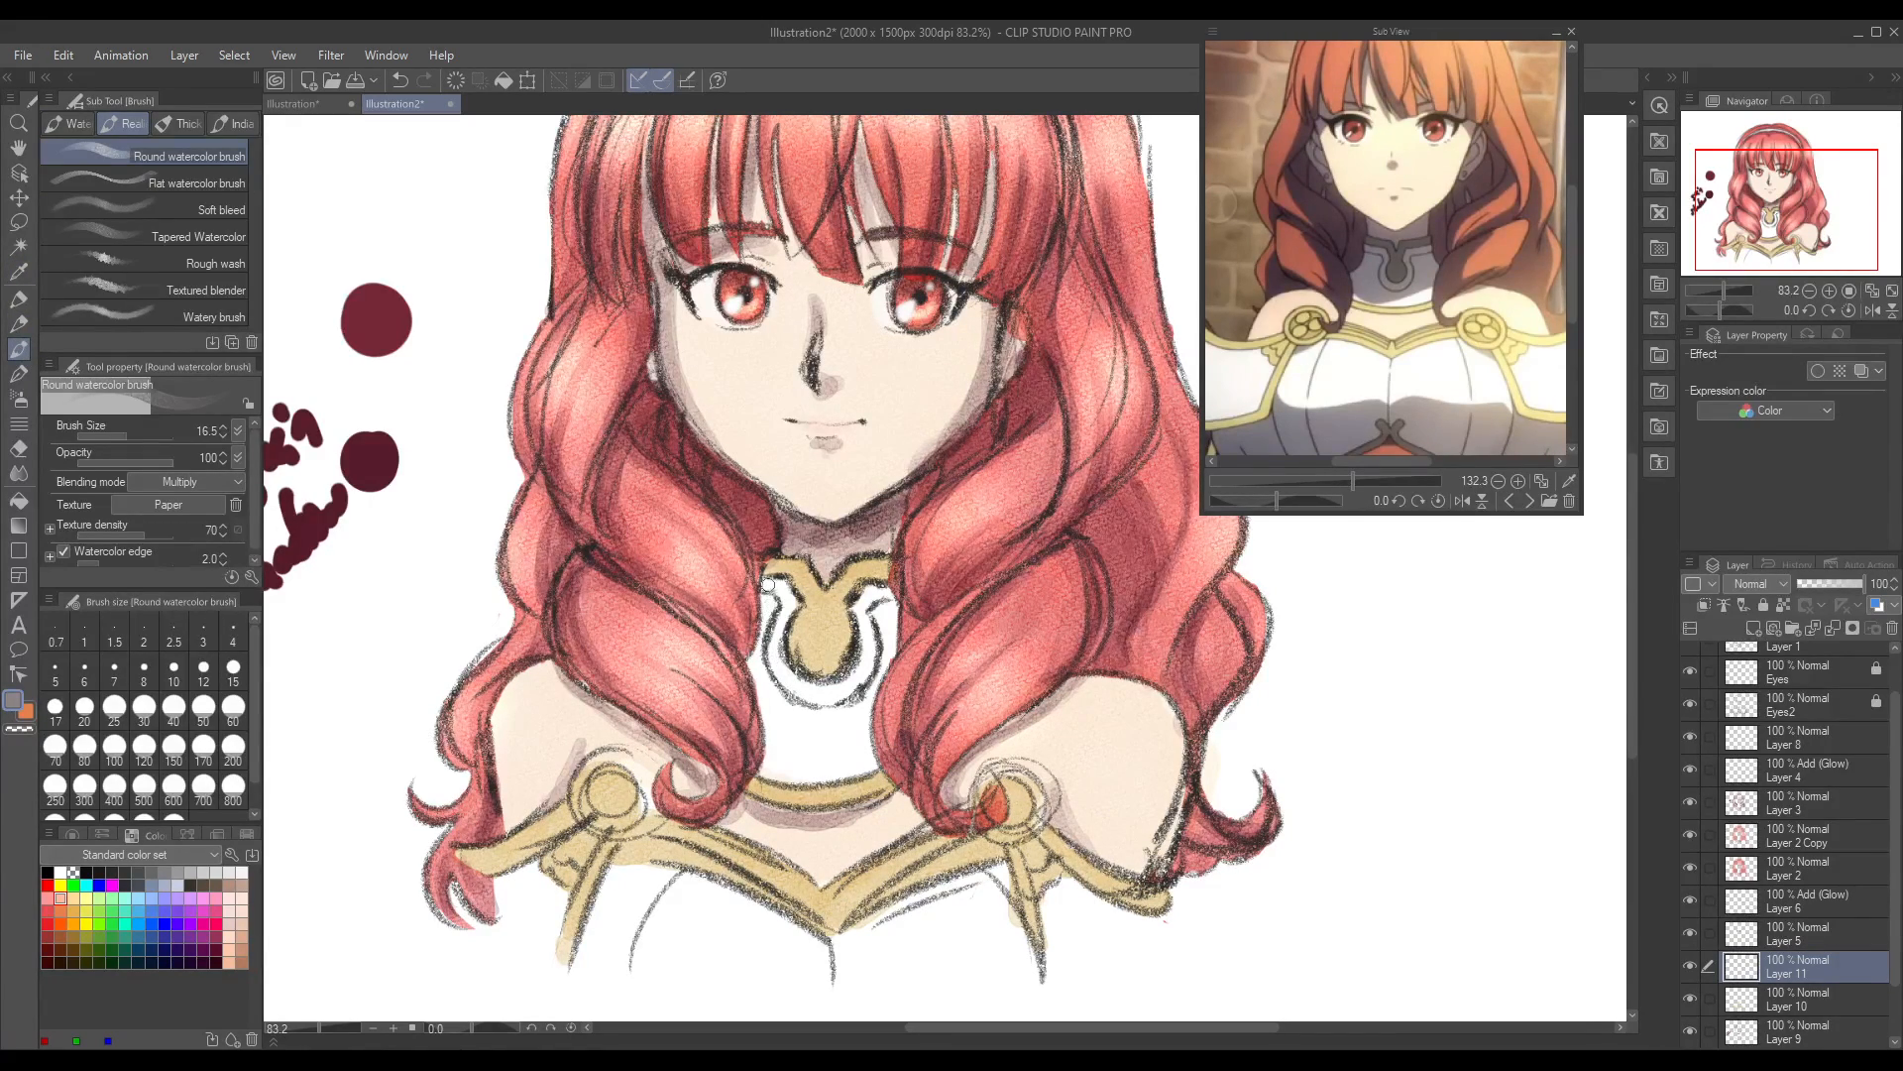
drag(129, 439, 149, 439)
Step: Try several grey tones for shading the white collar on Layer 11, undoing the strokes
mouse_move(754, 595)
mouse_down()
mouse_move(778, 599)
mouse_move(758, 679)
mouse_move(778, 691)
mouse_move(842, 721)
mouse_move(873, 659)
mouse_up()
key(ctrl+z)
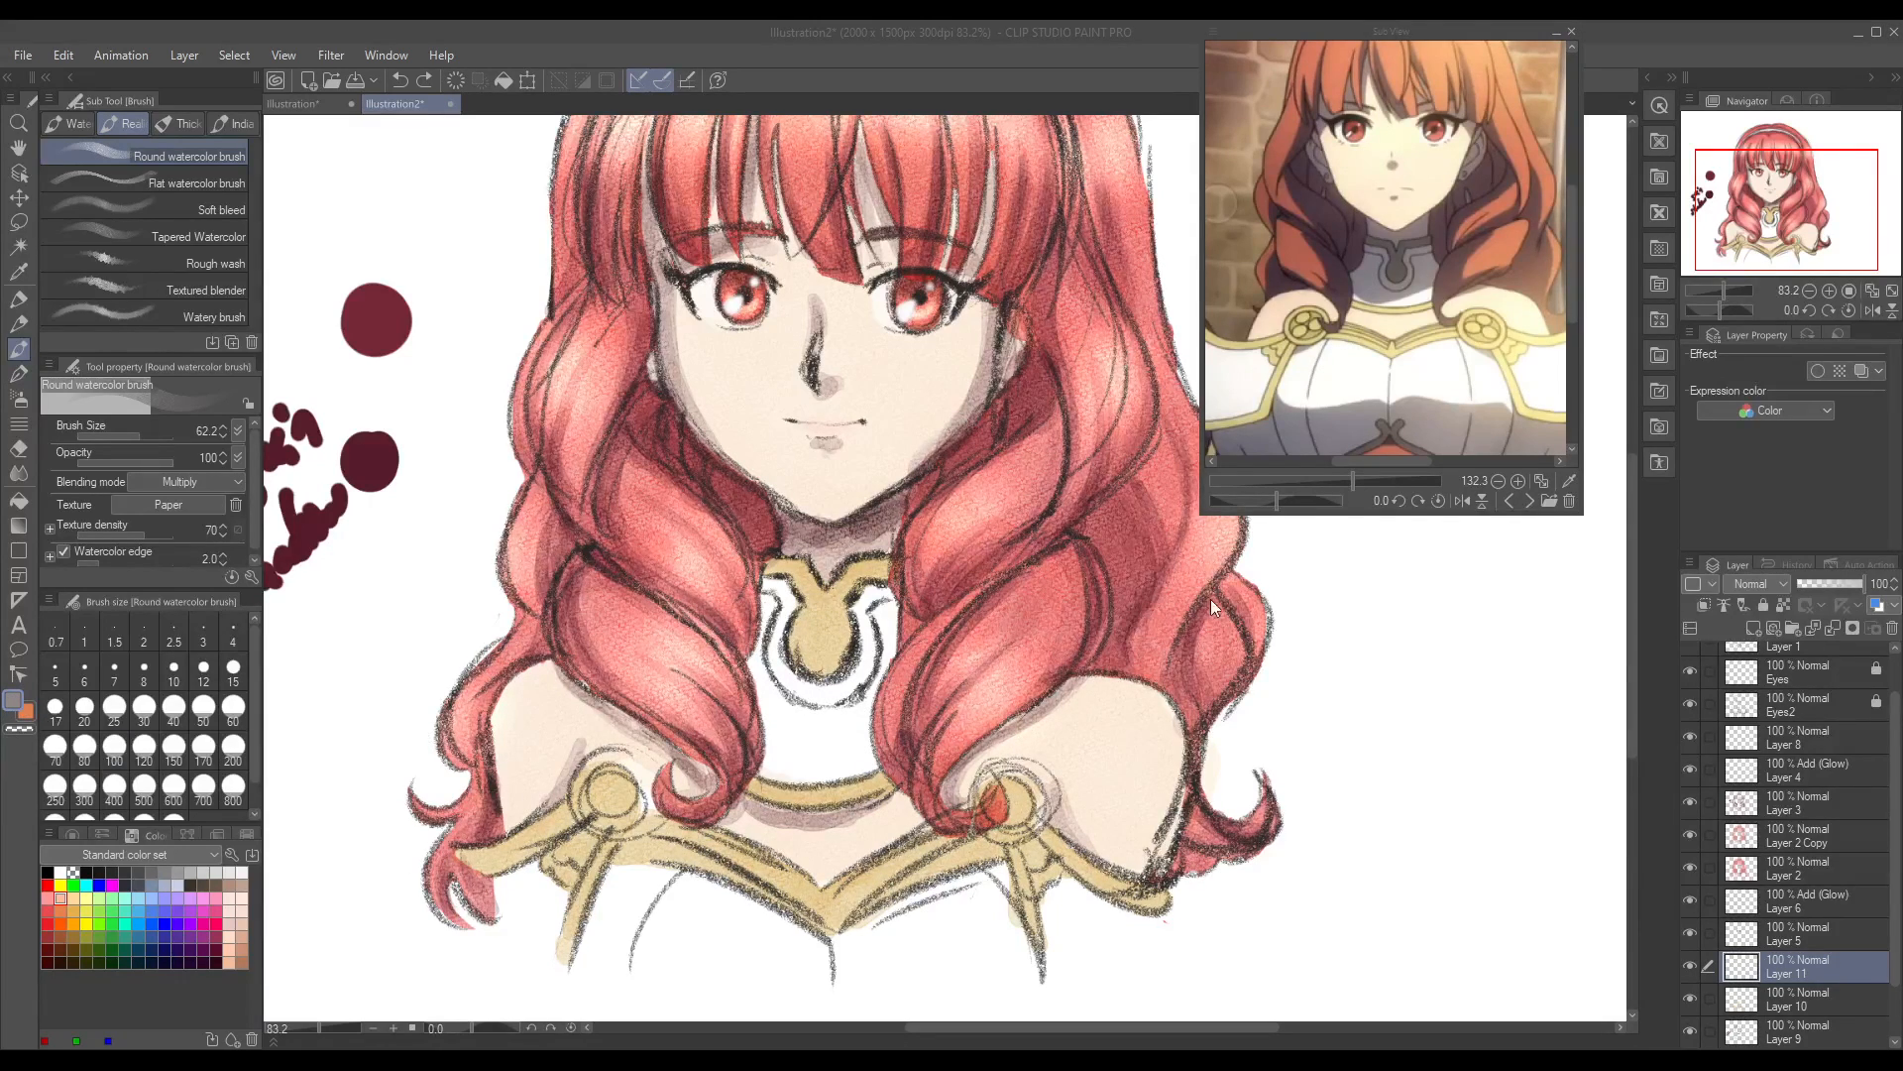
mouse_move(788, 573)
mouse_down()
mouse_move(745, 625)
mouse_move(783, 714)
mouse_move(823, 734)
mouse_move(873, 644)
mouse_move(929, 601)
mouse_up()
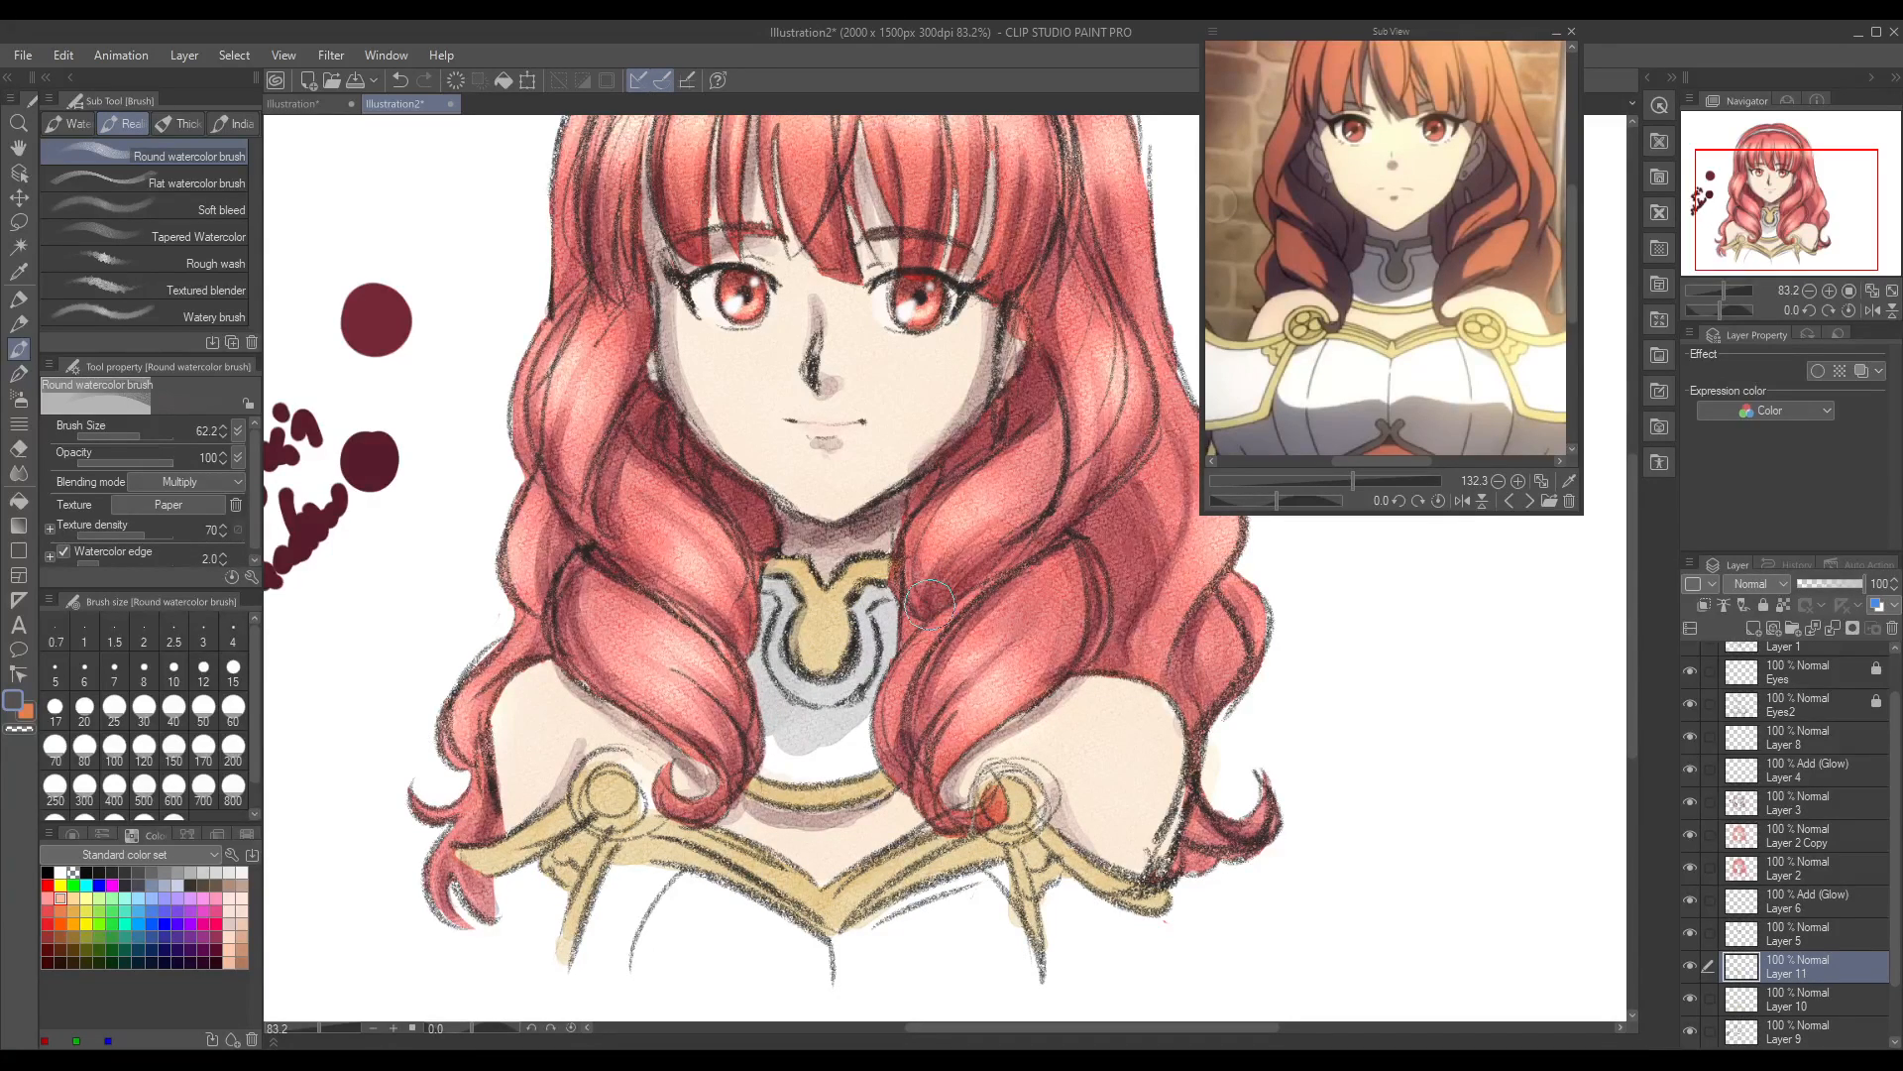
key(ctrl+z)
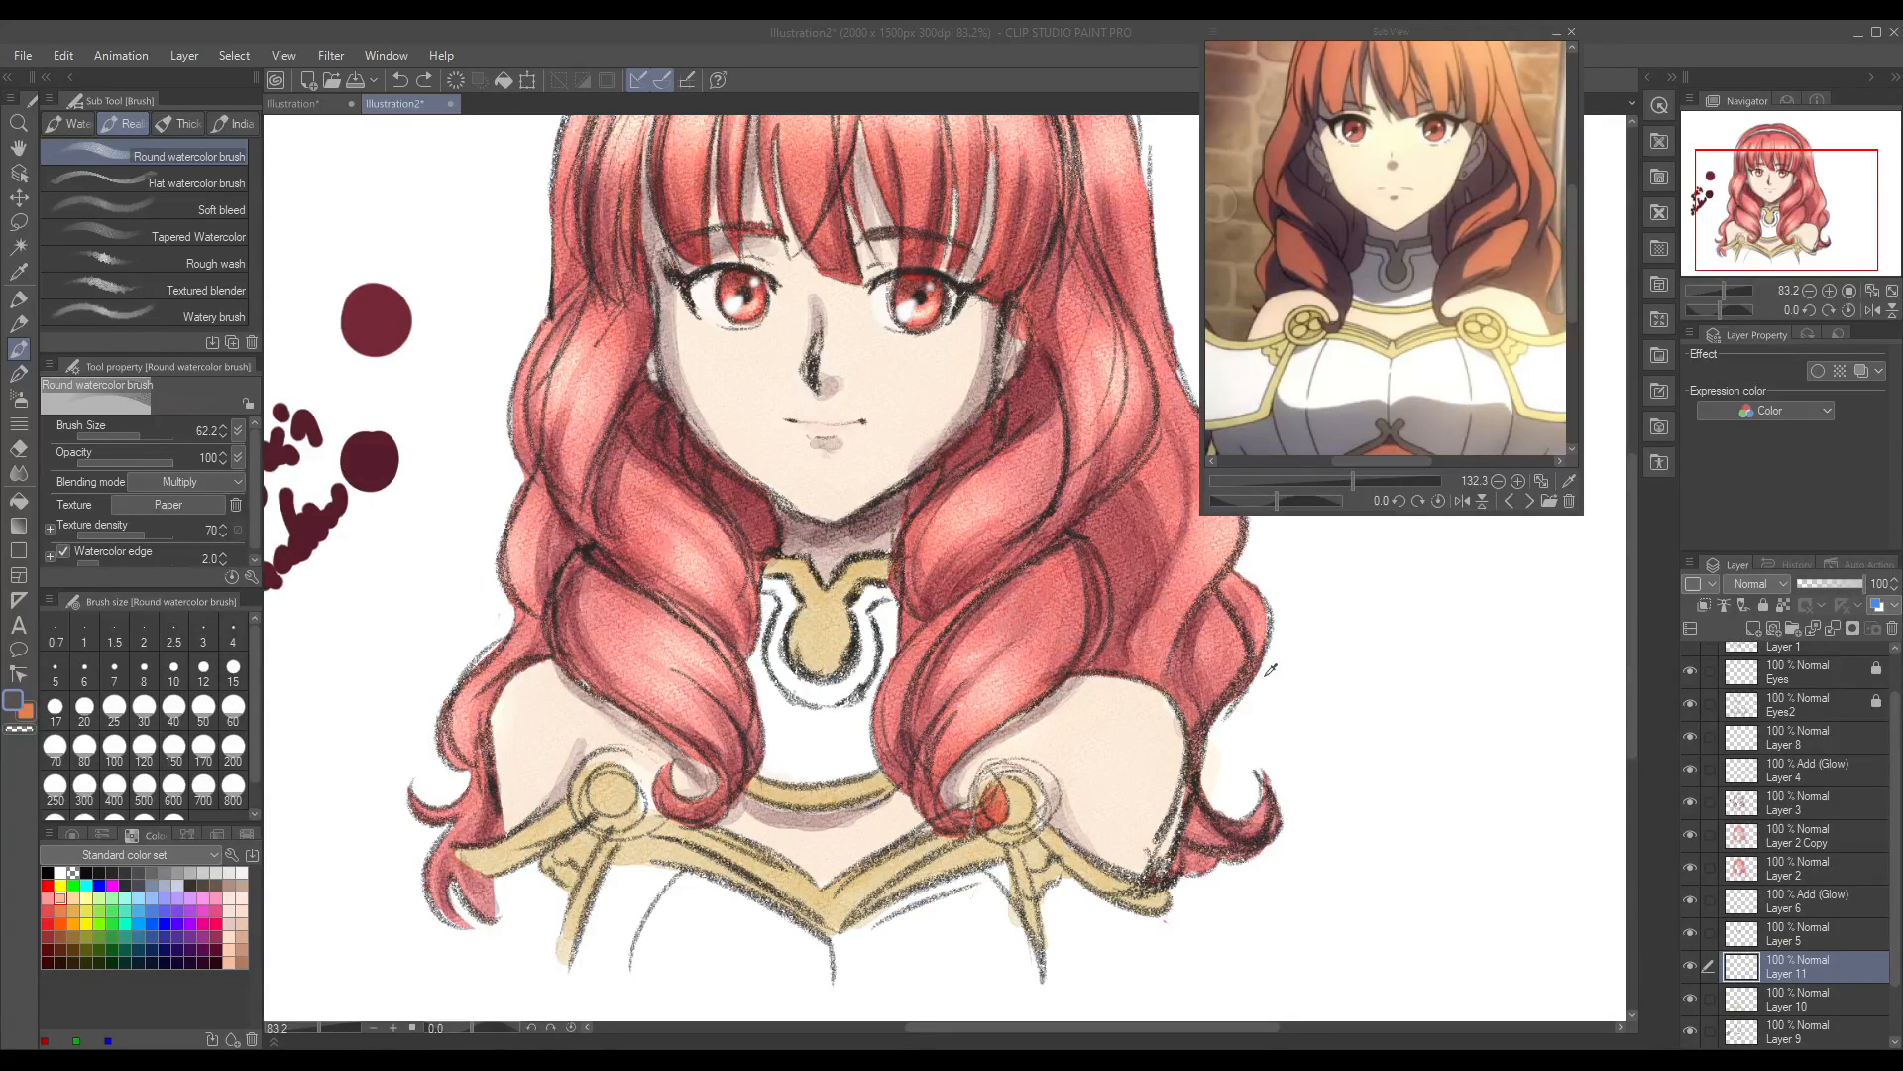
click(1586, 452)
mouse_move(770, 639)
mouse_down()
mouse_move(771, 608)
mouse_move(783, 699)
mouse_move(847, 709)
mouse_move(897, 590)
mouse_up()
drag(320, 1031, 317, 1037)
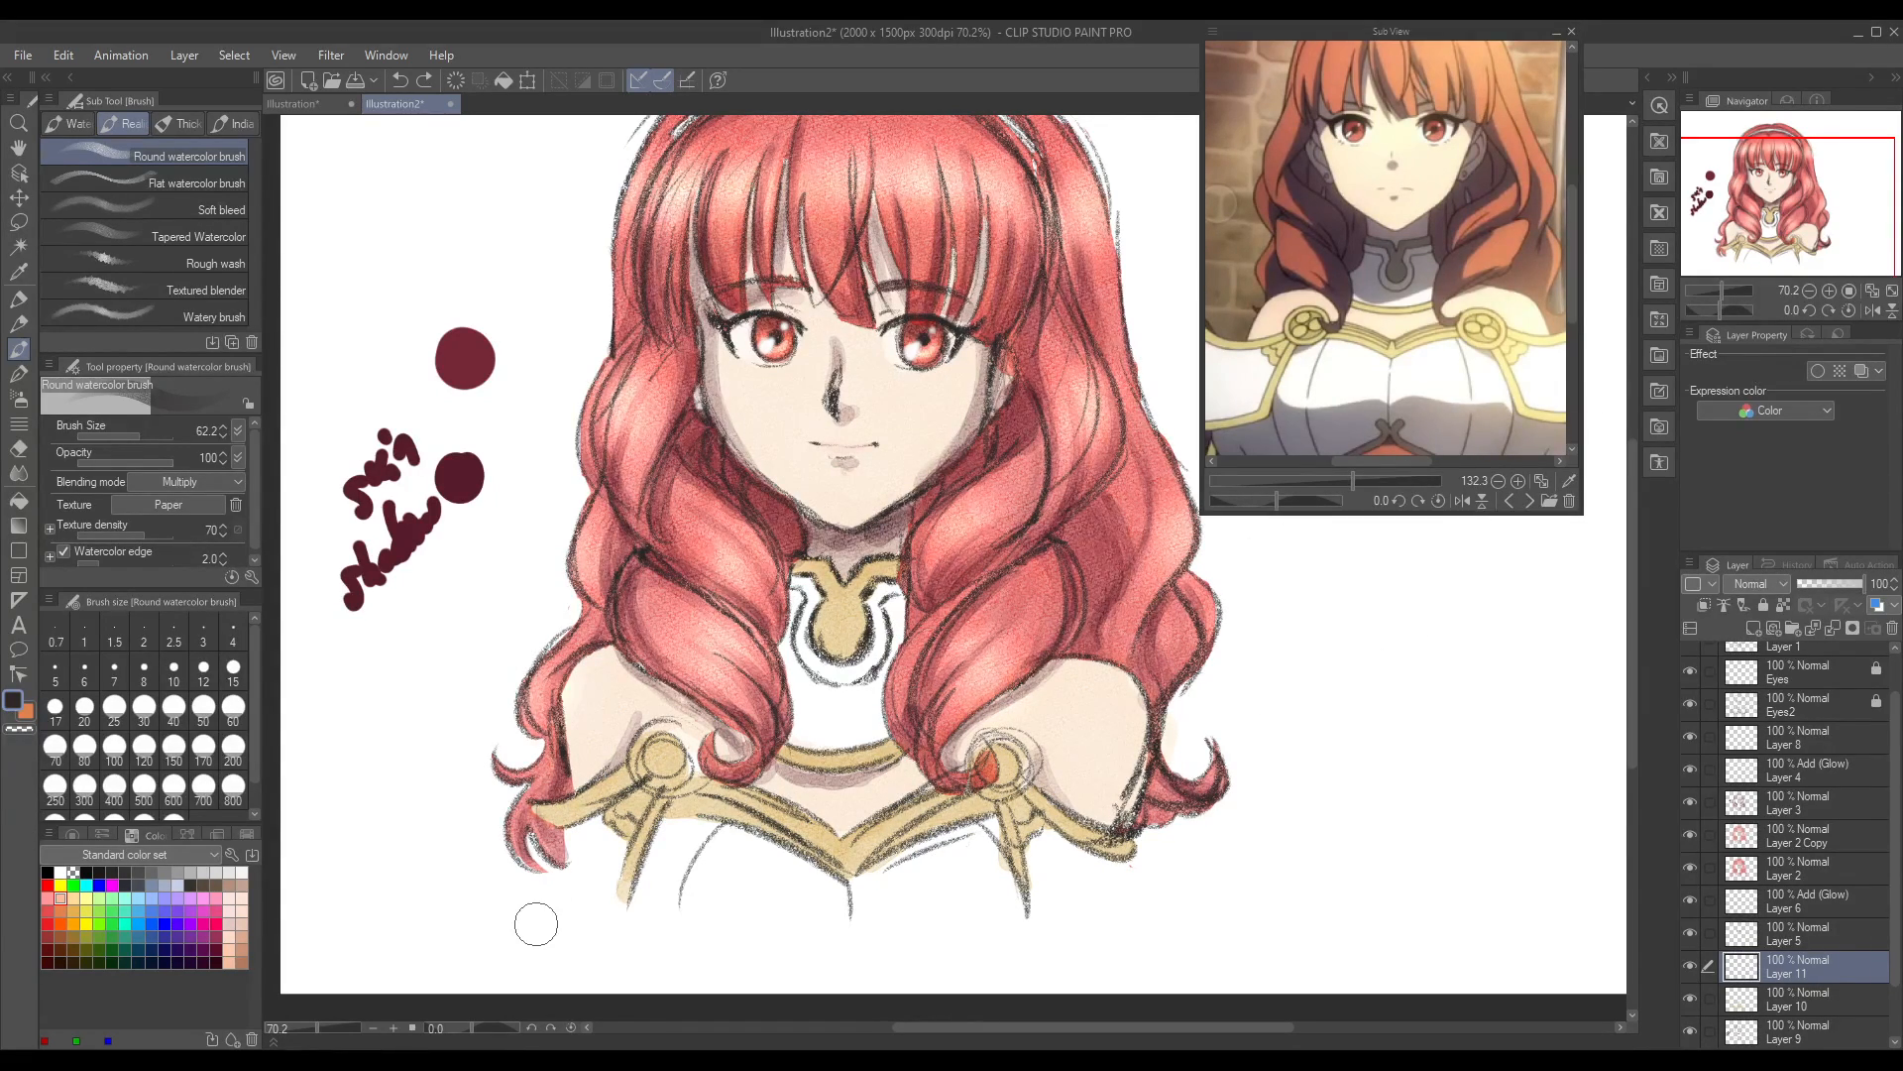
mouse_move(799, 590)
mouse_down()
mouse_move(803, 673)
mouse_move(838, 706)
mouse_move(886, 645)
mouse_move(887, 597)
mouse_up()
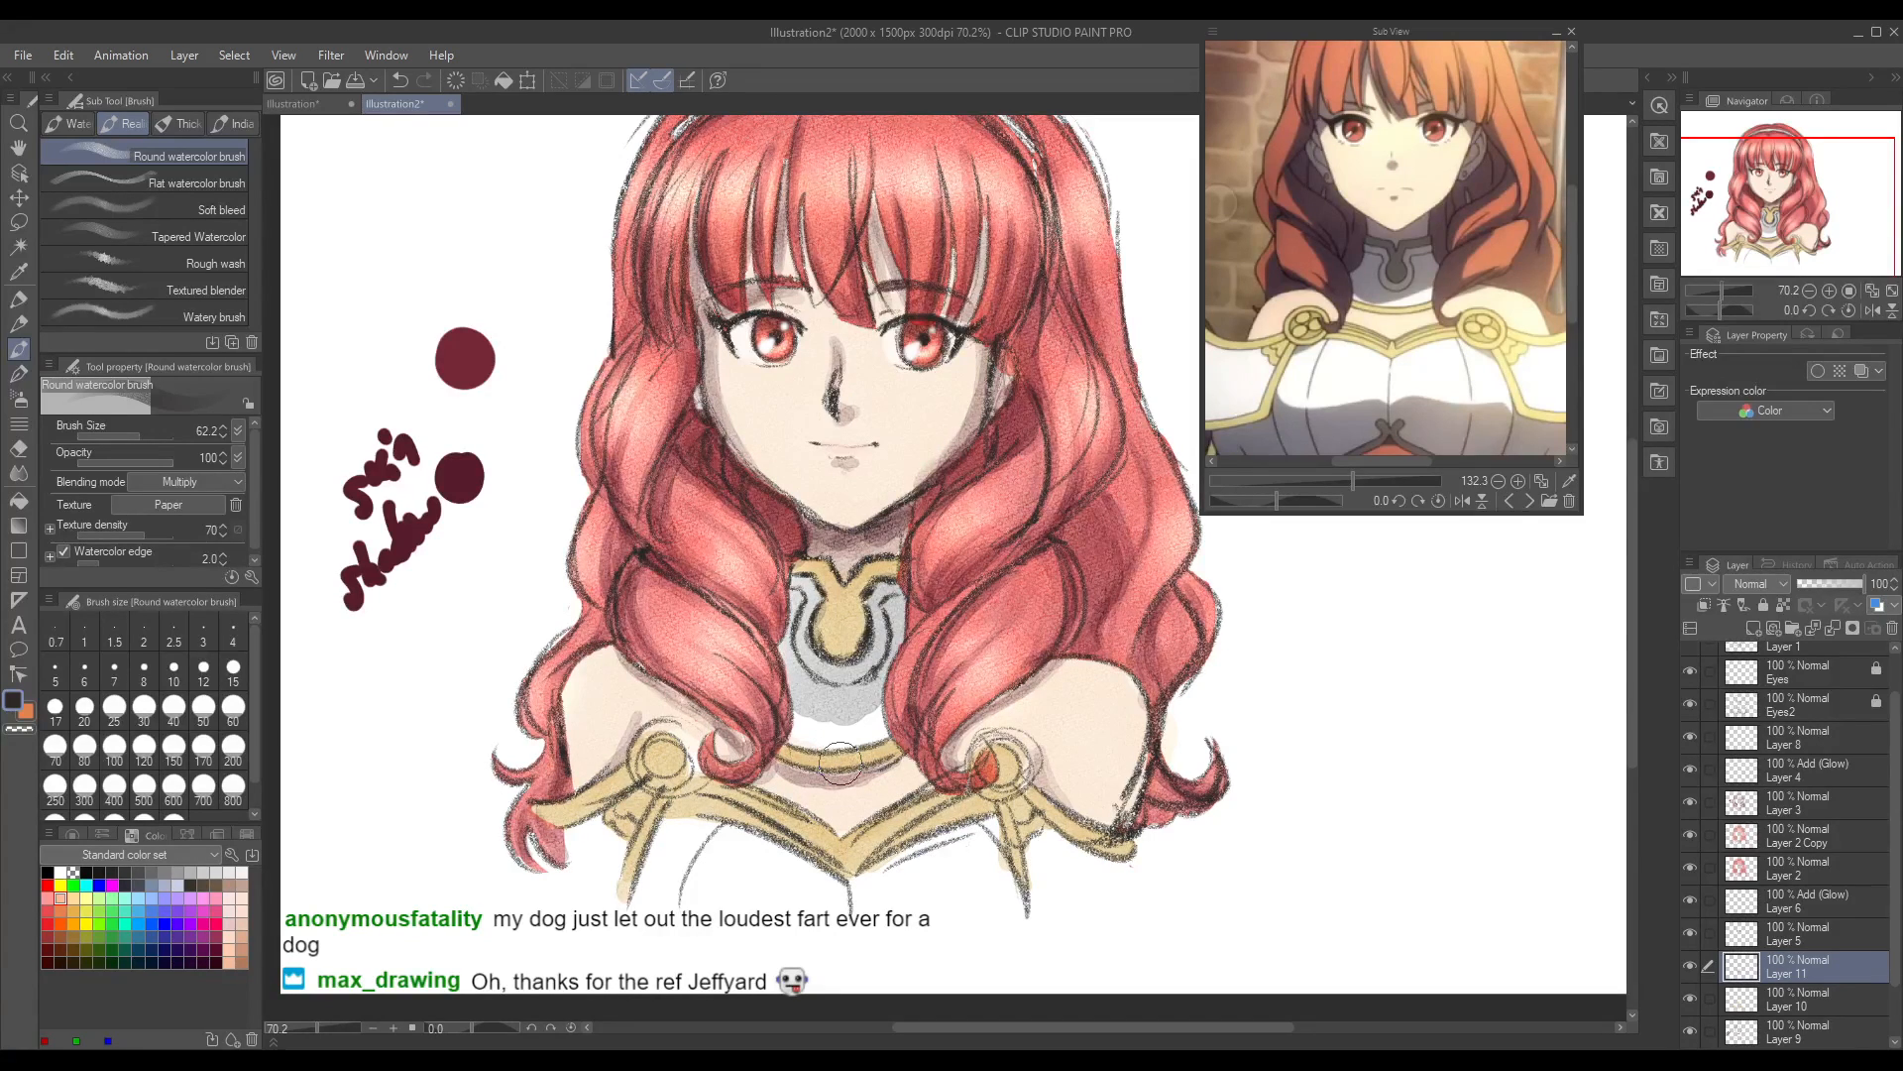
drag(313, 1028, 302, 1036)
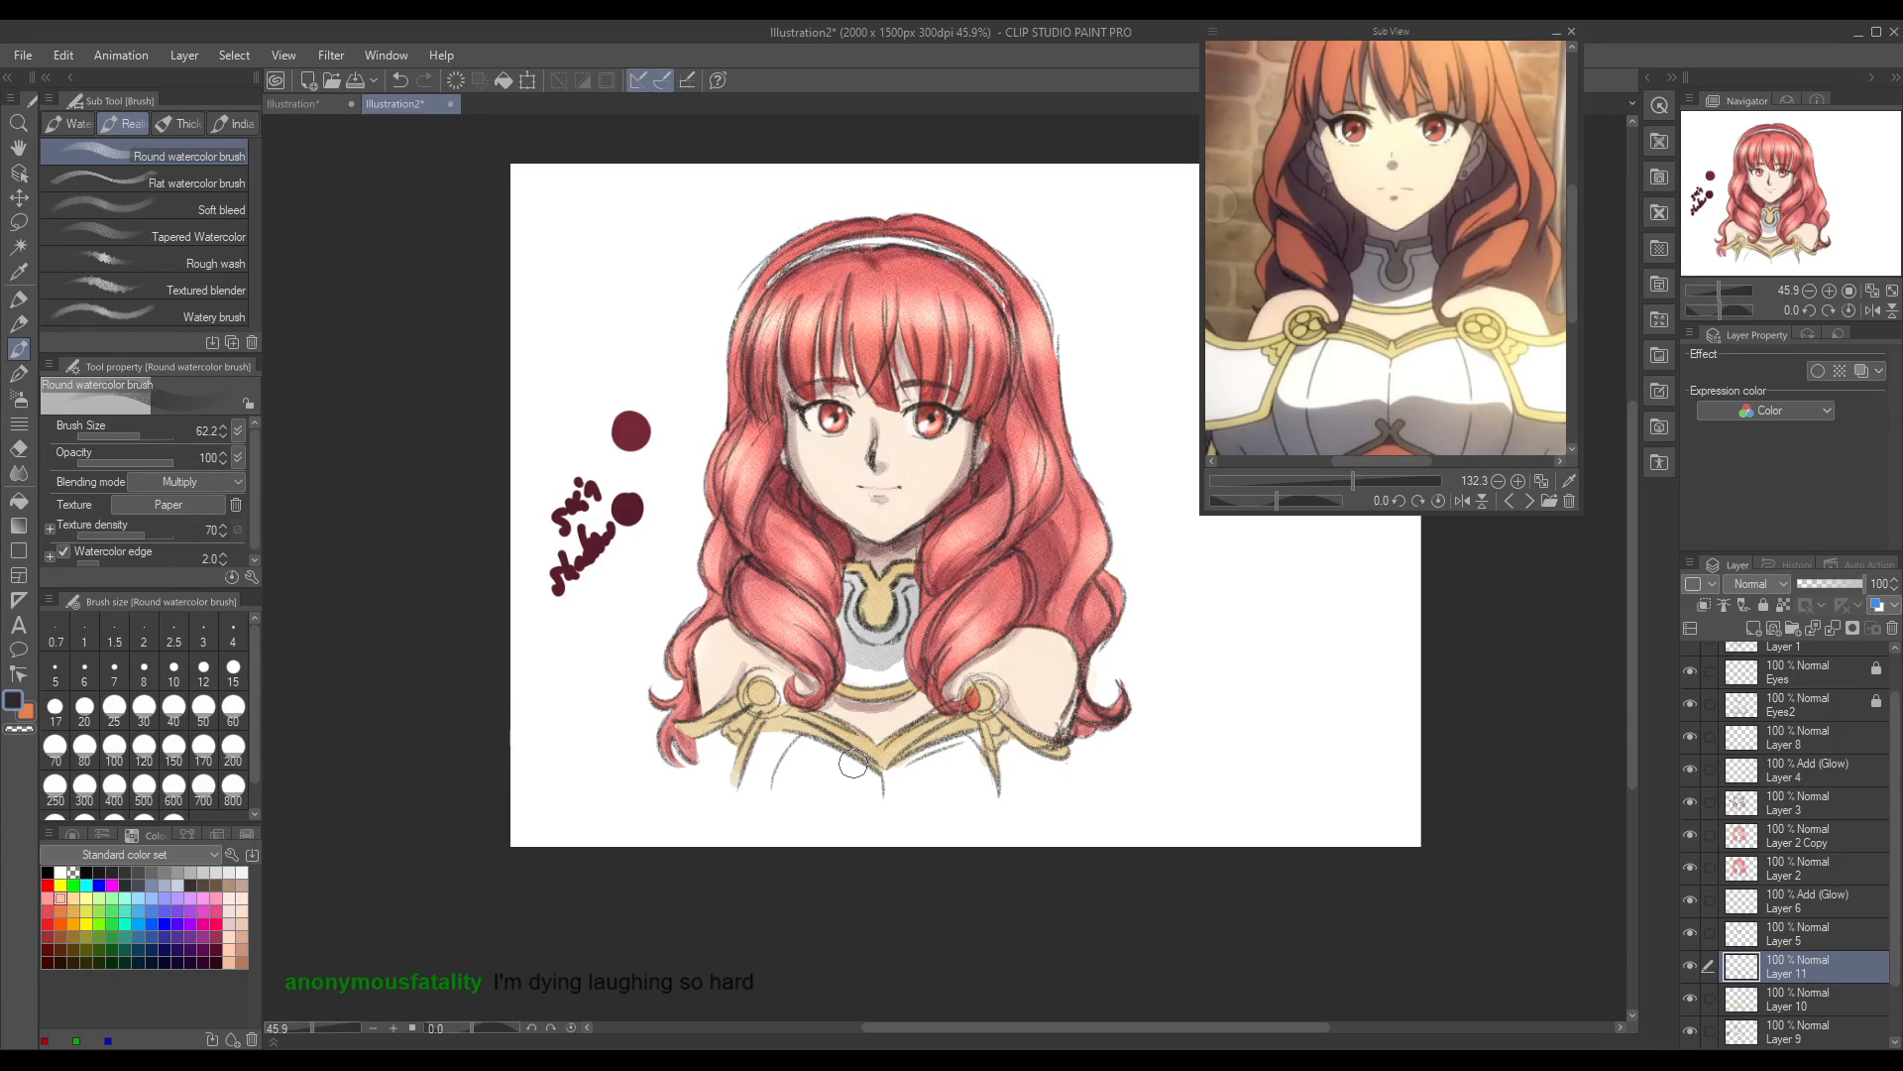
key(ctrl+z)
Step: Change the drawing colour to a warmer dark tone and shade the white collar on Layer 11, undoing the first attempt
double_click(11, 698)
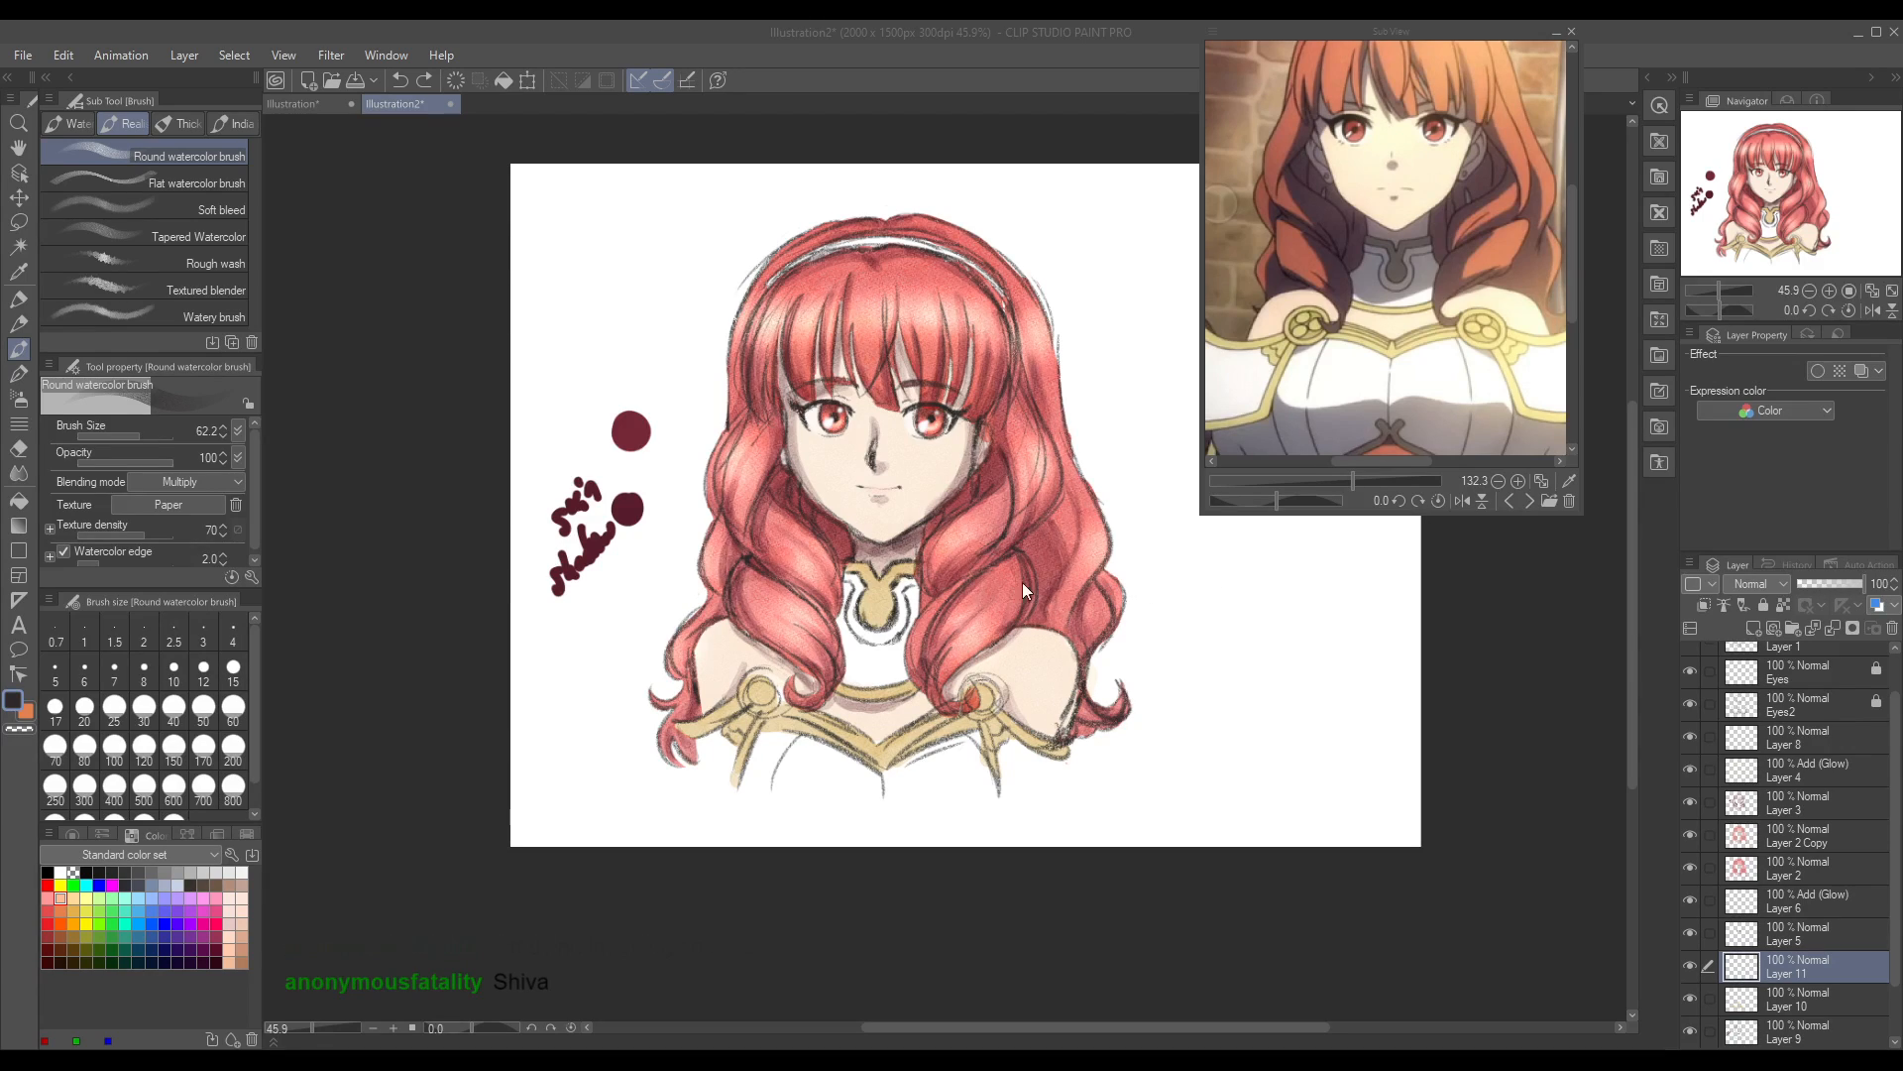
key(Return)
mouse_move(842, 603)
mouse_down()
mouse_move(849, 586)
mouse_move(854, 650)
mouse_move(882, 660)
mouse_move(907, 600)
mouse_up()
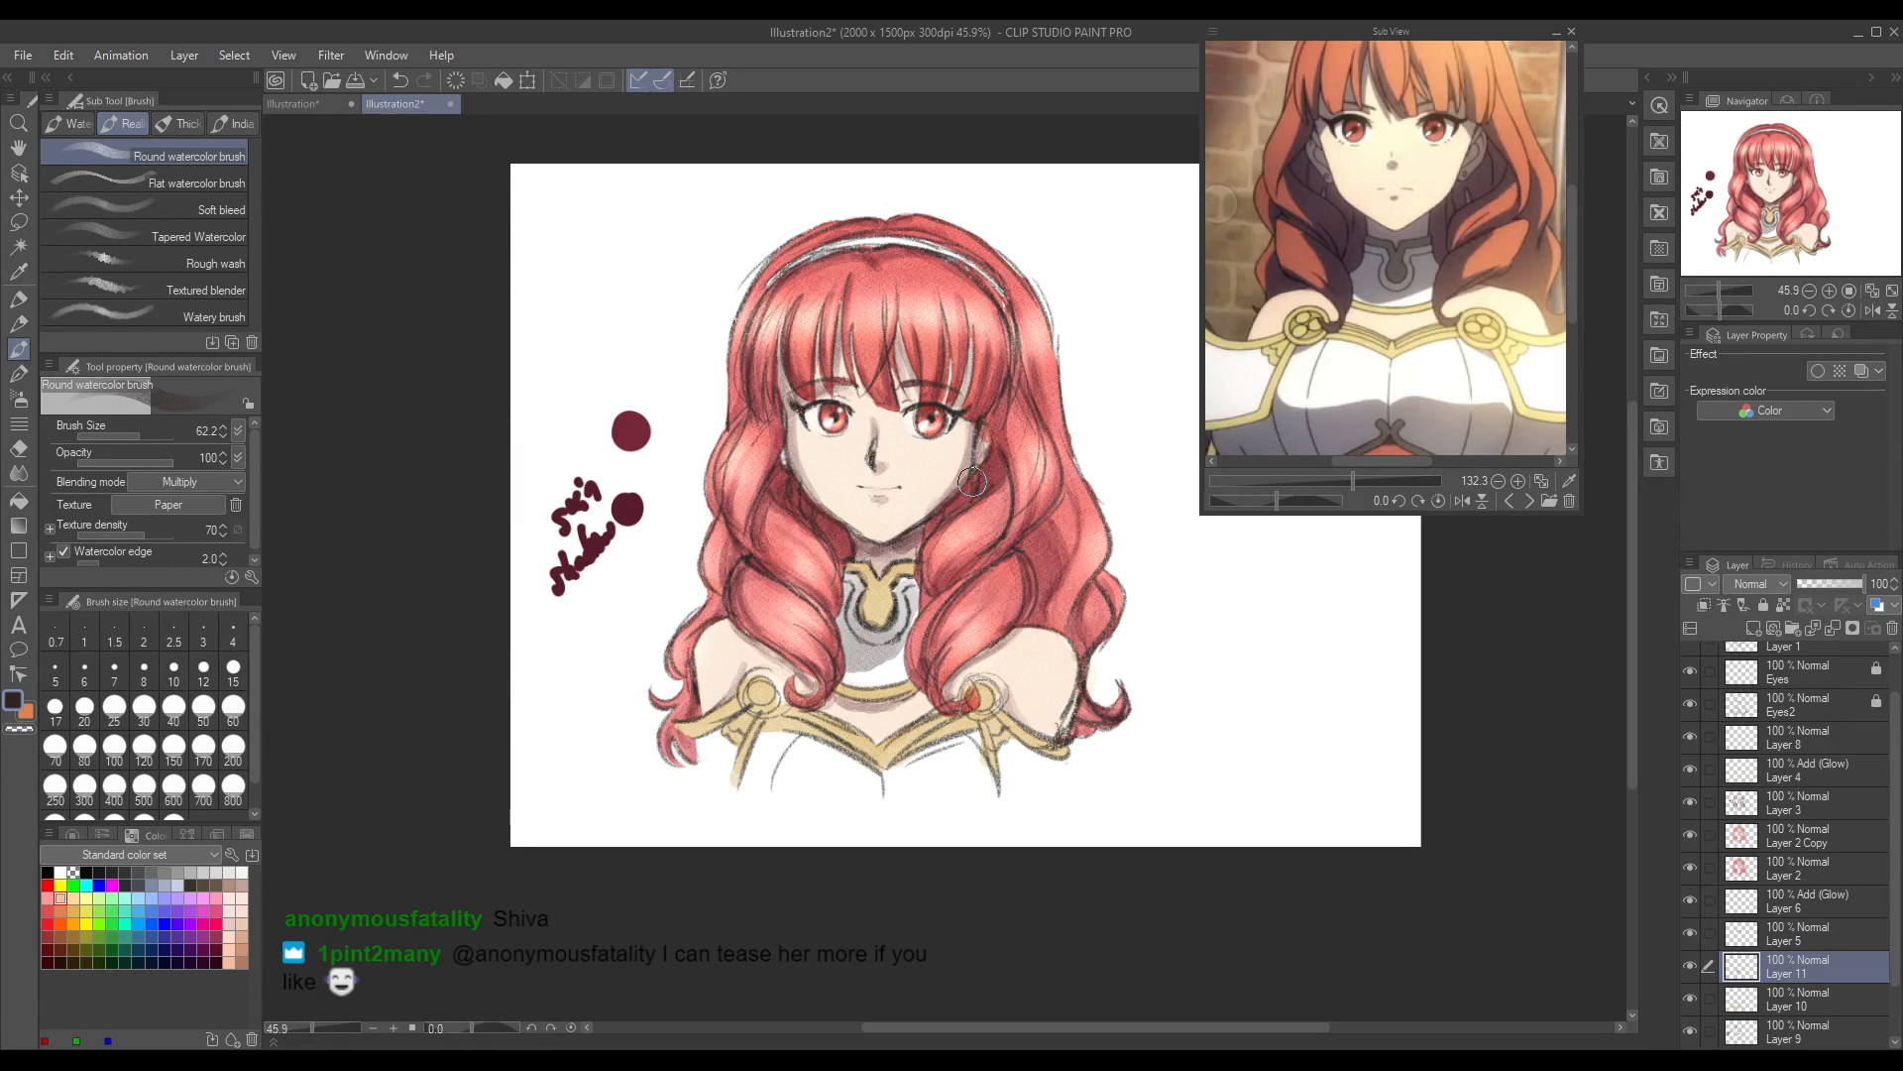
key(ctrl+z)
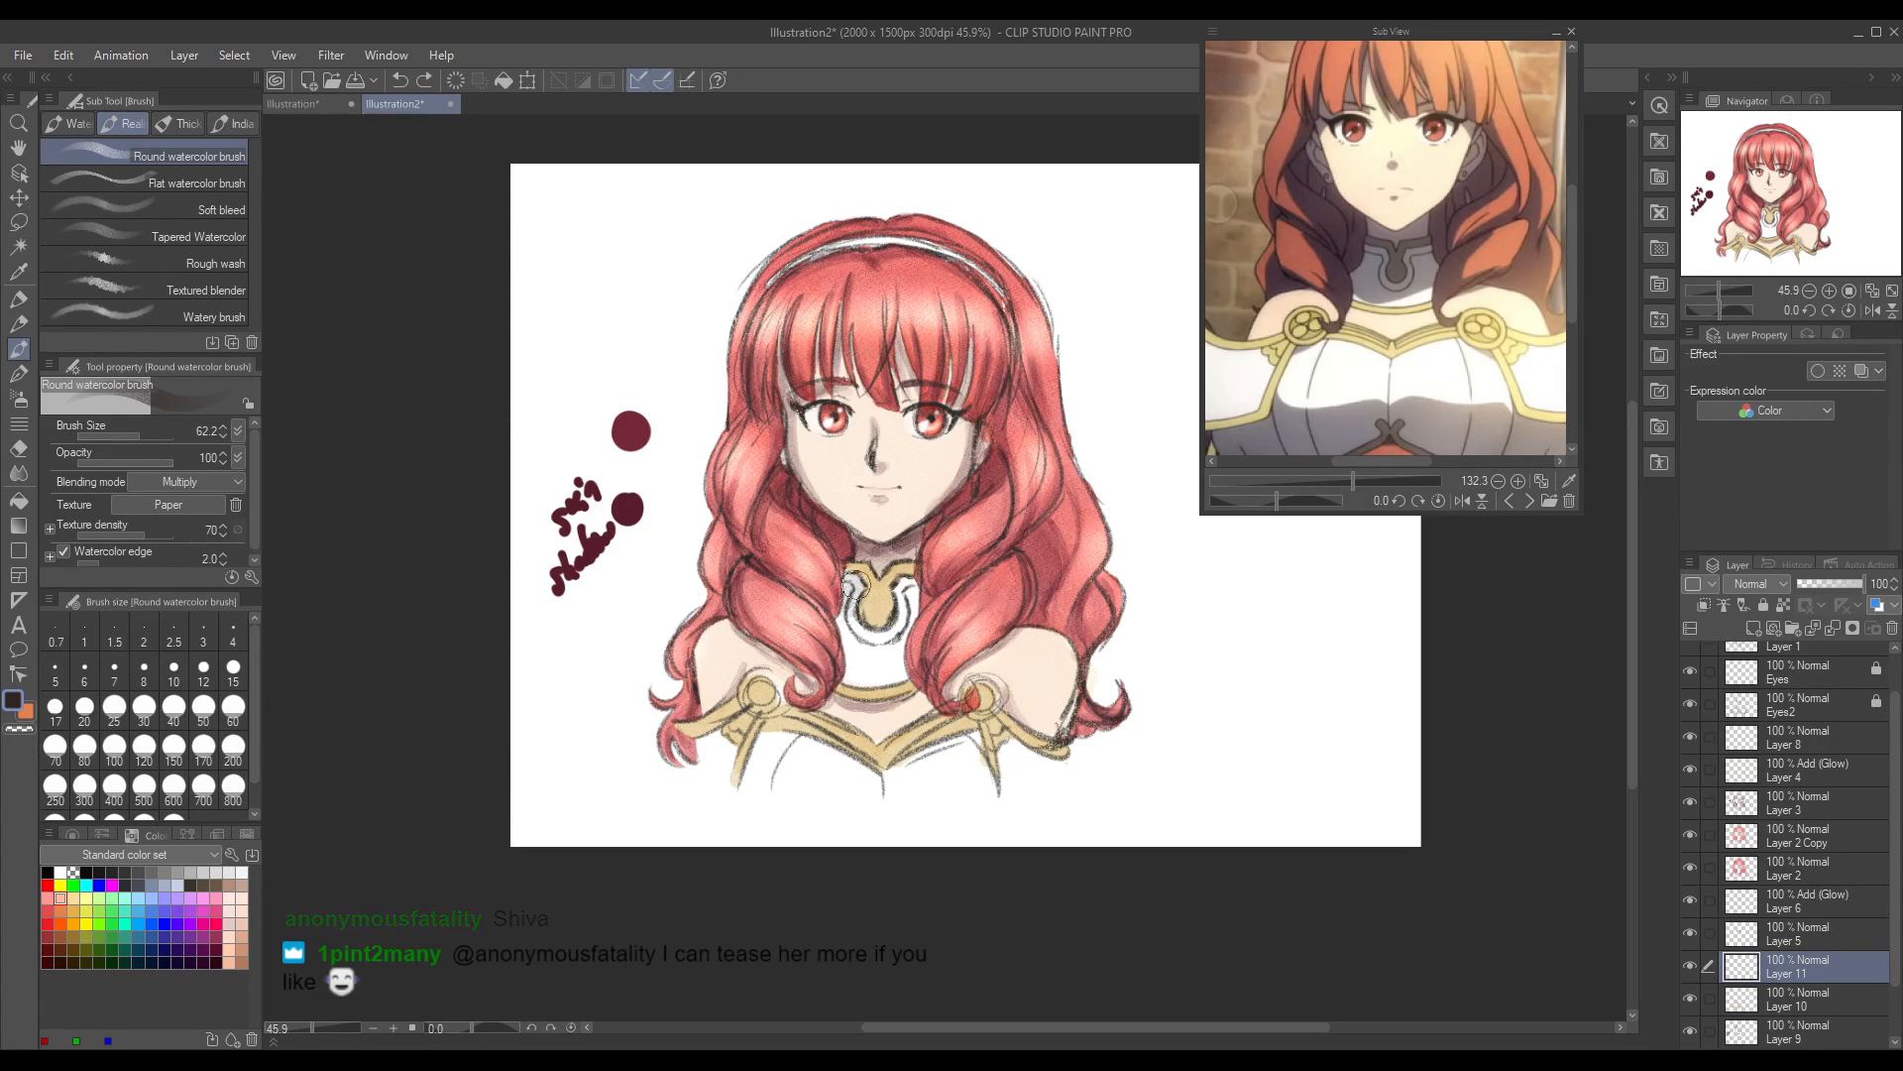
mouse_move(855, 624)
mouse_down()
mouse_move(847, 663)
mouse_move(882, 655)
mouse_move(914, 620)
mouse_move(909, 593)
mouse_up()
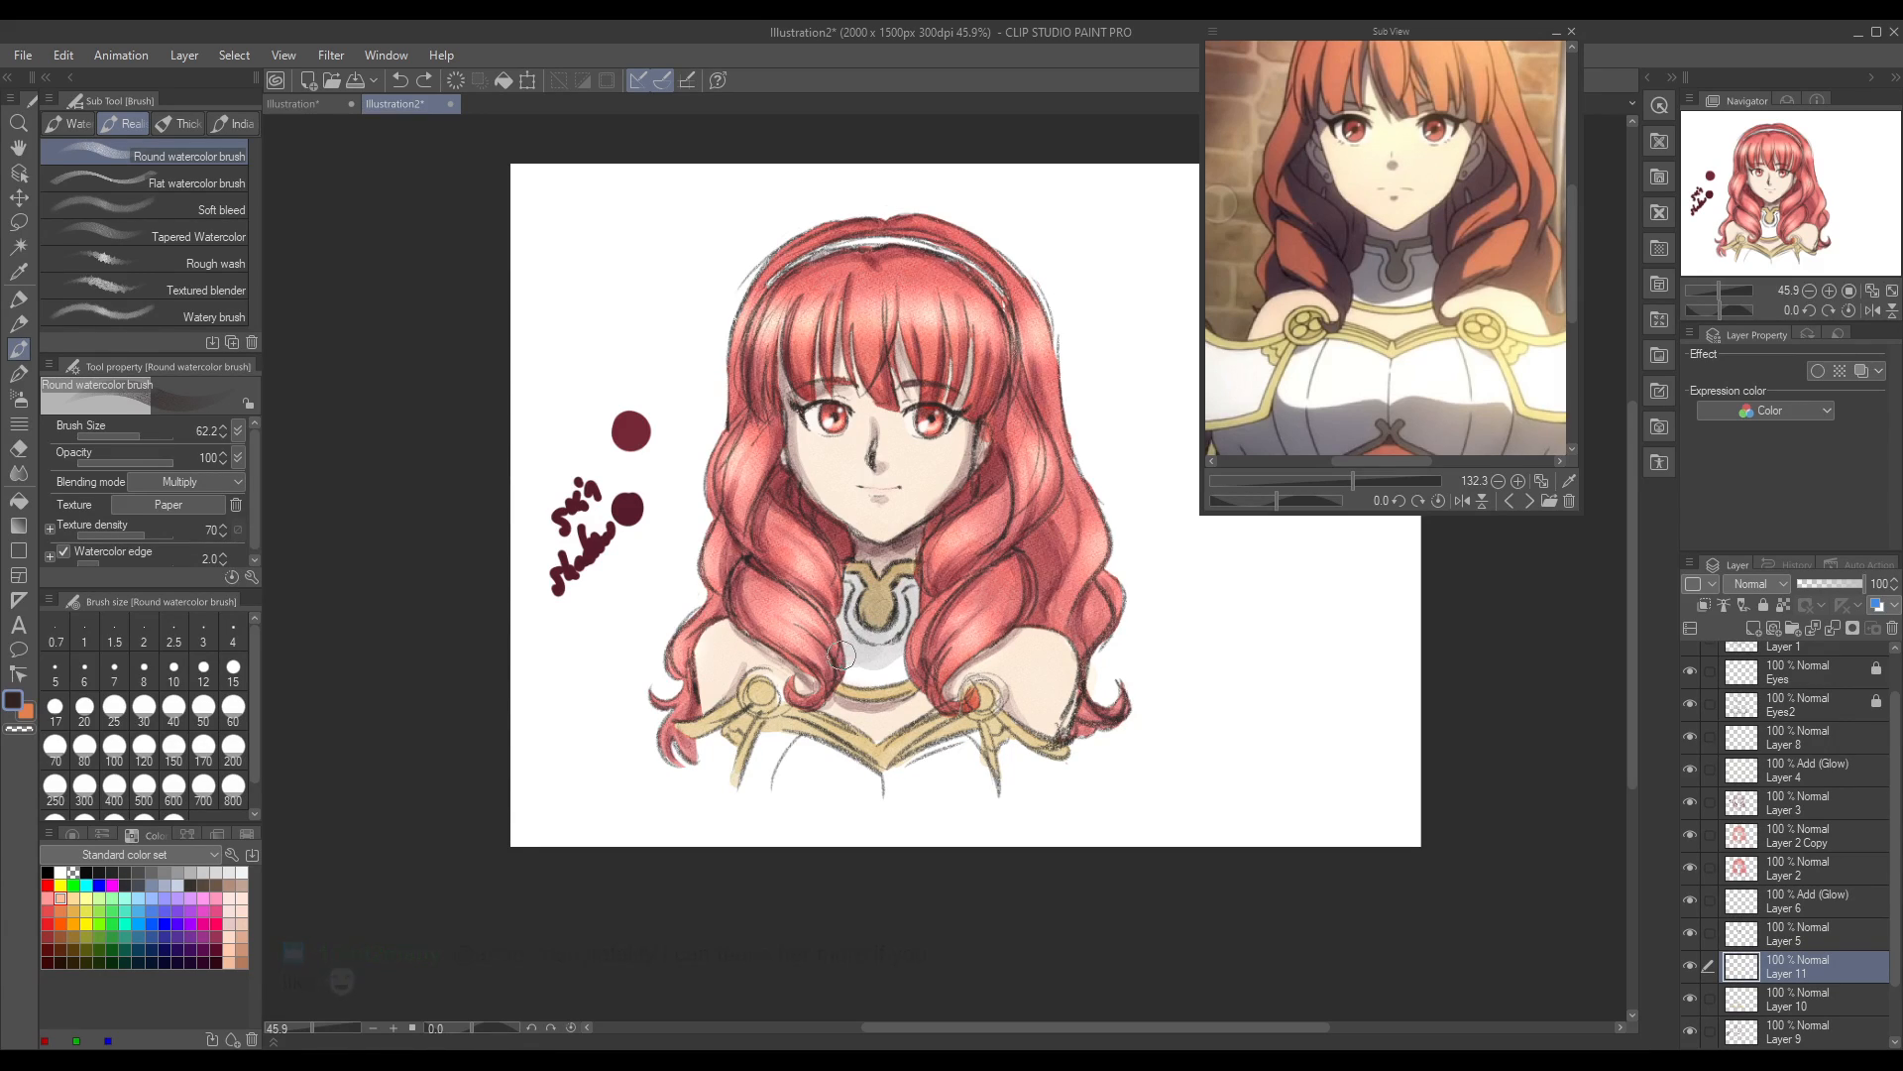
drag(850, 663, 911, 625)
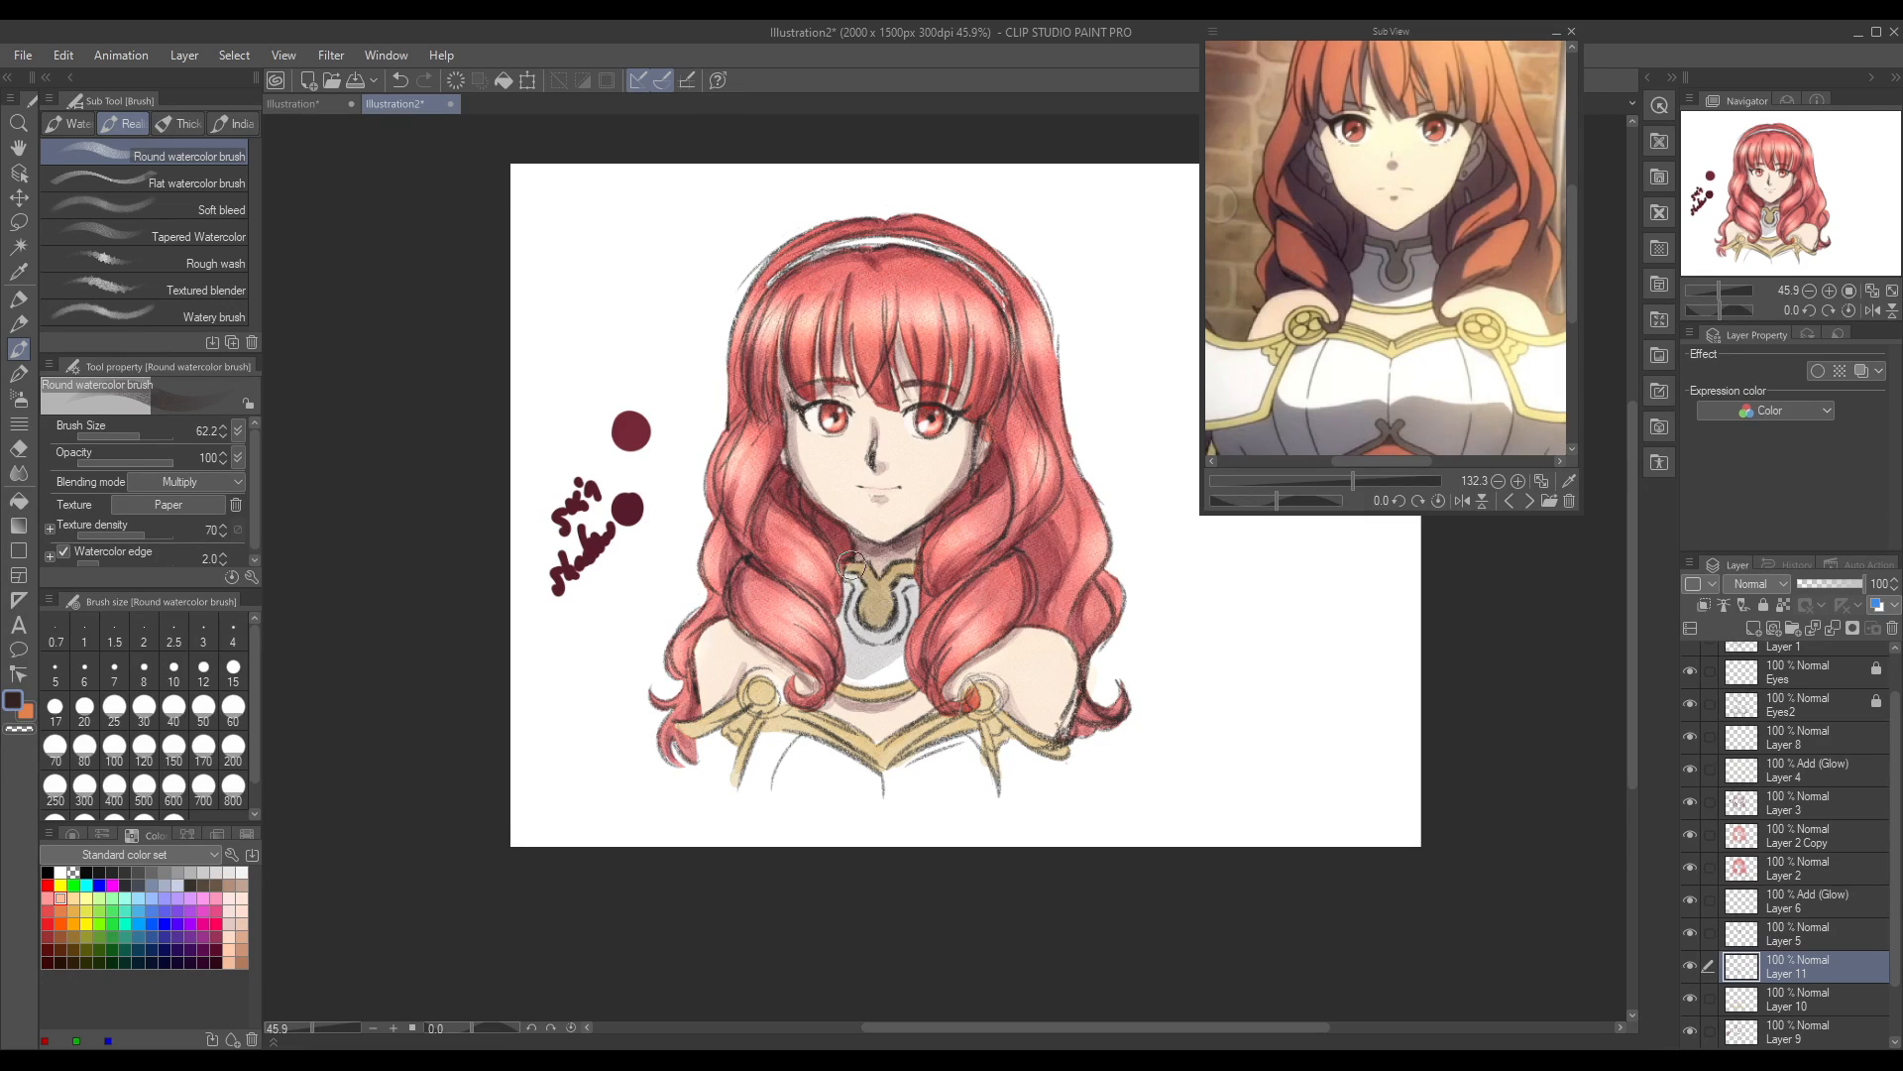
Step: Deepen the grey shading around the collar's horseshoe ornament and along its edges on Layer 11, undoing unwanted strokes
mouse_move(836, 620)
mouse_down()
mouse_move(856, 669)
mouse_move(901, 605)
mouse_move(897, 572)
mouse_move(853, 611)
mouse_move(849, 570)
mouse_move(876, 654)
mouse_up()
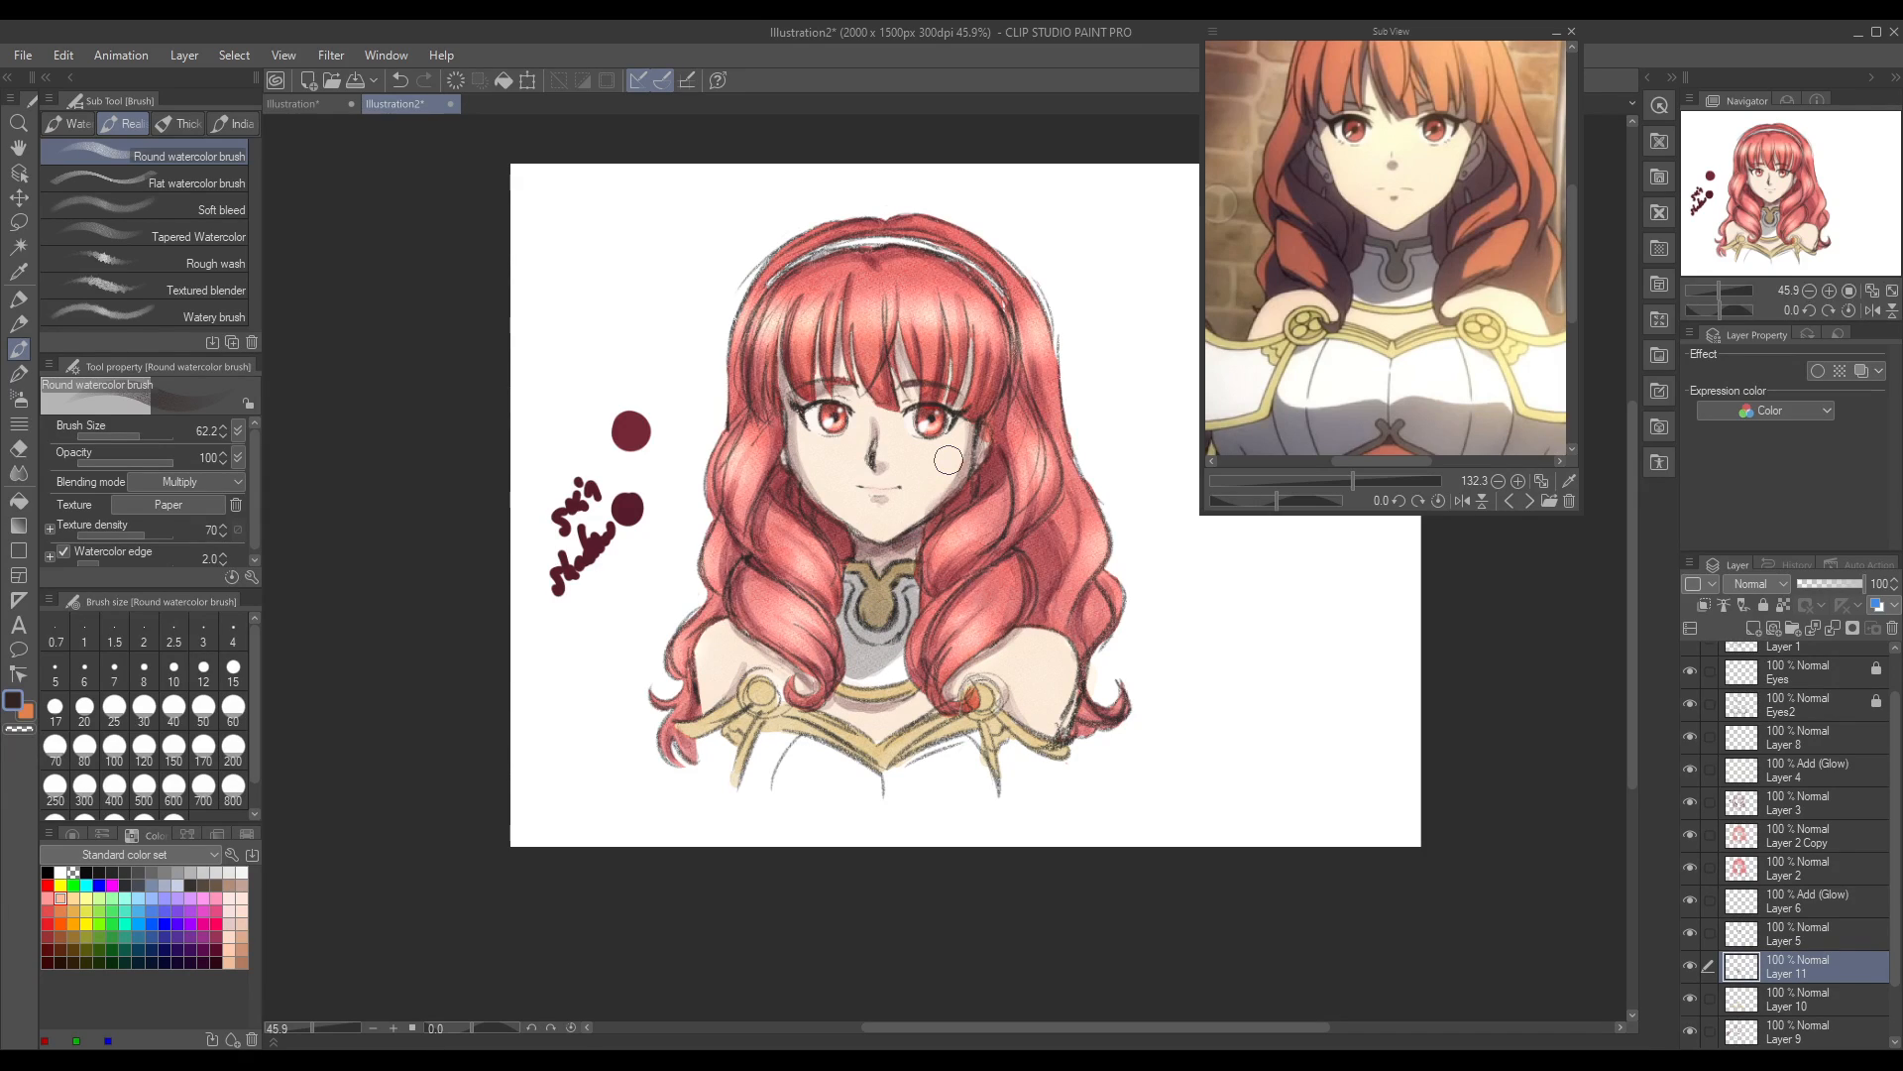
key(ctrl+z)
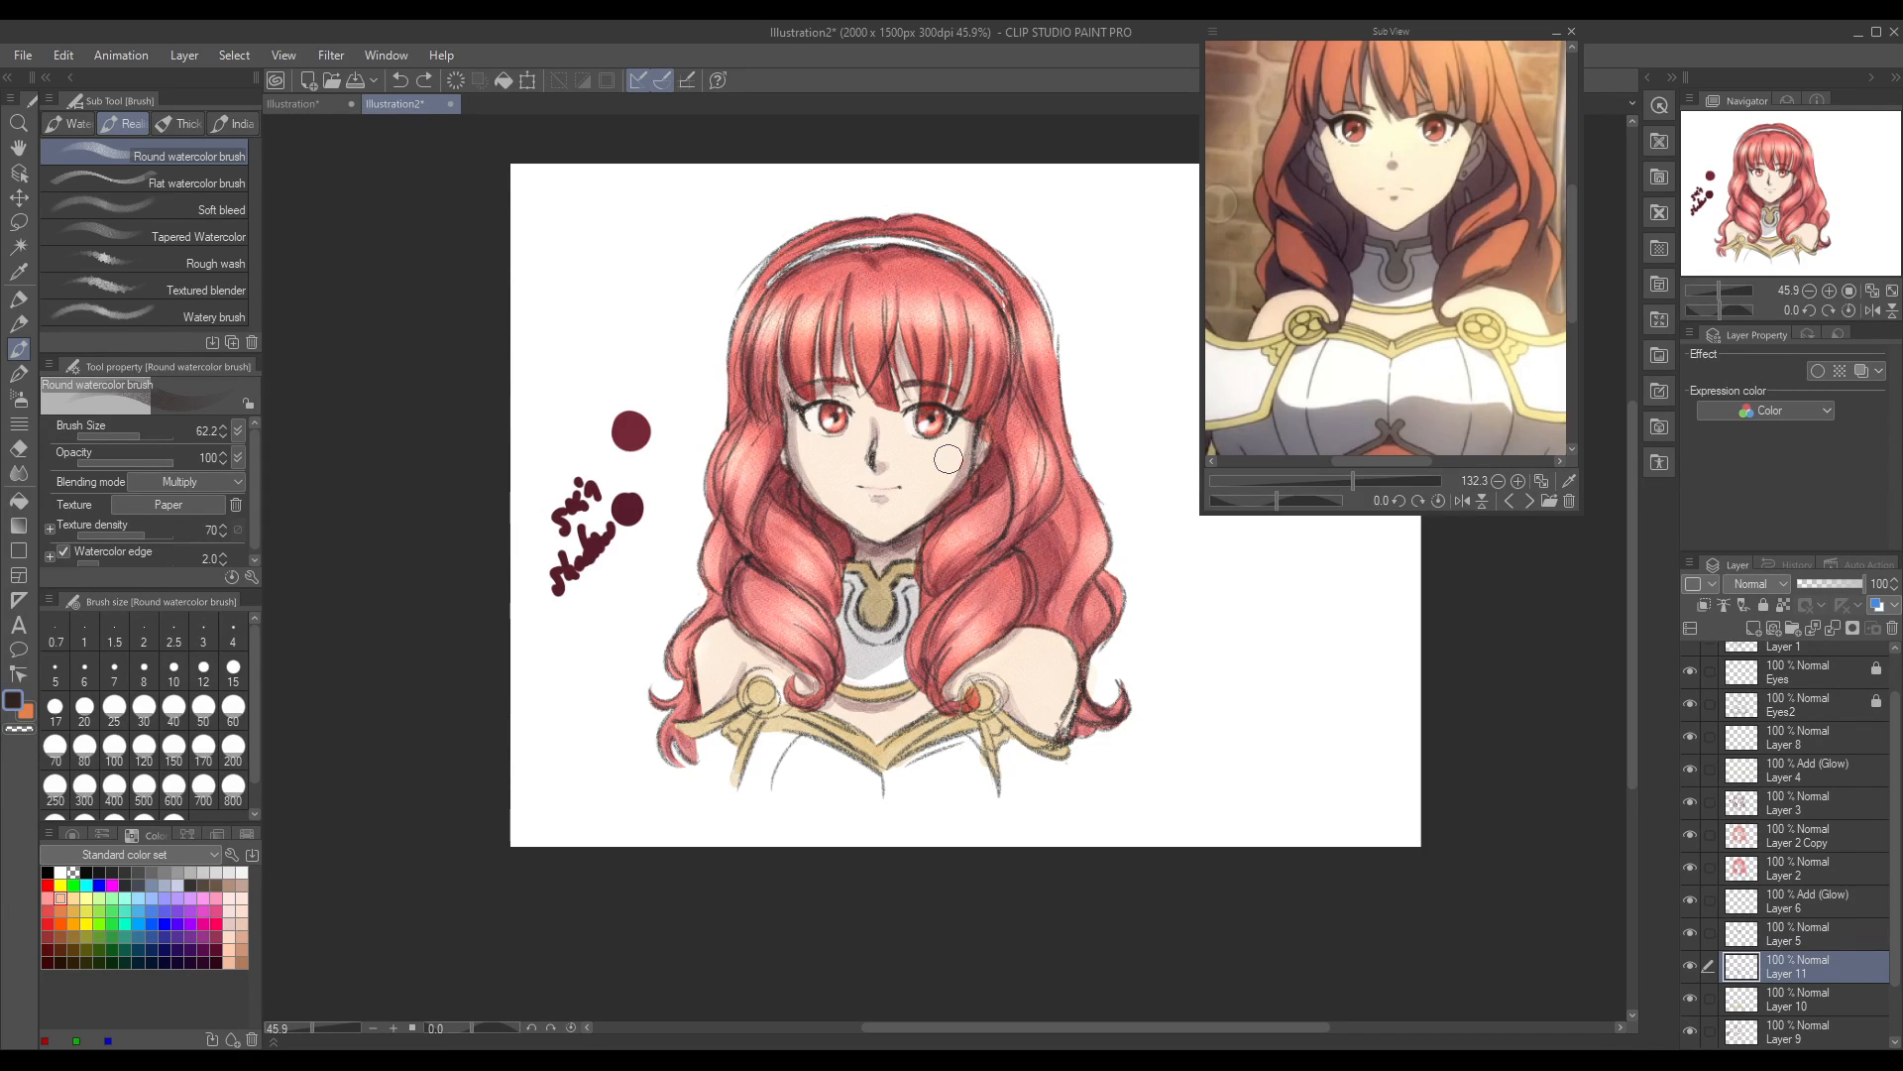
drag(842, 612, 854, 642)
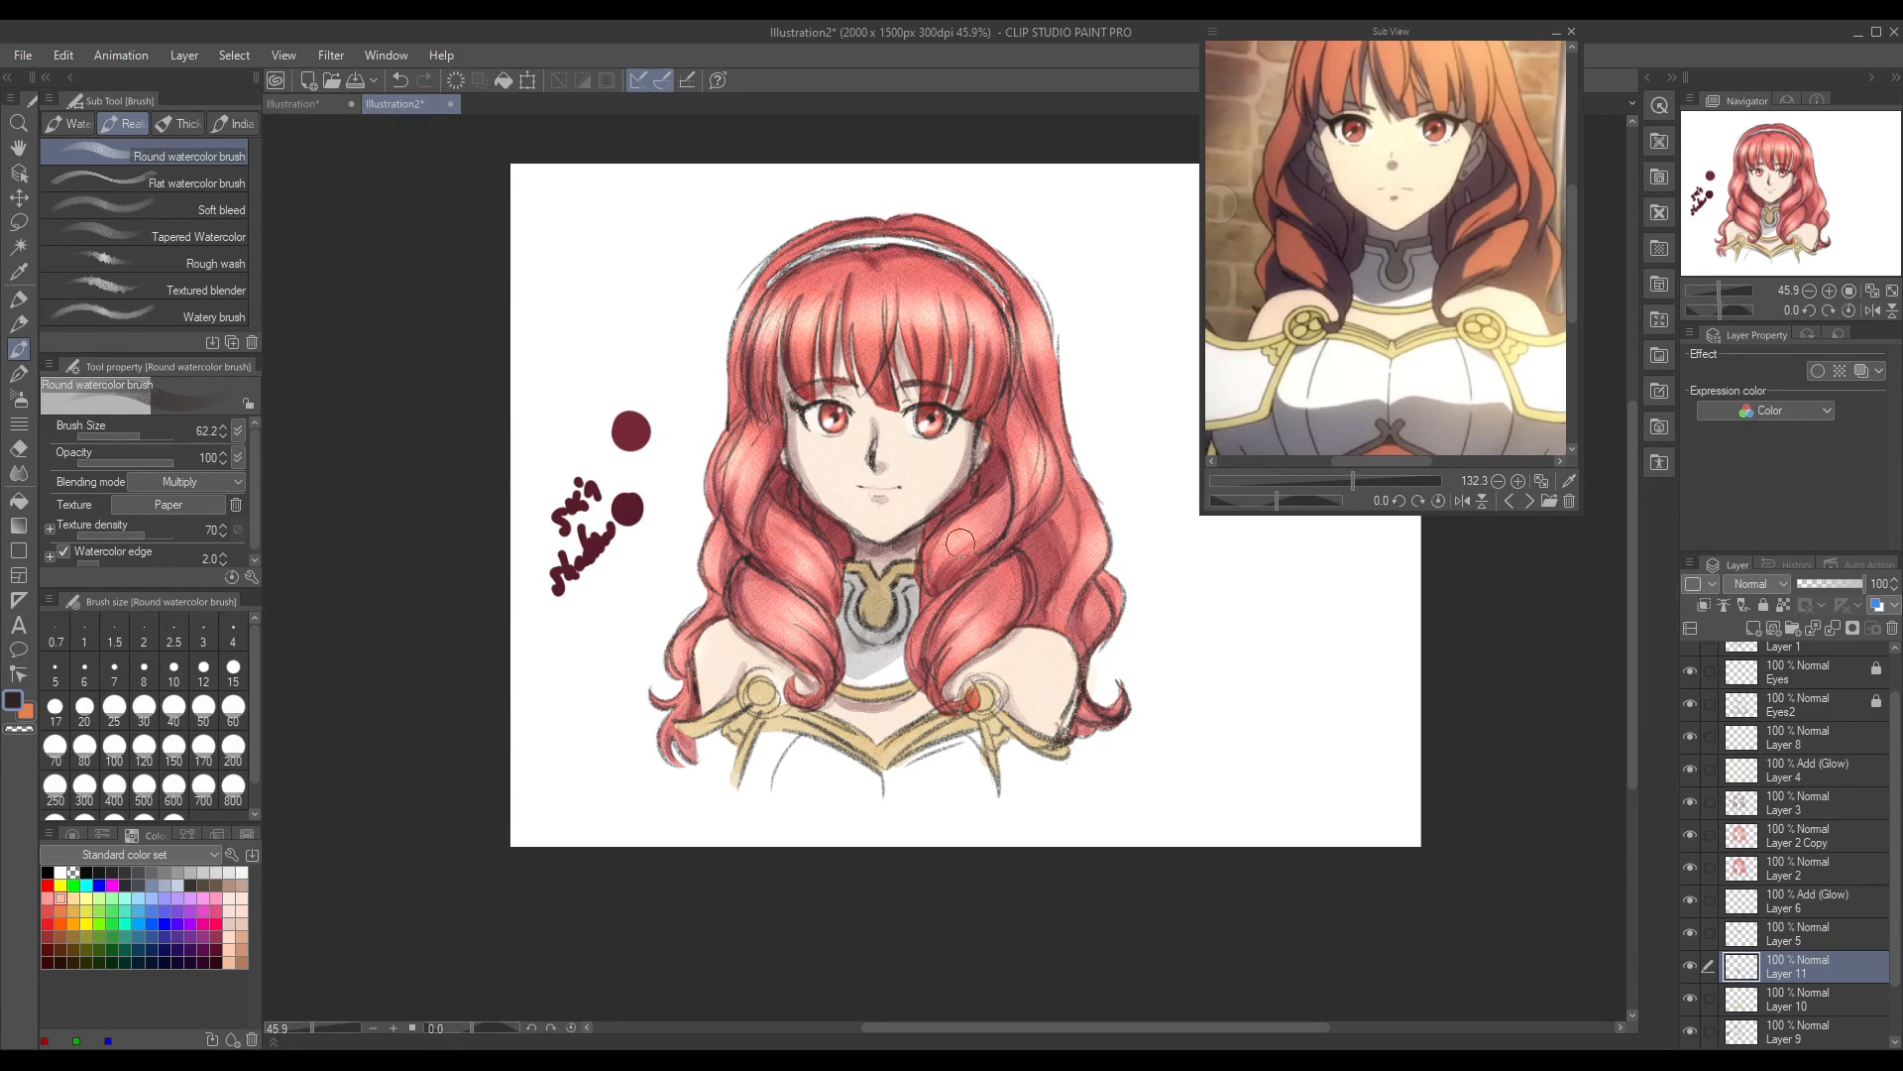
key(ctrl+z)
key(ctrl+z)
key(ctrl+z)
mouse_move(842, 583)
mouse_down()
mouse_move(848, 635)
mouse_move(887, 631)
mouse_up()
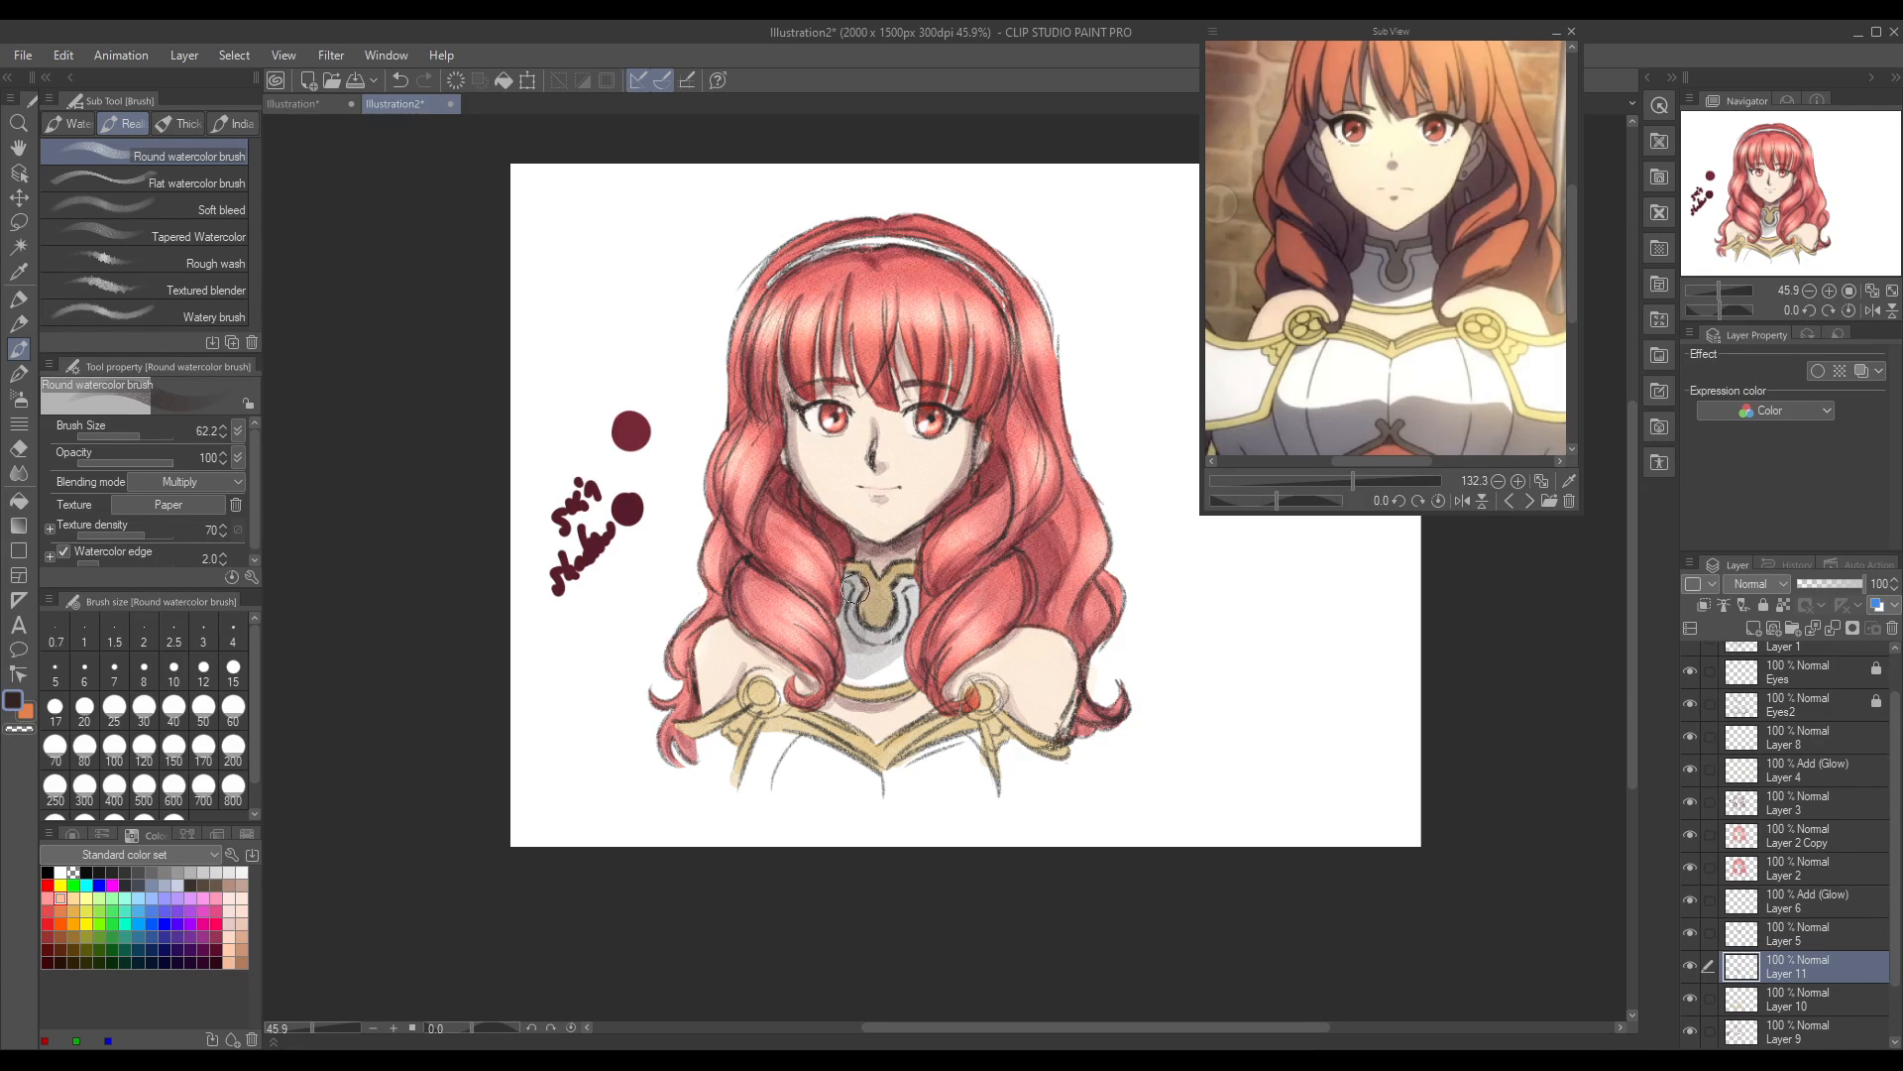
key(ctrl+z)
key(ctrl+z)
mouse_move(848, 618)
mouse_down()
mouse_move(870, 656)
mouse_move(907, 627)
mouse_move(904, 591)
mouse_move(878, 644)
mouse_move(855, 639)
mouse_move(850, 579)
mouse_move(847, 607)
mouse_move(886, 644)
mouse_move(925, 592)
mouse_up()
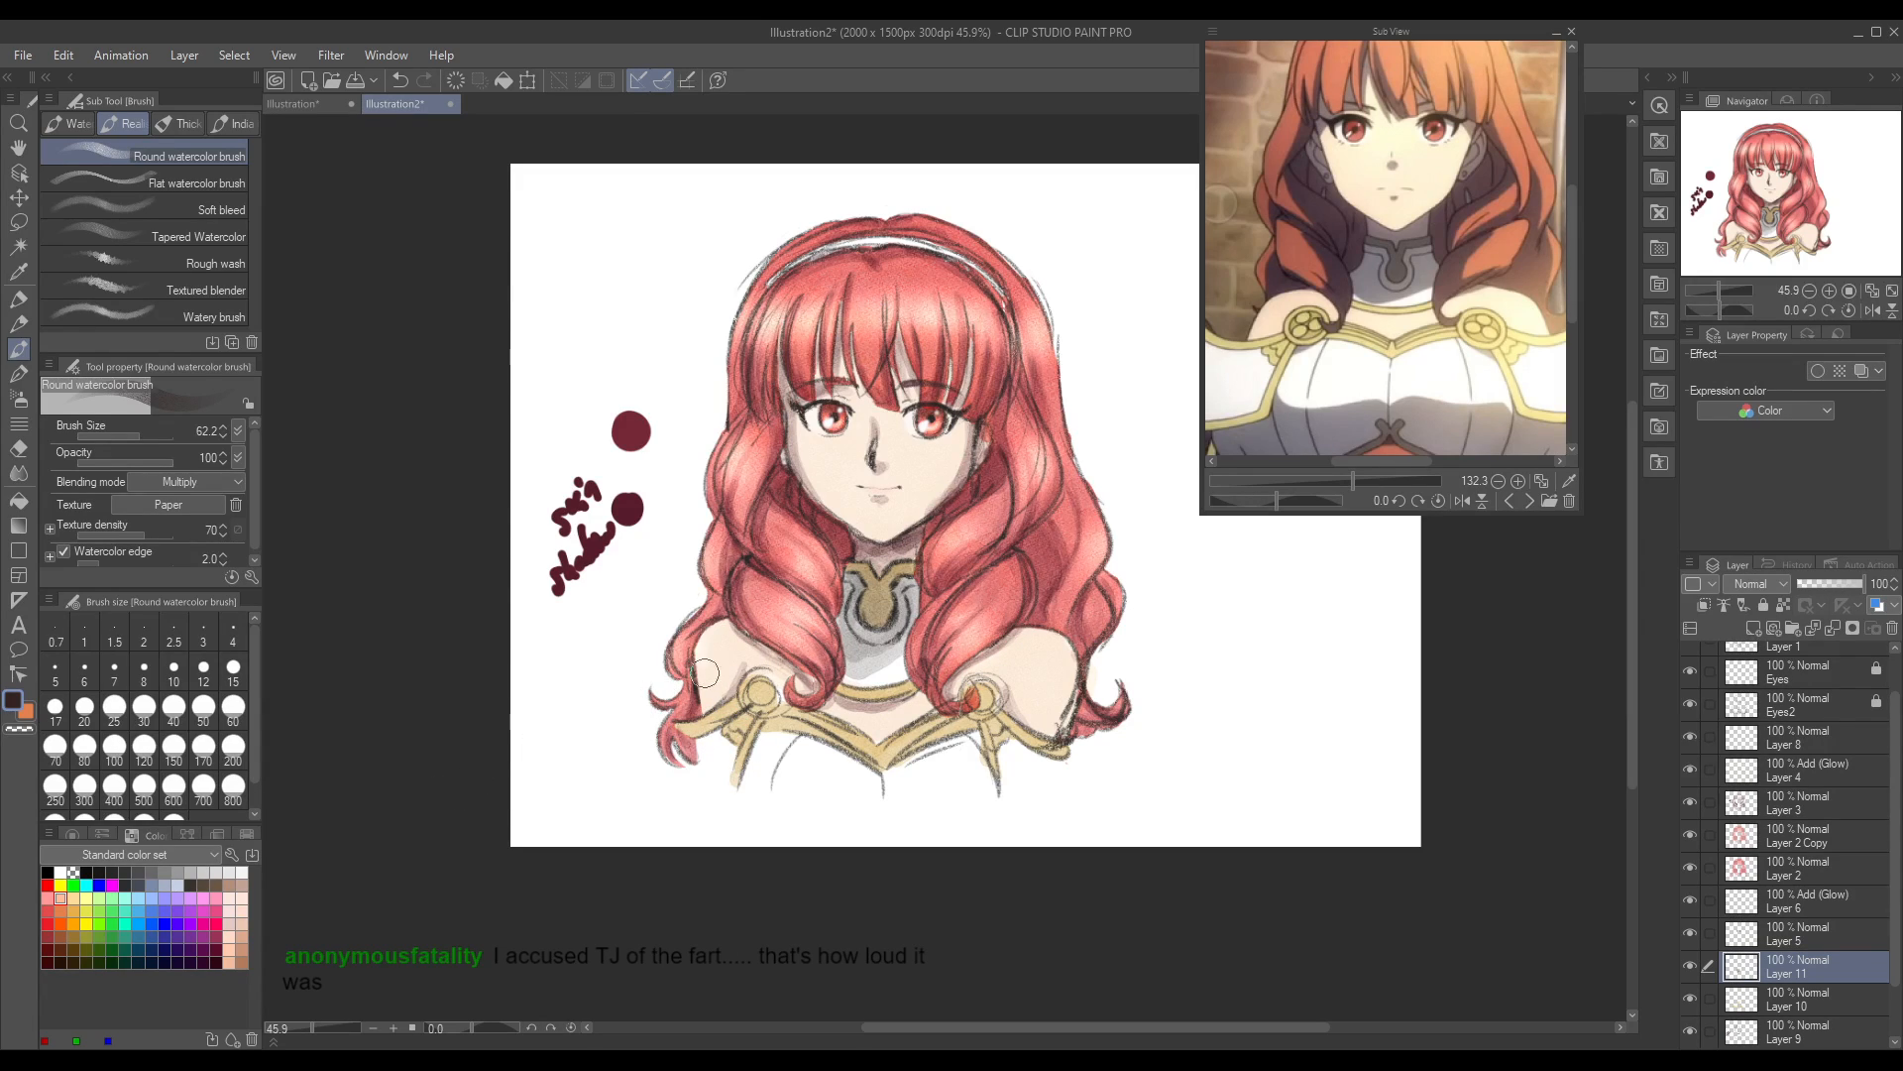
Step: Shade the white breastplate's sides and lower edge grey, and soften the shading with the Blend tool at size 50.7
mouse_move(756, 744)
mouse_down()
mouse_move(703, 744)
mouse_move(763, 772)
mouse_move(704, 758)
mouse_move(685, 730)
mouse_move(773, 781)
mouse_move(727, 769)
mouse_move(741, 747)
mouse_move(703, 764)
mouse_move(719, 781)
mouse_move(754, 775)
mouse_move(730, 764)
mouse_move(766, 788)
mouse_move(753, 743)
mouse_move(761, 782)
mouse_move(754, 767)
mouse_move(835, 805)
mouse_move(989, 777)
mouse_move(876, 807)
mouse_move(748, 793)
mouse_move(747, 774)
mouse_move(760, 749)
mouse_move(771, 794)
mouse_move(945, 810)
mouse_move(990, 796)
mouse_move(1002, 746)
mouse_move(1004, 795)
mouse_move(1027, 784)
mouse_move(997, 724)
mouse_up()
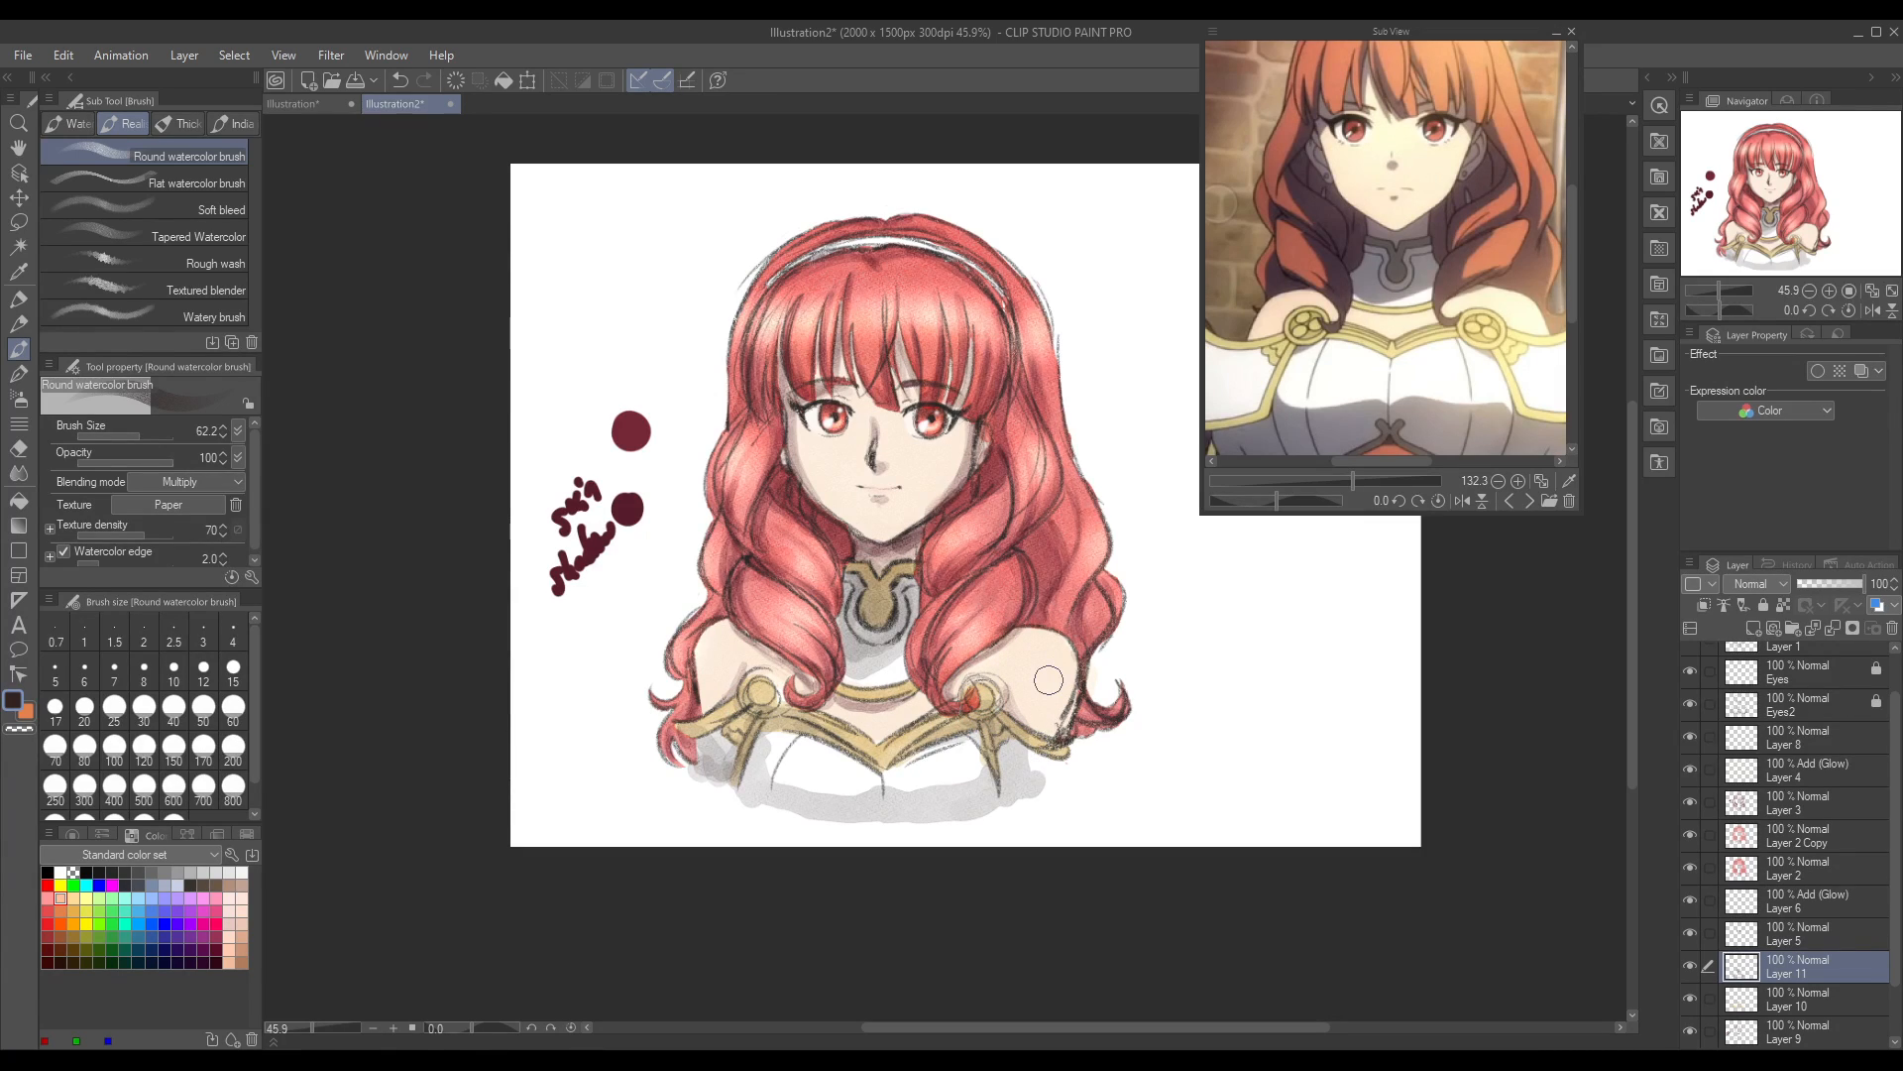
click(19, 473)
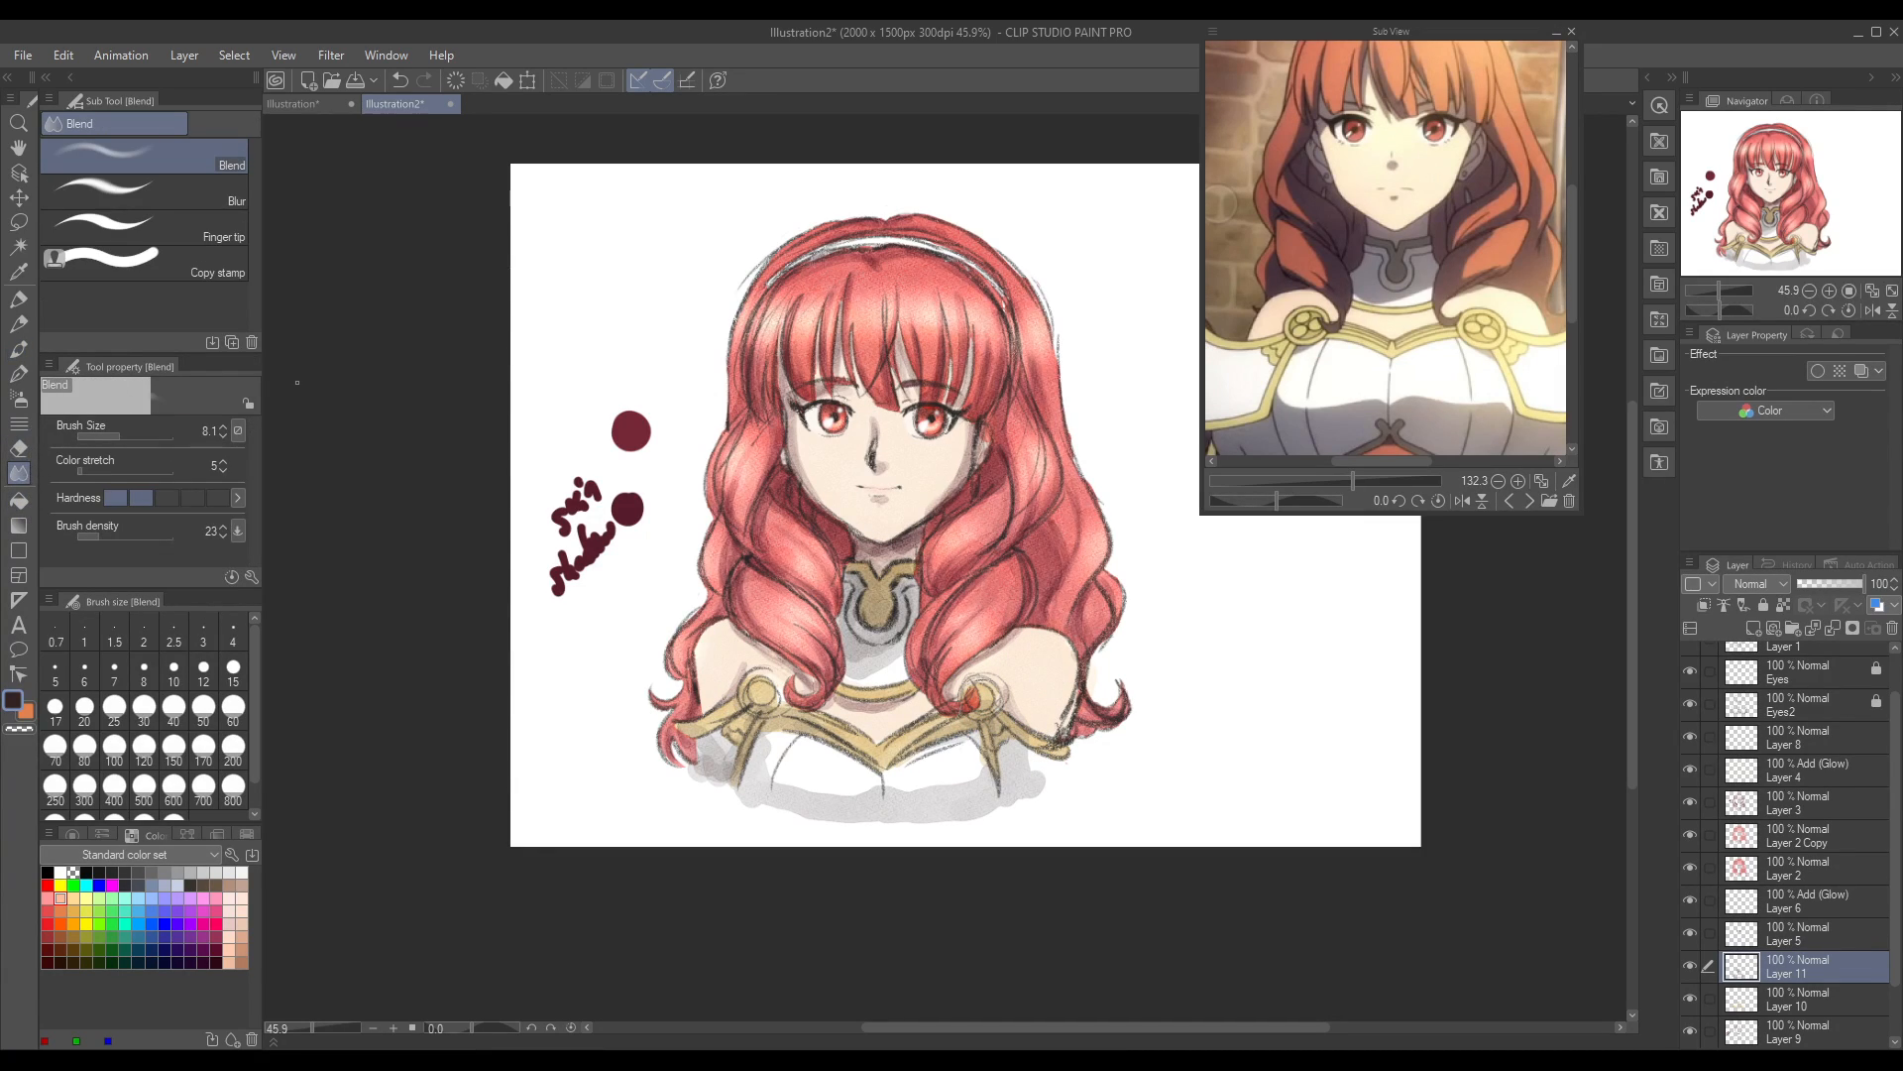
drag(128, 438, 137, 437)
mouse_move(772, 768)
mouse_down()
mouse_move(778, 739)
mouse_move(793, 776)
mouse_move(815, 748)
mouse_move(809, 782)
mouse_move(858, 793)
mouse_move(976, 777)
mouse_move(755, 782)
mouse_move(833, 809)
mouse_move(943, 803)
mouse_move(1025, 756)
mouse_move(1041, 788)
mouse_move(956, 815)
mouse_move(843, 815)
mouse_move(774, 805)
mouse_move(748, 769)
mouse_move(741, 793)
mouse_move(694, 789)
mouse_move(691, 765)
mouse_move(730, 792)
mouse_up()
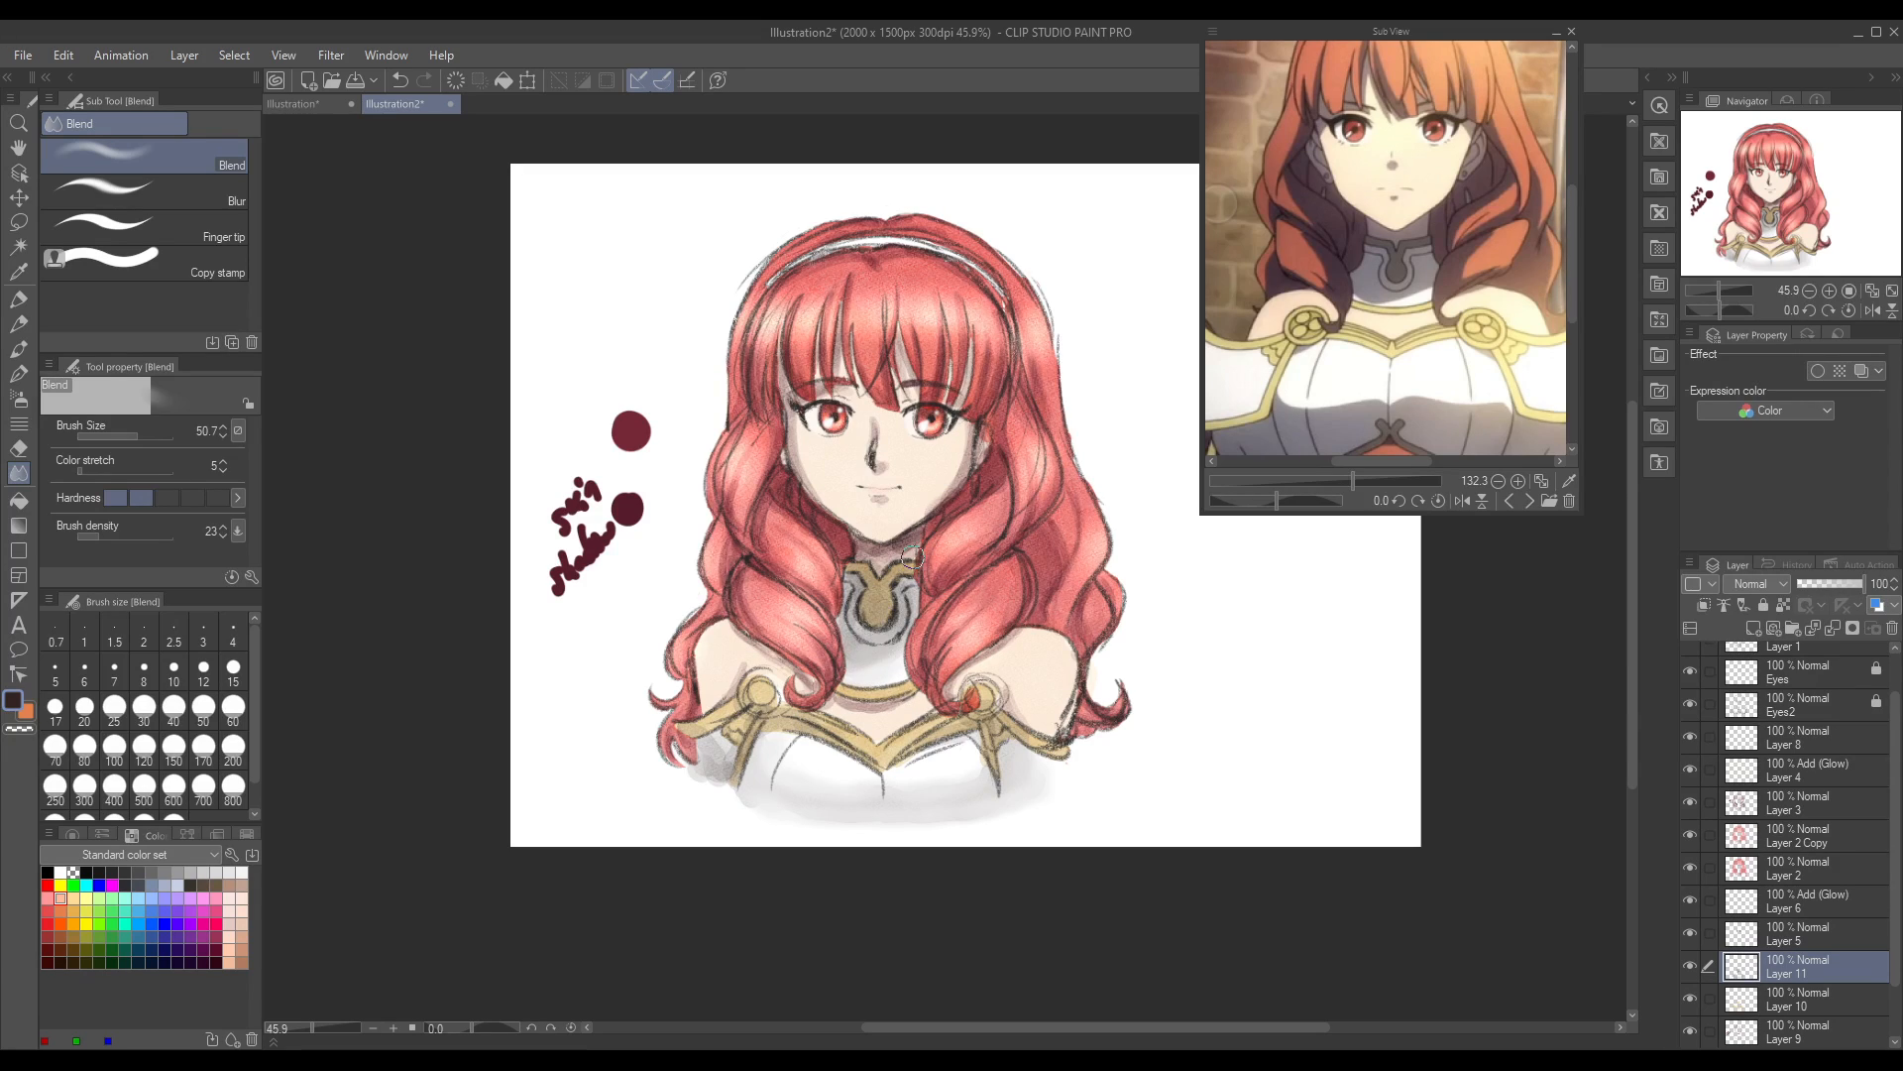
key(ctrl+z)
Step: Try darkening the breastplate's lower shading with the Round watercolor brush and softening it with the Blur tool, undoing the changes
click(204, 190)
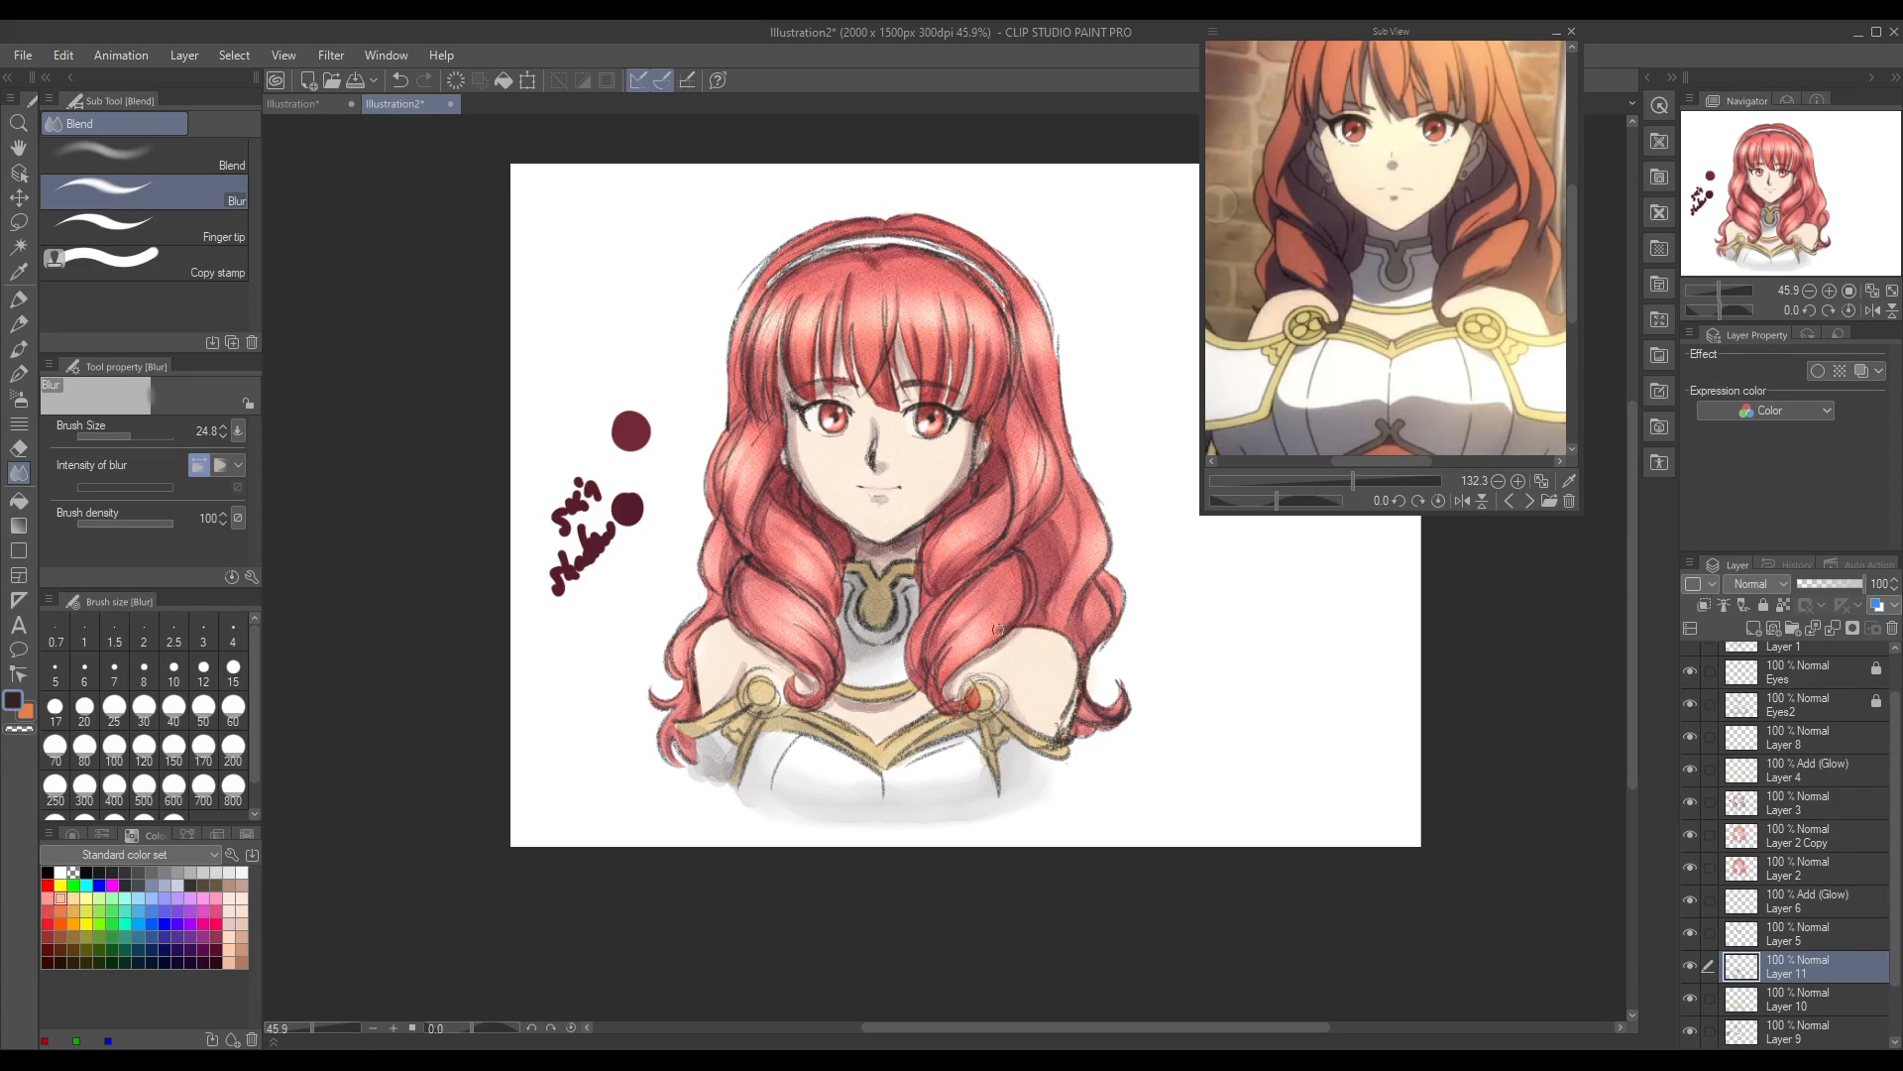
click(19, 373)
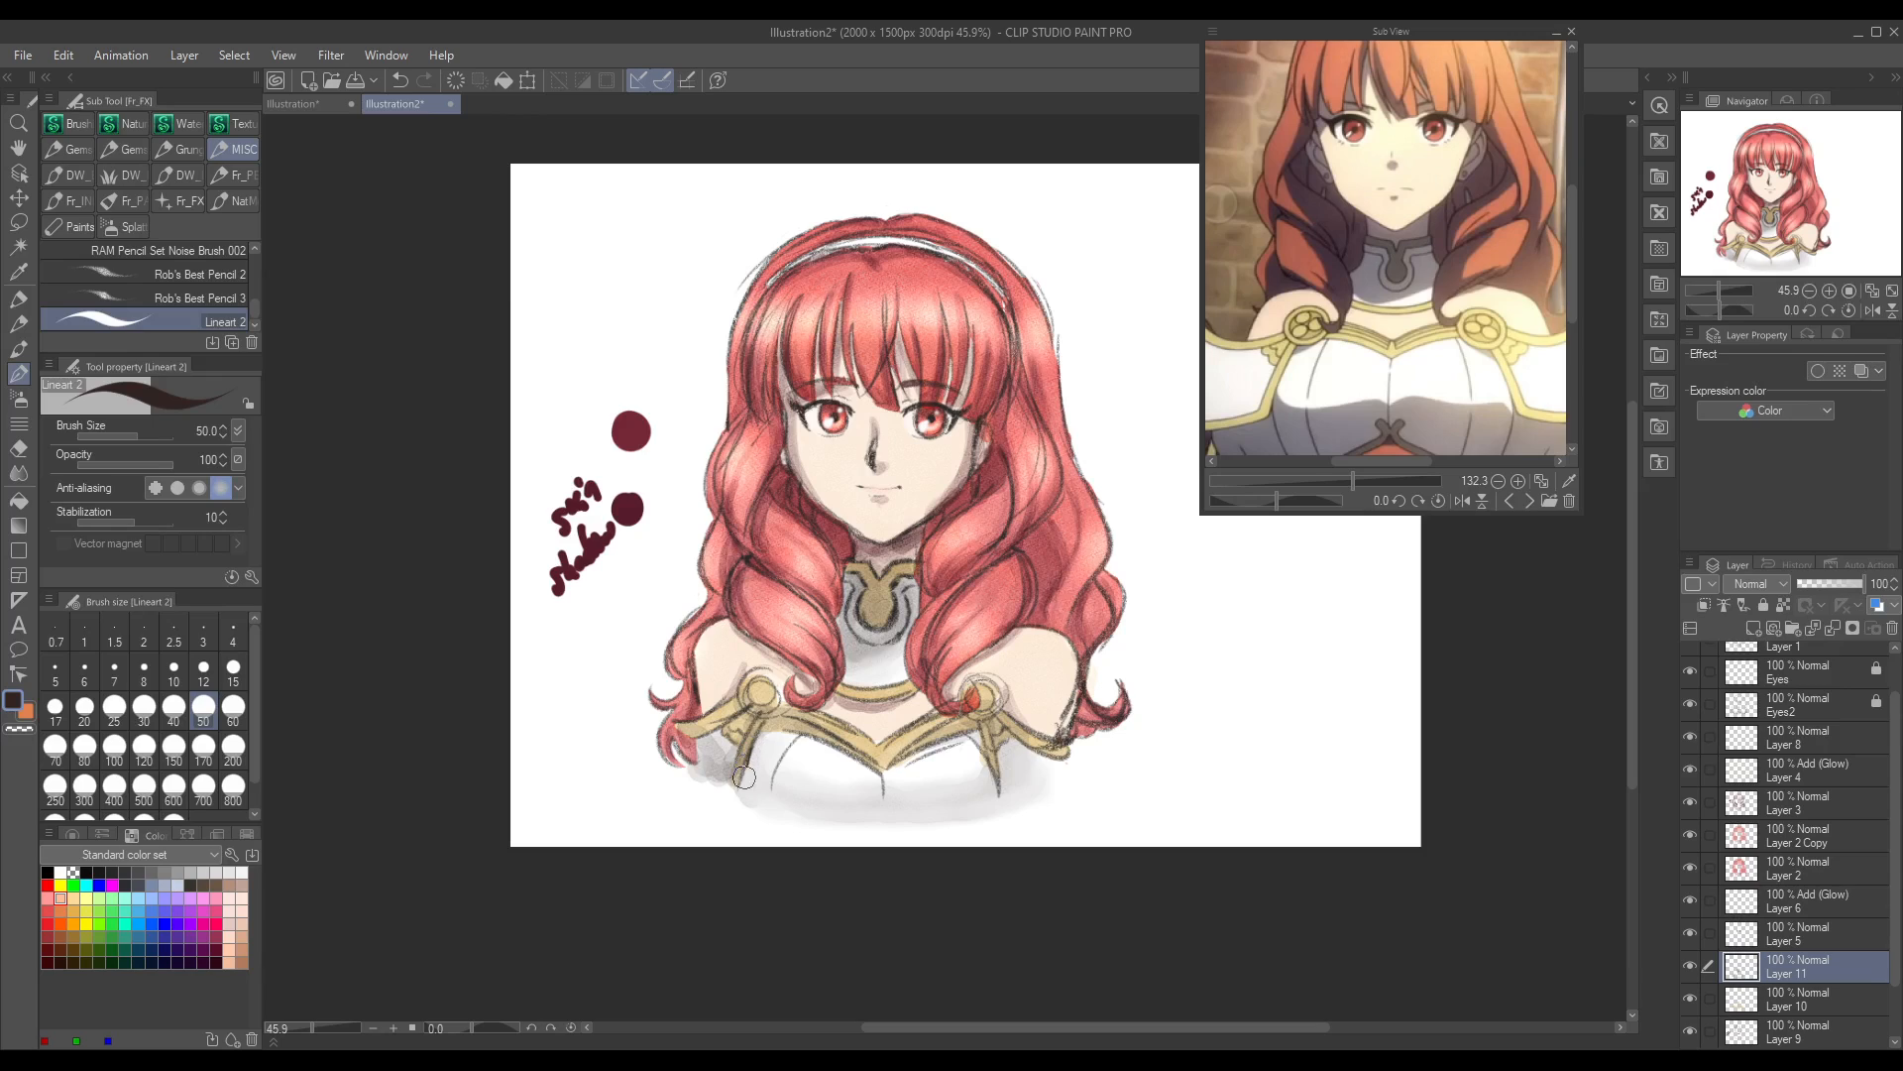
key(ctrl+z)
click(19, 349)
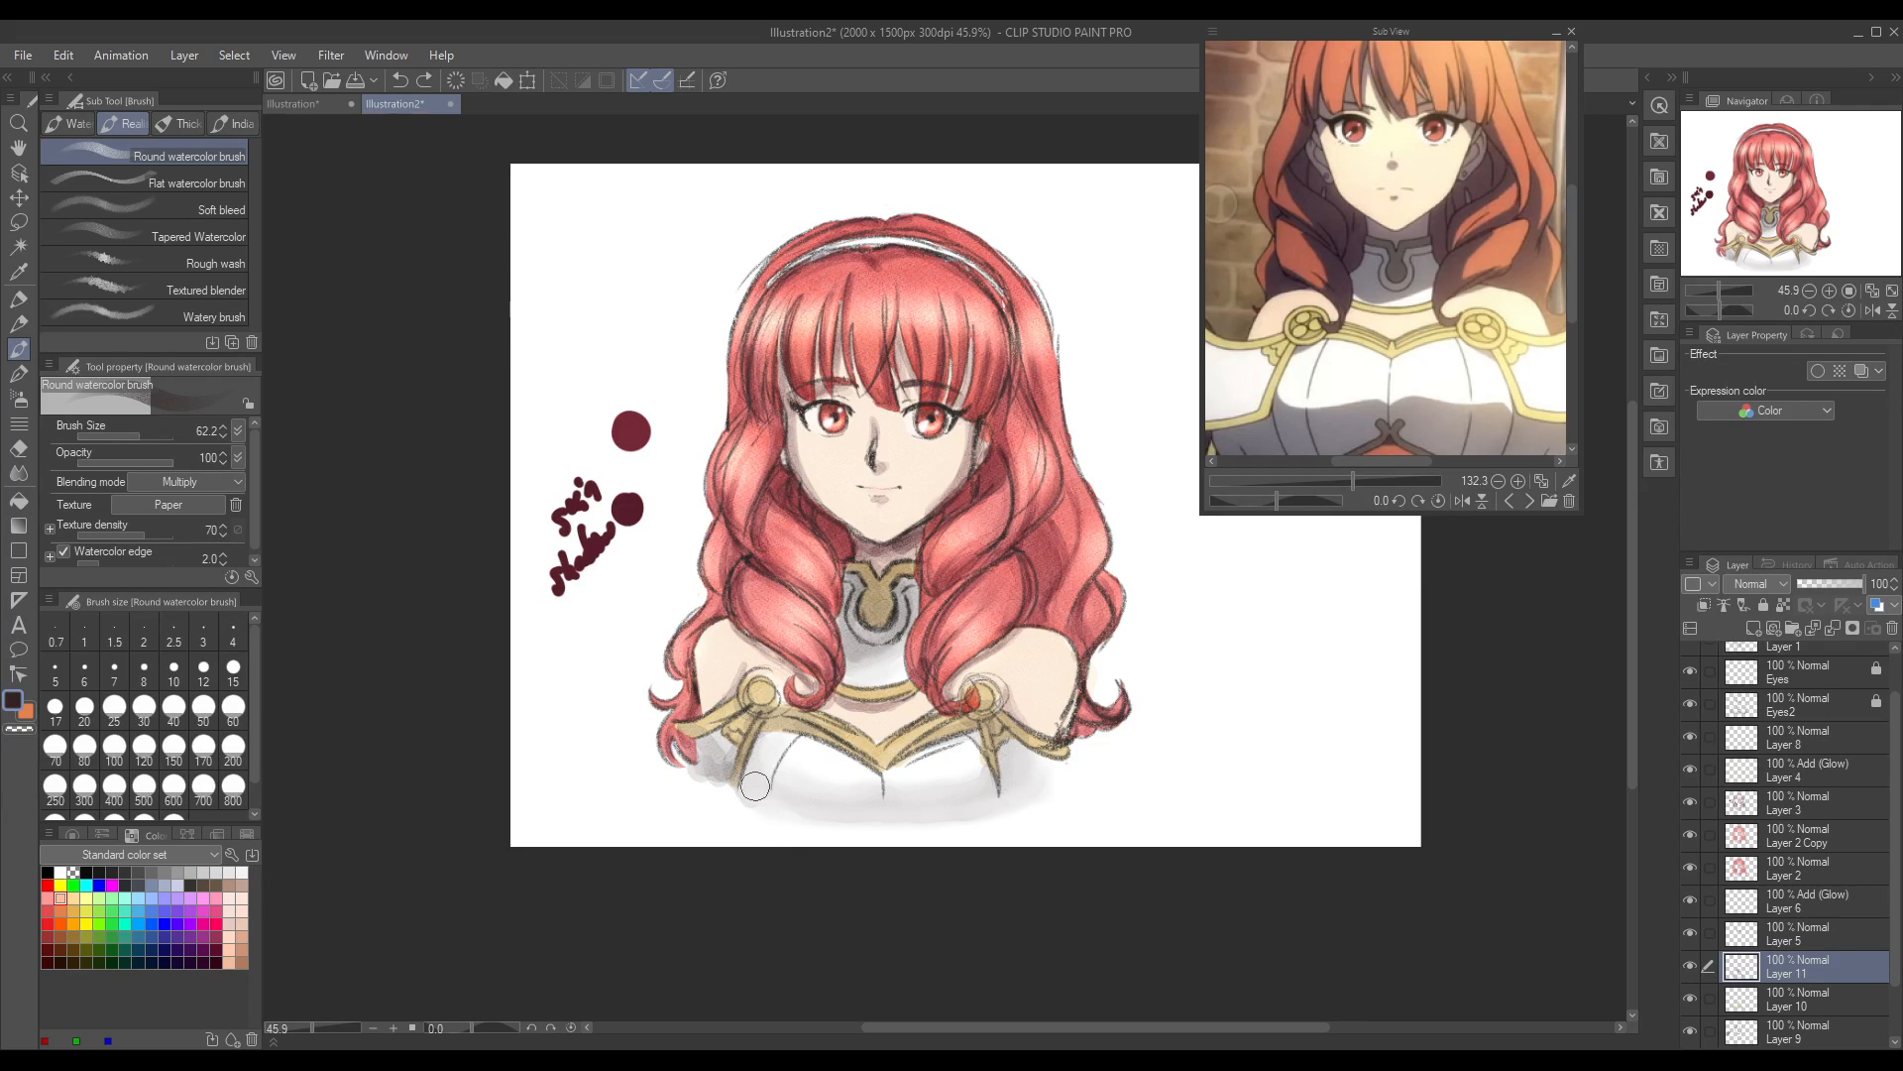
mouse_move(752, 788)
mouse_down()
mouse_move(792, 809)
mouse_move(767, 777)
mouse_move(816, 813)
mouse_move(861, 808)
mouse_move(791, 807)
mouse_move(967, 805)
mouse_move(910, 806)
mouse_move(989, 800)
mouse_move(1009, 767)
mouse_move(1039, 790)
mouse_move(908, 808)
mouse_move(1049, 796)
mouse_up()
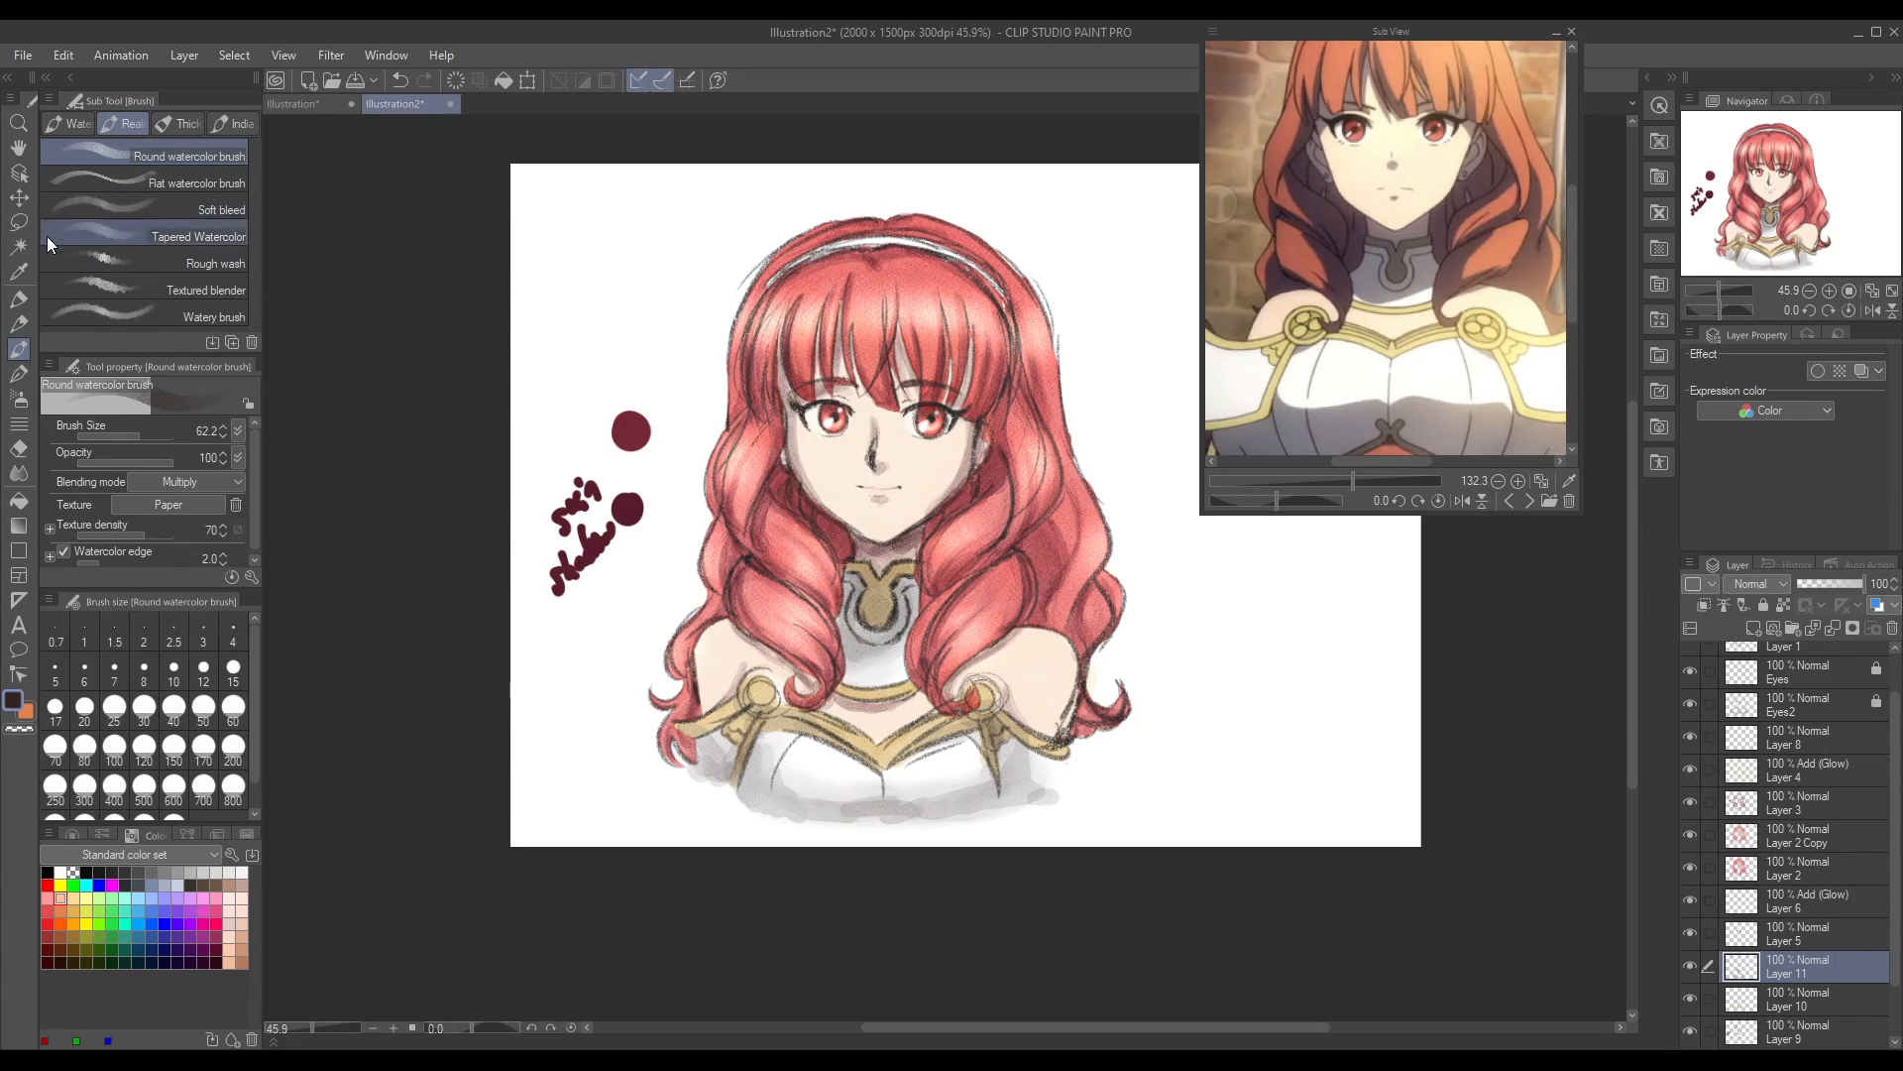
click(24, 472)
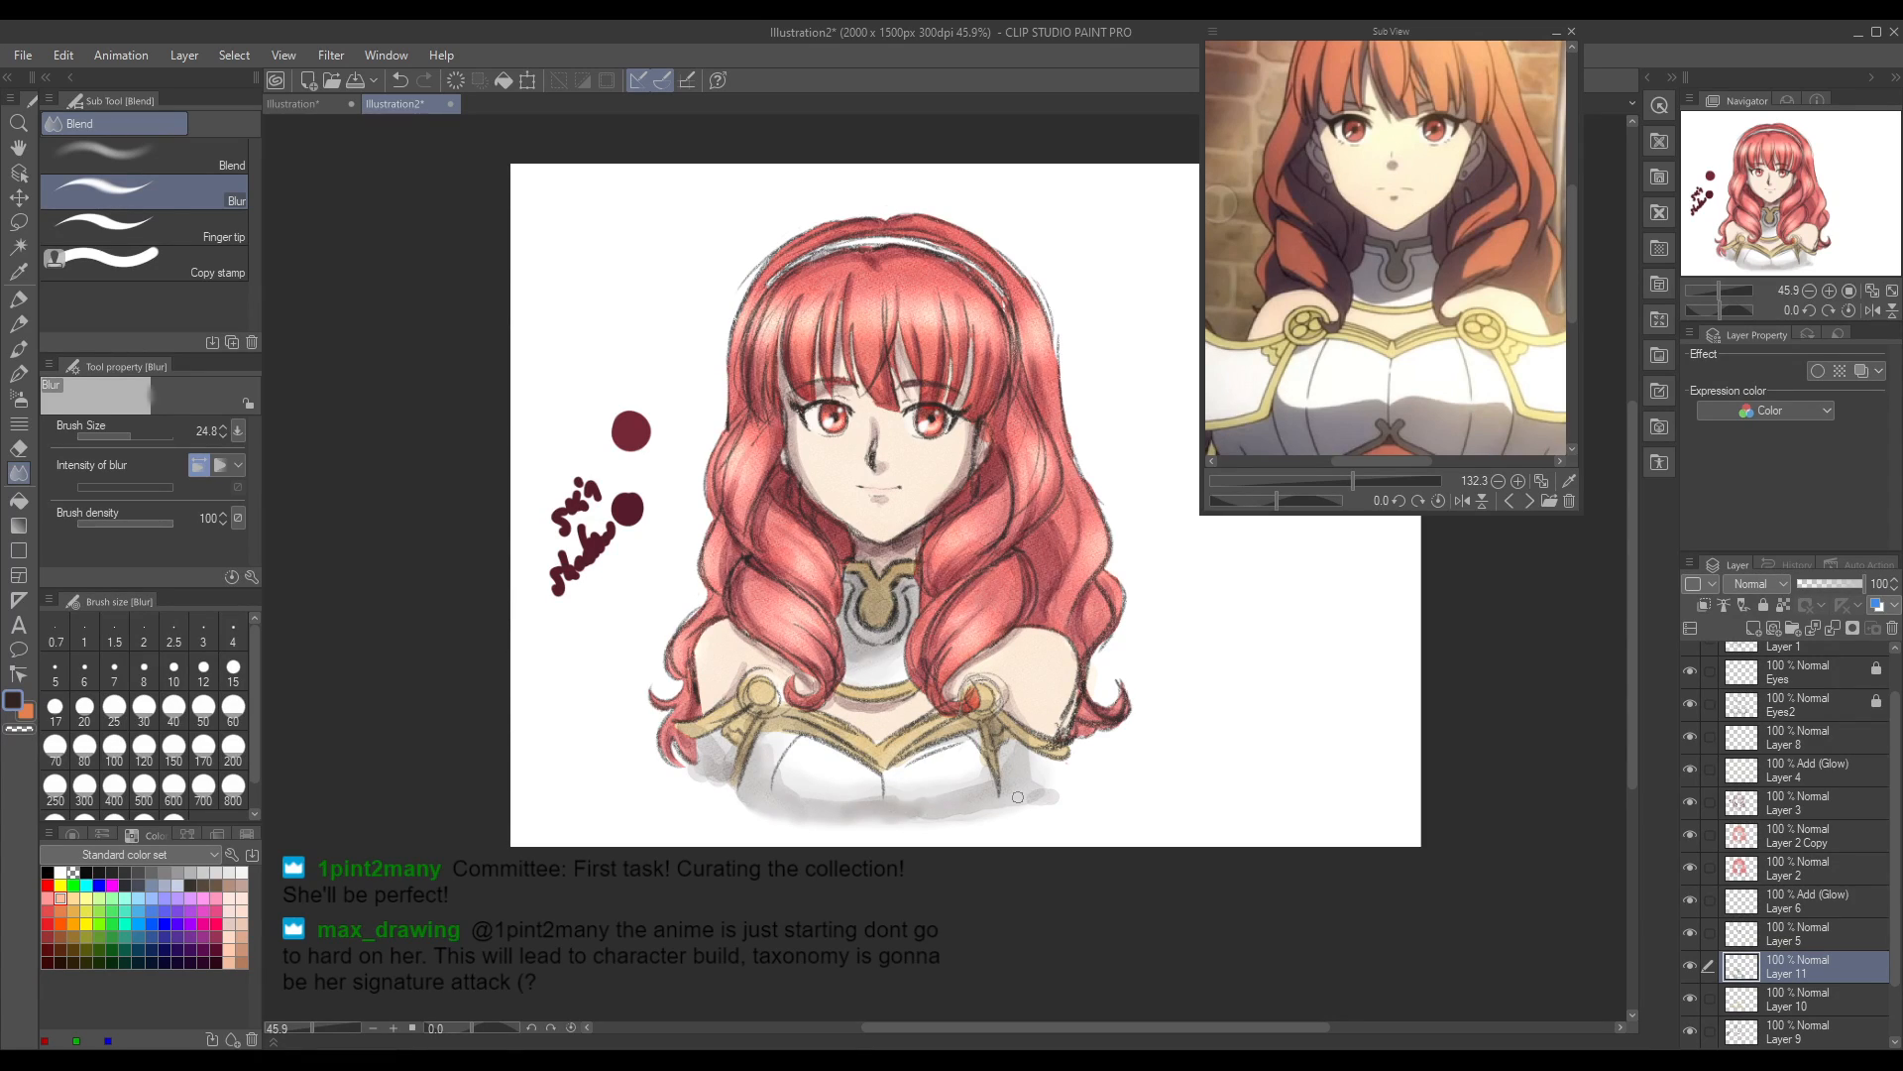
key(ctrl+z)
key(ctrl+z)
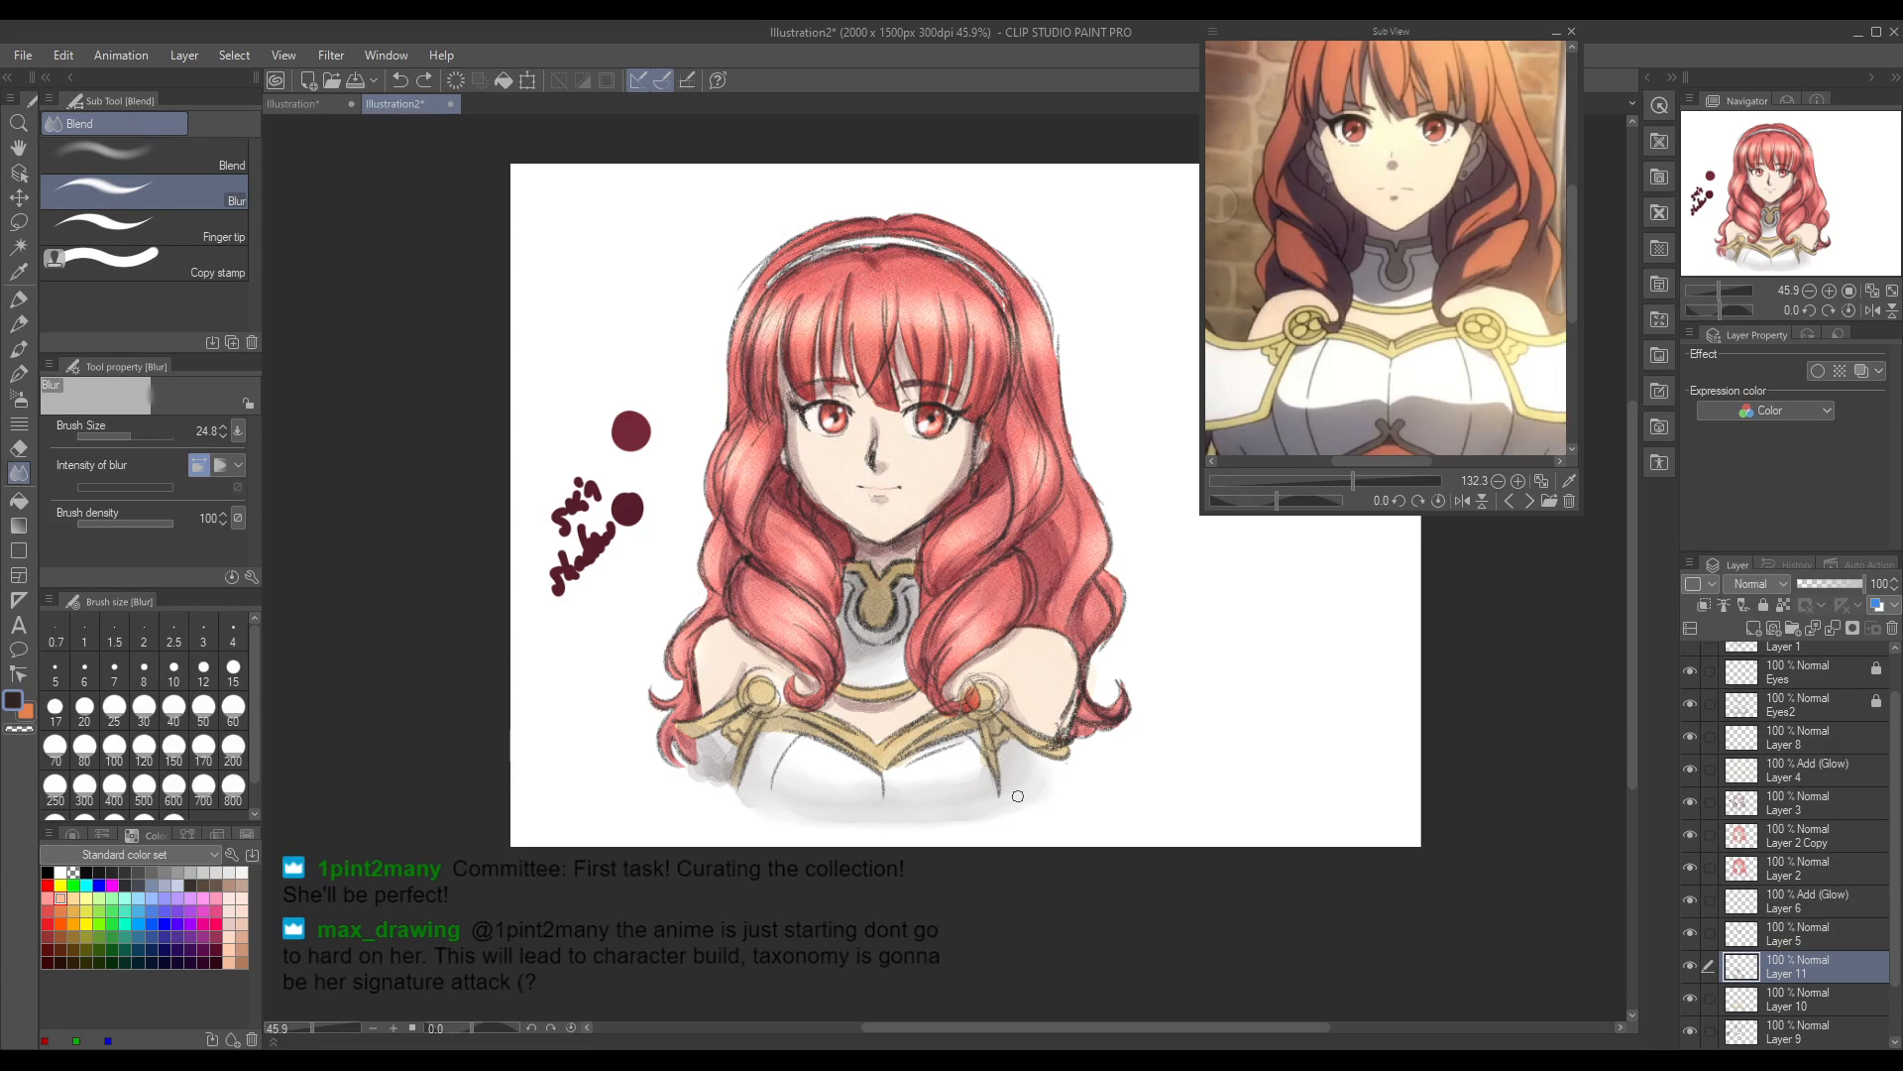
Step: Redo the undone grey shading along the breastplate's lower edge, and try another Round watercolor brush stroke on the breastplate, undoing it
key(ctrl+y)
key(ctrl+y)
key(ctrl+y)
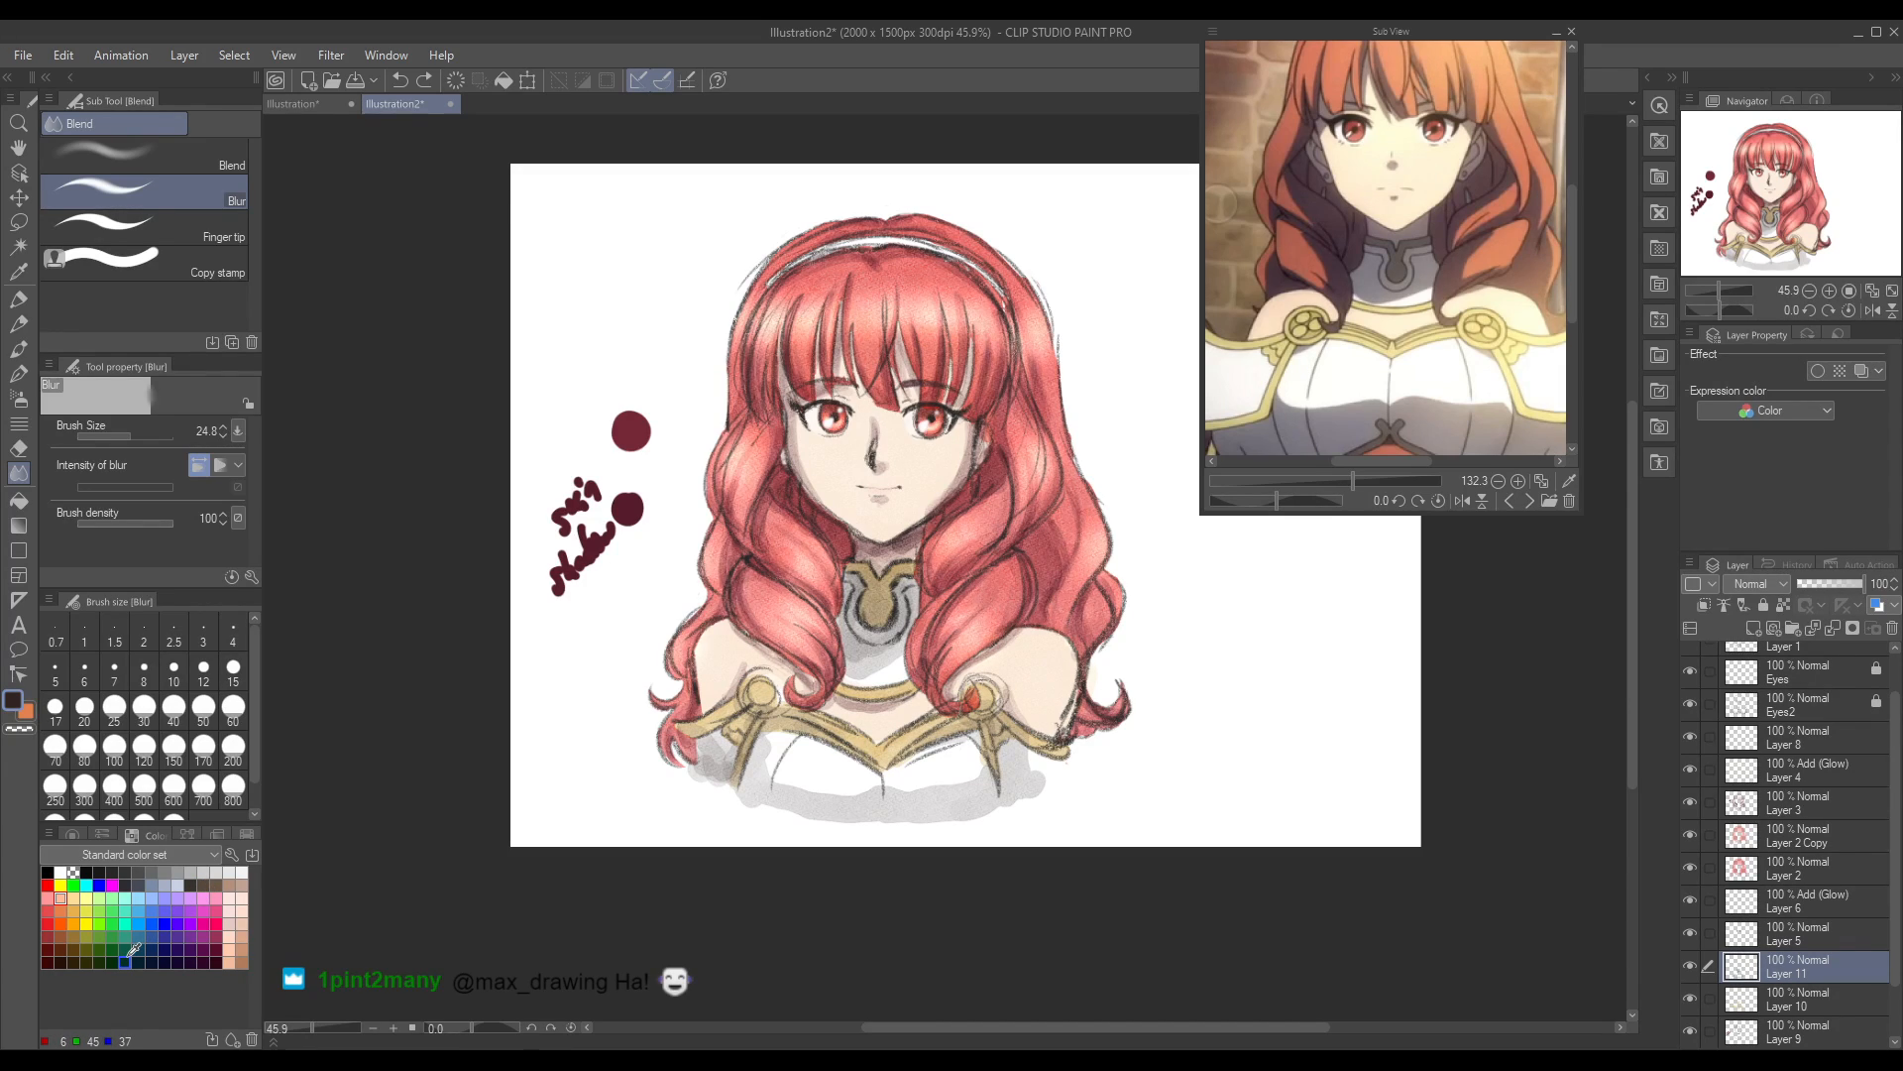
click(18, 349)
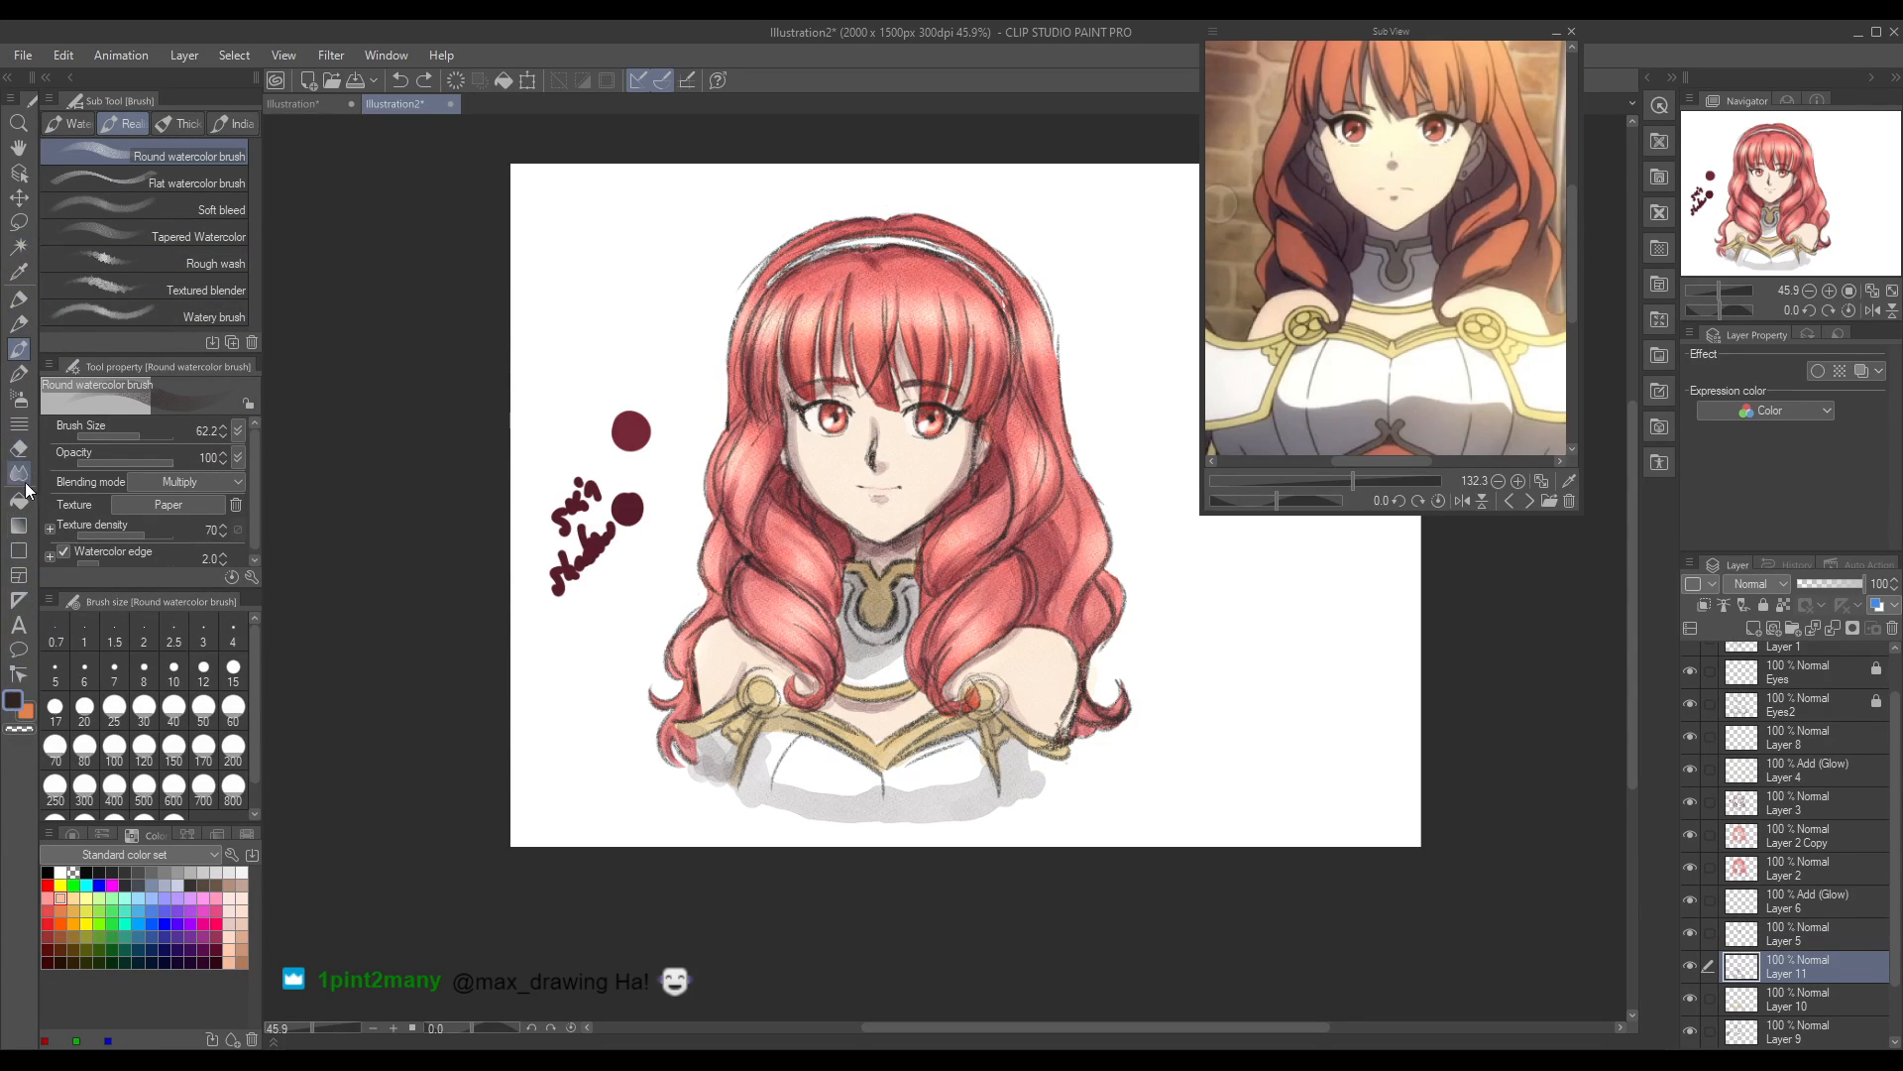
click(18, 448)
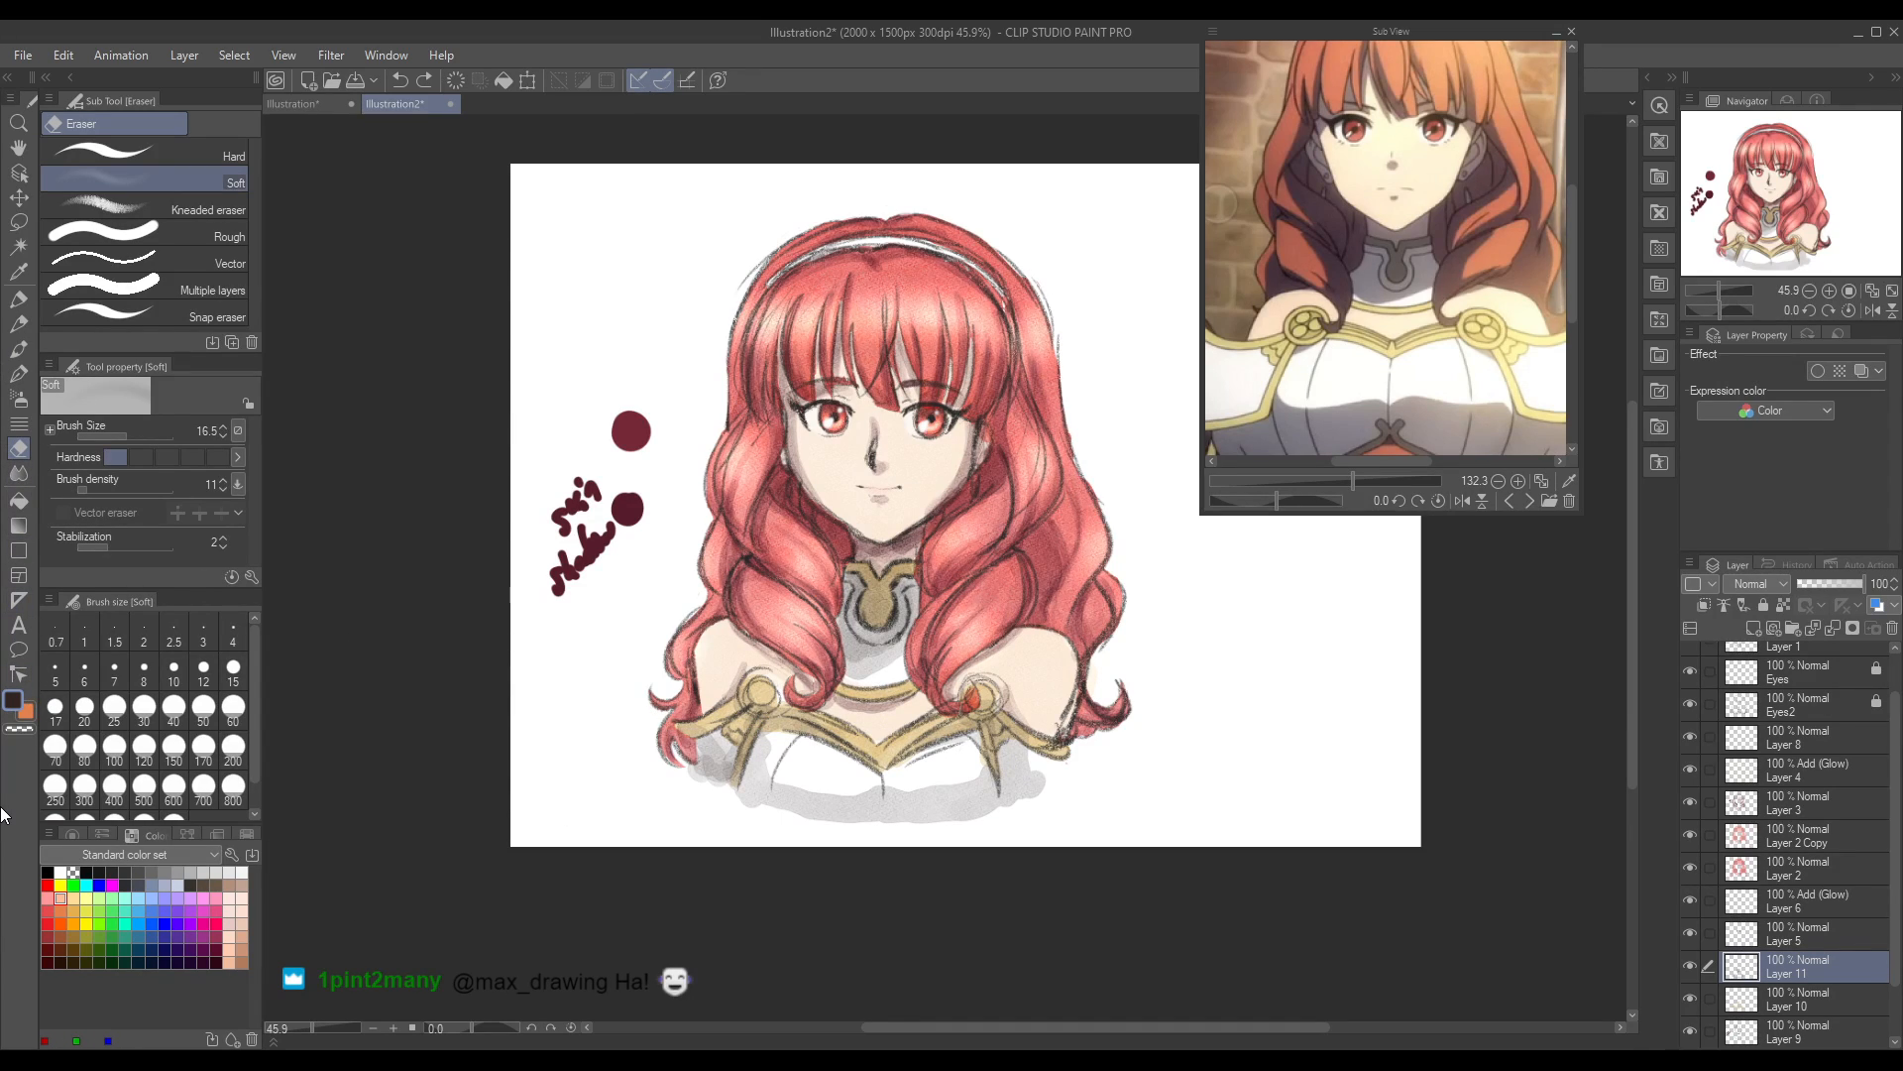
click(19, 373)
key(b)
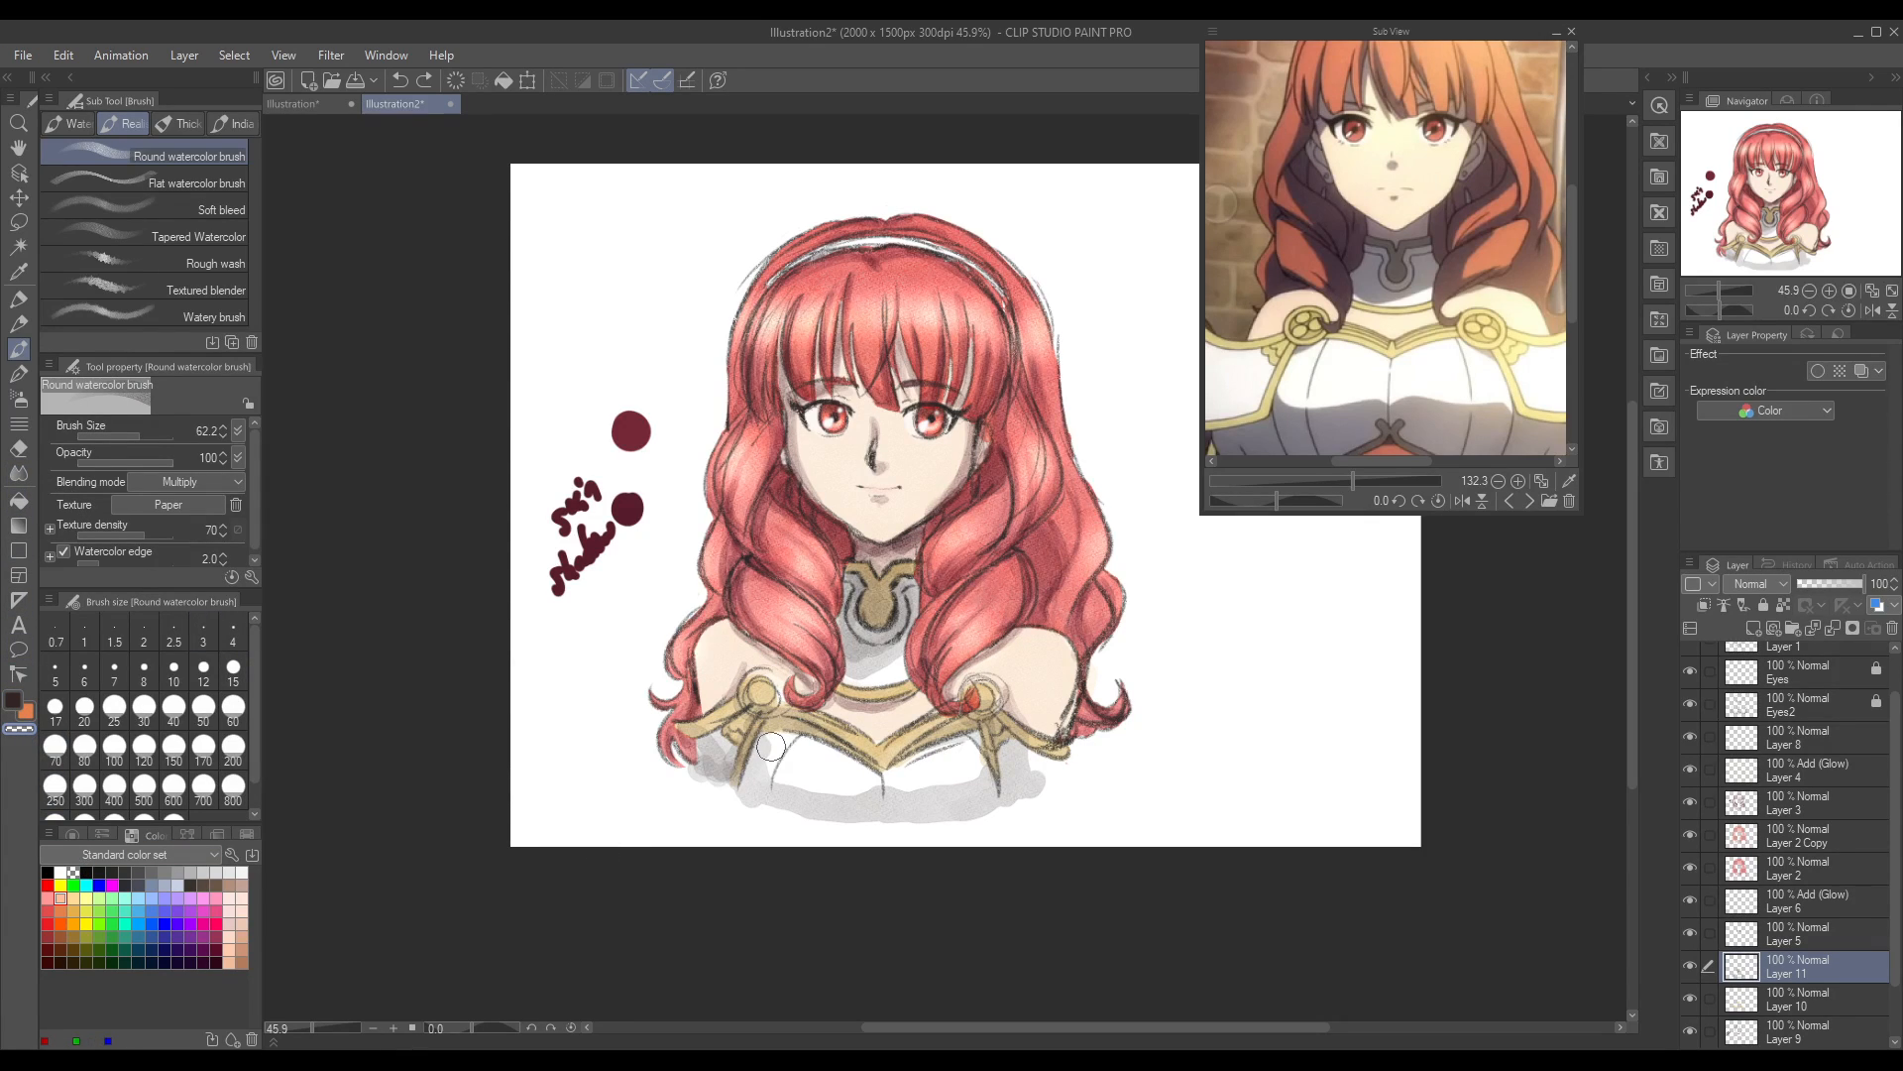
drag(772, 753, 776, 780)
key(ctrl+z)
Step: Trim the grey shading along the breastplate's lower edge with the Hard eraser at size 30.4
click(18, 451)
click(198, 179)
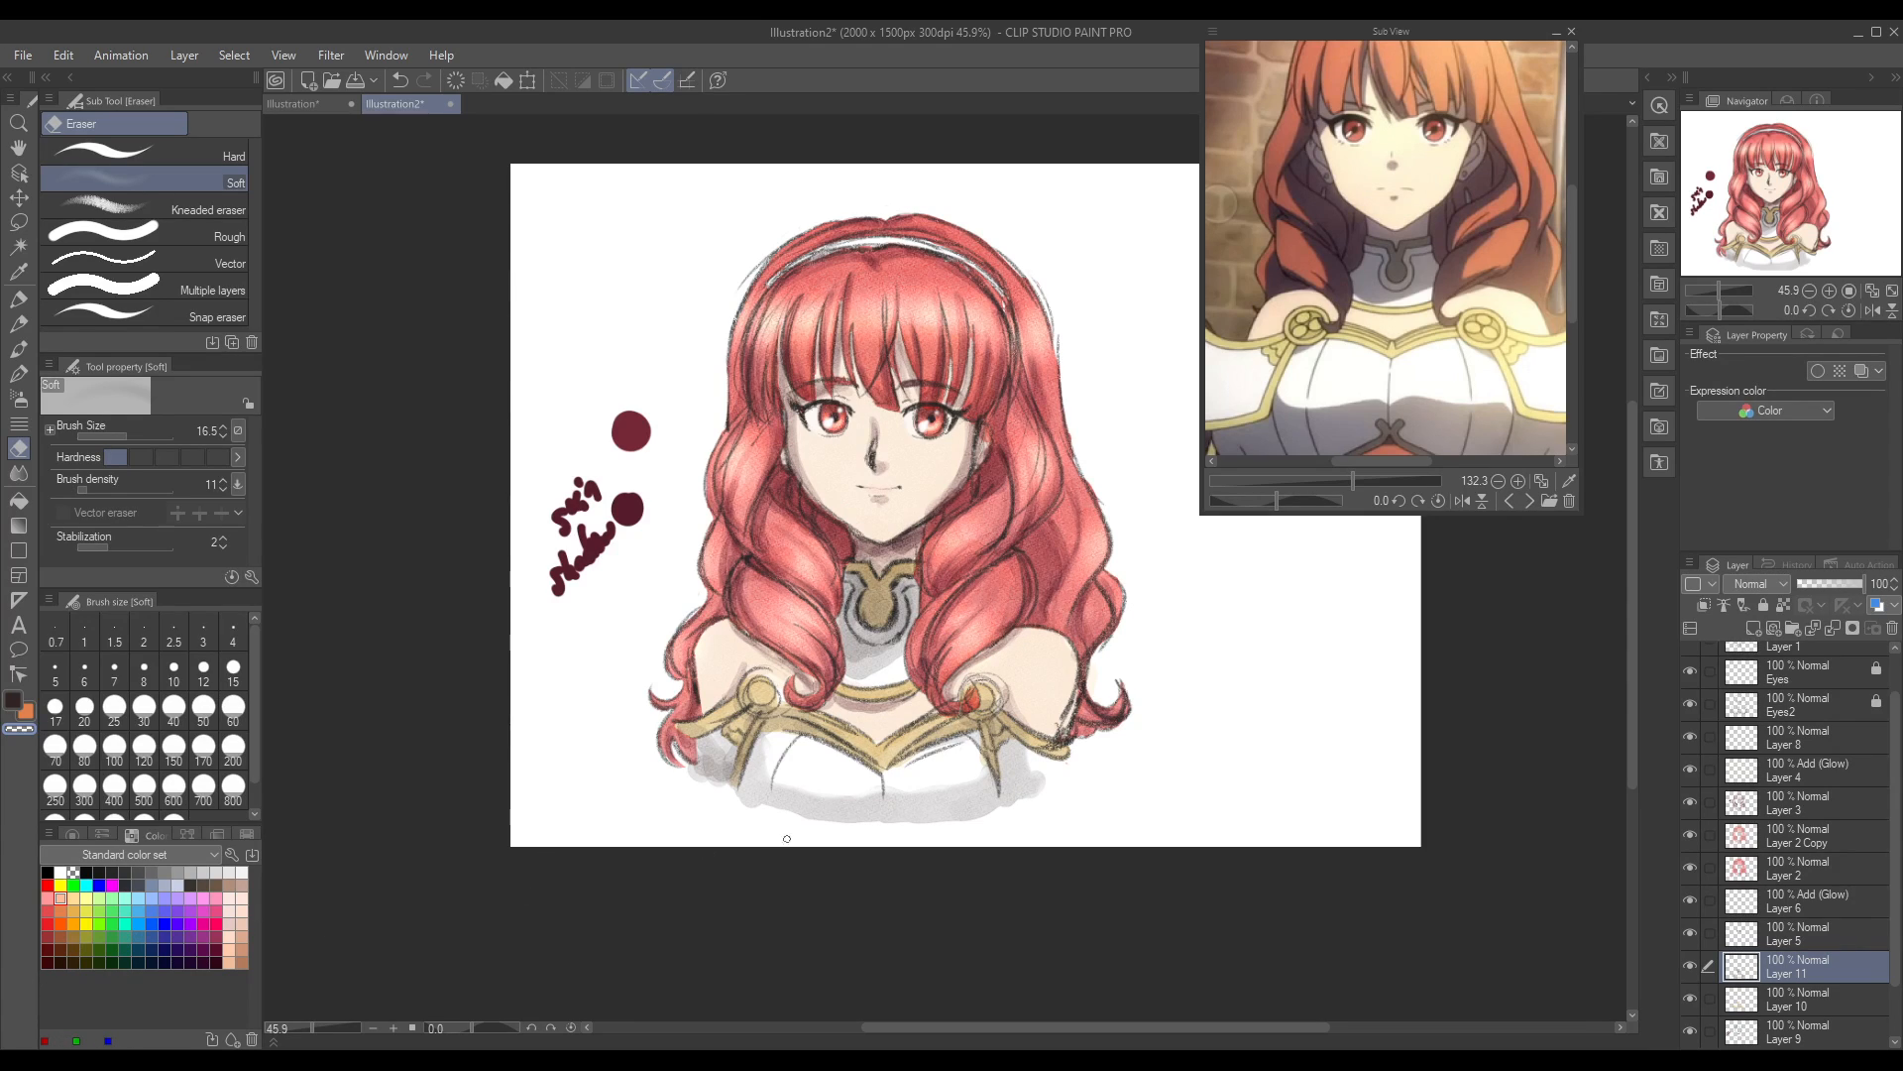
click(124, 152)
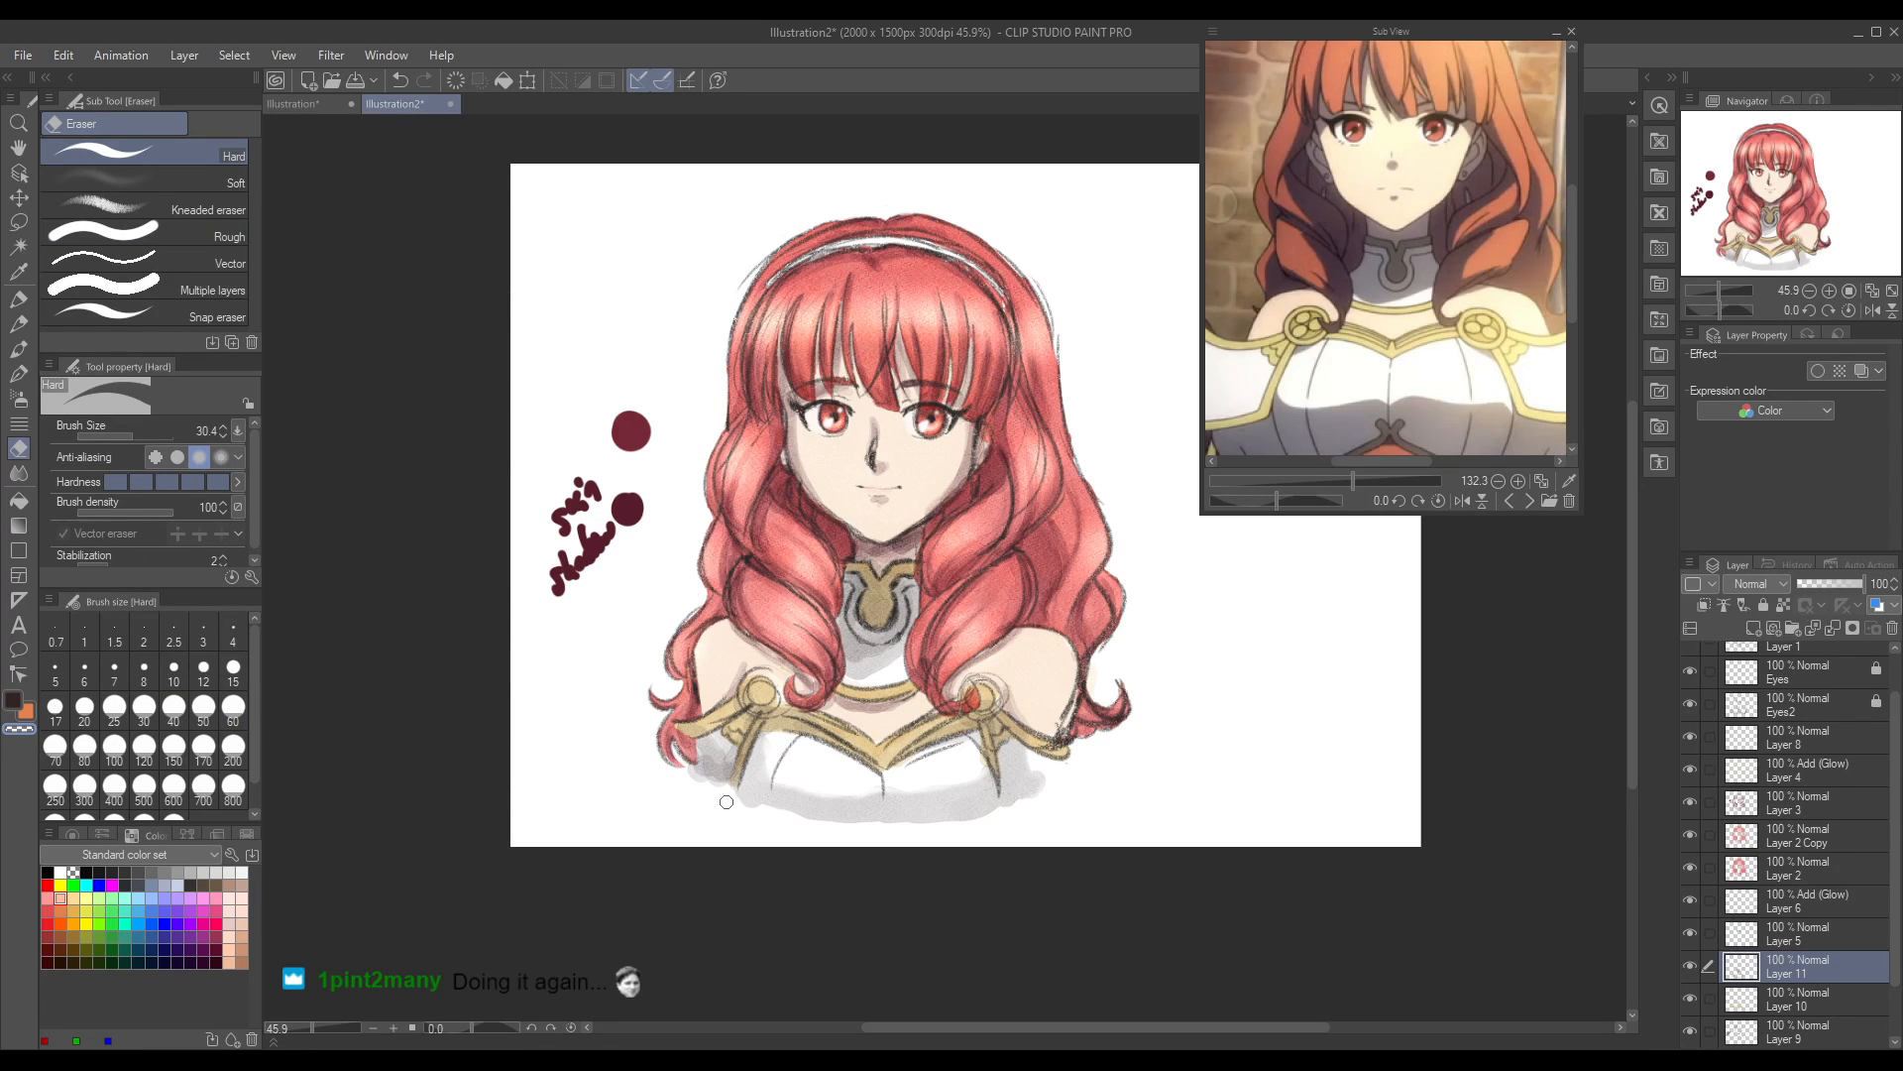
mouse_move(762, 810)
mouse_down()
mouse_move(922, 826)
mouse_move(1055, 791)
mouse_up()
Step: Deepen the grey shading on the breastplate's lower edge and side with the Round watercolor brush at size 62.2, undoing the first stroke
click(20, 349)
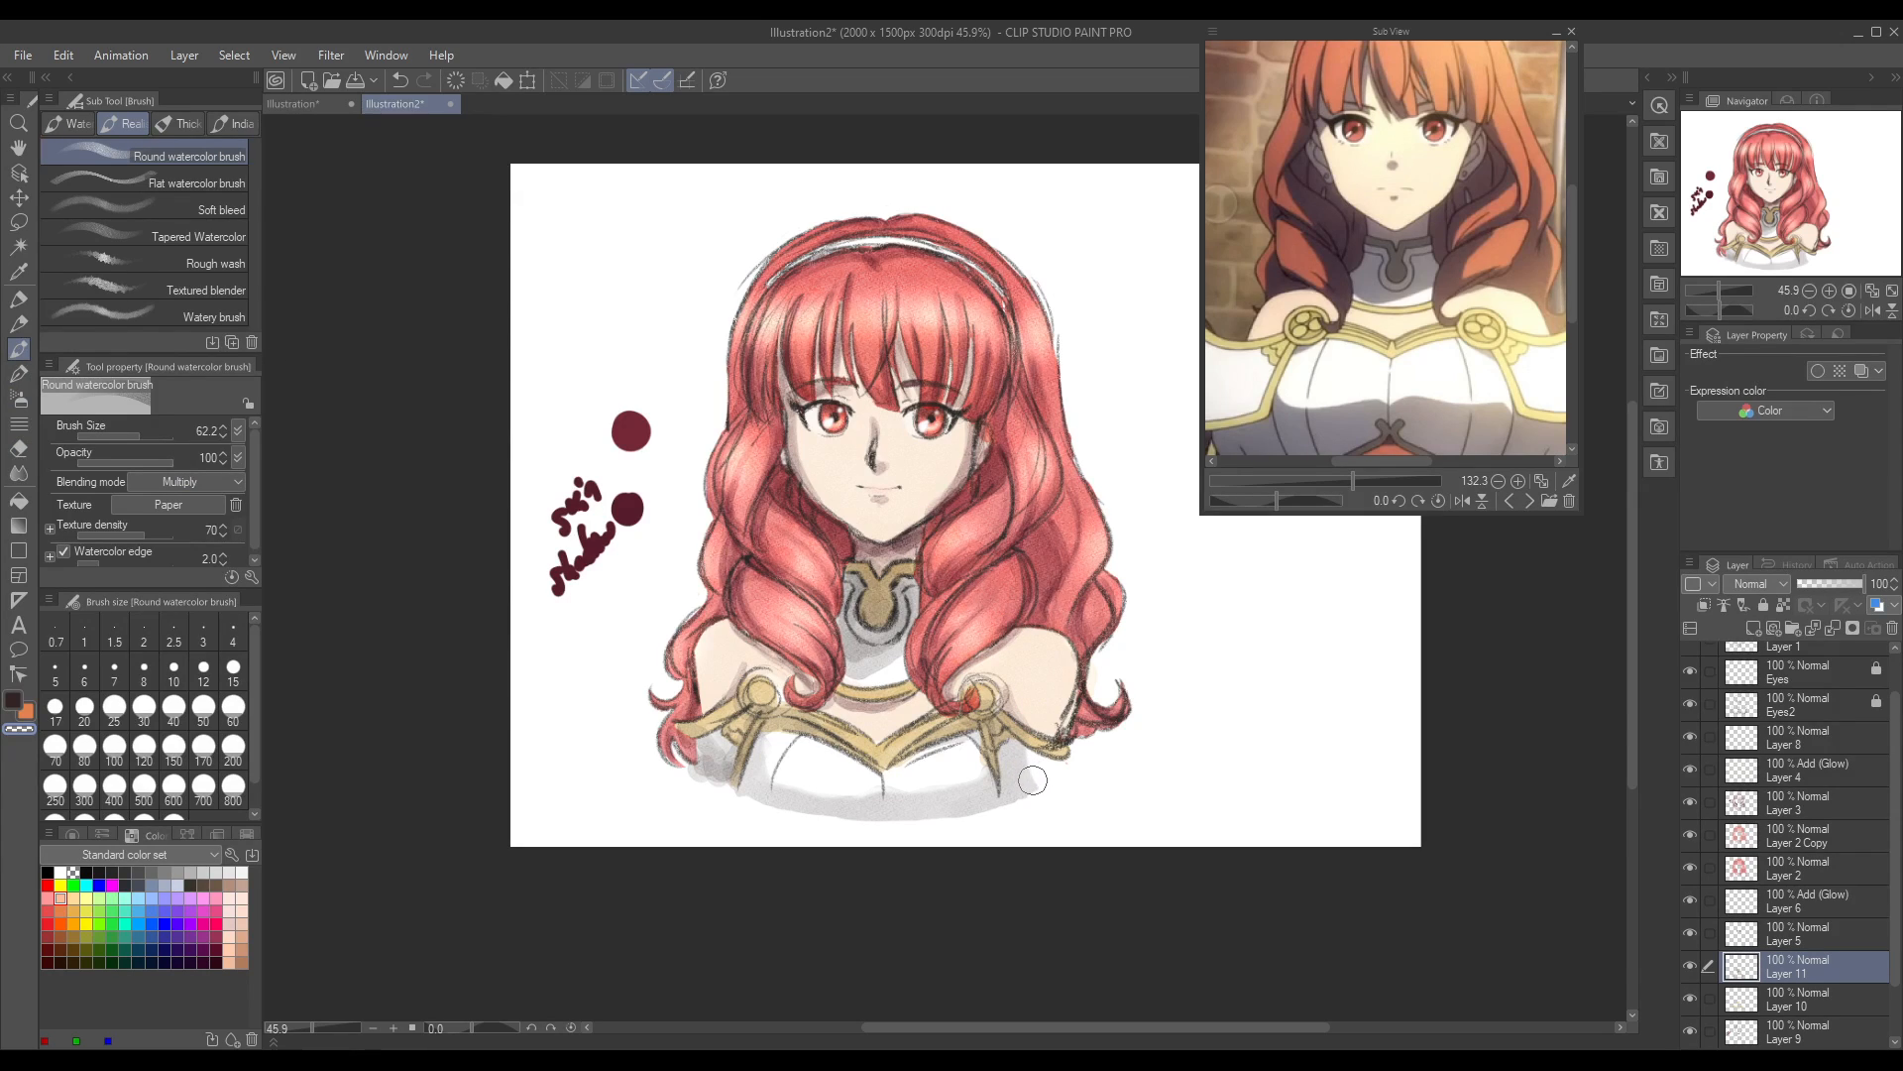
click(13, 701)
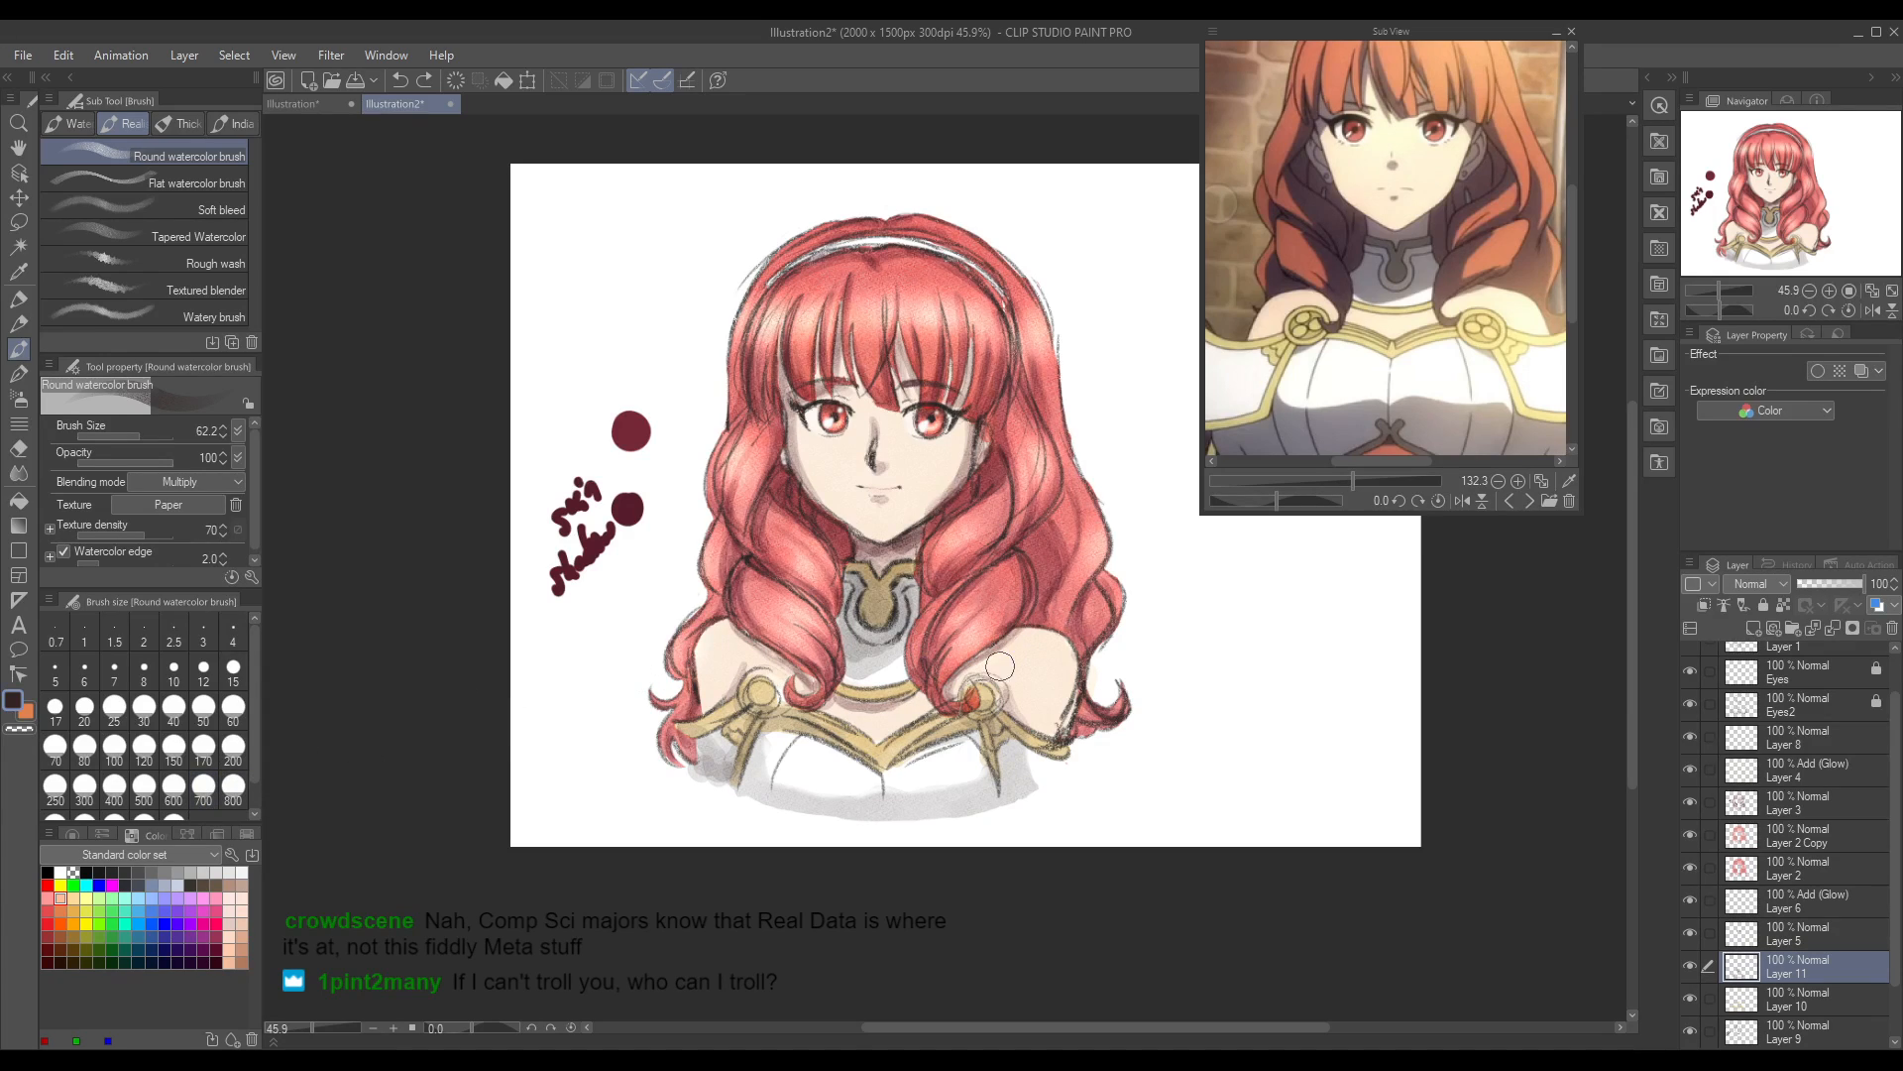
drag(1033, 788, 1047, 787)
key(ctrl+z)
mouse_move(1037, 783)
mouse_down()
mouse_move(1012, 764)
mouse_move(1019, 789)
mouse_up()
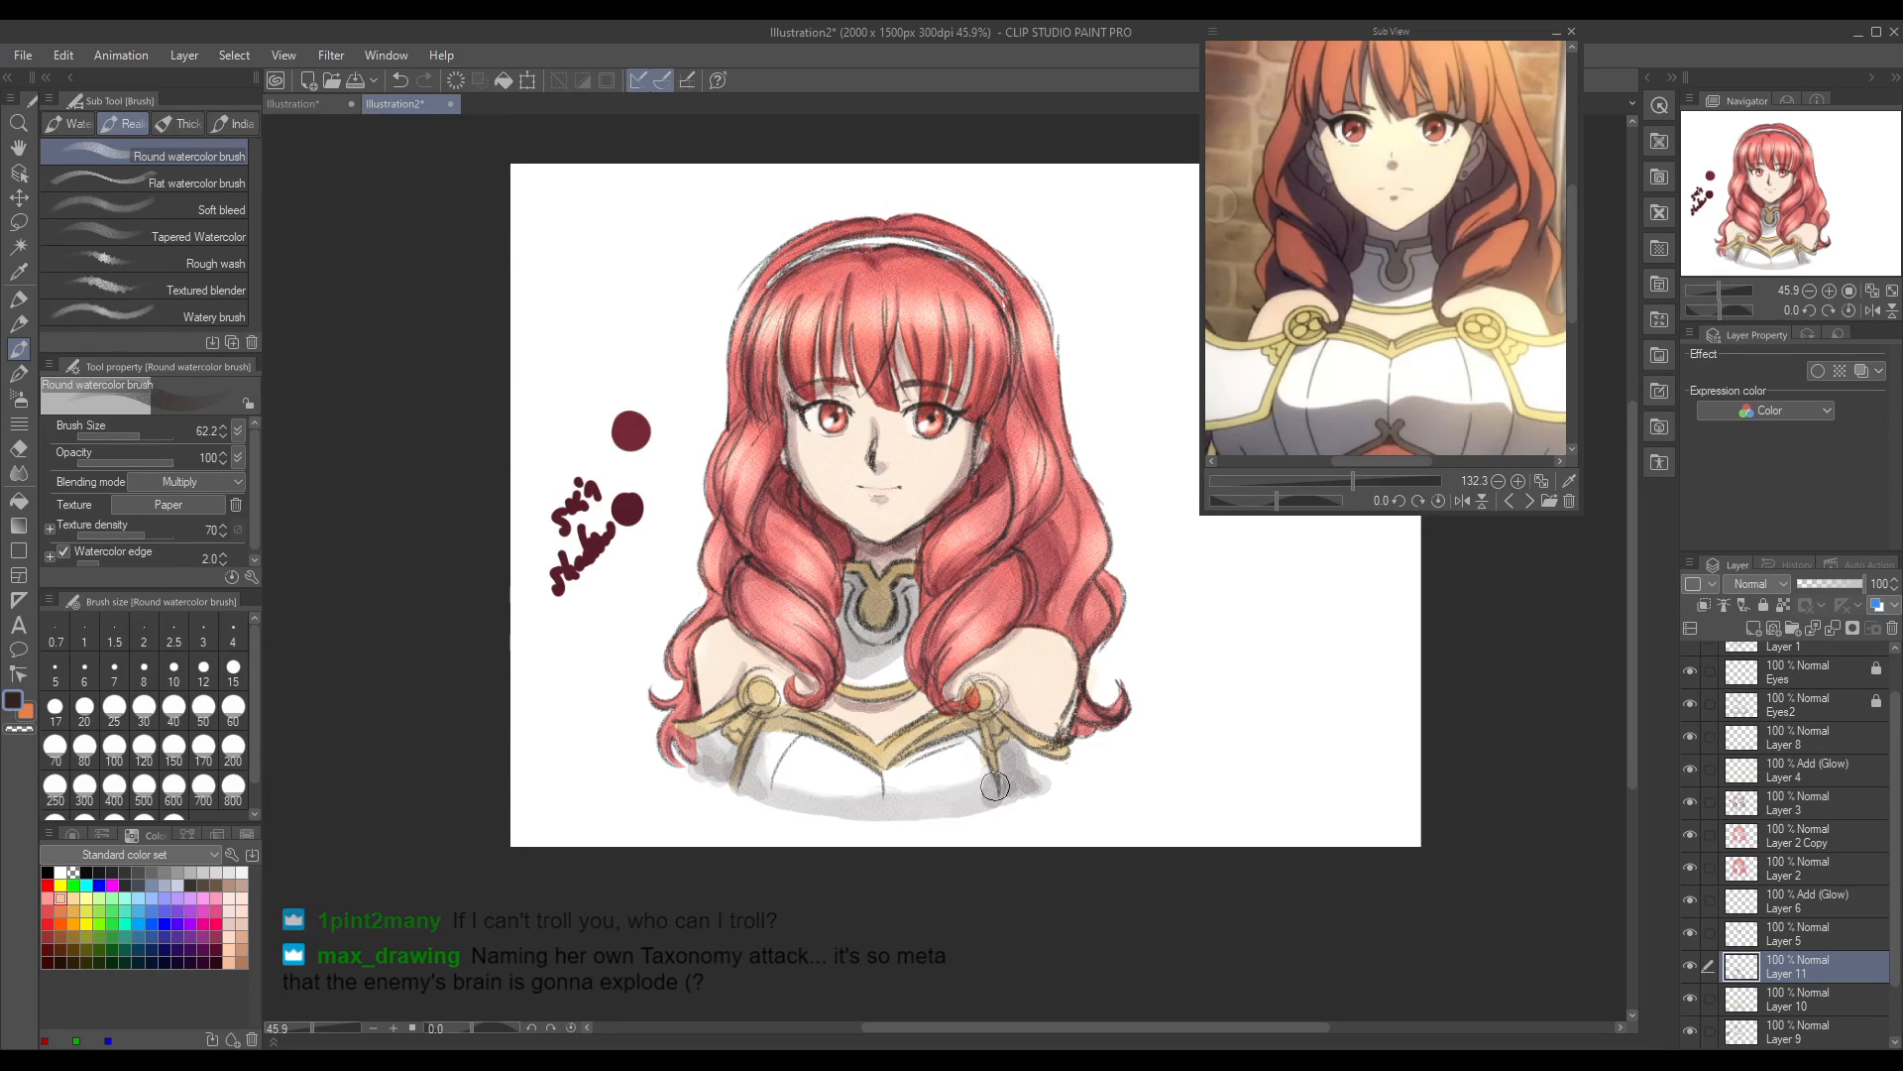
mouse_move(890, 793)
mouse_down()
mouse_move(898, 808)
mouse_move(842, 804)
mouse_up()
drag(1045, 786, 1017, 781)
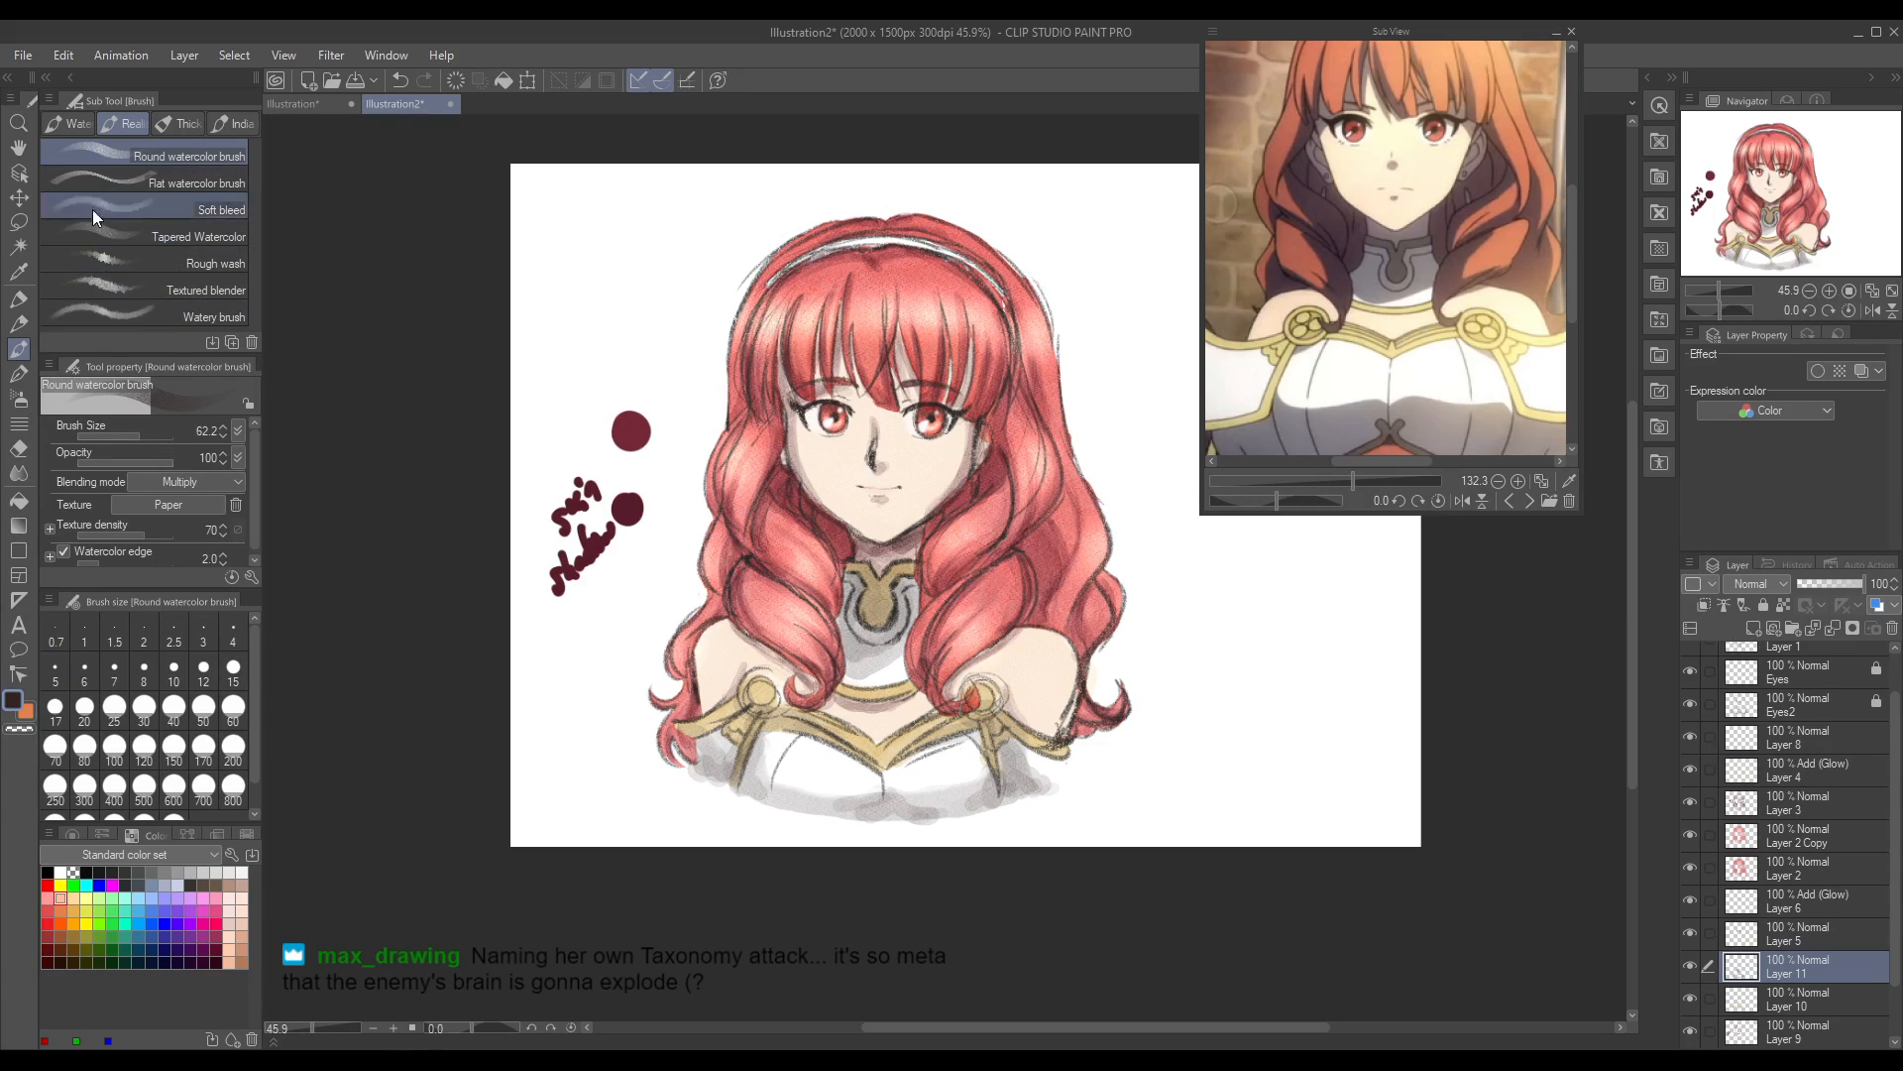
click(24, 468)
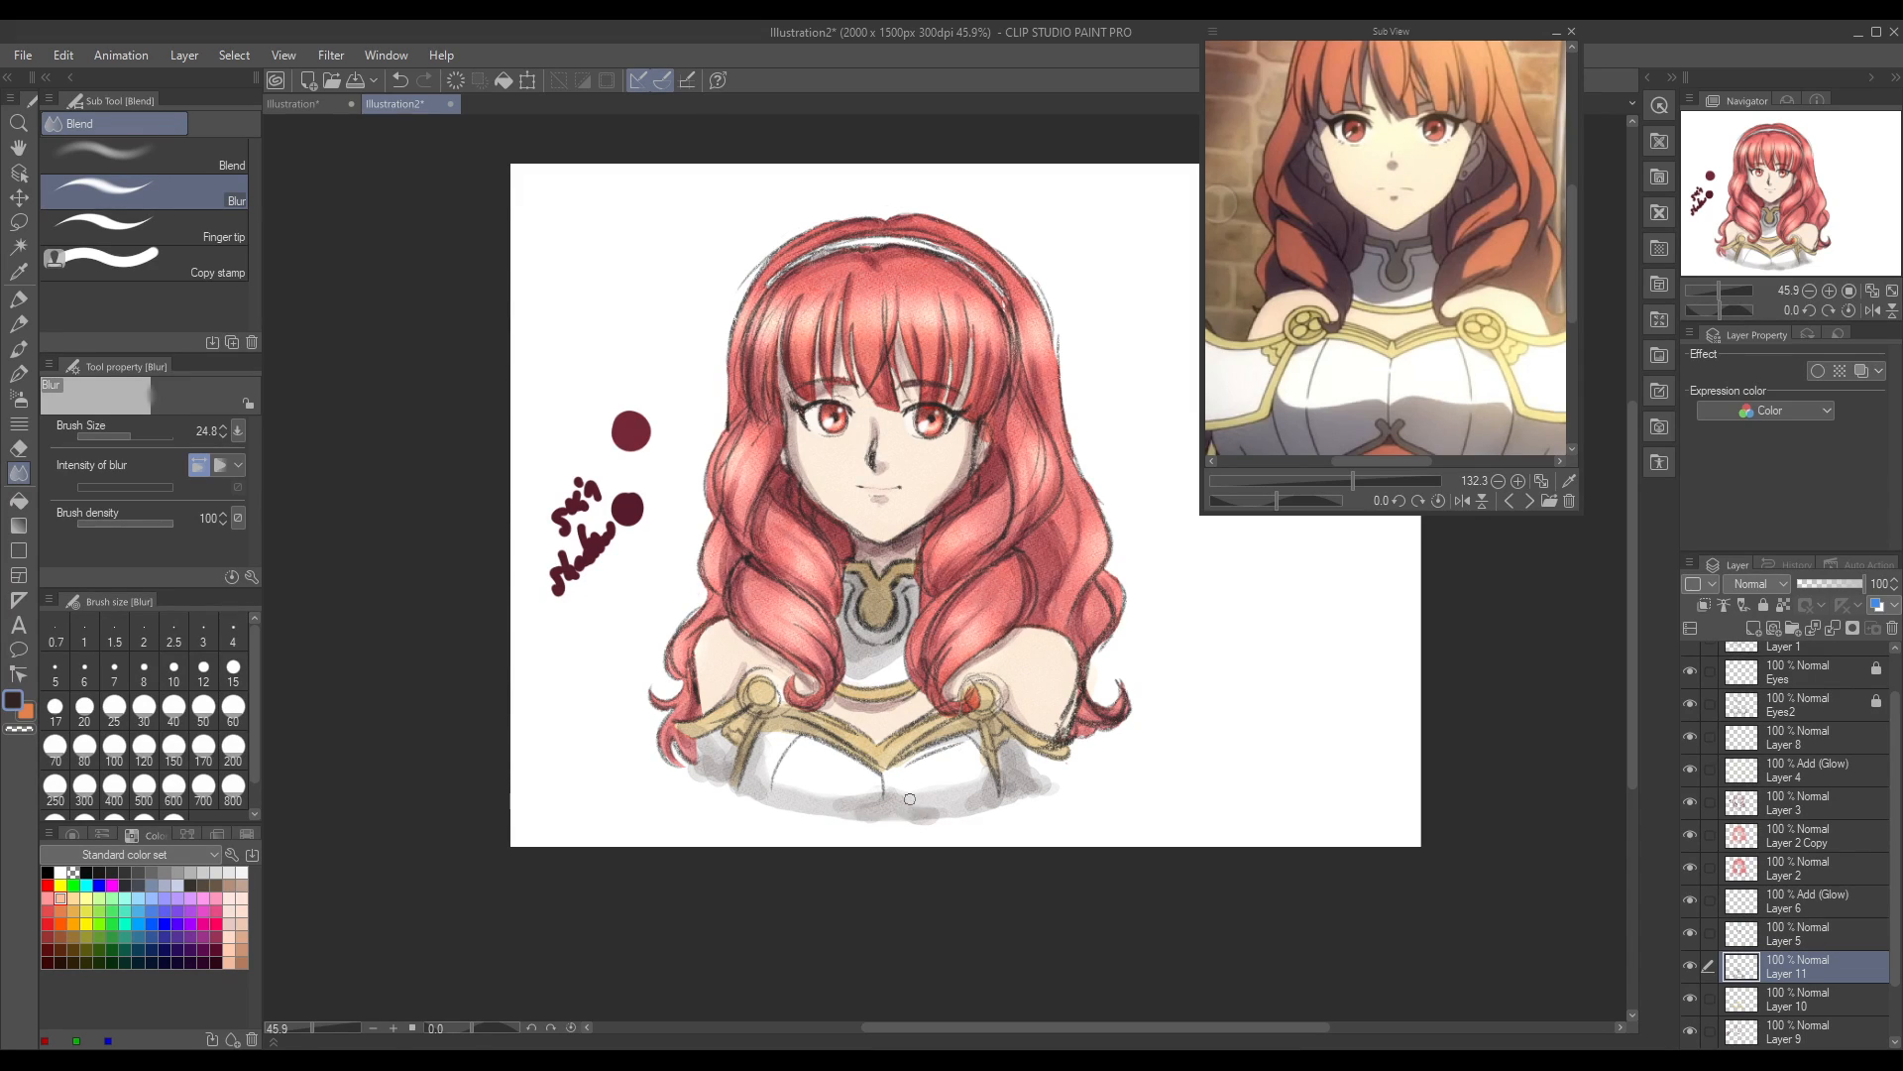
Step: Pick the gold trim colour from Layer 10 and colour the headband there with the Round watercolor brush at size 14.9
click(1690, 998)
click(1691, 999)
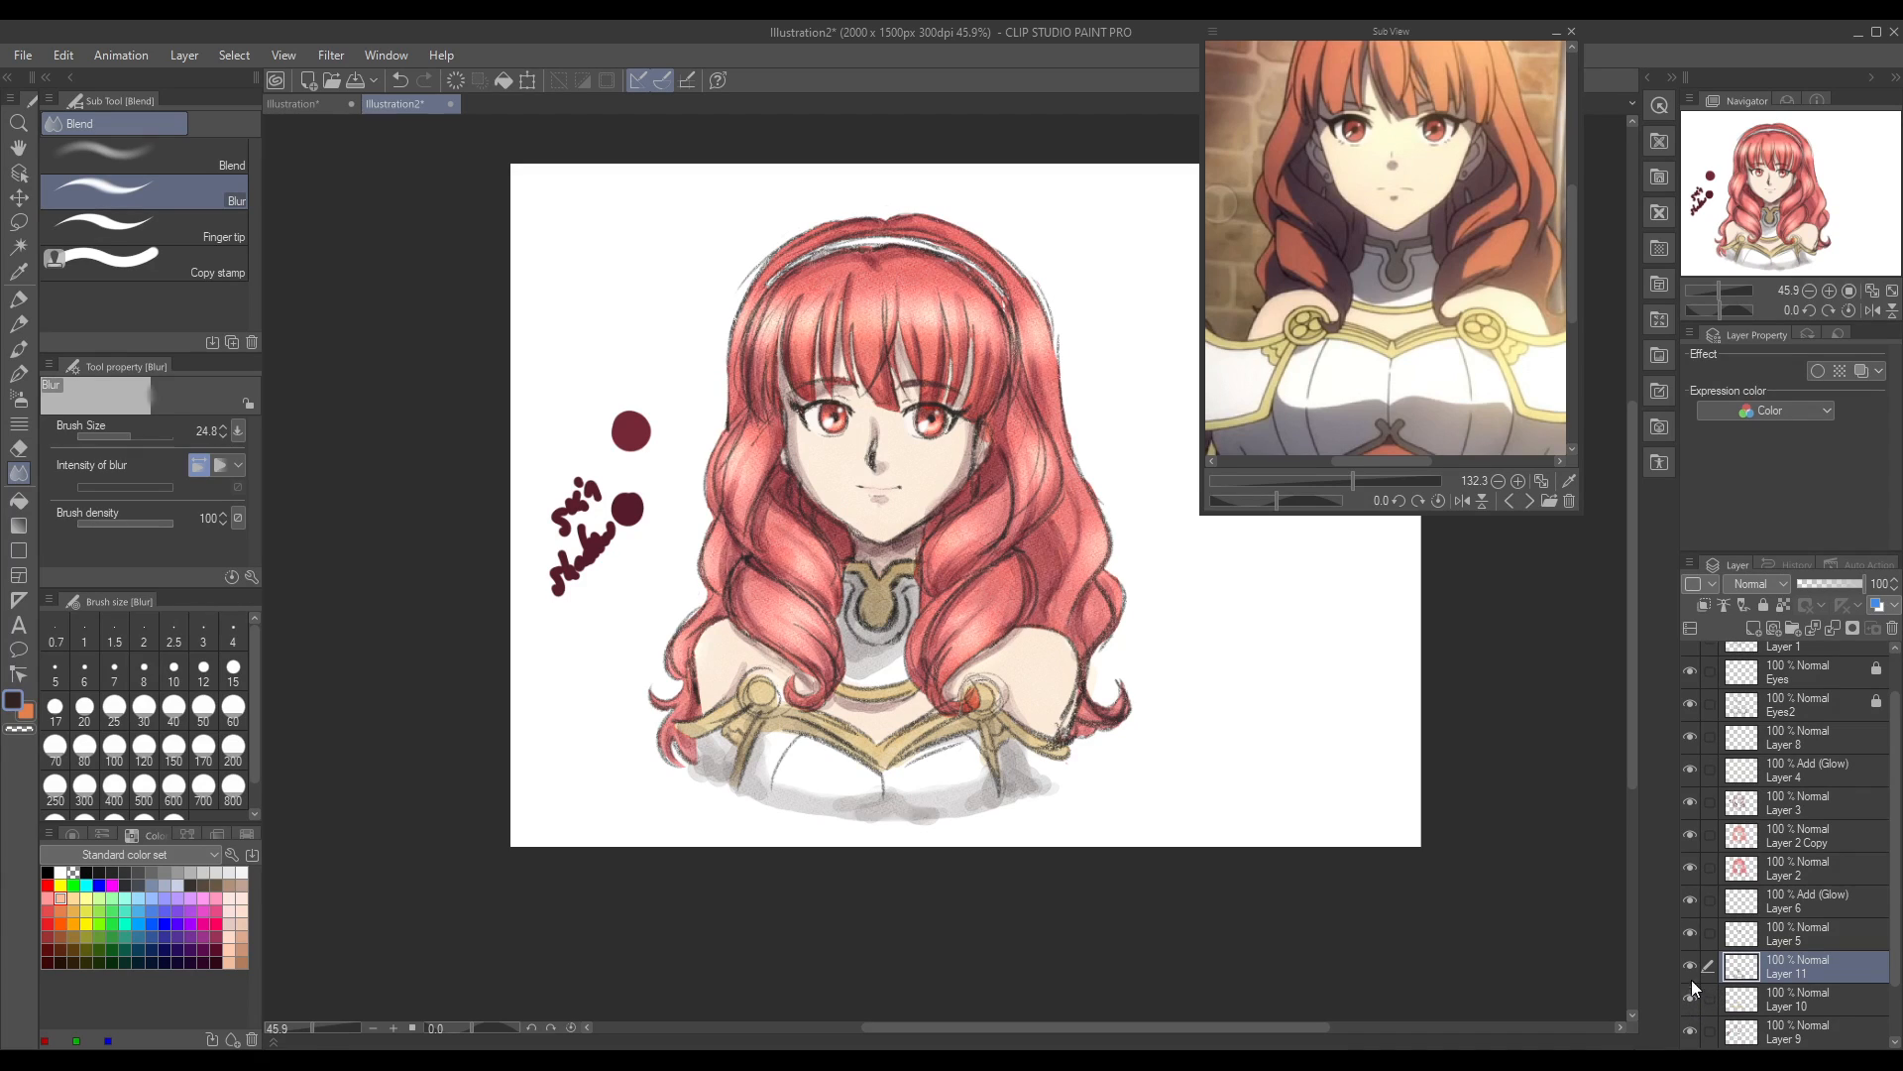
click(1791, 1003)
click(18, 271)
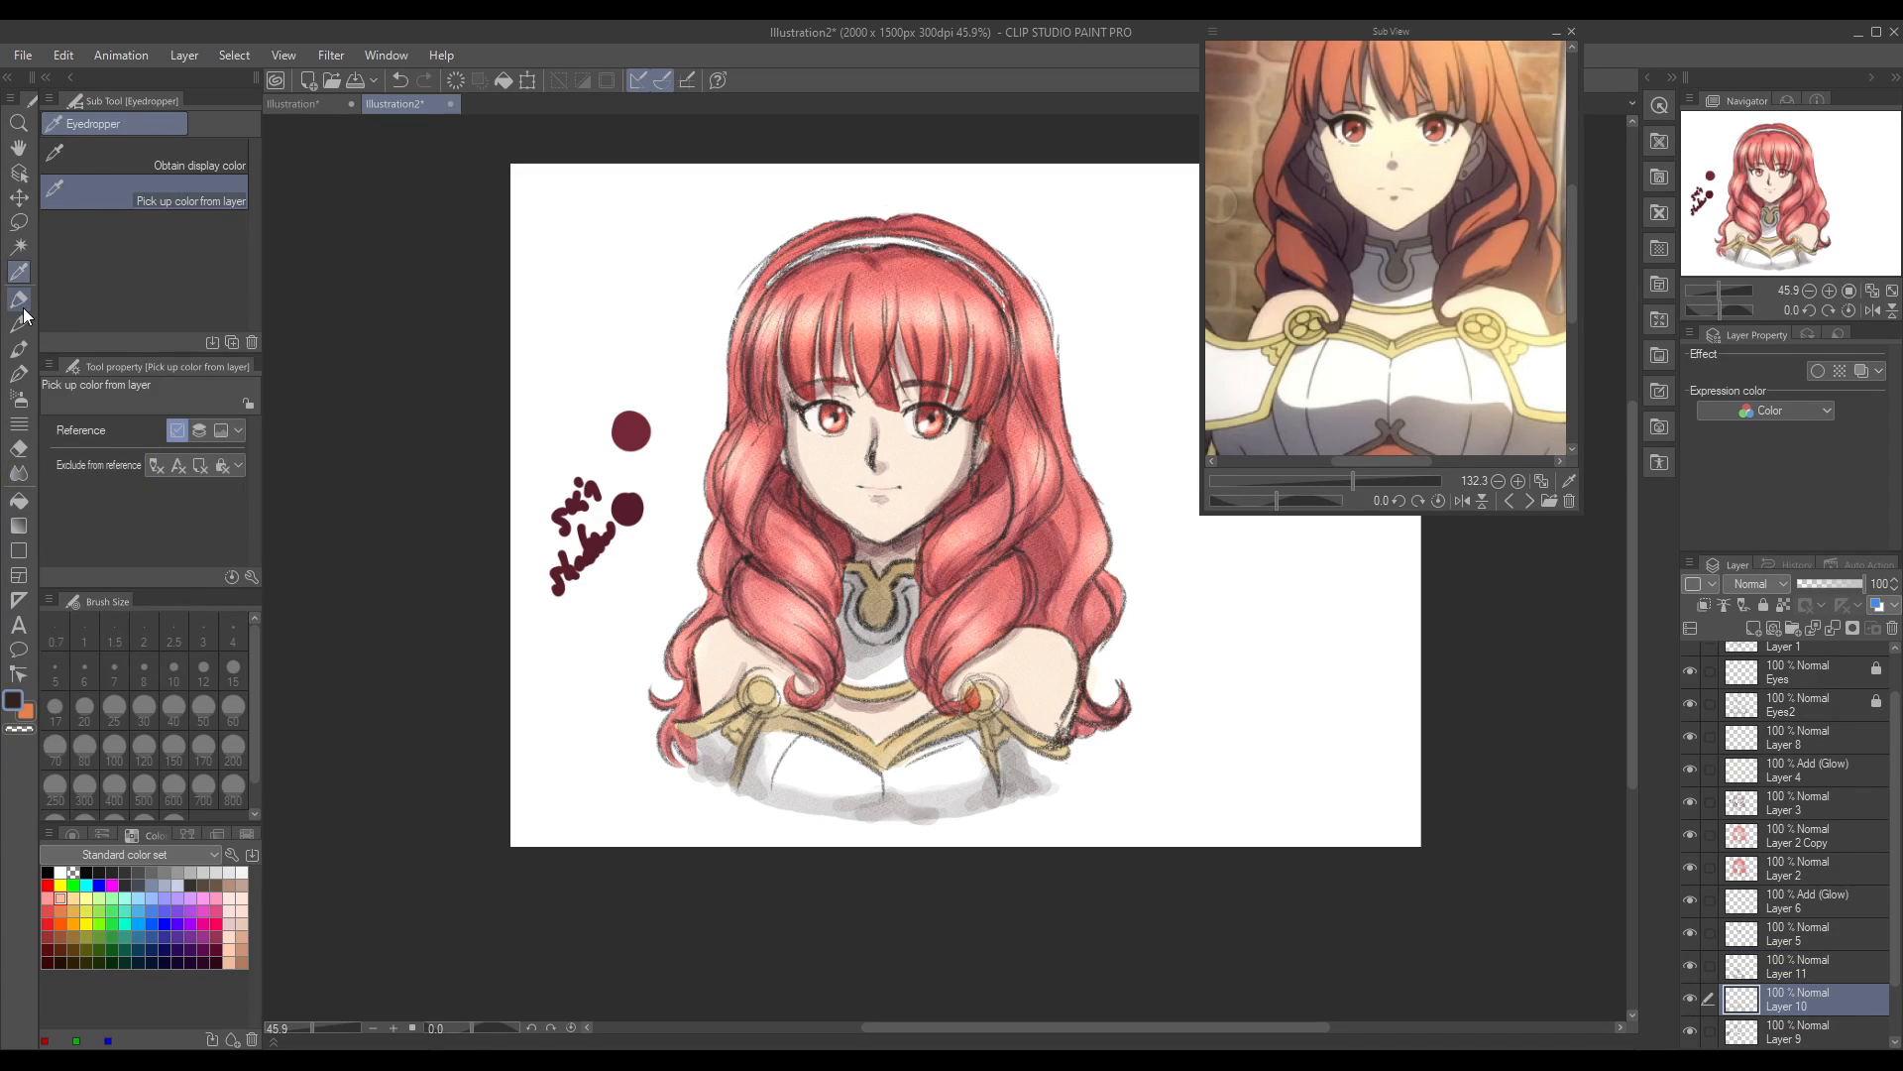
click(741, 766)
click(17, 348)
drag(1632, 615, 1636, 545)
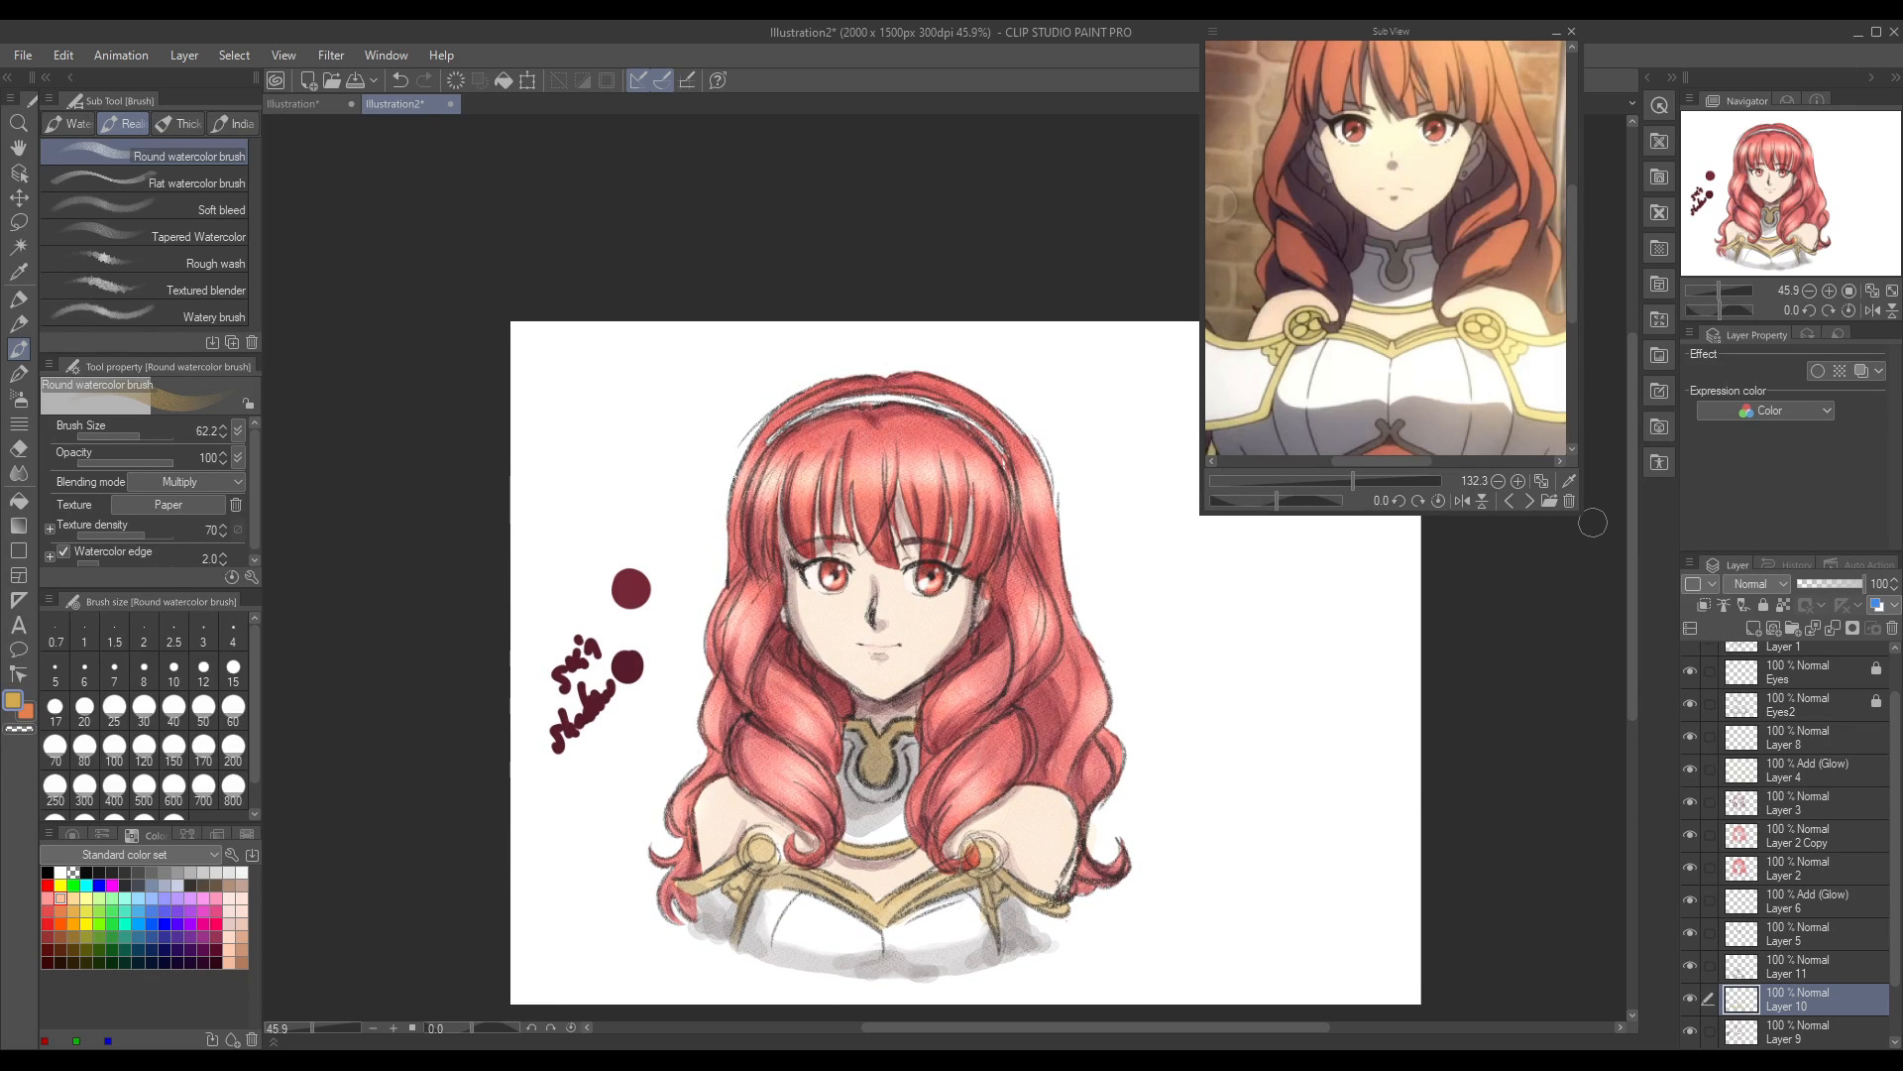
click(329, 1031)
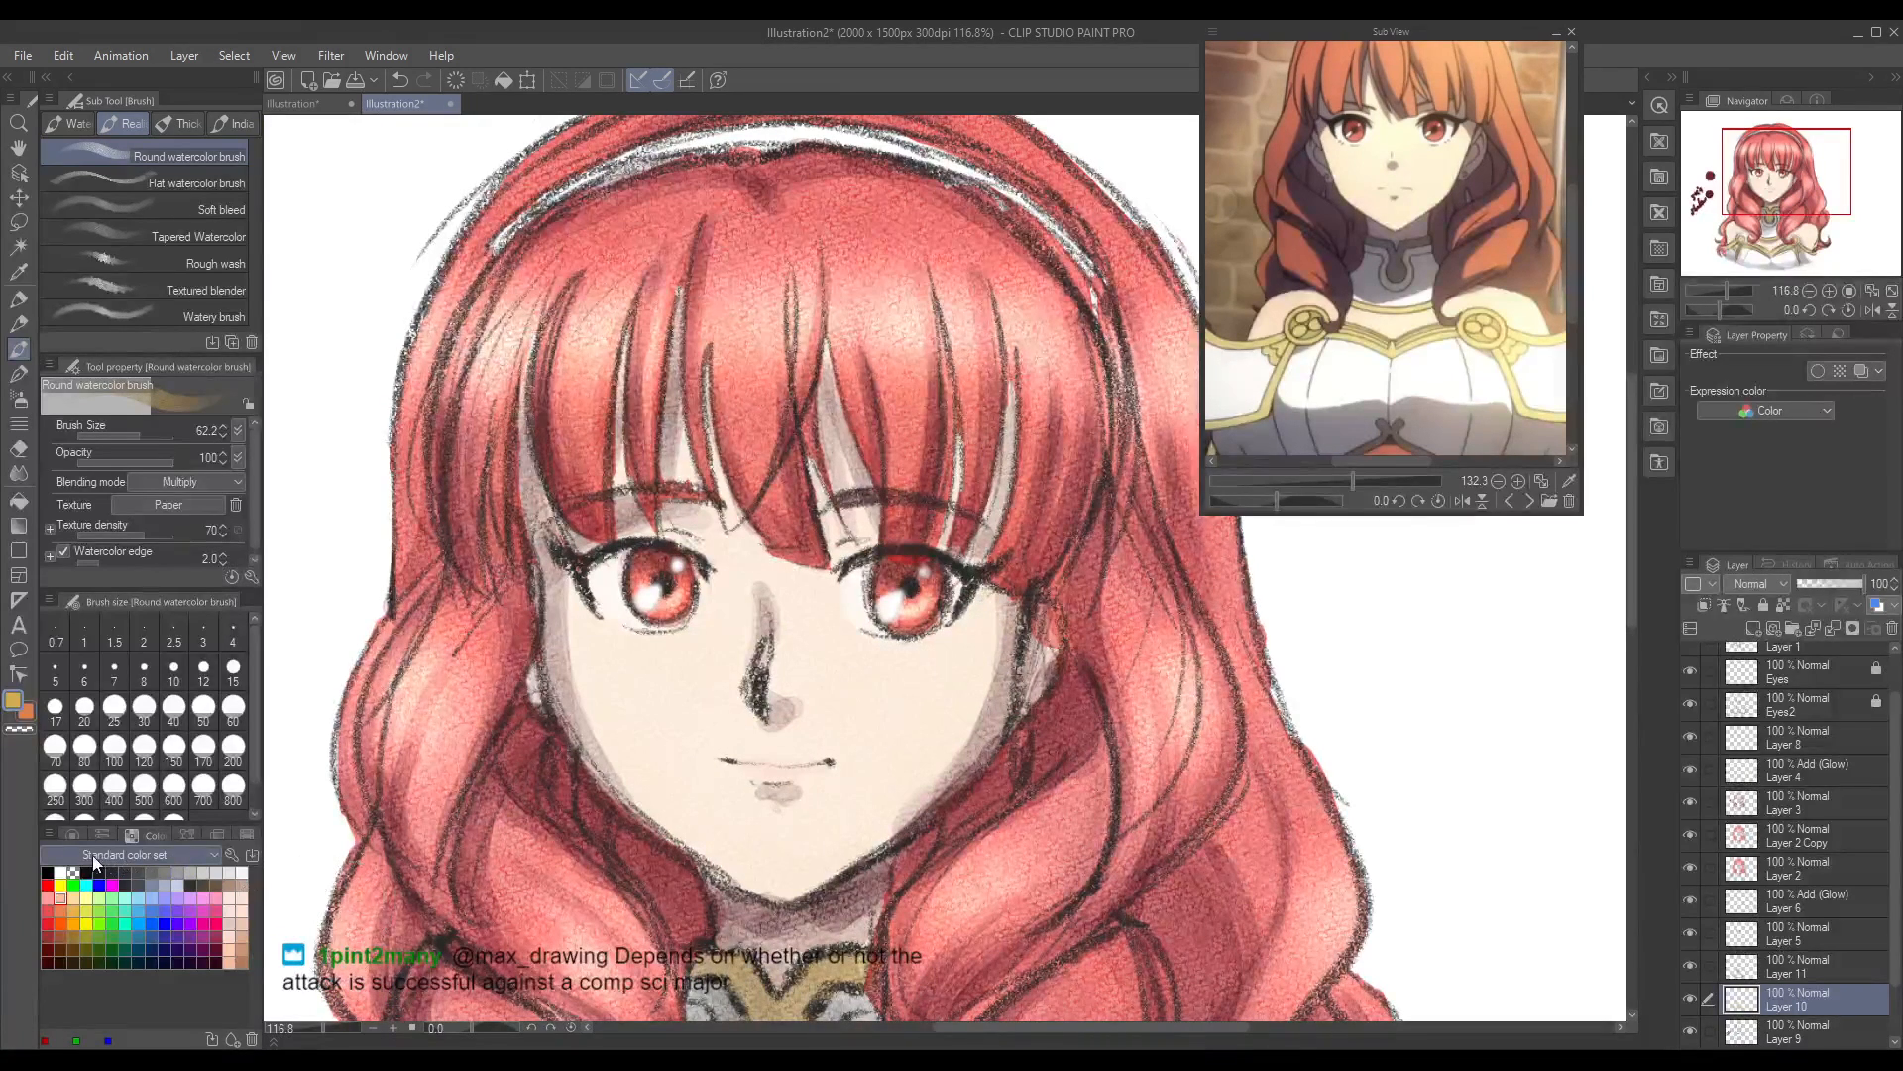
drag(133, 443, 126, 440)
mouse_move(592, 177)
mouse_down()
mouse_move(500, 244)
mouse_move(545, 201)
mouse_move(733, 129)
mouse_move(956, 161)
mouse_move(917, 132)
mouse_move(1061, 233)
mouse_move(1103, 293)
mouse_move(1061, 233)
mouse_move(967, 168)
mouse_move(836, 133)
mouse_move(960, 174)
mouse_up()
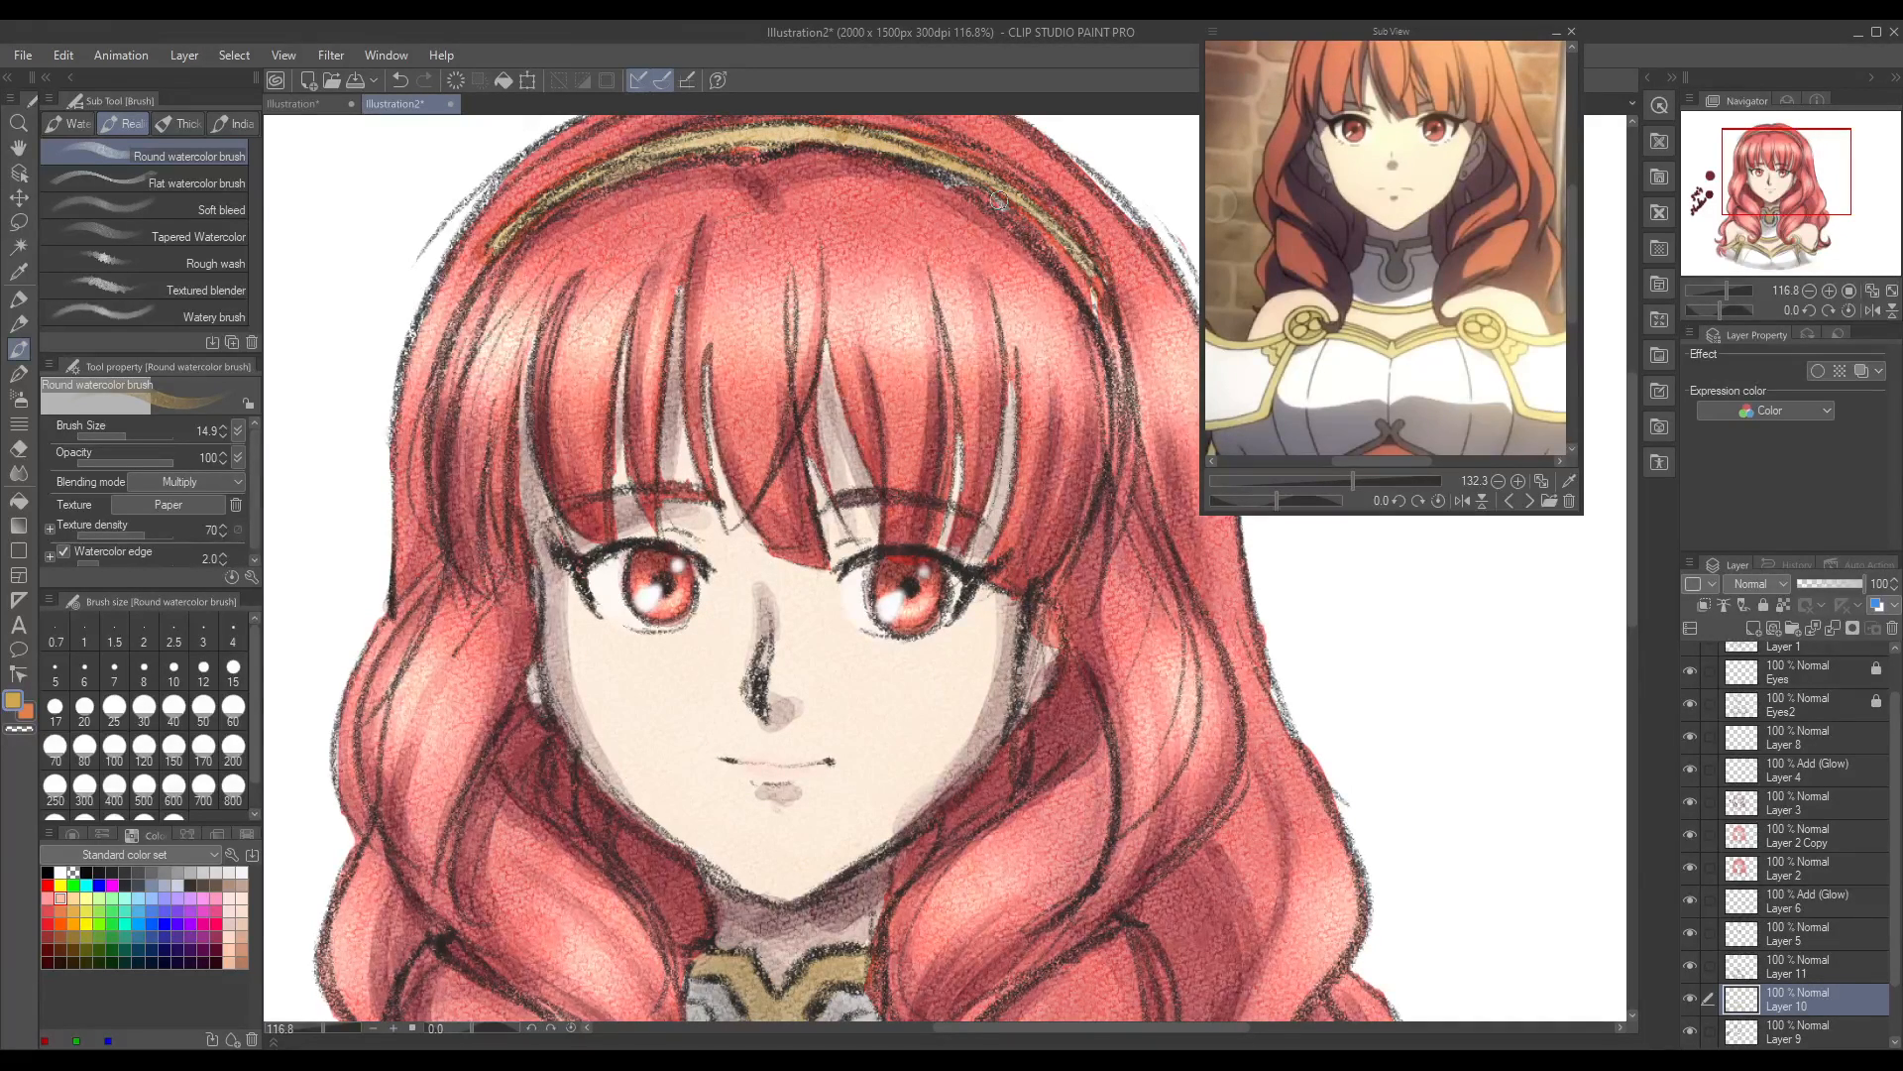
drag(815, 134, 711, 142)
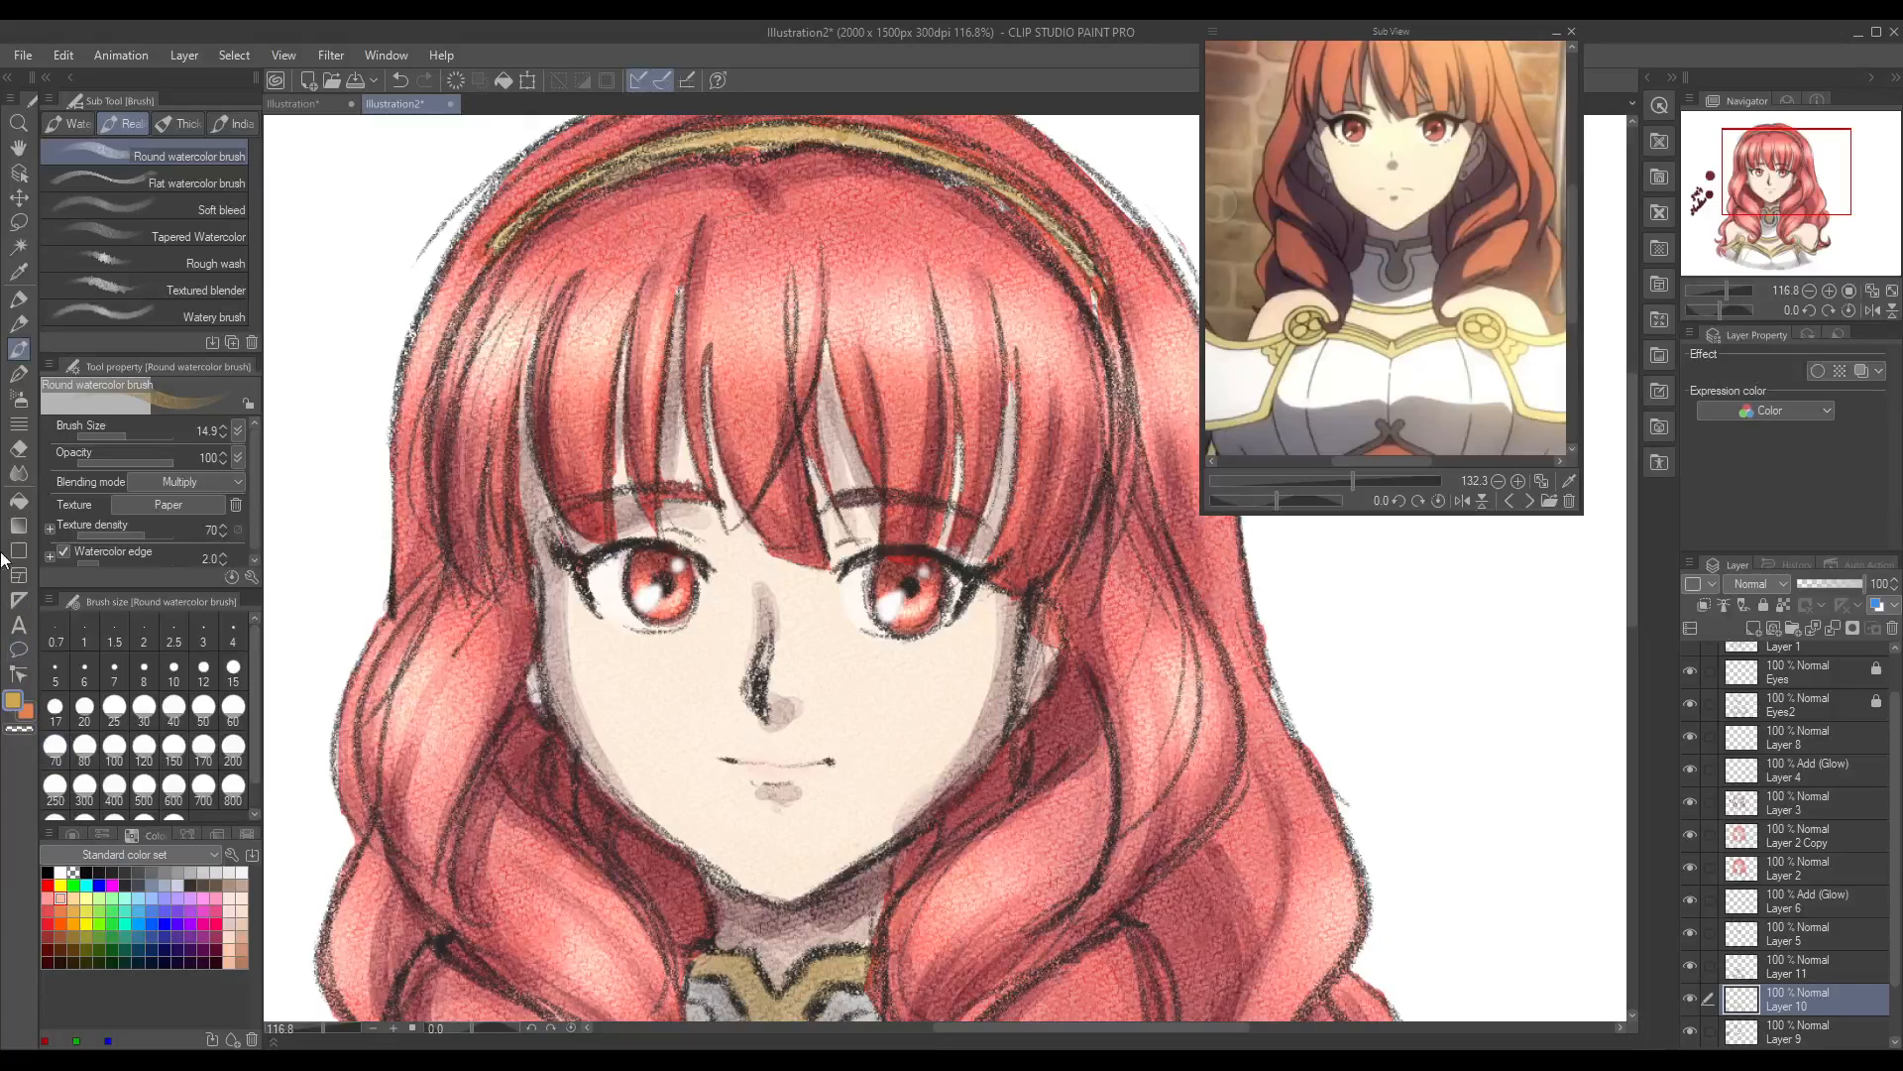
Step: Clean up the gold spilling over the headband's edges with the Hard eraser at size 30.4, undoing the unwanted strokes
click(17, 473)
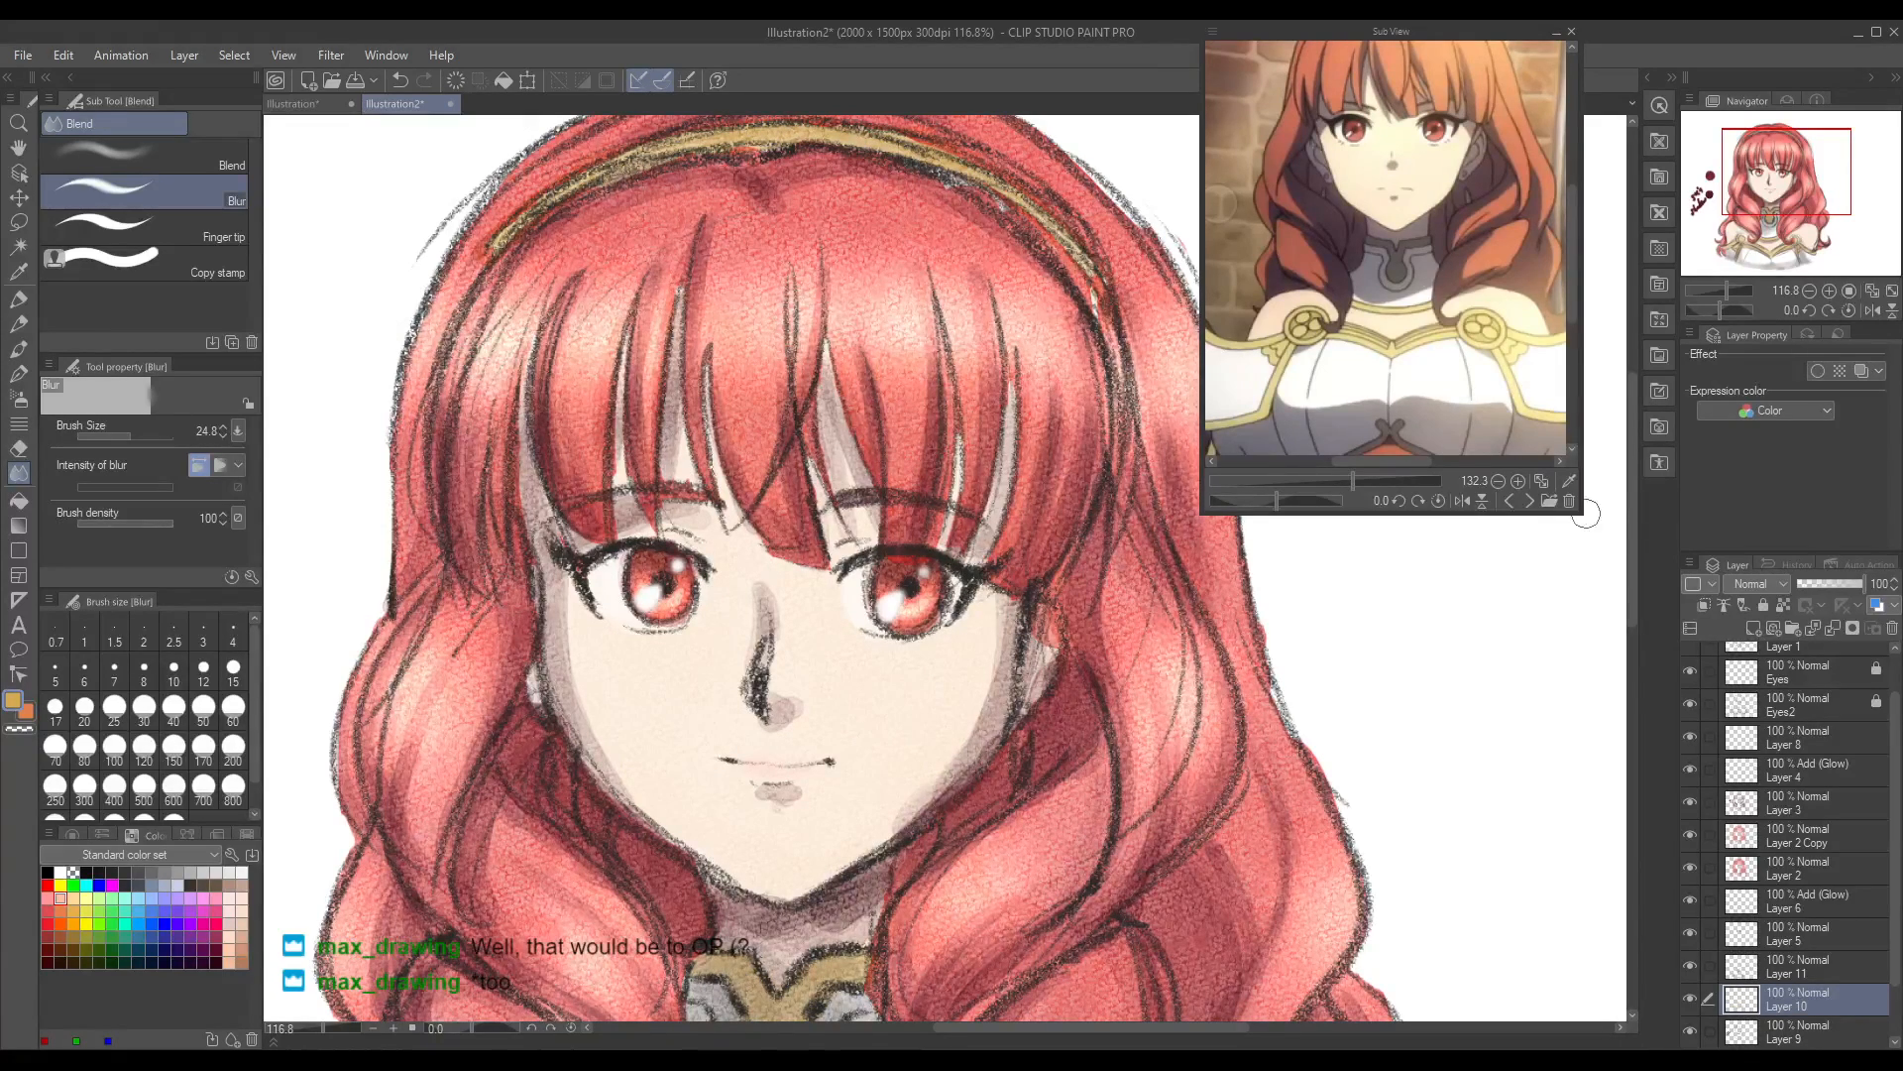
drag(1632, 555, 1646, 504)
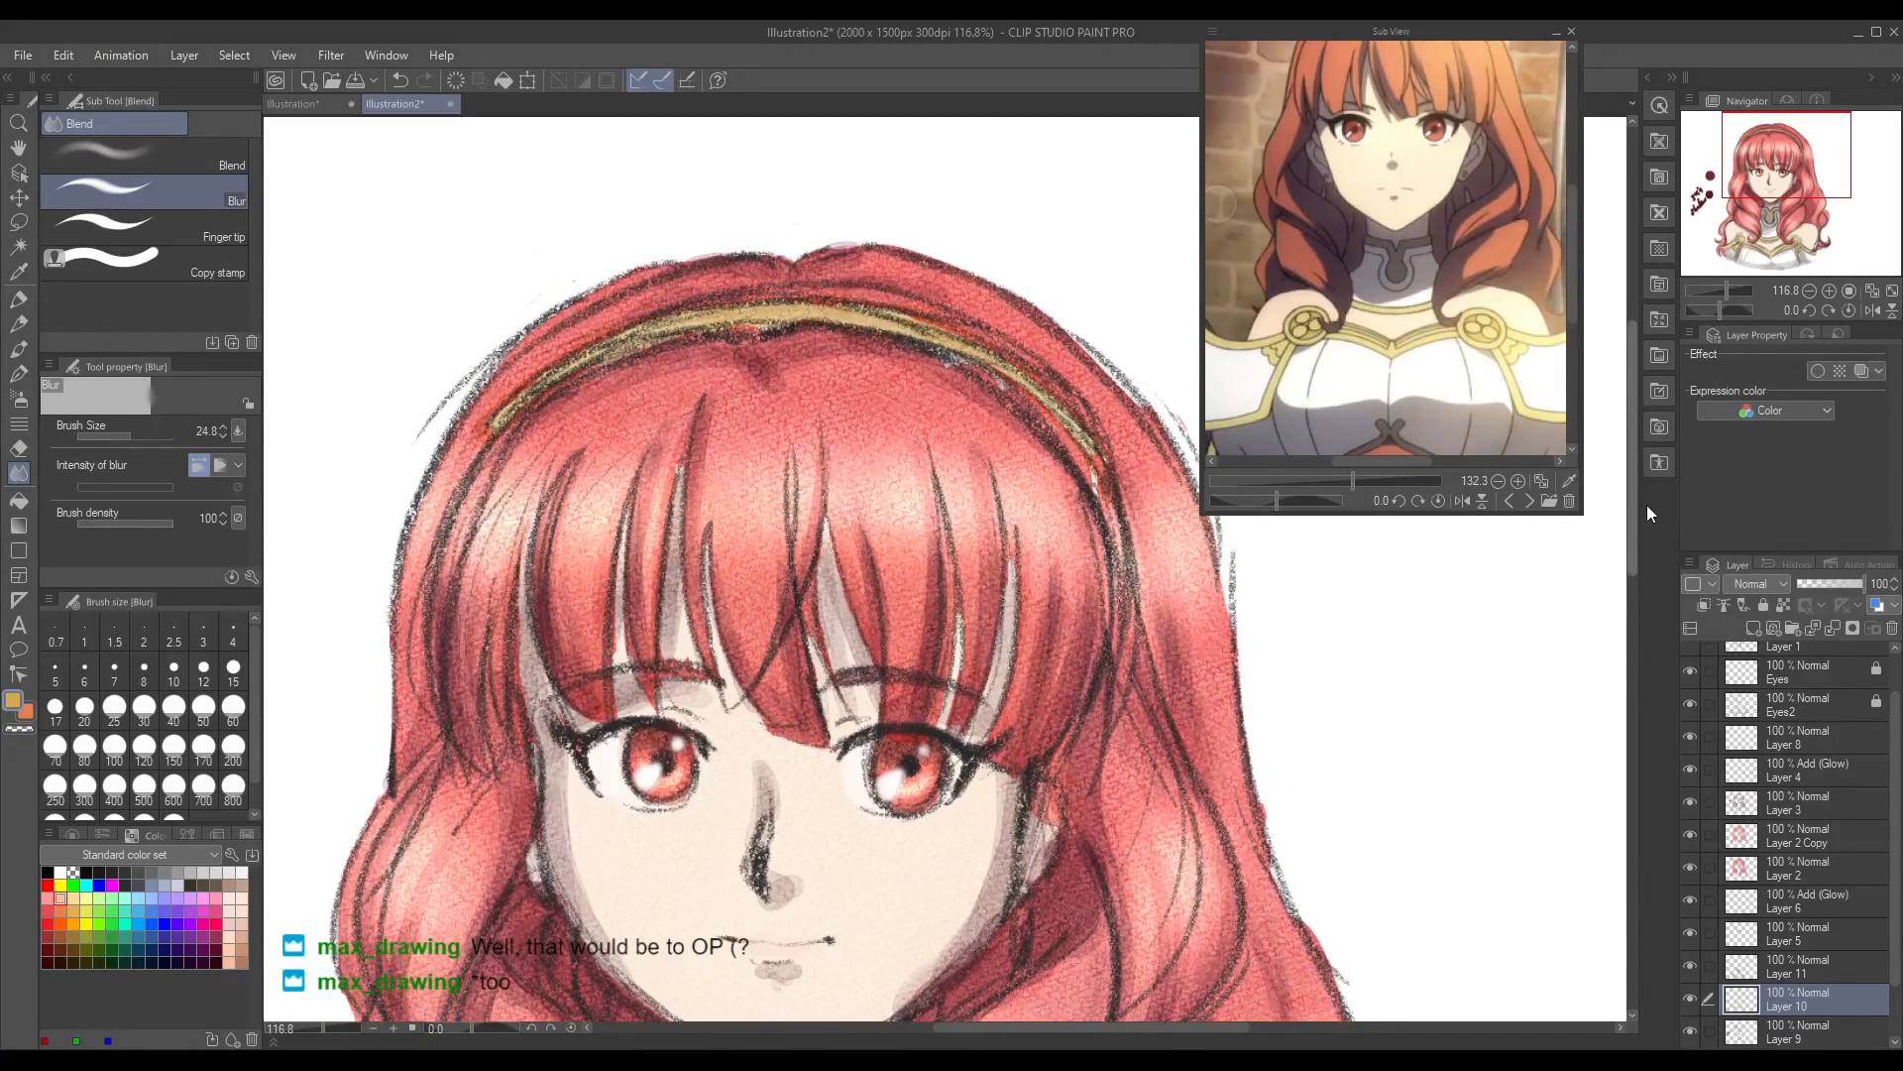
click(19, 448)
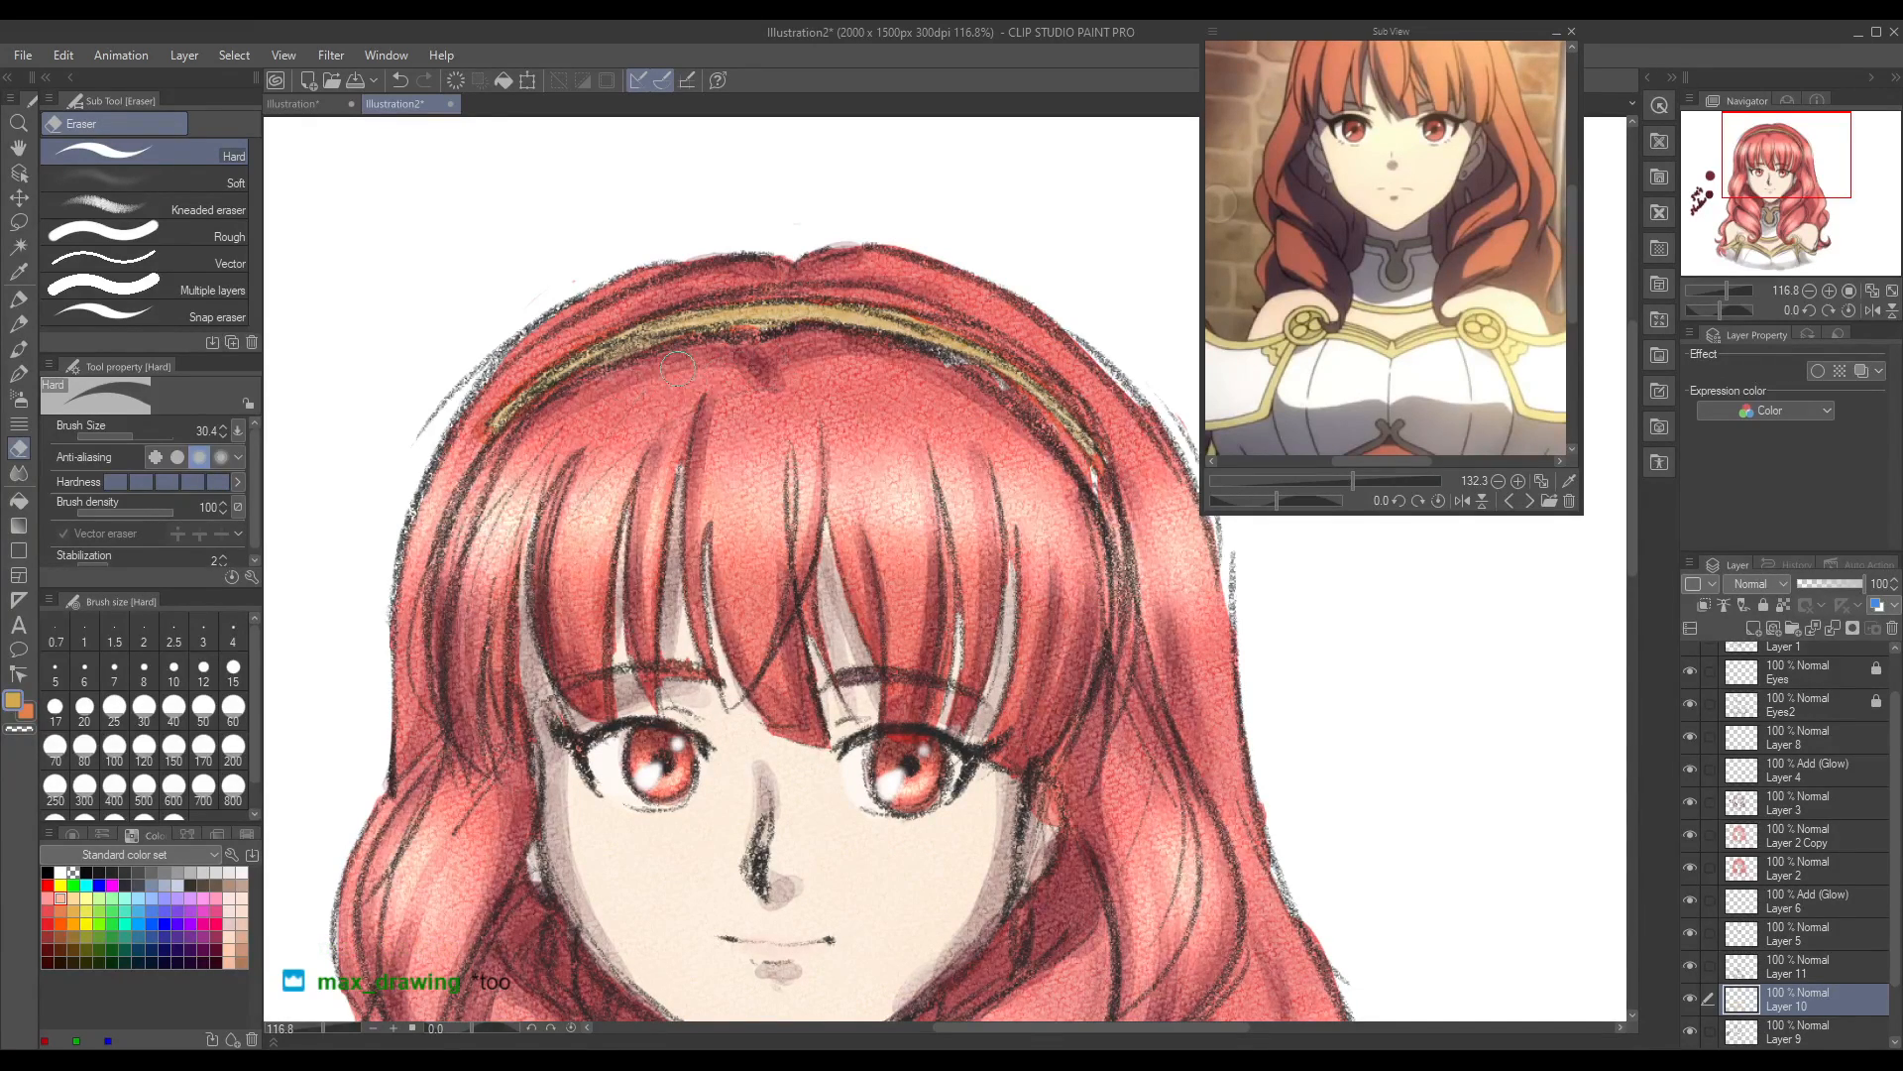
drag(481, 443, 483, 411)
key(ctrl+z)
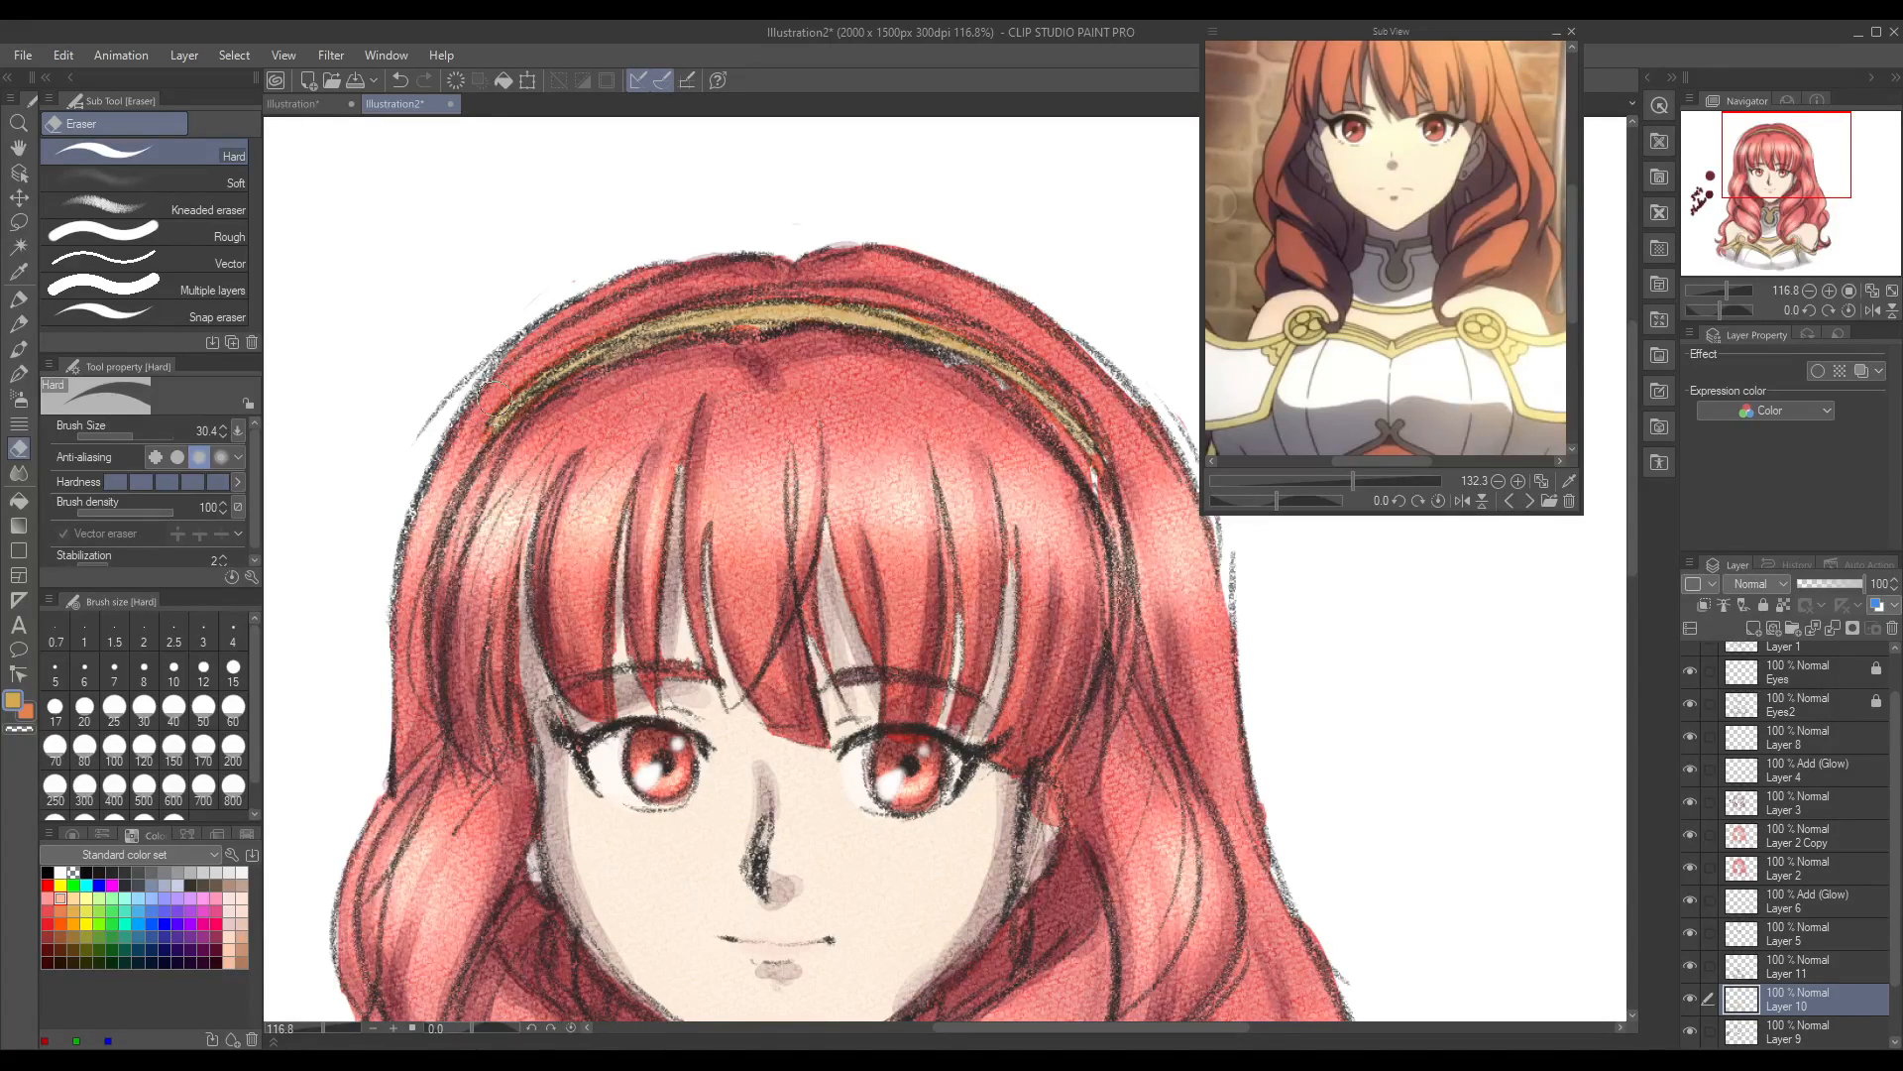
drag(766, 337, 745, 340)
drag(520, 417, 475, 451)
key(ctrl+z)
drag(556, 404, 525, 426)
Step: Check the visibility of the hair layers and add a new layer directly above Layer 2 Copy
drag(1632, 462, 1631, 592)
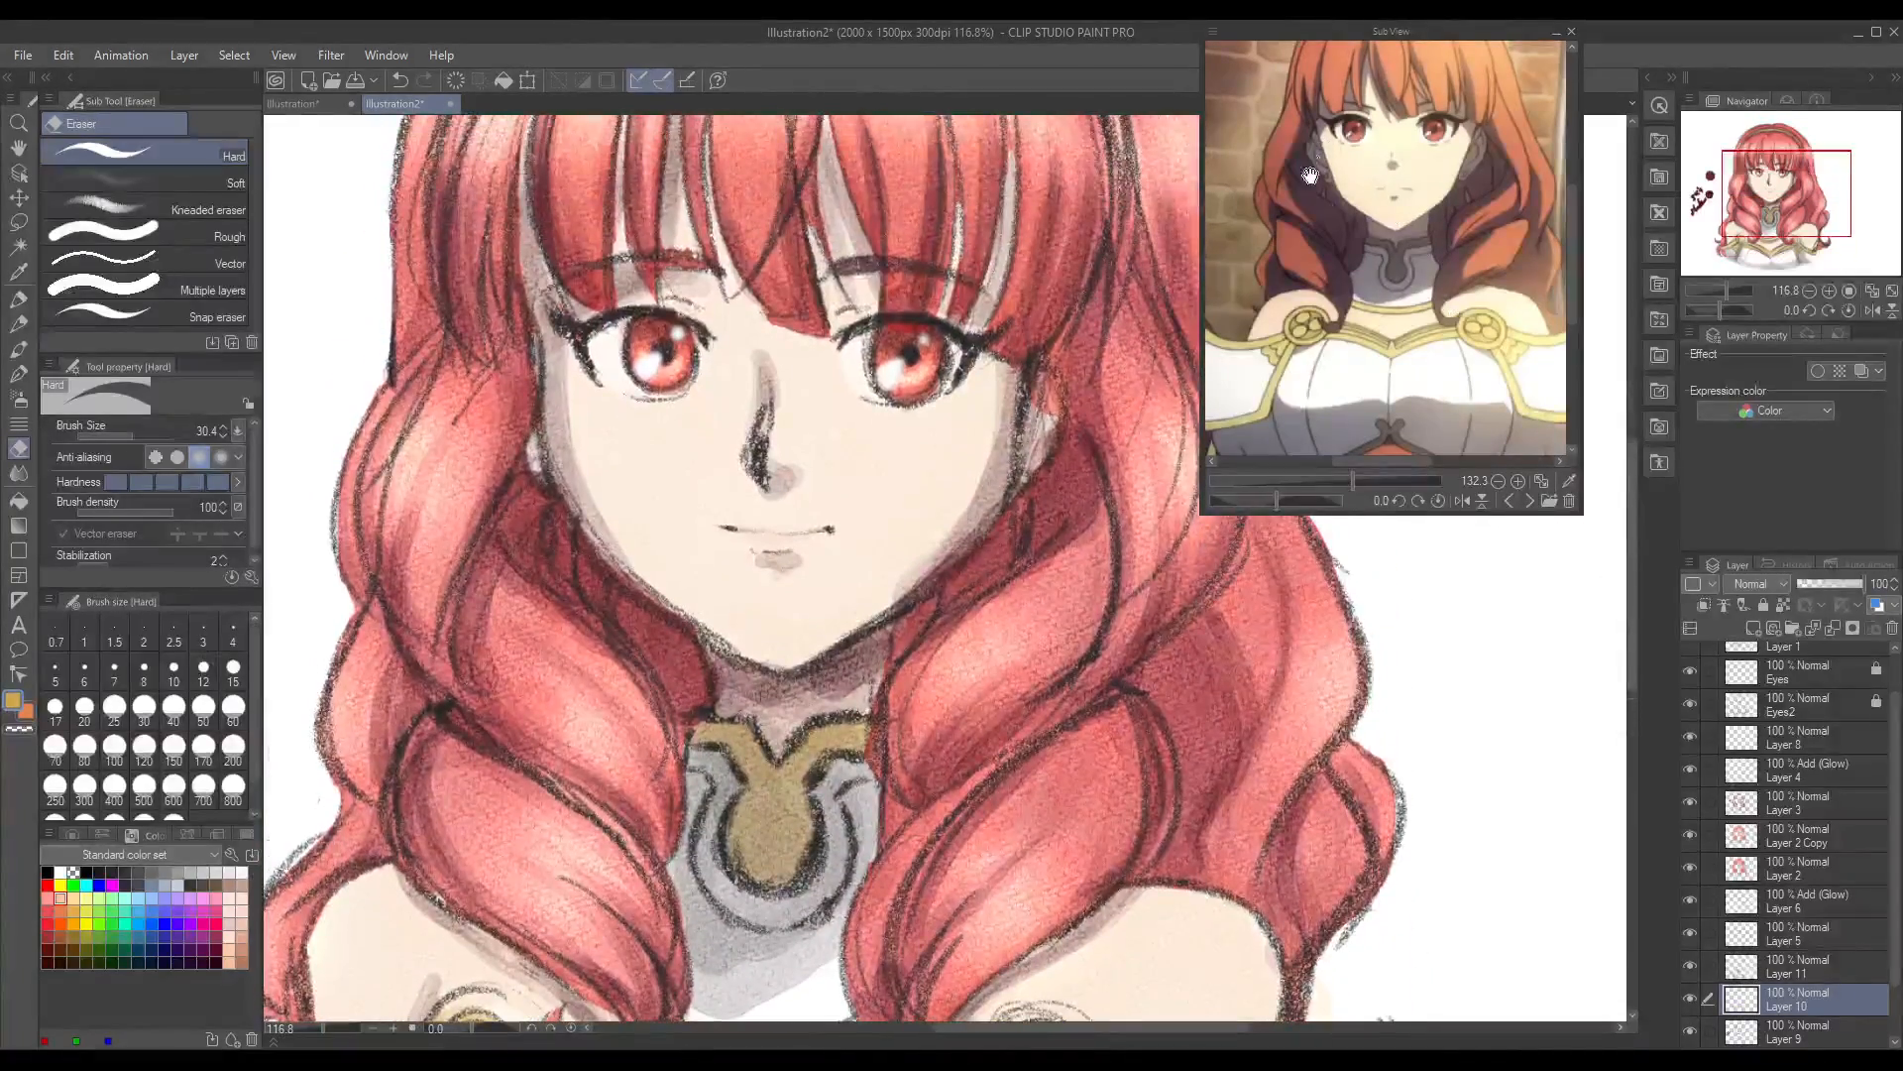
drag(325, 1030, 304, 1015)
click(1691, 835)
click(1691, 835)
click(1692, 836)
click(1688, 801)
click(1687, 801)
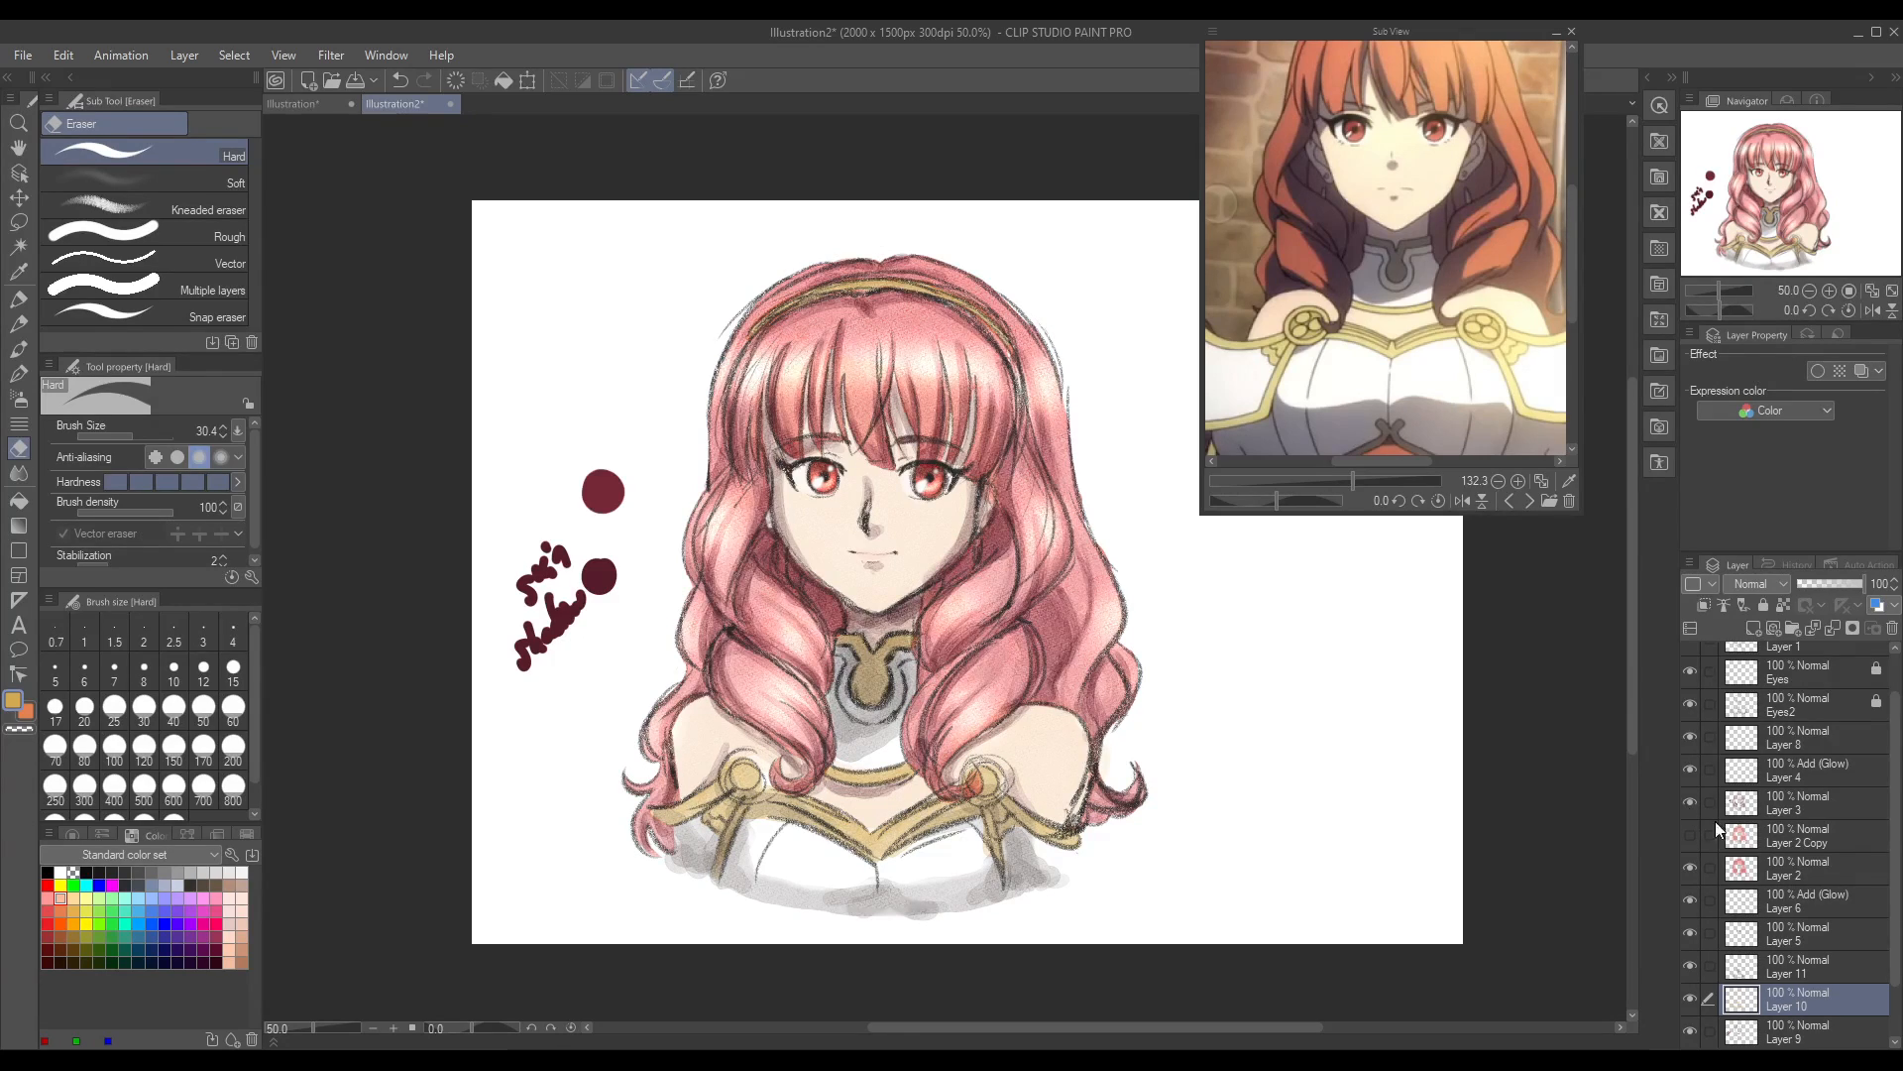
click(1691, 835)
click(1777, 842)
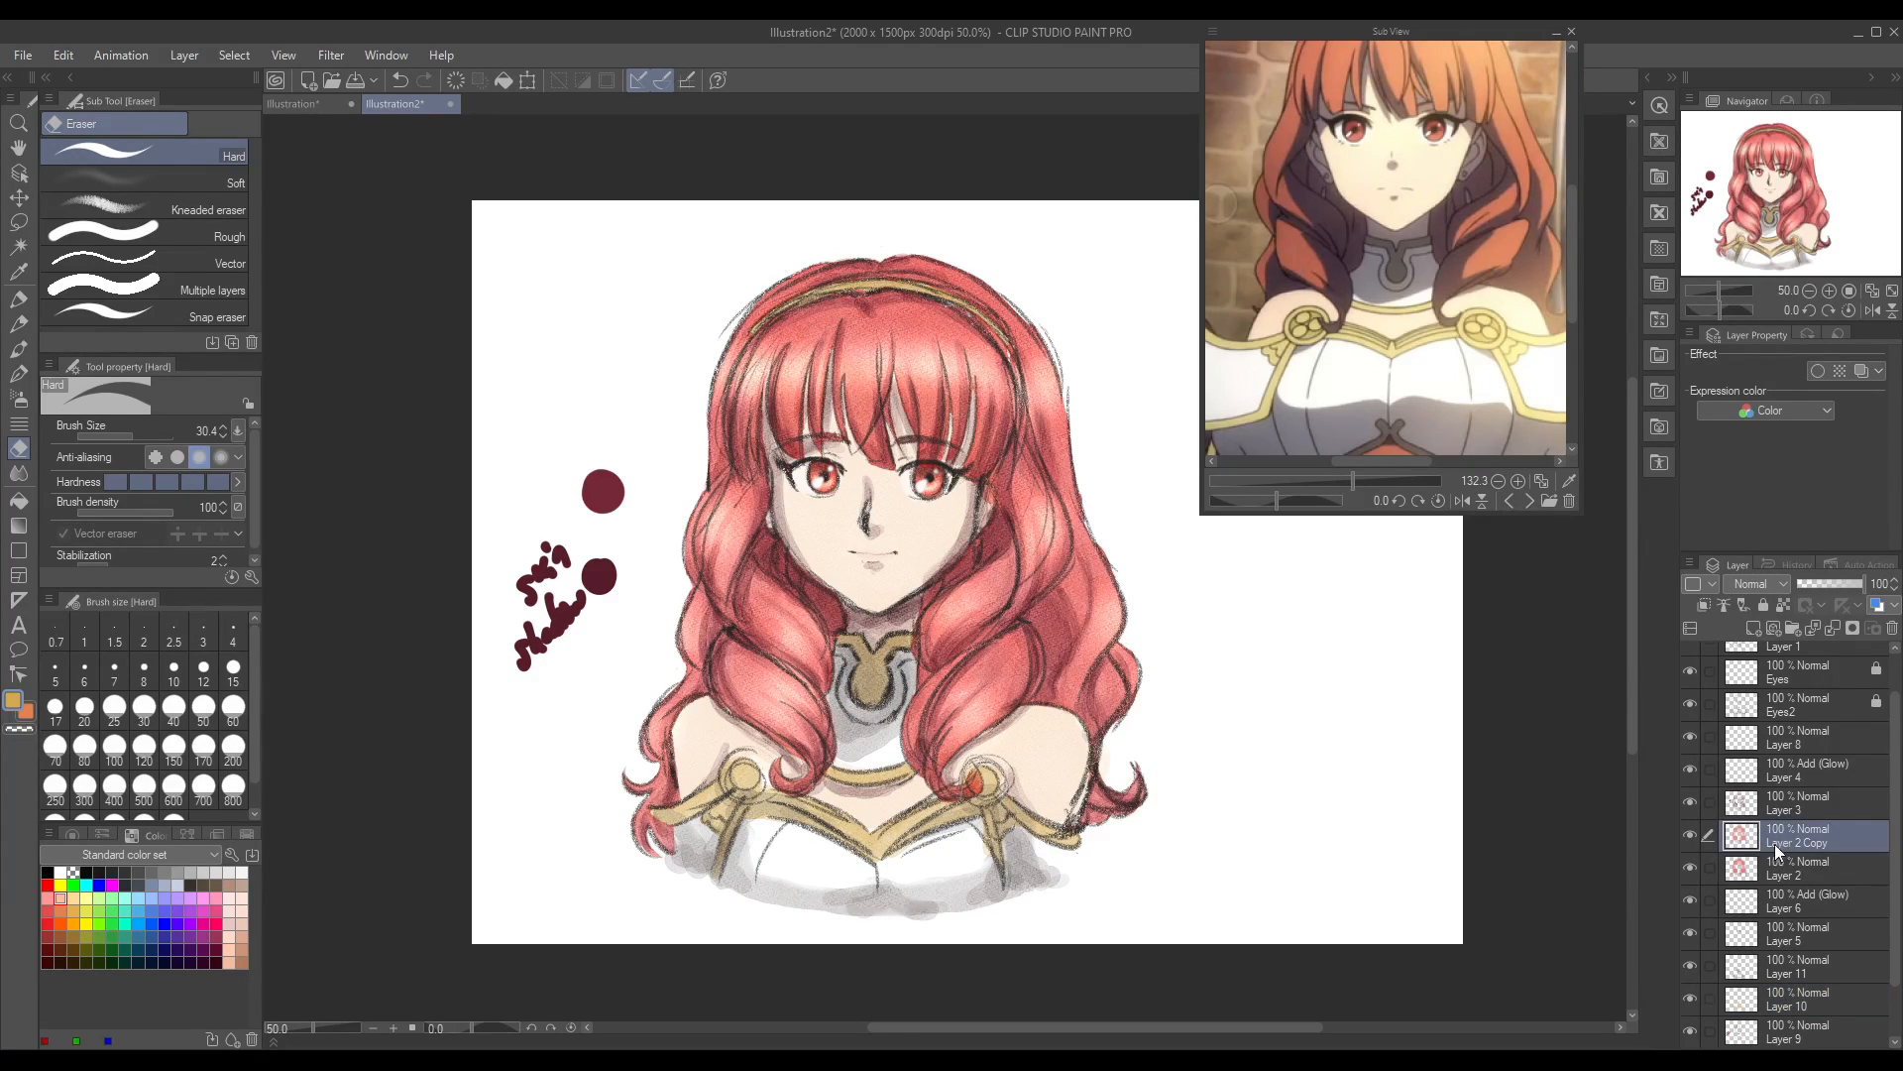
click(1771, 631)
Step: Sample the upper dark red swatch from Layer 3 and shade the inner curls and bangs on Layer 12 with a size 27.5 Round watercolor brush
key(i)
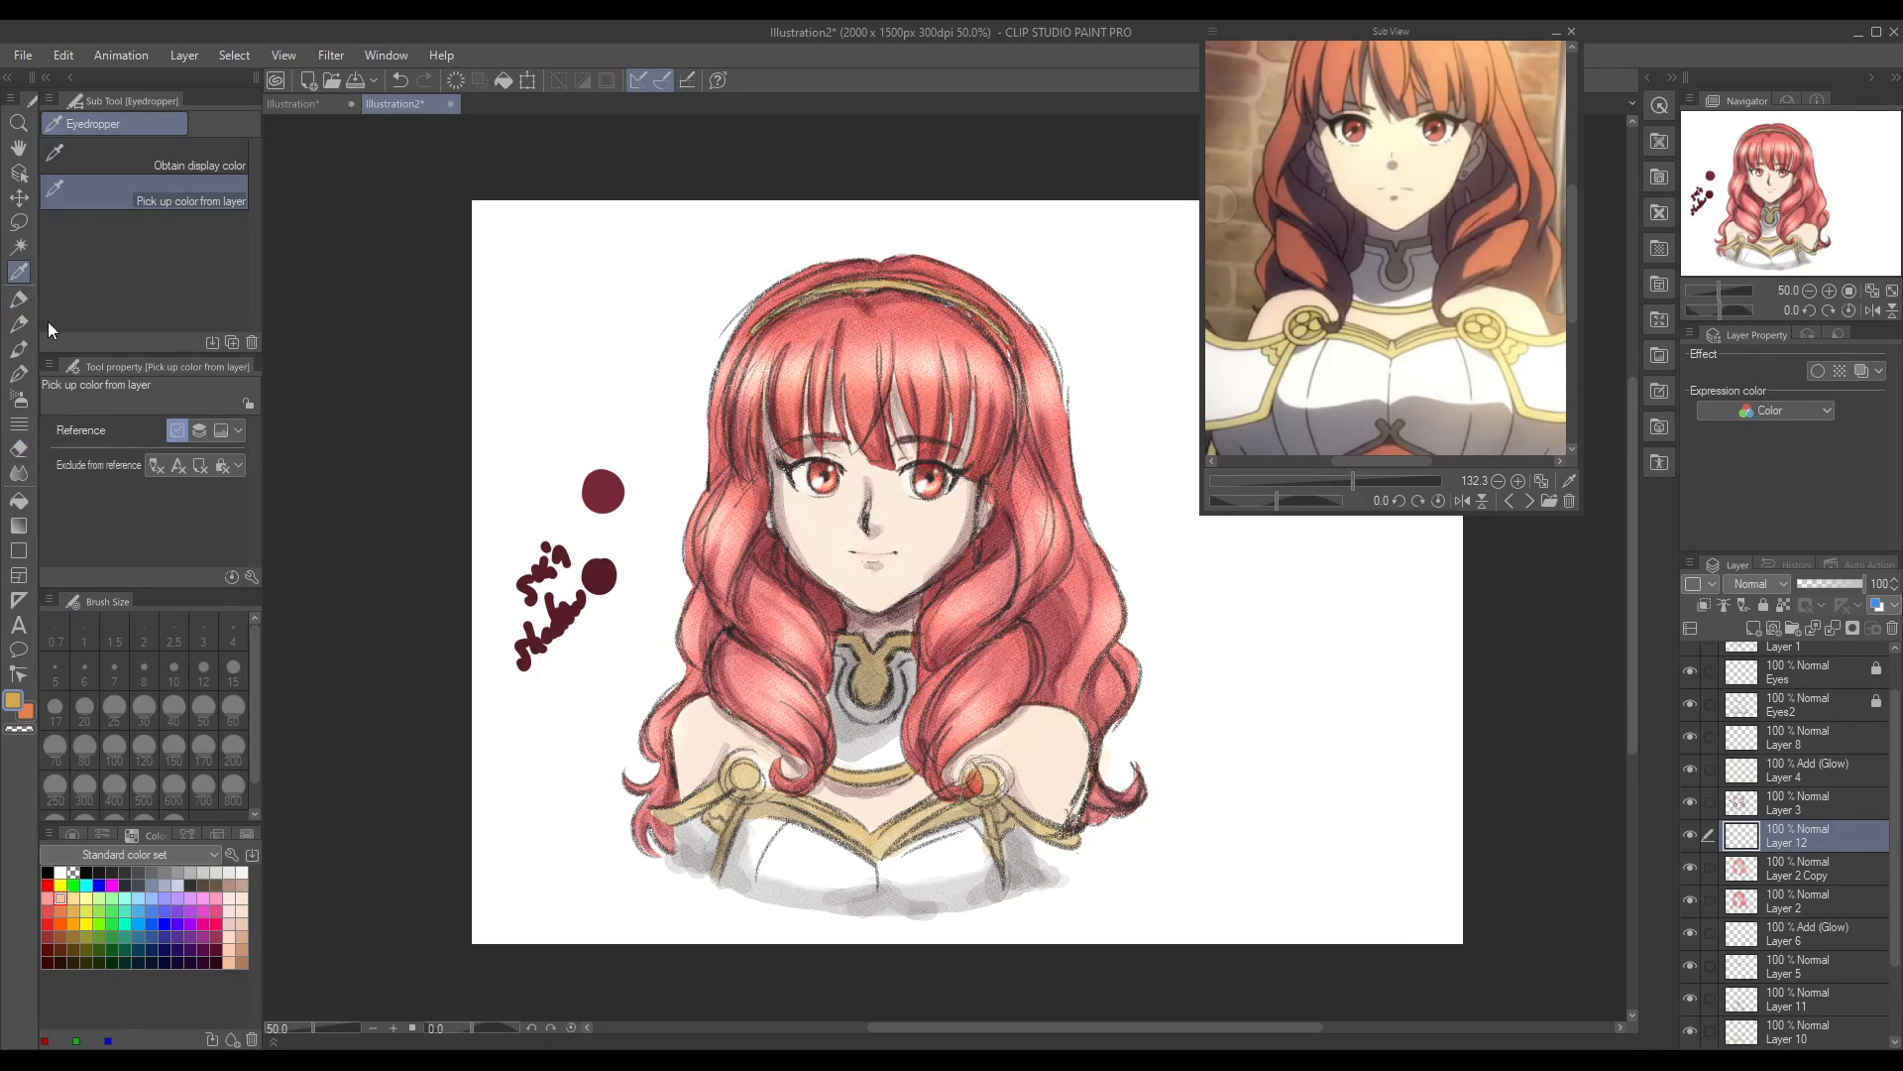
click(606, 490)
click(1796, 803)
click(611, 473)
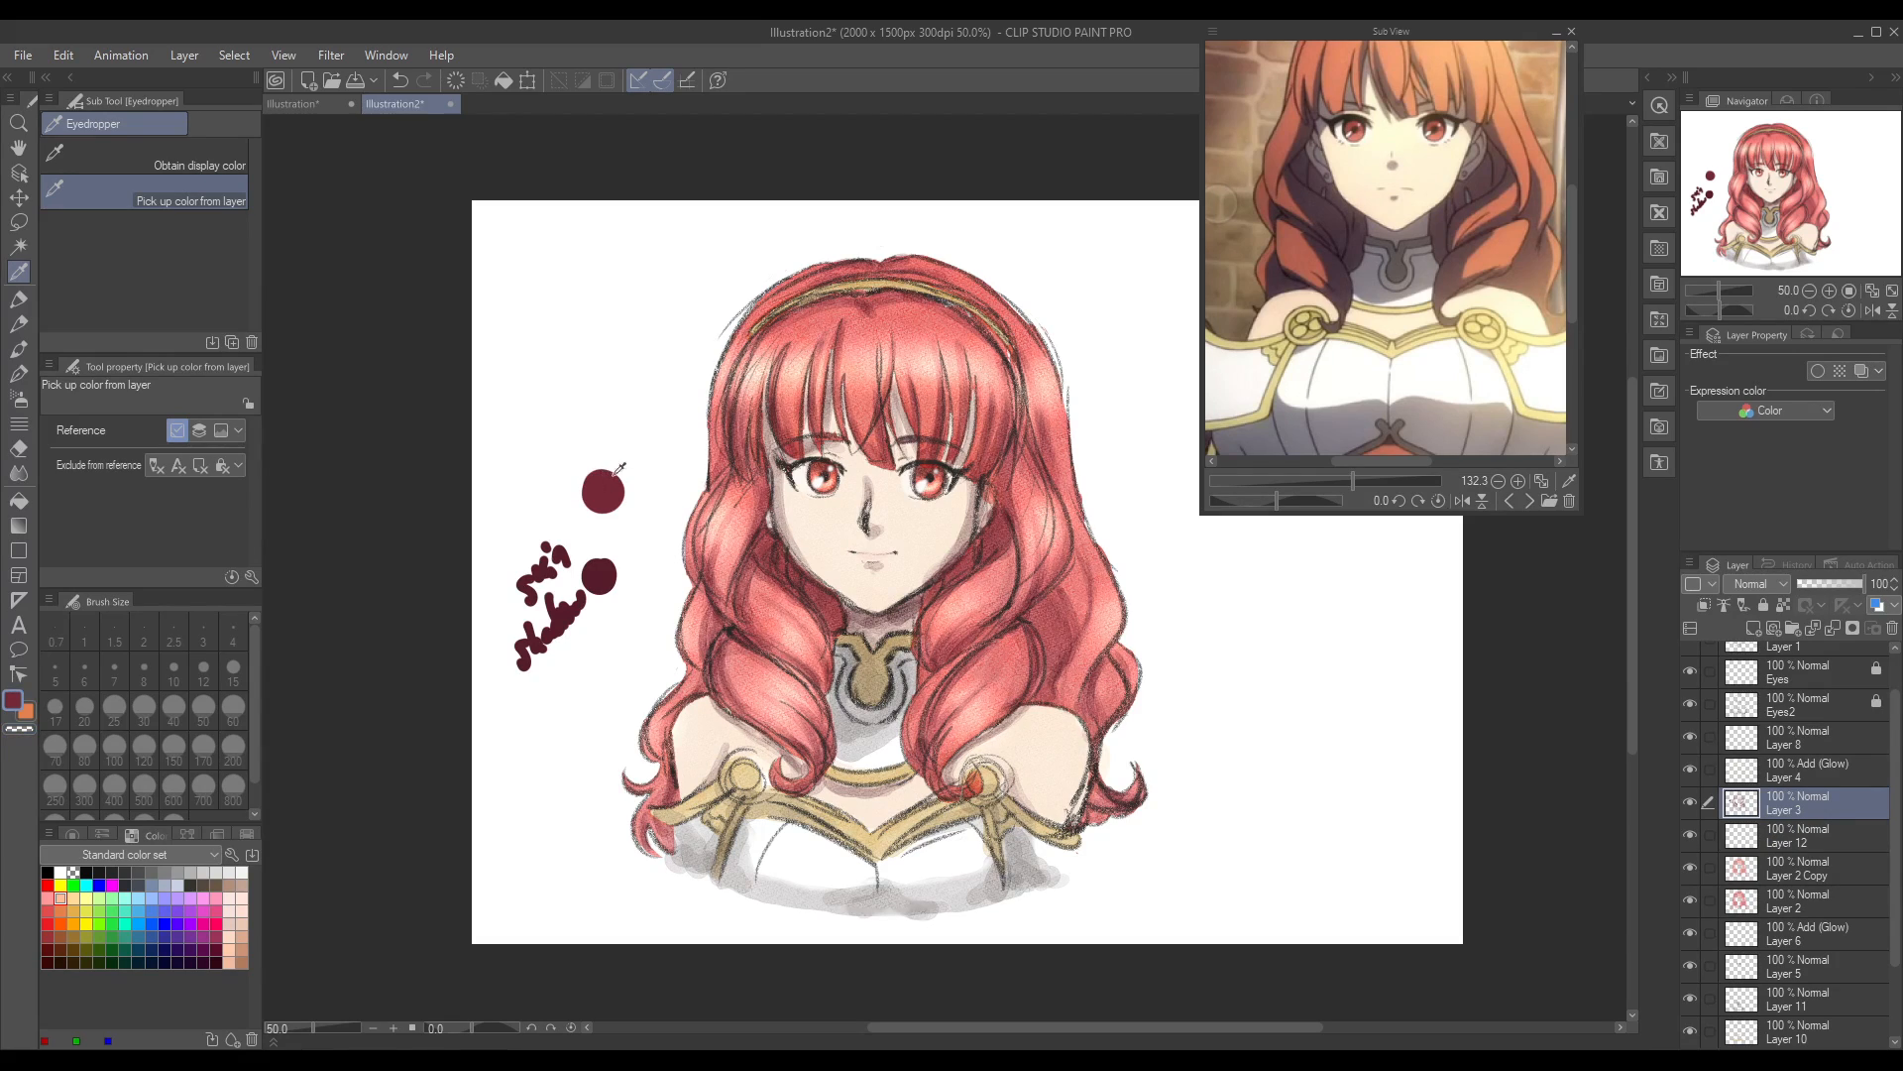
click(1790, 829)
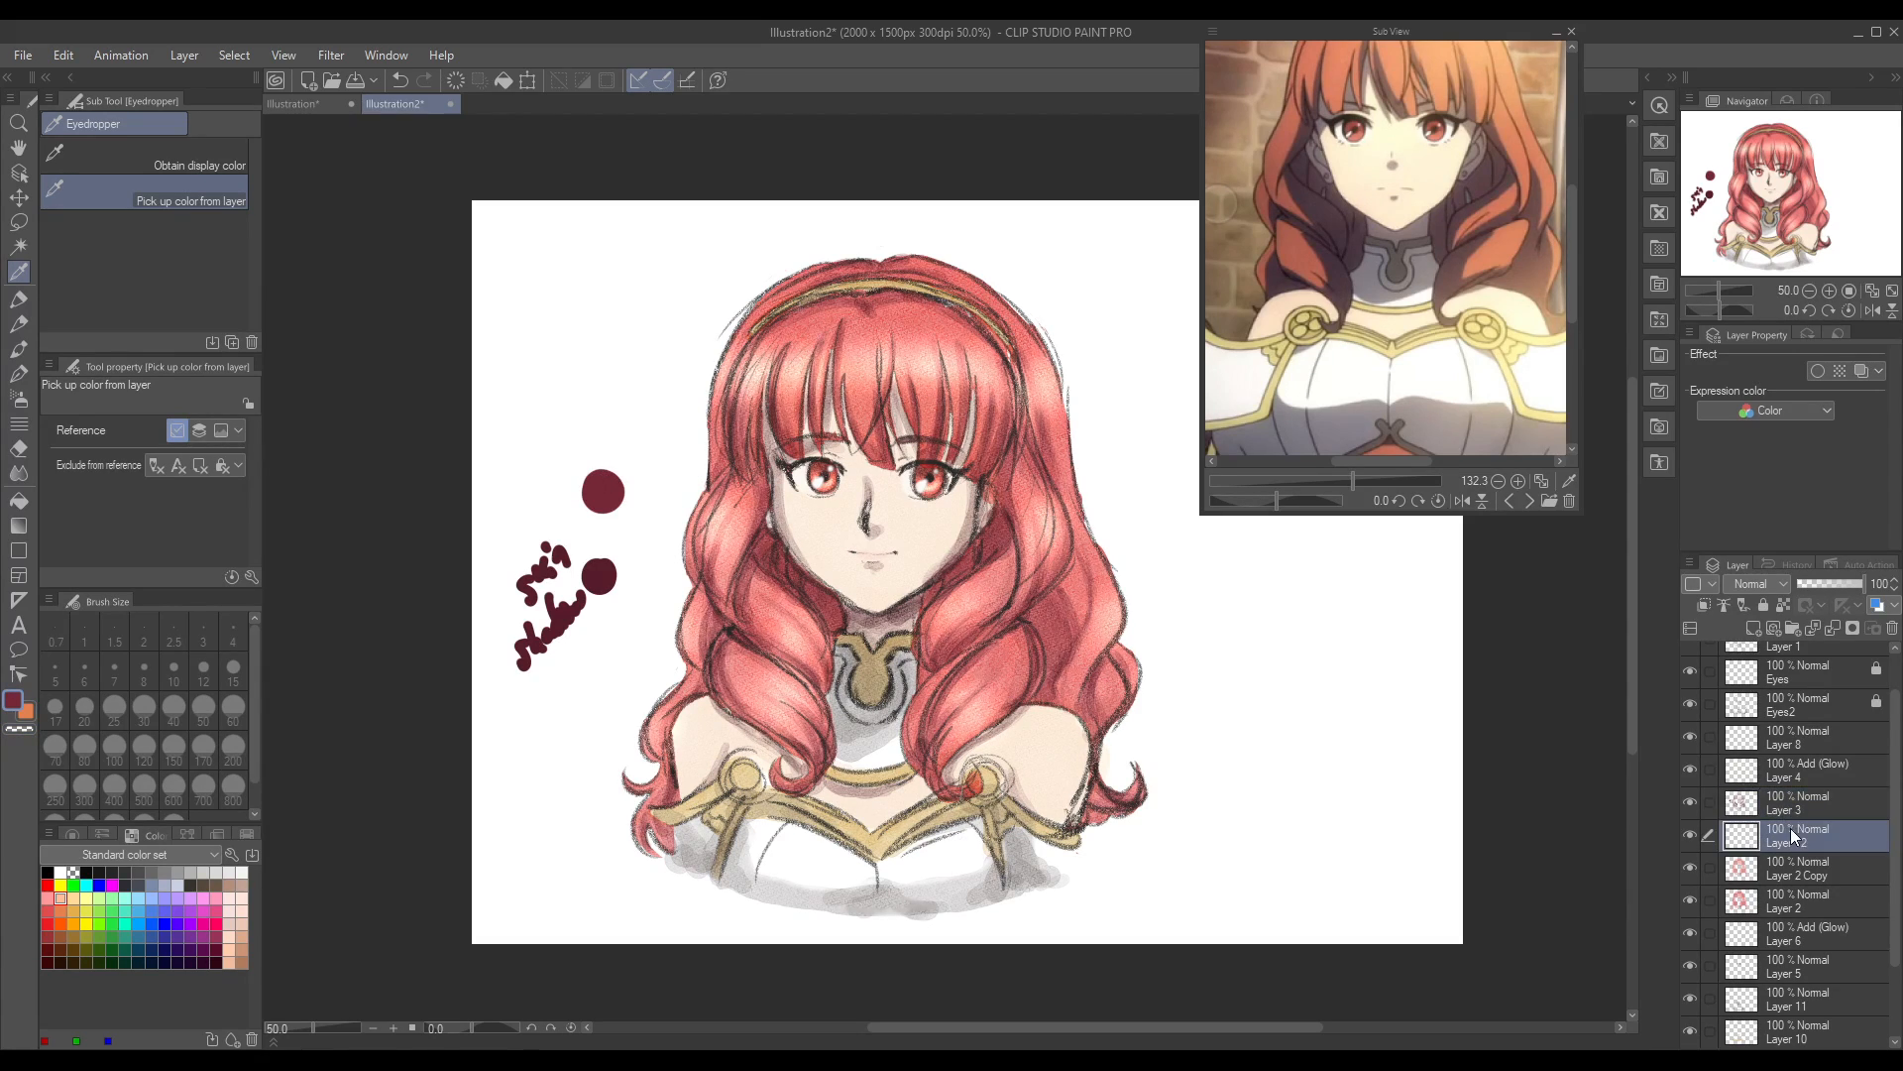
click(18, 349)
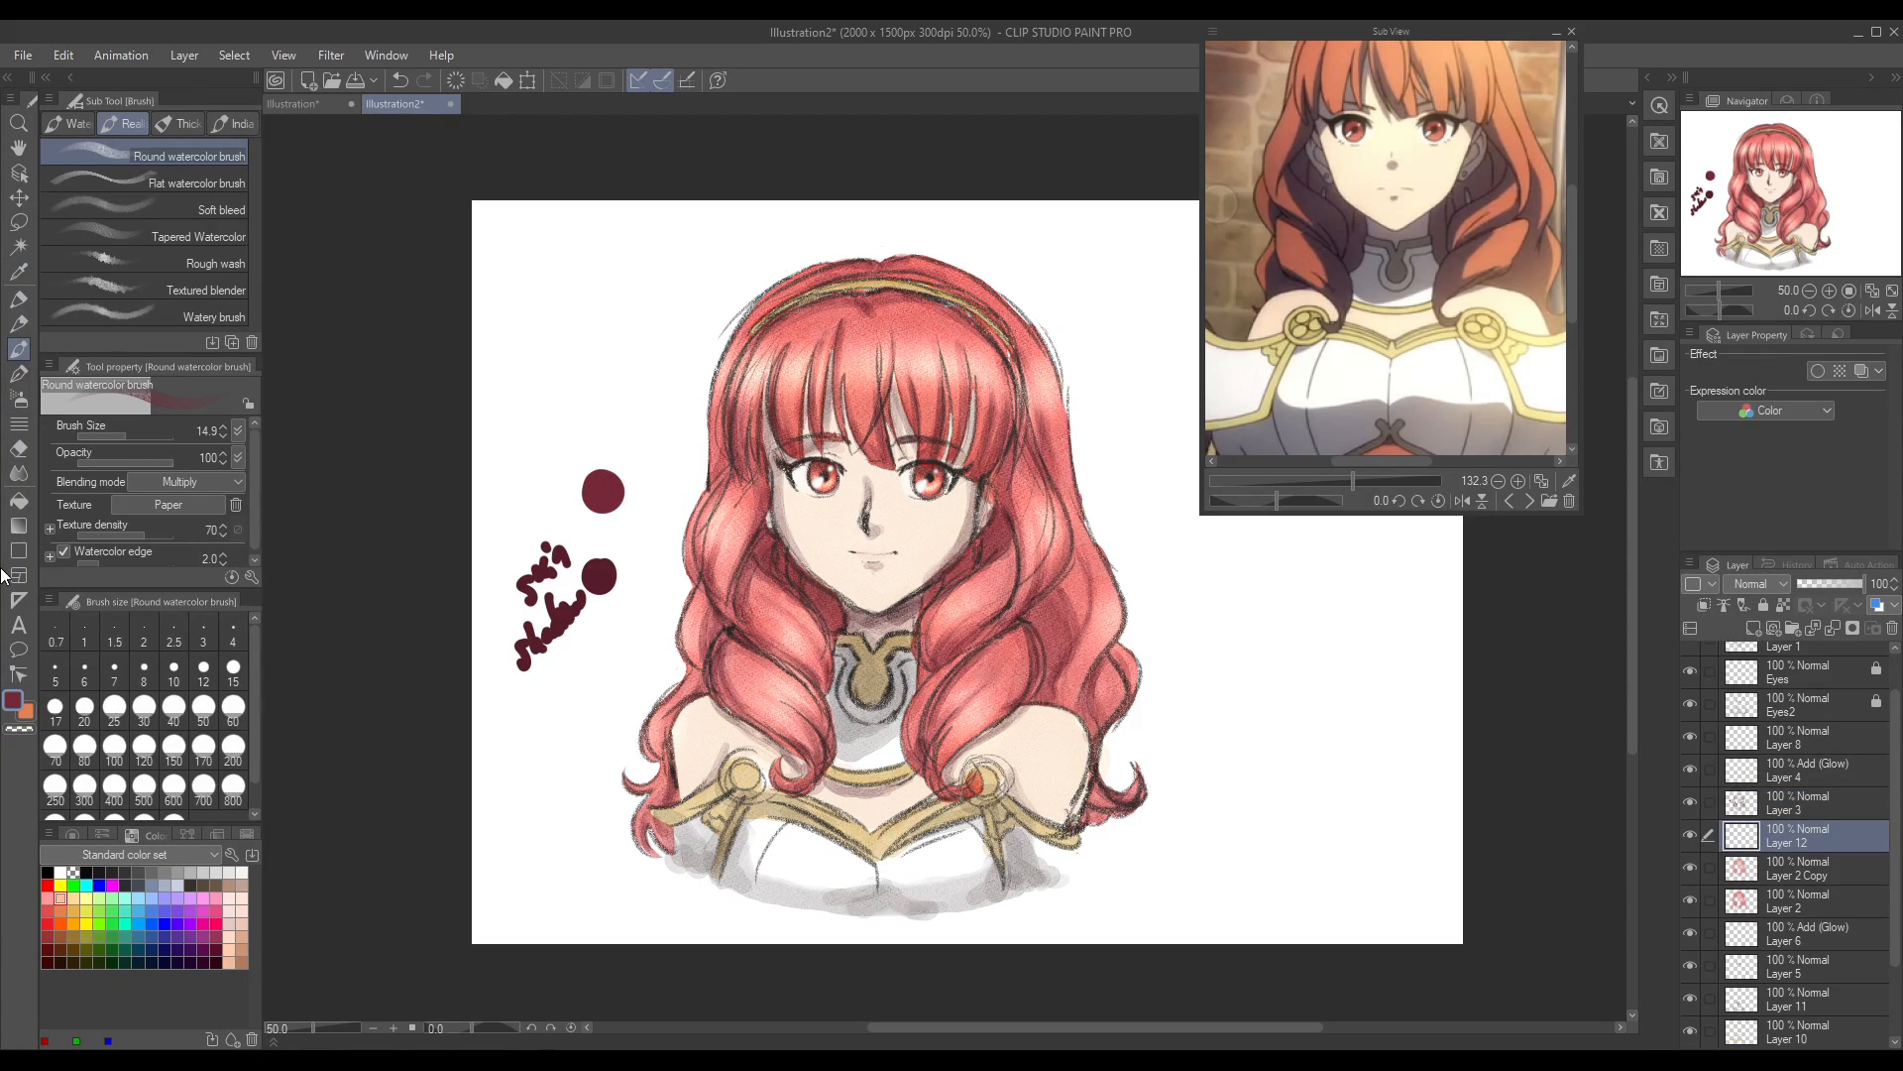
click(130, 435)
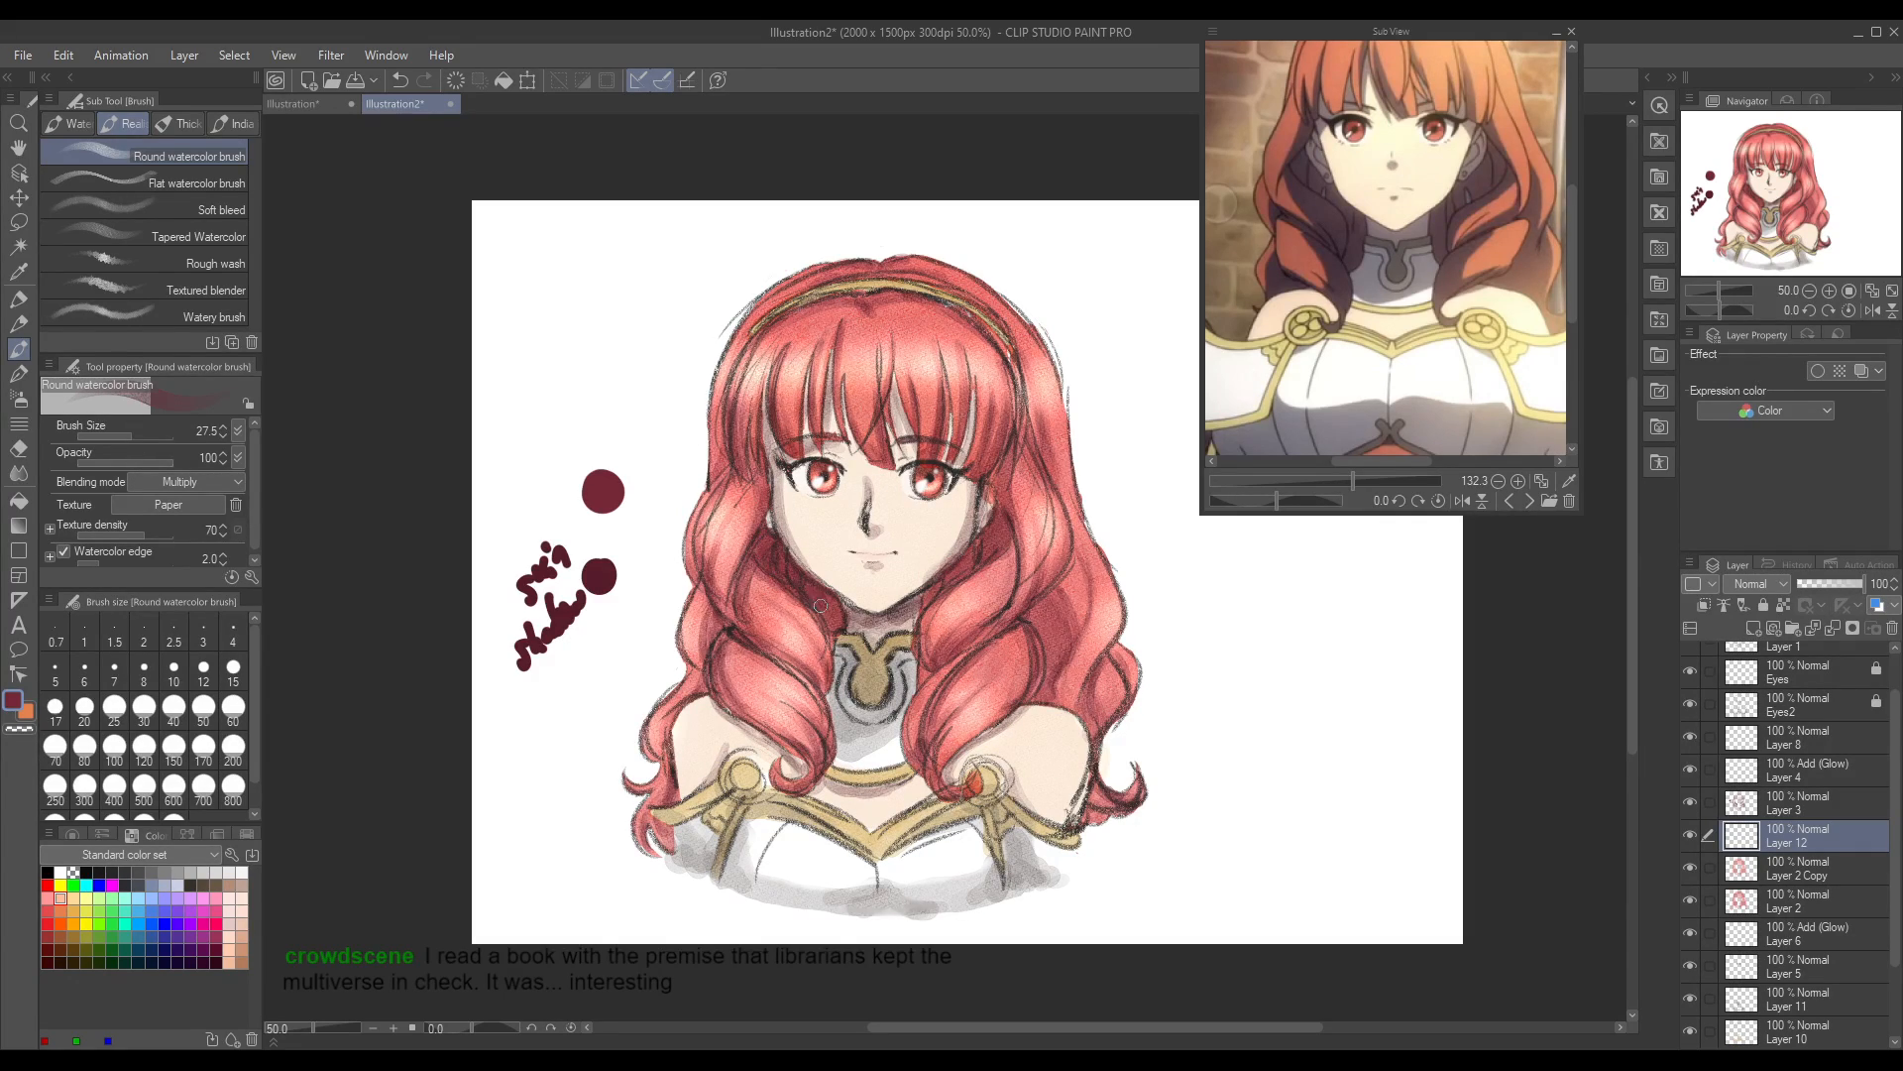
mouse_move(950, 586)
mouse_down()
mouse_move(932, 600)
mouse_move(1000, 523)
mouse_move(957, 580)
mouse_up()
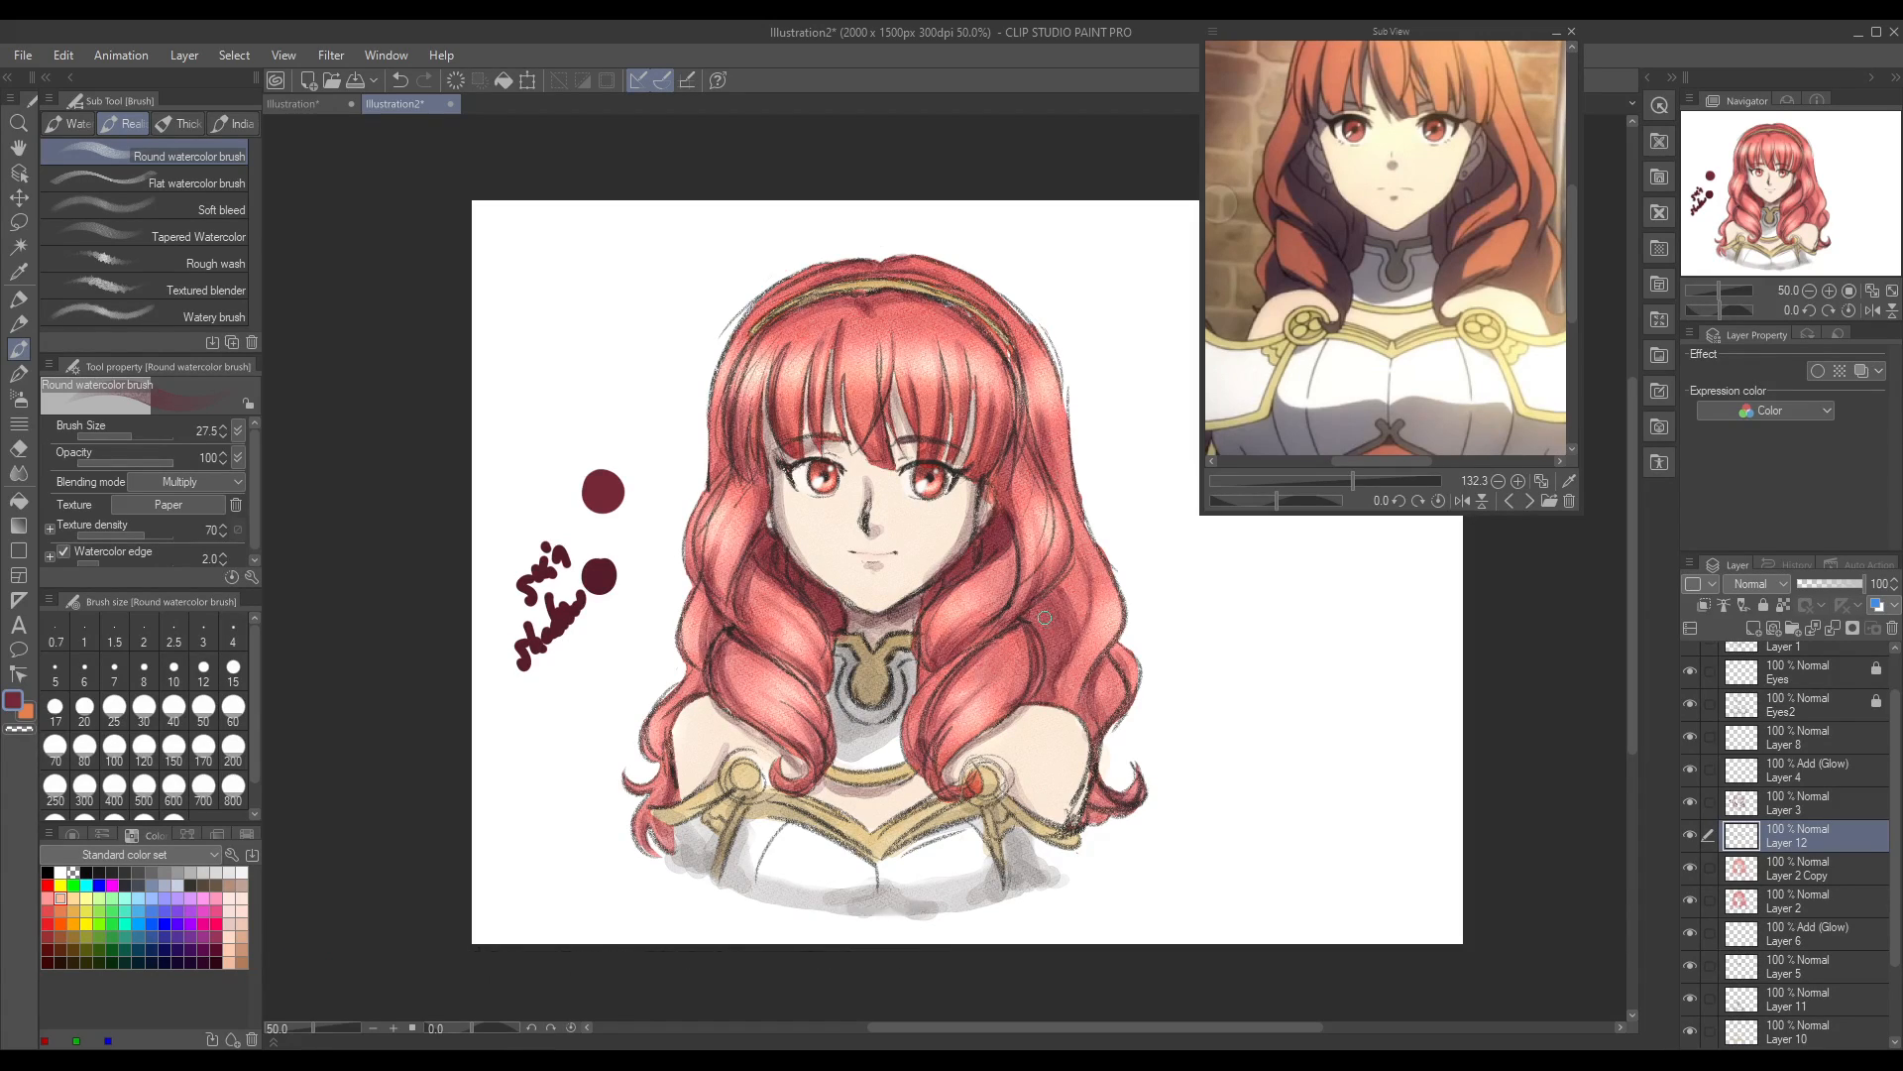
drag(1038, 614, 1042, 676)
mouse_move(845, 397)
mouse_down()
mouse_move(876, 444)
mouse_move(848, 405)
mouse_move(843, 267)
mouse_move(815, 404)
mouse_move(784, 443)
mouse_move(778, 351)
mouse_move(801, 336)
mouse_move(736, 440)
mouse_move(745, 465)
mouse_move(738, 419)
mouse_up()
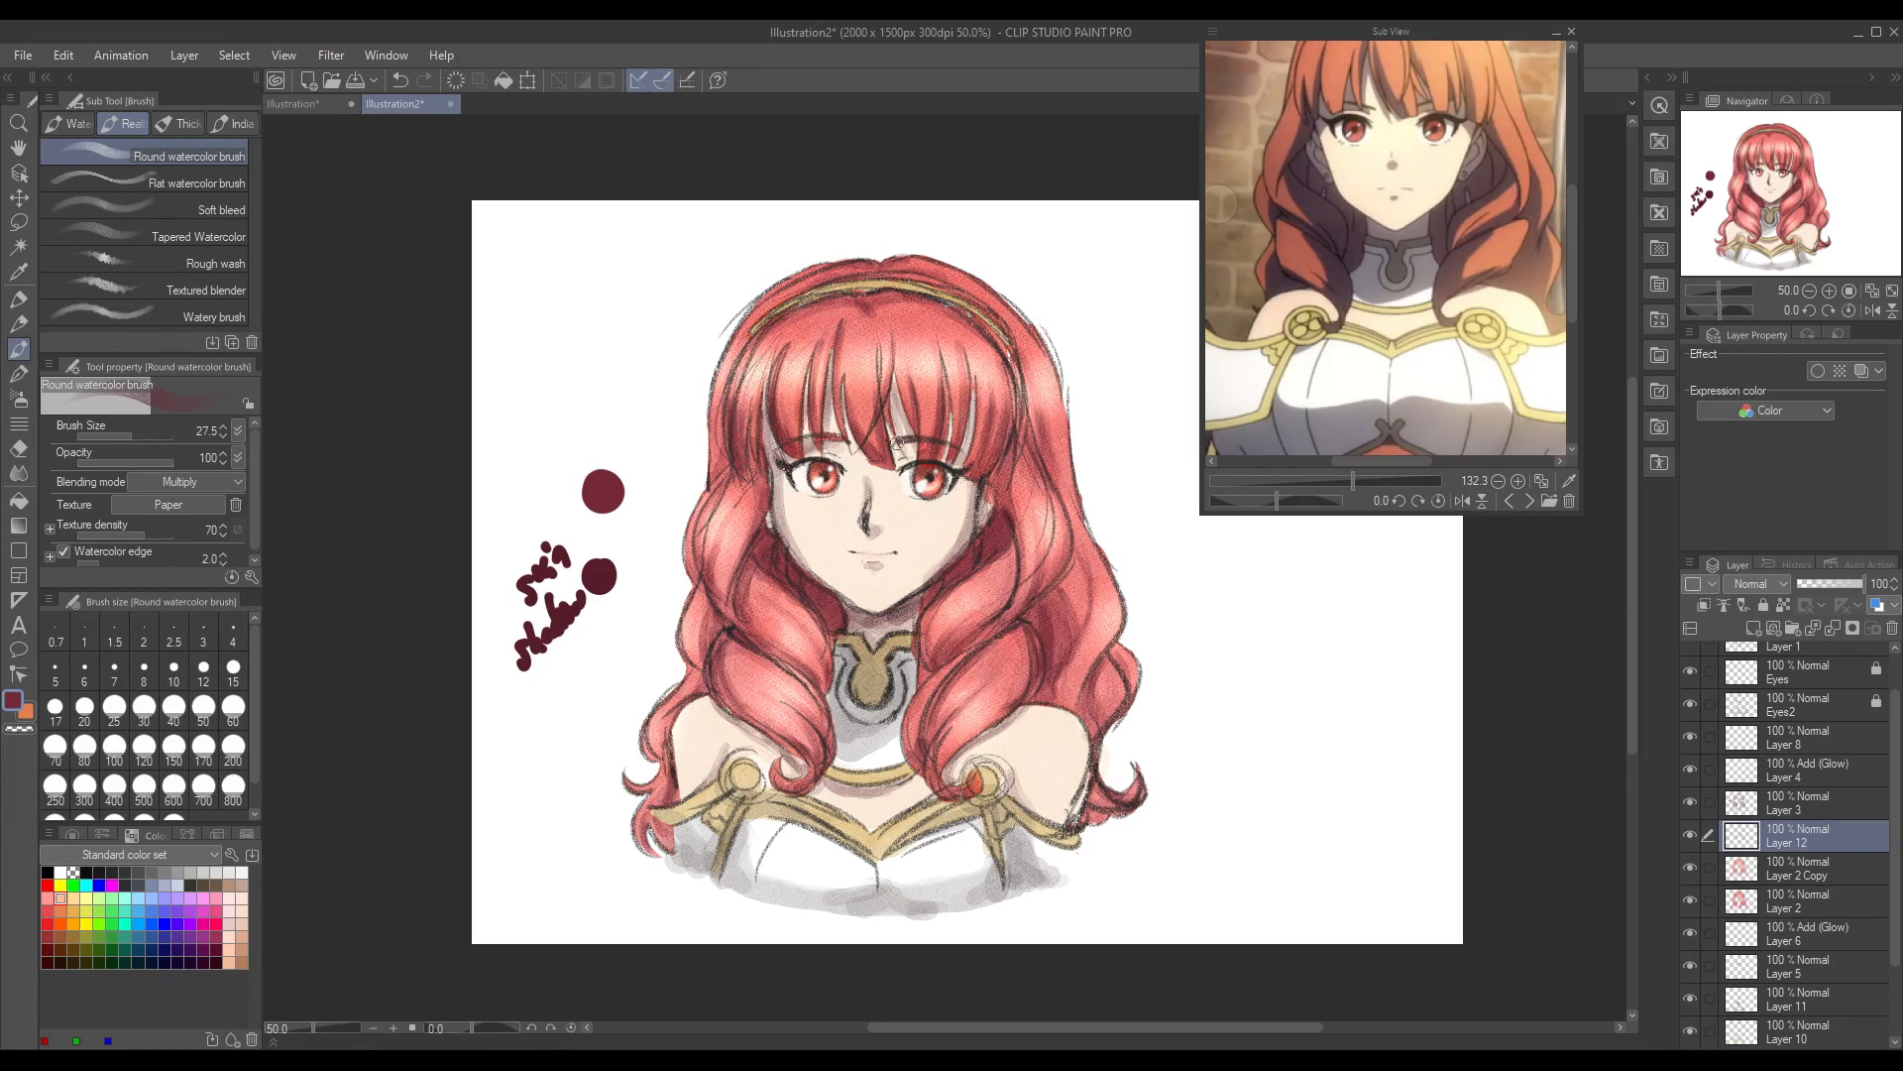
Step: Shade the strands beside the face and the curls near the neck and shoulder in dark red, undoing the last strokes
drag(976, 463, 1002, 458)
drag(759, 528, 757, 480)
mouse_move(720, 602)
mouse_down()
mouse_move(716, 541)
mouse_move(749, 604)
mouse_move(702, 565)
mouse_move(752, 642)
mouse_move(809, 644)
mouse_move(714, 631)
mouse_move(736, 667)
mouse_move(792, 638)
mouse_move(723, 611)
mouse_up()
mouse_move(1032, 607)
mouse_down()
mouse_move(1050, 671)
mouse_move(1055, 588)
mouse_move(1053, 699)
mouse_up()
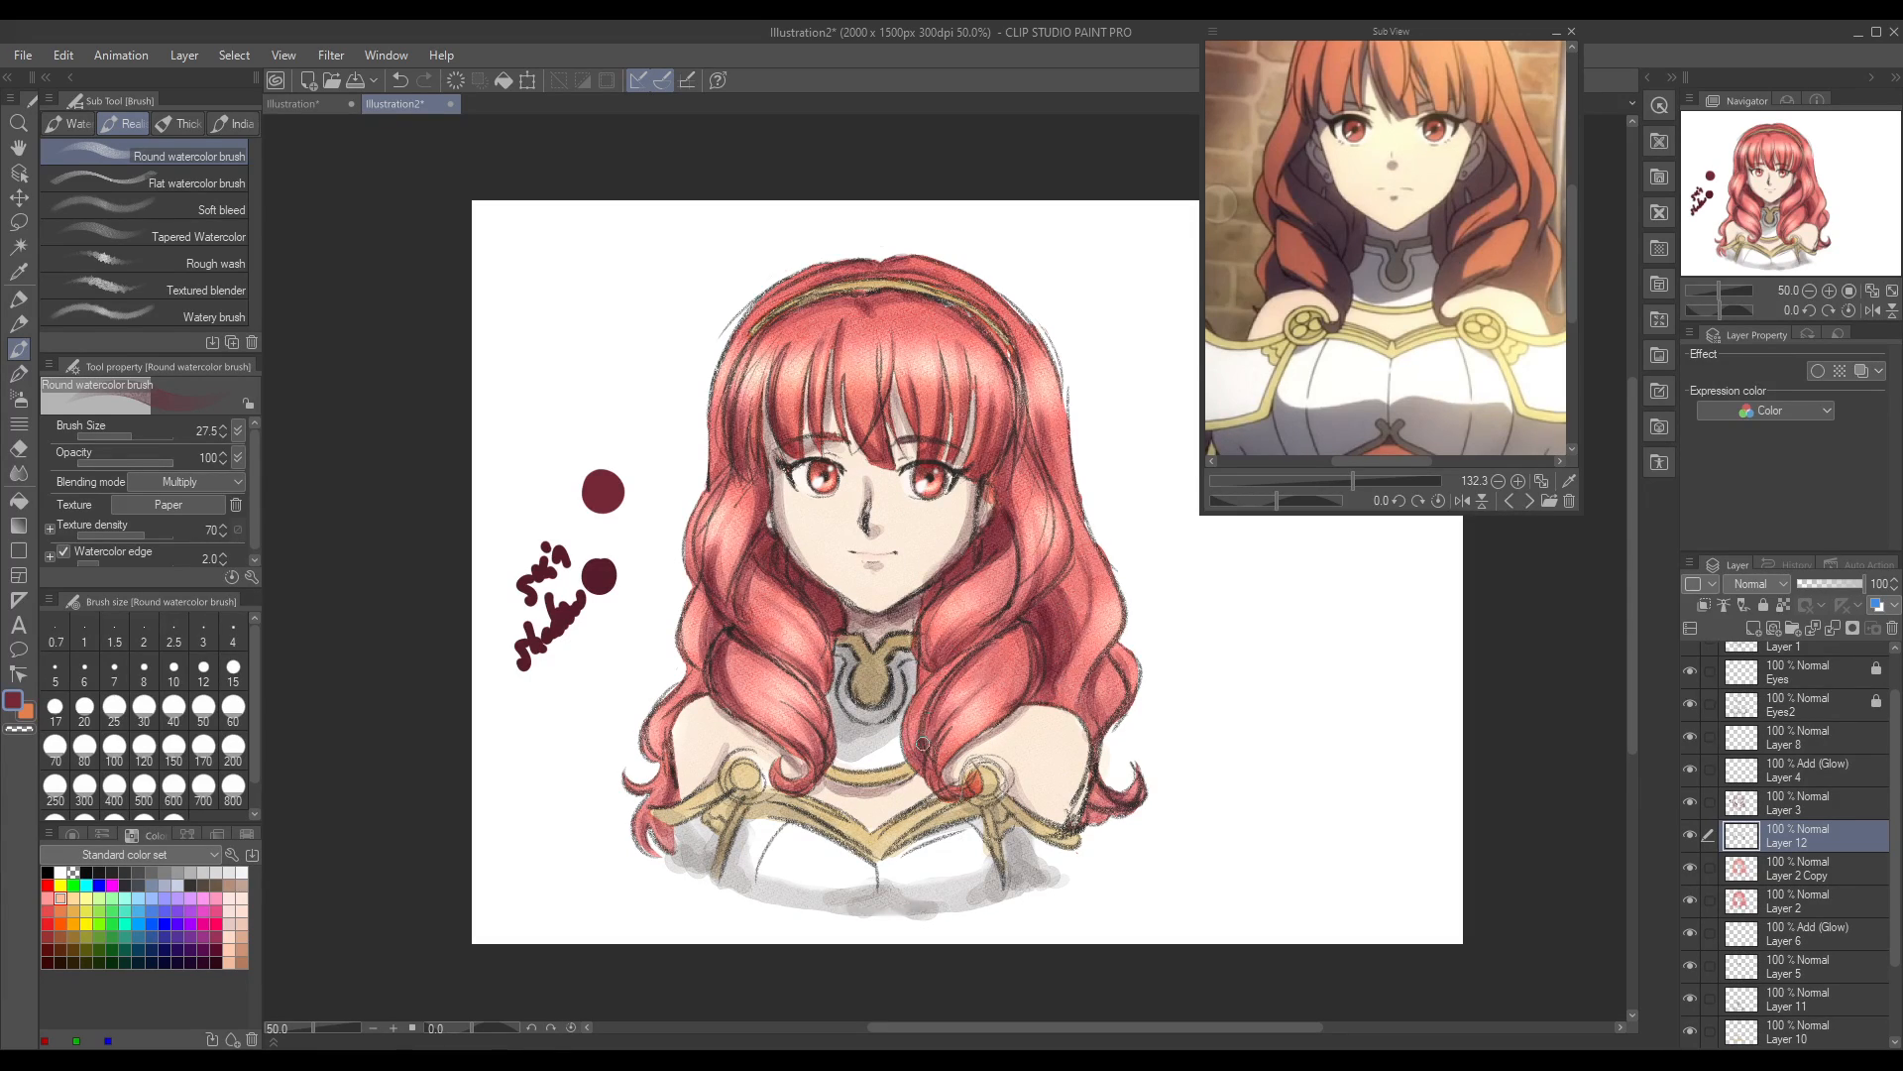
mouse_move(1021, 636)
mouse_down()
mouse_move(1011, 691)
mouse_move(1015, 643)
mouse_move(998, 710)
mouse_move(1022, 638)
mouse_move(991, 726)
mouse_move(963, 651)
mouse_move(923, 743)
mouse_move(948, 731)
mouse_move(911, 749)
mouse_up()
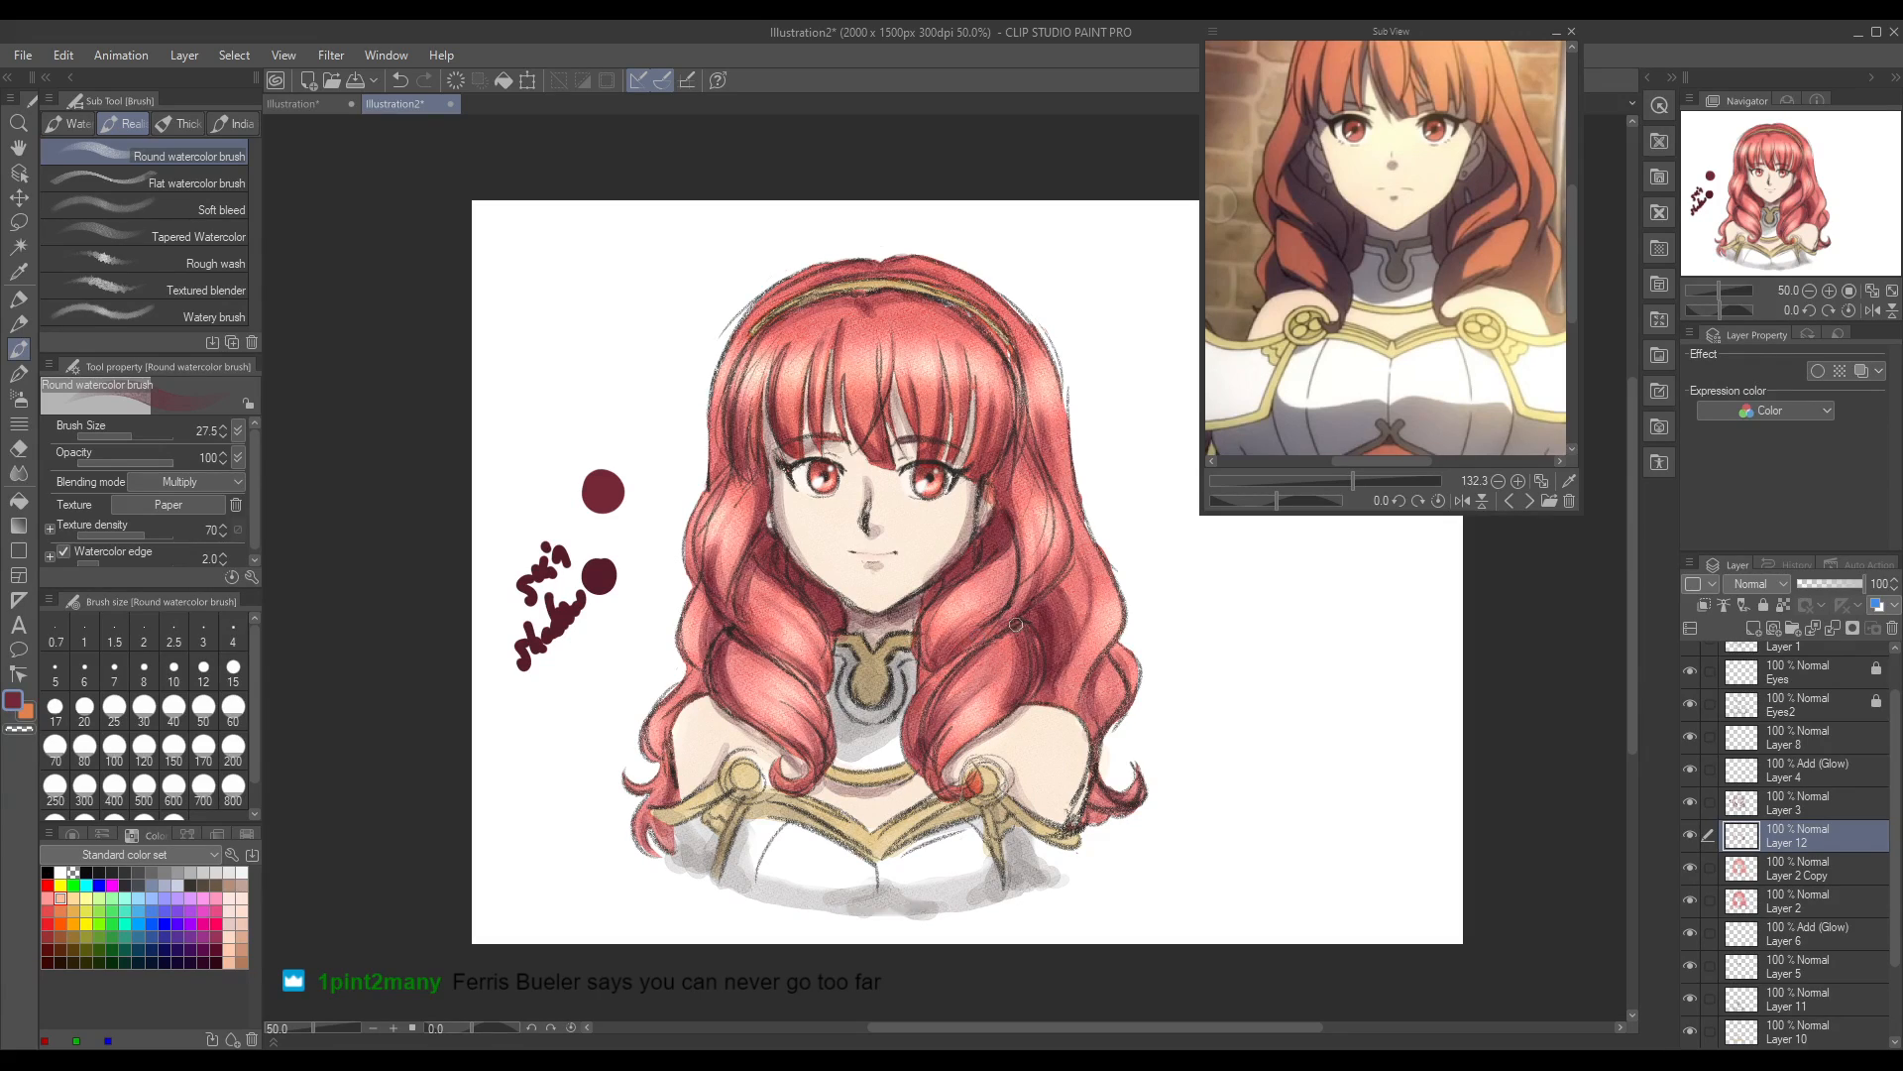
key(ctrl+z)
key(ctrl+z)
Step: Deepen the dark red shadows in the lower curls around the collar and the outer curls above the shoulder on Layer 12
mouse_move(927, 694)
mouse_down()
mouse_move(937, 739)
mouse_move(991, 682)
mouse_up()
drag(779, 788, 803, 774)
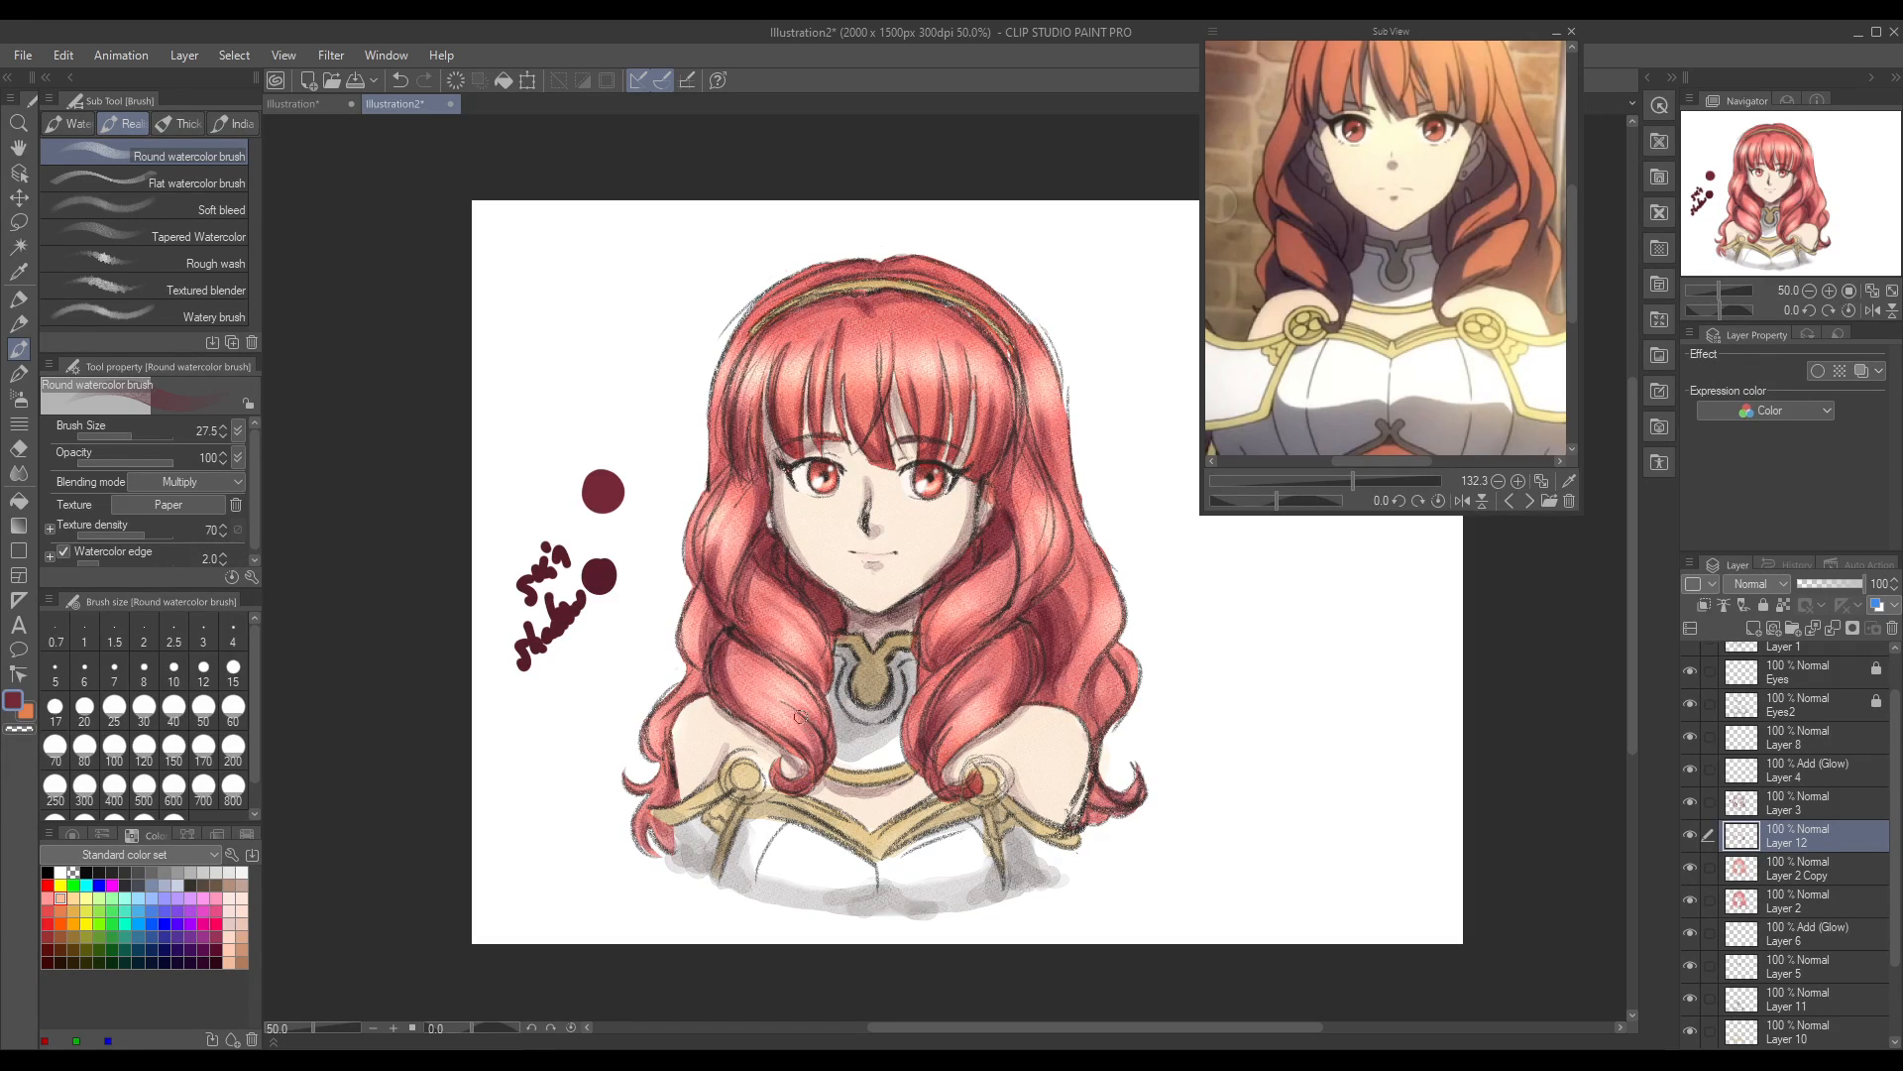
drag(810, 713, 826, 744)
mouse_move(807, 637)
mouse_down()
mouse_move(820, 675)
mouse_move(815, 630)
mouse_move(791, 633)
mouse_up()
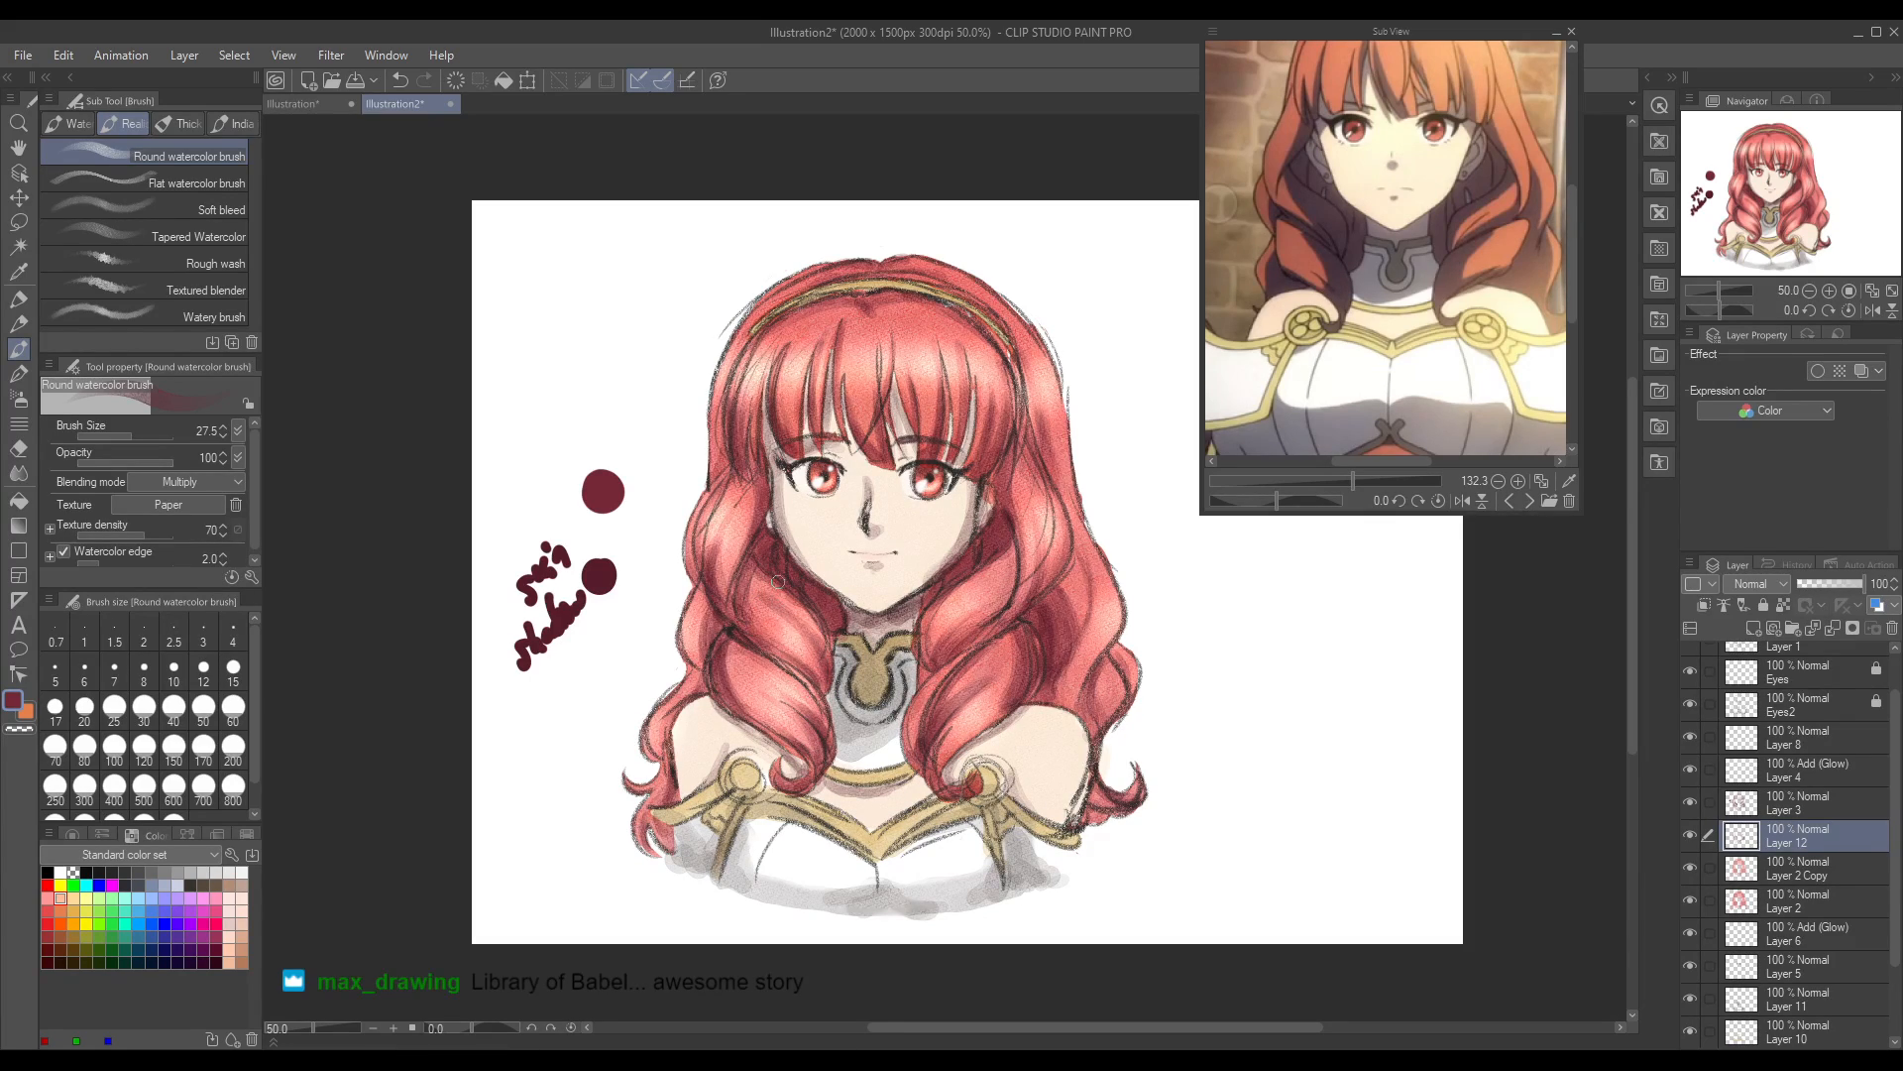
drag(922, 640, 930, 612)
drag(1104, 667, 1089, 719)
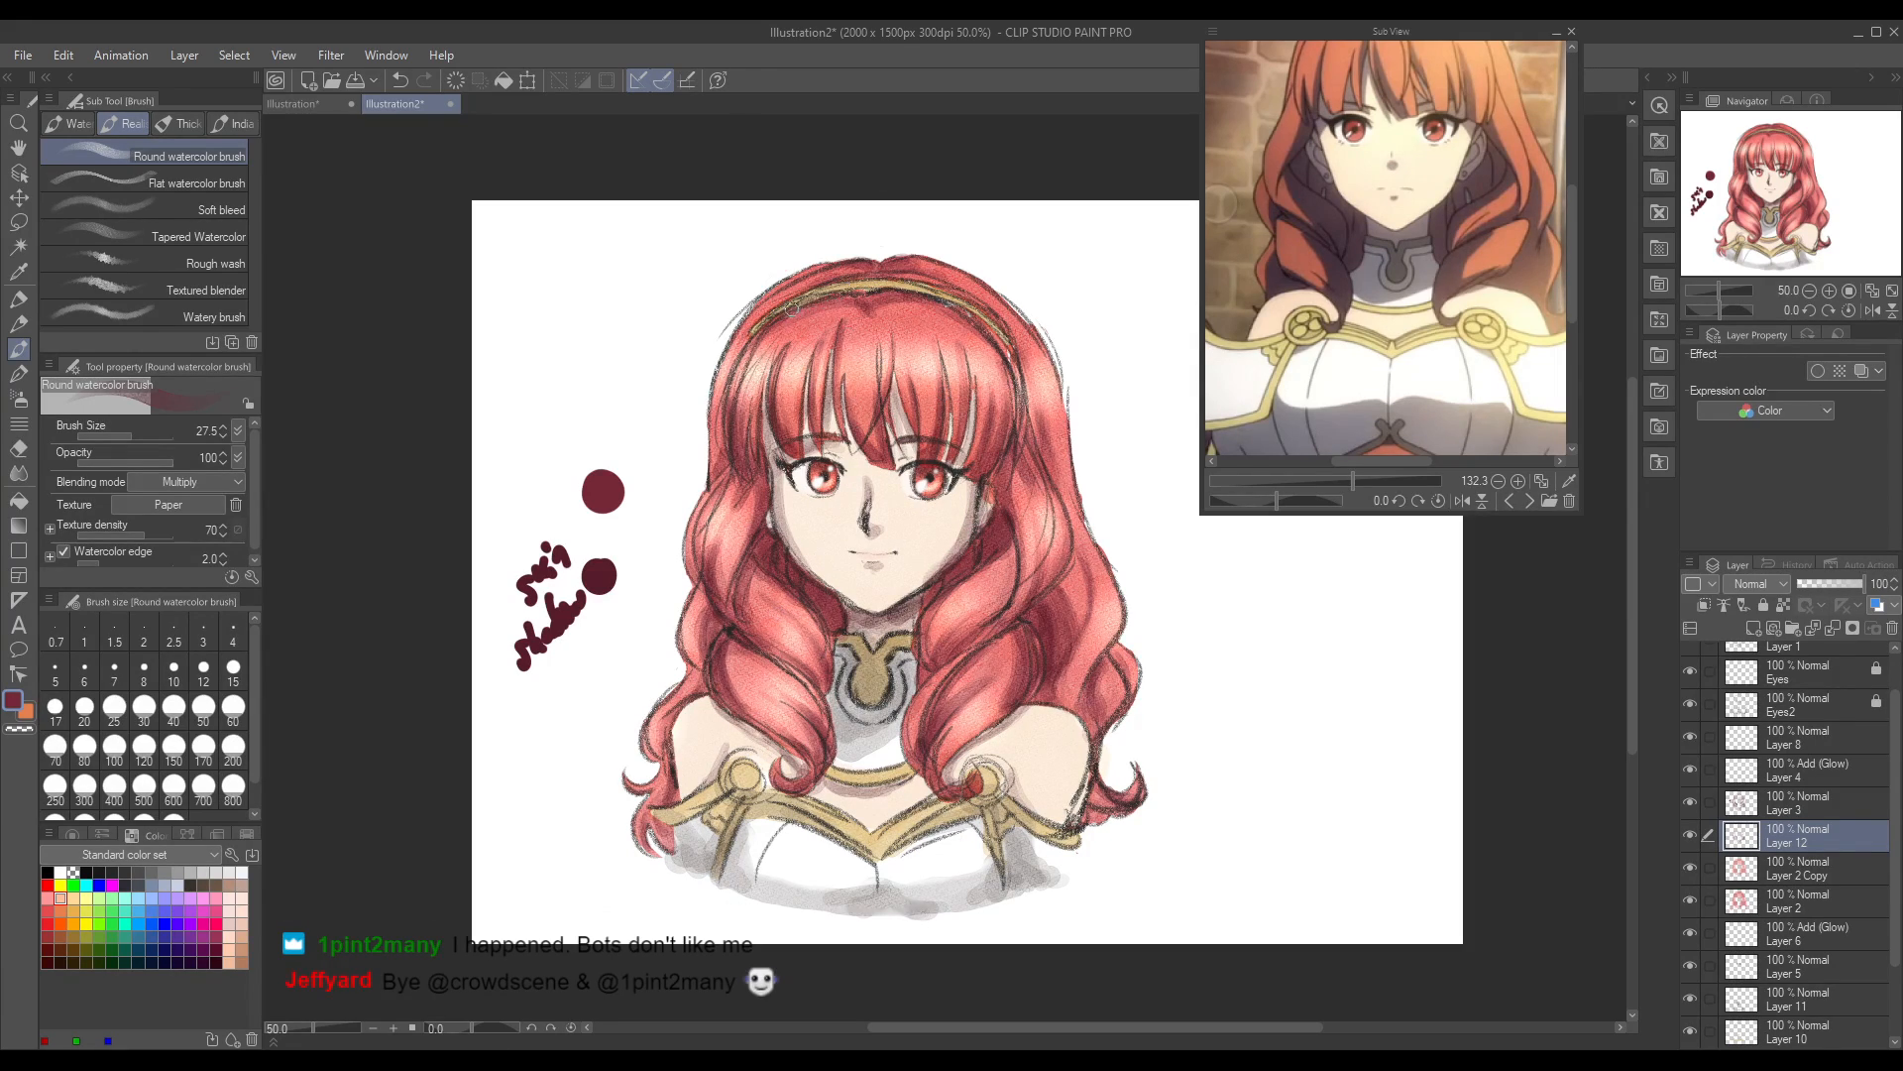
Step: Deepen the dark red shading in the bangs and the curls on both sides of the hair on Layer 12
mouse_move(812, 387)
mouse_down()
mouse_move(836, 331)
mouse_move(857, 430)
mouse_up()
drag(961, 392, 973, 441)
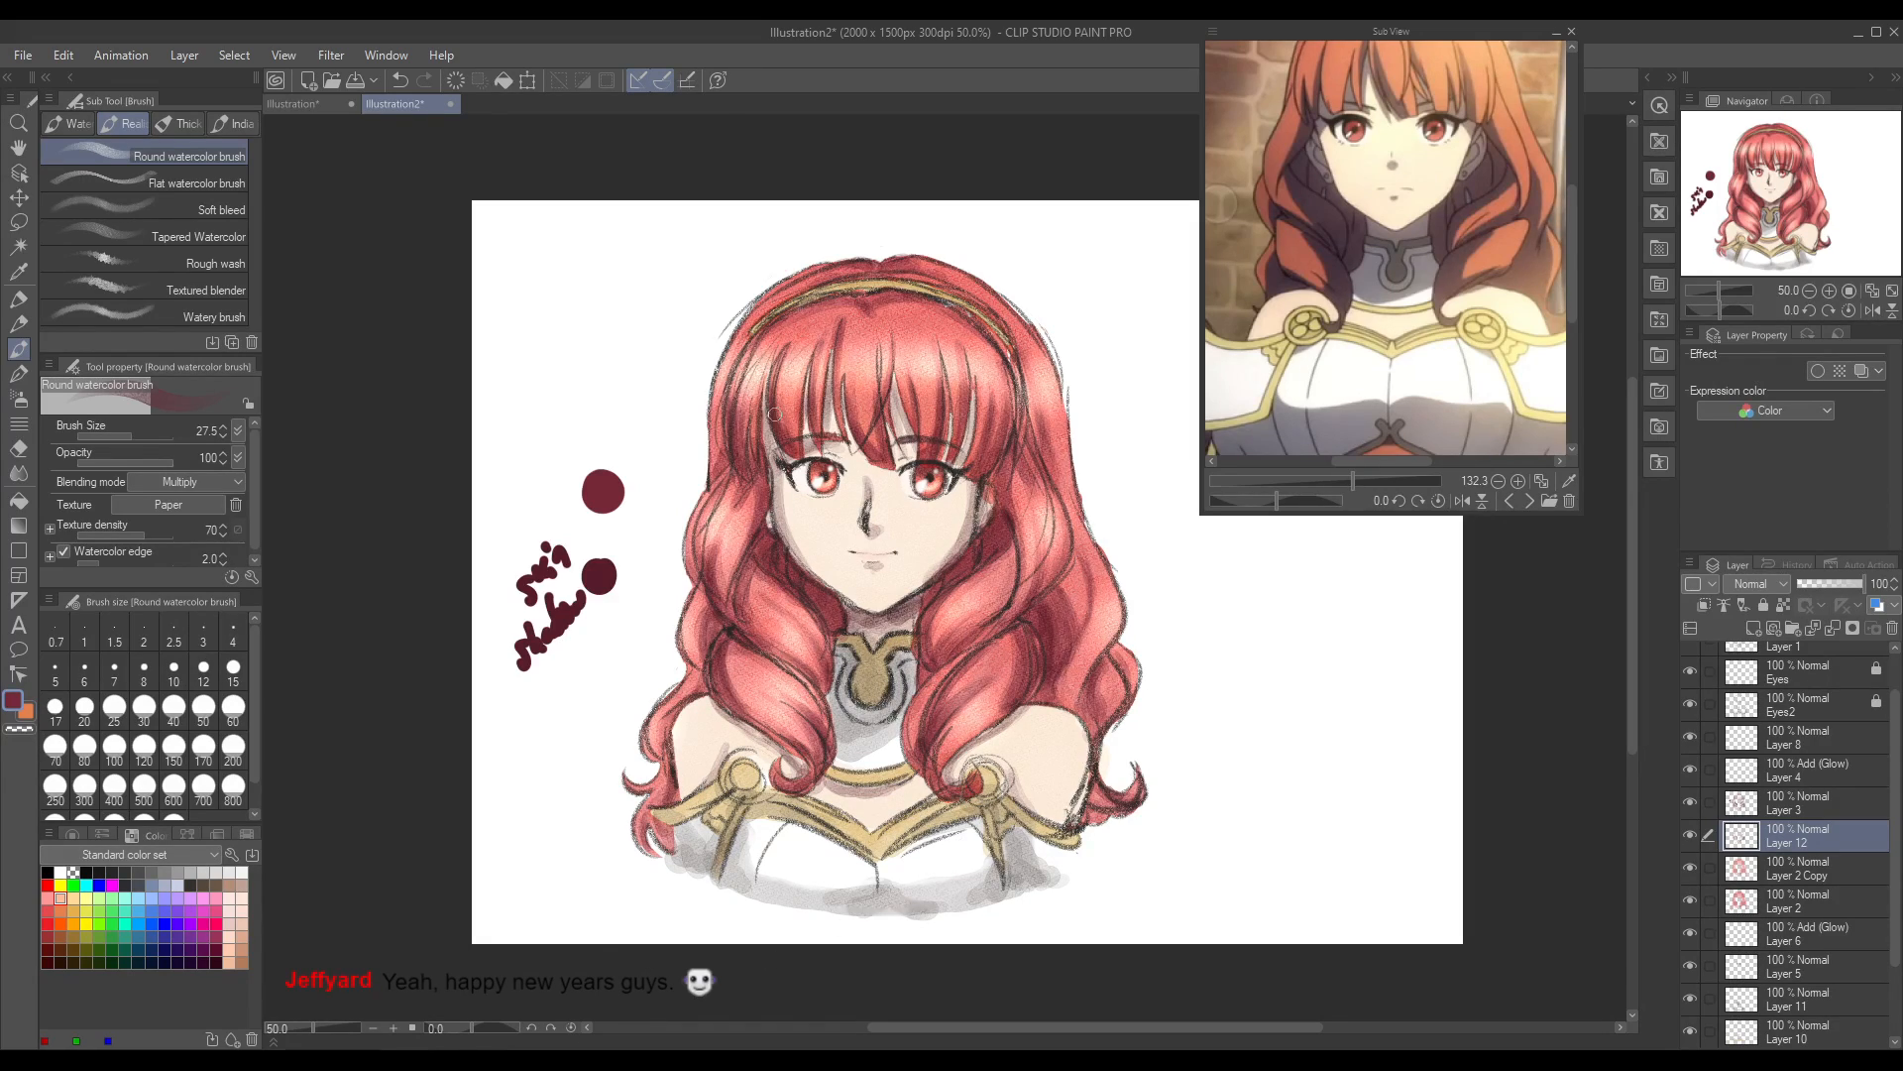
drag(697, 607, 714, 659)
drag(1037, 686, 1042, 688)
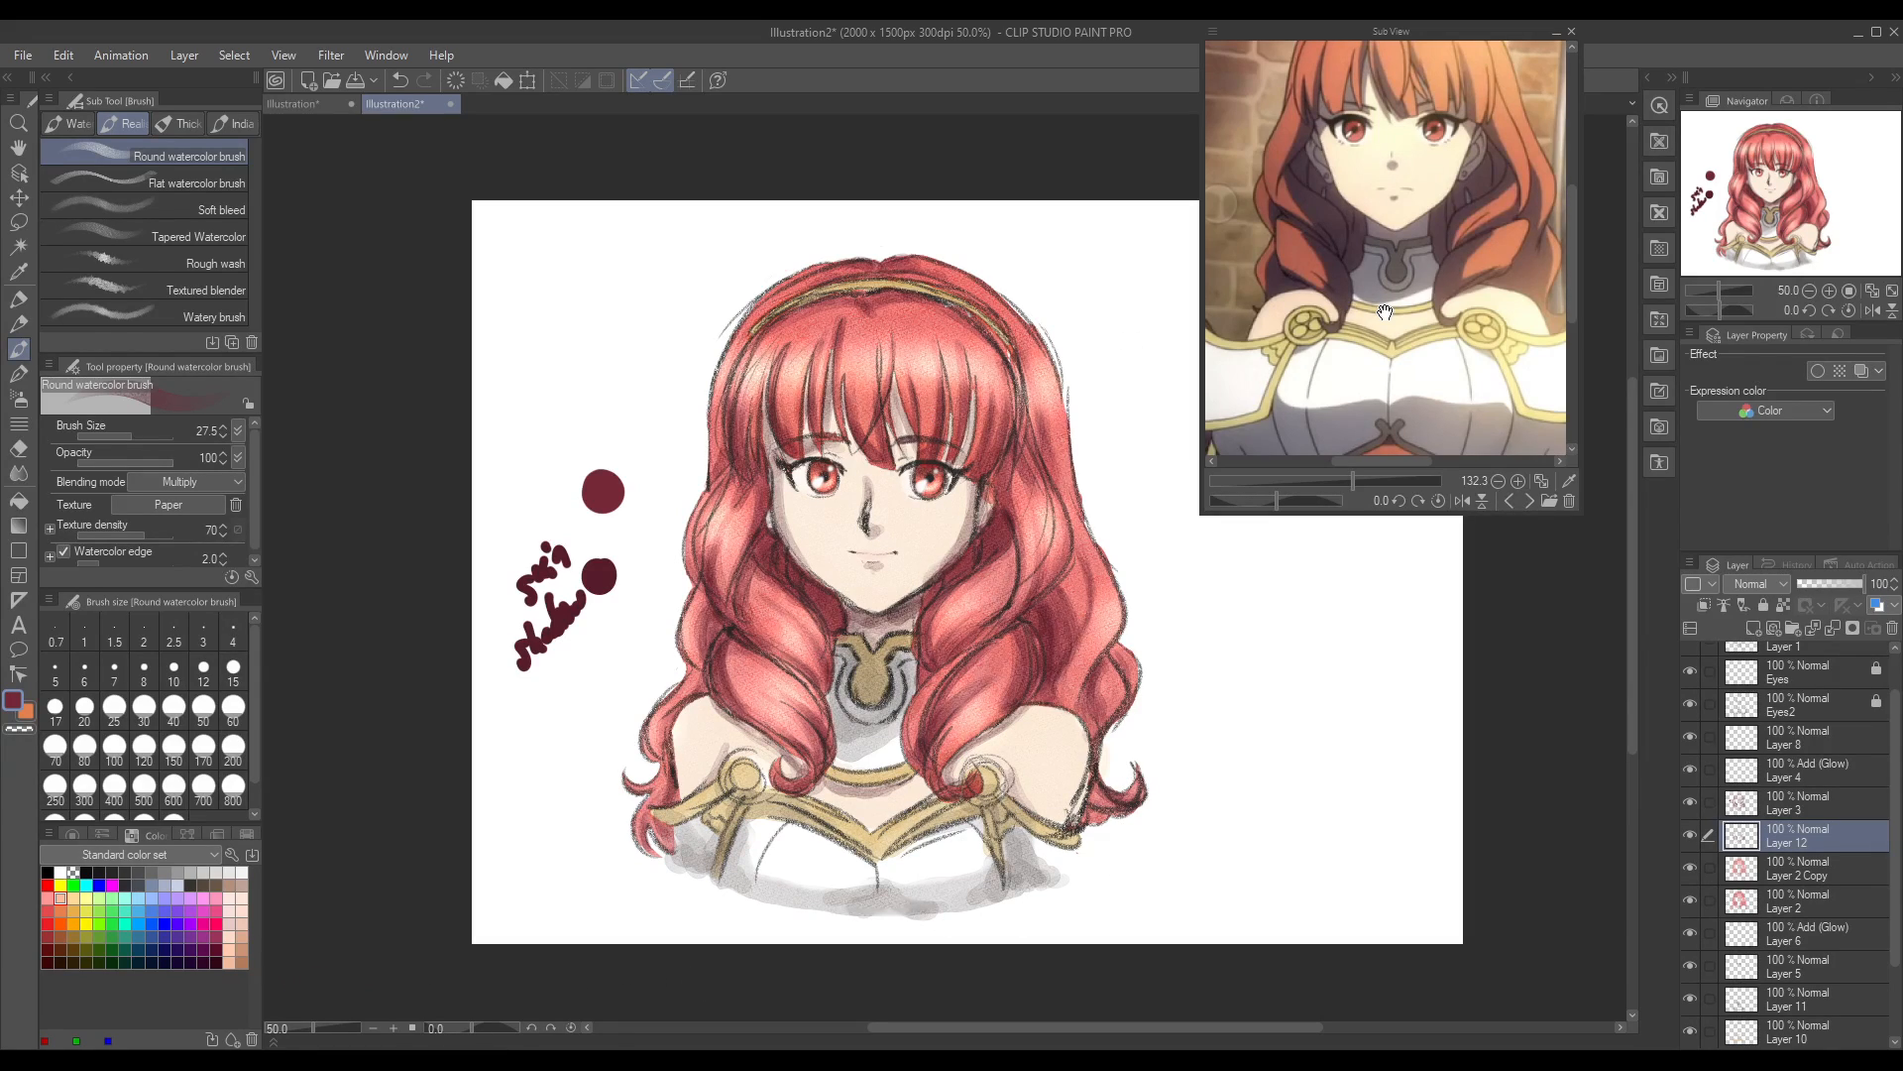
drag(311, 1028, 313, 1046)
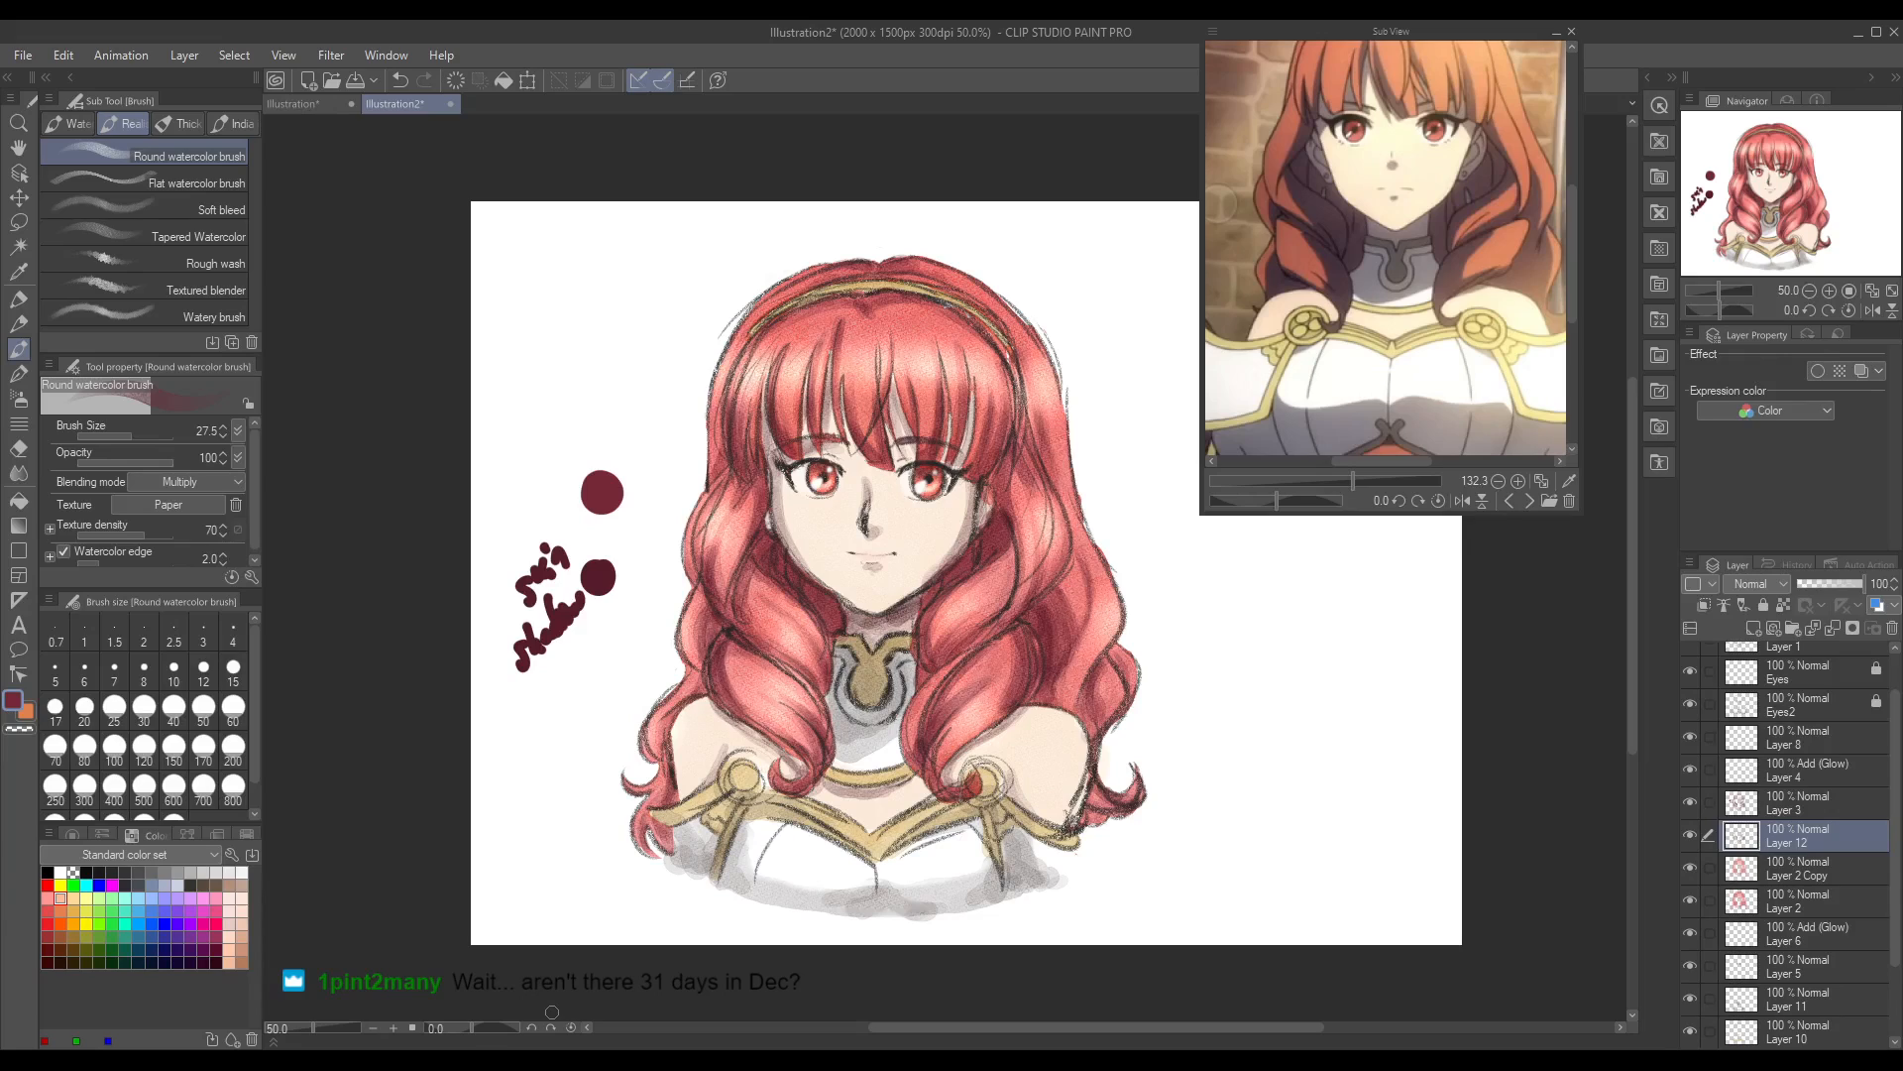
click(552, 1058)
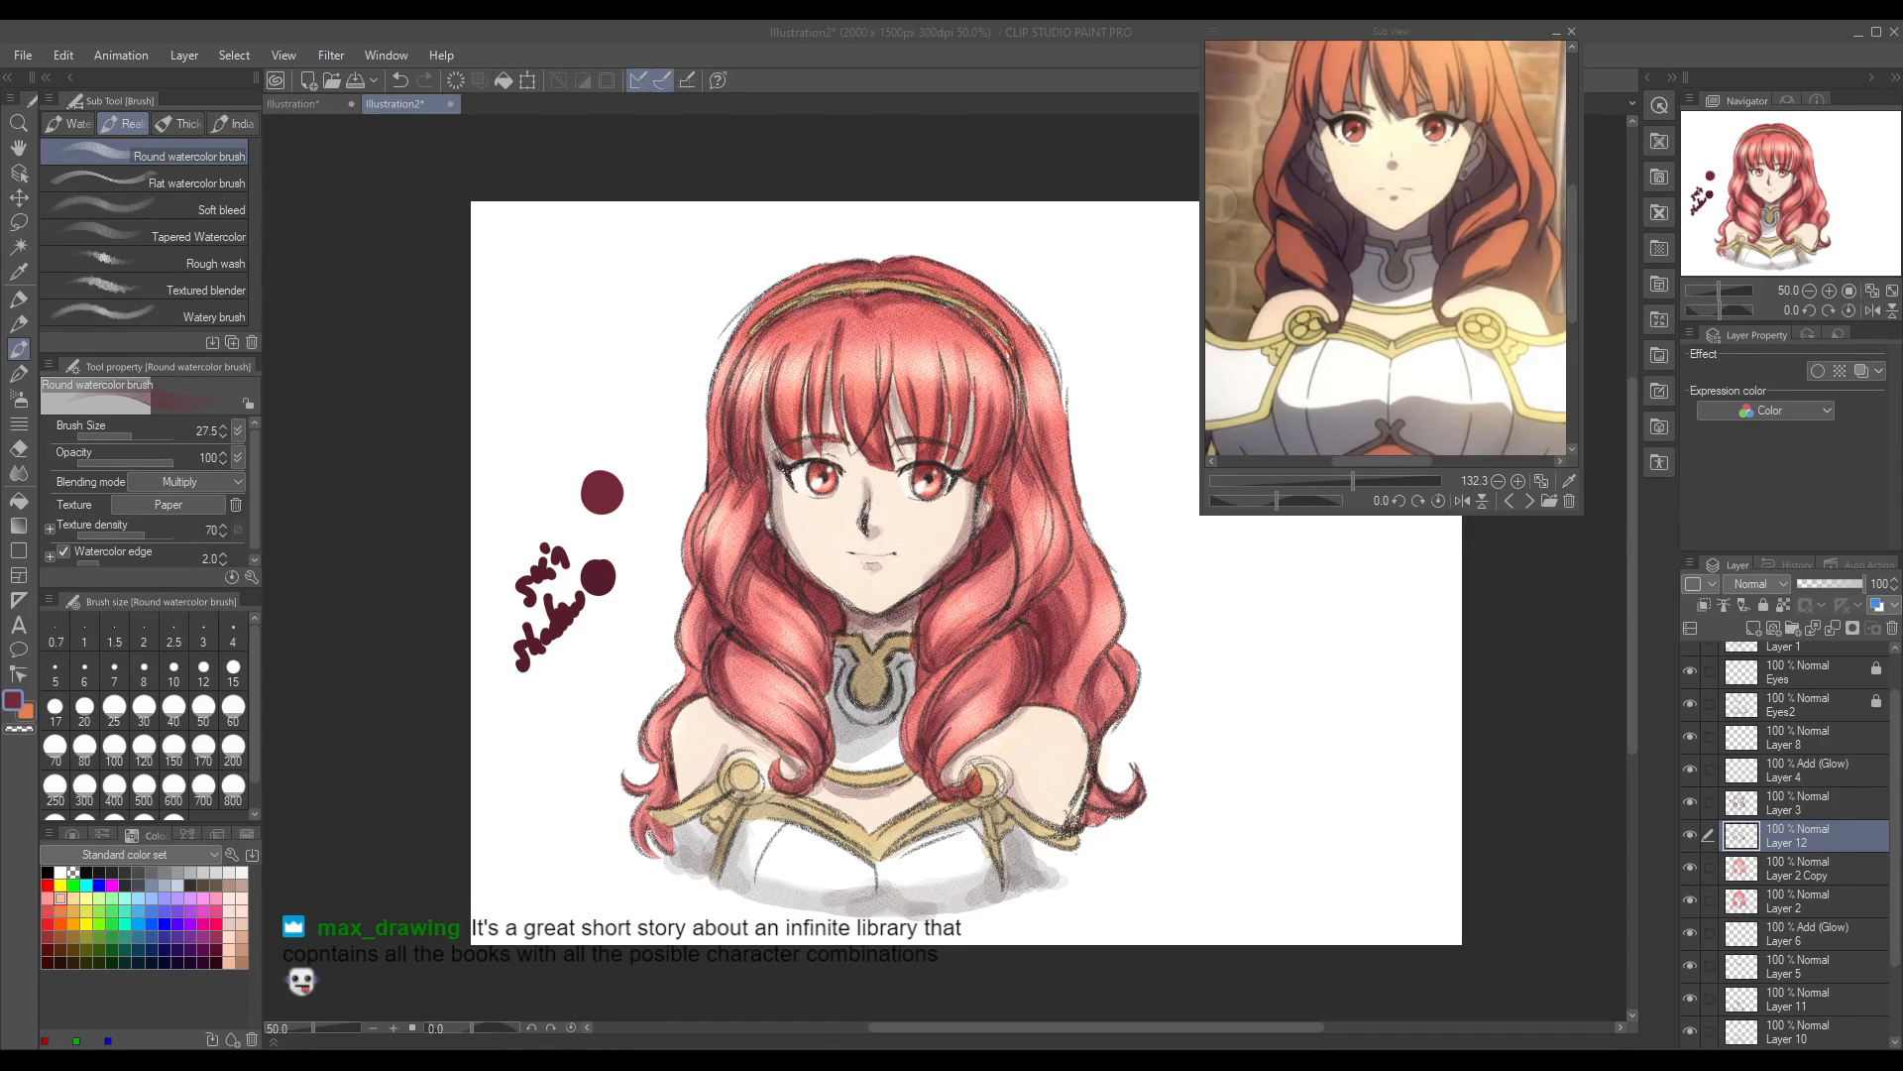
click(1113, 42)
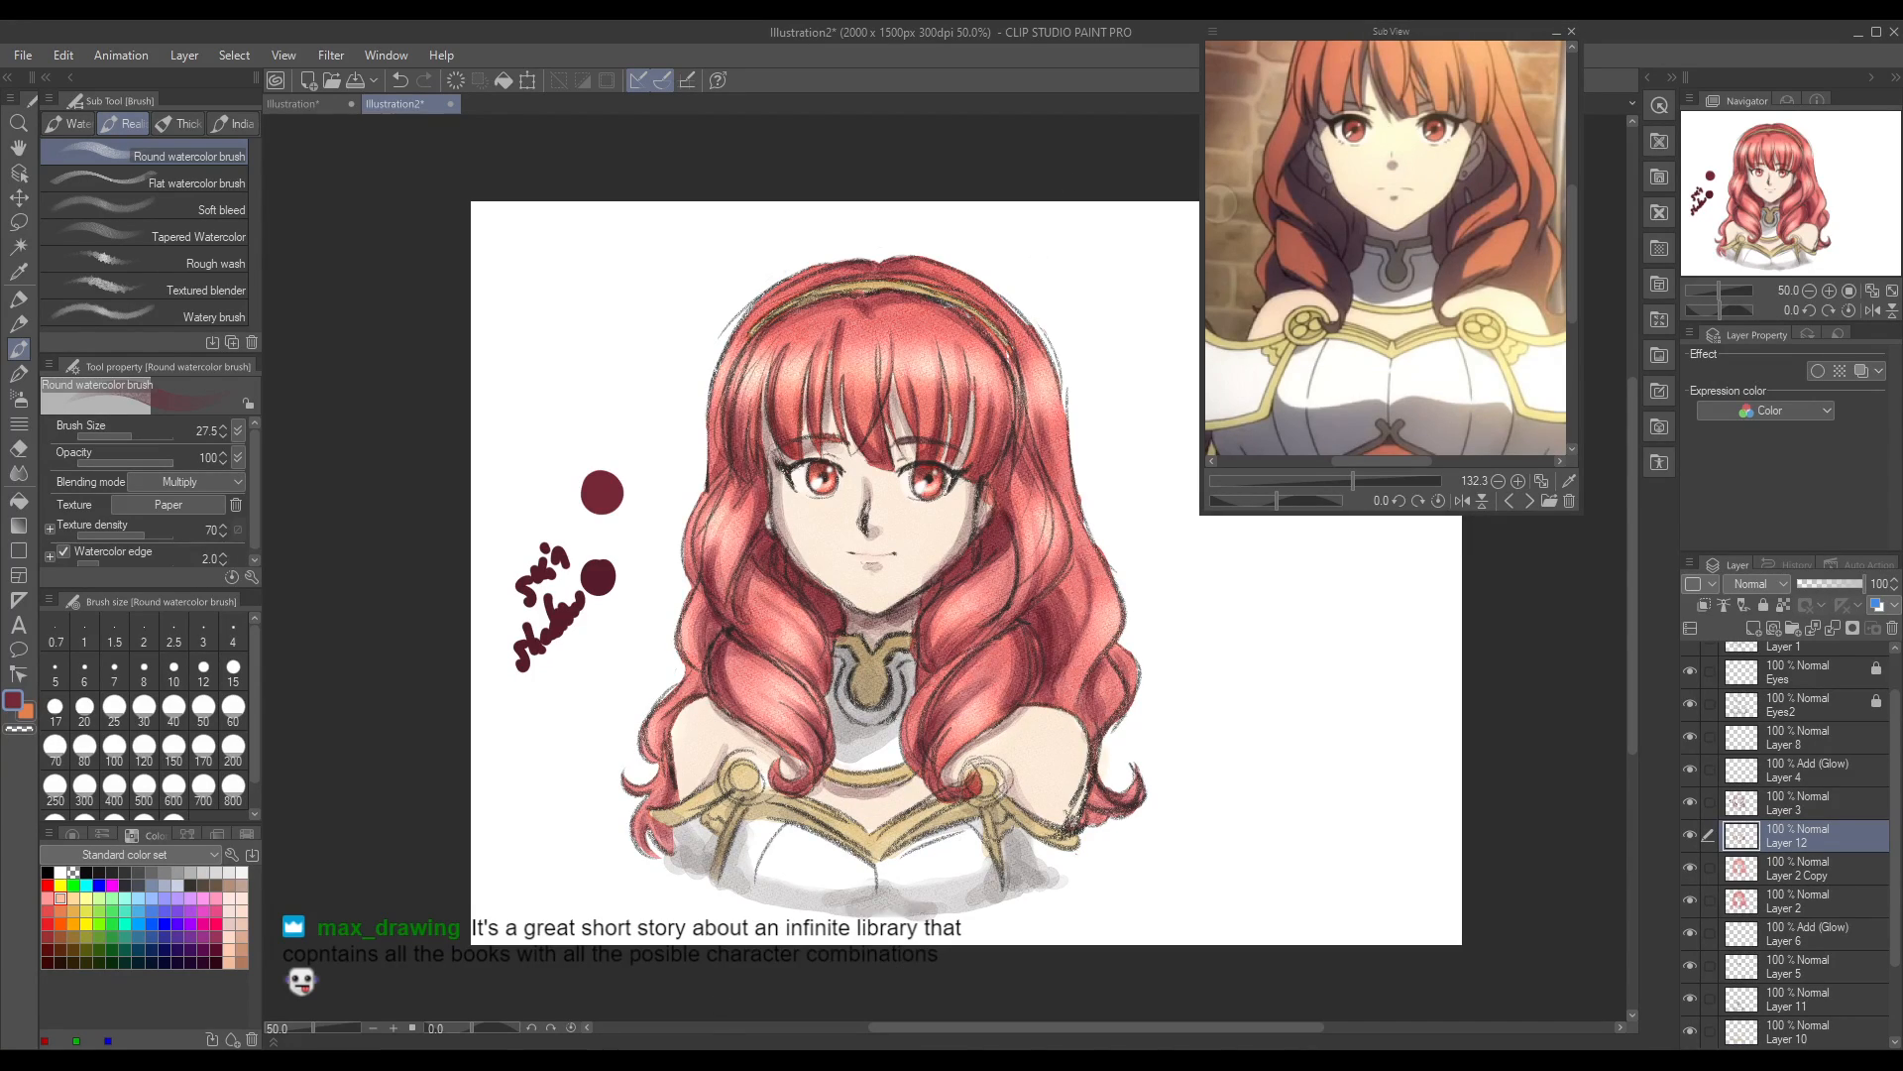
Step: Mirror the canvas view horizontally and add dark red shading to the curls above the shoulder on Layer 12
click(1872, 311)
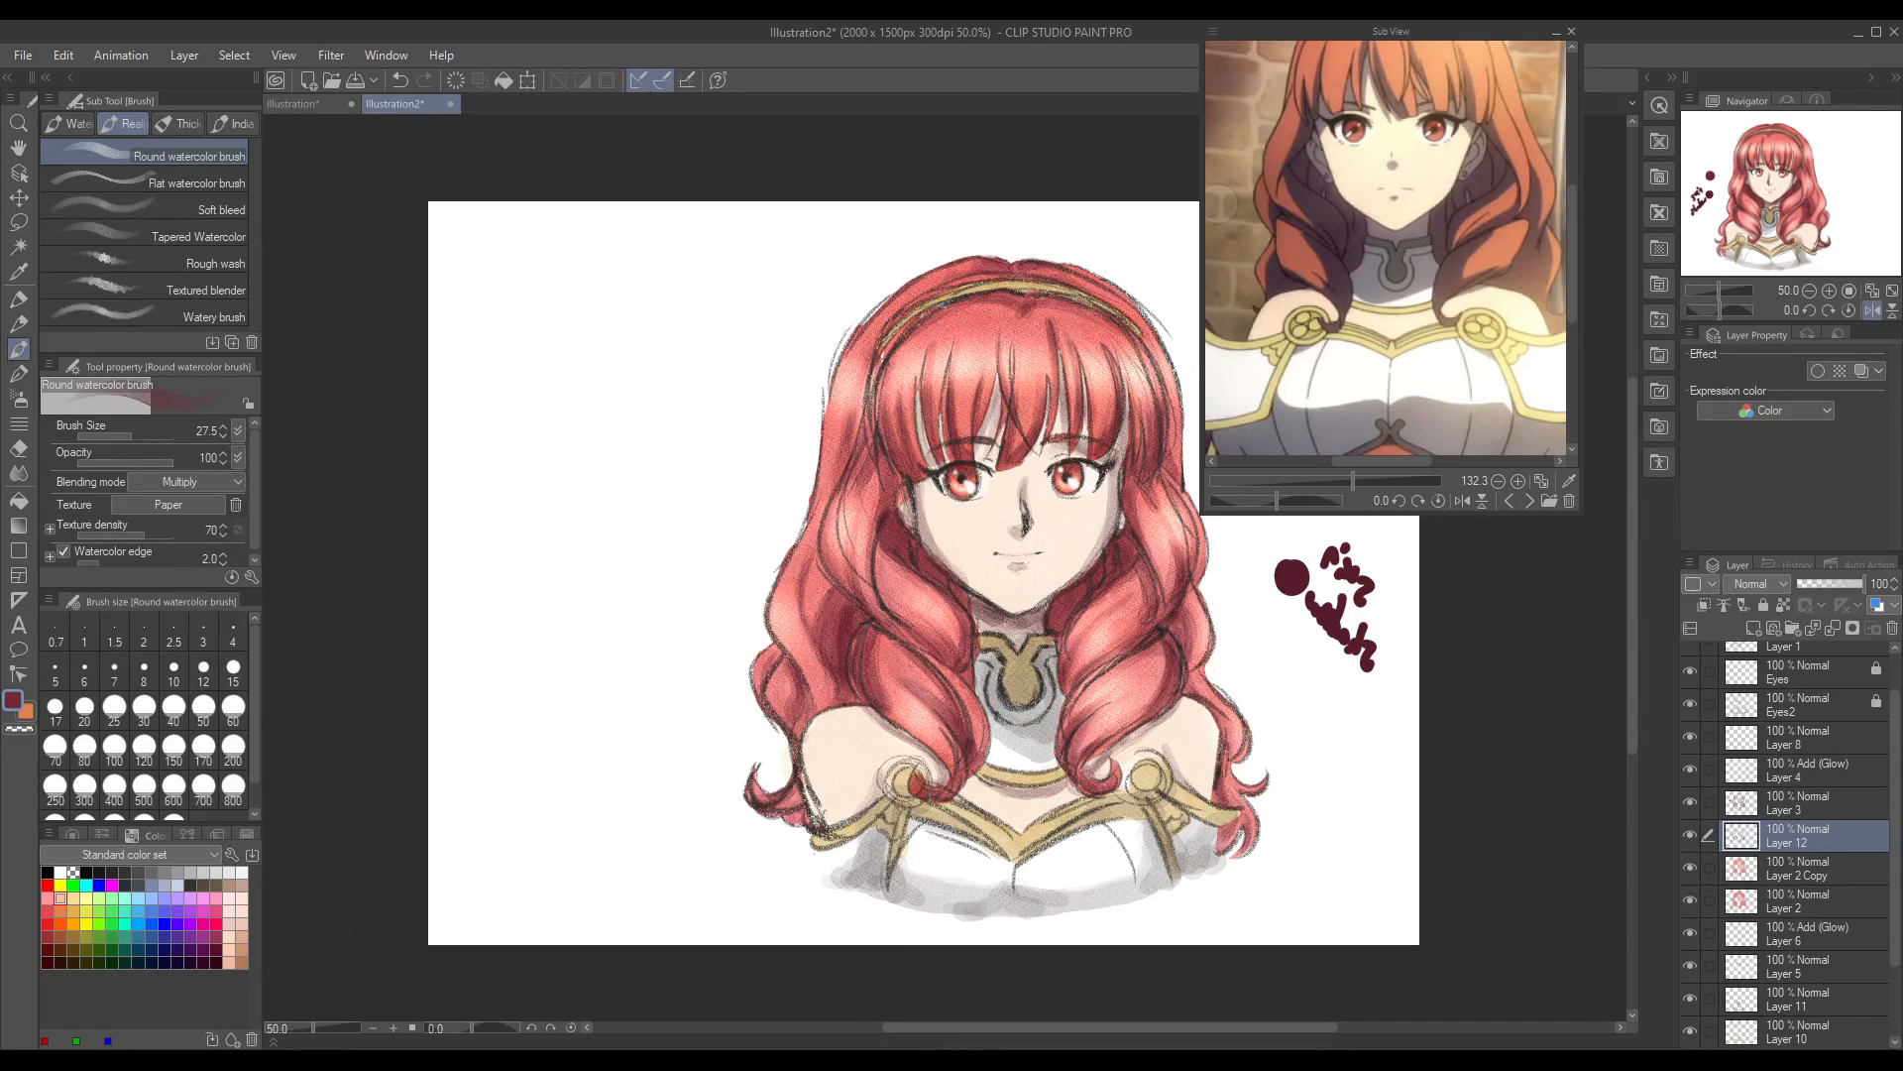
drag(968, 1029, 1043, 1031)
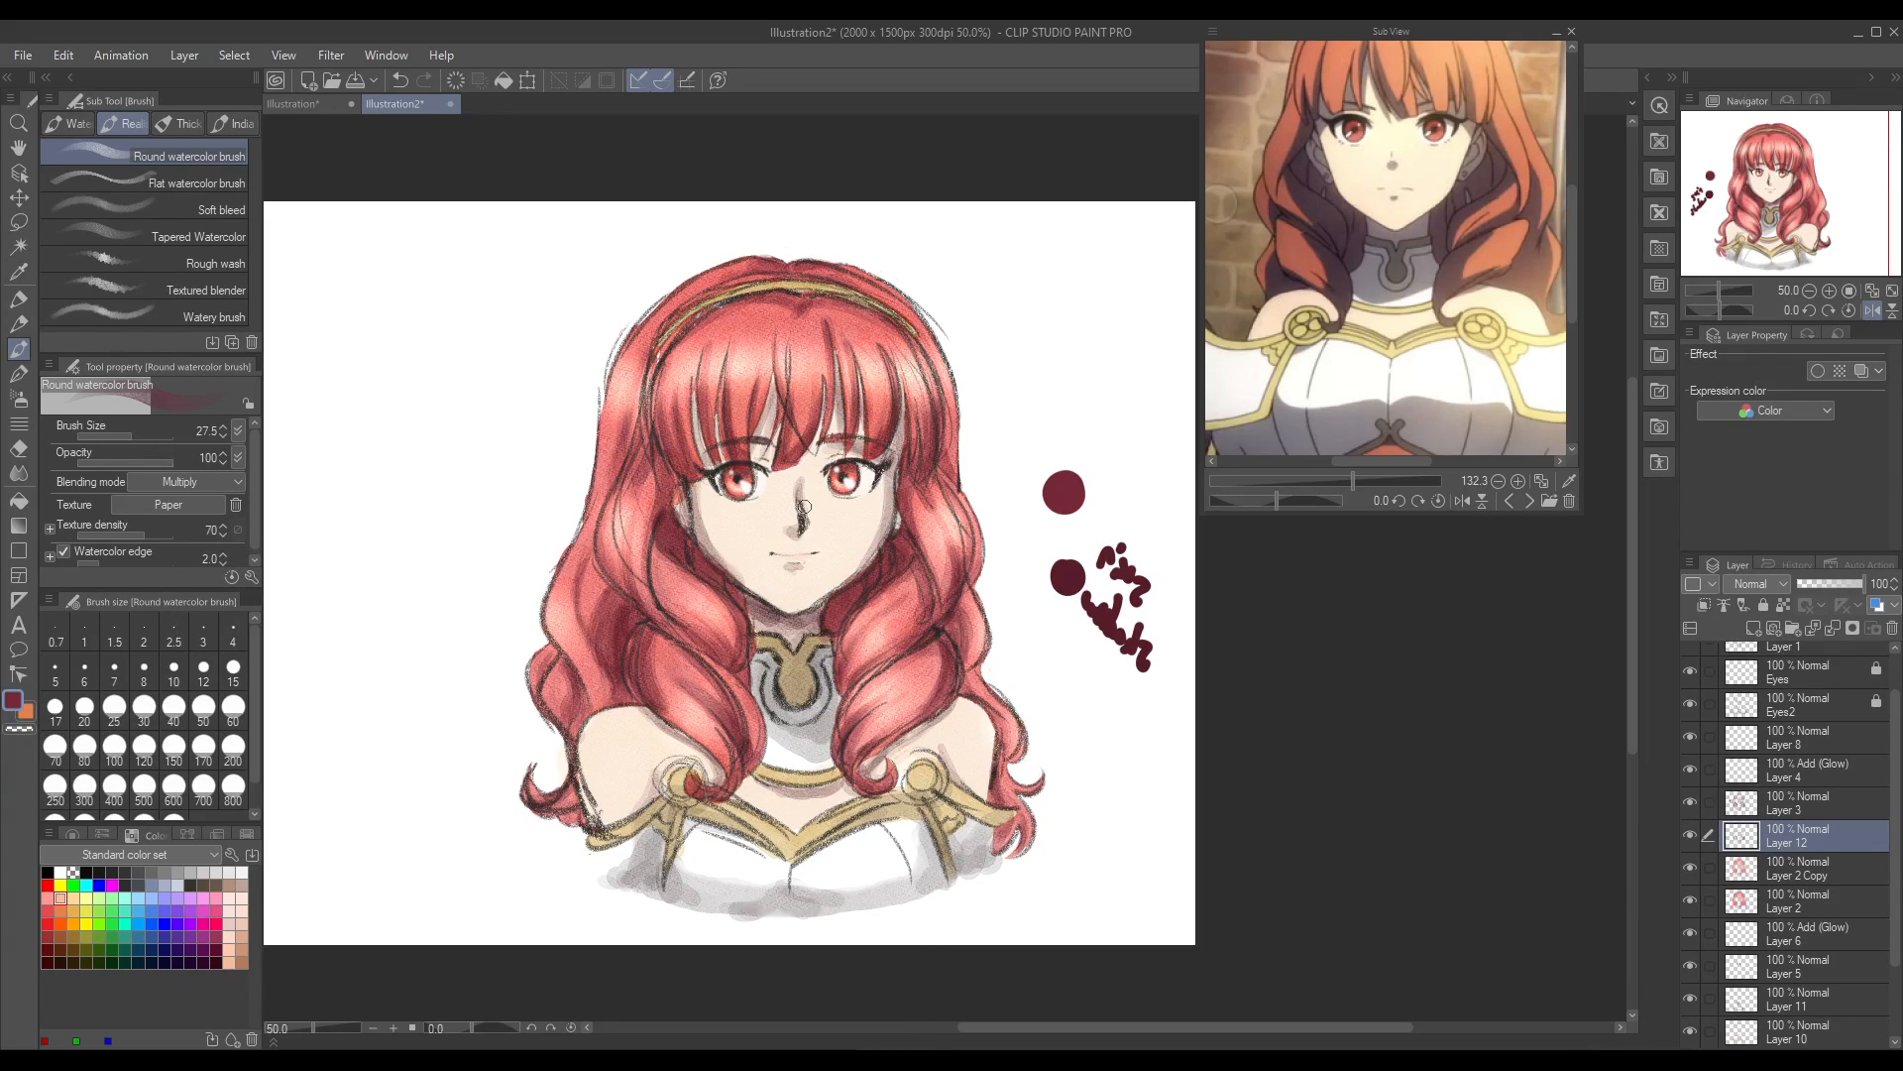
mouse_move(605, 564)
mouse_down()
mouse_move(600, 532)
mouse_move(604, 564)
mouse_up()
mouse_move(593, 719)
mouse_down()
mouse_move(599, 669)
mouse_move(592, 716)
mouse_up()
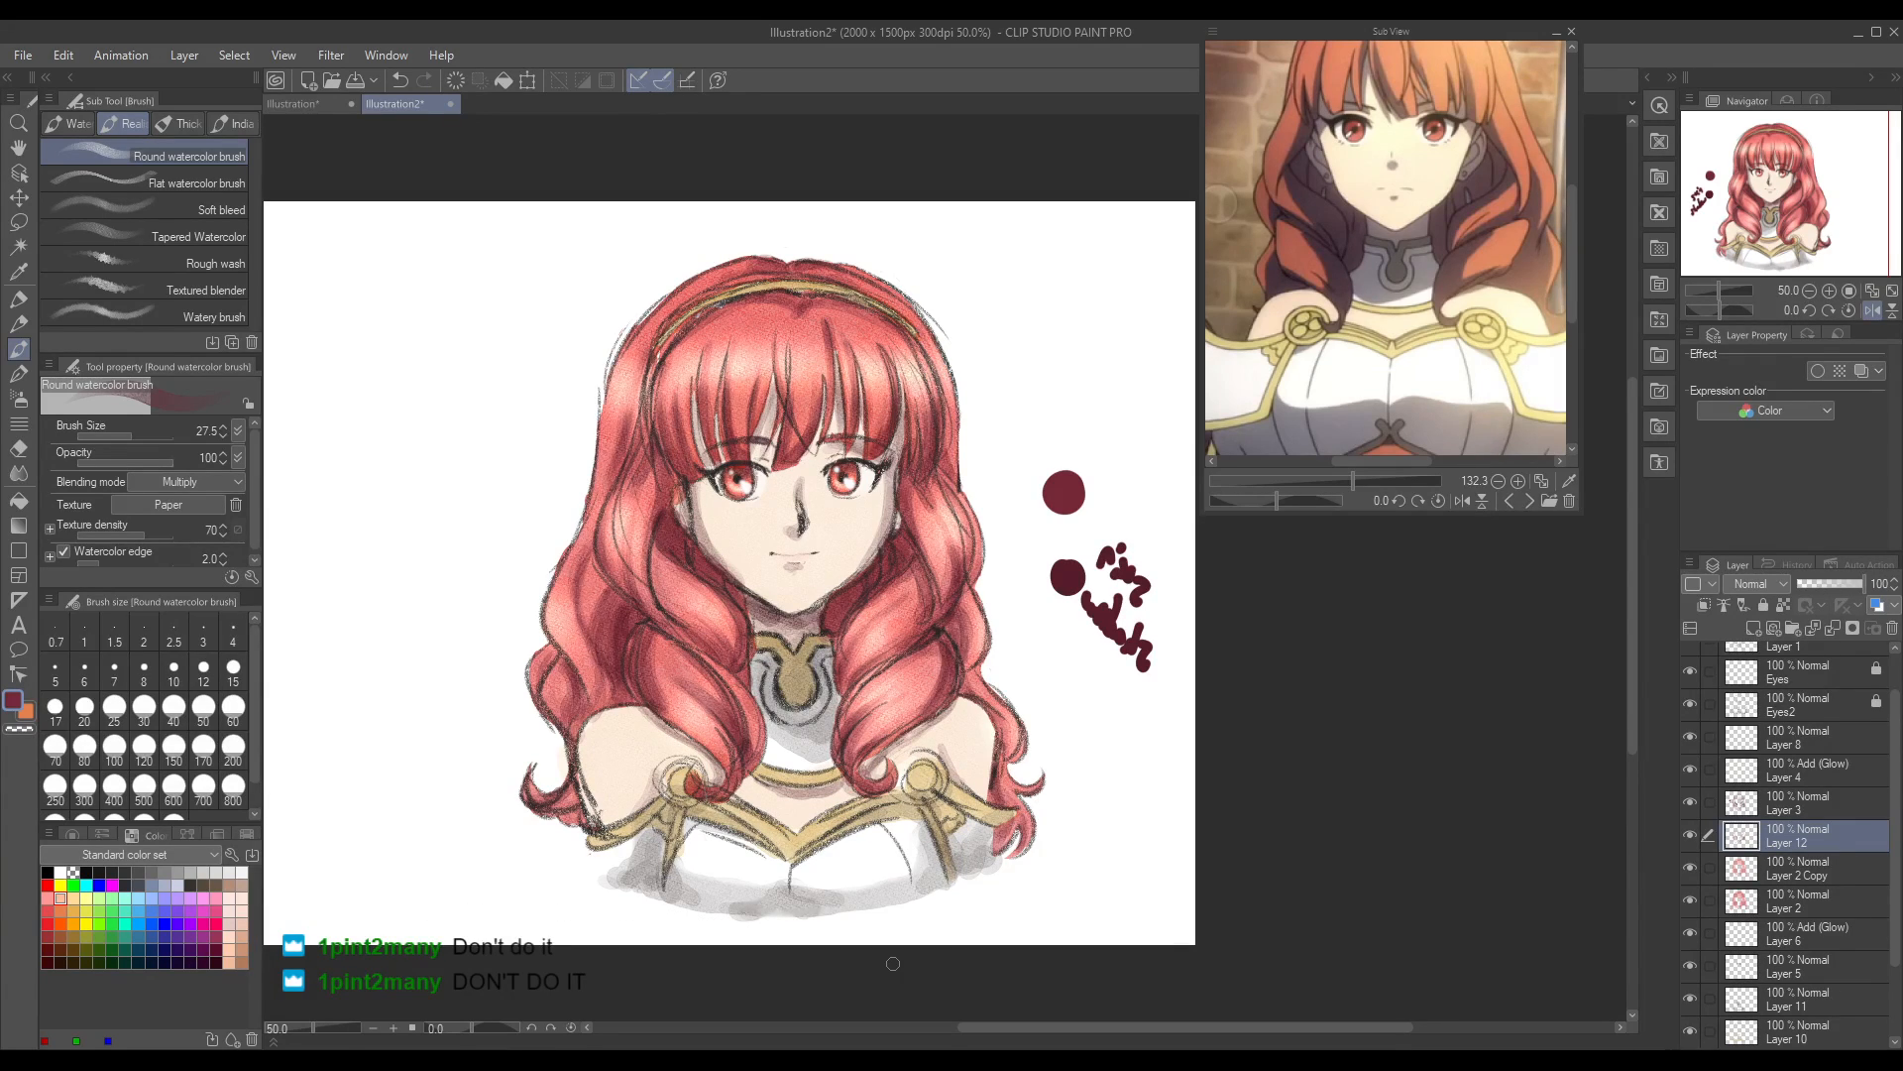
drag(314, 1029, 308, 1034)
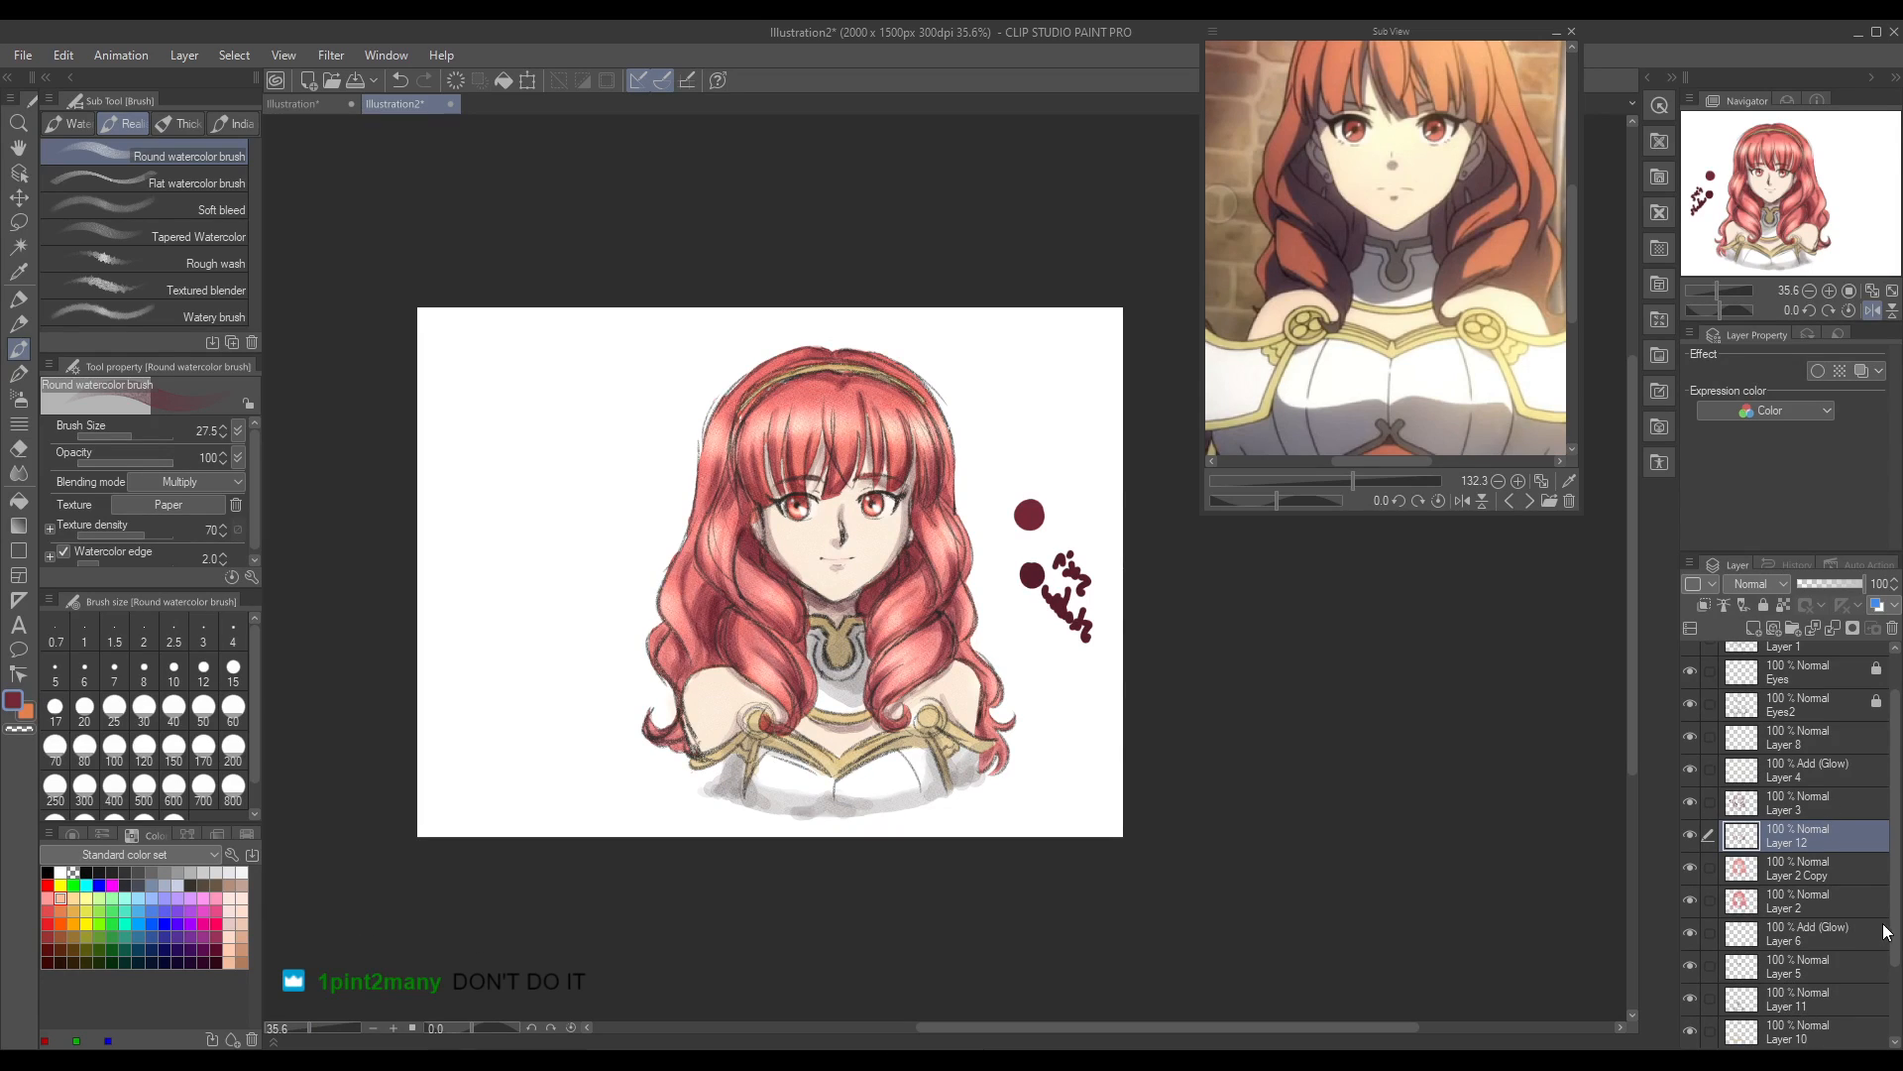
Step: Add a new layer directly above the Skin layer and set its blending mode to Add (Glow)
scroll(1884, 933, down, 3)
click(1794, 1007)
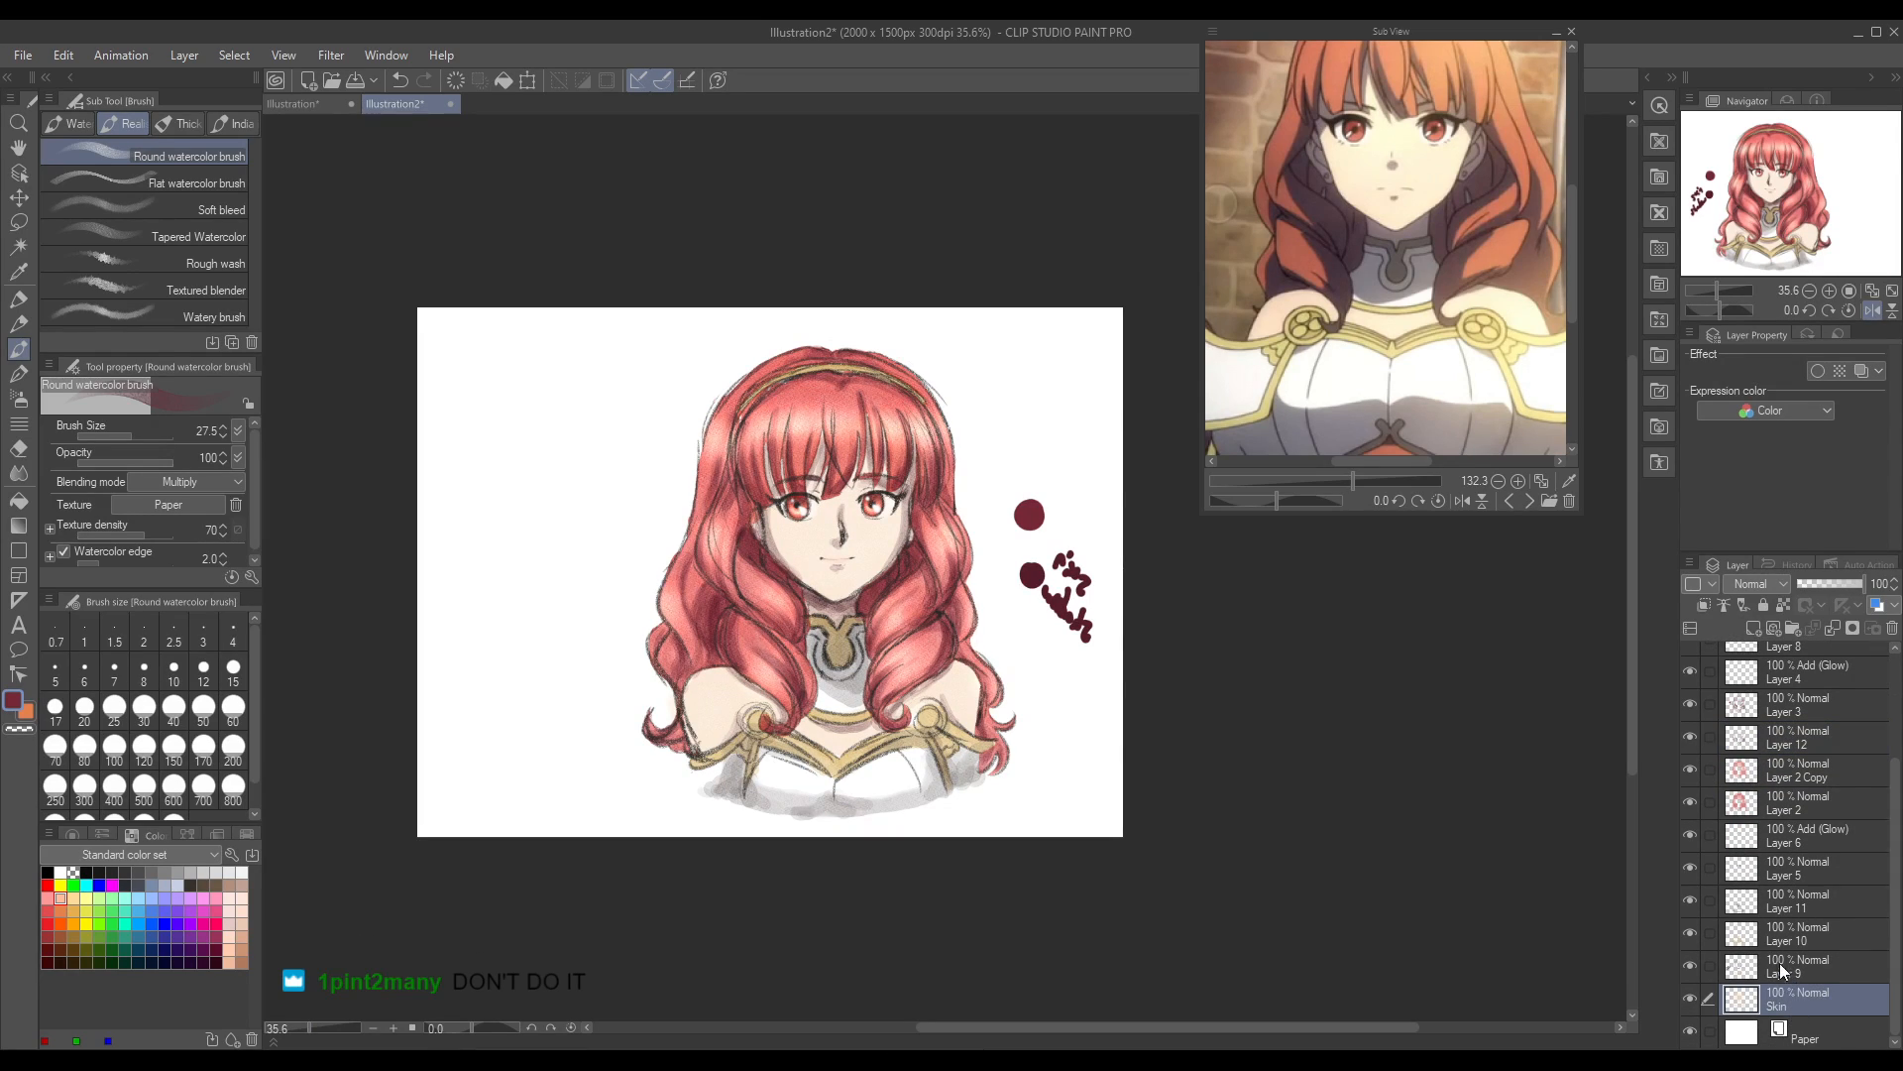
click(1753, 629)
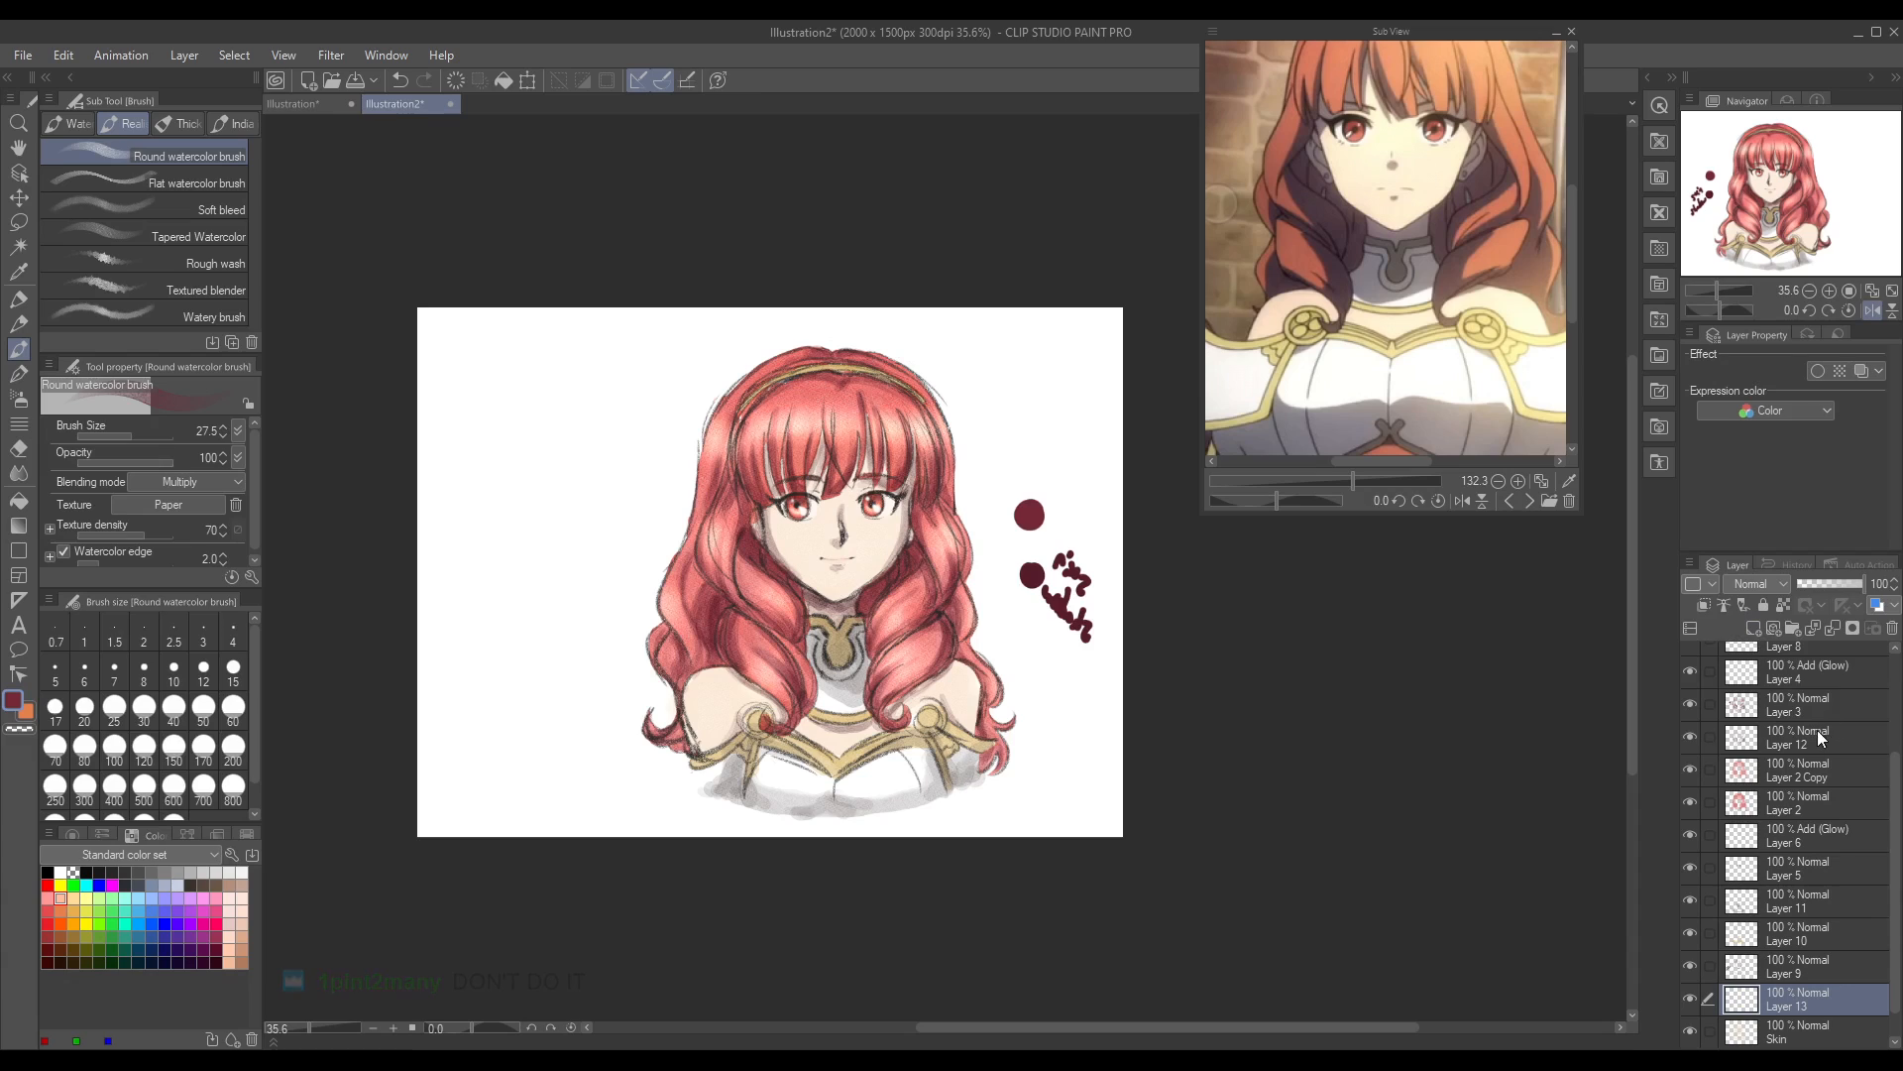
click(1767, 258)
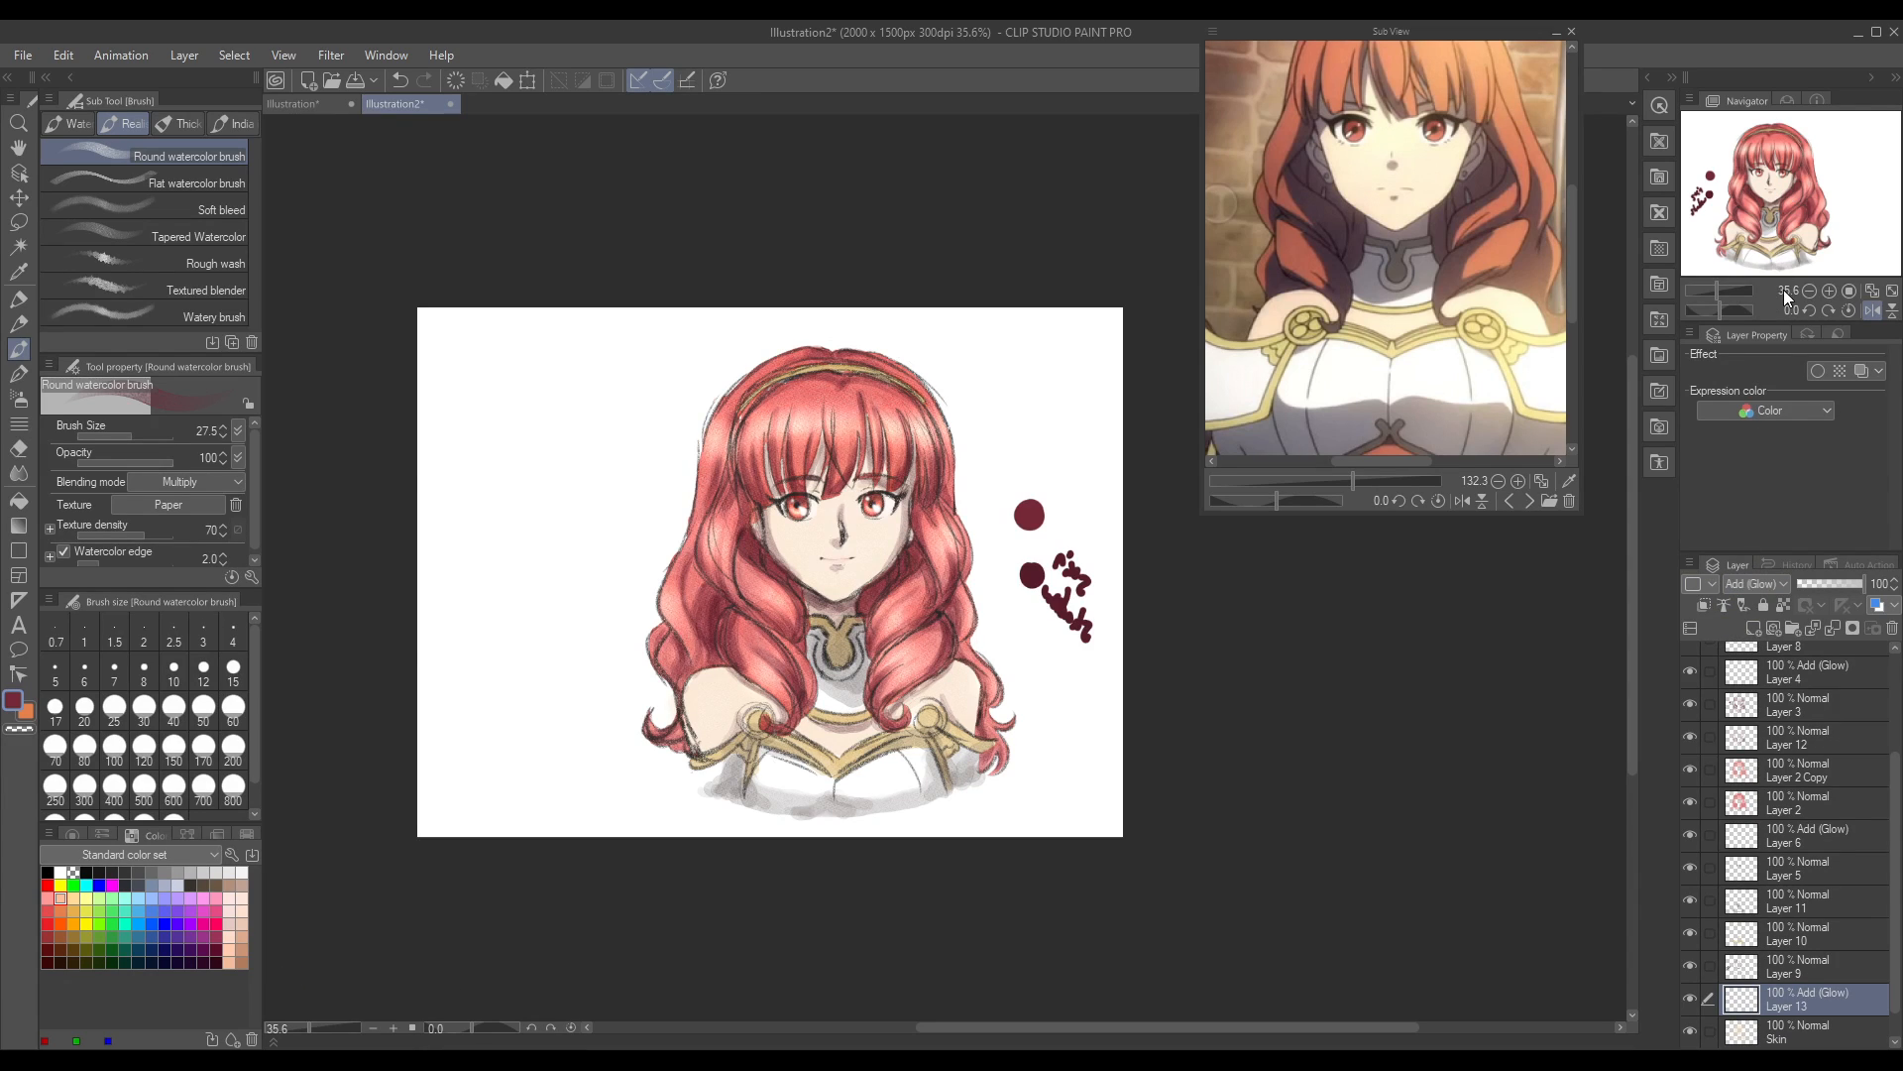
Step: Check the visibility of Layer 9 and Skin, sample the face's skin colour from the Skin layer, and reselect Layer 13
click(18, 272)
click(1799, 1039)
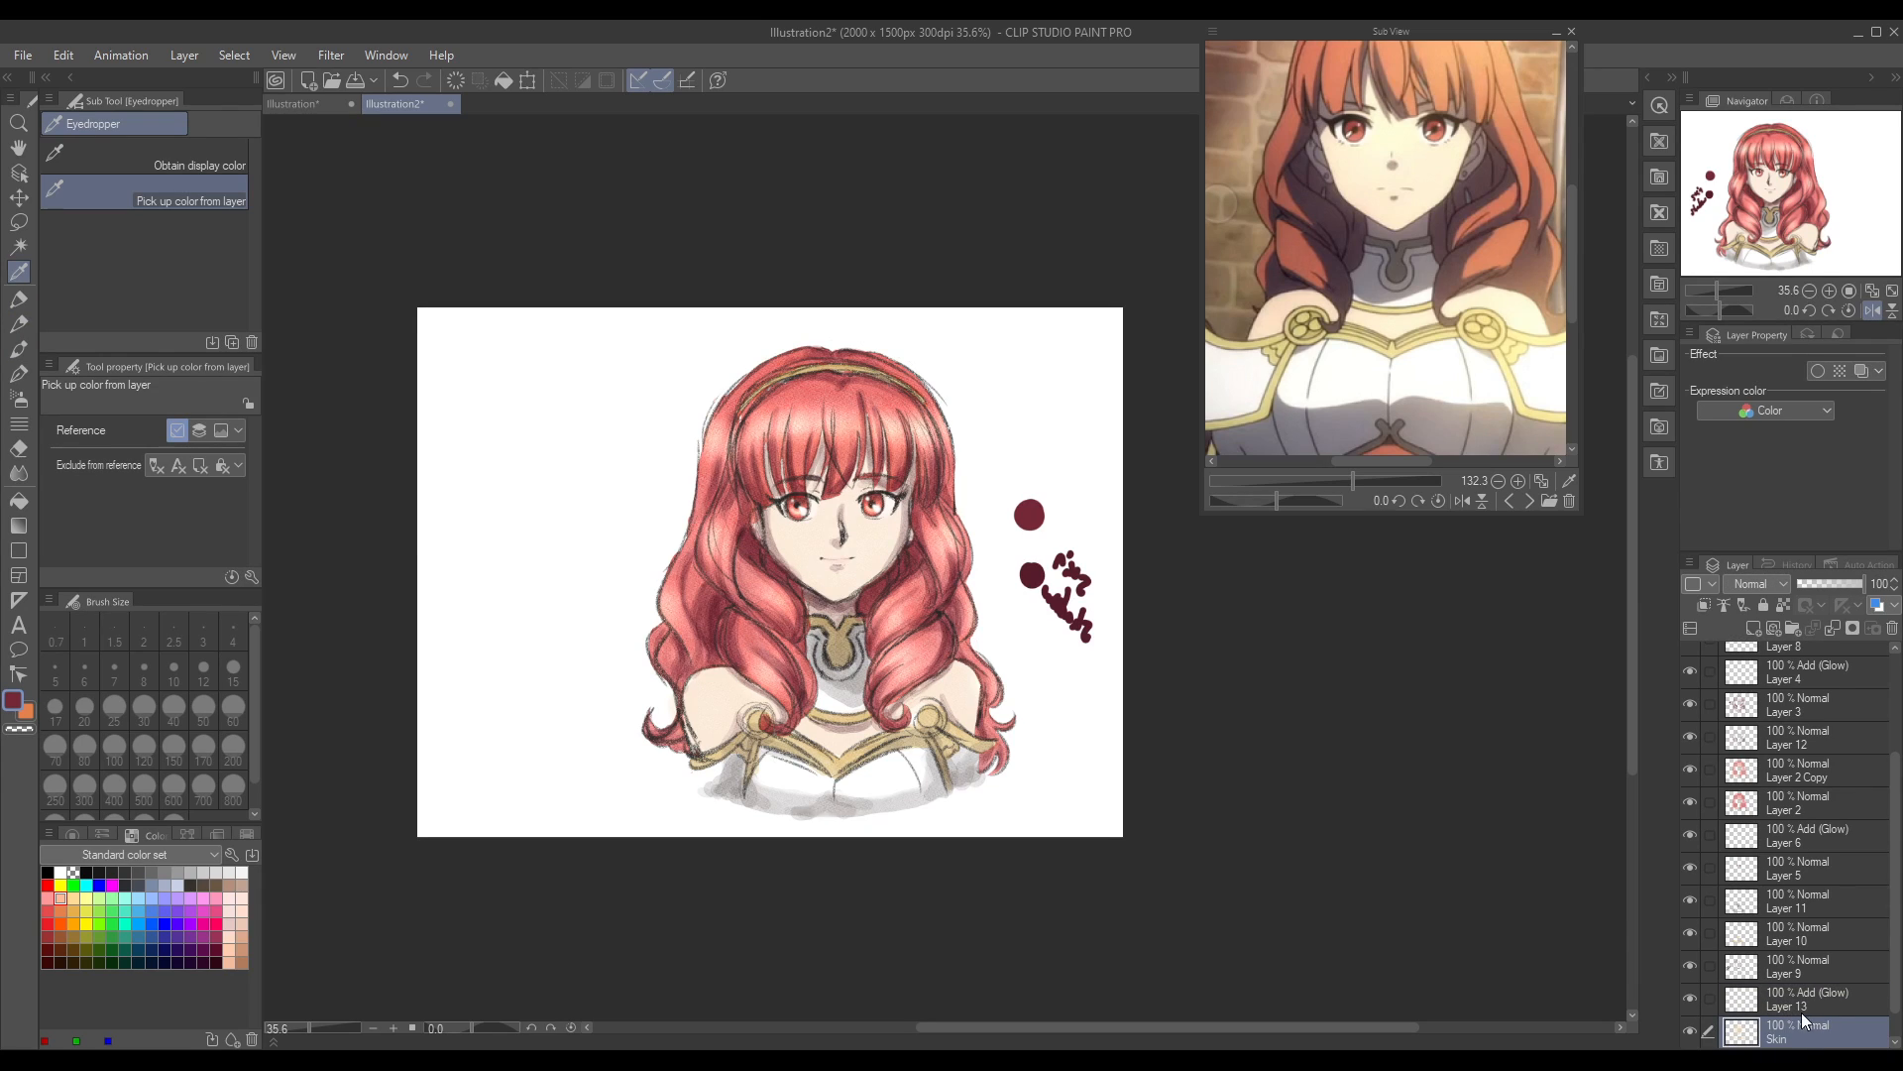
click(1688, 963)
click(1693, 963)
click(1690, 1032)
click(1692, 1034)
click(811, 545)
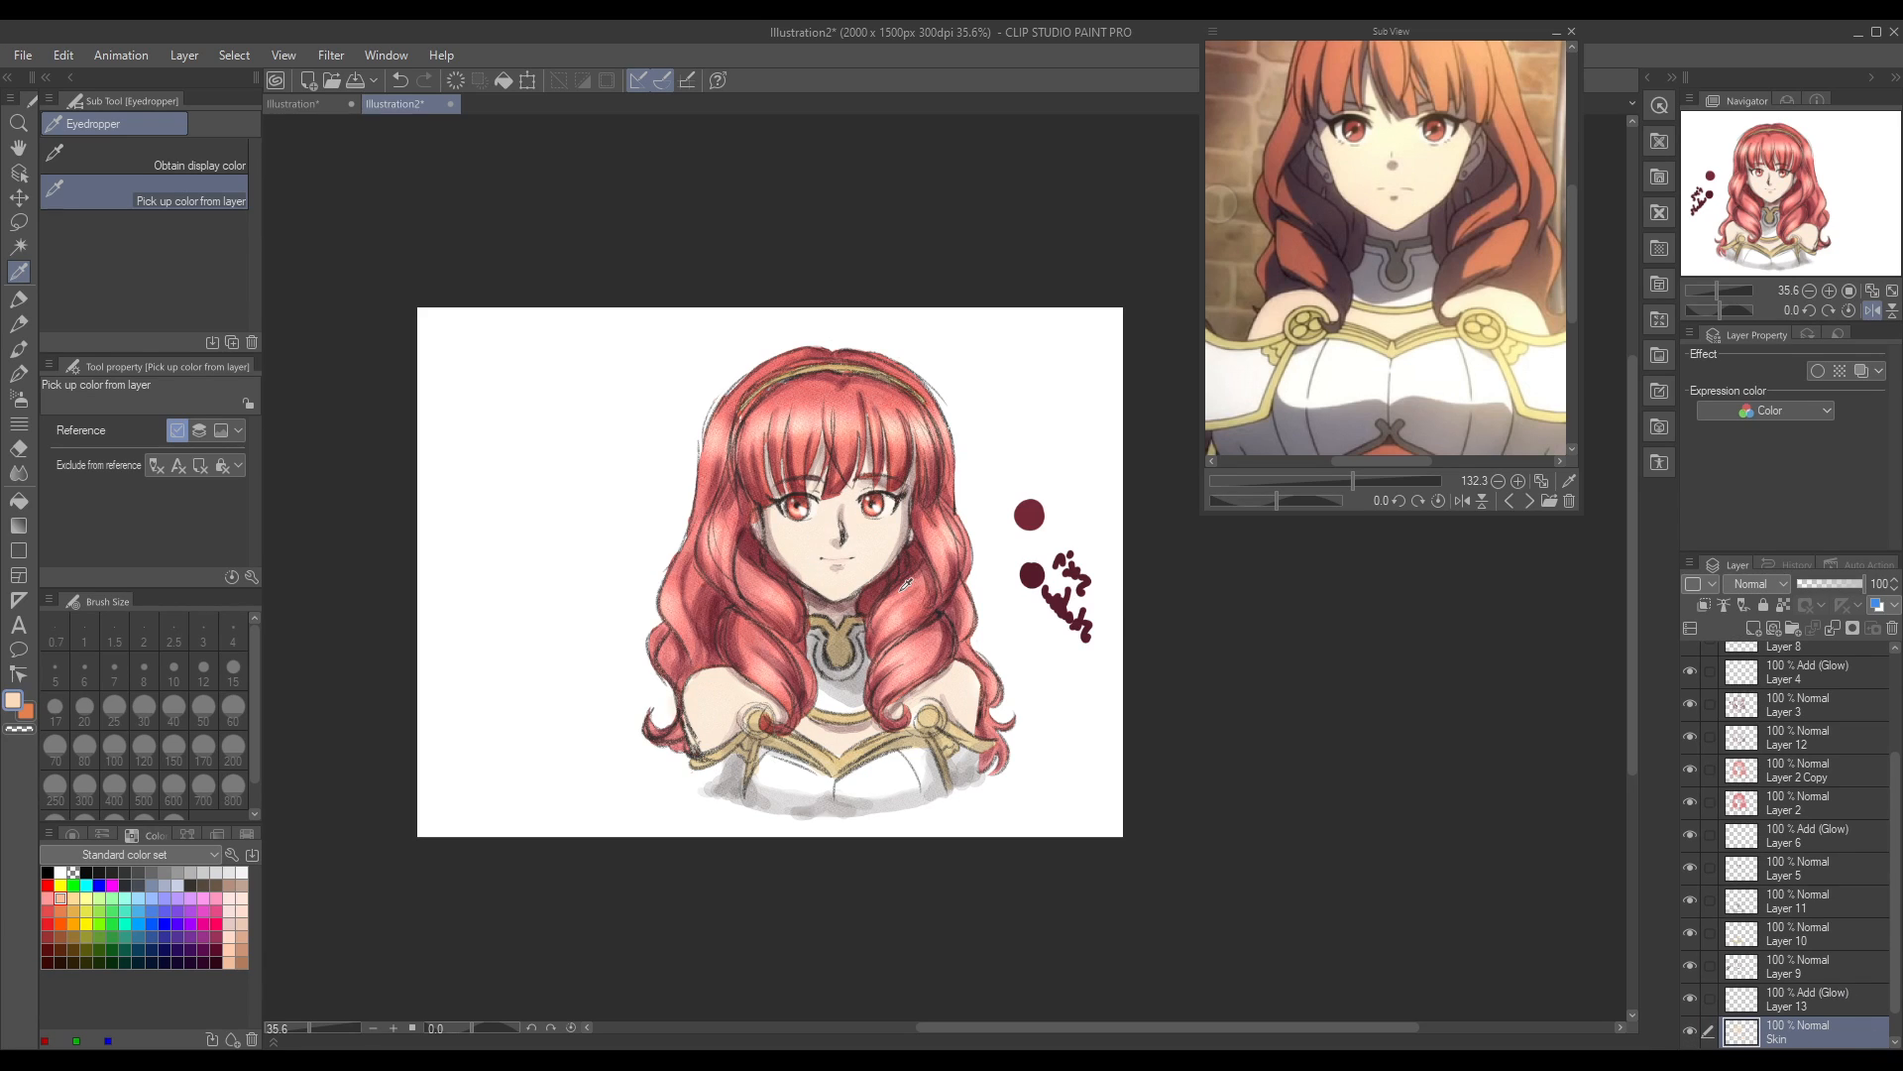
click(1793, 996)
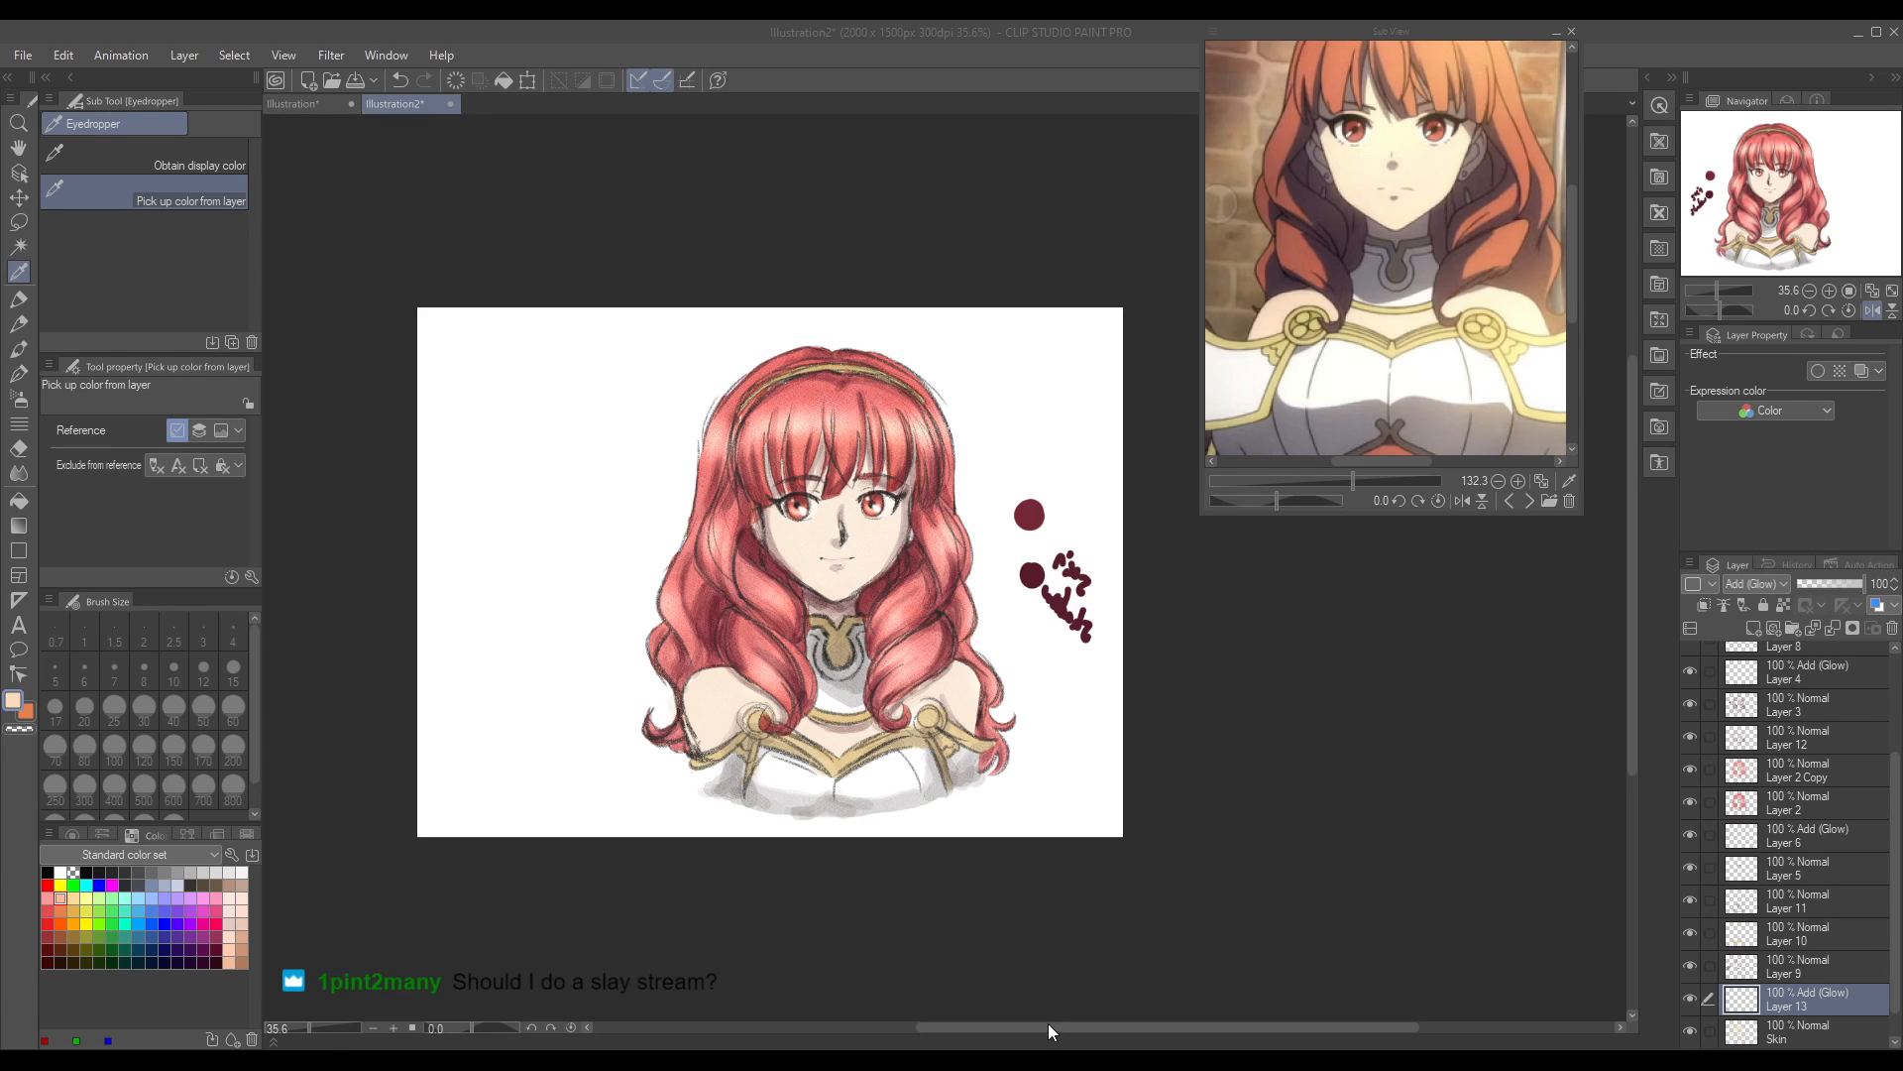
Step: Adjust the sampled skin colour and try Round watercolor highlights on the cheek on Layer 13, undoing the strokes
click(1595, 389)
click(936, 694)
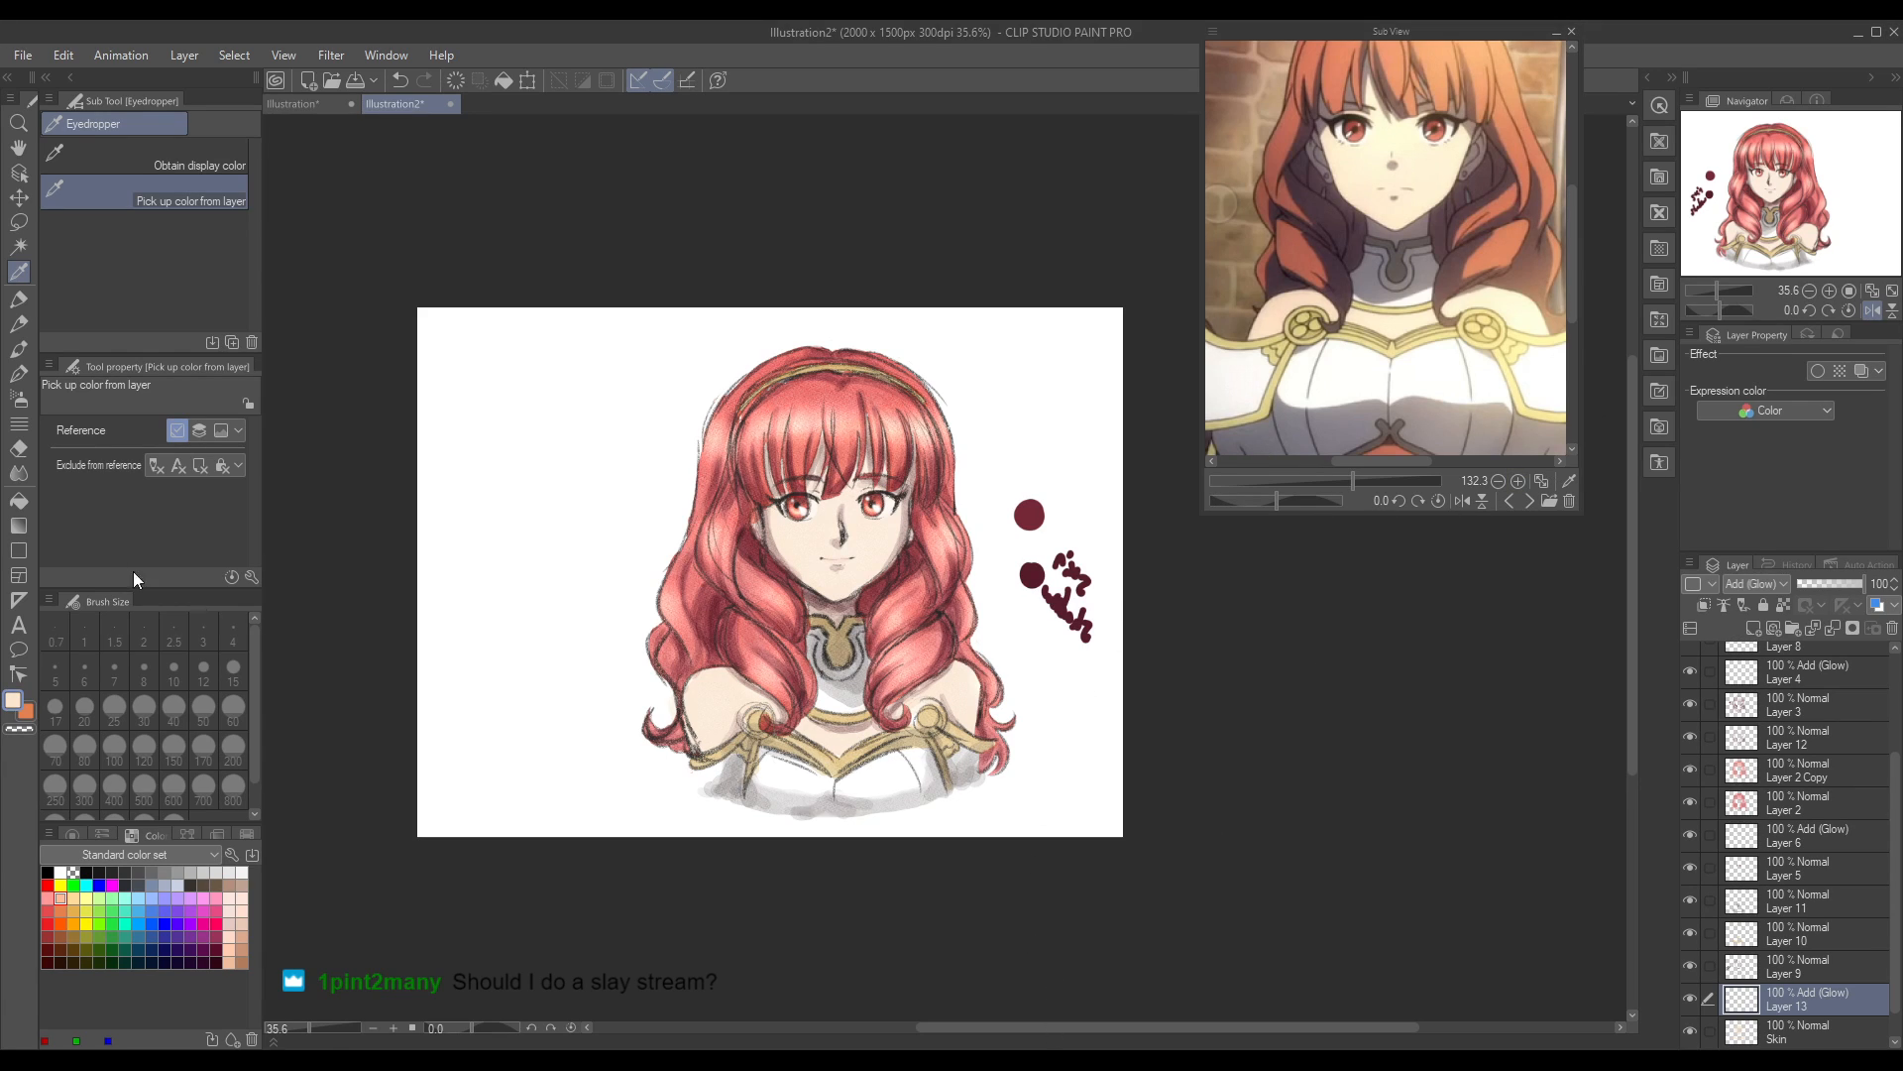
click(19, 349)
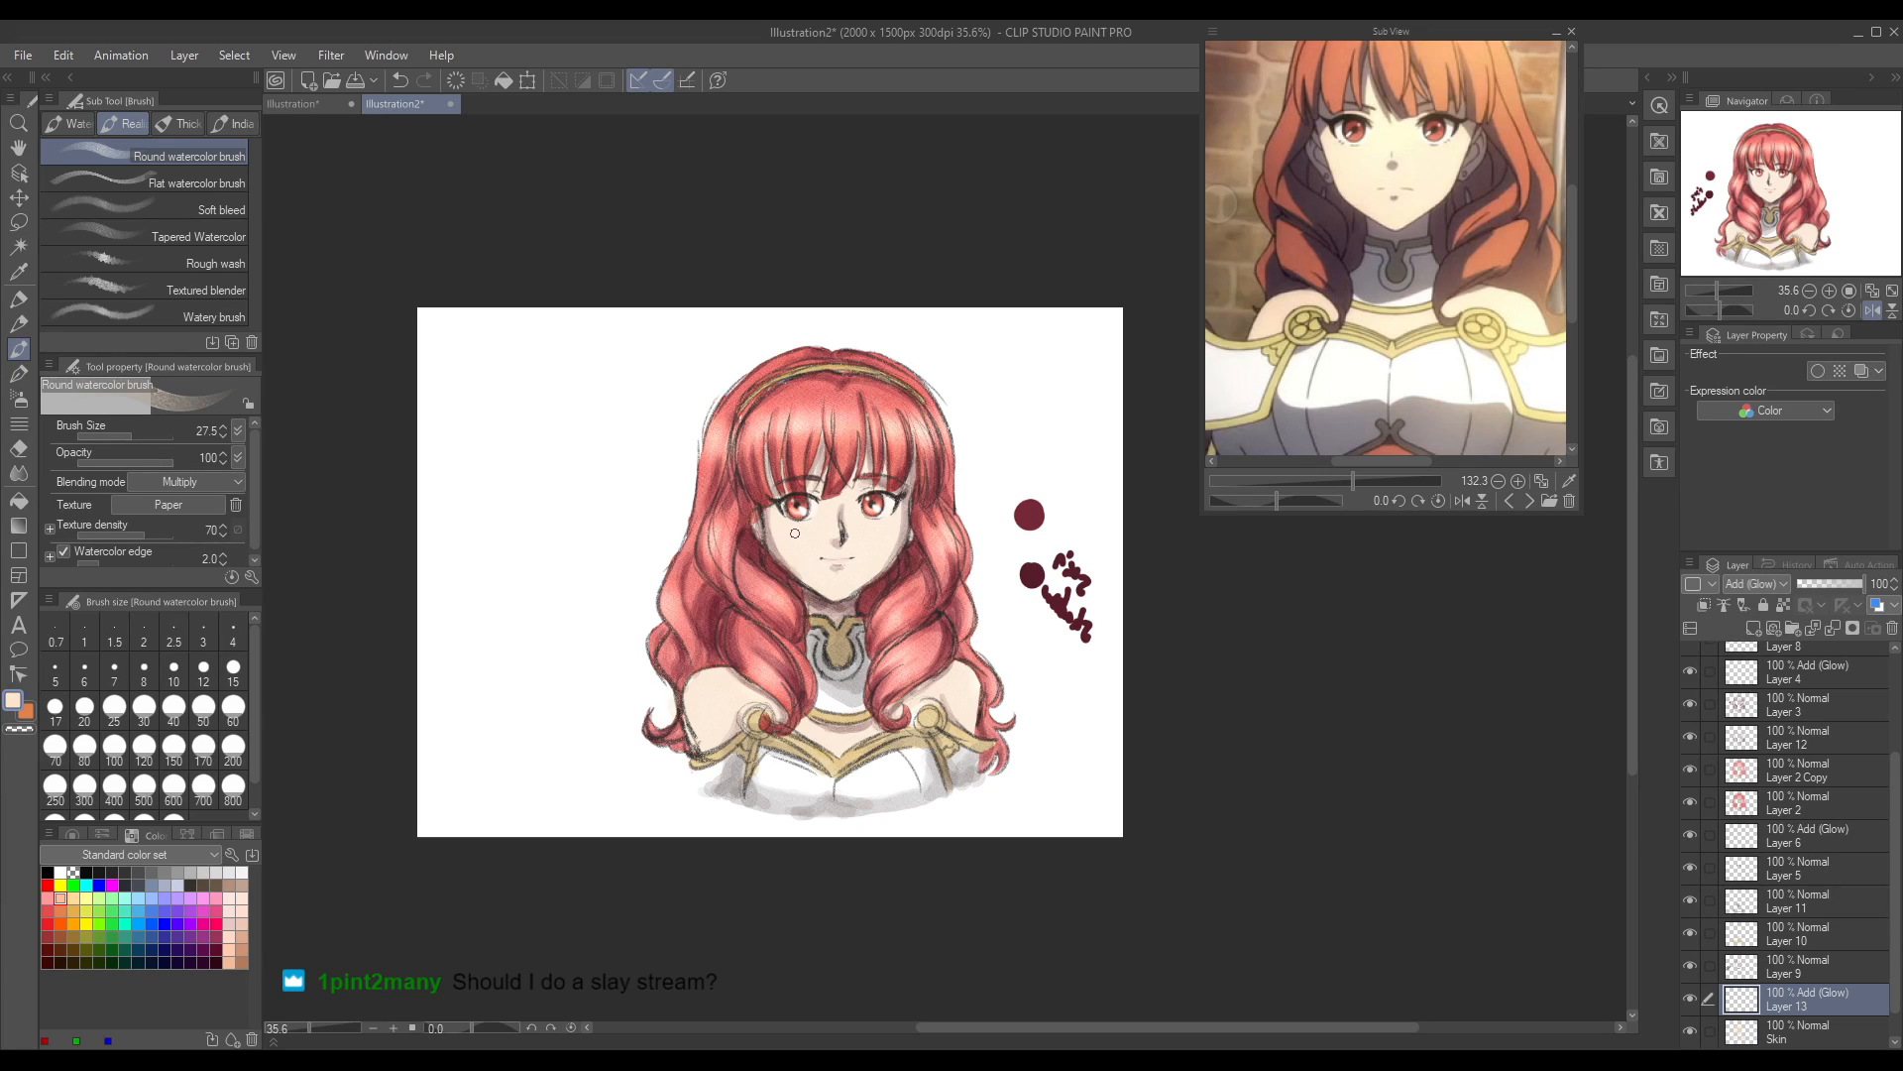
key(ctrl+z)
double_click(12, 700)
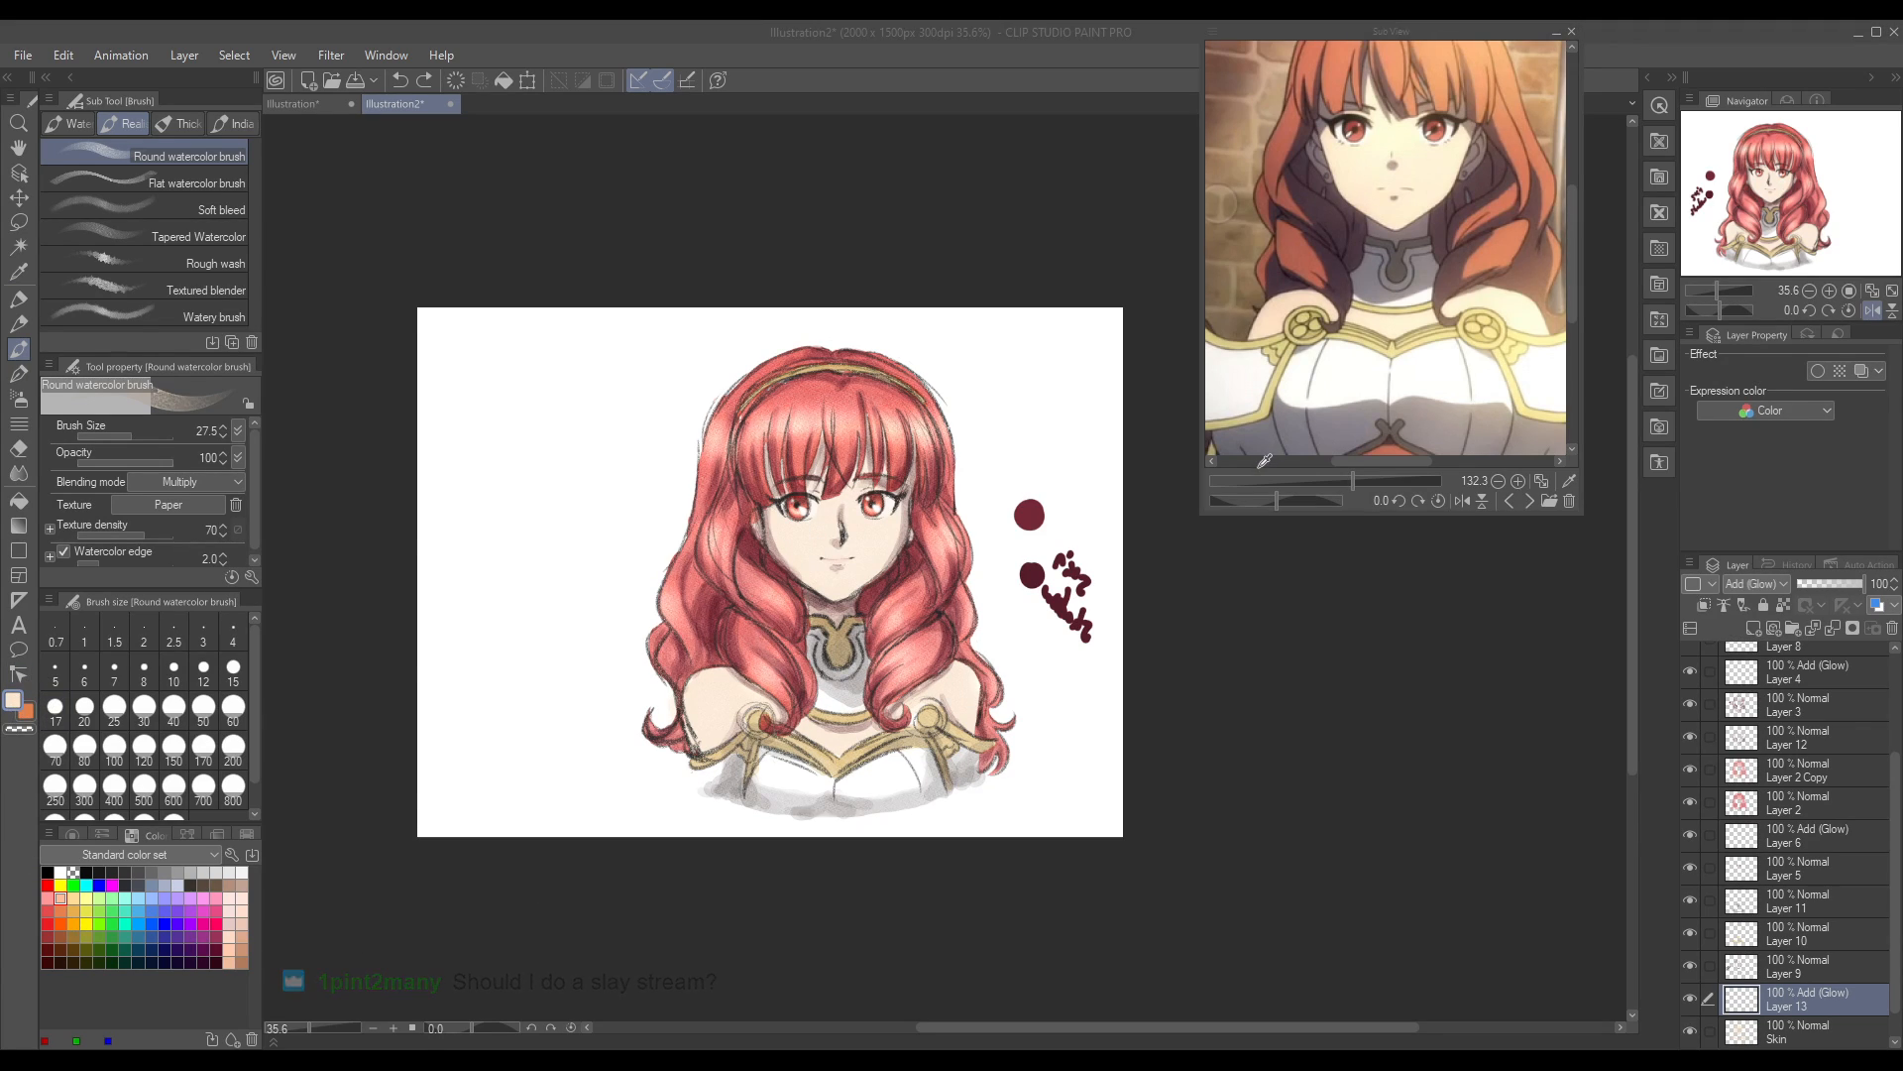
click(1607, 391)
drag(796, 529, 794, 536)
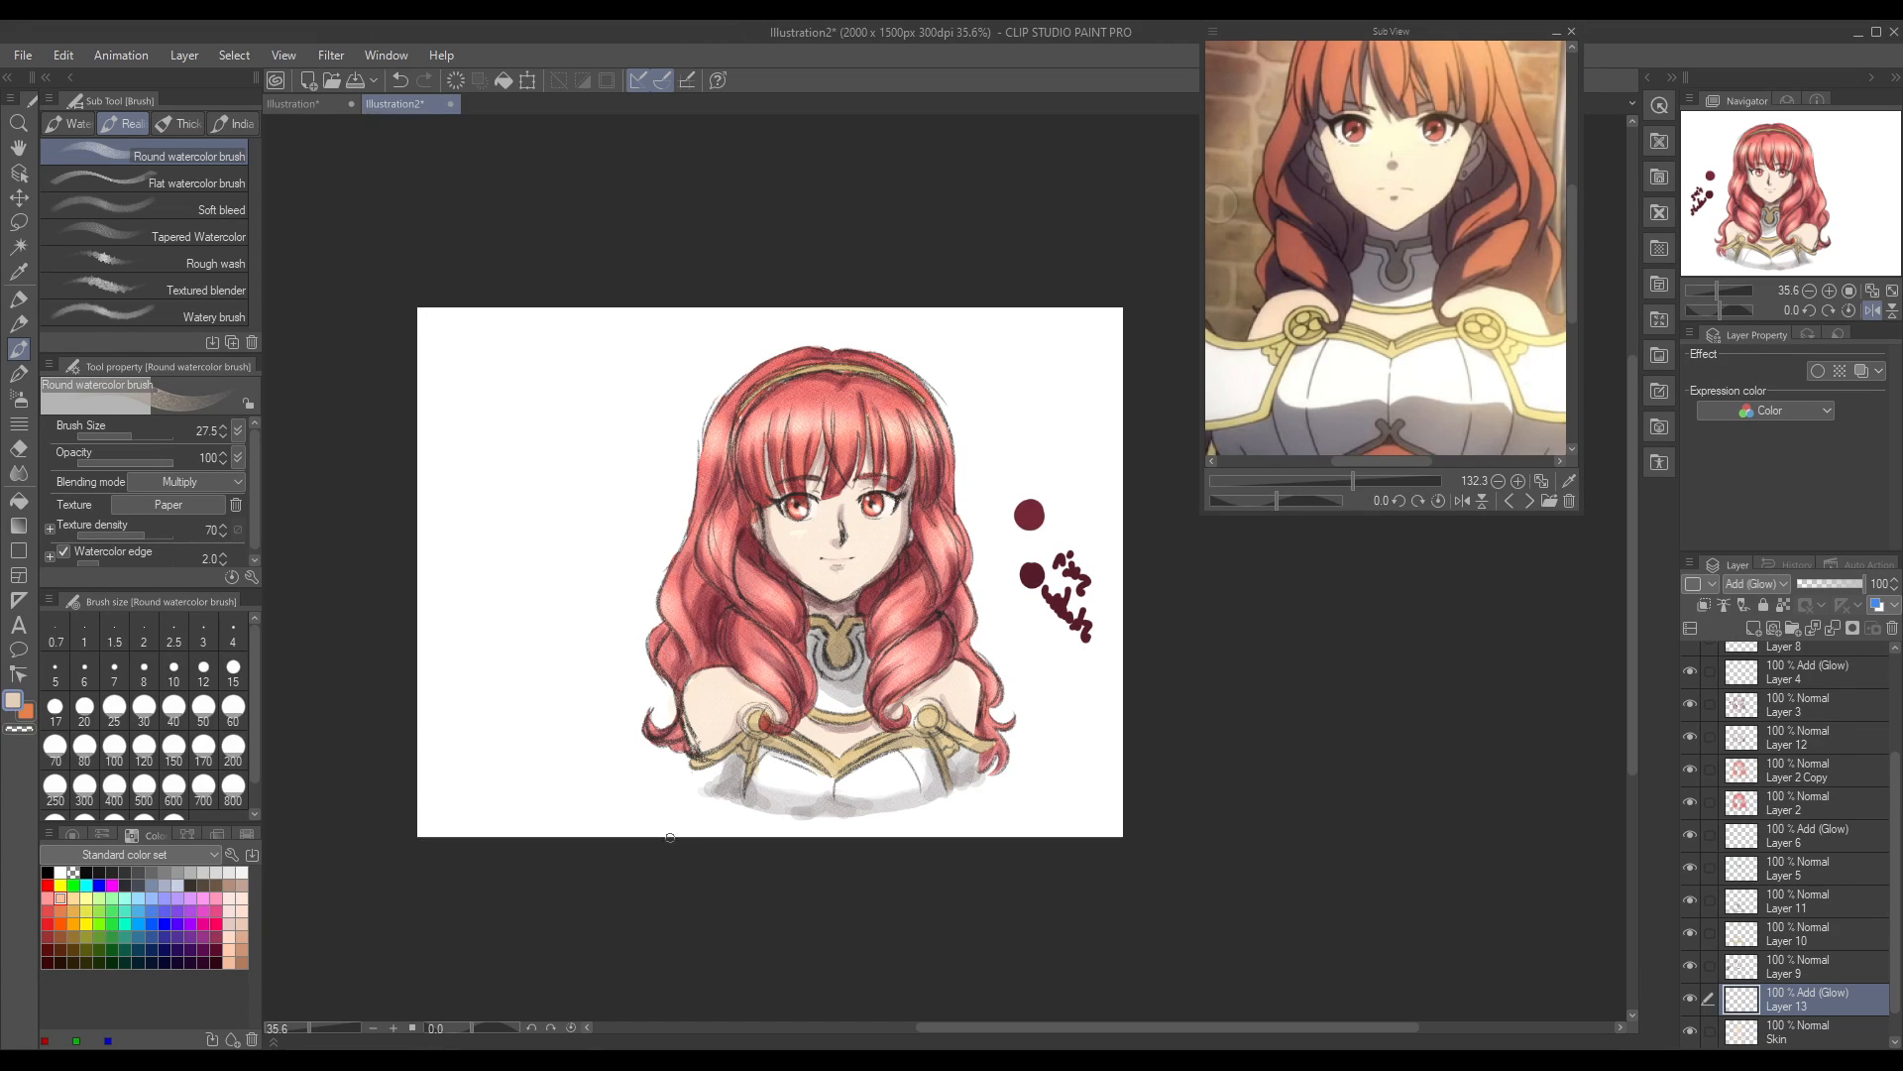
key(ctrl+z)
Step: Switch to the Soft airbrush and flip the canvas view back to its original orientation, framing the face
click(19, 398)
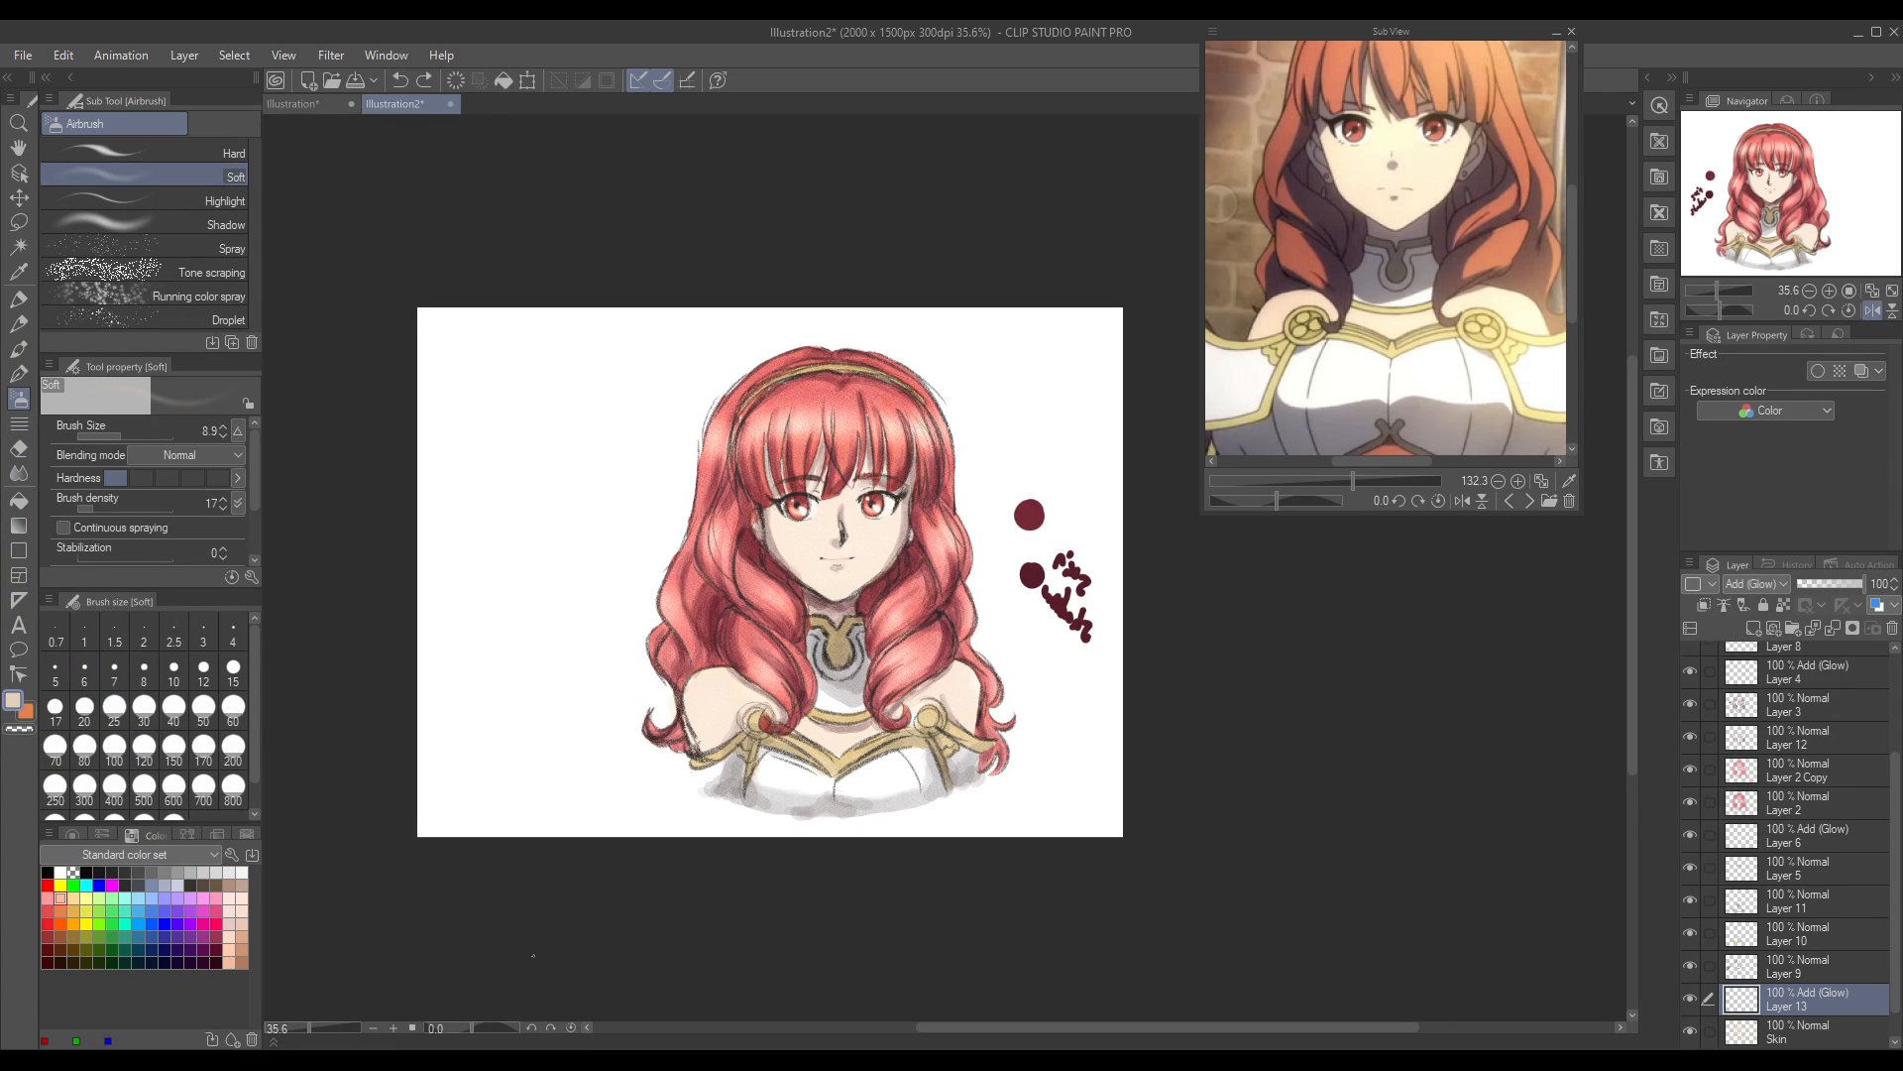
drag(311, 1028, 319, 1030)
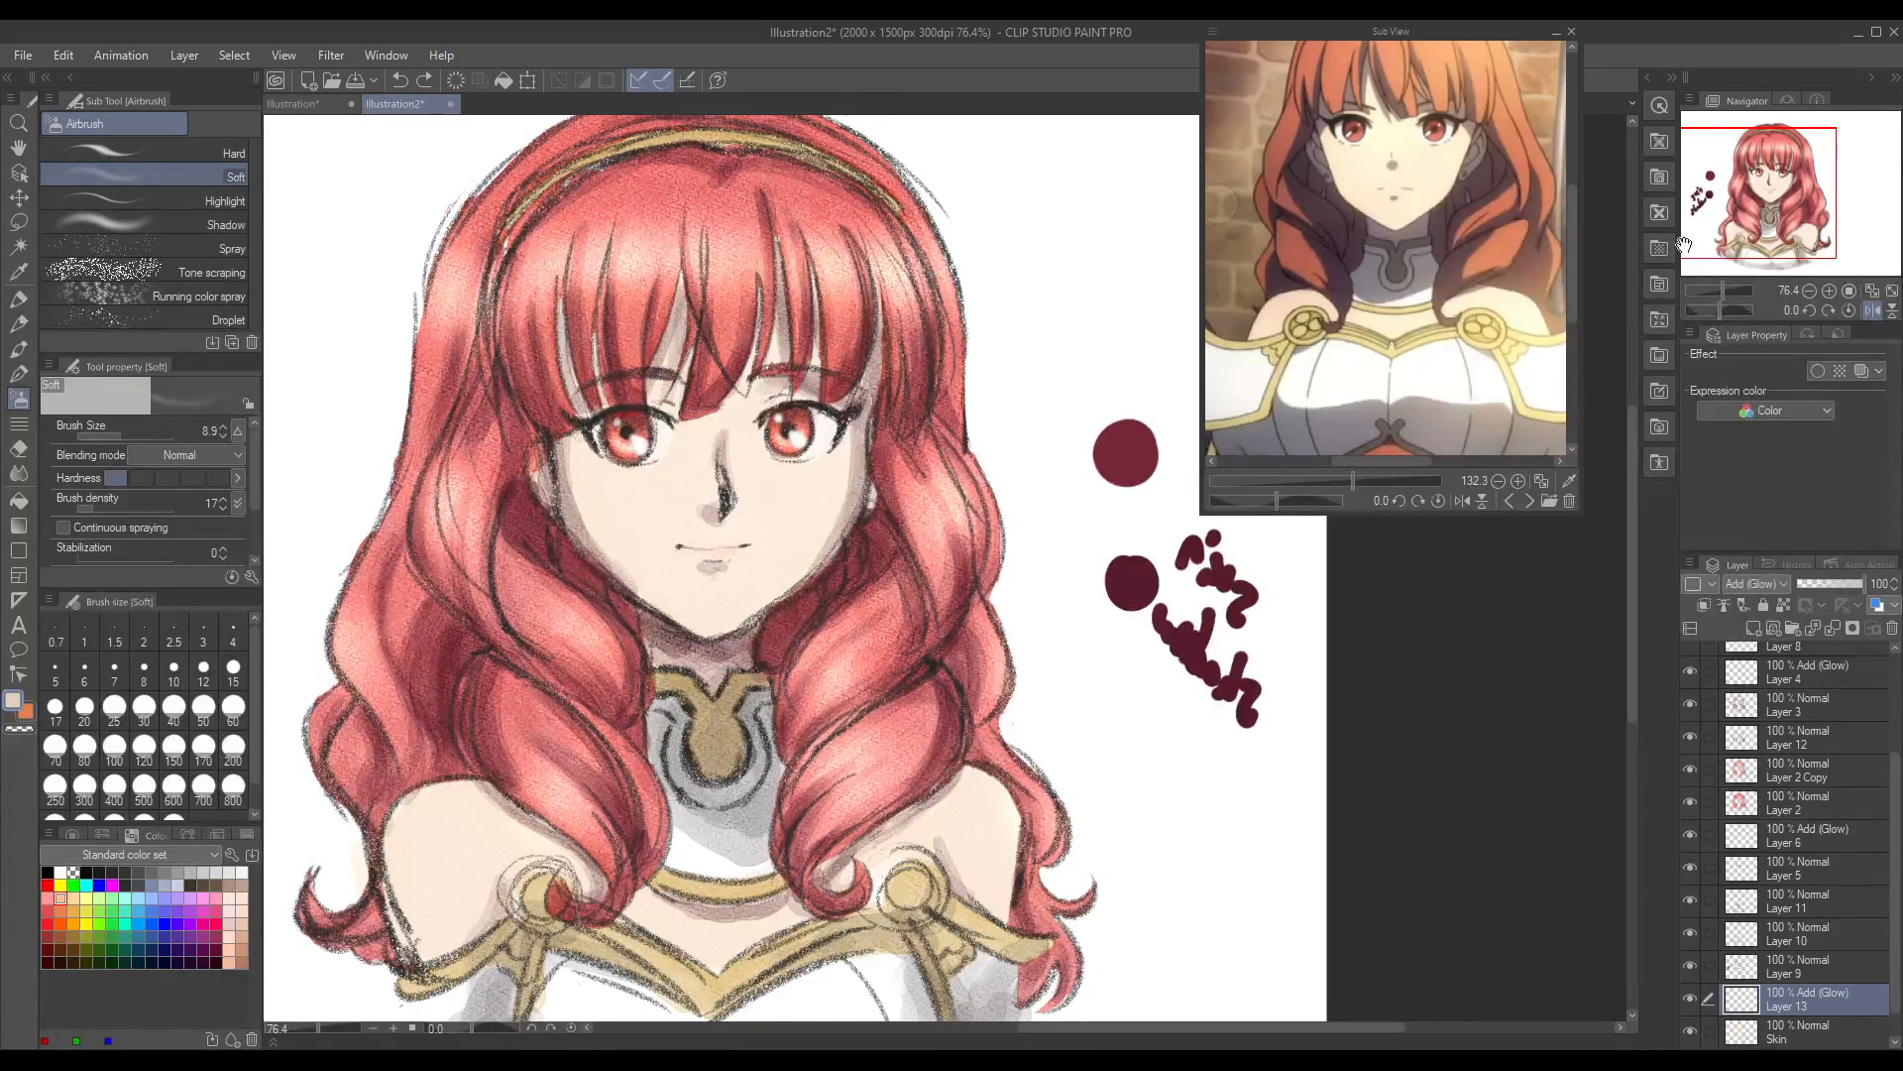
click(1871, 310)
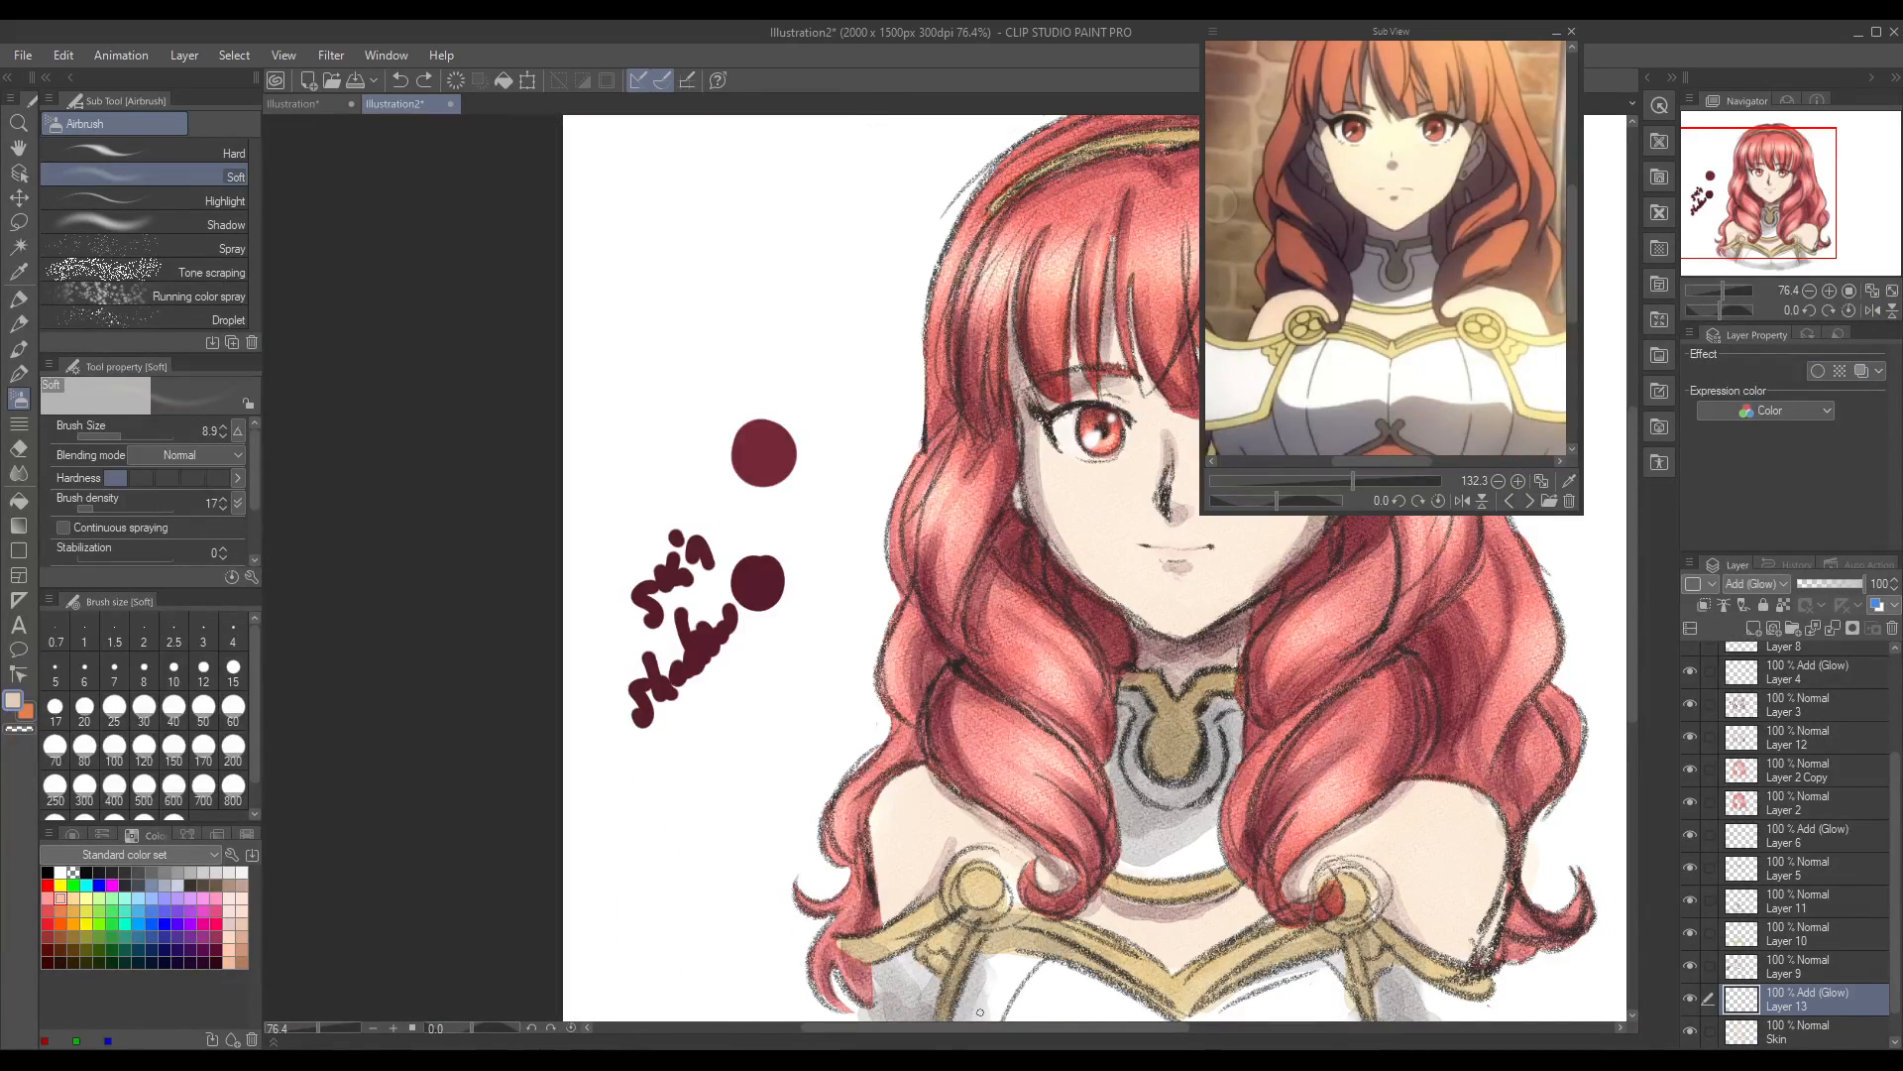
drag(969, 1027, 1086, 1046)
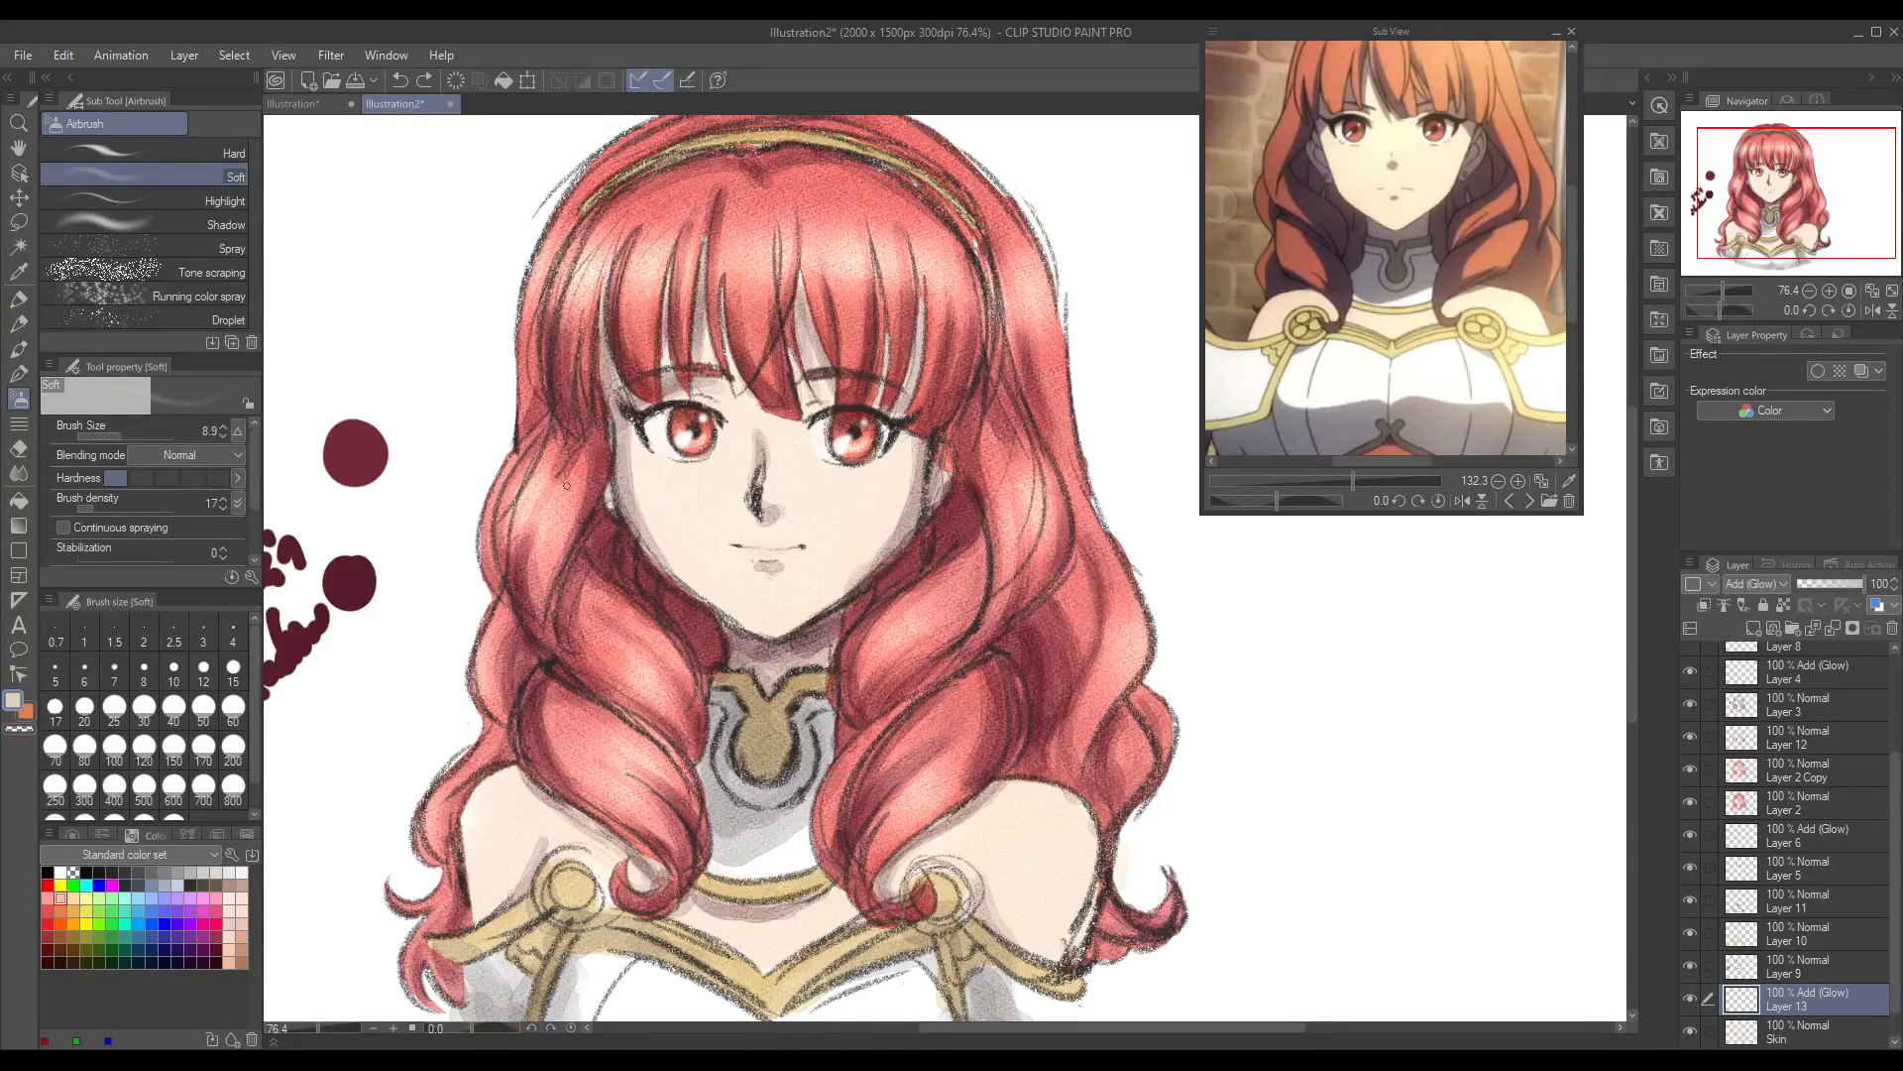
Step: Try Soft airbrush highlights on the cheek and nose at brush size 20.2, undoing the strokes
click(127, 435)
mouse_move(666, 483)
mouse_down()
mouse_move(700, 481)
mouse_move(687, 508)
mouse_move(672, 488)
mouse_up()
key(ctrl+z)
key(ctrl+z)
drag(763, 494, 772, 502)
key(ctrl+z)
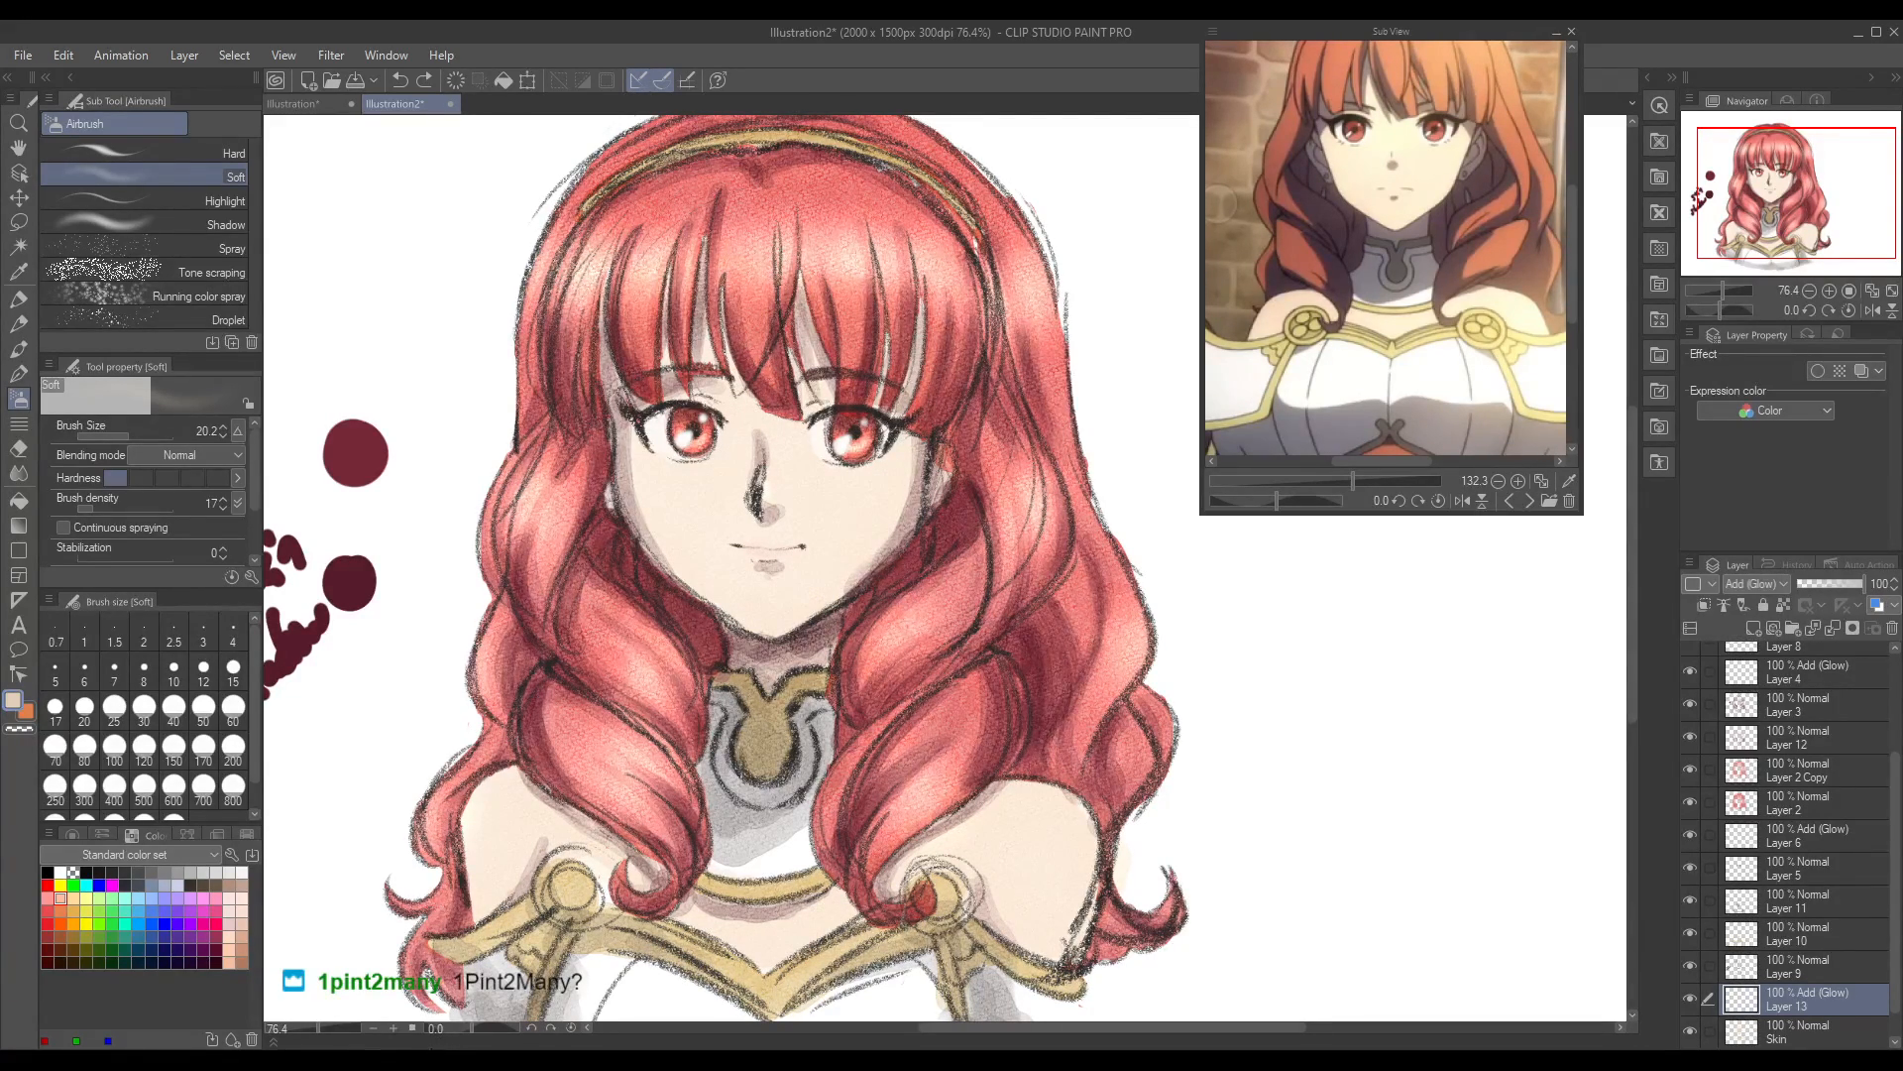
Step: Airbrush soft highlights along the nose, on the cheek and around the lower lip on Layer 13, starting with brush size 27.5
drag(128, 438, 132, 438)
drag(770, 501, 772, 424)
click(1852, 586)
drag(1846, 587, 1856, 575)
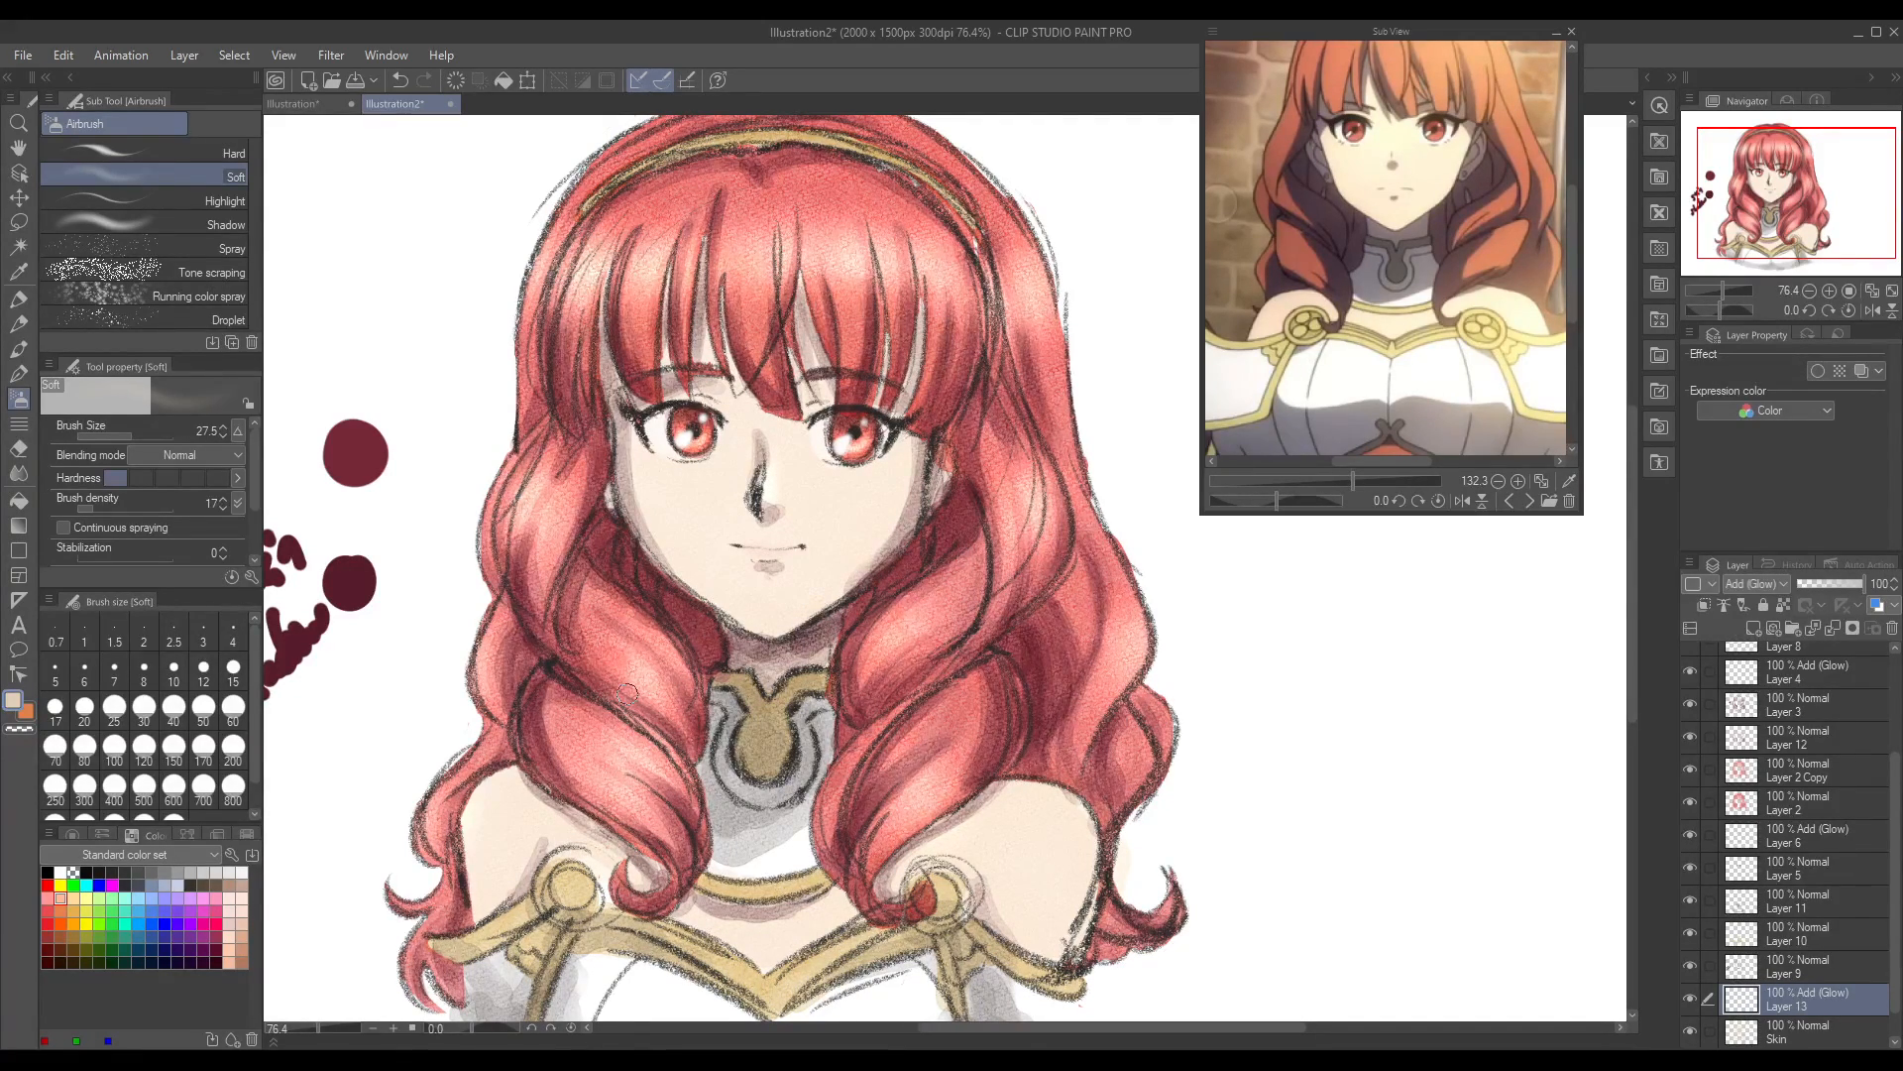
drag(135, 436, 141, 420)
mouse_move(868, 514)
mouse_down()
mouse_move(849, 476)
mouse_move(873, 500)
mouse_up()
drag(116, 438, 121, 437)
drag(769, 555, 782, 553)
Step: Try Soft airbrush highlights on both shoulders at brush size 45.8, undoing each stroke
drag(121, 442, 128, 432)
click(136, 435)
mouse_move(1062, 805)
mouse_down()
mouse_move(1079, 875)
mouse_move(1068, 820)
mouse_move(1031, 790)
mouse_move(1045, 893)
mouse_move(1064, 805)
mouse_move(1089, 848)
mouse_move(1062, 918)
mouse_up()
key(ctrl+z)
mouse_move(1062, 804)
mouse_down()
mouse_move(1075, 878)
mouse_move(1081, 839)
mouse_move(1060, 892)
mouse_up()
key(ctrl+z)
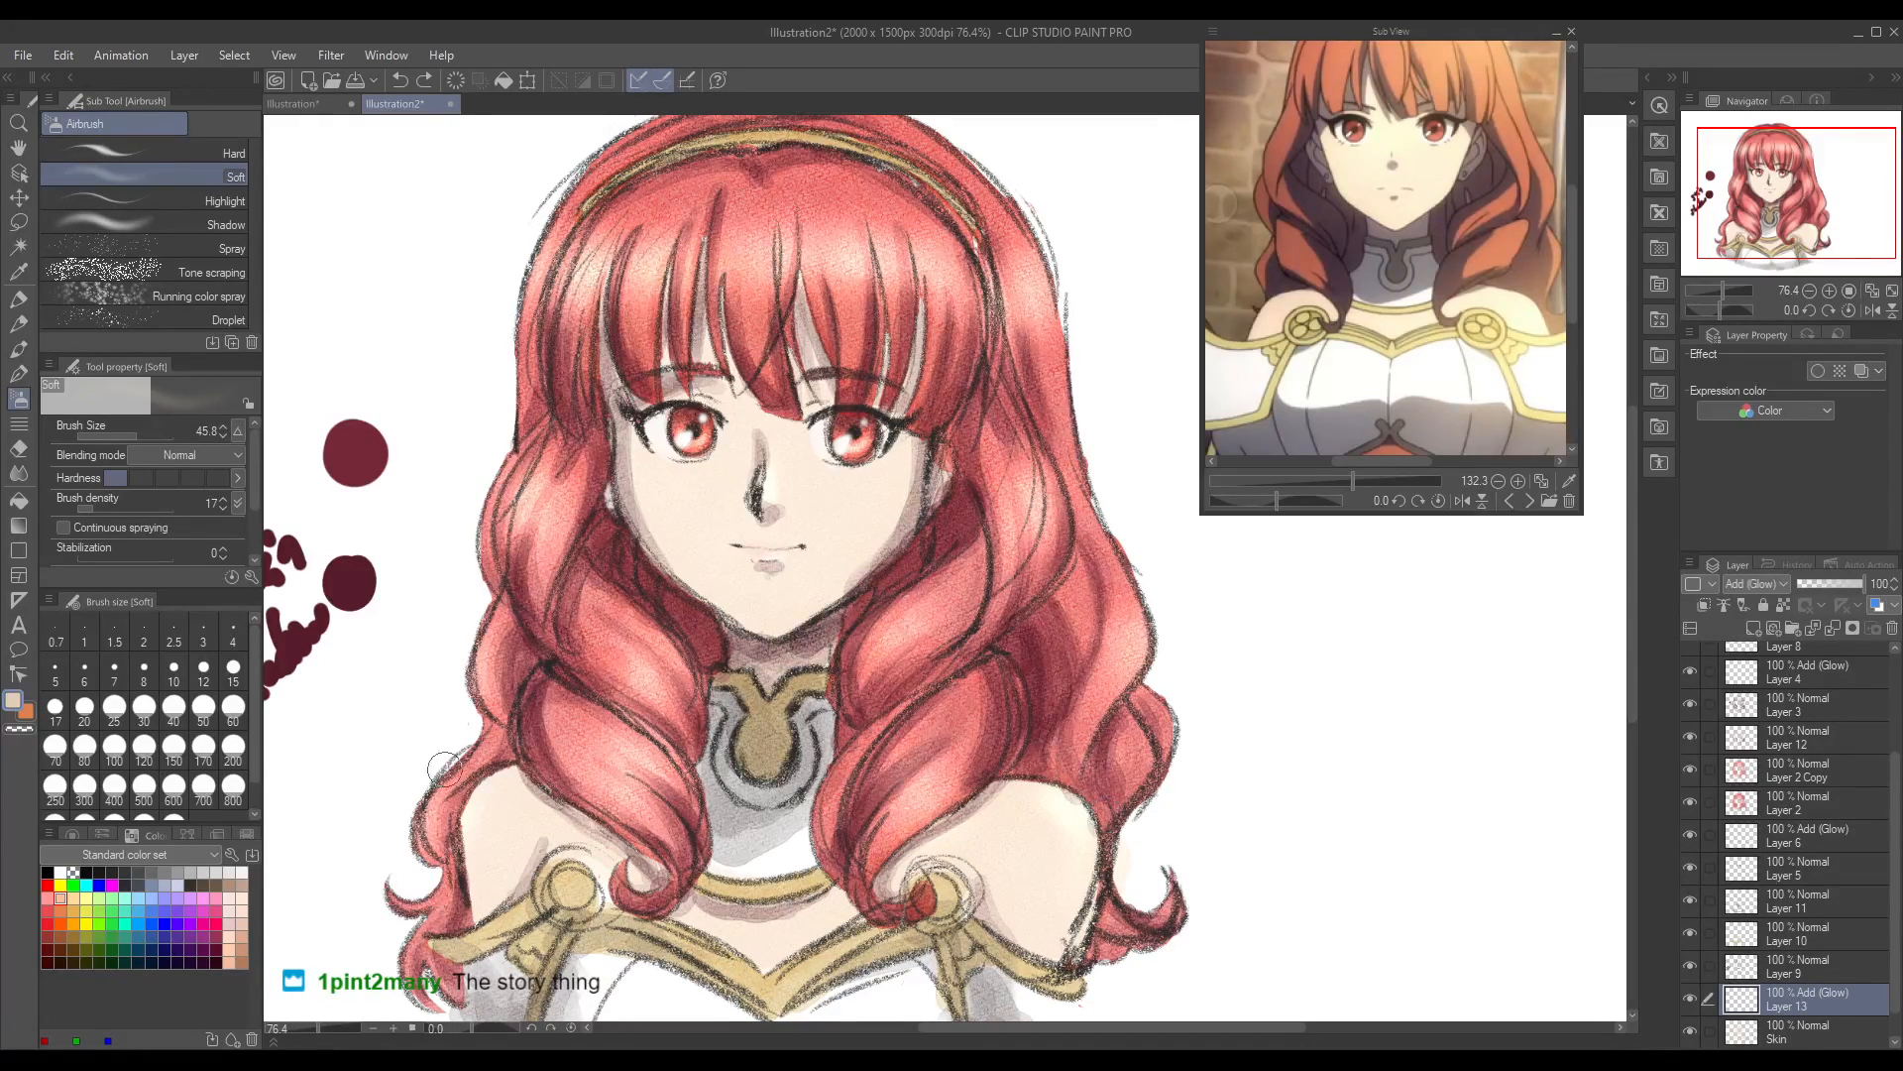
drag(494, 781, 483, 798)
key(ctrl+z)
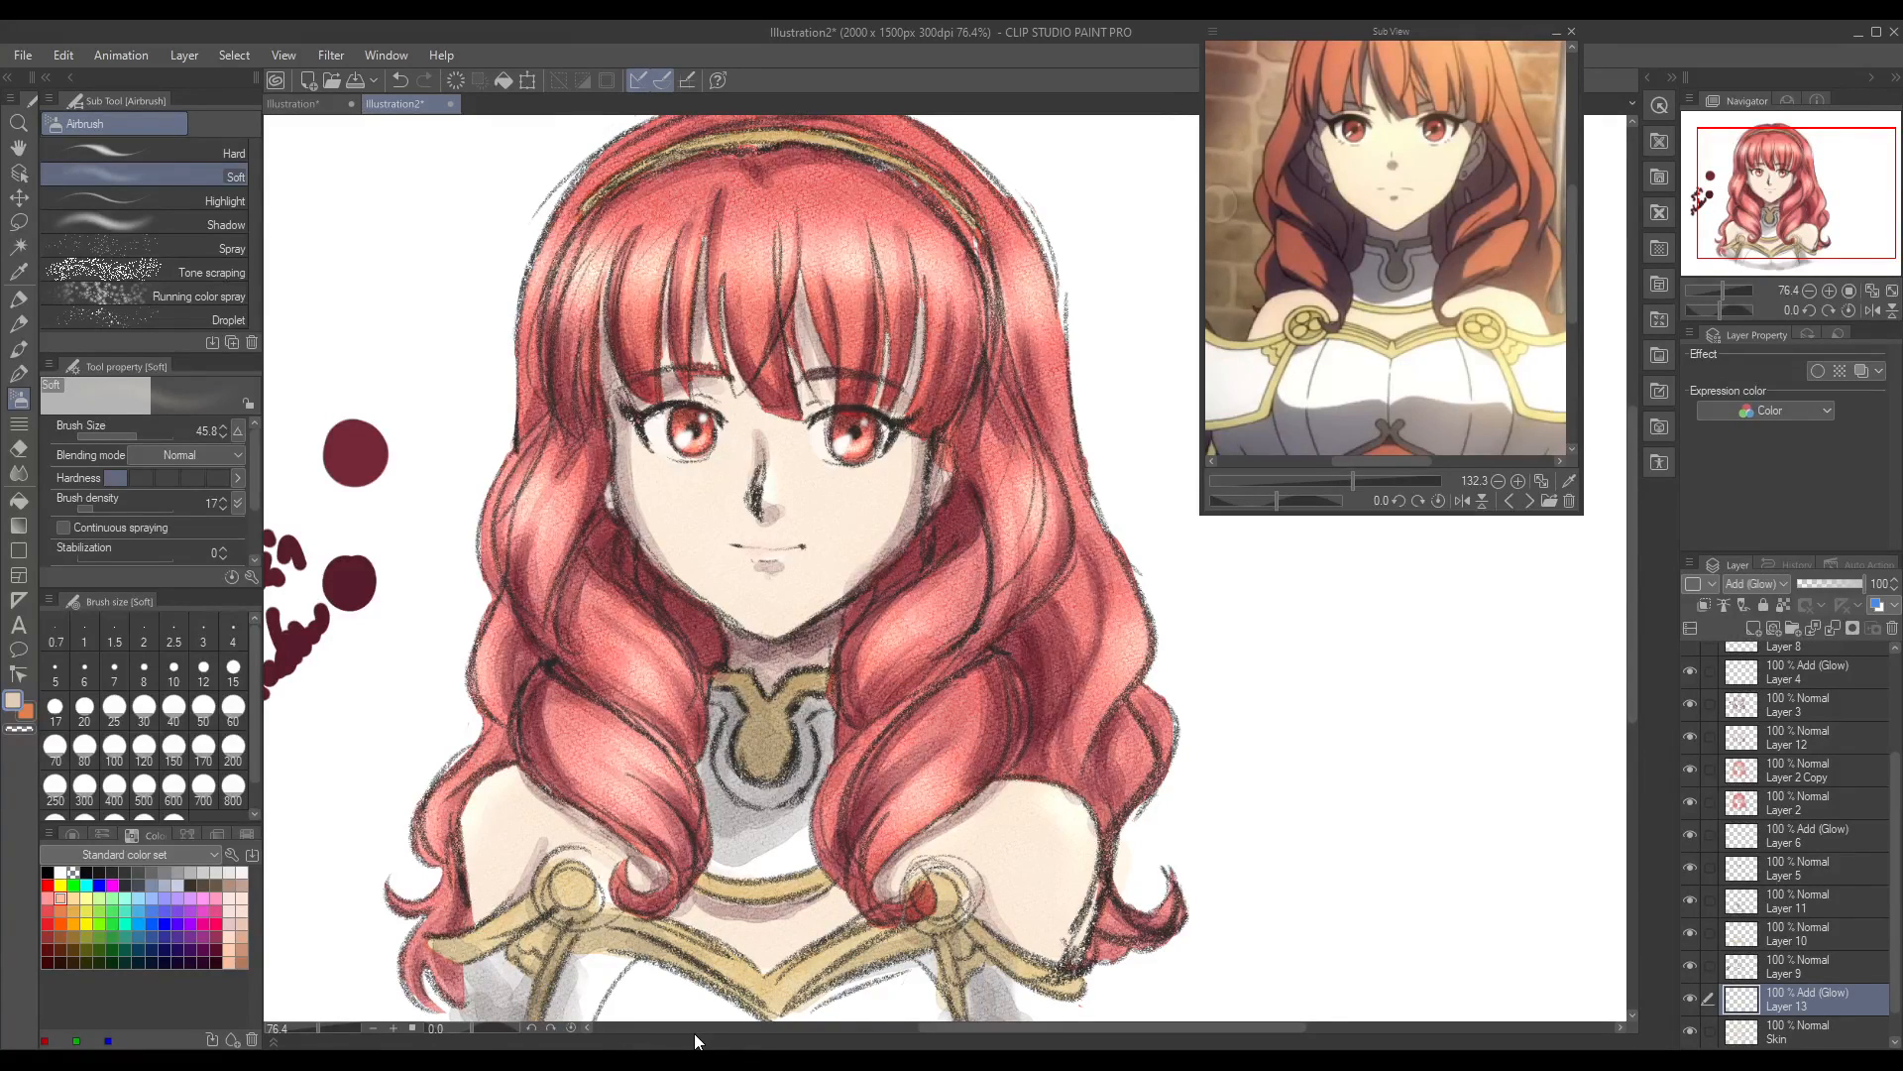
Step: Lower the opacity of the glow layer, Layer 13, to 79%
drag(297, 1027, 313, 1028)
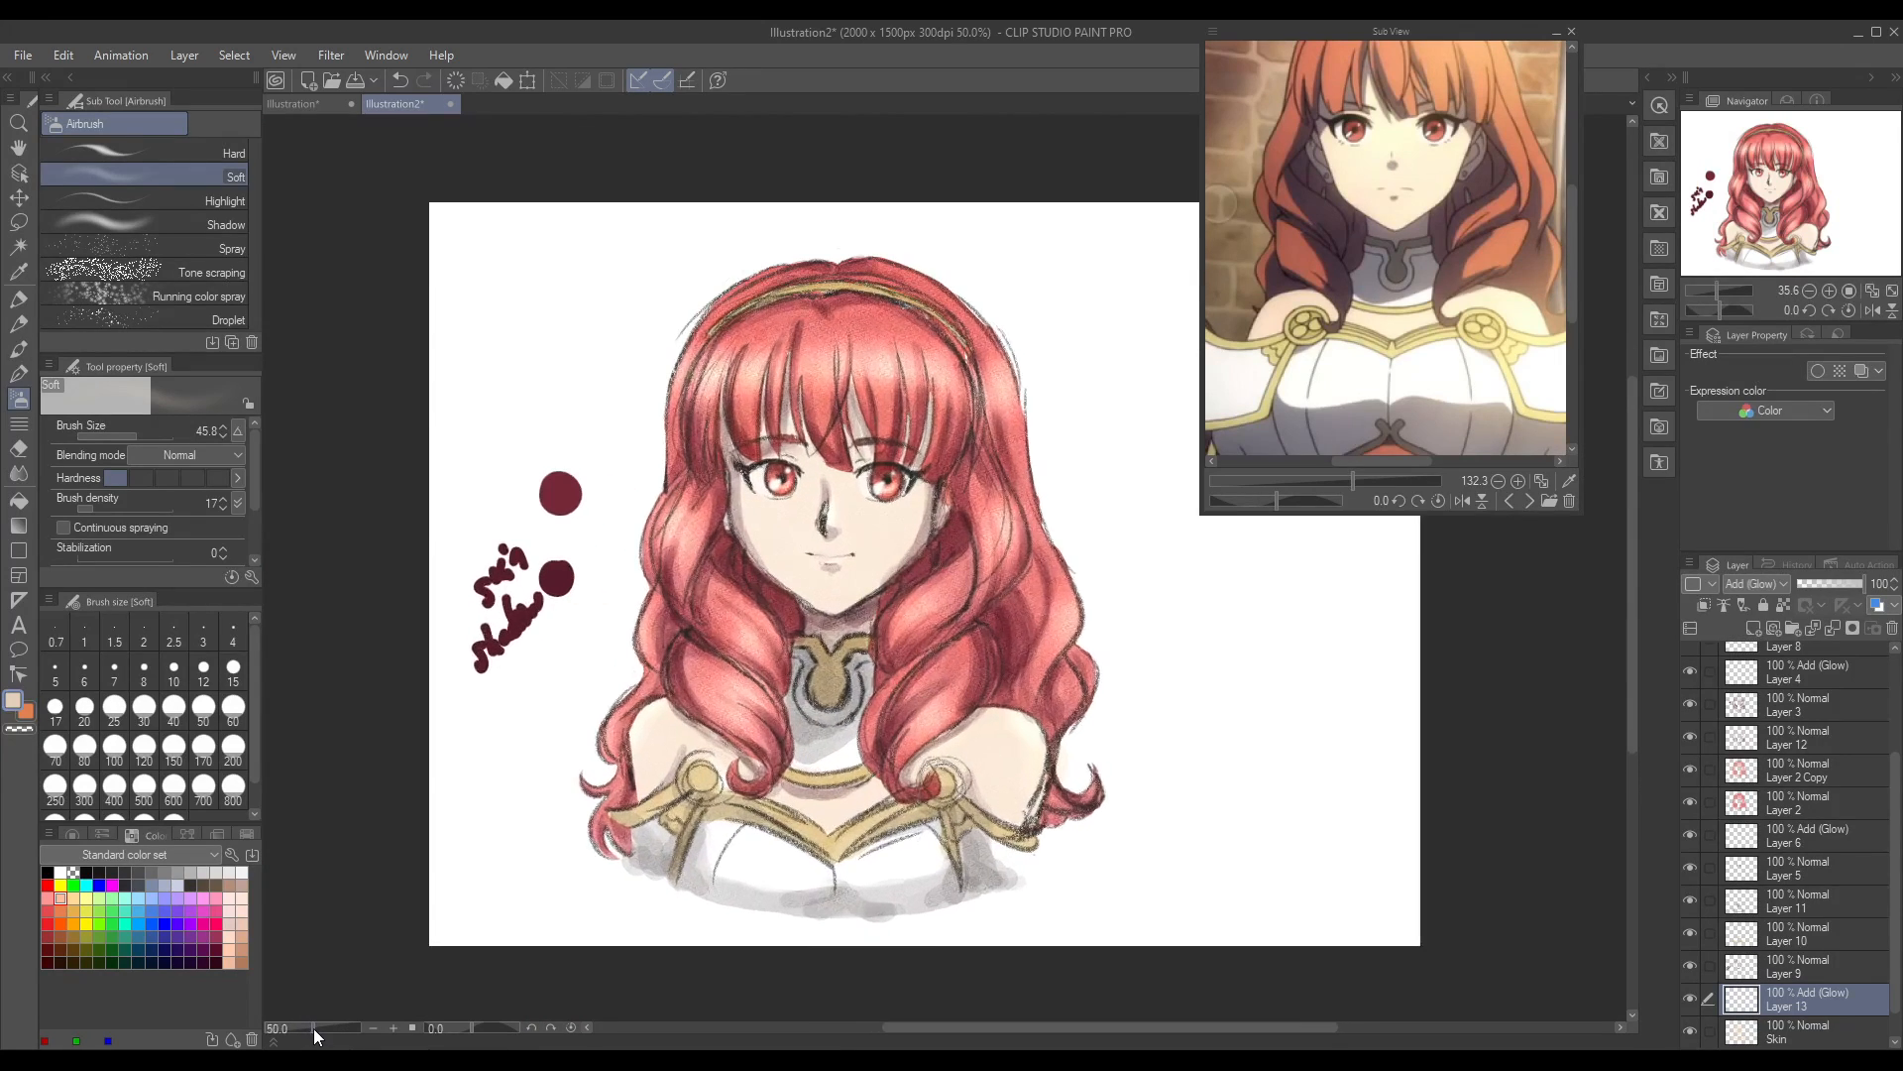
drag(1866, 586, 1856, 595)
Step: Enlarge the Sub View window and show the front-facing reference with the ornate headband, framing her head, collar and chest armour beside the drawing
click(1509, 501)
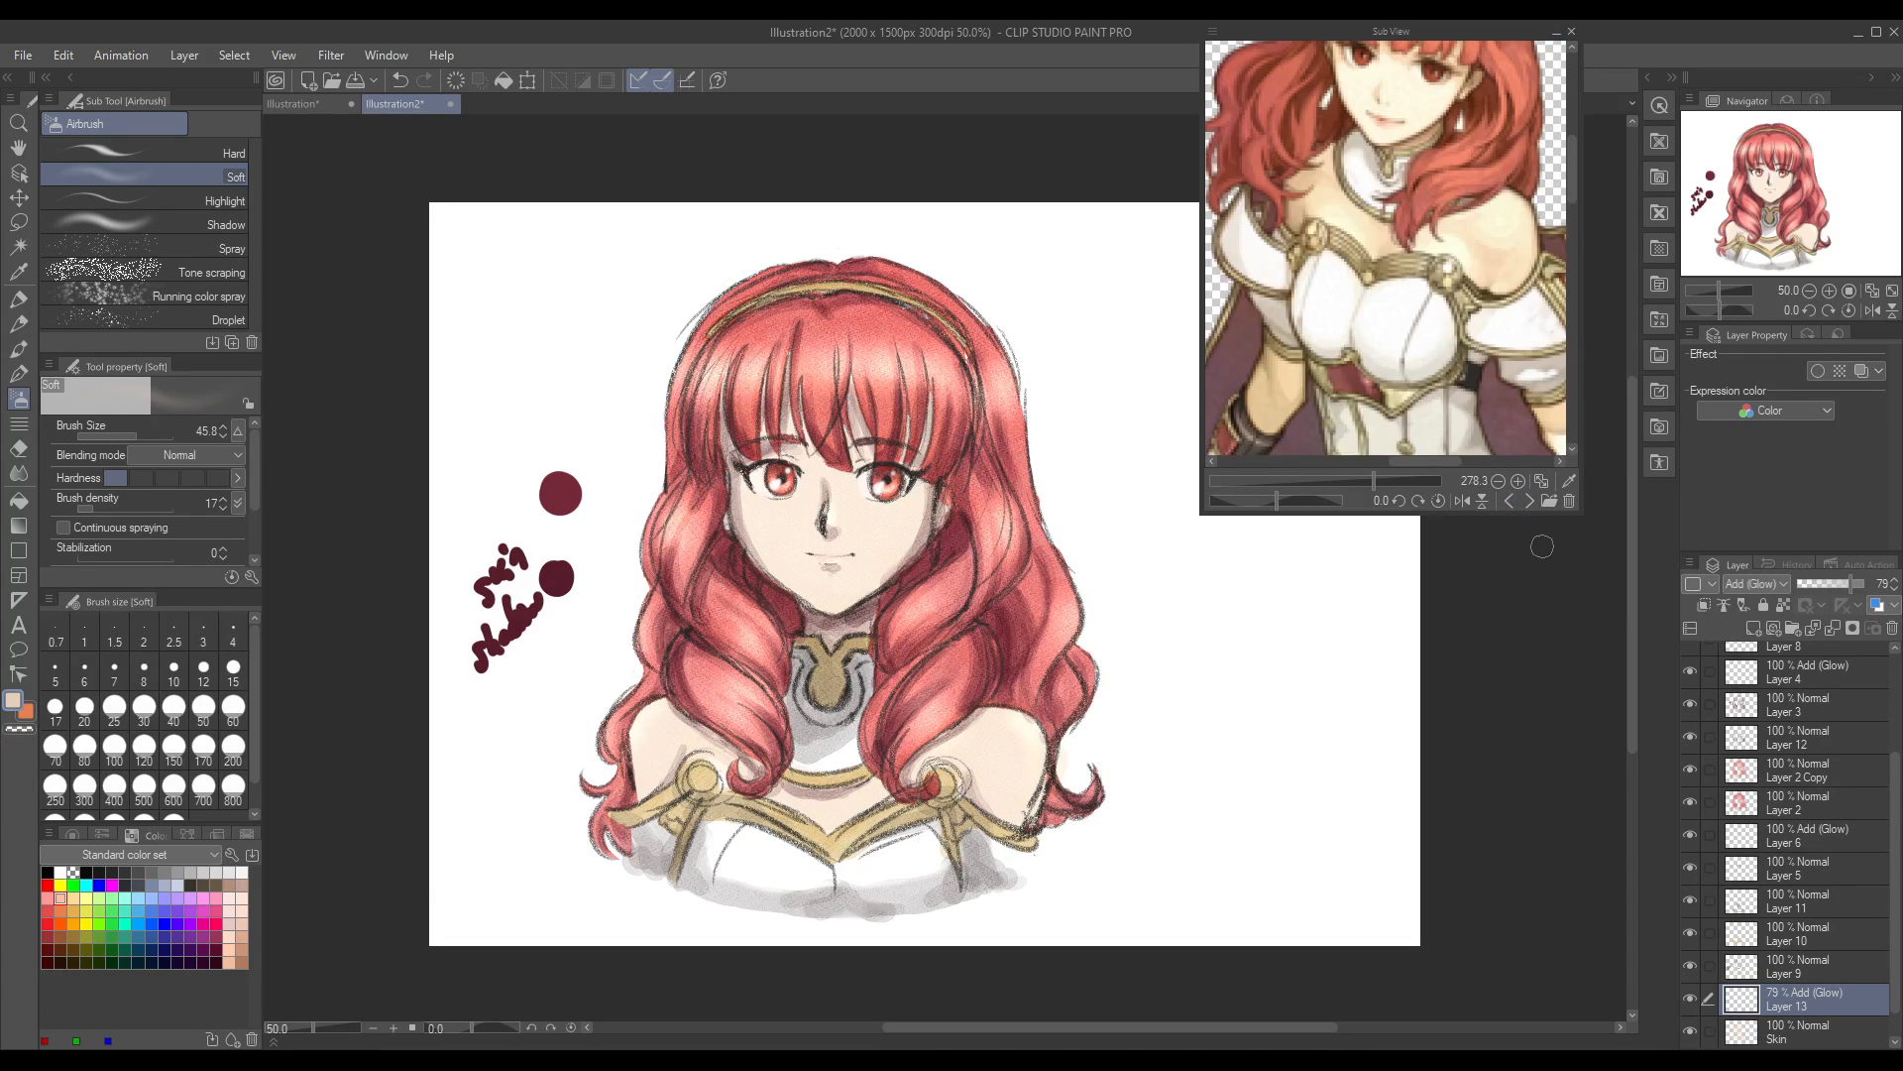
drag(1576, 514, 1615, 902)
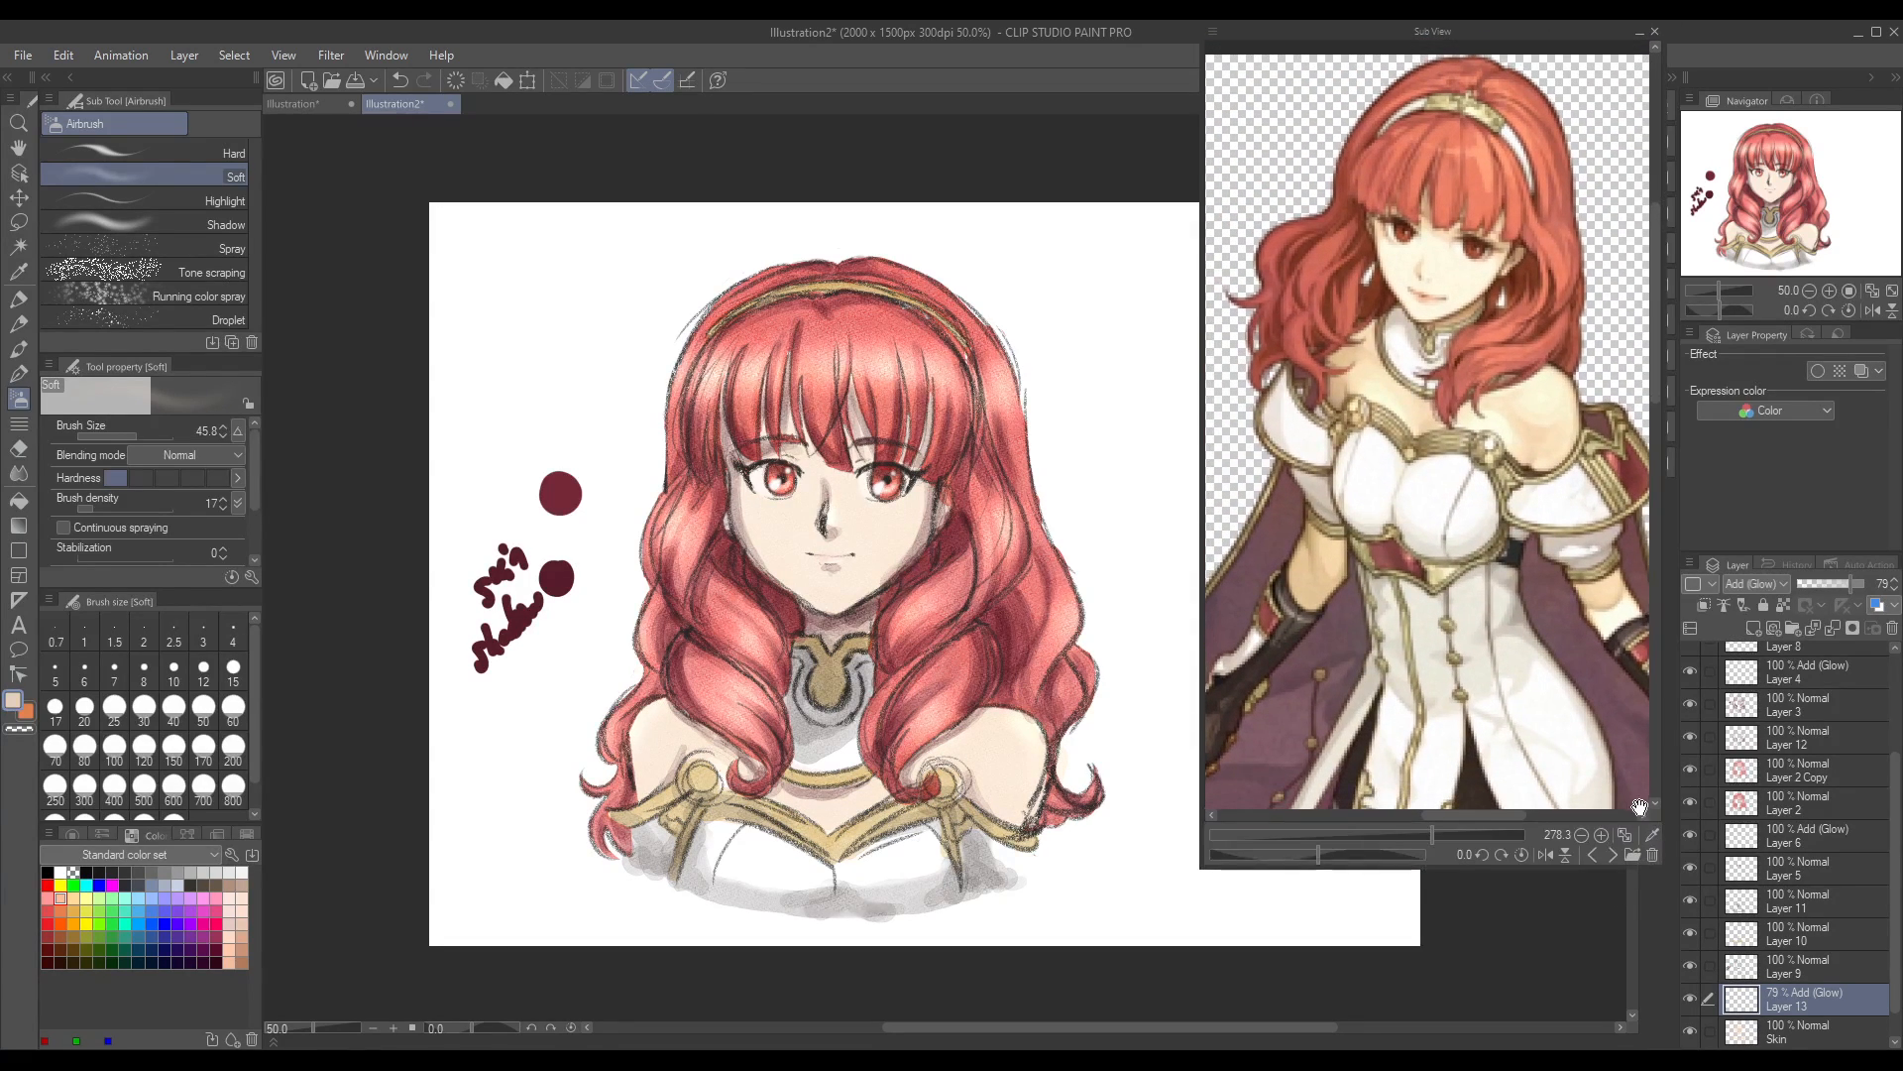
click(1612, 856)
click(1612, 855)
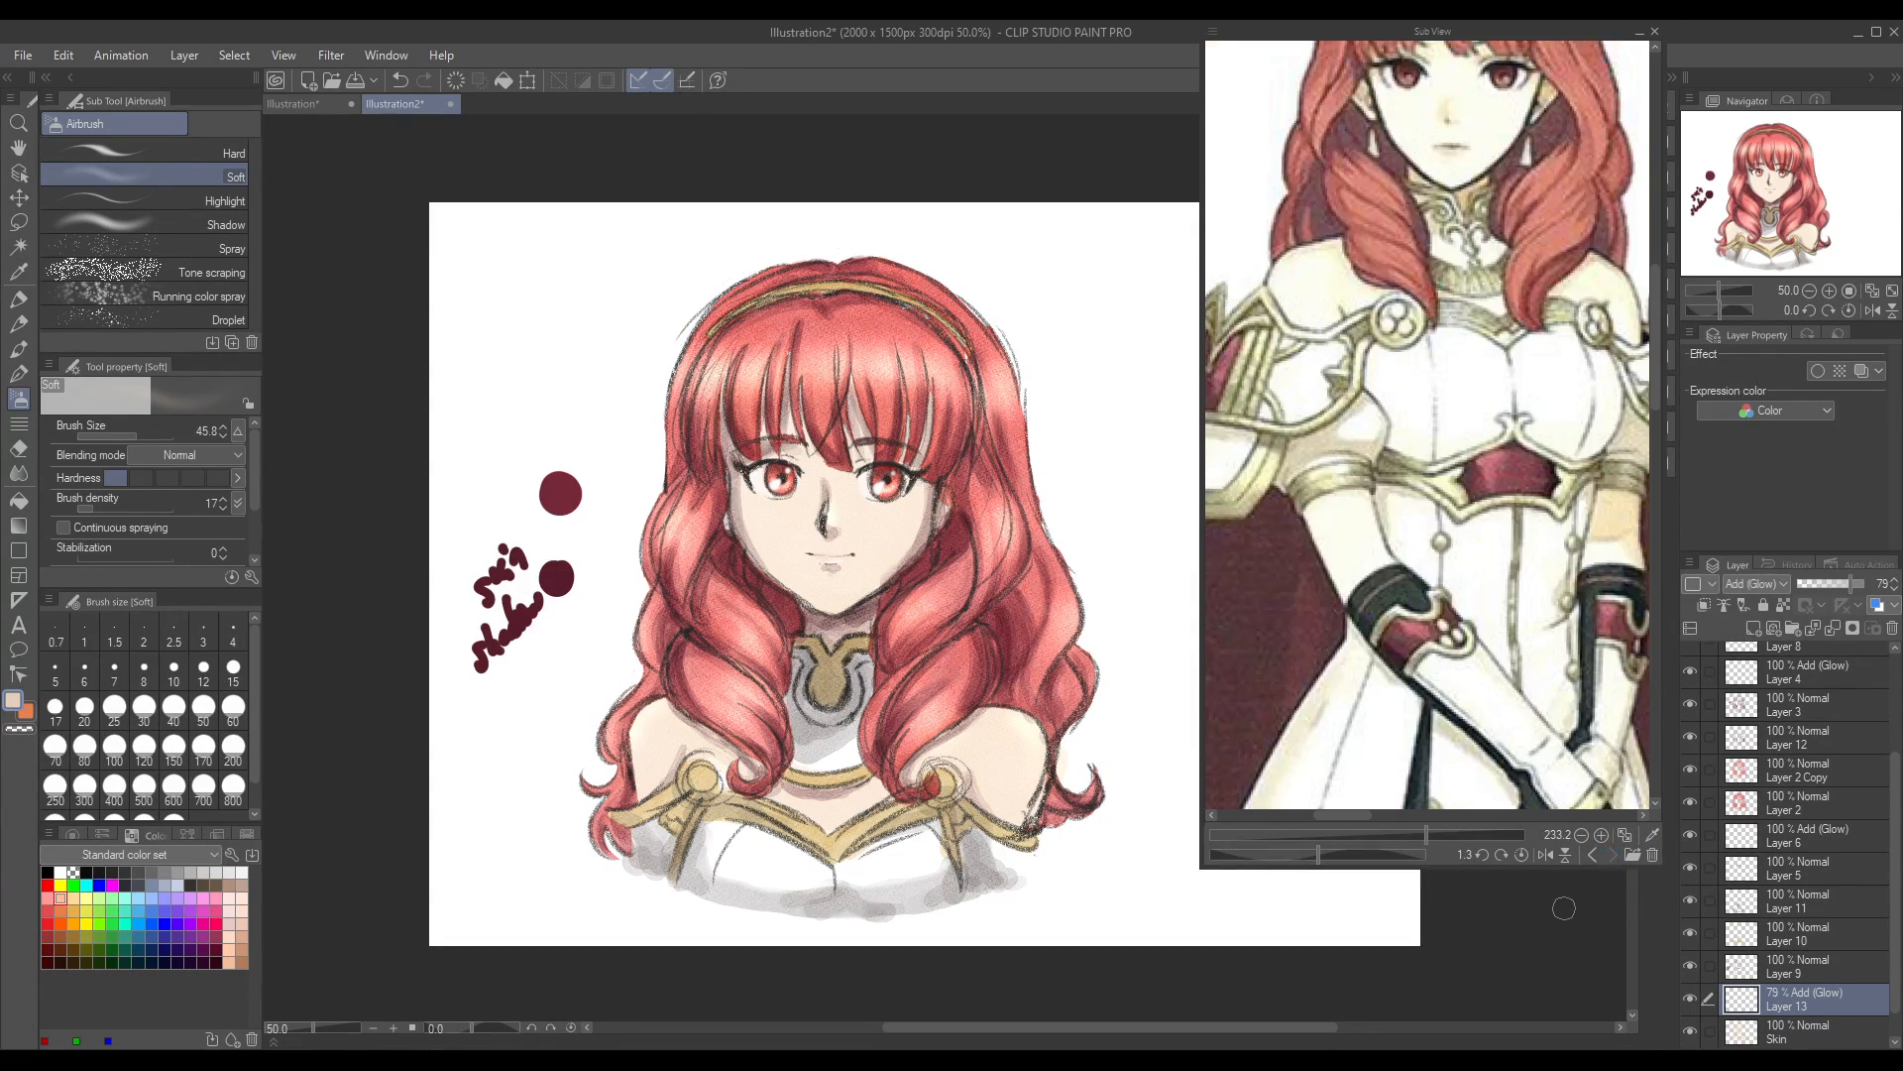
drag(1656, 385, 1656, 310)
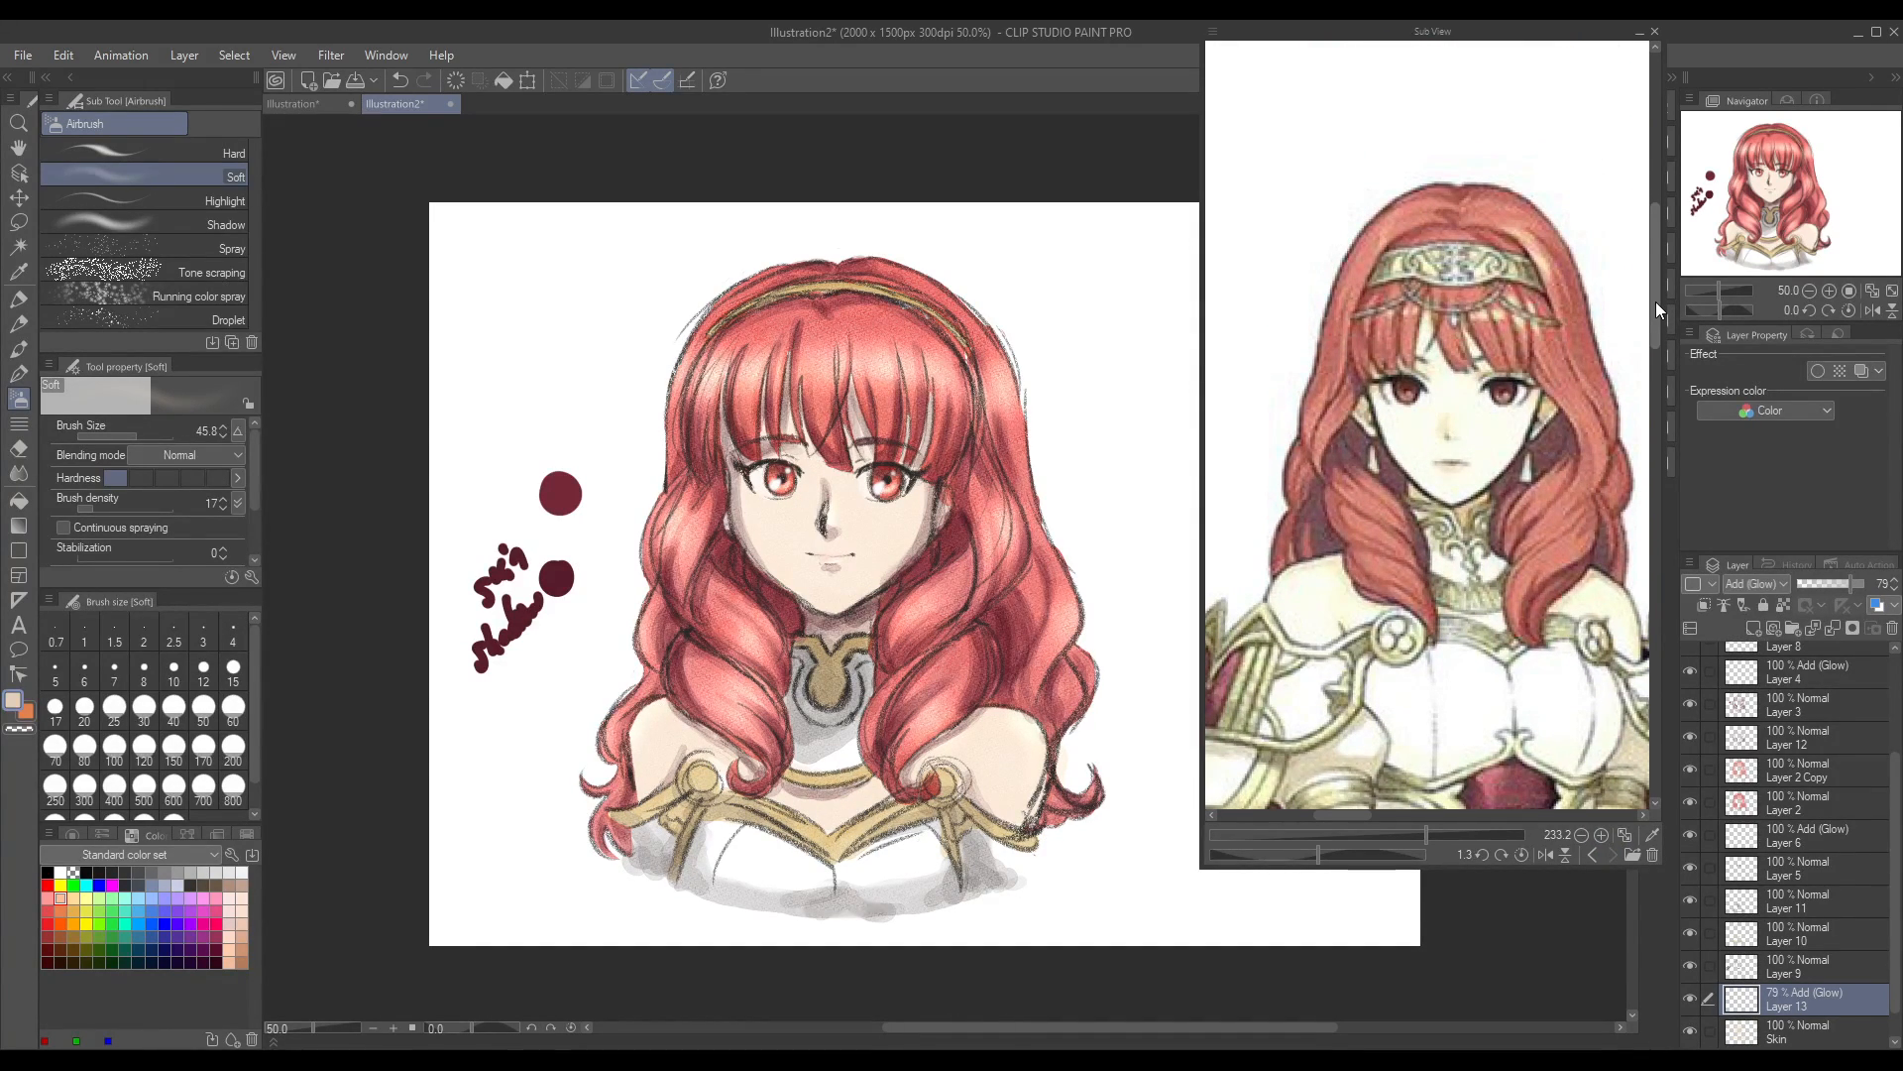
drag(930, 1021, 982, 1031)
scroll(1000, 968, down, 2)
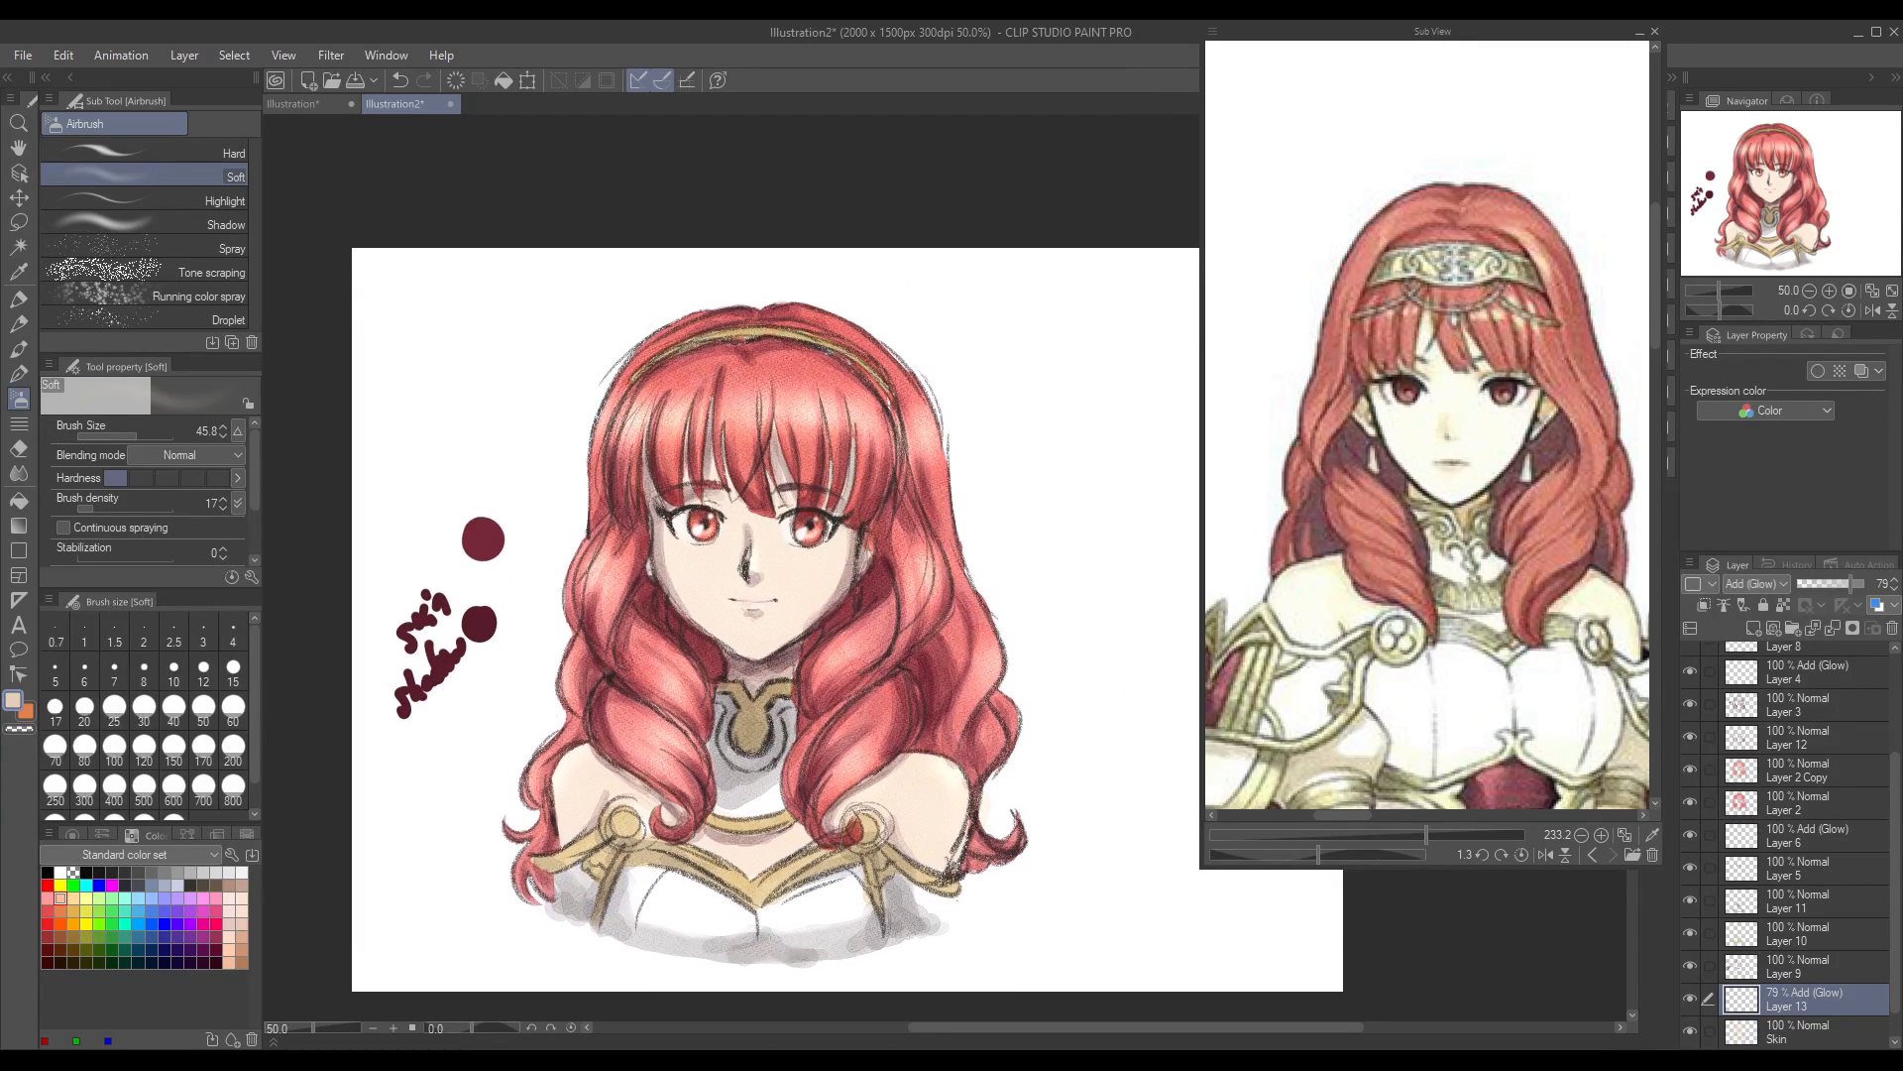
scroll(775, 524, up, 2)
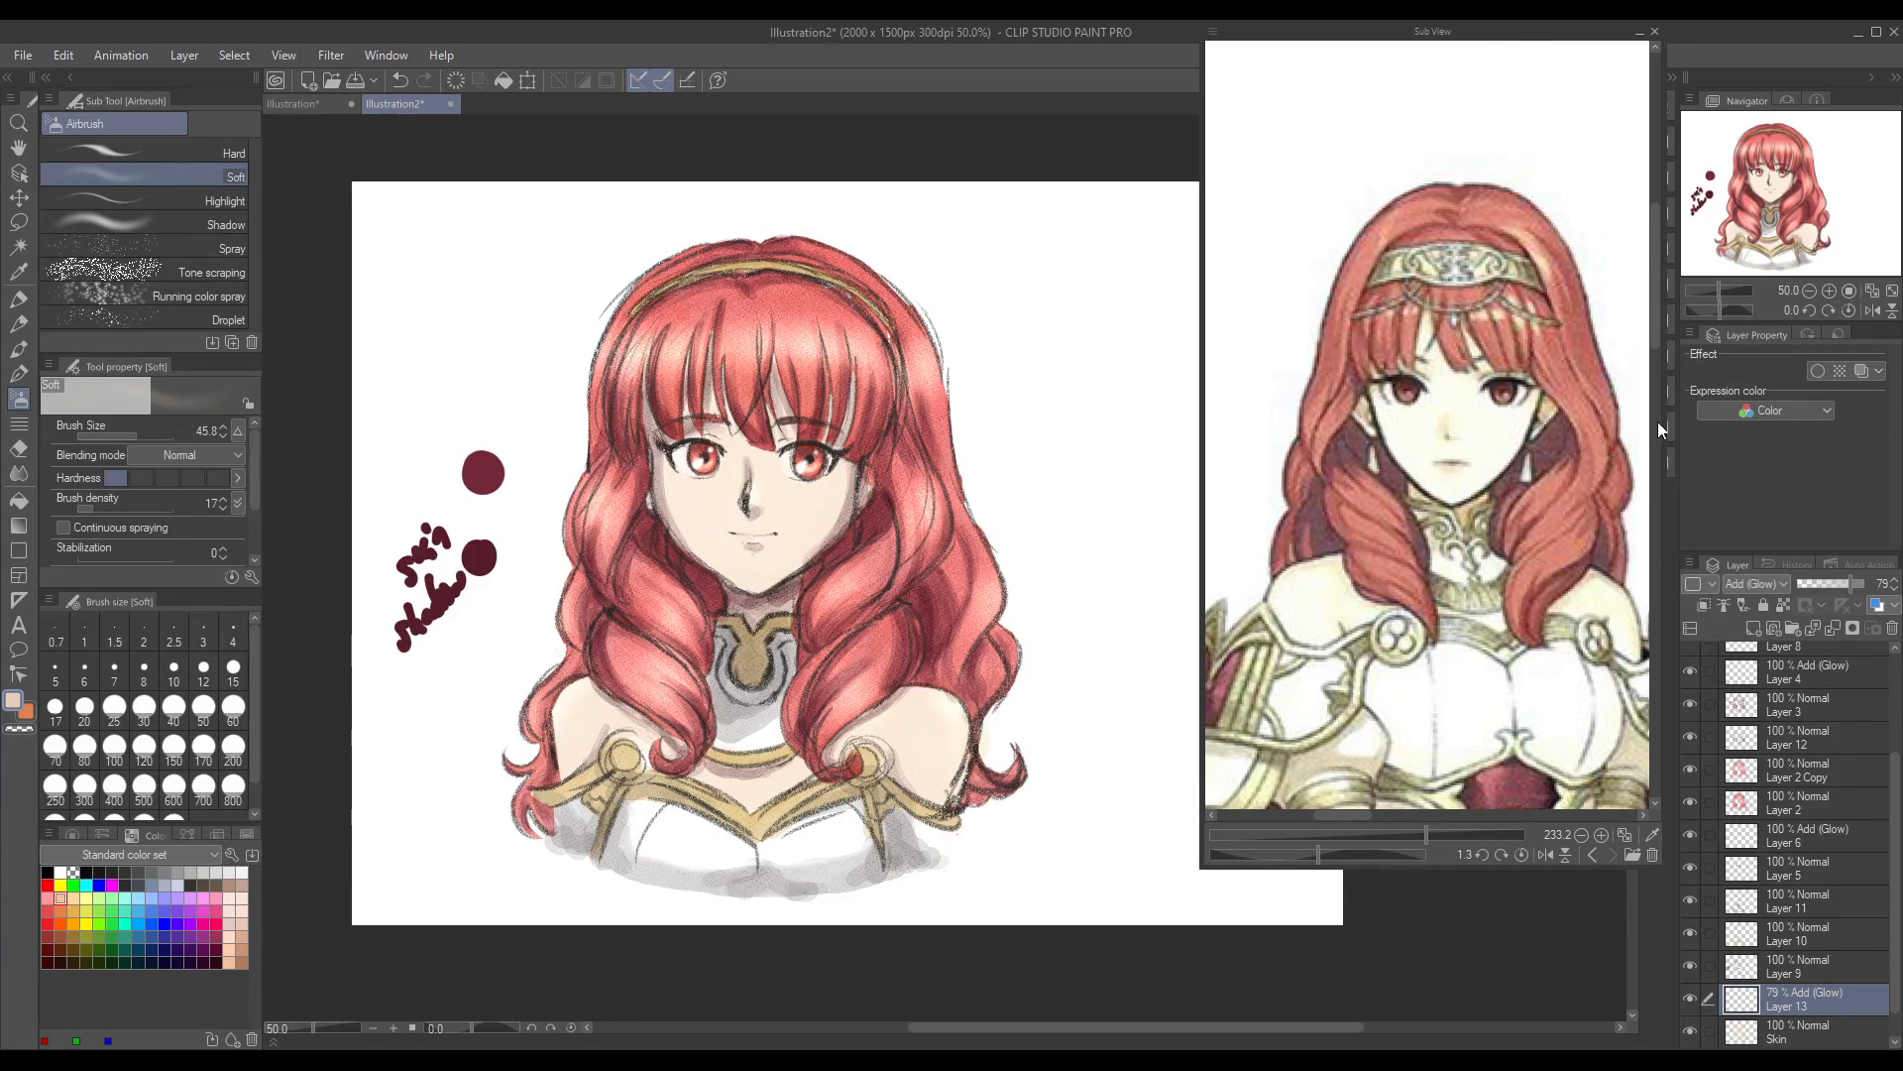
drag(1655, 313, 1658, 335)
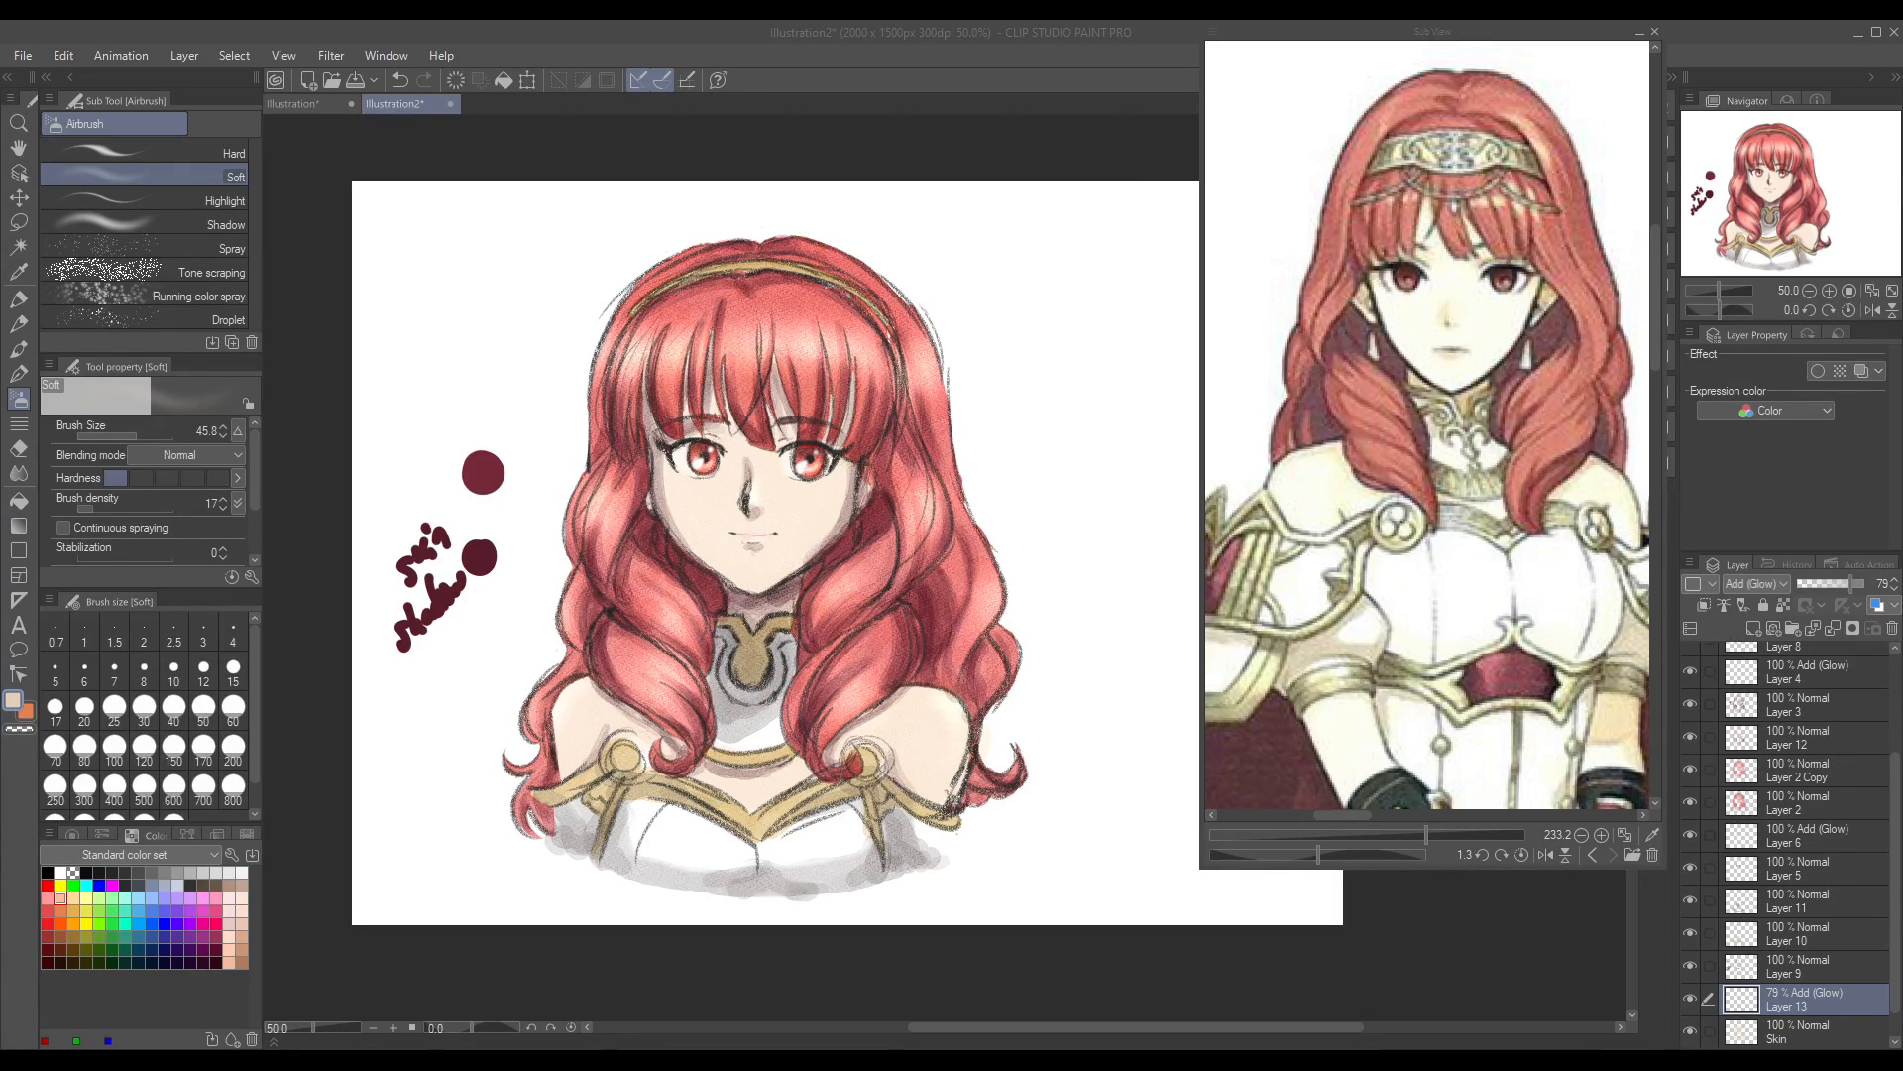
Step: Save the drawing under the file name celica
key(Return)
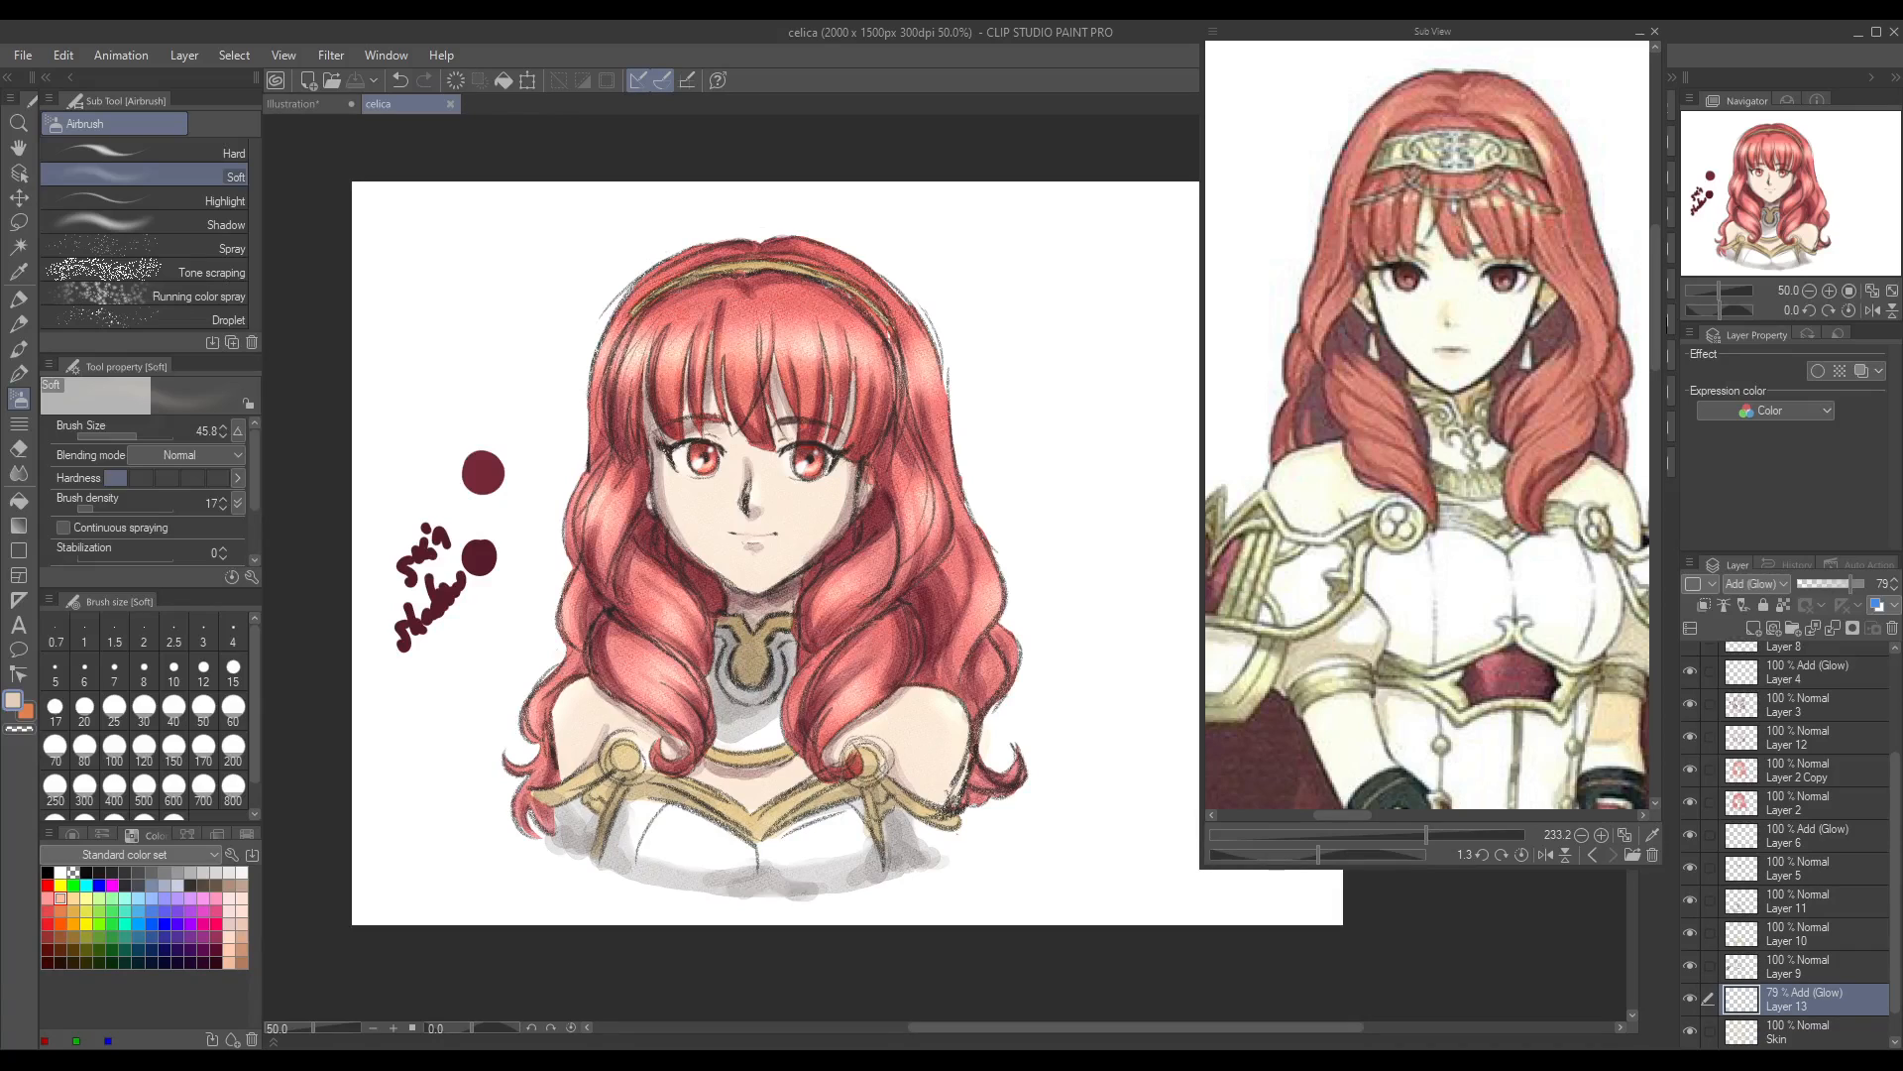
mouse_move(1052, 1030)
mouse_down()
mouse_move(1142, 1036)
mouse_move(1048, 1035)
mouse_up()
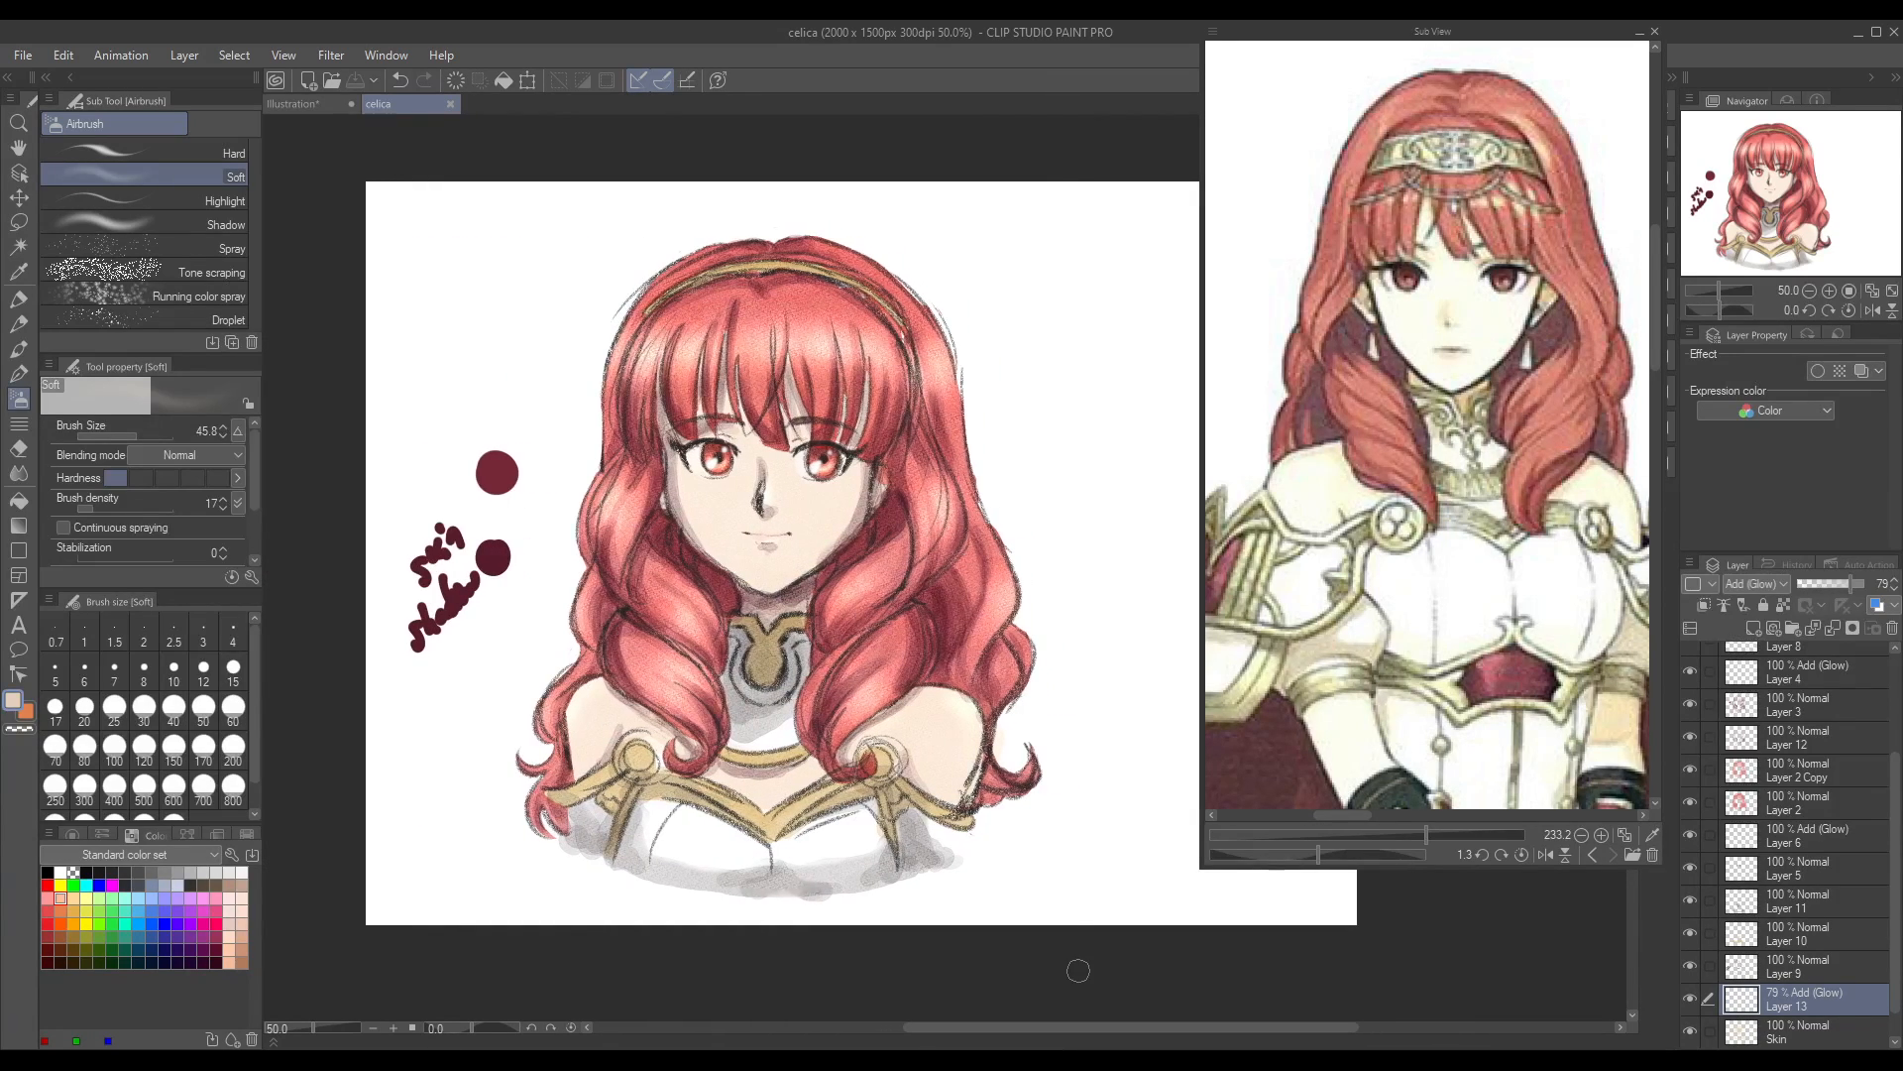
scroll(1079, 970, down, 3)
scroll(783, 495, up, 1)
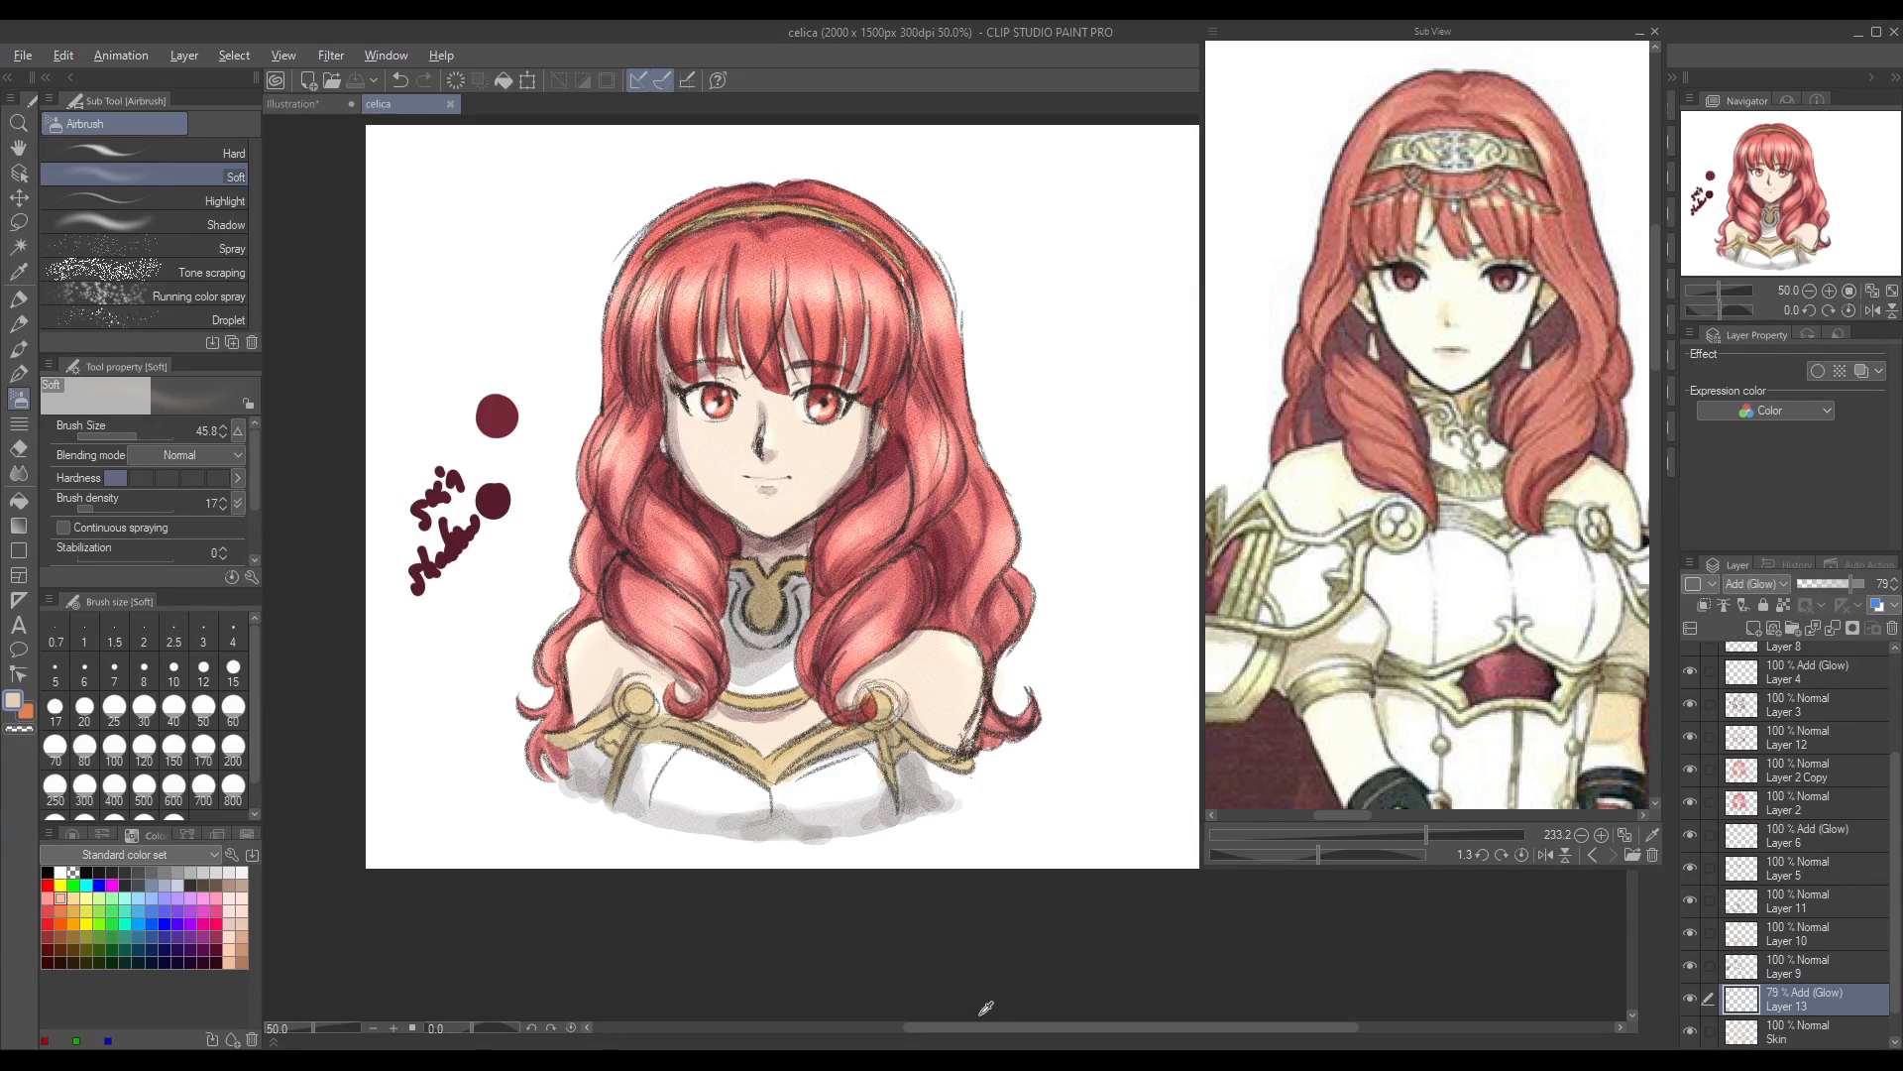
key(alt)
click(980, 1061)
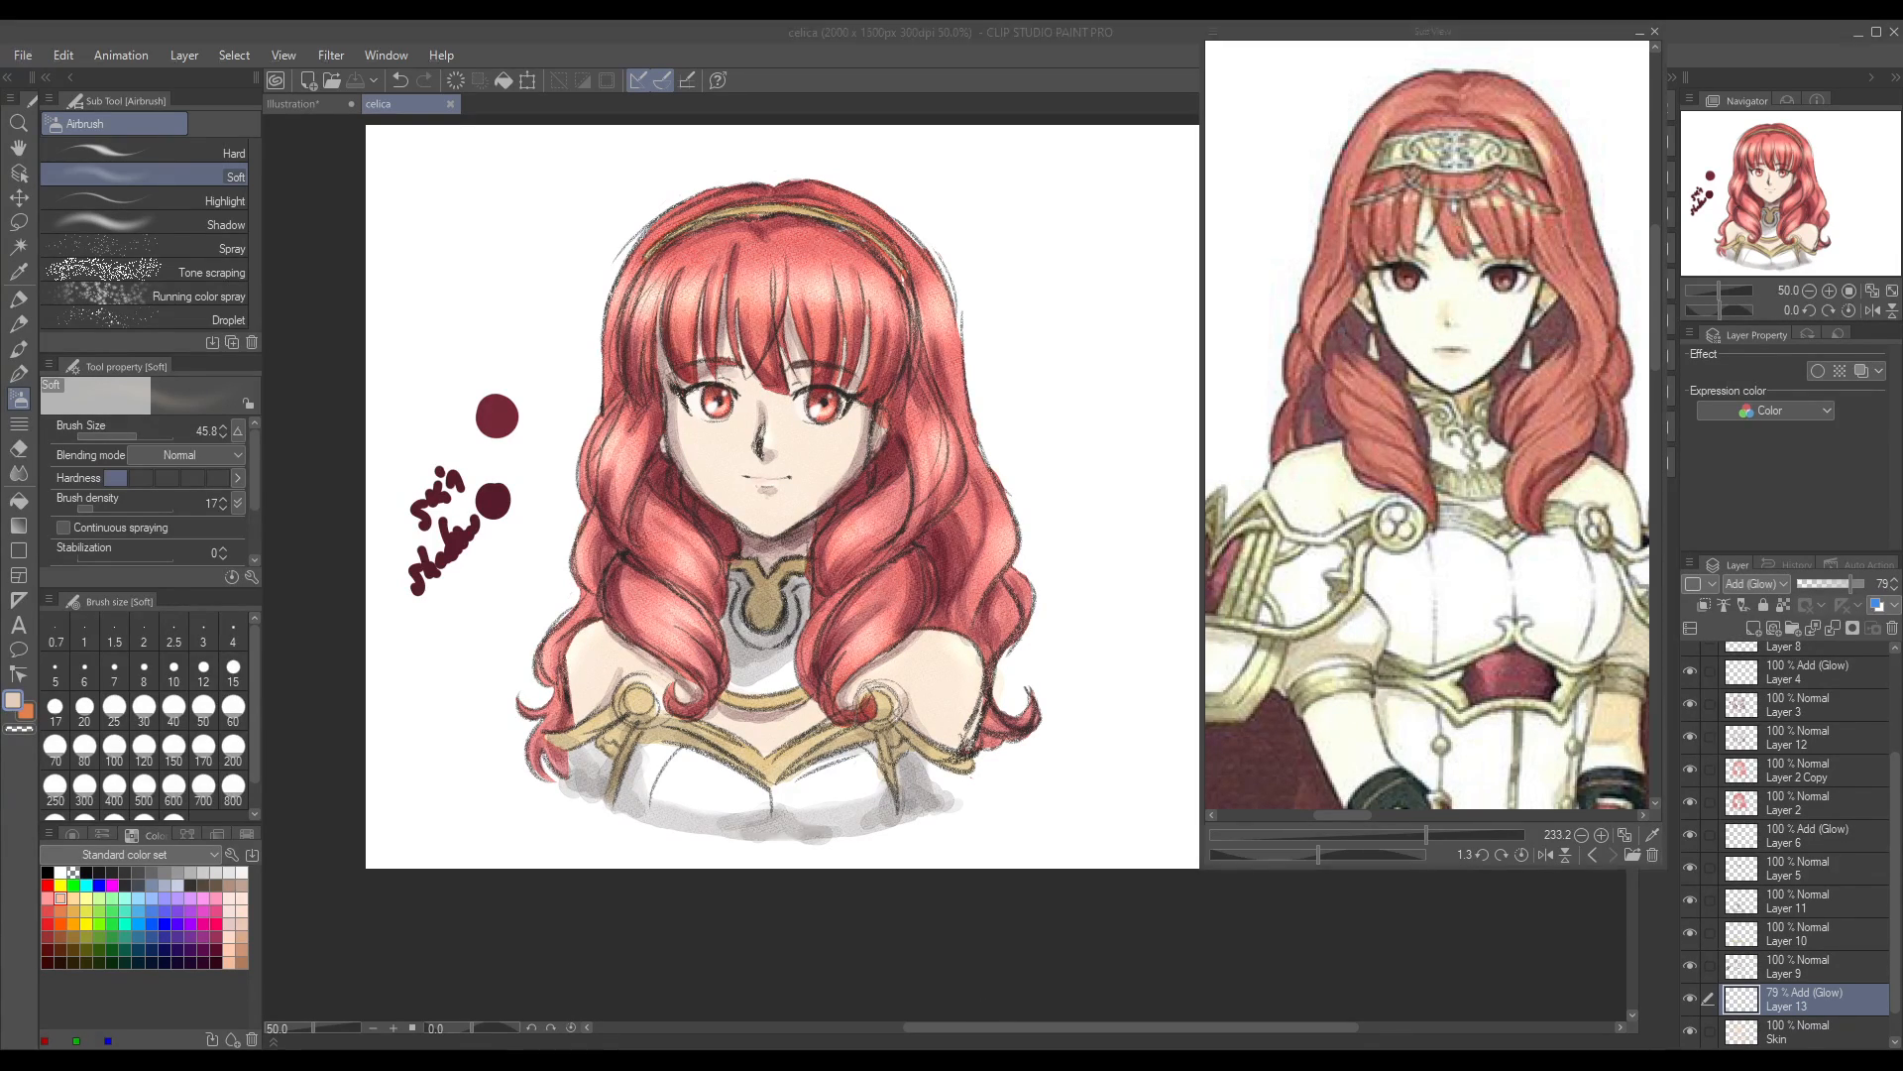
key(alt+Tab)
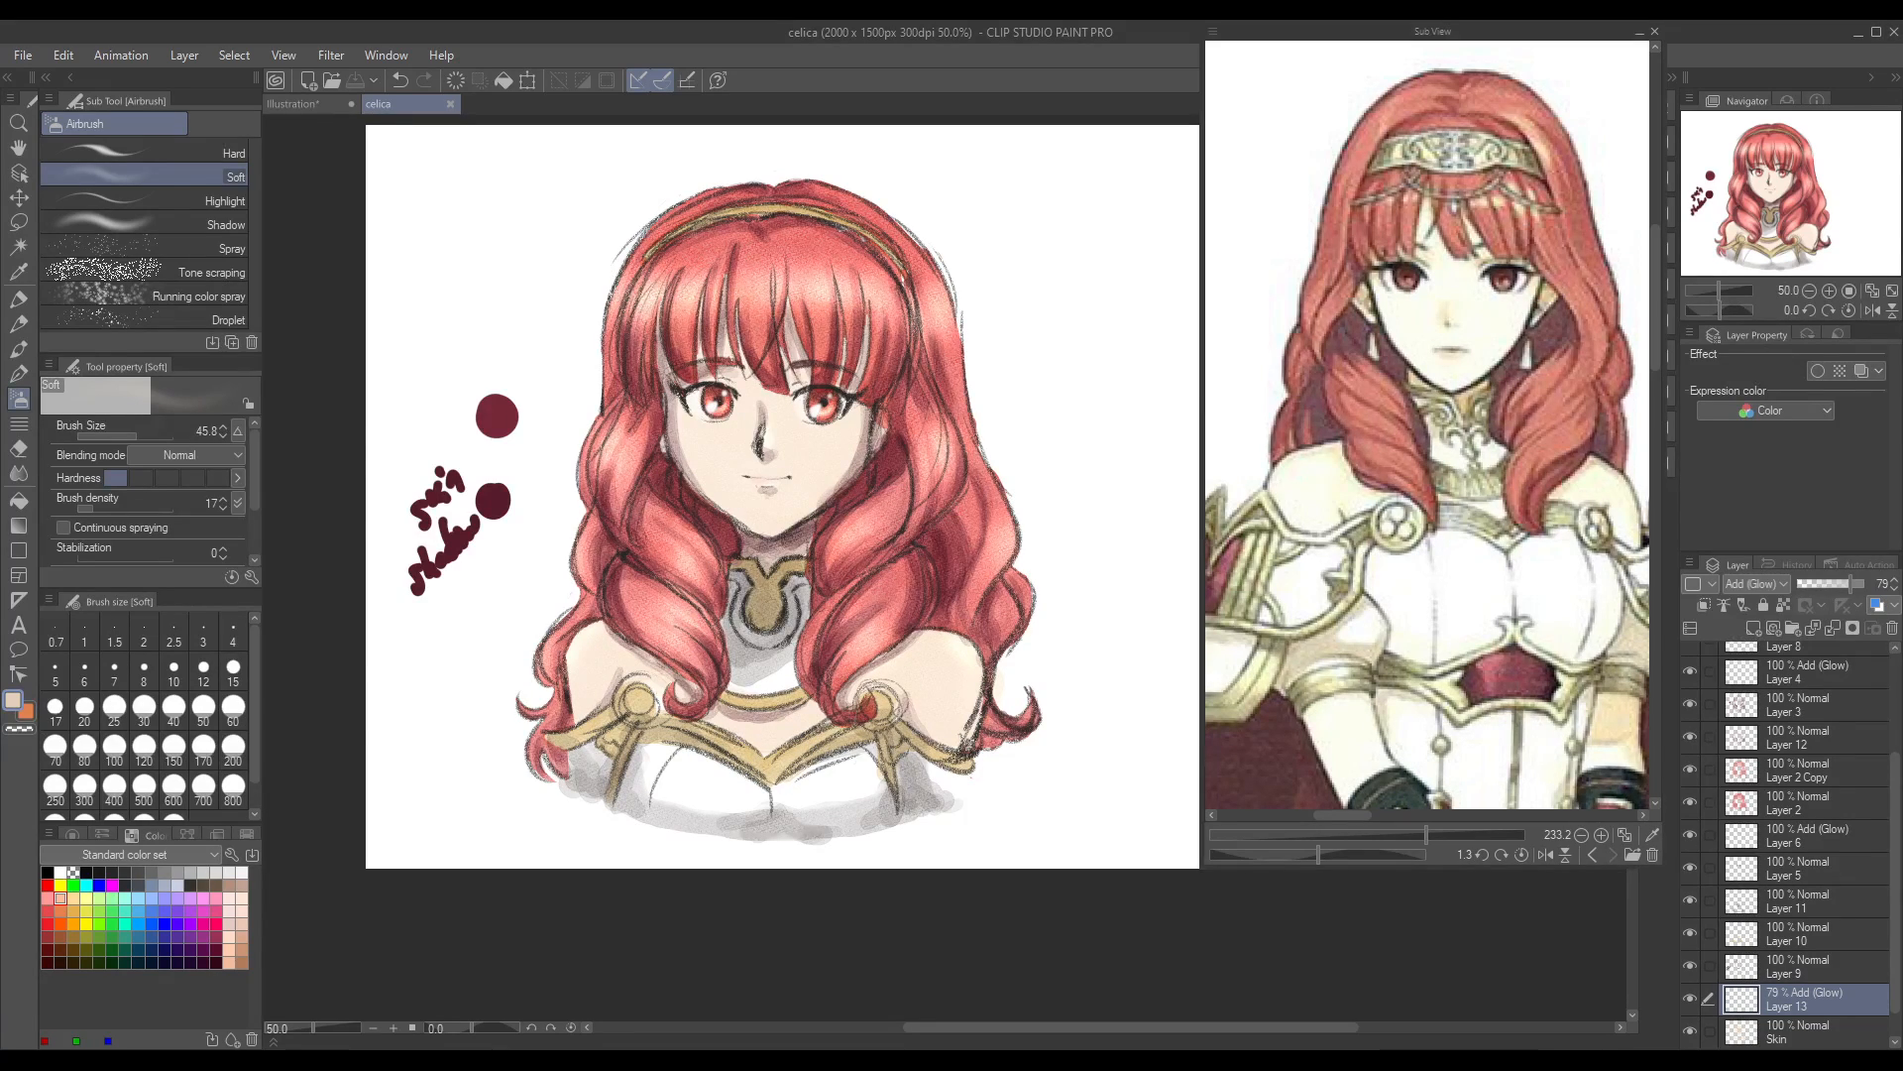
key(alt+Tab)
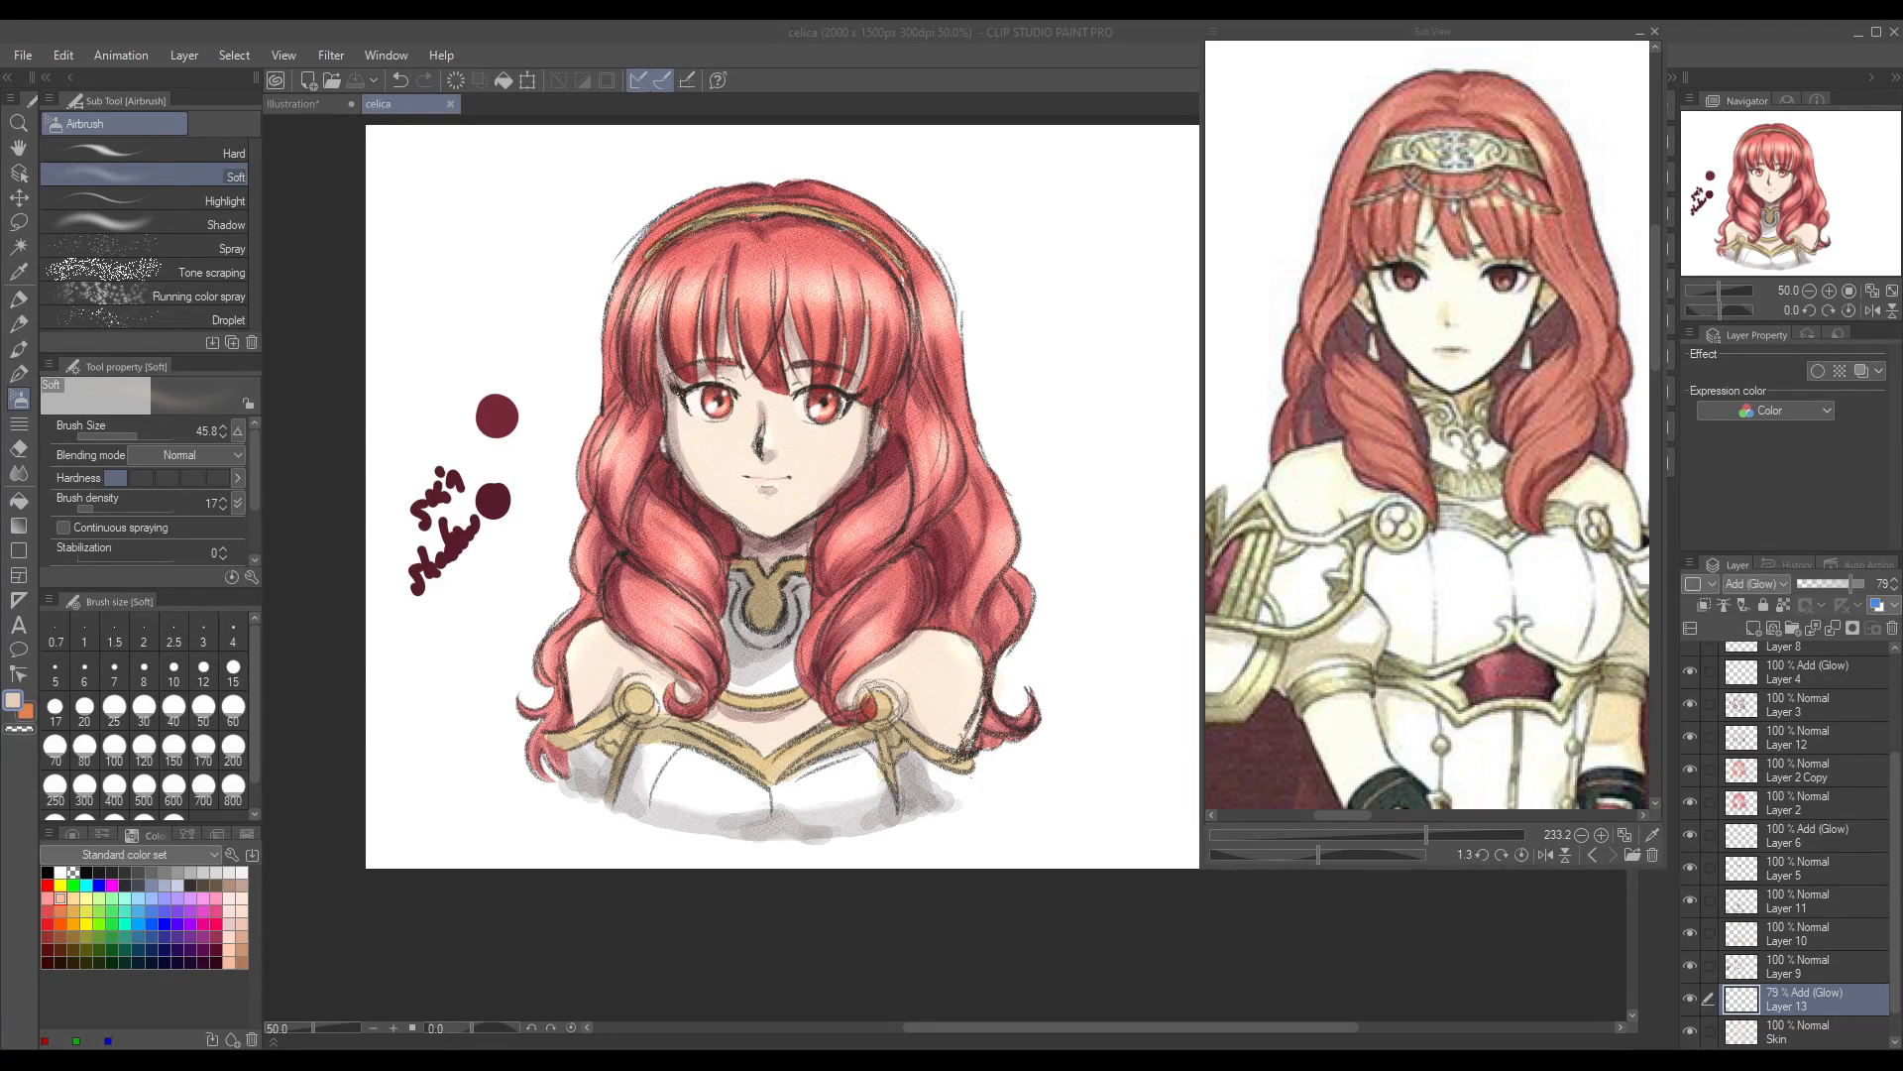